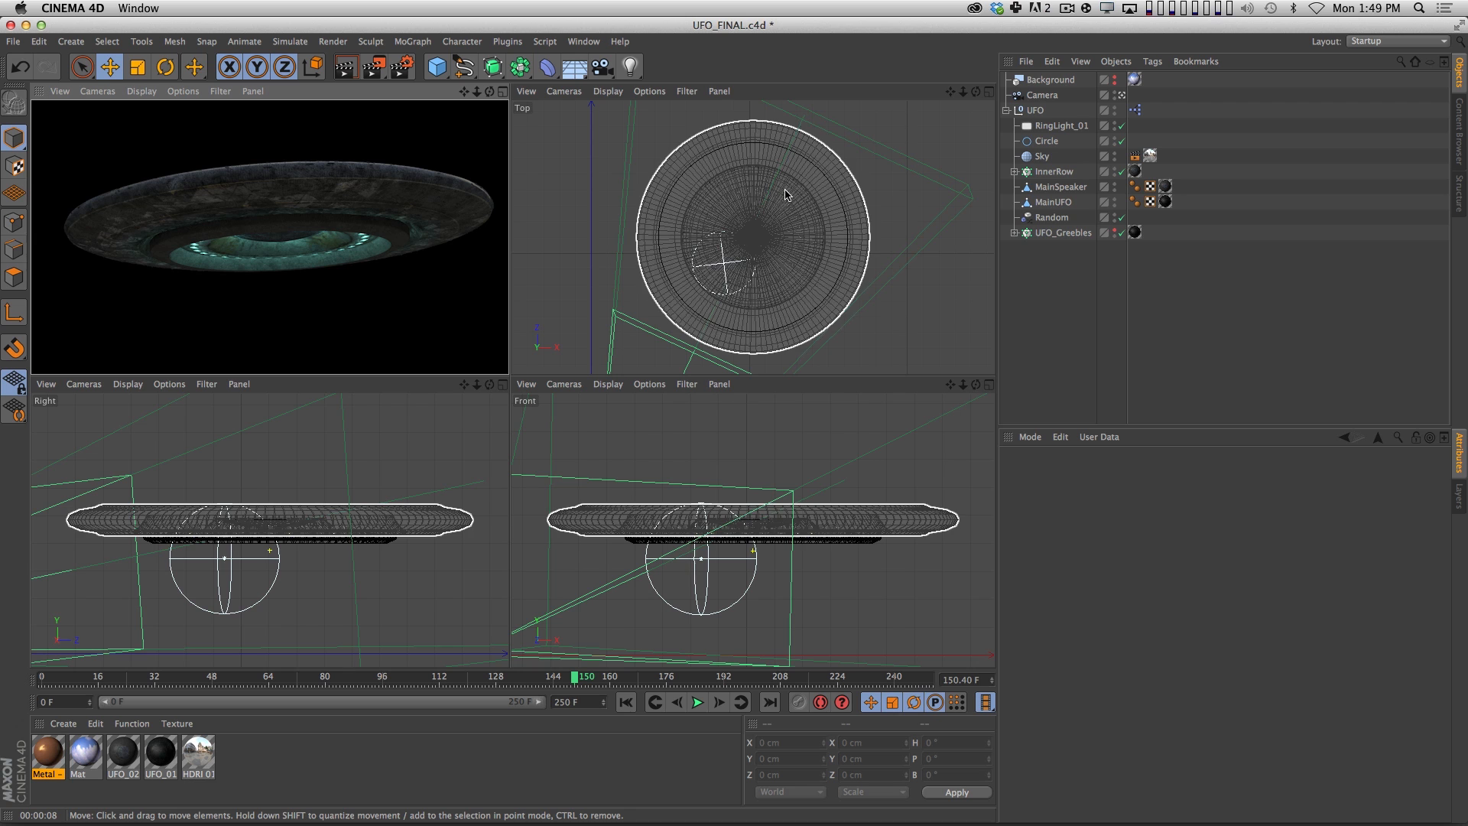
Switch to Chrome and search Google Images for "ufo spaceship" in a new browser window.
{"action": "key", "text": "super+shift+Tab"}
{"action": "mouse_move", "coordinate": [839, 427]}
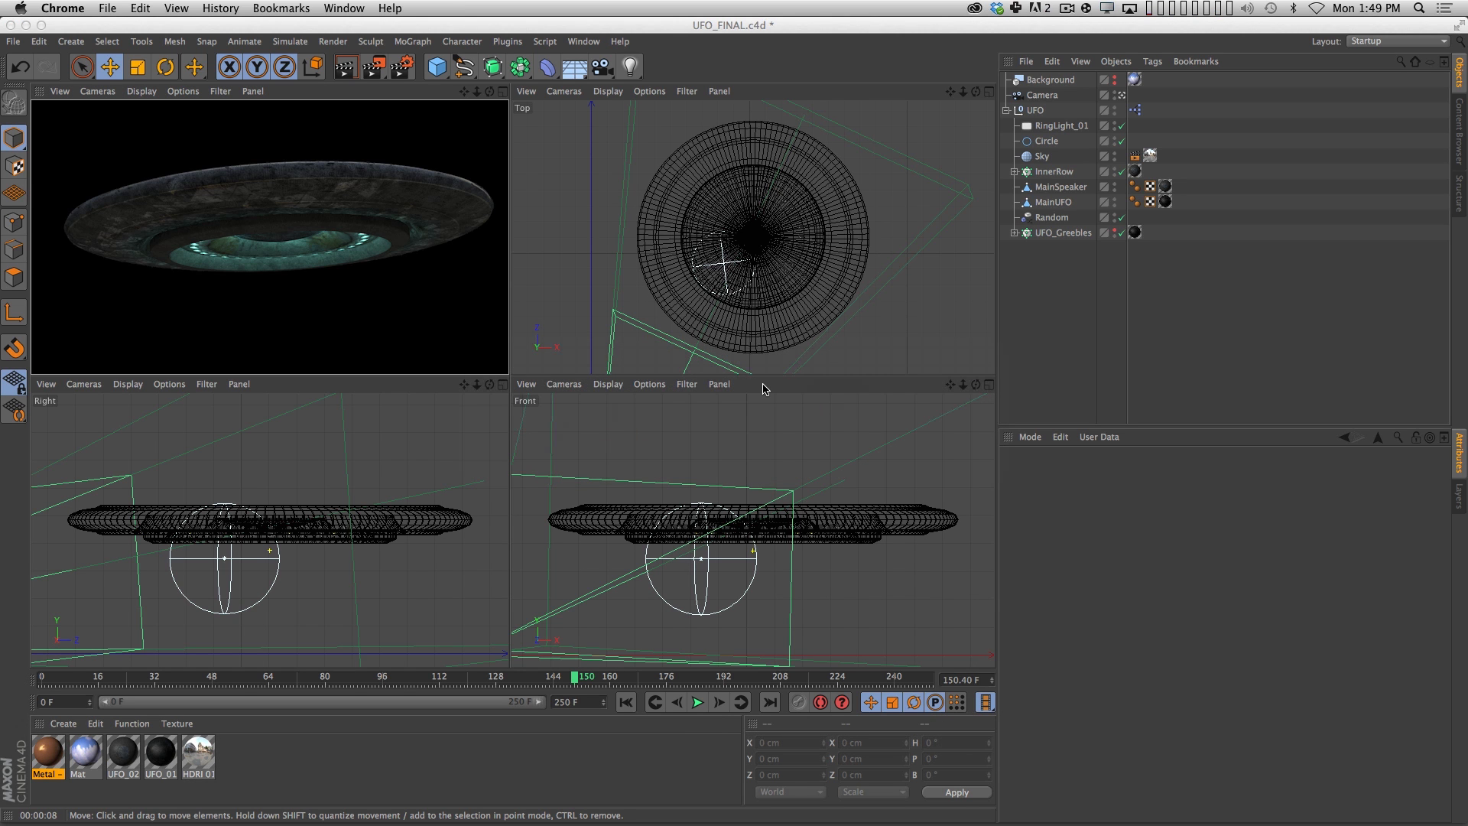
{"action": "key", "text": "super"}
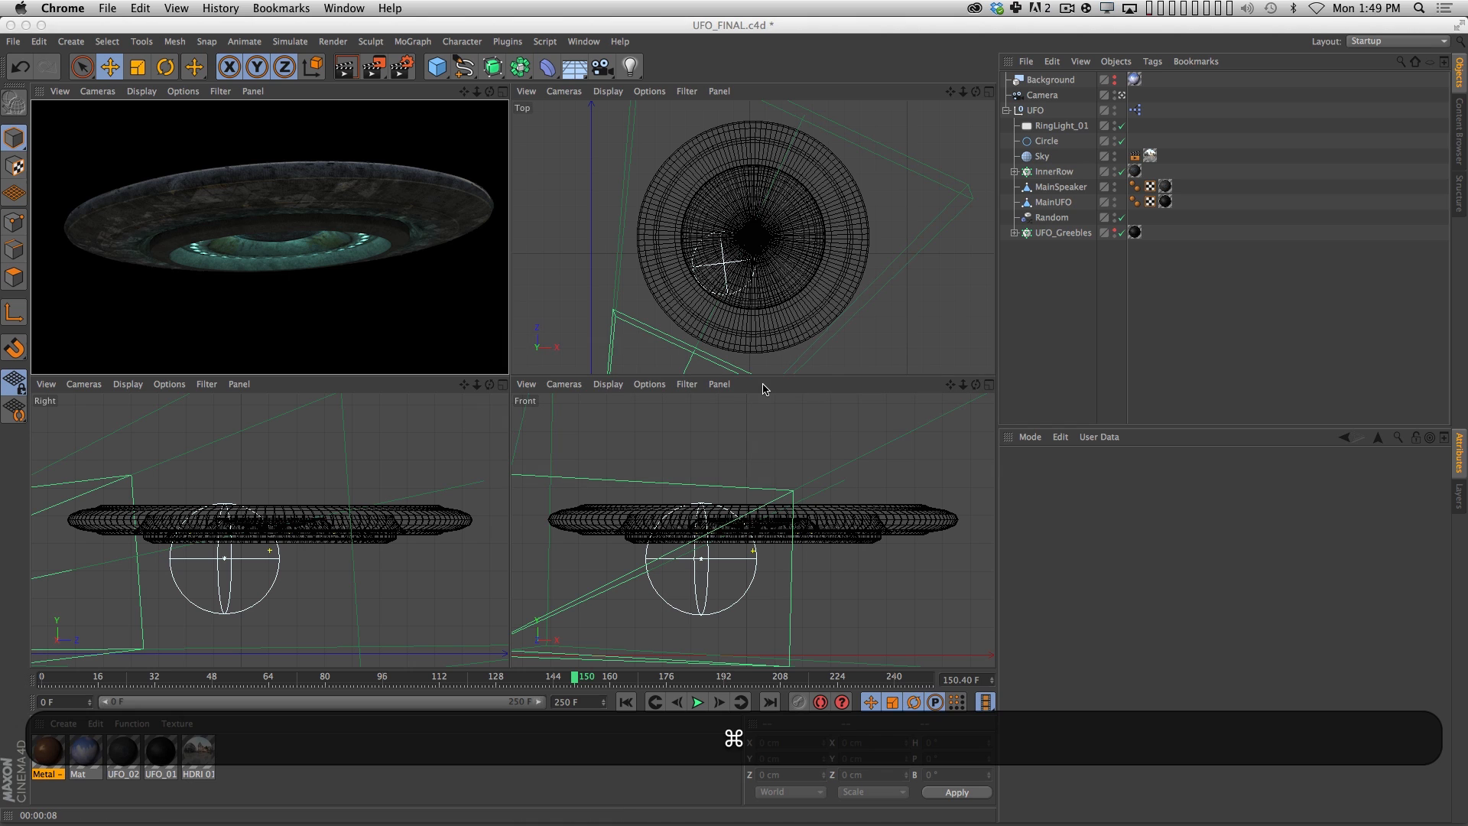
{"action": "key", "text": "super+n"}
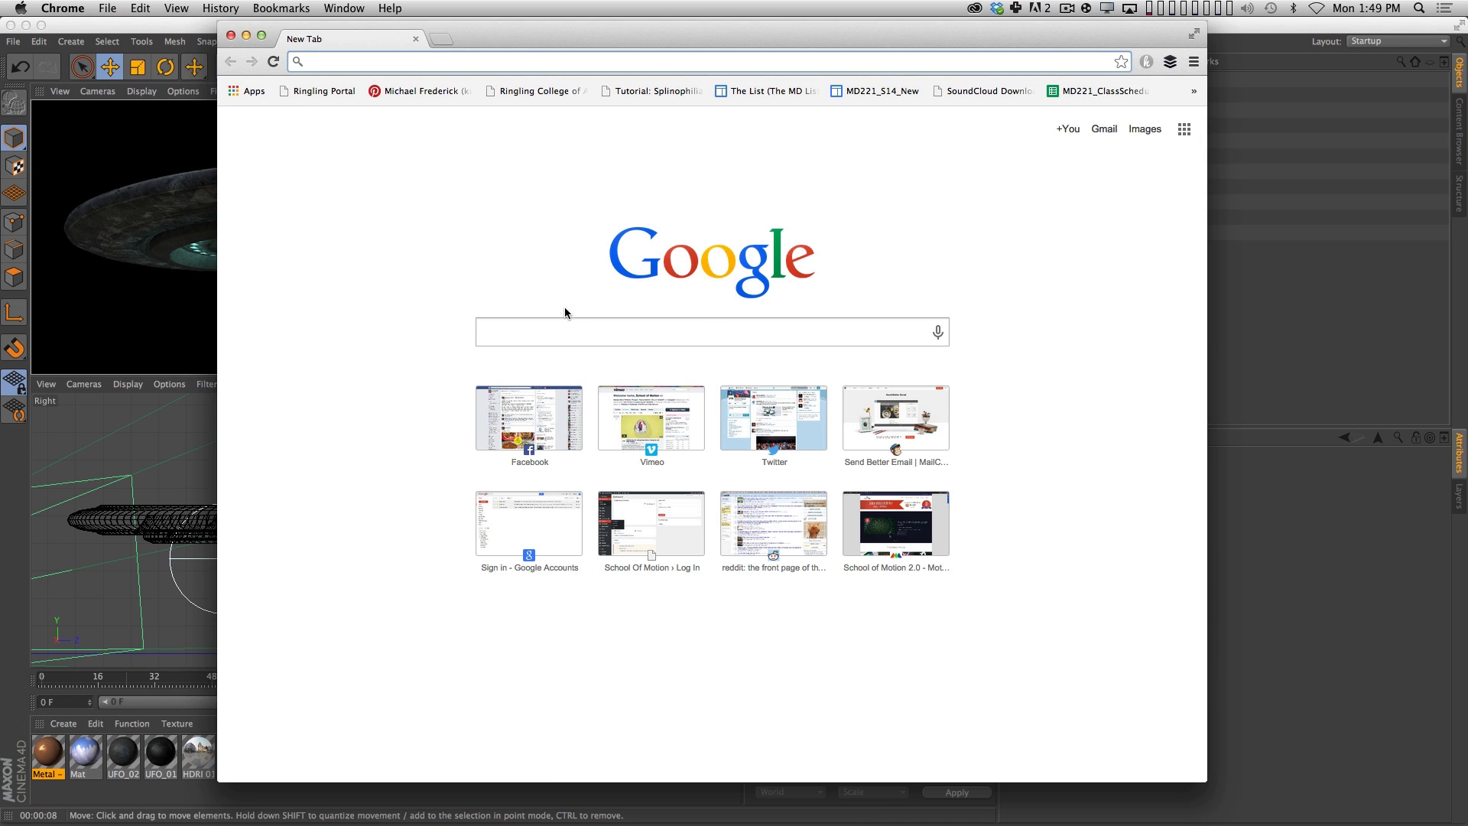
{"action": "type", "text": "ufo spaceship"}
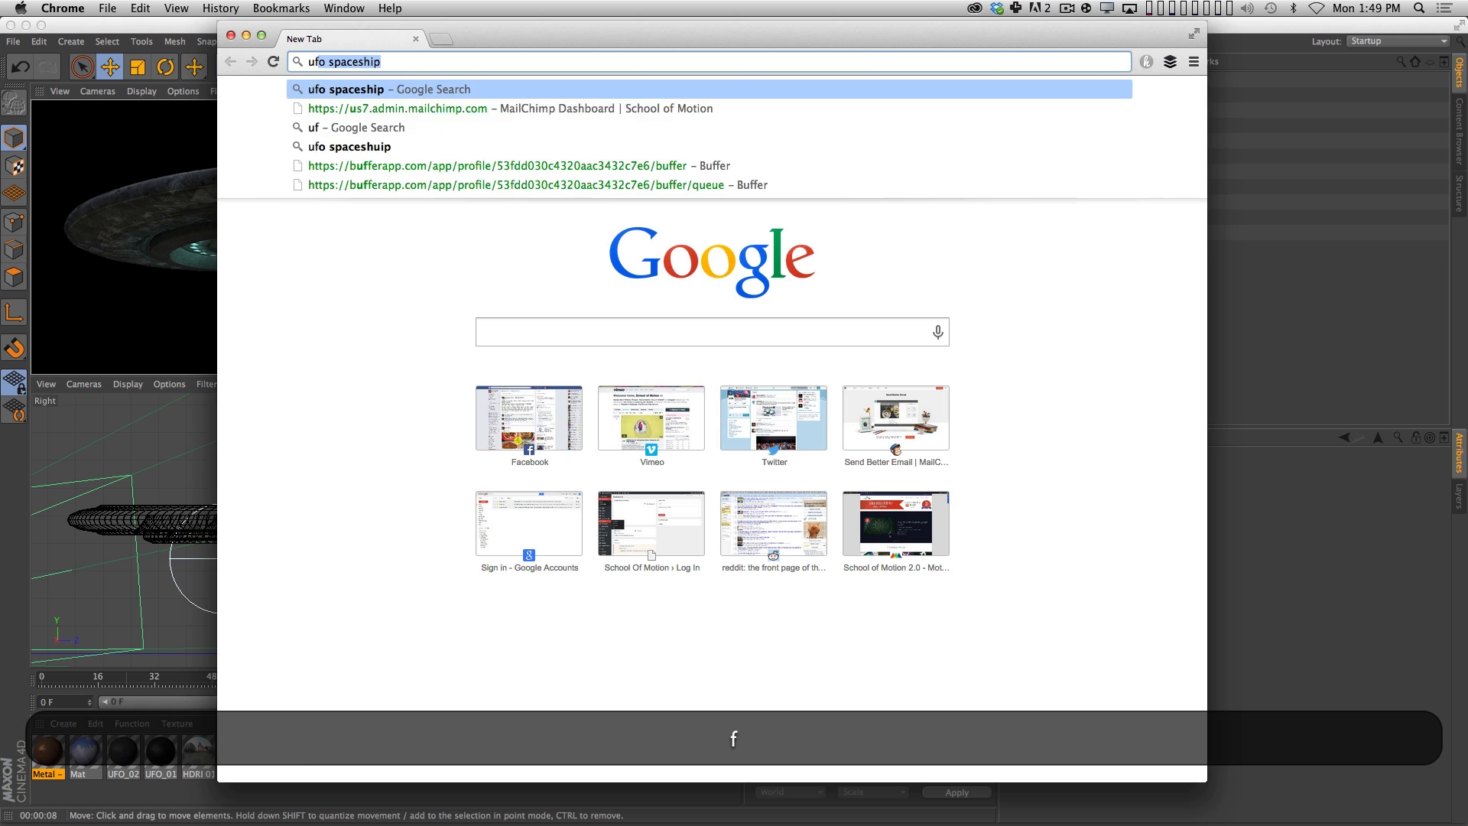
{"action": "key", "text": "Return"}
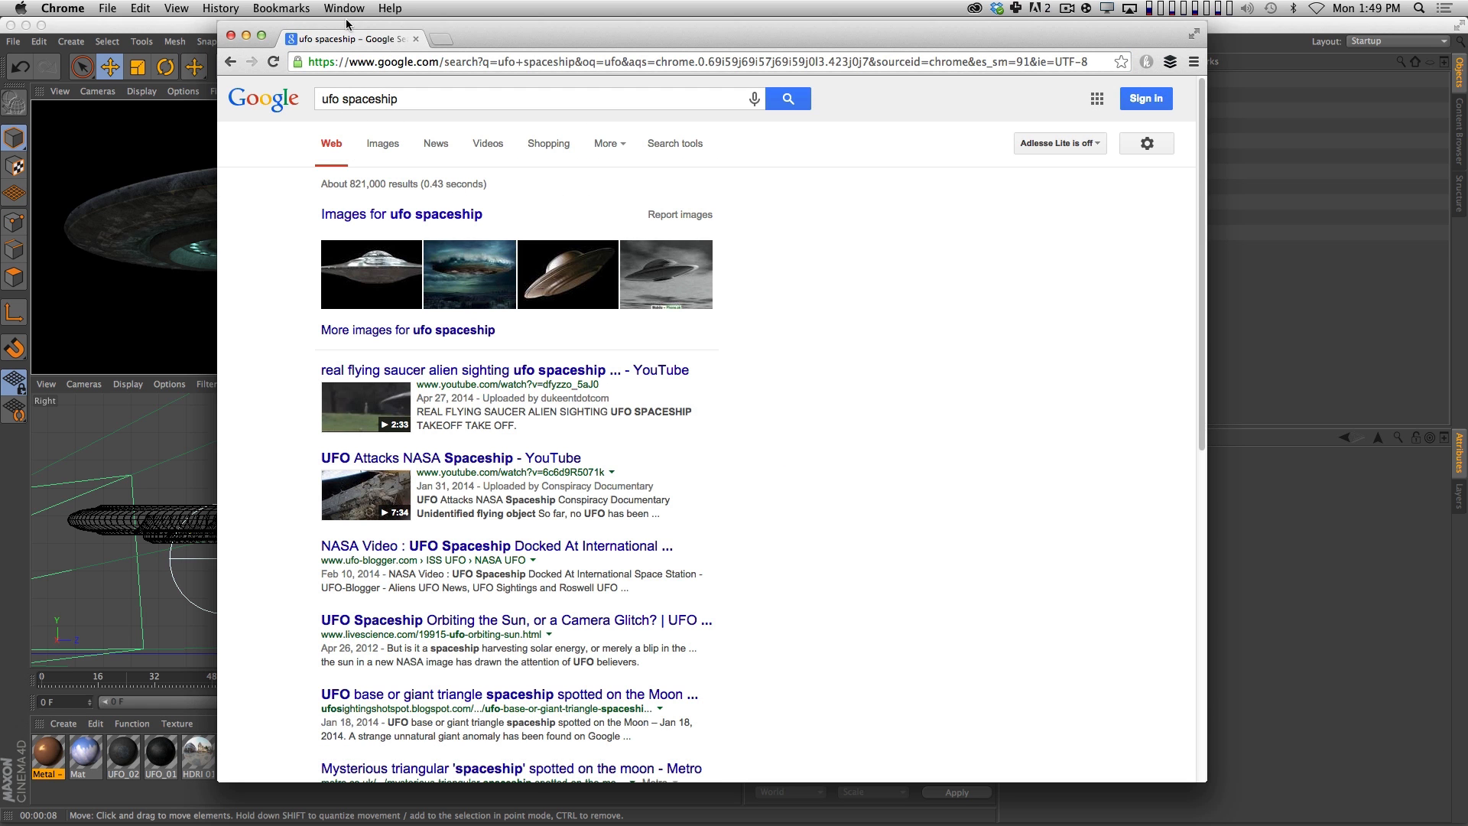
{"action": "left_click", "coordinate": [384, 144]}
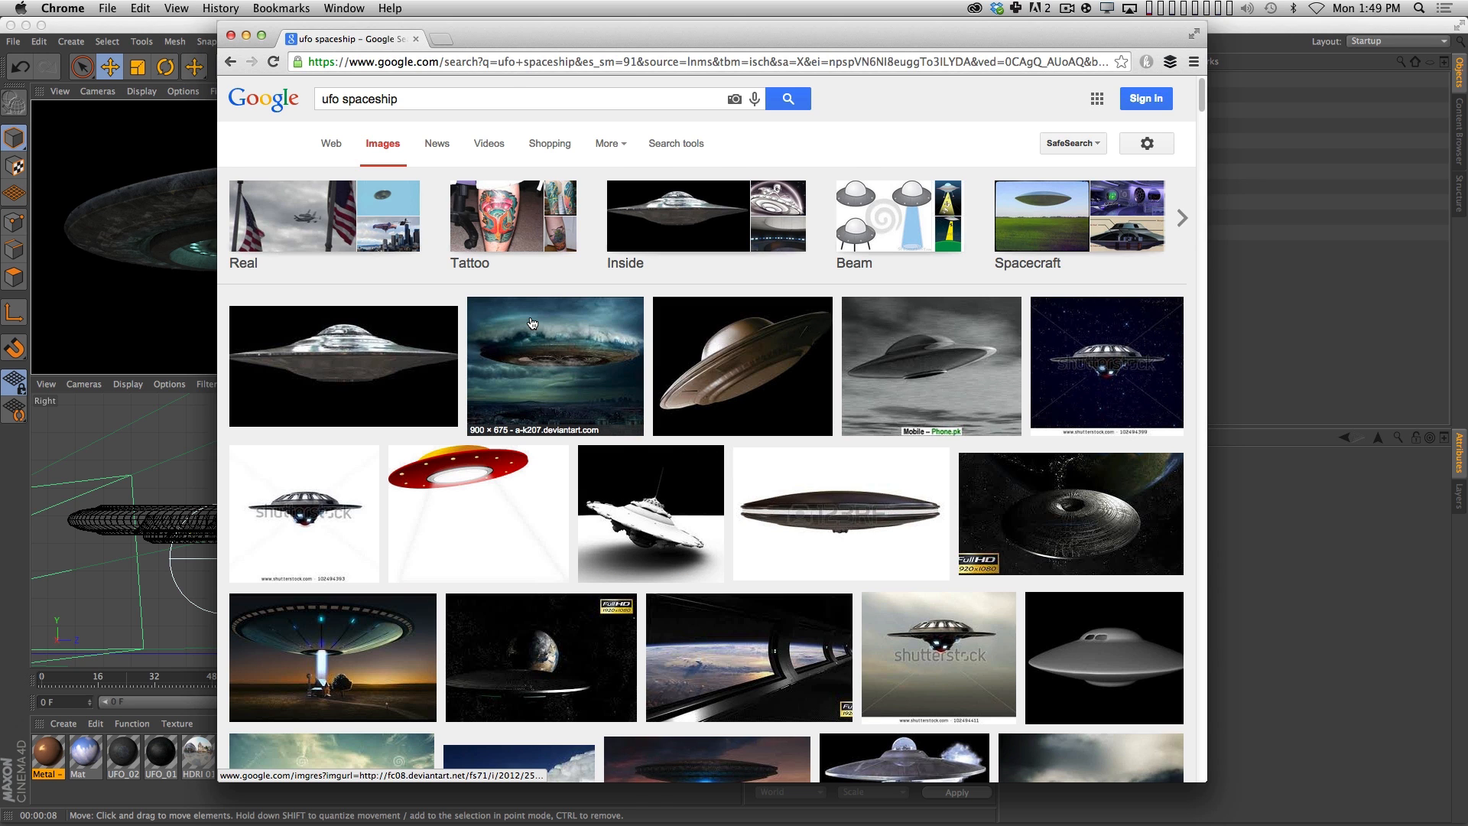
Browse the UFO image results for reference ideas and preview the large mothership hovering over a hazy plain.
{"action": "scroll", "coordinate": [533, 323], "scroll_direction": "down", "scroll_amount": 5}
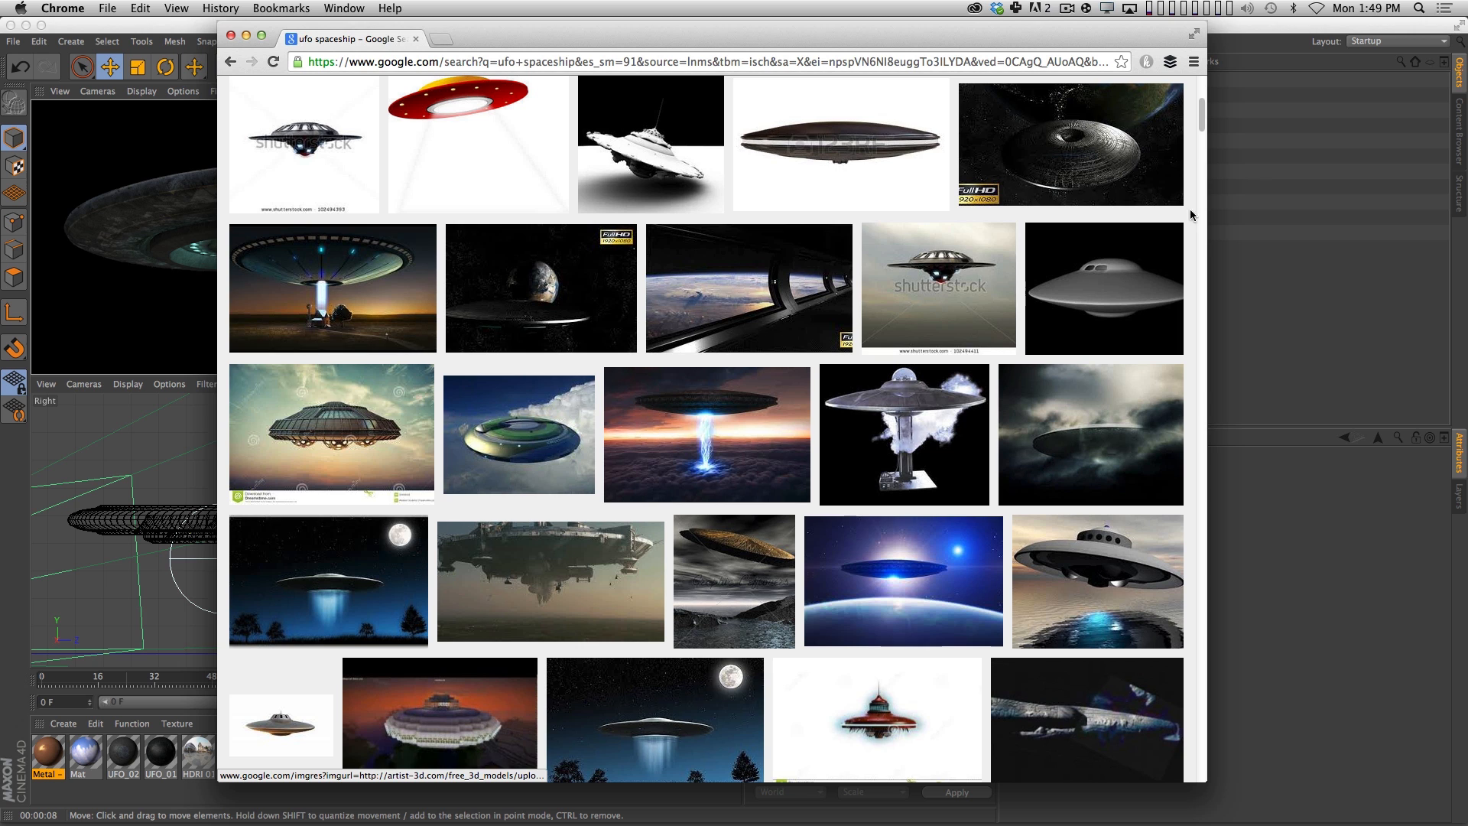
{"action": "left_click_drag", "start_coordinate": [1203, 122], "coordinate": [1203, 143]}
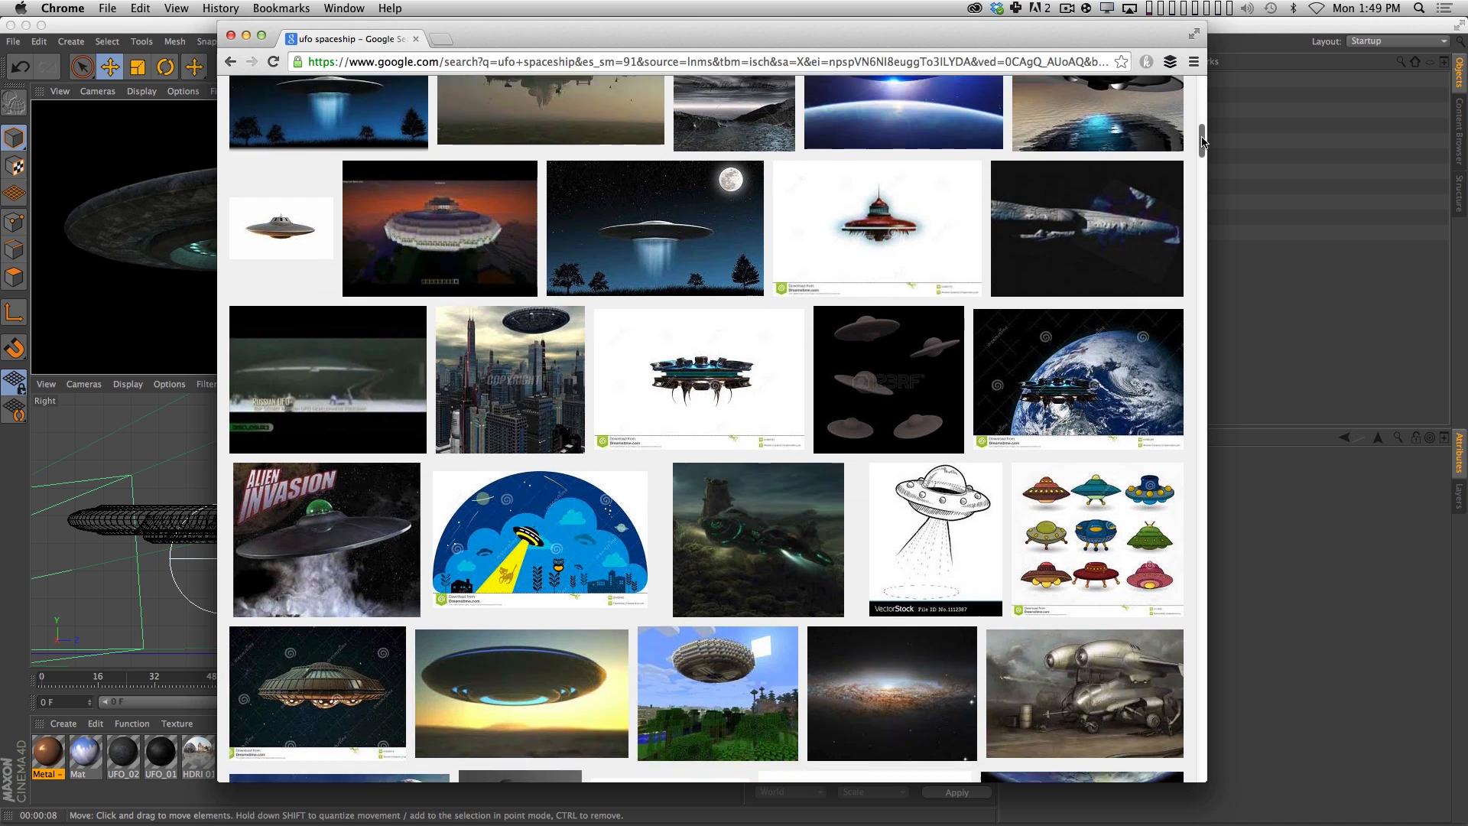
{"action": "left_click_drag", "start_coordinate": [1203, 135], "coordinate": [1203, 105]}
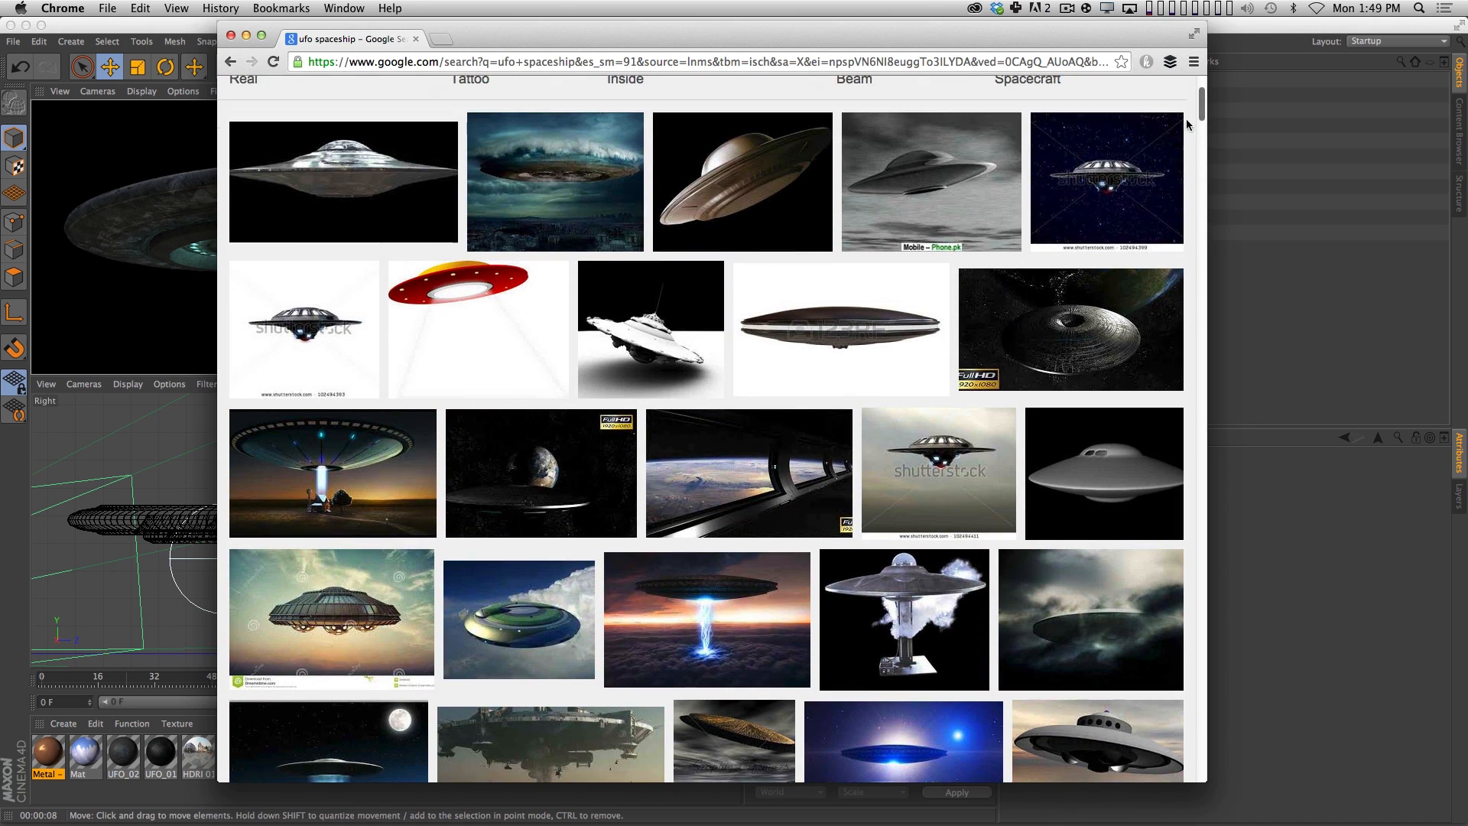
{"action": "left_click", "coordinate": [611, 746]}
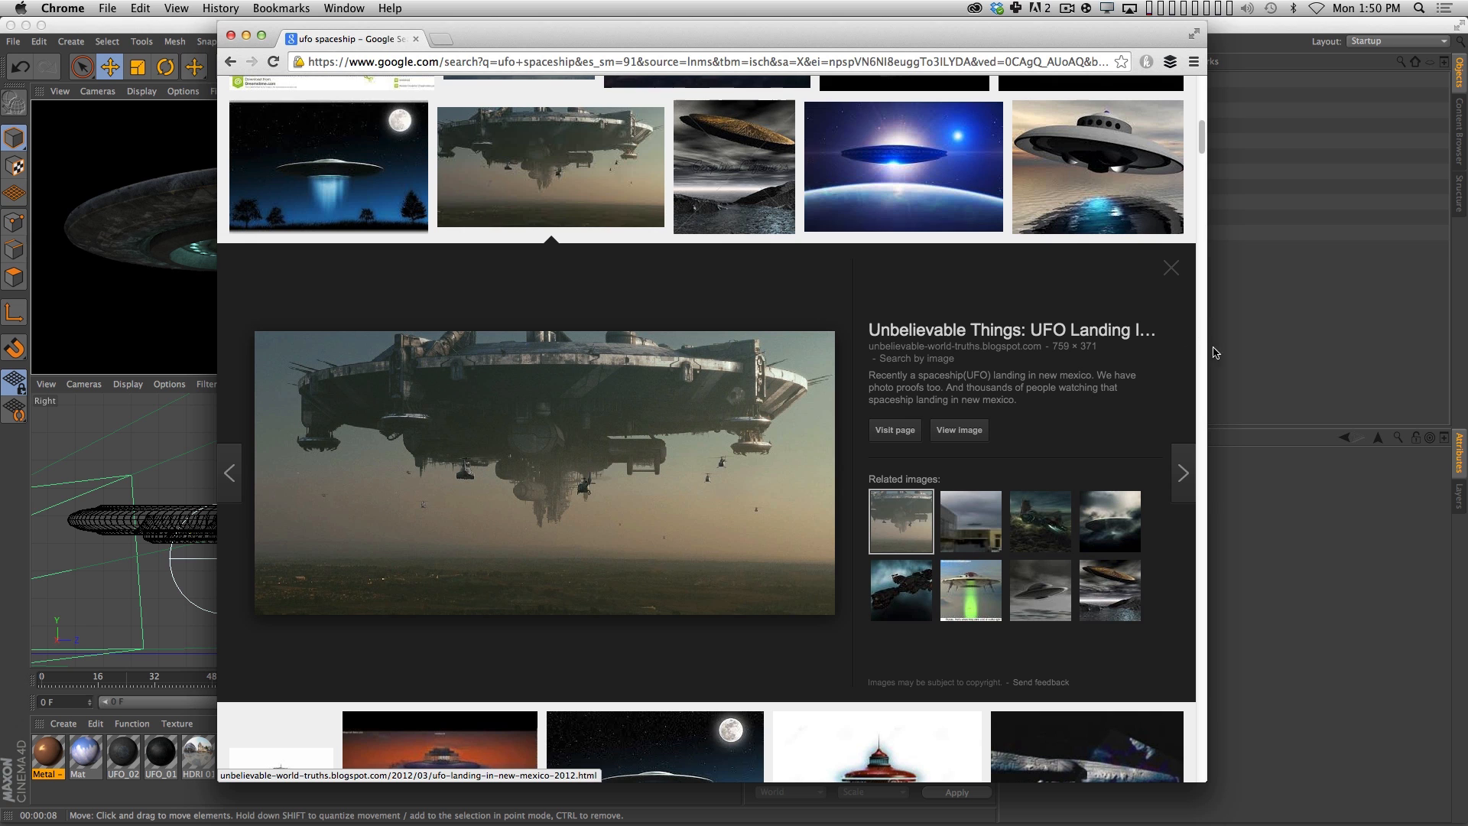
{"action": "scroll", "coordinate": [1197, 133], "scroll_direction": "up", "scroll_amount": 5}
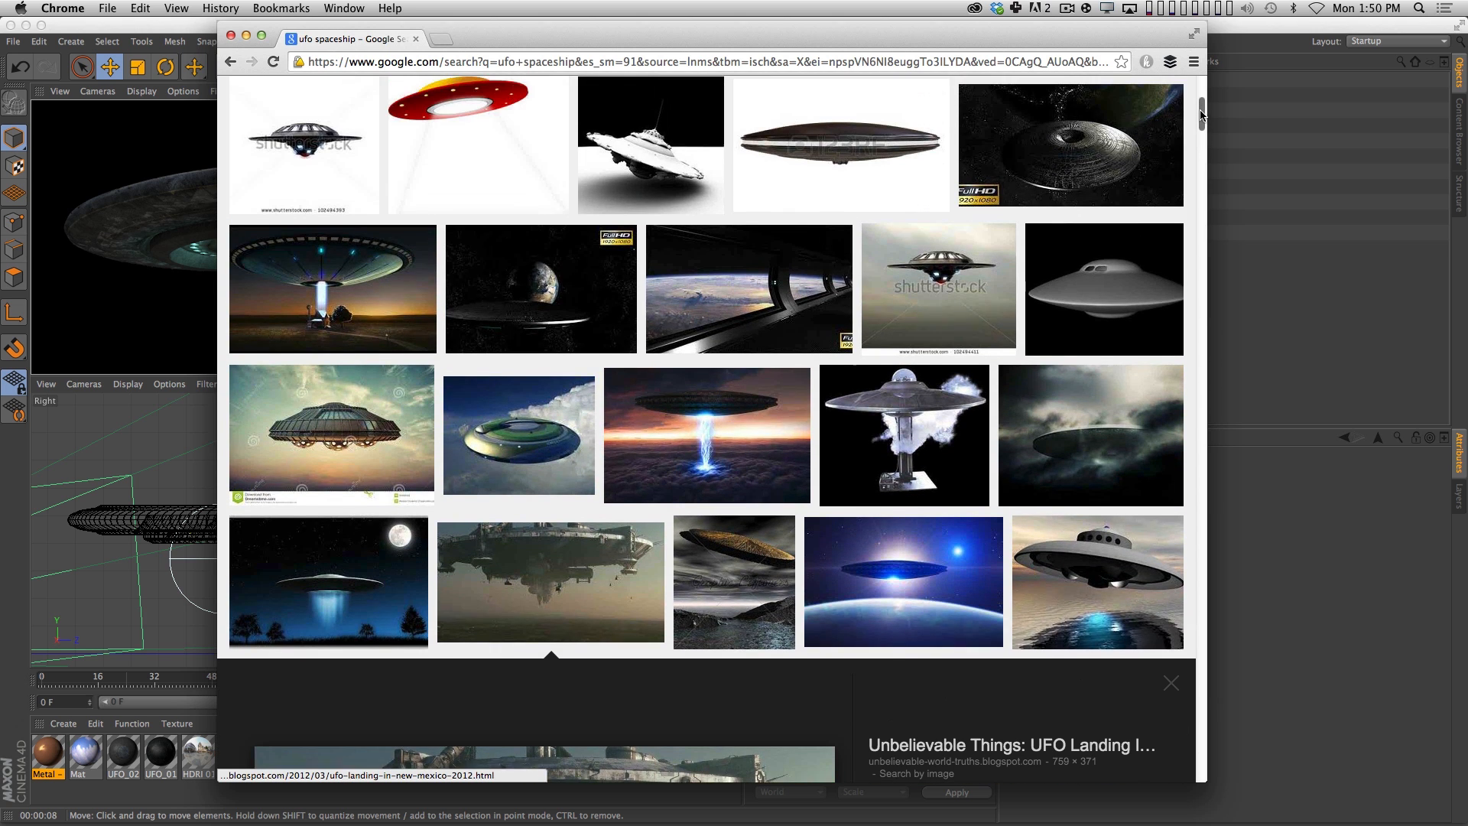
{"action": "scroll", "coordinate": [1203, 136], "scroll_direction": "down", "scroll_amount": 5}
{"action": "left_click_drag", "start_coordinate": [1202, 136], "coordinate": [1195, 186]}
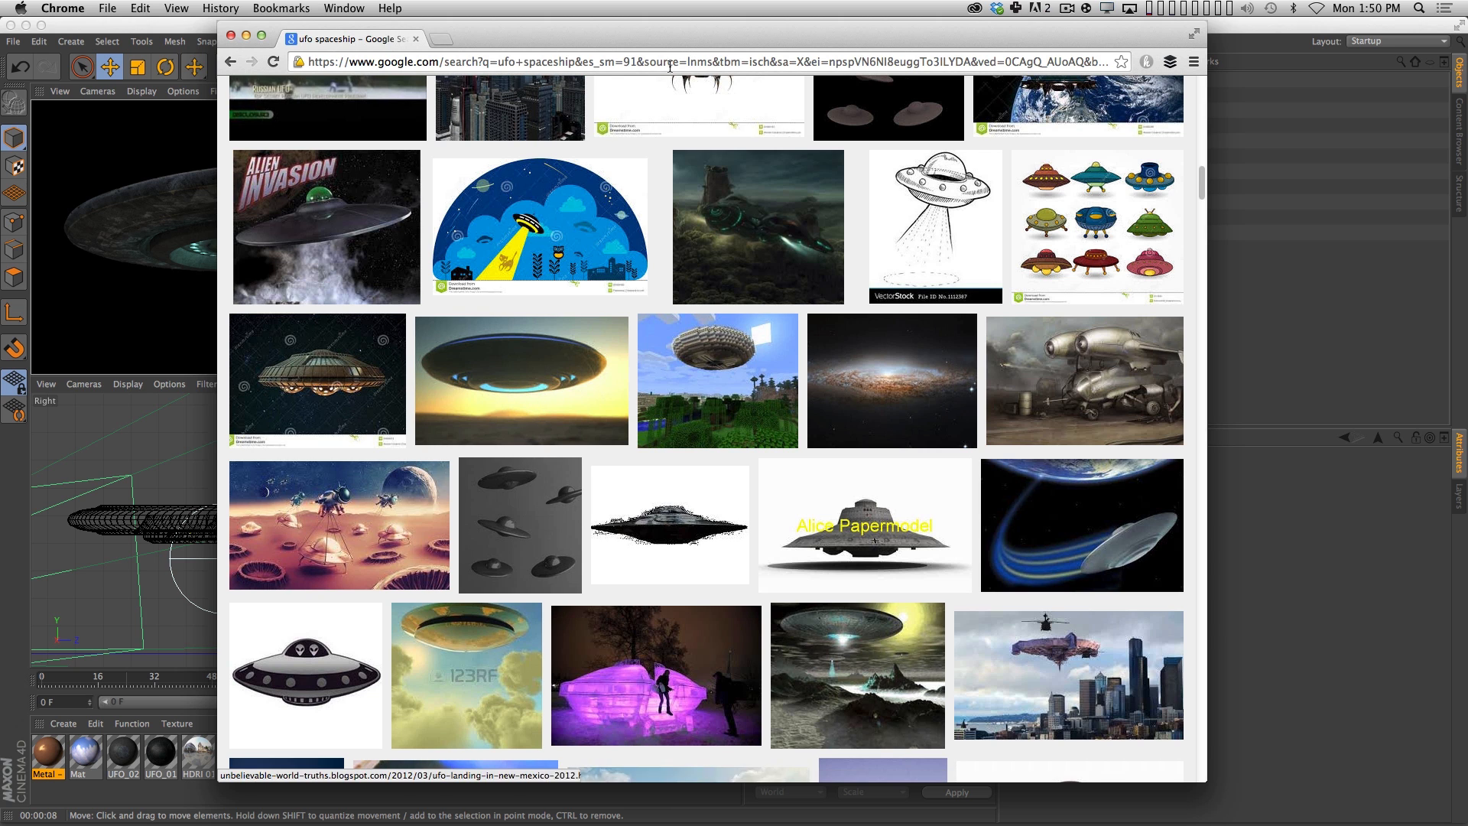
Uncover the UFO render behind the browser, preview the desert UFO with blue underside lights, and start saving that image.
{"action": "left_click_drag", "start_coordinate": [717, 35], "coordinate": [909, 31]}
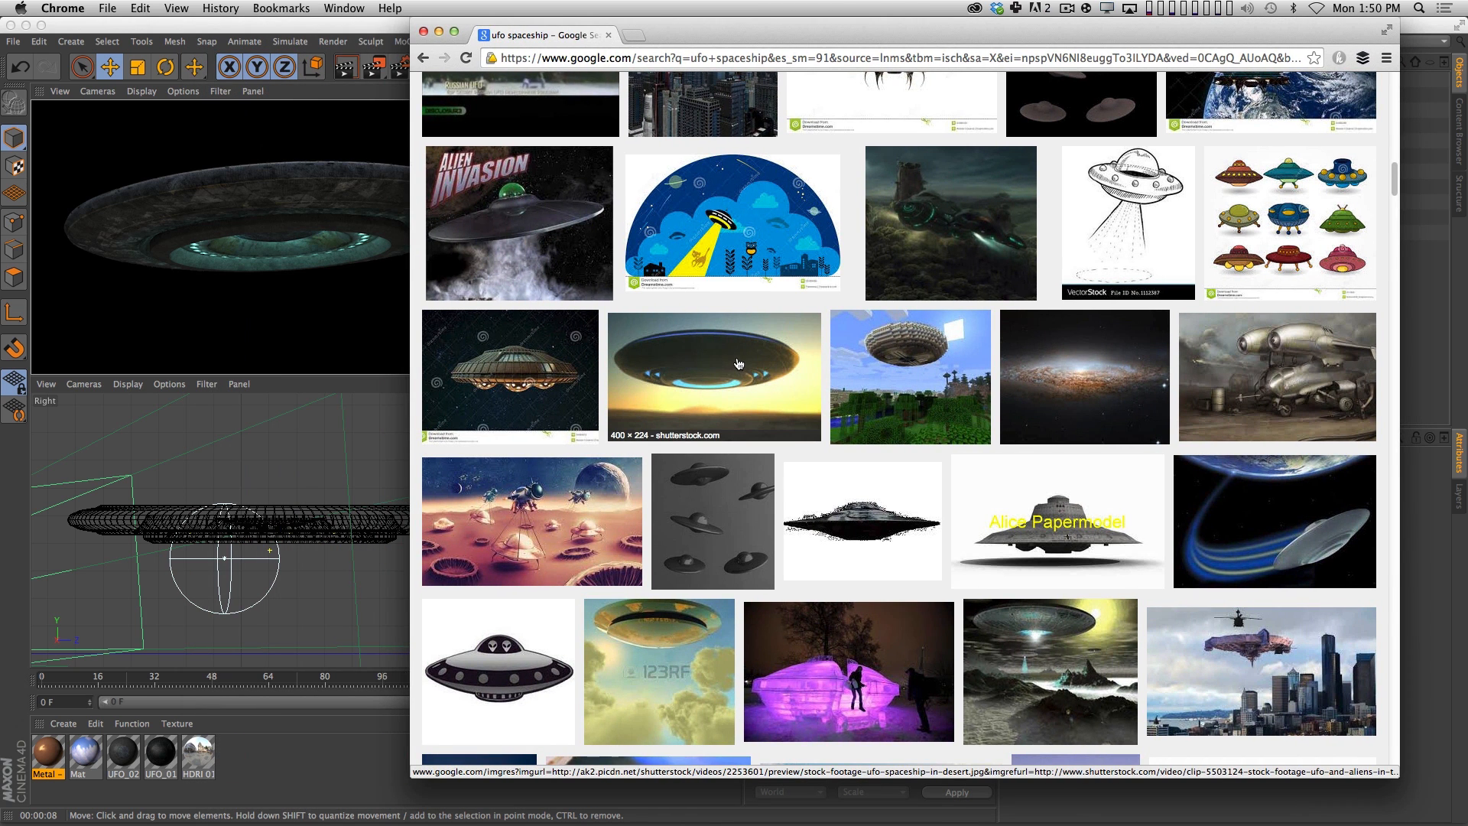
{"action": "left_click", "coordinate": [664, 382]}
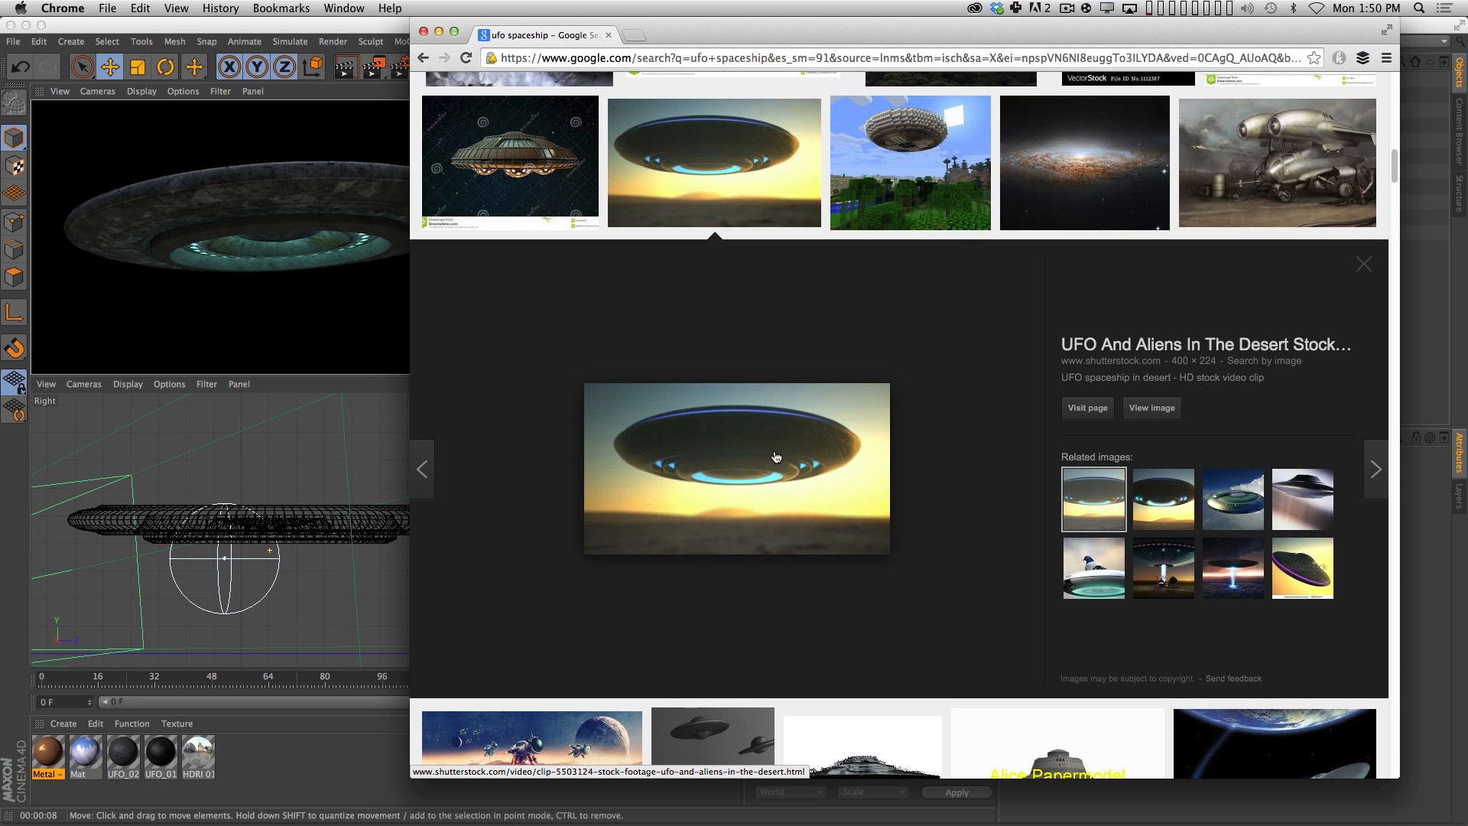
{"action": "right_click", "coordinate": [748, 437]}
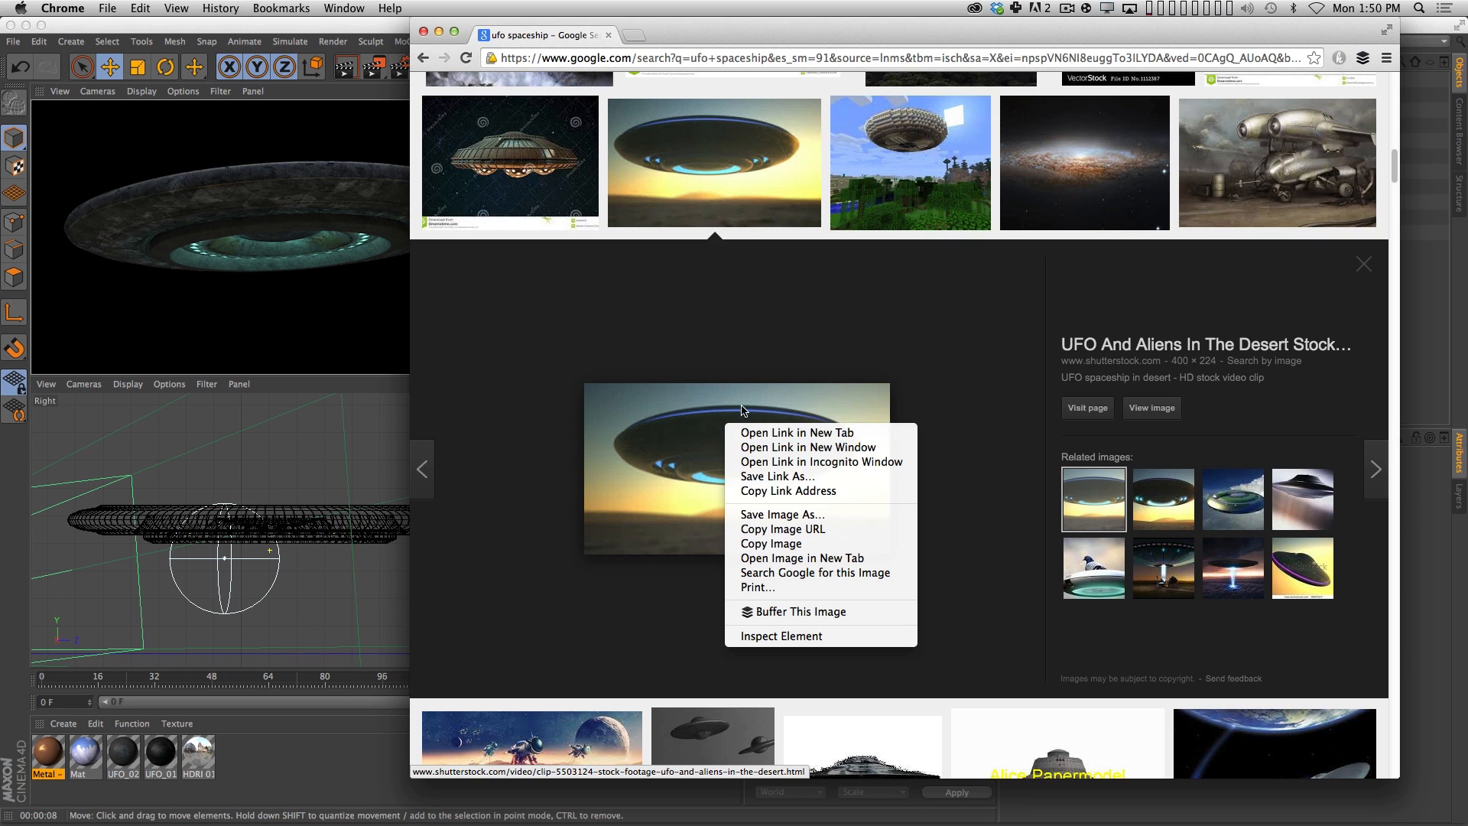
{"action": "left_click", "coordinate": [769, 529]}
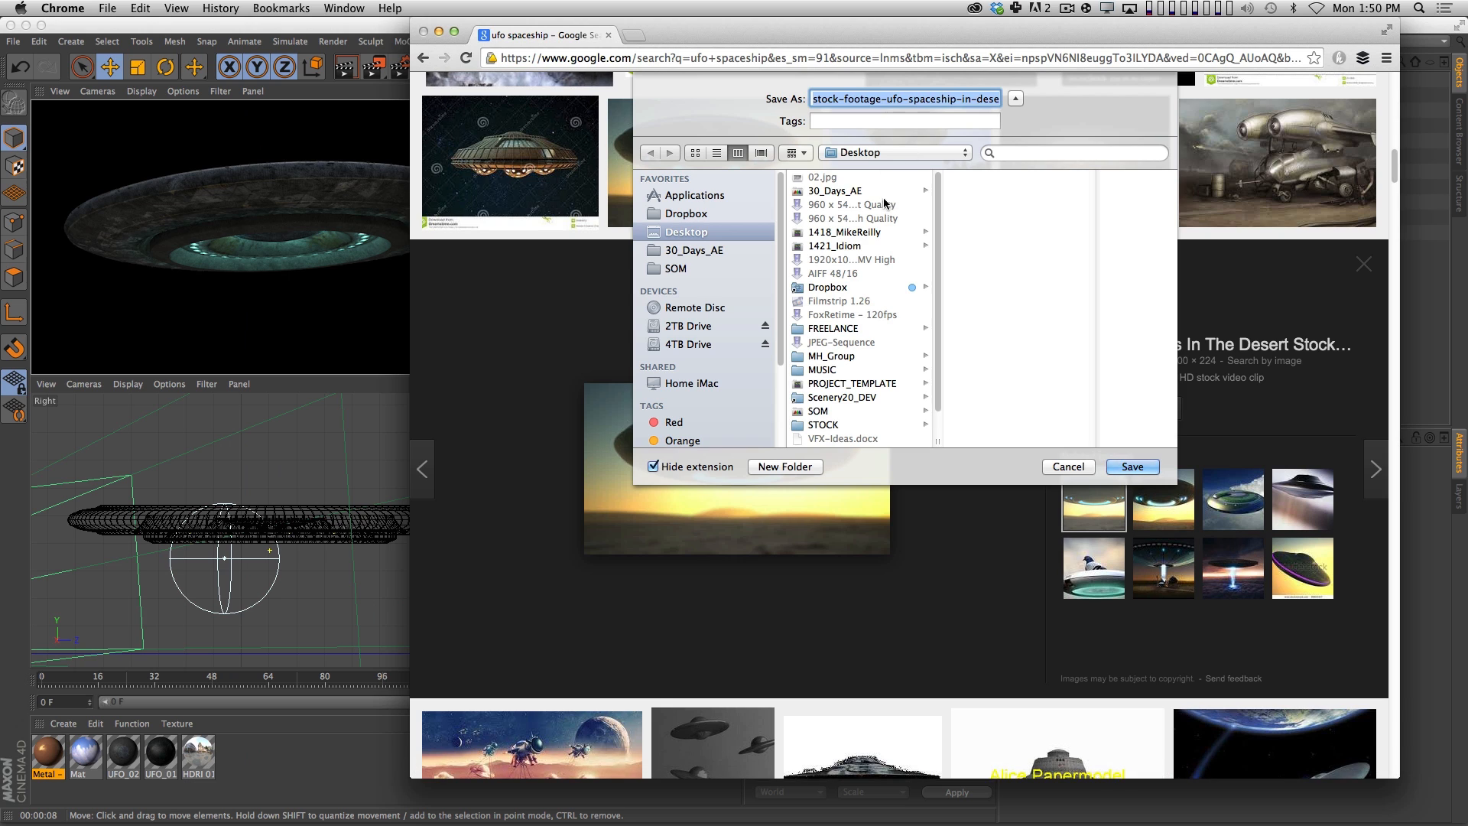
Save the desert UFO image into a new folder named Reference inside the ASSETS folder of Tut_Elements.
{"action": "left_click", "coordinate": [887, 196]}
{"action": "left_click", "coordinate": [997, 259]}
{"action": "left_click", "coordinate": [1109, 205]}
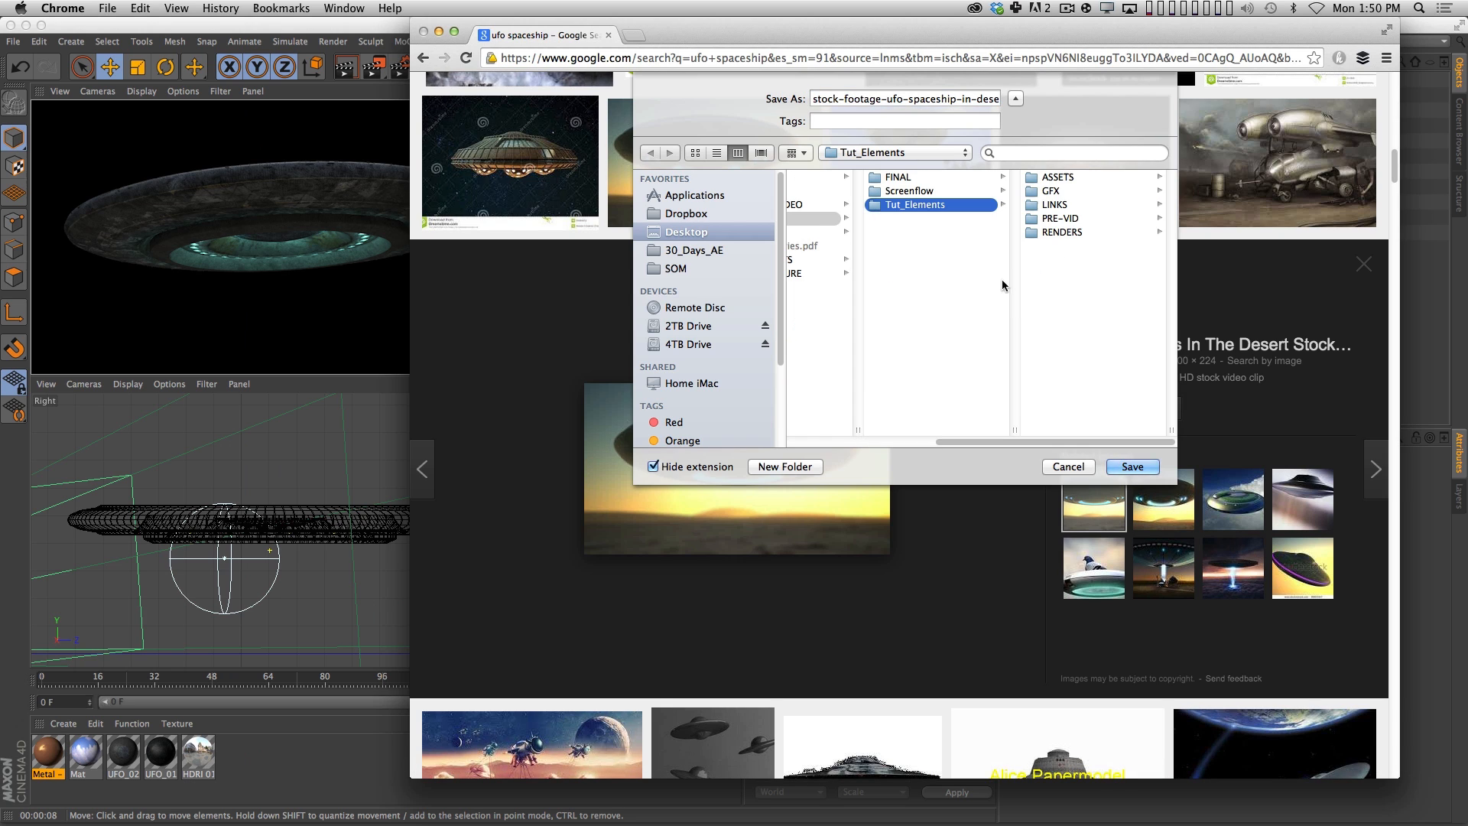
{"action": "left_click", "coordinate": [1075, 177]}
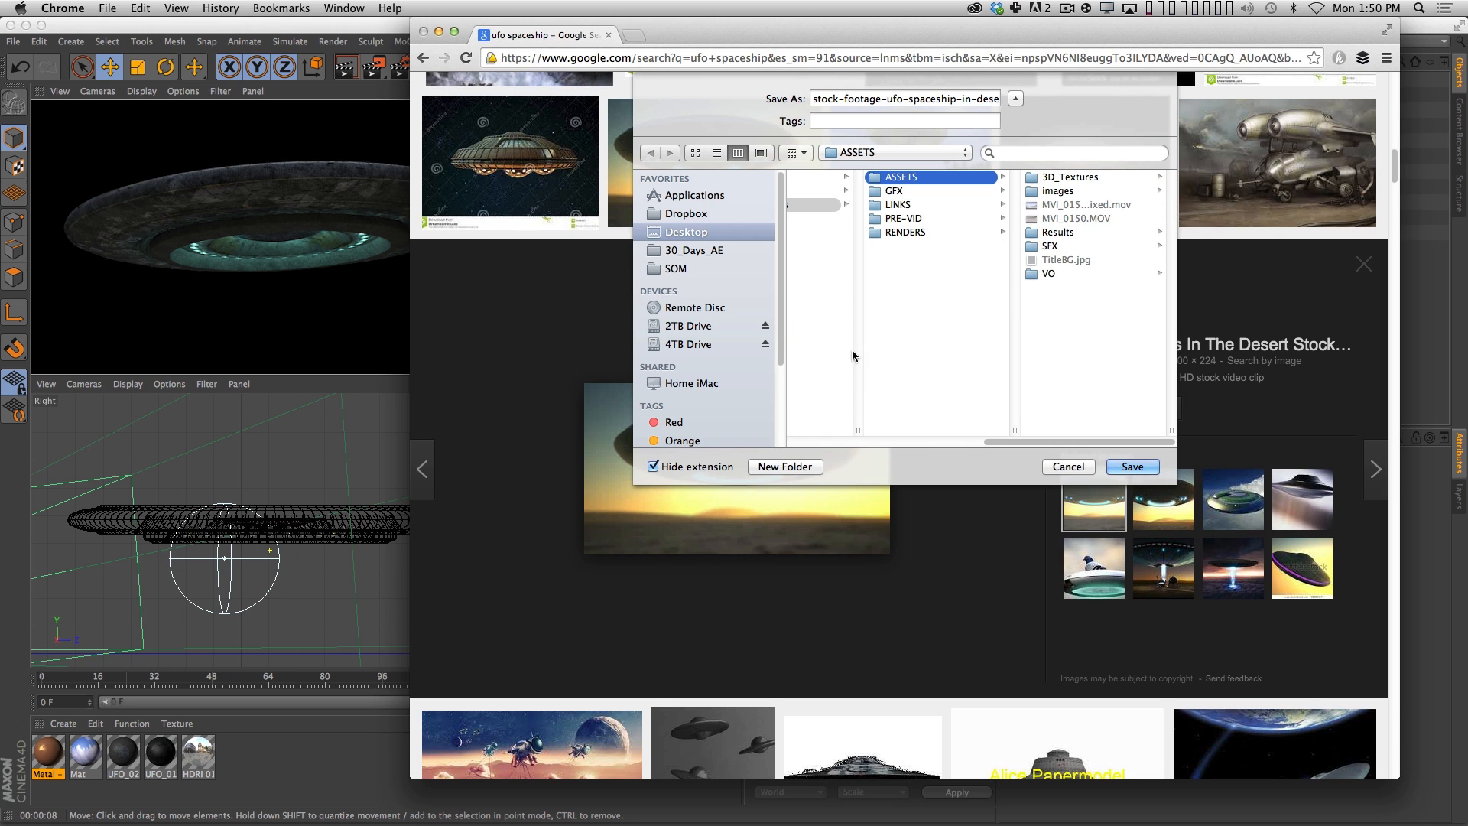
{"action": "left_click", "coordinate": [799, 468]}
{"action": "type", "text": "Reference"}
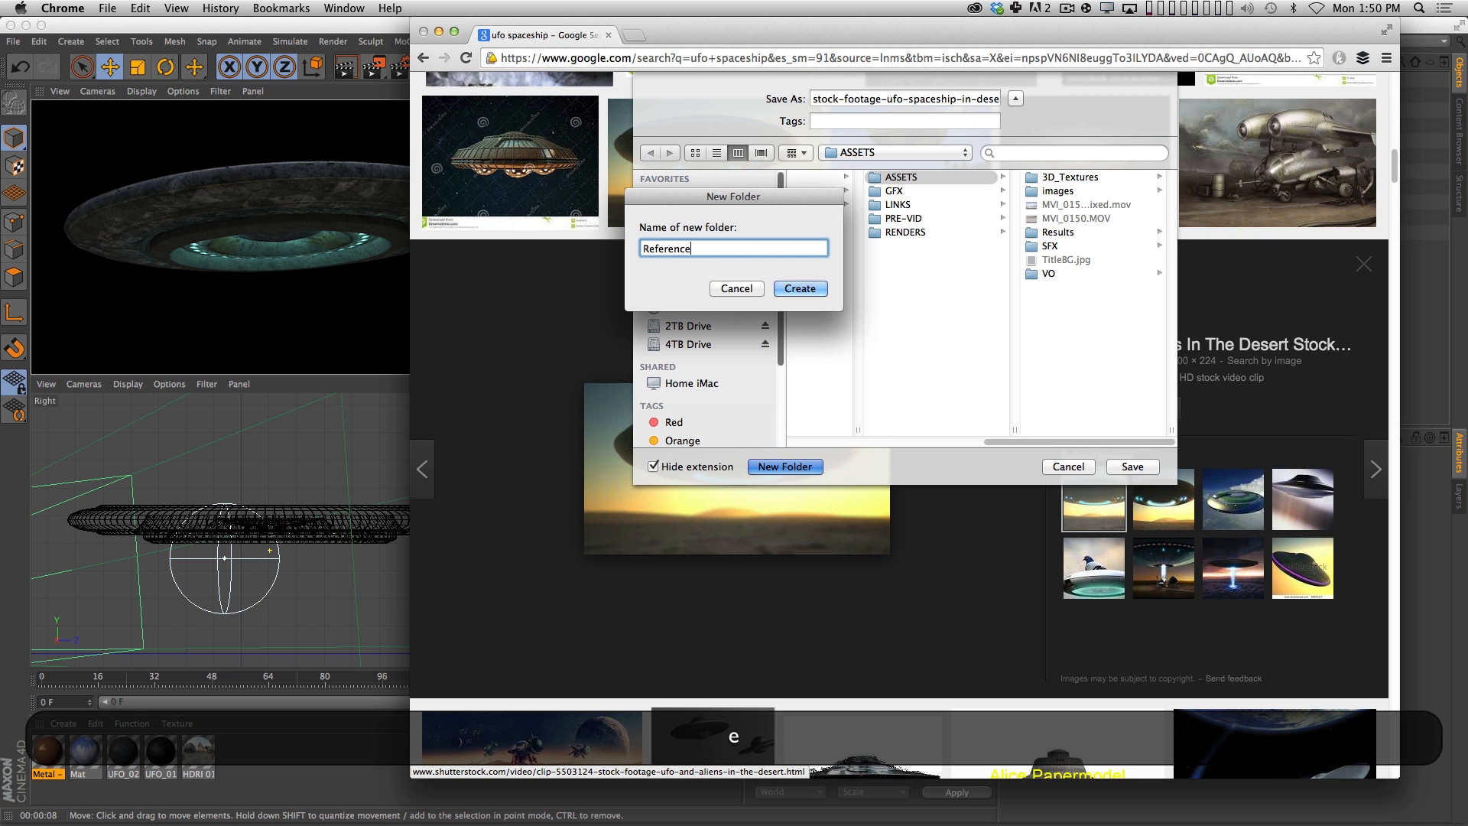
{"action": "key", "text": "Return"}
{"action": "left_click", "coordinate": [1132, 466]}
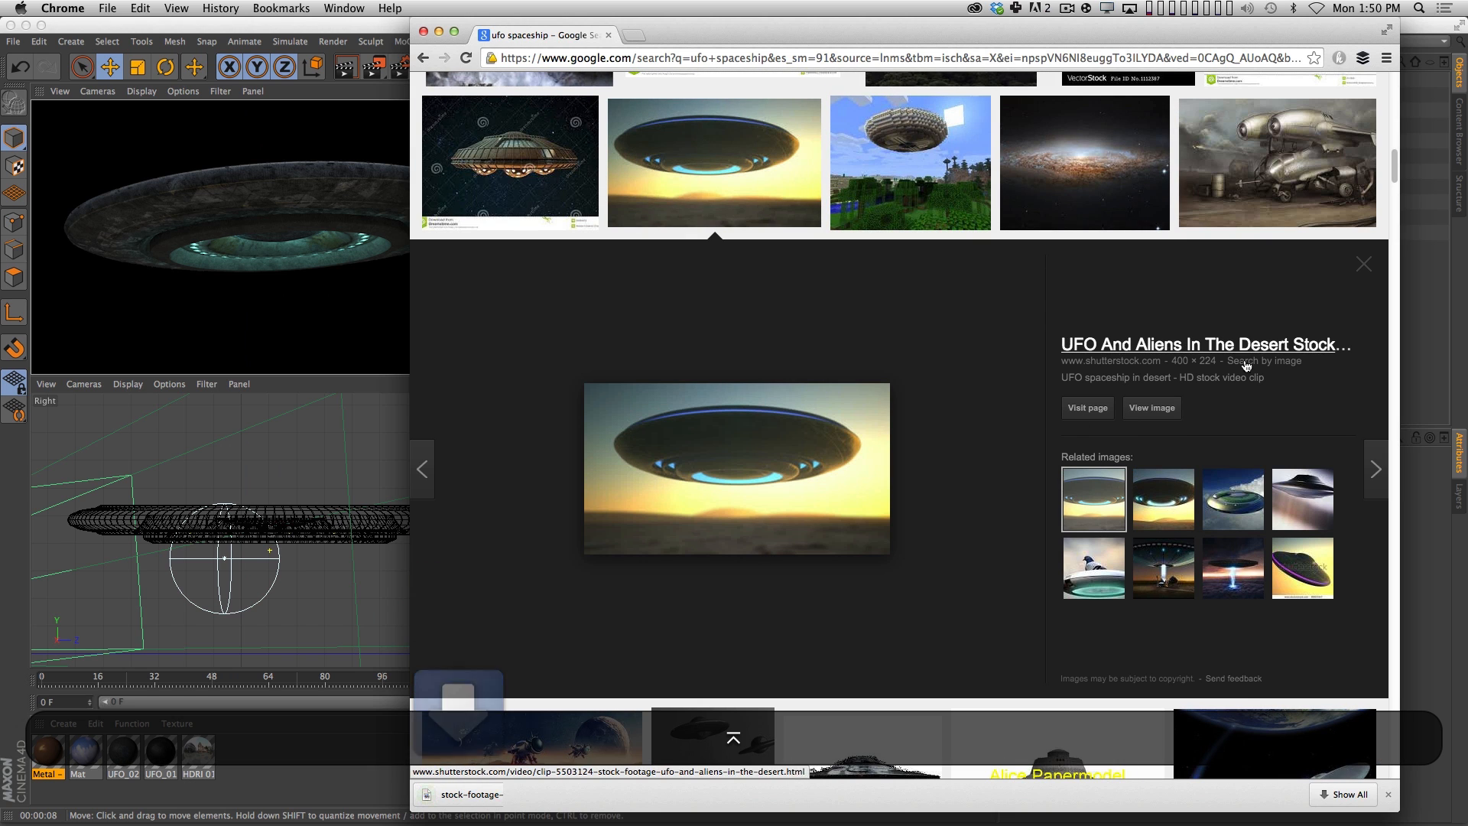
Return to the search field and replace the query with an image search for "speaker".
{"action": "mouse_move", "coordinate": [1393, 167]}
{"action": "left_mouse_down"}
{"action": "mouse_move", "coordinate": [1387, 197]}
{"action": "mouse_move", "coordinate": [1391, 169]}
{"action": "left_mouse_up"}
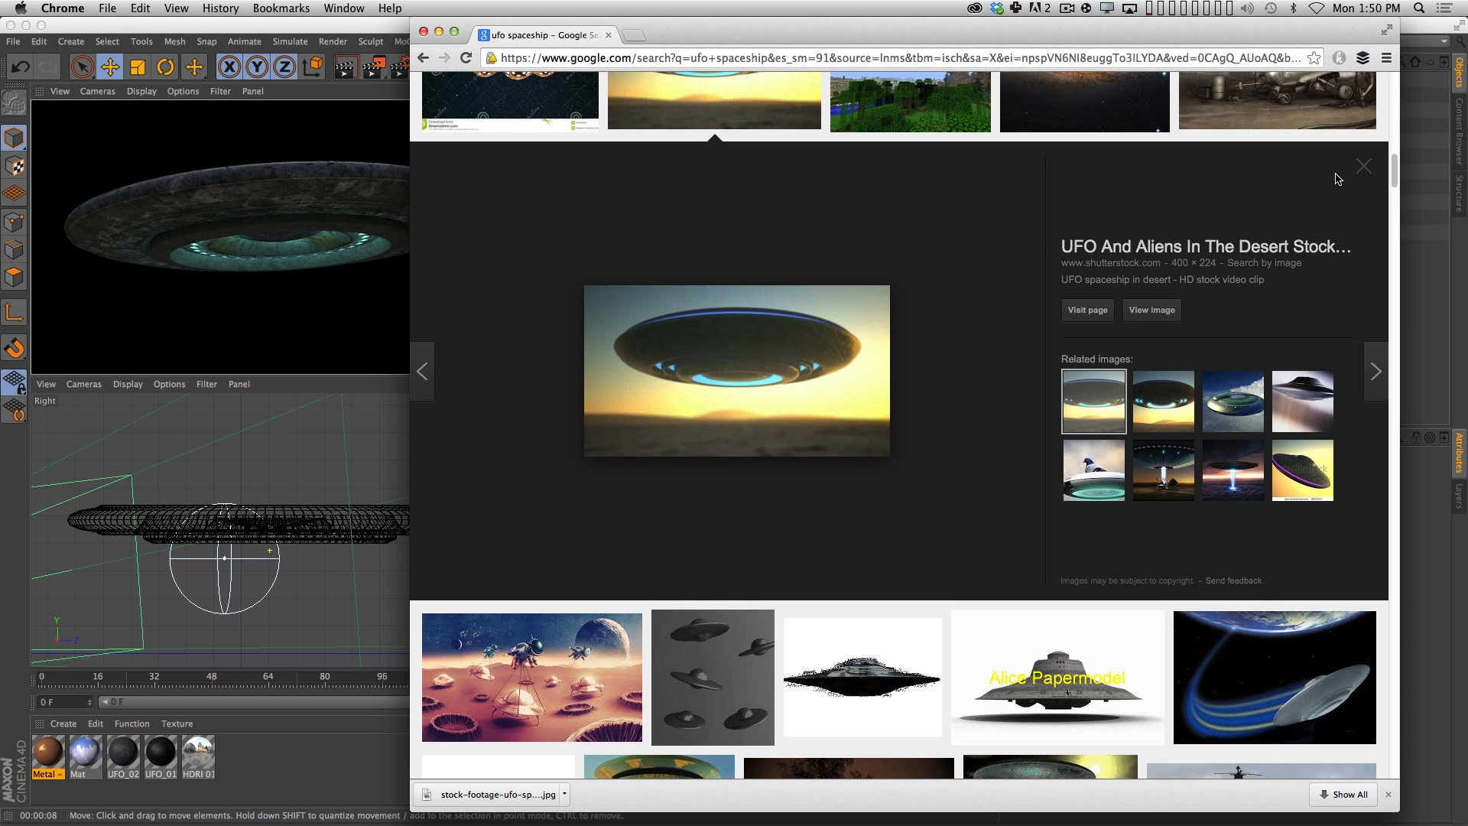
{"action": "left_click_drag", "start_coordinate": [1394, 170], "coordinate": [1392, 85]}
{"action": "left_click_drag", "start_coordinate": [599, 96], "coordinate": [465, 67]}
{"action": "type", "text": "premi"}
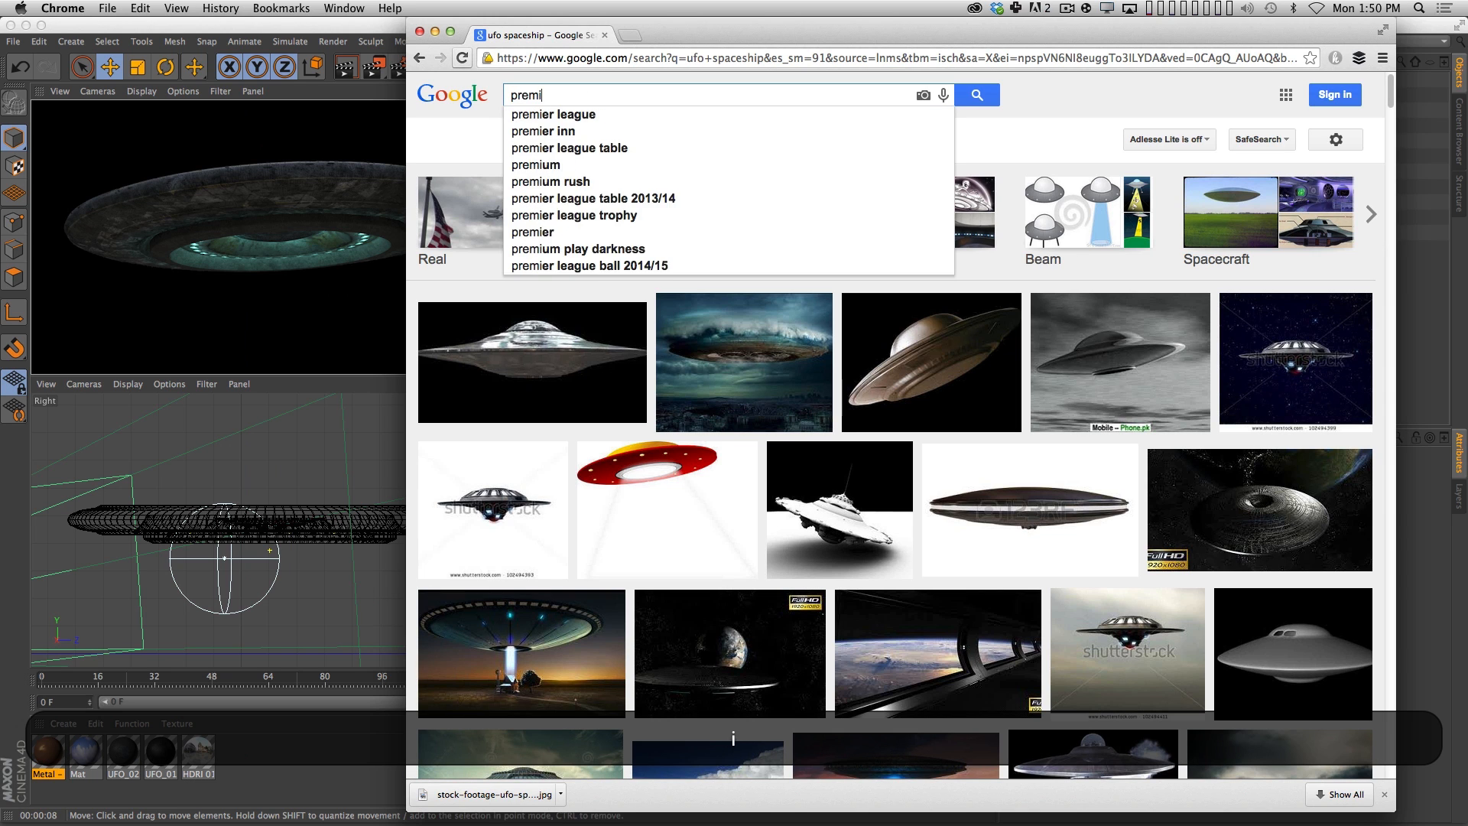
{"action": "key", "text": "super+a"}
{"action": "type", "text": "speaker"}
{"action": "key", "text": "Return"}
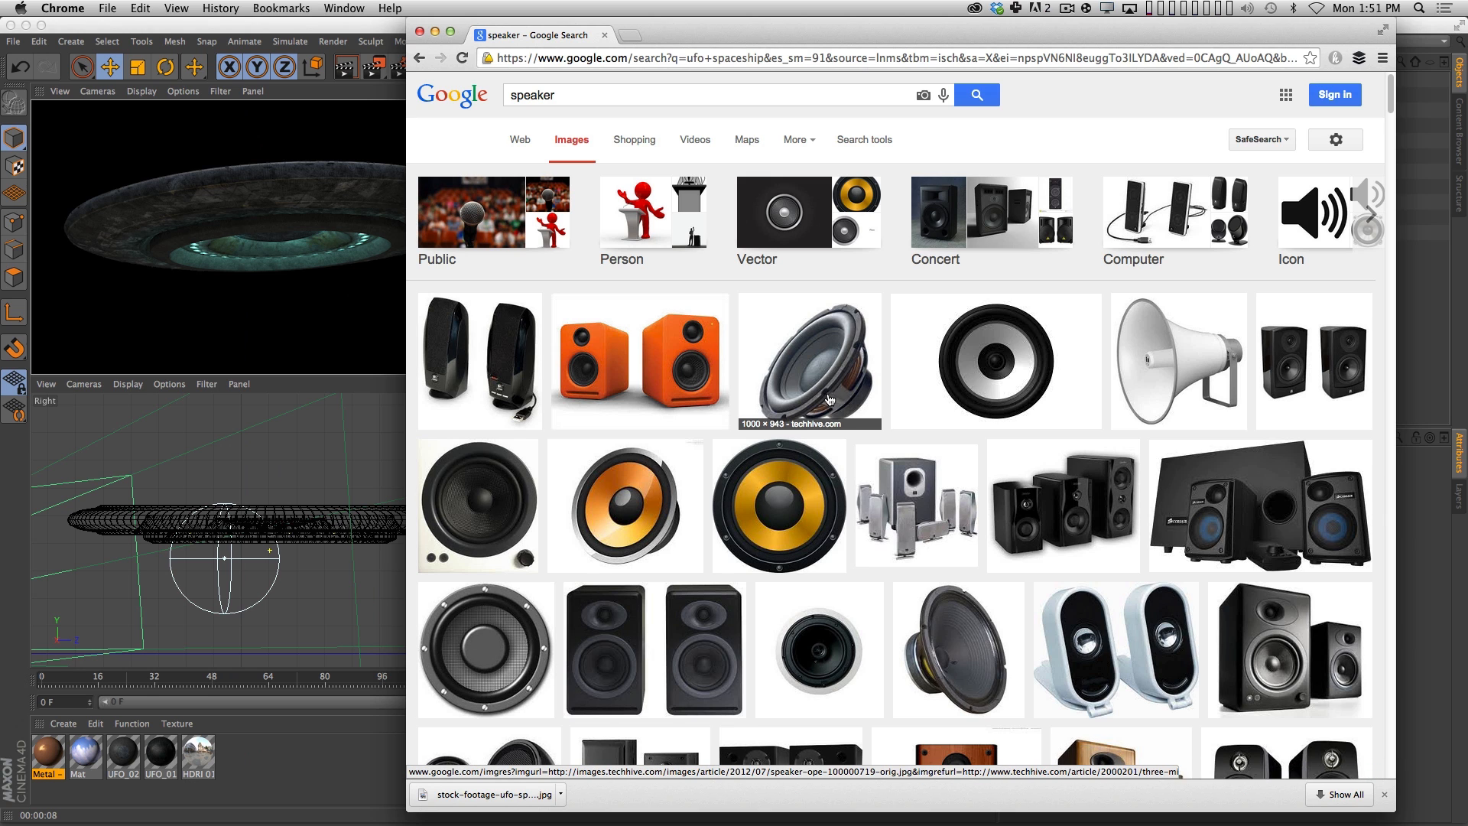
Preview the tilted black speaker cone from techhive.com and save its image in the Reference folder.
{"action": "left_click", "coordinate": [835, 367]}
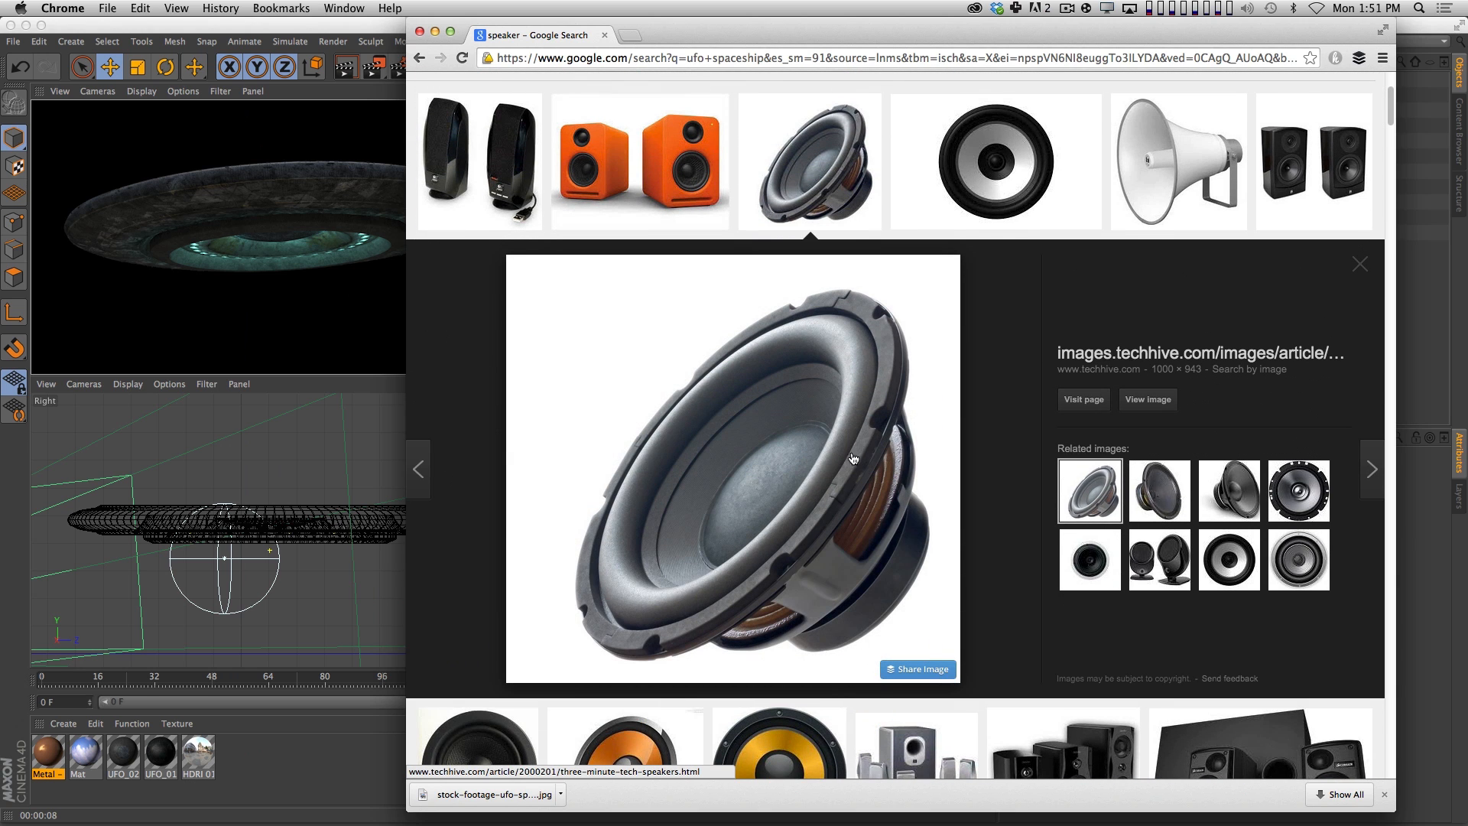
{"action": "right_click", "coordinate": [795, 427]}
{"action": "left_click", "coordinate": [868, 518]}
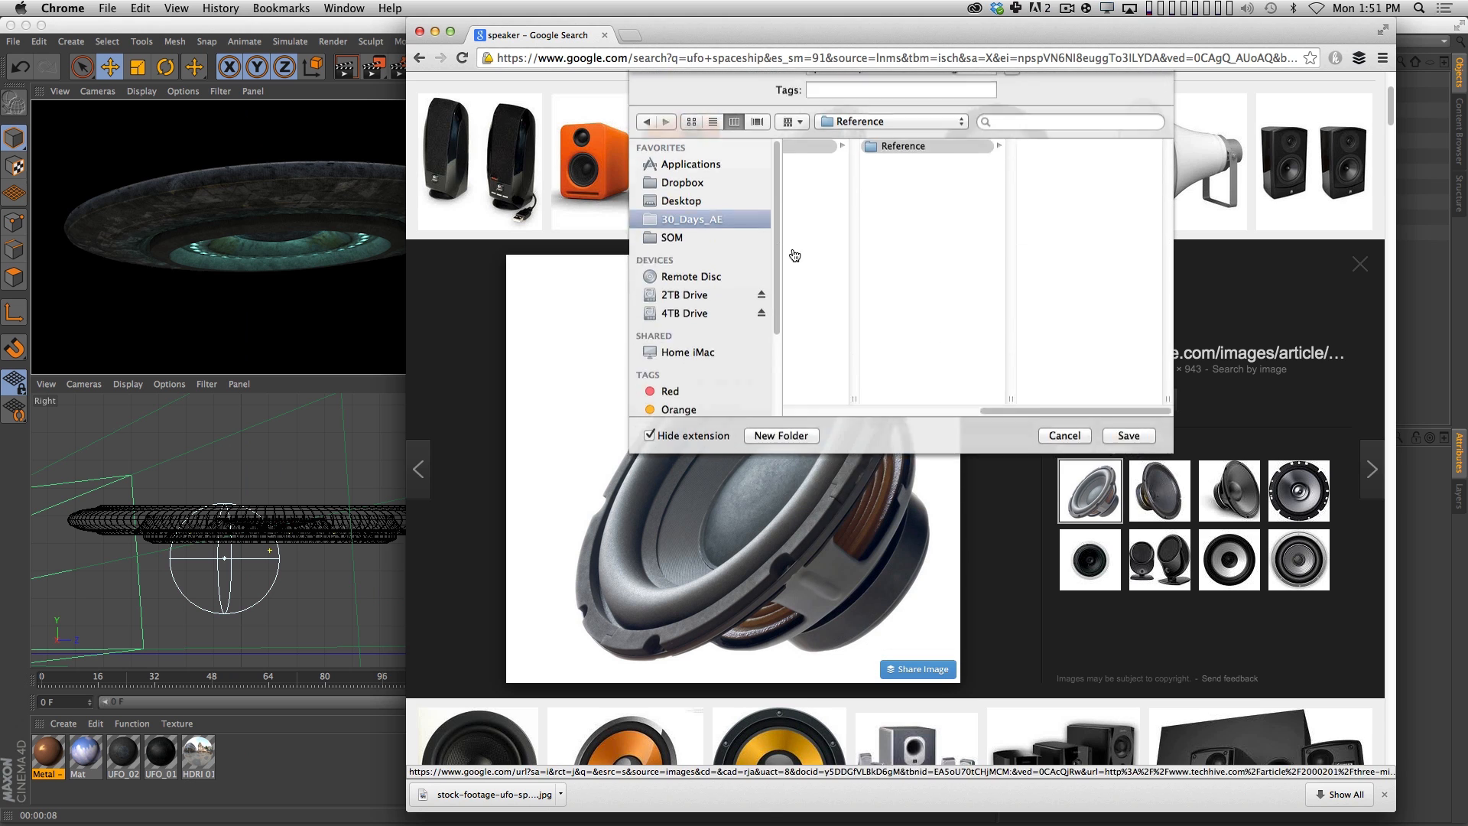
{"action": "key", "text": "Return"}
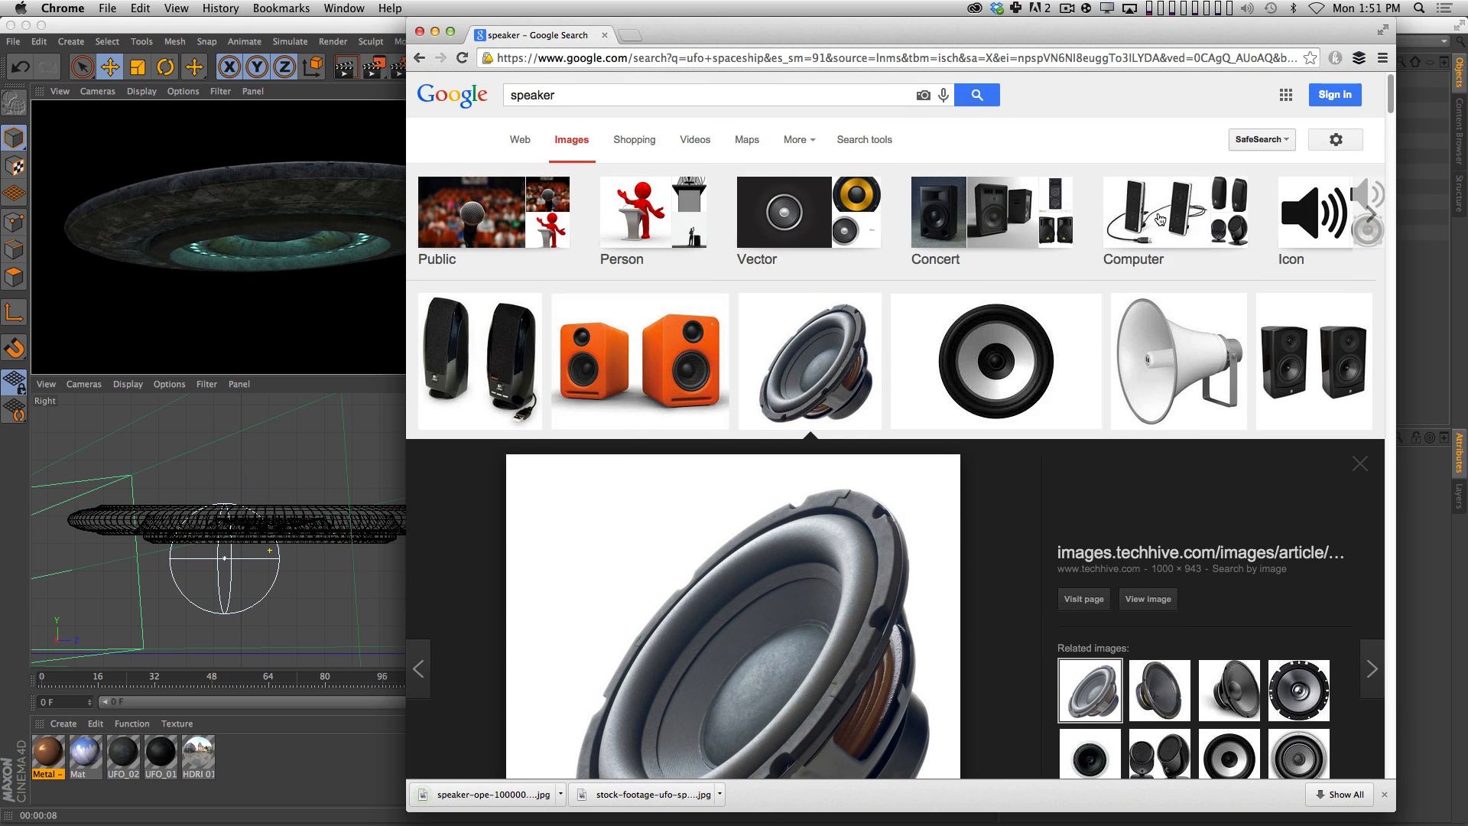
Run the image search for "ufo spaceship" again.
{"action": "scroll", "coordinate": [1395, 153], "scroll_direction": "up", "scroll_amount": 3}
{"action": "left_click", "coordinate": [637, 95]}
{"action": "key", "text": "super+a"}
{"action": "type", "text": "ufo sp"}
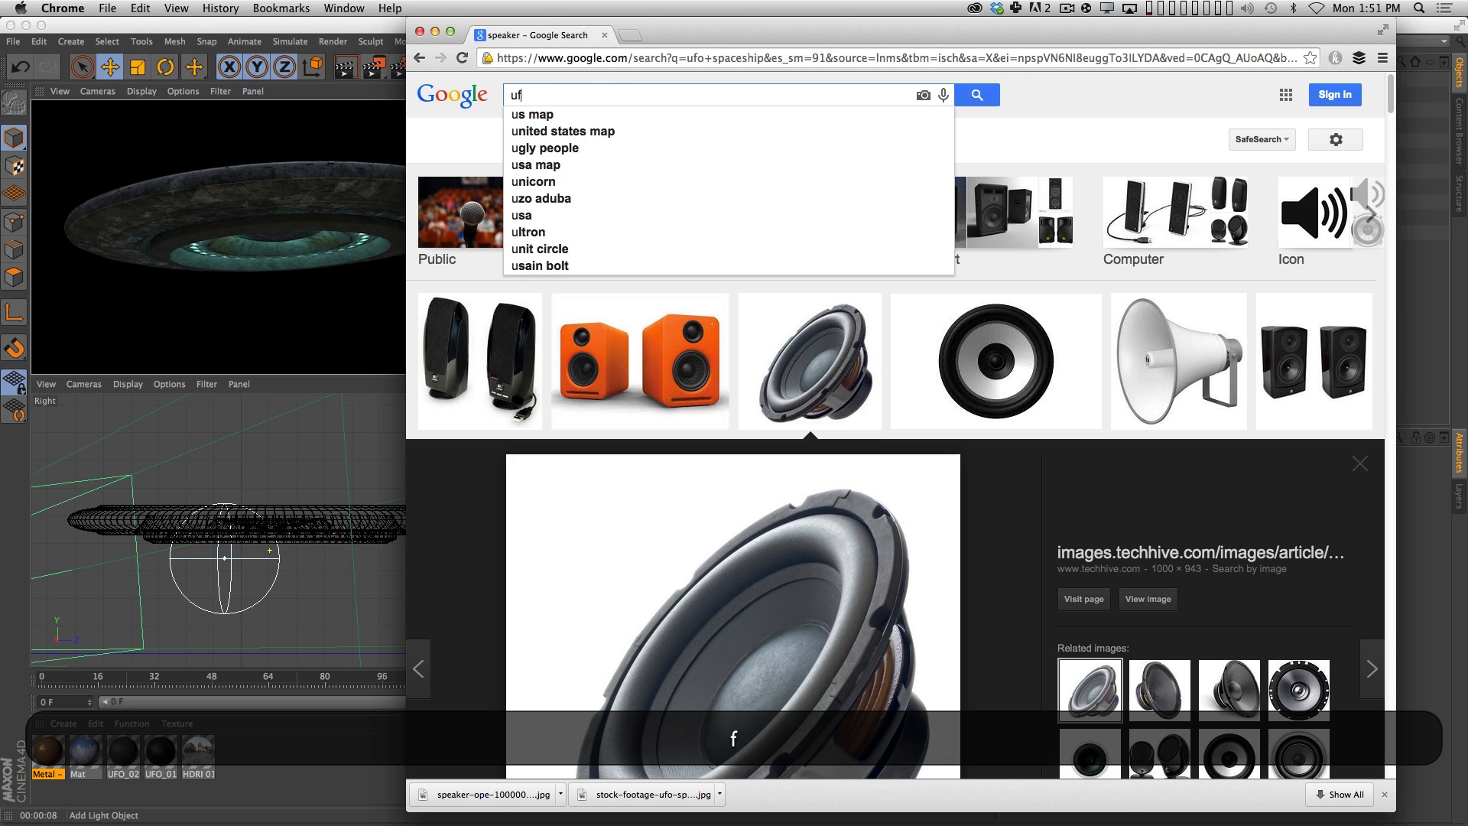
{"action": "key", "text": "Down"}
{"action": "key", "text": "Down"}
{"action": "key", "text": "Return"}
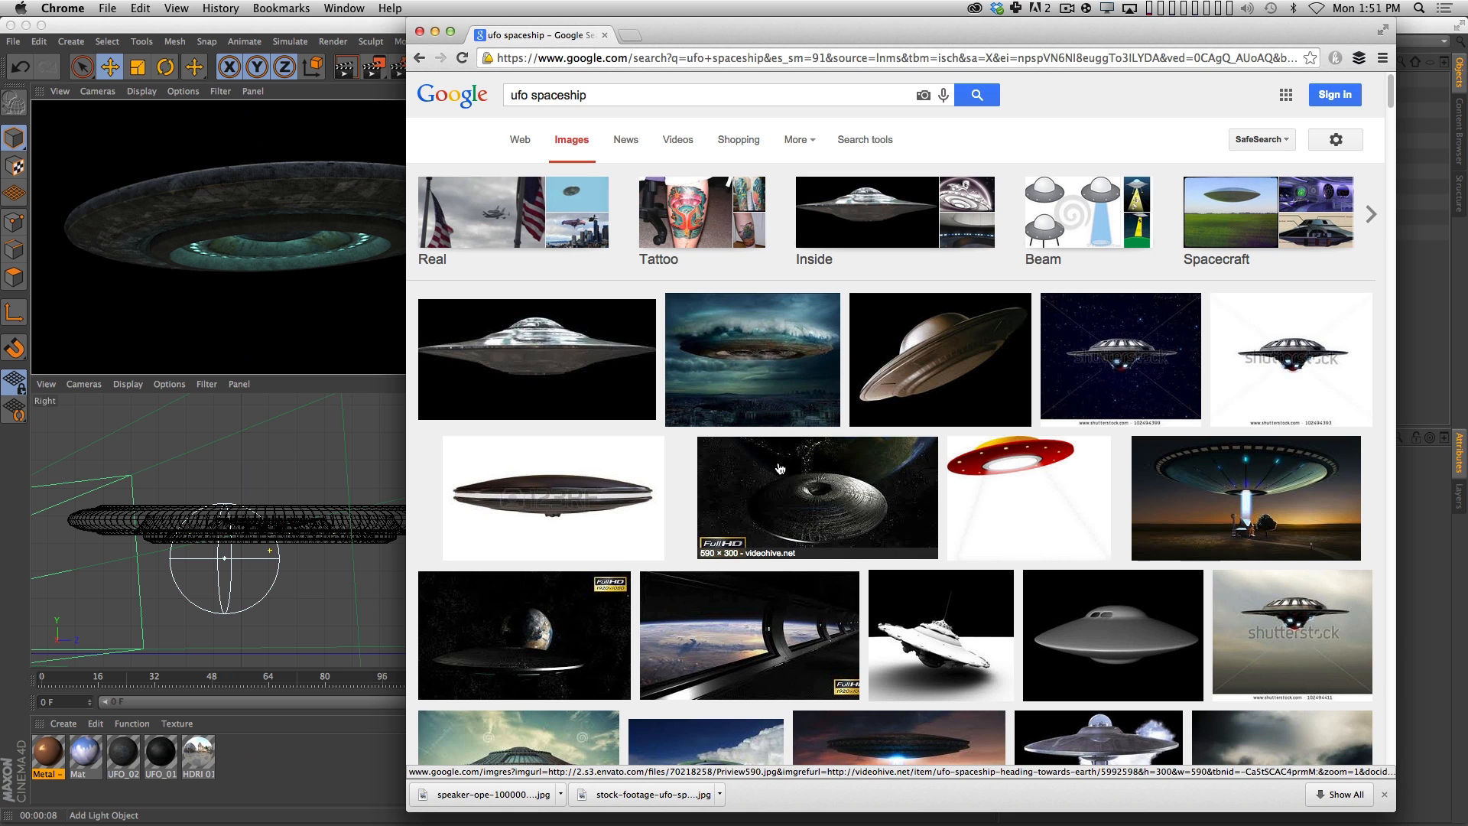
Examine the small UFO on white and its source page, return to the results, and preview the UFO hovering over water.
{"action": "scroll", "coordinate": [734, 738], "scroll_direction": "down", "scroll_amount": 1}
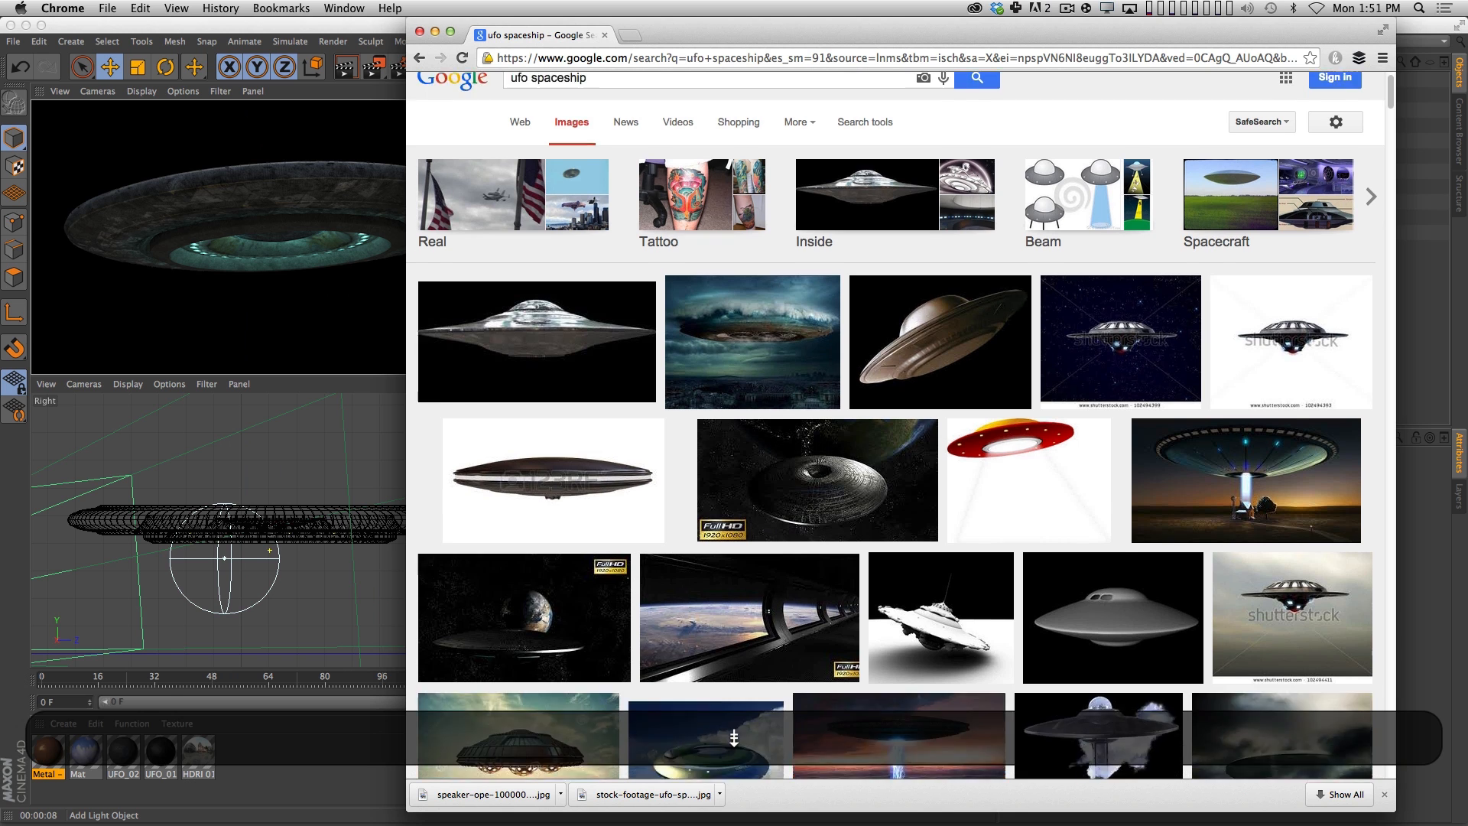
{"action": "scroll", "coordinate": [734, 738], "scroll_direction": "down", "scroll_amount": 10}
{"action": "left_click", "coordinate": [673, 391]}
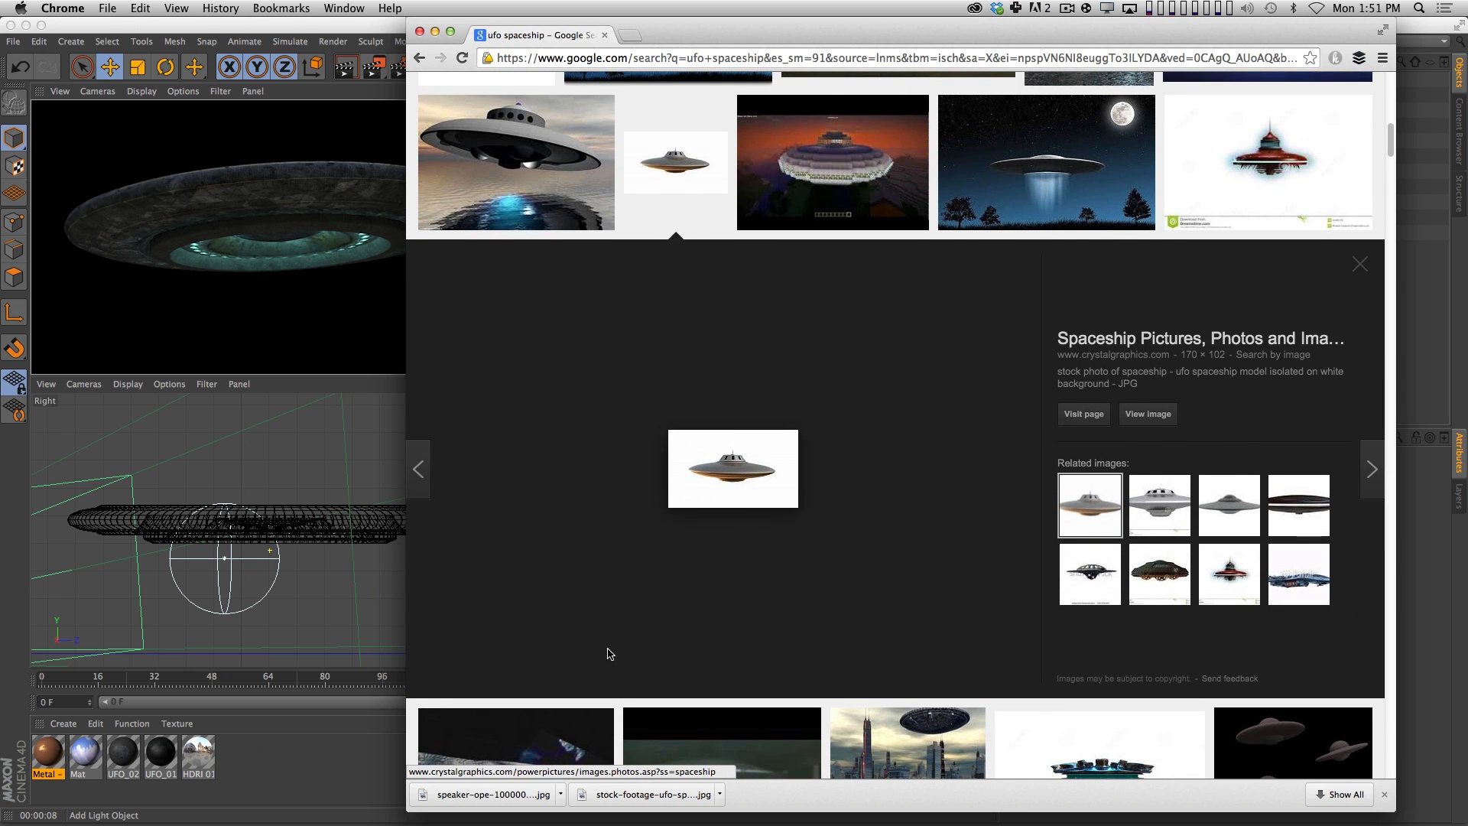
{"action": "left_click", "coordinate": [751, 477]}
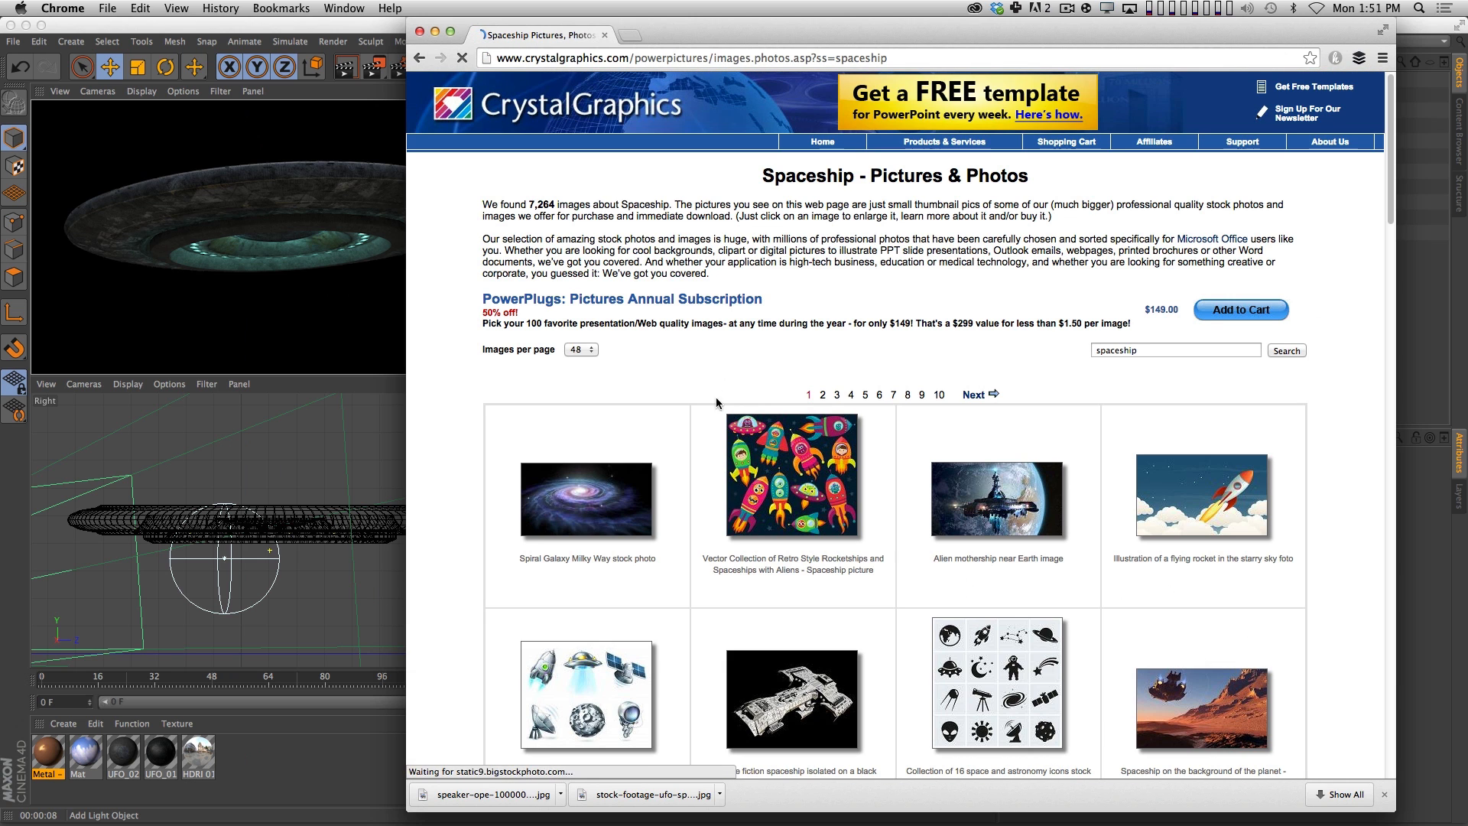
{"action": "left_click", "coordinate": [419, 57]}
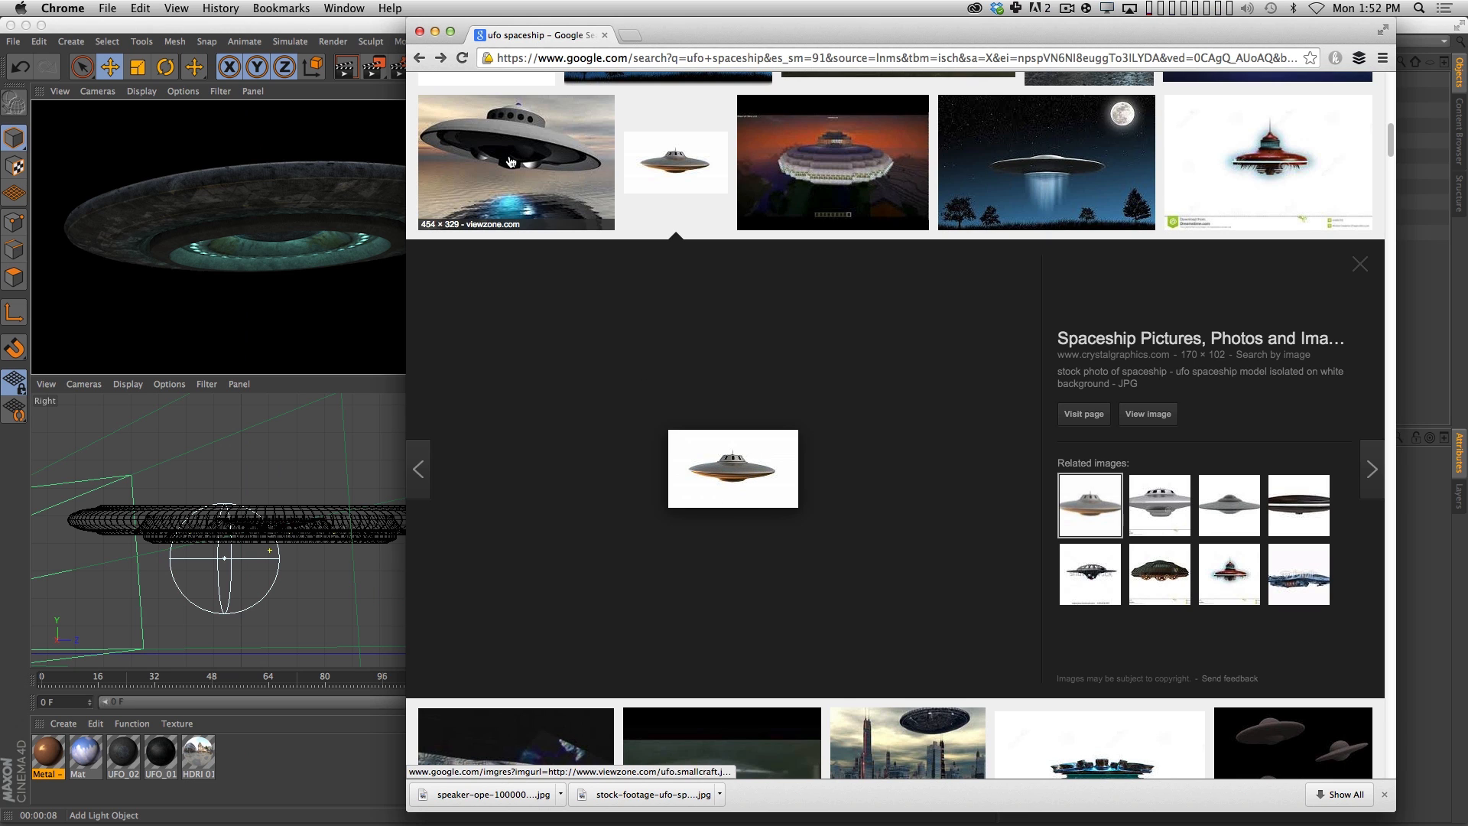
{"action": "left_click", "coordinate": [512, 218]}
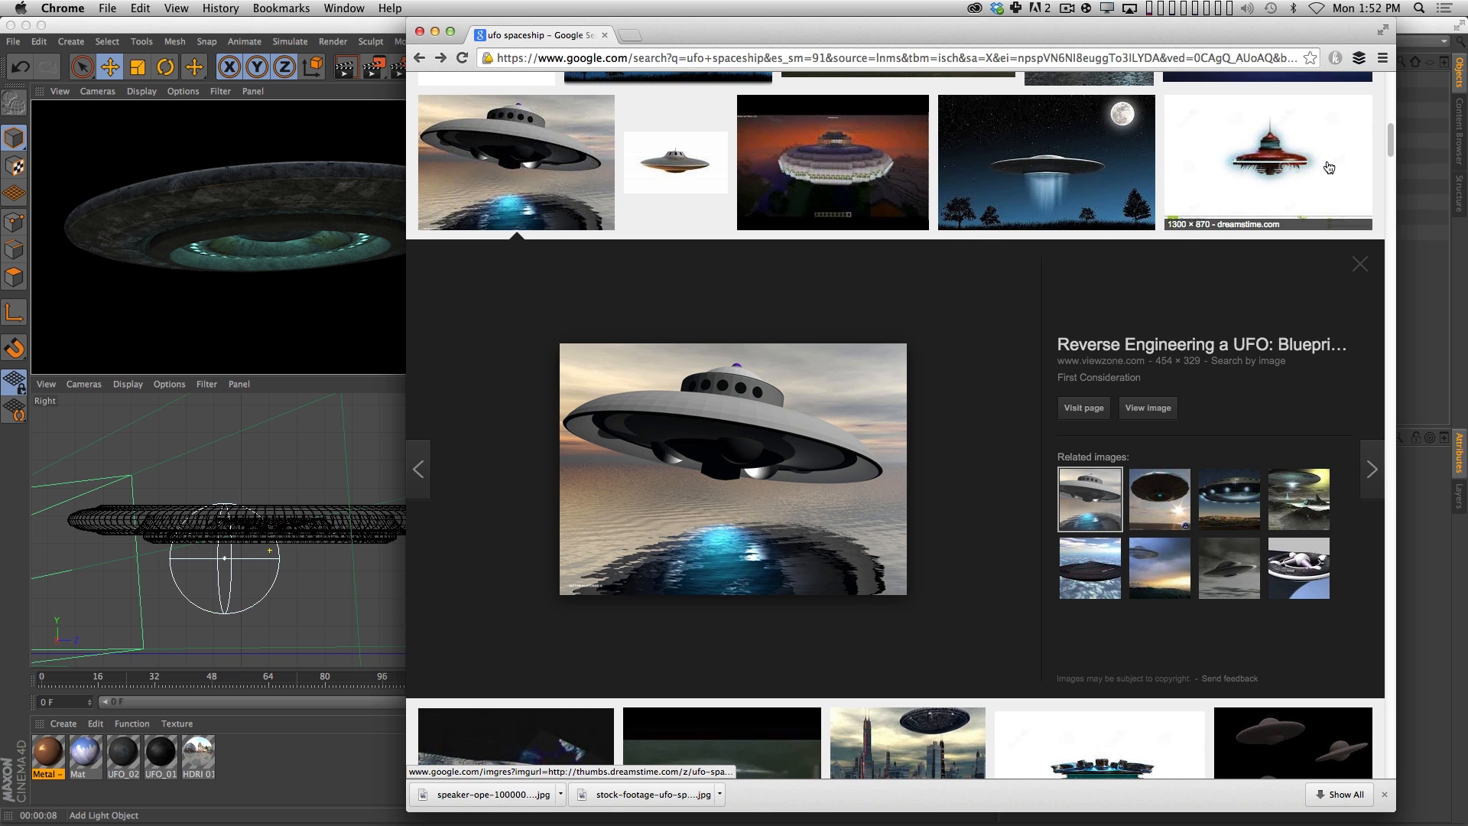
{"action": "left_click_drag", "start_coordinate": [1392, 141], "coordinate": [1392, 162]}
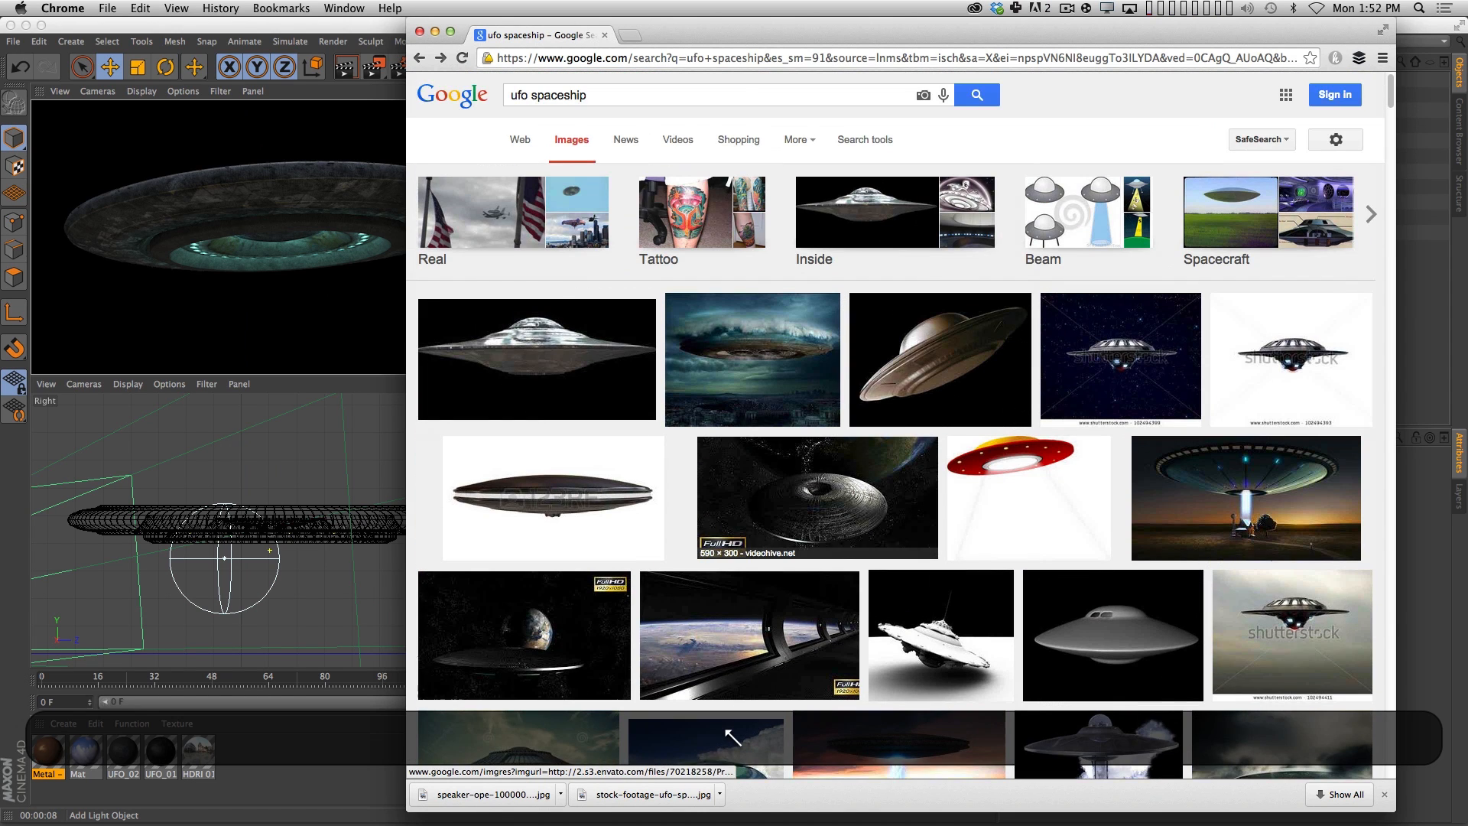
Search images for "greeble star wars" and preview DeathStarSurfaceCG.jpg and the related grey Super Star Destroyer brick model.
{"action": "left_click", "coordinate": [611, 95]}
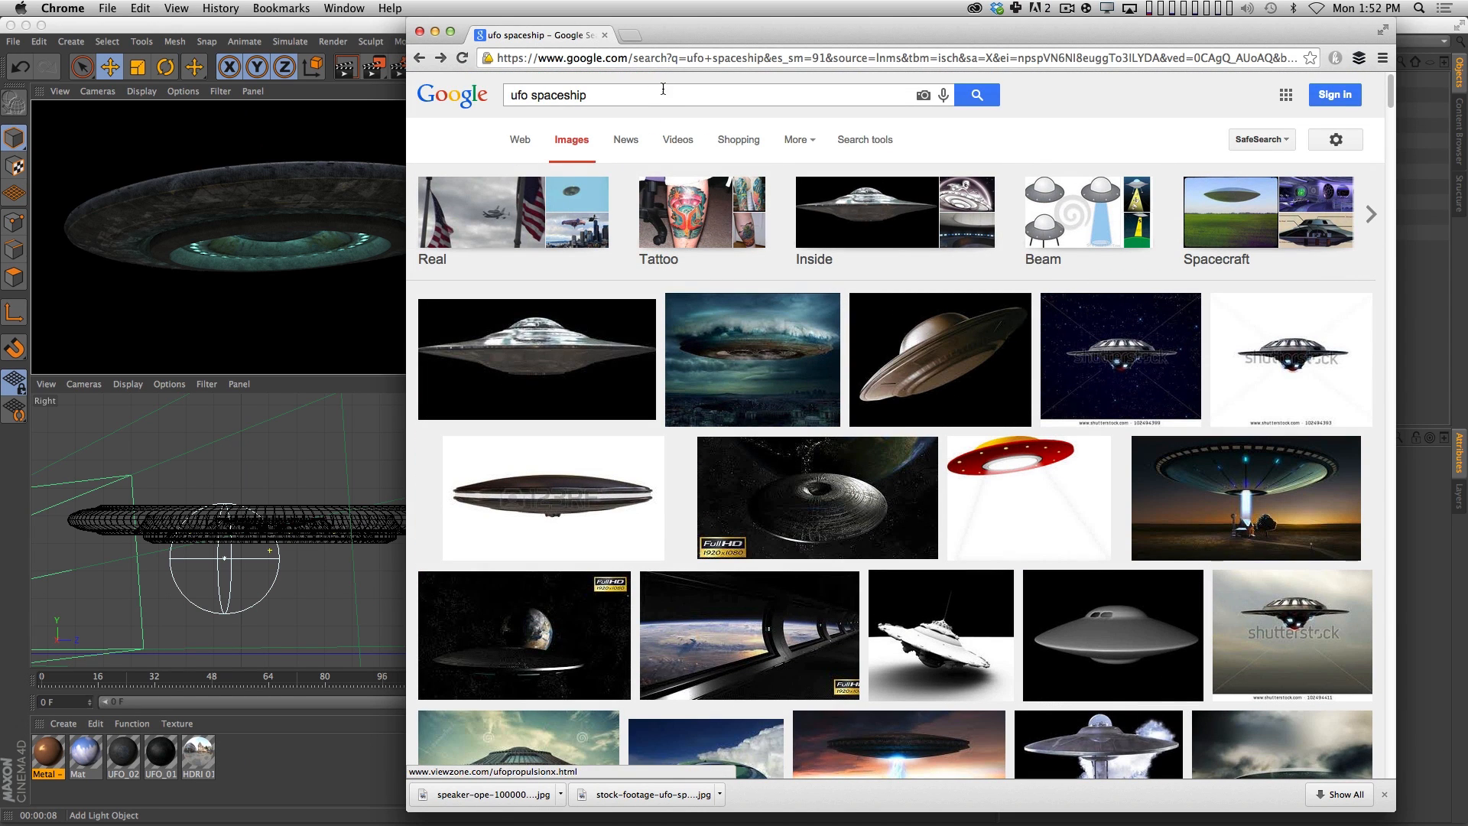
{"action": "key", "text": "super+a"}
{"action": "type", "text": "gre"}
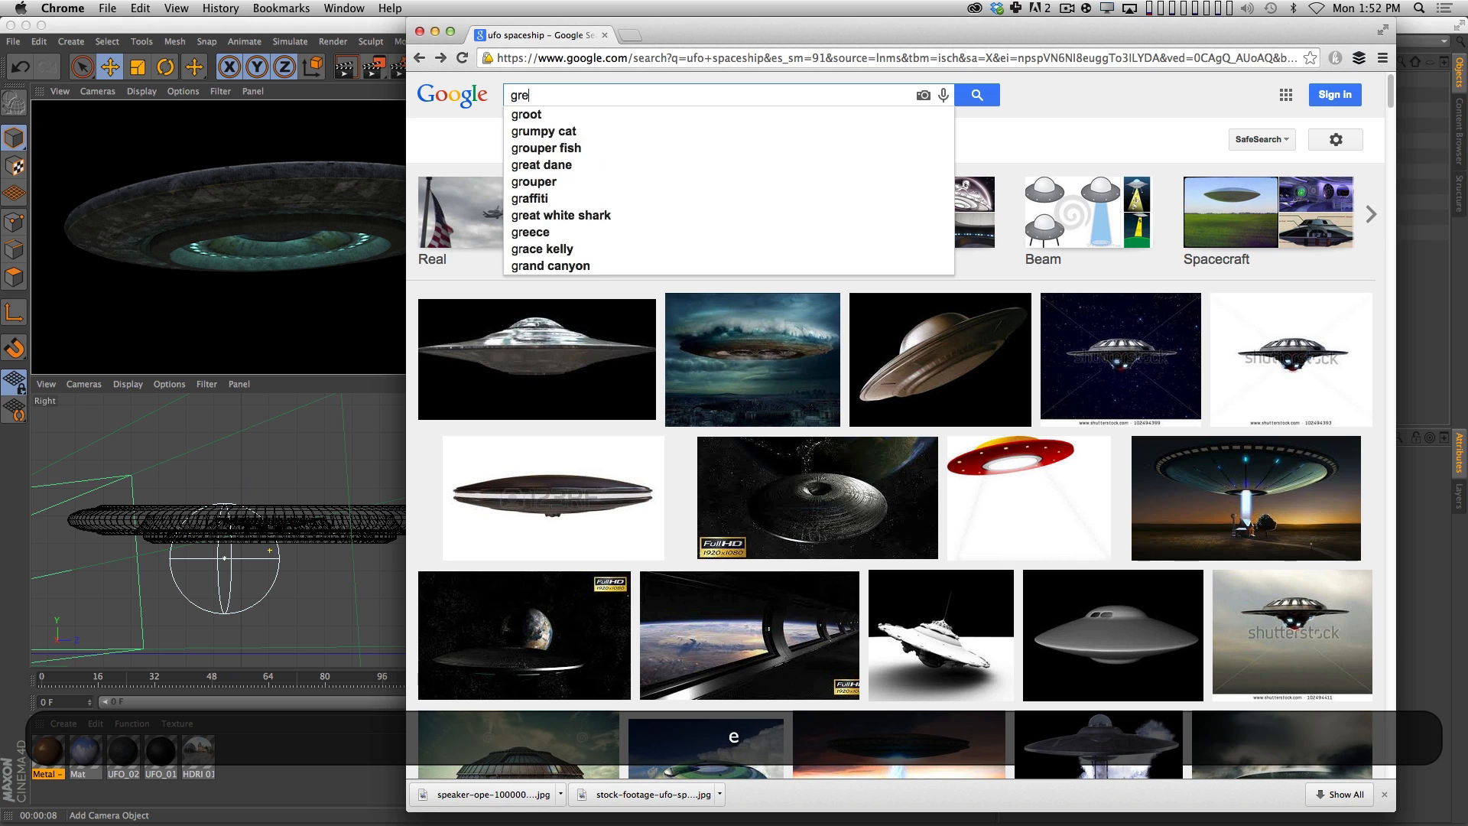
{"action": "type", "text": "eble star wars"}
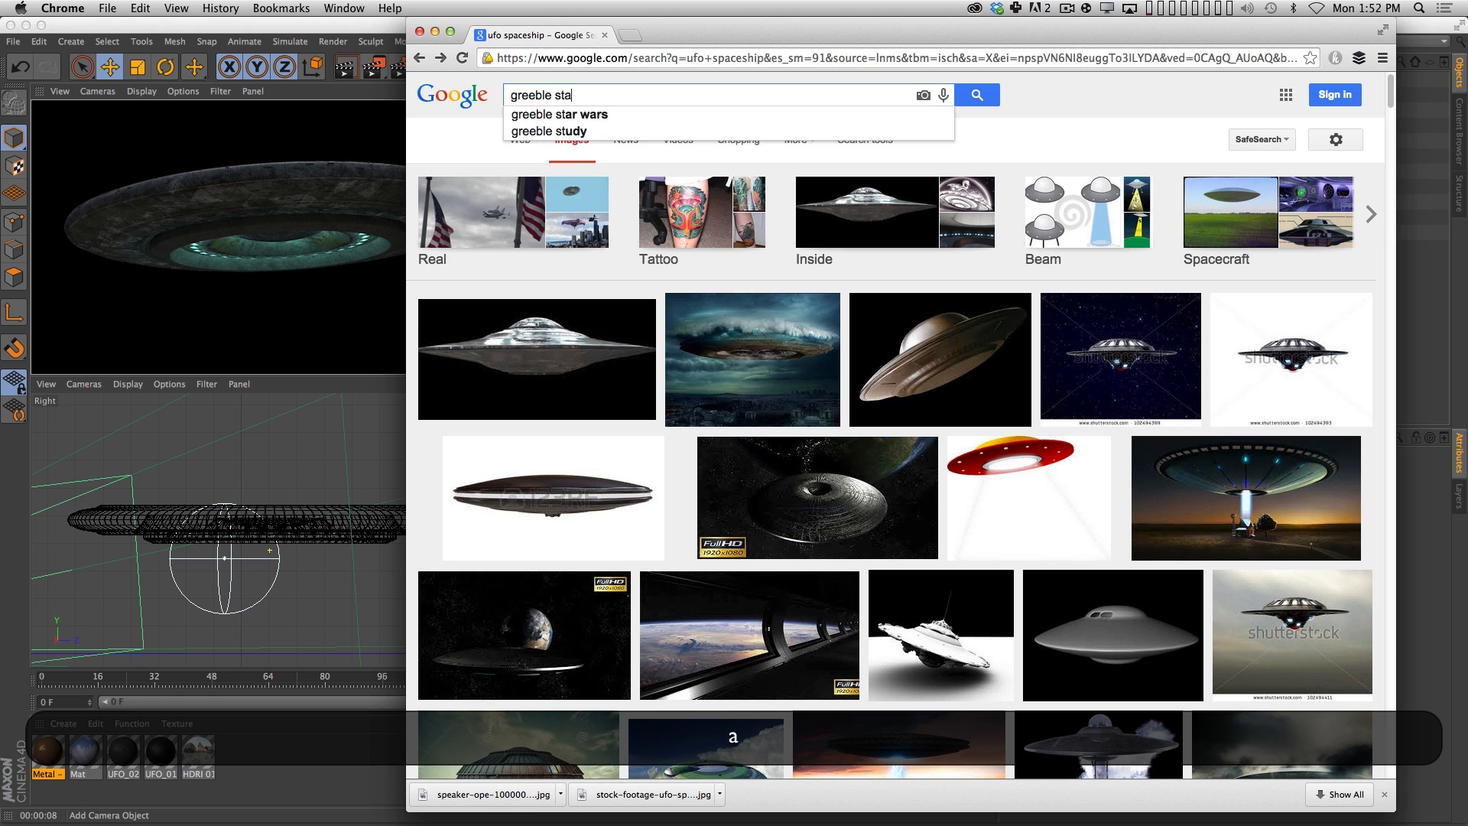
{"action": "key", "text": "Return"}
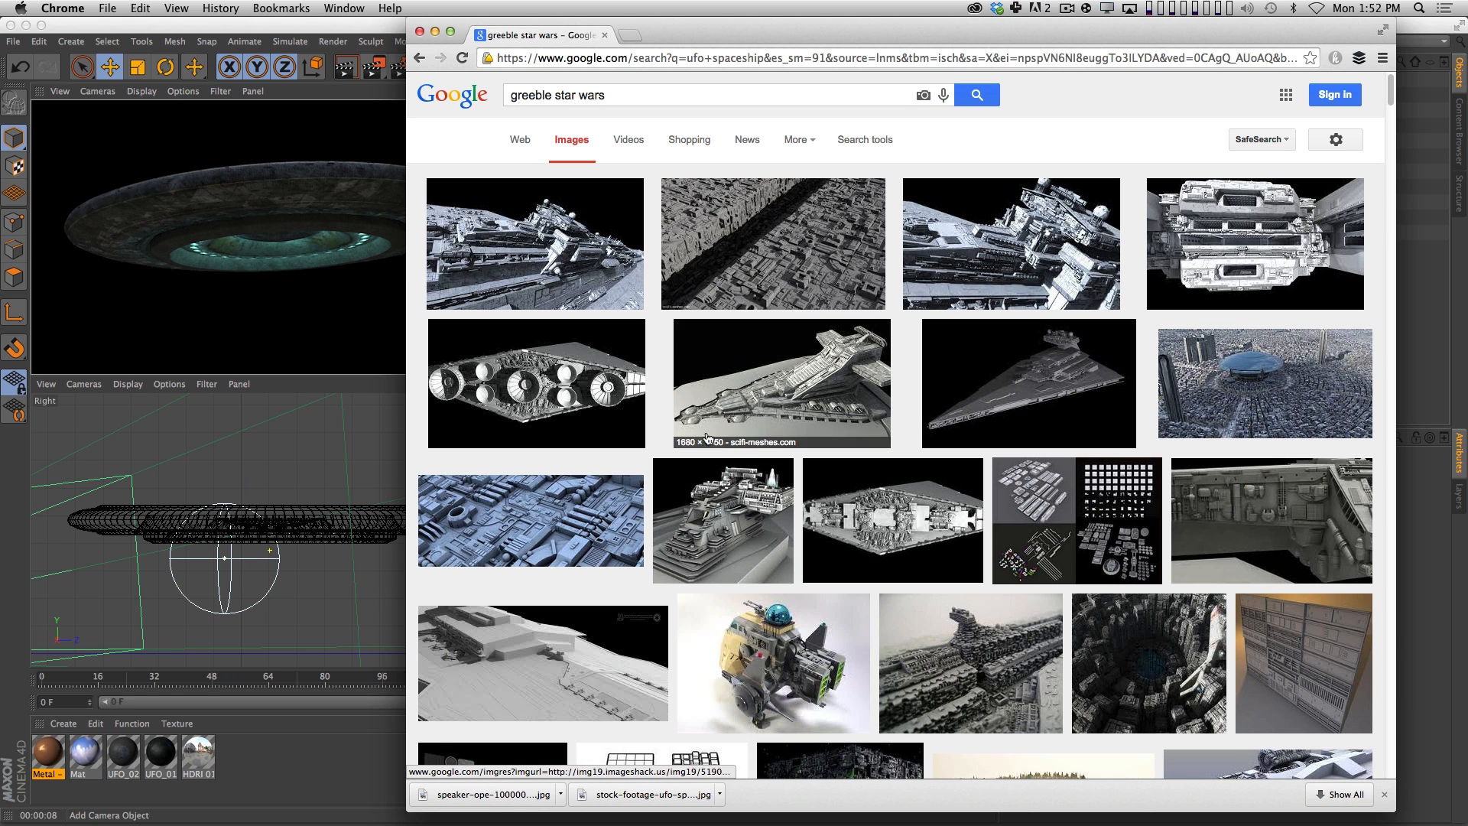
{"action": "left_click", "coordinate": [816, 260]}
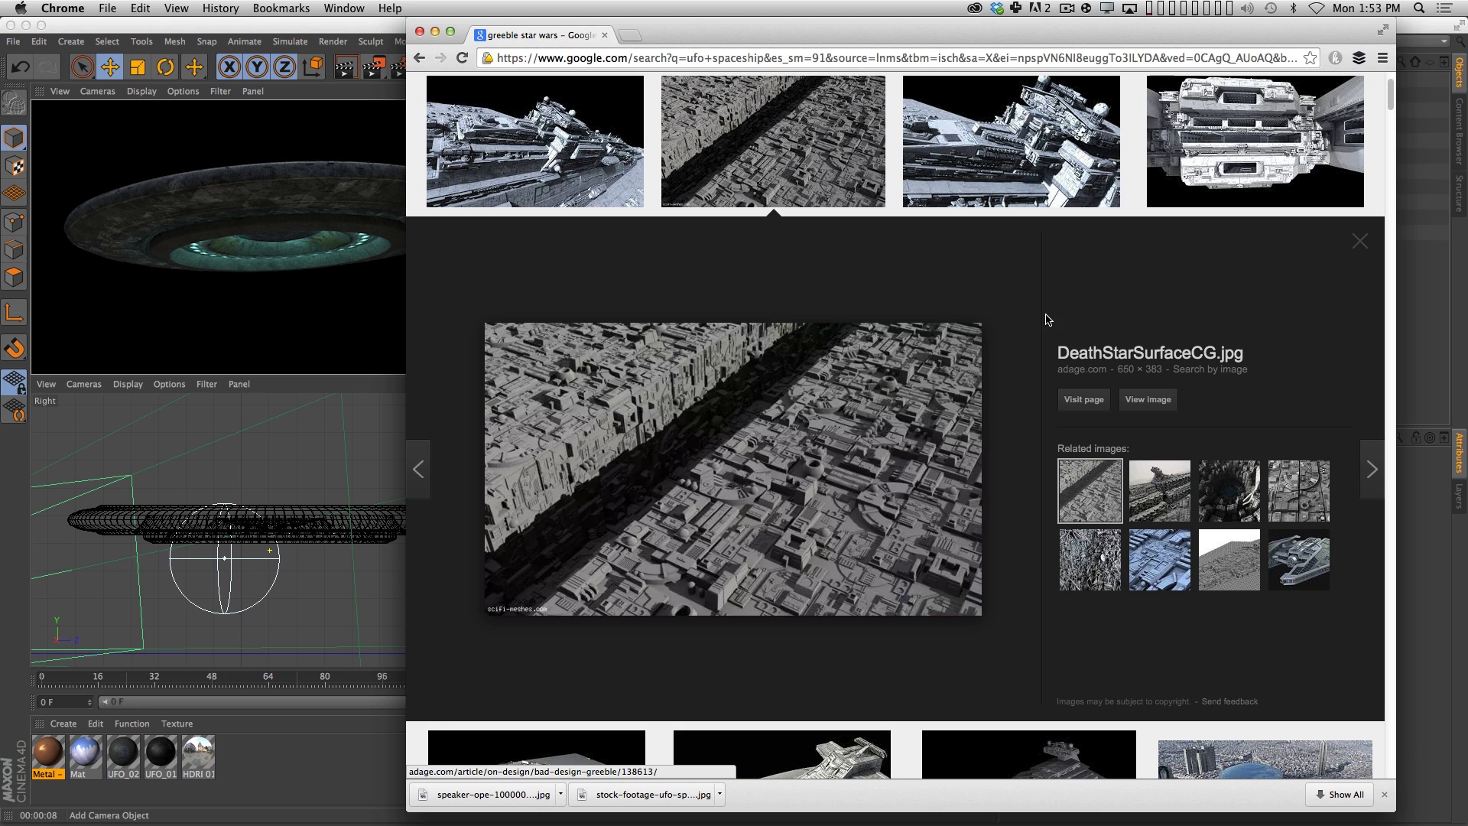
{"action": "left_click", "coordinate": [1236, 553]}
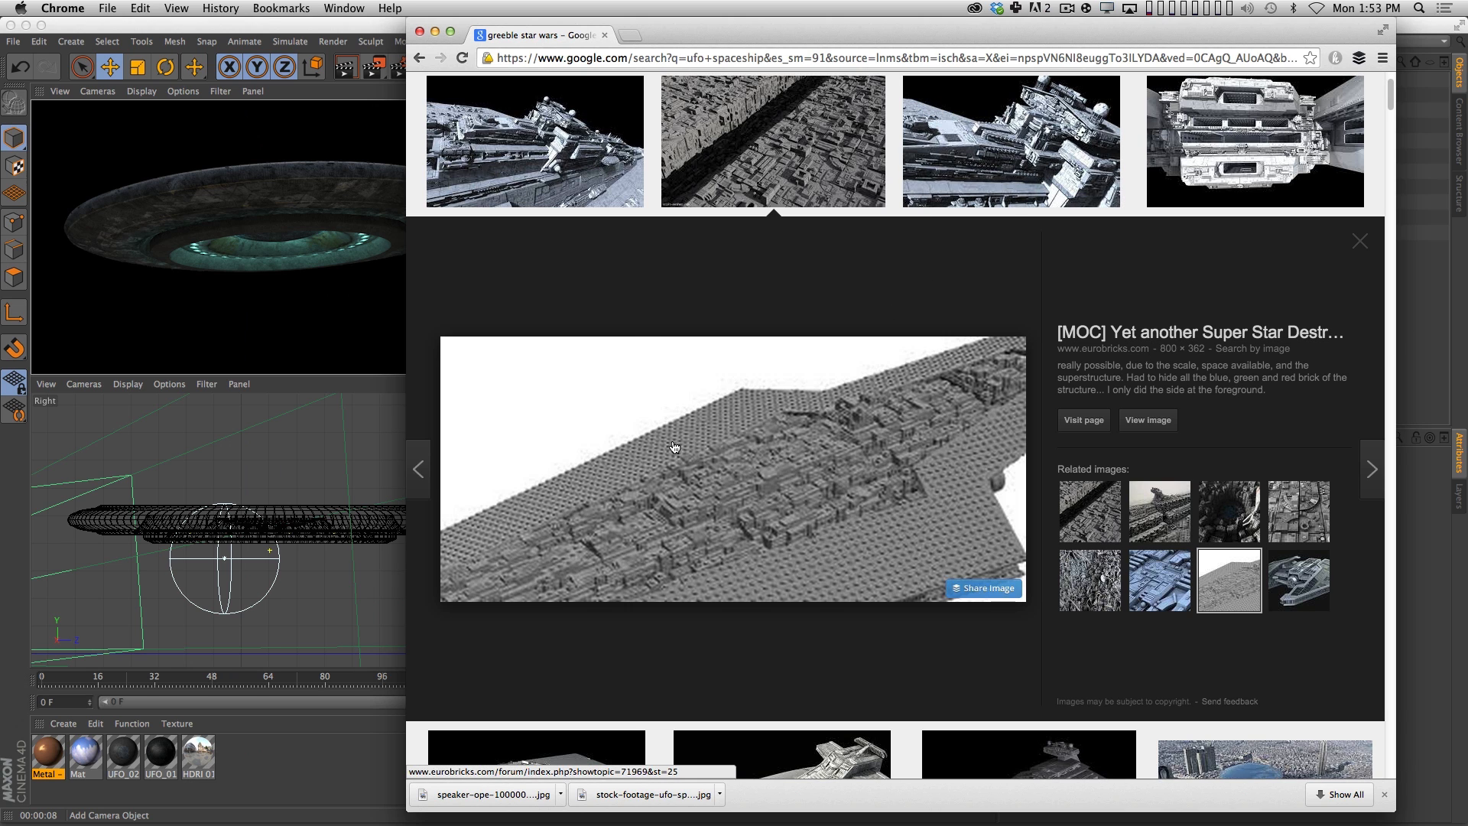
Switch to Cinema 4D, create a new empty project, and open the Picture Viewer.
{"action": "left_click", "coordinate": [1417, 280]}
{"action": "key", "text": "super+n"}
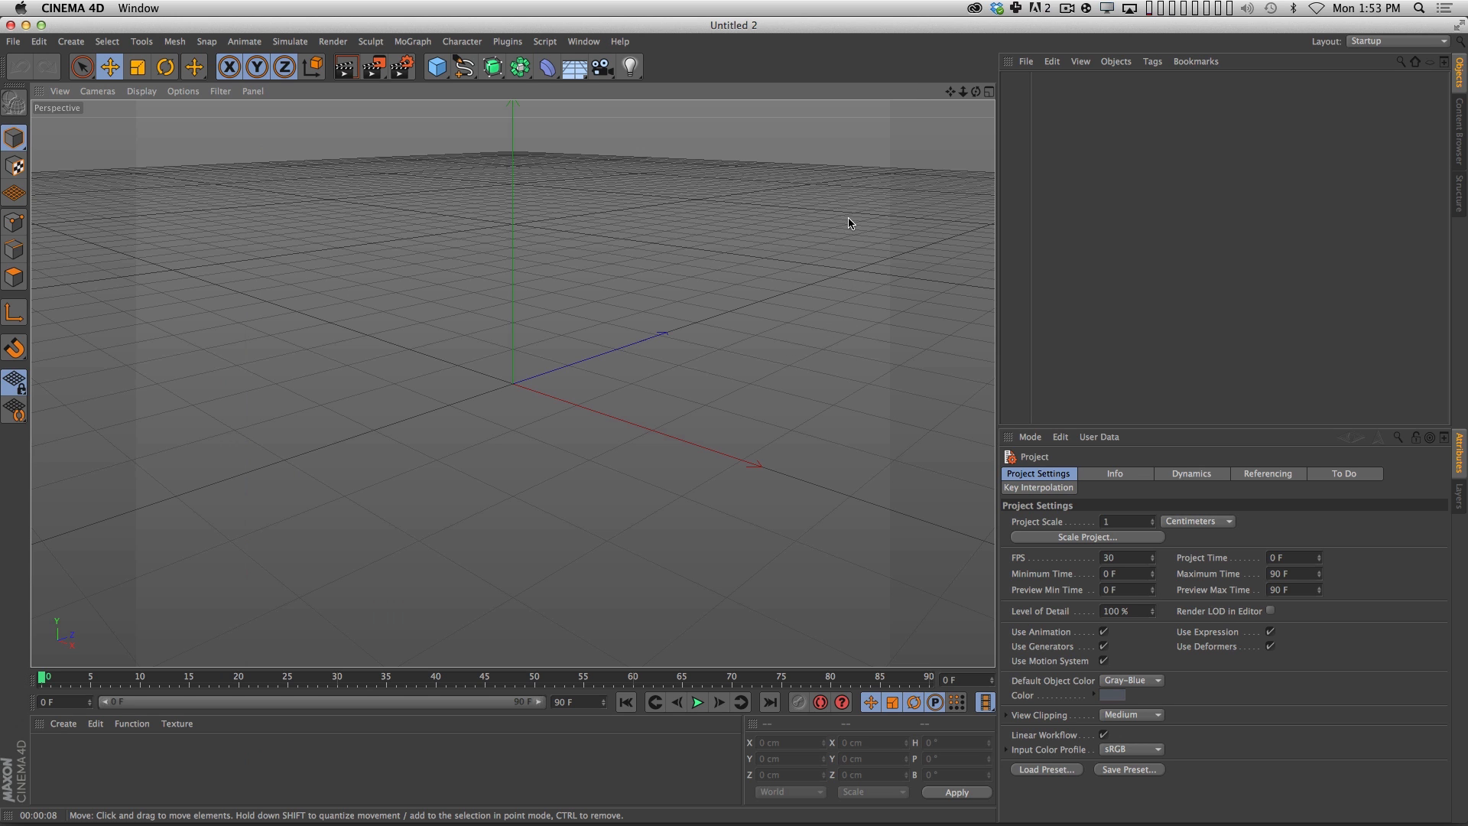
{"action": "left_click", "coordinate": [584, 41]}
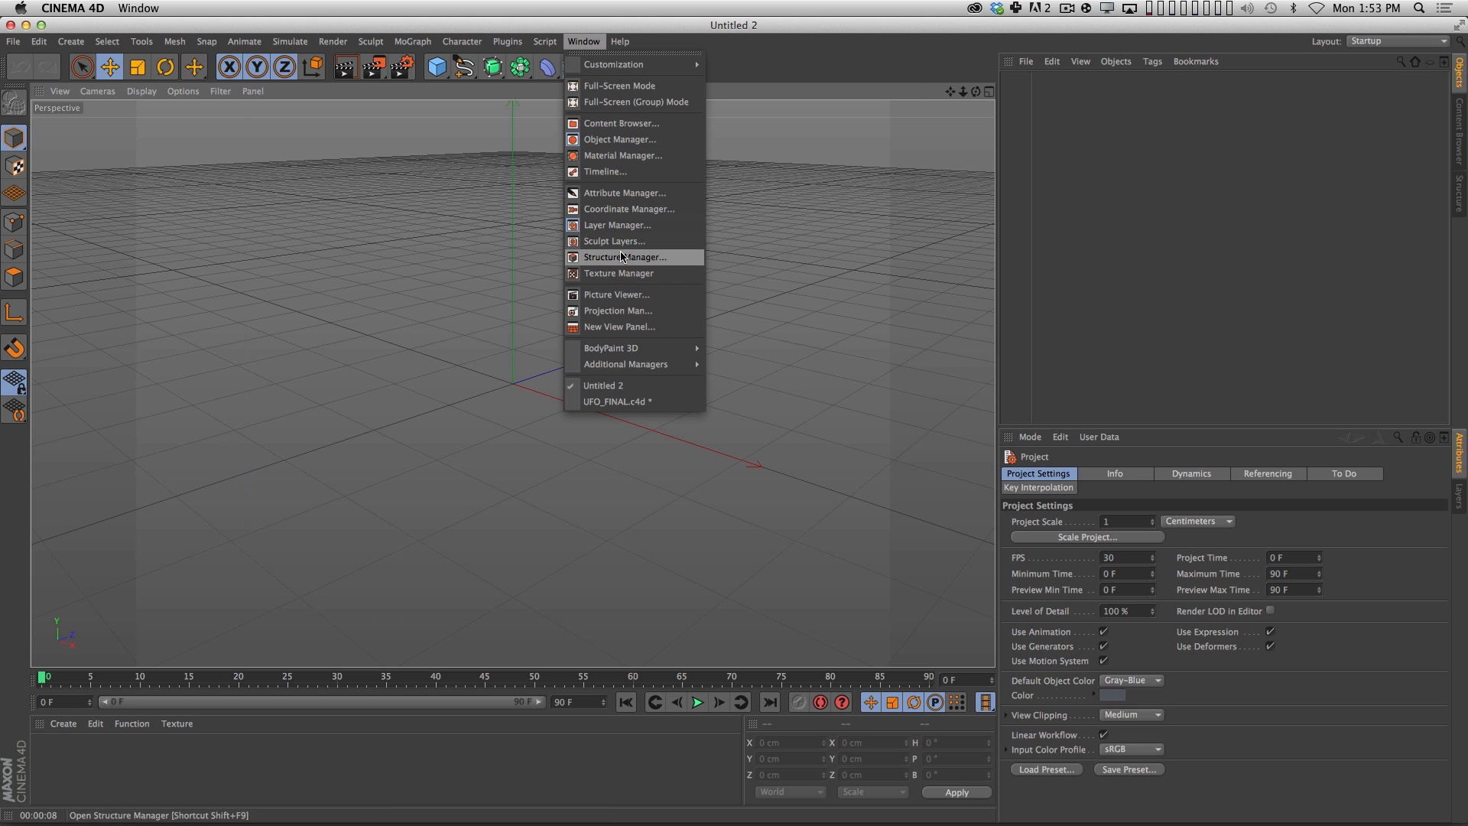
{"action": "left_click", "coordinate": [626, 295]}
{"action": "left_click_drag", "start_coordinate": [530, 159], "coordinate": [738, 150]}
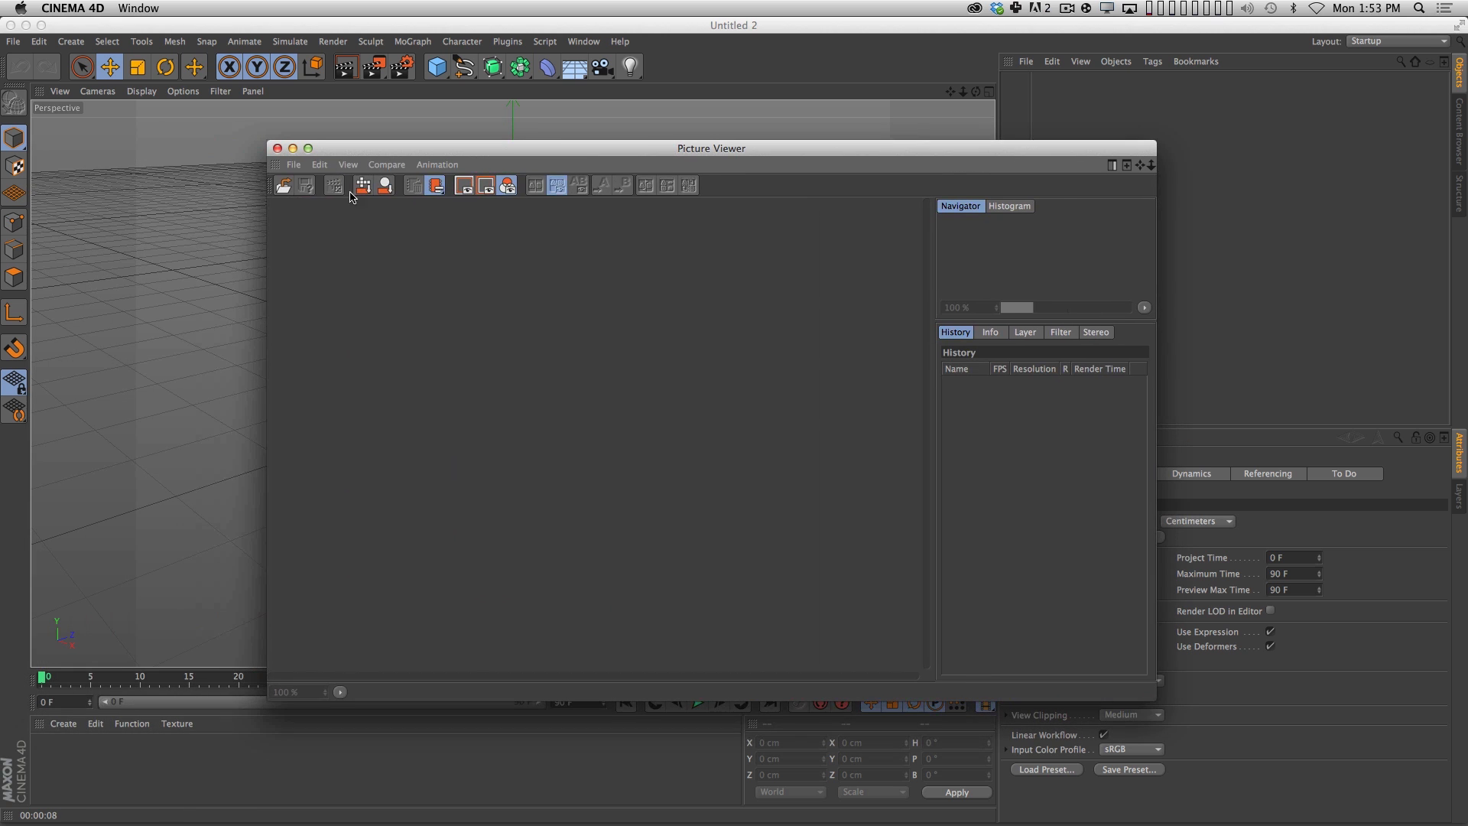
Load stock-footage-ufo-spaceship-in-desert.jpg from the project's Reference folder into the Picture Viewer.
{"action": "left_click", "coordinate": [292, 165]}
{"action": "left_click", "coordinate": [316, 188]}
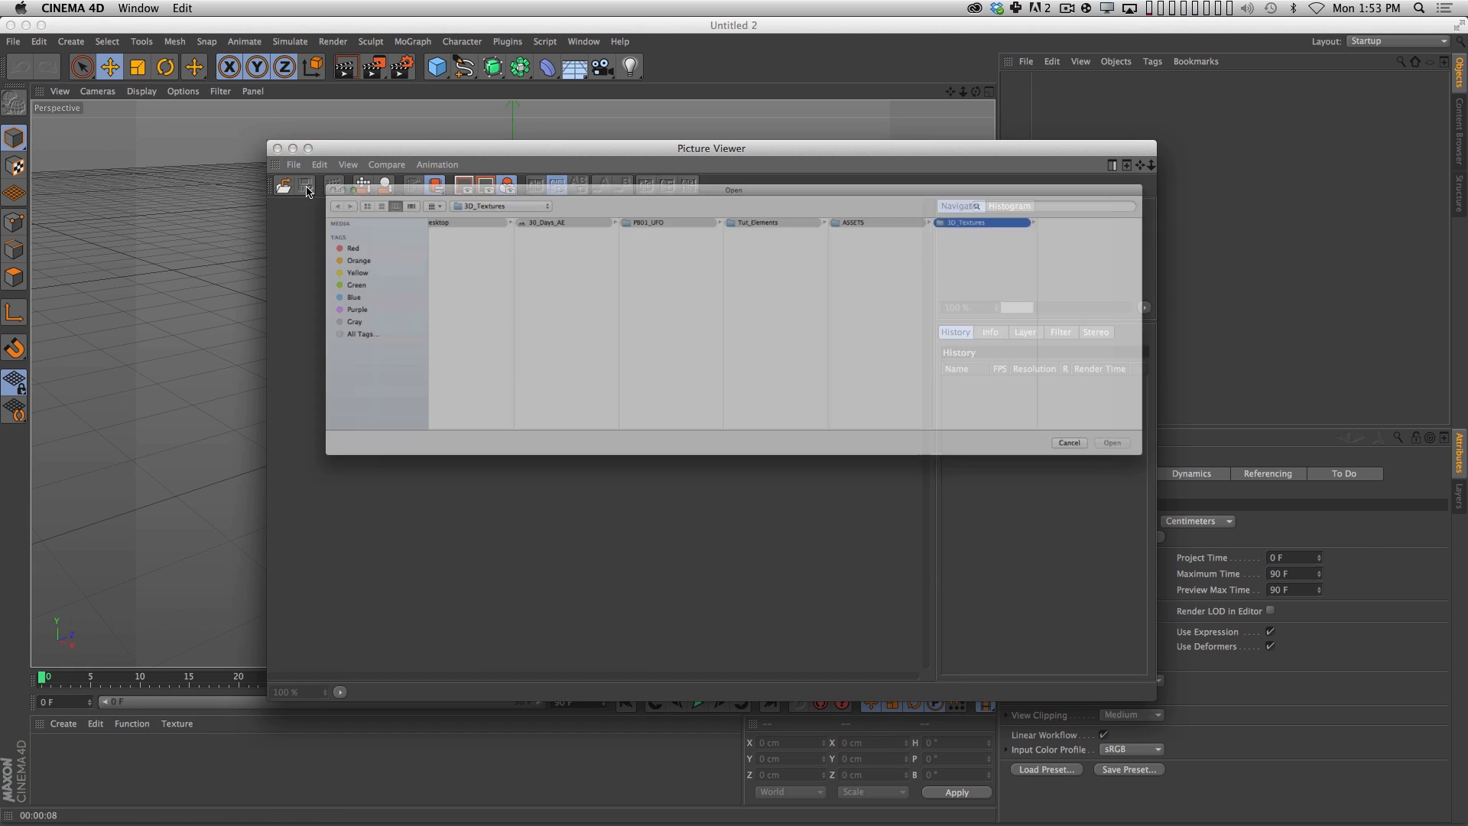
{"action": "left_click", "coordinate": [1101, 243]}
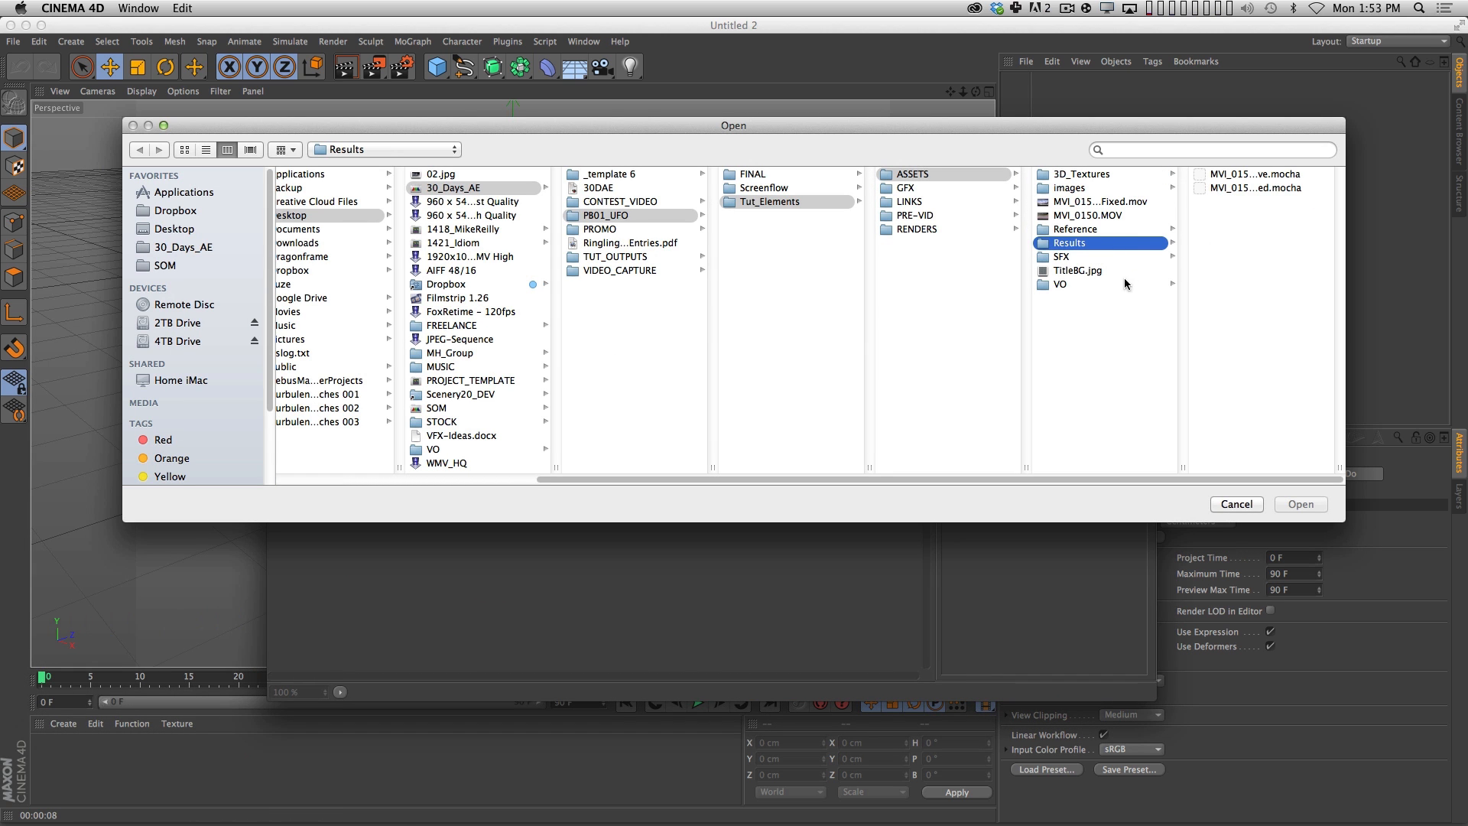
{"action": "left_click", "coordinate": [1086, 229]}
{"action": "left_click", "coordinate": [1262, 176]}
{"action": "key", "text": "Down"}
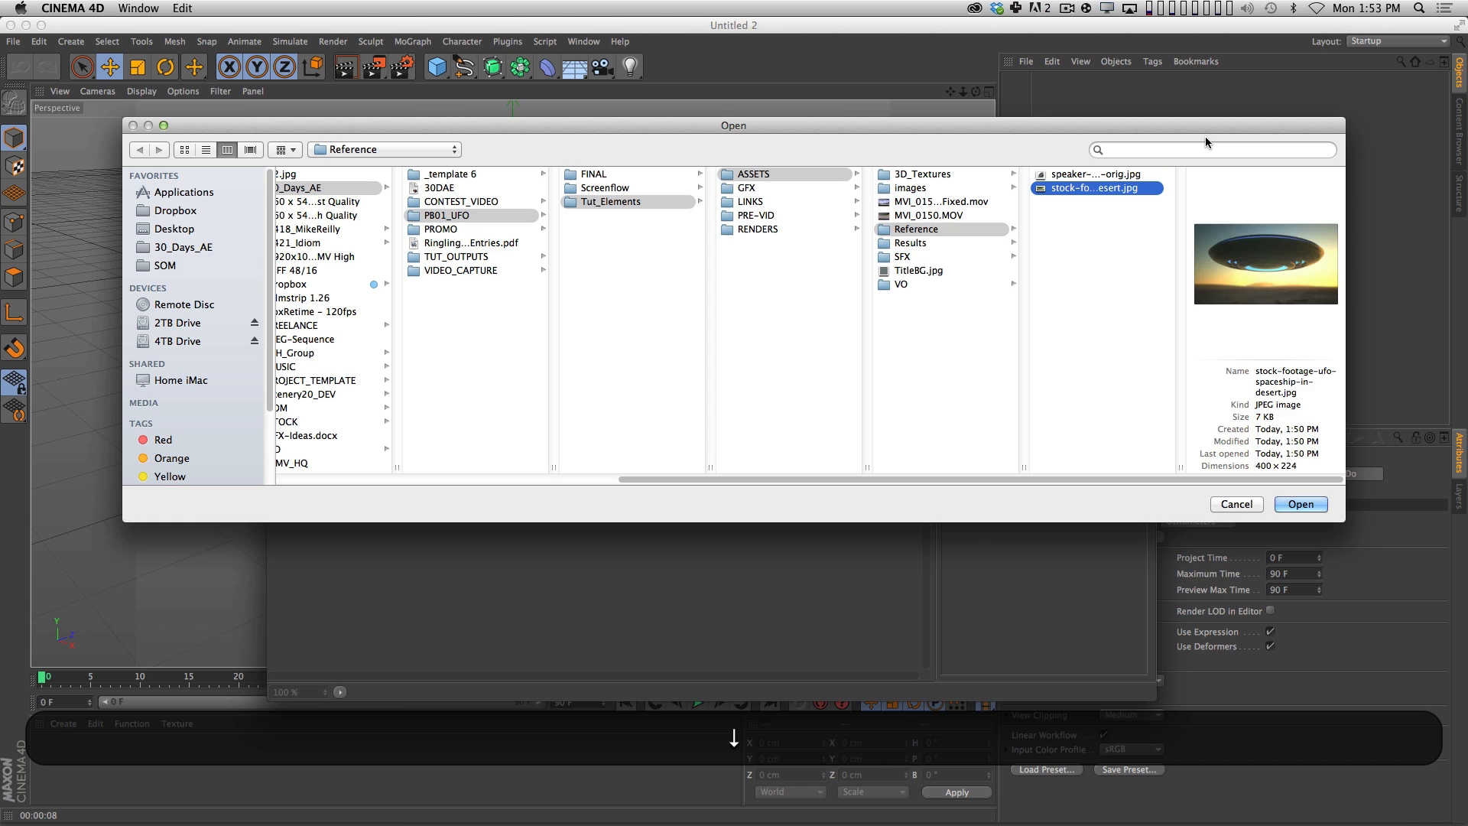
{"action": "key", "text": "Return"}
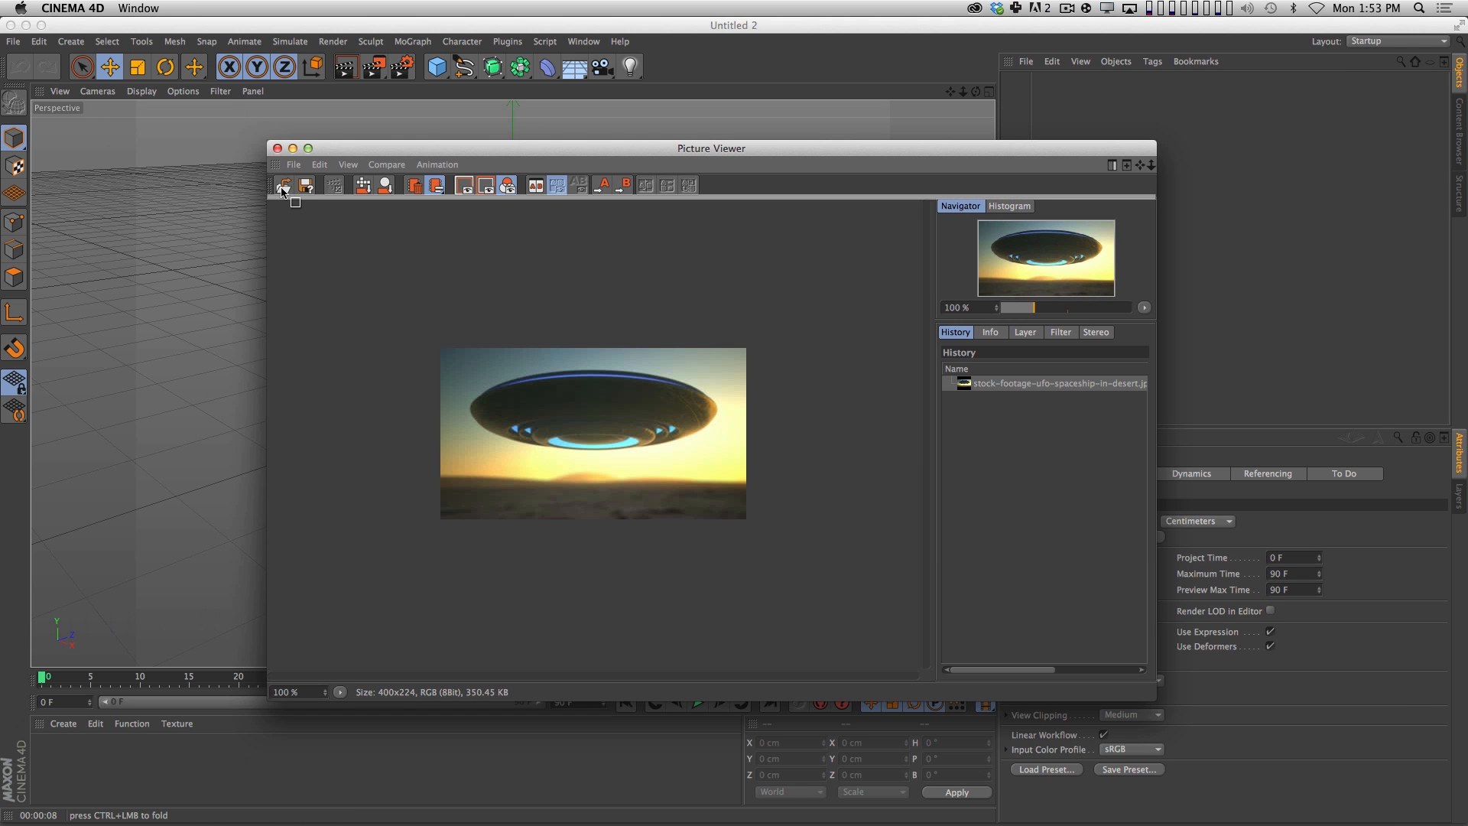
Dock the Picture Viewer into the Object Manager's area and widen its image area until the whole UFO reference fits.
{"action": "left_click_drag", "start_coordinate": [272, 192], "coordinate": [1457, 93]}
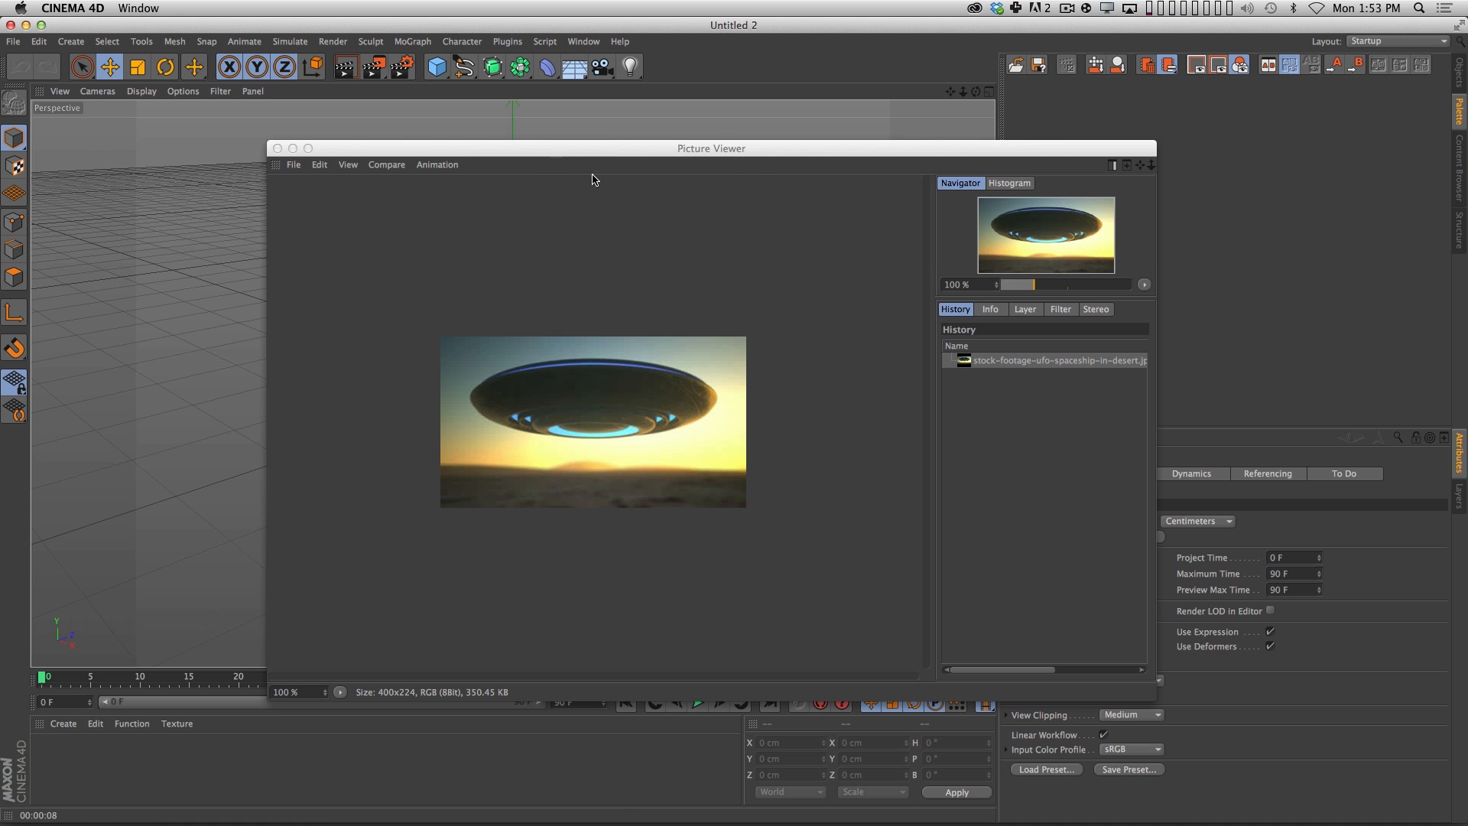
{"action": "left_click_drag", "start_coordinate": [276, 164], "coordinate": [1381, 156]}
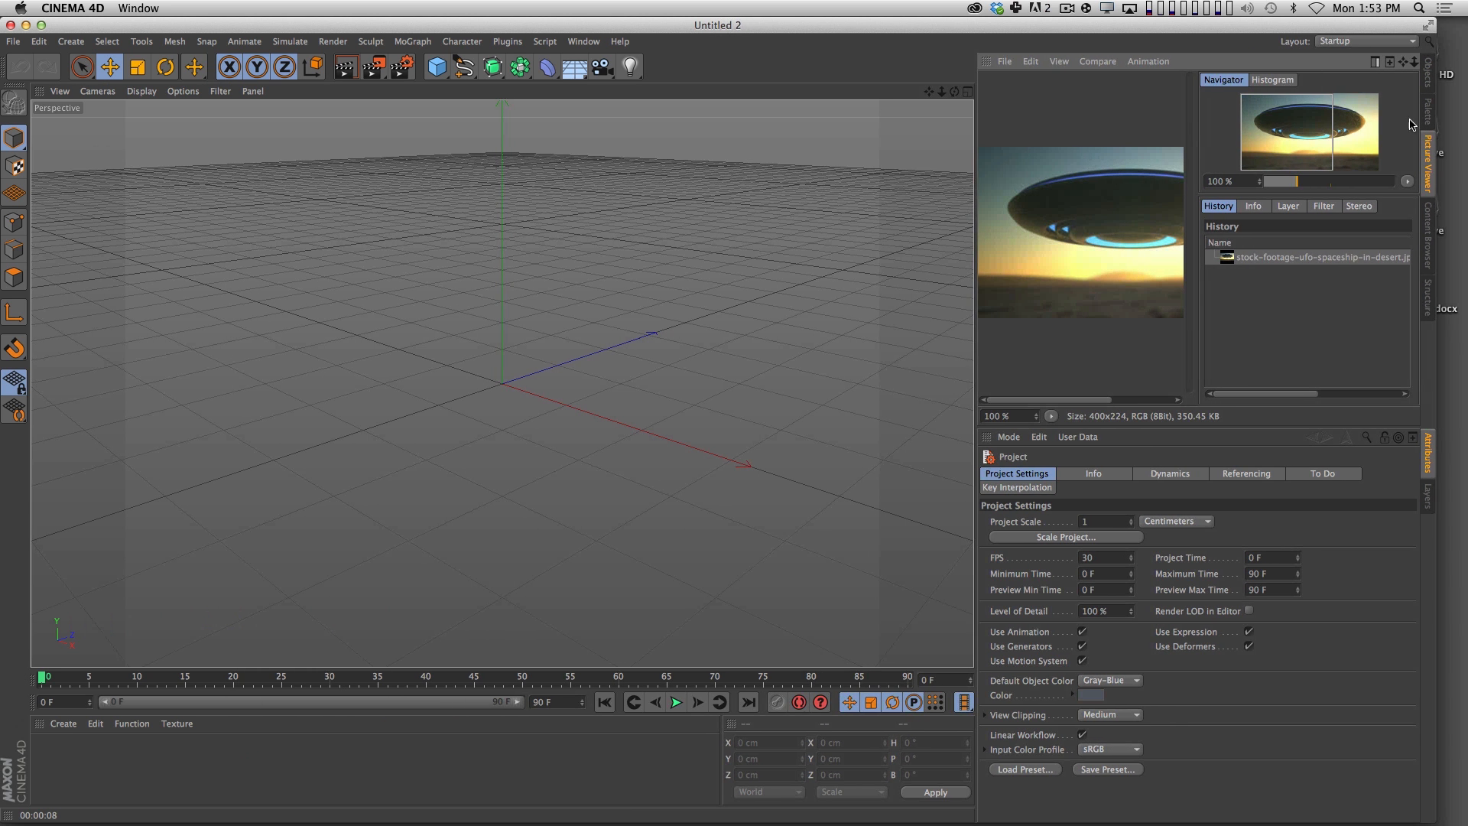
{"action": "left_click", "coordinate": [42, 26]}
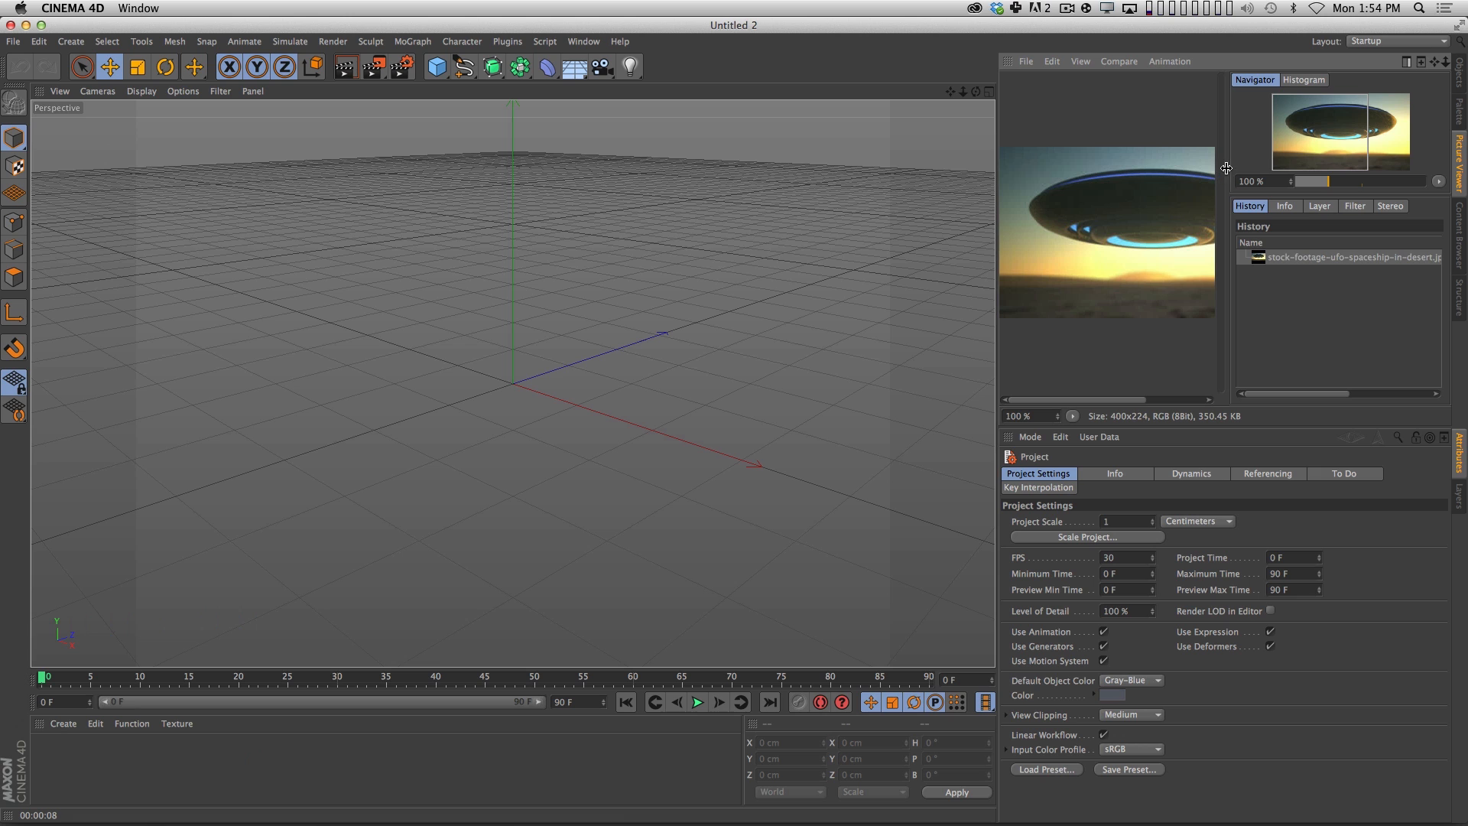
{"action": "left_click_drag", "start_coordinate": [1227, 168], "coordinate": [1333, 165]}
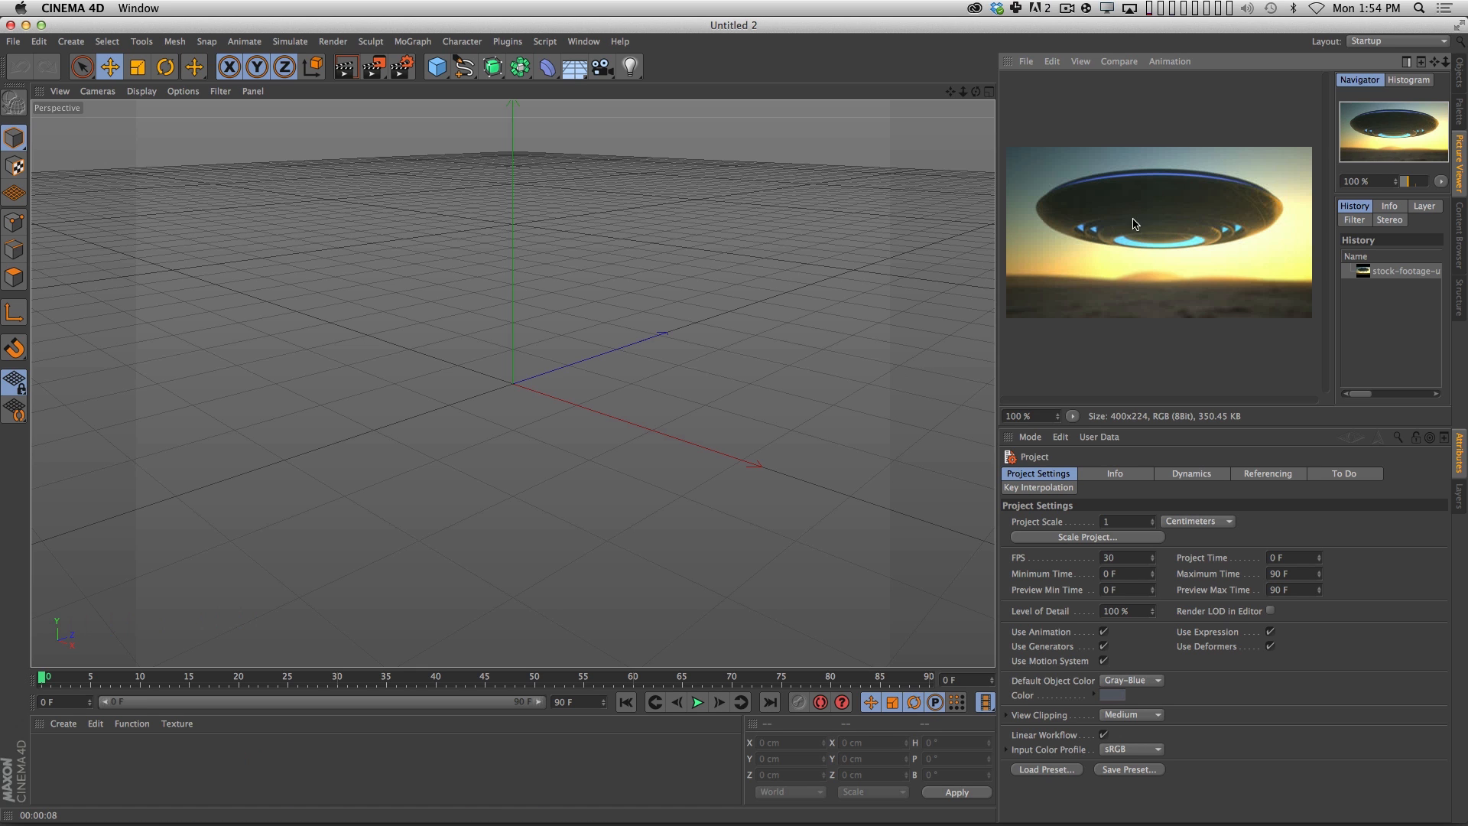
Add a cylinder and reshape it into a disc about 36 cm high with a radius of about 210 cm.
{"action": "left_click", "coordinate": [429, 71]}
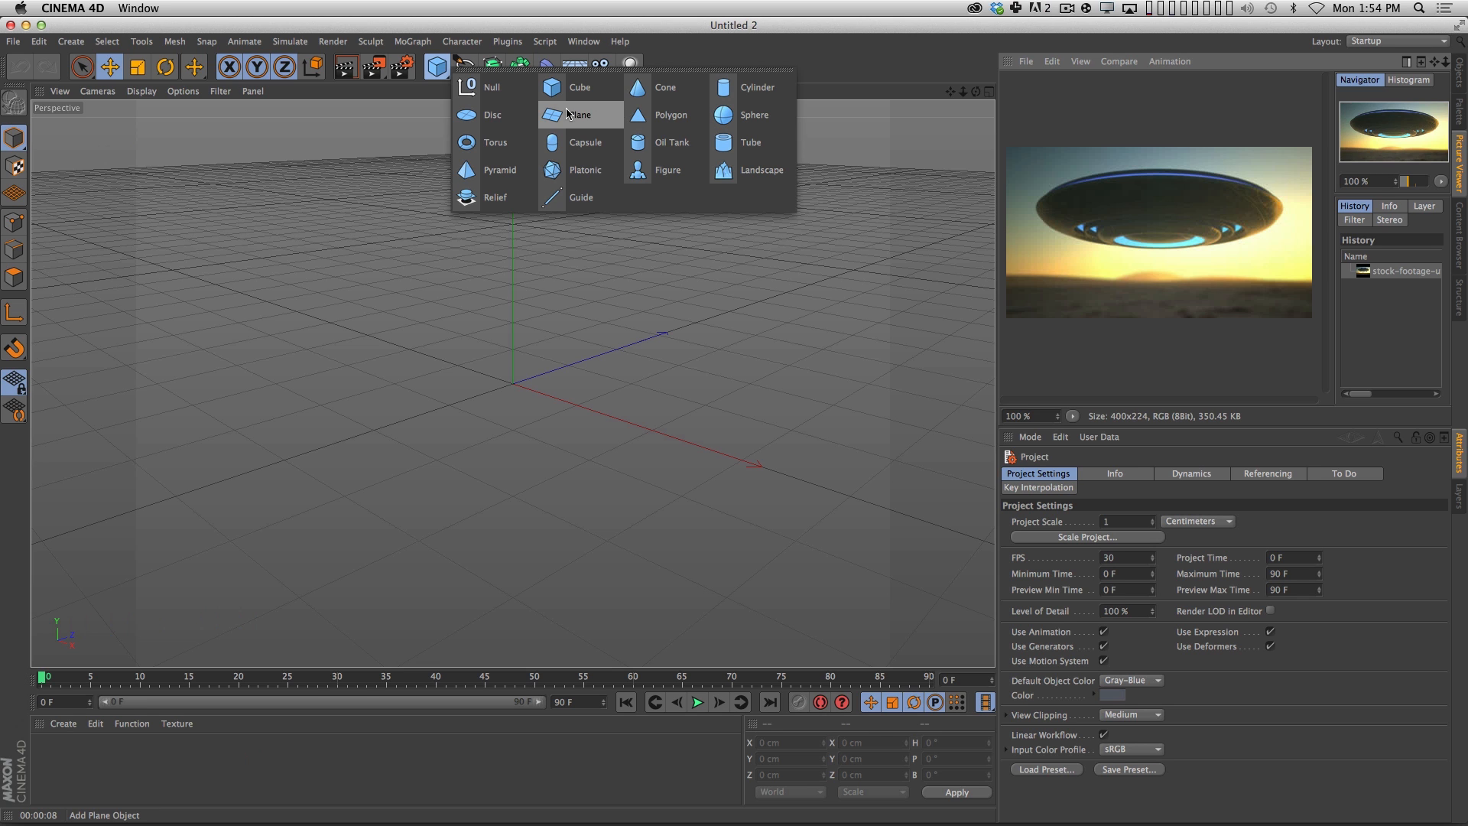
{"action": "left_click", "coordinate": [725, 94]}
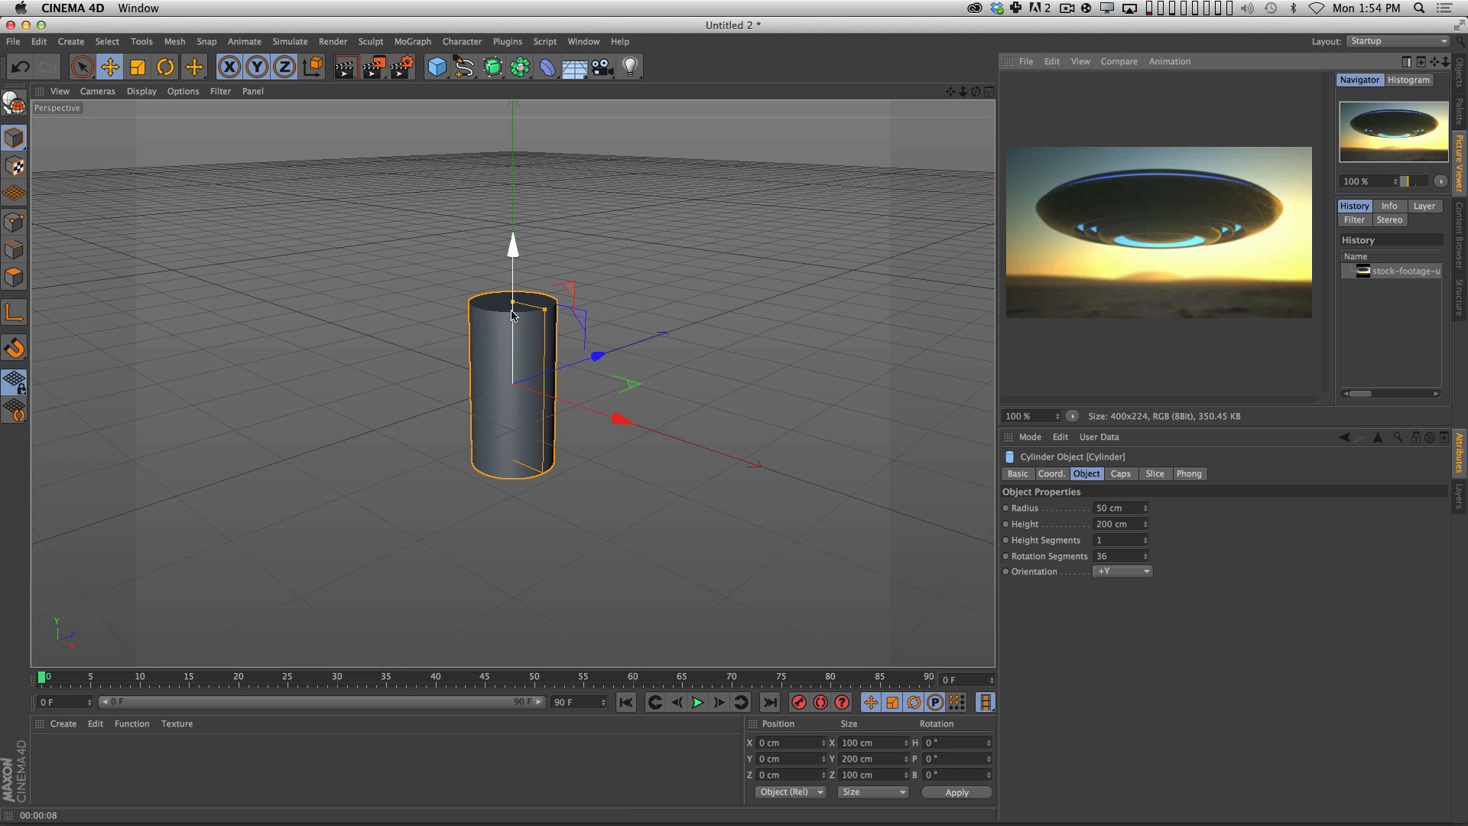
{"action": "mouse_move", "coordinate": [512, 302]}
{"action": "left_mouse_down"}
{"action": "mouse_move", "coordinate": [519, 392]}
{"action": "mouse_move", "coordinate": [526, 280]}
{"action": "left_mouse_up"}
{"action": "key", "text": "3"}
{"action": "key", "text": "1"}
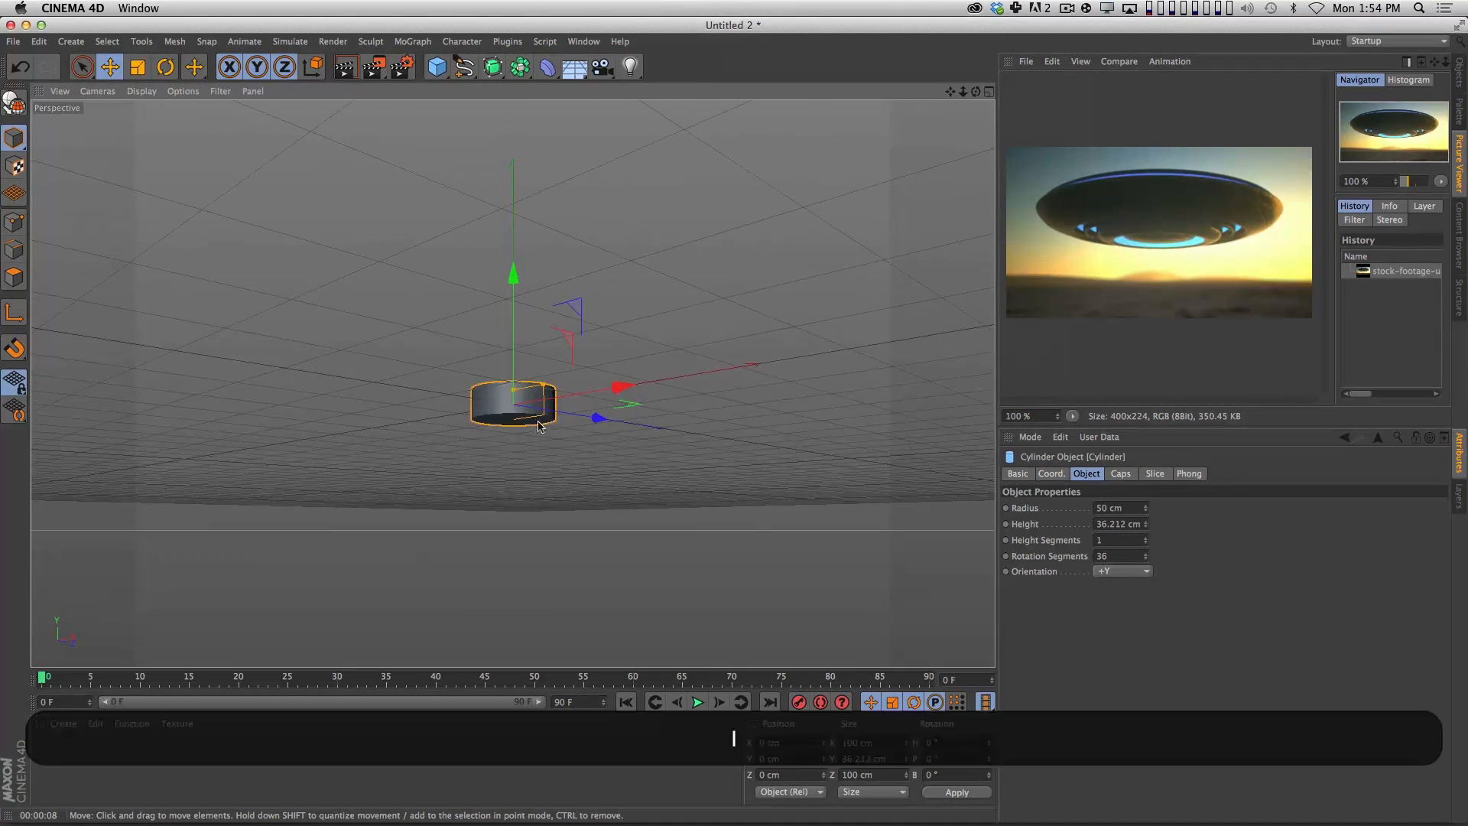
{"action": "left_click_drag", "start_coordinate": [518, 459], "coordinate": [513, 384]}
{"action": "key", "text": "3"}
{"action": "left_click_drag", "start_coordinate": [512, 384], "coordinate": [549, 354]}
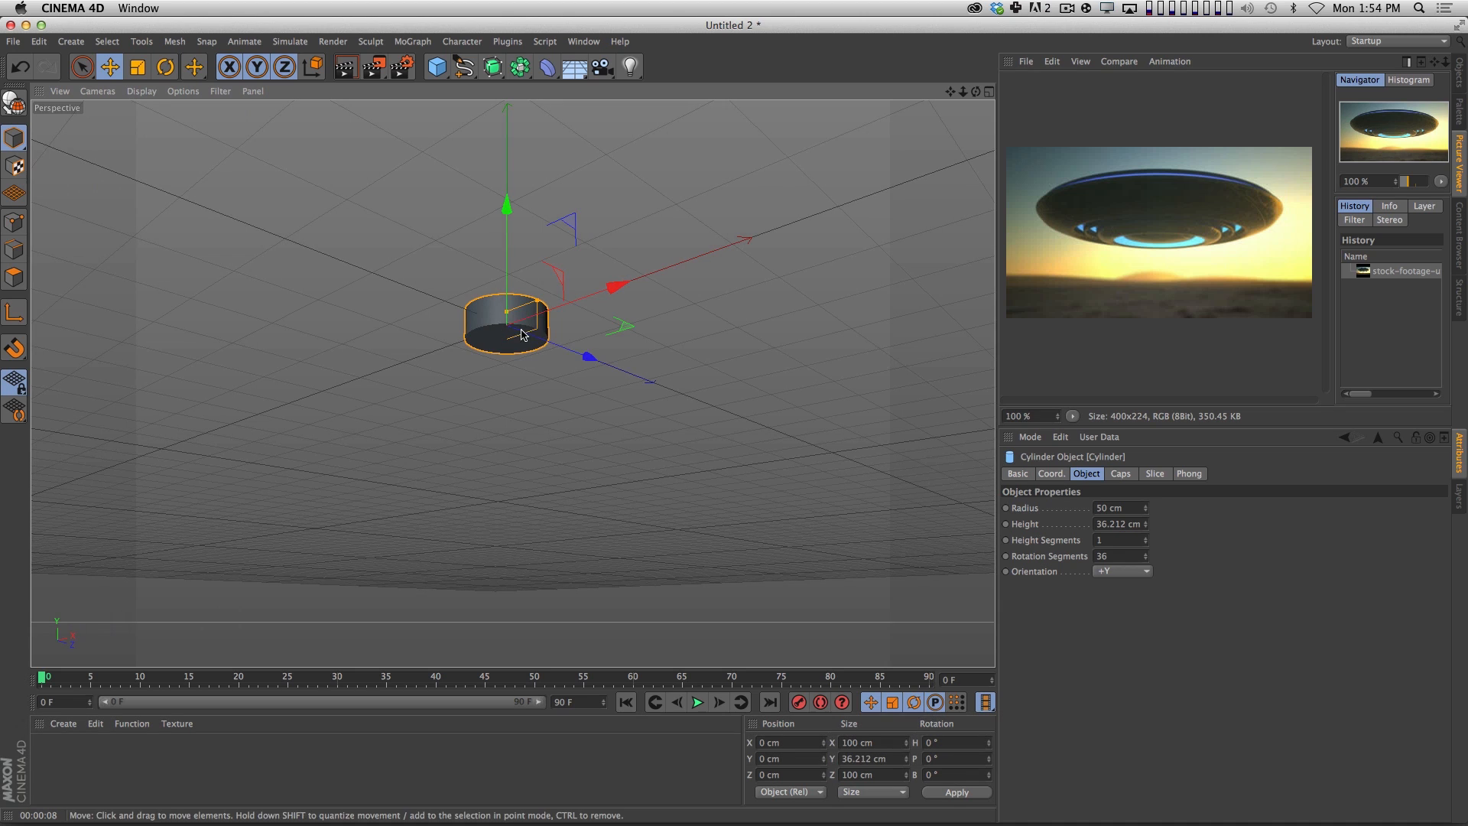
{"action": "left_click_drag", "start_coordinate": [539, 301], "coordinate": [652, 258]}
Adjust the cylinder to a radius of about 217 cm and a height of about 56 cm.
{"action": "key", "text": "1"}
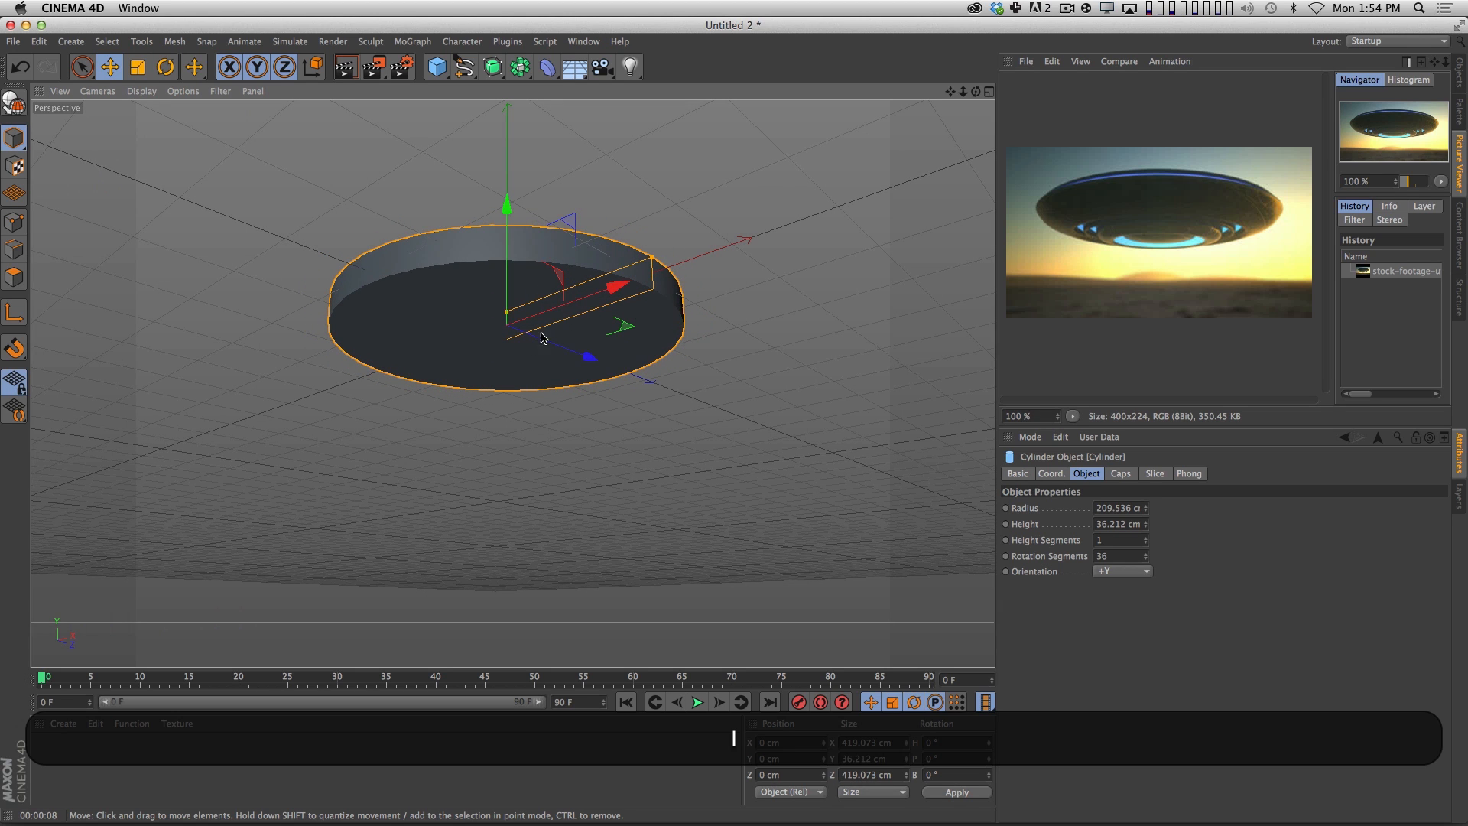
{"action": "key", "text": "1"}
{"action": "key", "text": "1"}
{"action": "left_click_drag", "start_coordinate": [505, 385], "coordinate": [528, 382]}
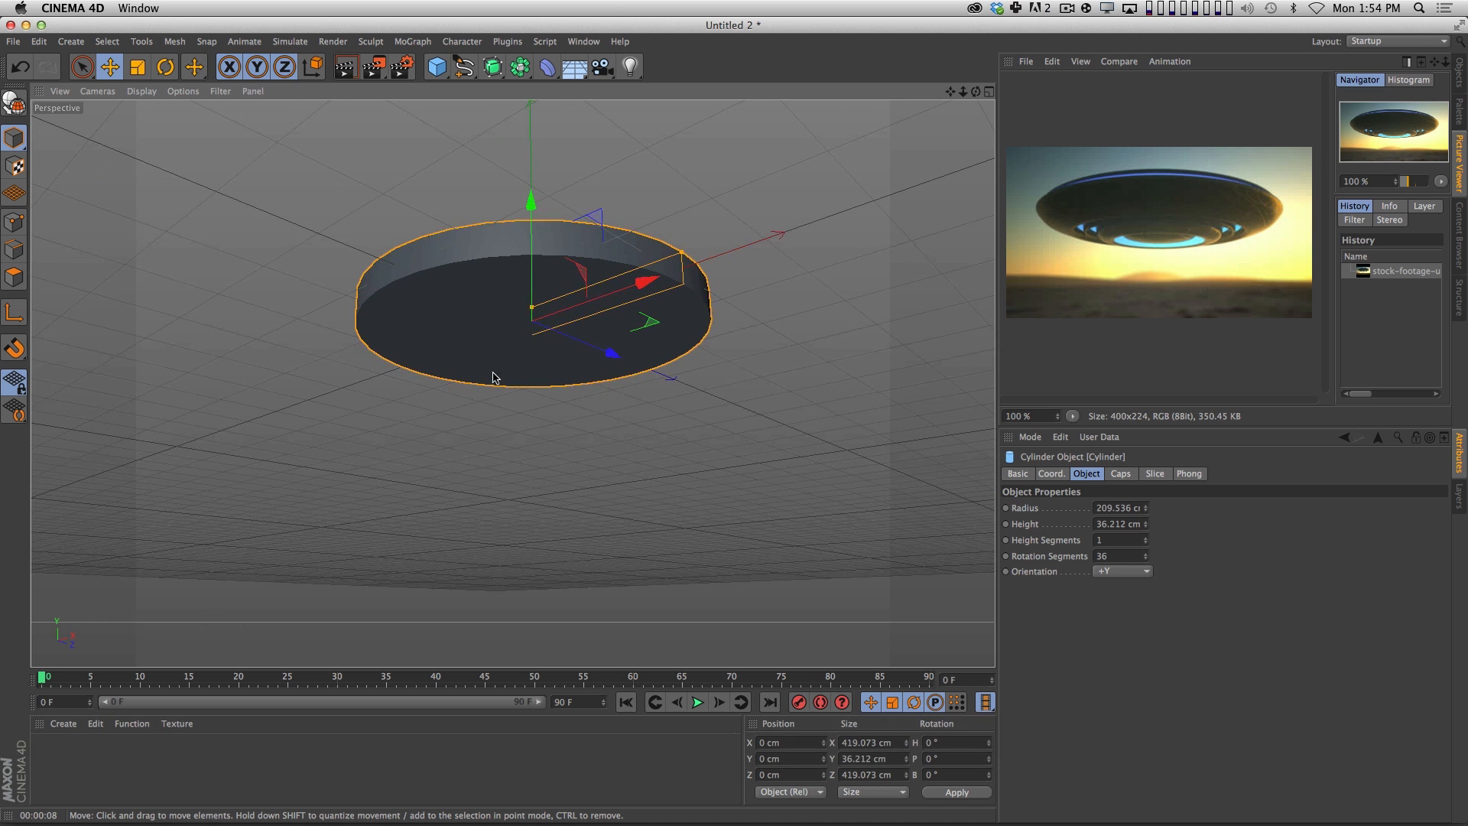
{"action": "left_click_drag", "start_coordinate": [534, 310], "coordinate": [532, 306]}
{"action": "left_click_drag", "start_coordinate": [682, 252], "coordinate": [691, 249]}
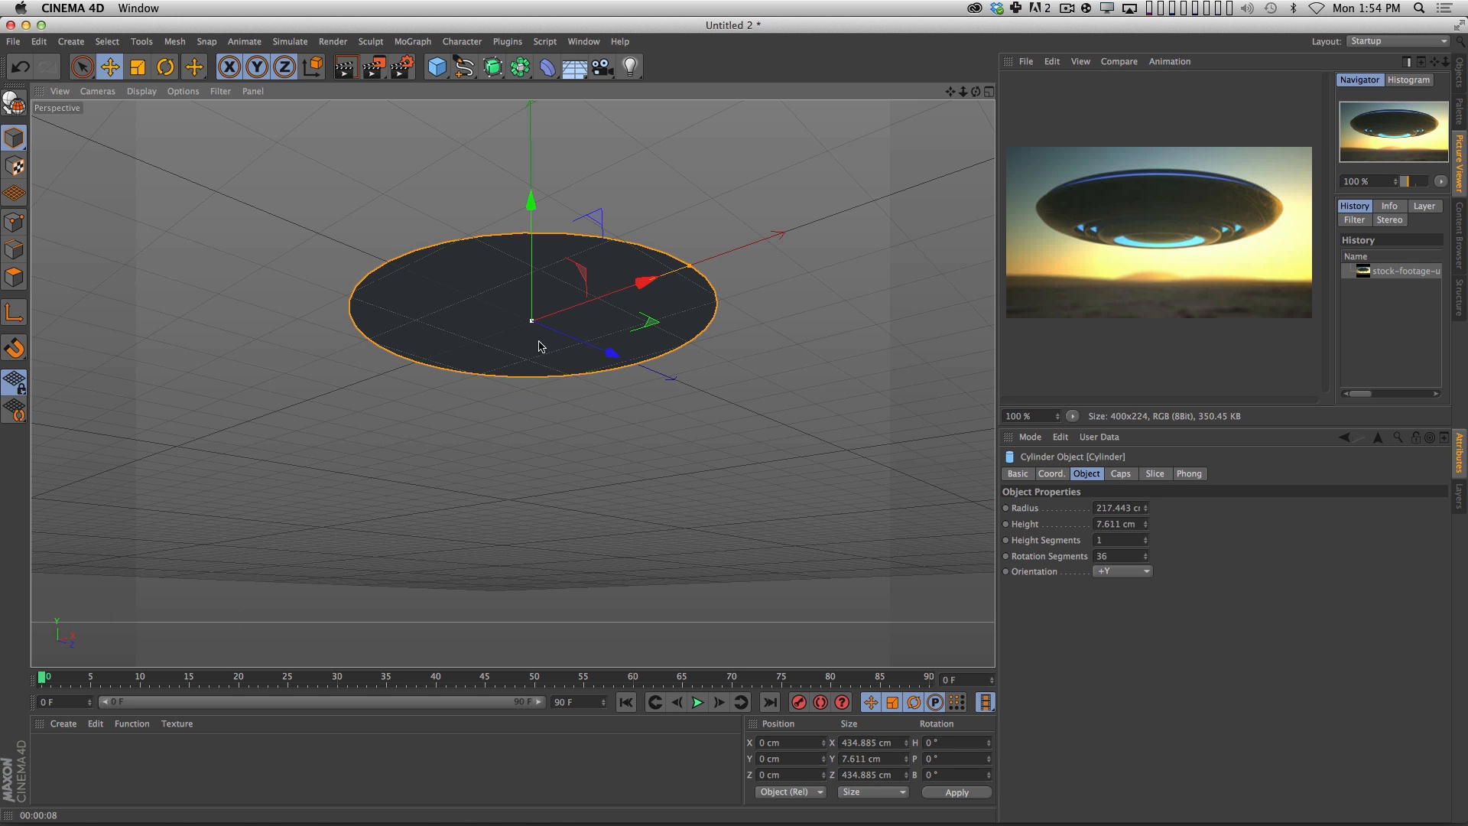
{"action": "mouse_move", "coordinate": [533, 306]}
{"action": "left_mouse_down"}
{"action": "mouse_move", "coordinate": [540, 337]}
{"action": "mouse_move", "coordinate": [523, 308]}
{"action": "left_mouse_up"}
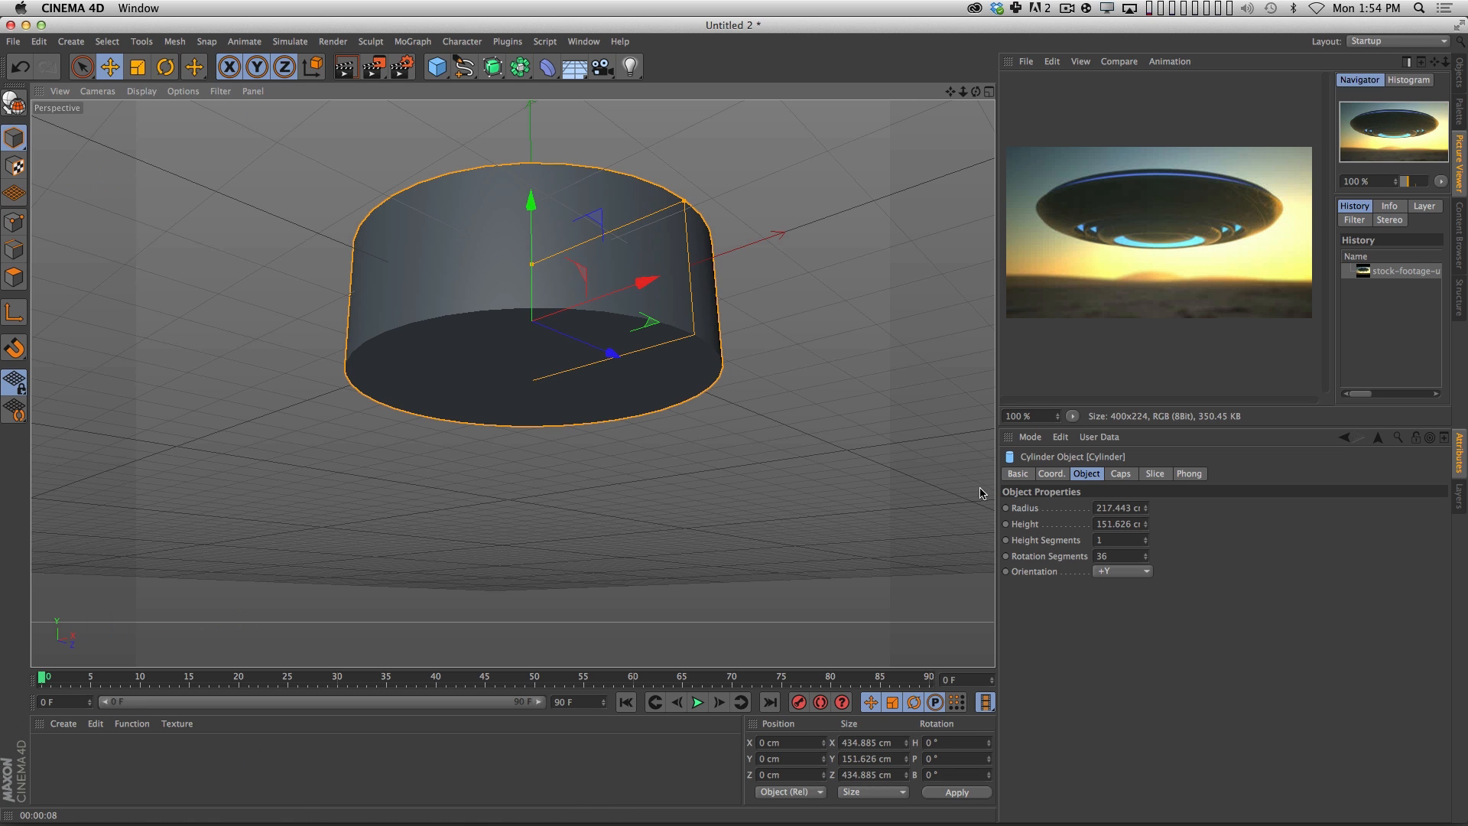
{"action": "left_click_drag", "start_coordinate": [1146, 524], "coordinate": [1139, 600]}
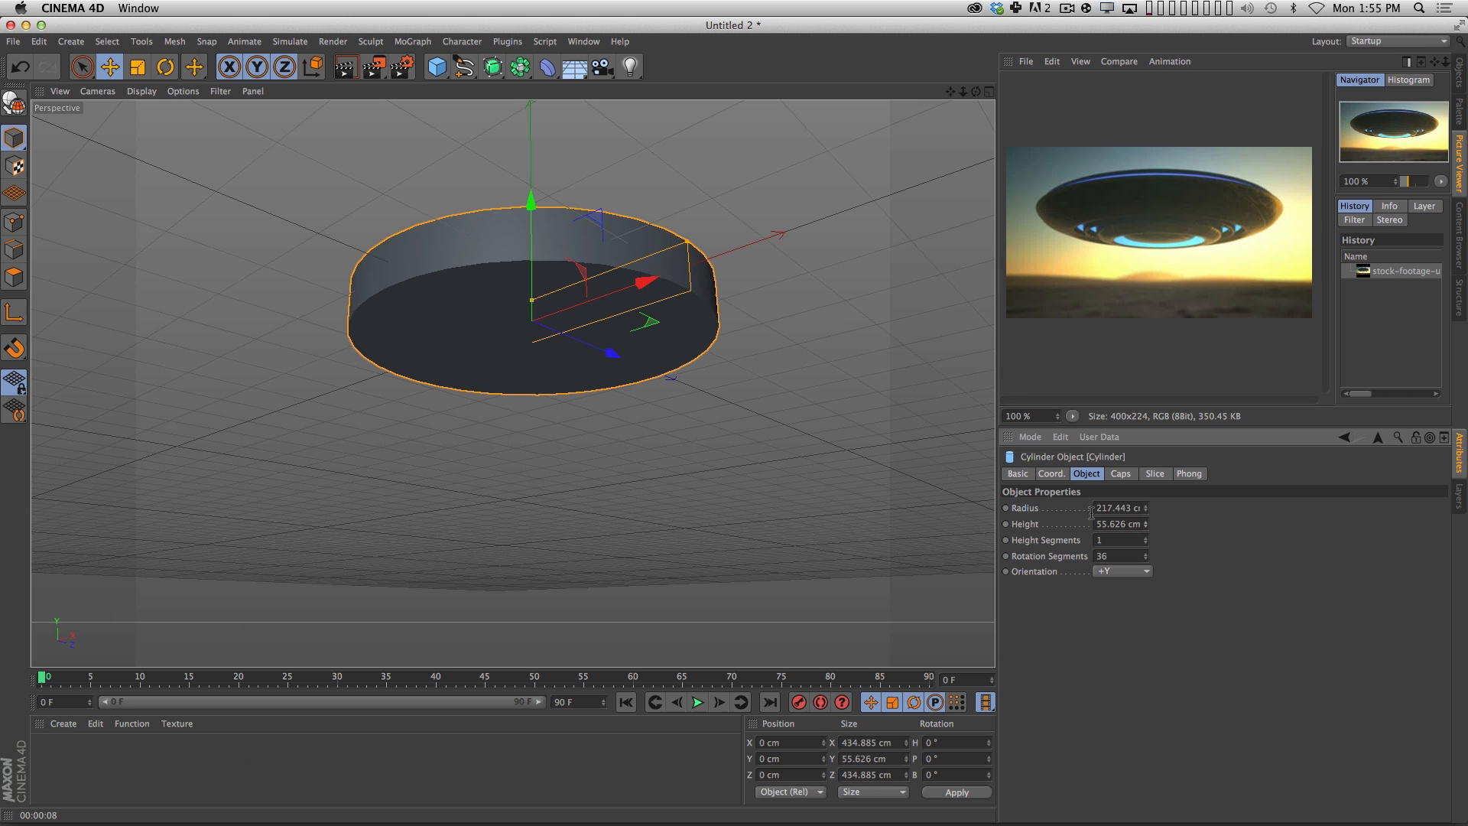
Enable the fillet on the cylinder's caps and set its radius to about 23.8 cm.
{"action": "left_click", "coordinate": [1119, 475]}
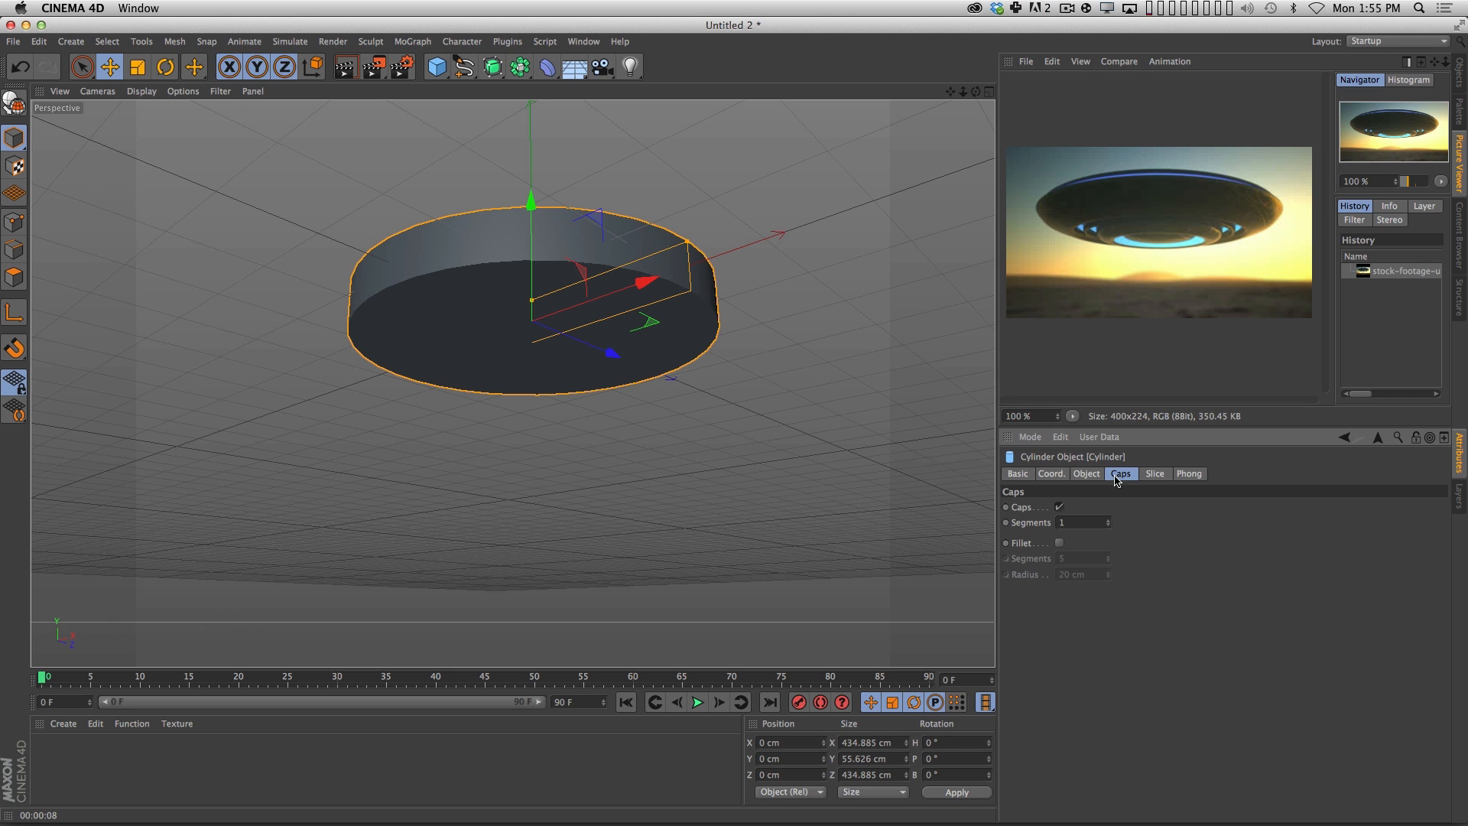
{"action": "left_click", "coordinate": [1060, 543]}
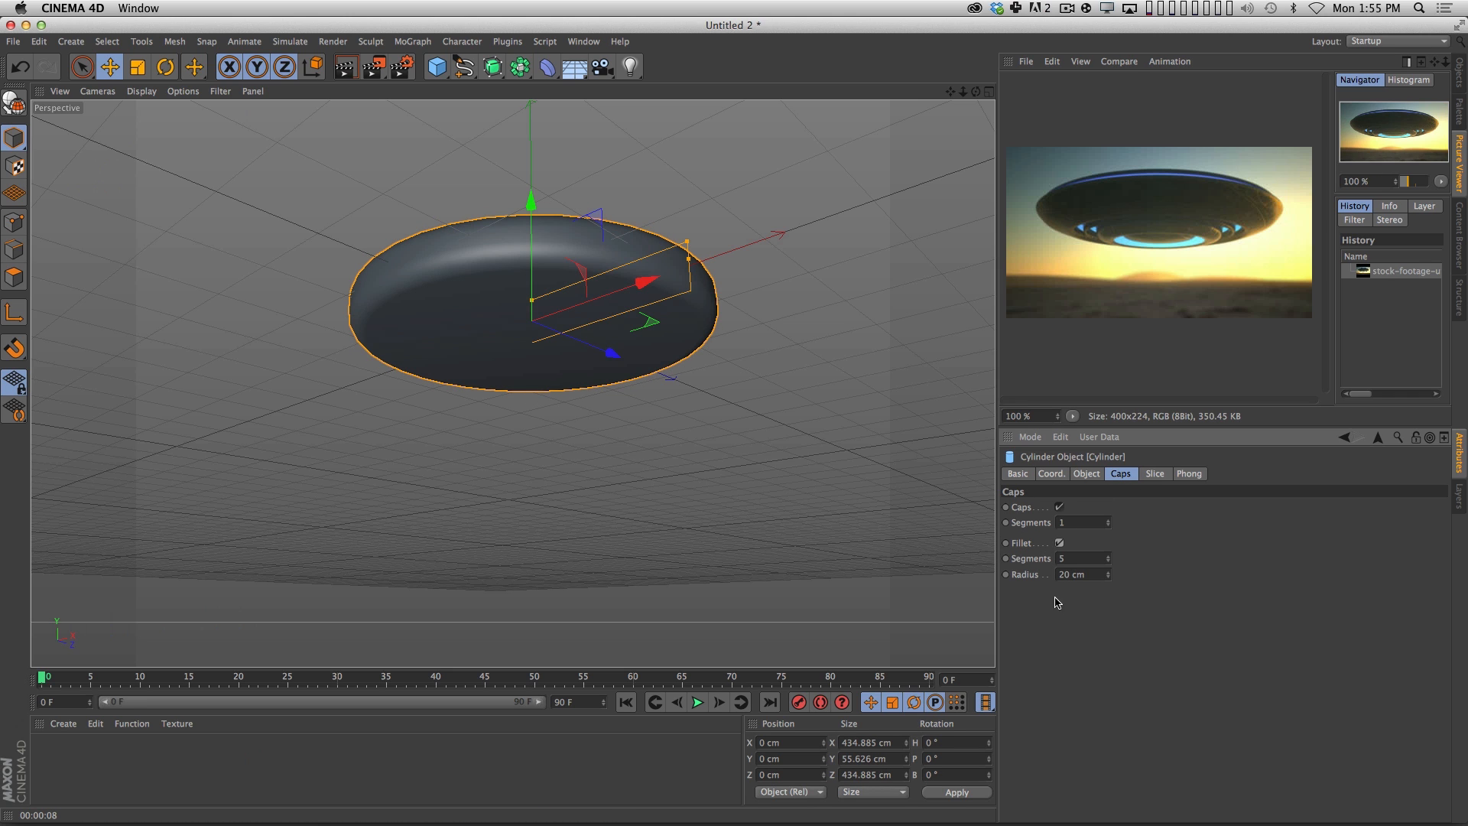
{"action": "mouse_move", "coordinate": [1113, 577]}
{"action": "left_mouse_down"}
{"action": "mouse_move", "coordinate": [1109, 563]}
{"action": "mouse_move", "coordinate": [1109, 577]}
{"action": "left_mouse_up"}
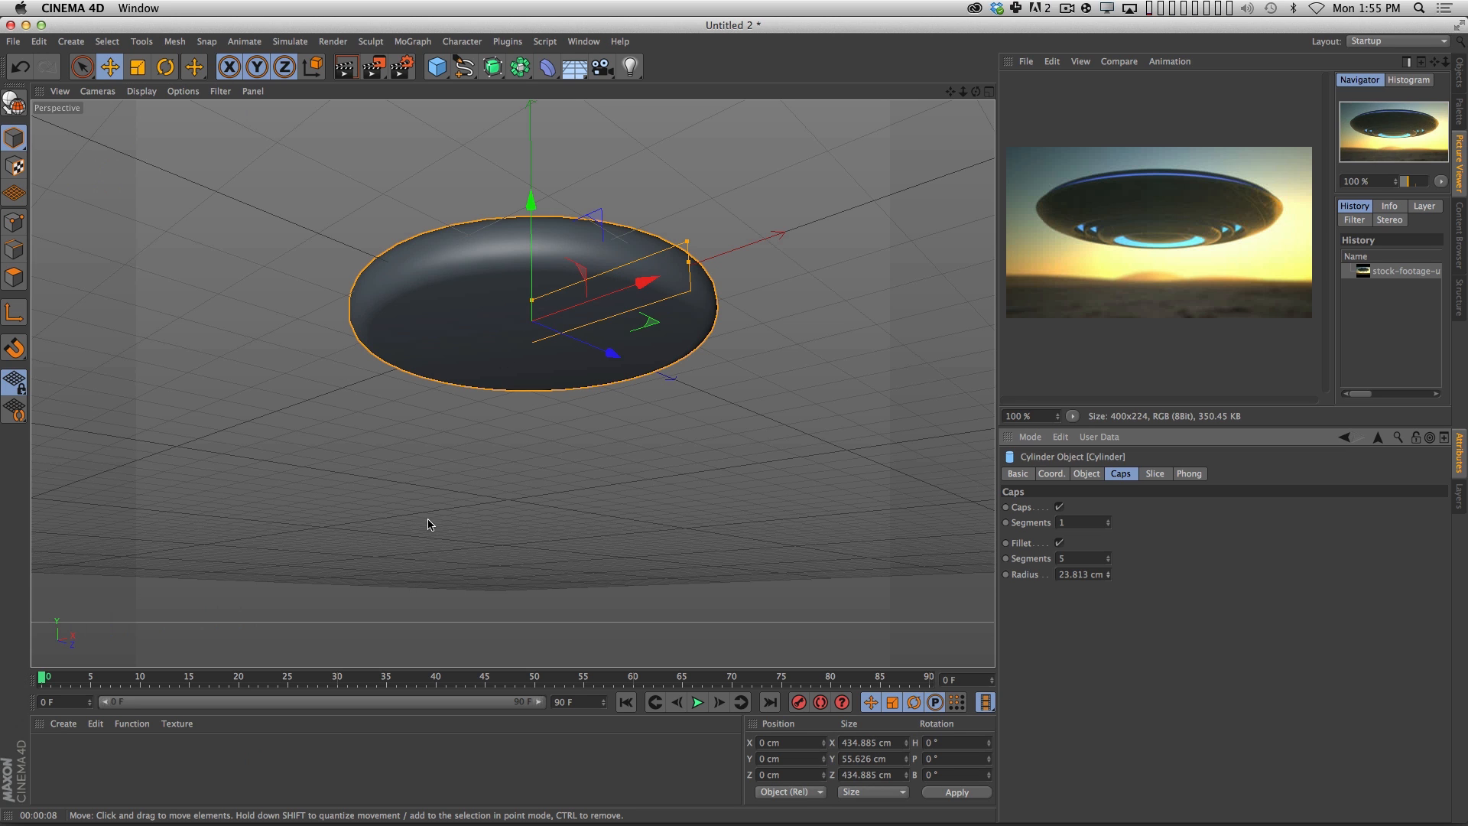
Display the viewport in Gouraud Shading (Lines), deselect the cylinder, and render a preview of the active view.
{"action": "left_click", "coordinate": [141, 91]}
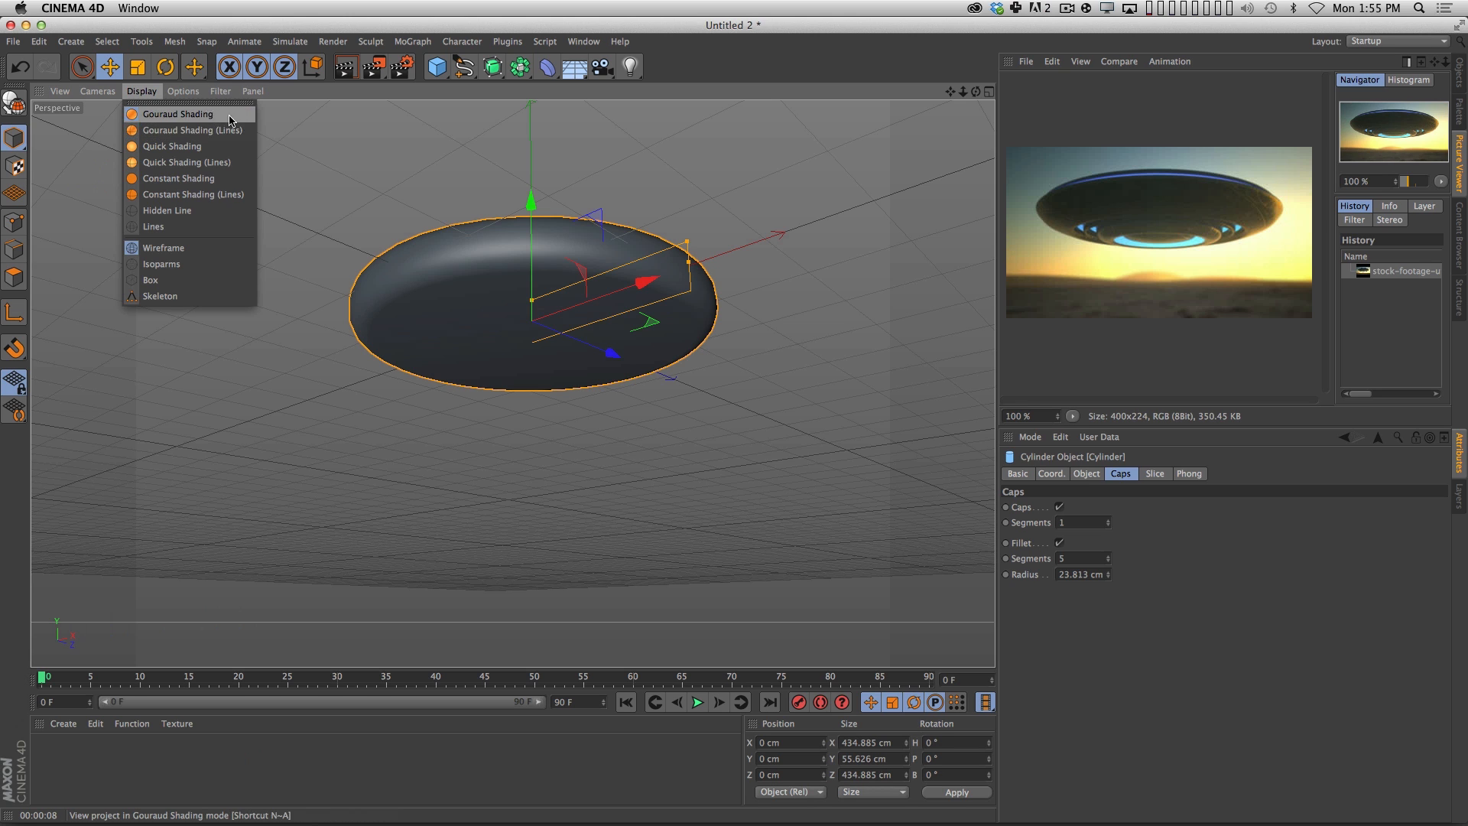
{"action": "left_click", "coordinate": [176, 131]}
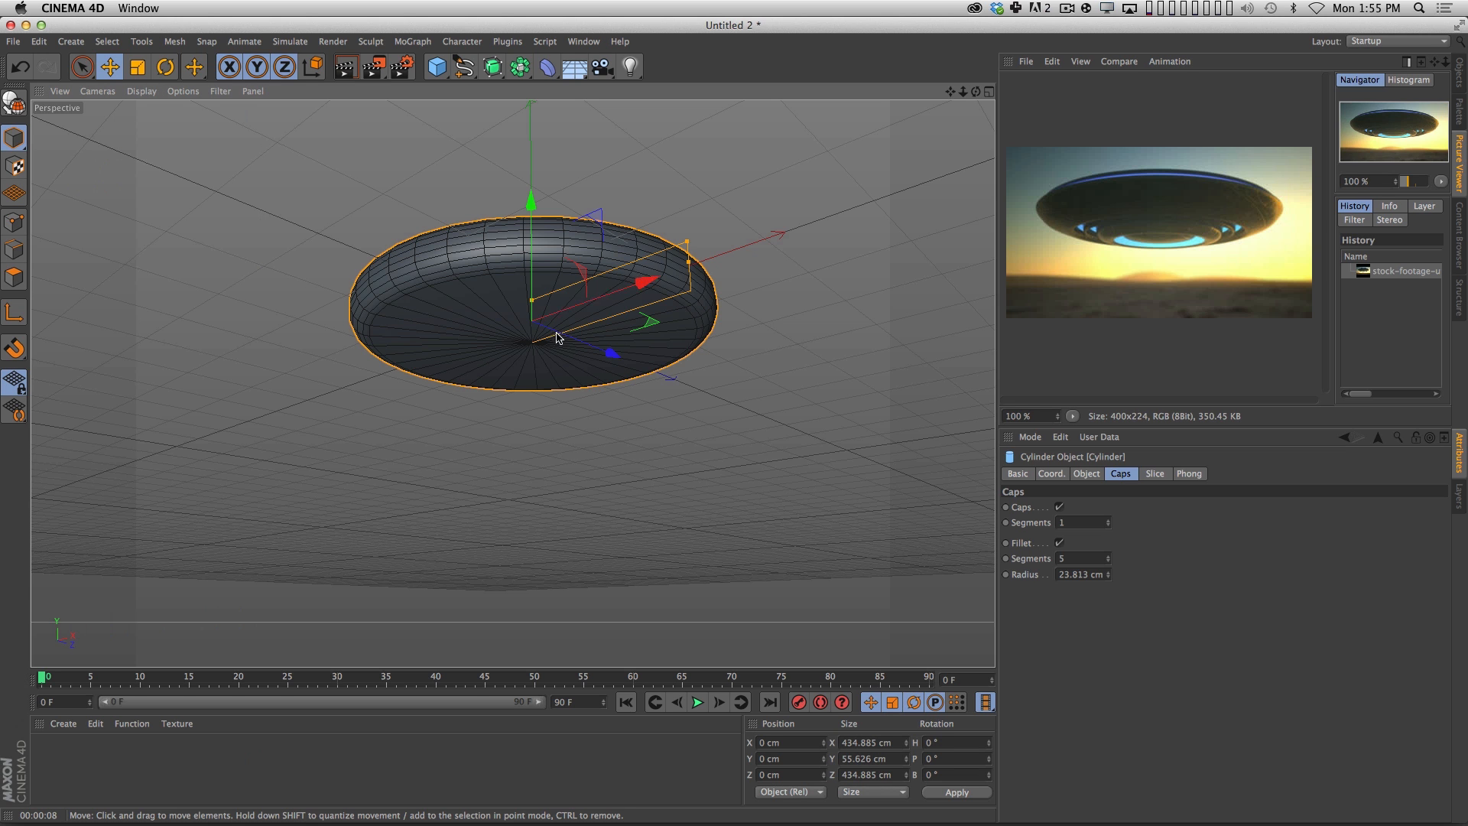
{"action": "left_click", "coordinate": [620, 503]}
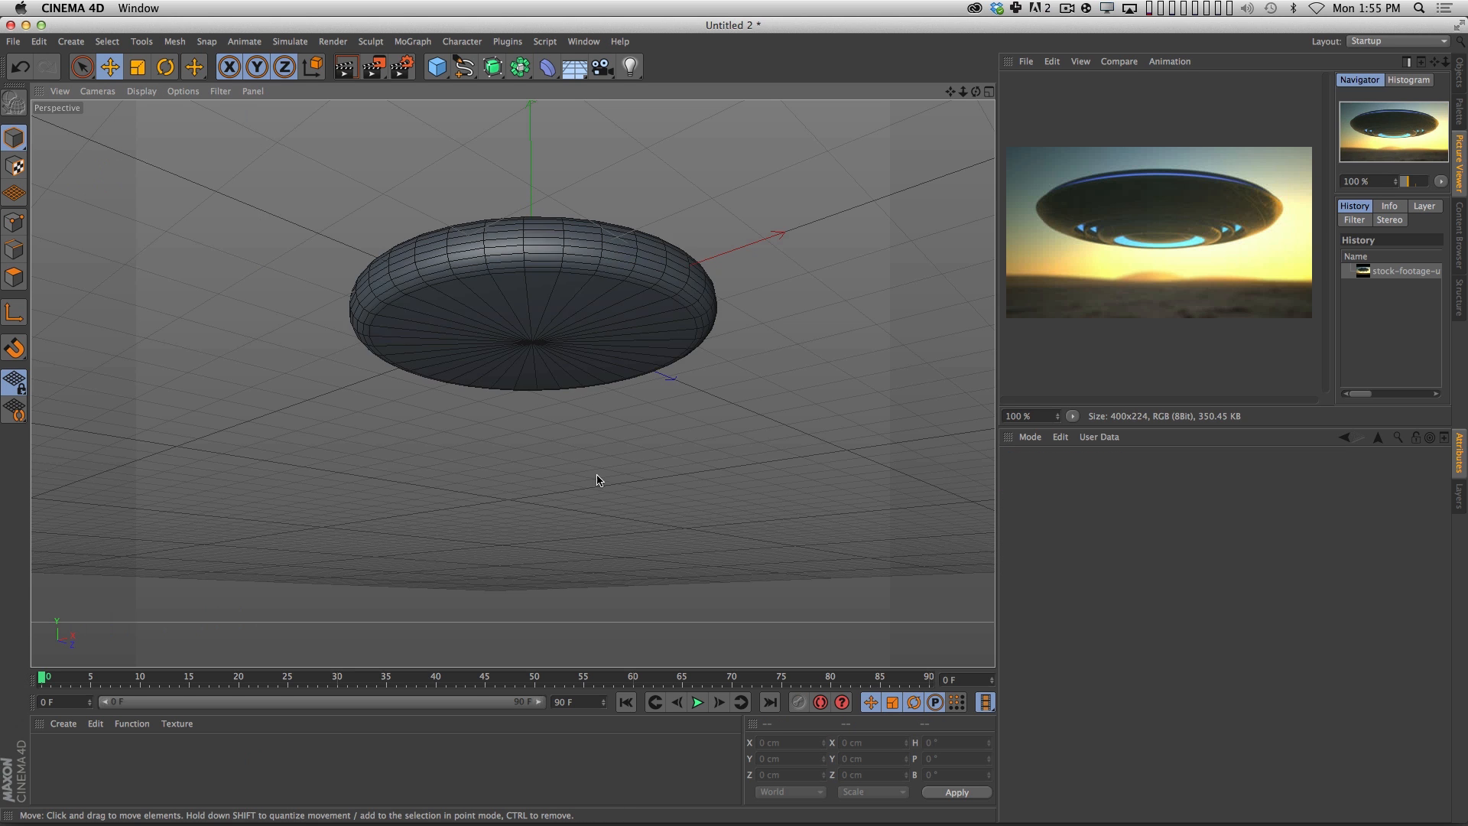
{"action": "key", "text": "super+r"}
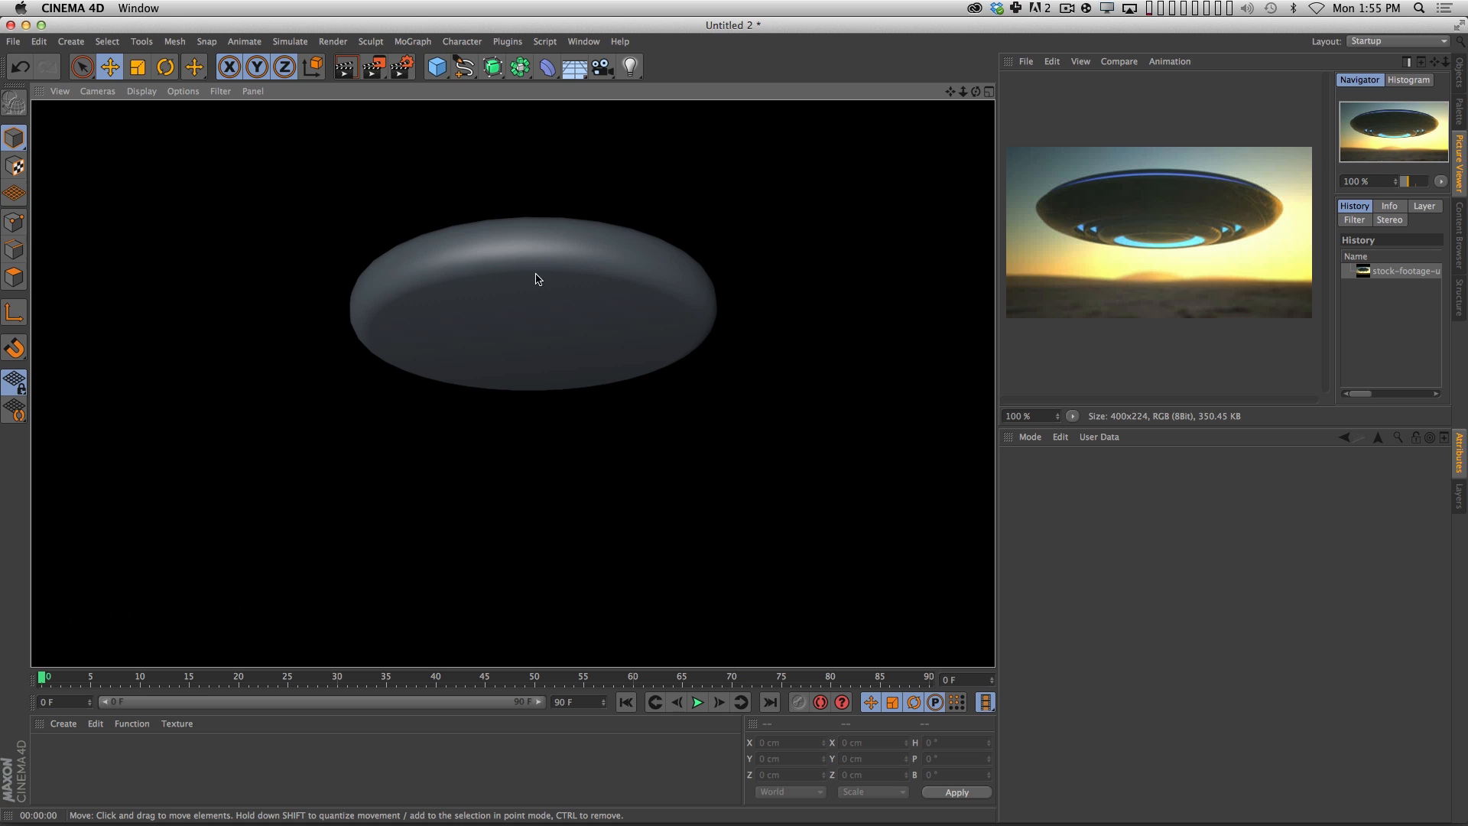
Bring back the object list, select the cylinder's Phong tag, and widen the object name column.
{"action": "left_click", "coordinate": [1462, 115]}
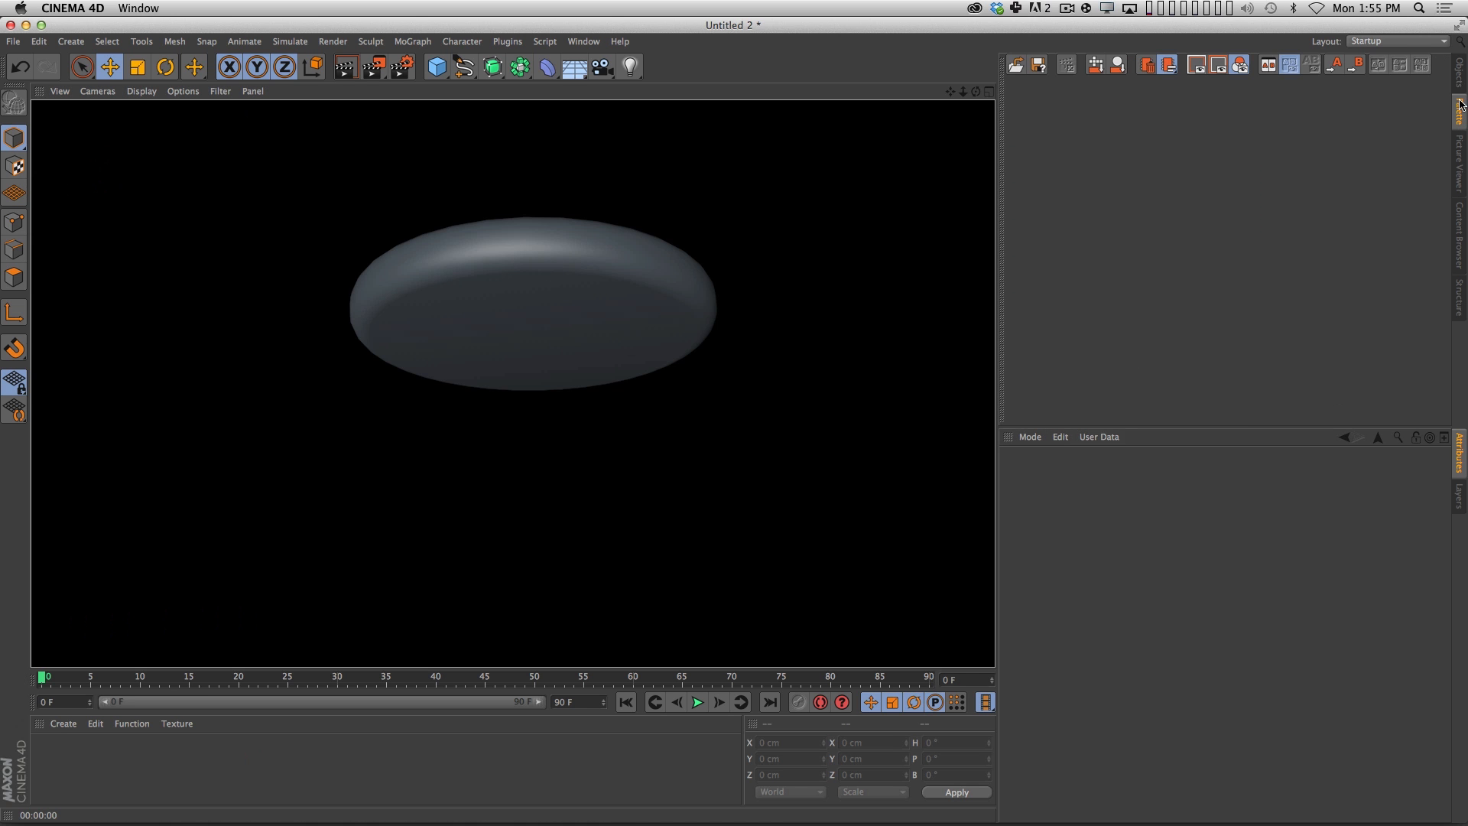
{"action": "left_click", "coordinate": [1459, 77]}
{"action": "left_click", "coordinate": [1105, 82]}
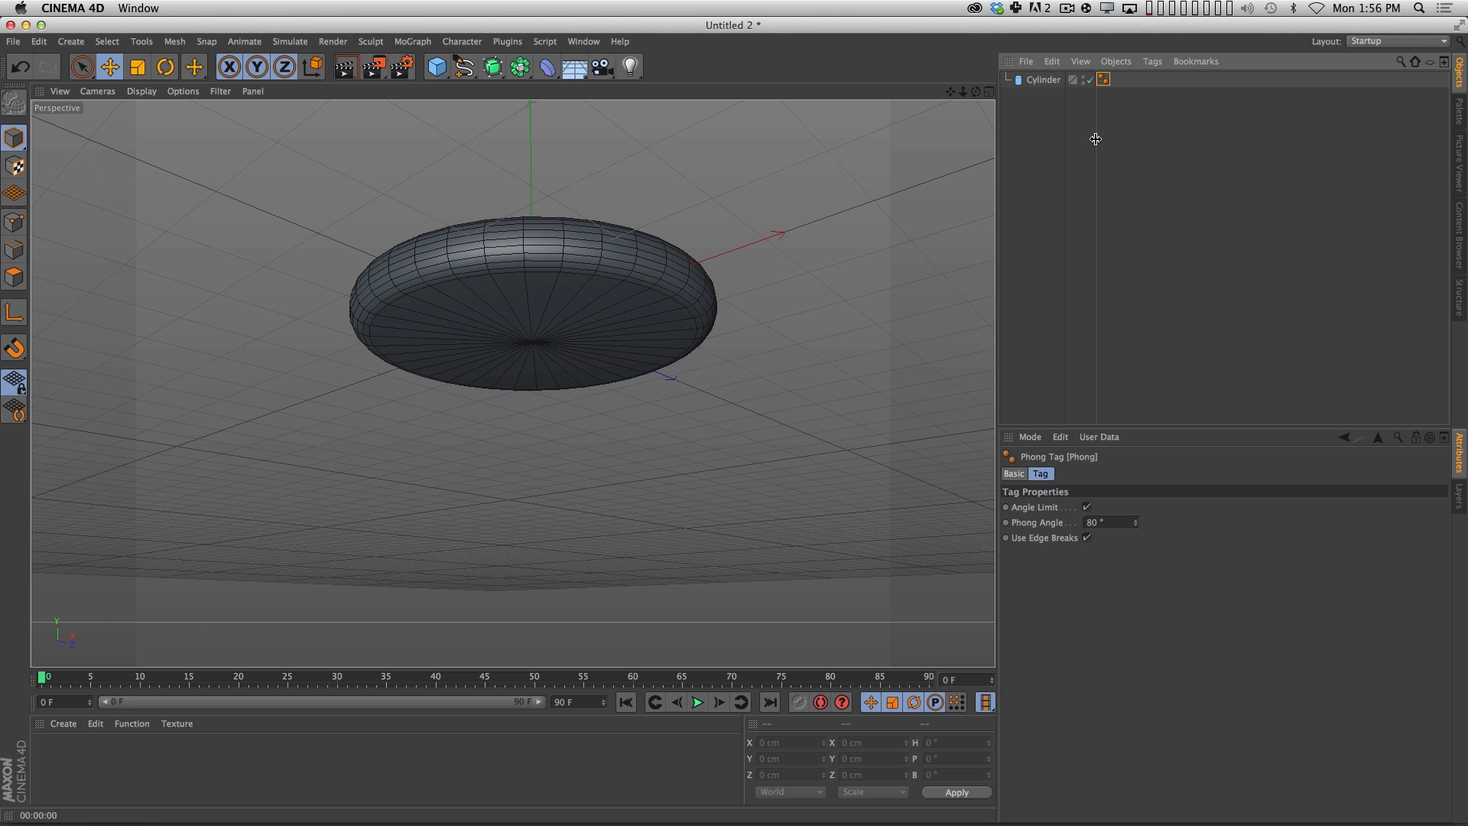
{"action": "left_click_drag", "start_coordinate": [1095, 139], "coordinate": [1141, 138]}
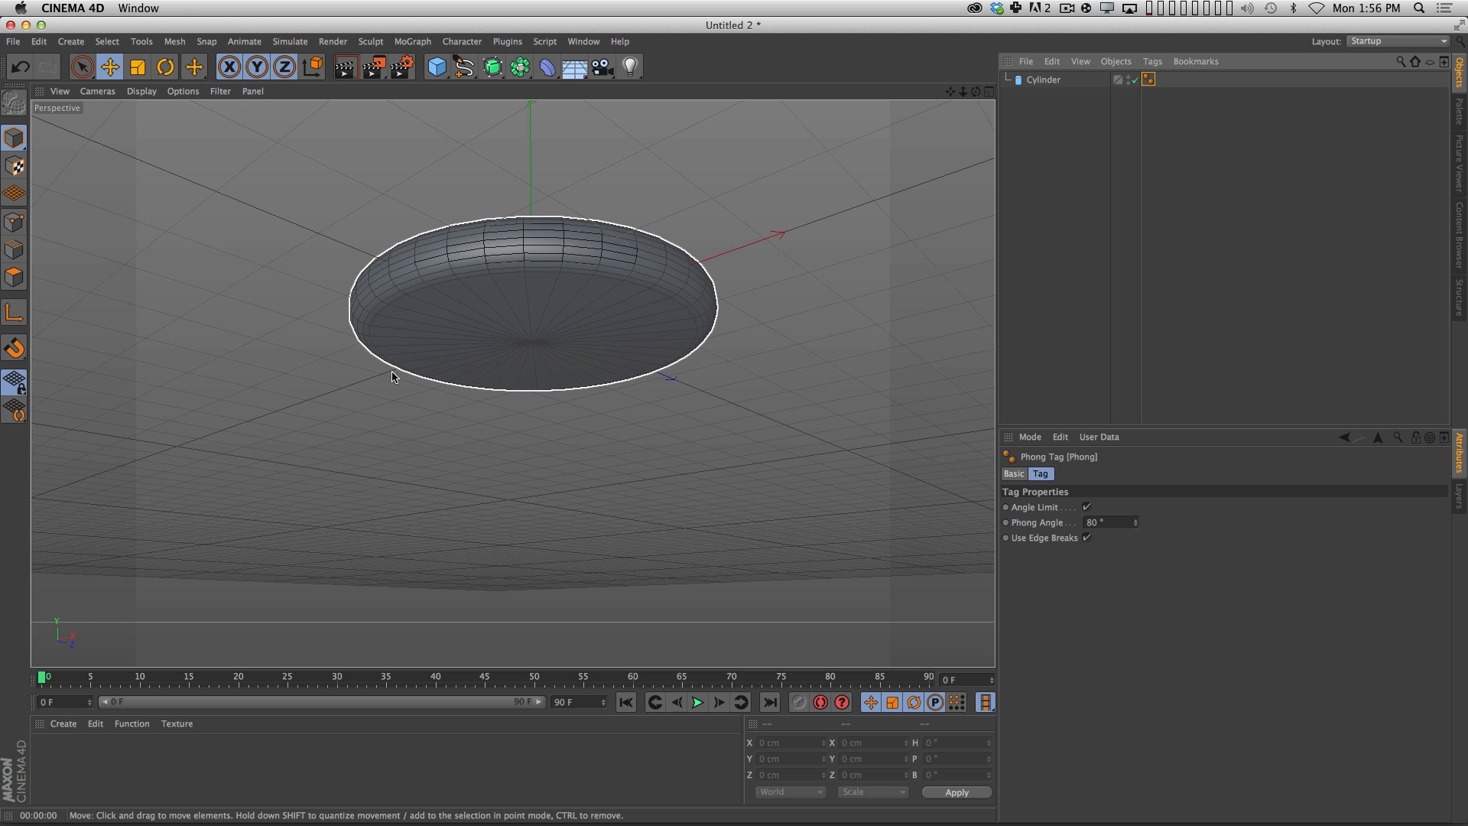
Render previews of the disc at normal distance and close up to examine the smoothness of its outer edge.
{"action": "key", "text": "super+r"}
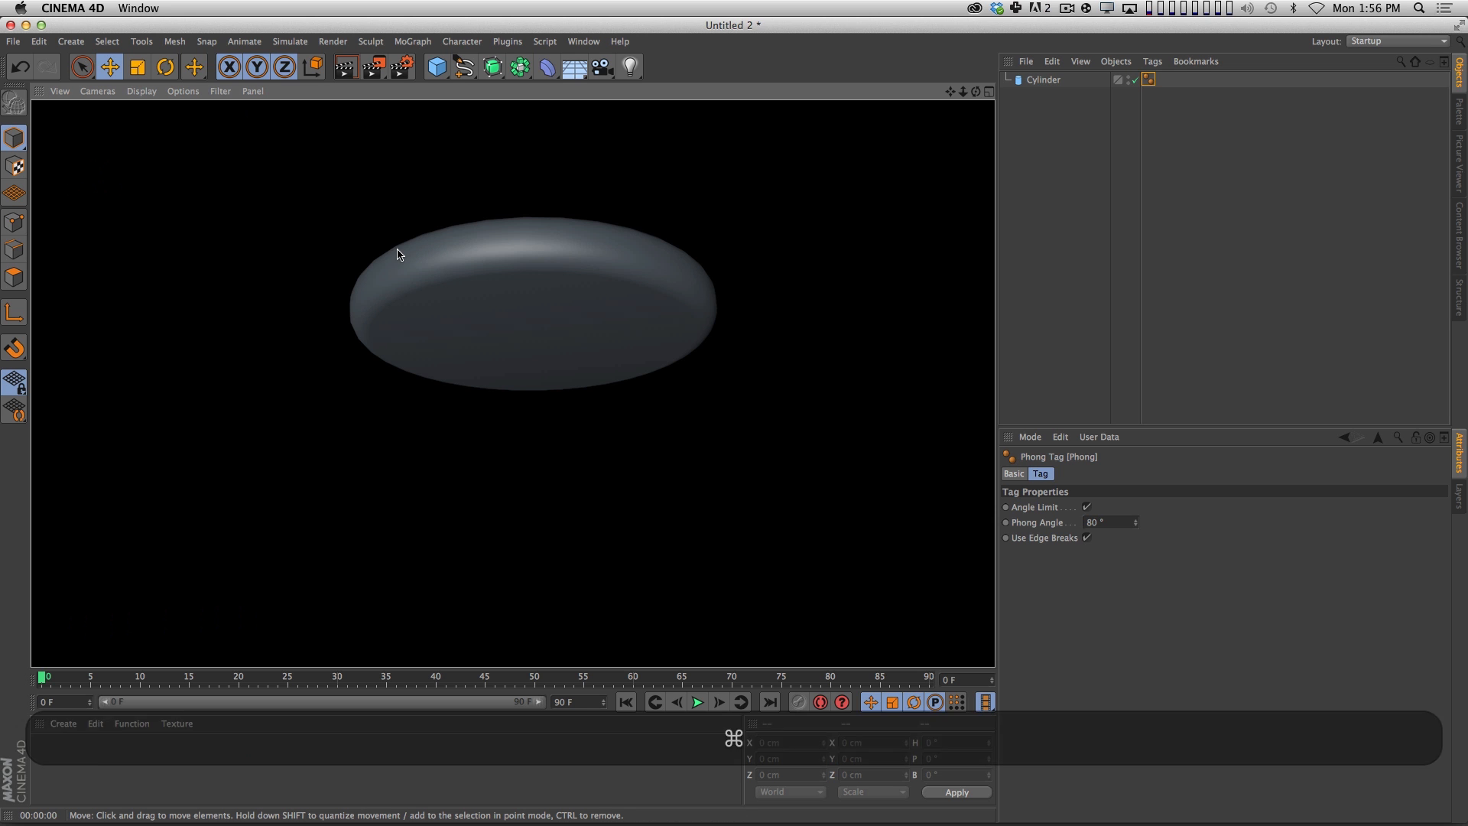
{"action": "key", "text": "2"}
{"action": "left_click_drag", "start_coordinate": [370, 288], "coordinate": [502, 285]}
{"action": "key", "text": "1"}
{"action": "key", "text": "super+r"}
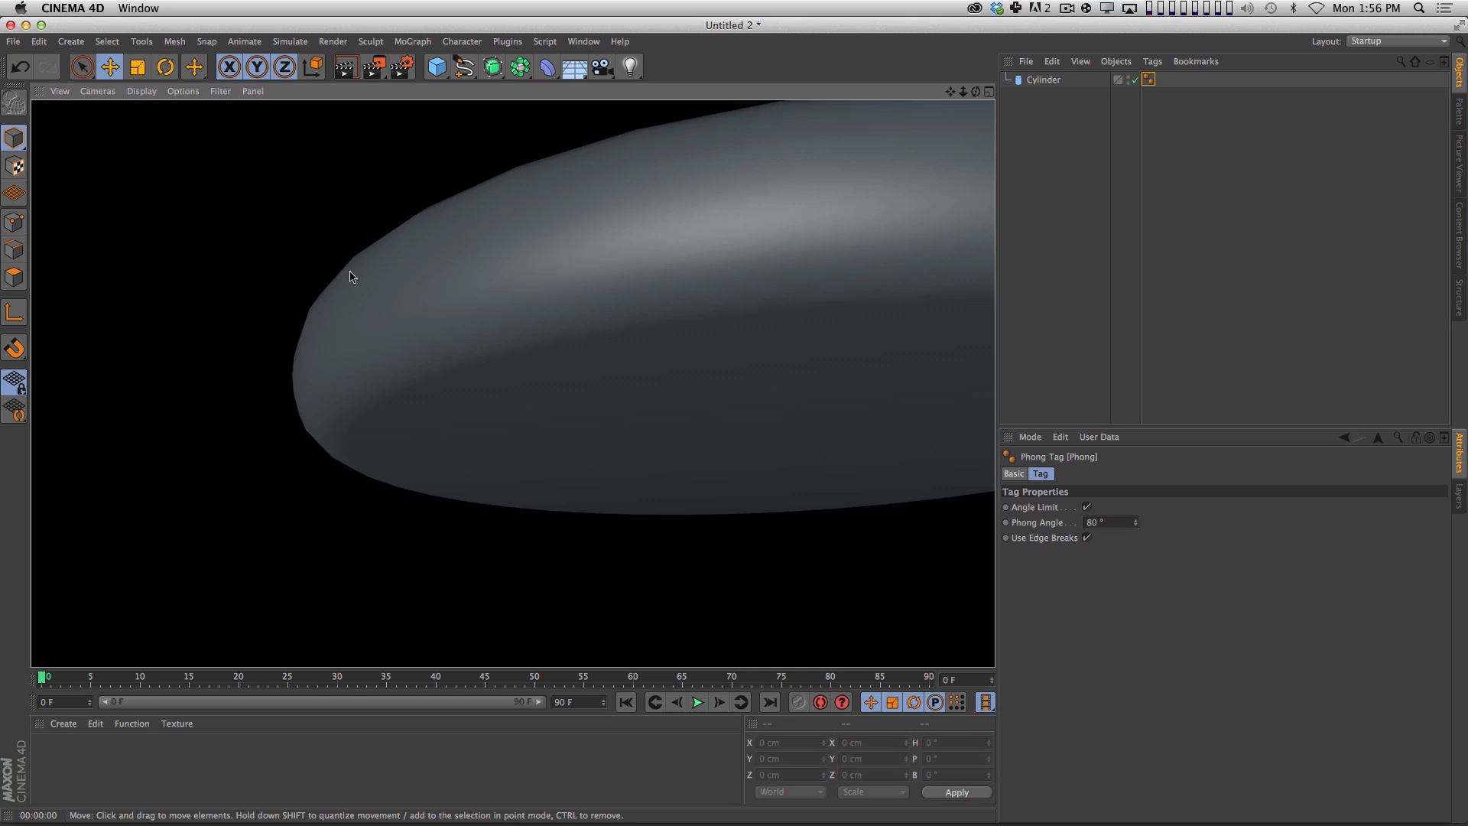
Set the cylinder's rotation segments to 64.
{"action": "key", "text": "2"}
{"action": "left_click_drag", "start_coordinate": [806, 313], "coordinate": [646, 387]}
{"action": "key", "text": "2"}
{"action": "key", "text": "1"}
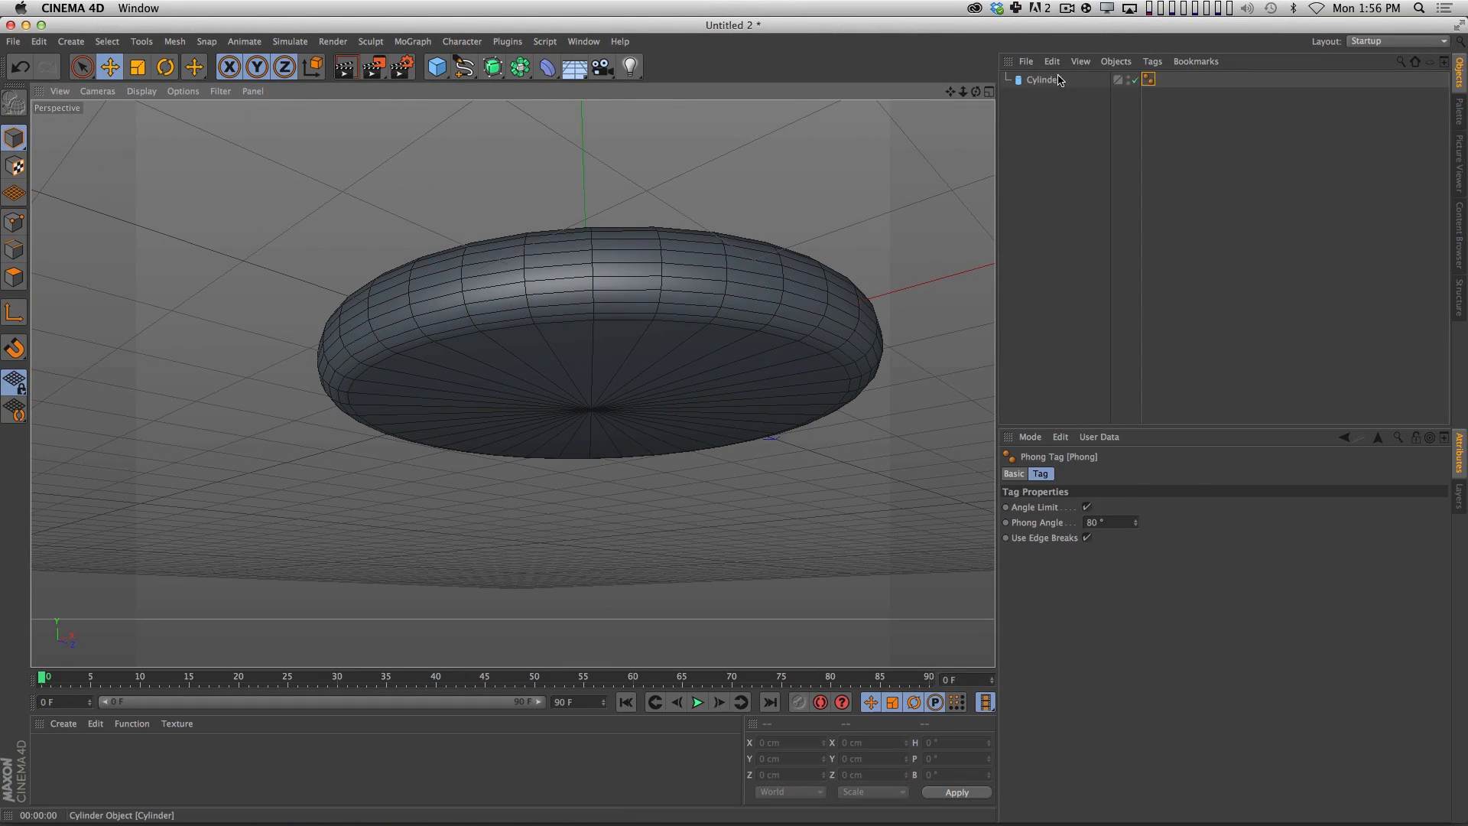
{"action": "left_click", "coordinate": [673, 341]}
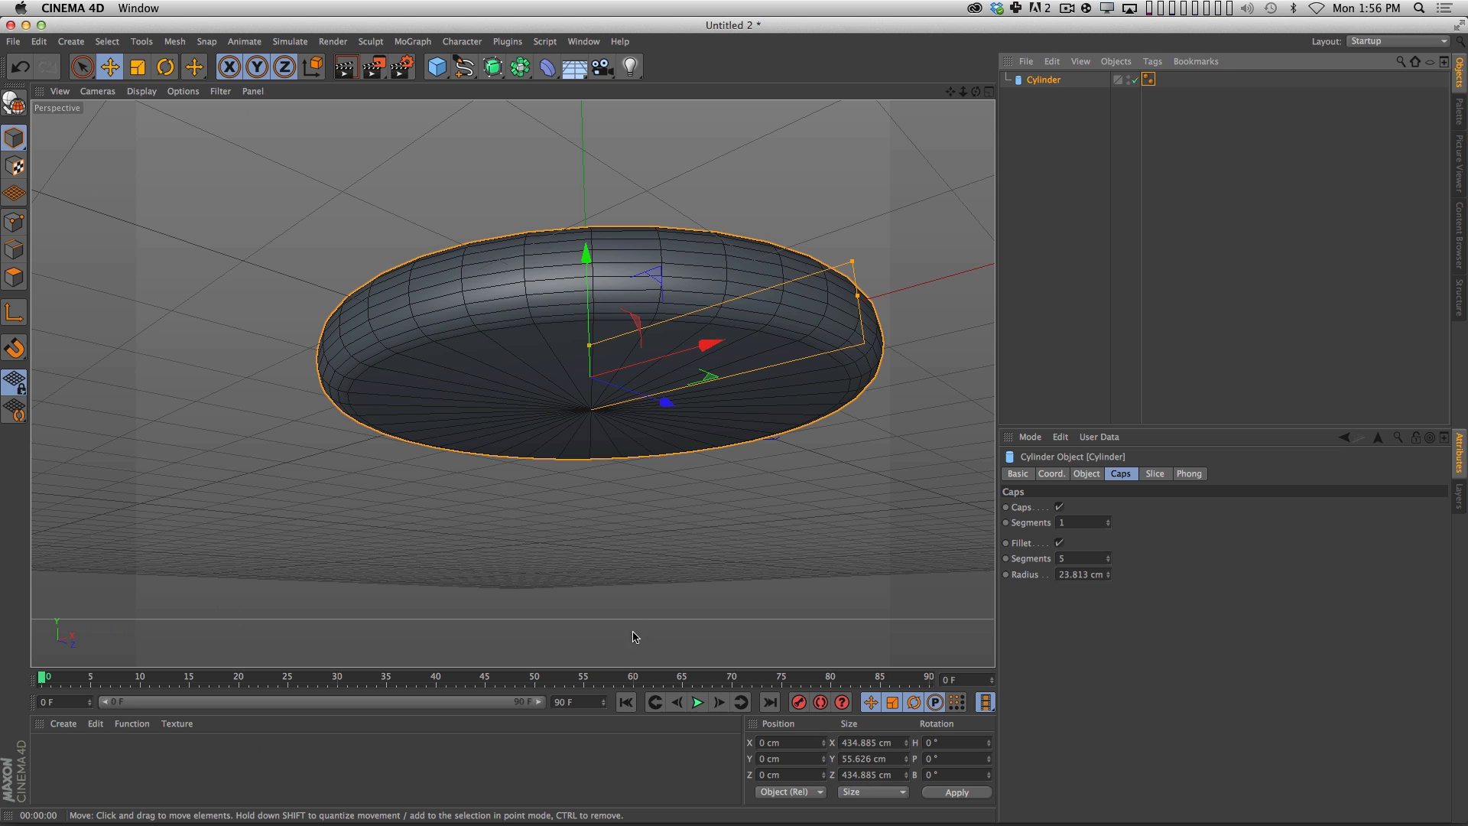
{"action": "left_click", "coordinate": [1096, 475]}
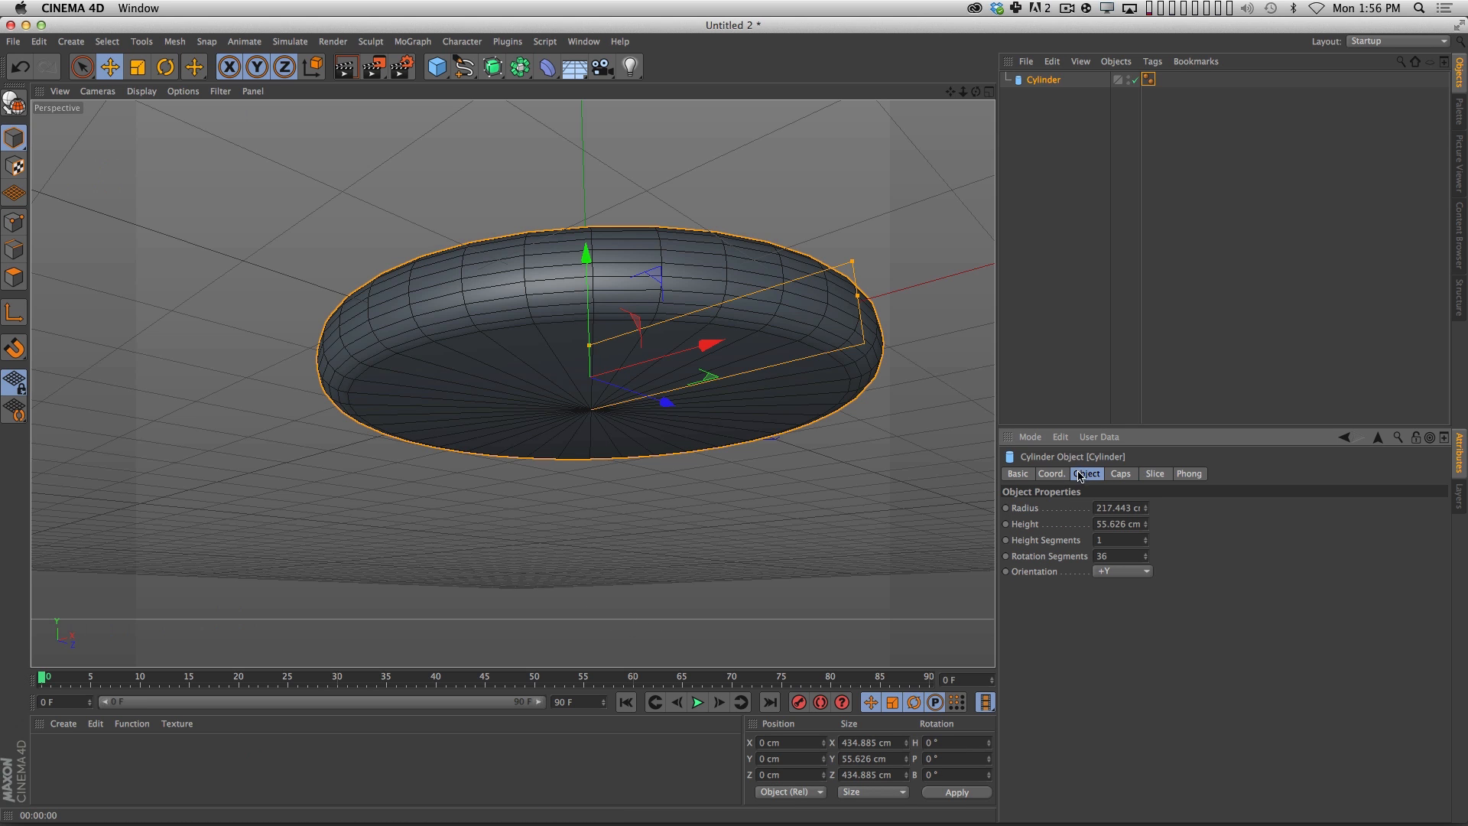
{"action": "left_click", "coordinate": [1136, 558]}
{"action": "type", "text": "64"}
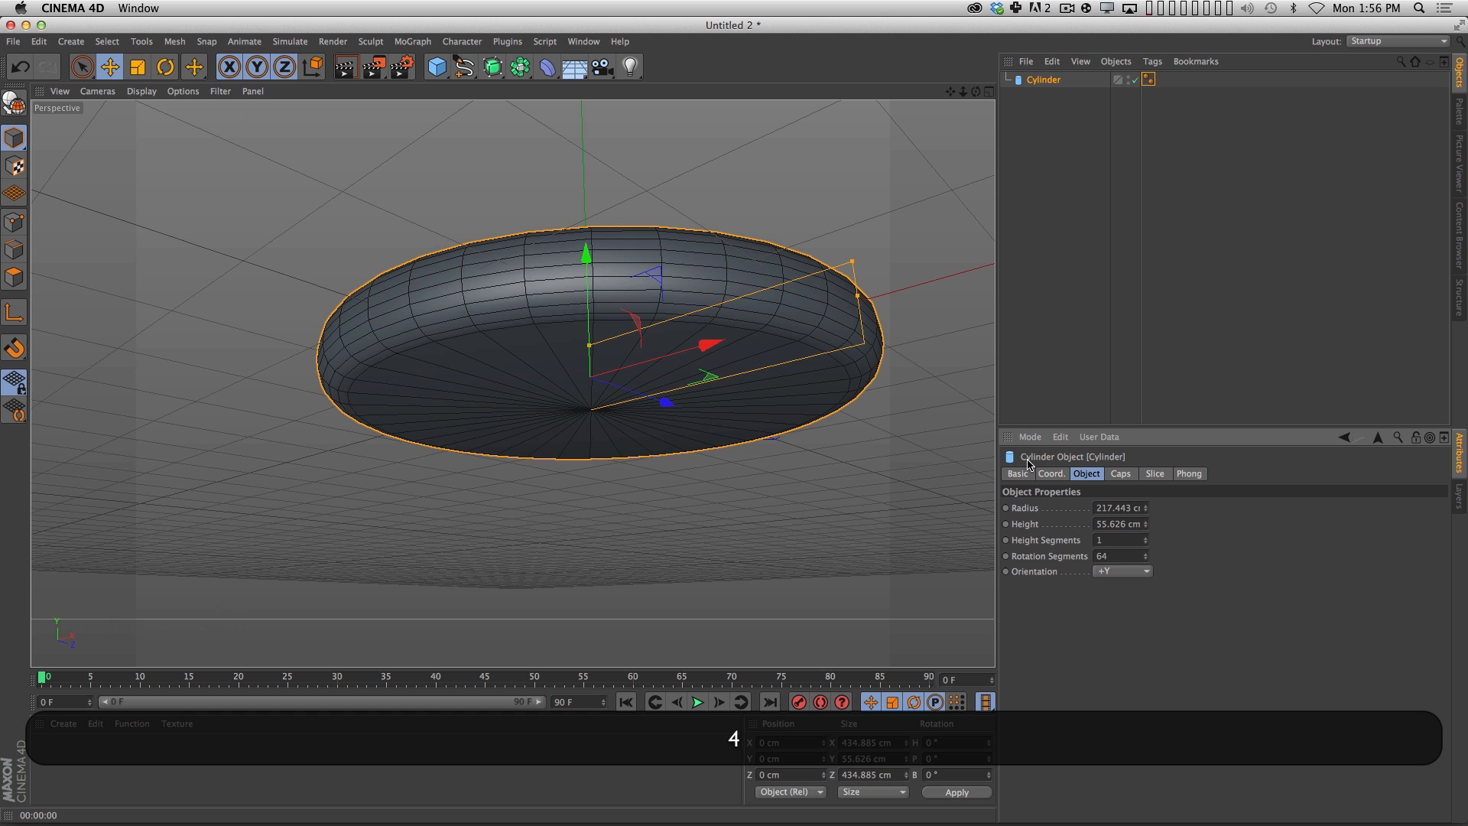
{"action": "key", "text": "Return"}
Render previews of the disc to check its outline, deselecting the cylinder in between.
{"action": "key", "text": "super+r"}
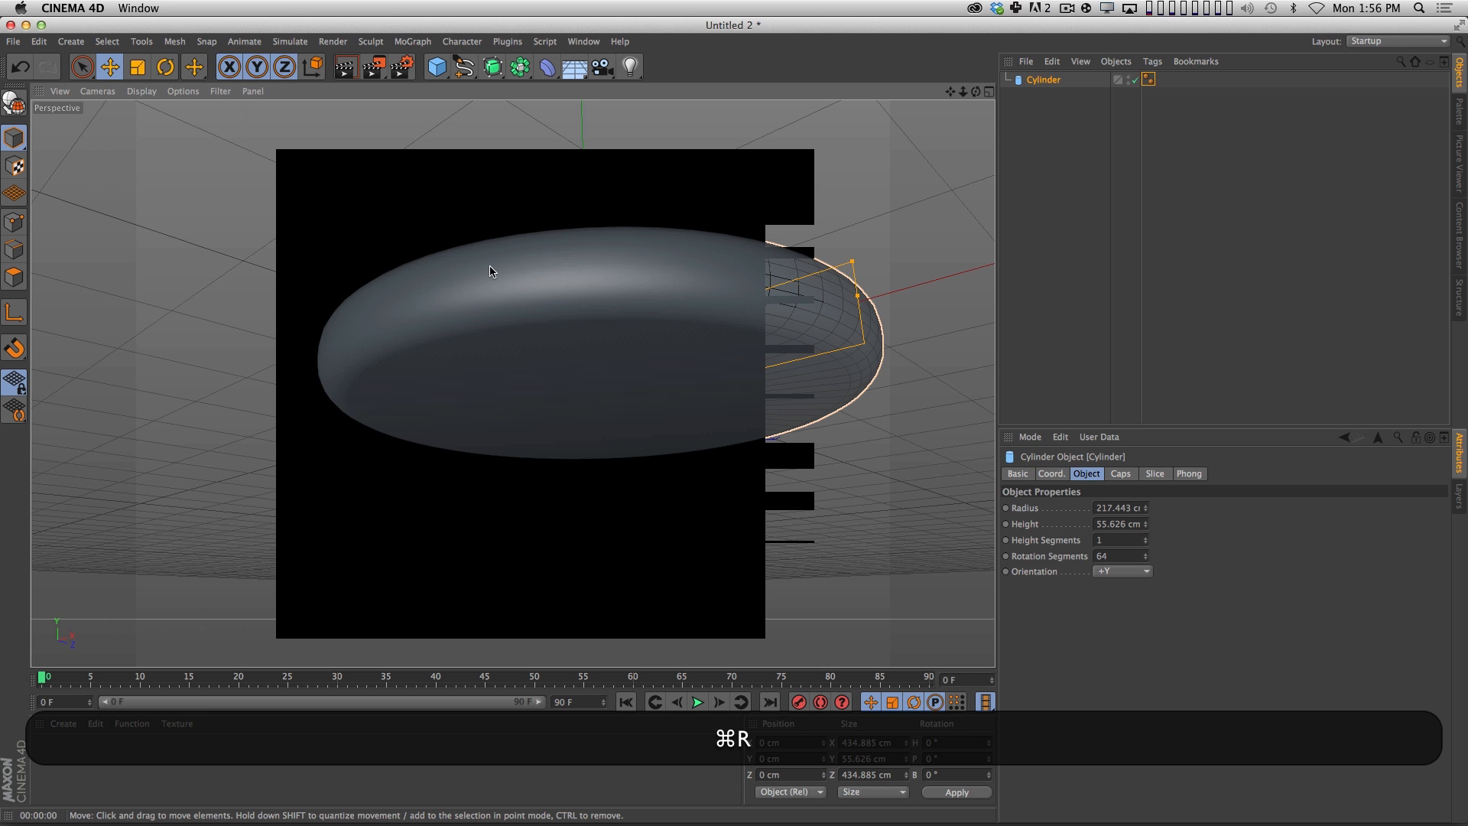
{"action": "left_click", "coordinate": [921, 276]}
{"action": "key", "text": "1"}
{"action": "key", "text": "2"}
{"action": "mouse_move", "coordinate": [675, 348]}
{"action": "left_mouse_down"}
{"action": "mouse_move", "coordinate": [770, 304]}
{"action": "mouse_move", "coordinate": [604, 382]}
{"action": "mouse_move", "coordinate": [666, 364]}
{"action": "mouse_move", "coordinate": [649, 350]}
{"action": "mouse_move", "coordinate": [718, 308]}
{"action": "mouse_move", "coordinate": [691, 334]}
{"action": "left_mouse_up"}
{"action": "key", "text": "super+r"}
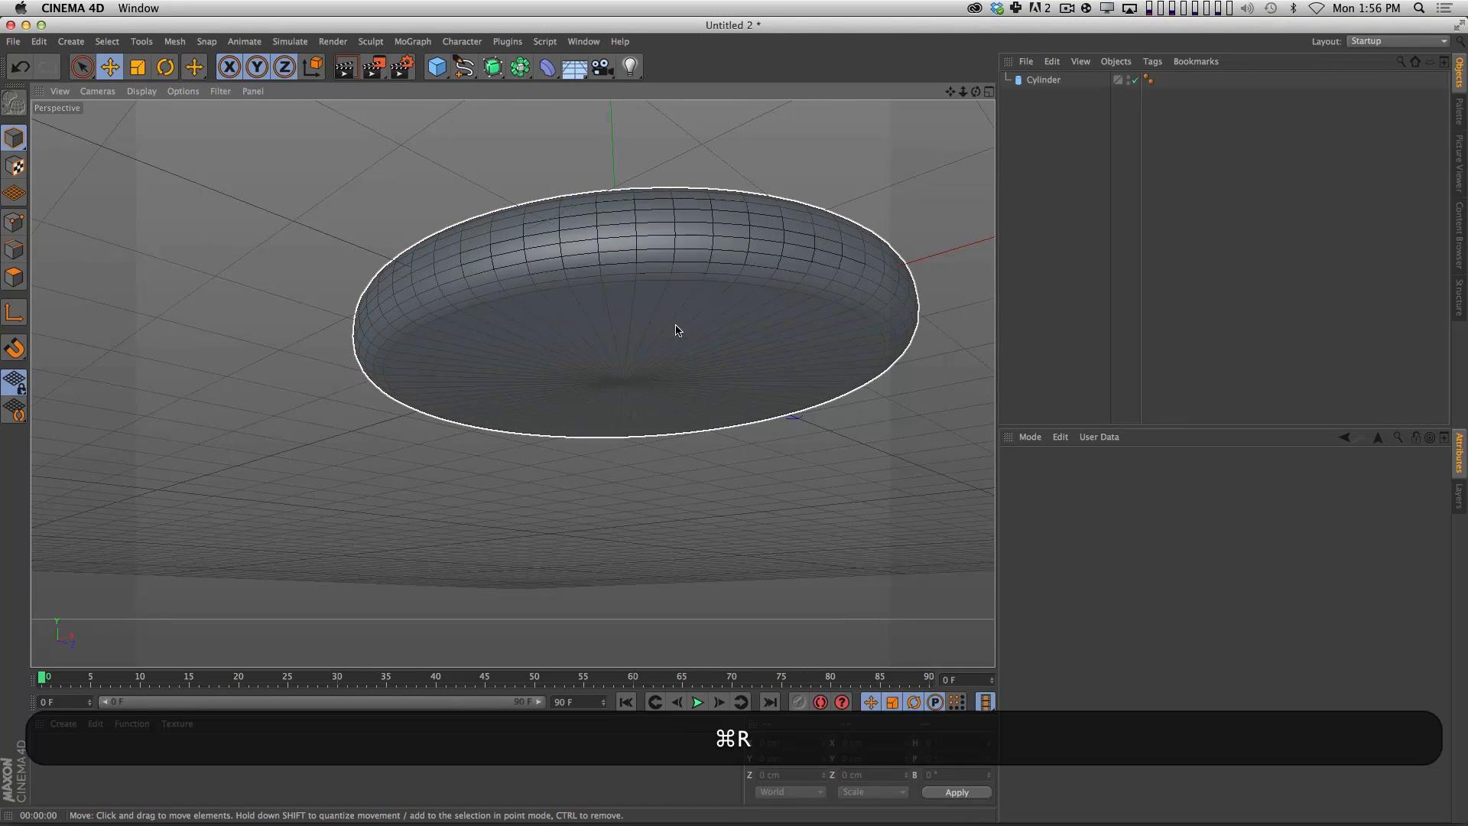
Show the UFO reference picture and compare the disc with it from a similar low viewing angle.
{"action": "left_click", "coordinate": [1023, 182]}
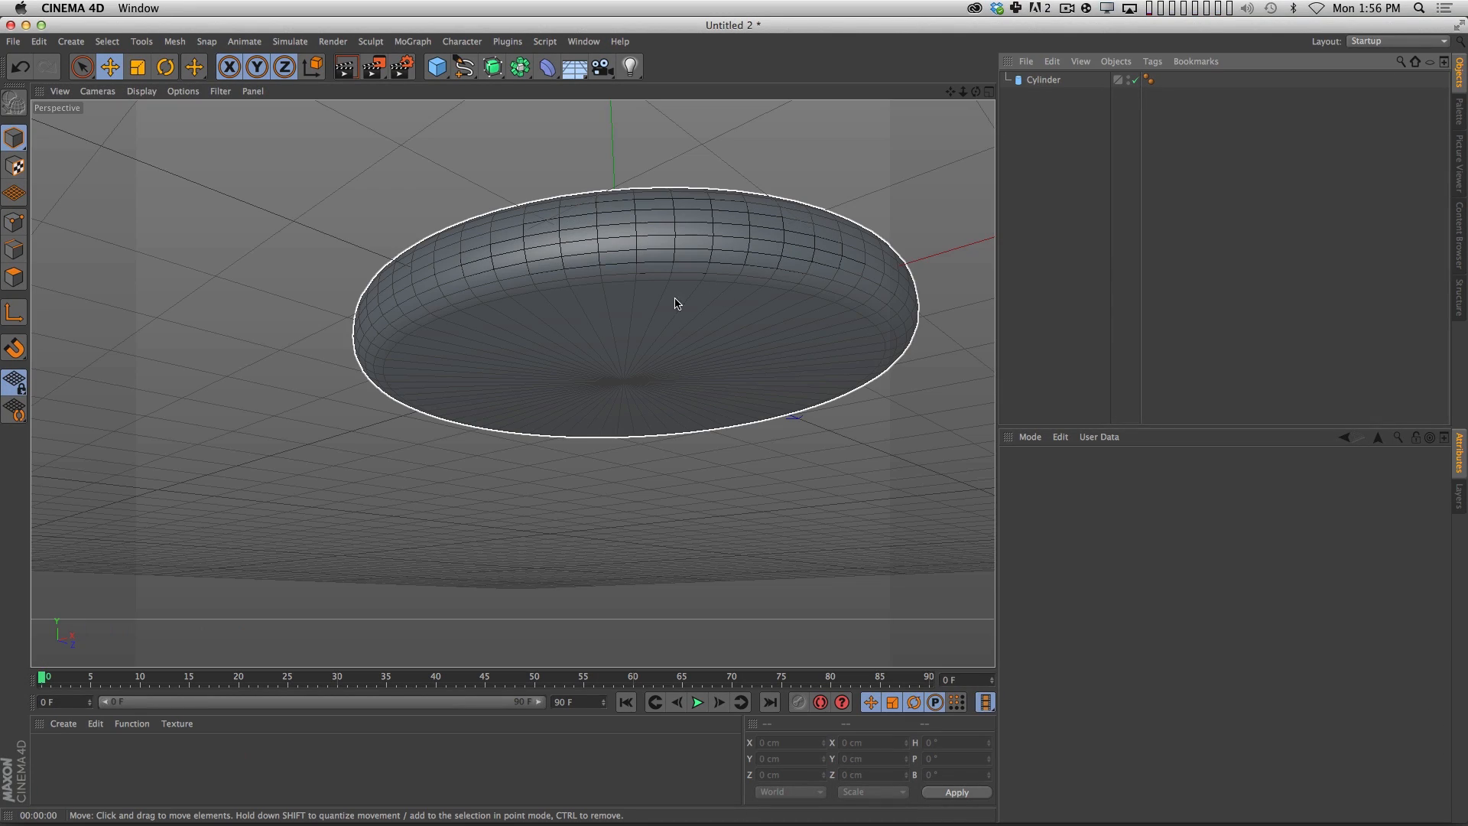
{"action": "left_click_drag", "start_coordinate": [732, 289], "coordinate": [678, 318]}
{"action": "left_click", "coordinate": [1082, 203]}
{"action": "left_click_drag", "start_coordinate": [803, 268], "coordinate": [781, 282]}
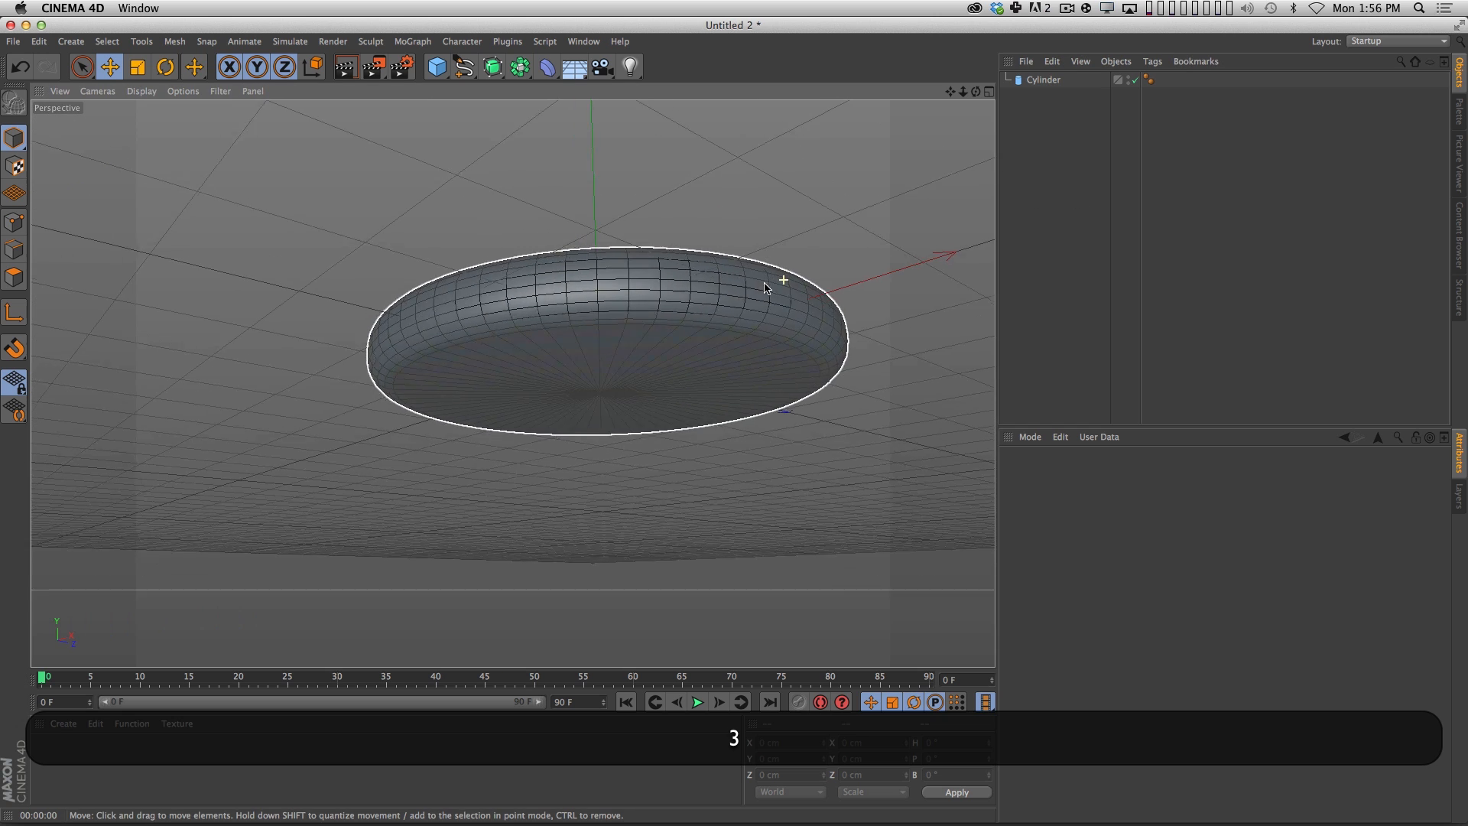
{"action": "left_click", "coordinate": [1459, 159]}
{"action": "left_click_drag", "start_coordinate": [664, 316], "coordinate": [564, 334]}
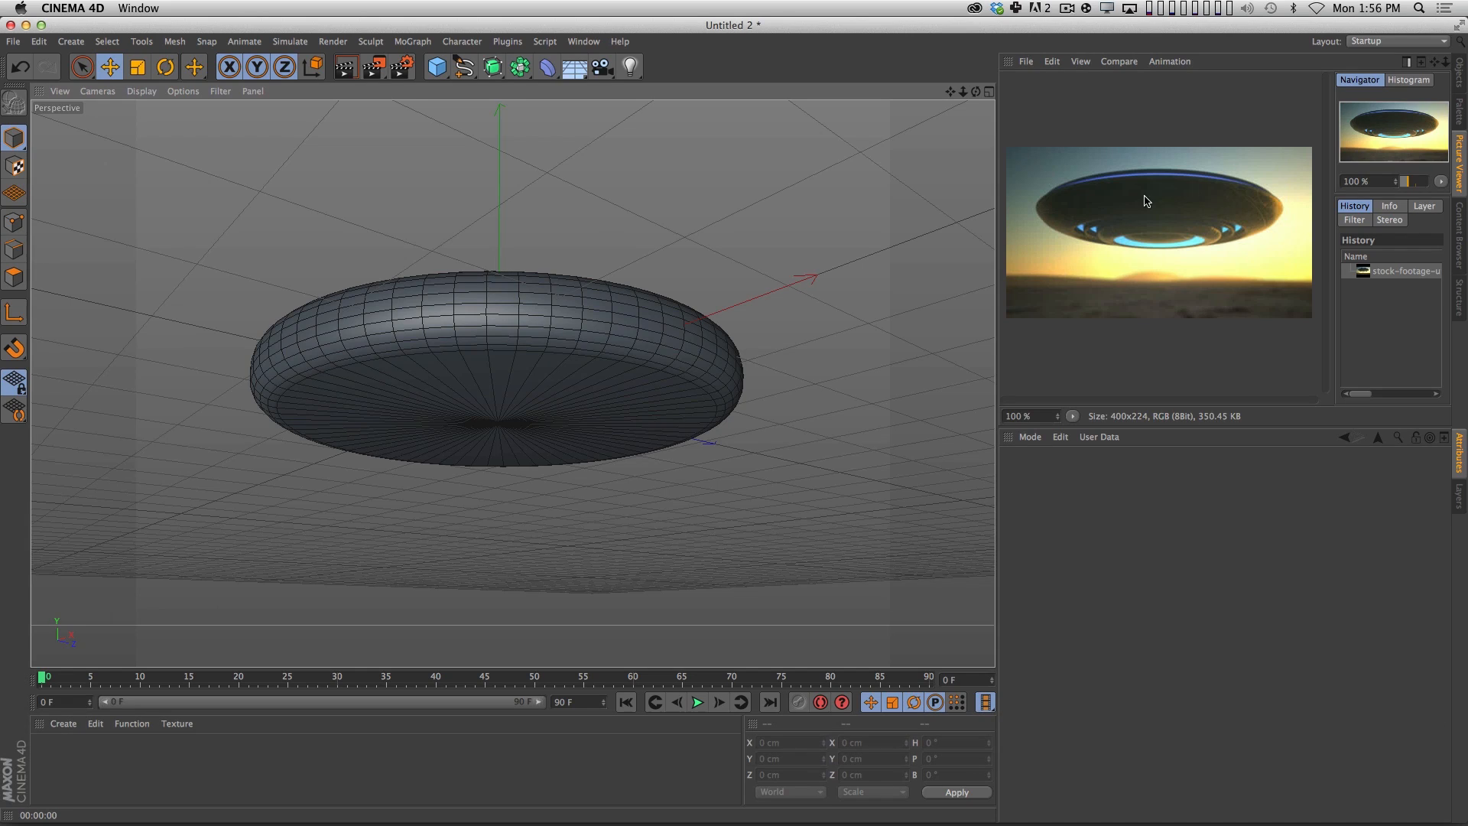
{"action": "left_click_drag", "start_coordinate": [615, 303], "coordinate": [618, 318]}
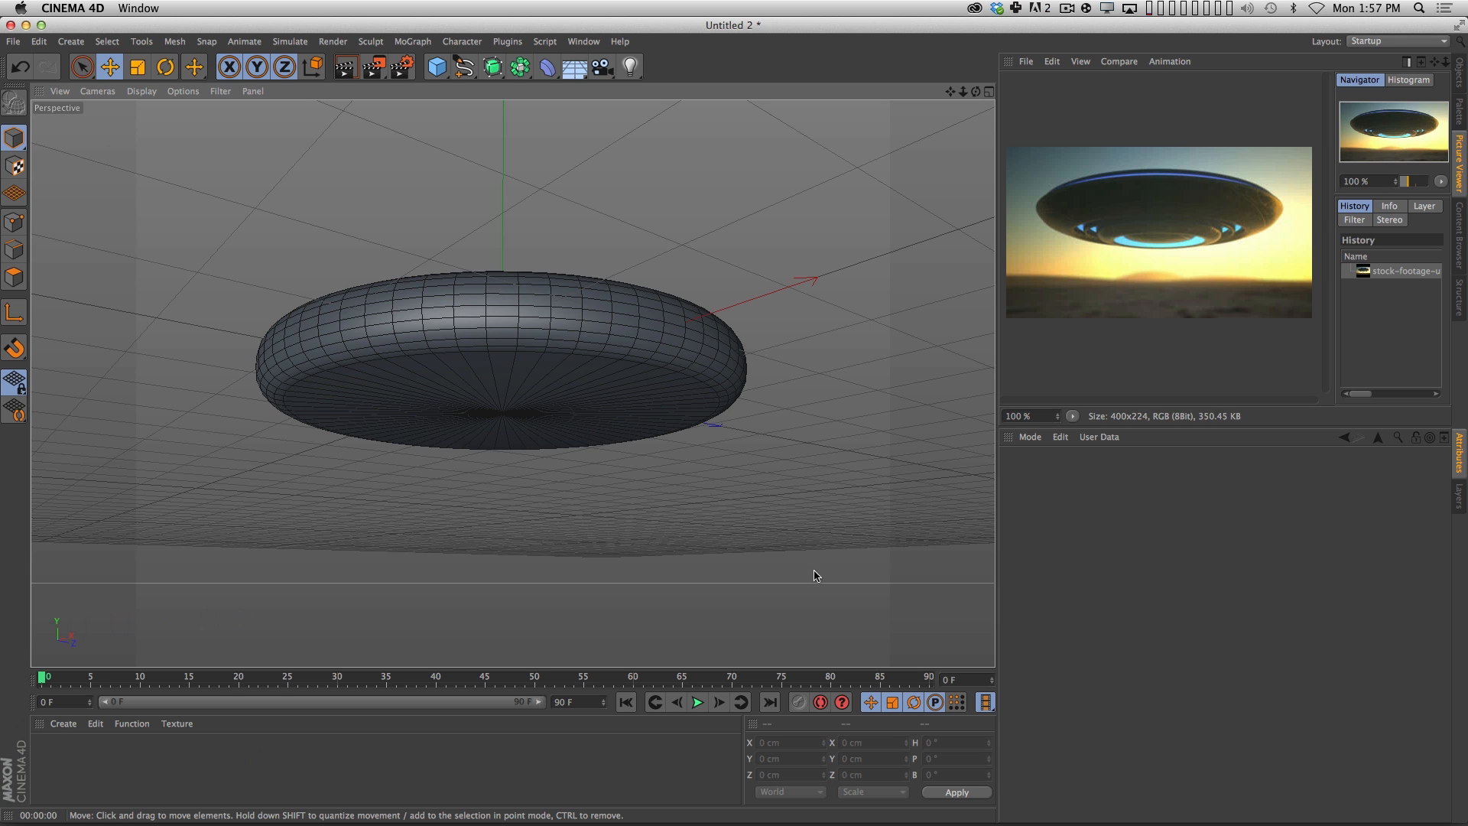
Convert the parametric cylinder into an editable polygon object.
{"action": "left_click", "coordinate": [1459, 75]}
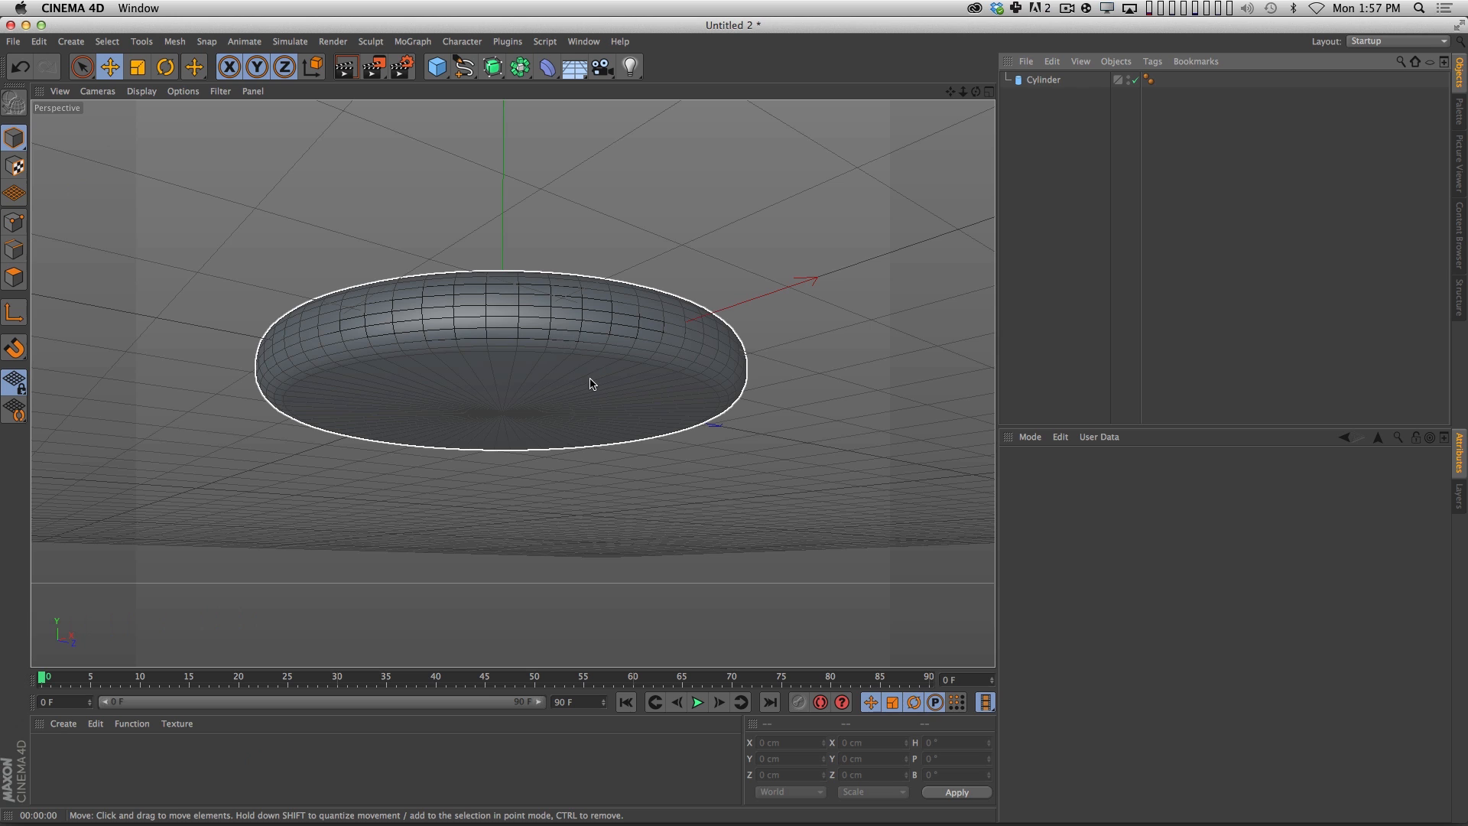
{"action": "left_click", "coordinate": [1043, 80]}
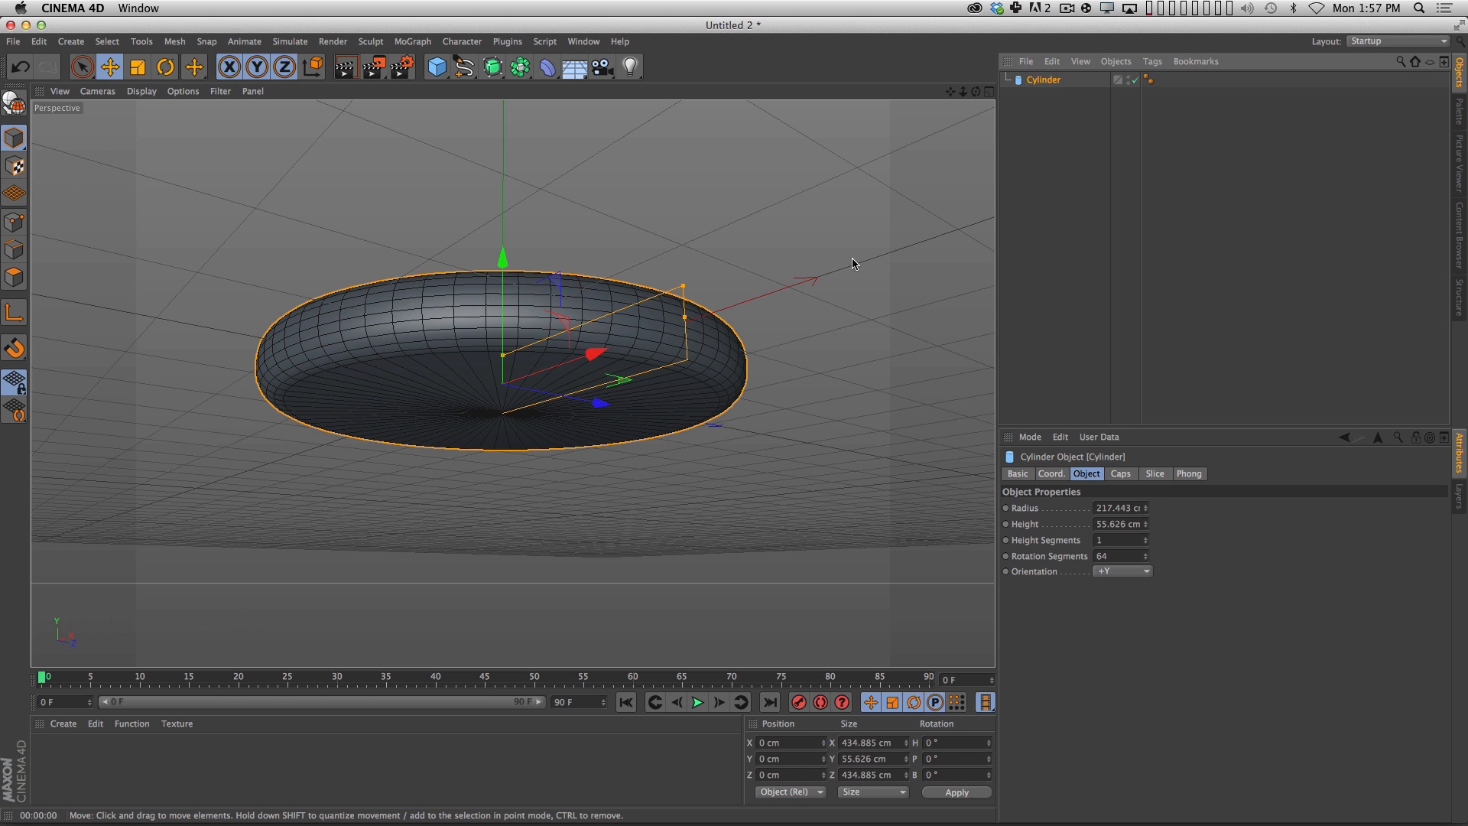
{"action": "key", "text": "c"}
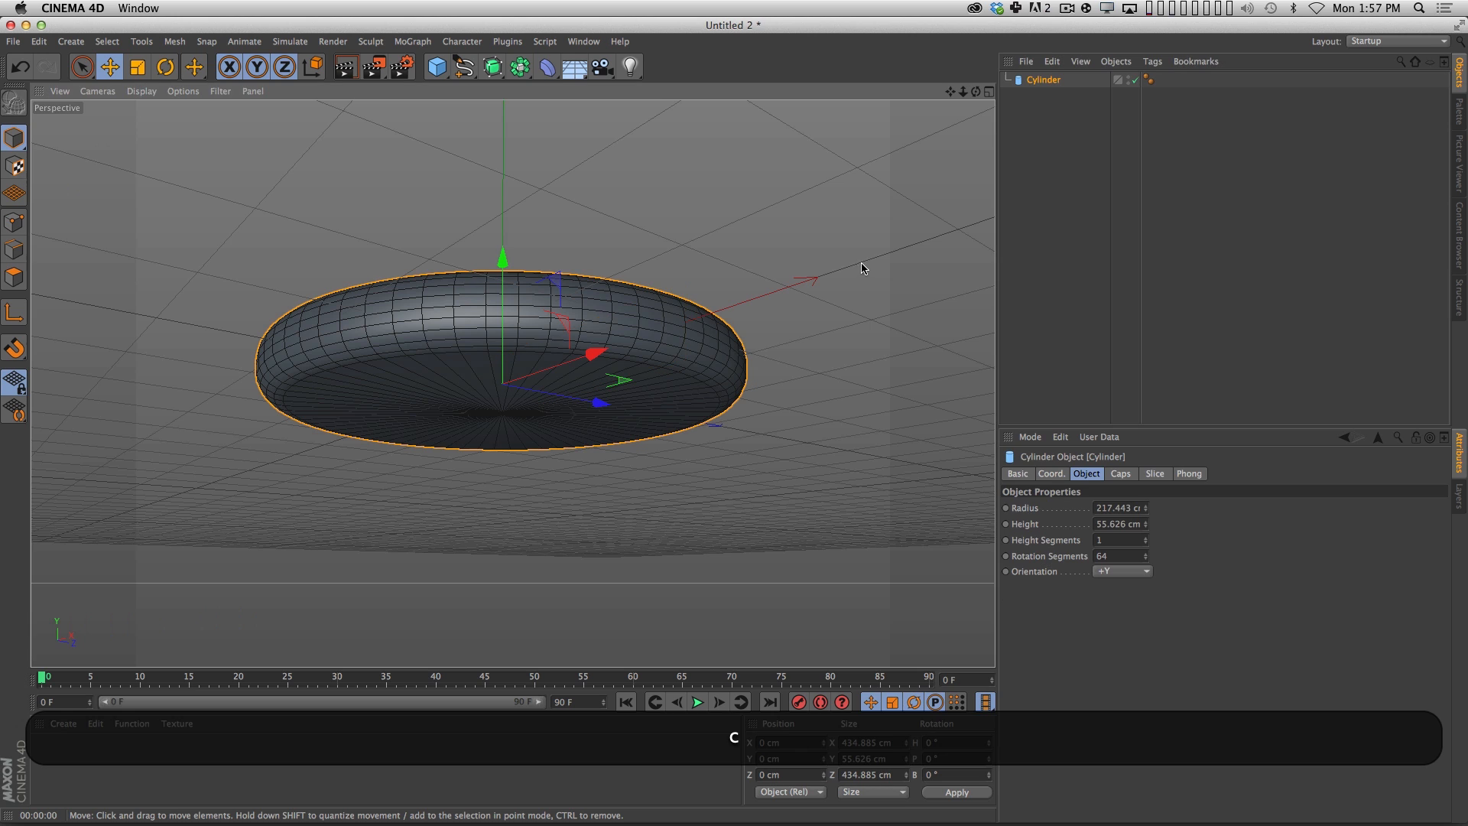
{"action": "key", "text": "super+z"}
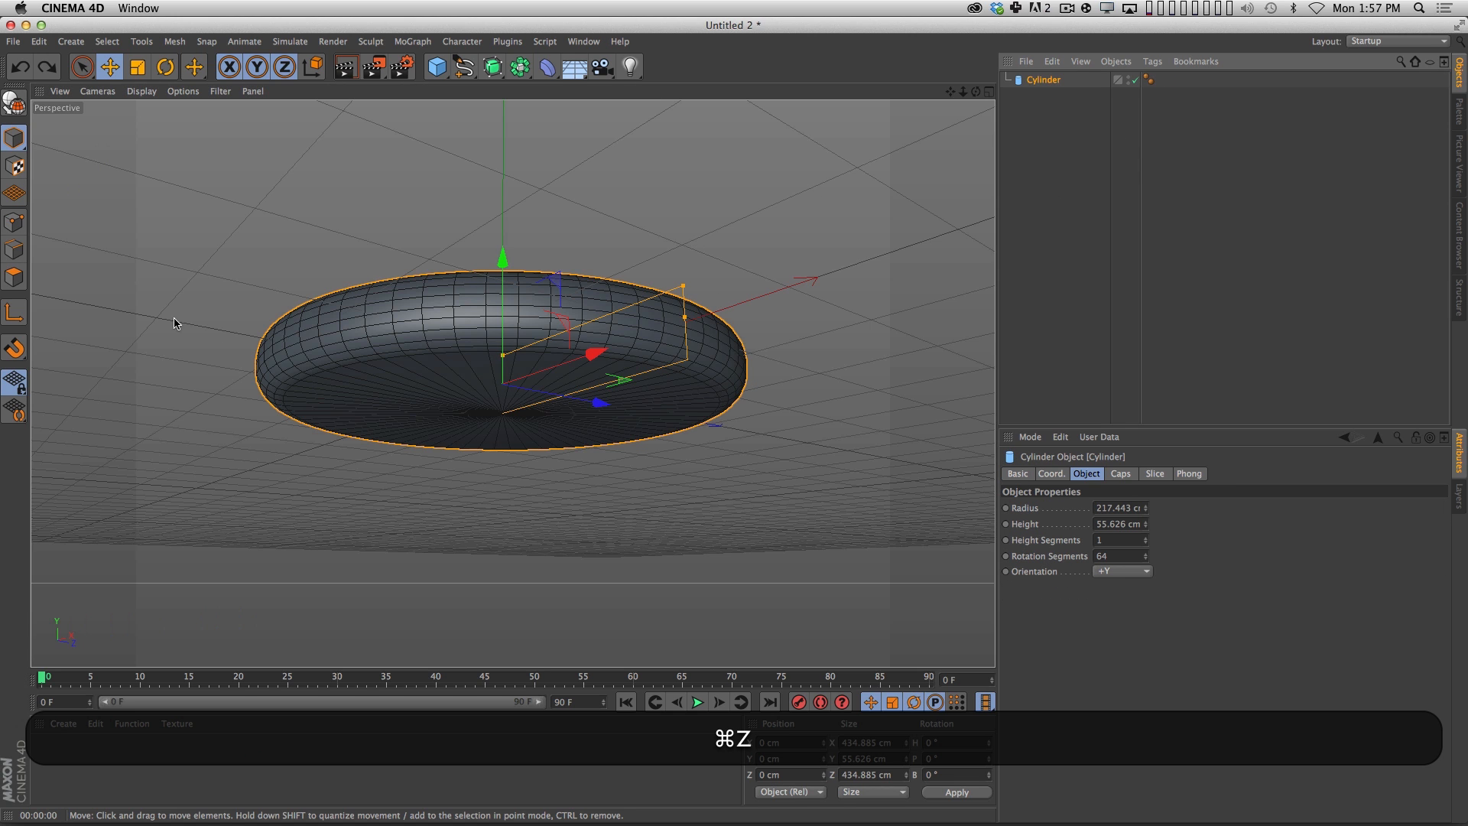
{"action": "left_click", "coordinate": [14, 103]}
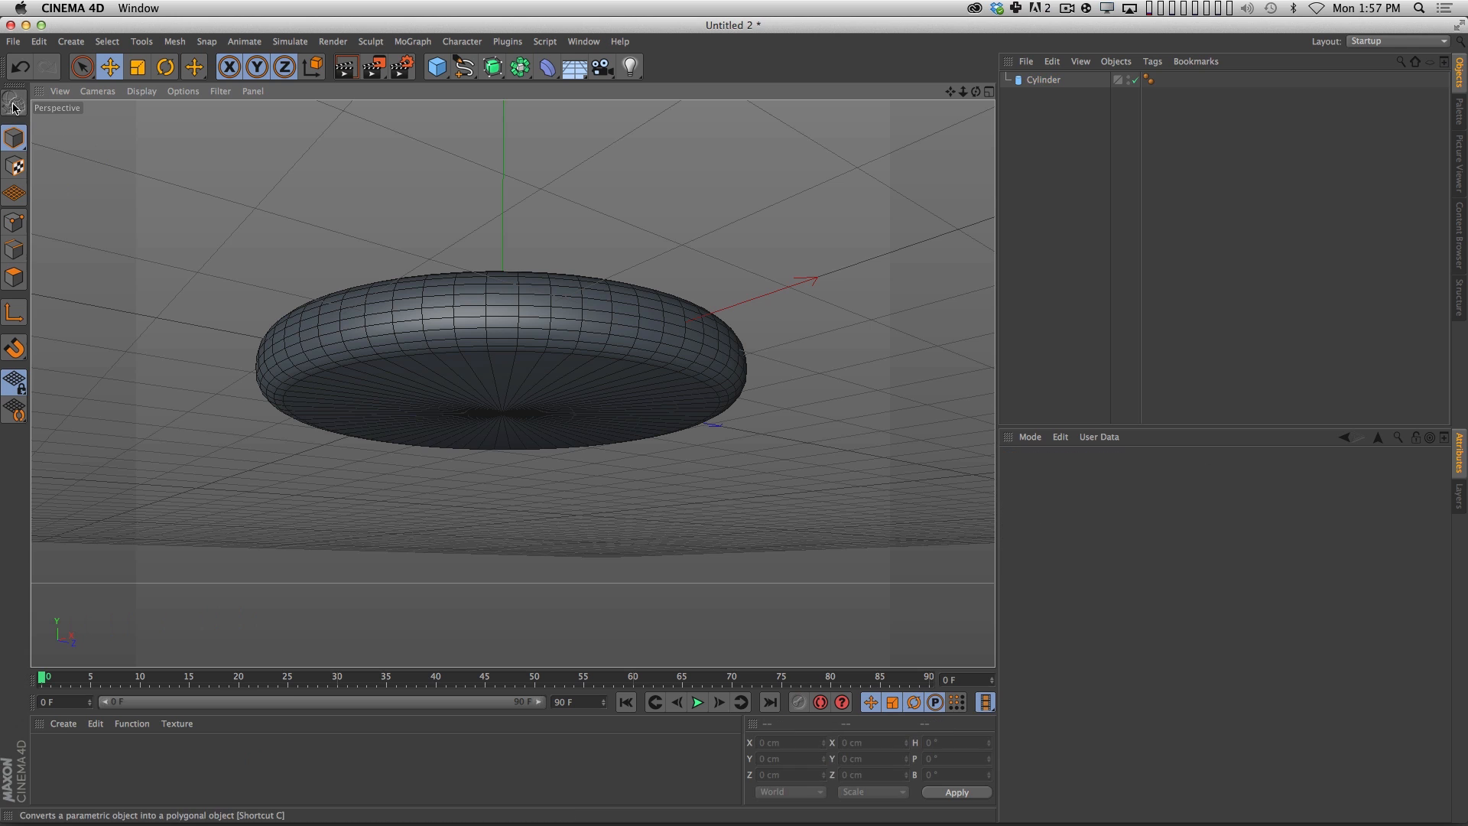
{"action": "key", "text": "super+z"}
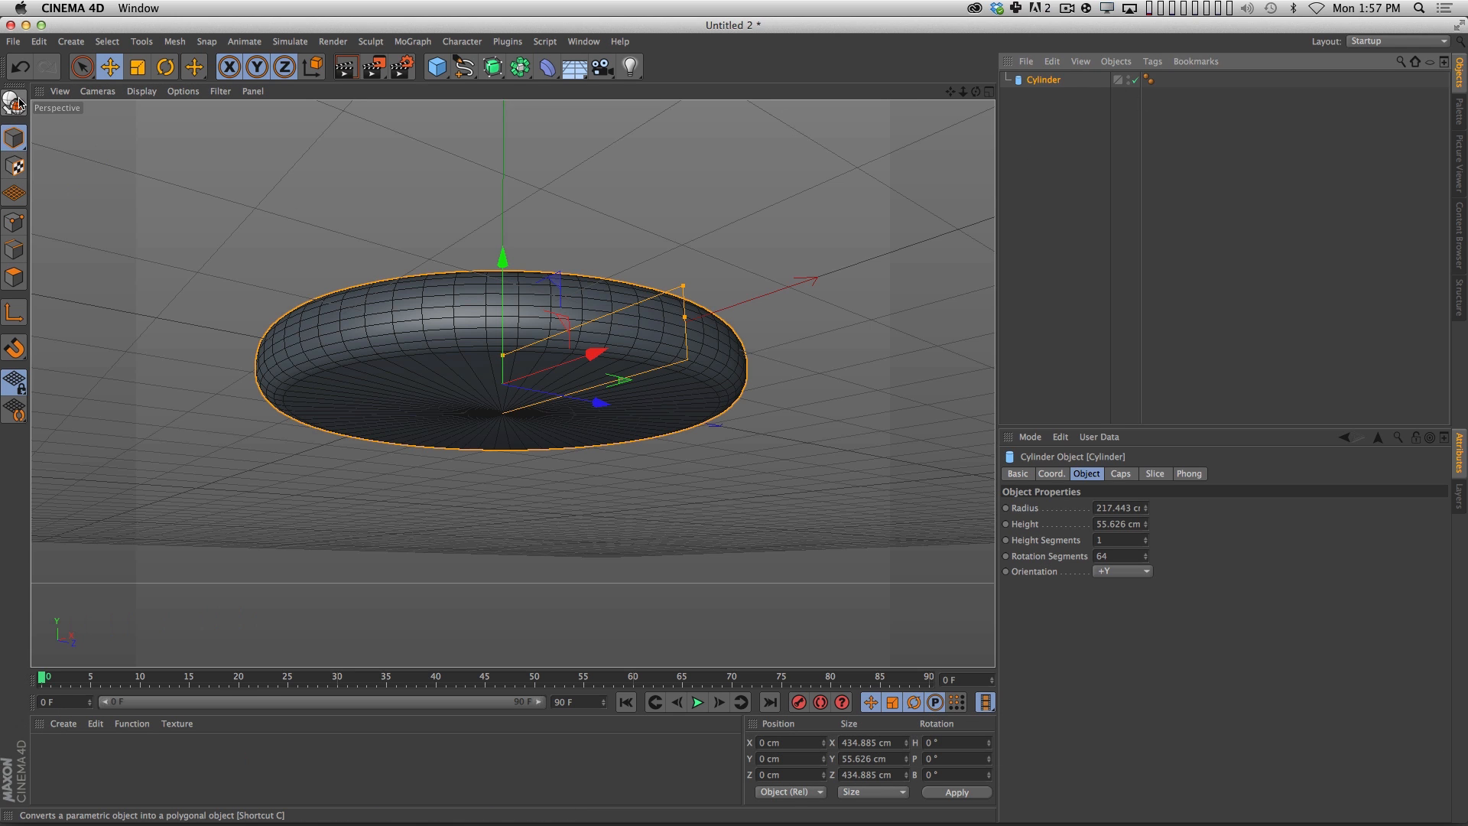
{"action": "left_click", "coordinate": [14, 103]}
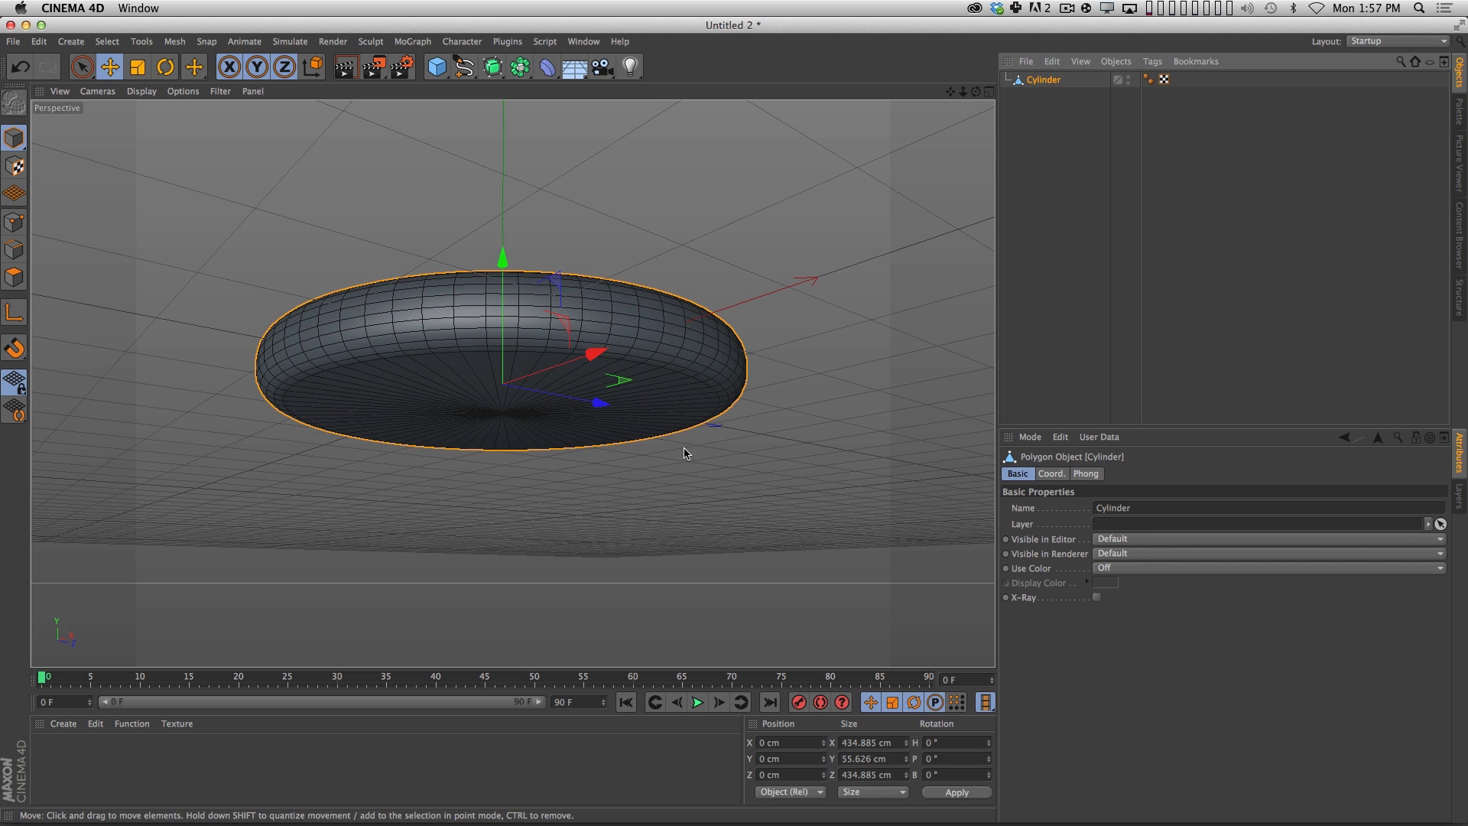
Show the UFO reference picture and, in edge mode, loop-select the edge loop around the middle of the disc's side.
{"action": "left_click", "coordinate": [1460, 161]}
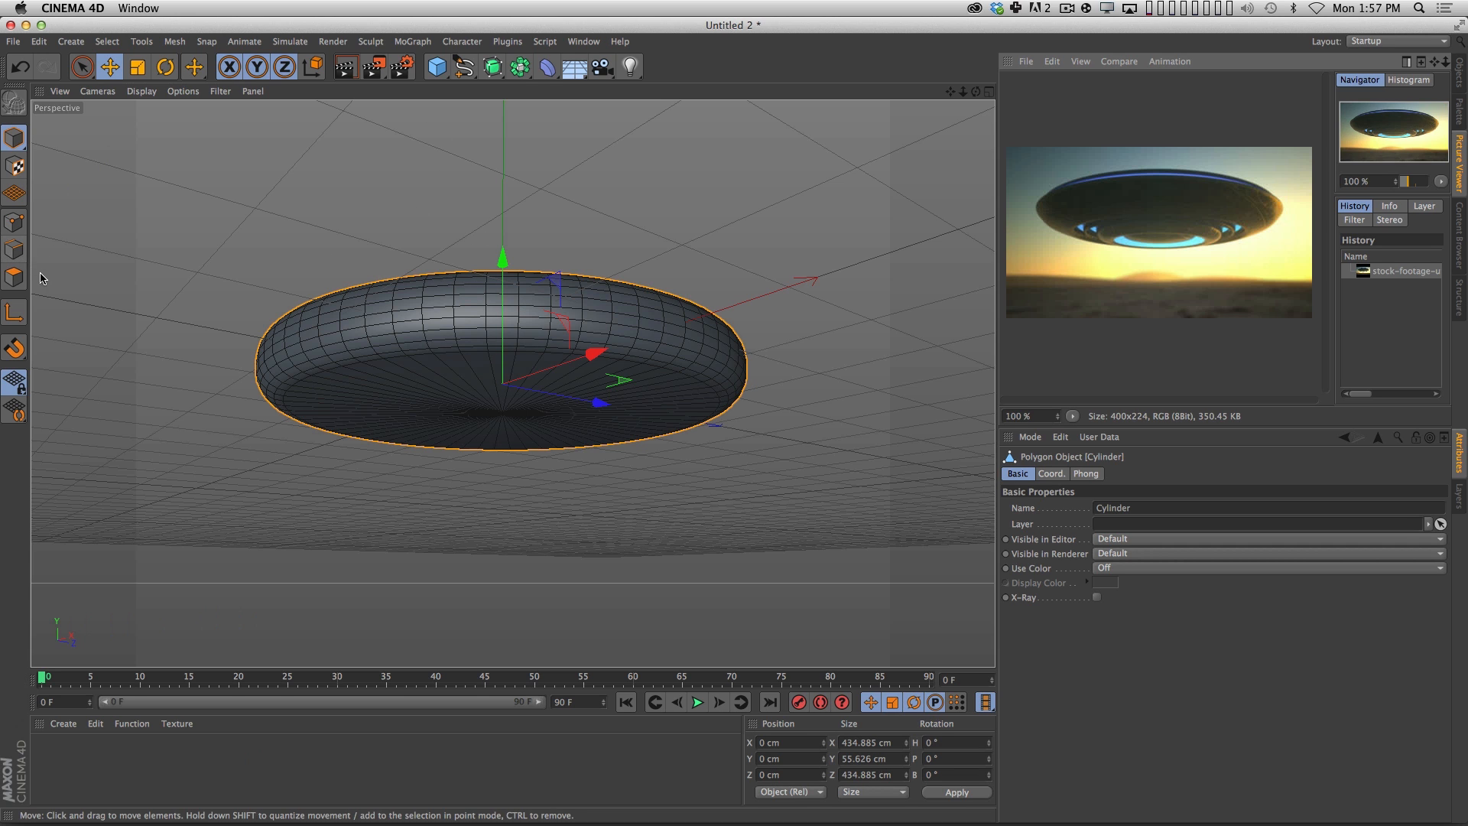
{"action": "left_click", "coordinate": [13, 250]}
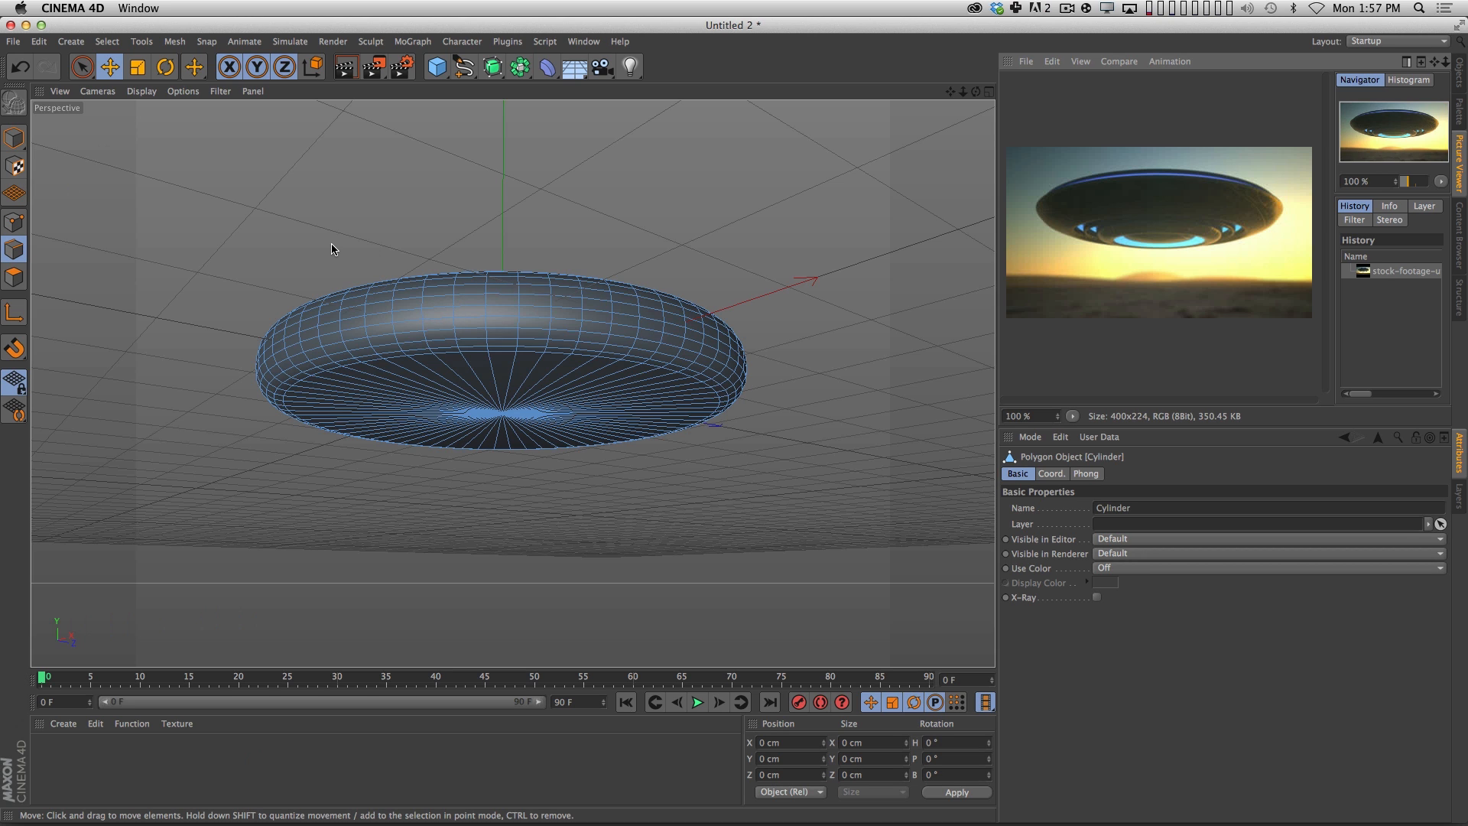
{"action": "key", "text": "u"}
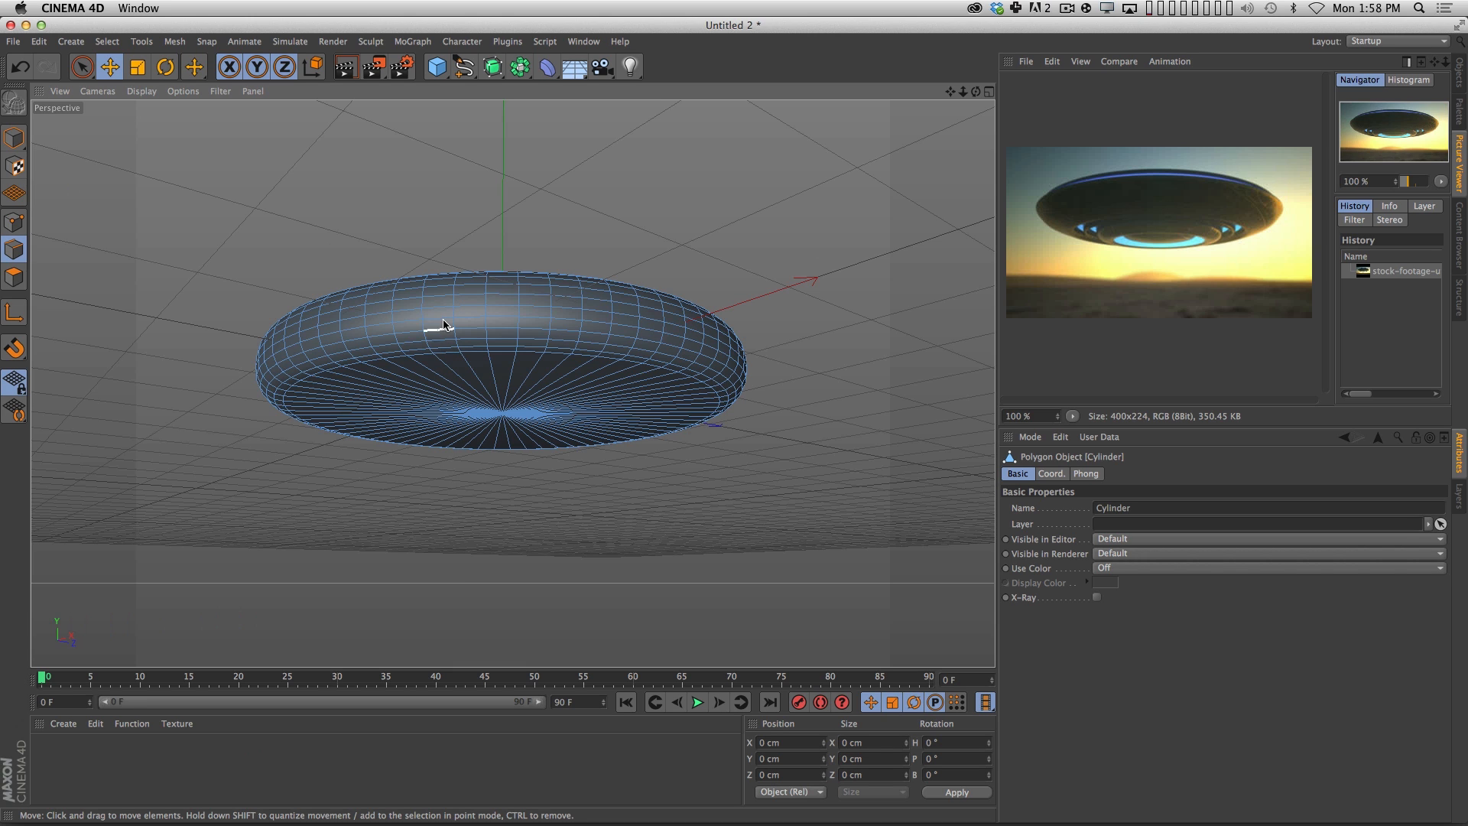
{"action": "key", "text": "u"}
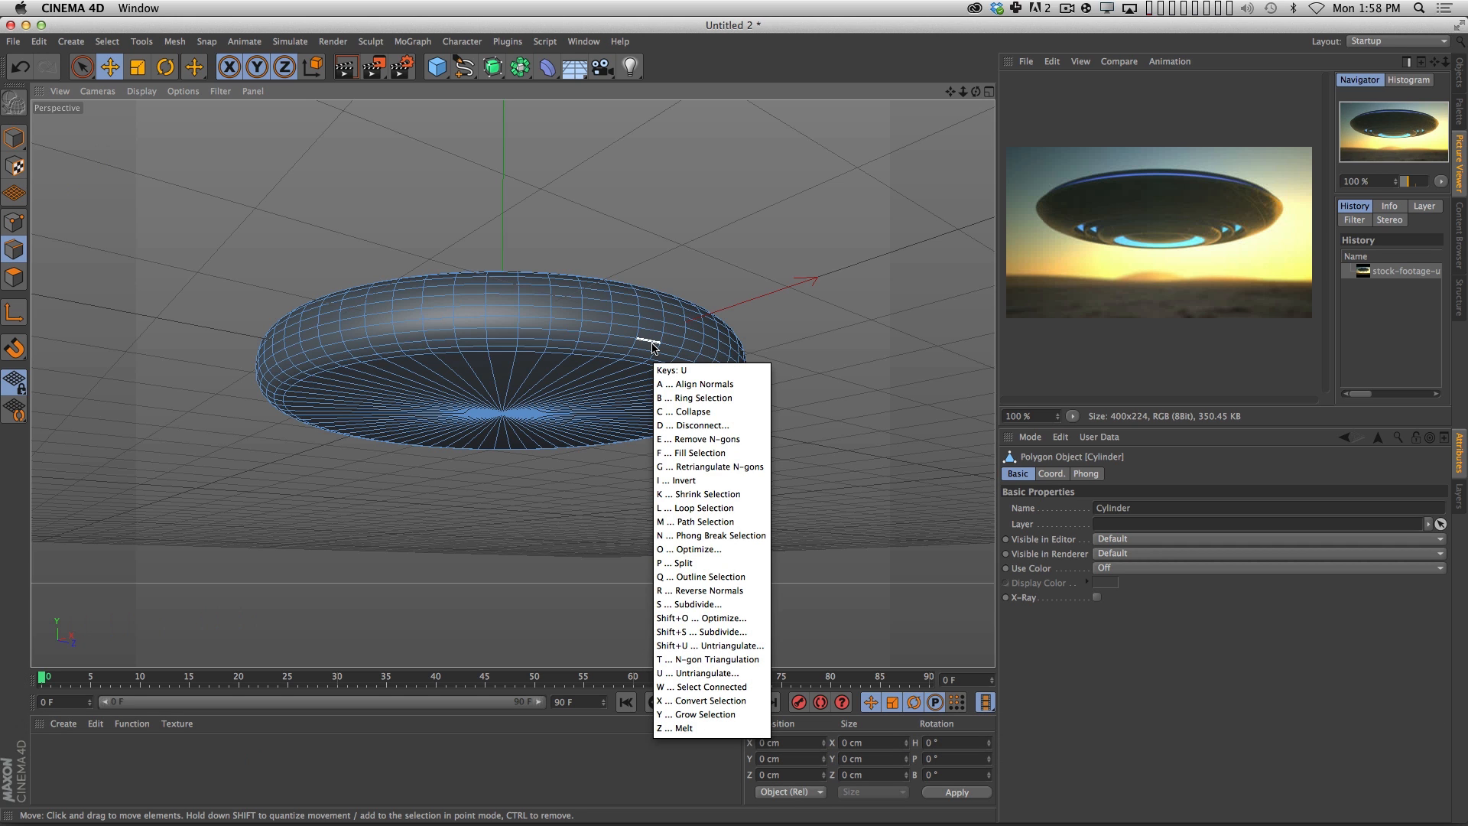
{"action": "key", "text": "l"}
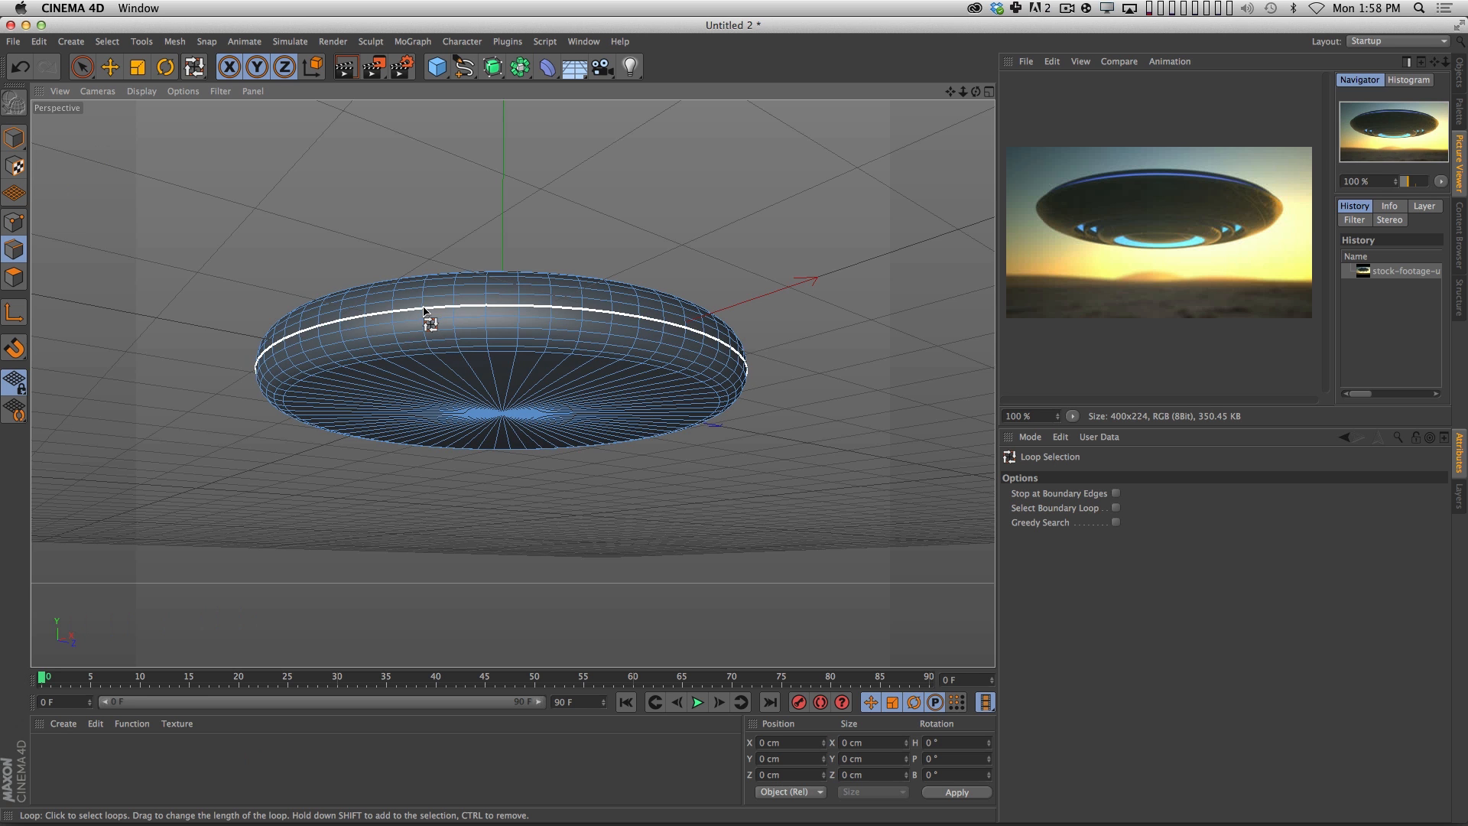
{"action": "left_click", "coordinate": [438, 309]}
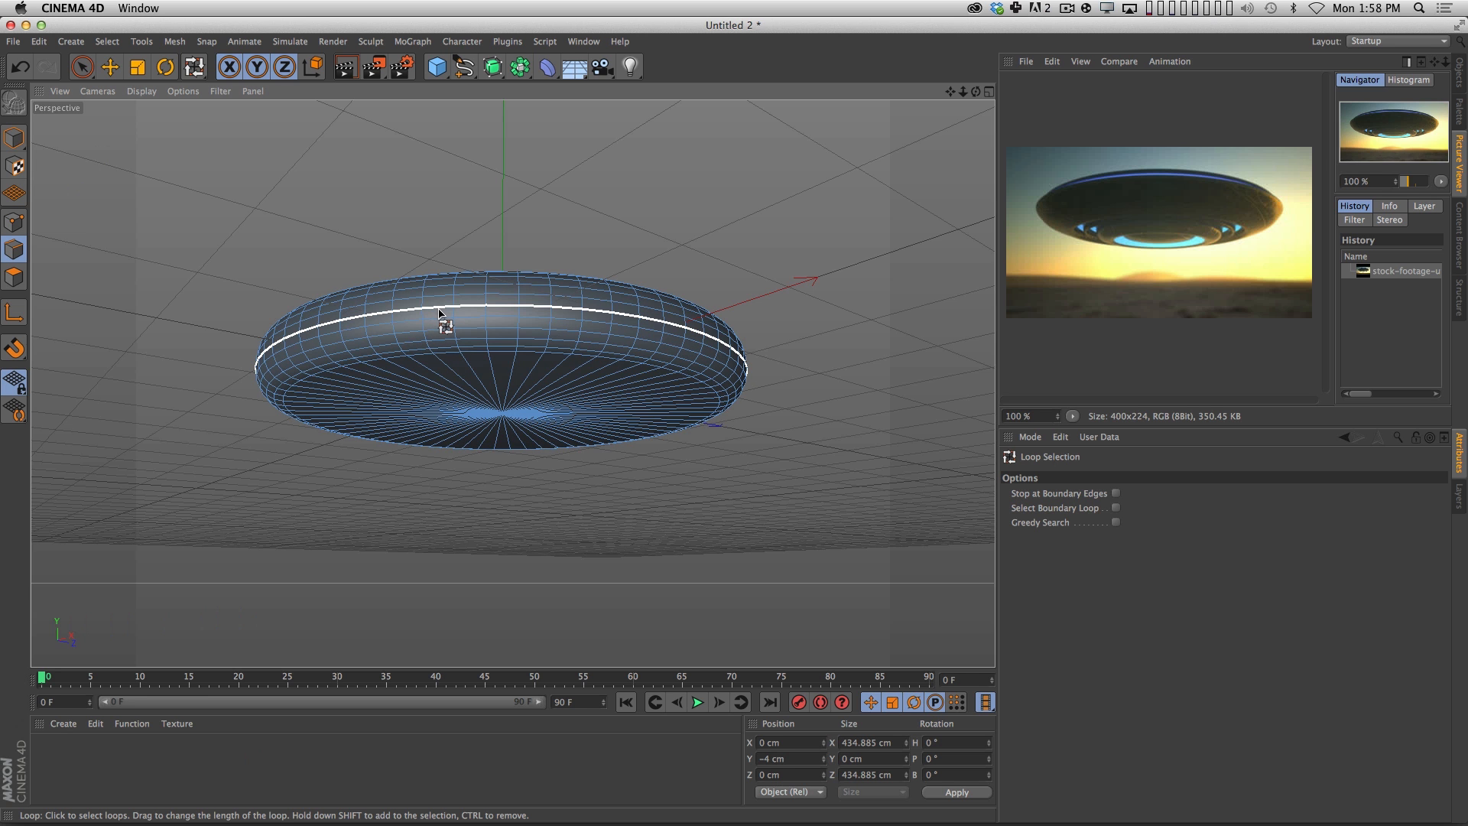
Try scaling the selected edge loop outward to about 498 cm across, and undo the scaling.
{"action": "left_click_drag", "start_coordinate": [650, 547], "coordinate": [708, 521], "text": "alt"}
{"action": "key", "text": "t"}
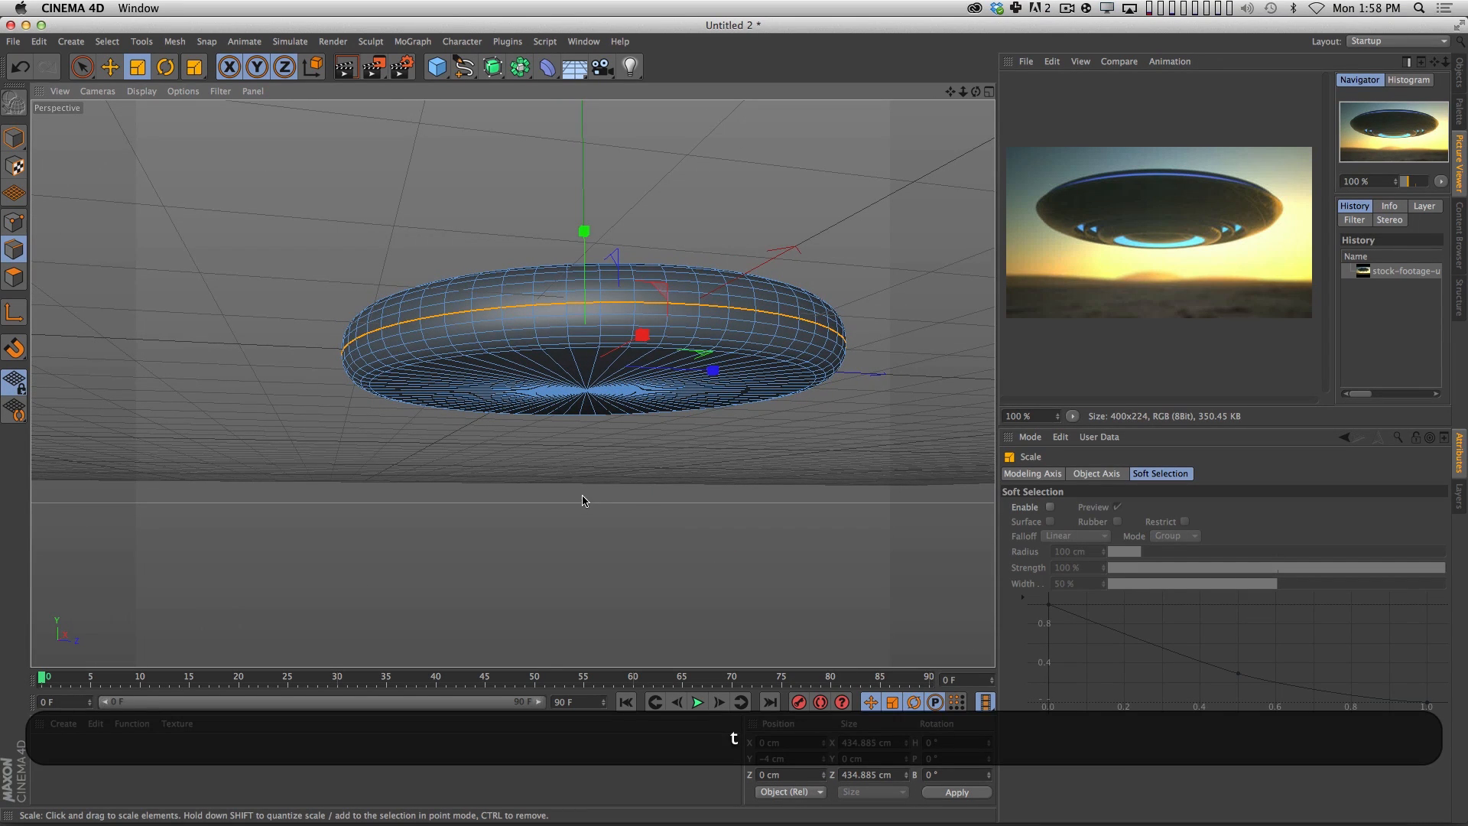
{"action": "left_click_drag", "start_coordinate": [558, 498], "coordinate": [645, 482]}
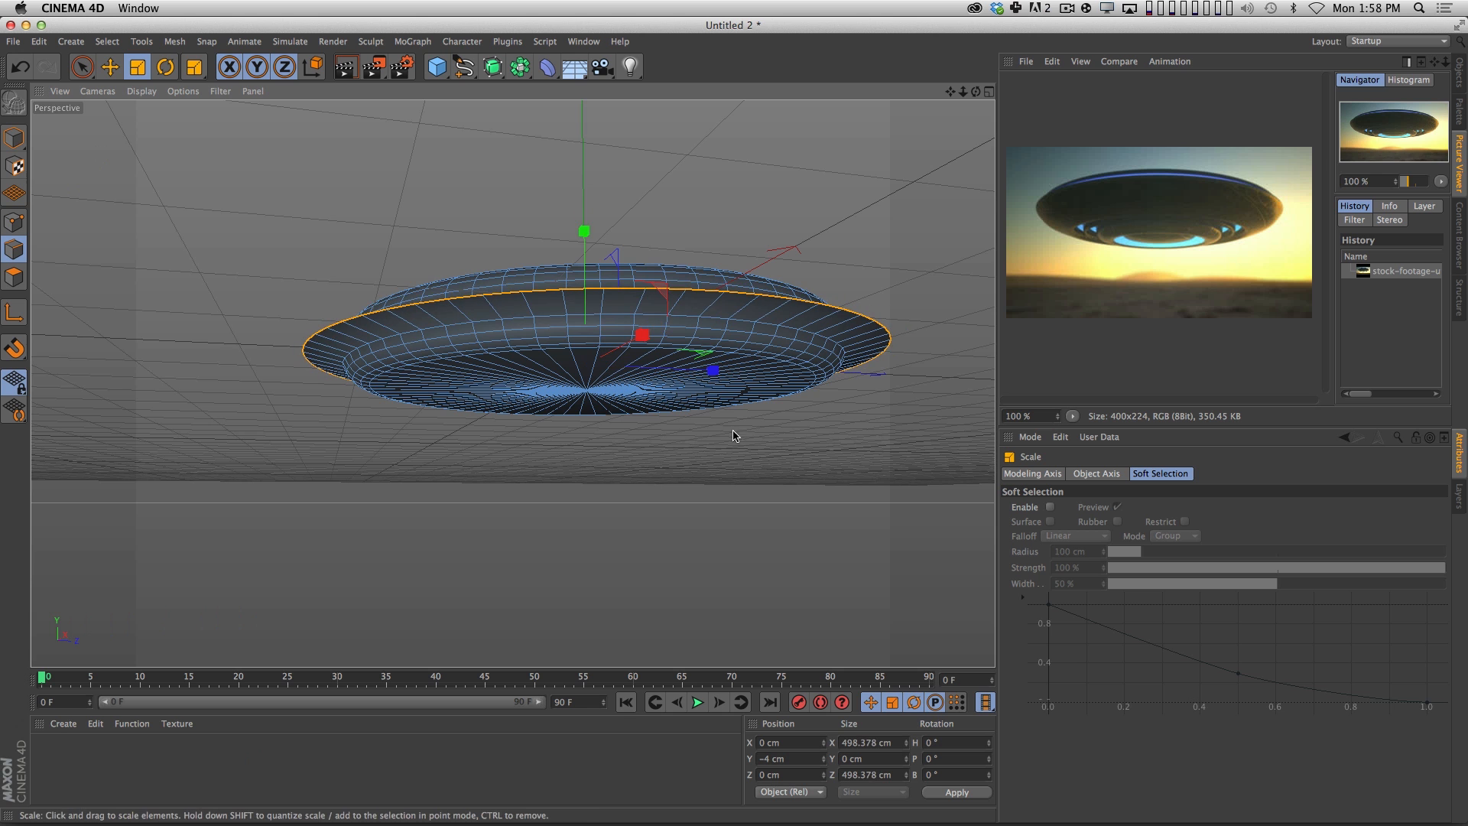
{"action": "key", "text": "super+z"}
{"action": "key", "text": "3"}
{"action": "left_click_drag", "start_coordinate": [698, 375], "coordinate": [707, 325]}
{"action": "key", "text": "3"}
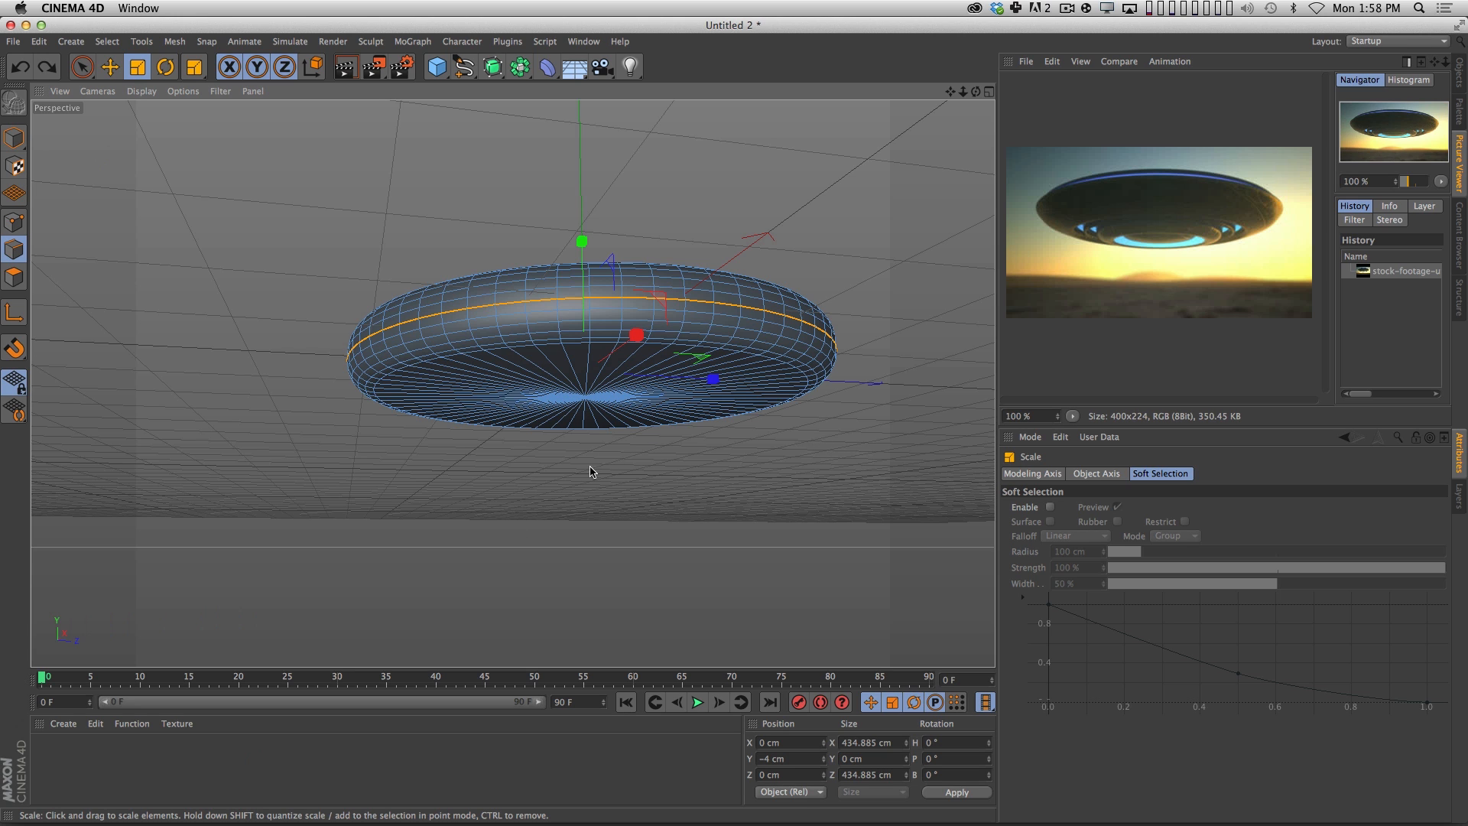
Reselect the edge loop around the middle of the disc's side with Loop Selection.
{"action": "key", "text": "space"}
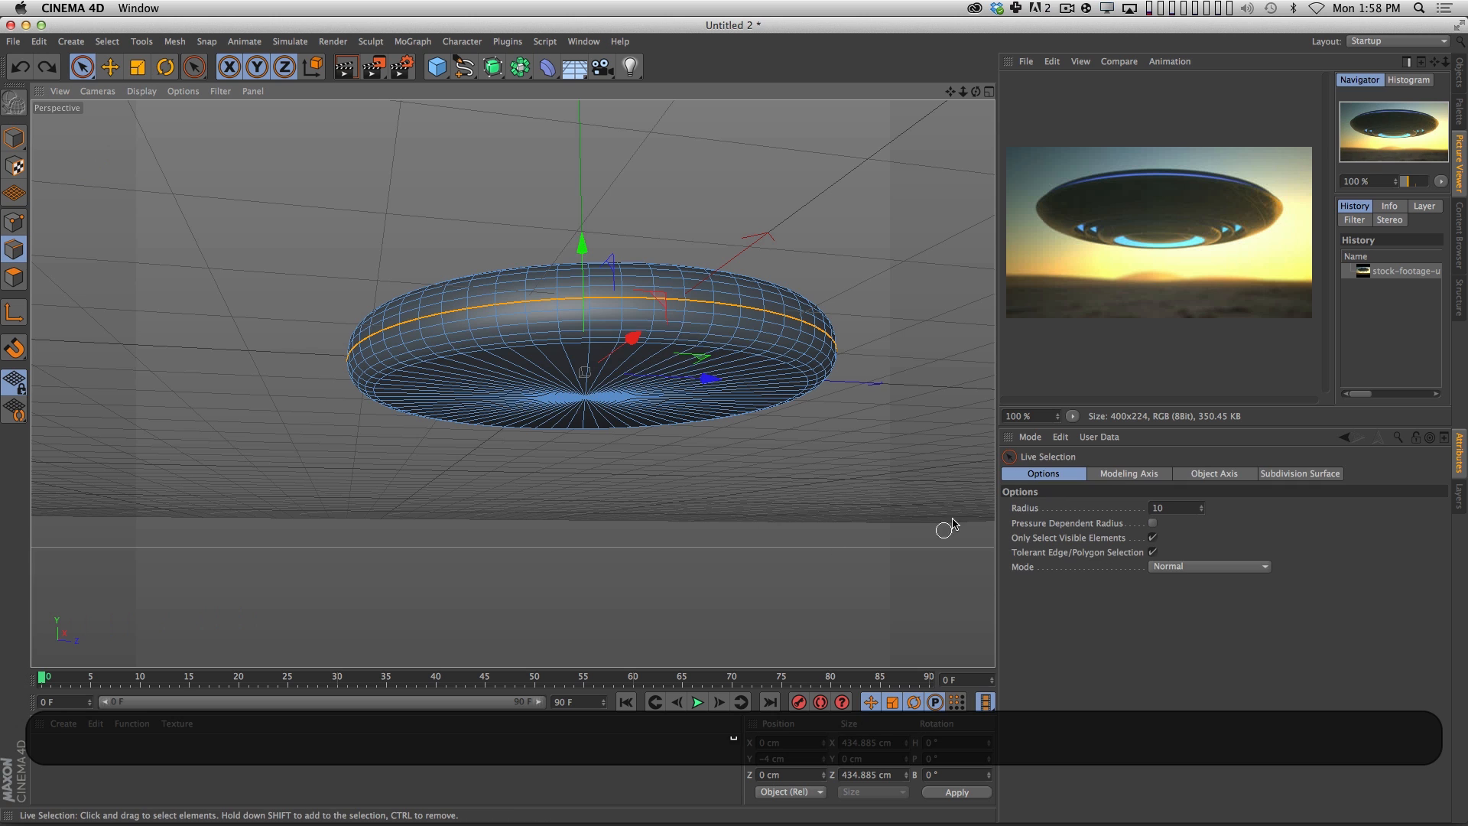
{"action": "key", "text": "u"}
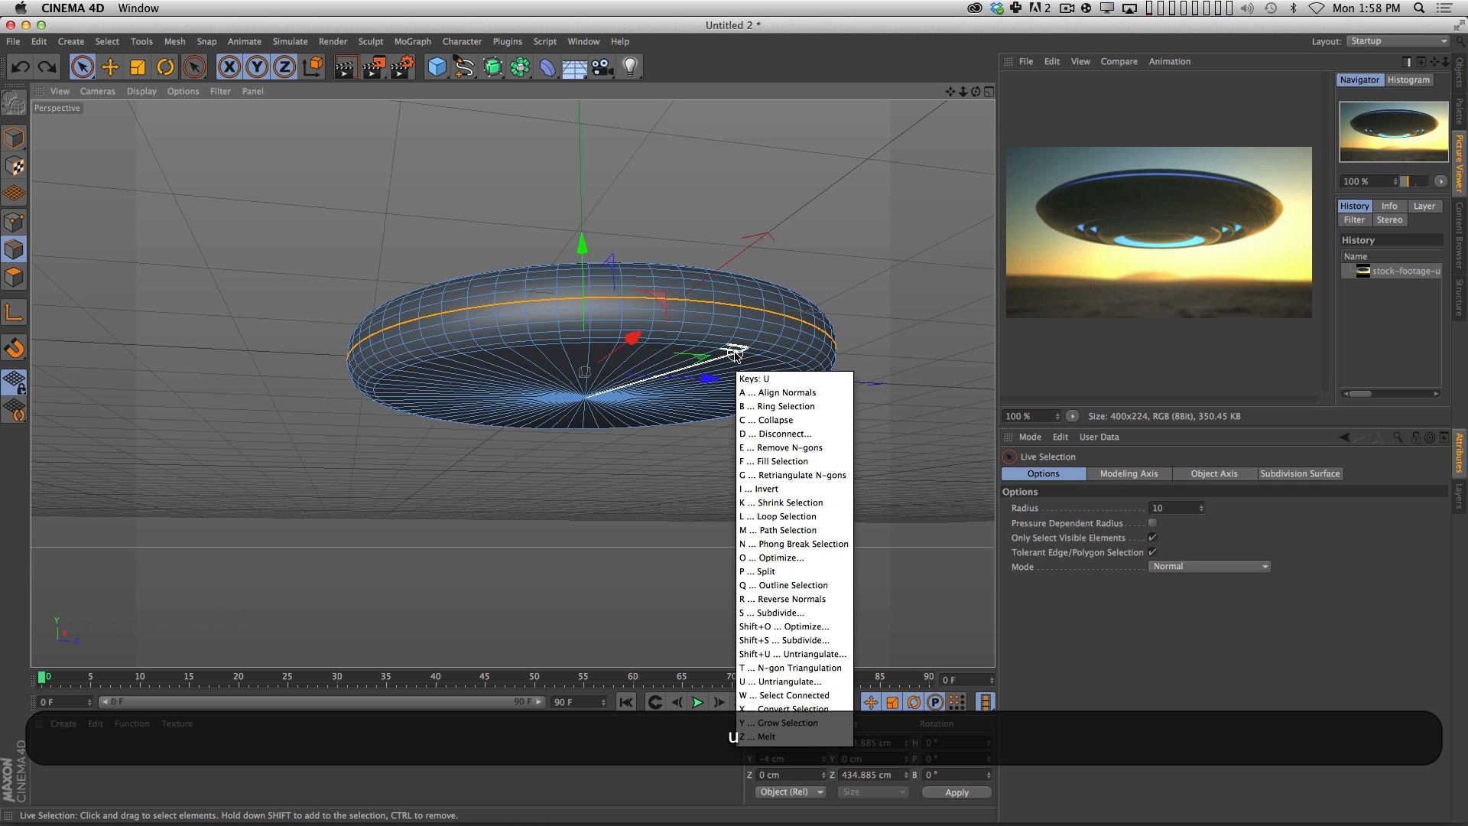
{"action": "key", "text": "l"}
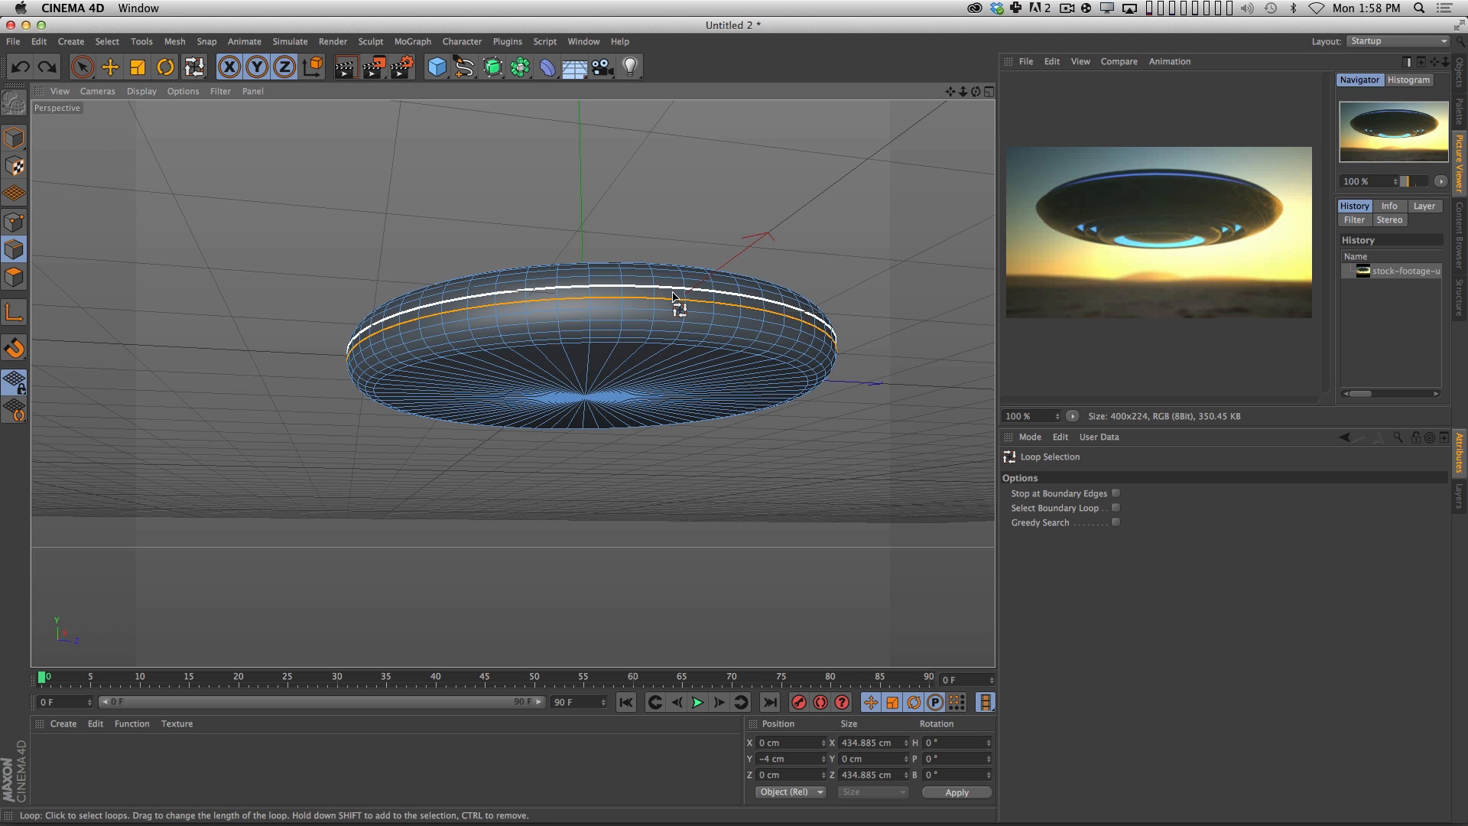
{"action": "left_click", "coordinate": [643, 298]}
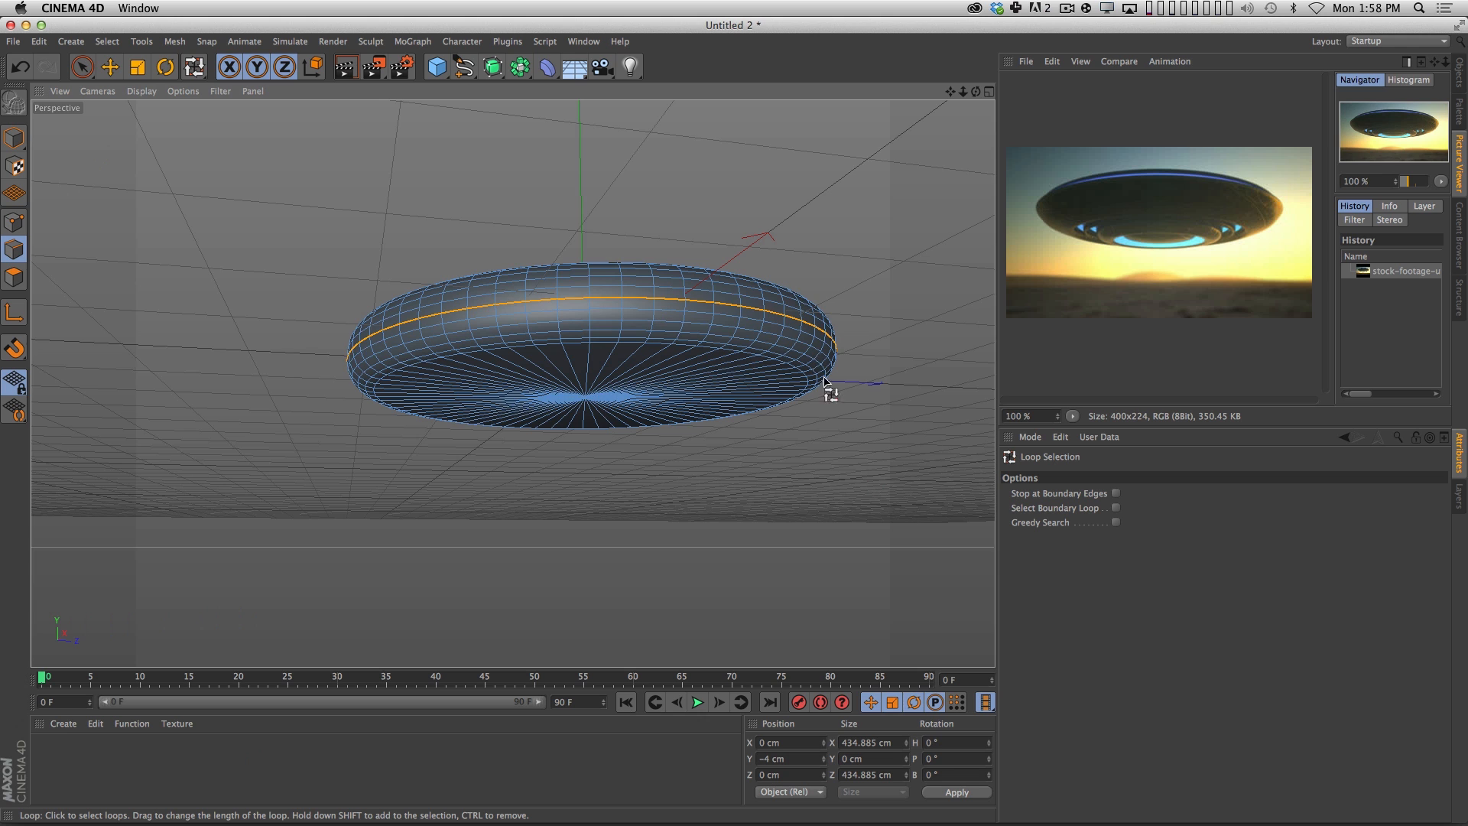
Switch Live Selection to Soft Selection mode for the selected side loop and set the soft selection's own mode to All.
{"action": "key", "text": "9"}
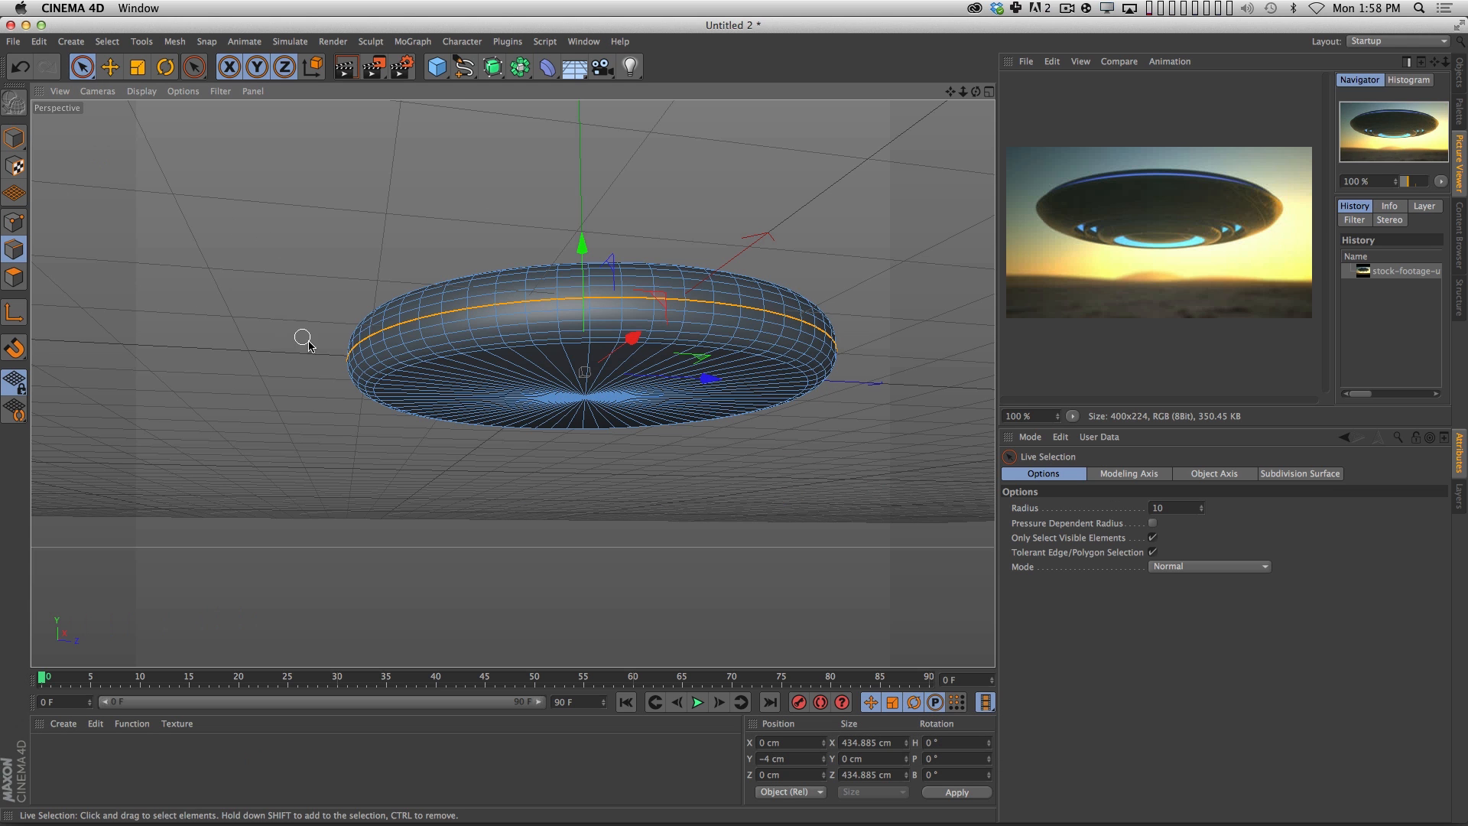
{"action": "key", "text": "u"}
{"action": "key", "text": "l"}
{"action": "key", "text": "space"}
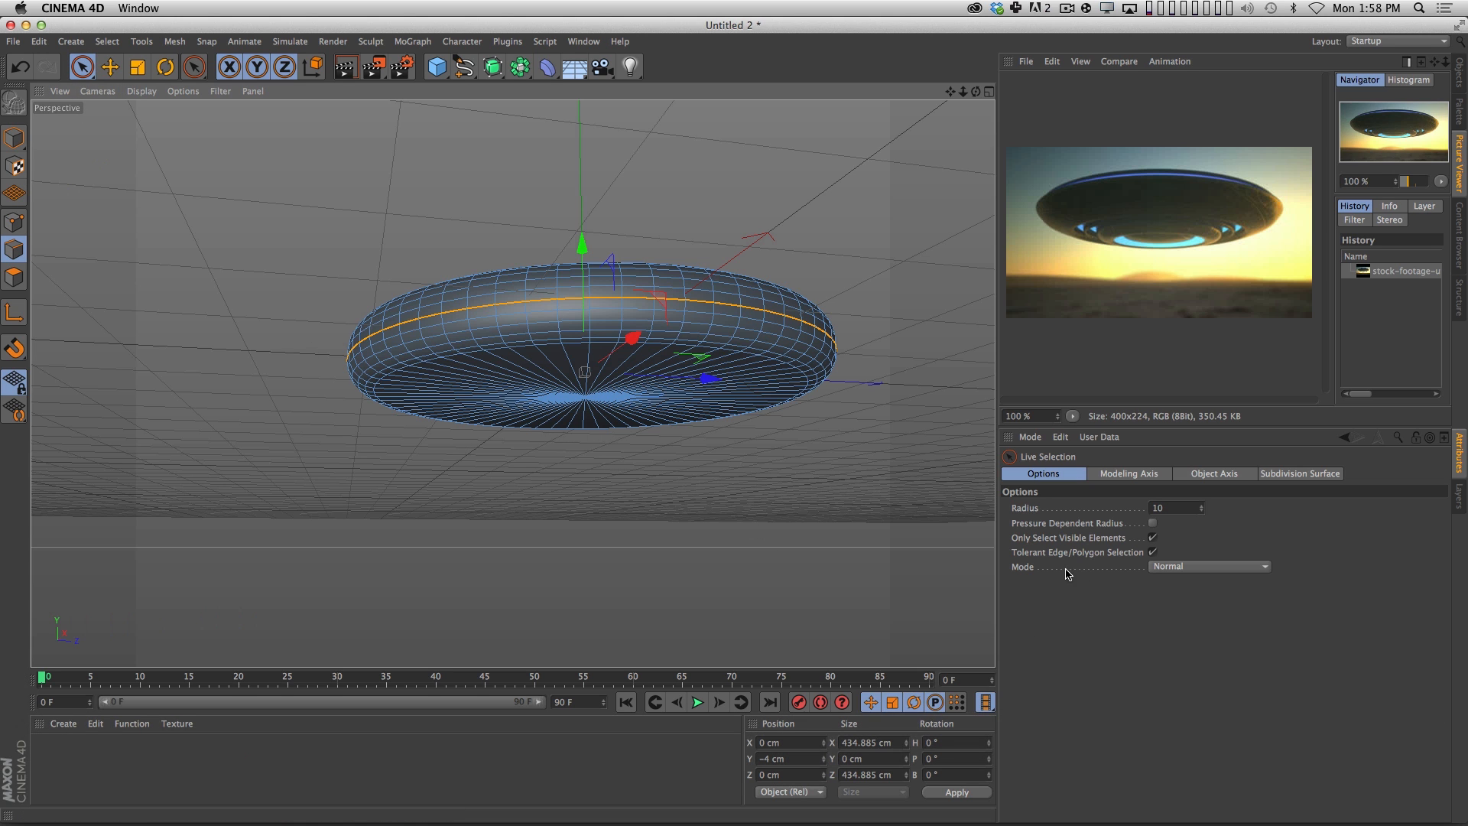
{"action": "left_click", "coordinate": [1192, 566]}
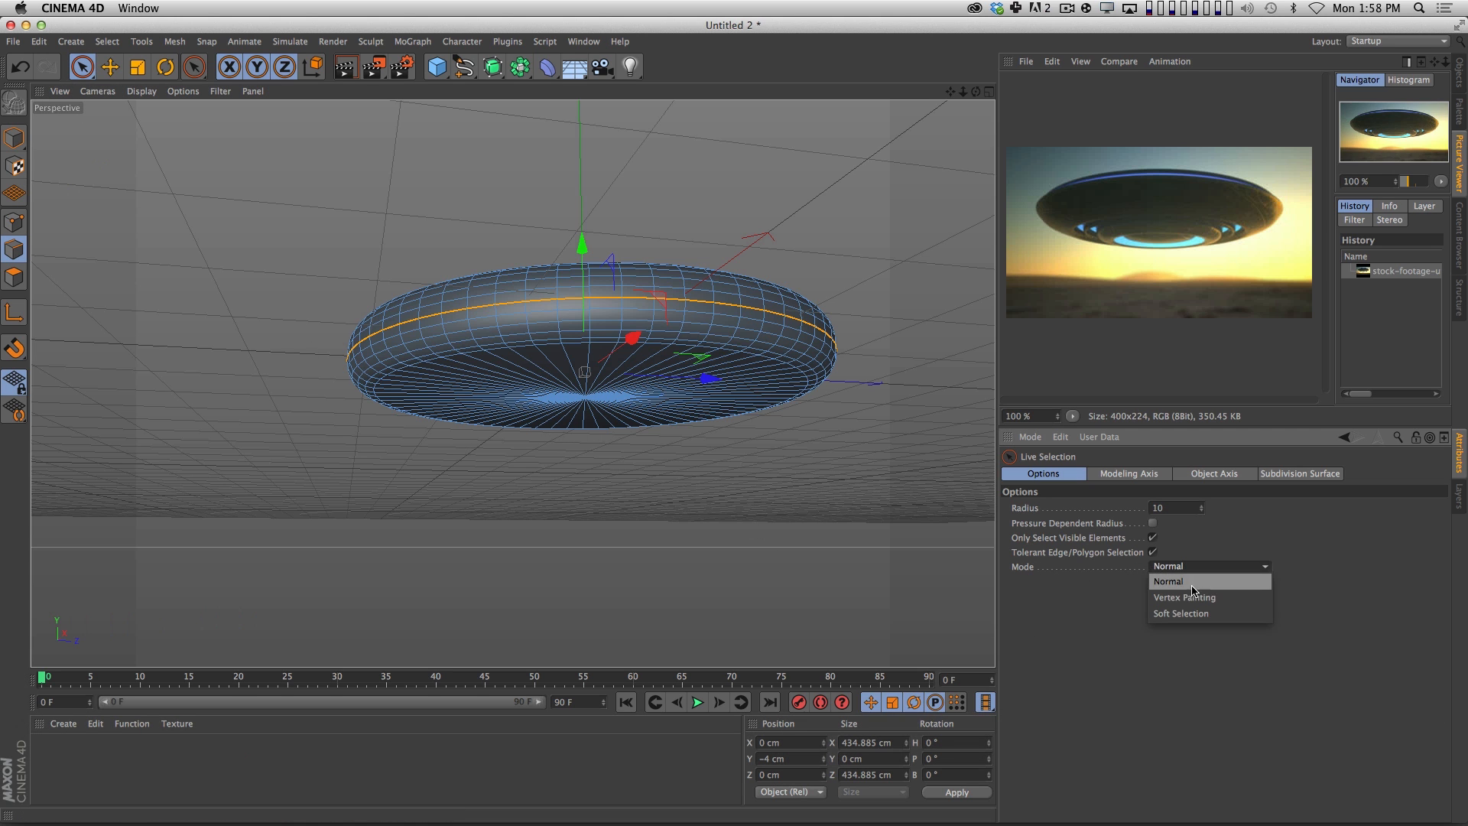
{"action": "left_click", "coordinate": [1193, 614]}
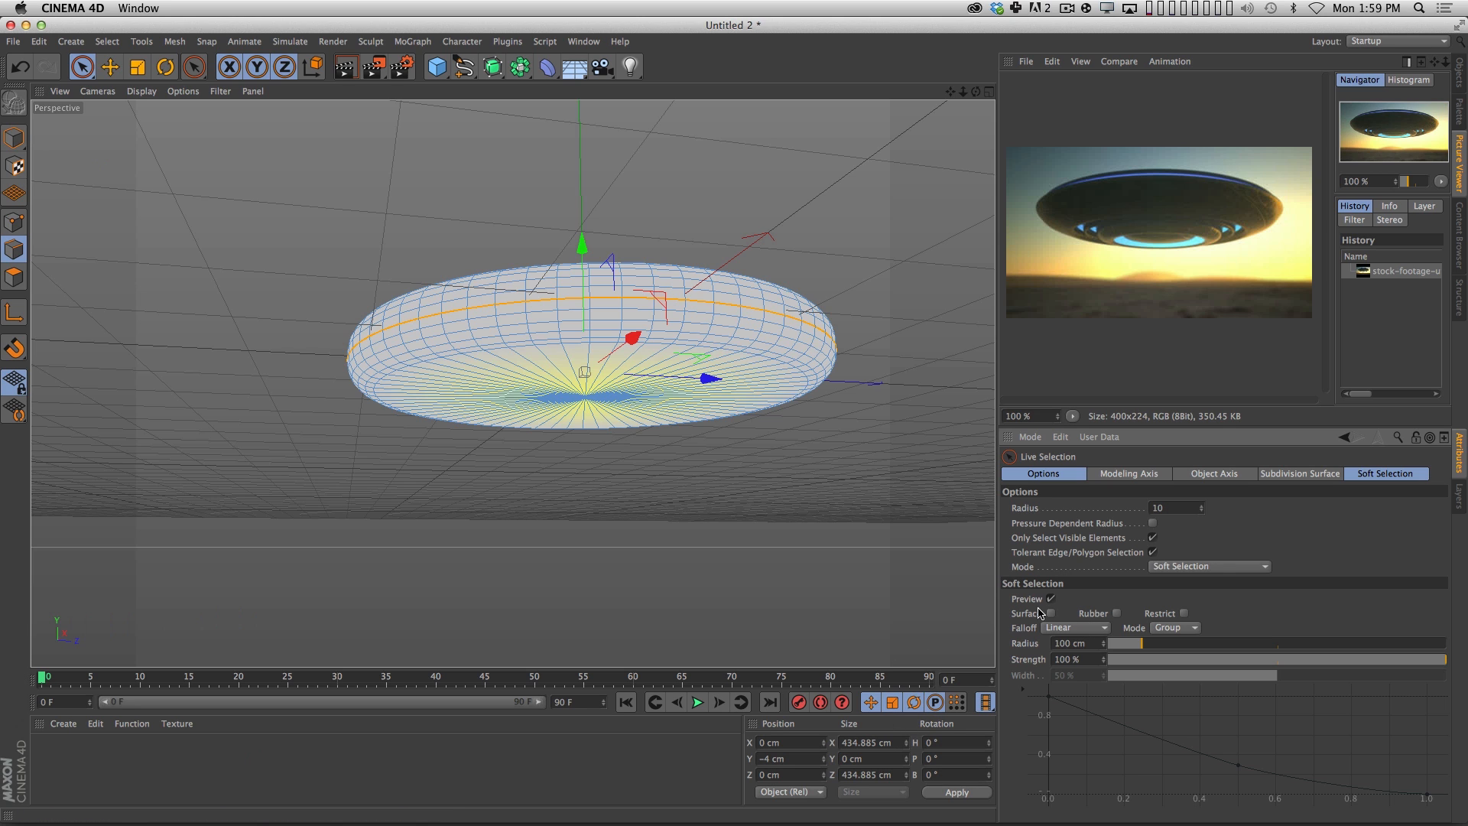
{"action": "left_click", "coordinate": [1177, 628]}
{"action": "left_click", "coordinate": [1178, 675]}
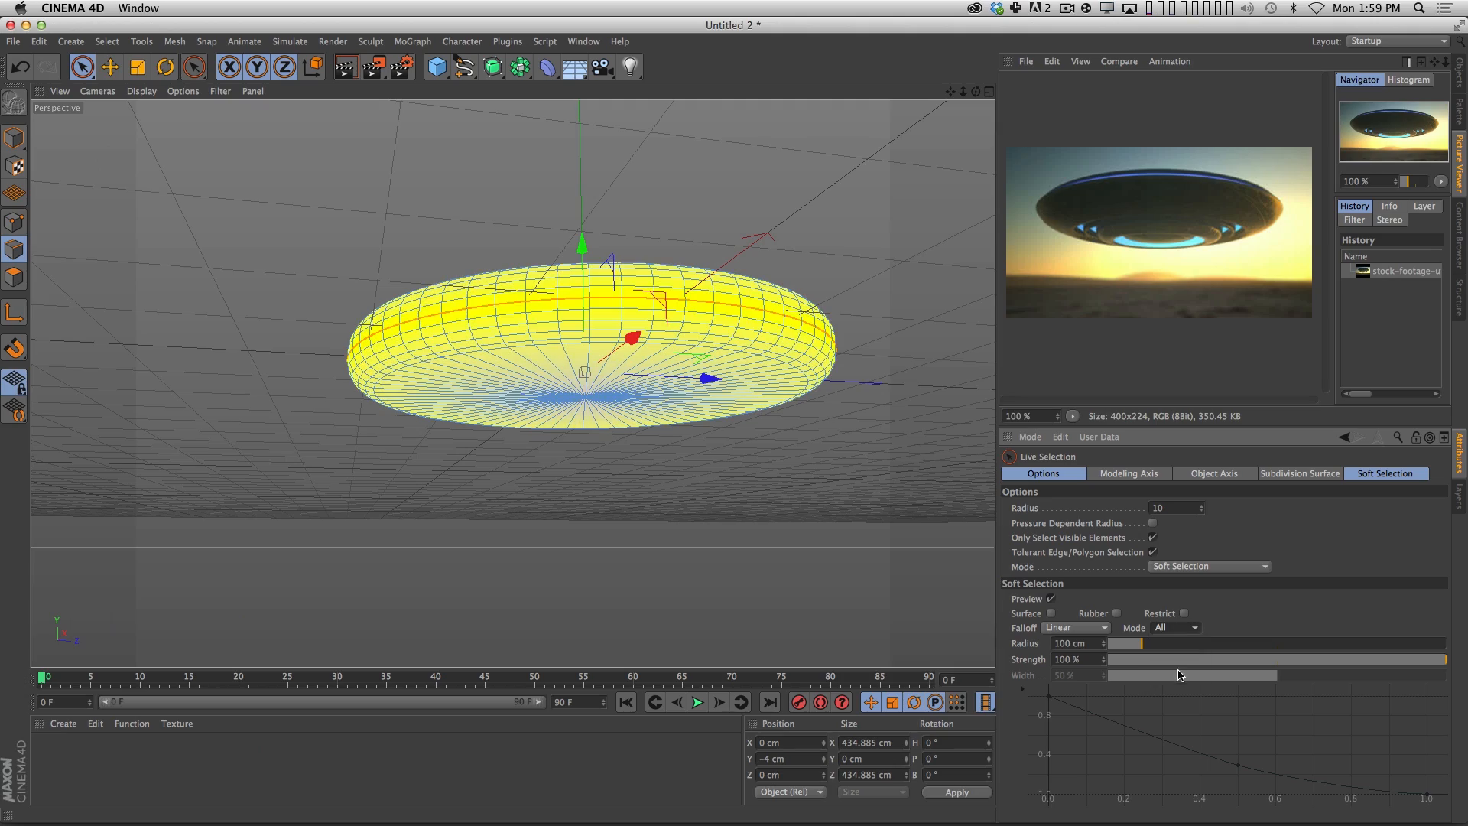
Reduce the soft selection radius to 28 cm so the falloff stays around the disc's rim.
{"action": "left_click_drag", "start_coordinate": [879, 479], "coordinate": [728, 484], "text": "alt"}
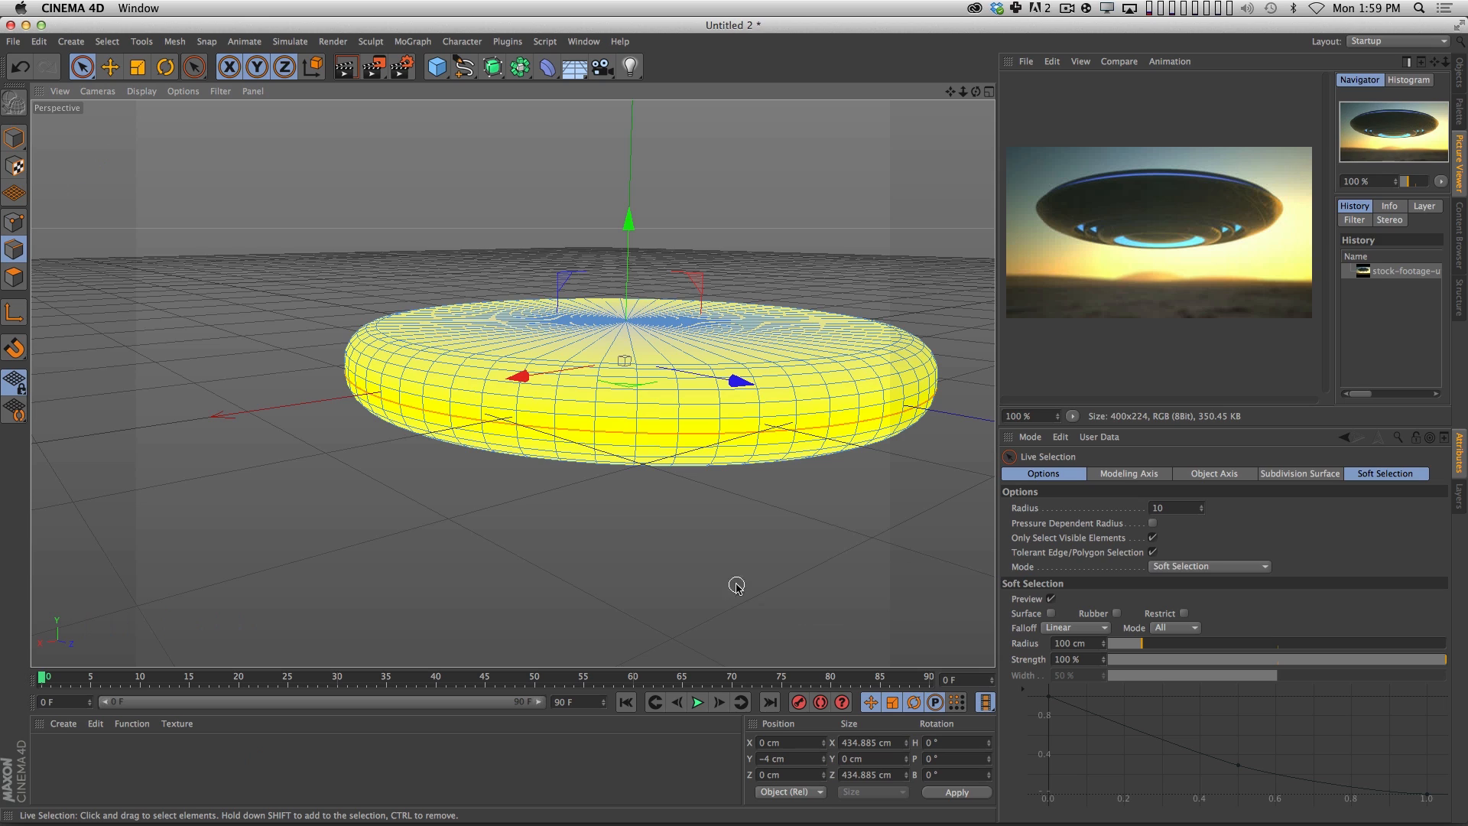
{"action": "key", "text": "3"}
{"action": "left_click_drag", "start_coordinate": [658, 499], "coordinate": [641, 380]}
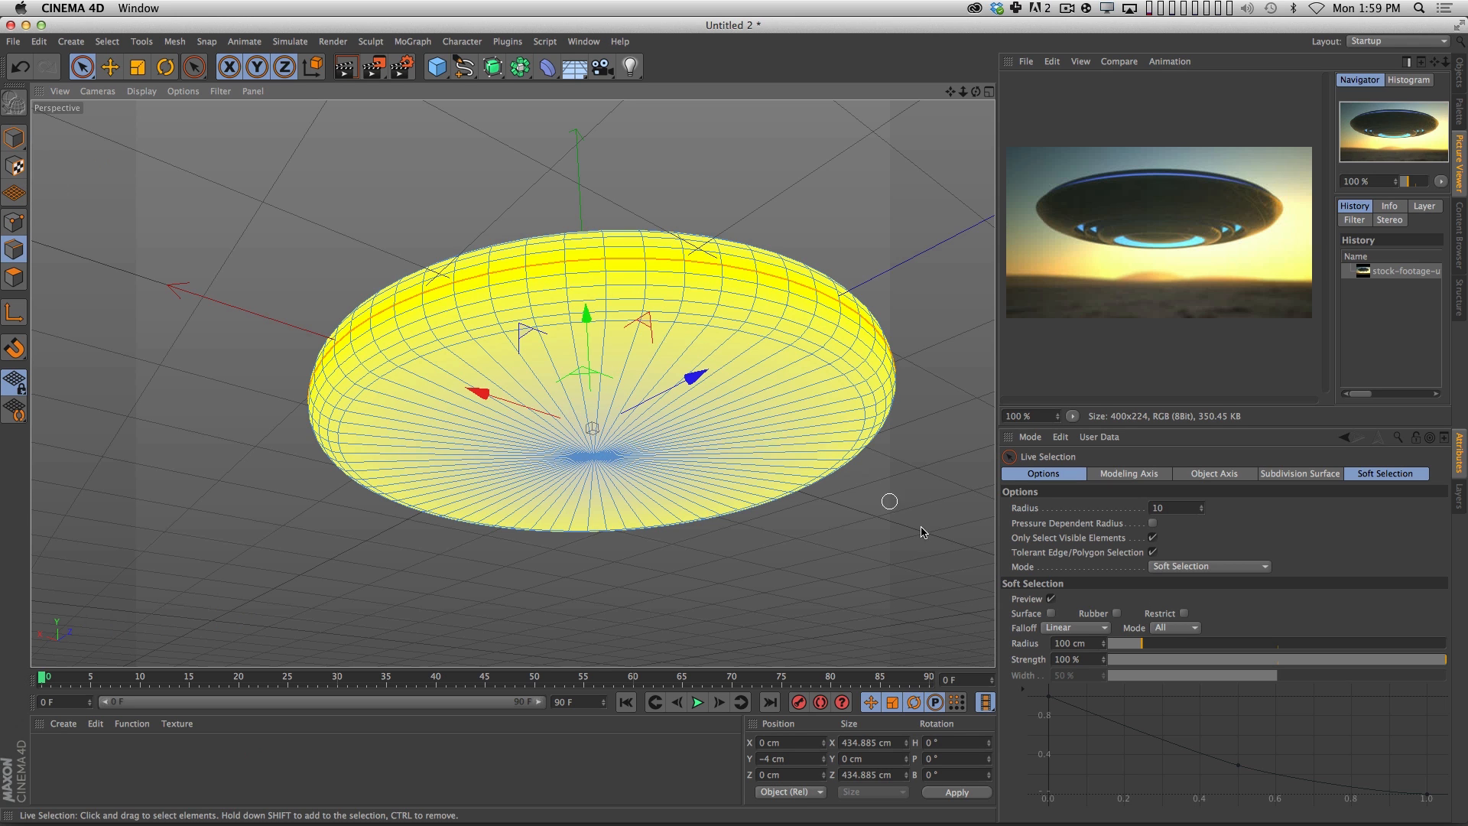
{"action": "left_click", "coordinate": [1129, 644]}
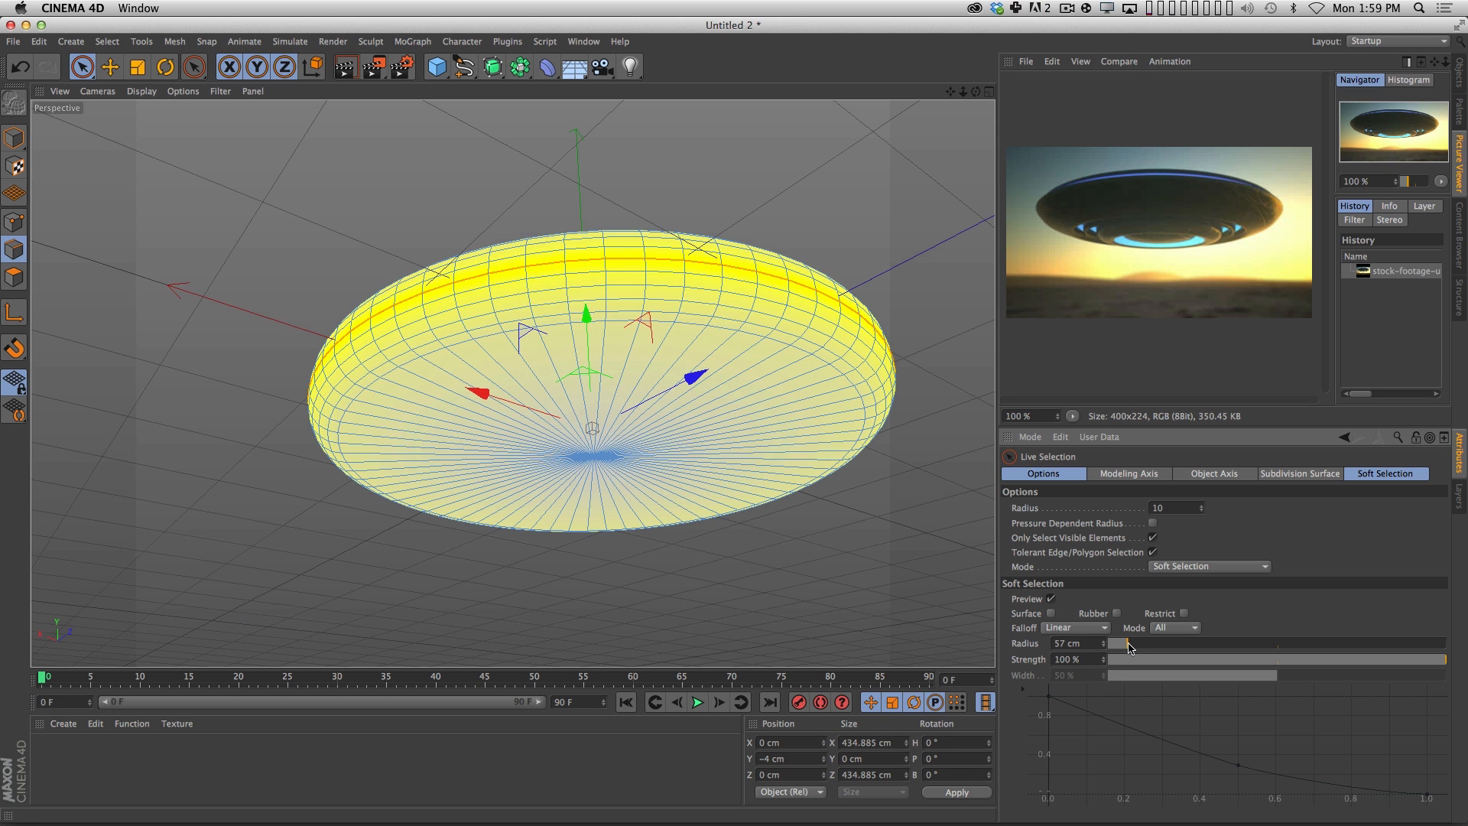
{"action": "left_click_drag", "start_coordinate": [1123, 648], "coordinate": [1118, 648]}
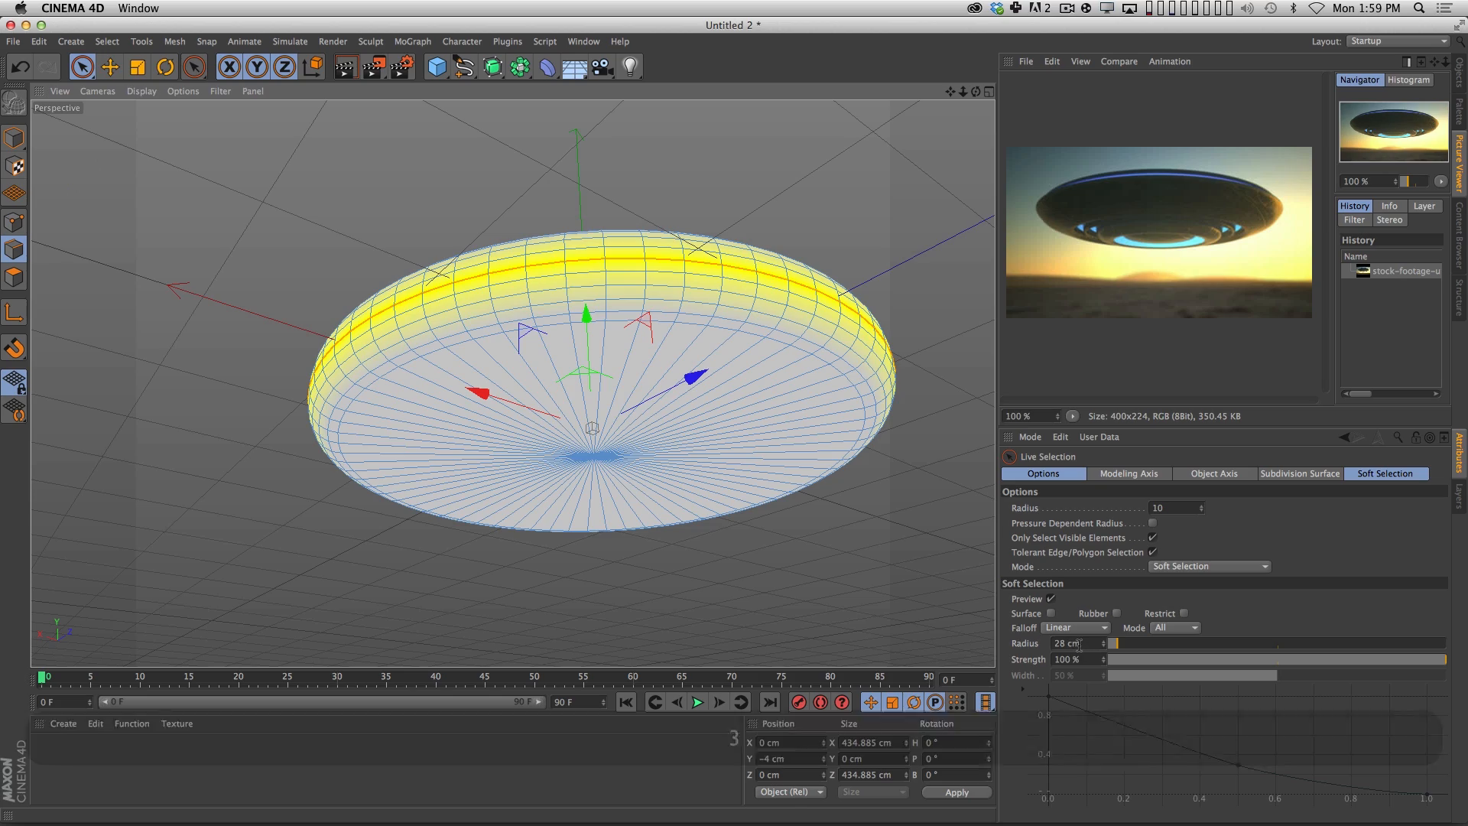
Scale the selected side loop outward with the soft falloff to about 483 cm across, giving the disc a sharper rim.
{"action": "key", "text": "3"}
{"action": "left_click_drag", "start_coordinate": [730, 446], "coordinate": [485, 639]}
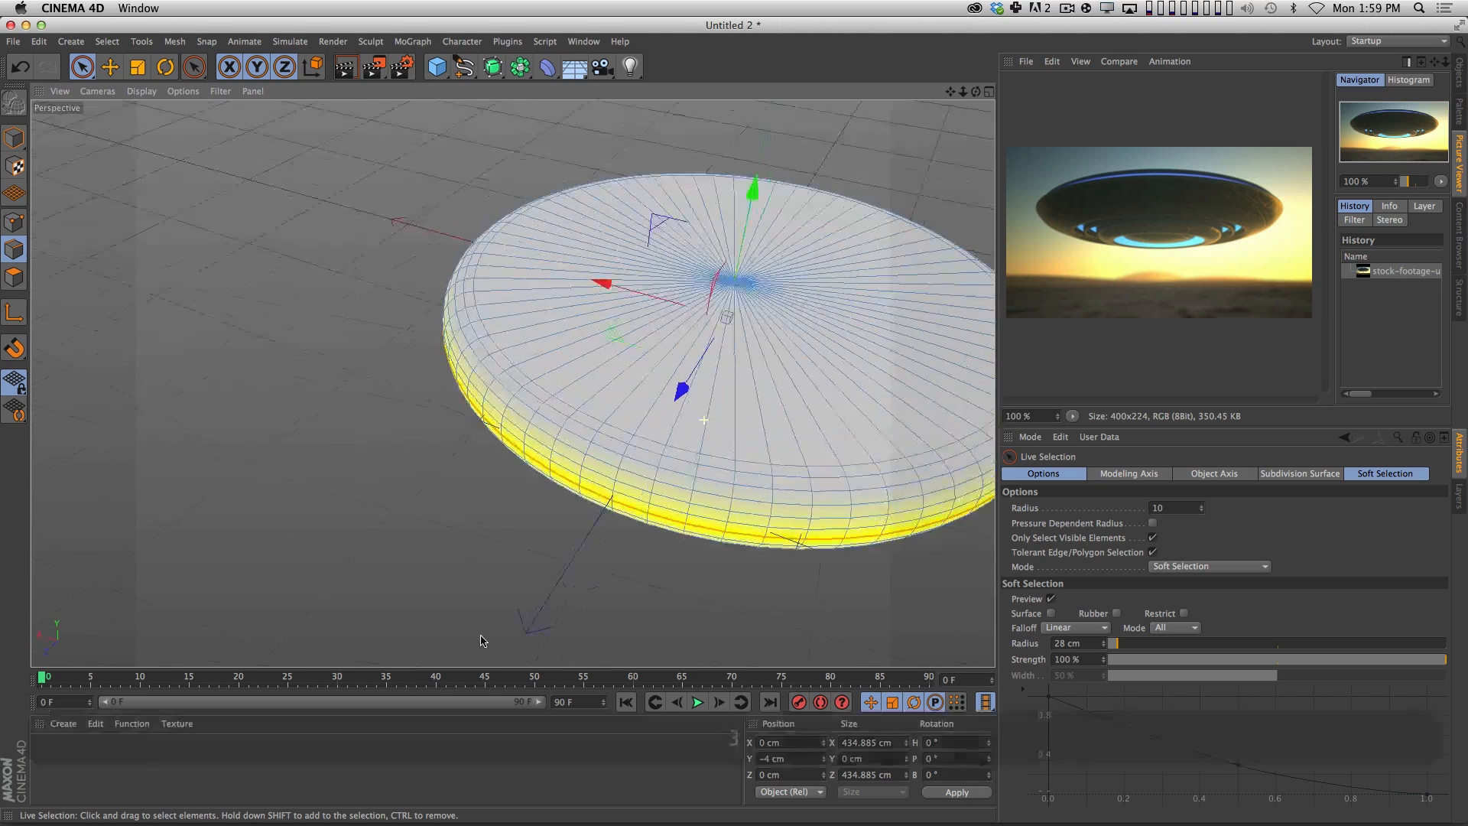
{"action": "key", "text": "3"}
{"action": "left_click_drag", "start_coordinate": [732, 333], "coordinate": [730, 394]}
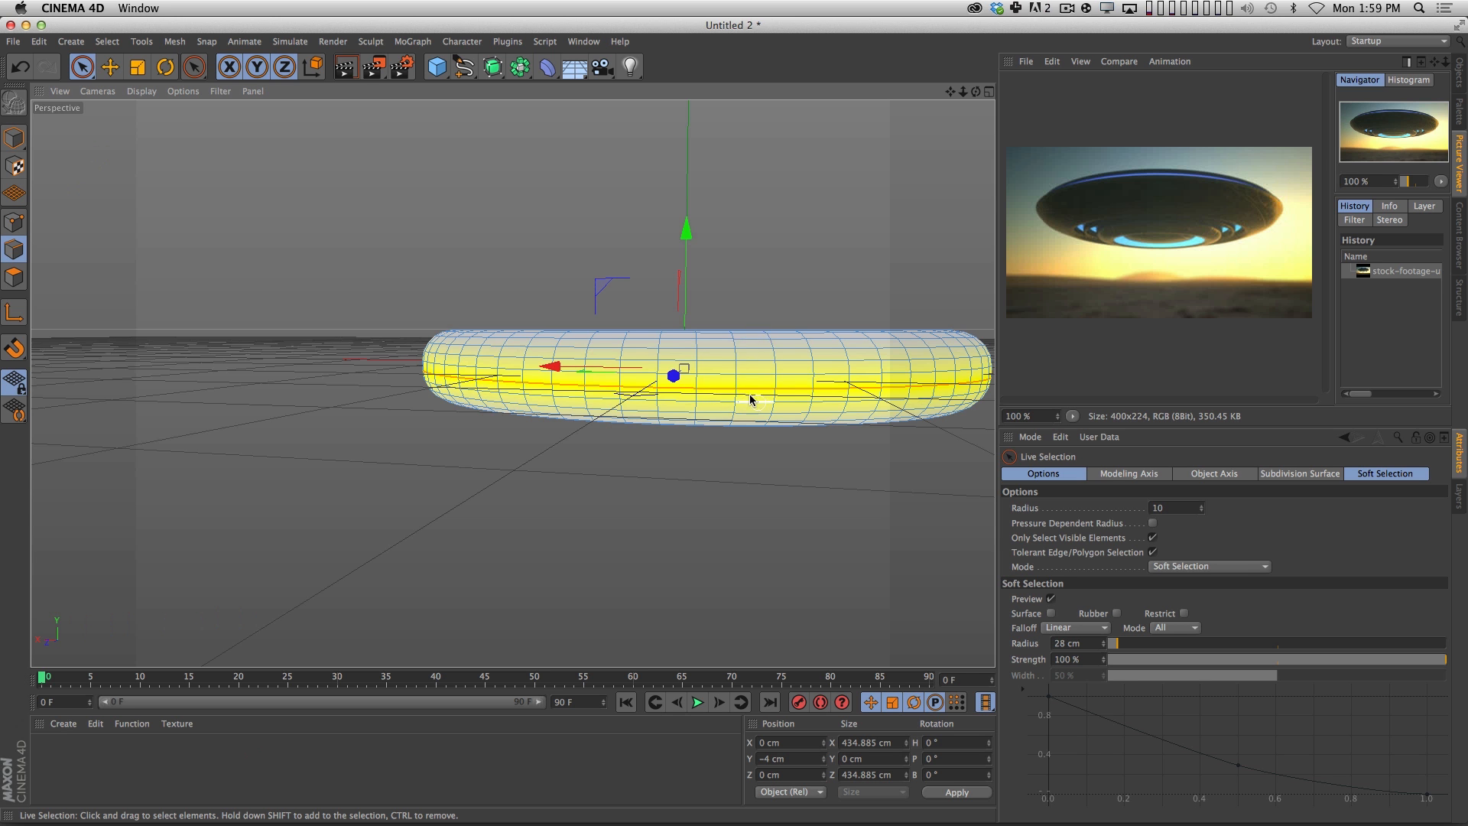
{"action": "left_click_drag", "start_coordinate": [750, 398], "coordinate": [704, 532], "text": "alt"}
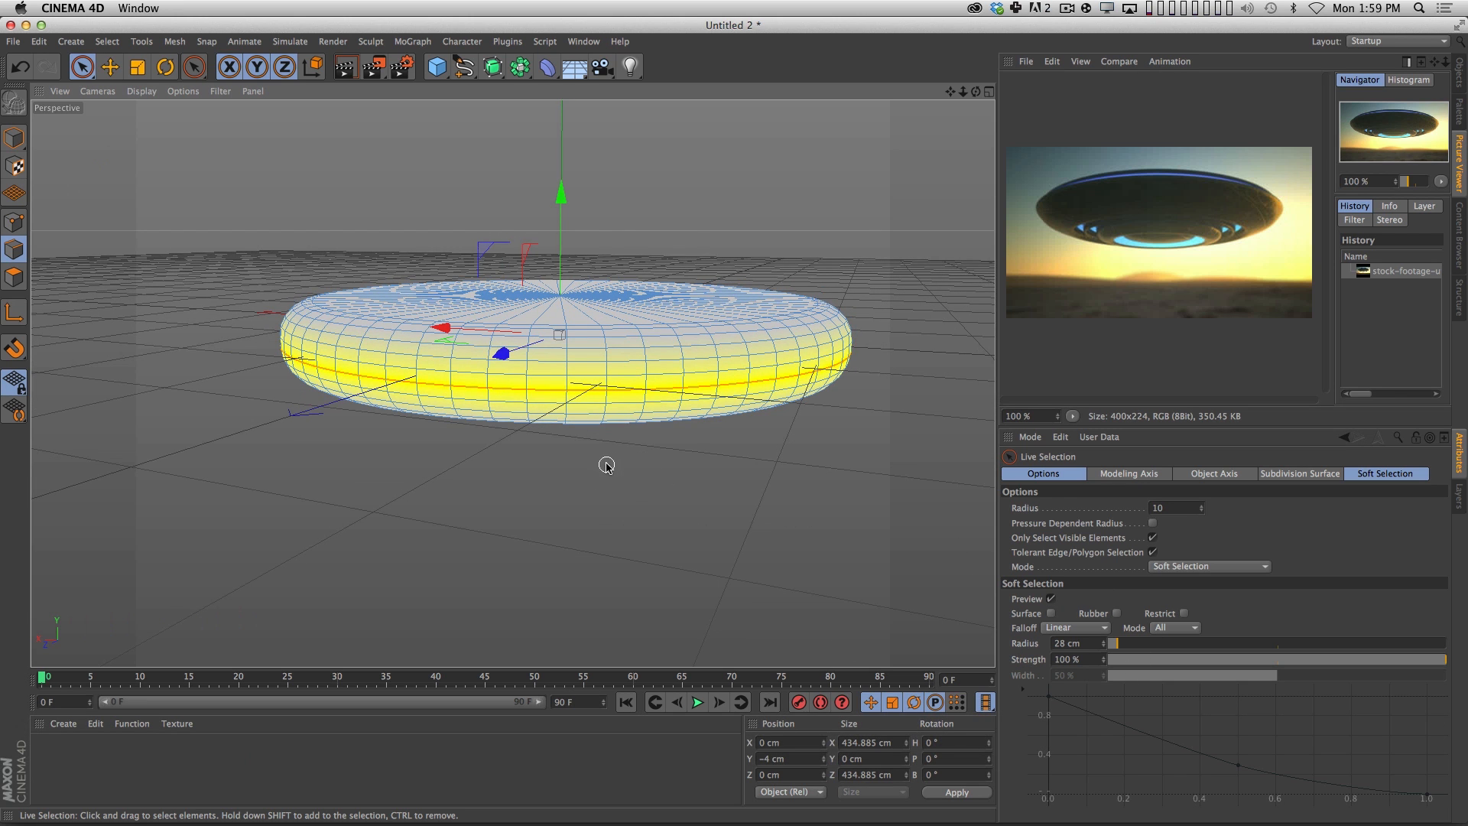
{"action": "key", "text": "t"}
{"action": "left_click_drag", "start_coordinate": [543, 485], "coordinate": [521, 455]}
{"action": "key", "text": "3"}
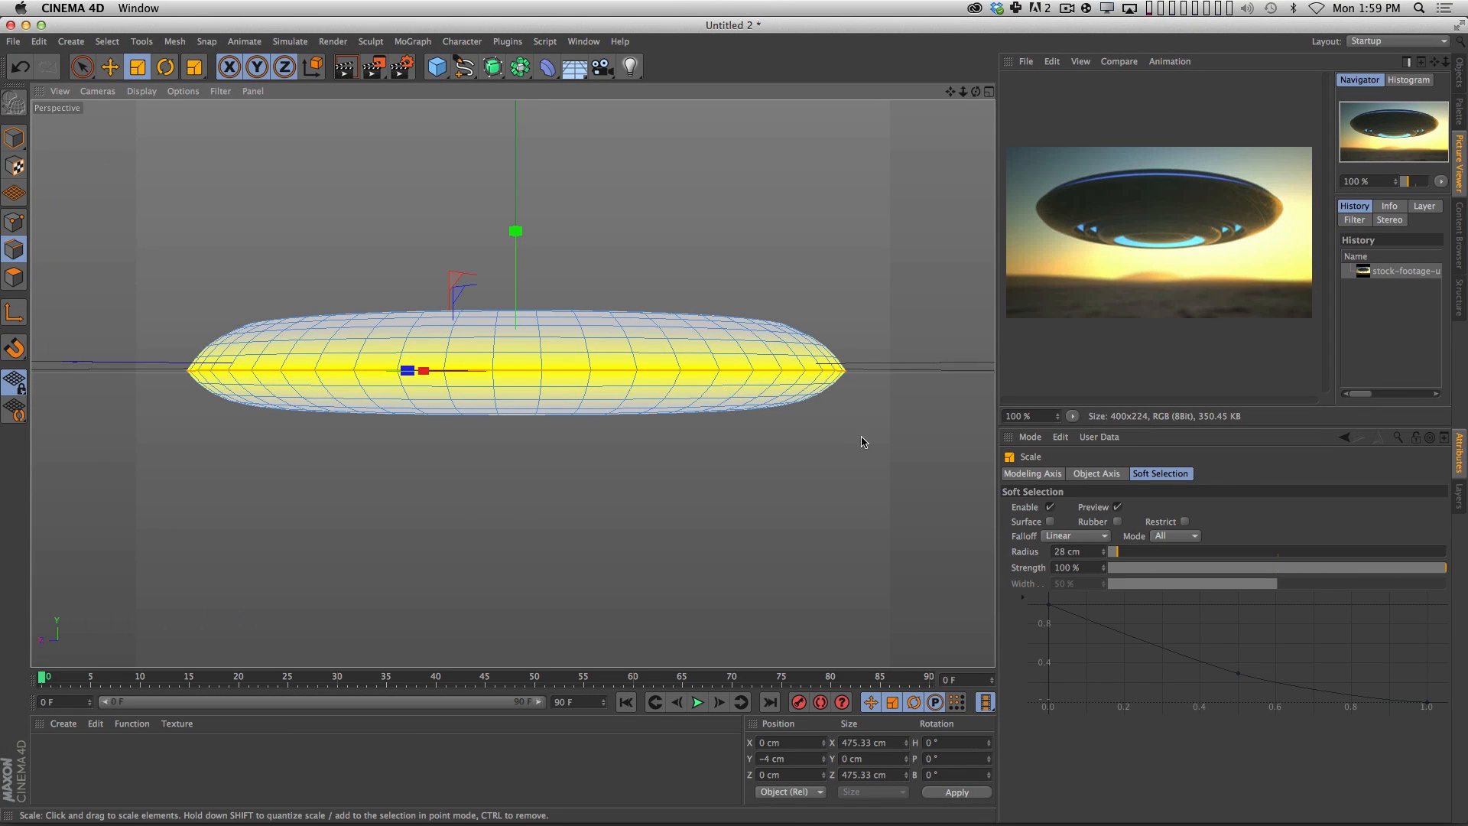
{"action": "key", "text": "3"}
{"action": "left_click_drag", "start_coordinate": [706, 456], "coordinate": [651, 435]}
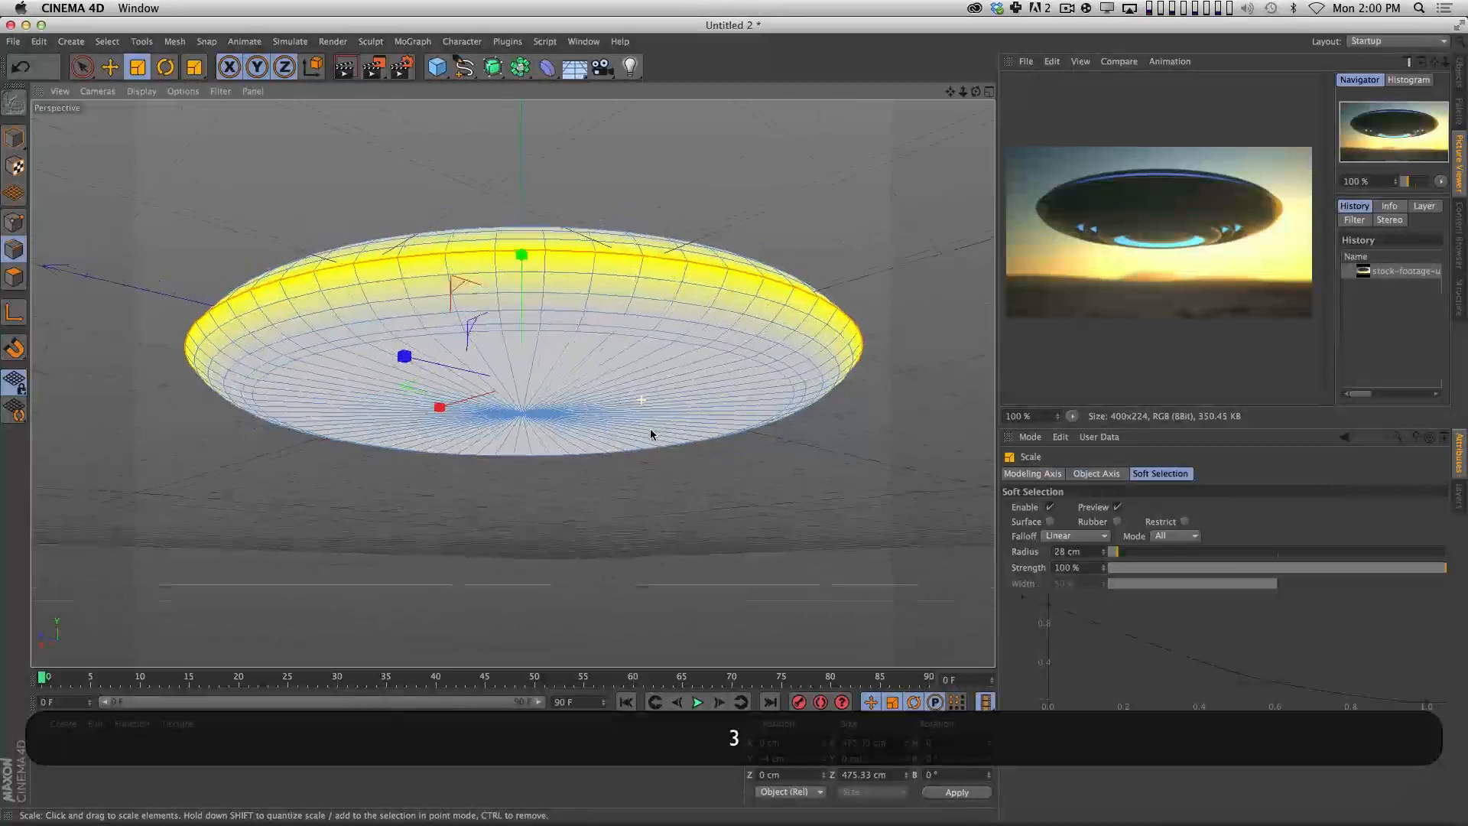
{"action": "left_click_drag", "start_coordinate": [535, 411], "coordinate": [554, 456]}
Move the selected rim loop along the Y axis to about 4.6 cm.
{"action": "key", "text": "e"}
{"action": "key", "text": "3"}
{"action": "left_click_drag", "start_coordinate": [524, 329], "coordinate": [535, 485]}
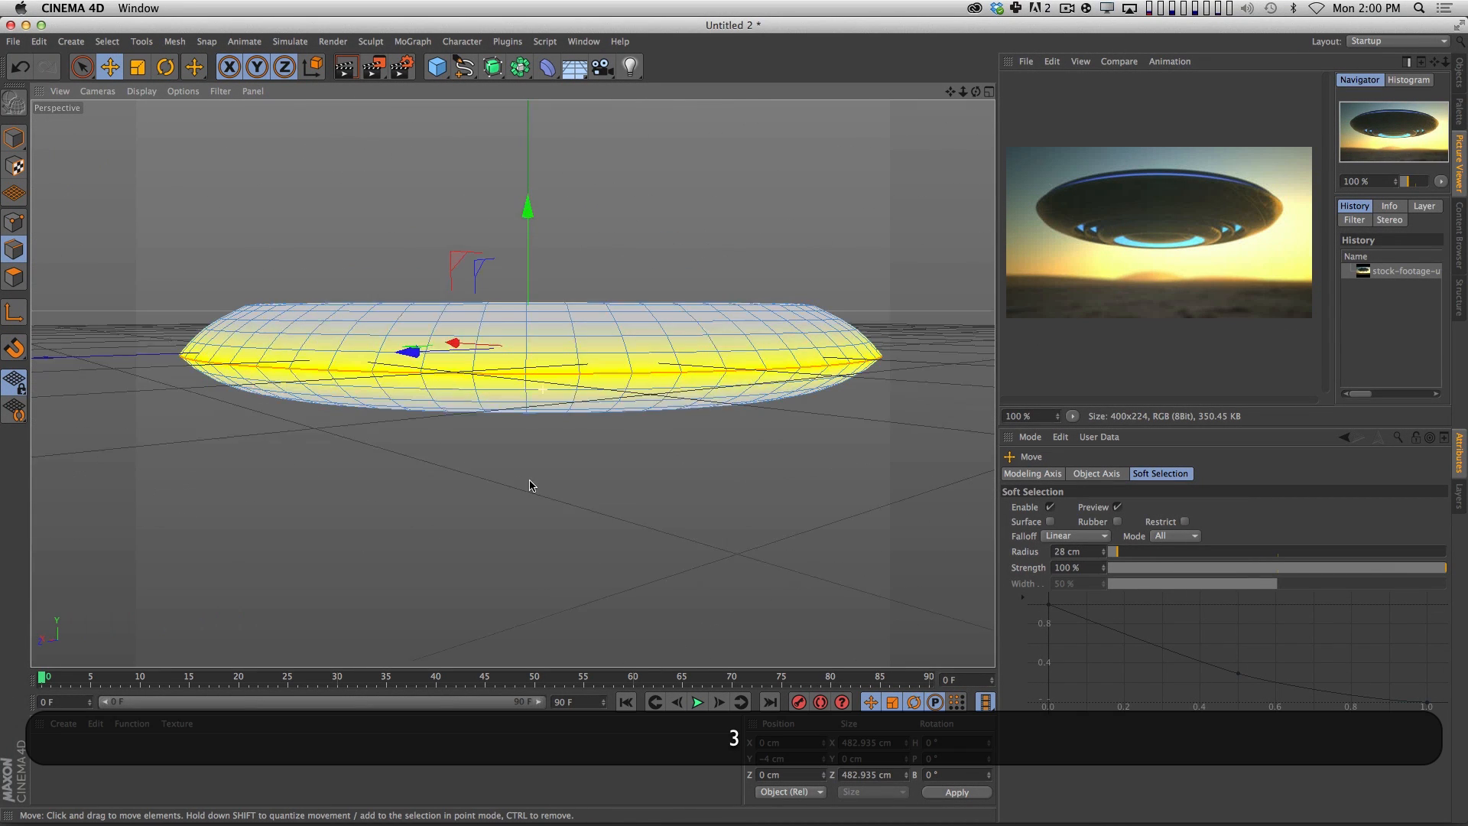
{"action": "mouse_move", "coordinate": [528, 283]}
{"action": "left_mouse_down"}
{"action": "mouse_move", "coordinate": [534, 272]}
{"action": "mouse_move", "coordinate": [518, 276]}
{"action": "mouse_move", "coordinate": [524, 304]}
{"action": "left_mouse_up"}
{"action": "key", "text": "3"}
{"action": "key", "text": "3"}
{"action": "left_click_drag", "start_coordinate": [581, 463], "coordinate": [388, 428]}
{"action": "key", "text": "3"}
{"action": "mouse_move", "coordinate": [575, 489]}
{"action": "left_mouse_down"}
{"action": "mouse_move", "coordinate": [705, 351]}
{"action": "mouse_move", "coordinate": [623, 337]}
{"action": "mouse_move", "coordinate": [593, 547]}
{"action": "mouse_move", "coordinate": [584, 371]}
{"action": "mouse_move", "coordinate": [560, 284]}
{"action": "mouse_move", "coordinate": [627, 346]}
{"action": "mouse_move", "coordinate": [664, 352]}
{"action": "mouse_move", "coordinate": [610, 324]}
{"action": "mouse_move", "coordinate": [627, 350]}
{"action": "mouse_move", "coordinate": [600, 635]}
{"action": "mouse_move", "coordinate": [585, 482]}
{"action": "mouse_move", "coordinate": [581, 518]}
{"action": "left_mouse_up"}
{"action": "key", "text": "3"}
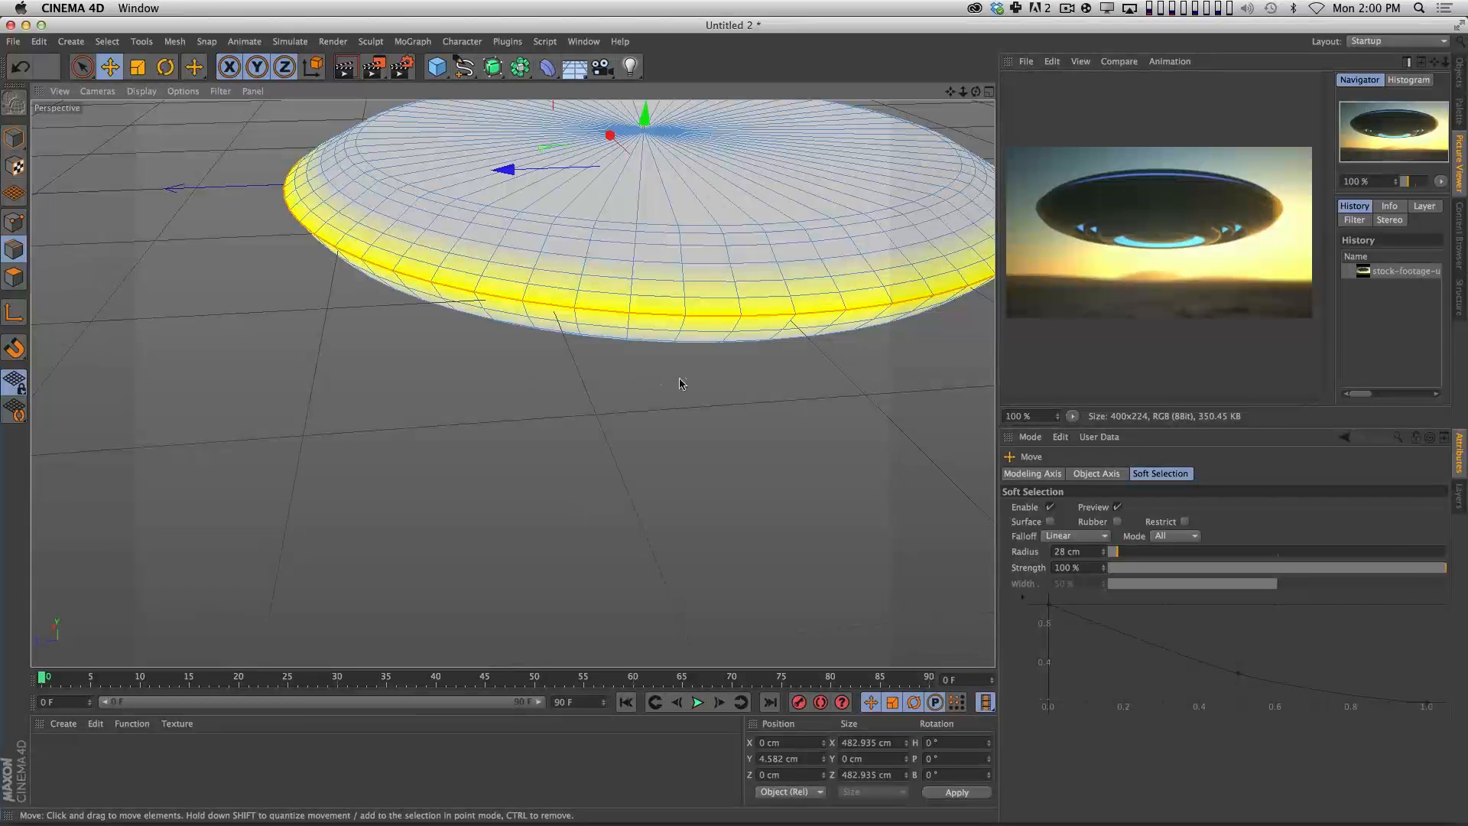
In polygon mode, select all the triangular polygons of the disc's top cap with Live Selection.
{"action": "key", "text": "2"}
{"action": "left_click_drag", "start_coordinate": [727, 396], "coordinate": [677, 421]}
{"action": "key", "text": "1"}
{"action": "left_click_drag", "start_coordinate": [664, 448], "coordinate": [604, 485]}
{"action": "key", "text": "3"}
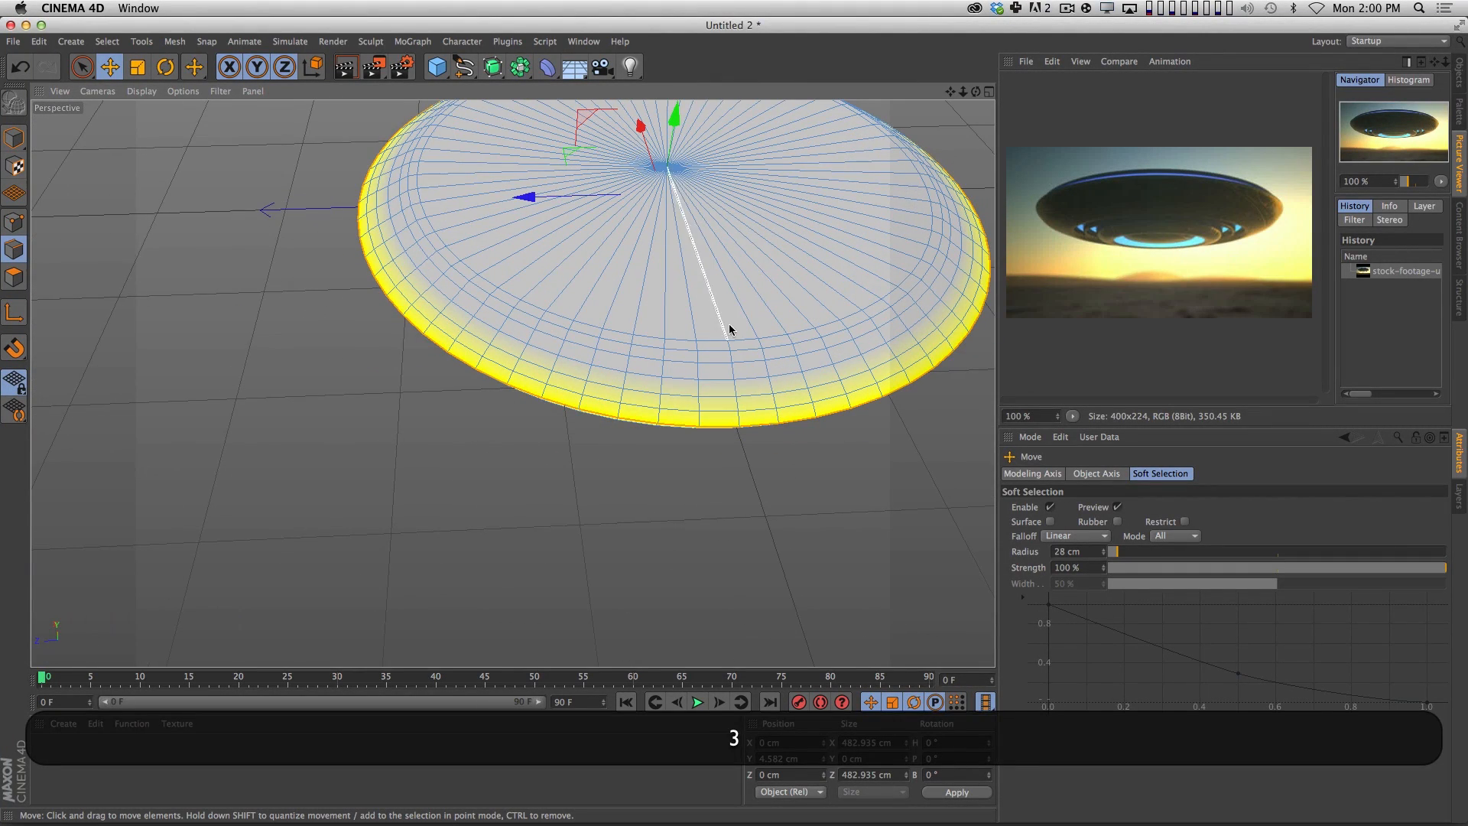
{"action": "key", "text": "1"}
{"action": "left_click_drag", "start_coordinate": [742, 498], "coordinate": [695, 533]}
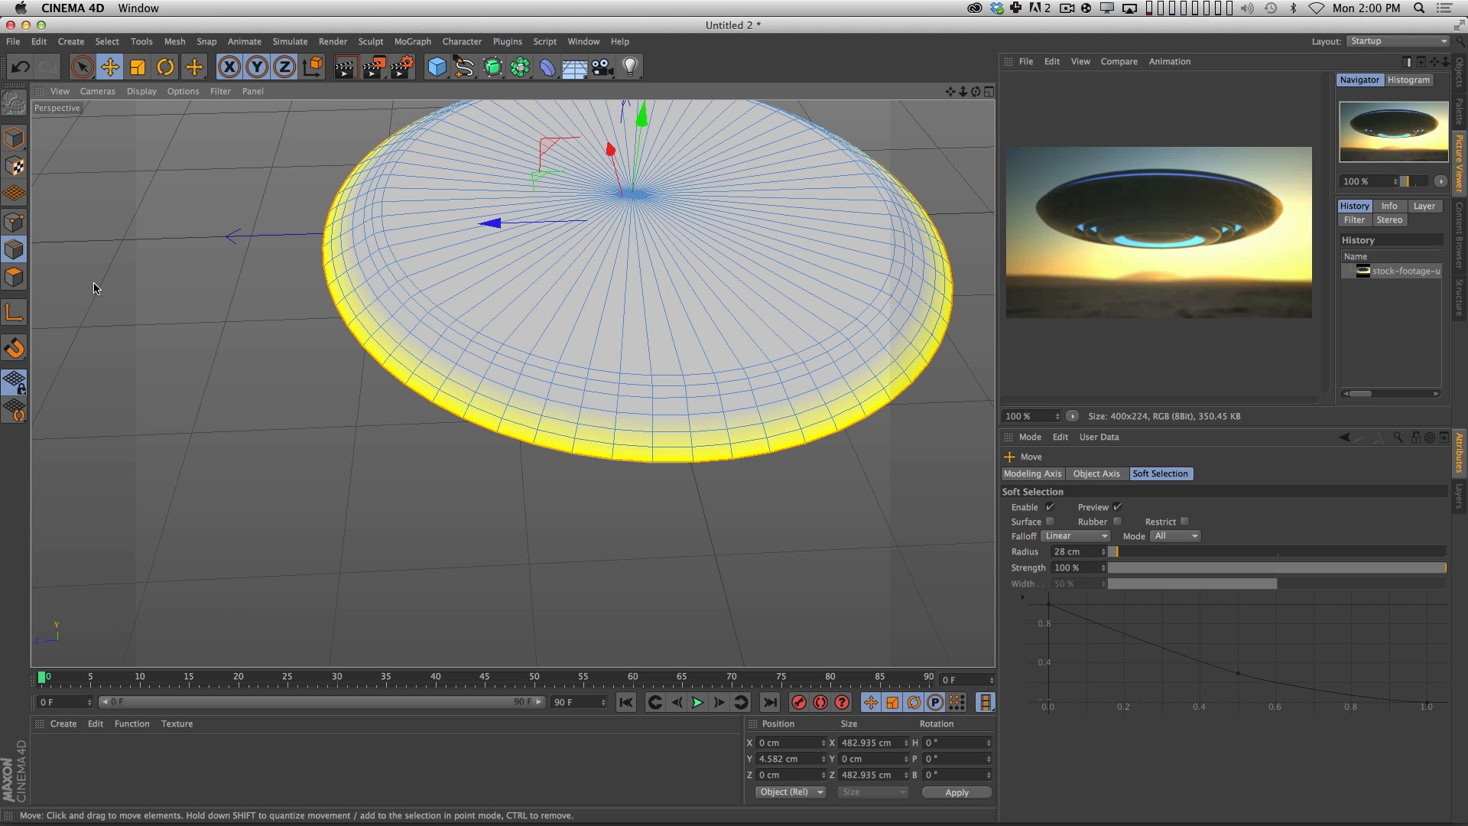
{"action": "left_click", "coordinate": [14, 277]}
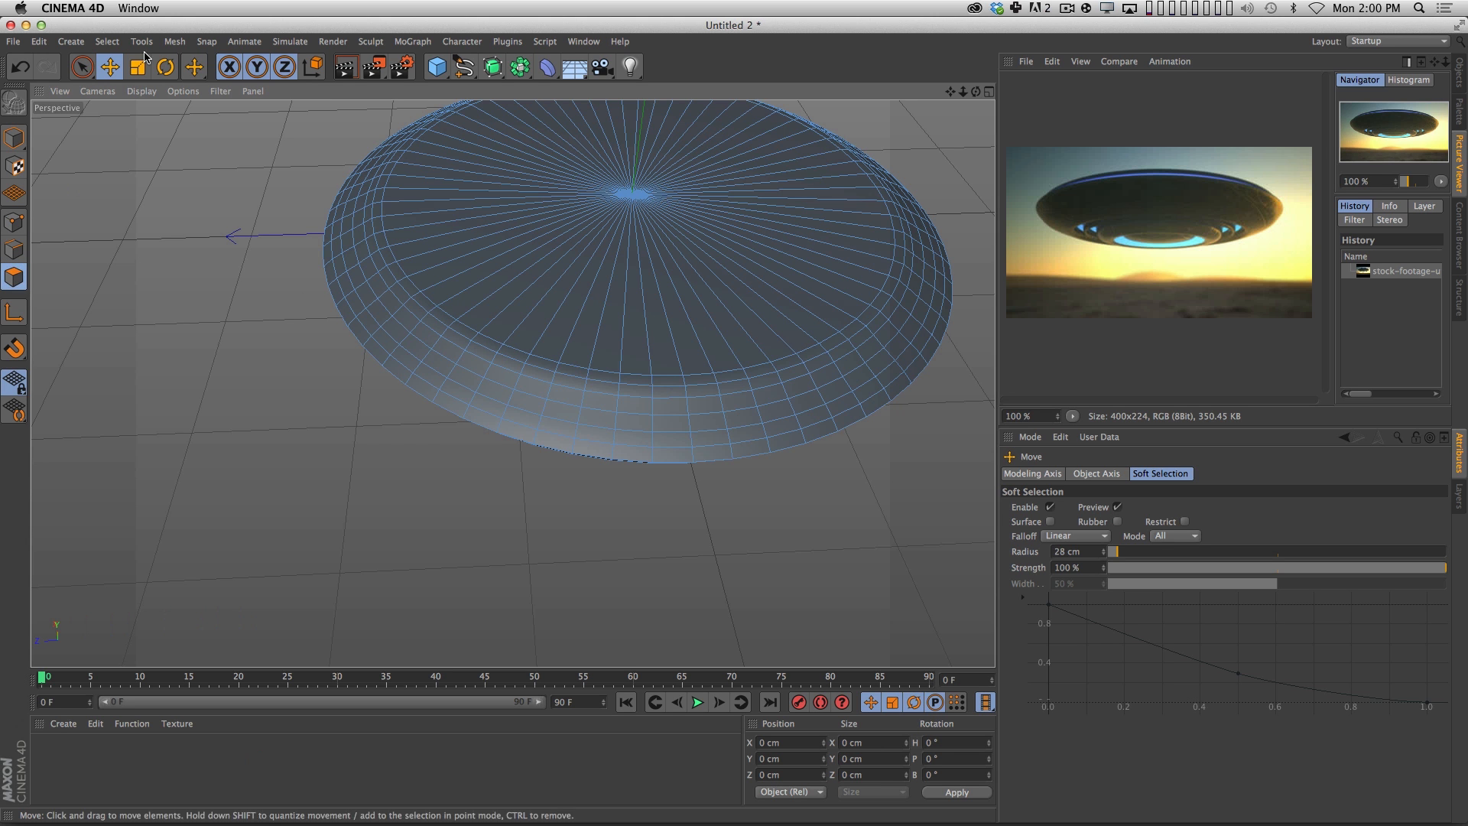
{"action": "left_click", "coordinate": [83, 68]}
{"action": "left_click", "coordinate": [709, 180]}
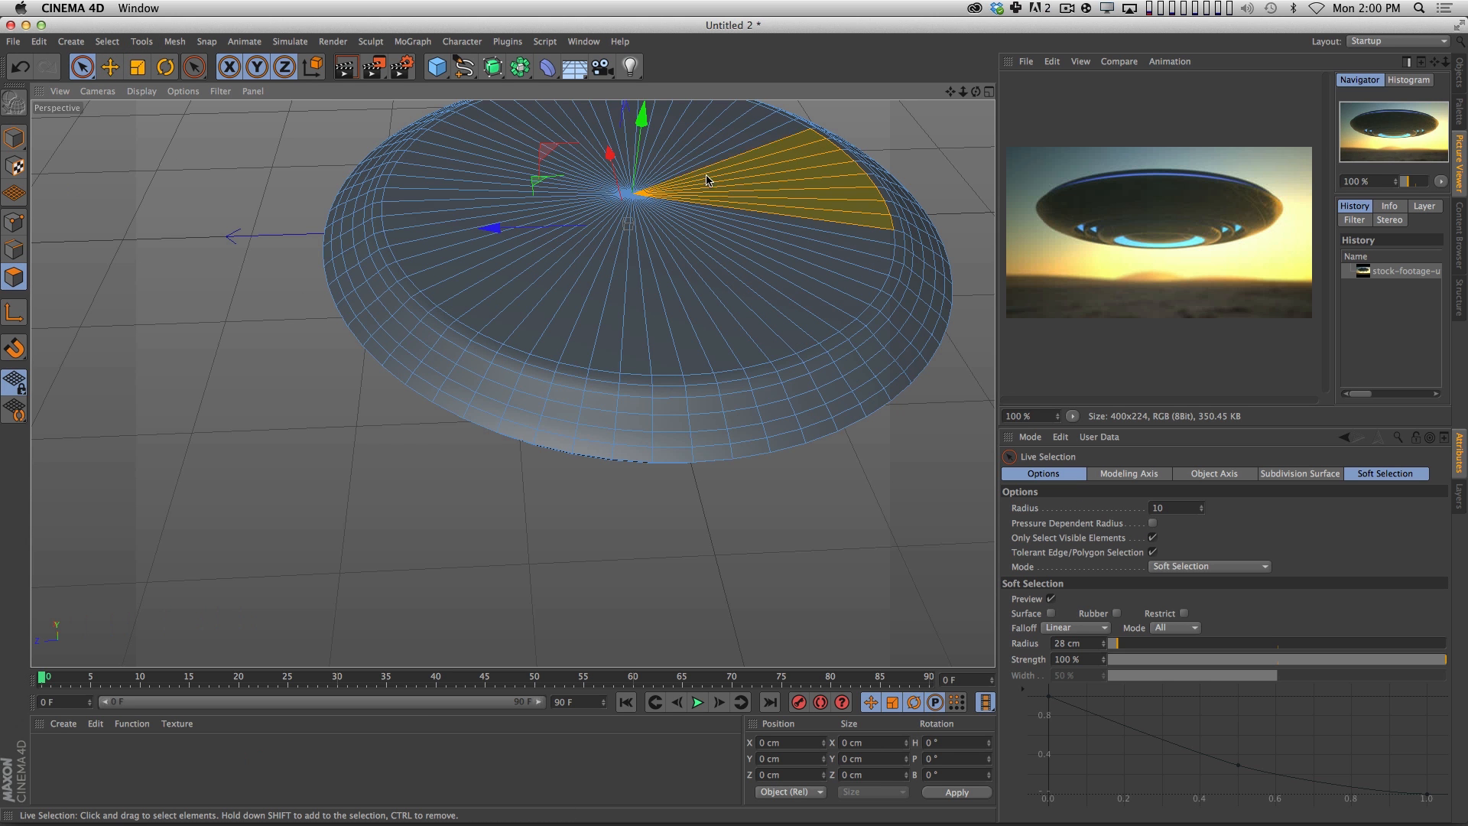
{"action": "left_click_drag", "start_coordinate": [725, 188], "coordinate": [705, 238]}
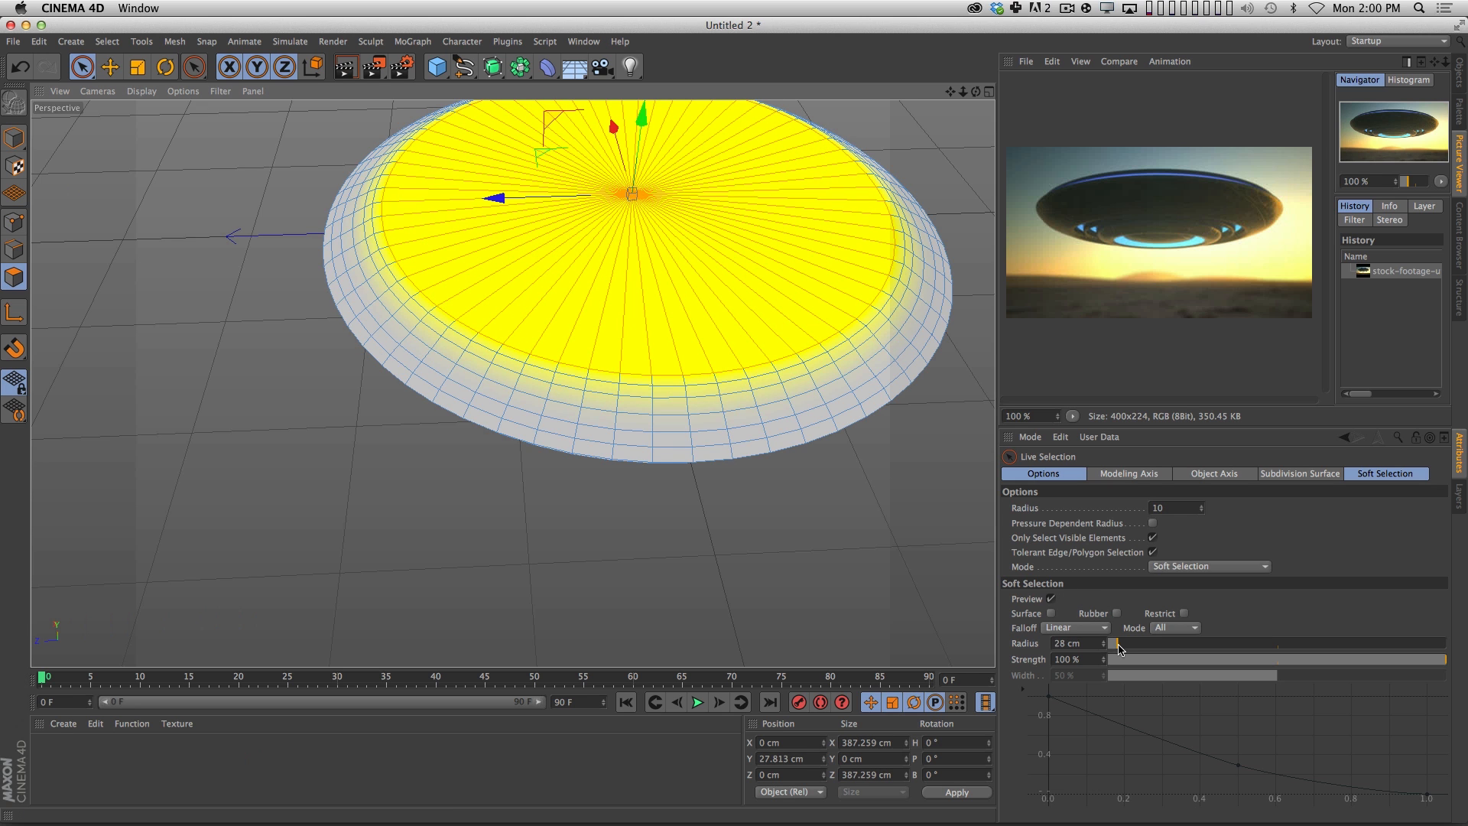
Try raising the top cap with a soft selection radius of 62 cm, and undo the move.
{"action": "left_click_drag", "start_coordinate": [1131, 644], "coordinate": [1139, 644]}
{"action": "left_click_drag", "start_coordinate": [754, 524], "coordinate": [750, 383]}
{"action": "left_click_drag", "start_coordinate": [1126, 644], "coordinate": [1130, 644]}
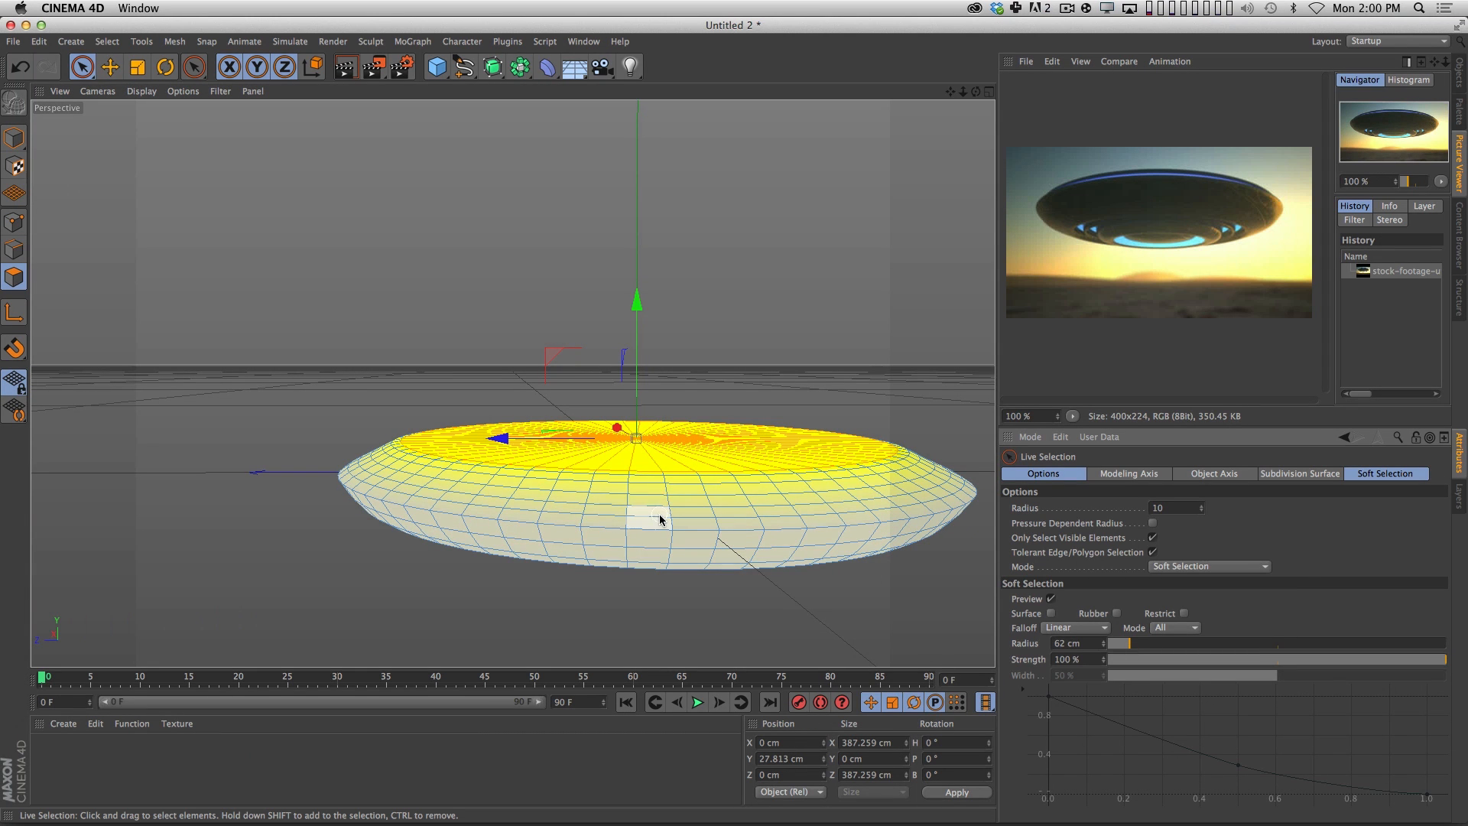
{"action": "left_click_drag", "start_coordinate": [640, 369], "coordinate": [623, 341]}
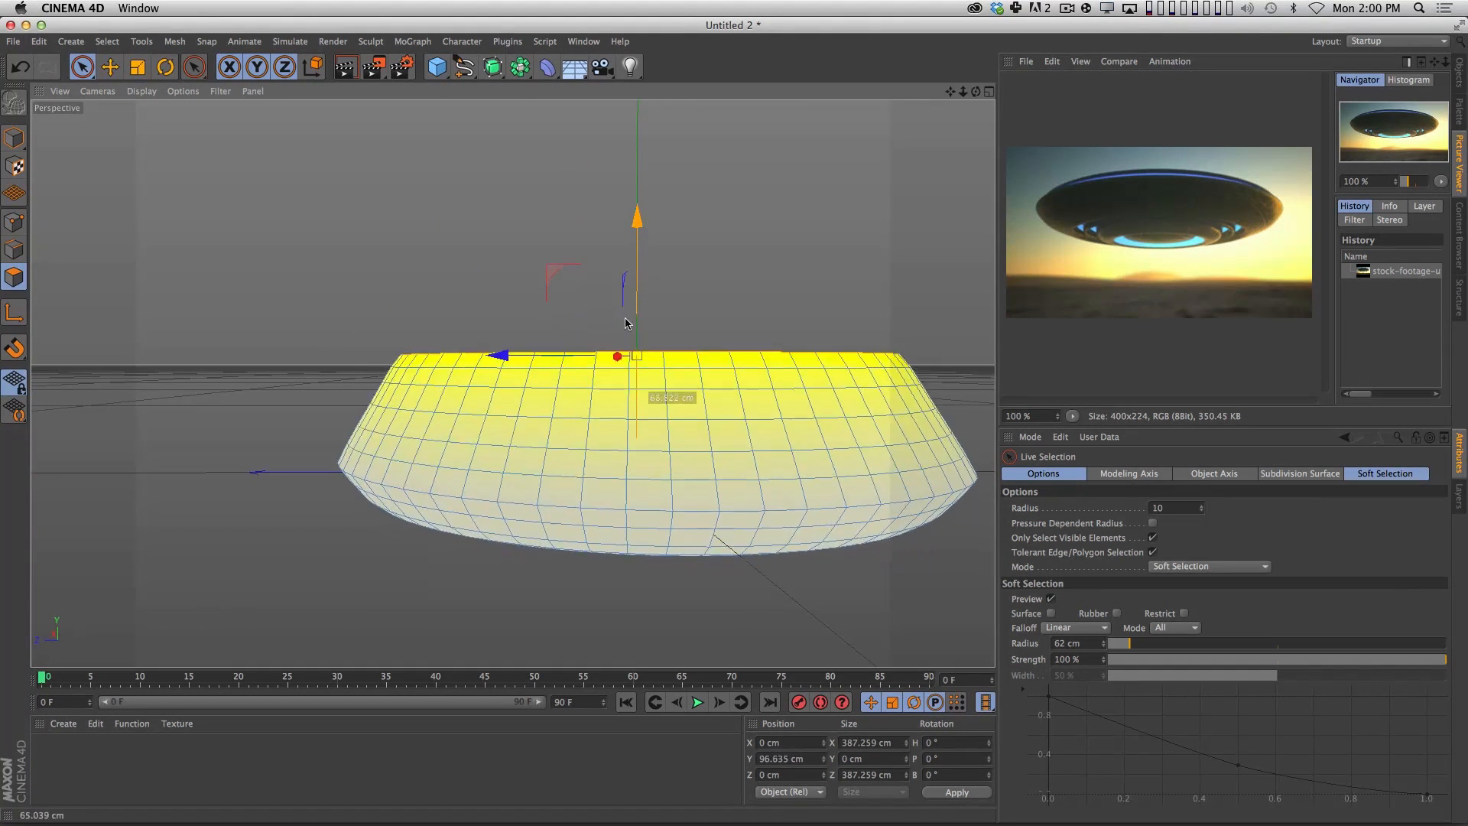
{"action": "key", "text": "super+z"}
Set the soft selection radius to 55 cm and raise the top cap slightly, to about 35.4 cm in Y.
{"action": "left_click_drag", "start_coordinate": [1131, 644], "coordinate": [1129, 645]}
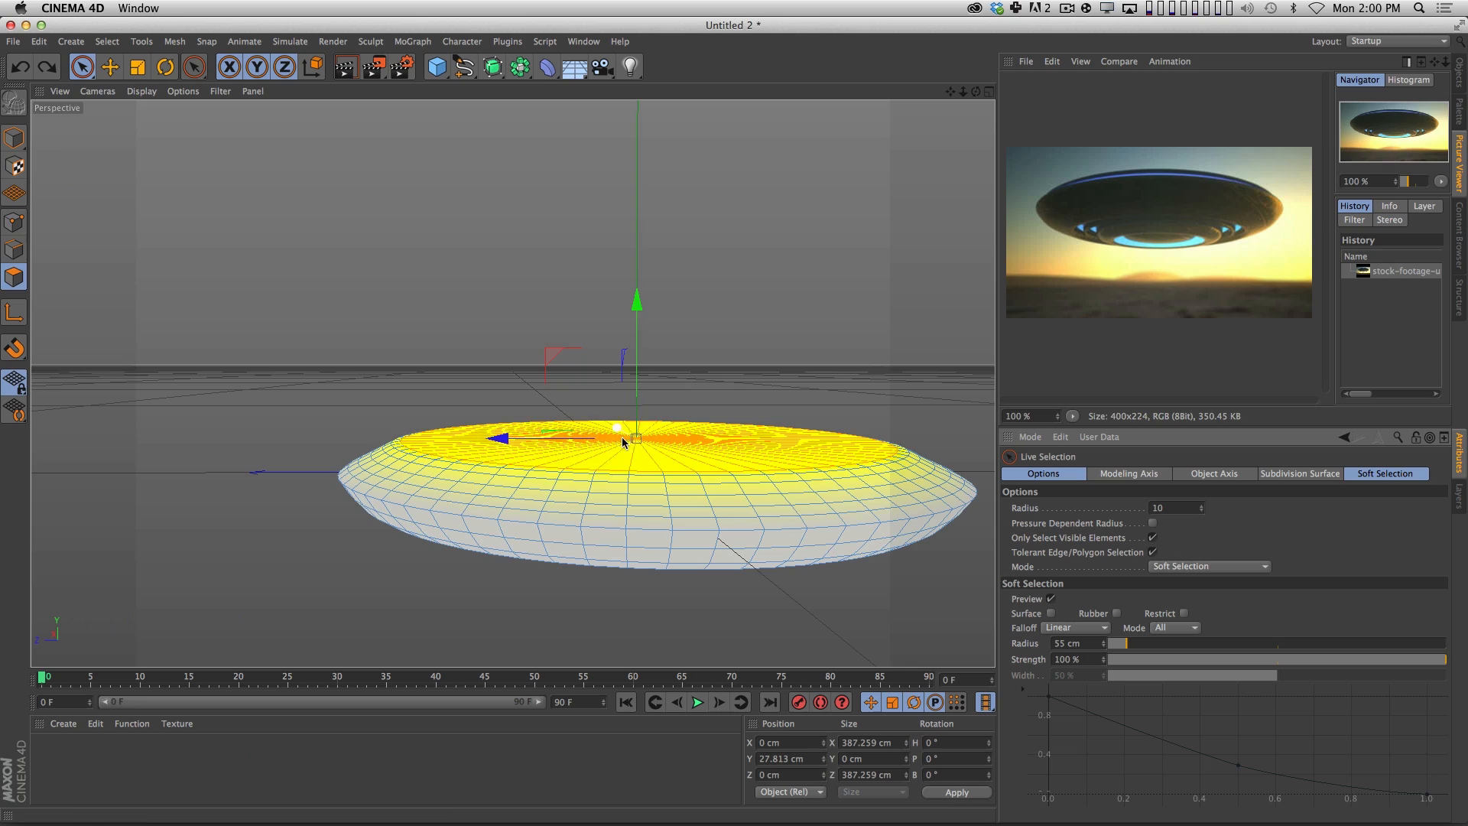
{"action": "left_click_drag", "start_coordinate": [640, 397], "coordinate": [639, 386]}
{"action": "key", "text": "3"}
{"action": "left_click_drag", "start_coordinate": [652, 434], "coordinate": [646, 379]}
{"action": "key", "text": "i"}
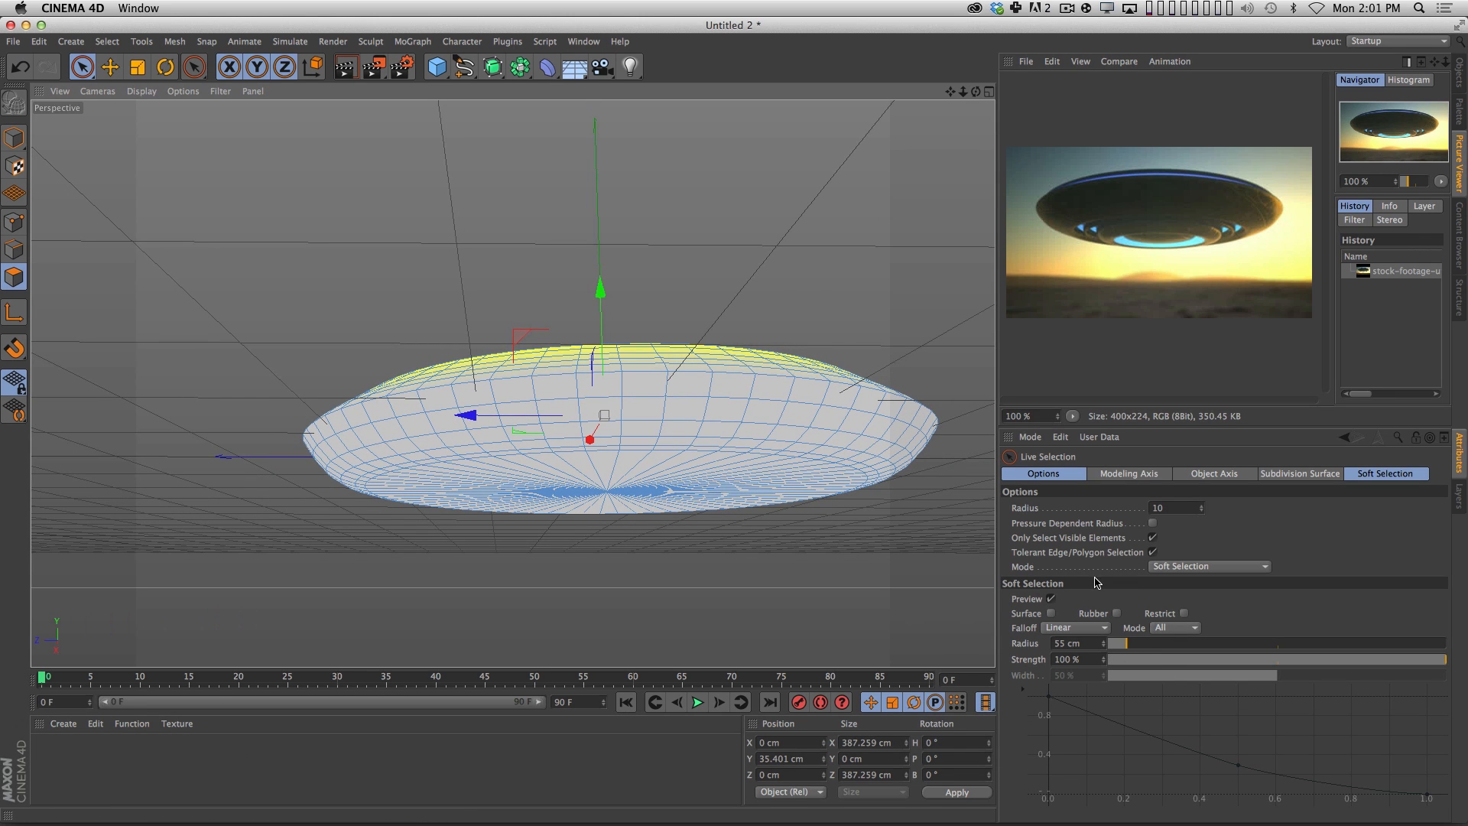
Examine the saucer's shape from above and below, switching to model mode to compare it with the reference picture.
{"action": "key", "text": "3"}
{"action": "left_click_drag", "start_coordinate": [683, 465], "coordinate": [683, 577]}
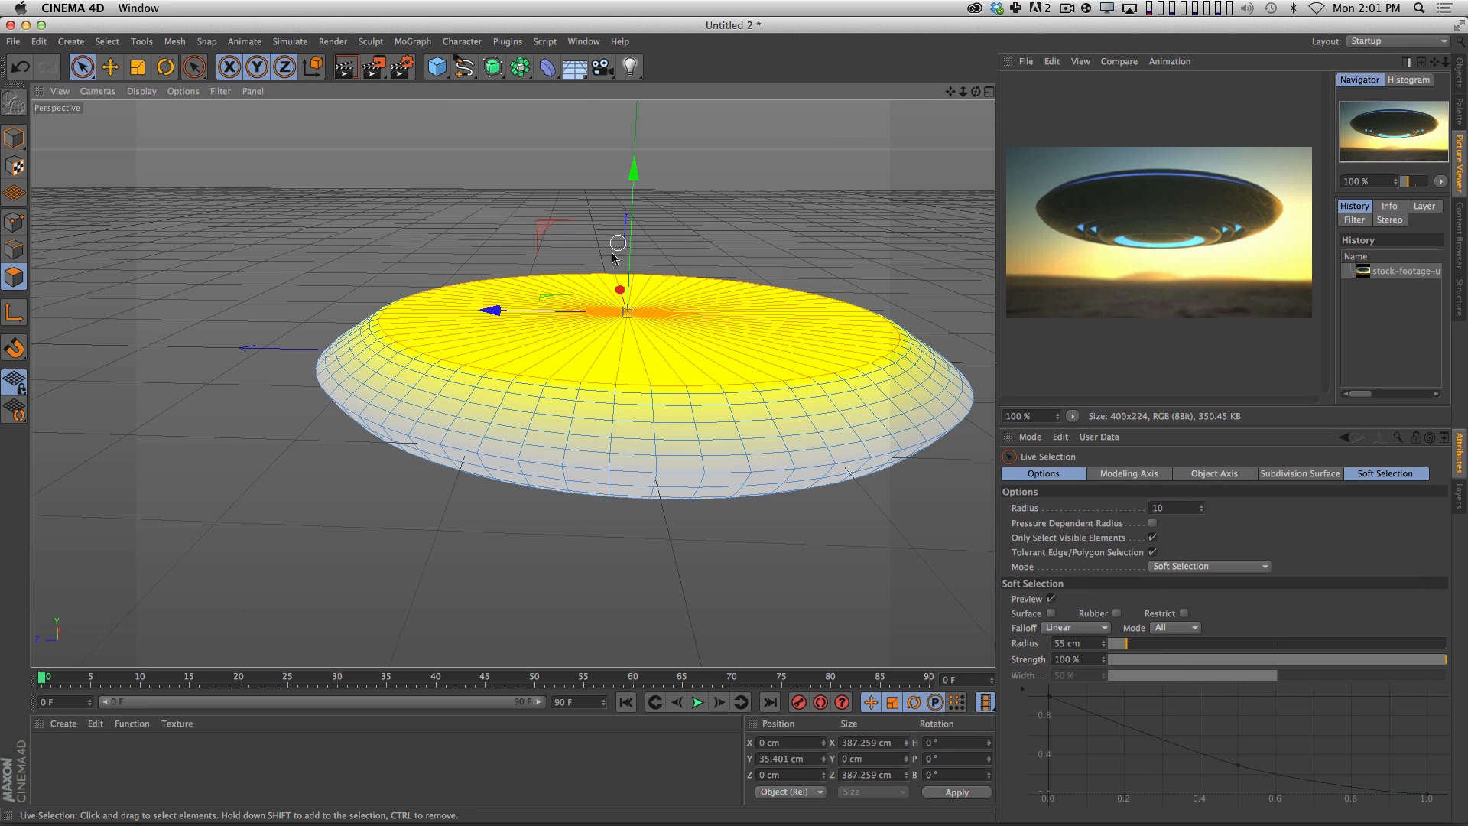
{"action": "key", "text": "3"}
{"action": "left_click_drag", "start_coordinate": [686, 457], "coordinate": [688, 398]}
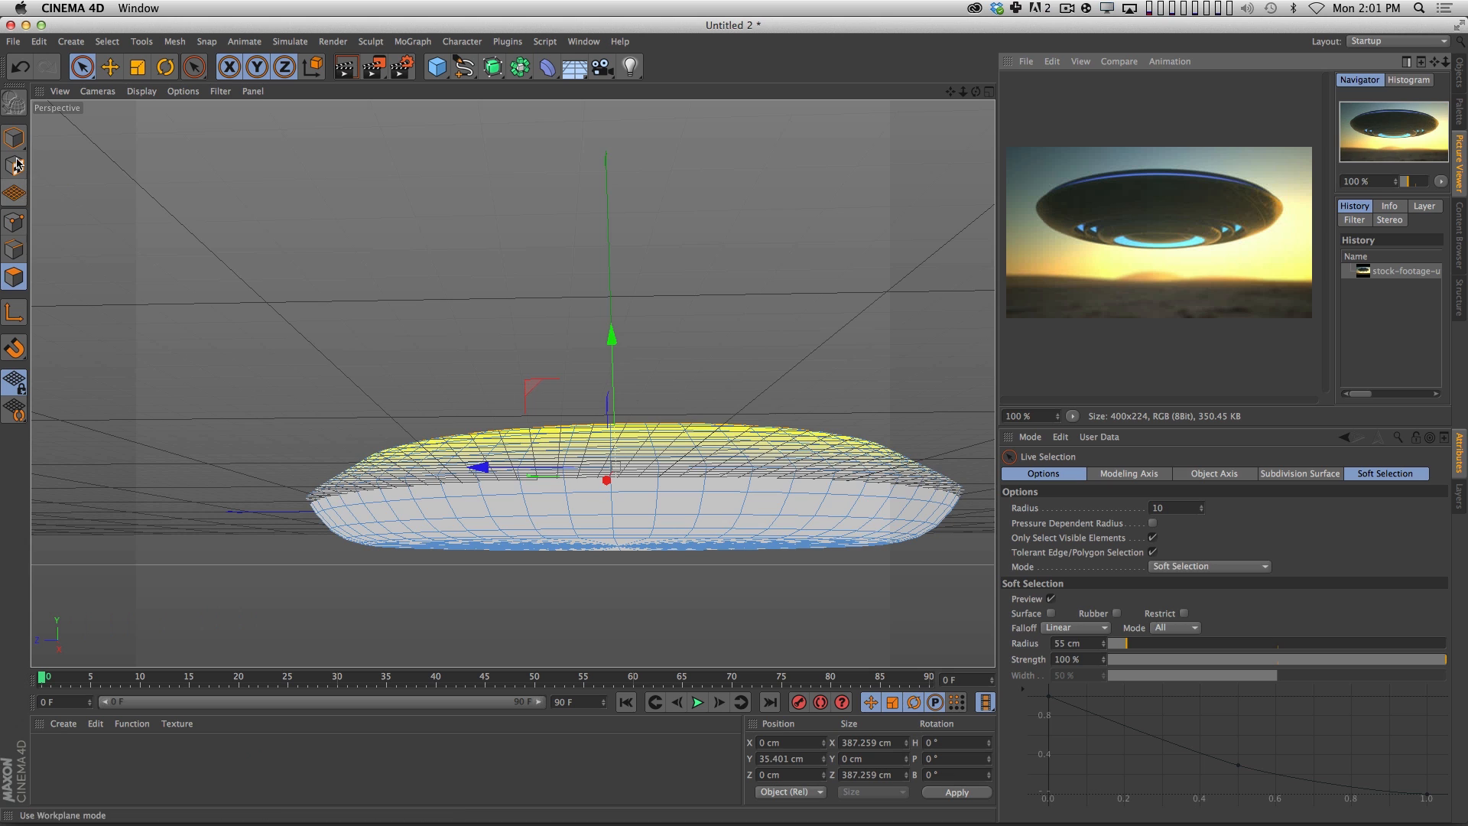
{"action": "left_click", "coordinate": [13, 138]}
{"action": "key", "text": "3"}
{"action": "left_click_drag", "start_coordinate": [217, 431], "coordinate": [618, 357]}
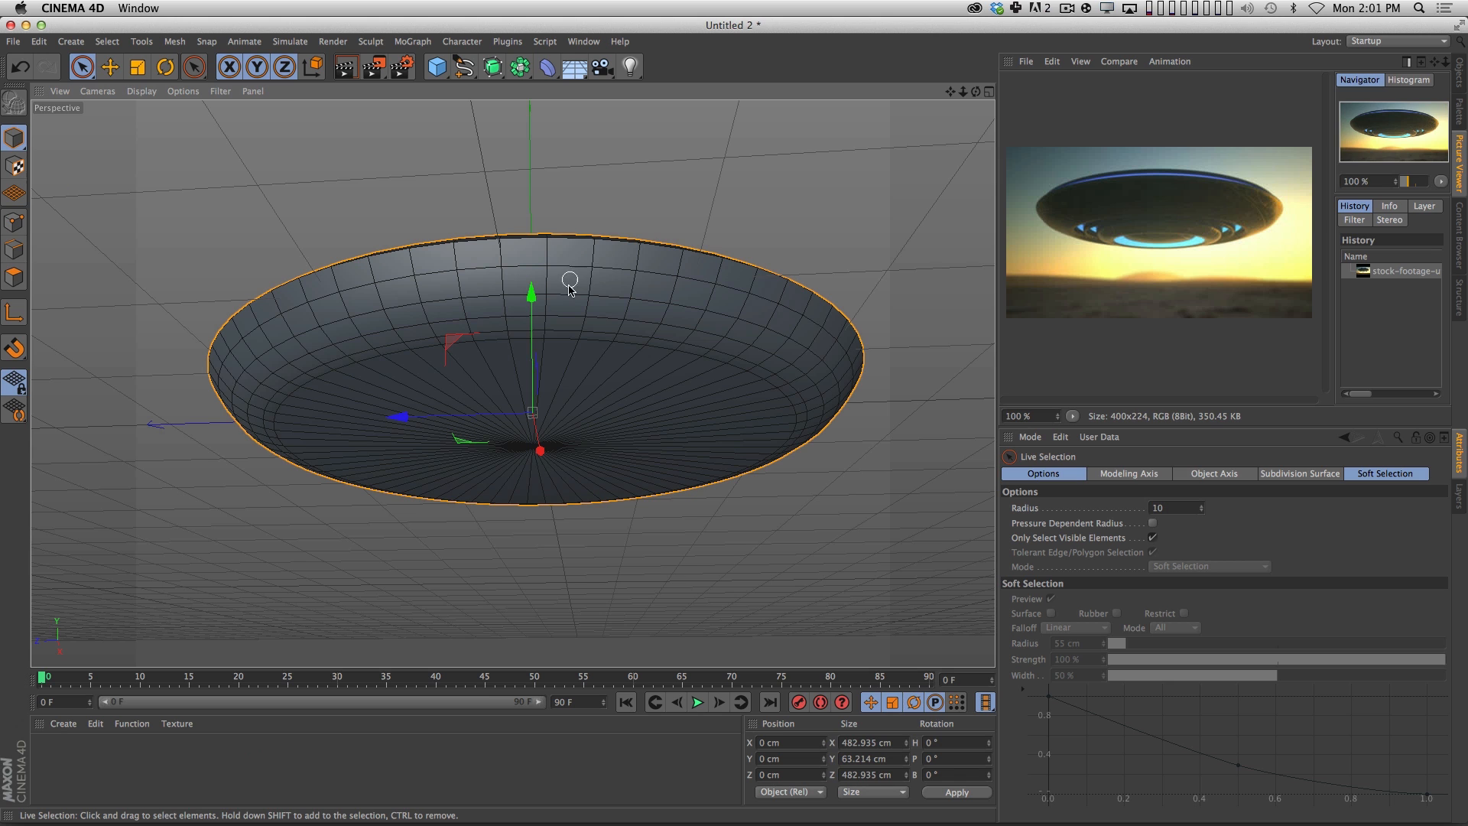
In polygon mode, select a row of polygons along the disc's lower side and set the Live Selection mode to Normal.
{"action": "left_click", "coordinate": [14, 277]}
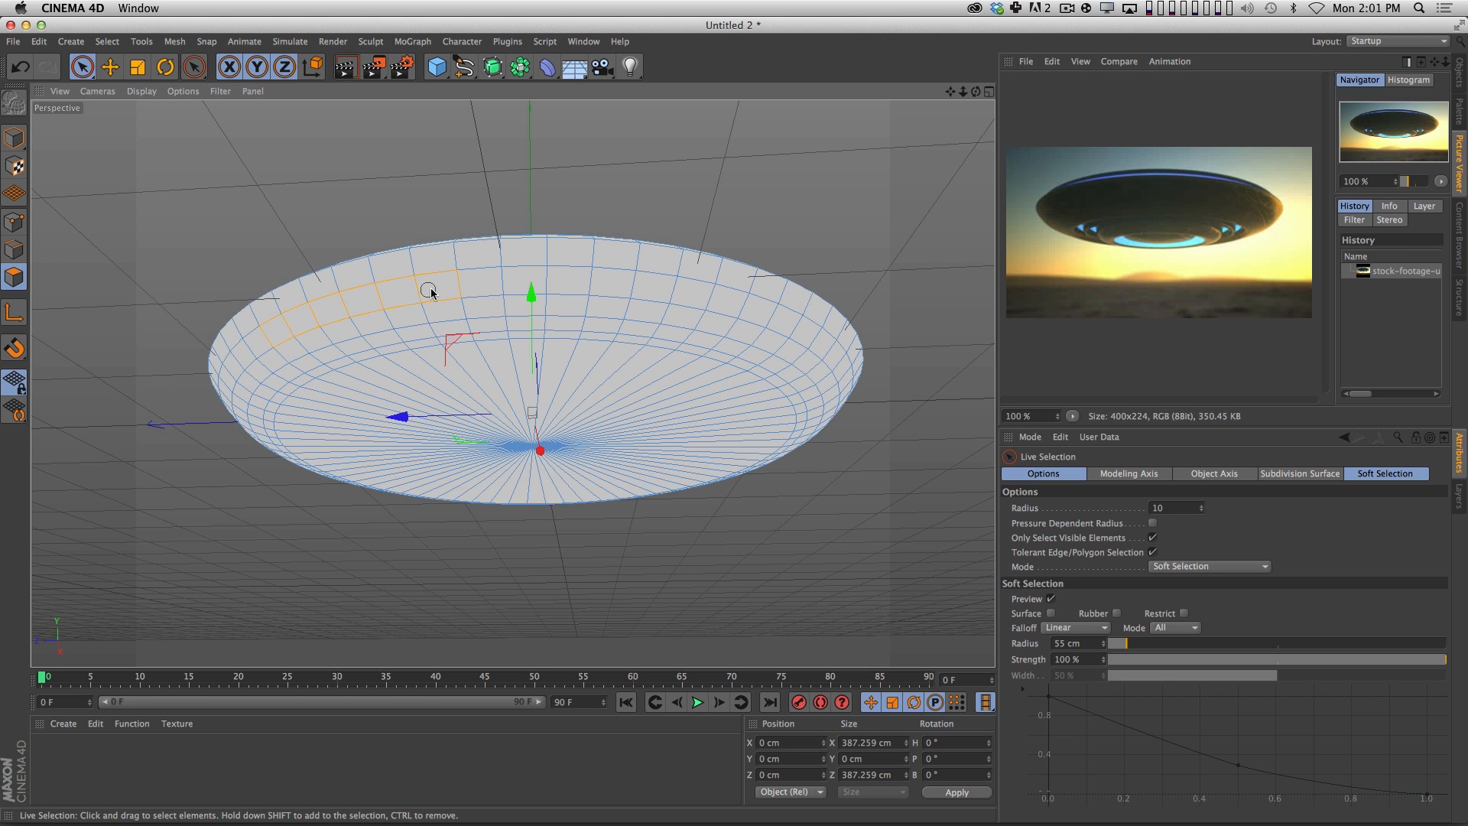
{"action": "mouse_move", "coordinate": [430, 287]}
{"action": "left_mouse_down"}
{"action": "mouse_move", "coordinate": [665, 285]}
{"action": "mouse_move", "coordinate": [773, 314]}
{"action": "left_mouse_up"}
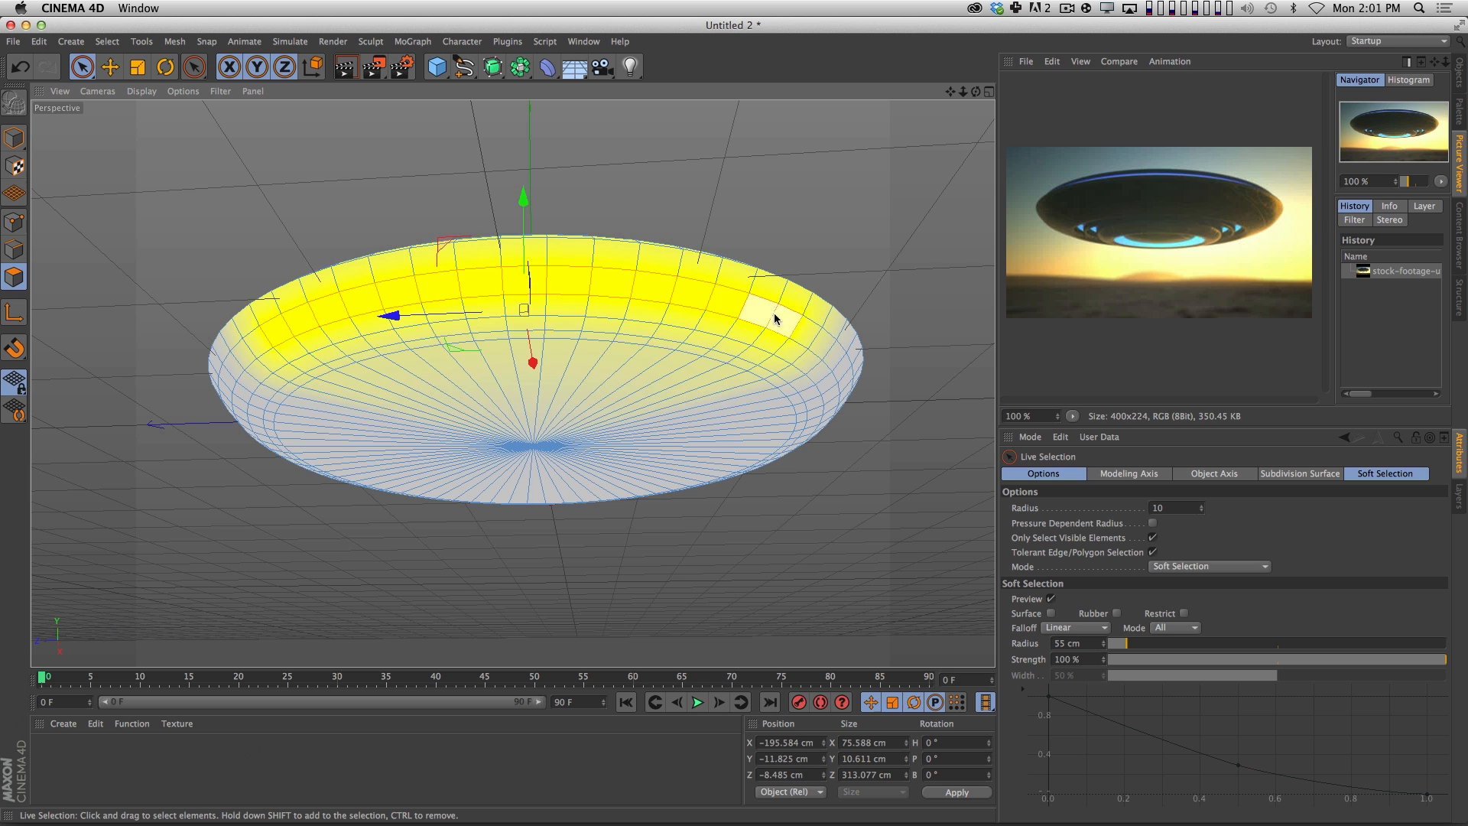
{"action": "left_click", "coordinate": [1178, 628]}
{"action": "left_click", "coordinate": [1180, 629]}
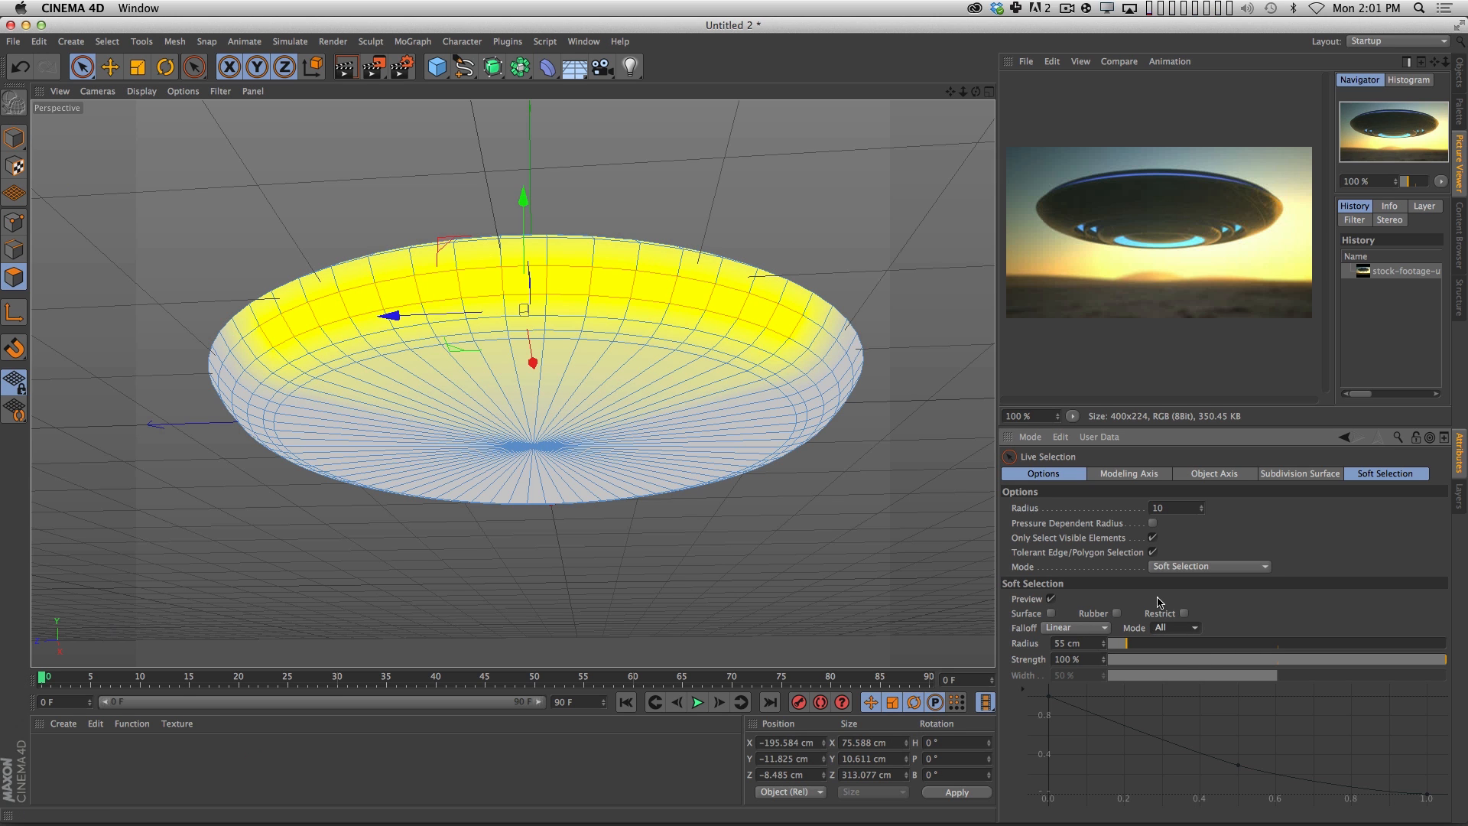
{"action": "left_click", "coordinate": [1188, 568]}
{"action": "left_click", "coordinate": [1013, 564]}
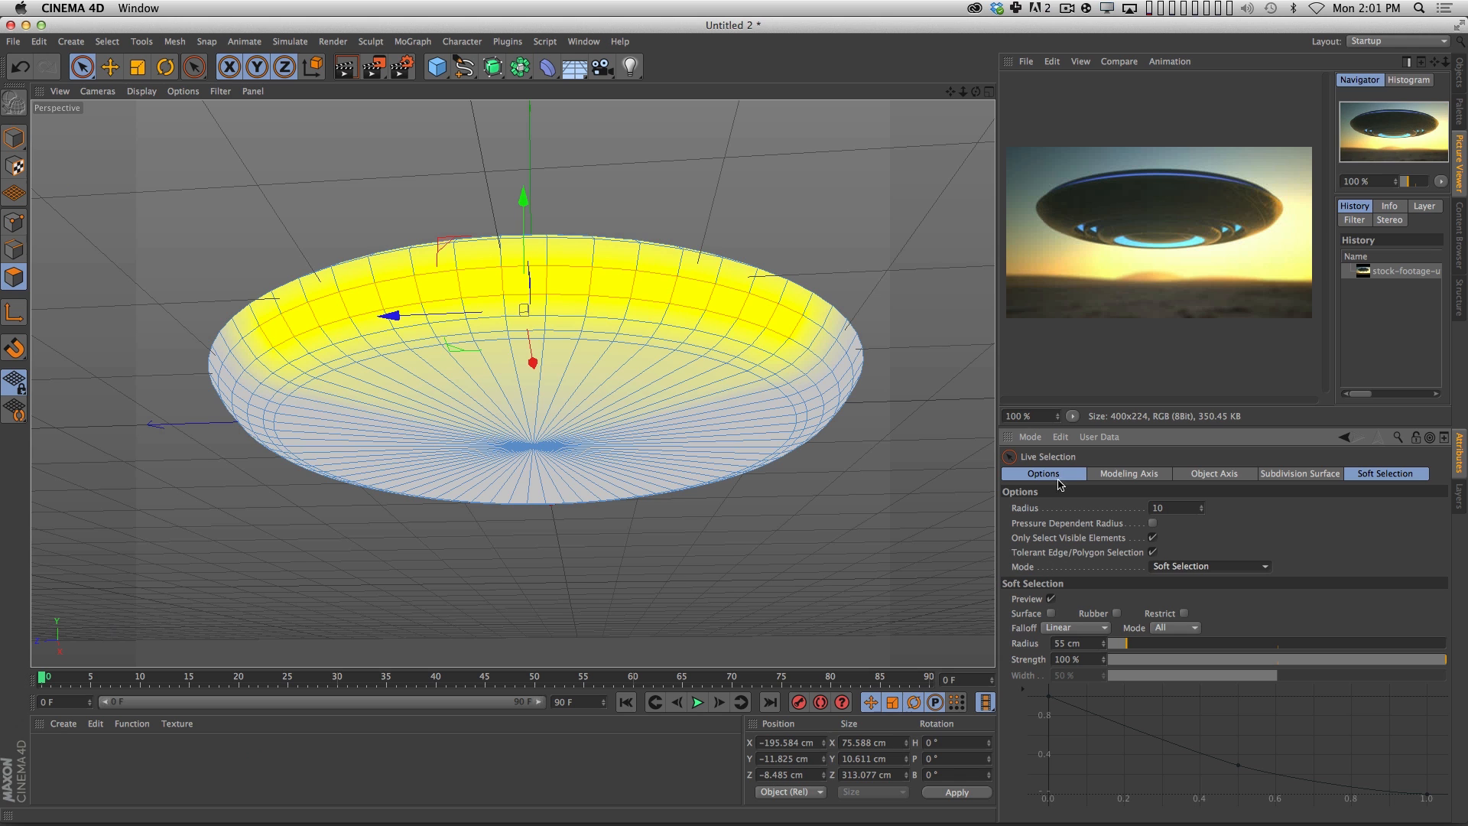
{"action": "left_click", "coordinate": [1208, 567]}
{"action": "left_click", "coordinate": [1170, 579]}
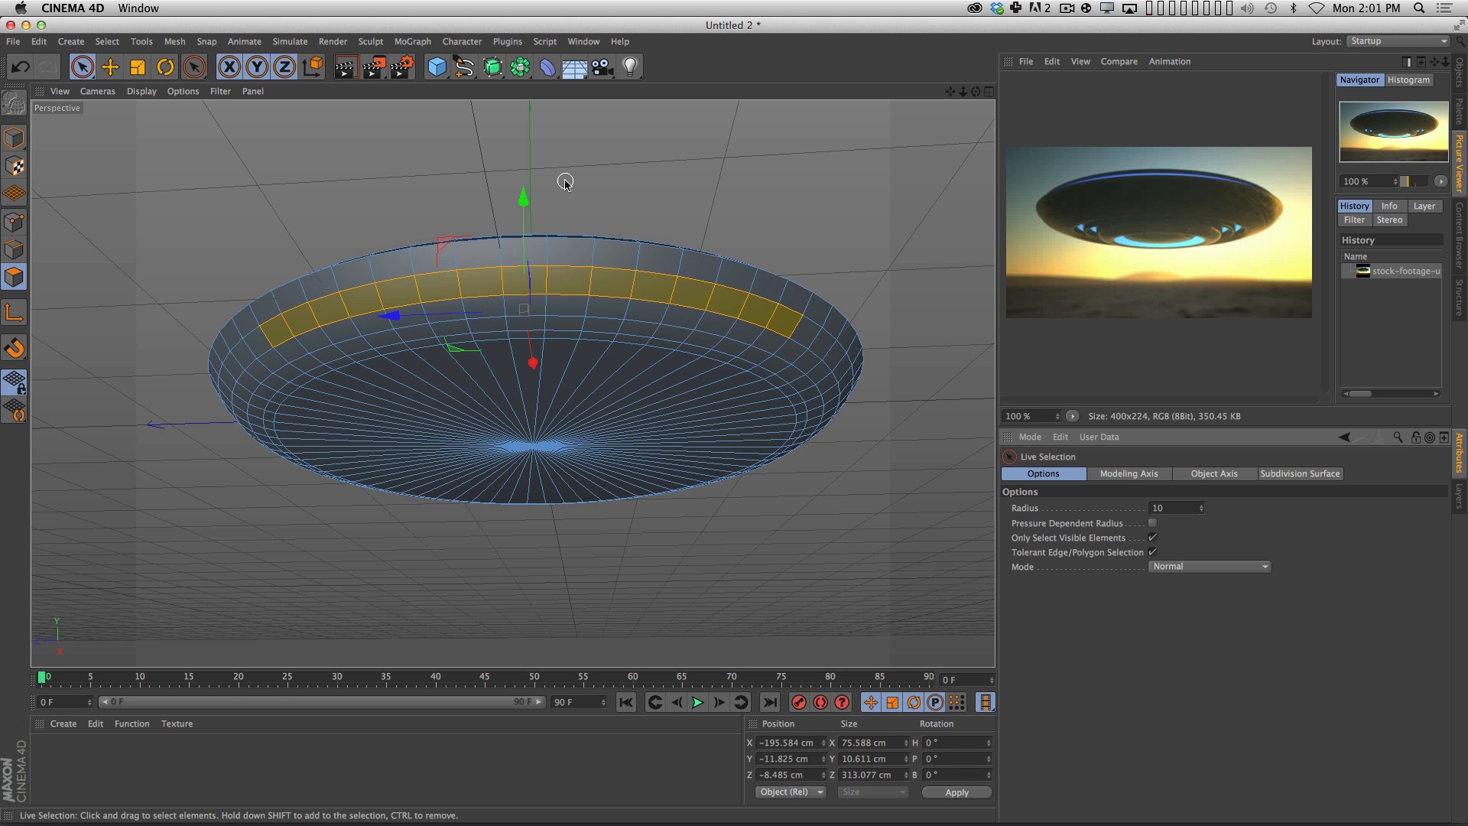
Select the complete polygon loop around the disc's lower side with Loop Selection and activate the Extrude Inner tool.
{"action": "key", "text": "u"}
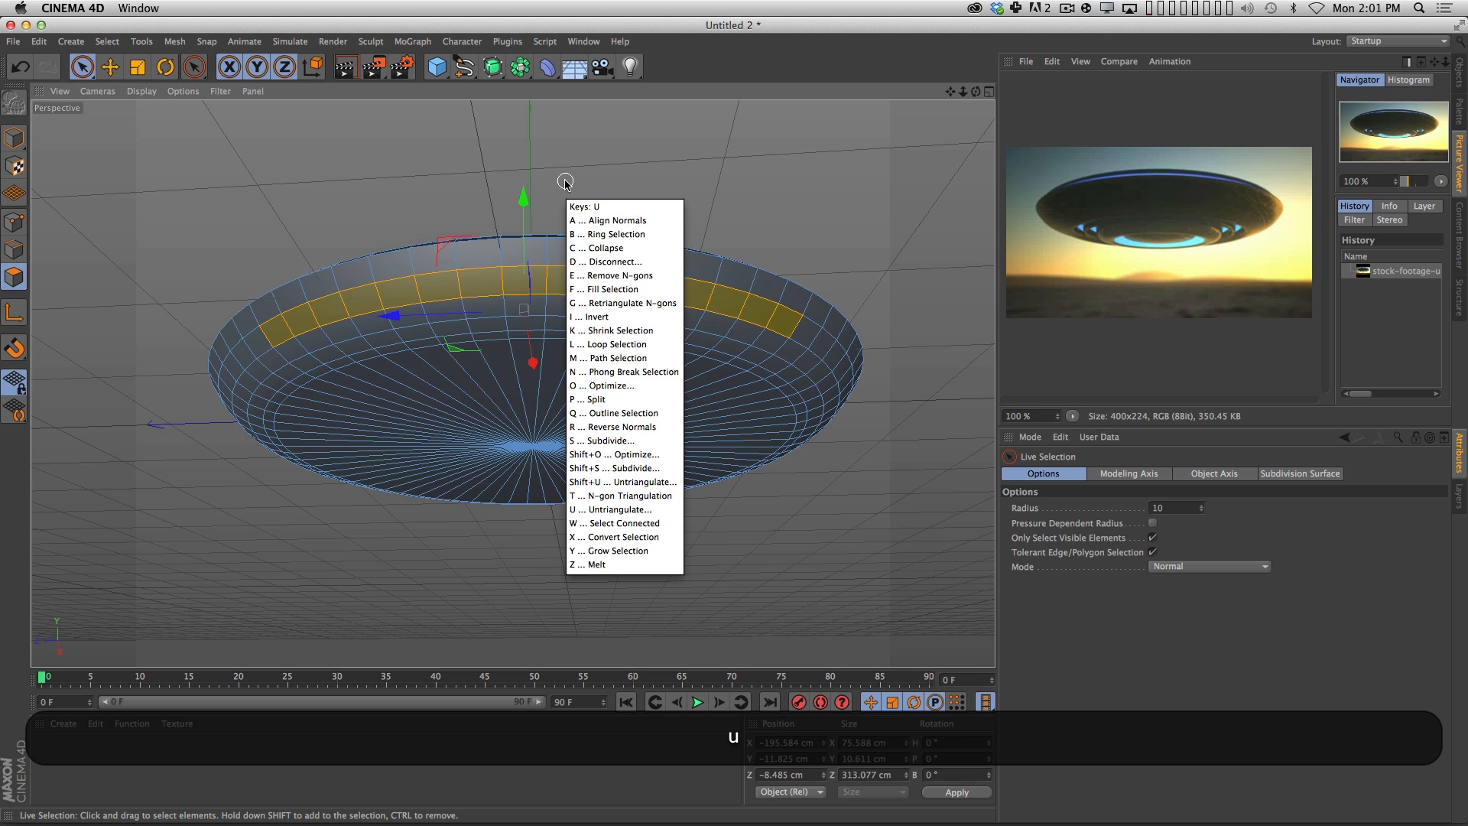
{"action": "key", "text": "l"}
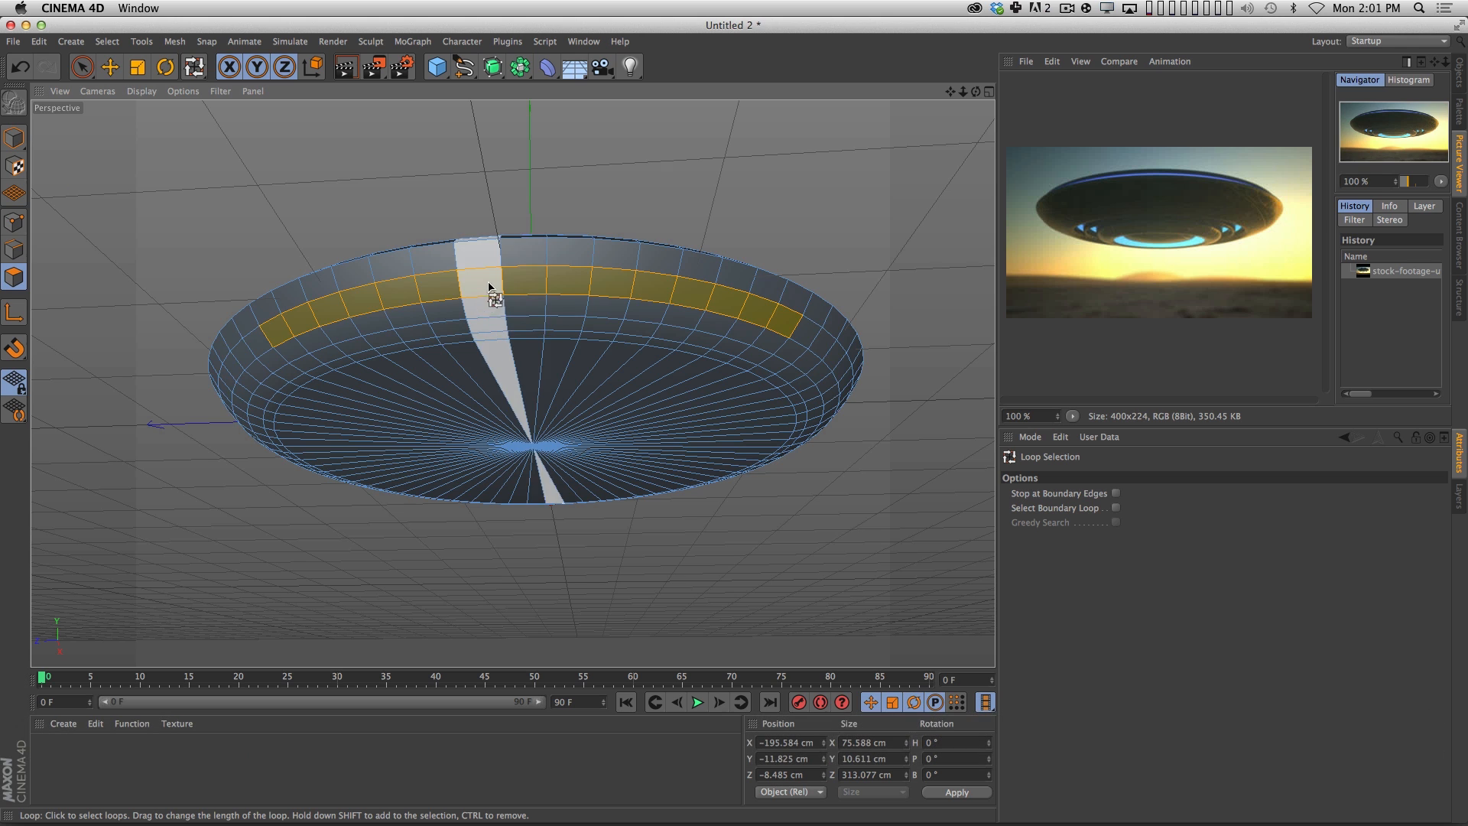
{"action": "left_click", "coordinate": [536, 289]}
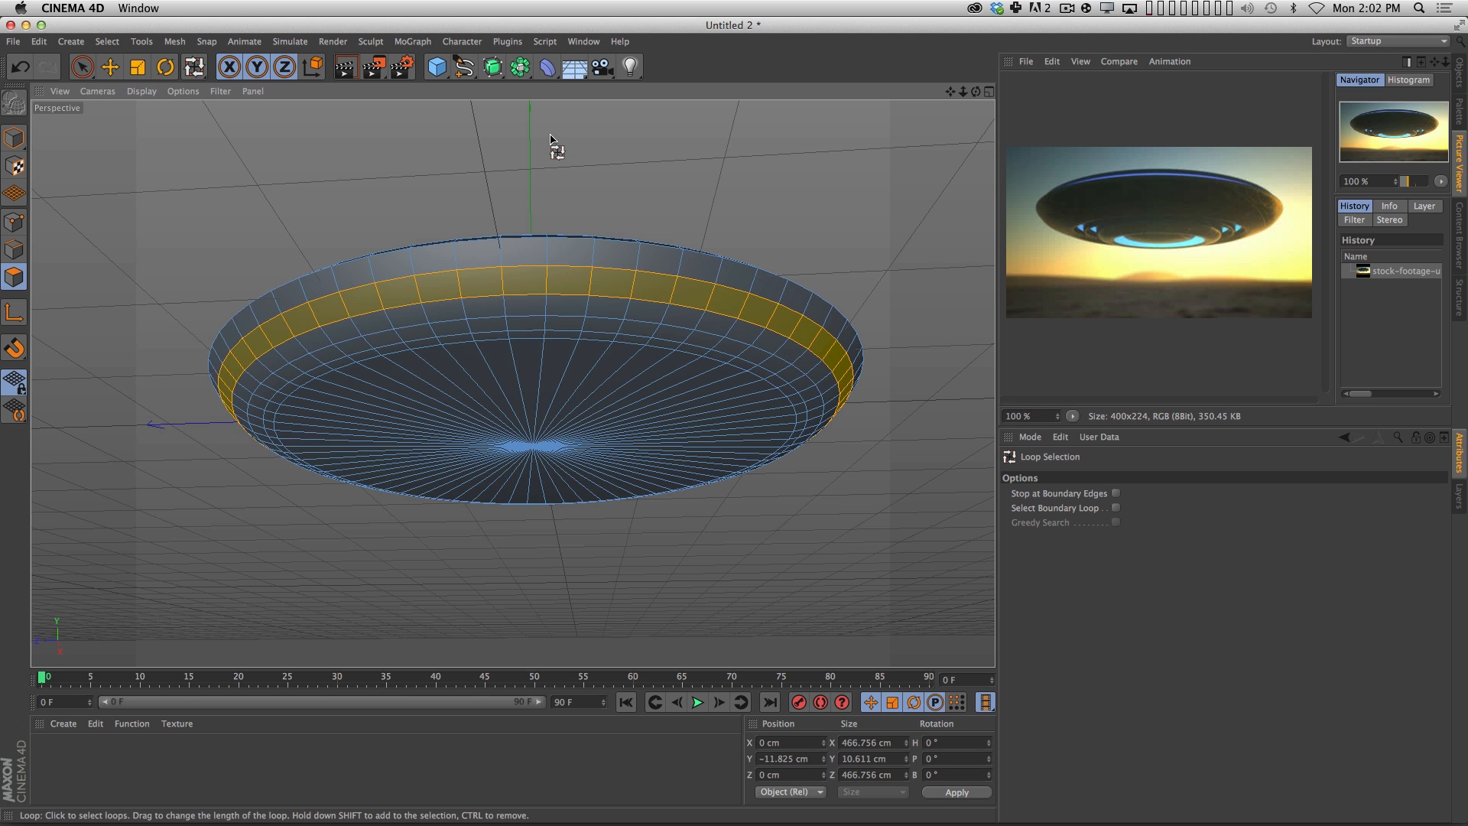
{"action": "key", "text": "m"}
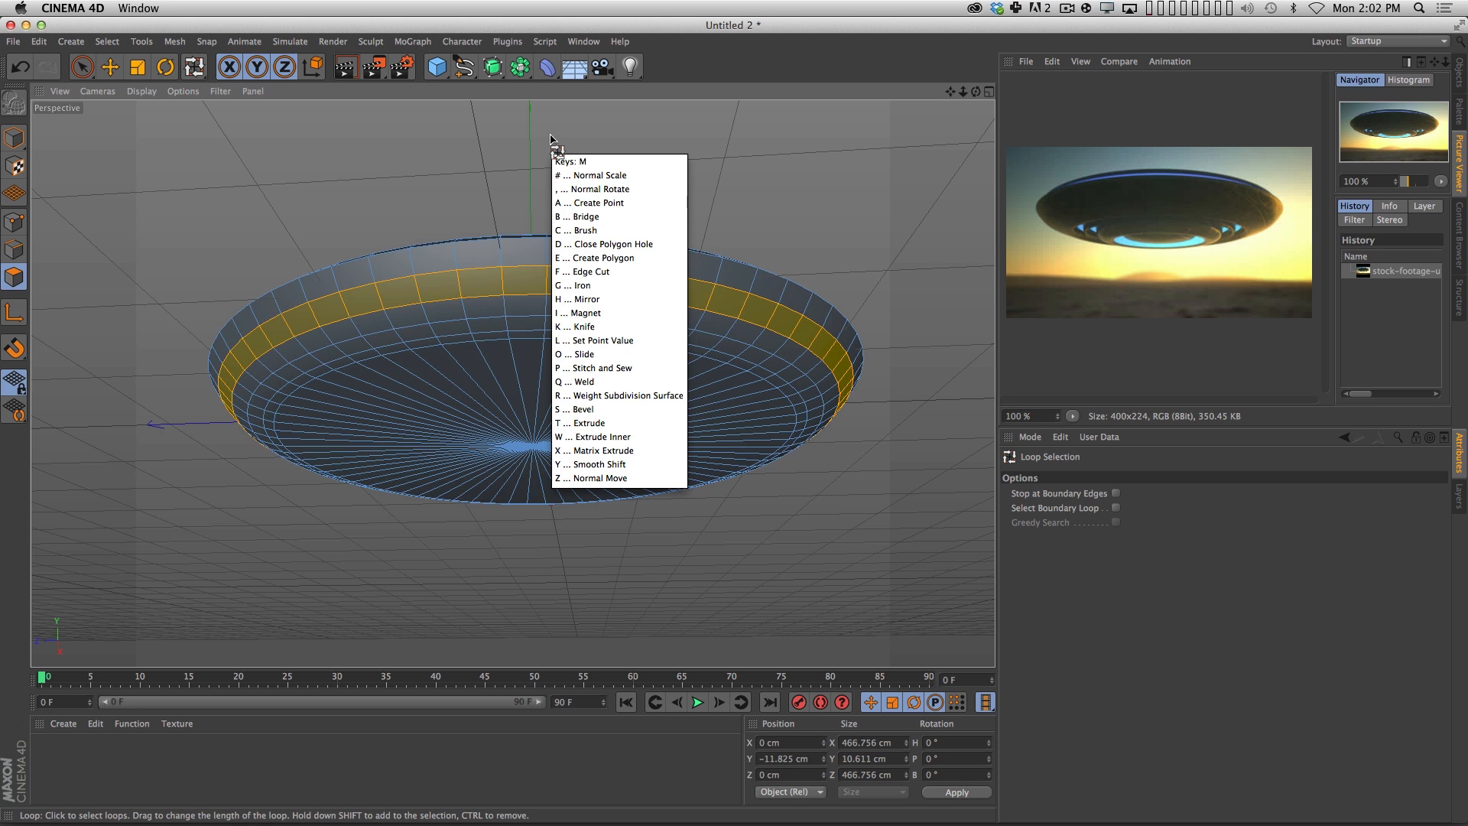
{"action": "key", "text": "w"}
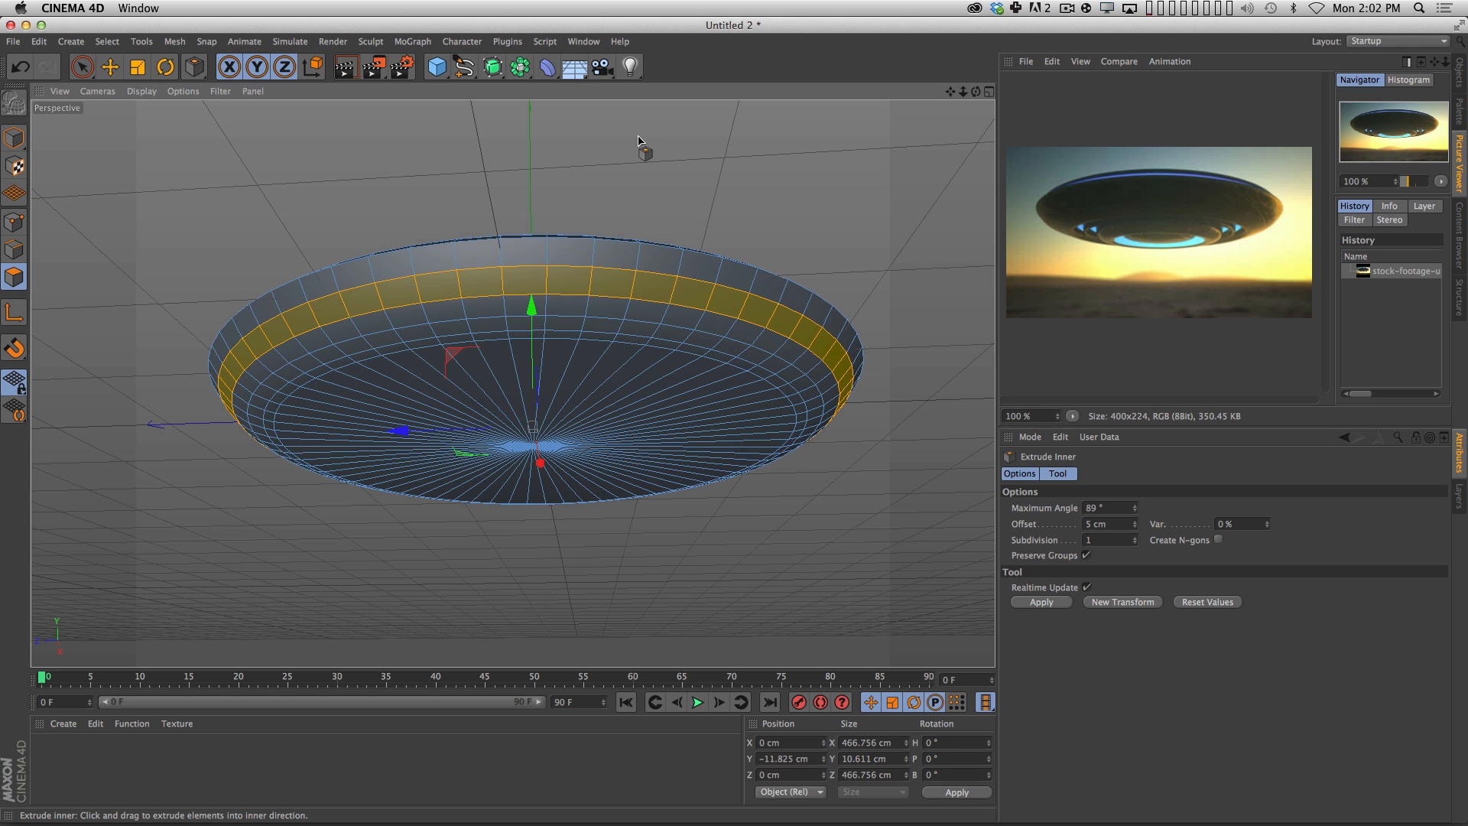
Create a new test project, add a default cube and make it editable.
{"action": "key", "text": "super+n"}
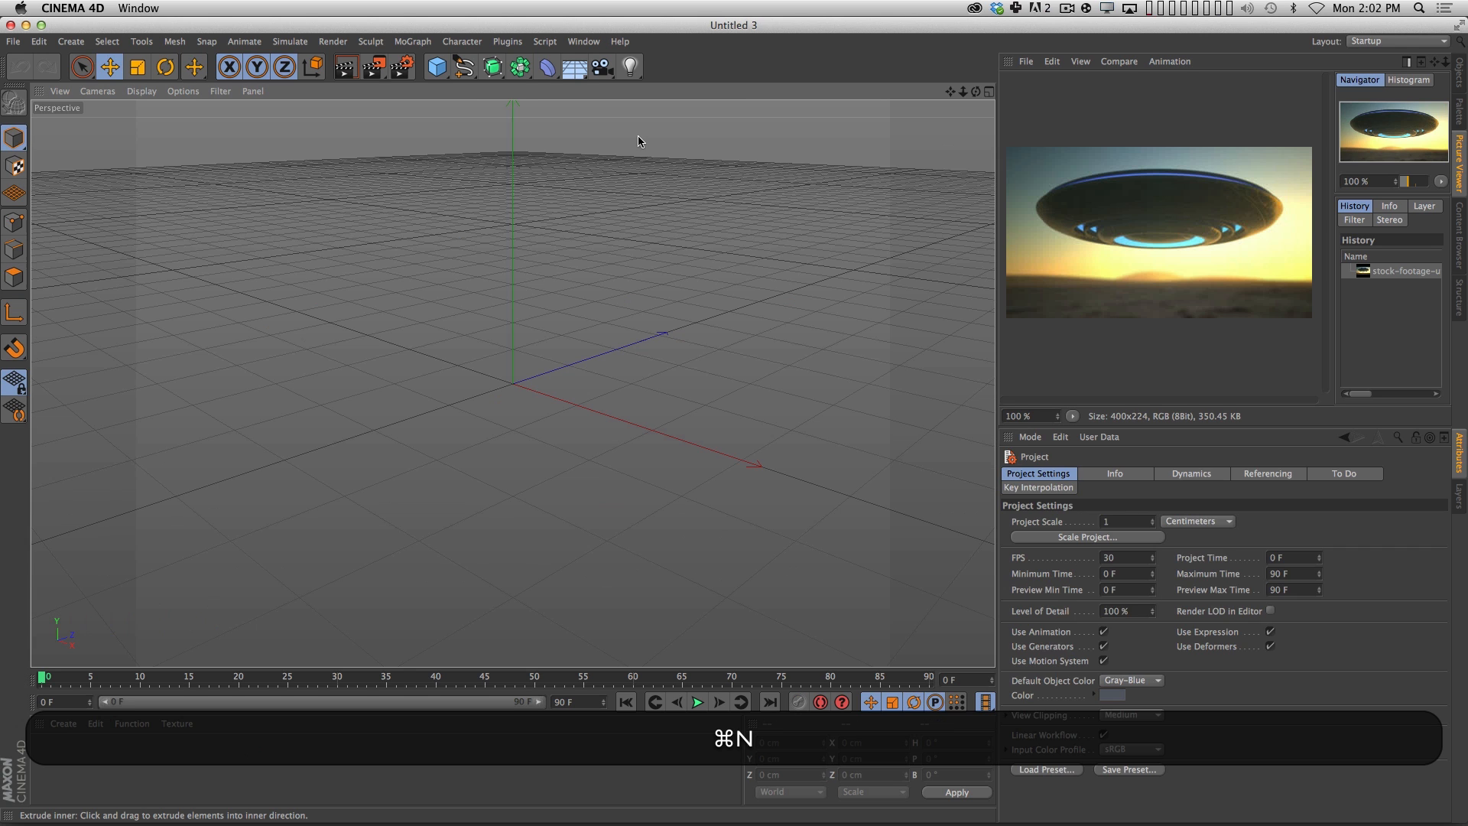
{"action": "left_click", "coordinate": [436, 66]}
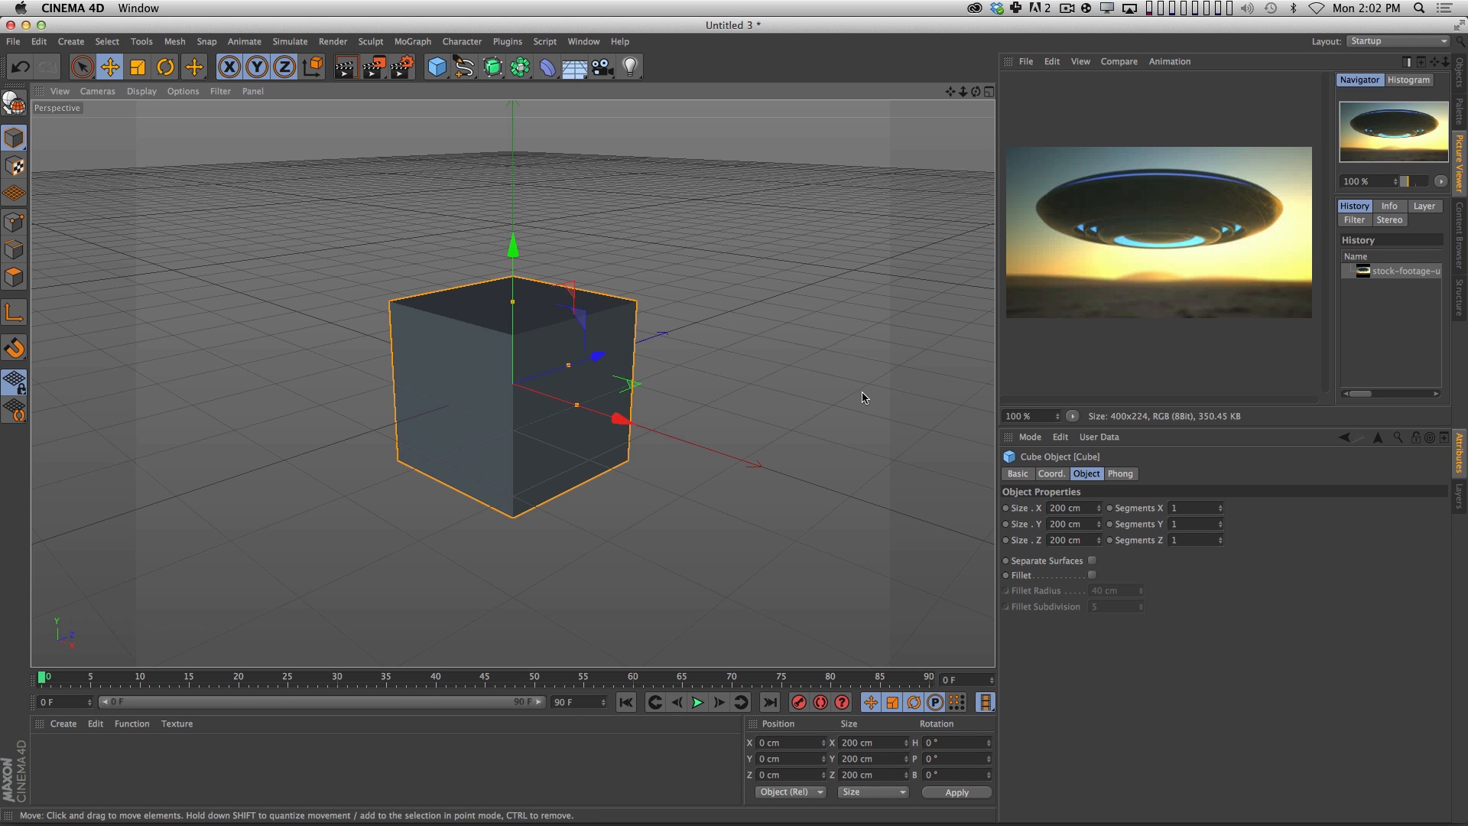
{"action": "key", "text": "c"}
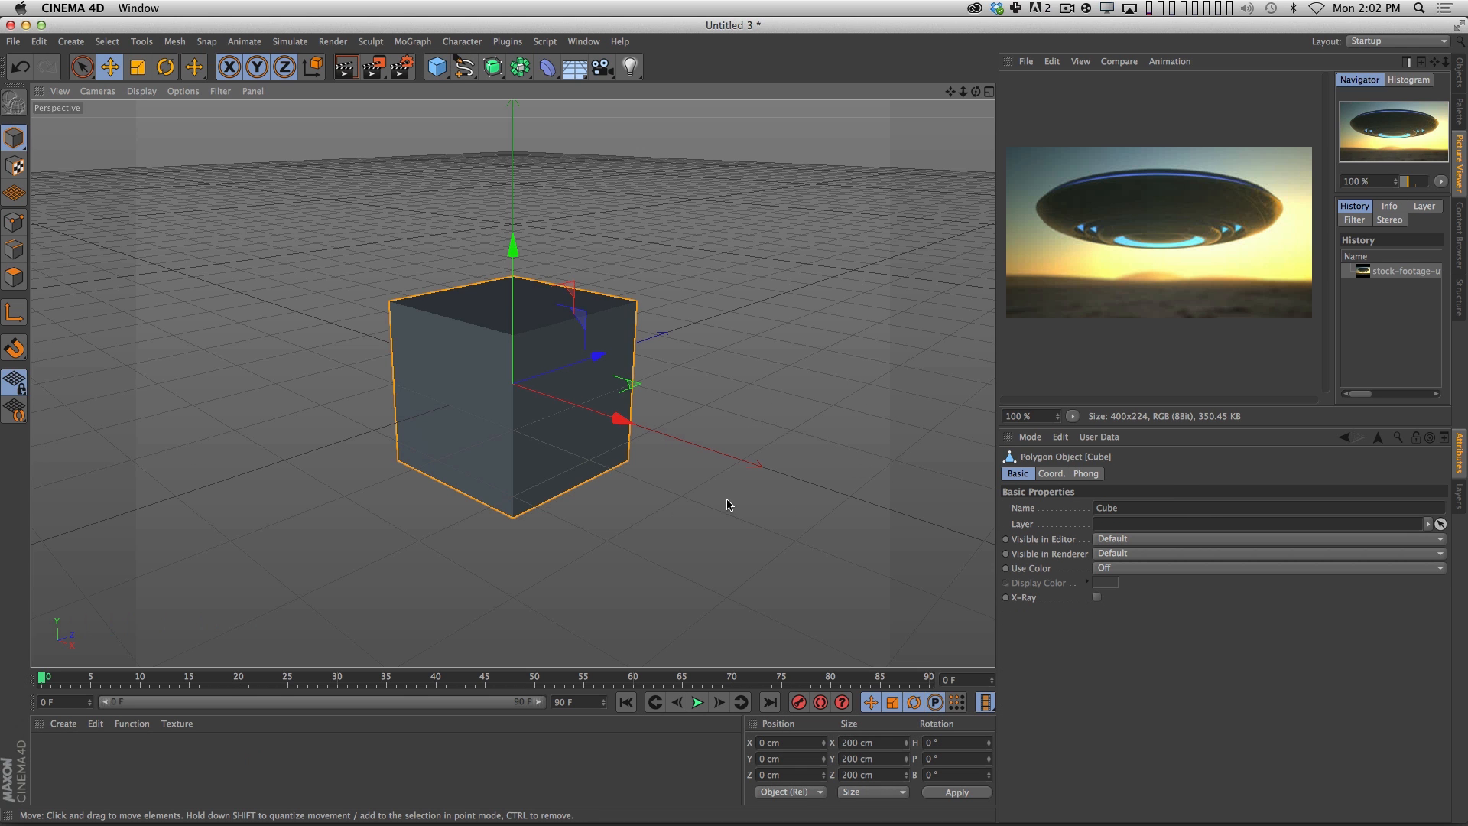
{"action": "left_click", "coordinate": [107, 91]}
{"action": "mouse_move", "coordinate": [142, 92]}
{"action": "left_click", "coordinate": [147, 131]}
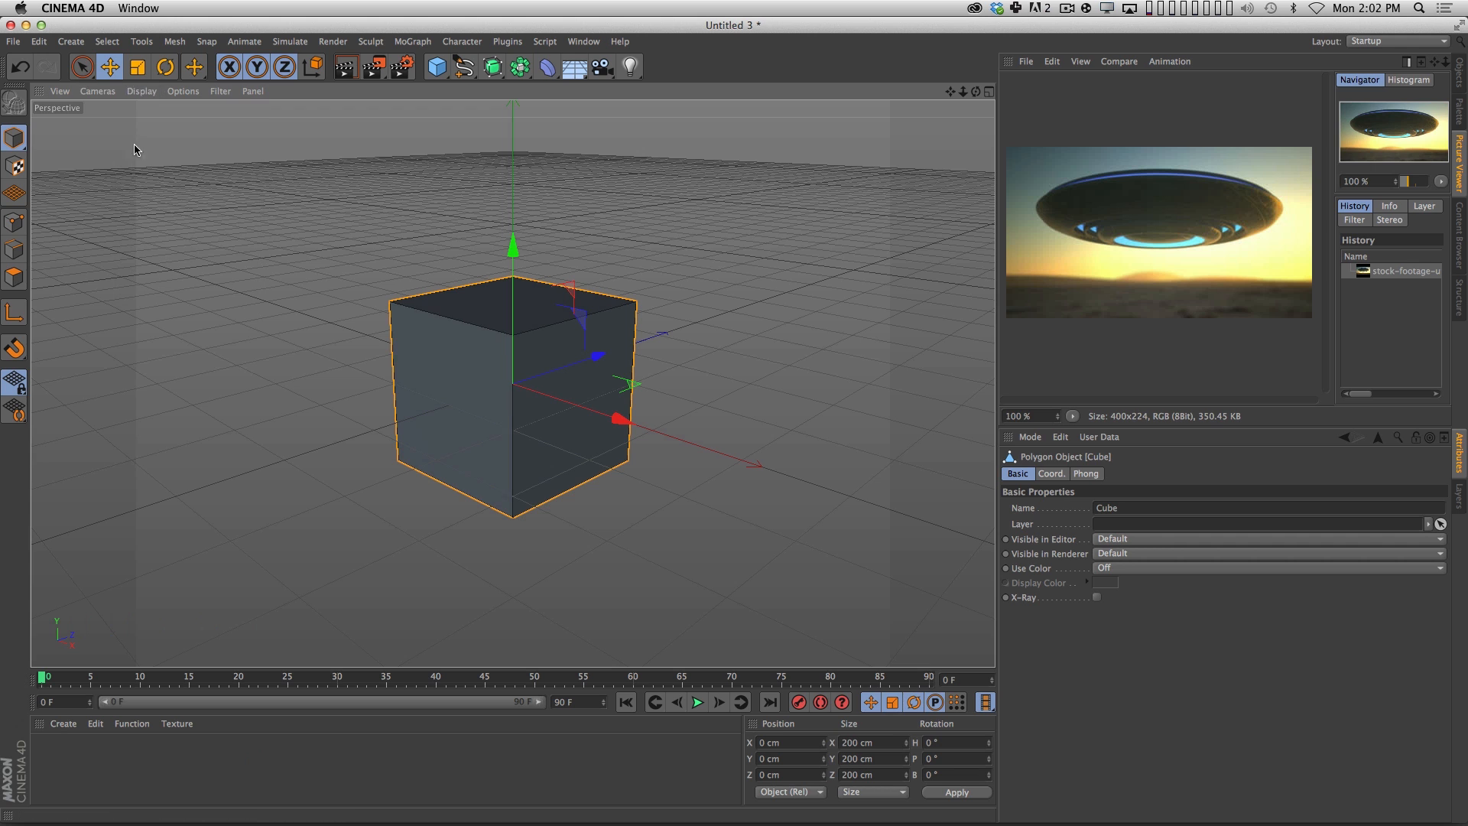
Select all polygons of the cube, try extruding them outward about 96.5 cm, and undo the extrusion.
{"action": "left_click", "coordinate": [14, 277]}
{"action": "key", "text": "super+a"}
{"action": "key", "text": "super+3"}
{"action": "key", "text": "3"}
{"action": "left_click_drag", "start_coordinate": [757, 420], "coordinate": [744, 380]}
{"action": "key", "text": "m"}
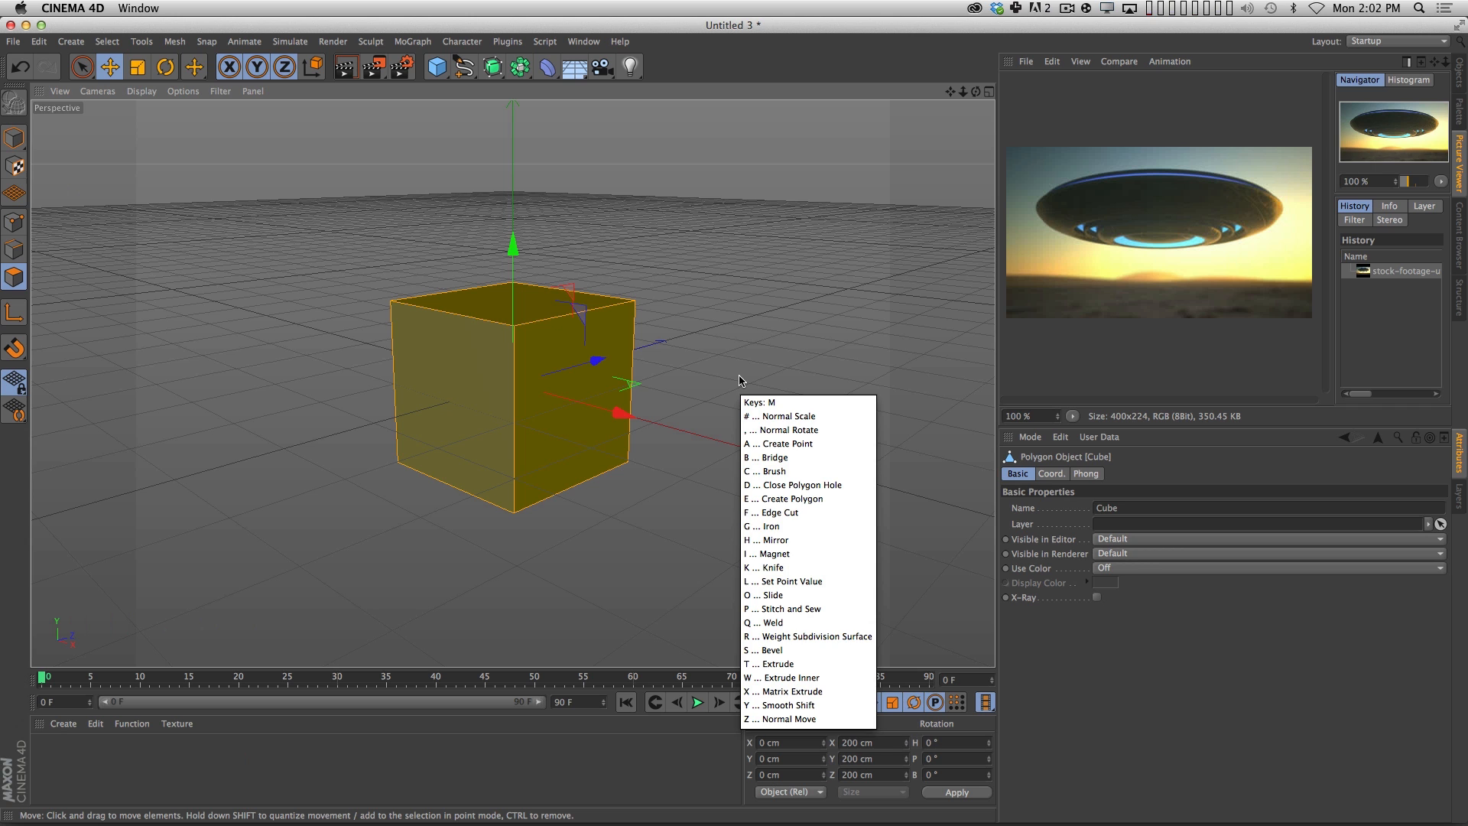
{"action": "key", "text": "t"}
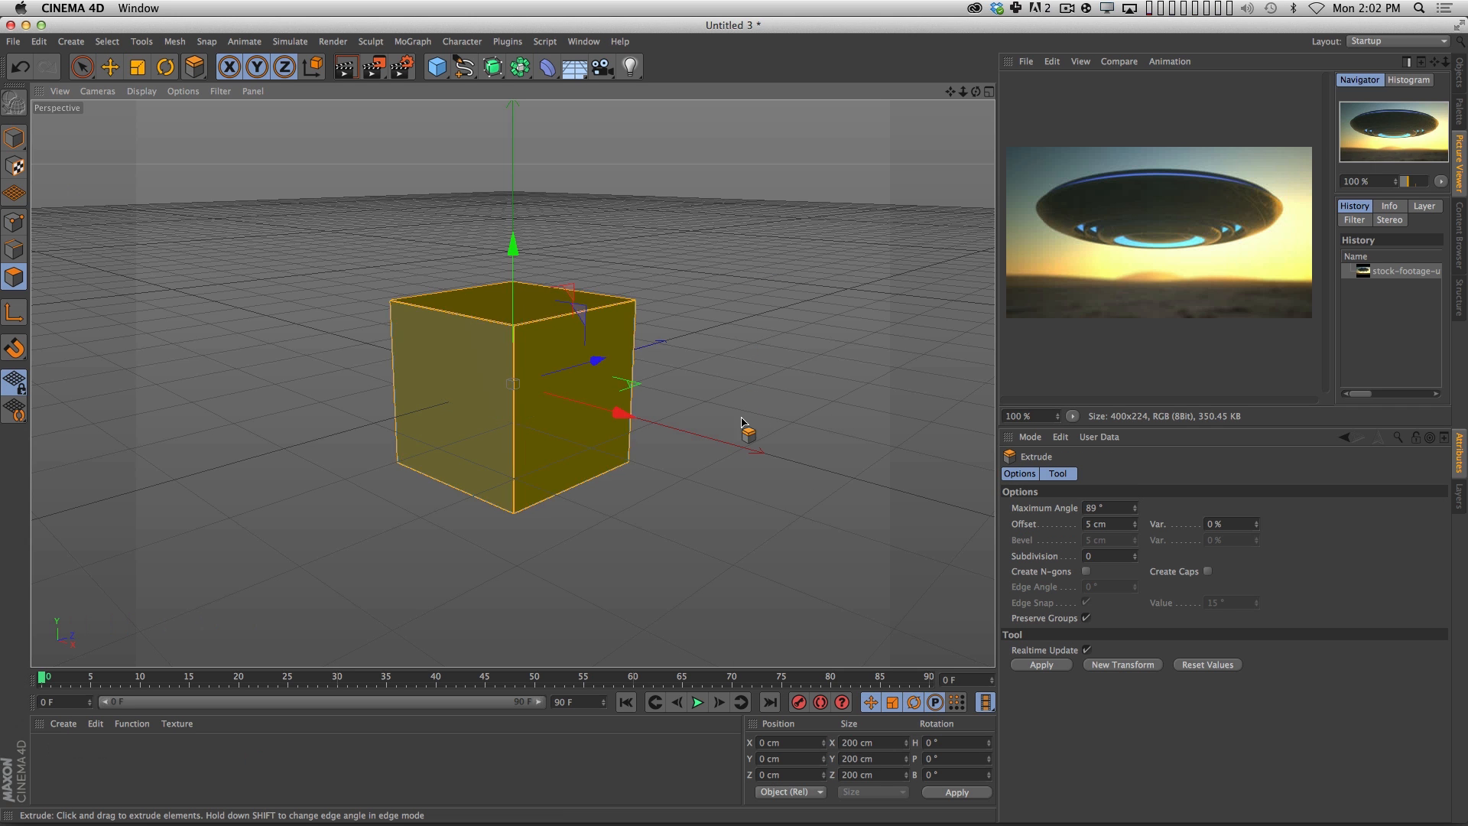
{"action": "left_click_drag", "start_coordinate": [737, 415], "coordinate": [1467, 82]}
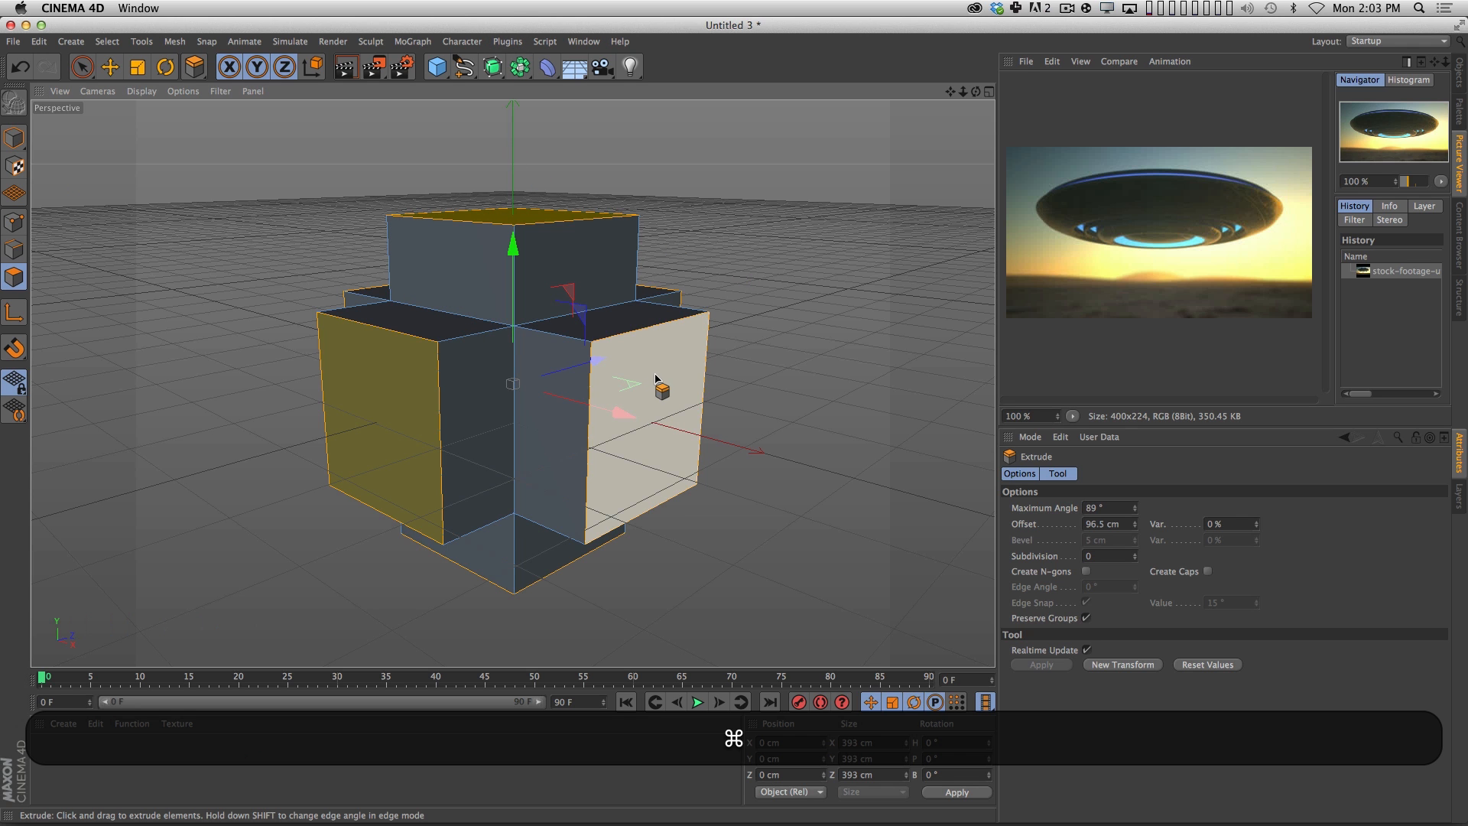
{"action": "key", "text": "super+z"}
Inset all of the cube's faces by about 36.9 cm with Extrude Inner.
{"action": "key", "text": "m"}
{"action": "key", "text": "w"}
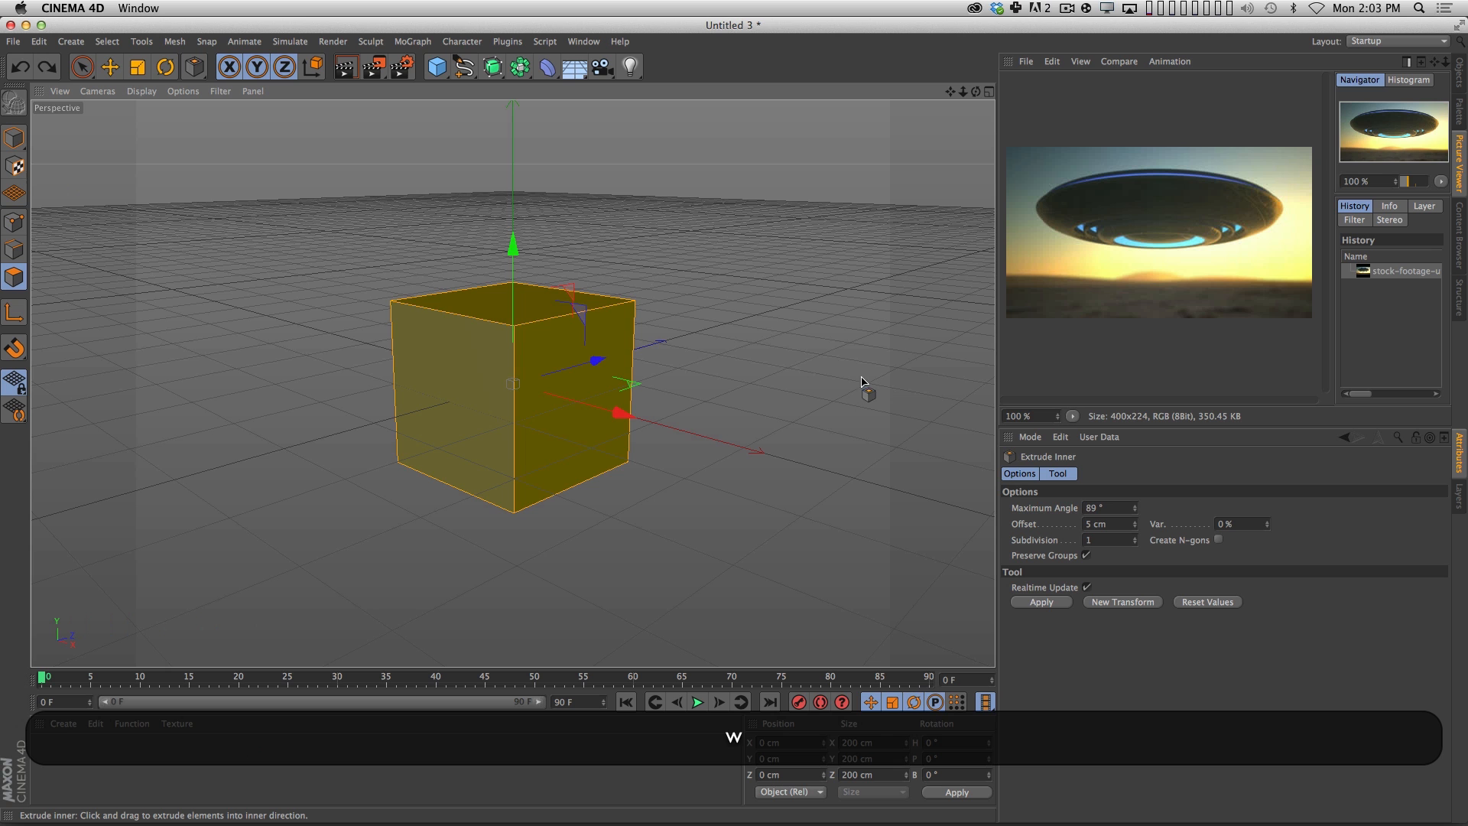
{"action": "left_click_drag", "start_coordinate": [862, 382], "coordinate": [548, 511]}
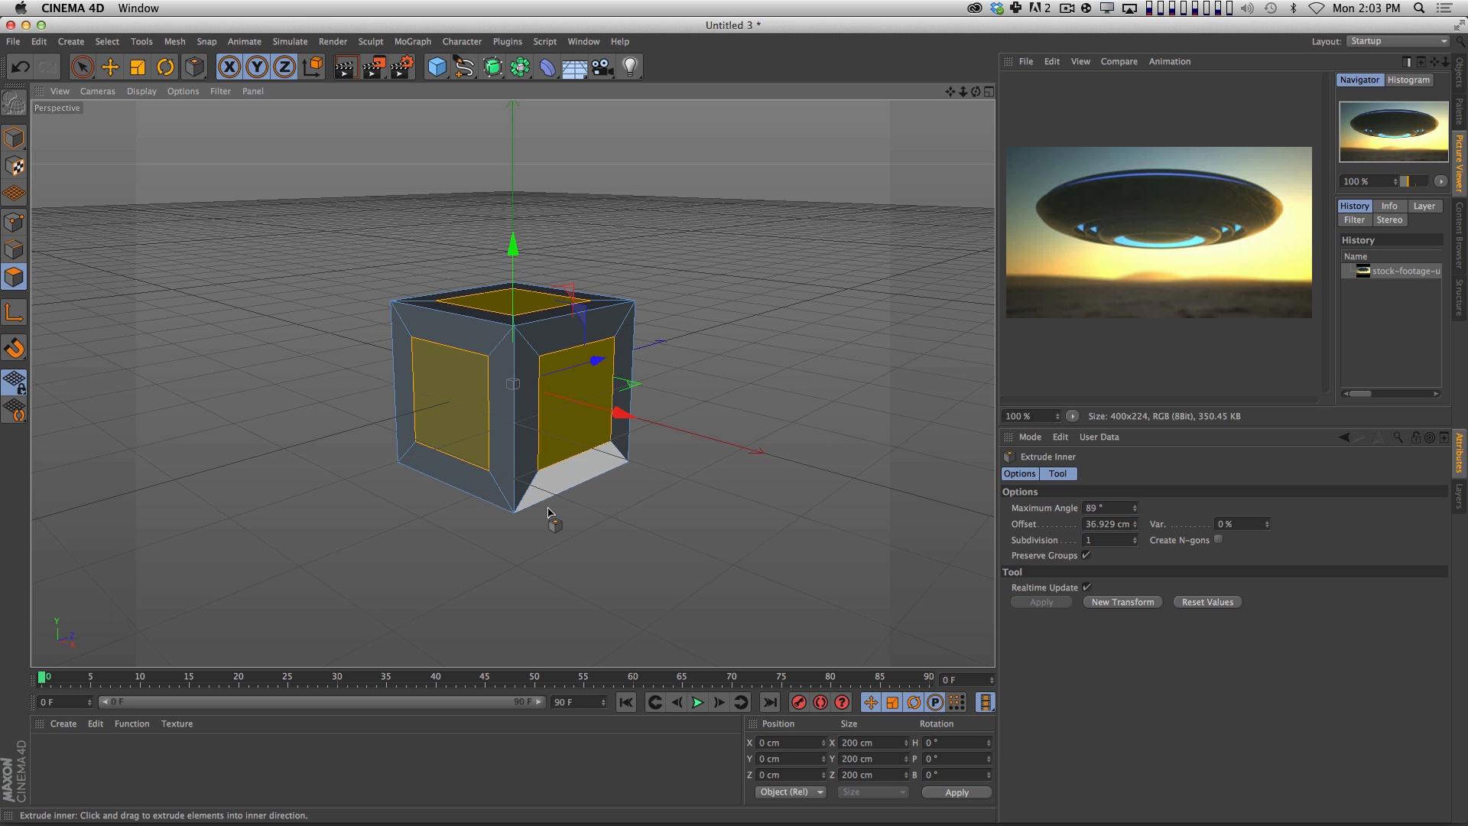
Extrude the cube's inset faces outward about 104.1 cm and close the test project.
{"action": "key", "text": "m"}
{"action": "key", "text": "t"}
{"action": "left_click_drag", "start_coordinate": [664, 585], "coordinate": [1429, 303]}
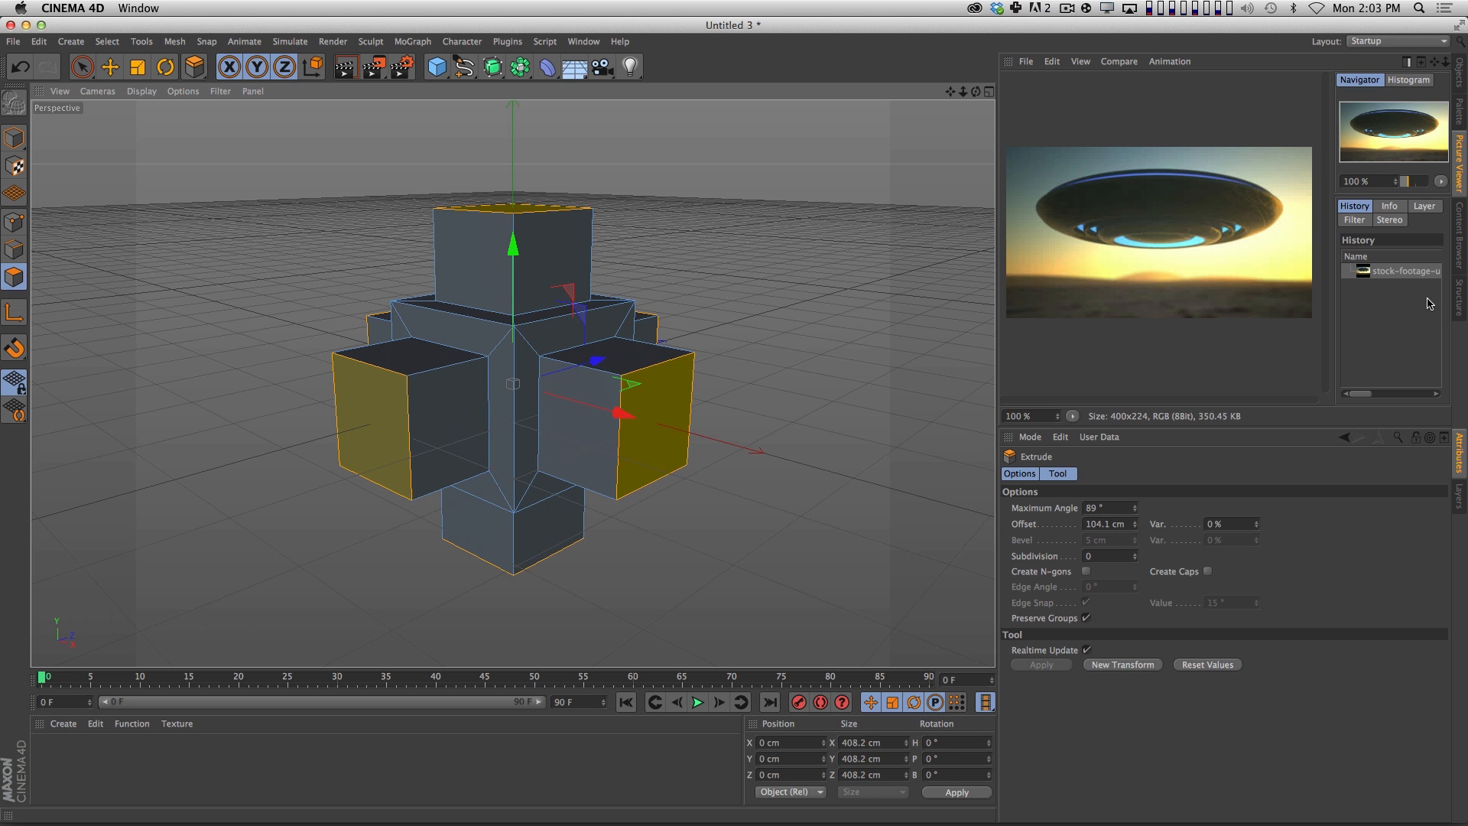
{"action": "key", "text": "super+w"}
{"action": "left_click", "coordinate": [675, 286]}
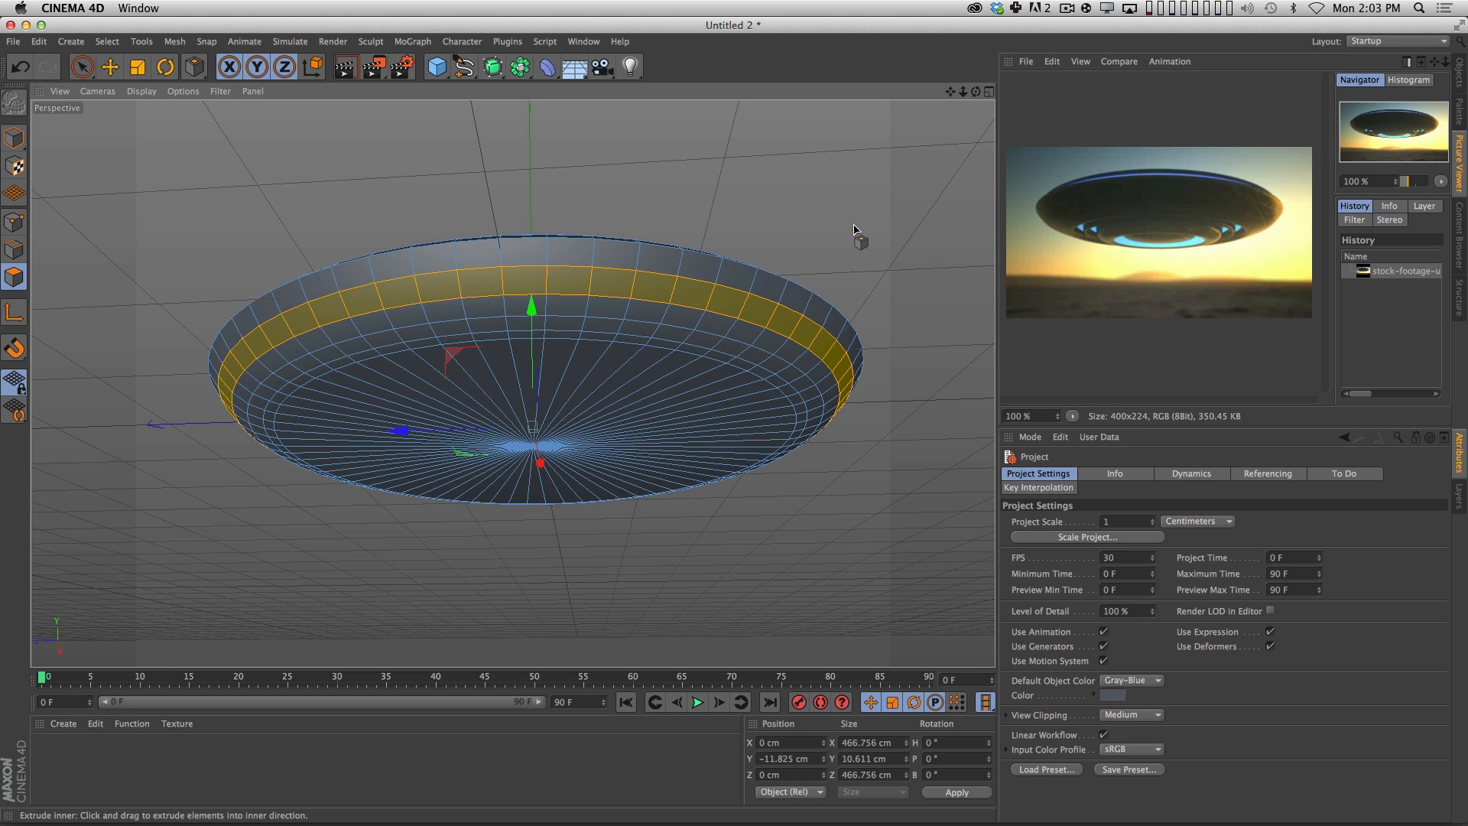
Inset the selected polygon loop on the saucer's lower side by about 5.5 cm with Extrude Inner to make a narrow band.
{"action": "key", "text": "m"}
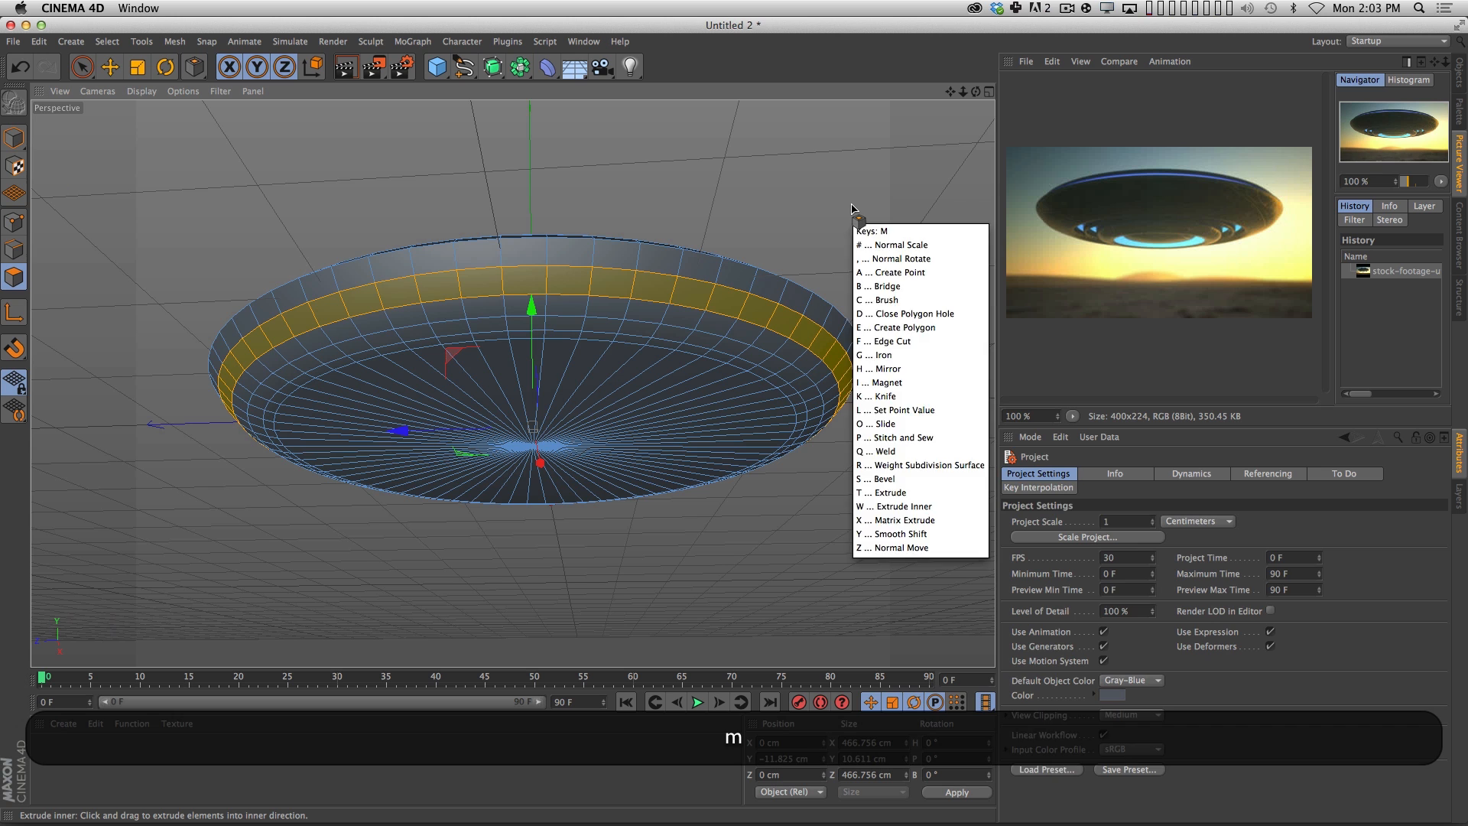
{"action": "key", "text": "w"}
{"action": "left_click_drag", "start_coordinate": [934, 248], "coordinate": [911, 243]}
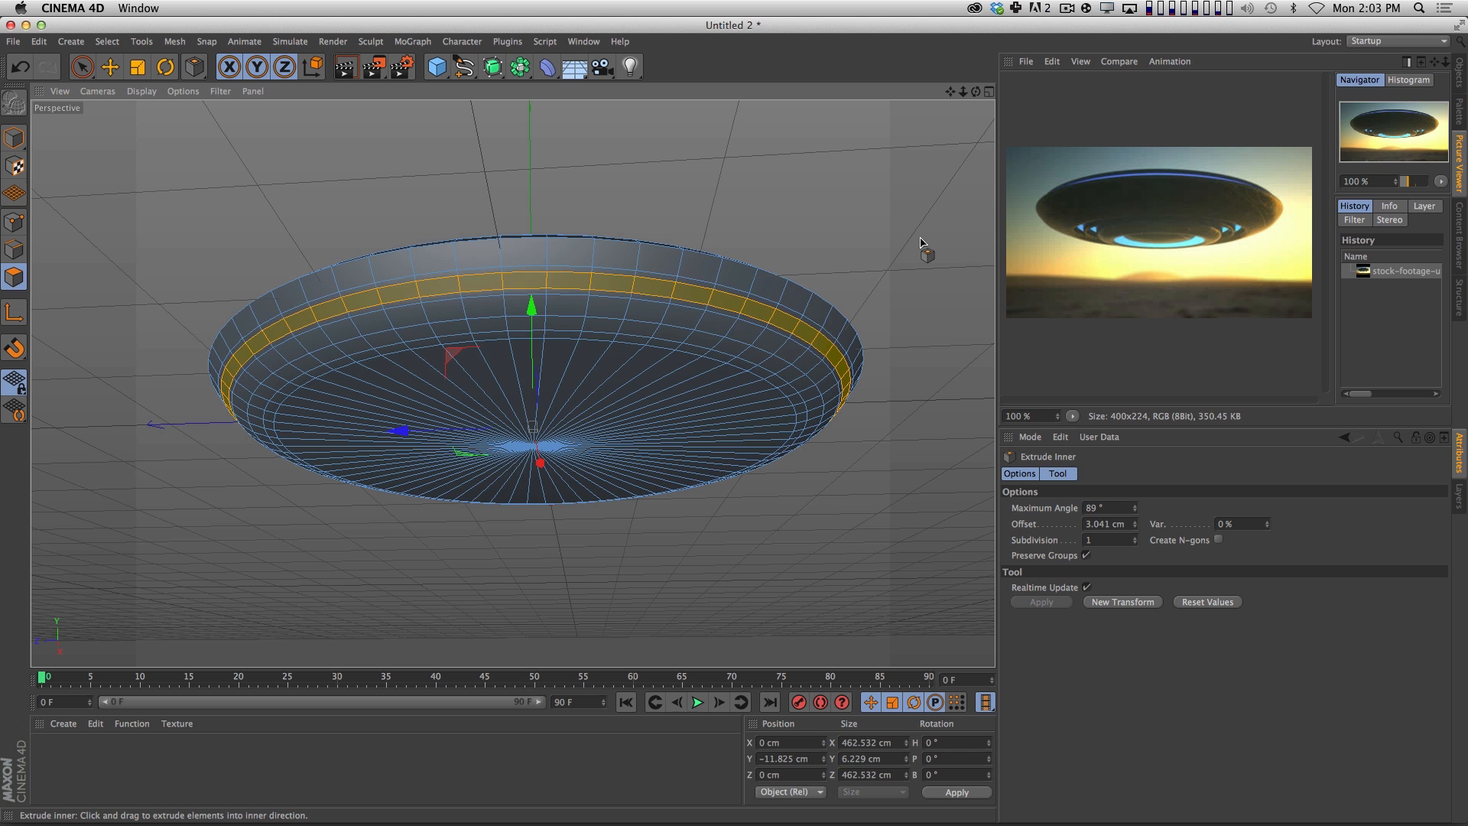
{"action": "mouse_move", "coordinate": [905, 246]}
{"action": "left_mouse_down"}
{"action": "mouse_move", "coordinate": [933, 246]}
{"action": "mouse_move", "coordinate": [903, 247]}
{"action": "left_mouse_up"}
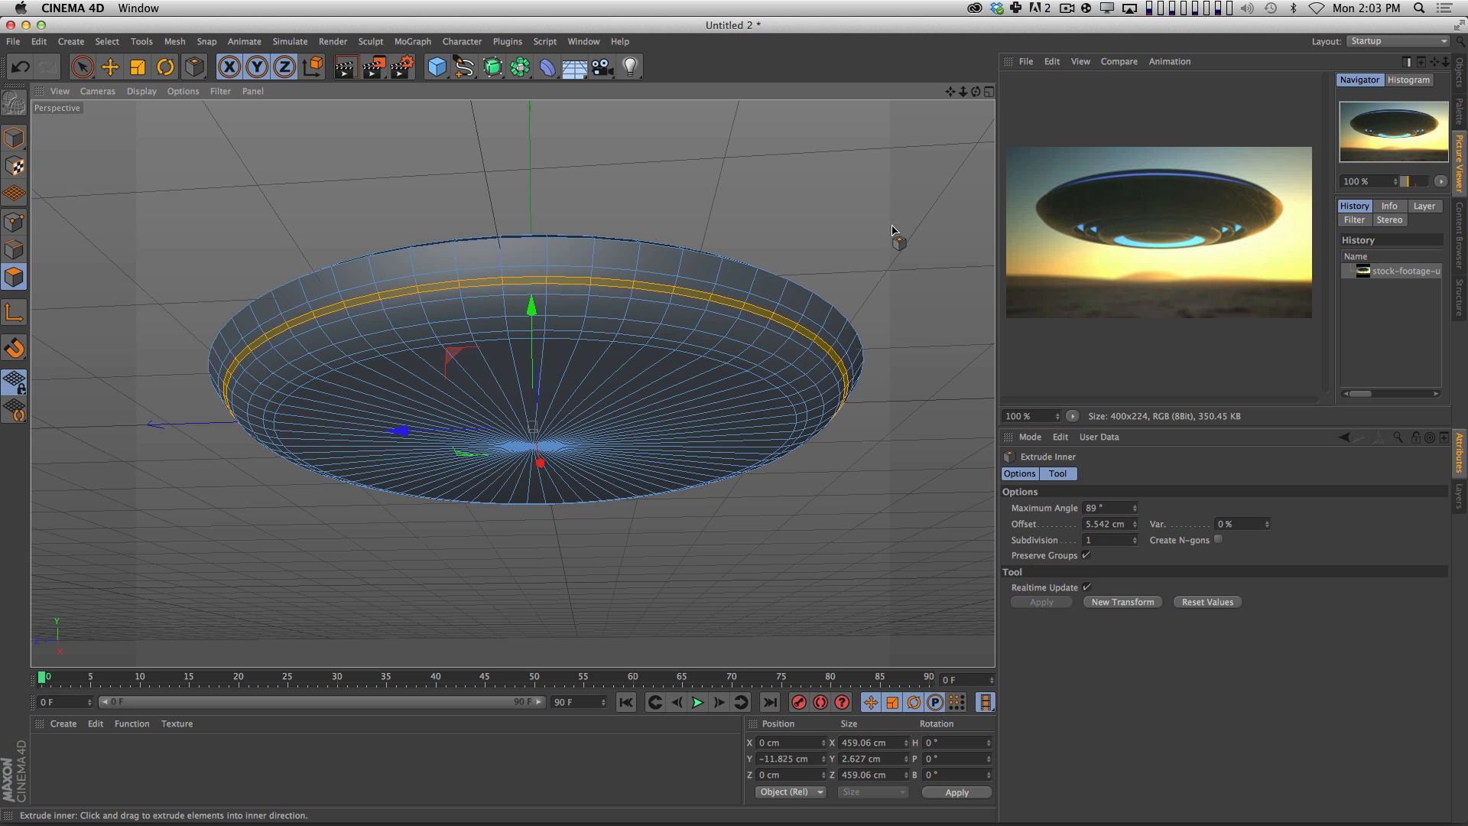
Try extruding the narrow polygon band inward about 4.9 cm and back outward about 15.2 cm, and undo the extrusions.
{"action": "key", "text": "2"}
{"action": "left_click_drag", "start_coordinate": [583, 236], "coordinate": [642, 272]}
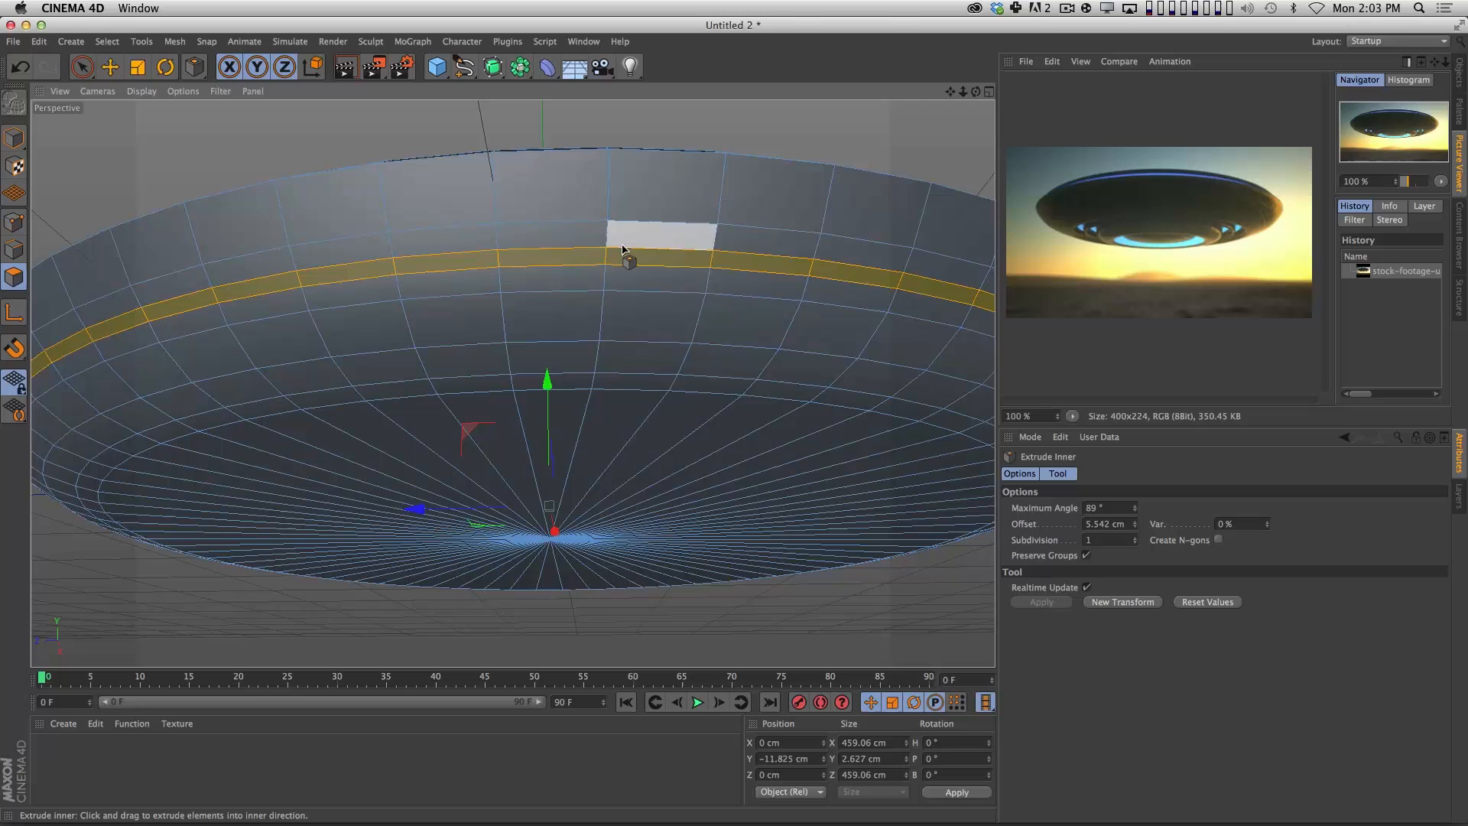
{"action": "right_click", "coordinate": [623, 249]}
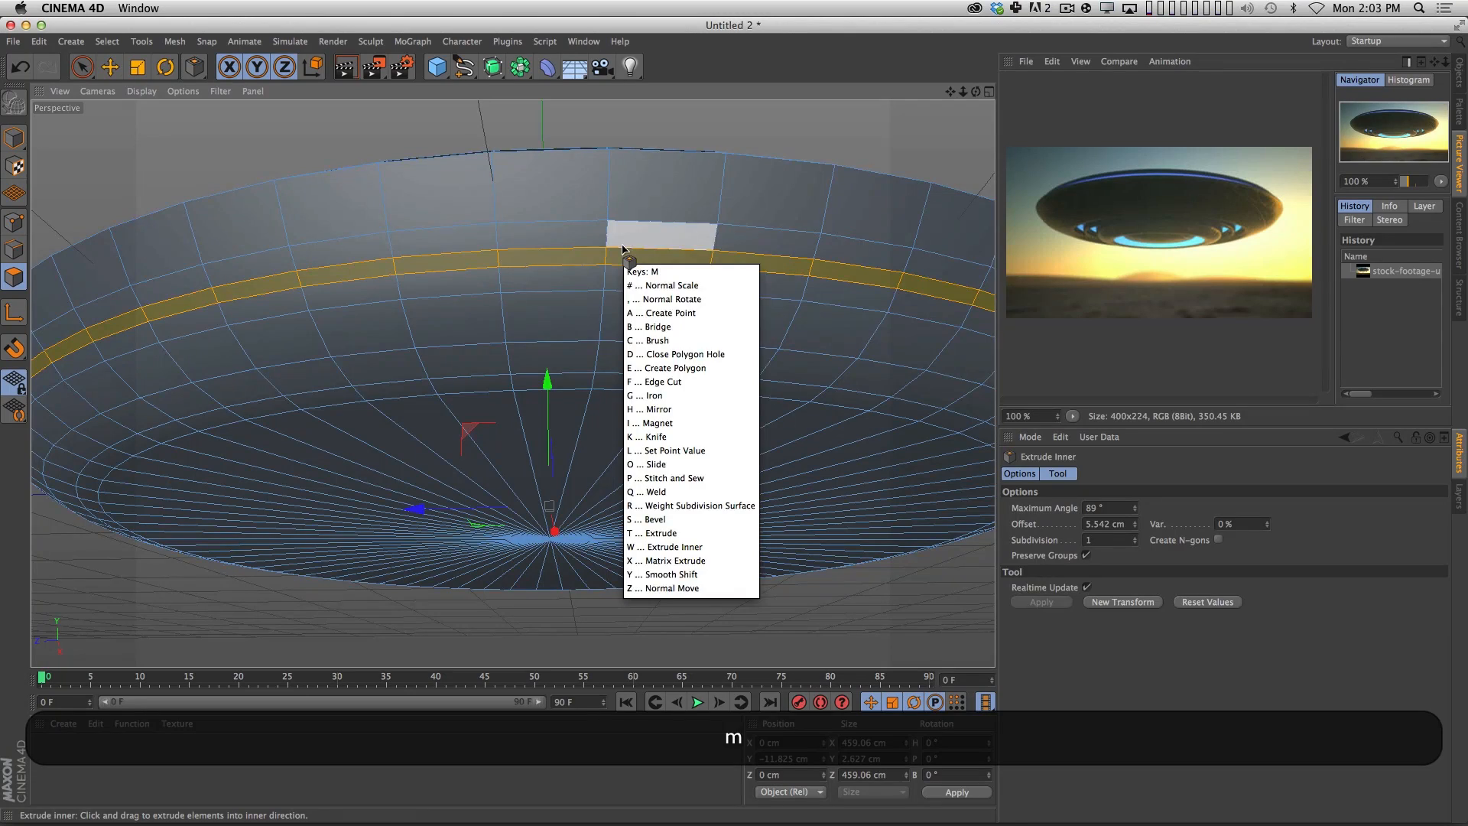
{"action": "key", "text": "d"}
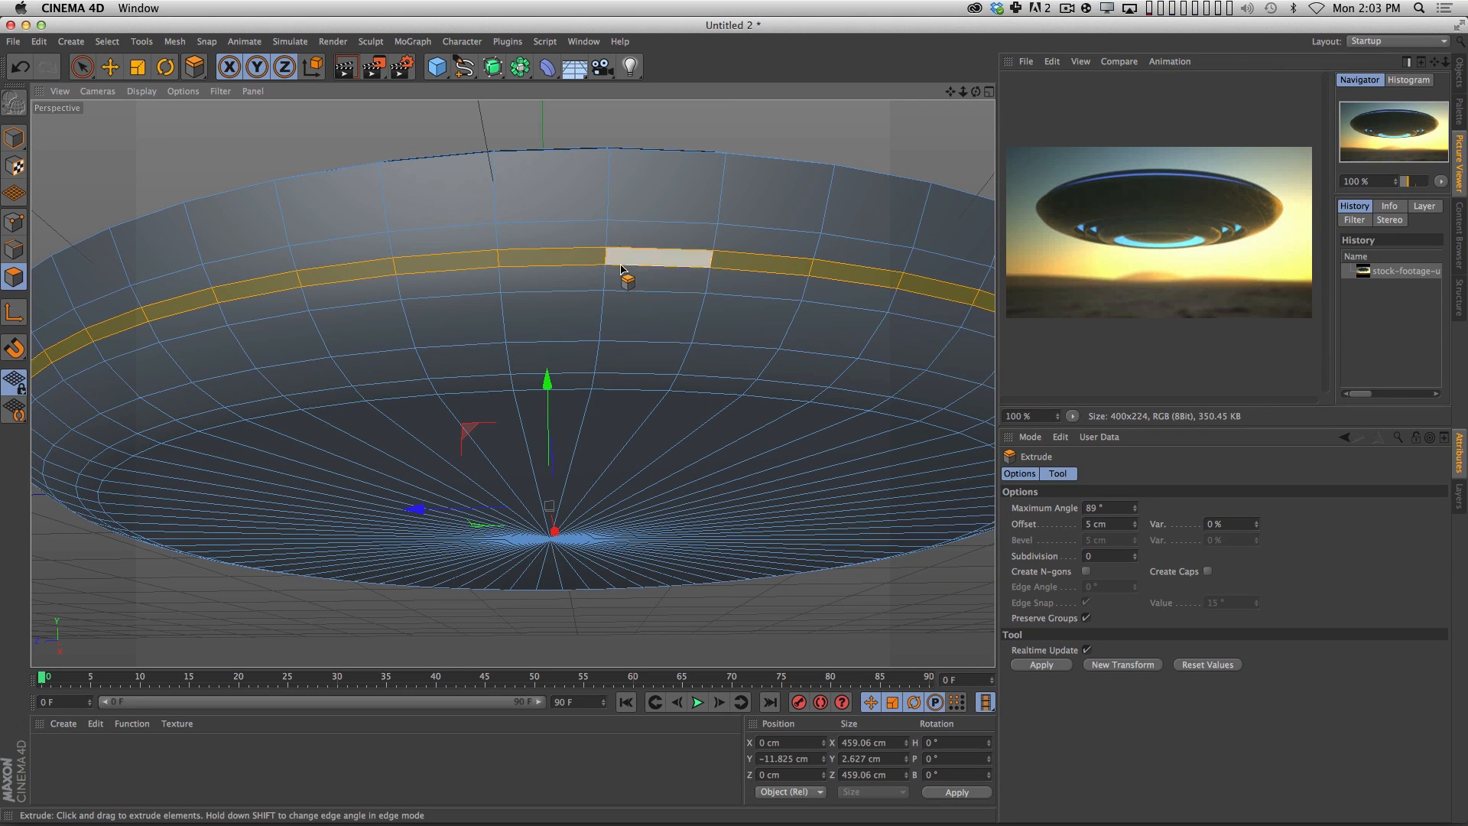
{"action": "key", "text": "2"}
{"action": "left_click_drag", "start_coordinate": [815, 359], "coordinate": [574, 429]}
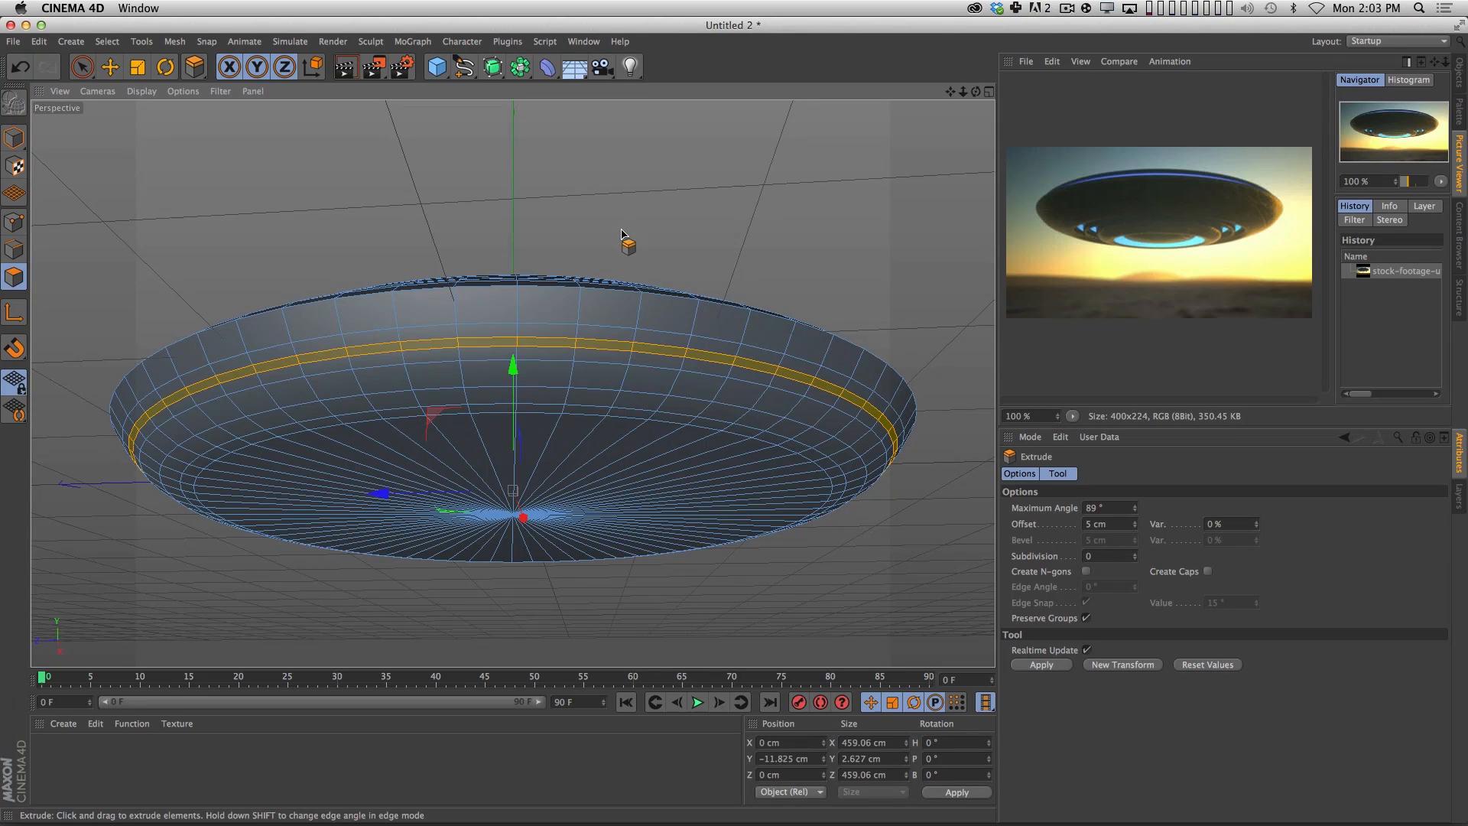
{"action": "left_click_drag", "start_coordinate": [622, 234], "coordinate": [590, 281]}
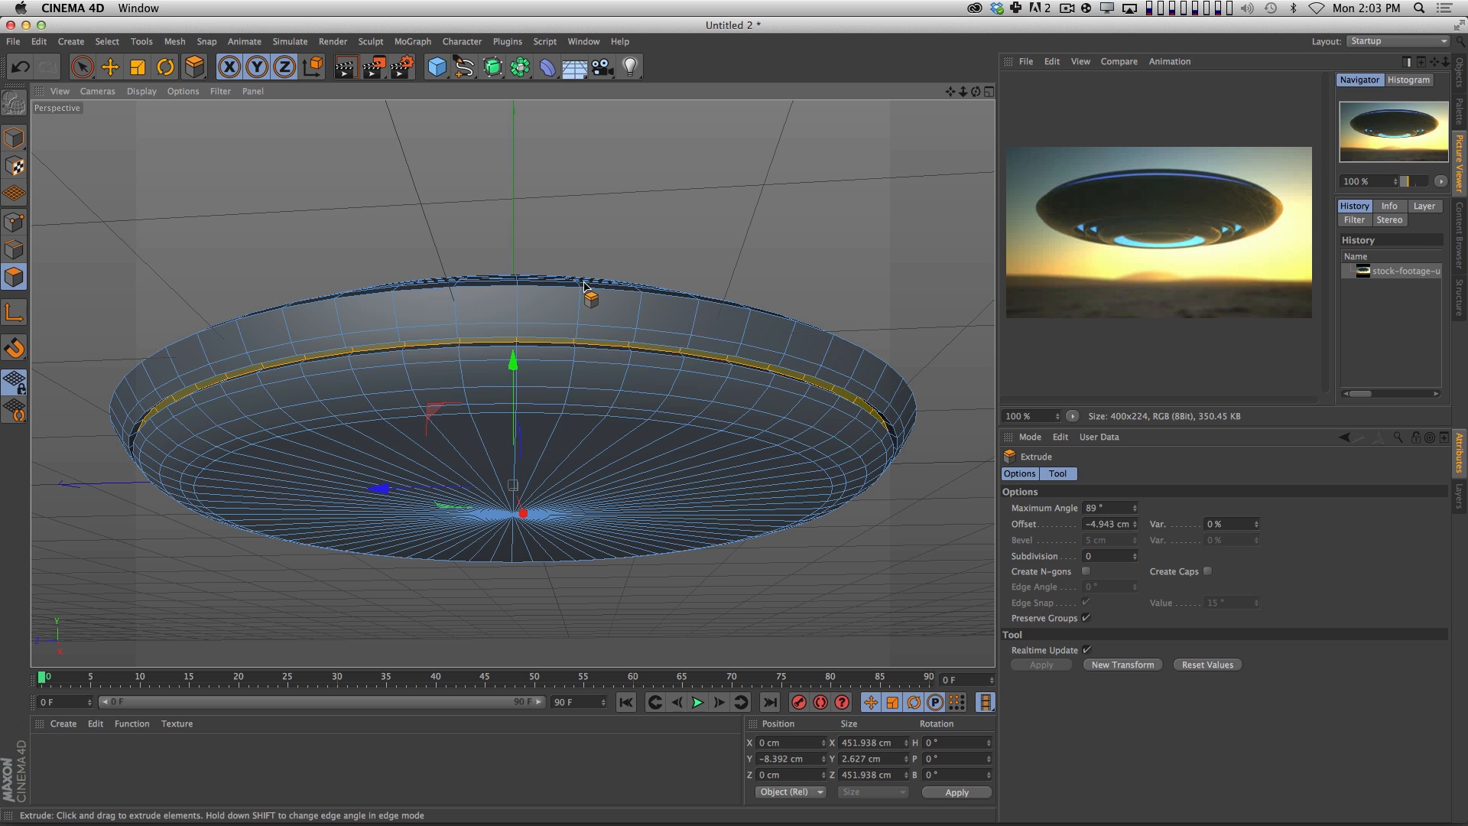
{"action": "left_click_drag", "start_coordinate": [544, 311], "coordinate": [629, 290]}
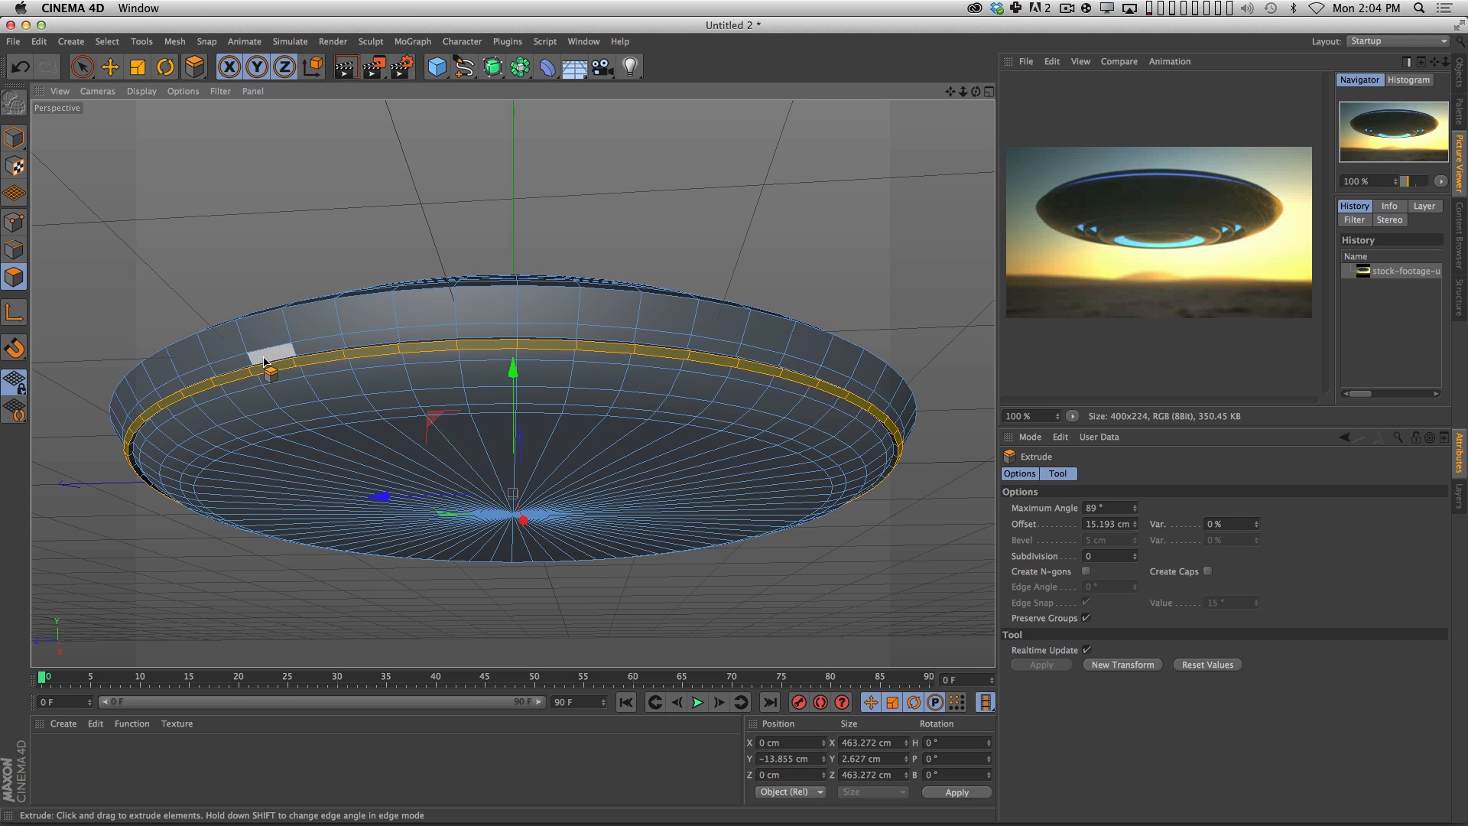
{"action": "key", "text": "super+z"}
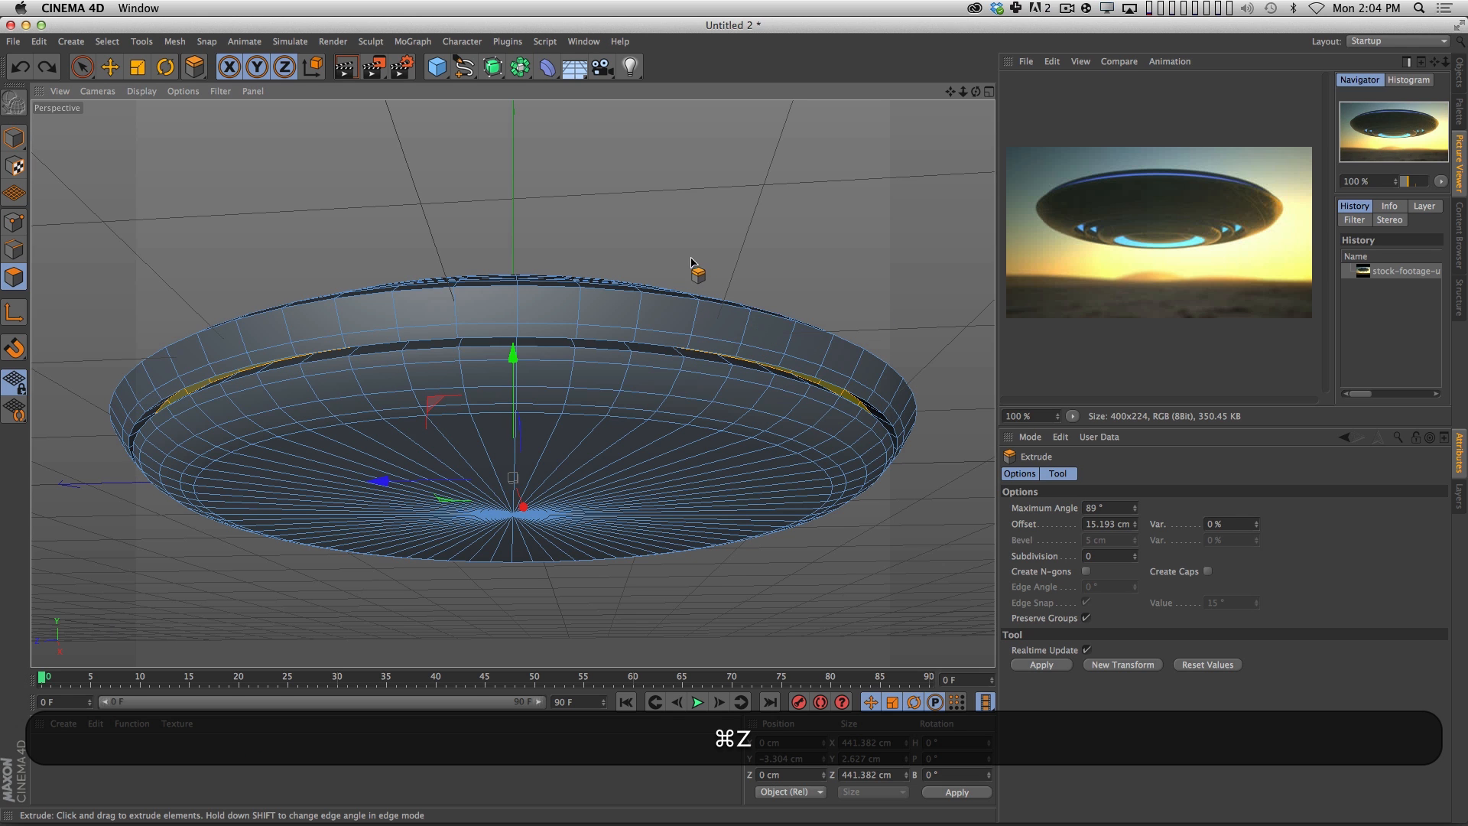
{"action": "mouse_move", "coordinate": [691, 262]}
{"action": "left_mouse_down"}
{"action": "mouse_move", "coordinate": [797, 236]}
{"action": "mouse_move", "coordinate": [719, 267]}
{"action": "left_mouse_up"}
{"action": "key", "text": "super+z"}
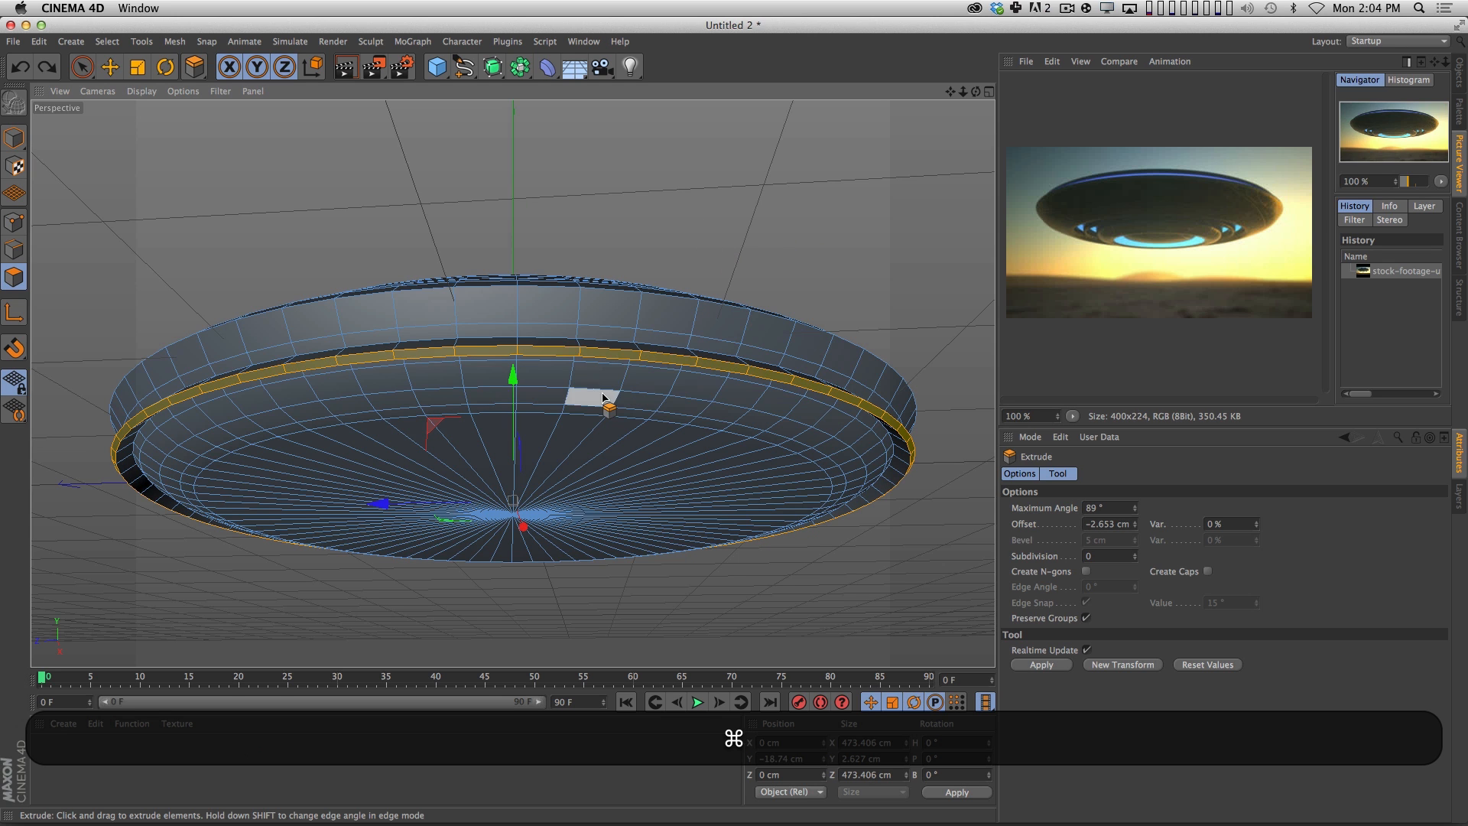
{"action": "key", "text": "super+z"}
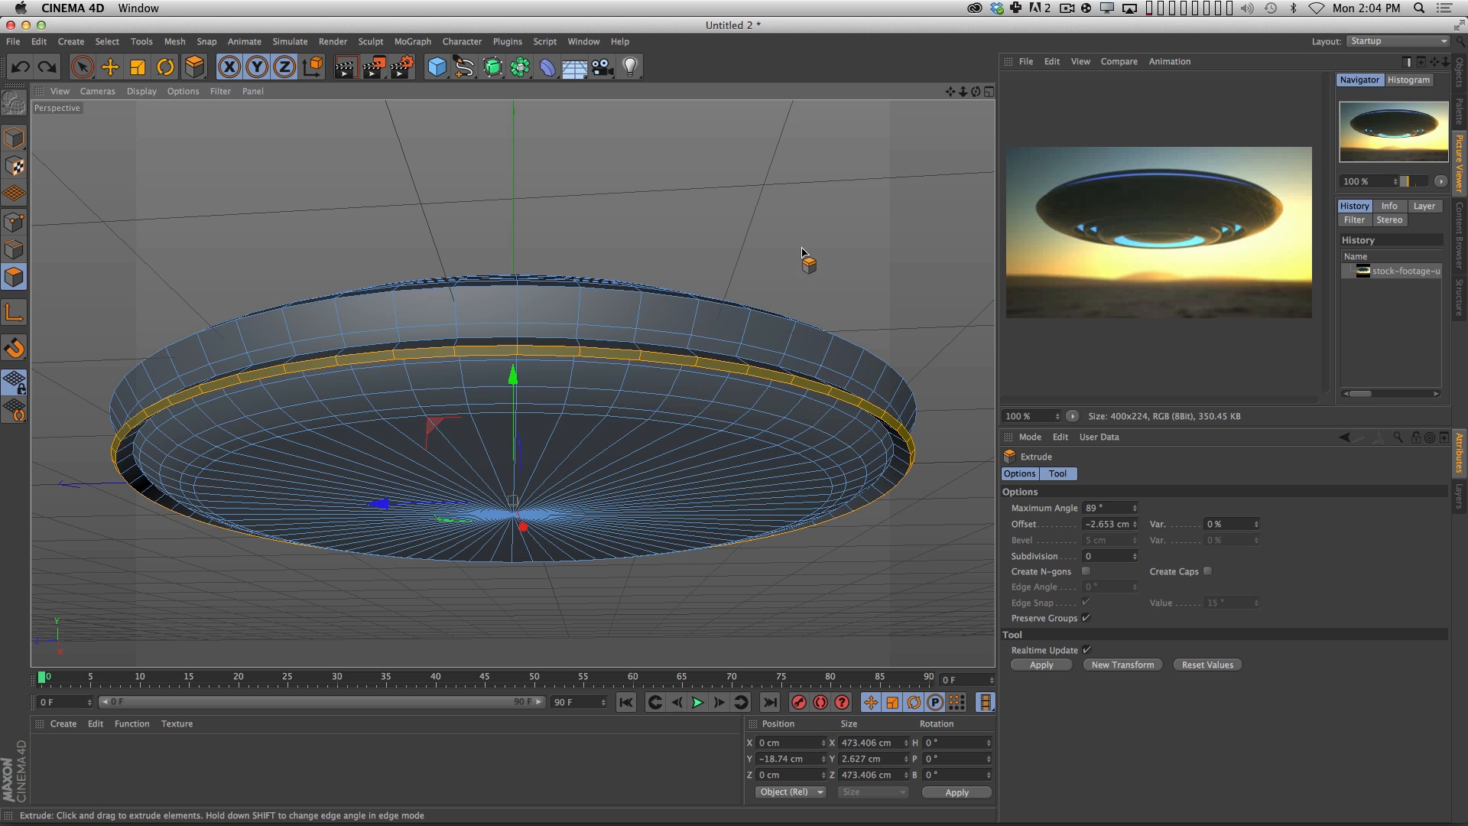
Extrude the narrow polygon band inward about 5.8 cm to form a groove around the saucer.
{"action": "left_click_drag", "start_coordinate": [802, 252], "coordinate": [745, 269]}
{"action": "key", "text": "super+z"}
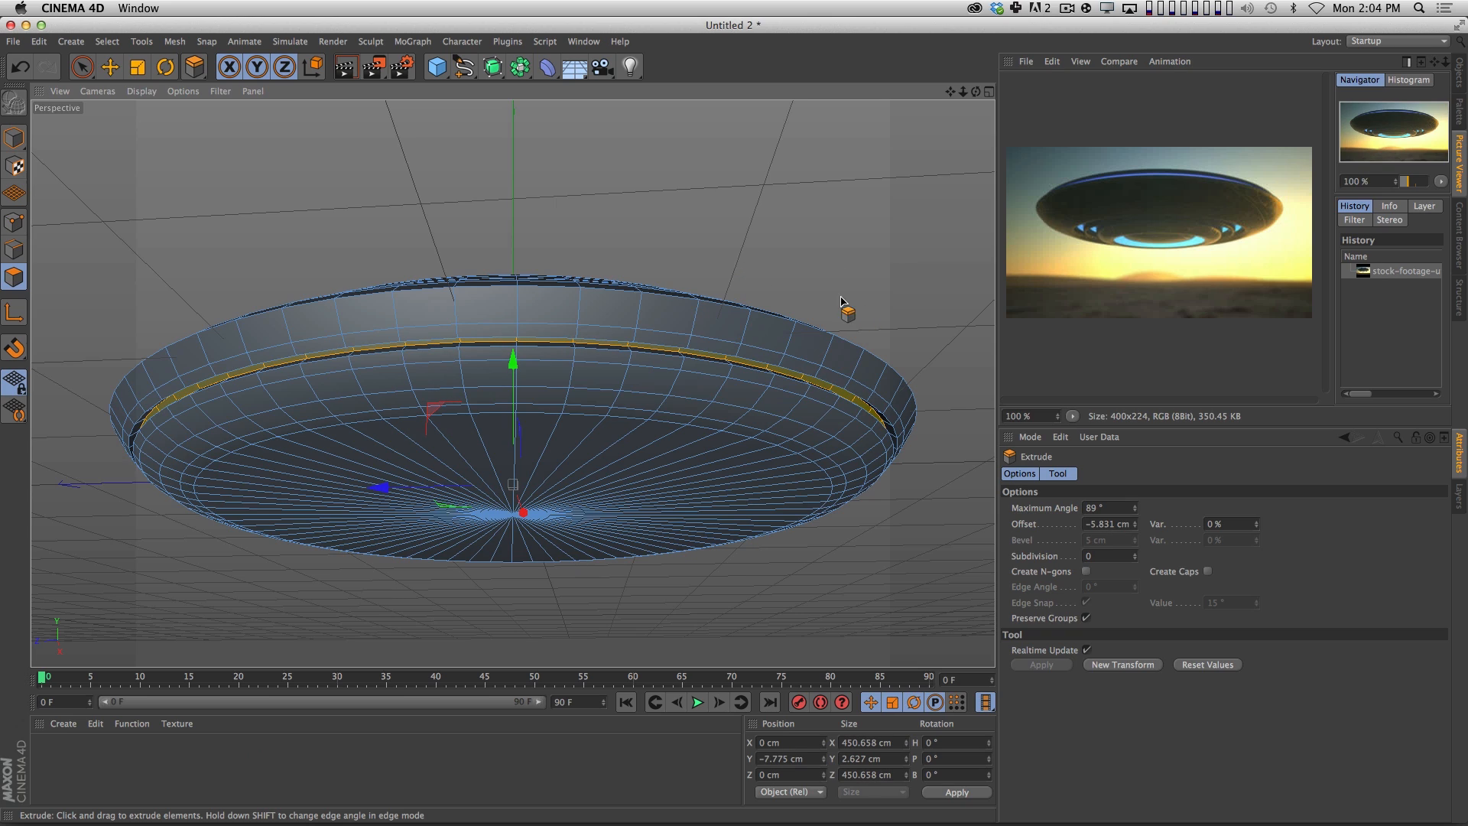
Examine the new groove up close from several angles and render the view to check how it looks.
{"action": "key", "text": "2"}
{"action": "left_click_drag", "start_coordinate": [705, 325], "coordinate": [795, 267]}
{"action": "key", "text": "1"}
{"action": "left_click_drag", "start_coordinate": [796, 268], "coordinate": [670, 259]}
{"action": "key", "text": "3"}
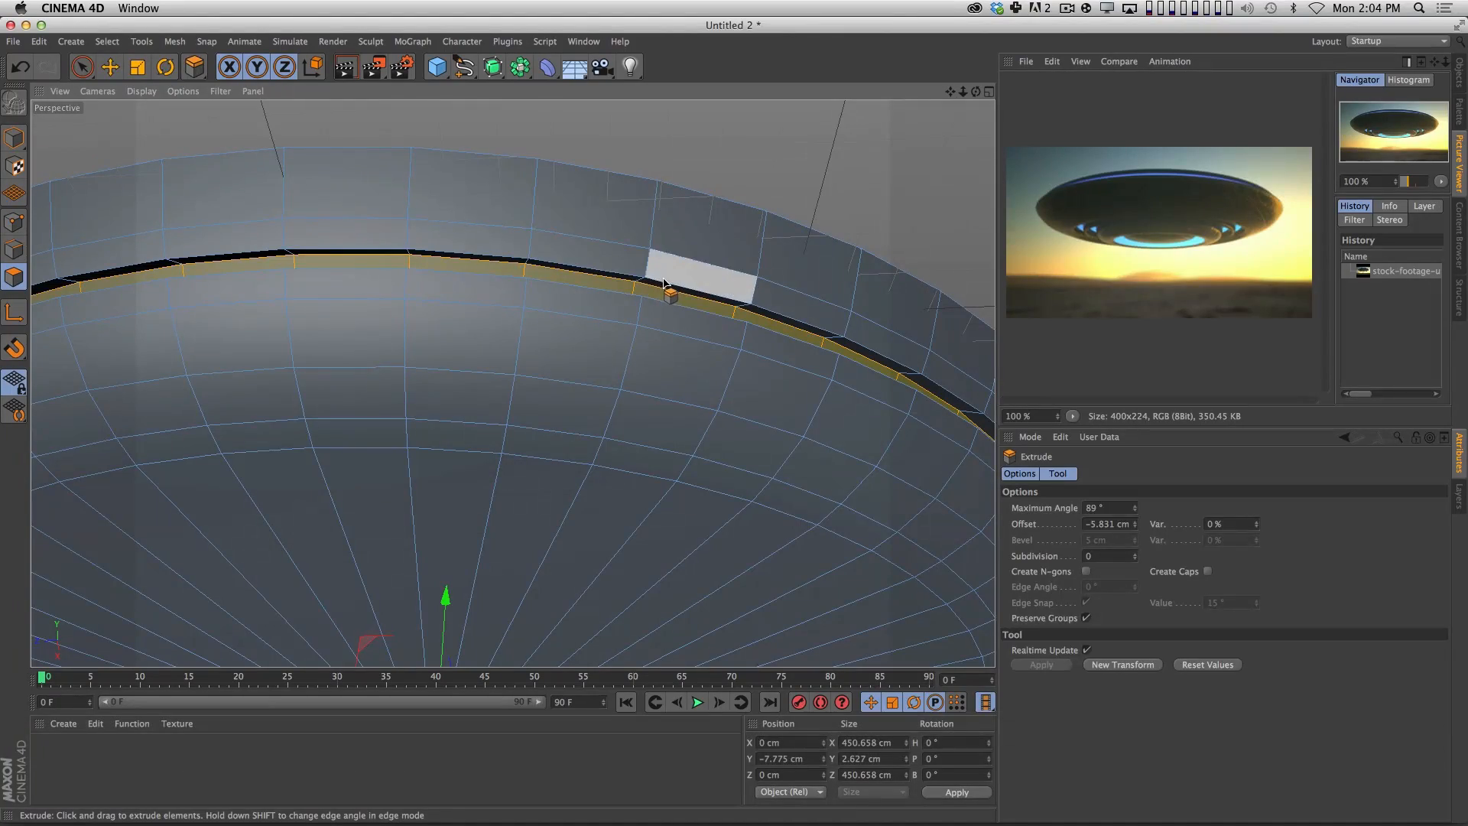
{"action": "key", "text": "space"}
{"action": "key", "text": "3"}
{"action": "left_click_drag", "start_coordinate": [469, 246], "coordinate": [485, 276]}
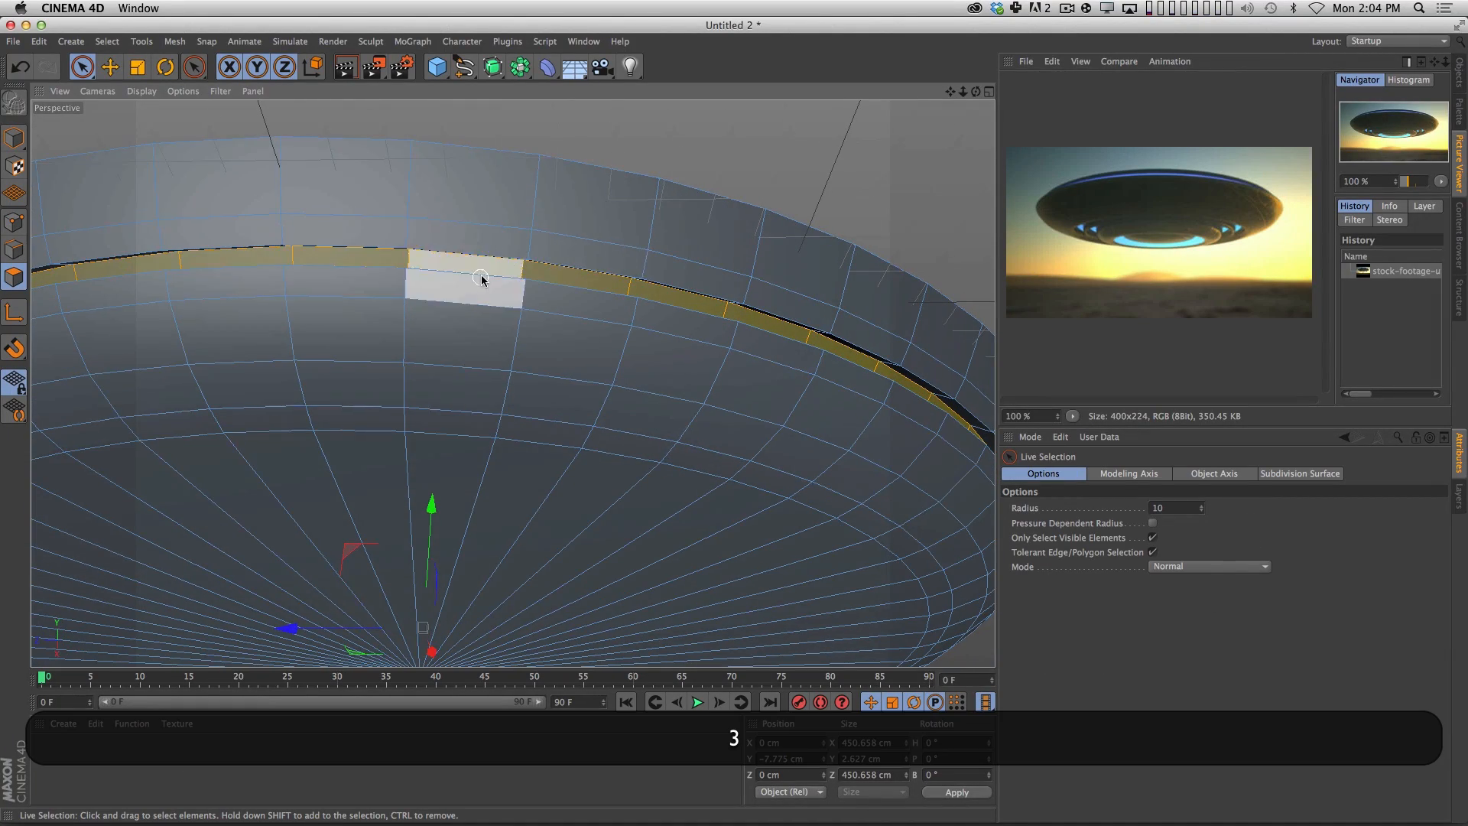
{"action": "key", "text": "3"}
{"action": "left_click_drag", "start_coordinate": [695, 322], "coordinate": [659, 337]}
{"action": "key", "text": "2"}
{"action": "key", "text": "3"}
{"action": "key", "text": "super+r"}
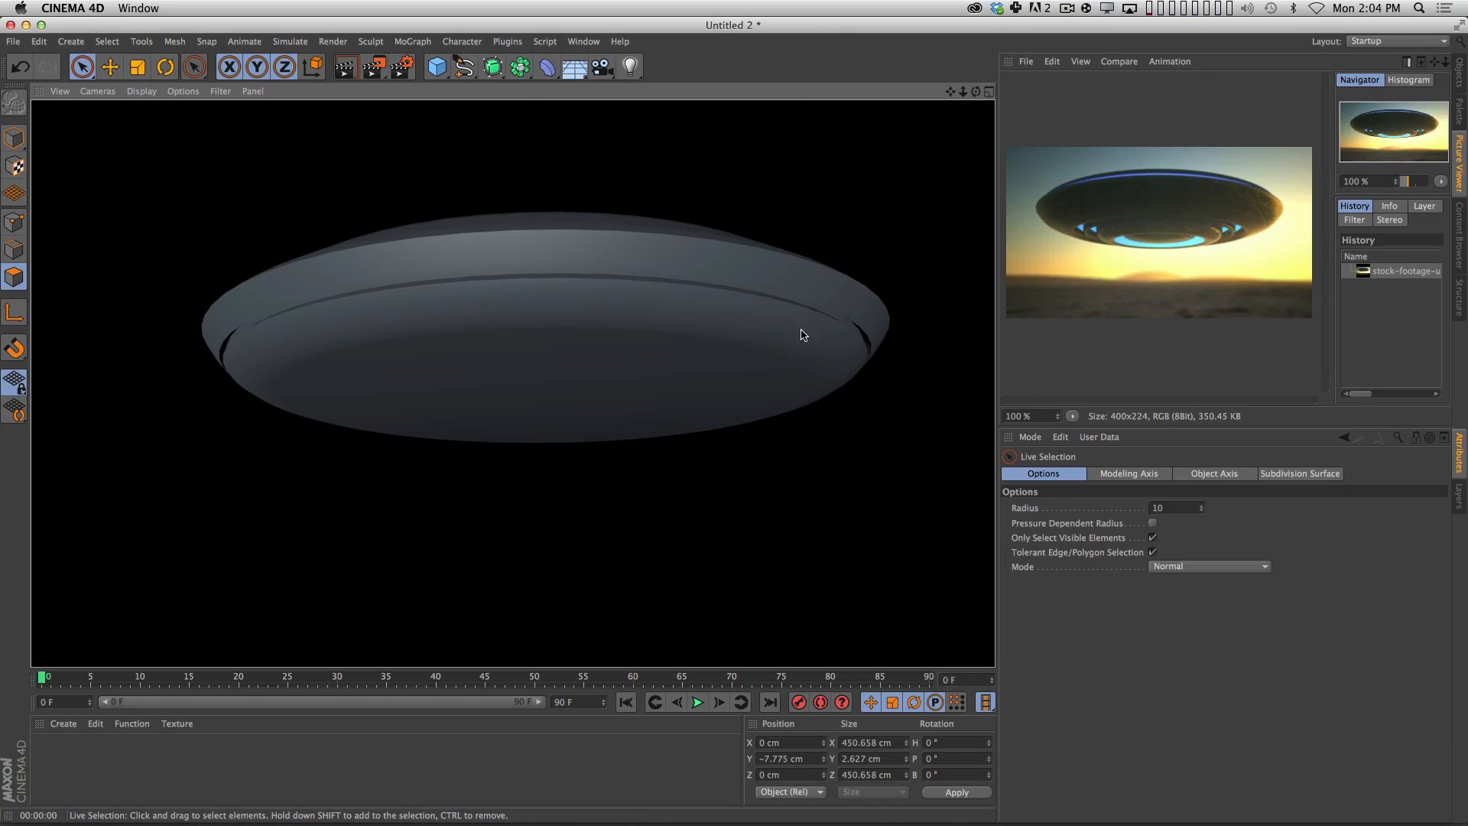
Select the two edge loops along the upper and lower rims of the groove around the saucer.
{"action": "left_click", "coordinate": [579, 377]}
{"action": "key", "text": "2"}
{"action": "mouse_move", "coordinate": [570, 371]}
{"action": "left_mouse_down"}
{"action": "mouse_move", "coordinate": [656, 350]}
{"action": "mouse_move", "coordinate": [609, 433]}
{"action": "mouse_move", "coordinate": [611, 363]}
{"action": "mouse_move", "coordinate": [577, 354]}
{"action": "left_mouse_up"}
{"action": "key", "text": "1"}
{"action": "key", "text": "3"}
{"action": "key", "text": "2"}
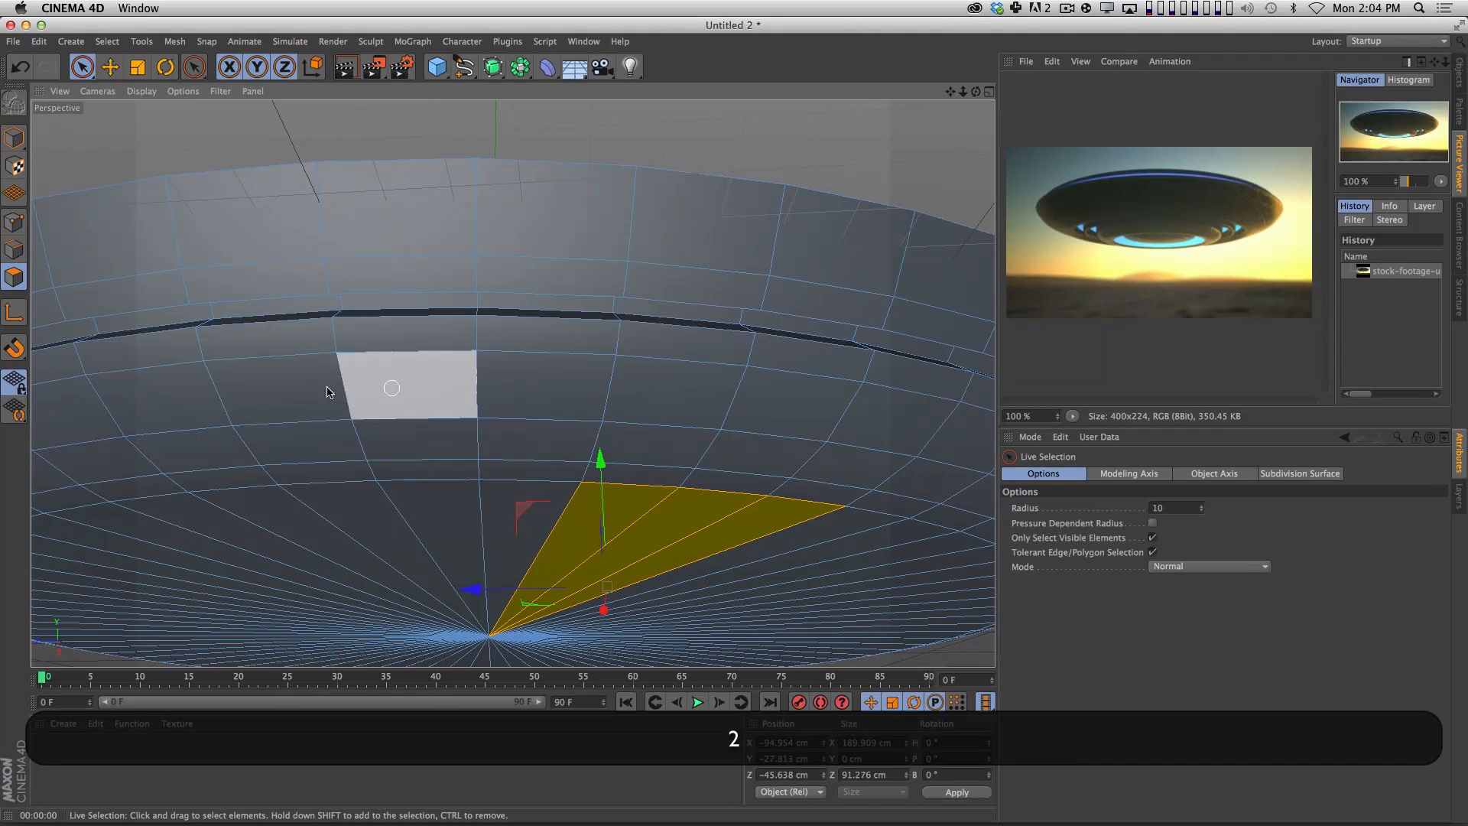
{"action": "left_click", "coordinate": [6, 250]}
{"action": "key", "text": "u"}
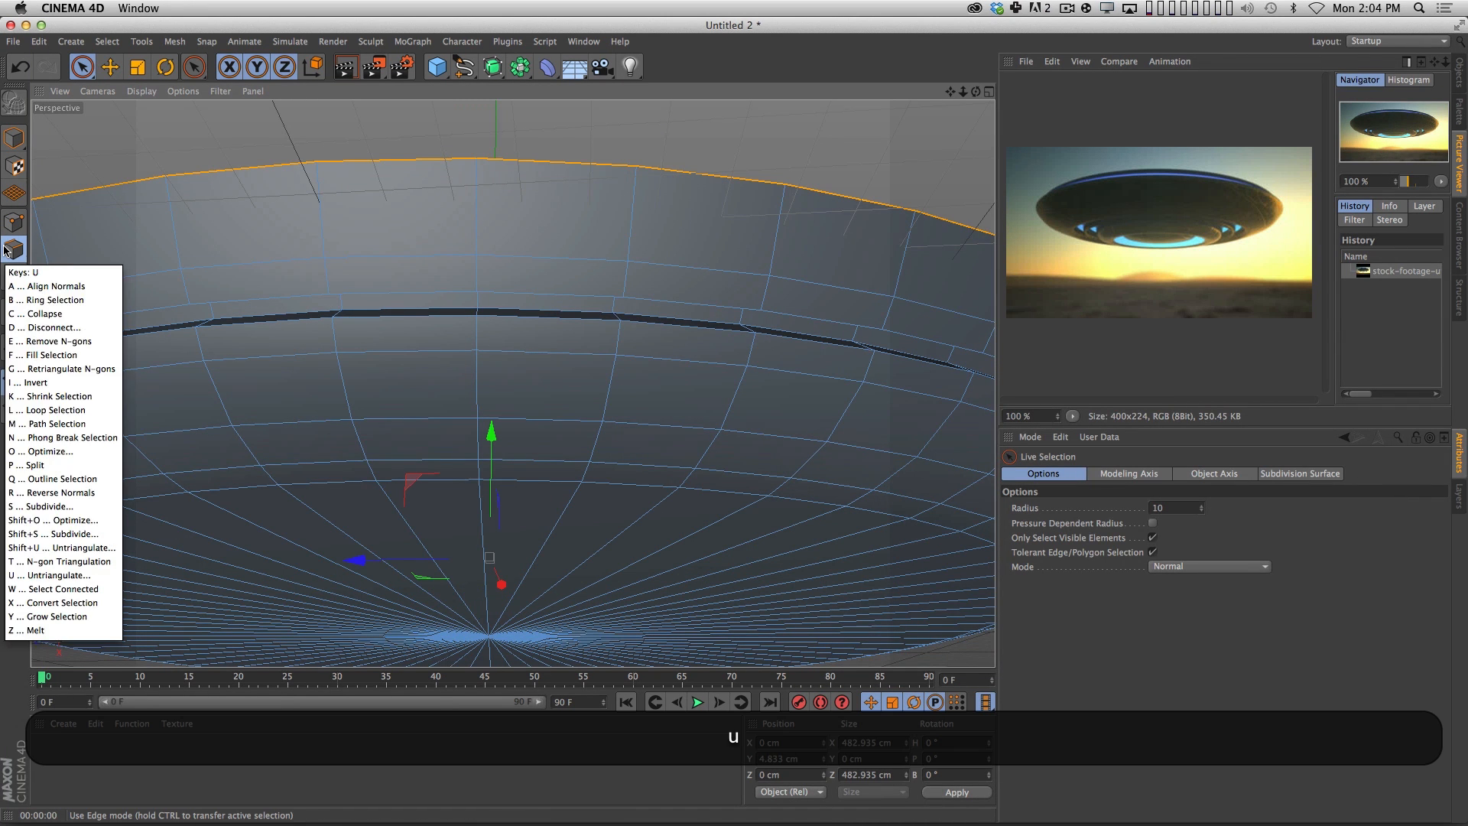
{"action": "key", "text": "l"}
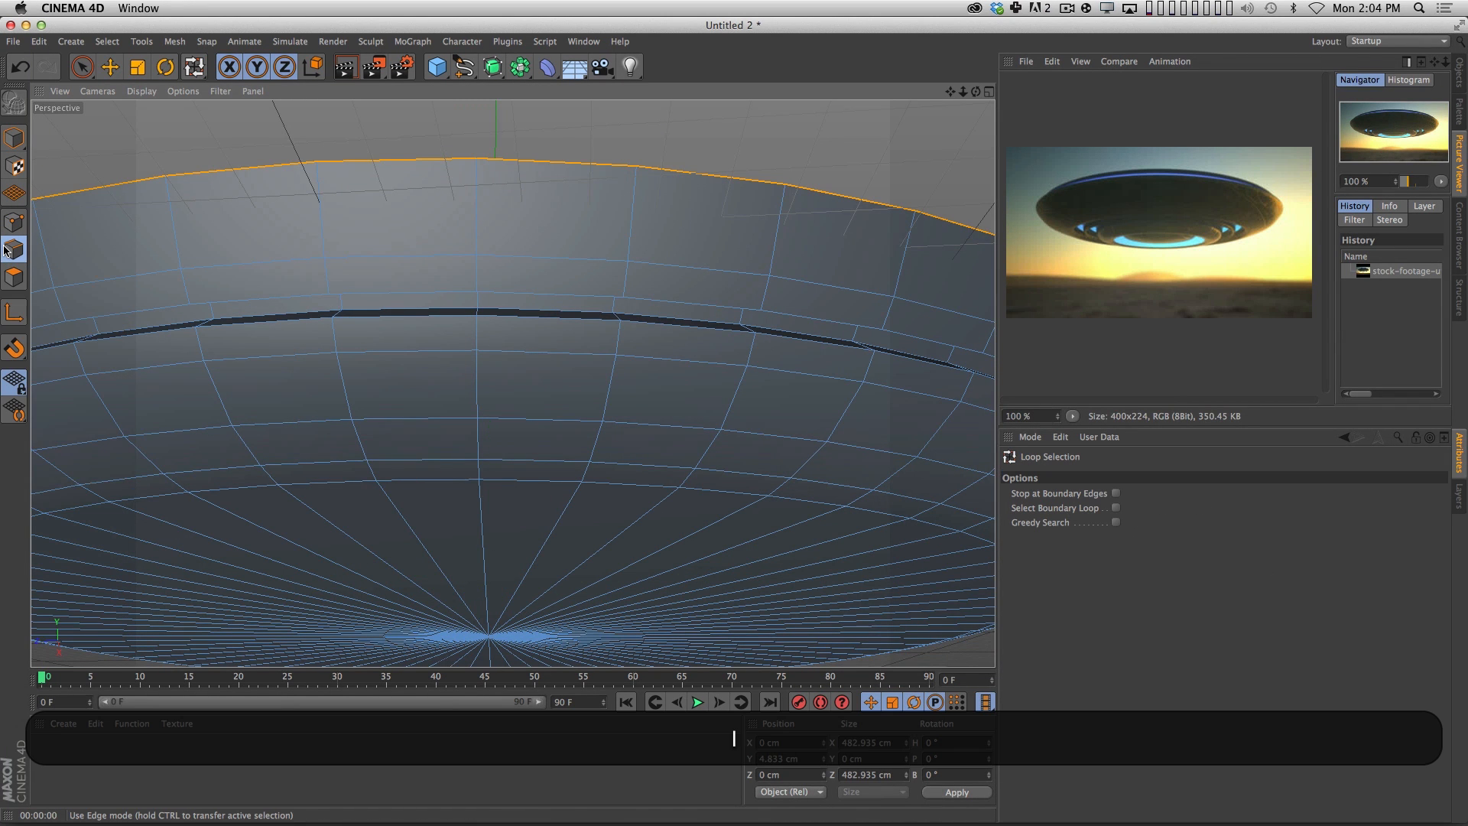
{"action": "left_click", "coordinate": [533, 294]}
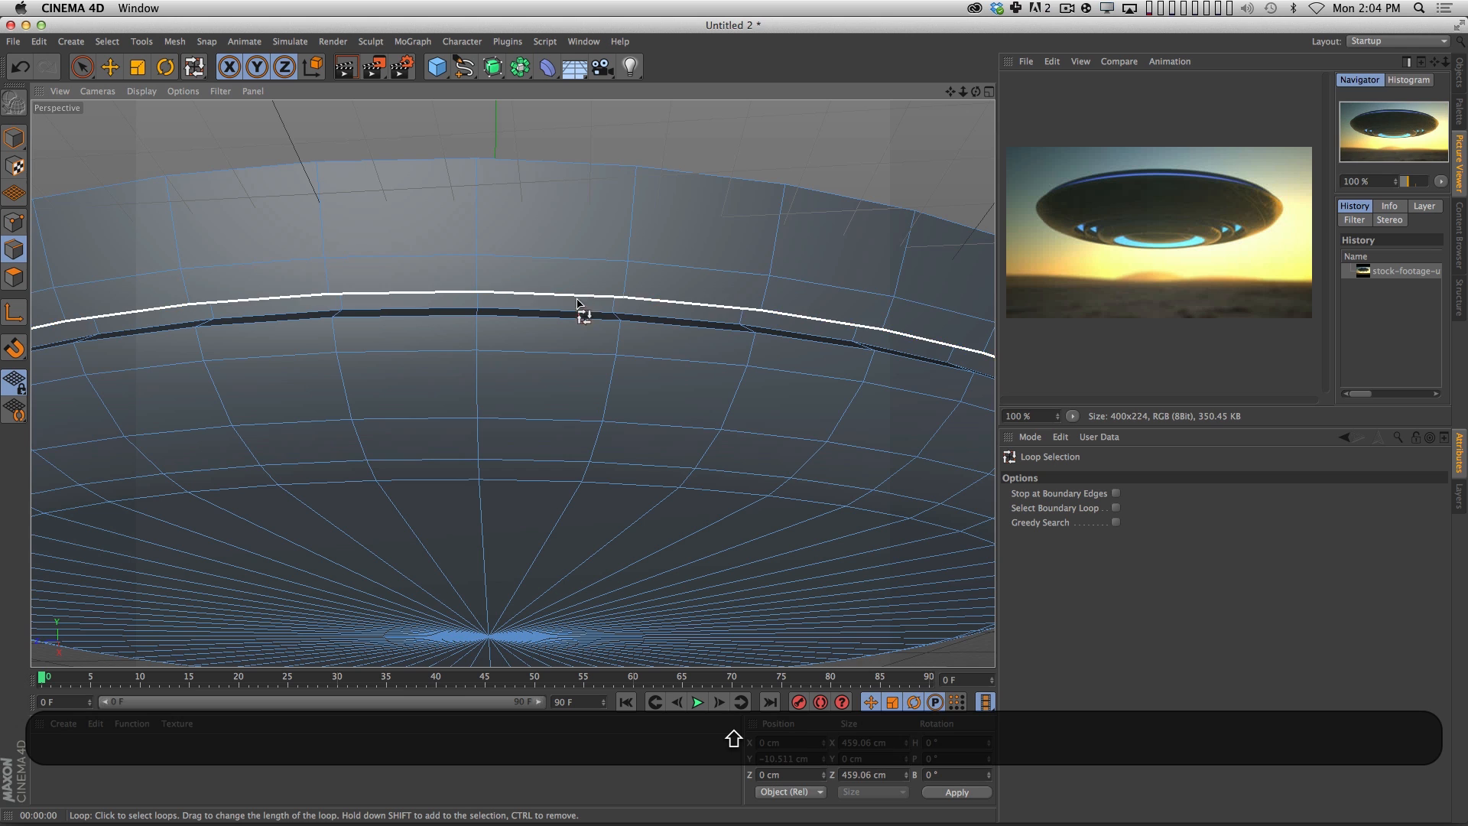
{"action": "key", "text": "2"}
{"action": "left_click_drag", "start_coordinate": [556, 353], "coordinate": [438, 461]}
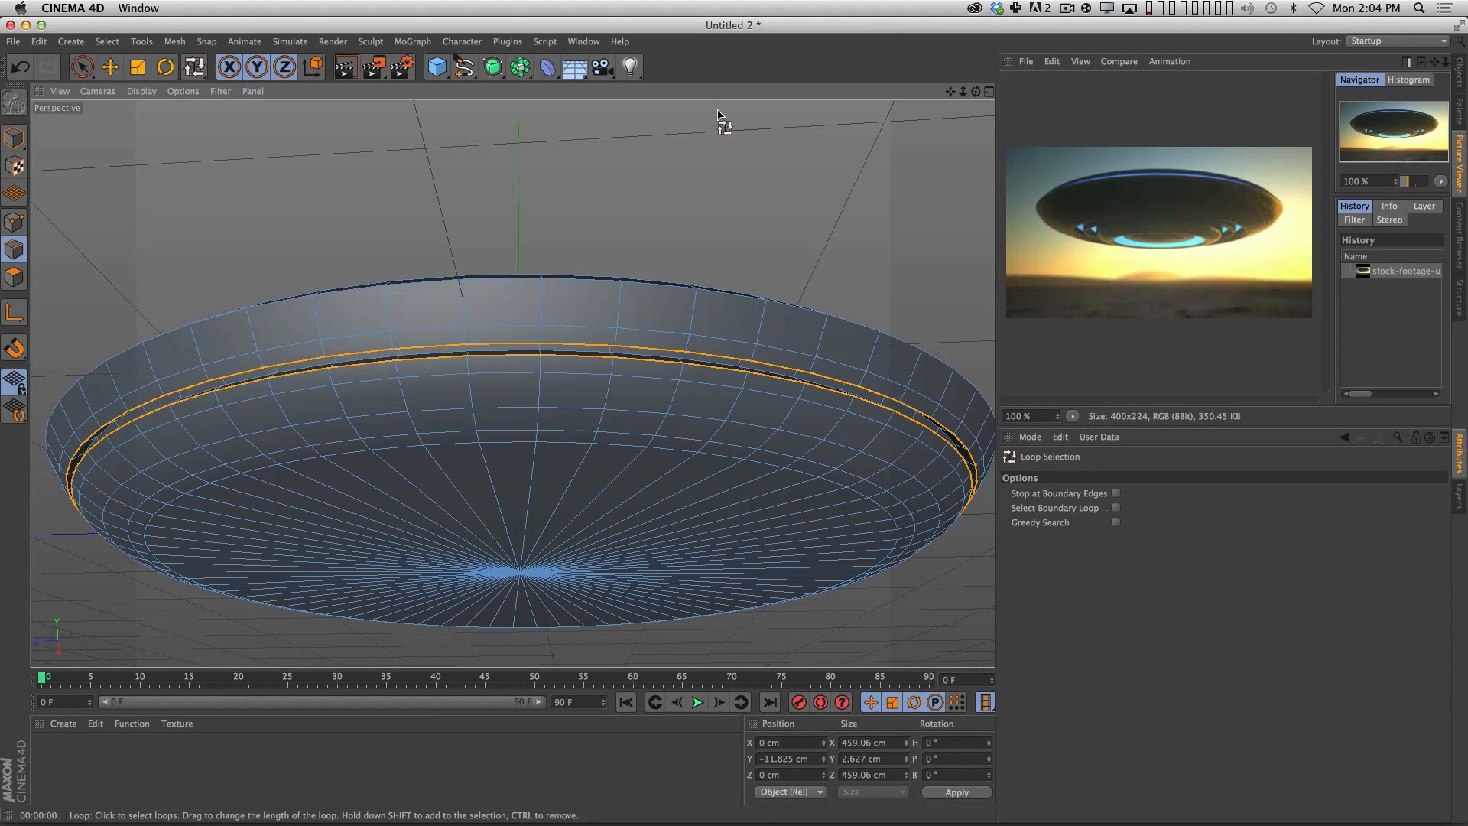
Bevel the groove's two rim edge loops with an offset of about 0.59 cm and 4 subdivisions.
{"action": "key", "text": "m"}
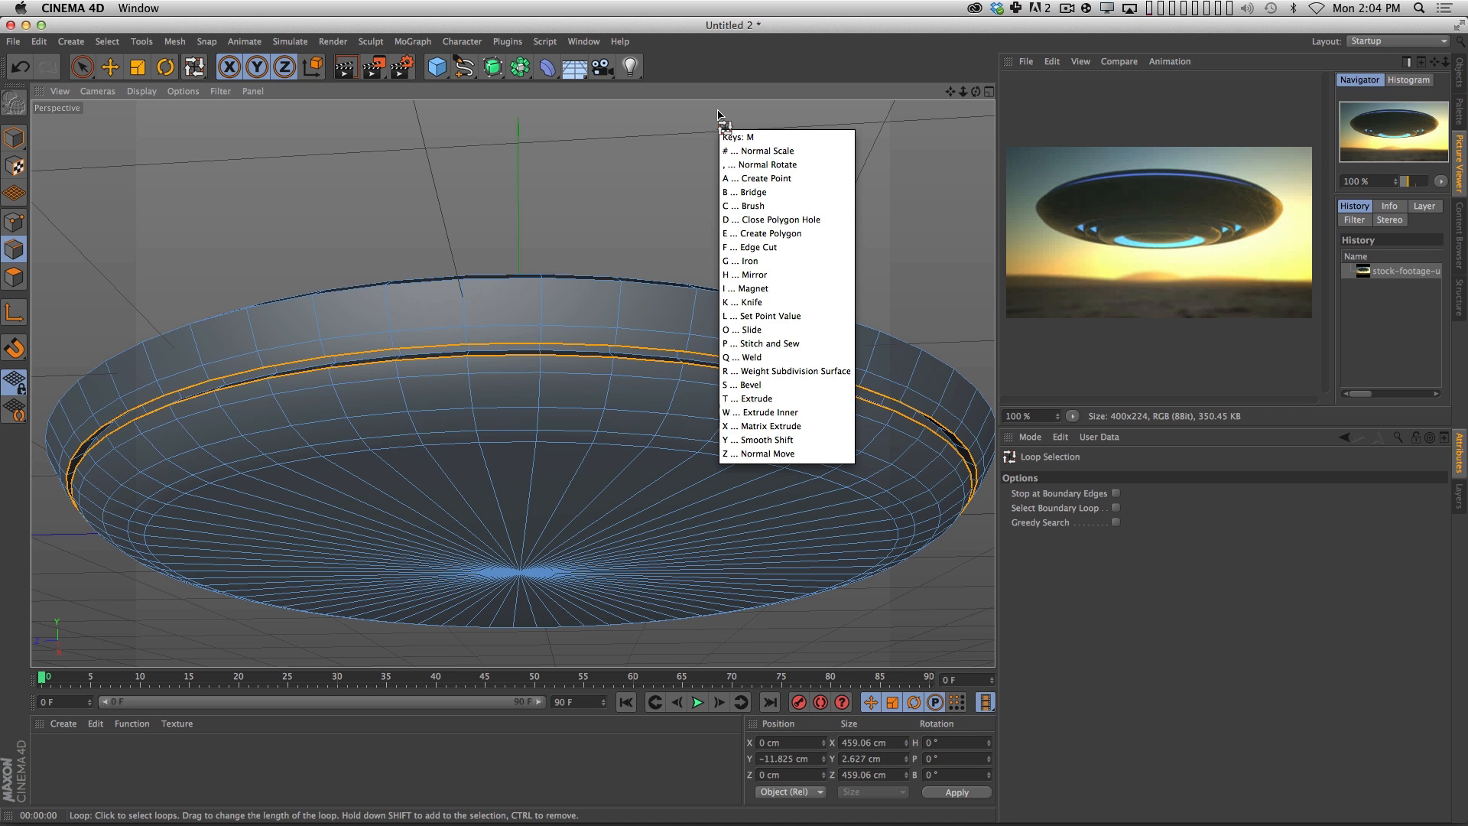
{"action": "key", "text": "s"}
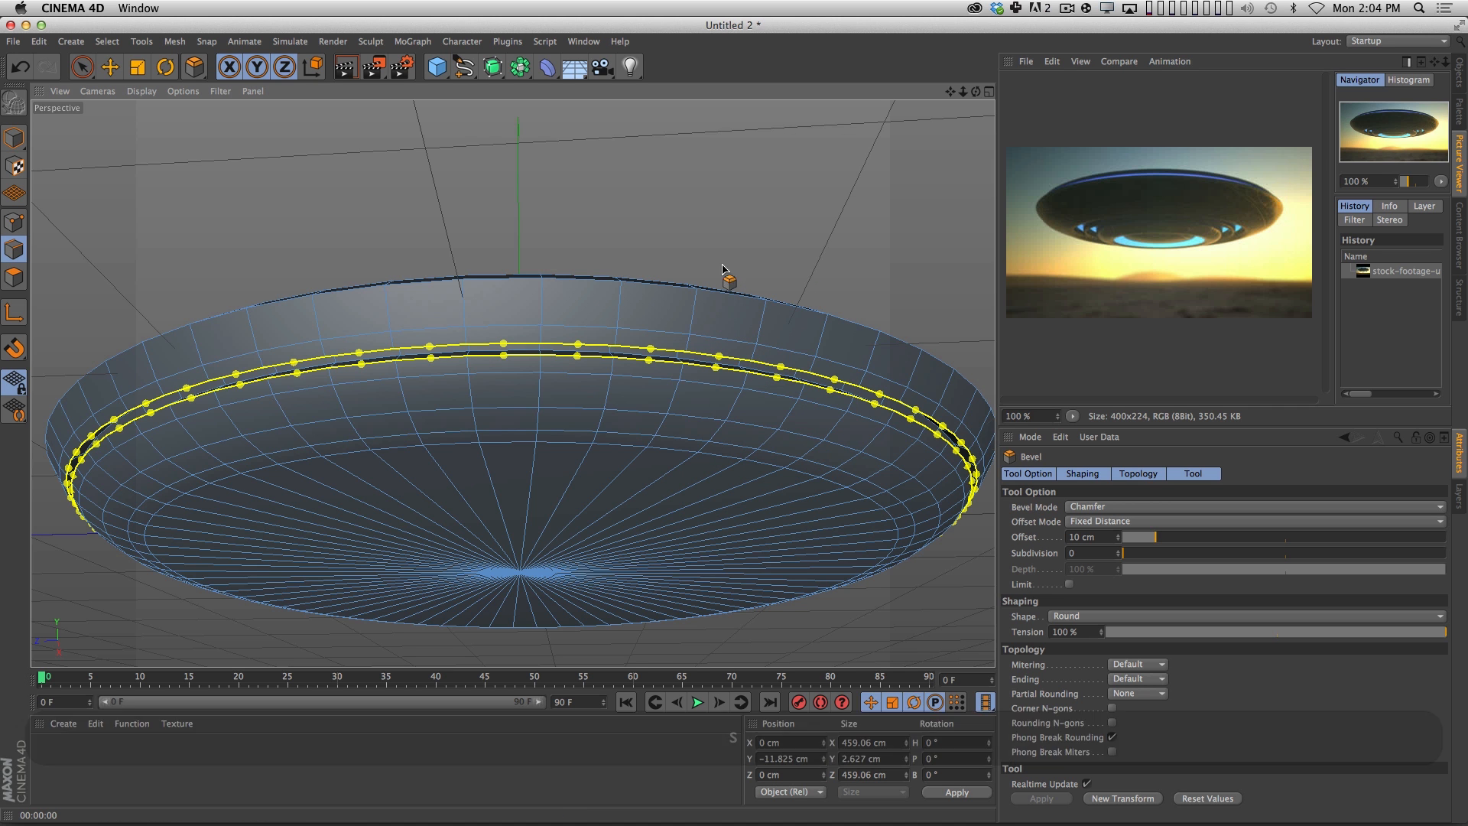
{"action": "key", "text": "2"}
{"action": "left_click_drag", "start_coordinate": [721, 285], "coordinate": [721, 245]}
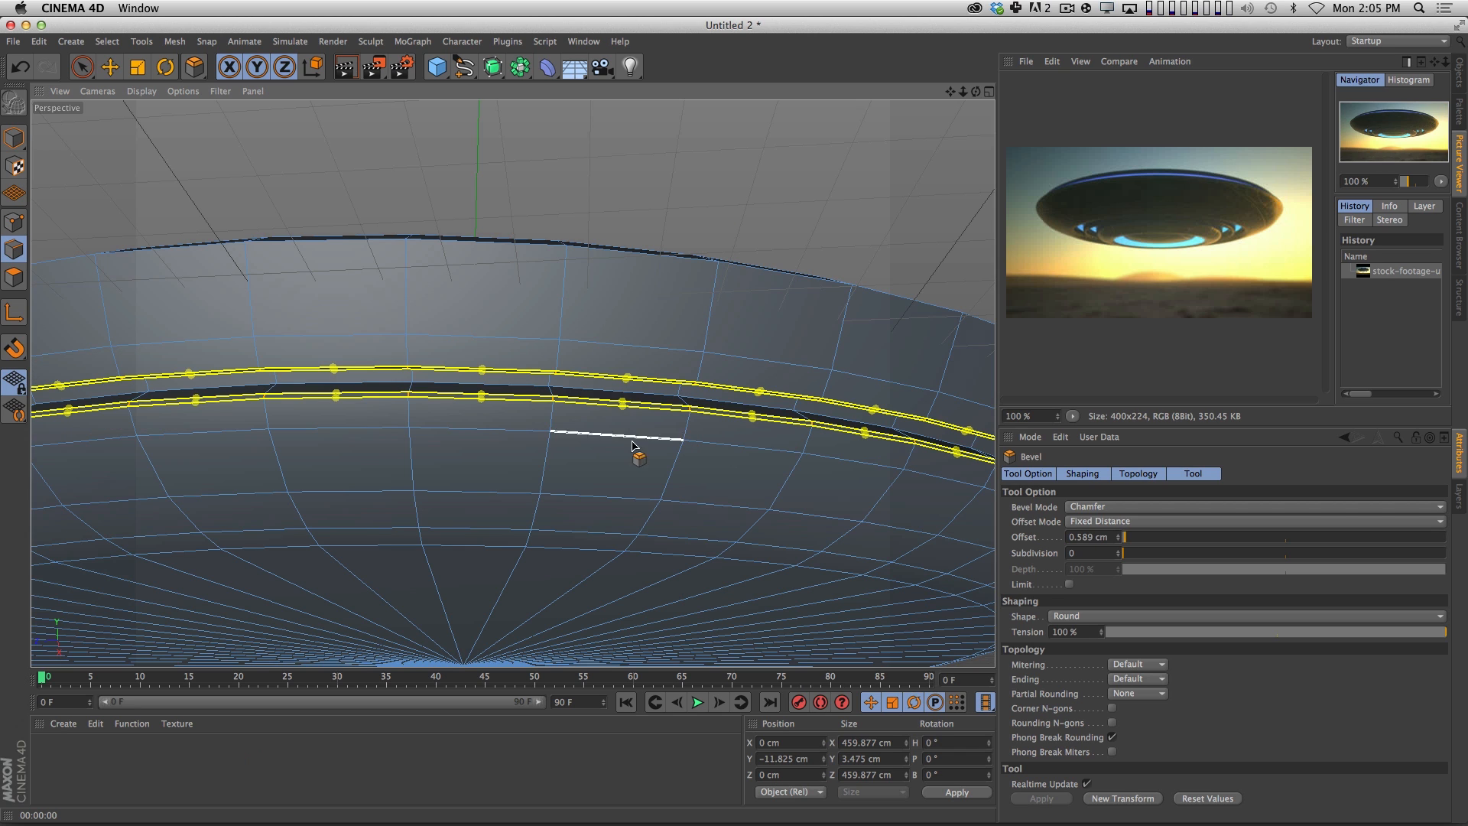
{"action": "key", "text": "2"}
{"action": "left_click_drag", "start_coordinate": [639, 429], "coordinate": [723, 425]}
{"action": "key", "text": "3"}
{"action": "left_click_drag", "start_coordinate": [688, 430], "coordinate": [819, 419]}
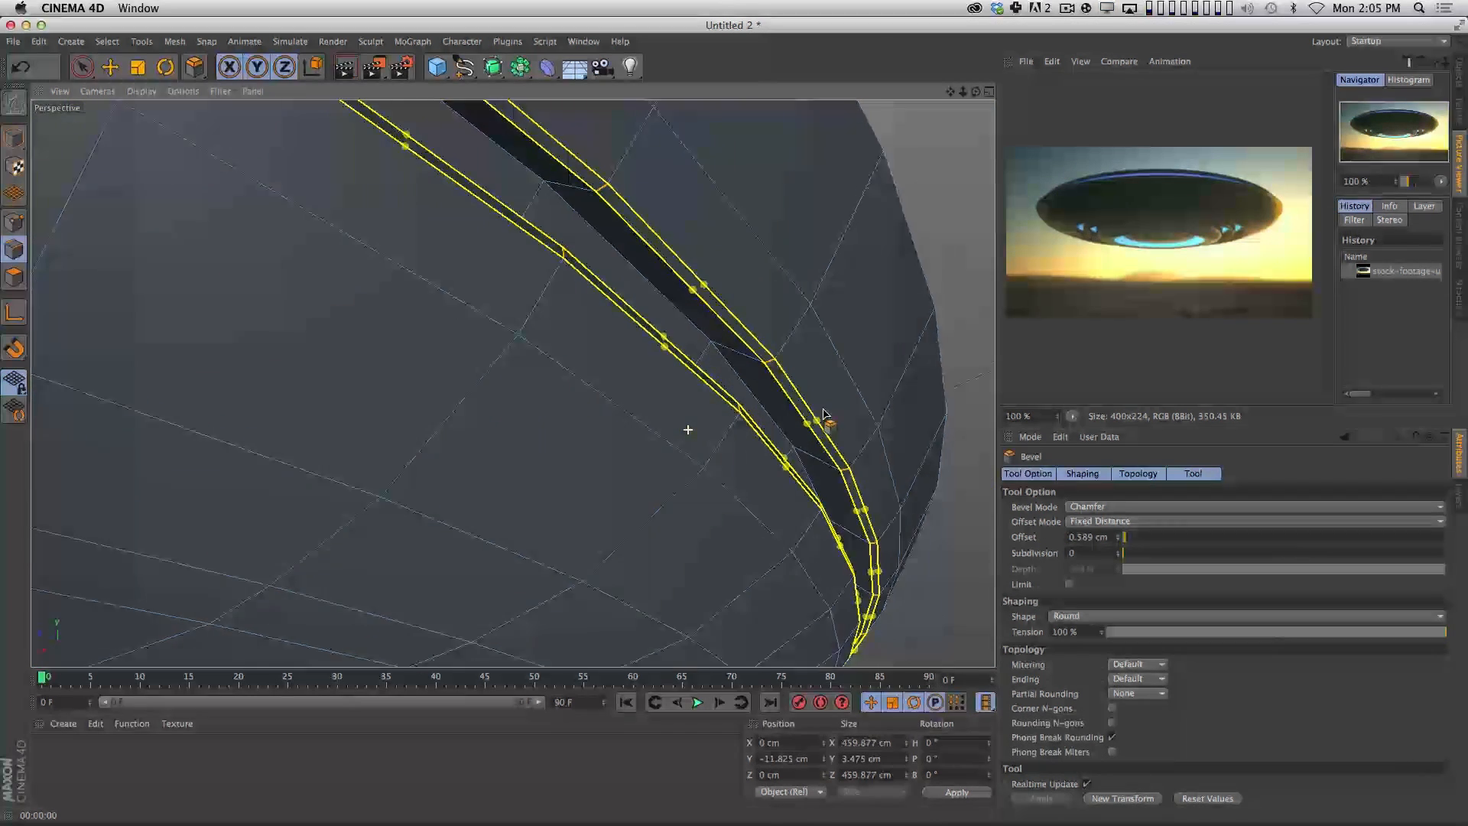
{"action": "left_click", "coordinate": [1120, 551]}
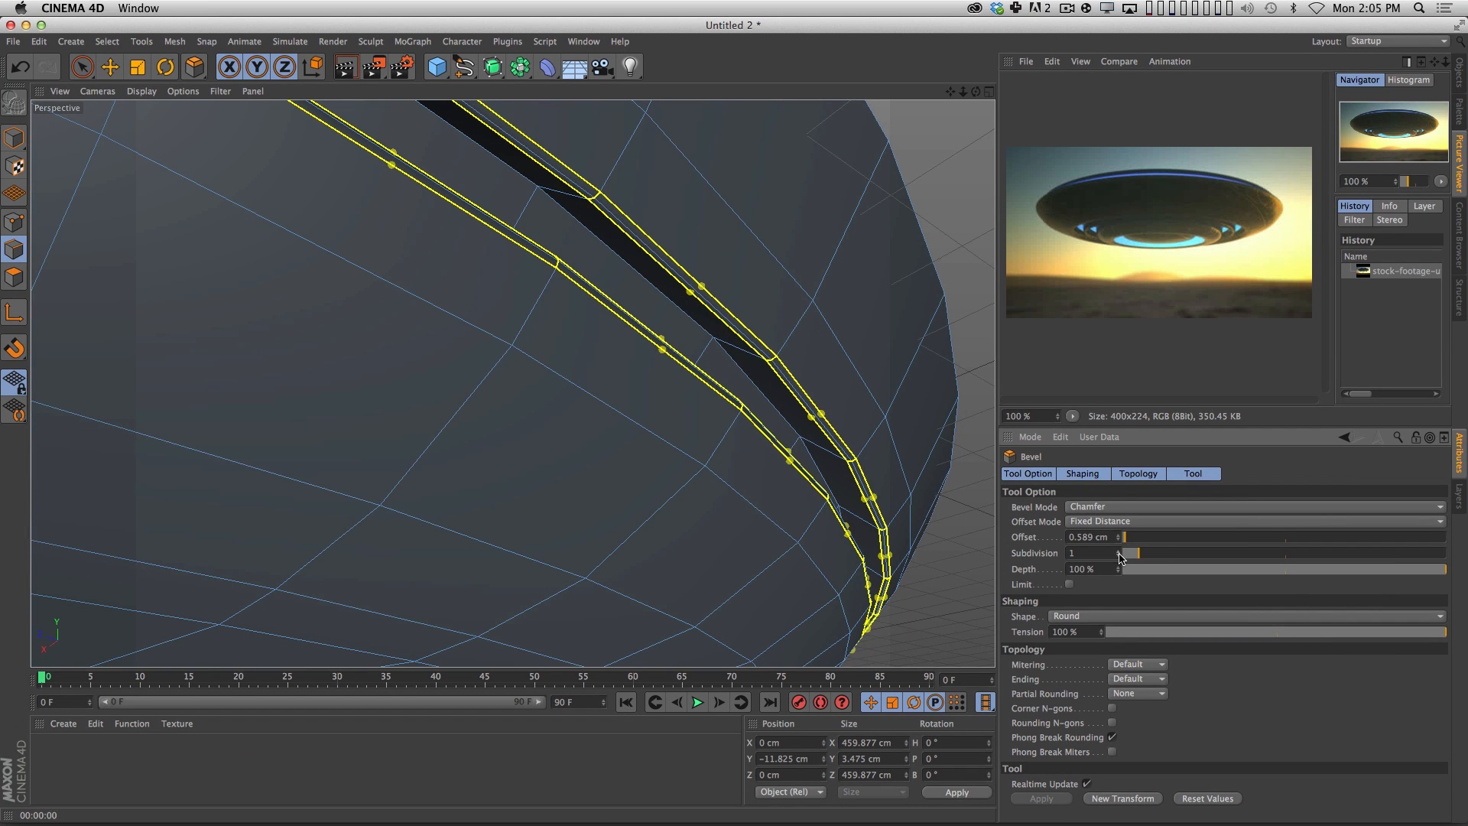
{"action": "left_click_drag", "start_coordinate": [1120, 555], "coordinate": [1119, 549]}
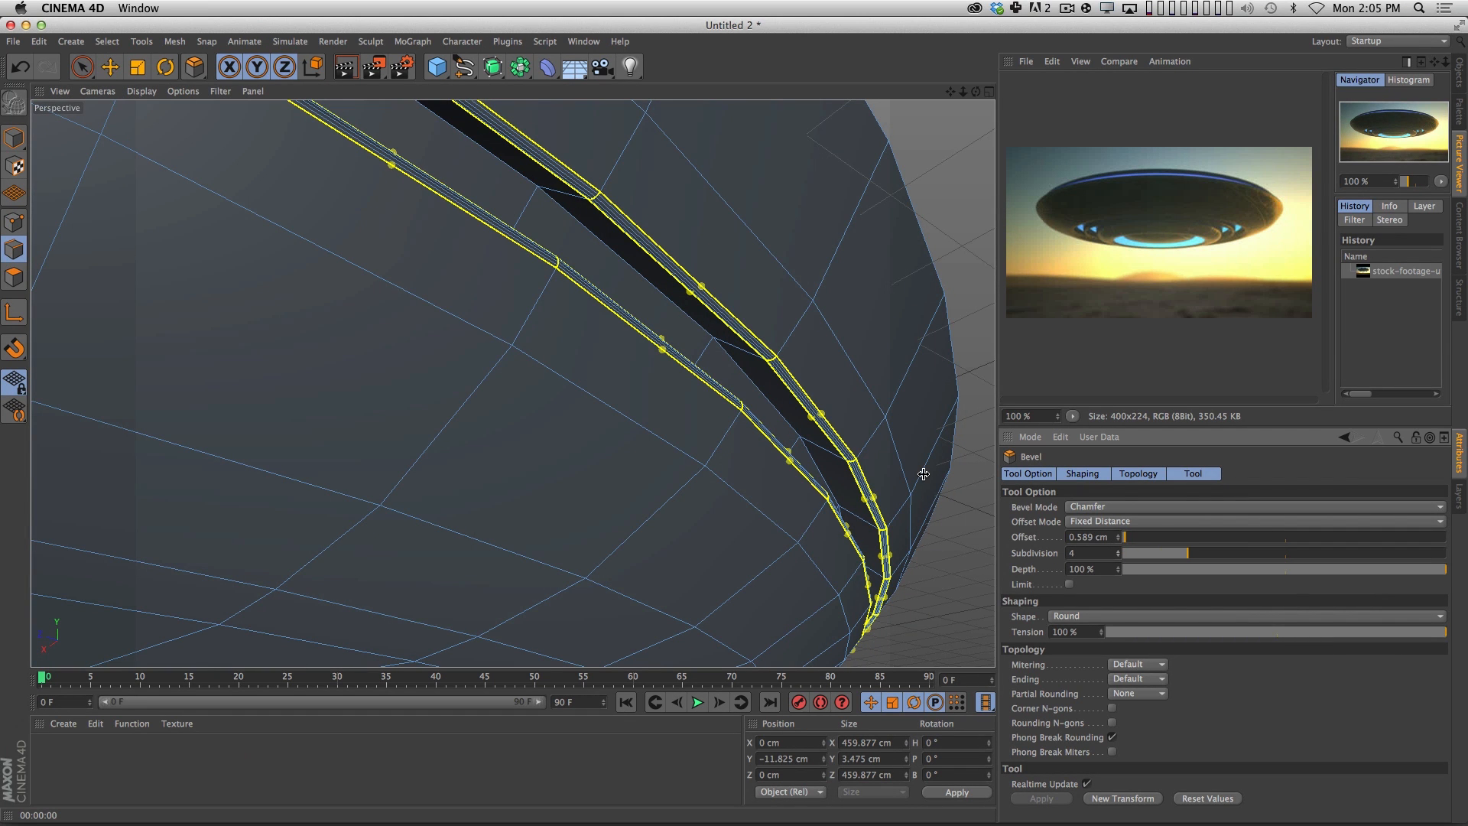
Examine the beveled groove edges from several distances and angles, and render the view to check their shading.
{"action": "left_click_drag", "start_coordinate": [649, 249], "coordinate": [803, 229]}
{"action": "left_click_drag", "start_coordinate": [762, 308], "coordinate": [525, 485]}
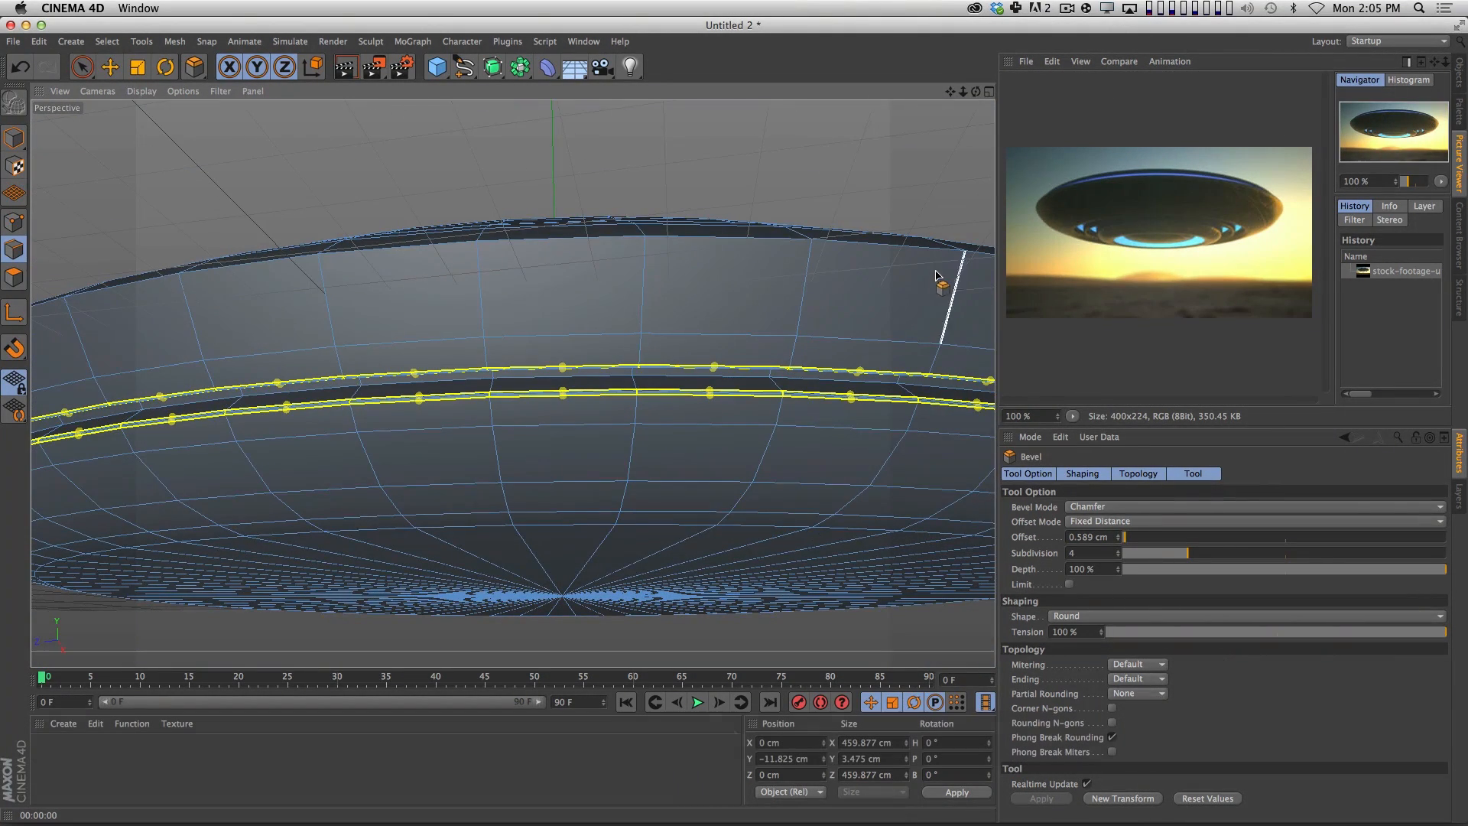
{"action": "left_click_drag", "start_coordinate": [753, 383], "coordinate": [707, 329]}
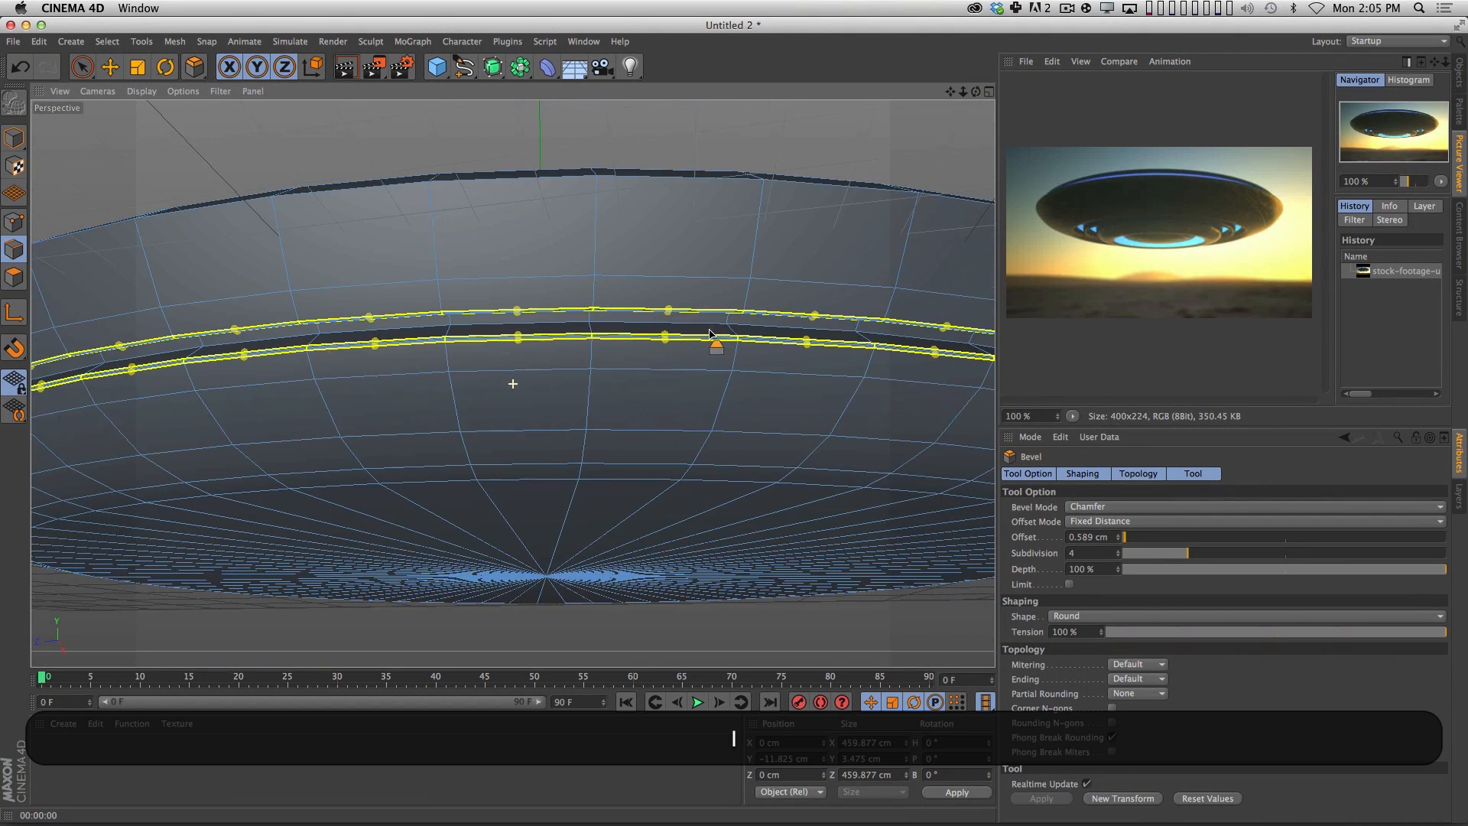
{"action": "key", "text": "super+r"}
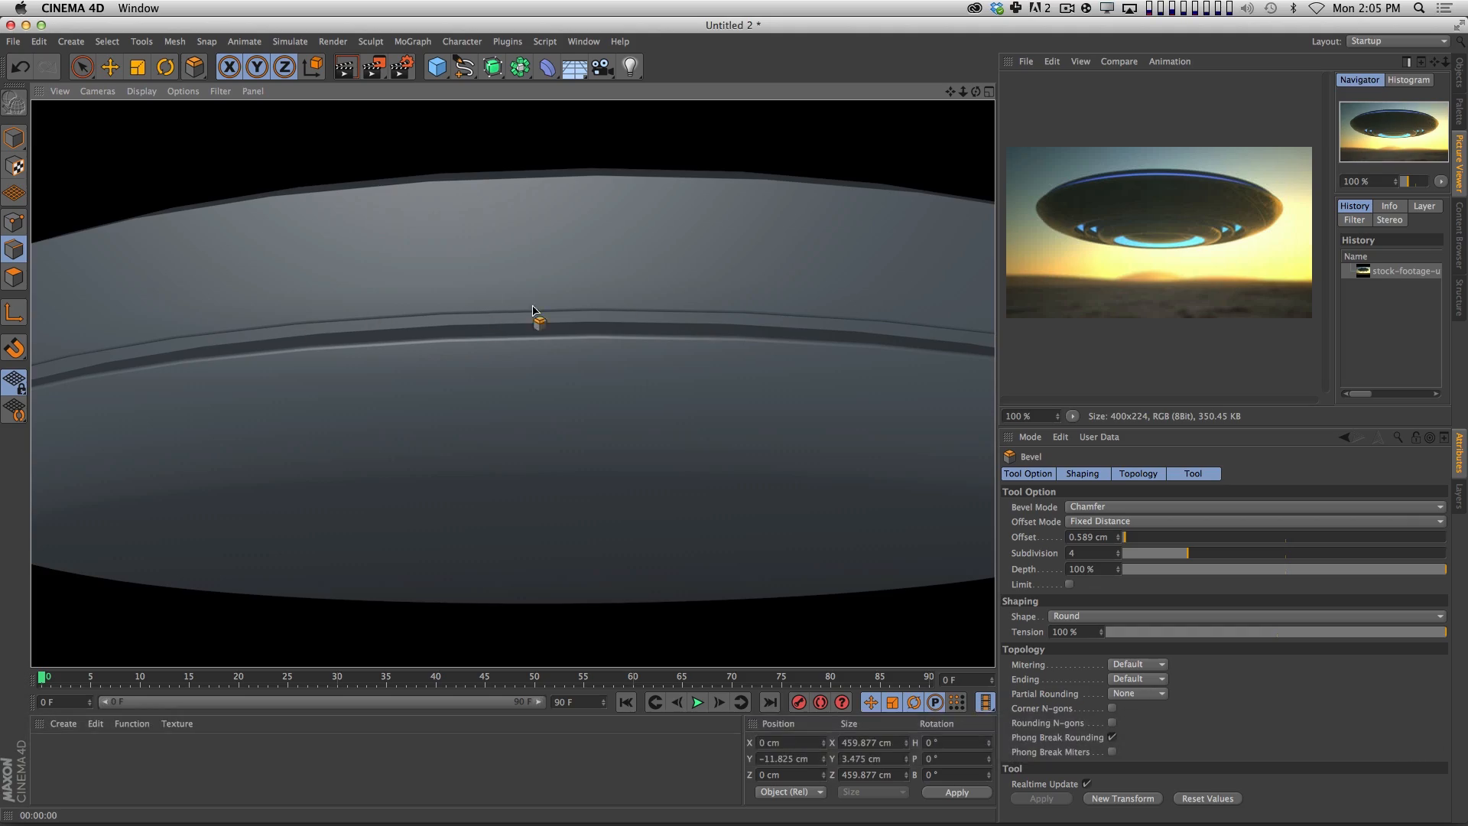
{"action": "left_click_drag", "start_coordinate": [538, 318], "coordinate": [645, 309]}
{"action": "key", "text": "super+r"}
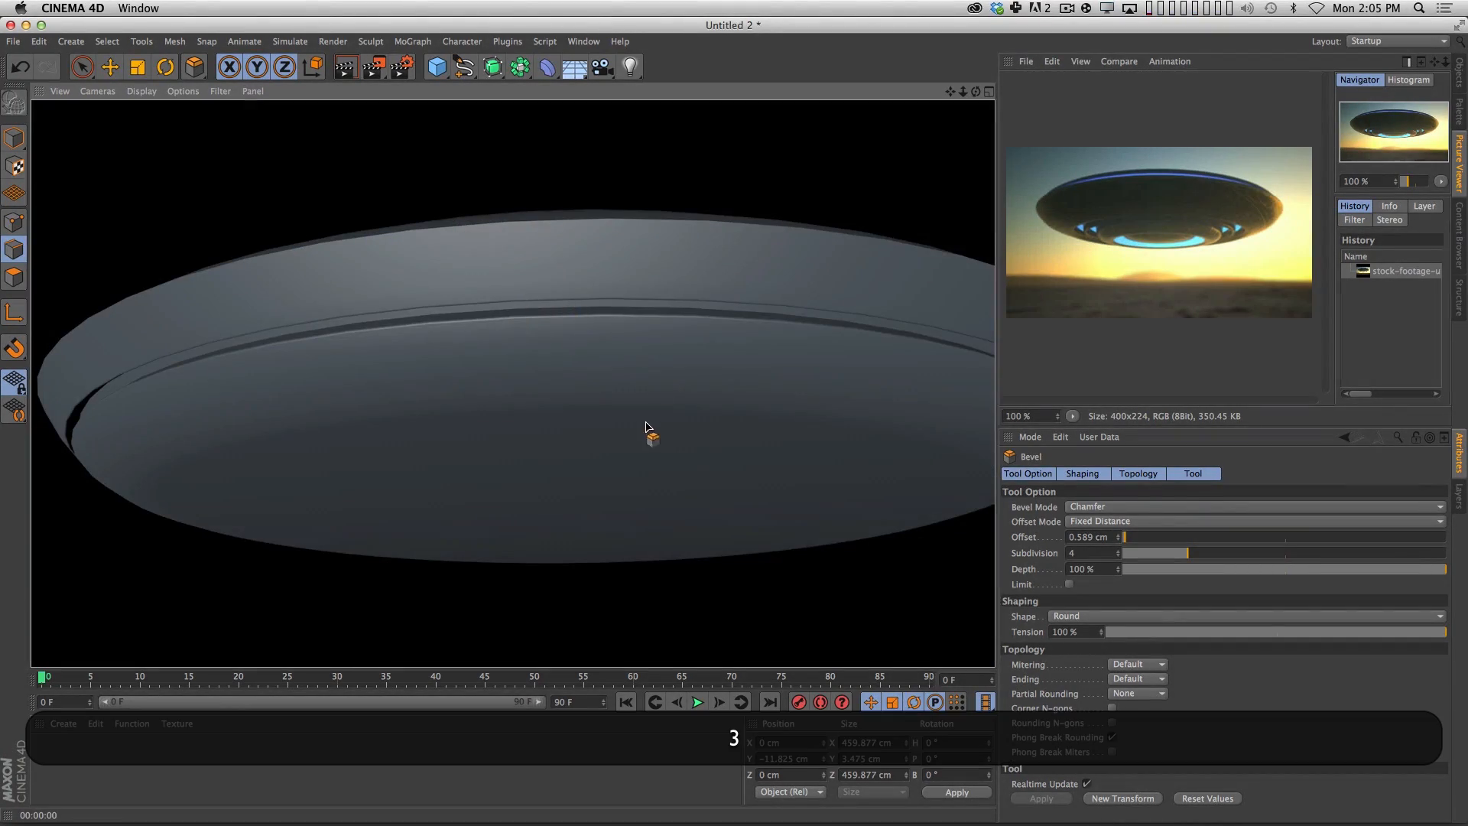
{"action": "mouse_move", "coordinate": [650, 433]}
{"action": "left_mouse_down"}
{"action": "mouse_move", "coordinate": [688, 426]}
{"action": "mouse_move", "coordinate": [647, 422]}
{"action": "mouse_move", "coordinate": [840, 321]}
{"action": "left_mouse_up"}
{"action": "key", "text": "3"}
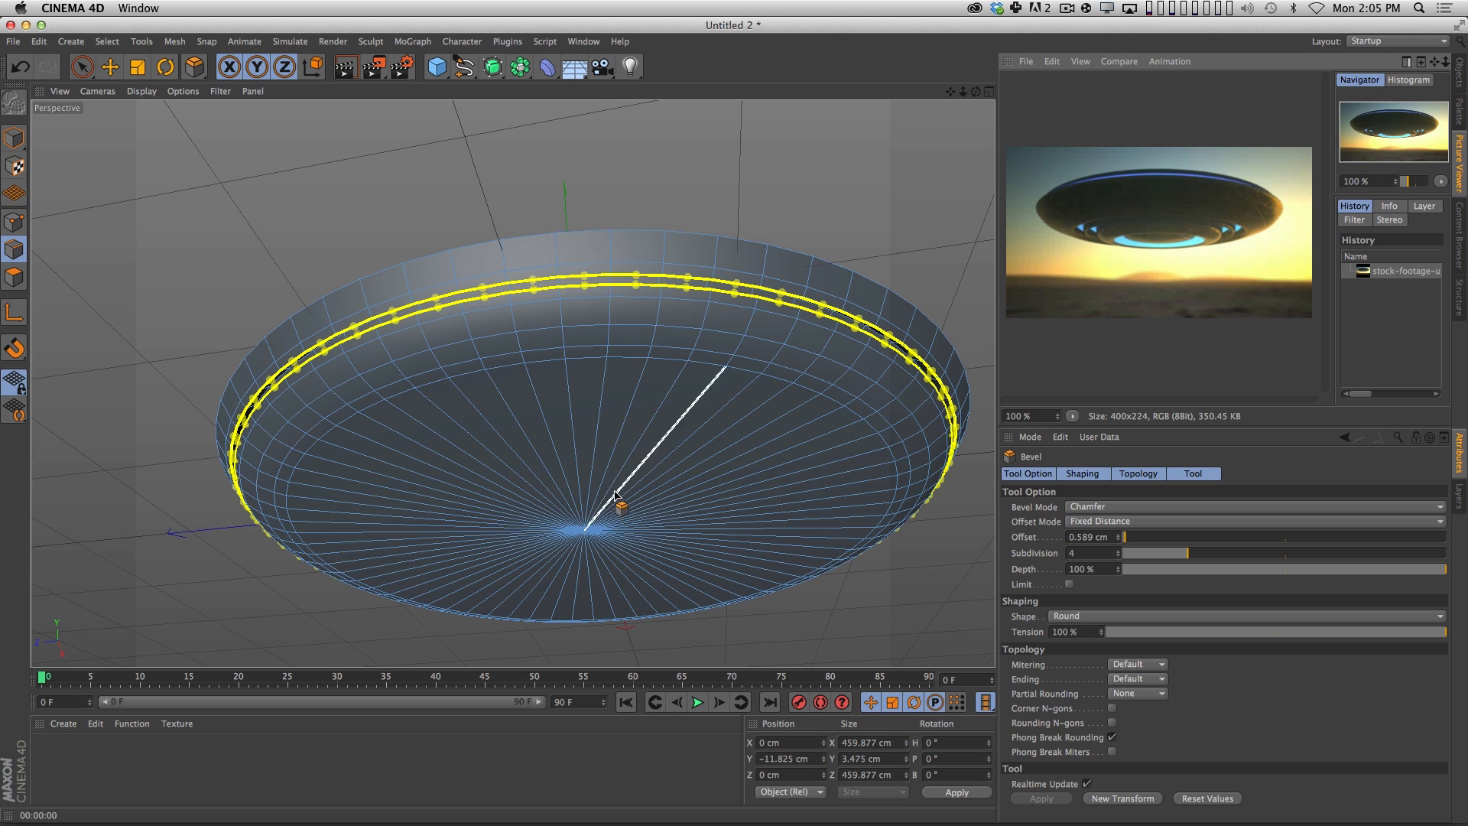
Select all the polygons of the saucer's flat bottom cap and hide the axis handles.
{"action": "key", "text": "space"}
{"action": "left_click", "coordinate": [18, 274]}
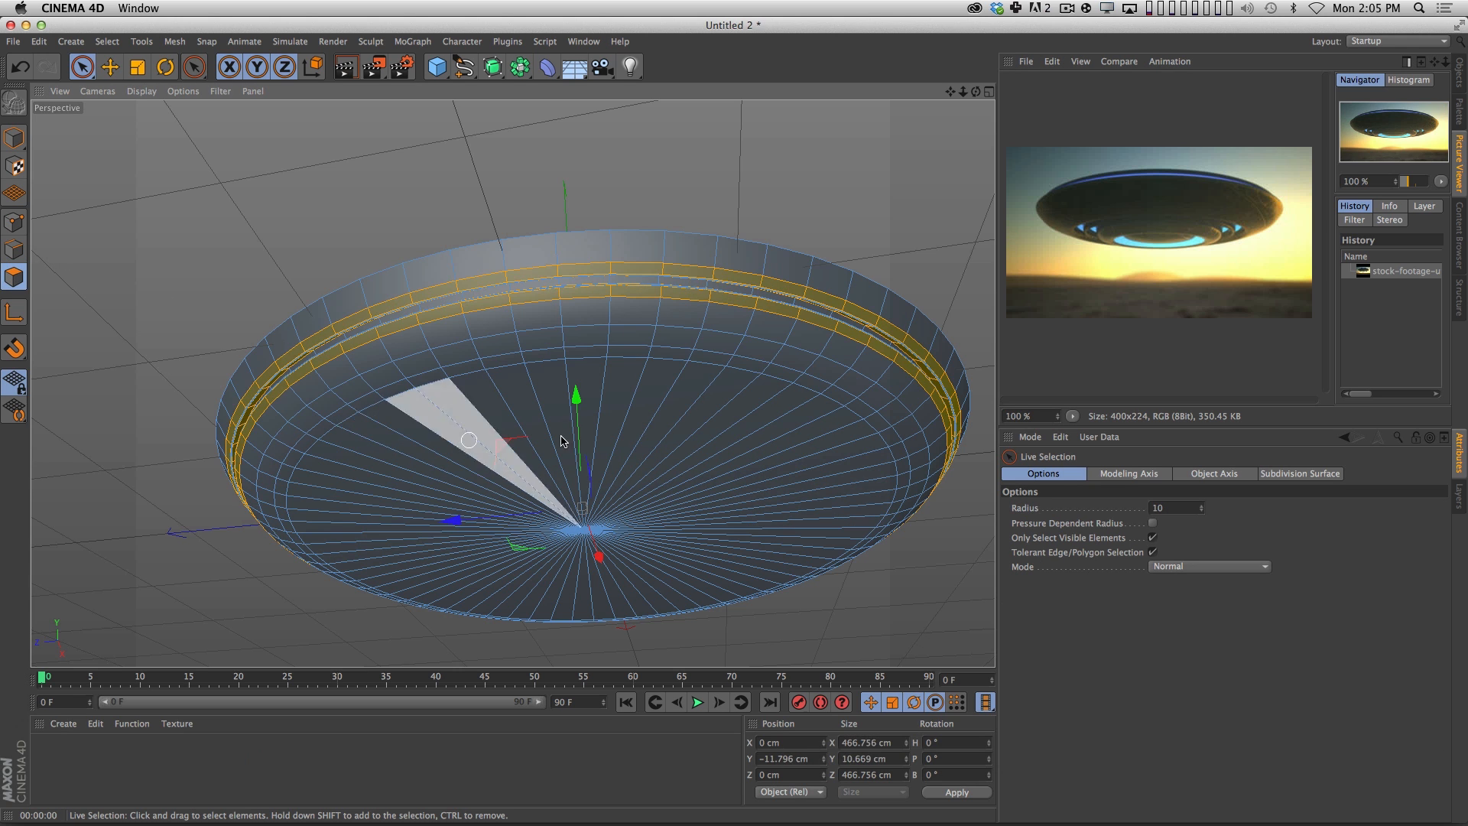
{"action": "key", "text": "1"}
{"action": "mouse_move", "coordinate": [564, 439]}
{"action": "left_mouse_down"}
{"action": "mouse_move", "coordinate": [639, 452]}
{"action": "mouse_move", "coordinate": [634, 427]}
{"action": "mouse_move", "coordinate": [479, 475]}
{"action": "mouse_move", "coordinate": [634, 457]}
{"action": "mouse_move", "coordinate": [491, 446]}
{"action": "left_mouse_up"}
{"action": "key", "text": "3"}
{"action": "left_click", "coordinate": [701, 448]}
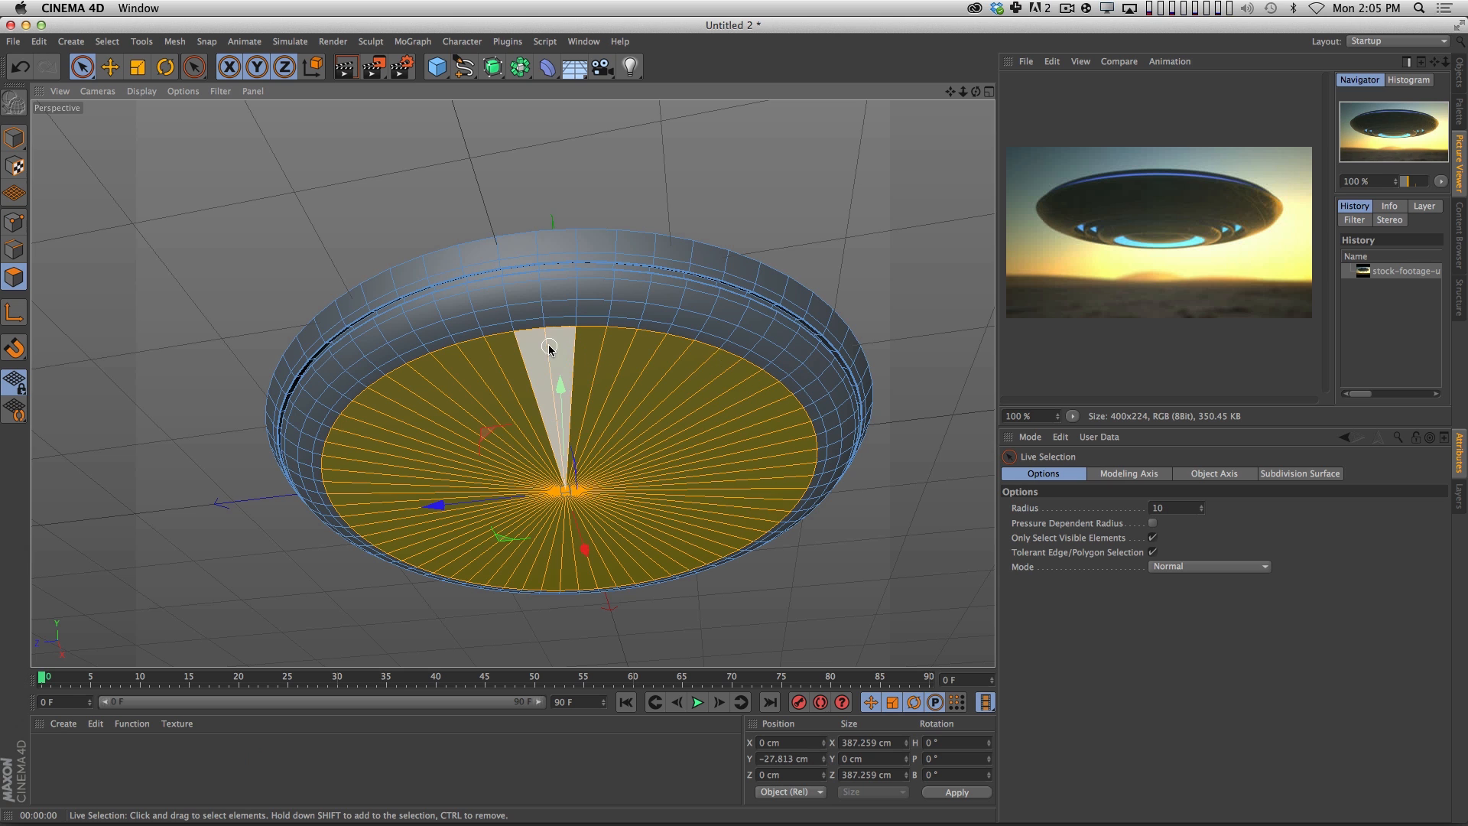
{"action": "key", "text": "alt+d"}
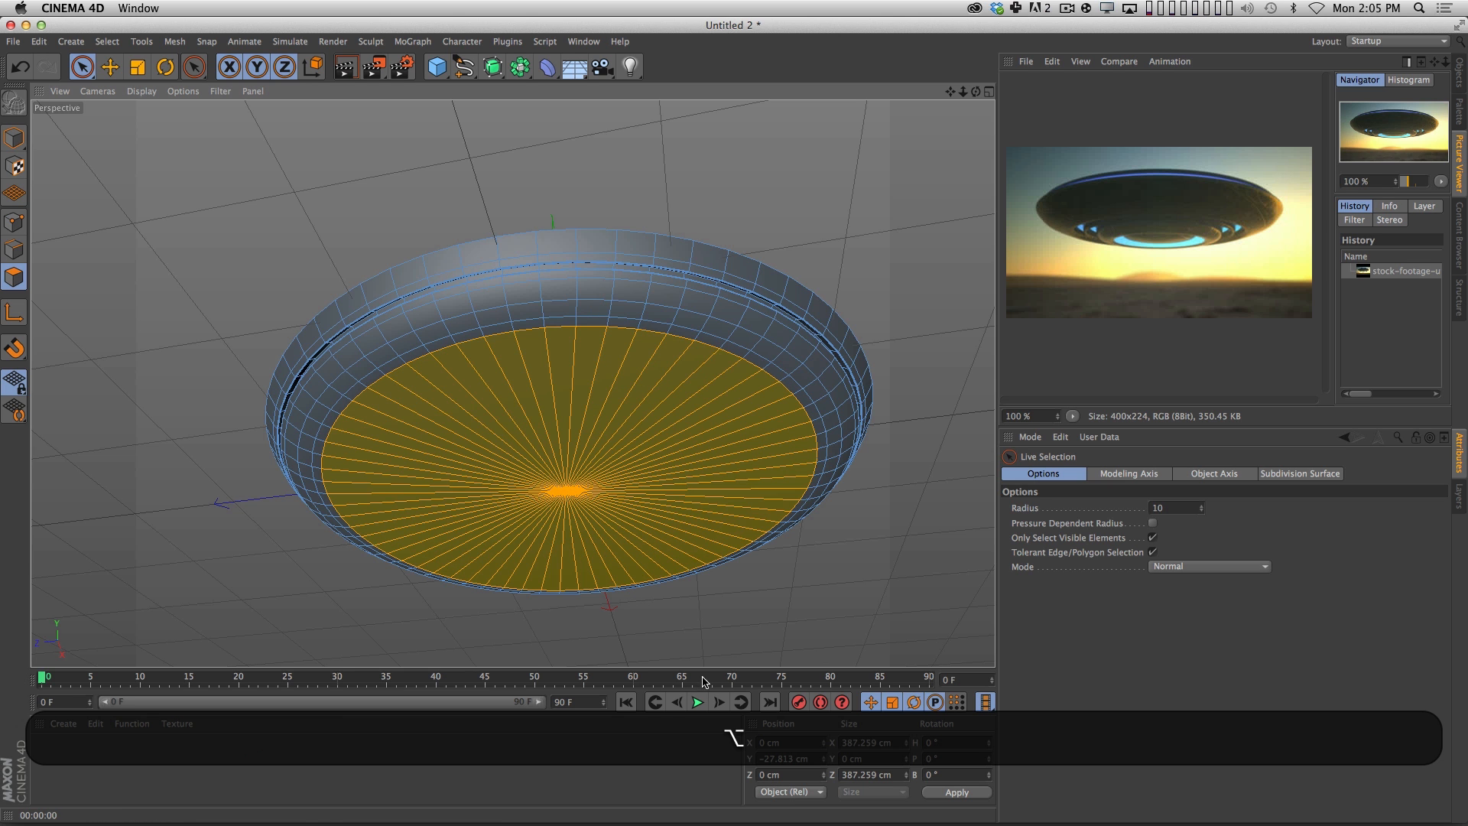
{"action": "key", "text": "alt+d"}
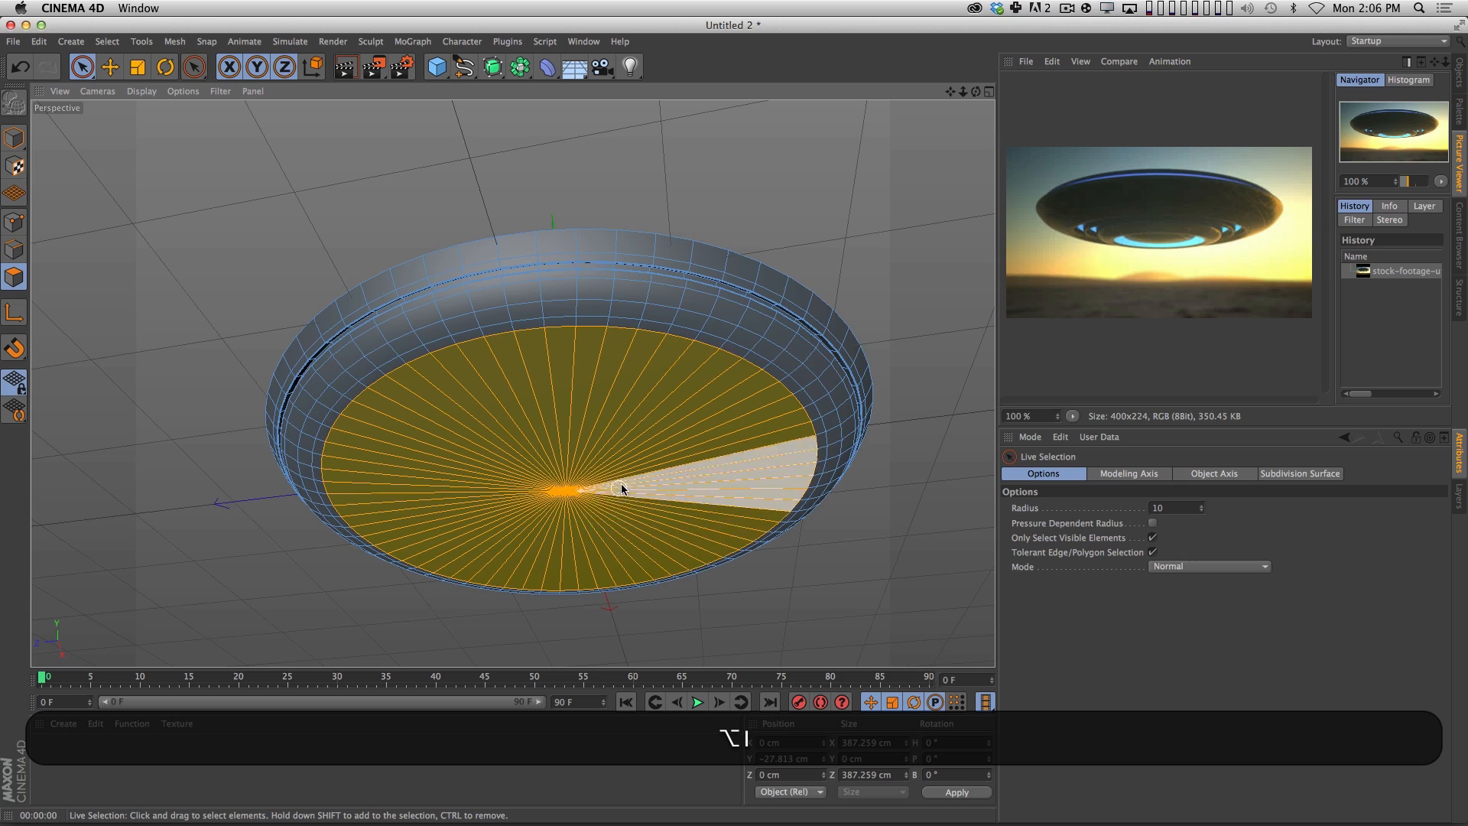
{"action": "left_click_drag", "start_coordinate": [621, 483], "coordinate": [586, 371], "text": "alt"}
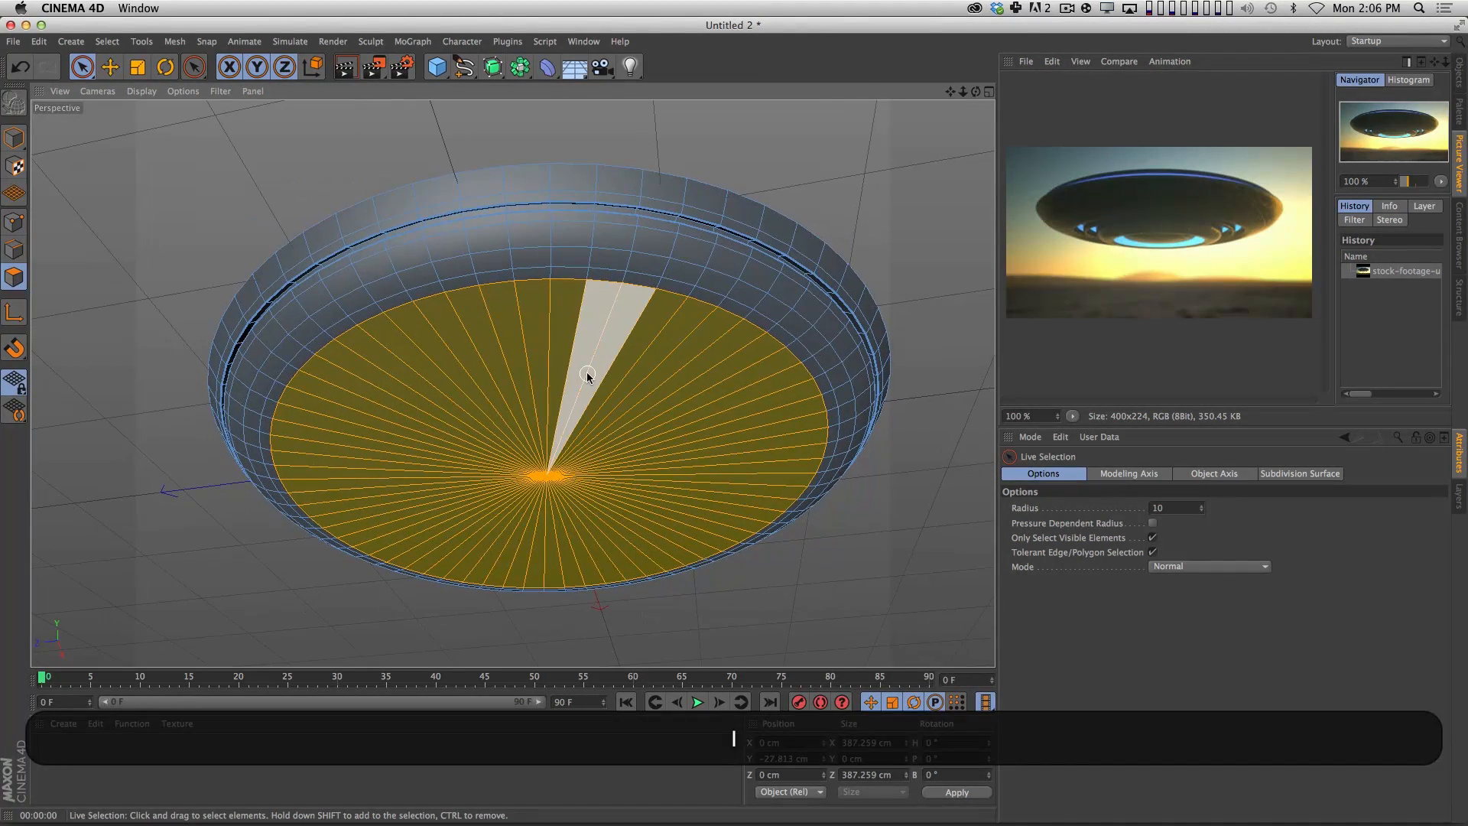
Inset the bottom cap to about 355 cm across and extrude it about 54 cm inward to hollow the underside.
{"action": "key", "text": "i"}
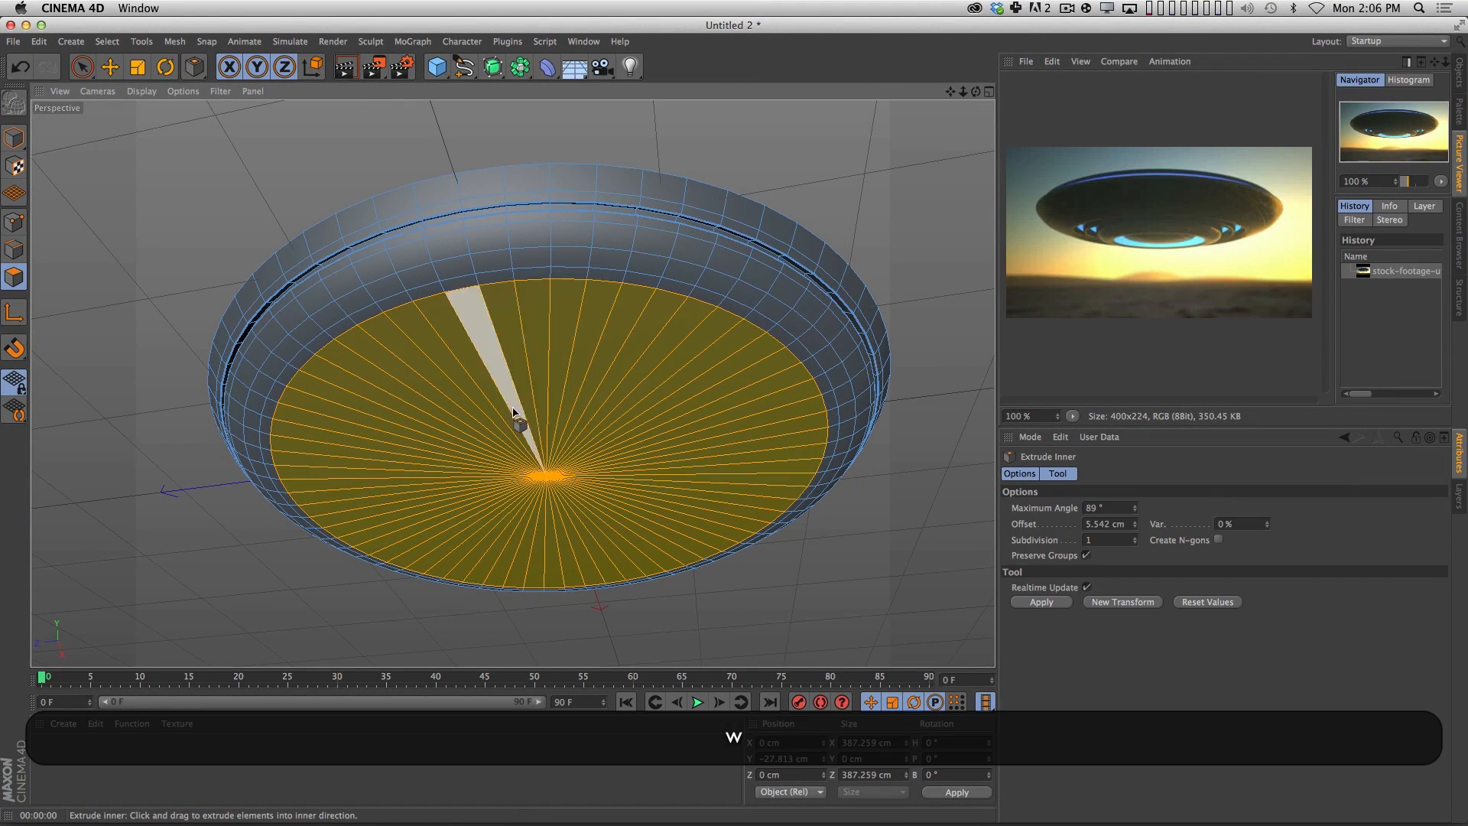
{"action": "left_click_drag", "start_coordinate": [678, 398], "coordinate": [590, 446]}
{"action": "key", "text": "m"}
{"action": "key", "text": "t"}
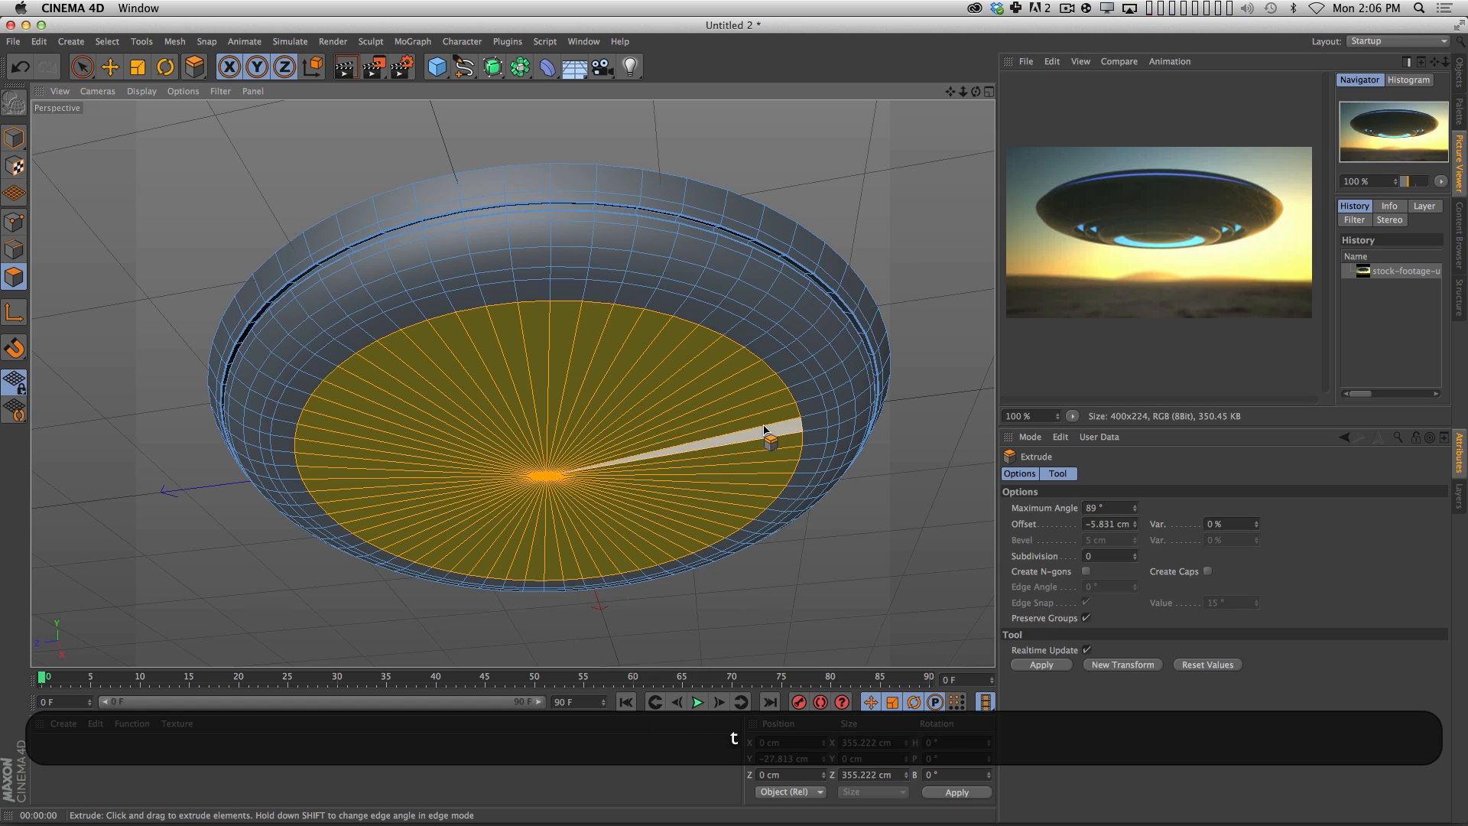
{"action": "left_click_drag", "start_coordinate": [760, 447], "coordinate": [346, 497]}
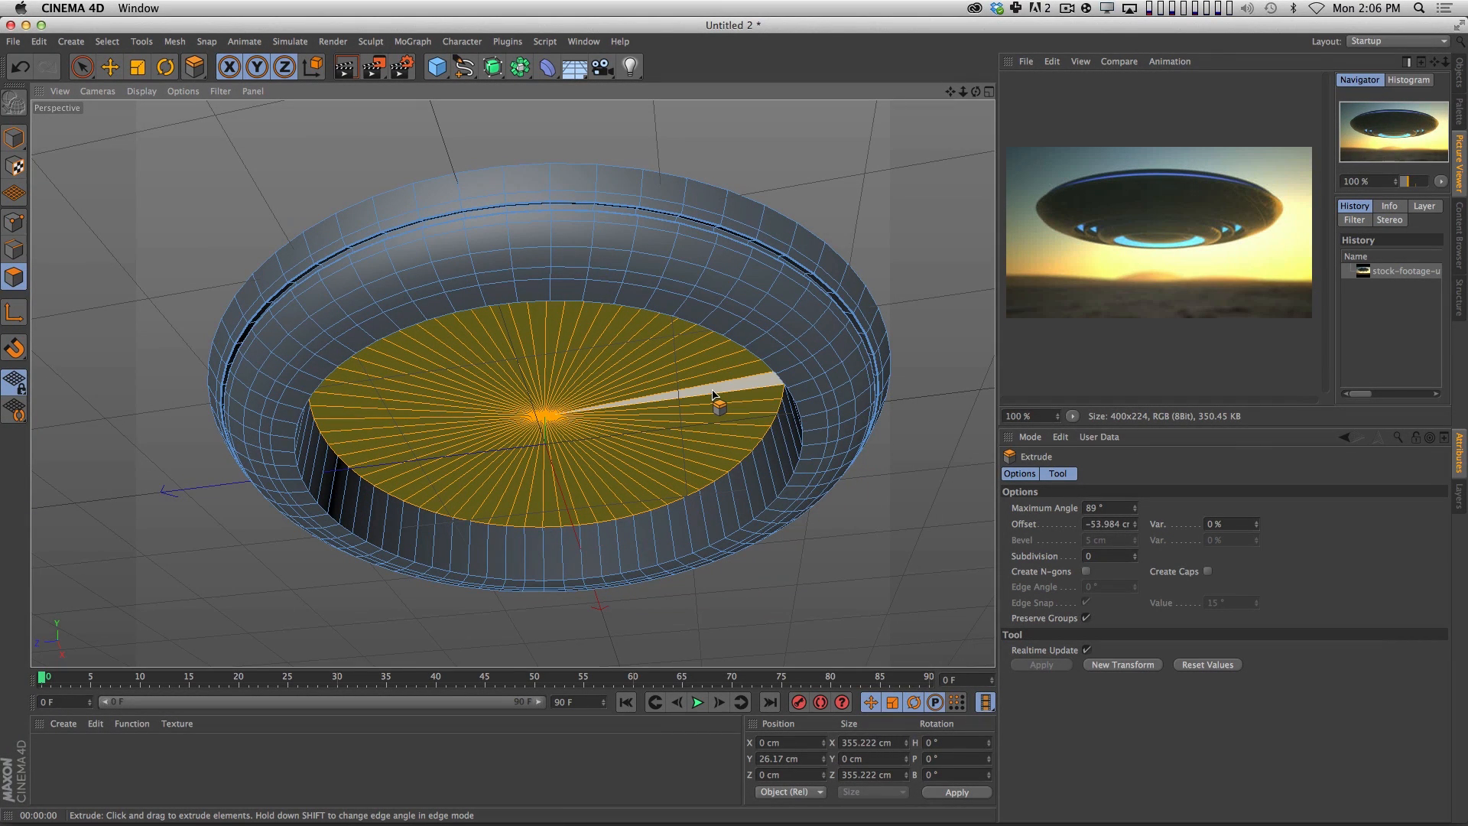
Select the edge loop around the cavity's lower rim, bevel it slightly with 4 subdivisions, and deselect it.
{"action": "key", "text": "m"}
{"action": "key", "text": "l"}
{"action": "left_click", "coordinate": [14, 249]}
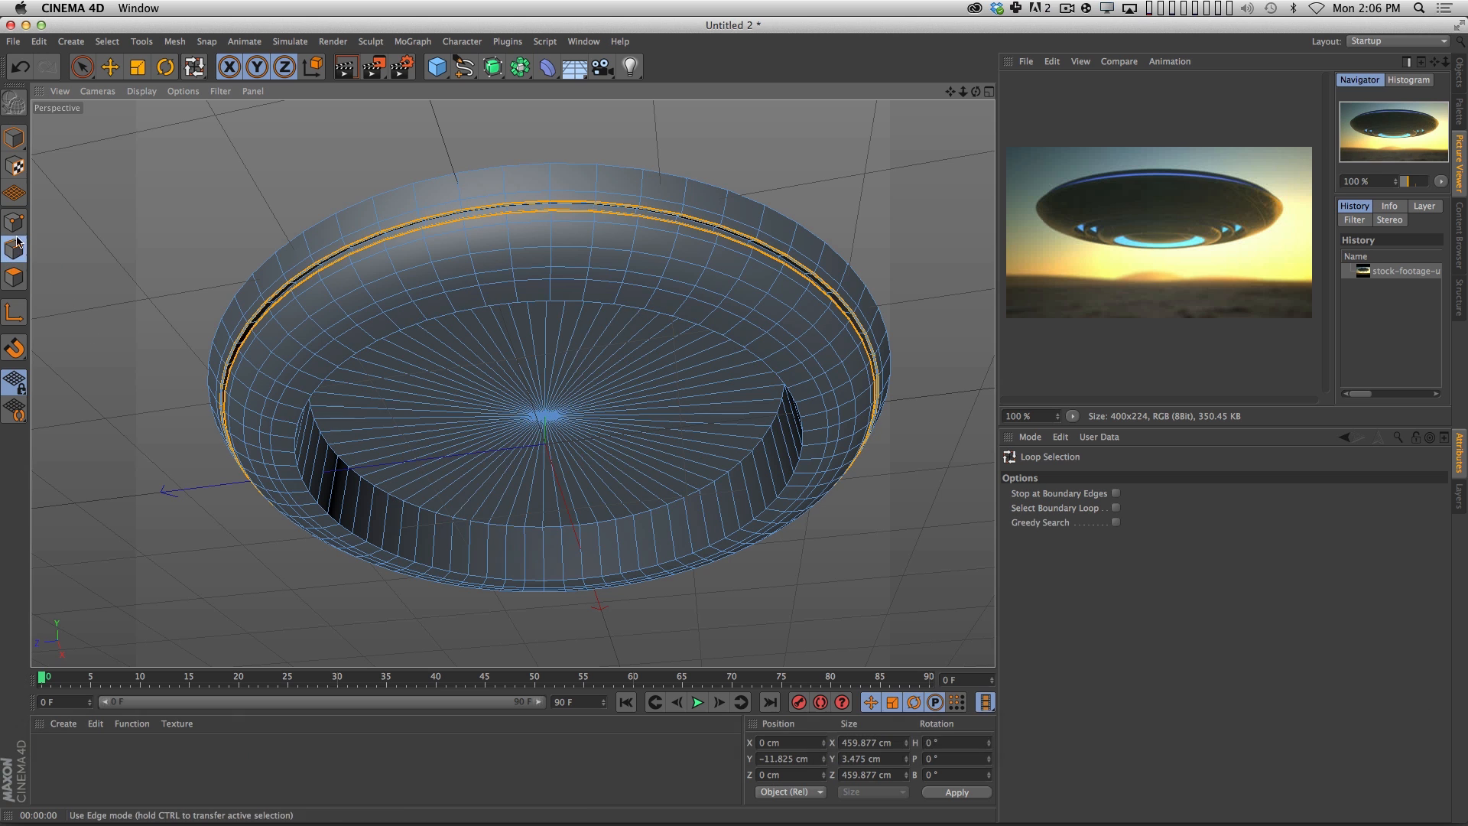
{"action": "left_click", "coordinate": [529, 300]}
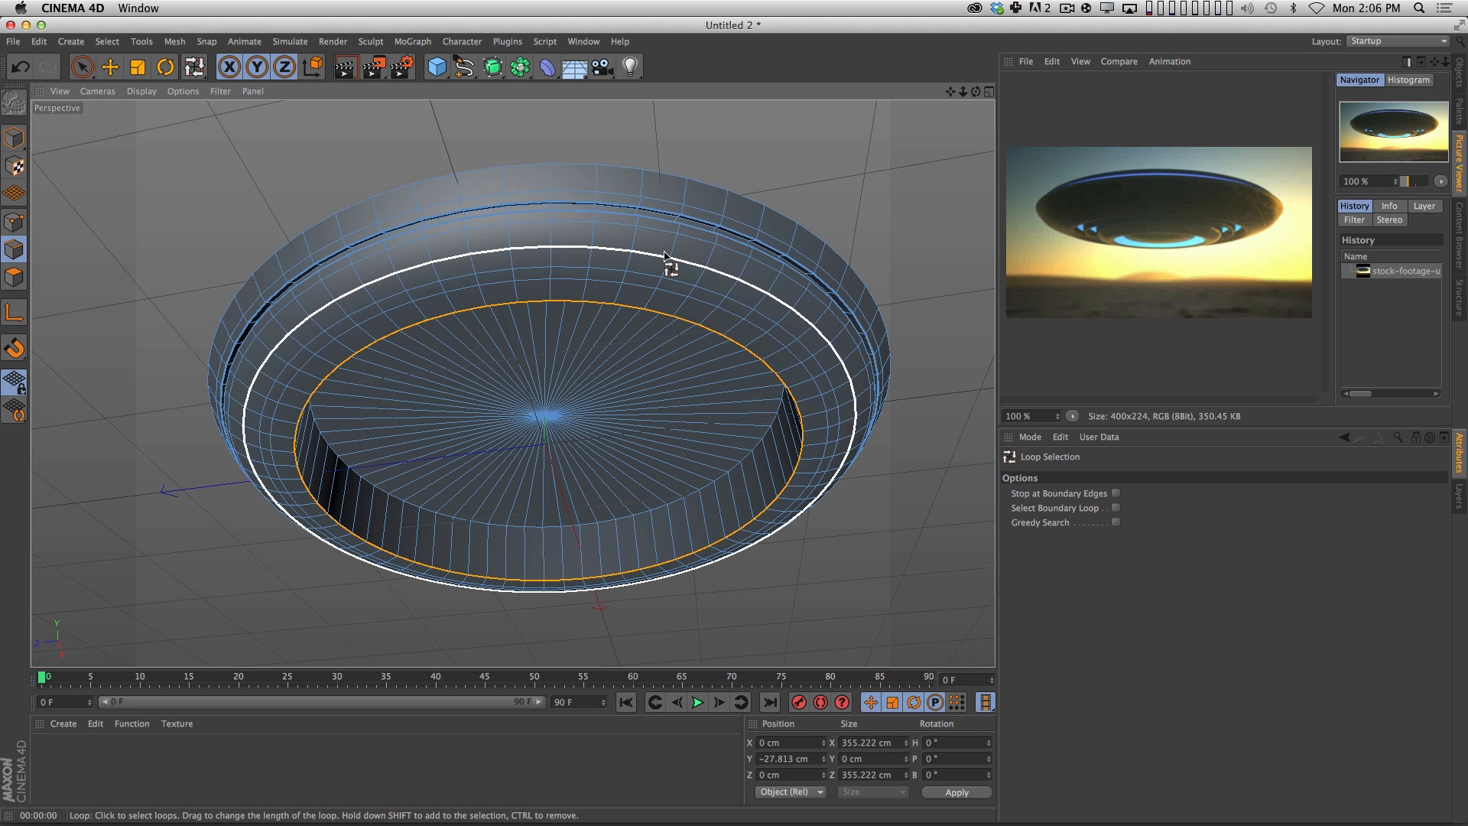
{"action": "key", "text": "m"}
{"action": "key", "text": "s"}
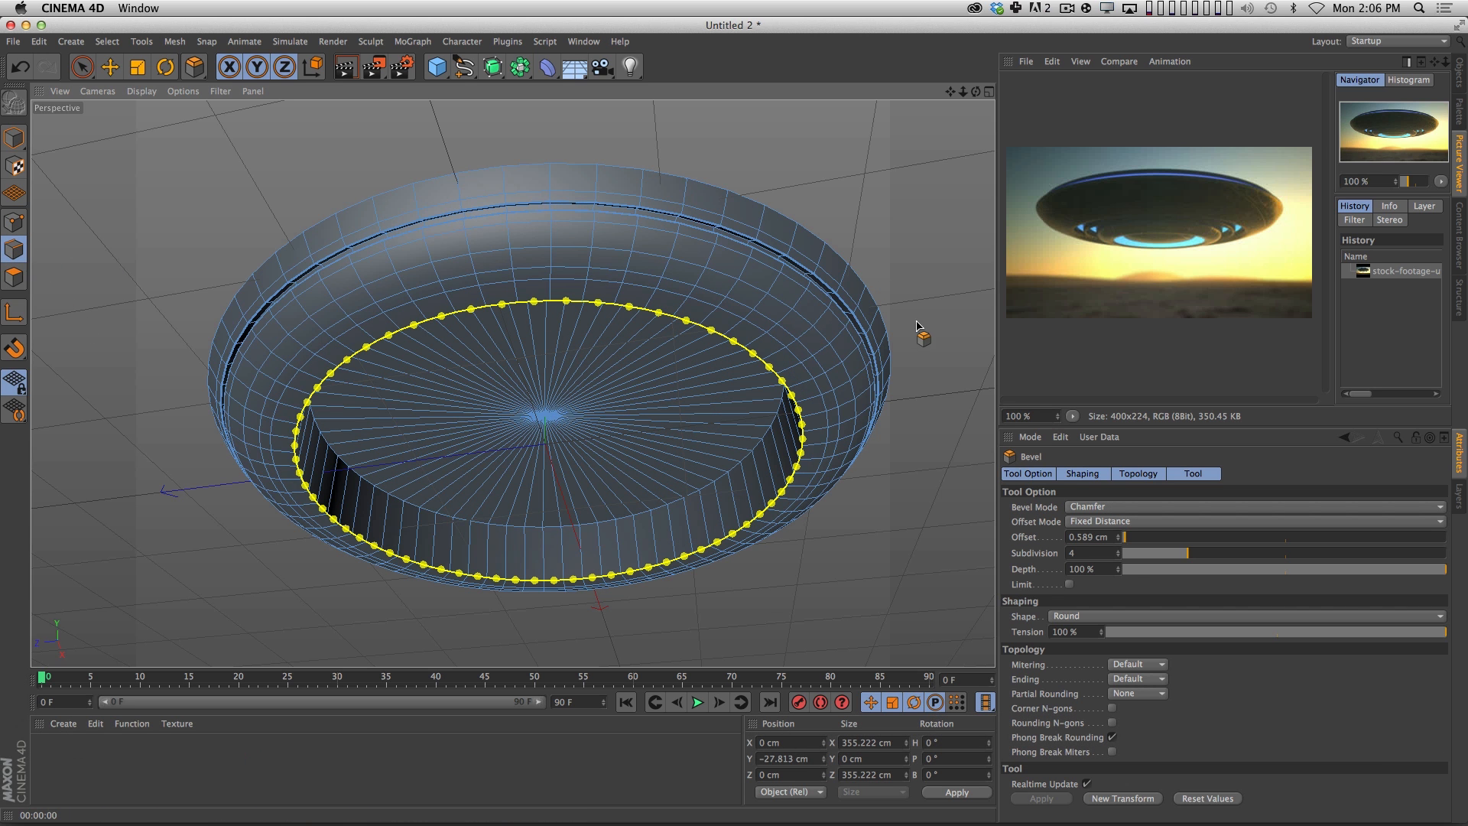
{"action": "mouse_move", "coordinate": [949, 315]}
{"action": "left_mouse_down"}
{"action": "mouse_move", "coordinate": [1002, 298]}
{"action": "mouse_move", "coordinate": [972, 308]}
{"action": "left_mouse_up"}
{"action": "key", "text": "space"}
{"action": "left_click", "coordinate": [965, 283]}
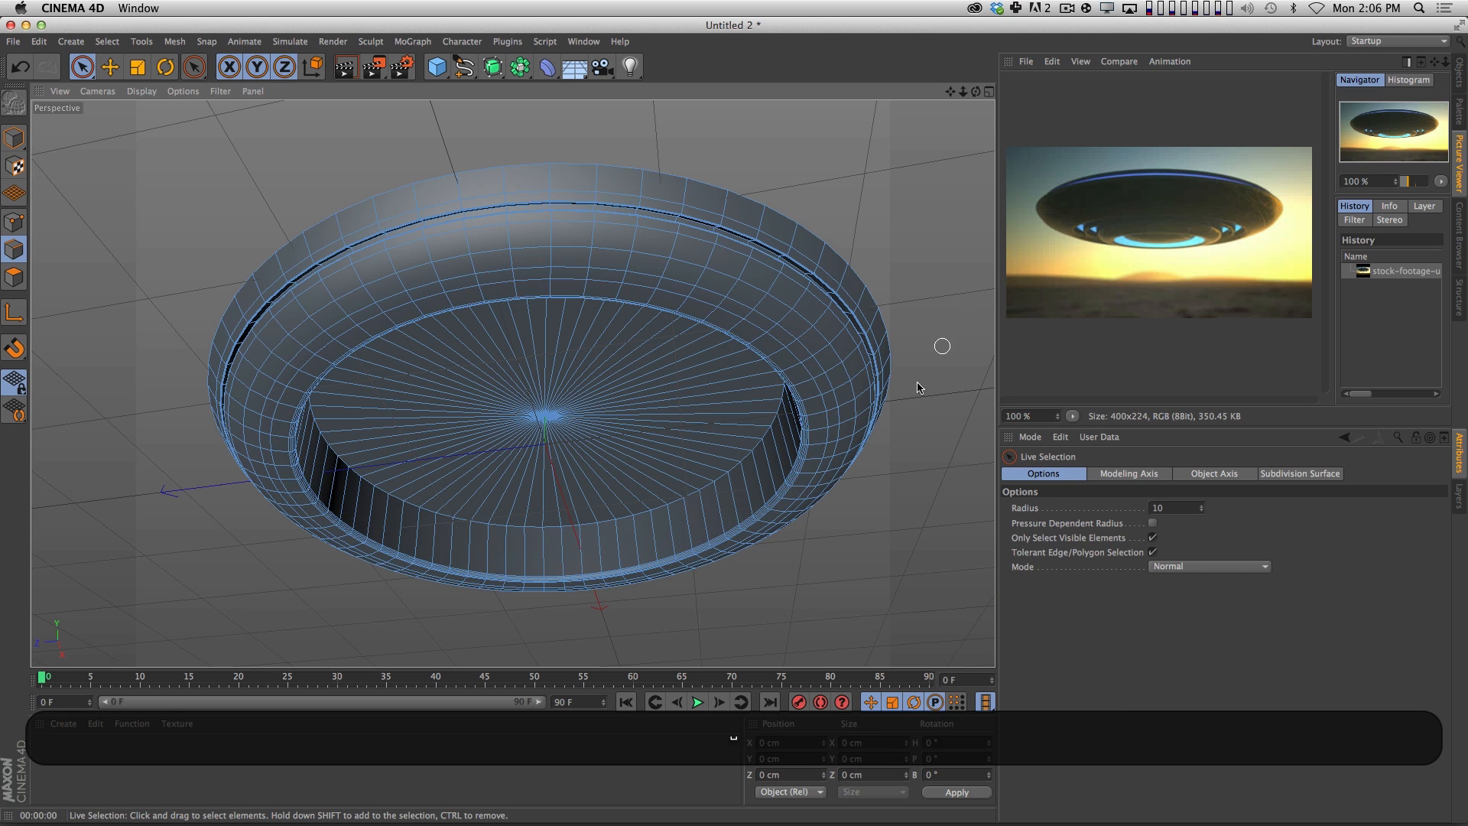
Render the saucer from below and inspect the hollowed underside against the reference picture.
{"action": "key", "text": "2"}
{"action": "left_click_drag", "start_coordinate": [910, 496], "coordinate": [852, 475]}
{"action": "key", "text": "3"}
{"action": "key", "text": "super+r"}
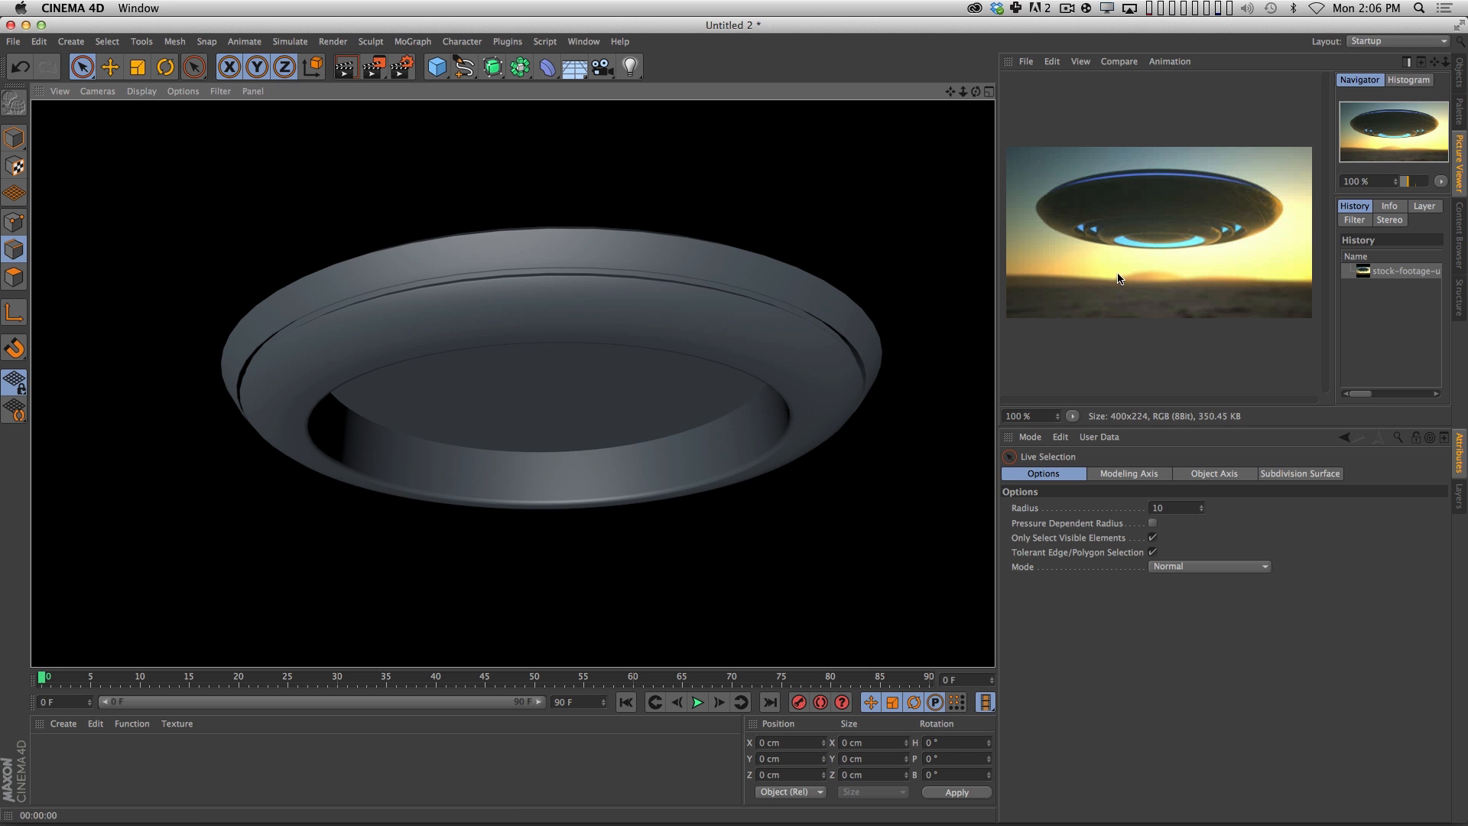
{"action": "key", "text": "3"}
{"action": "left_click_drag", "start_coordinate": [715, 407], "coordinate": [557, 203]}
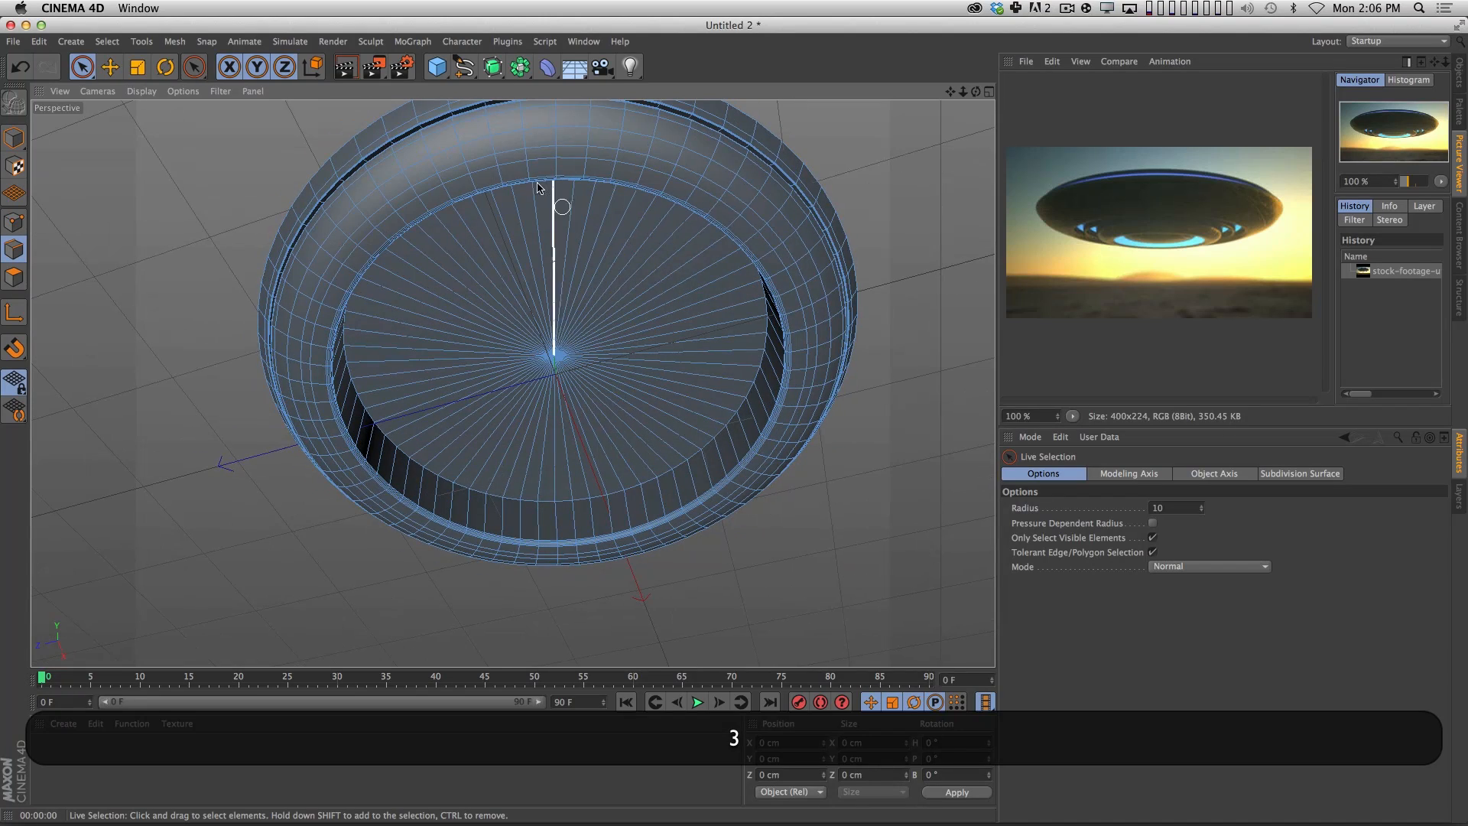
Rename the saucer's polygon object as UFO_MAIN.
{"action": "left_click", "coordinate": [1461, 73]}
{"action": "double_click", "coordinate": [1040, 79]}
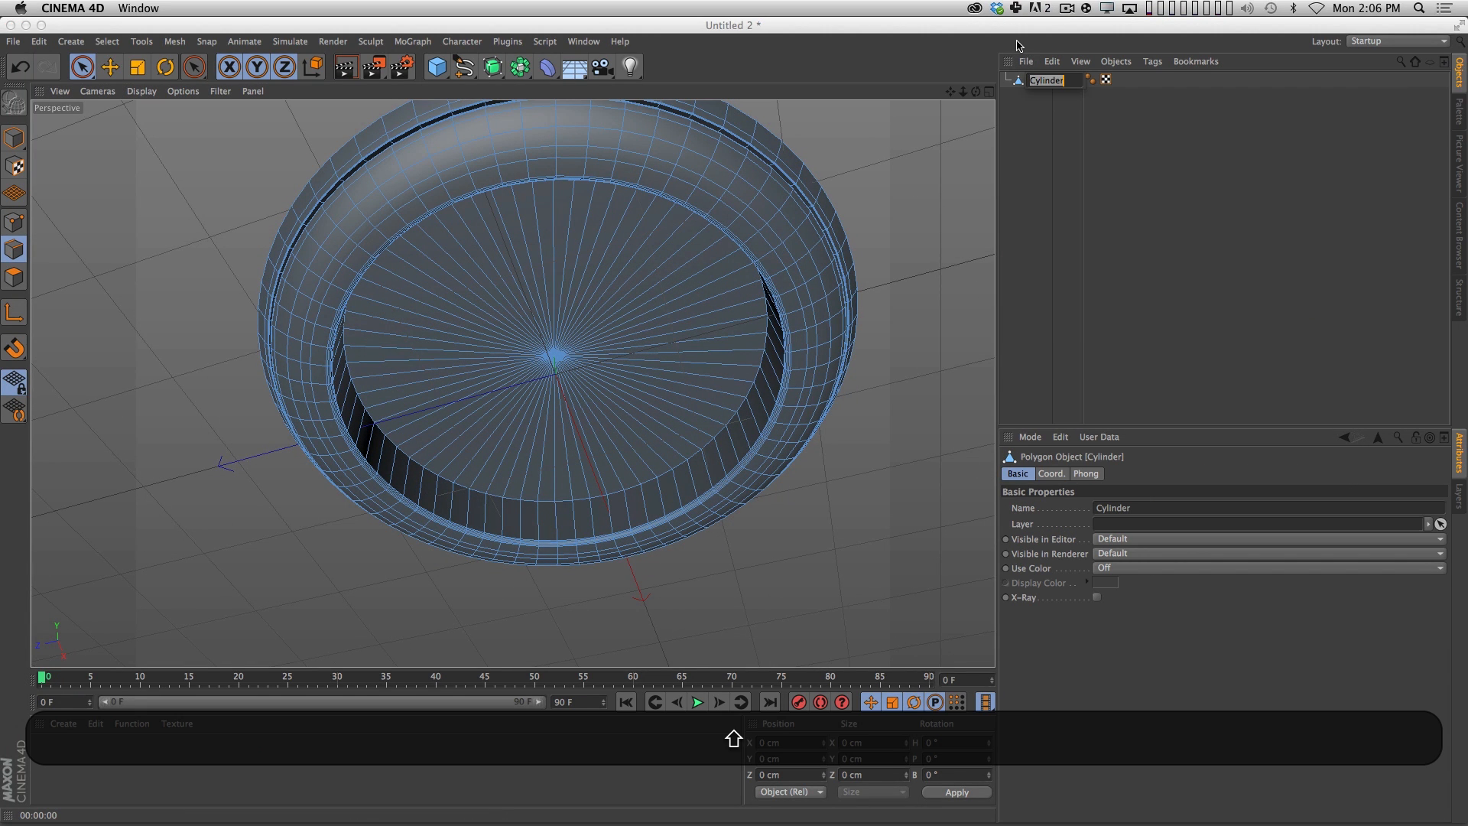
{"action": "key", "text": "shift+Return"}
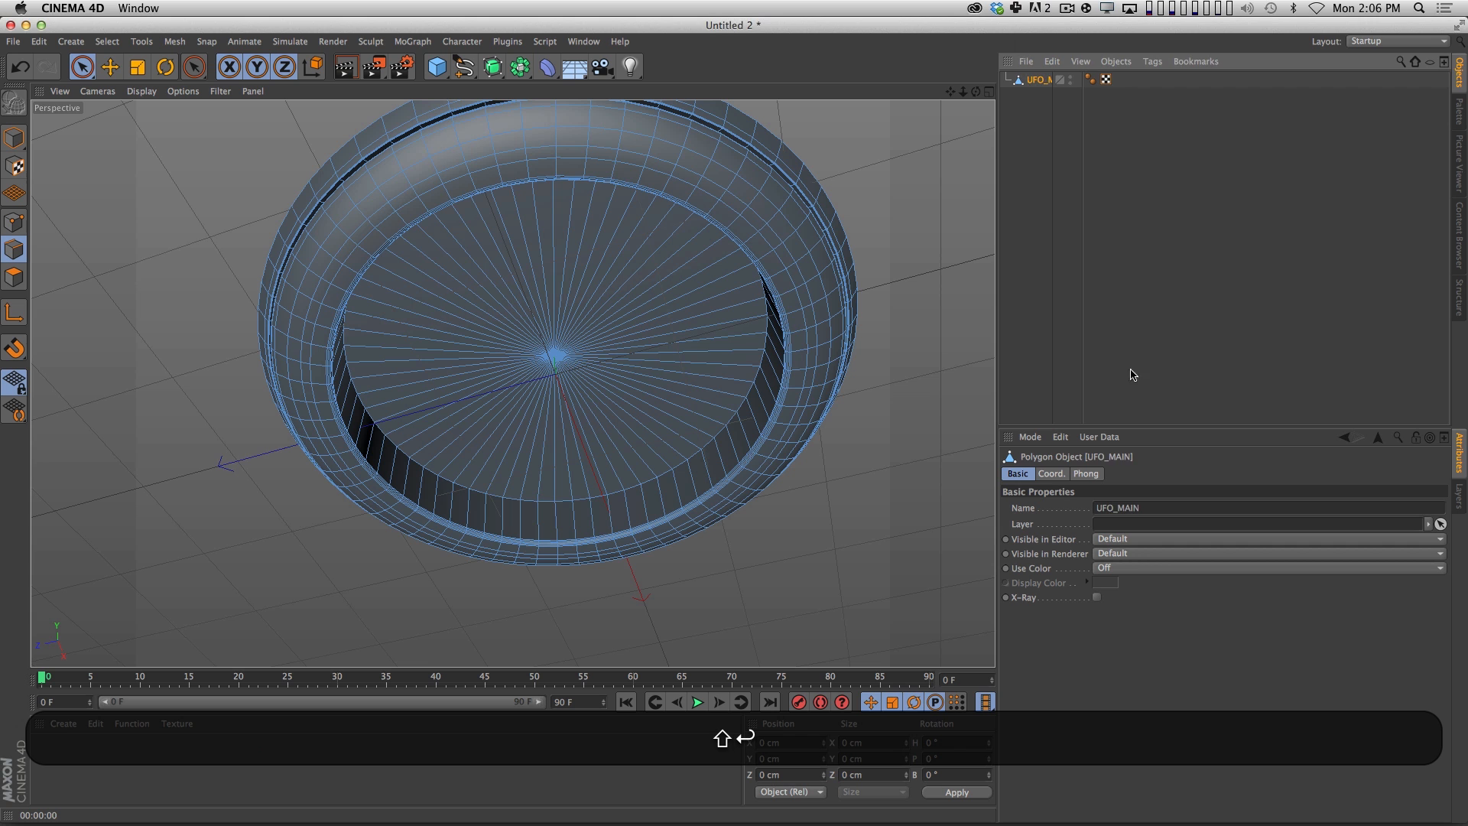
Add a cylinder primitive at the center of the saucer and switch to Model mode.
{"action": "key", "text": "2"}
{"action": "left_click_drag", "start_coordinate": [920, 330], "coordinate": [574, 286]}
{"action": "left_click", "coordinate": [436, 68]}
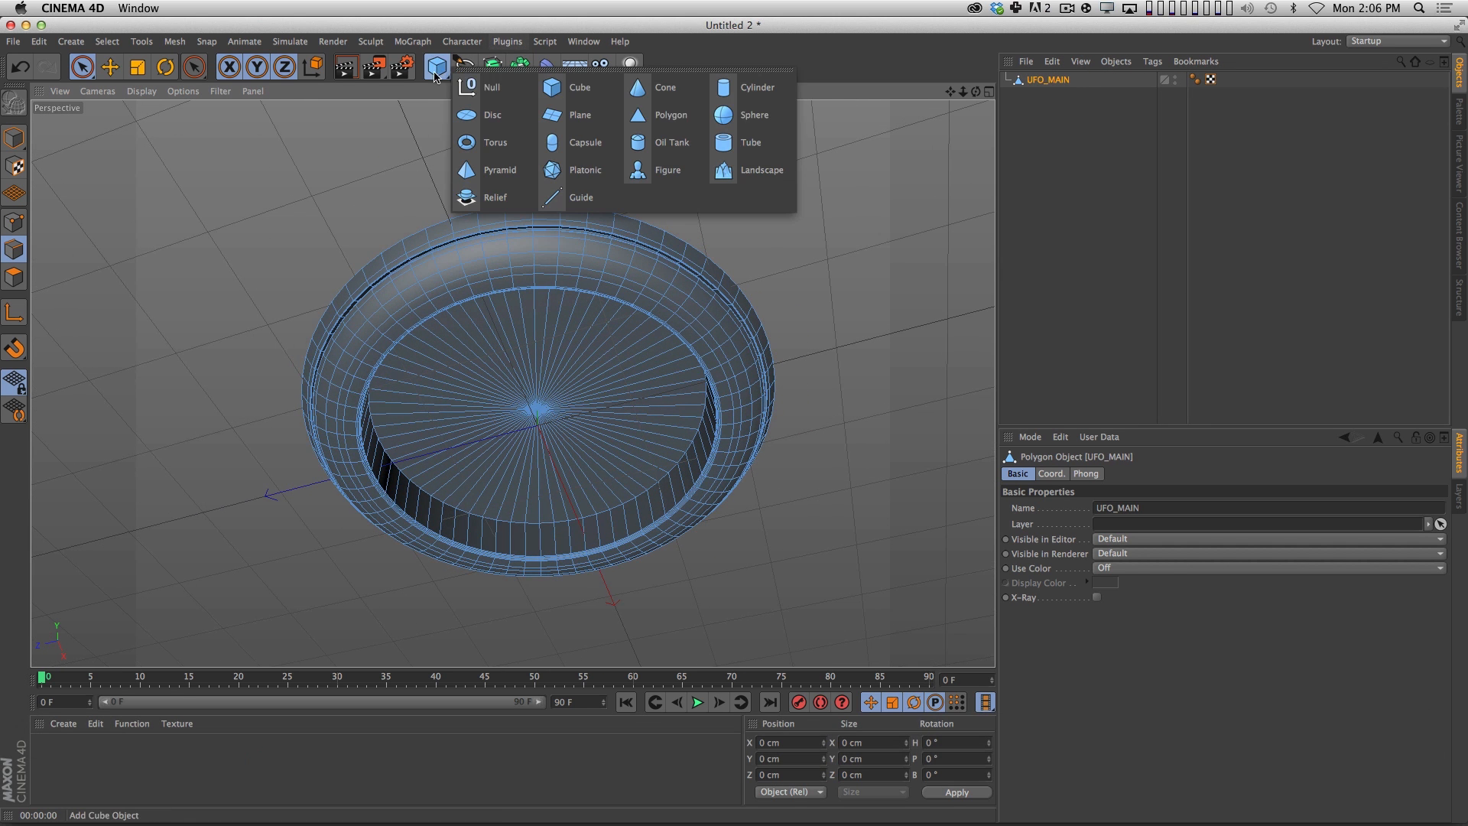
{"action": "left_click", "coordinate": [745, 87]}
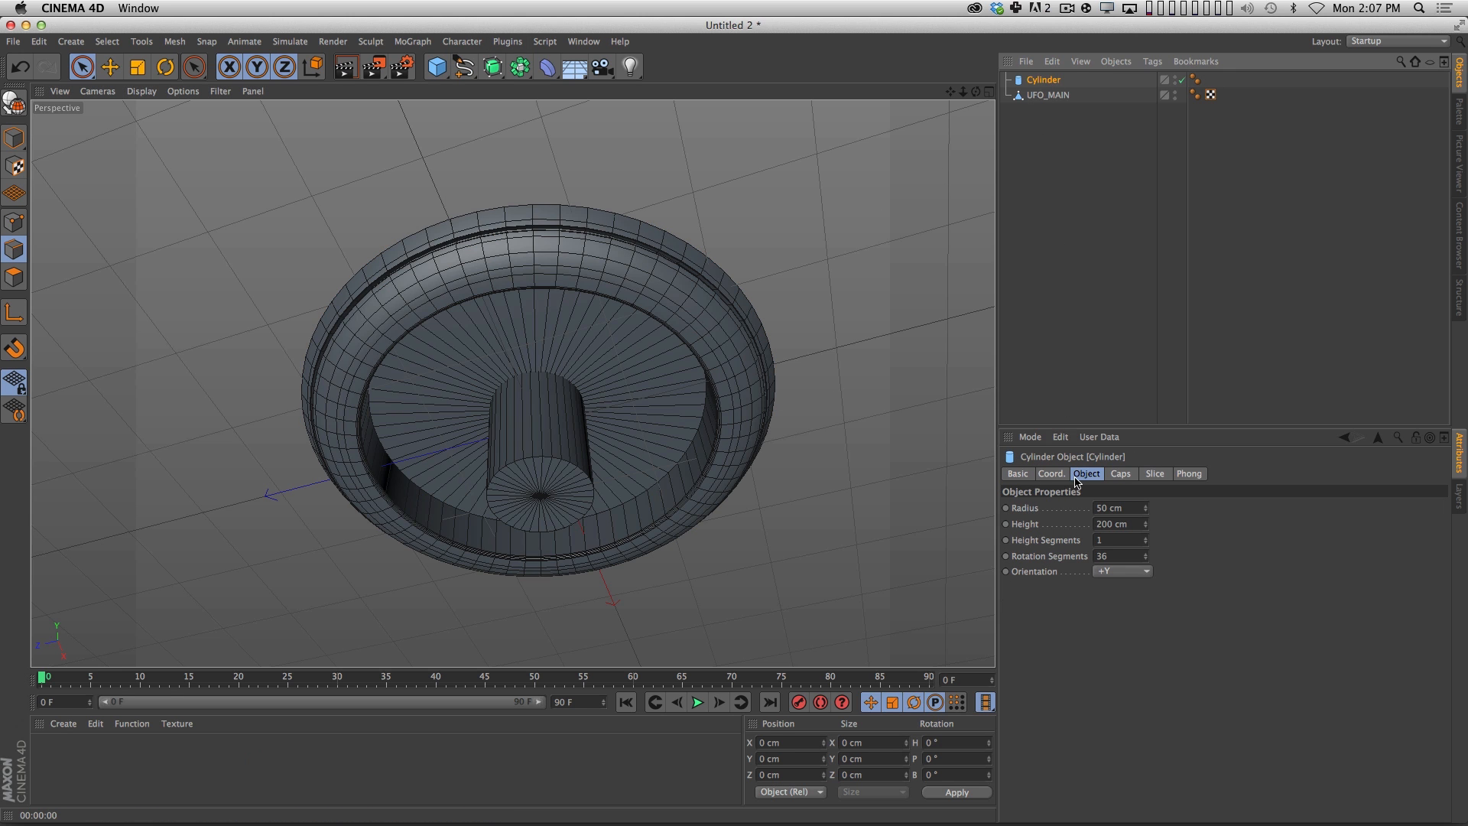
{"action": "key", "text": "3"}
{"action": "left_click_drag", "start_coordinate": [636, 426], "coordinate": [595, 537]}
{"action": "left_click", "coordinate": [10, 137]}
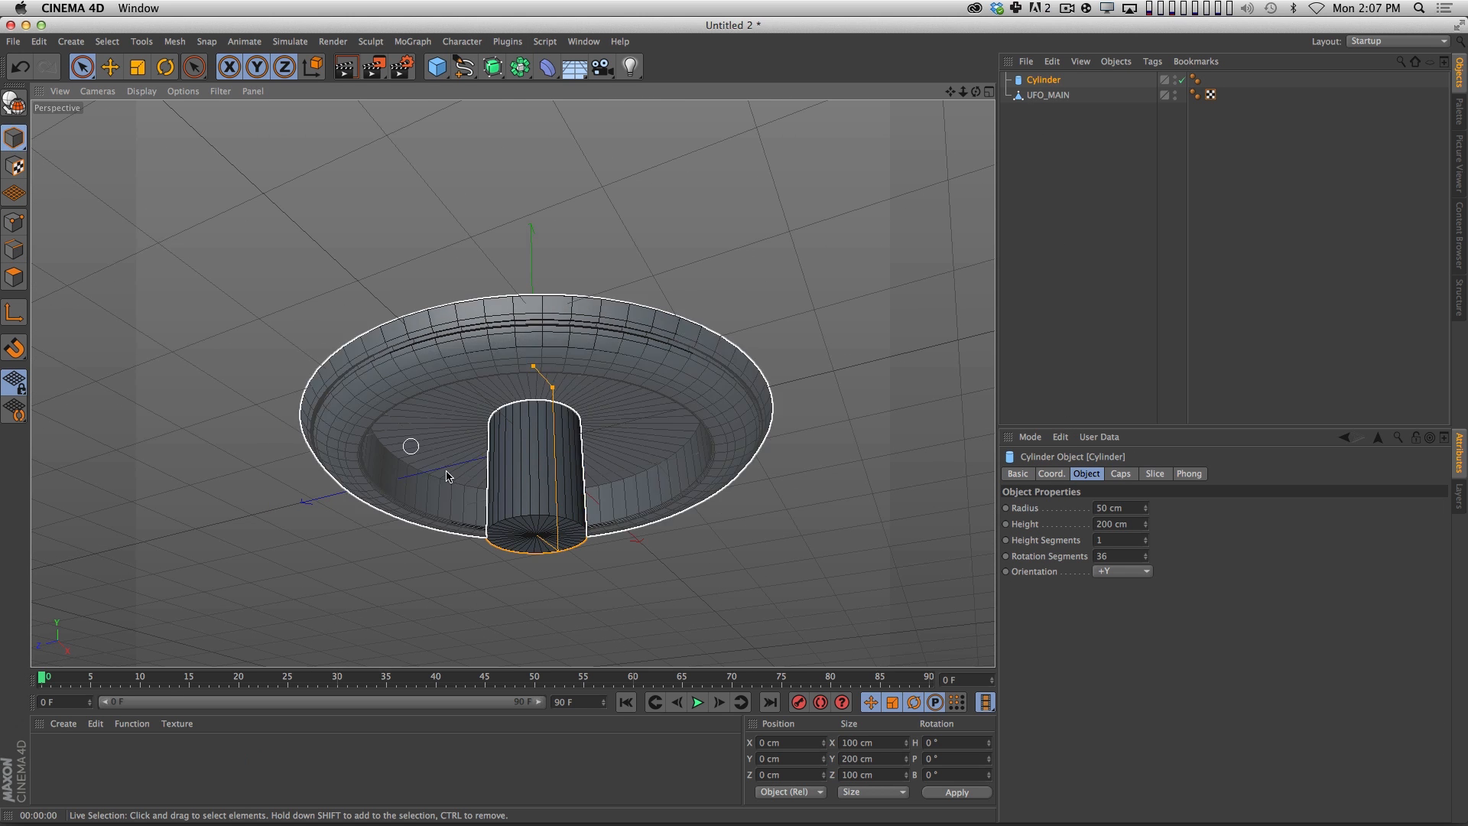
Resize the cylinder to a radius of about 163.5 cm and a height of about 49 cm so it fits the saucer's underside cavity.
{"action": "left_click_drag", "start_coordinate": [551, 389], "coordinate": [591, 429]}
{"action": "key", "text": "3"}
{"action": "left_click_drag", "start_coordinate": [521, 399], "coordinate": [564, 516]}
{"action": "left_click_drag", "start_coordinate": [552, 257], "coordinate": [548, 353]}
{"action": "key", "text": "3"}
{"action": "left_click_drag", "start_coordinate": [551, 313], "coordinate": [580, 402]}
{"action": "key", "text": "2"}
{"action": "key", "text": "1"}
{"action": "key", "text": "3"}
{"action": "left_click_drag", "start_coordinate": [580, 401], "coordinate": [543, 326]}
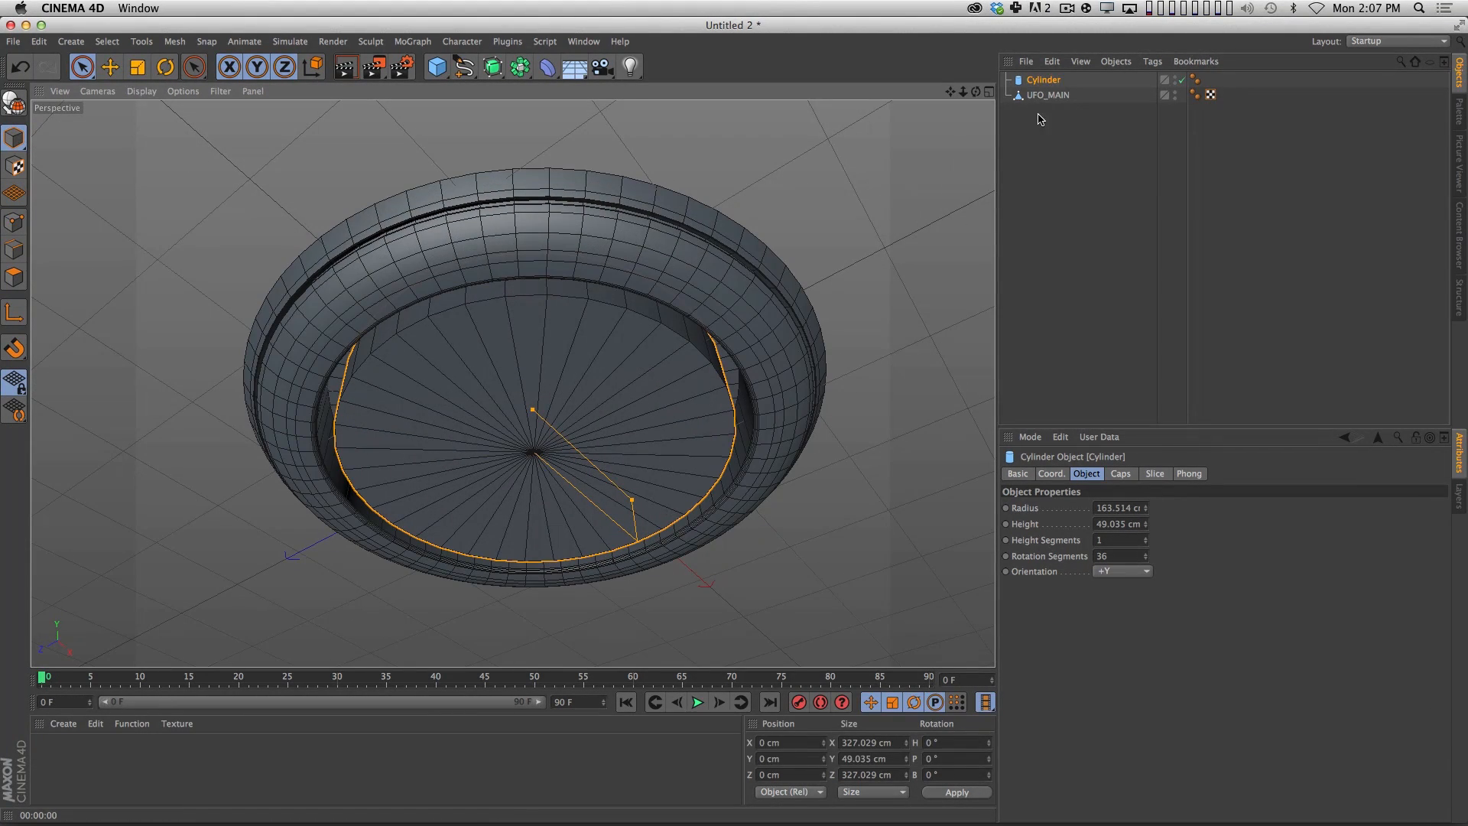
Set the cylinder's rotation segments to 64 and convert it to an editable polygon object.
{"action": "left_click_drag", "start_coordinate": [1124, 556], "coordinate": [977, 482]}
{"action": "type", "text": "64"}
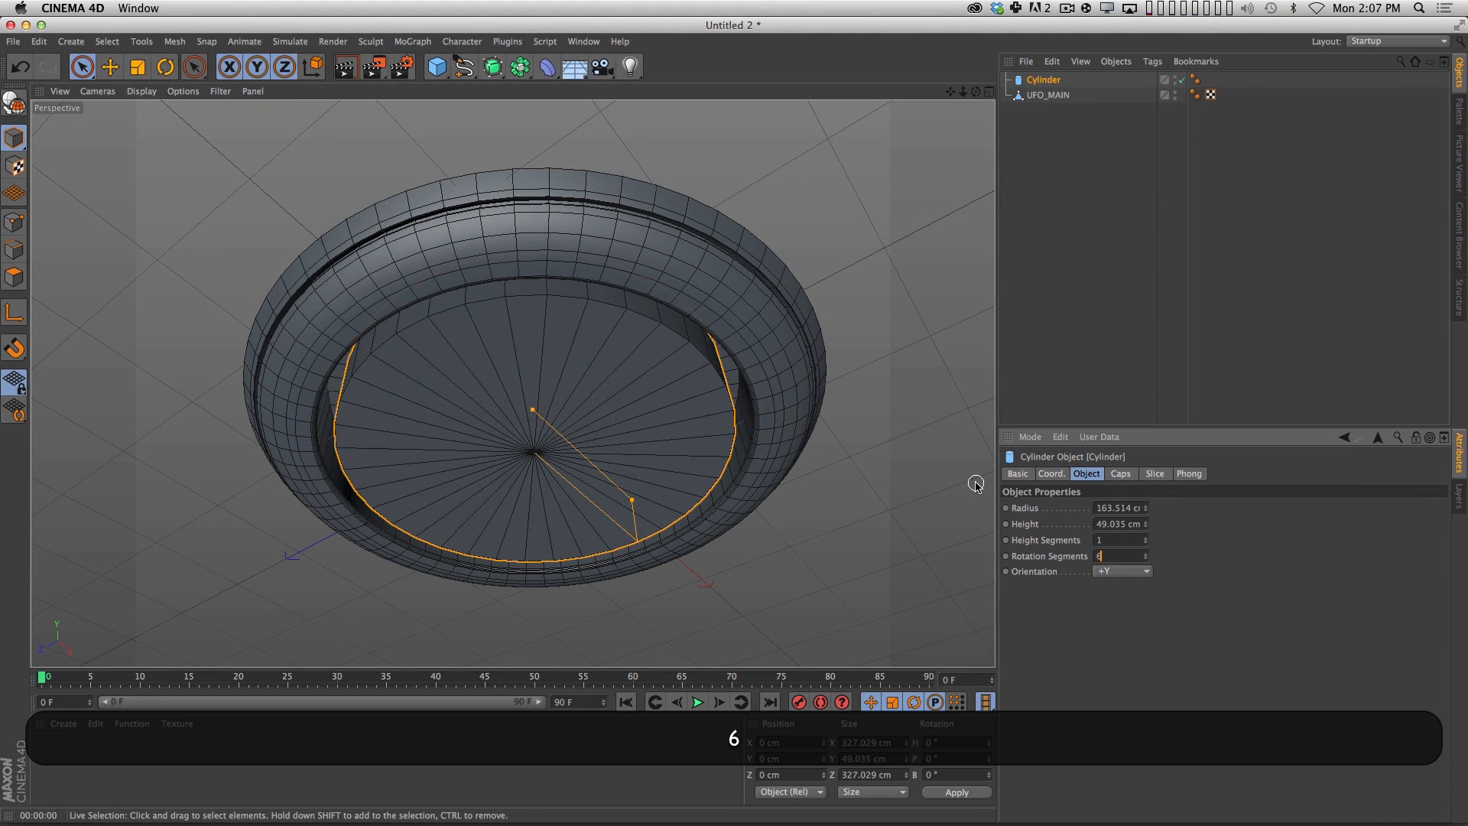
{"action": "key", "text": "Return"}
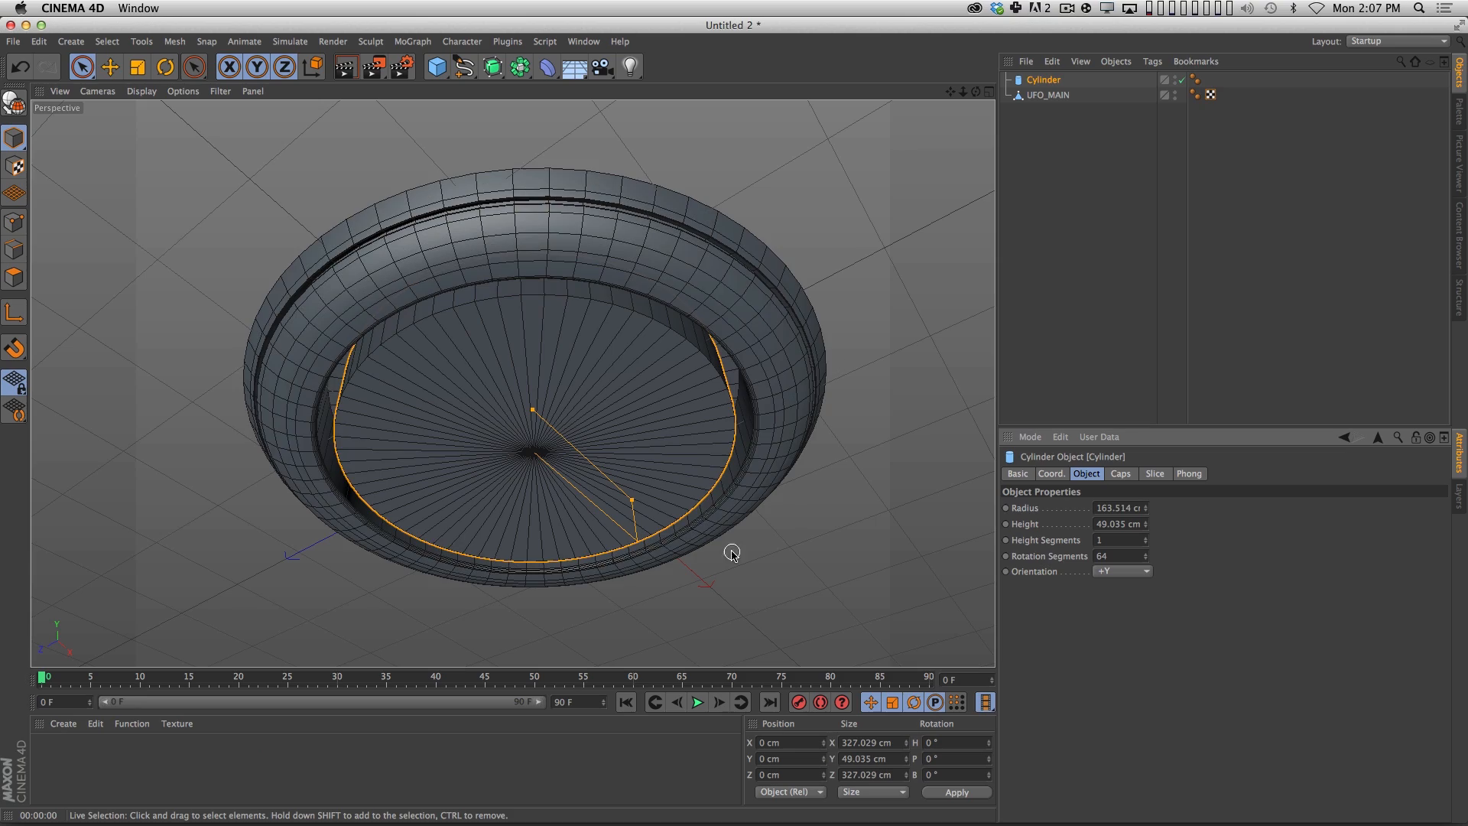
{"action": "key", "text": "c"}
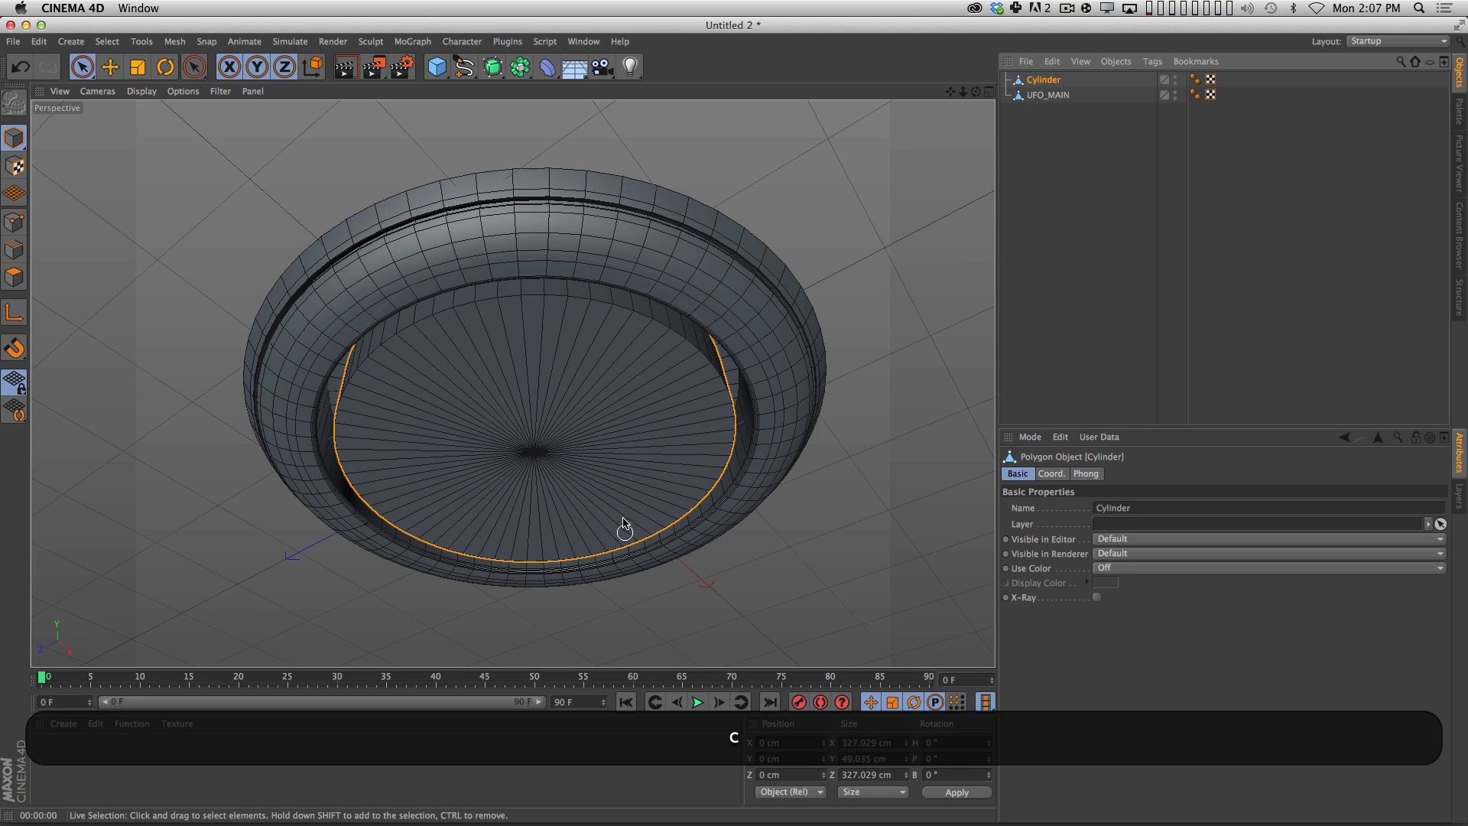
Load the speaker JPEG from the Reference folder into the Picture Viewer and fit the whole image in view.
{"action": "left_click_drag", "start_coordinate": [612, 426], "coordinate": [591, 354], "text": "alt"}
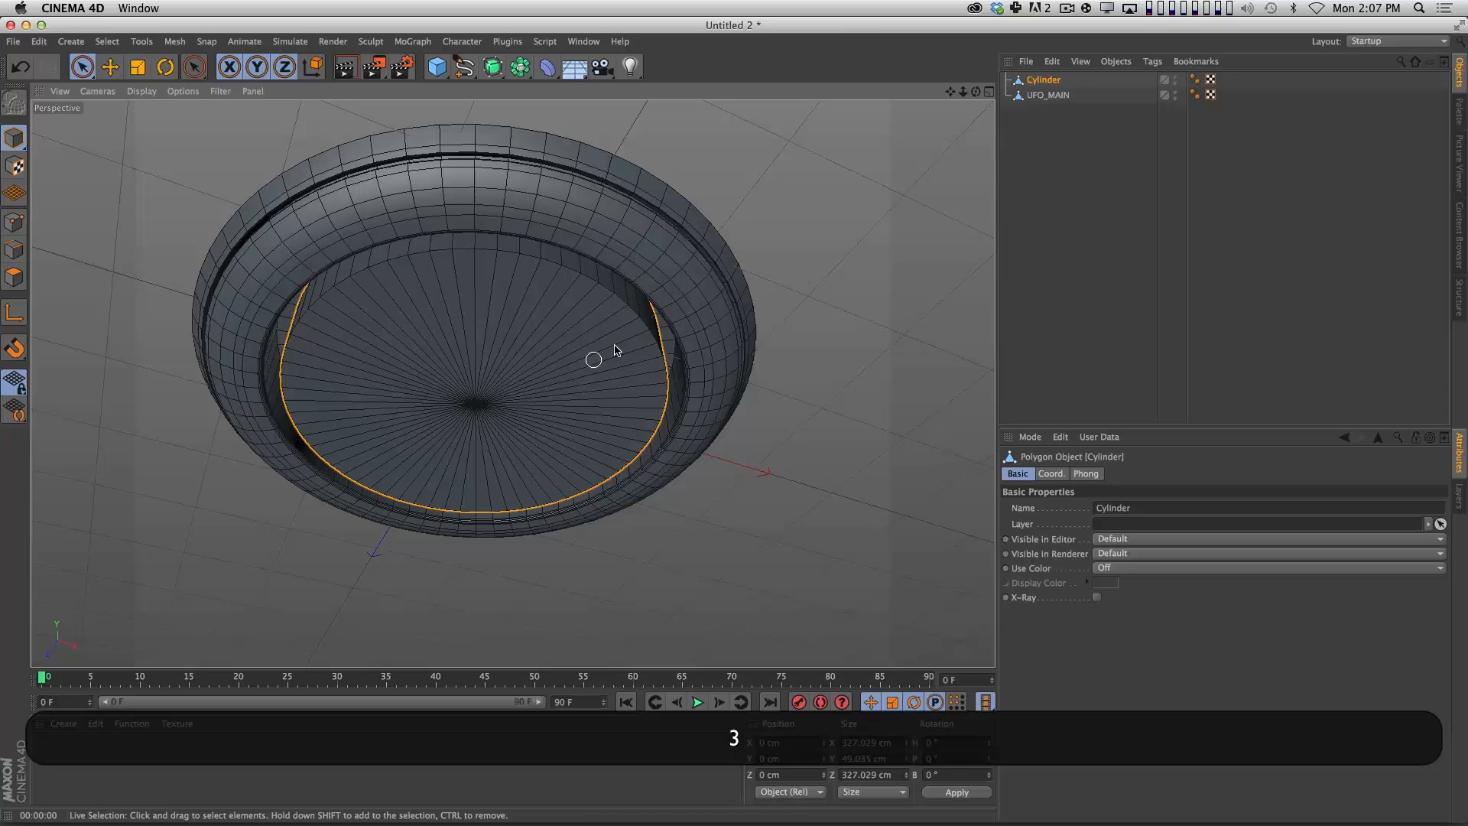
{"action": "left_click", "coordinate": [1458, 162]}
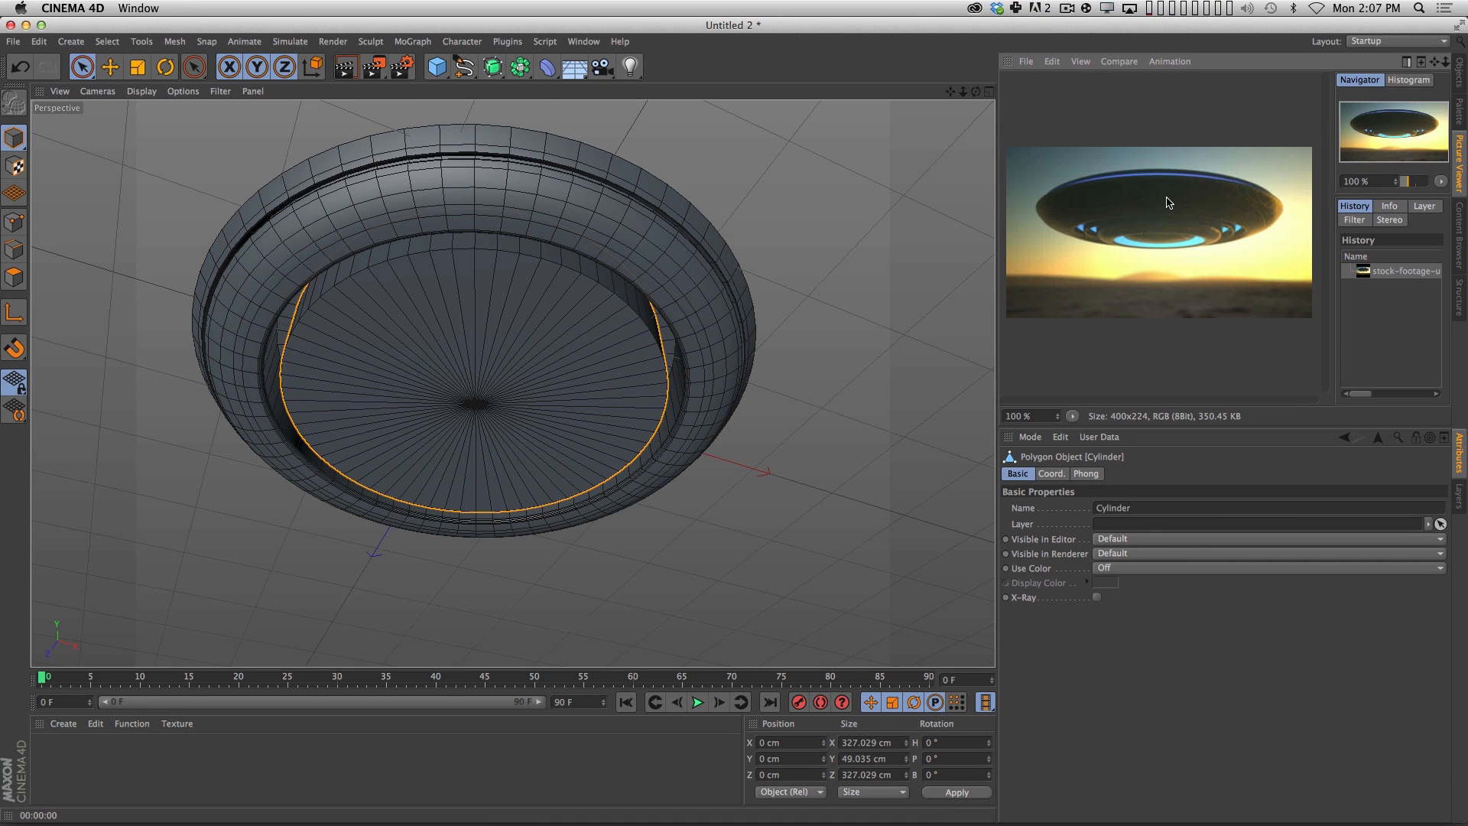
{"action": "left_click", "coordinate": [1026, 62]}
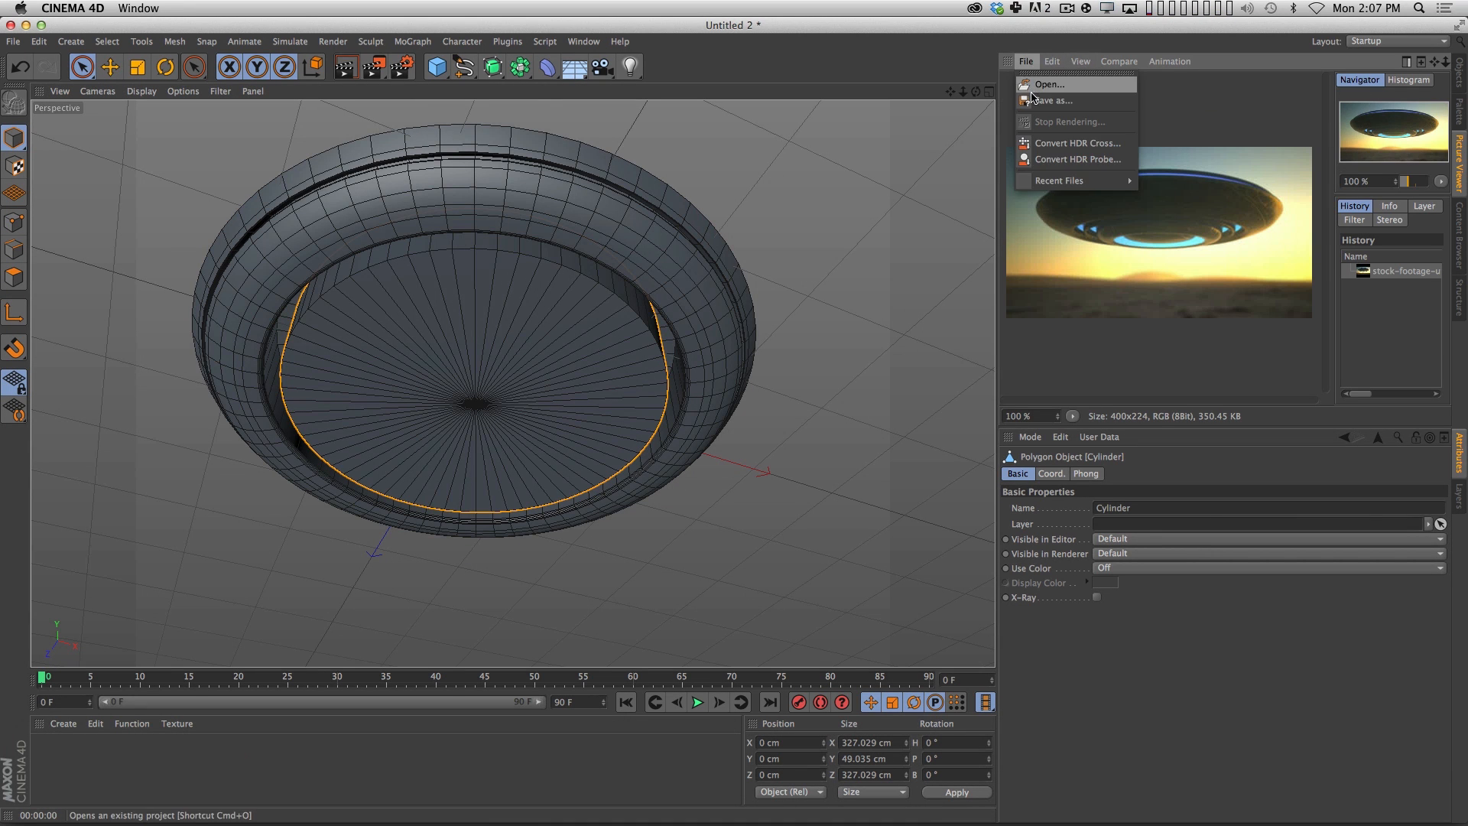
{"action": "left_click", "coordinate": [1034, 85]}
{"action": "left_click", "coordinate": [968, 177]}
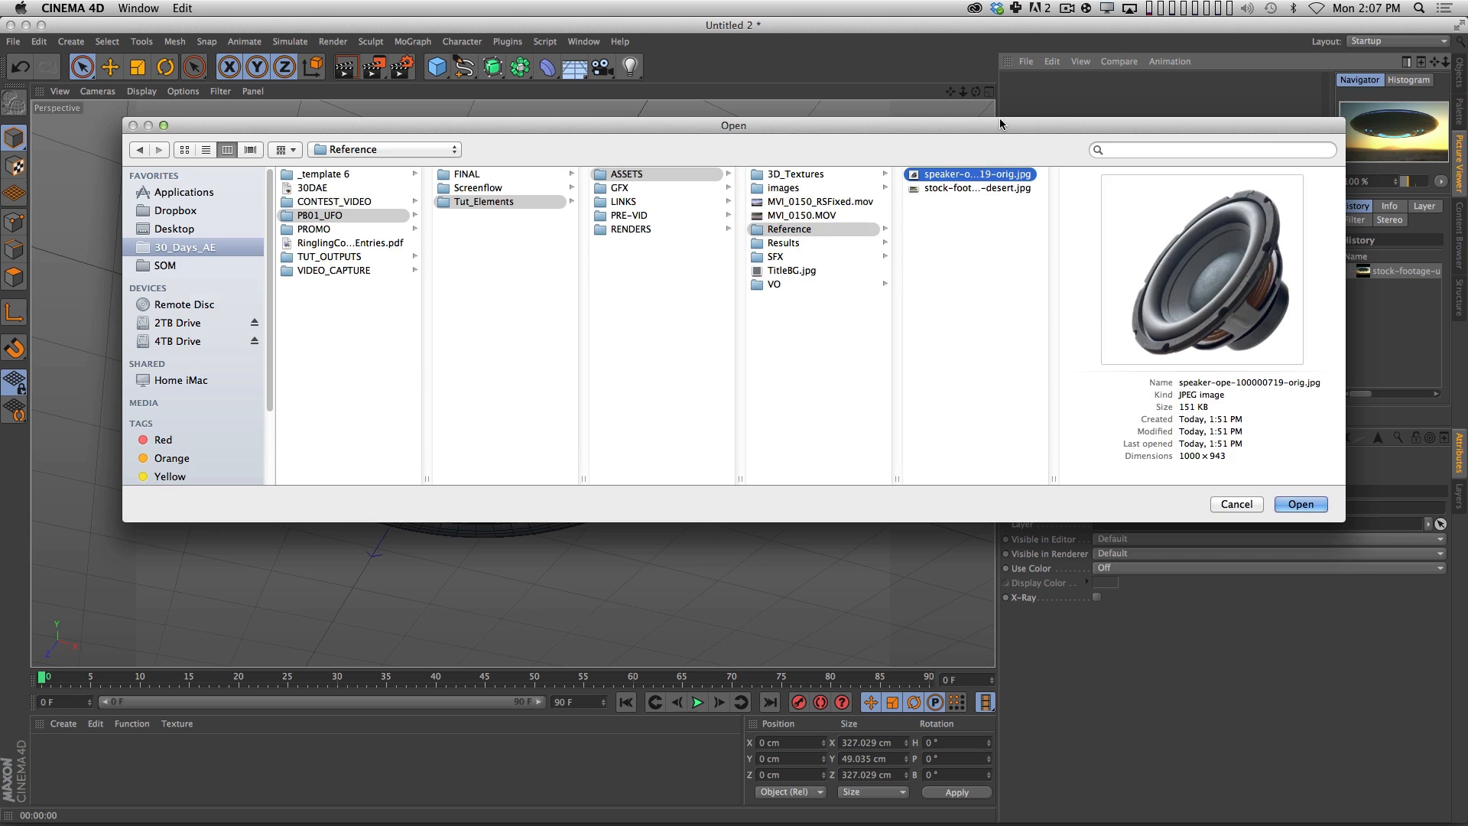
{"action": "key", "text": "Return"}
{"action": "key", "text": "2"}
{"action": "left_click_drag", "start_coordinate": [1198, 315], "coordinate": [1171, 287]}
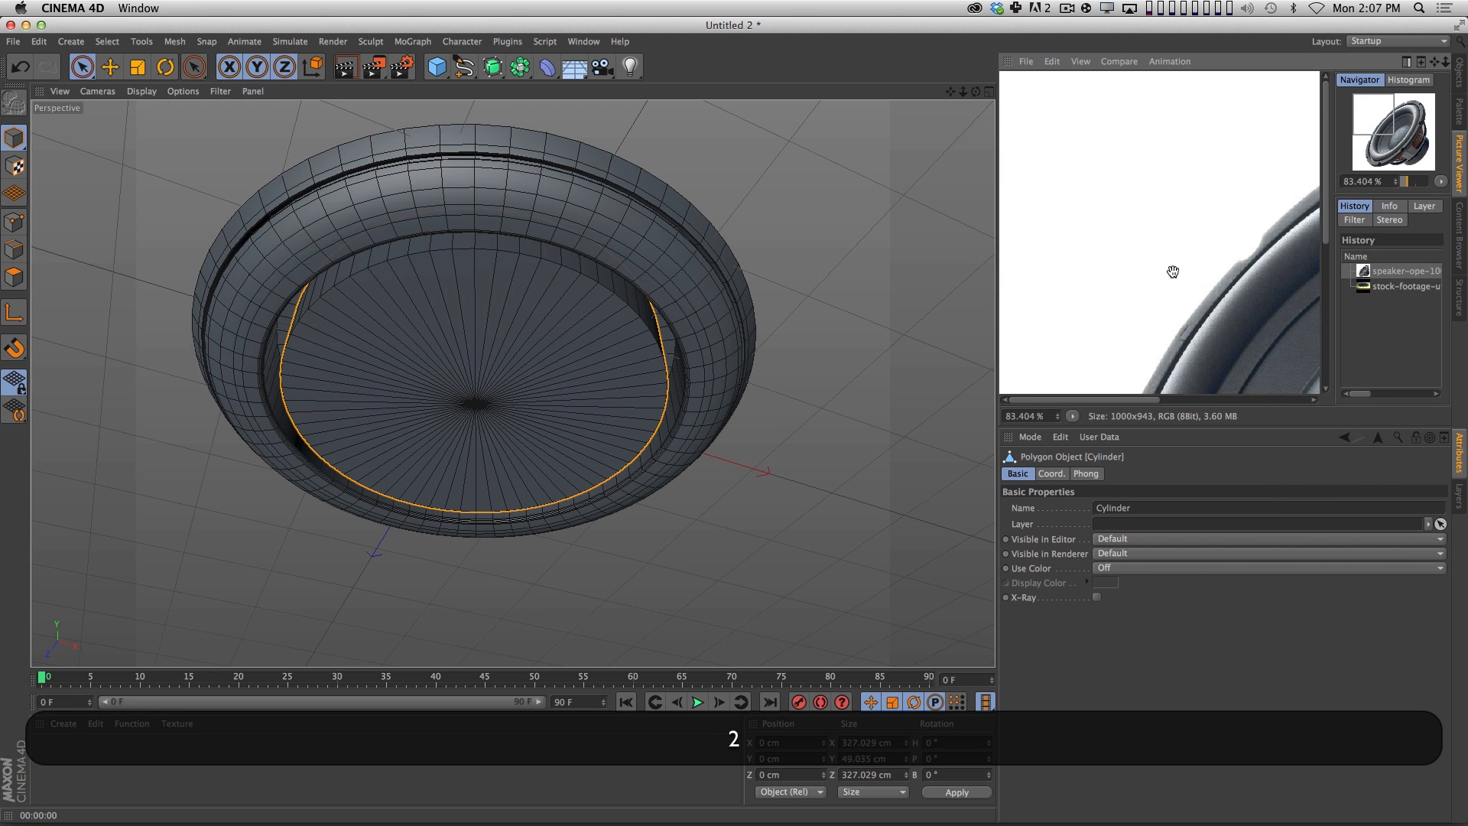
{"action": "key", "text": "h"}
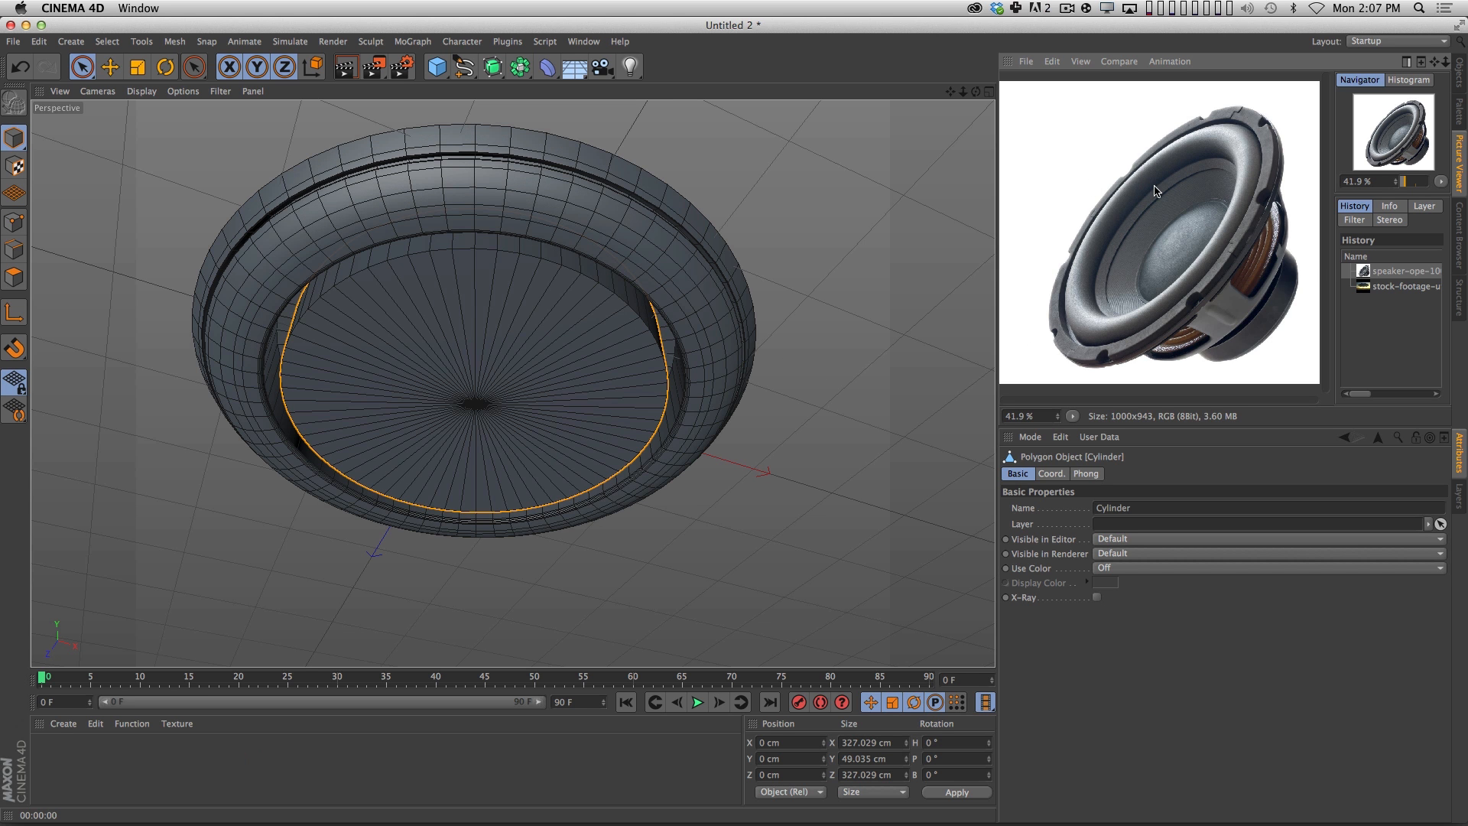
Select all polygons of the cylinder's bottom cap in Polygons mode.
{"action": "key", "text": "2"}
{"action": "left_click_drag", "start_coordinate": [574, 364], "coordinate": [592, 367]}
{"action": "key", "text": "1"}
{"action": "left_click_drag", "start_coordinate": [592, 367], "coordinate": [564, 345]}
{"action": "key", "text": "3"}
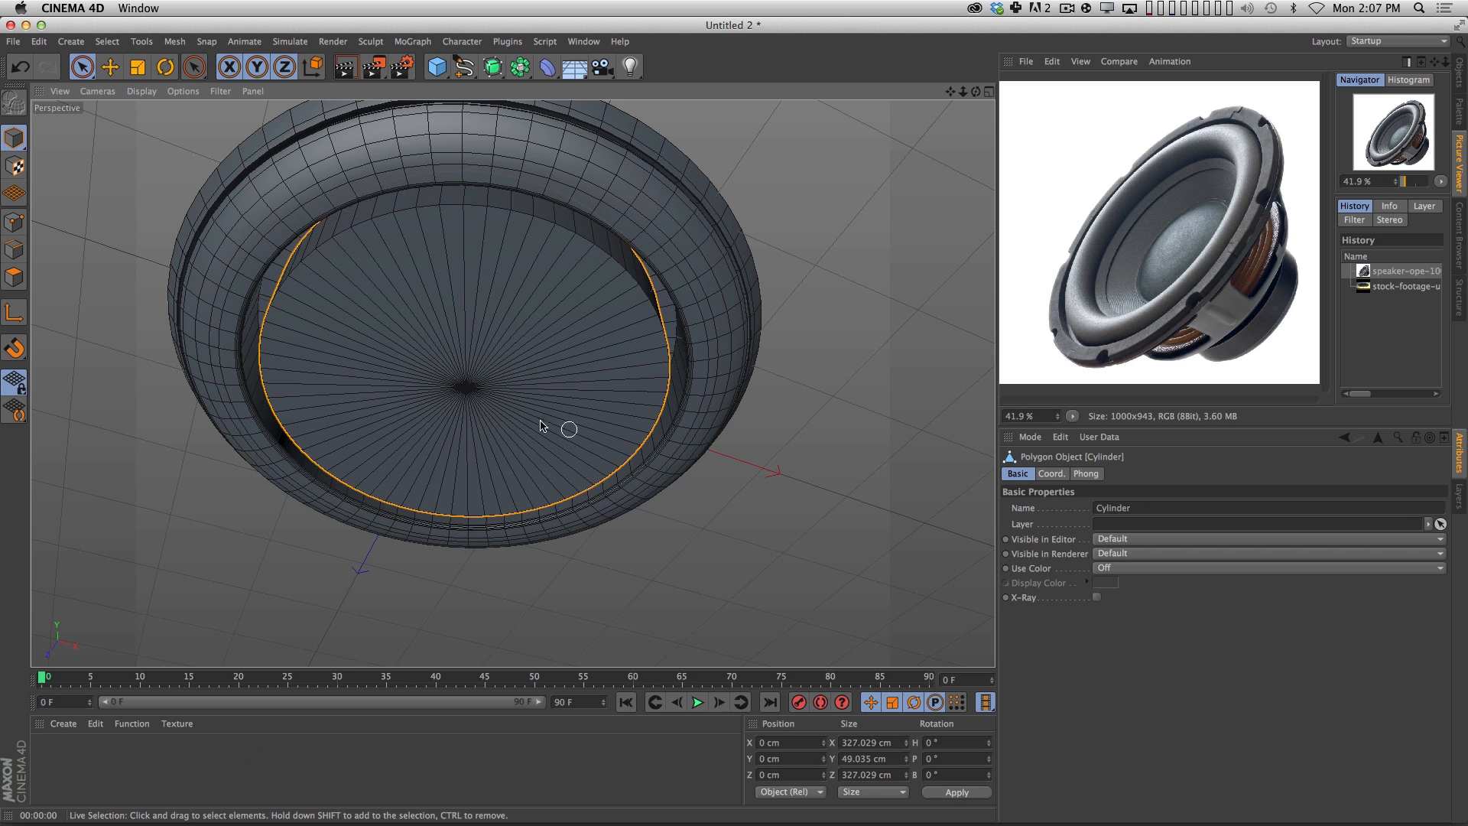
{"action": "key", "text": "3"}
{"action": "left_click_drag", "start_coordinate": [564, 426], "coordinate": [535, 268]}
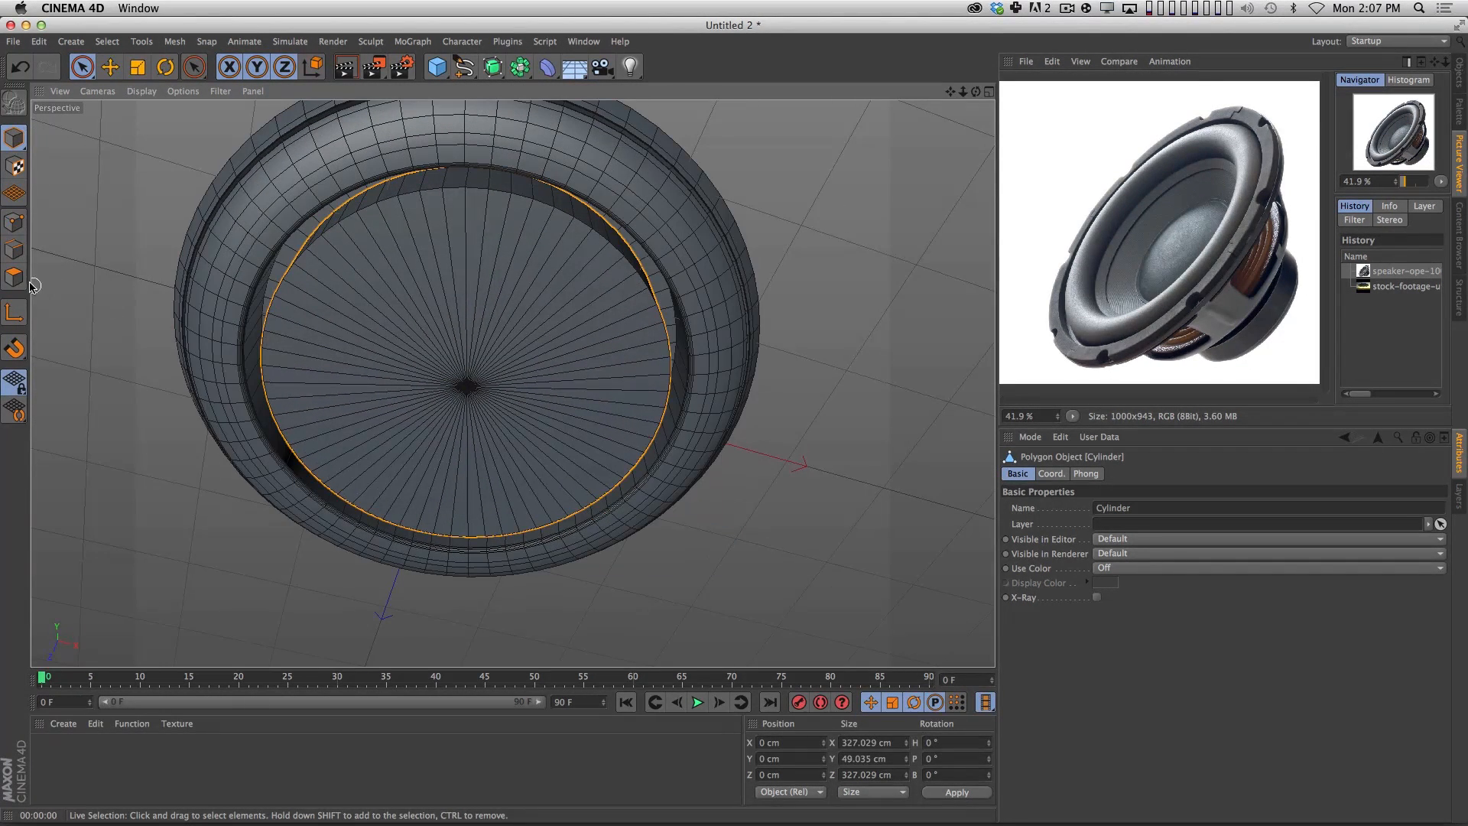
{"action": "left_click", "coordinate": [14, 277]}
{"action": "mouse_move", "coordinate": [474, 382]}
{"action": "left_mouse_down"}
{"action": "mouse_move", "coordinate": [580, 370]}
{"action": "mouse_move", "coordinate": [385, 403]}
{"action": "mouse_move", "coordinate": [482, 317]}
{"action": "left_mouse_up"}
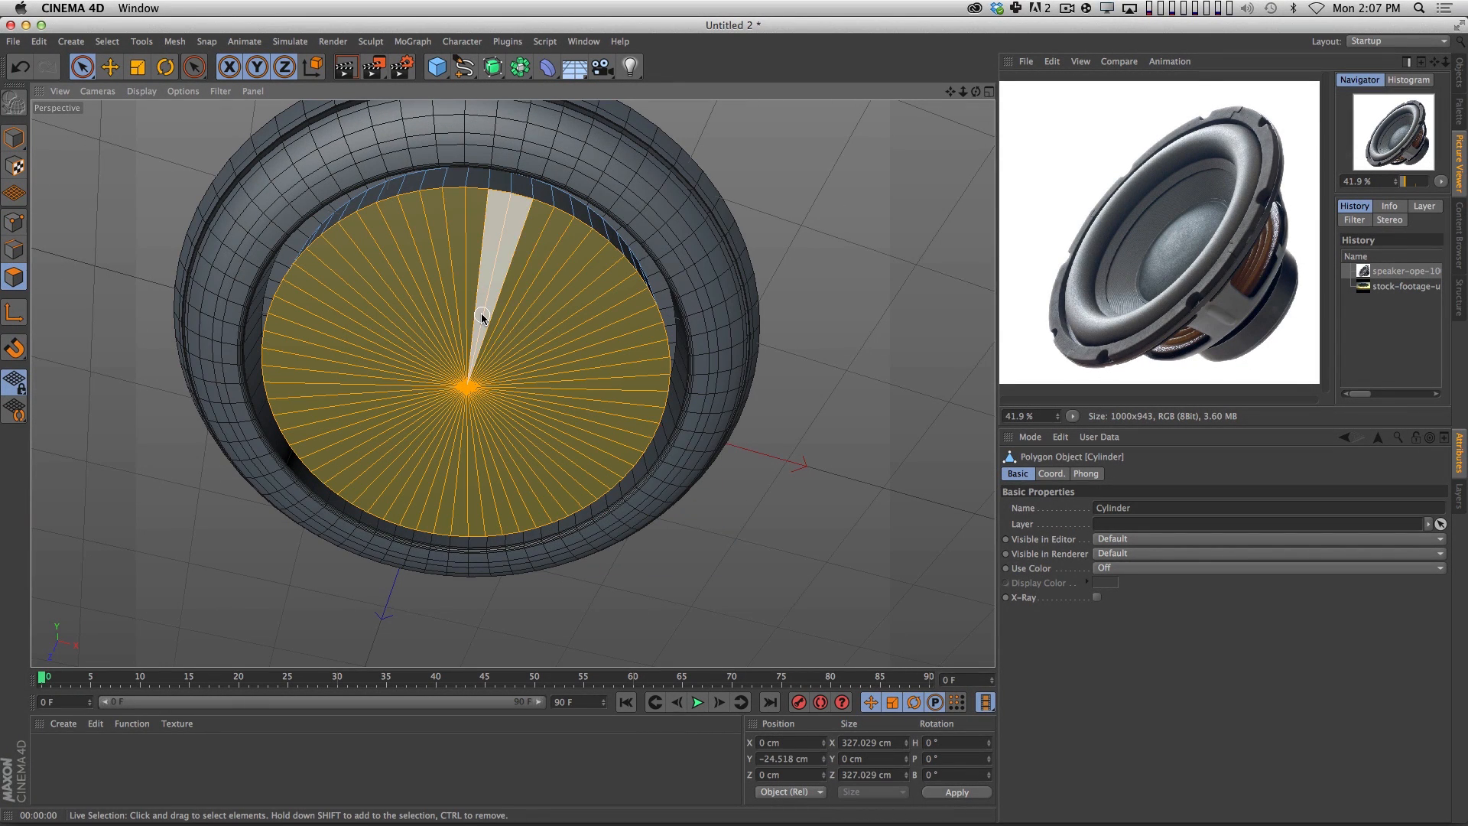
Inset the bottom cap by about 10.3 cm with Extrude Inner and extrude it about 4.8 cm up into the cylinder.
{"action": "key", "text": "i"}
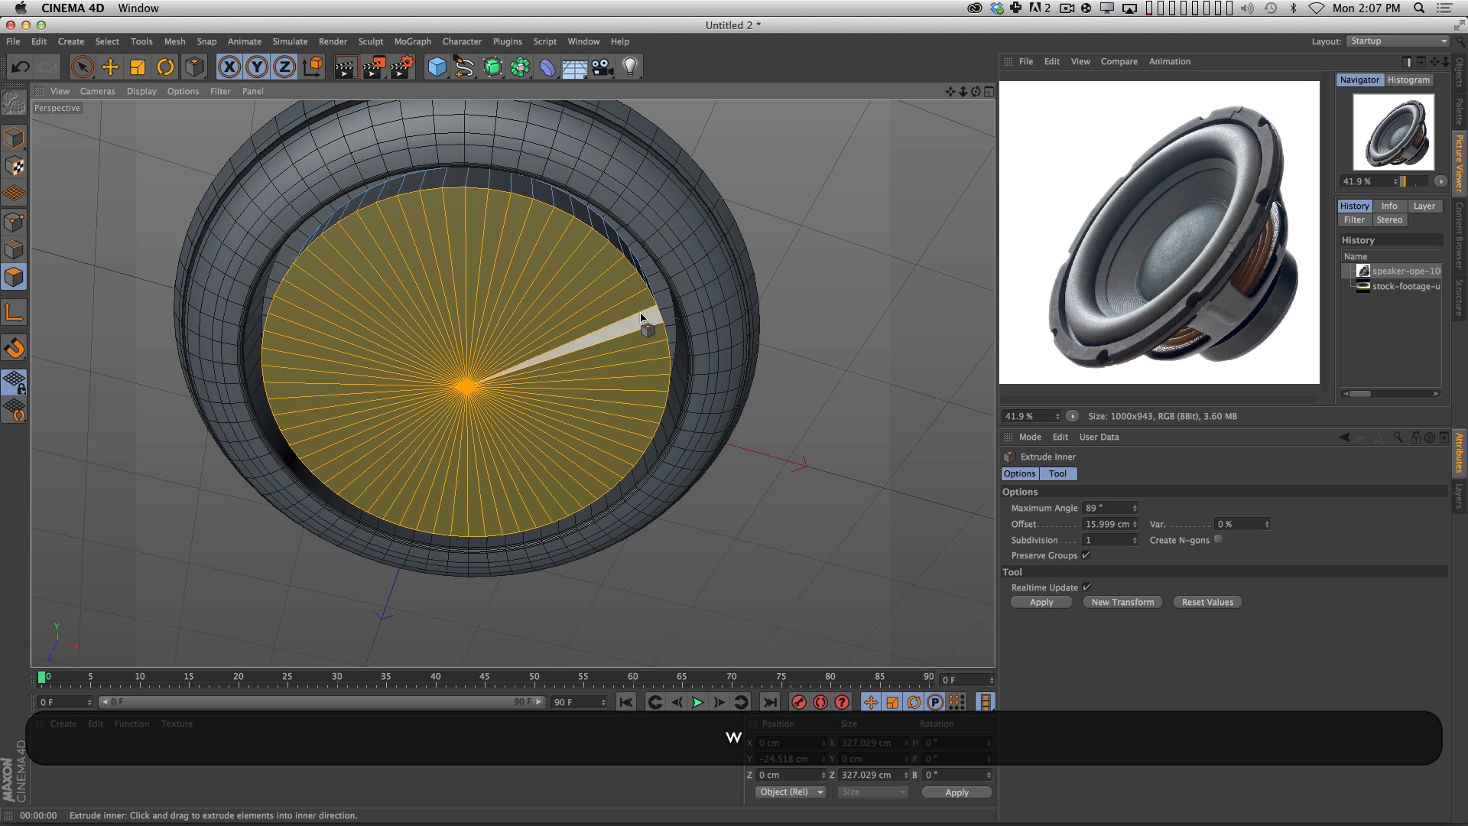
{"action": "left_click_drag", "start_coordinate": [638, 302], "coordinate": [556, 289]}
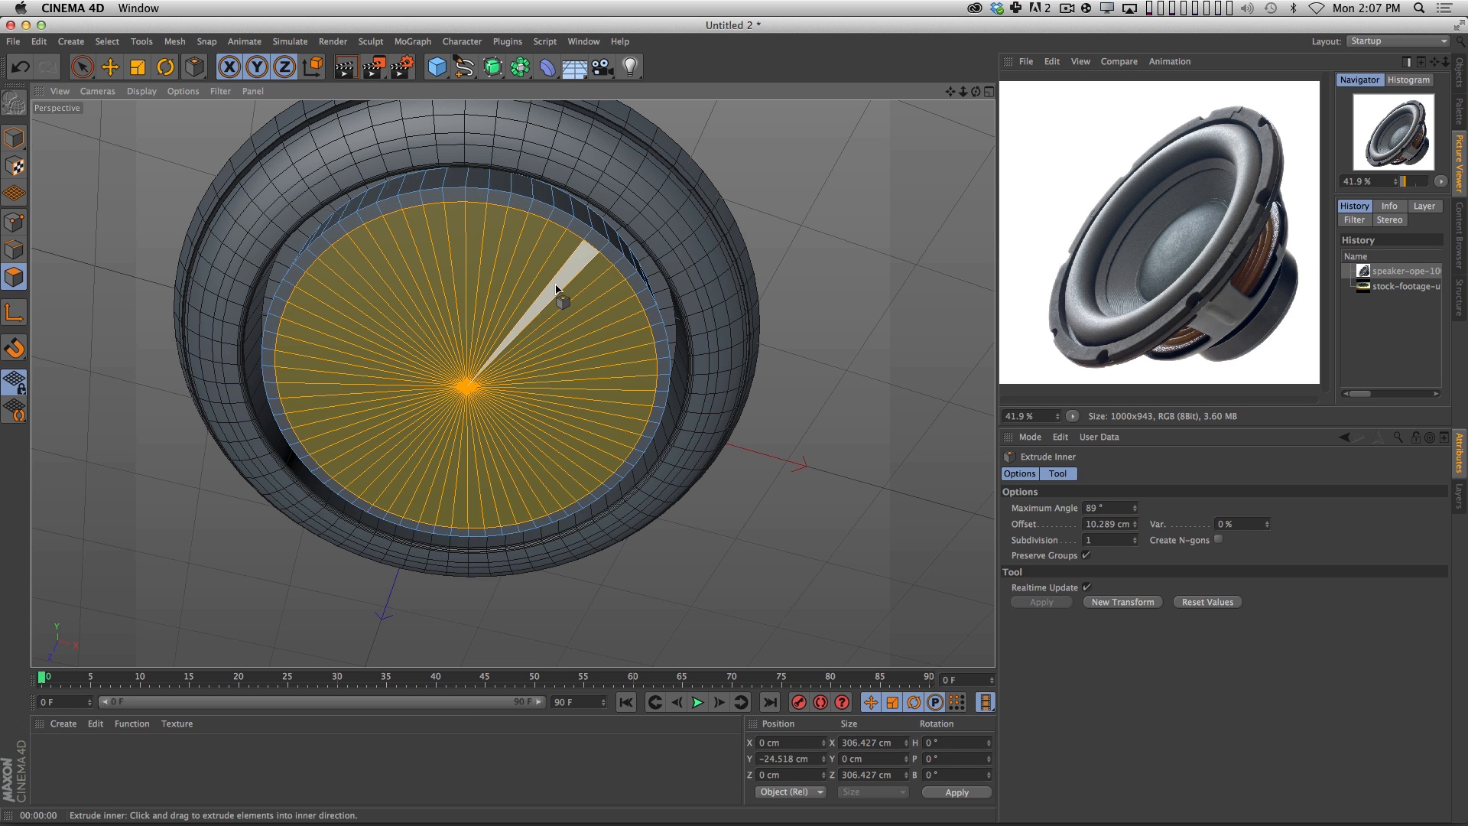
{"action": "key", "text": "d"}
{"action": "left_click_drag", "start_coordinate": [547, 452], "coordinate": [532, 345]}
Inset the recessed cap by about 3.2 cm and extrude it about 18.8 cm downward.
{"action": "key", "text": "i"}
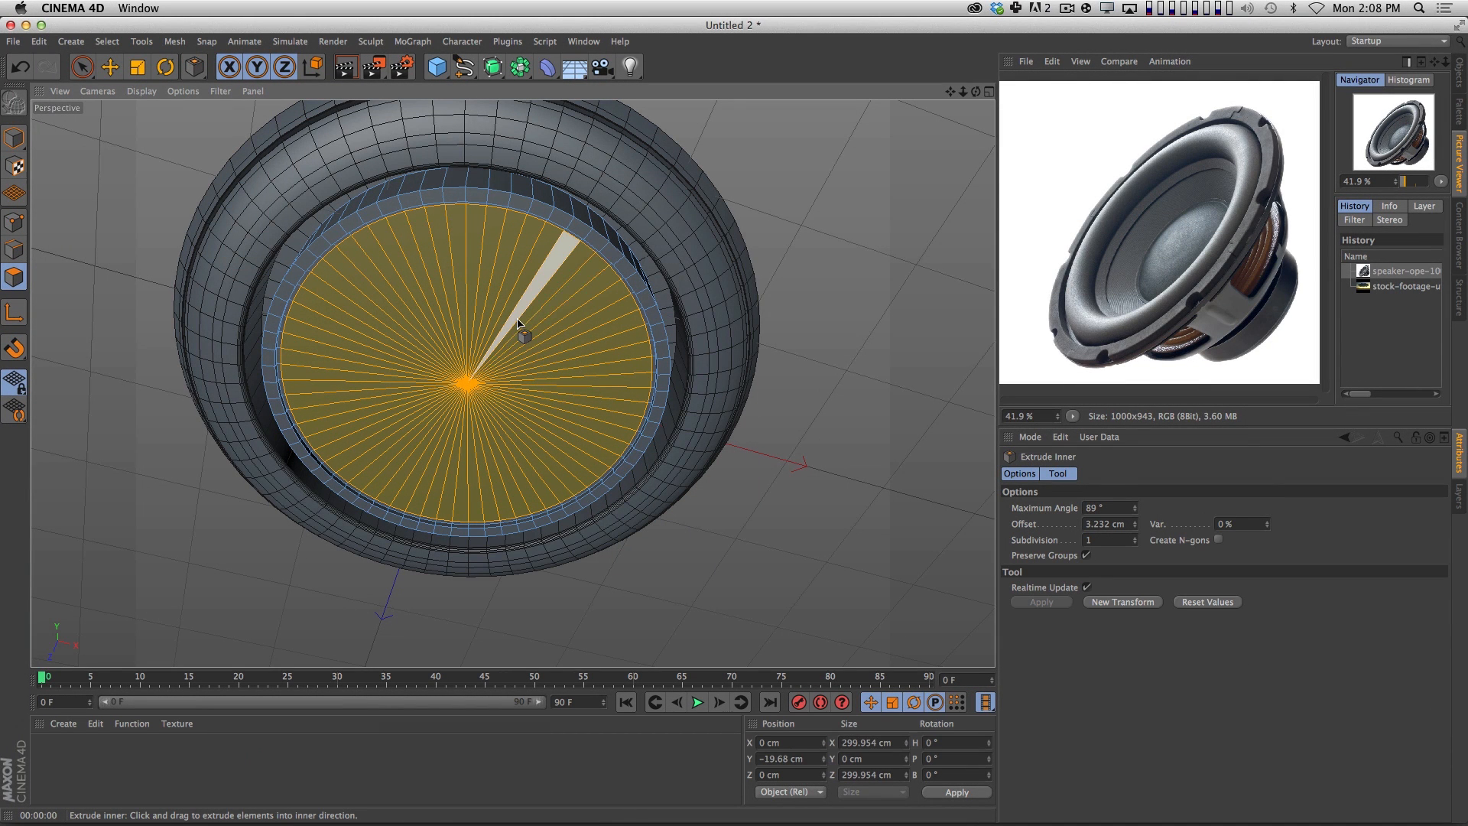
{"action": "key", "text": "t"}
{"action": "left_click_drag", "start_coordinate": [578, 440], "coordinate": [692, 368]}
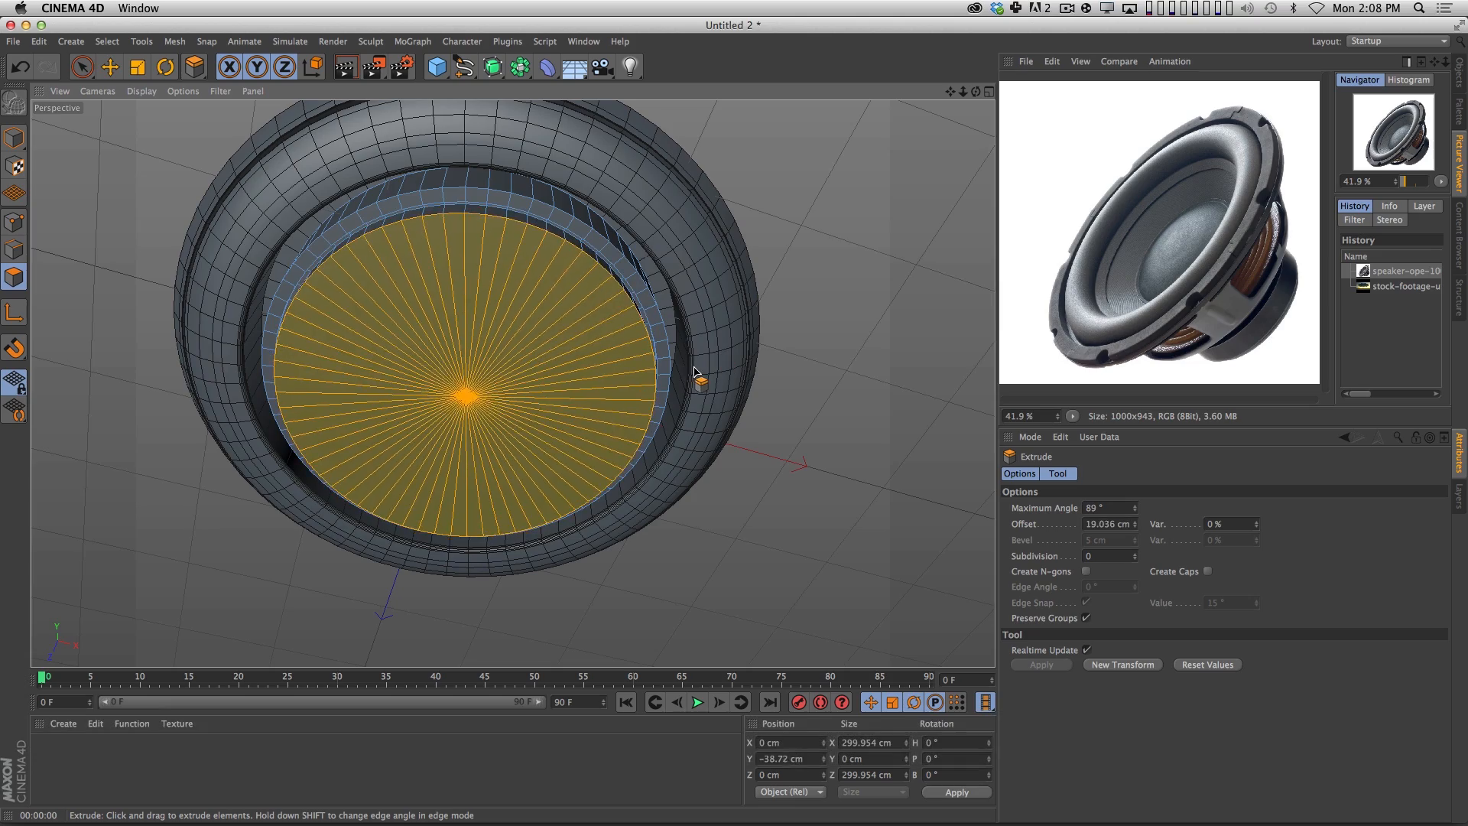
Inset the lowered disc's polygons by about 34.9 cm with Extrude Inner to form a wide outer ring.
{"action": "key", "text": "3"}
{"action": "left_click_drag", "start_coordinate": [600, 389], "coordinate": [517, 408]}
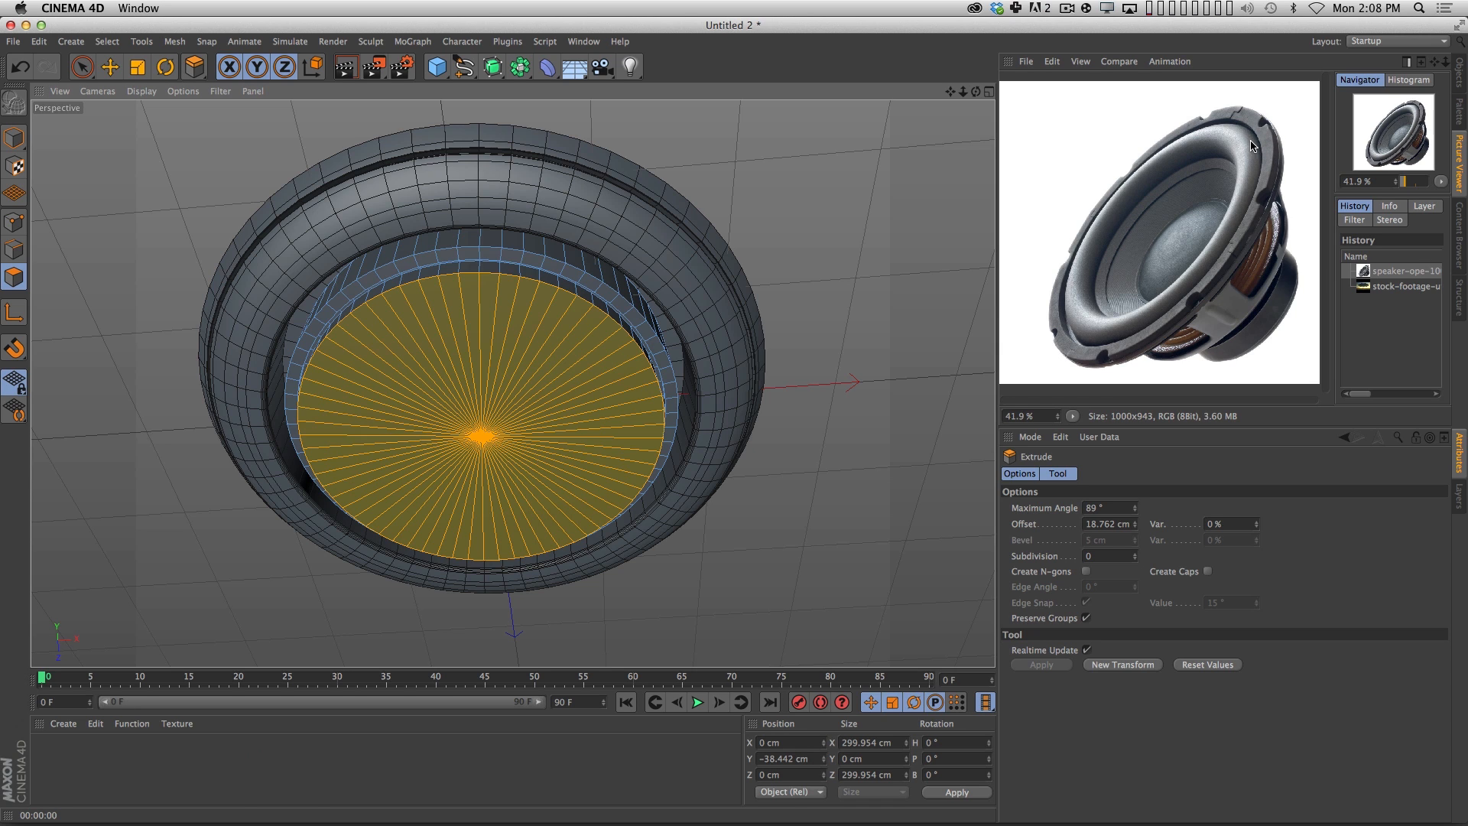
{"action": "key", "text": "m"}
{"action": "key", "text": "w"}
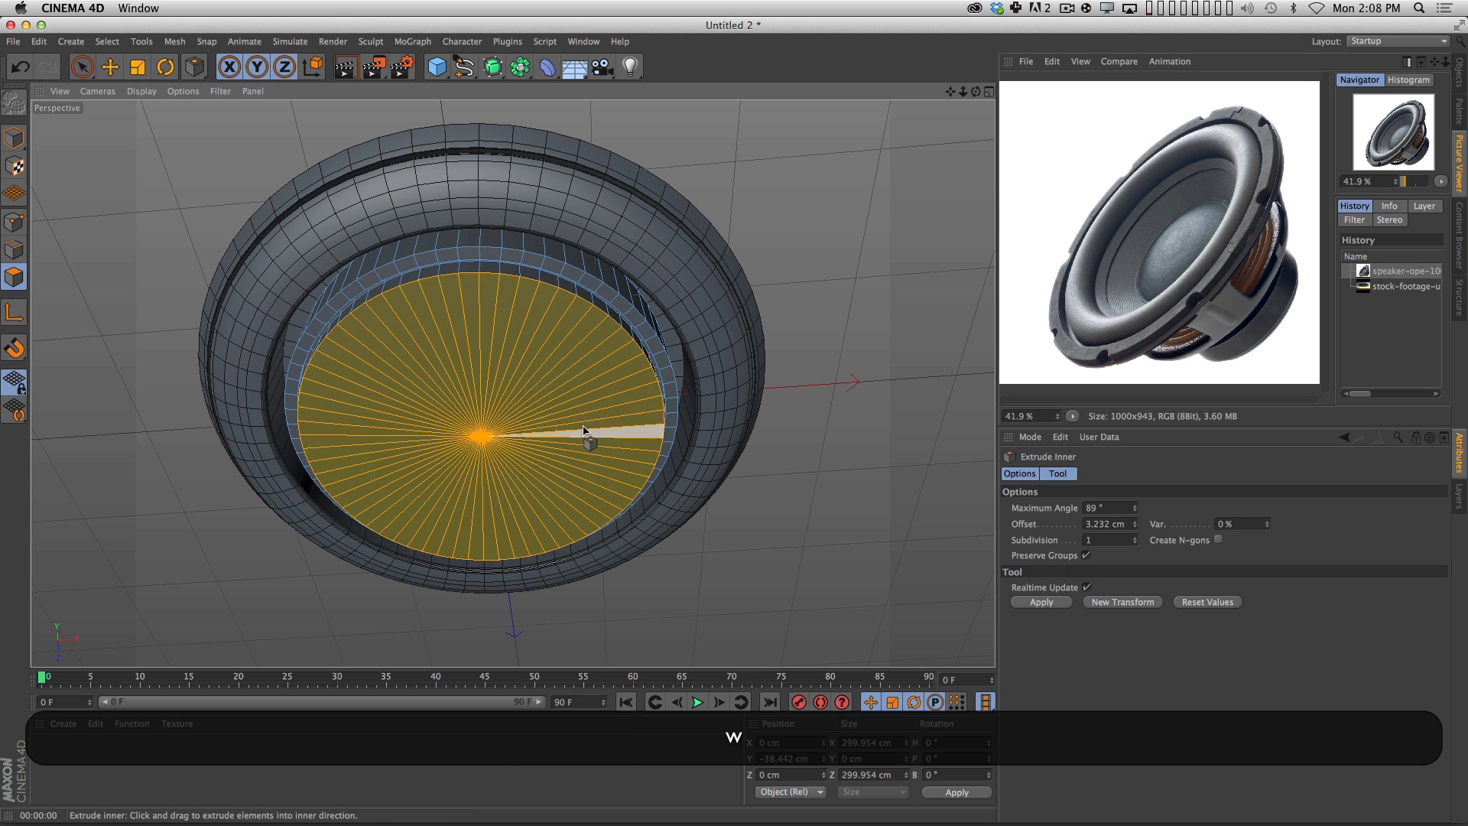
{"action": "left_click_drag", "start_coordinate": [583, 431], "coordinate": [337, 461]}
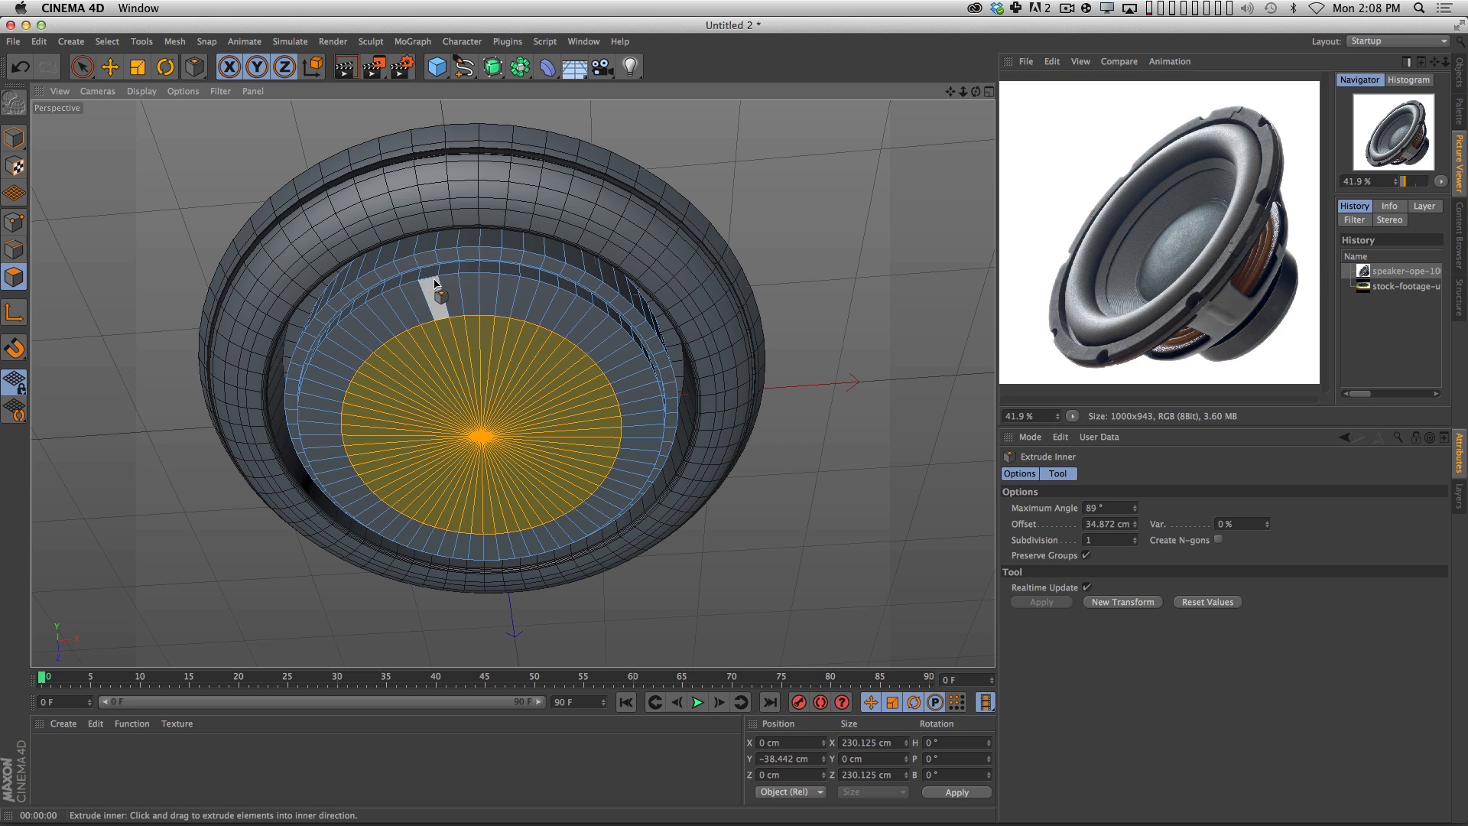
Set the subdivision of the wide ring's inner extrusion to 9.
{"action": "left_click", "coordinate": [1136, 538]}
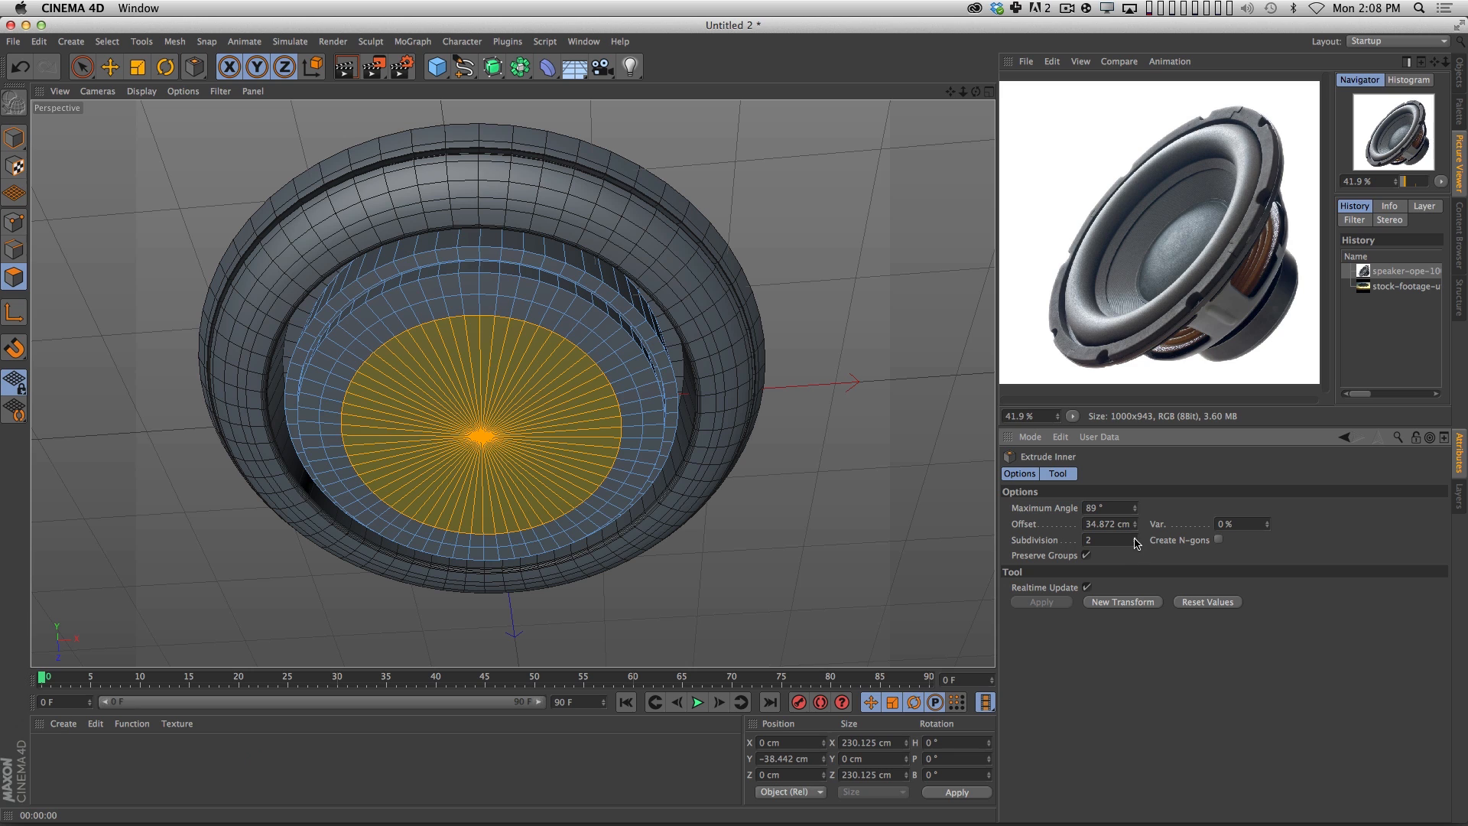
{"action": "left_click", "coordinate": [1135, 538]}
{"action": "left_click", "coordinate": [1136, 538]}
{"action": "left_click", "coordinate": [1137, 537]}
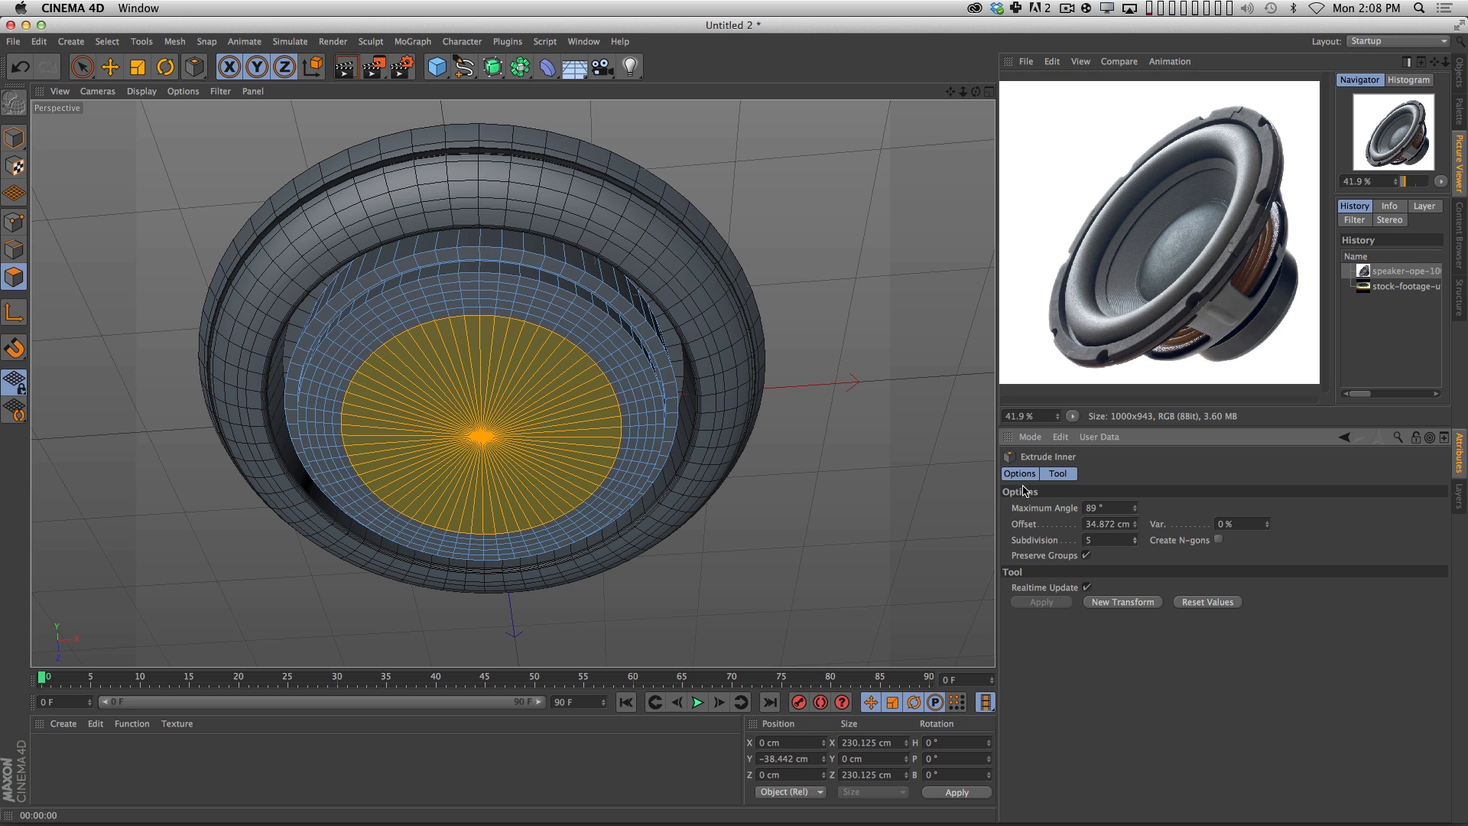
{"action": "left_click", "coordinate": [1136, 539]}
{"action": "left_click", "coordinate": [1136, 538]}
{"action": "left_click", "coordinate": [1136, 539]}
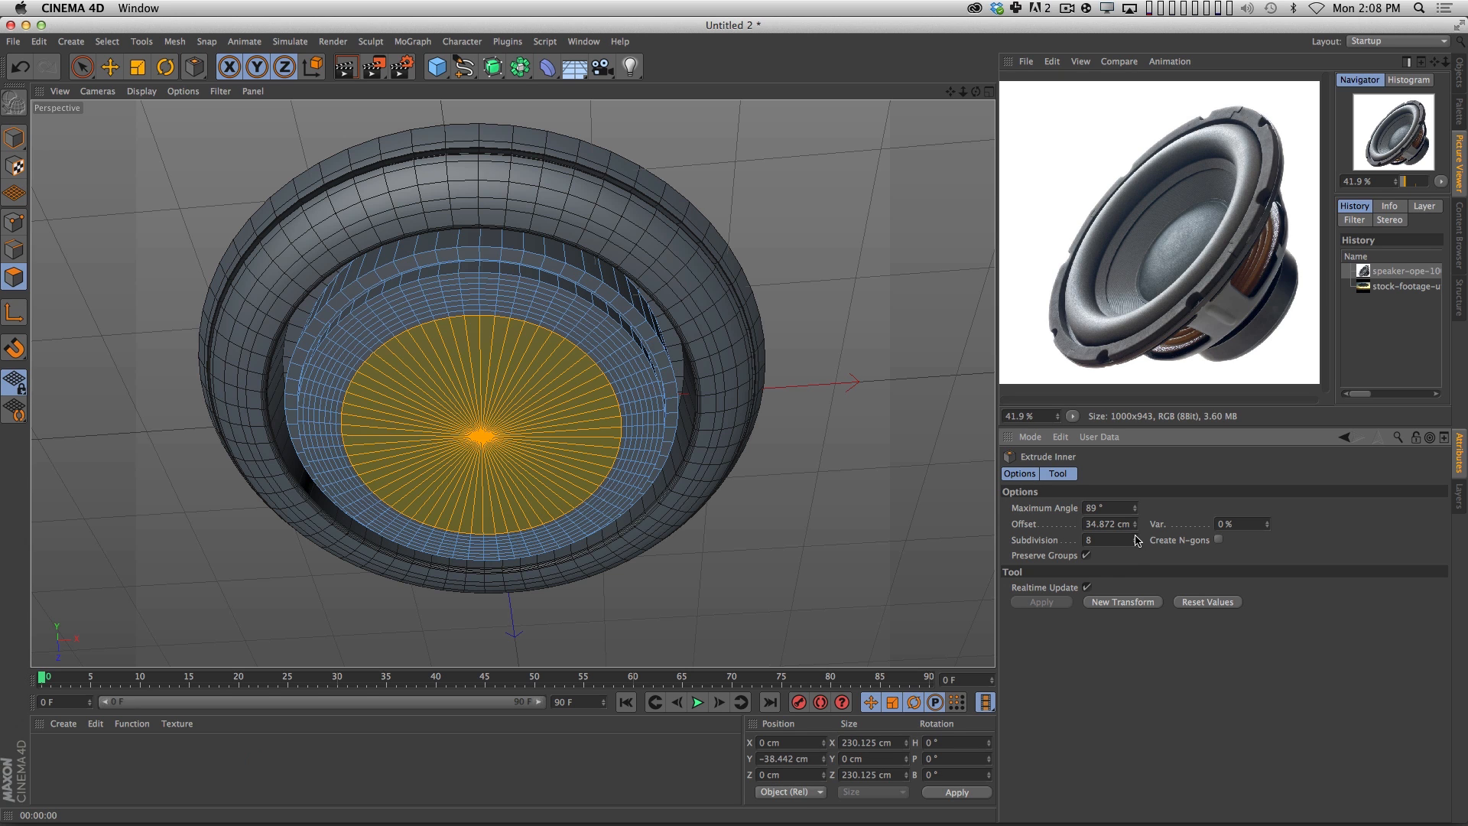
{"action": "left_click", "coordinate": [1136, 539]}
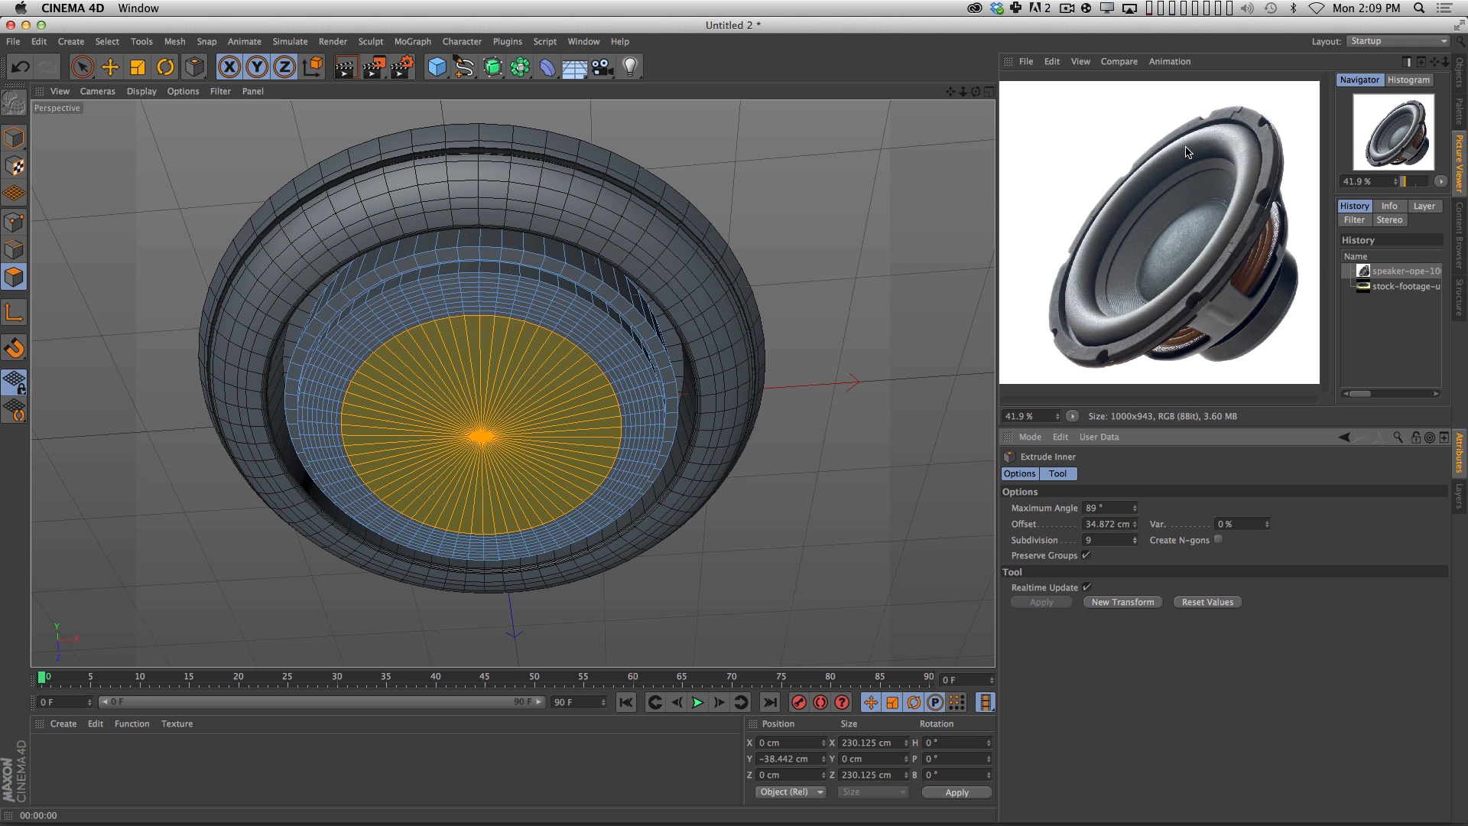
Inset the central disc by about 21.2 cm with Extrude Inner and set its subdivision to 1.
{"action": "key", "text": "m"}
{"action": "key", "text": "w"}
{"action": "left_click_drag", "start_coordinate": [690, 414], "coordinate": [535, 464]}
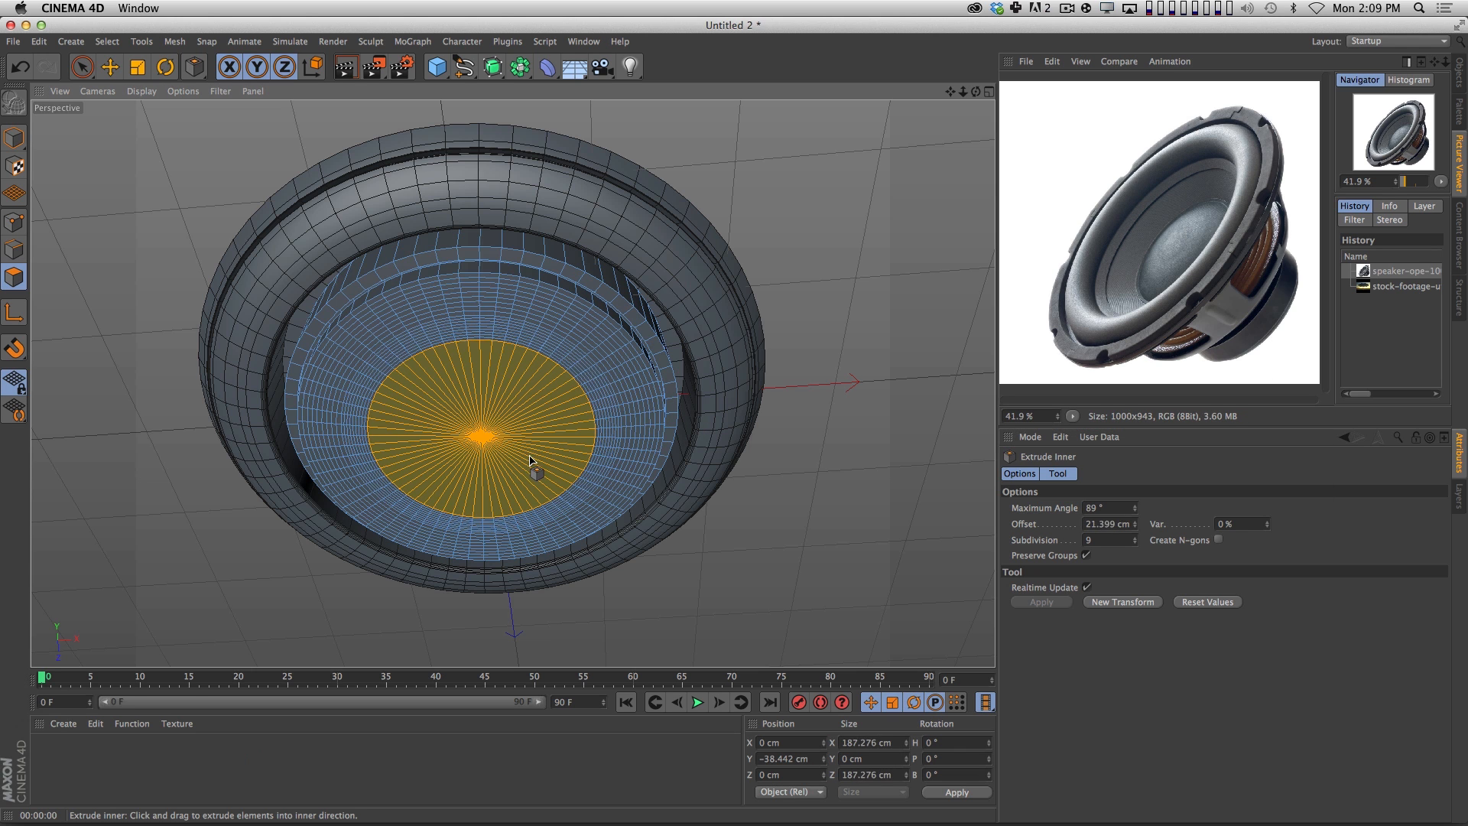
{"action": "left_click", "coordinate": [1136, 544]}
{"action": "left_click", "coordinate": [1136, 544]}
{"action": "left_click", "coordinate": [1136, 544]}
{"action": "left_click", "coordinate": [1135, 544]}
{"action": "left_click", "coordinate": [1136, 544]}
{"action": "left_click", "coordinate": [1136, 544]}
{"action": "left_click", "coordinate": [1136, 544]}
{"action": "left_click", "coordinate": [1136, 543]}
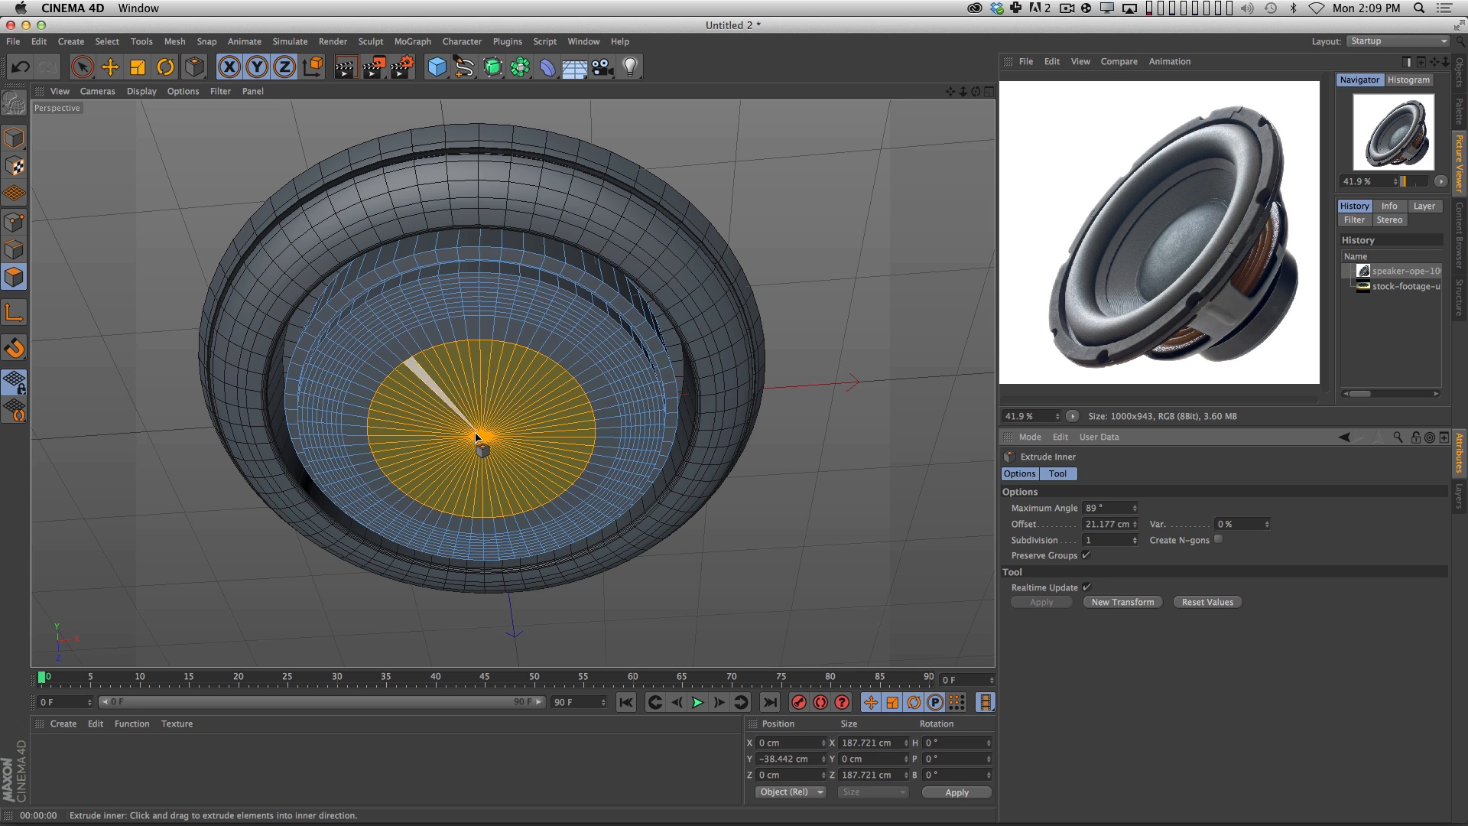
Move the inset central disc up about 8.9 cm into the cylinder.
{"action": "key", "text": "e"}
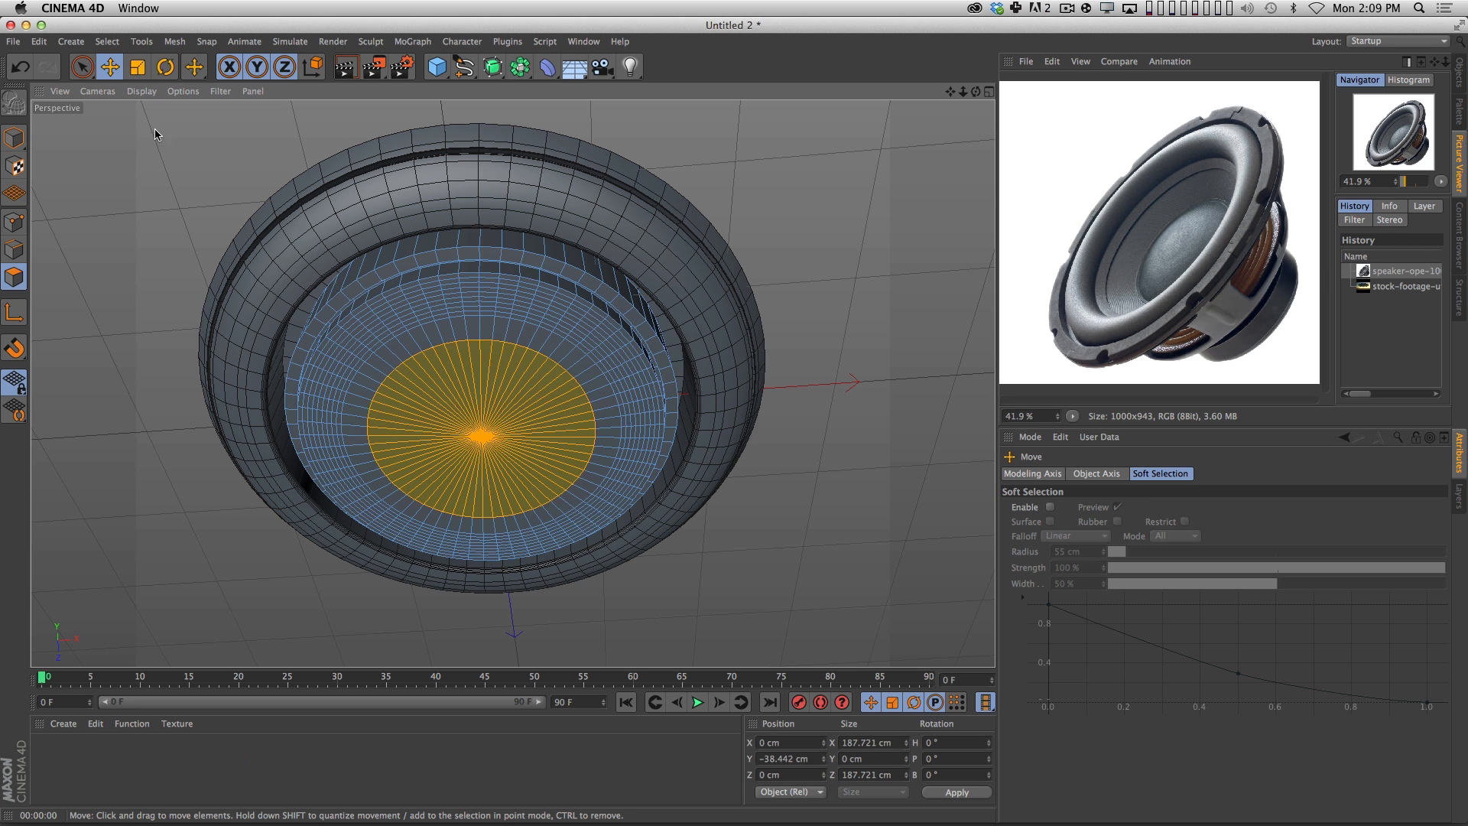
{"action": "key", "text": "alt"}
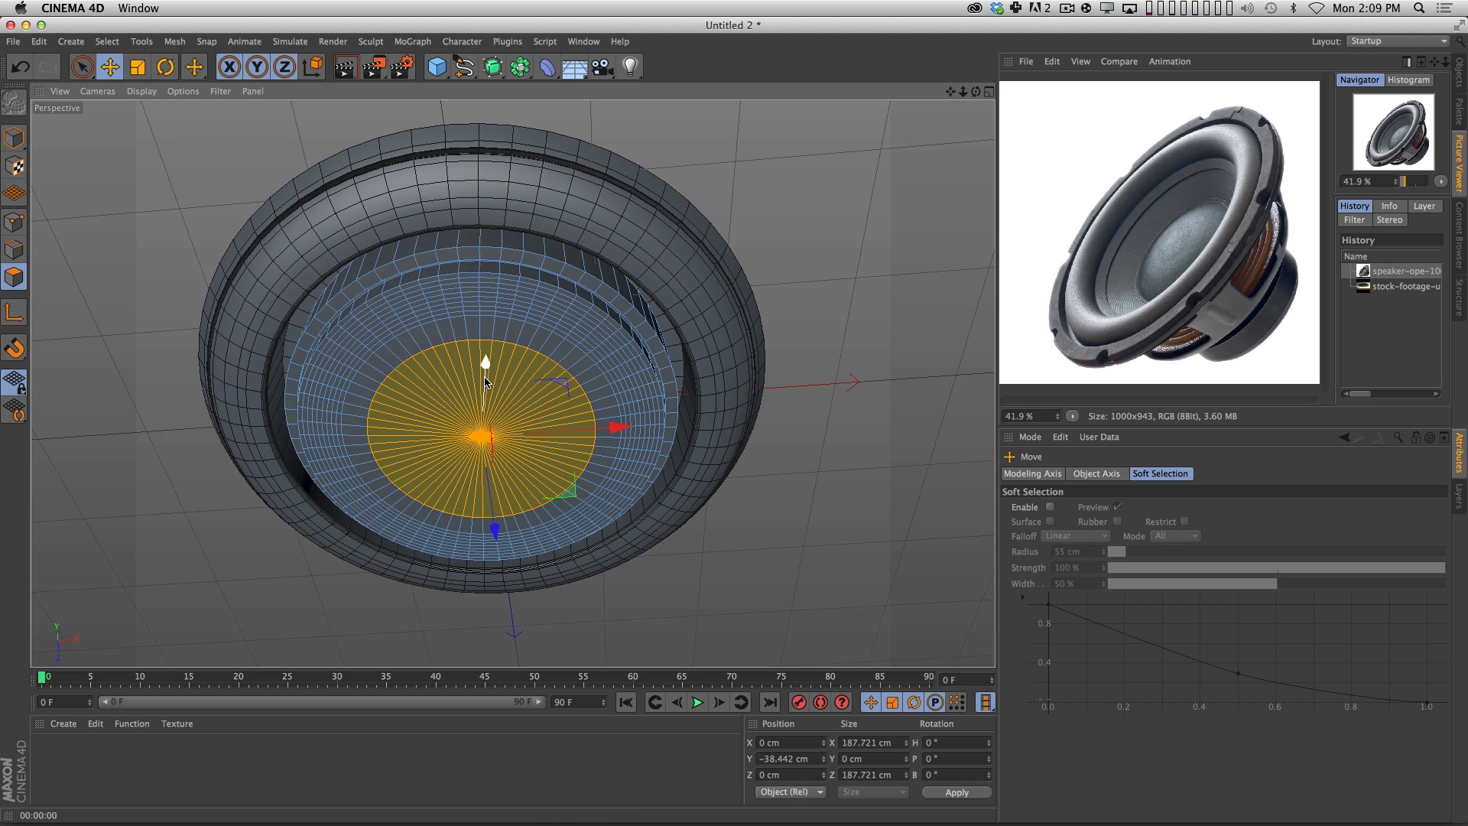
{"action": "left_click_drag", "start_coordinate": [485, 381], "coordinate": [443, 370]}
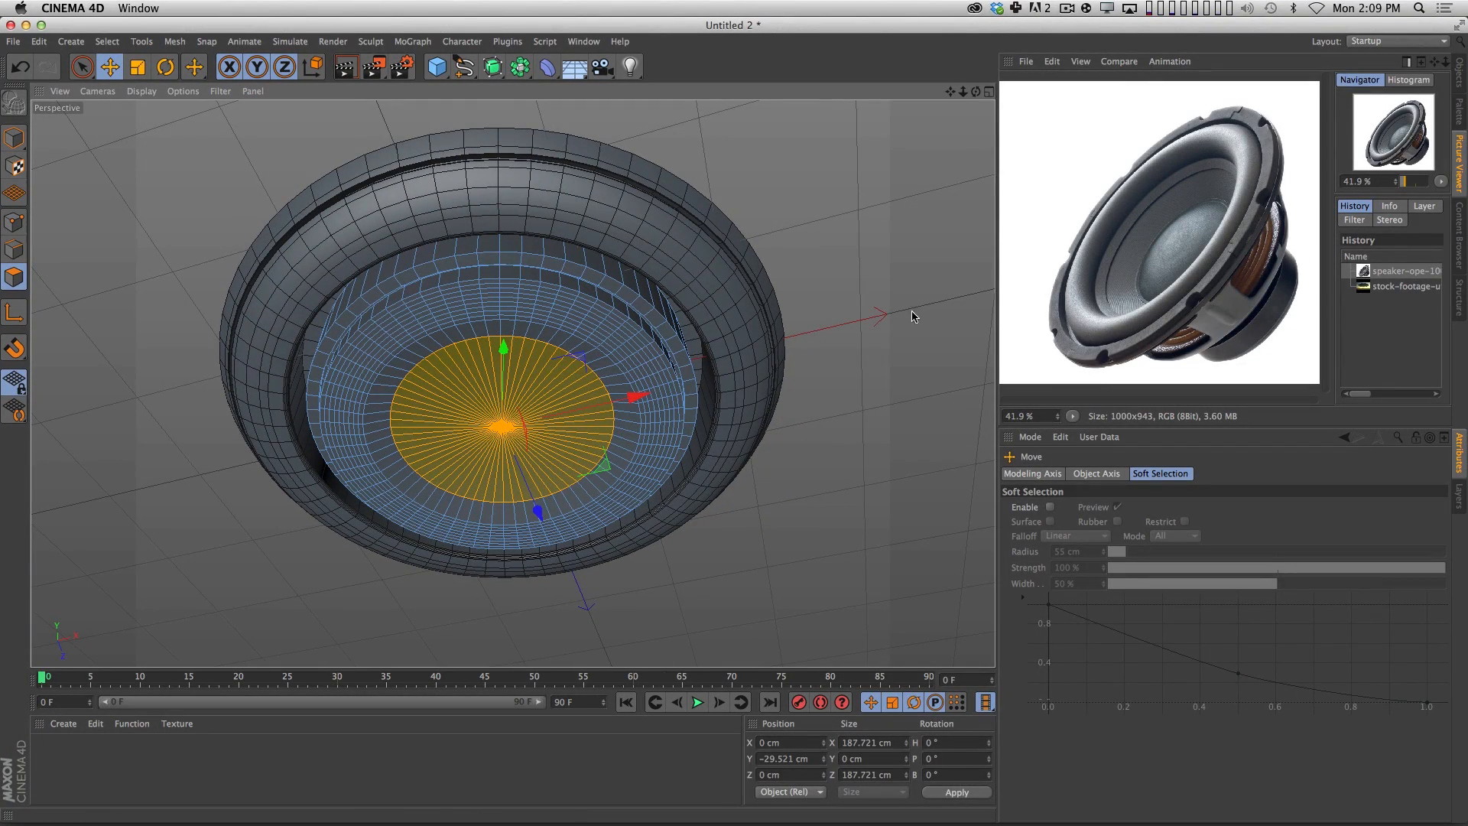
Inset the raised disc by about 24.5 cm and move the smaller disc up about 7 cm.
{"action": "key", "text": "m"}
{"action": "key", "text": "w"}
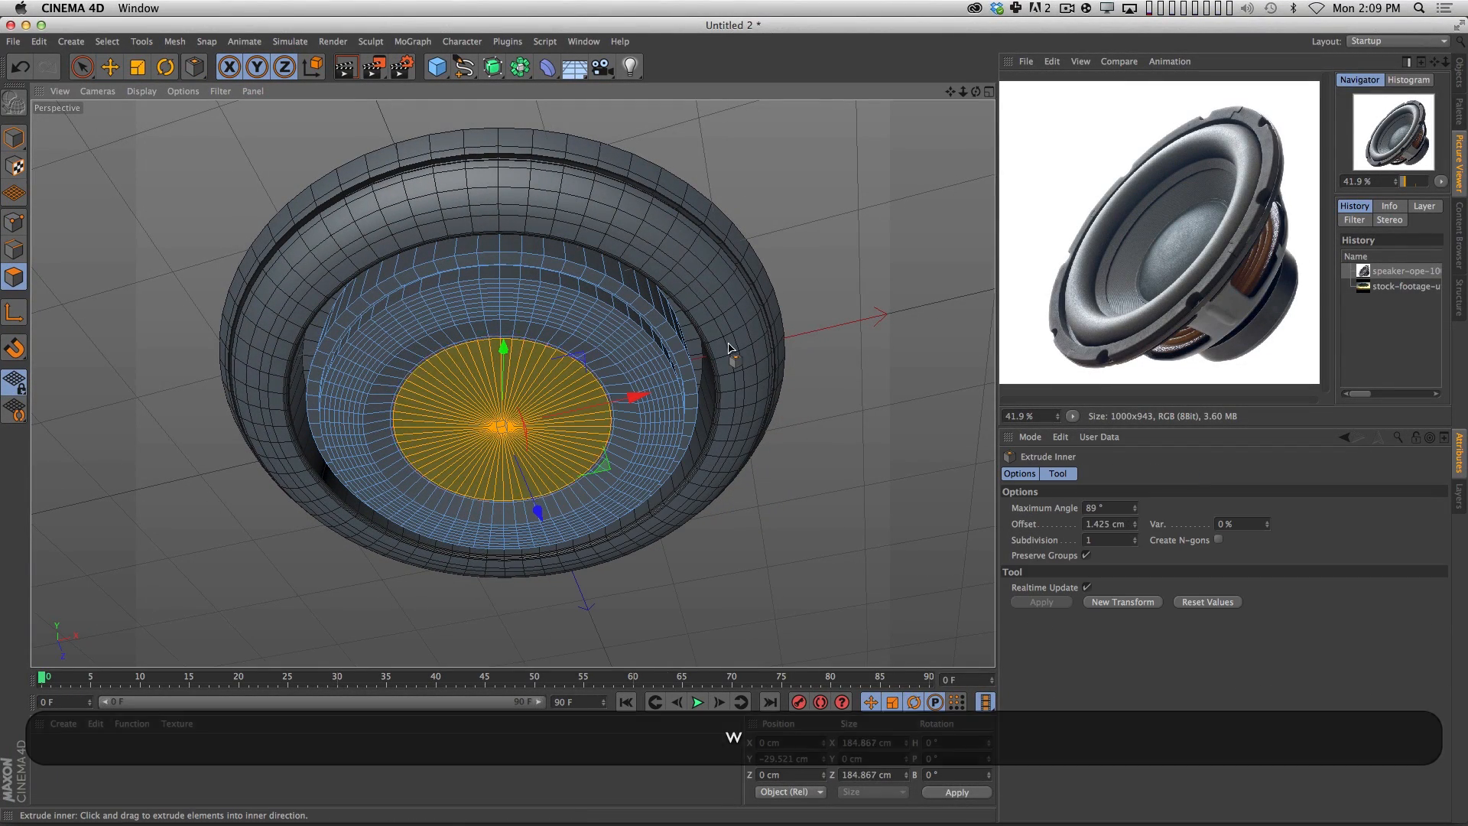
{"action": "left_click_drag", "start_coordinate": [729, 344], "coordinate": [495, 381]}
{"action": "key", "text": "e"}
{"action": "key", "text": "3"}
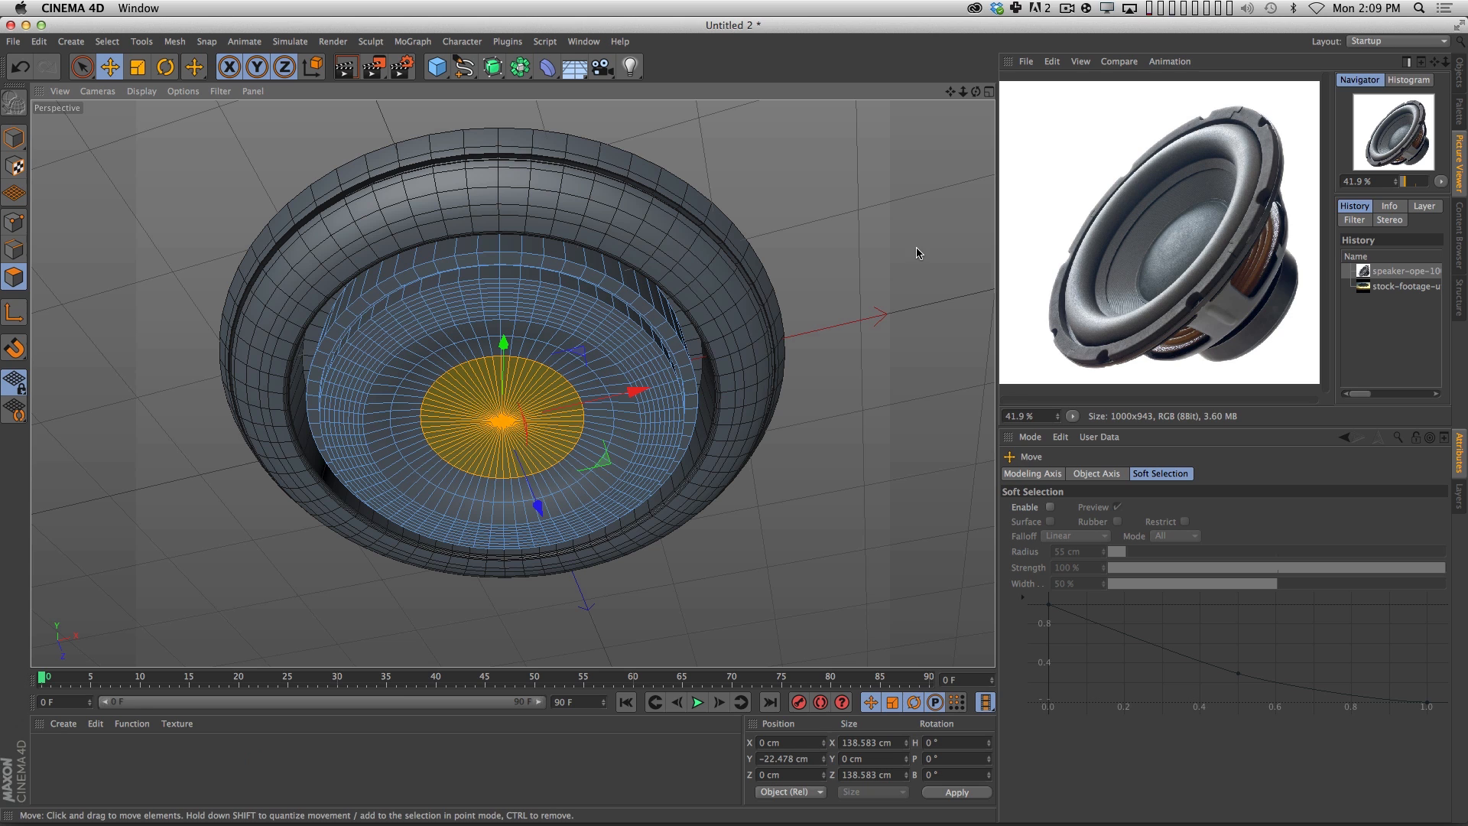
Inset the innermost disc by about 59.1 cm with a subdivision of 9, leaving a small center disc.
{"action": "key", "text": "i"}
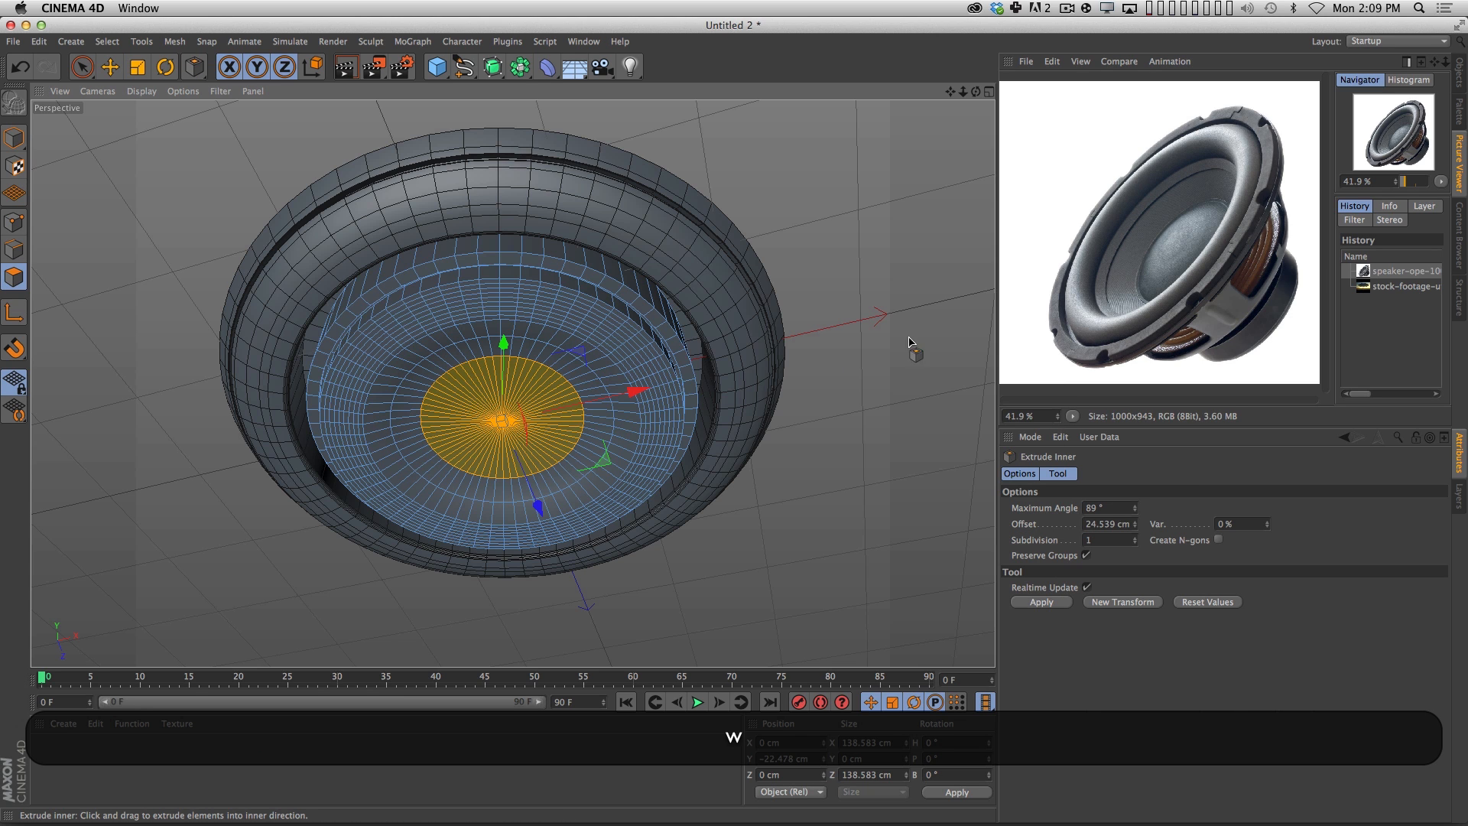
{"action": "left_click_drag", "start_coordinate": [911, 348], "coordinate": [496, 457]}
{"action": "left_click_drag", "start_coordinate": [1134, 537], "coordinate": [1140, 538]}
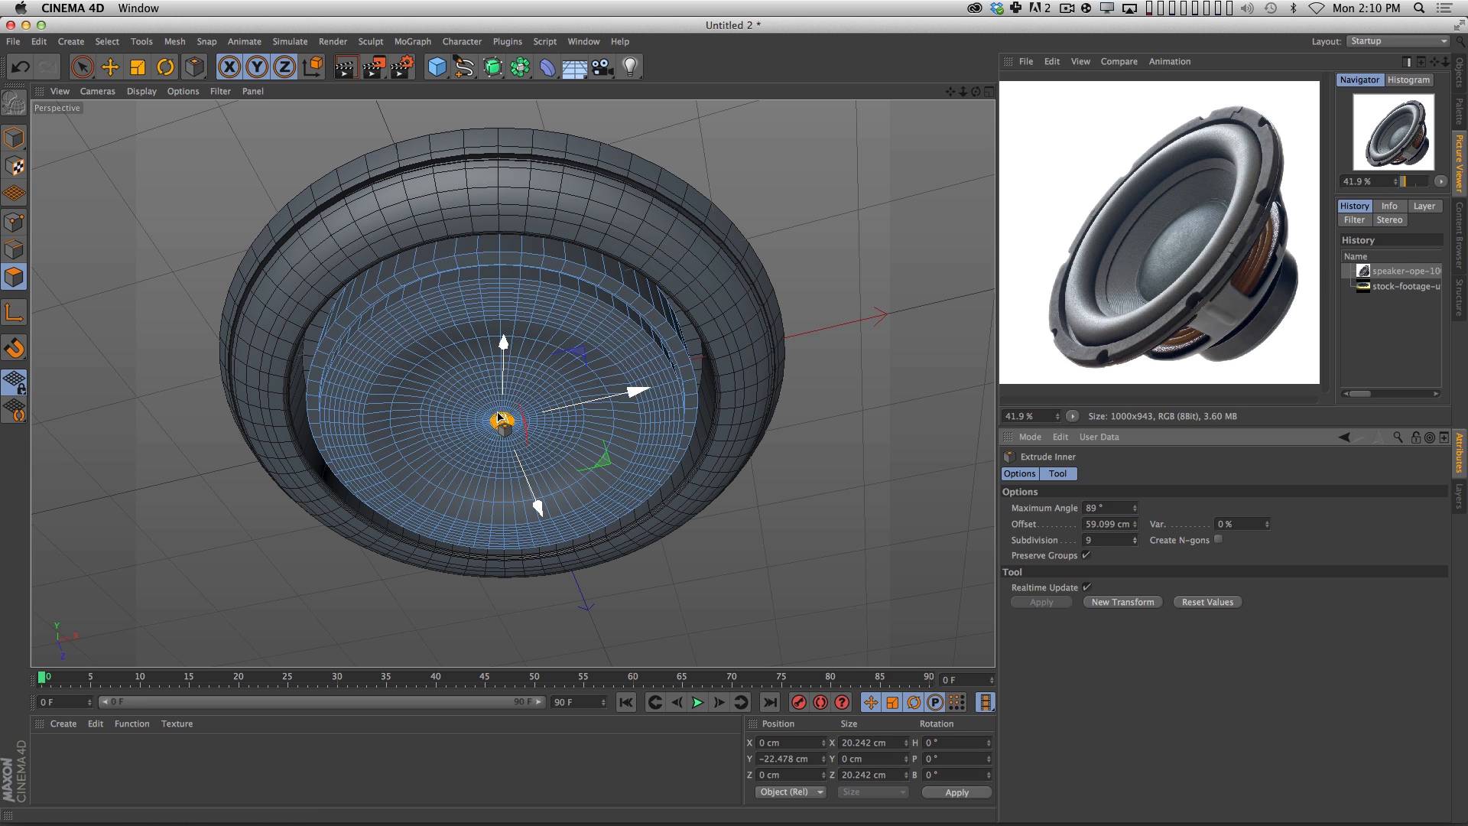
Switch Live Selection to Soft Selection mode and set the soft selection radius to 82 cm.
{"action": "left_click", "coordinate": [82, 72]}
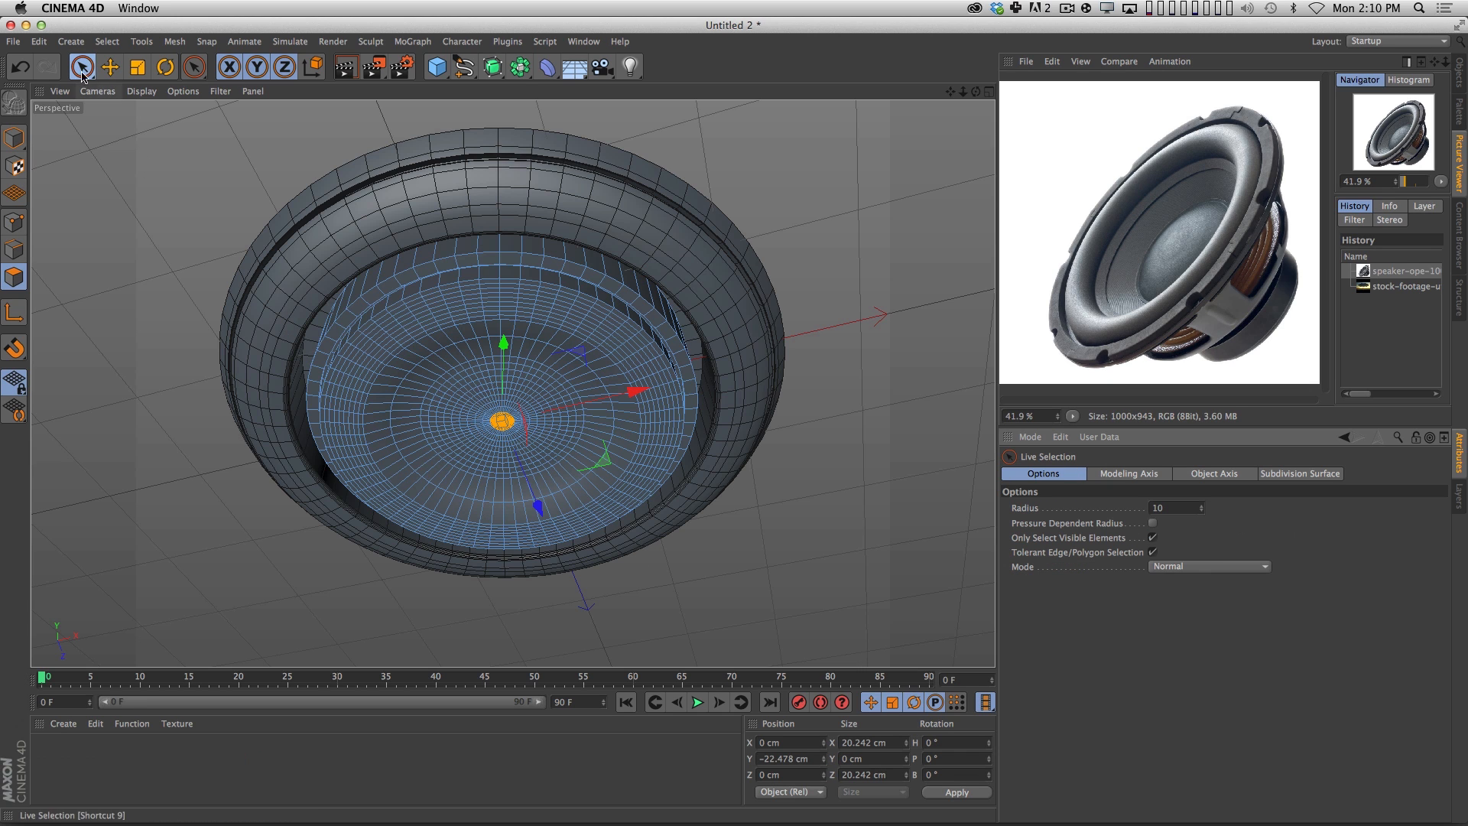
{"action": "left_click", "coordinate": [1214, 566]}
{"action": "left_click", "coordinate": [1202, 615]}
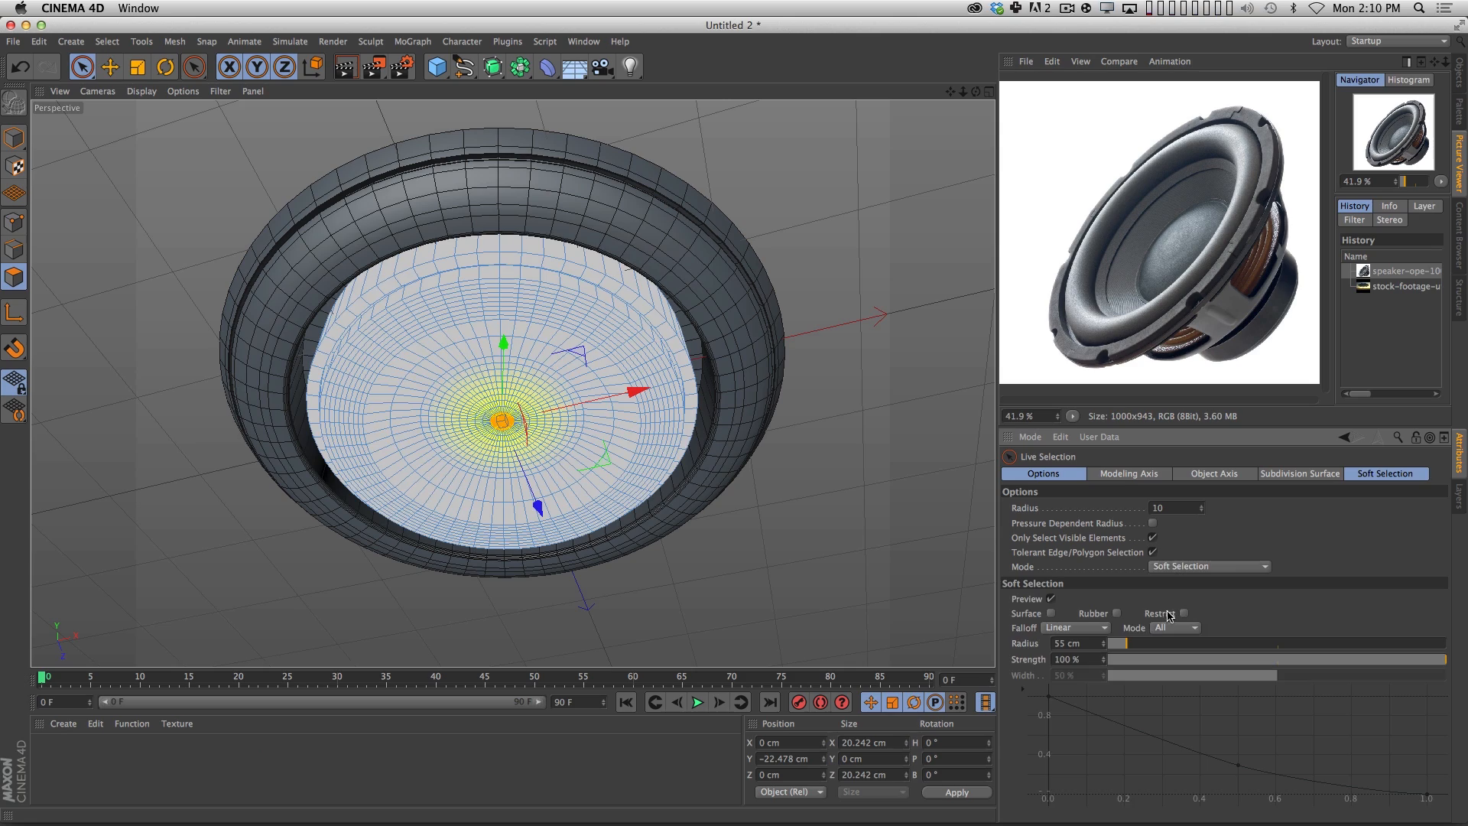
{"action": "left_click", "coordinate": [1135, 647]}
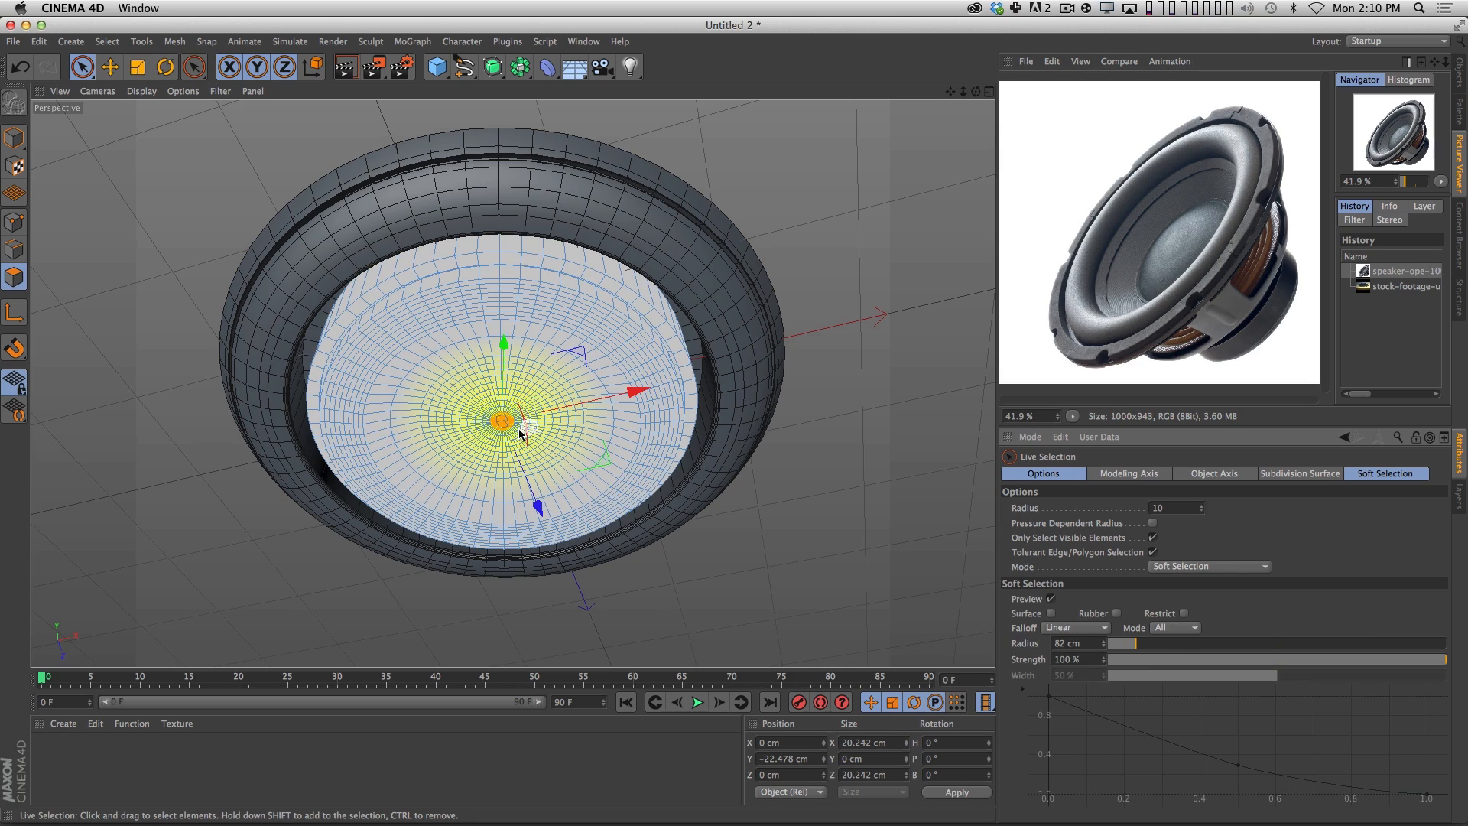
Try pulling the soft-selected center downward with Linear falloff and undo the moves.
{"action": "key", "text": "2"}
{"action": "left_click_drag", "start_coordinate": [518, 422], "coordinate": [583, 384]}
{"action": "key", "text": "3"}
{"action": "left_click_drag", "start_coordinate": [586, 435], "coordinate": [450, 431]}
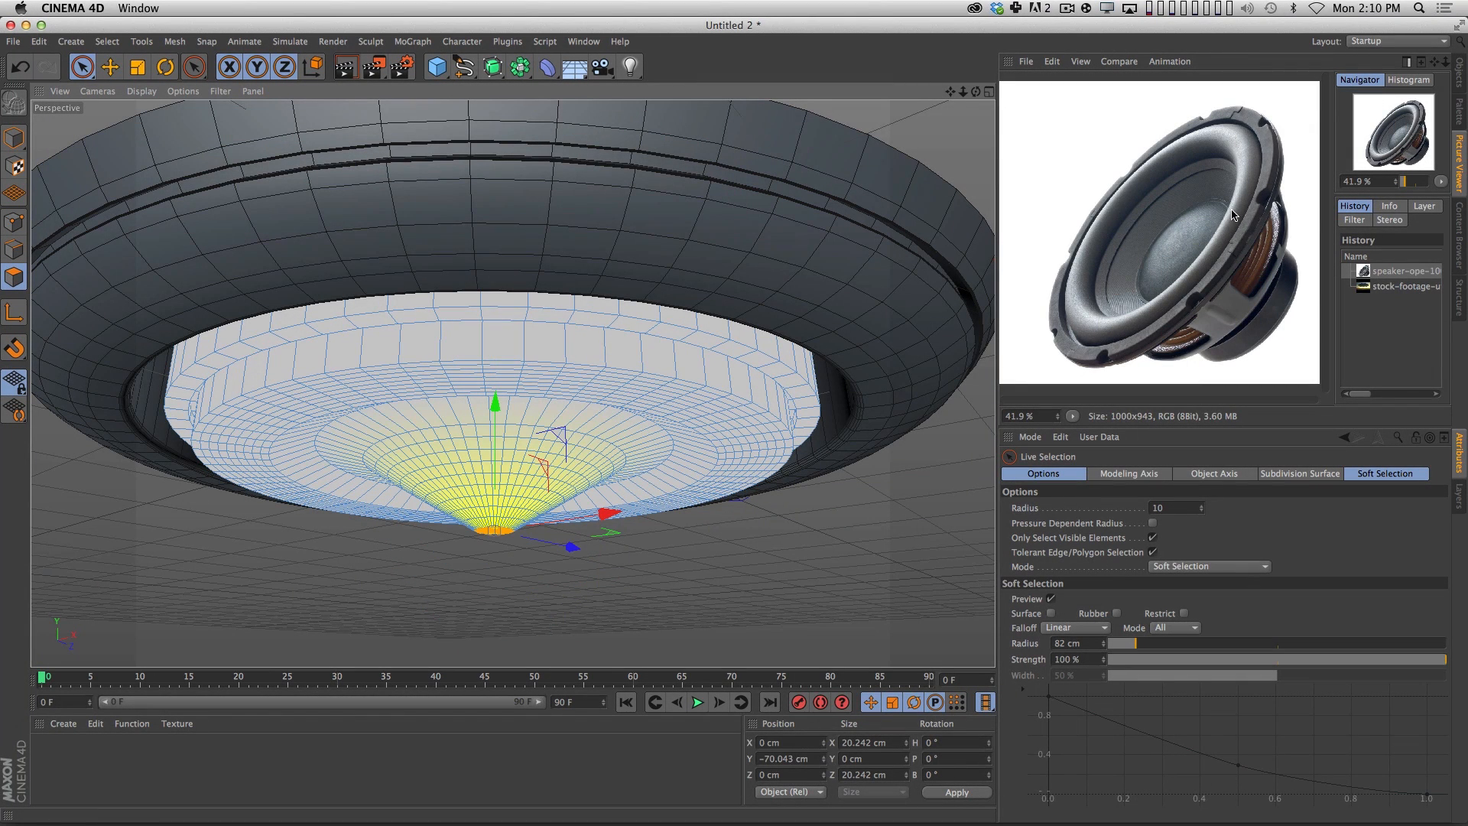
{"action": "key", "text": "super"}
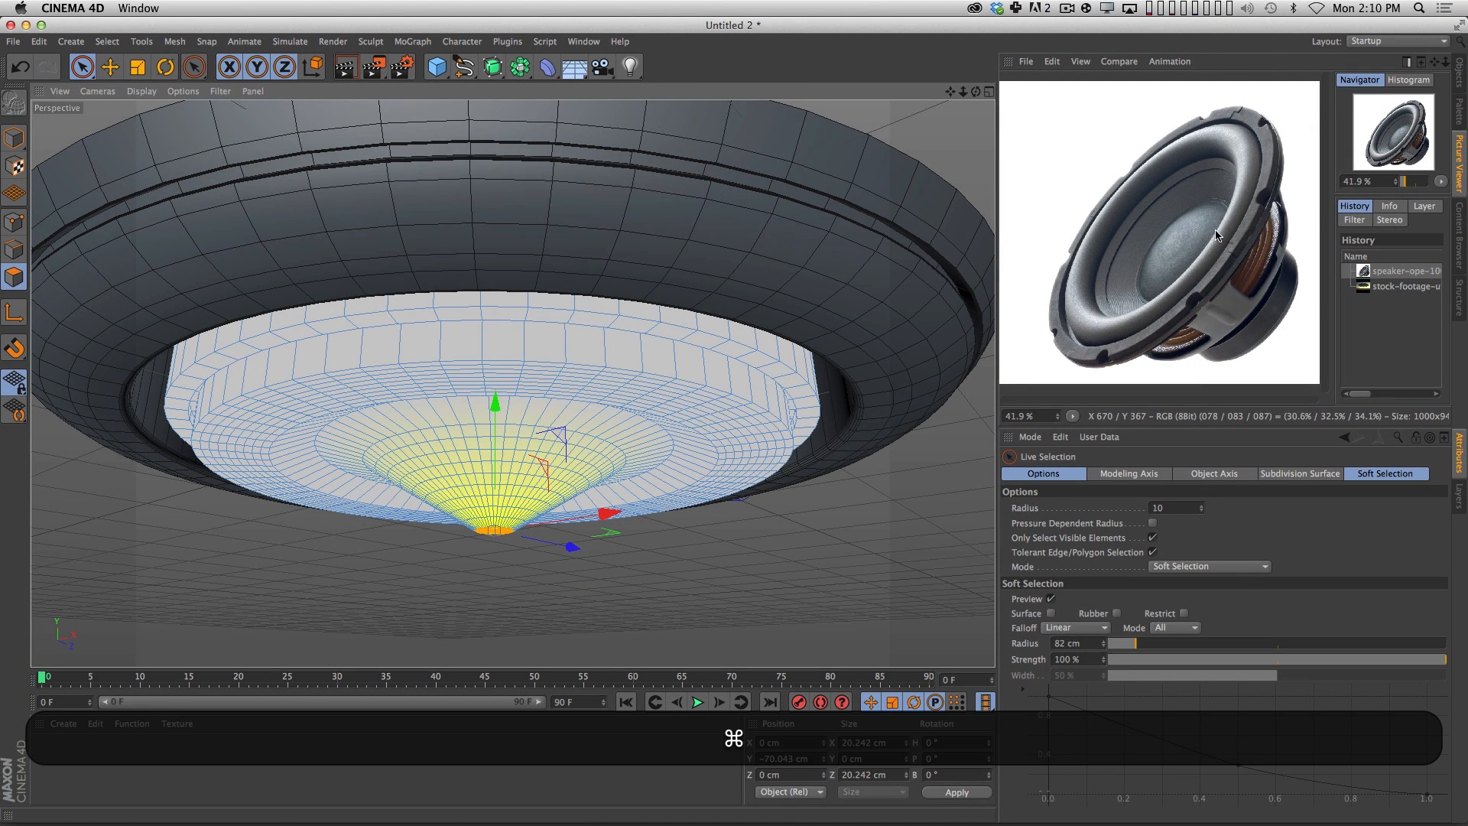
{"action": "key", "text": "super+z"}
{"action": "key", "text": "super+z"}
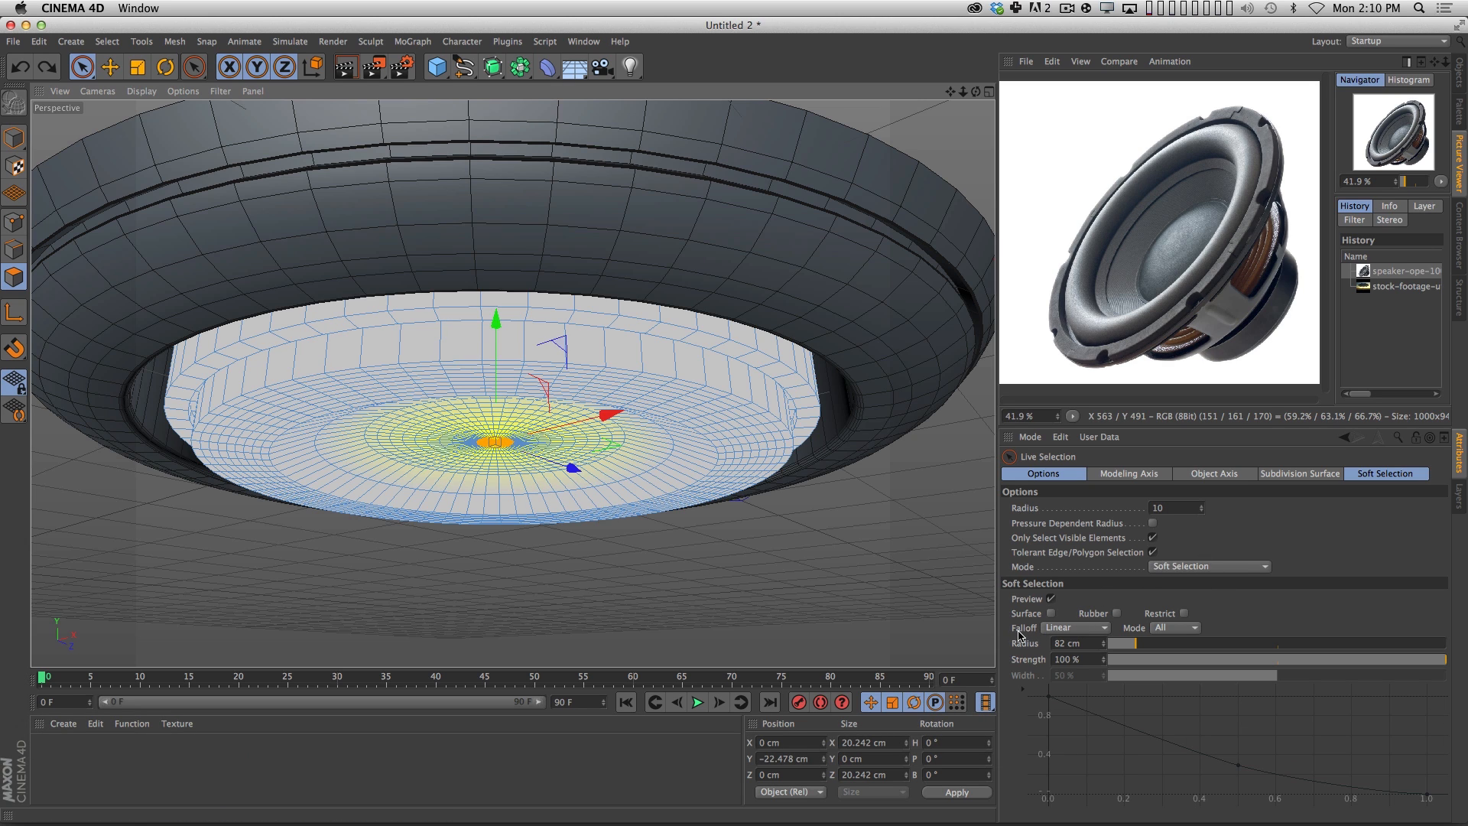
{"action": "left_click_drag", "start_coordinate": [501, 330], "coordinate": [493, 405]}
{"action": "key", "text": "super+z"}
Set the soft selection to Dome falloff with a 53 cm radius and pull the center down about 15.4 cm.
{"action": "left_click", "coordinate": [1083, 629]}
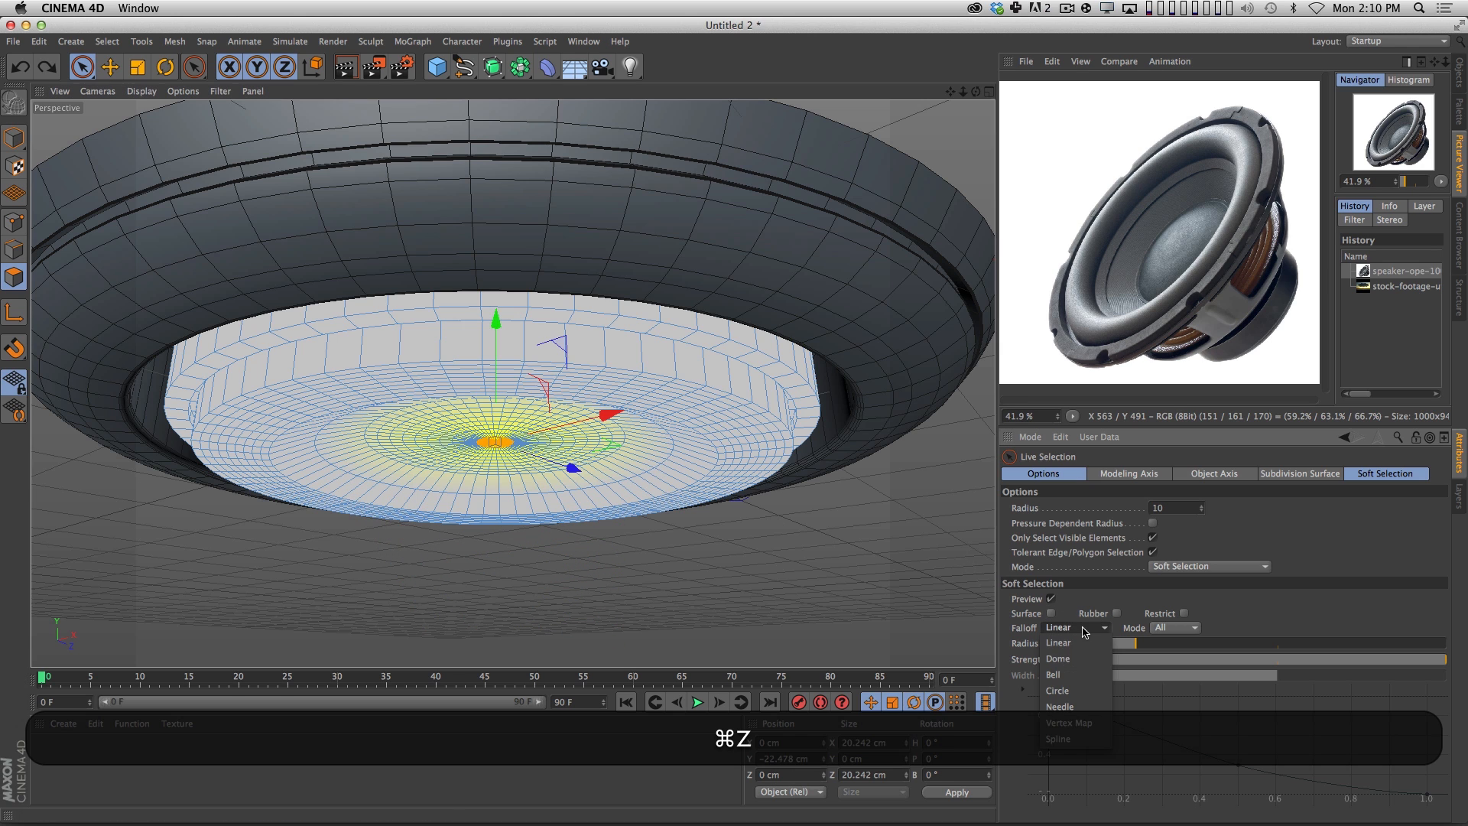
{"action": "left_click", "coordinate": [1060, 658]}
{"action": "left_click_drag", "start_coordinate": [495, 317], "coordinate": [494, 394]}
{"action": "key", "text": "super+z"}
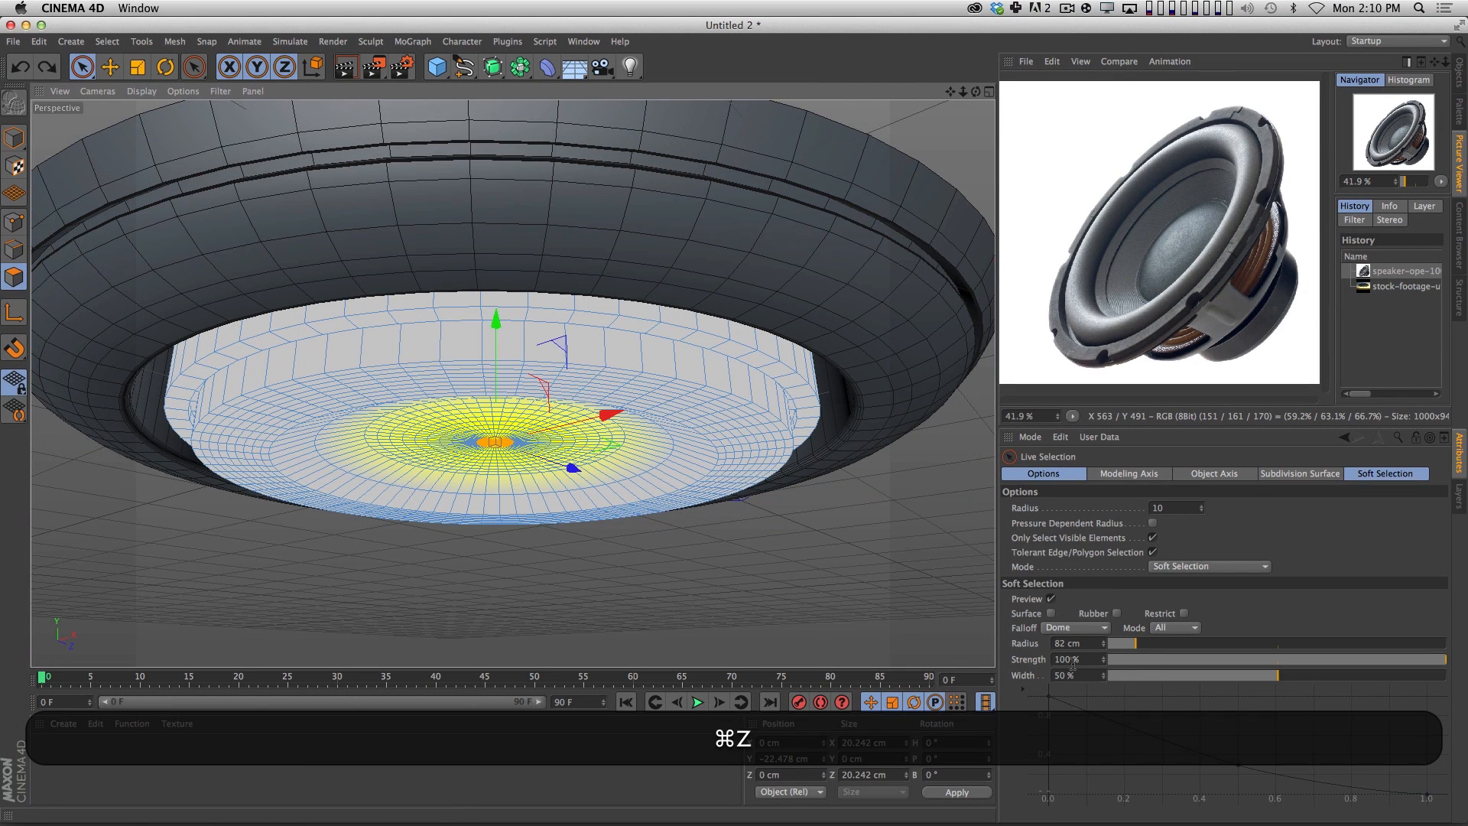
{"action": "left_click", "coordinate": [1128, 645]}
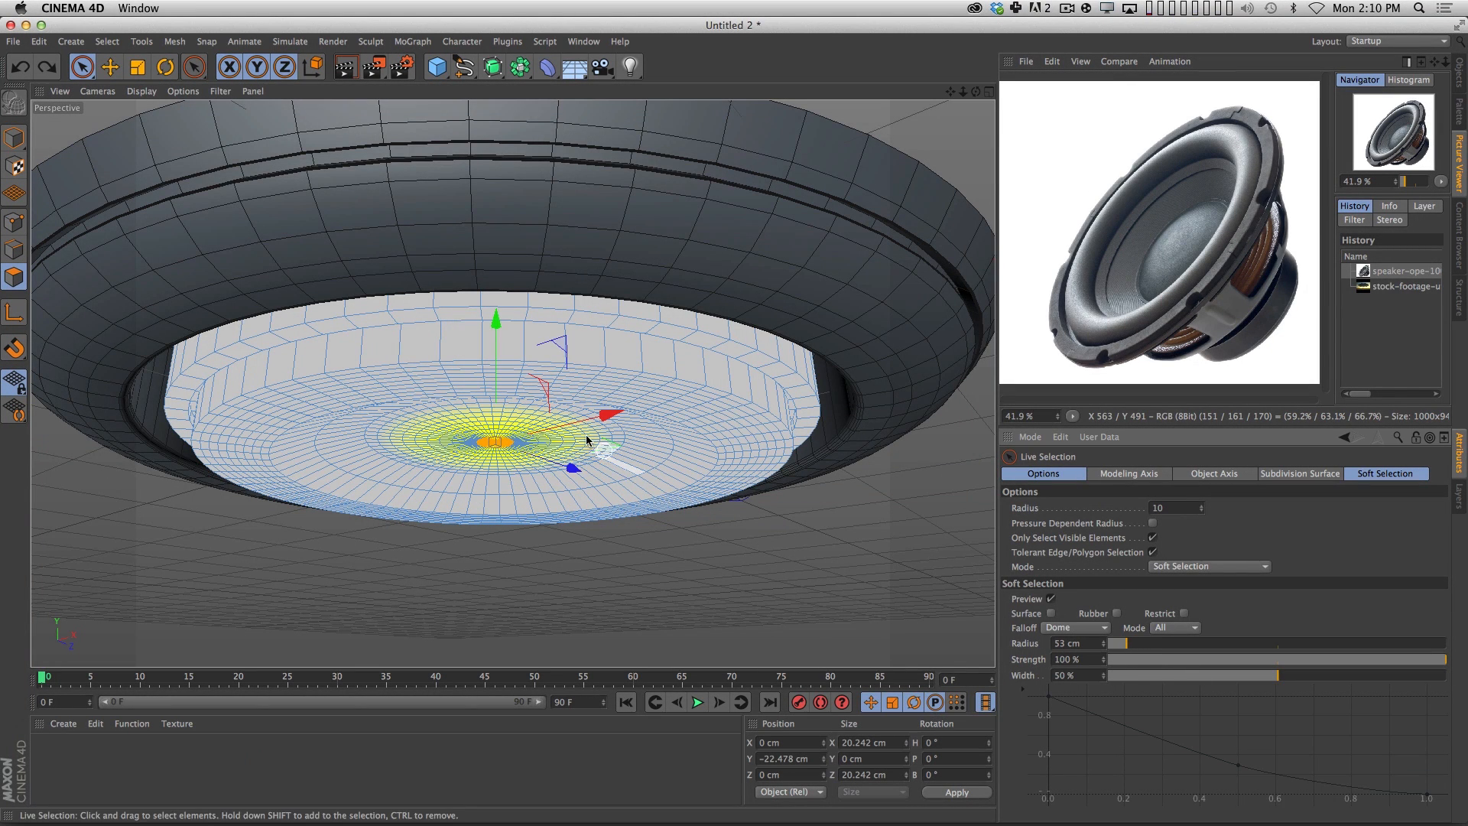
{"action": "mouse_move", "coordinate": [494, 325]}
{"action": "left_mouse_down"}
{"action": "mouse_move", "coordinate": [496, 359]}
{"action": "mouse_move", "coordinate": [497, 344]}
{"action": "left_mouse_up"}
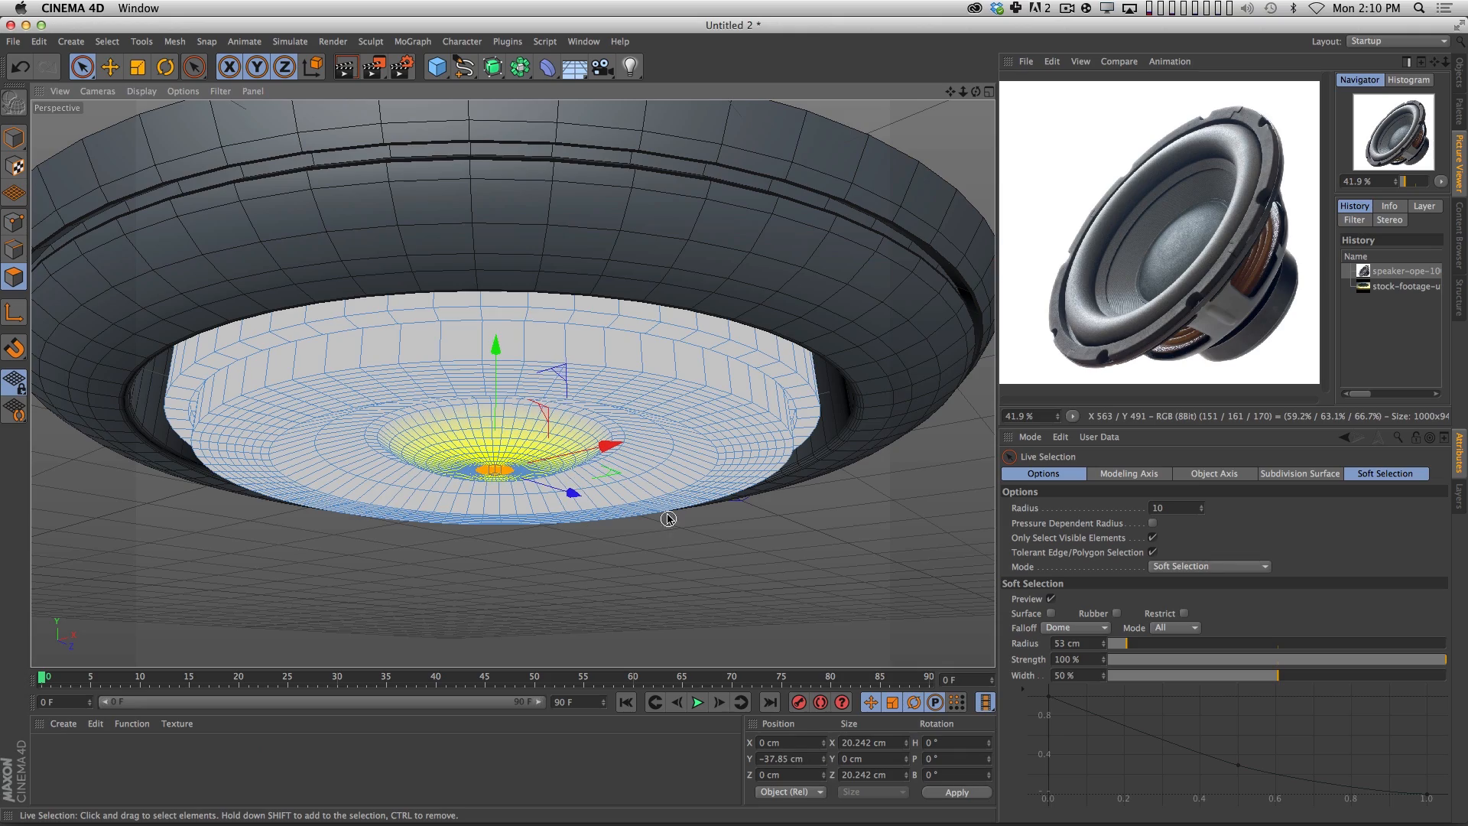
Render a preview of the whole UFO from below to check the domed center.
{"action": "key", "text": "2"}
{"action": "left_click_drag", "start_coordinate": [670, 492], "coordinate": [612, 439]}
{"action": "key", "text": "3"}
{"action": "key", "text": "2"}
{"action": "key", "text": "3"}
{"action": "mouse_move", "coordinate": [717, 460]}
{"action": "left_mouse_down"}
{"action": "mouse_move", "coordinate": [711, 478]}
{"action": "mouse_move", "coordinate": [708, 463]}
{"action": "left_mouse_up"}
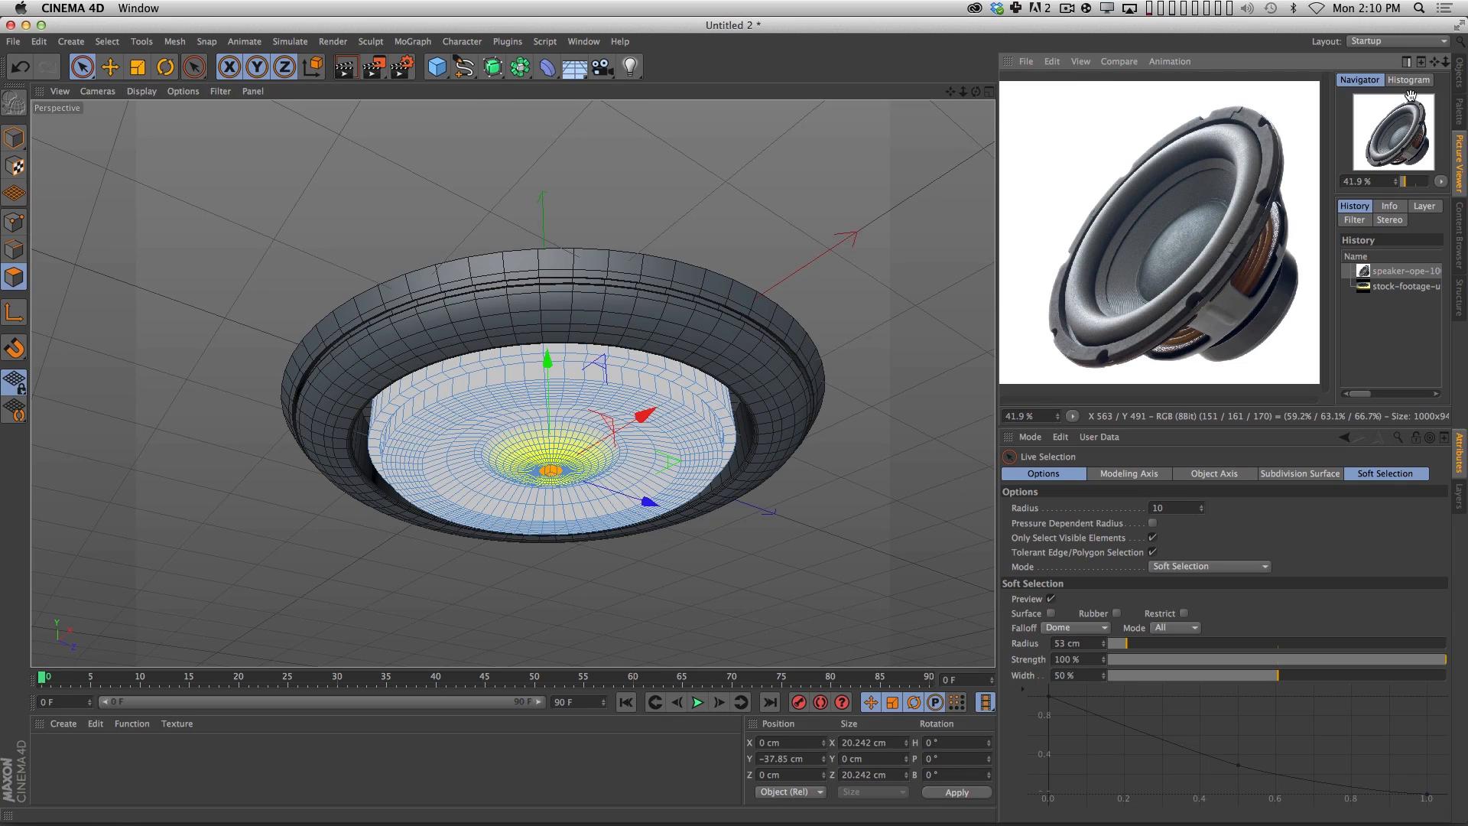
{"action": "key", "text": "super+r"}
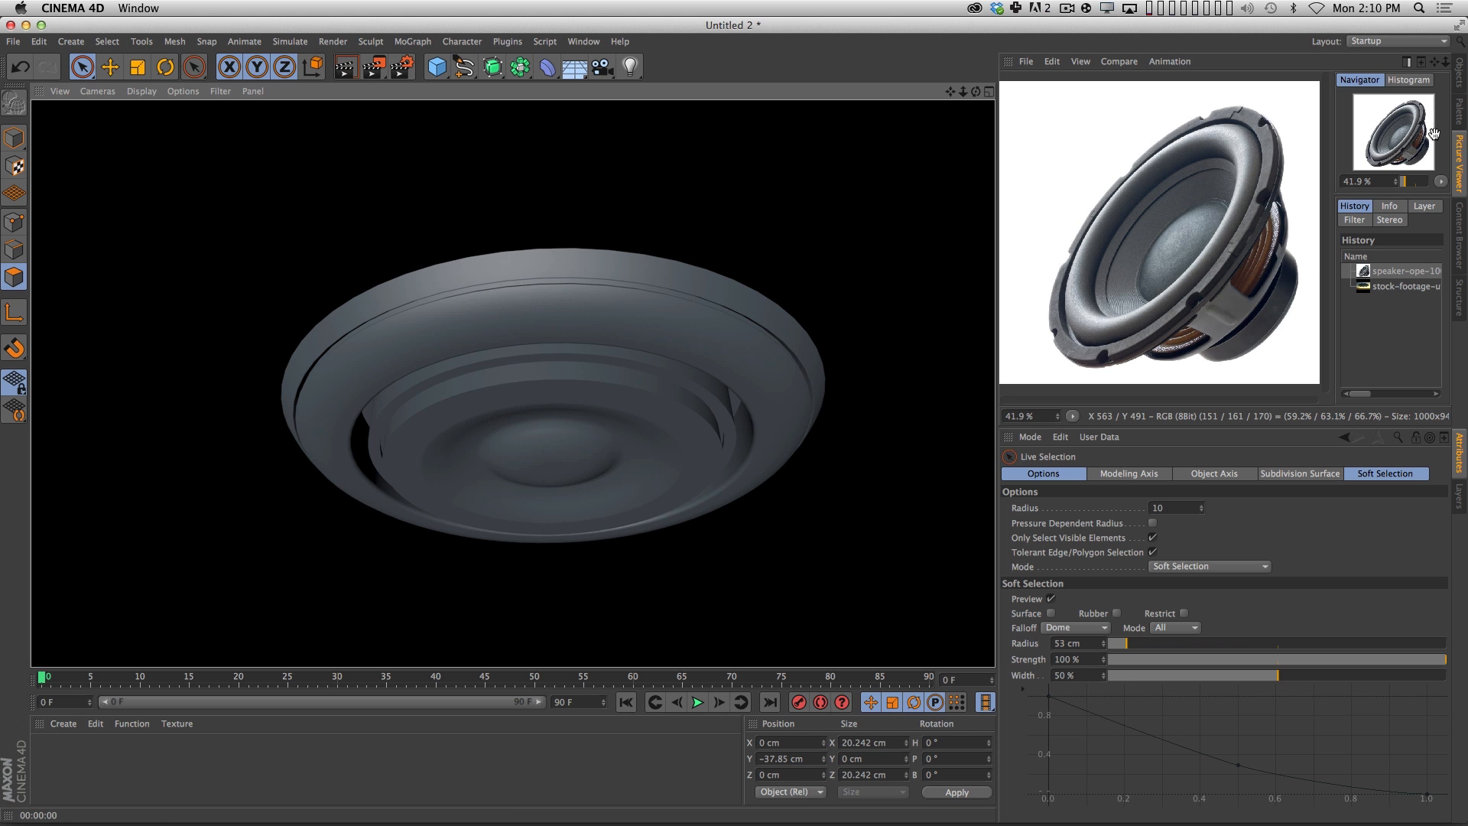
{"action": "left_click", "coordinate": [1461, 75]}
{"action": "left_click", "coordinate": [1071, 177]}
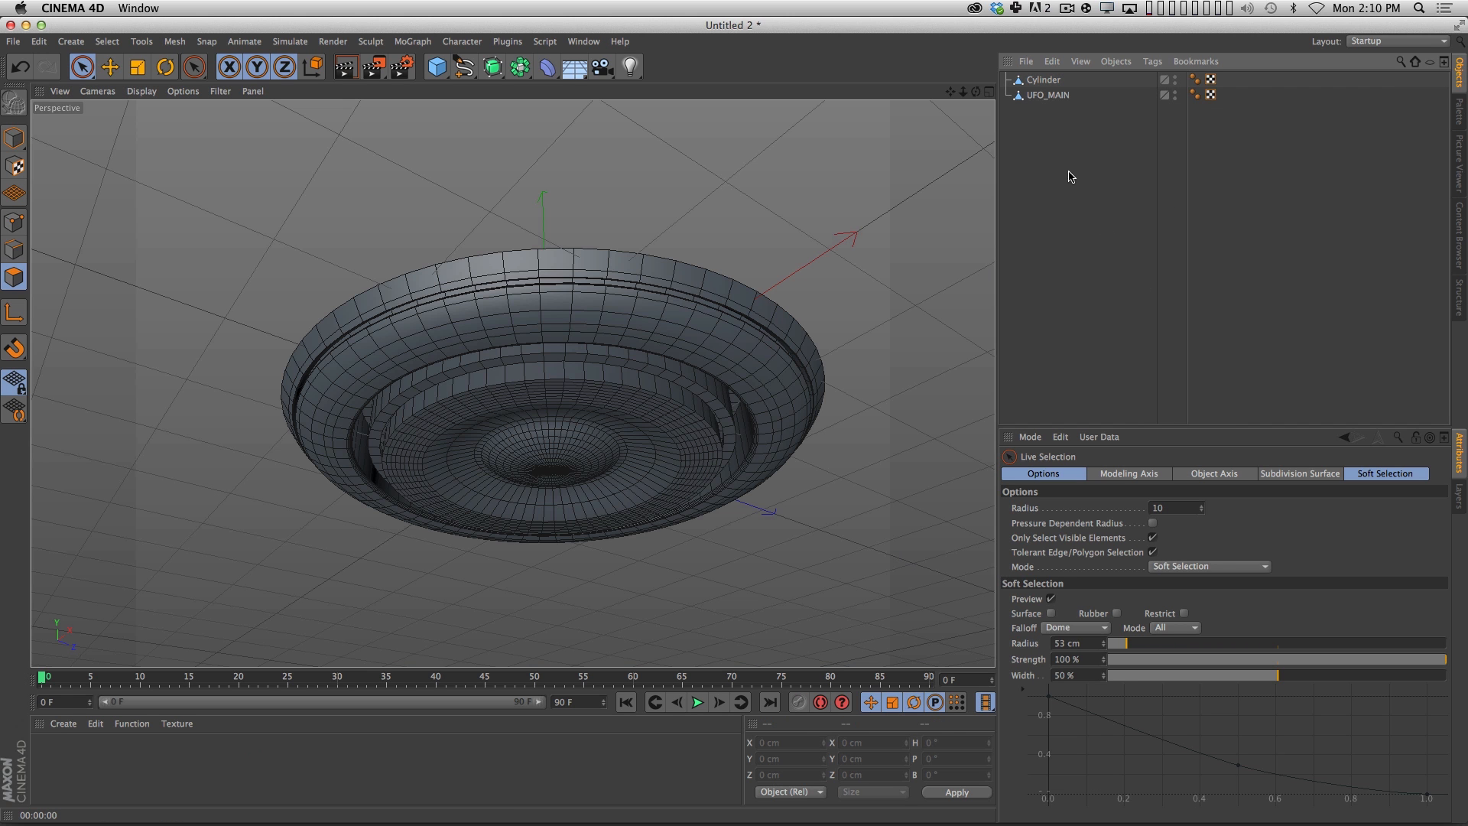
Set the cylinder's Phong Angle to 30° and render a preview of the shading.
{"action": "left_click", "coordinate": [1194, 78]}
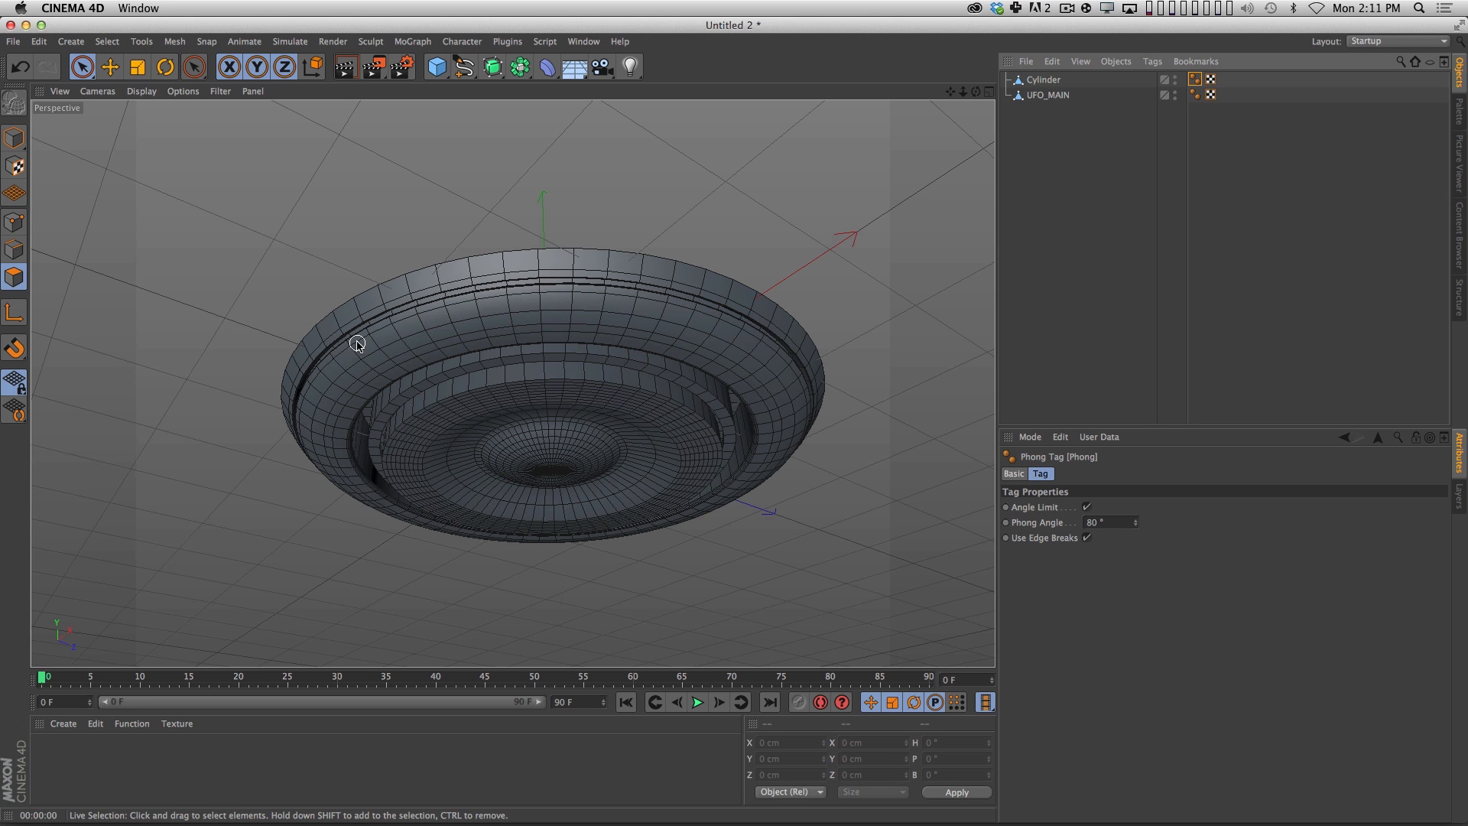
{"action": "double_click", "coordinate": [1132, 523]}
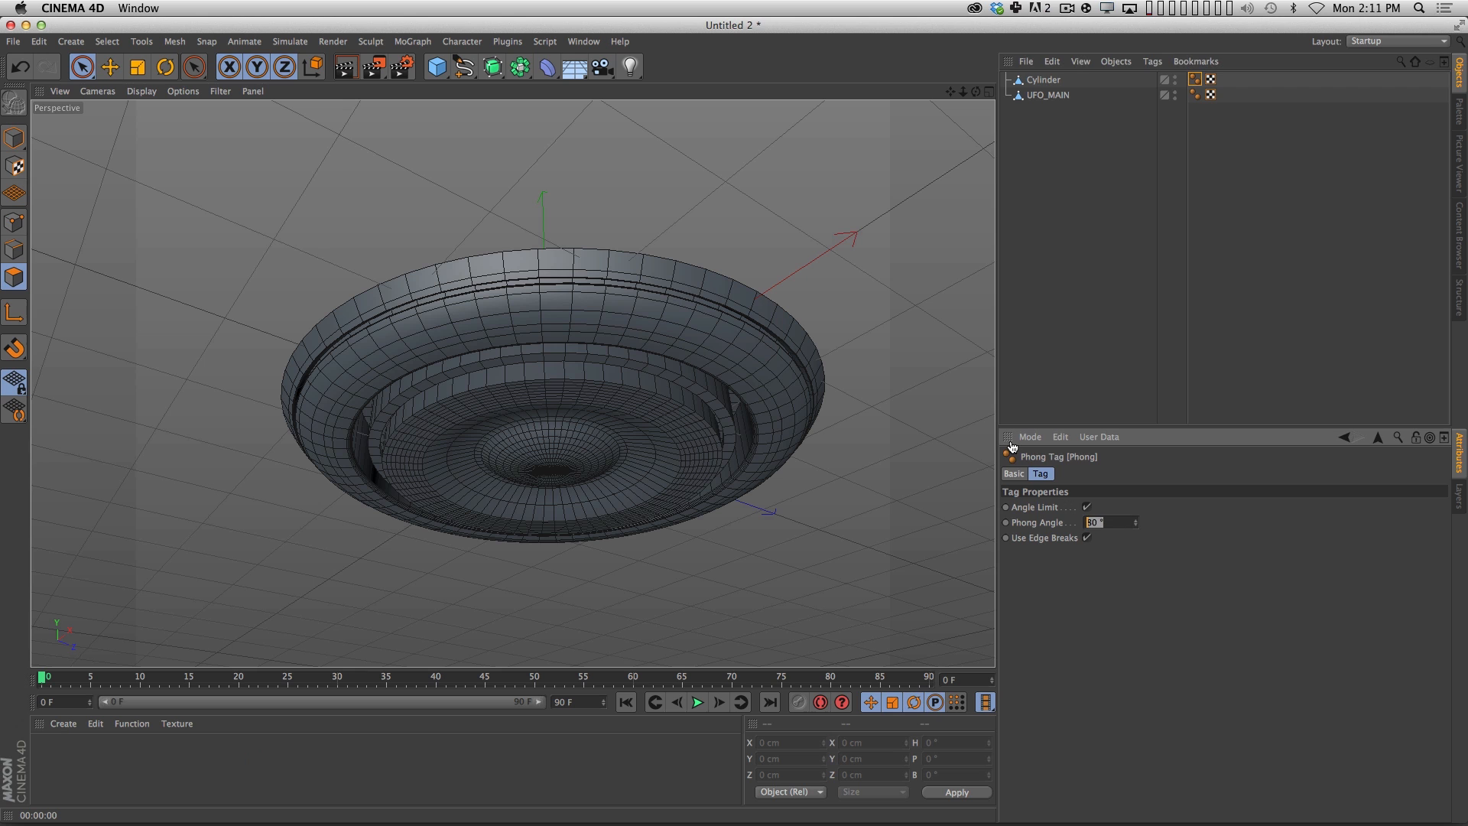
{"action": "type", "text": "30"}
{"action": "key", "text": "Return"}
{"action": "key", "text": "super+r"}
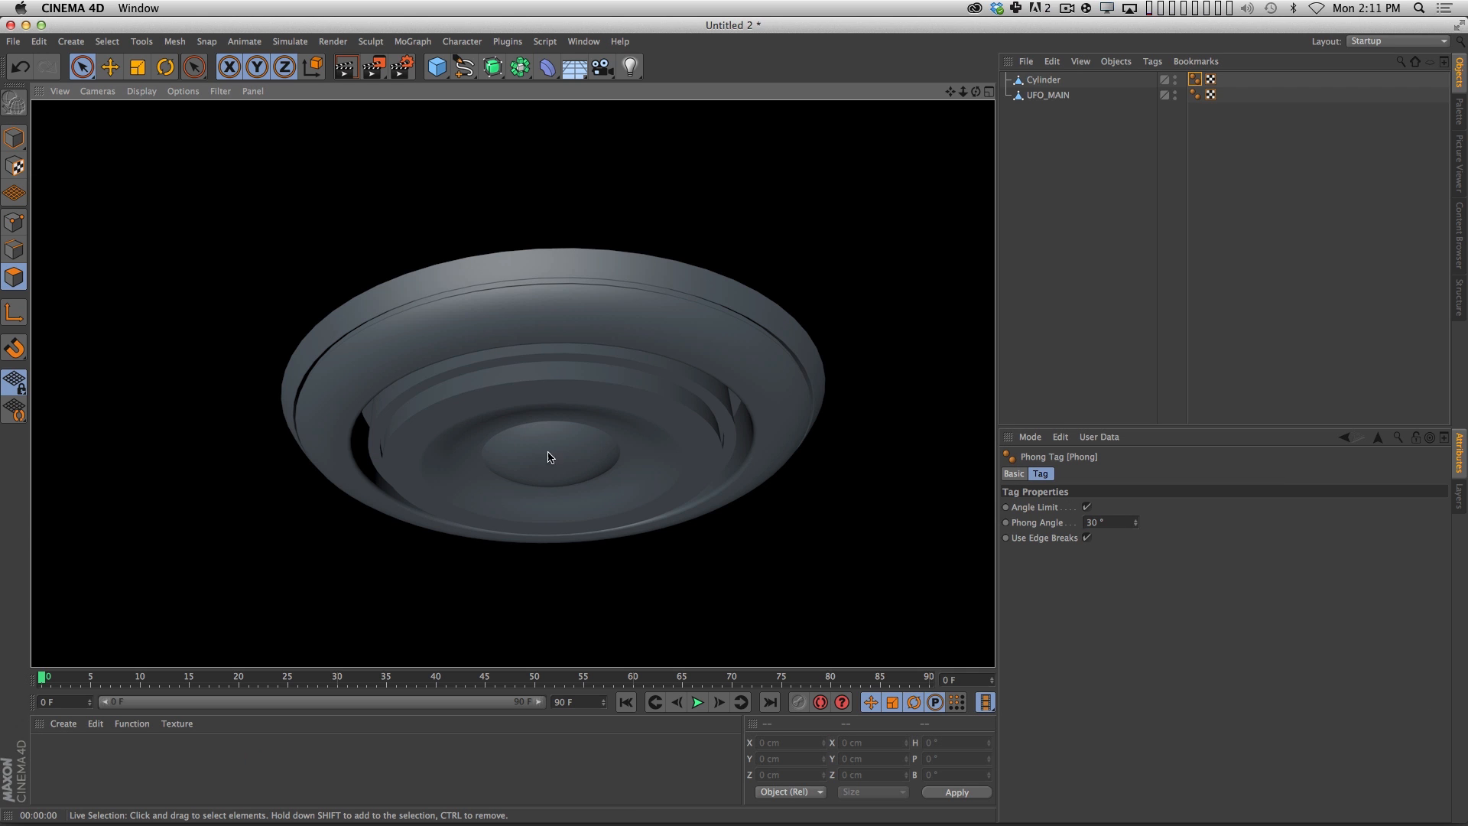
{"action": "left_click", "coordinate": [1153, 224]}
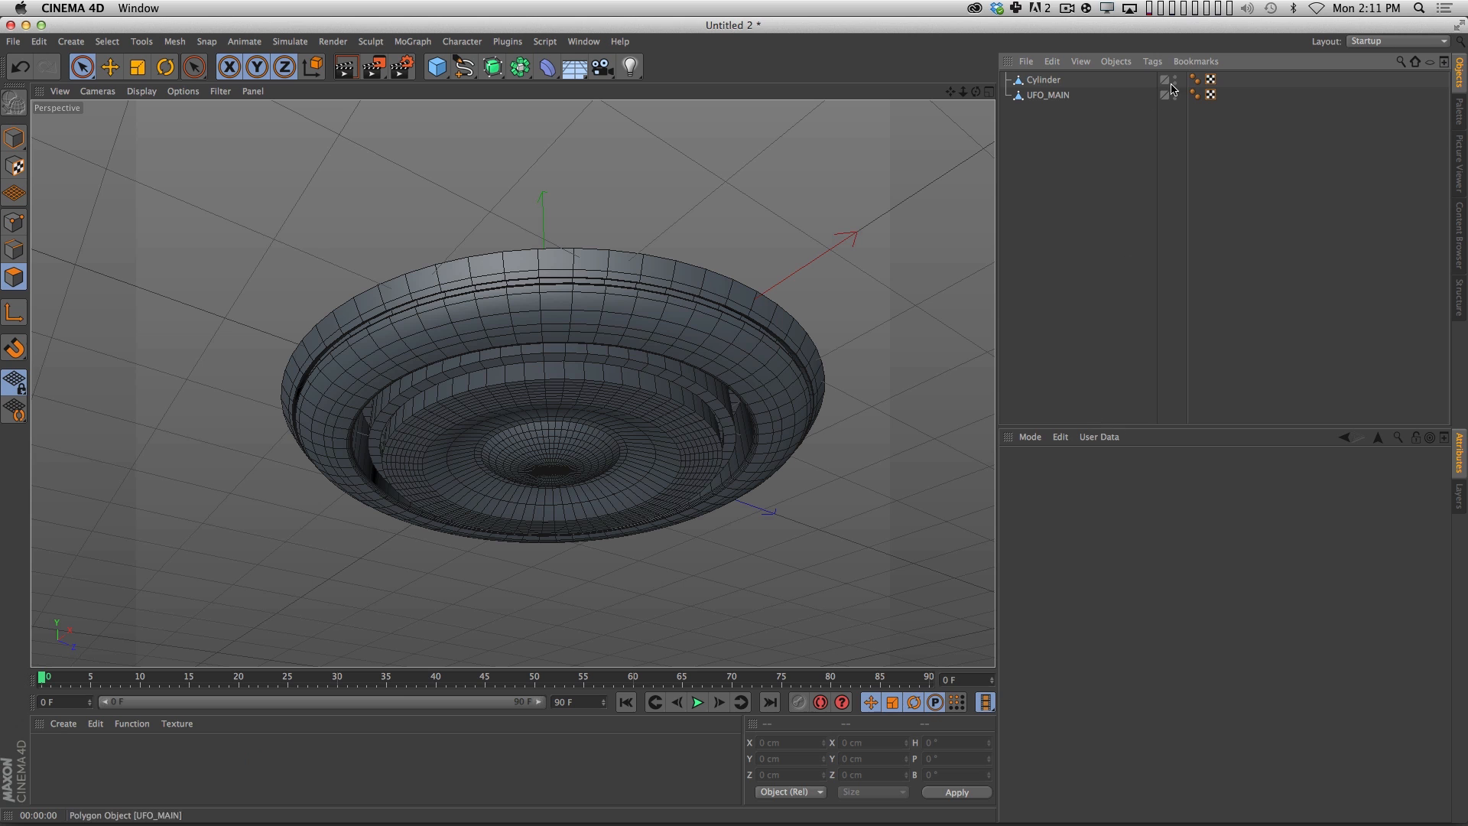
Set the cylinder's Phong Angle to 0° and render the view again.
{"action": "left_click", "coordinate": [1197, 79]}
{"action": "left_click", "coordinate": [1109, 525]}
{"action": "type", "text": "0"}
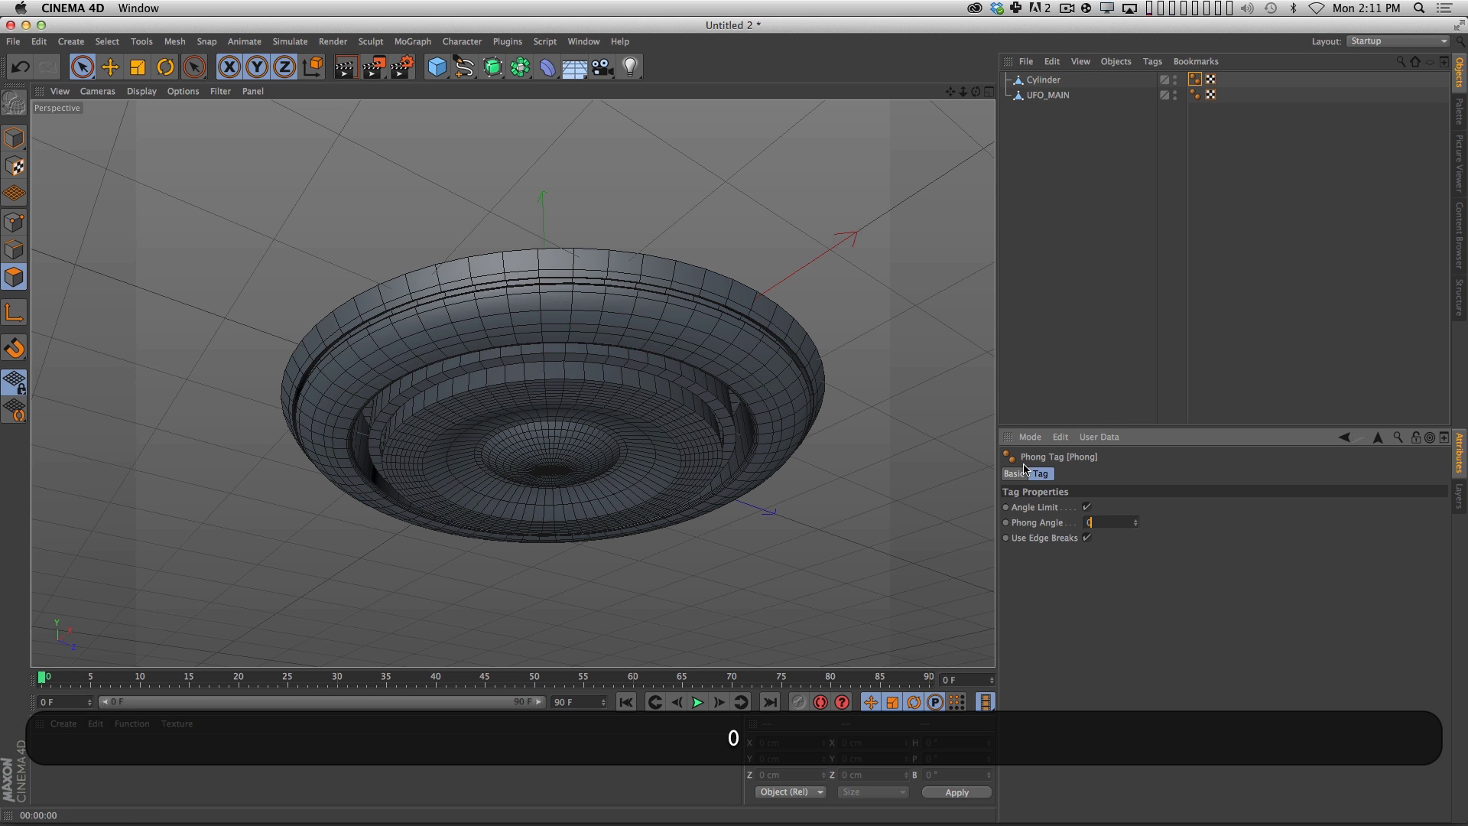
{"action": "key", "text": "super+r"}
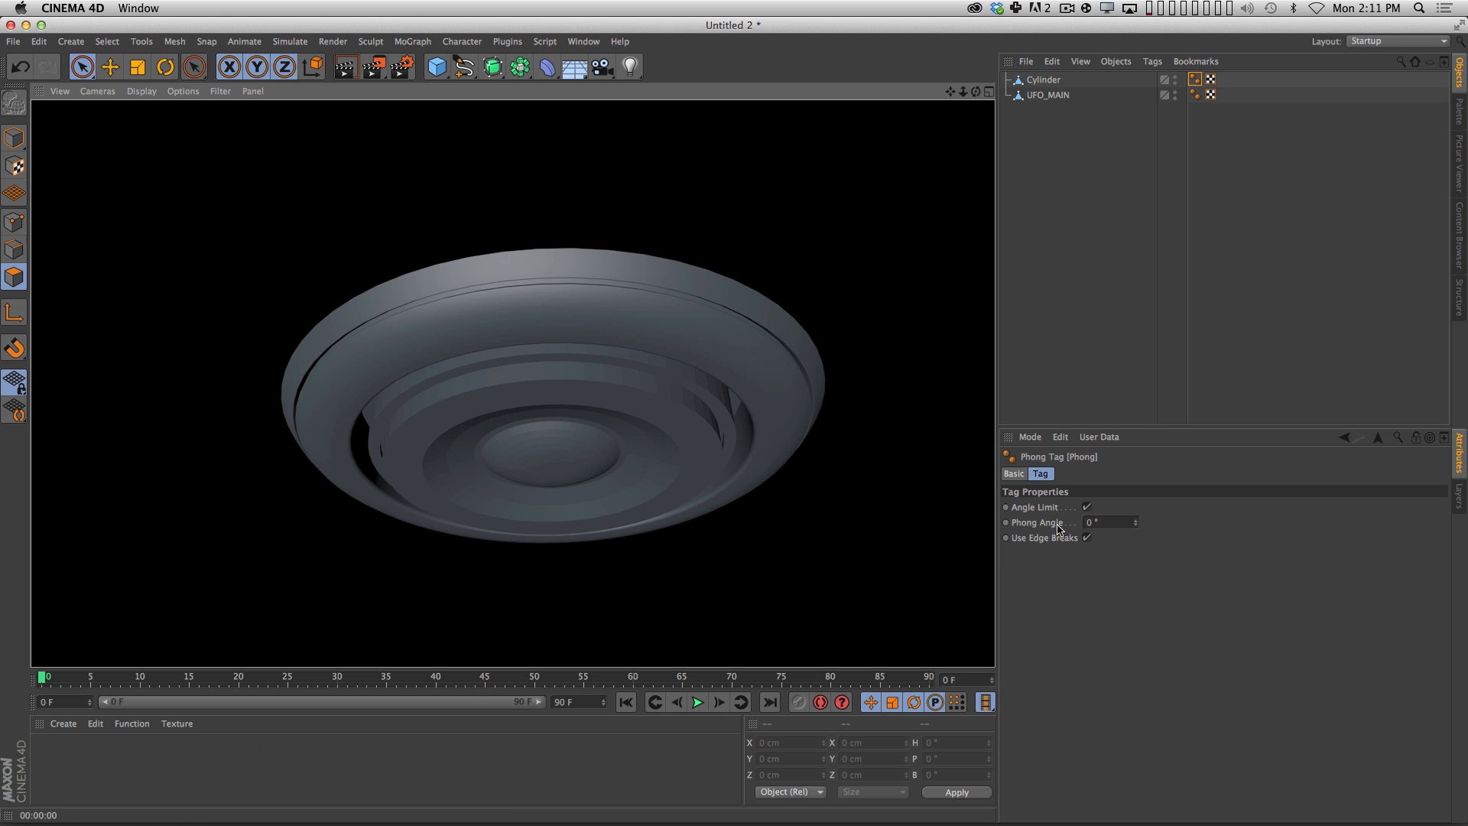
Set the cylinder's Phong Angle to 10° and check the shading in a render preview.
{"action": "left_click", "coordinate": [1107, 520]}
{"action": "type", "text": "10"}
{"action": "key", "text": "Return"}
{"action": "key", "text": "super+r"}
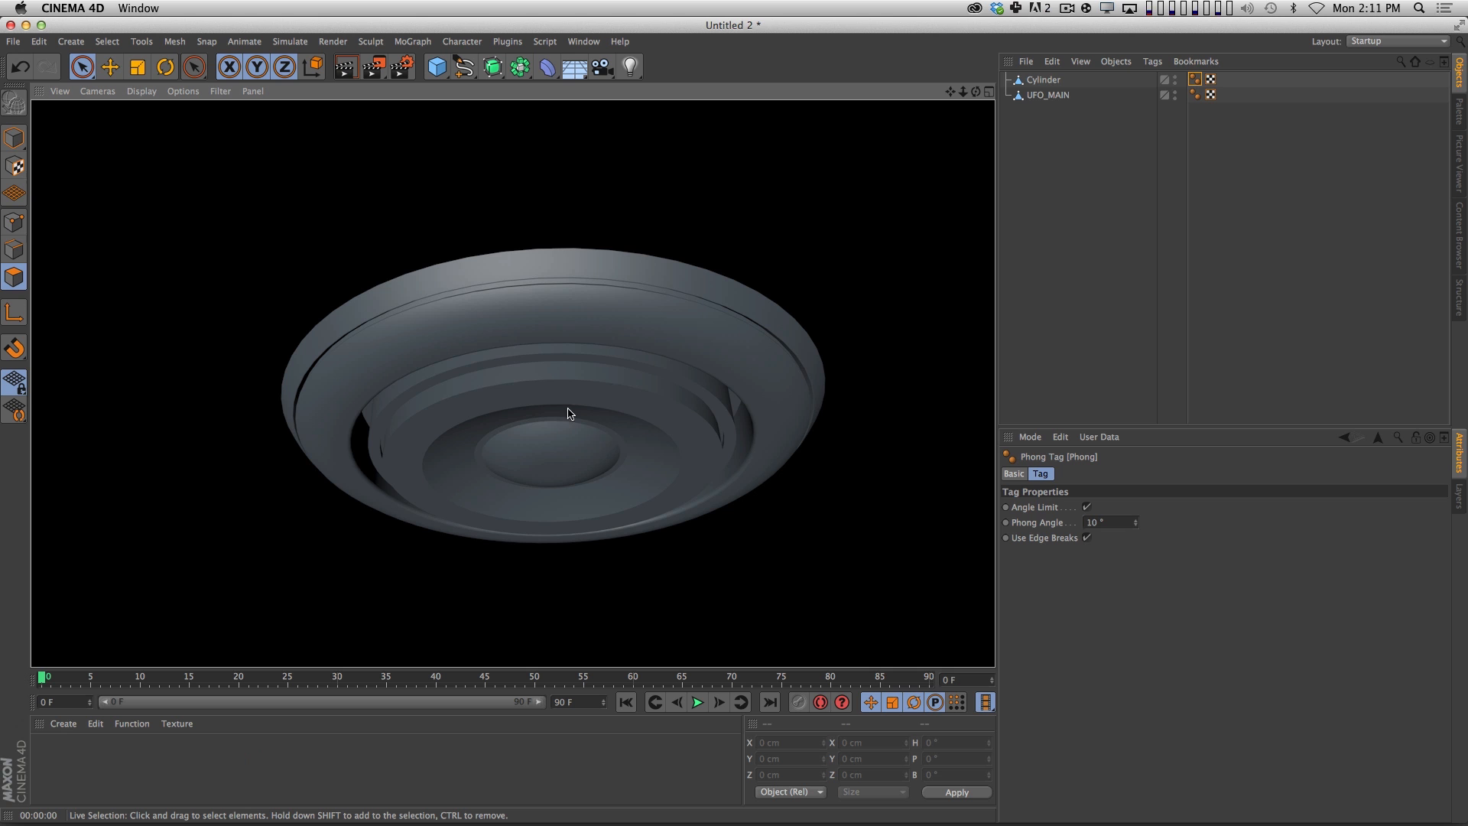
{"action": "left_click", "coordinate": [1203, 272]}
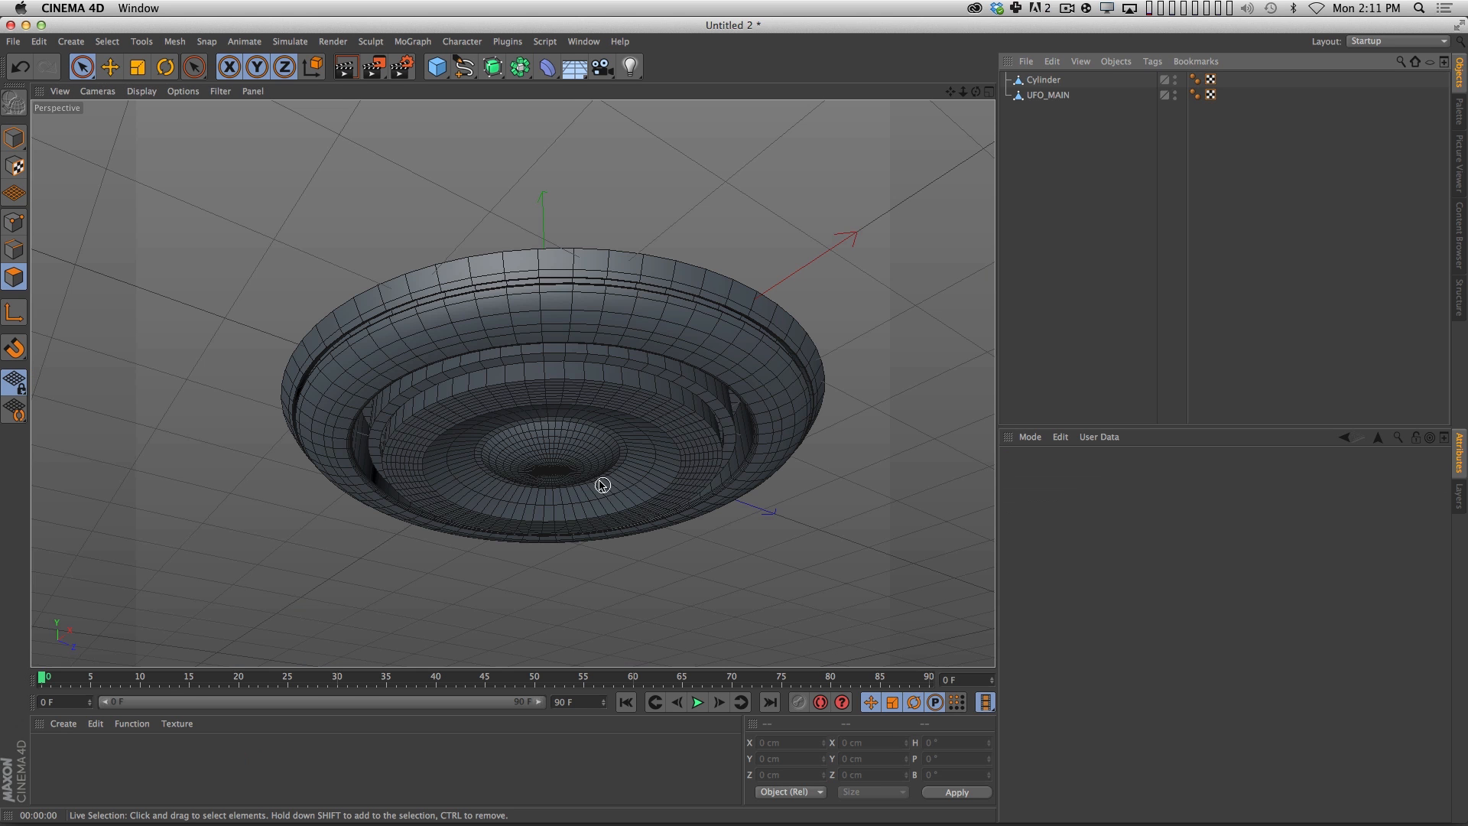
Compare the underside of the model up close with the speaker reference picture.
{"action": "key", "text": "2"}
{"action": "left_click_drag", "start_coordinate": [602, 486], "coordinate": [597, 388]}
{"action": "key", "text": "3"}
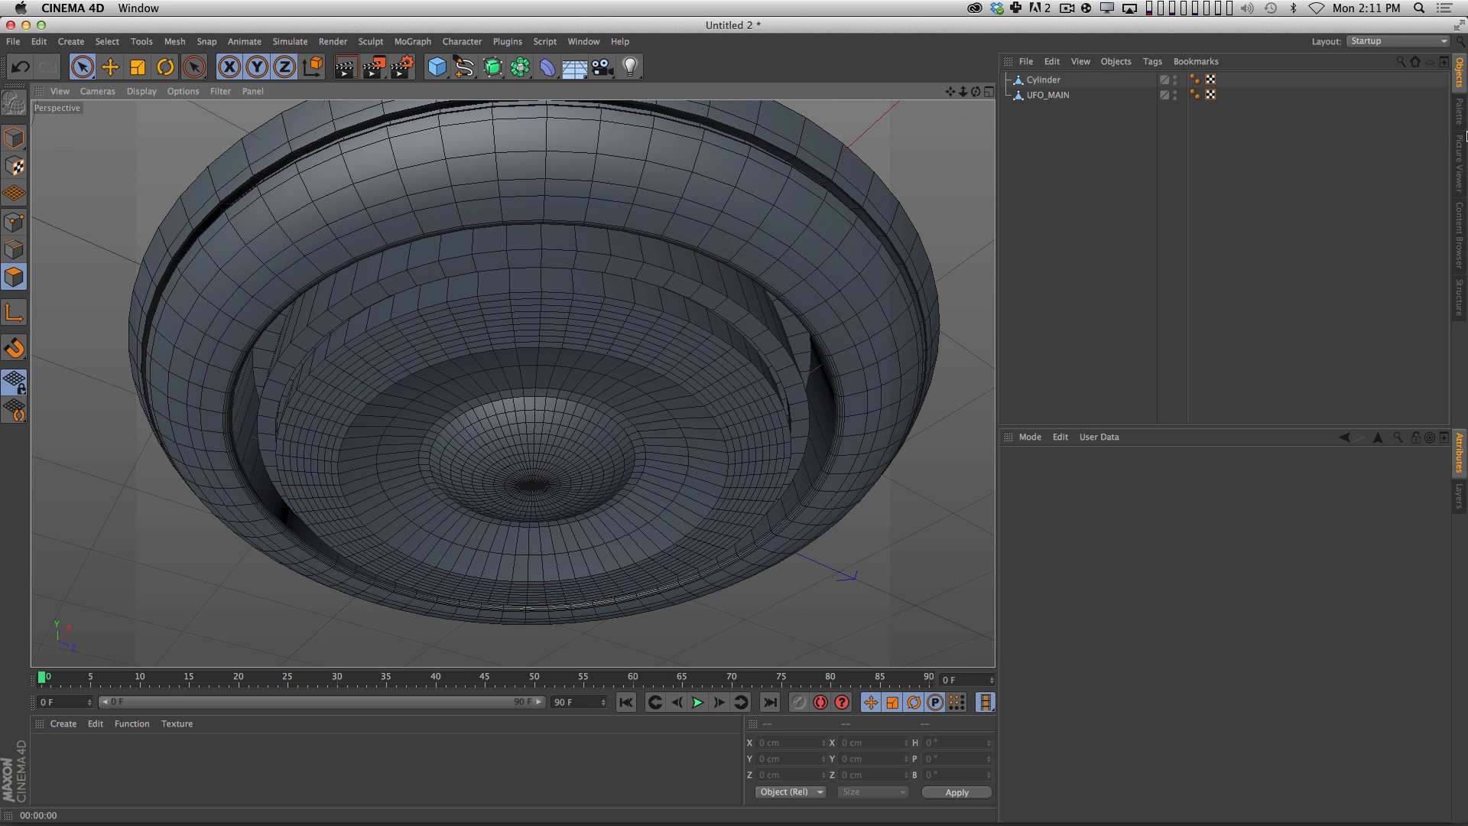
{"action": "left_click", "coordinate": [1460, 164]}
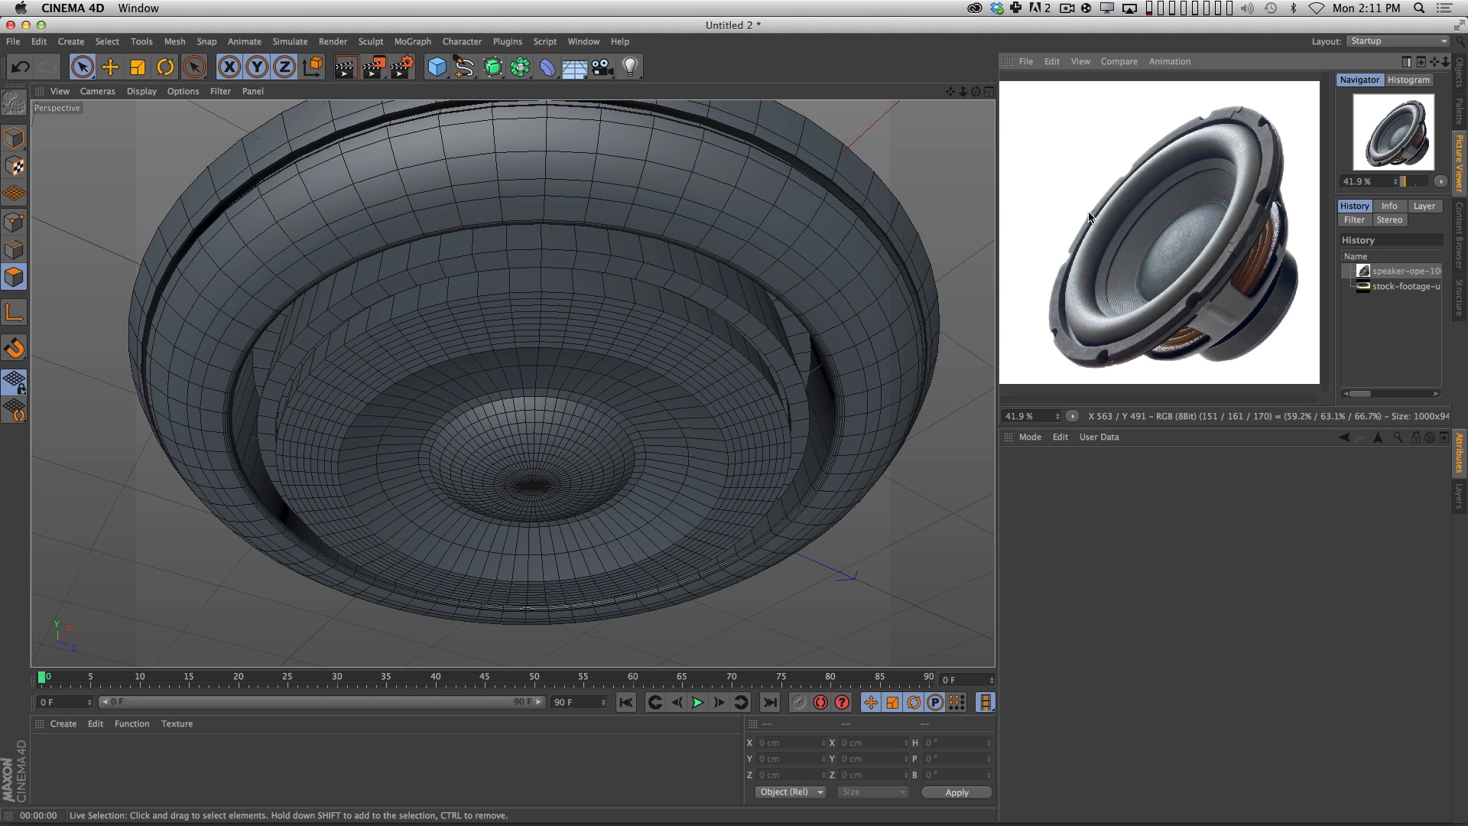
Rename the Cylinder object InnerUFO and bring the speaker reference picture back into view.
{"action": "left_click", "coordinate": [1459, 72]}
{"action": "double_click", "coordinate": [1046, 80]}
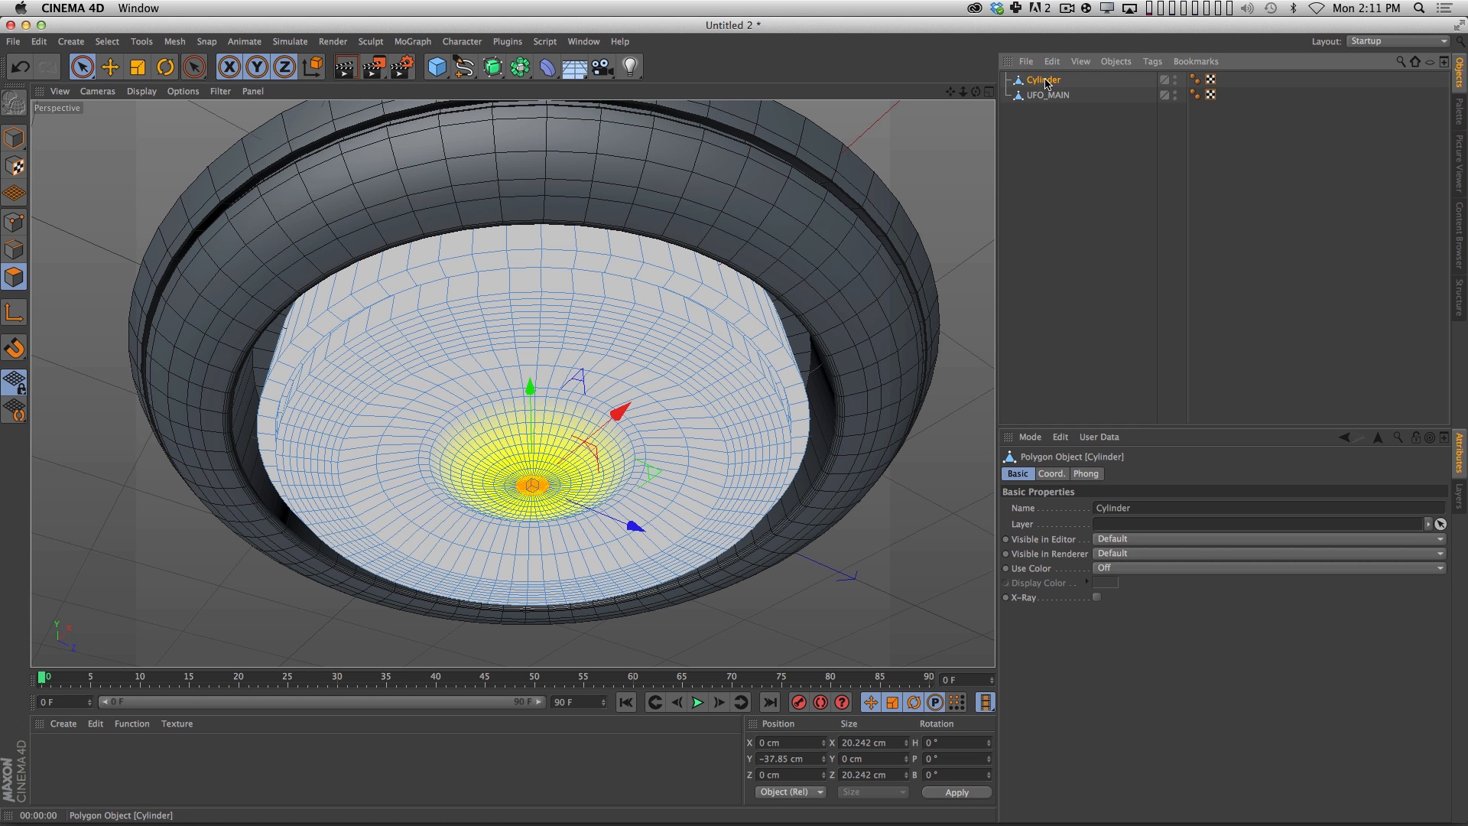
{"action": "type", "text": "Inner"}
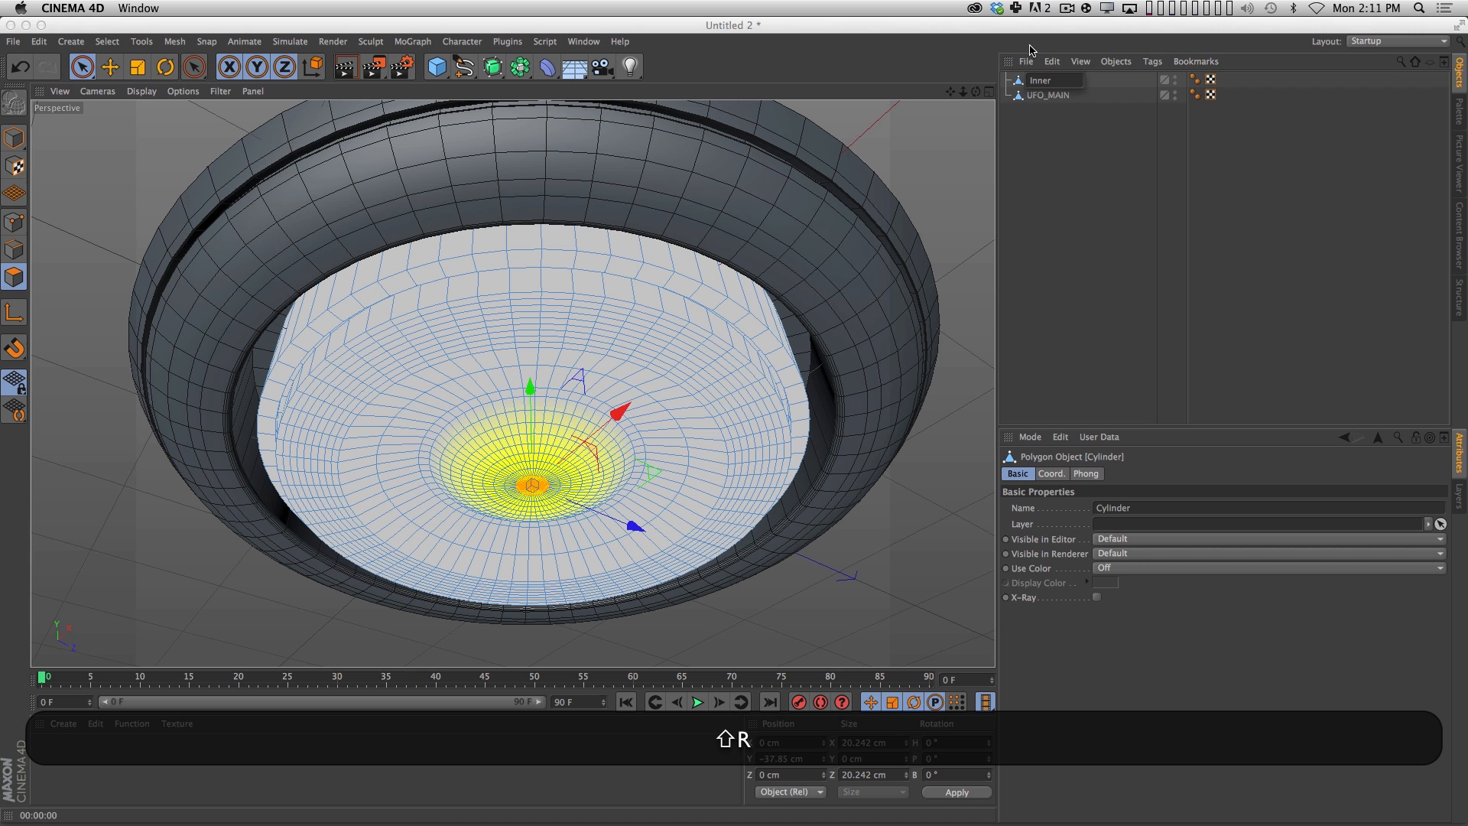
{"action": "type", "text": "UFO"}
{"action": "key", "text": "Return"}
{"action": "left_click", "coordinate": [1459, 170]}
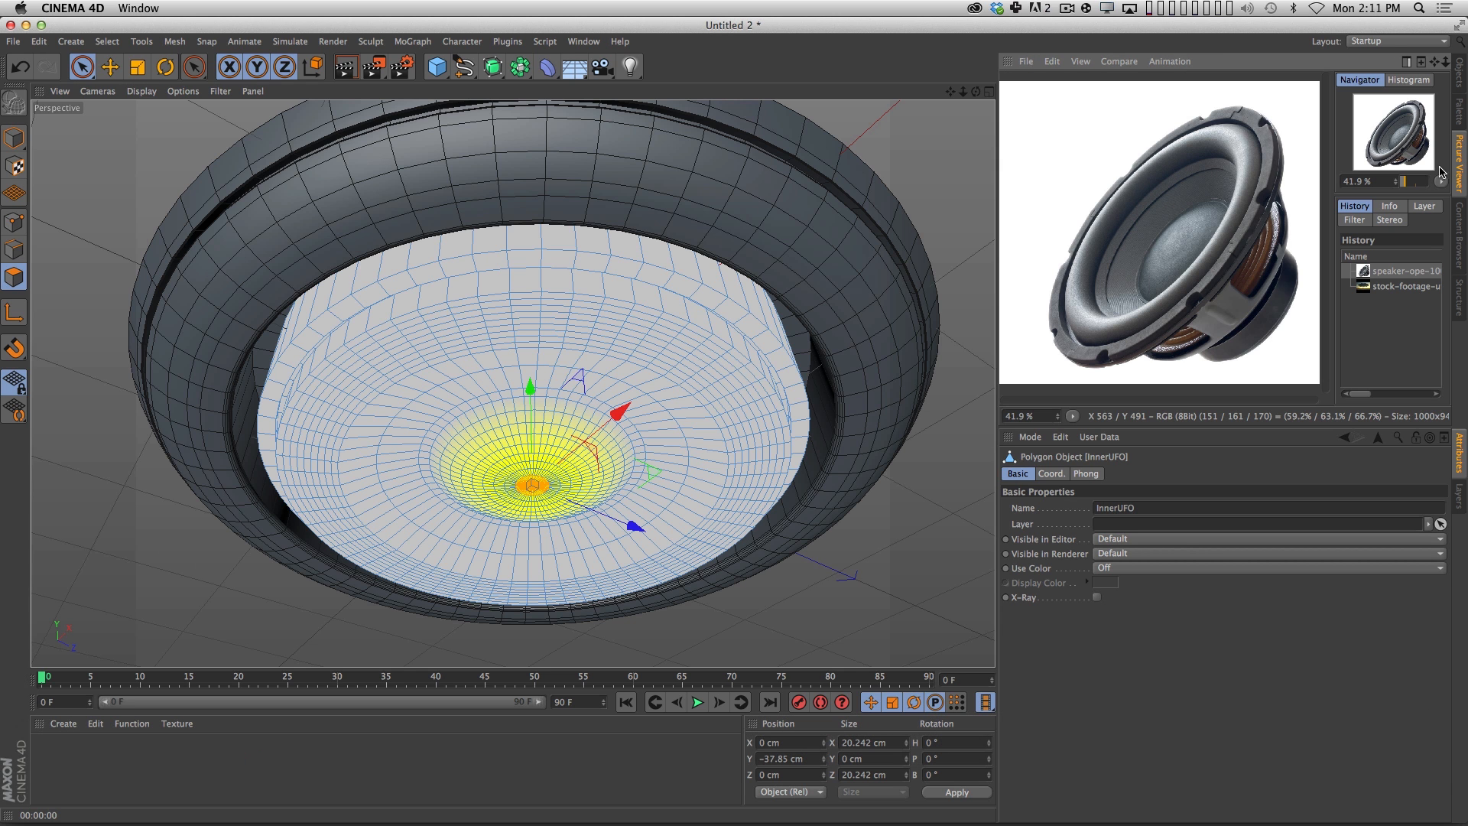
Select the circular edge loop around the outer ridge of InnerUFO's underside using Loop Selection in edge mode.
{"action": "left_click", "coordinate": [14, 249]}
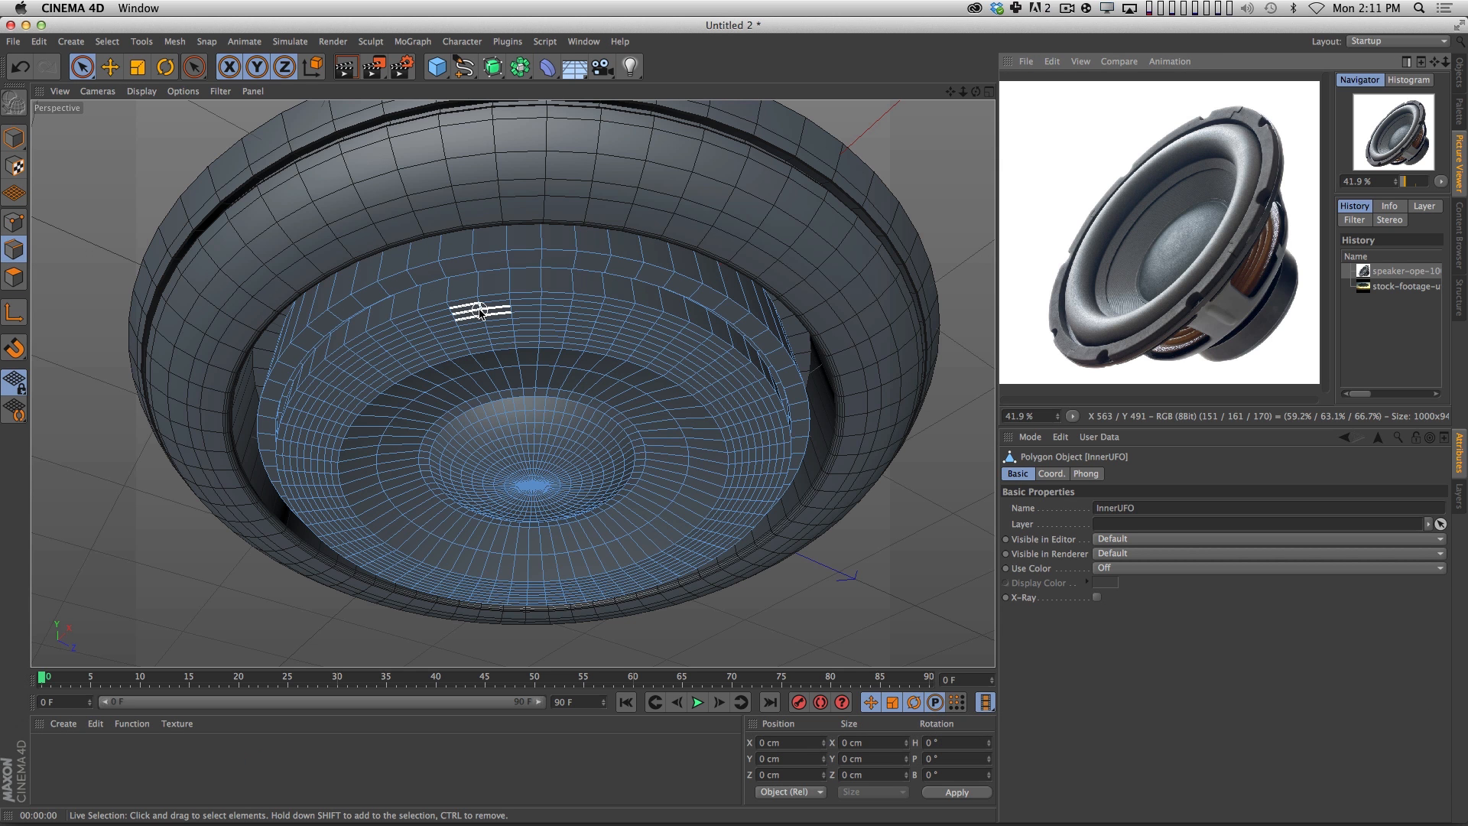
{"action": "key", "text": "u"}
{"action": "key", "text": "l"}
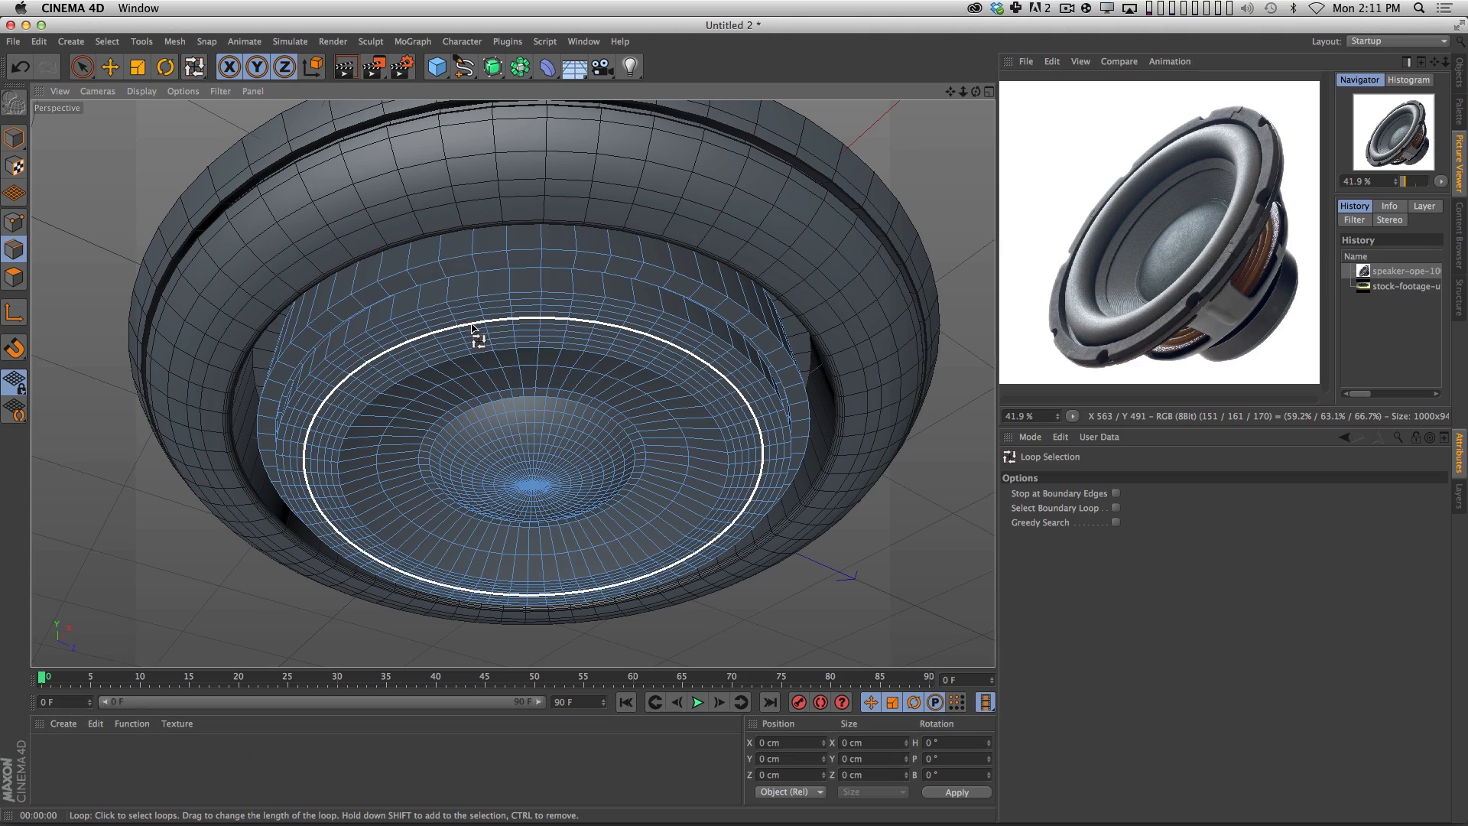
{"action": "key", "text": "3"}
{"action": "left_click_drag", "start_coordinate": [471, 332], "coordinate": [462, 286]}
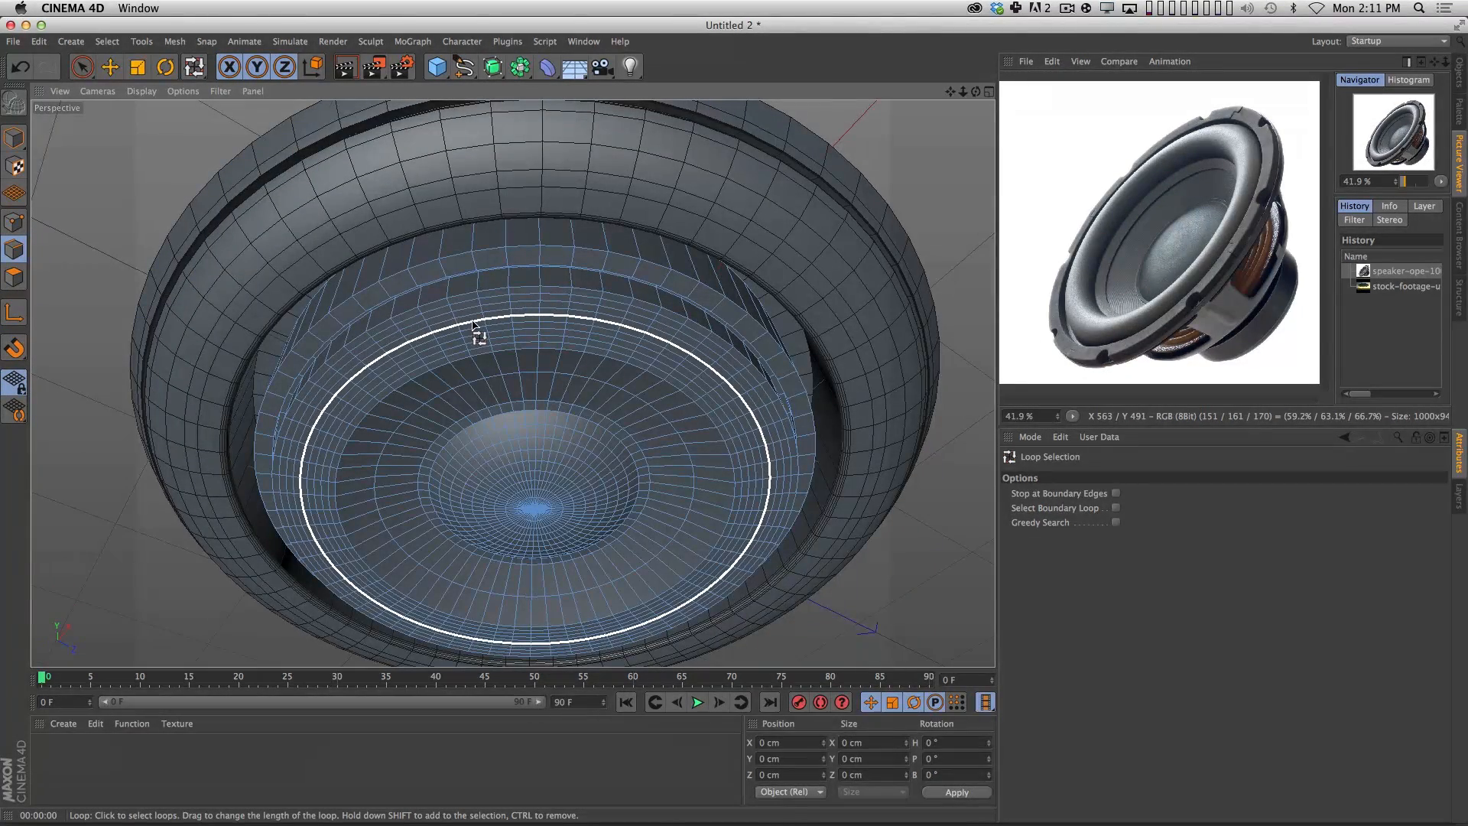
{"action": "left_click", "coordinate": [472, 328]}
Set the Soft Selection radius to 19 cm and move the edge loop down to about -47.8 cm in Y.
{"action": "key", "text": "space"}
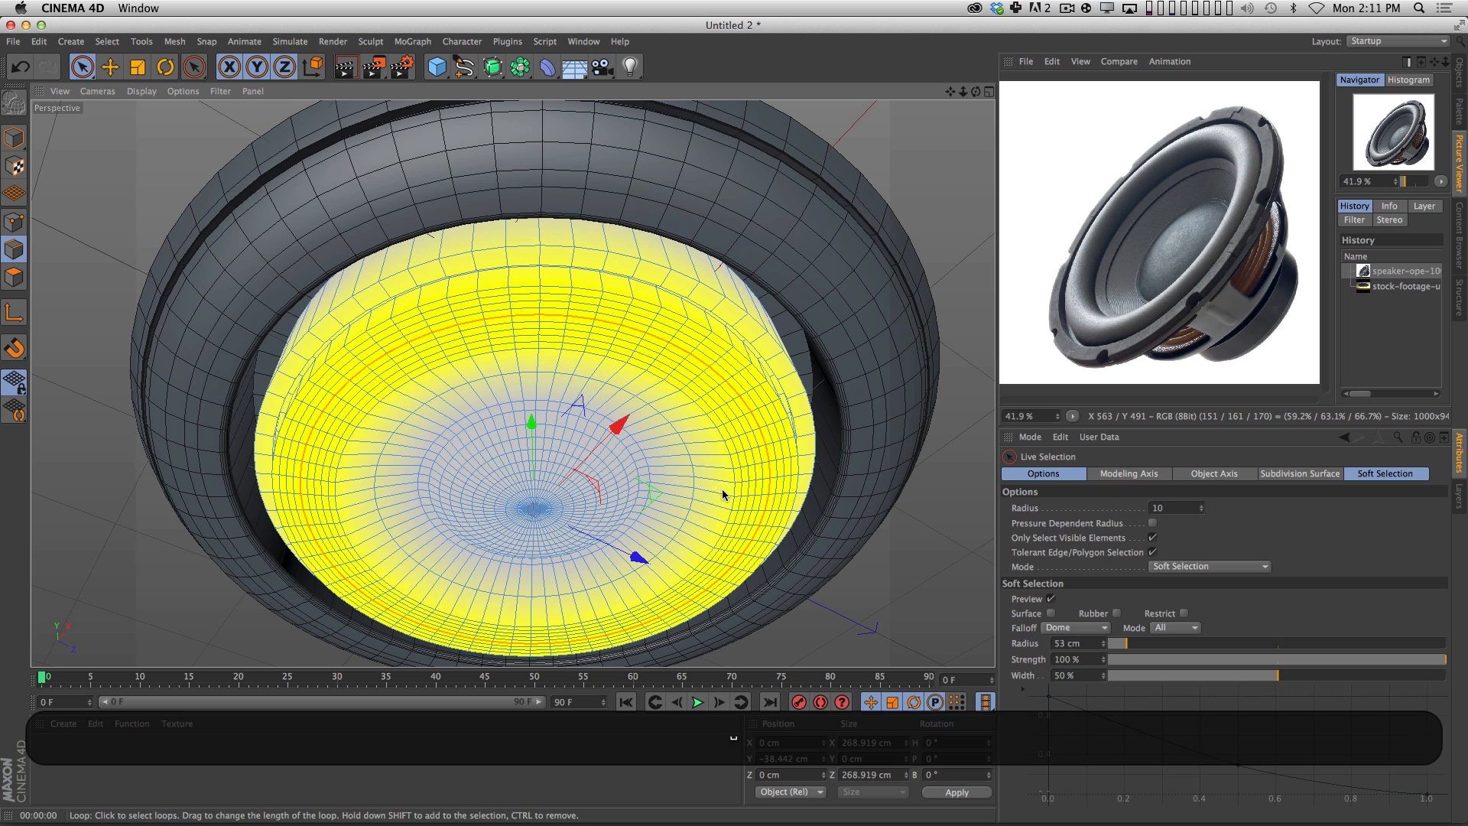
{"action": "key", "text": "space"}
{"action": "key", "text": "space"}
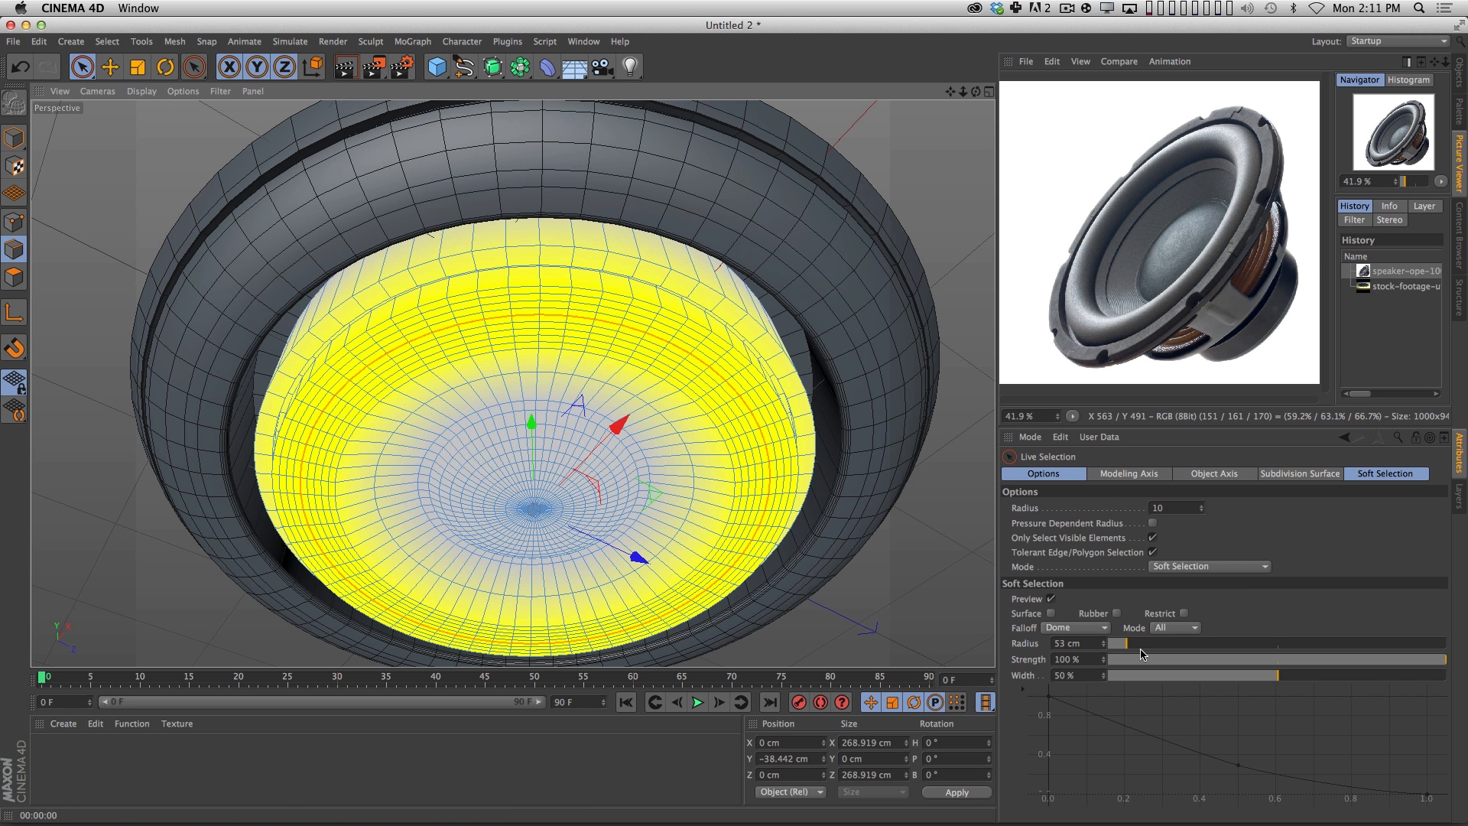
{"action": "left_click", "coordinate": [1120, 649]}
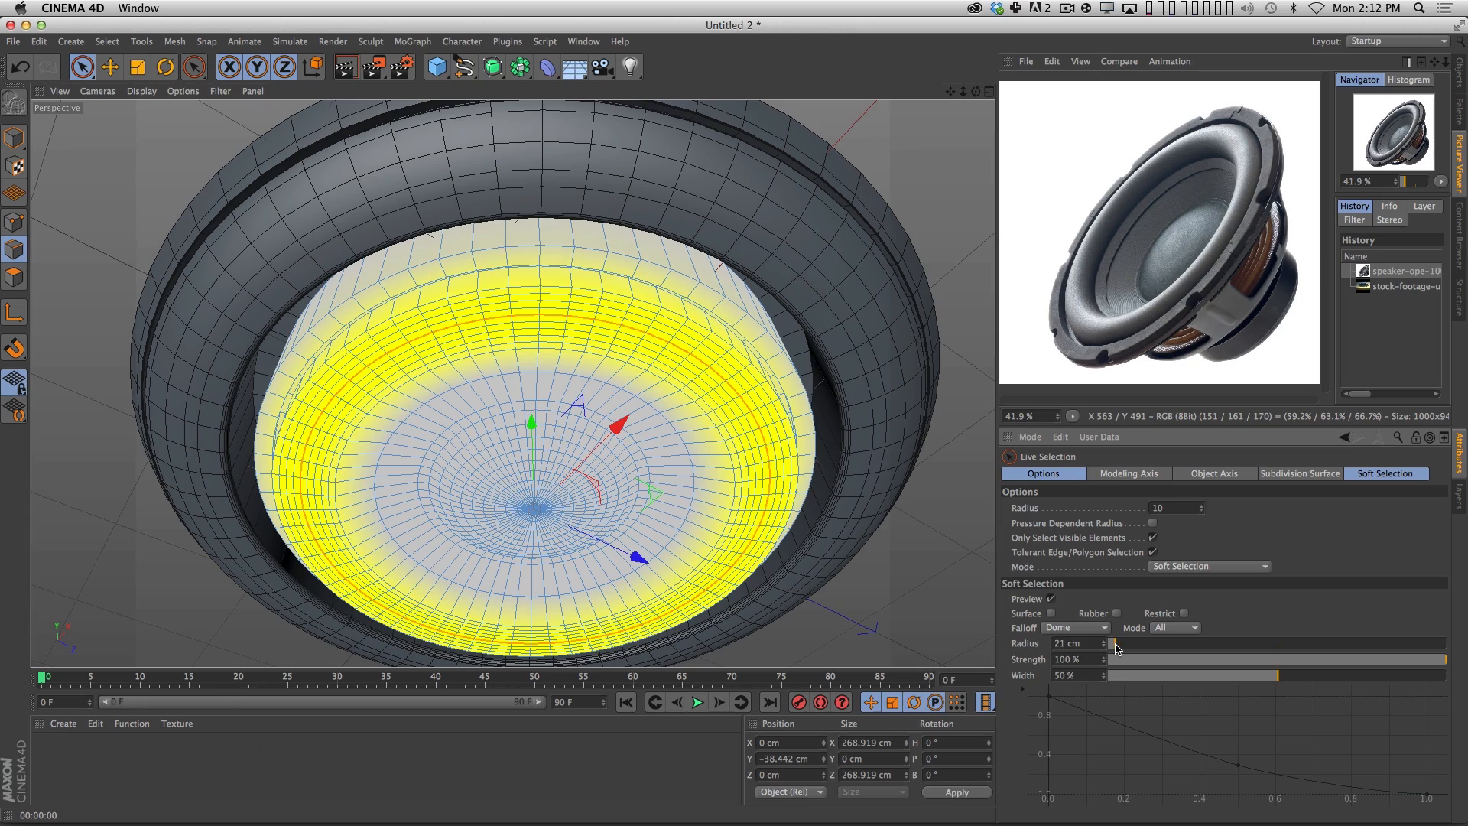
{"action": "left_click_drag", "start_coordinate": [1118, 649], "coordinate": [1116, 648]}
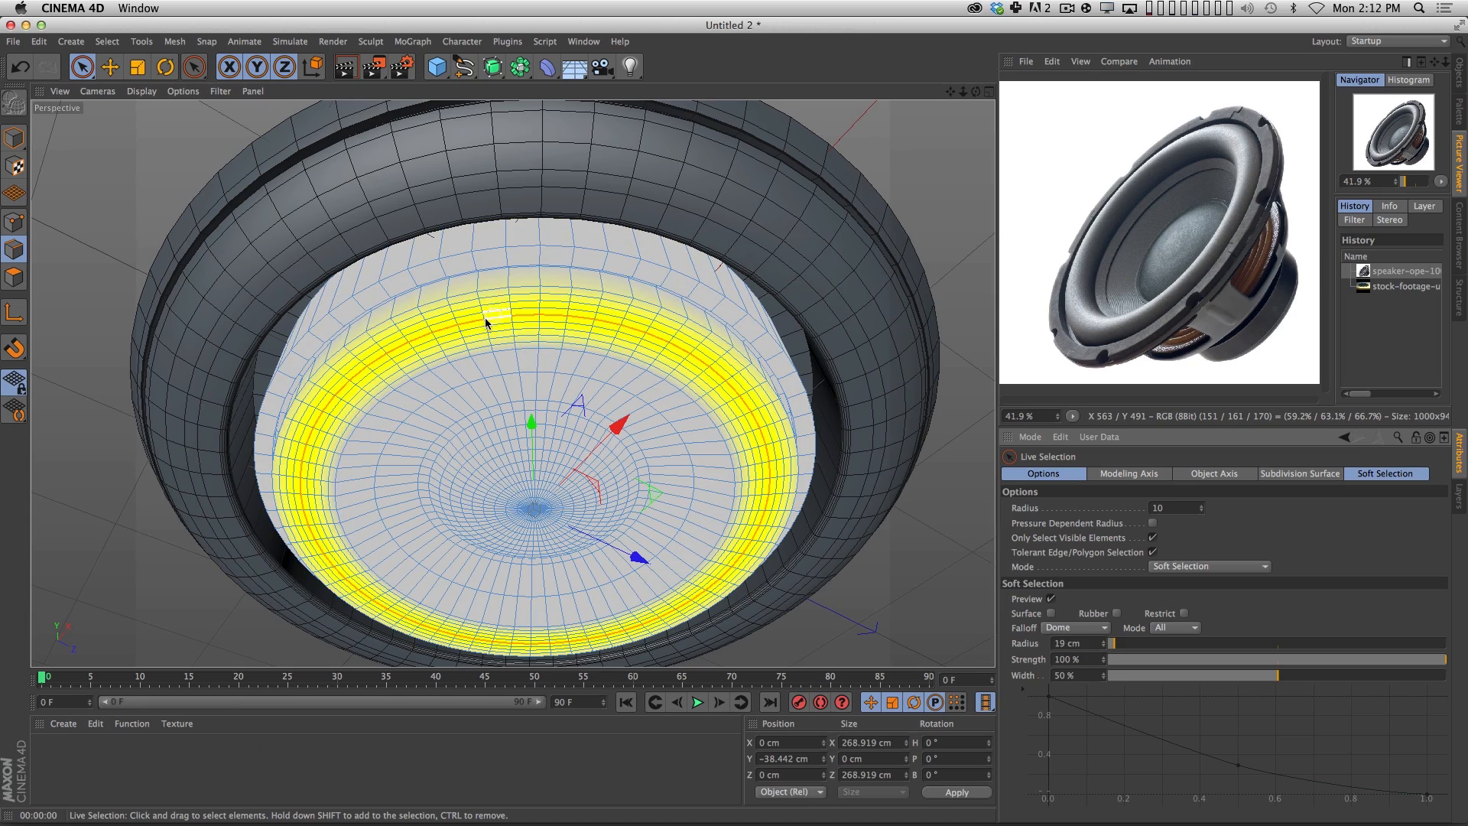
{"action": "left_click_drag", "start_coordinate": [530, 424], "coordinate": [499, 373]}
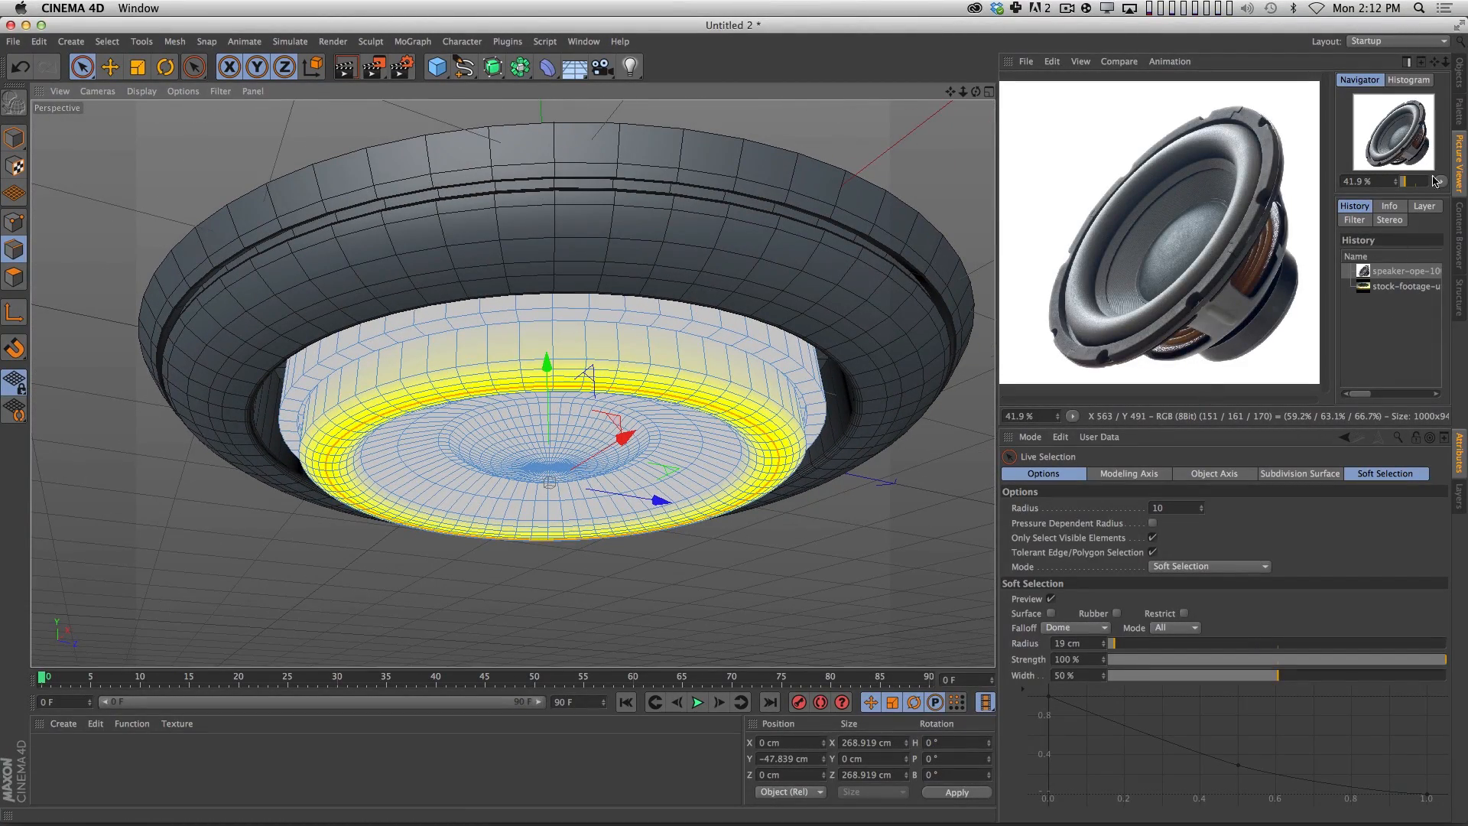
Bring back the object list, deselect everything and render a preview of the UFO's underside from farther away.
{"action": "left_click", "coordinate": [1459, 80]}
{"action": "left_click", "coordinate": [1018, 294]}
{"action": "key", "text": "super+r"}
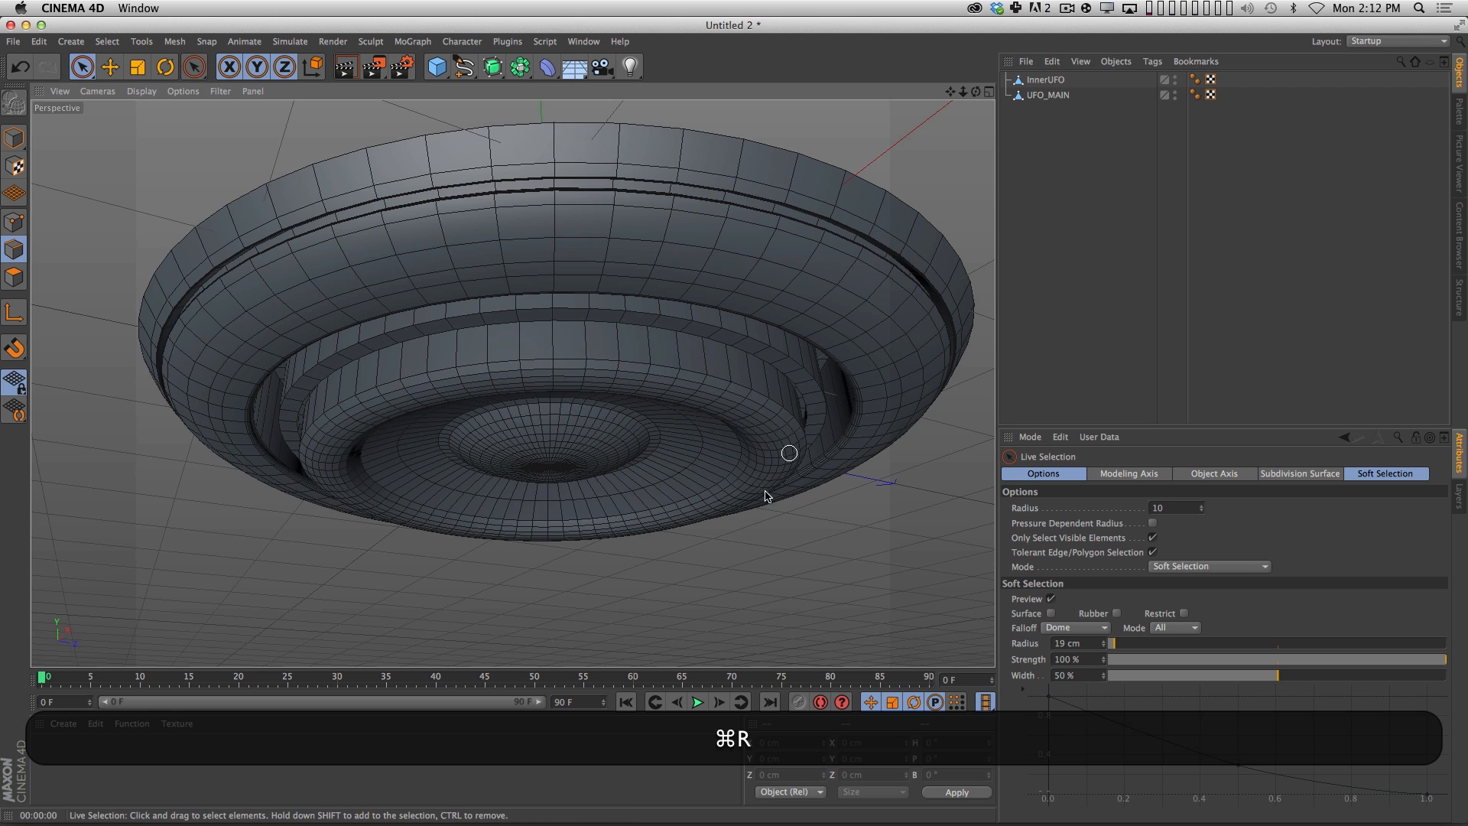
{"action": "key", "text": "super+2"}
{"action": "left_click_drag", "start_coordinate": [866, 443], "coordinate": [752, 474]}
{"action": "key", "text": "super+r"}
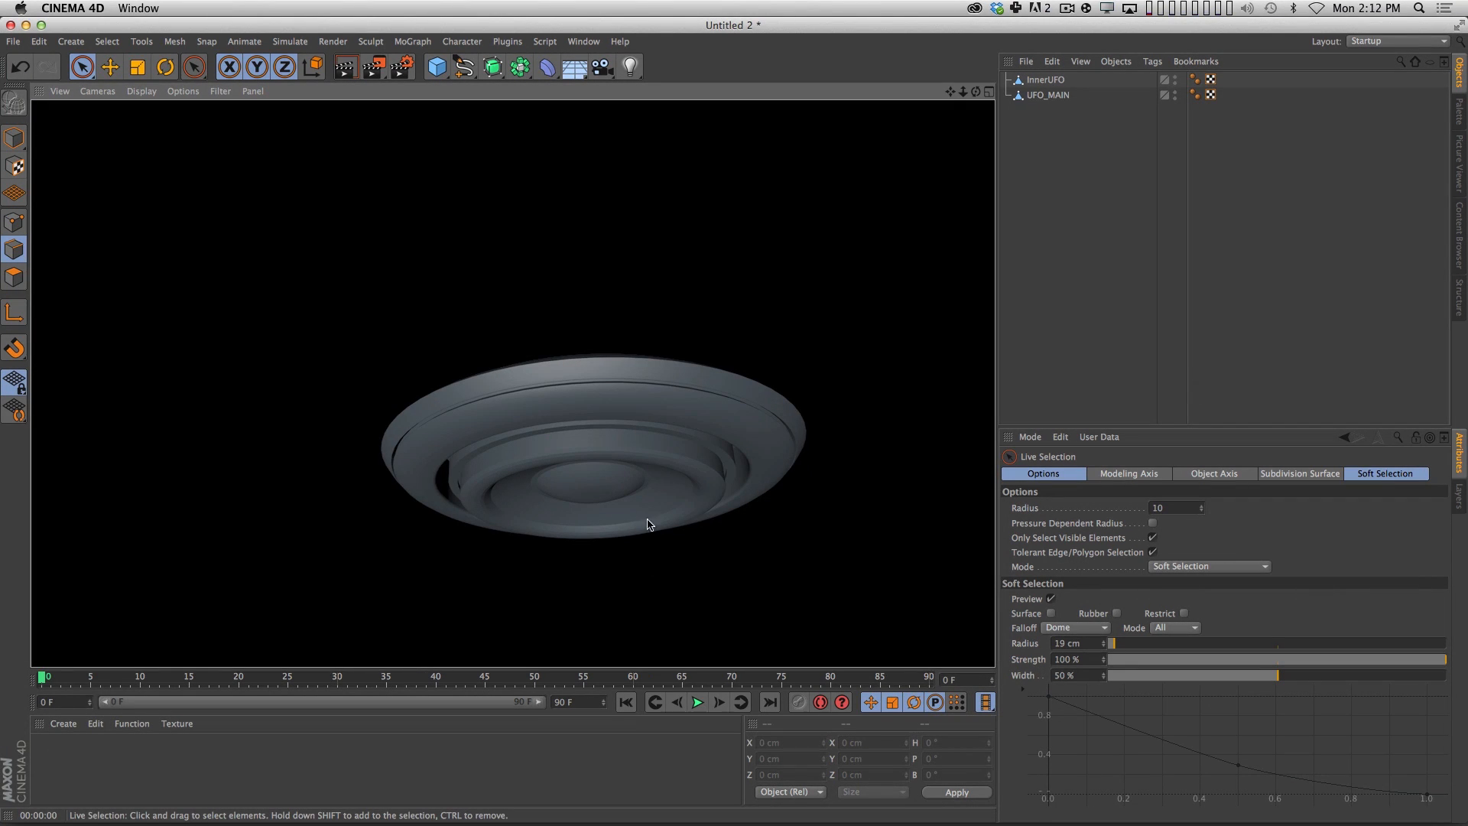
Render previews of the UFO from lower, more side-on angles to check the protruding inner section.
{"action": "left_click", "coordinate": [1180, 288]}
{"action": "key", "text": "2"}
{"action": "left_click_drag", "start_coordinate": [672, 496], "coordinate": [725, 465]}
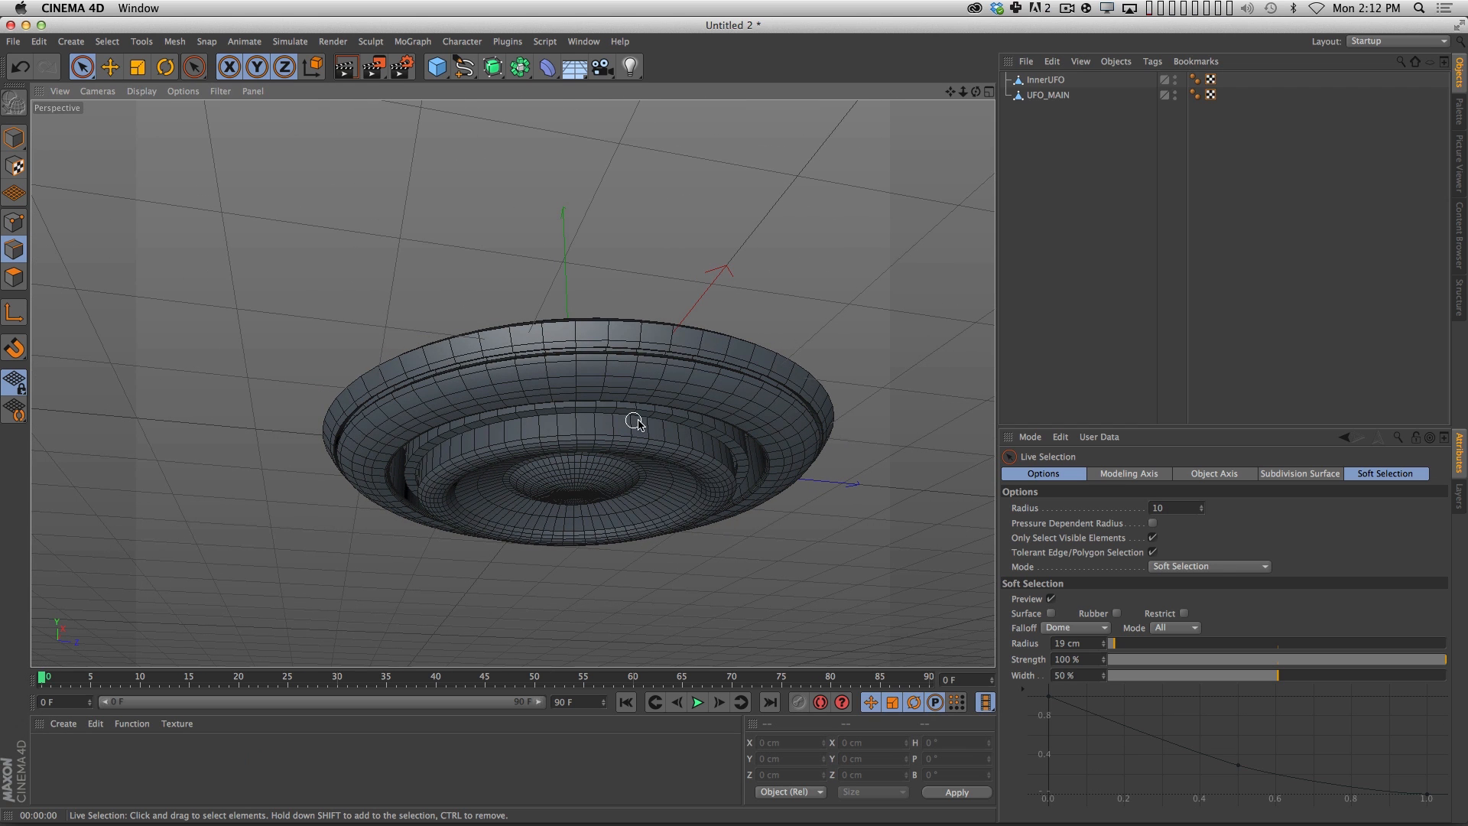
{"action": "key", "text": "3"}
{"action": "left_click_drag", "start_coordinate": [557, 415], "coordinate": [622, 420]}
{"action": "key", "text": "super+r"}
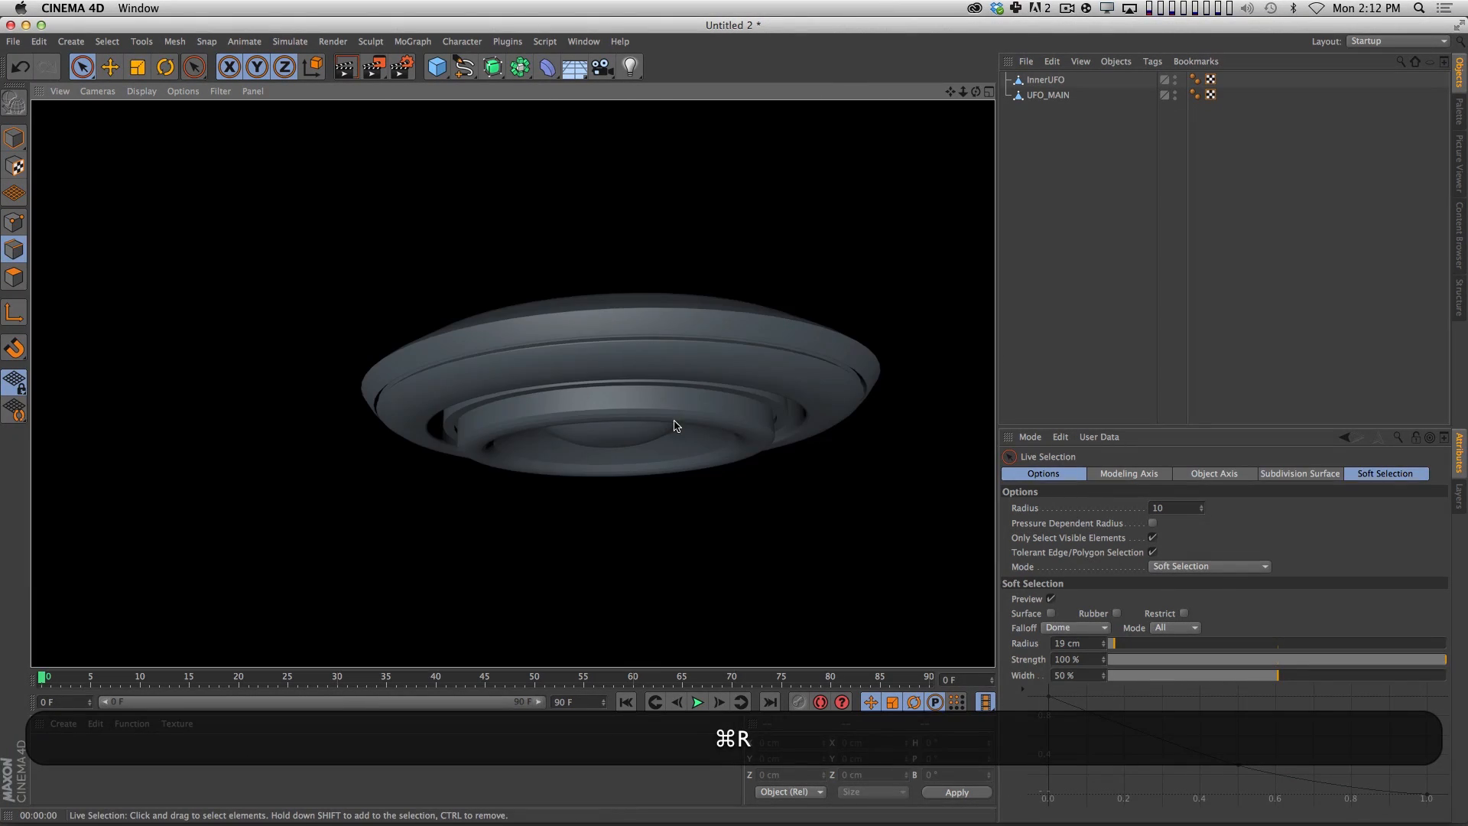
{"action": "key", "text": "3"}
{"action": "left_click_drag", "start_coordinate": [714, 420], "coordinate": [634, 407]}
{"action": "key", "text": "super+r"}
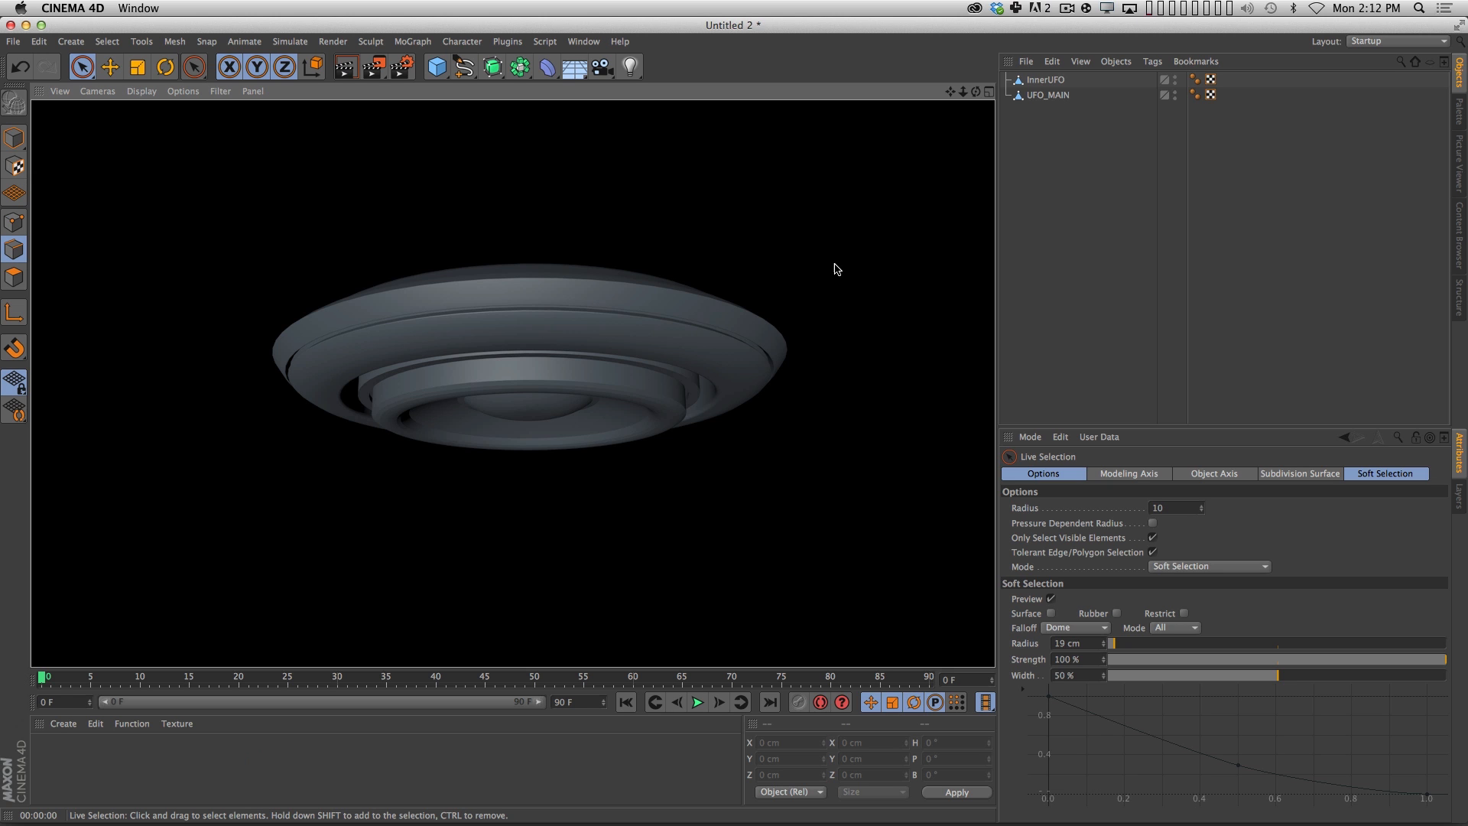
{"action": "left_click", "coordinate": [1069, 266]}
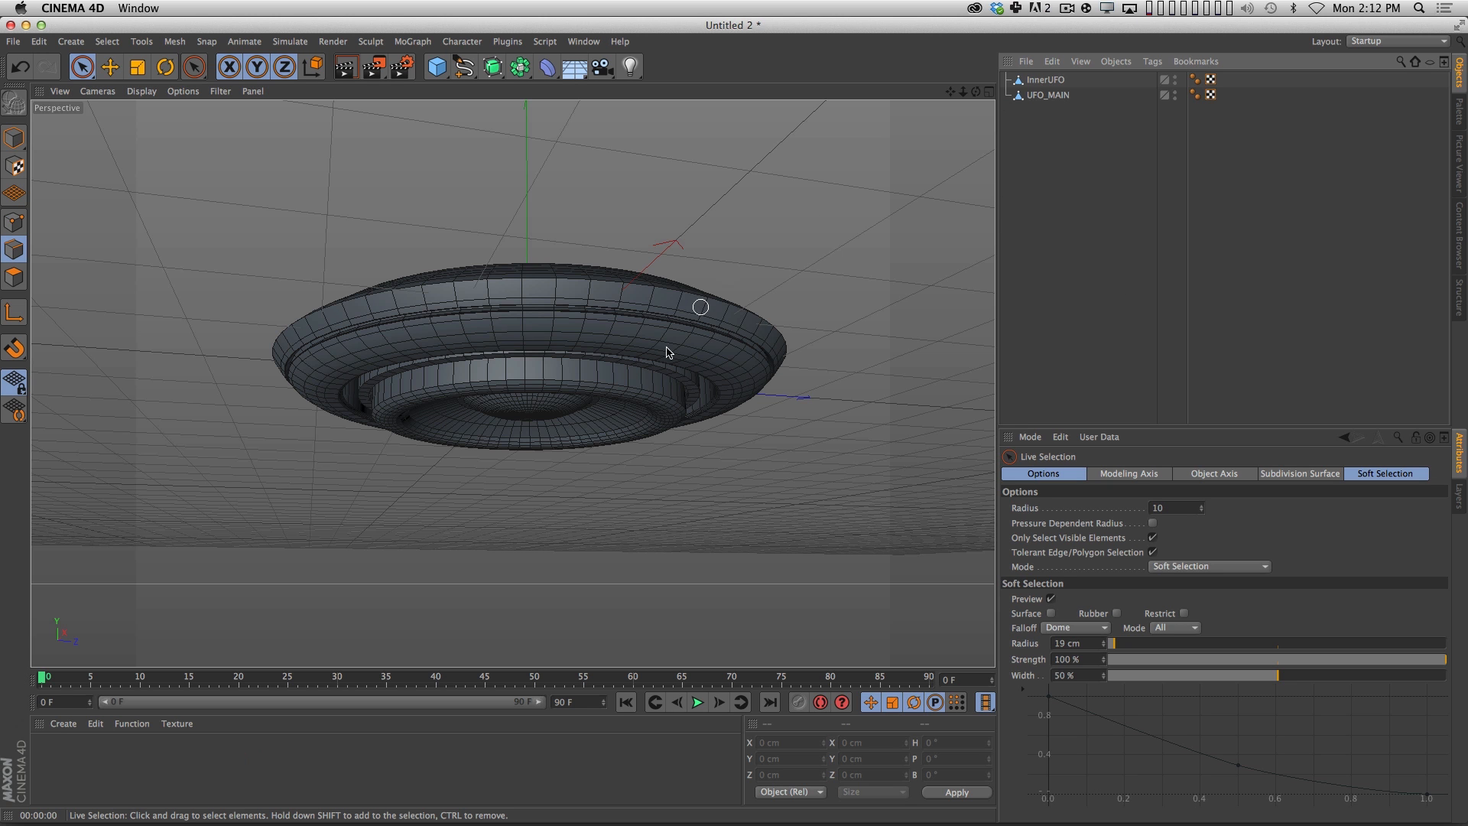
Switch to Chrome to review the Star Wars greeble reference images, closing the enlarged preview, and return to Cinema 4D.
{"action": "key", "text": "super+Tab"}
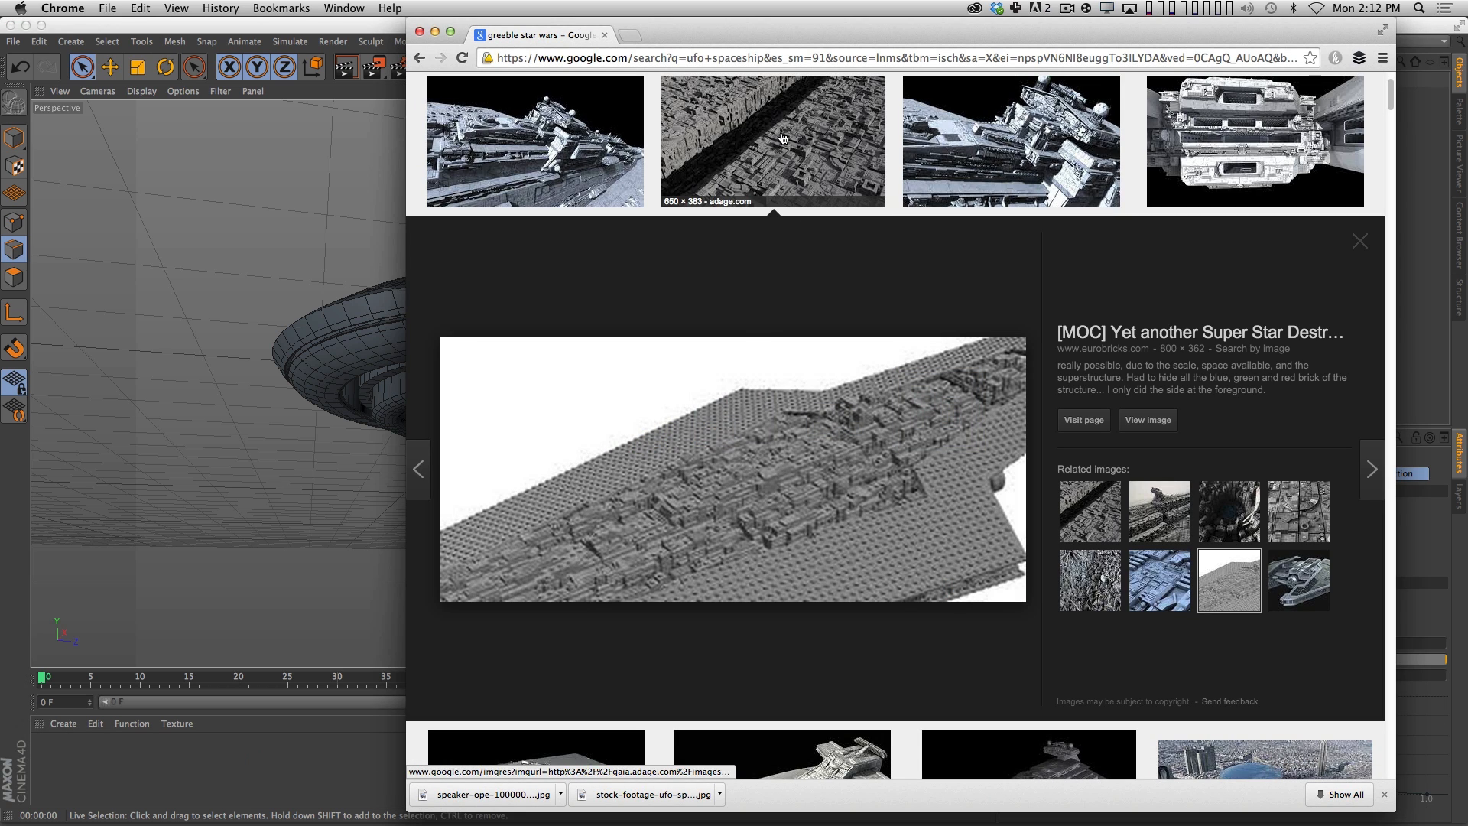
{"action": "left_click", "coordinate": [781, 138]}
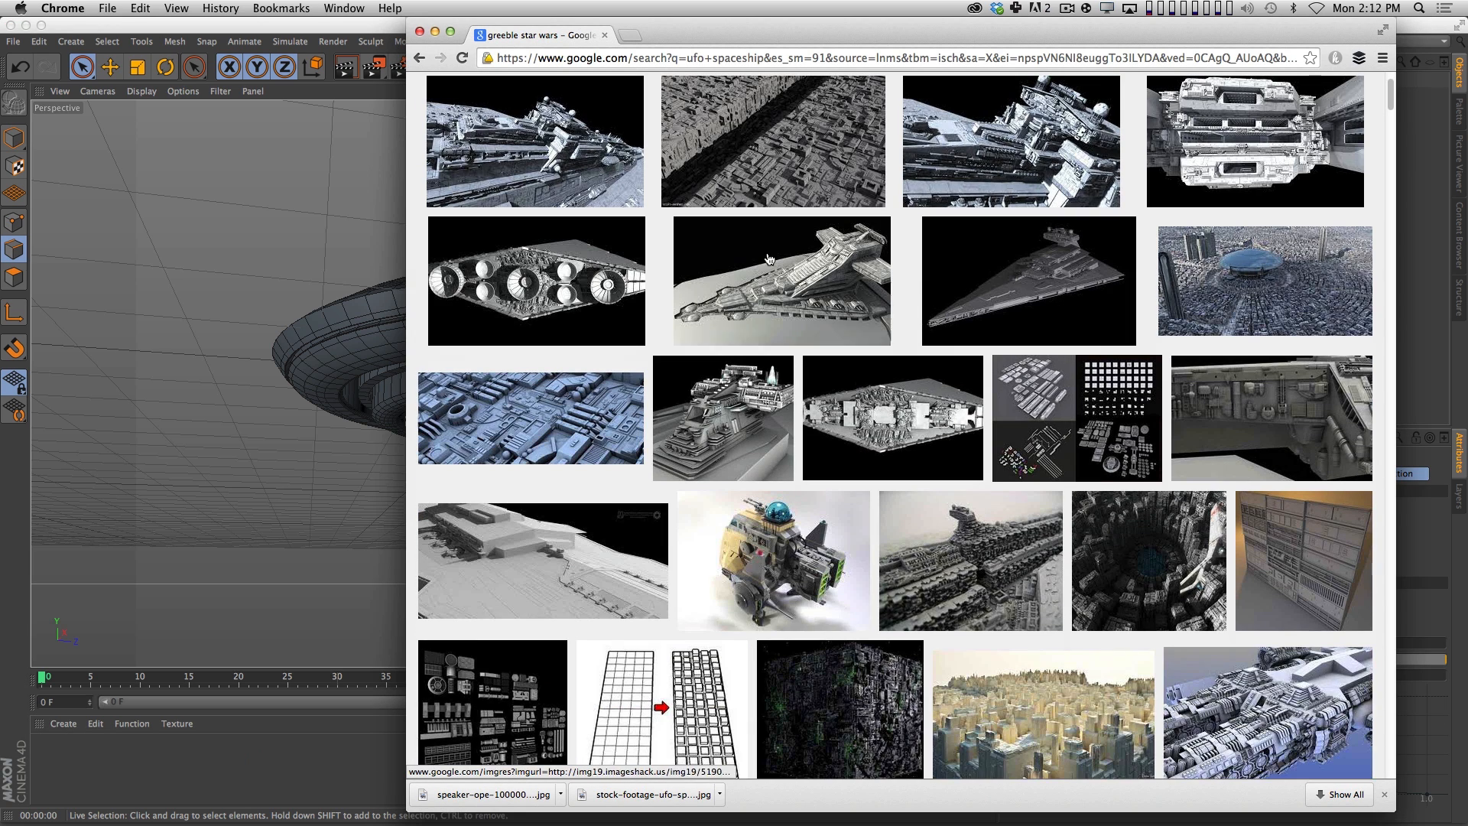
{"action": "left_click", "coordinate": [715, 204]}
{"action": "left_click", "coordinate": [350, 760]}
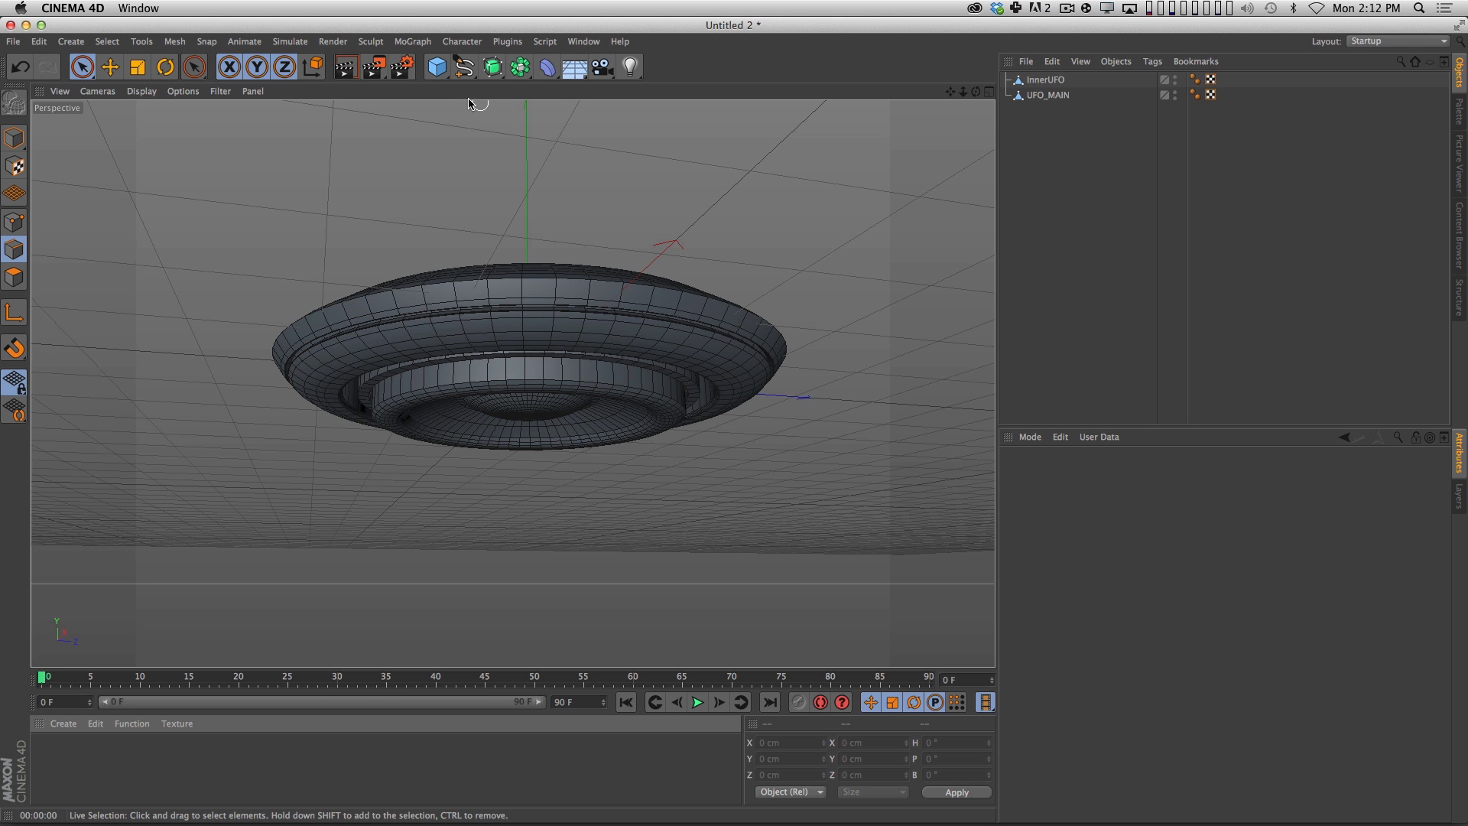
Add a Cube and set its X, Y and Z sizes to 1 cm each.
{"action": "left_click", "coordinate": [437, 67]}
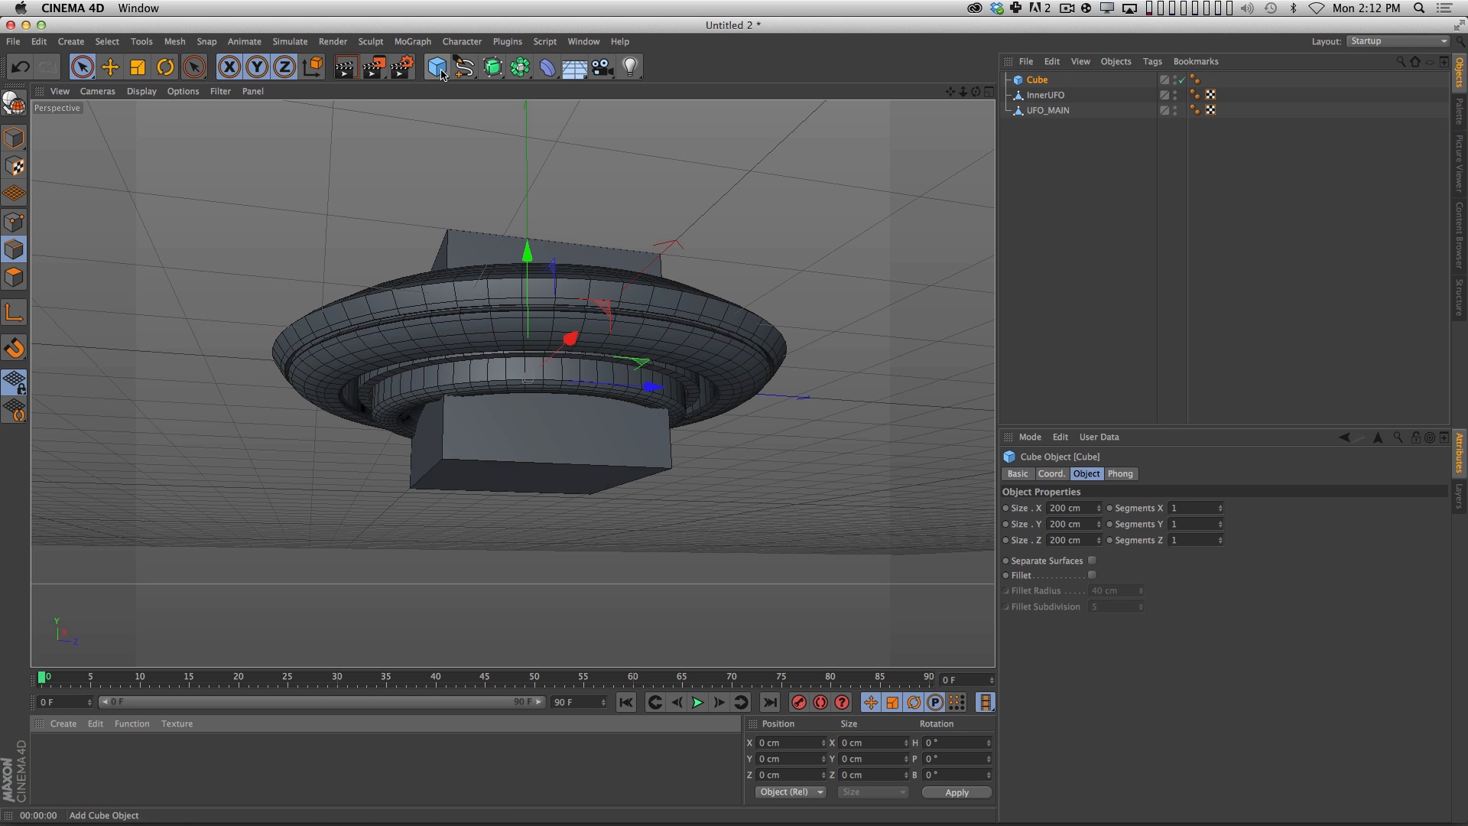
{"action": "left_click", "coordinate": [1091, 507]}
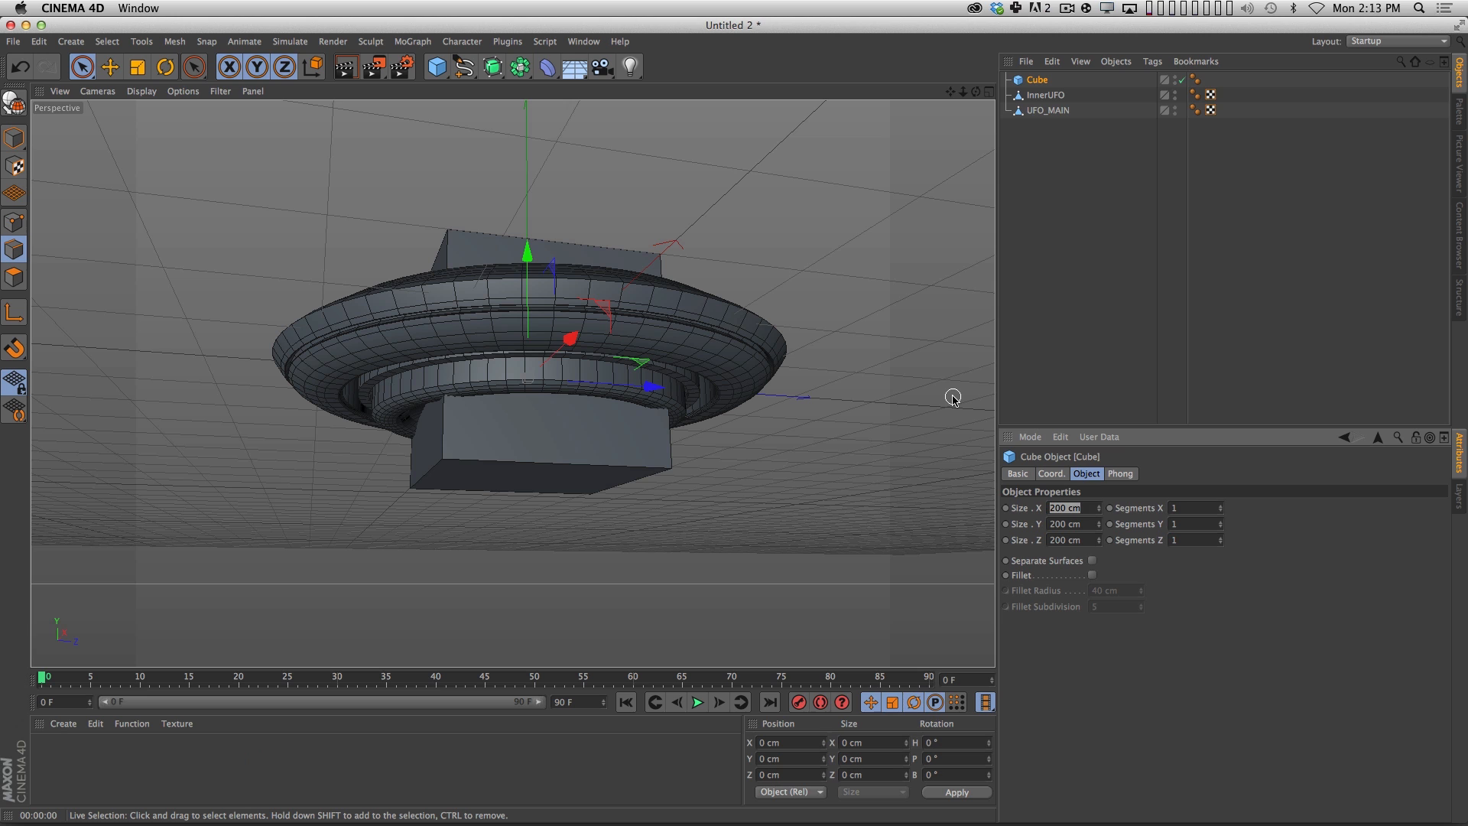
{"action": "type", "text": "1"}
{"action": "key", "text": "Tab"}
{"action": "type", "text": "1"}
{"action": "key", "text": "Tab"}
{"action": "type", "text": "1"}
{"action": "key", "text": "Return"}
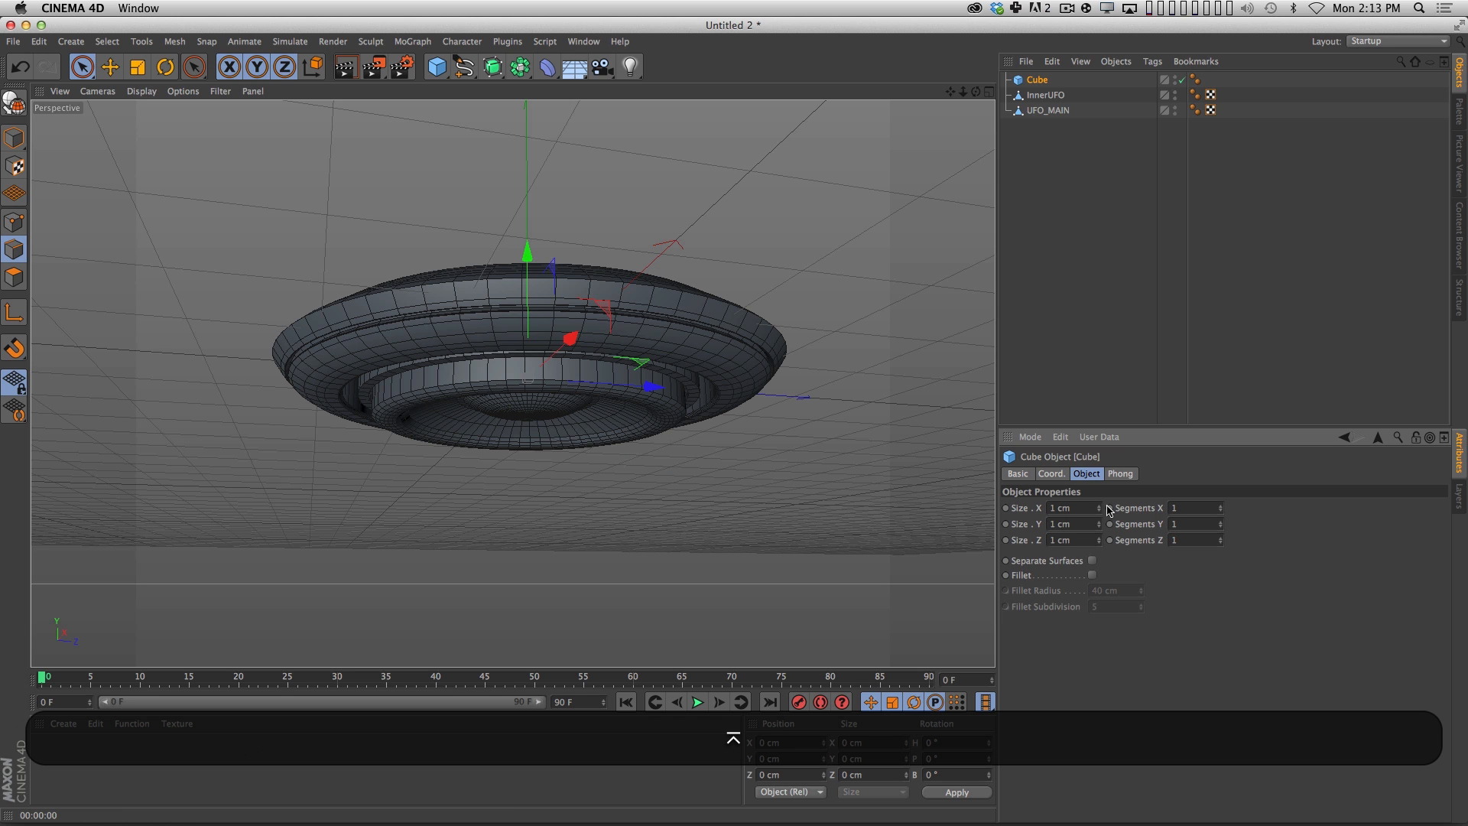
{"action": "left_click", "coordinate": [1094, 245]}
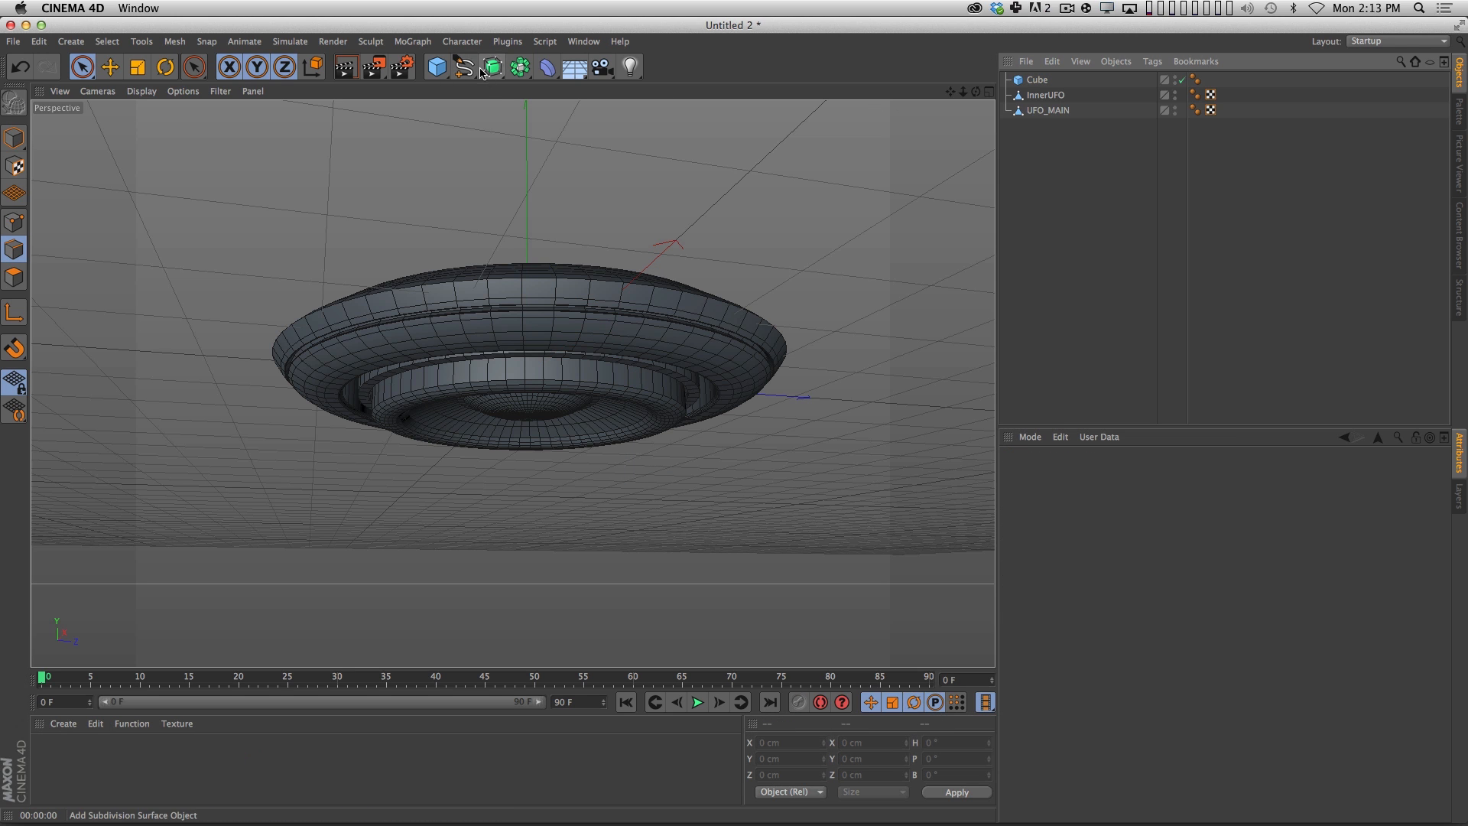
Add a MoGraph Cloner and make the Cube its child.
{"action": "left_click", "coordinate": [413, 41]}
{"action": "left_click", "coordinate": [424, 161]}
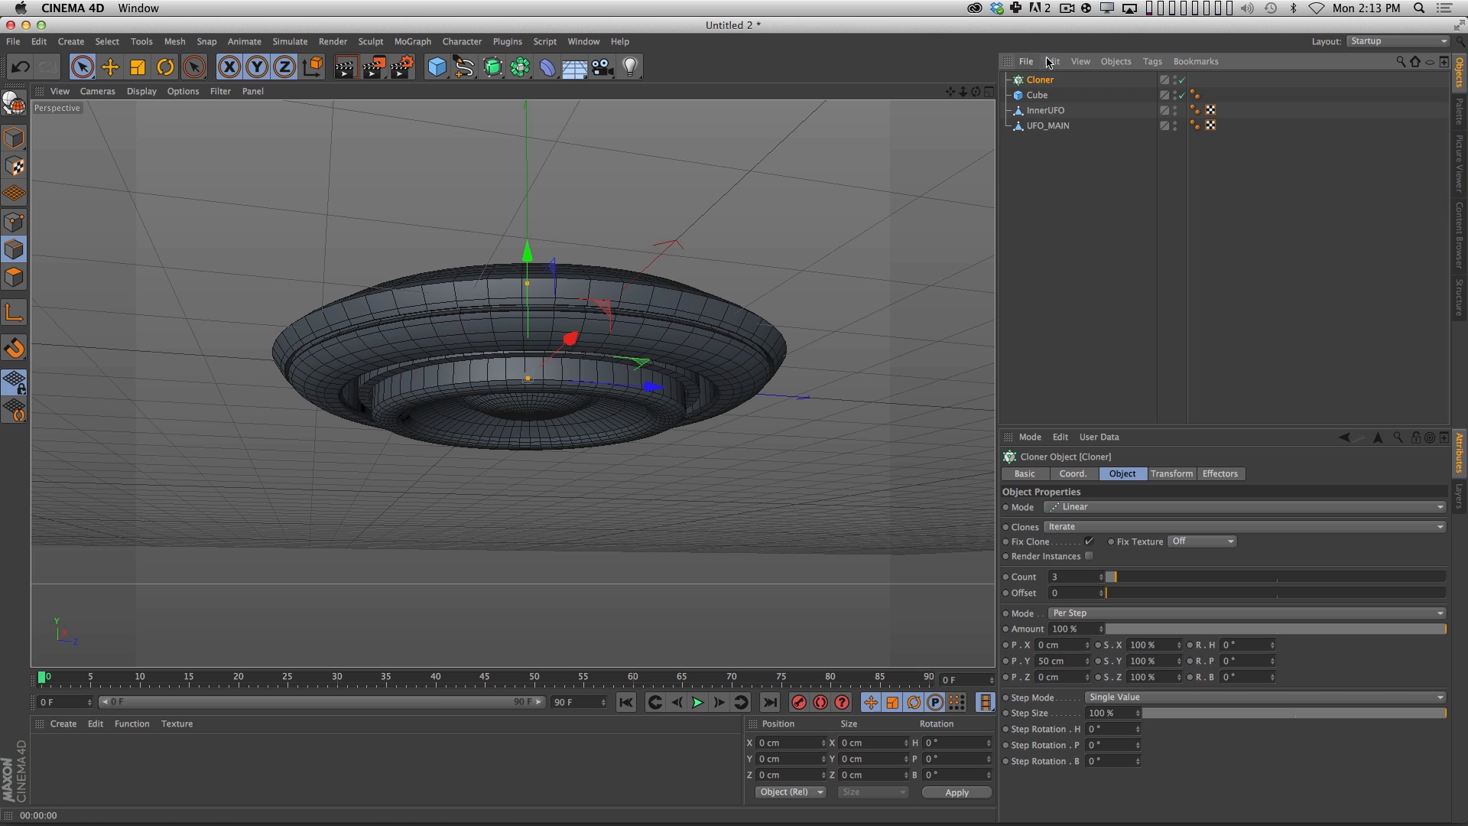
{"action": "left_click_drag", "start_coordinate": [1038, 85], "coordinate": [1040, 79]}
{"action": "left_click", "coordinate": [1043, 204]}
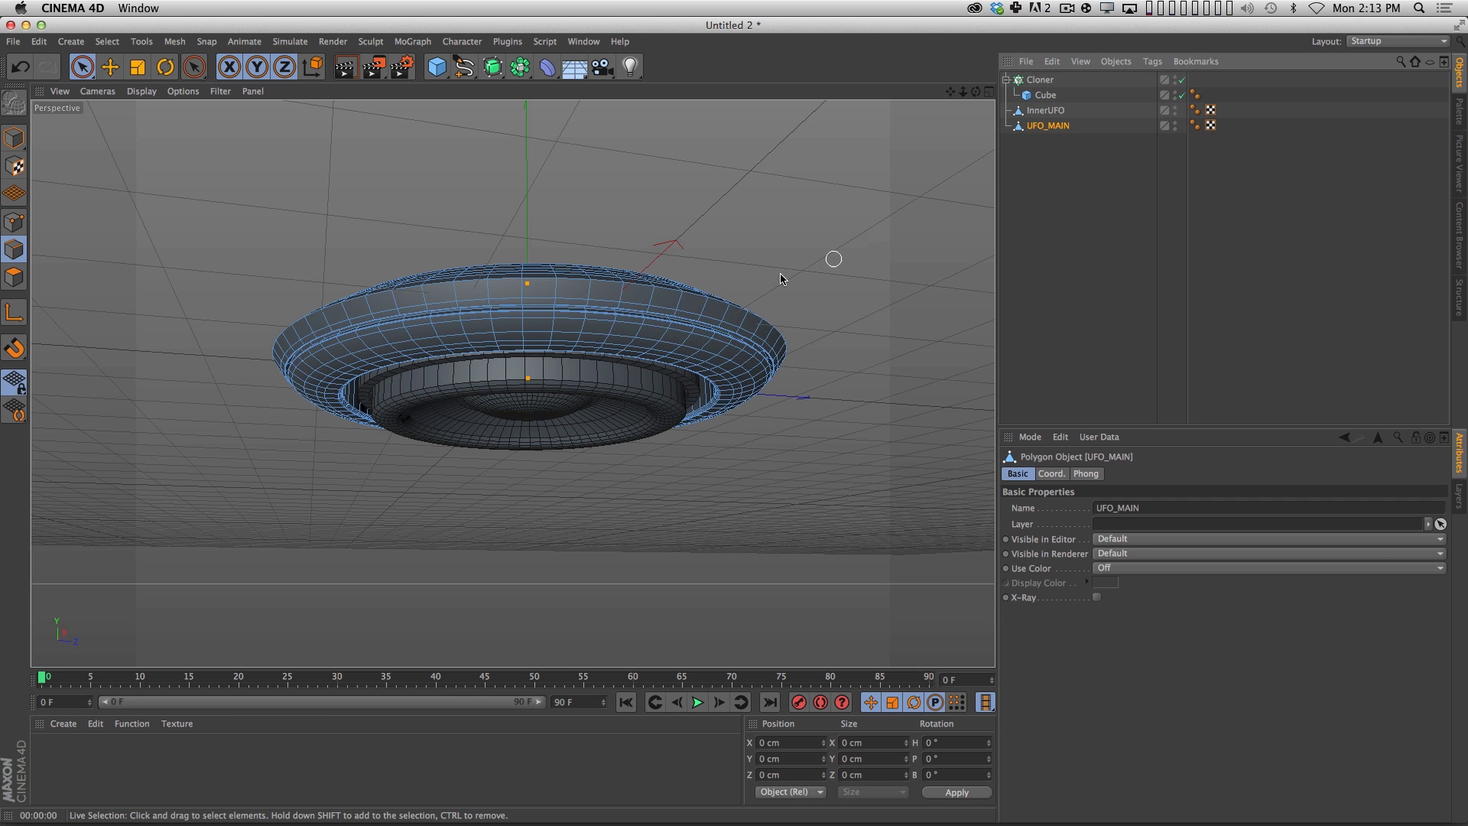
Select the uppermost polygon loop around the outer rim of UFO_MAIN using Loop Selection in polygon mode.
{"action": "left_click", "coordinate": [1048, 125]}
{"action": "key", "text": "m"}
{"action": "key", "text": "l"}
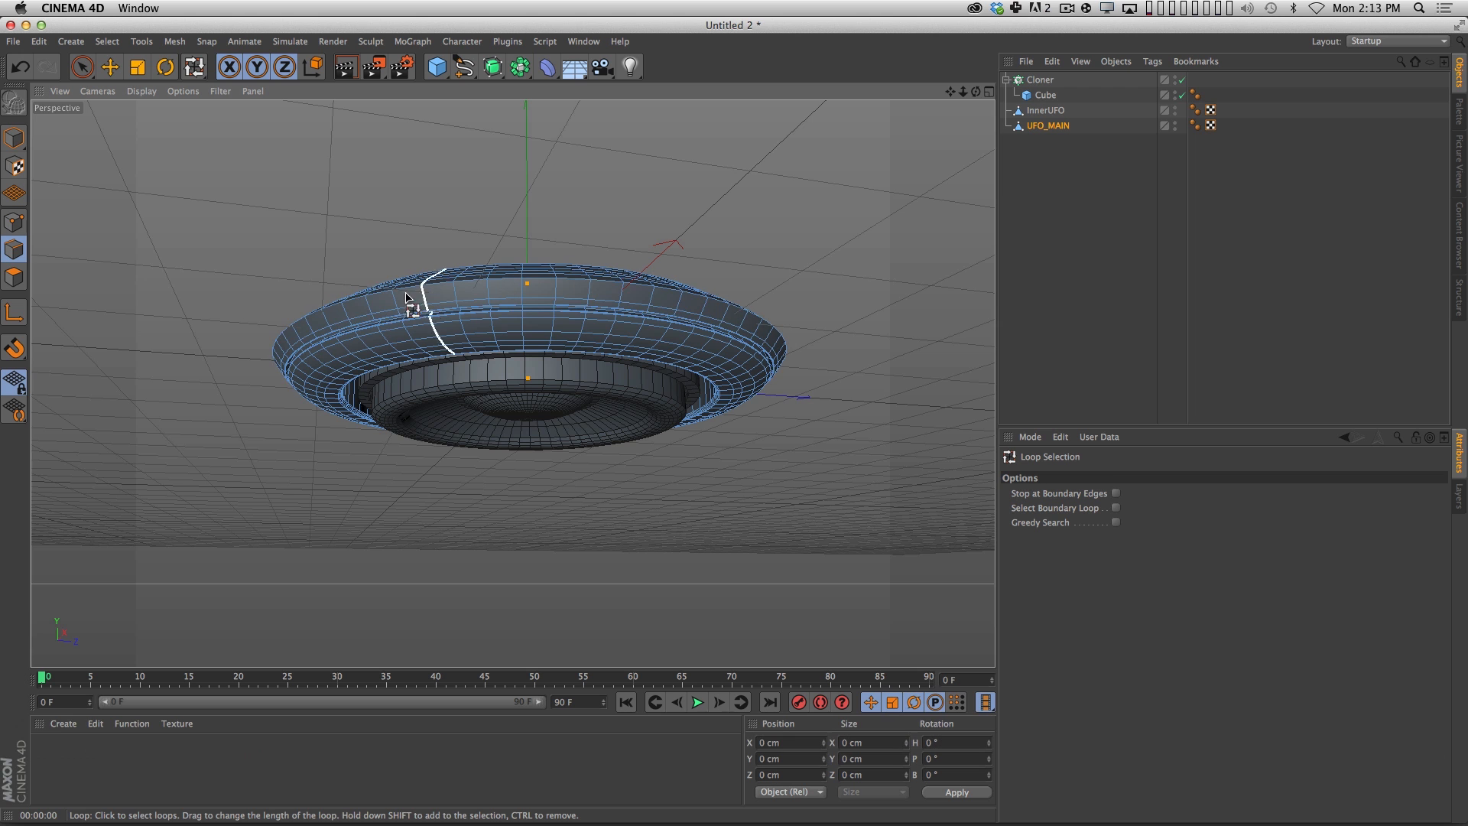
{"action": "left_click", "coordinate": [14, 277]}
{"action": "key", "text": "3"}
{"action": "left_click_drag", "start_coordinate": [459, 253], "coordinate": [479, 407]}
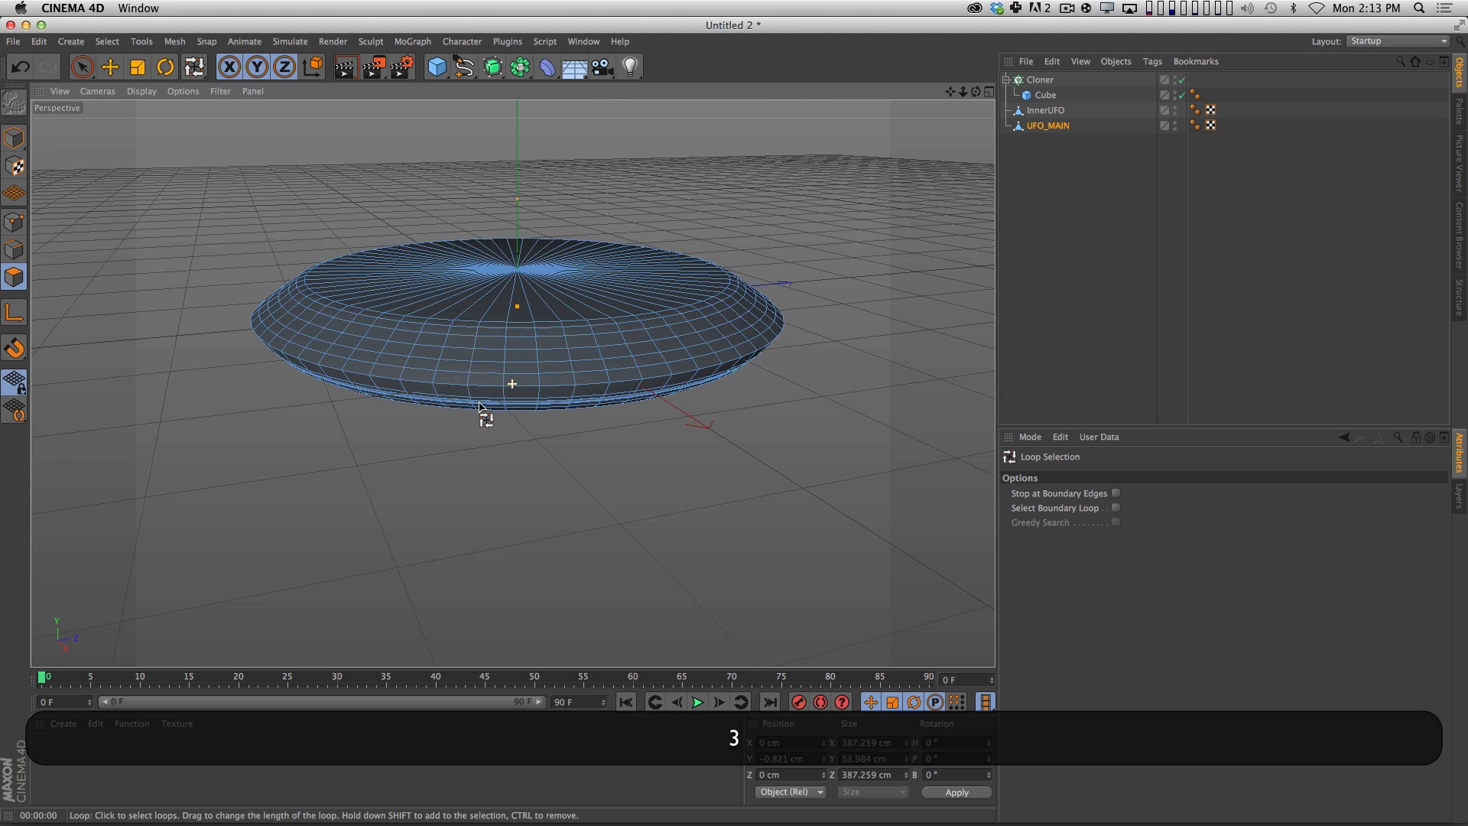
{"action": "left_click", "coordinate": [515, 332]}
{"action": "left_click", "coordinate": [490, 330]}
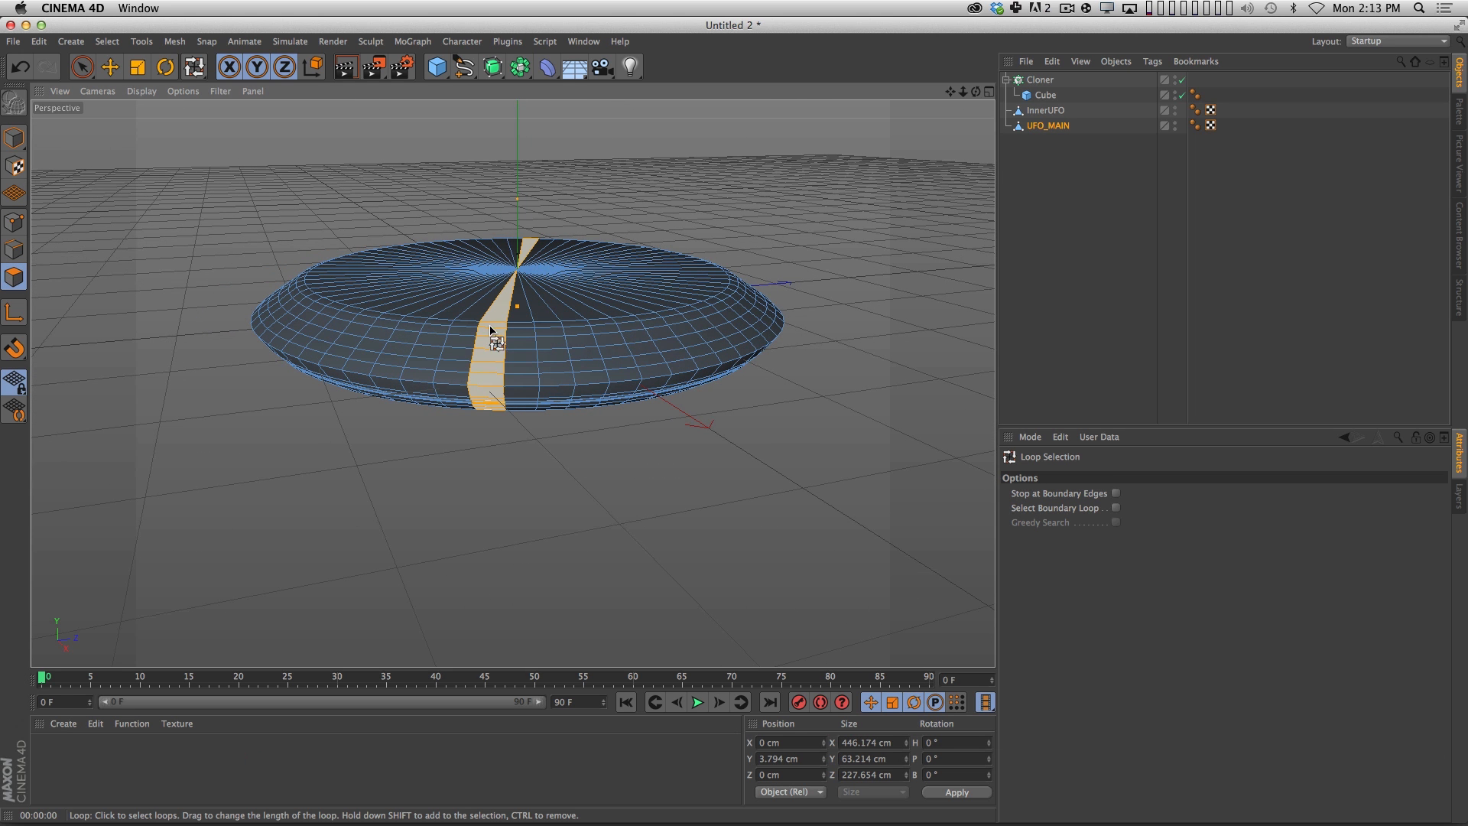
{"action": "key", "text": "2"}
{"action": "left_click_drag", "start_coordinate": [488, 342], "coordinate": [561, 322]}
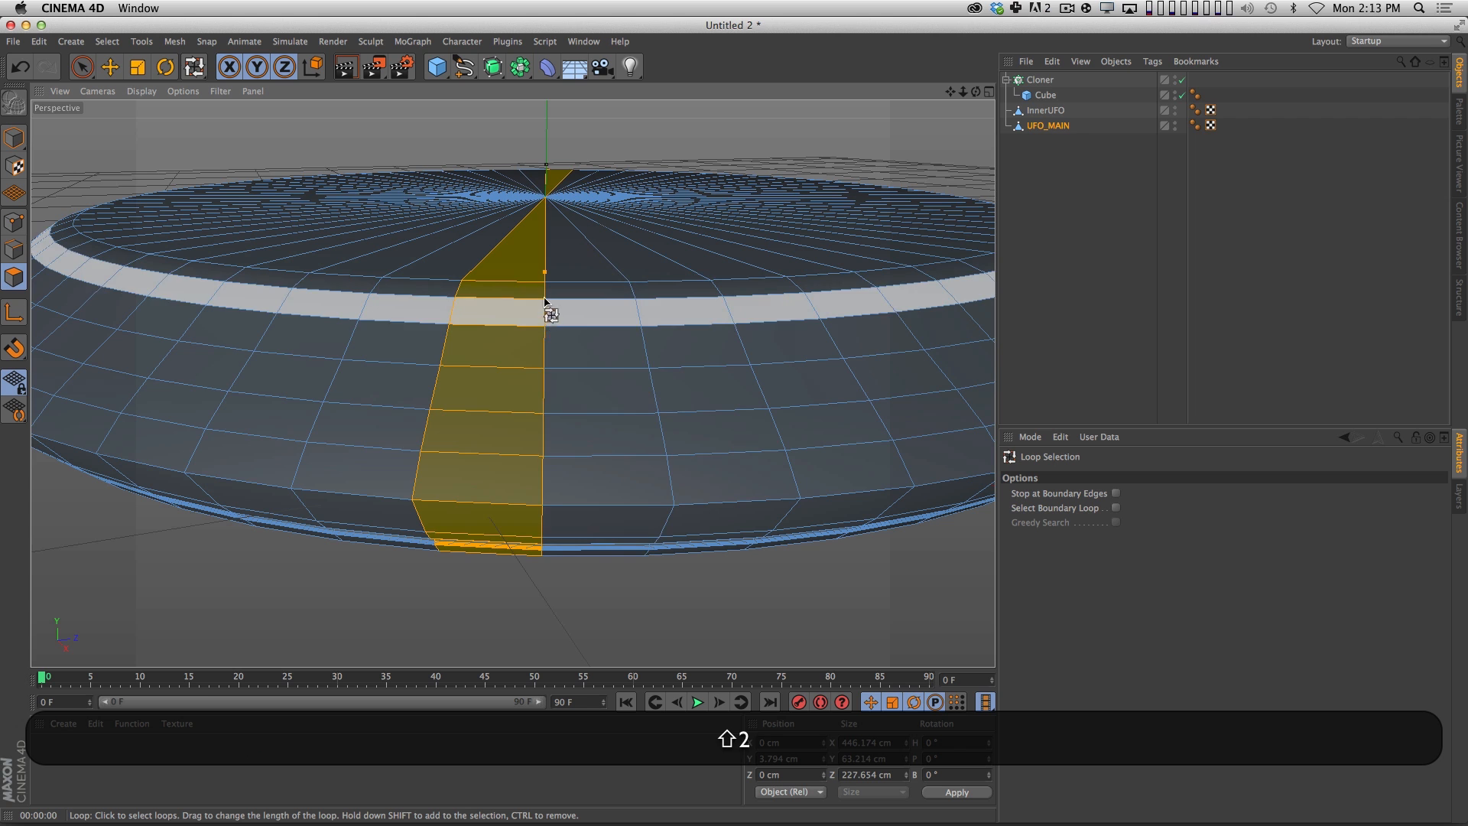
{"action": "left_click", "coordinate": [545, 292], "text": "shift"}
{"action": "left_click", "coordinate": [546, 289]}
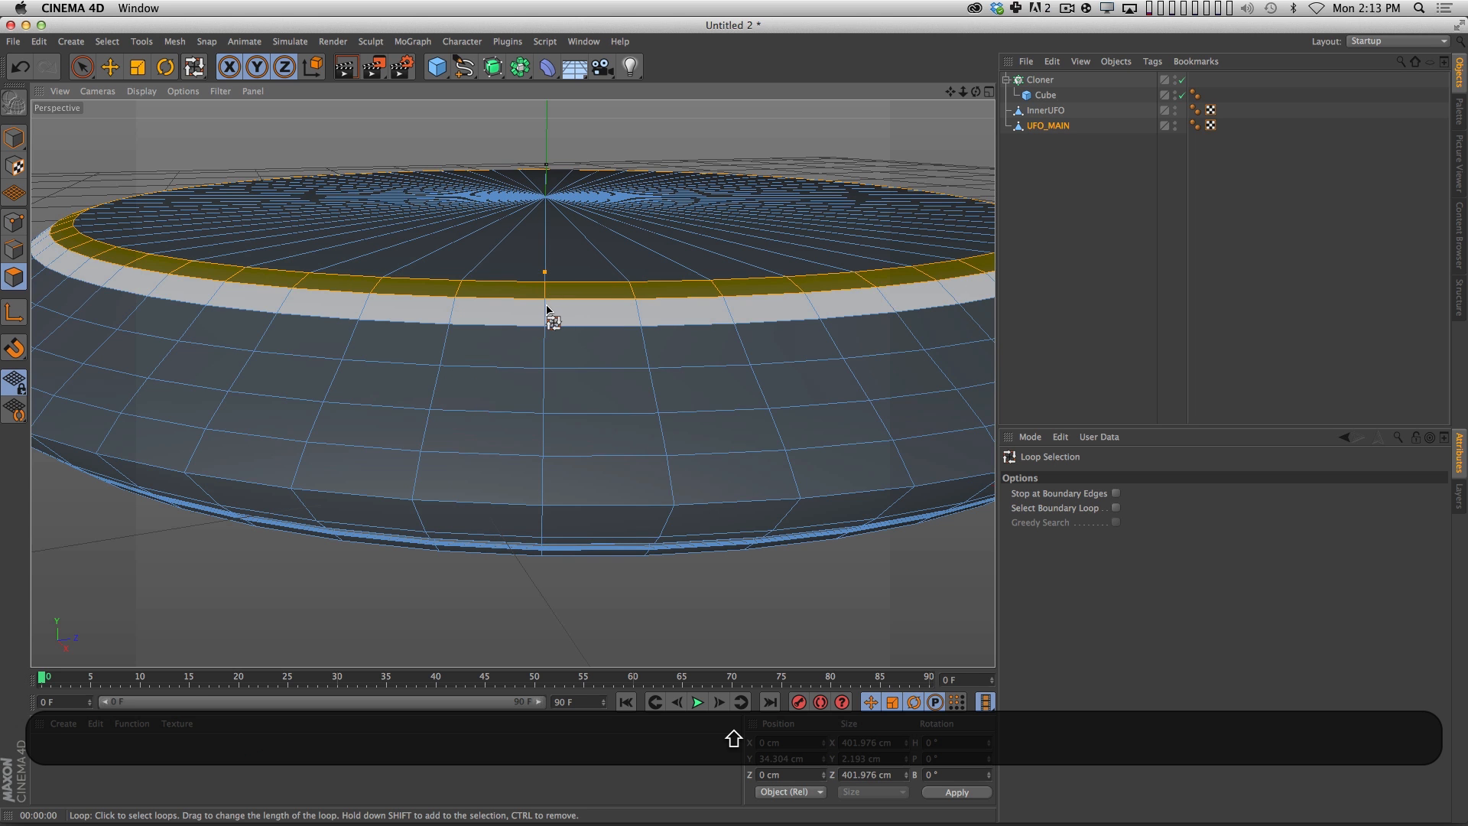
Add the remaining polygon loops of UFO_MAIN's upper outer hull, down to the groove, to the selection.
{"action": "left_click", "coordinate": [546, 316], "text": "shift"}
{"action": "left_click", "coordinate": [544, 352], "text": "shift"}
{"action": "left_click", "coordinate": [548, 393], "text": "shift"}
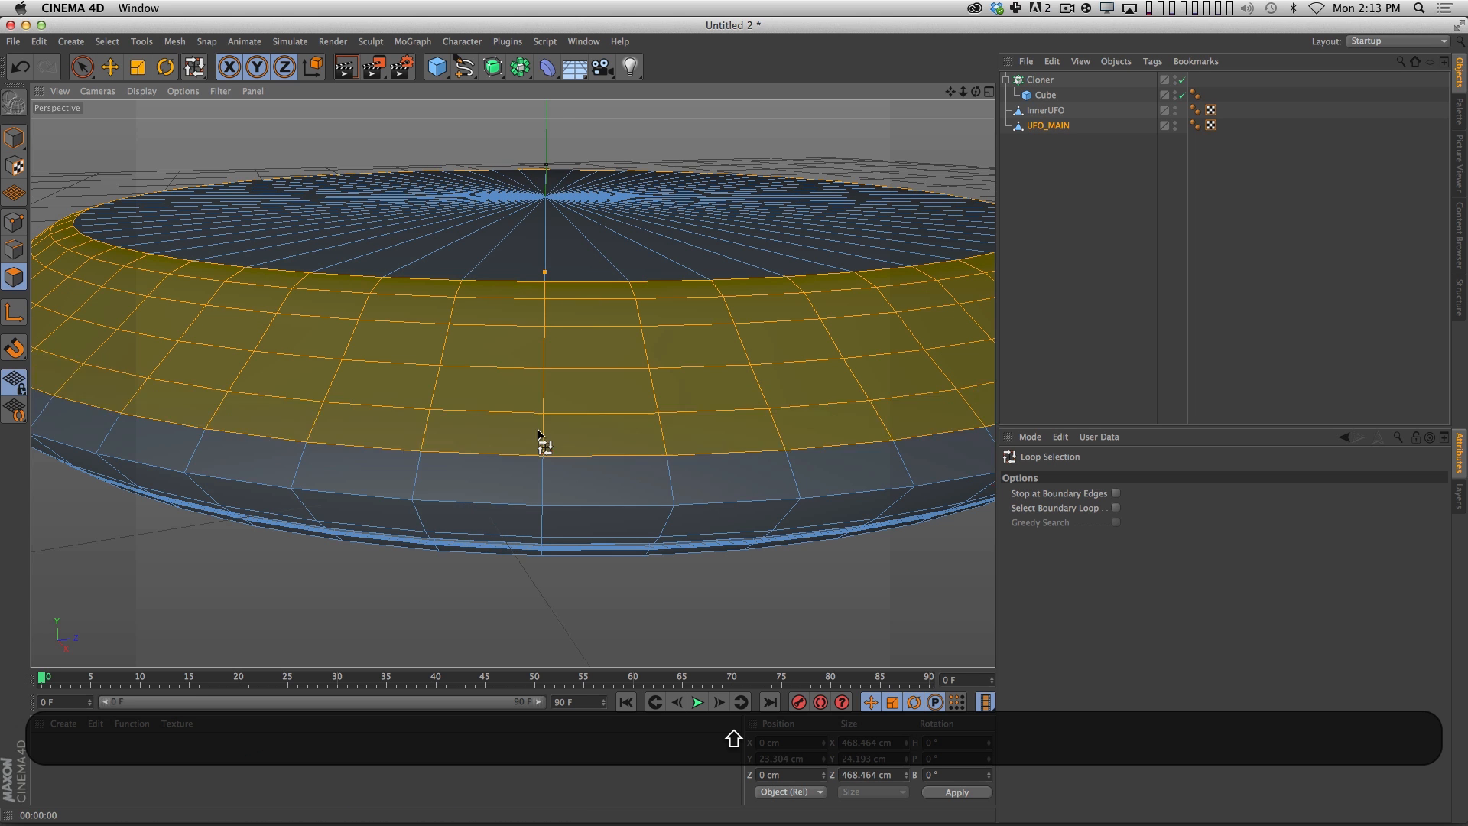
{"action": "left_click", "coordinate": [544, 436], "text": "shift"}
{"action": "left_click", "coordinate": [544, 520], "text": "shift"}
{"action": "key", "text": "shift+3"}
{"action": "left_click_drag", "start_coordinate": [593, 452], "coordinate": [562, 383], "text": "shift"}
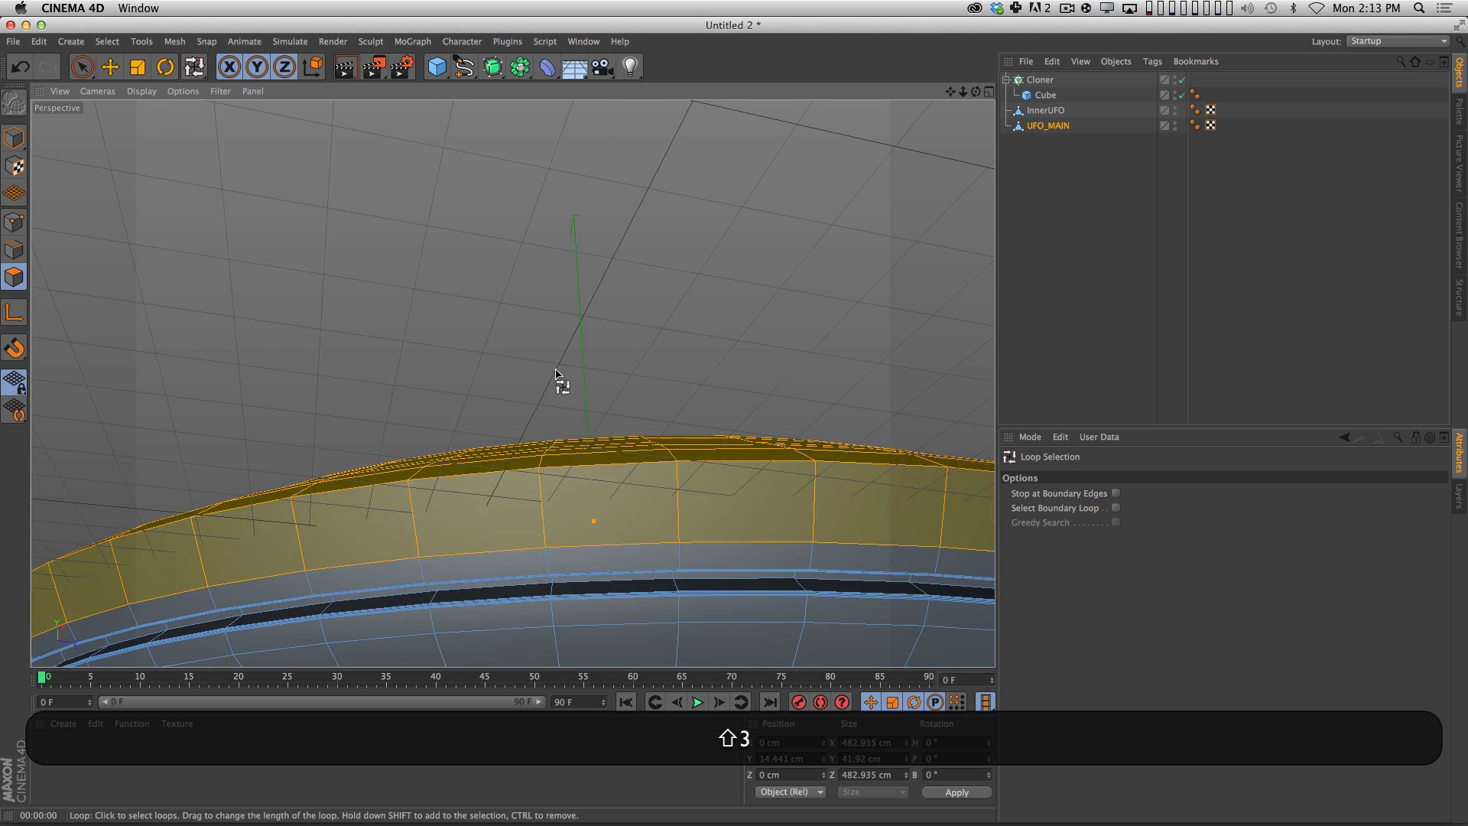
{"action": "left_click", "coordinate": [548, 559], "text": "shift"}
Add the polygon loops of the lower hull, from below the groove to the cavity edge, to the selection.
{"action": "key", "text": "shift+1"}
{"action": "left_click_drag", "start_coordinate": [646, 544], "coordinate": [601, 293], "text": "shift"}
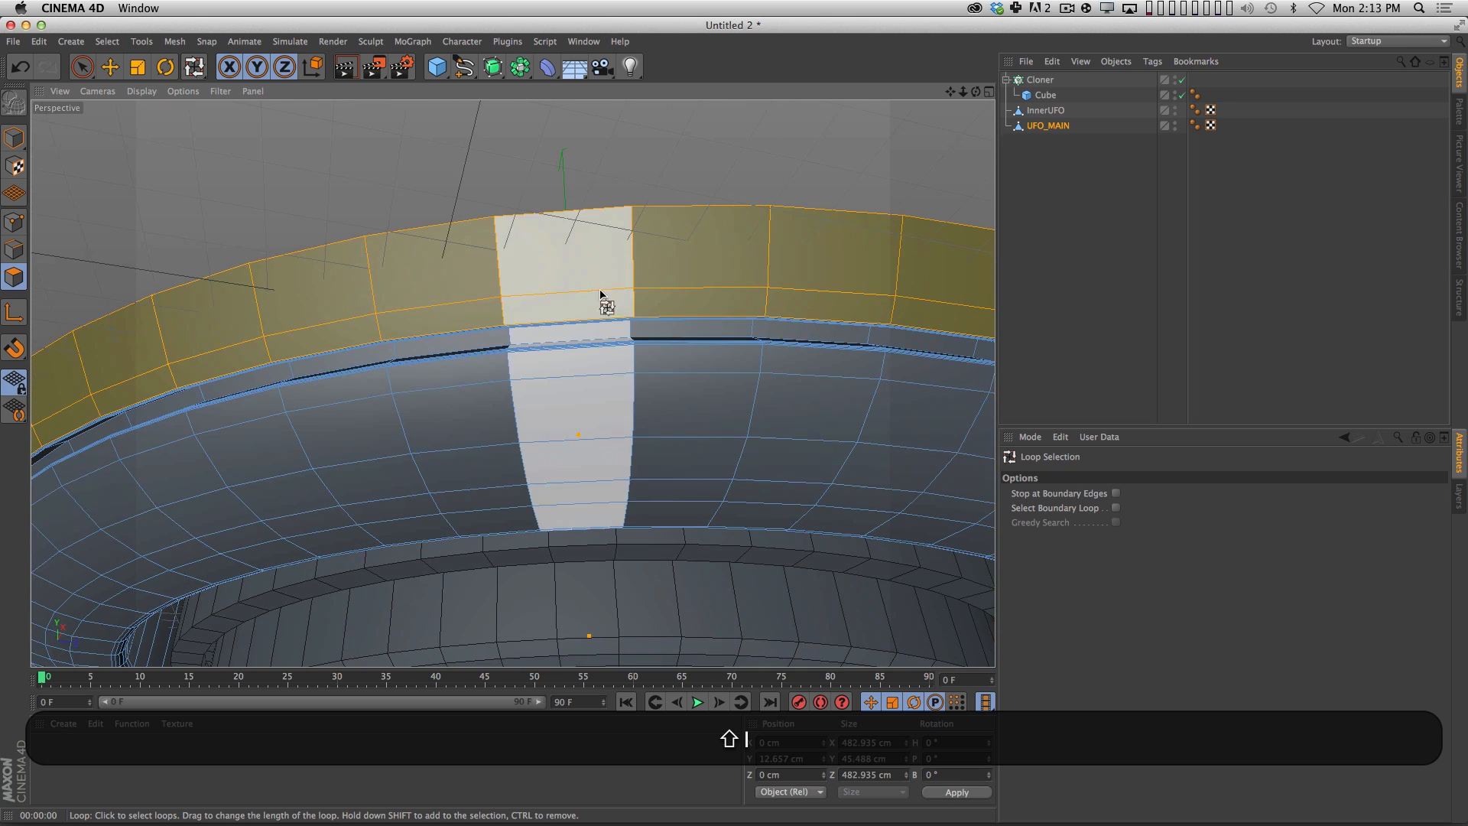
{"action": "left_click", "coordinate": [511, 382], "text": "shift"}
{"action": "left_click", "coordinate": [517, 419], "text": "shift"}
{"action": "left_click", "coordinate": [524, 459], "text": "shift"}
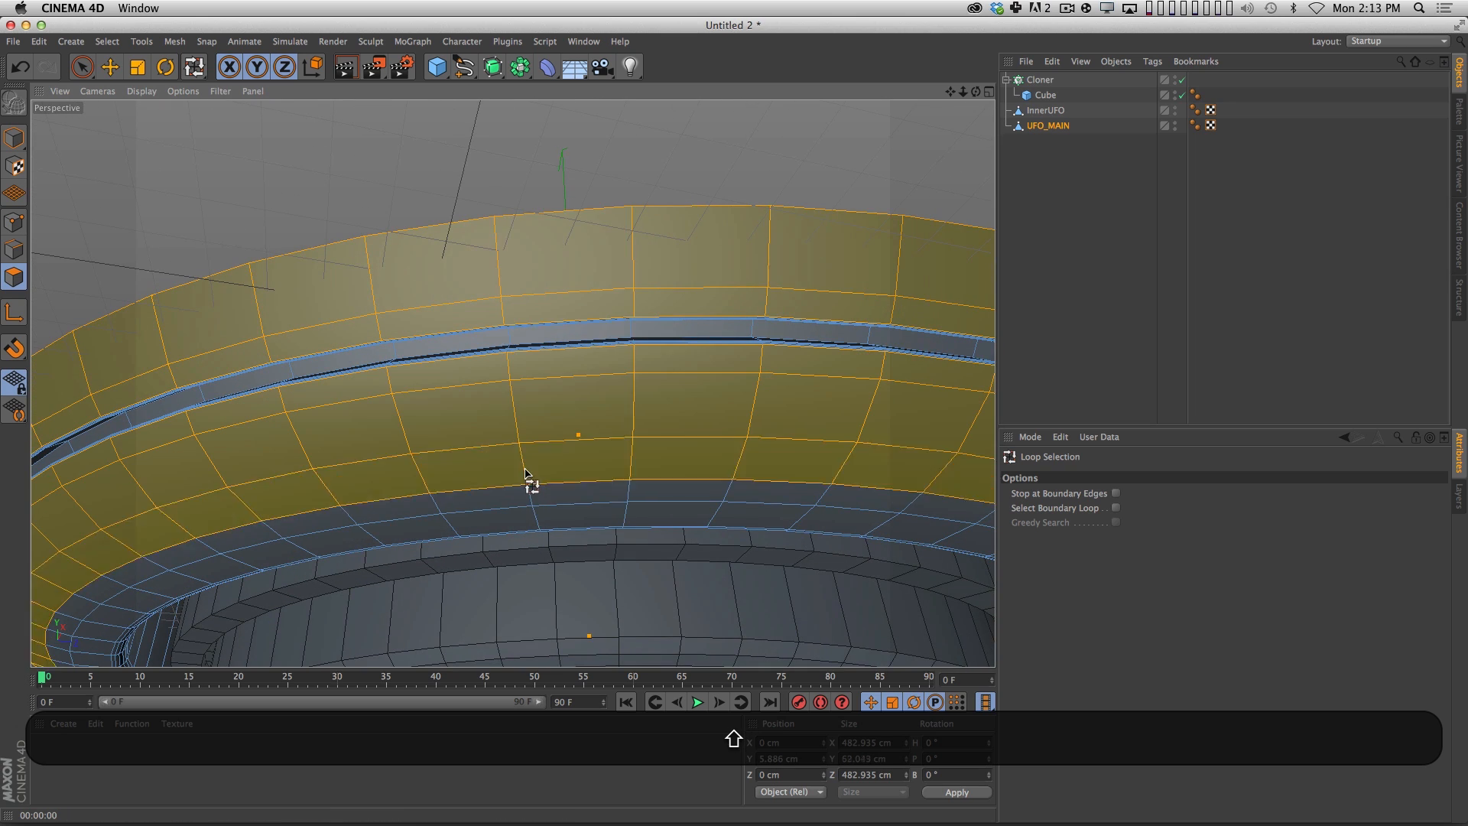
{"action": "left_click", "coordinate": [532, 501], "text": "shift"}
{"action": "left_click", "coordinate": [539, 517], "text": "shift"}
Store the selected hull polygons as a Polygon Selection tag on UFO_MAIN and show the tag's properties.
{"action": "key", "text": "shift+2"}
{"action": "left_click_drag", "start_coordinate": [702, 436], "coordinate": [594, 514], "text": "shift"}
{"action": "key", "text": "3"}
{"action": "left_click_drag", "start_coordinate": [682, 469], "coordinate": [672, 397]}
{"action": "key", "text": "3"}
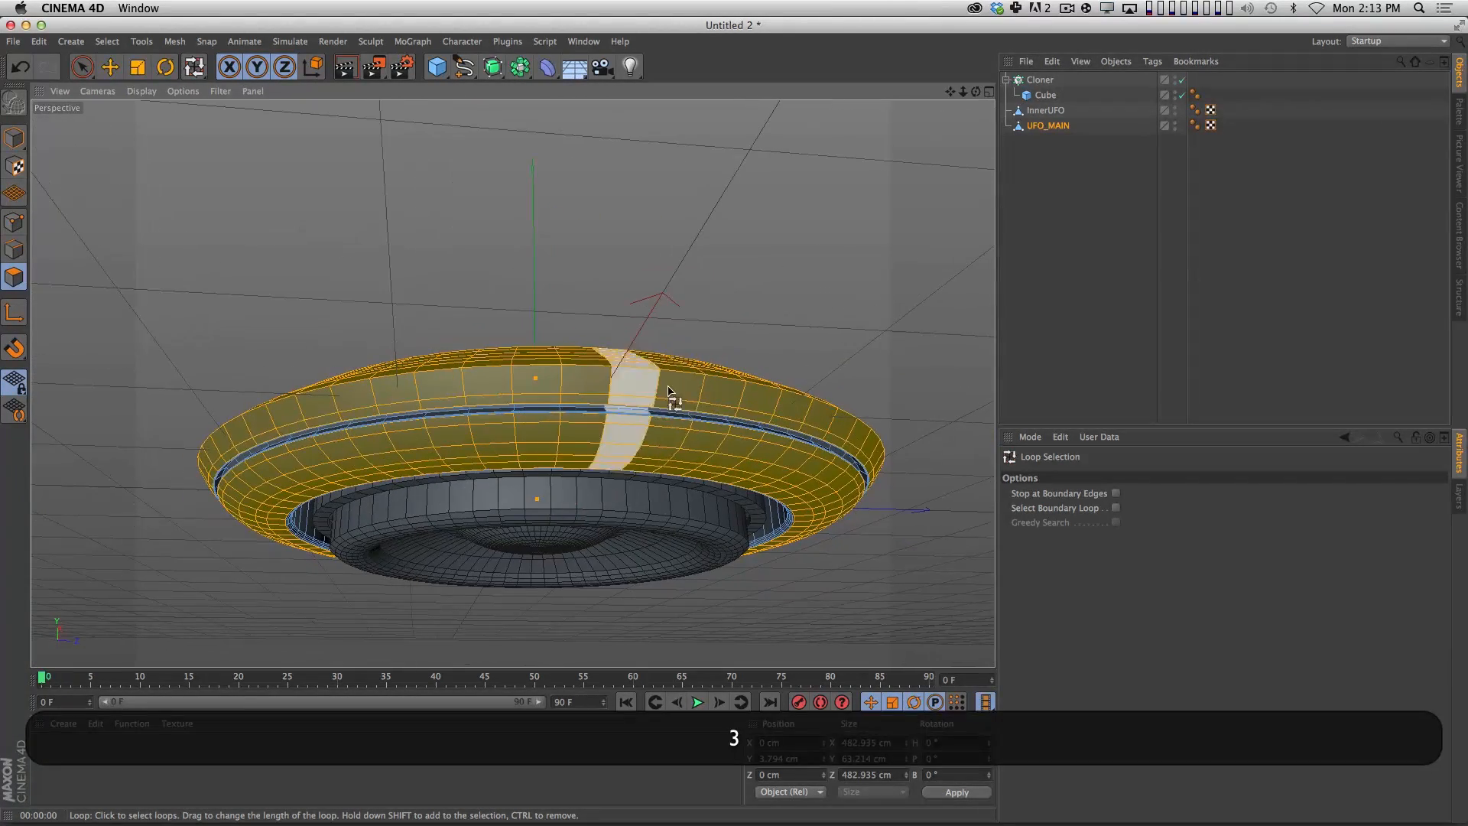
{"action": "left_click", "coordinate": [107, 42]}
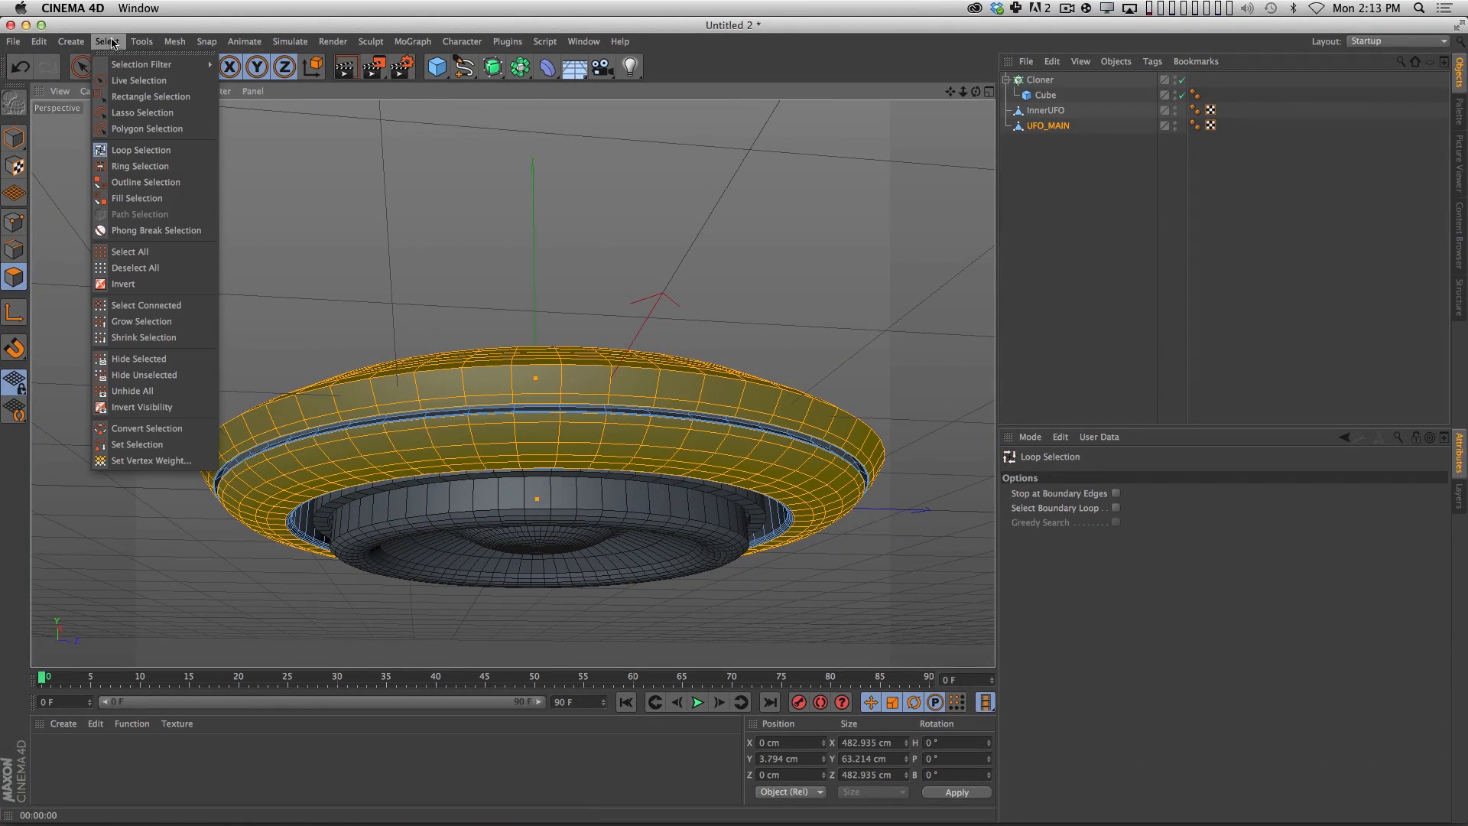
{"action": "left_click", "coordinate": [142, 444]}
{"action": "left_click", "coordinate": [1226, 125]}
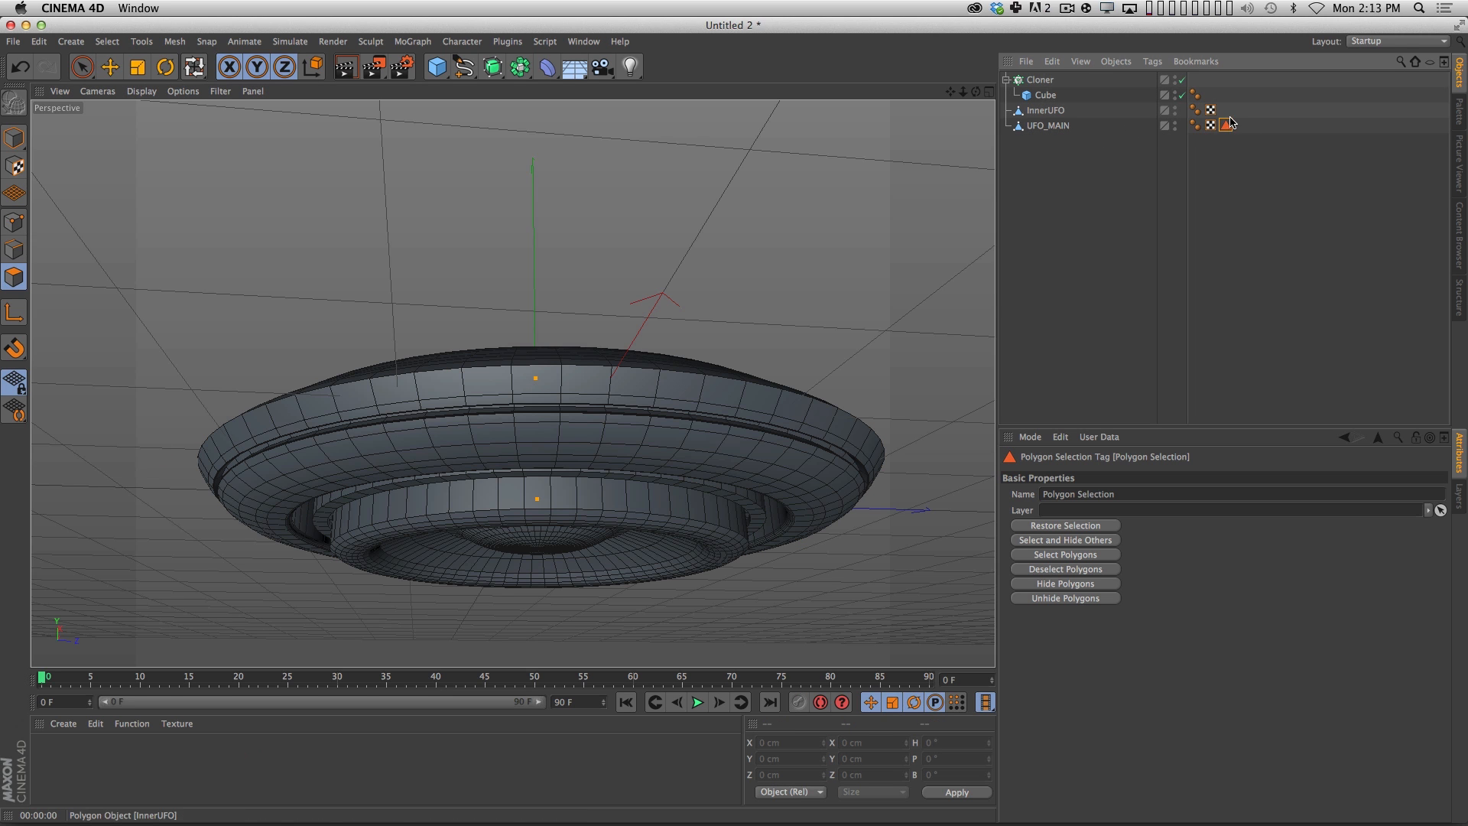
Rename the polygon selection tag on UFO_MAIN as ForGreebles.
{"action": "left_click", "coordinate": [1135, 497]}
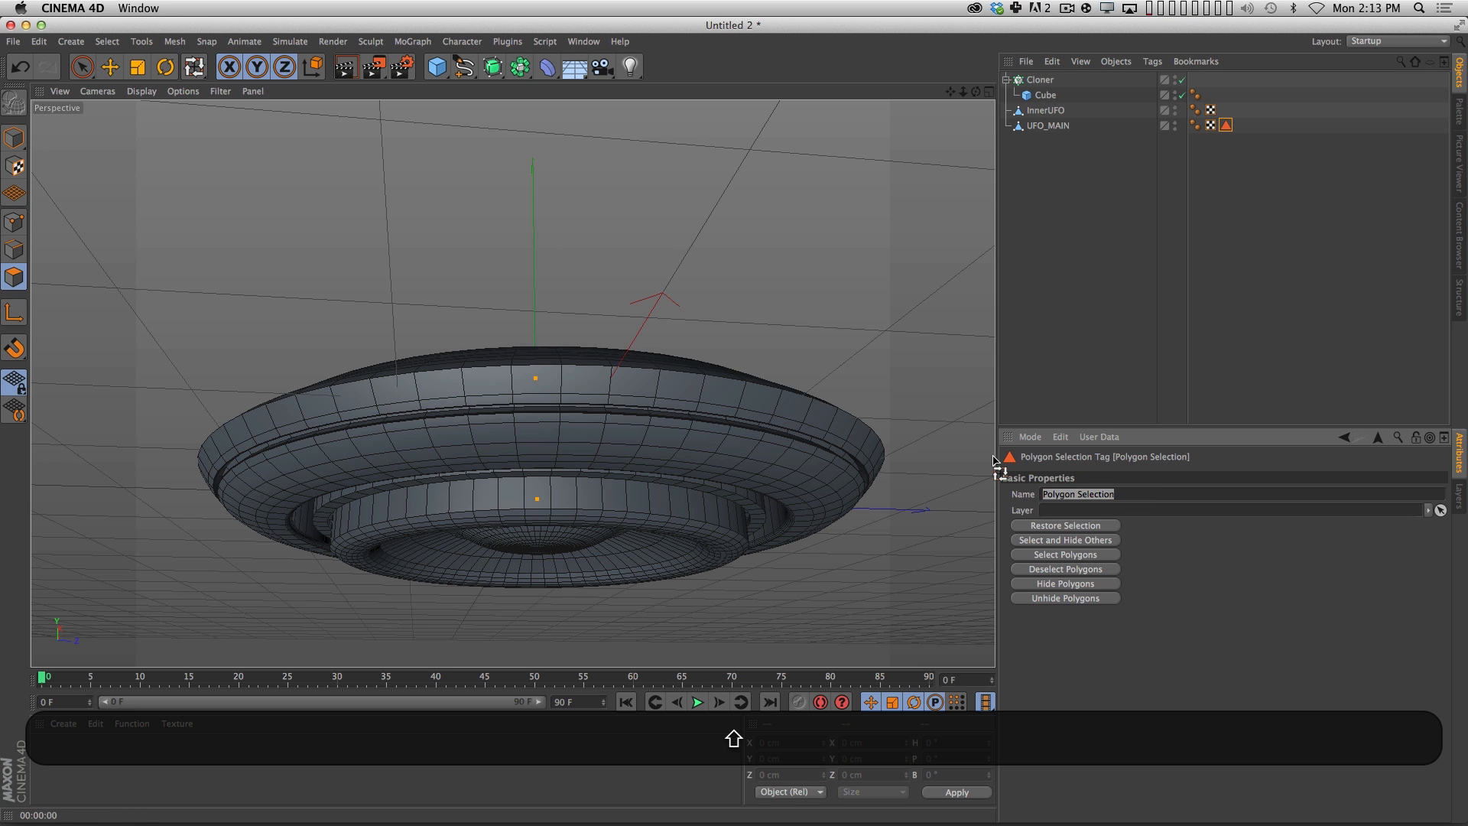
{"action": "type", "text": "ForGreebles"}
{"action": "left_click", "coordinate": [1144, 318]}
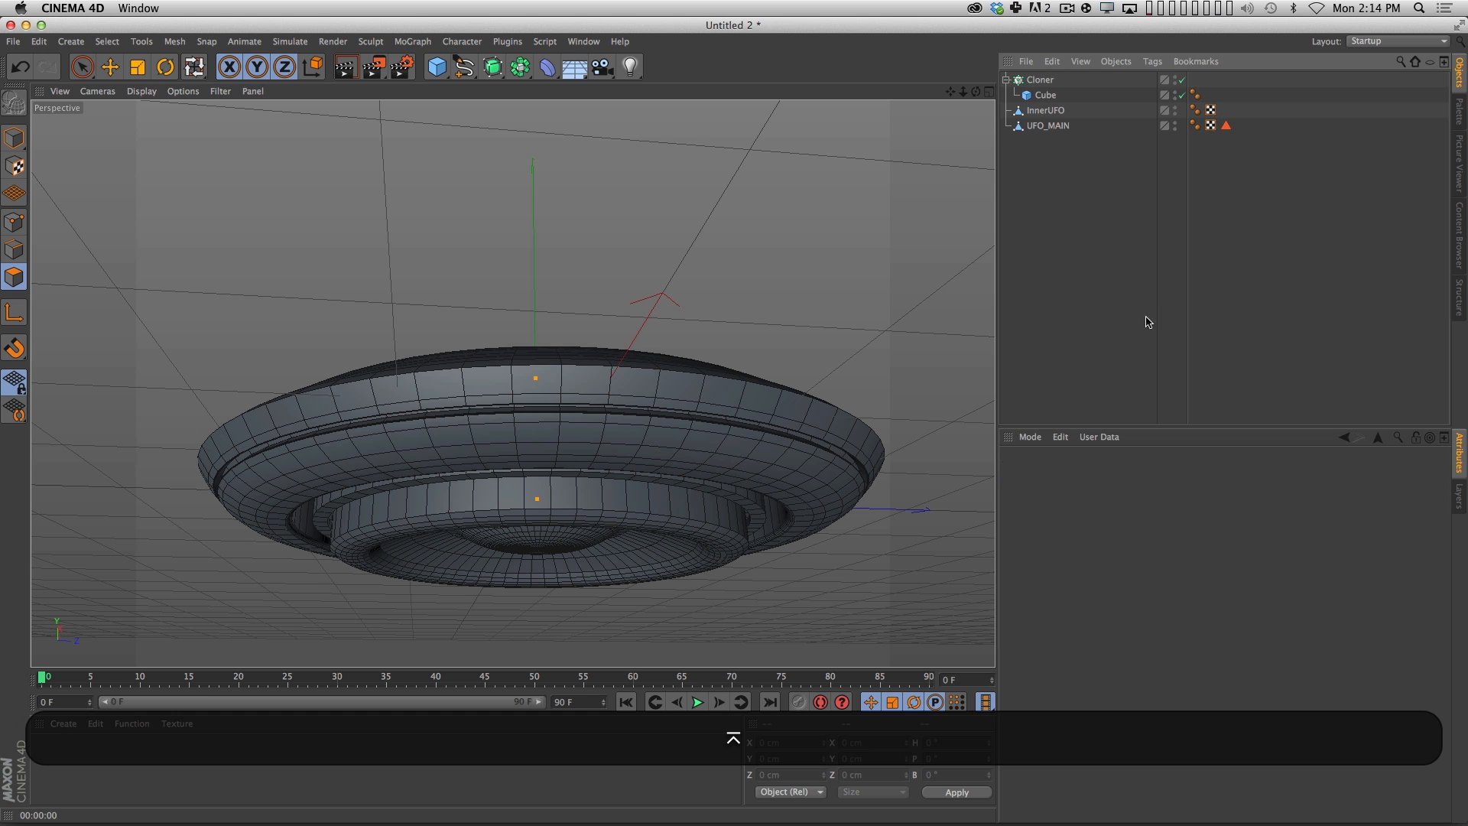
Set the Cloner's mode to Object and assign UFO_MAIN as the object to clone onto.
{"action": "left_click_drag", "start_coordinate": [846, 318], "coordinate": [765, 306], "text": "alt"}
{"action": "left_click", "coordinate": [1040, 80]}
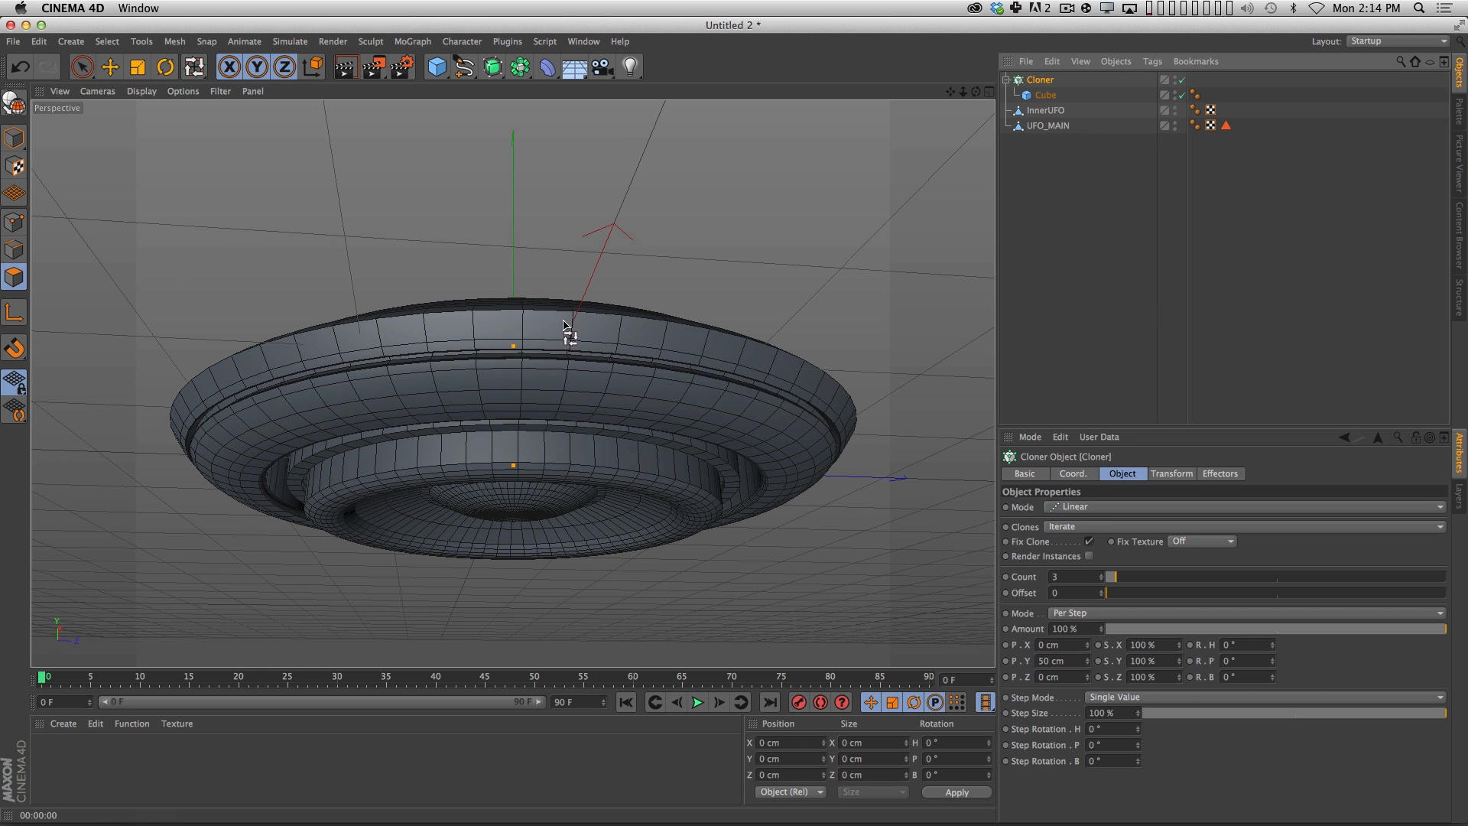
{"action": "left_click", "coordinate": [1226, 125]}
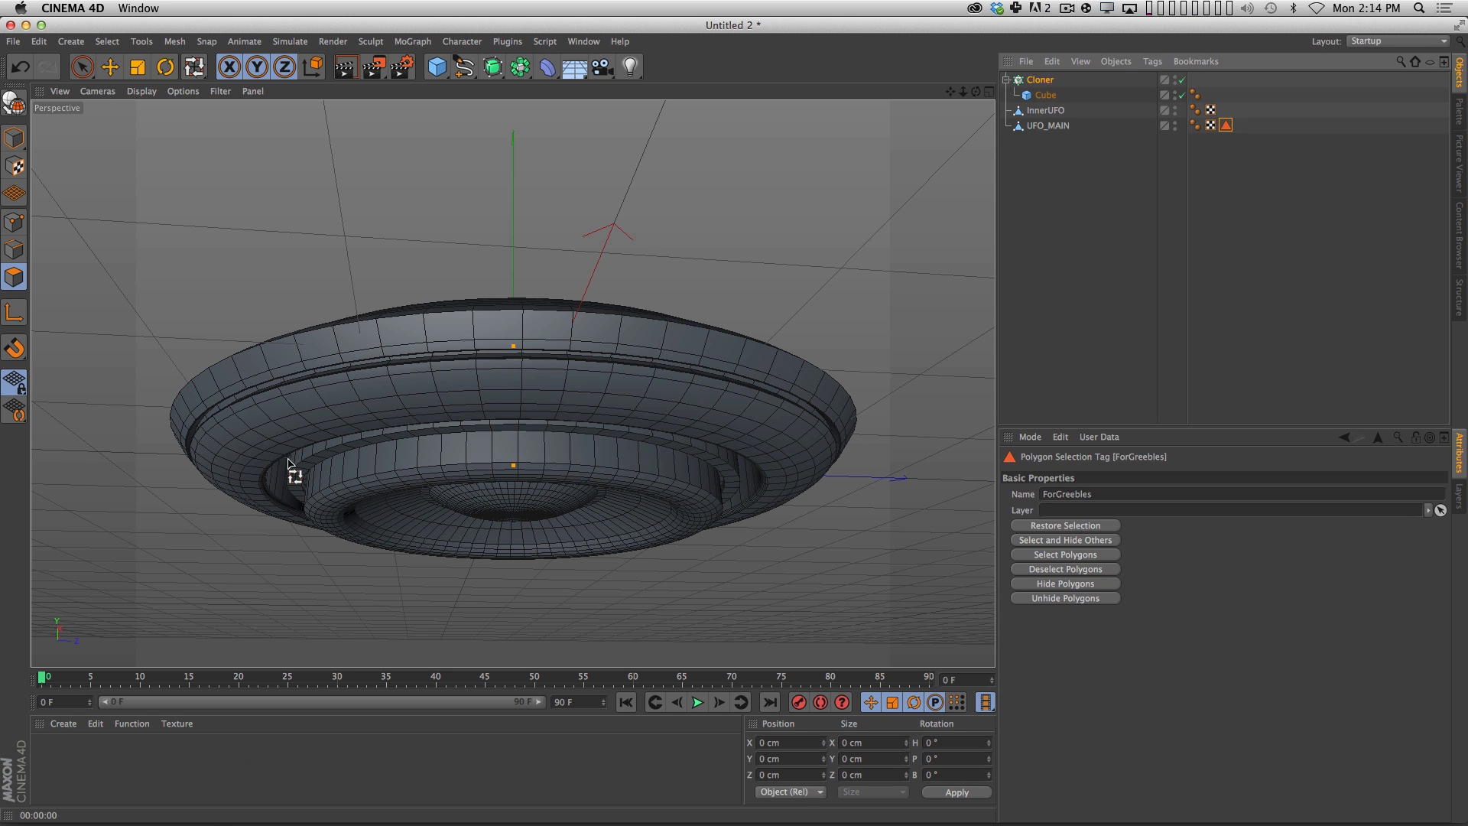
{"action": "key", "text": "3"}
{"action": "left_click_drag", "start_coordinate": [531, 332], "coordinate": [548, 590]}
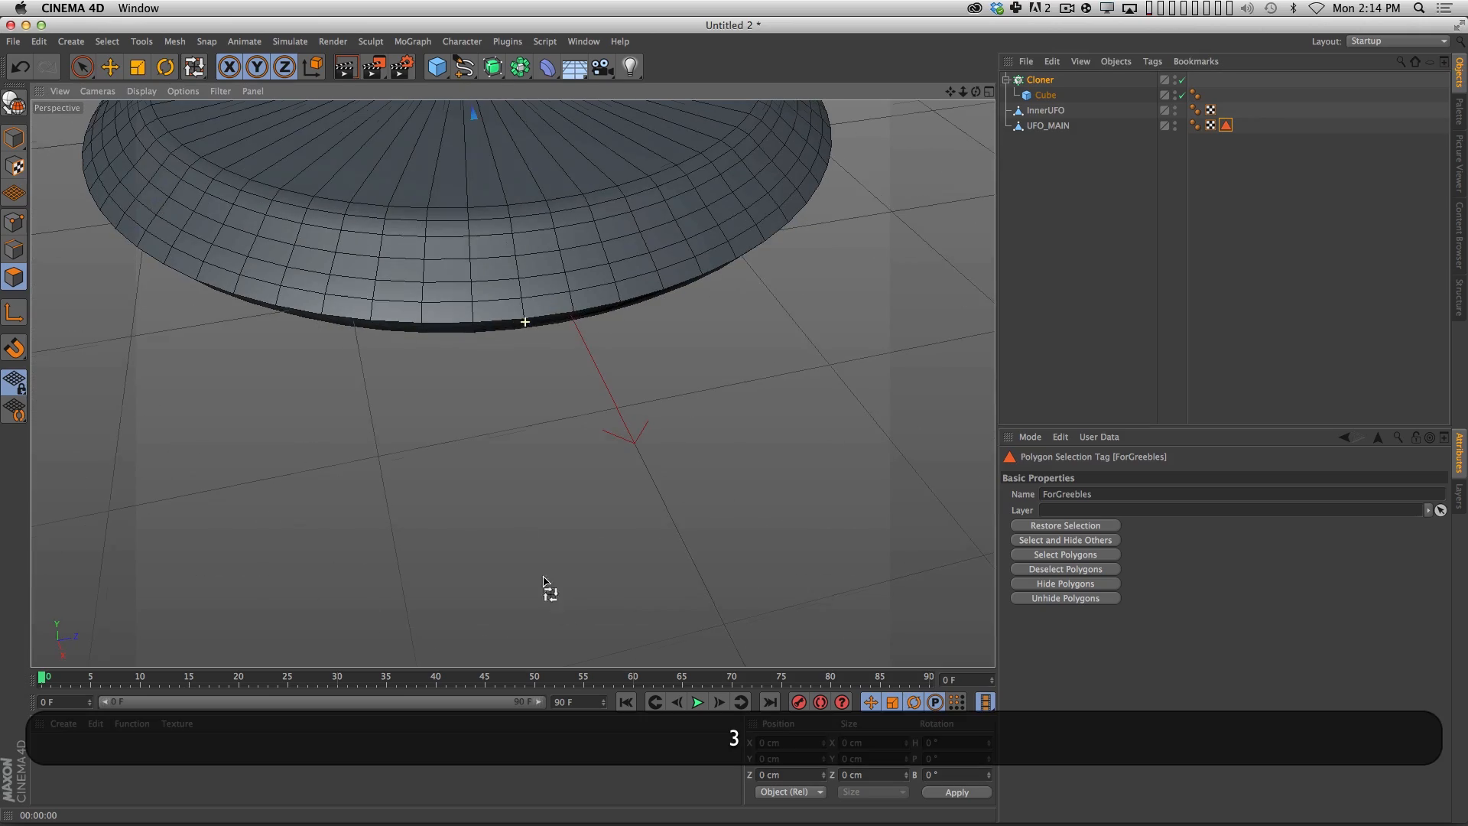
{"action": "key", "text": "3"}
{"action": "left_click_drag", "start_coordinate": [583, 360], "coordinate": [675, 395]}
{"action": "key", "text": "3"}
{"action": "left_click", "coordinate": [1041, 81]}
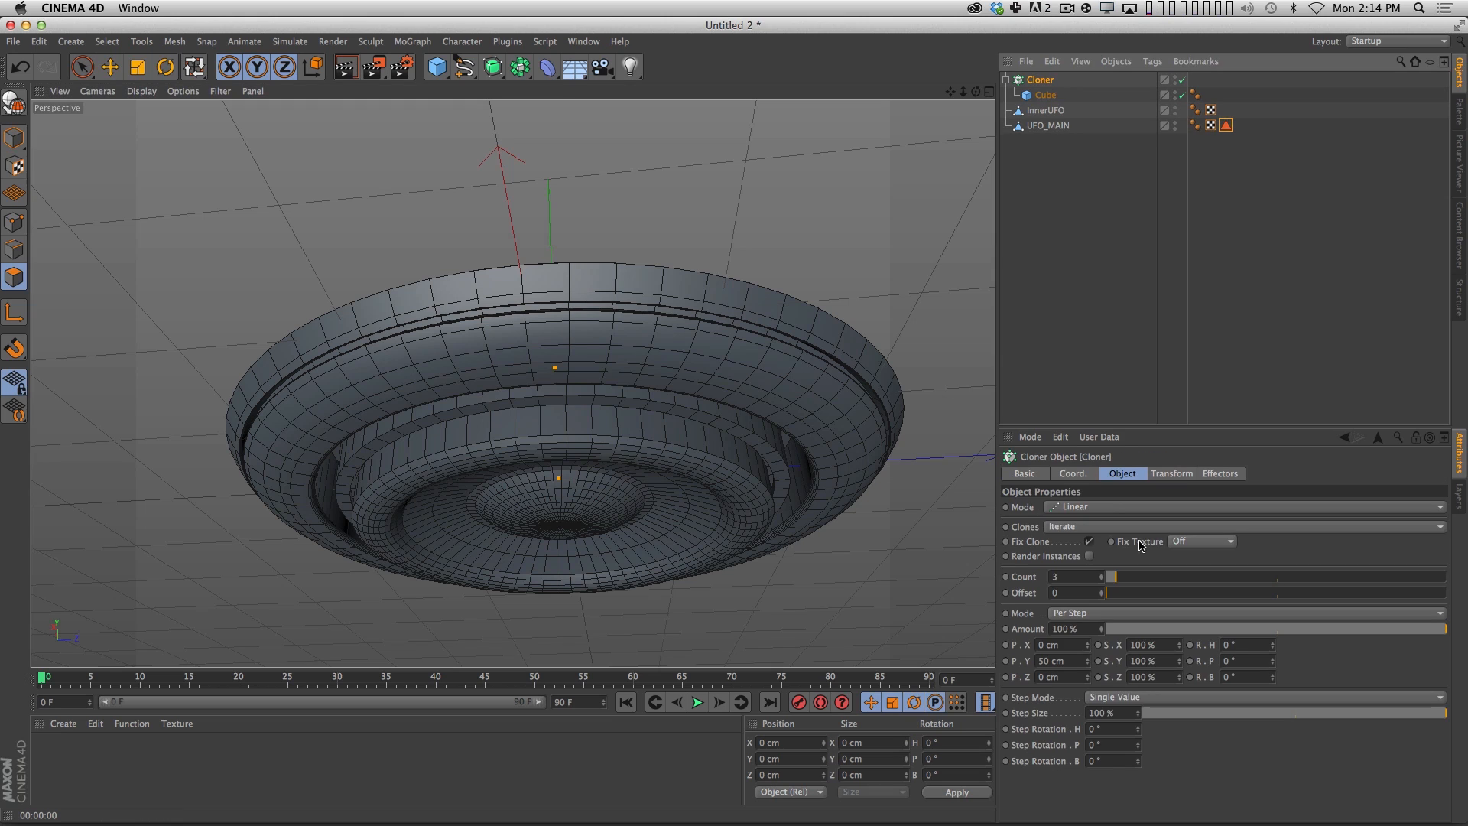
{"action": "left_click", "coordinate": [1098, 512]}
{"action": "left_click", "coordinate": [1087, 523]}
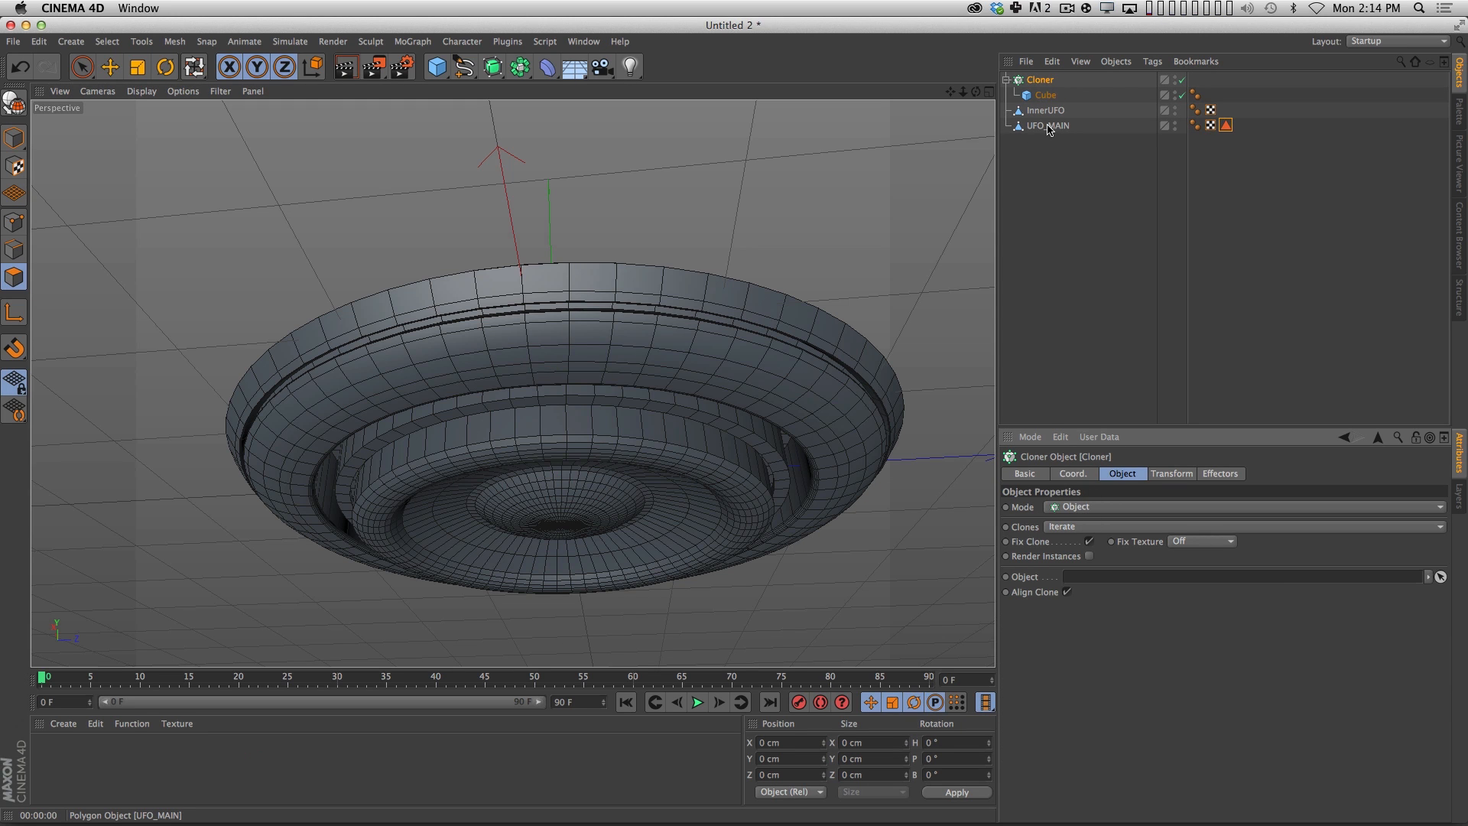
{"action": "left_click_drag", "start_coordinate": [1048, 126], "coordinate": [1113, 580]}
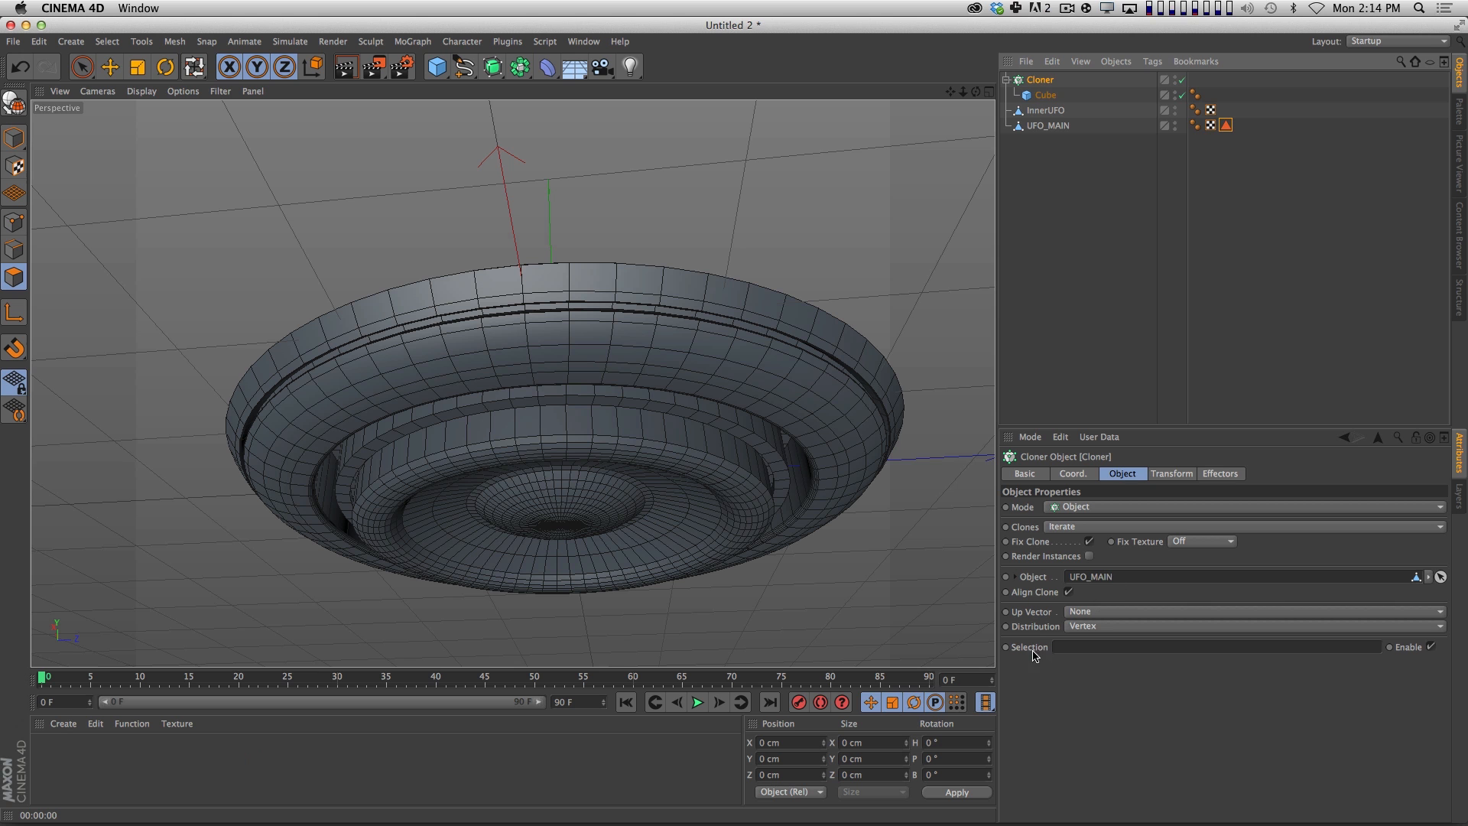
Restrict the Cloner to the ForGreebles polygon selection and inspect the clones around the hull.
{"action": "left_click_drag", "start_coordinate": [1226, 124], "coordinate": [1120, 641]}
{"action": "key", "text": "3"}
{"action": "left_click_drag", "start_coordinate": [565, 298], "coordinate": [562, 497]}
{"action": "key", "text": "3"}
{"action": "left_click_drag", "start_coordinate": [619, 279], "coordinate": [534, 513]}
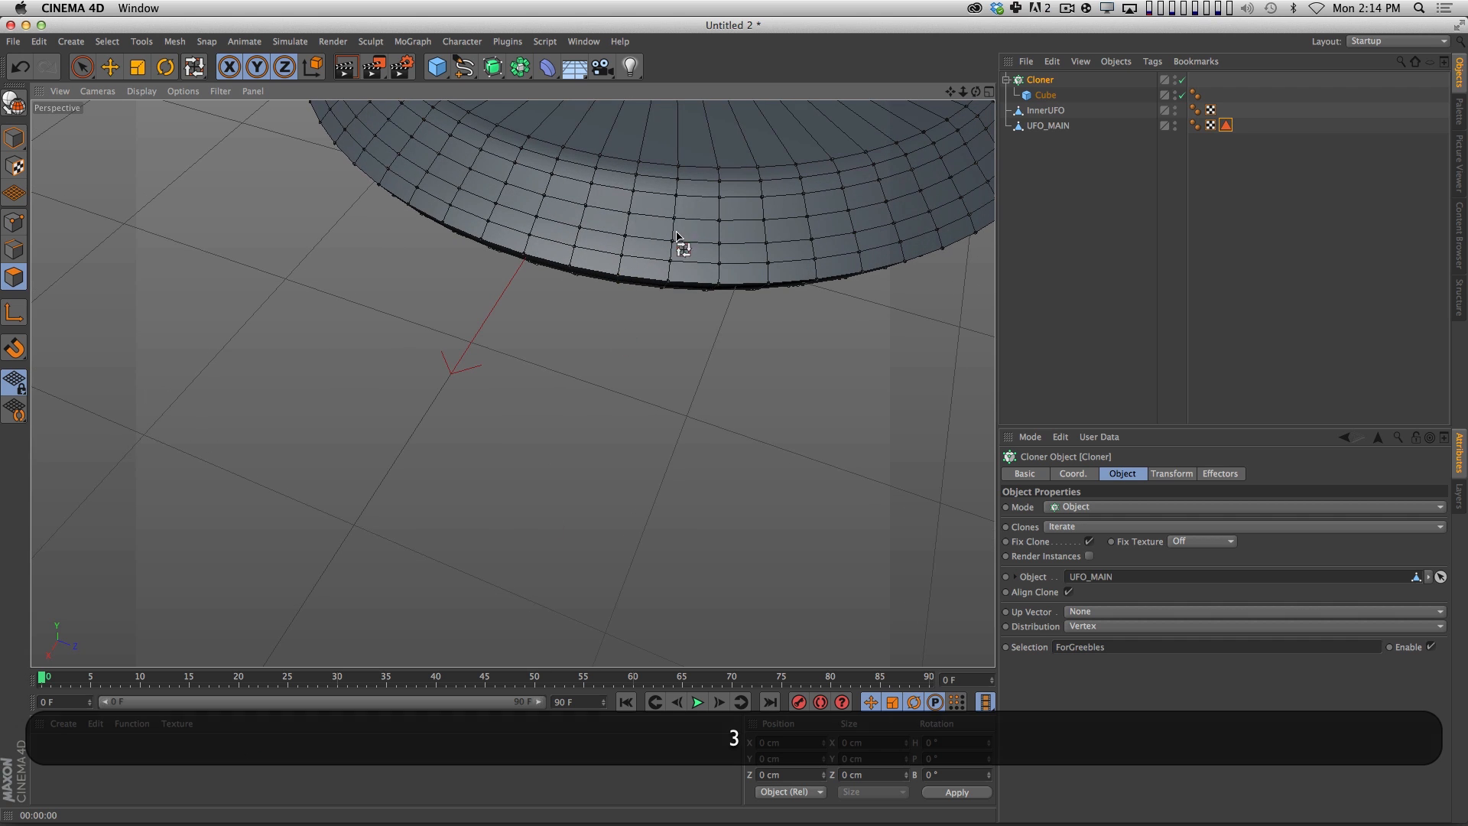
{"action": "key", "text": "3"}
{"action": "left_click_drag", "start_coordinate": [749, 289], "coordinate": [752, 158]}
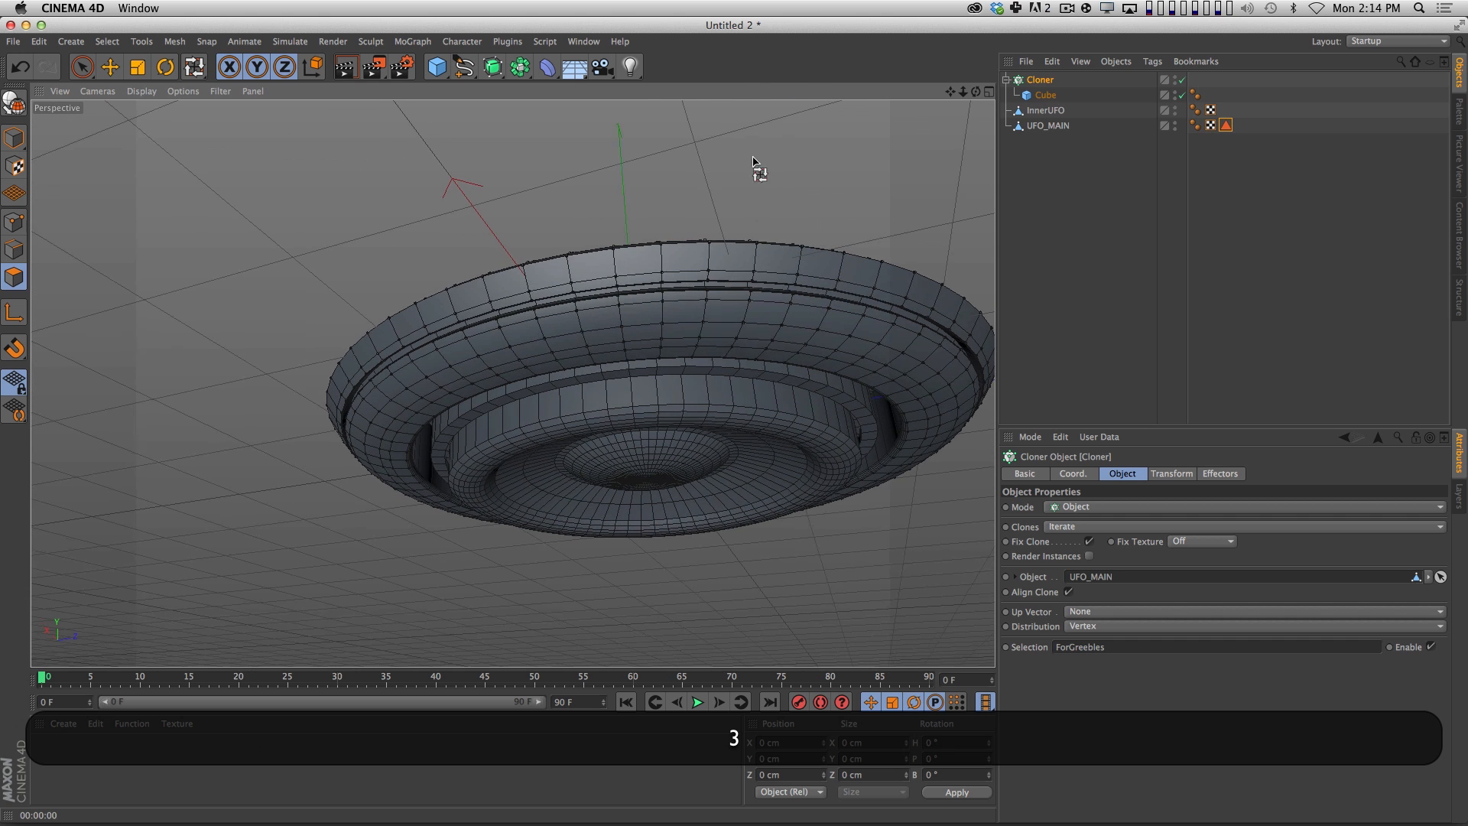
{"action": "key", "text": "1"}
{"action": "key", "text": "3"}
{"action": "left_click_drag", "start_coordinate": [738, 356], "coordinate": [743, 329]}
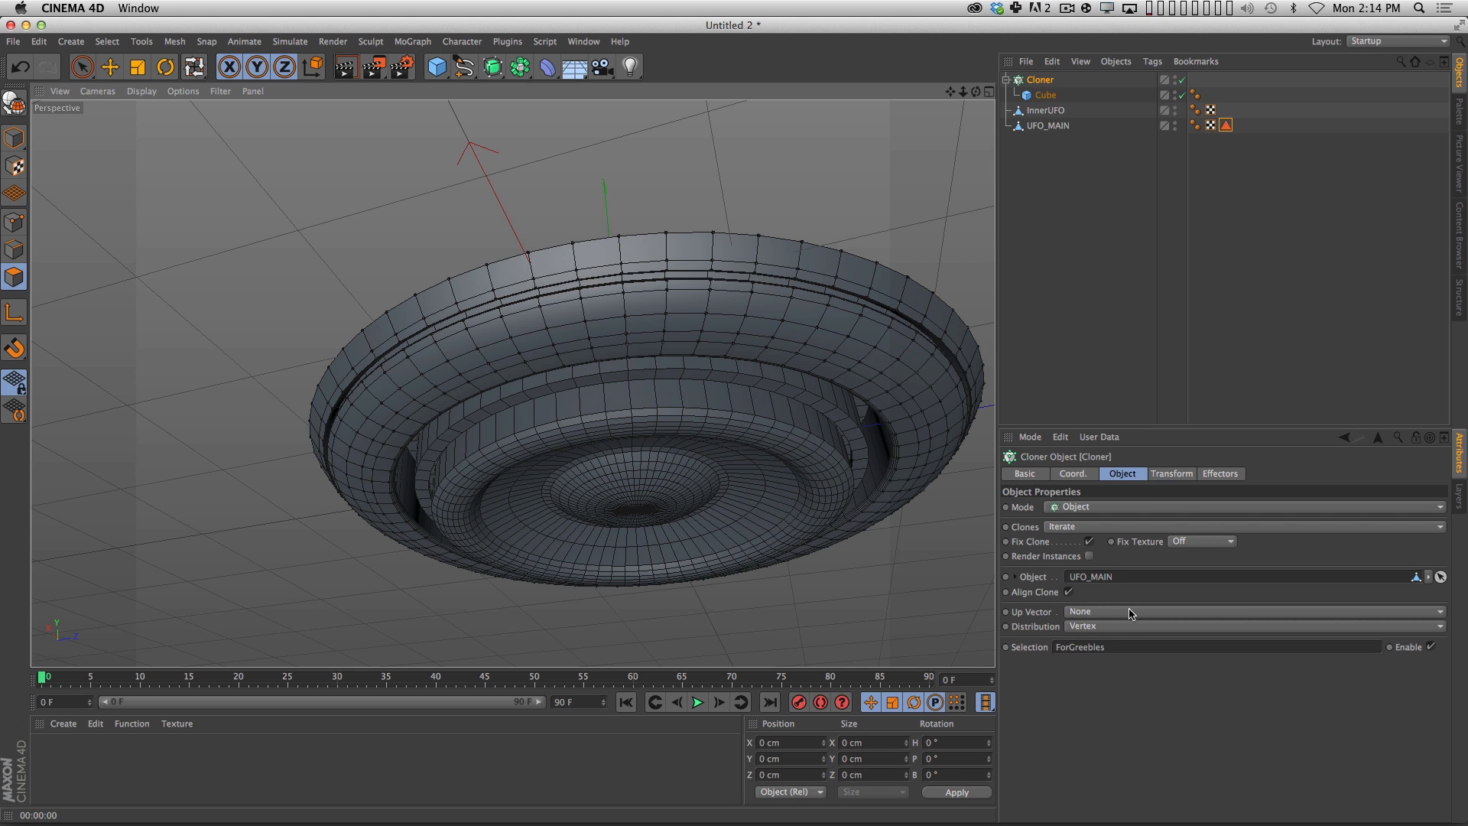
Set the Cloner's distribution to Surface with a count of 2500.
{"action": "left_click", "coordinate": [1106, 627]}
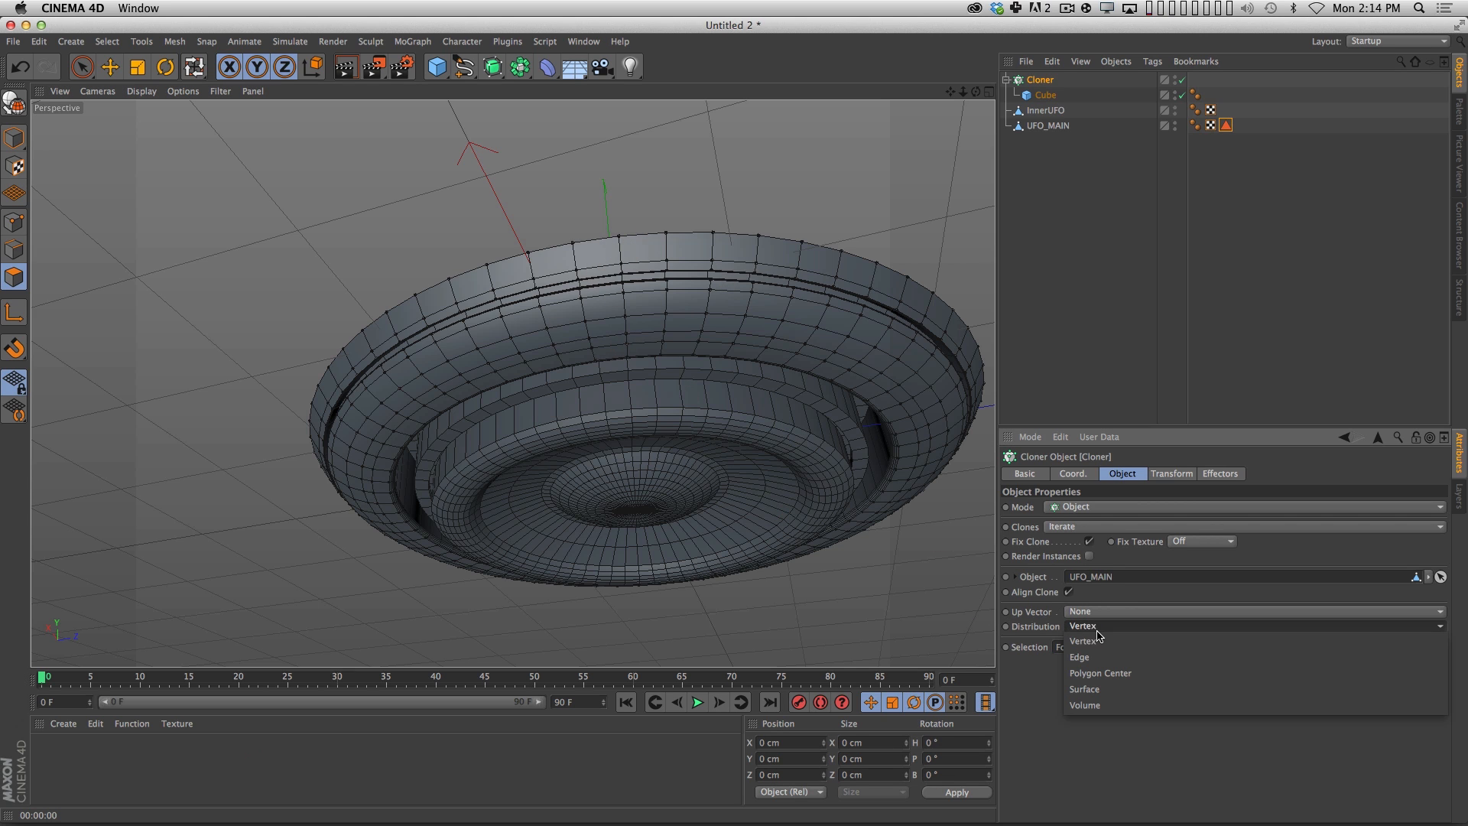
{"action": "left_click", "coordinate": [1105, 692]}
{"action": "left_click_drag", "start_coordinate": [1182, 680], "coordinate": [1445, 679]}
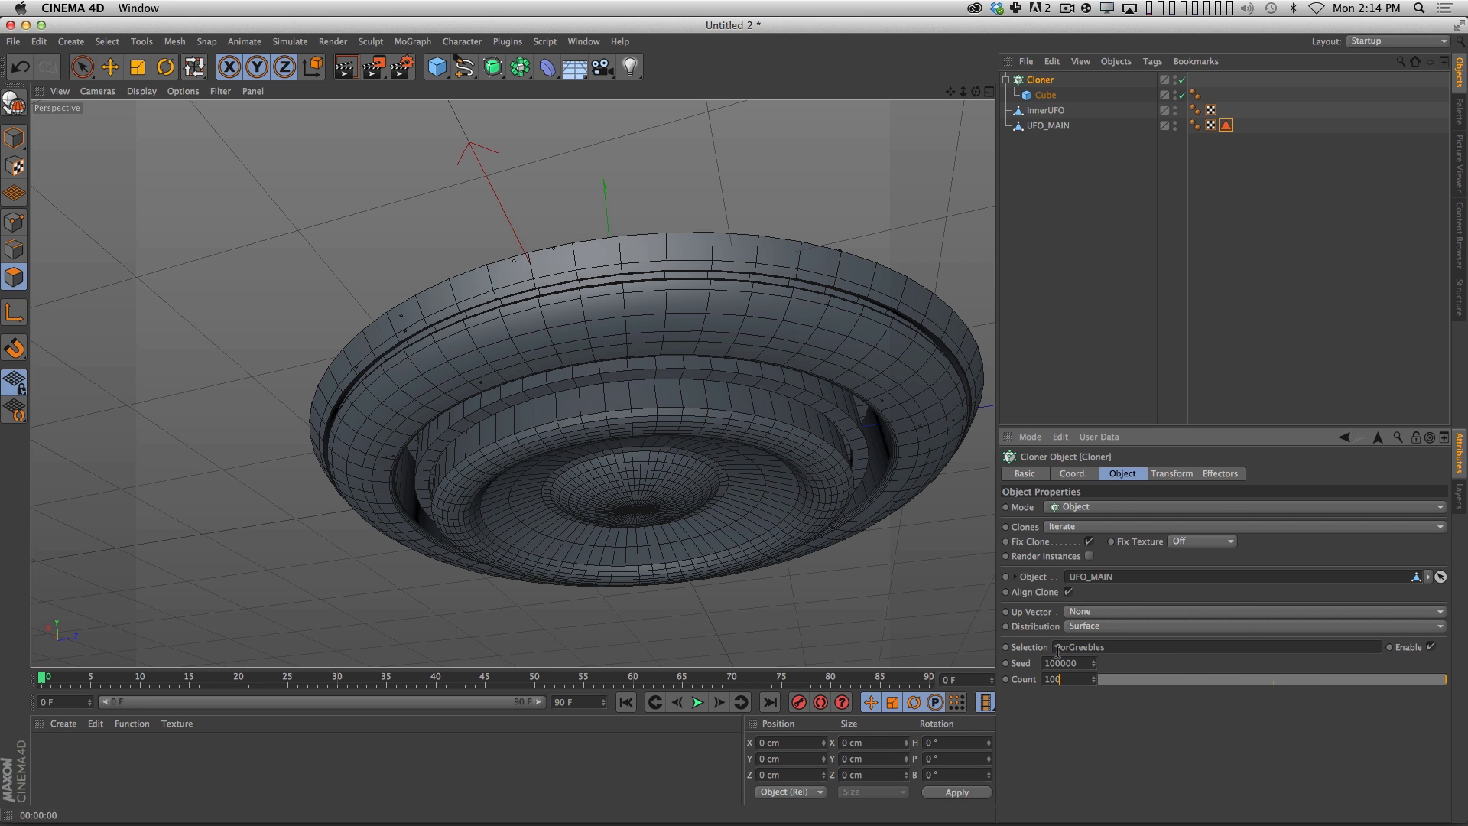
{"action": "key", "text": "super+a"}
{"action": "type", "text": "2500"}
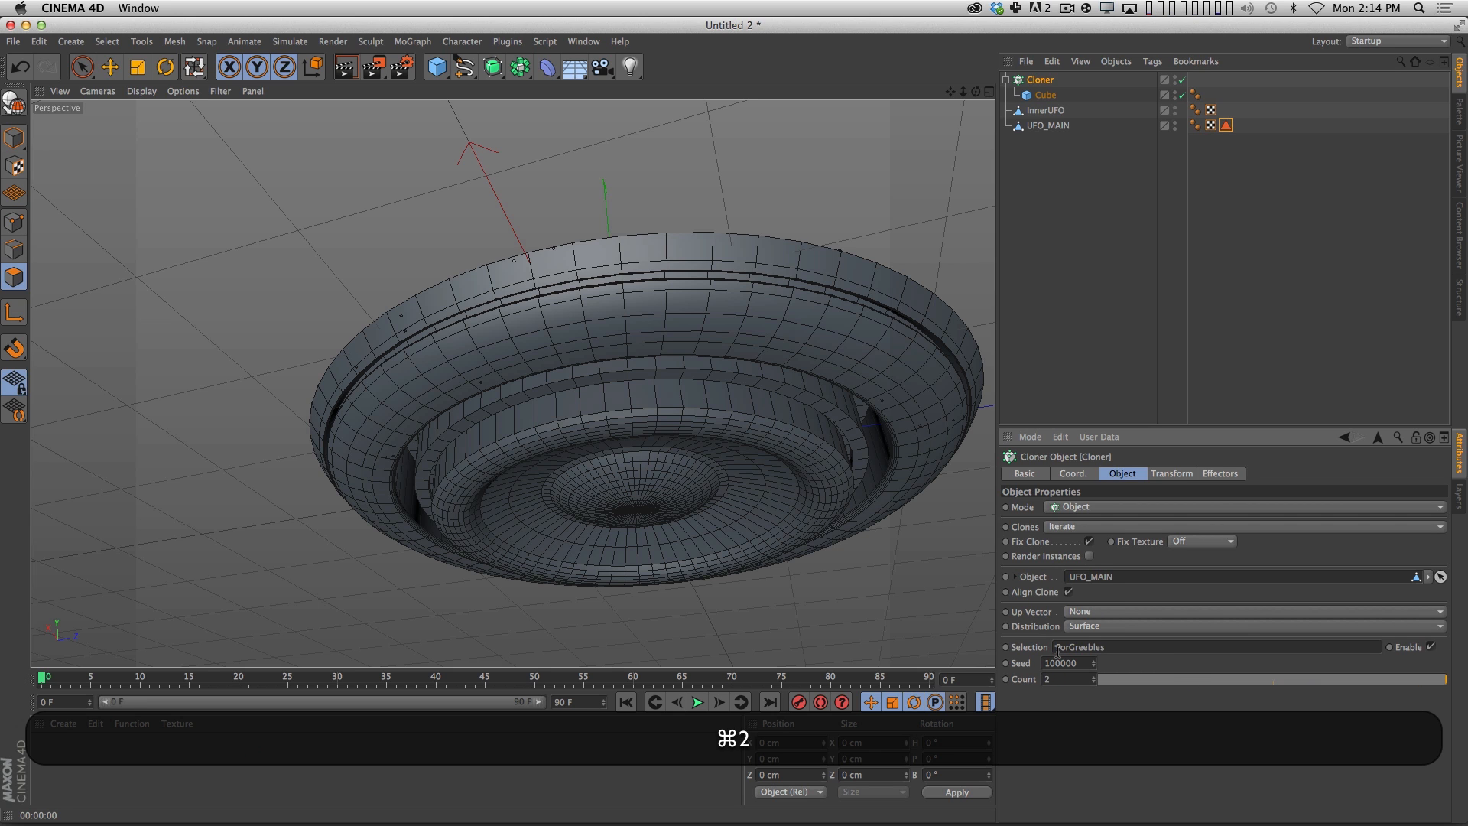
{"action": "key", "text": "Return"}
Test-render the clones in the viewport and enable Render Instances on the Cloner.
{"action": "left_click_drag", "start_coordinate": [859, 377], "coordinate": [728, 368], "text": "alt"}
{"action": "key", "text": "super+r"}
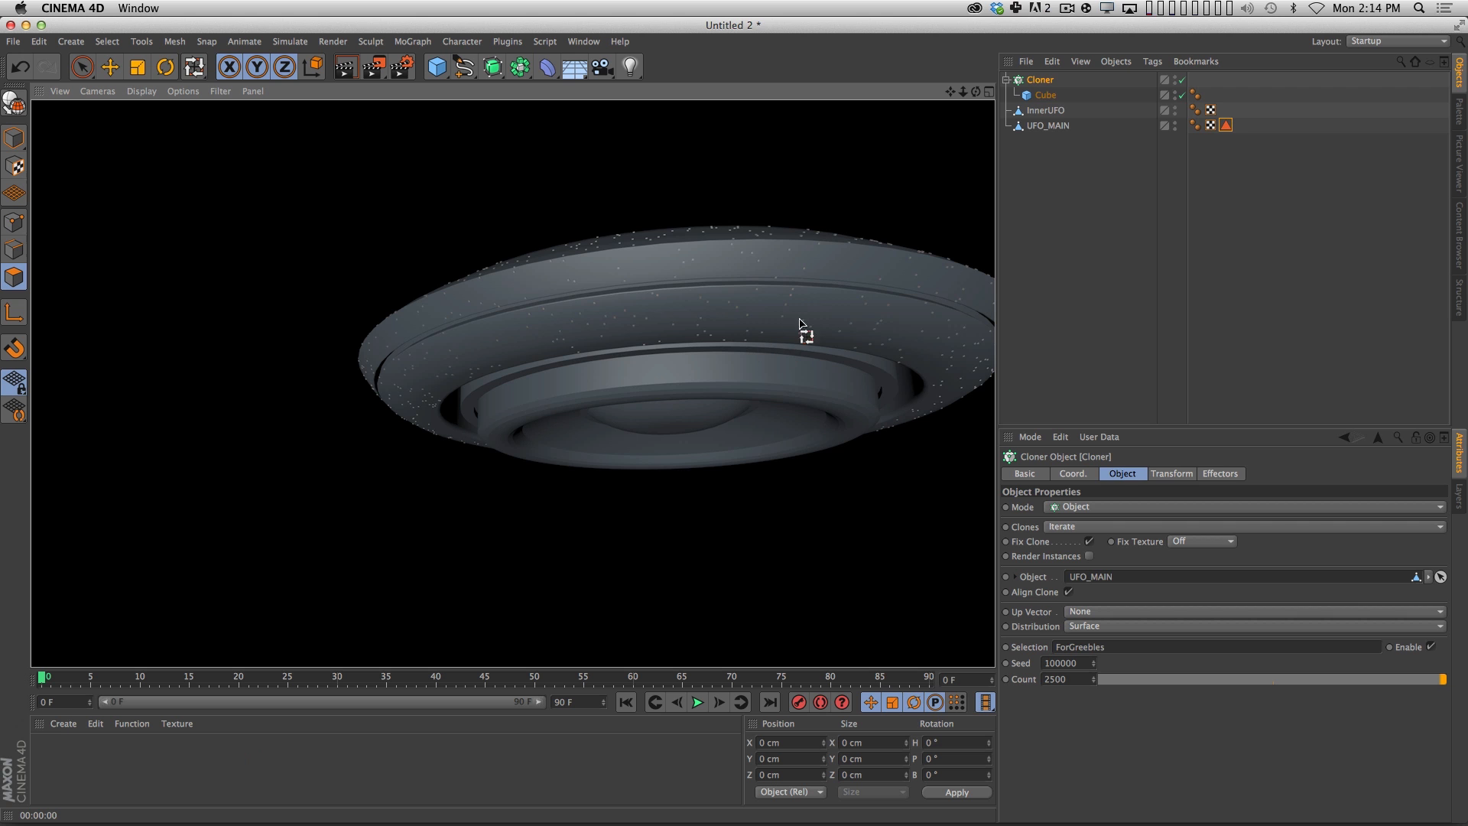
{"action": "key", "text": "1"}
{"action": "left_click_drag", "start_coordinate": [884, 343], "coordinate": [799, 326]}
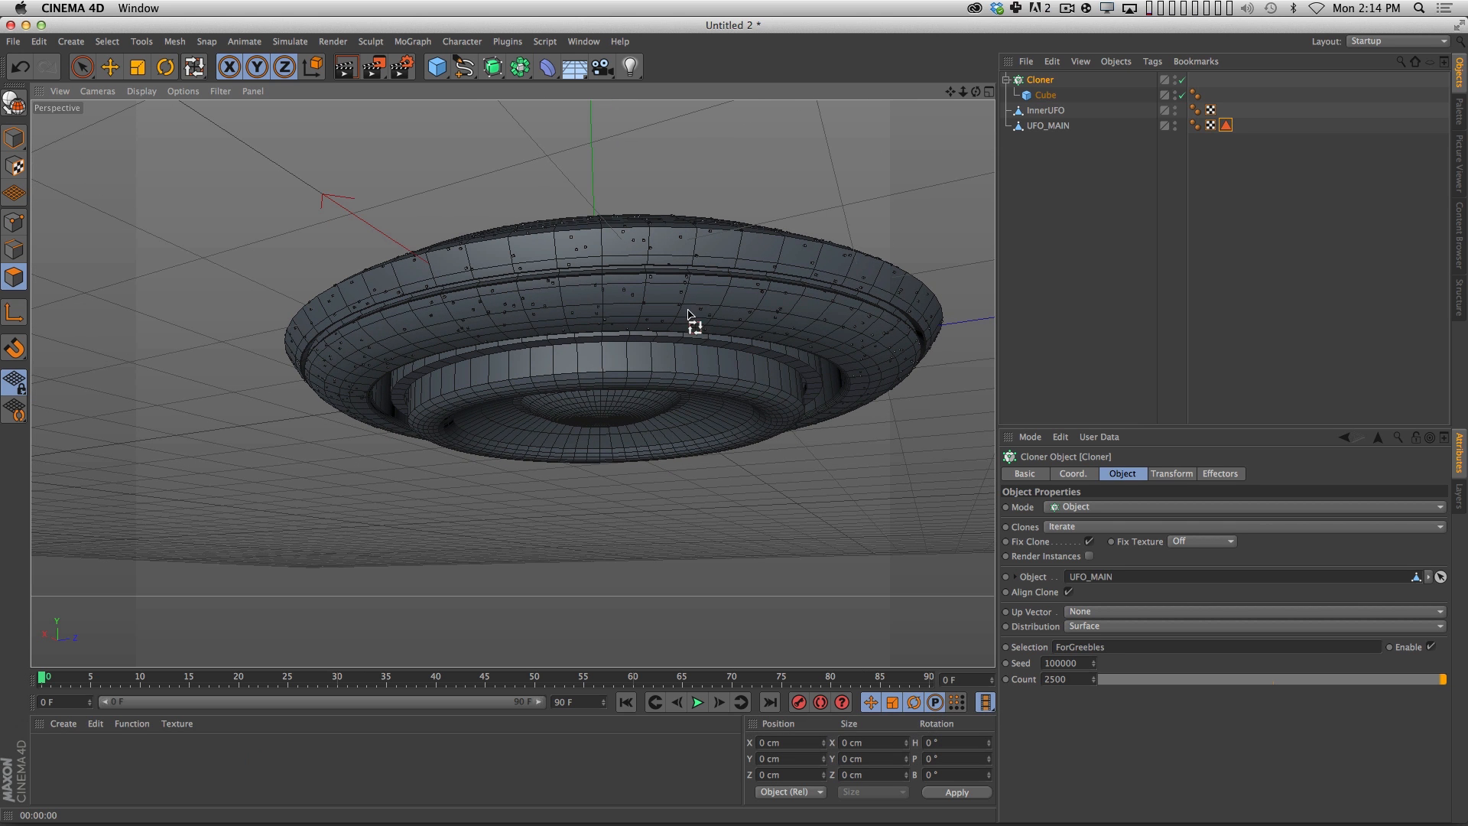
{"action": "key", "text": "2"}
{"action": "mouse_move", "coordinate": [849, 352]}
{"action": "left_mouse_down"}
{"action": "mouse_move", "coordinate": [826, 365]}
{"action": "mouse_move", "coordinate": [854, 354]}
{"action": "left_mouse_up"}
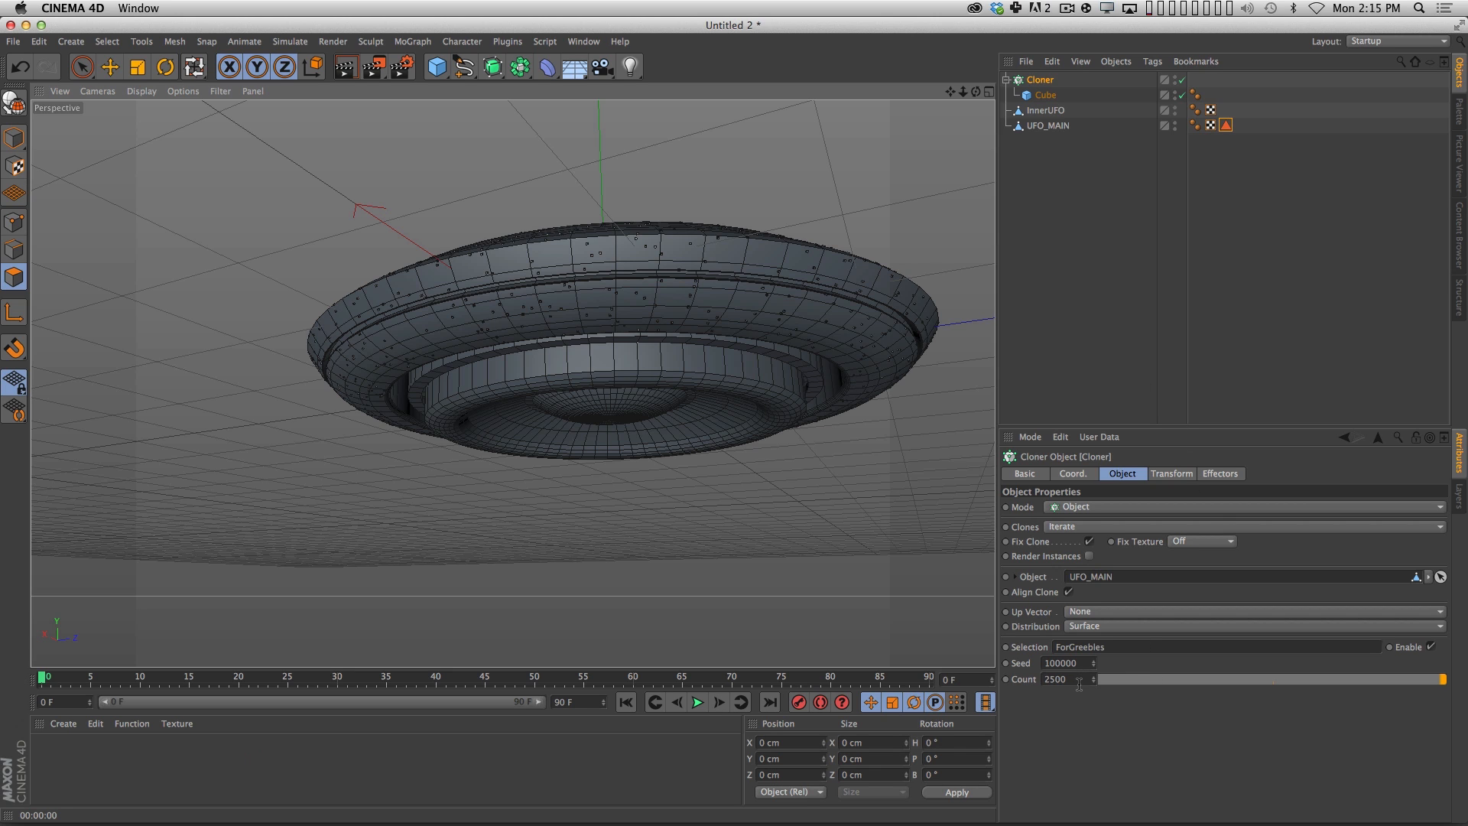
{"action": "left_click", "coordinate": [1090, 557]}
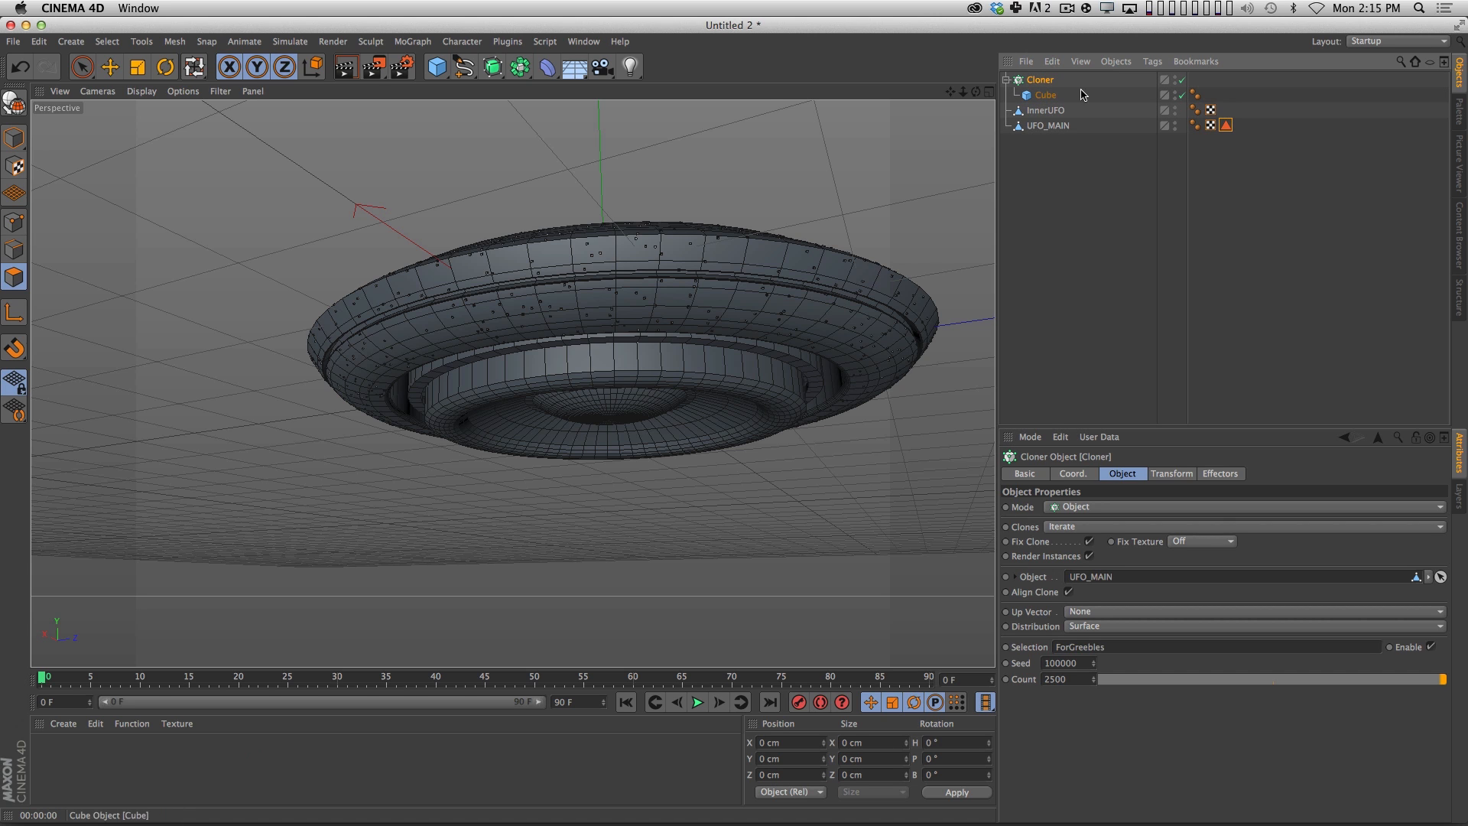
Rename the Cloner as Greebles and set its clone count to 4500.
{"action": "double_click", "coordinate": [1039, 79]}
{"action": "type", "text": "G"}
{"action": "key", "text": "shift+BackSpace"}
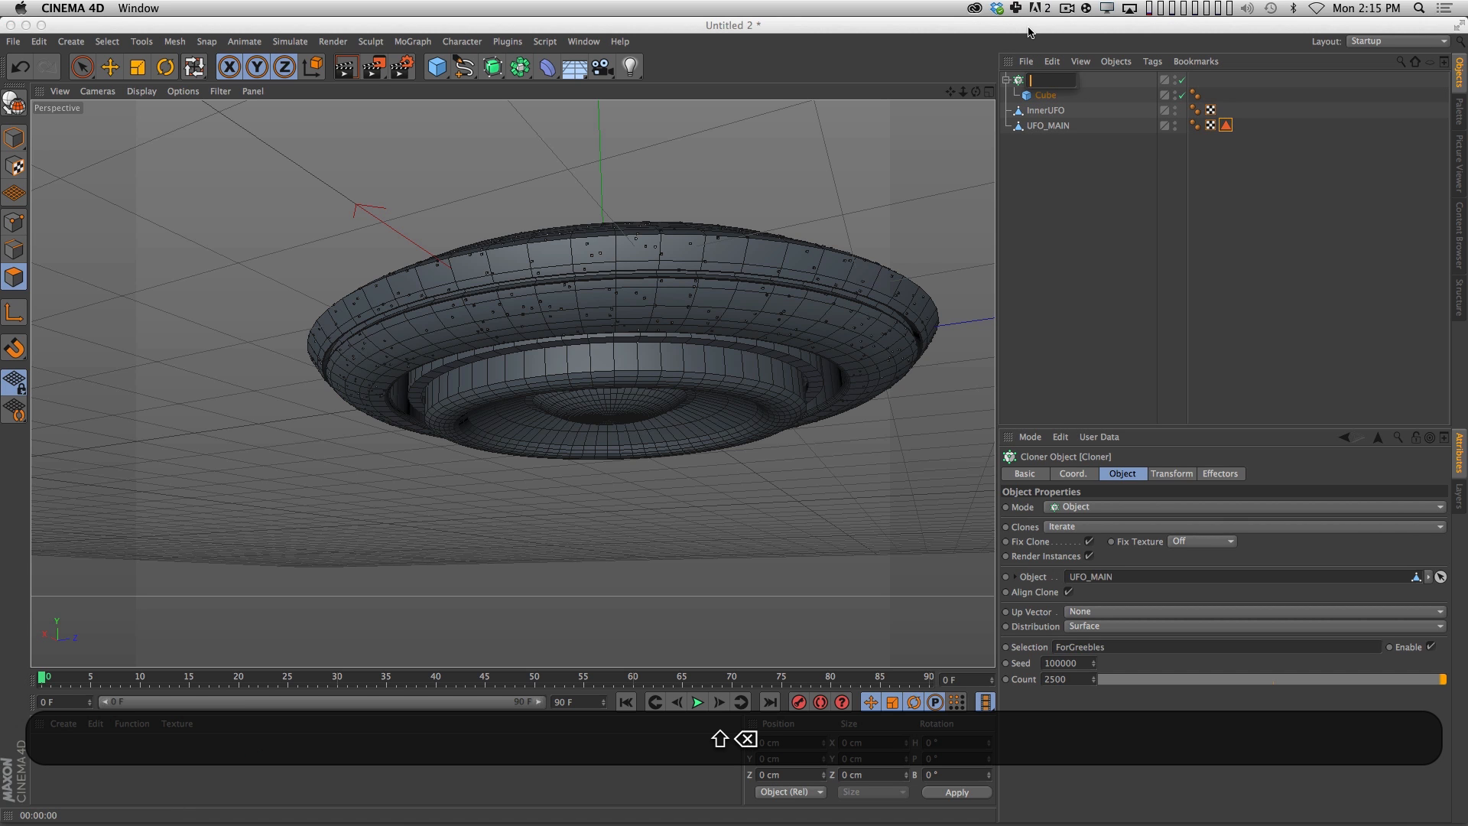
{"action": "type", "text": "Greebles"}
{"action": "key", "text": "Return"}
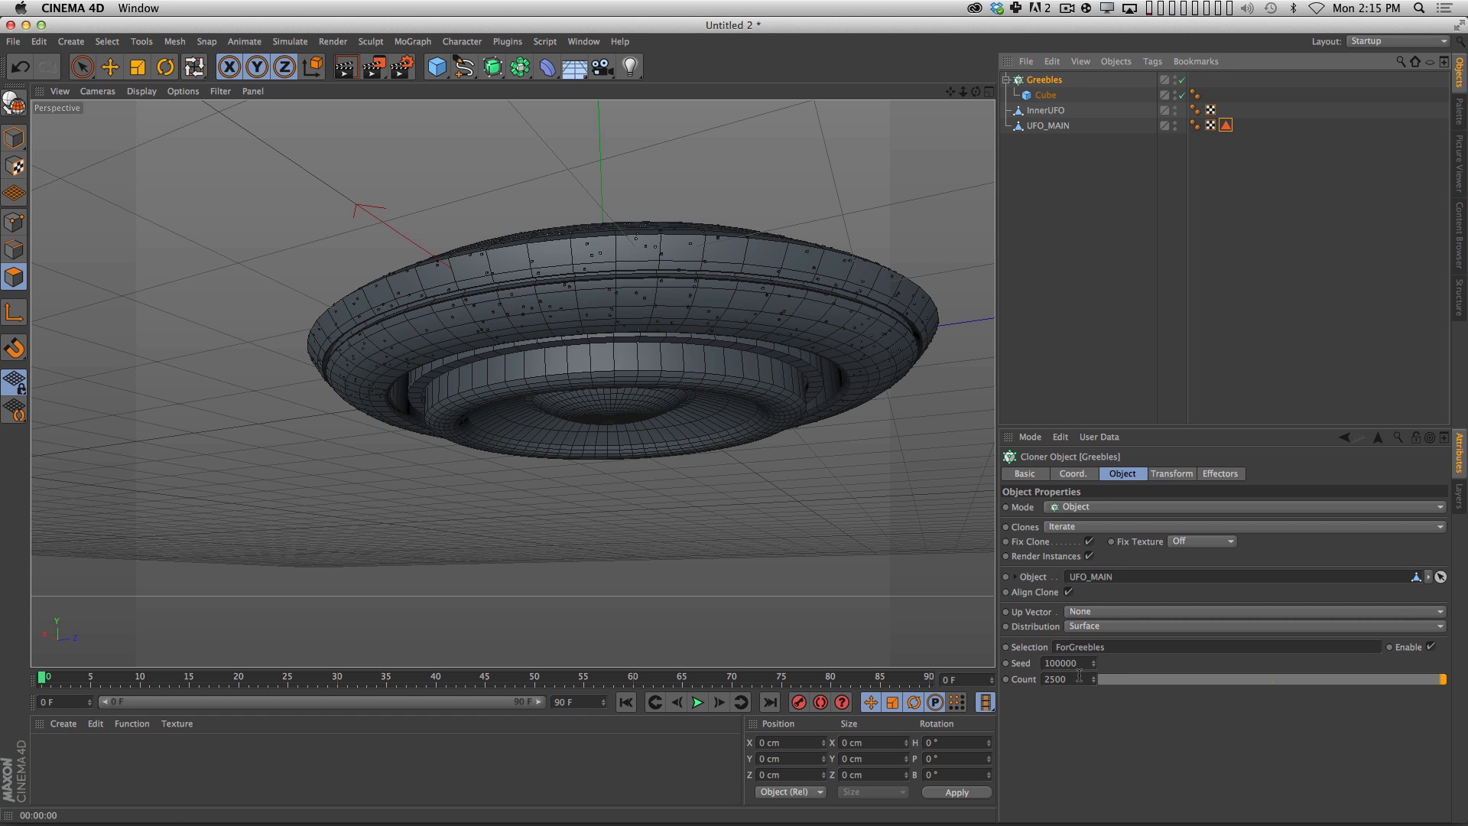
{"action": "left_click", "coordinate": [1051, 680]}
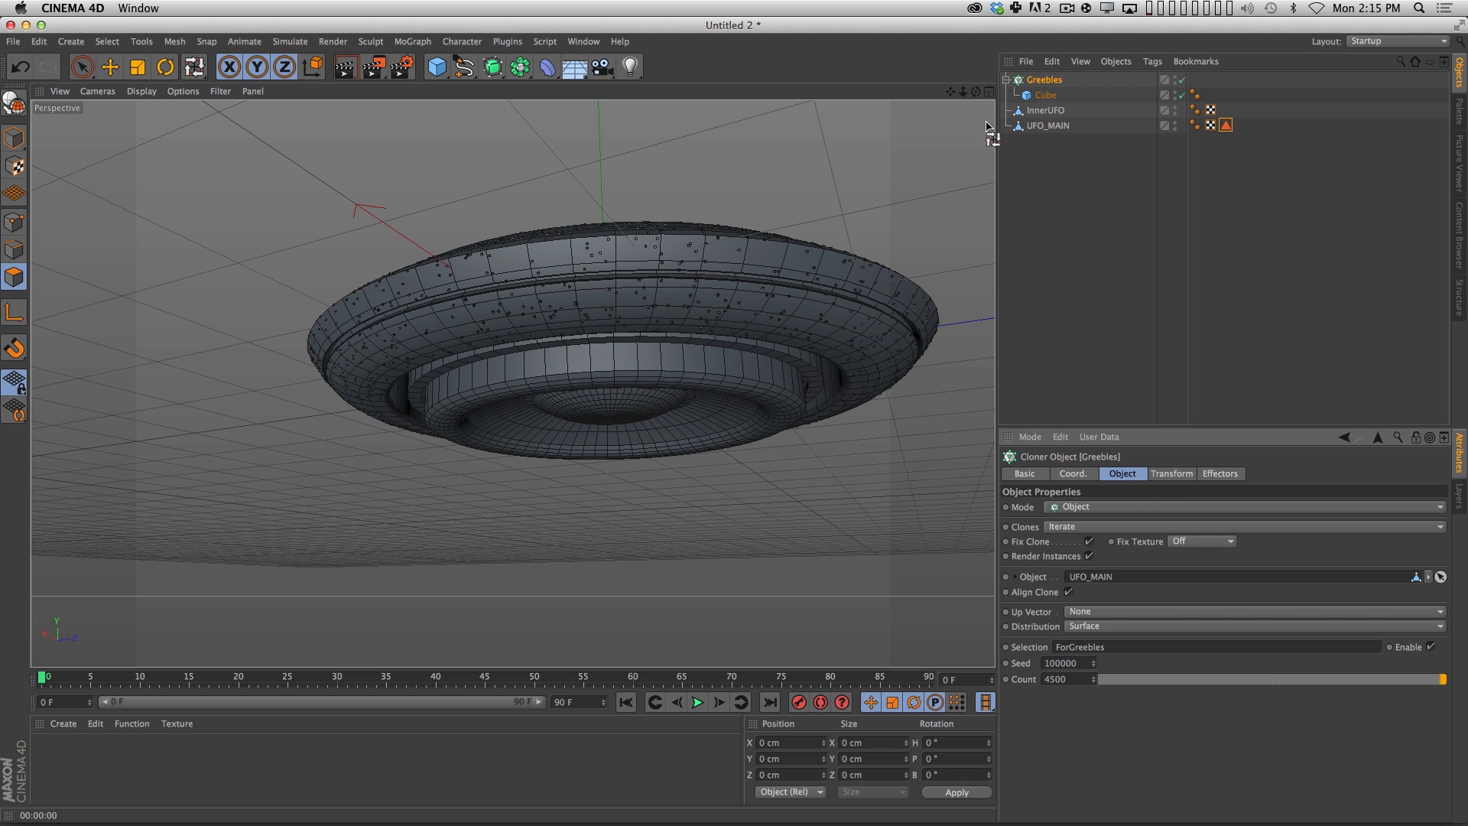
Add a Random effector to the Greebles cloner and turn off its position randomization.
{"action": "left_click", "coordinate": [413, 41]}
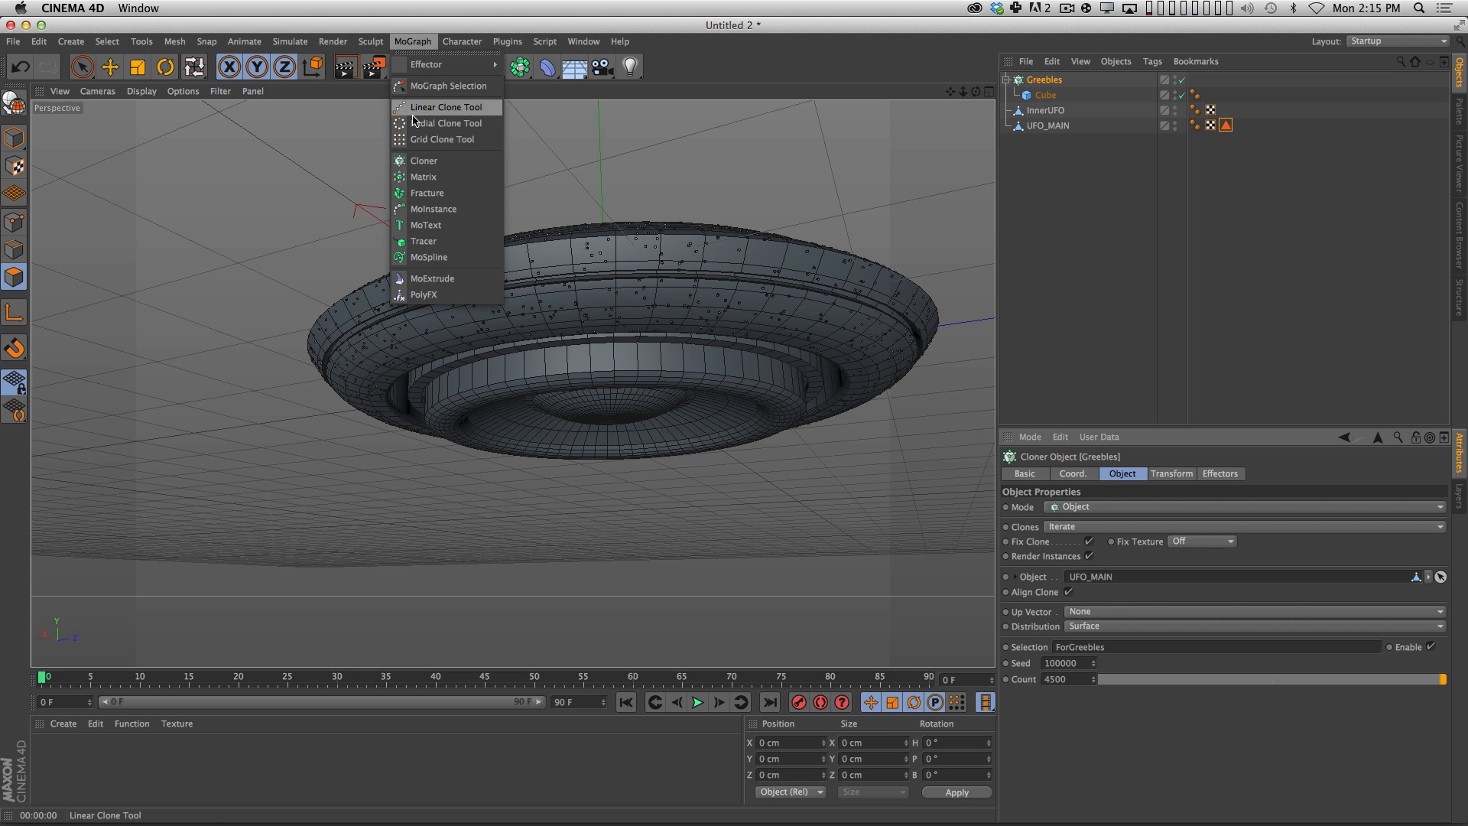
{"action": "mouse_move", "coordinate": [444, 64]}
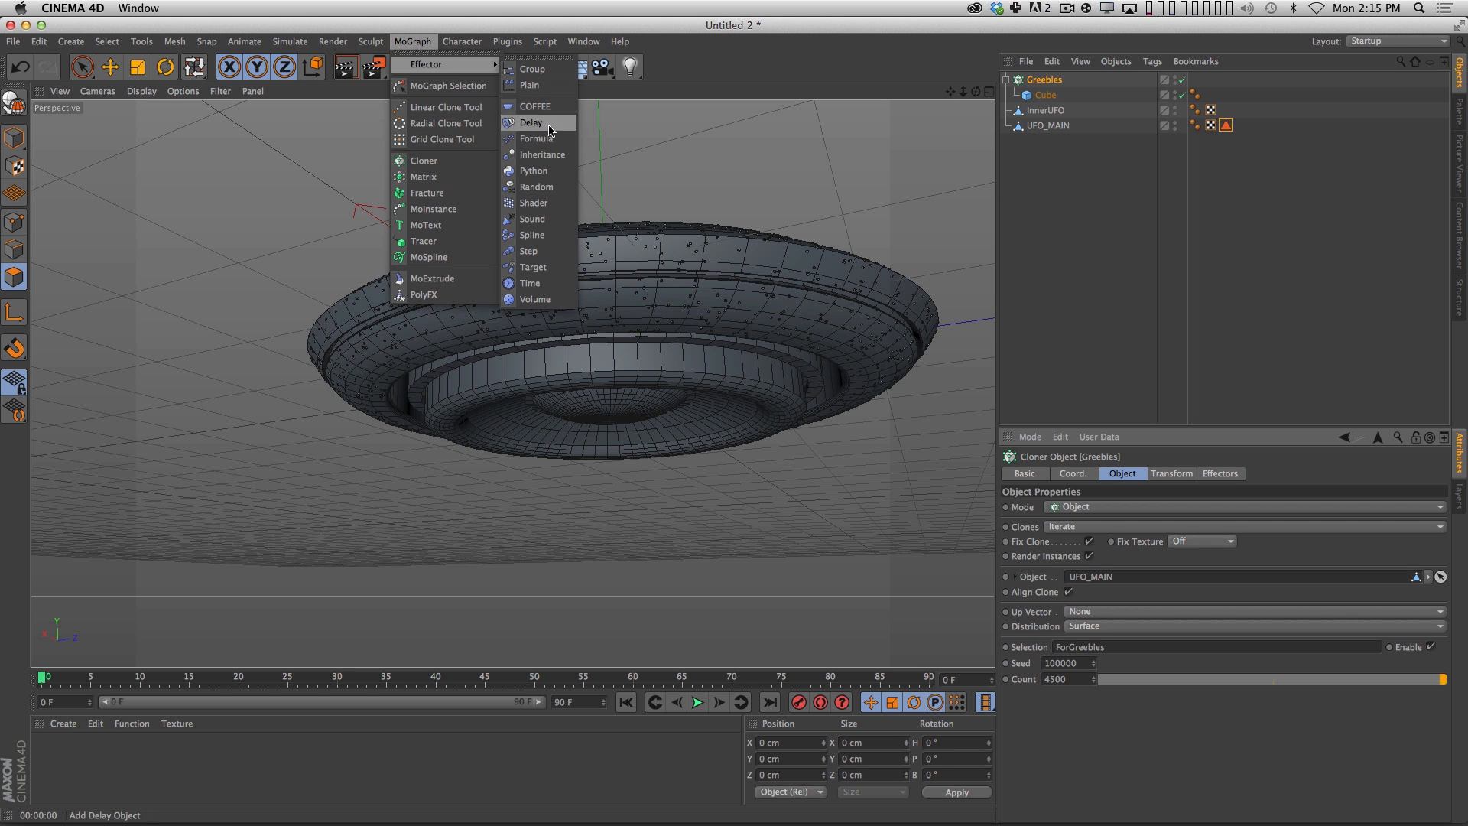
{"action": "left_click", "coordinate": [539, 188]}
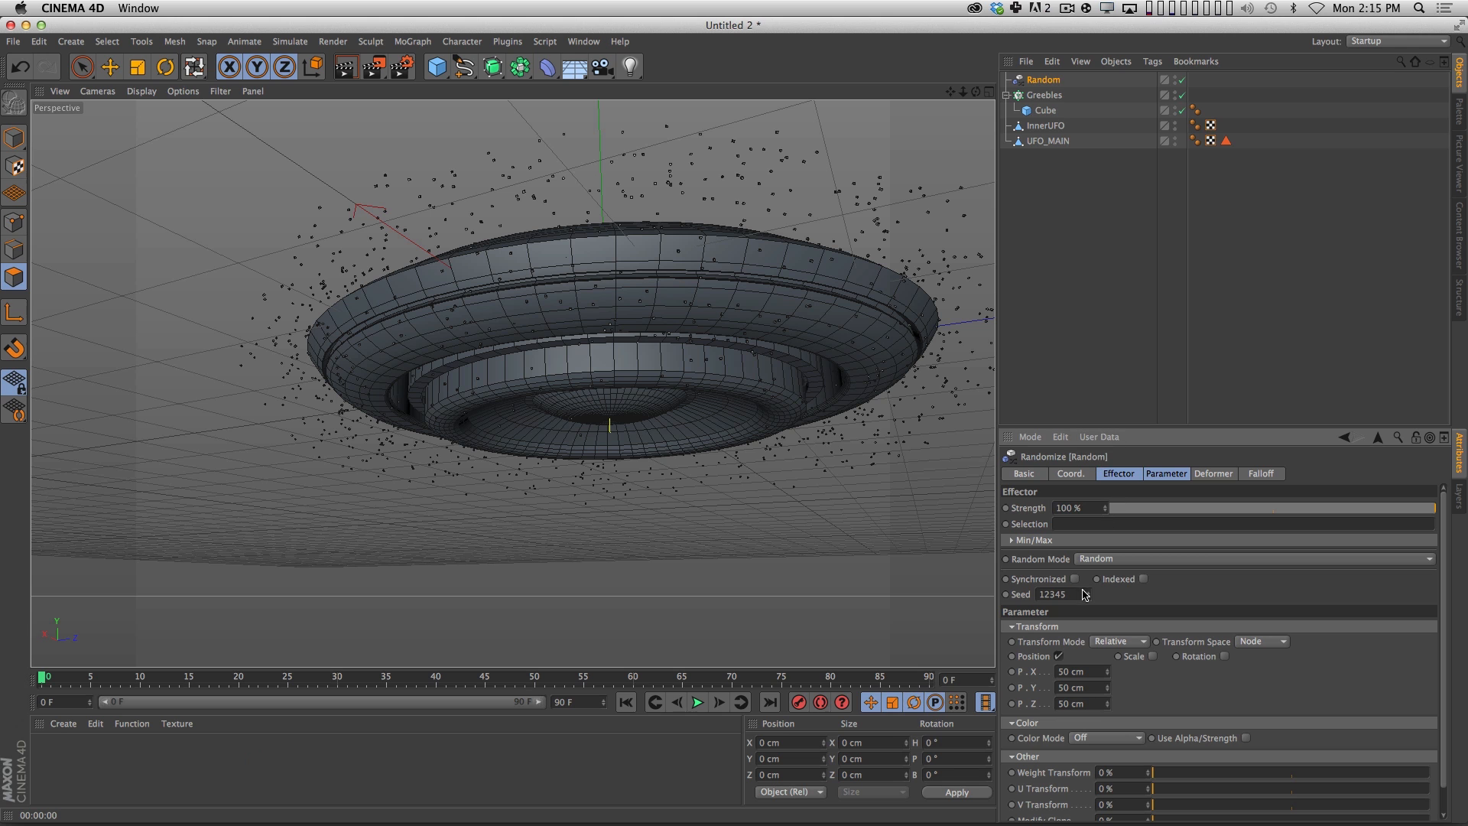
{"action": "left_click", "coordinate": [1059, 656]}
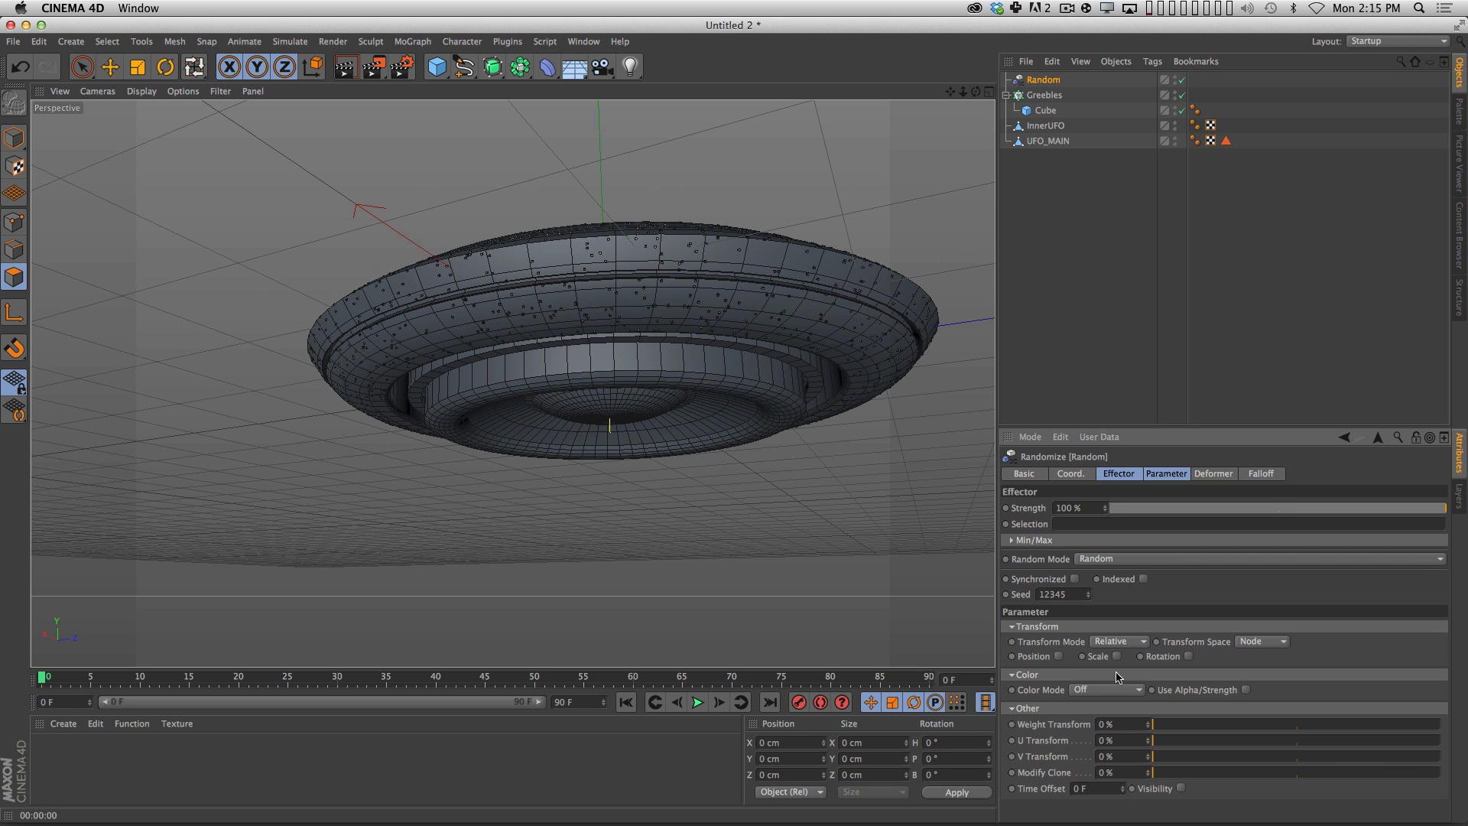
Enable scale on the Random effector with X 11.5, Y 0.3 and Z 2.8.
{"action": "left_click", "coordinate": [1118, 656]}
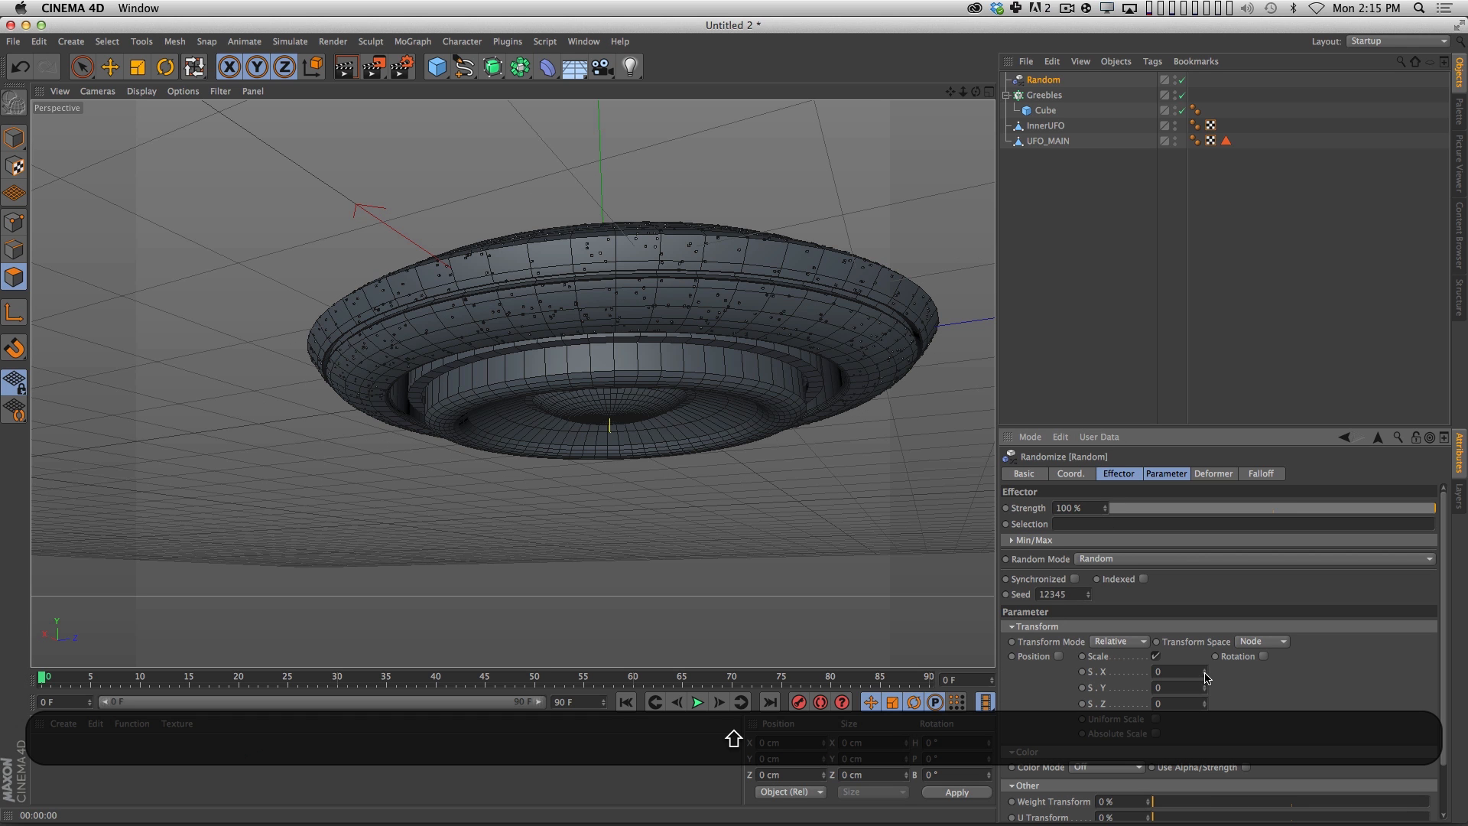
{"action": "left_click_drag", "start_coordinate": [1205, 673], "coordinate": [1180, 573], "text": "shift"}
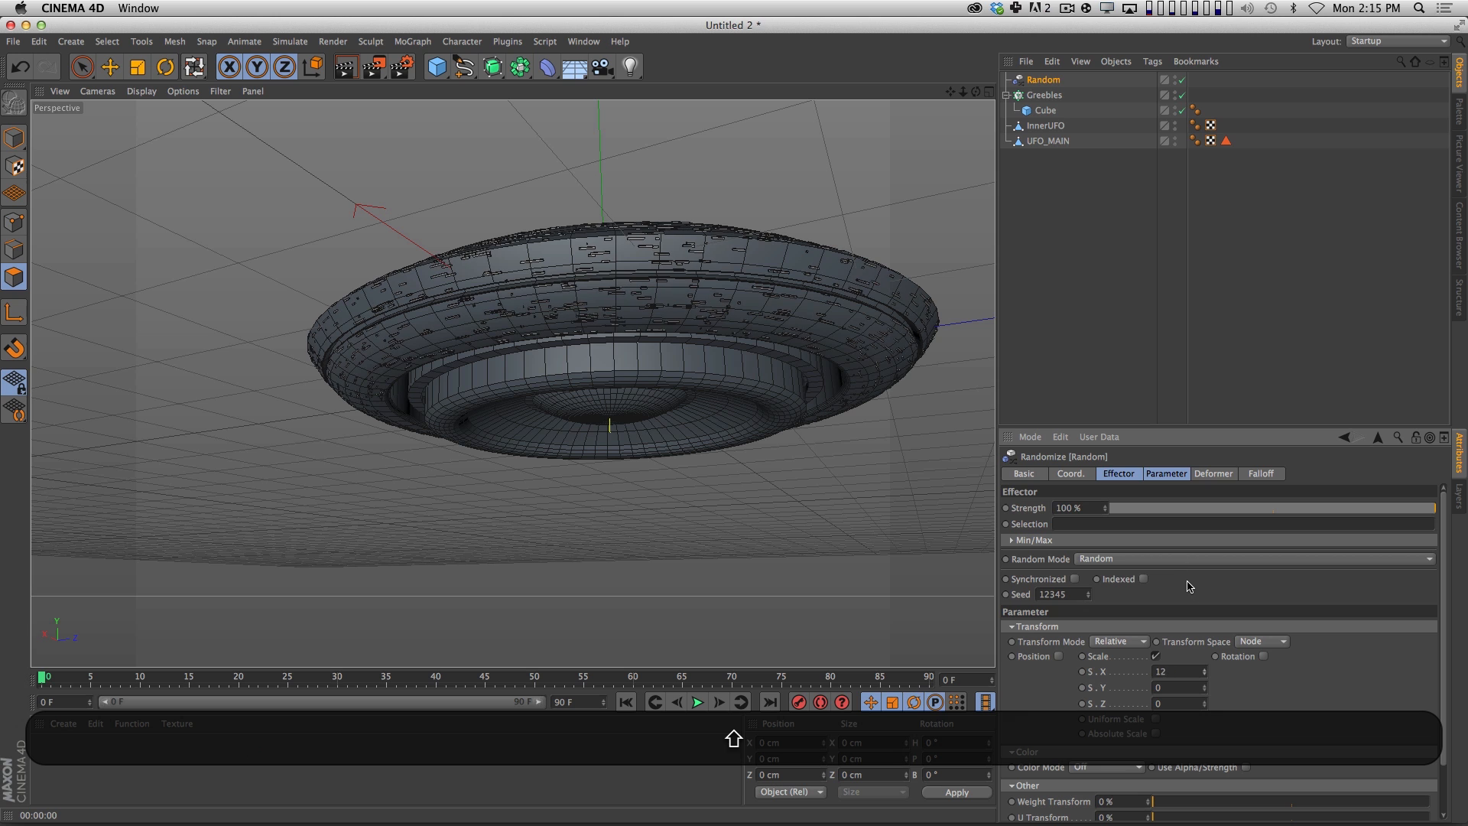
{"action": "left_click_drag", "start_coordinate": [1205, 677], "coordinate": [1206, 687], "text": "shift"}
Render the viewport from slightly different angles to check the randomly scaled greebles on the hull.
{"action": "key", "text": "shift+super+r"}
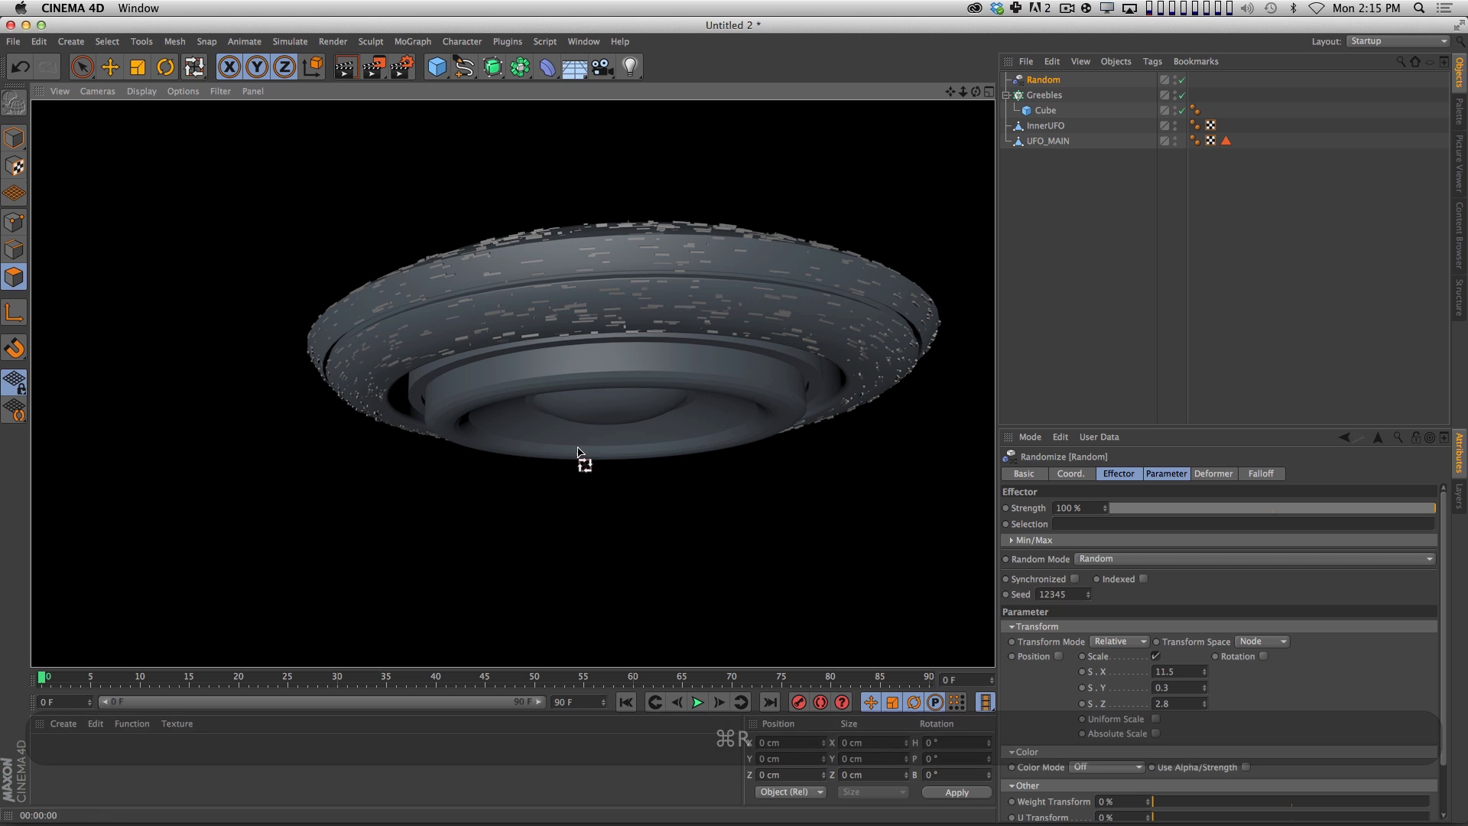
{"action": "key", "text": "1"}
{"action": "left_click_drag", "start_coordinate": [719, 351], "coordinate": [683, 355]}
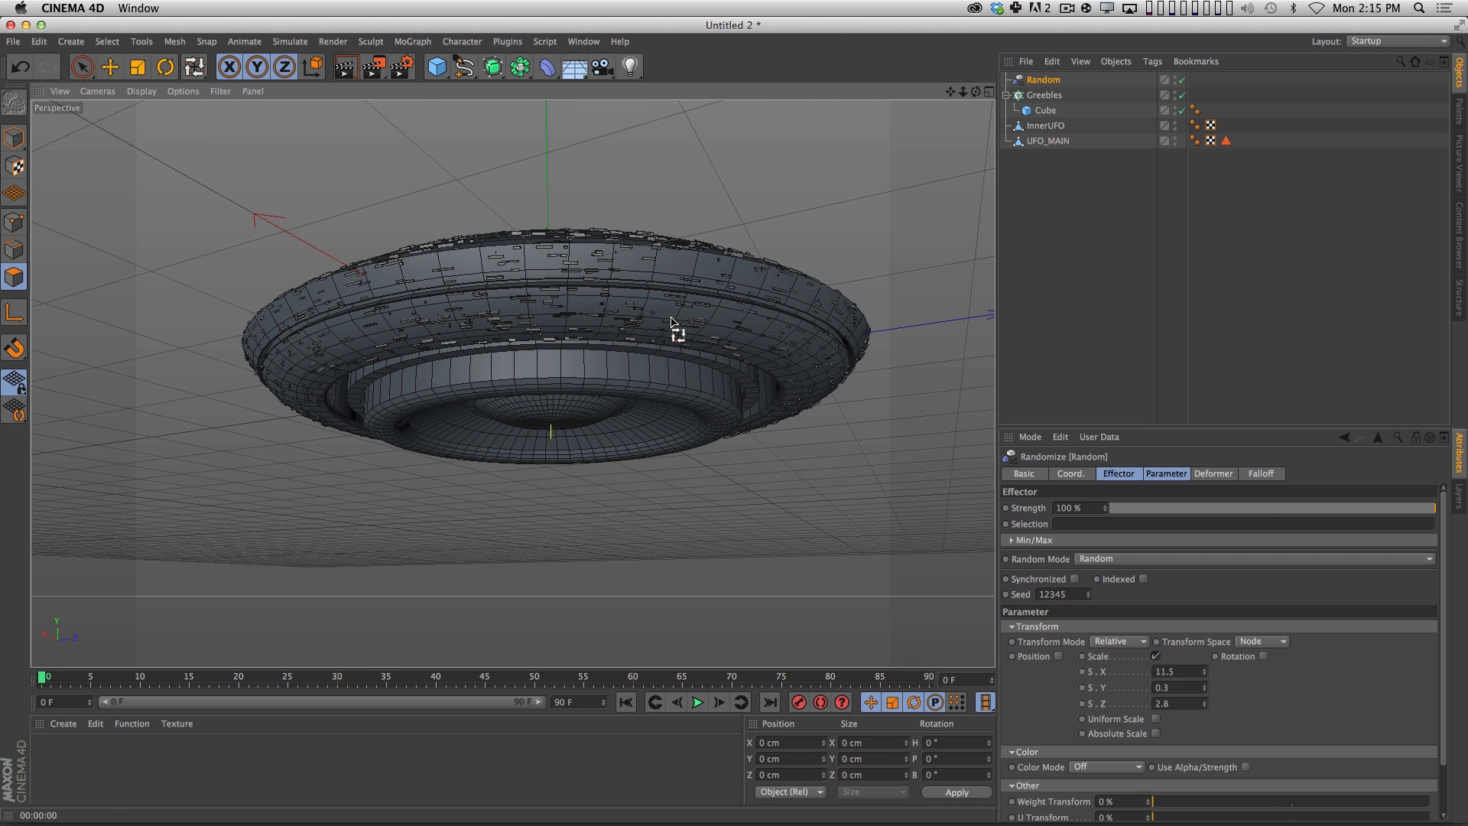
{"action": "key", "text": "super+r"}
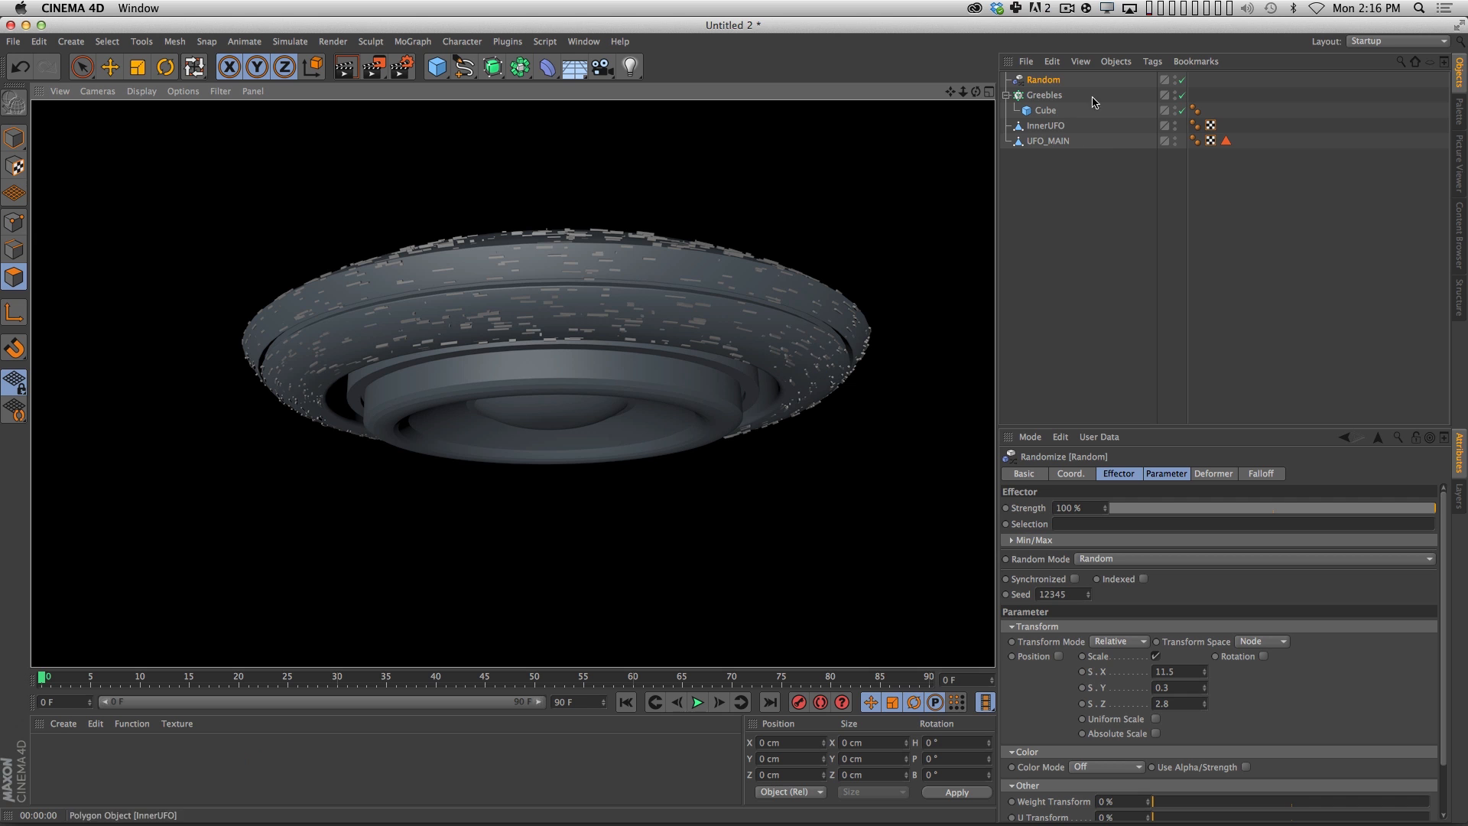
{"action": "left_click", "coordinate": [1040, 95]}
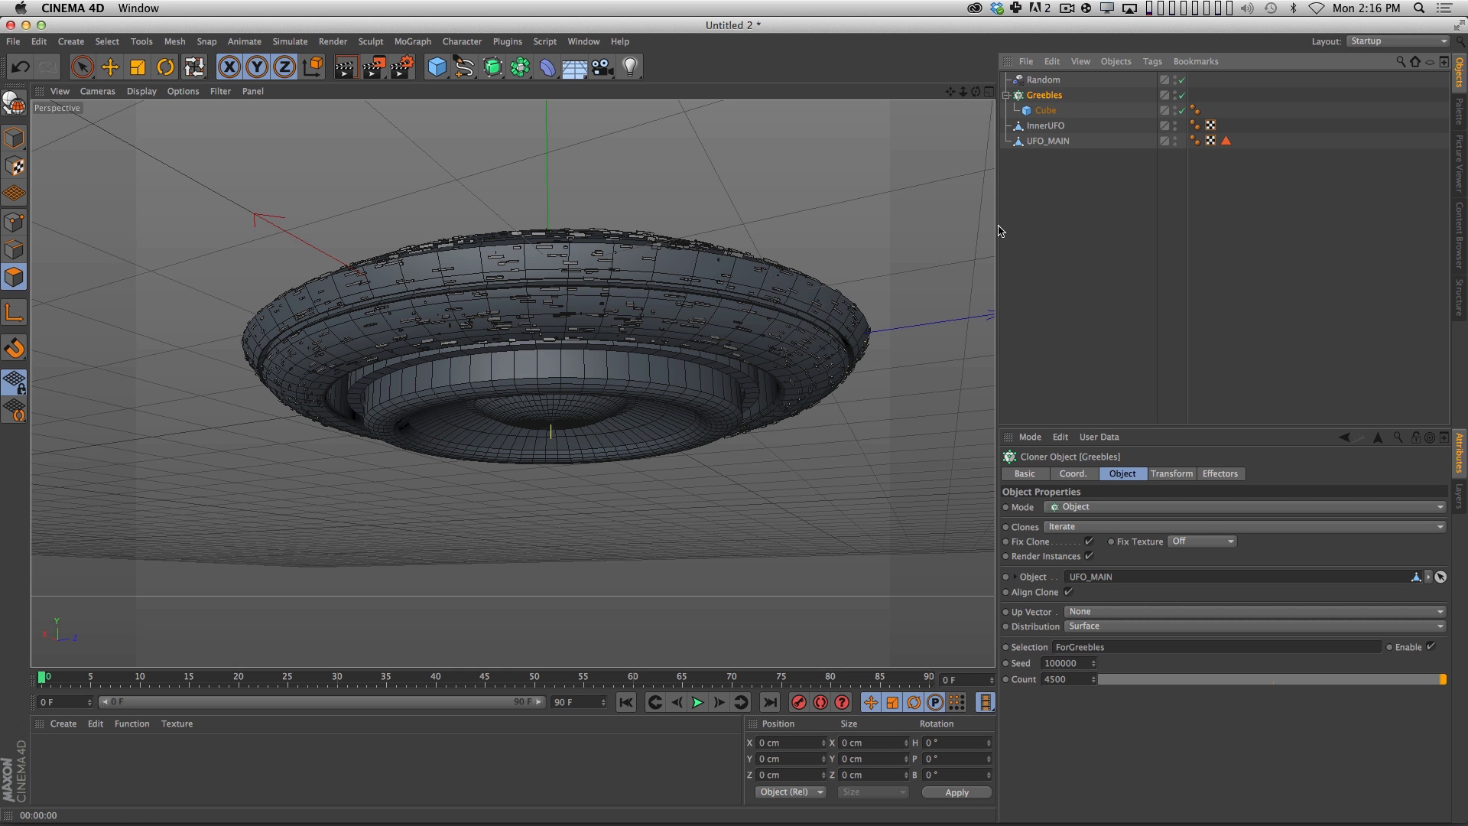
{"action": "key", "text": "super+r"}
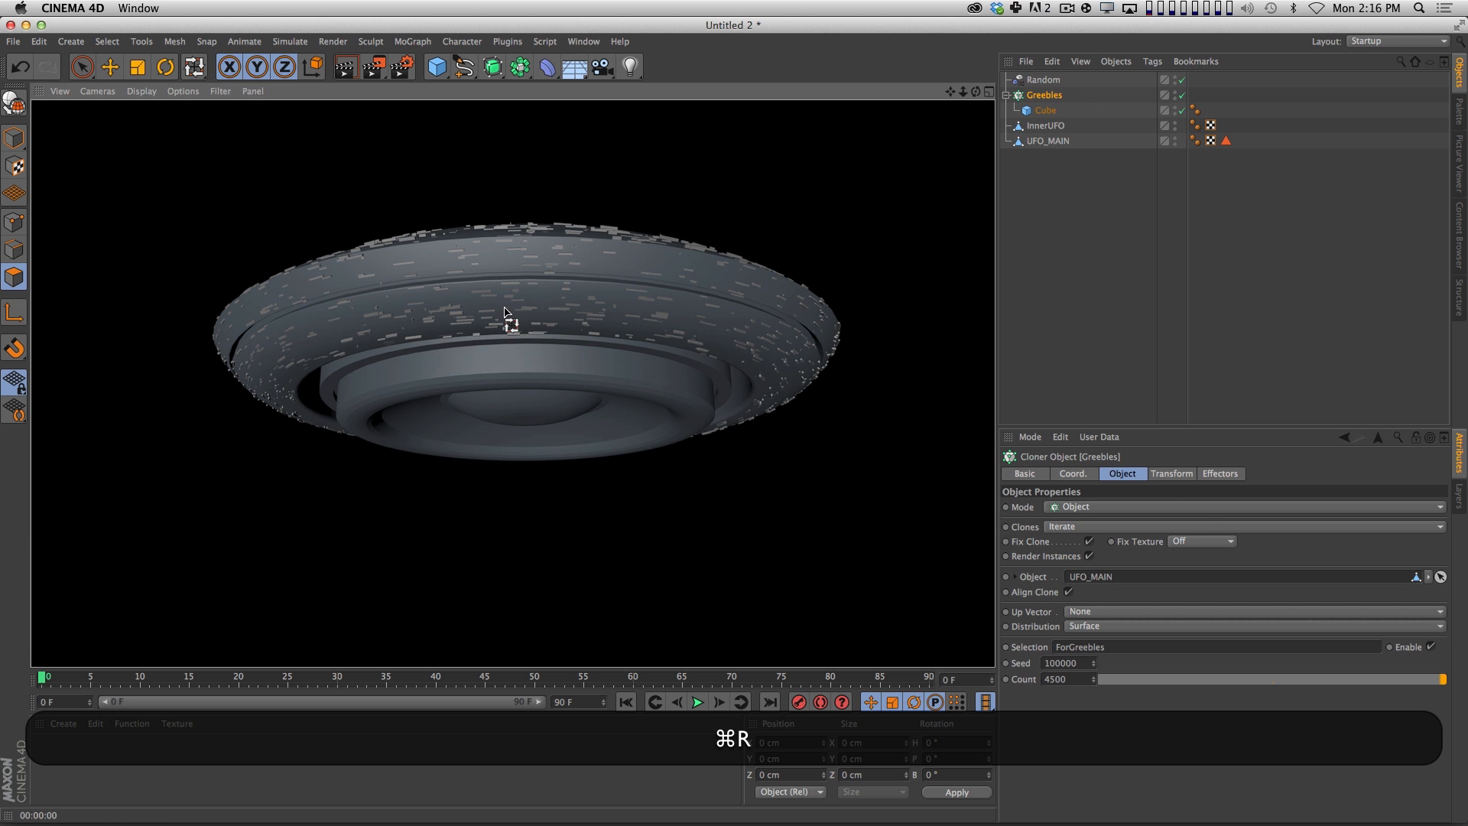
Deselect all objects and collapse the Greebles hierarchy in the object list.
{"action": "left_click", "coordinate": [1173, 173]}
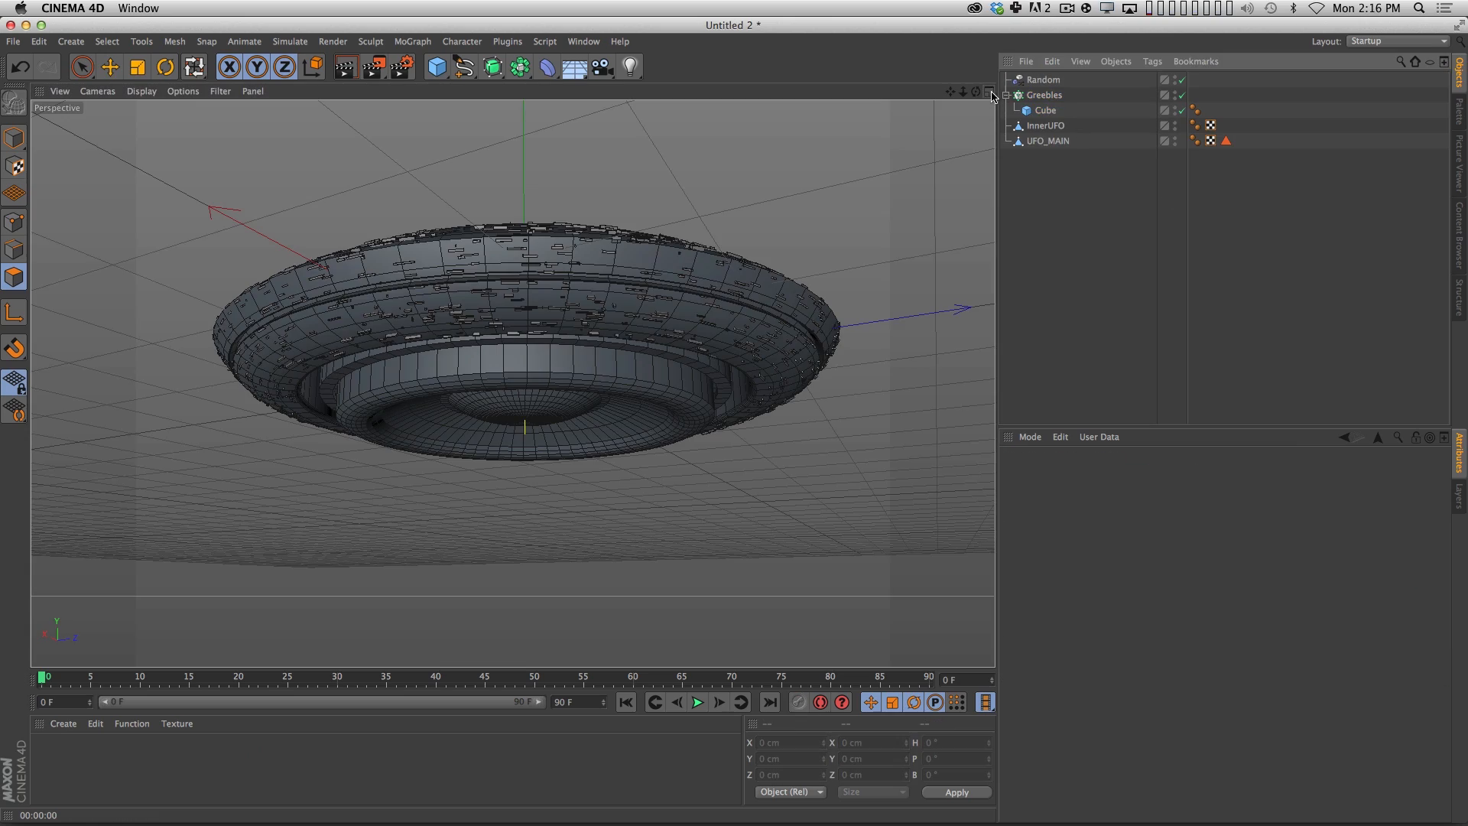
{"action": "left_click", "coordinate": [1006, 95]}
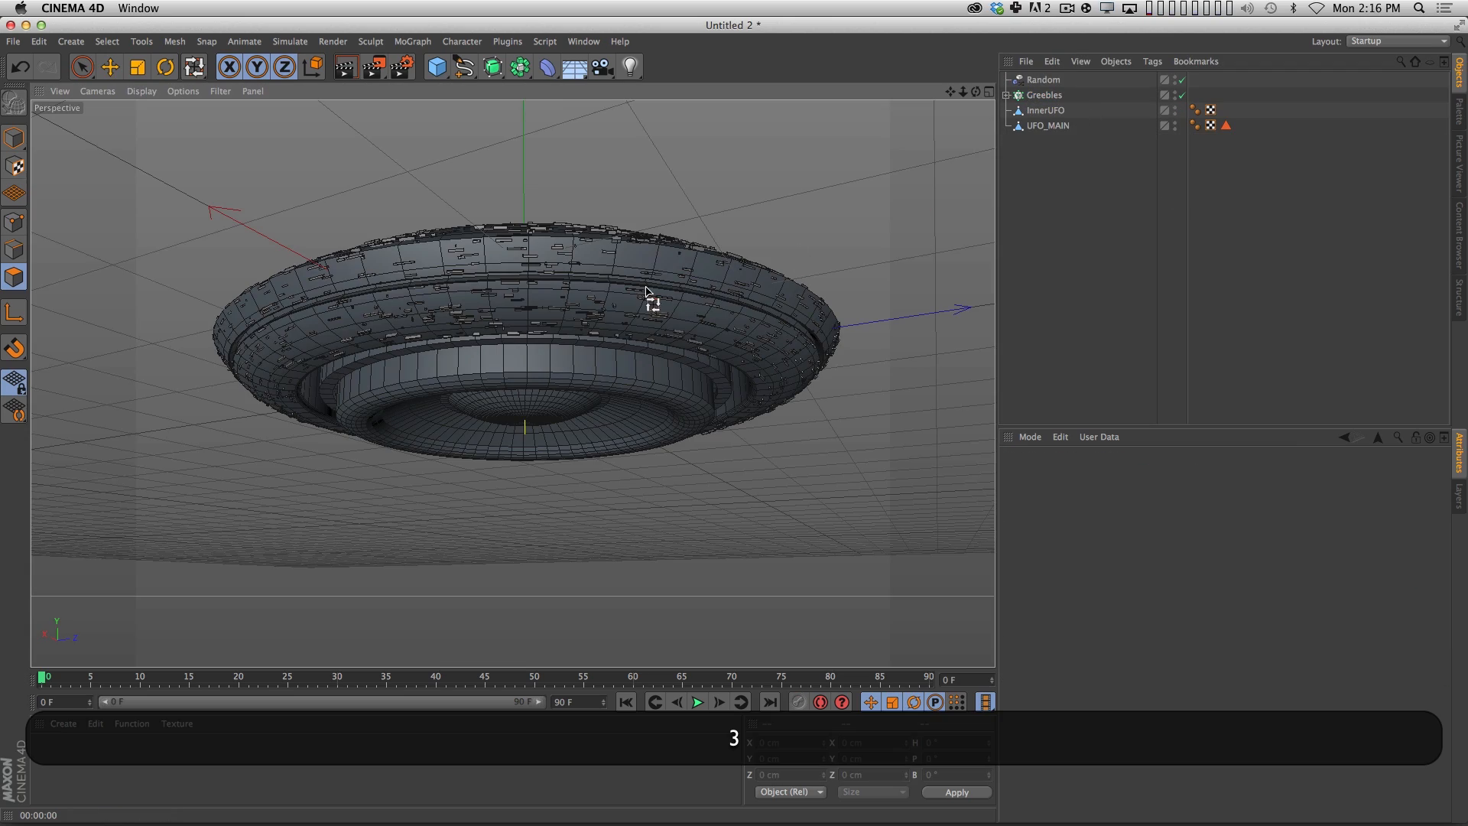
{"action": "left_click_drag", "start_coordinate": [650, 302], "coordinate": [607, 302], "text": "alt"}
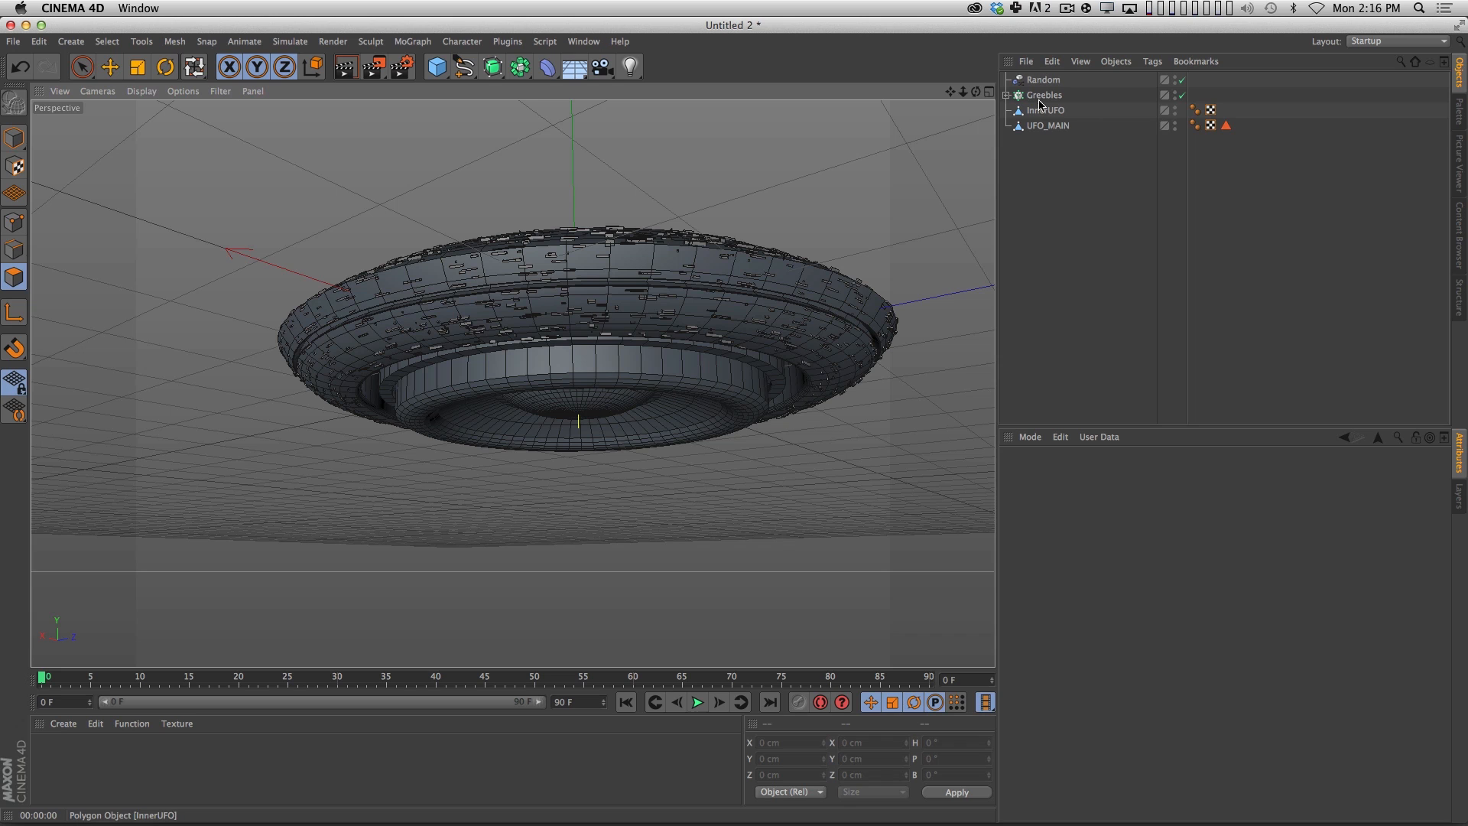
Hide the Greebles cloner in the viewport while keeping it renderable, and test-render the view.
{"action": "left_click", "coordinate": [1179, 96]}
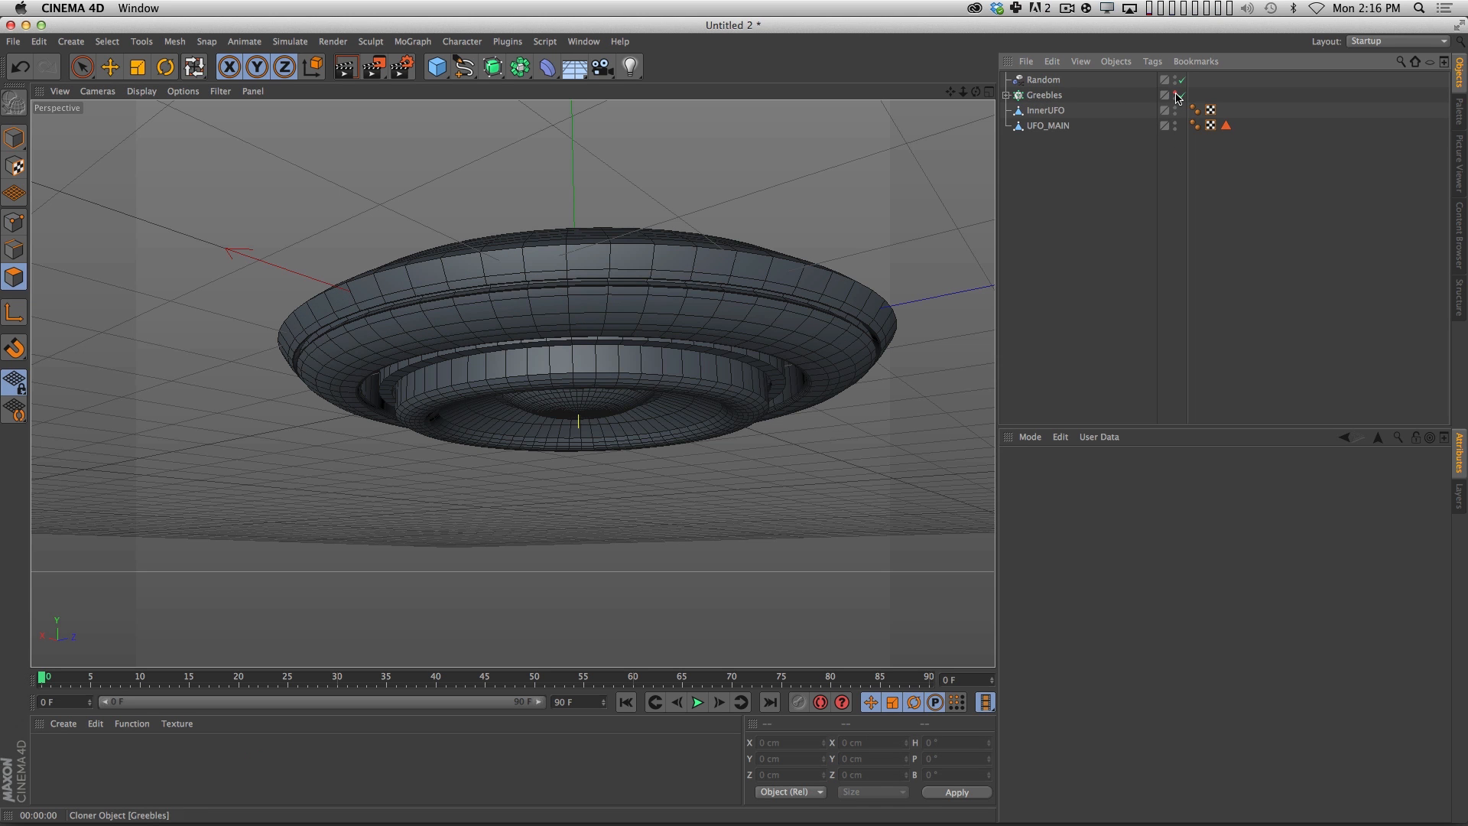
{"action": "left_click_drag", "start_coordinate": [875, 253], "coordinate": [712, 281], "text": "alt"}
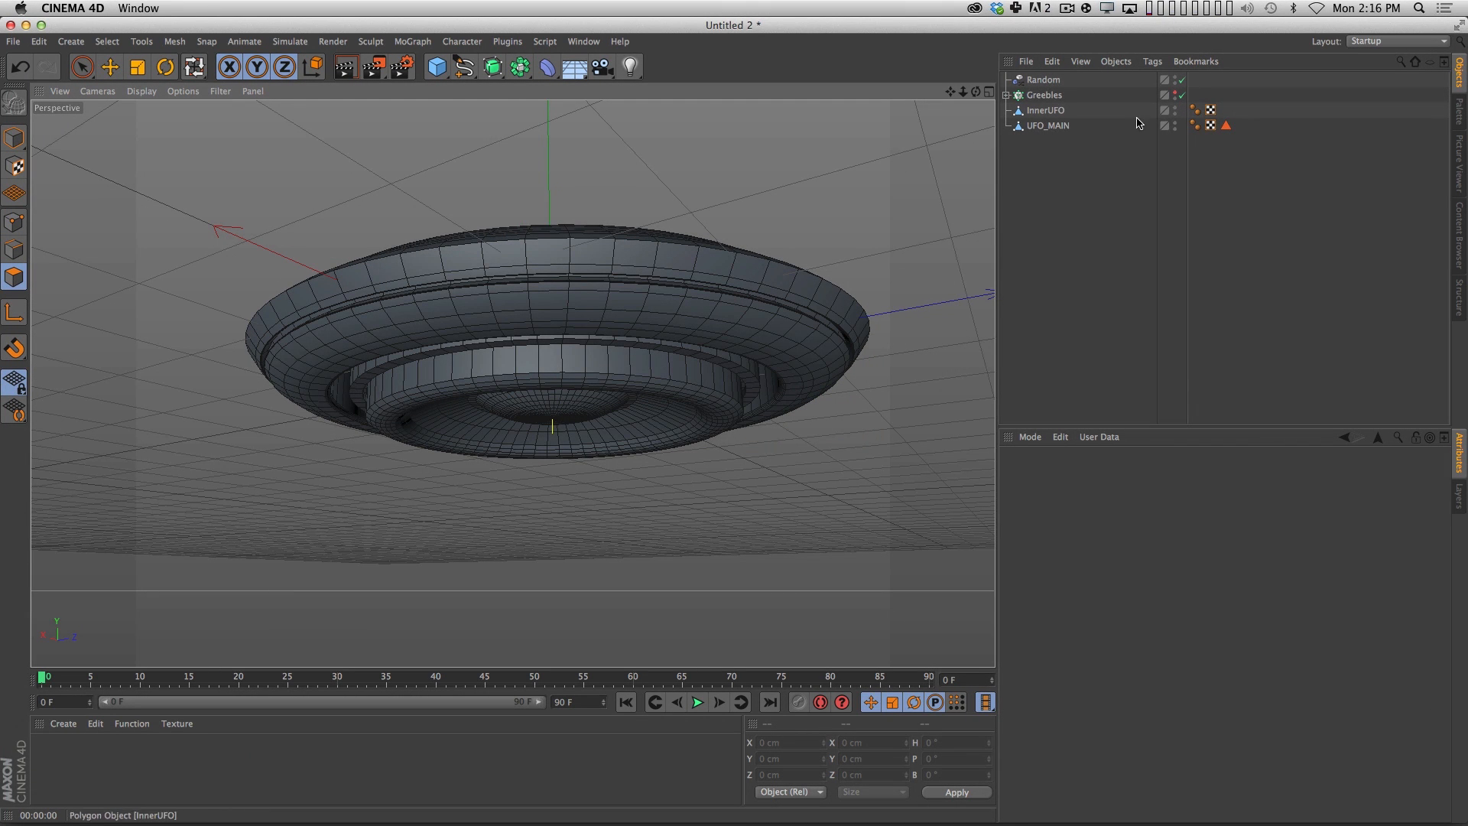
{"action": "key", "text": "super+r"}
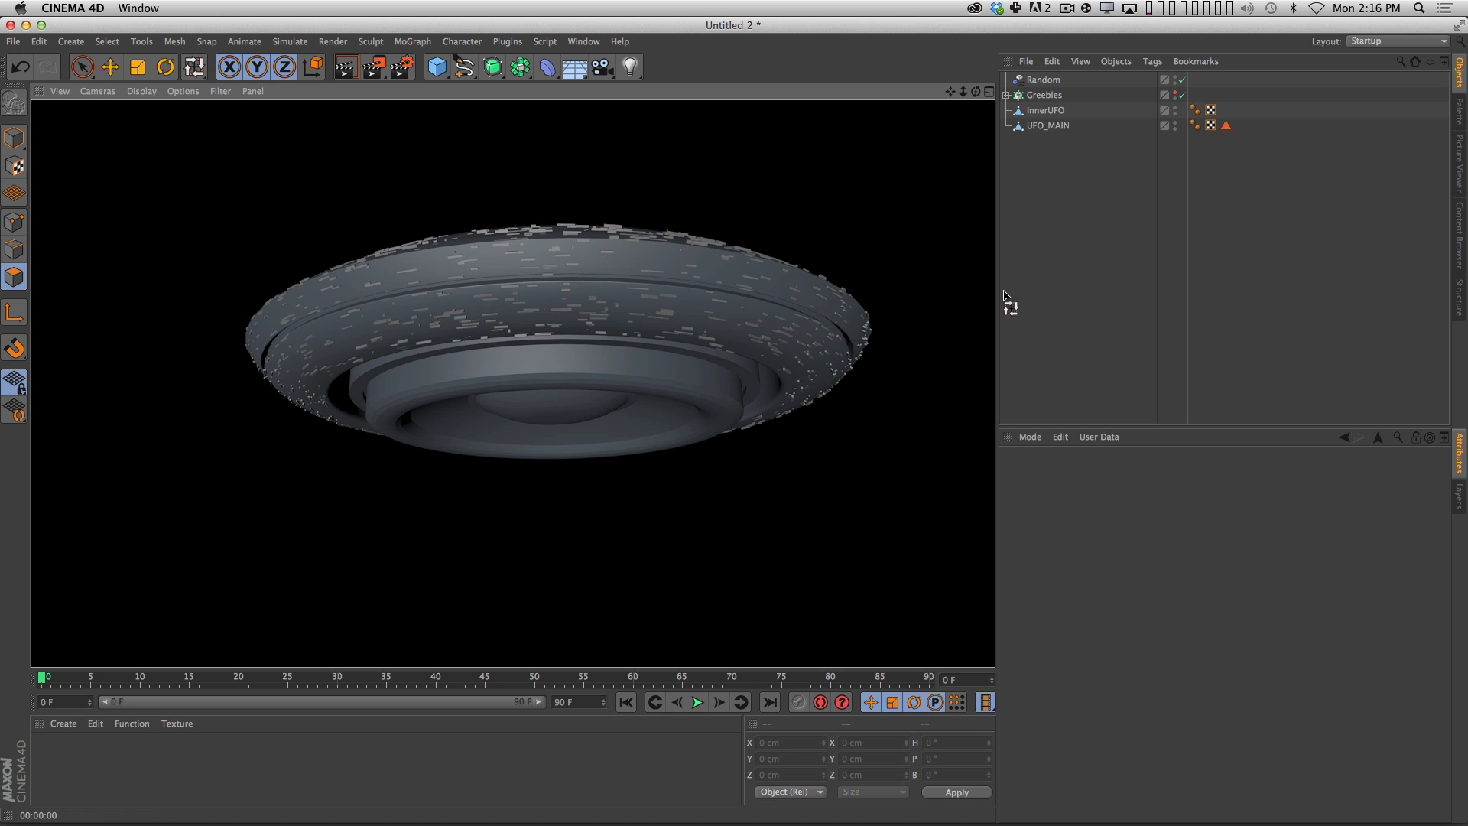
{"action": "left_click", "coordinate": [1072, 269]}
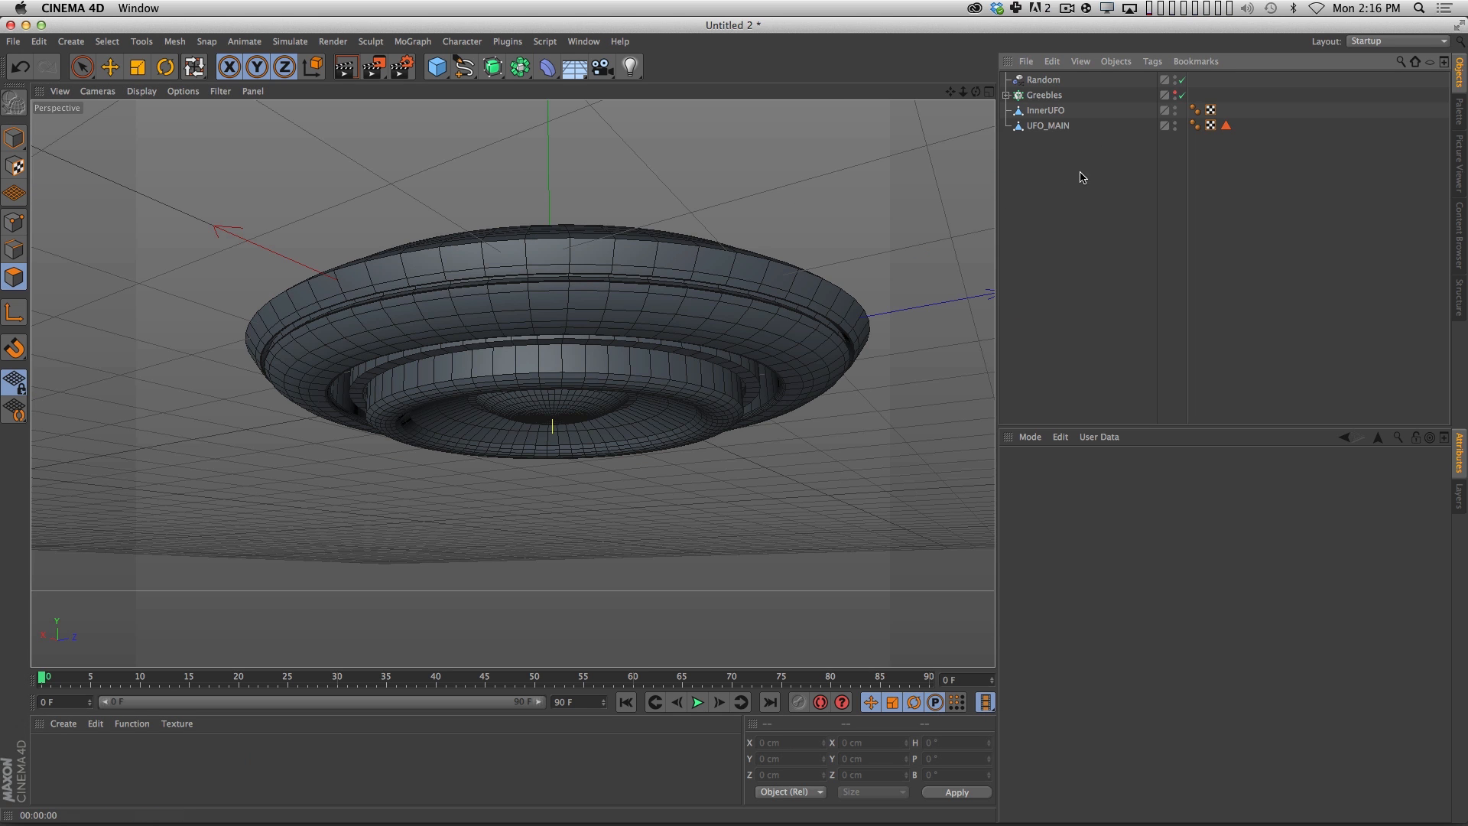
Duplicate the InnerUFO object and rename the copy SmallSpeaker.
{"action": "left_click", "coordinate": [1056, 111]}
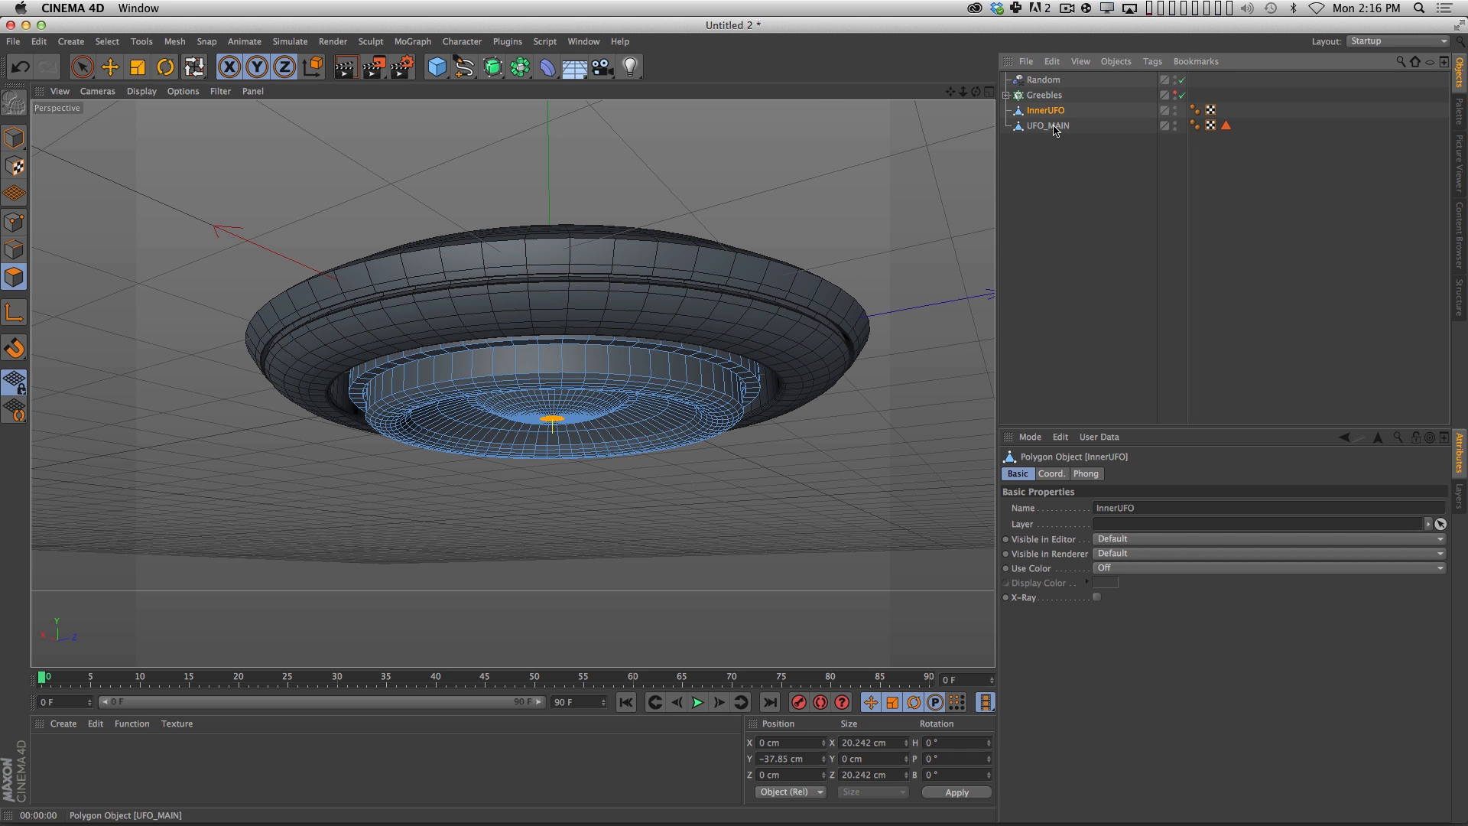
{"action": "left_click", "coordinate": [1124, 231]}
{"action": "left_click", "coordinate": [1055, 112]}
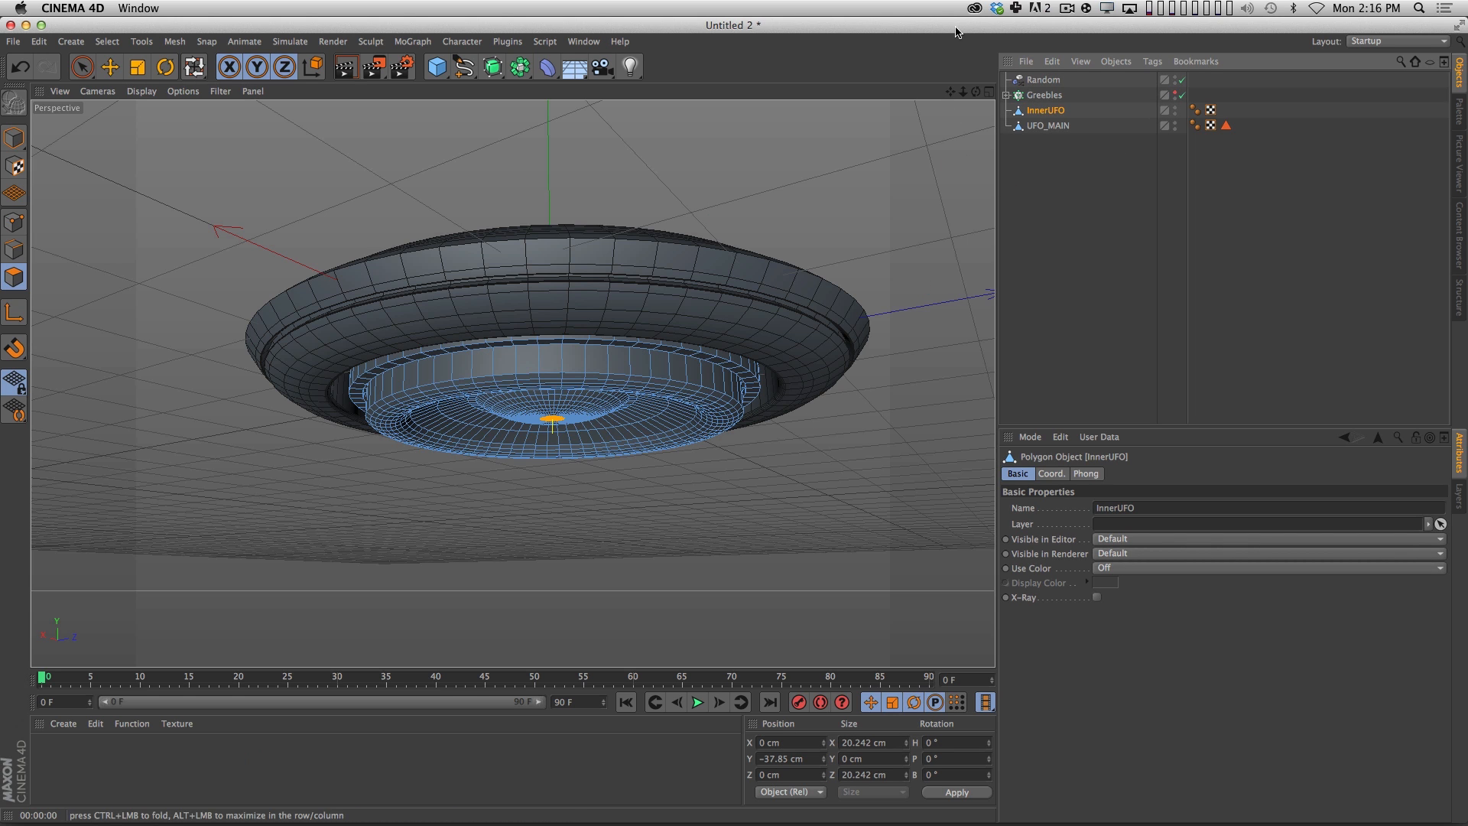
{"action": "key", "text": "alt"}
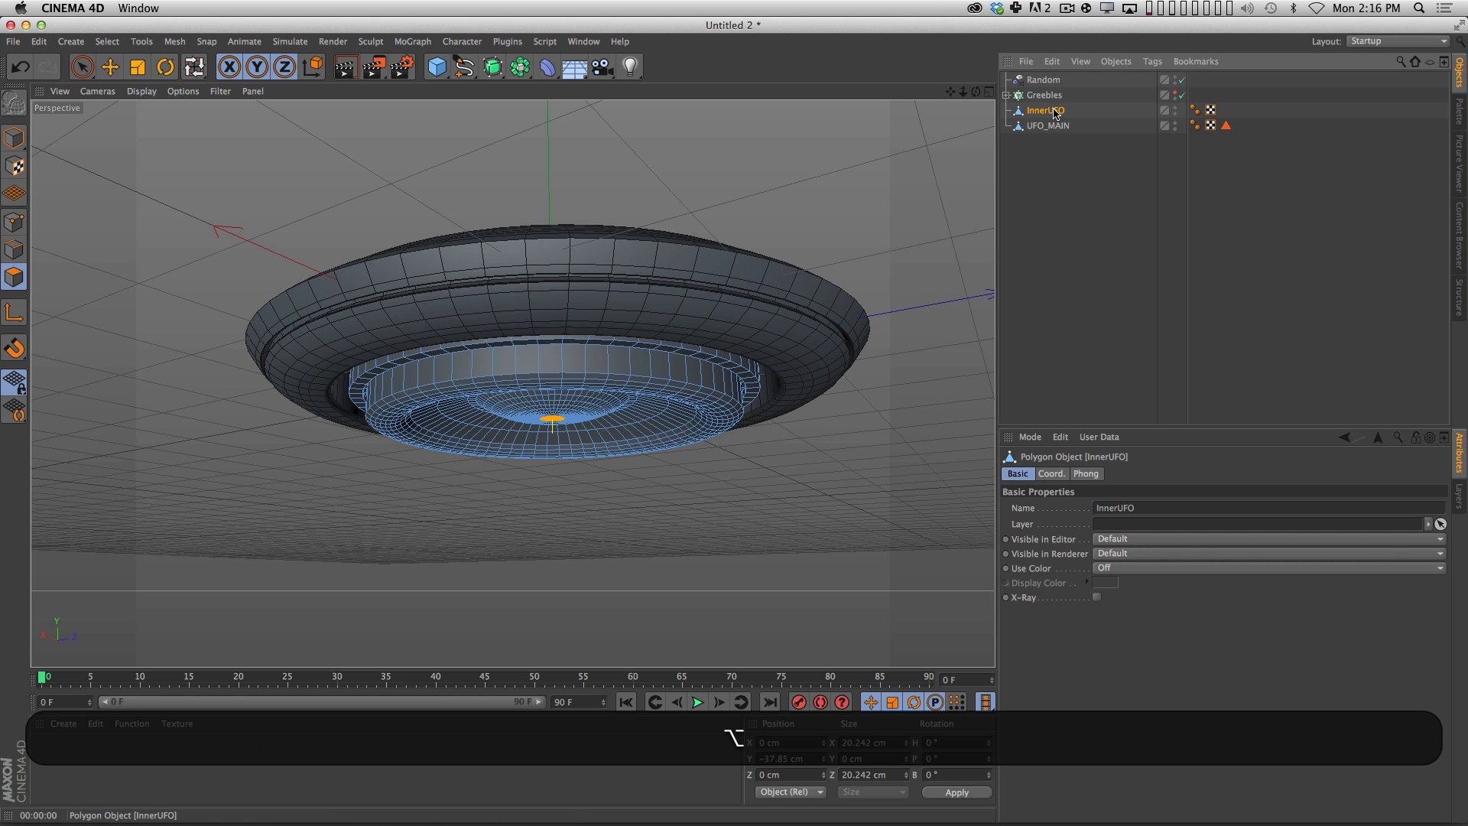
{"action": "left_click_drag", "start_coordinate": [1053, 155], "coordinate": [1054, 155], "text": "super"}
{"action": "double_click", "coordinate": [1050, 142]}
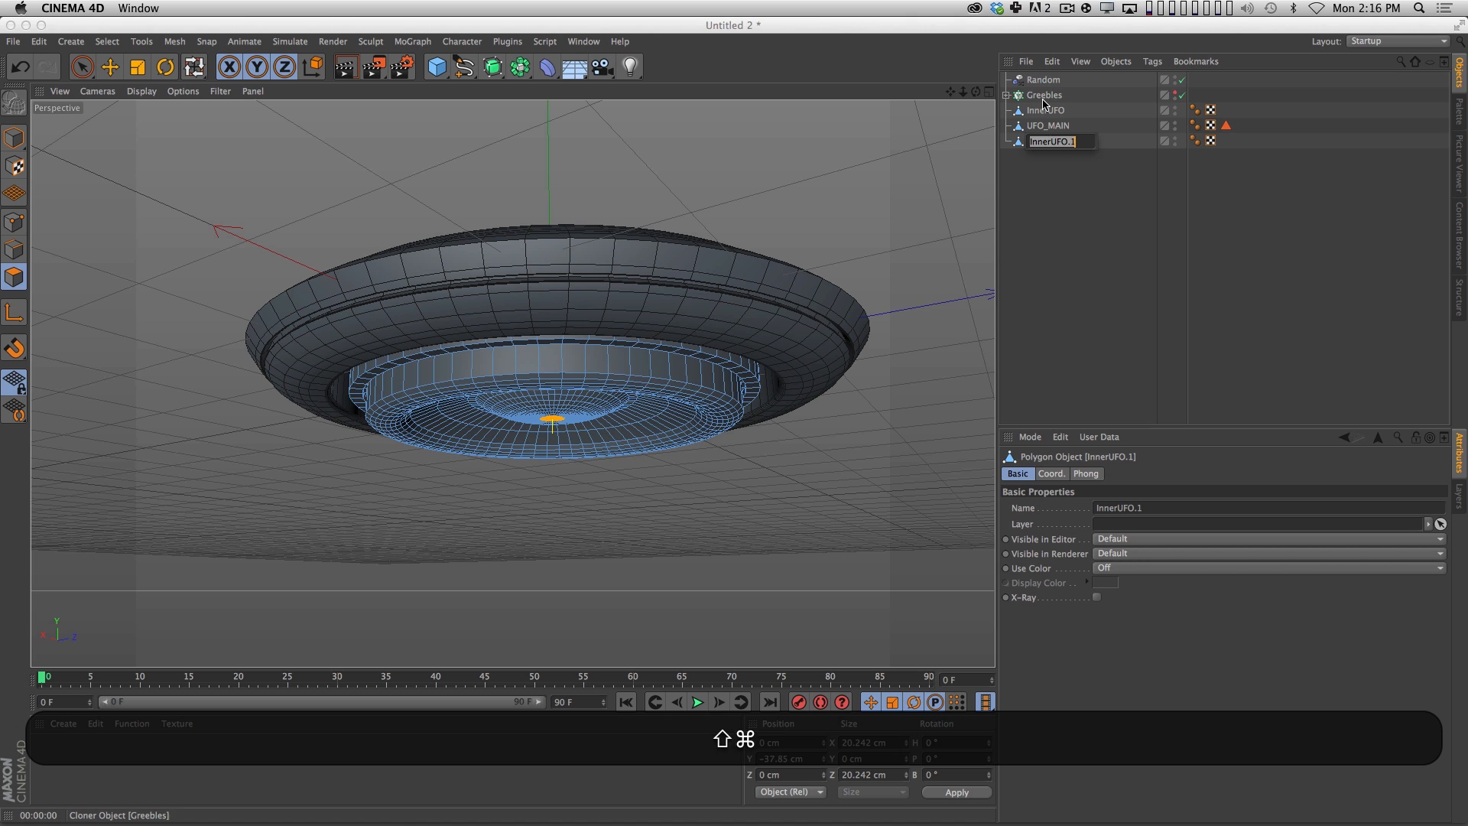
{"action": "type", "text": "SmallSpeaker"}
{"action": "key", "text": "Return"}
Scale the whole SmallSpeaker object down to about 52.5 cm wide and lower it beneath the UFO to about Y -99.8 cm.
{"action": "left_click", "coordinate": [13, 138]}
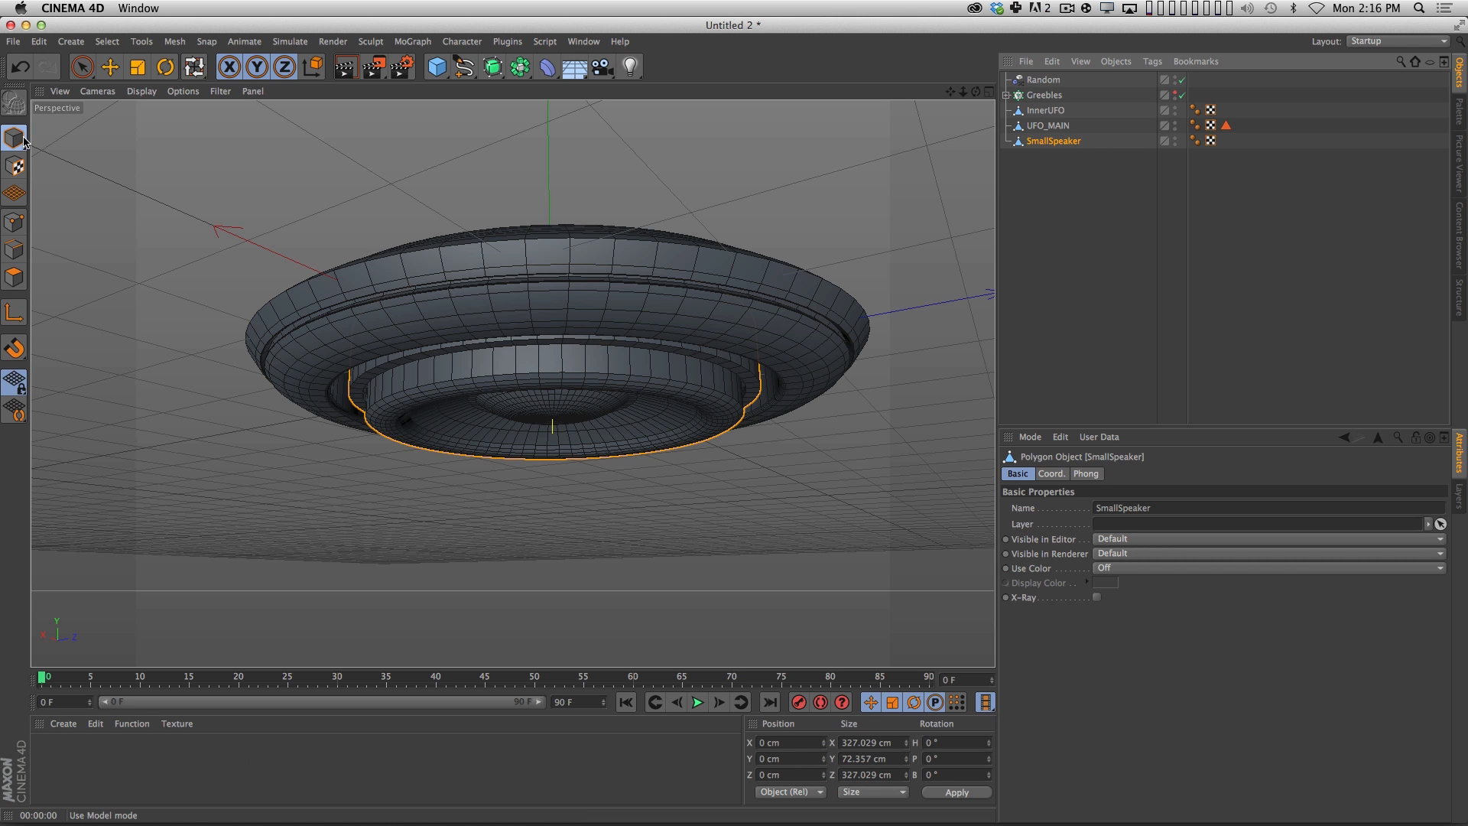
{"action": "key", "text": "e"}
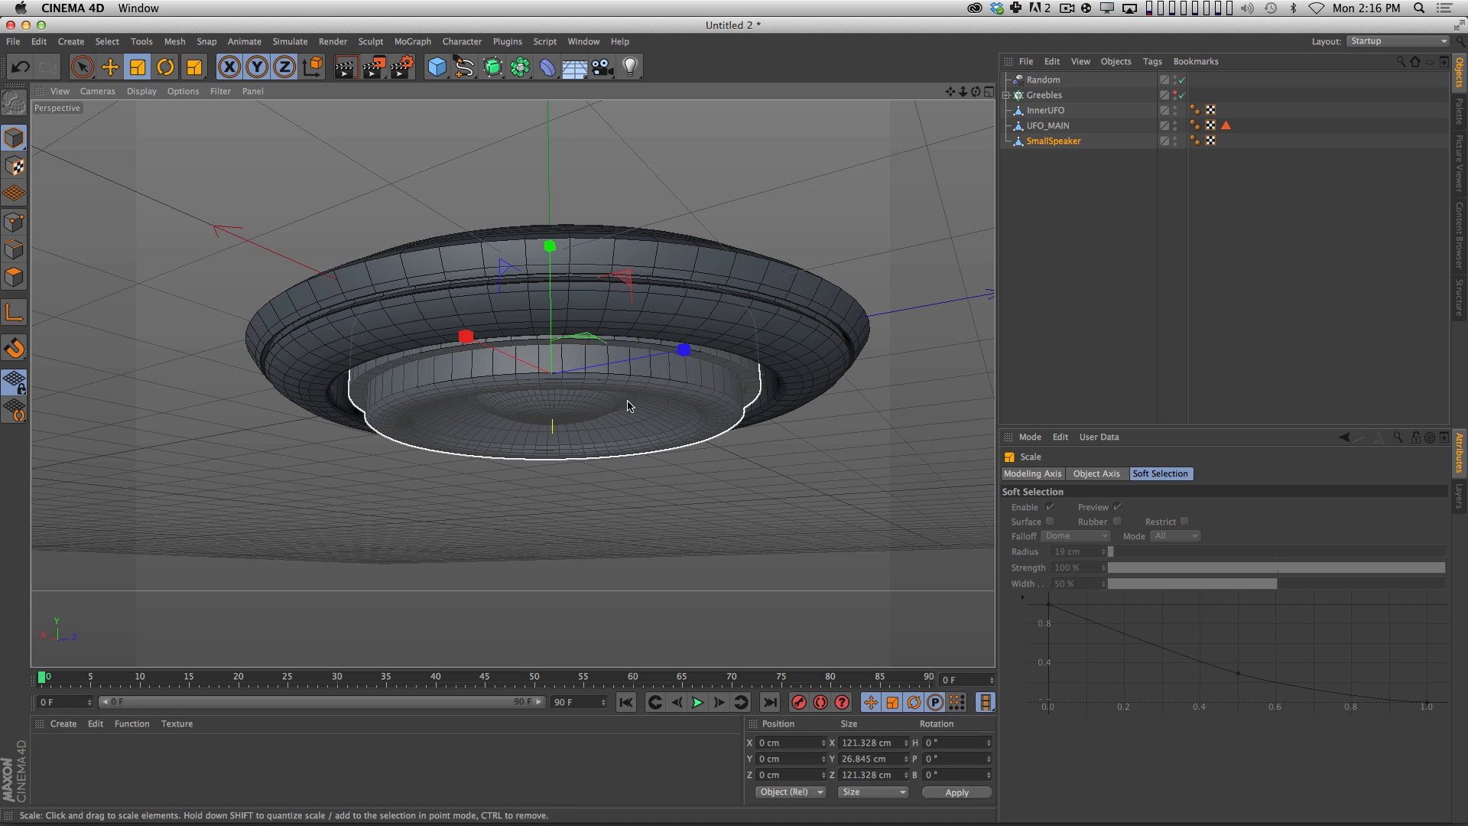
{"action": "left_click_drag", "start_coordinate": [541, 273], "coordinate": [631, 567]}
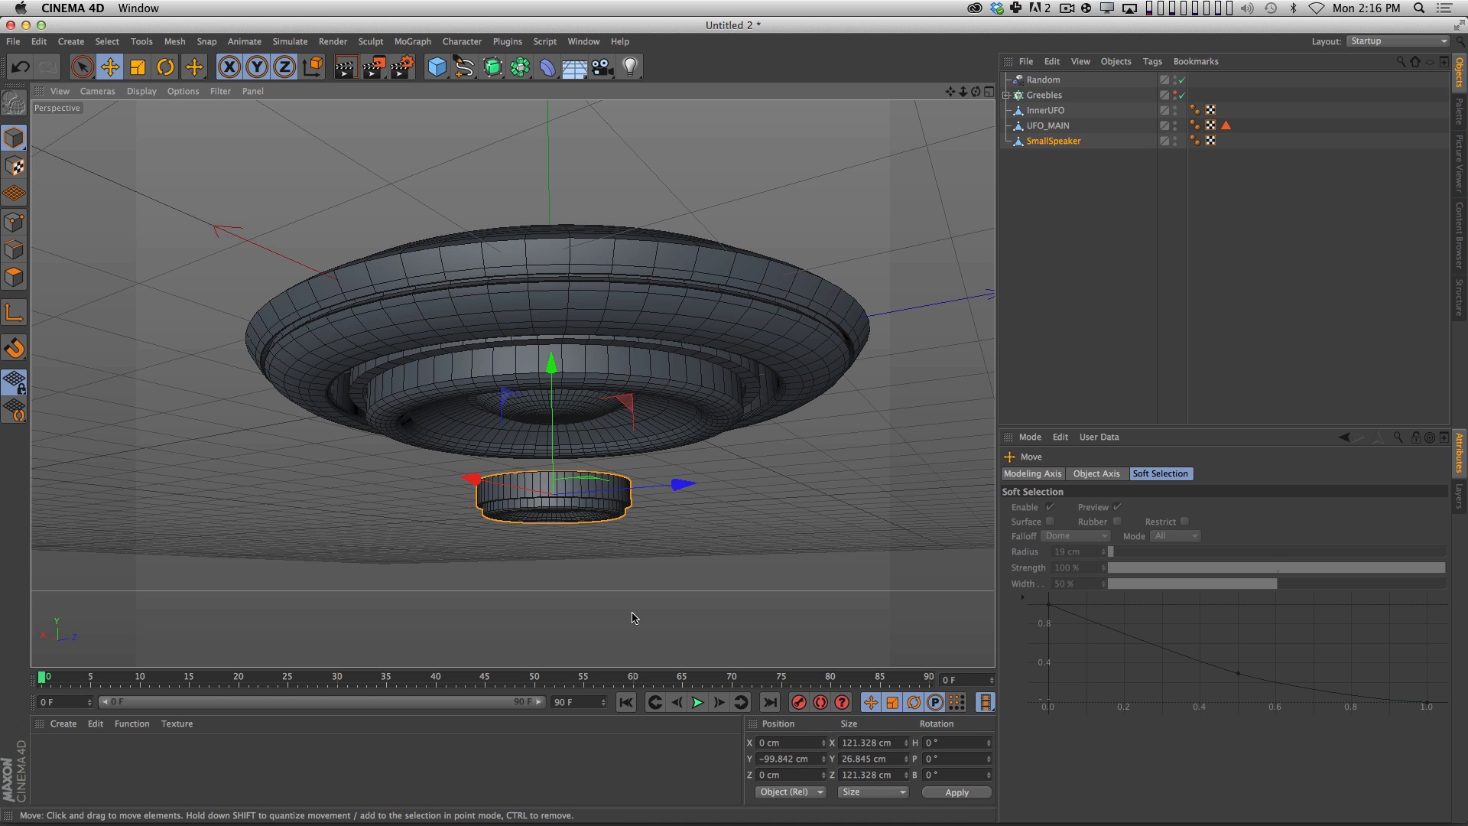
{"action": "left_click_drag", "start_coordinate": [632, 618], "coordinate": [240, 647]}
{"action": "key", "text": "super+z"}
{"action": "key", "text": "t"}
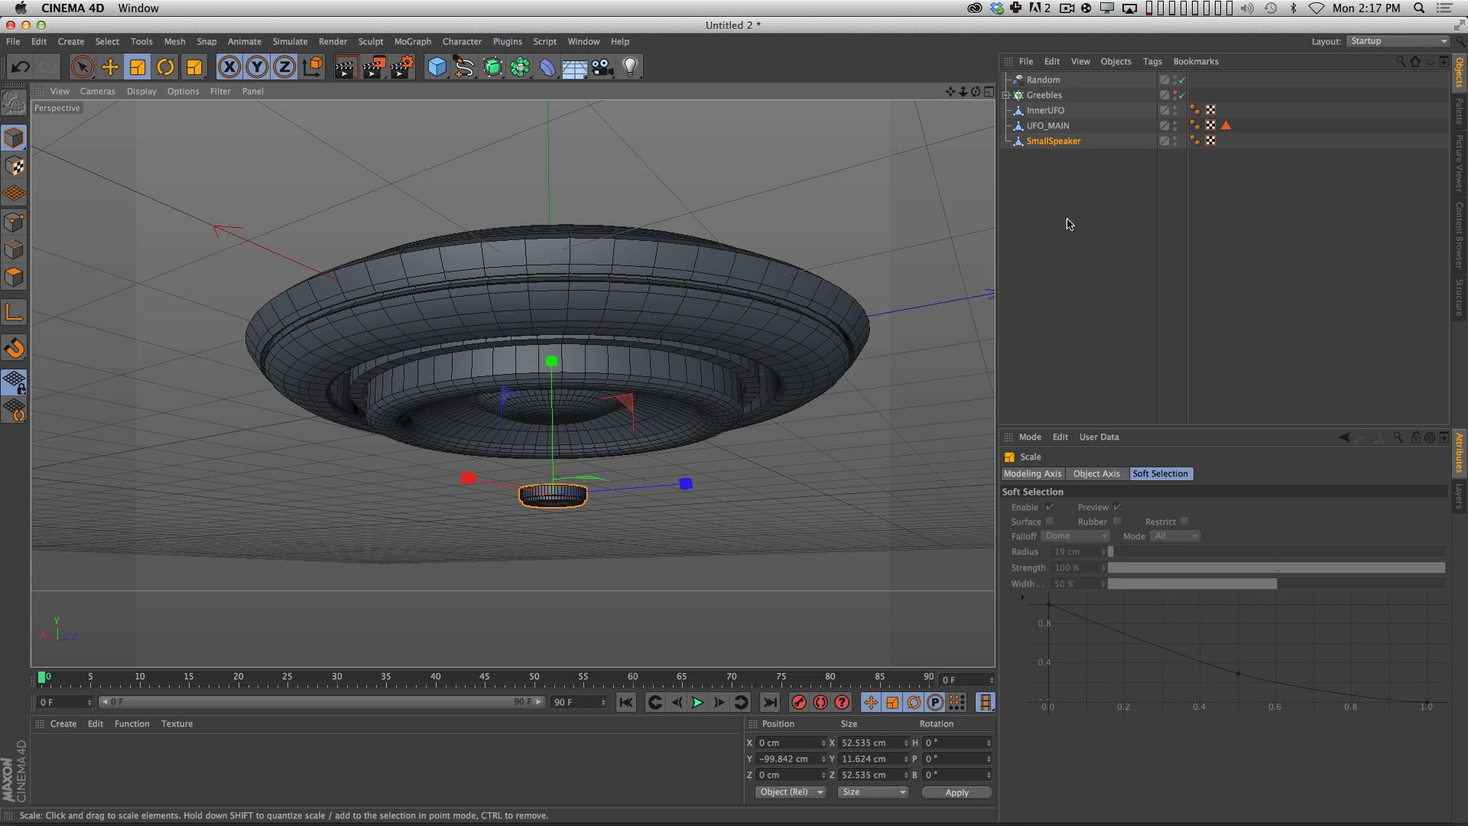
{"action": "key", "text": "3"}
{"action": "mouse_move", "coordinate": [572, 499]}
{"action": "left_mouse_down"}
{"action": "mouse_move", "coordinate": [567, 403]}
{"action": "mouse_move", "coordinate": [567, 540]}
{"action": "mouse_move", "coordinate": [569, 525]}
{"action": "left_mouse_up"}
Reset SmallSpeaker's Y position to 0 cm so it sits at the world origin.
{"action": "left_click", "coordinate": [1059, 140]}
{"action": "left_click", "coordinate": [1052, 474]}
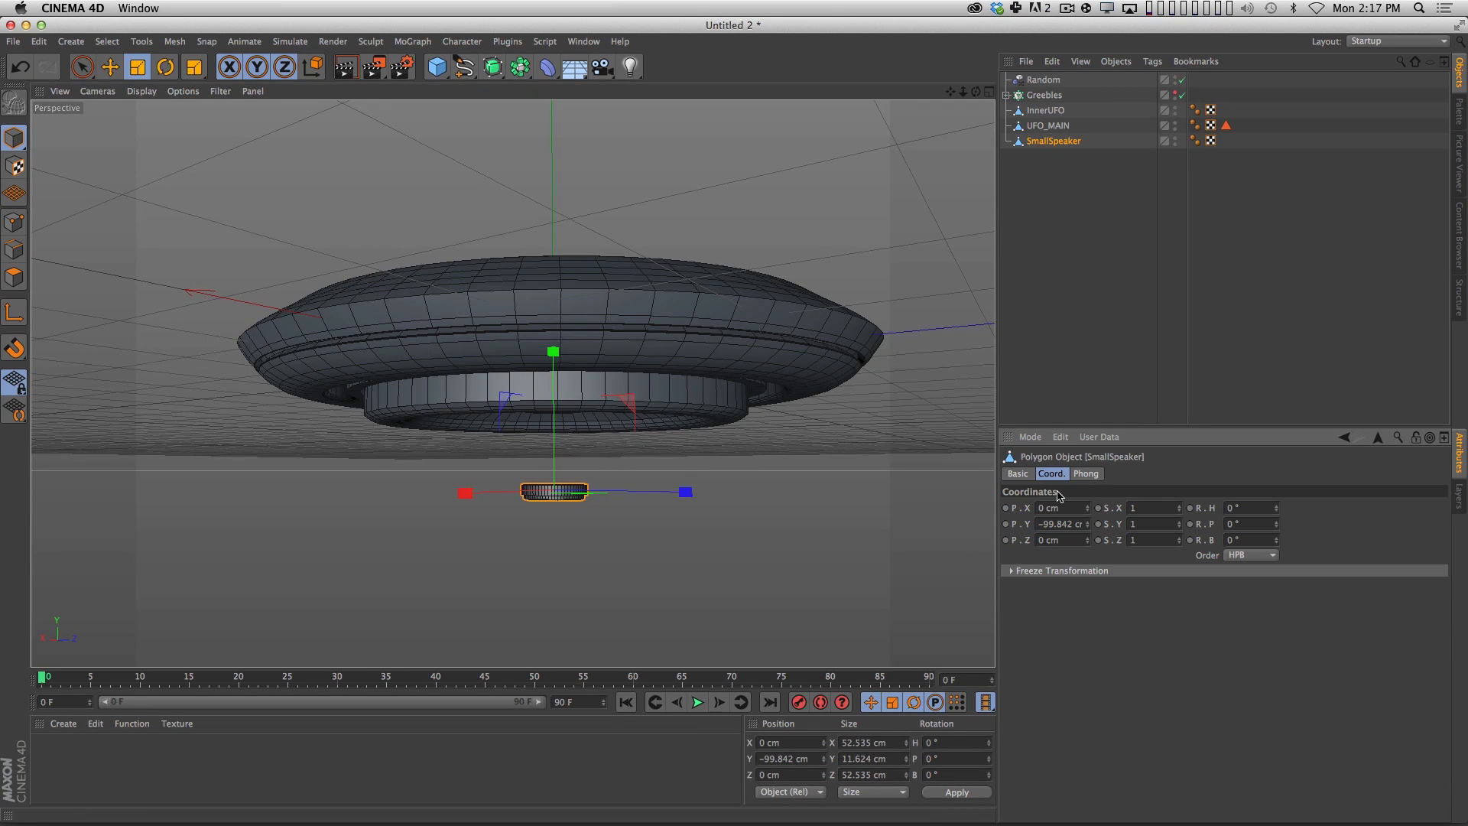
{"action": "type", "text": "00"}
{"action": "key", "text": "Return"}
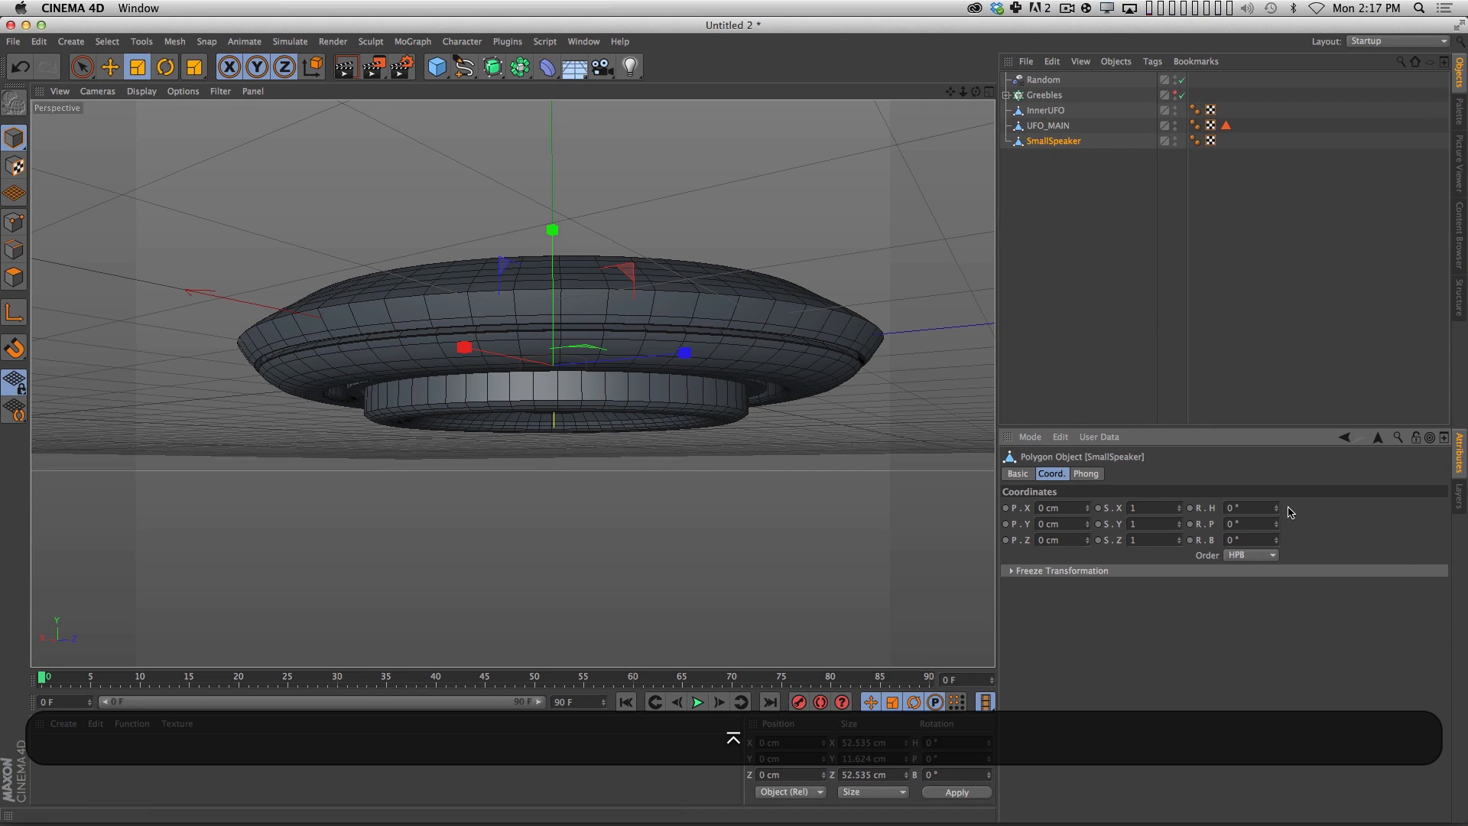
Add a MoGraph Cloner at the end of the object list and rename it Speakers.
{"action": "left_click", "coordinate": [412, 42]}
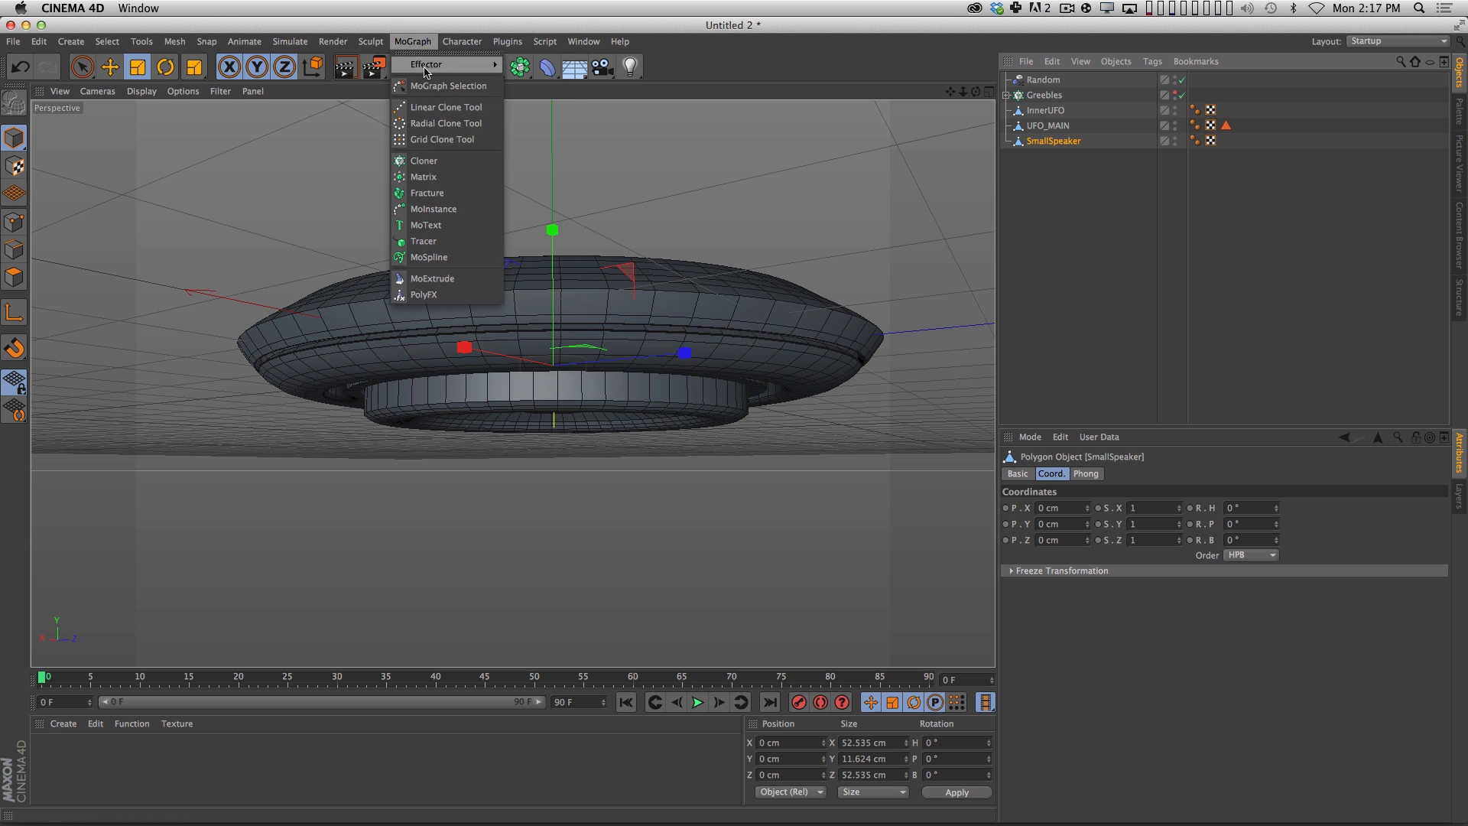
{"action": "left_click", "coordinate": [468, 162]}
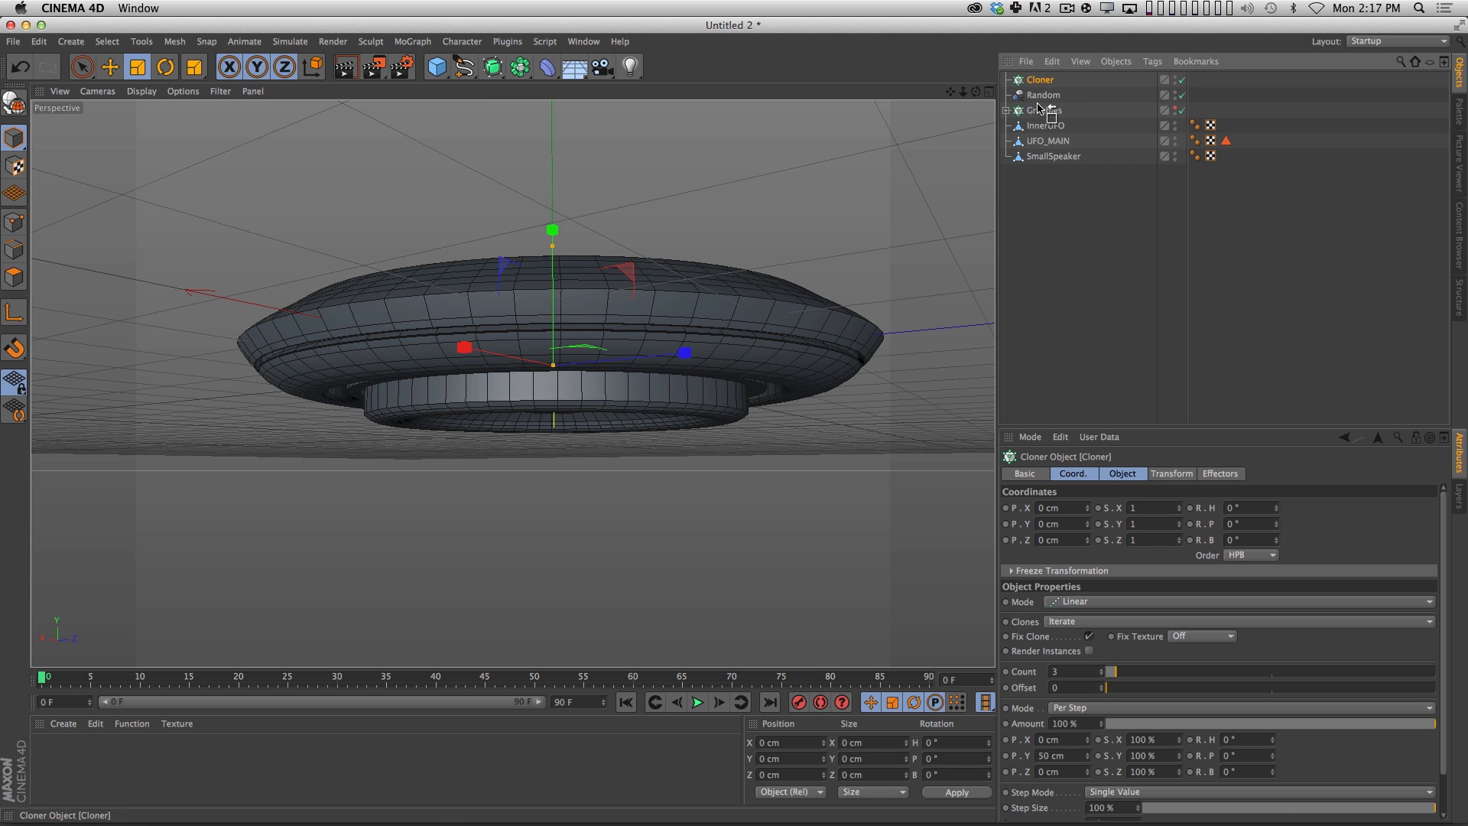
{"action": "double_click", "coordinate": [1044, 156]}
{"action": "type", "text": "Speake"}
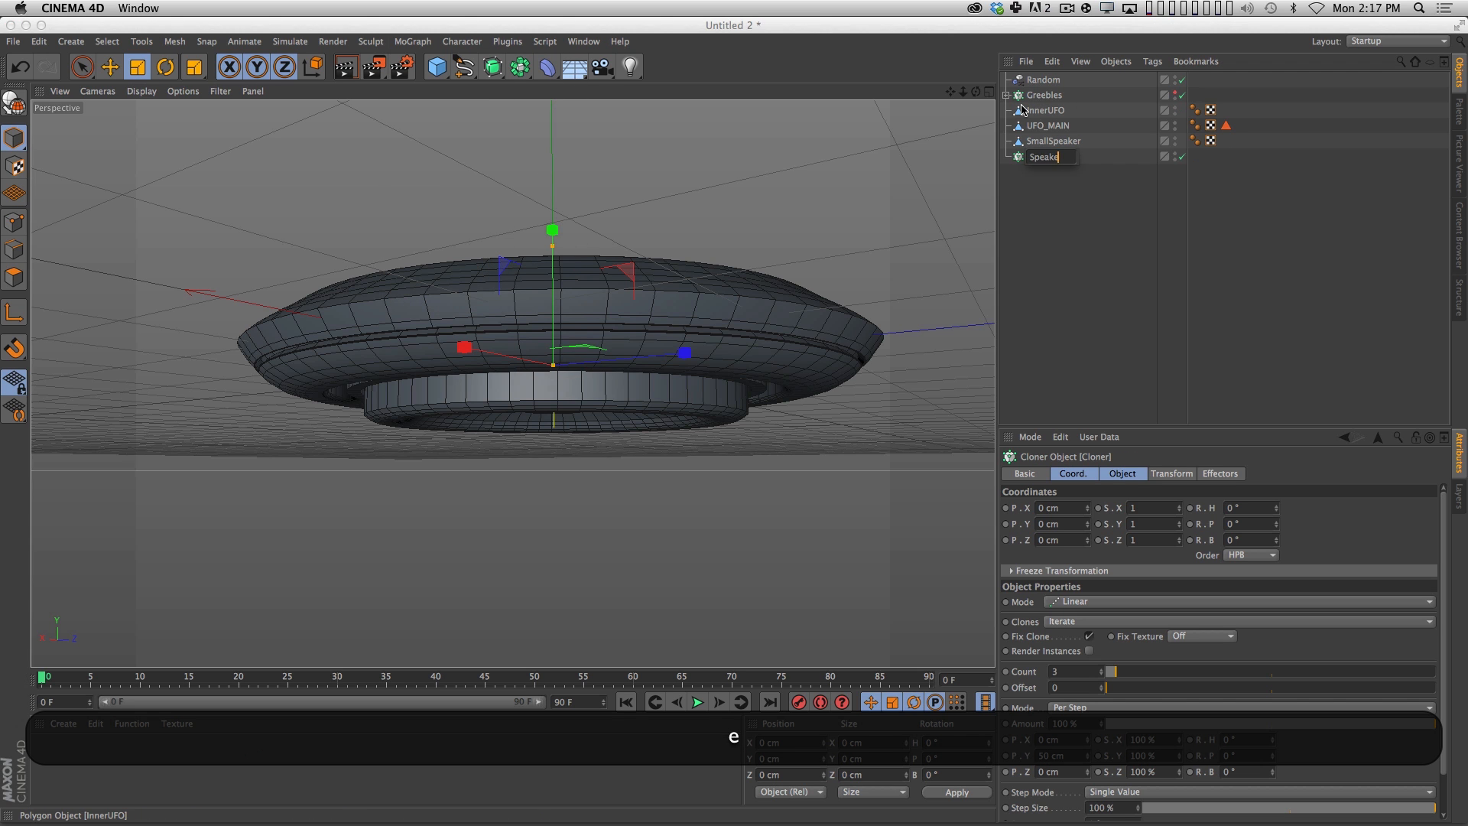
{"action": "type", "text": "rs"}
{"action": "key", "text": "Return"}
Nest SmallSpeaker inside the Speakers cloner and set the cloner to Radial mode with a 151 cm radius.
{"action": "left_click_drag", "start_coordinate": [1068, 146], "coordinate": [1063, 156]}
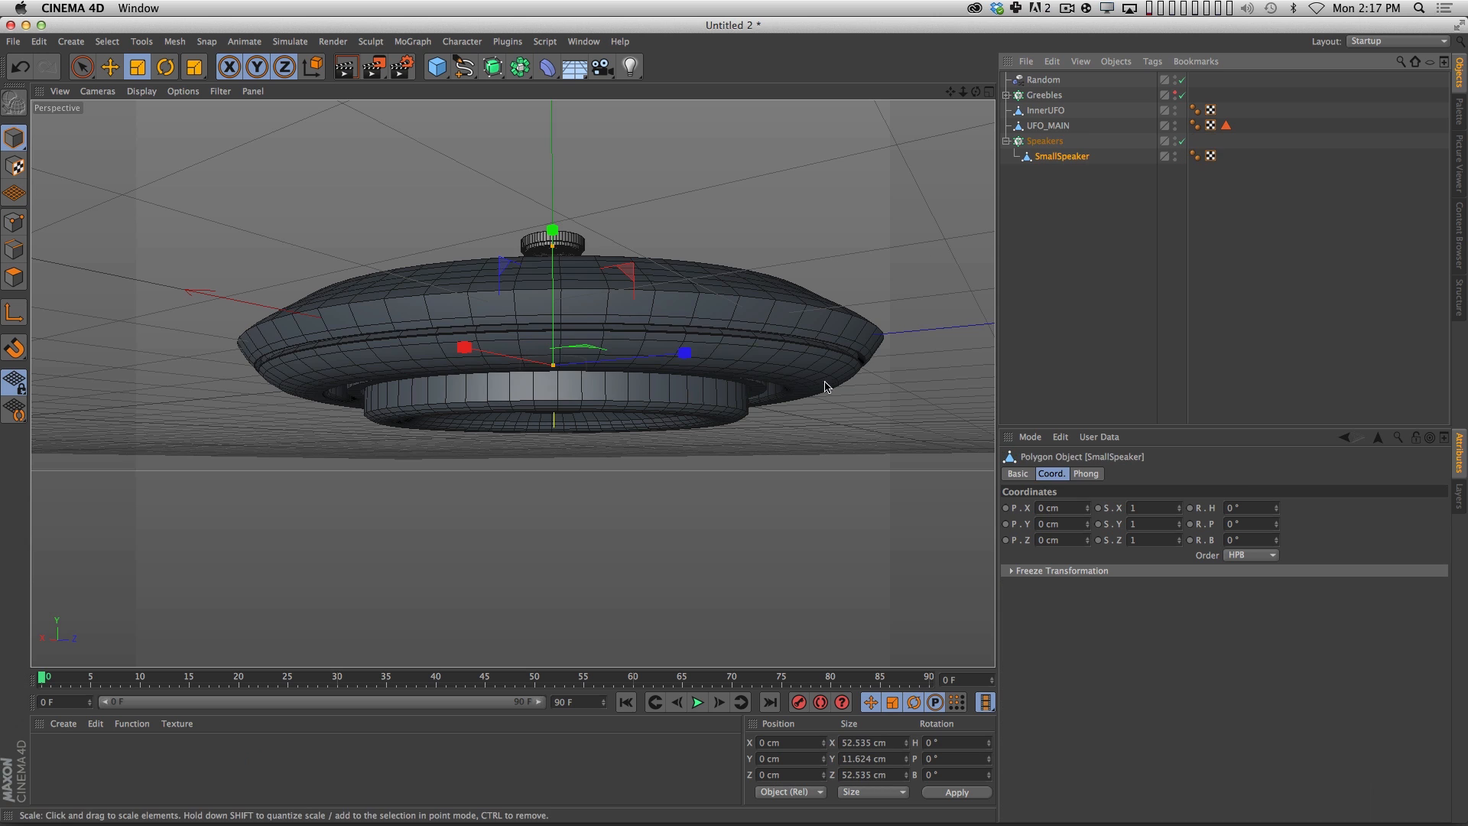
{"action": "left_click", "coordinate": [1052, 144]}
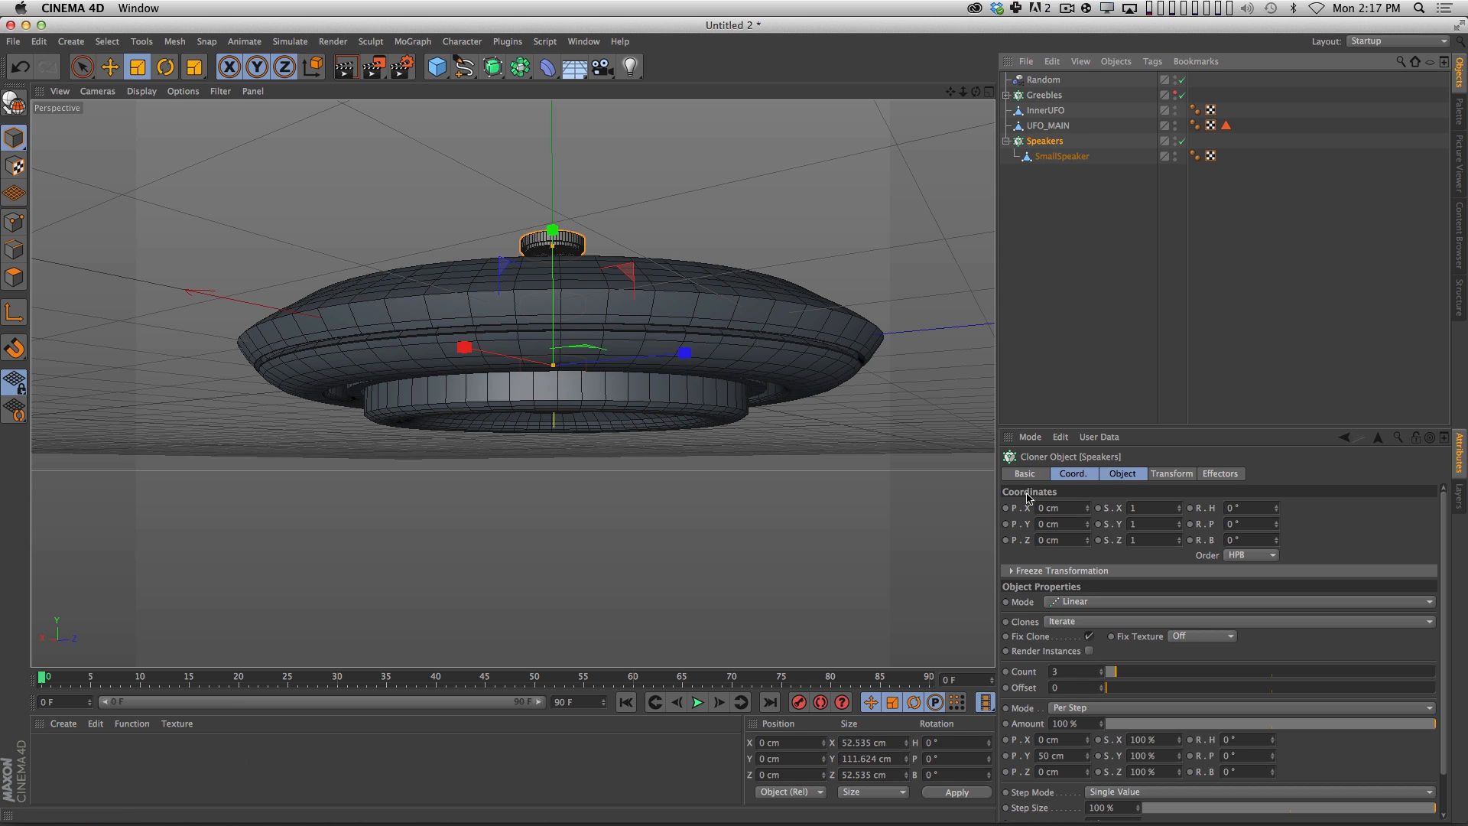
{"action": "left_click", "coordinate": [1075, 601]}
{"action": "left_click", "coordinate": [1070, 652]}
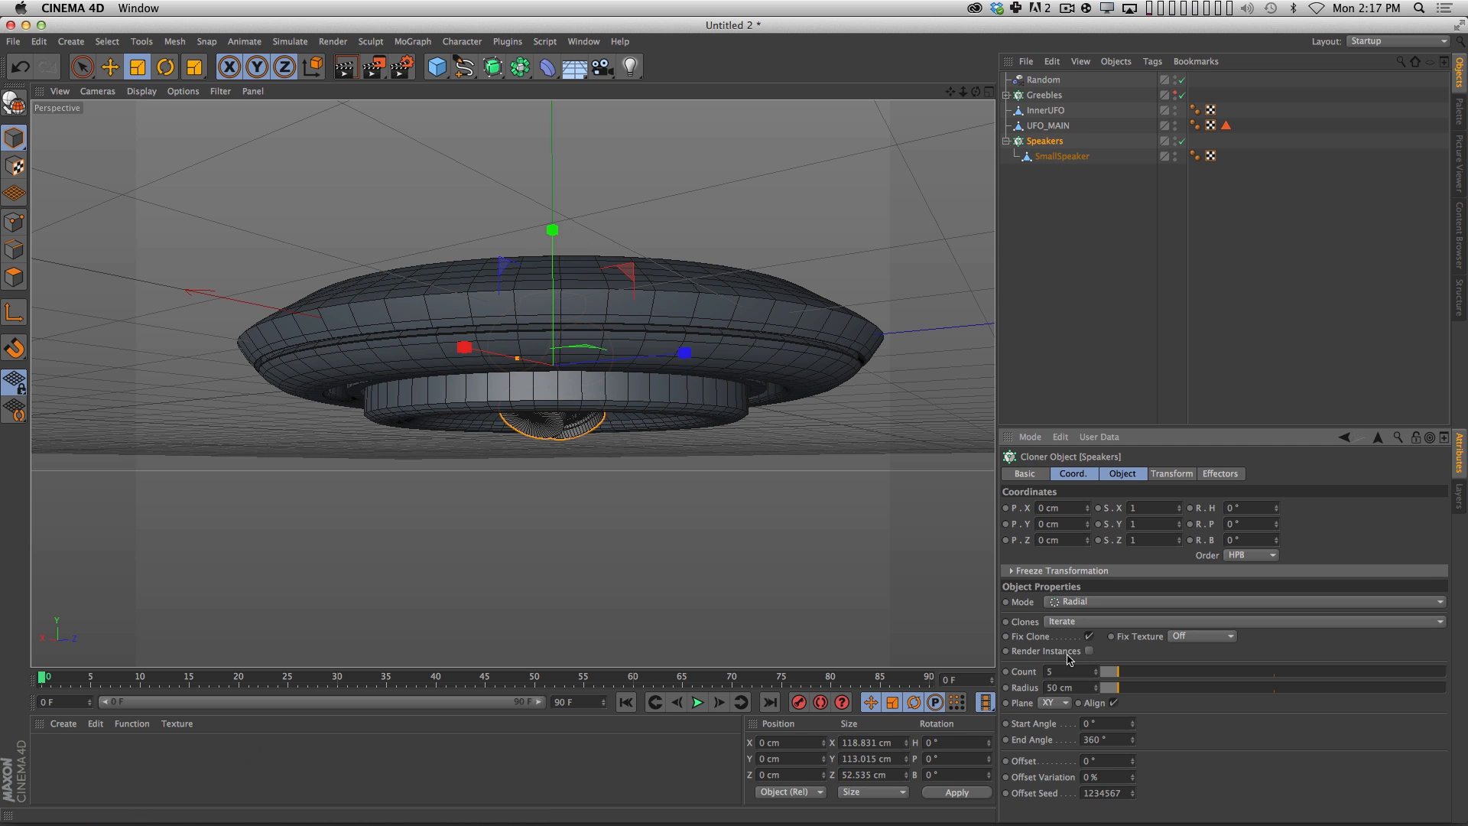
{"action": "left_click_drag", "start_coordinate": [1144, 690], "coordinate": [1153, 688]}
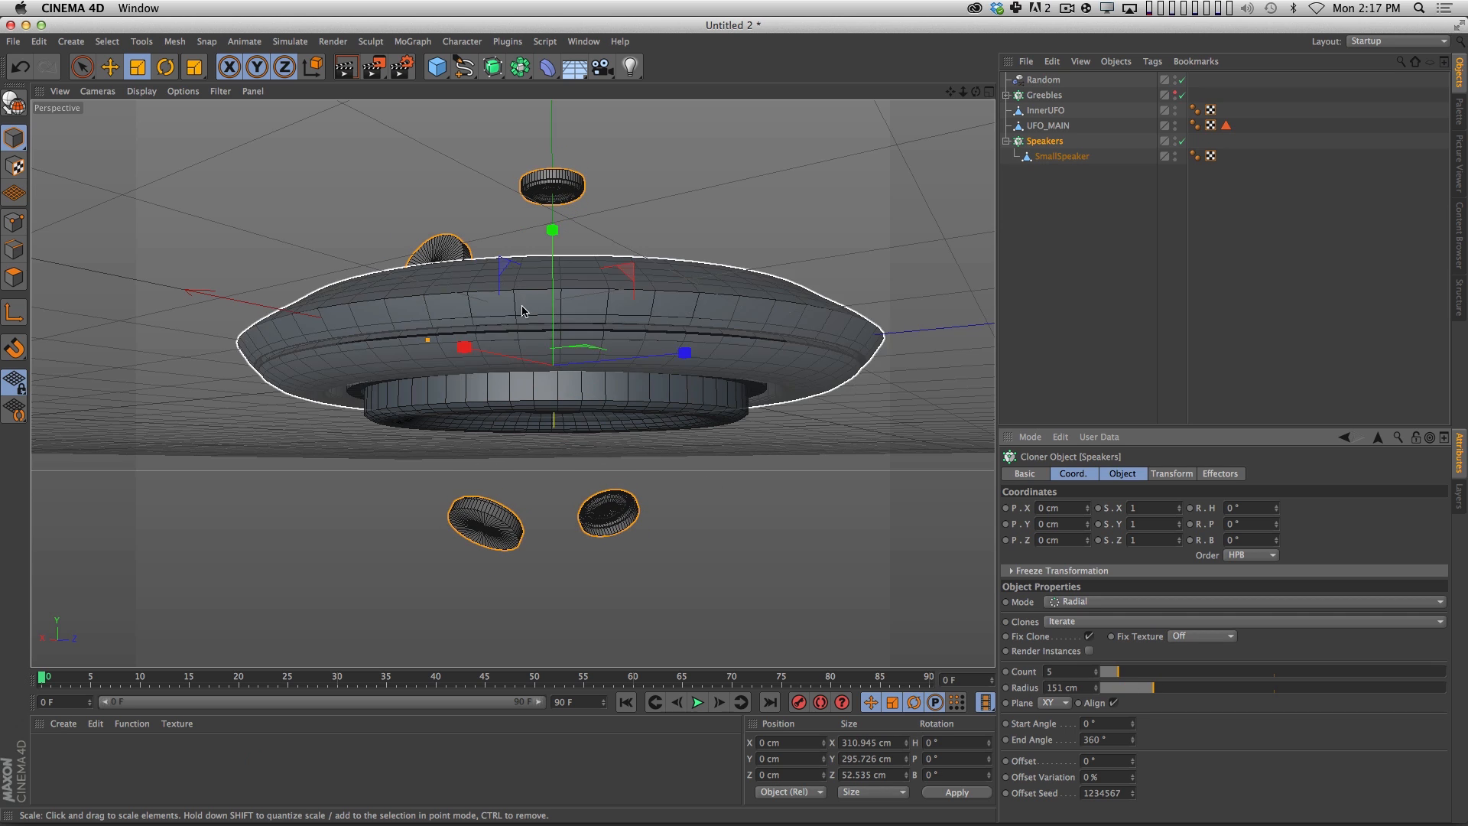
Set the Speakers cloner's radial plane to XZ so the clones circle the UFO horizontally.
{"action": "key", "text": "3"}
{"action": "left_click_drag", "start_coordinate": [522, 293], "coordinate": [322, 326]}
{"action": "key", "text": "2"}
{"action": "key", "text": "1"}
{"action": "left_click_drag", "start_coordinate": [777, 337], "coordinate": [596, 403]}
{"action": "key", "text": "3"}
{"action": "left_click_drag", "start_coordinate": [596, 403], "coordinate": [666, 377]}
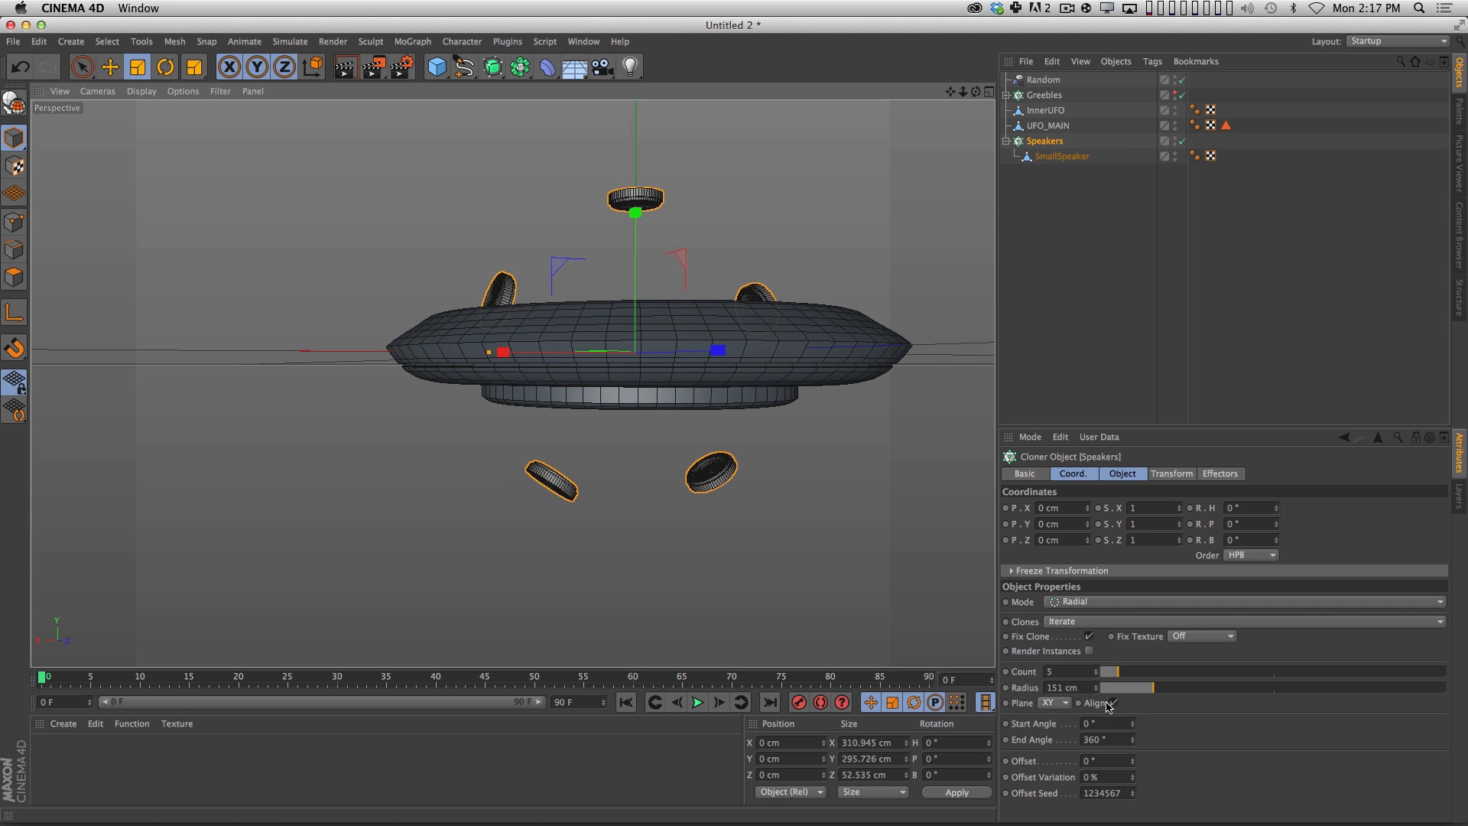
{"action": "left_click", "coordinate": [1057, 704]}
{"action": "left_click", "coordinate": [1048, 751]}
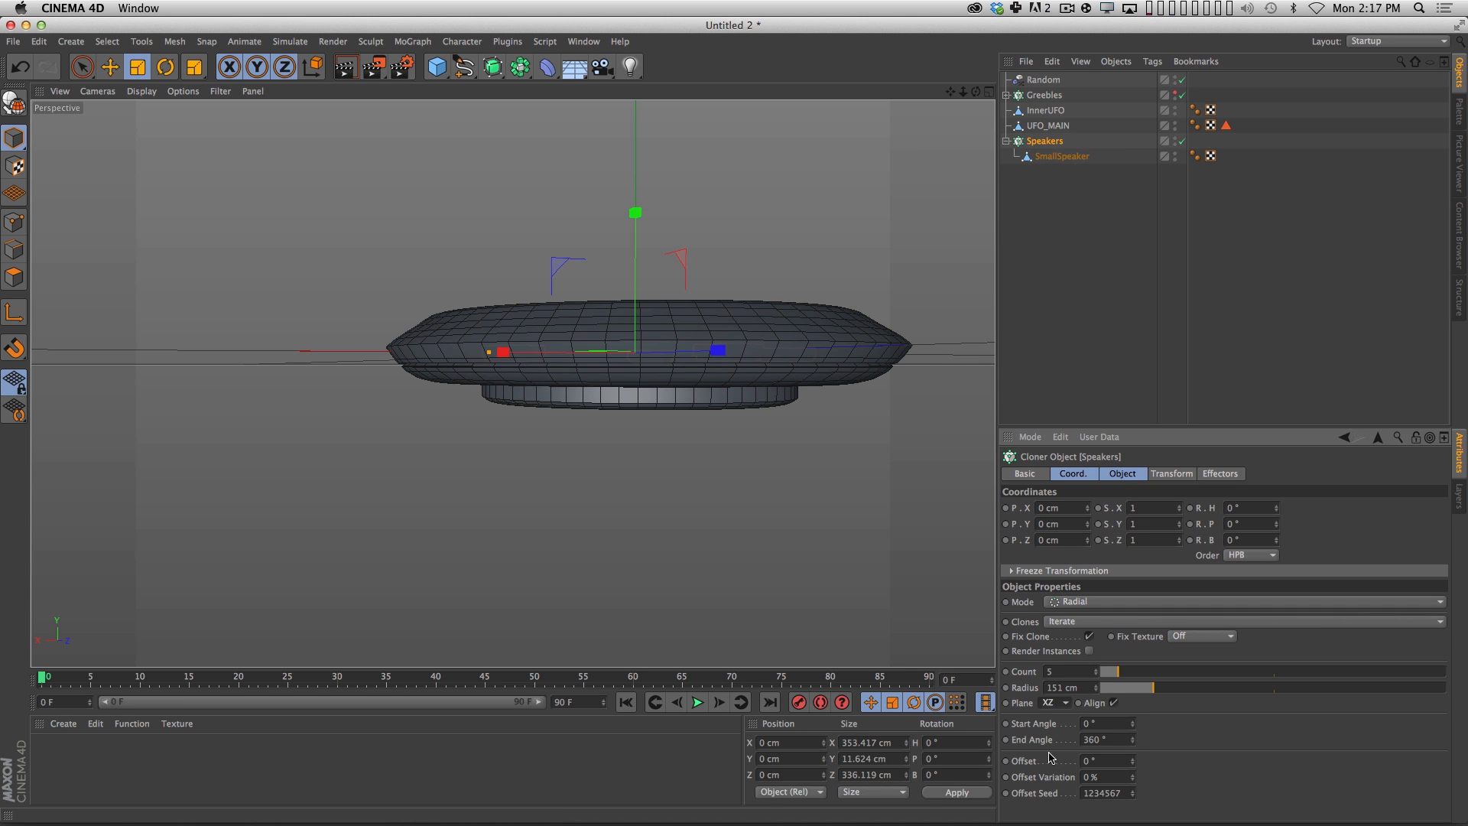
Lower the Speakers cloner below the inner hull to about Y -65.1 cm and check the ring from underneath.
{"action": "key", "text": "2"}
{"action": "left_click_drag", "start_coordinate": [693, 463], "coordinate": [684, 367]}
{"action": "key", "text": "3"}
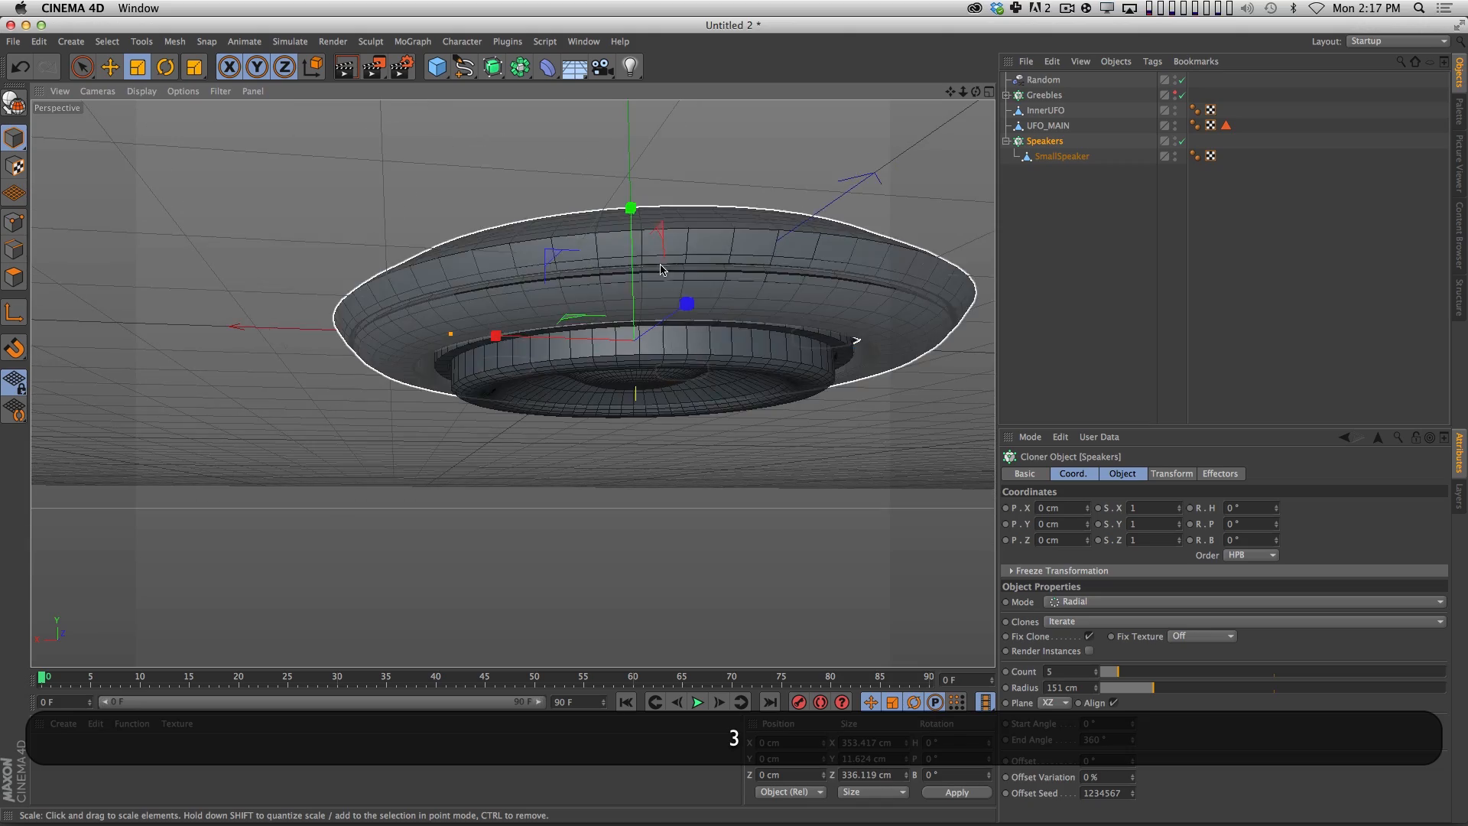
{"action": "key", "text": "e"}
{"action": "left_click_drag", "start_coordinate": [632, 214], "coordinate": [632, 288]}
{"action": "key", "text": "3"}
{"action": "left_click_drag", "start_coordinate": [718, 469], "coordinate": [654, 149]}
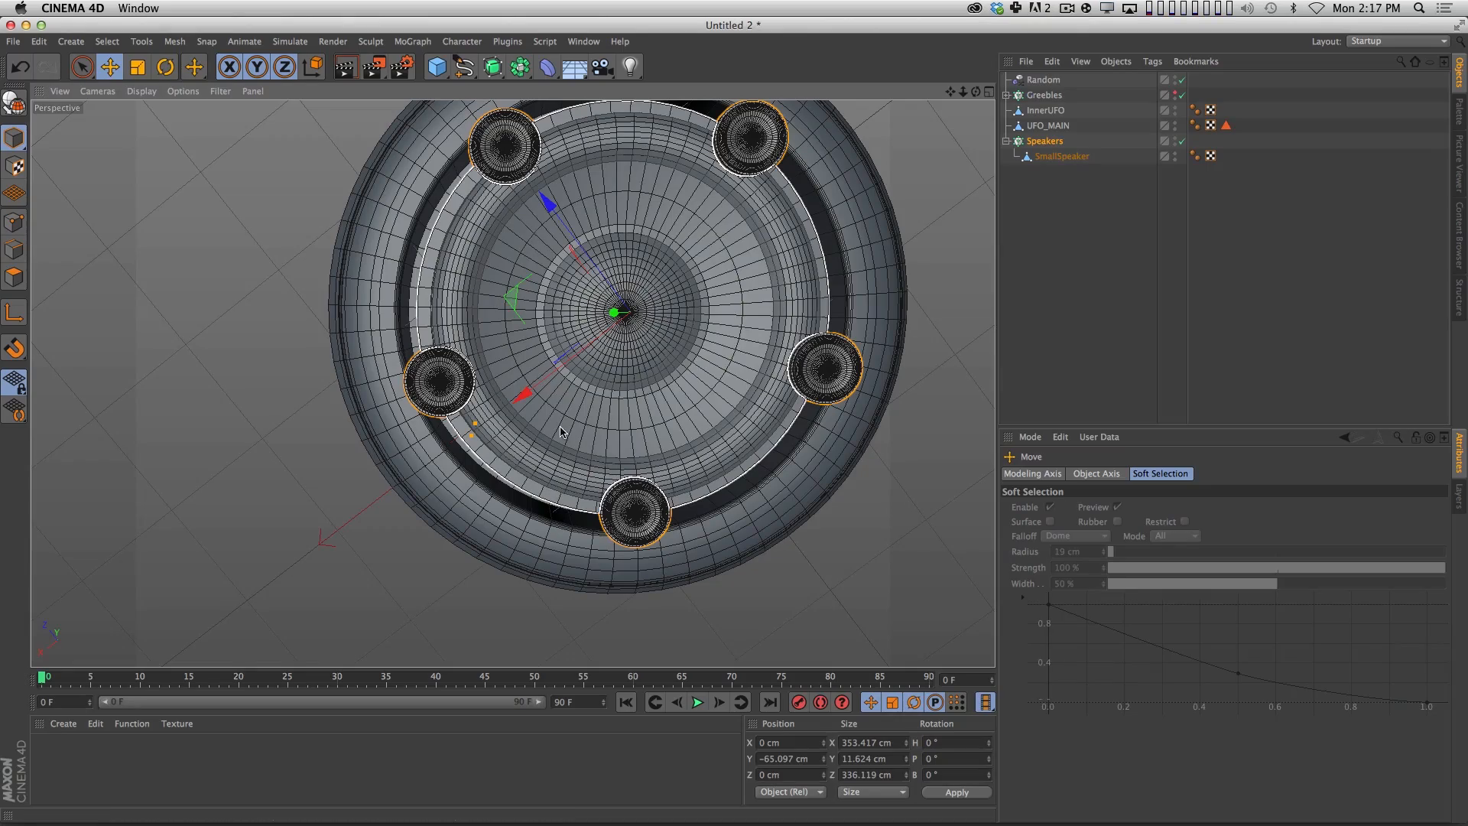
{"action": "left_click_drag", "start_coordinate": [569, 171], "coordinate": [644, 394]}
{"action": "mouse_move", "coordinate": [602, 327]}
{"action": "left_mouse_down"}
{"action": "mouse_move", "coordinate": [574, 434]}
{"action": "mouse_move", "coordinate": [567, 315]}
{"action": "mouse_move", "coordinate": [593, 315]}
{"action": "mouse_move", "coordinate": [560, 315]}
{"action": "mouse_move", "coordinate": [589, 316]}
{"action": "left_mouse_up"}
Rotate the Speakers clones upright by setting the cloner's transform pitch (R.P) to 90°.
{"action": "left_click", "coordinate": [1061, 157]}
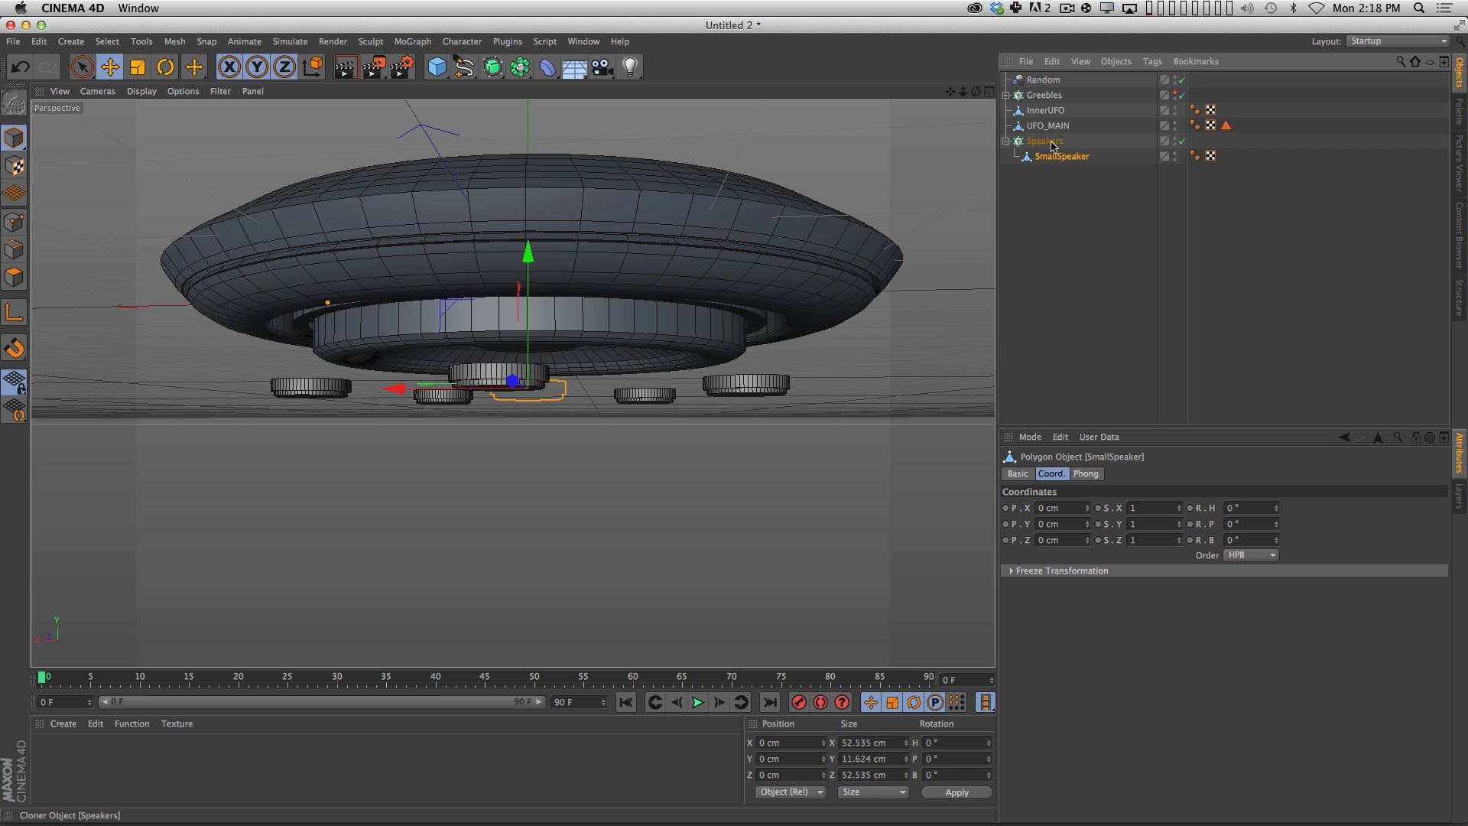
{"action": "left_click", "coordinate": [1076, 180]}
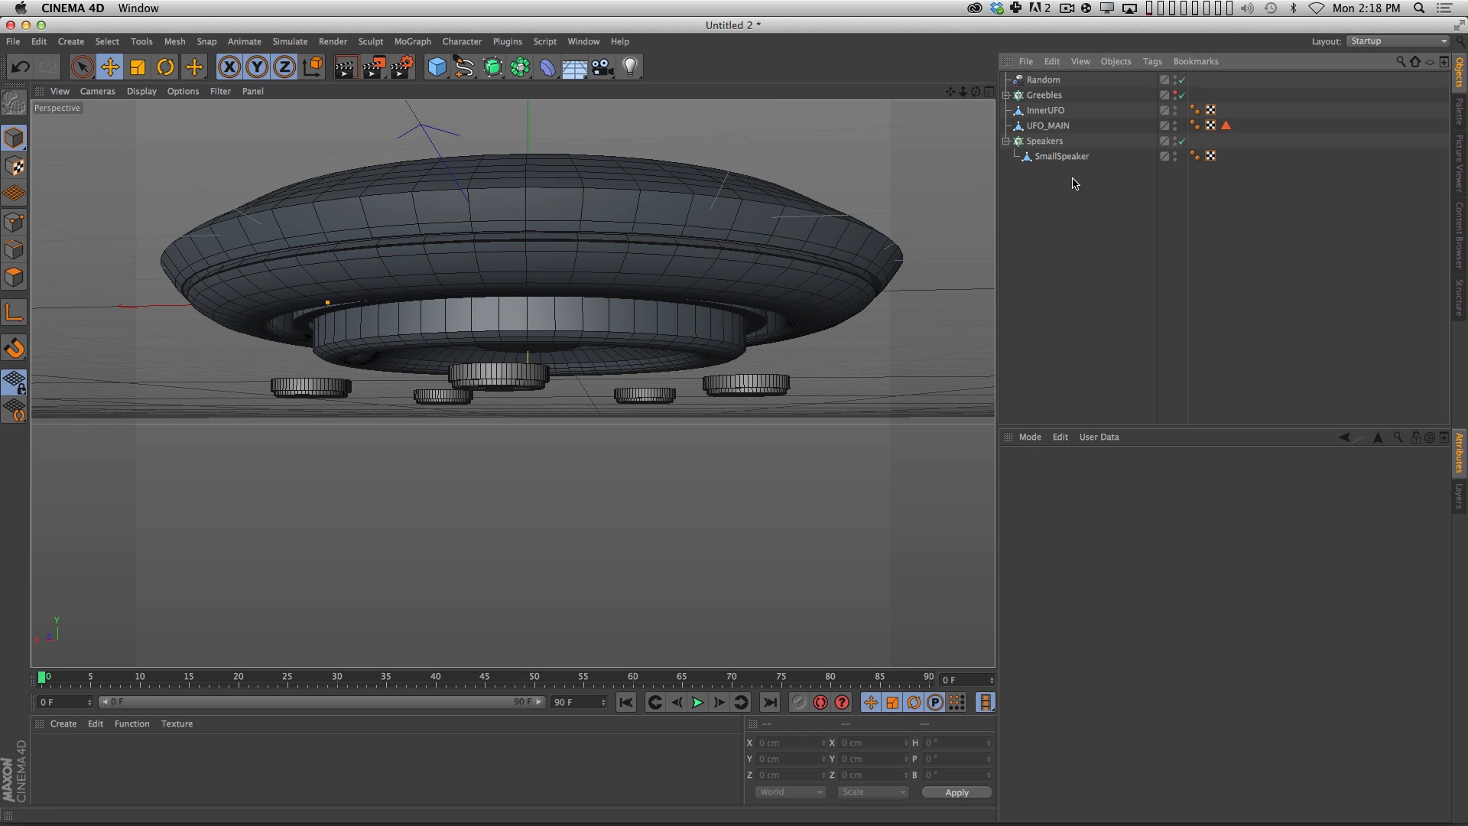
{"action": "left_click", "coordinate": [1045, 143]}
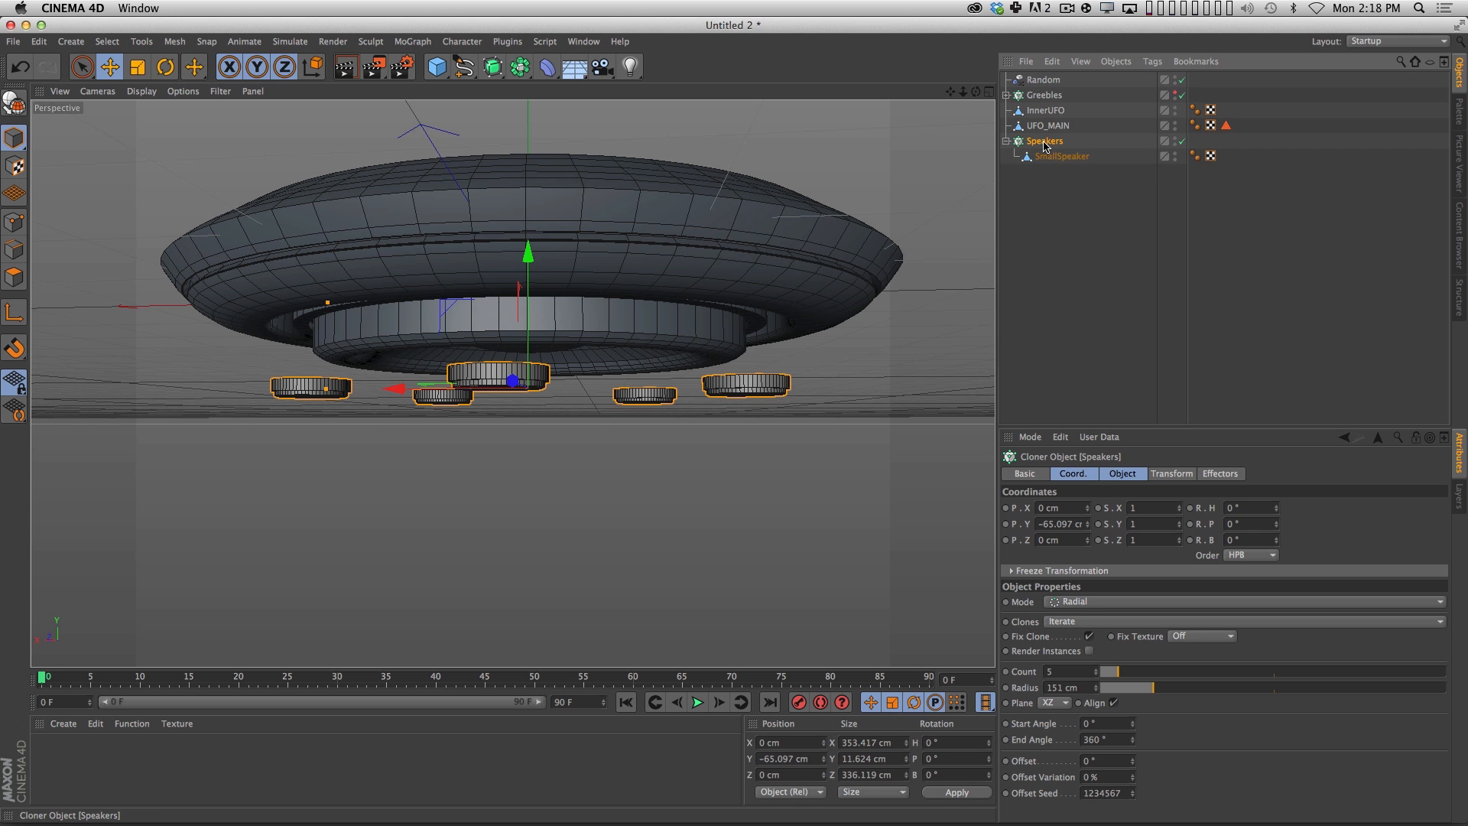
{"action": "left_click", "coordinate": [1174, 474]}
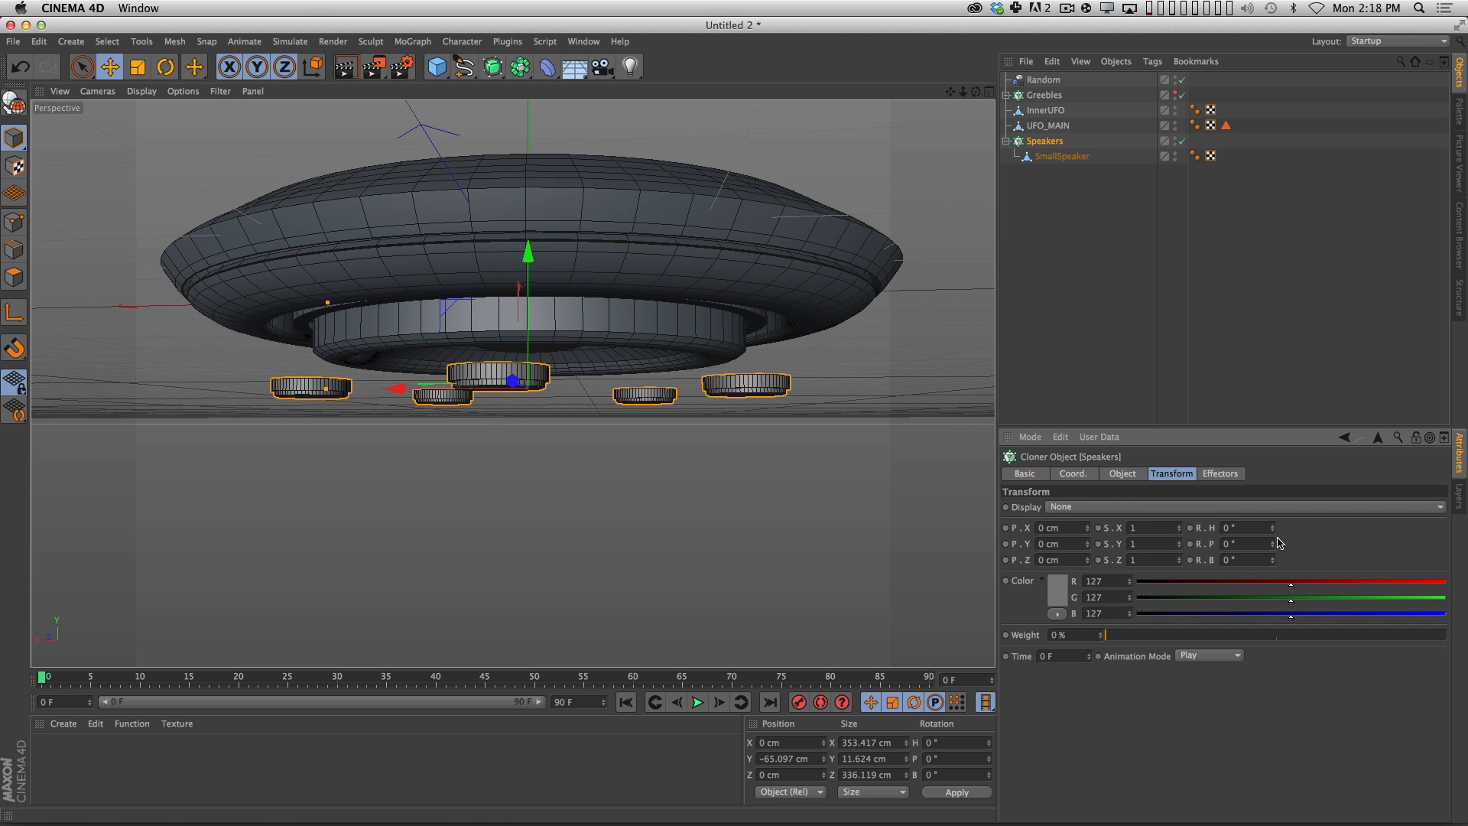
{"action": "left_click_drag", "start_coordinate": [1273, 550], "coordinate": [1279, 488]}
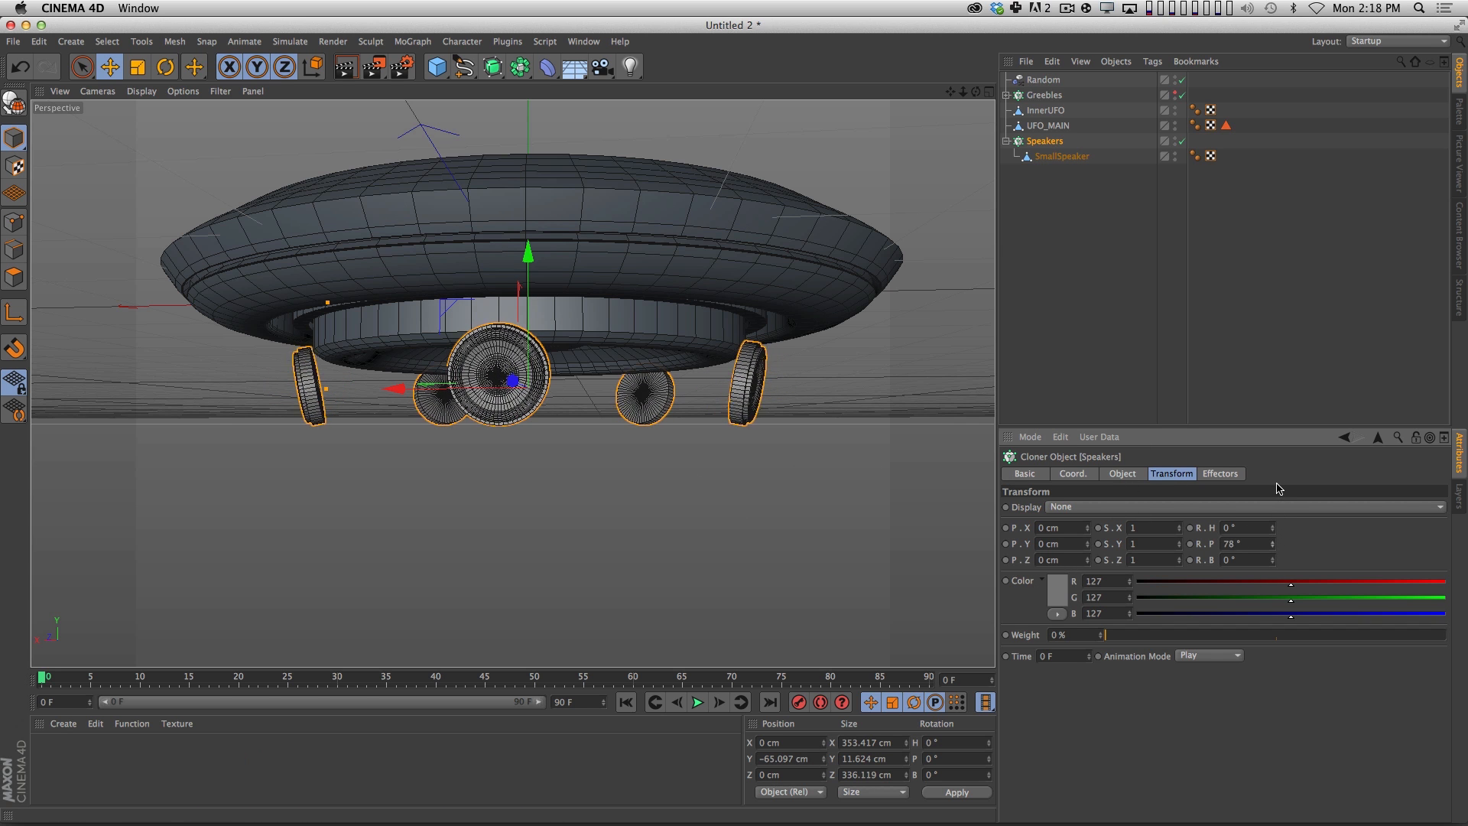
{"action": "type", "text": "90"}
{"action": "key", "text": "Return"}
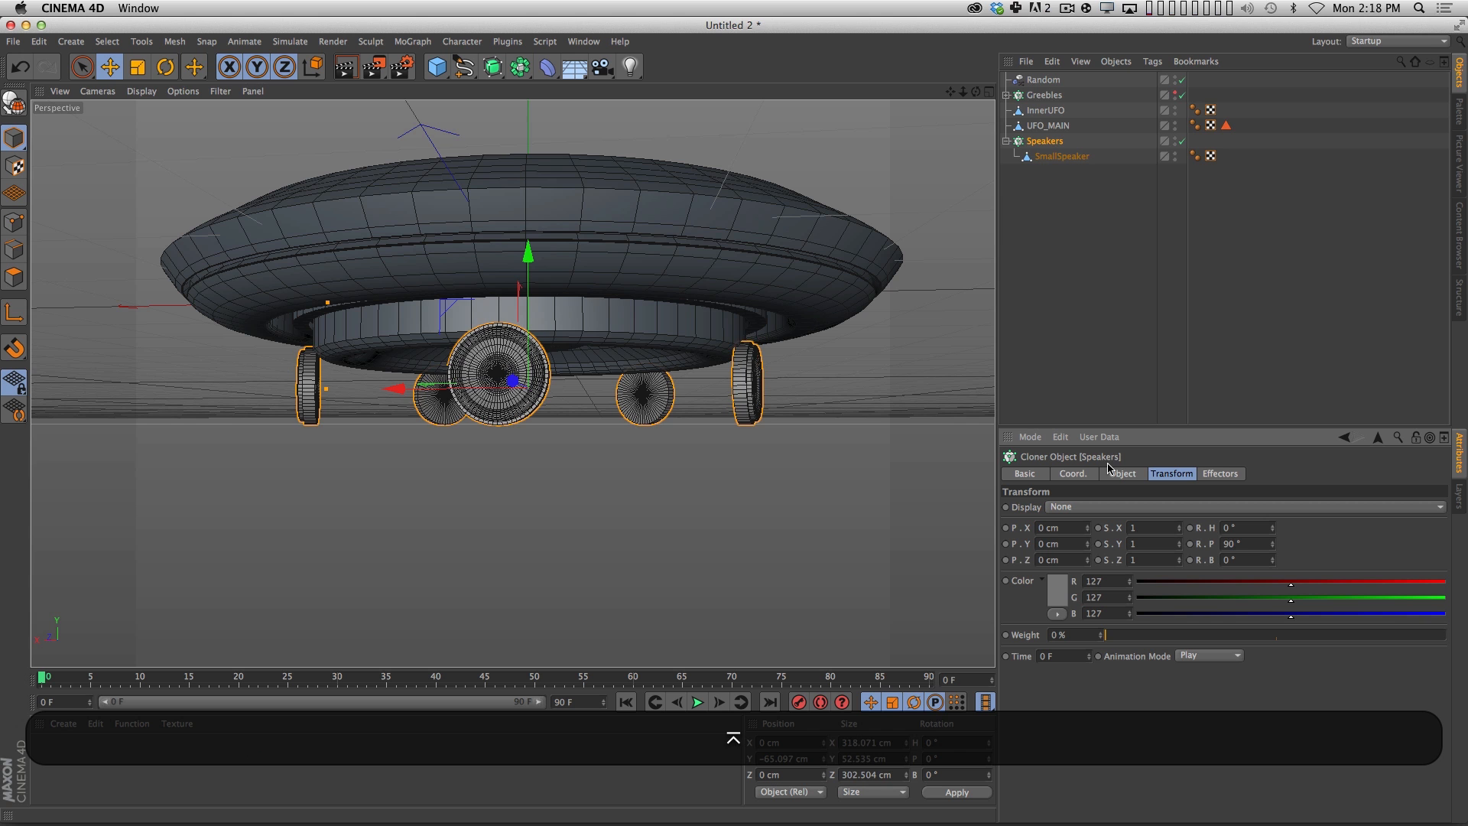
Examine the upright speakers' placement around the inner hull in the four-view layout and the enlarged perspective view.
{"action": "key", "text": "3"}
{"action": "left_click", "coordinate": [989, 92]}
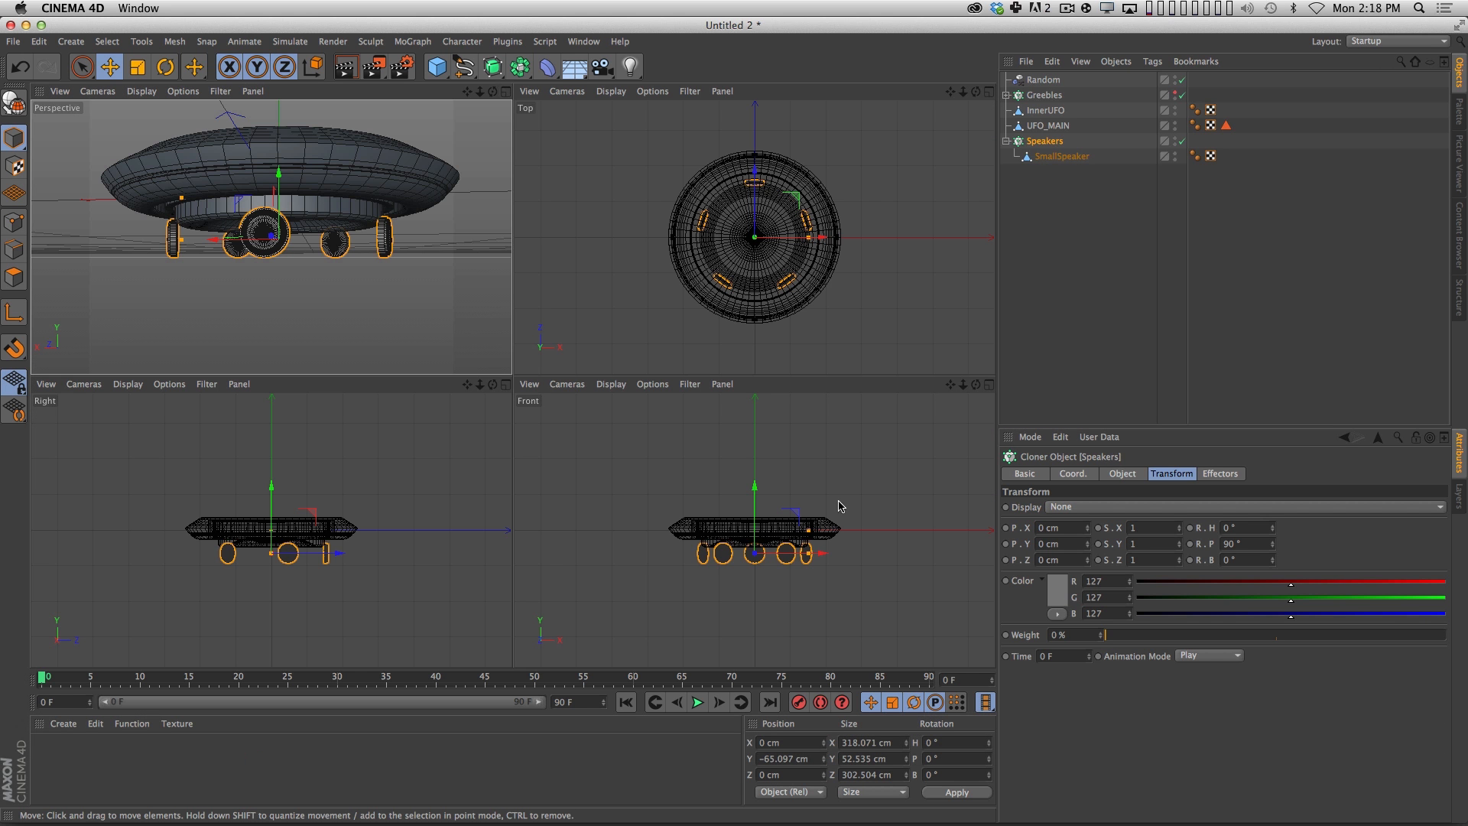
{"action": "key", "text": "2"}
{"action": "left_click_drag", "start_coordinate": [805, 240], "coordinate": [920, 290]}
{"action": "key", "text": "1"}
{"action": "key", "text": "2"}
{"action": "left_click_drag", "start_coordinate": [312, 210], "coordinate": [375, 181]}
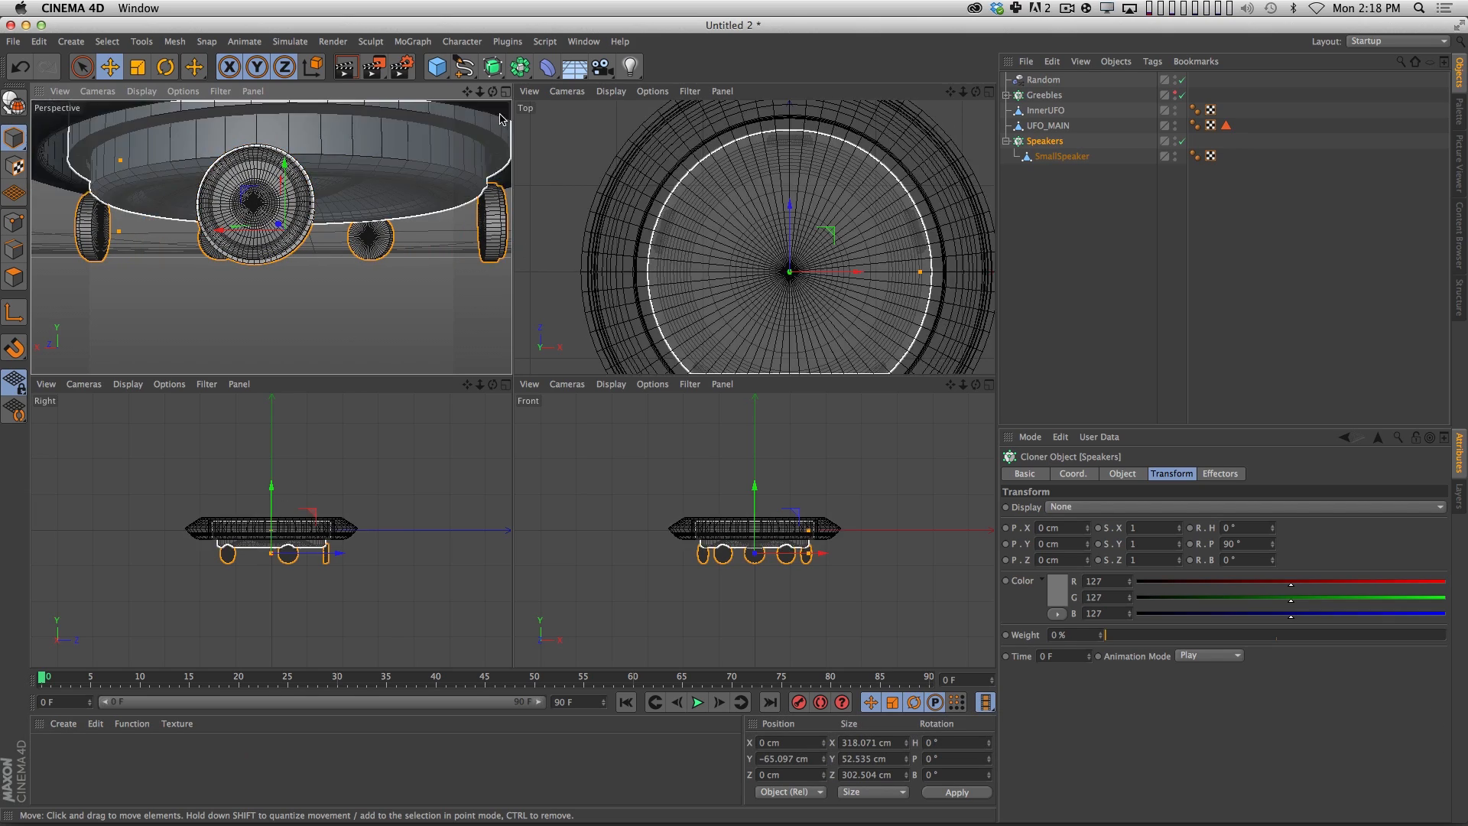
{"action": "middle_click", "coordinate": [476, 180]}
{"action": "key", "text": "2"}
{"action": "left_click_drag", "start_coordinate": [648, 364], "coordinate": [617, 370]}
{"action": "key", "text": "3"}
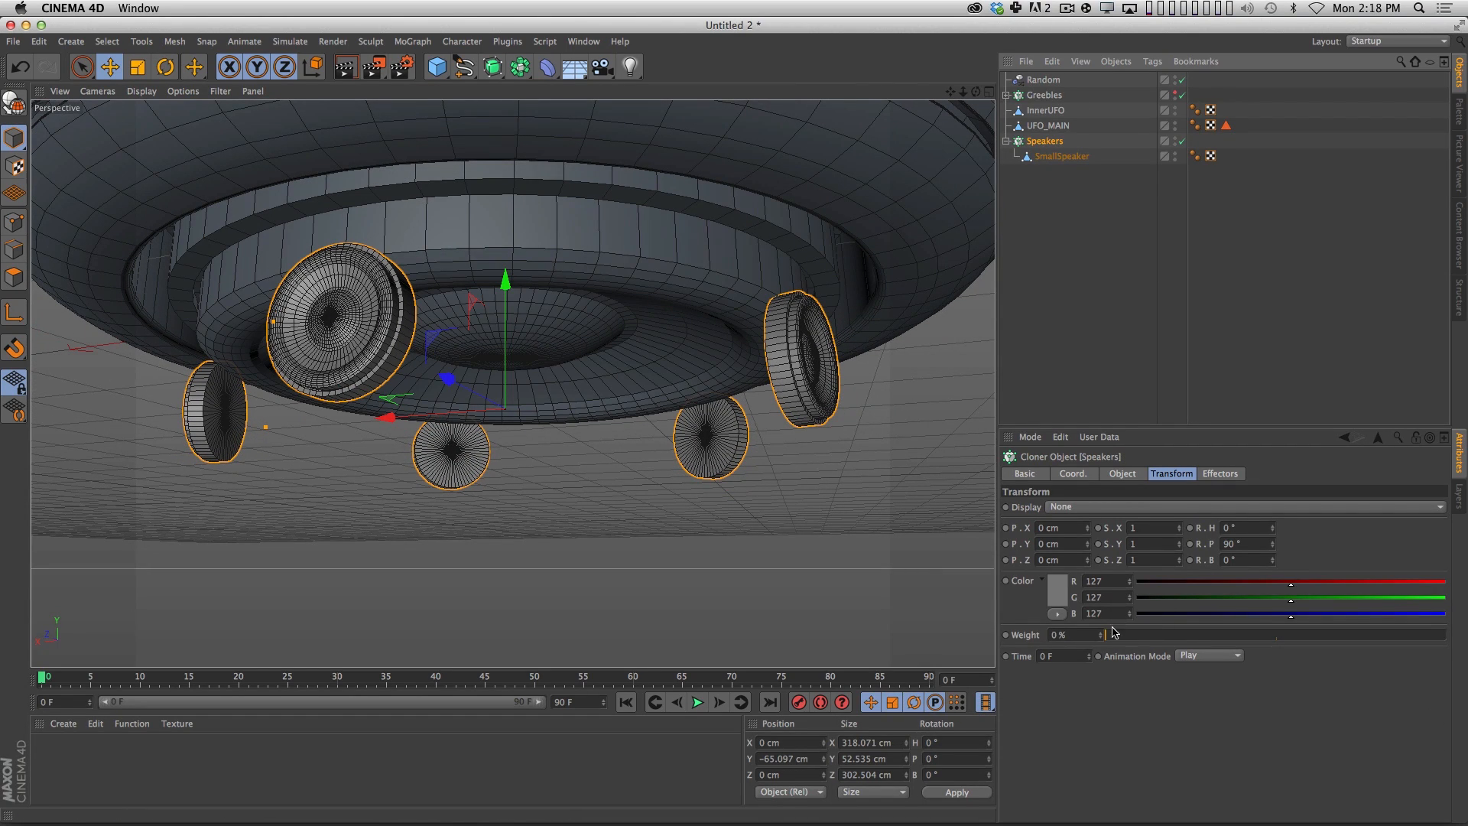
Increase the Speakers cloner's count to 16 and check the ring of speakers.
{"action": "left_click", "coordinate": [1124, 473]}
{"action": "left_click_drag", "start_coordinate": [1138, 579], "coordinate": [1158, 581]}
{"action": "mouse_move", "coordinate": [682, 433]}
{"action": "left_mouse_down"}
{"action": "mouse_move", "coordinate": [659, 482]}
{"action": "mouse_move", "coordinate": [680, 434]}
{"action": "left_mouse_up"}
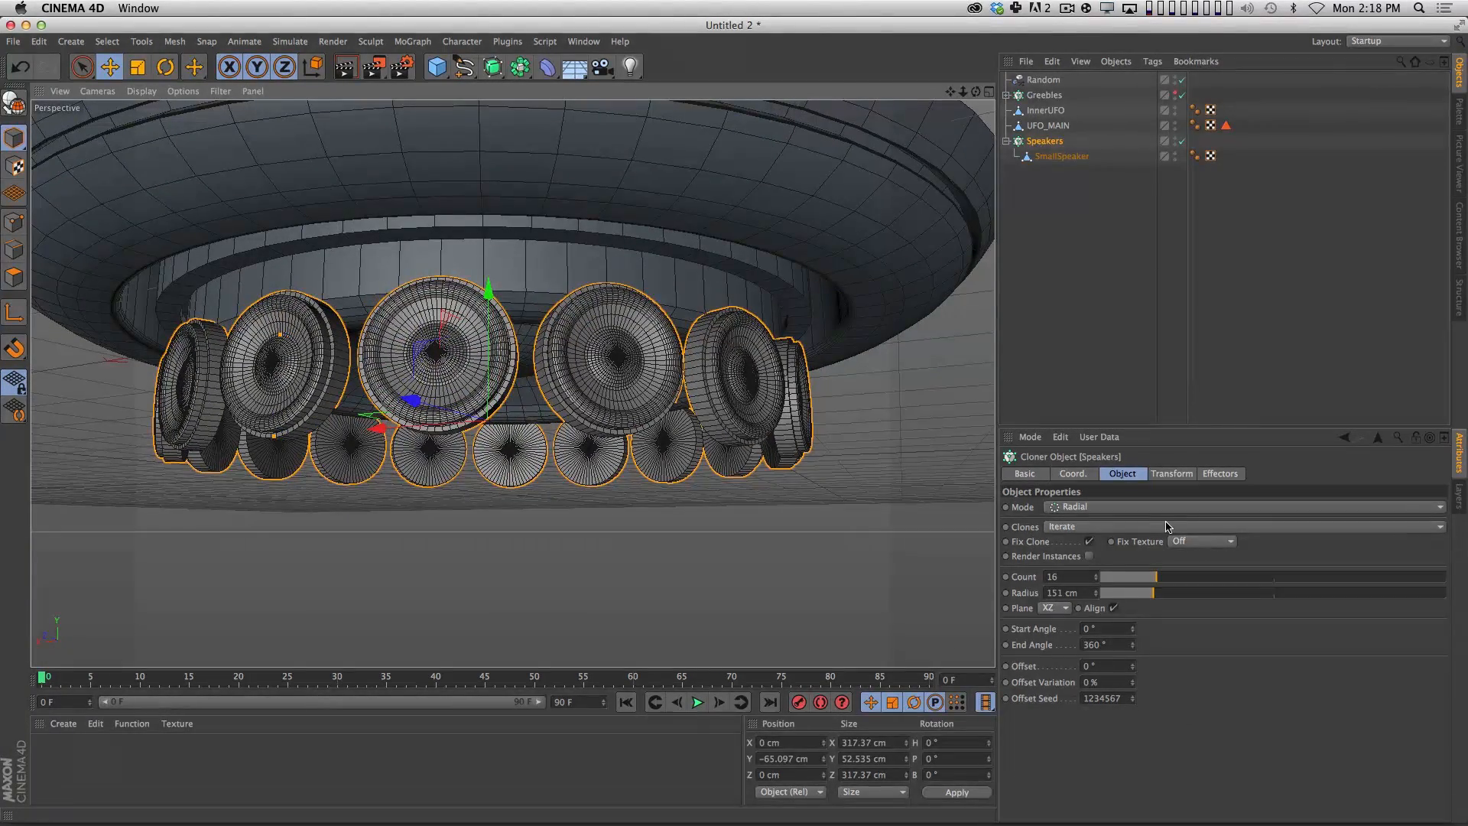
Scale the SmallSpeaker object inside the Speakers cloner down uniformly to about 19.1 cm wide.
{"action": "left_click", "coordinate": [1173, 474]}
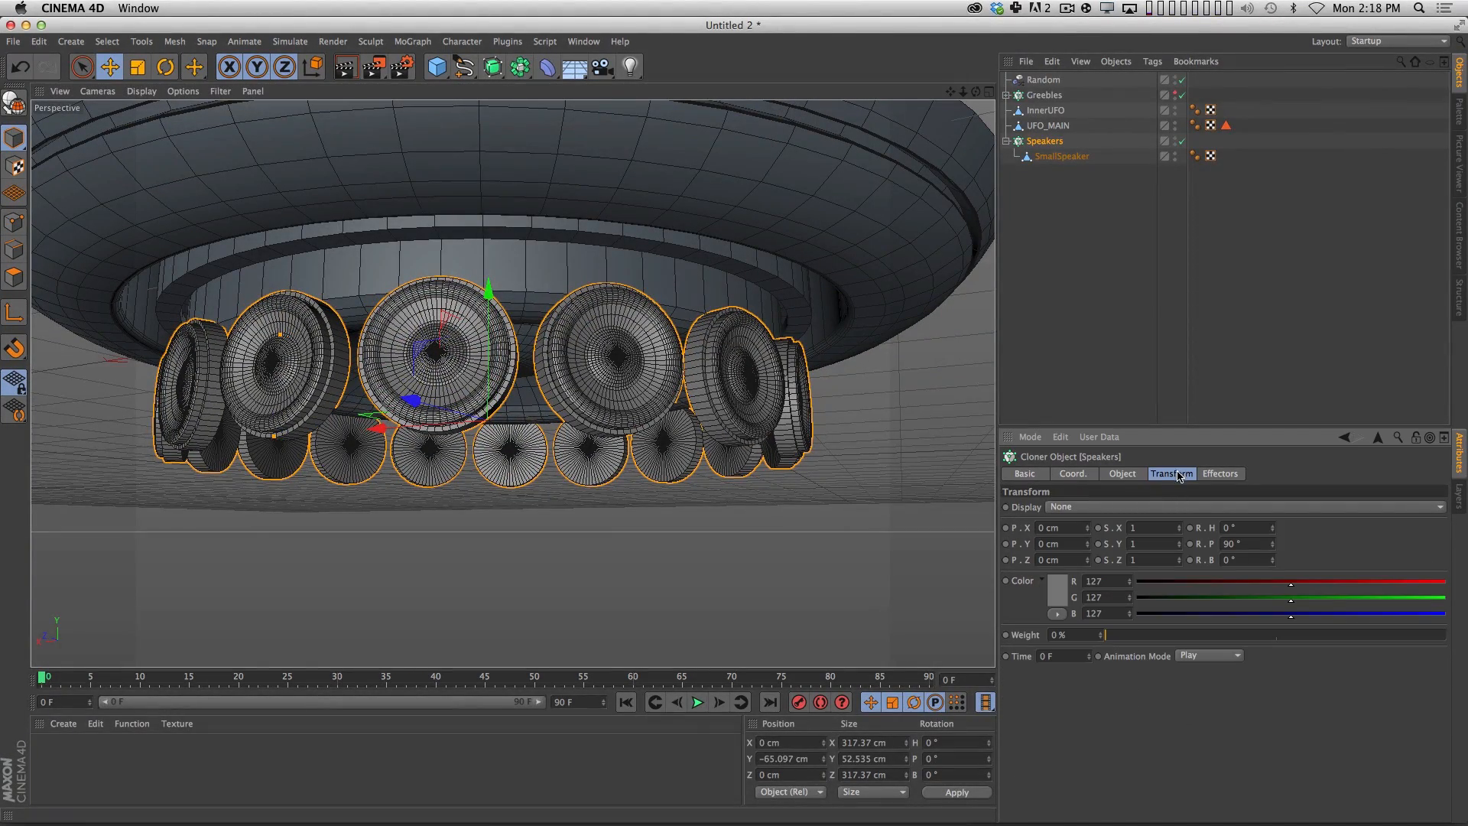
{"action": "left_click", "coordinate": [1071, 157]}
{"action": "key", "text": "t"}
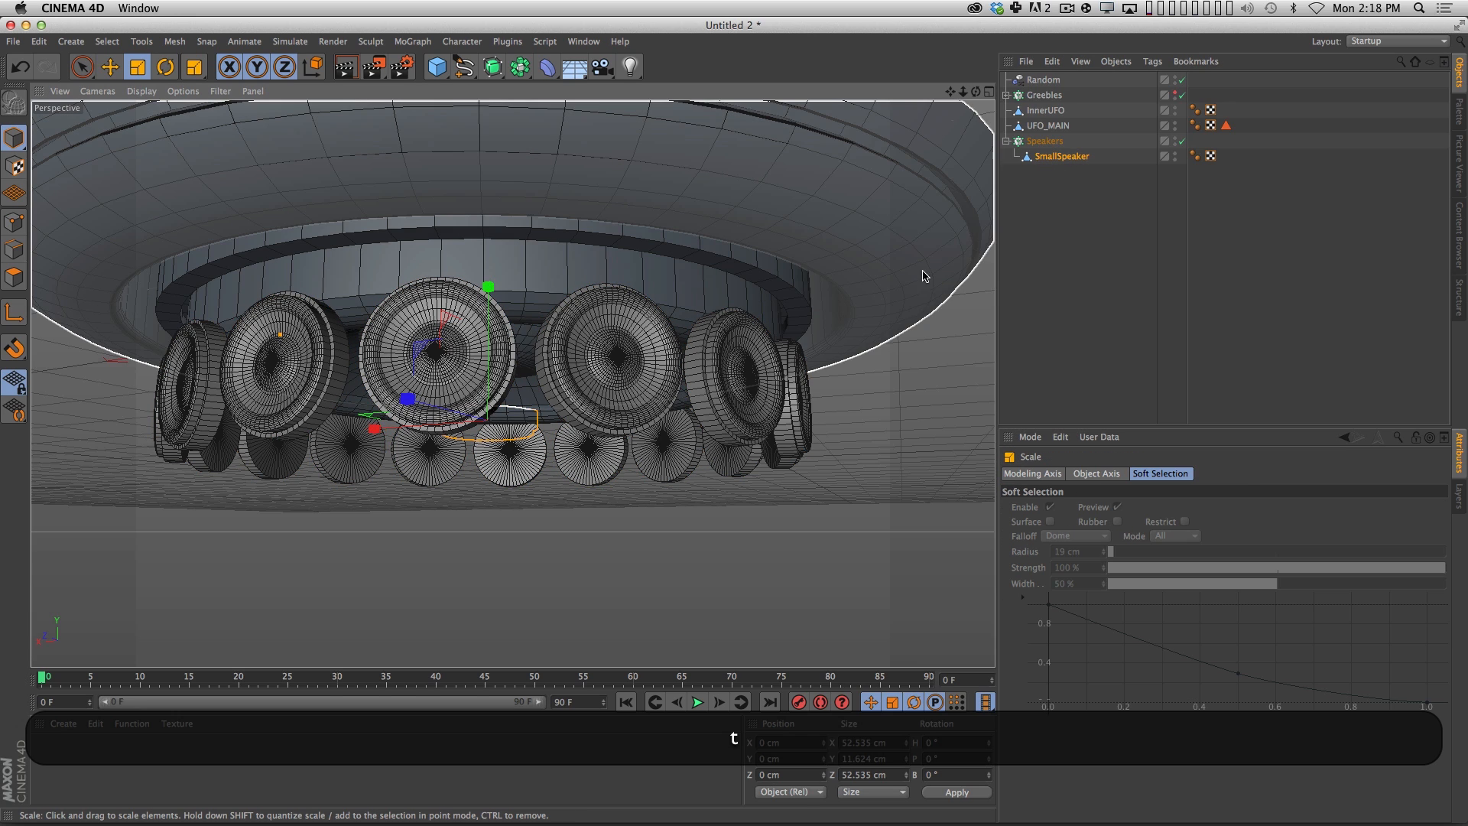
{"action": "left_click_drag", "start_coordinate": [947, 244], "coordinate": [492, 328]}
{"action": "key", "text": "e"}
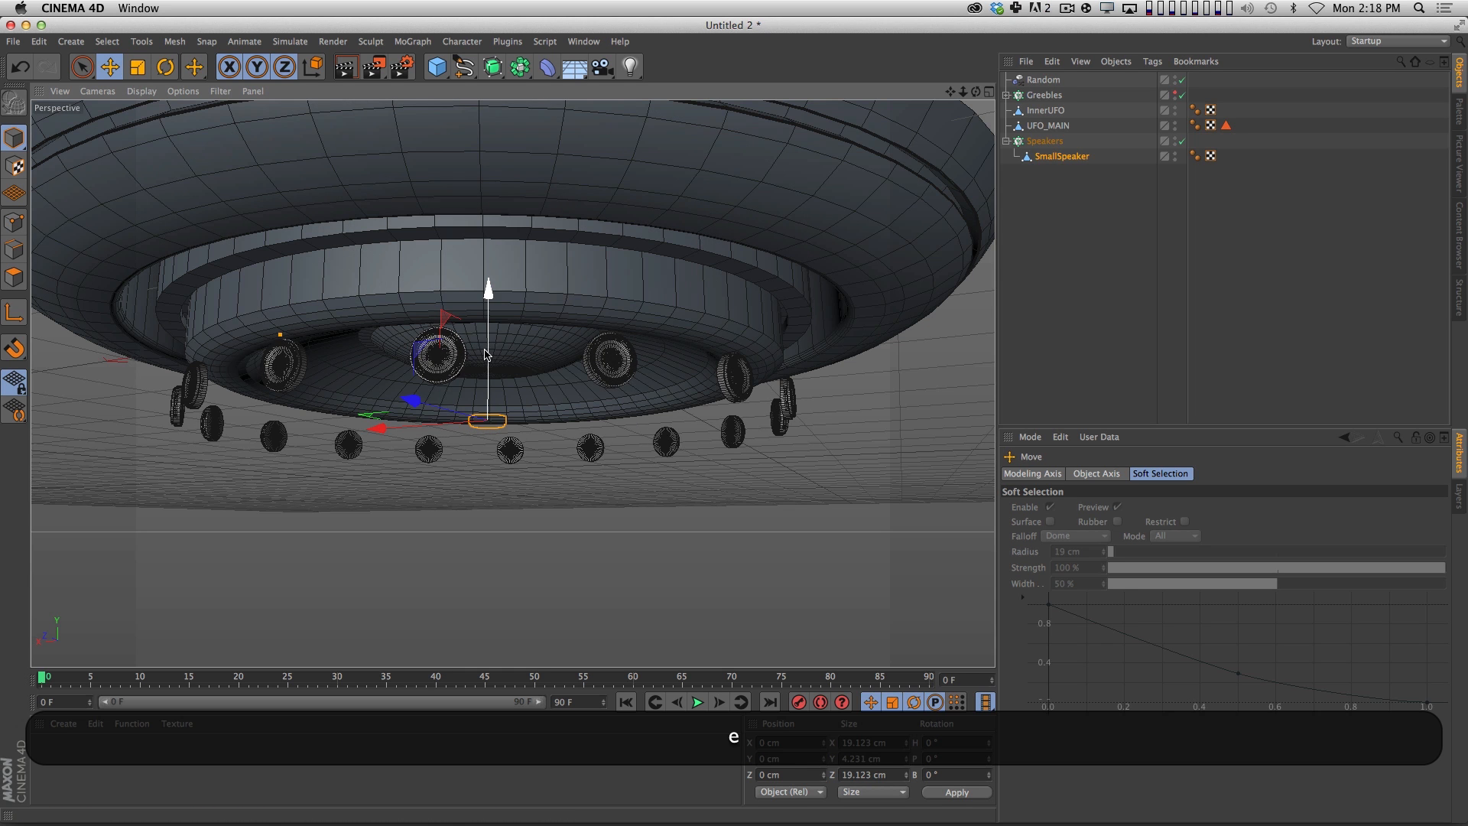
Undo the last action and raise the Speakers cloner to about Y -32.2 cm, against the inner hull's side band.
{"action": "key", "text": "super+z"}
{"action": "left_click", "coordinate": [14, 140]}
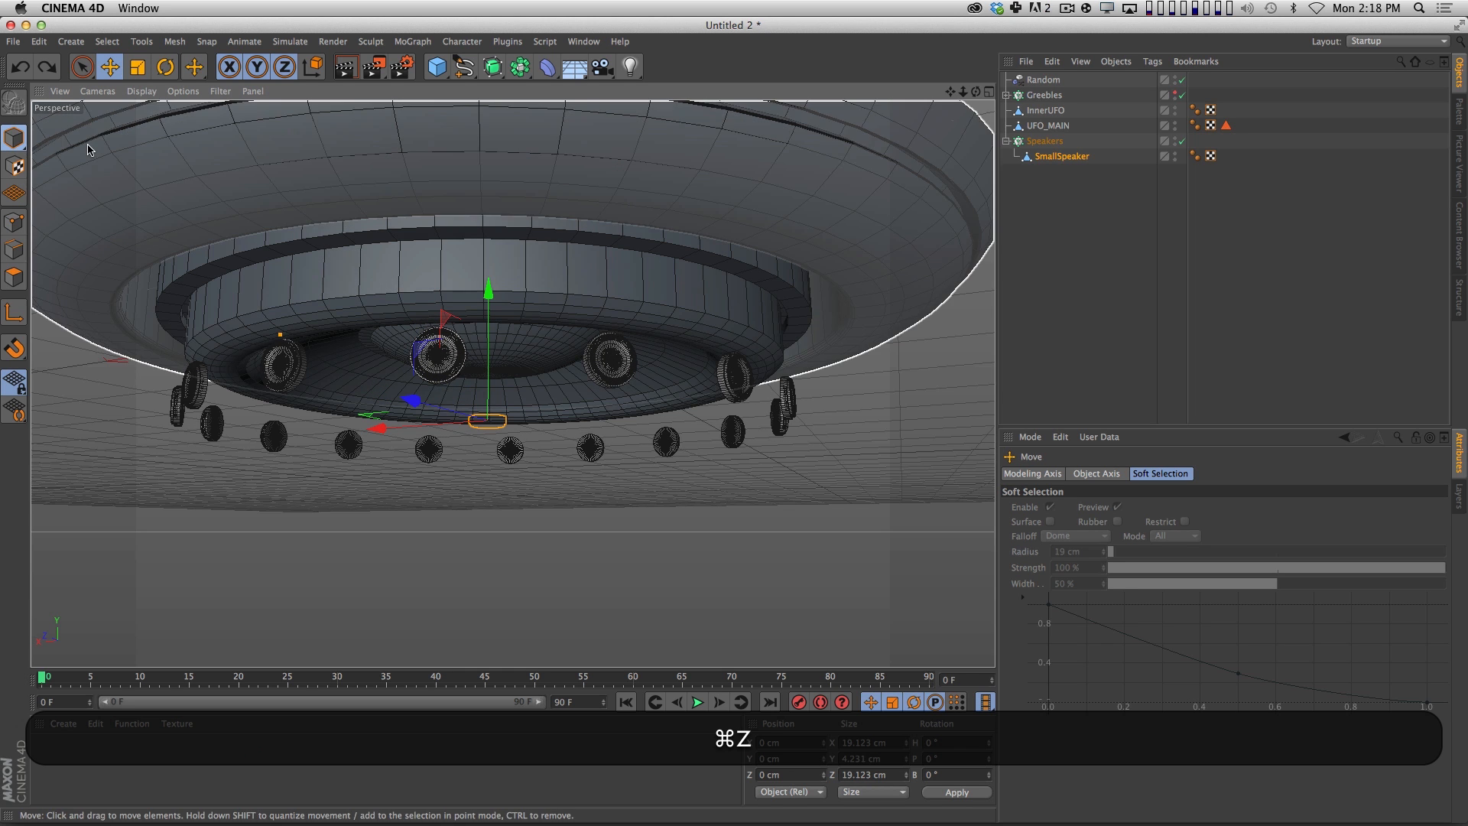
{"action": "mouse_move", "coordinate": [488, 326]}
{"action": "left_mouse_down"}
{"action": "mouse_move", "coordinate": [490, 265]}
{"action": "mouse_move", "coordinate": [475, 331]}
{"action": "left_mouse_up"}
{"action": "key", "text": "3"}
{"action": "left_click_drag", "start_coordinate": [497, 238], "coordinate": [496, 241]}
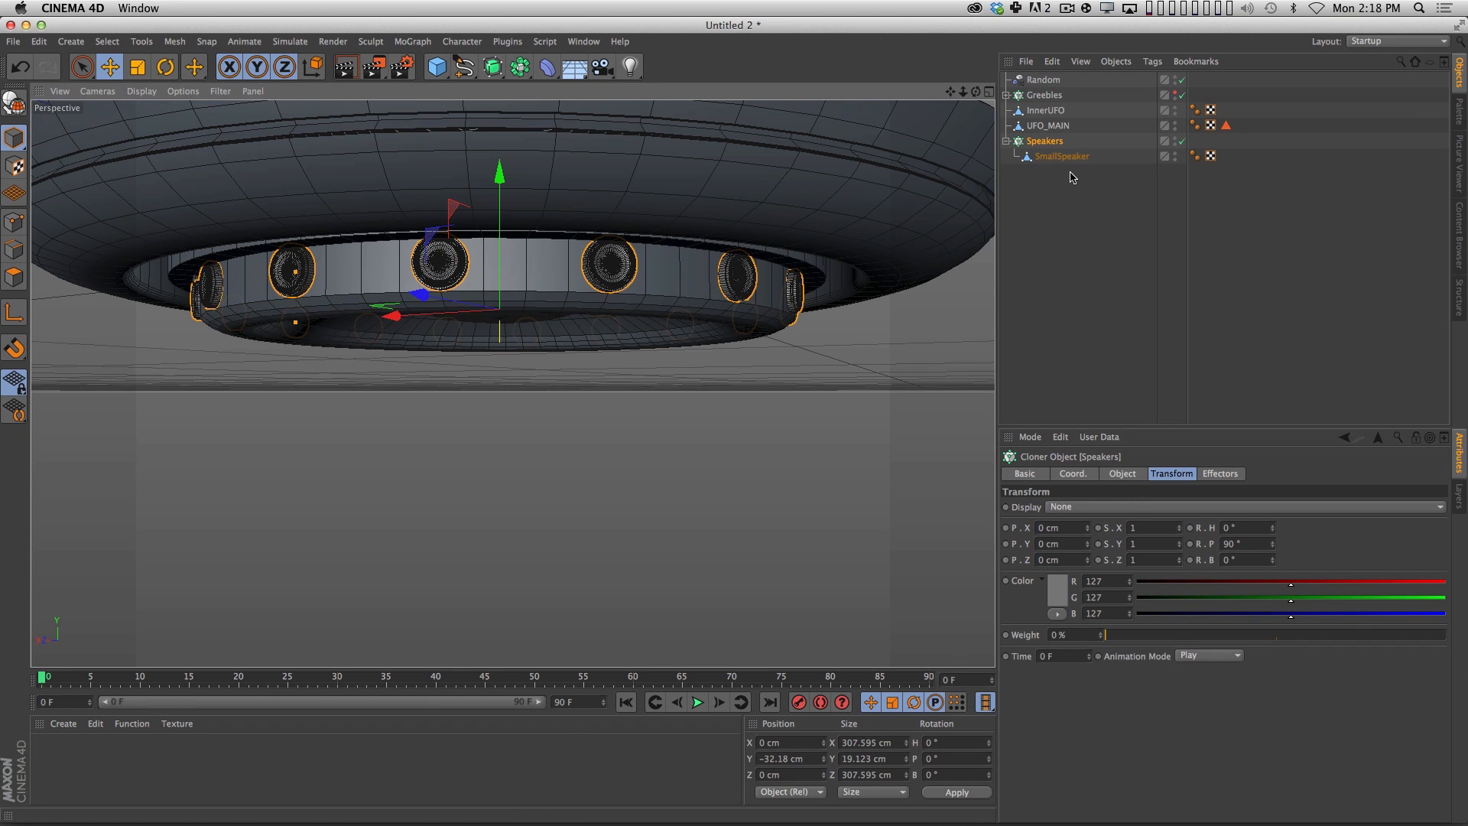
Increase the Speakers cloner's count to fill the ring around the inner hull more densely.
{"action": "left_click", "coordinate": [1130, 477]}
{"action": "mouse_move", "coordinate": [1163, 581]}
{"action": "left_mouse_down"}
{"action": "mouse_move", "coordinate": [1240, 575]}
{"action": "mouse_move", "coordinate": [1228, 579]}
{"action": "left_mouse_up"}
{"action": "left_click", "coordinate": [1081, 349]}
Frame the whole UFO from below and render the view to check the speaker ring and greebles.
{"action": "key", "text": "2"}
{"action": "left_click_drag", "start_coordinate": [787, 410], "coordinate": [624, 436]}
{"action": "key", "text": "1"}
{"action": "key", "text": "3"}
{"action": "key", "text": "1"}
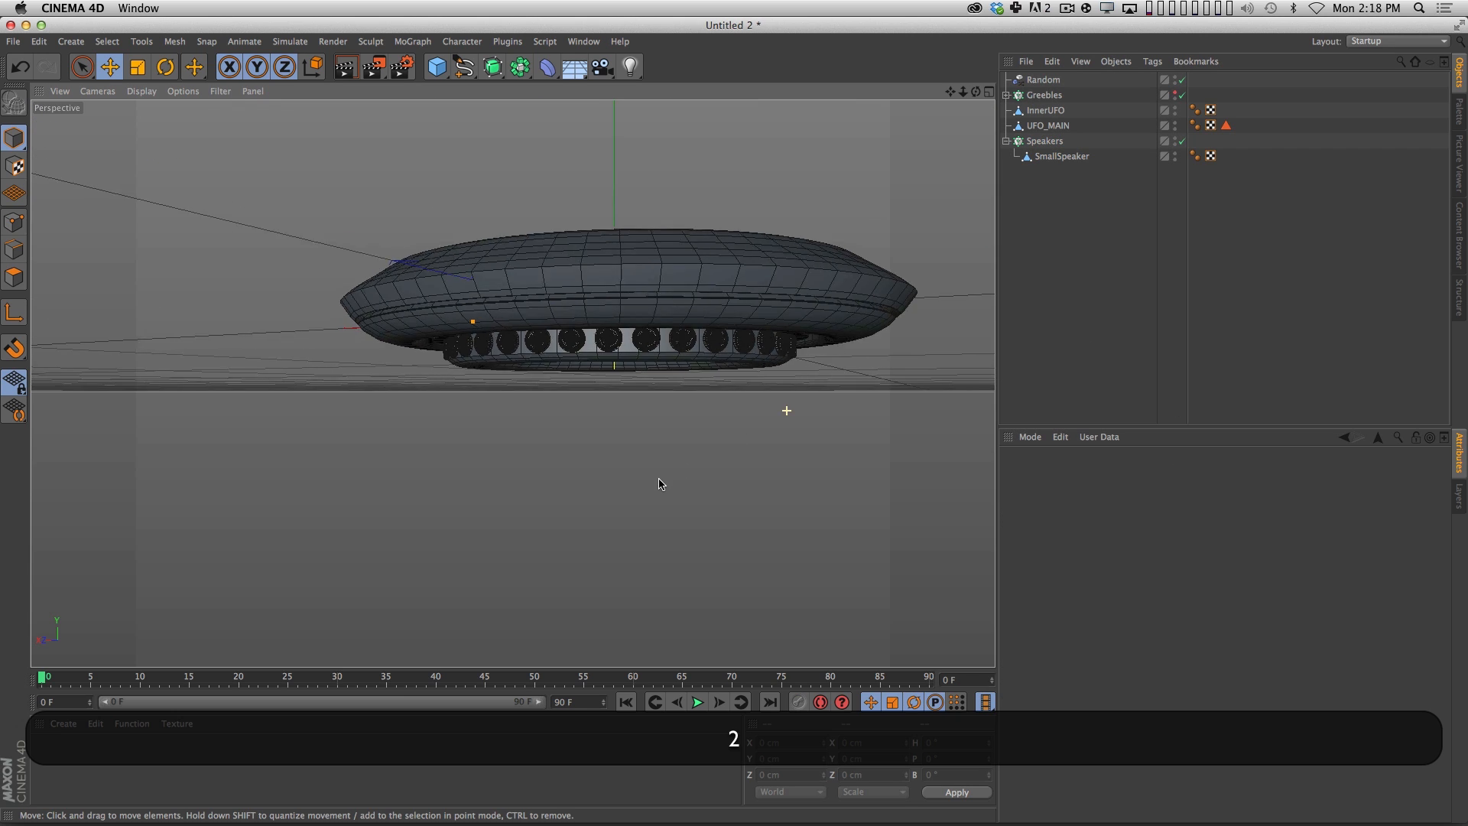
{"action": "key", "text": "super+r"}
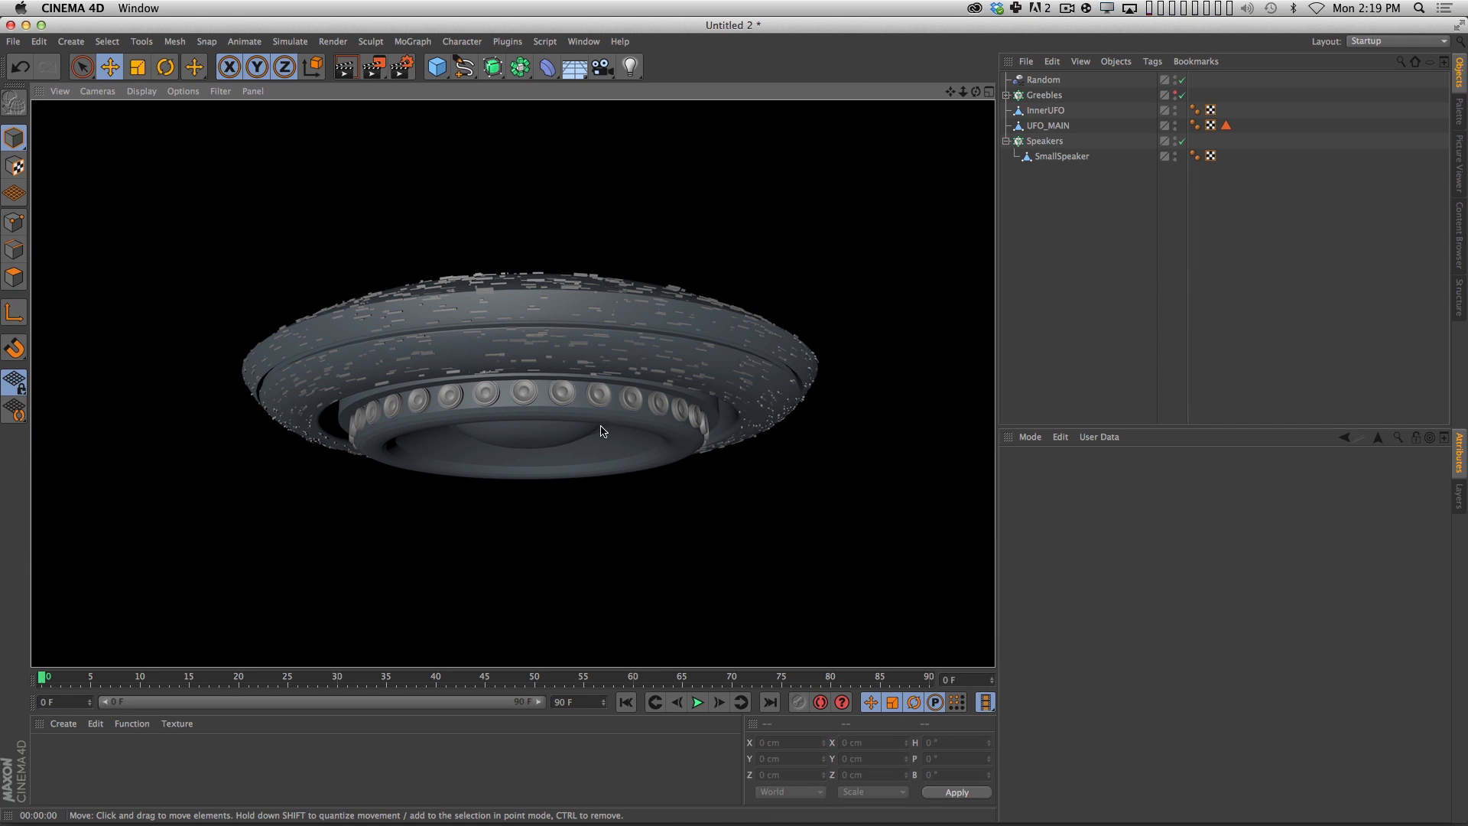
{"action": "key", "text": "3"}
{"action": "mouse_move", "coordinate": [665, 374]}
{"action": "left_mouse_down"}
{"action": "mouse_move", "coordinate": [623, 327]}
{"action": "mouse_move", "coordinate": [583, 327]}
{"action": "mouse_move", "coordinate": [477, 381]}
{"action": "left_mouse_up"}
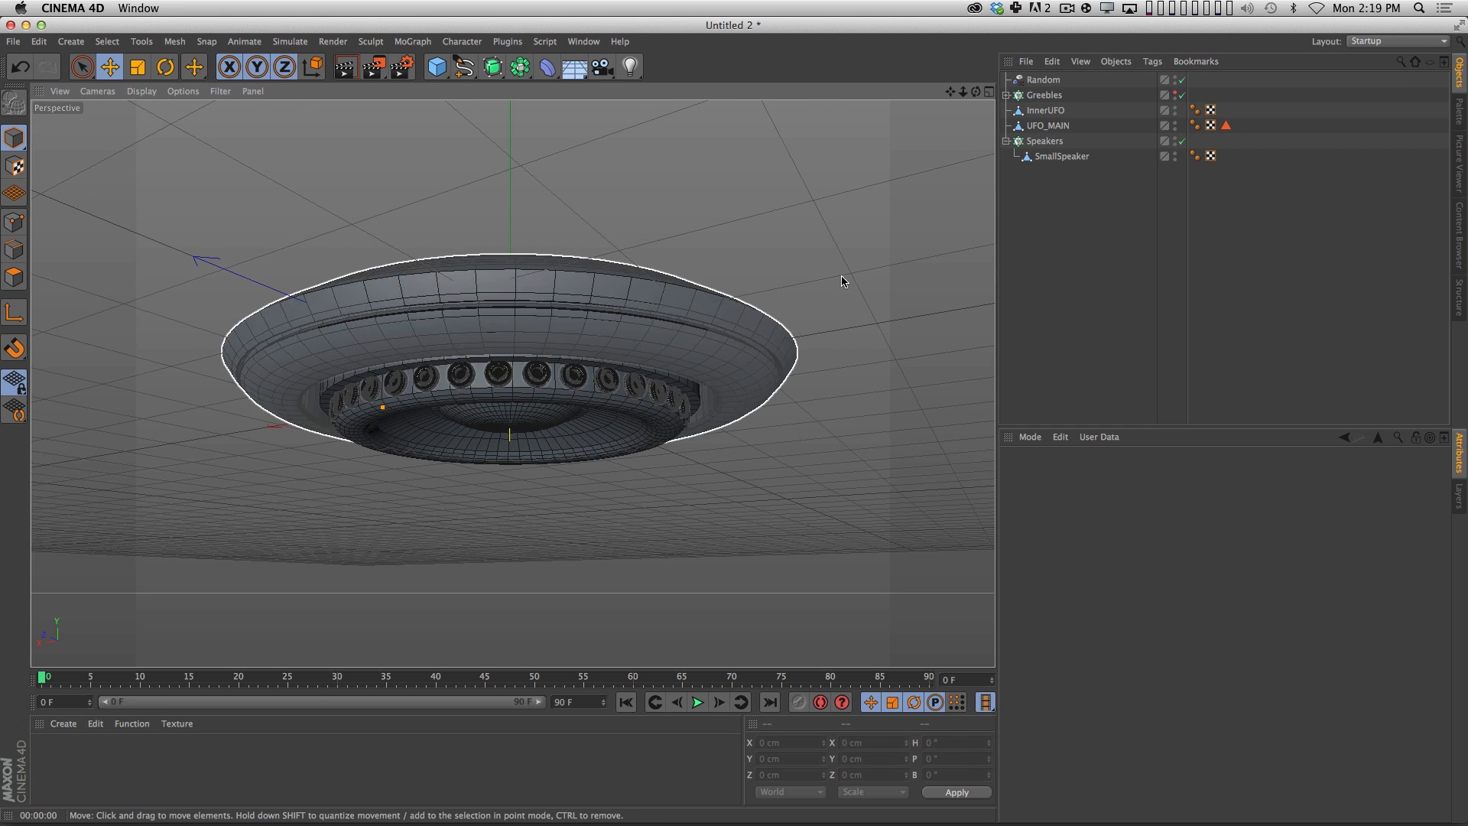
Collapse the Speakers hierarchy and group Random, Greebles, InnerUFO, UFO_MAIN and Speakers under one null.
{"action": "left_click", "coordinate": [1006, 96]}
{"action": "left_click", "coordinate": [1007, 95]}
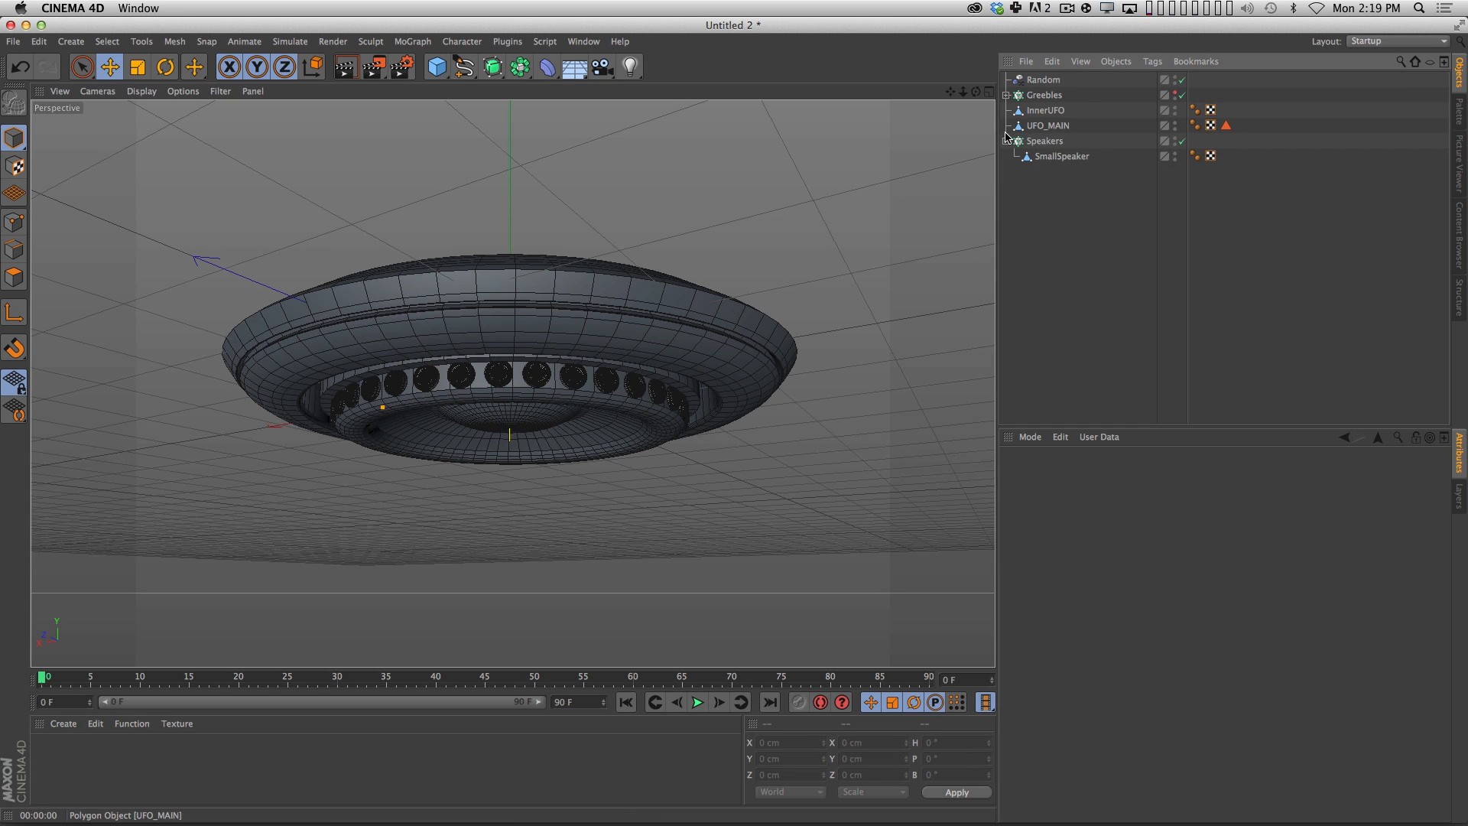
{"action": "left_click", "coordinate": [1006, 141]}
{"action": "left_click", "coordinate": [1044, 95]}
{"action": "left_click", "coordinate": [1045, 141], "text": "shift"}
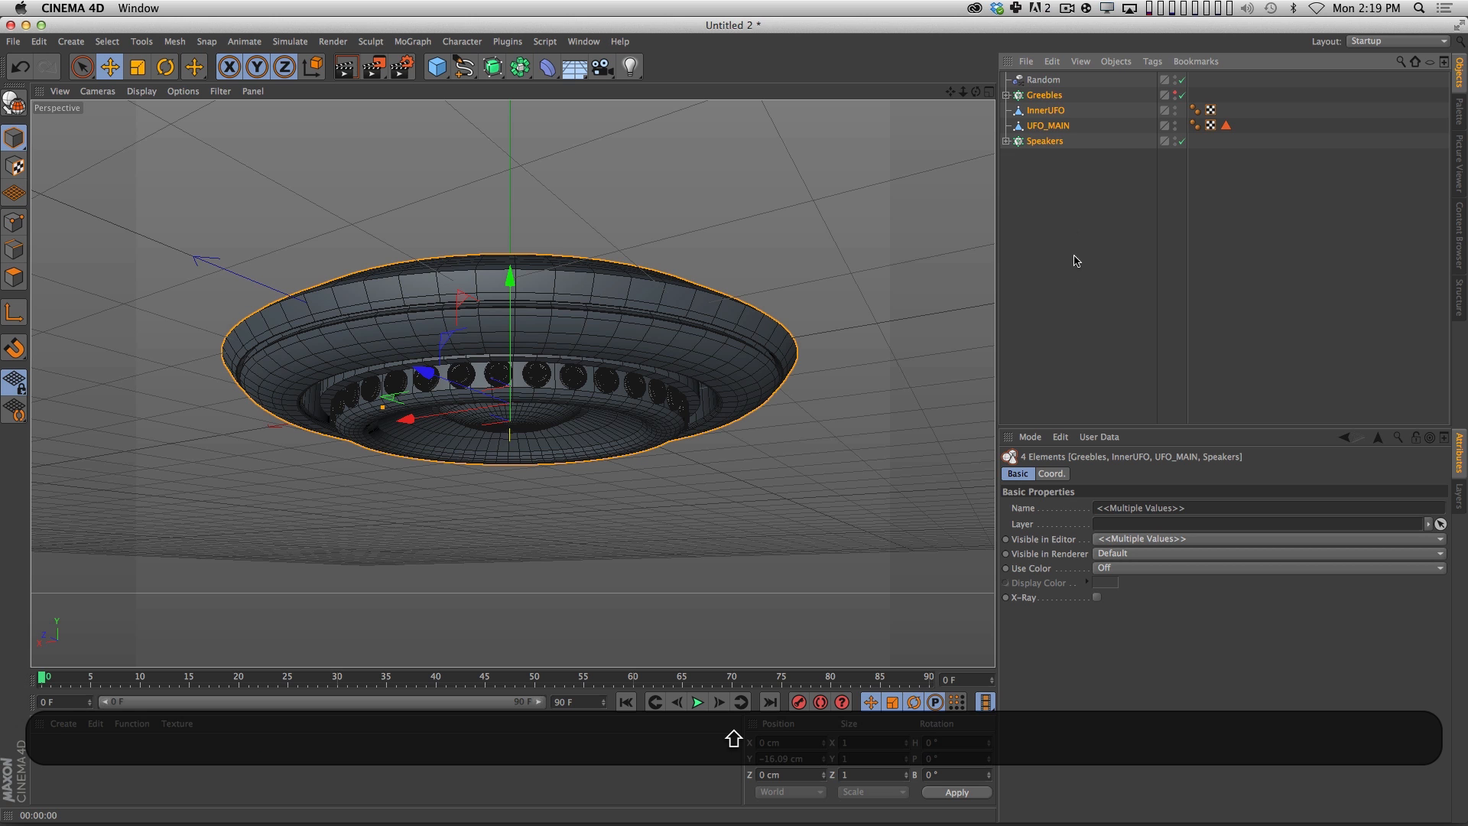
{"action": "left_click", "coordinate": [1073, 210]}
{"action": "left_click", "coordinate": [1061, 81]}
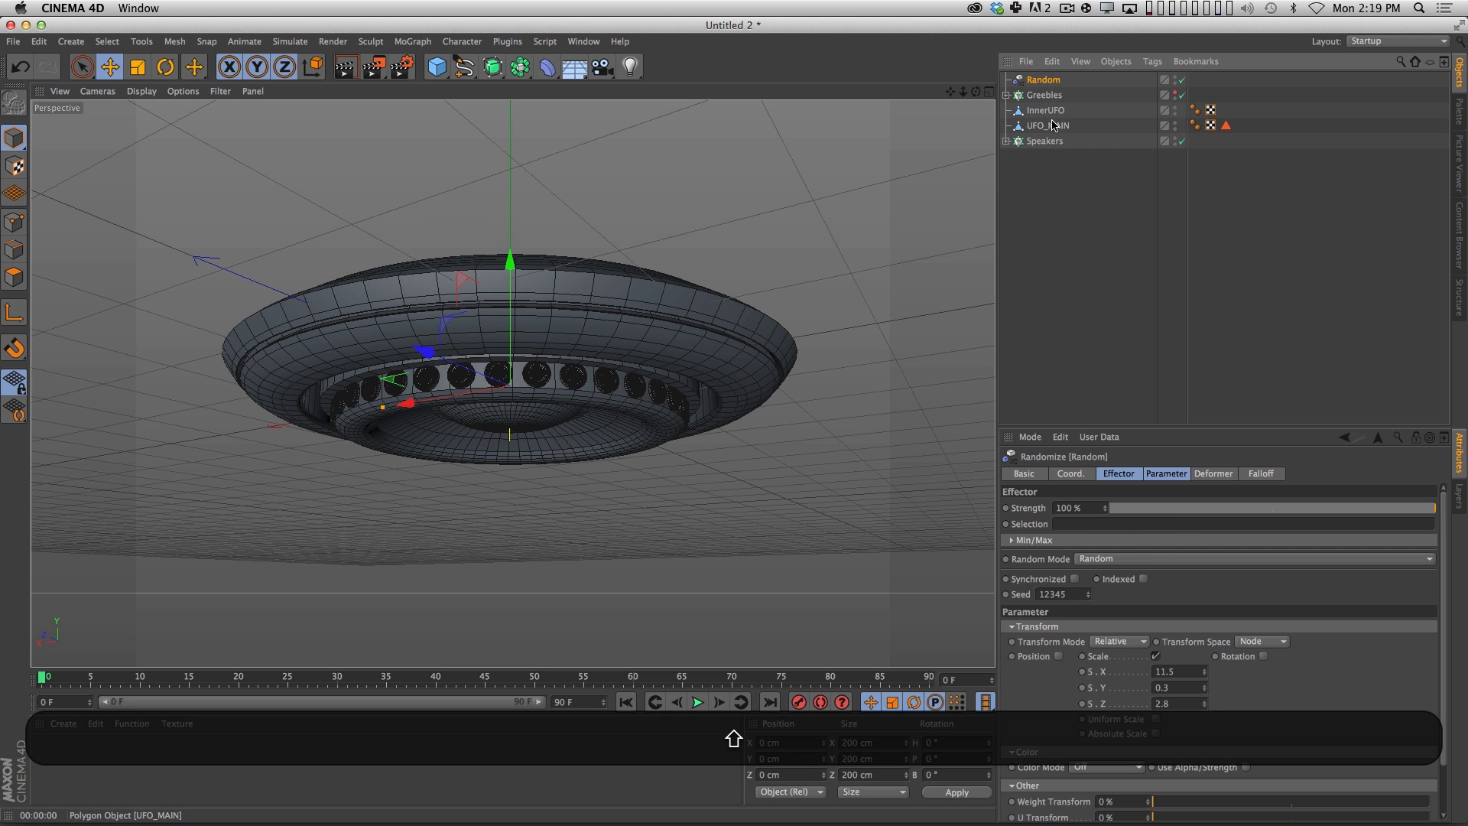
{"action": "left_click", "coordinate": [1047, 141], "text": "shift"}
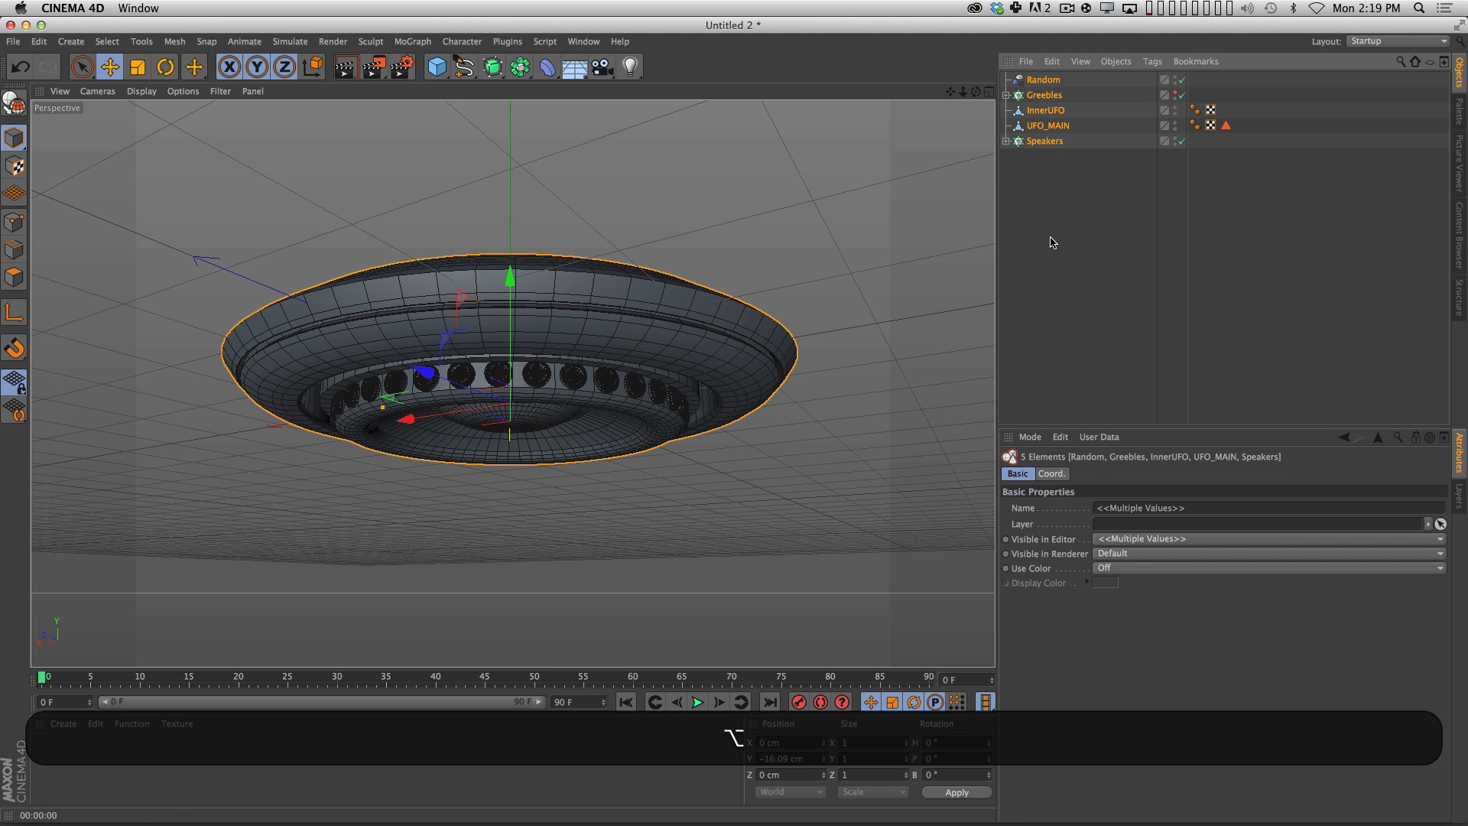
{"action": "key", "text": "alt+g"}
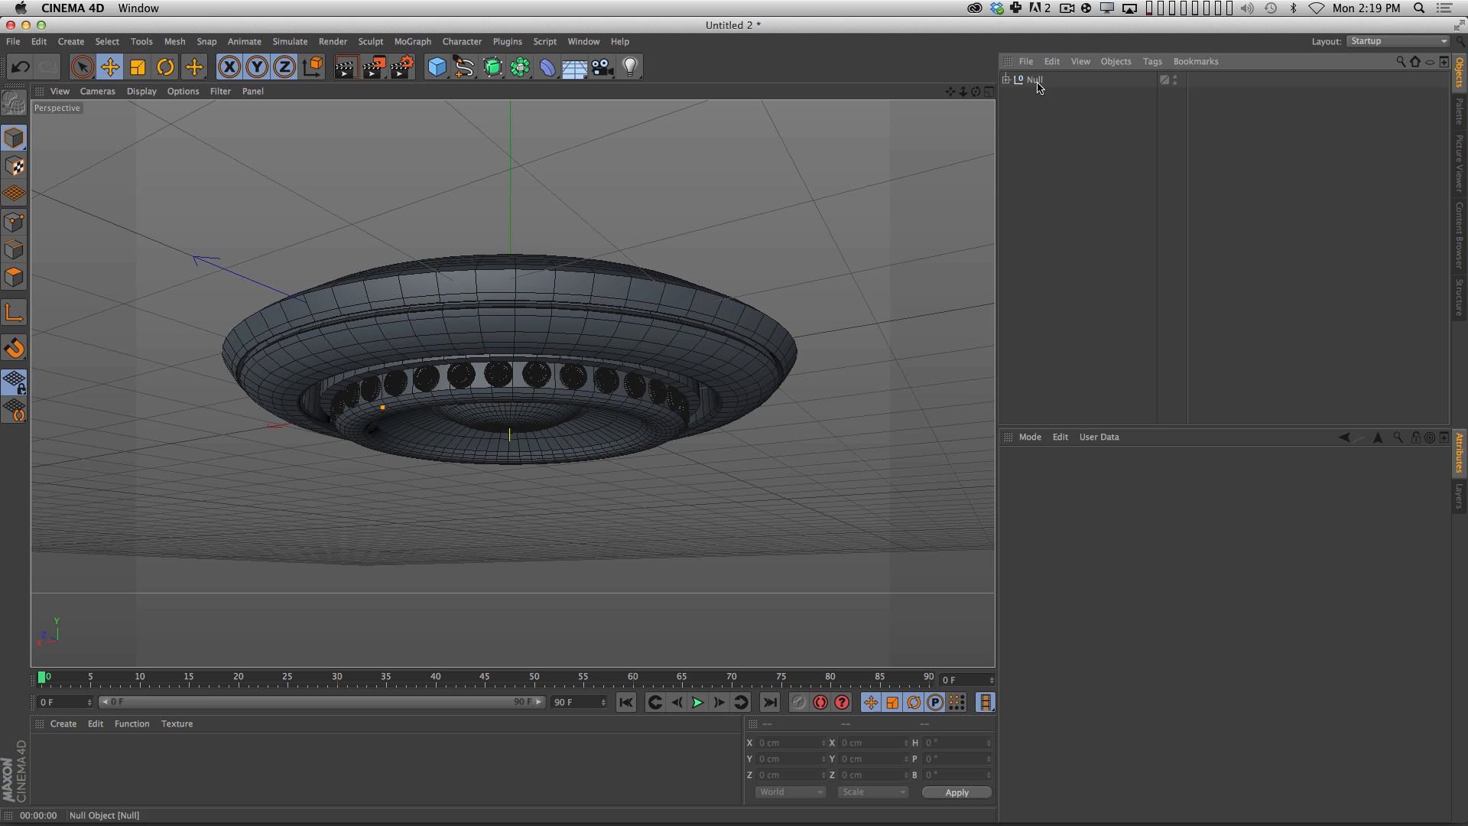
Rename the new group null as UFO.
{"action": "double_click", "coordinate": [1036, 79]}
{"action": "type", "text": "UFO"}
{"action": "key", "text": "shift+Return"}
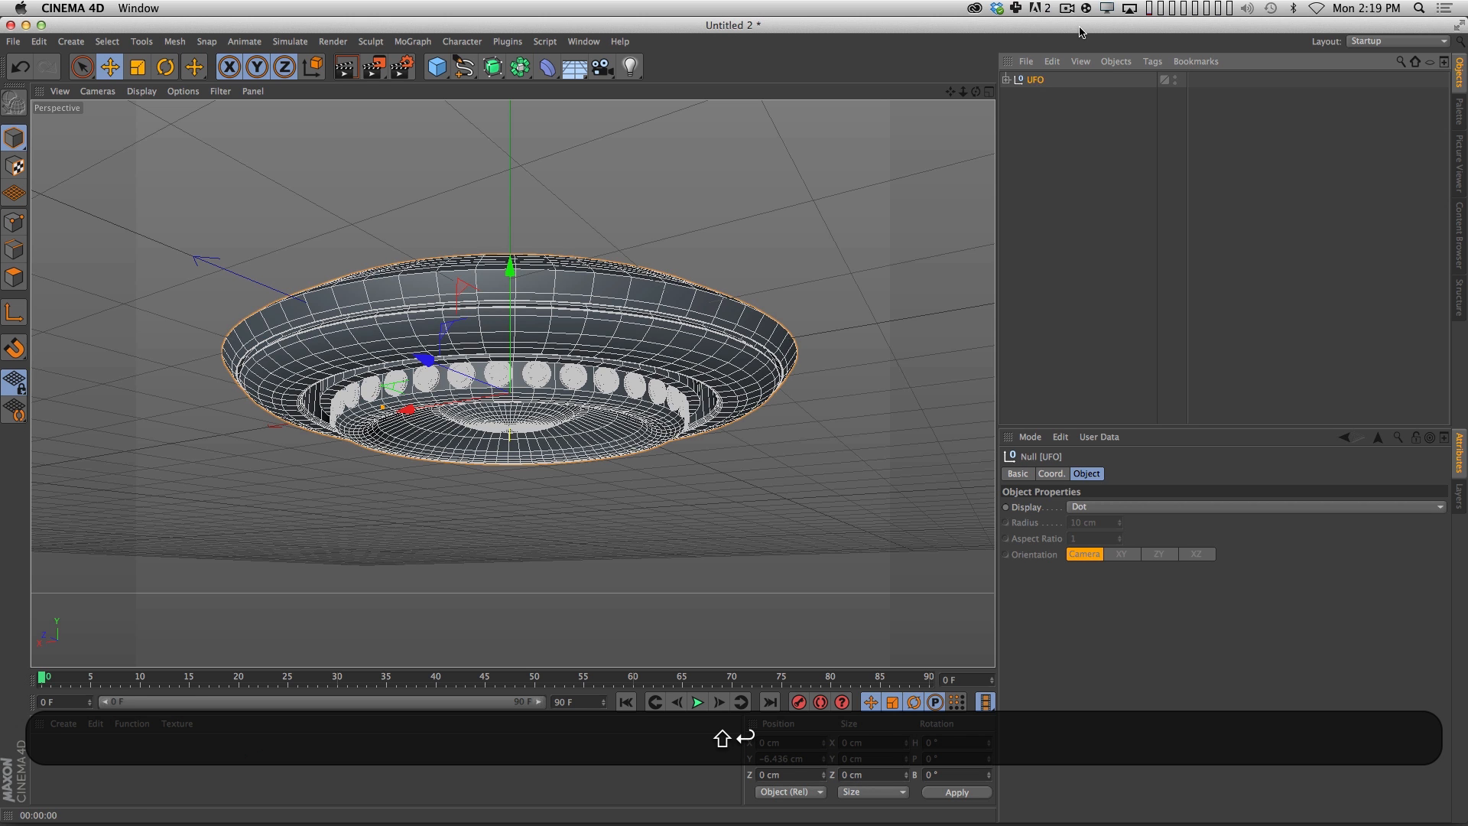
{"action": "left_click", "coordinate": [1097, 312]}
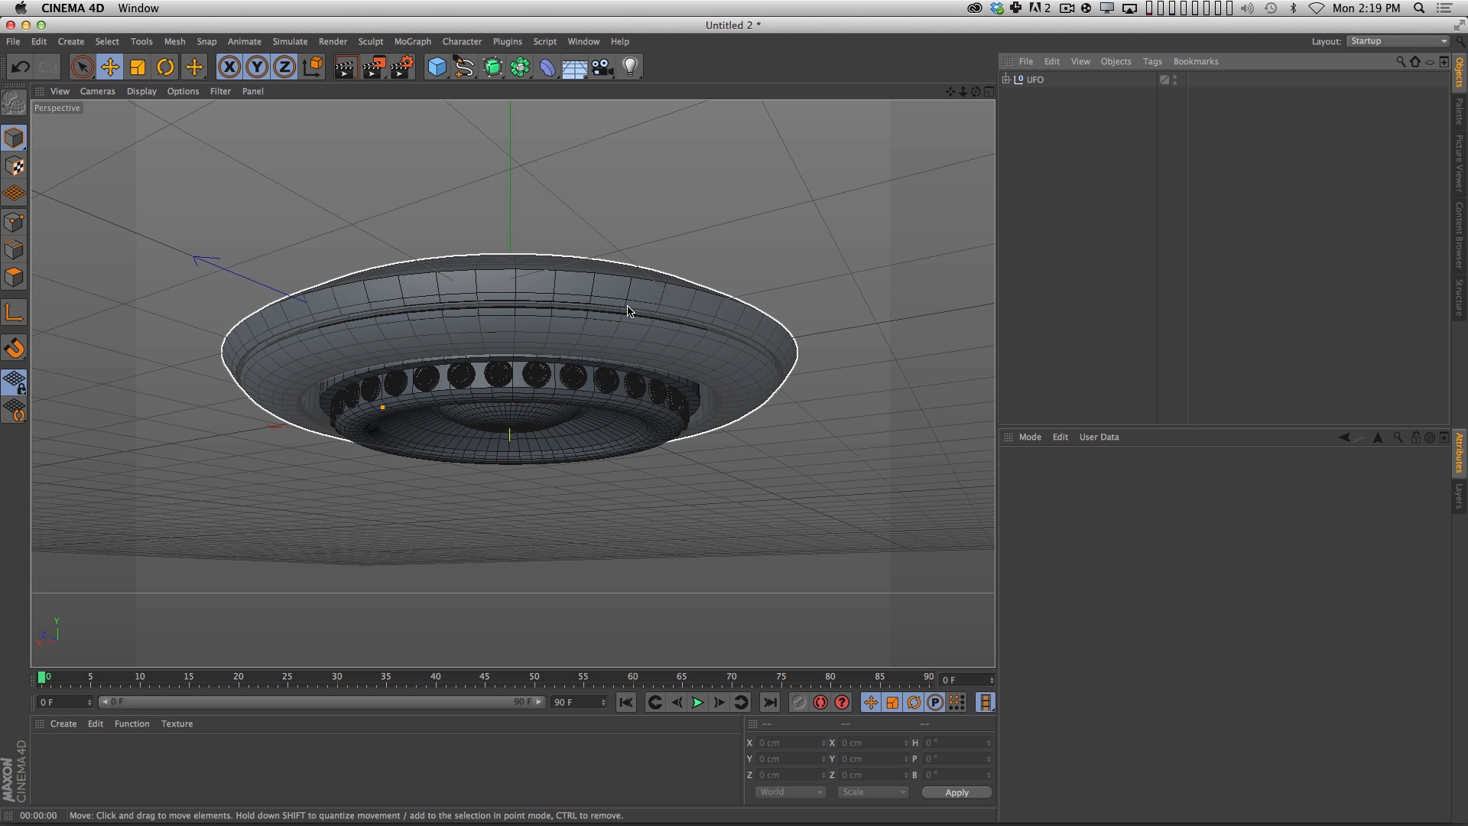
Set the UFO null's heading rotation (R.H) to -1.5° and render the view to check it.
{"action": "left_click", "coordinate": [1048, 80]}
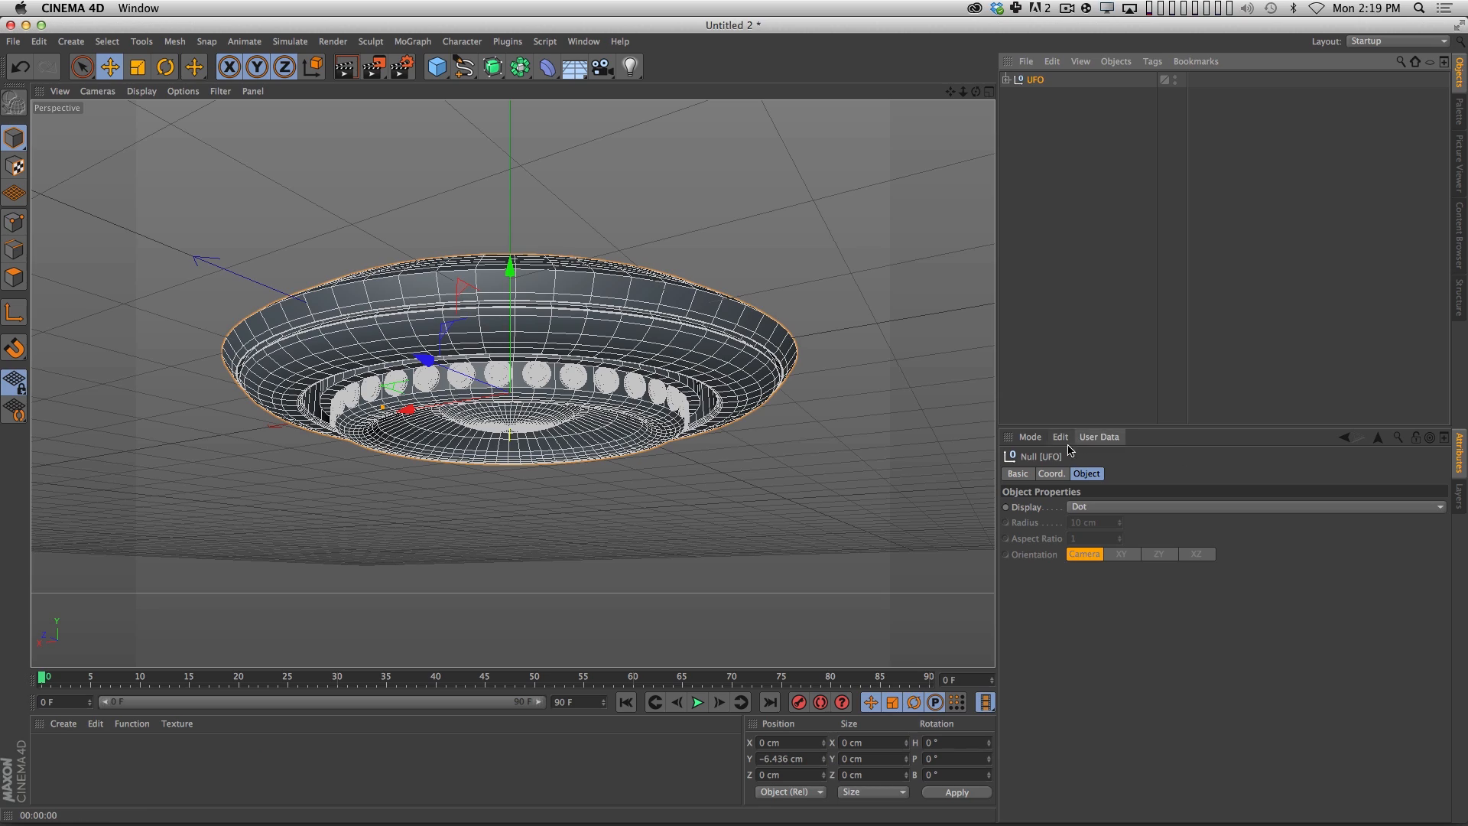
{"action": "left_click", "coordinate": [1051, 473]}
{"action": "mouse_move", "coordinate": [1276, 508]}
{"action": "left_mouse_down", "text": "alt"}
{"action": "mouse_move", "coordinate": [1287, 550]}
{"action": "mouse_move", "coordinate": [1292, 522]}
{"action": "left_mouse_up", "text": "alt"}
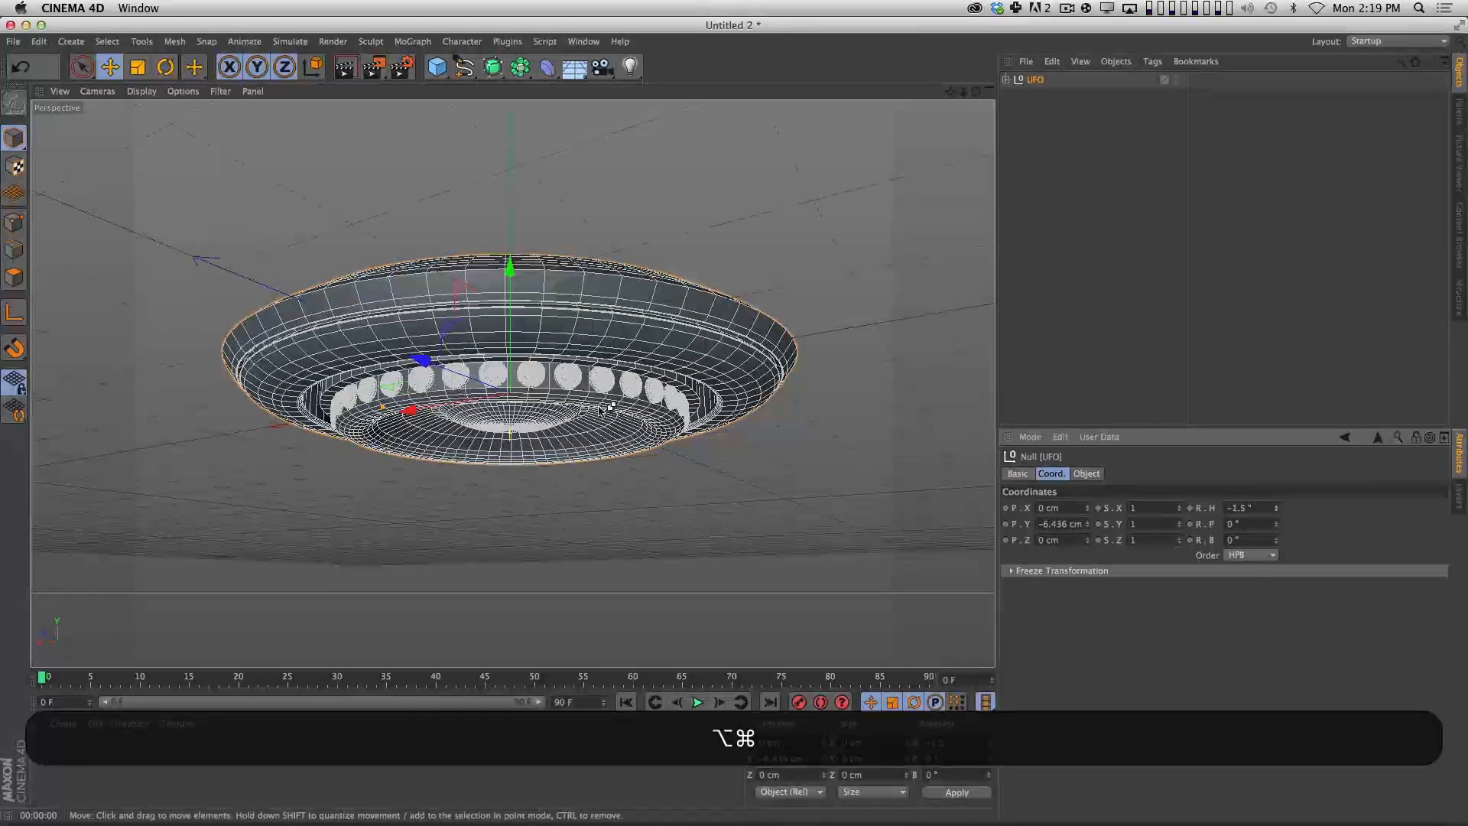
{"action": "key", "text": "alt+super+f"}
{"action": "key", "text": "super+f"}
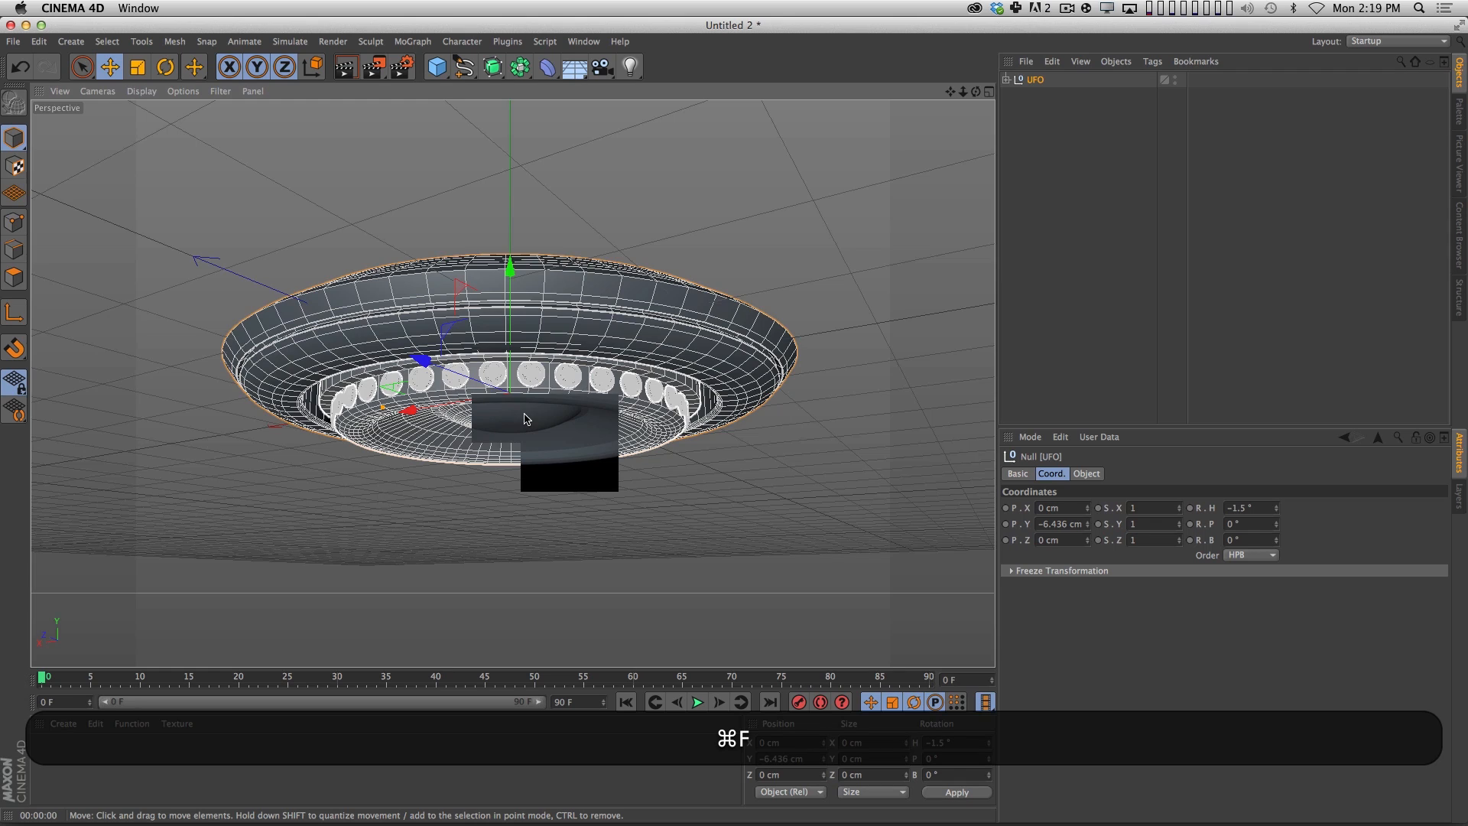
{"action": "key", "text": "super+r"}
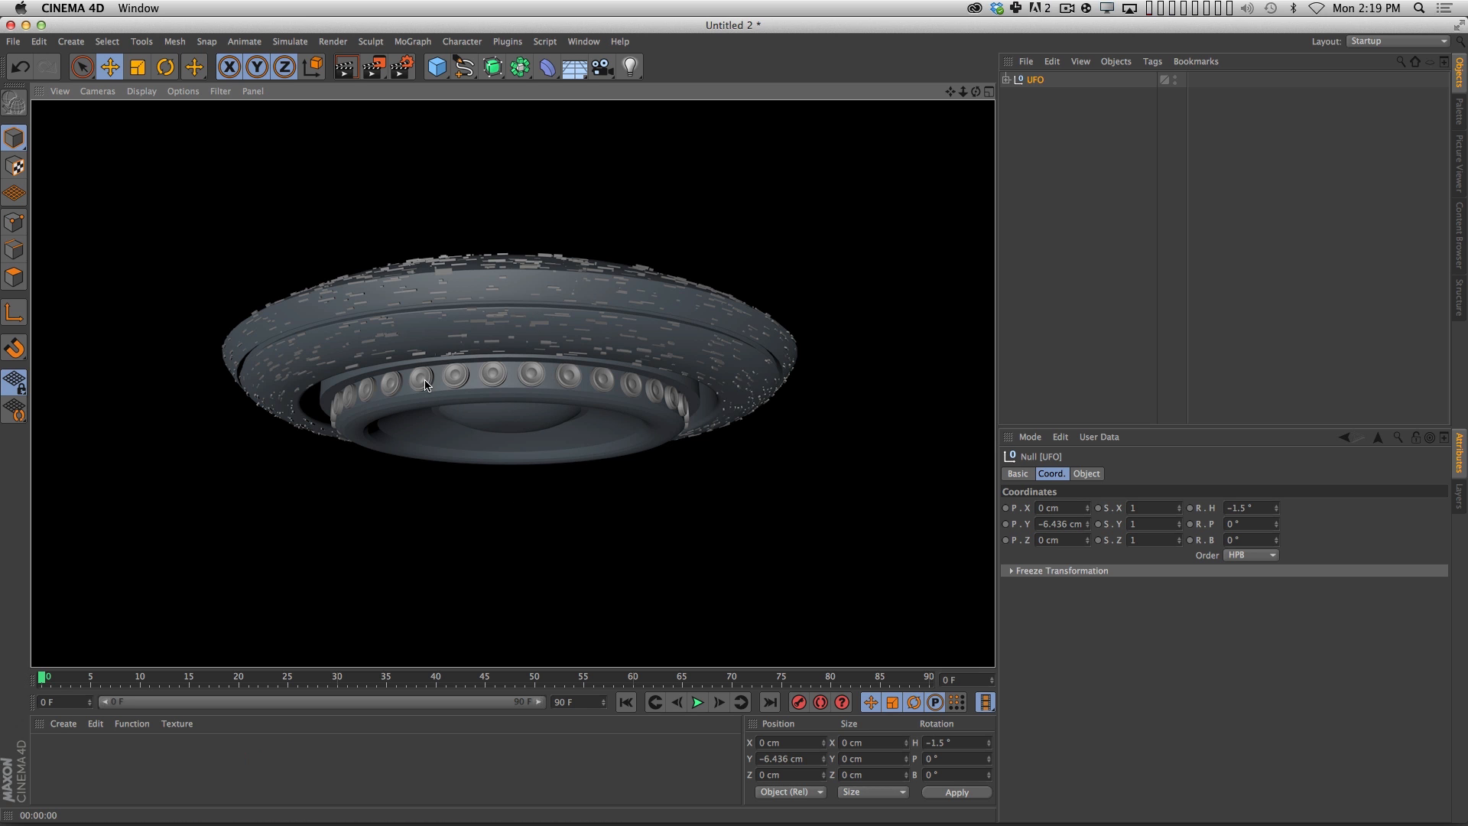
Expand the UFO group and hide Greebles, InnerUFO and Speakers in both editor and render, leaving UFO_MAIN visible.
{"action": "left_click", "coordinate": [1130, 221]}
{"action": "left_click", "coordinate": [1006, 79]}
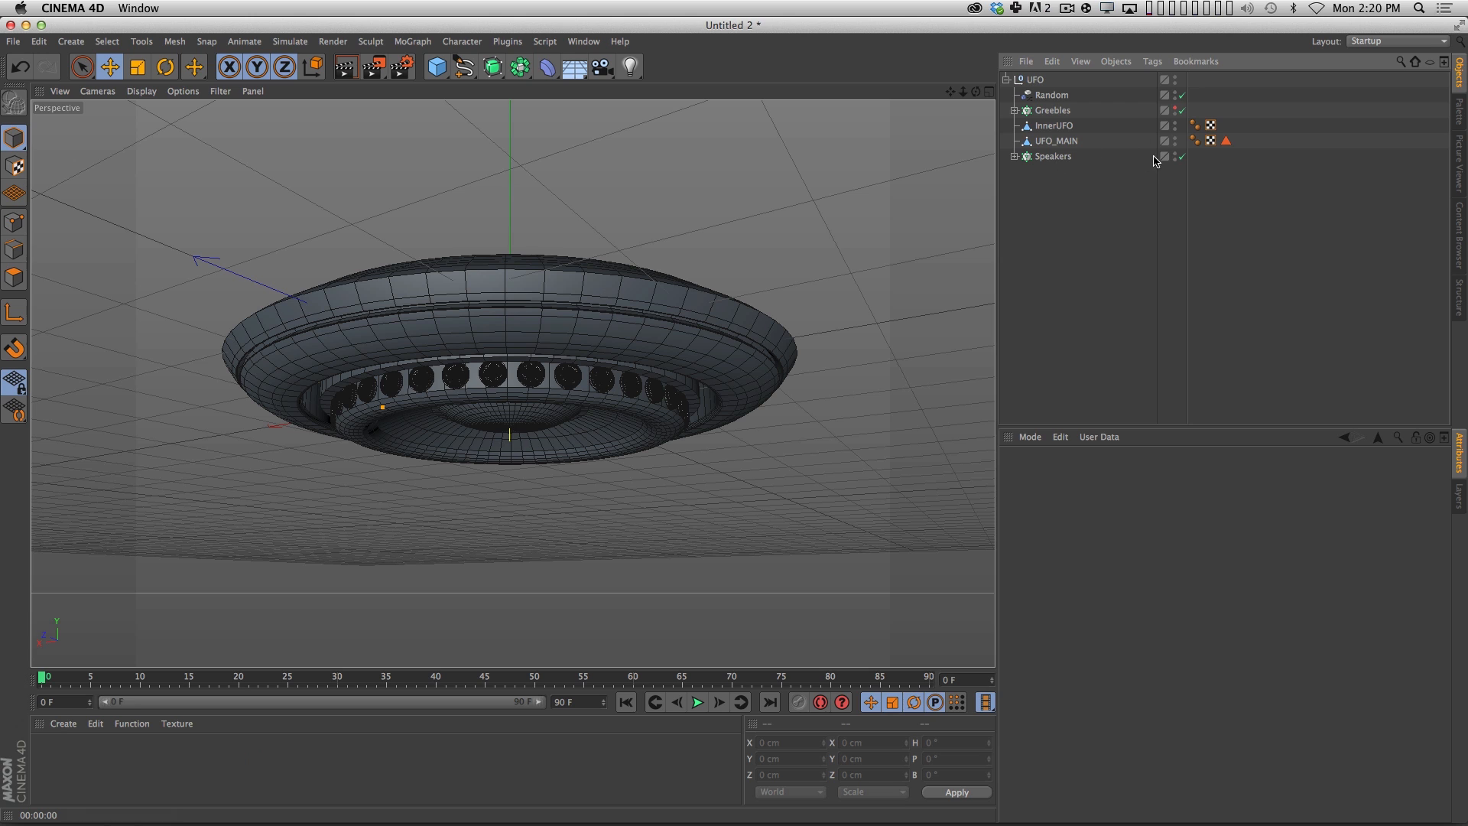
{"action": "key", "text": "alt"}
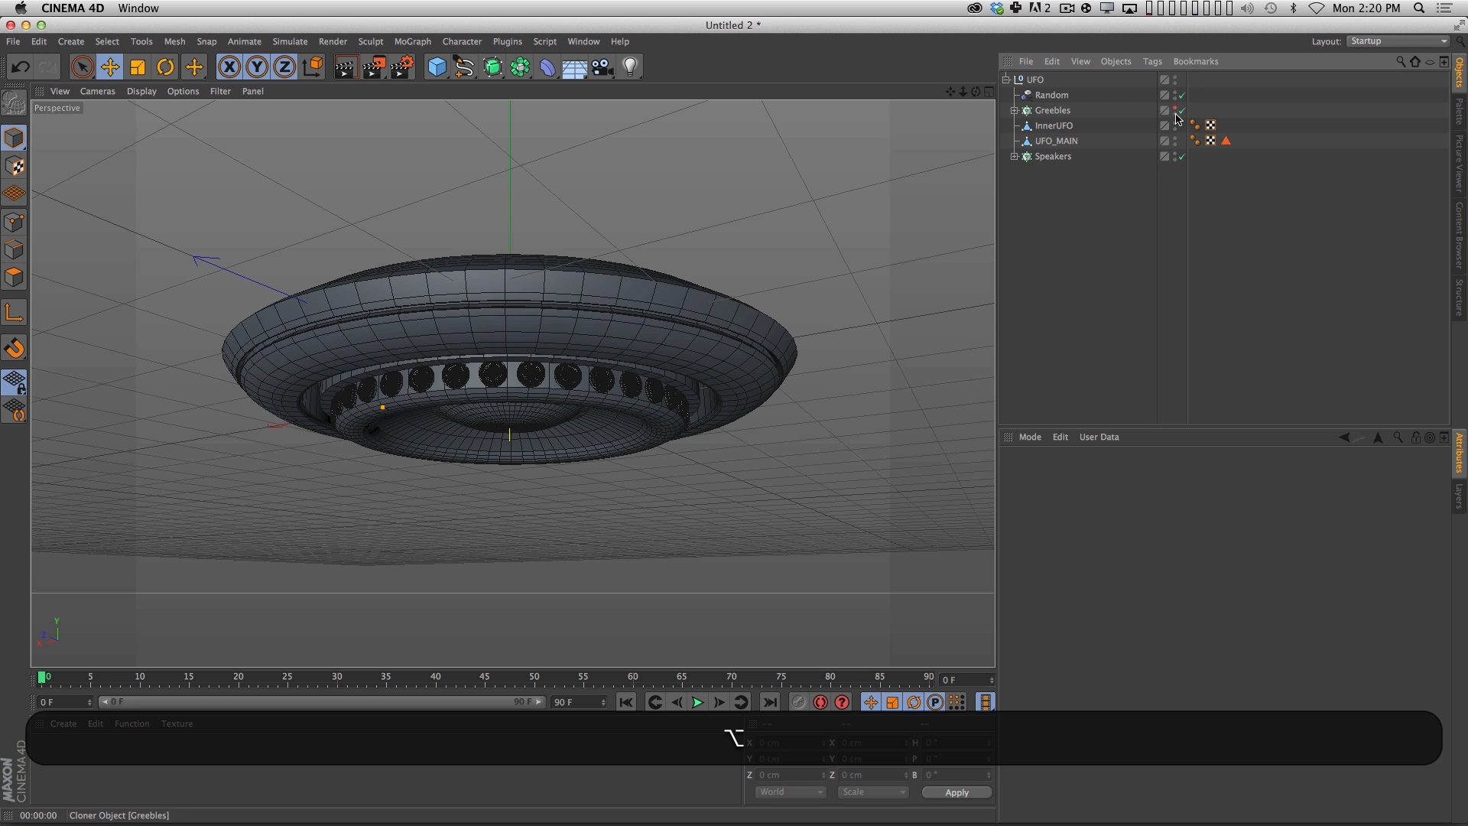
{"action": "left_click", "coordinate": [1176, 114], "text": "alt"}
{"action": "left_click", "coordinate": [1176, 114], "text": "alt"}
{"action": "left_click", "coordinate": [1176, 114], "text": "alt"}
{"action": "left_click", "coordinate": [1175, 125], "text": "alt"}
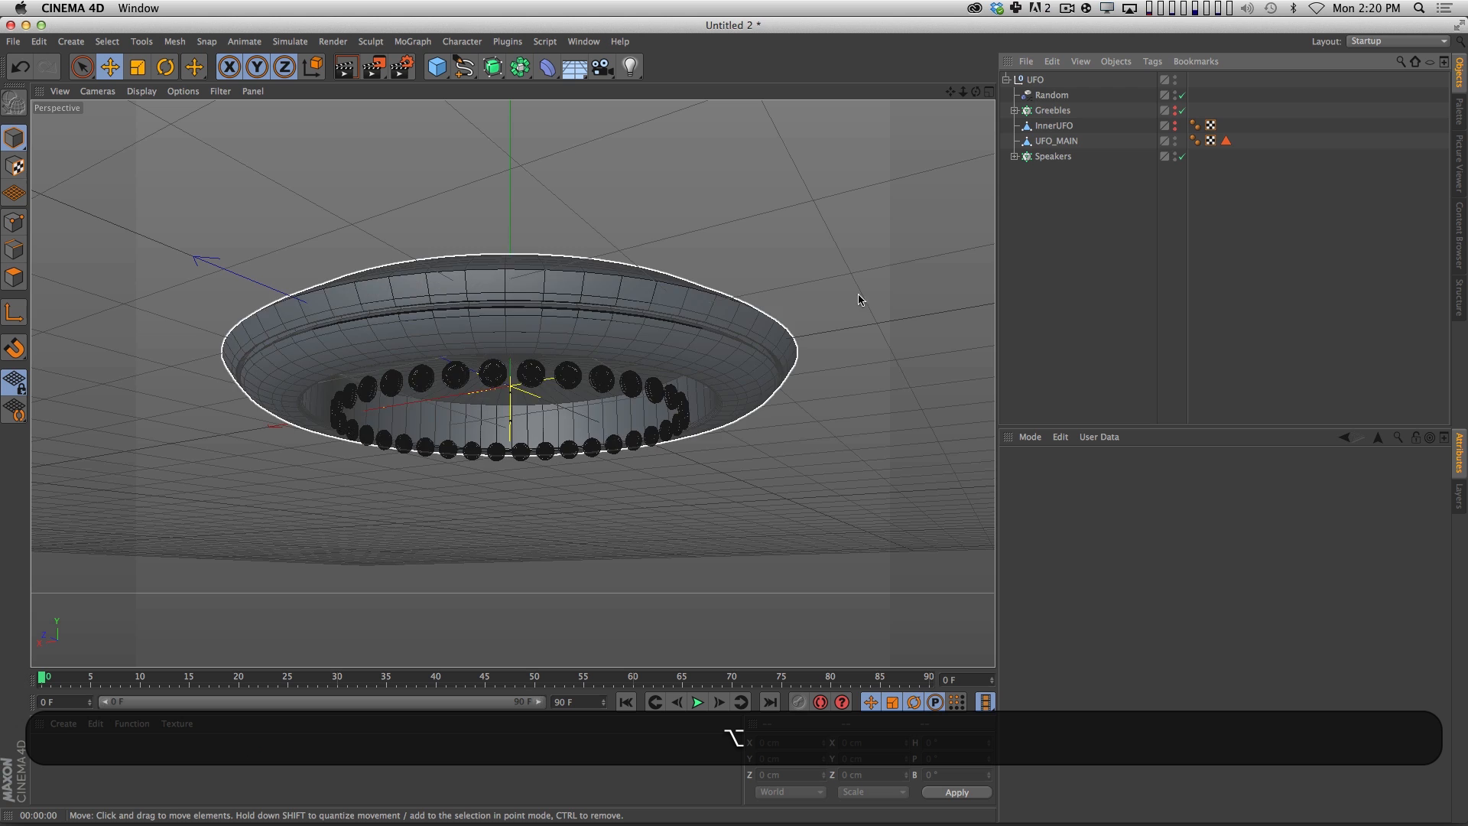
{"action": "left_click", "coordinate": [1176, 158], "text": "alt"}
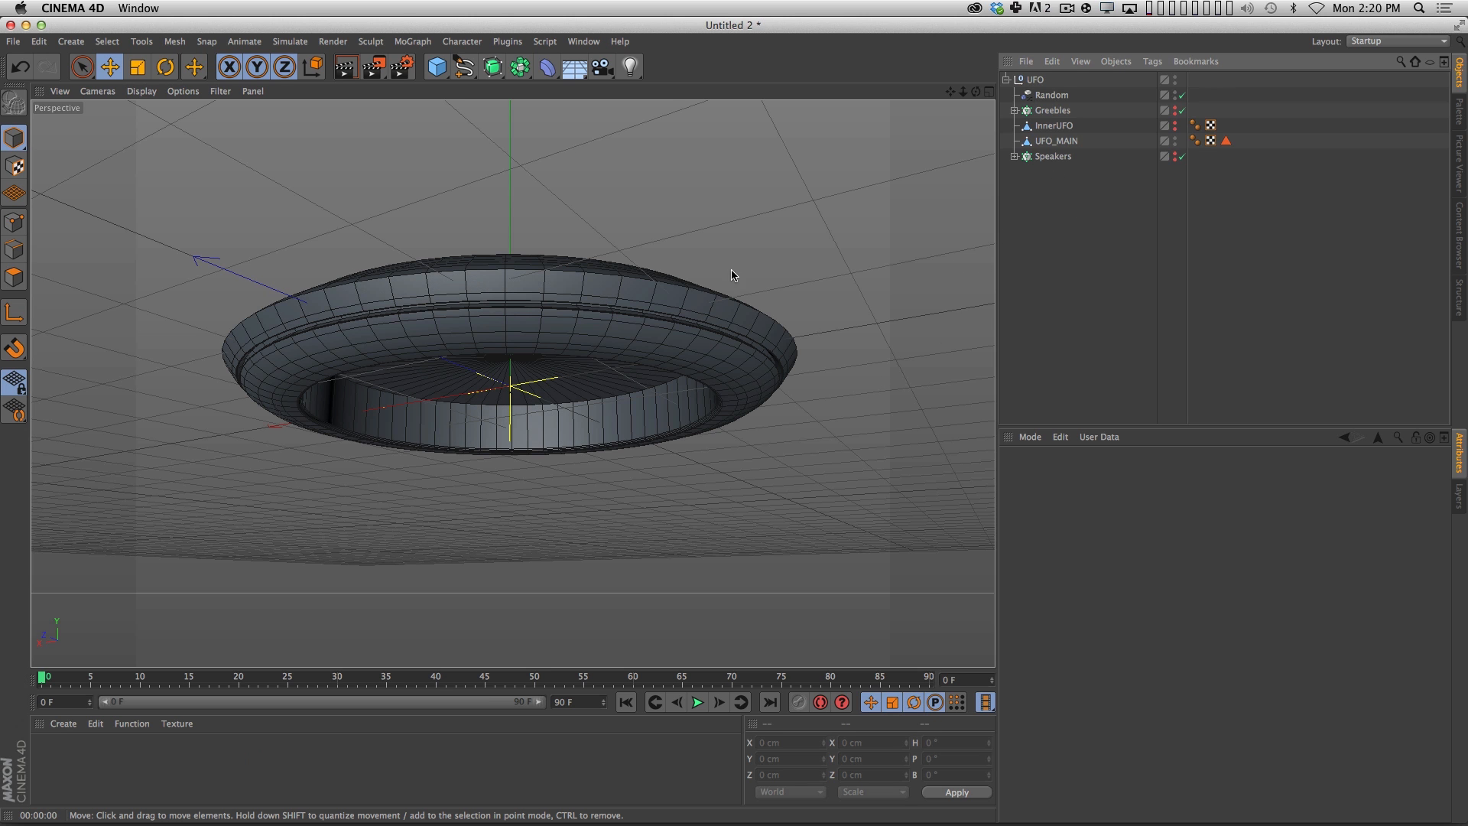
Examine the UFO_MAIN hull's underside recess and its flat top cap from several angles.
{"action": "key", "text": "3"}
{"action": "left_click_drag", "start_coordinate": [551, 433], "coordinate": [601, 256]}
{"action": "key", "text": "3"}
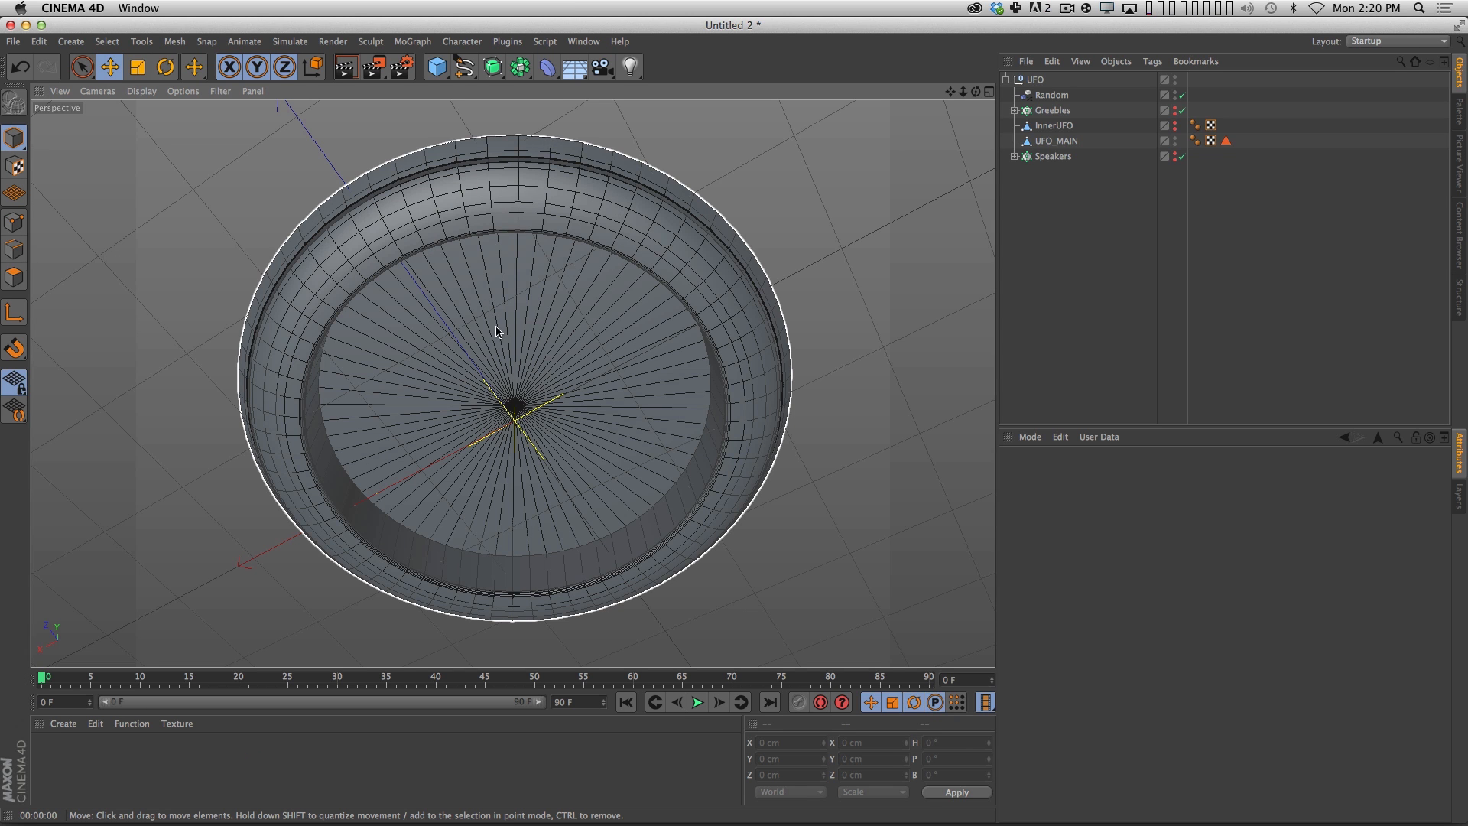
{"action": "key", "text": "3"}
{"action": "left_click_drag", "start_coordinate": [557, 326], "coordinate": [598, 366]}
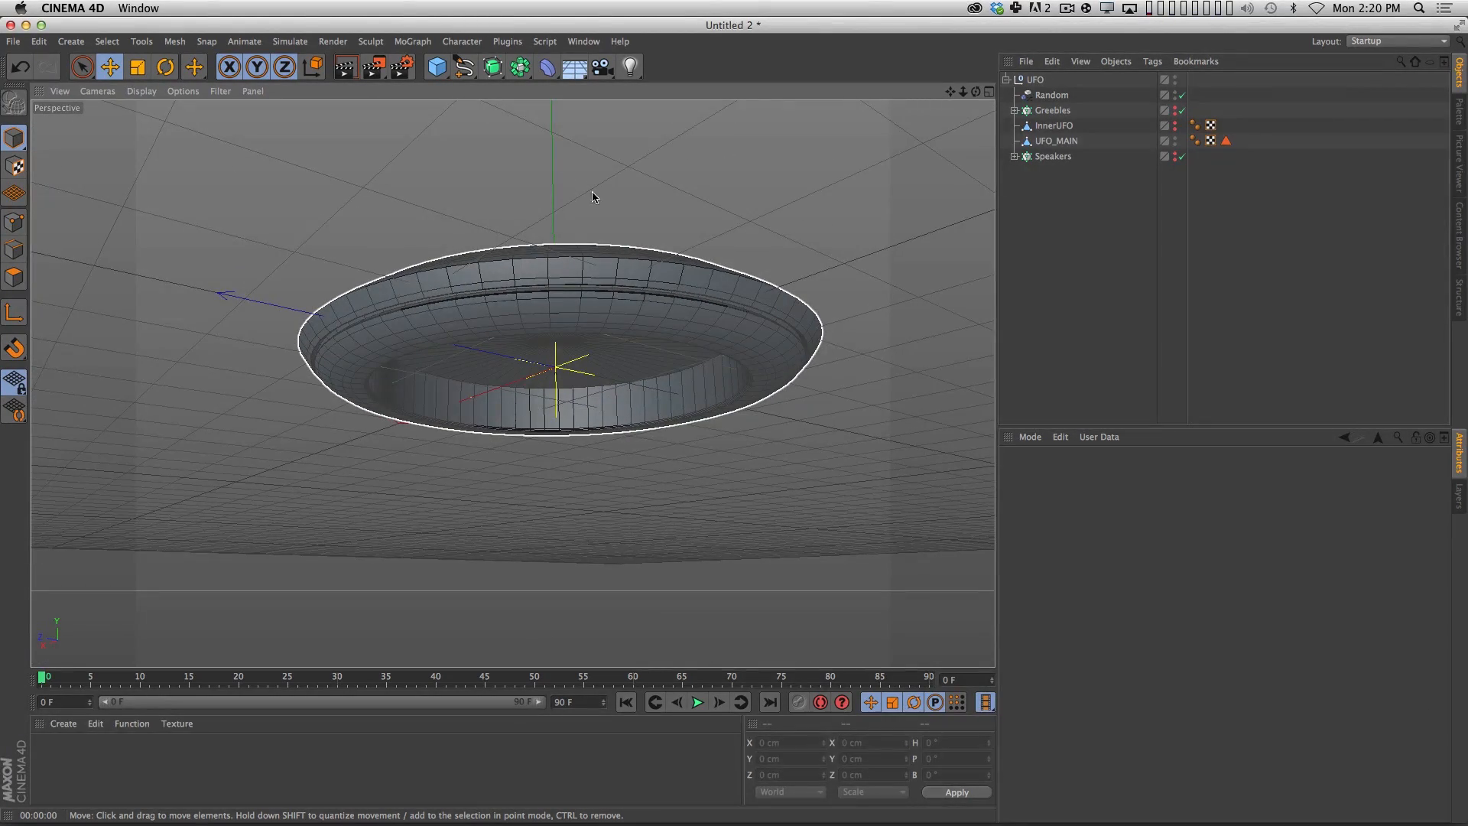
{"action": "key", "text": "3"}
{"action": "left_click_drag", "start_coordinate": [593, 197], "coordinate": [567, 566]}
{"action": "key", "text": "3"}
{"action": "key", "text": "3"}
{"action": "left_click", "coordinate": [567, 354]}
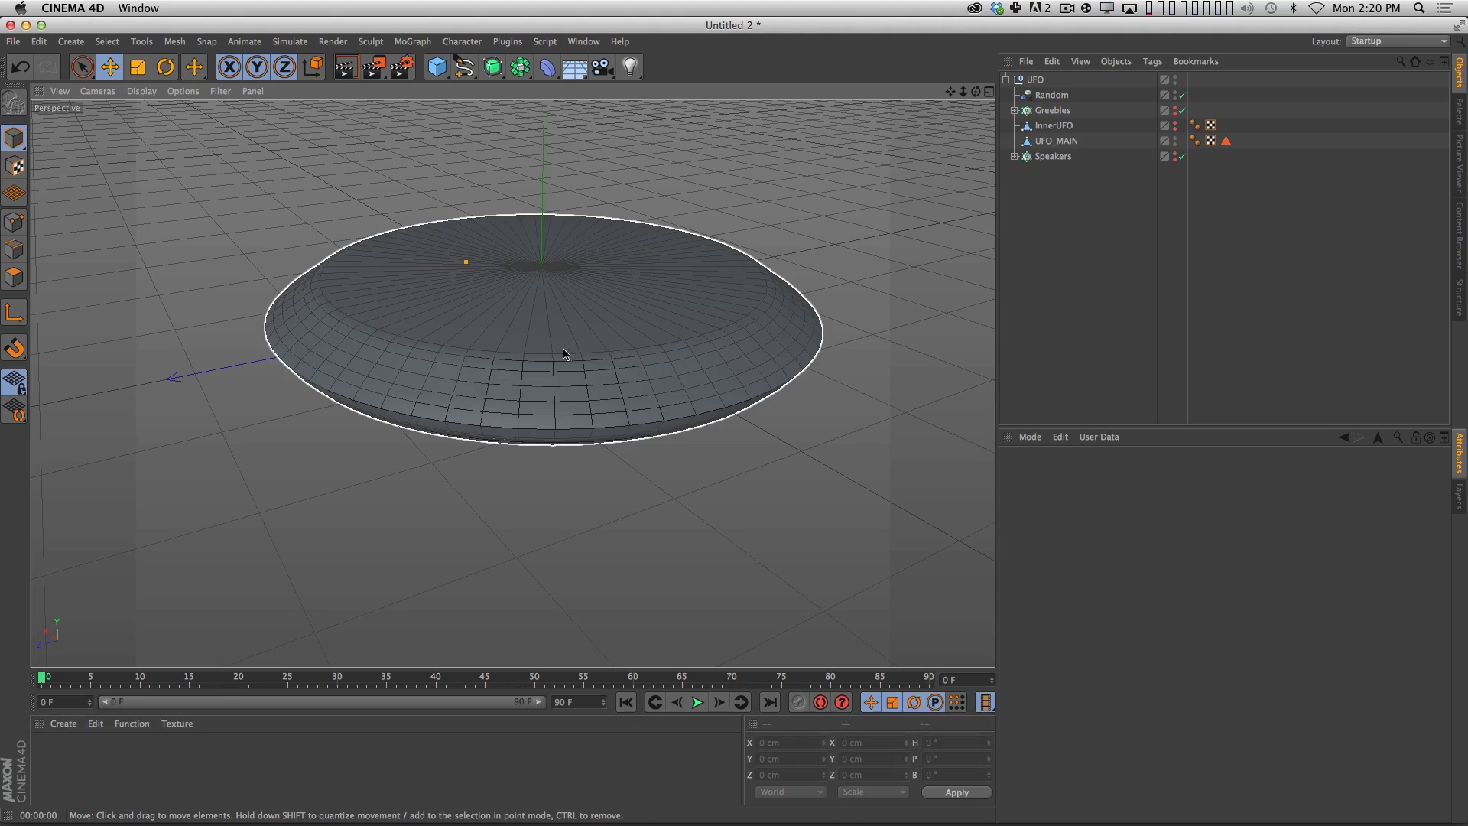
{"action": "key", "text": "3"}
{"action": "left_click_drag", "start_coordinate": [567, 354], "coordinate": [627, 122]}
{"action": "key", "text": "1"}
{"action": "left_click_drag", "start_coordinate": [581, 530], "coordinate": [627, 443]}
{"action": "key", "text": "3"}
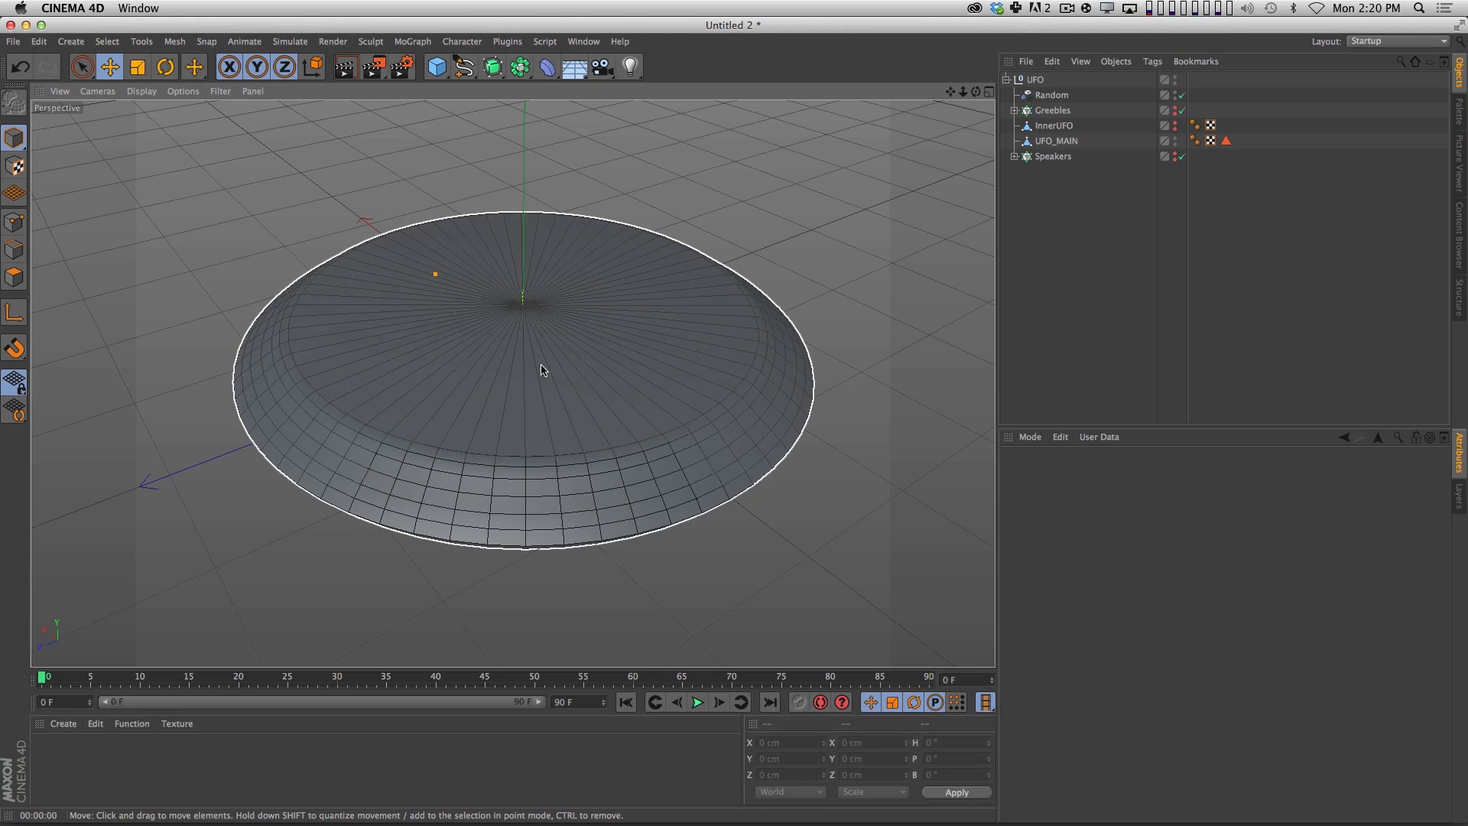
{"action": "key", "text": "3"}
{"action": "left_click_drag", "start_coordinate": [544, 371], "coordinate": [538, 460]}
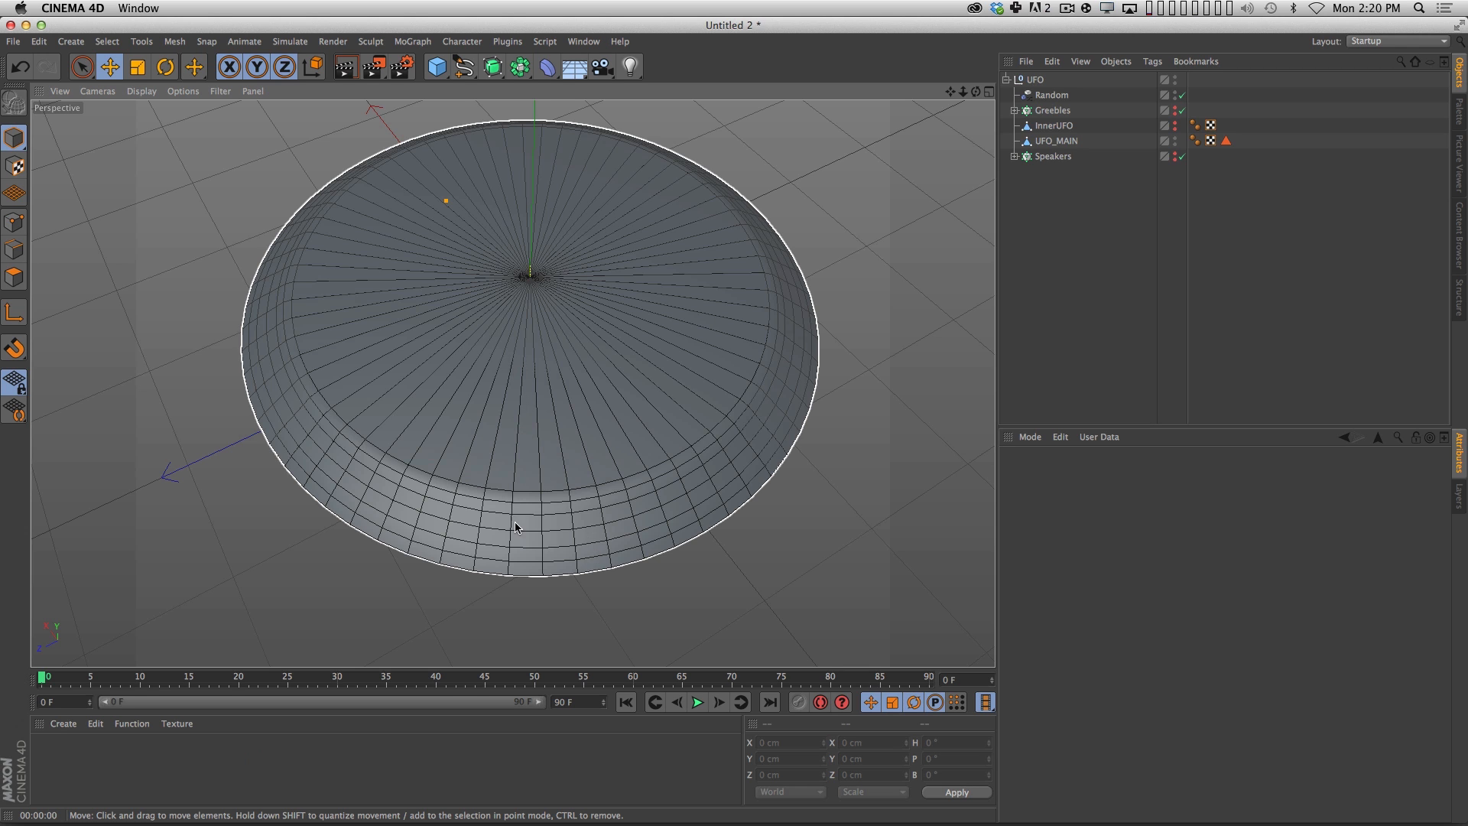
{"action": "key", "text": "3"}
{"action": "left_click_drag", "start_coordinate": [516, 527], "coordinate": [614, 334]}
{"action": "key", "text": "3"}
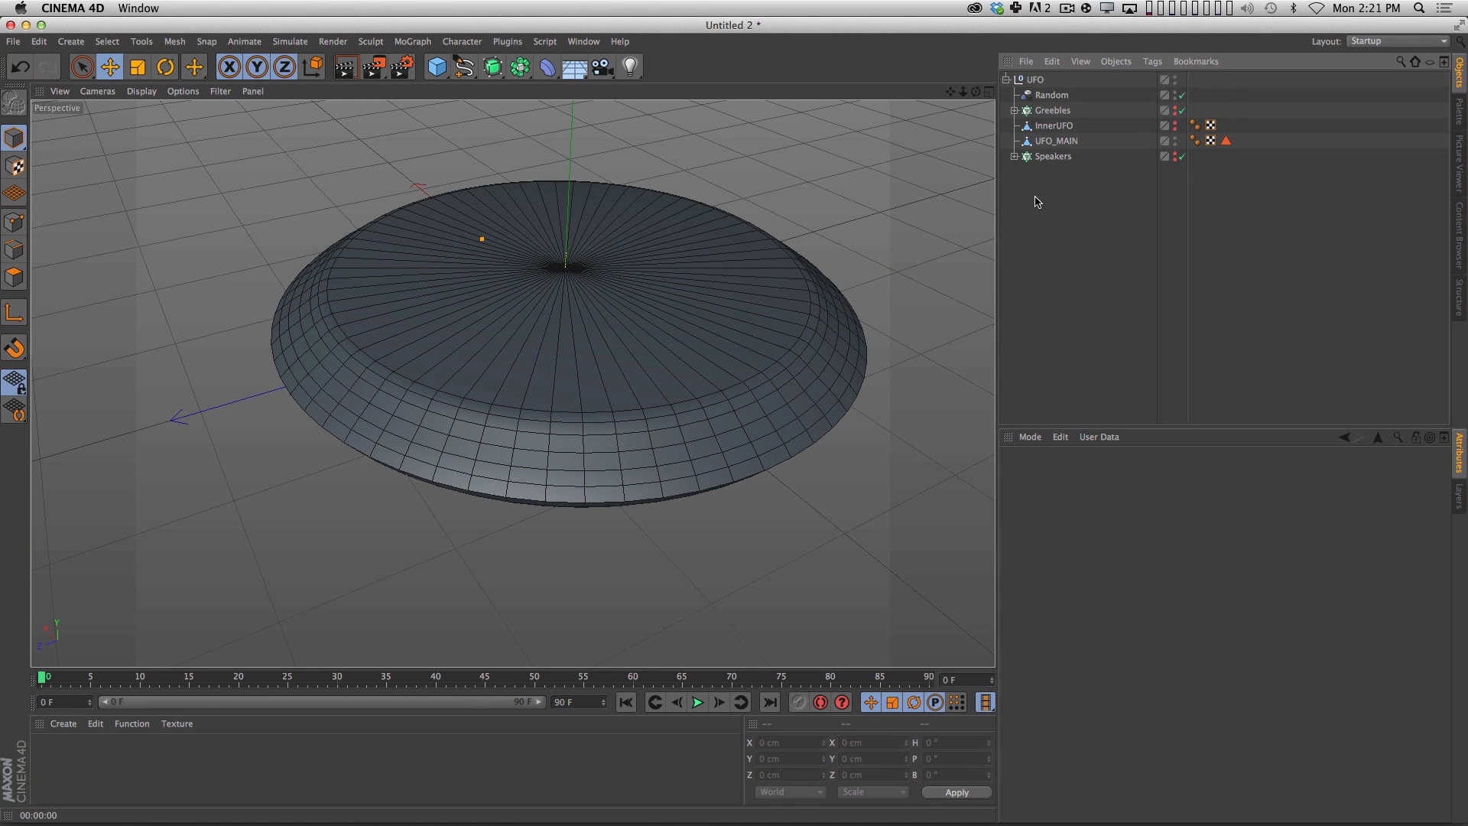
Select UFO_MAIN's flat top cap polygons using Live Selection in Normal mode and delete them.
{"action": "left_click", "coordinate": [1057, 140]}
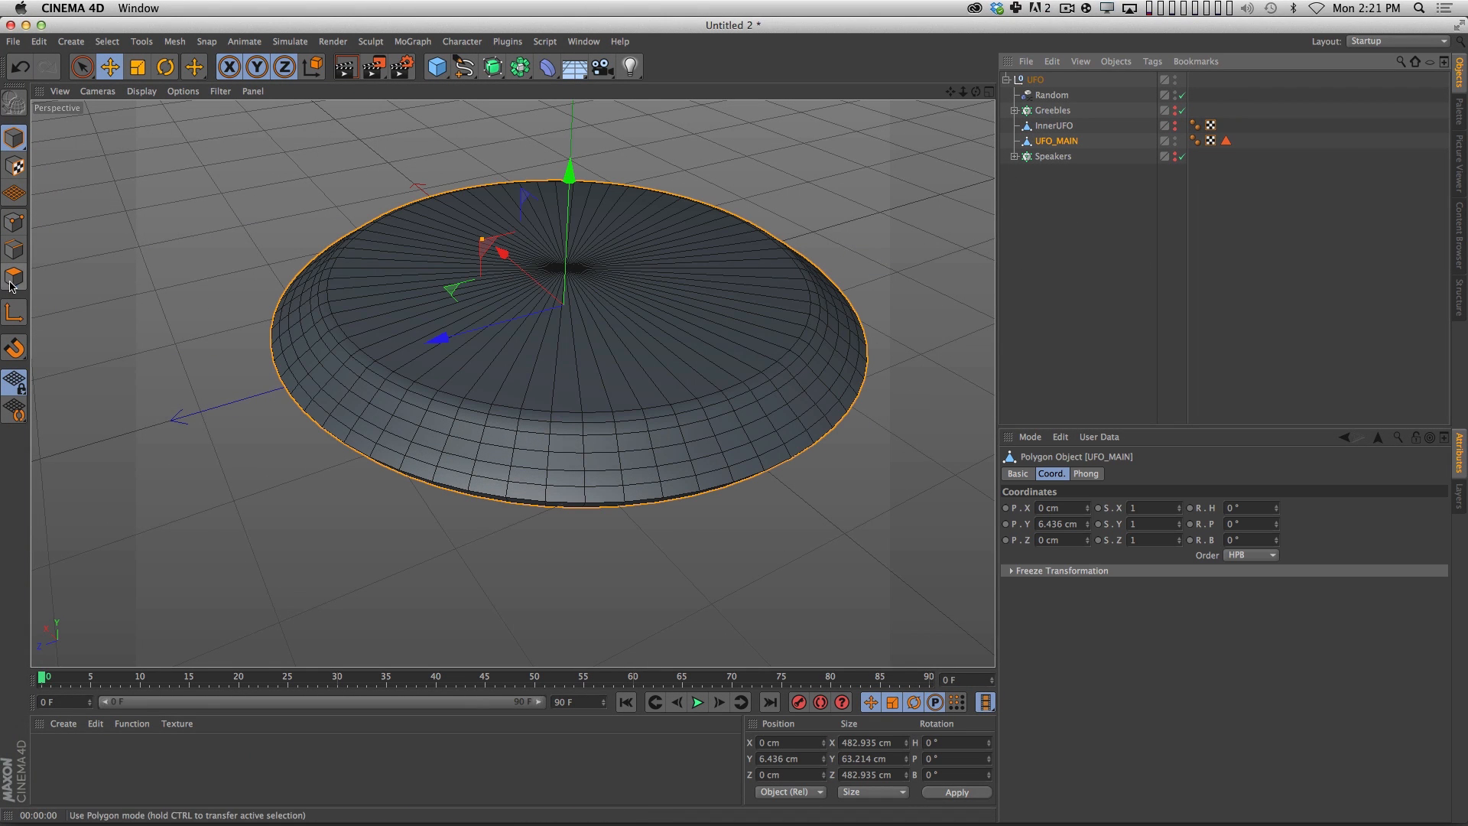
{"action": "left_click", "coordinate": [14, 276]}
{"action": "key", "text": "space"}
{"action": "mouse_move", "coordinate": [635, 261]}
{"action": "left_mouse_down"}
{"action": "mouse_move", "coordinate": [482, 312]}
{"action": "mouse_move", "coordinate": [520, 312]}
{"action": "left_mouse_up"}
{"action": "left_click", "coordinate": [1213, 570]}
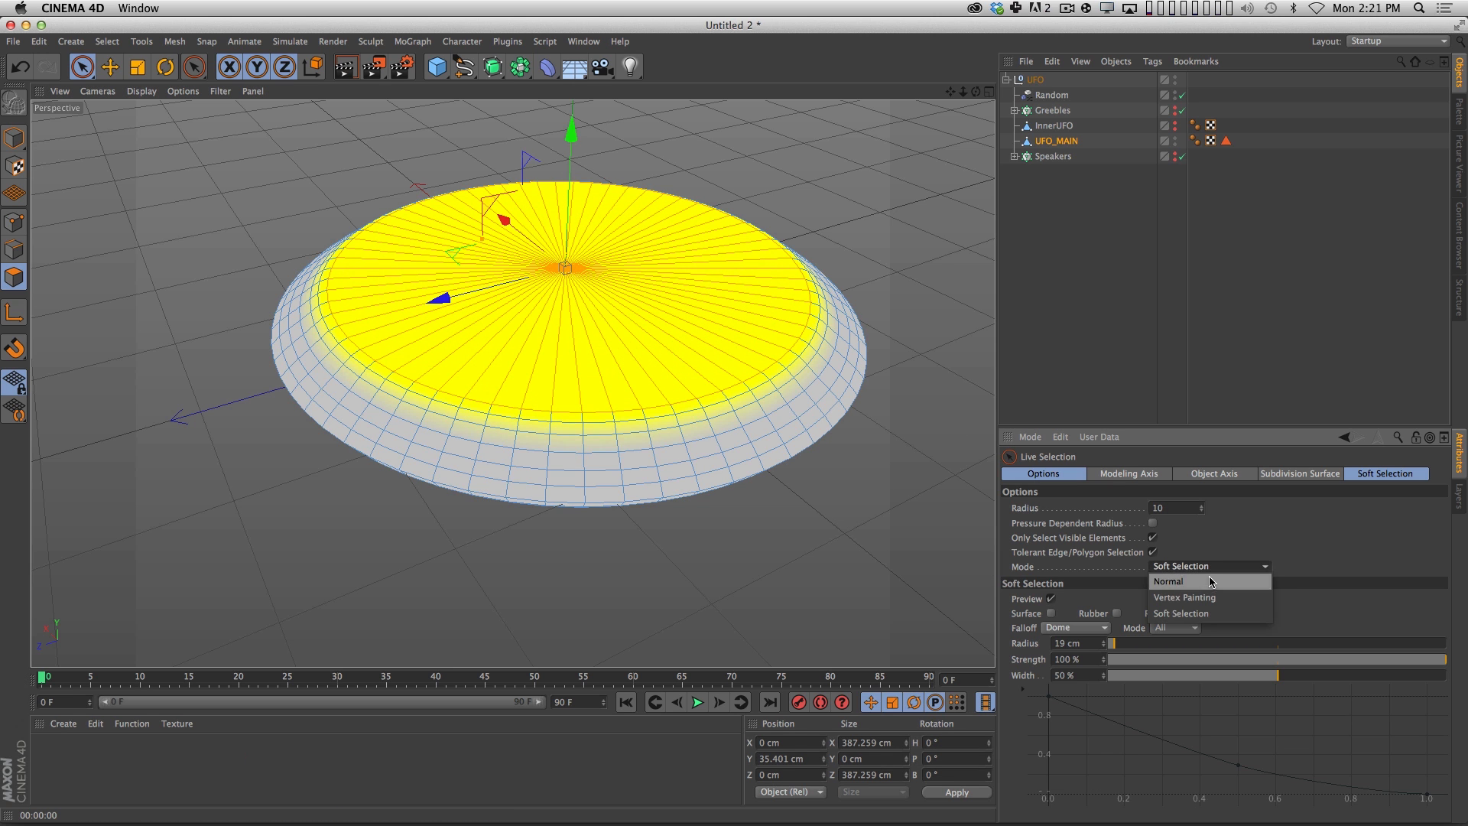
{"action": "left_click", "coordinate": [1204, 582]}
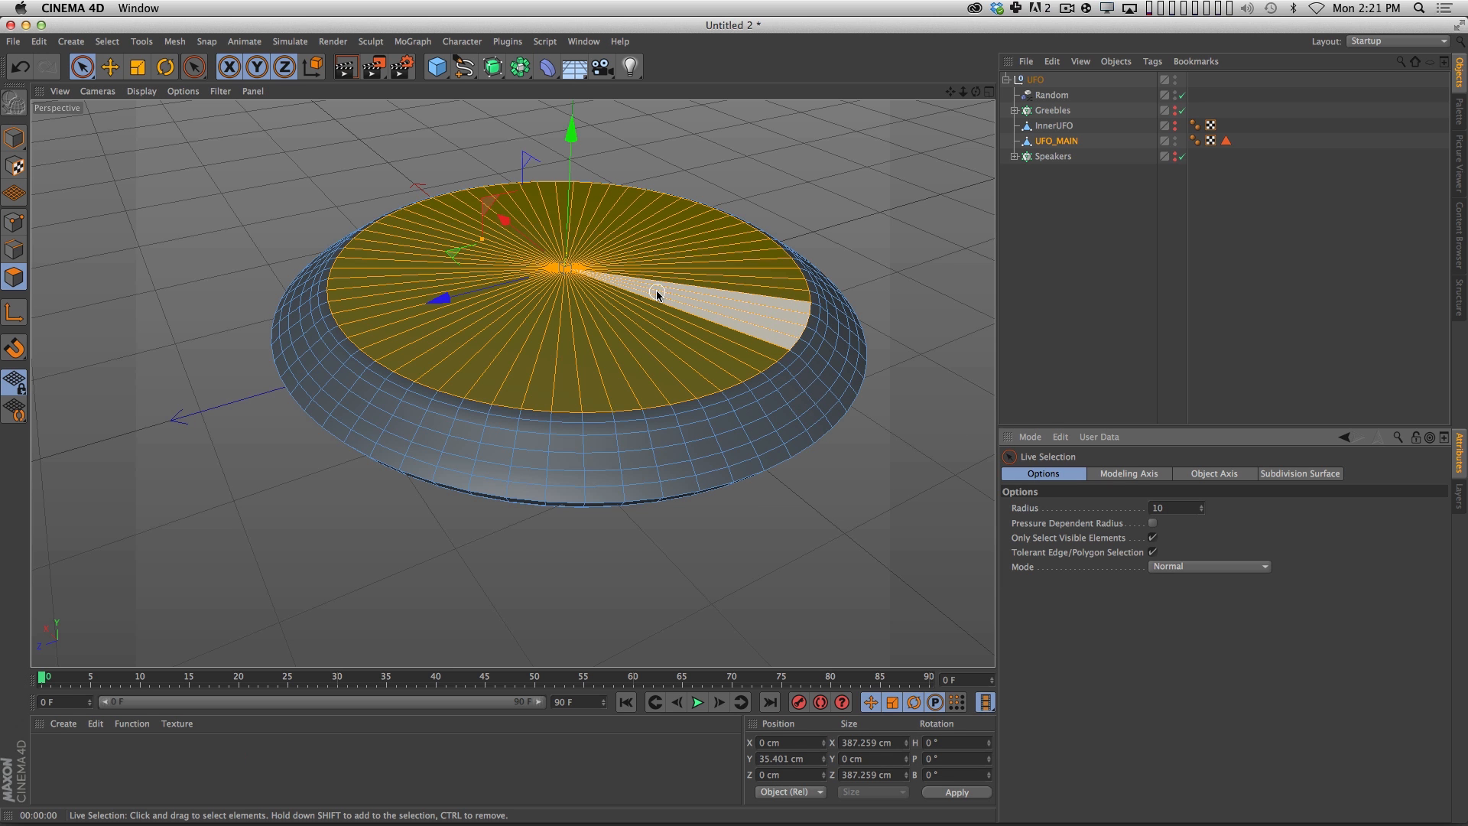
{"action": "key", "text": "BackSpace"}
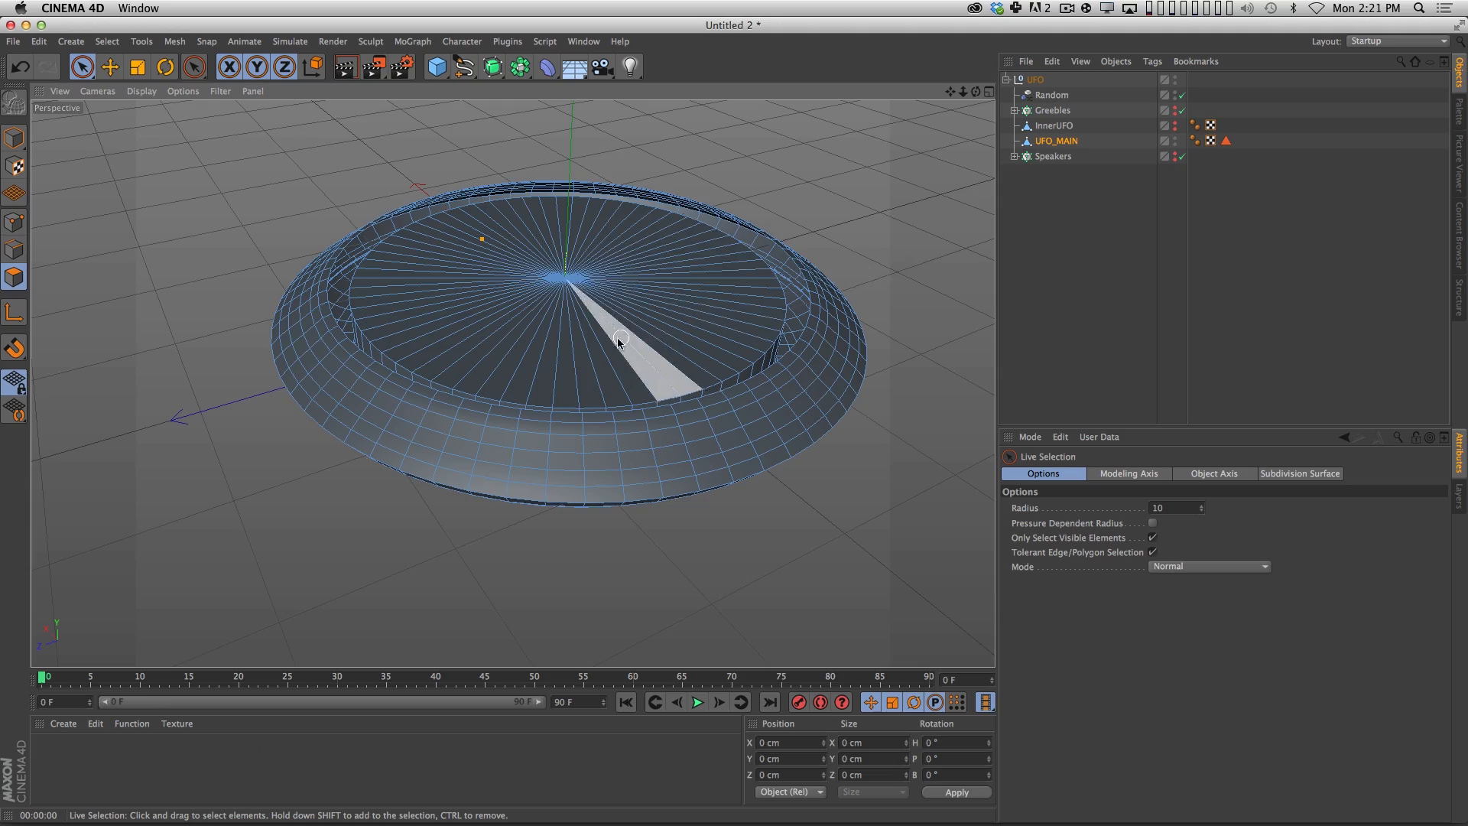
Inspect the opened UFO_MAIN hull from above and from underneath, keeping UFO_MAIN selected.
{"action": "left_click_drag", "start_coordinate": [619, 342], "coordinate": [590, 375], "text": "alt"}
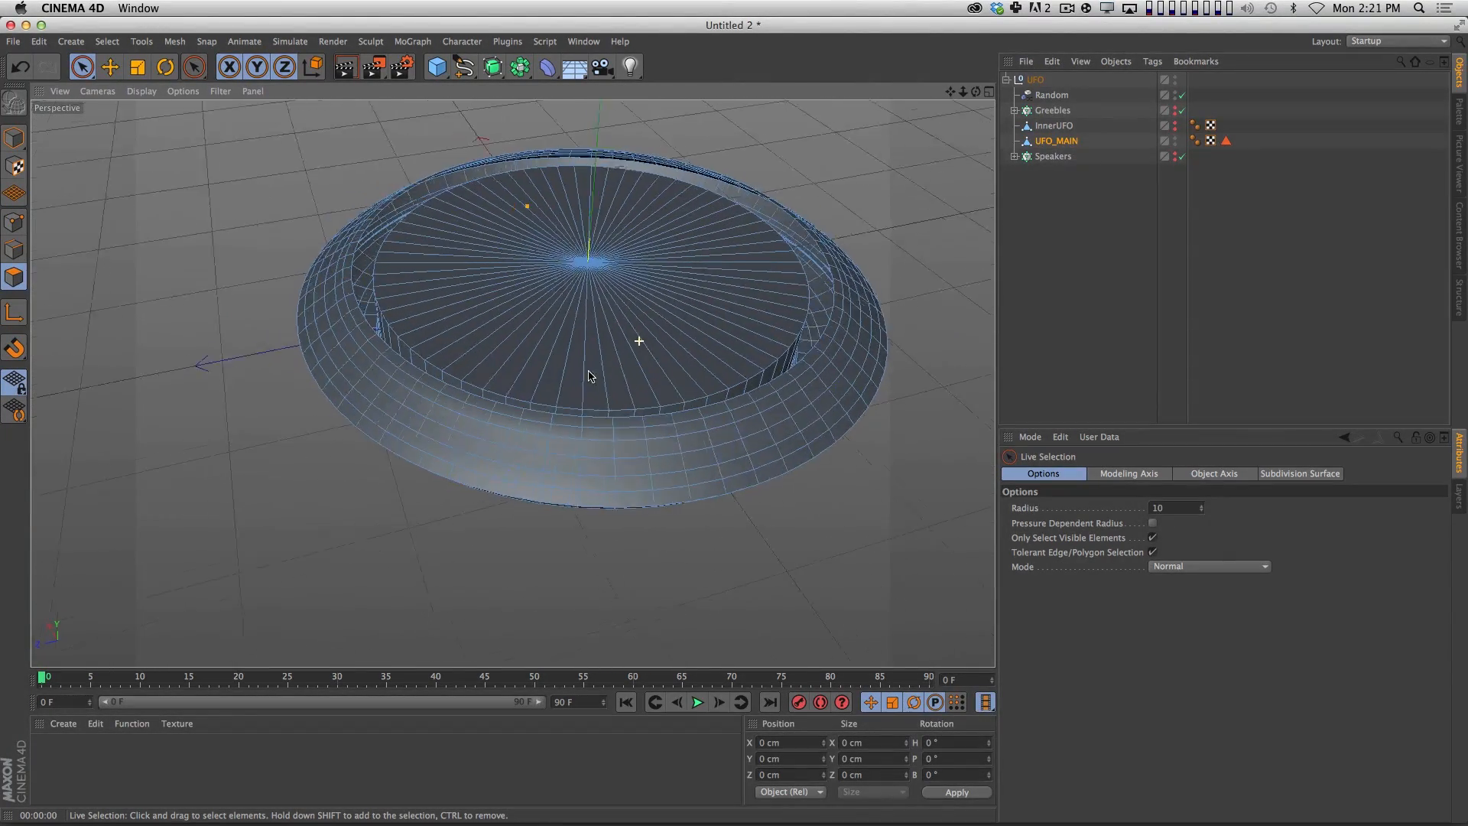
{"action": "left_click_drag", "start_coordinate": [673, 452], "coordinate": [531, 216]}
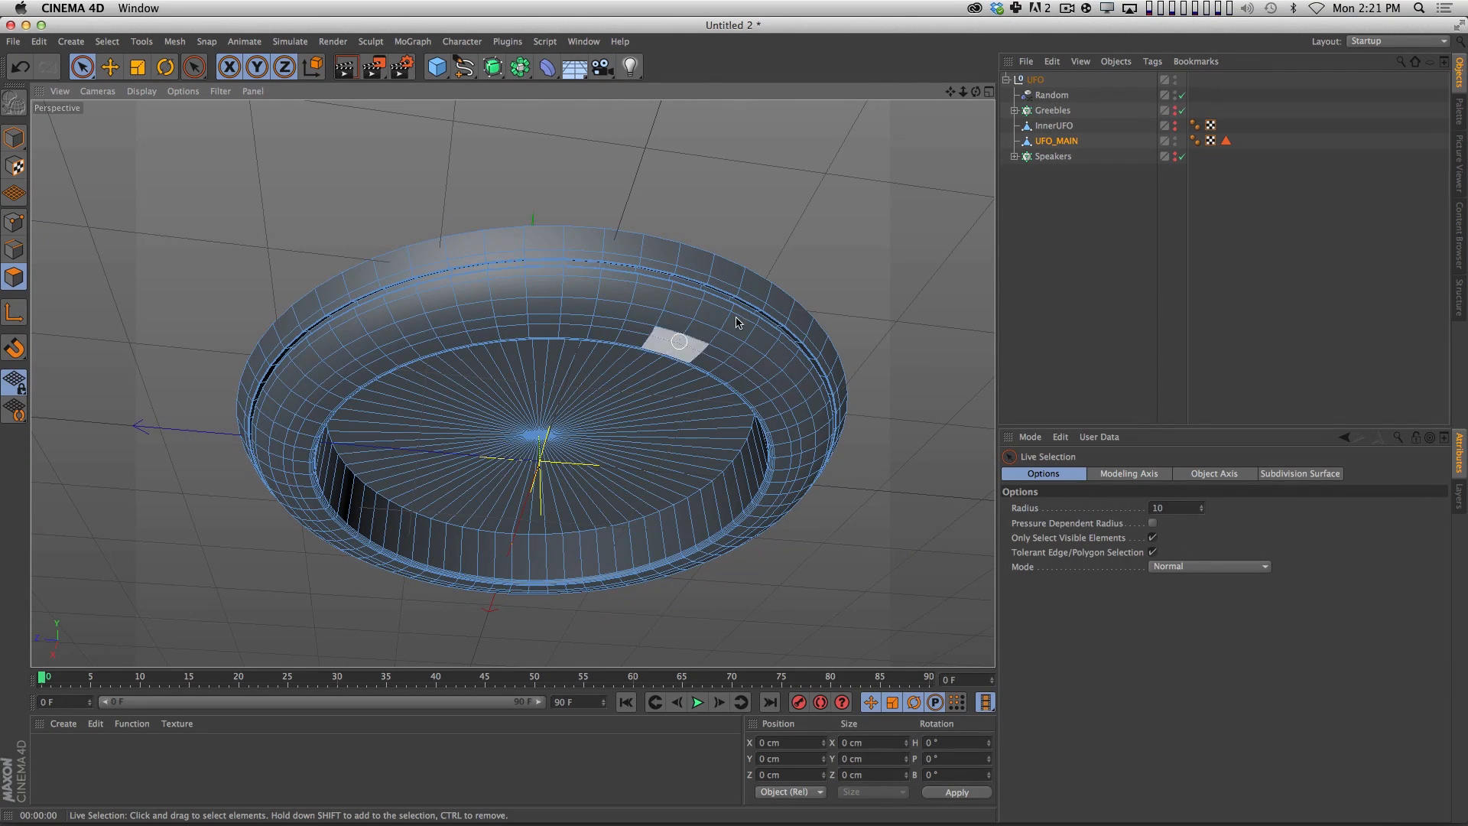
{"action": "left_click", "coordinate": [1047, 141]}
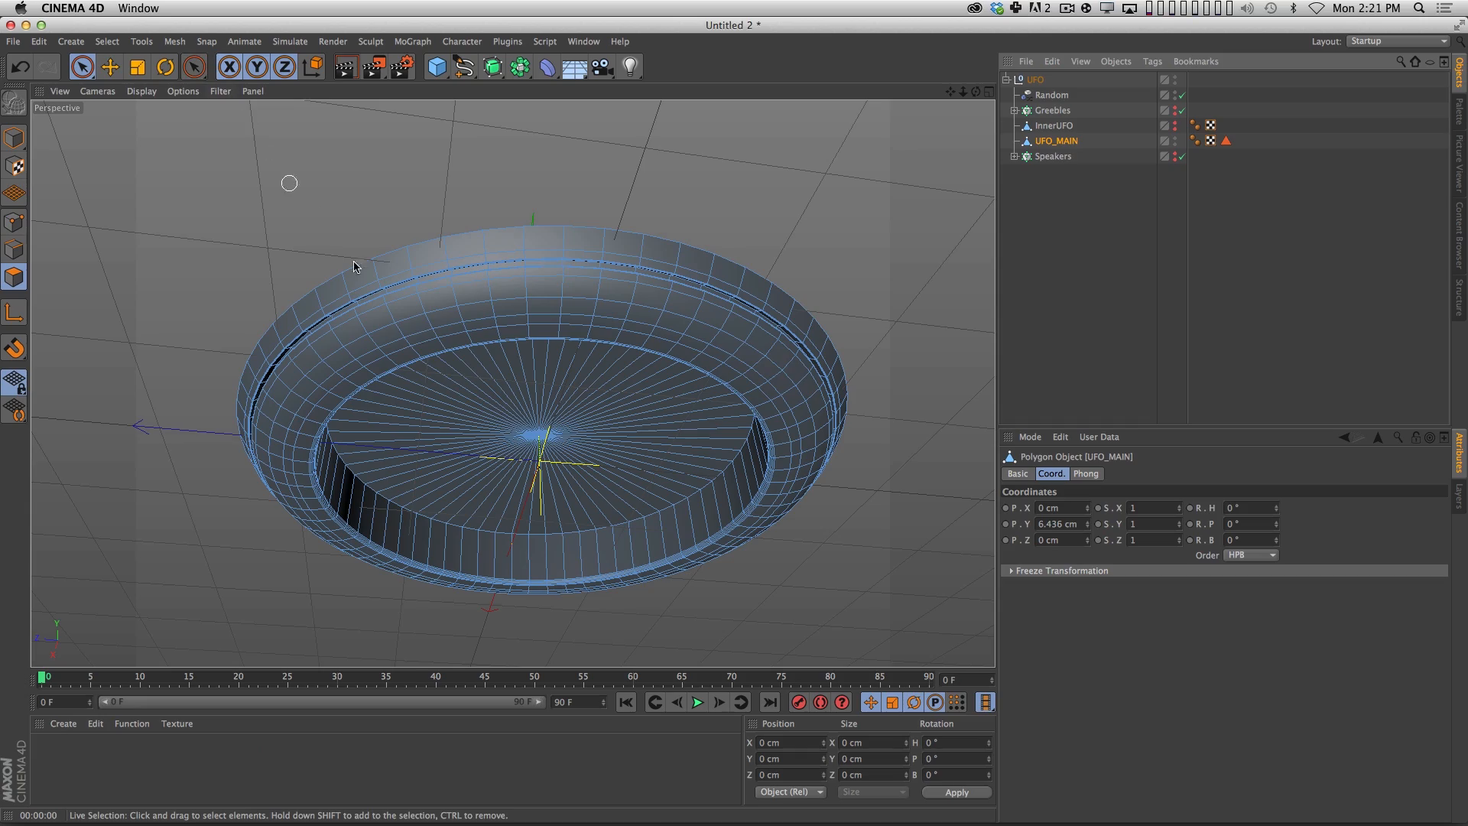
Inspect the centre point of UFO_MAIN's recessed disc in point mode, from above and from the side.
{"action": "left_click_drag", "start_coordinate": [510, 393], "coordinate": [387, 571]}
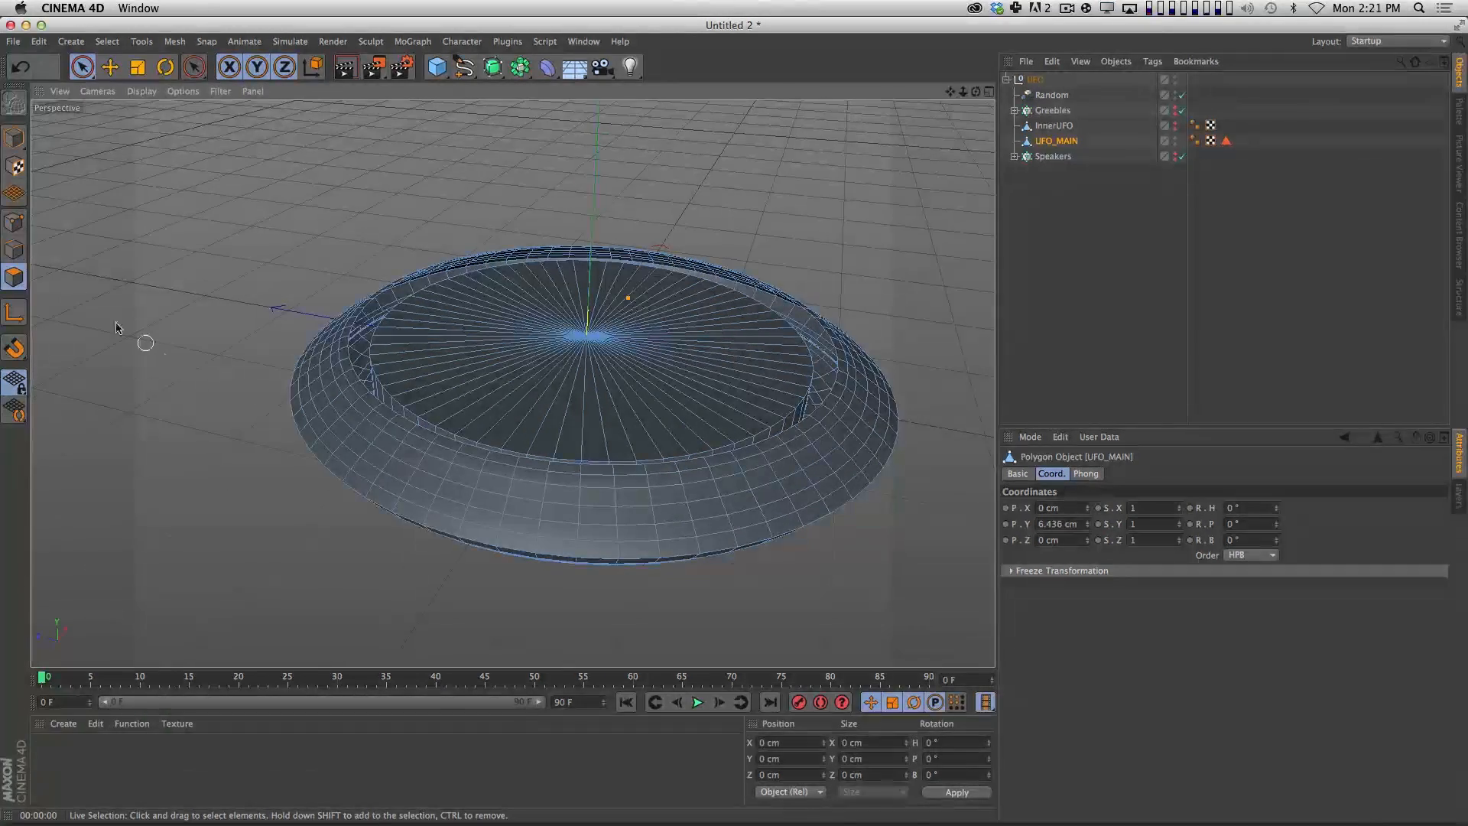
{"action": "left_click", "coordinate": [21, 223]}
{"action": "left_click_drag", "start_coordinate": [627, 298], "coordinate": [543, 337]}
{"action": "left_click", "coordinate": [532, 334]}
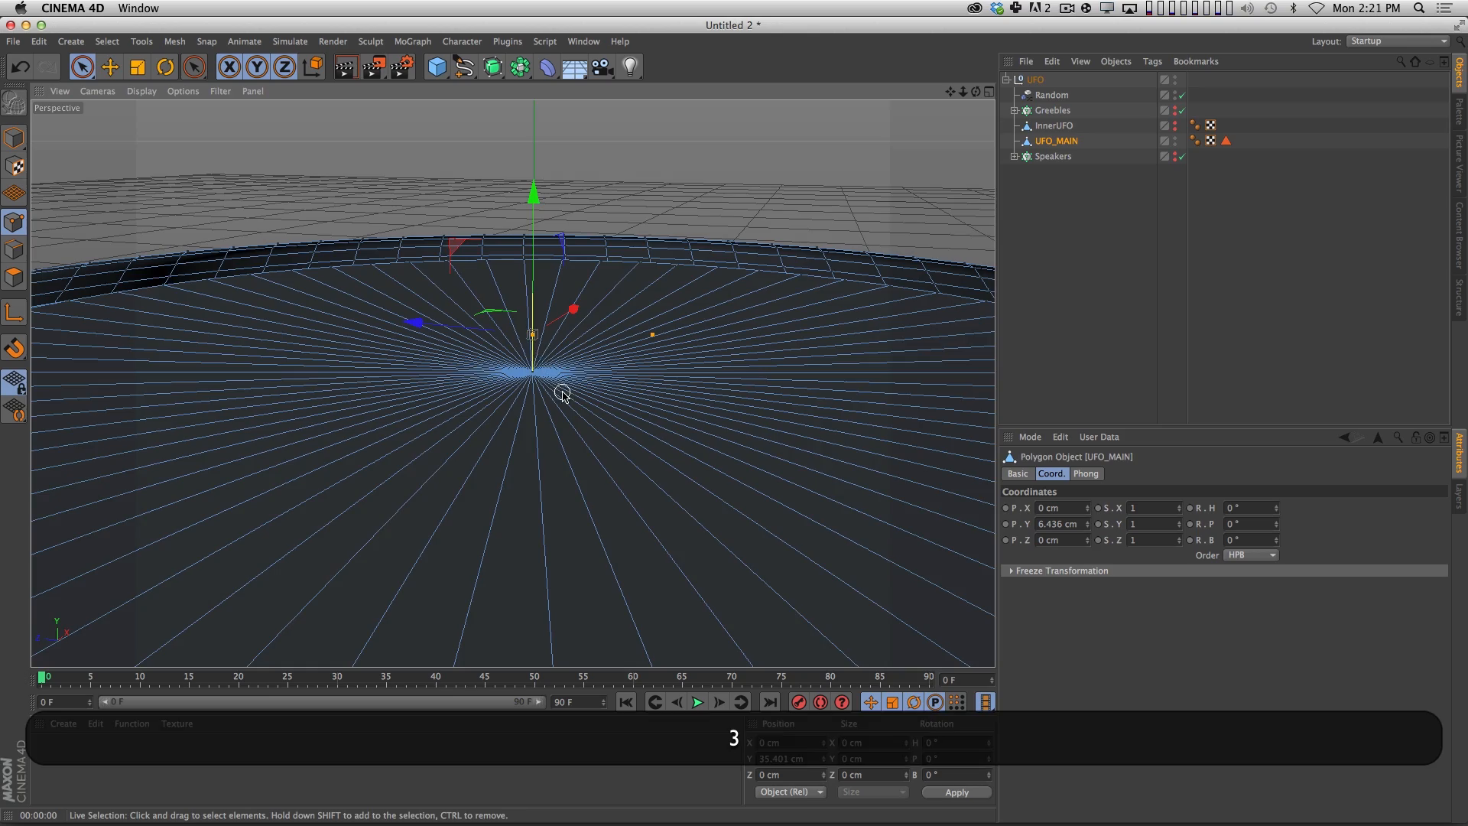
{"action": "left_click_drag", "start_coordinate": [562, 390], "coordinate": [490, 364]}
{"action": "left_click_drag", "start_coordinate": [586, 364], "coordinate": [468, 429]}
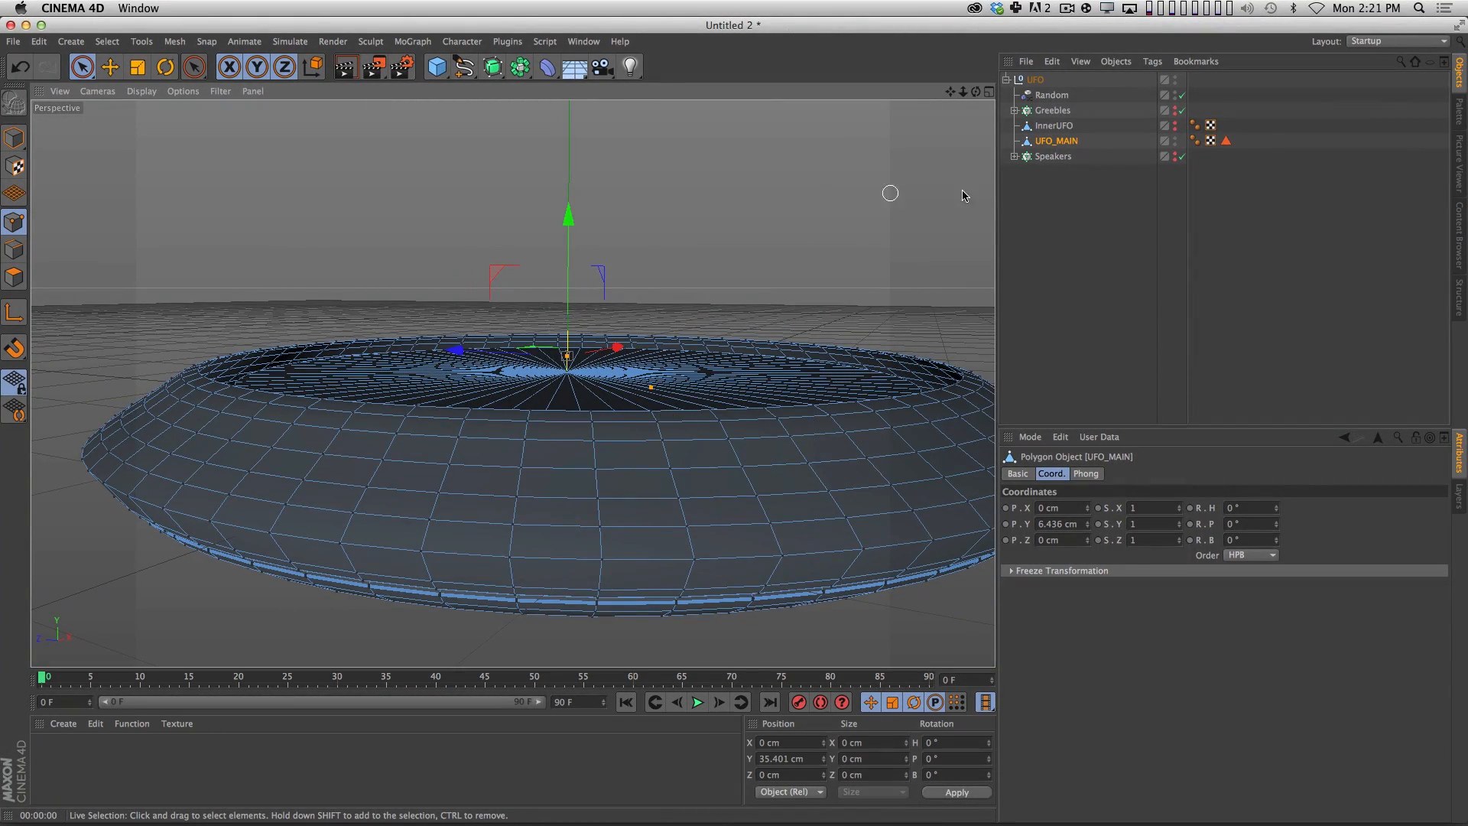
Run Optimize on the whole UFO_MAIN object in model mode.
{"action": "left_click", "coordinate": [1051, 197]}
{"action": "left_click", "coordinate": [1054, 143]}
{"action": "left_click", "coordinate": [14, 138]}
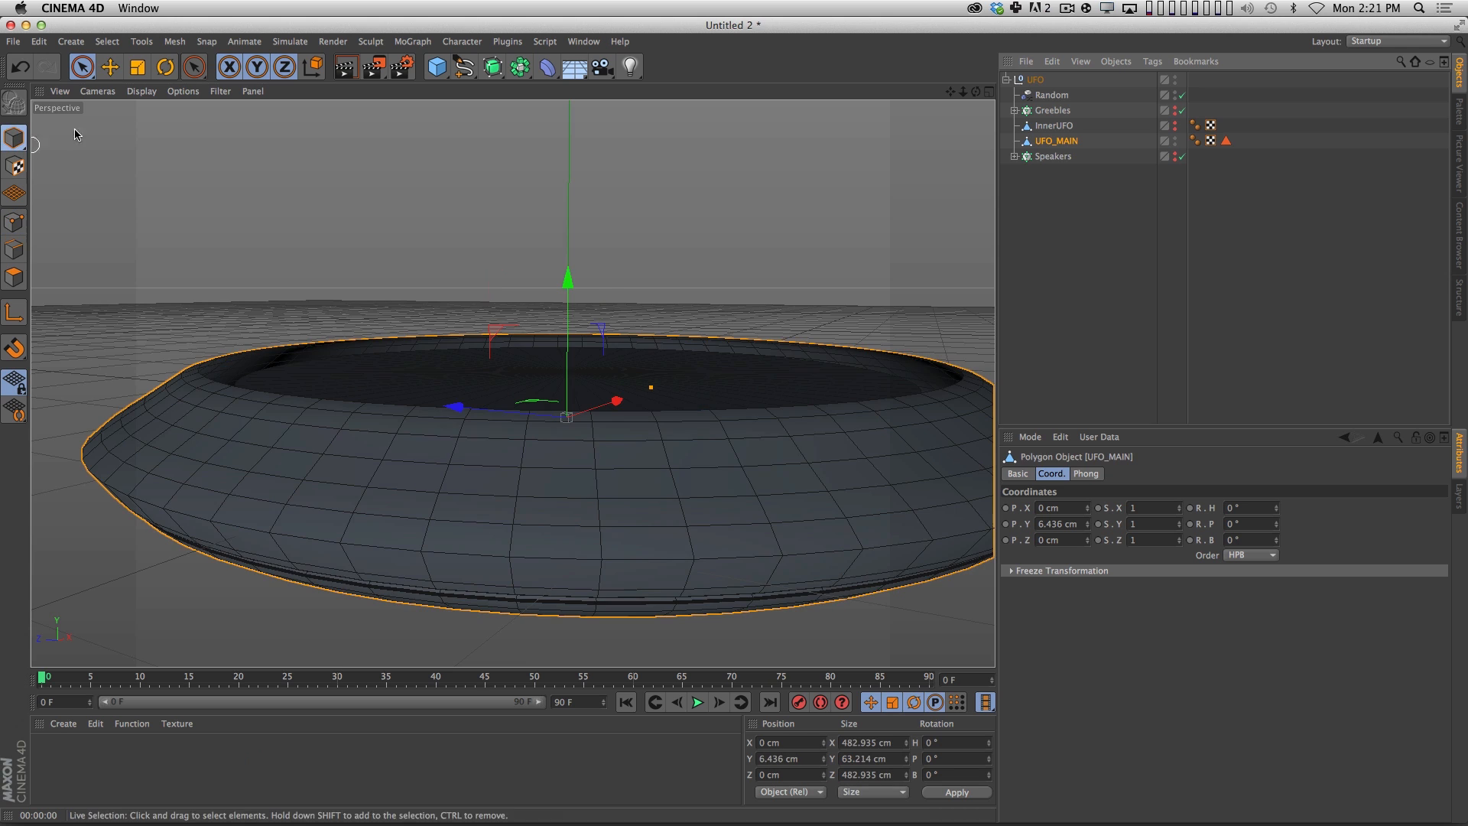
{"action": "left_click", "coordinate": [174, 41]}
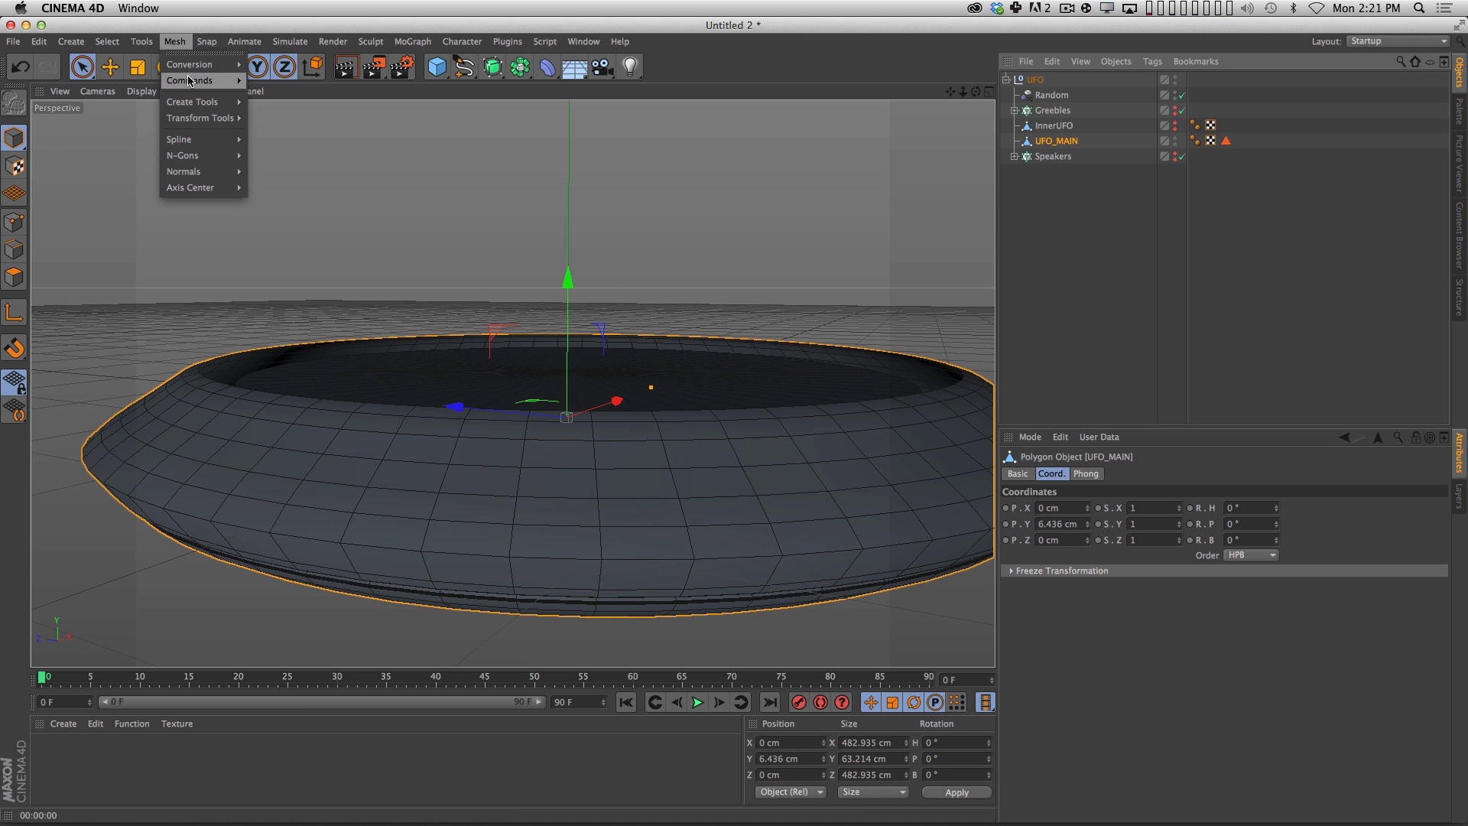
{"action": "mouse_move", "coordinate": [191, 81]}
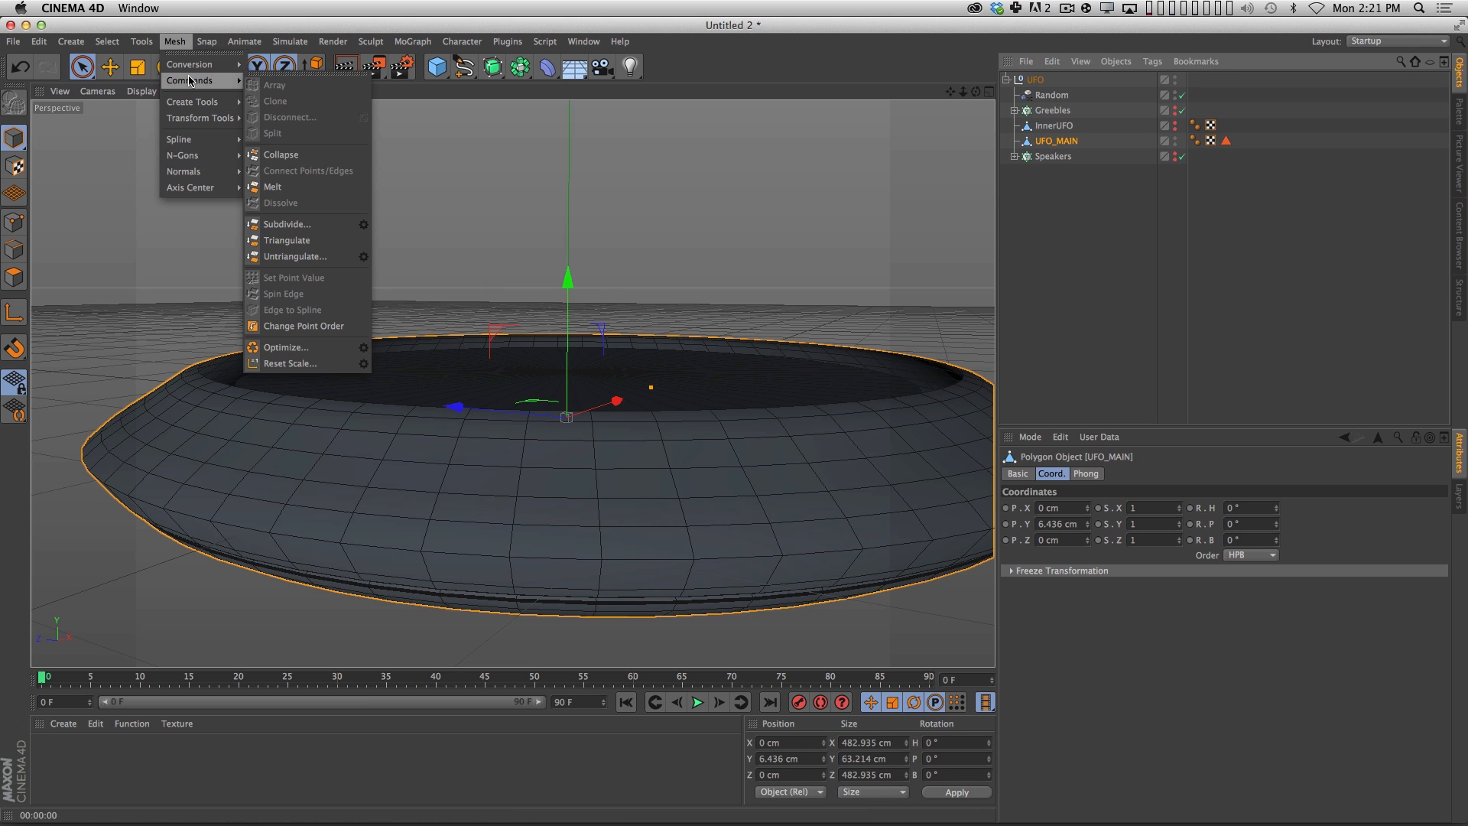
{"action": "left_click", "coordinate": [287, 348]}
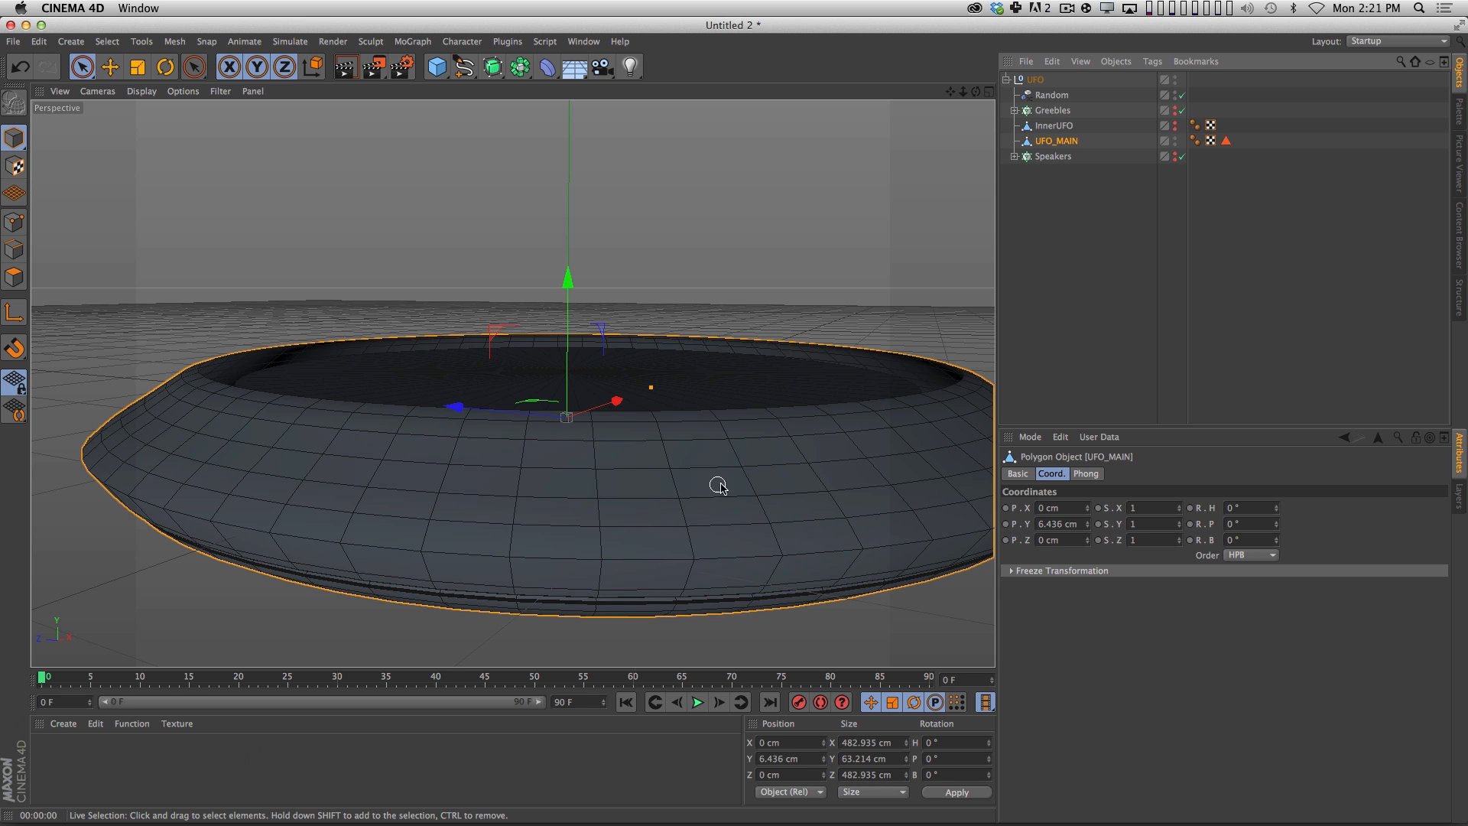
{"action": "middle_click_drag", "start_coordinate": [720, 489], "coordinate": [656, 437], "text": "alt"}
Deselect everything, switch to the BP UV Edit layout and view the hull from underneath.
{"action": "left_click", "coordinate": [1039, 300]}
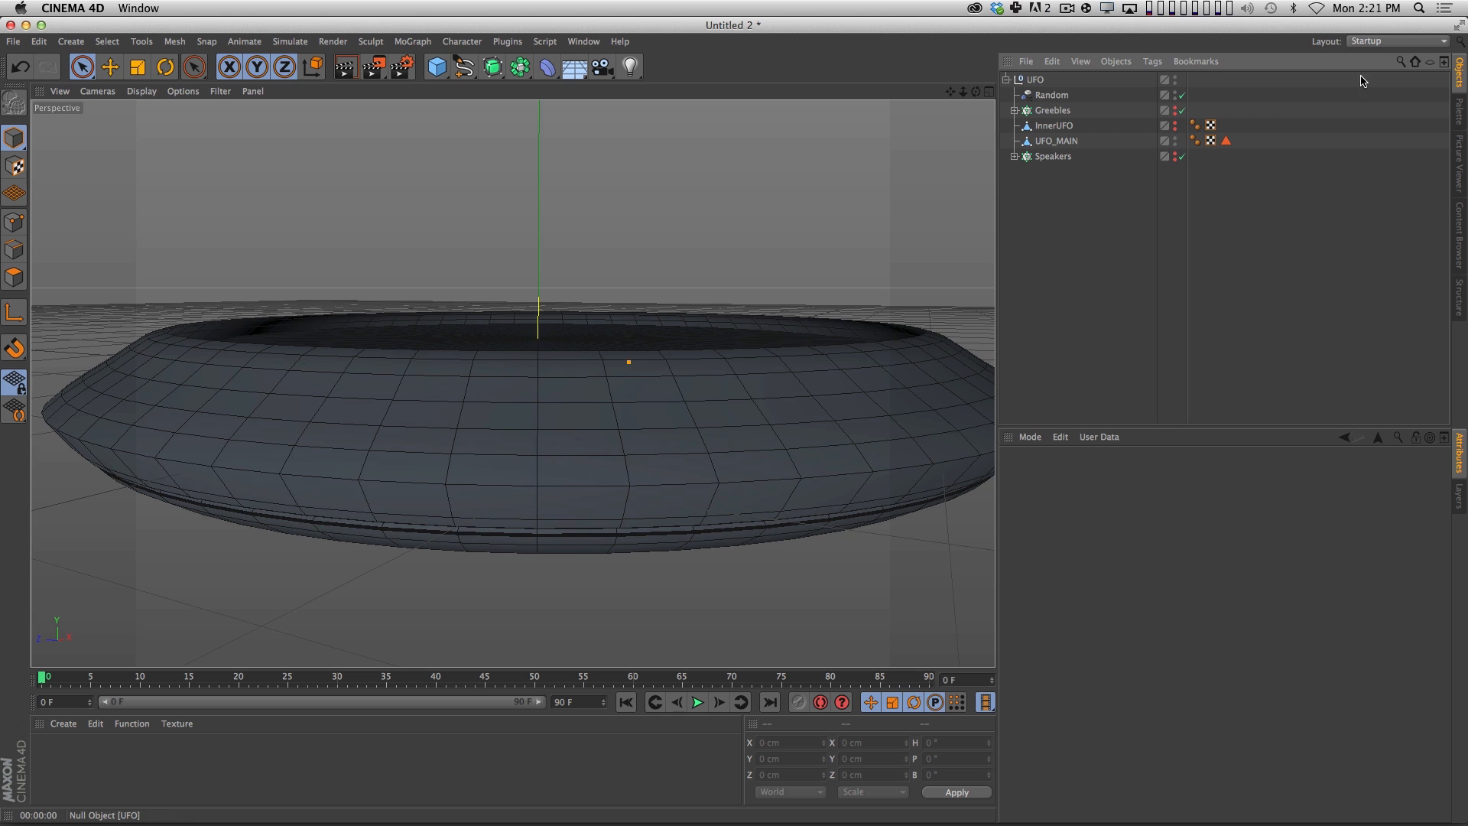
{"action": "left_click", "coordinate": [1379, 43]}
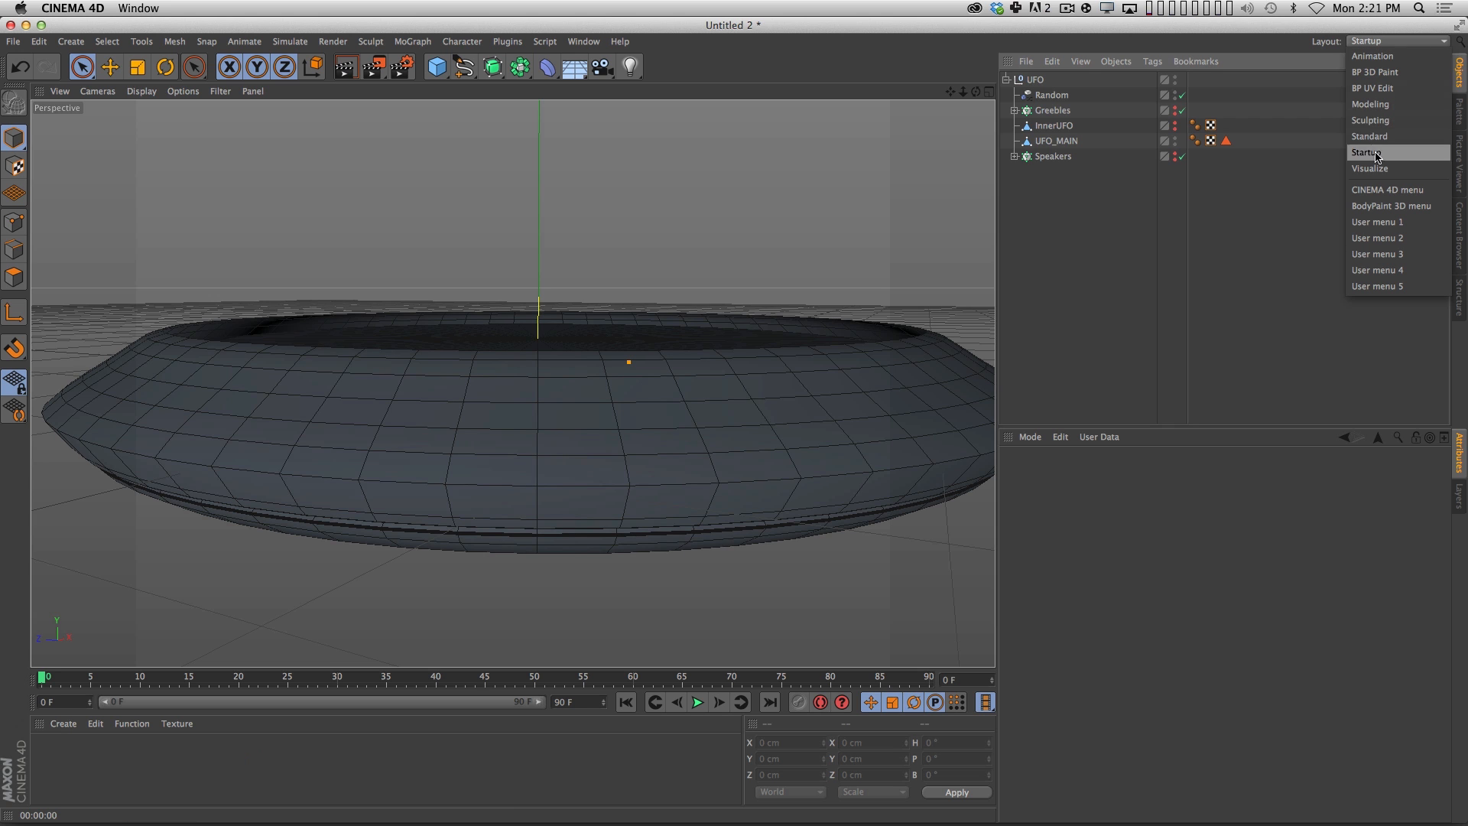
{"action": "left_click", "coordinate": [1373, 88]}
{"action": "key", "text": "2"}
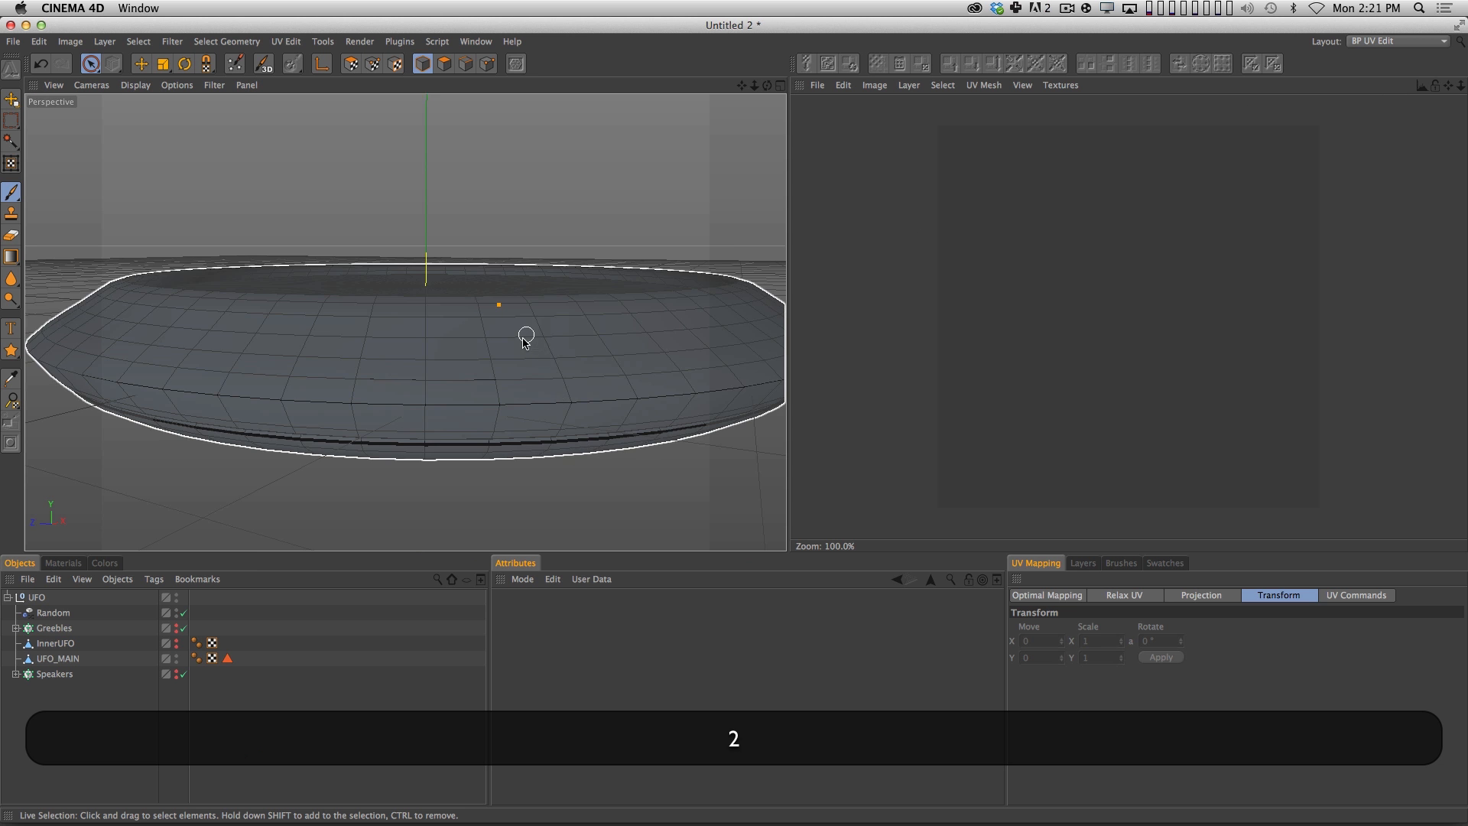
{"action": "key", "text": "1"}
{"action": "left_click_drag", "start_coordinate": [524, 334], "coordinate": [449, 389]}
{"action": "key", "text": "3"}
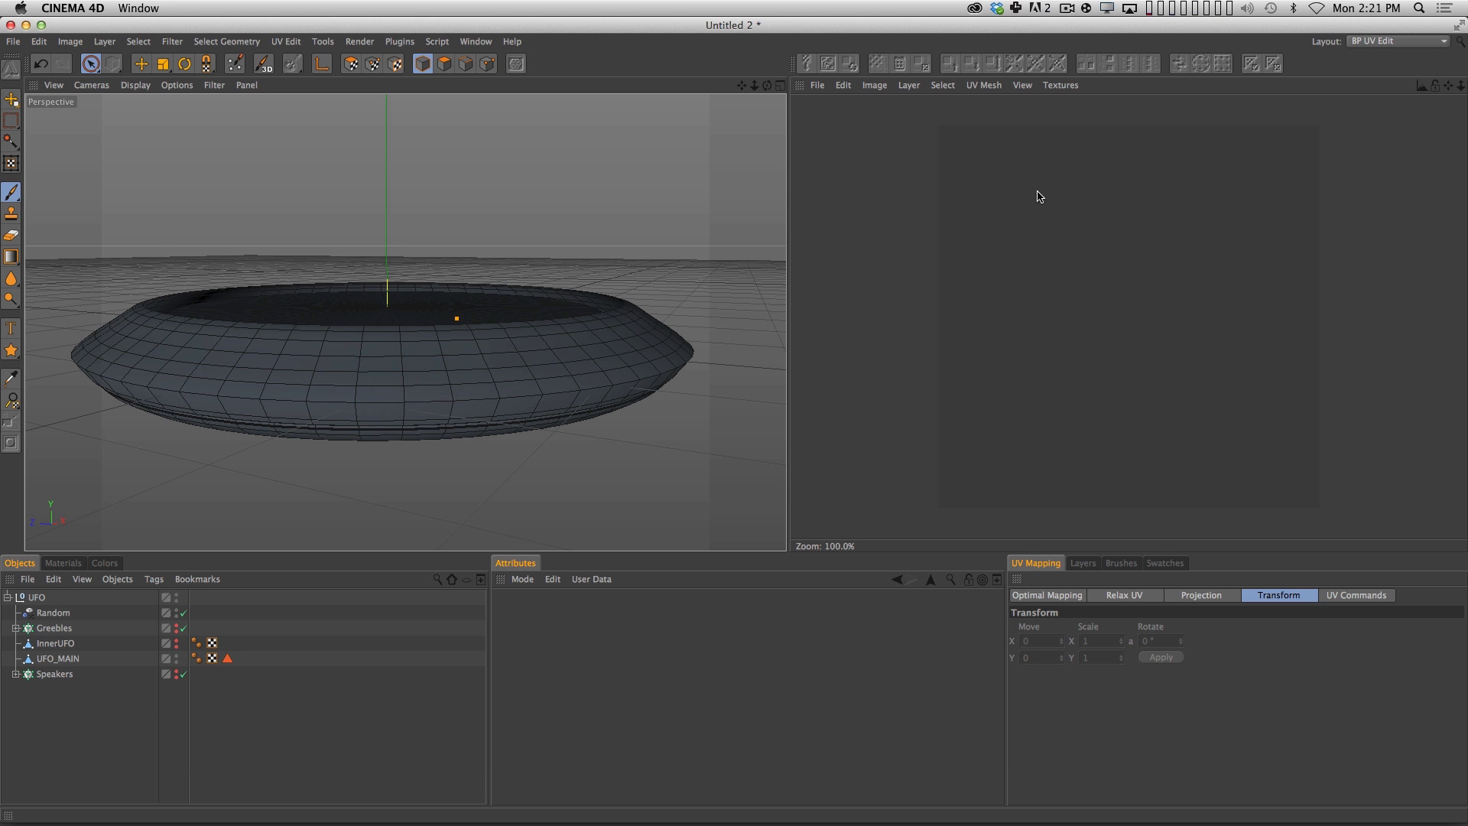
{"action": "key", "text": "3"}
{"action": "left_click_drag", "start_coordinate": [765, 373], "coordinate": [160, 719]}
Select UFO_MAIN and display its UV mesh on the texture canvas.
{"action": "left_click", "coordinate": [213, 659]}
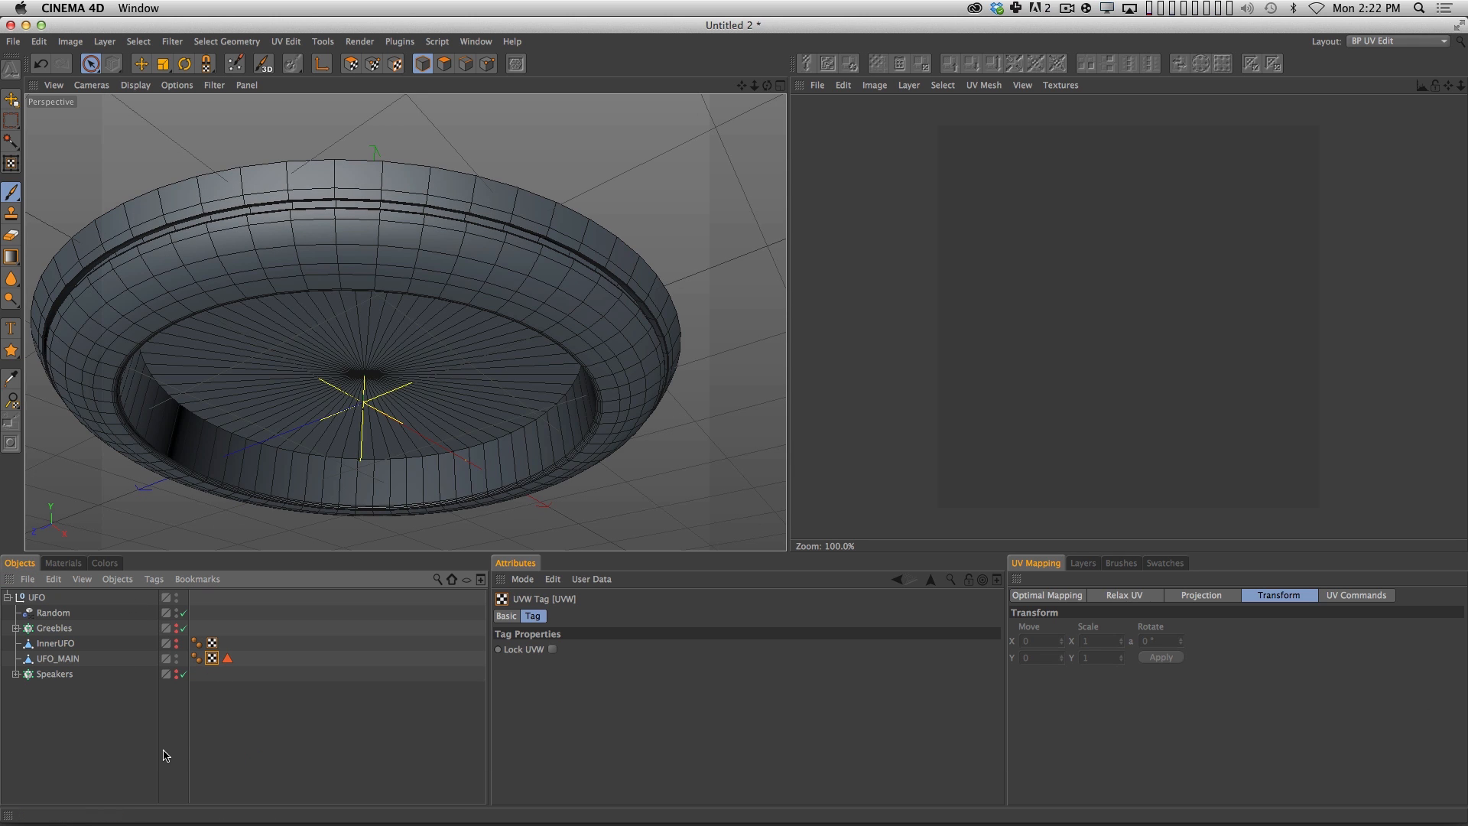
{"action": "left_click", "coordinate": [58, 660]}
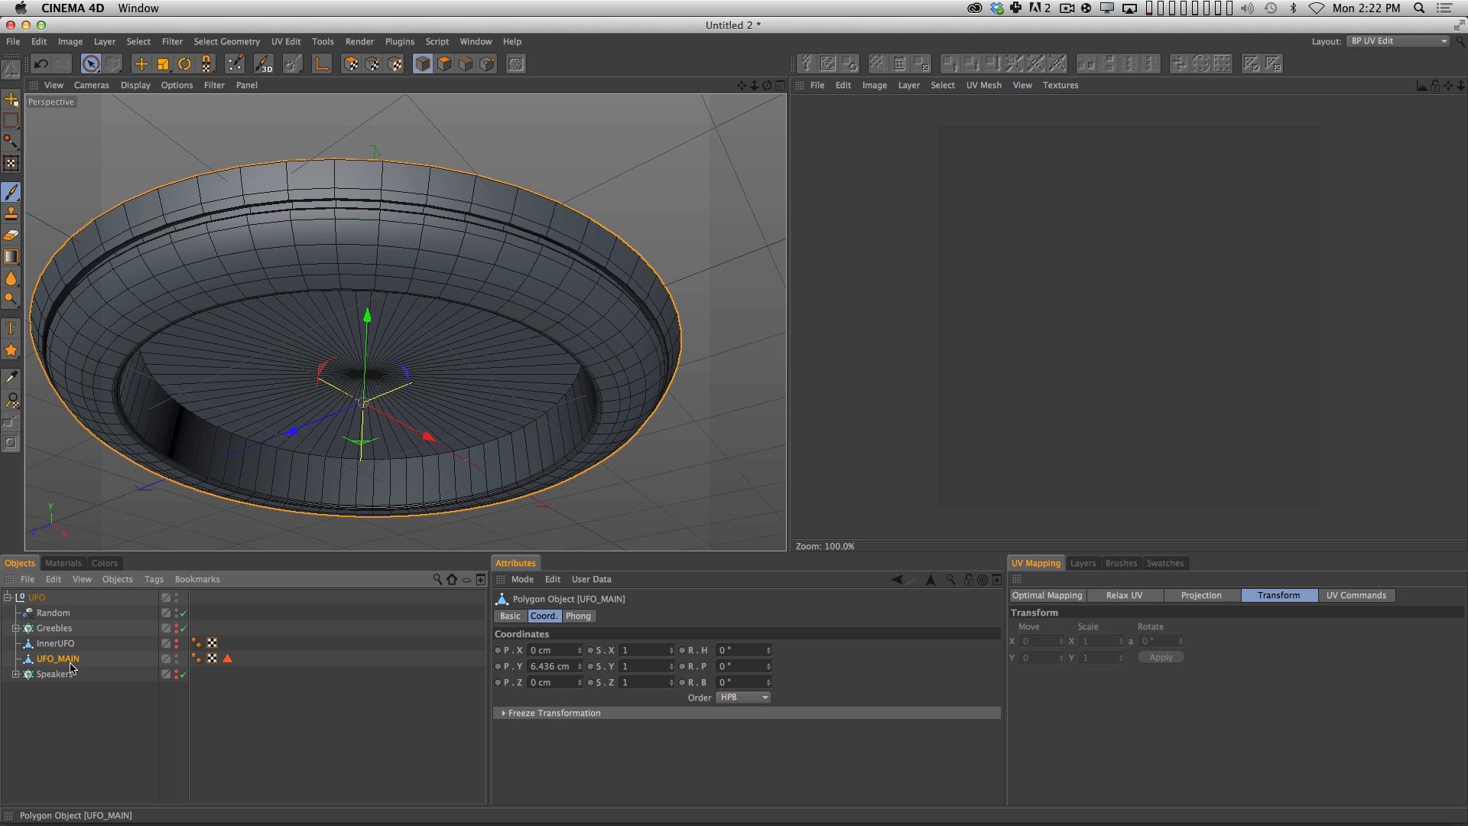
{"action": "left_click", "coordinate": [984, 86]}
{"action": "left_click", "coordinate": [1010, 108]}
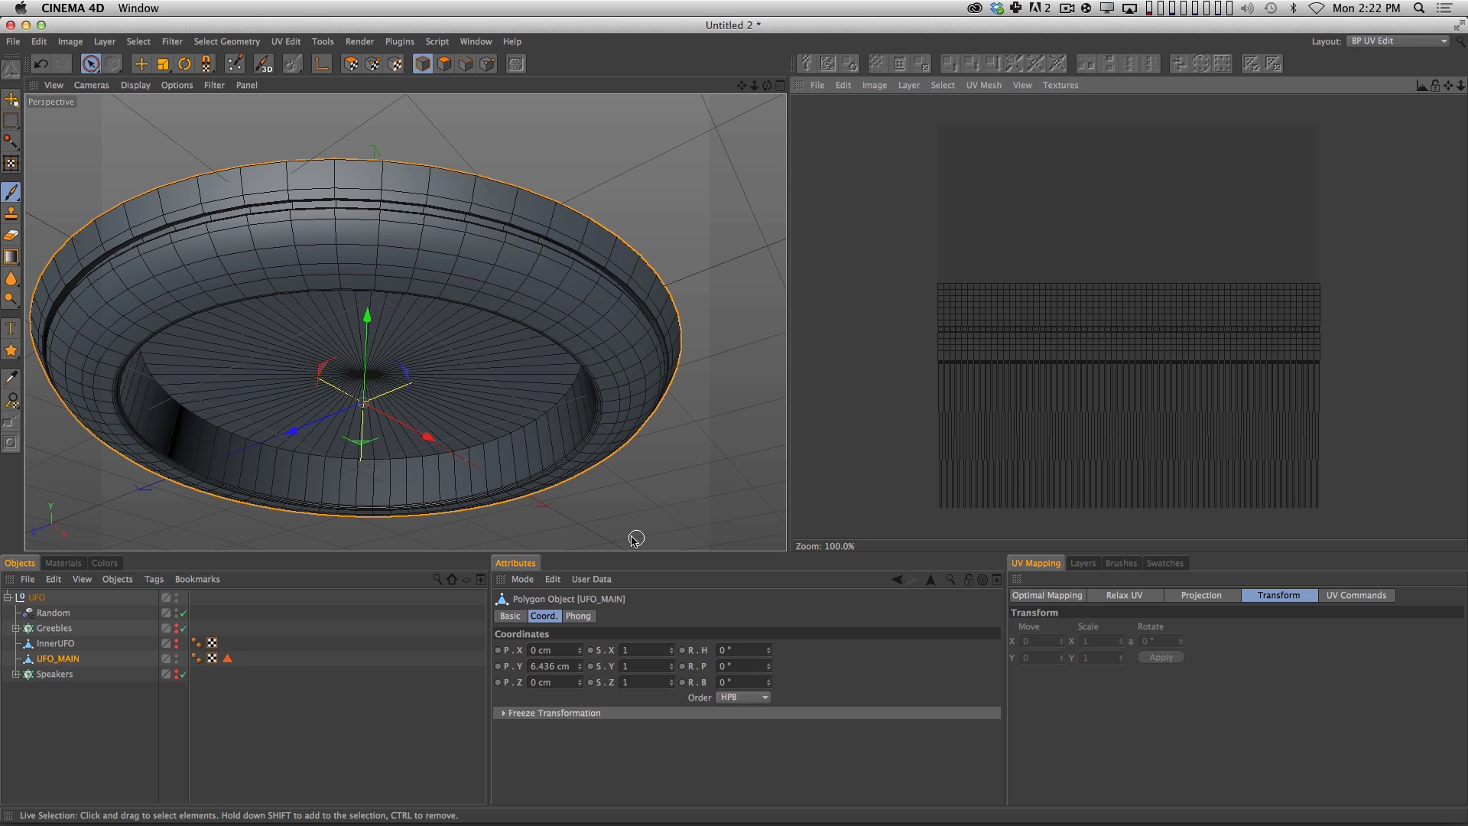
{"action": "key", "text": "2"}
{"action": "left_click_drag", "start_coordinate": [1126, 434], "coordinate": [1033, 372]}
{"action": "key", "text": "1"}
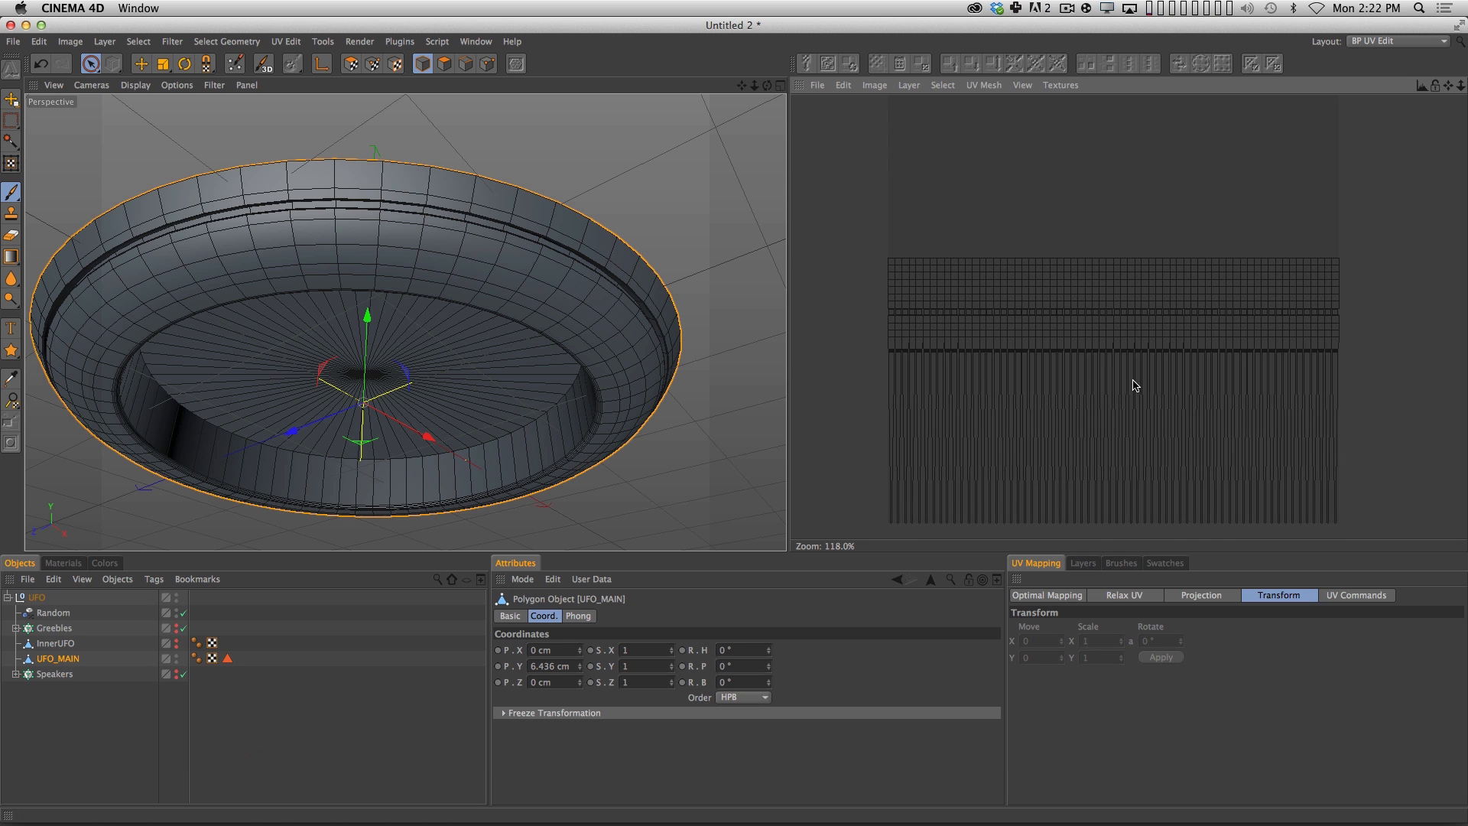
Enable UV polygon editing for UFO_MAIN and open the UV projection options.
{"action": "key", "text": "3"}
{"action": "left_click_drag", "start_coordinate": [496, 262], "coordinate": [383, 246]}
{"action": "key", "text": "3"}
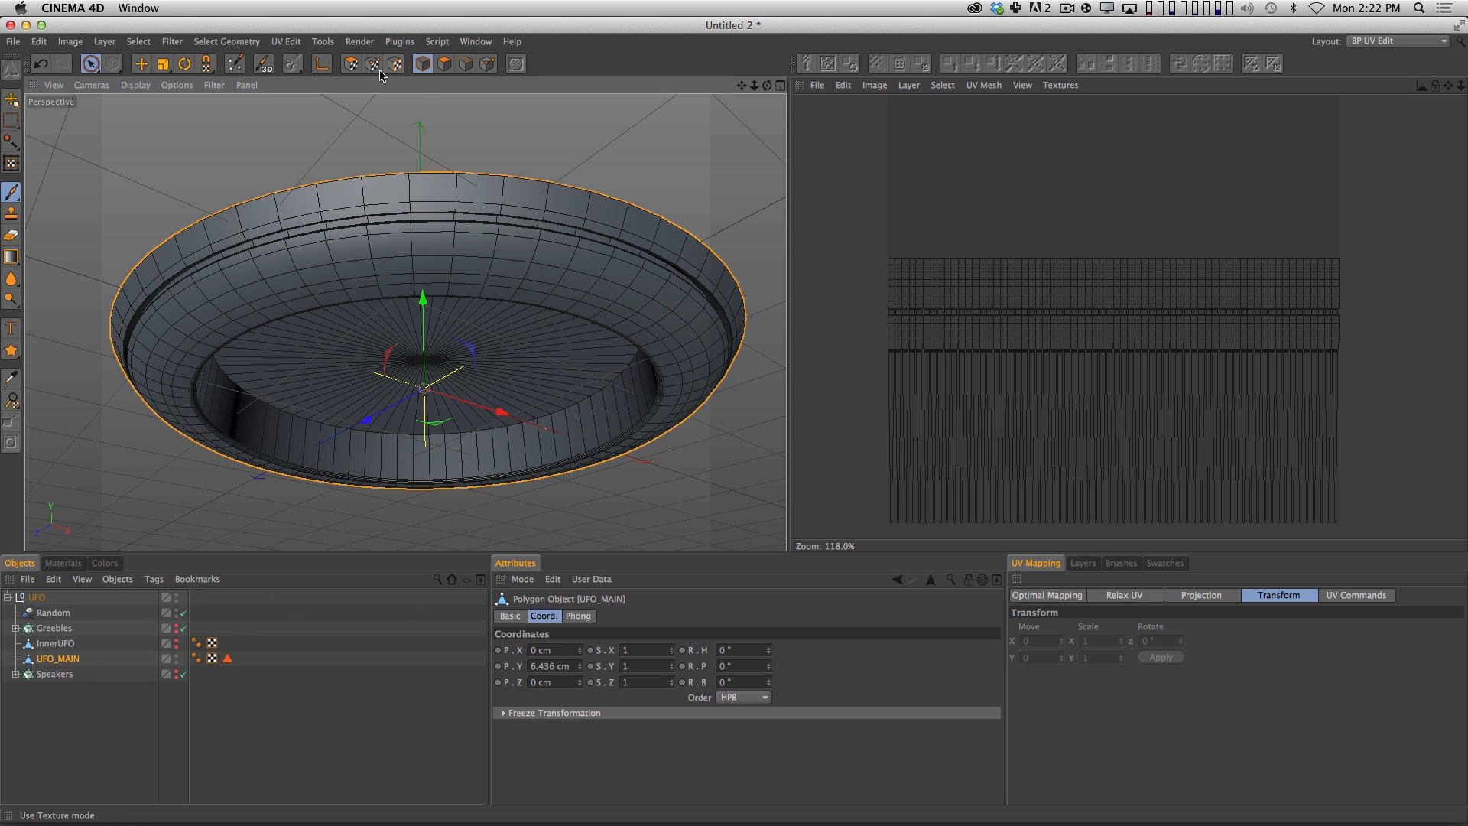
{"action": "left_click", "coordinate": [352, 65]}
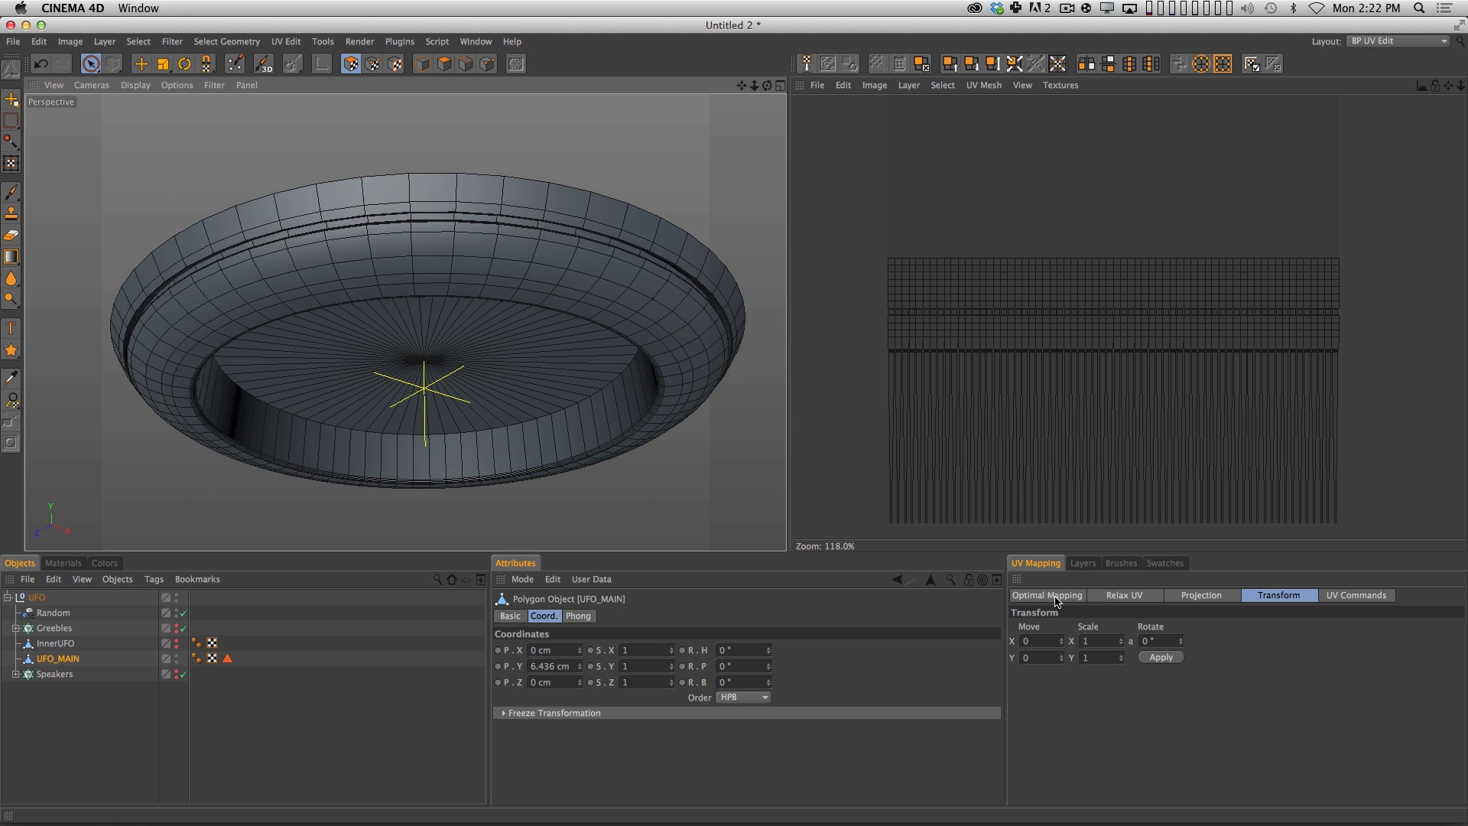
{"action": "left_click", "coordinate": [1202, 595]}
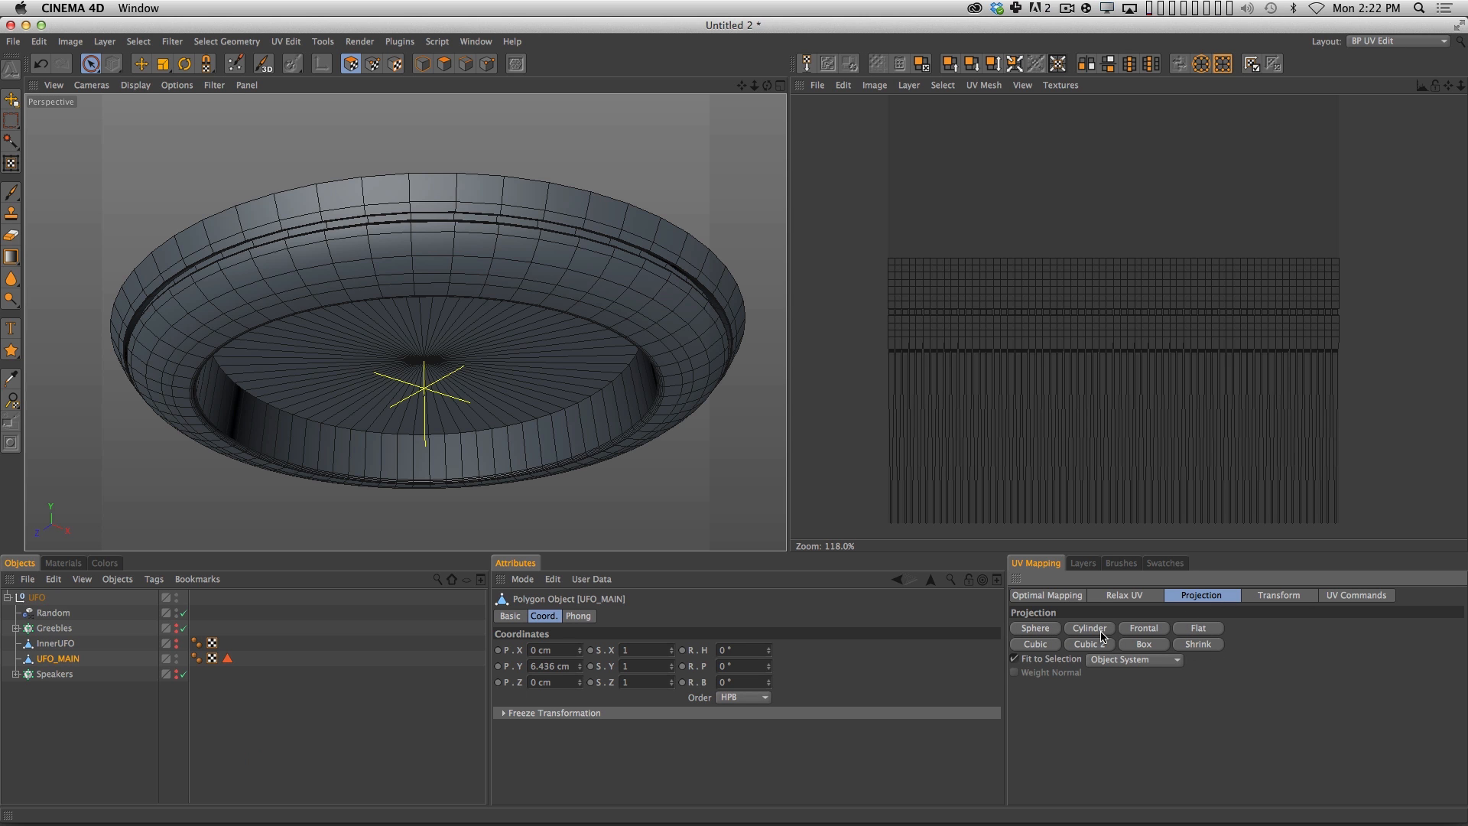
Apply a Frontal UV projection to UFO_MAIN from the Top view, with the whole hull framed in that view.
{"action": "left_click", "coordinate": [781, 86]}
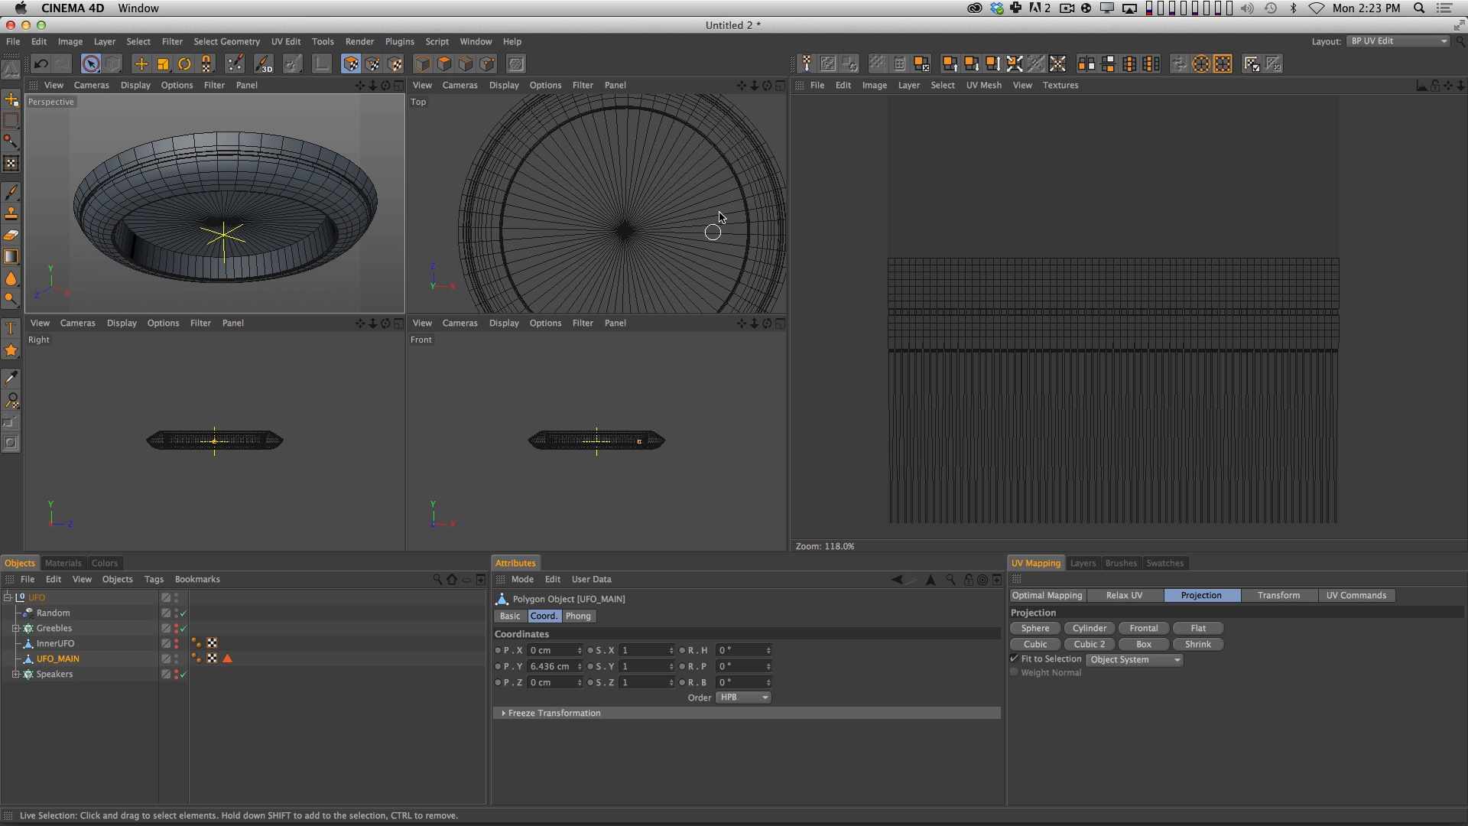
{"action": "key", "text": "2"}
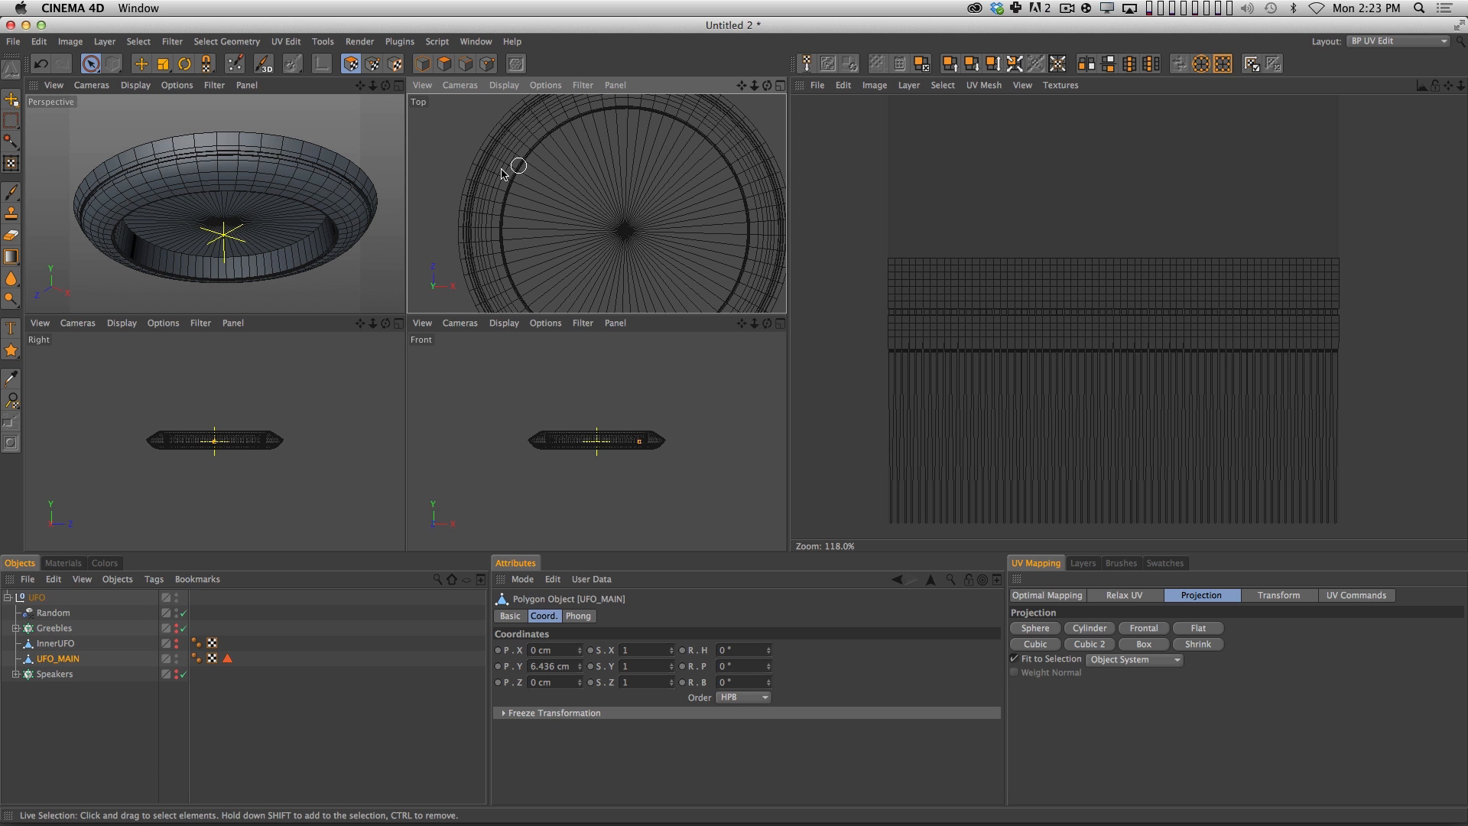
{"action": "key", "text": "2"}
{"action": "left_click_drag", "start_coordinate": [653, 215], "coordinate": [617, 227]}
{"action": "key", "text": "1"}
{"action": "left_click_drag", "start_coordinate": [641, 221], "coordinate": [607, 206]}
{"action": "key", "text": "2"}
{"action": "left_click_drag", "start_coordinate": [631, 210], "coordinate": [613, 211]}
{"action": "key", "text": "1"}
{"action": "left_click_drag", "start_coordinate": [613, 213], "coordinate": [618, 218]}
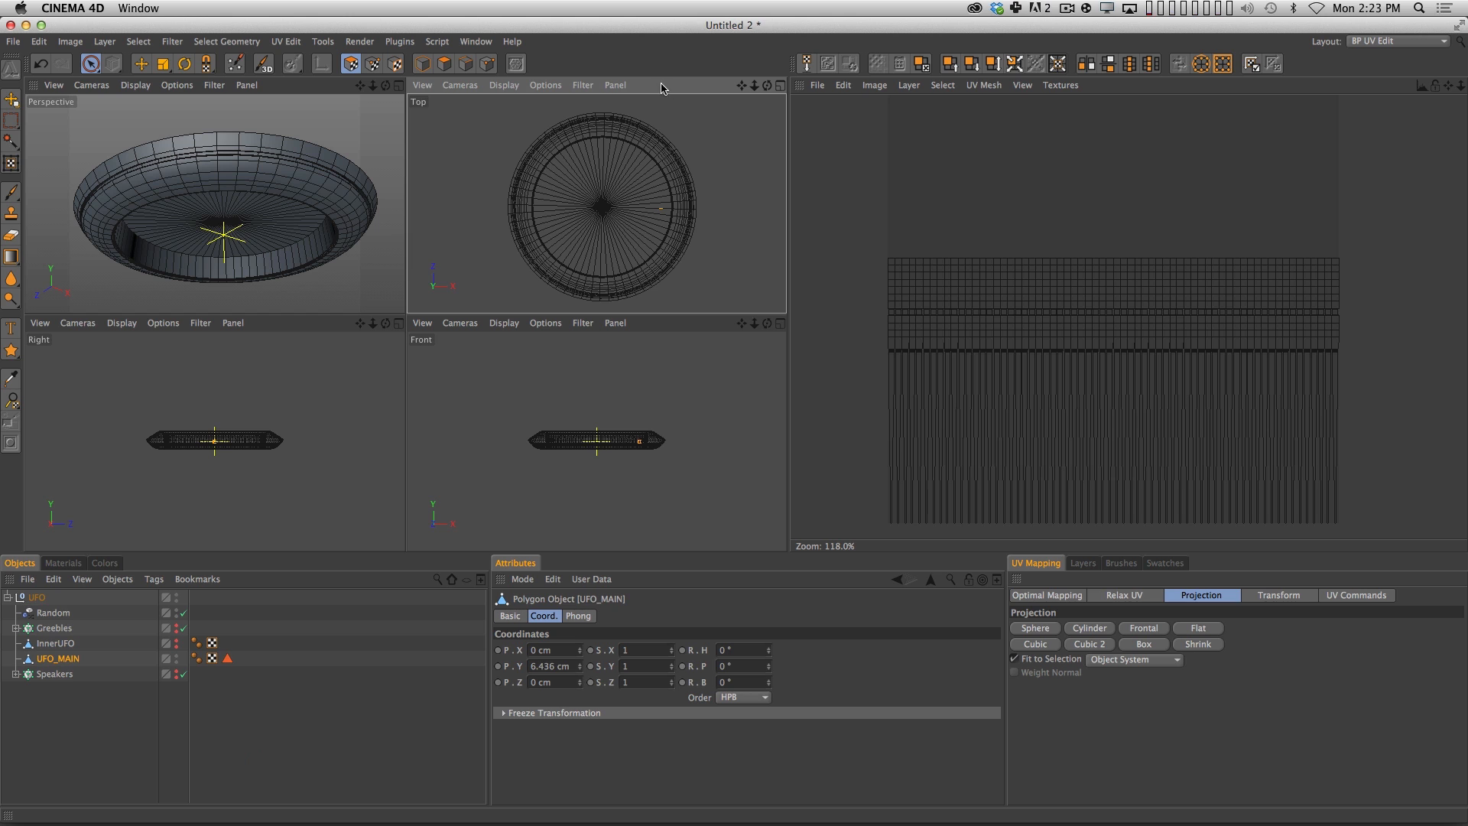
{"action": "left_click", "coordinate": [662, 328]}
{"action": "left_click", "coordinate": [332, 327]}
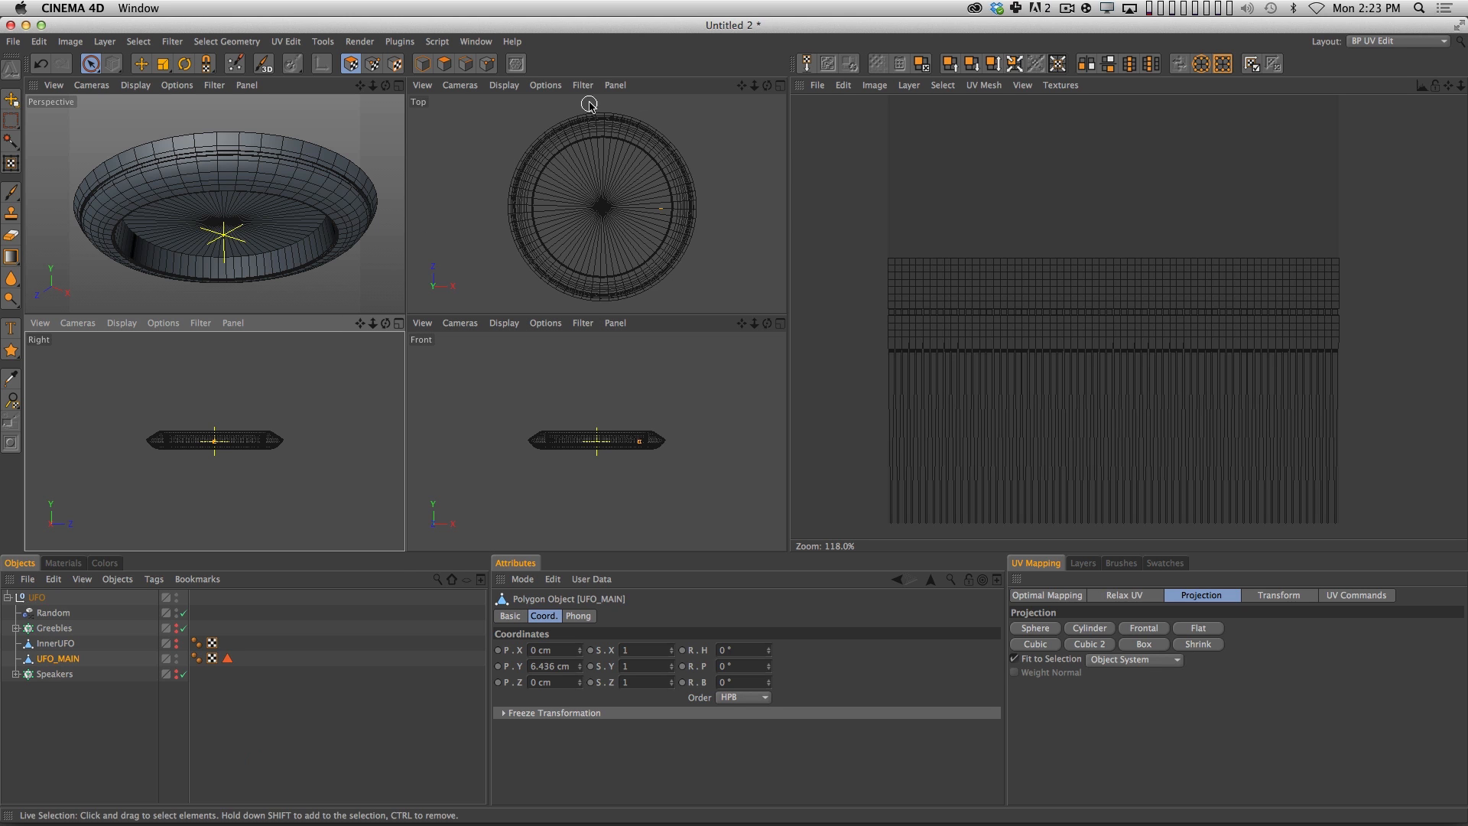
{"action": "left_click", "coordinate": [677, 97]}
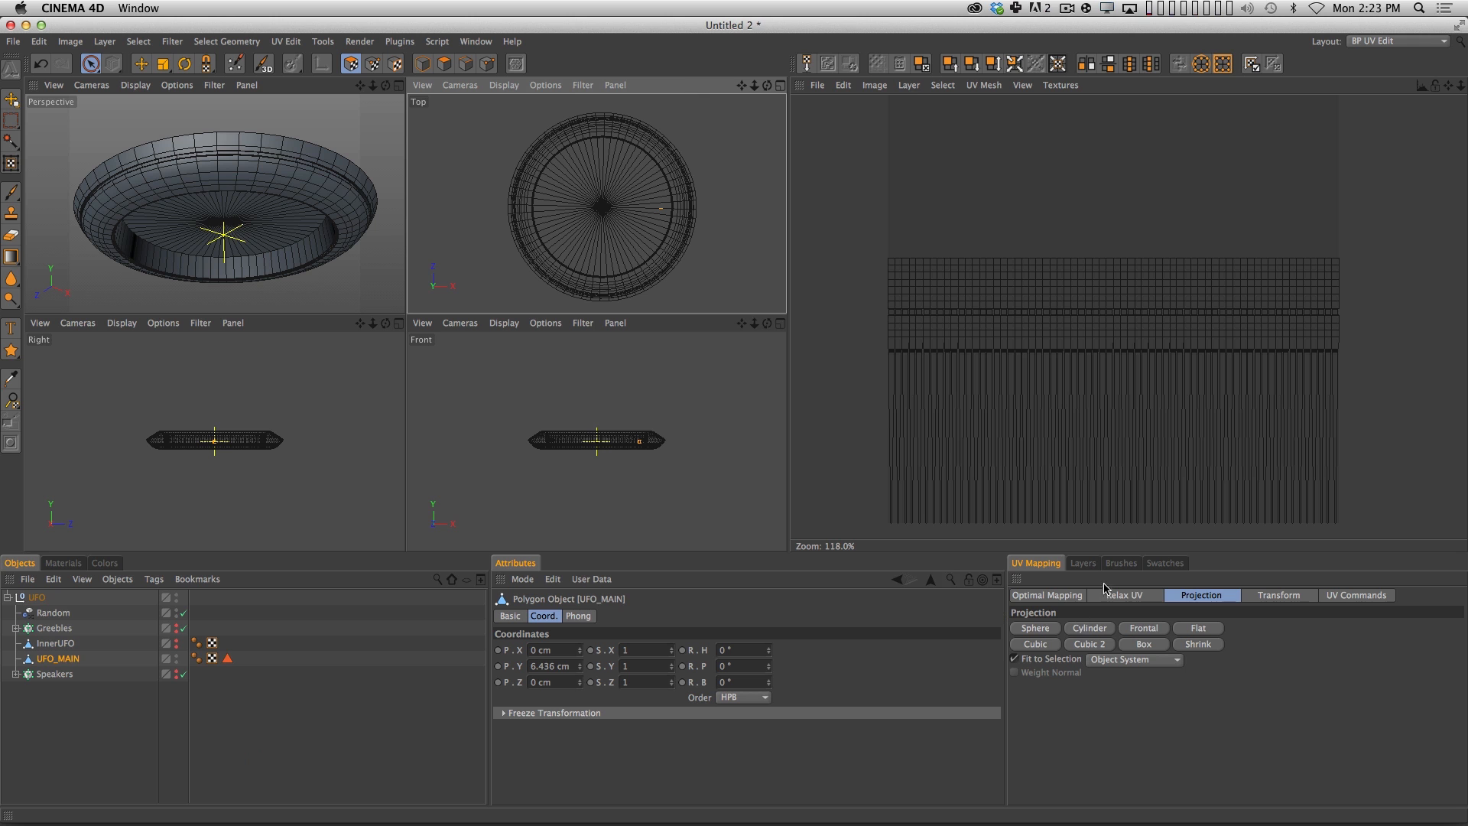
{"action": "left_click", "coordinate": [1145, 628]}
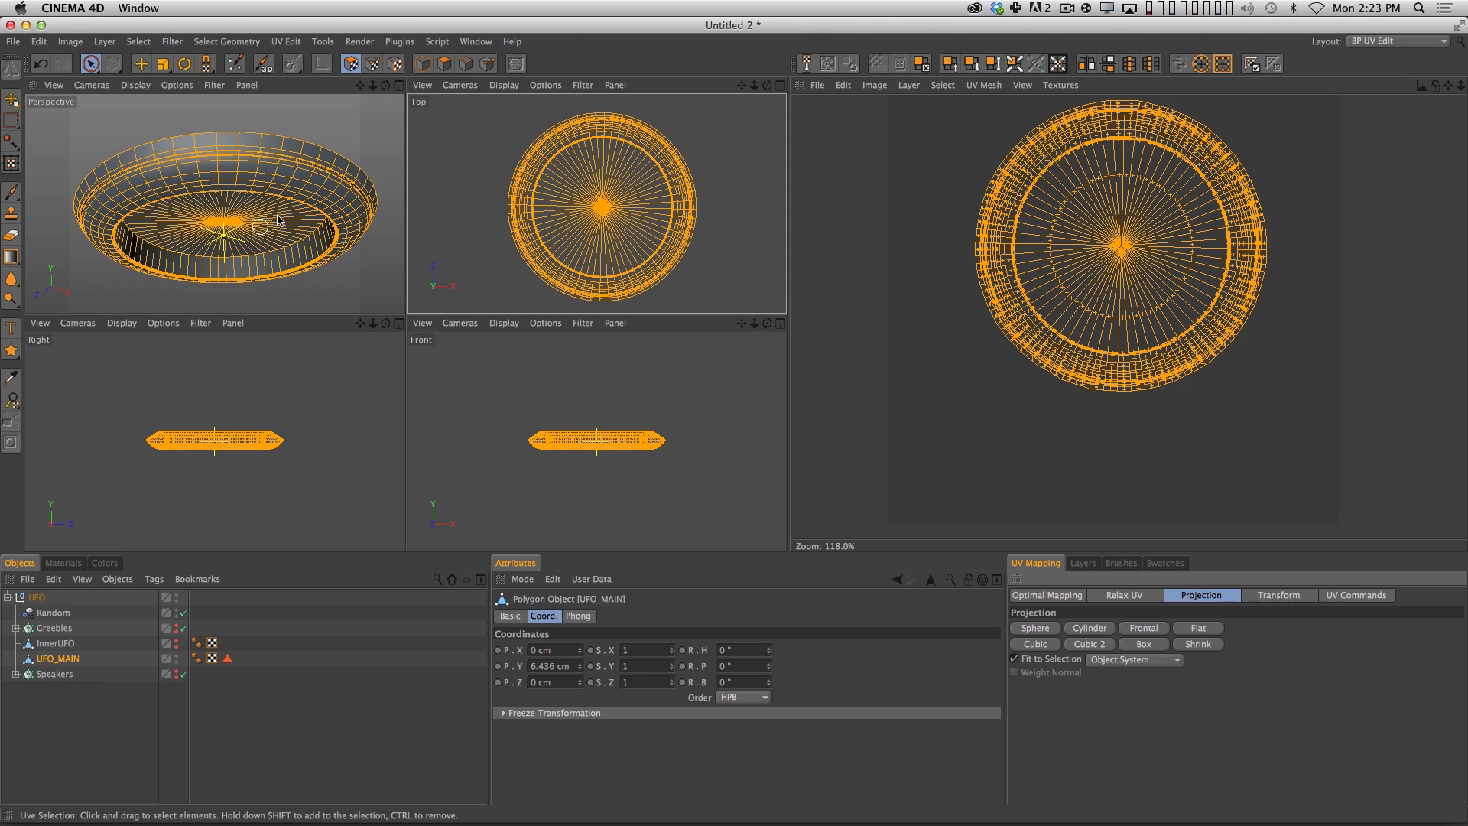
Move and slightly enlarge the projected circular UVs so they sit centred on the texture canvas, and clear the polygon selection.
{"action": "key", "text": "4"}
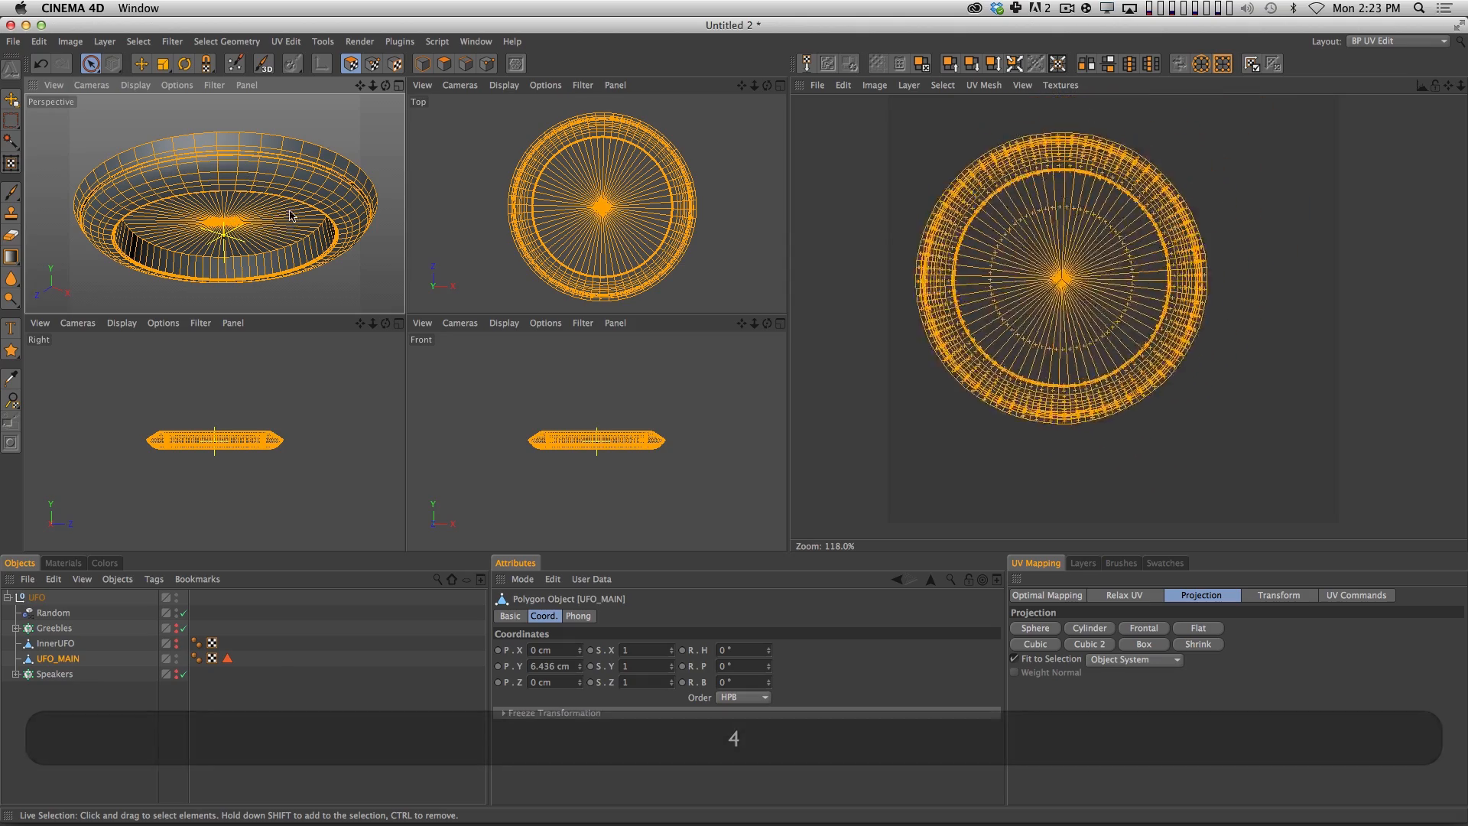
{"action": "left_click_drag", "start_coordinate": [290, 216], "coordinate": [292, 222]}
{"action": "key", "text": "4"}
{"action": "left_click_drag", "start_coordinate": [1059, 269], "coordinate": [1131, 319]}
{"action": "key", "text": "5"}
{"action": "key", "text": "4"}
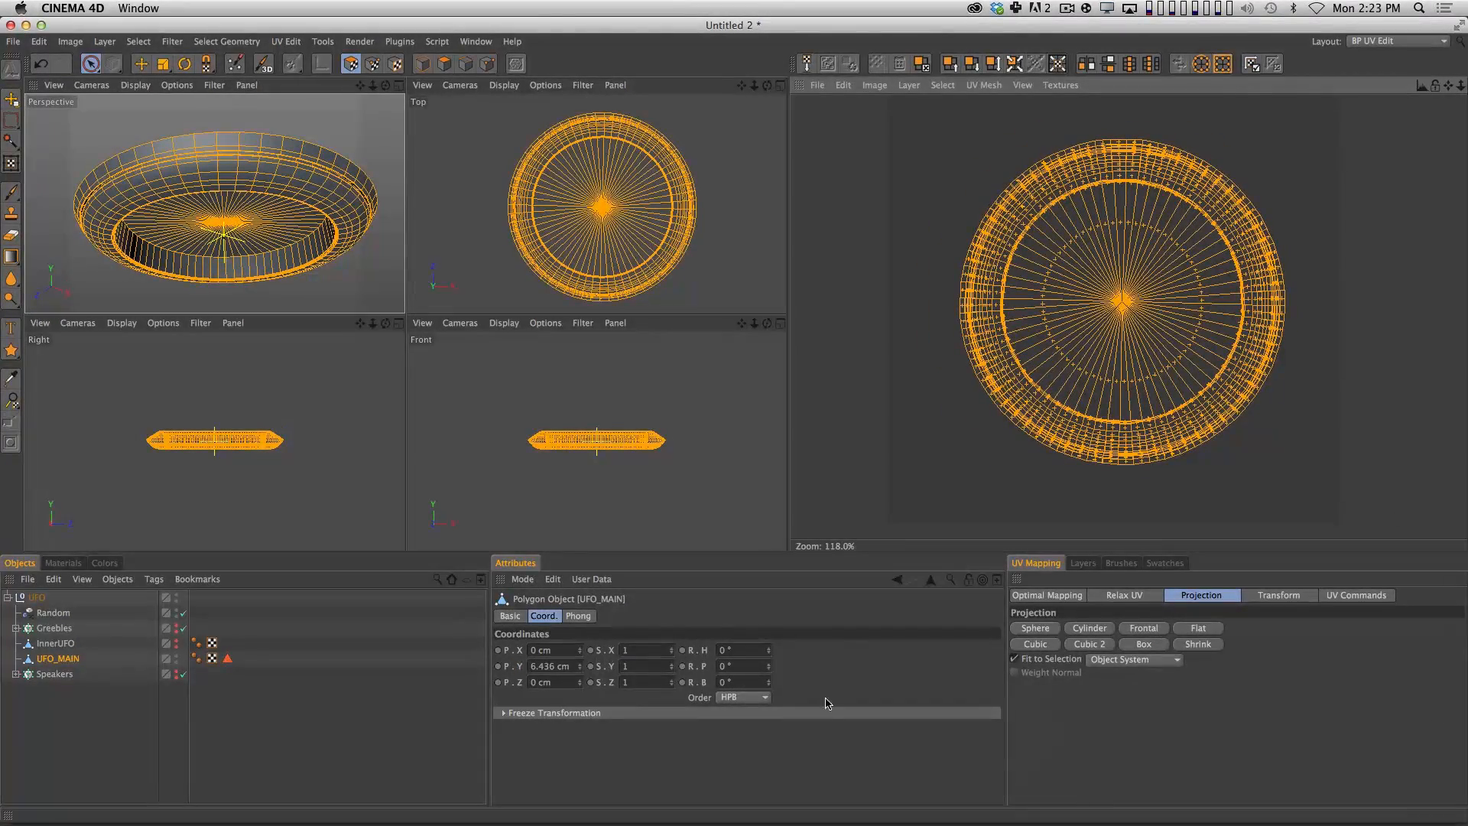
{"action": "left_click", "coordinate": [1258, 237]}
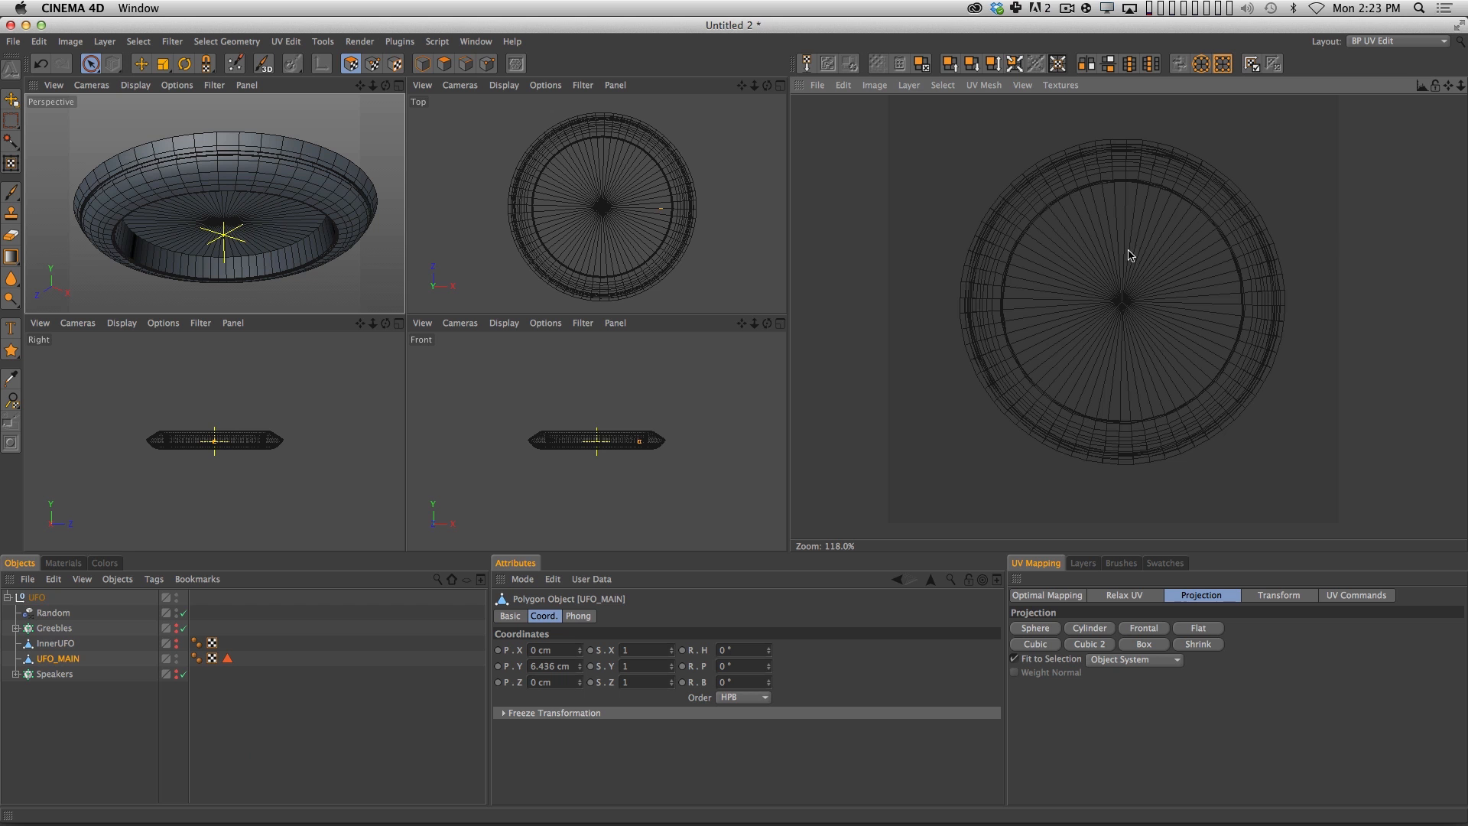
Examine the projected UV mesh up close for the spacing of its outer and inner ring edges.
{"action": "key", "text": "2"}
{"action": "left_click_drag", "start_coordinate": [1043, 297], "coordinate": [1099, 372]}
{"action": "key", "text": "1"}
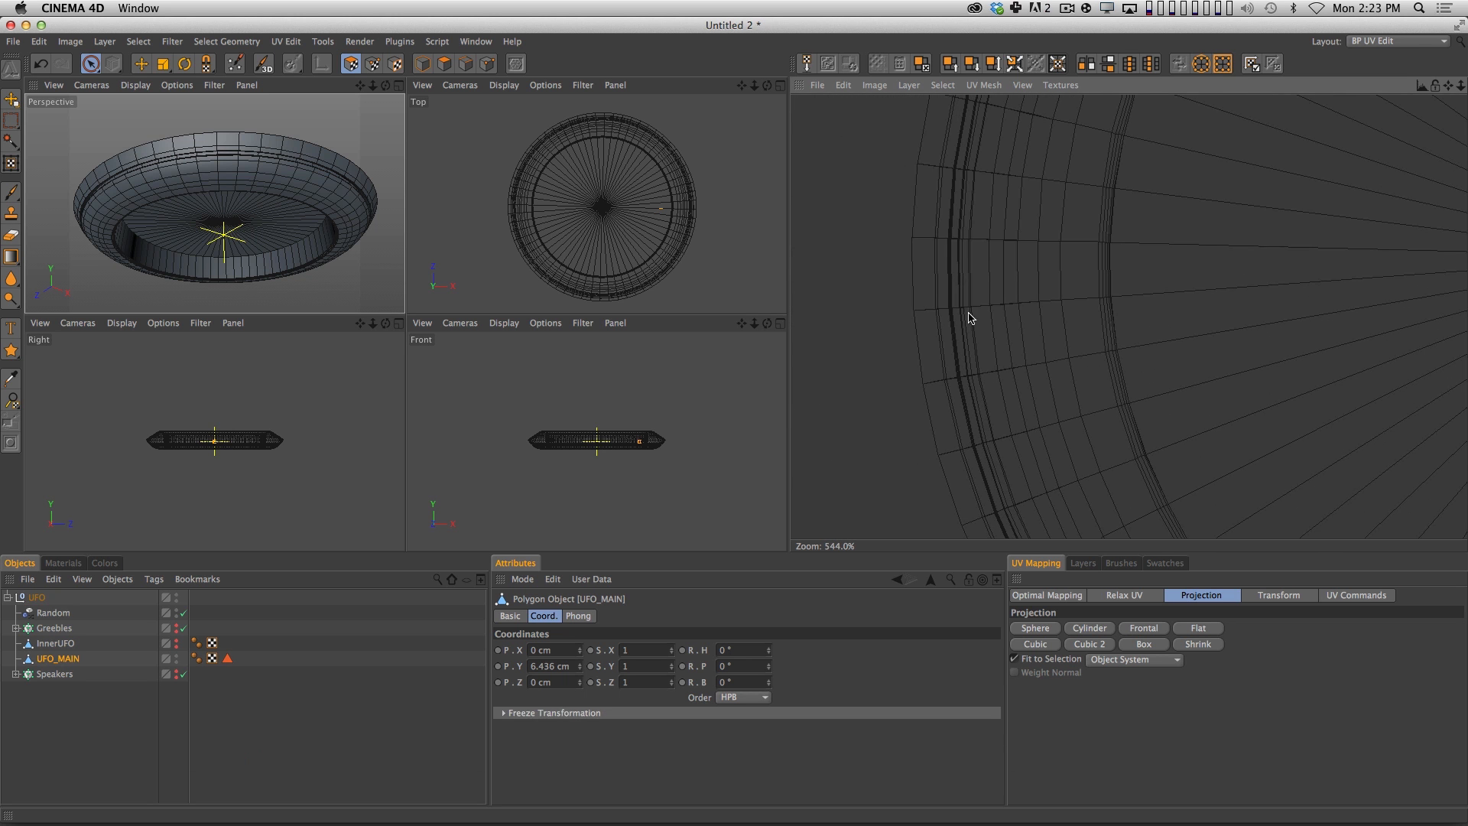
{"action": "key", "text": "2"}
{"action": "left_click_drag", "start_coordinate": [953, 337], "coordinate": [1173, 315]}
{"action": "key", "text": "1"}
{"action": "key", "text": "2"}
{"action": "key", "text": "1"}
{"action": "left_click_drag", "start_coordinate": [1106, 362], "coordinate": [1041, 343]}
{"action": "key", "text": "2"}
{"action": "left_click_drag", "start_coordinate": [1173, 344], "coordinate": [1092, 289]}
{"action": "key", "text": "1"}
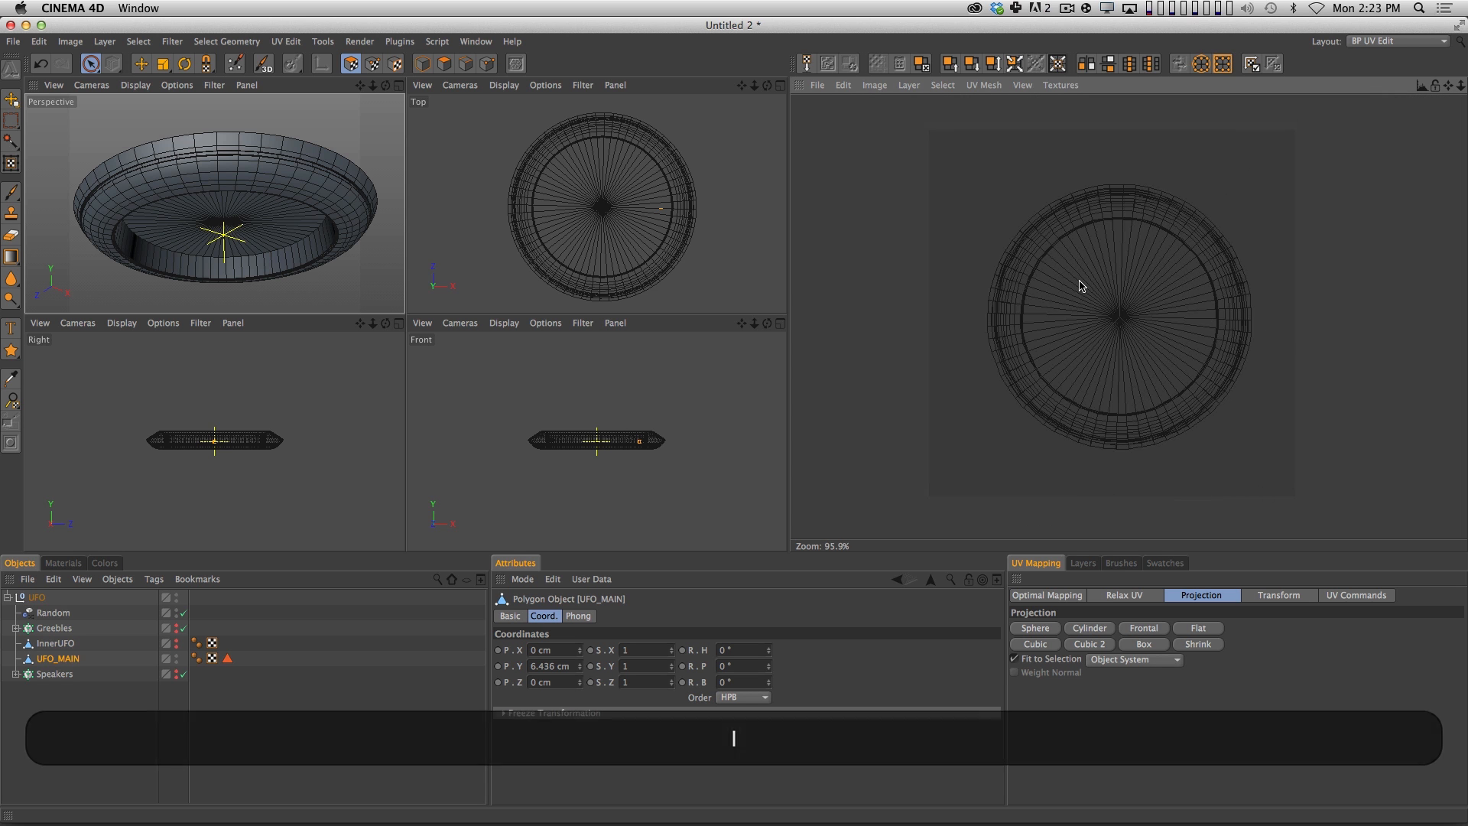
Return to the single Perspective view and create a new material.
{"action": "left_click", "coordinate": [398, 85]}
{"action": "left_click", "coordinate": [68, 566]}
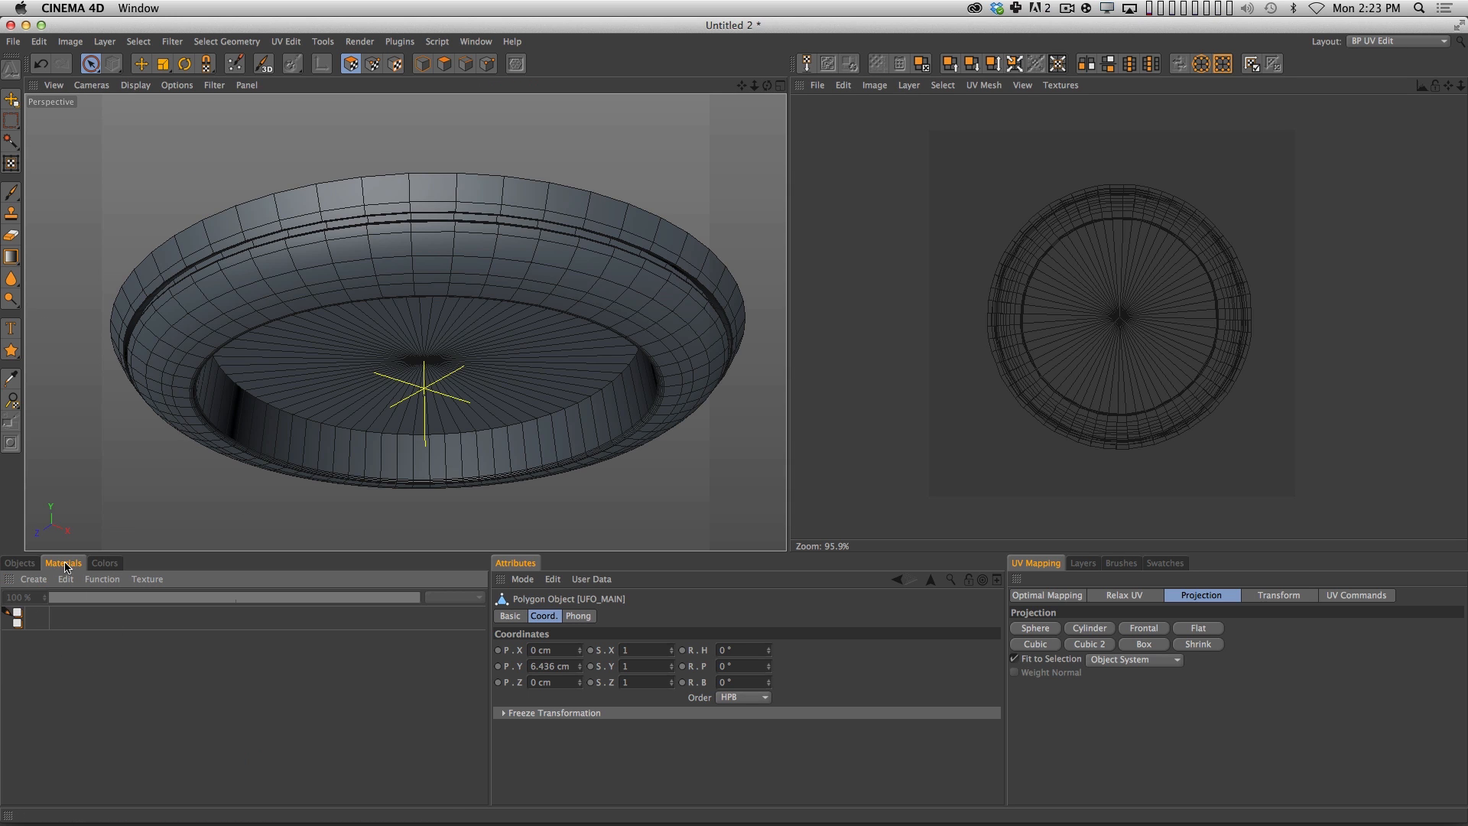
{"action": "double_click", "coordinate": [48, 676]}
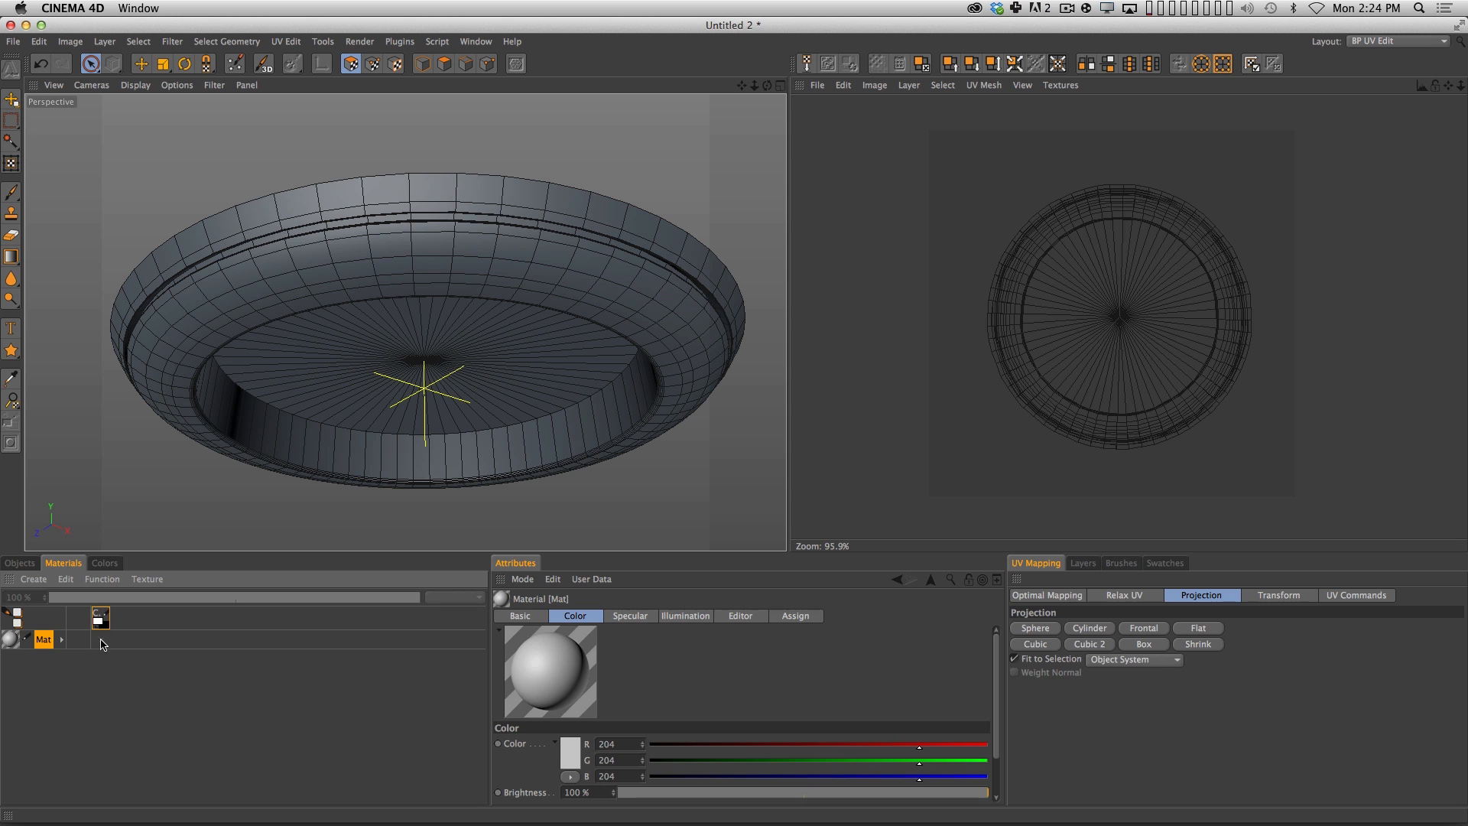
Create a 2048 × 2048 grey (RGB 146) colour texture named UFOMainTex for the new material and apply the material to the hull.
{"action": "left_click", "coordinate": [101, 645]}
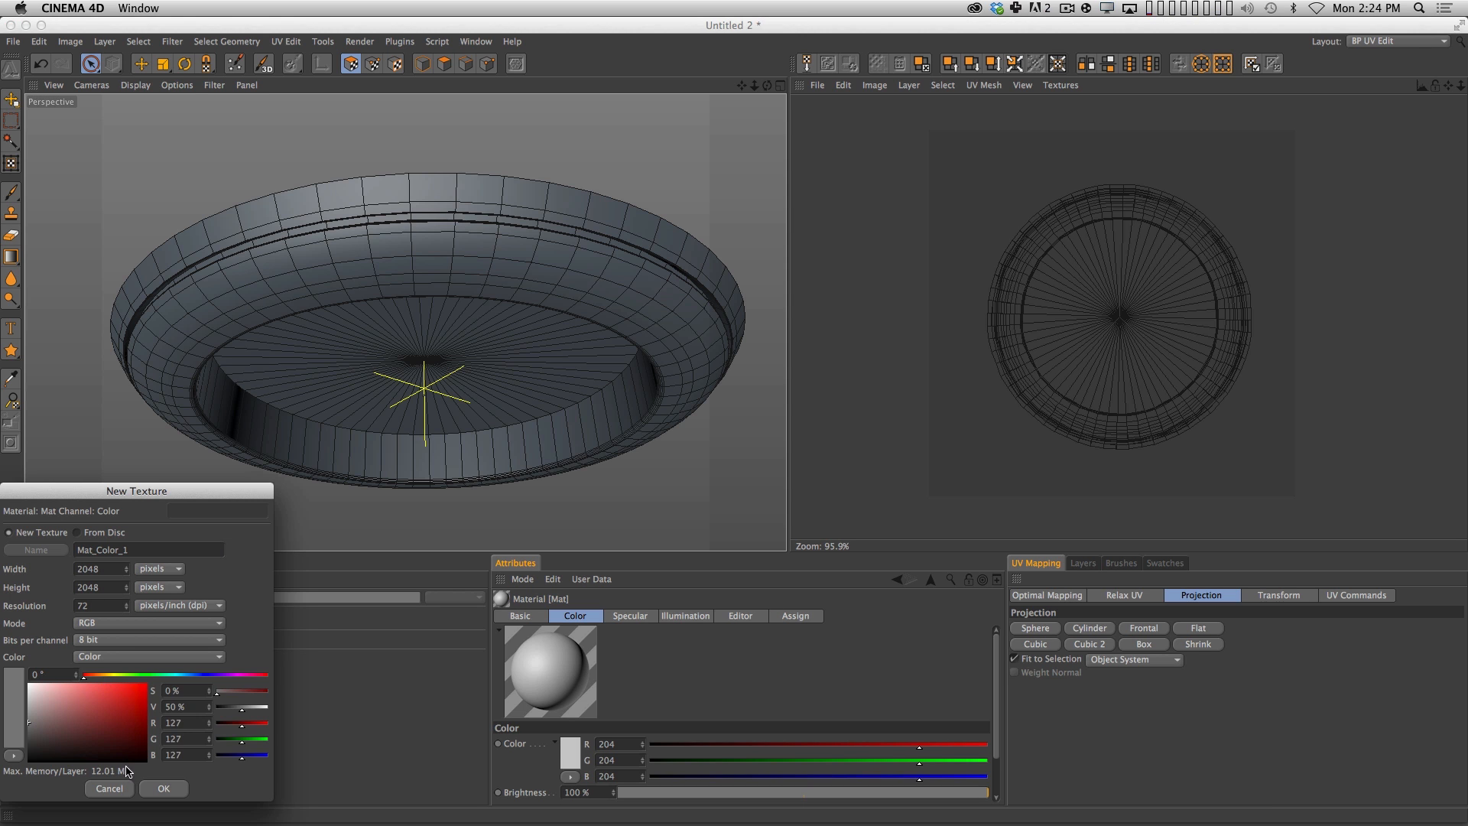
{"action": "left_click_drag", "start_coordinate": [146, 474], "coordinate": [563, 244]}
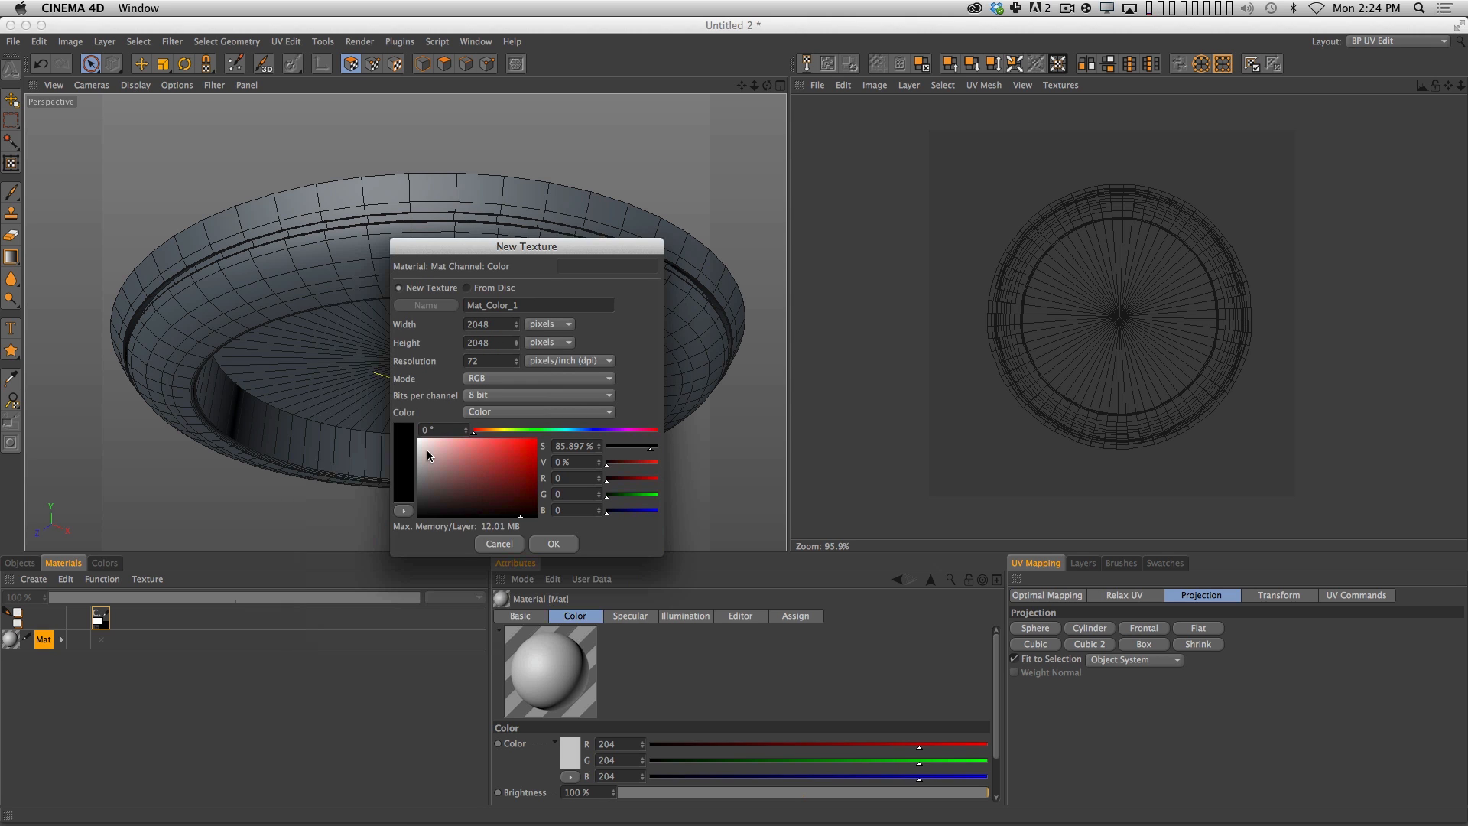
{"action": "left_click_drag", "start_coordinate": [427, 483], "coordinate": [402, 470]}
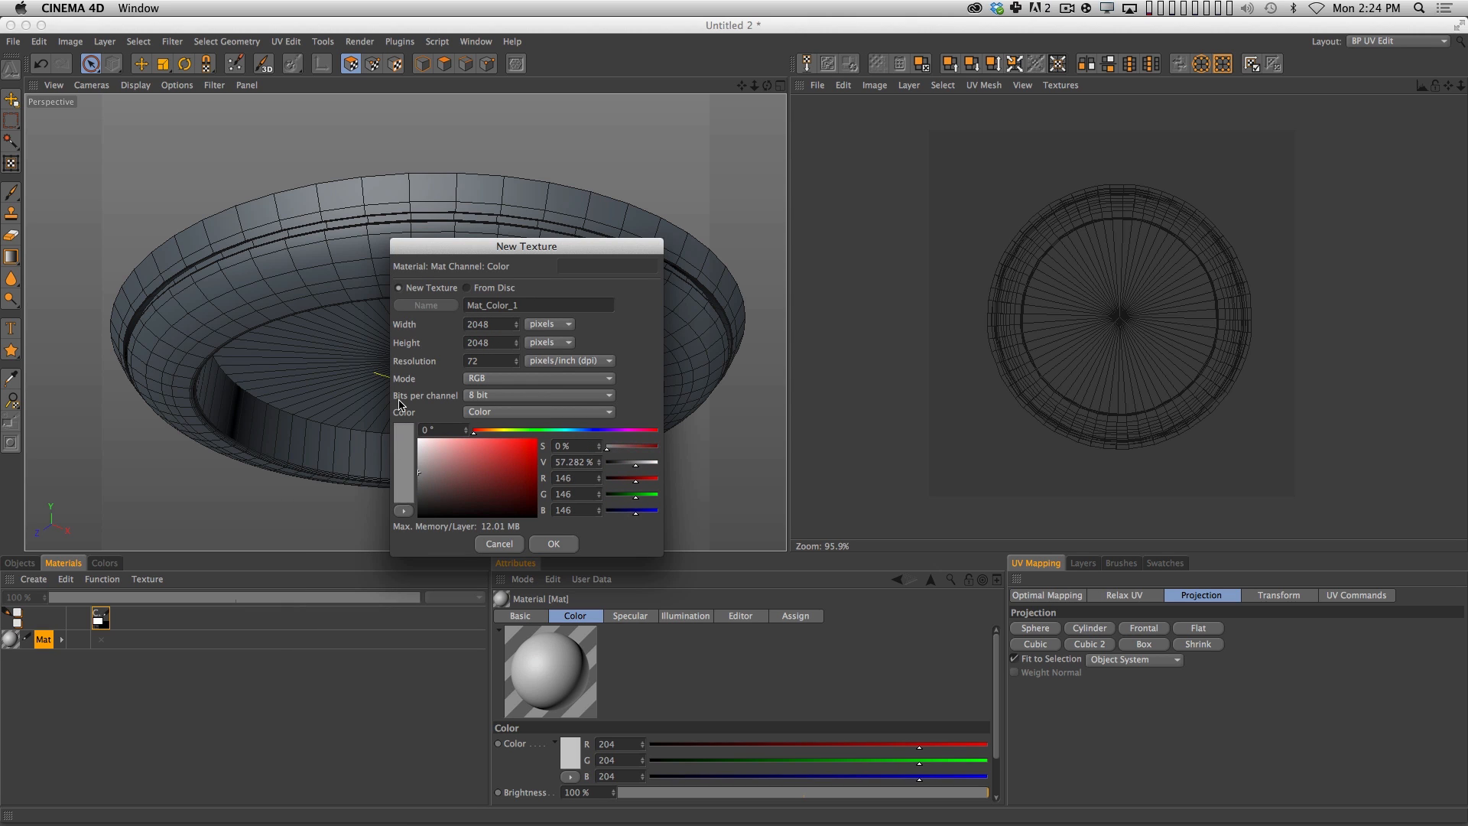
{"action": "double_click", "coordinate": [540, 307]}
{"action": "type", "text": "UFP"}
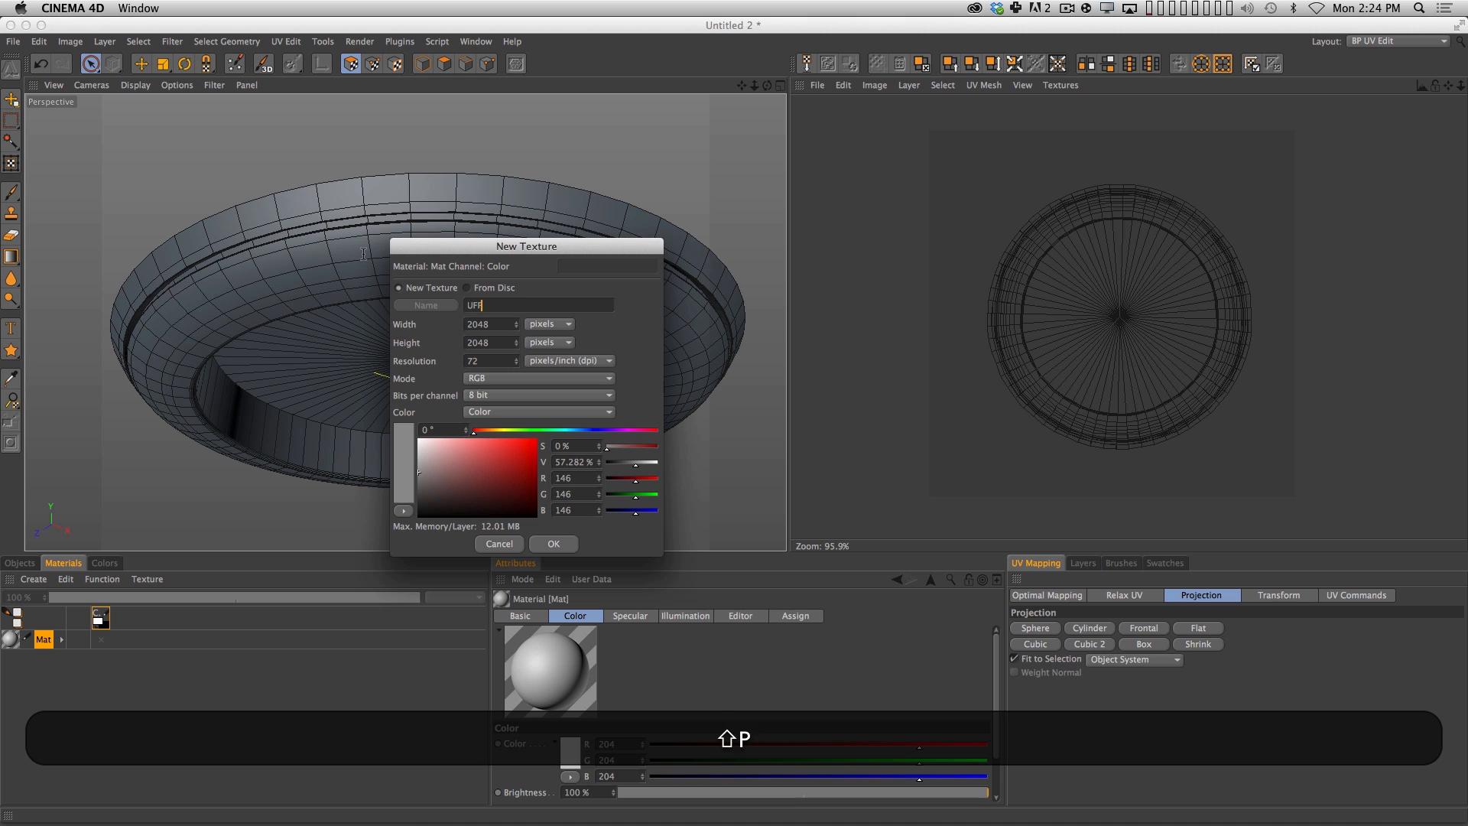
{"action": "type", "text": "MainText"}
{"action": "key", "text": "BackSpace"}
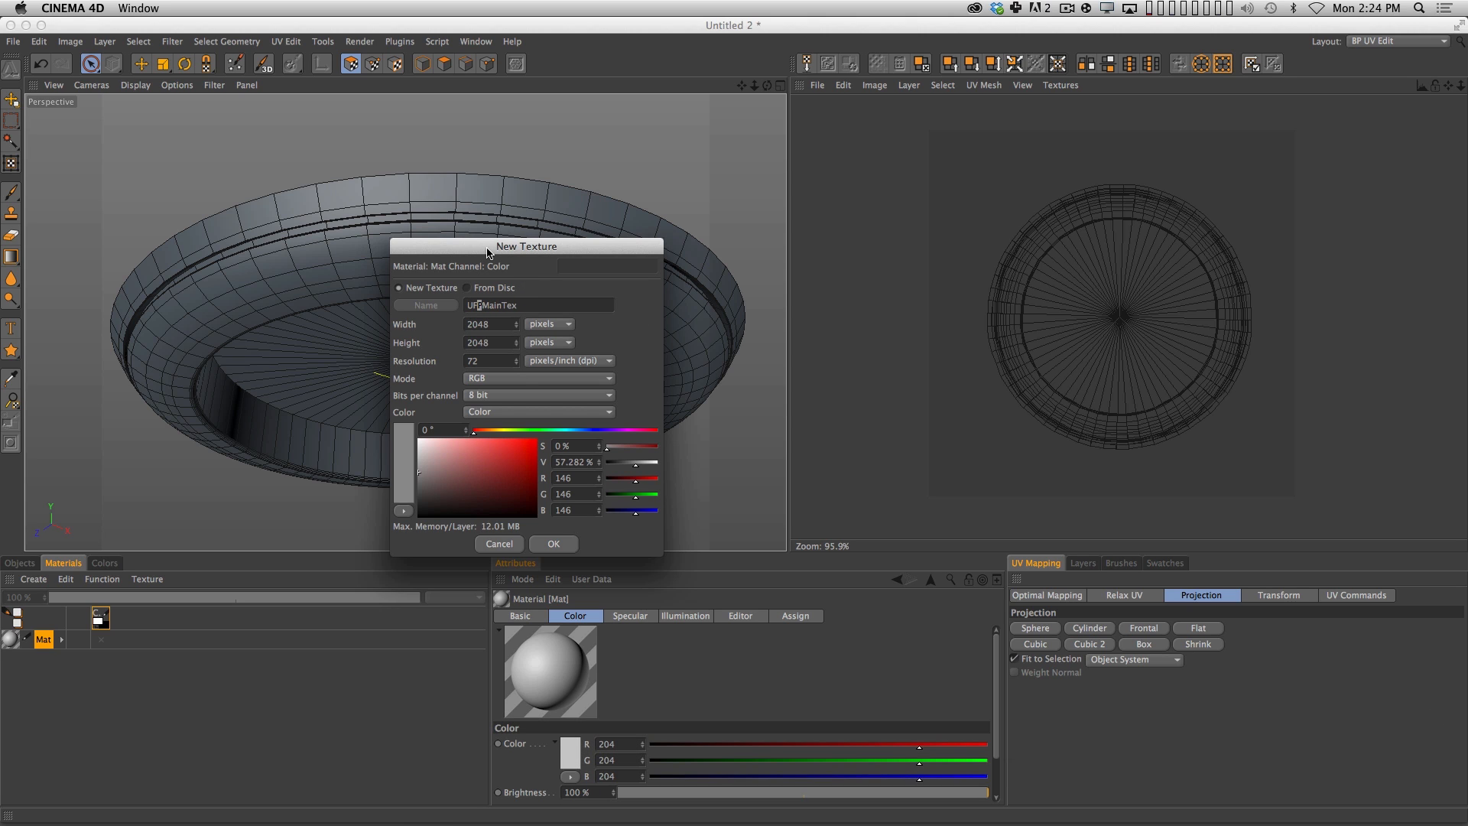
{"action": "type", "text": "O"}
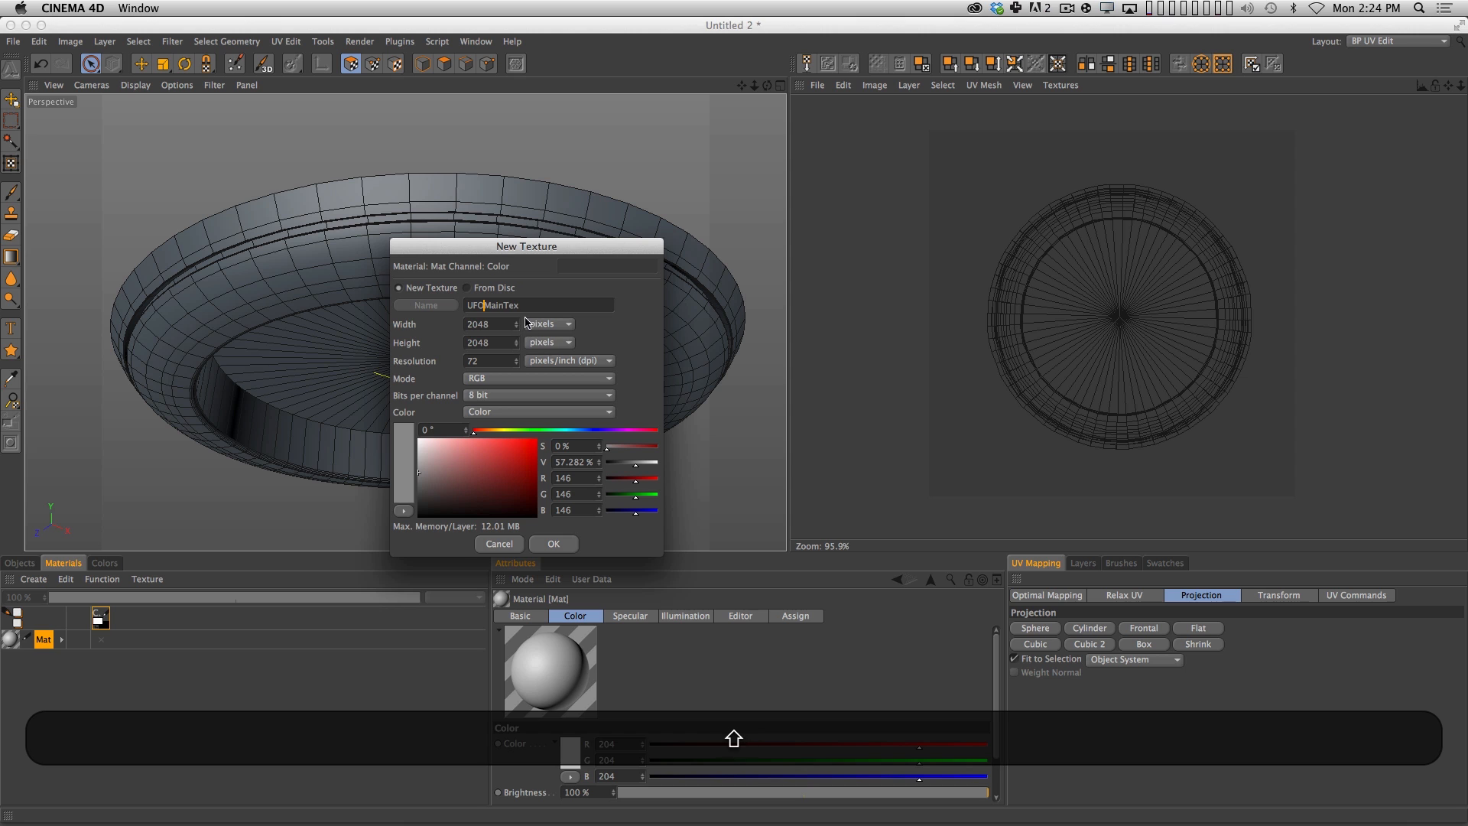
{"action": "left_click", "coordinate": [554, 543]}
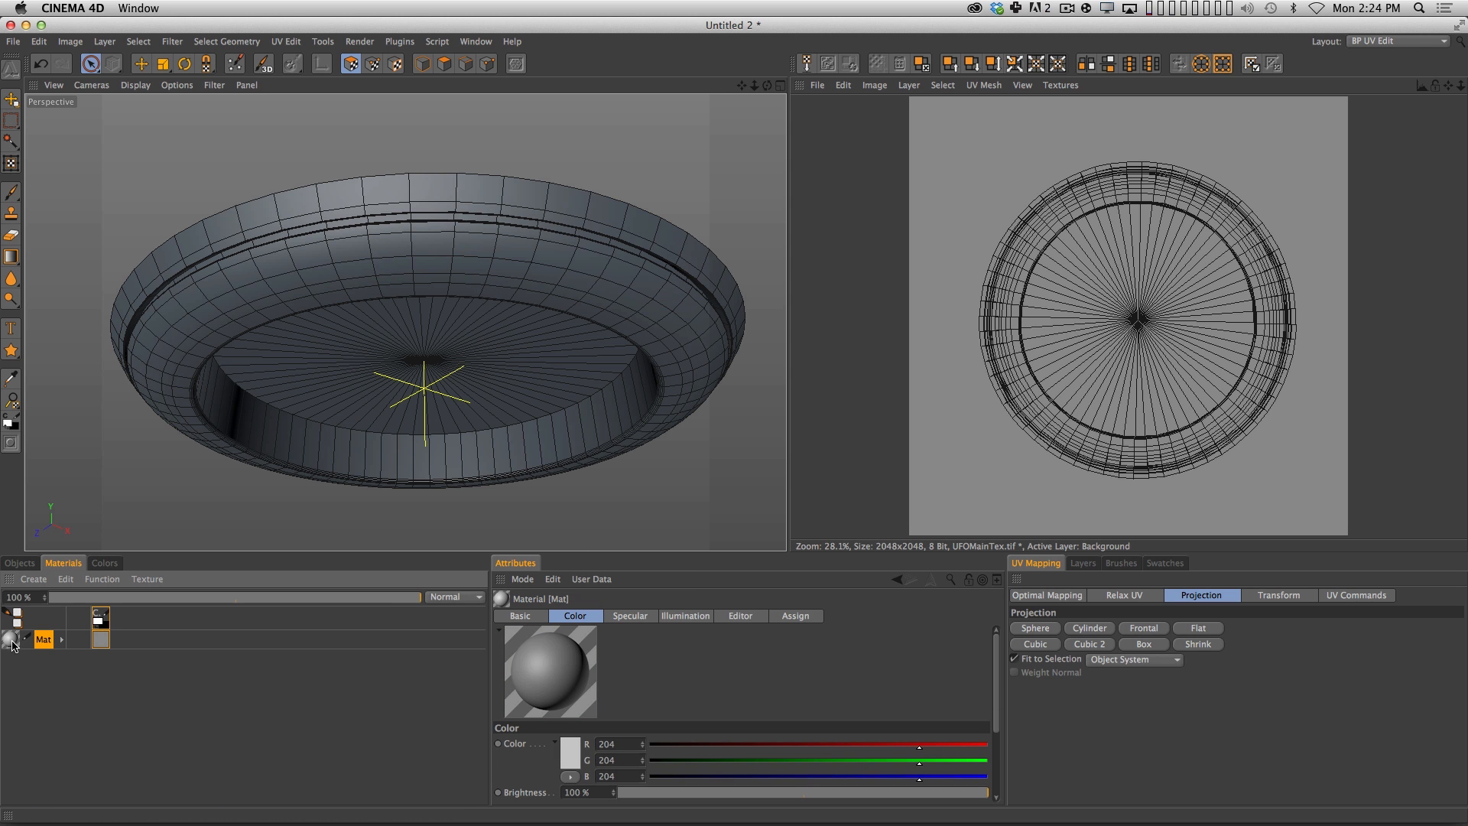
{"action": "left_click_drag", "start_coordinate": [10, 641], "coordinate": [401, 258]}
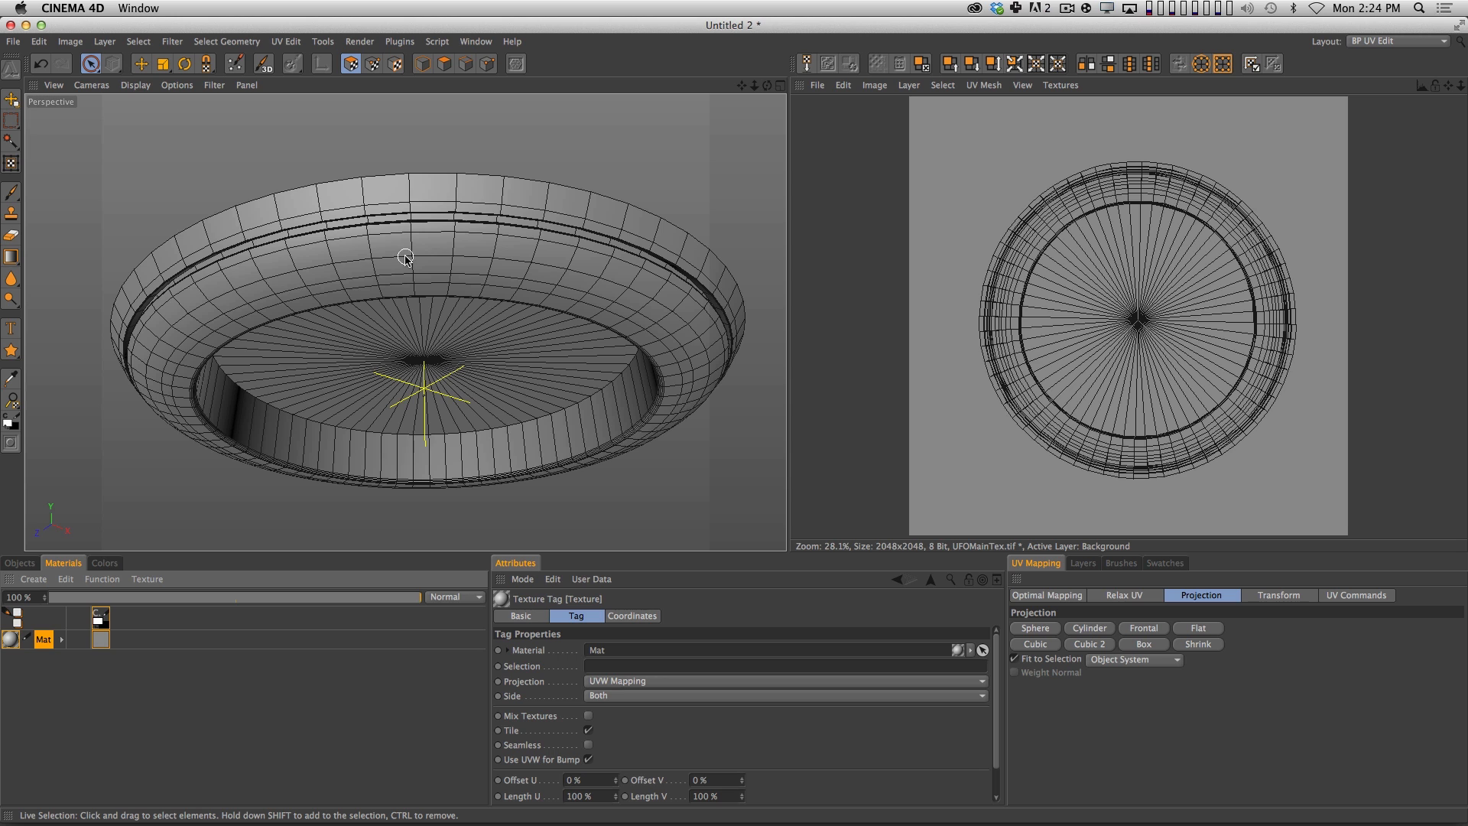
Paint freehand white test strokes on the hull's outer surface with the Brush and undo them.
{"action": "left_click", "coordinate": [10, 191]}
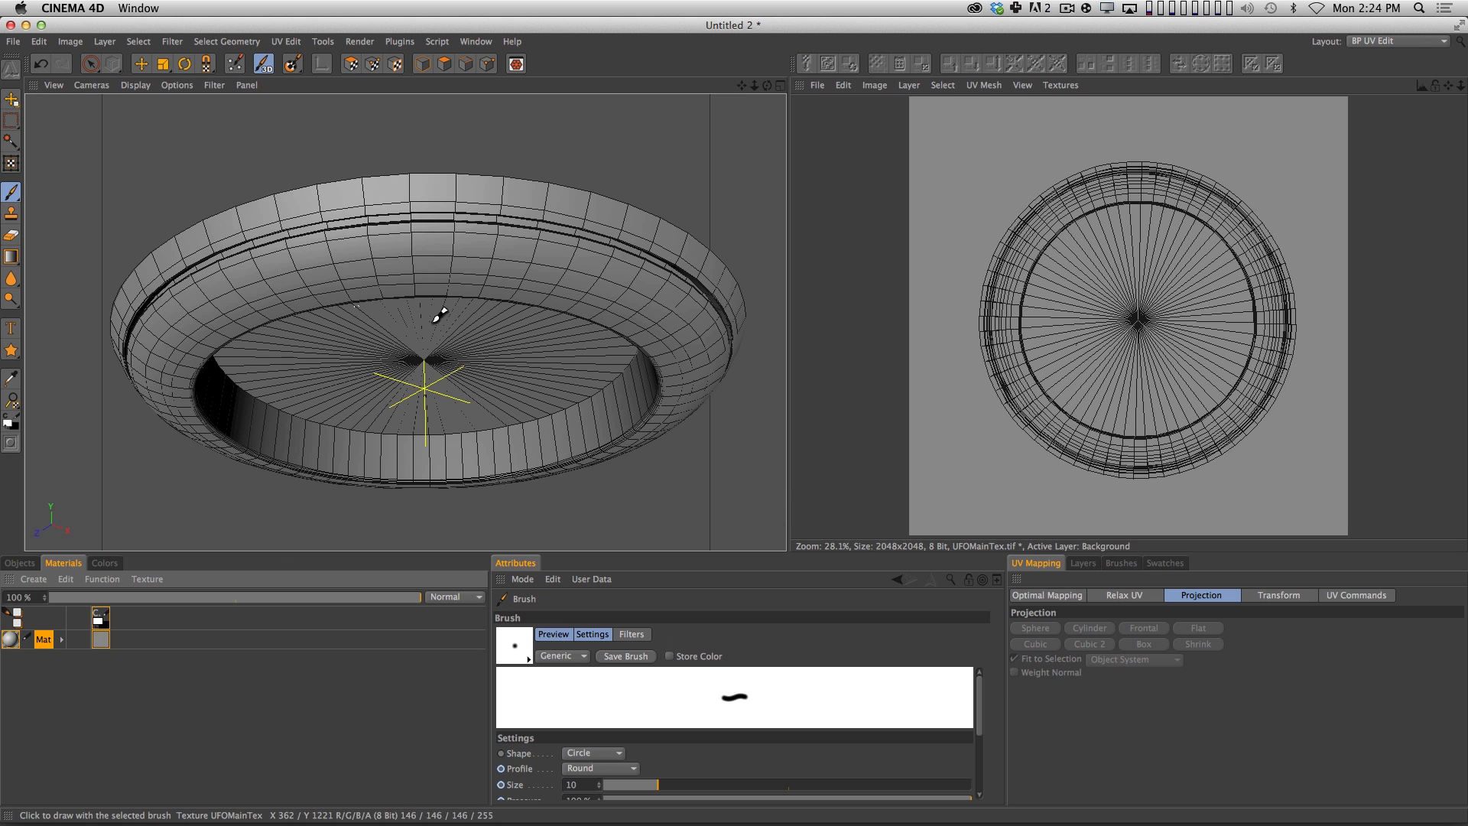
{"action": "mouse_move", "coordinate": [497, 255]}
{"action": "left_mouse_down"}
{"action": "mouse_move", "coordinate": [473, 237]}
{"action": "mouse_move", "coordinate": [268, 314]}
{"action": "left_mouse_up"}
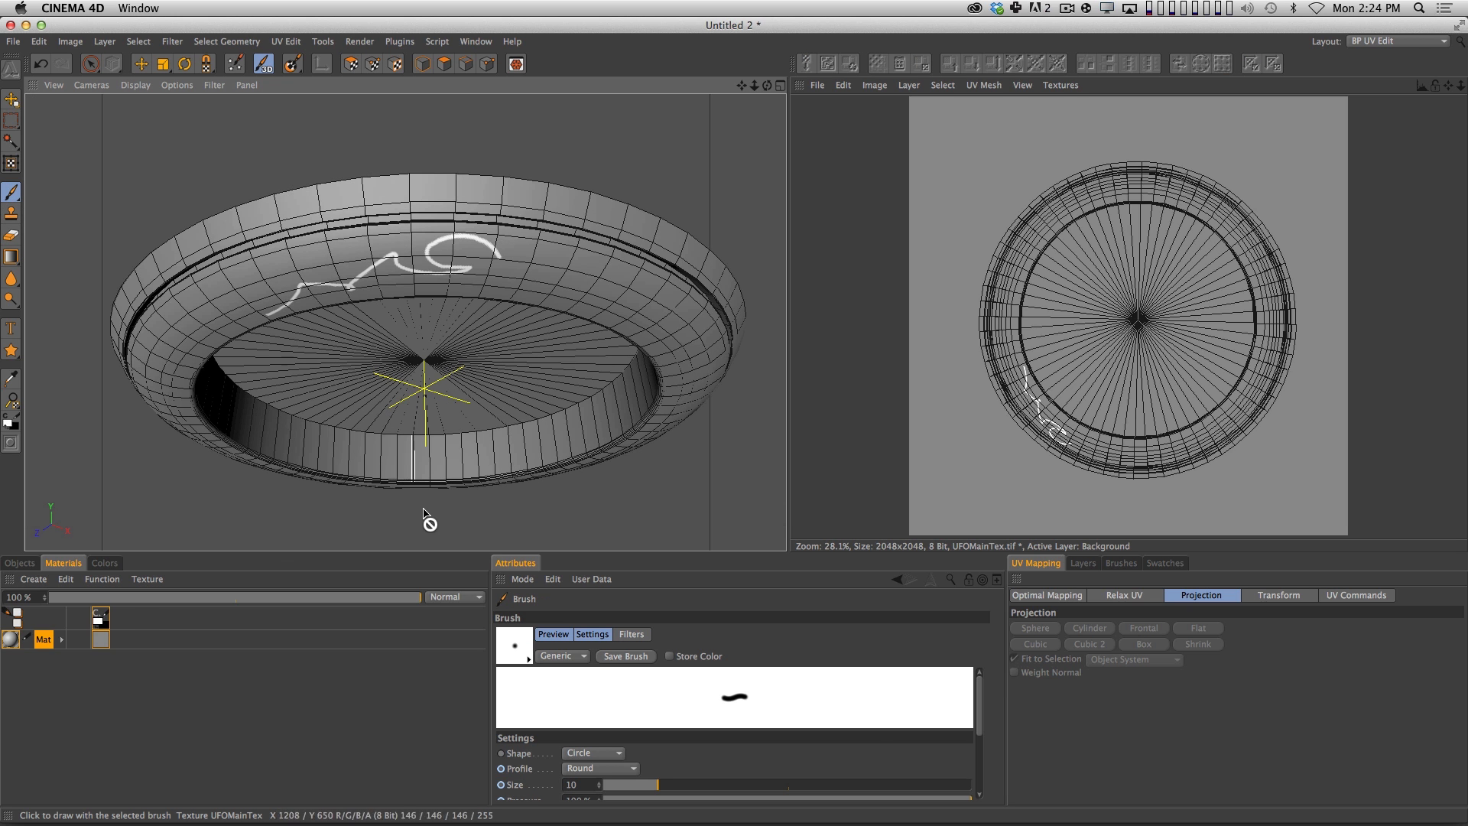
{"action": "key", "text": "super+z"}
{"action": "key", "text": "super+z"}
{"action": "left_click_drag", "start_coordinate": [586, 246], "coordinate": [419, 272]}
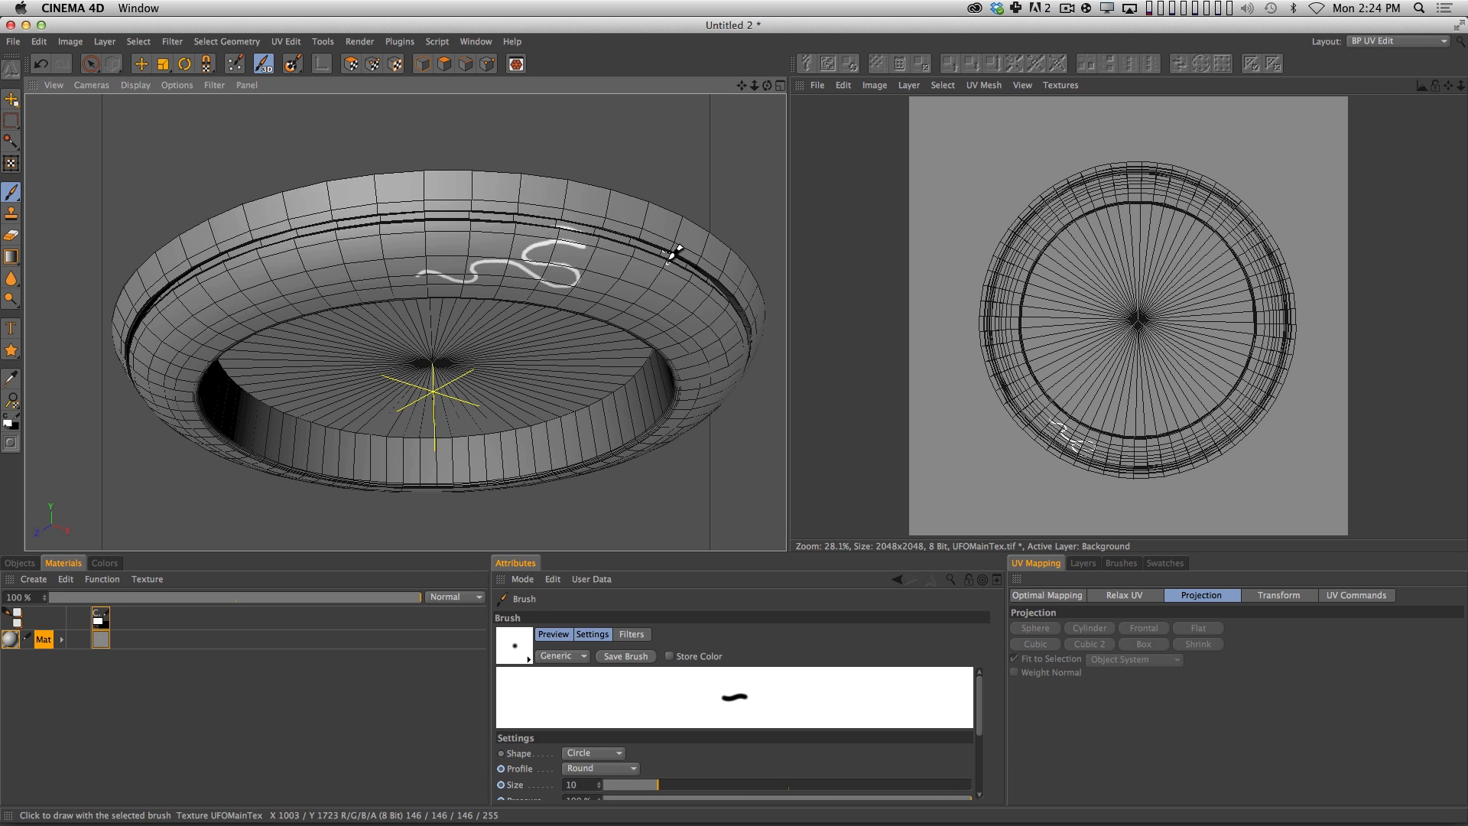
{"action": "key", "text": "super+z"}
Scribble a test patch on the hull's outer edge in a side-on view to check for mirrored paint, and undo it.
{"action": "key", "text": "3"}
{"action": "left_click_drag", "start_coordinate": [629, 315], "coordinate": [562, 396]}
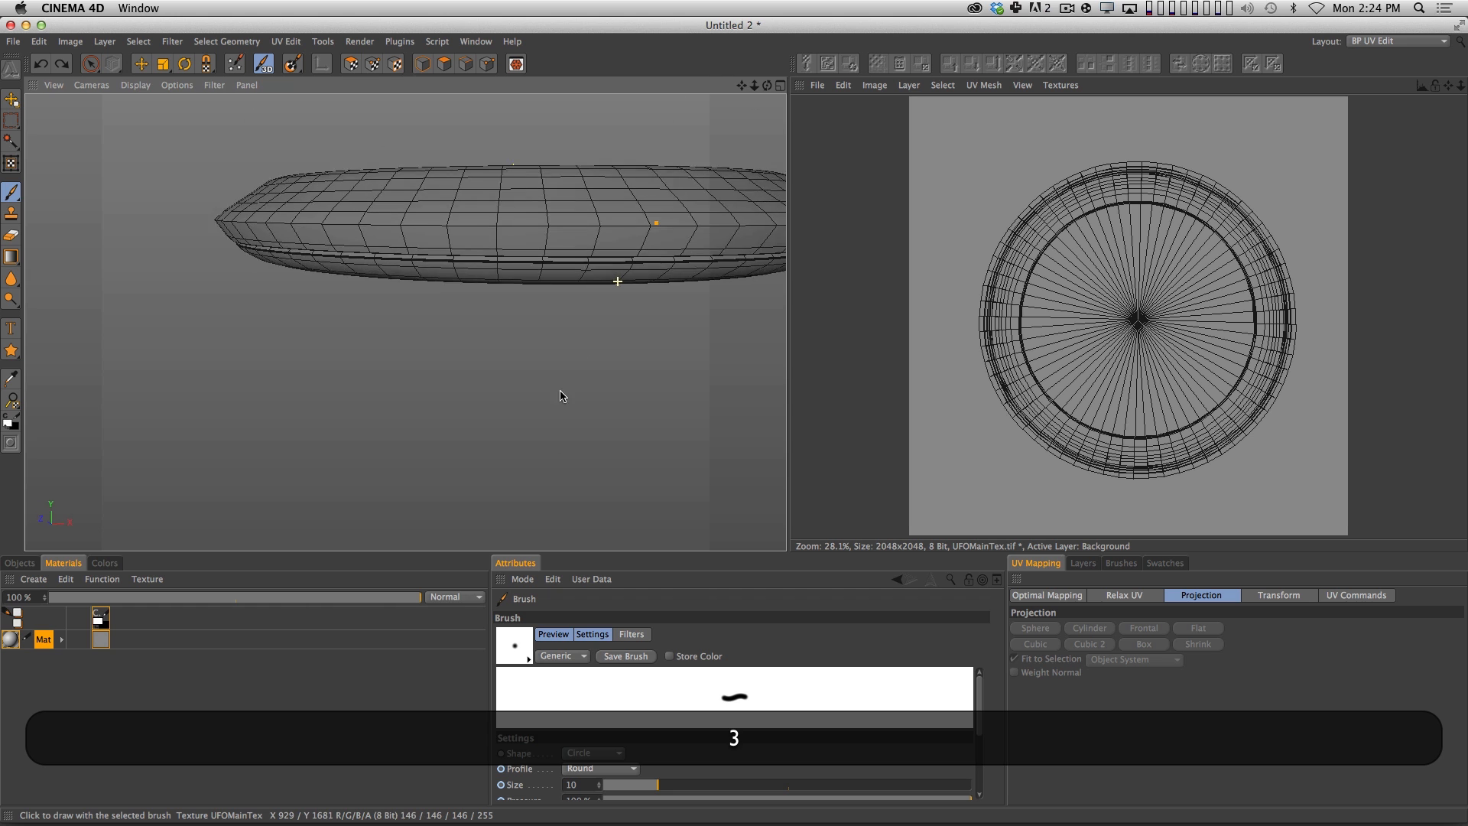
{"action": "left_click_drag", "start_coordinate": [664, 200], "coordinate": [660, 176]}
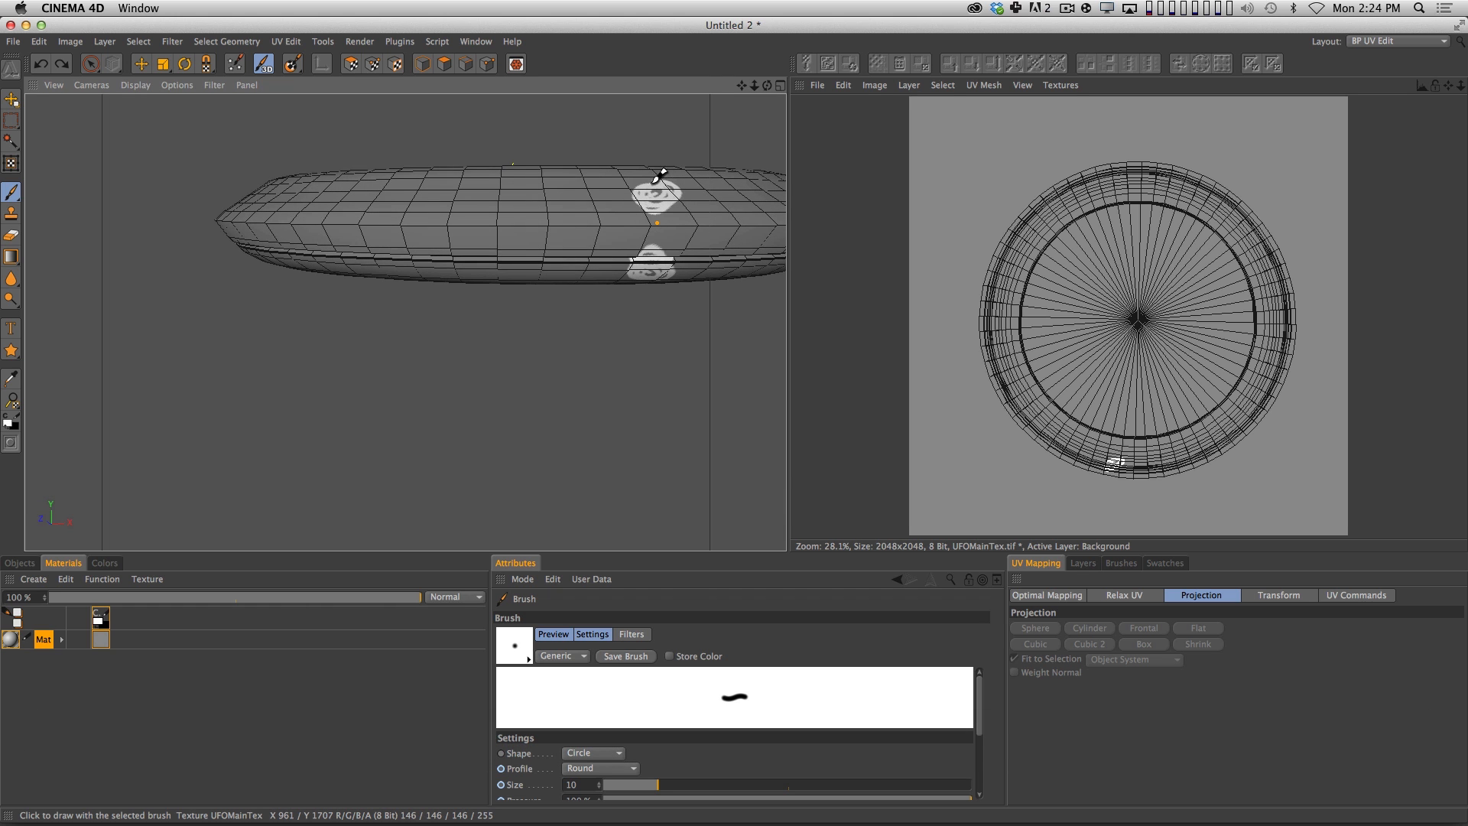
{"action": "key", "text": "3"}
{"action": "mouse_move", "coordinate": [665, 301]}
{"action": "left_mouse_down"}
{"action": "mouse_move", "coordinate": [604, 348]}
{"action": "mouse_move", "coordinate": [685, 307]}
{"action": "left_mouse_up"}
{"action": "key", "text": "super+z"}
Paint a test circle on the hull's side, compare it with the enlarged UV mesh, and undo it.
{"action": "key", "text": "2"}
{"action": "mouse_move", "coordinate": [911, 336]}
{"action": "left_mouse_down"}
{"action": "mouse_move", "coordinate": [1119, 327]}
{"action": "mouse_move", "coordinate": [1056, 378]}
{"action": "mouse_move", "coordinate": [859, 288]}
{"action": "left_mouse_up"}
{"action": "mouse_move", "coordinate": [591, 174]}
{"action": "left_mouse_down"}
{"action": "mouse_move", "coordinate": [614, 197]}
{"action": "mouse_move", "coordinate": [591, 176]}
{"action": "left_mouse_up"}
{"action": "key", "text": "2"}
{"action": "mouse_move", "coordinate": [1193, 352]}
{"action": "left_mouse_down"}
{"action": "mouse_move", "coordinate": [1246, 351]}
{"action": "mouse_move", "coordinate": [1154, 295]}
{"action": "mouse_move", "coordinate": [1073, 377]}
{"action": "mouse_move", "coordinate": [1174, 314]}
{"action": "mouse_move", "coordinate": [1144, 299]}
{"action": "mouse_move", "coordinate": [971, 328]}
{"action": "left_mouse_up"}
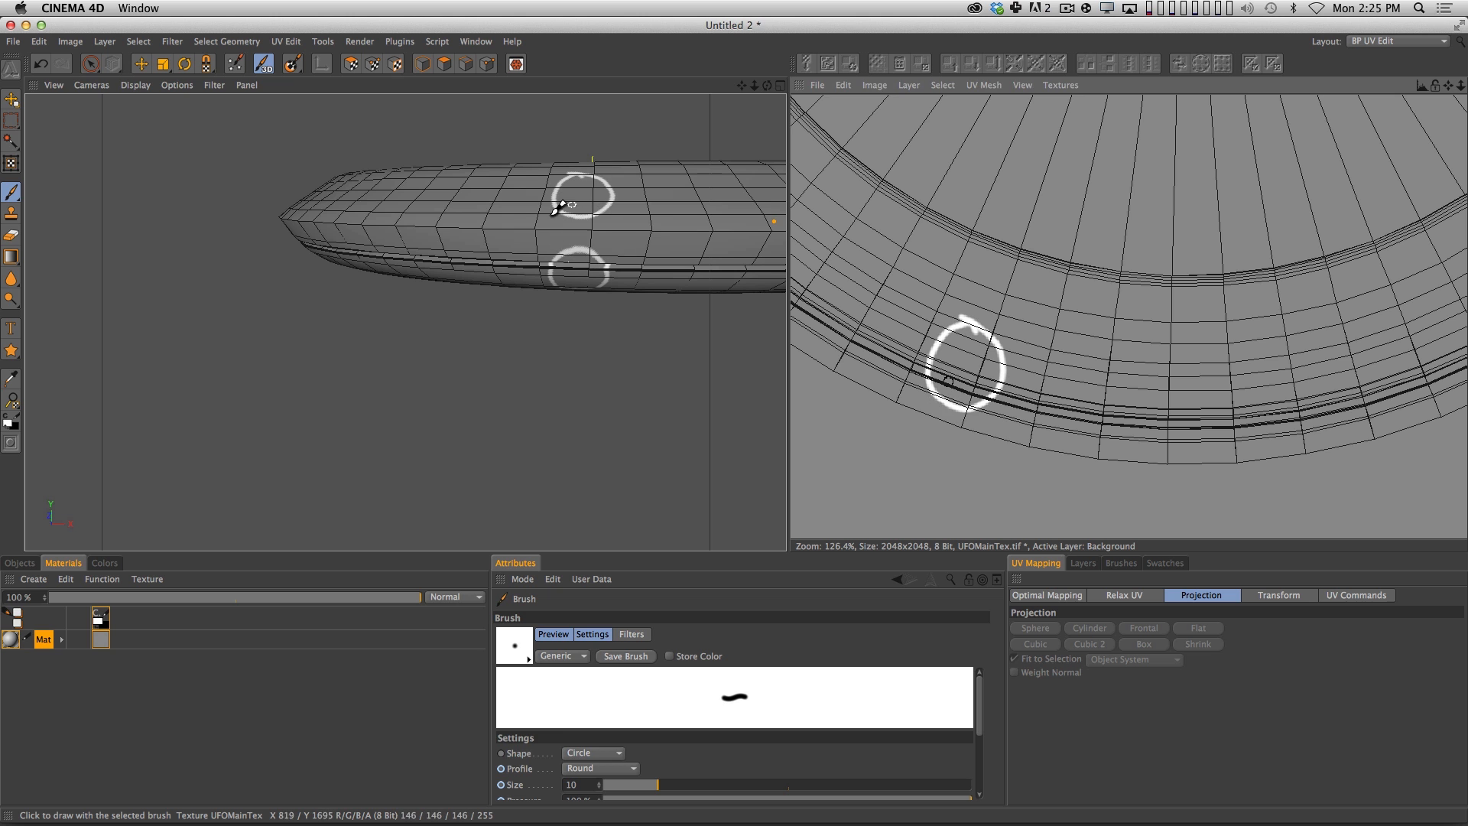
{"action": "key", "text": "1"}
{"action": "mouse_move", "coordinate": [658, 212]}
{"action": "left_mouse_down"}
{"action": "mouse_move", "coordinate": [483, 284]}
{"action": "mouse_move", "coordinate": [516, 262]}
{"action": "mouse_move", "coordinate": [497, 298]}
{"action": "mouse_move", "coordinate": [462, 307]}
{"action": "left_mouse_up"}
{"action": "key", "text": "3"}
{"action": "key", "text": "2"}
{"action": "key", "text": "super+z"}
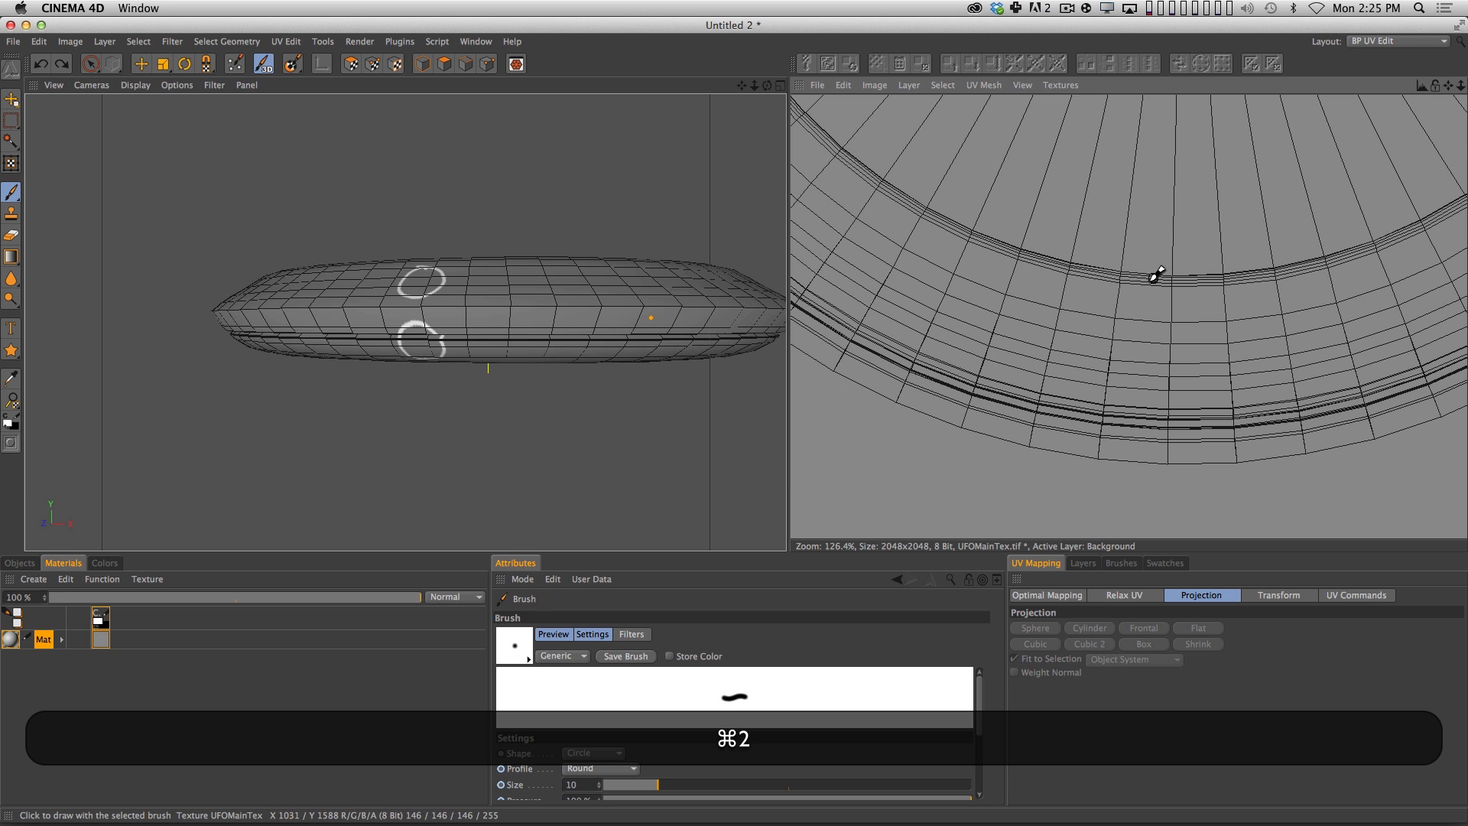
Select all UV polygons of the hull, relax them with the ABF method and Auto Realign, and clear the selection.
{"action": "left_click_drag", "start_coordinate": [1154, 280], "coordinate": [1070, 306]}
{"action": "key", "text": "1"}
{"action": "left_click_drag", "start_coordinate": [1126, 269], "coordinate": [1010, 314]}
{"action": "key", "text": "2"}
{"action": "left_click_drag", "start_coordinate": [1108, 280], "coordinate": [1285, 327]}
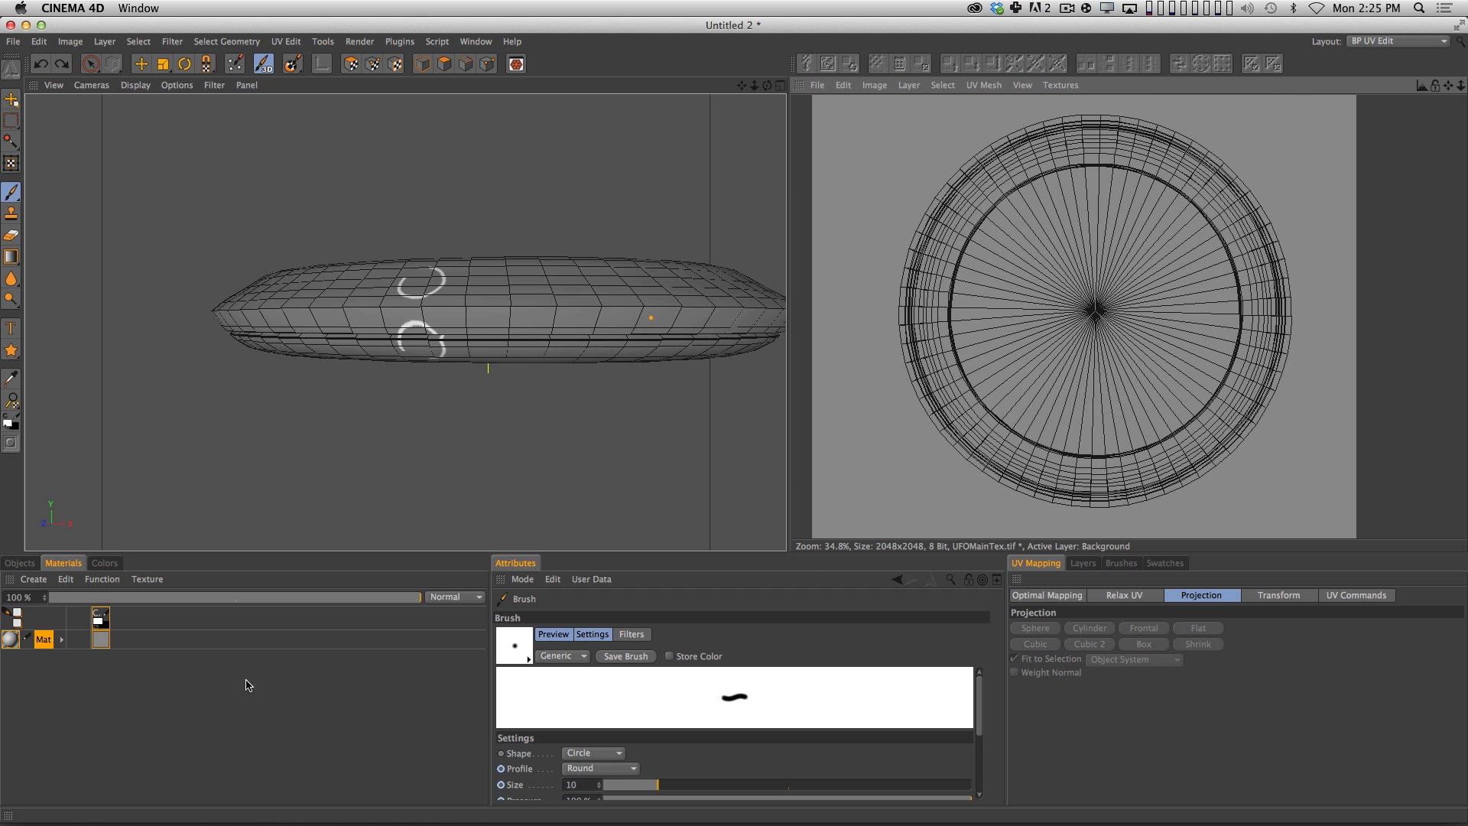
{"action": "left_click", "coordinate": [352, 65]}
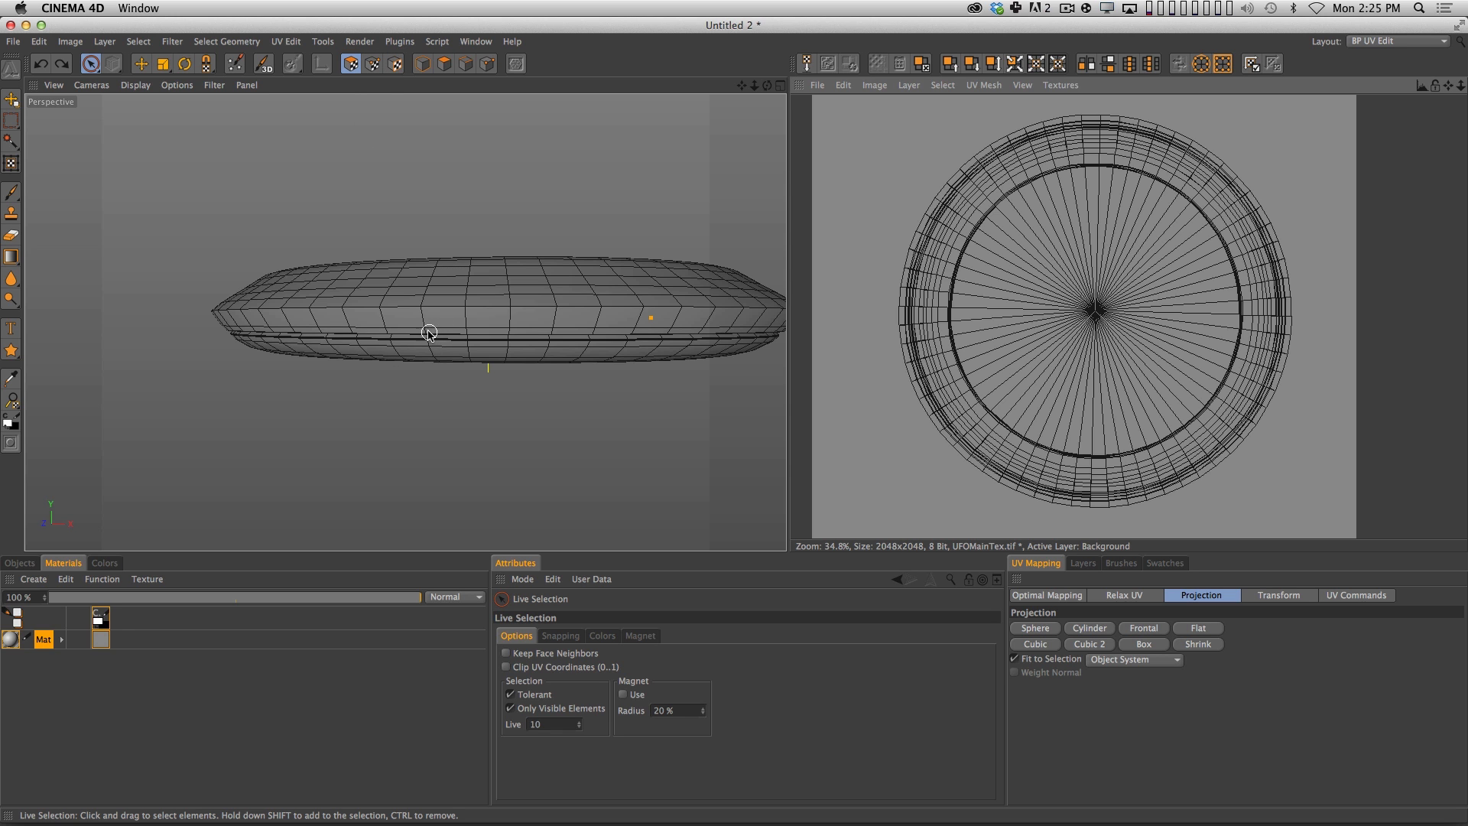
{"action": "key", "text": "super+a"}
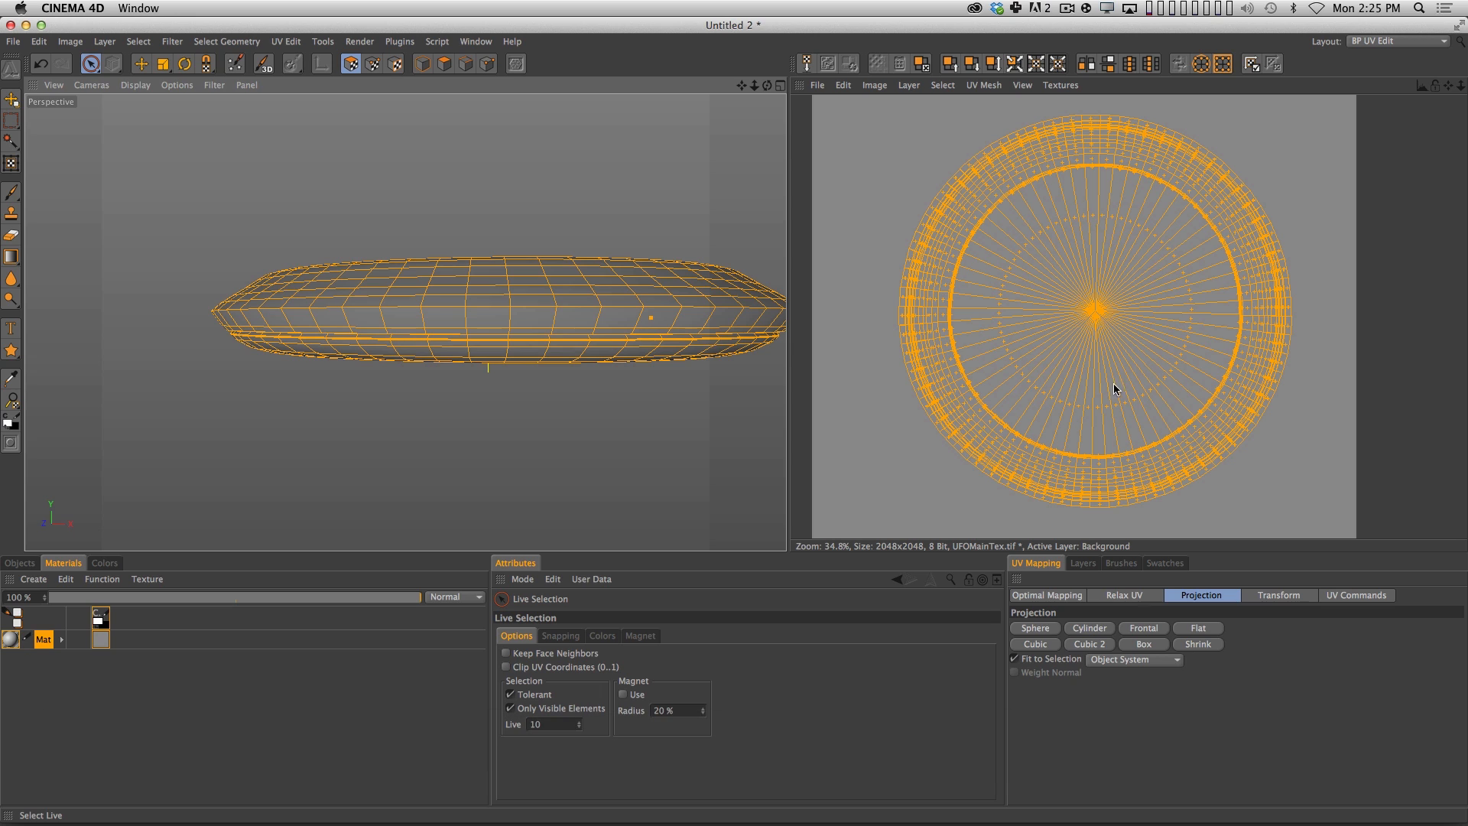
{"action": "left_click", "coordinate": [1129, 595]}
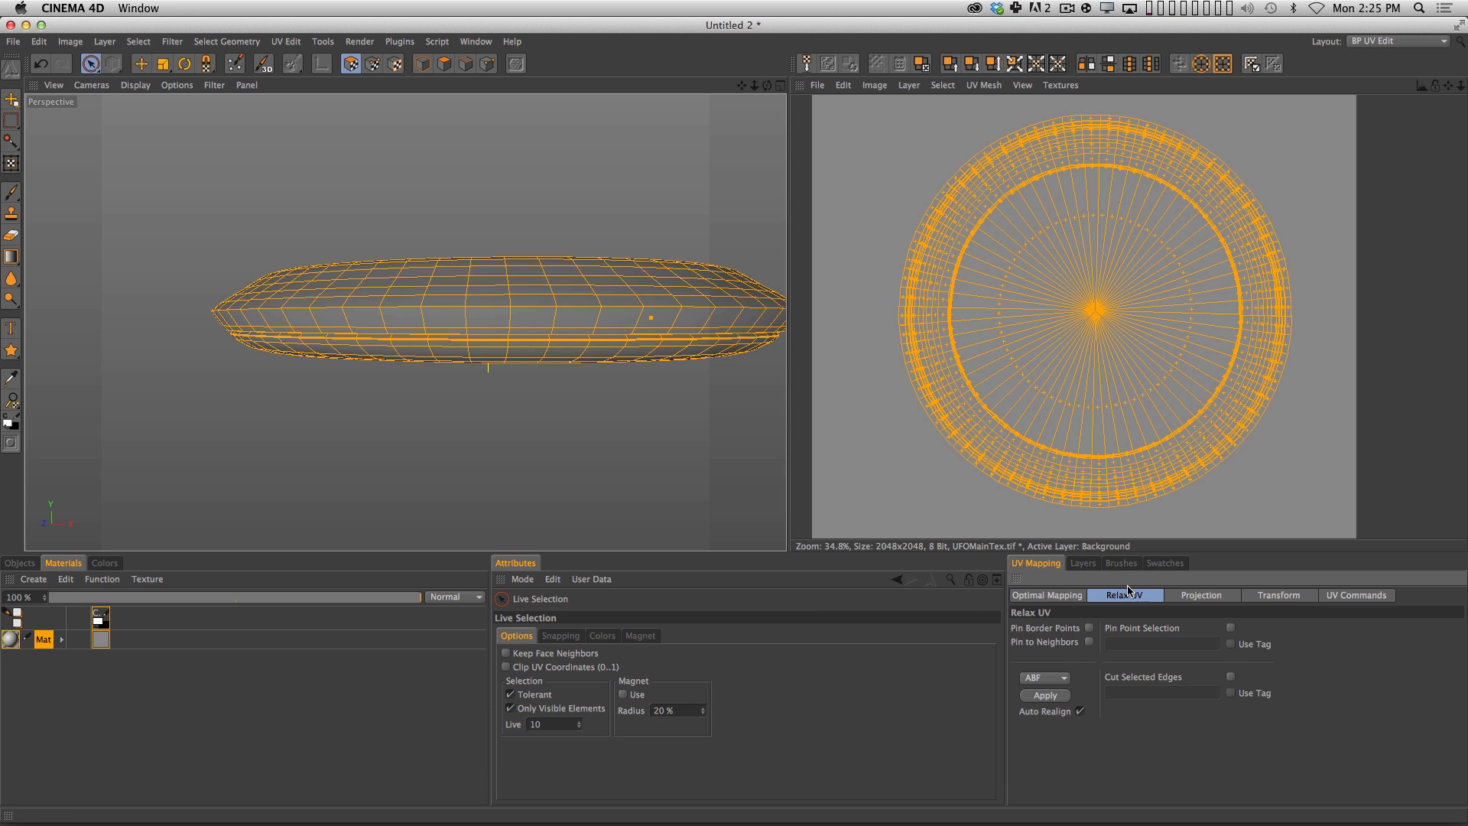
{"action": "left_click", "coordinate": [1045, 695]}
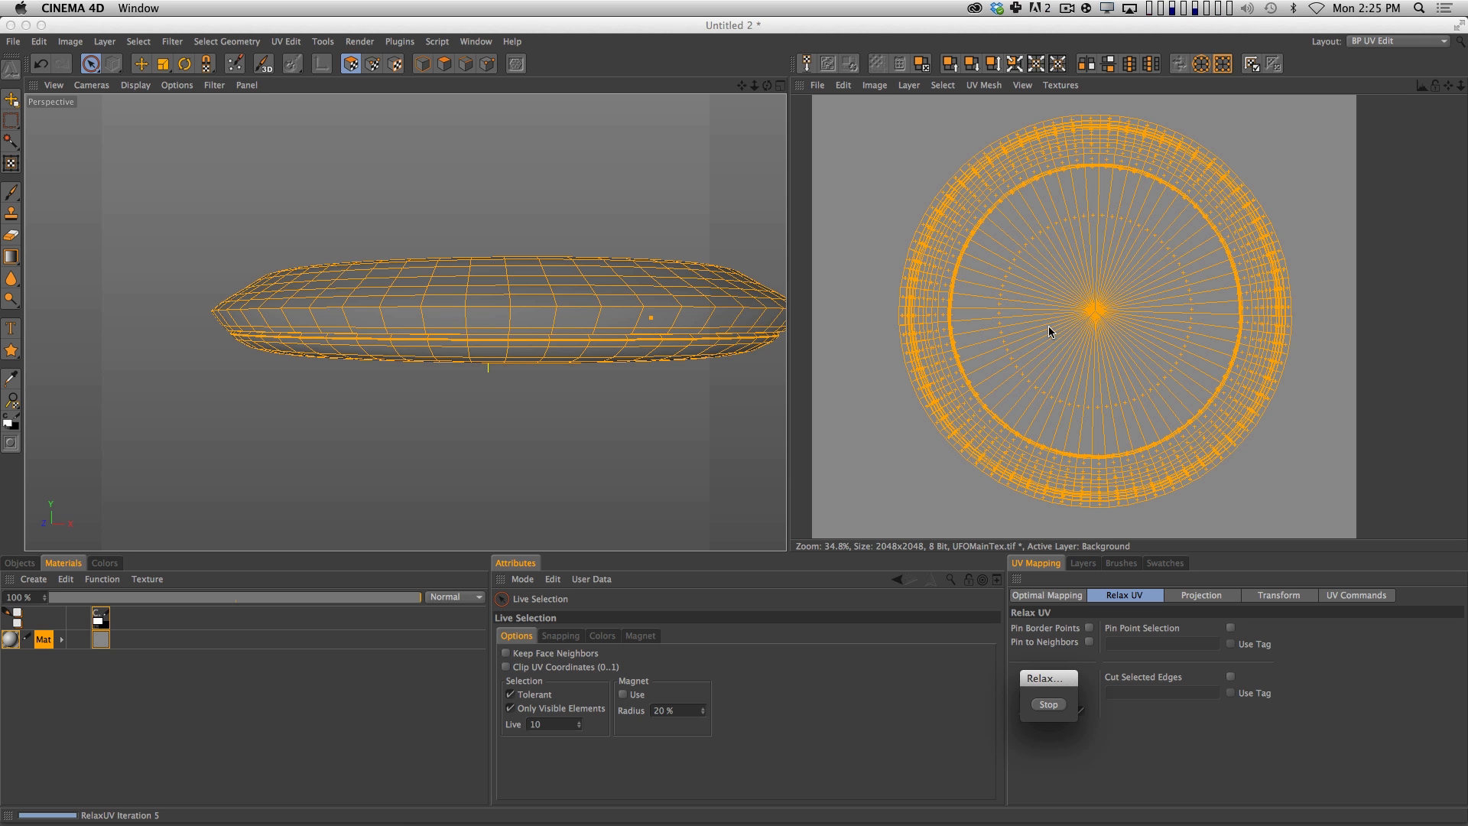
{"action": "left_click", "coordinate": [1237, 332]}
Hide the Background layer of UFOMainTex to expose the transparency checkerboard beneath the relaxed UV mesh.
{"action": "key", "text": "2"}
{"action": "left_click_drag", "start_coordinate": [1126, 315], "coordinate": [1040, 336]}
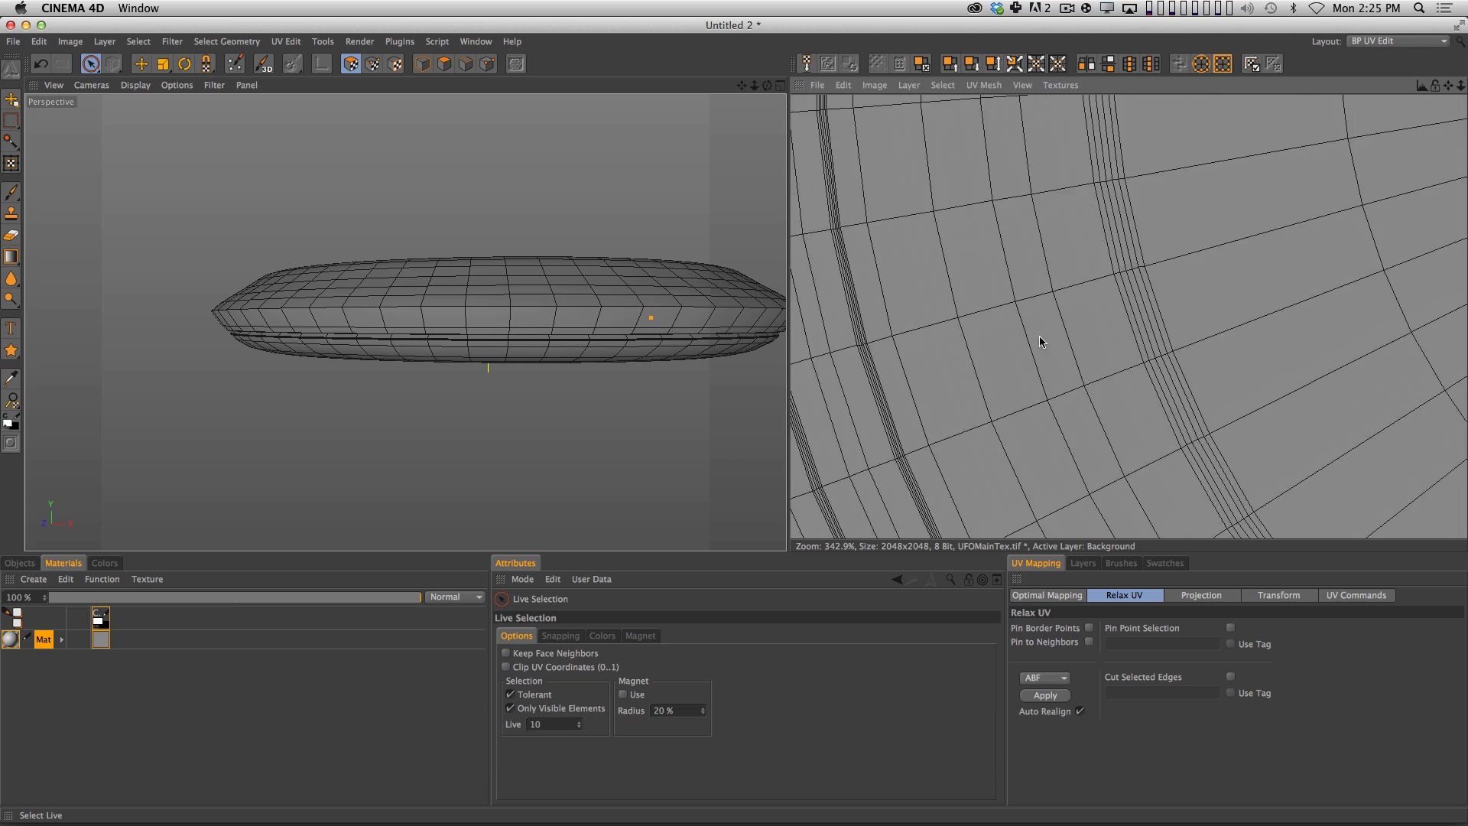
{"action": "left_click_drag", "start_coordinate": [891, 382], "coordinate": [1062, 332]}
{"action": "key", "text": "2"}
{"action": "left_click_drag", "start_coordinate": [965, 364], "coordinate": [951, 414]}
{"action": "key", "text": "1"}
{"action": "key", "text": "2"}
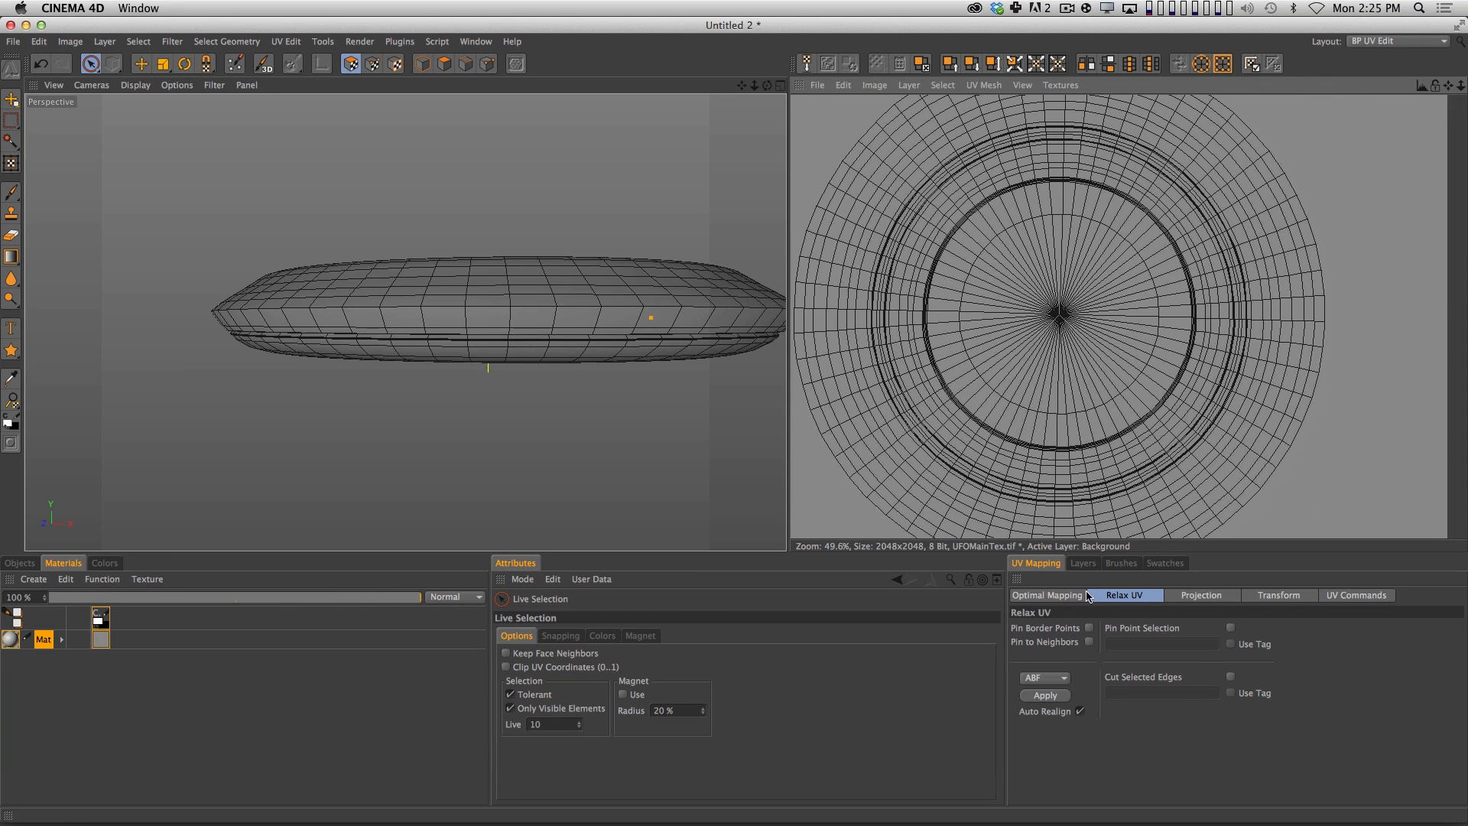
{"action": "left_click", "coordinate": [1081, 563]}
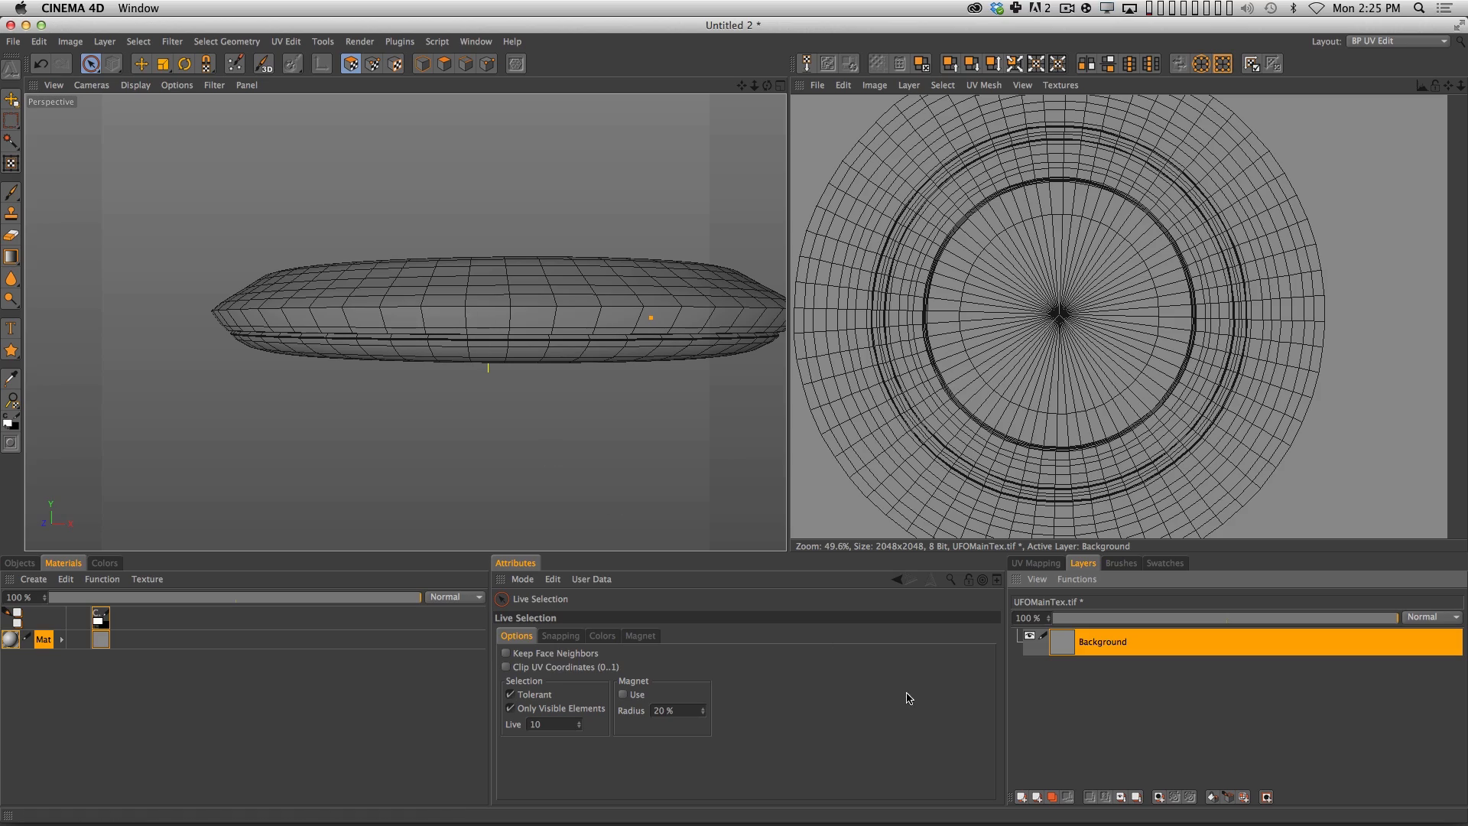
{"action": "left_click", "coordinate": [1032, 635]}
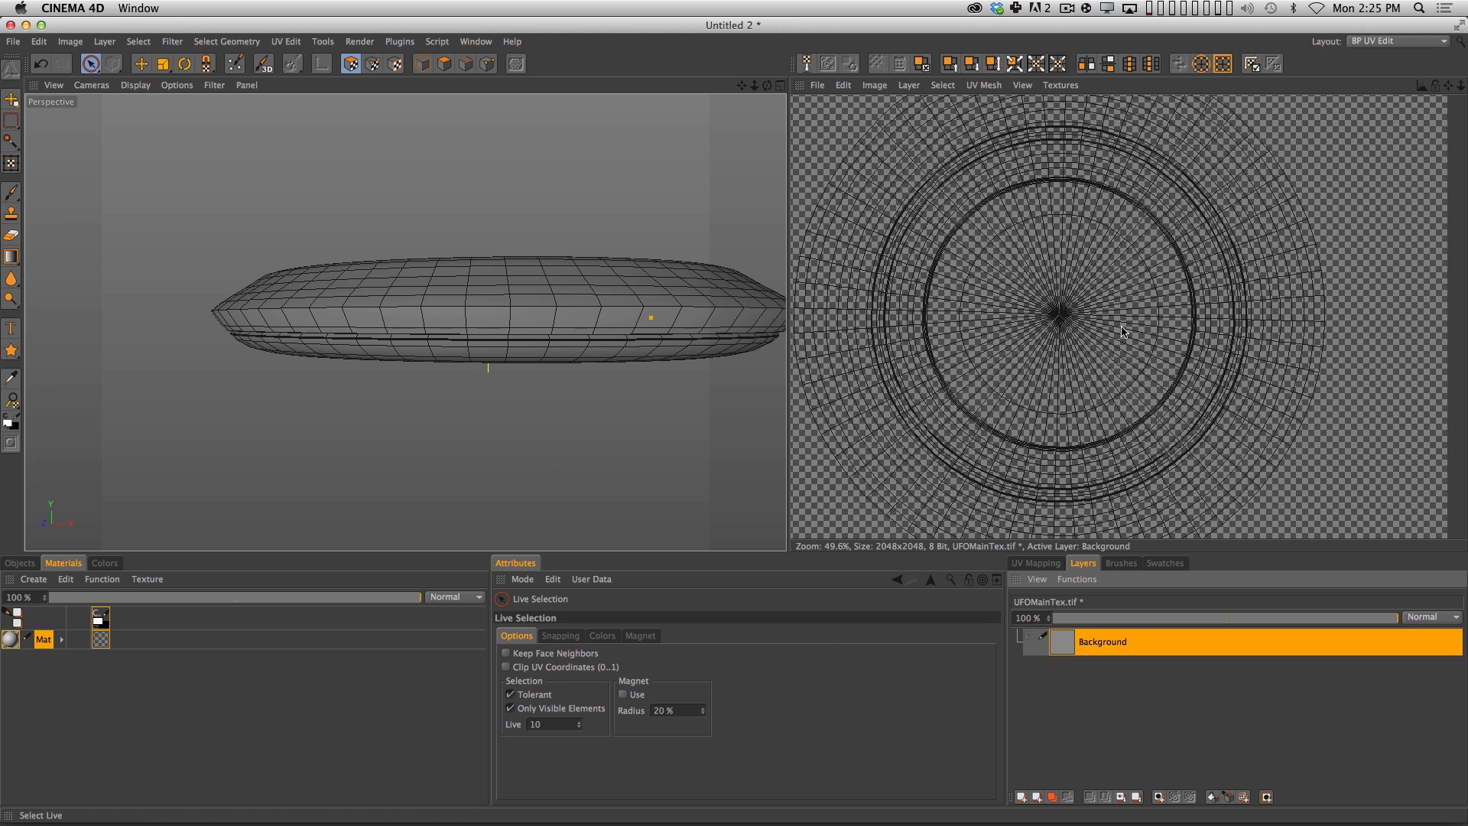
Inspect the checkerboard on the hull's underside and recessed inner wall for stretched or uneven squares.
{"action": "key", "text": "2"}
{"action": "left_click_drag", "start_coordinate": [675, 370], "coordinate": [707, 362]}
{"action": "key", "text": "3"}
{"action": "left_click_drag", "start_coordinate": [606, 303], "coordinate": [505, 103]}
{"action": "key", "text": "2"}
{"action": "key", "text": "1"}
{"action": "key", "text": "3"}
{"action": "key", "text": "1"}
{"action": "key", "text": "2"}
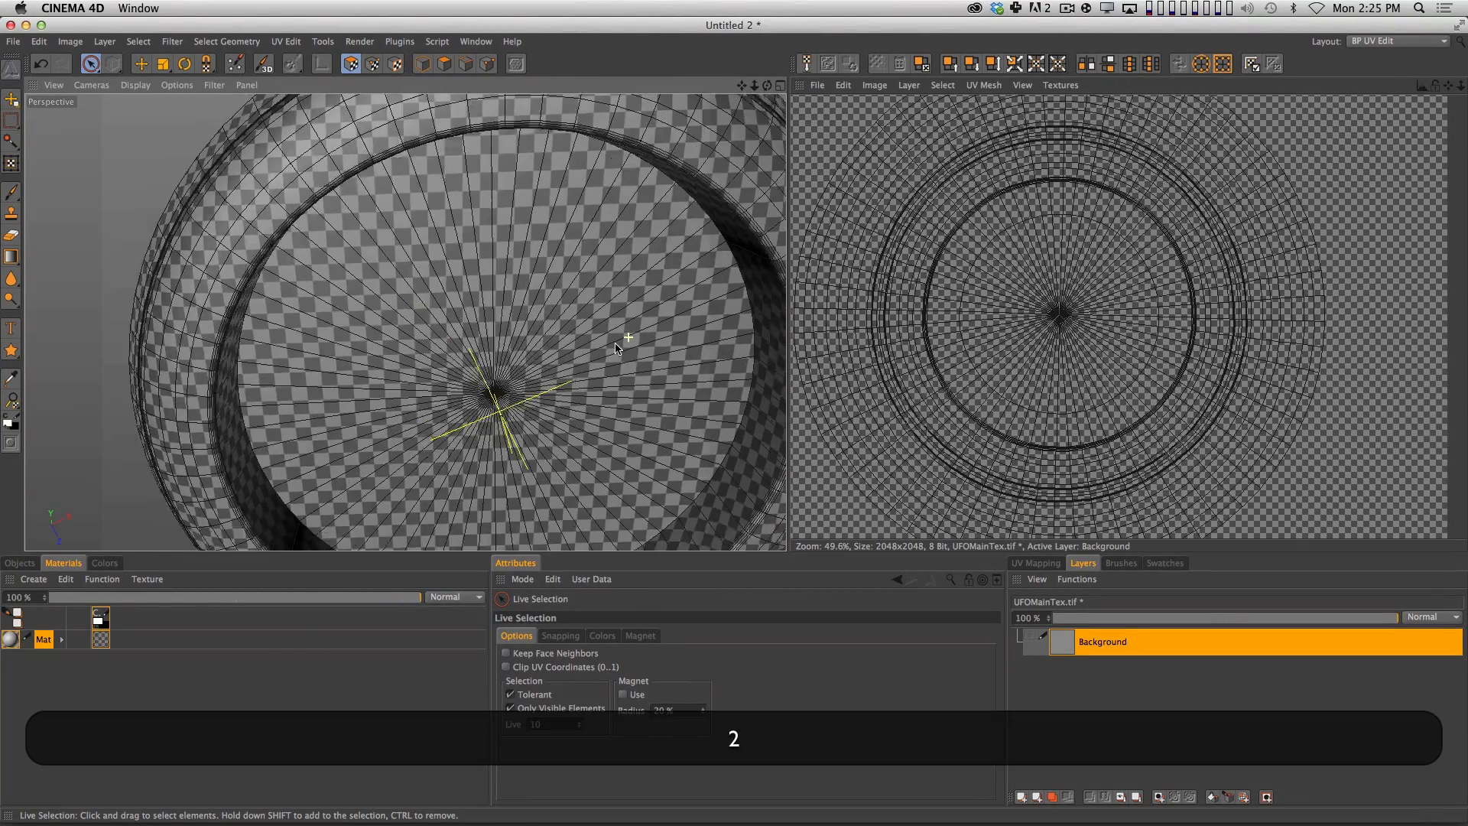
{"action": "key", "text": "3"}
{"action": "left_click_drag", "start_coordinate": [623, 335], "coordinate": [478, 443]}
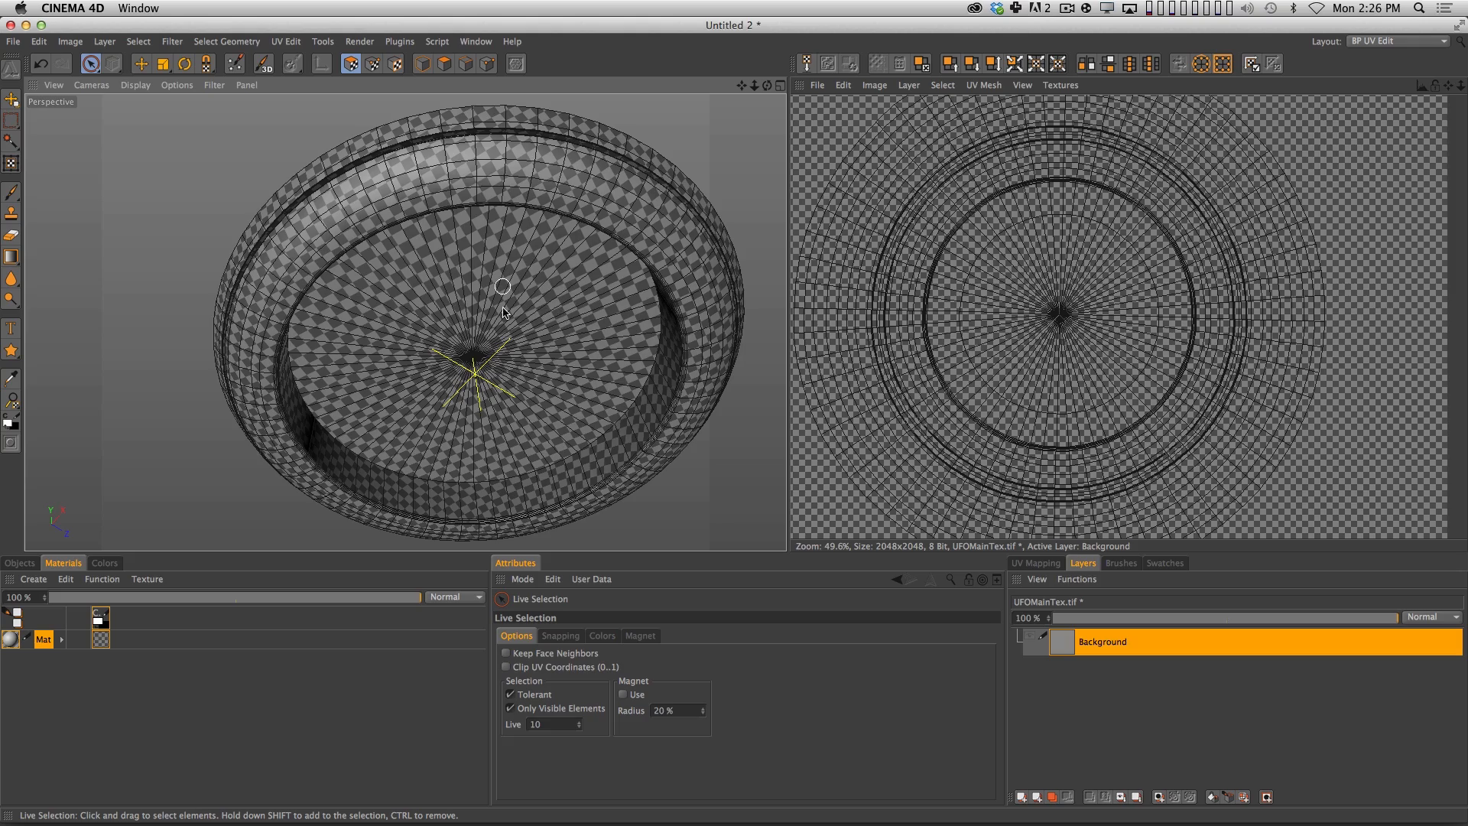
Inspect the checkerboard around the hull's upper side and outer rim for texture distortion.
{"action": "key", "text": "3"}
{"action": "left_click_drag", "start_coordinate": [560, 337], "coordinate": [548, 406]}
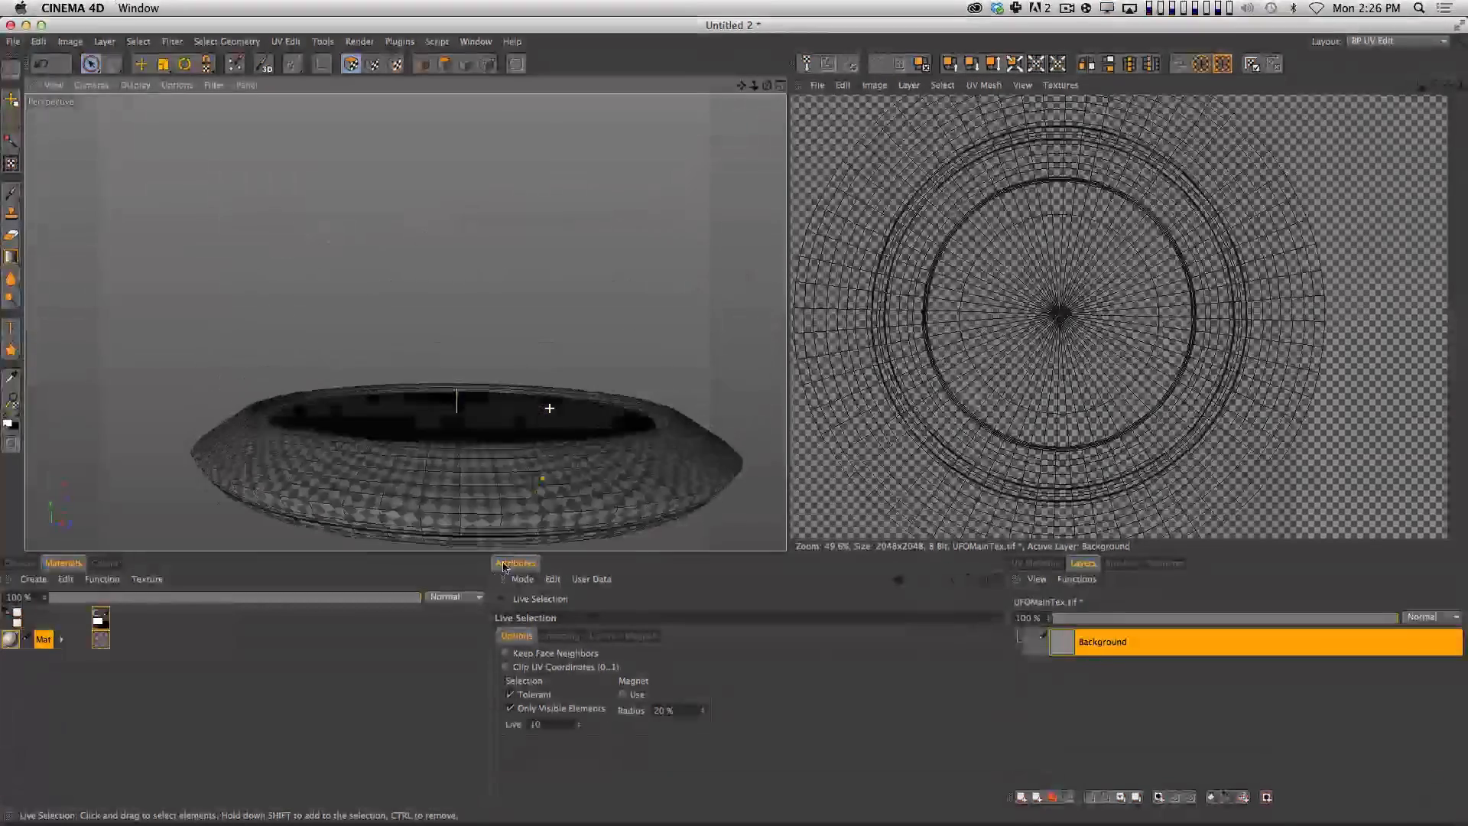
{"action": "left_click_drag", "start_coordinate": [504, 568], "coordinate": [501, 601]}
{"action": "key", "text": "2"}
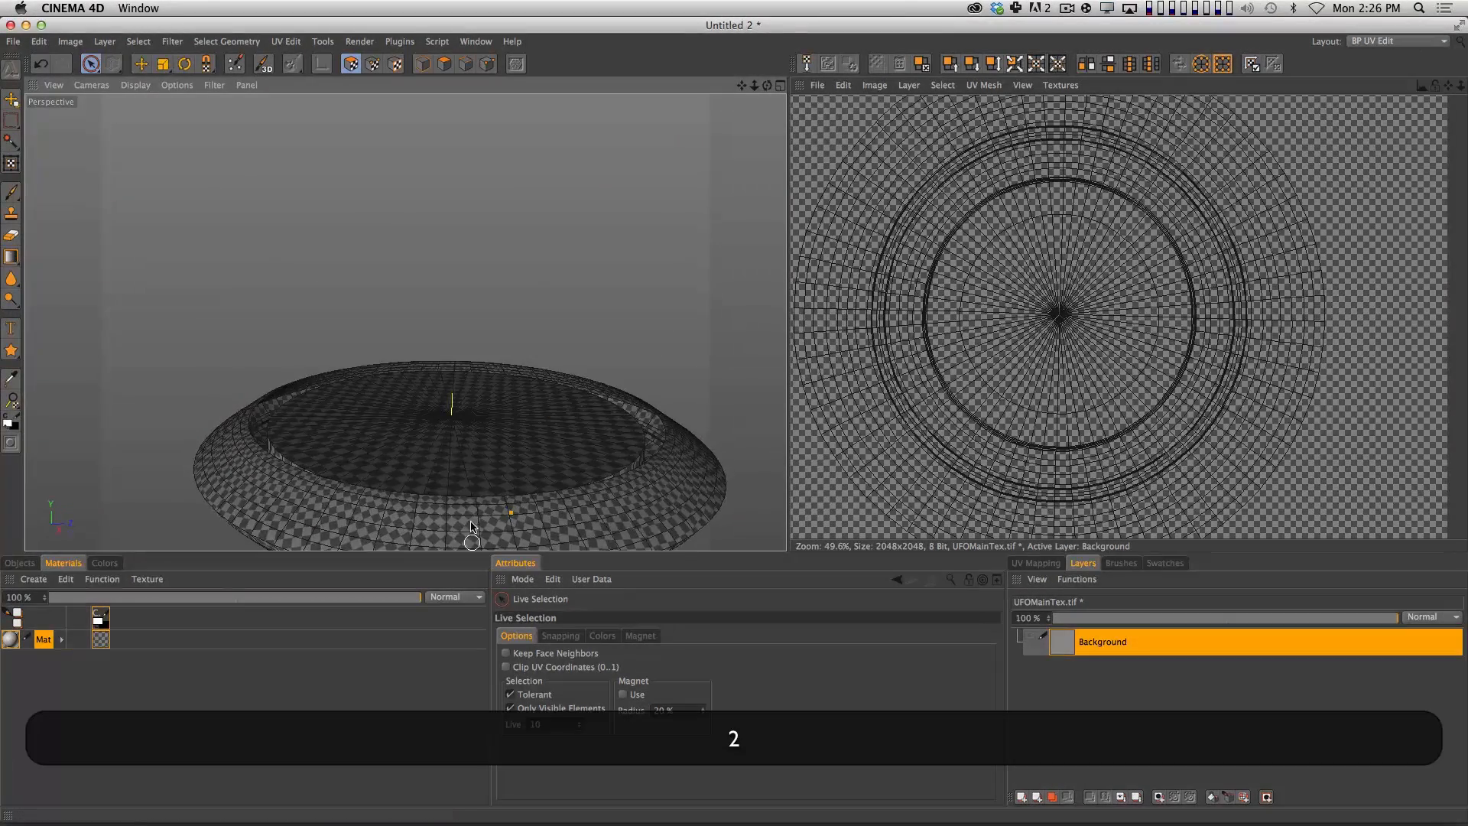
{"action": "key", "text": "1"}
{"action": "left_click_drag", "start_coordinate": [505, 432], "coordinate": [492, 392]}
{"action": "key", "text": "3"}
{"action": "left_click_drag", "start_coordinate": [491, 383], "coordinate": [457, 417]}
{"action": "key", "text": "2"}
{"action": "left_click_drag", "start_coordinate": [434, 487], "coordinate": [484, 340]}
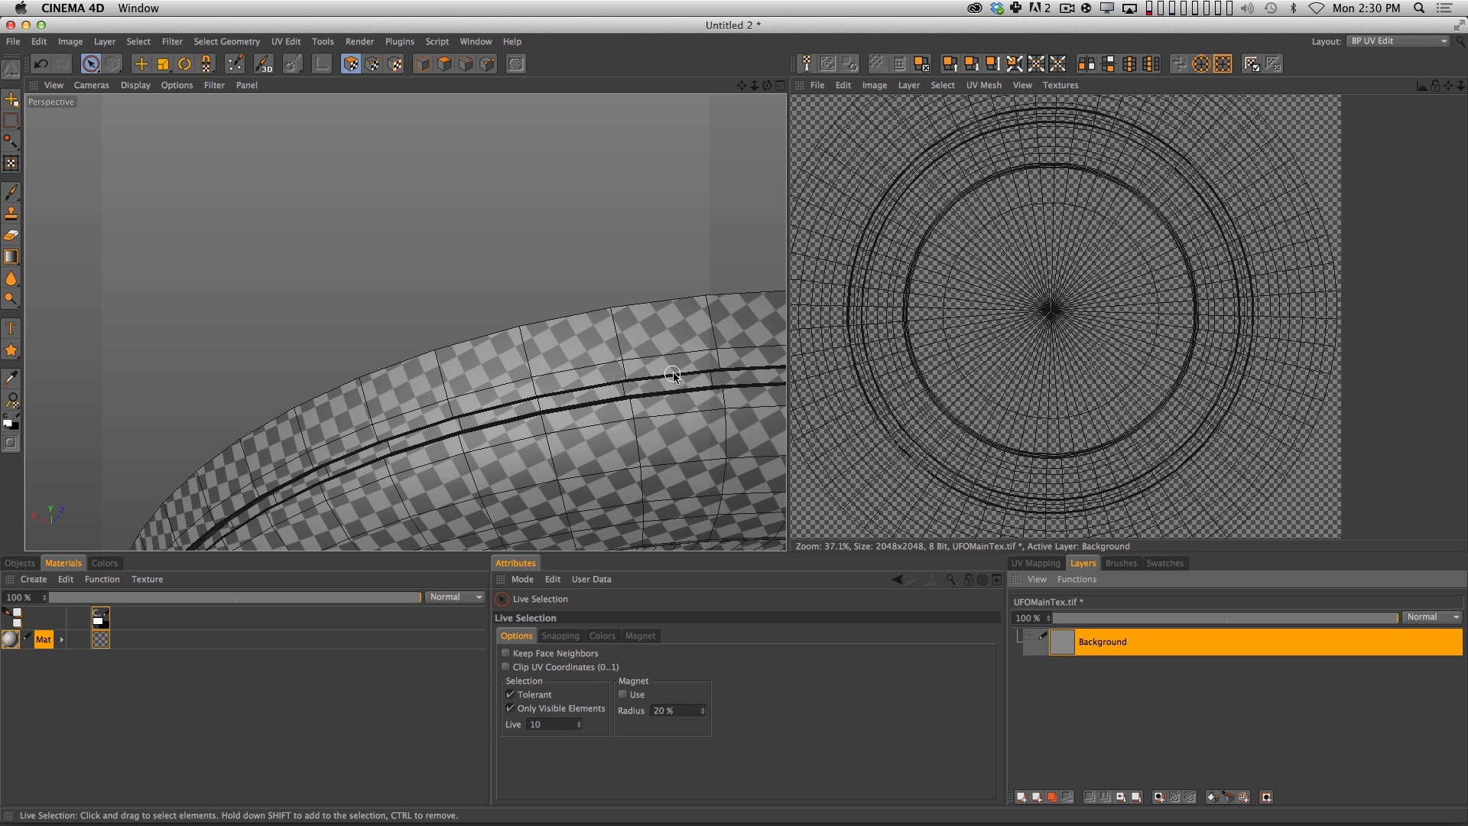
Select all UV polygons and realign them with Preserve Orientation, Stretch to Fit, Equalize Island Size and 2% spacing.
{"action": "key", "text": "2"}
{"action": "left_click_drag", "start_coordinate": [696, 364], "coordinate": [615, 348]}
{"action": "key", "text": "super+1"}
{"action": "key", "text": "super+a"}
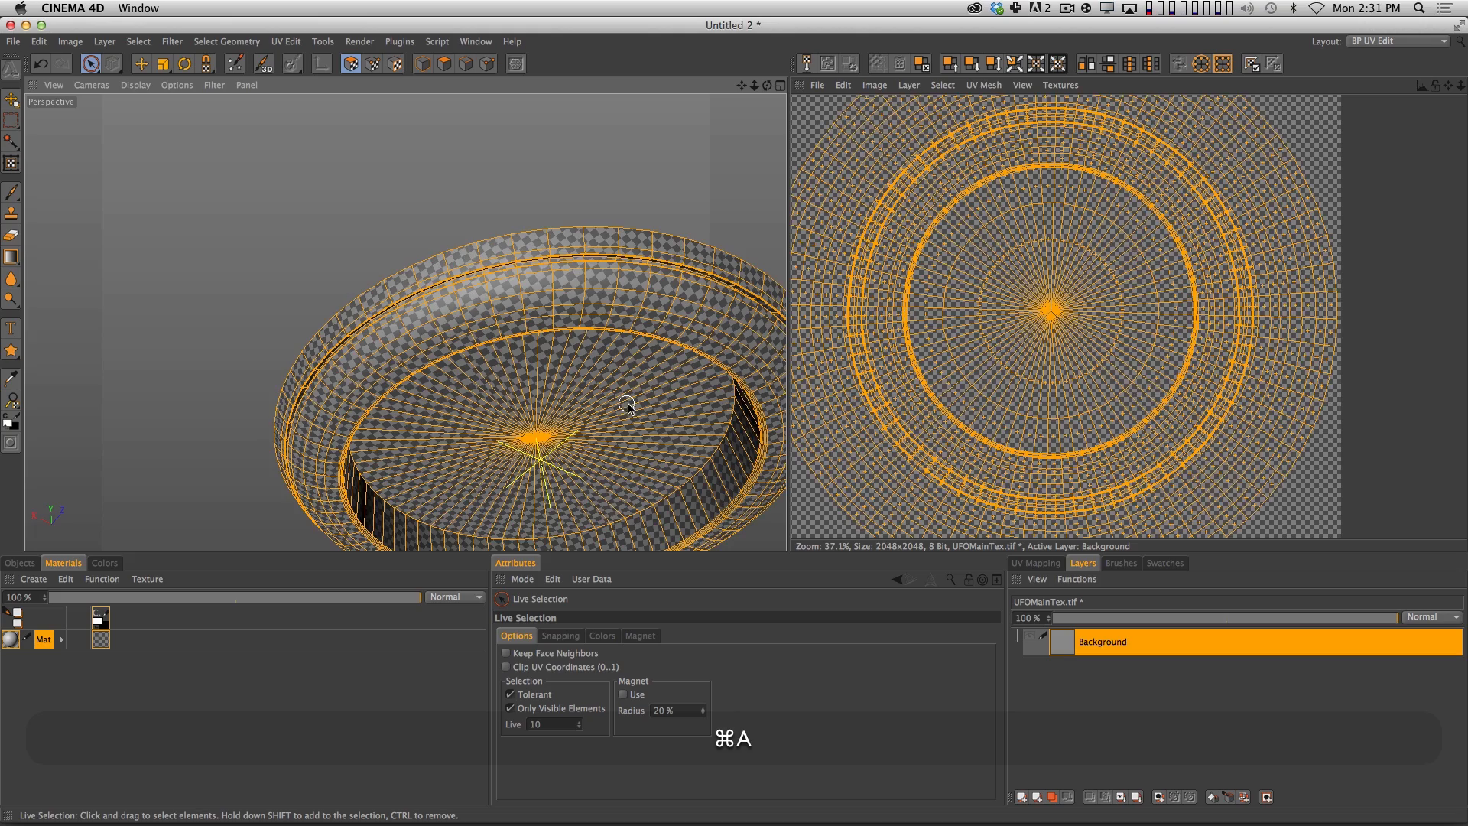
{"action": "key", "text": "super+2"}
{"action": "key", "text": "2"}
{"action": "mouse_move", "coordinate": [1074, 312]}
{"action": "left_mouse_down"}
{"action": "mouse_move", "coordinate": [1036, 342]}
{"action": "mouse_move", "coordinate": [1065, 329]}
{"action": "left_mouse_up"}
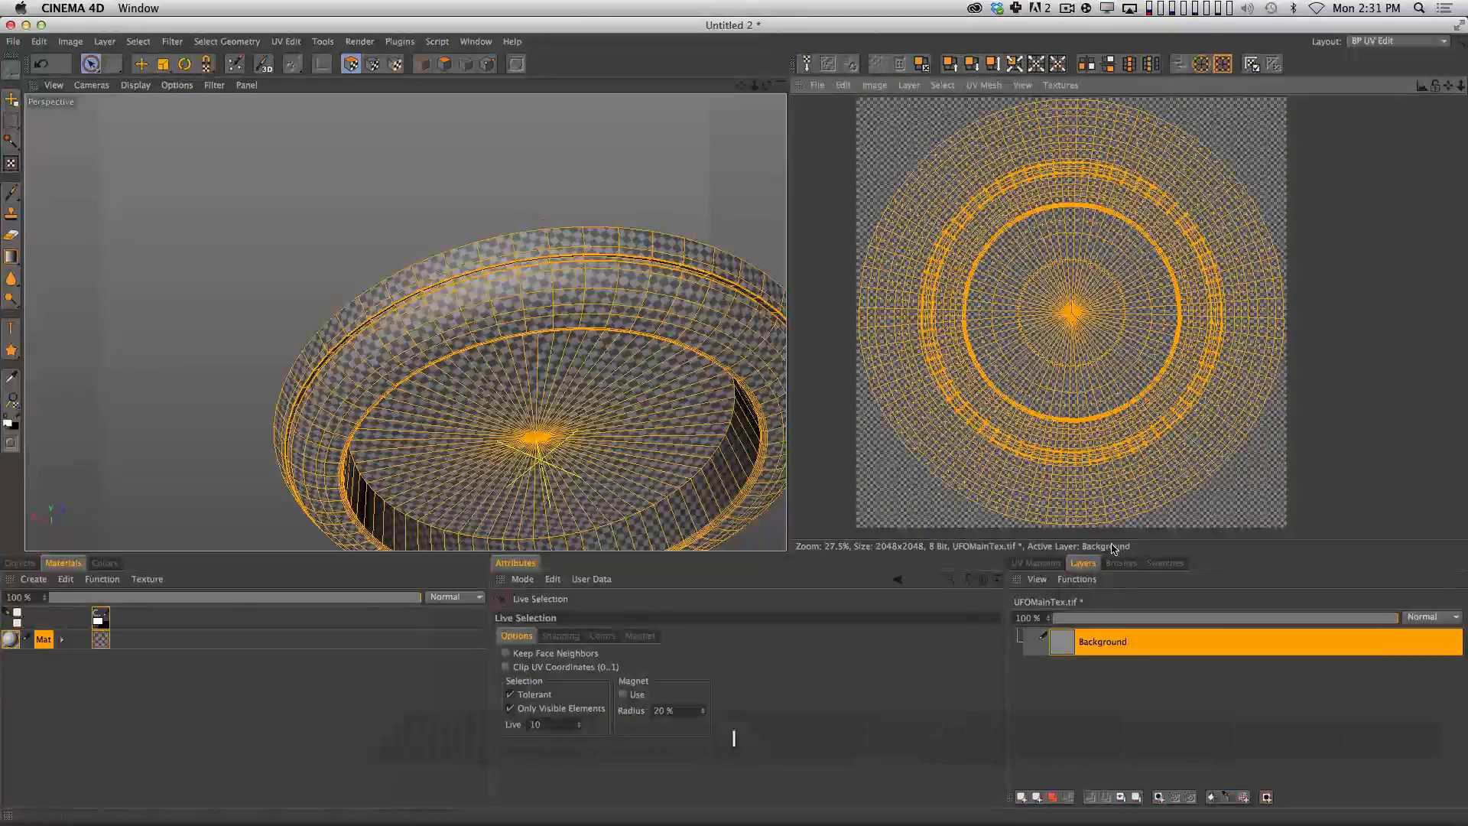
{"action": "left_click", "coordinate": [1050, 561]}
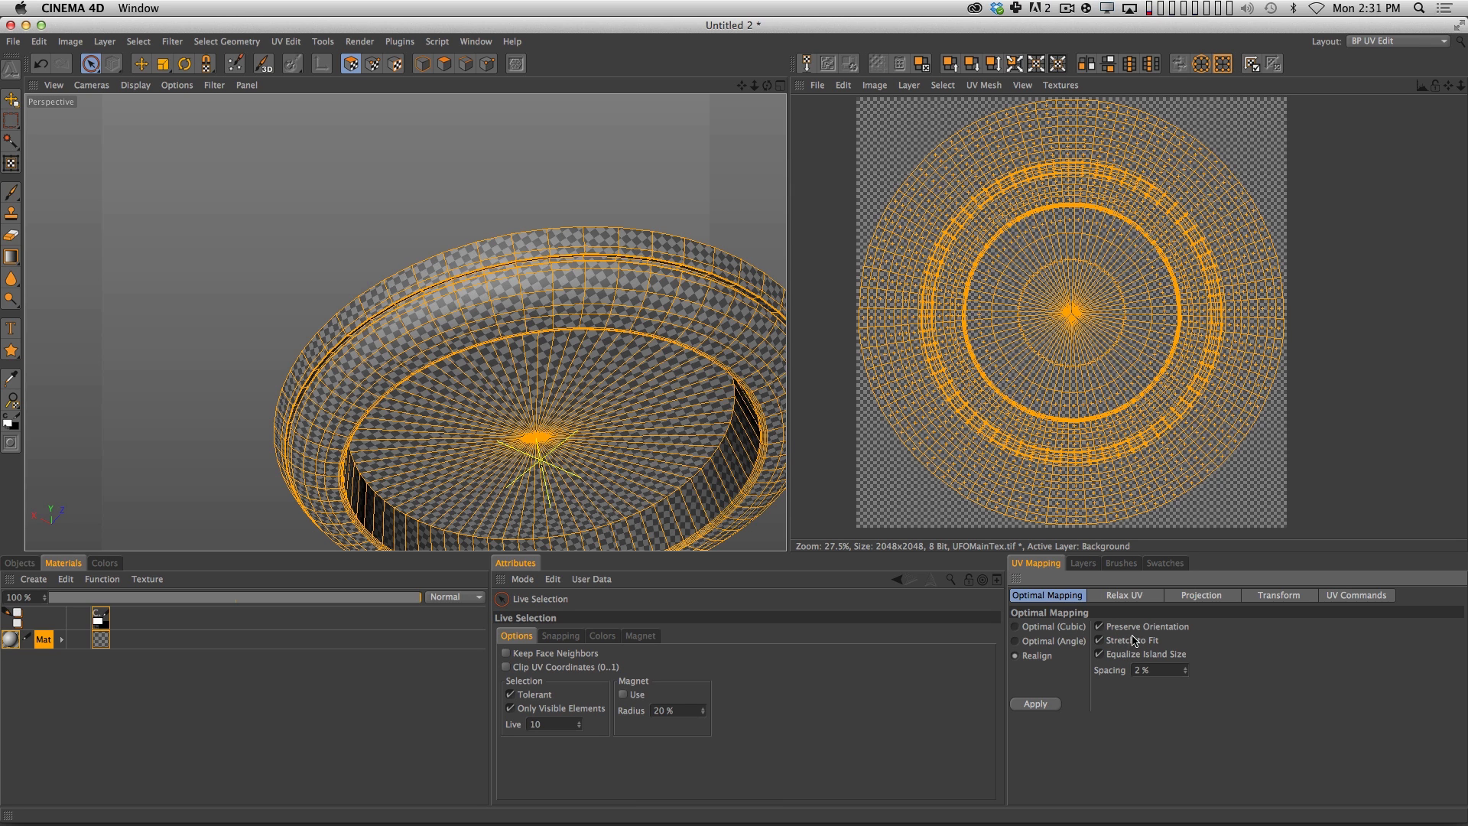
{"action": "left_click", "coordinate": [1049, 702]}
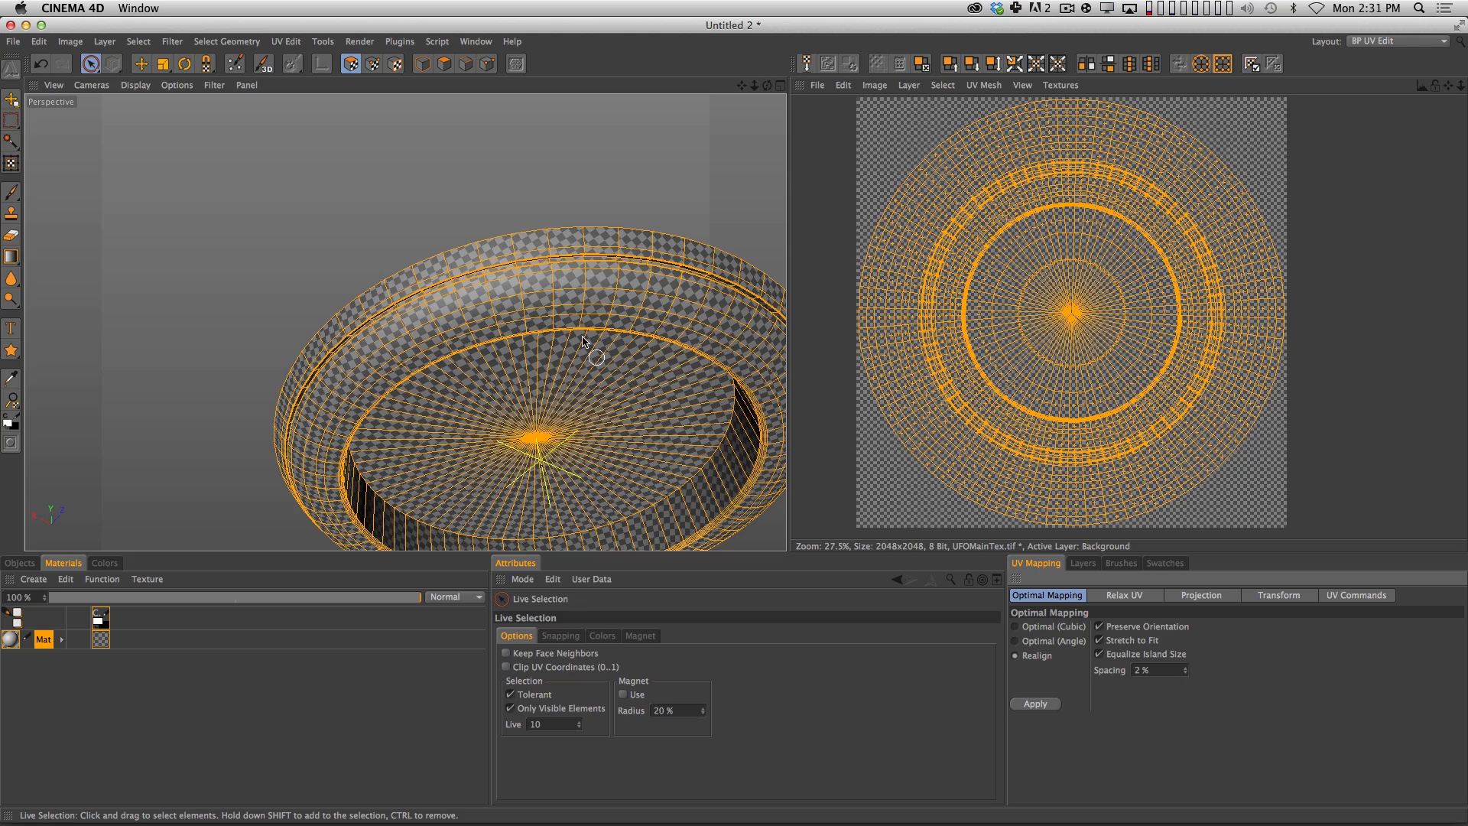
Examine the realigned checkerboard up close along the hull's sloped sides, rim groove and inner wall.
{"action": "key", "text": "3"}
{"action": "left_click_drag", "start_coordinate": [592, 356], "coordinate": [525, 331]}
{"action": "key", "text": "2"}
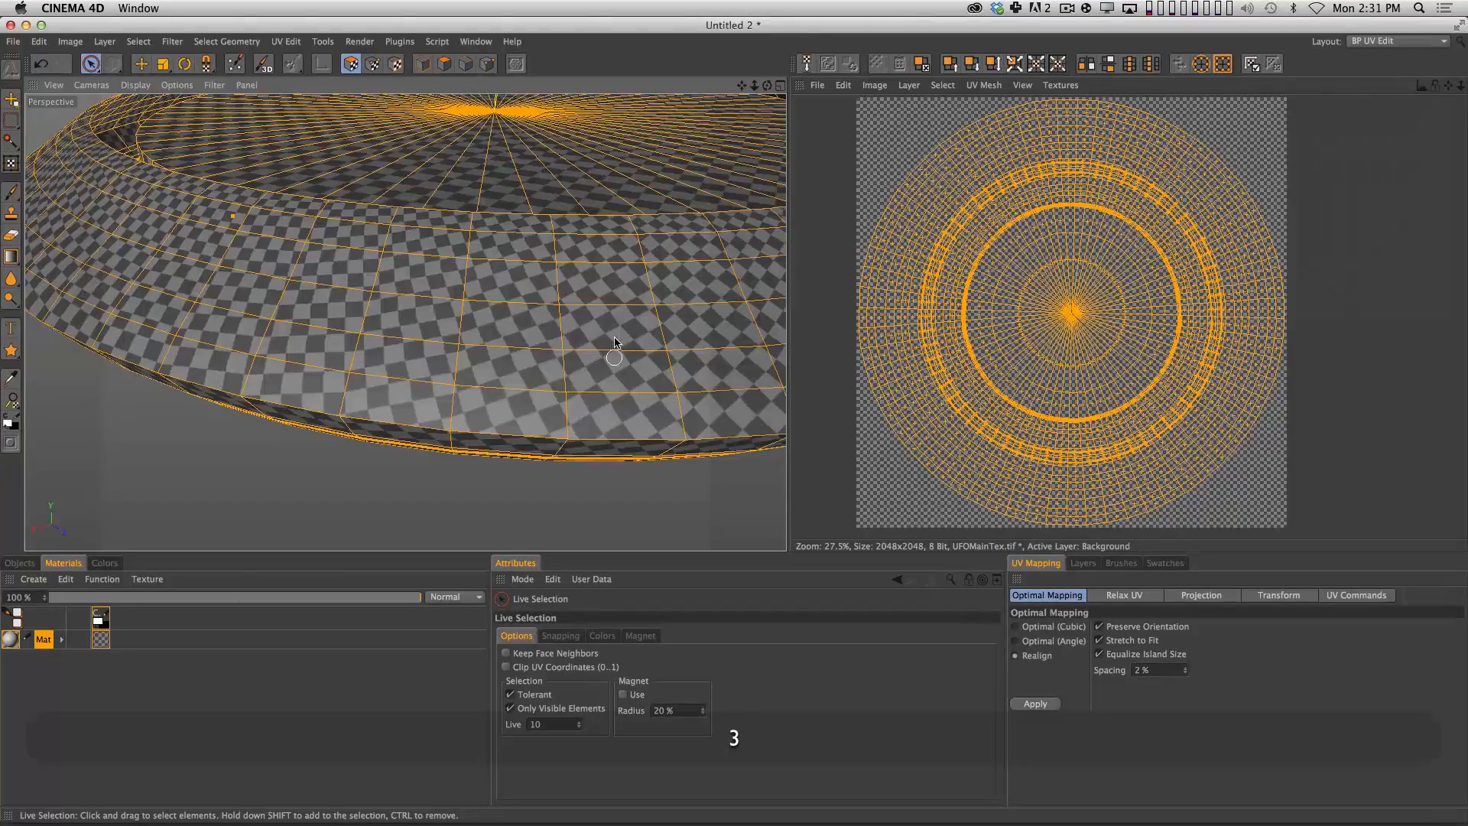
{"action": "key", "text": "3"}
{"action": "left_click_drag", "start_coordinate": [610, 350], "coordinate": [621, 282]}
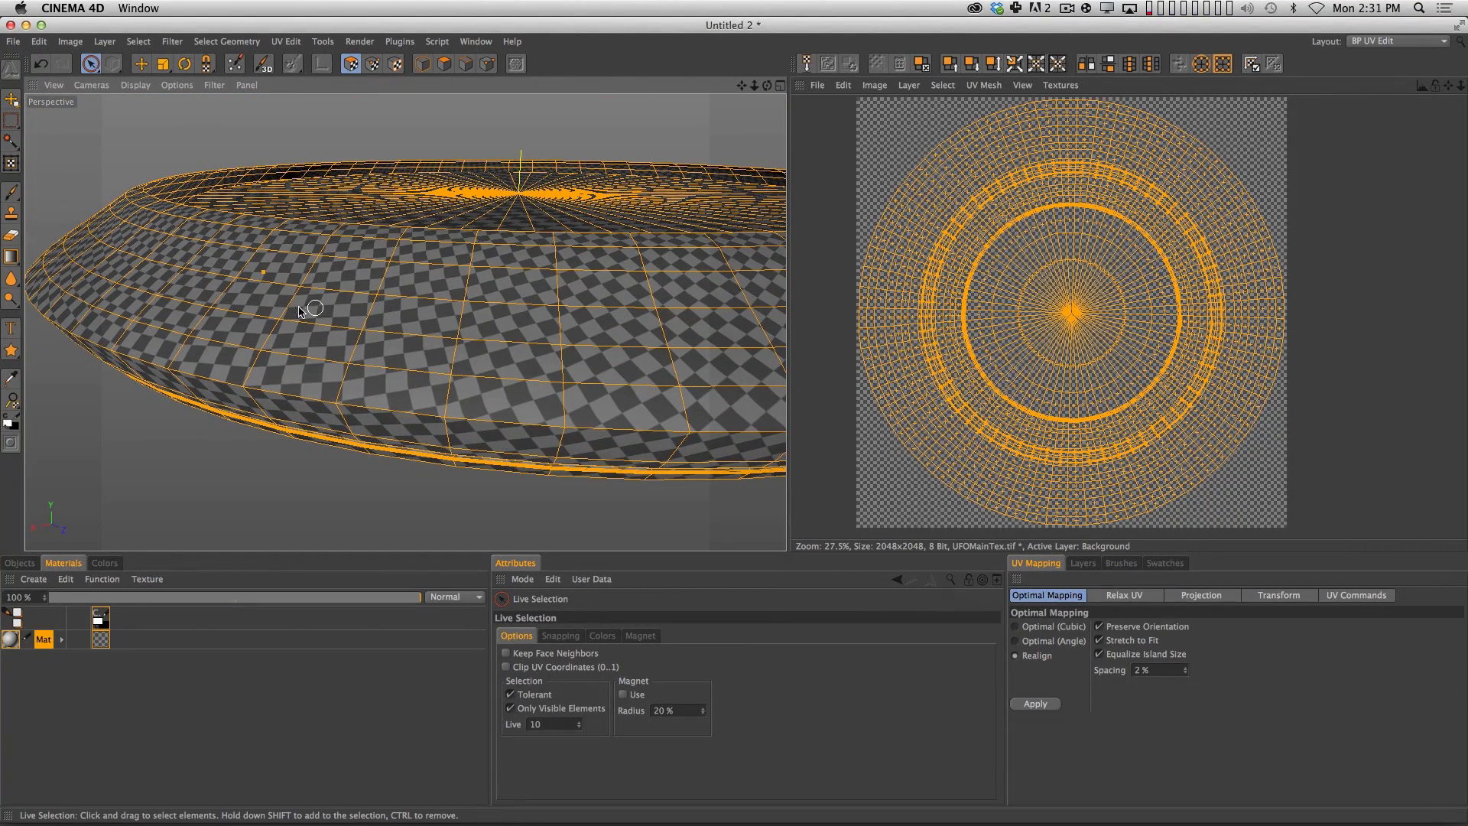
{"action": "left_click_drag", "start_coordinate": [400, 321], "coordinate": [558, 218]}
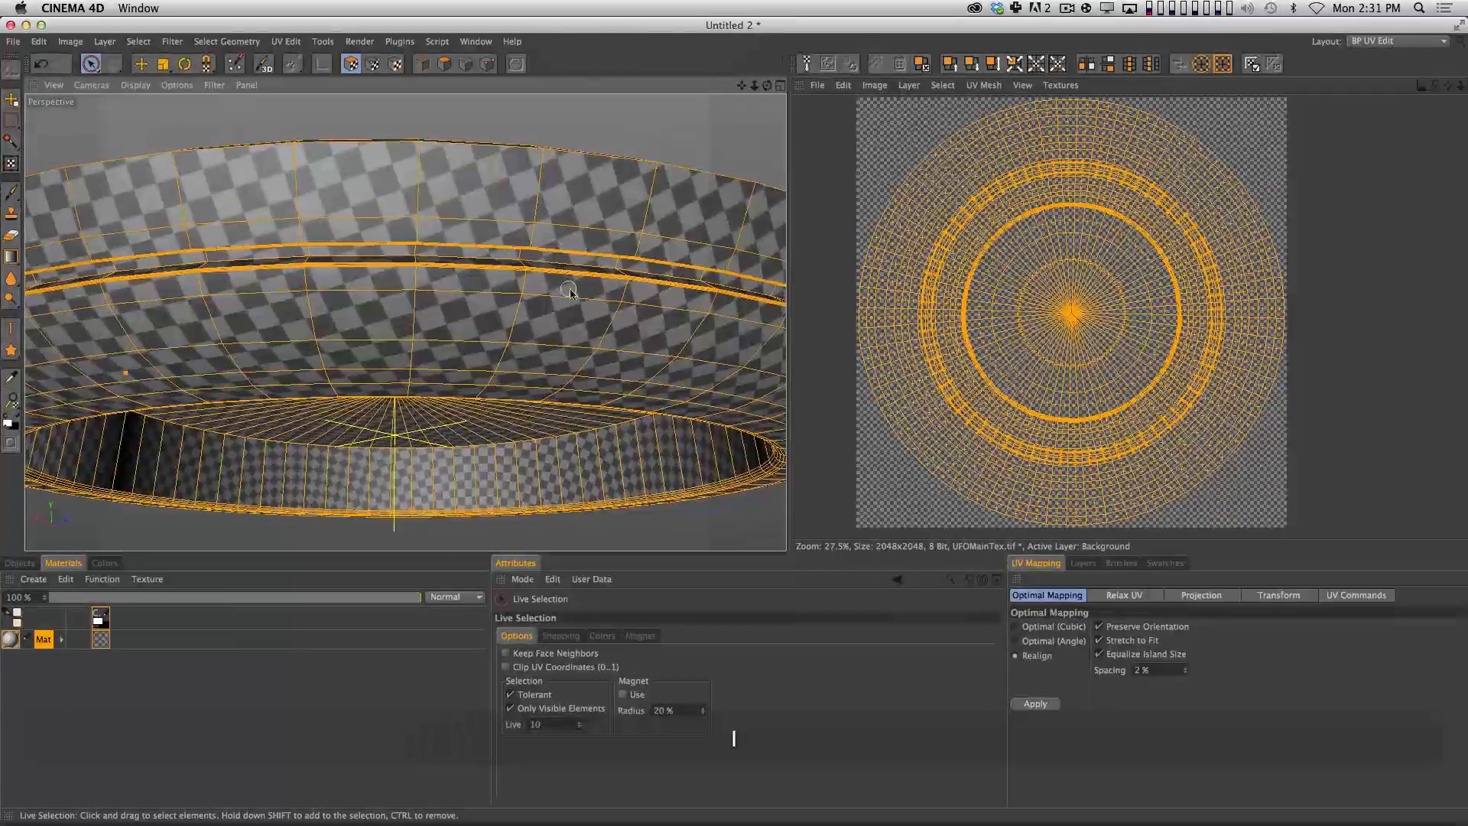
Examine the checkerboard across the whole hull from below and clear the UV polygon selection.
{"action": "key", "text": "2"}
{"action": "left_click_drag", "start_coordinate": [627, 348], "coordinate": [587, 312]}
{"action": "key", "text": "3"}
{"action": "key", "text": "2"}
{"action": "left_click_drag", "start_coordinate": [627, 321], "coordinate": [524, 361]}
{"action": "key", "text": "1"}
{"action": "key", "text": "3"}
{"action": "key", "text": "1"}
{"action": "left_click_drag", "start_coordinate": [406, 321], "coordinate": [438, 330]}
{"action": "left_click", "coordinate": [661, 446]}
{"action": "key", "text": "3"}
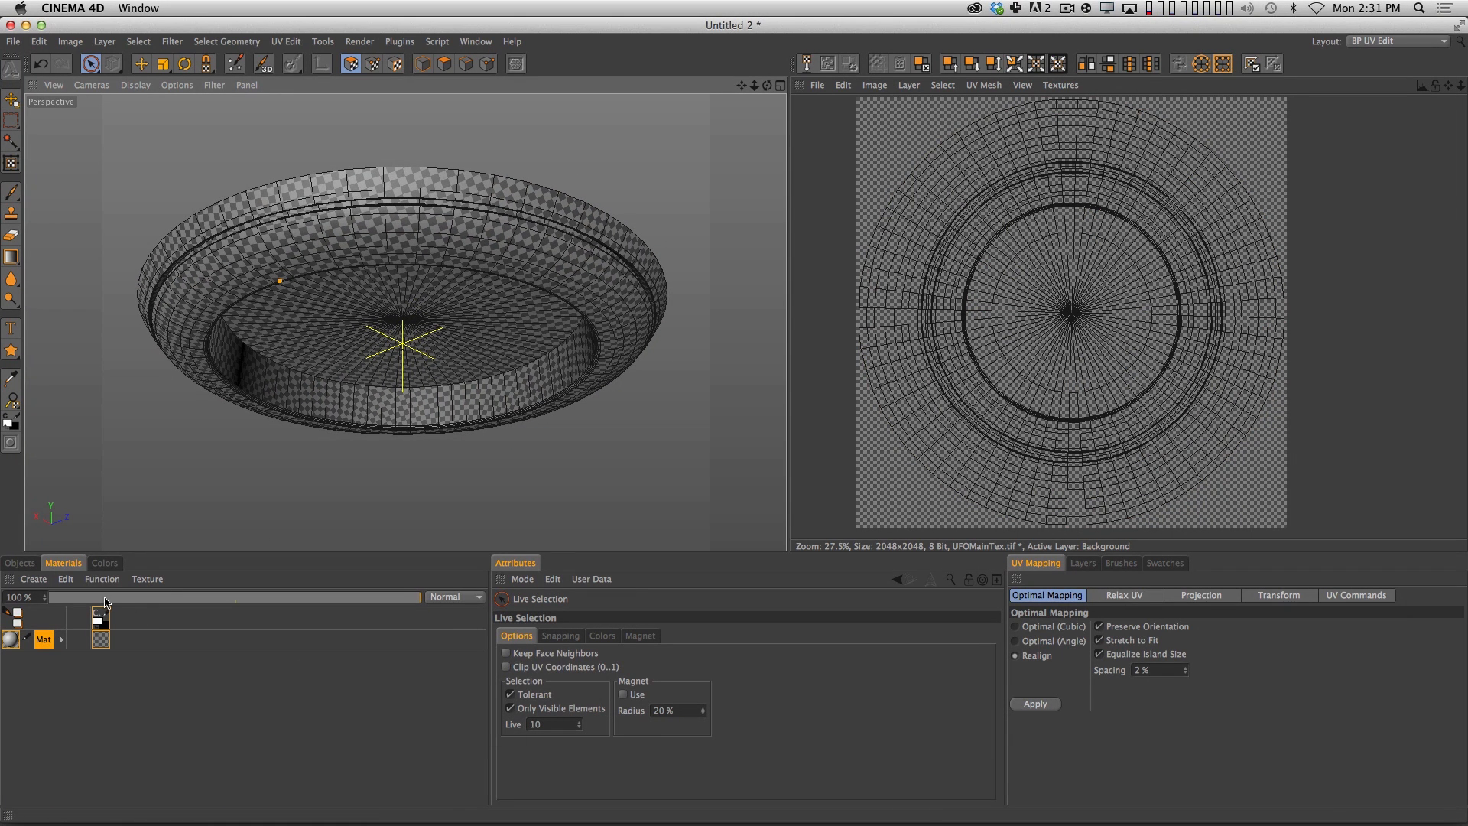
Make the Background layer of UFOMainTex.tif visible so it replaces the checkerboard on the hull.
{"action": "left_click", "coordinate": [1084, 564]}
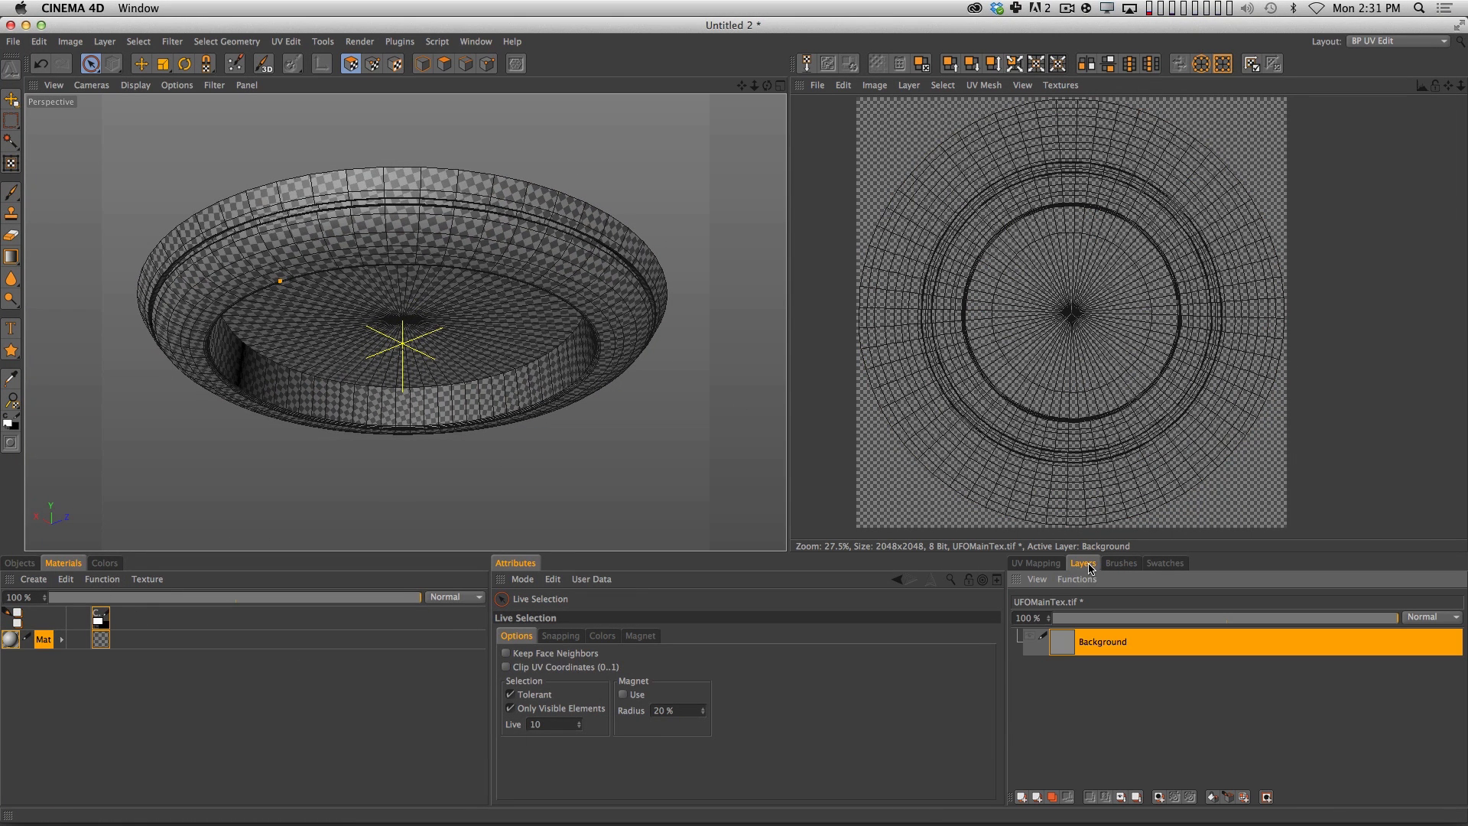
{"action": "left_click", "coordinate": [1030, 637]}
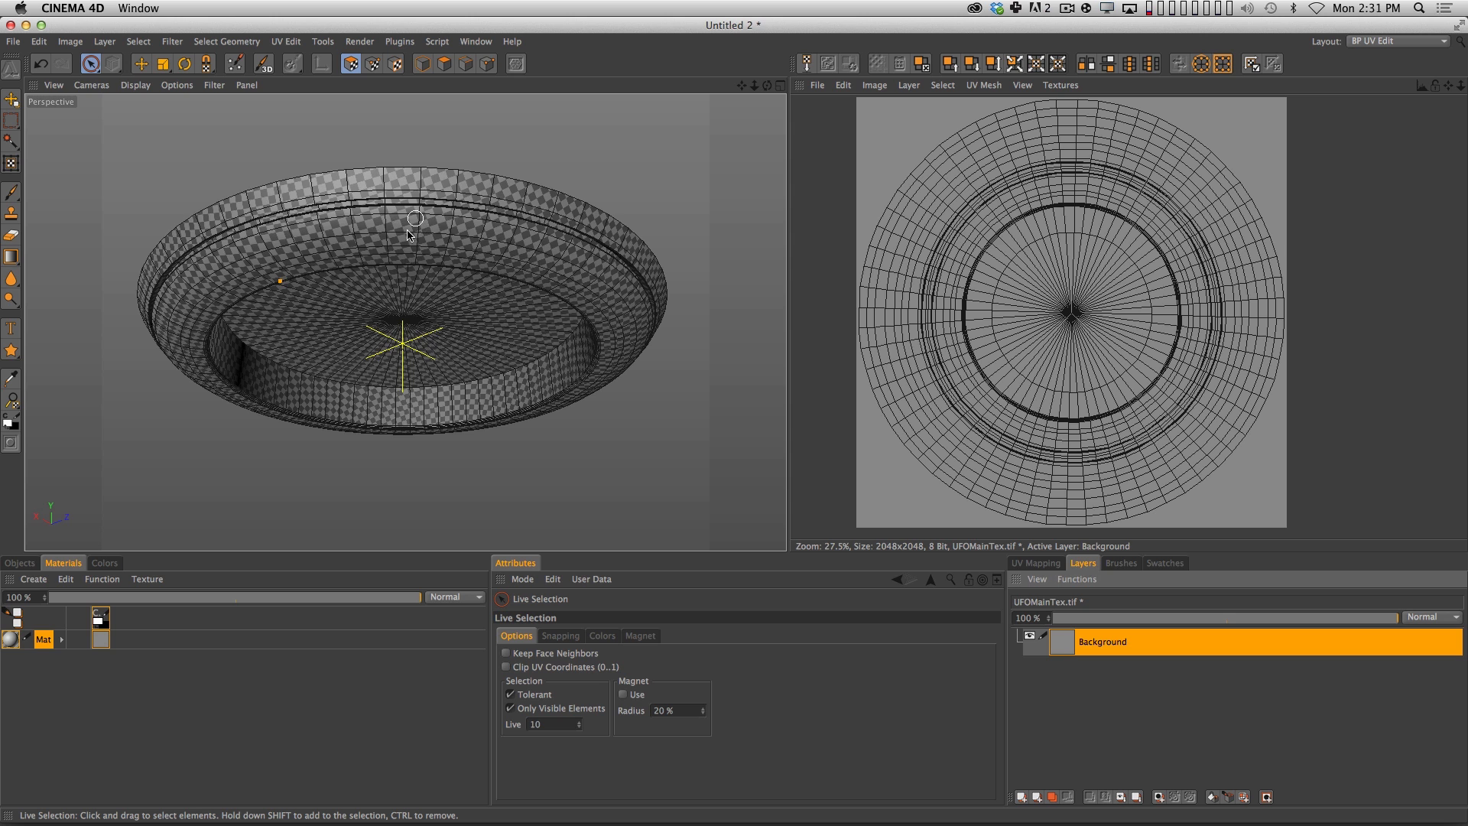
{"action": "key", "text": "3"}
{"action": "mouse_move", "coordinate": [413, 244]}
{"action": "left_mouse_down"}
{"action": "mouse_move", "coordinate": [451, 296]}
{"action": "mouse_move", "coordinate": [429, 263]}
{"action": "mouse_move", "coordinate": [353, 277]}
{"action": "left_mouse_up"}
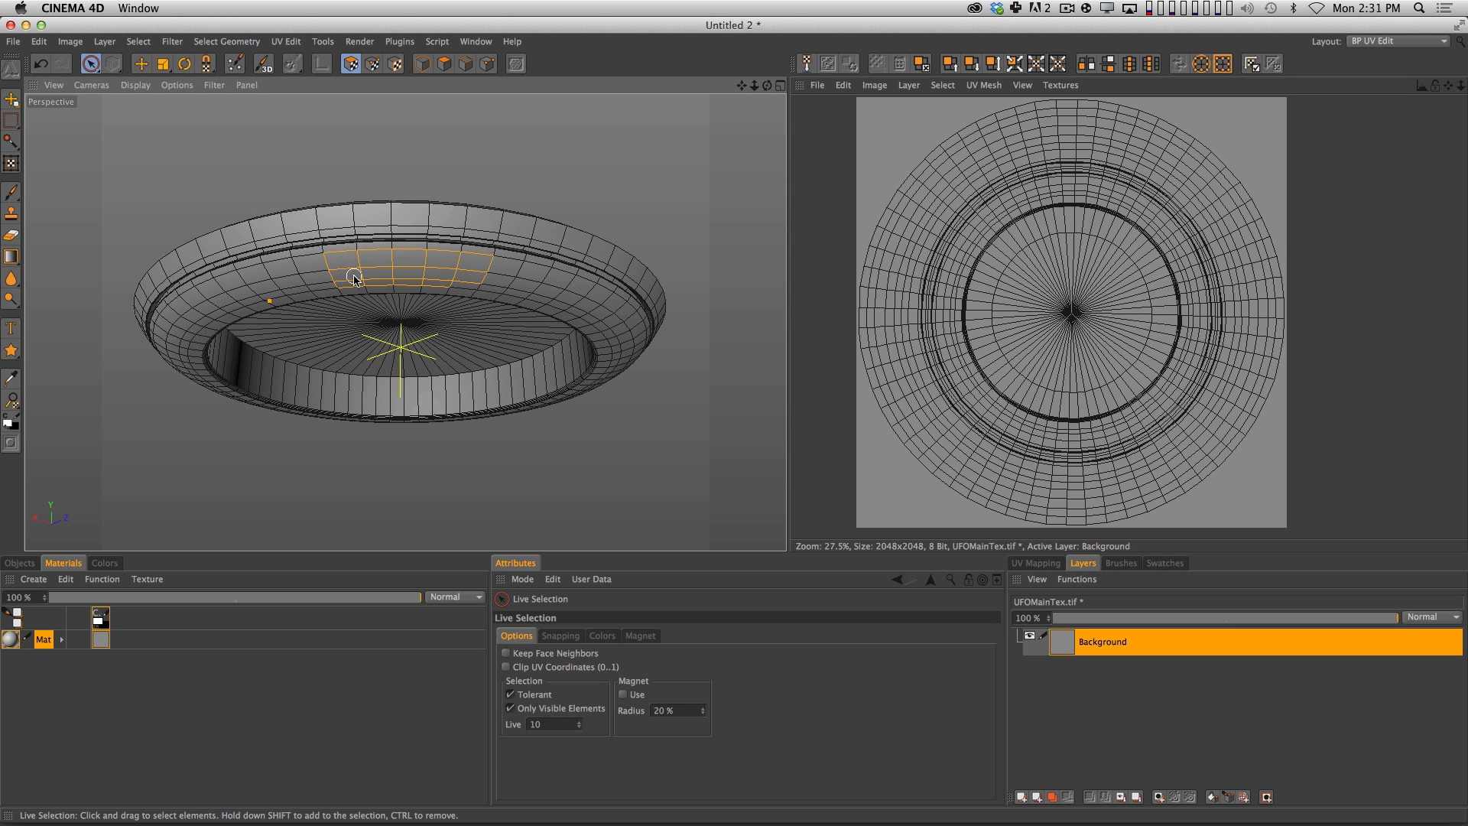
Paint white test circles with the size 10 round brush on the hull's sloped side and rim in 3D, and on the flat UV texture.
{"action": "left_click", "coordinate": [11, 192]}
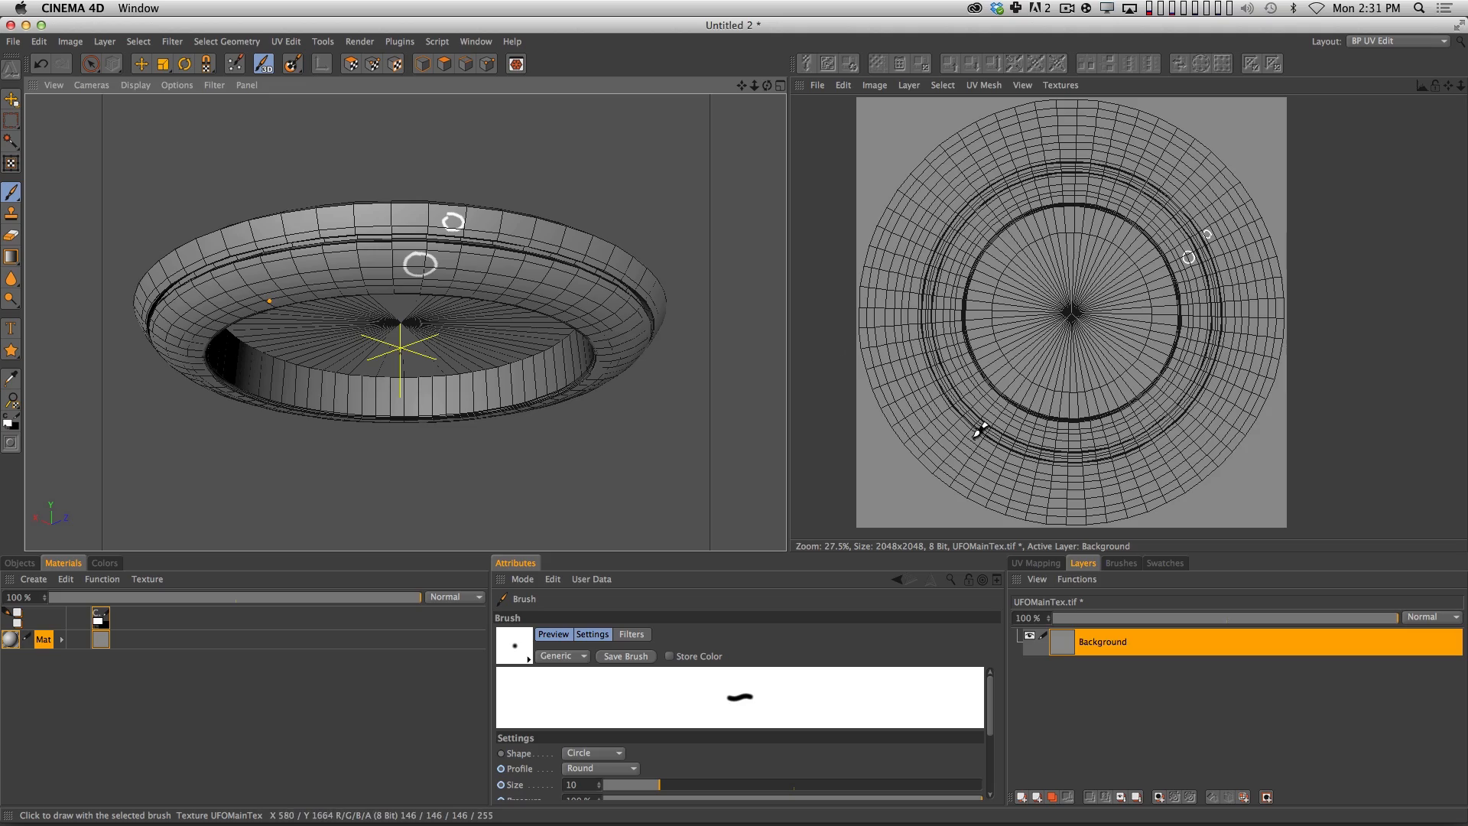
{"action": "mouse_move", "coordinate": [925, 430]}
{"action": "left_mouse_down"}
{"action": "mouse_move", "coordinate": [949, 453]}
{"action": "mouse_move", "coordinate": [961, 433]}
{"action": "left_mouse_up"}
{"action": "key", "text": "3"}
{"action": "mouse_move", "coordinate": [459, 286]}
{"action": "left_mouse_down"}
{"action": "mouse_move", "coordinate": [437, 266]}
{"action": "mouse_move", "coordinate": [695, 334]}
{"action": "mouse_move", "coordinate": [347, 420]}
{"action": "mouse_move", "coordinate": [672, 275]}
{"action": "mouse_move", "coordinate": [476, 292]}
{"action": "mouse_move", "coordinate": [292, 253]}
{"action": "mouse_move", "coordinate": [426, 184]}
{"action": "mouse_move", "coordinate": [610, 272]}
{"action": "mouse_move", "coordinate": [460, 220]}
{"action": "mouse_move", "coordinate": [695, 187]}
{"action": "mouse_move", "coordinate": [787, 294]}
{"action": "mouse_move", "coordinate": [691, 460]}
{"action": "mouse_move", "coordinate": [524, 420]}
{"action": "mouse_move", "coordinate": [403, 329]}
{"action": "mouse_move", "coordinate": [378, 204]}
{"action": "mouse_move", "coordinate": [406, 318]}
{"action": "mouse_move", "coordinate": [563, 283]}
{"action": "mouse_move", "coordinate": [872, 426]}
{"action": "left_mouse_up"}
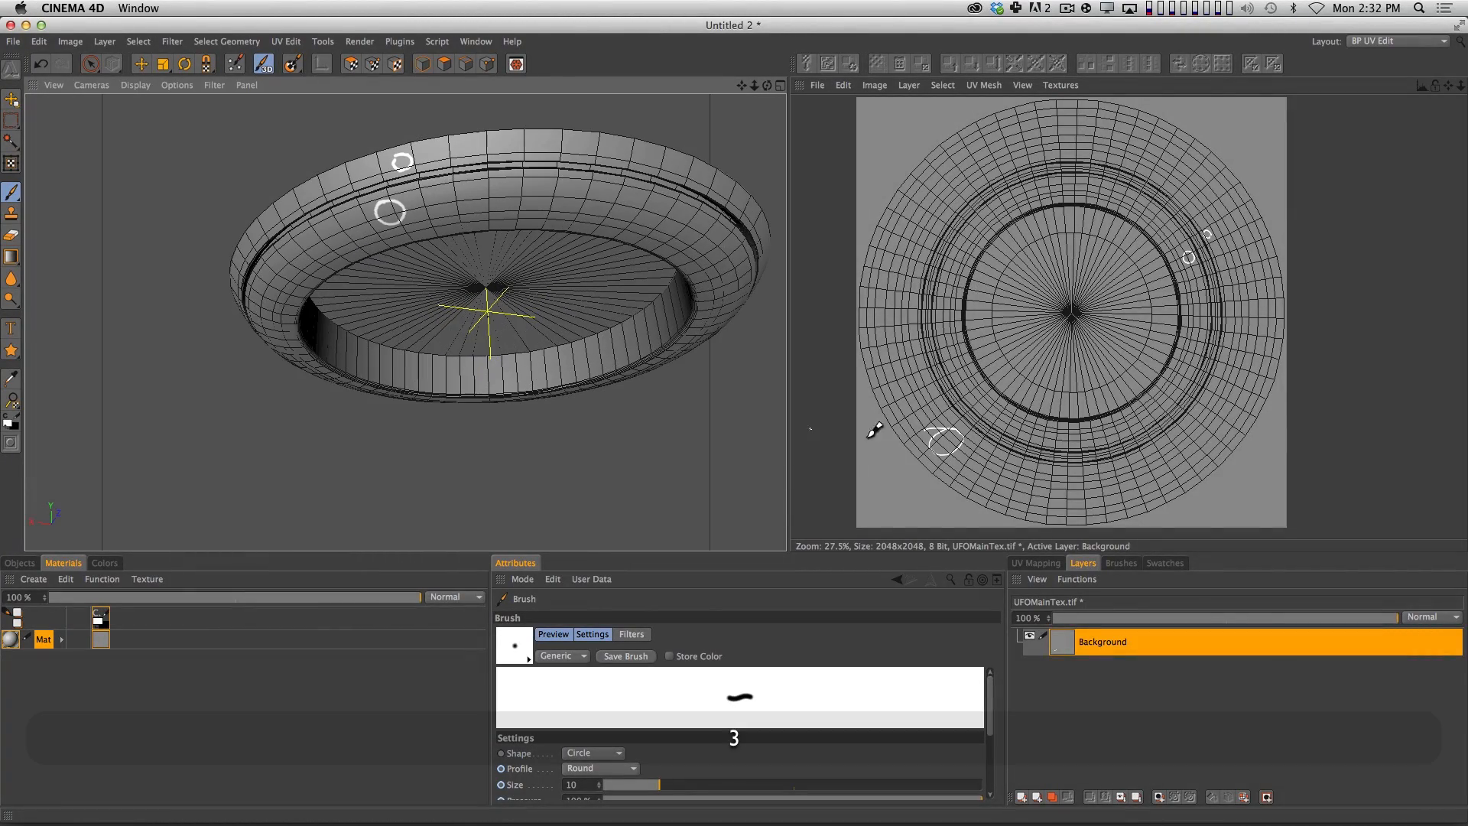
{"action": "left_click_drag", "start_coordinate": [558, 333], "coordinate": [584, 311]}
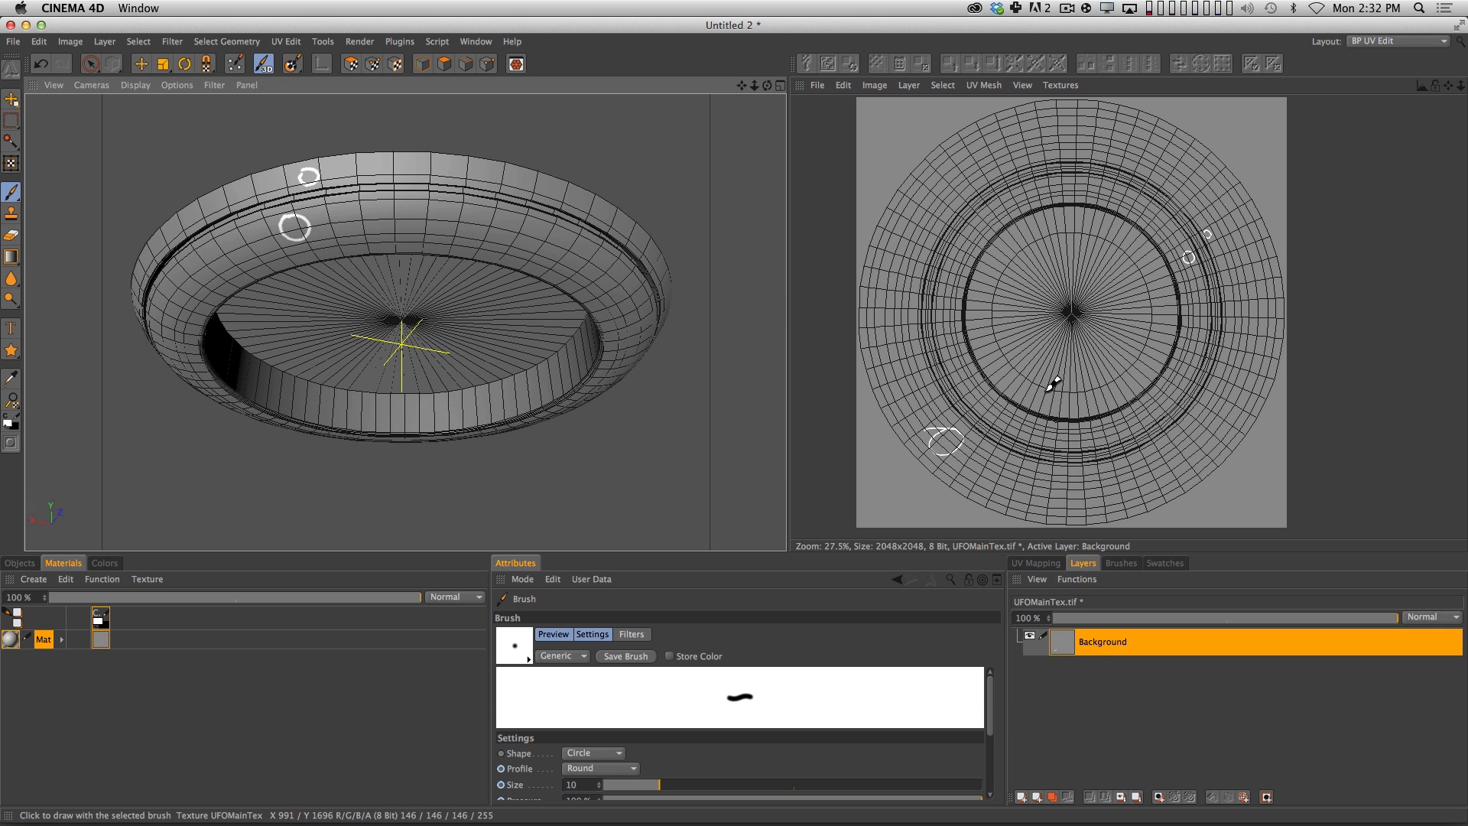
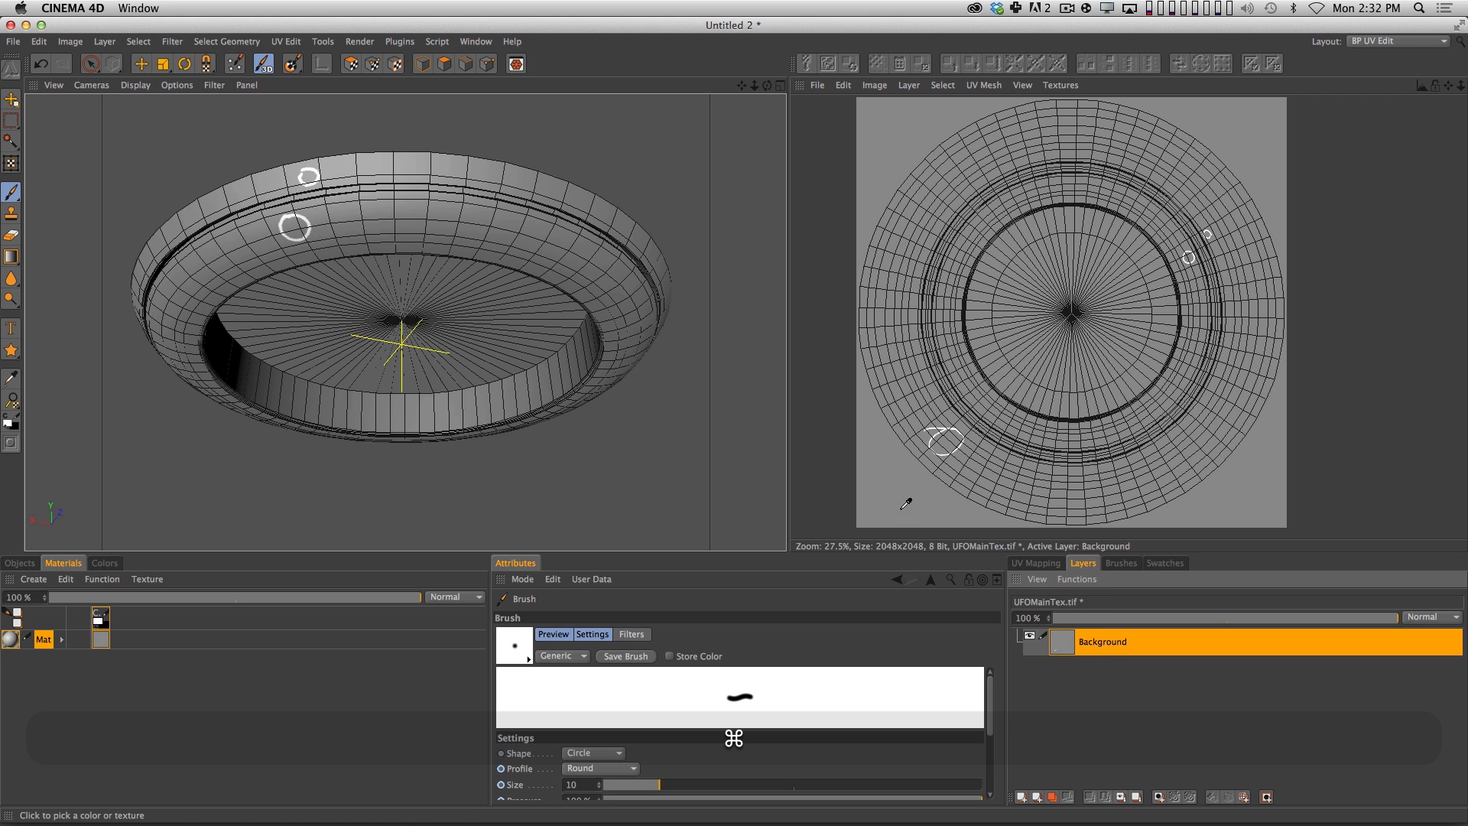
Hide the UV mesh overlay and paint over the white test circles in the background gray with a size 105 brush.
{"action": "left_click", "coordinate": [984, 85]}
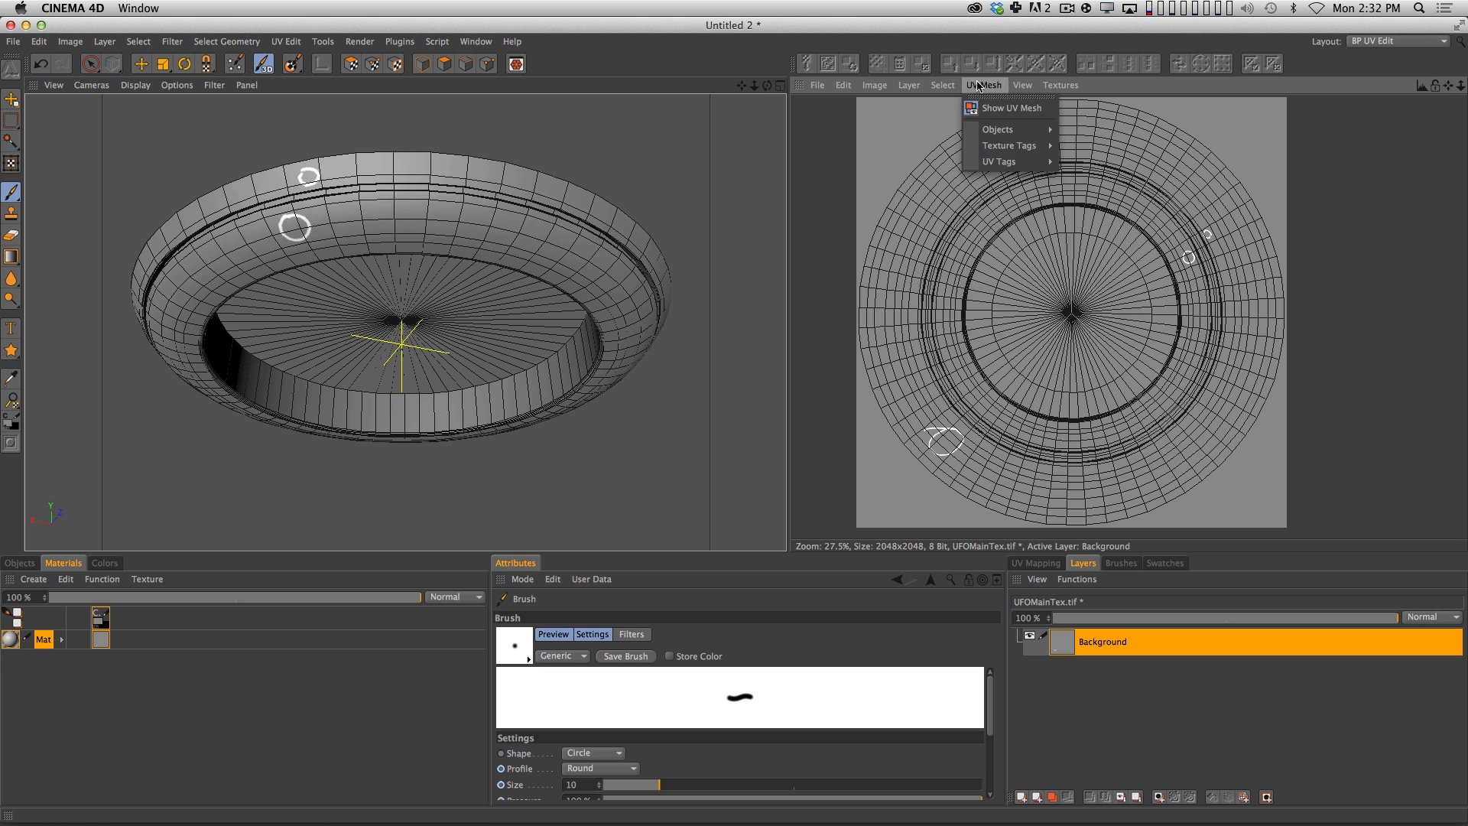
{"action": "left_click", "coordinate": [1002, 108]}
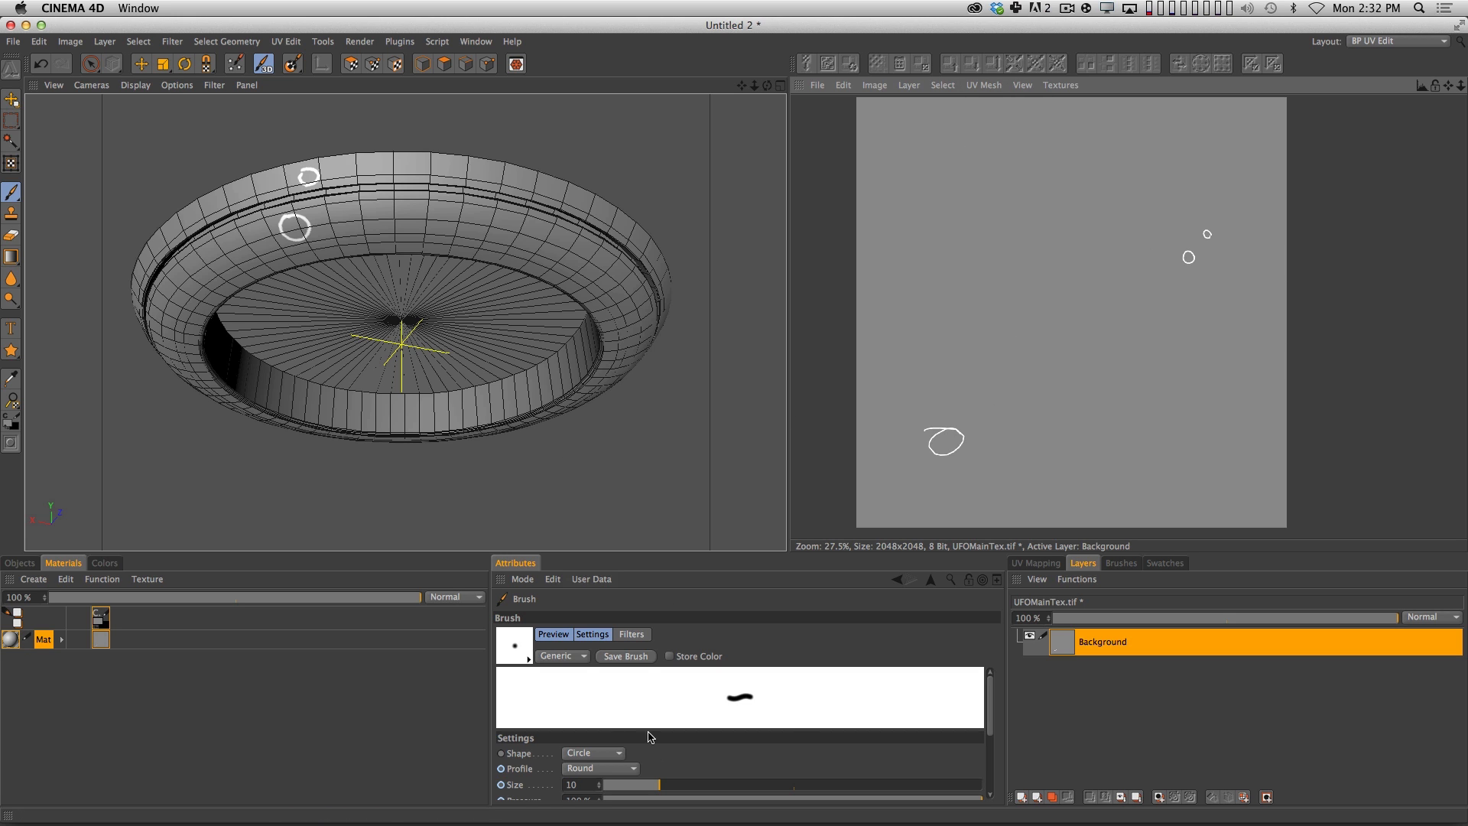
{"action": "left_click_drag", "start_coordinate": [711, 787], "coordinate": [796, 784]}
{"action": "mouse_move", "coordinate": [1000, 452]}
{"action": "left_mouse_down"}
{"action": "mouse_move", "coordinate": [970, 426]}
{"action": "mouse_move", "coordinate": [927, 426]}
{"action": "left_mouse_up"}
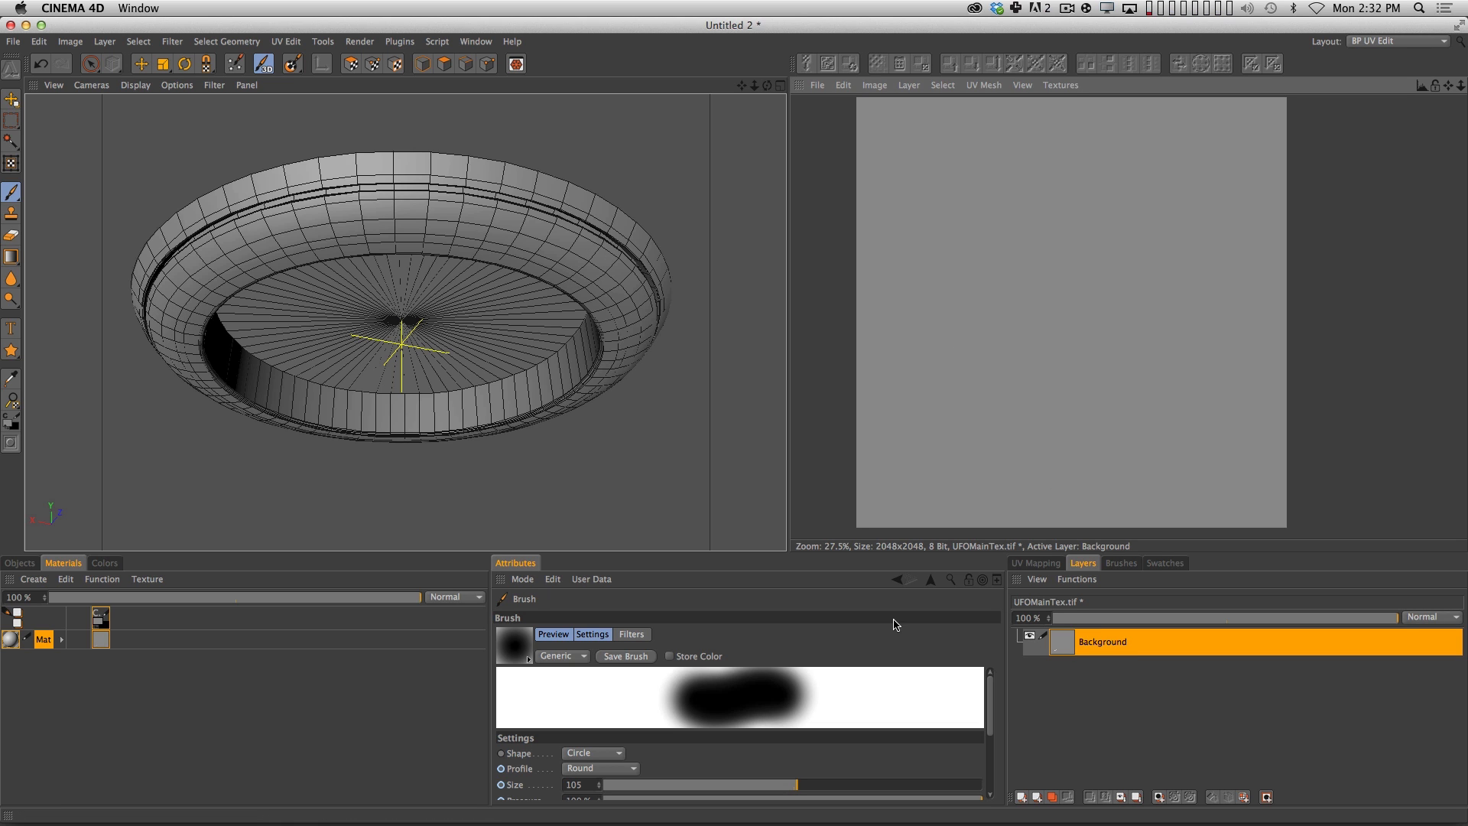
Set the paint color to near-white (RGB 235) and create a UV mesh layer from all of the hull's UV polygons.
{"action": "left_click", "coordinate": [107, 563]}
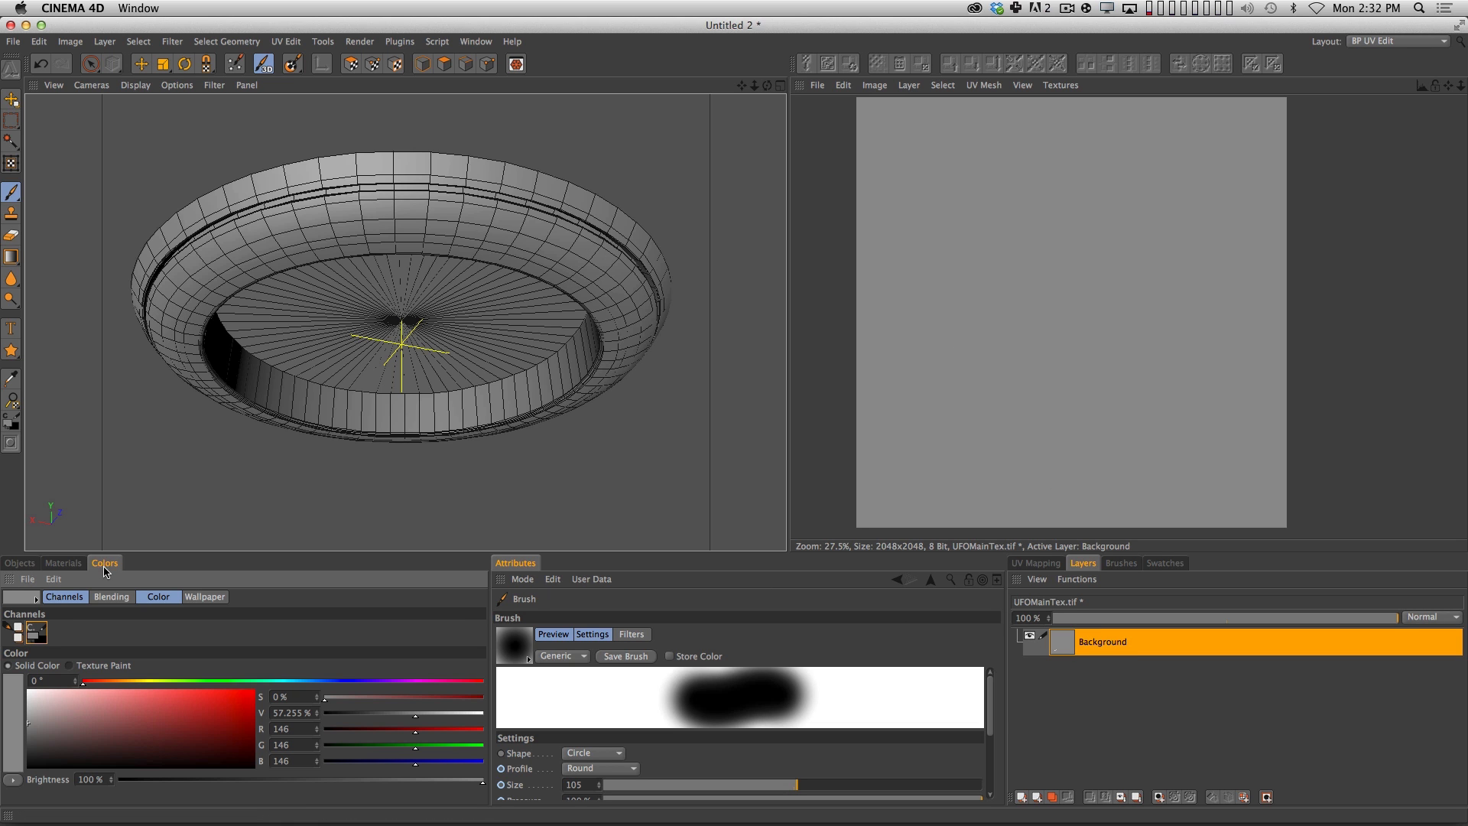
{"action": "left_click_drag", "start_coordinate": [56, 735], "coordinate": [28, 692]}
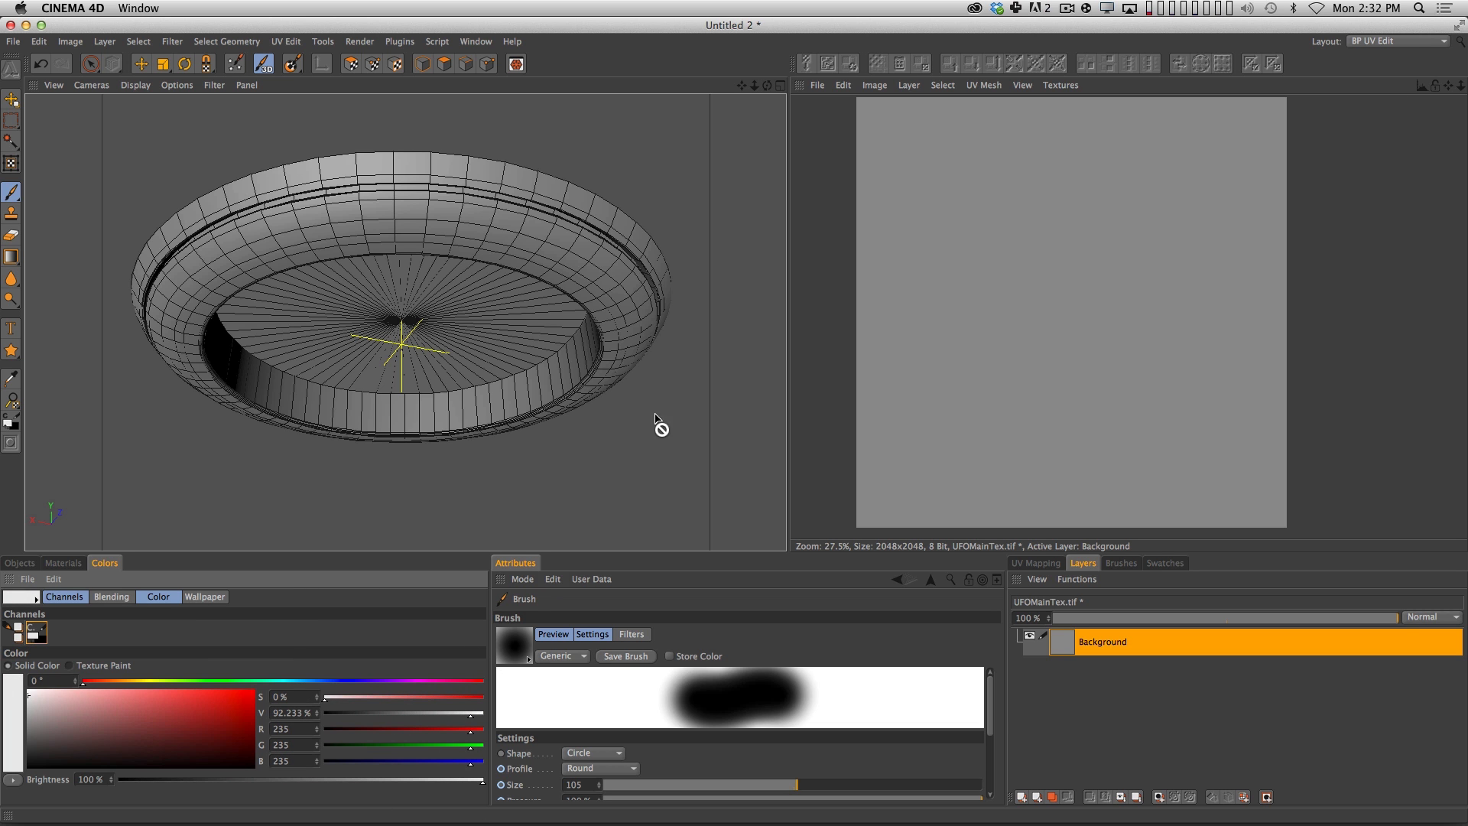
{"action": "left_click", "coordinate": [351, 63]}
{"action": "key", "text": "super+a"}
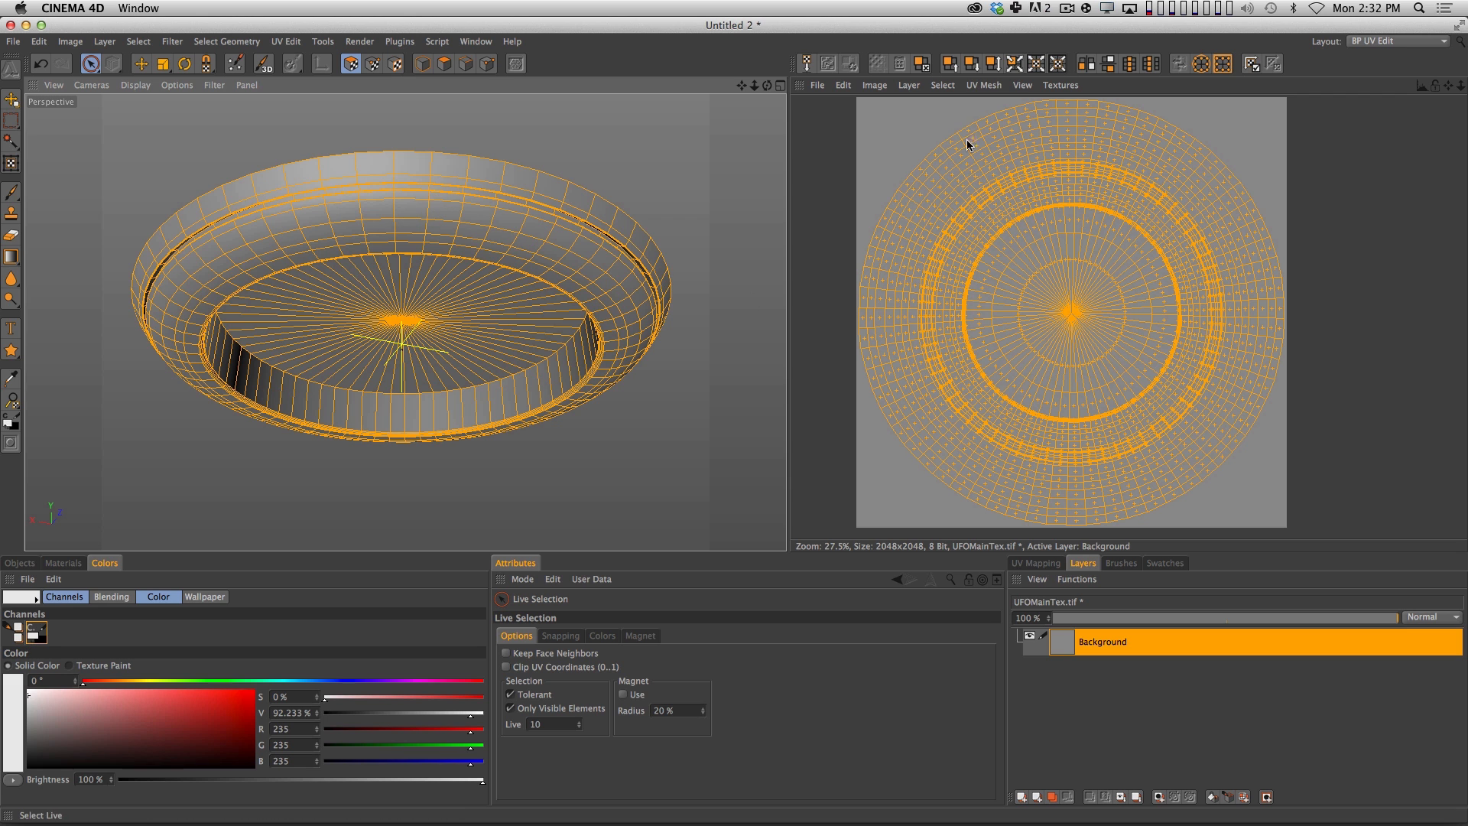
{"action": "left_click", "coordinate": [910, 85]}
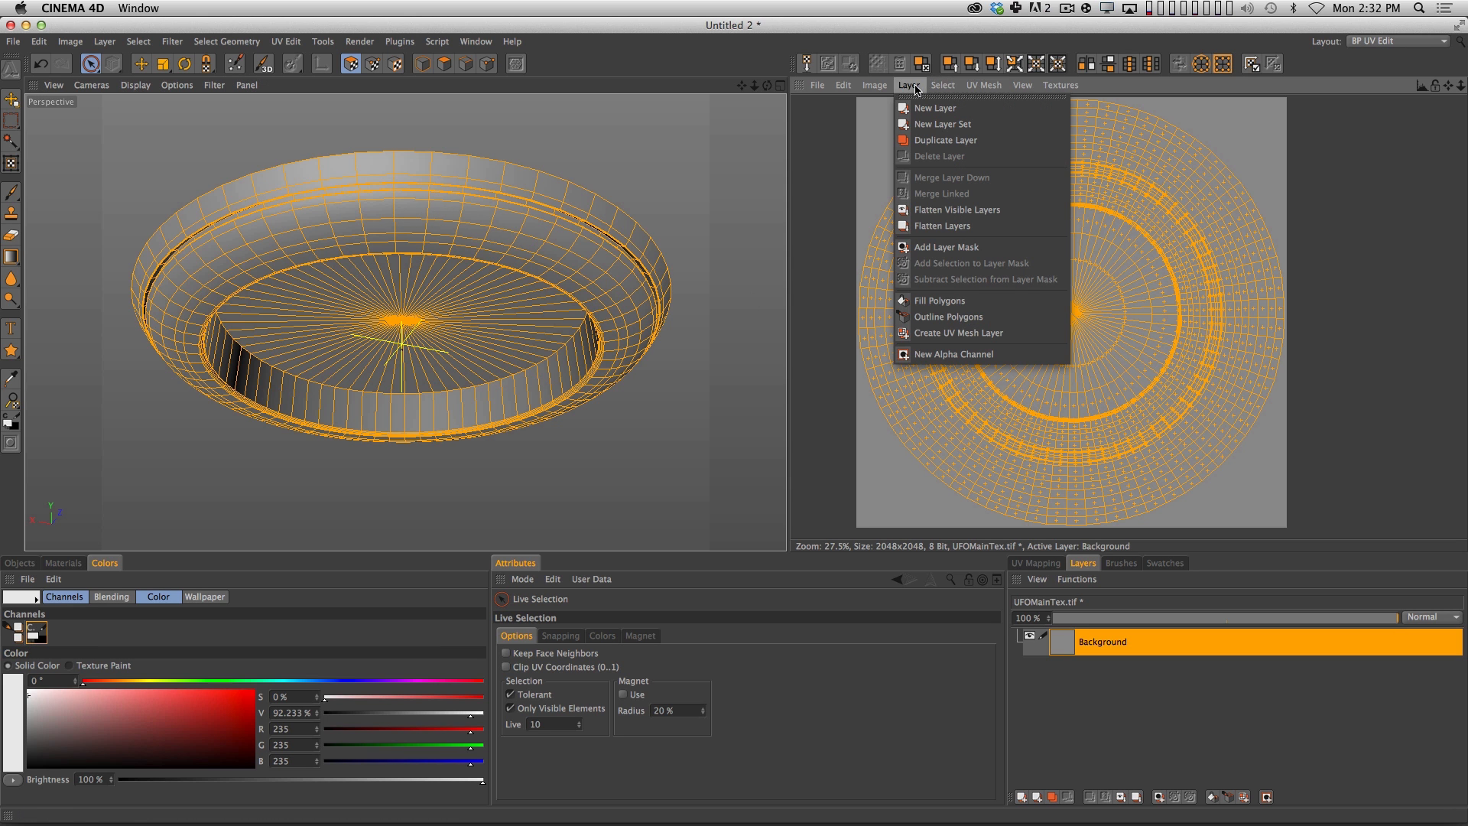
{"action": "left_click", "coordinate": [965, 334]}
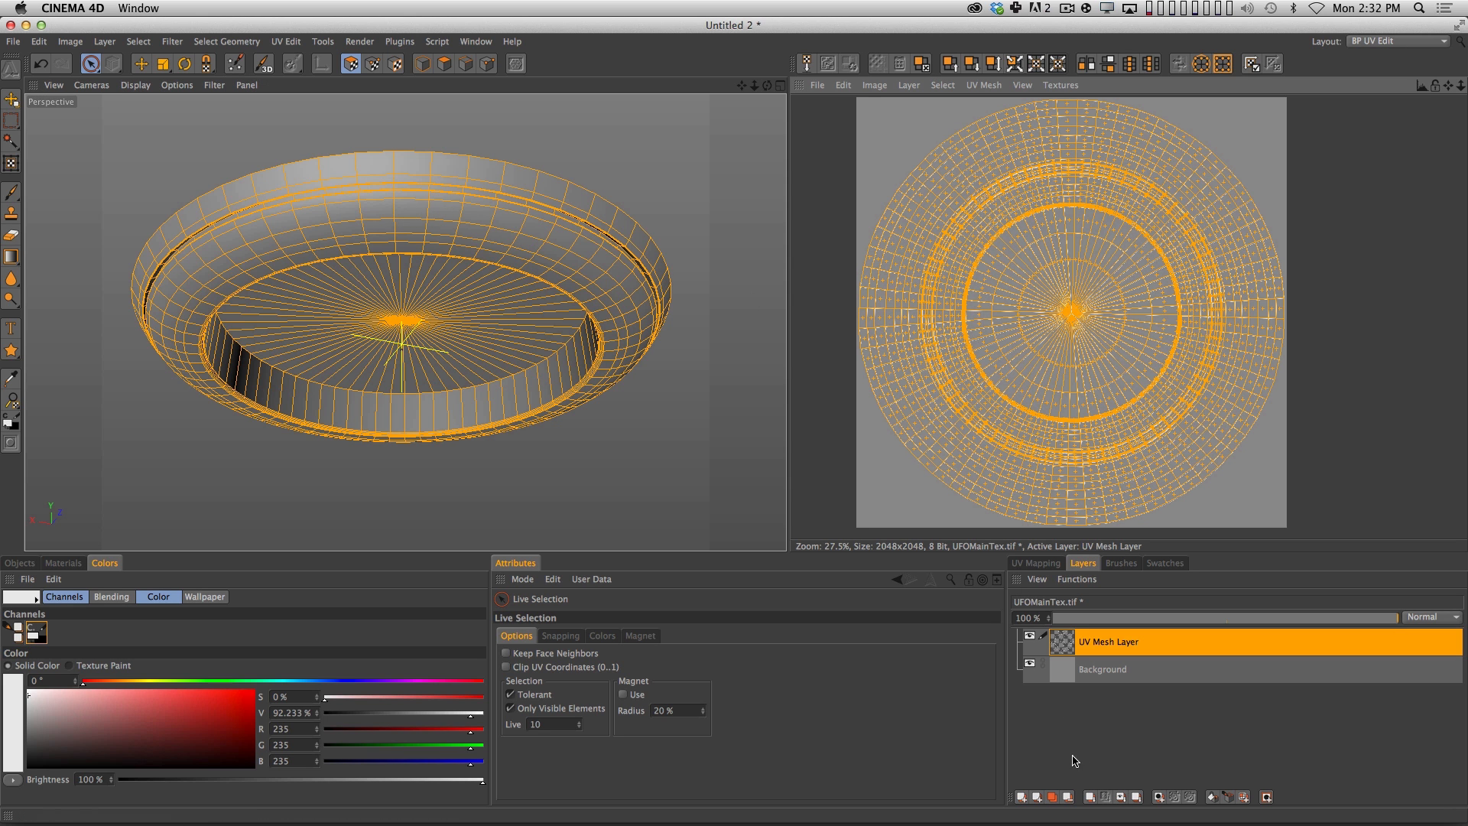
{"action": "left_click", "coordinate": [1257, 495]}
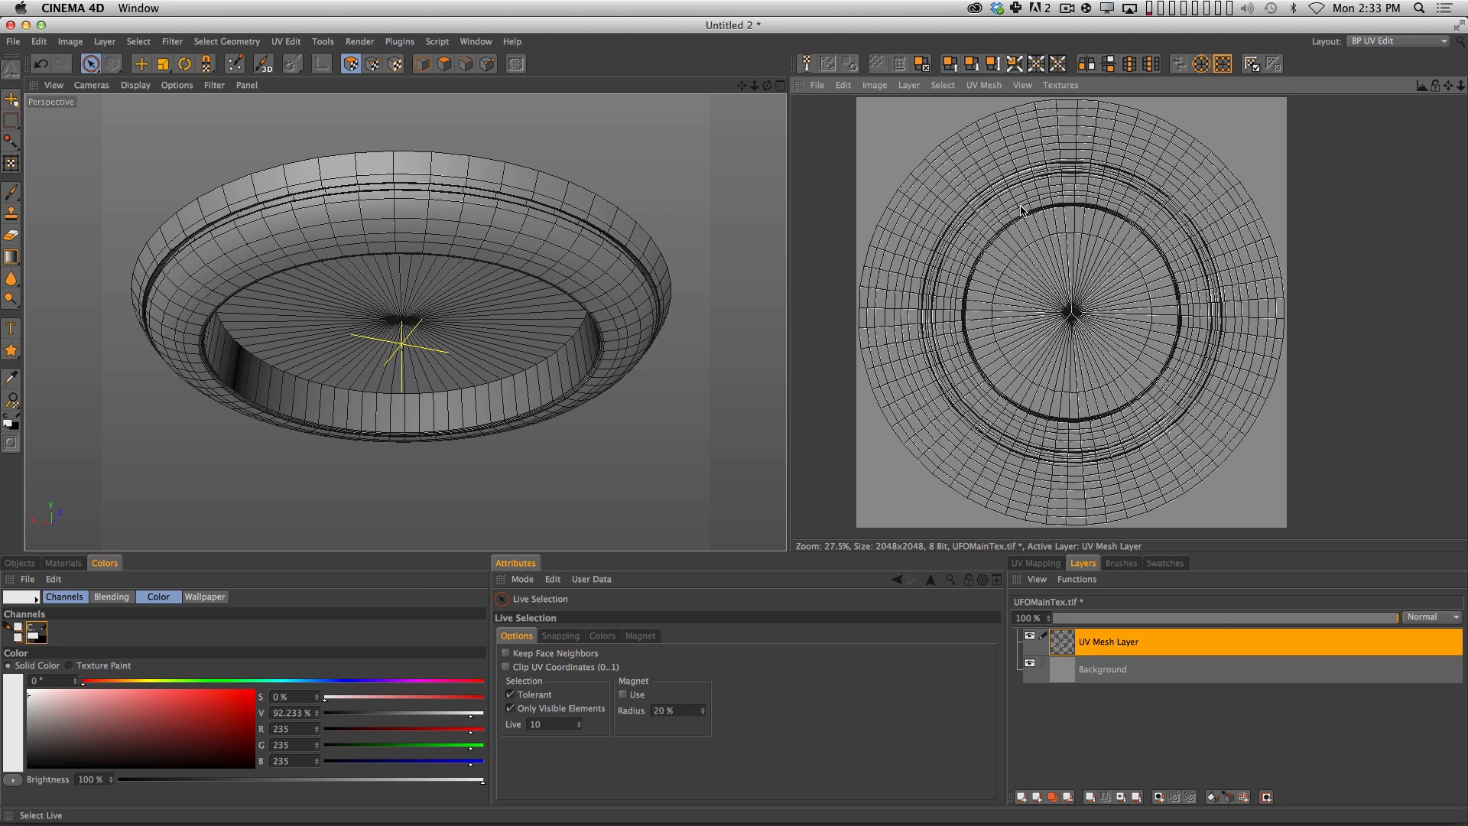
Start saving the texture under a new name in the Photoshop (PSD) format.
{"action": "left_click", "coordinate": [817, 85]}
{"action": "left_click", "coordinate": [854, 226]}
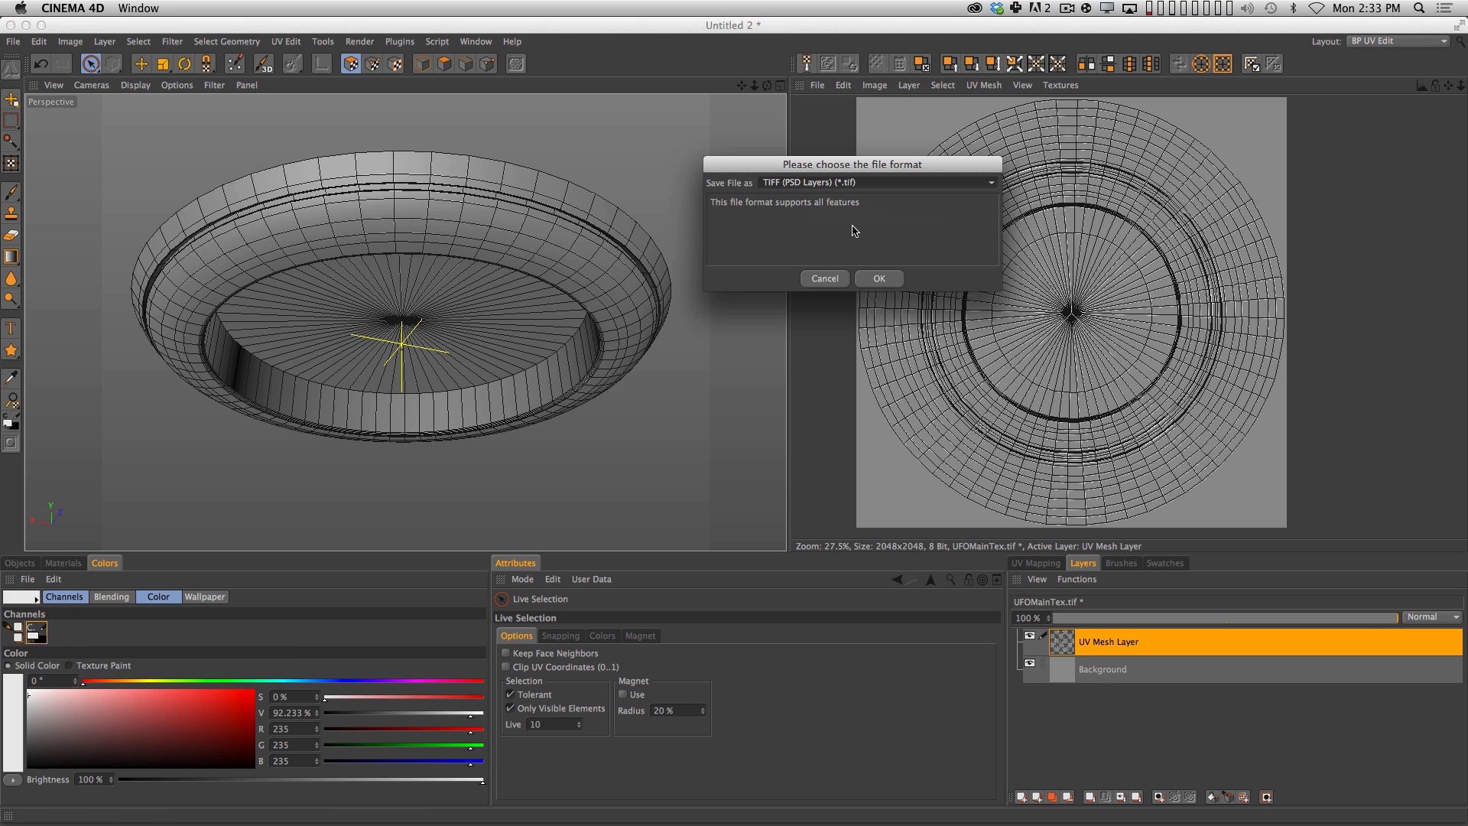
{"action": "left_click", "coordinate": [864, 182]}
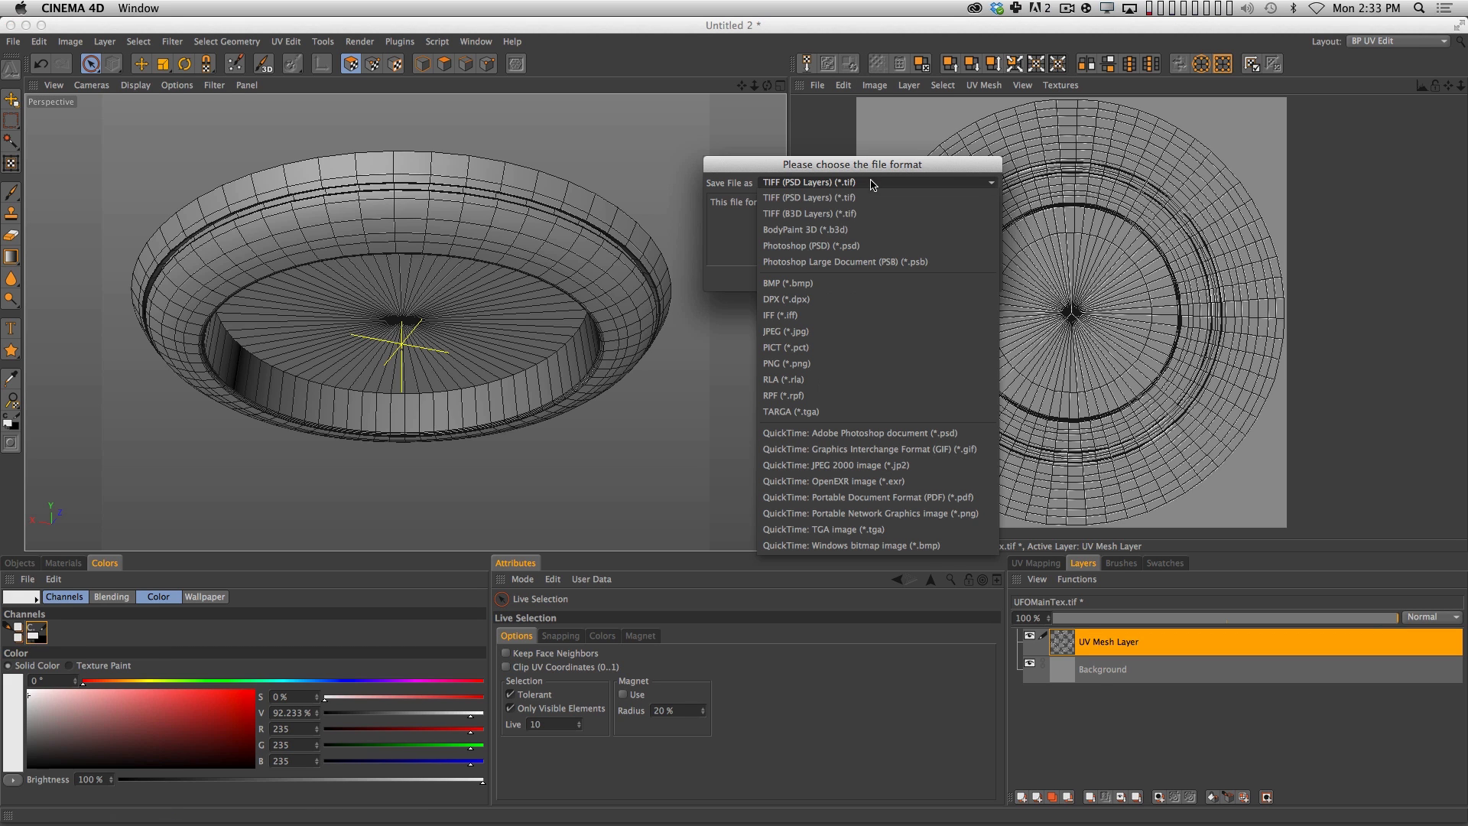
{"action": "left_click", "coordinate": [809, 245]}
{"action": "left_click", "coordinate": [881, 278]}
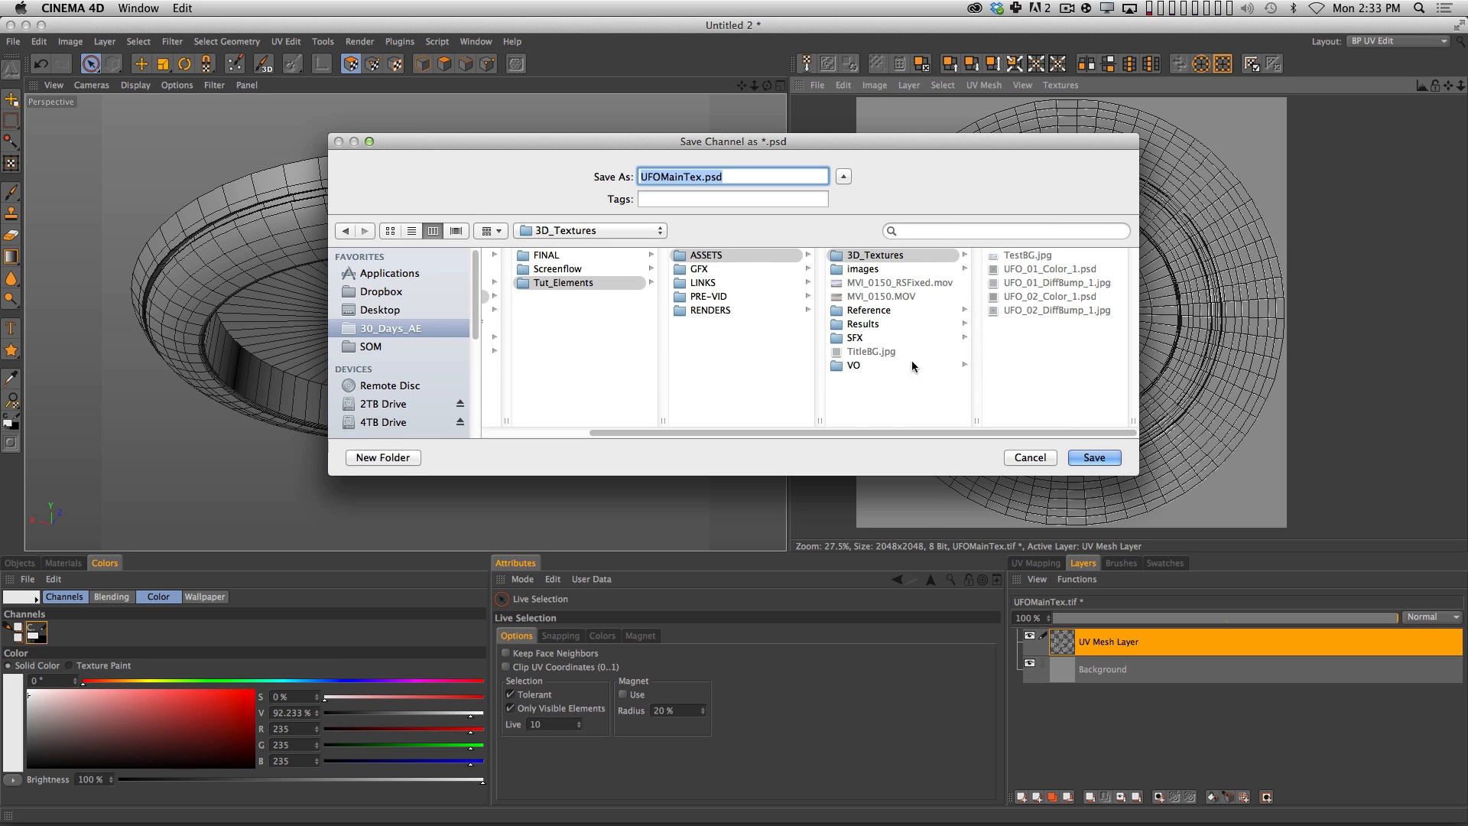
Create a NewTextures folder inside ASSETS and save the texture there as UFOMainTex.psd.
{"action": "left_click", "coordinate": [889, 416]}
{"action": "left_click", "coordinate": [383, 458]}
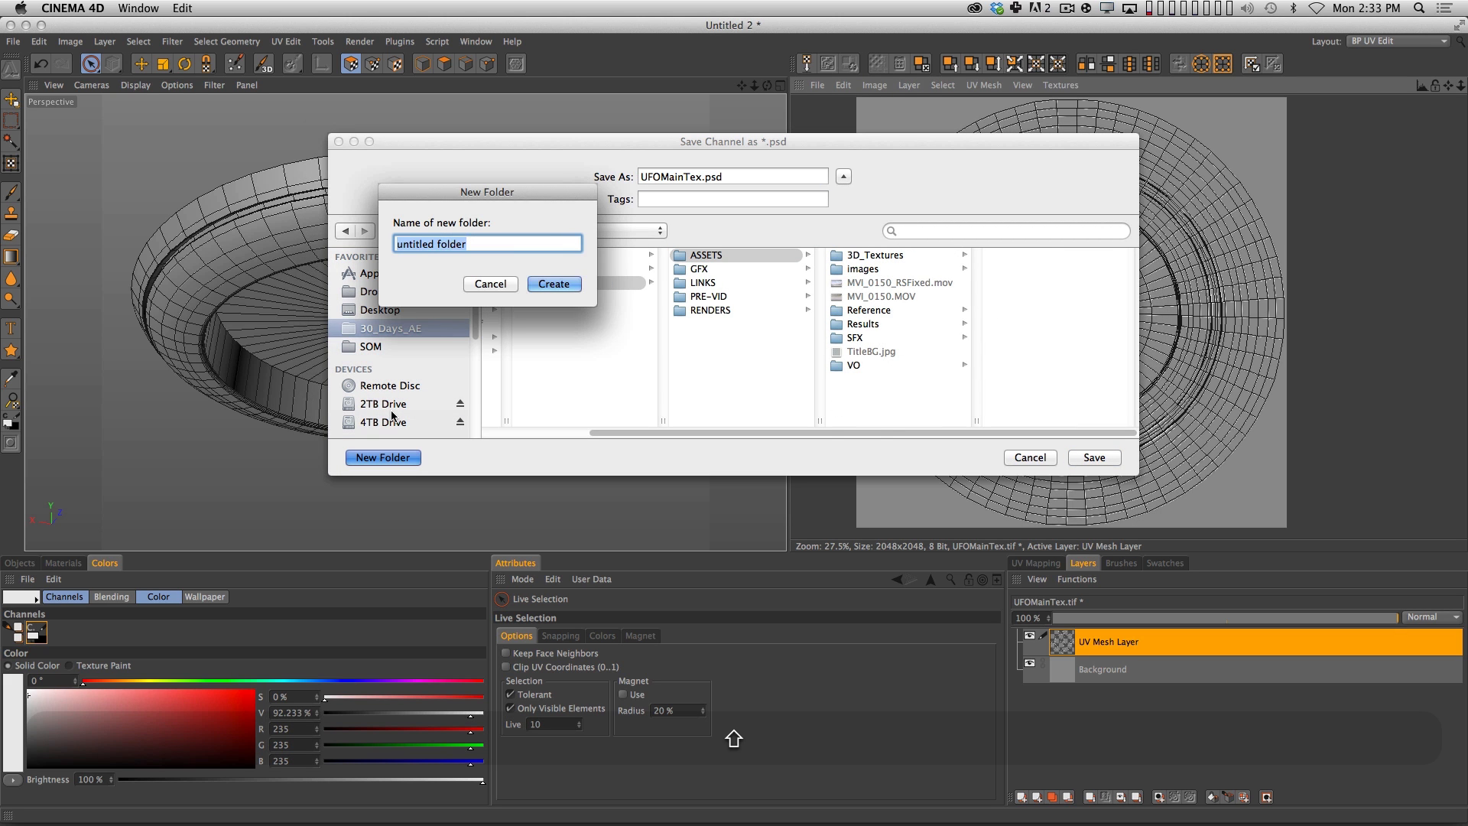
{"action": "type", "text": "Ne"}
{"action": "type", "text": "extures"}
{"action": "key", "text": "Return"}
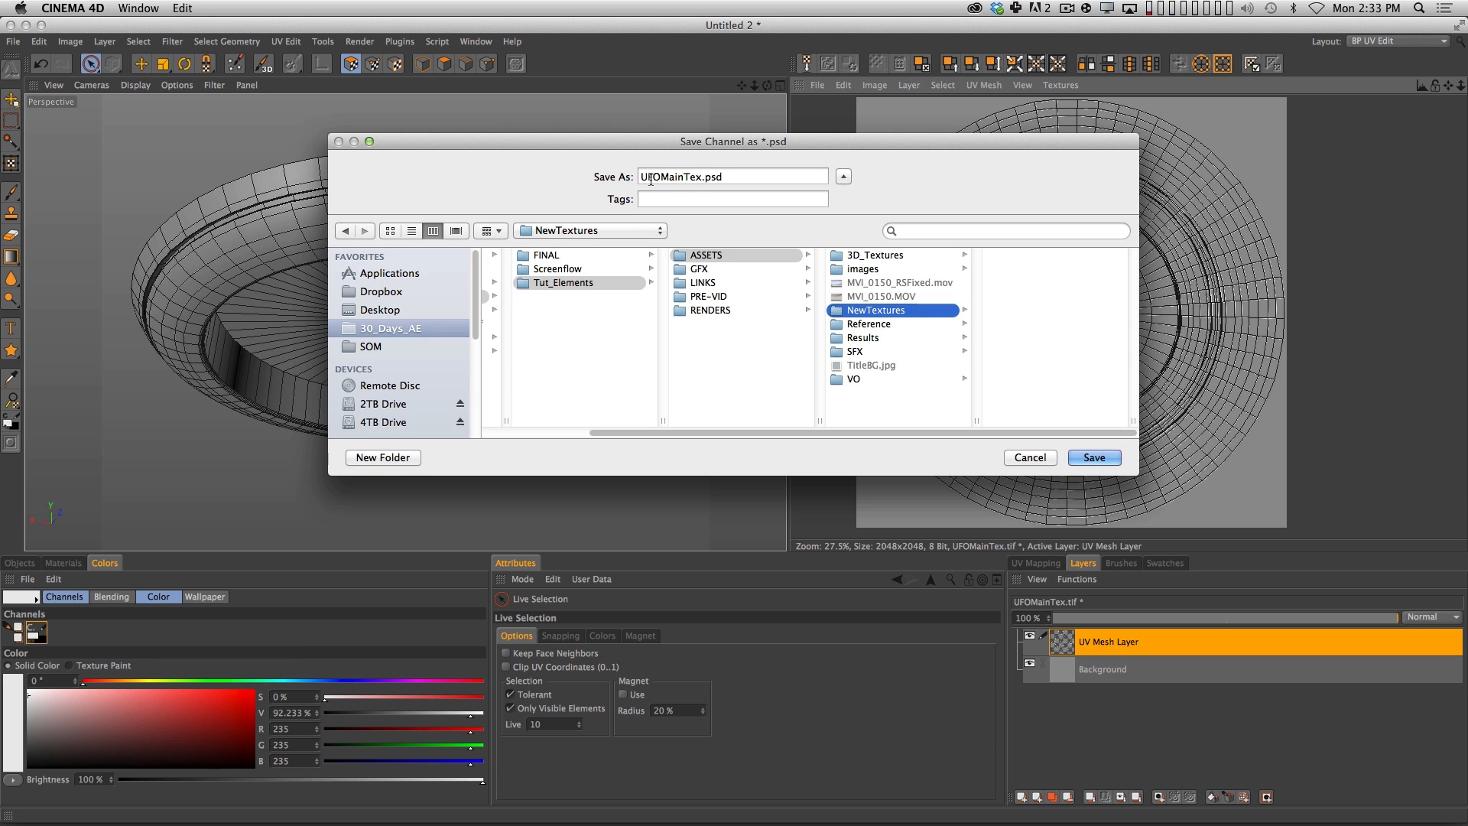
{"action": "left_click", "coordinate": [1102, 459]}
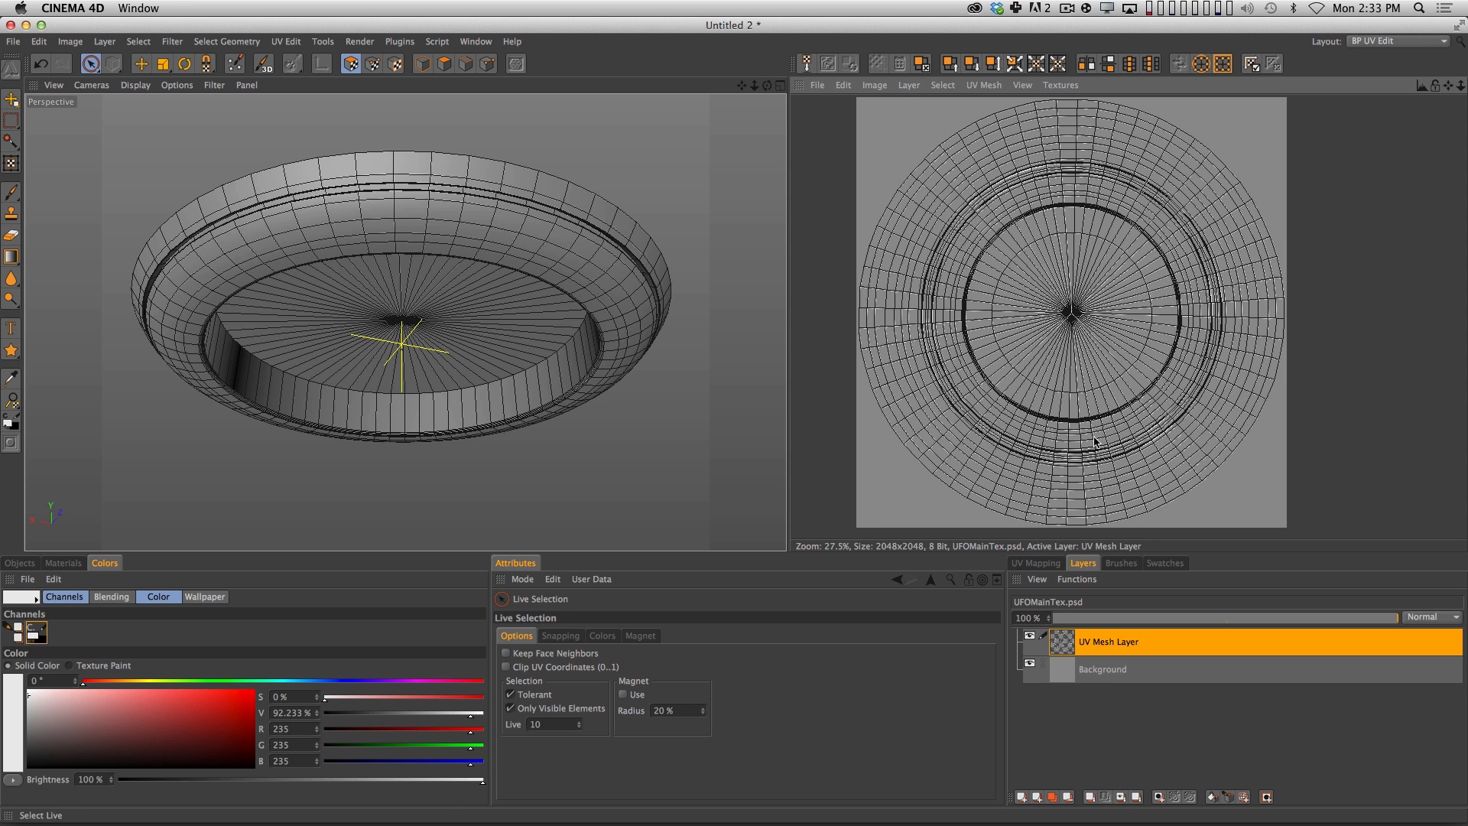
Switch to Photoshop and open UFOMainTex.psd from the NewTextures folder in PB01_UFO's Tut_Elements/ASSETS.
{"action": "key", "text": "super+Tab"}
{"action": "key", "text": "super+Tab"}
{"action": "key", "text": "super+Tab"}
{"action": "key", "text": "super+Tab"}
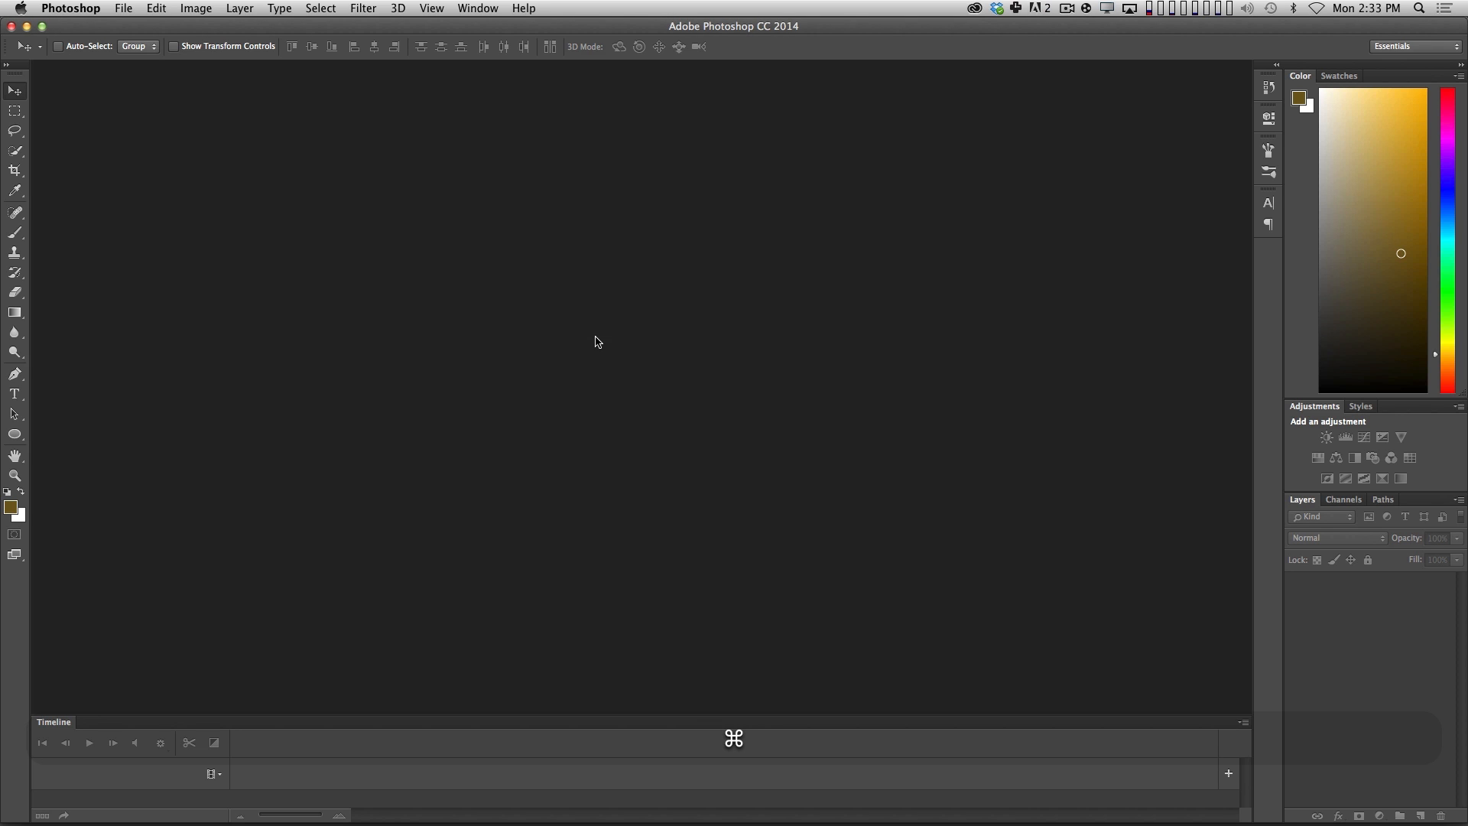
{"action": "key", "text": "super+o"}
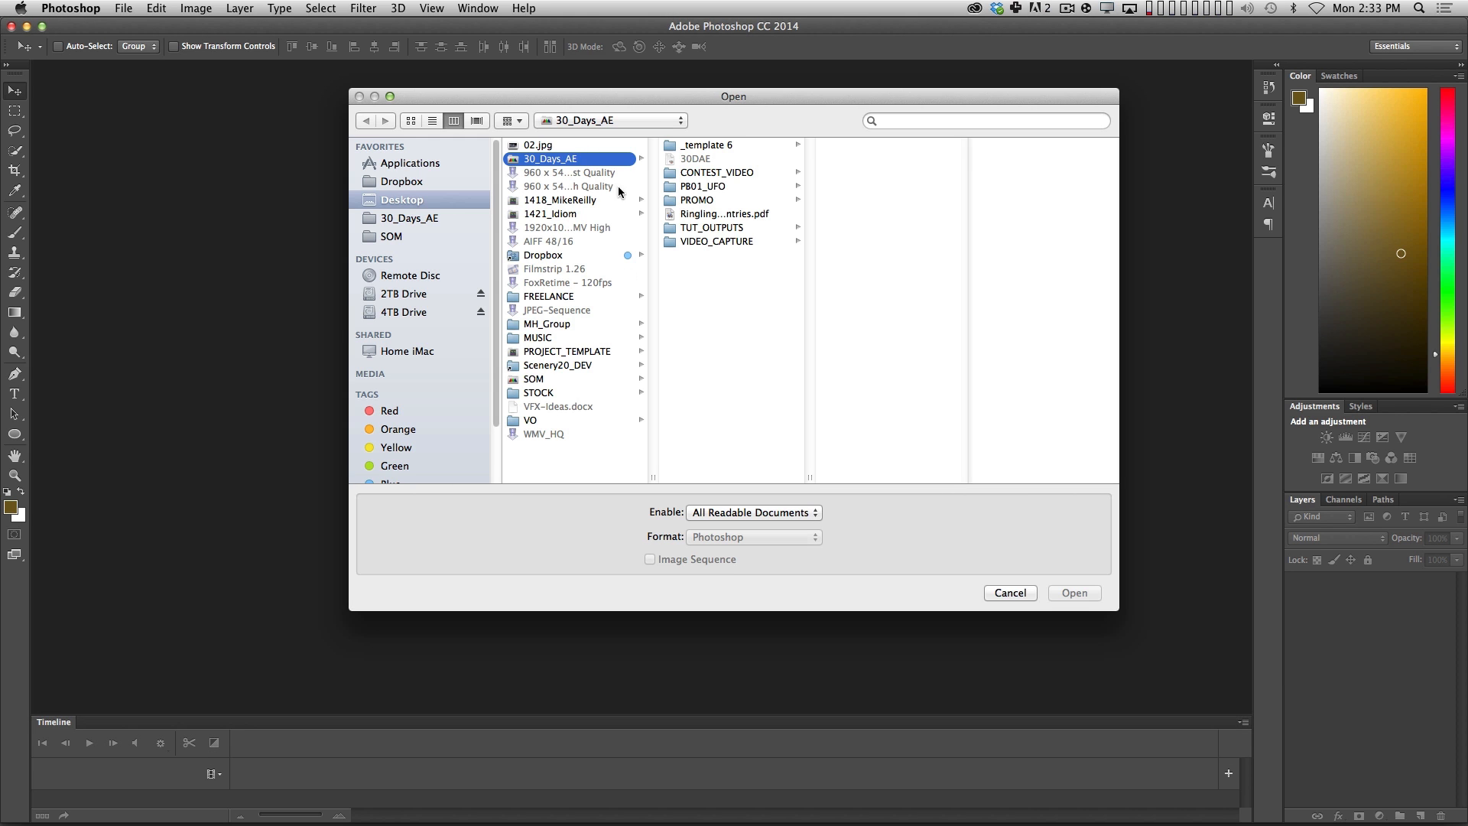
{"action": "left_click", "coordinate": [760, 185]}
{"action": "left_click", "coordinate": [876, 171]}
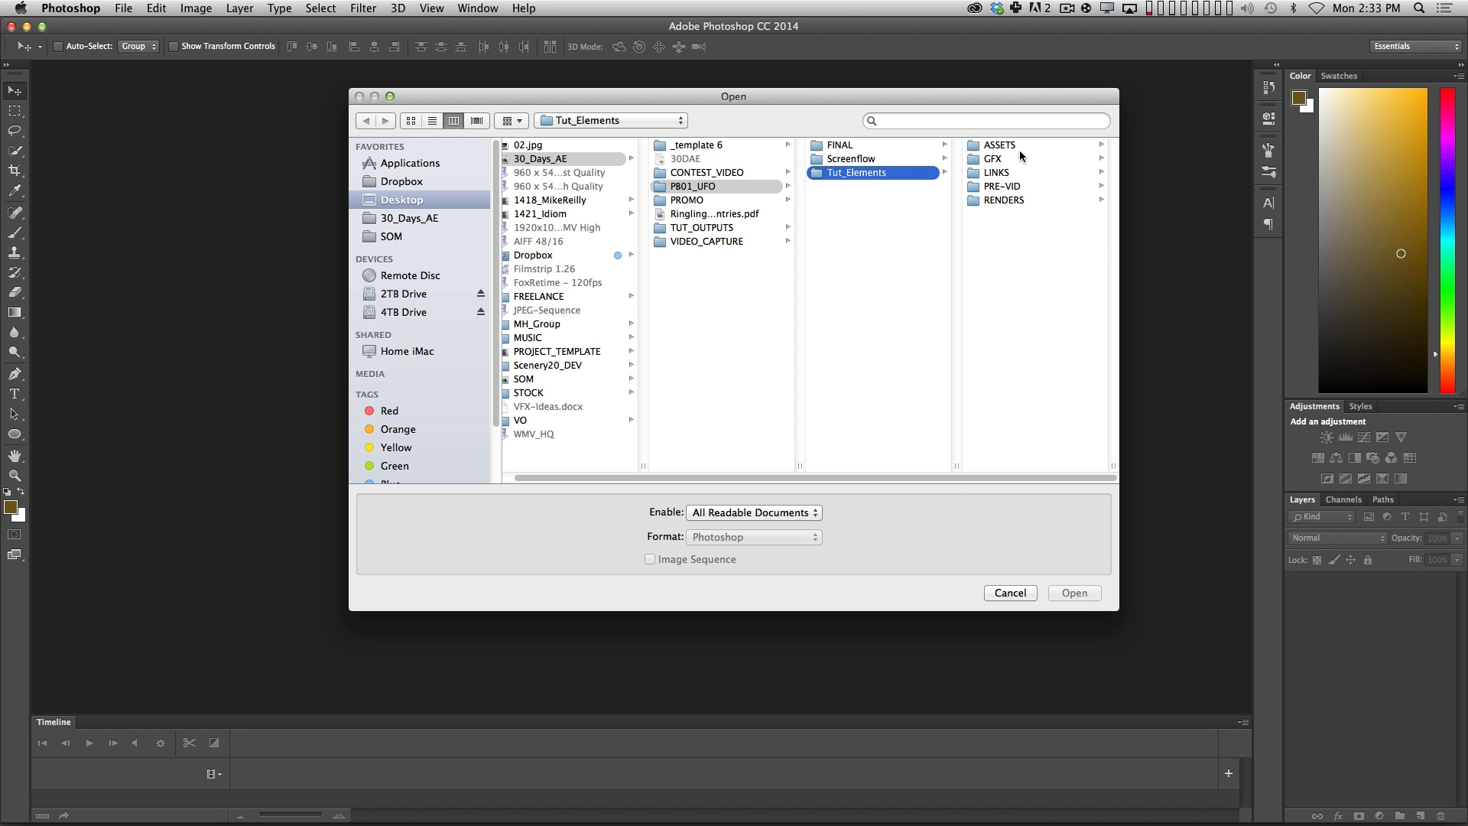
{"action": "left_click", "coordinate": [1020, 146]}
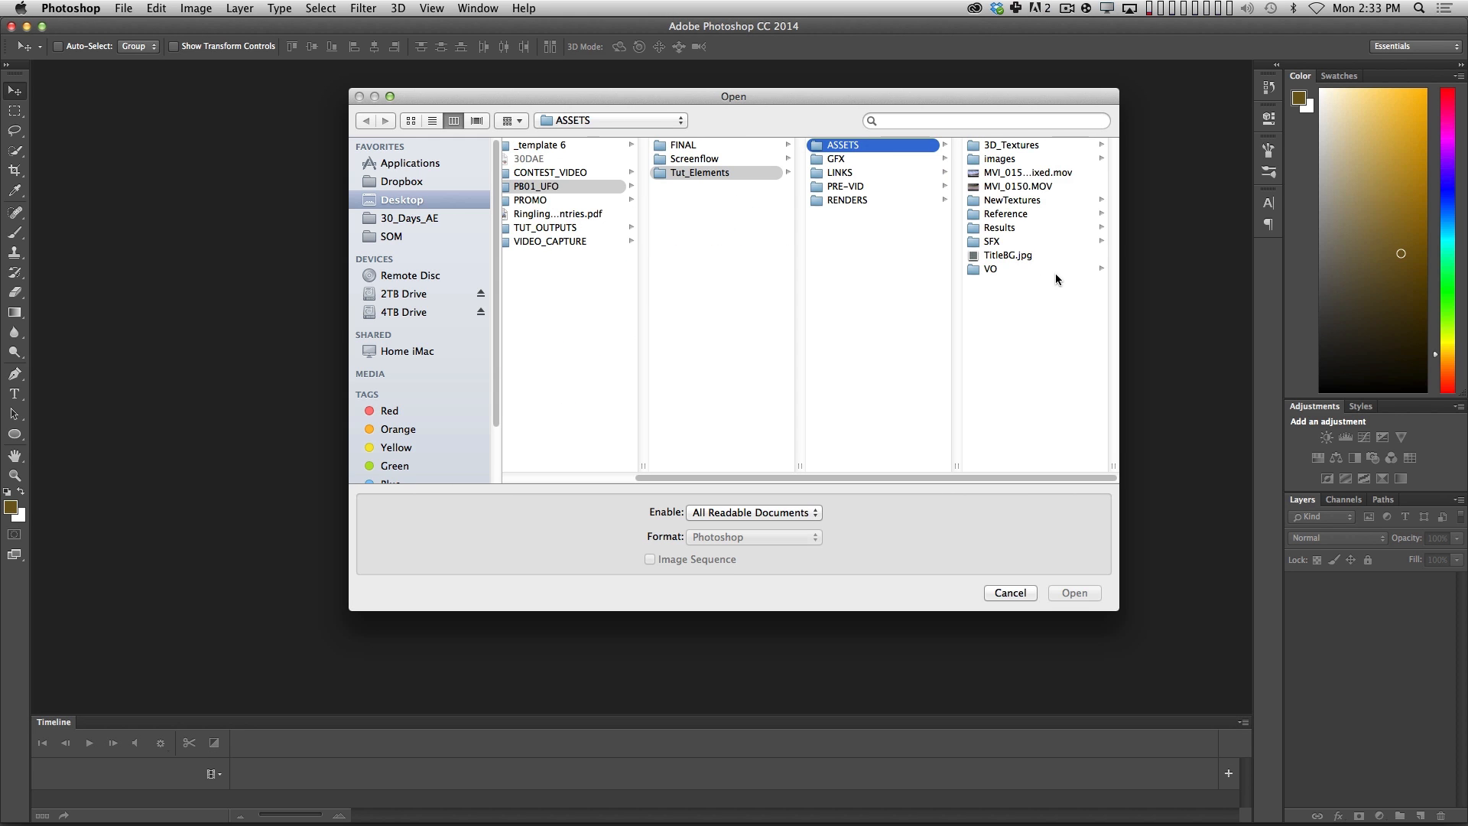
{"action": "left_click", "coordinate": [1014, 199]}
{"action": "left_click", "coordinate": [1027, 147]}
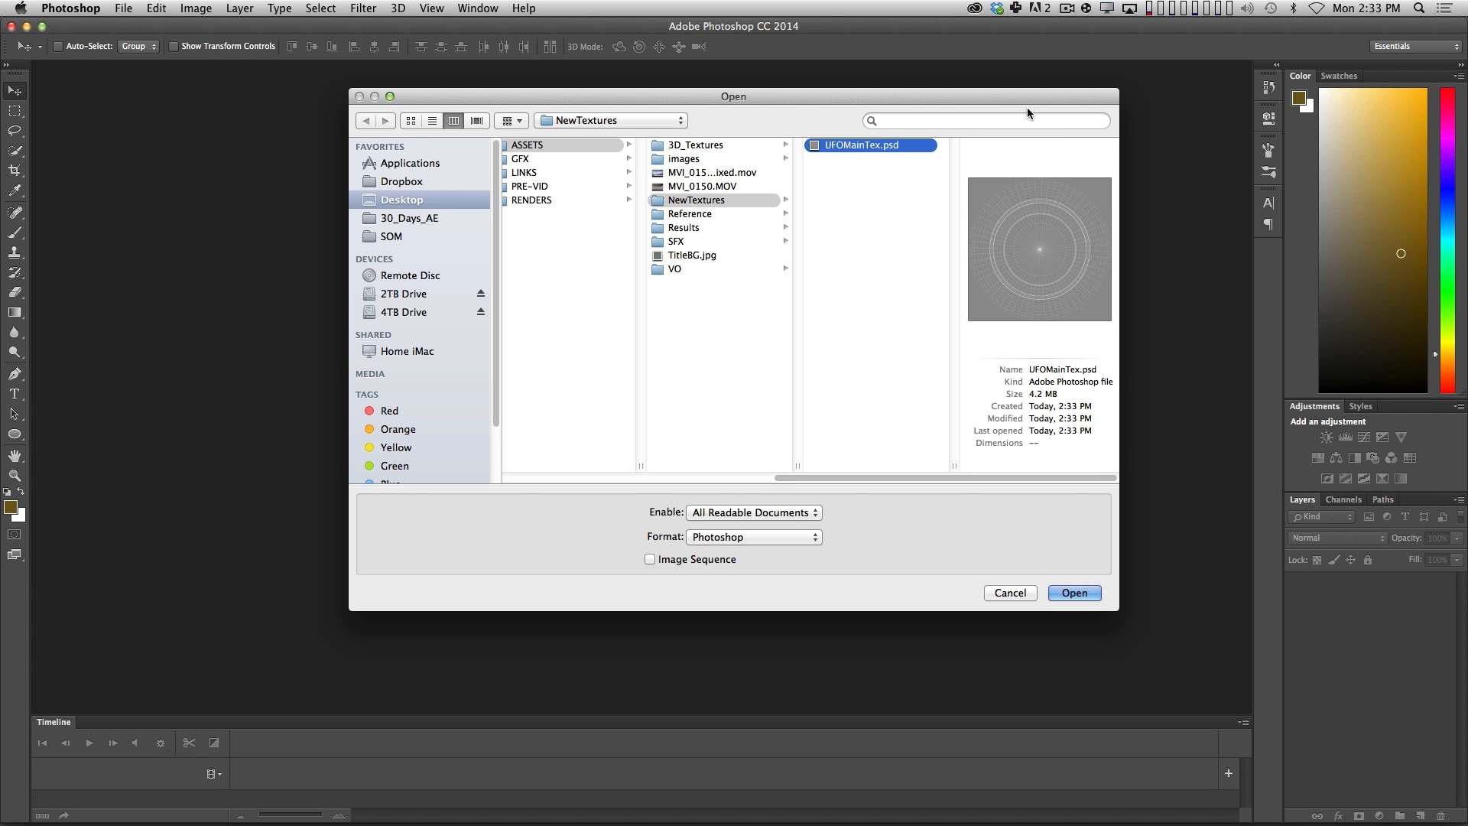
{"action": "key", "text": "Return"}
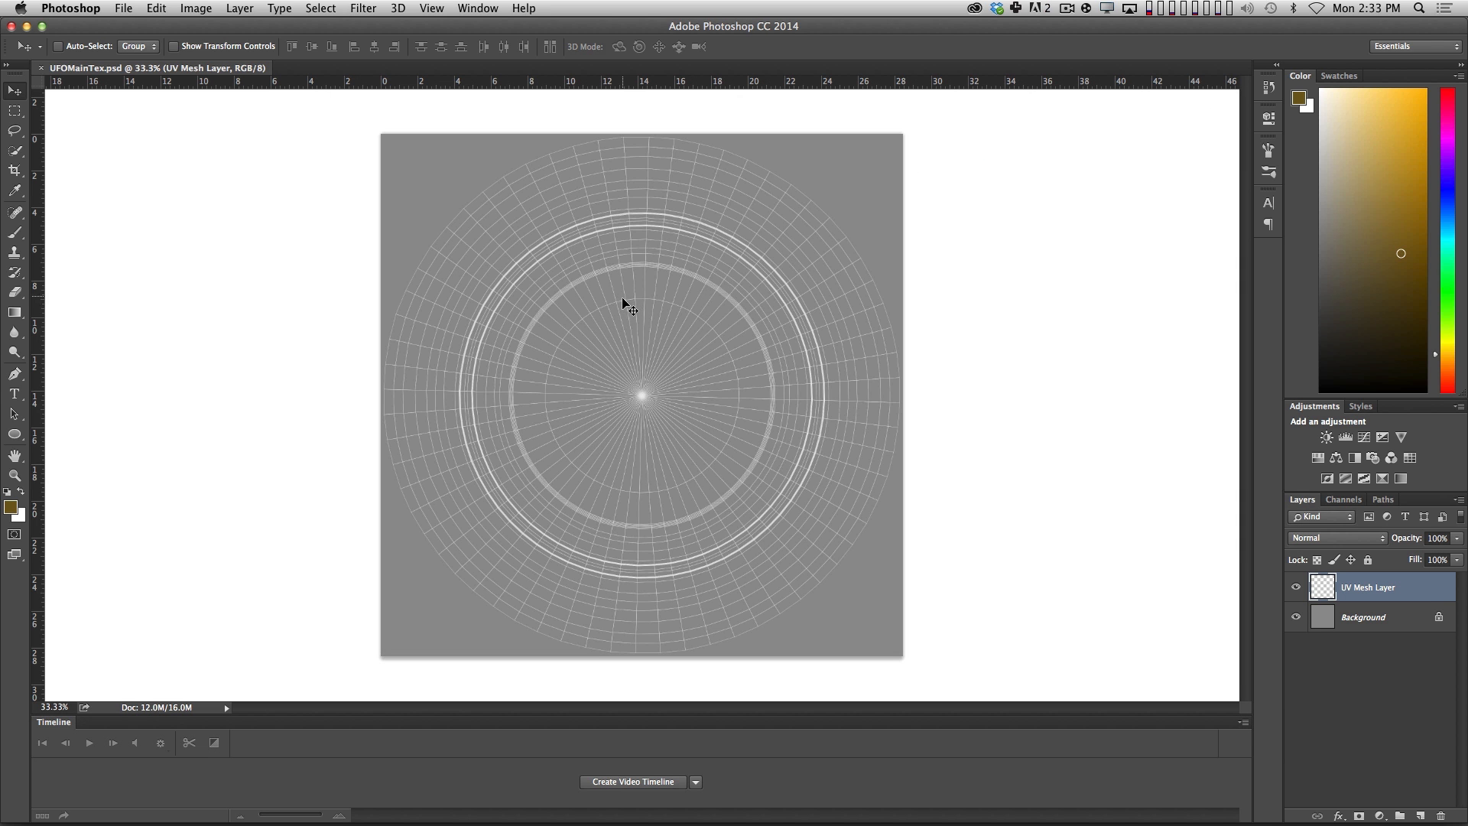
Compare the Background and UV Mesh Layer of UFOMainTex.psd in Photoshop with the texture in Cinema 4D, and return to Cinema 4D.
{"action": "left_click", "coordinate": [1363, 617]}
{"action": "left_click", "coordinate": [1369, 589]}
{"action": "key", "text": "super+Tab"}
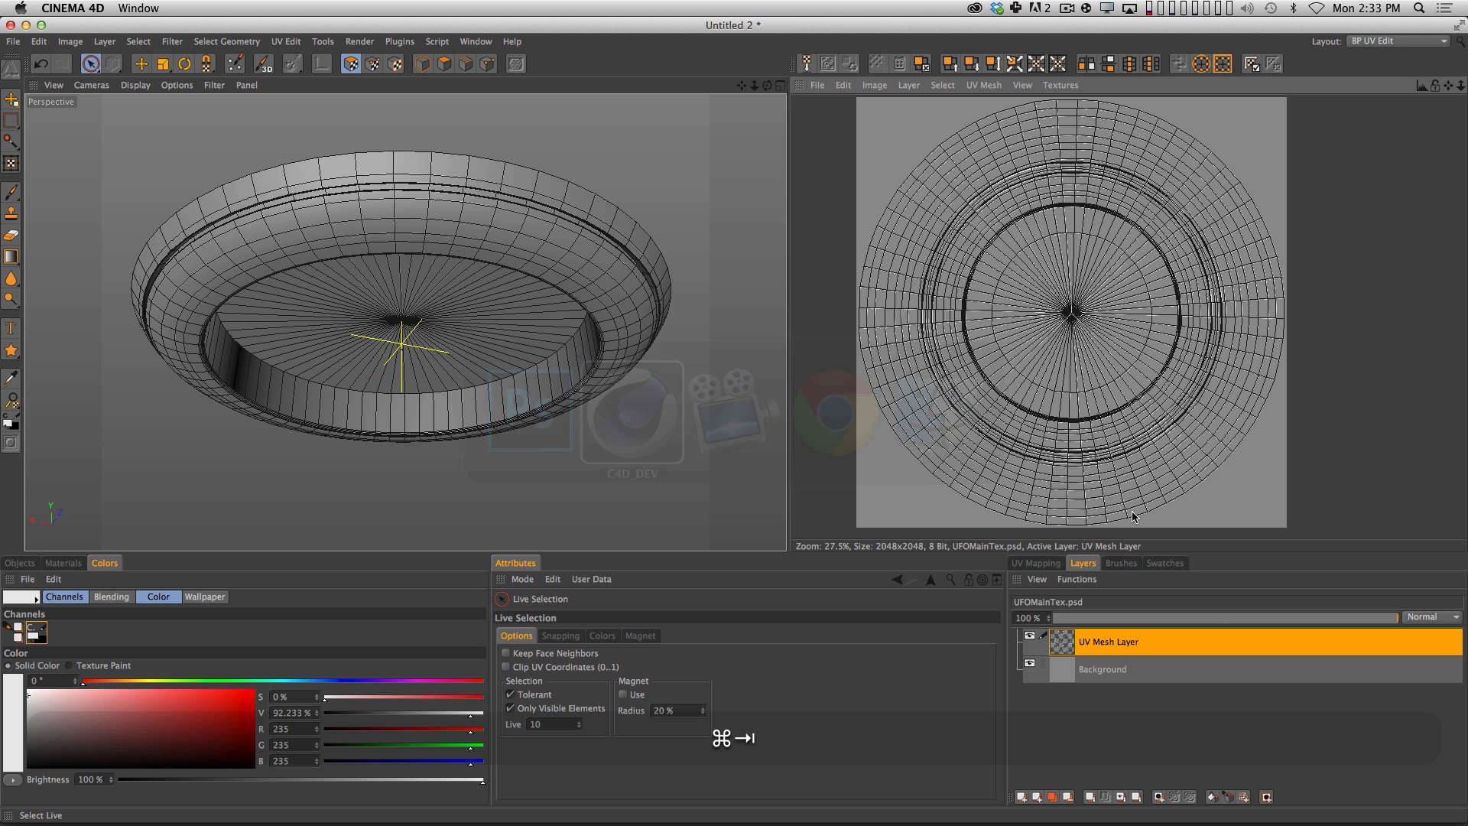
{"action": "key", "text": "super+Tab"}
{"action": "left_click", "coordinate": [609, 434]}
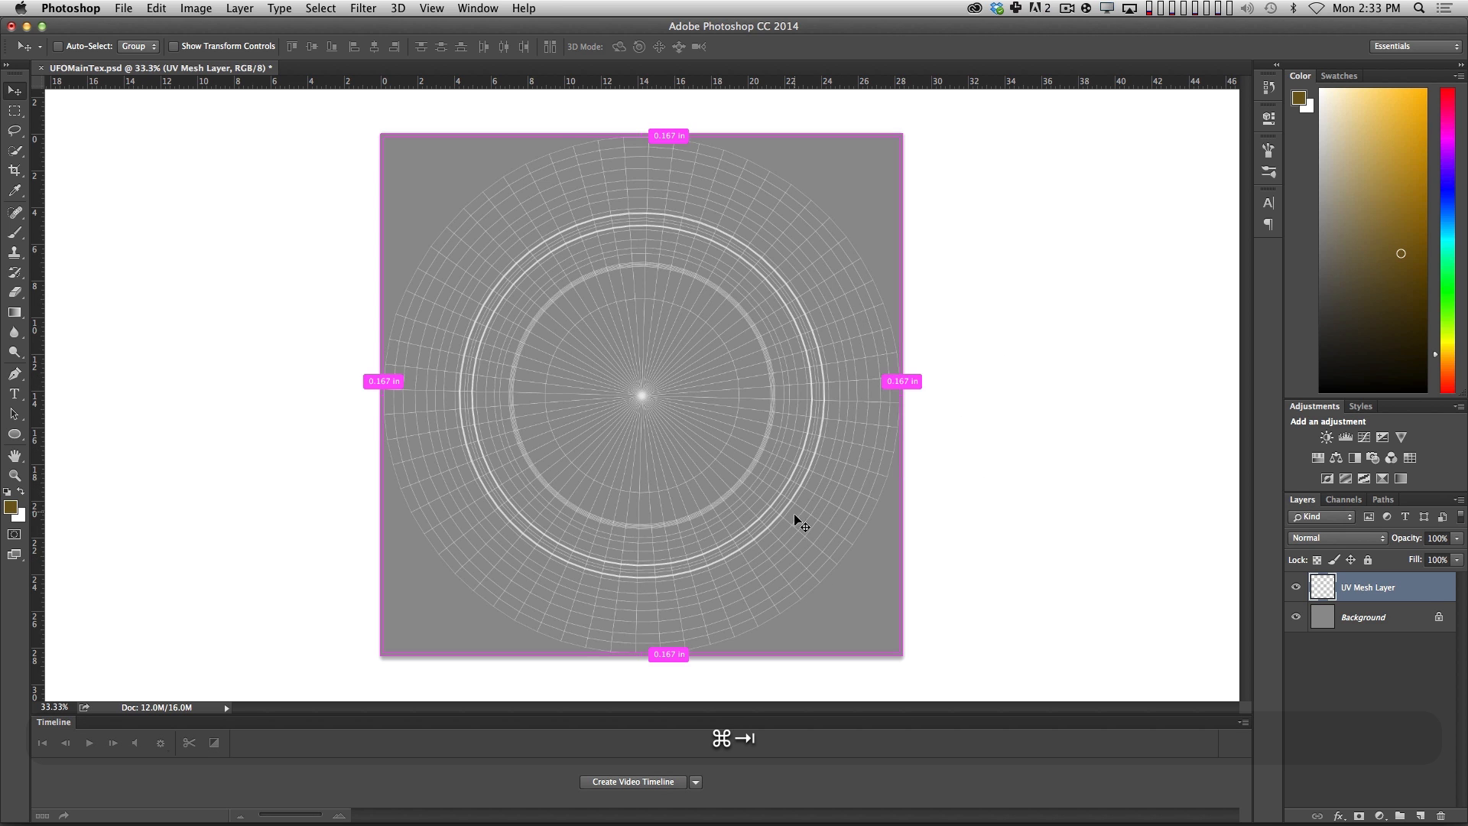
{"action": "key", "text": "super+Tab"}
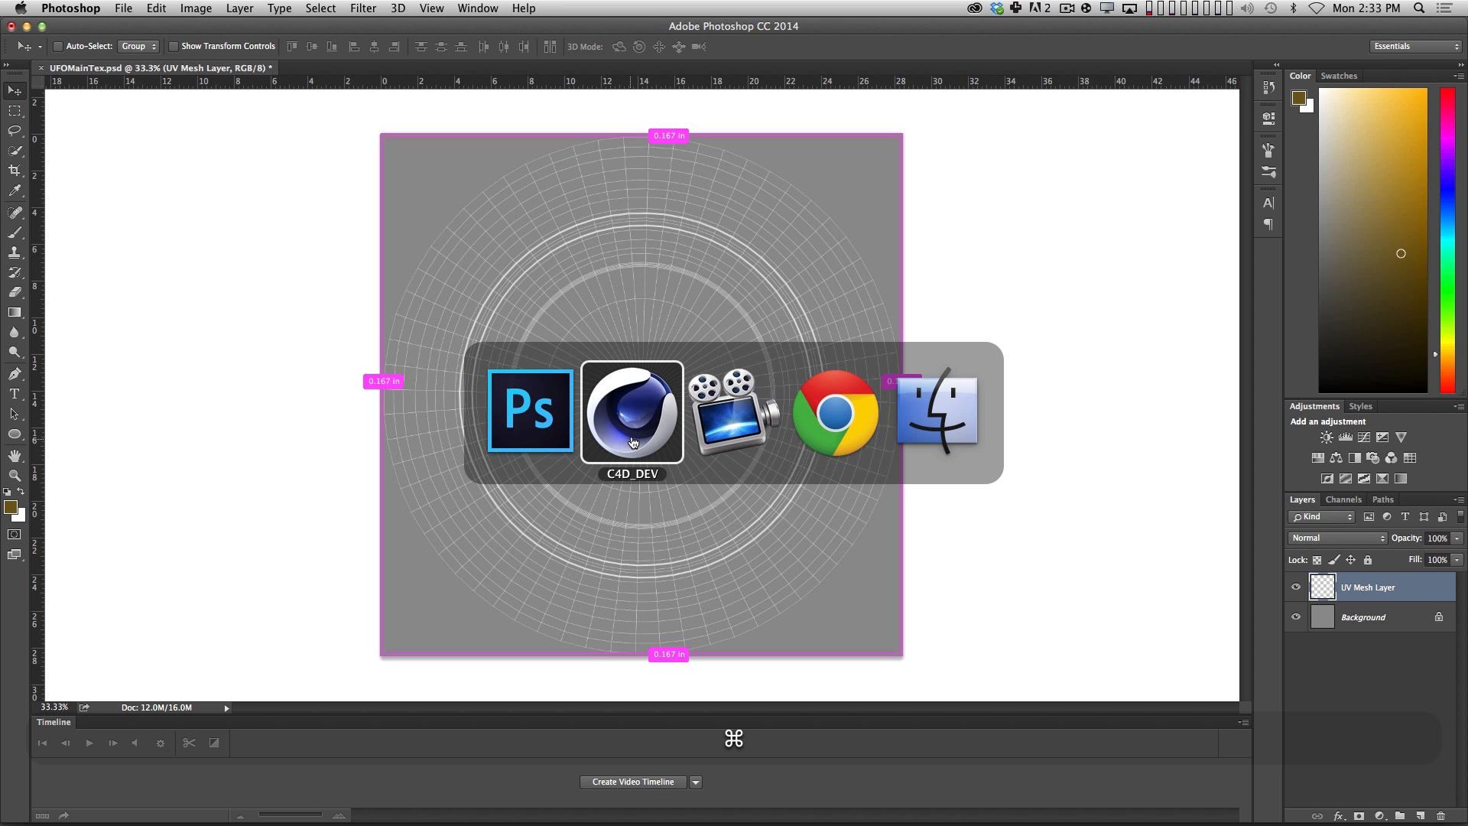
{"action": "key", "text": "super+Escape"}
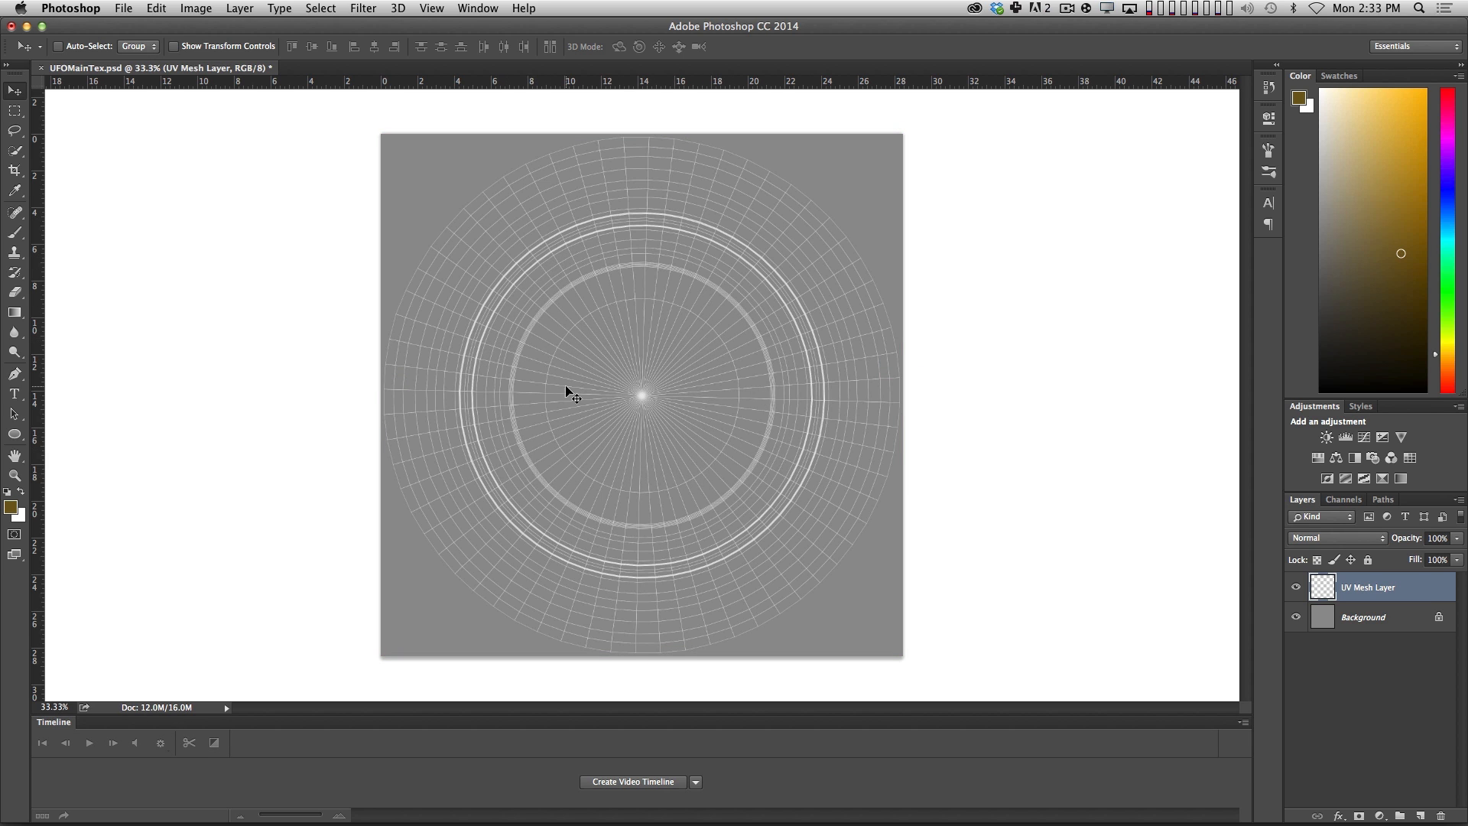
{"action": "key", "text": "super+Tab"}
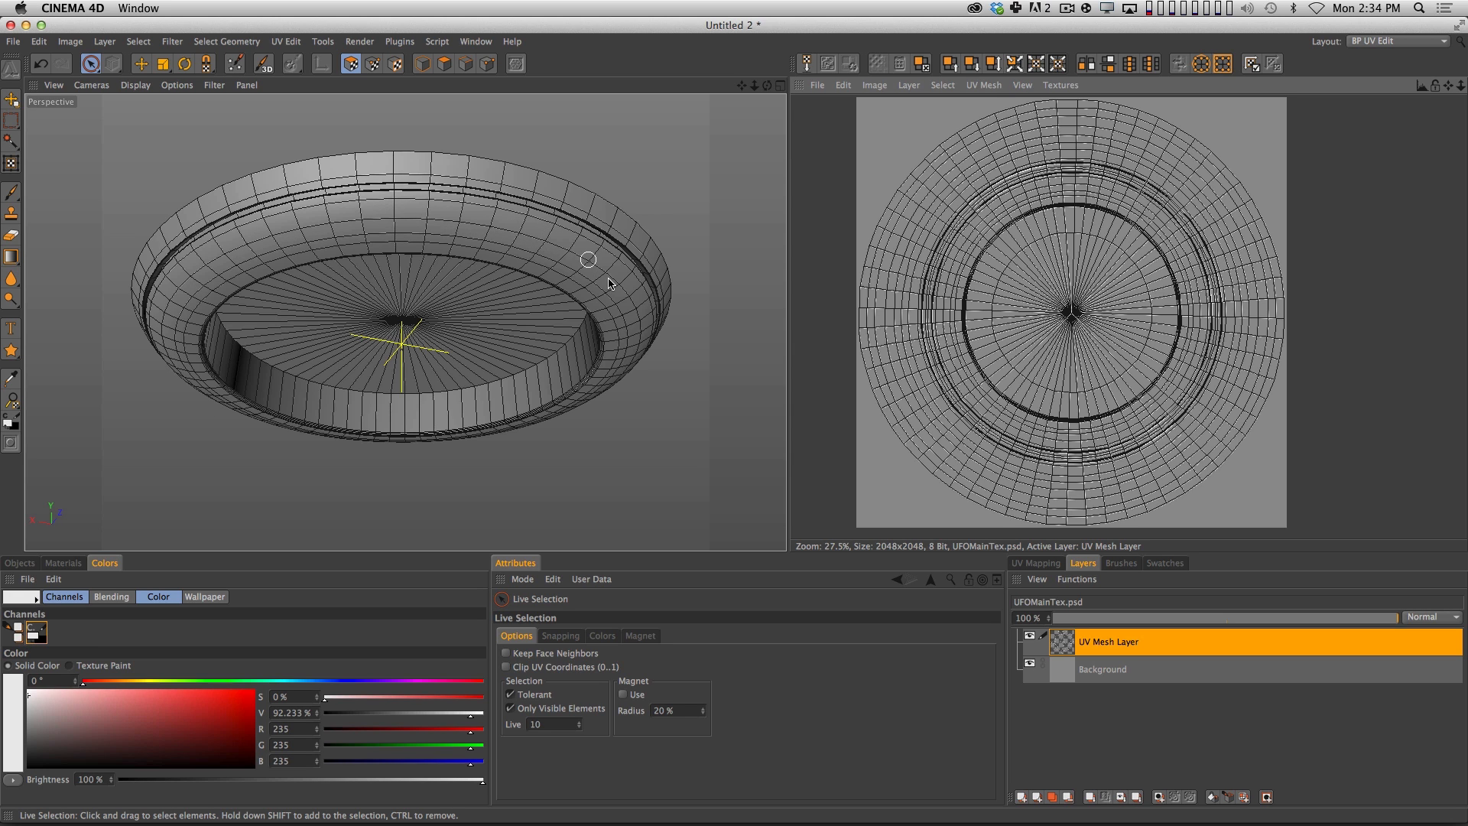
{"action": "left_click", "coordinate": [1118, 670]}
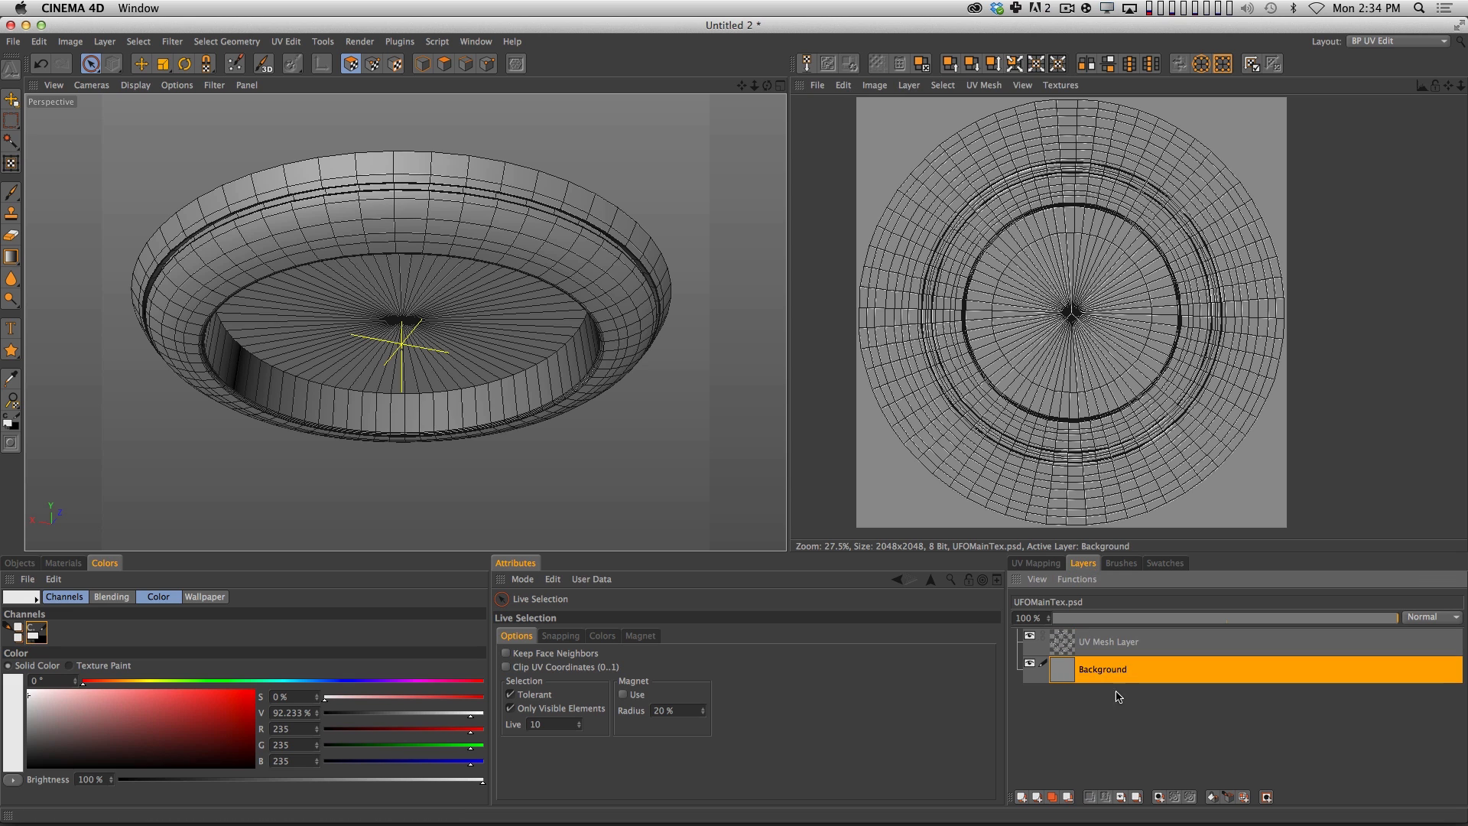
{"action": "left_click", "coordinate": [1068, 796]}
{"action": "key", "text": "super+z"}
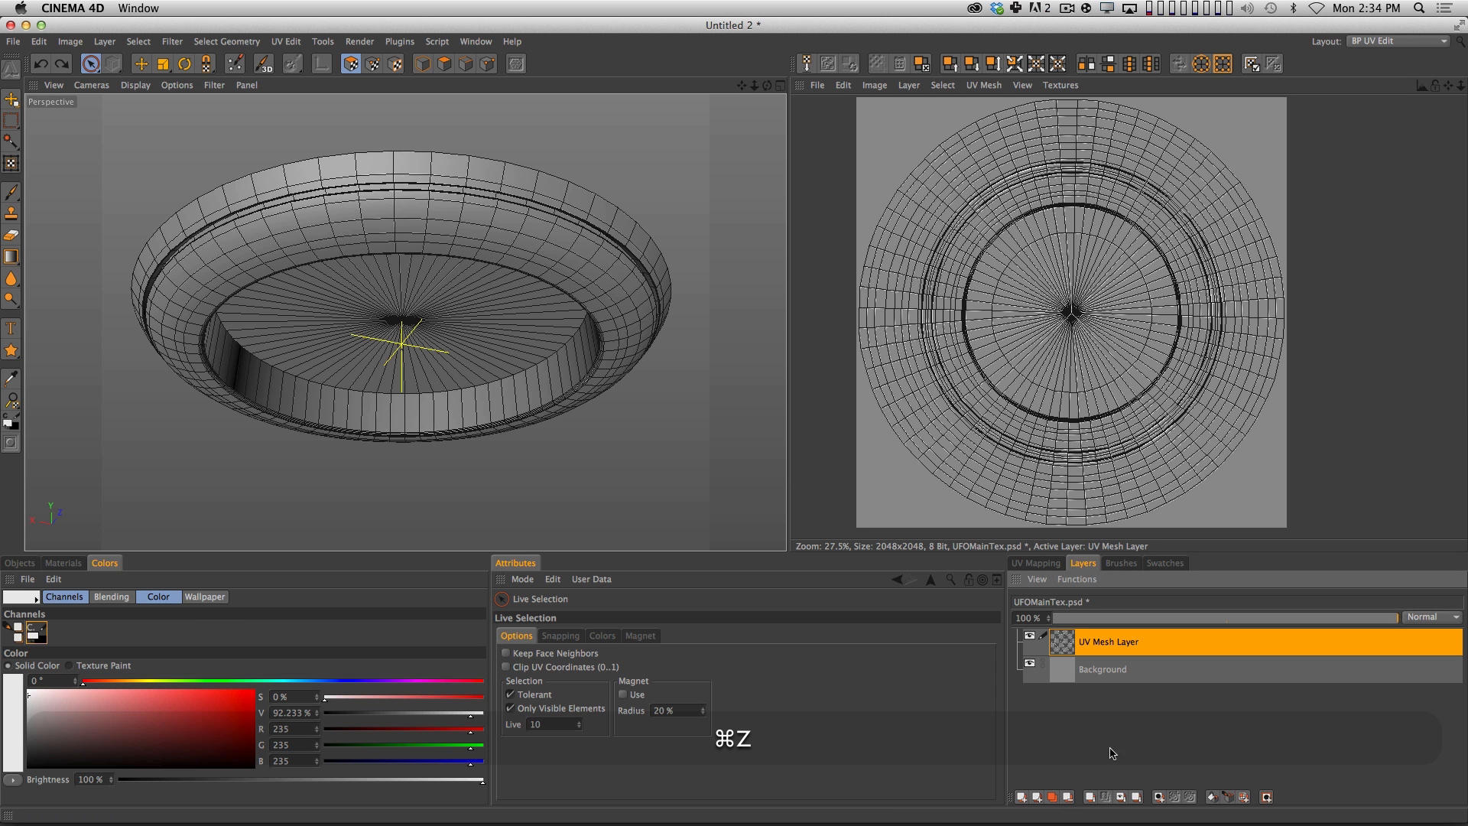
Add a new texture layer directly above Background and name it RingRef.
{"action": "left_click", "coordinate": [1119, 677]}
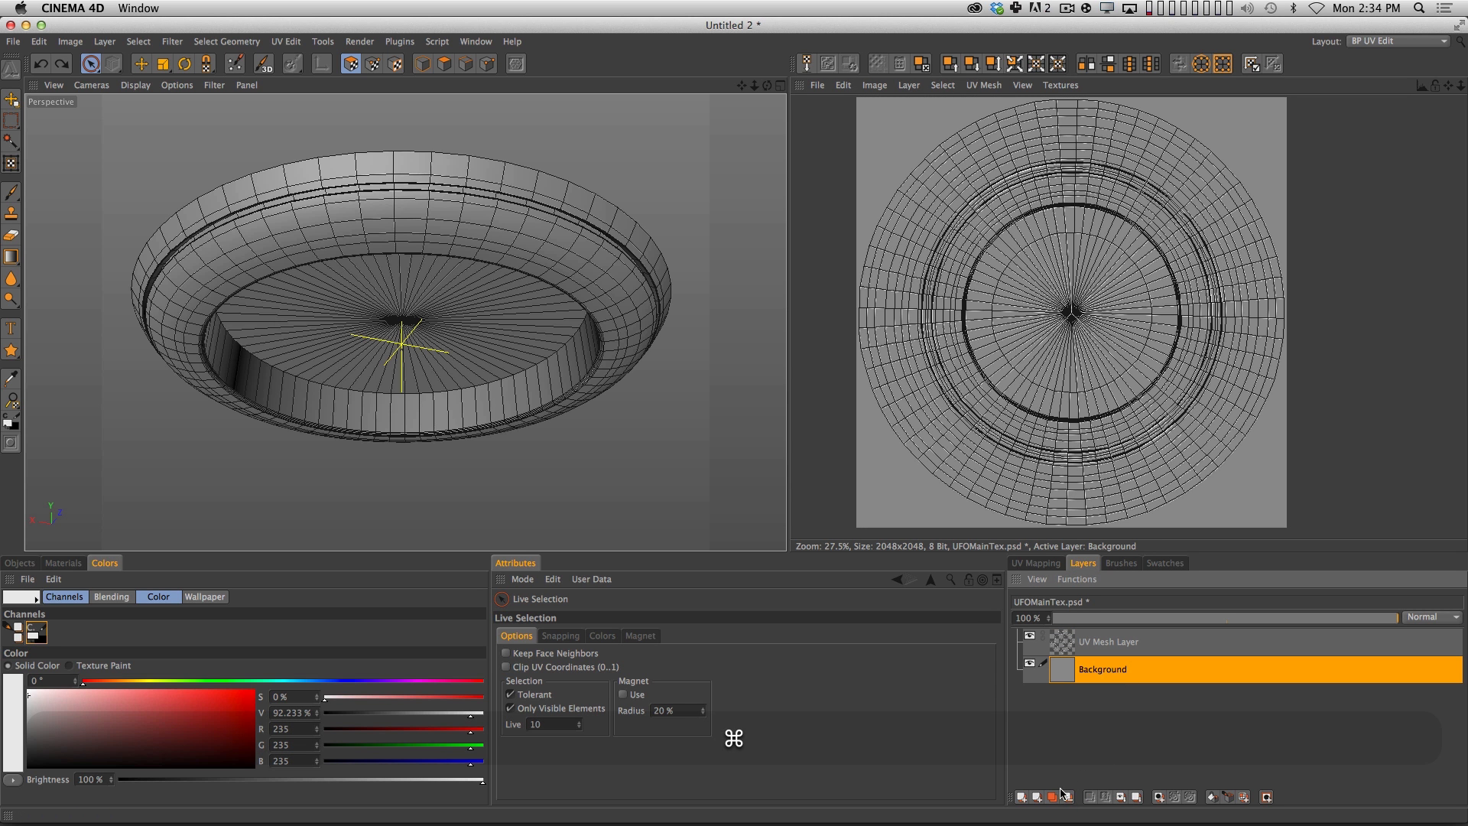
{"action": "left_click", "coordinate": [1023, 797]}
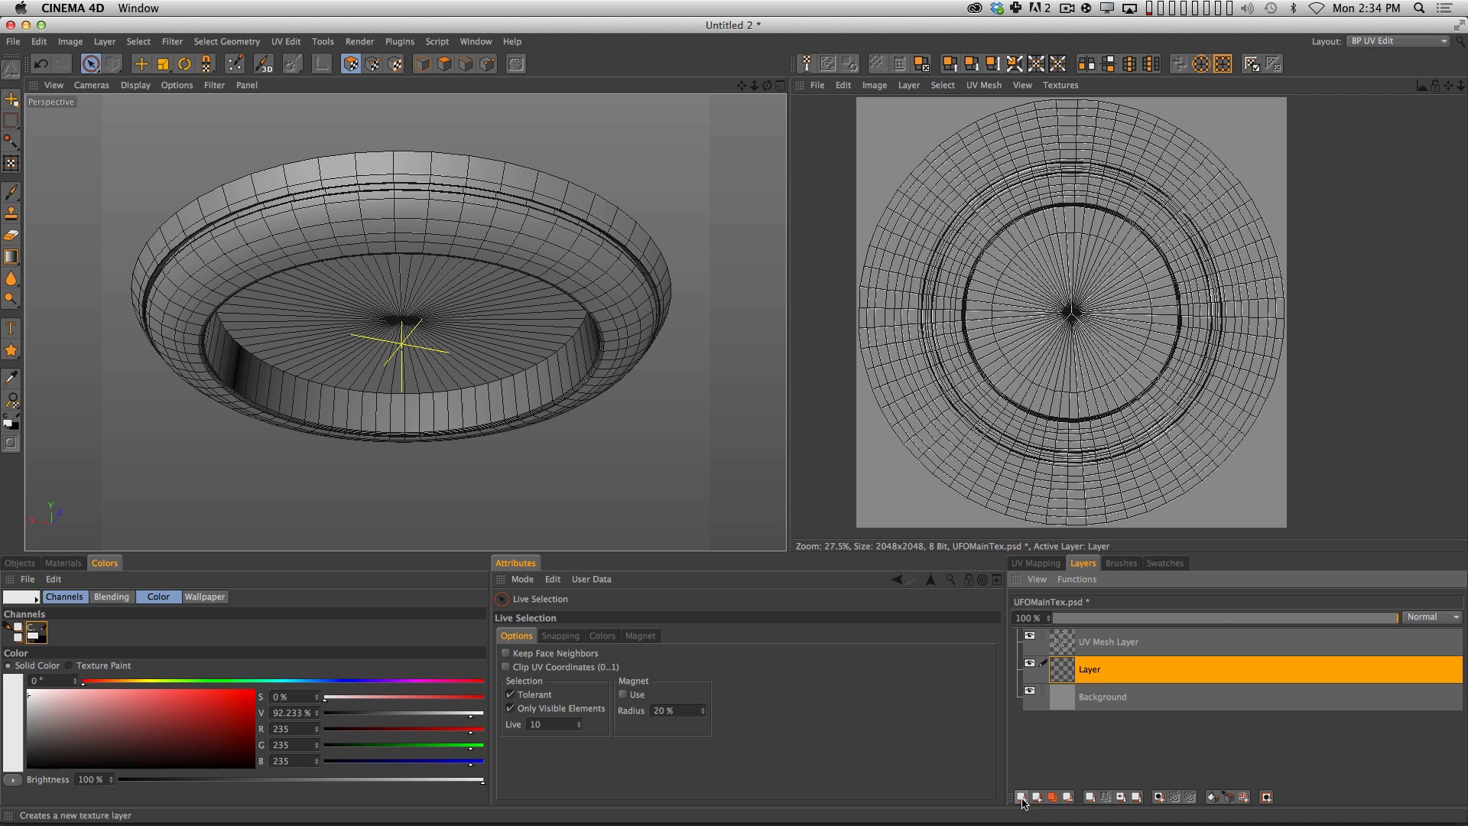
{"action": "double_click", "coordinate": [1092, 668]}
{"action": "type", "text": "RingRef"}
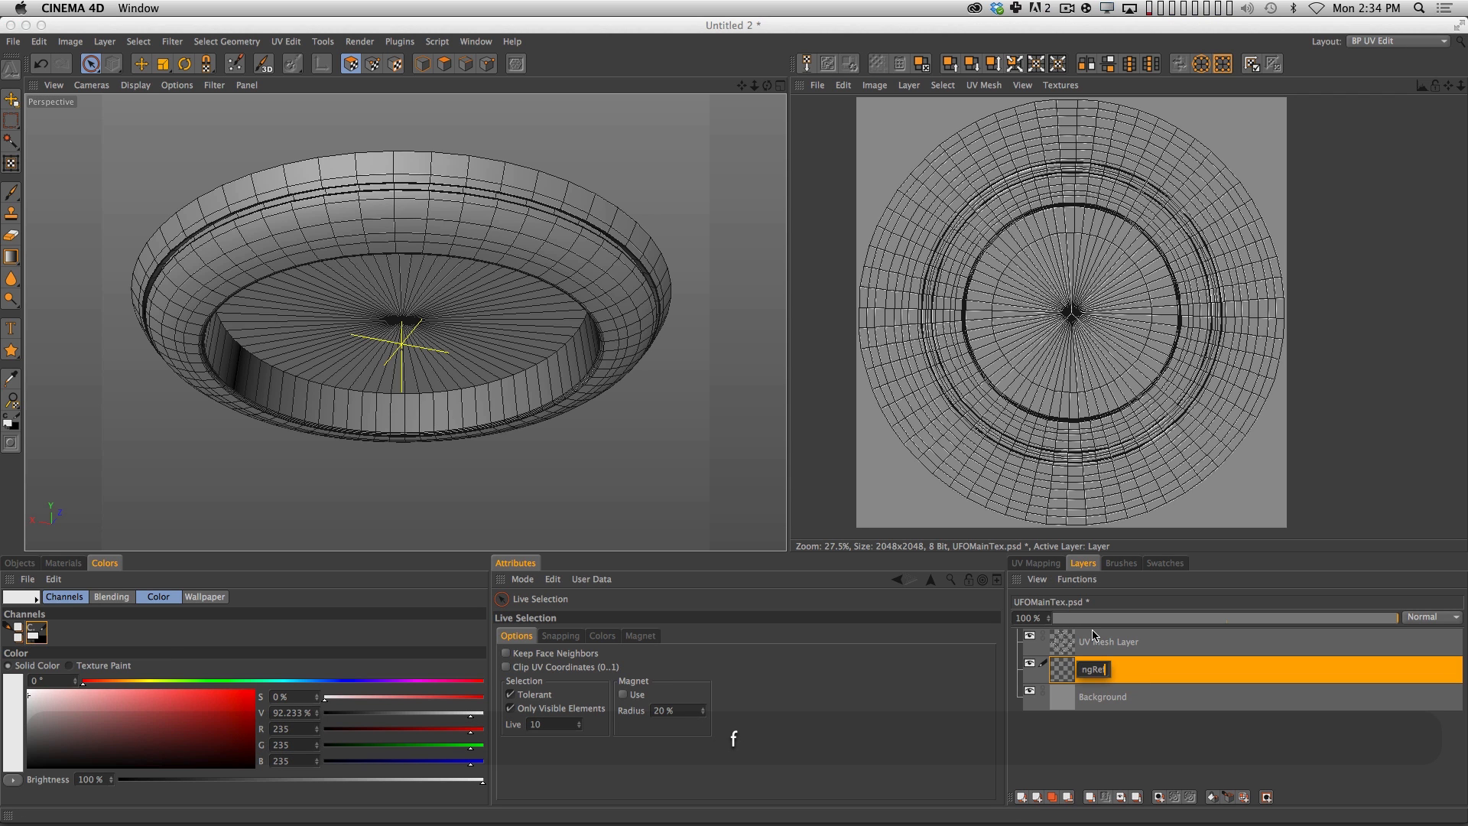
{"action": "key", "text": "Return"}
Paint near-white guide strokes around the hull's sloped underside on the RingRef layer with a size 6 brush.
{"action": "left_click", "coordinate": [10, 192]}
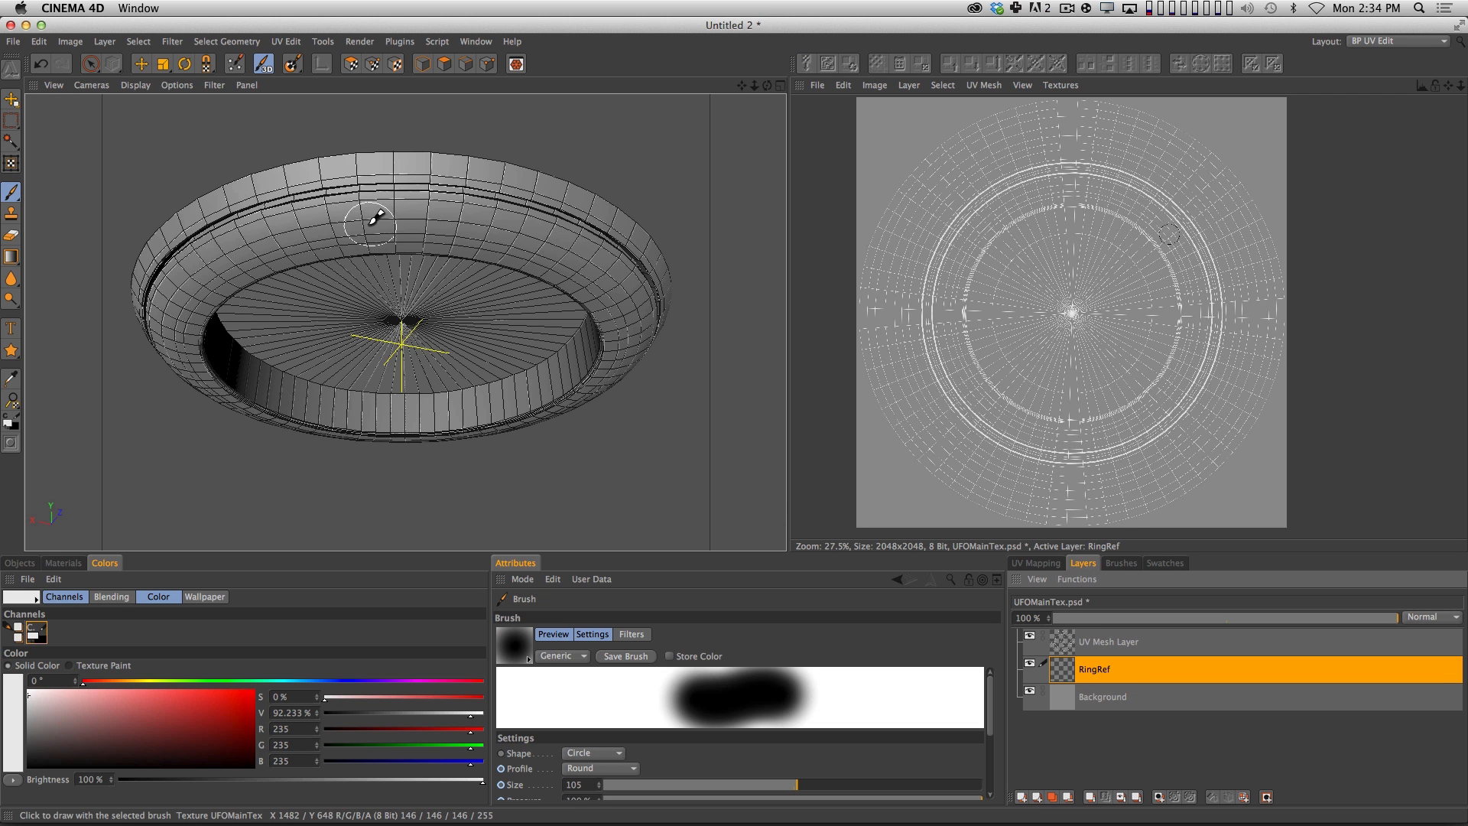
{"action": "left_click", "coordinate": [645, 785]}
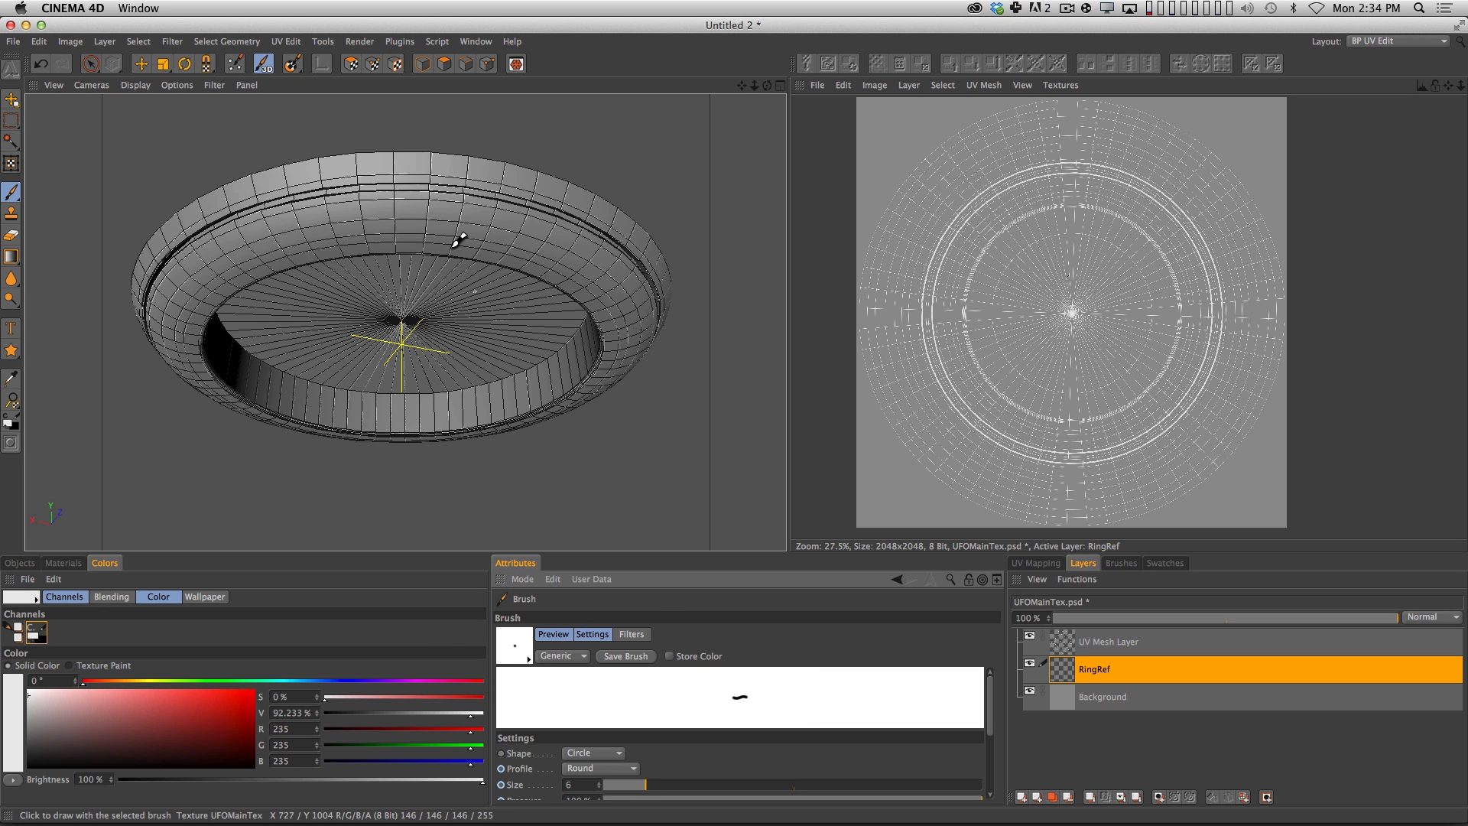
{"action": "mouse_move", "coordinate": [436, 221]}
{"action": "left_mouse_down"}
{"action": "mouse_move", "coordinate": [602, 262]}
{"action": "mouse_move", "coordinate": [632, 288]}
{"action": "mouse_move", "coordinate": [642, 342]}
{"action": "left_mouse_up"}
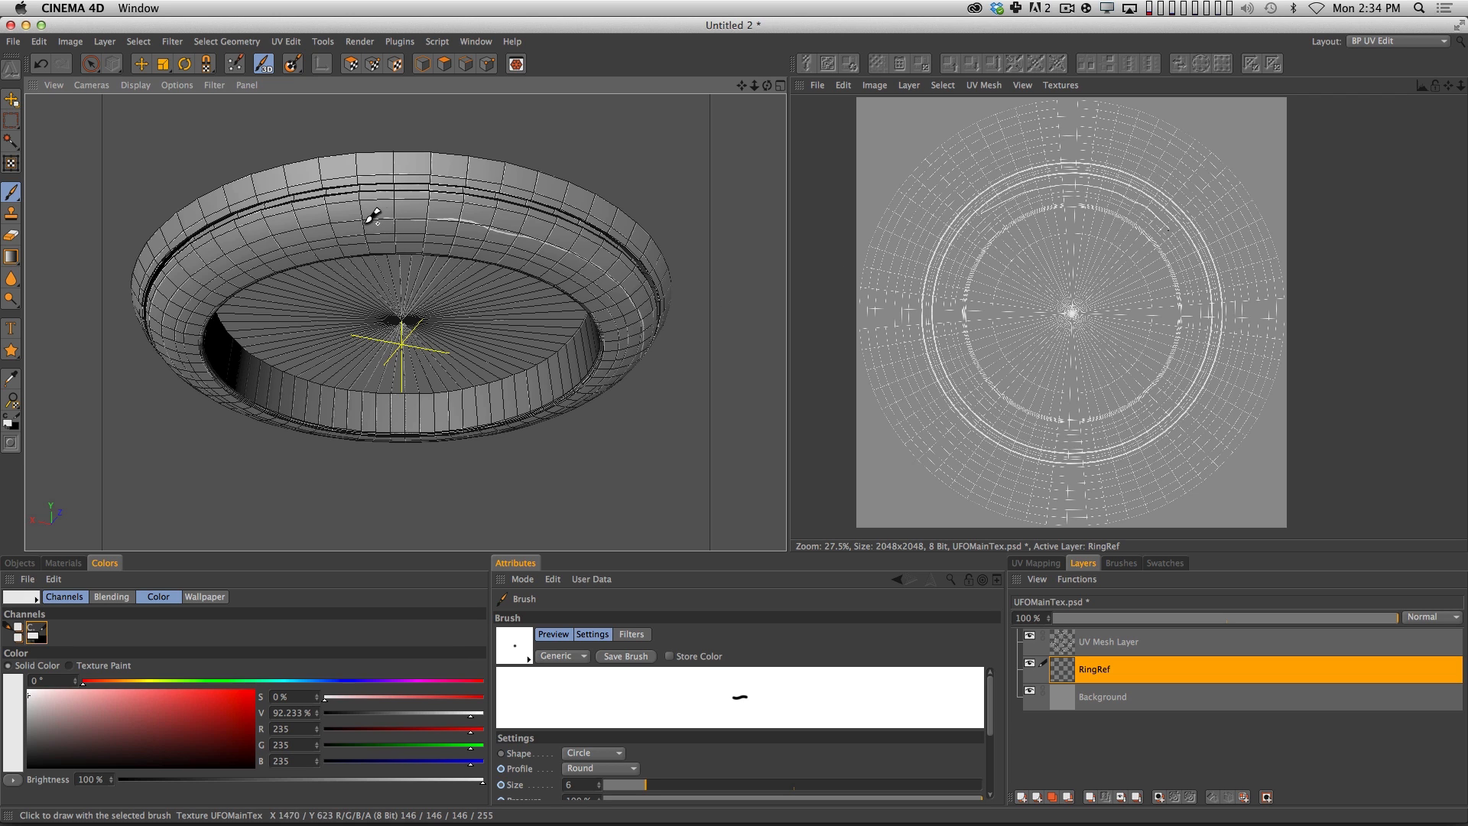
{"action": "left_click_drag", "start_coordinate": [324, 227], "coordinate": [246, 248]}
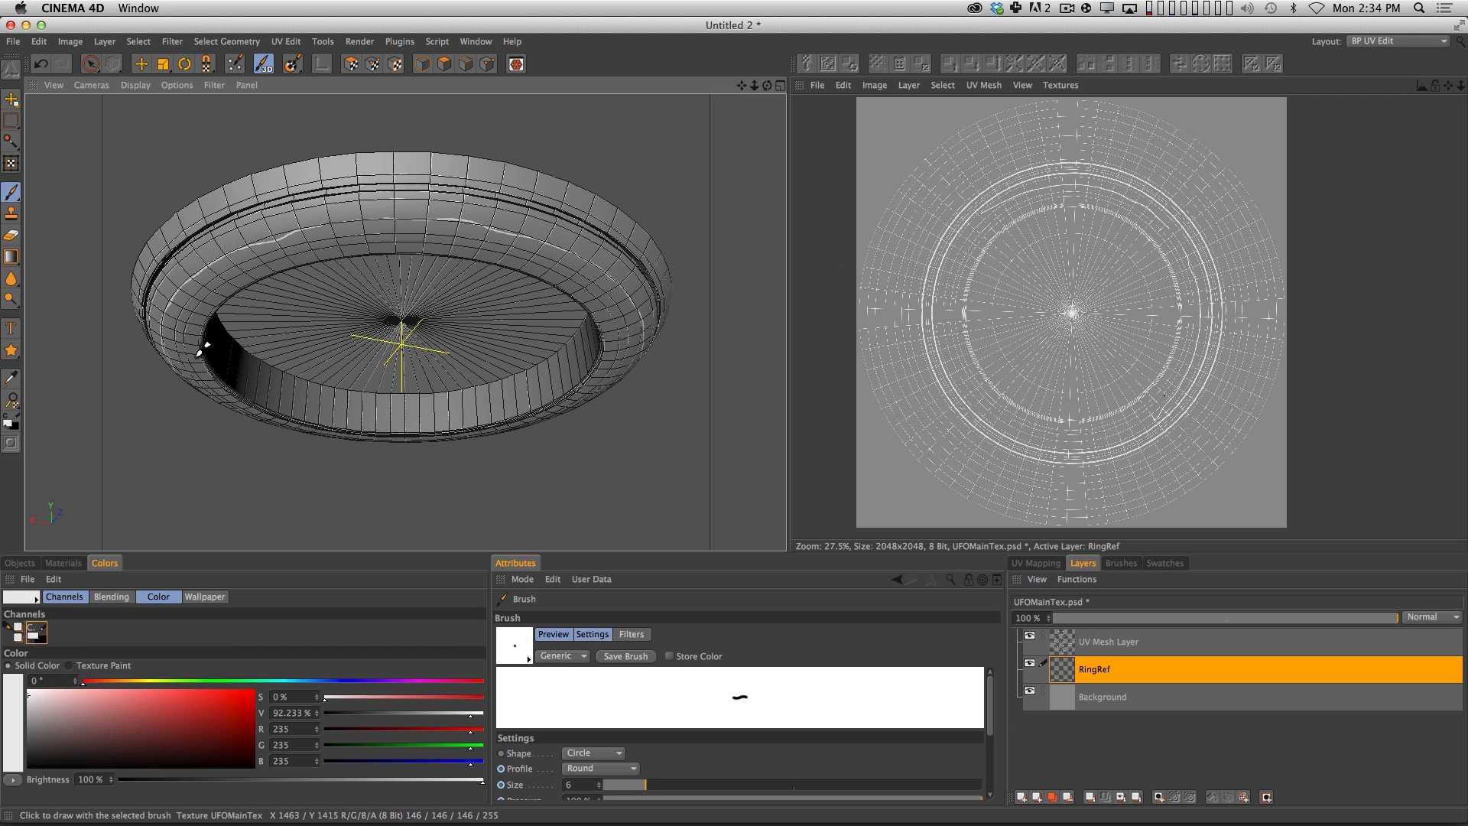
Hide the UV Mesh Layer and paint more near-white guide strokes on RingRef around the hull's underside to continue the ring.
{"action": "left_click", "coordinate": [1030, 639]}
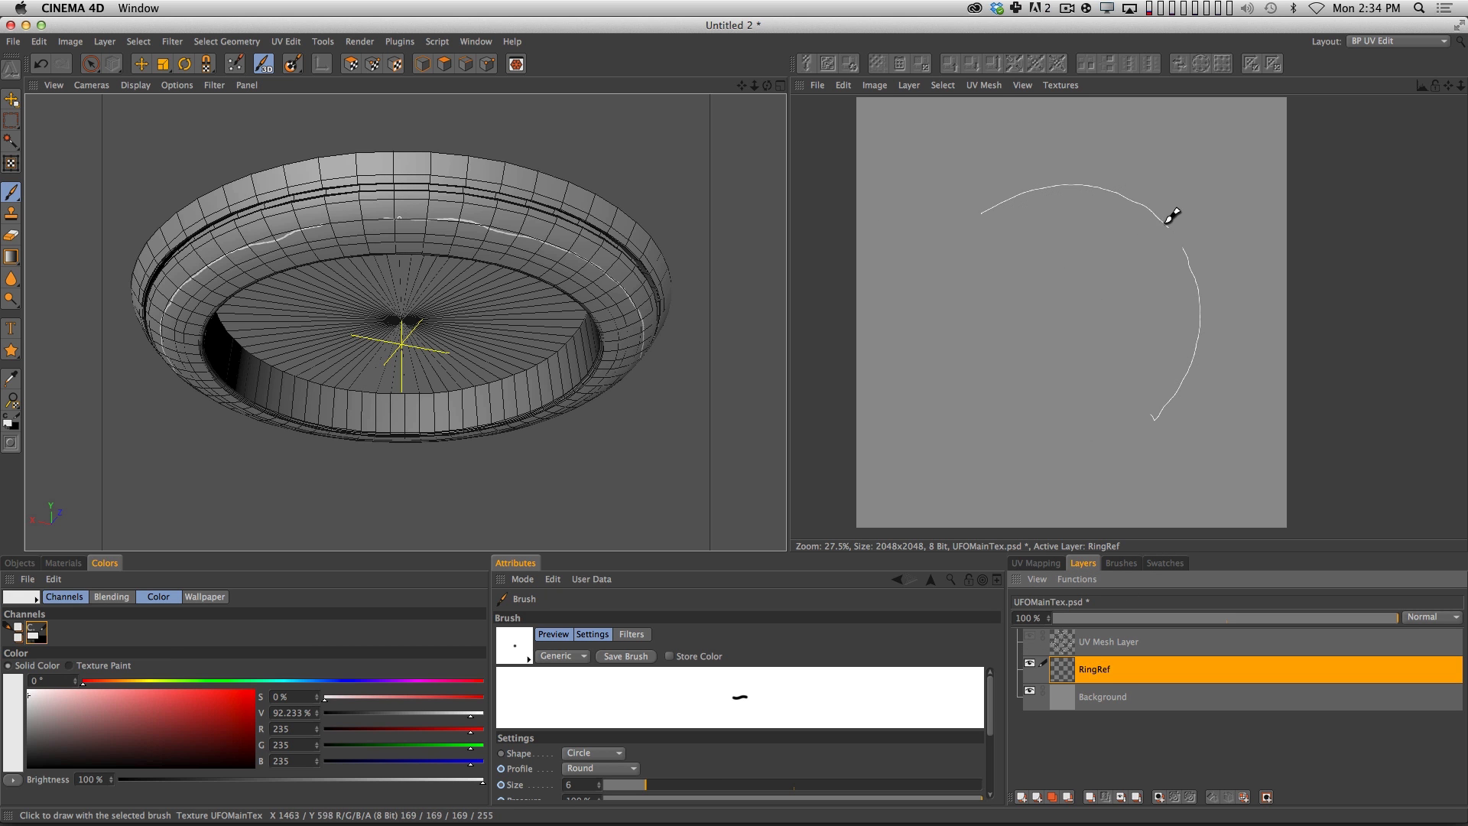
{"action": "key", "text": "3"}
{"action": "mouse_move", "coordinate": [475, 295]}
{"action": "left_mouse_down"}
{"action": "mouse_move", "coordinate": [213, 300]}
{"action": "mouse_move", "coordinate": [426, 245]}
{"action": "mouse_move", "coordinate": [508, 289]}
{"action": "mouse_move", "coordinate": [602, 289]}
{"action": "mouse_move", "coordinate": [650, 309]}
{"action": "mouse_move", "coordinate": [548, 267]}
{"action": "left_mouse_up"}
{"action": "key", "text": "3"}
{"action": "key", "text": "1"}
{"action": "mouse_move", "coordinate": [634, 309]}
{"action": "left_mouse_down"}
{"action": "mouse_move", "coordinate": [375, 239]}
{"action": "mouse_move", "coordinate": [384, 254]}
{"action": "mouse_move", "coordinate": [483, 243]}
{"action": "mouse_move", "coordinate": [575, 264]}
{"action": "mouse_move", "coordinate": [648, 313]}
{"action": "mouse_move", "coordinate": [659, 350]}
{"action": "left_mouse_up"}
{"action": "key", "text": "3"}
{"action": "mouse_move", "coordinate": [478, 276]}
{"action": "left_mouse_down"}
{"action": "mouse_move", "coordinate": [561, 301]}
{"action": "mouse_move", "coordinate": [612, 287]}
{"action": "left_mouse_up"}
{"action": "key", "text": "1"}
{"action": "left_click_drag", "start_coordinate": [621, 279], "coordinate": [539, 402]}
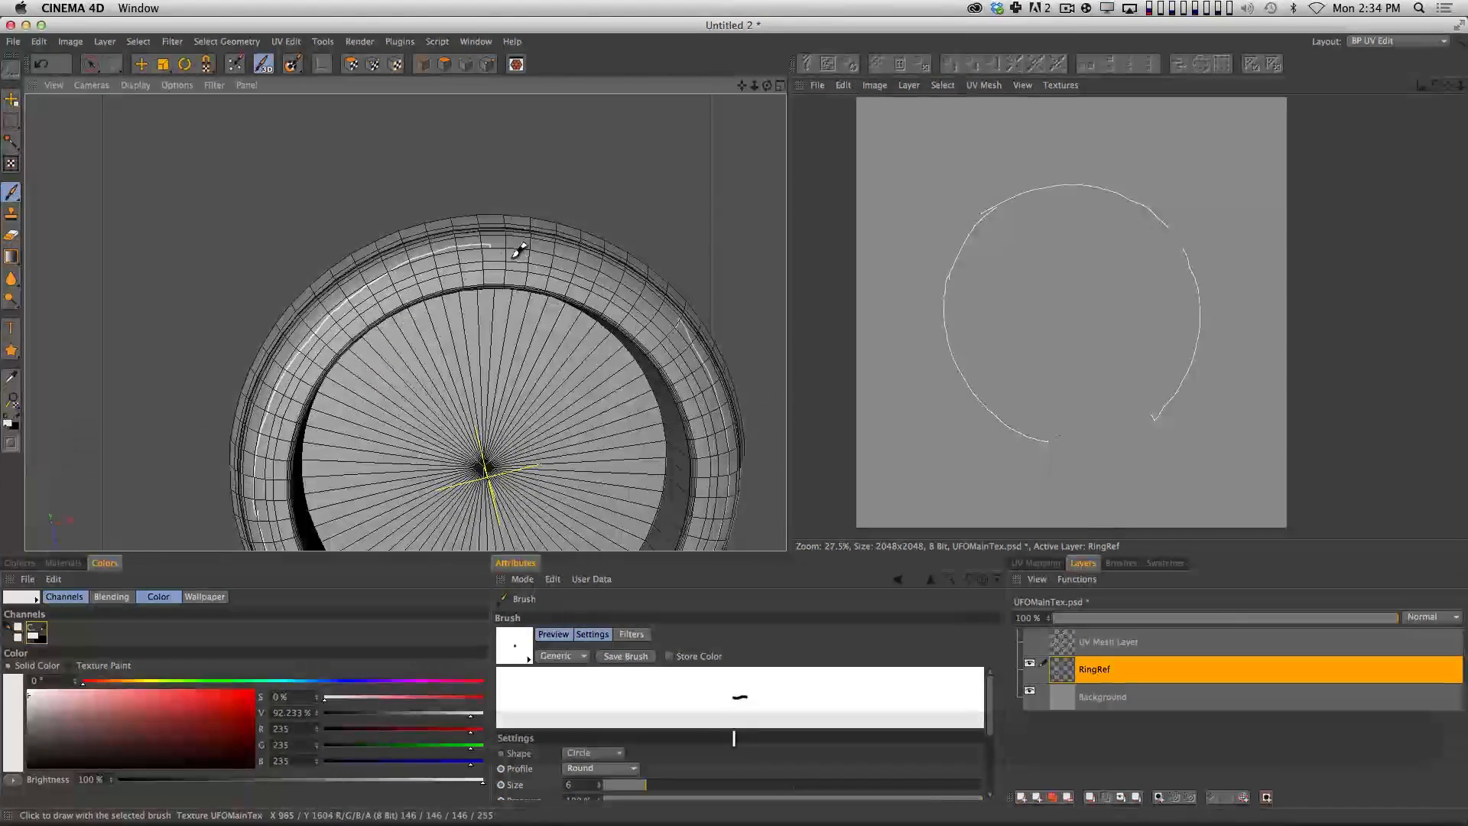
{"action": "mouse_move", "coordinate": [521, 244]}
{"action": "left_mouse_down"}
{"action": "mouse_move", "coordinate": [603, 259]}
{"action": "mouse_move", "coordinate": [678, 305]}
{"action": "mouse_move", "coordinate": [696, 335]}
{"action": "left_mouse_up"}
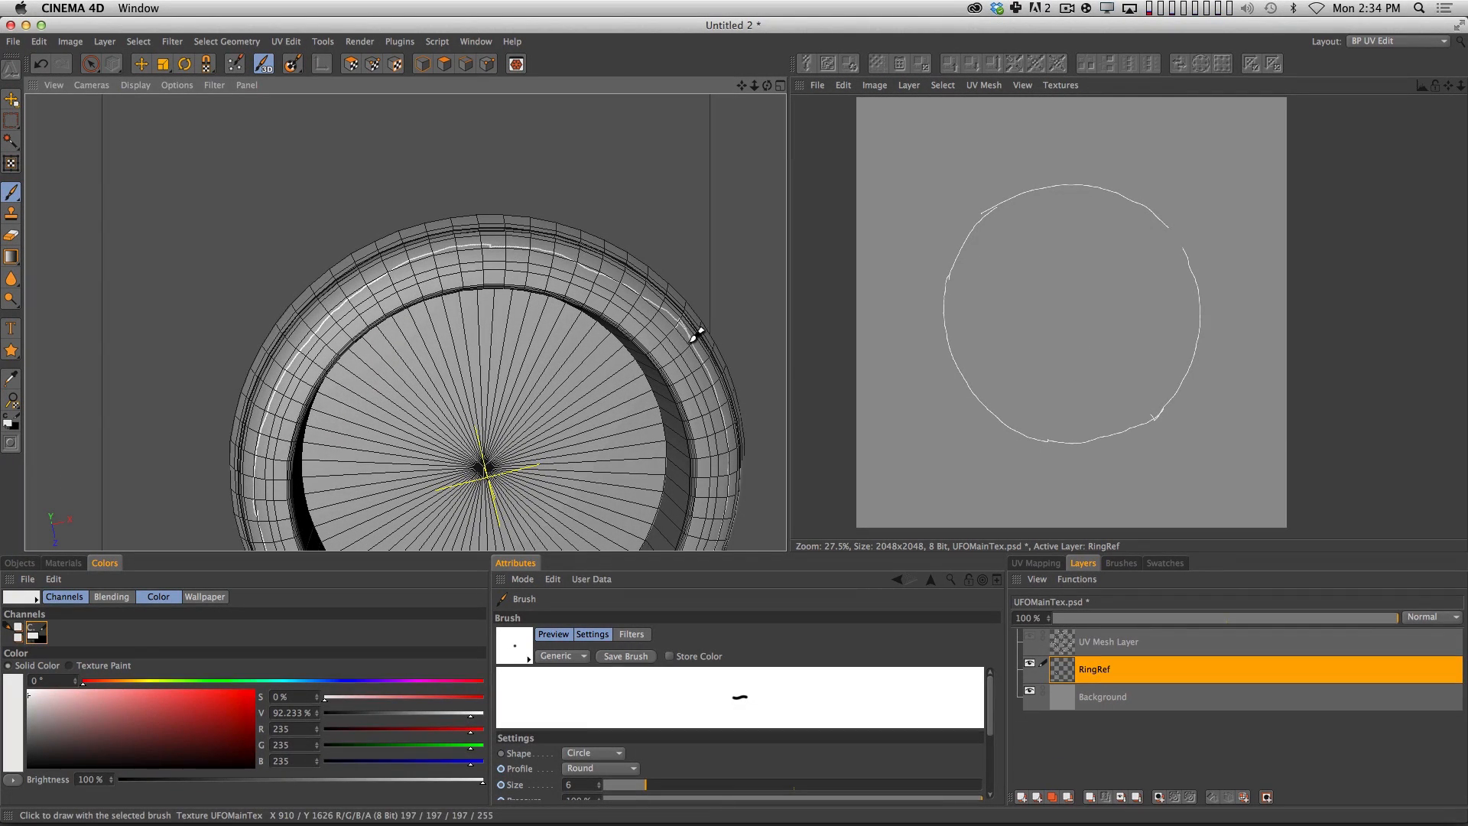
Save the UFOMainTex.psd texture with the painted RingRef layer.
{"action": "key", "text": "super+s"}
{"action": "key", "text": "super+Escape"}
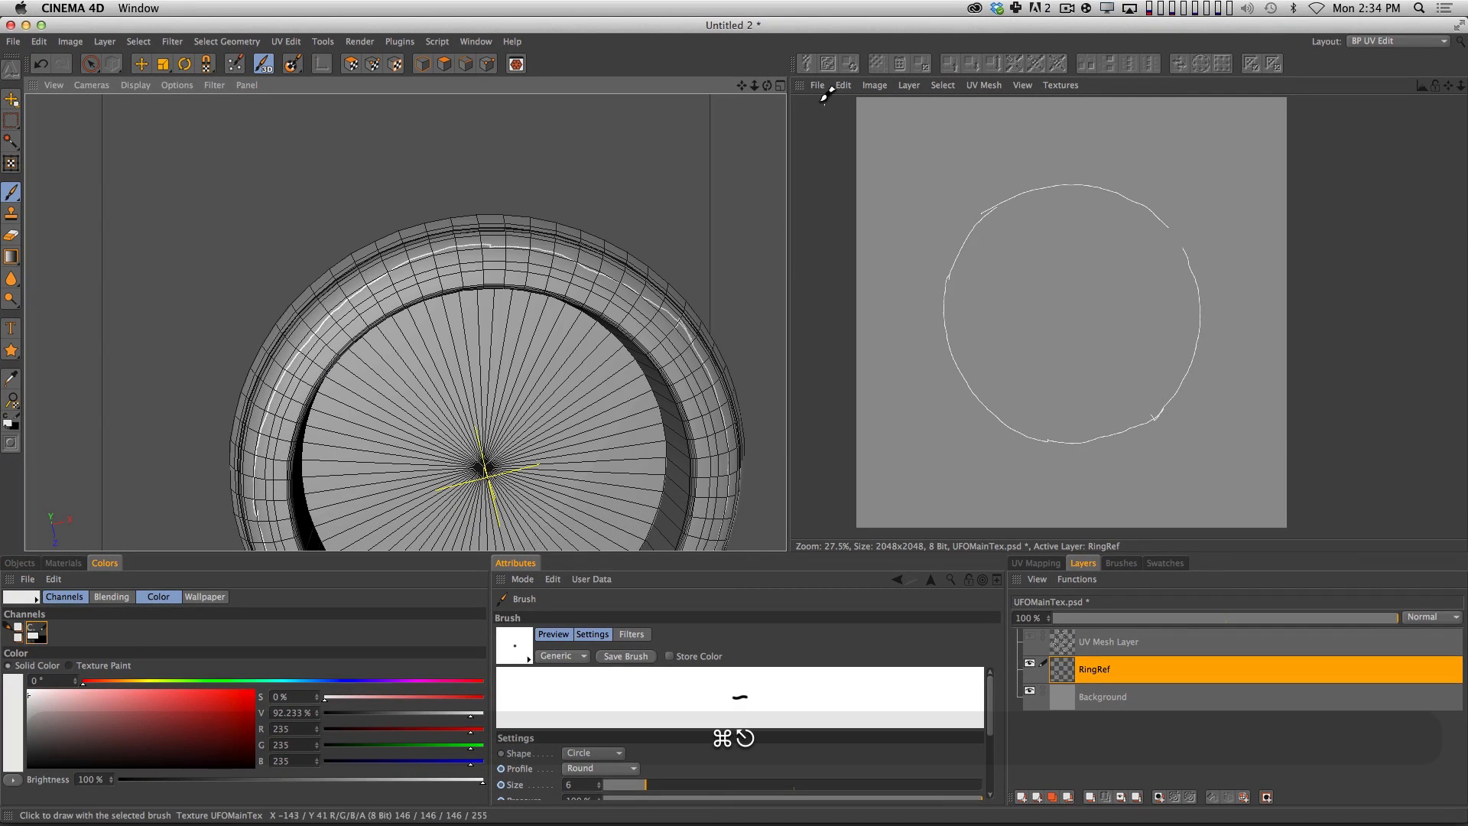
{"action": "left_click", "coordinate": [818, 86]}
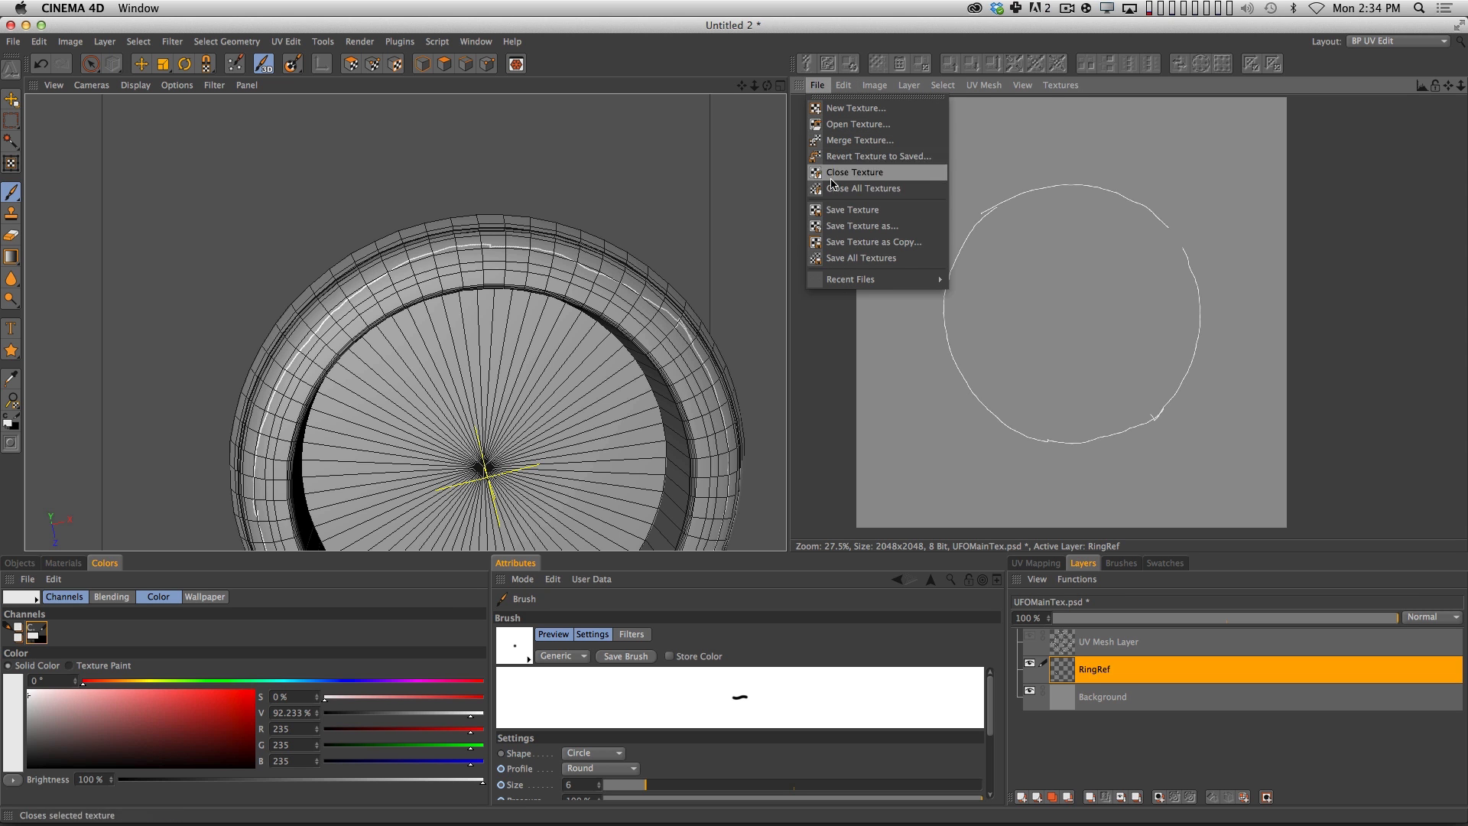
{"action": "left_click", "coordinate": [842, 211]}
Switch to Photoshop, close the outdated UFOMainTex.psd without saving, and reopen it from the recent files.
{"action": "key", "text": "super+Tab"}
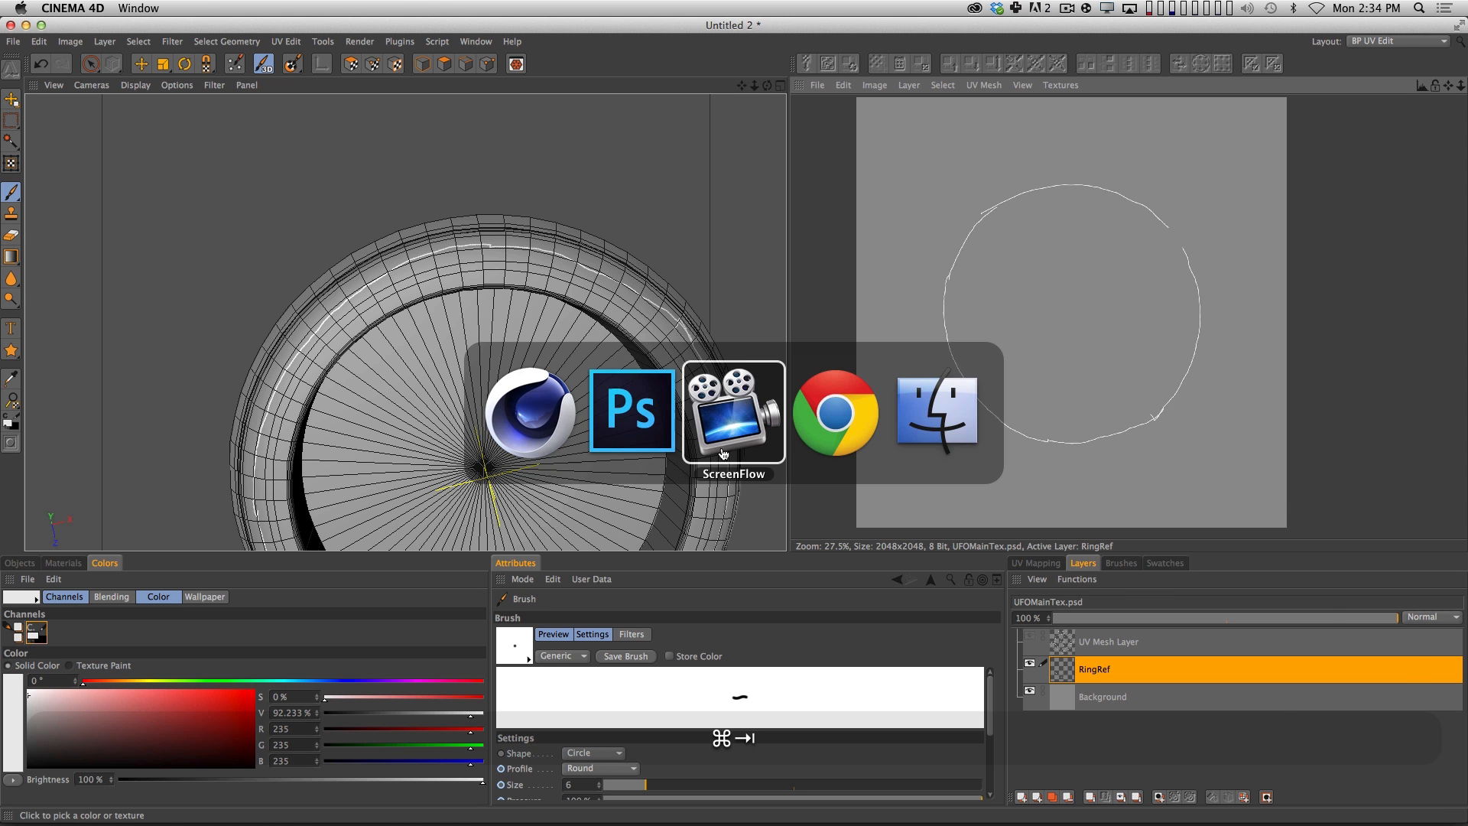
{"action": "left_click", "coordinate": [652, 431]}
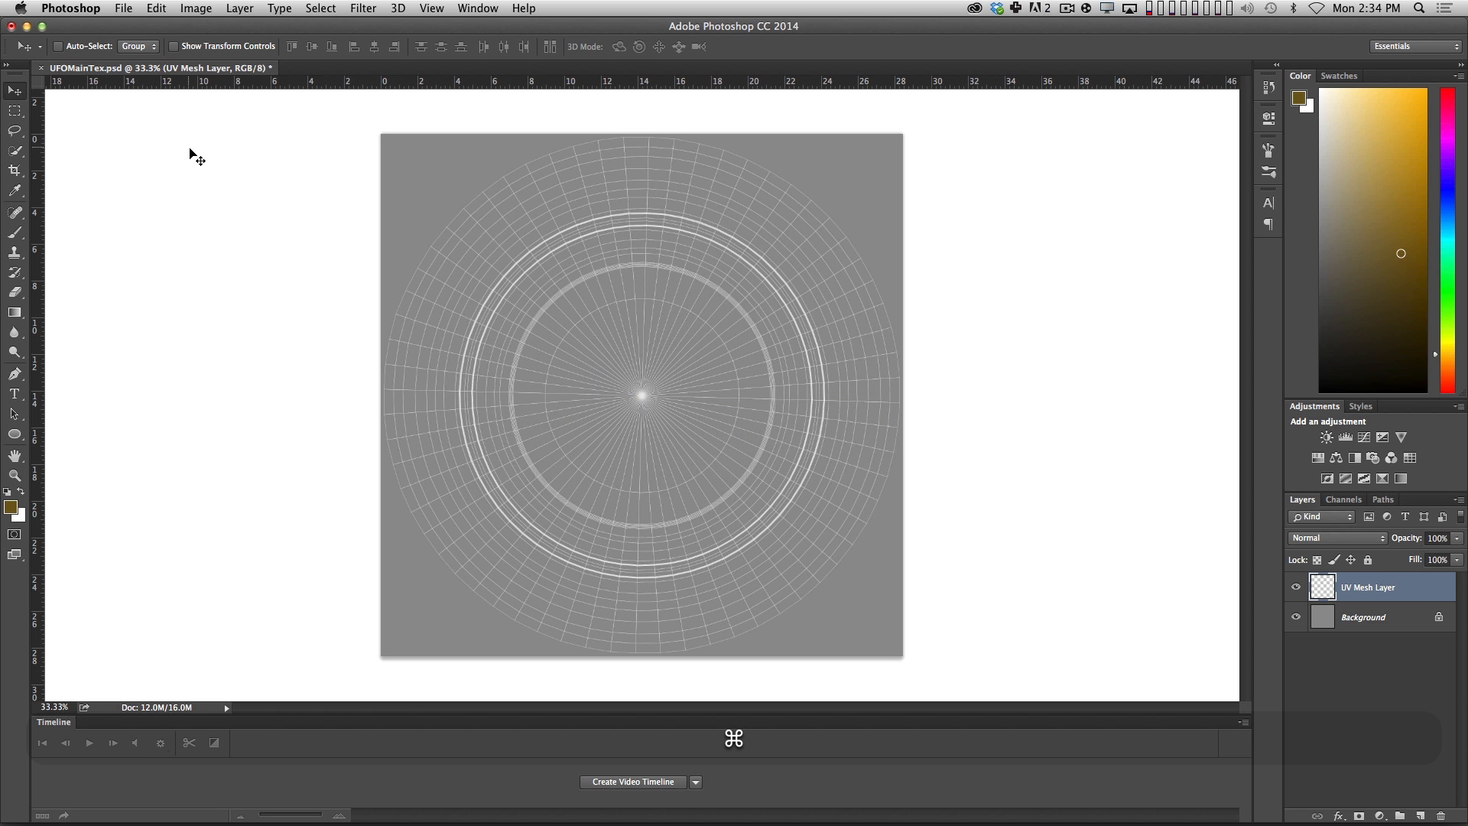
{"action": "key", "text": "super+w"}
{"action": "left_click", "coordinate": [701, 285]}
{"action": "left_click", "coordinate": [124, 8]}
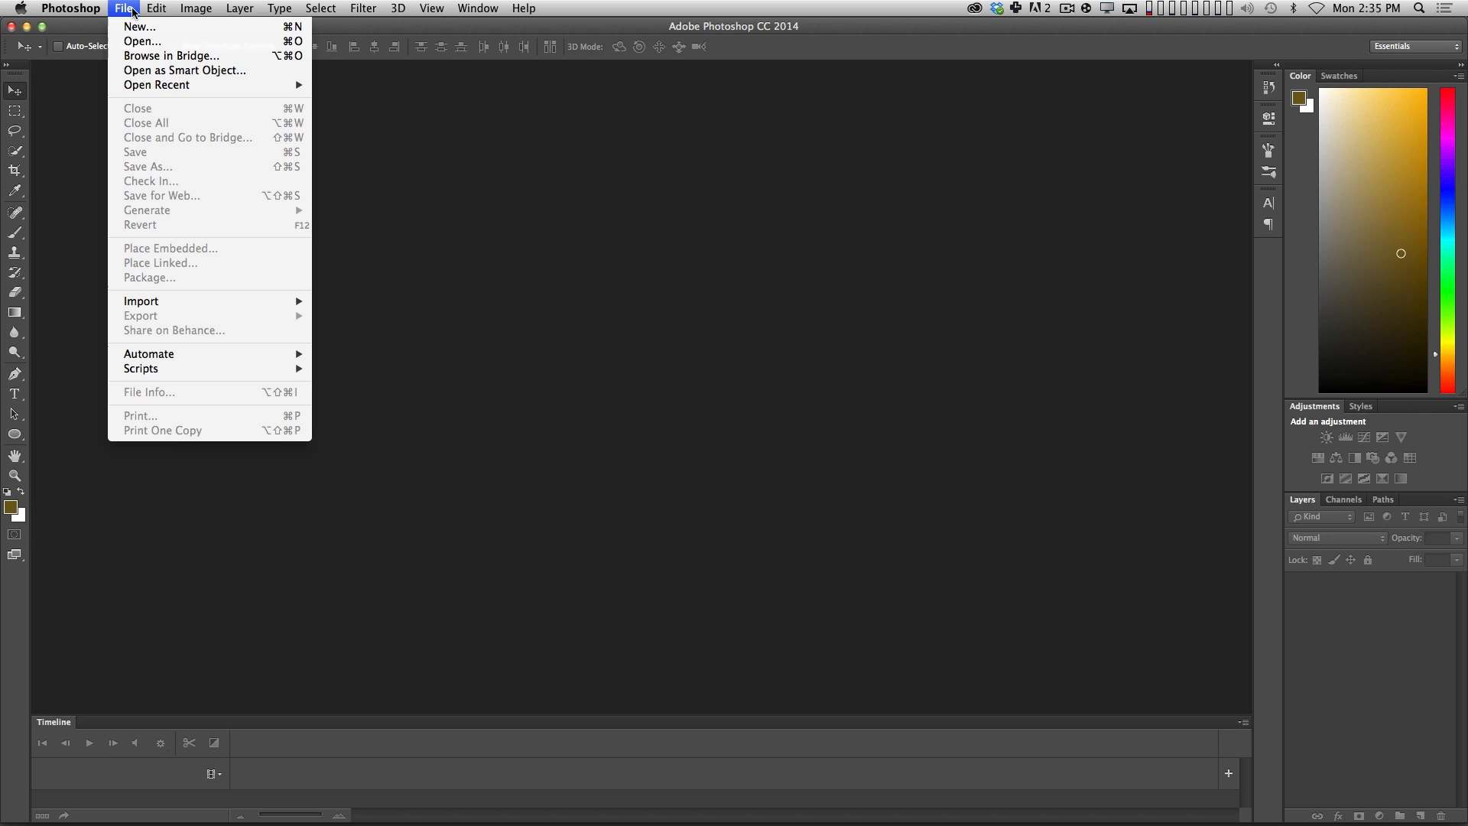
{"action": "mouse_move", "coordinate": [191, 85]}
{"action": "left_click", "coordinate": [368, 85]}
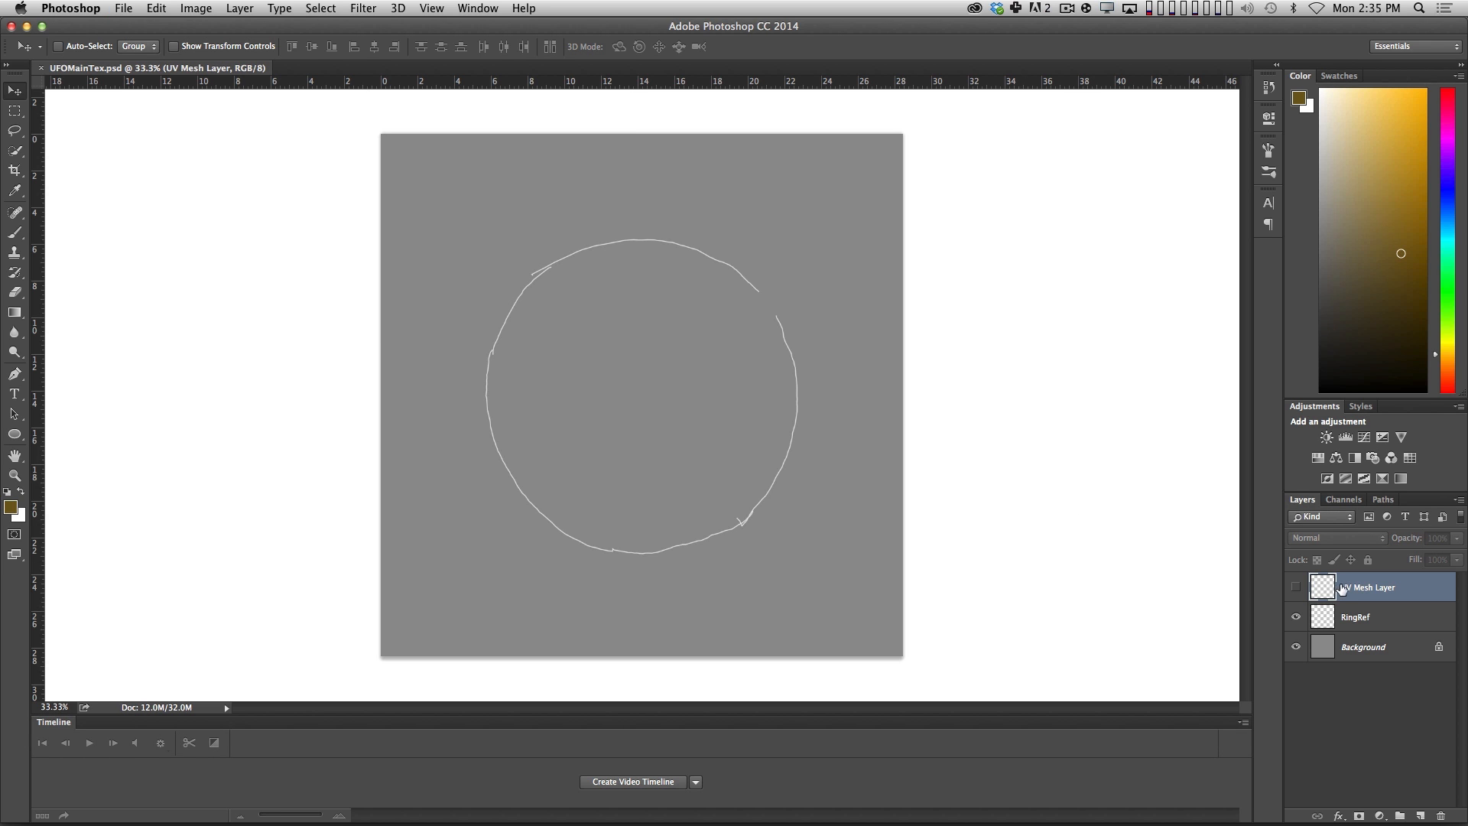
Show the UV Mesh Layer, reduce its opacity to 20%, lock it, and swap the colors so white is the foreground.
{"action": "left_click", "coordinate": [1296, 620]}
{"action": "left_click", "coordinate": [1297, 620]}
{"action": "left_click", "coordinate": [1296, 587]}
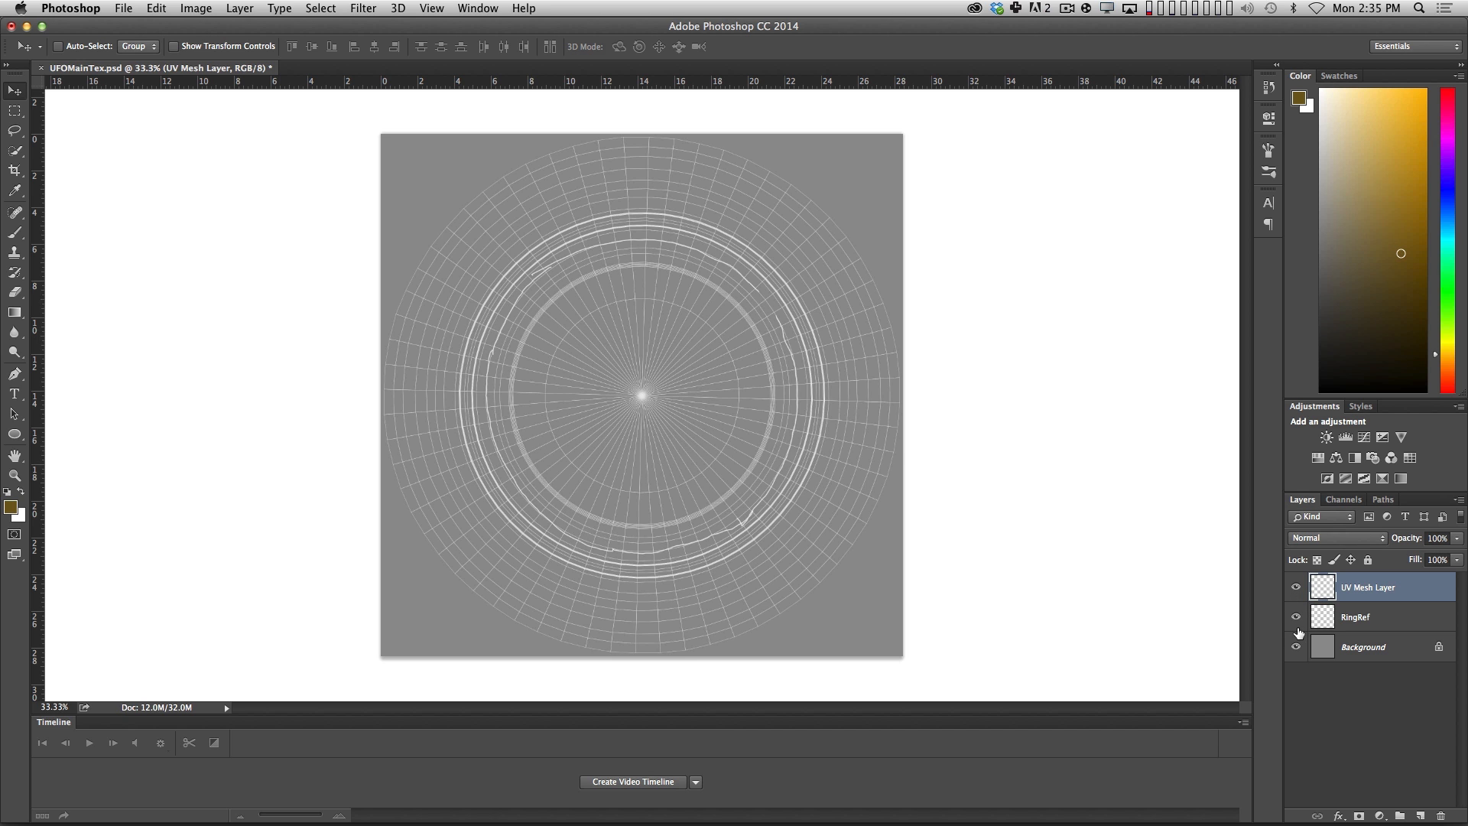
{"action": "key", "text": "2"}
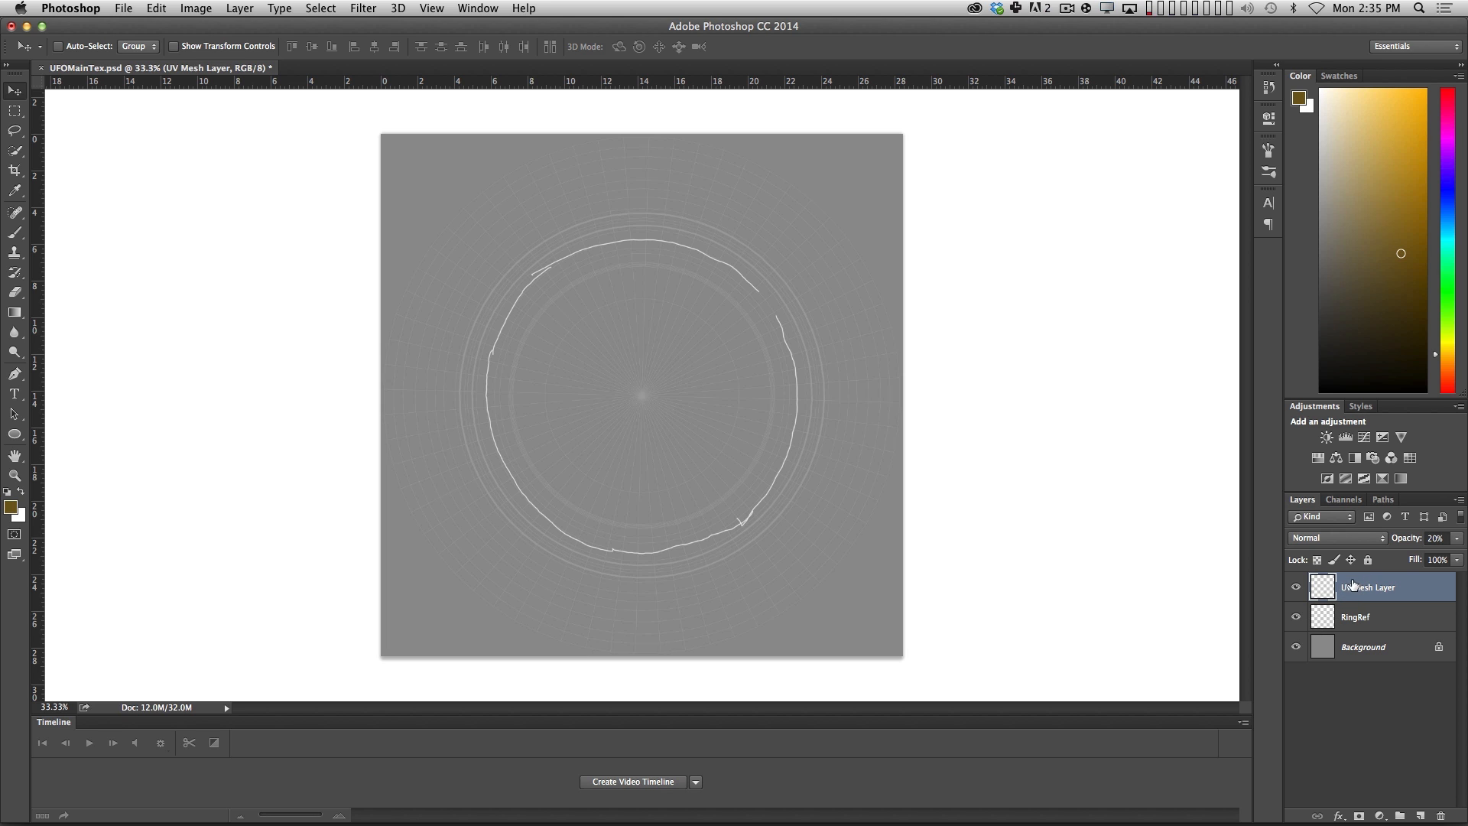
{"action": "key", "text": "3"}
{"action": "key", "text": "2"}
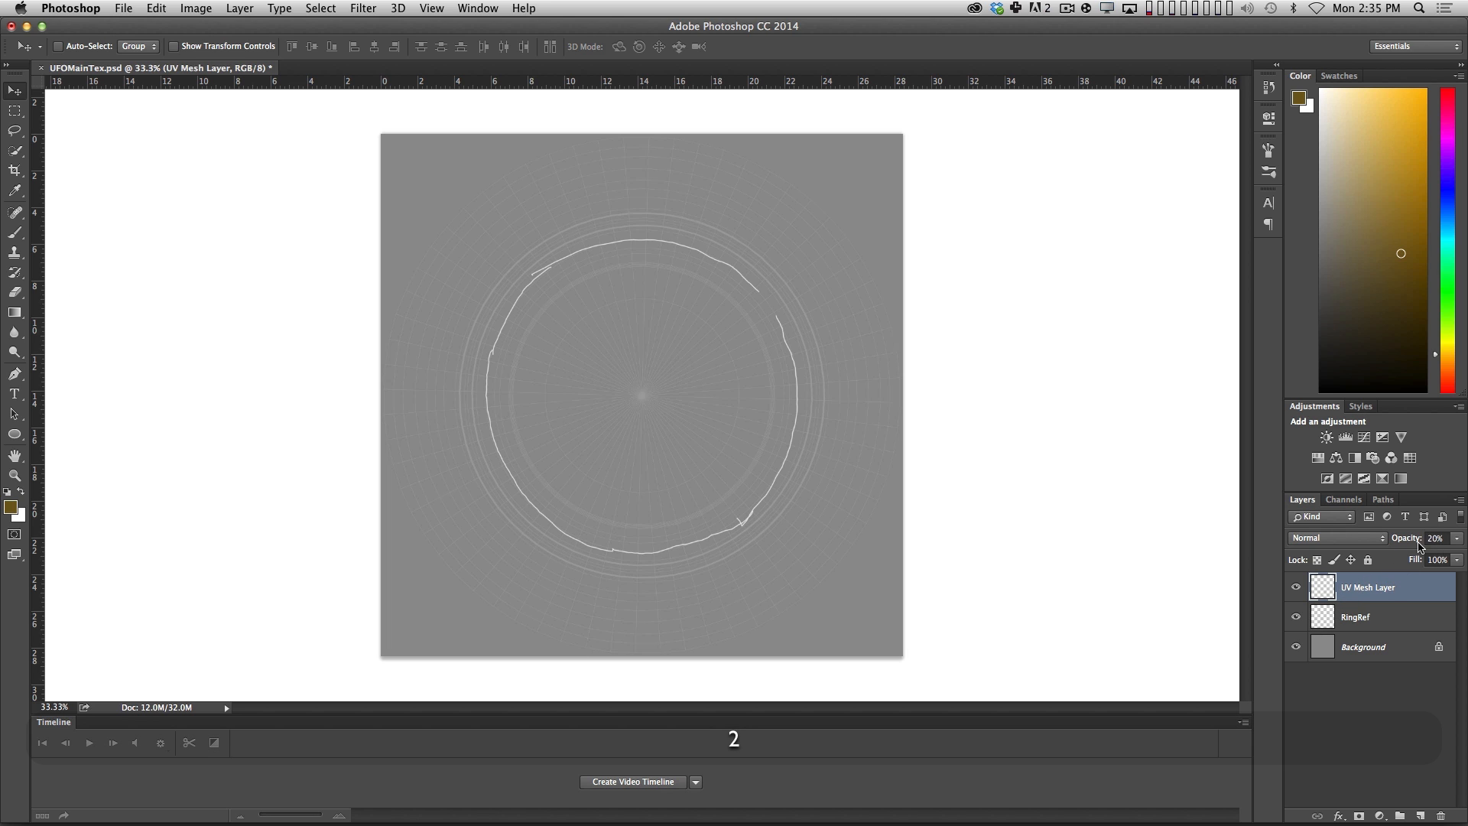
{"action": "key", "text": "x"}
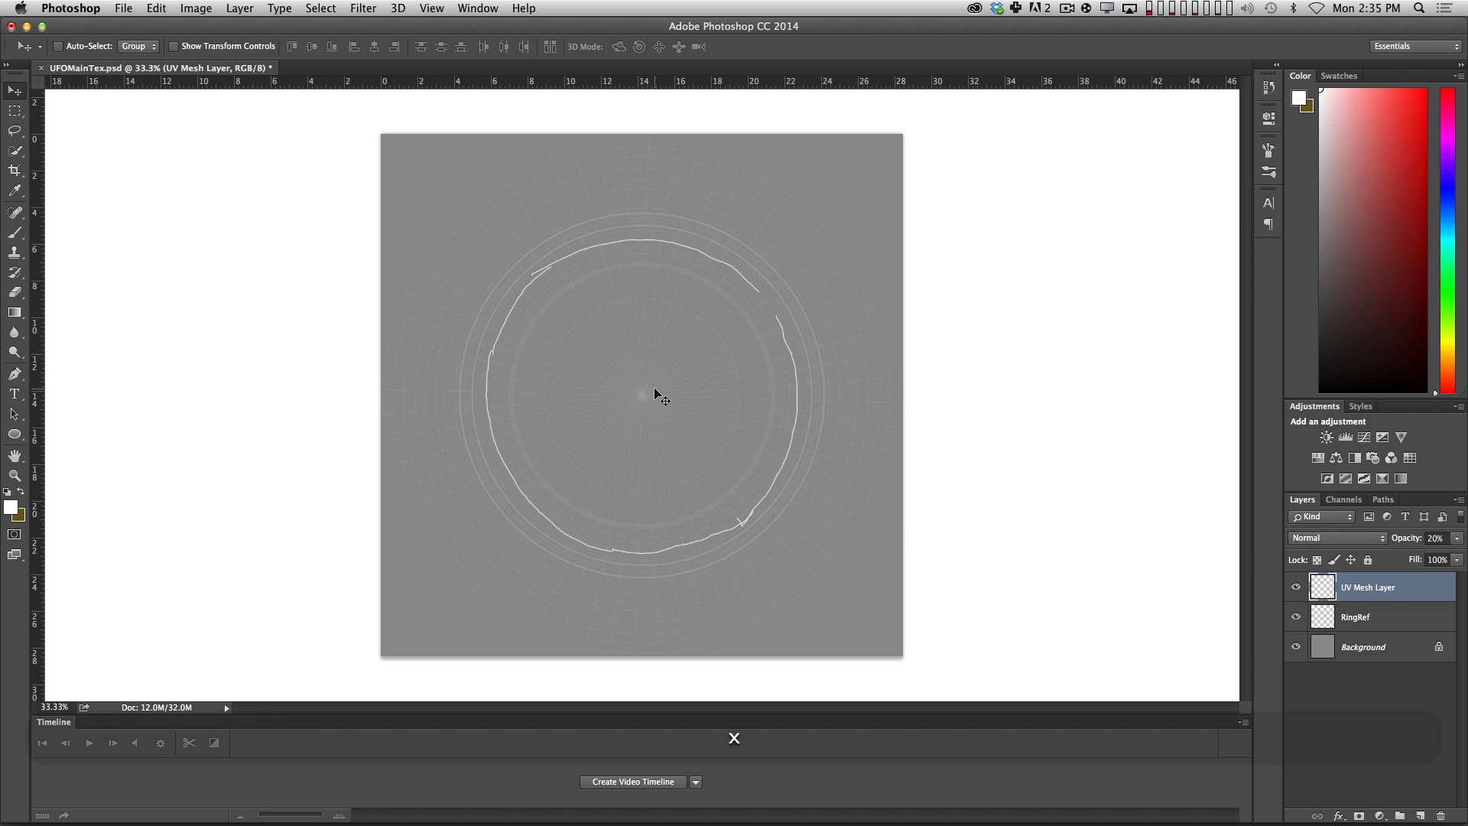
{"action": "left_click", "coordinate": [1368, 559]}
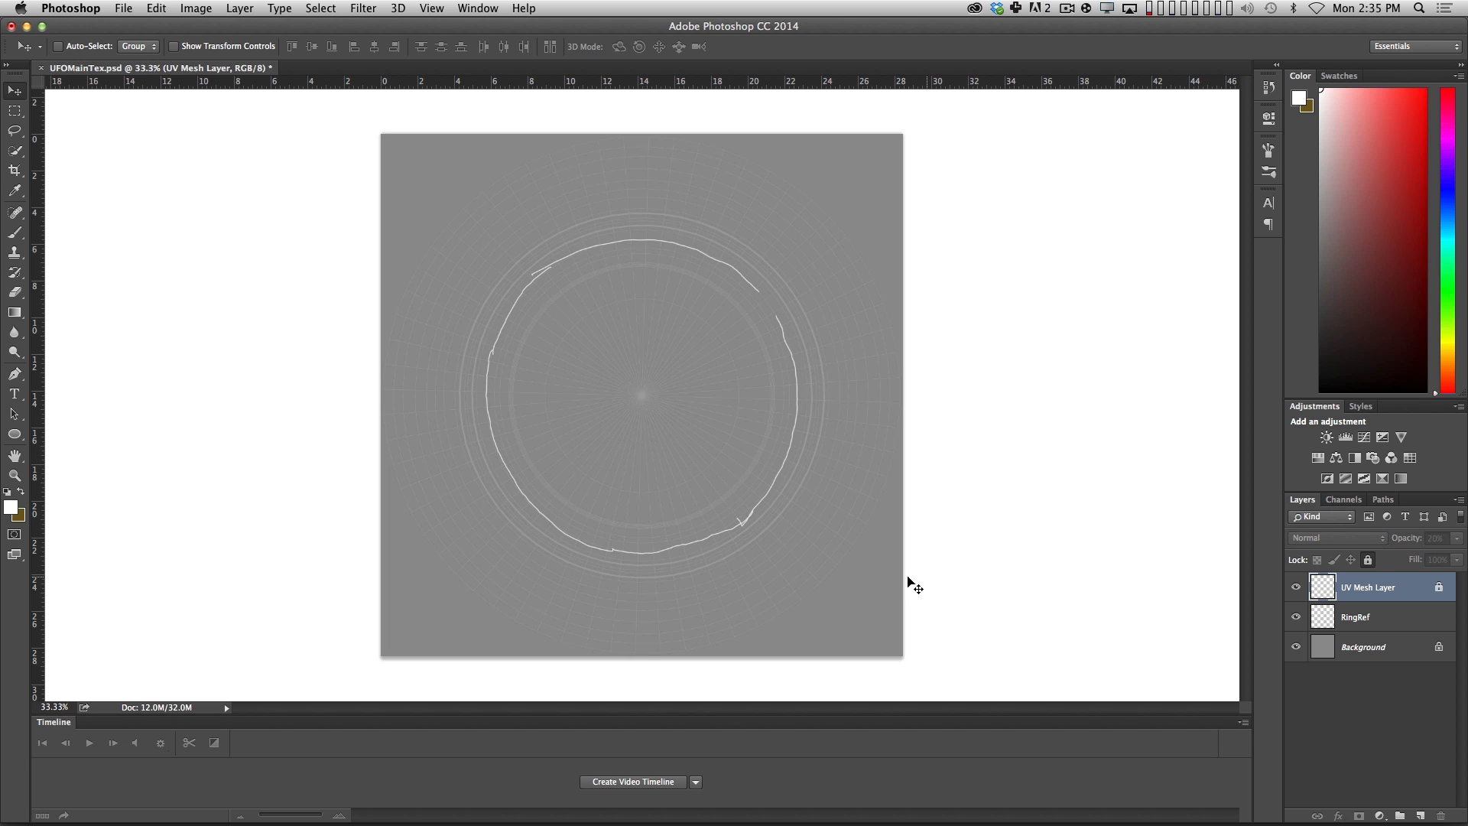
Place a vertical and a horizontal guide crossing at the center of the UV mesh.
{"action": "key", "text": "z"}
{"action": "left_click", "coordinate": [673, 421]}
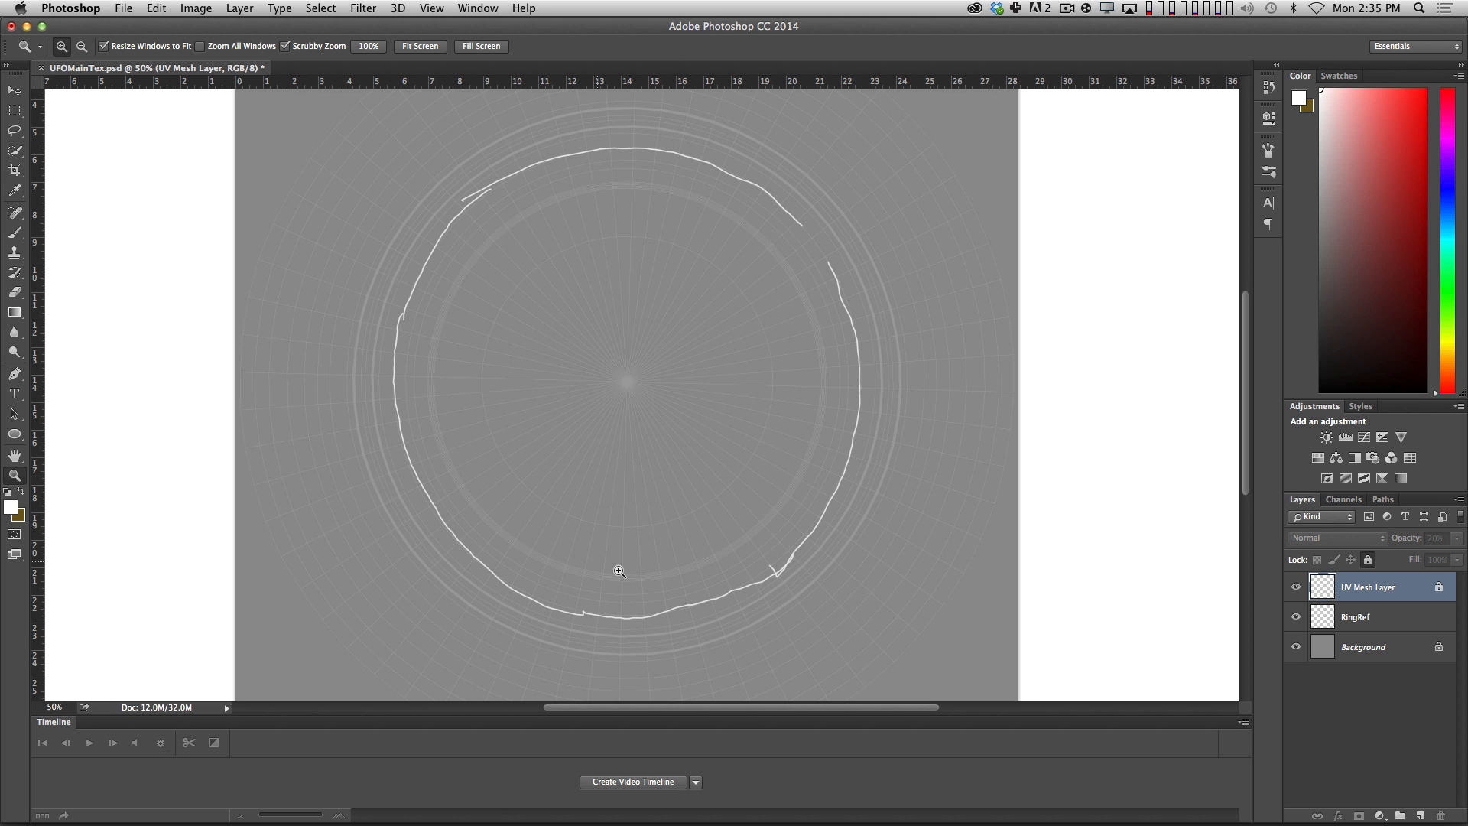
{"action": "left_click", "coordinate": [685, 461], "text": "alt"}
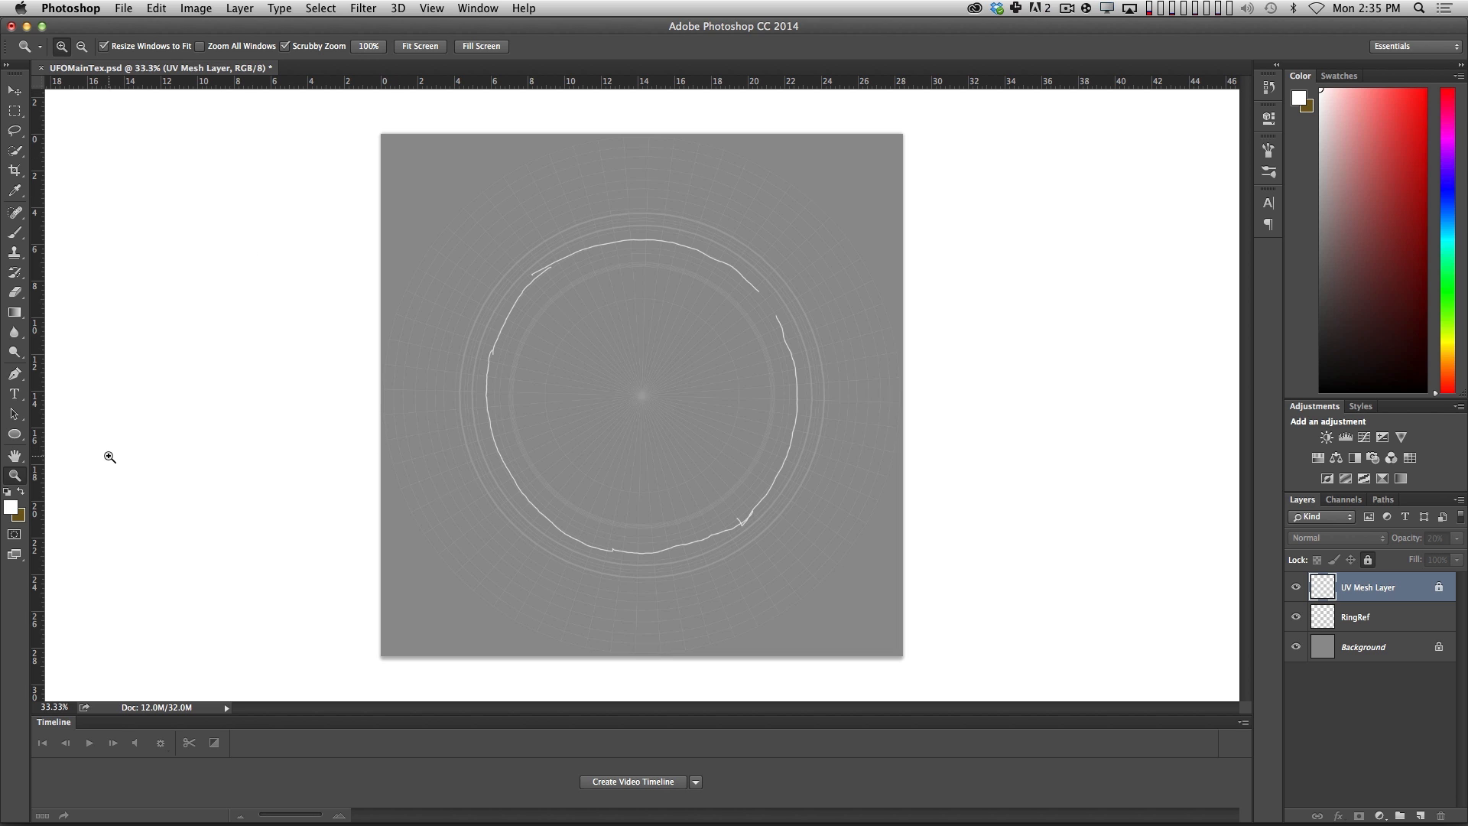
{"action": "left_click_drag", "start_coordinate": [42, 467], "coordinate": [640, 516]}
{"action": "left_click_drag", "start_coordinate": [675, 82], "coordinate": [737, 395]}
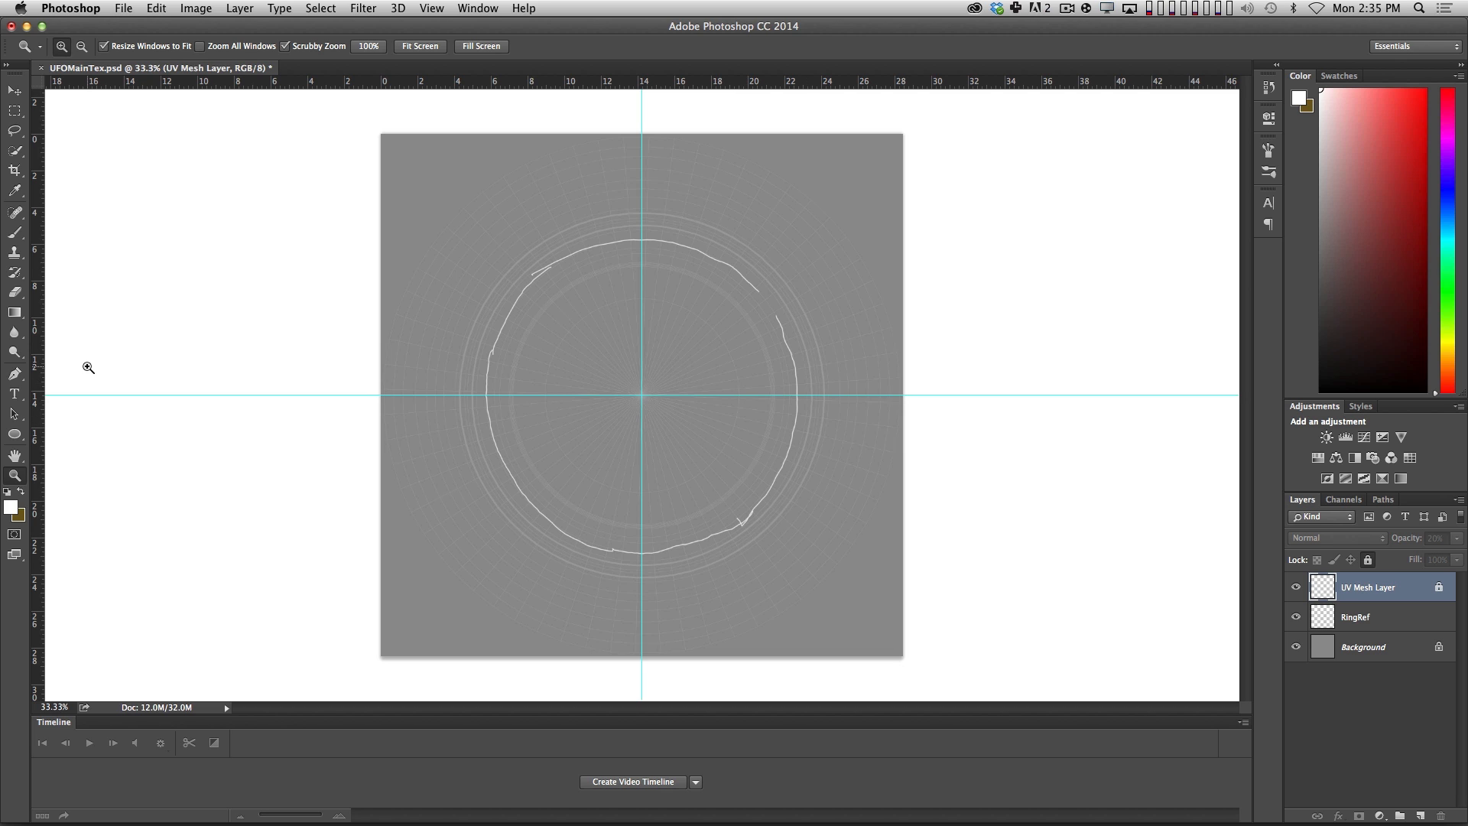
Draw an Ellipse shape as a circle about 1234 px wide, centered on the guide intersection and matching the painted ring.
{"action": "left_click", "coordinate": [21, 436]}
{"action": "left_click_drag", "start_coordinate": [21, 437], "coordinate": [46, 462]}
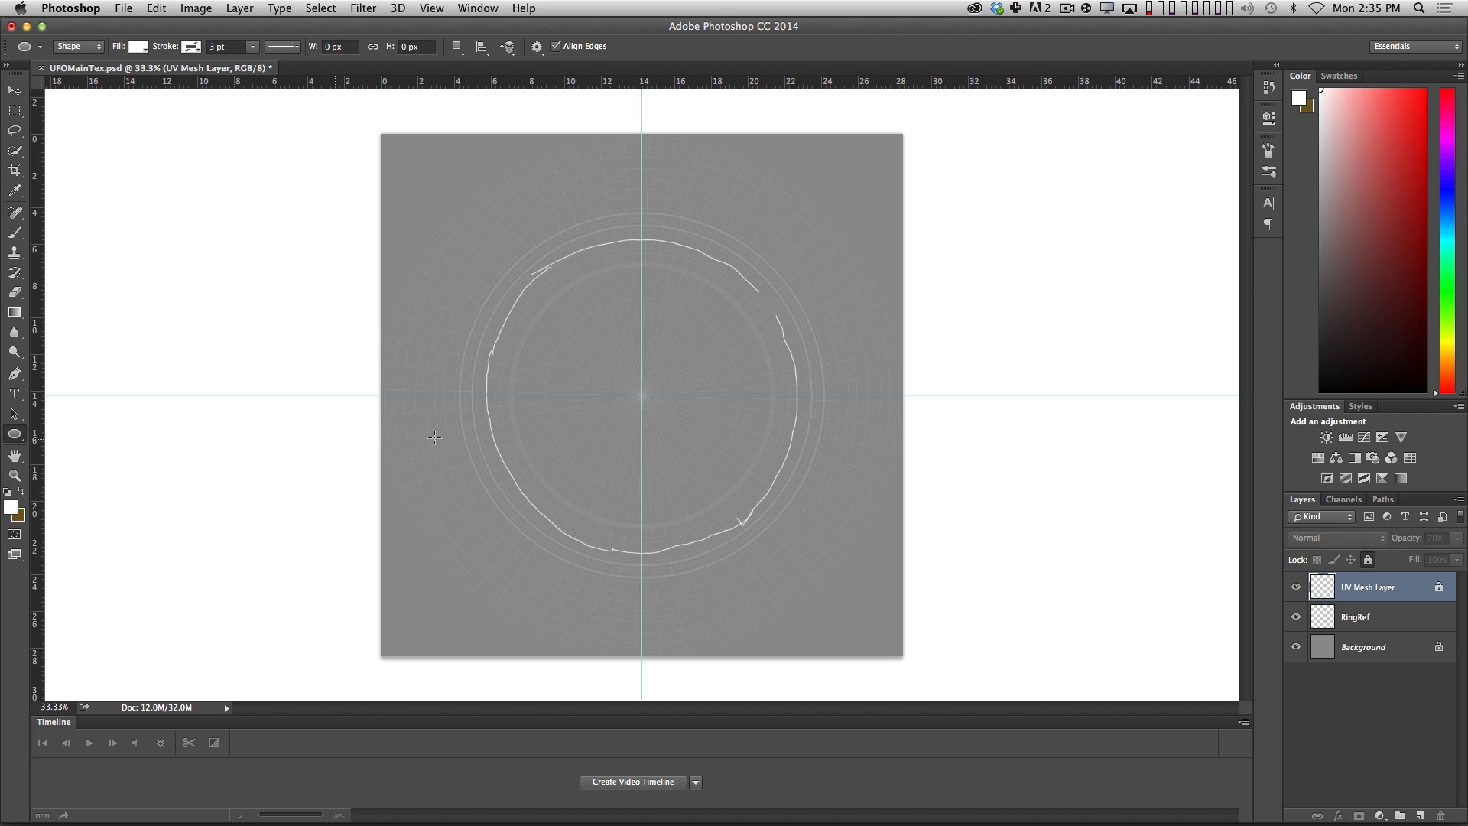
{"action": "key", "text": "z"}
{"action": "left_click", "coordinate": [643, 395]}
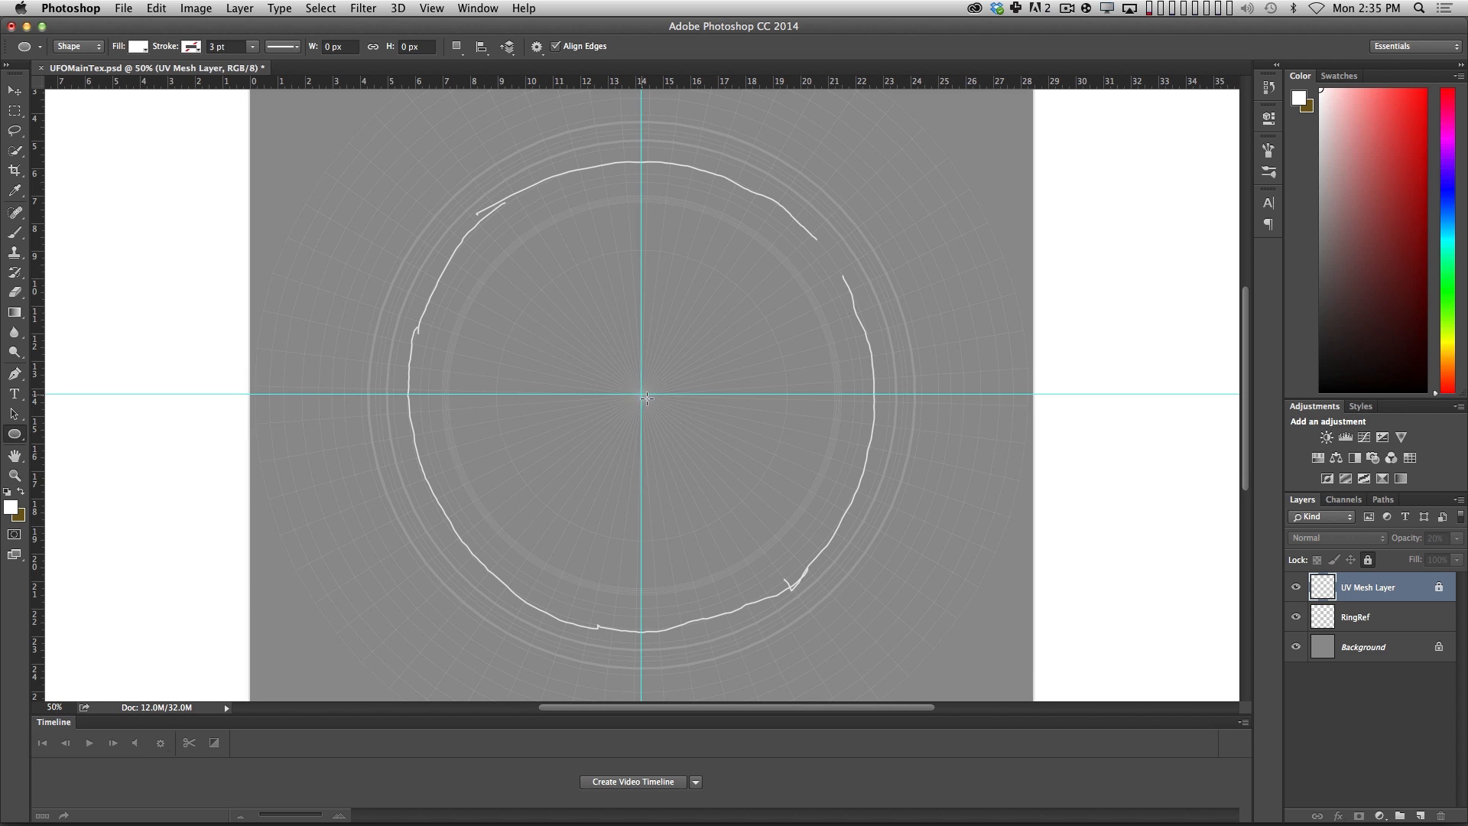
{"action": "left_click_drag", "start_coordinate": [647, 398], "coordinate": [932, 611], "text": "alt"}
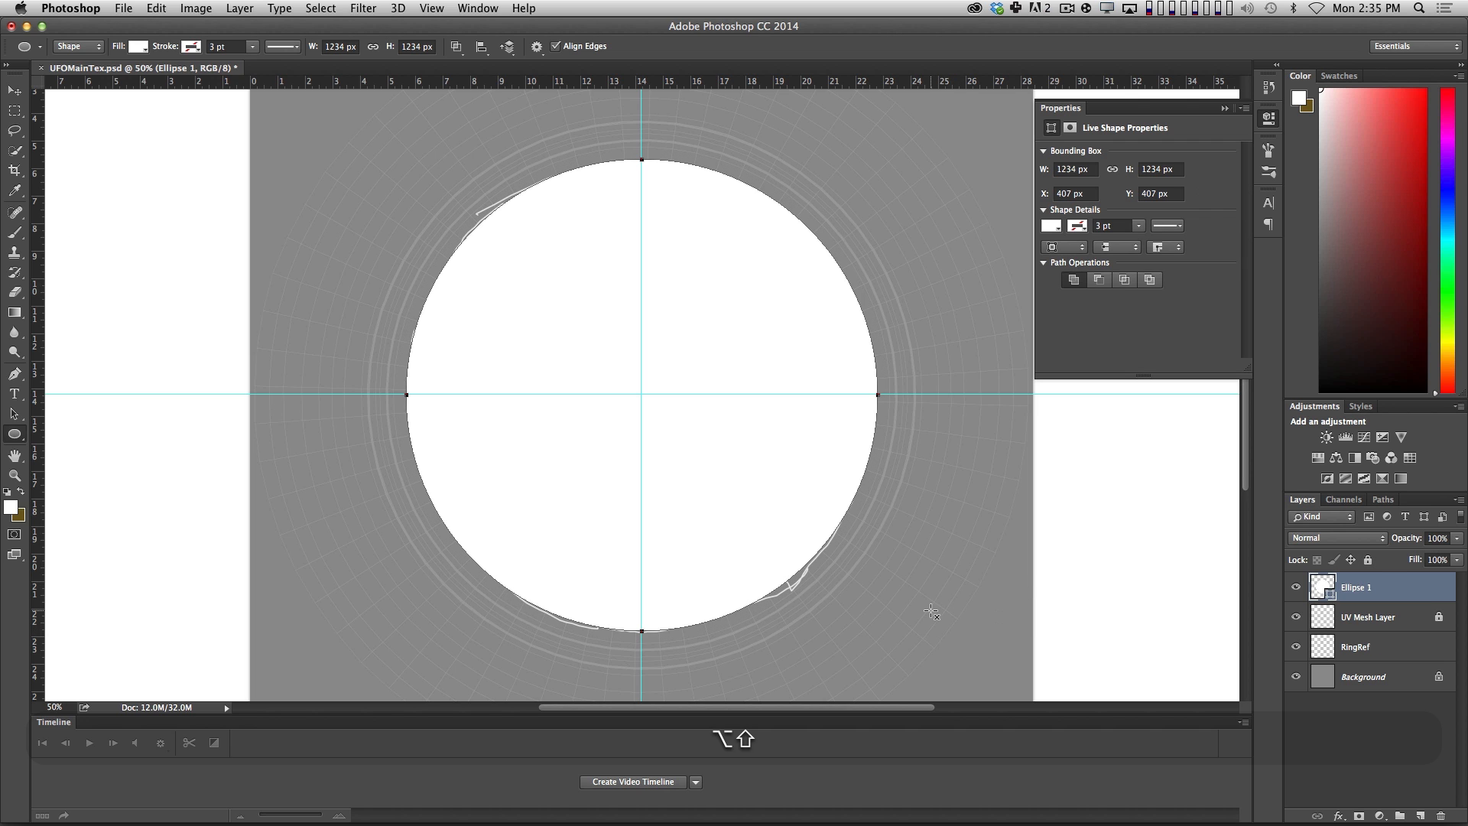
Remove the circle's fill and give it a dark blue stroke 10 pt wide.
{"action": "left_click", "coordinate": [1052, 226]}
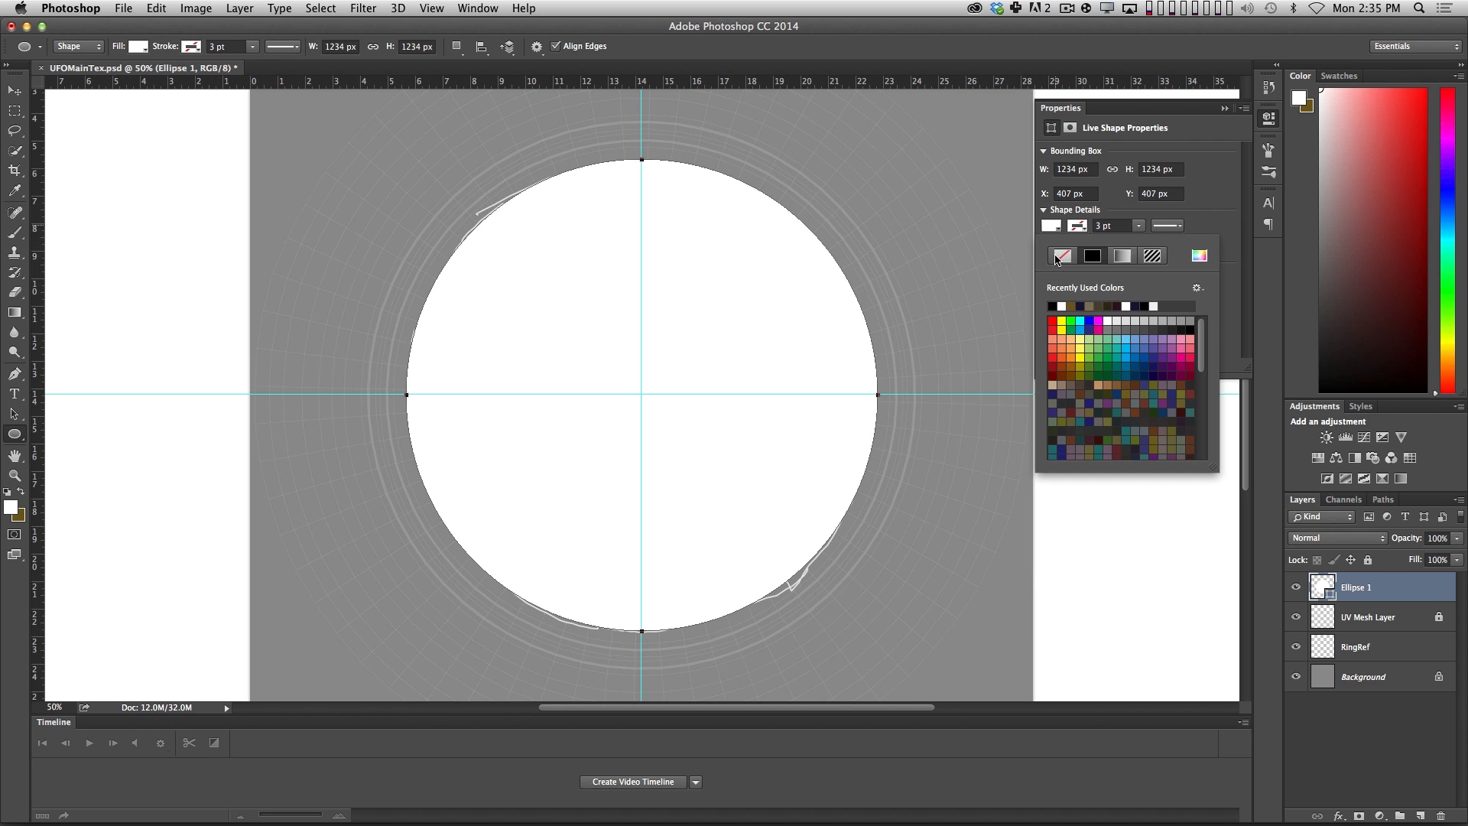
{"action": "left_click", "coordinate": [1062, 255]}
{"action": "left_click", "coordinate": [1081, 227]}
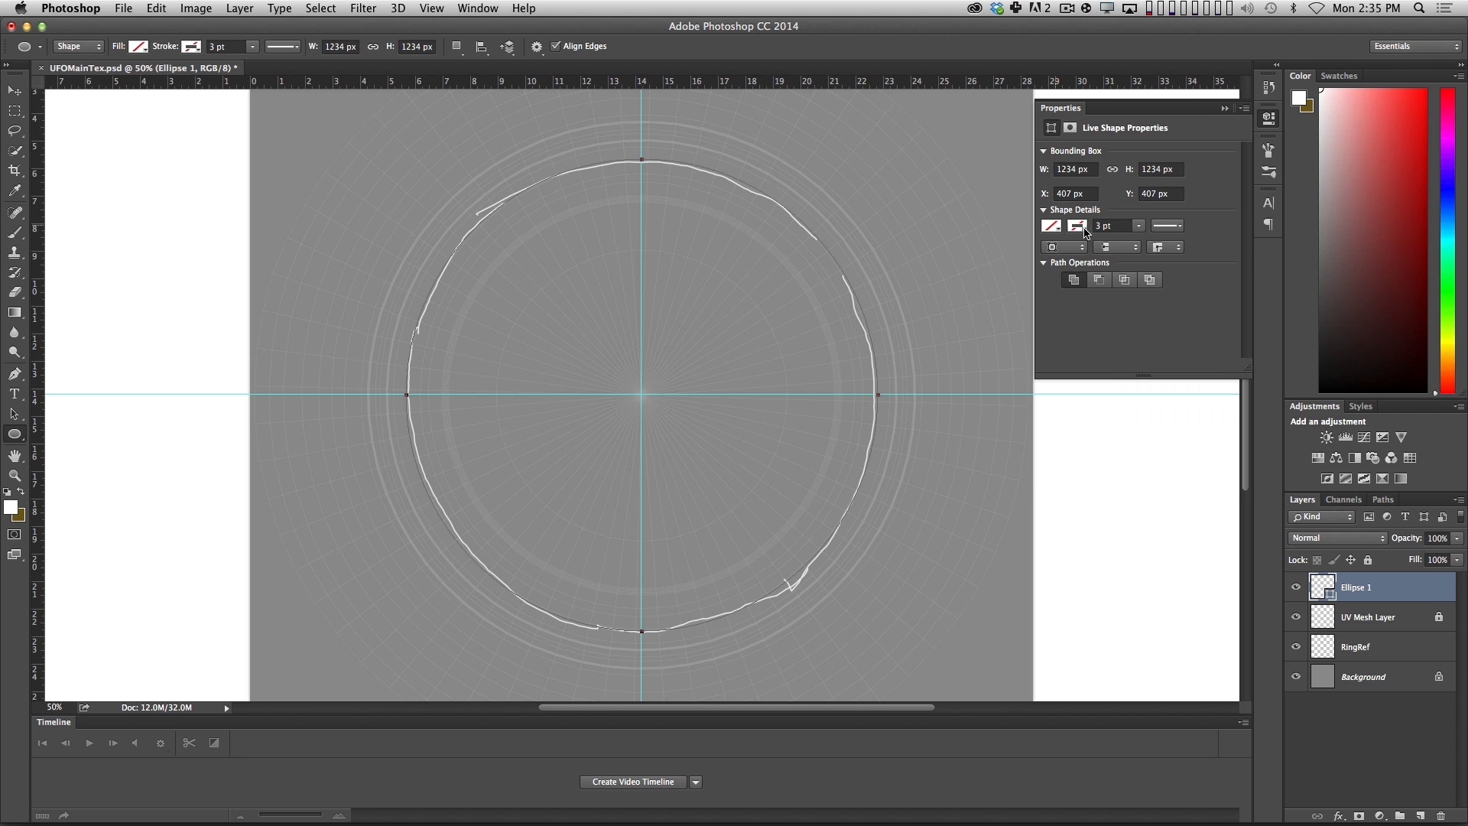
{"action": "left_click", "coordinate": [1087, 229]}
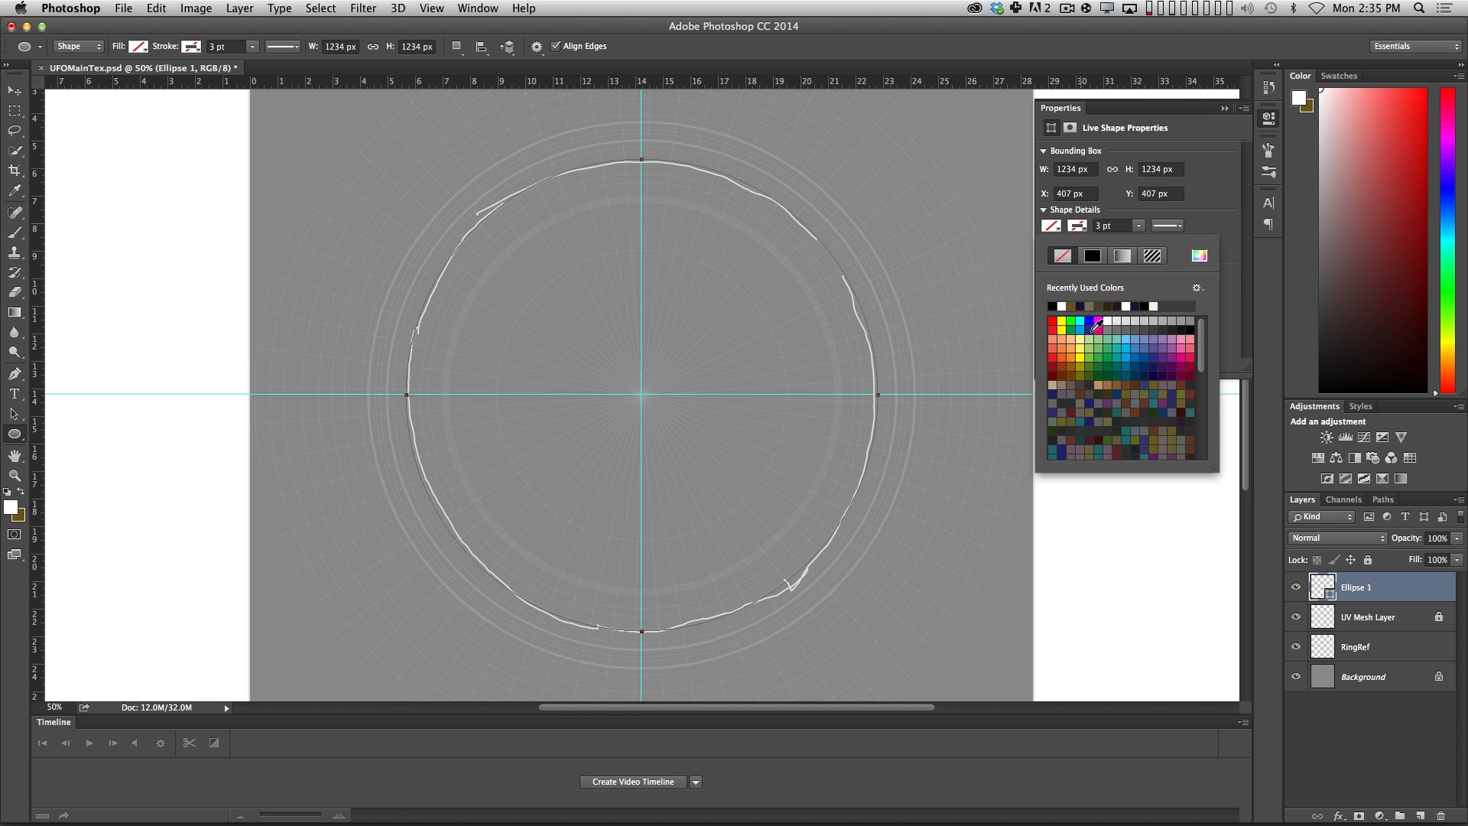
{"action": "left_click", "coordinate": [1172, 330]}
{"action": "left_click", "coordinate": [1118, 225]}
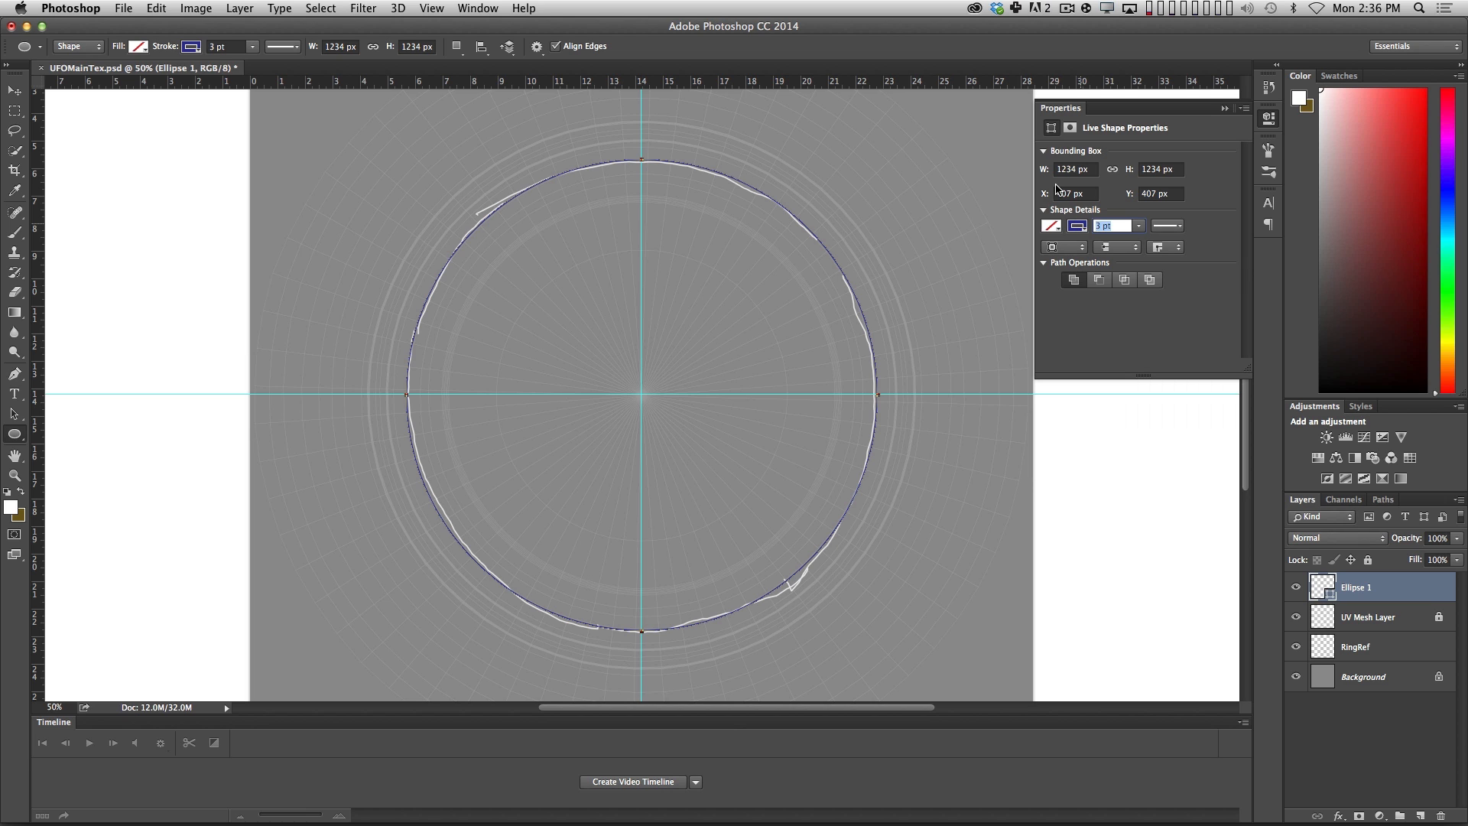
{"action": "type", "text": "10"}
{"action": "key", "text": "Return"}
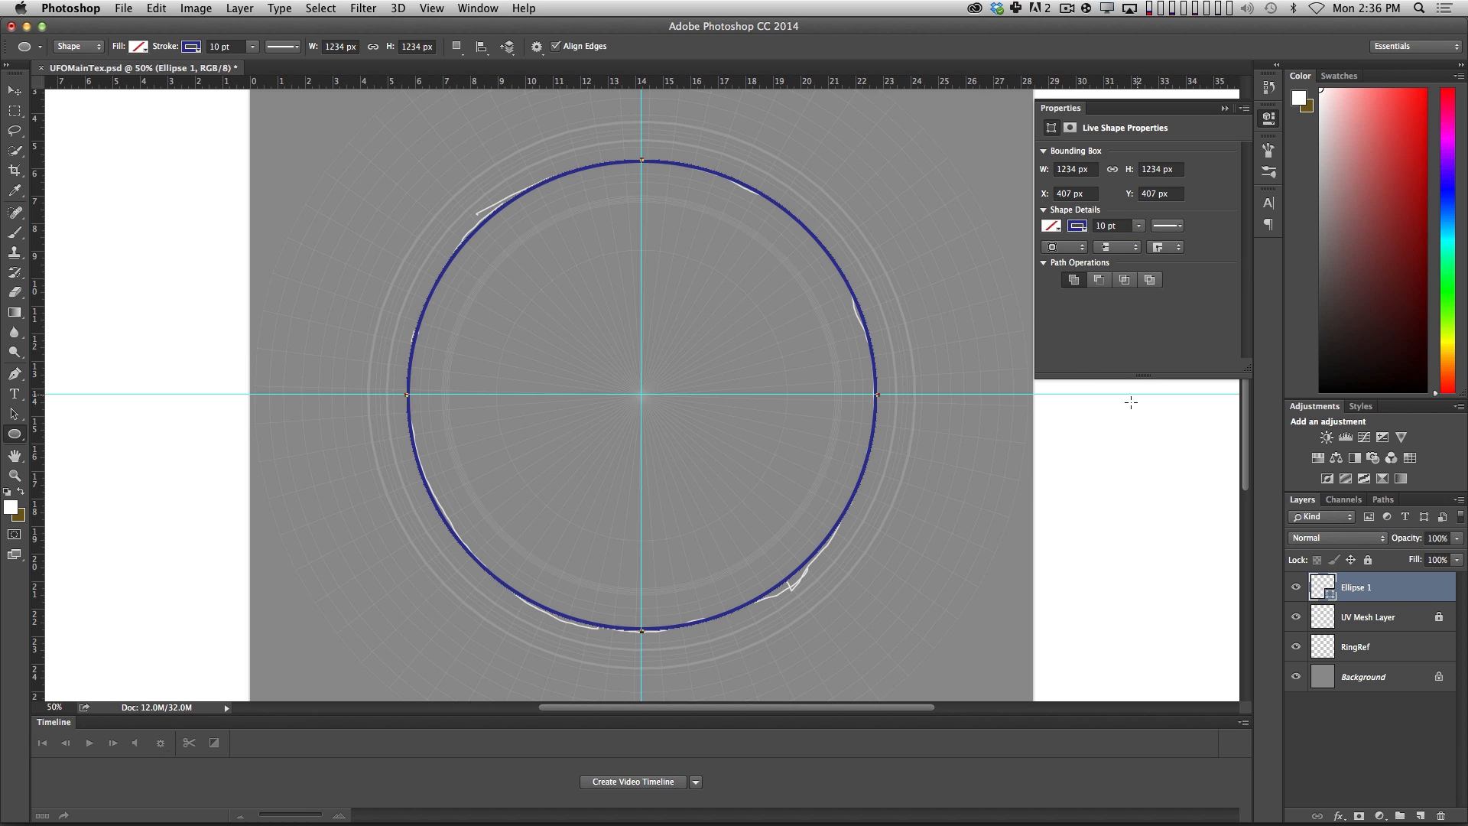
{"action": "left_click", "coordinate": [1224, 108]}
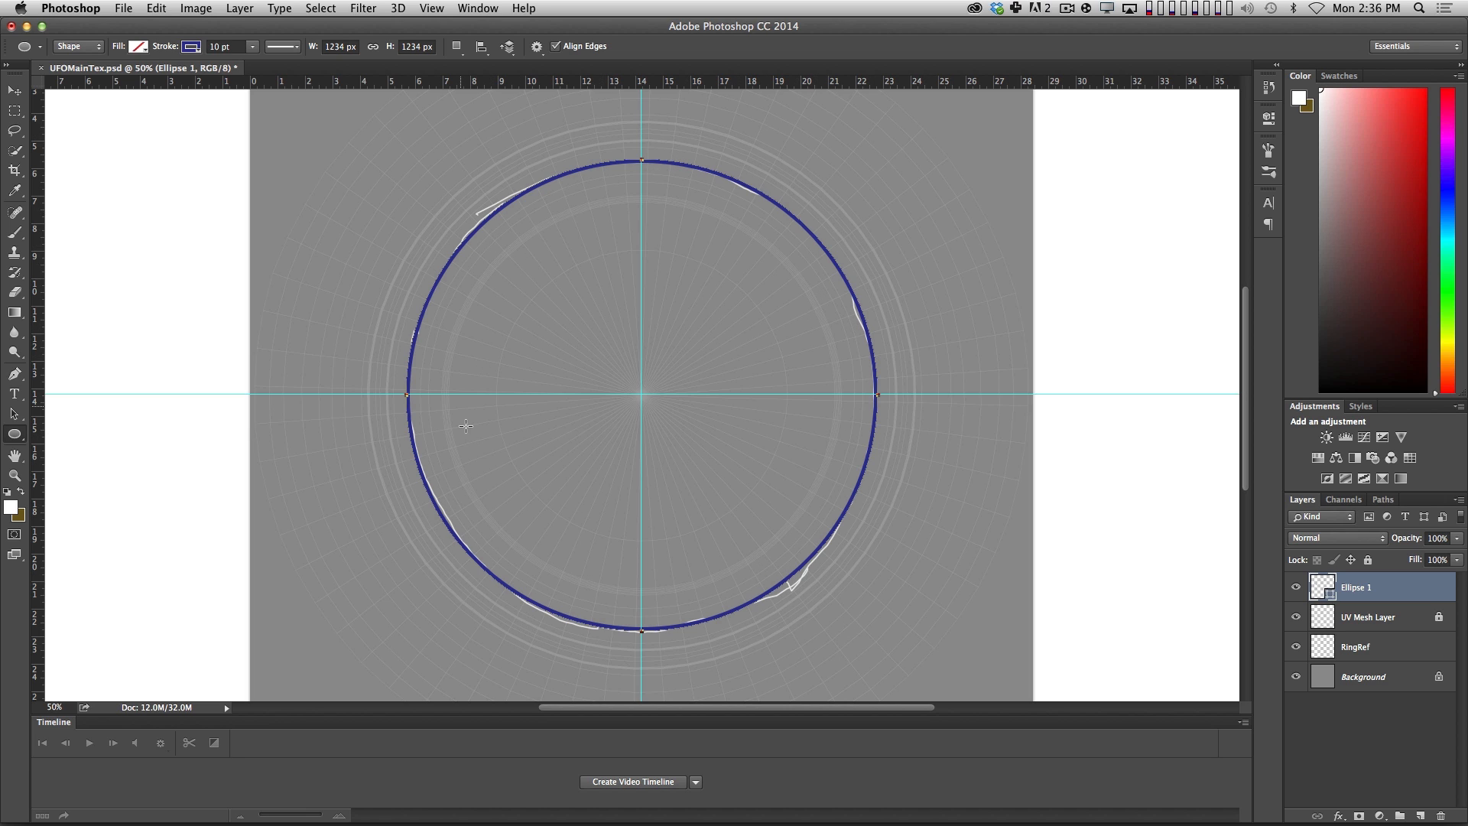
Hide the UV Mesh Layer and the RingRef layer, and save UFOMainTex.psd.
{"action": "left_click", "coordinate": [1296, 617]}
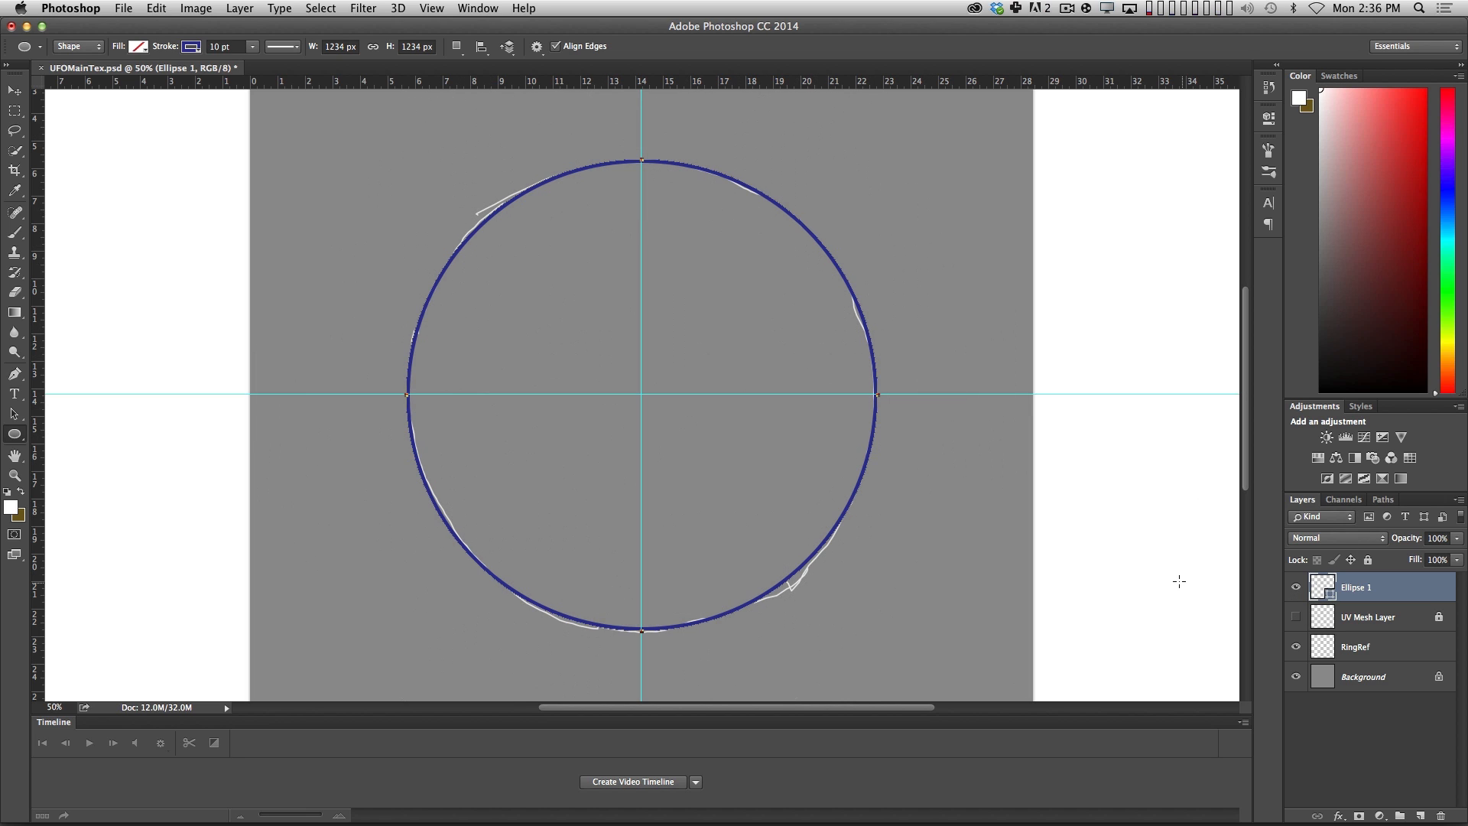
{"action": "left_click", "coordinate": [1297, 647]}
{"action": "key", "text": "v"}
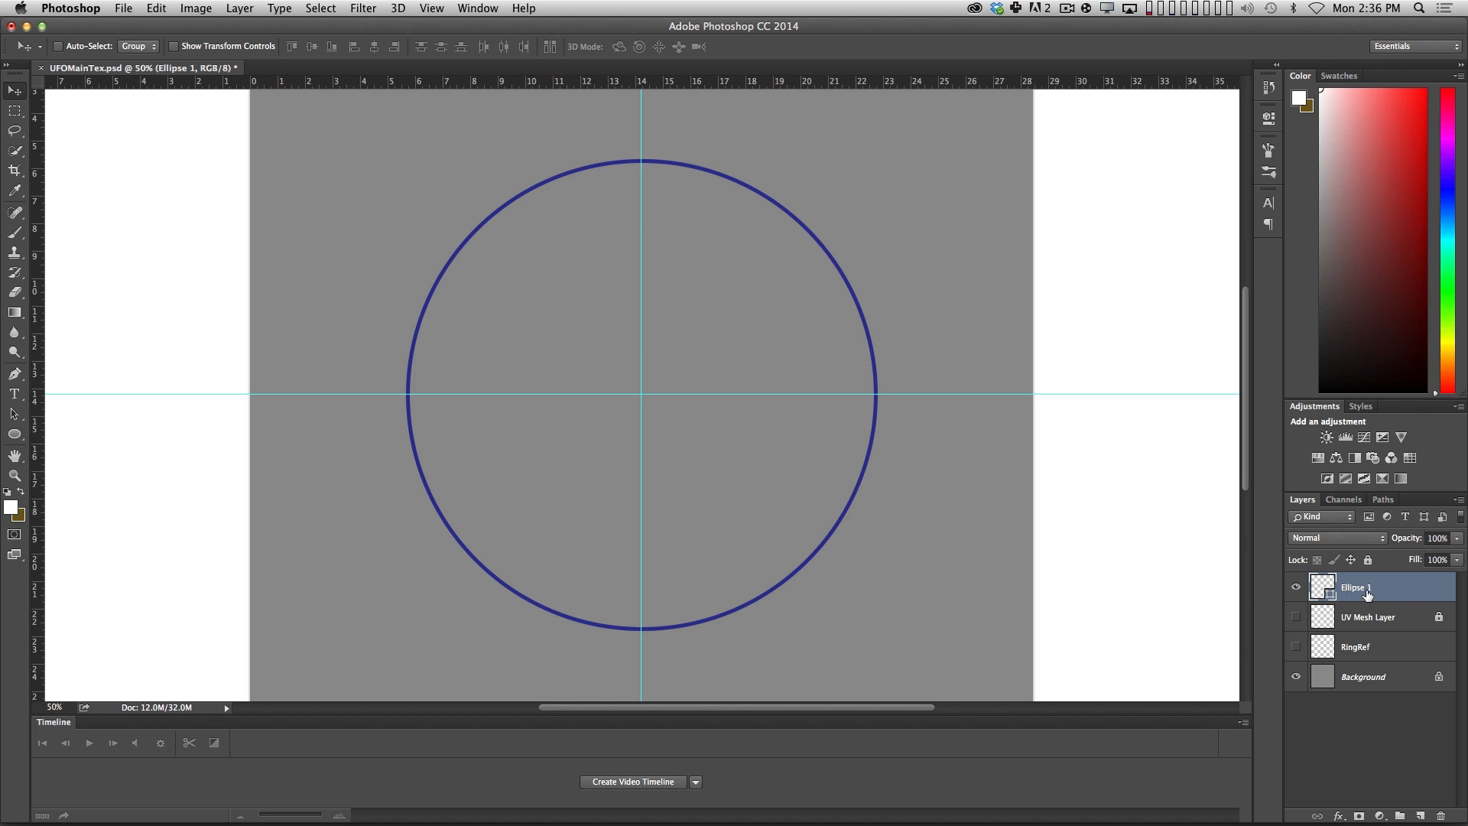
{"action": "key", "text": "super+s"}
Switch to Cinema 4D and revert the UFOMainTex.psd texture to its saved version.
{"action": "key", "text": "super+Tab"}
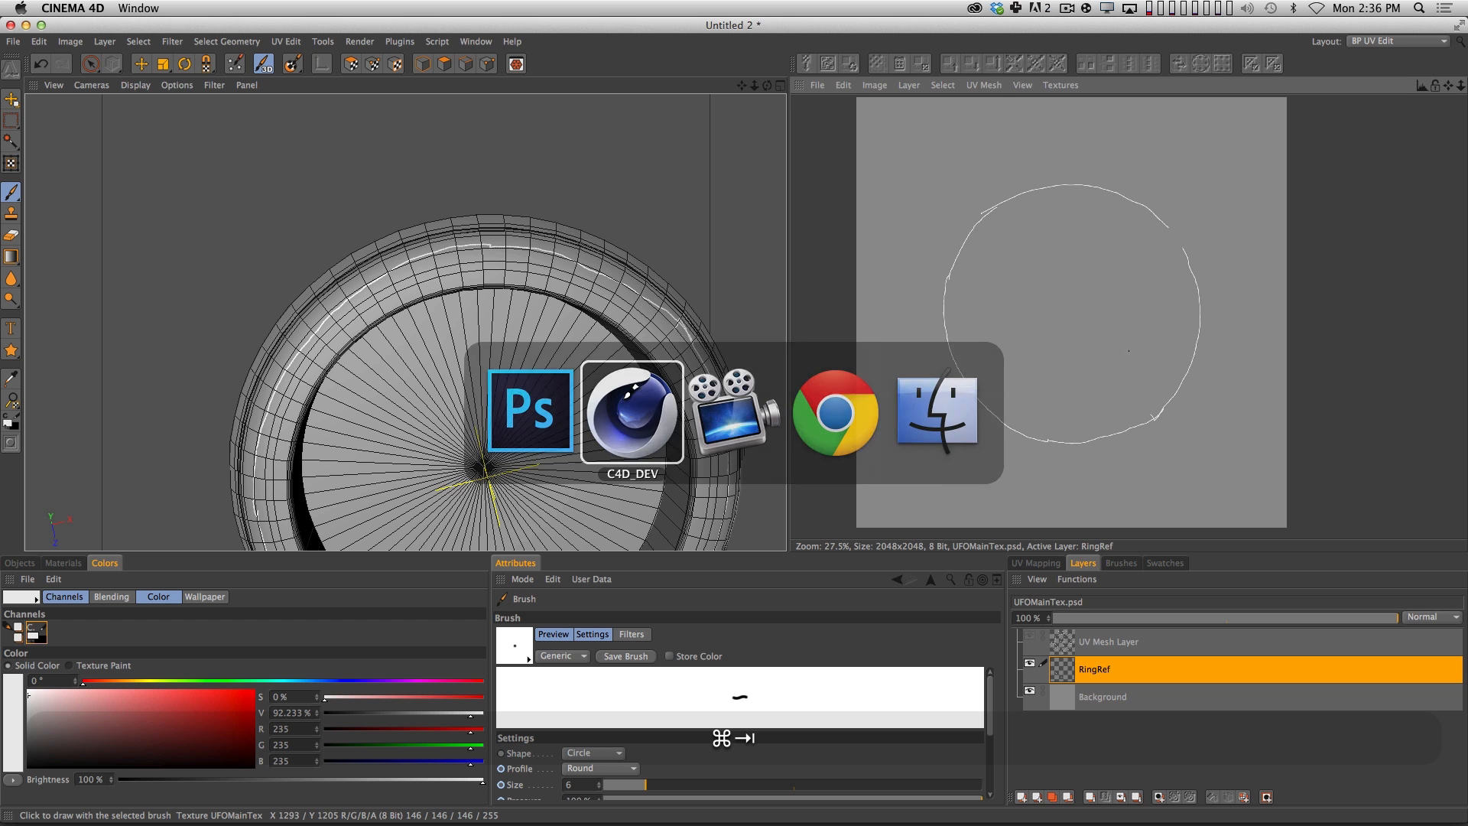
{"action": "left_click", "coordinate": [817, 84]}
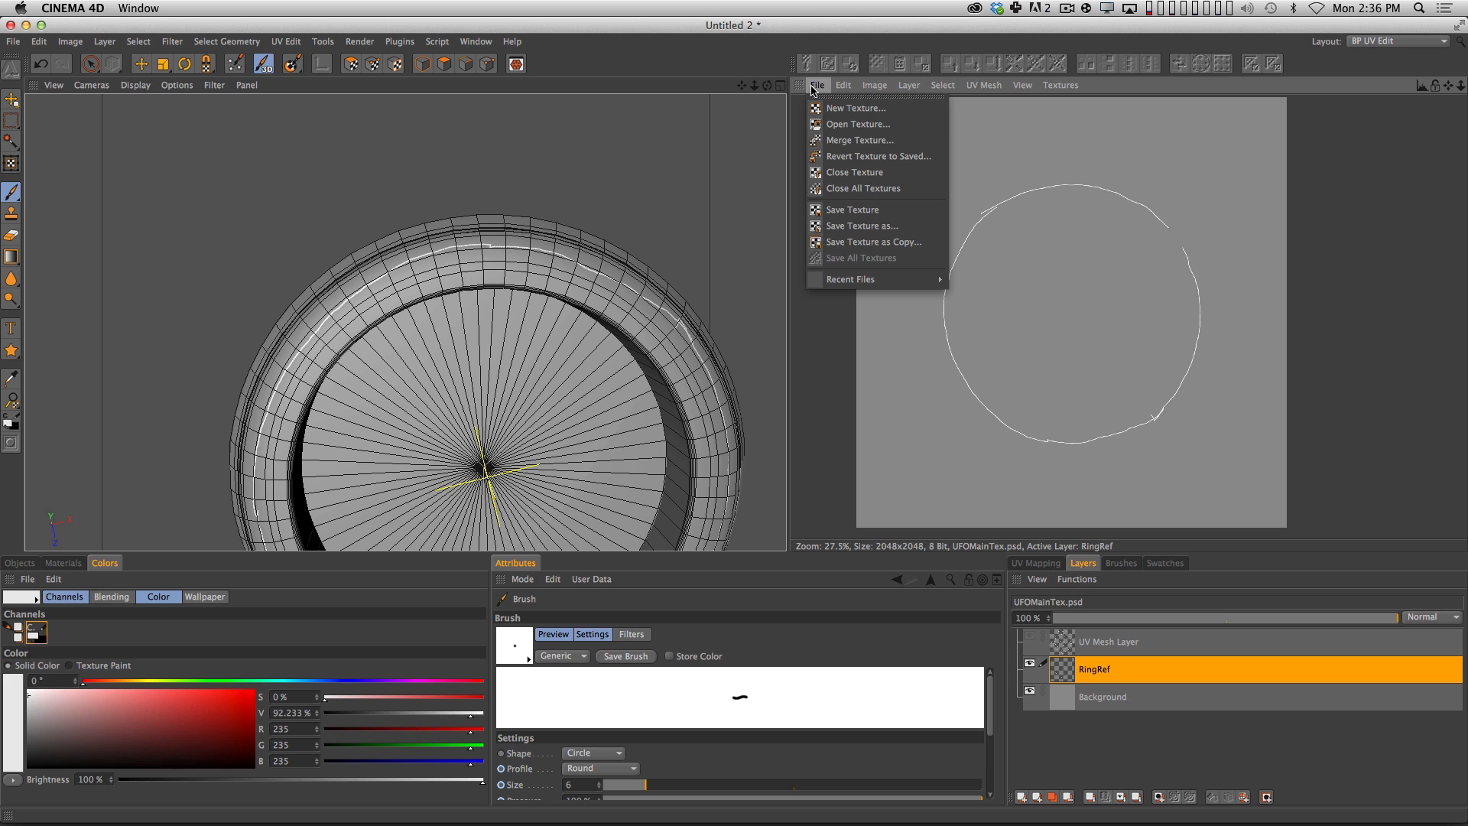
{"action": "left_click", "coordinate": [832, 159]}
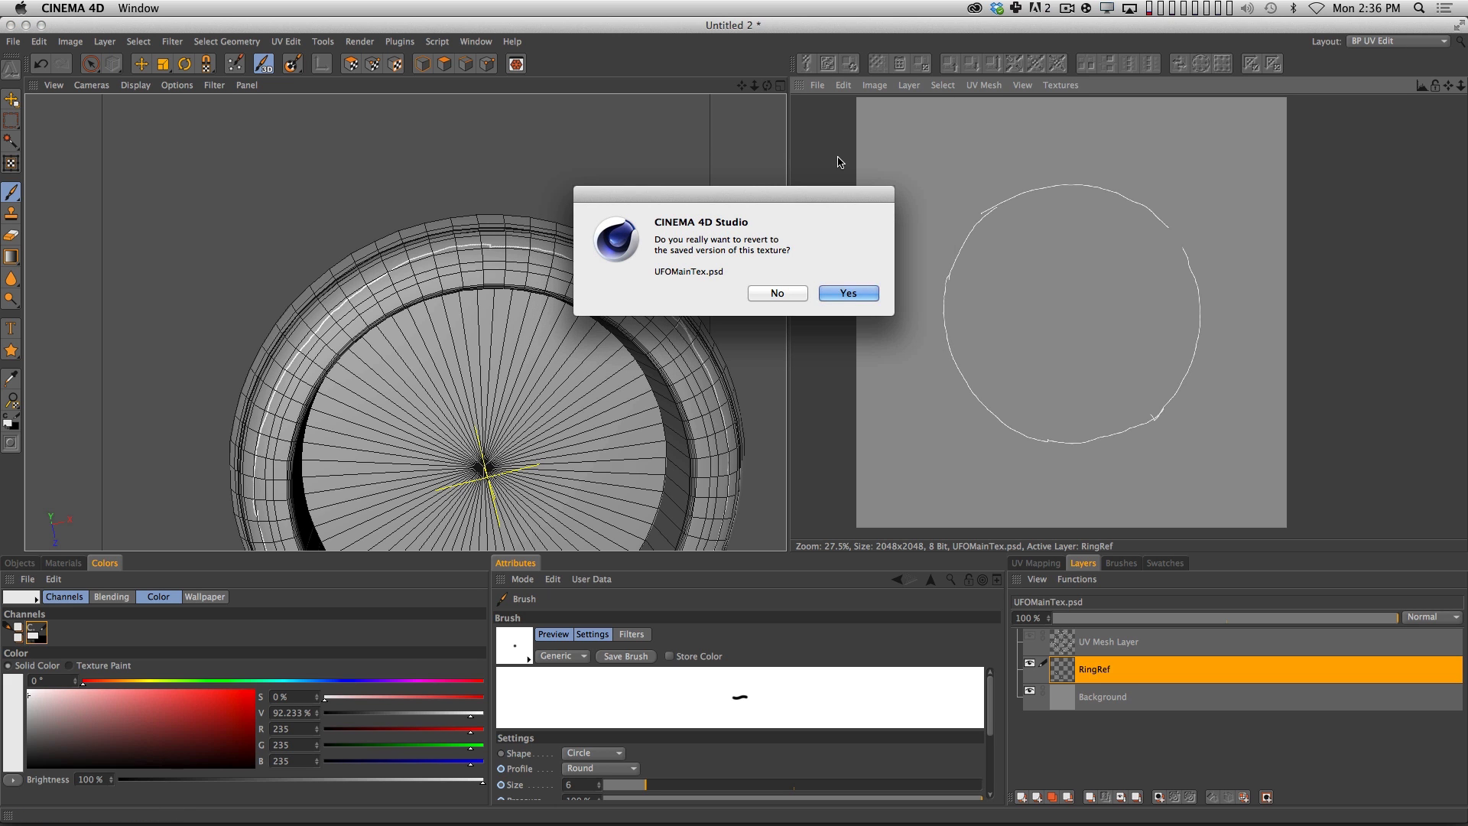
{"action": "left_click", "coordinate": [862, 291]}
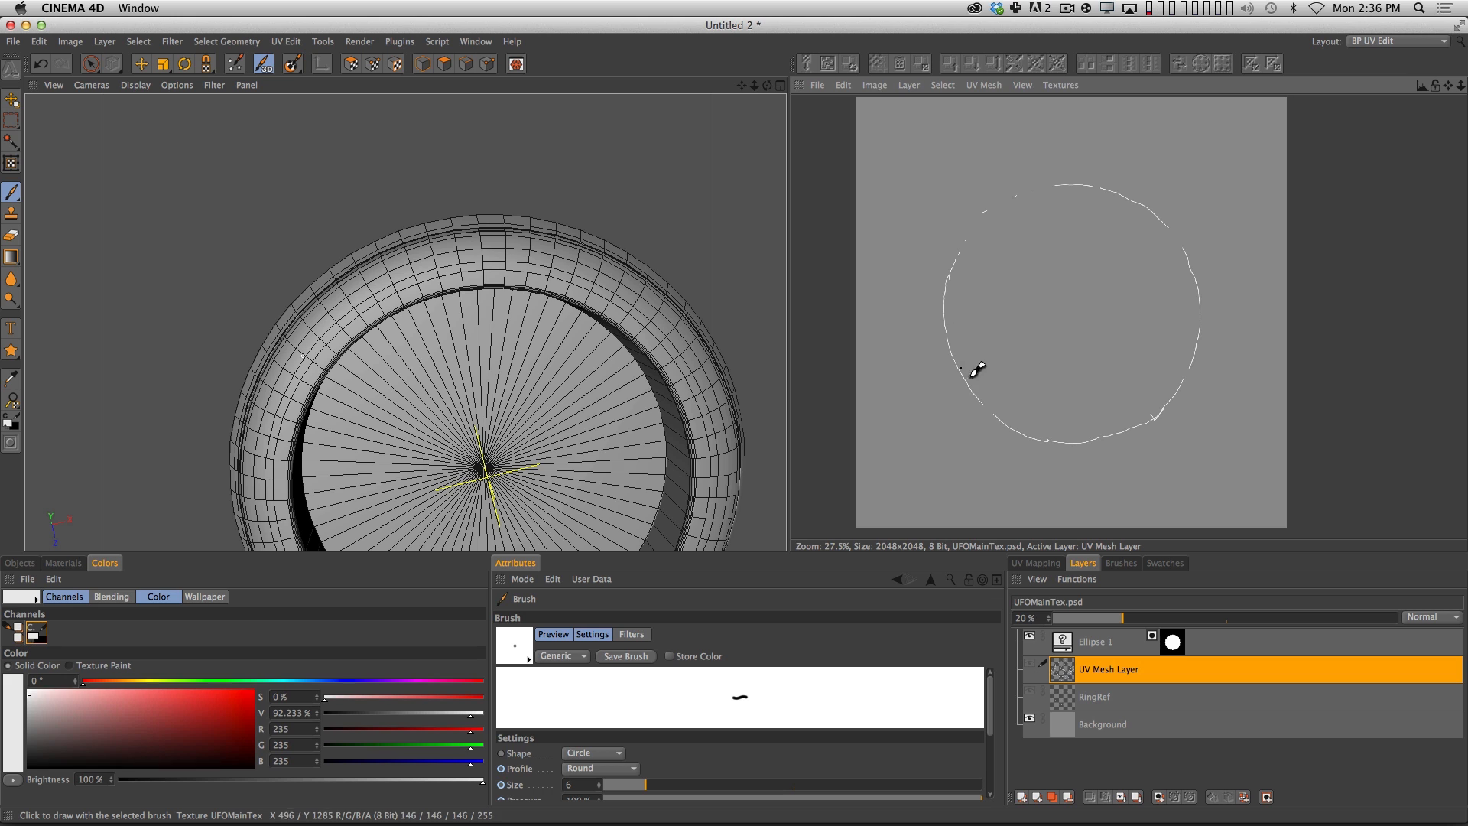
{"action": "key", "text": "2"}
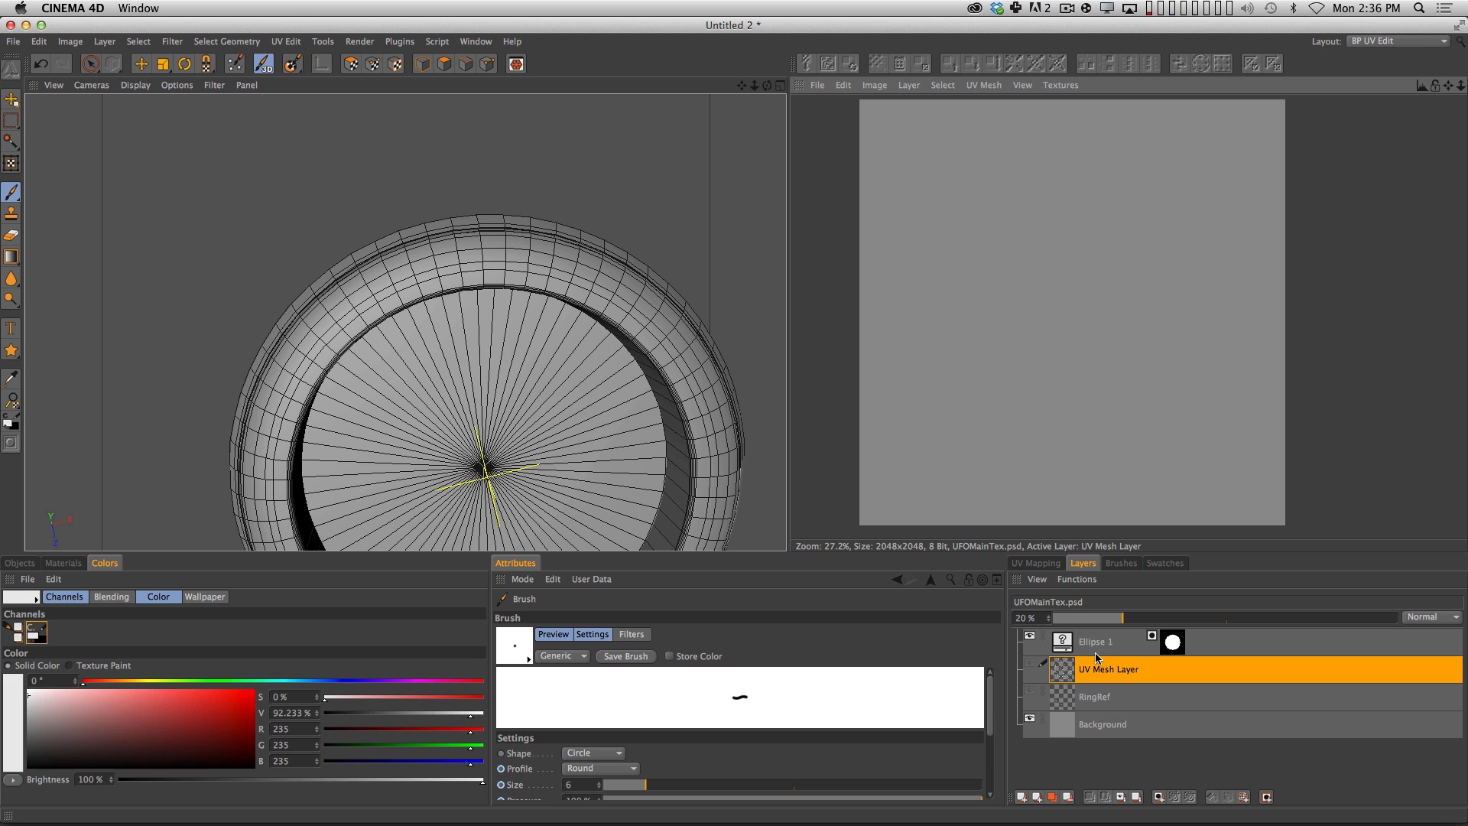
Return to Photoshop and rasterize the Ellipse 1 shape layer.
{"action": "key", "text": "super+Tab"}
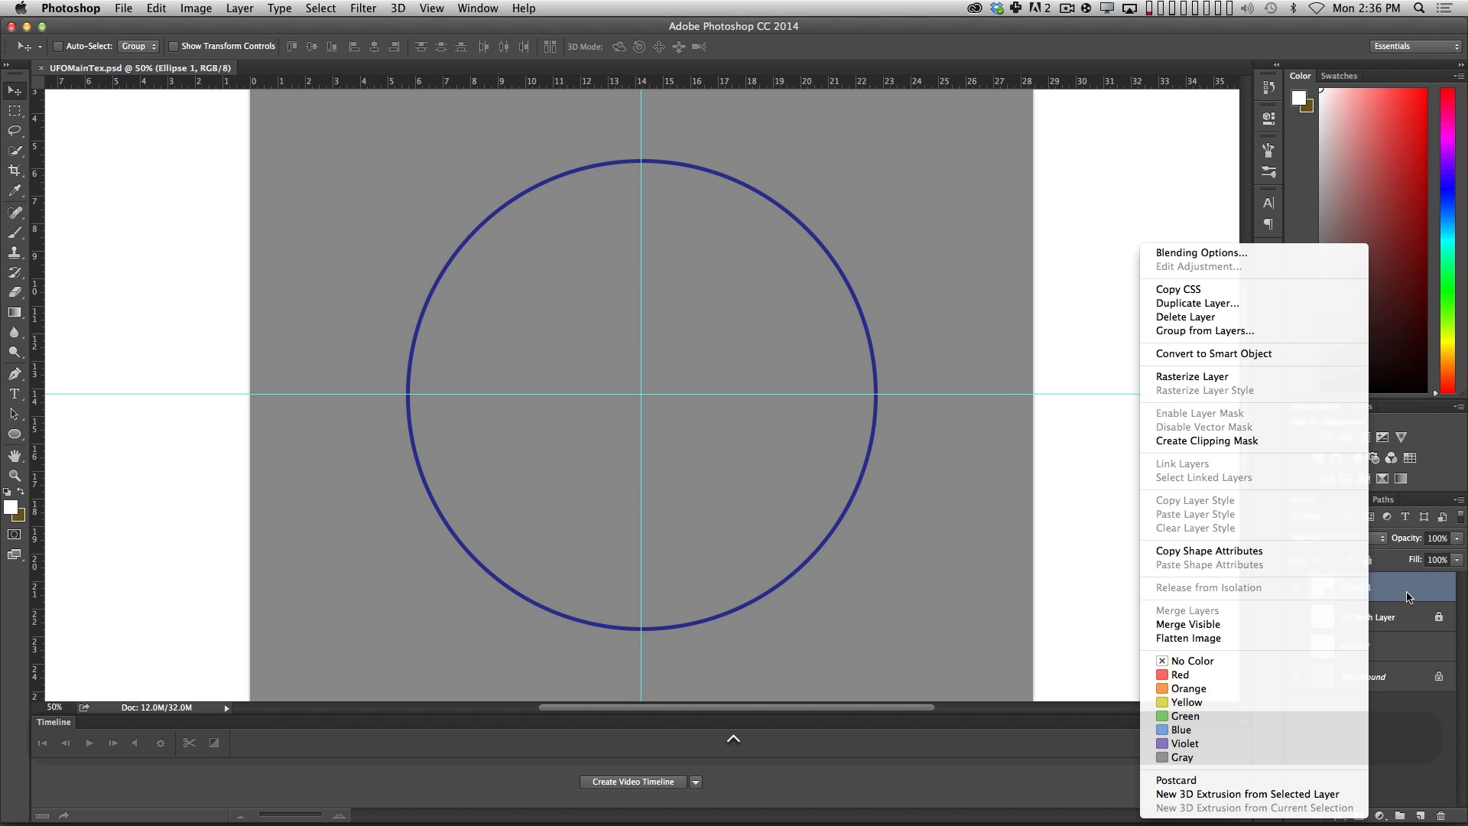
{"action": "left_click", "coordinate": [1241, 377]}
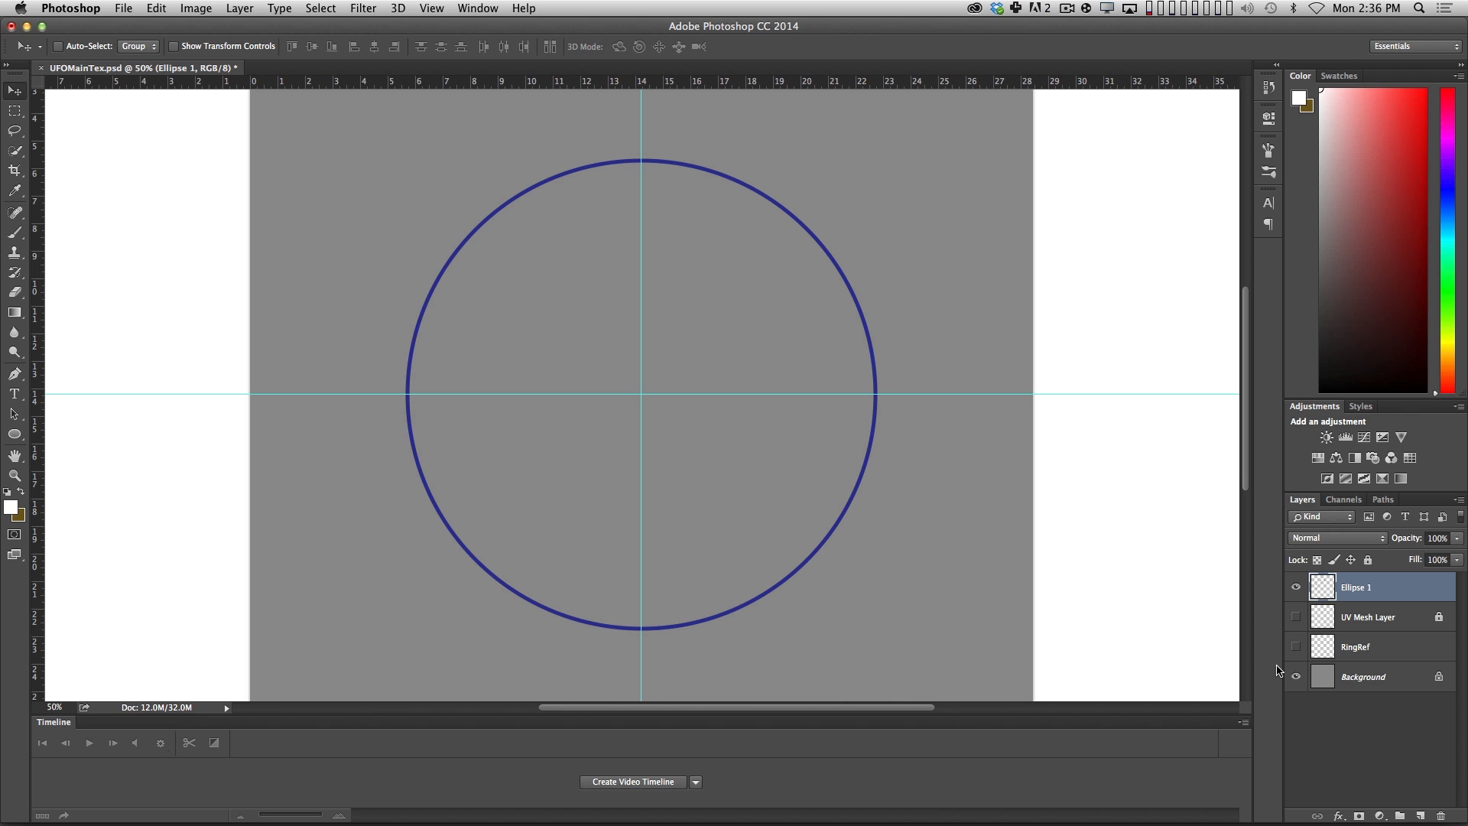
Save UFOMainTex.psd with the rasterized ellipse, switch to Cinema 4D, and revert the texture to the newly saved version.
{"action": "key", "text": "super+s"}
{"action": "key", "text": "super+Tab"}
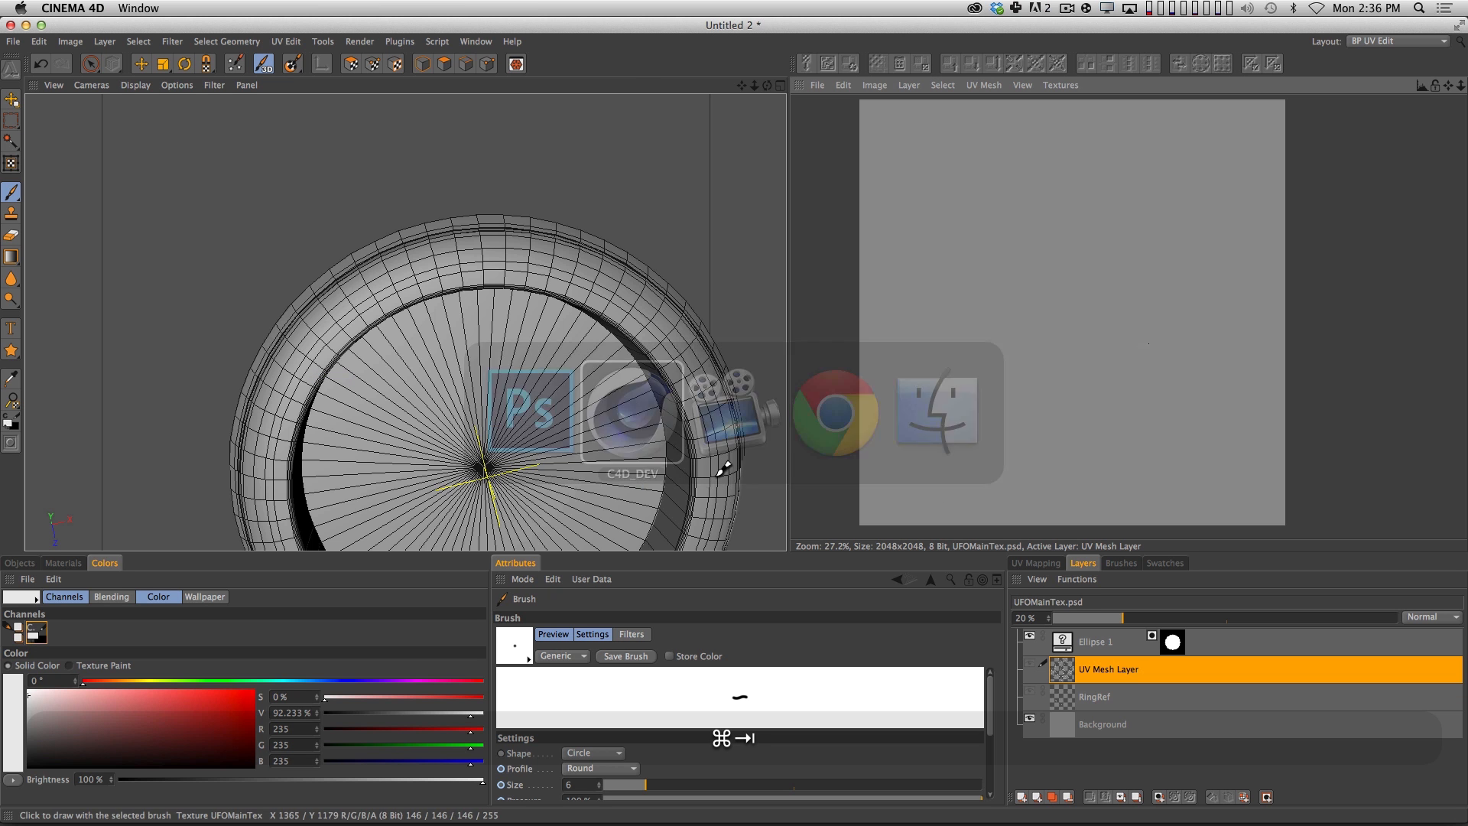
{"action": "left_click", "coordinate": [817, 85]}
{"action": "left_click", "coordinate": [849, 170]}
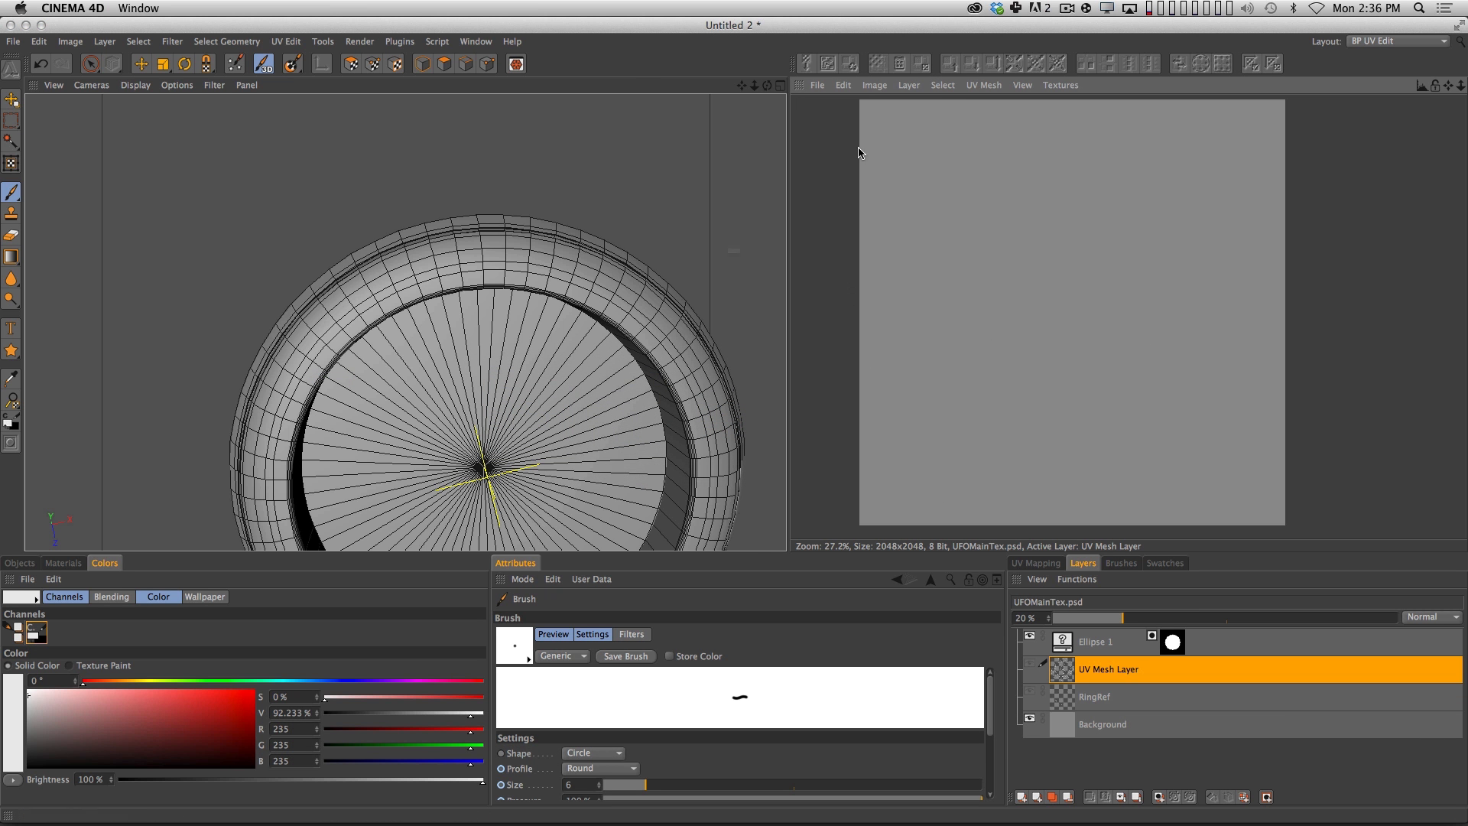
{"action": "left_click", "coordinate": [849, 293]}
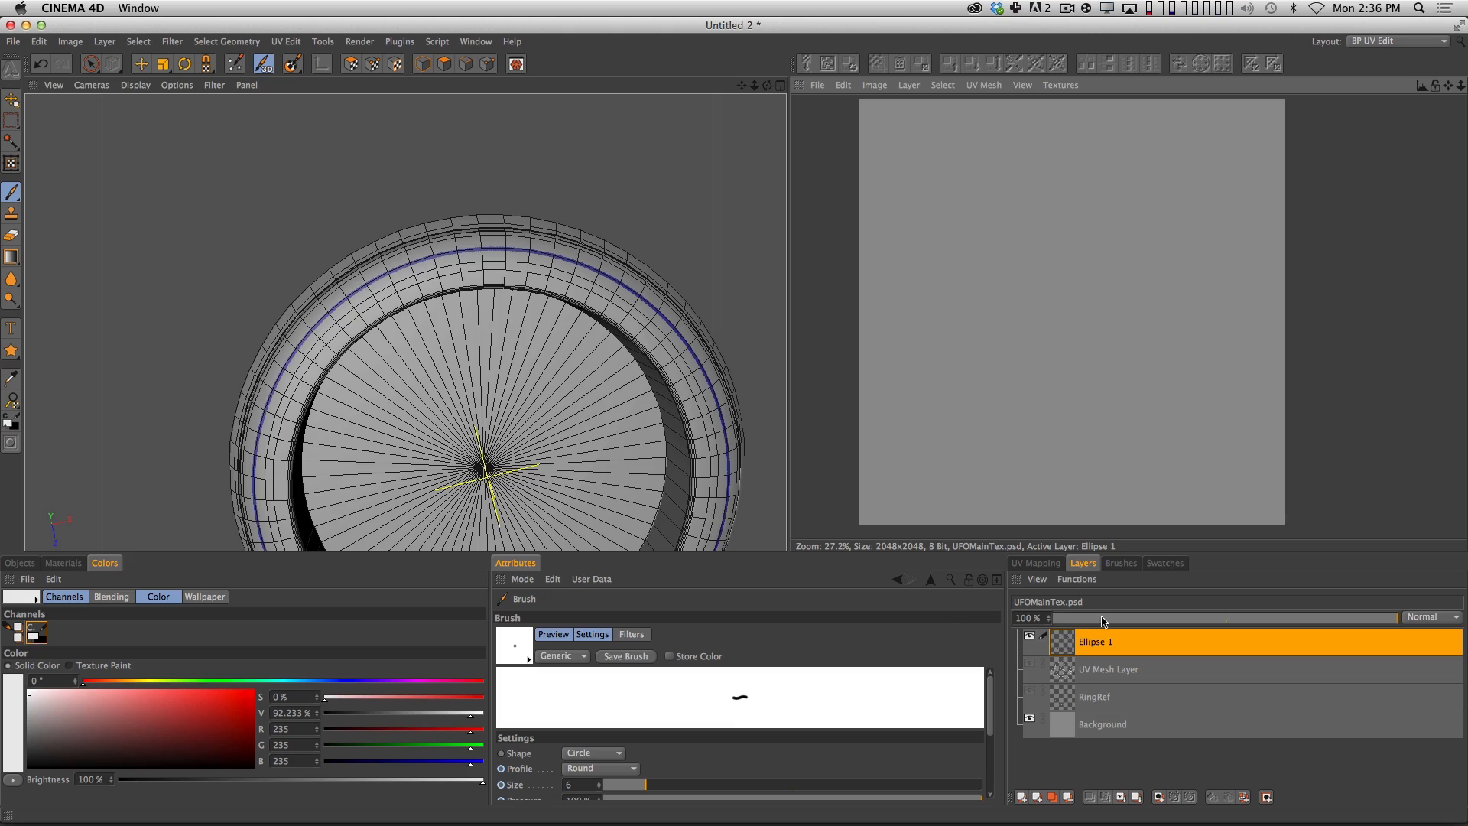
Examine the blue ring on the UFO hull from several angles and render a preview of the view.
{"action": "left_click_drag", "start_coordinate": [660, 349], "coordinate": [609, 203], "text": "alt"}
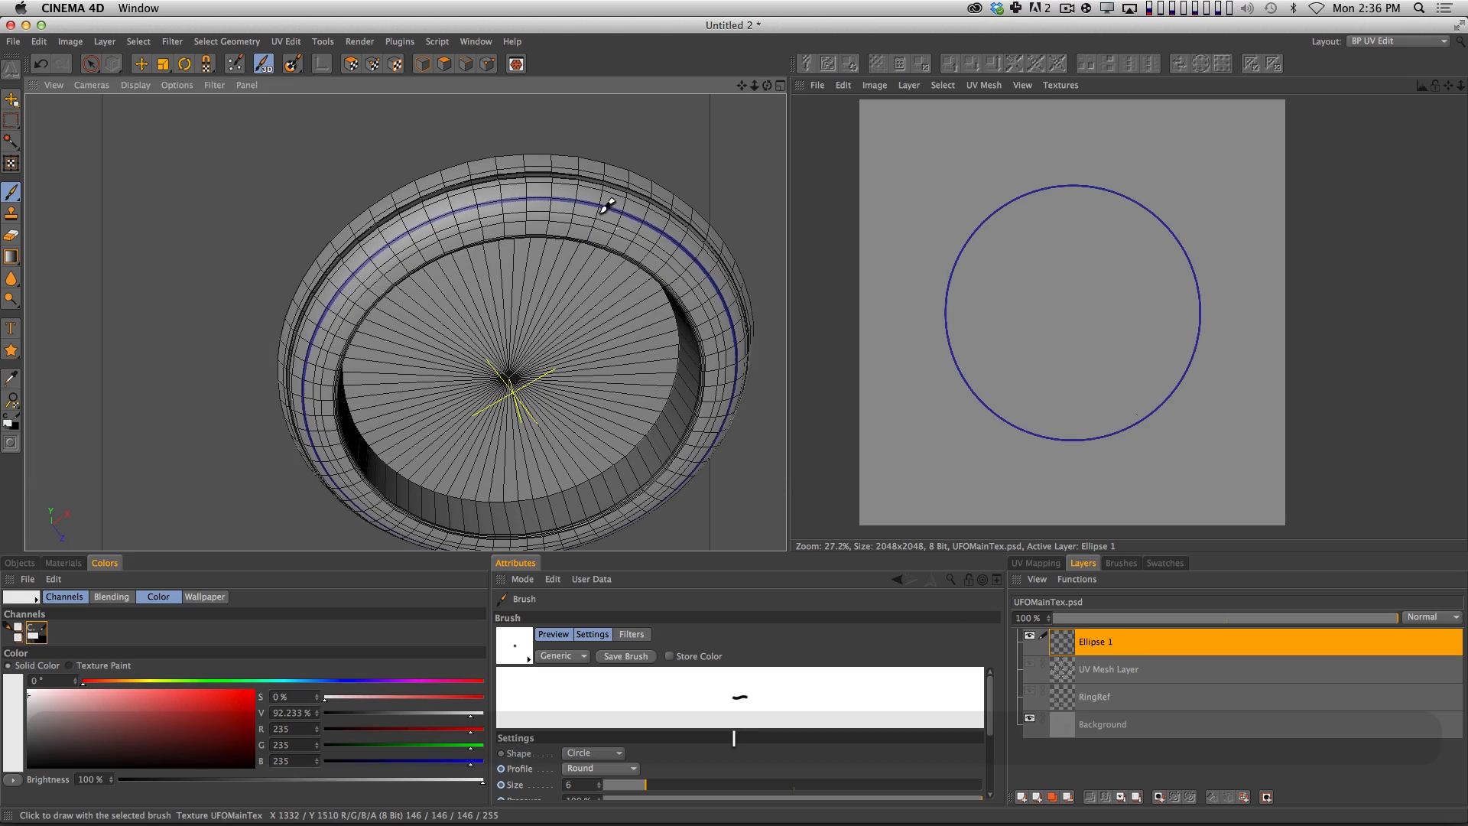
{"action": "key", "text": "2"}
{"action": "key", "text": "1"}
{"action": "mouse_move", "coordinate": [615, 326]}
{"action": "left_mouse_down"}
{"action": "mouse_move", "coordinate": [570, 276]}
{"action": "mouse_move", "coordinate": [577, 367]}
{"action": "mouse_move", "coordinate": [457, 357]}
{"action": "mouse_move", "coordinate": [455, 291]}
{"action": "left_mouse_up"}
{"action": "key", "text": "3"}
{"action": "key", "text": "super+r"}
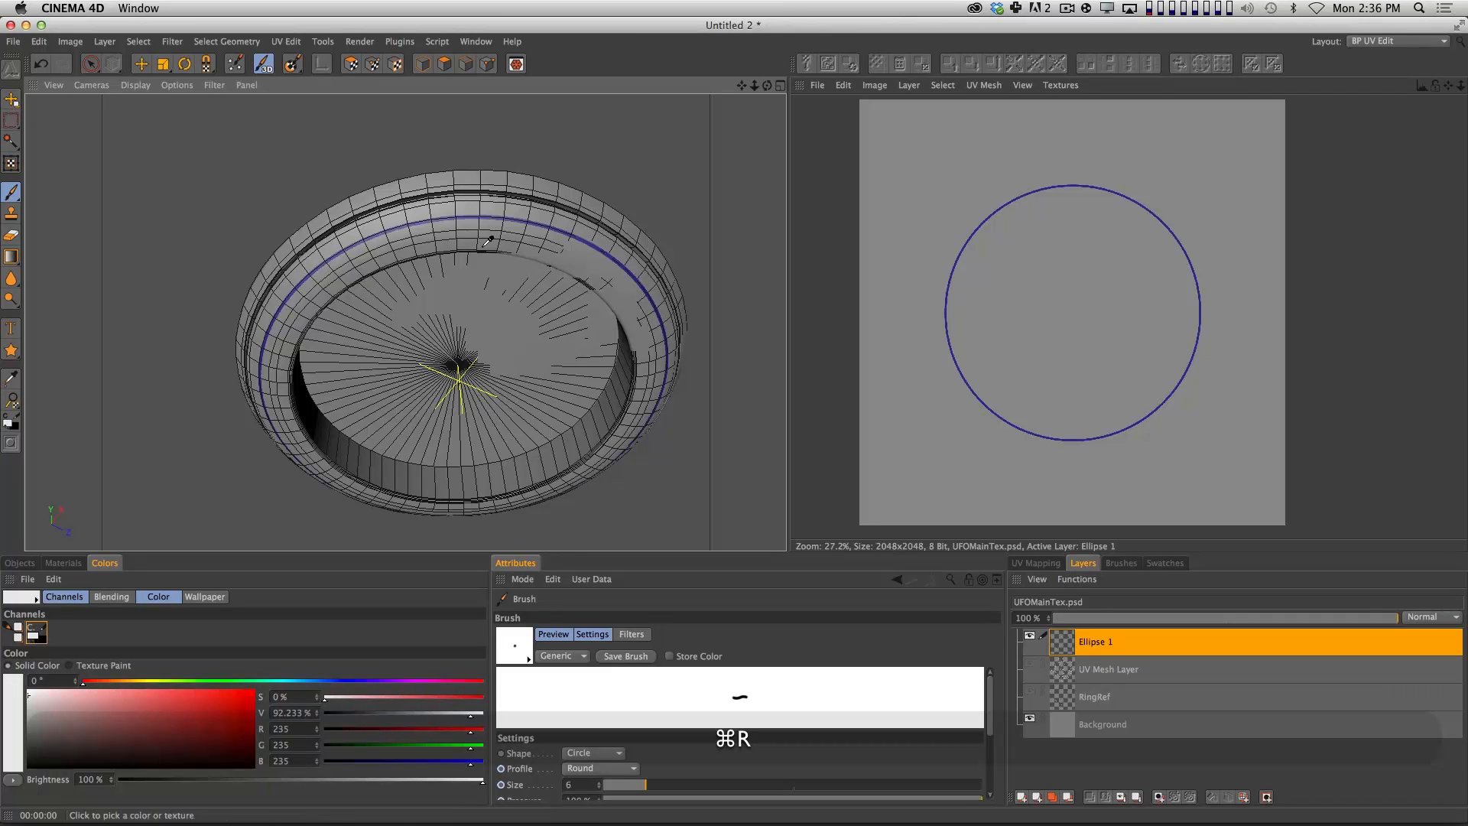
{"action": "key", "text": "super+3"}
{"action": "key", "text": "3"}
{"action": "left_click_drag", "start_coordinate": [567, 295], "coordinate": [579, 367]}
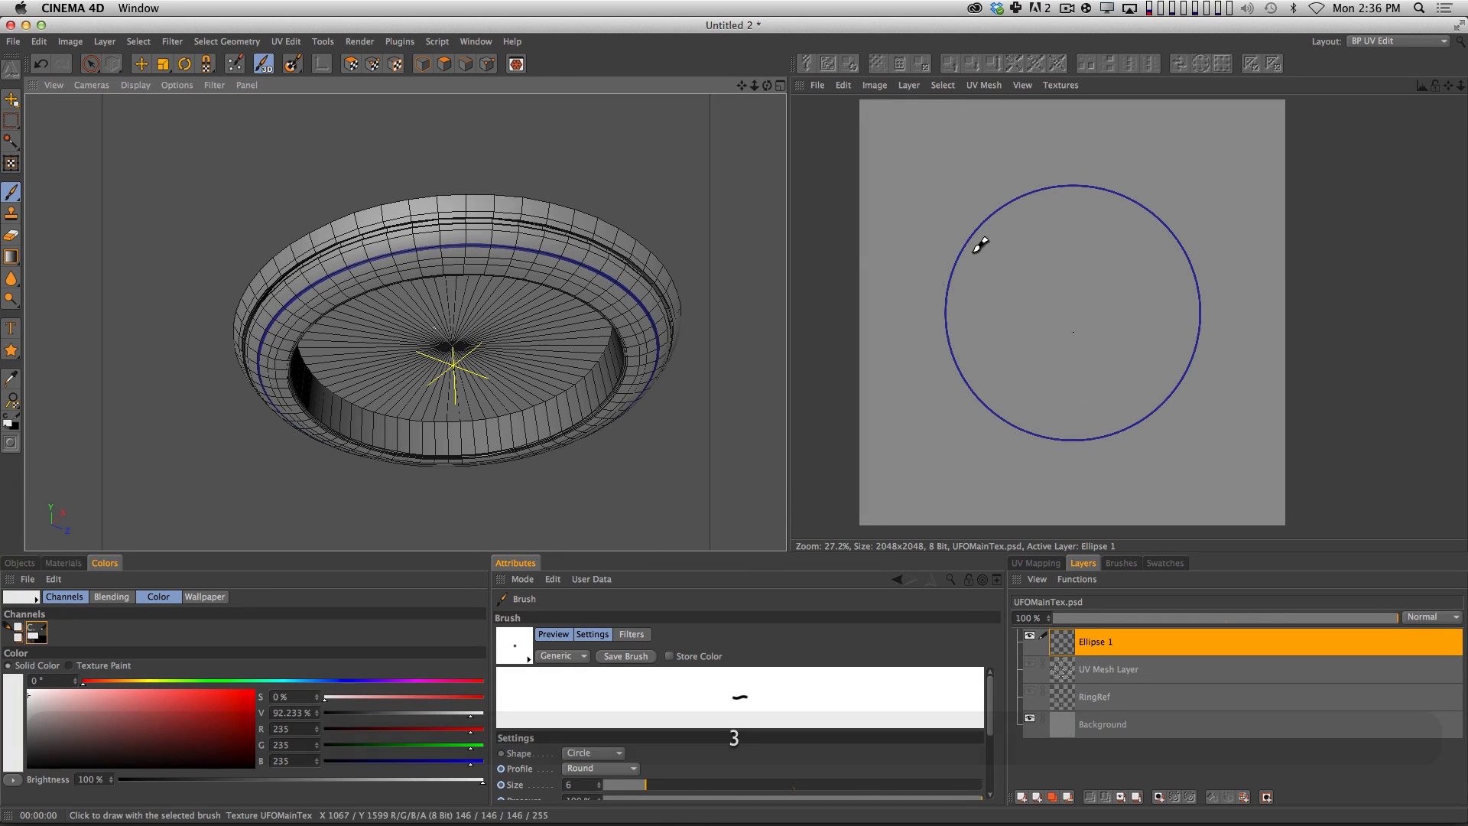
Switch to Chrome, search for cgtextures in a new tab, and open the CG Textures website.
{"action": "key", "text": "super+Tab"}
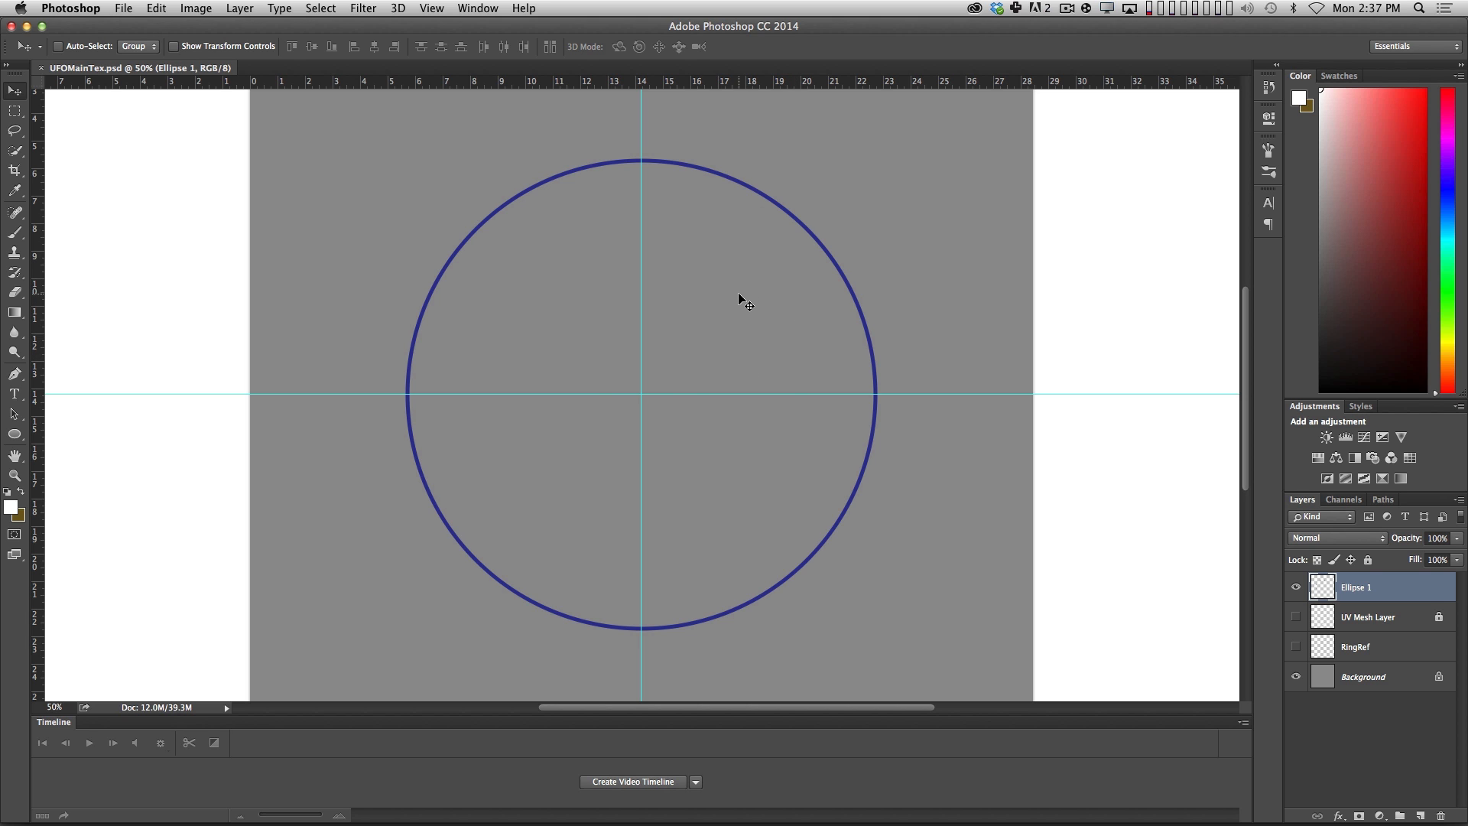
{"action": "key", "text": "super+Tab"}
{"action": "left_click", "coordinate": [819, 424], "text": "super"}
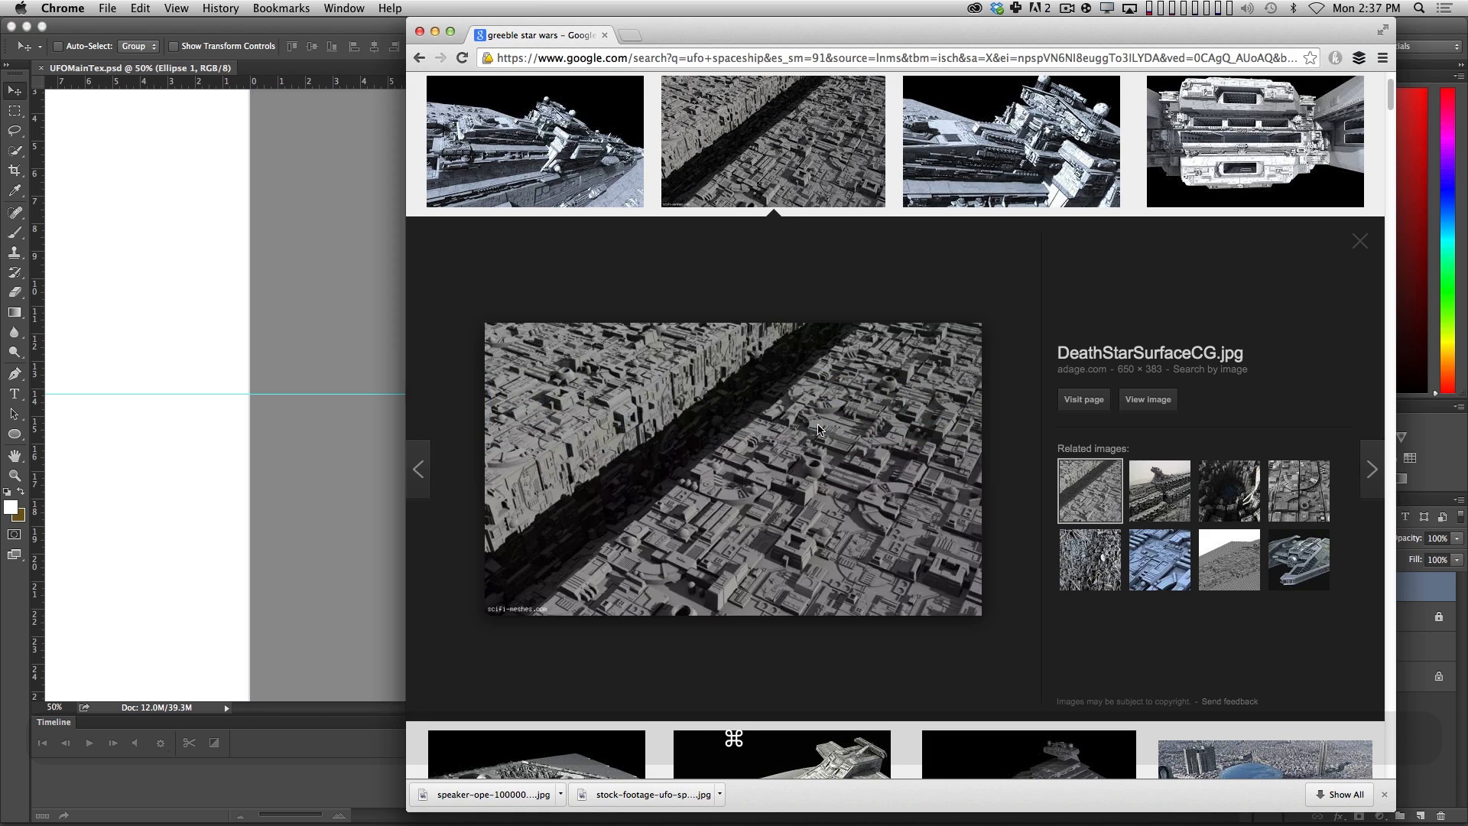
{"action": "key", "text": "super+t"}
{"action": "type", "text": "cg"}
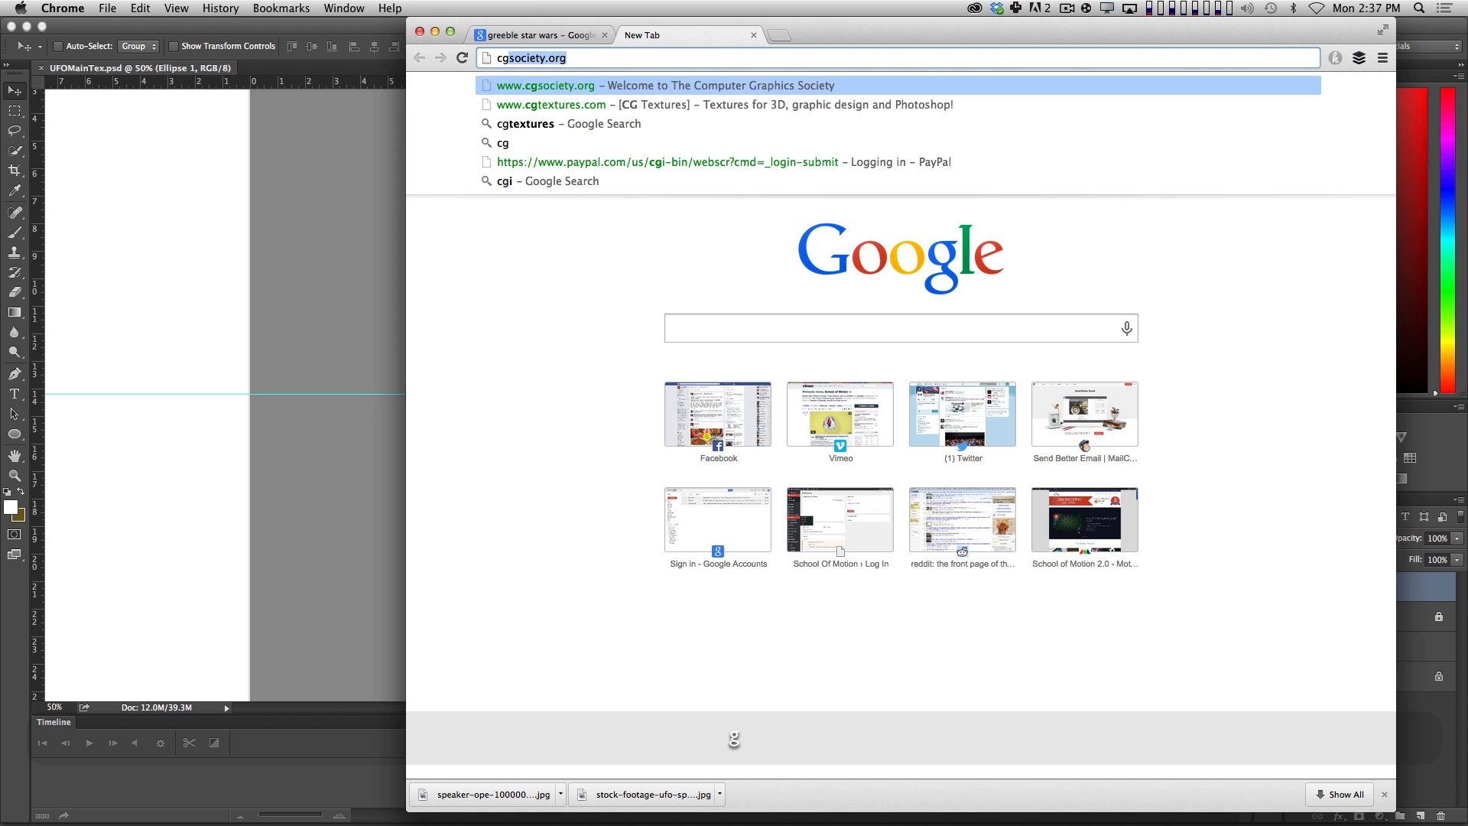
{"action": "type", "text": "text"}
{"action": "key", "text": "Return"}
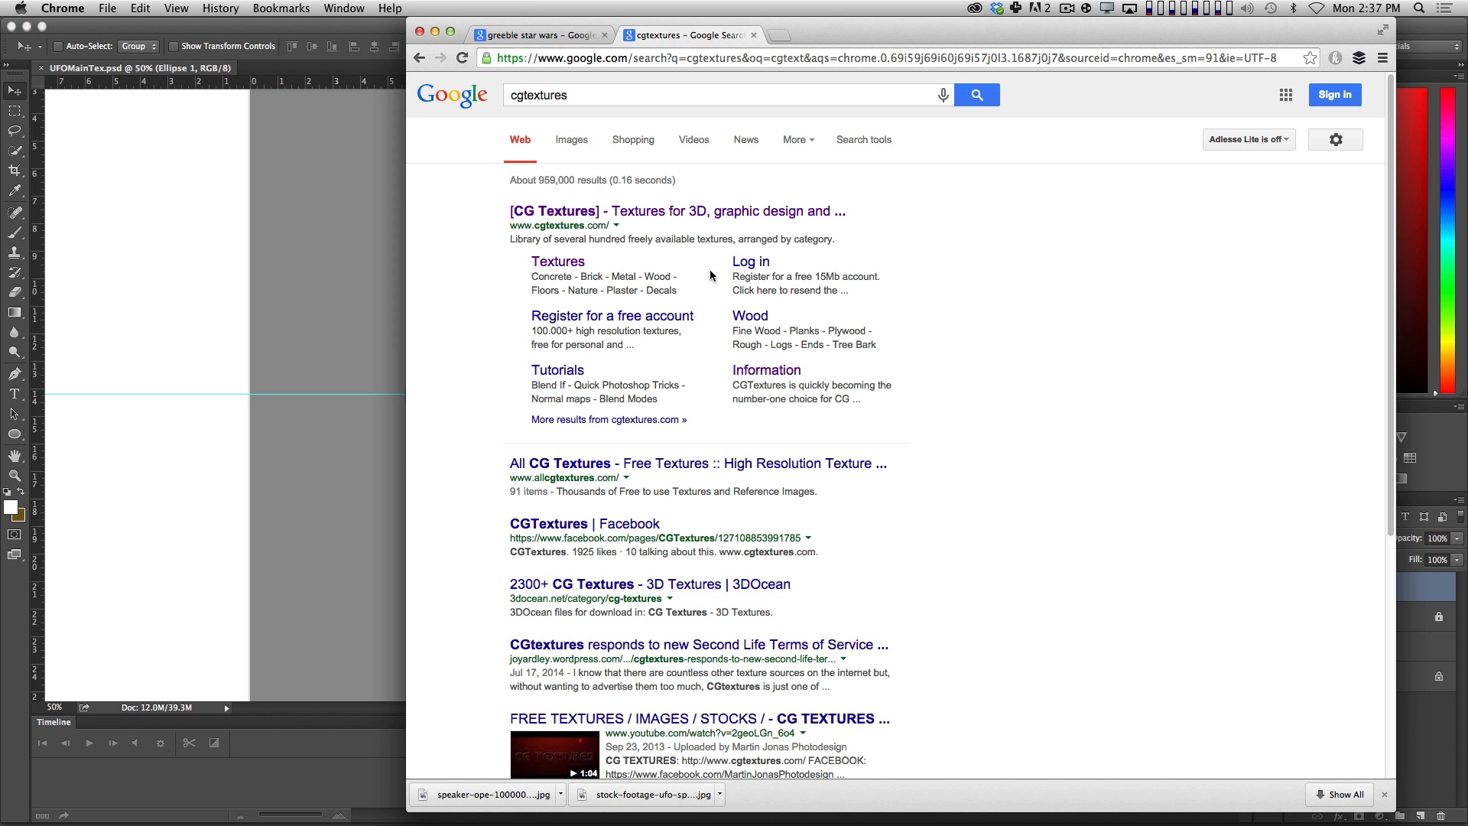
{"action": "left_click", "coordinate": [712, 212]}
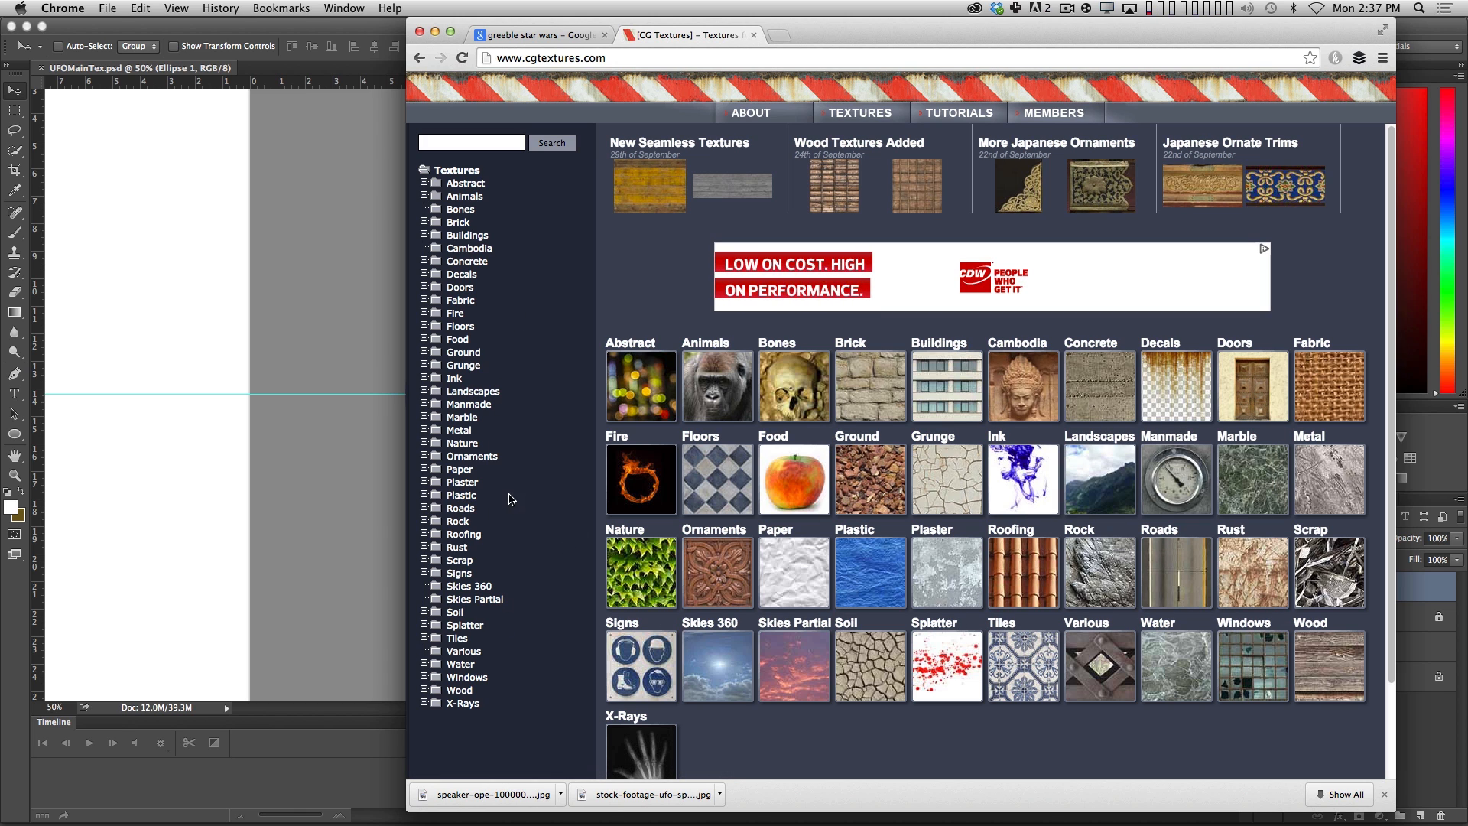
Open the Bare subcategory of the Metal textures and browse its first page for a suitable surface.
{"action": "left_click", "coordinate": [459, 429]}
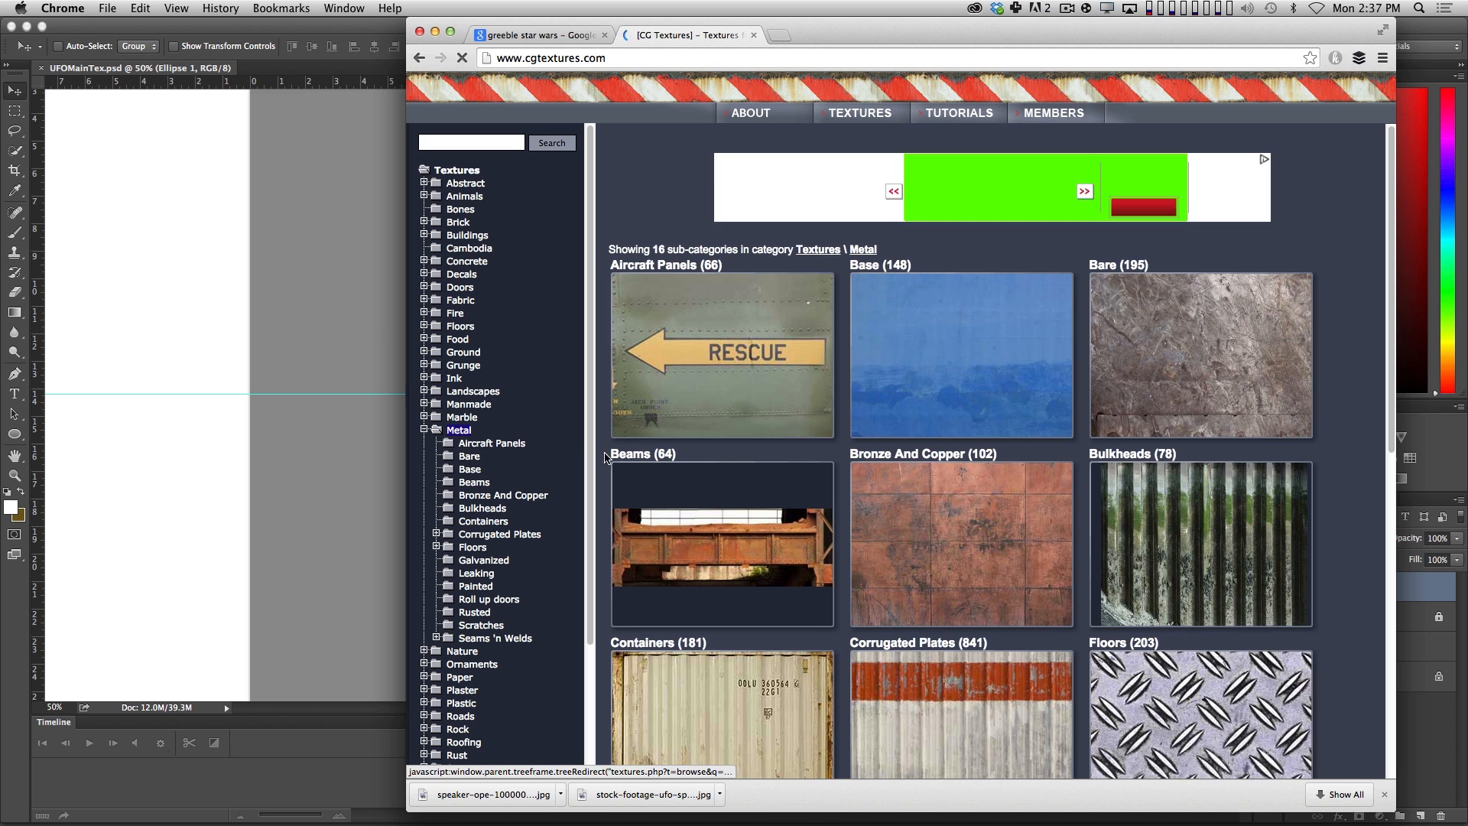
{"action": "left_click", "coordinate": [1121, 320]}
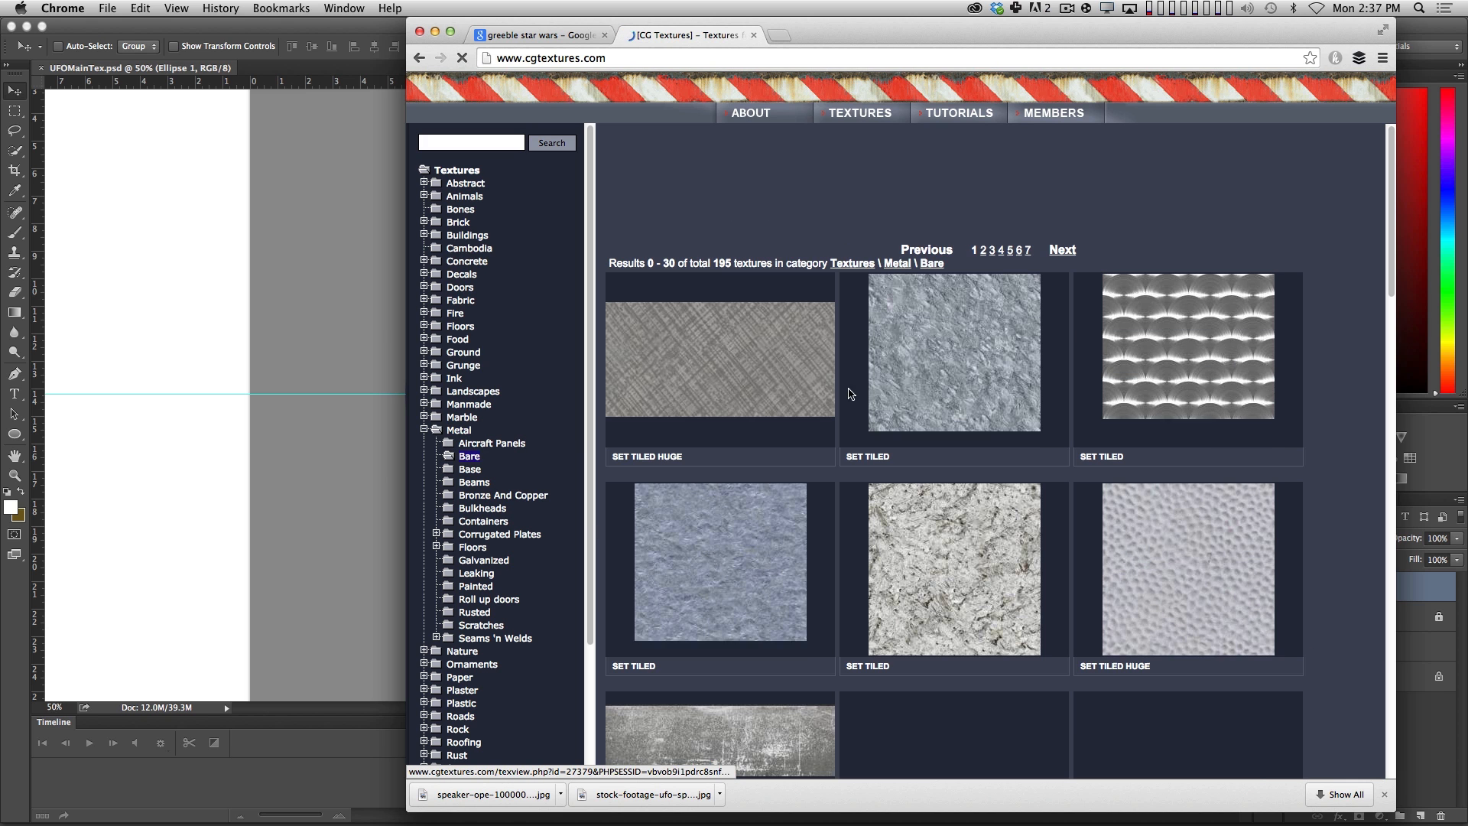
{"action": "scroll", "coordinate": [822, 391], "scroll_direction": "down", "scroll_amount": 5}
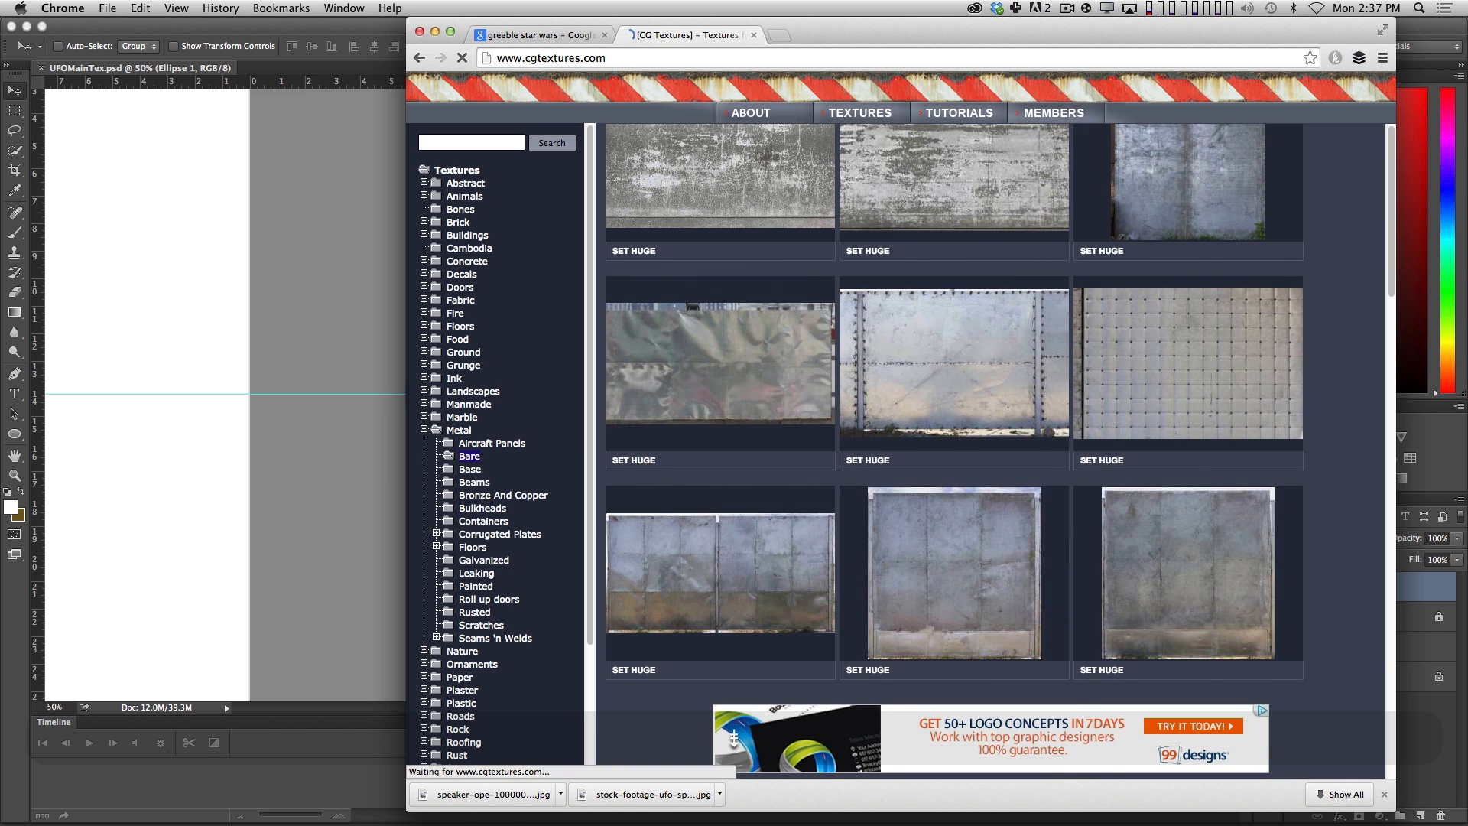
{"action": "scroll", "coordinate": [734, 738], "scroll_direction": "down", "scroll_amount": 5}
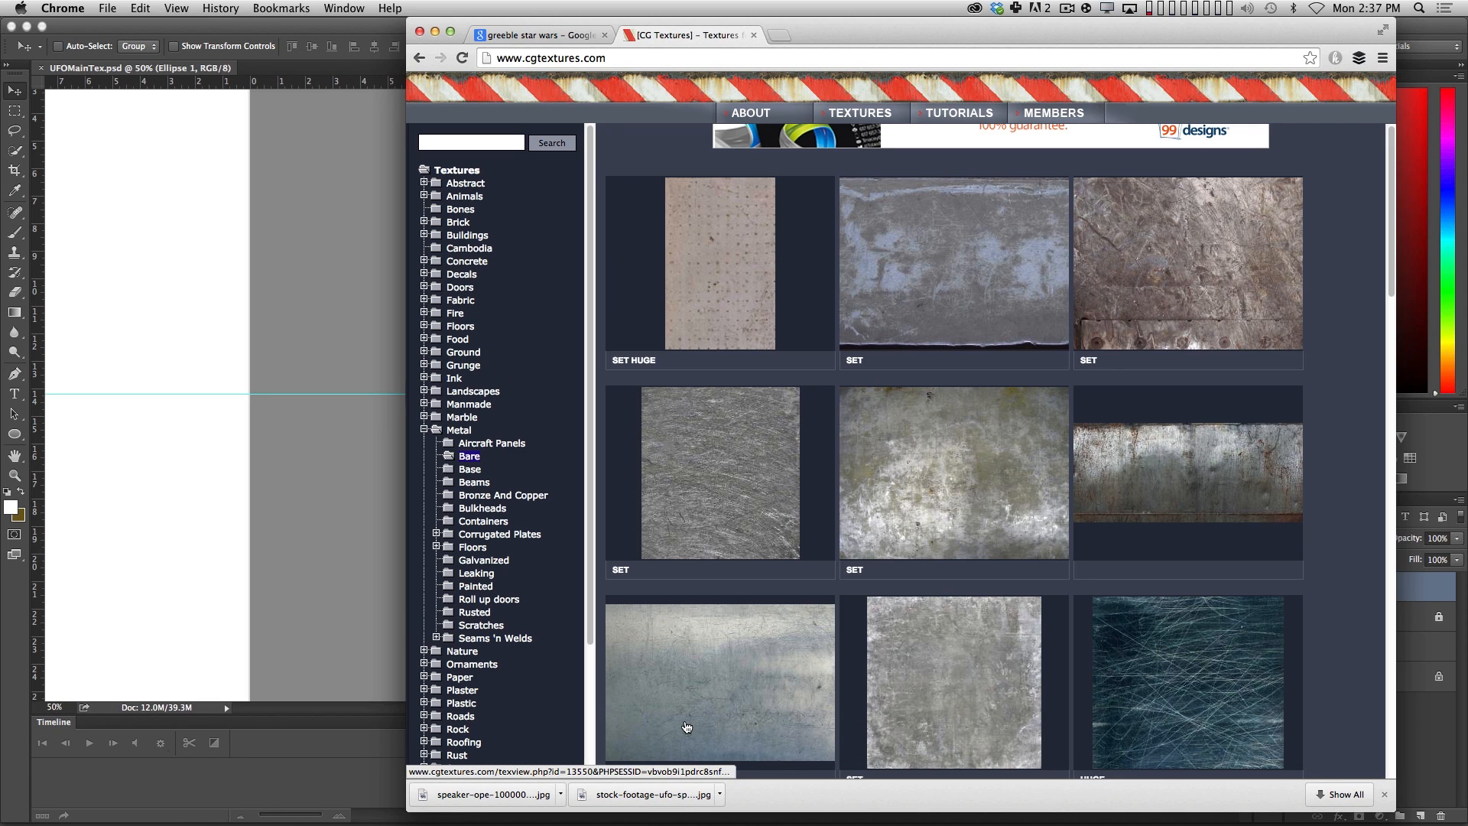
{"action": "scroll", "coordinate": [889, 501], "scroll_direction": "down", "scroll_amount": 10}
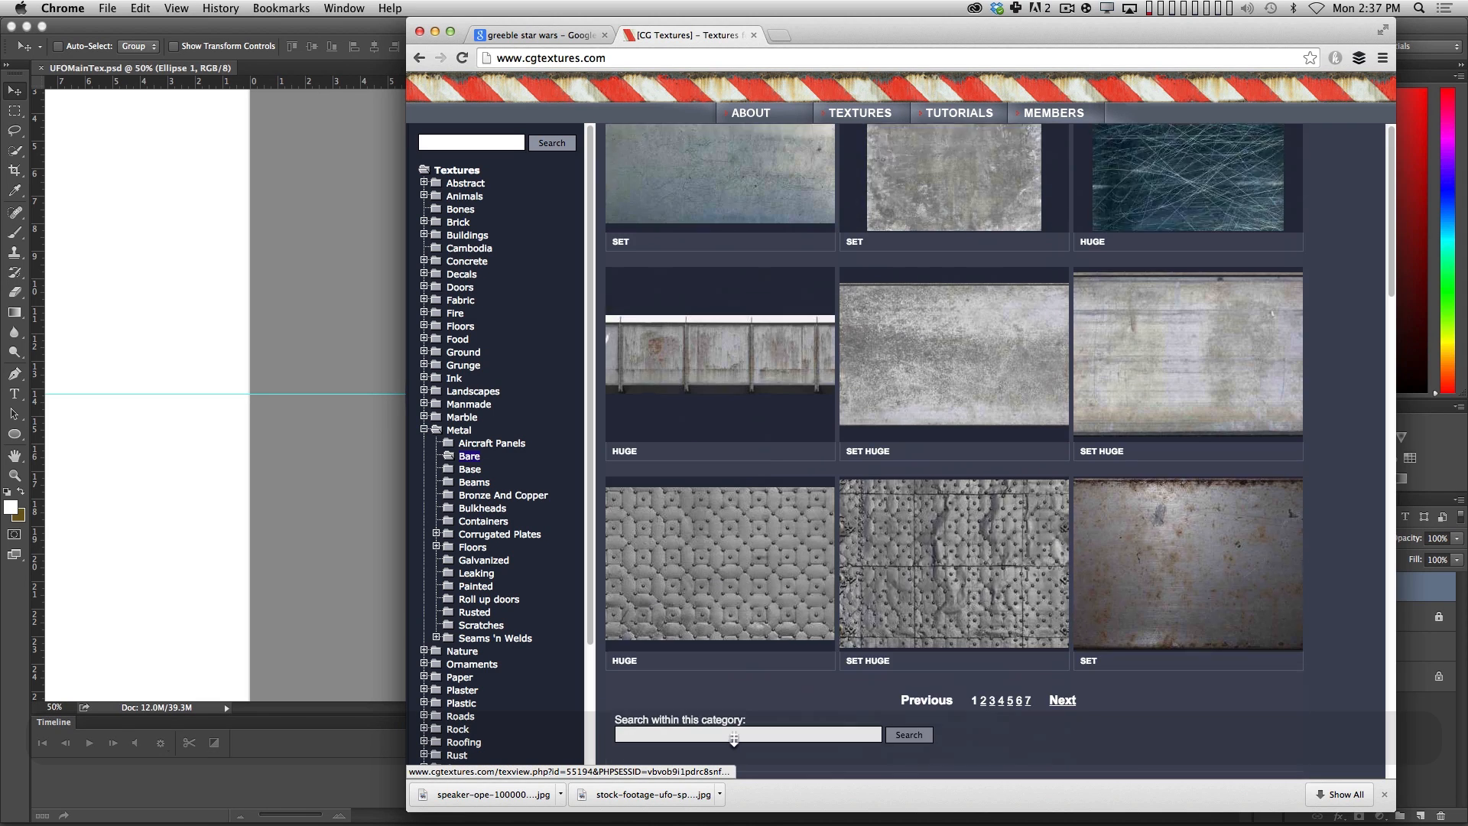
{"action": "scroll", "coordinate": [734, 738], "scroll_direction": "up", "scroll_amount": 12}
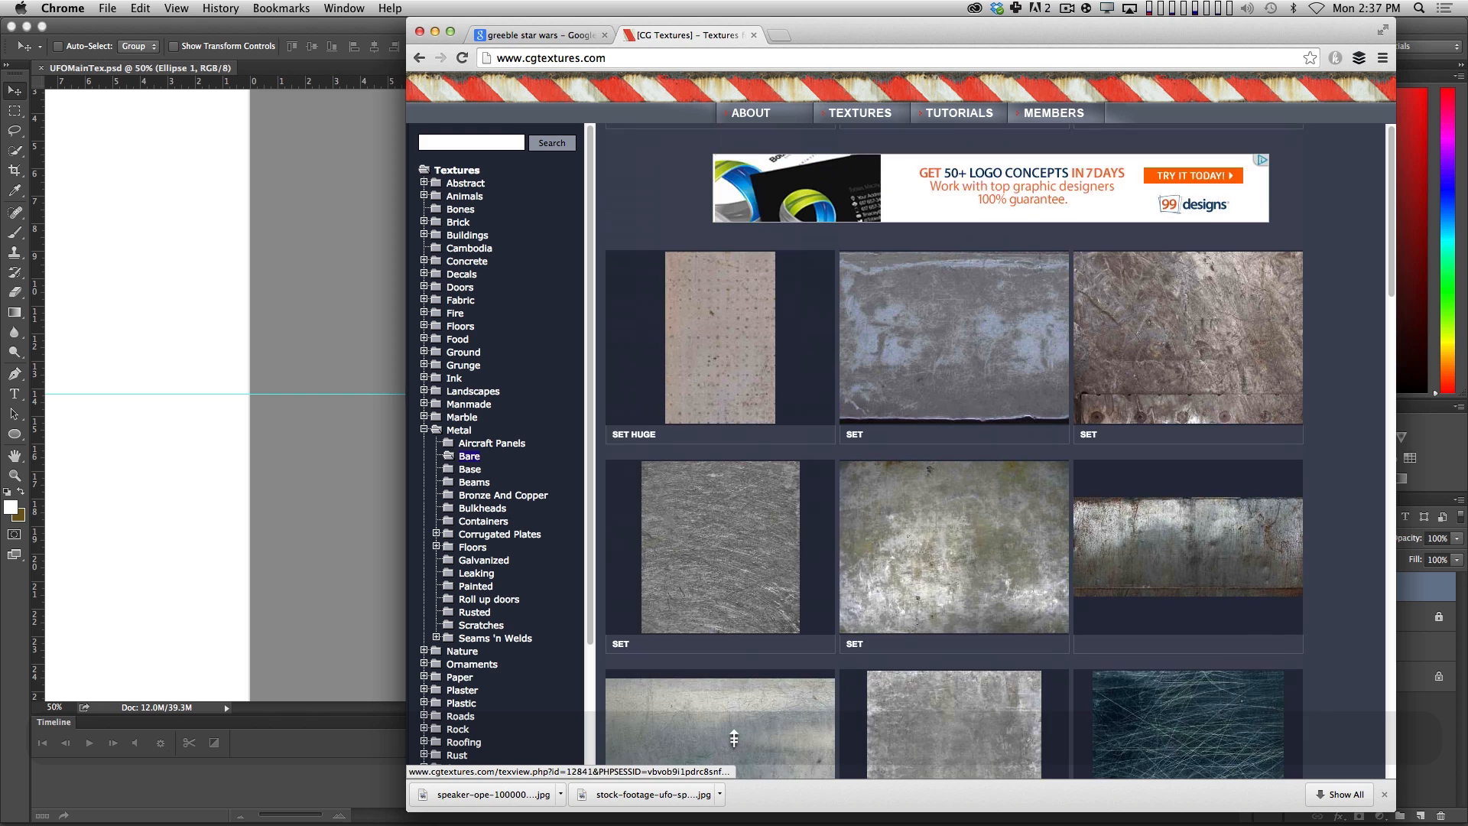
Open the scratched metal texture MetalBare0099, preview both of its images, and close its page.
{"action": "left_click", "coordinate": [720, 550]}
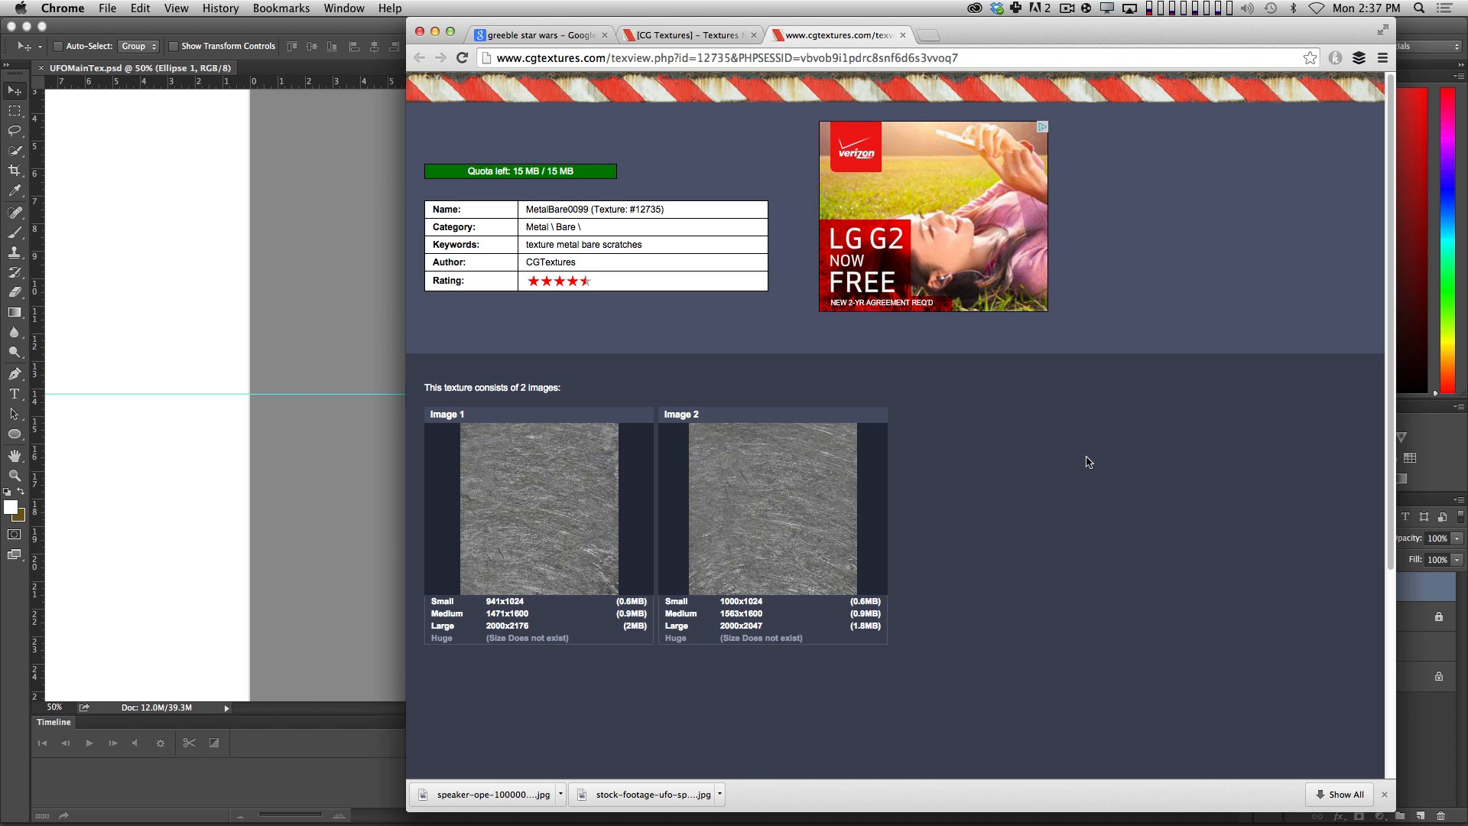
{"action": "mouse_move", "coordinate": [533, 551]}
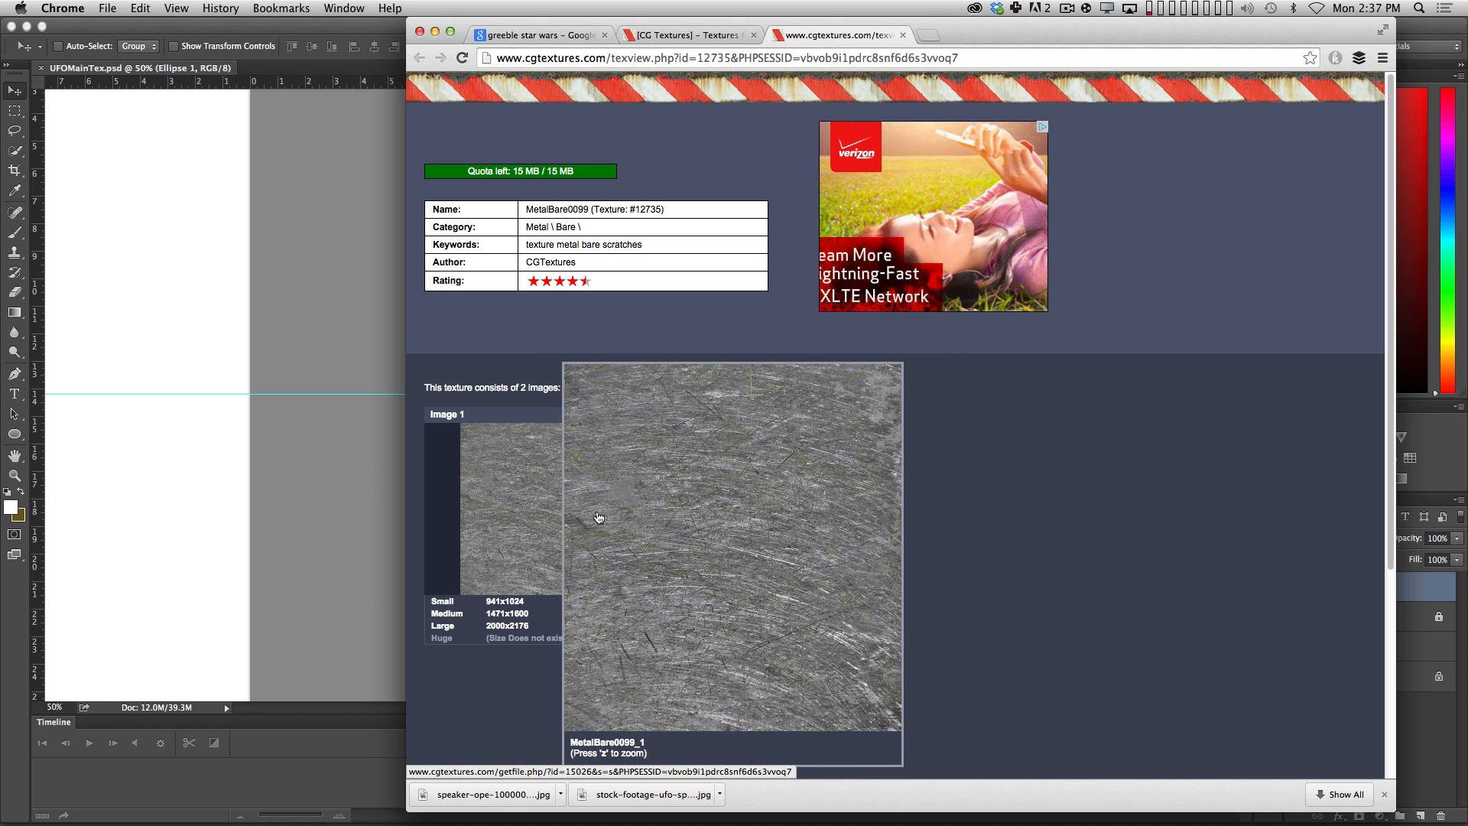
{"action": "key", "text": "super+Left"}
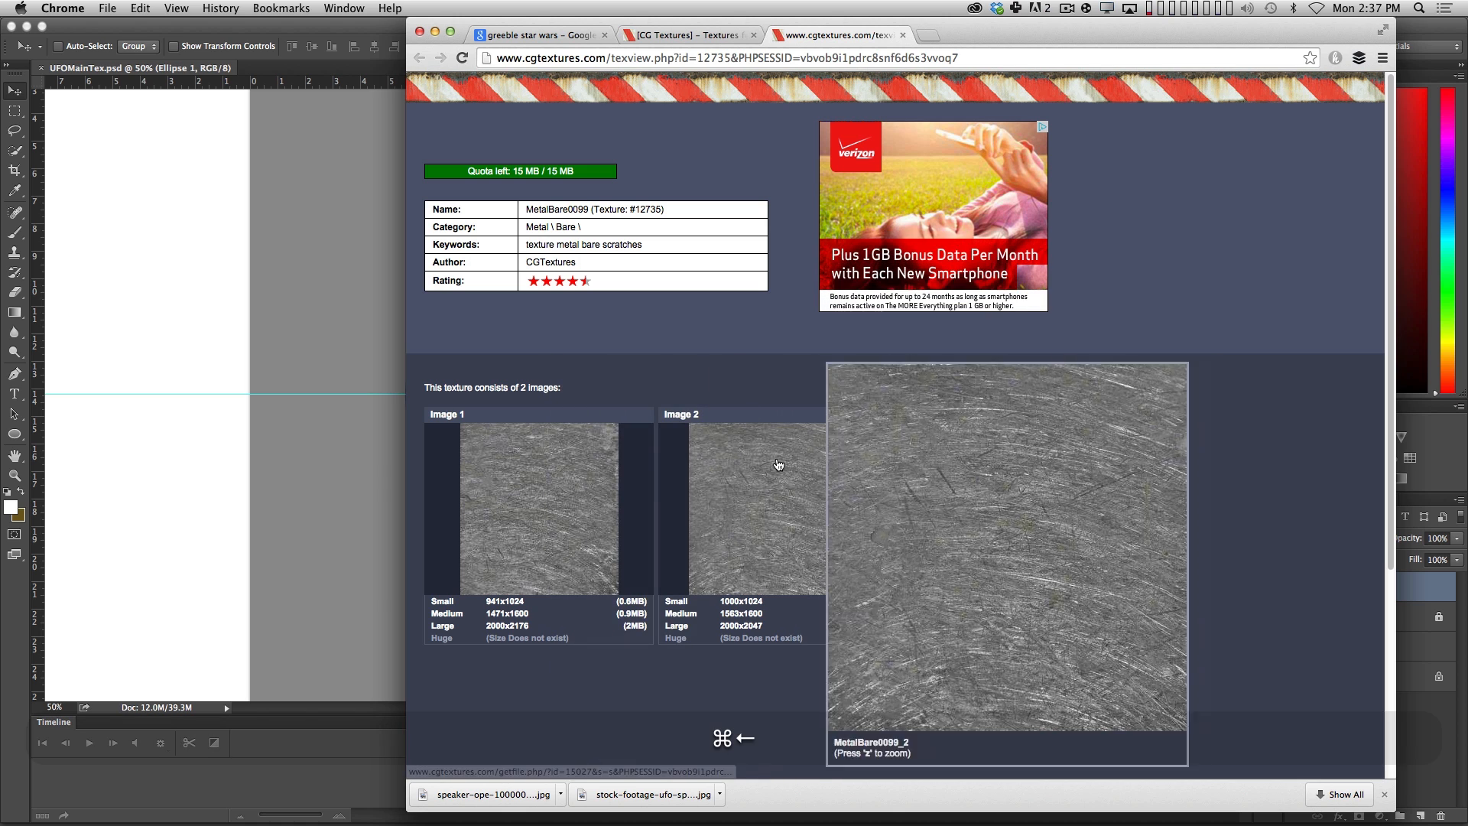
{"action": "left_click", "coordinate": [903, 36]}
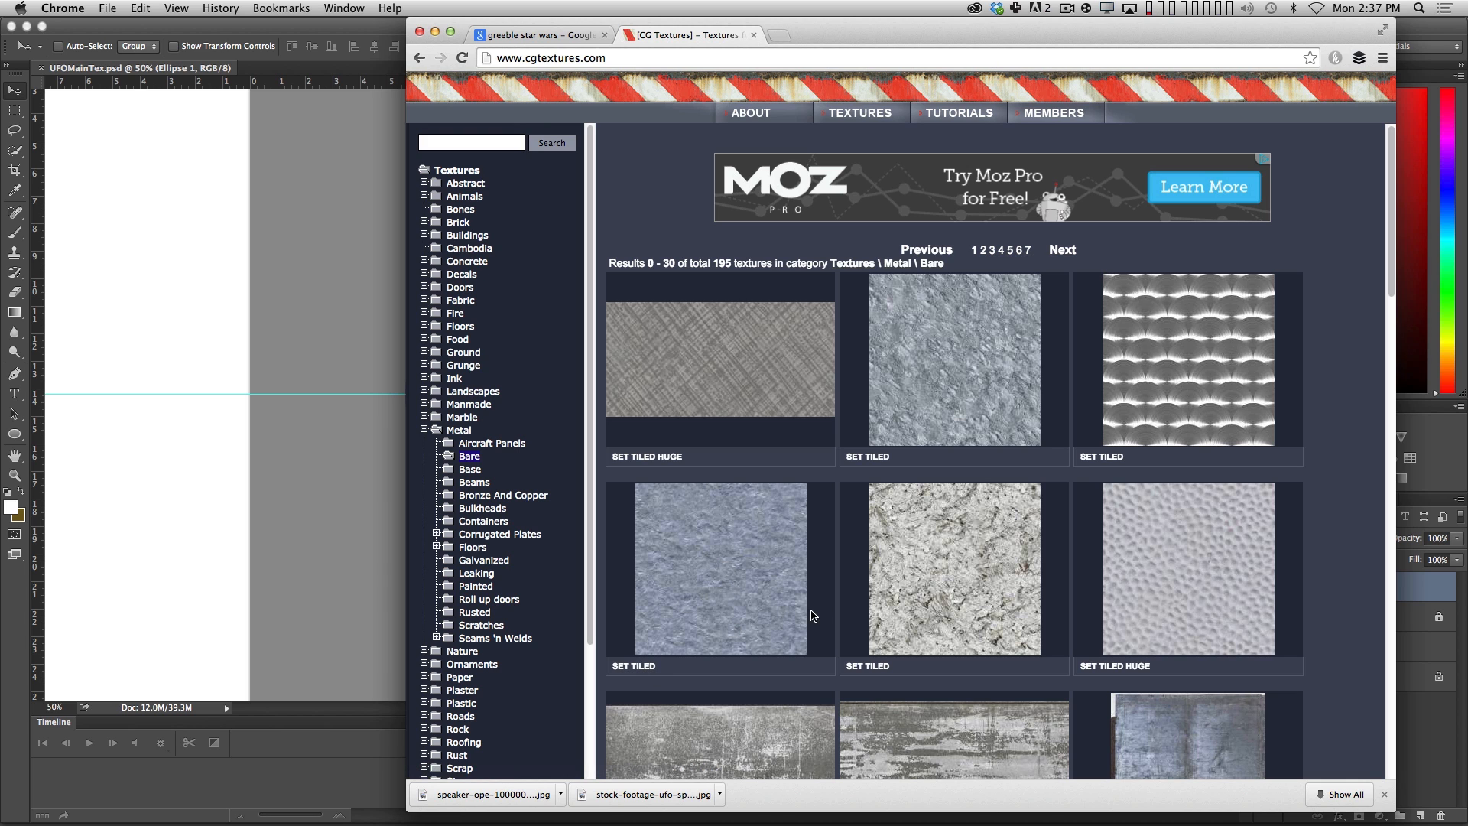
Open the hammered aluminium texture MetalBare0141 and download its tiled image in the small 640x640 size.
{"action": "left_click", "coordinate": [705, 569]}
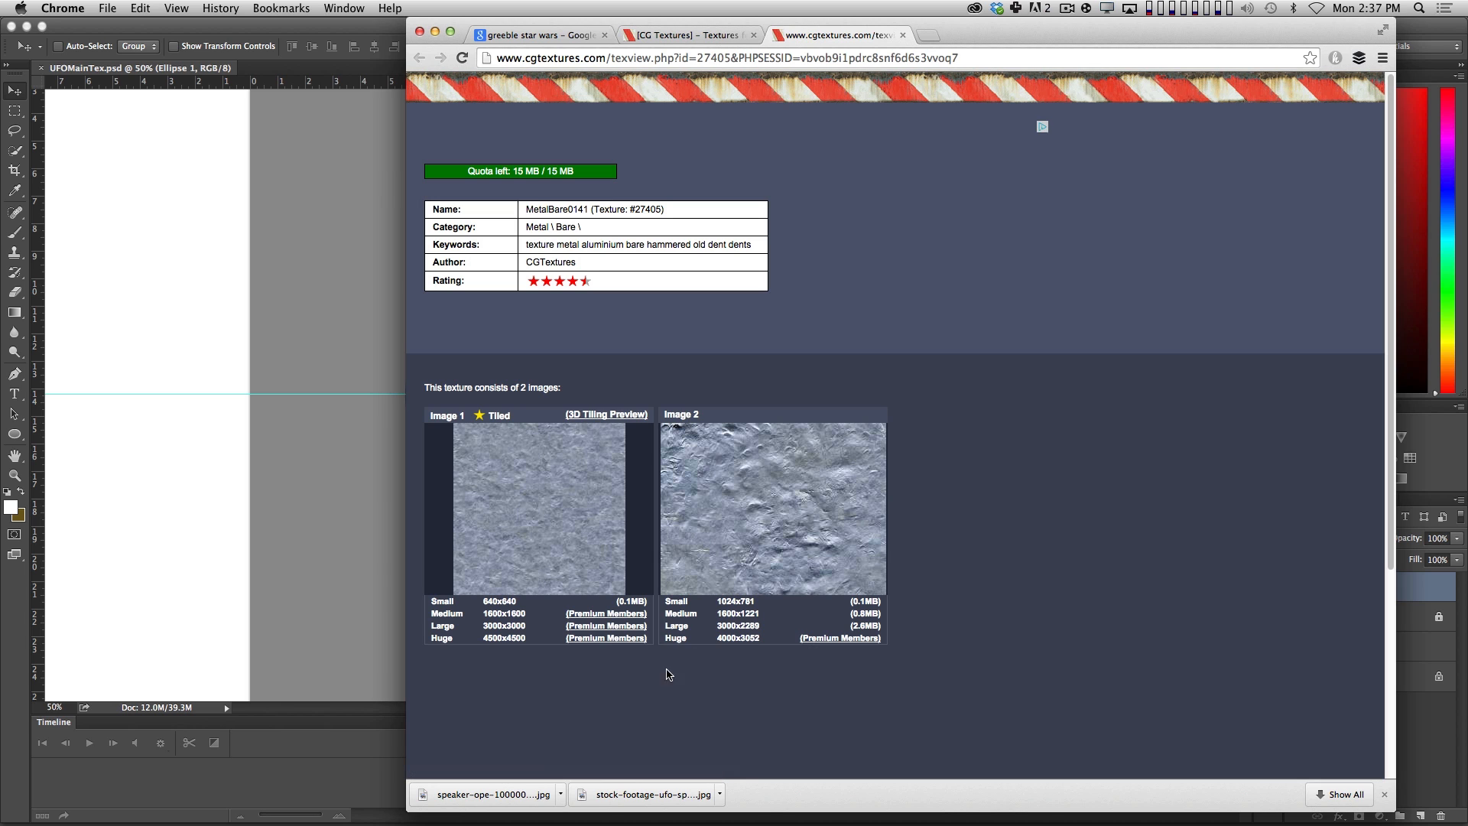
{"action": "mouse_move", "coordinate": [558, 470]}
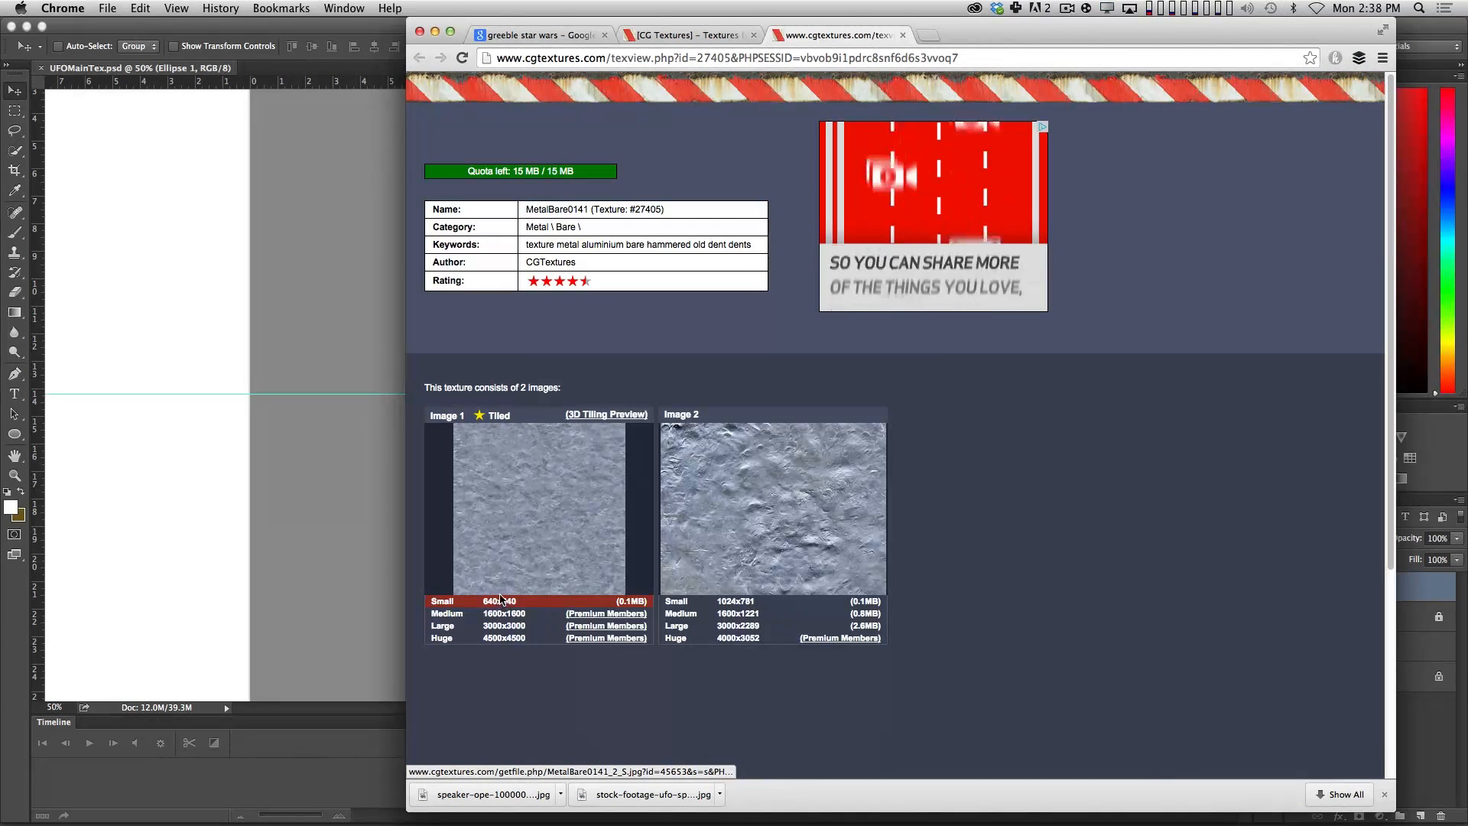
{"action": "left_click", "coordinate": [501, 601]}
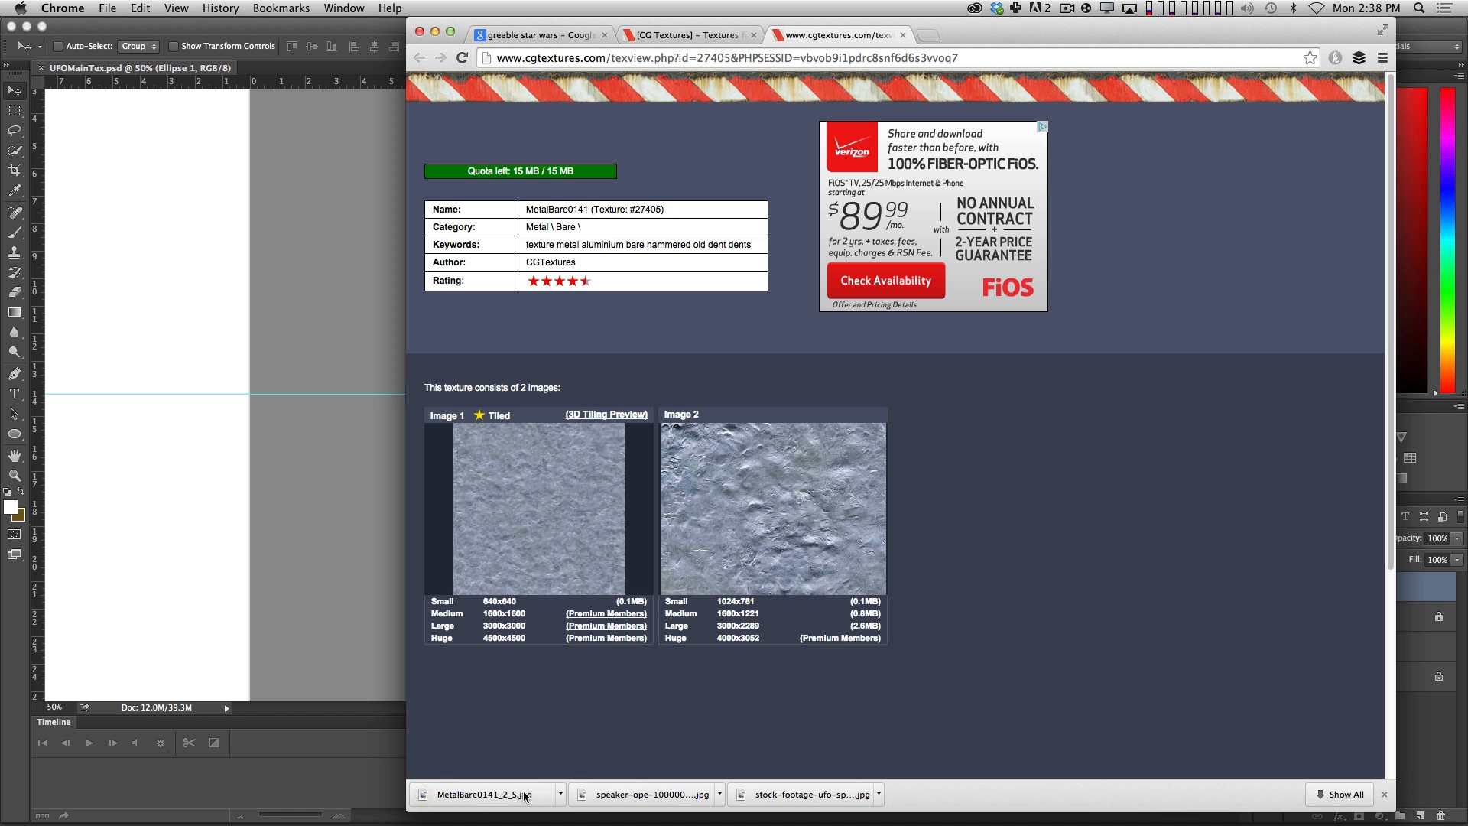
Place the downloaded MetalBare0141_2_S.jpg into the UFOMainTex.psd document in Photoshop at 100% scale.
{"action": "left_click_drag", "start_coordinate": [970, 27], "coordinate": [1387, 28]}
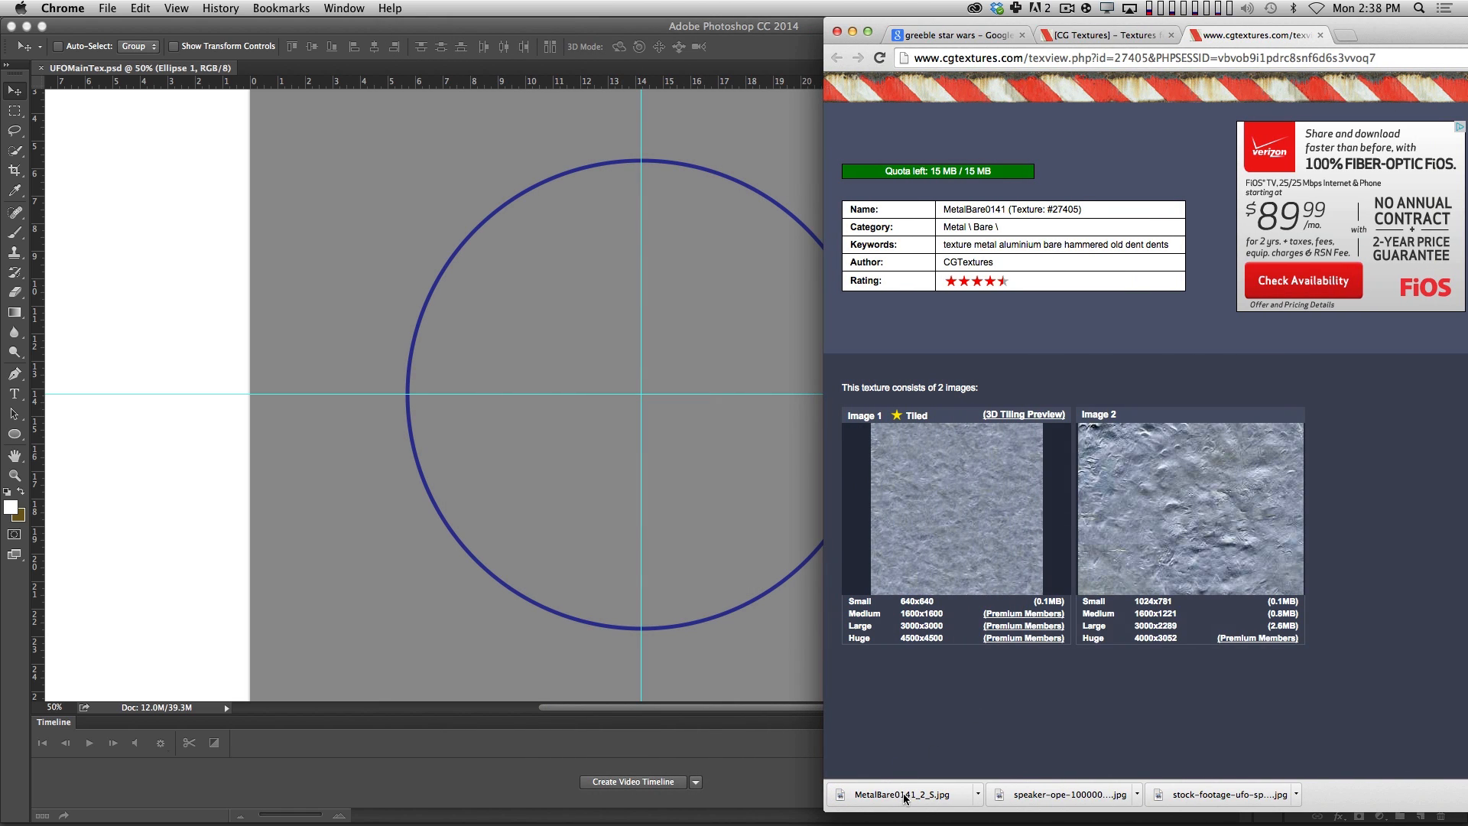
{"action": "left_click_drag", "start_coordinate": [905, 798], "coordinate": [413, 241]}
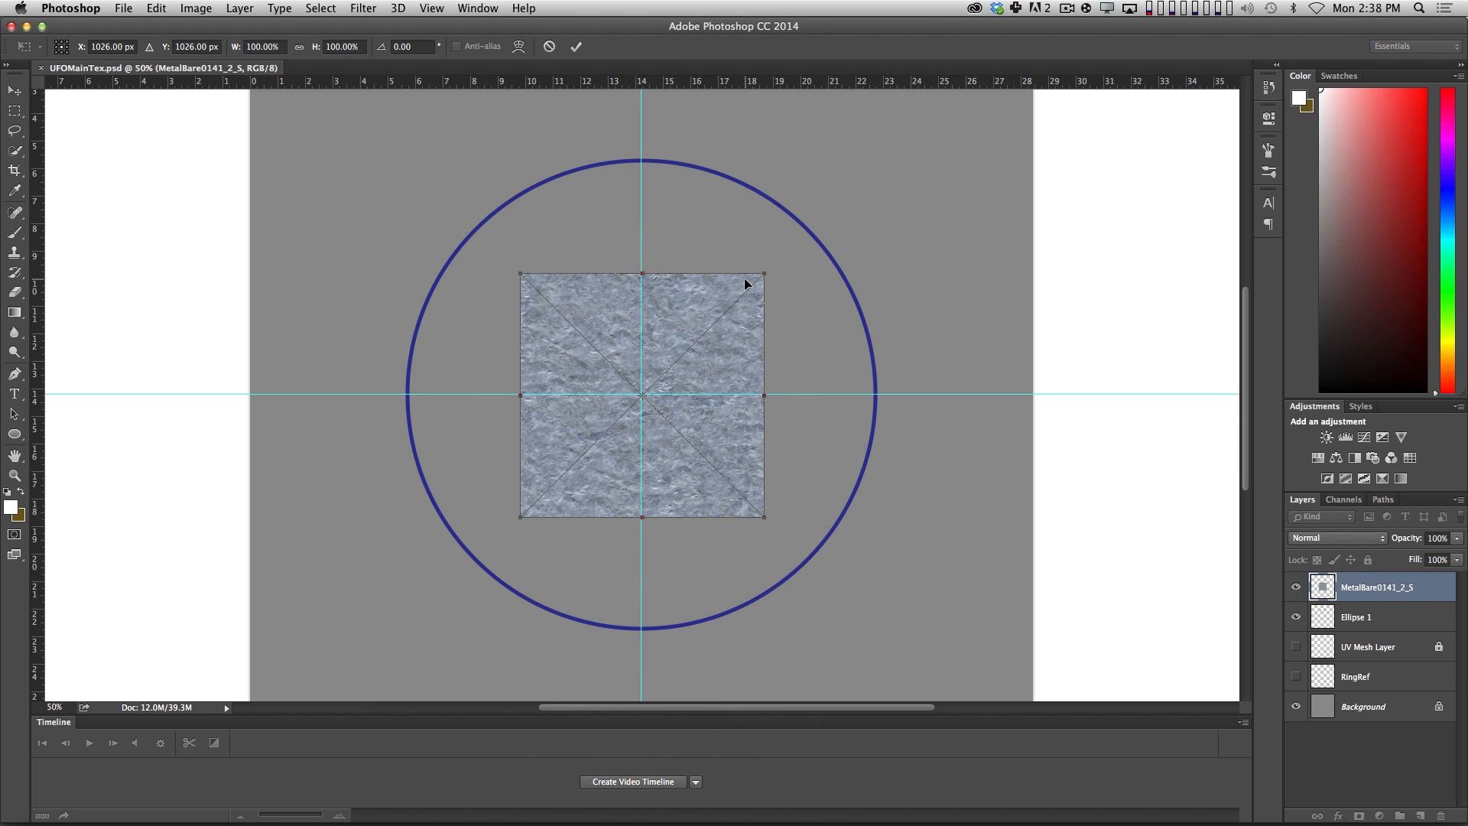
{"action": "key", "text": "Return"}
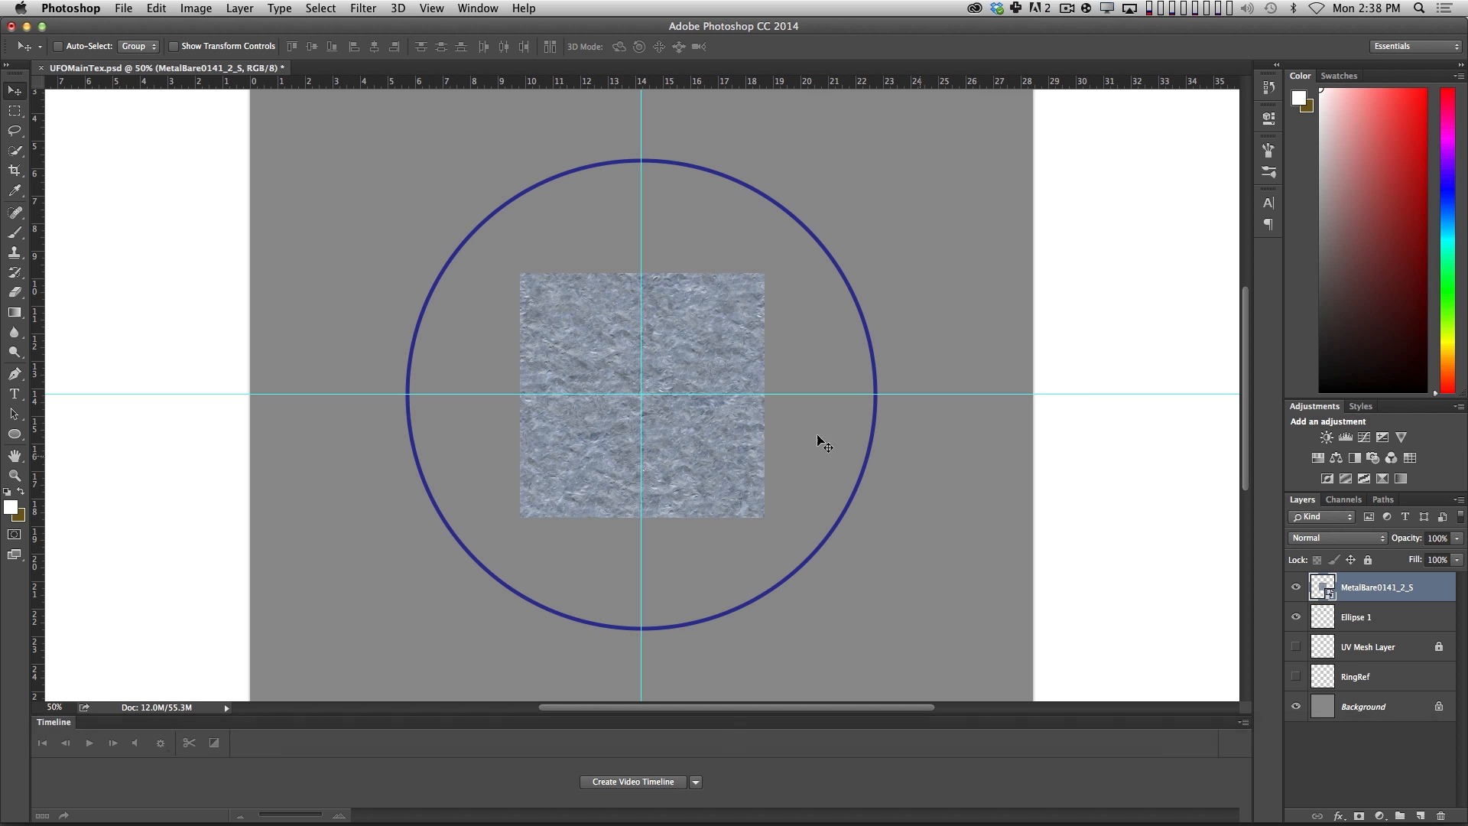
Tile four copies of the metal texture across the canvas's upper edge and merge them into one layer.
{"action": "key", "text": "z"}
{"action": "left_click", "coordinate": [705, 415], "text": "alt"}
{"action": "left_click", "coordinate": [705, 414], "text": "alt"}
{"action": "left_click", "coordinate": [705, 414], "text": "alt"}
{"action": "left_click", "coordinate": [707, 411]}
{"action": "left_click", "coordinate": [705, 411]}
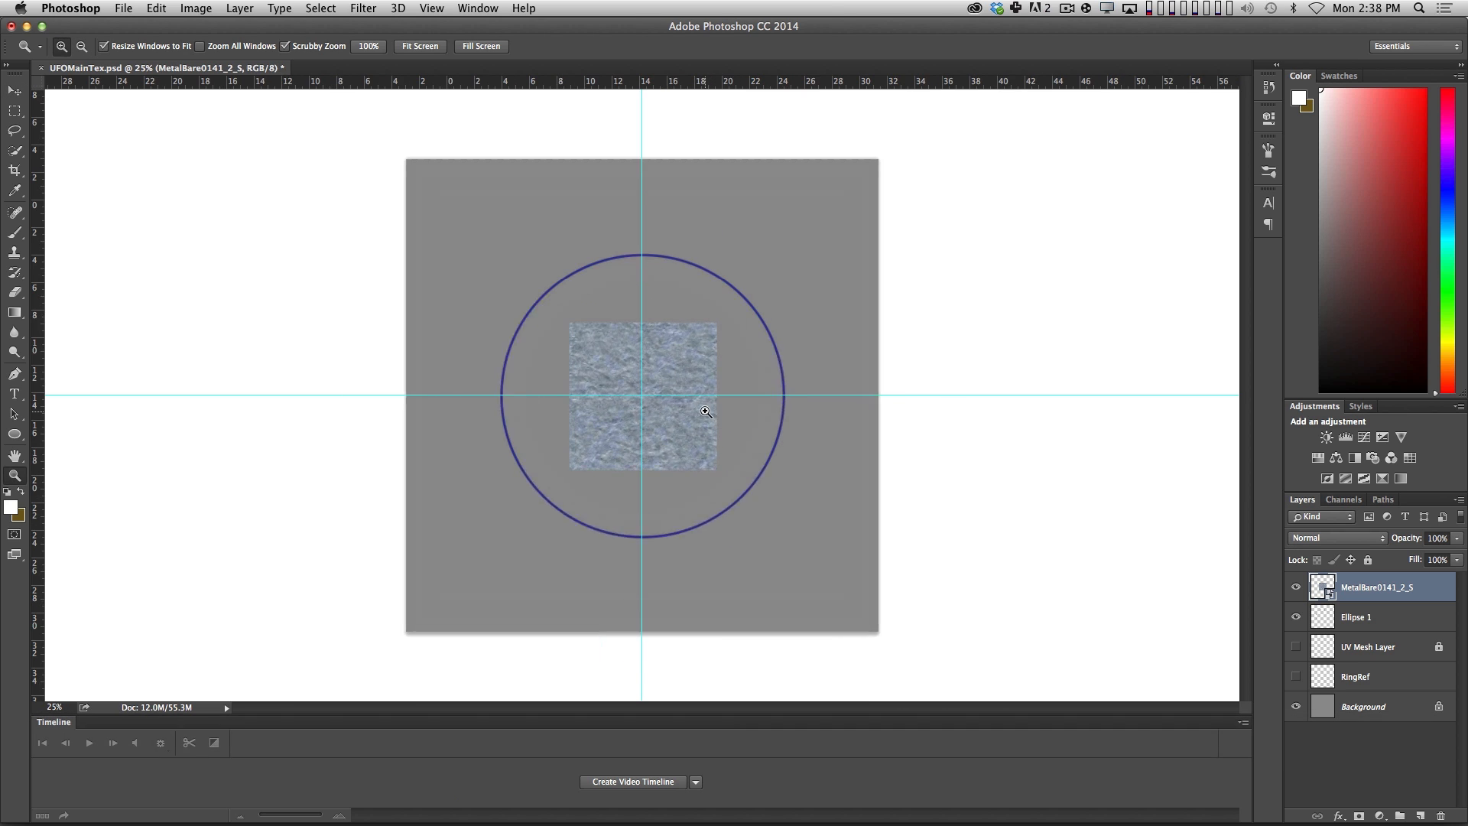
{"action": "key", "text": "v"}
{"action": "left_click_drag", "start_coordinate": [681, 323], "coordinate": [931, 198]}
{"action": "left_click", "coordinate": [1382, 683], "text": "shift"}
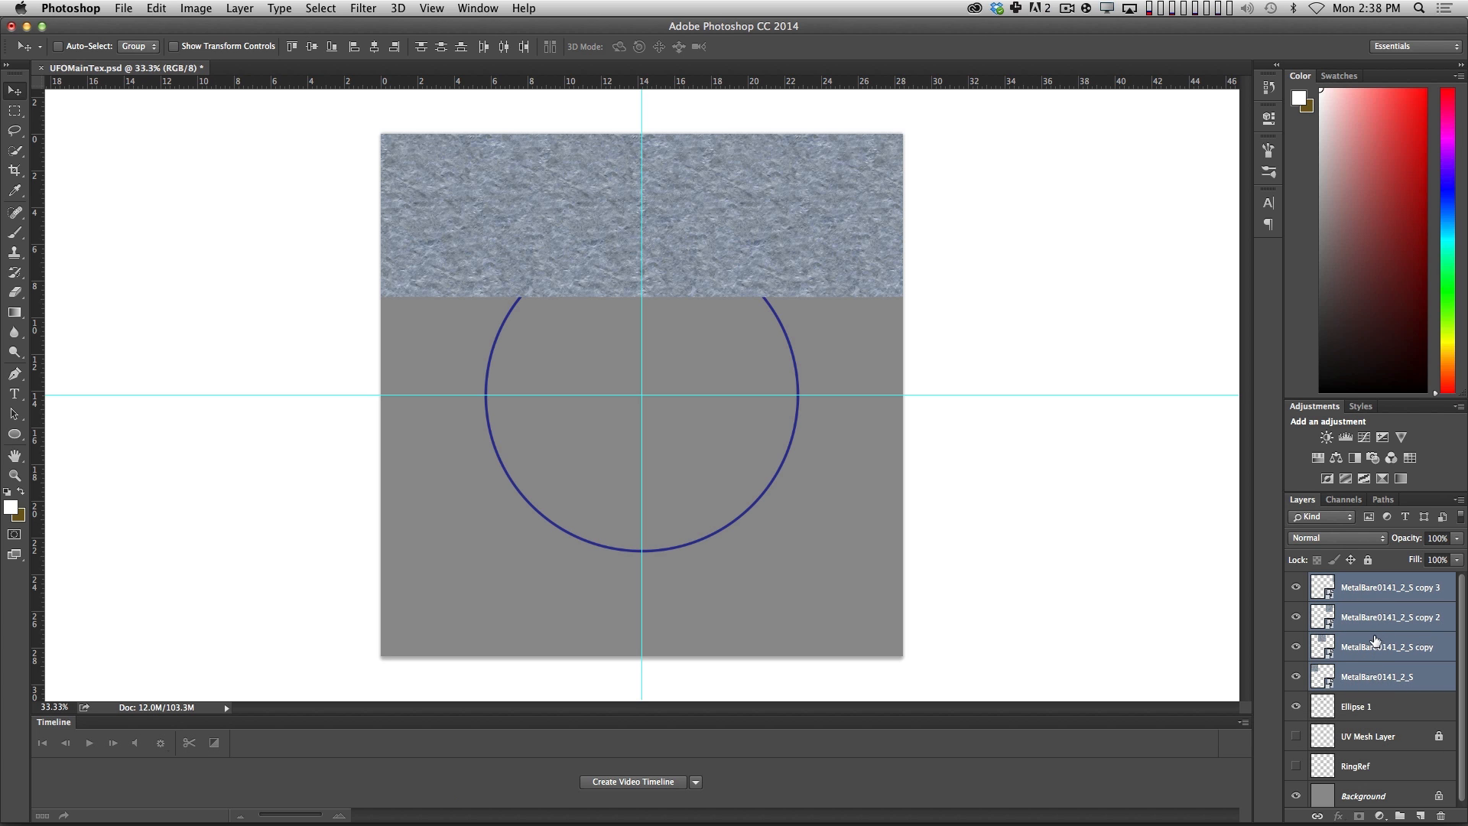
{"action": "key", "text": "super+e"}
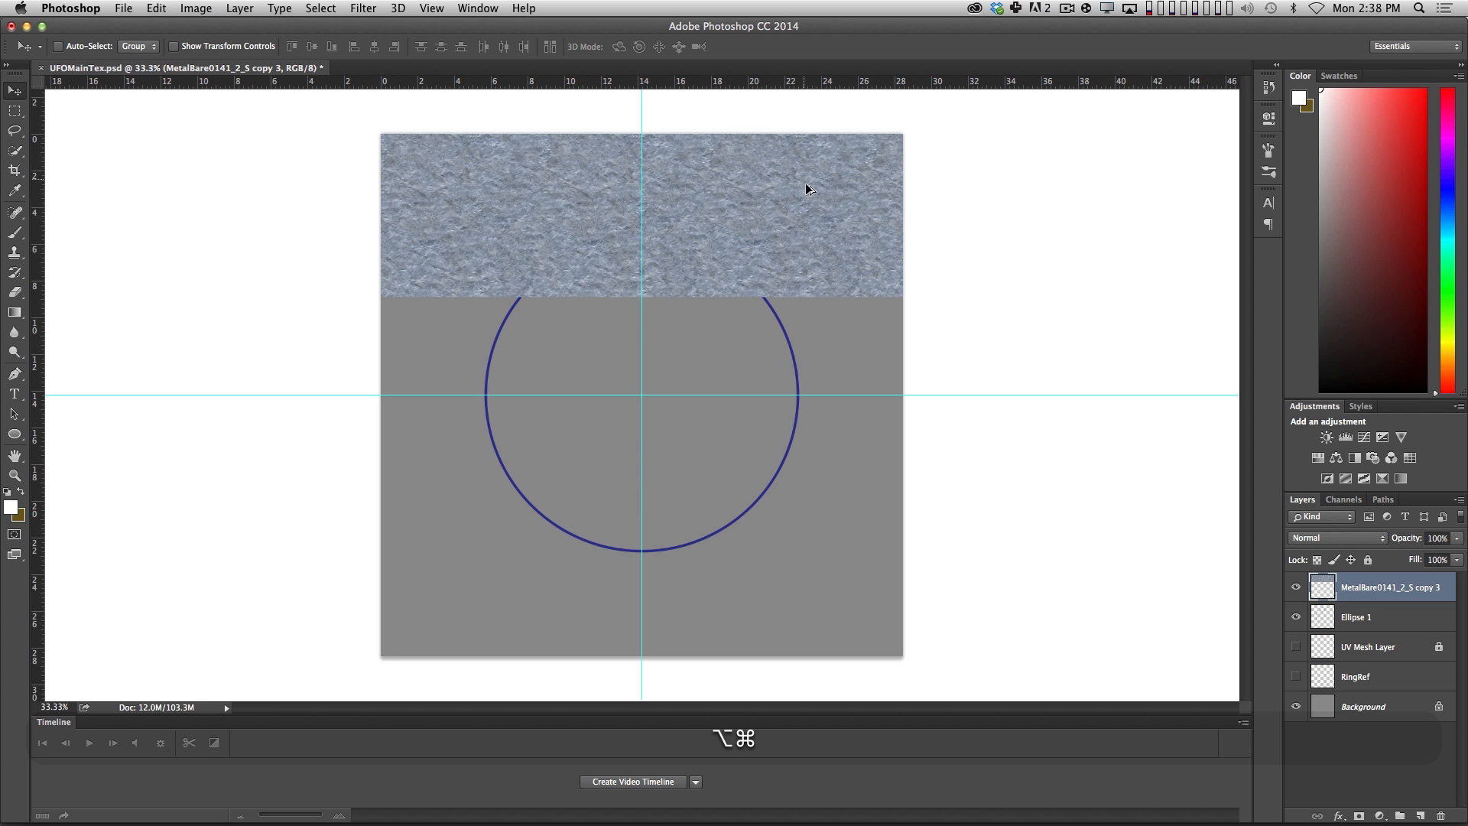
Duplicate the merged metal strip three times downward to cover the whole canvas, and merge the four strips into one layer.
{"action": "left_click_drag", "start_coordinate": [806, 187], "coordinate": [847, 635], "text": "alt"}
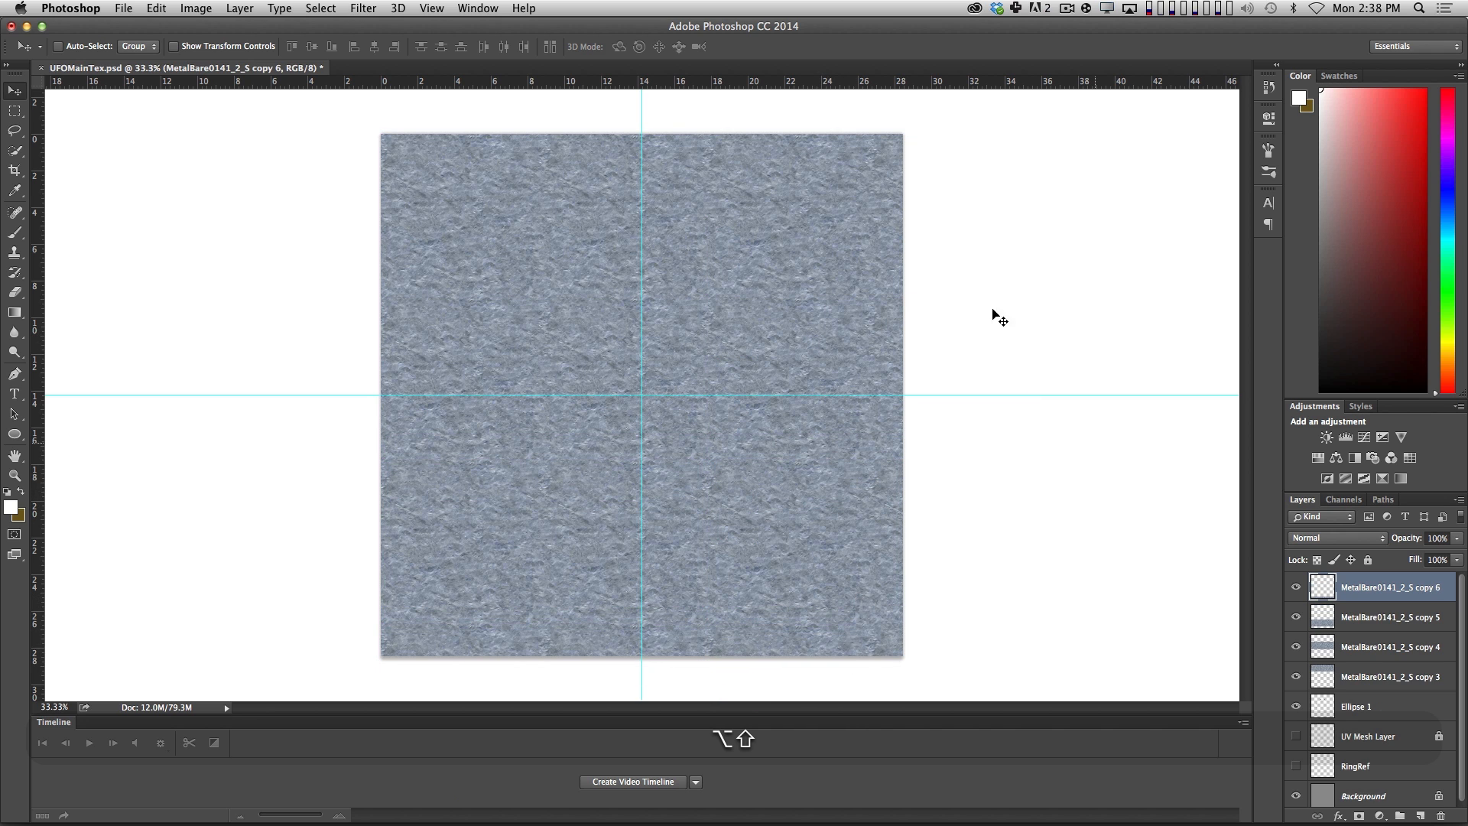
{"action": "left_click", "coordinate": [1370, 677], "text": "shift"}
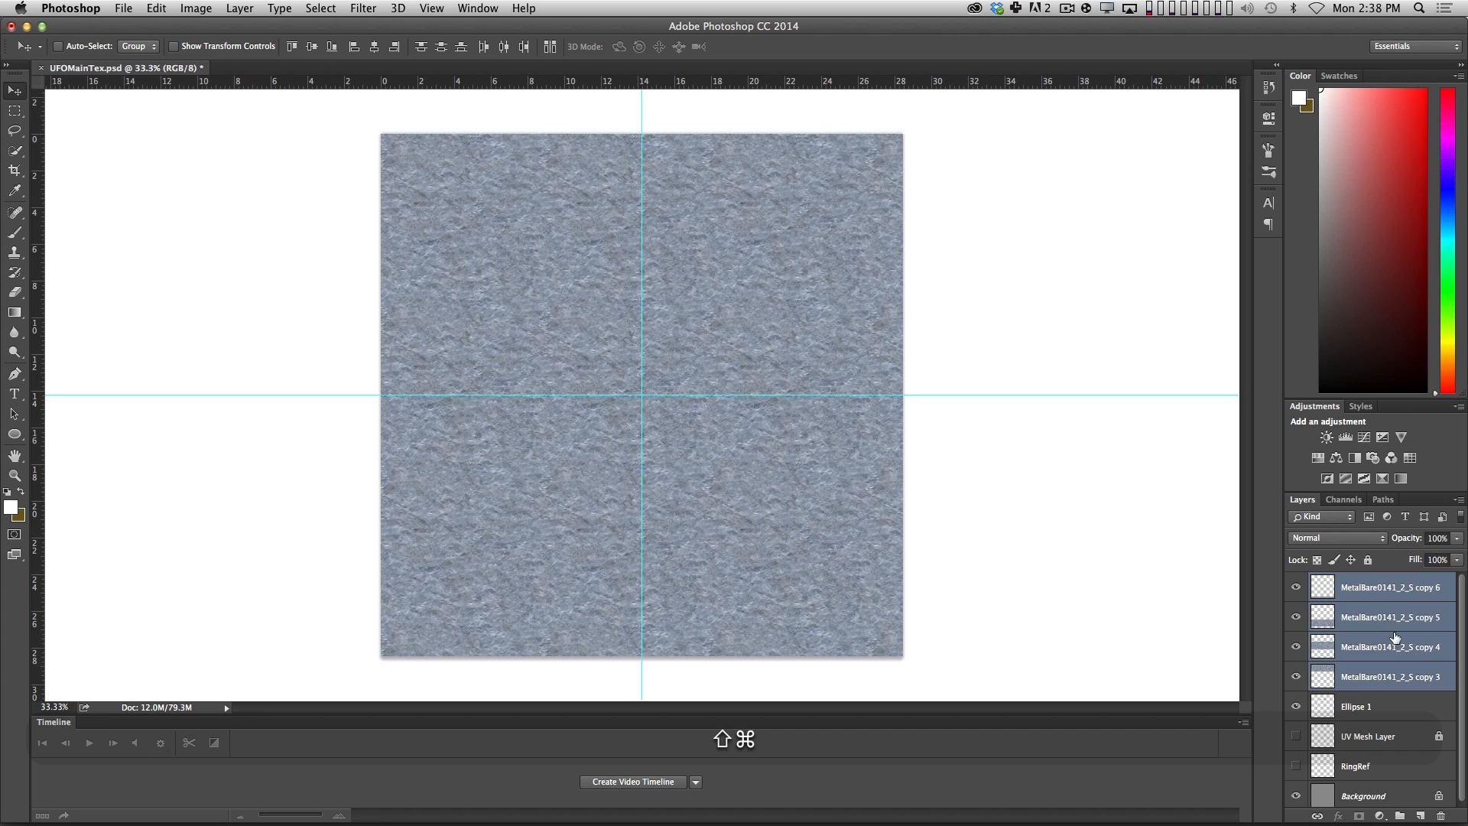
{"action": "key", "text": "super+e"}
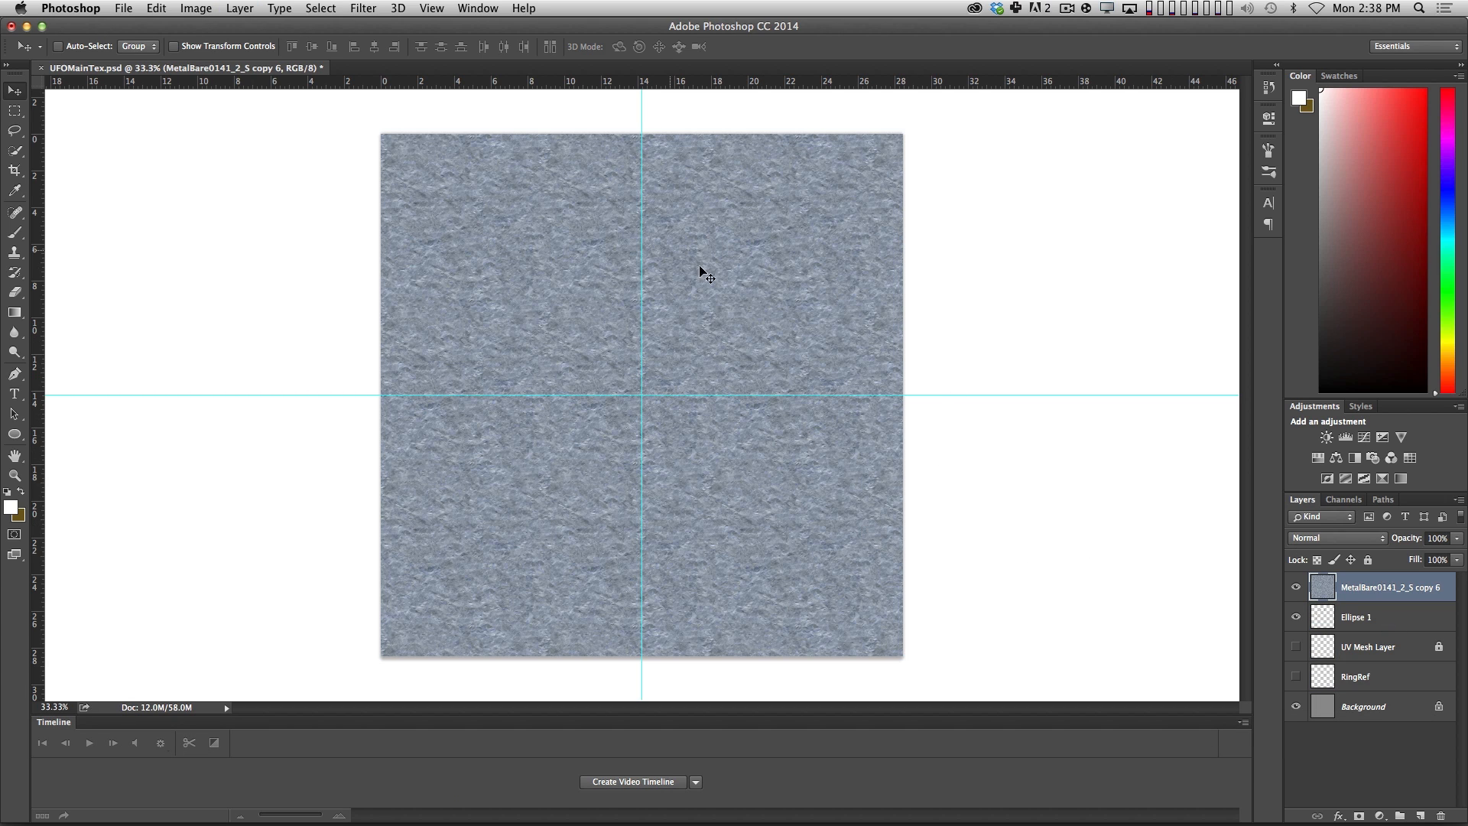
Rename the merged metal layer as Metal_ORIGINAL.
{"action": "double_click", "coordinate": [1379, 587]}
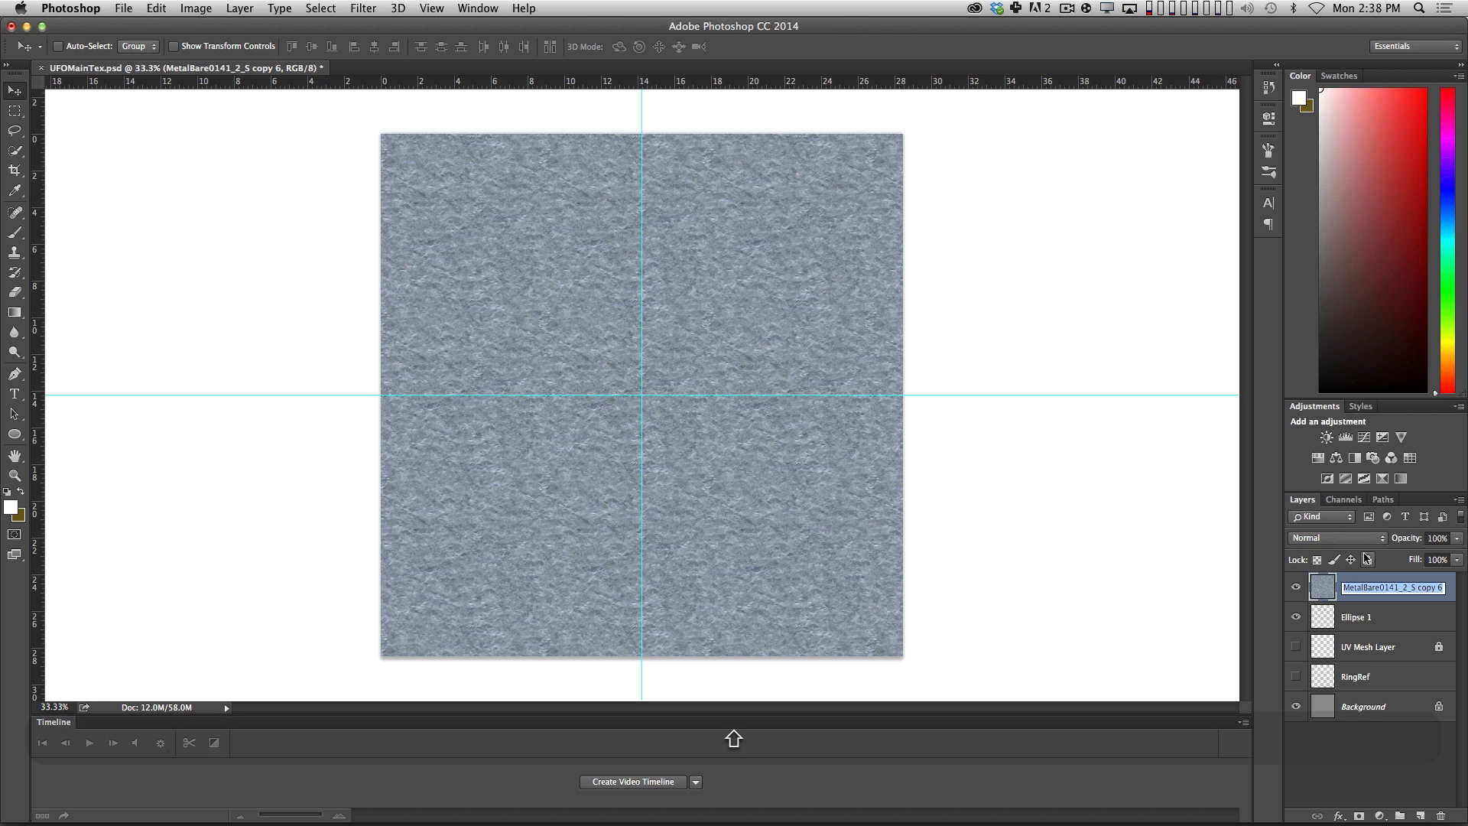
{"action": "type", "text": "Metal_ORIGINAL"}
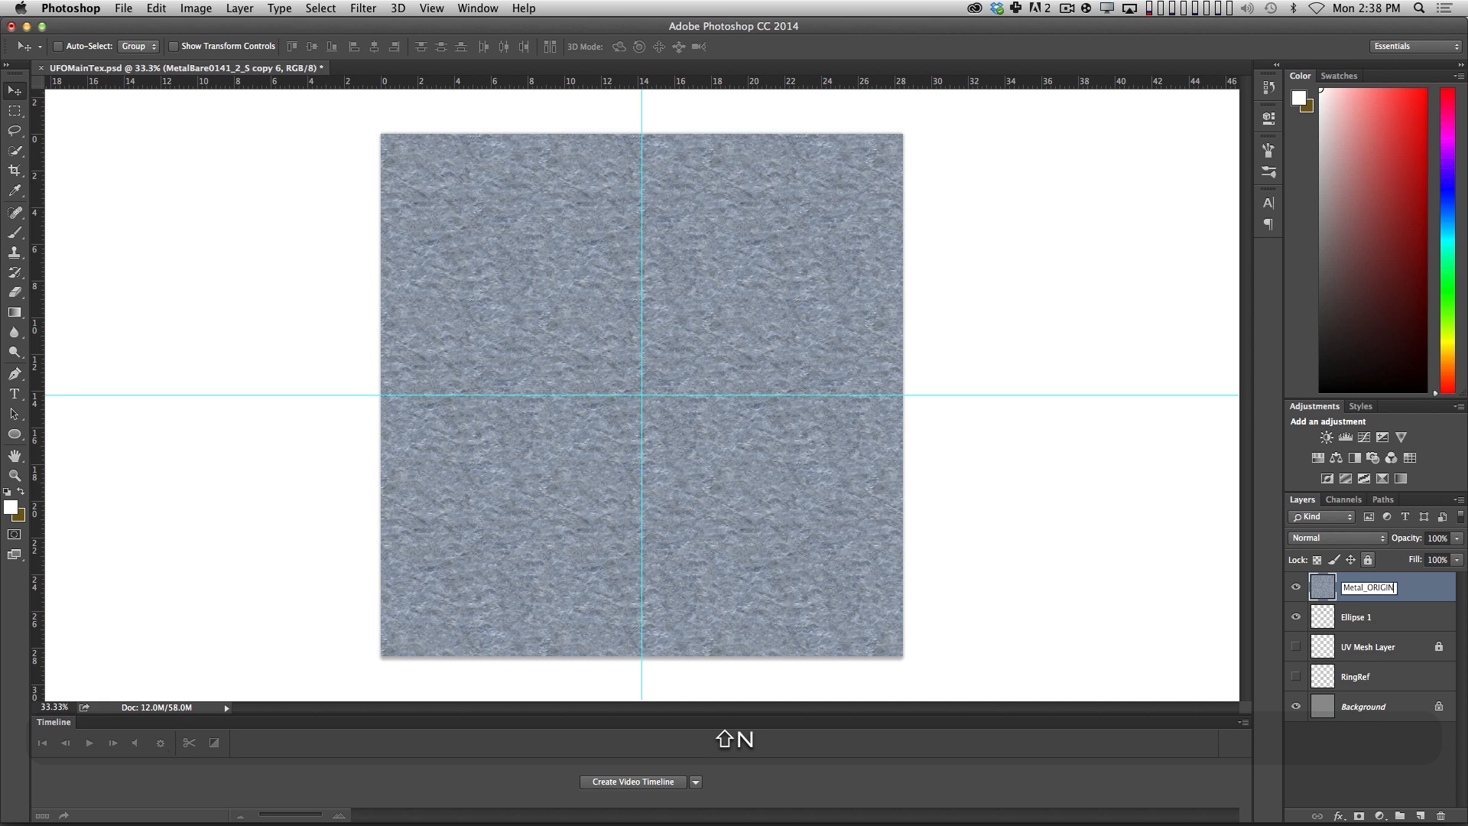
{"action": "key", "text": "shift+Return"}
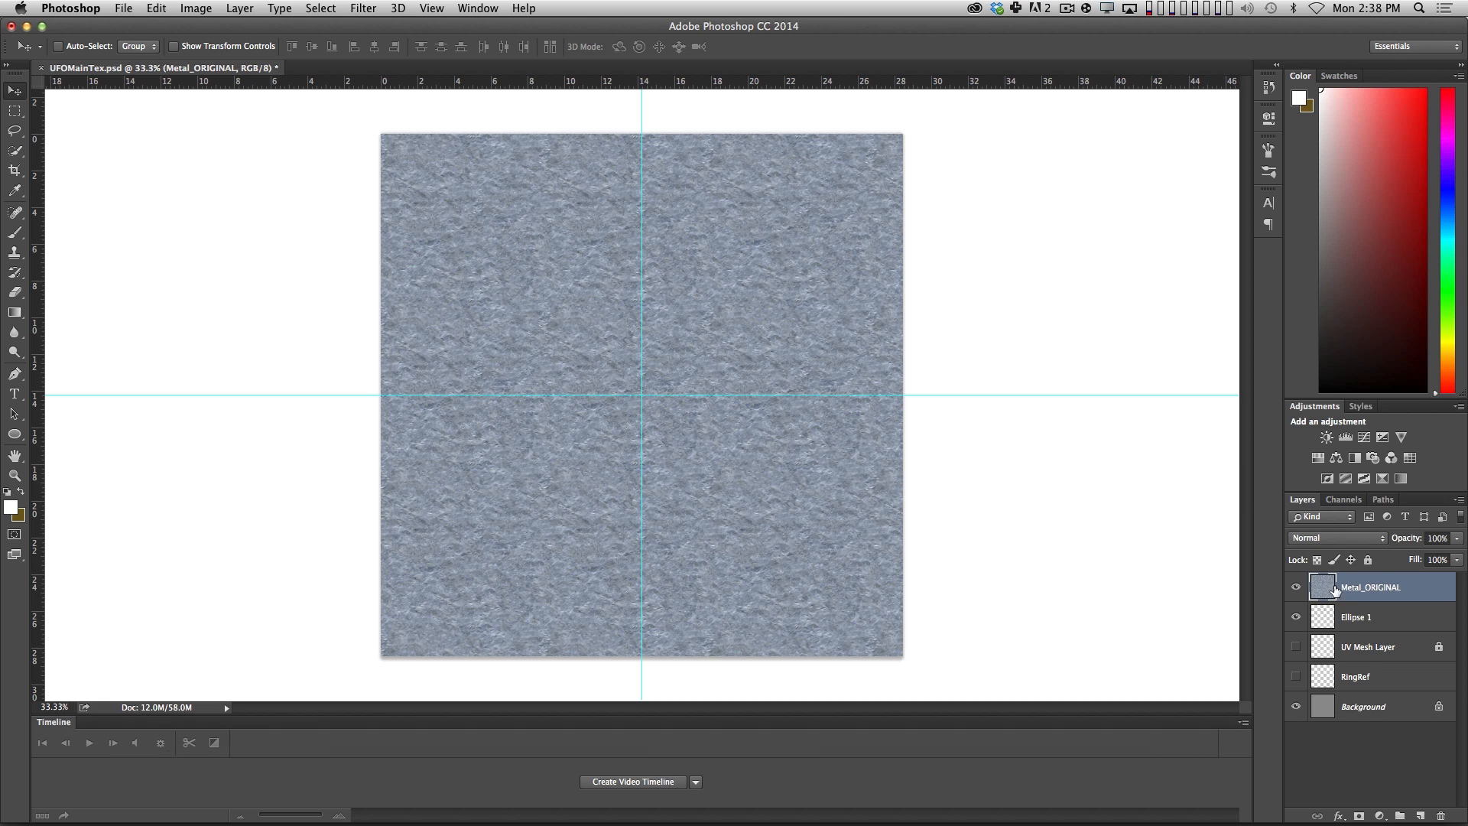
Duplicate the Metal_ORIGINAL layer, hide the original, and name the copy ColorBASE.
{"action": "key", "text": "alt"}
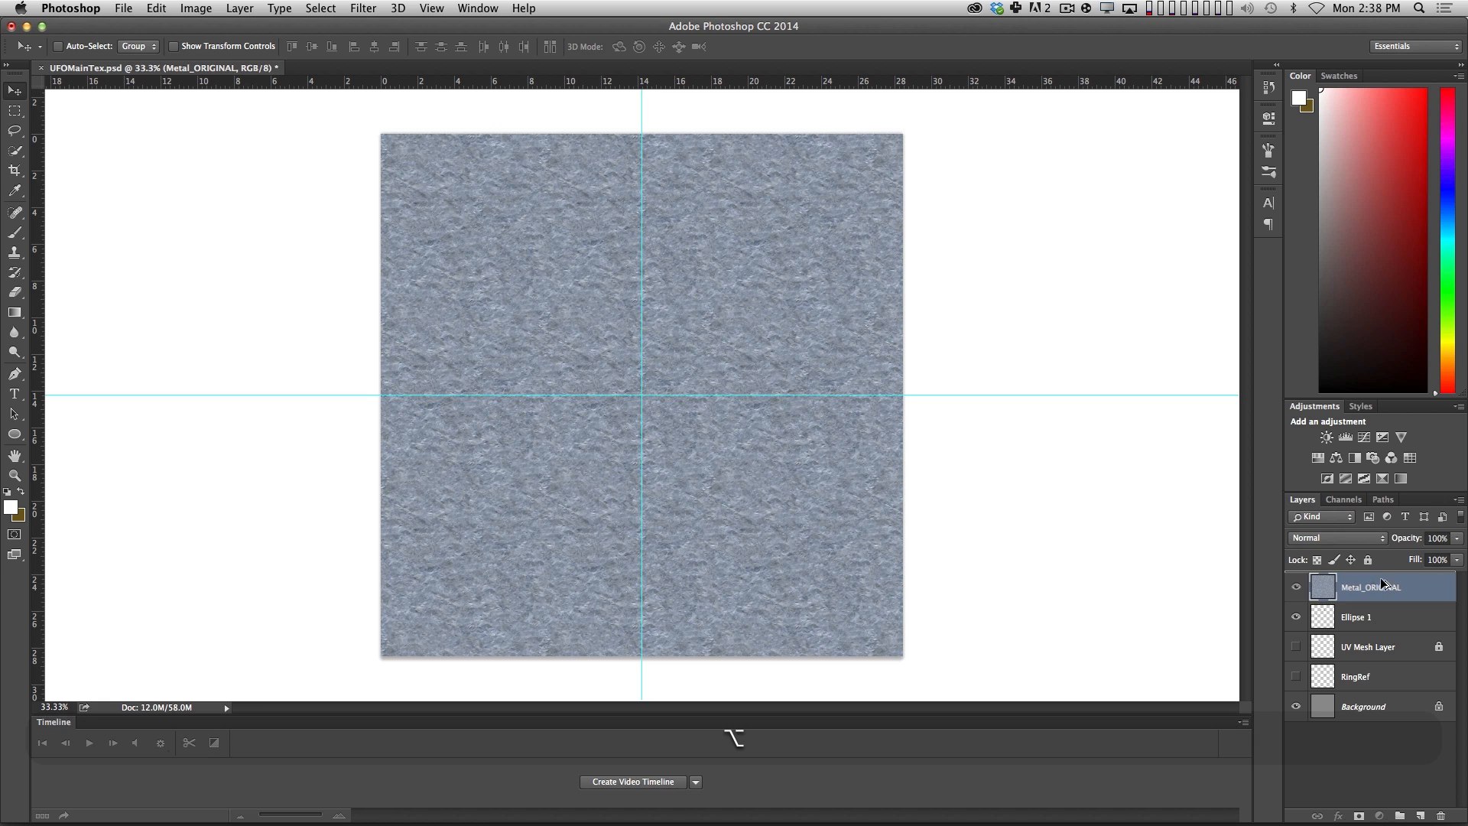
{"action": "left_click_drag", "start_coordinate": [1381, 580], "coordinate": [1336, 618], "text": "alt"}
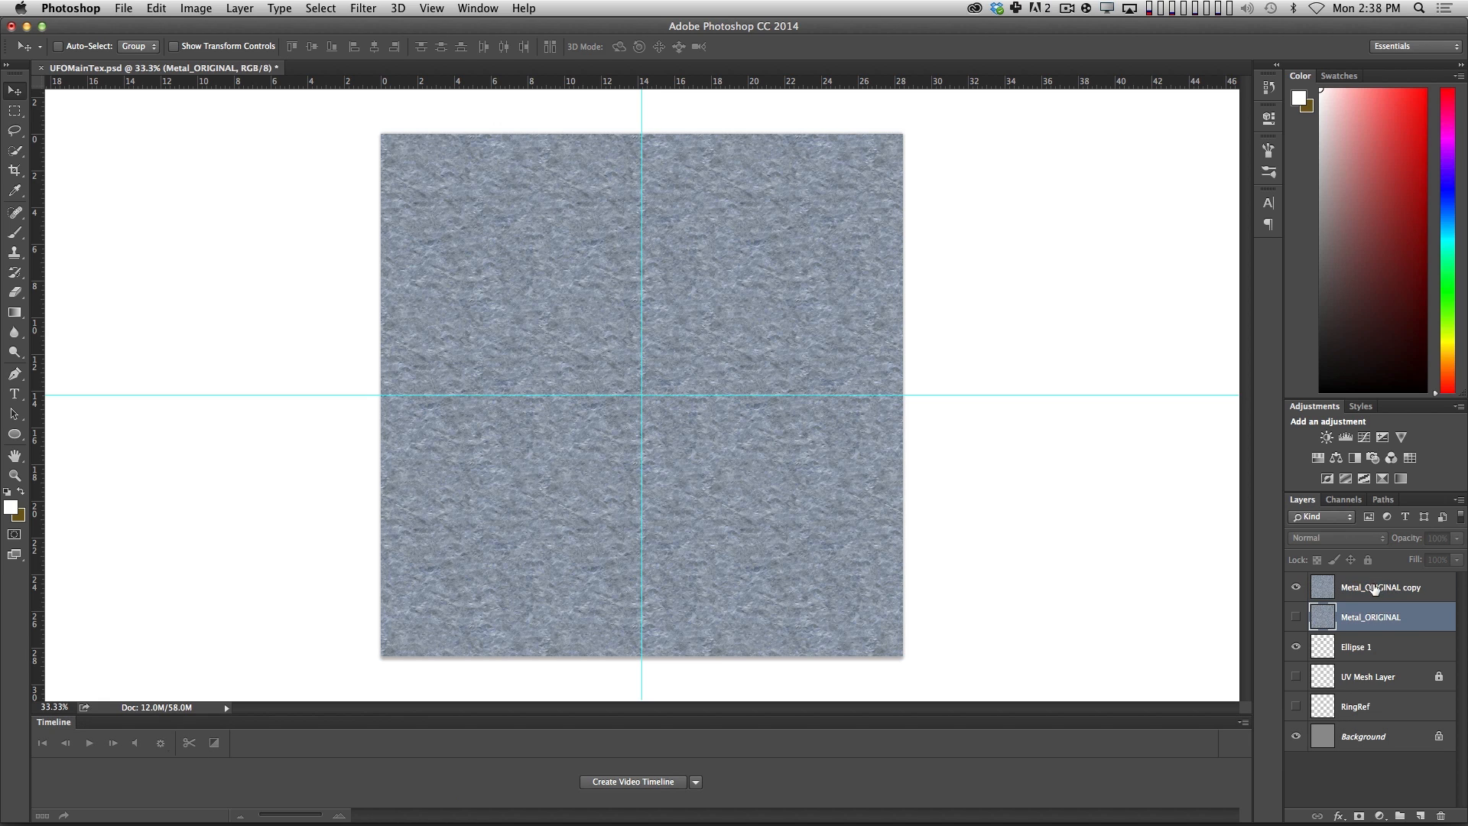
{"action": "double_click", "coordinate": [1381, 587]}
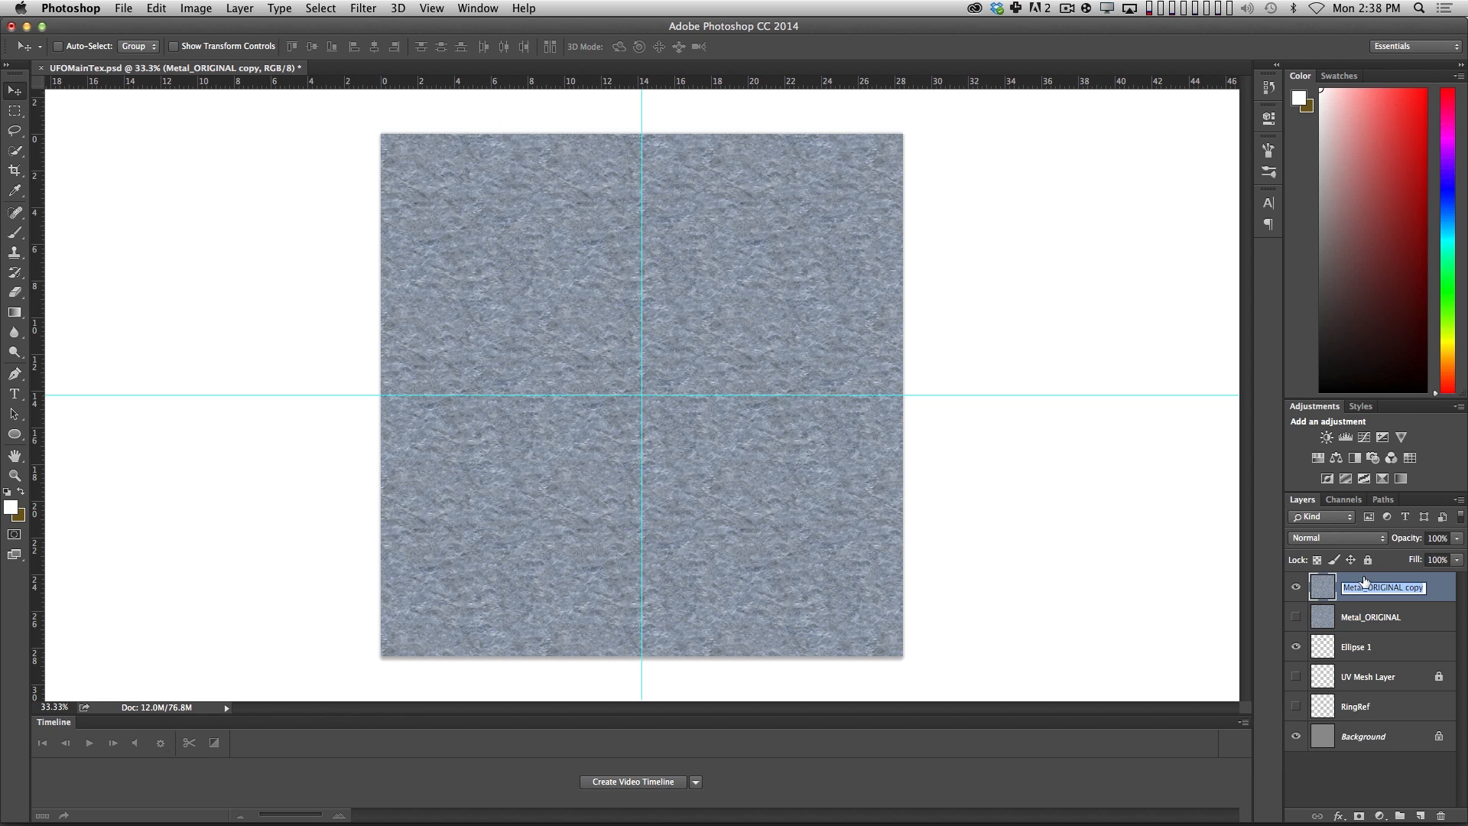
{"action": "type", "text": "ColorBASE"}
{"action": "key", "text": "shift+Return"}
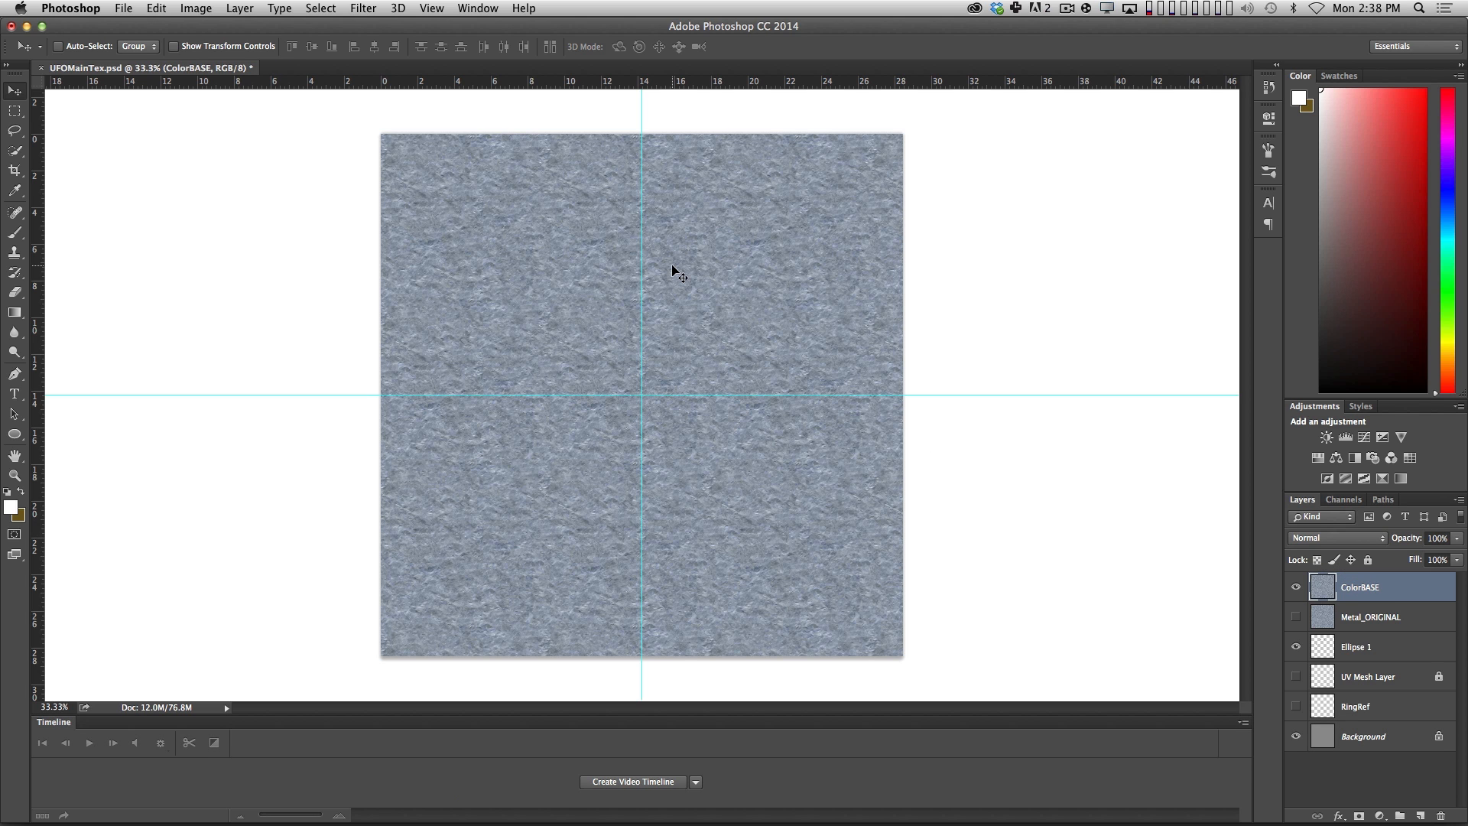
Darken the ColorBASE layer with Levels: input black 101, midtones 1.76 and output white 84.
{"action": "key", "text": "super+l"}
{"action": "left_click_drag", "start_coordinate": [1145, 412], "coordinate": [1227, 412]}
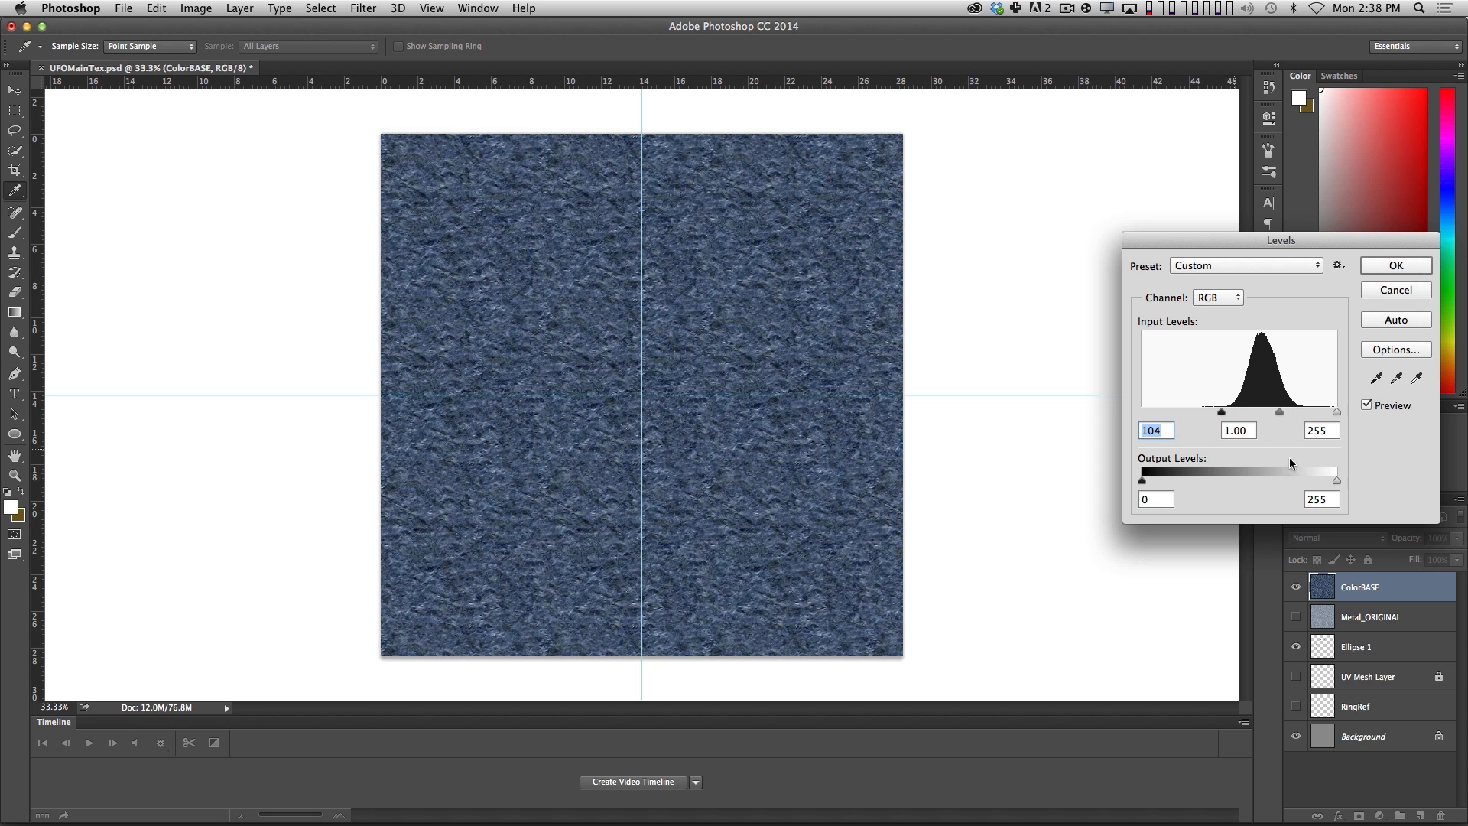
{"action": "left_click_drag", "start_coordinate": [1329, 480], "coordinate": [1231, 482]}
{"action": "left_click_drag", "start_coordinate": [1222, 412], "coordinate": [1255, 413]}
{"action": "mouse_move", "coordinate": [1231, 481]}
{"action": "left_mouse_down"}
{"action": "mouse_move", "coordinate": [1184, 483]}
{"action": "mouse_move", "coordinate": [1206, 483]}
{"action": "left_mouse_up"}
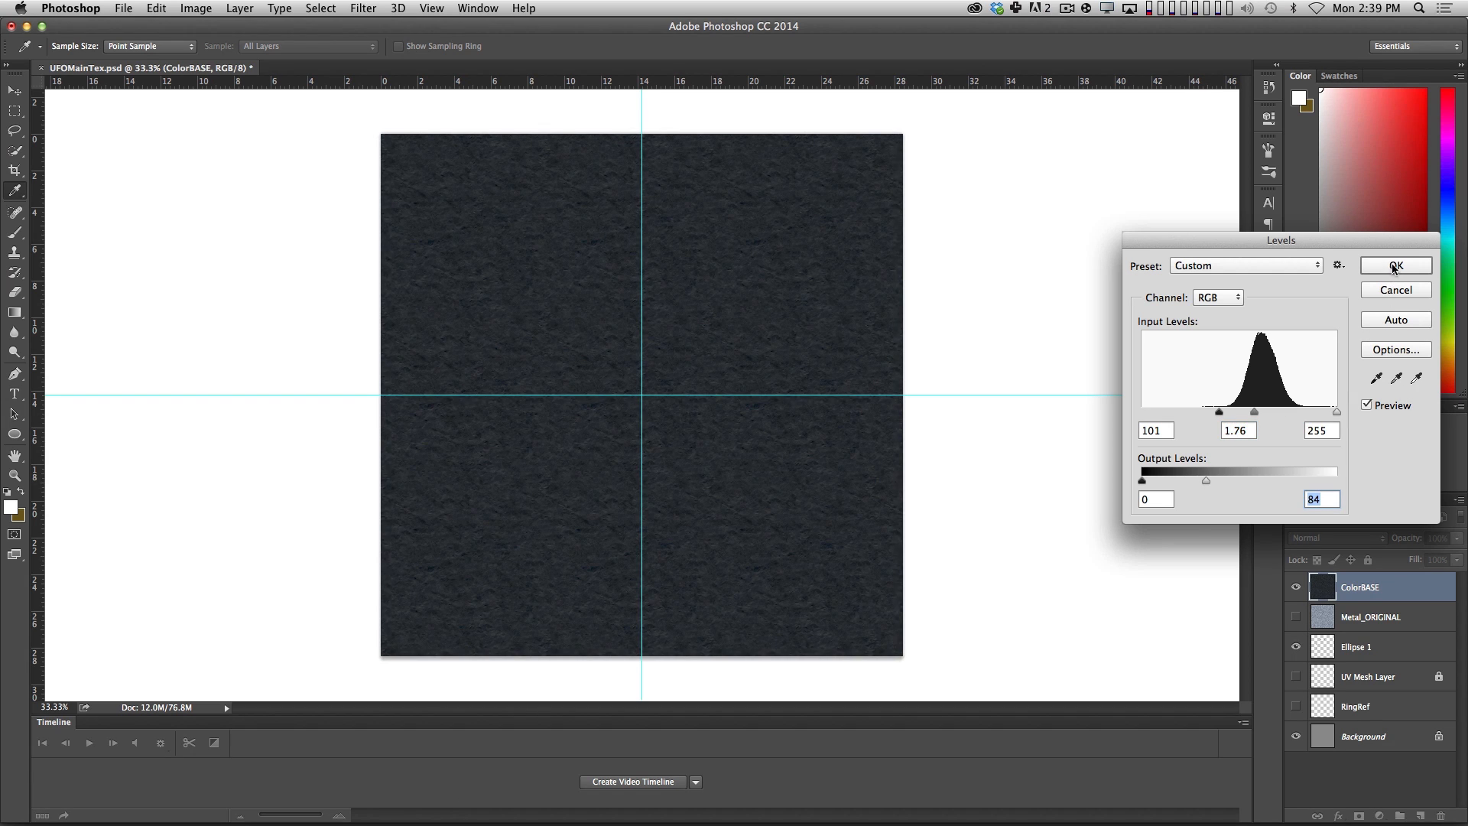
{"action": "left_click", "coordinate": [1395, 265]}
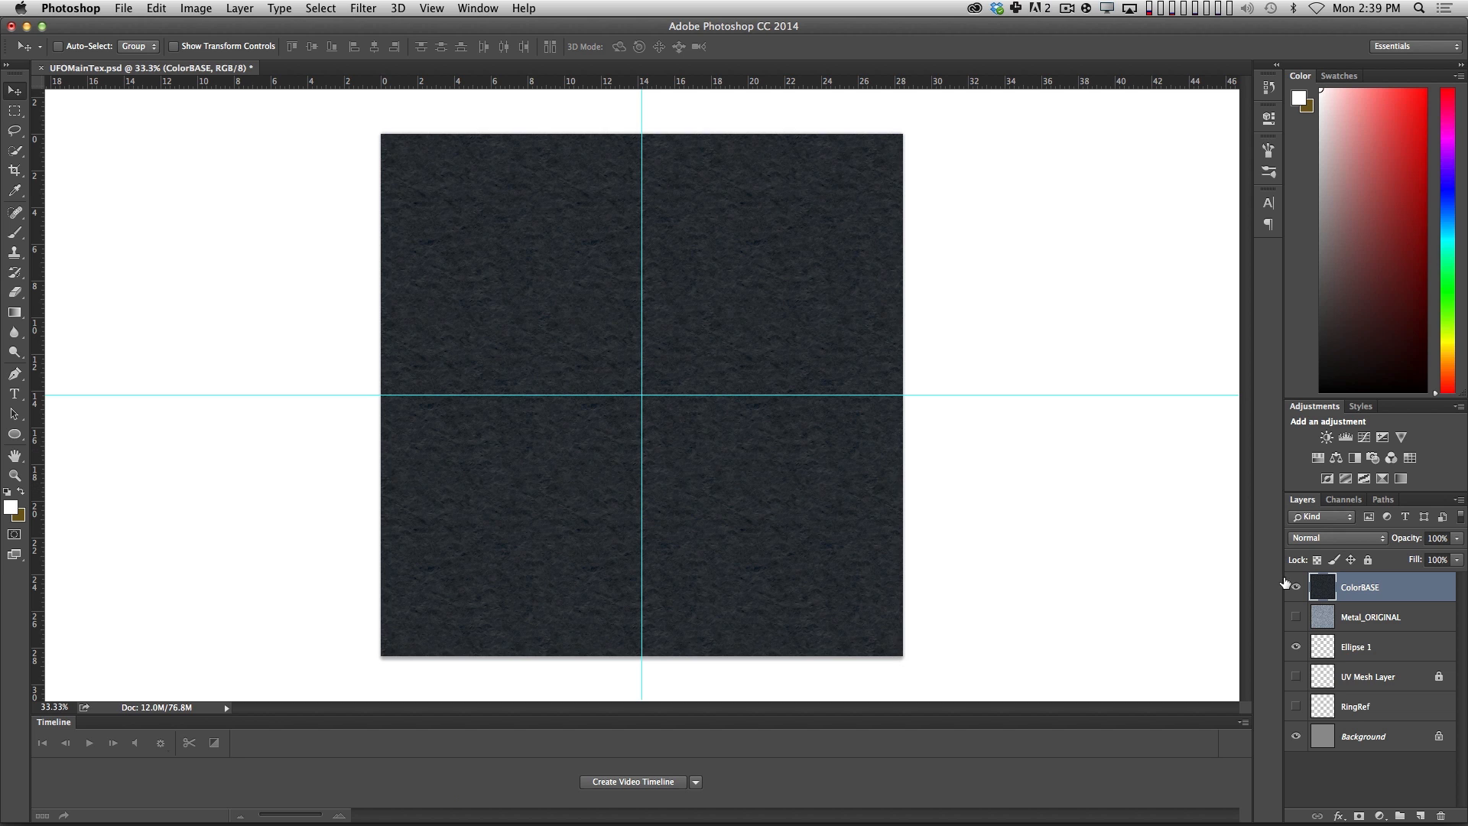
Adjust the ColorBASE layer's Color Balance to give the dark metal a slight green tint.
{"action": "key", "text": "ctrl+l"}
{"action": "key", "text": "Escape"}
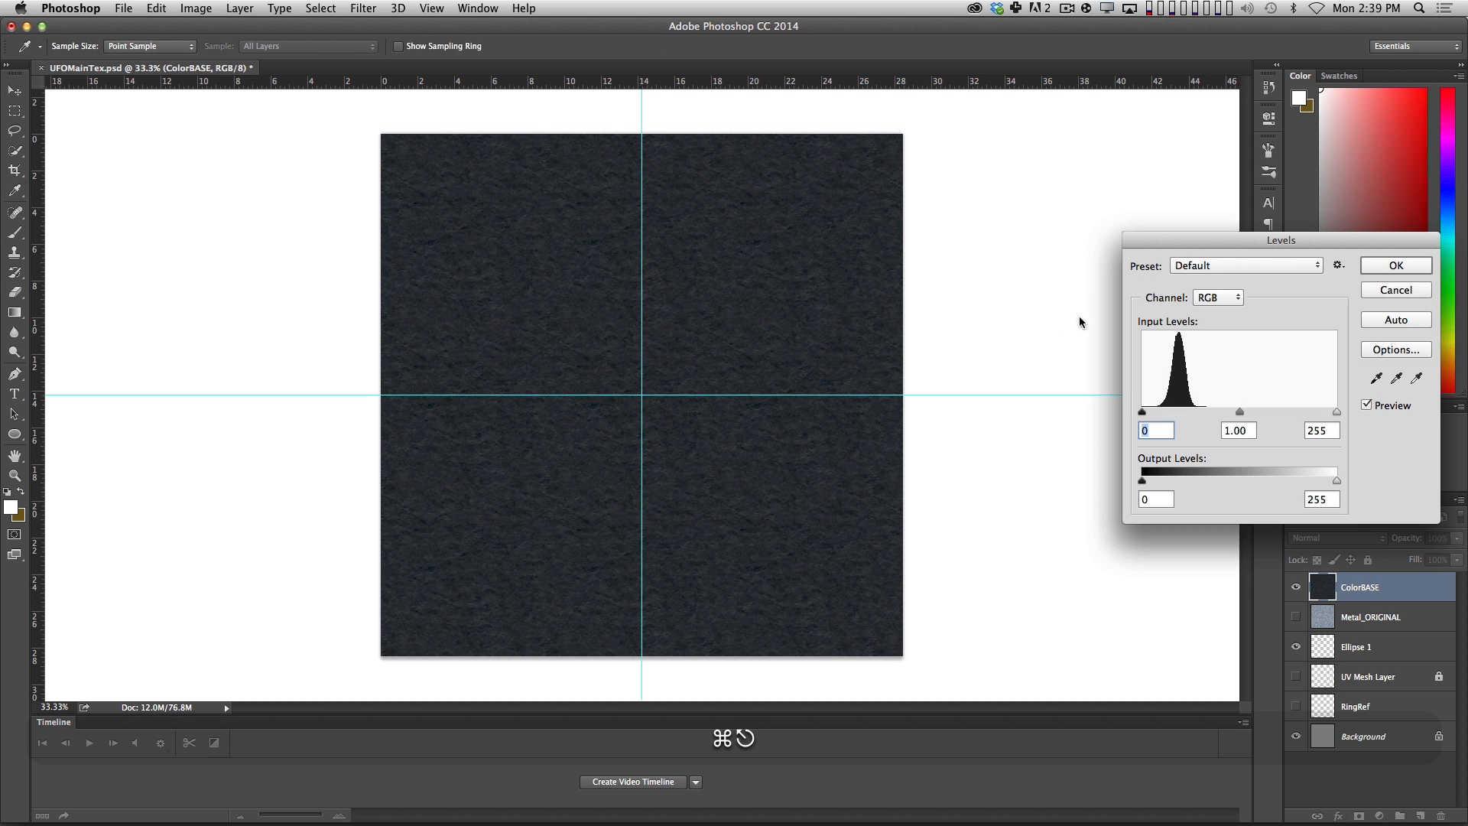
{"action": "key", "text": "super+b"}
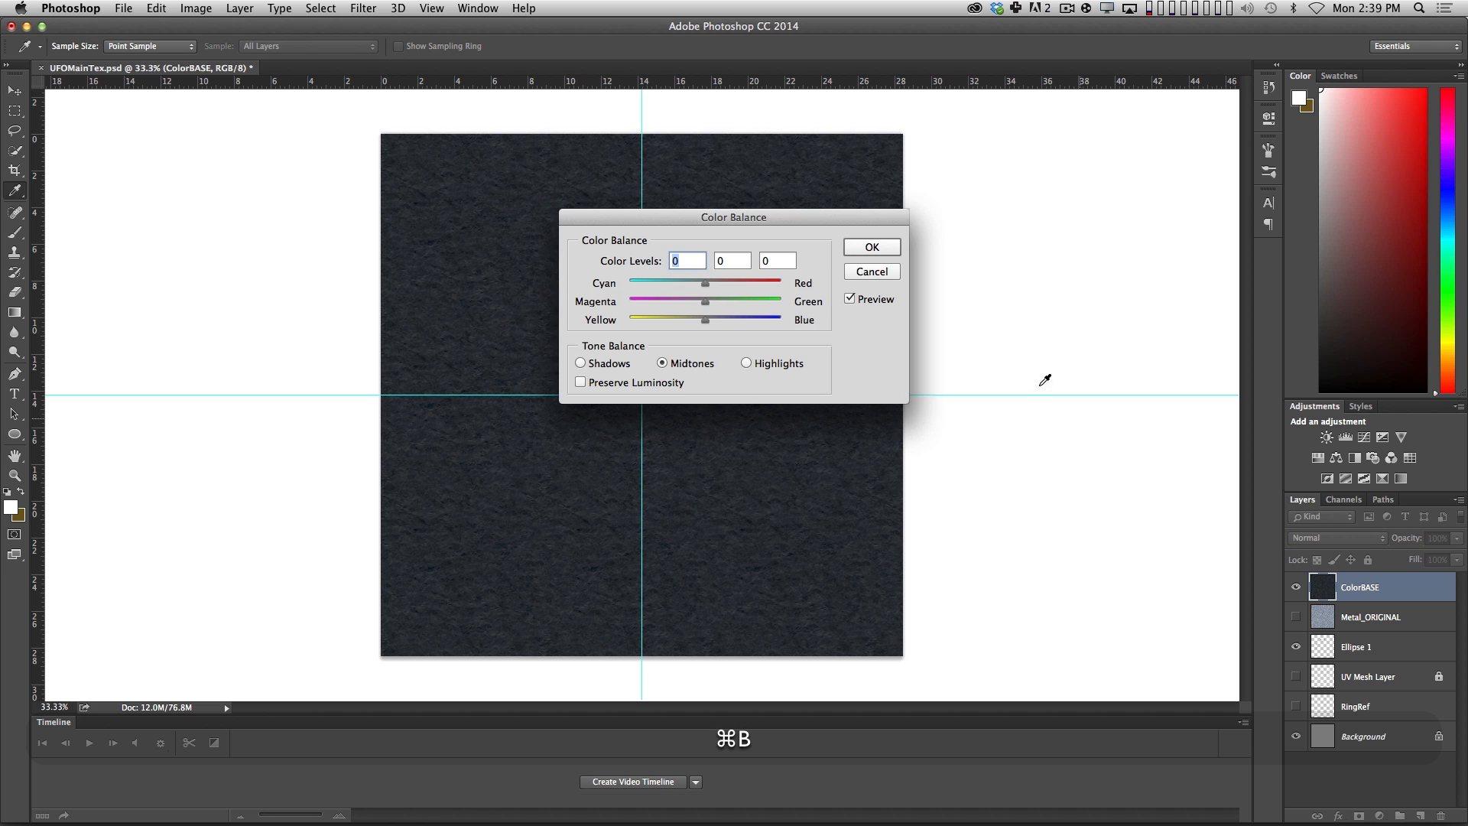
{"action": "left_click_drag", "start_coordinate": [823, 219], "coordinate": [1188, 194]}
{"action": "left_click_drag", "start_coordinate": [1069, 261], "coordinate": [1045, 265]}
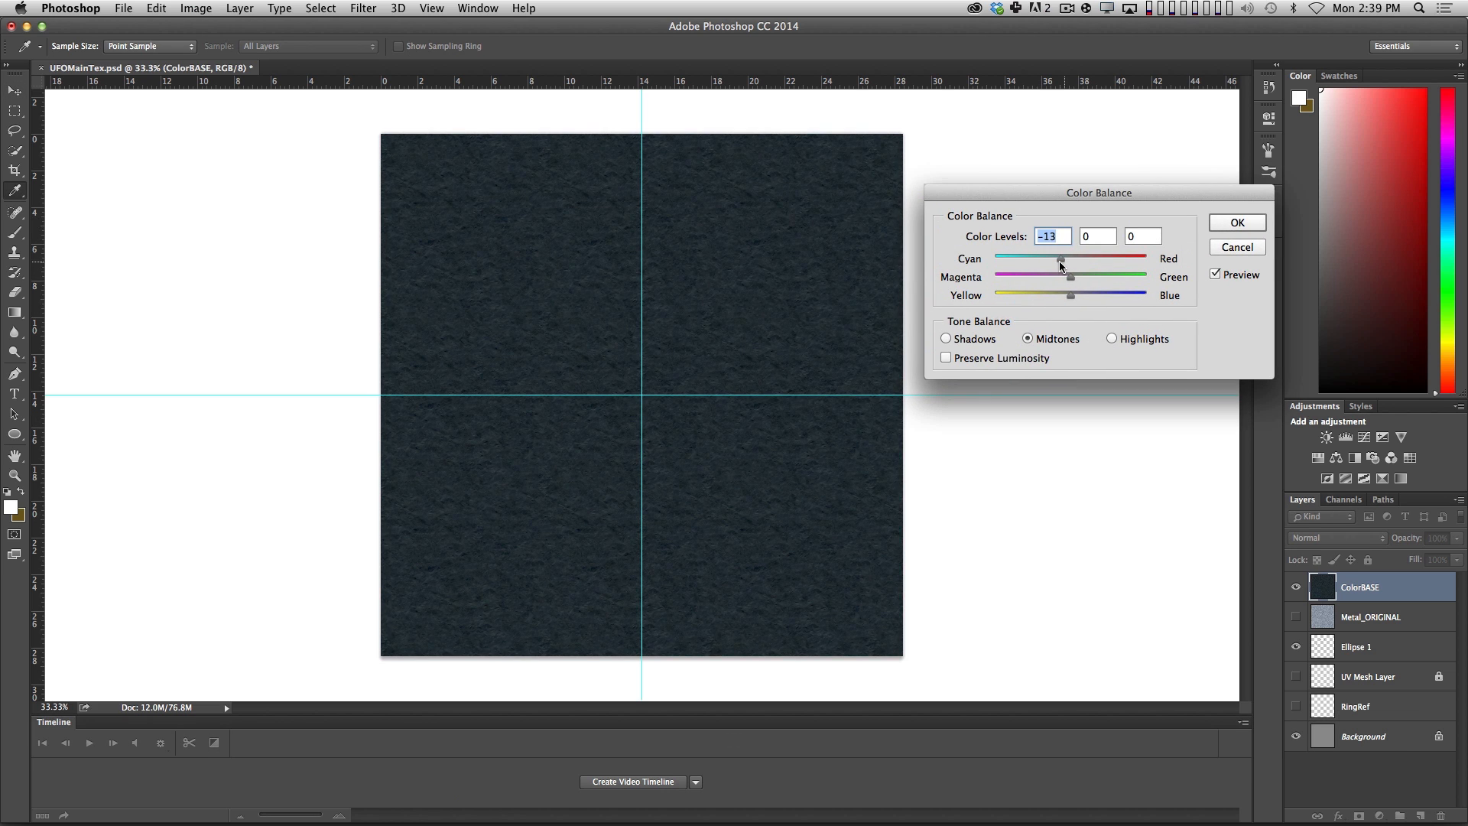
{"action": "left_click", "coordinate": [1009, 339]}
{"action": "left_click_drag", "start_coordinate": [1065, 297], "coordinate": [1084, 258]}
{"action": "left_click", "coordinate": [1238, 222]}
{"action": "key", "text": "v"}
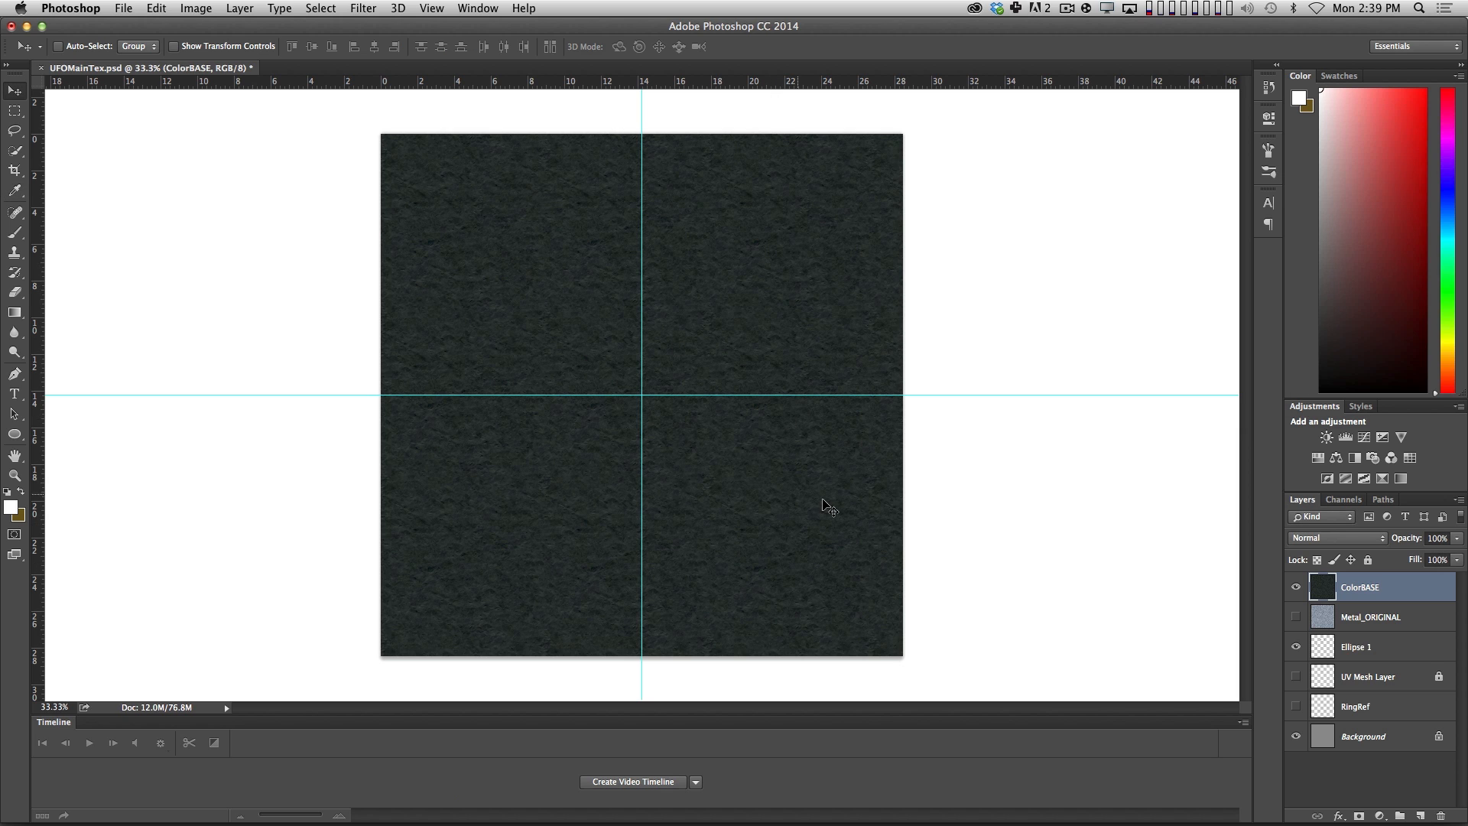
Move ColorBASE below the Ellipse 1 layer and turn the ring grey with Hue/Saturation at saturation -100 and lightness +34.
{"action": "left_click_drag", "start_coordinate": [1374, 587], "coordinate": [1354, 642]}
{"action": "left_click", "coordinate": [1375, 623]}
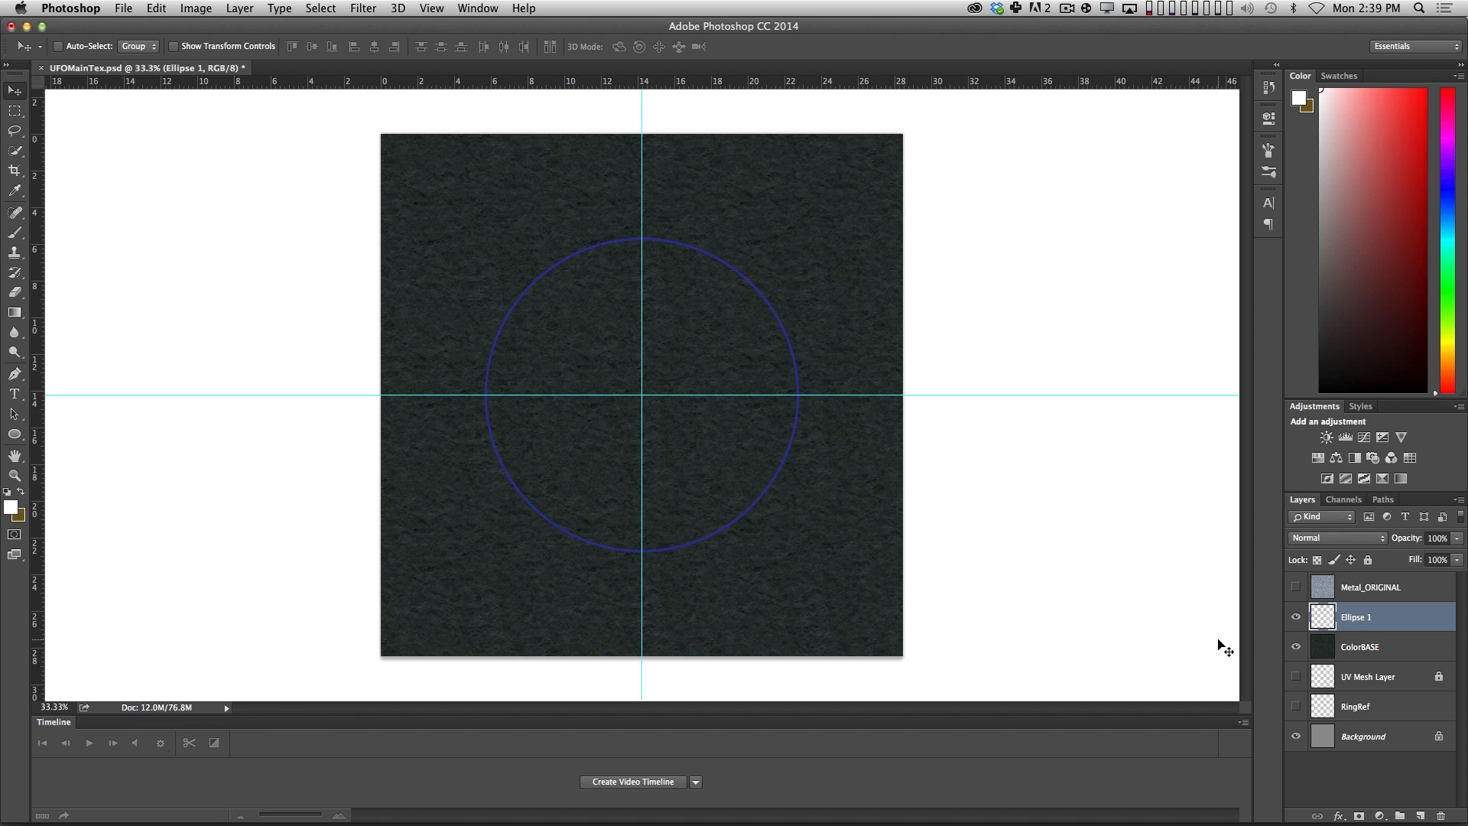
{"action": "key", "text": "super+u"}
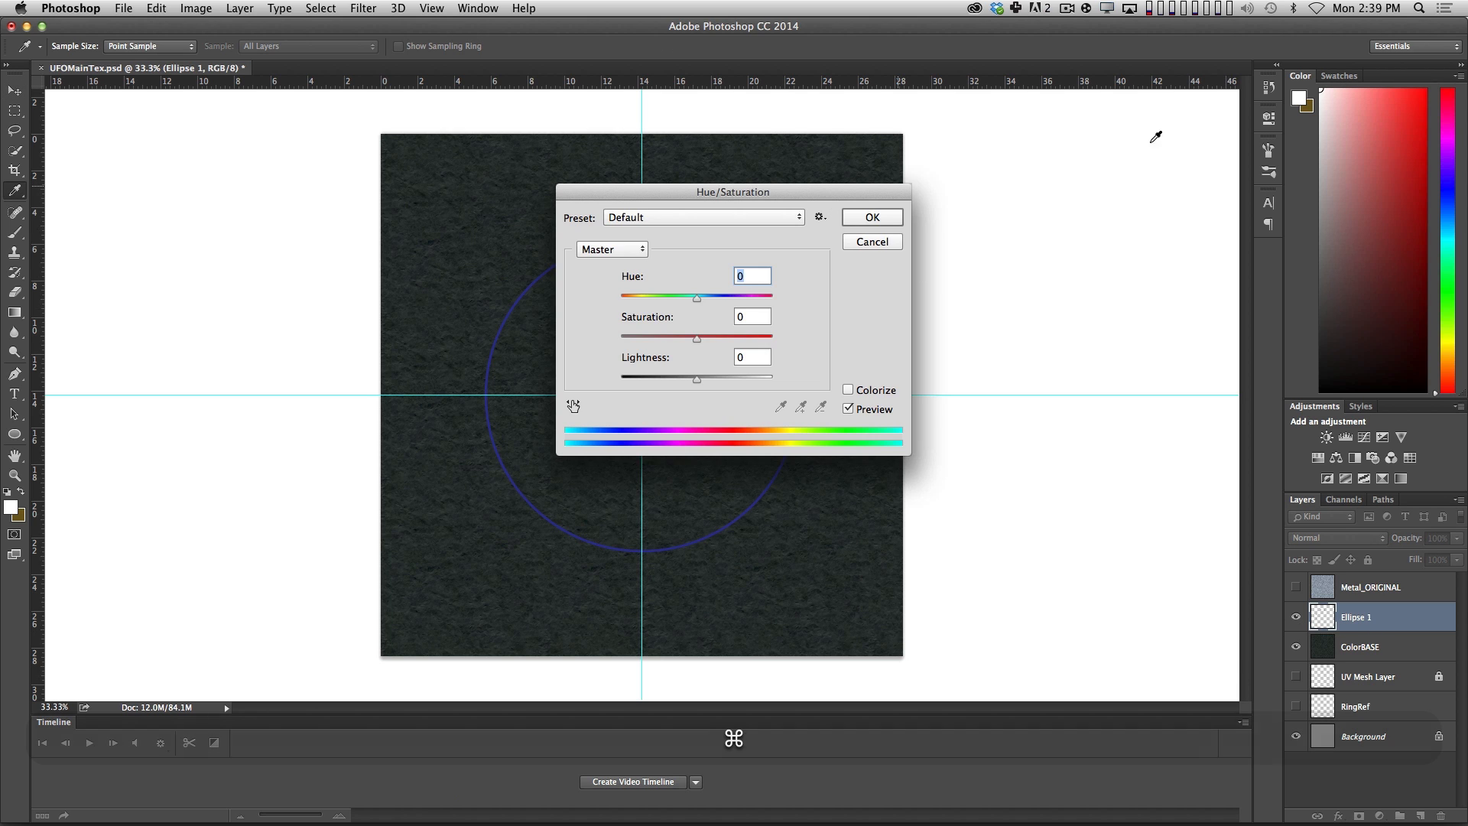
{"action": "left_click_drag", "start_coordinate": [845, 188], "coordinate": [1272, 130]}
{"action": "left_click_drag", "start_coordinate": [1104, 281], "coordinate": [1047, 281]}
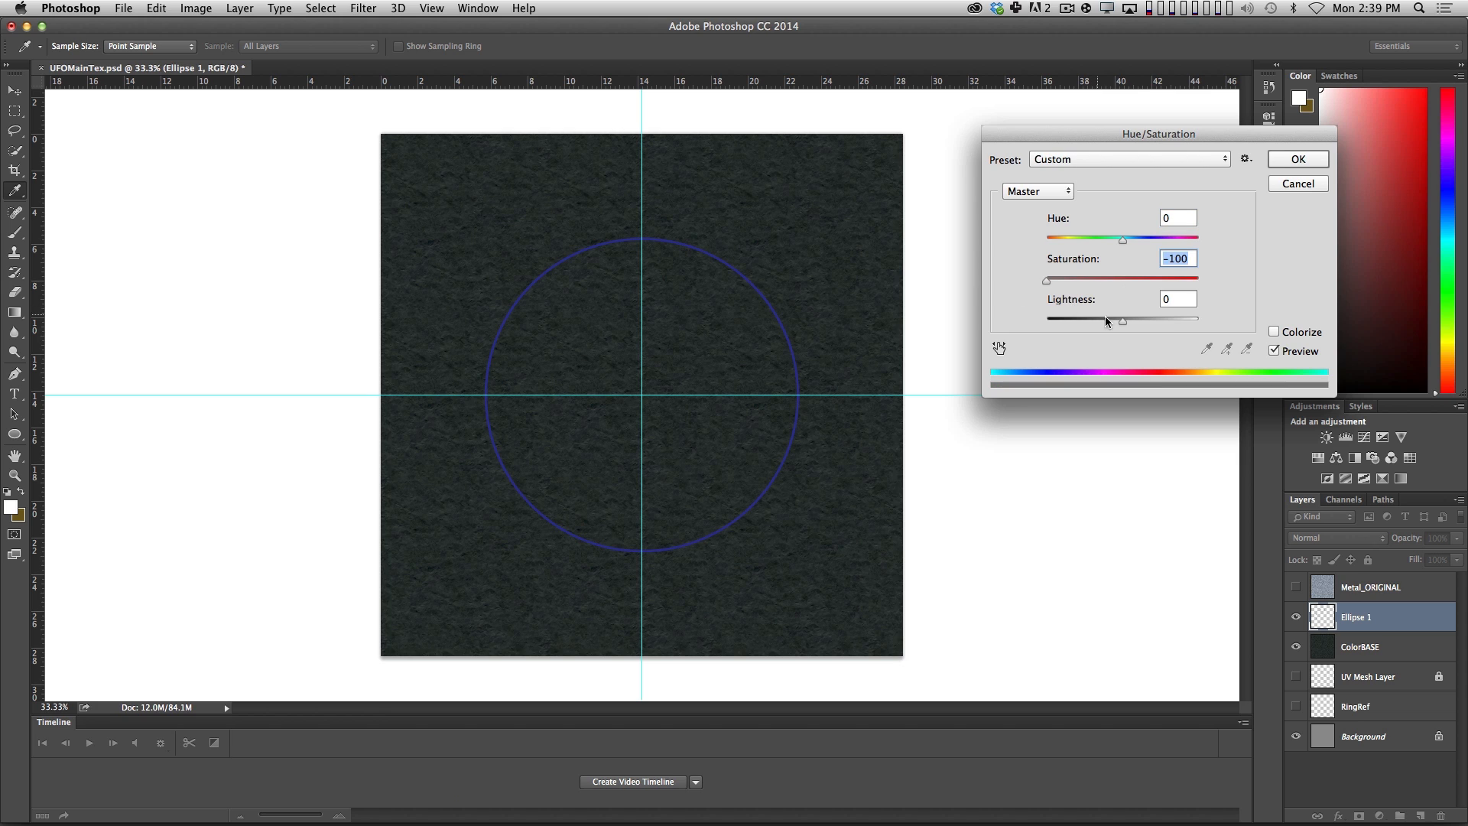
{"action": "left_click_drag", "start_coordinate": [1137, 322], "coordinate": [1149, 321]}
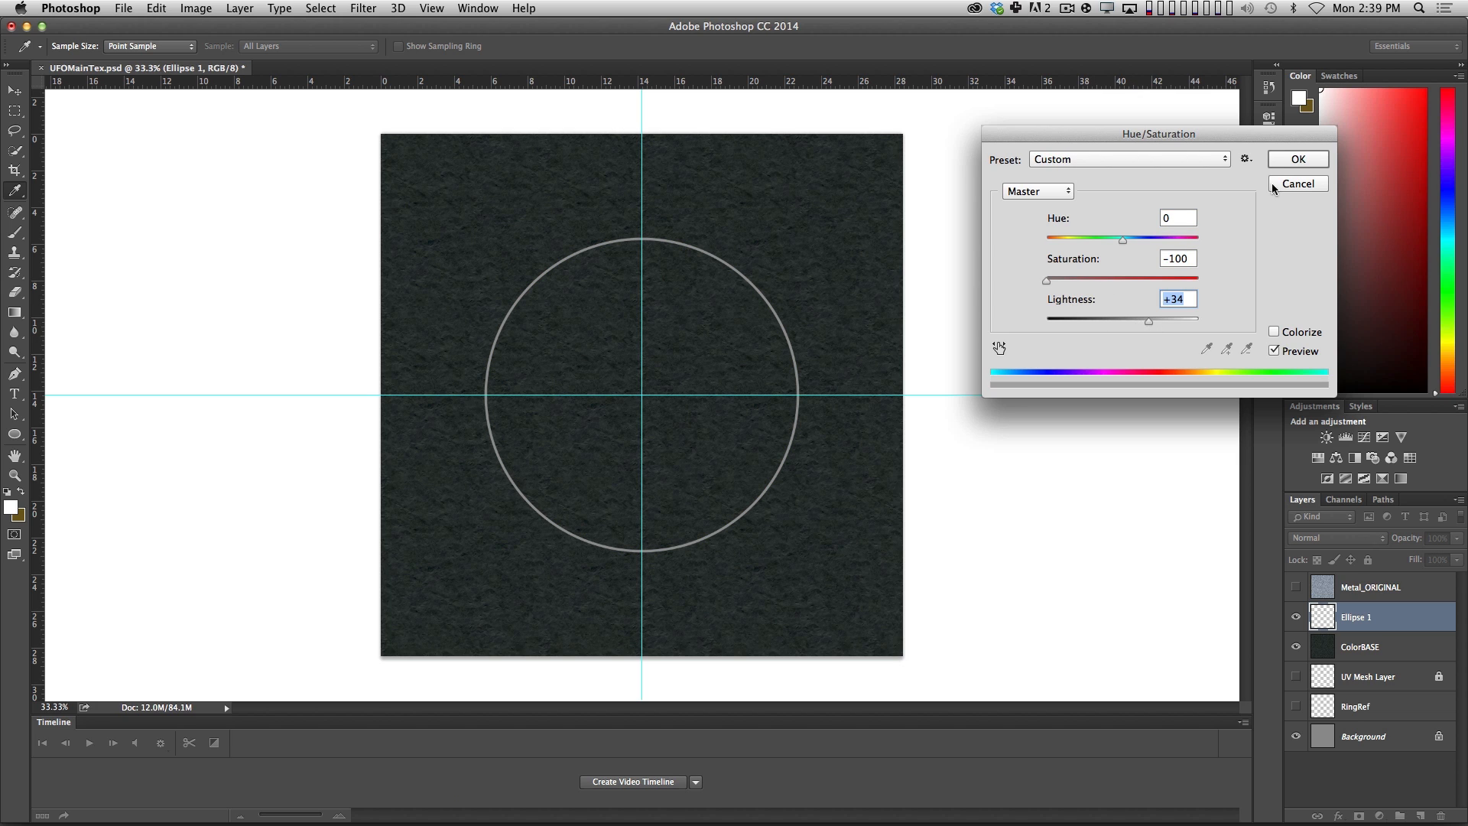
{"action": "key", "text": "Return"}
{"action": "key", "text": "v"}
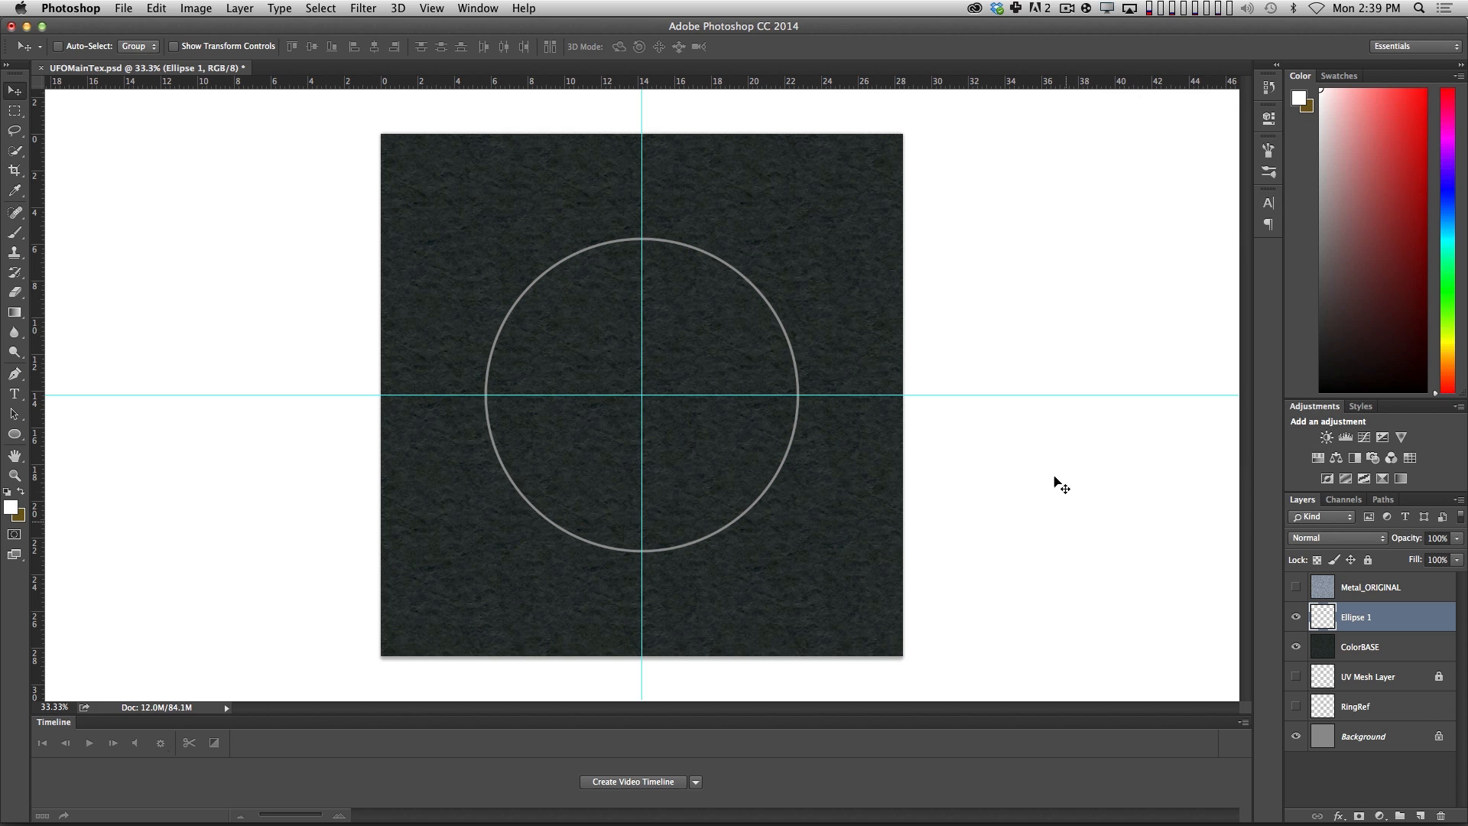
Save UFOMainTex.psd, switch to Cinema 4D and revert the texture to its saved version.
{"action": "key", "text": "super+s"}
{"action": "key", "text": "super+Tab"}
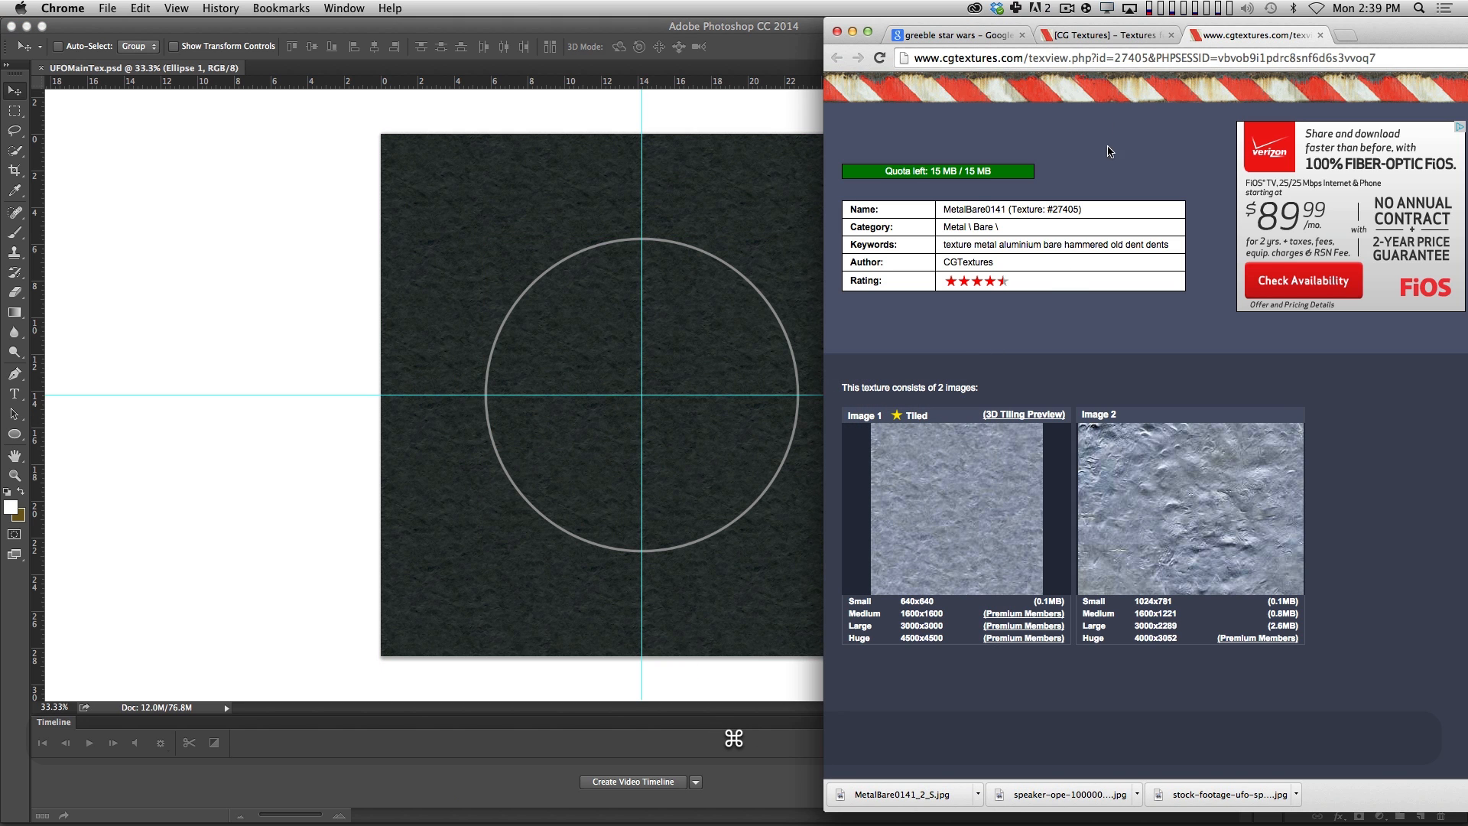
{"action": "key", "text": "super+Tab"}
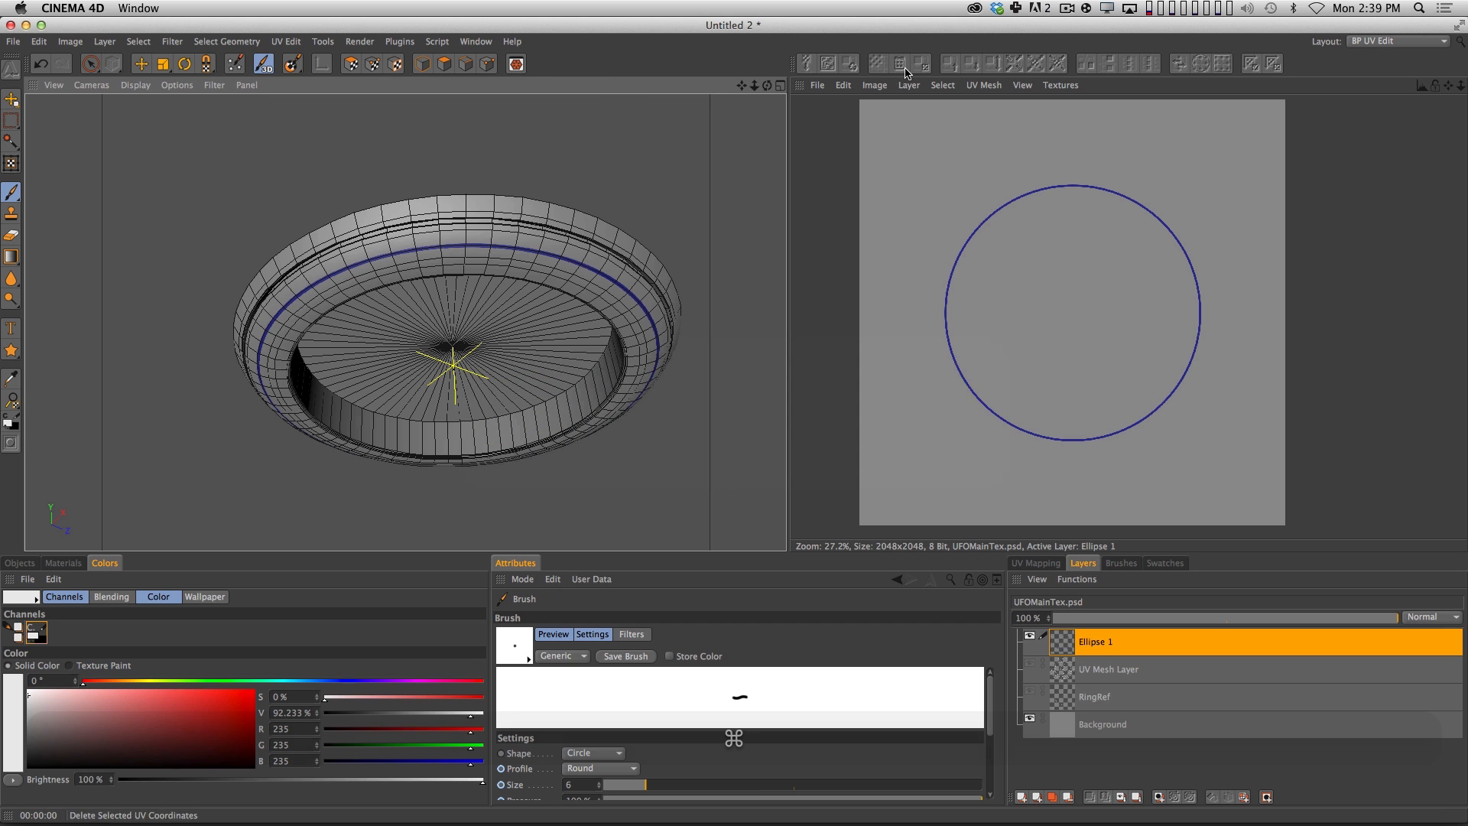
{"action": "left_click", "coordinate": [818, 85]}
{"action": "left_click", "coordinate": [848, 157]}
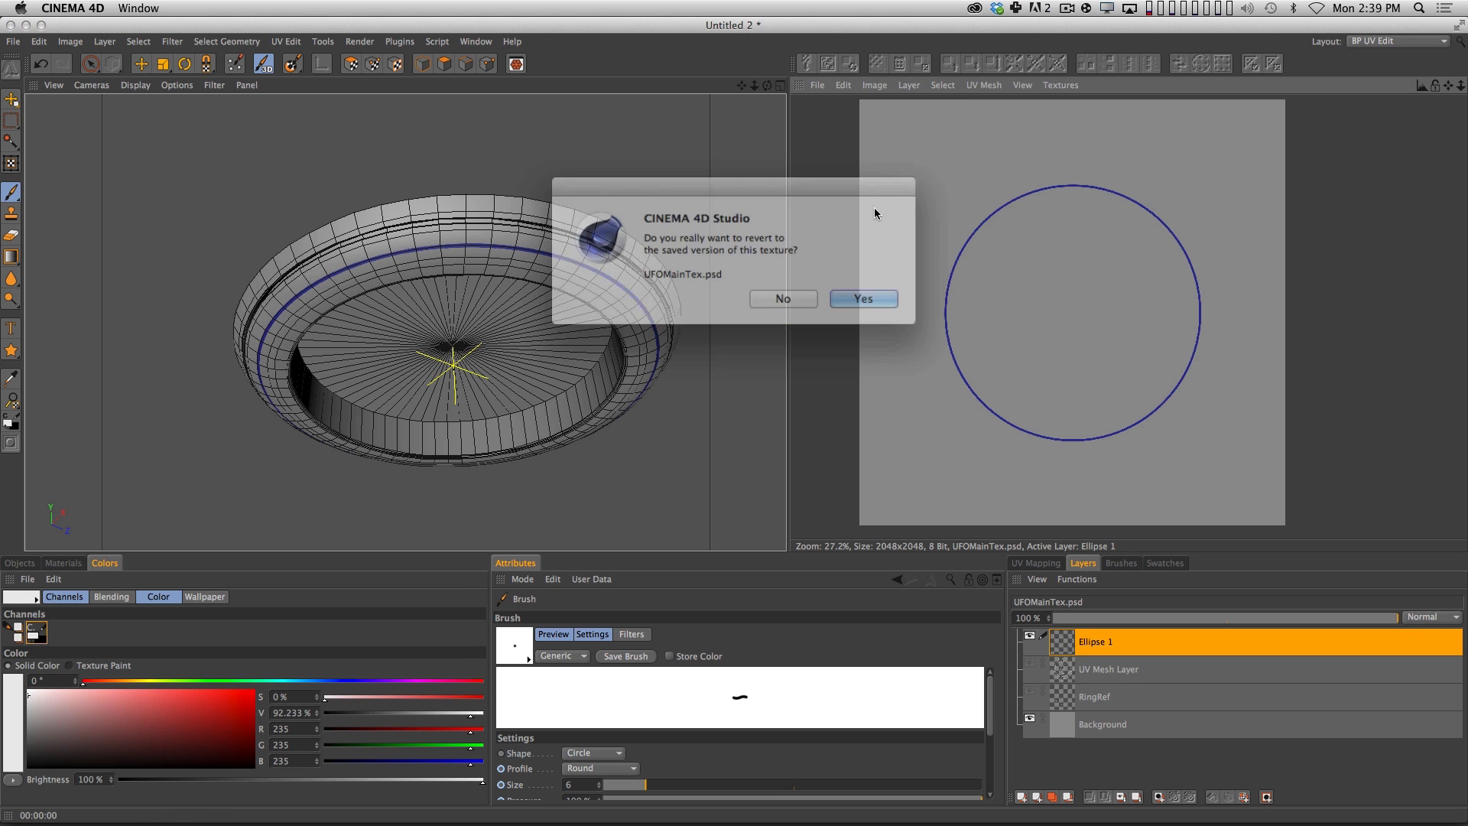
{"action": "left_click", "coordinate": [849, 291]}
Render the UFO in the viewport from different angles to examine the dark metal texture and grey ring on the hull.
{"action": "mouse_move", "coordinate": [875, 298]}
{"action": "left_mouse_down"}
{"action": "mouse_move", "coordinate": [1147, 367]}
{"action": "mouse_move", "coordinate": [1042, 282]}
{"action": "mouse_move", "coordinate": [1064, 223]}
{"action": "mouse_move", "coordinate": [1077, 240]}
{"action": "mouse_move", "coordinate": [1060, 329]}
{"action": "mouse_move", "coordinate": [1113, 335]}
{"action": "left_mouse_up"}
{"action": "key", "text": "2"}
{"action": "key", "text": "1"}
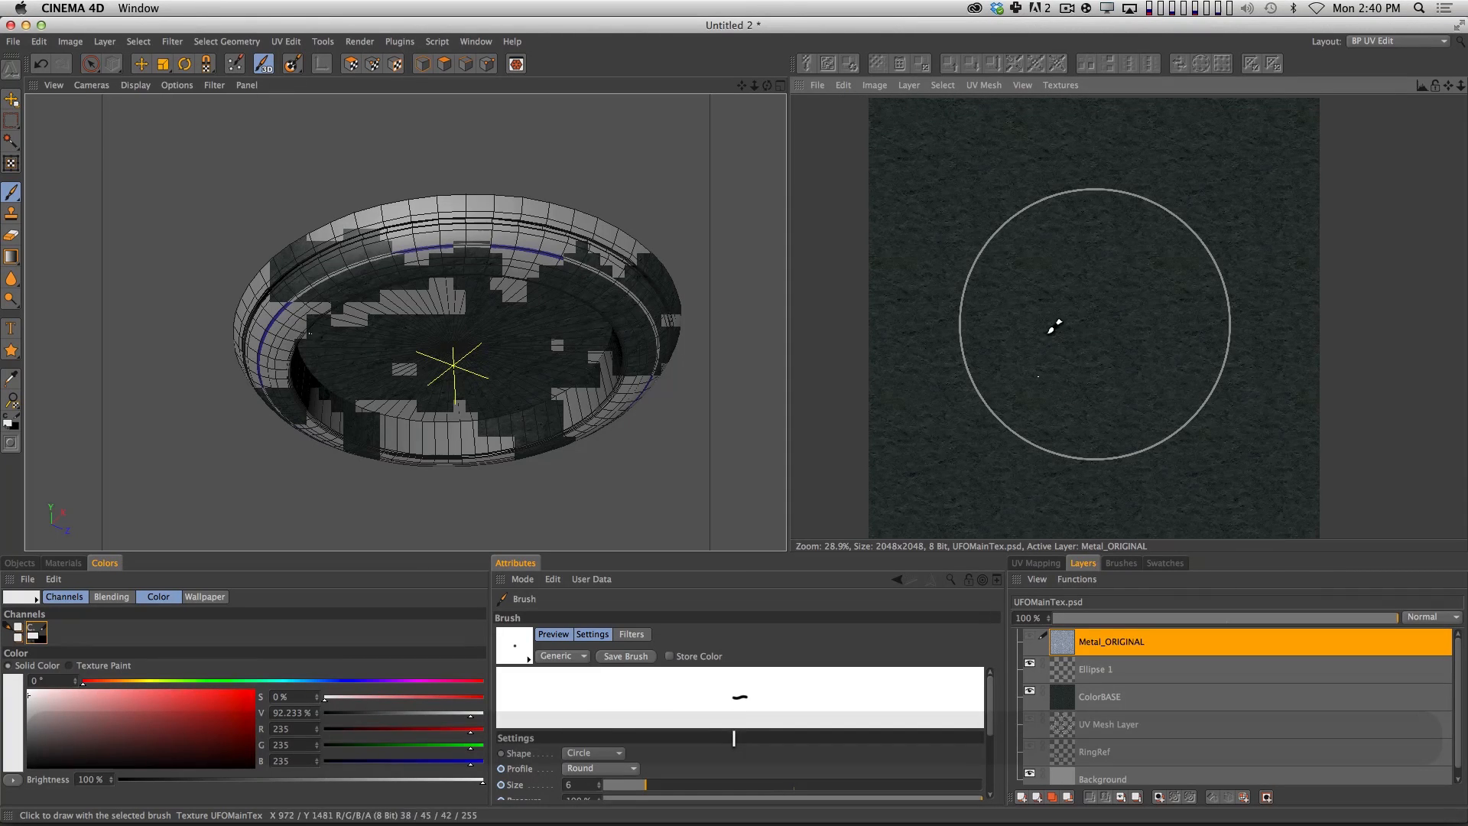
{"action": "key", "text": "2"}
{"action": "left_click_drag", "start_coordinate": [548, 321], "coordinate": [629, 383]}
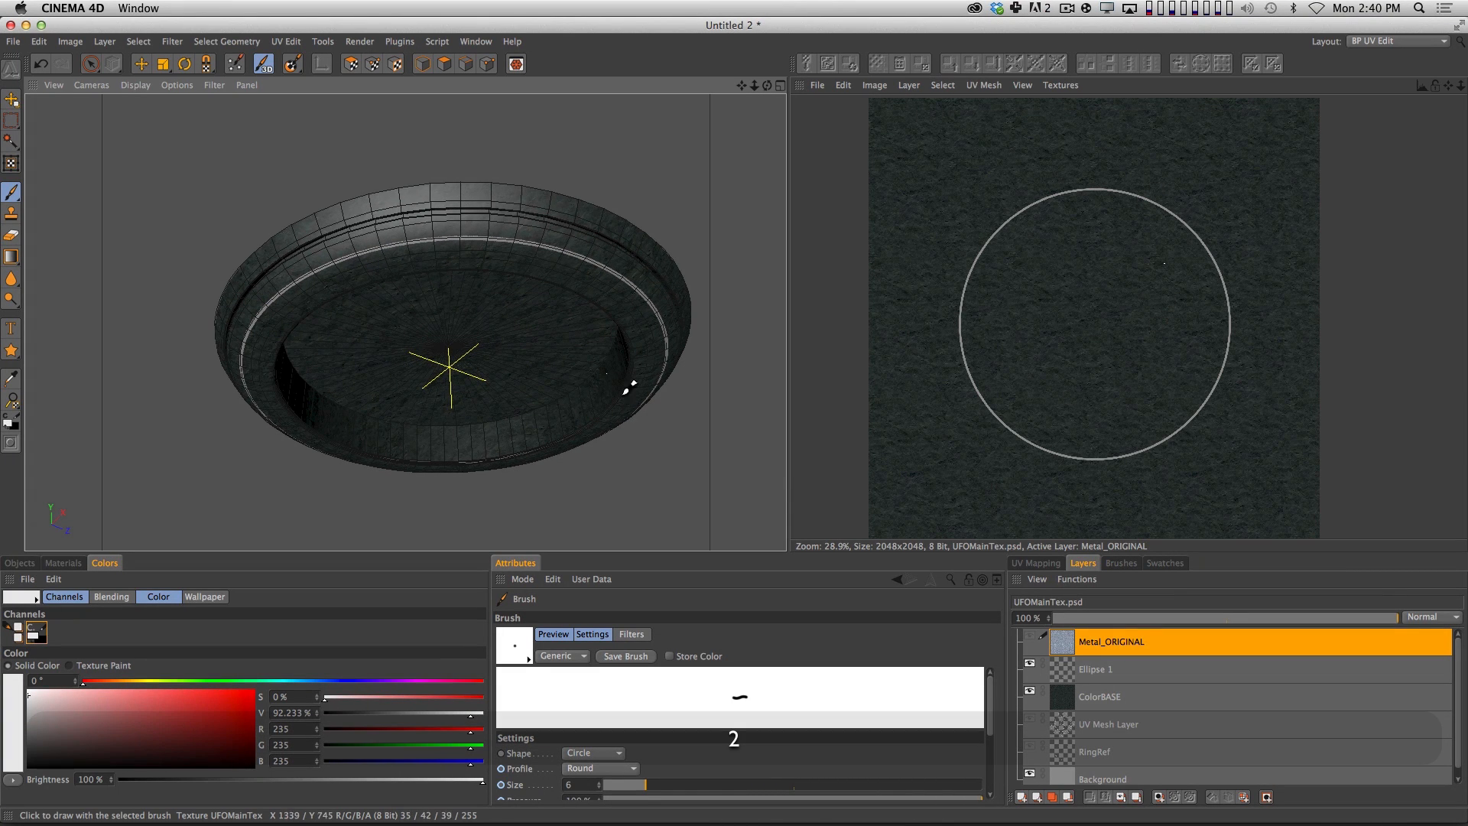
{"action": "key", "text": "super+r"}
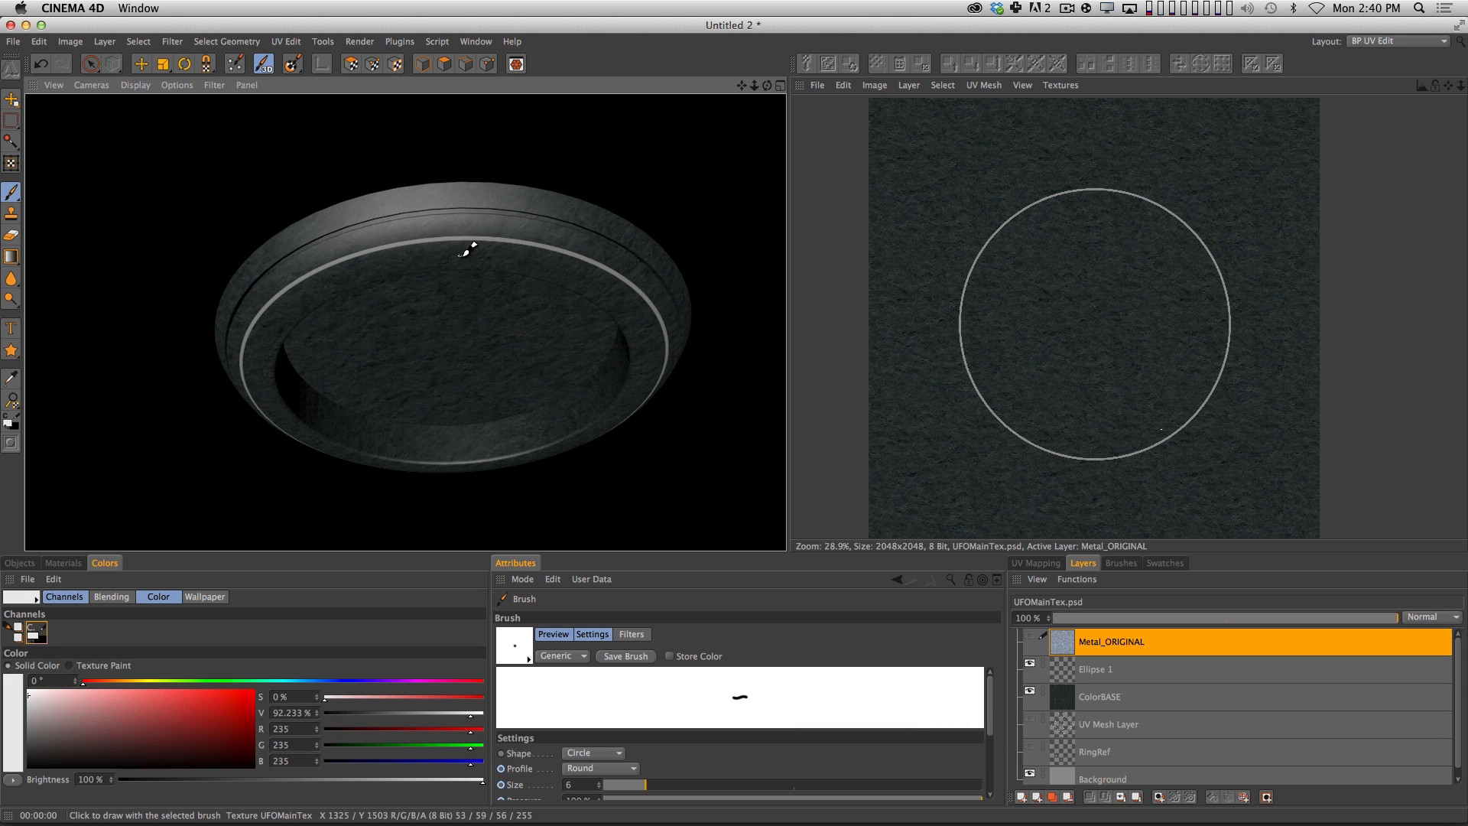
{"action": "left_click_drag", "start_coordinate": [540, 275], "coordinate": [495, 302]}
{"action": "key", "text": "super+r"}
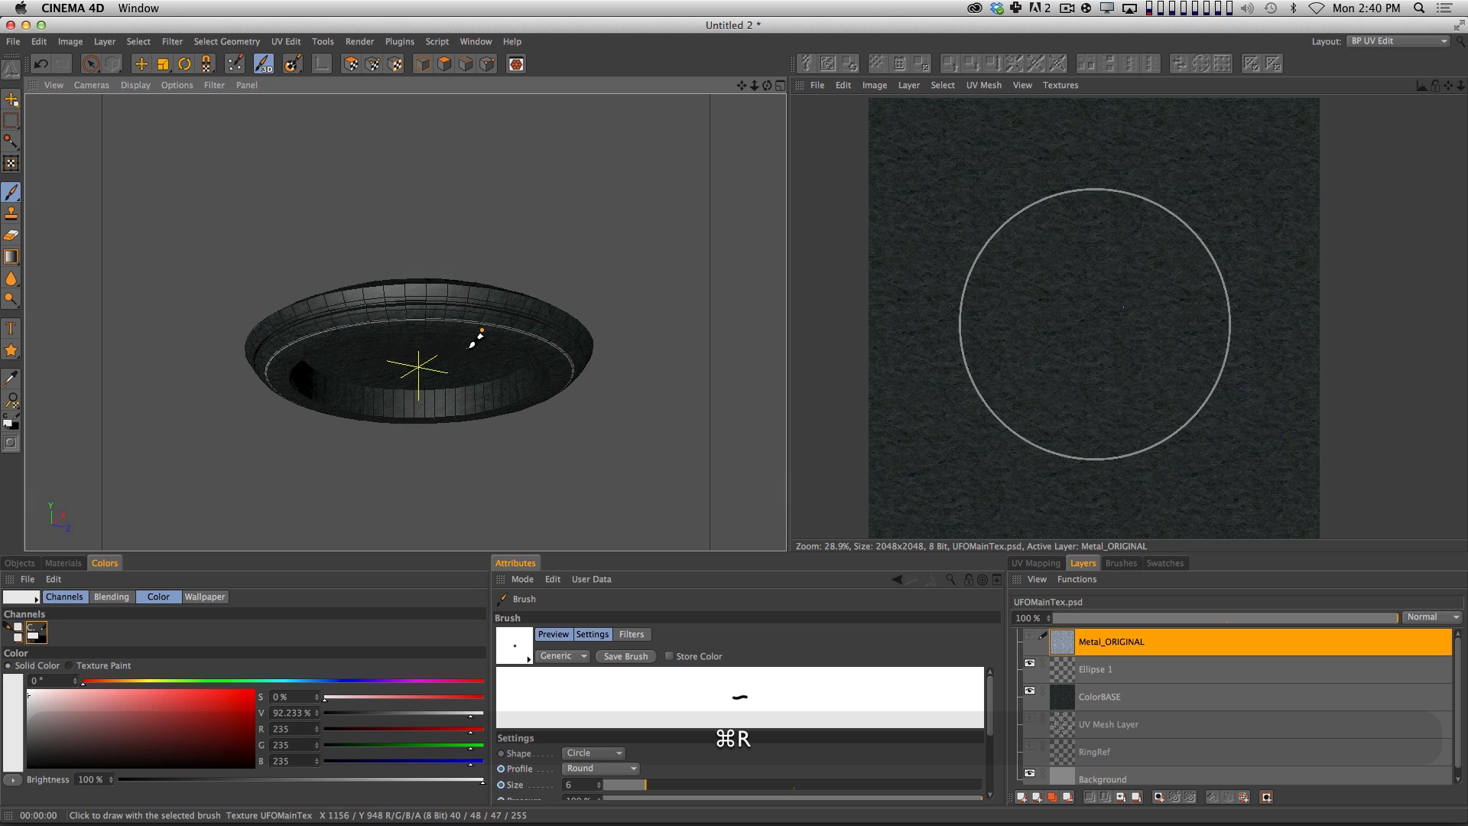
{"action": "key", "text": "2"}
{"action": "key", "text": "super+r"}
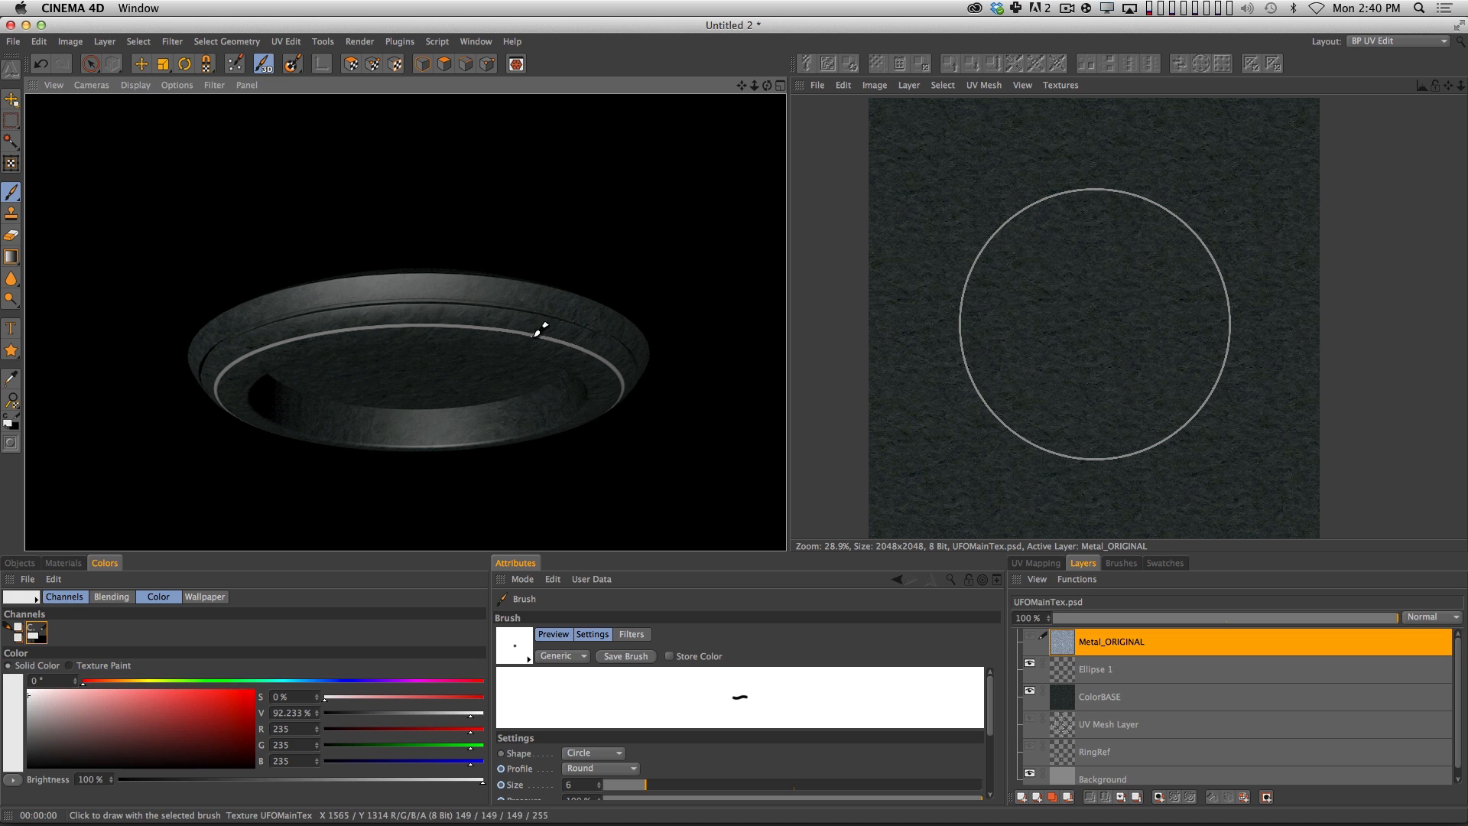
Switch to Photoshop, scale down the ColorBASE layer and tile five copies of it across the canvas, leaving a strip along the bottom edge.
{"action": "key", "text": "super+Tab"}
{"action": "key", "text": "super+Tab"}
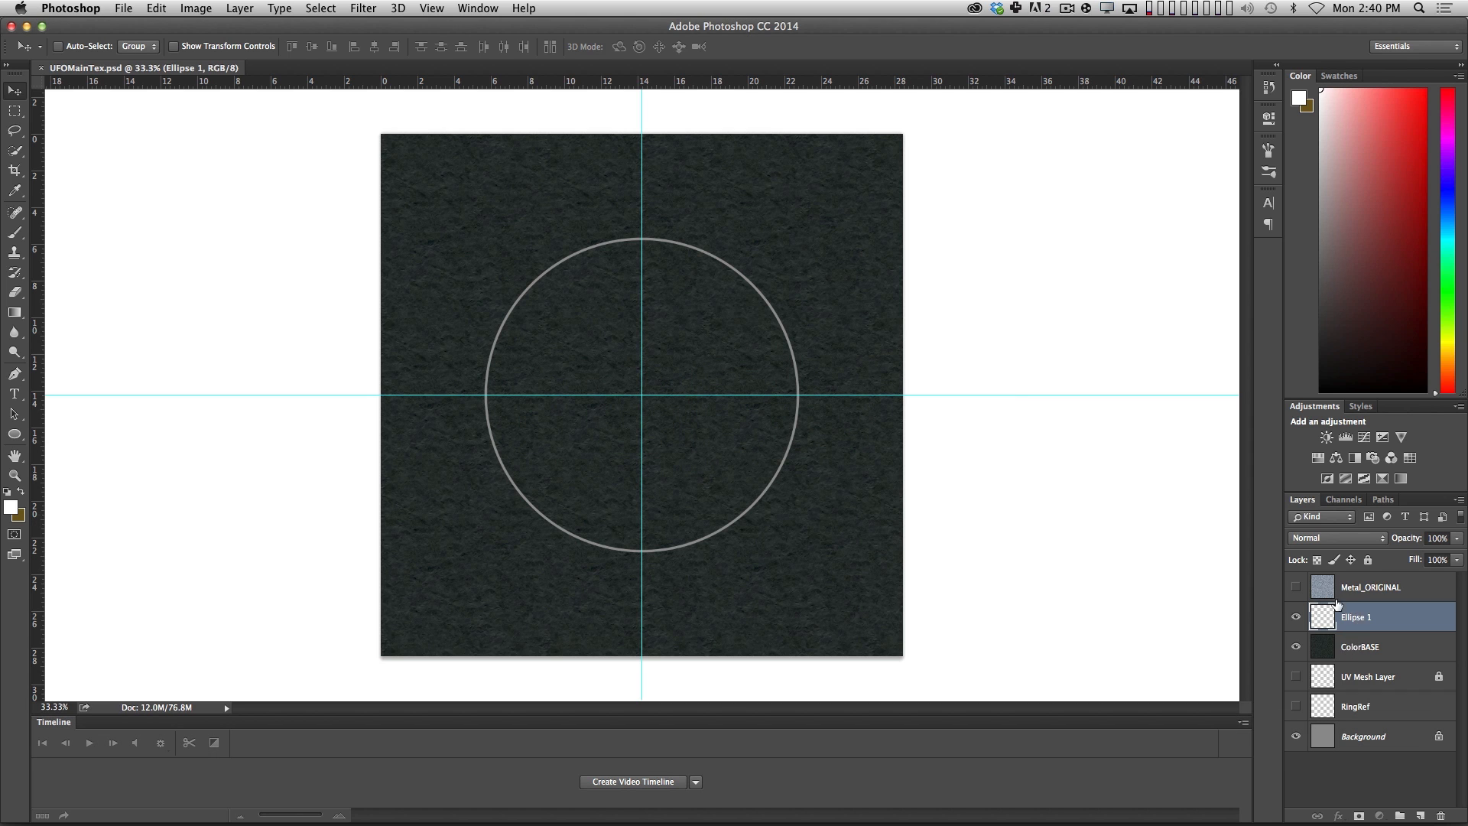
{"action": "left_click", "coordinate": [1340, 642]}
{"action": "key", "text": "super+t"}
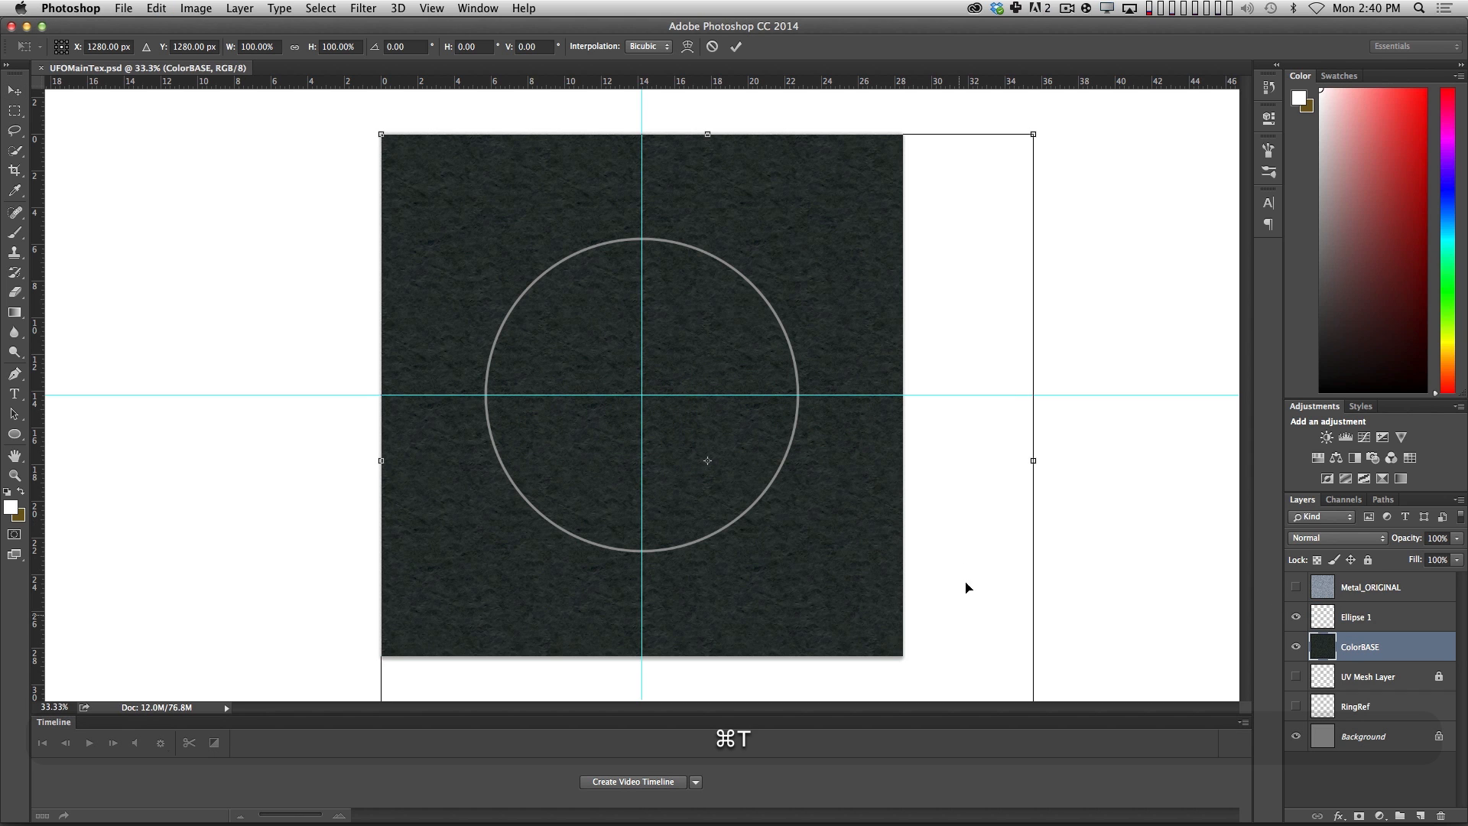
{"action": "left_click_drag", "start_coordinate": [380, 135], "coordinate": [577, 352], "text": "alt+shift"}
{"action": "left_click_drag", "start_coordinate": [713, 481], "coordinate": [936, 398]}
{"action": "key", "text": "Return"}
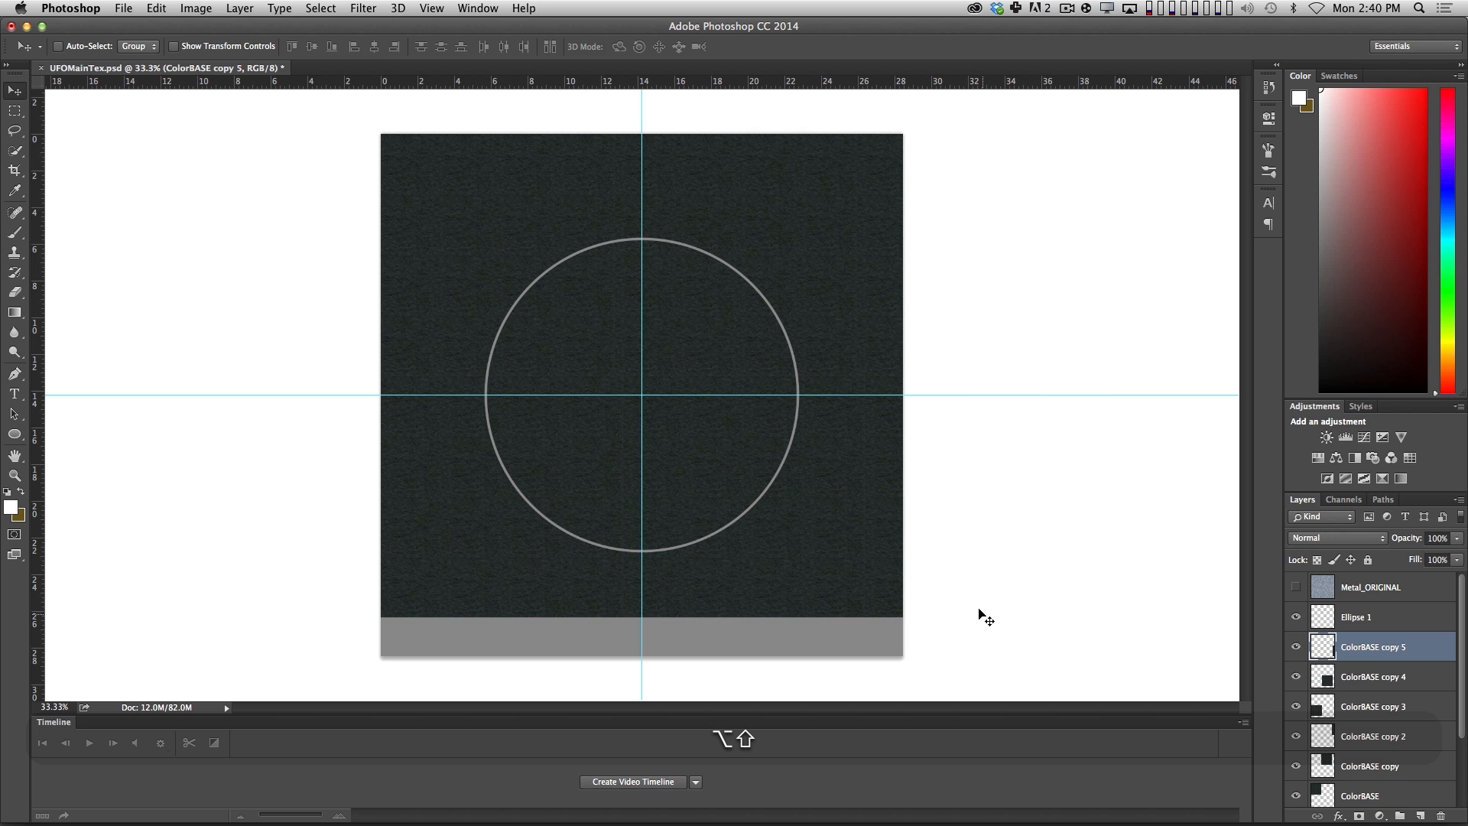
Merge the ColorBASE tiles, duplicate the result downward to cover the remaining strip, and merge both layers into one.
{"action": "scroll", "coordinate": [1451, 767], "scroll_direction": "down", "scroll_amount": 3}
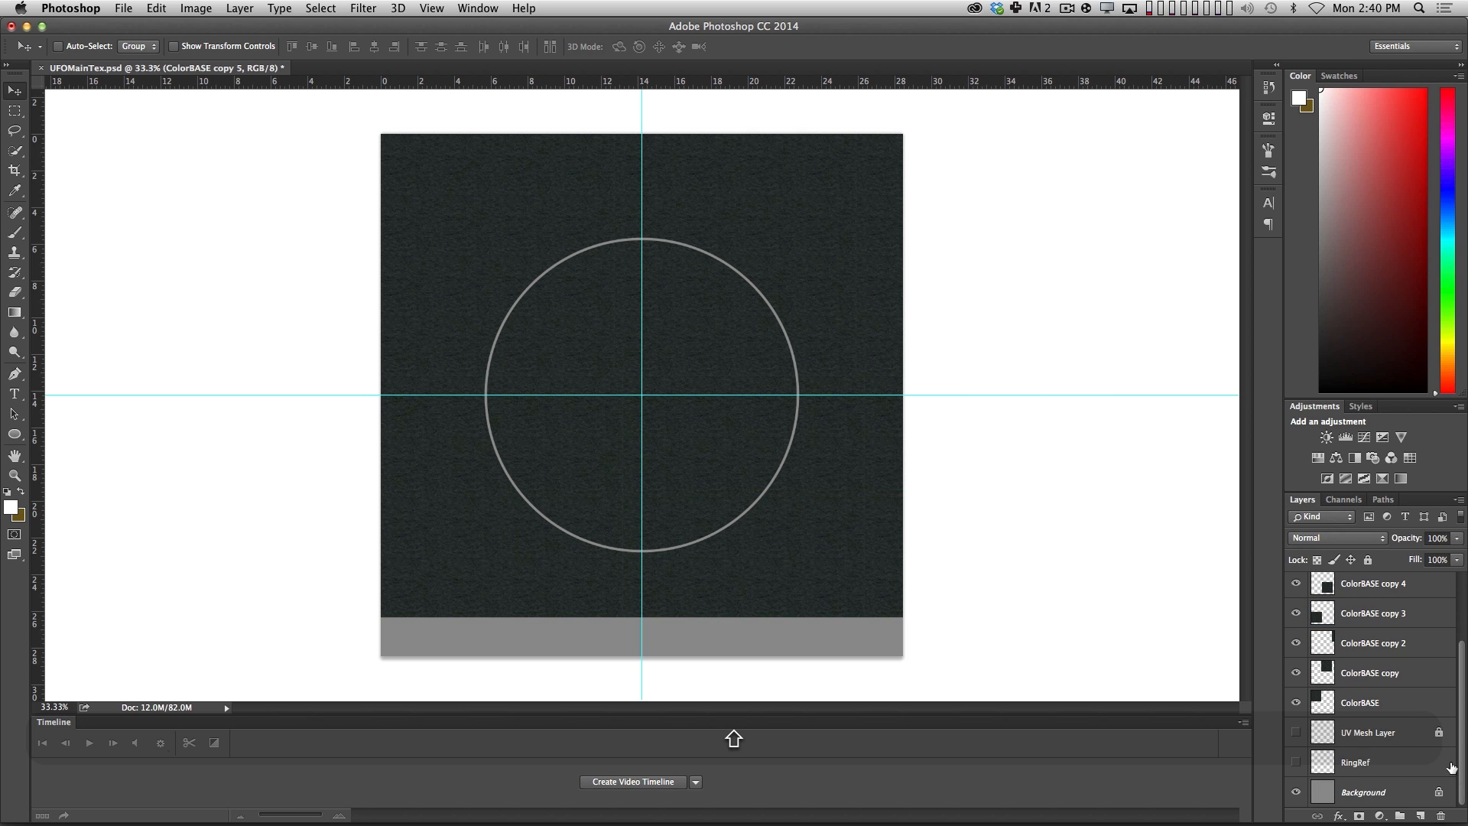
{"action": "left_click", "coordinate": [1399, 711], "text": "shift"}
{"action": "key", "text": "super+e"}
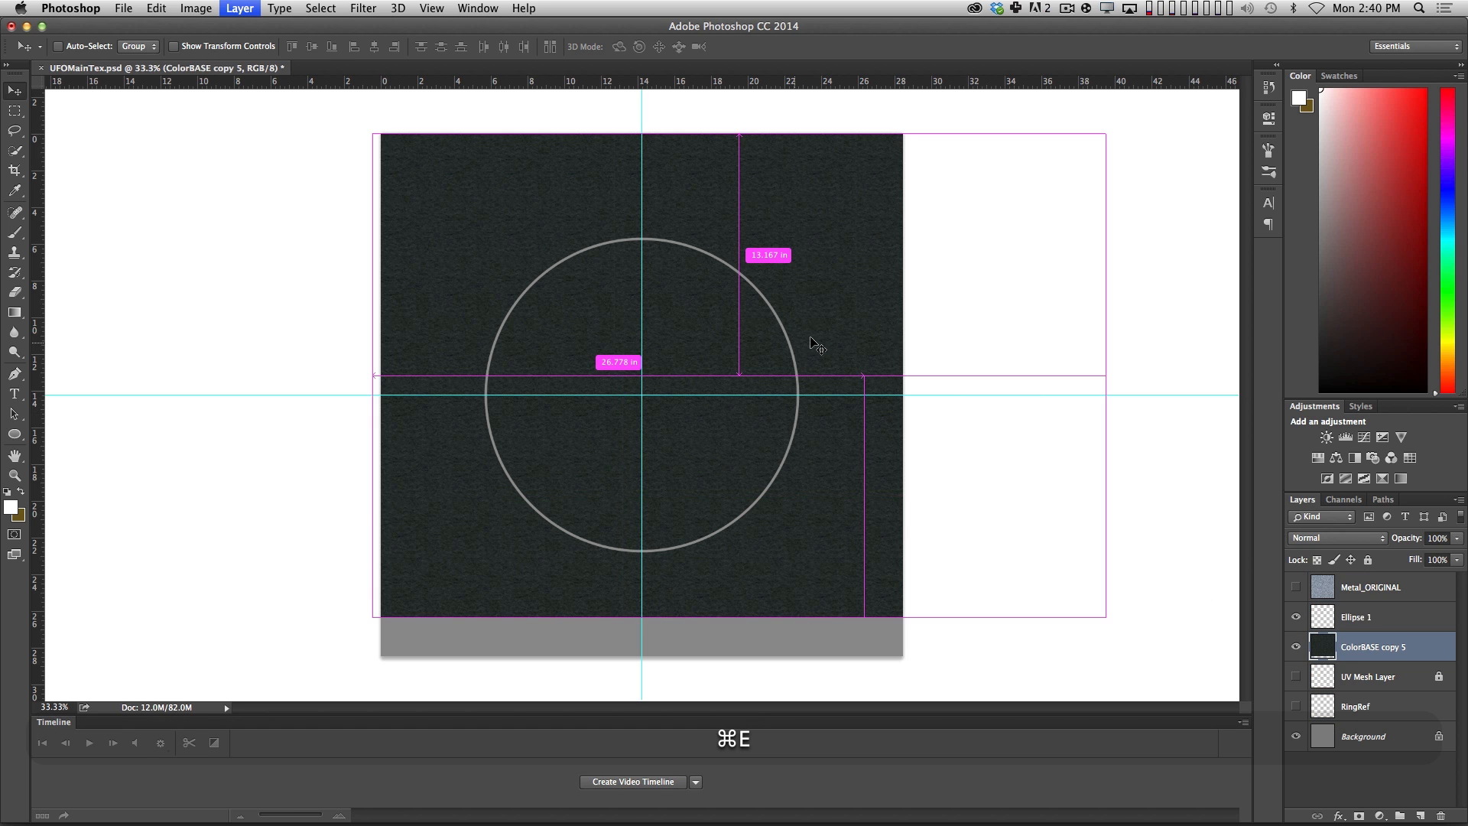
{"action": "left_click_drag", "start_coordinate": [704, 216], "coordinate": [748, 693], "text": "alt+shift"}
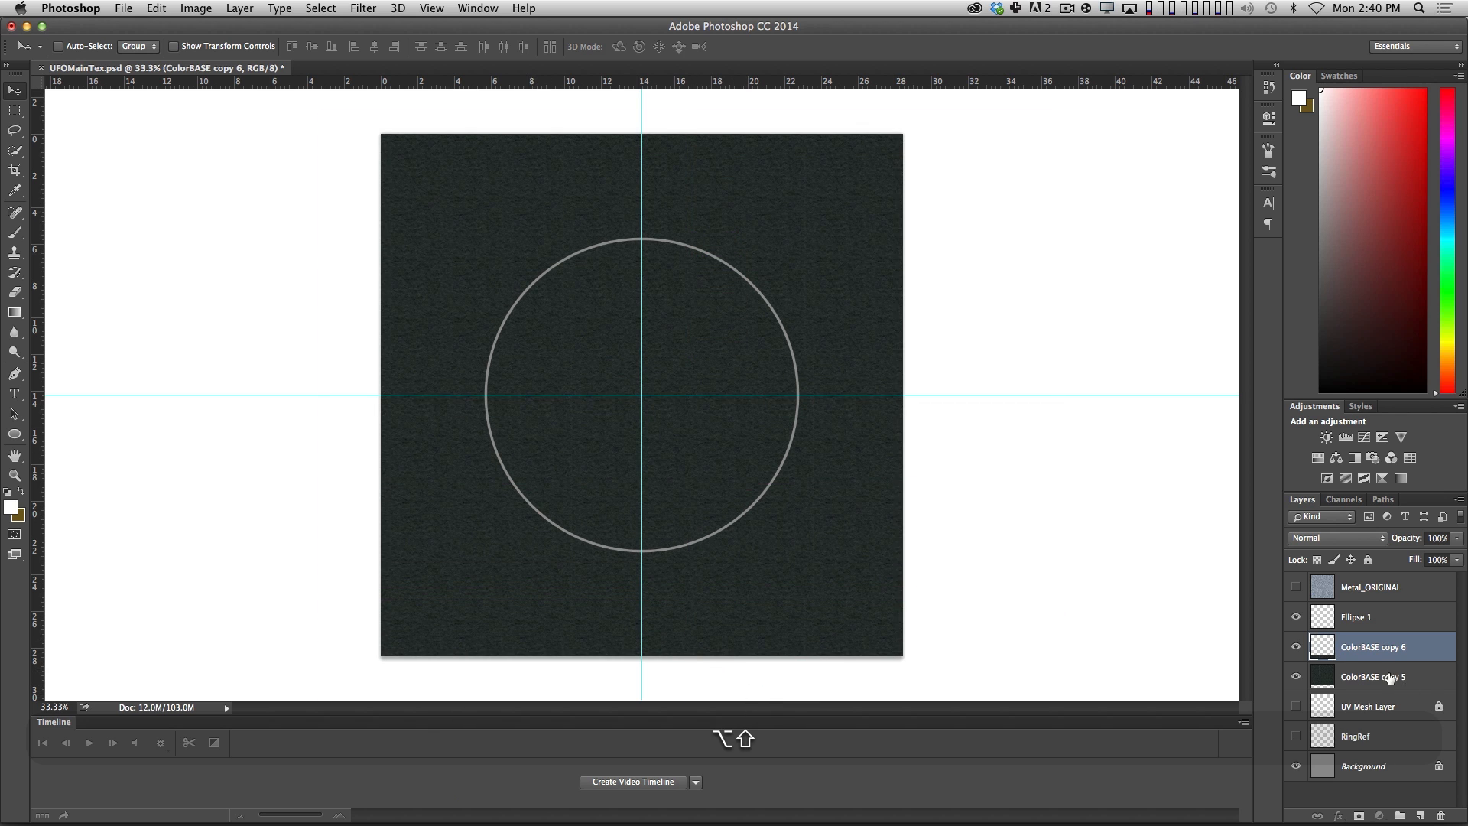
{"action": "key", "text": "super+shift+e"}
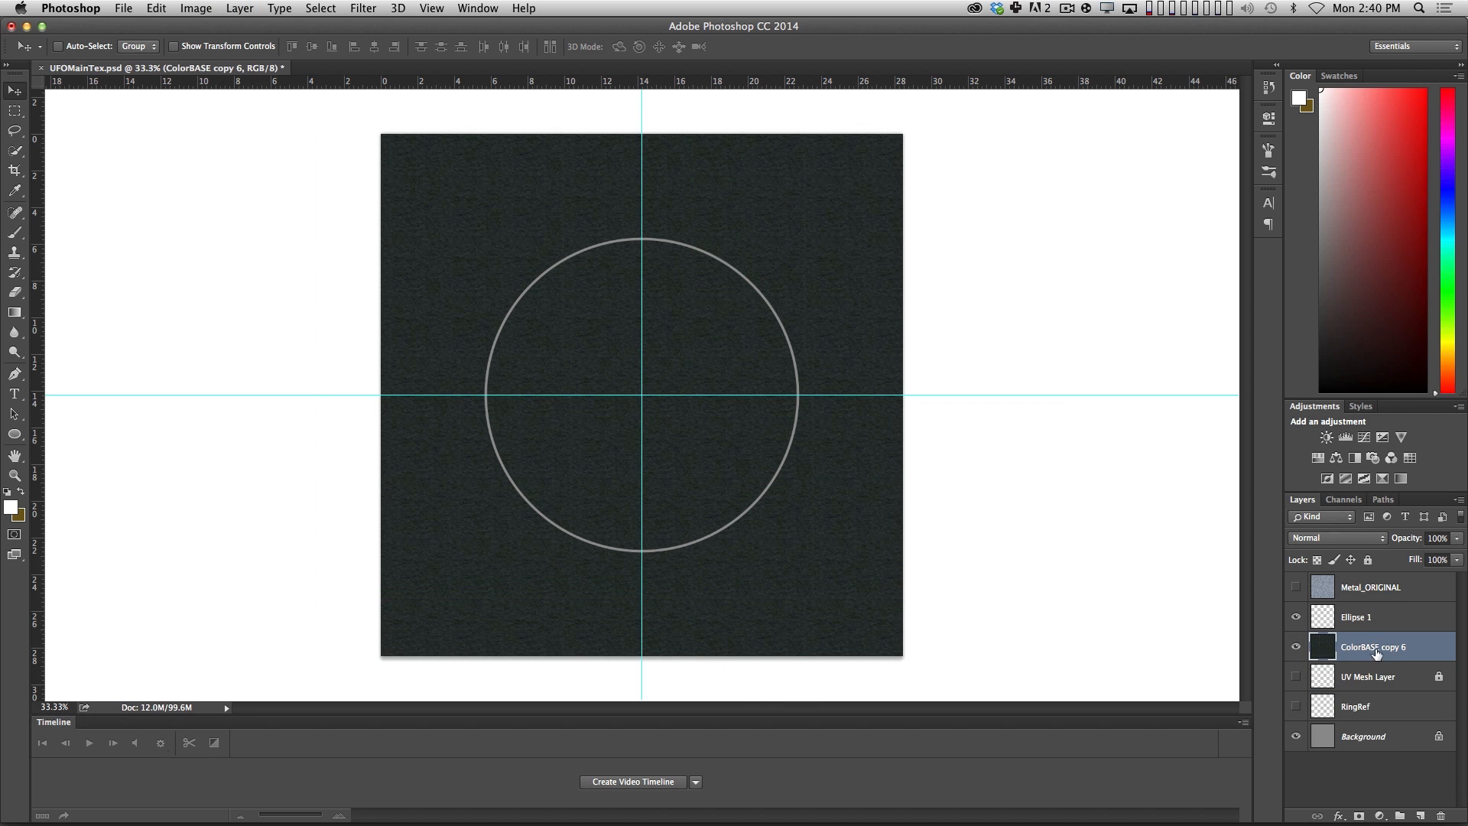
Save UFOMainTex.psd, switch to Cinema 4D and revert the texture to its saved version with the finer metal tiling.
{"action": "key", "text": "super+s"}
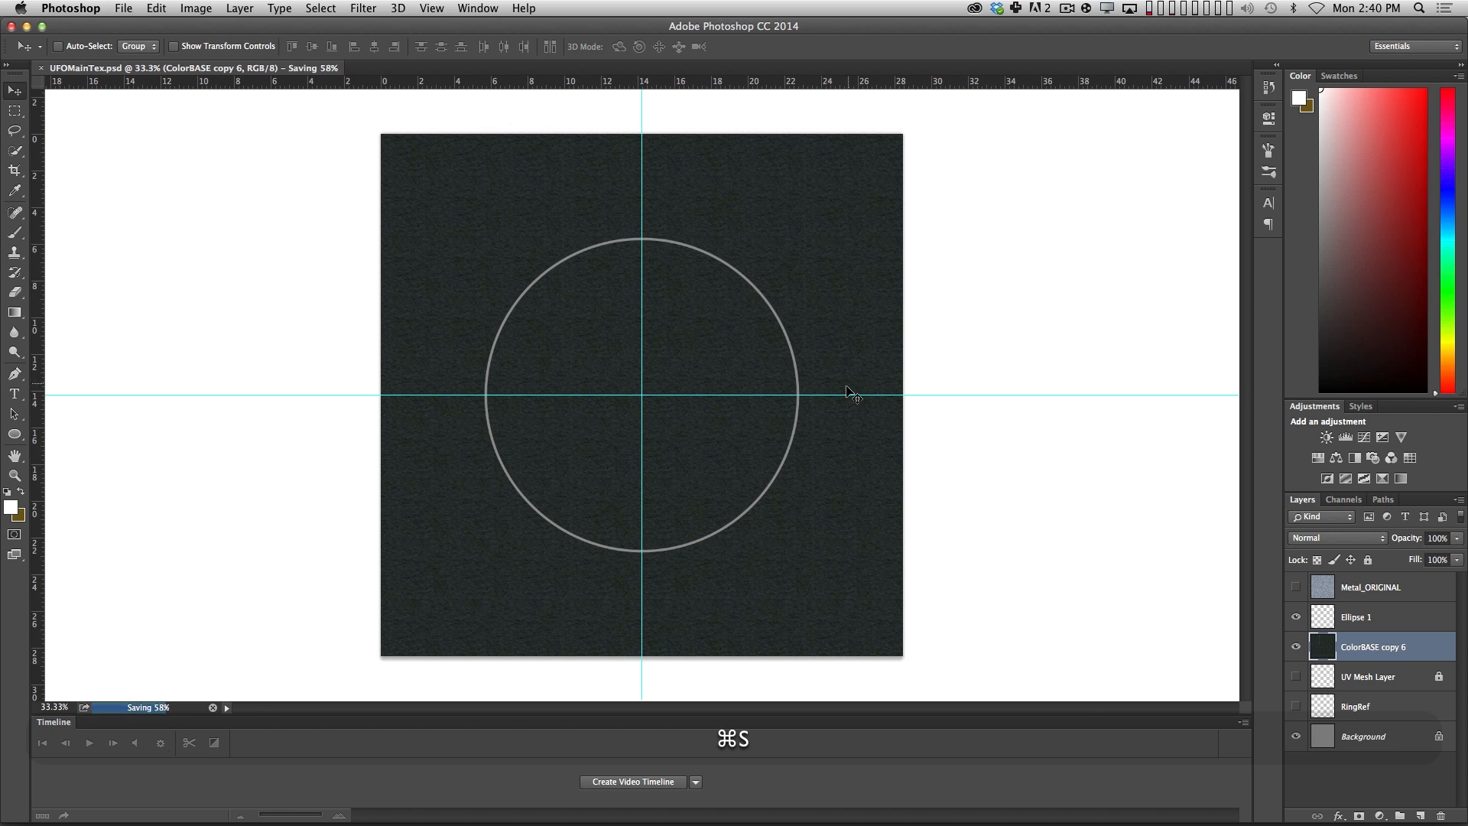
{"action": "key", "text": "super+Tab"}
{"action": "left_click", "coordinate": [818, 85]}
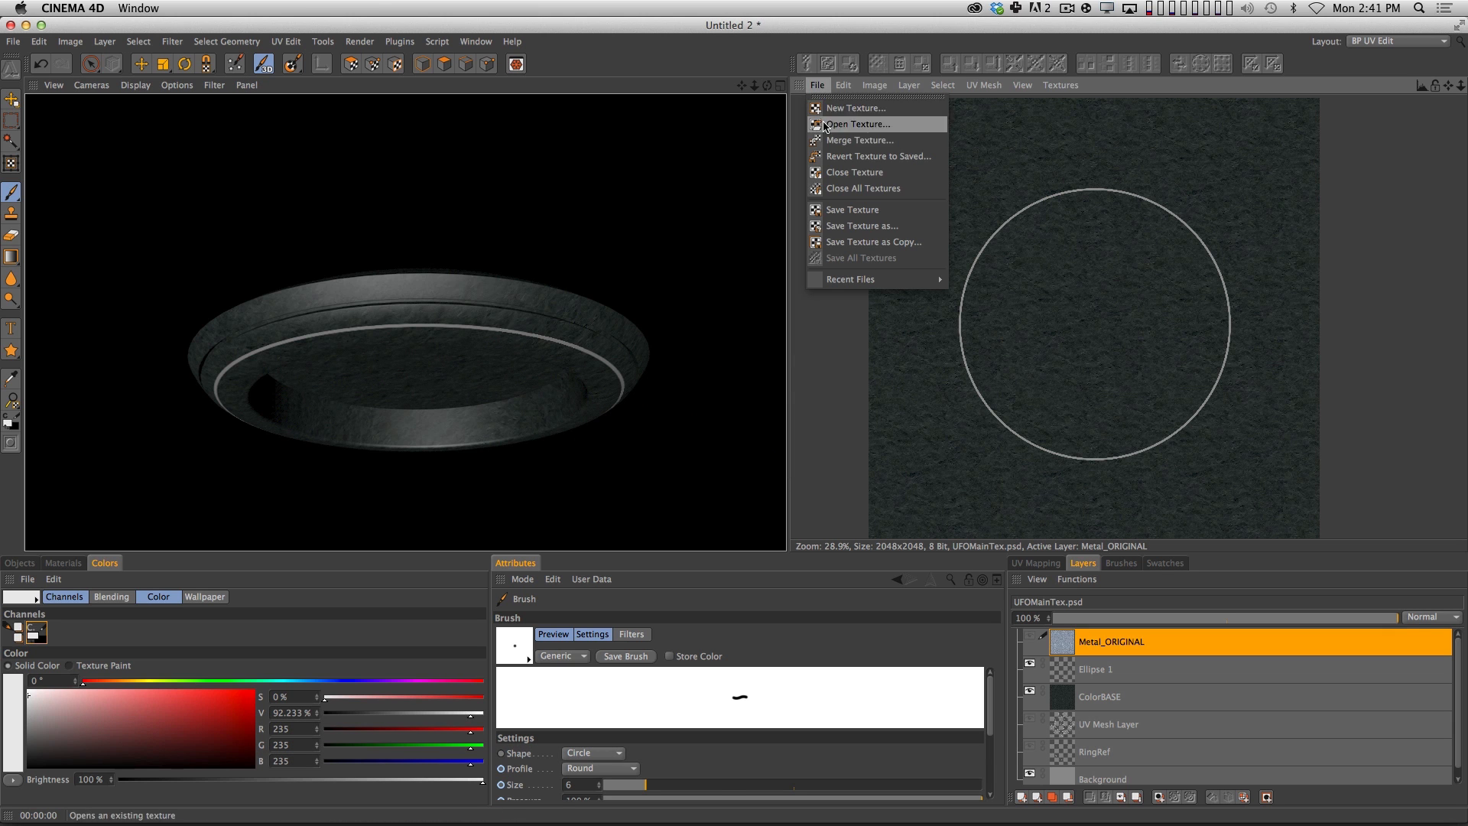
{"action": "left_click", "coordinate": [842, 157]}
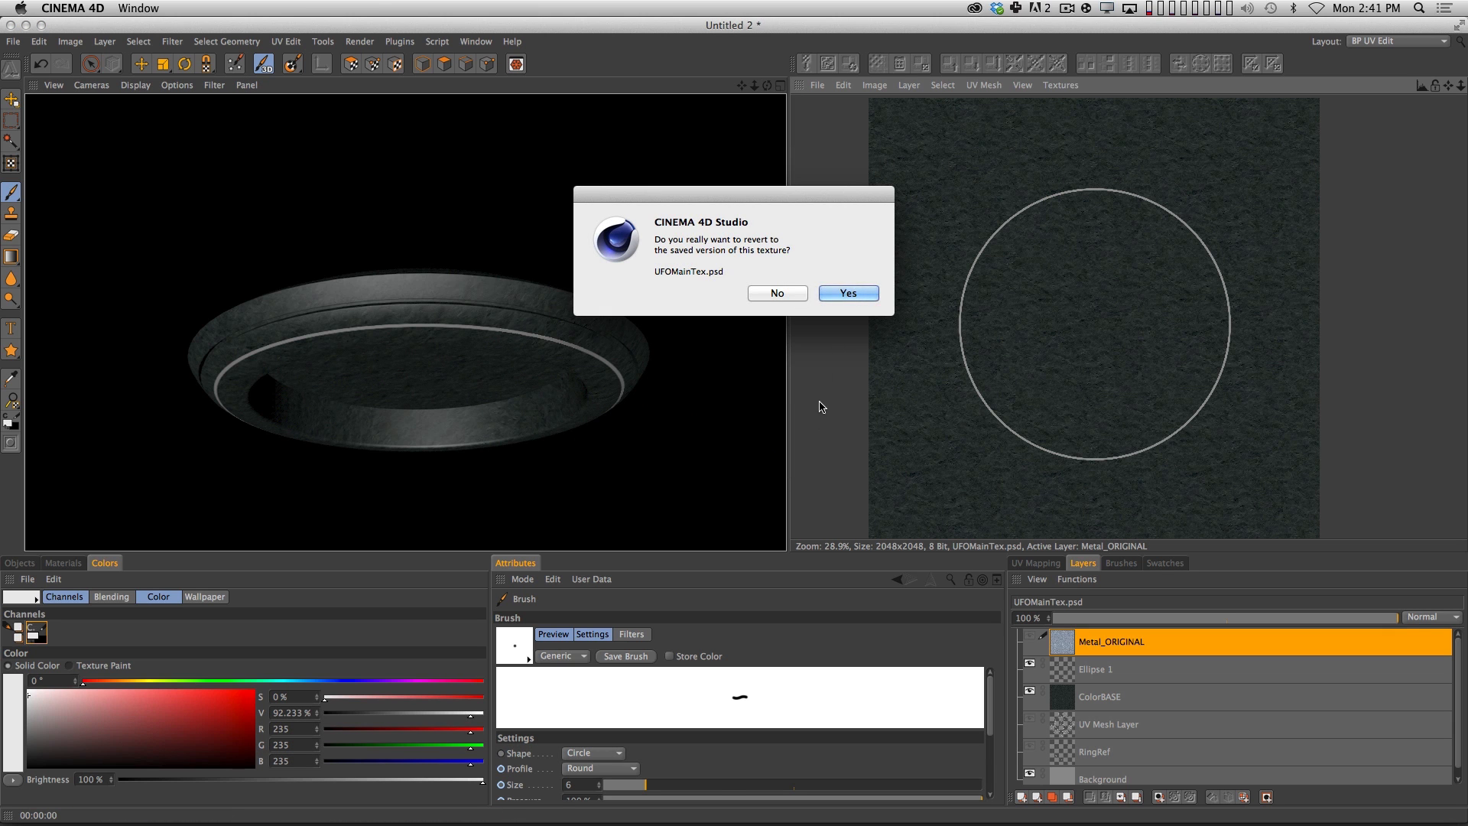
{"action": "left_click", "coordinate": [857, 294]}
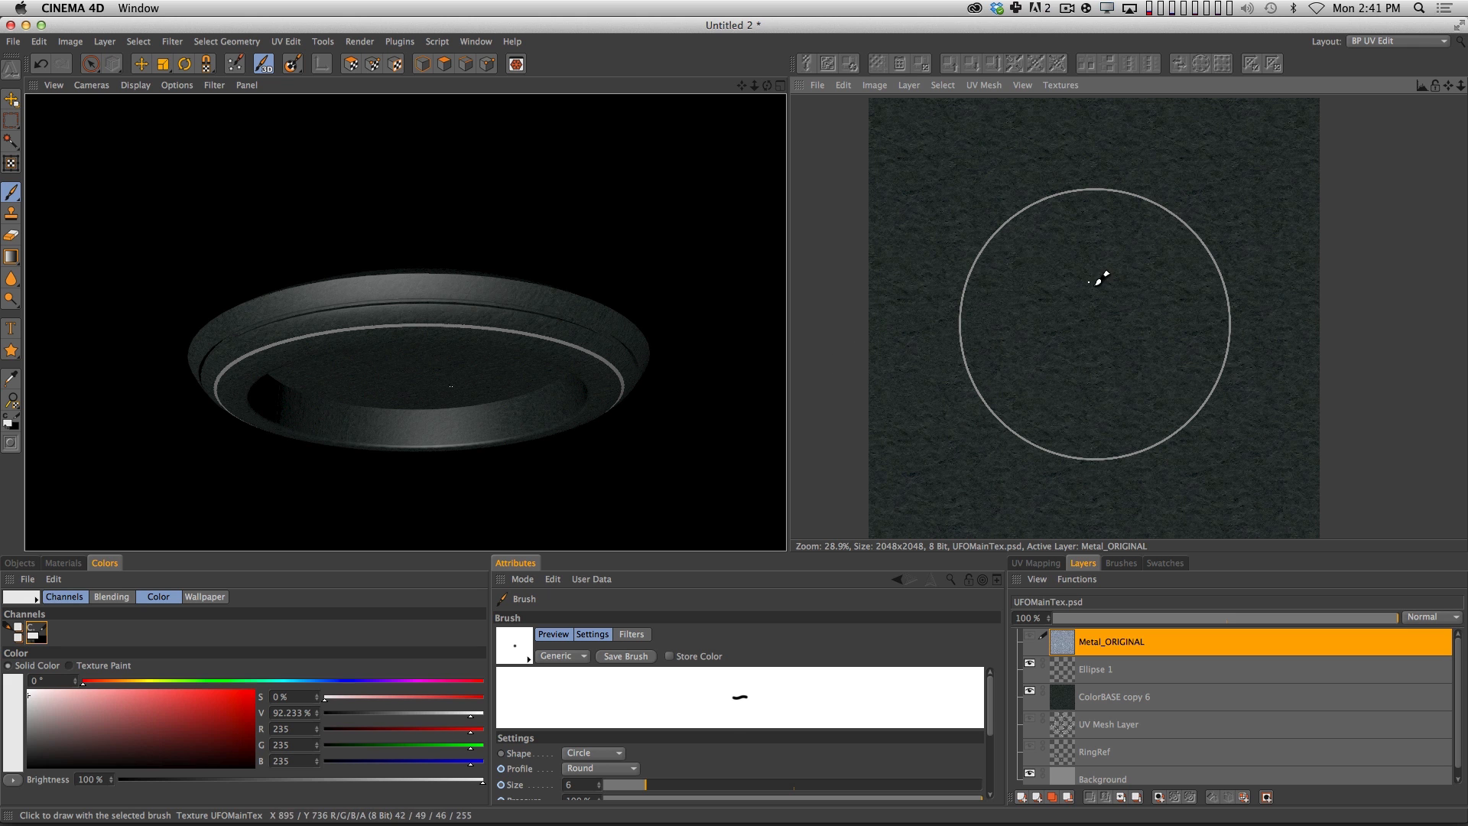
Render the UFO in the viewport from a slightly wider view to examine the finer metal tiling on the hull.
{"action": "scroll", "coordinate": [1101, 282], "scroll_direction": "down", "scroll_amount": 2}
{"action": "key", "text": "super+r"}
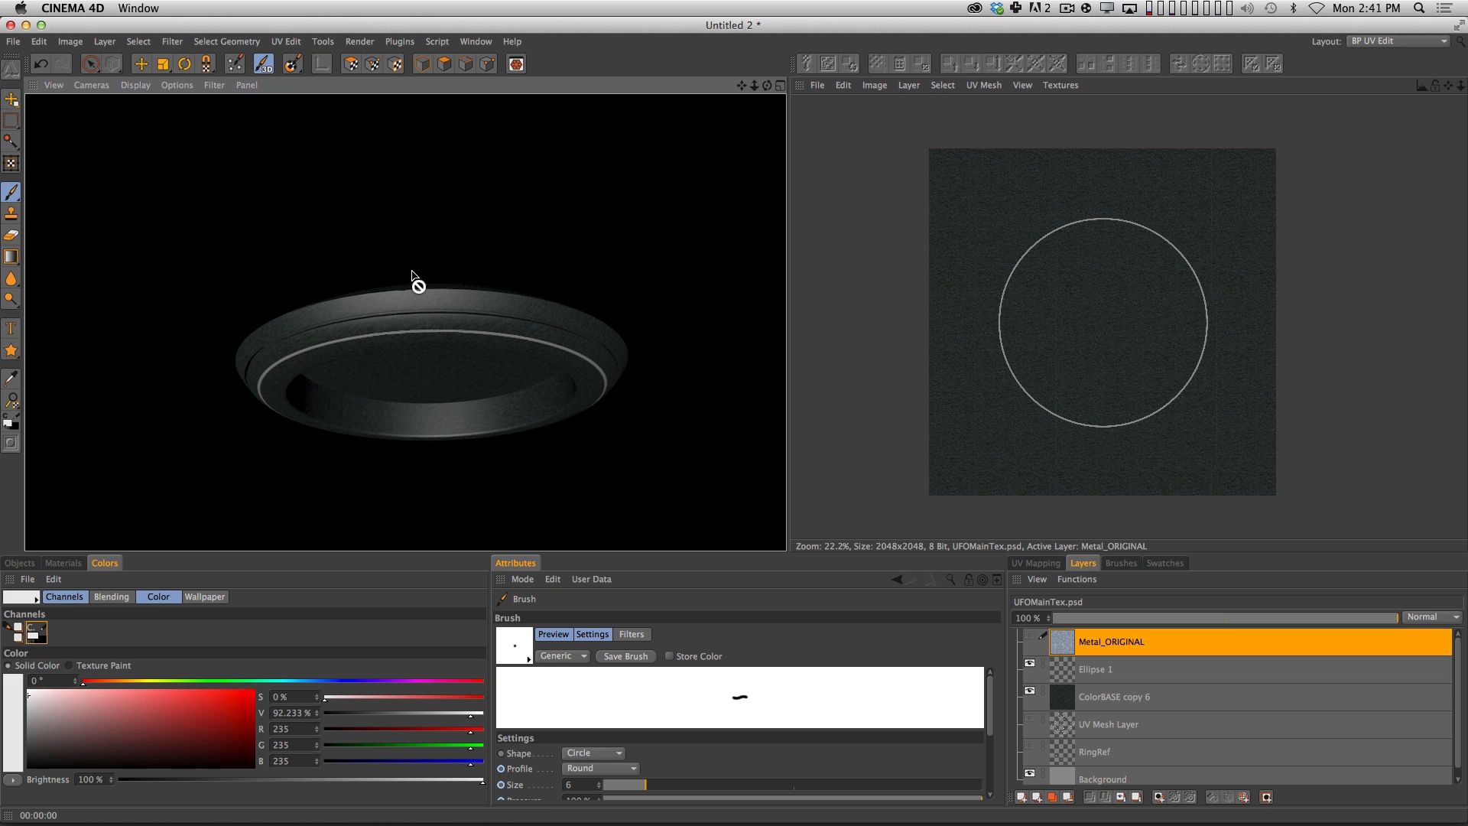
{"action": "key", "text": "super+r"}
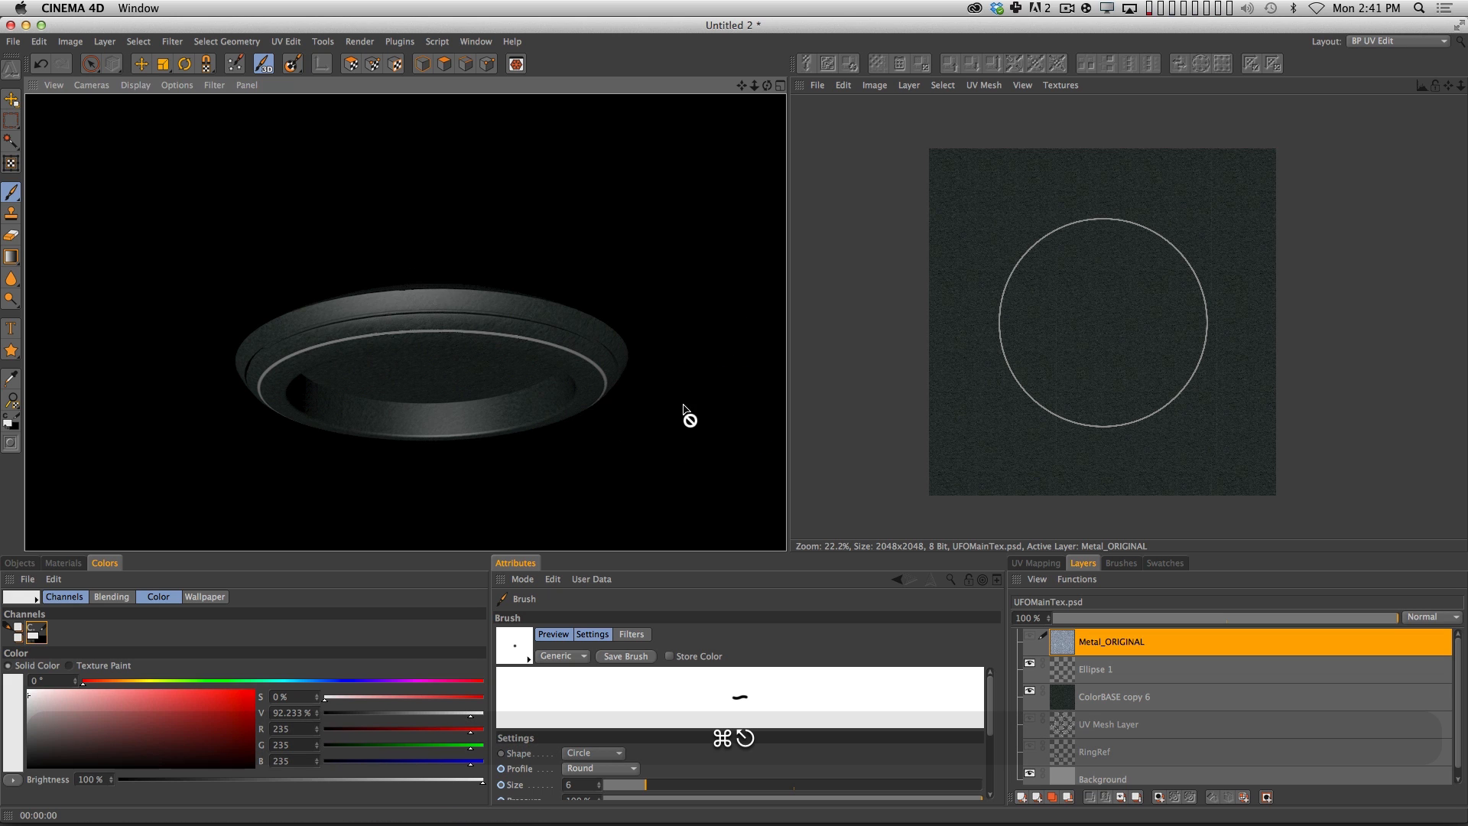
Switch to Photoshop, move the UV Mesh Layer to the top of the layer stack and make it visible.
{"action": "key", "text": "super+Tab"}
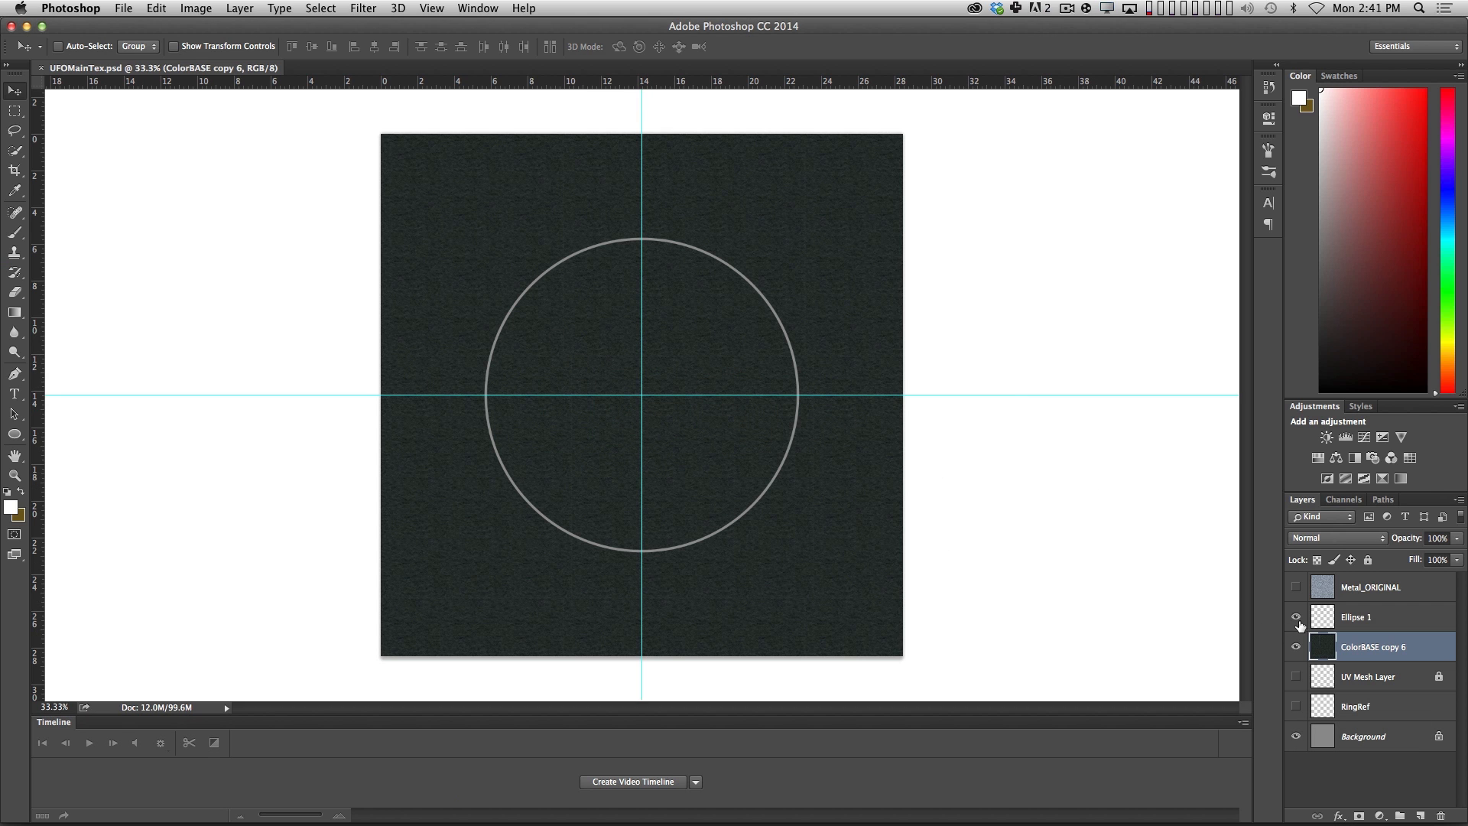
{"action": "left_click_drag", "start_coordinate": [1376, 679], "coordinate": [1358, 580]}
{"action": "left_click", "coordinate": [1295, 589]}
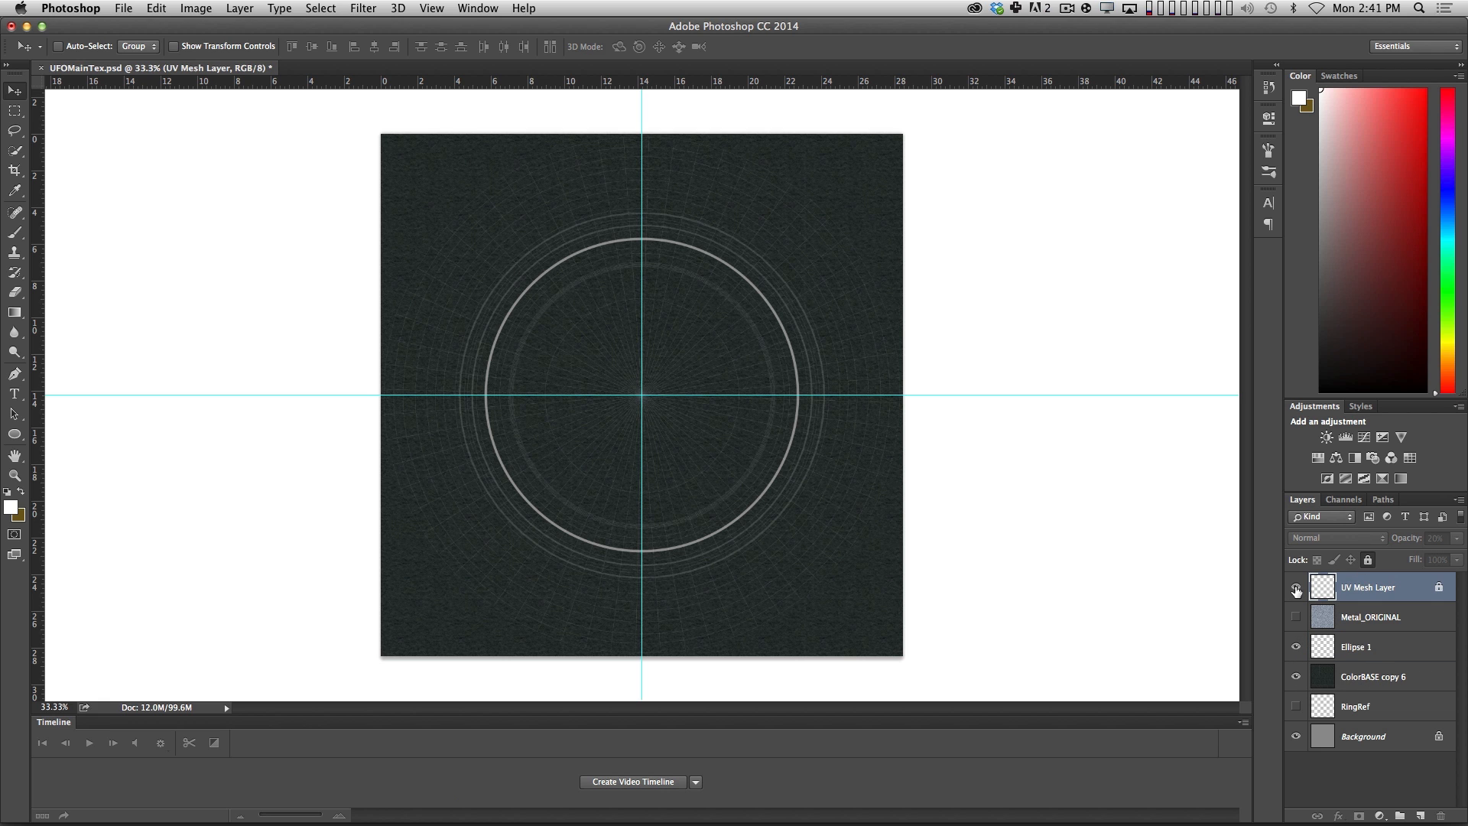
Draw a circle about 1776 px wide with the Ellipse tool from the guide intersection, on a new layer above Ellipse 1.
{"action": "key", "text": "z"}
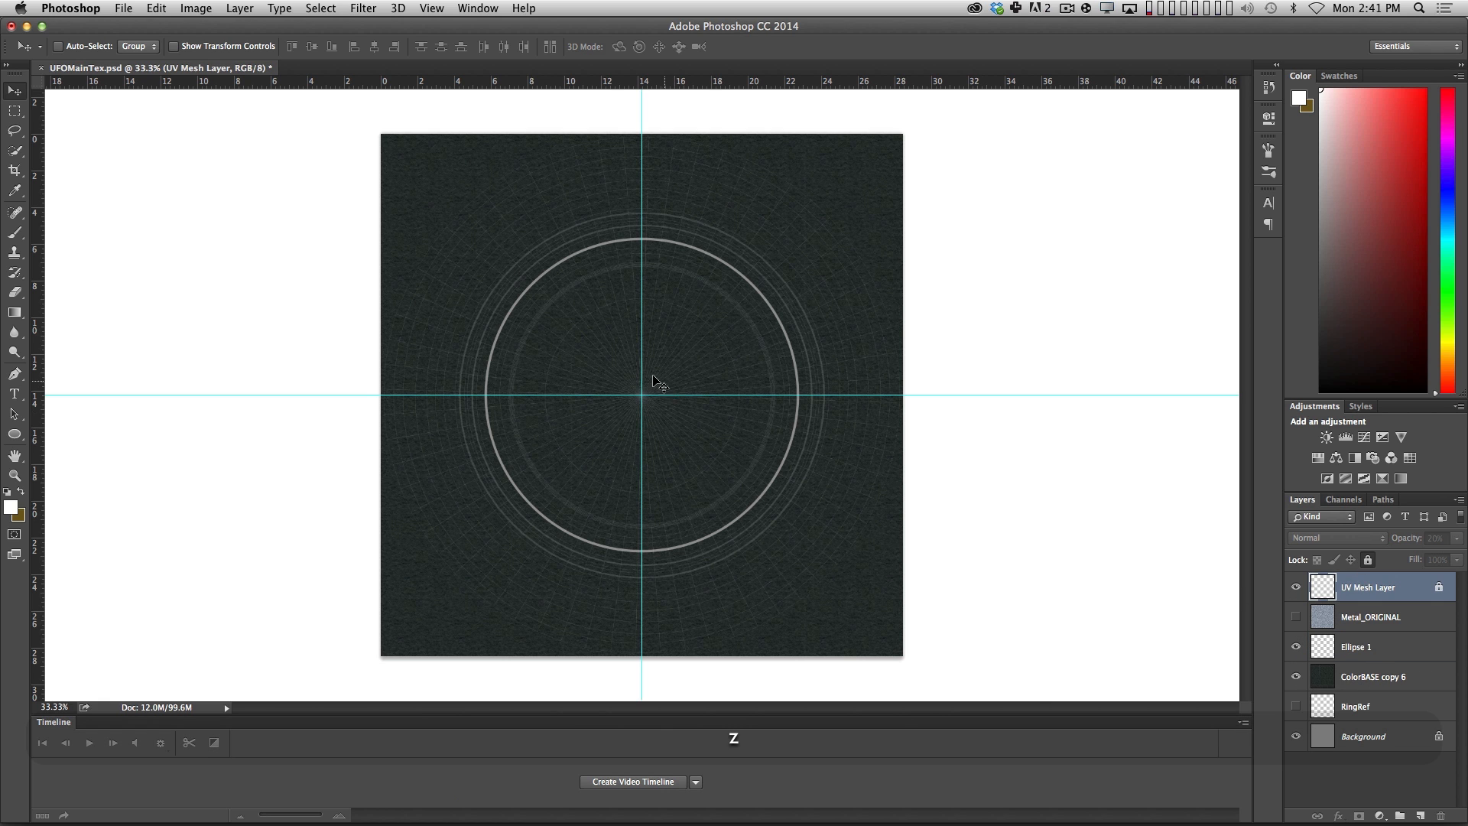
{"action": "left_click", "coordinate": [658, 380]}
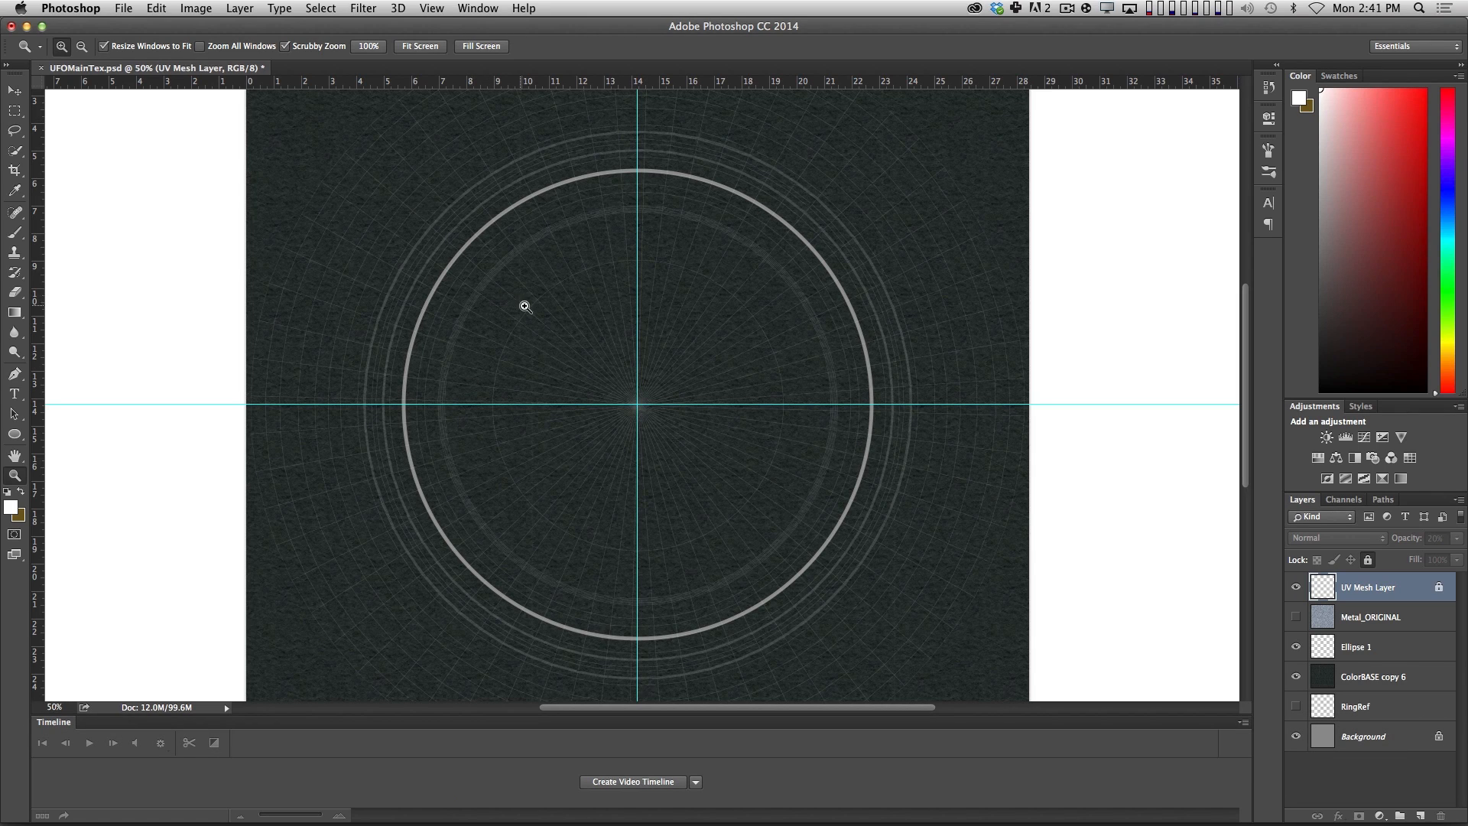
{"action": "left_click", "coordinate": [1346, 650]}
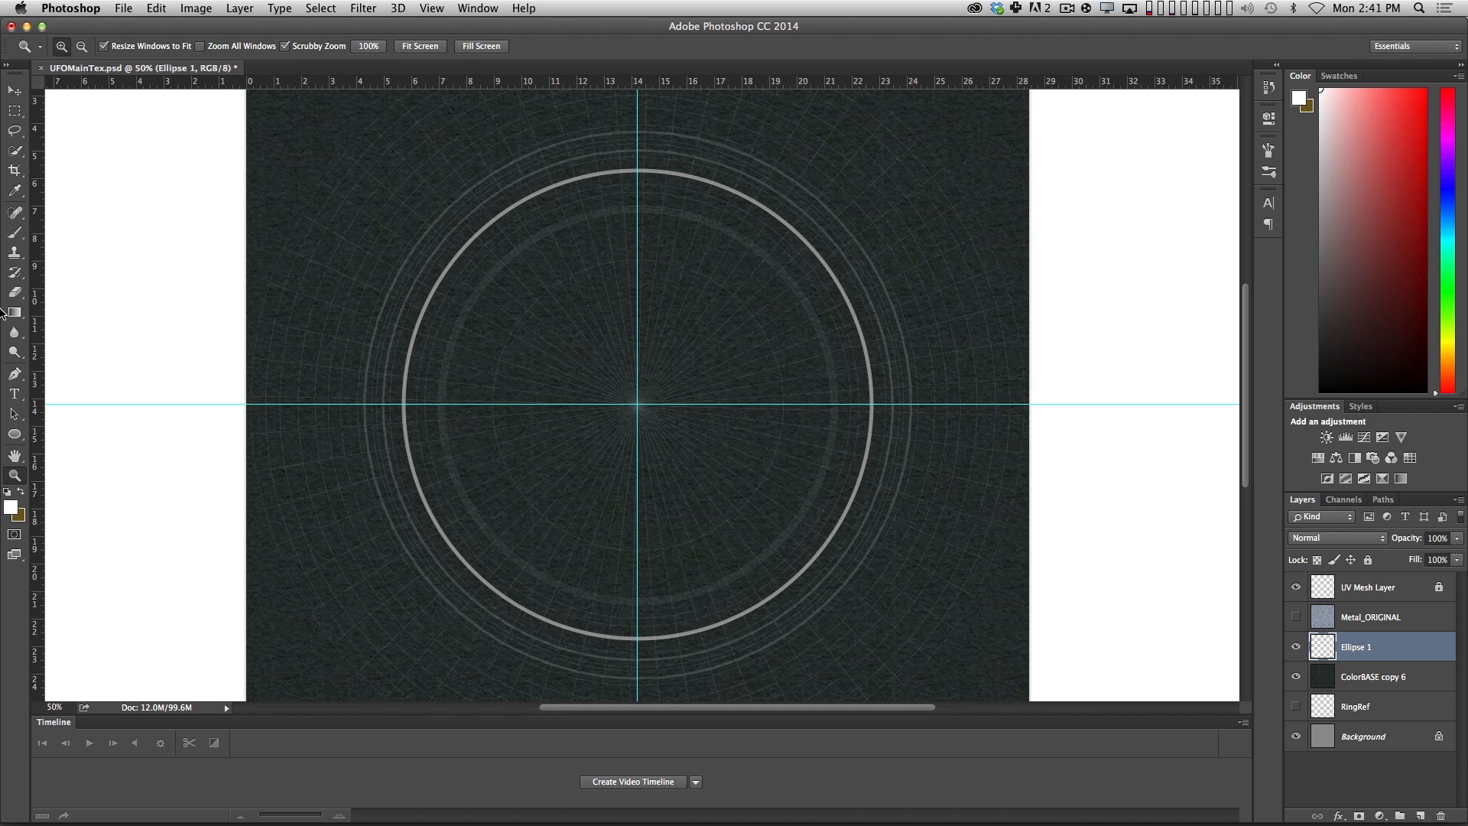
{"action": "left_click", "coordinate": [15, 433]}
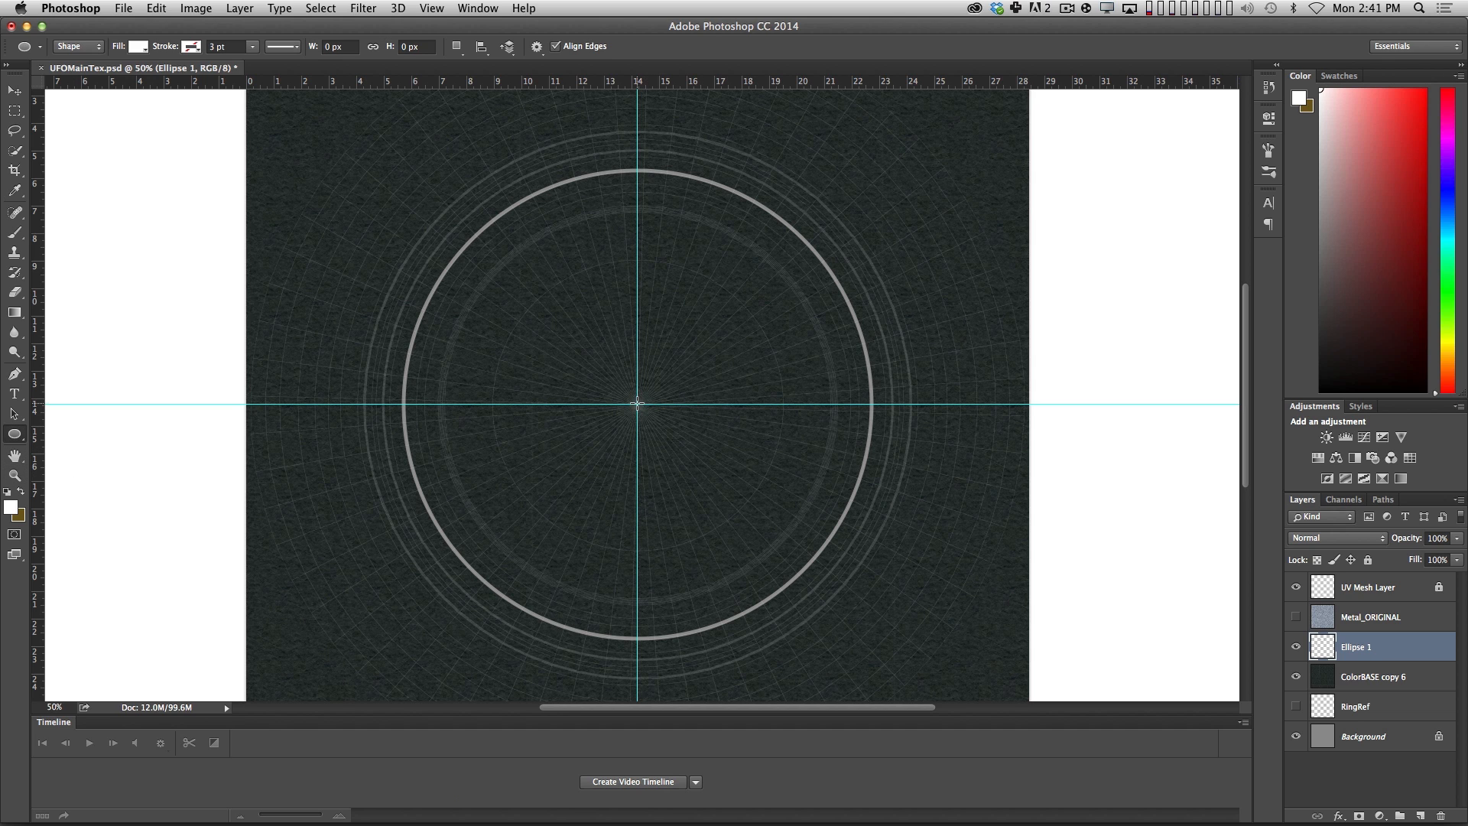
{"action": "left_click_drag", "start_coordinate": [637, 403], "coordinate": [953, 643], "text": "alt+shift+super"}
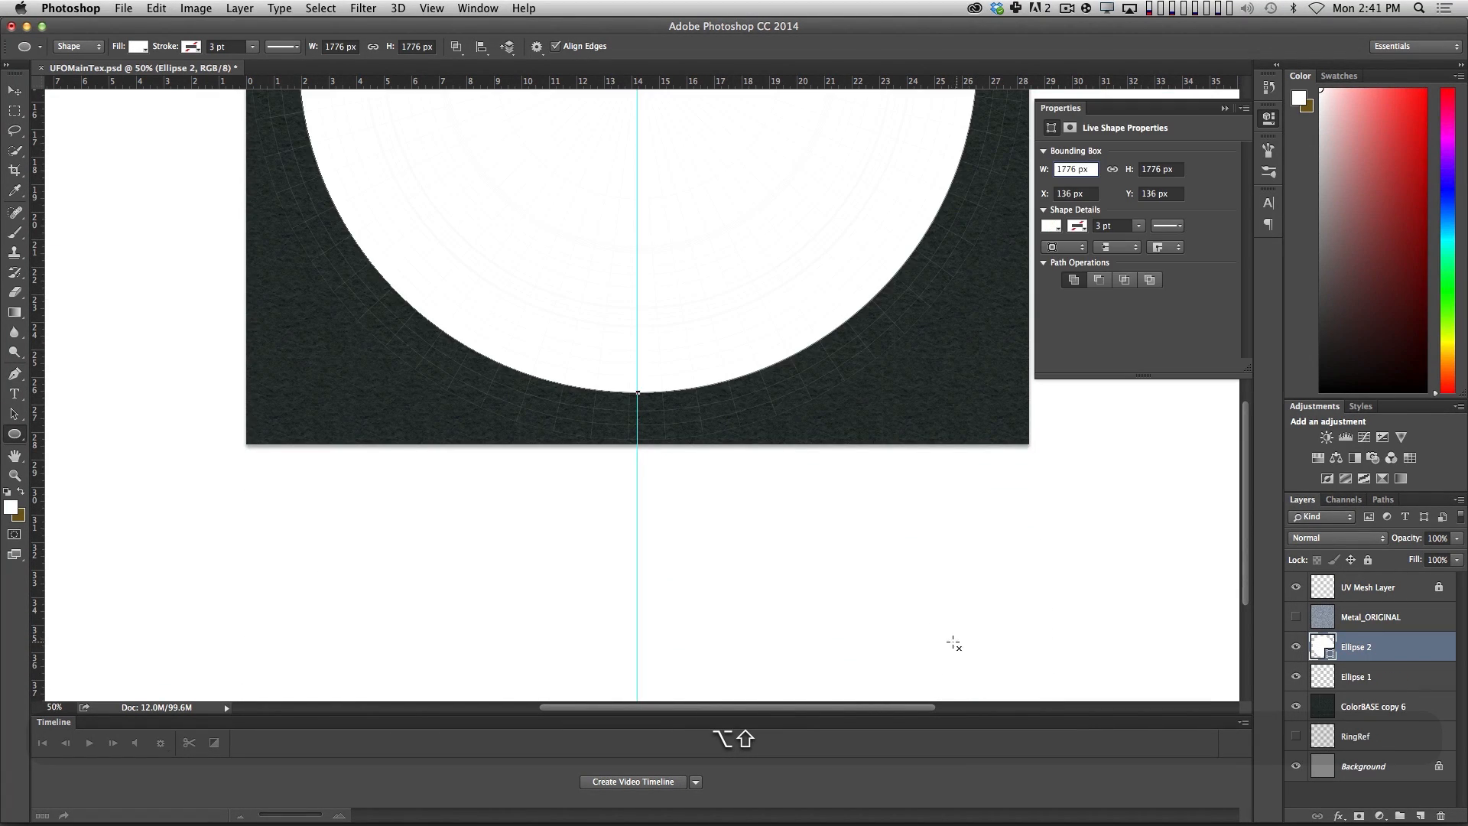
{"action": "scroll", "coordinate": [873, 253], "scroll_direction": "up", "scroll_amount": 5}
Remove the new circle's fill and give it a solid white stroke.
{"action": "left_click", "coordinate": [1051, 225]}
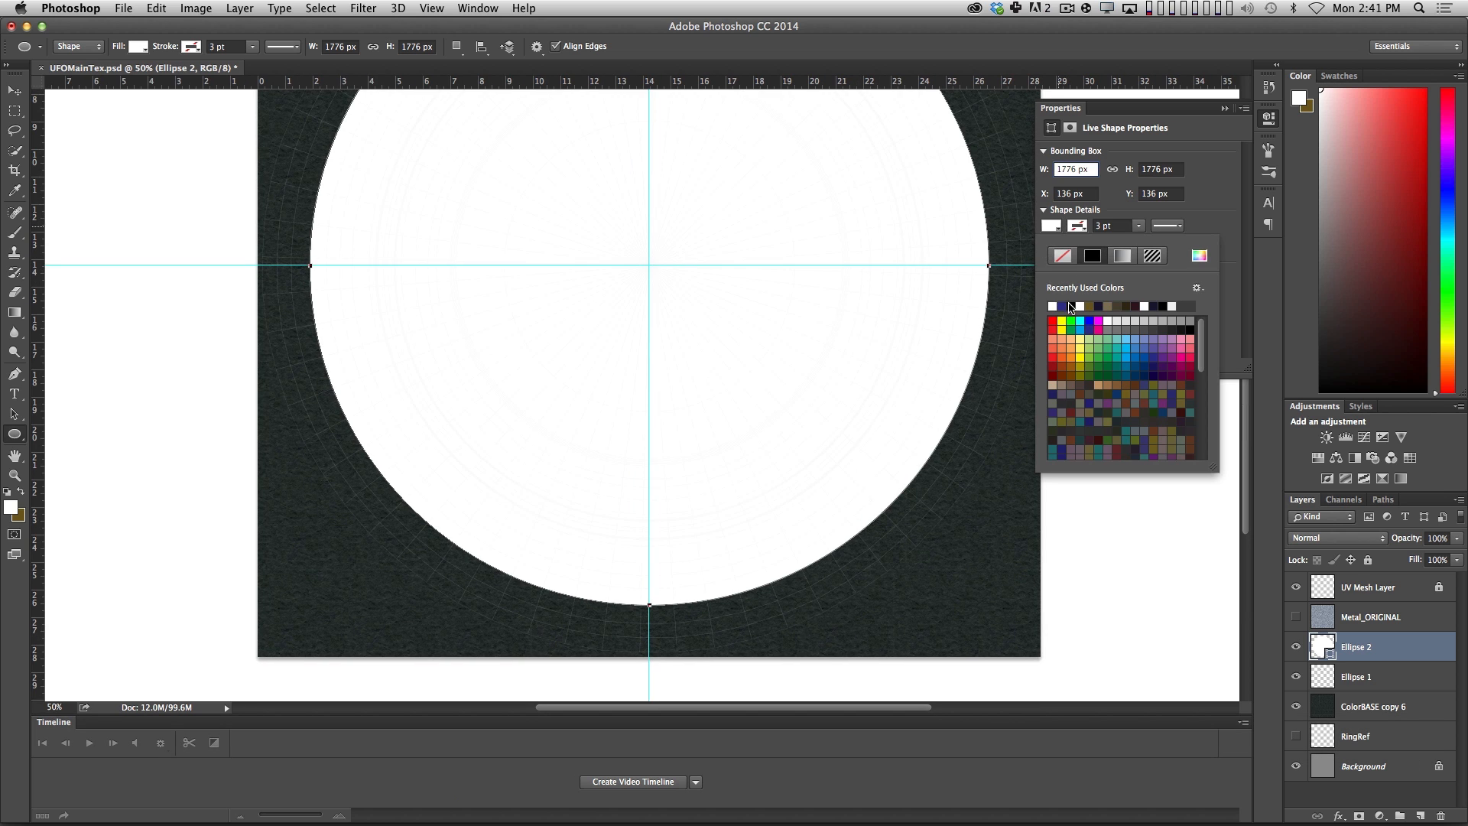
{"action": "left_click", "coordinate": [1063, 255]}
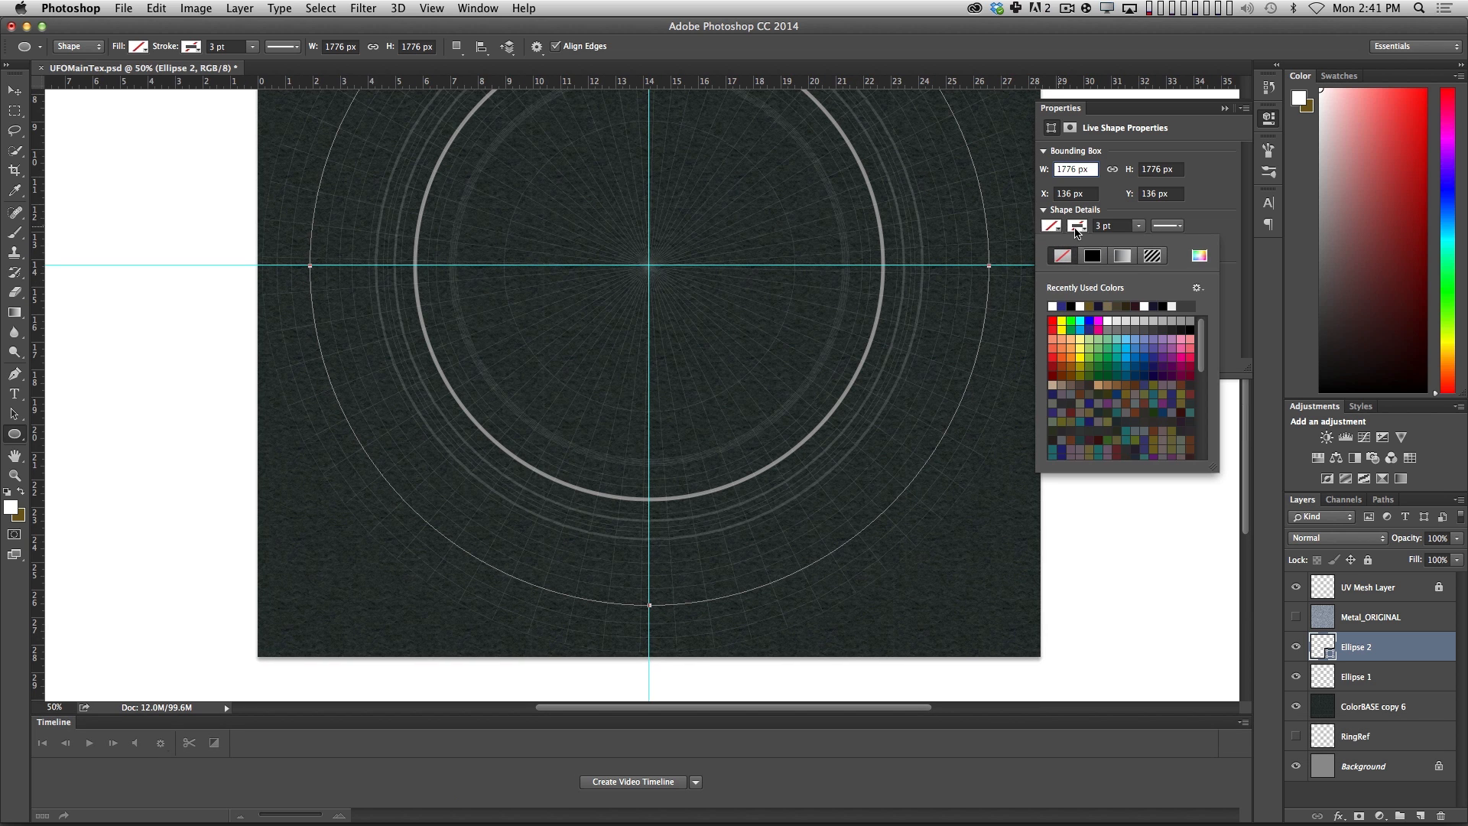
{"action": "left_click", "coordinate": [1075, 228]}
{"action": "left_click", "coordinate": [1074, 226]}
{"action": "left_click", "coordinate": [1174, 307]}
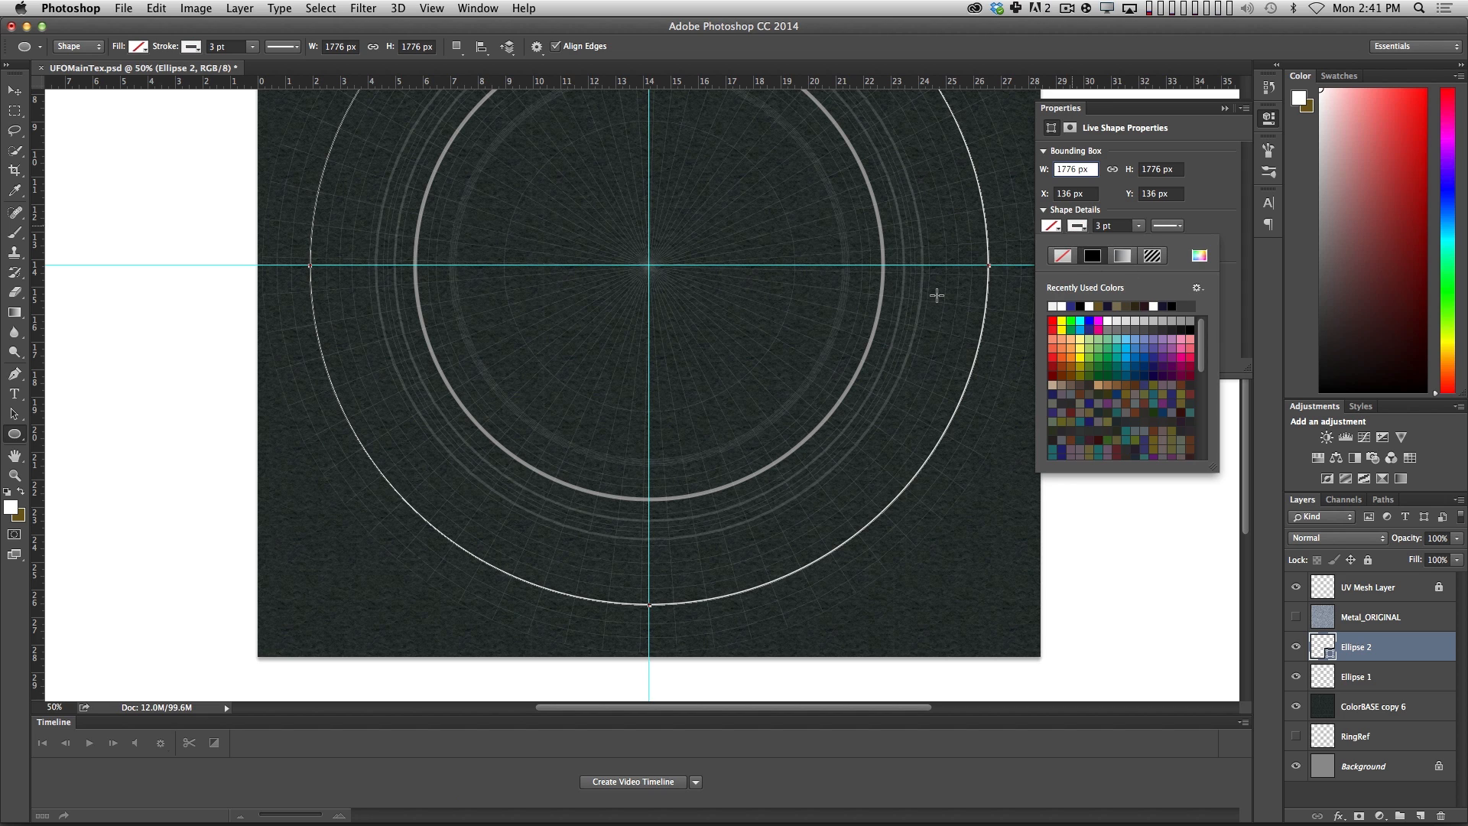
{"action": "left_click", "coordinate": [1119, 225]}
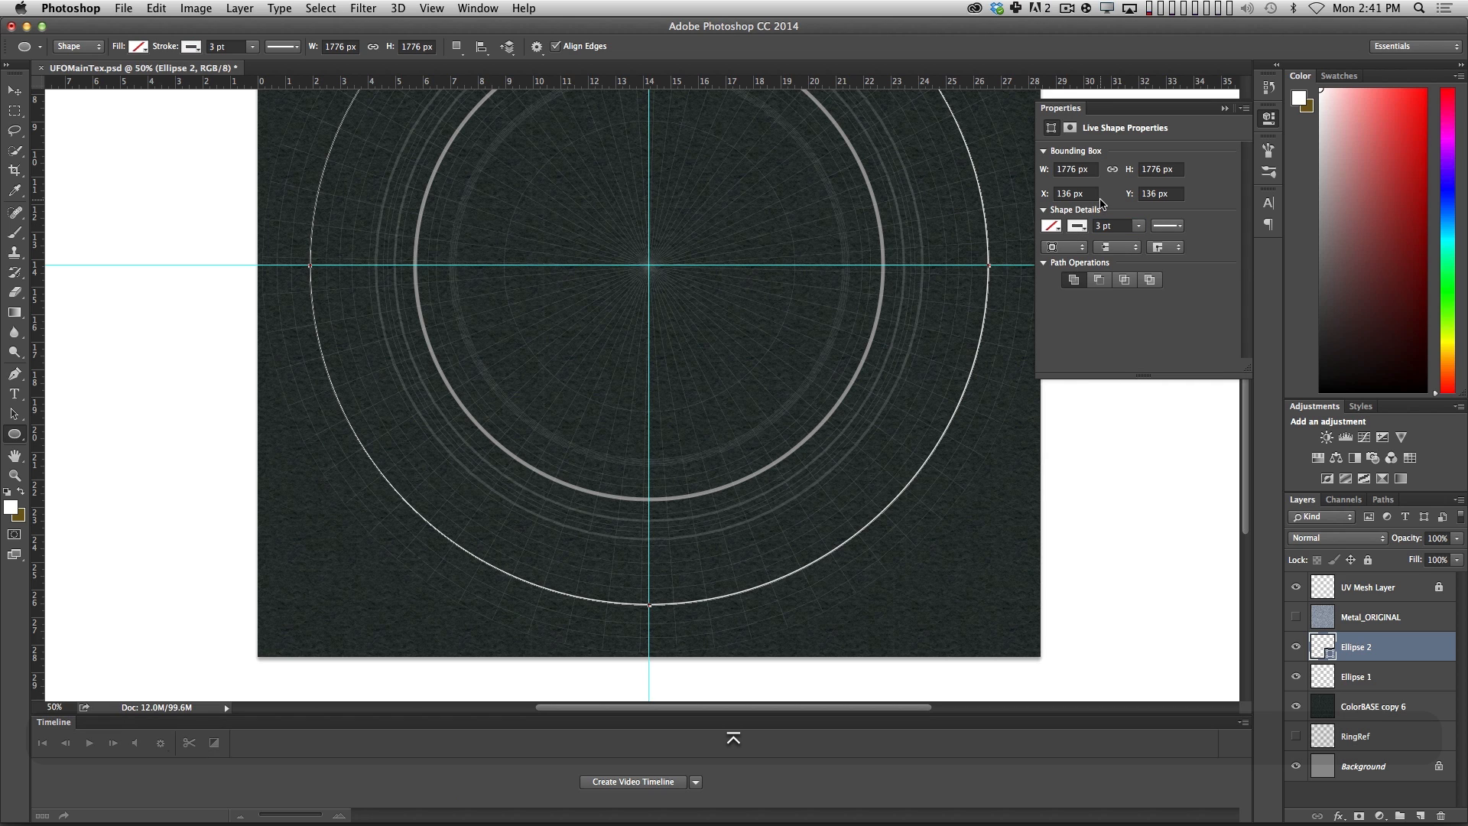
Delete the Ellipse 1 layer with the old grey ring and select the Ellipse 2 layer.
{"action": "left_click", "coordinate": [1369, 677]}
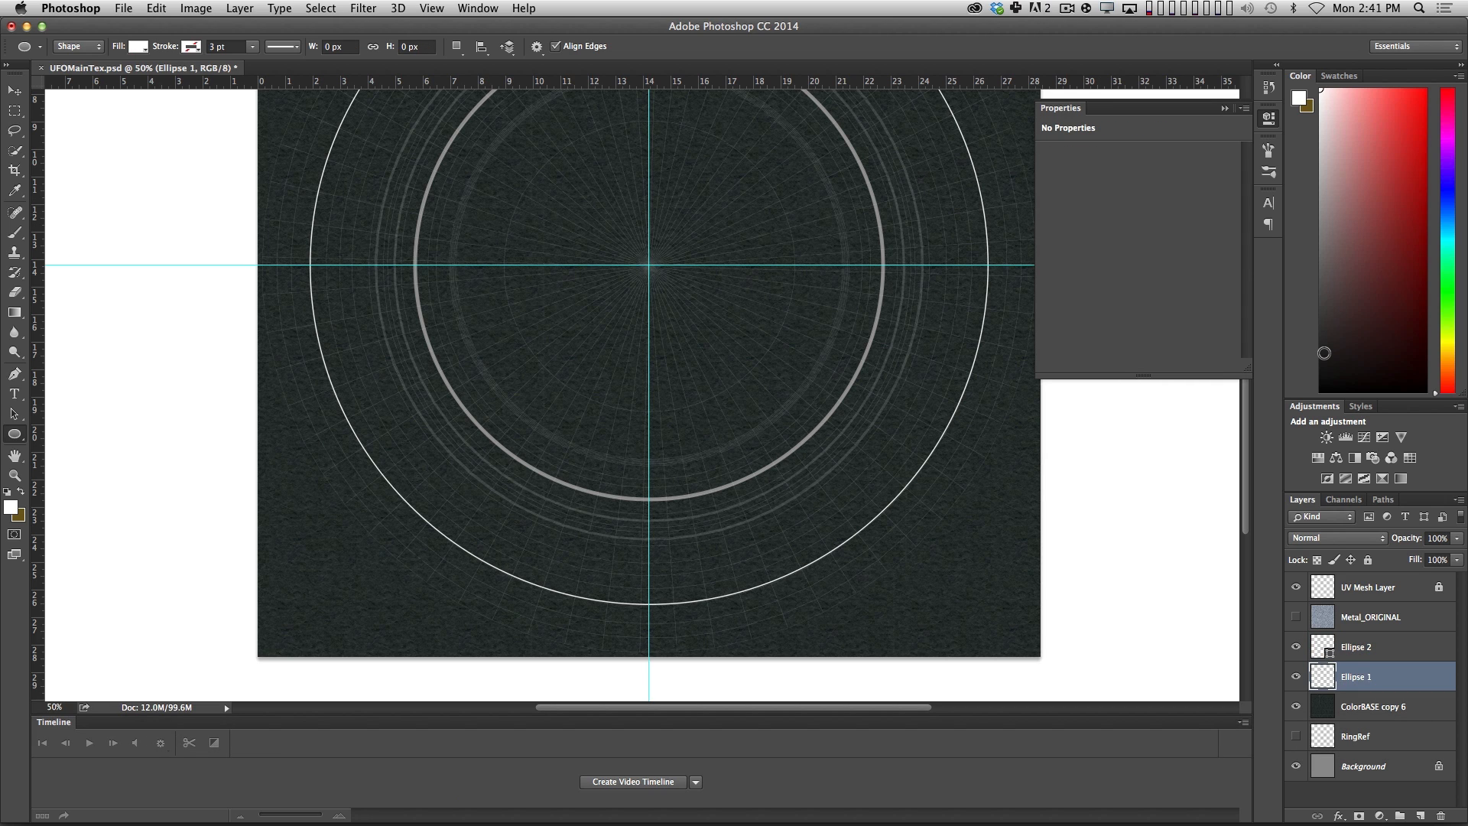
{"action": "key", "text": "BackSpace"}
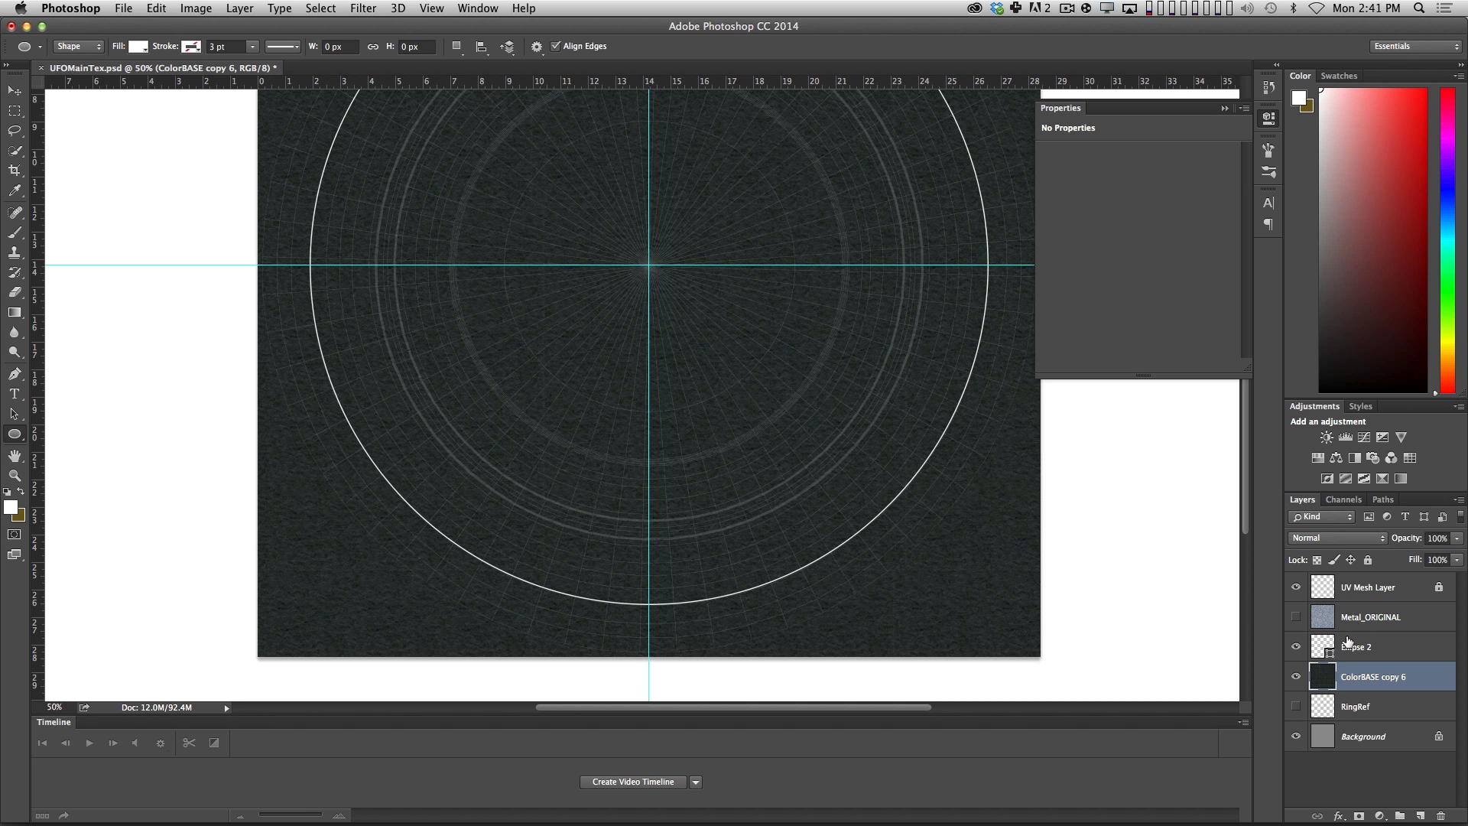
{"action": "left_click", "coordinate": [1350, 638]}
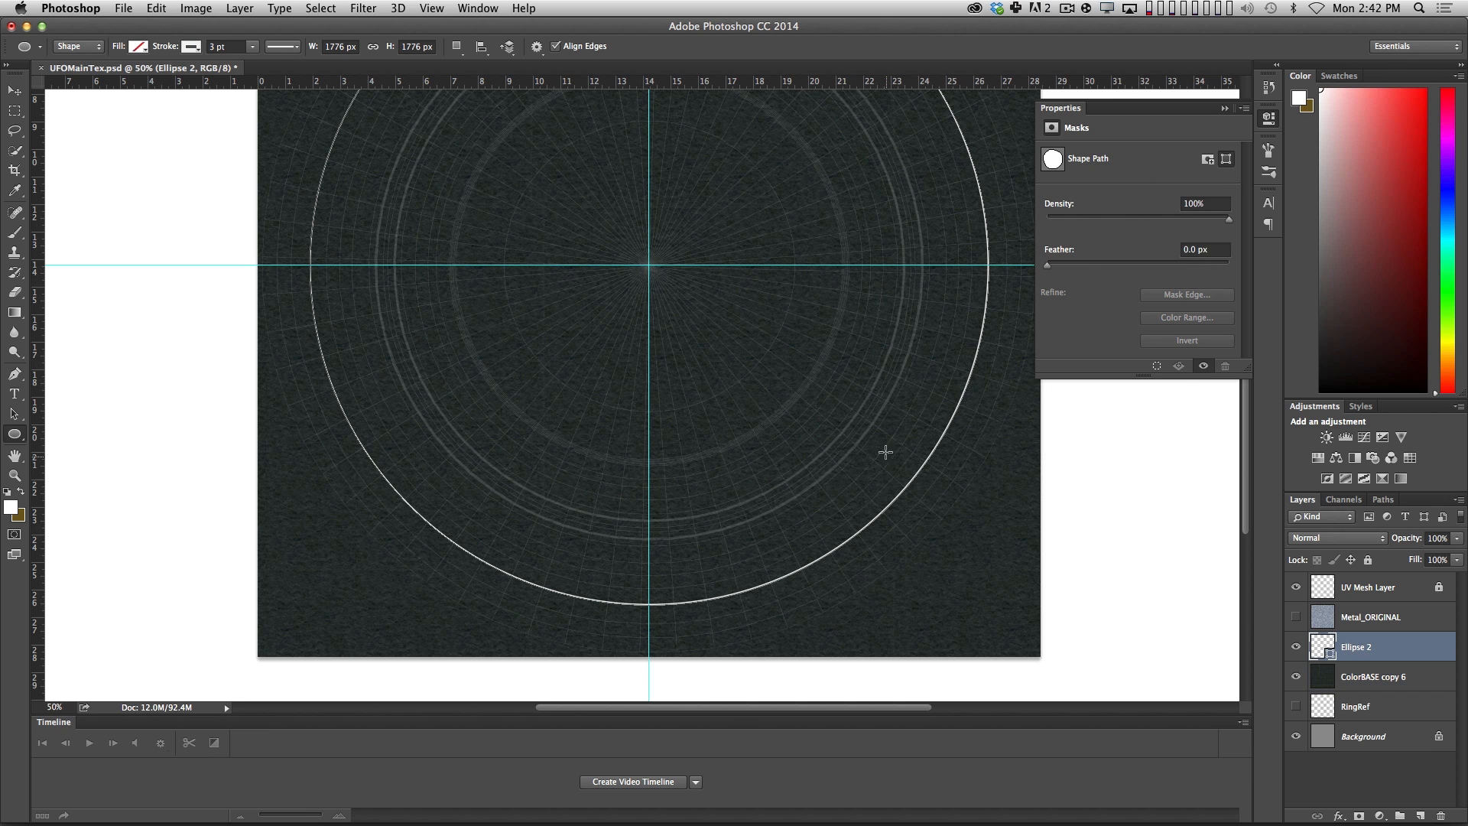
Hide the guides crossing the canvas centre.
{"action": "key", "text": "v"}
{"action": "scroll", "coordinate": [765, 459], "scroll_direction": "up", "scroll_amount": 2}
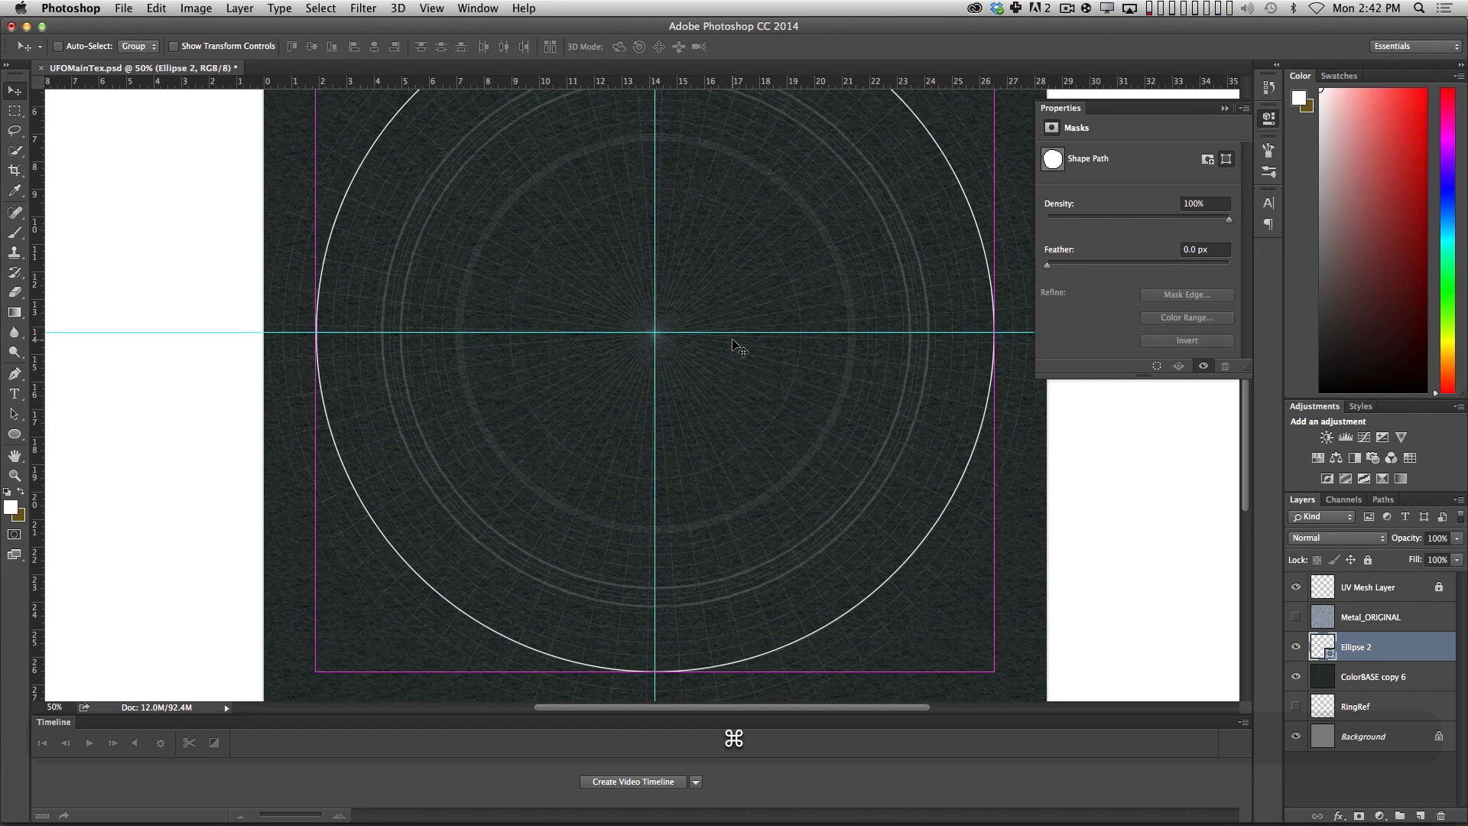
{"action": "key", "text": "super+semicolon"}
{"action": "scroll", "coordinate": [765, 459], "scroll_direction": "up", "scroll_amount": 2}
{"action": "left_click_drag", "start_coordinate": [719, 472], "coordinate": [698, 442]}
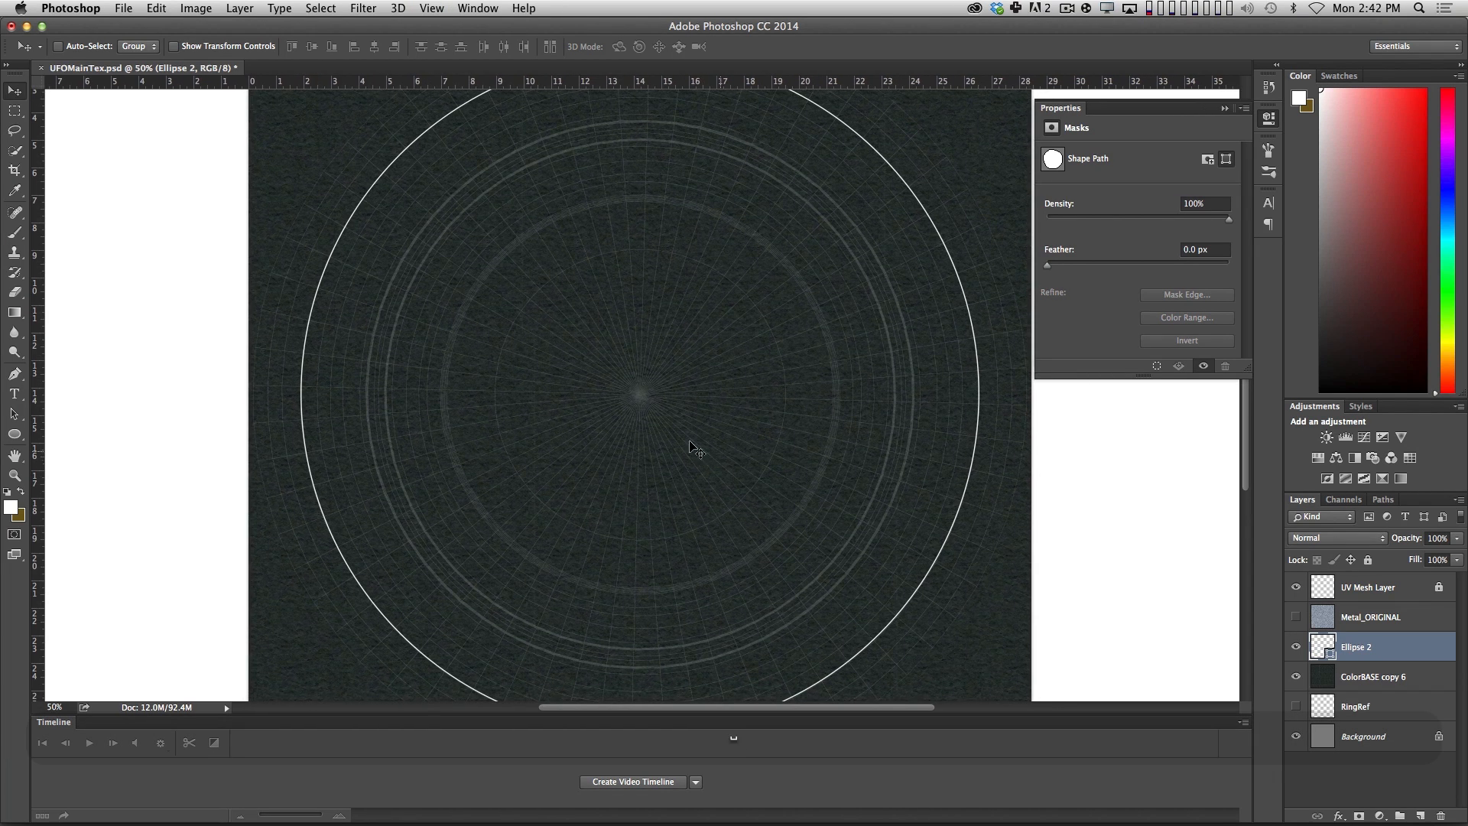
Duplicate the Ellipse 2 circle and scale the copy about its centre to about 82%, just outside the mesh's double ring.
{"action": "key", "text": "z"}
{"action": "left_click", "coordinate": [692, 426], "text": "alt"}
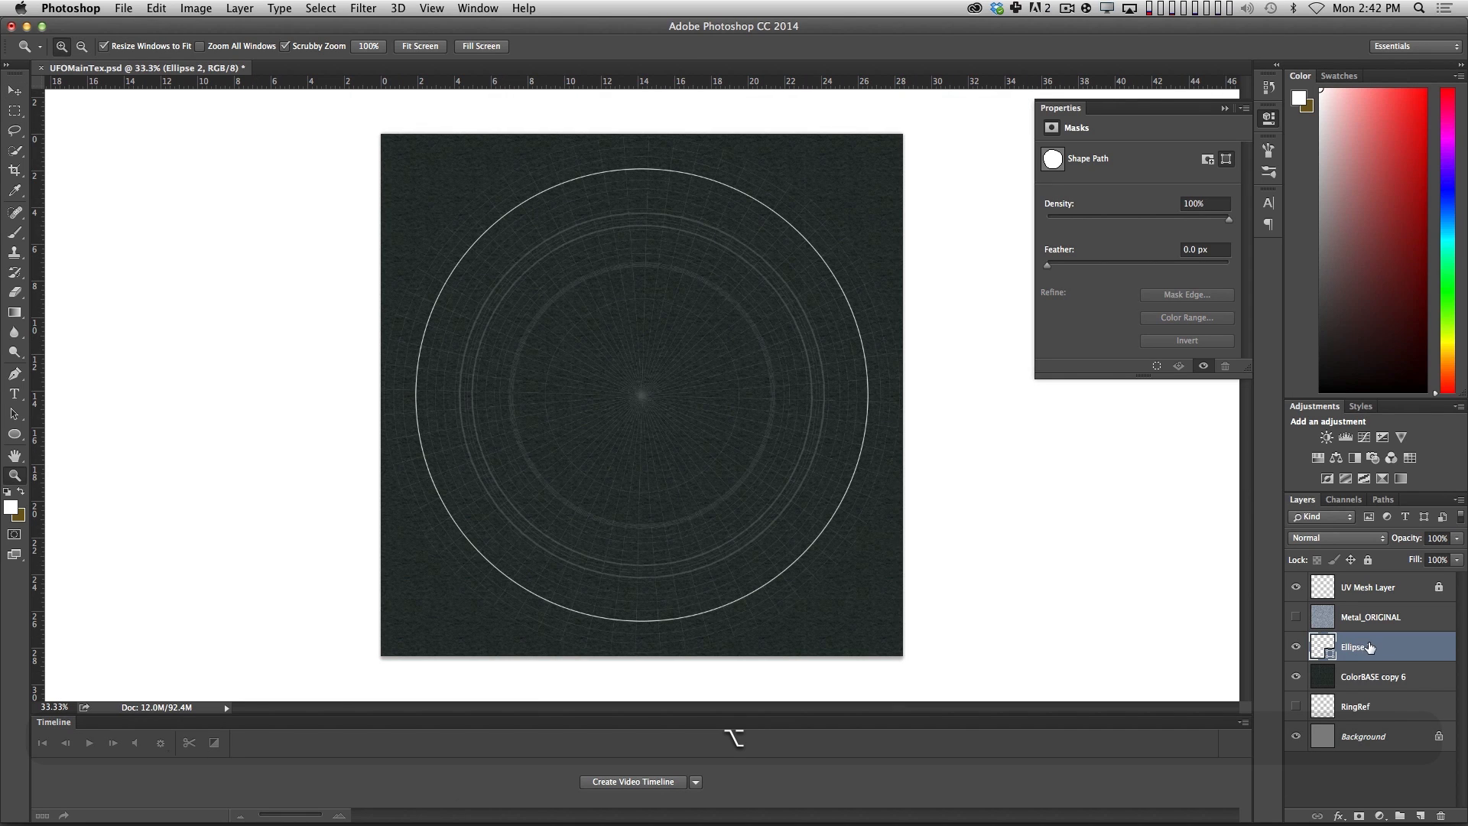
{"action": "left_click_drag", "start_coordinate": [1369, 647], "coordinate": [1372, 635], "text": "alt"}
{"action": "key", "text": "super+t"}
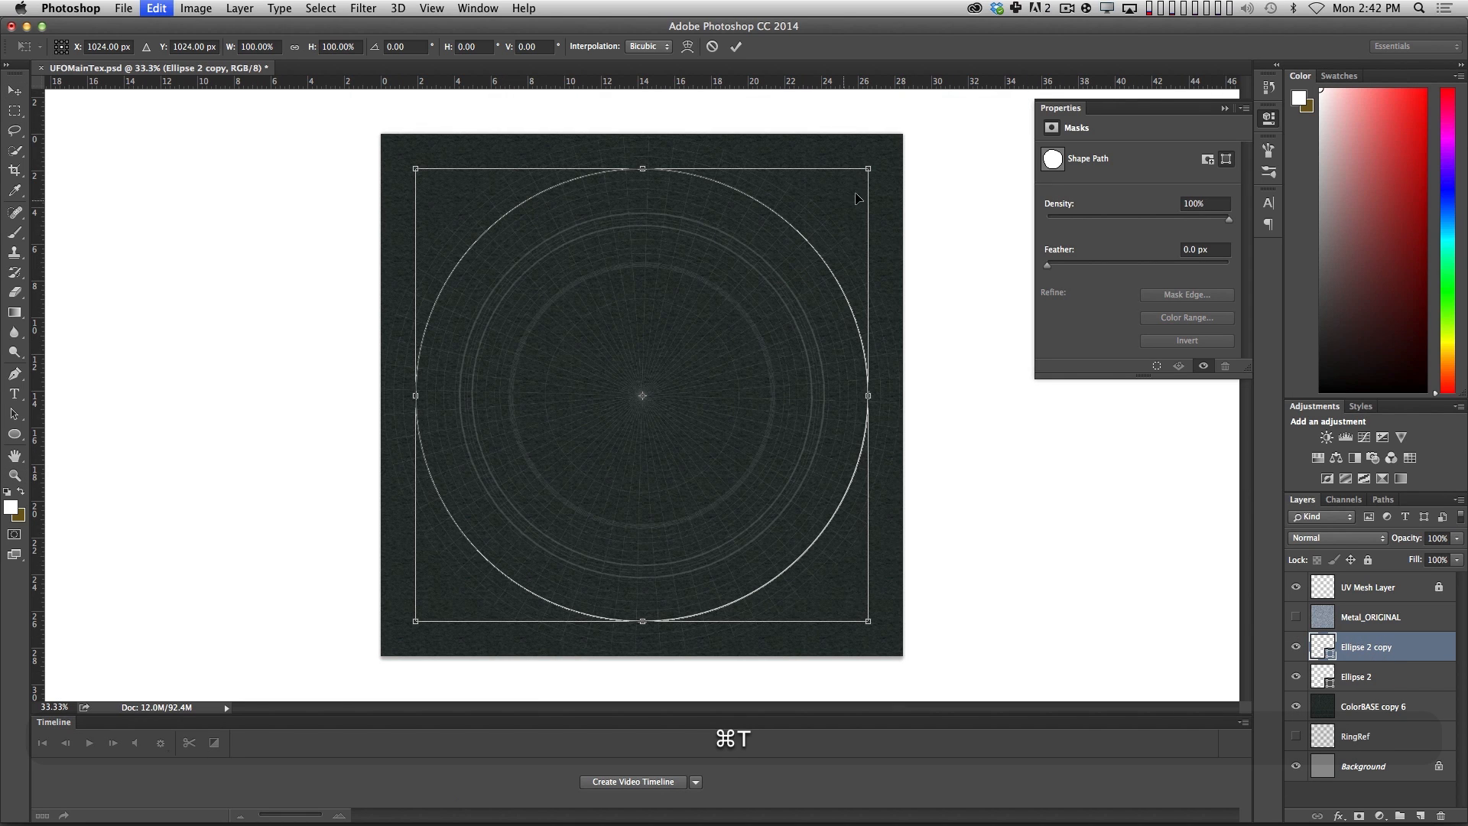
{"action": "left_click_drag", "start_coordinate": [868, 169], "coordinate": [832, 213], "text": "alt+shift"}
{"action": "key", "text": "Return"}
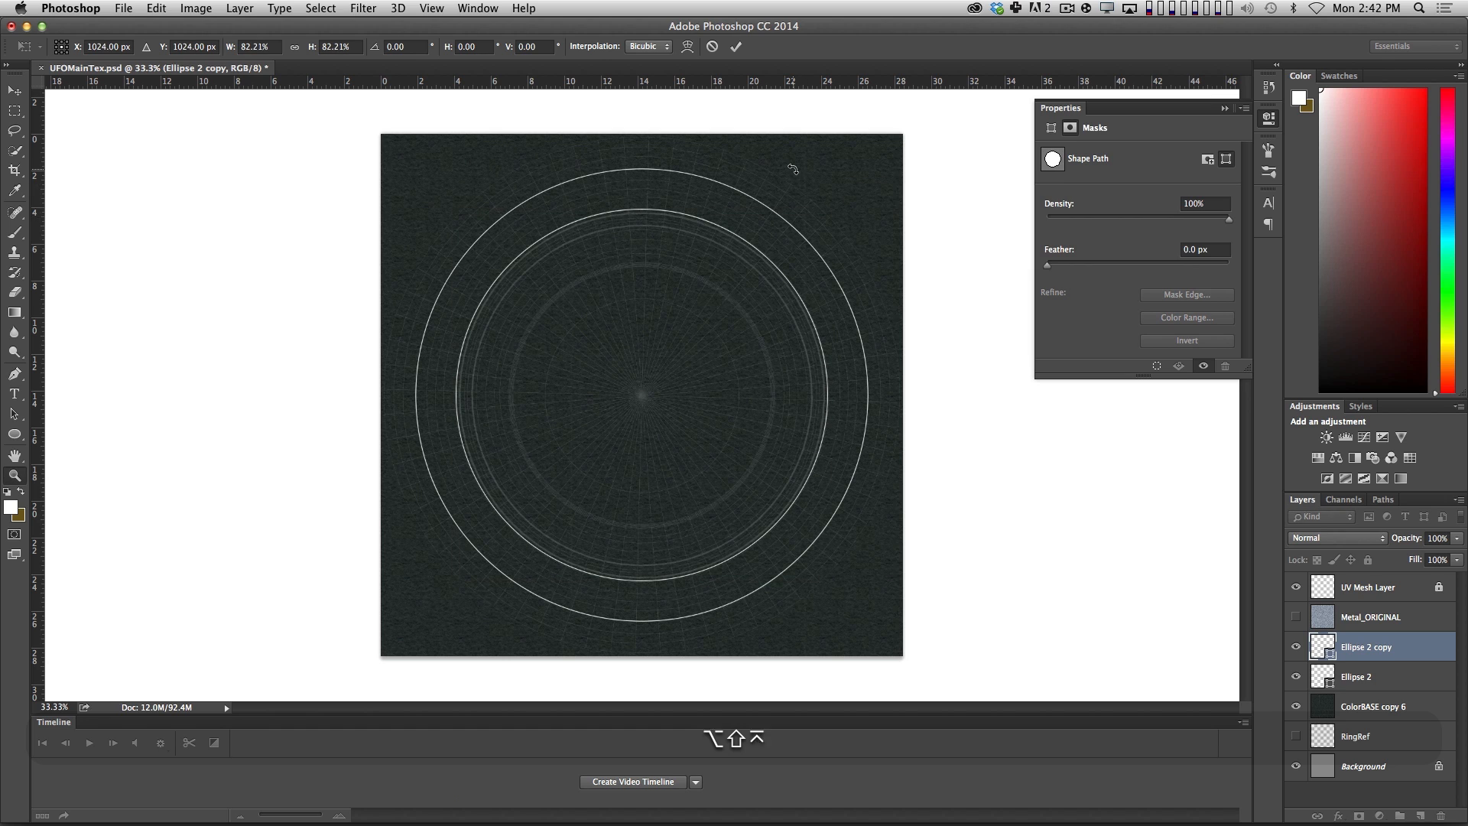
Duplicate the Ellipse 2 copy circle and scale the new one about its centre to about 84%, 1231 px wide.
{"action": "key", "text": "z"}
{"action": "left_click", "coordinate": [598, 224]}
{"action": "left_click", "coordinate": [603, 226]}
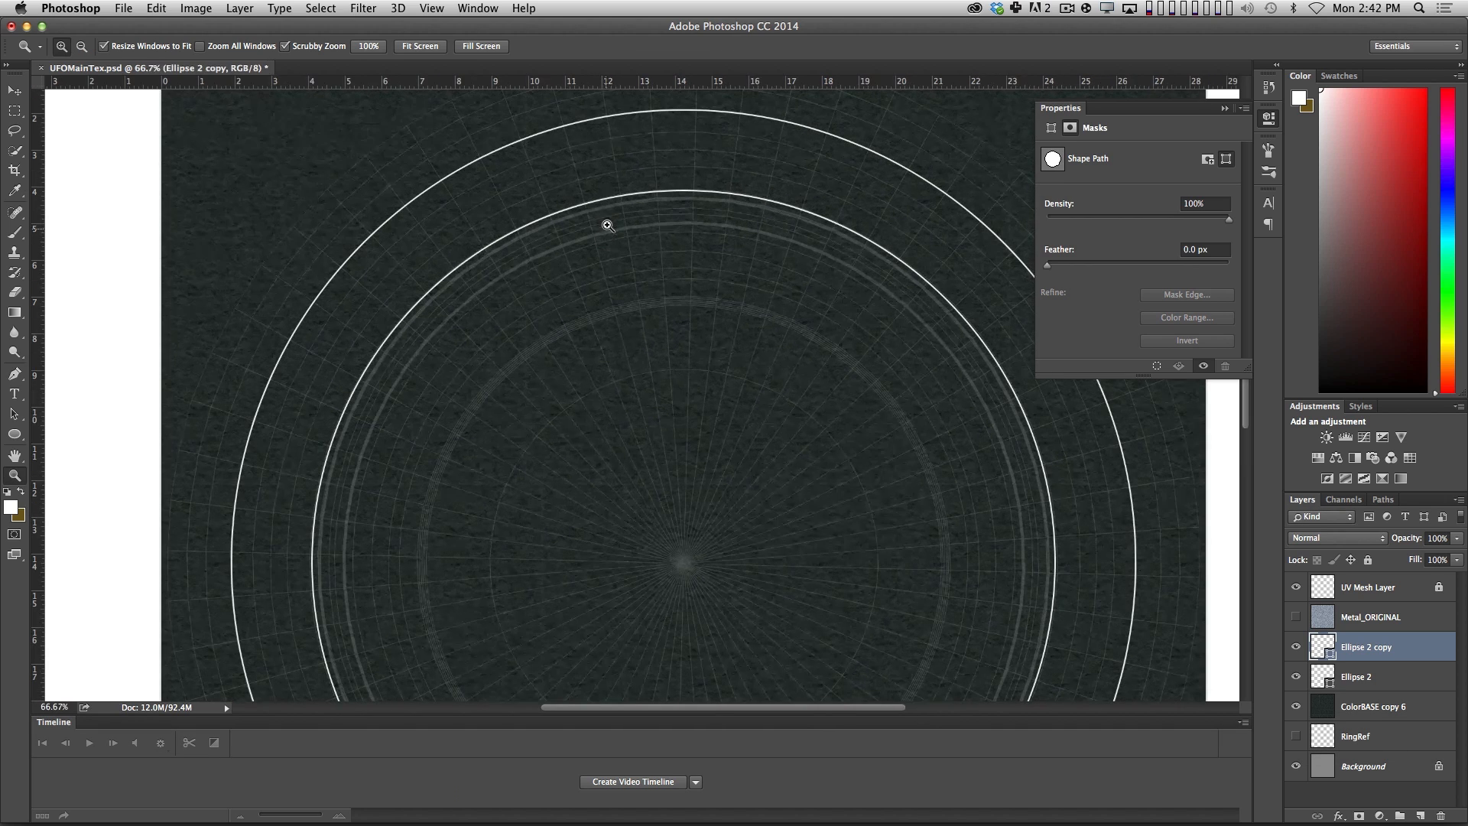
{"action": "left_click", "coordinate": [622, 226], "text": "alt"}
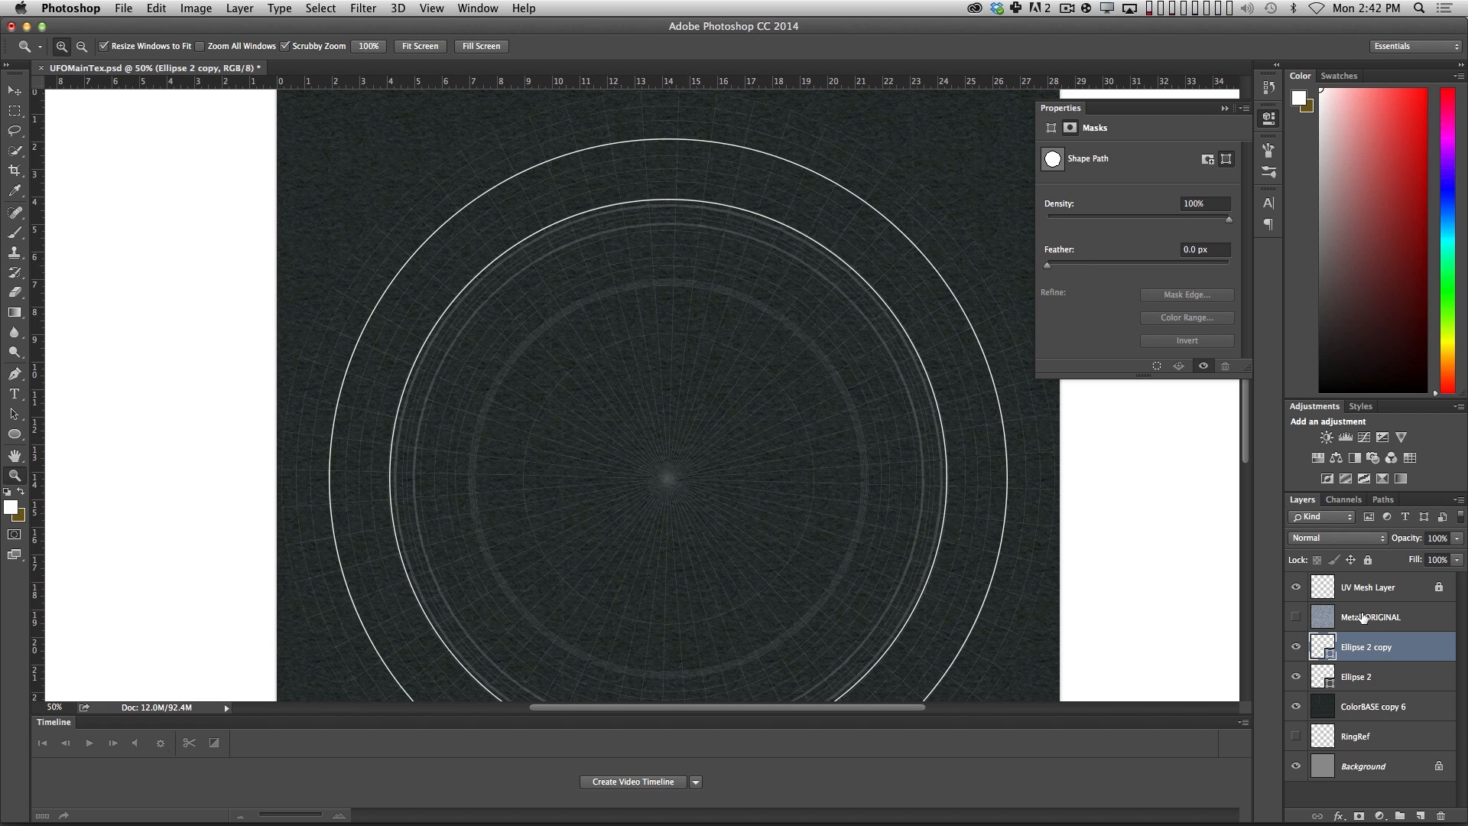
{"action": "key", "text": "super+j"}
{"action": "key", "text": "super+t"}
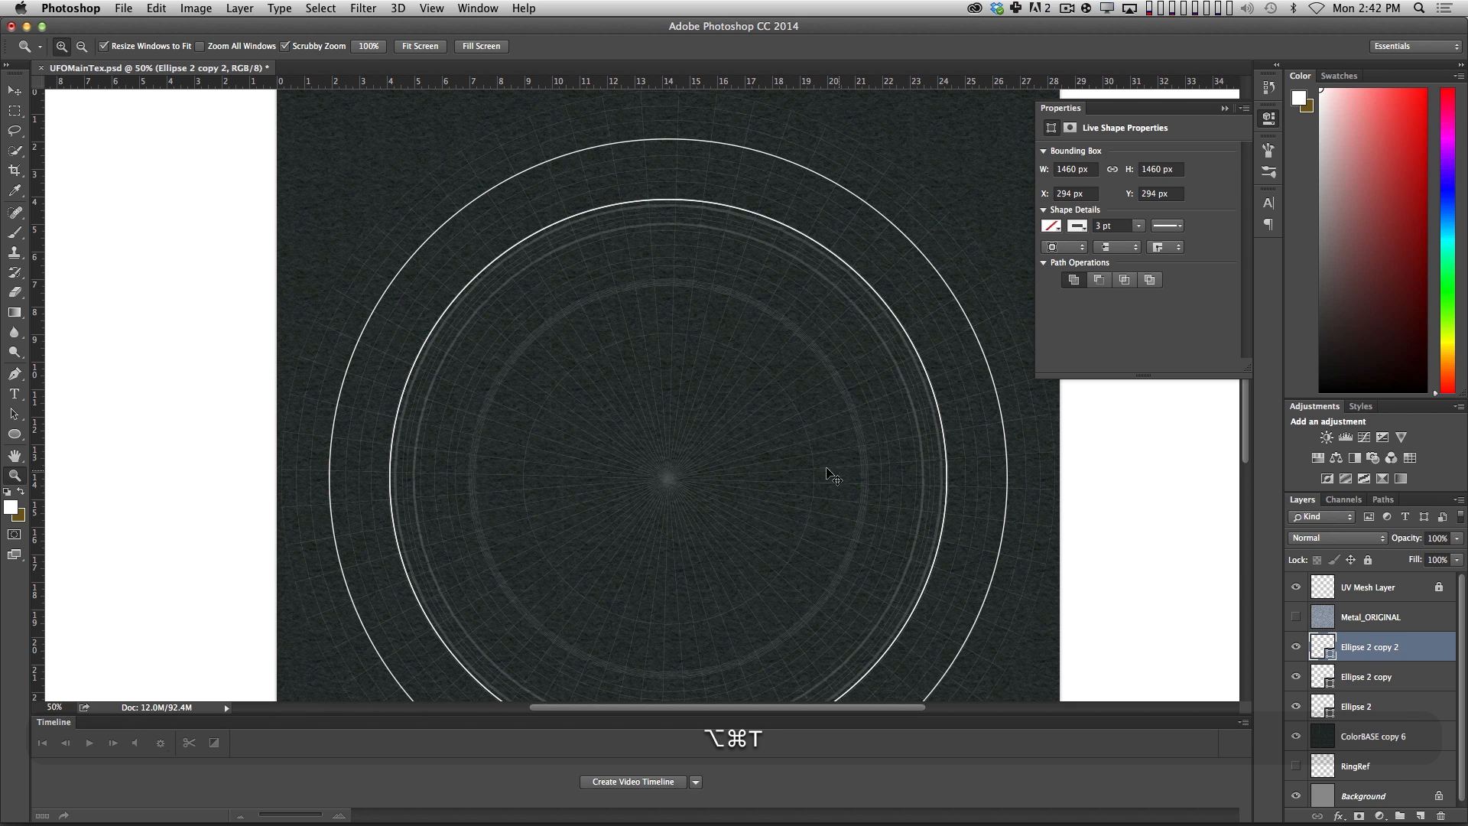
{"action": "left_click_drag", "start_coordinate": [390, 200], "coordinate": [433, 244], "text": "alt+shift"}
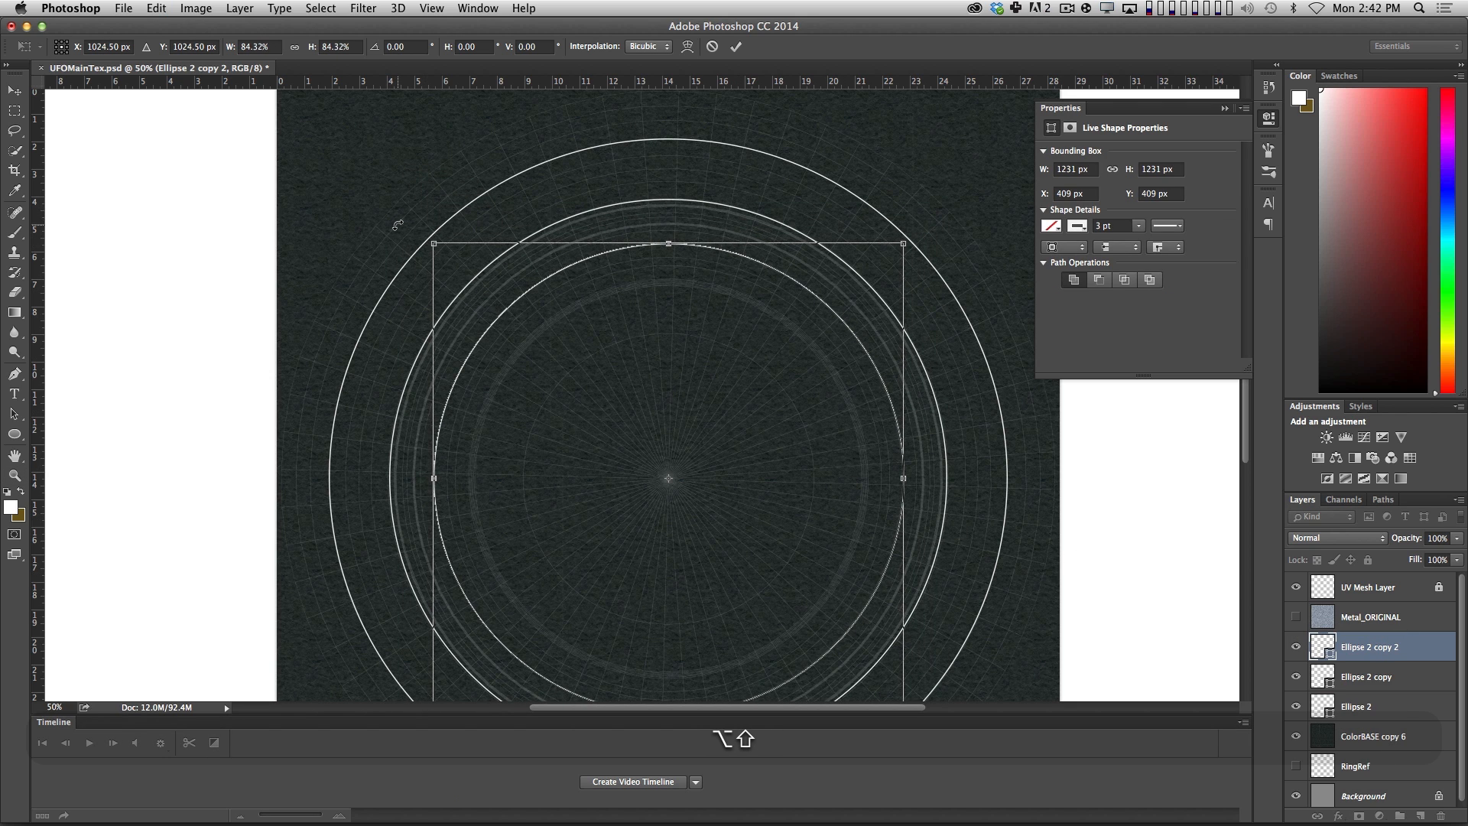
{"action": "key", "text": "Return"}
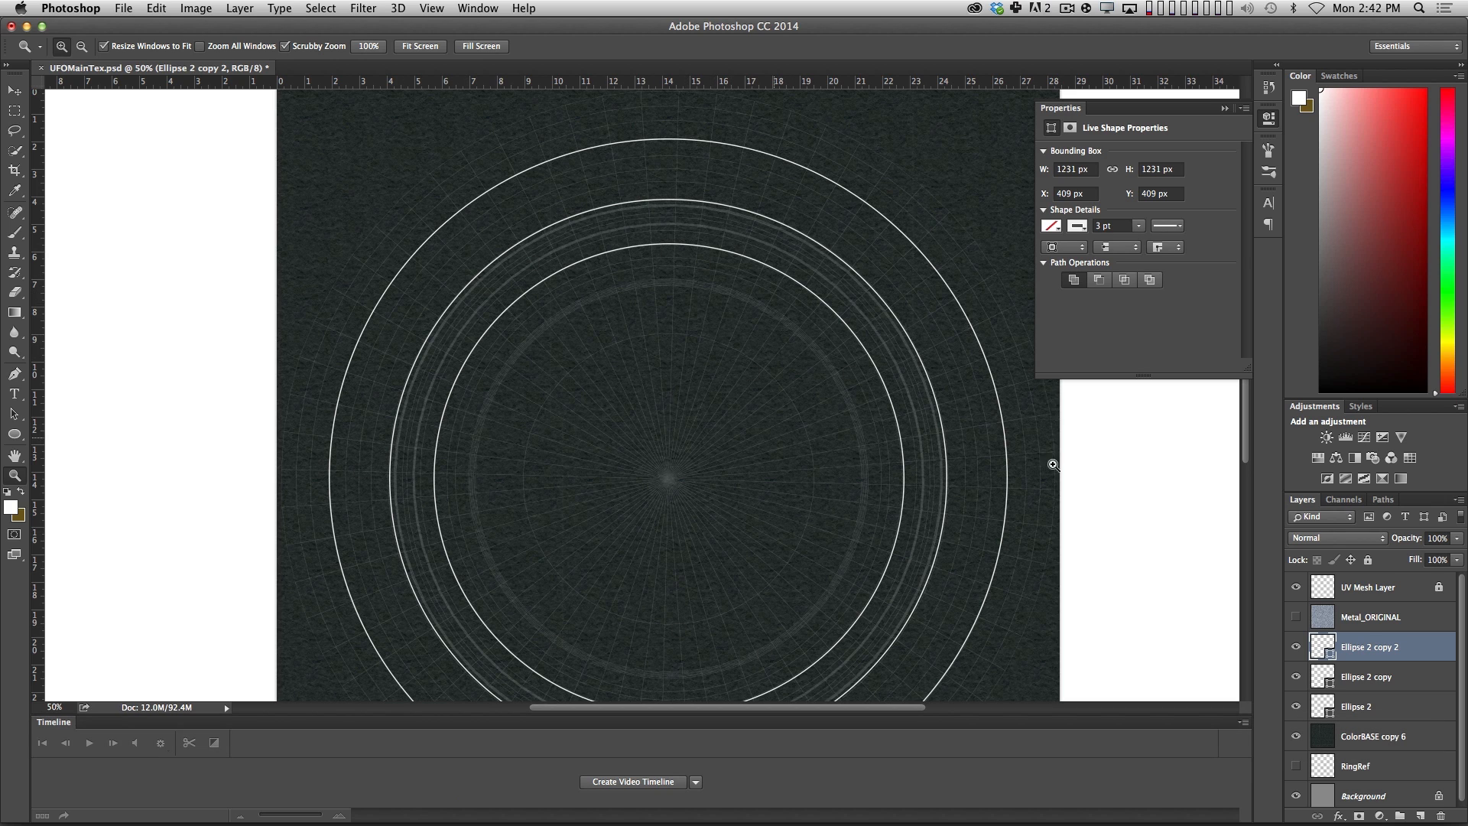
Duplicate the 1231 px circle and scale the new copy about its centre down to about 1119 px wide.
{"action": "key", "text": "alt"}
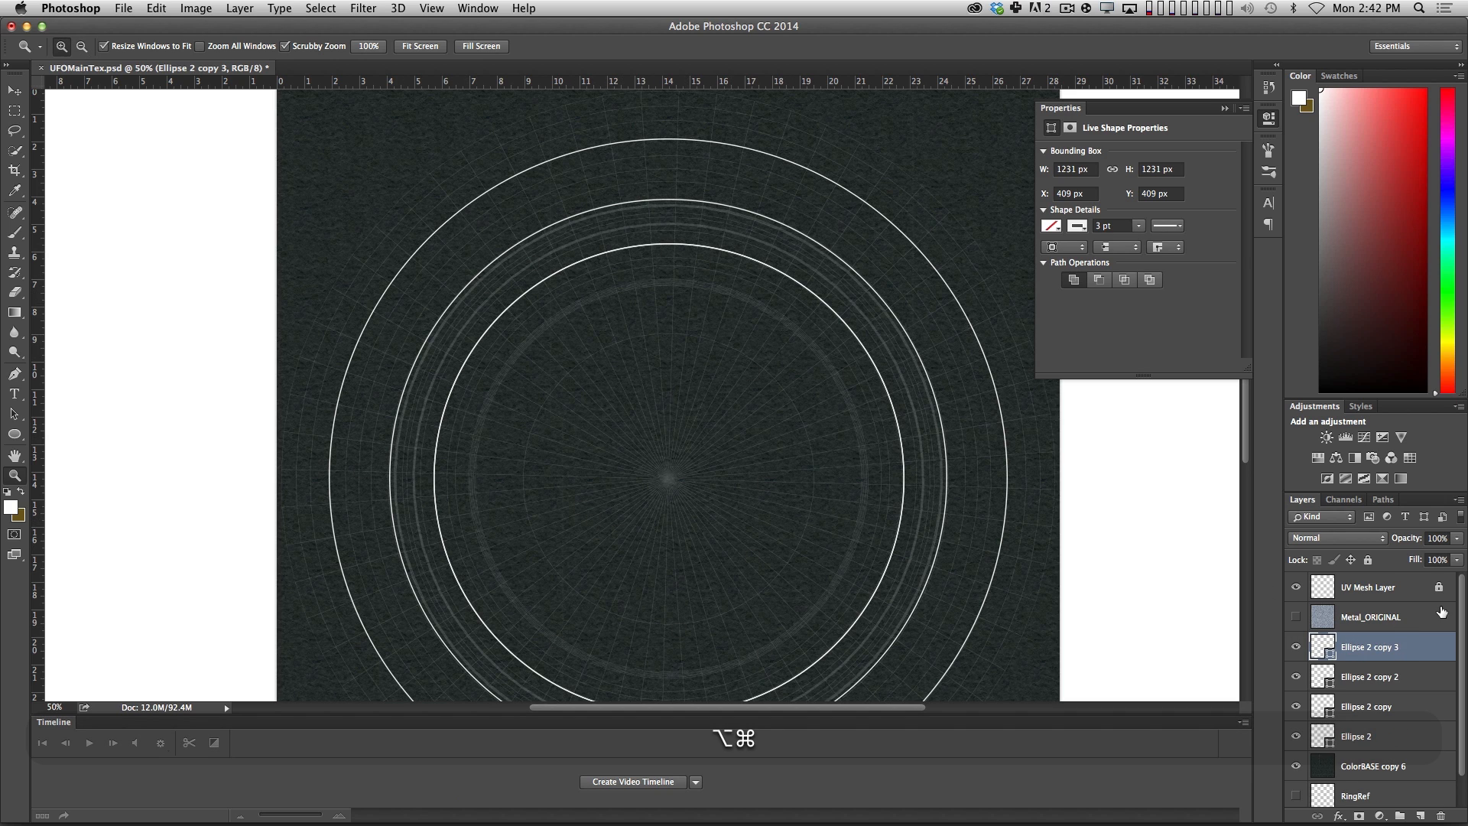
{"action": "key", "text": "alt+shift+super+t"}
{"action": "left_click_drag", "start_coordinate": [434, 243], "coordinate": [455, 265], "text": "alt+shift"}
{"action": "key", "text": "Return"}
{"action": "key", "text": "z"}
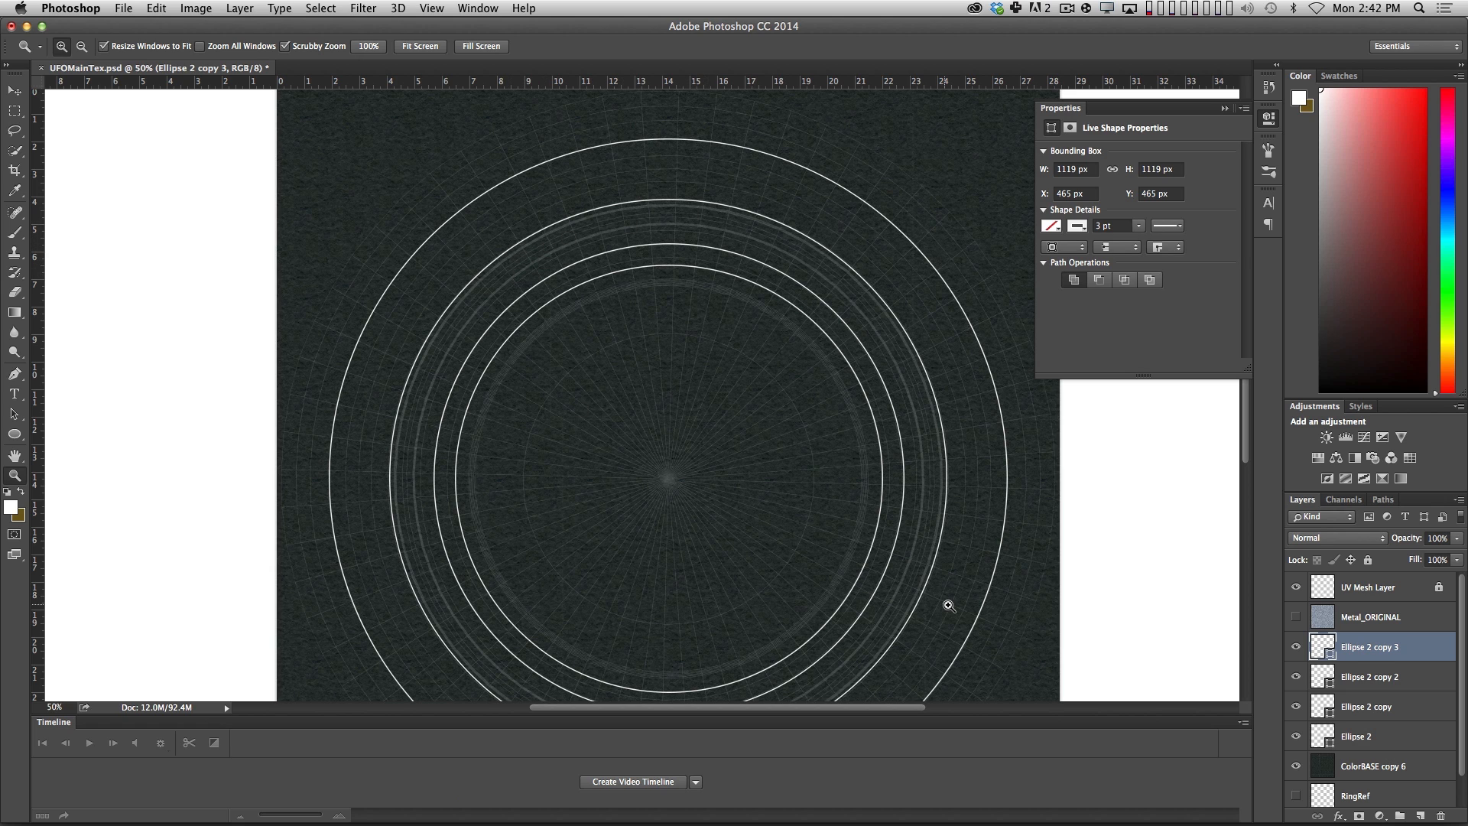
Duplicate the 1119 px circle and enlarge the copy about its centre to about 1377 px wide.
{"action": "key", "text": "super+alt+shift+t"}
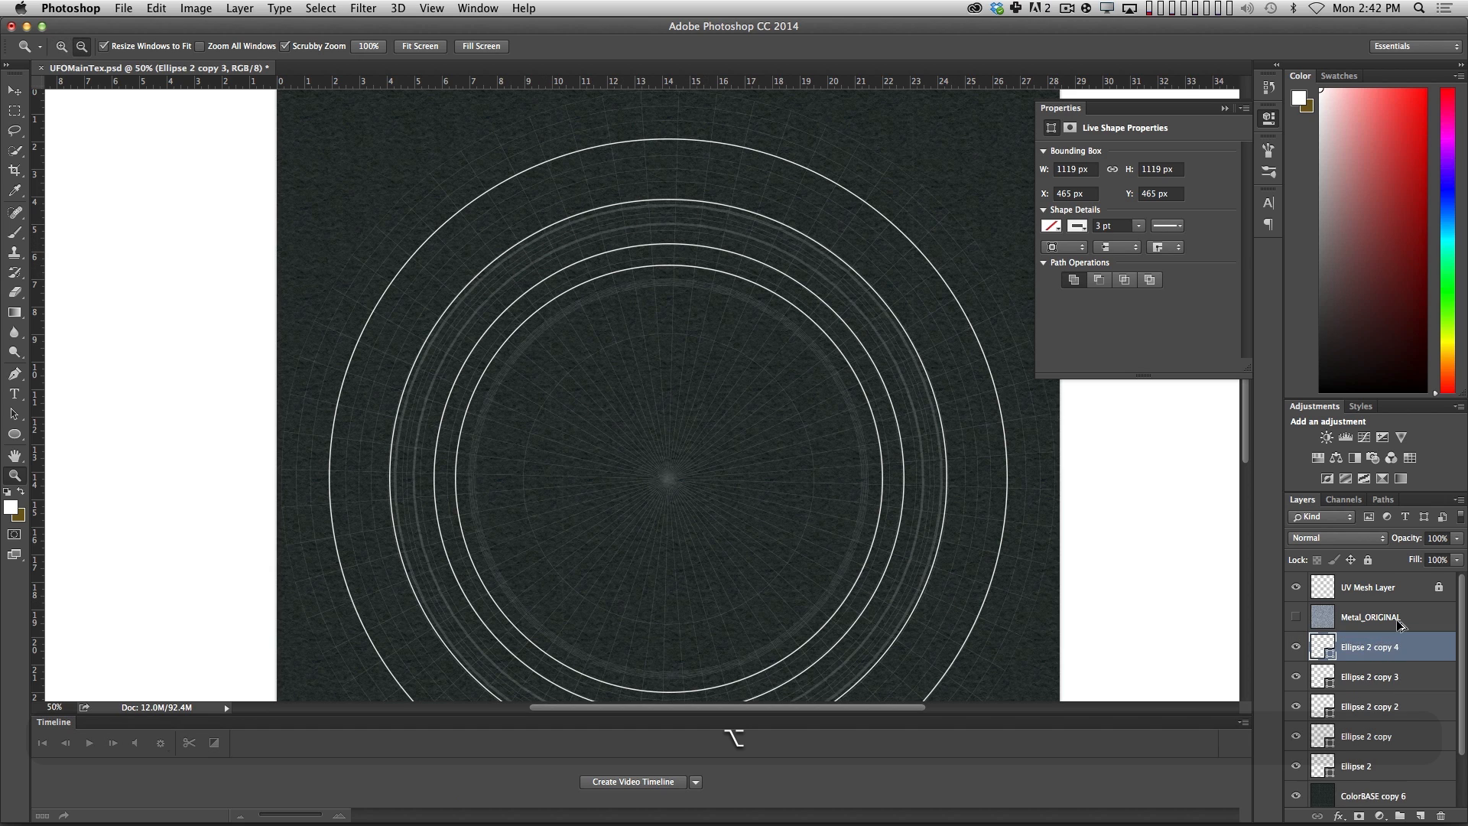
{"action": "key", "text": "super+t"}
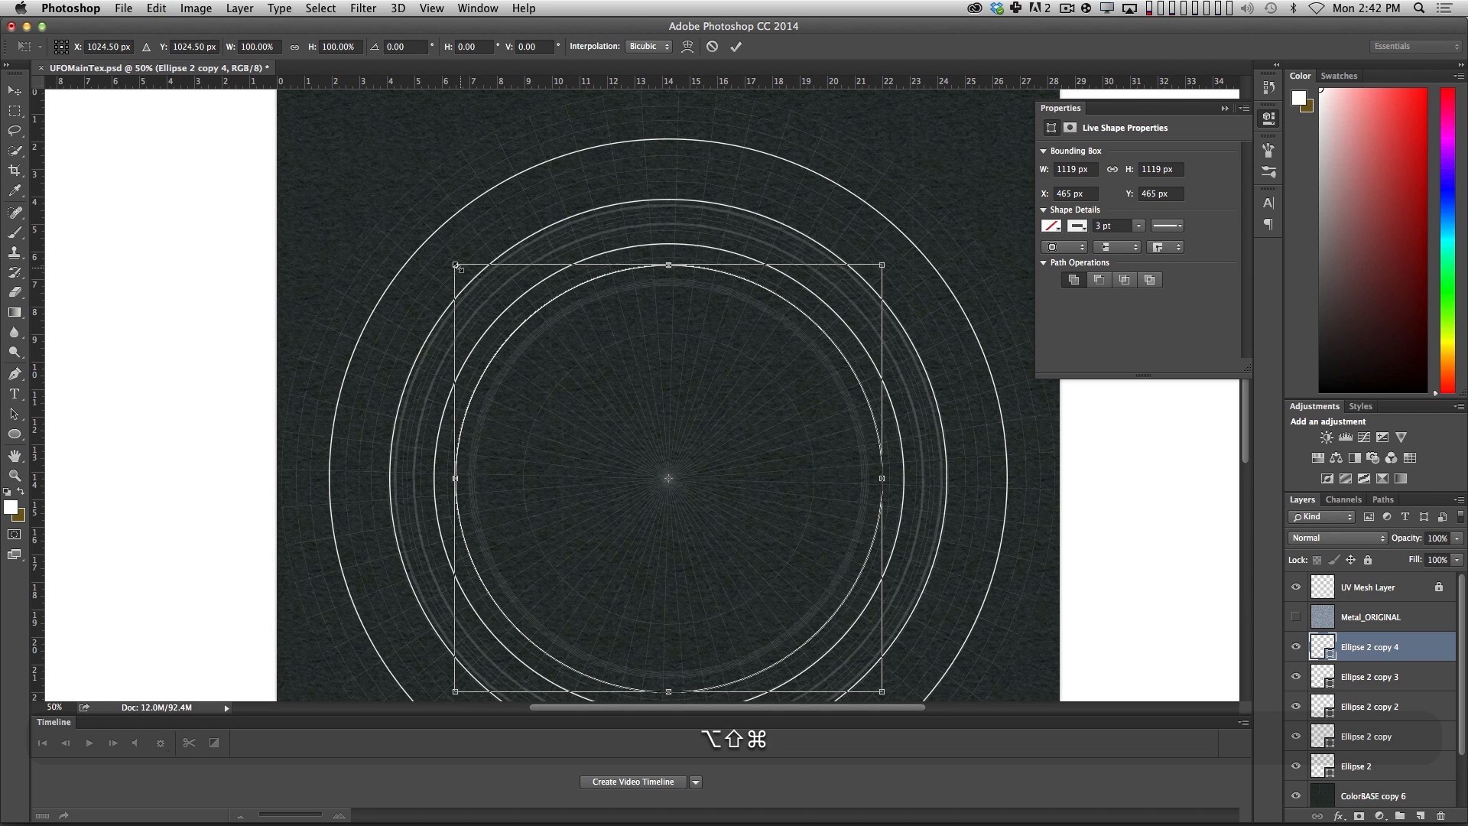
{"action": "left_click_drag", "start_coordinate": [446, 257], "coordinate": [405, 219], "text": "alt+shift"}
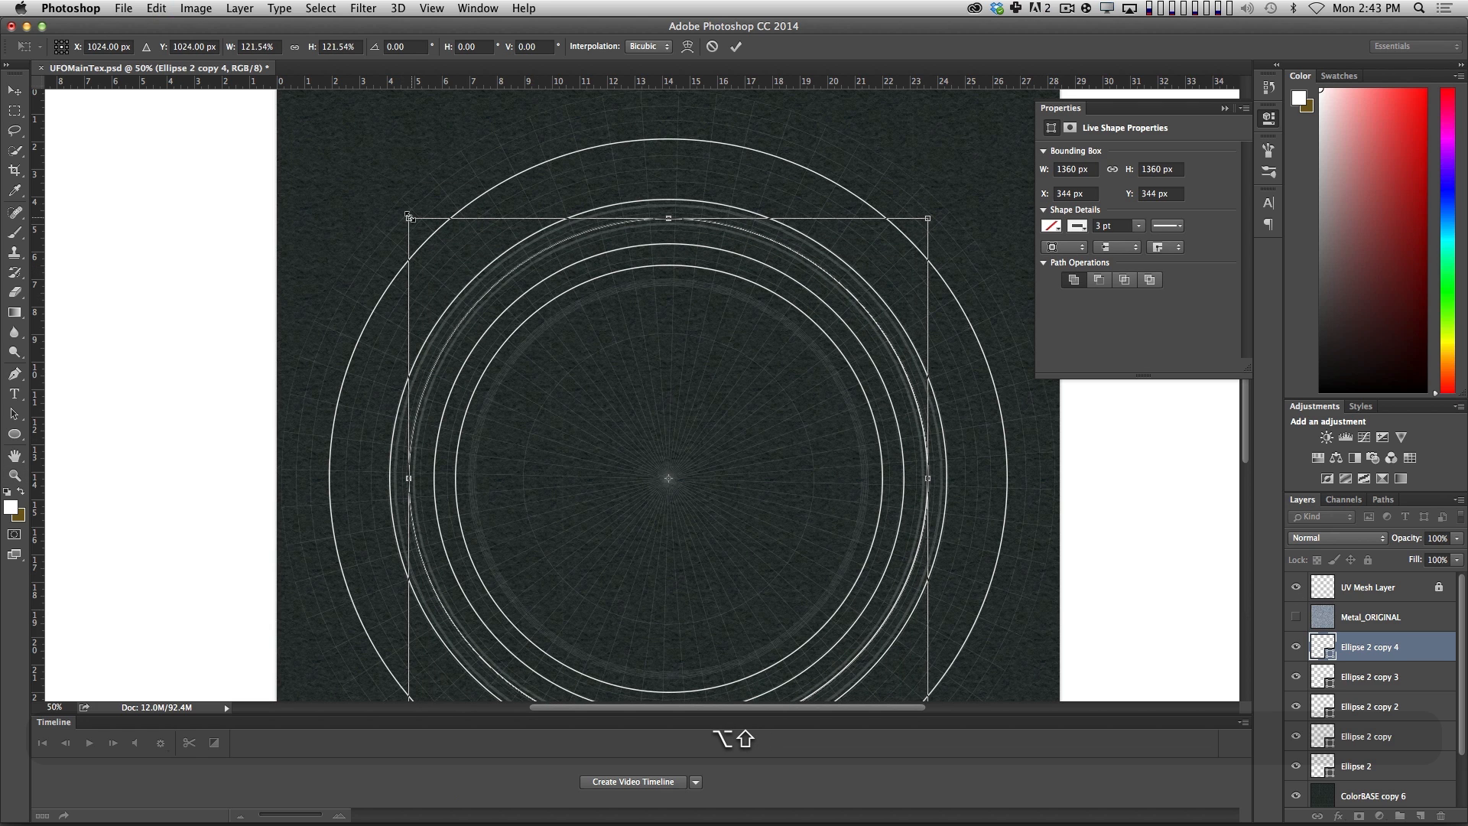
{"action": "key", "text": "Return"}
{"action": "key", "text": "z"}
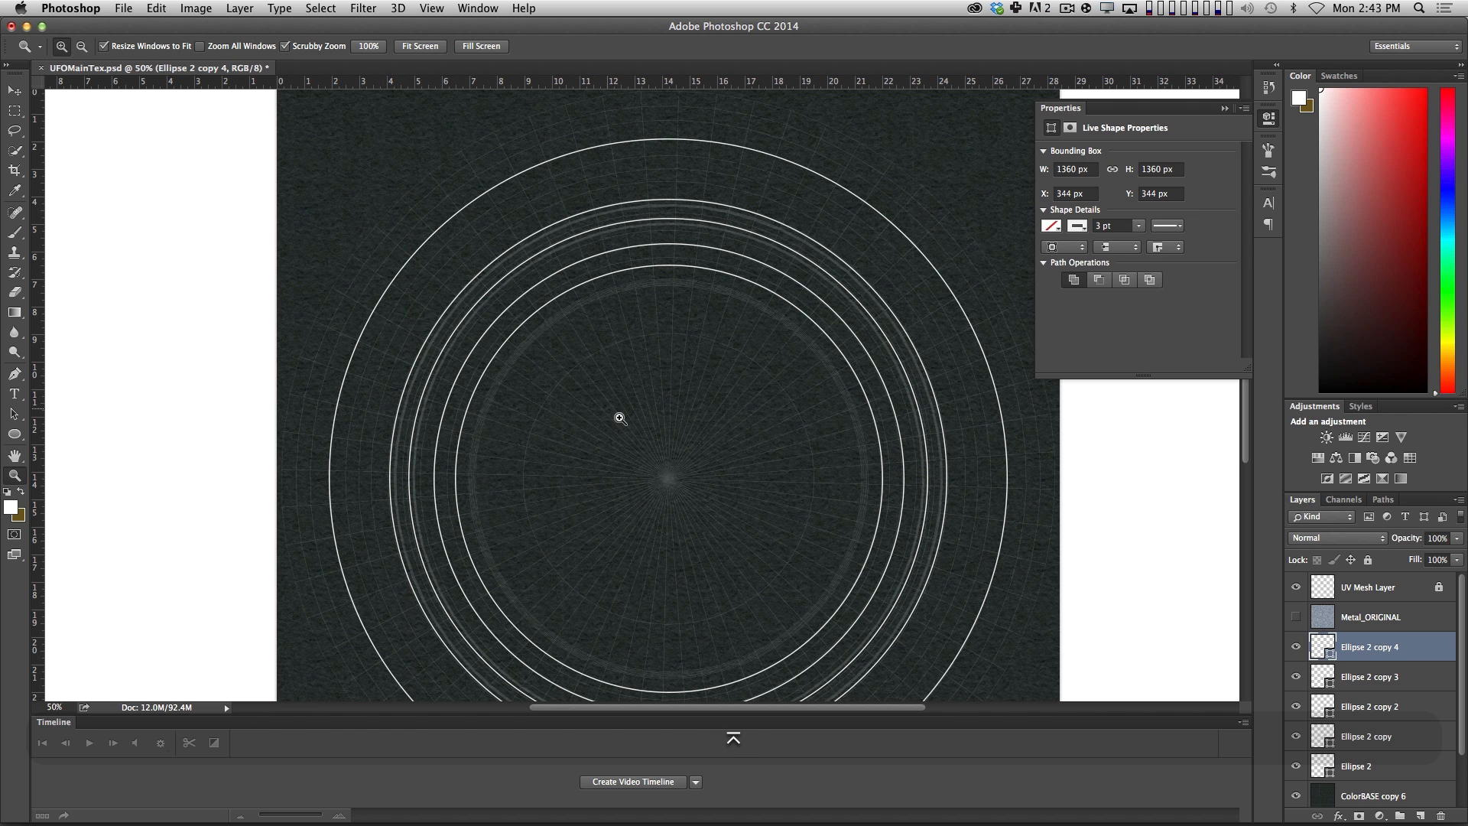
{"action": "left_click", "coordinate": [616, 405]}
{"action": "key", "text": "super+t"}
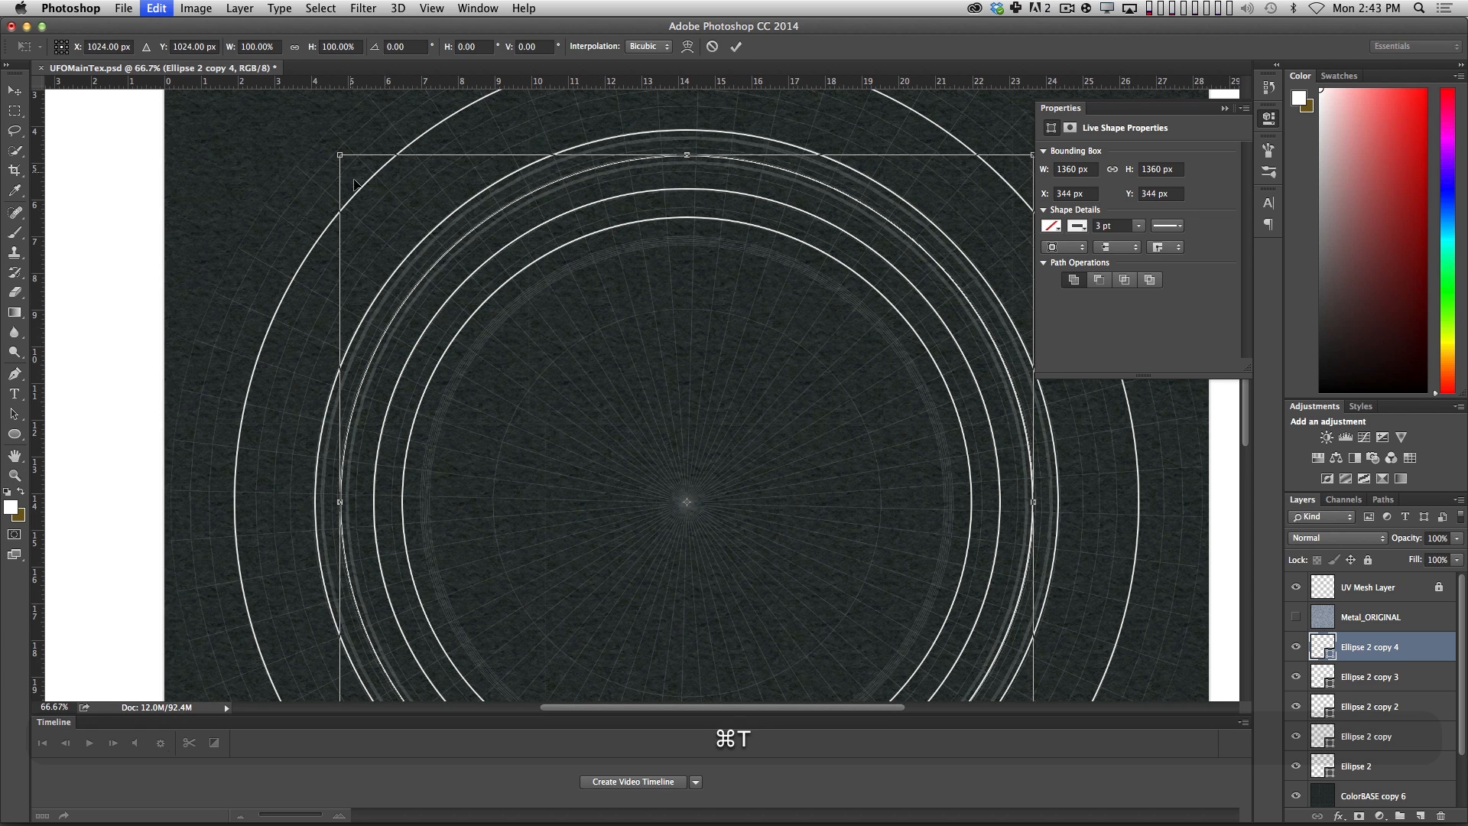
{"action": "mouse_move", "coordinate": [342, 157]}
{"action": "left_mouse_down", "text": "alt+shift"}
{"action": "mouse_move", "coordinate": [323, 146]}
{"action": "mouse_move", "coordinate": [335, 154]}
{"action": "left_mouse_up", "text": "alt+shift"}
{"action": "key", "text": "Return"}
{"action": "key", "text": "z"}
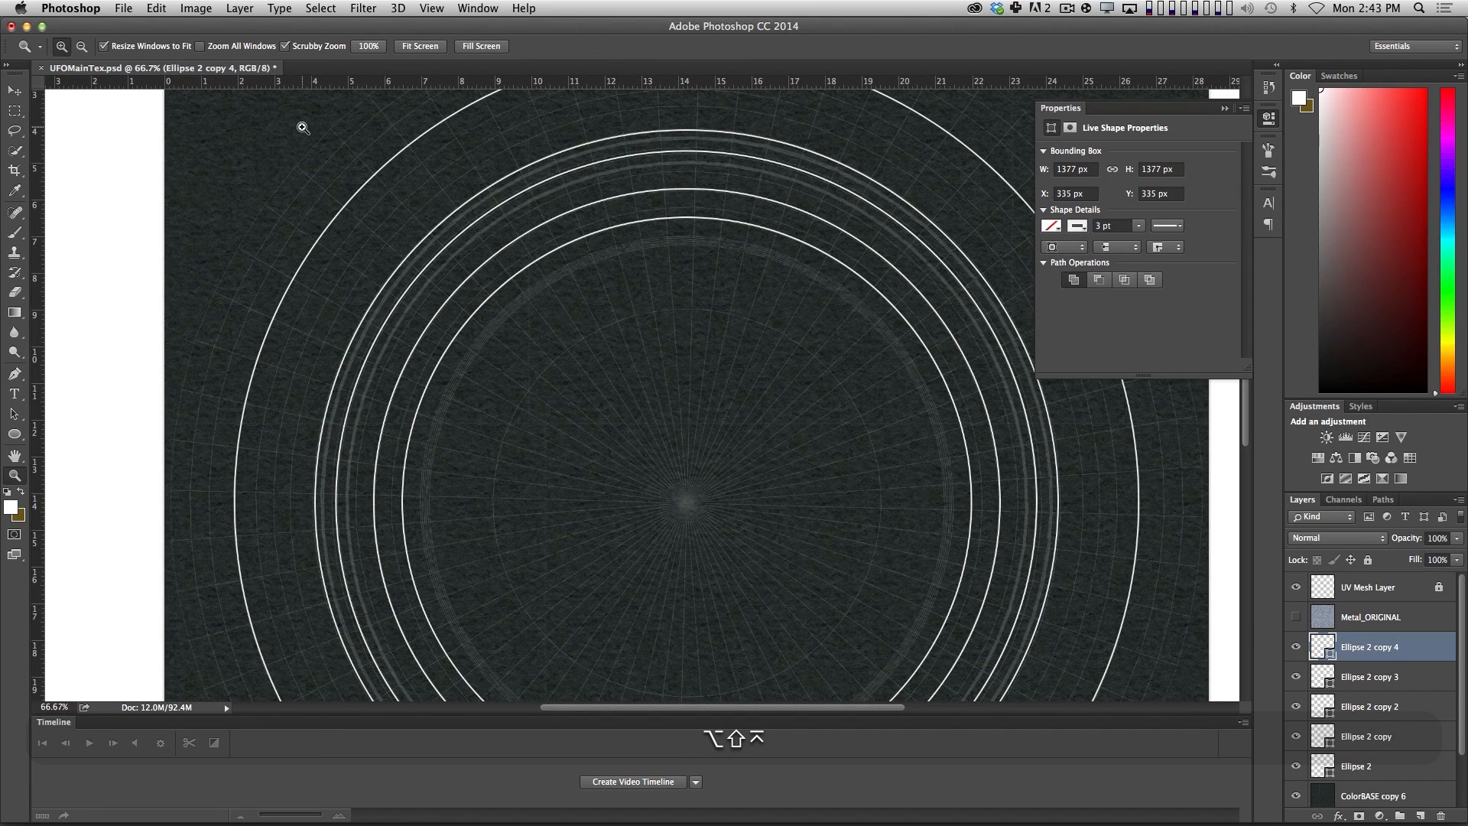
Thicken the new circle's stroke to 35 pt and enlarge the circle about its centre to about 1433 px wide.
{"action": "left_click", "coordinate": [1140, 226]}
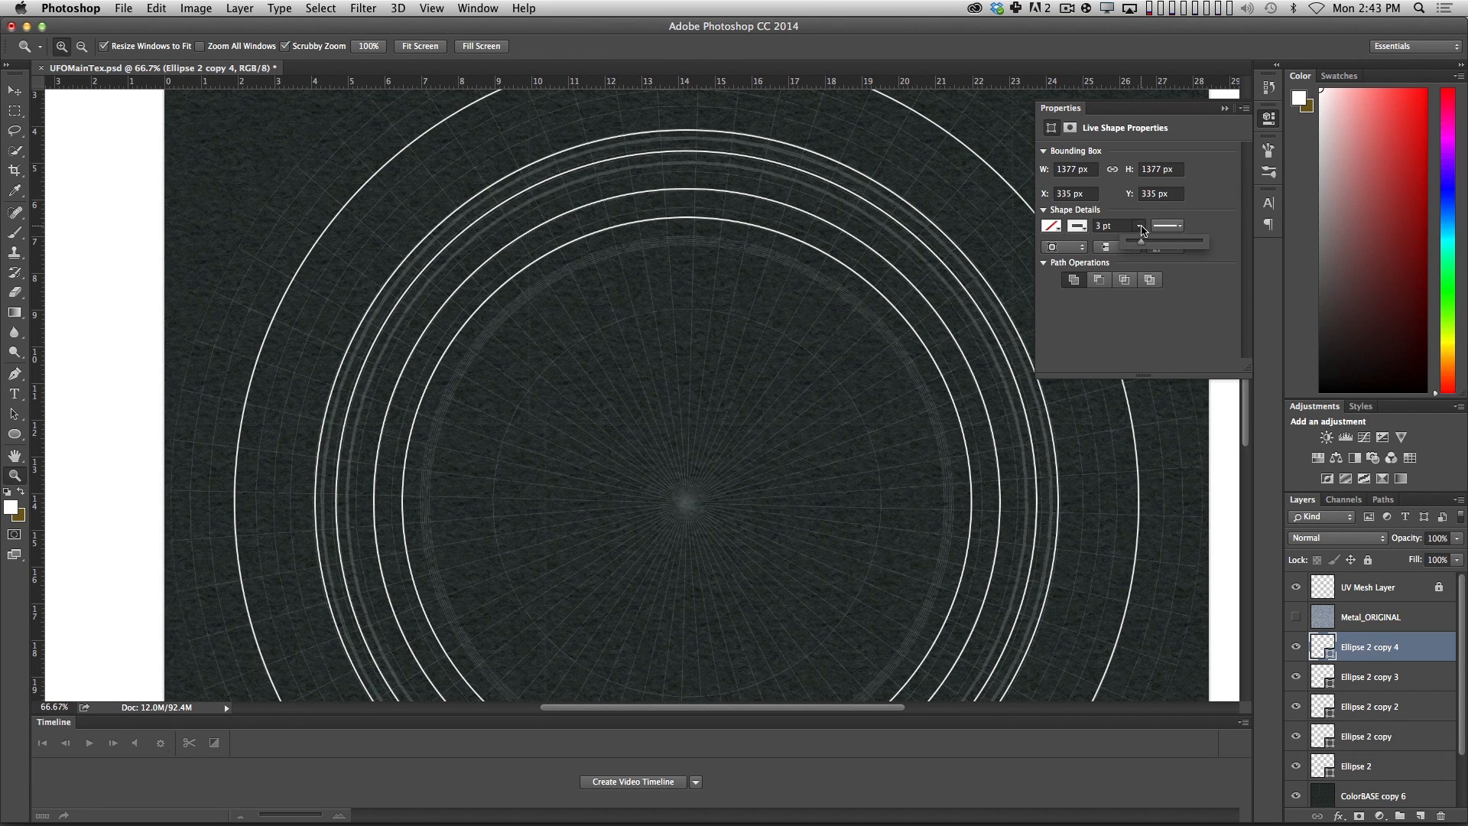
{"action": "left_click_drag", "start_coordinate": [1147, 246], "coordinate": [1181, 245]}
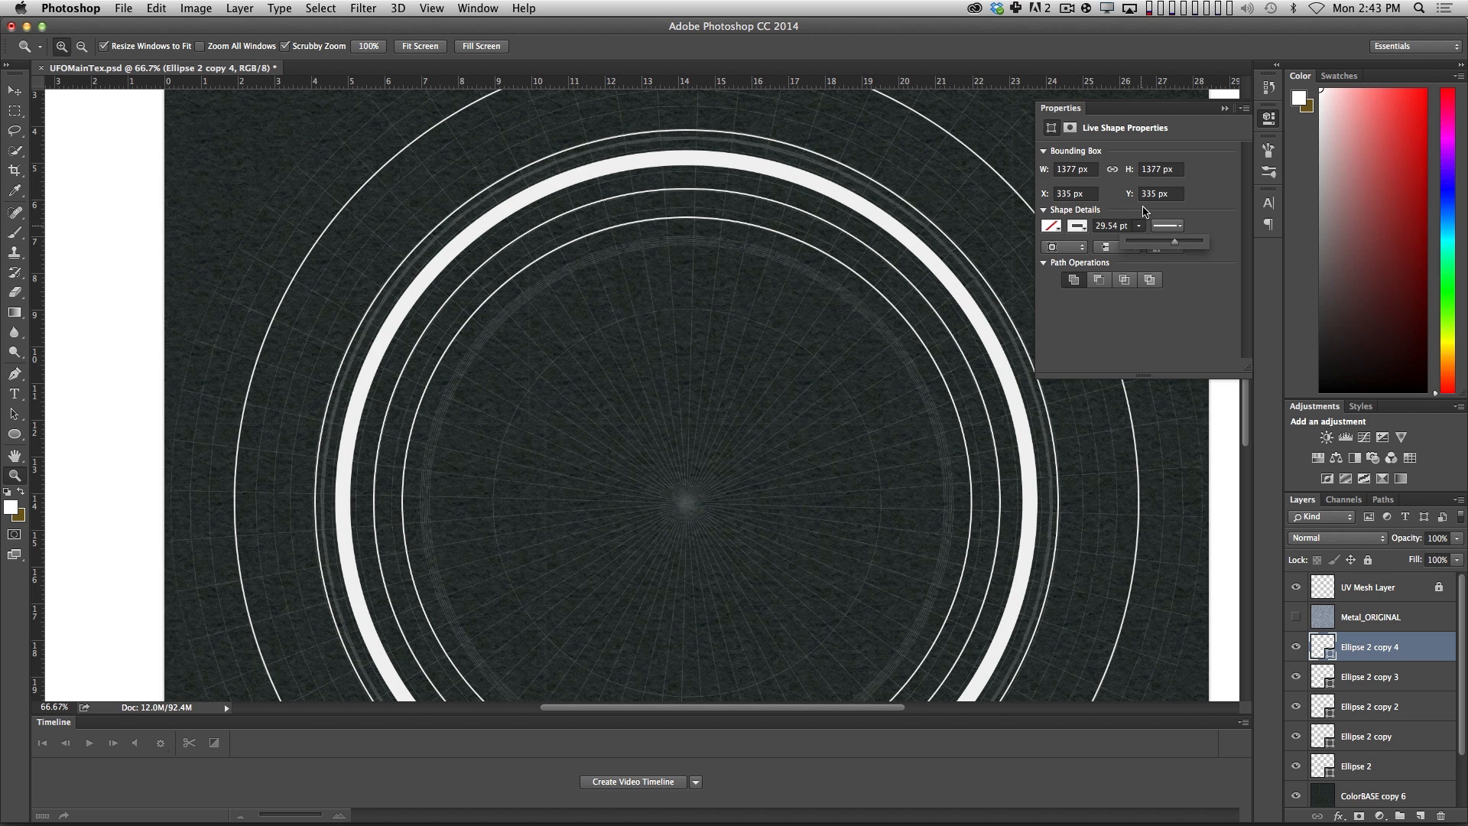
{"action": "left_click", "coordinate": [1140, 209]}
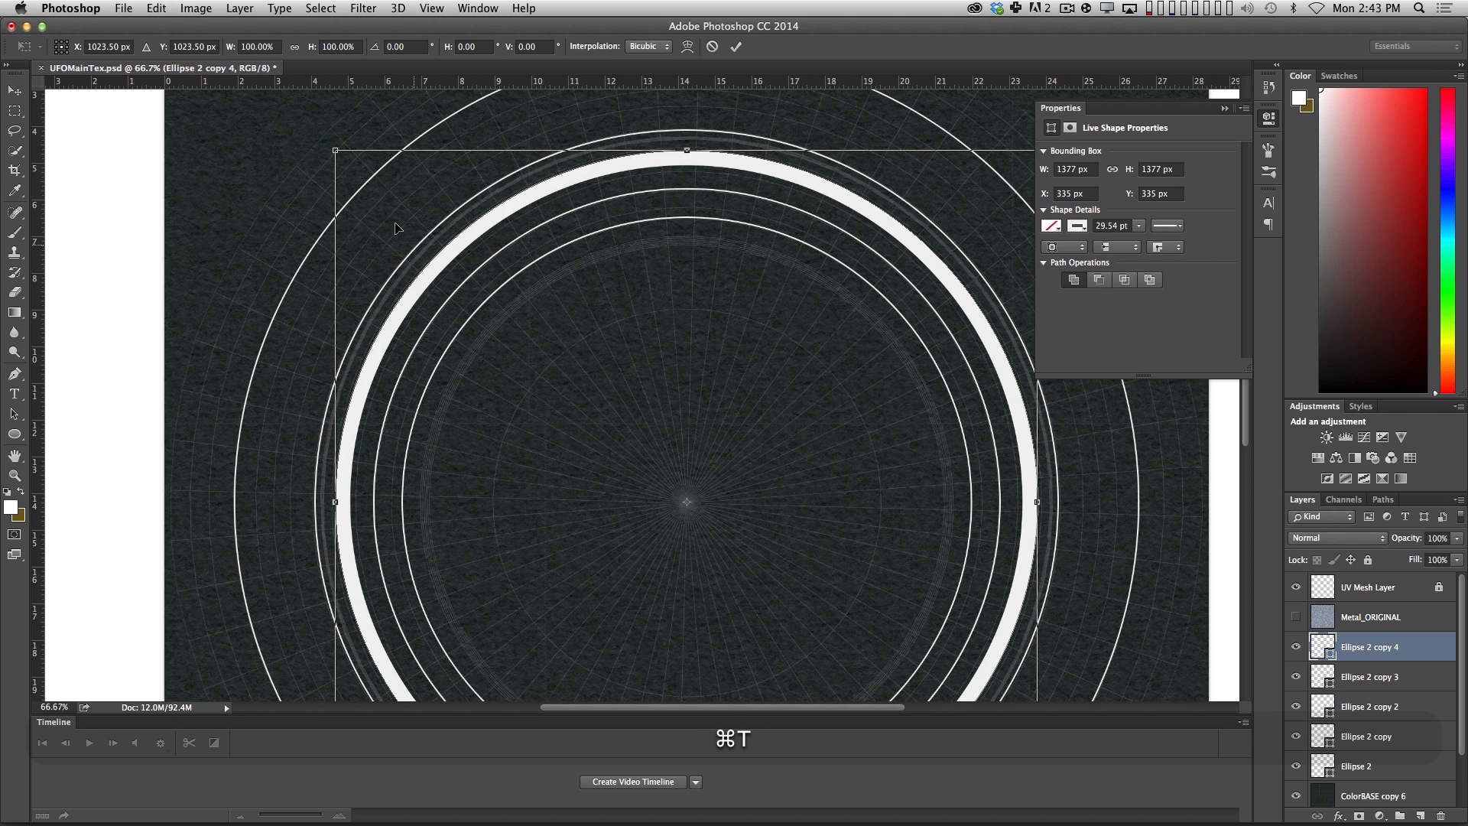
{"action": "left_click_drag", "start_coordinate": [335, 150], "coordinate": [329, 145], "text": "alt+shift"}
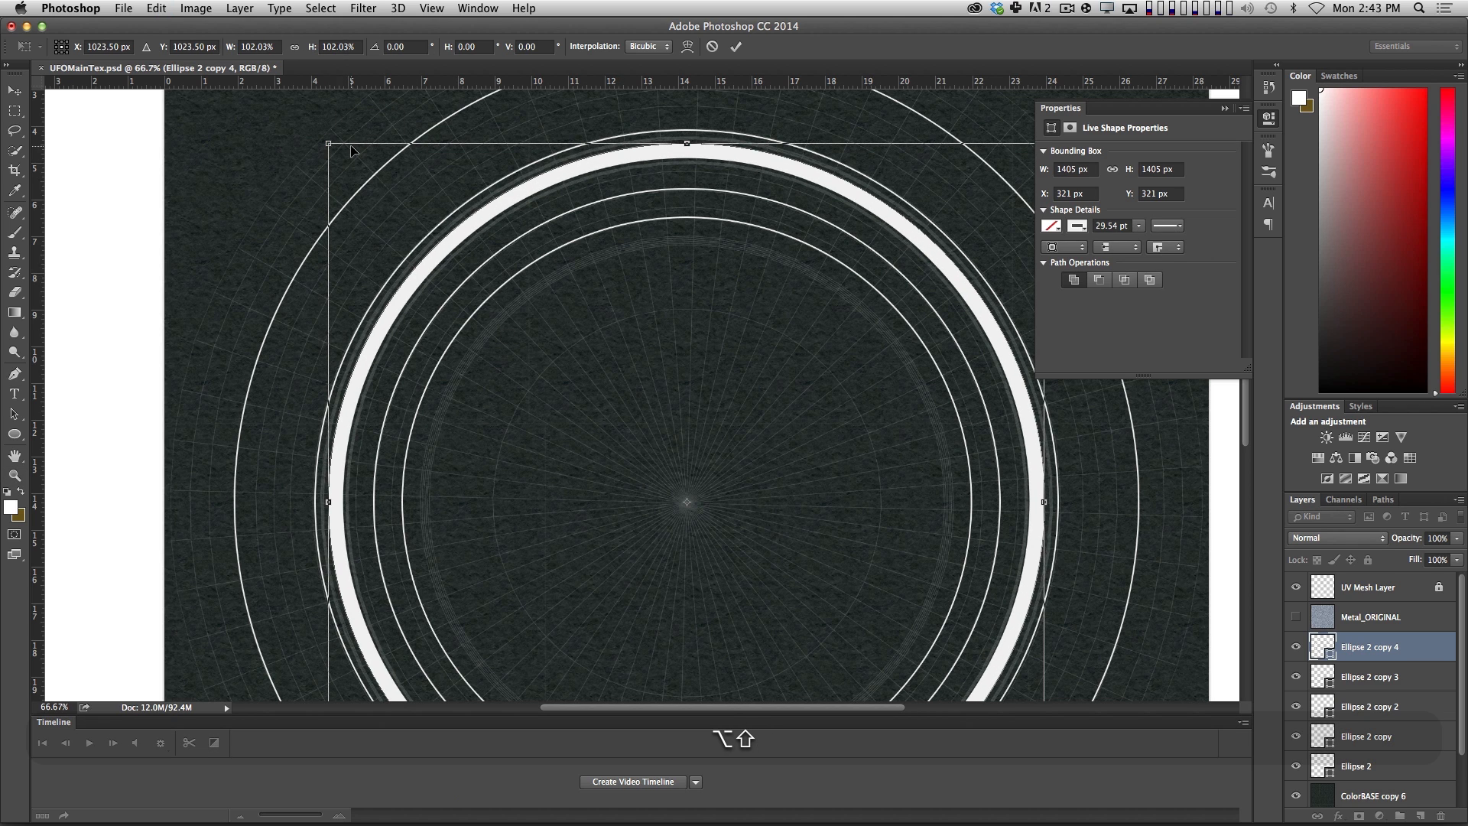
{"action": "key", "text": "Return"}
{"action": "key", "text": "super+t"}
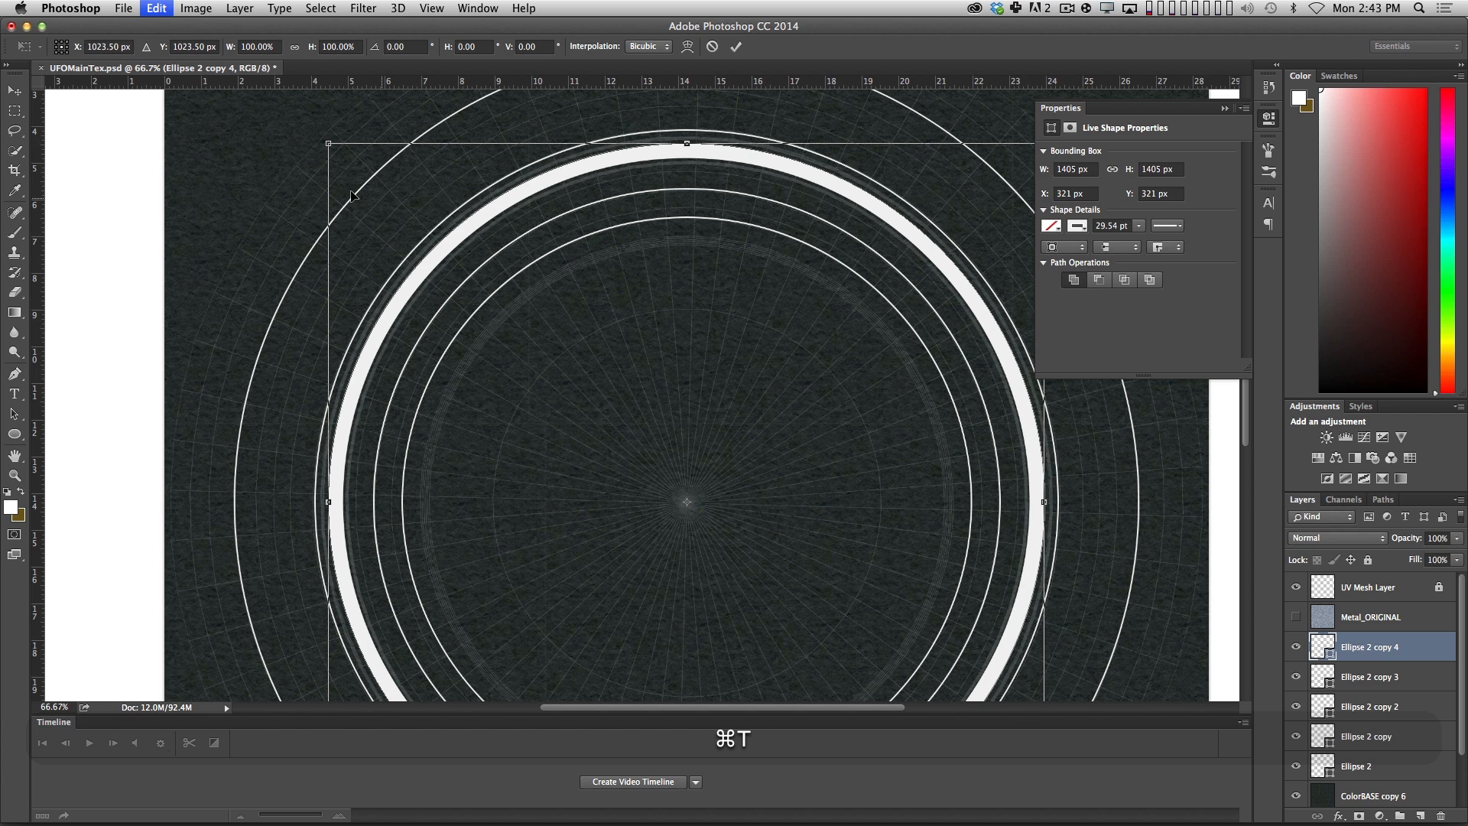
{"action": "left_click_drag", "start_coordinate": [328, 143], "coordinate": [319, 136], "text": "alt+shift"}
{"action": "key", "text": "Return"}
{"action": "key", "text": "z"}
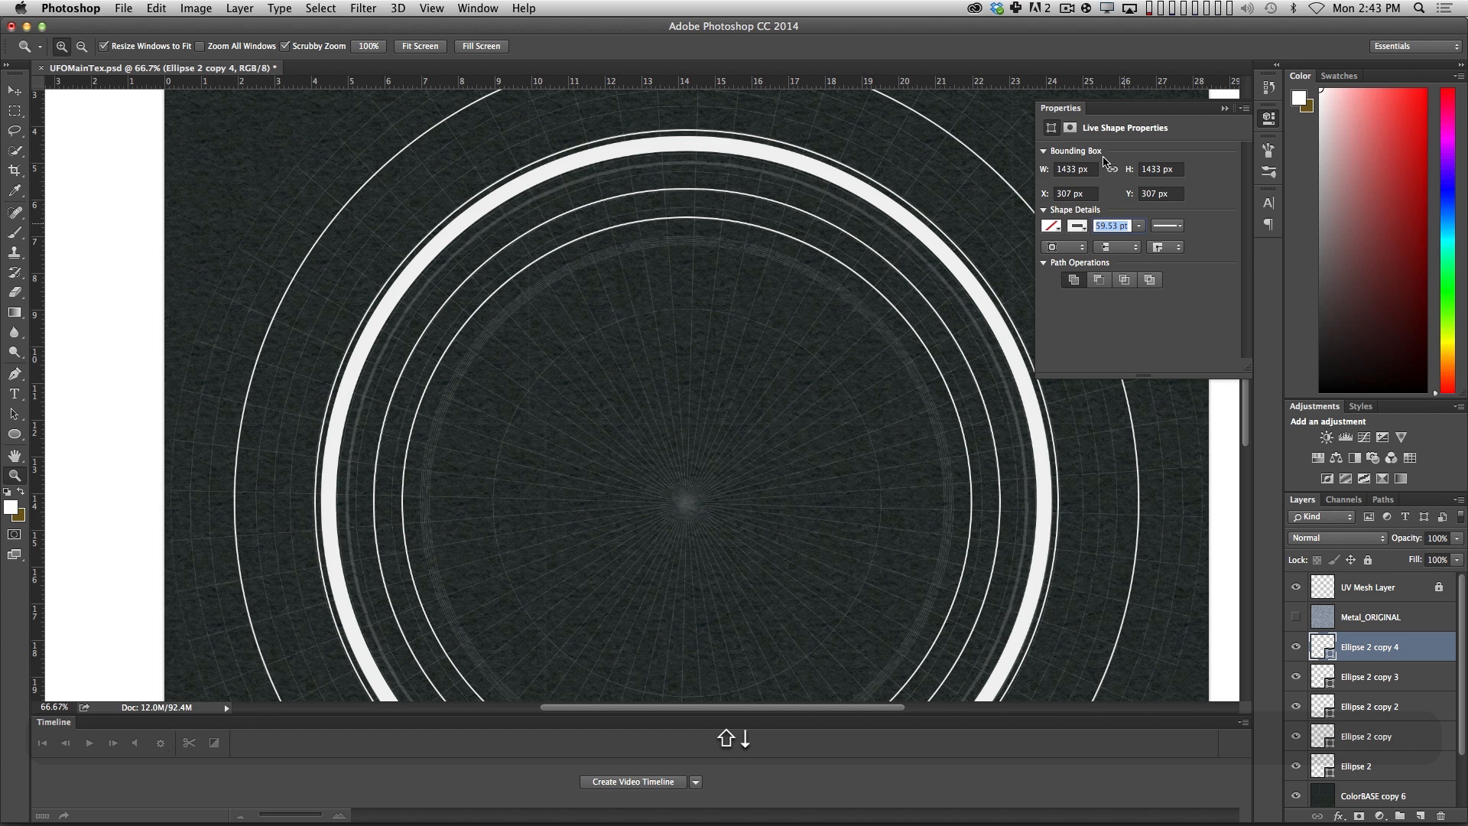
{"action": "key", "text": "Return"}
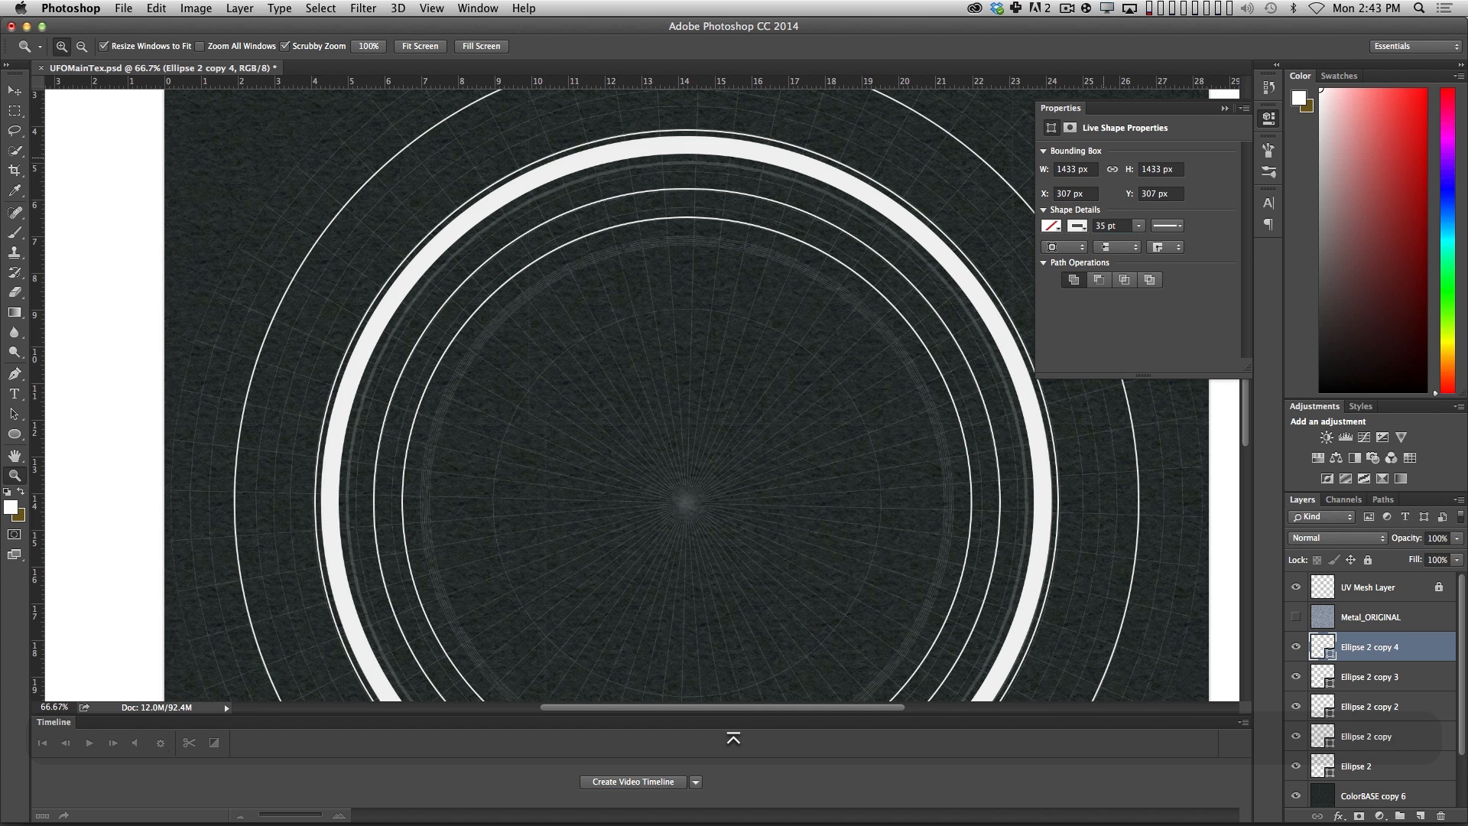
Rename the thick ring's layer to InnerColor.
{"action": "double_click", "coordinate": [1355, 648]}
{"action": "type", "text": "InnerColor"}
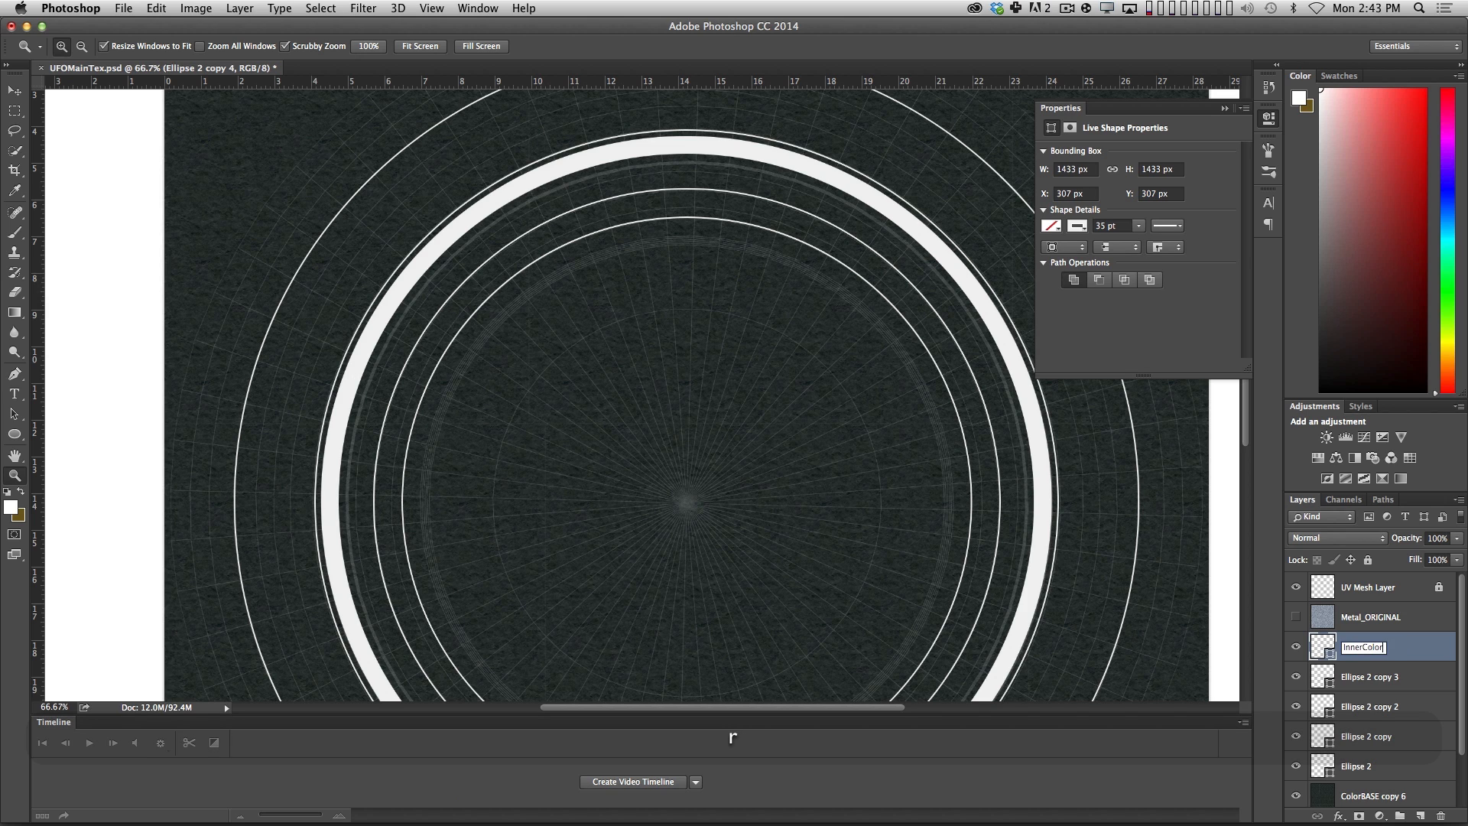
{"action": "key", "text": "Return"}
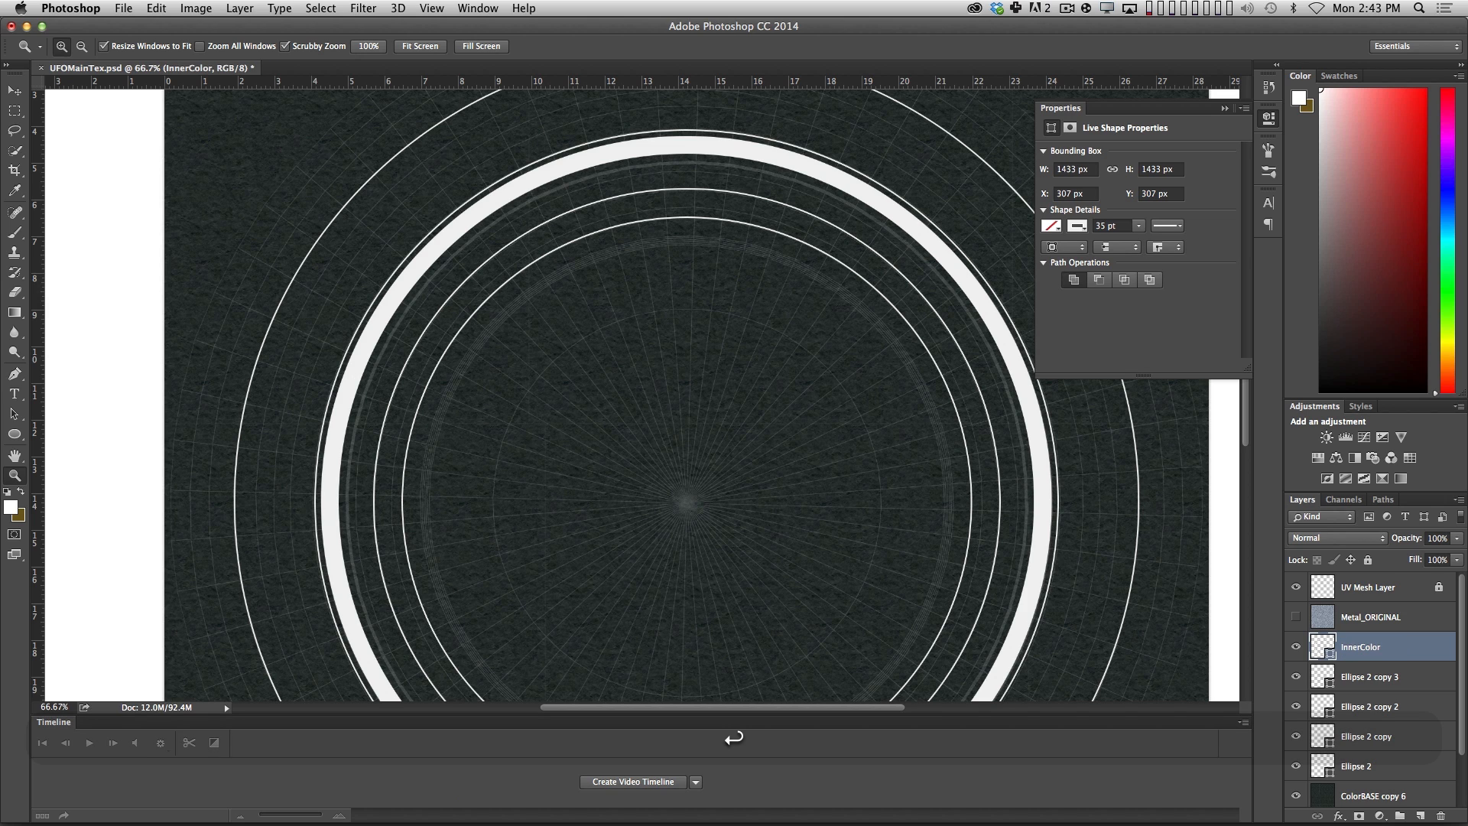
Check the hull's recessed groove in Cinema 4D, and set the InnerColor ring's stroke to blue in Photoshop.
{"action": "key", "text": "super+Tab"}
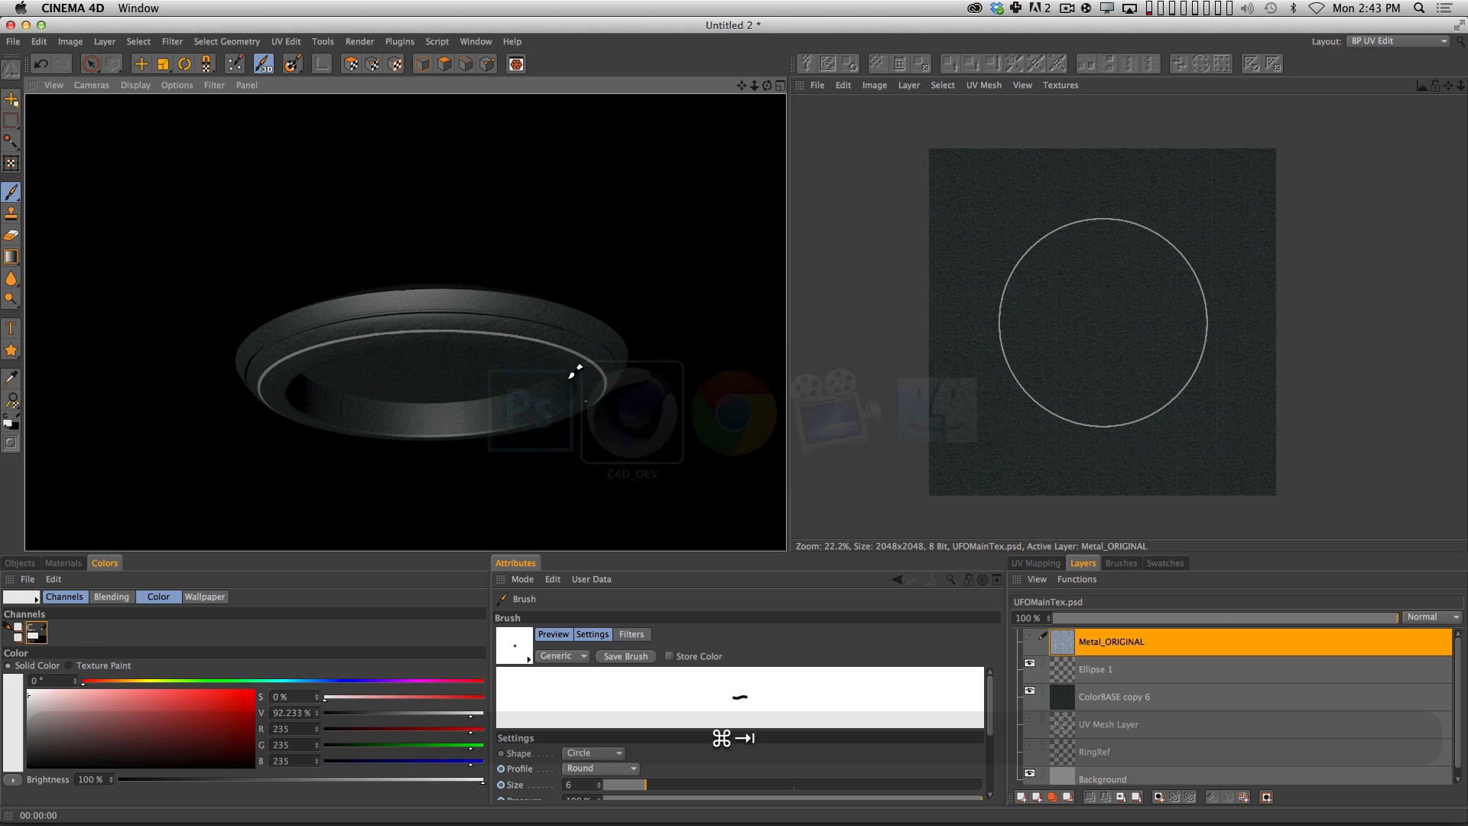
{"action": "scroll", "coordinate": [501, 278], "scroll_direction": "up", "scroll_amount": 5}
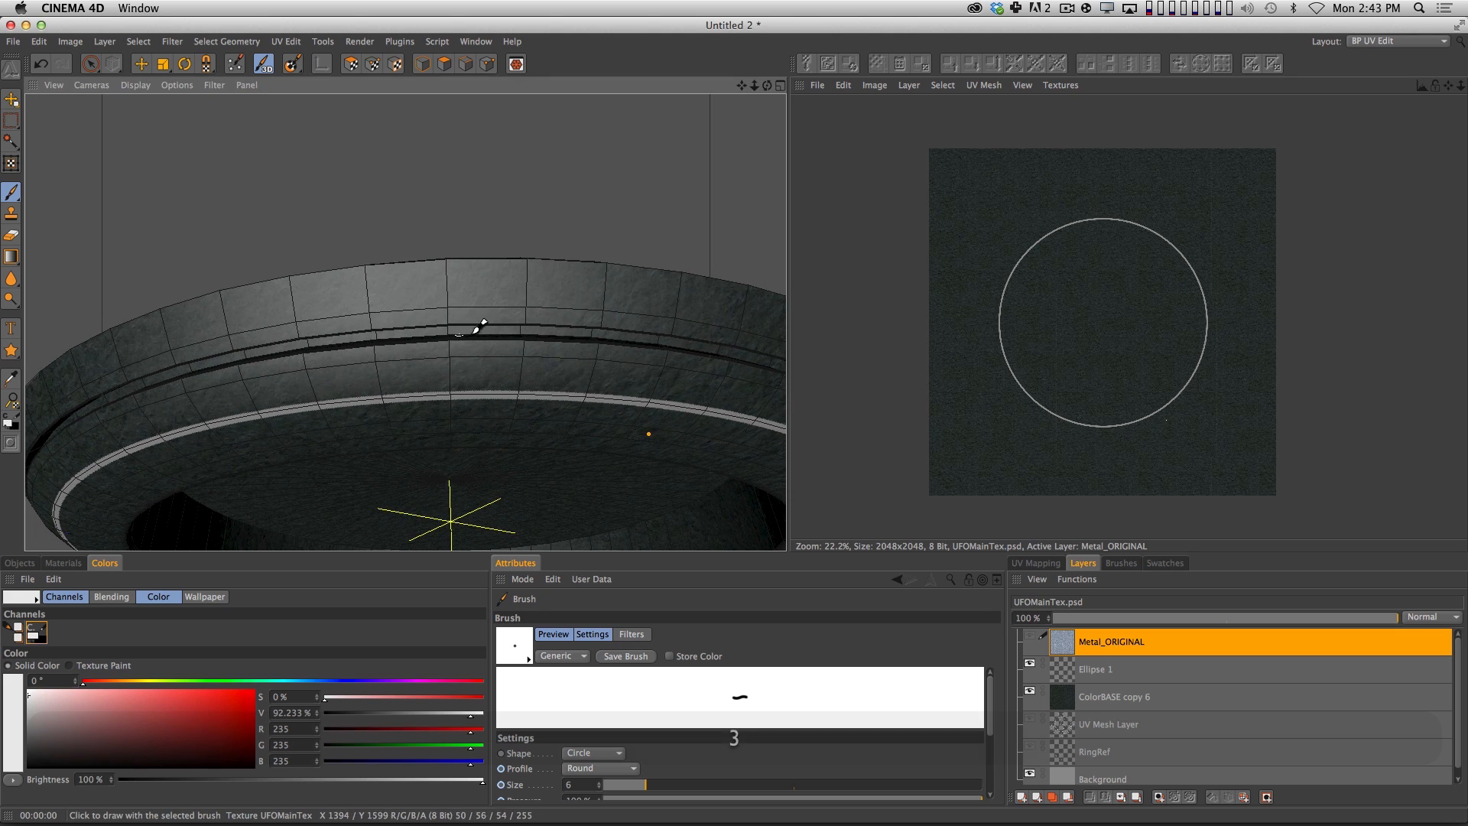
{"action": "key", "text": "super+Tab"}
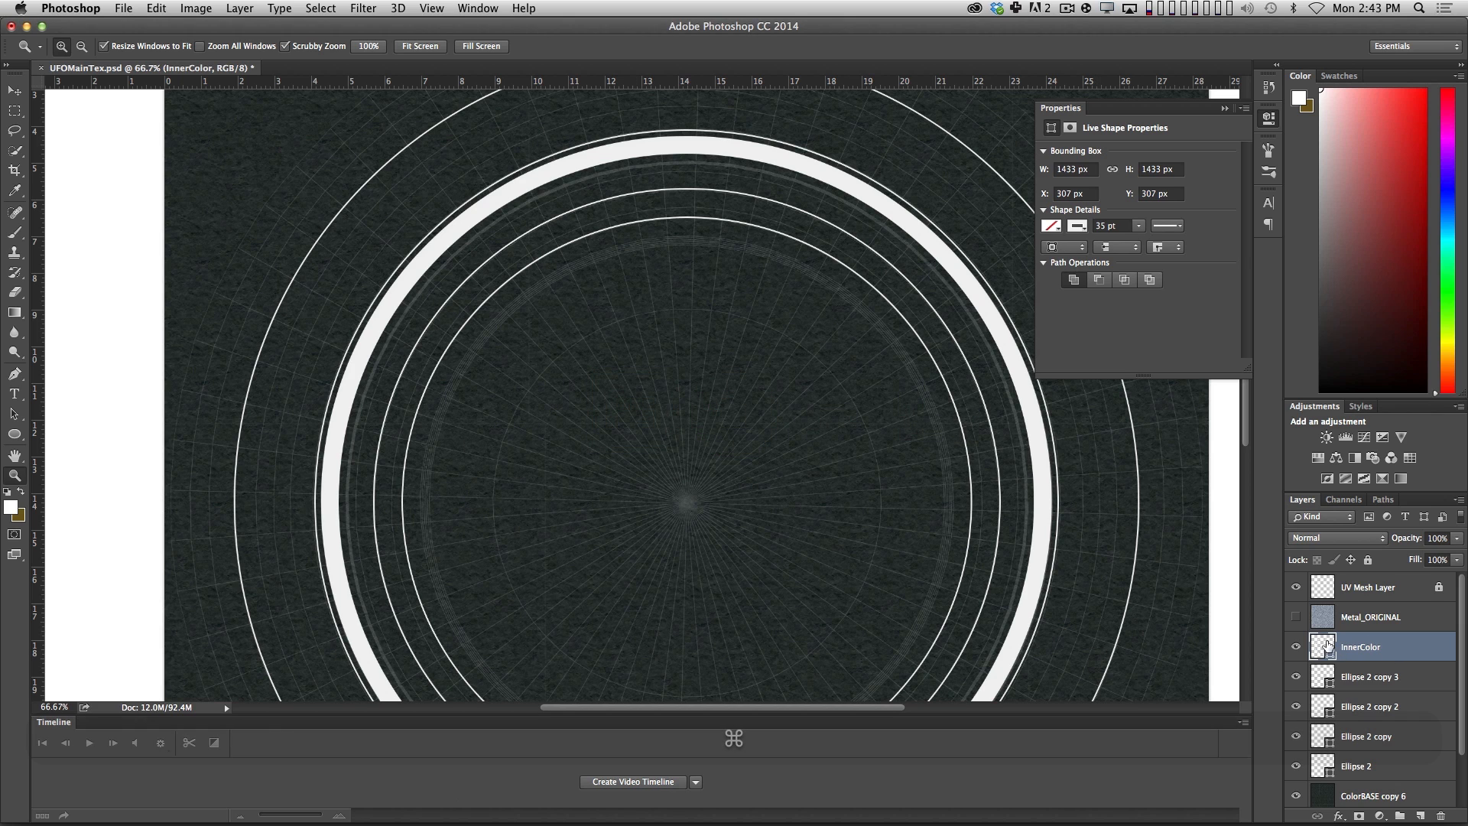
{"action": "left_click", "coordinate": [1076, 226]}
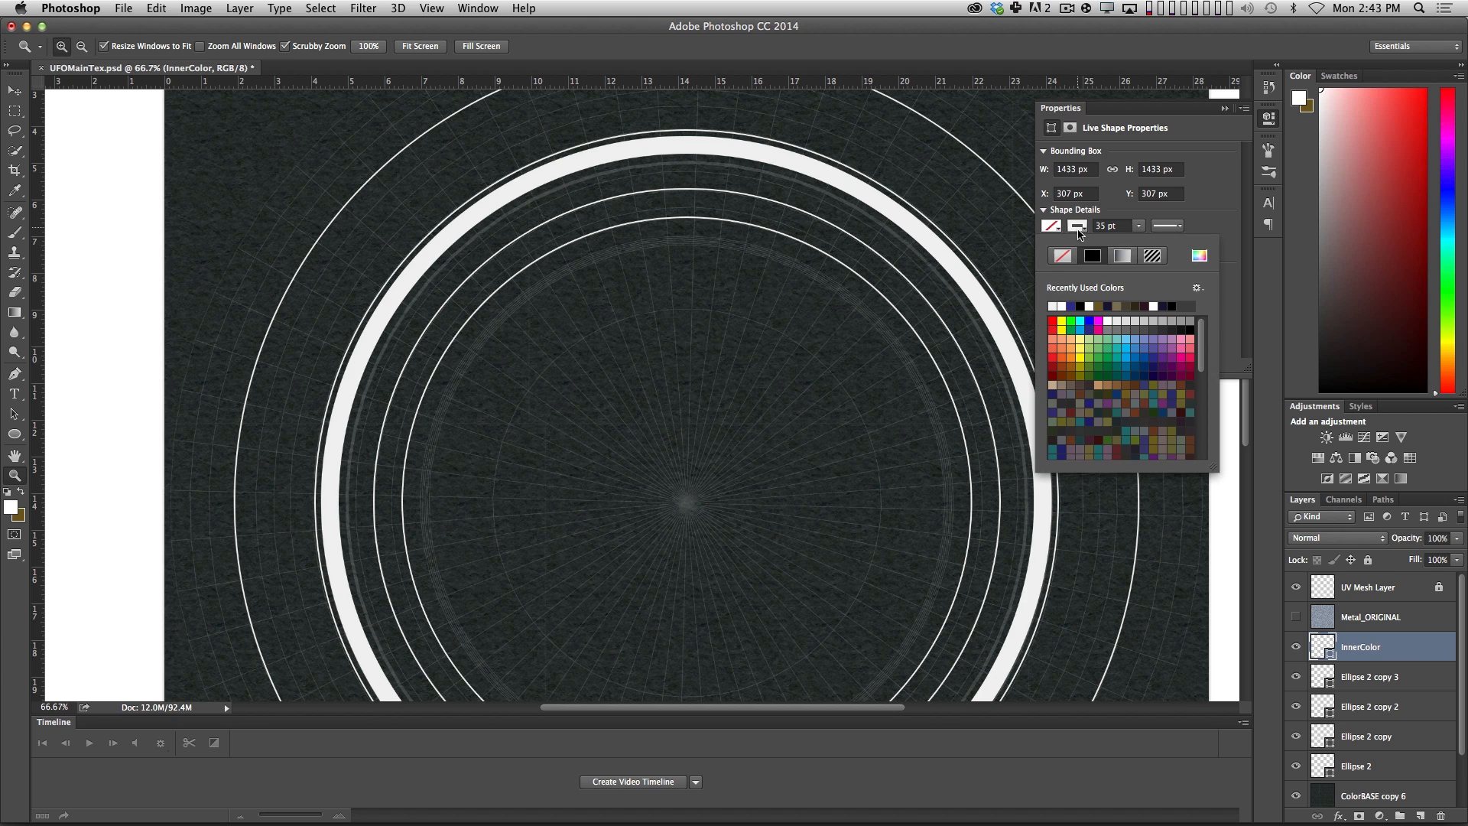
{"action": "left_click", "coordinate": [1141, 352]}
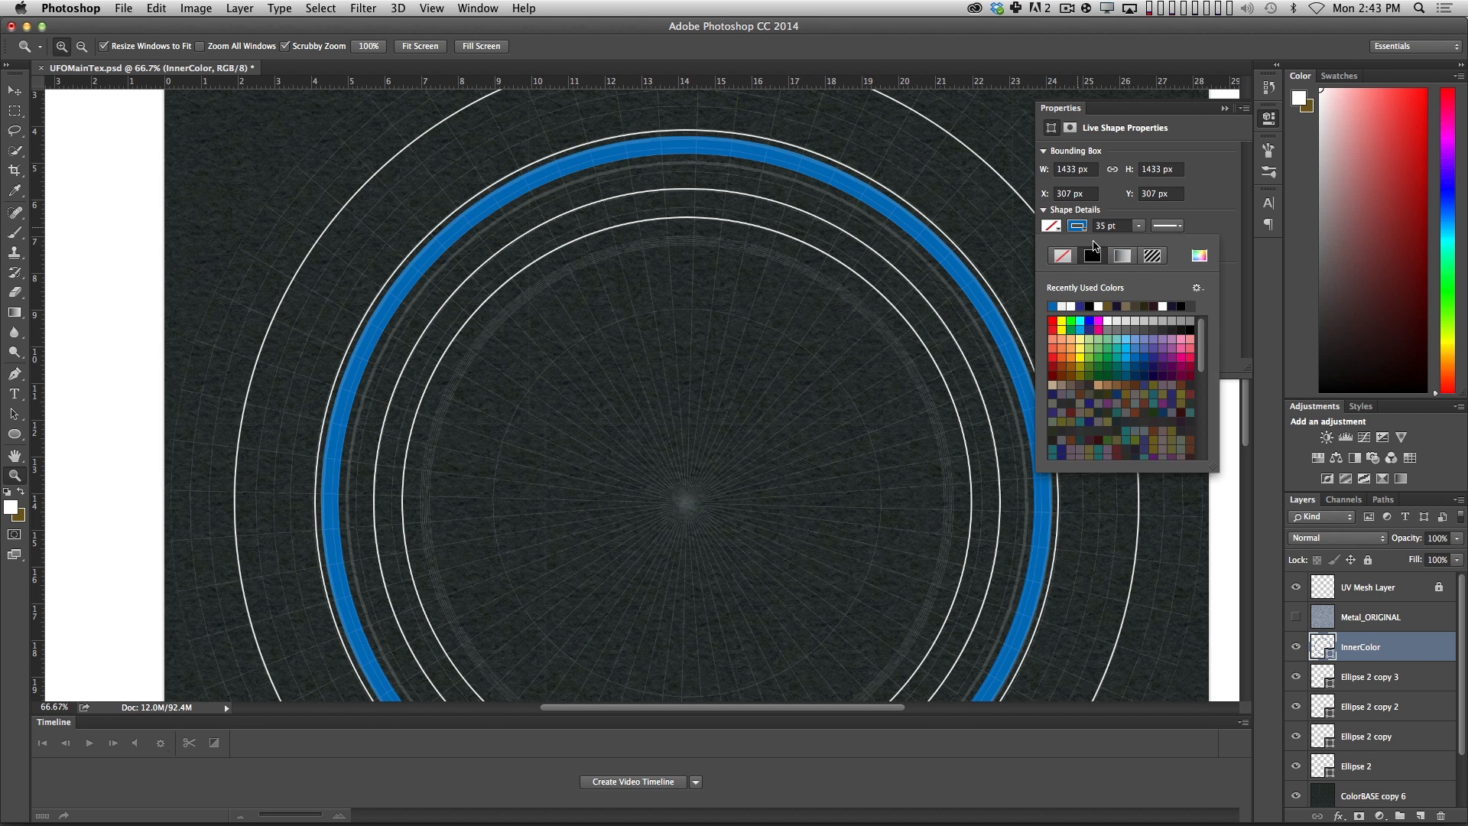
{"action": "key", "text": "Return"}
{"action": "left_click", "coordinate": [1224, 108]}
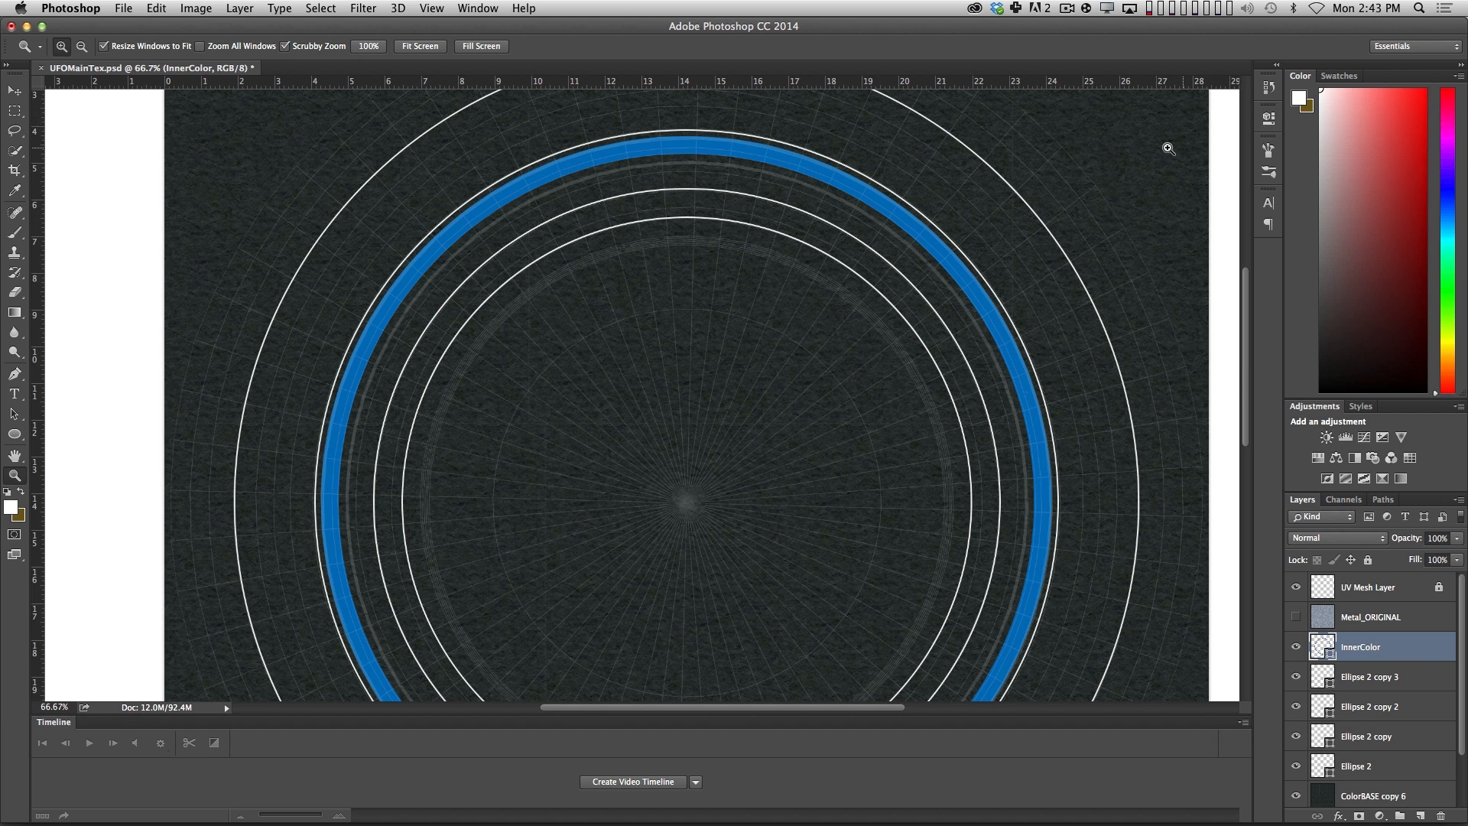
Group the layers from InnerColor down to Ellipse 2 and name the group EllipseGroup.
{"action": "scroll", "coordinate": [1386, 662], "scroll_direction": "down", "scroll_amount": 1}
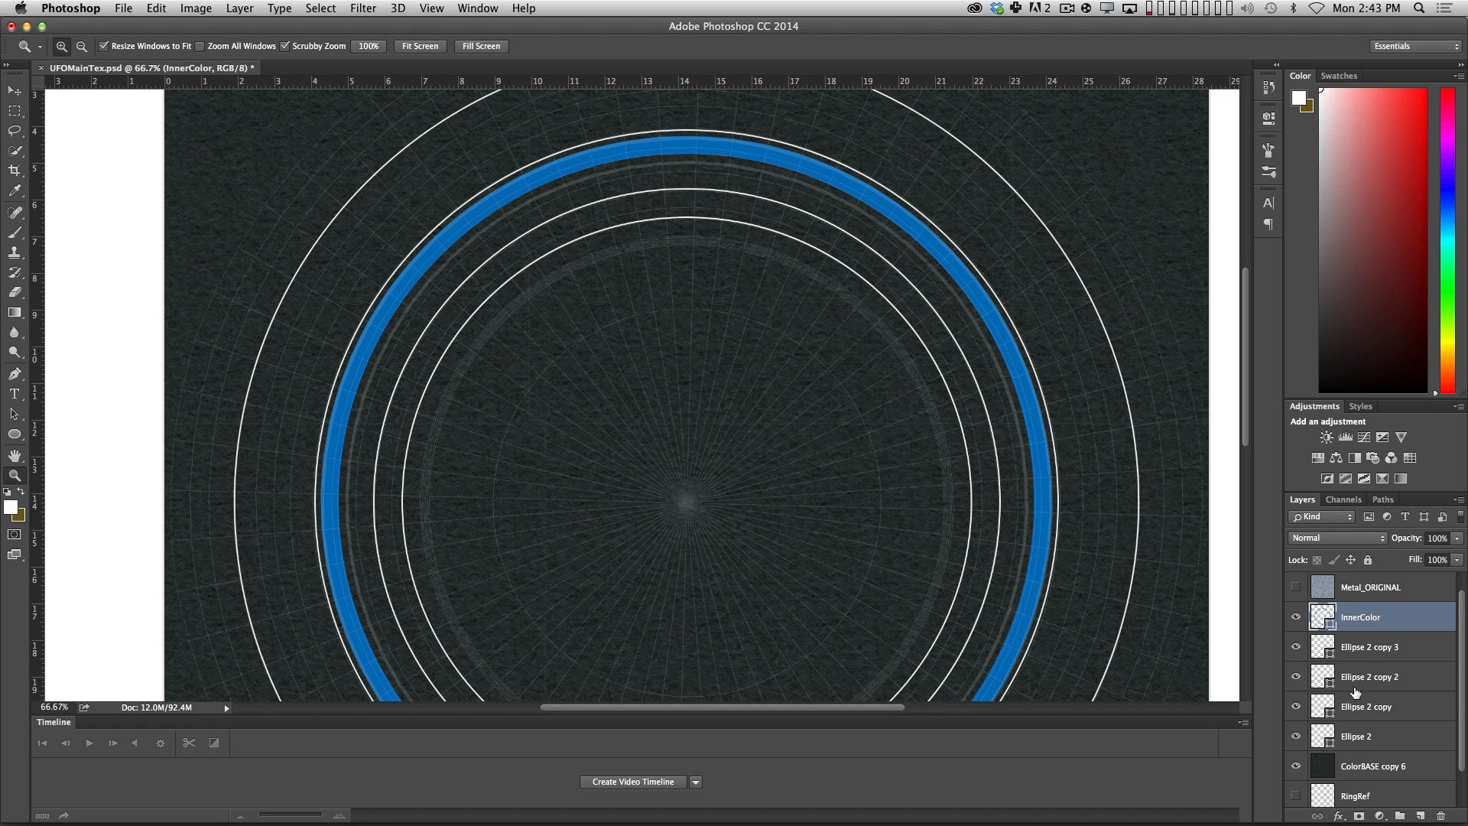
{"action": "left_click", "coordinate": [1356, 738], "text": "shift"}
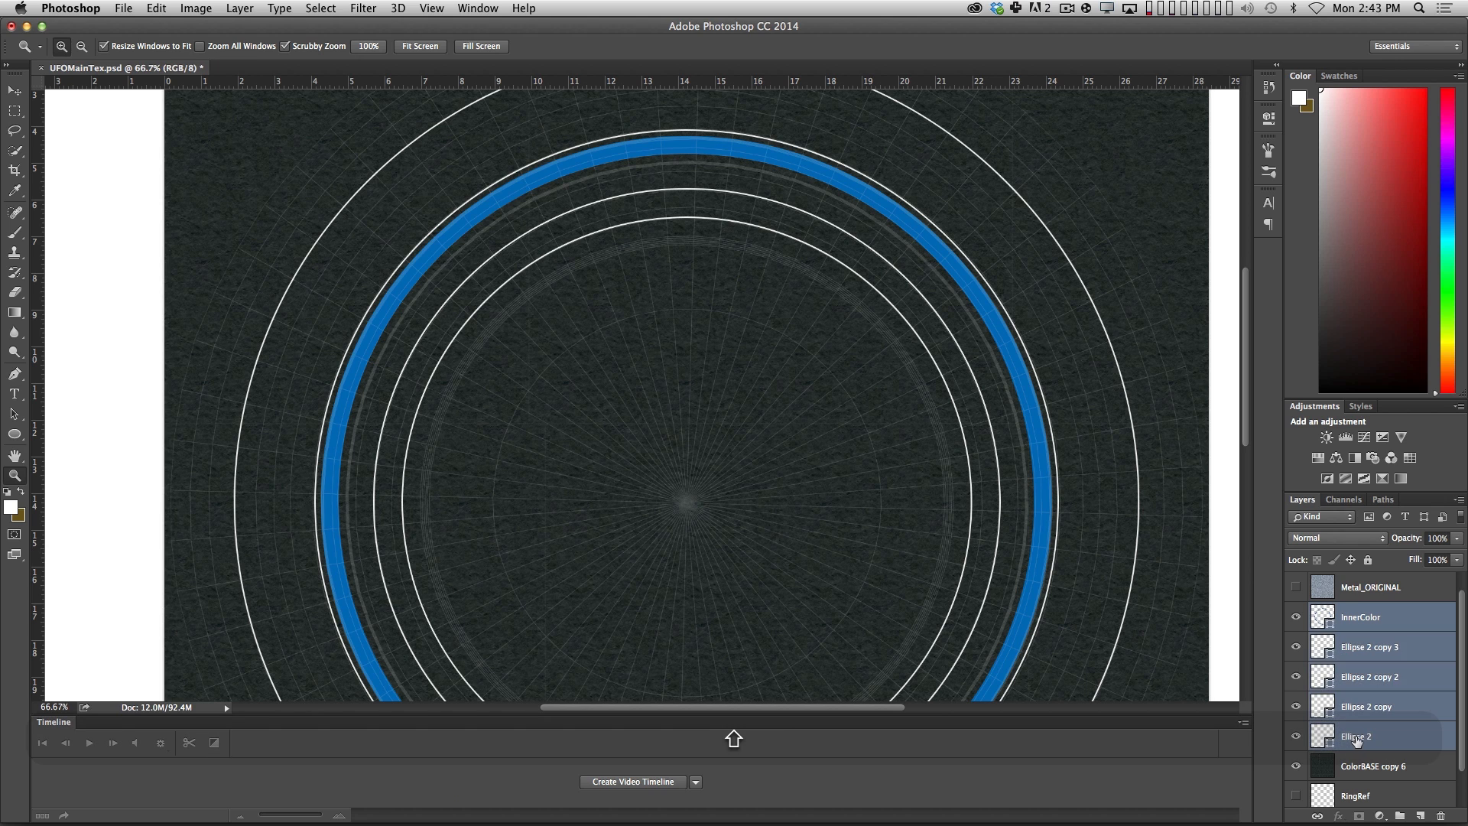
{"action": "key", "text": "super+g"}
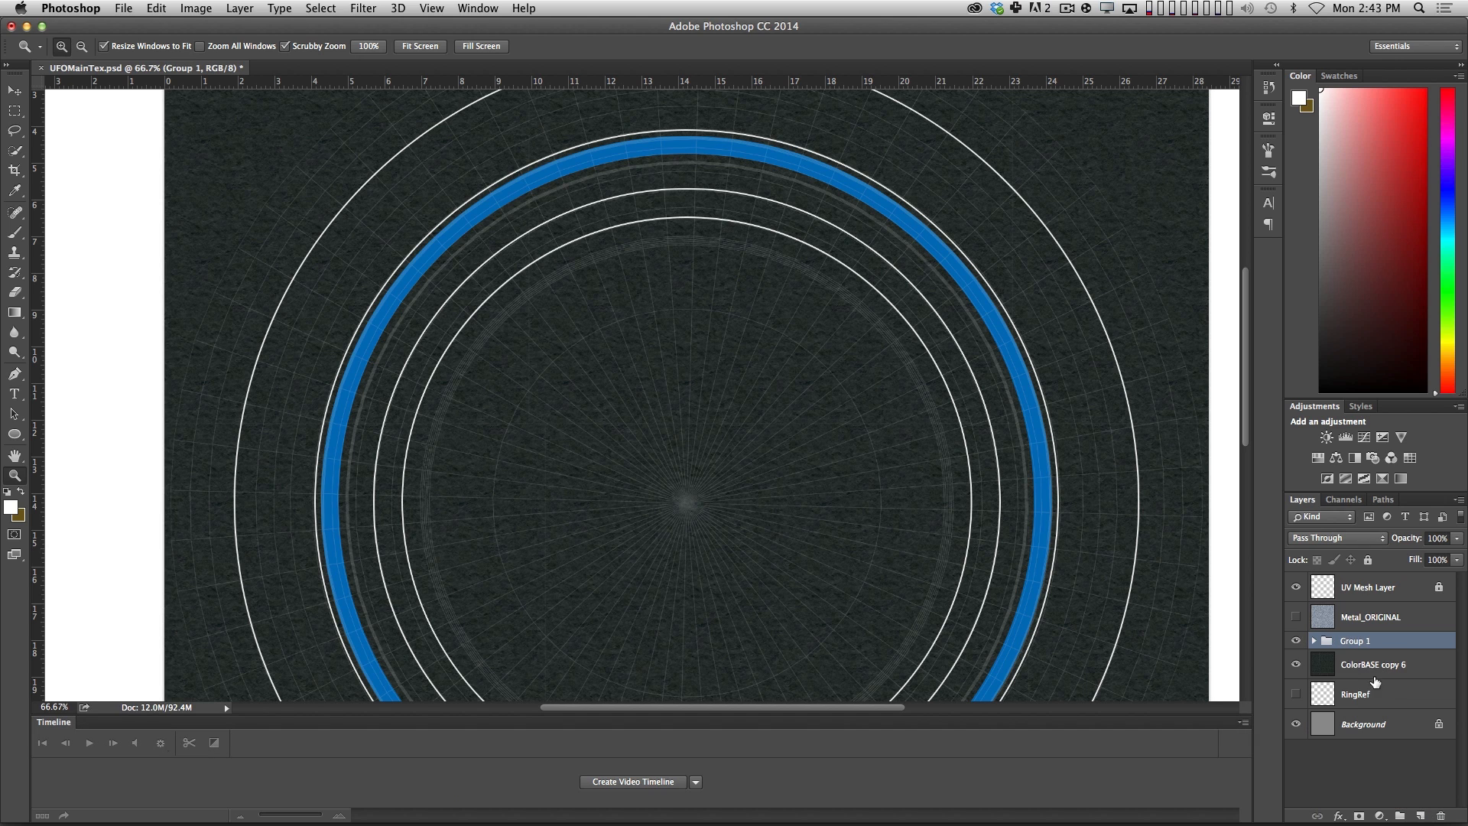
{"action": "double_click", "coordinate": [1350, 643]}
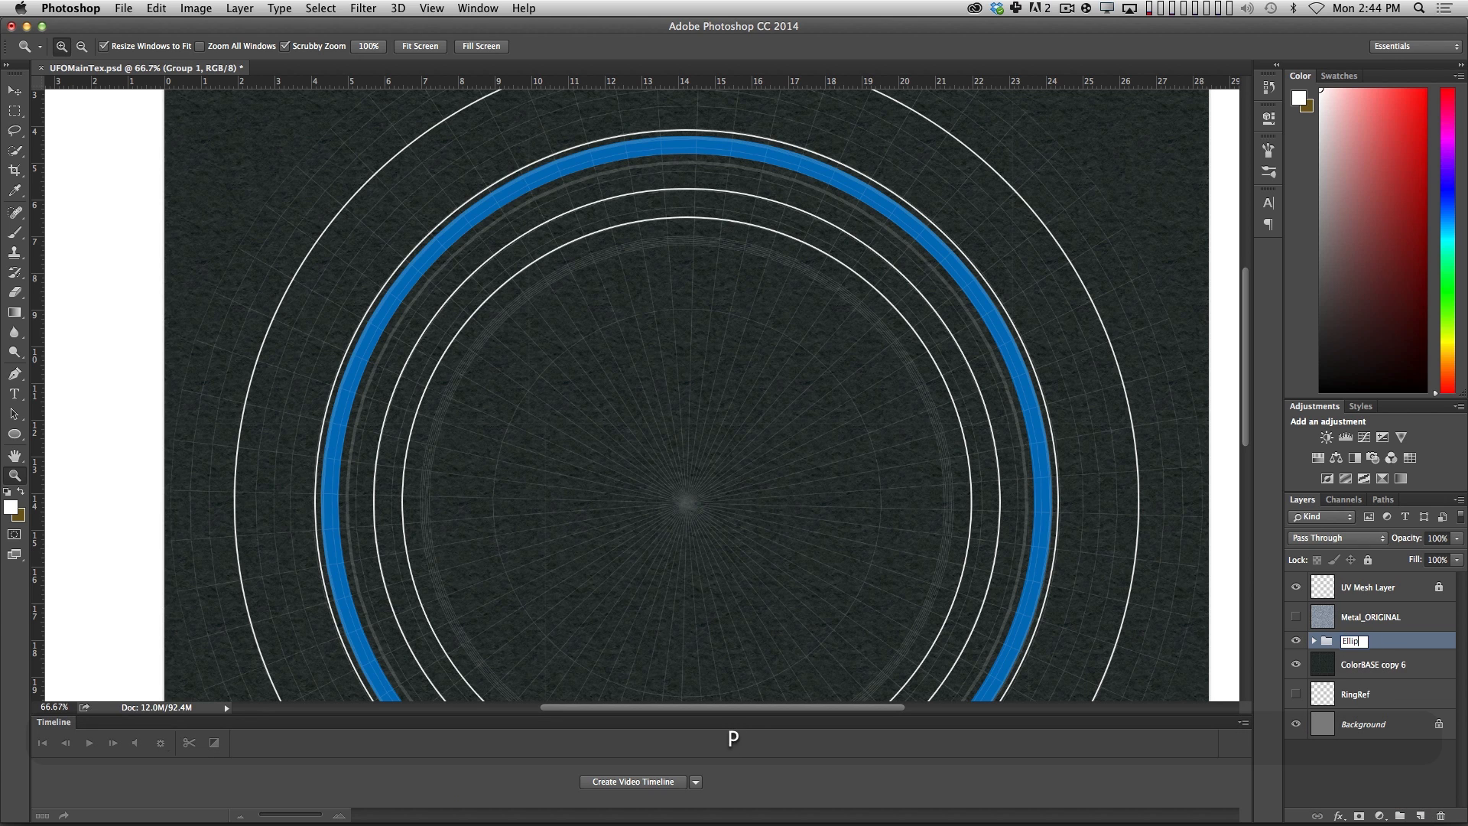
{"action": "key", "text": "Return"}
Merge a duplicate of EllipseGroup into one layer with the original hidden, and save the PSD with the UV Mesh Layer hidden.
{"action": "mouse_move", "coordinate": [1353, 645]}
{"action": "left_mouse_down", "text": "alt"}
{"action": "mouse_move", "coordinate": [1369, 634]}
{"action": "mouse_move", "coordinate": [1328, 647]}
{"action": "left_mouse_up", "text": "alt"}
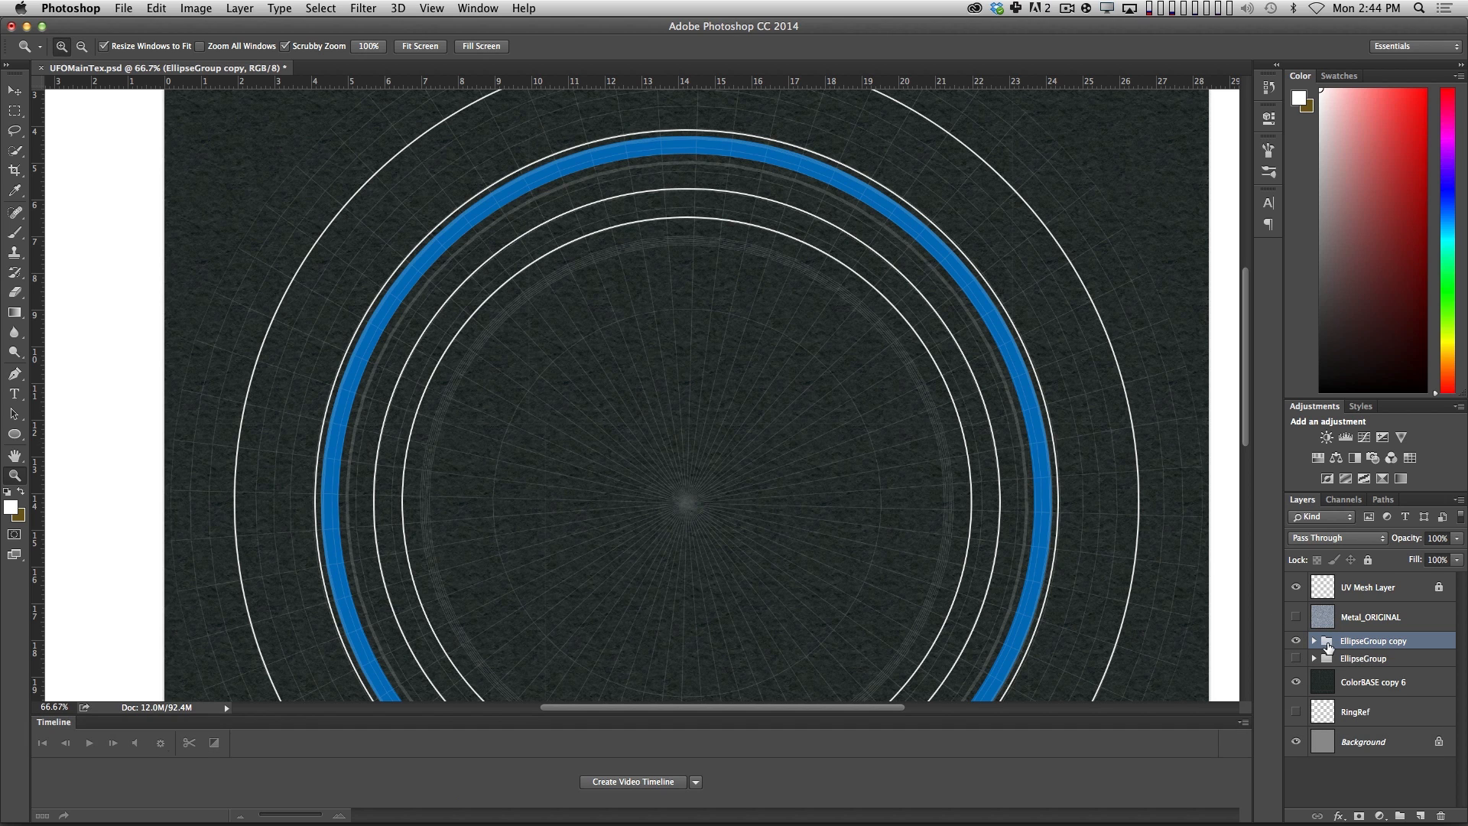
{"action": "key", "text": "super+e"}
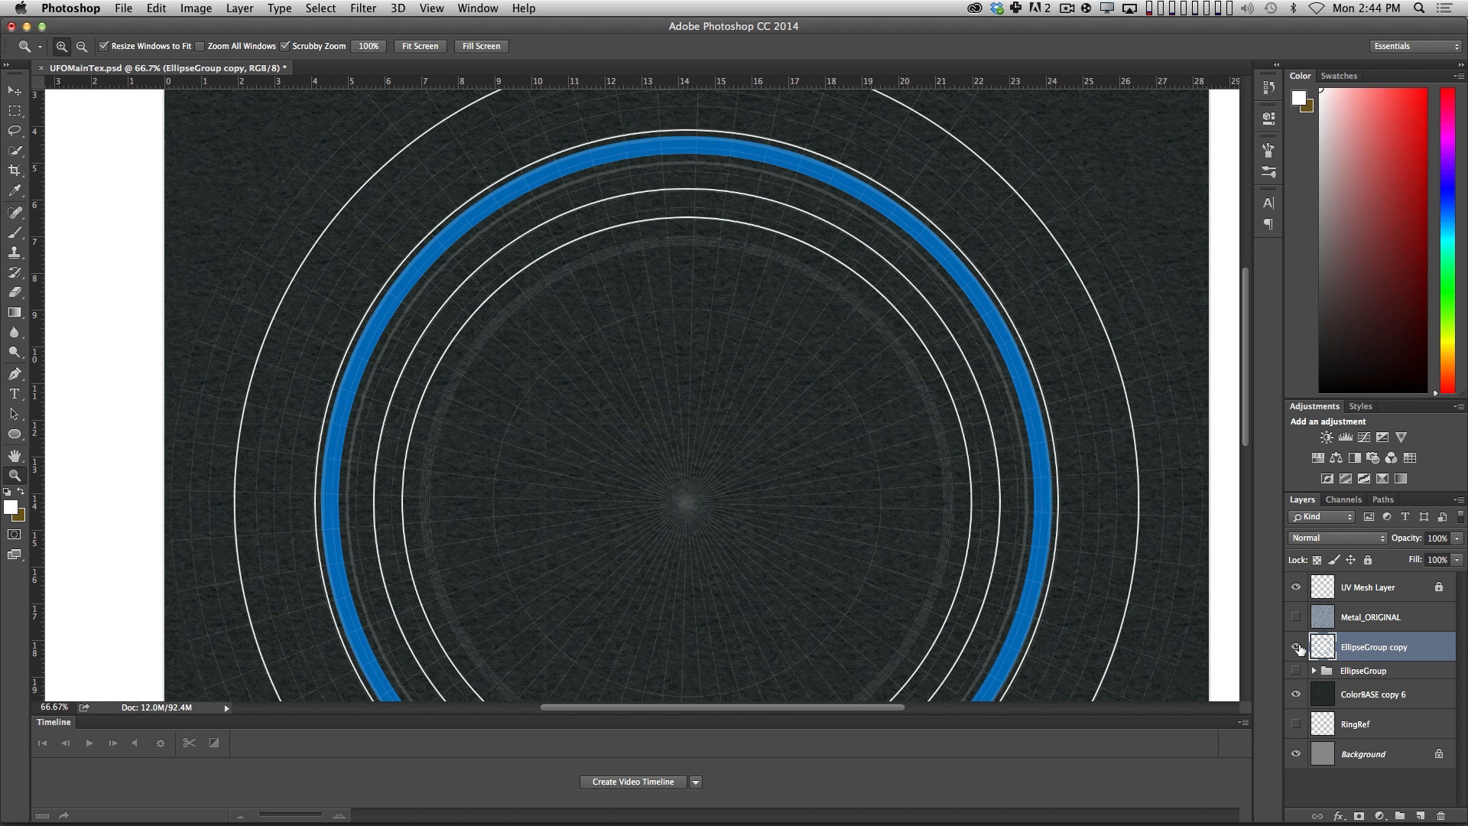
{"action": "left_click", "coordinate": [1296, 587]}
{"action": "key", "text": "super+s"}
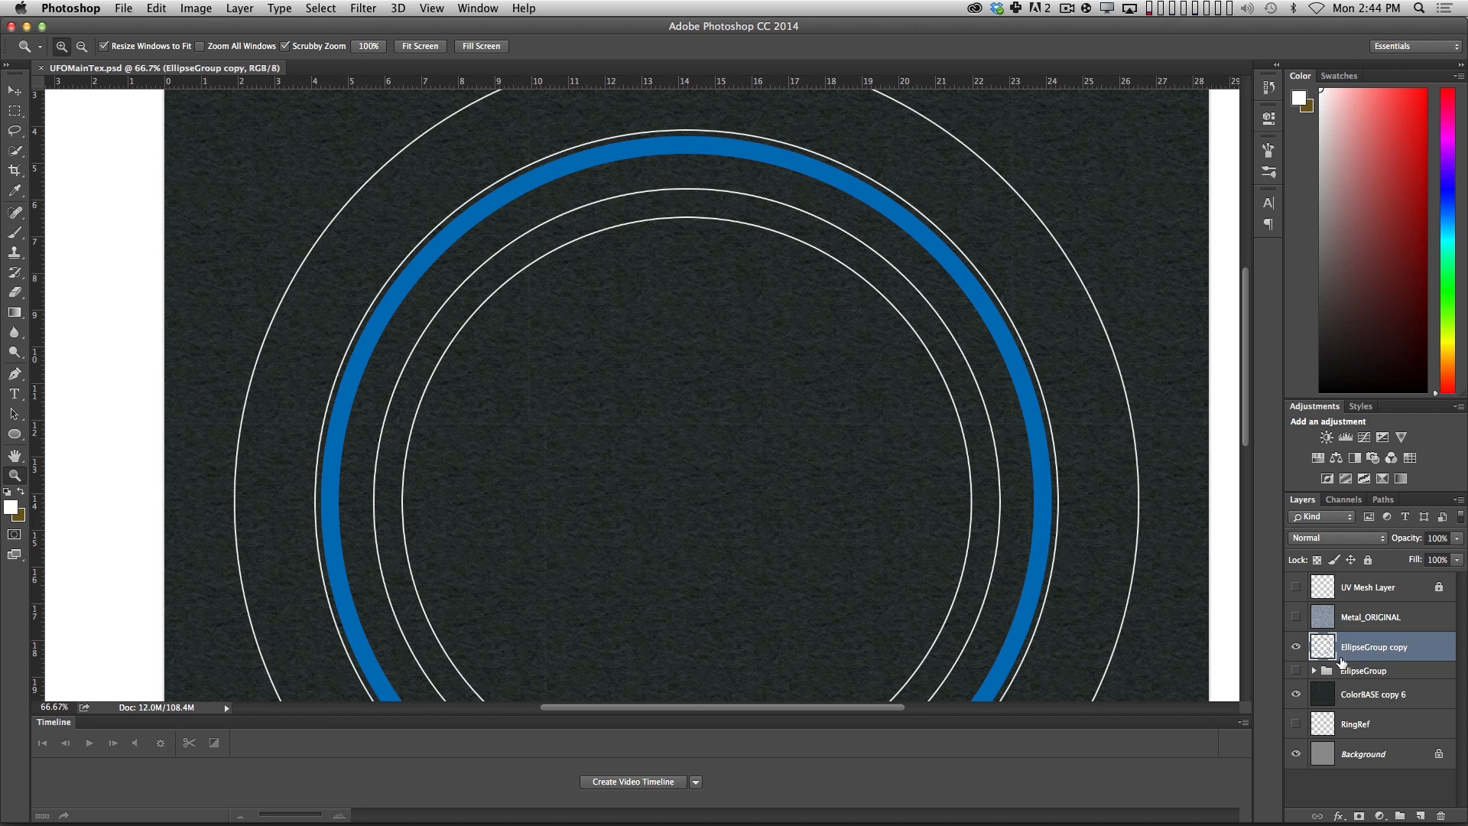
Lower the merged EllipseGroup copy layer's opacity to 80% and save the PSD.
{"action": "key", "text": "v"}
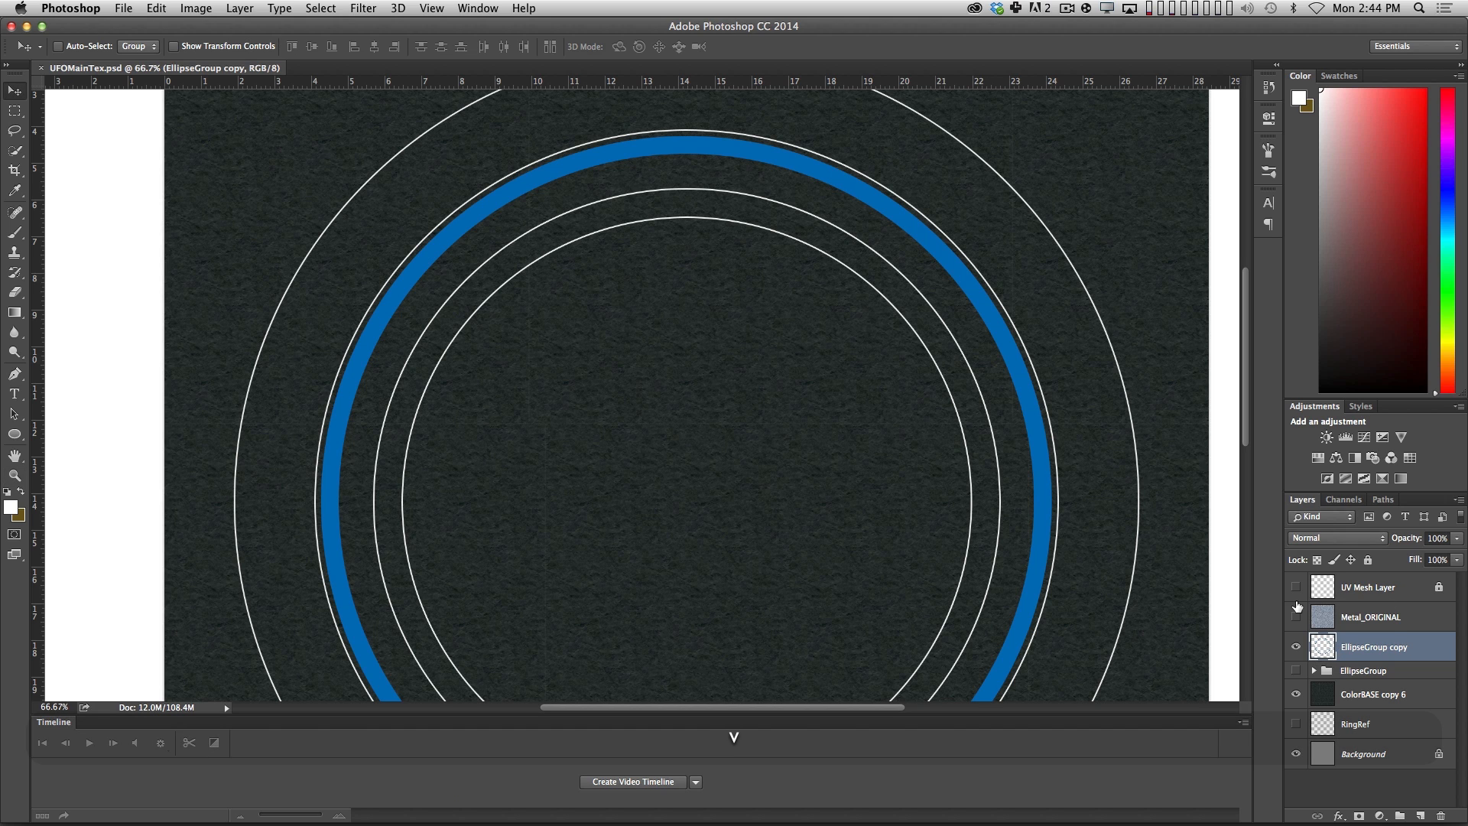
{"action": "key", "text": "8"}
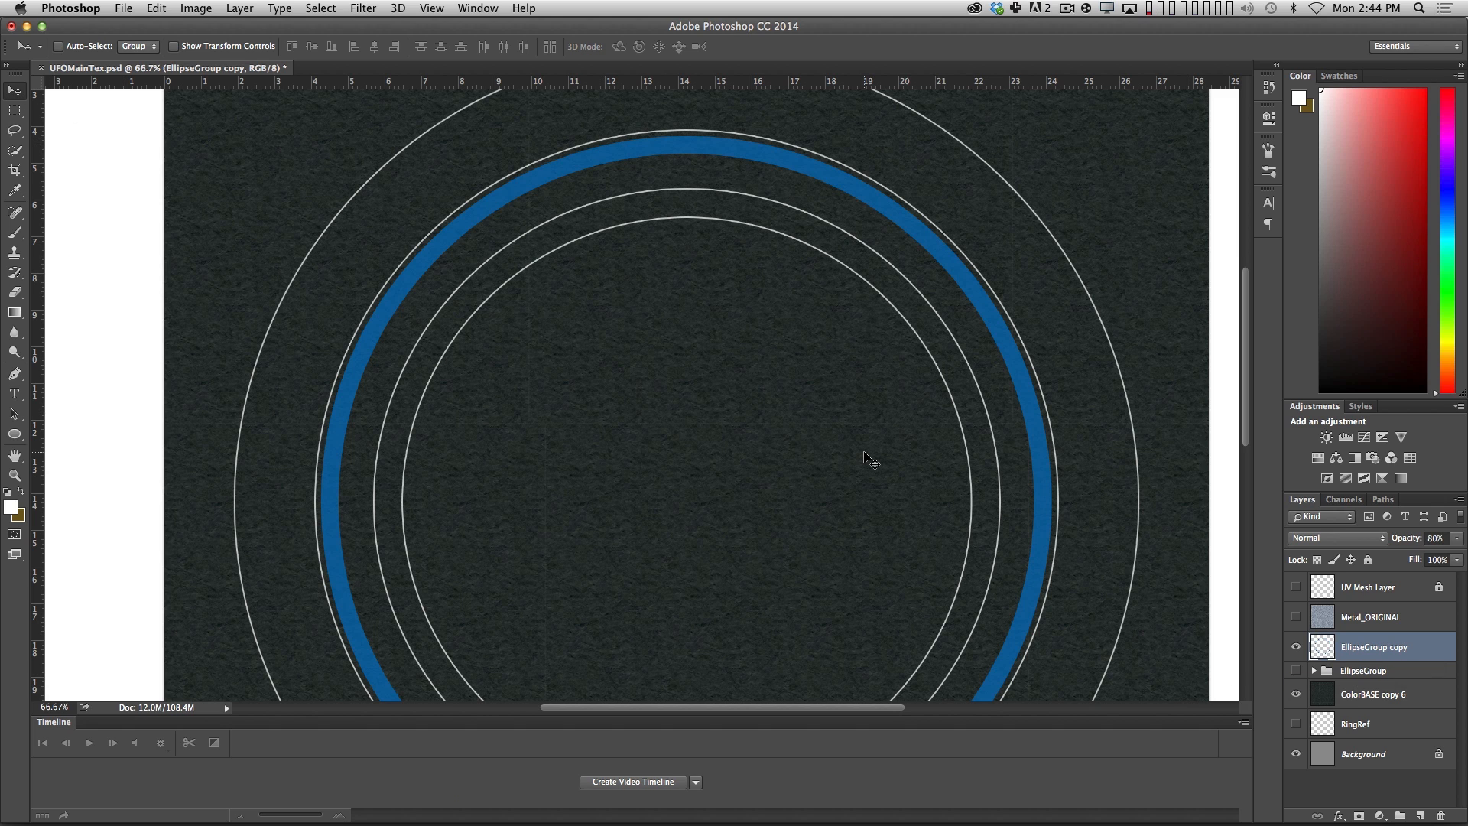
{"action": "key", "text": "super+s"}
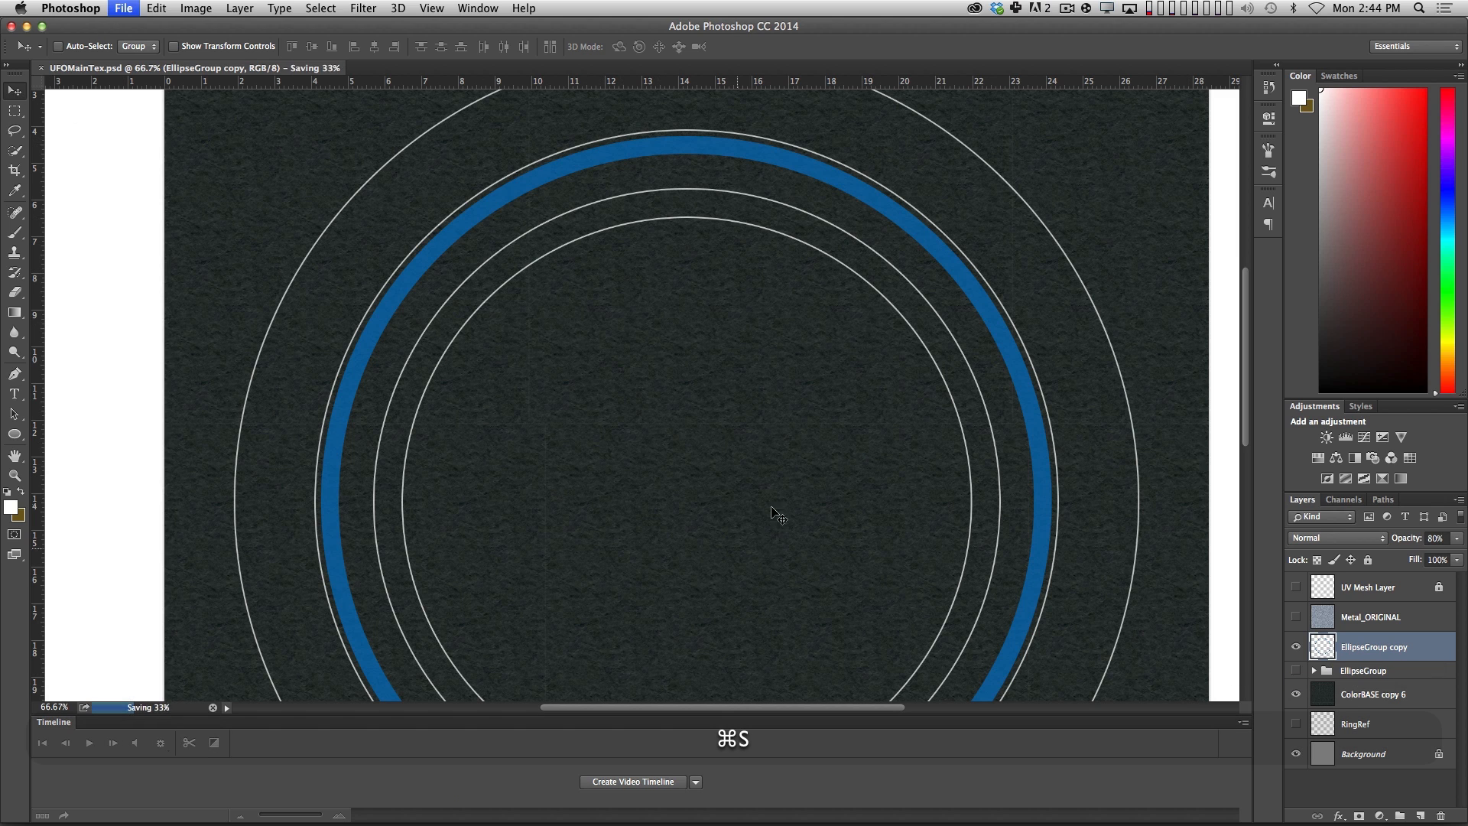
Switch to Cinema 4D and revert the UFOMainTex.psd texture to its saved version.
{"action": "key", "text": "super+Tab"}
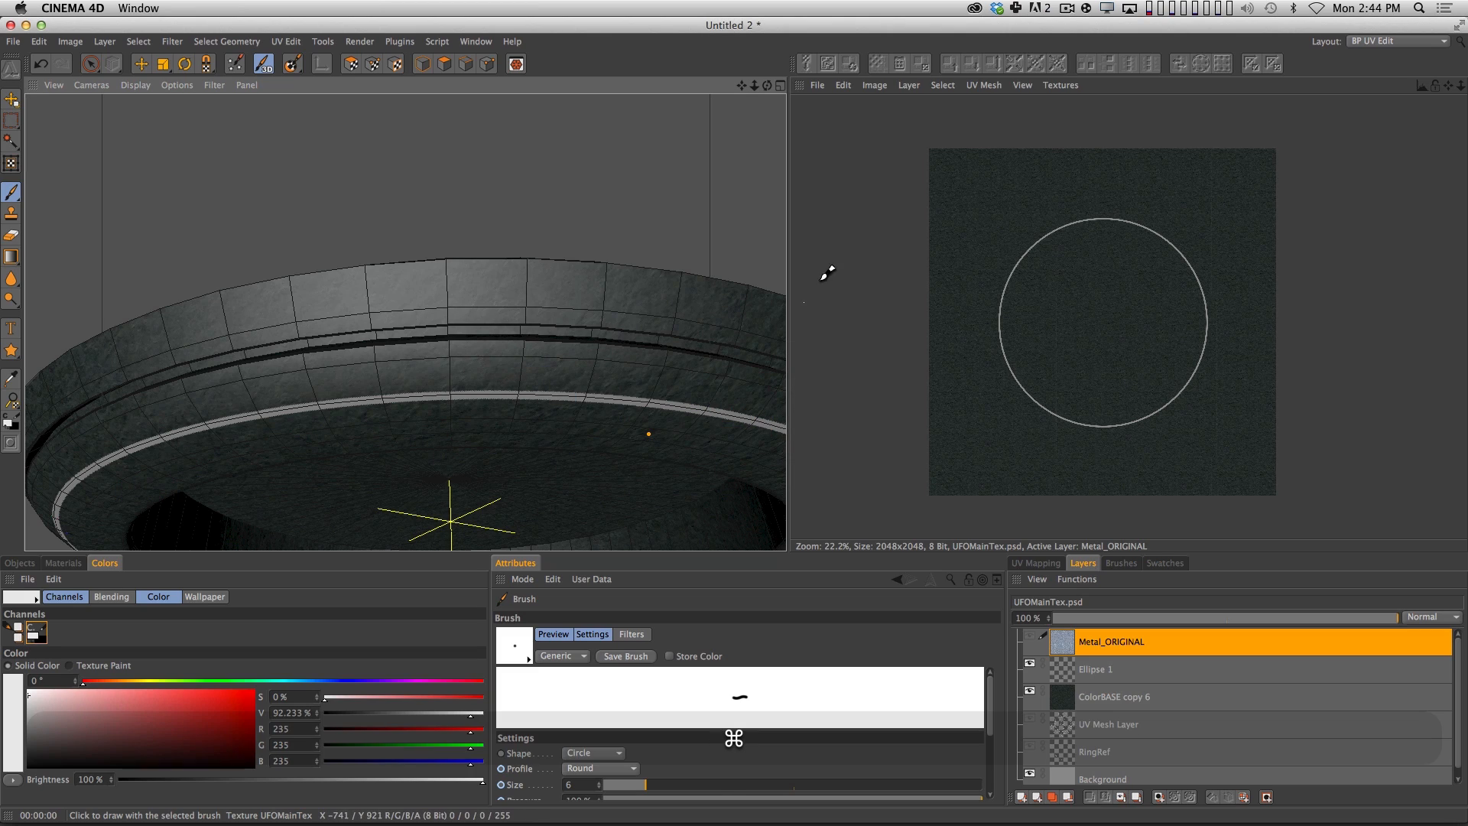
{"action": "left_click", "coordinate": [817, 85]}
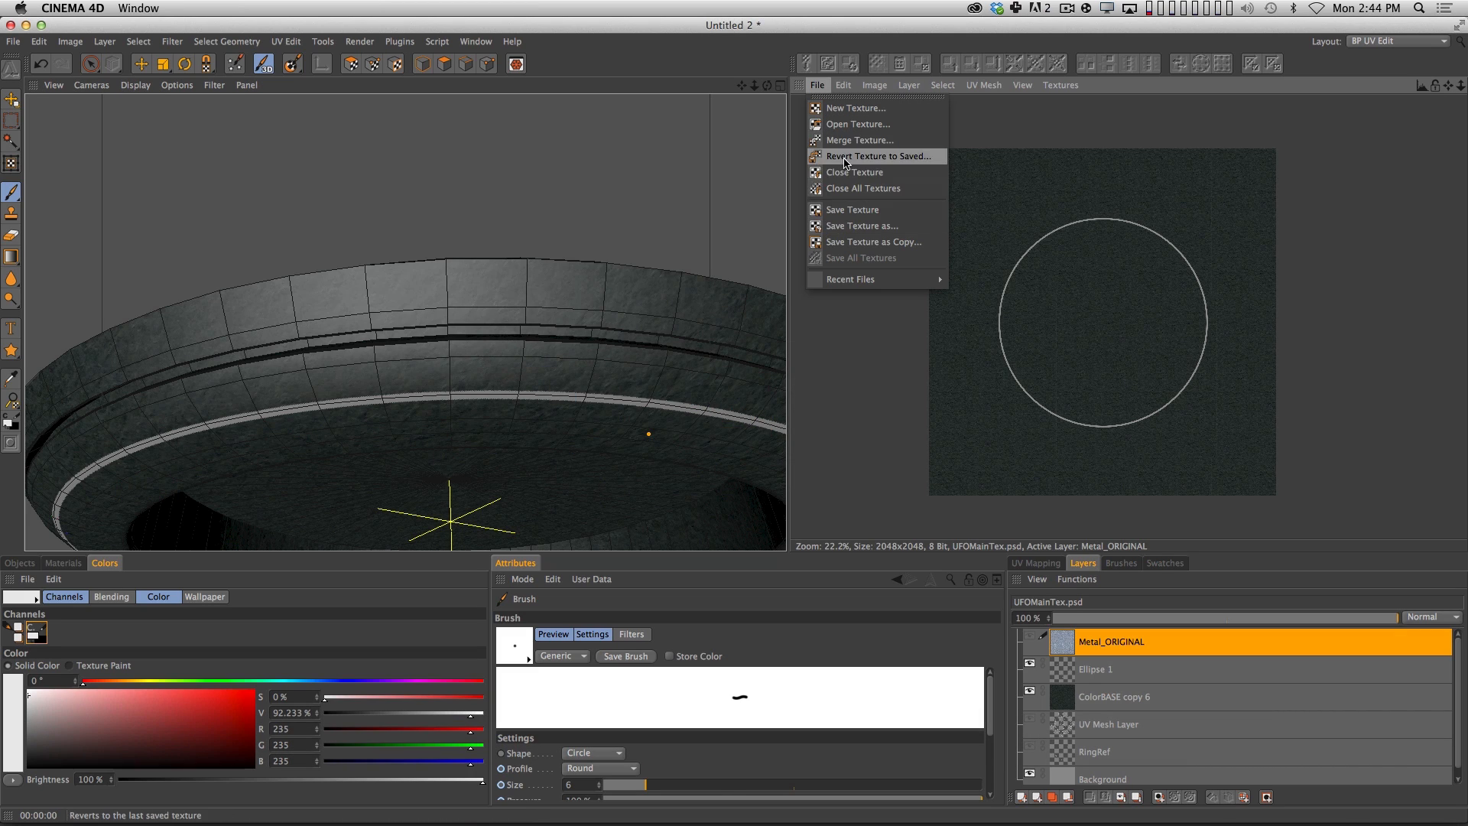
{"action": "left_click", "coordinate": [849, 156]}
{"action": "left_click", "coordinate": [858, 298]}
Render the hull from below to examine how the blue ring and white panel lines sit on it.
{"action": "key", "text": "2"}
{"action": "mouse_move", "coordinate": [1067, 304]}
{"action": "left_mouse_down"}
{"action": "mouse_move", "coordinate": [1092, 301]}
{"action": "mouse_move", "coordinate": [1074, 304]}
{"action": "left_mouse_up"}
{"action": "key", "text": "1"}
{"action": "left_click_drag", "start_coordinate": [547, 437], "coordinate": [556, 323]}
{"action": "key", "text": "2"}
{"action": "key", "text": "3"}
{"action": "key", "text": "1"}
{"action": "key", "text": "3"}
{"action": "key", "text": "super+r"}
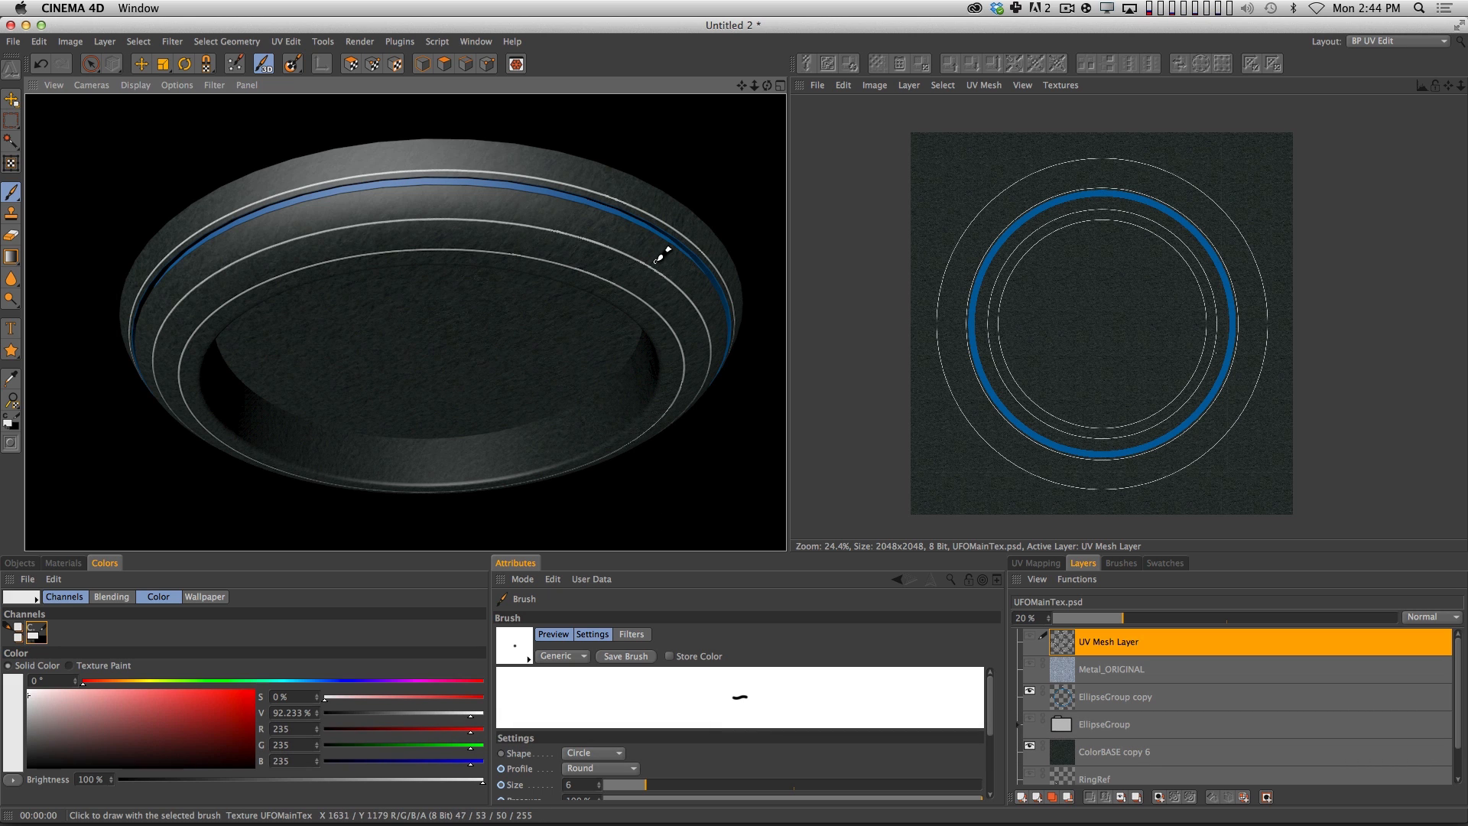
{"action": "key", "text": "2"}
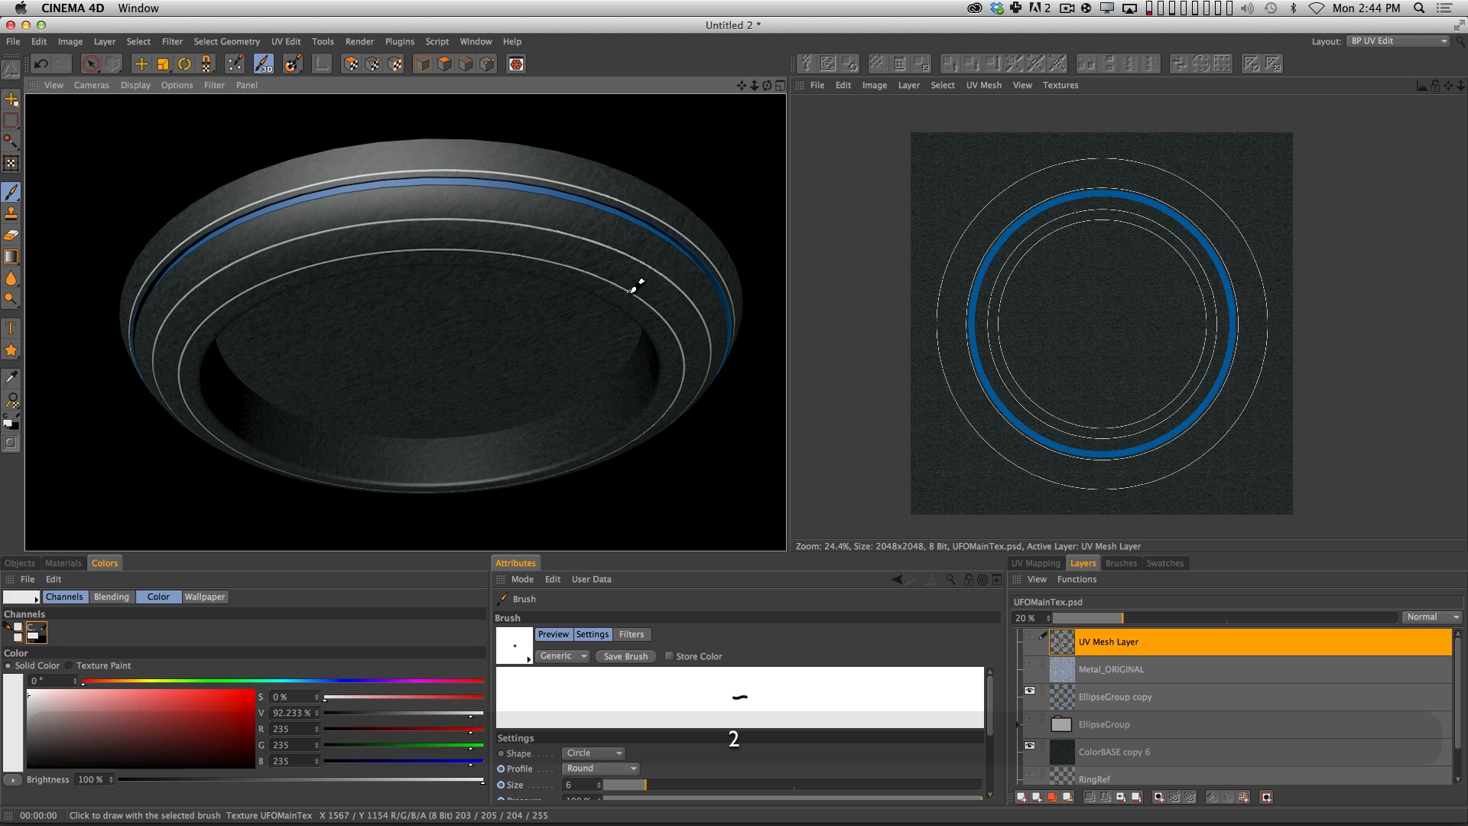
{"action": "key", "text": "3"}
{"action": "left_click_drag", "start_coordinate": [633, 290], "coordinate": [577, 273]}
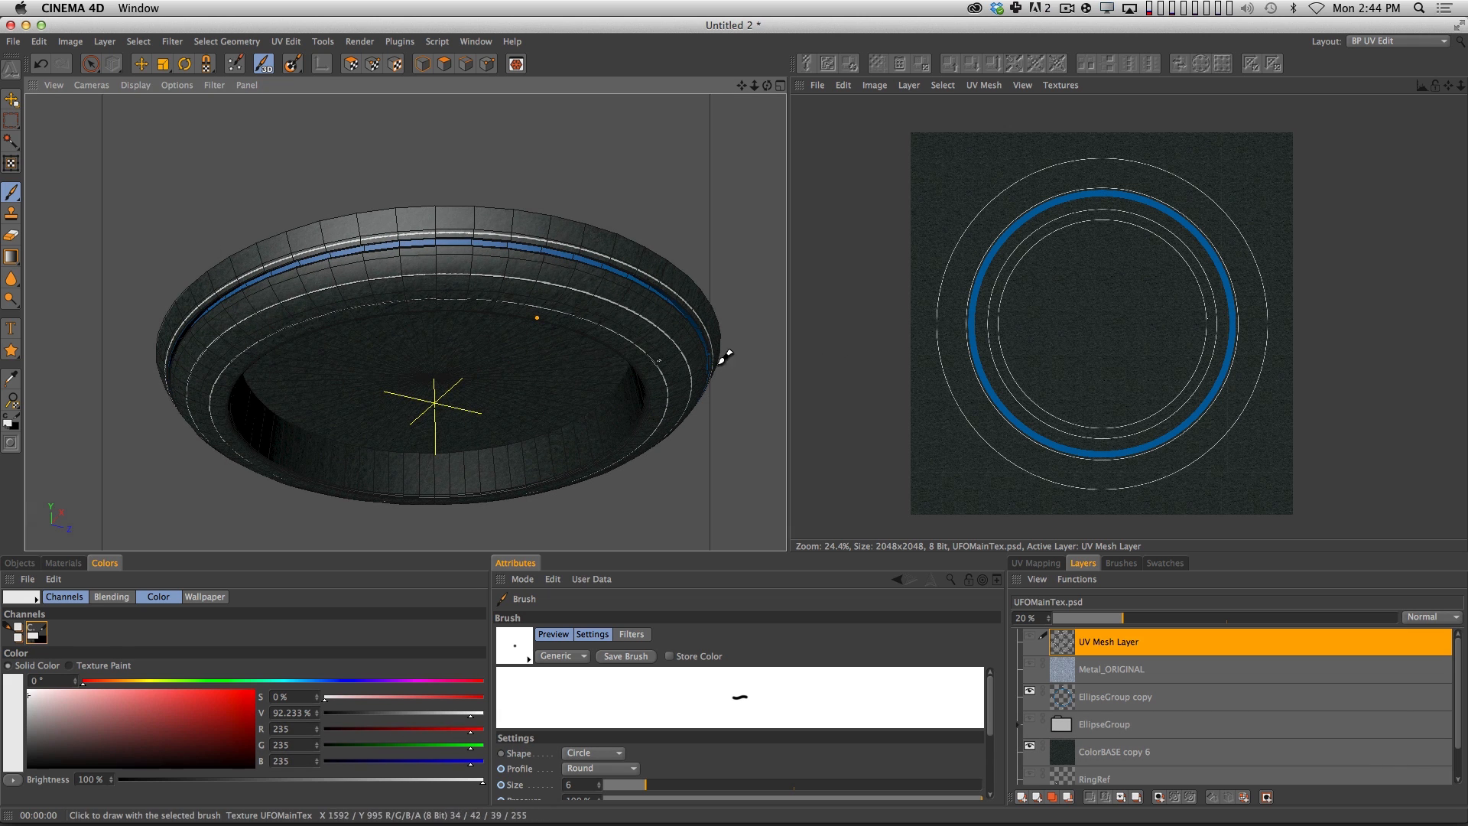
{"action": "scroll", "coordinate": [1113, 302], "scroll_direction": "up", "scroll_amount": 3}
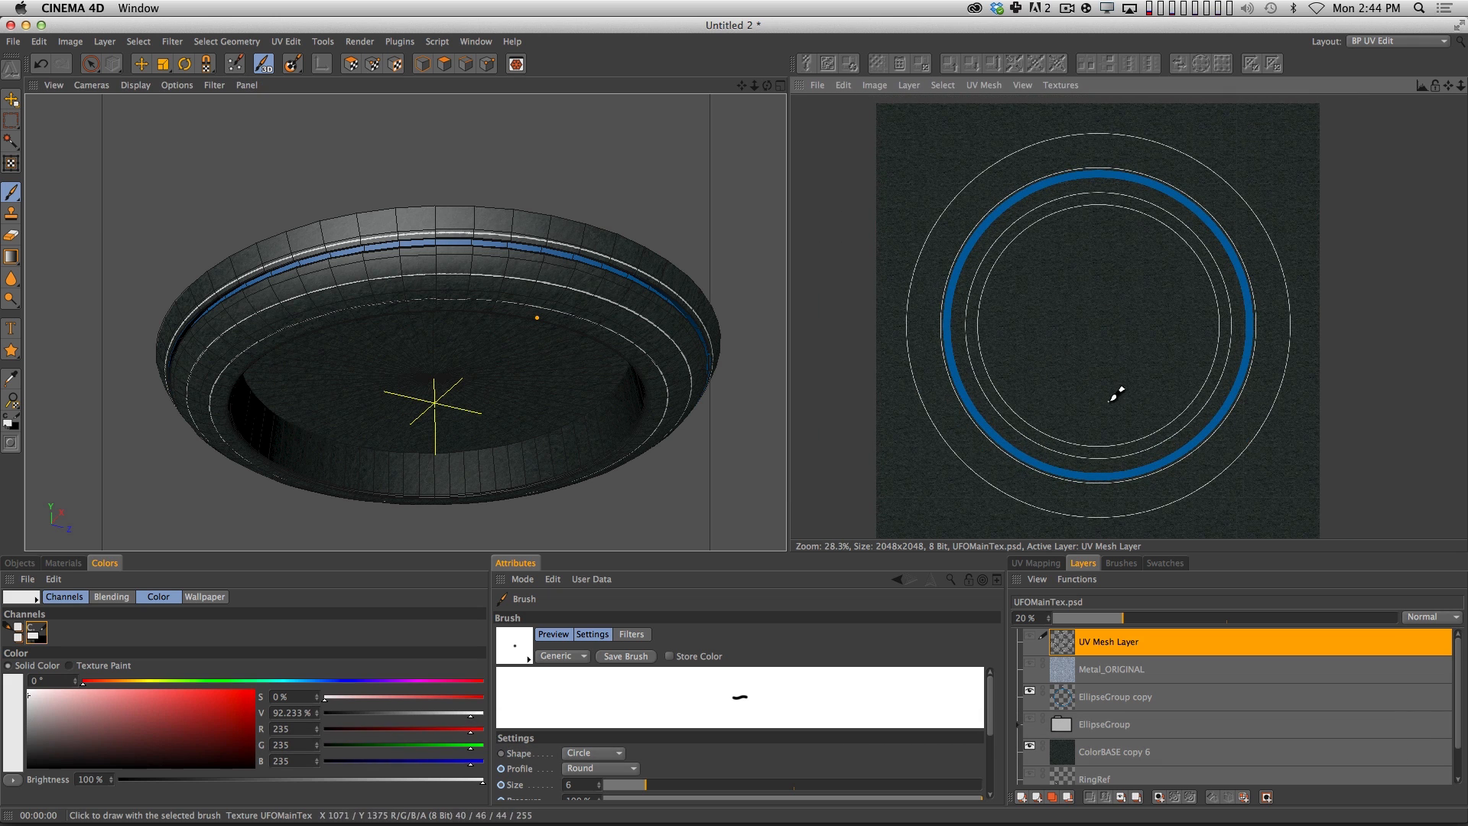
Switch to Chrome and search Google Images for "geometric pattern".
{"action": "key", "text": "super+Tab"}
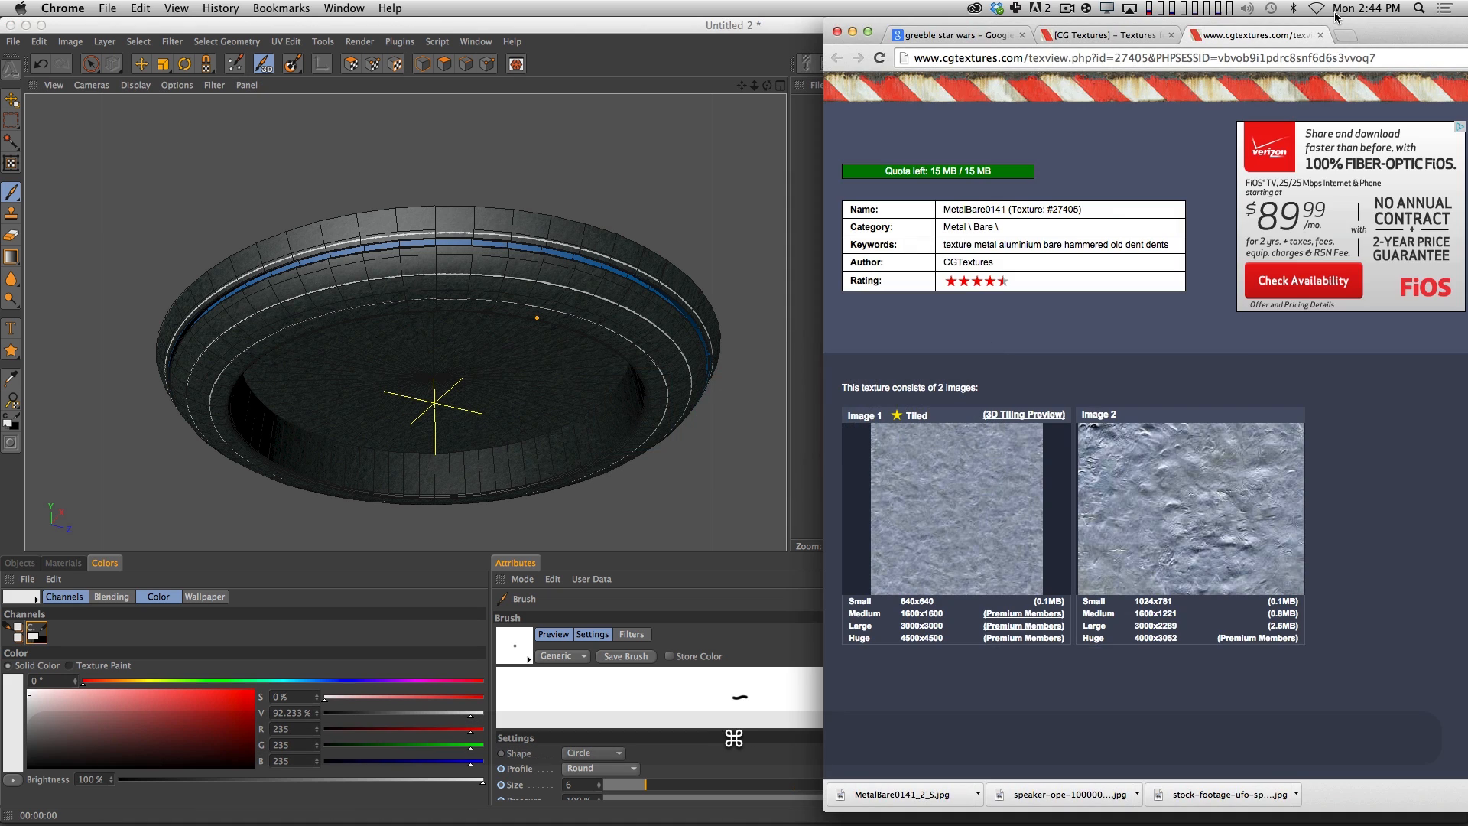
{"action": "left_click_drag", "start_coordinate": [1428, 22], "coordinate": [1083, 20]}
{"action": "left_click", "coordinate": [1072, 51]}
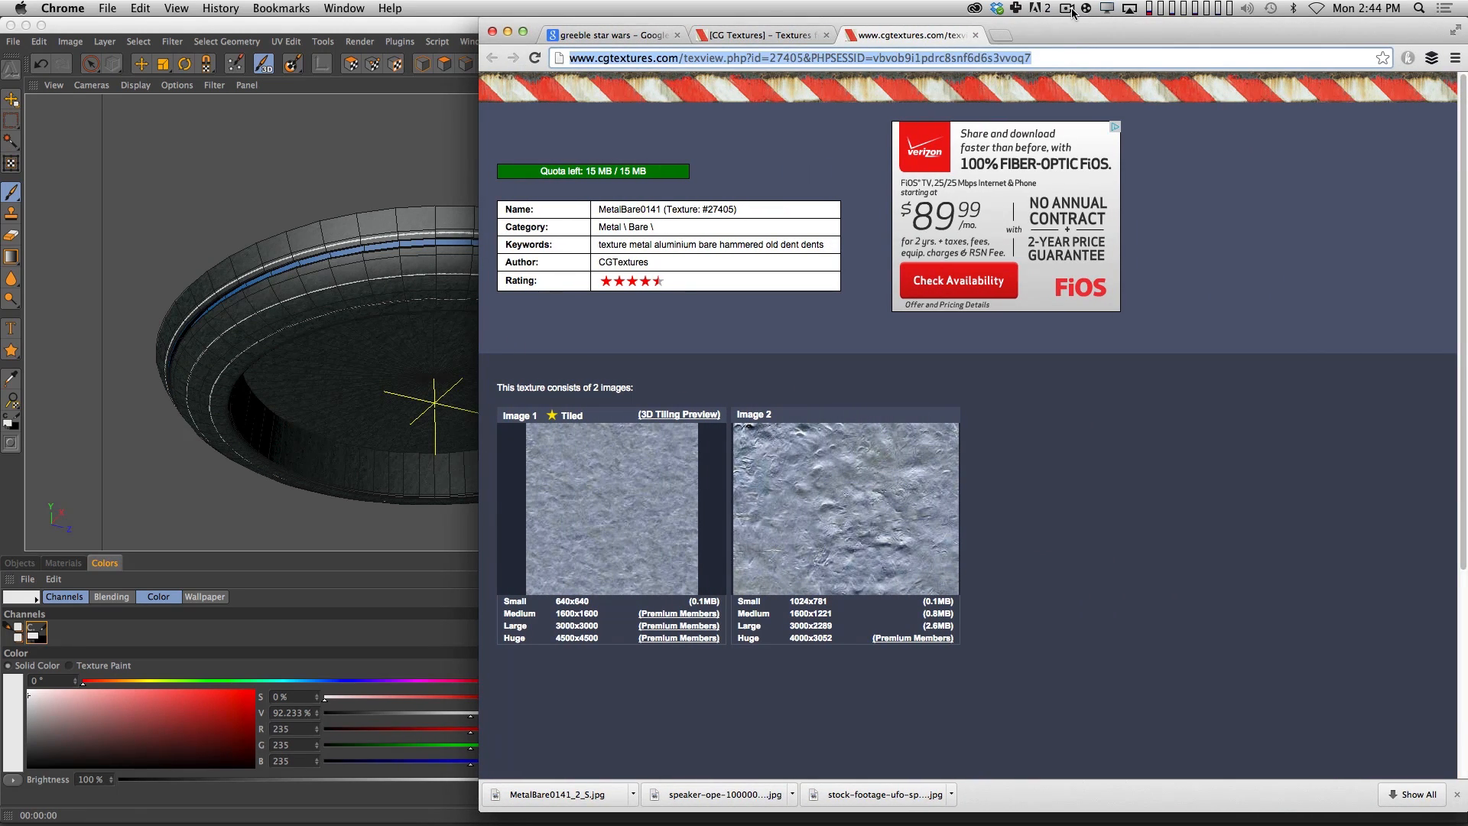
{"action": "type", "text": "geometric o"}
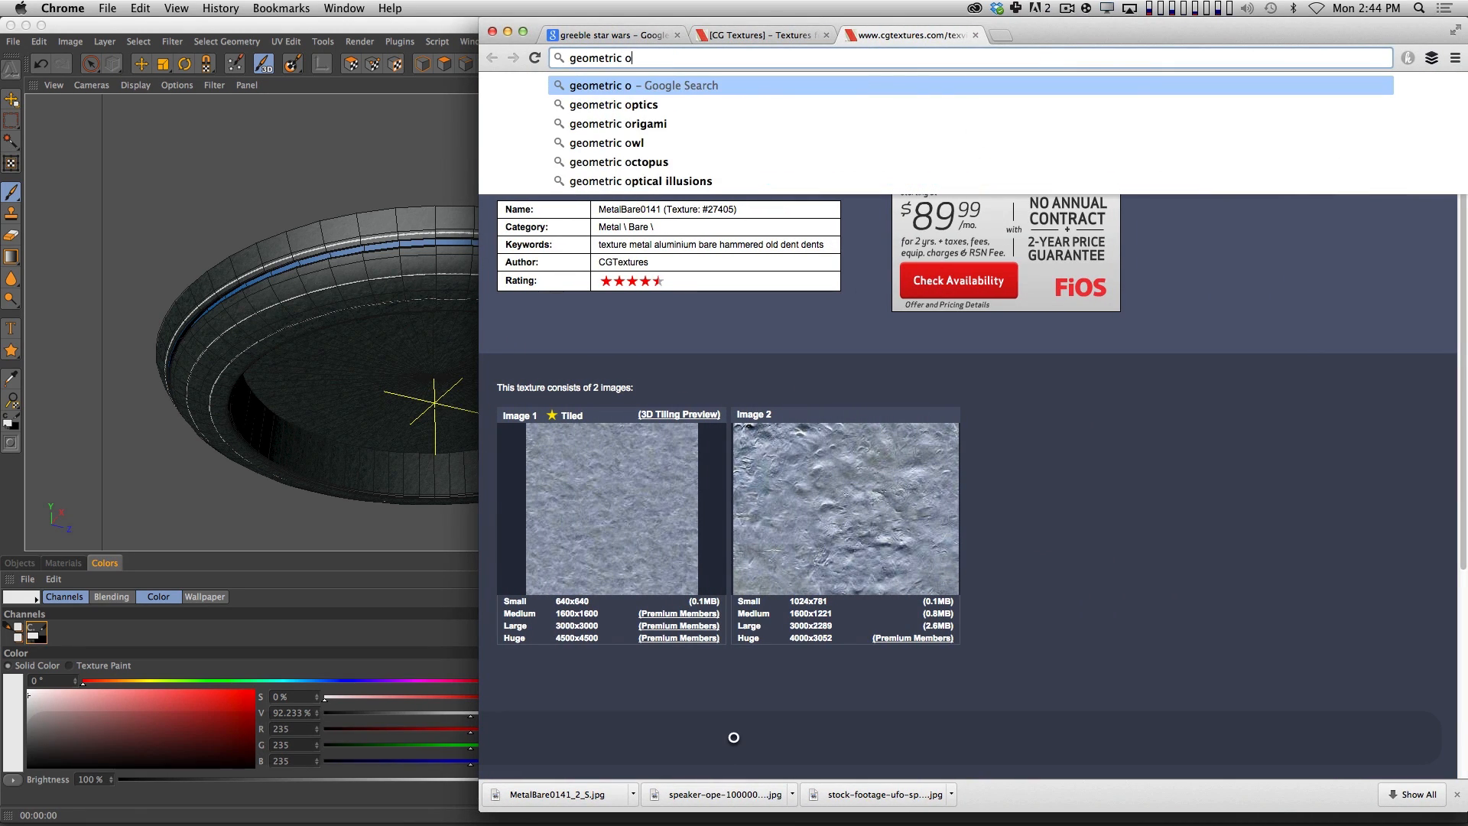
{"action": "key", "text": "BackSpace"}
{"action": "type", "text": "pattern"}
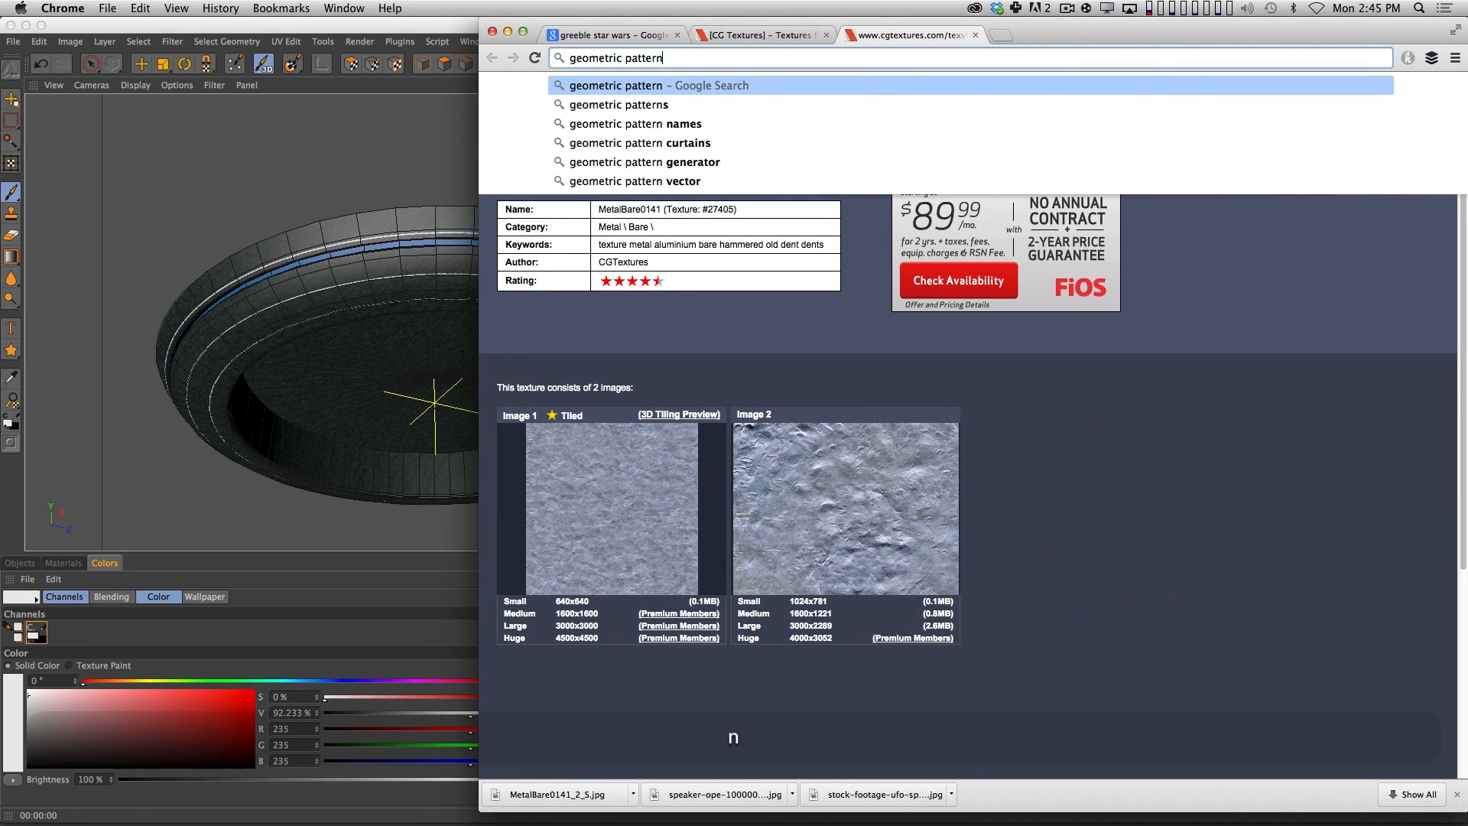
{"action": "key", "text": "Return"}
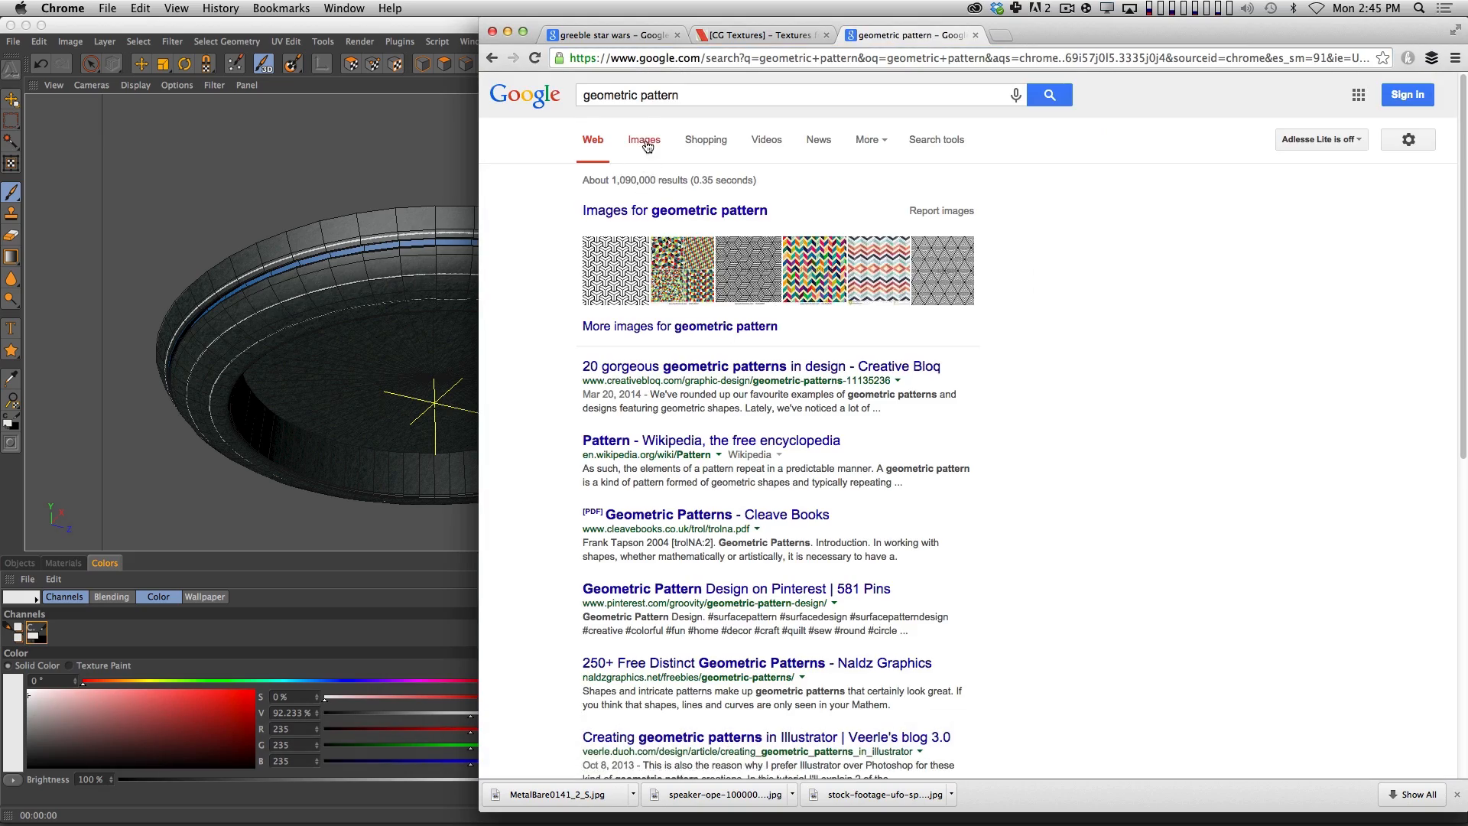
{"action": "left_click", "coordinate": [644, 140]}
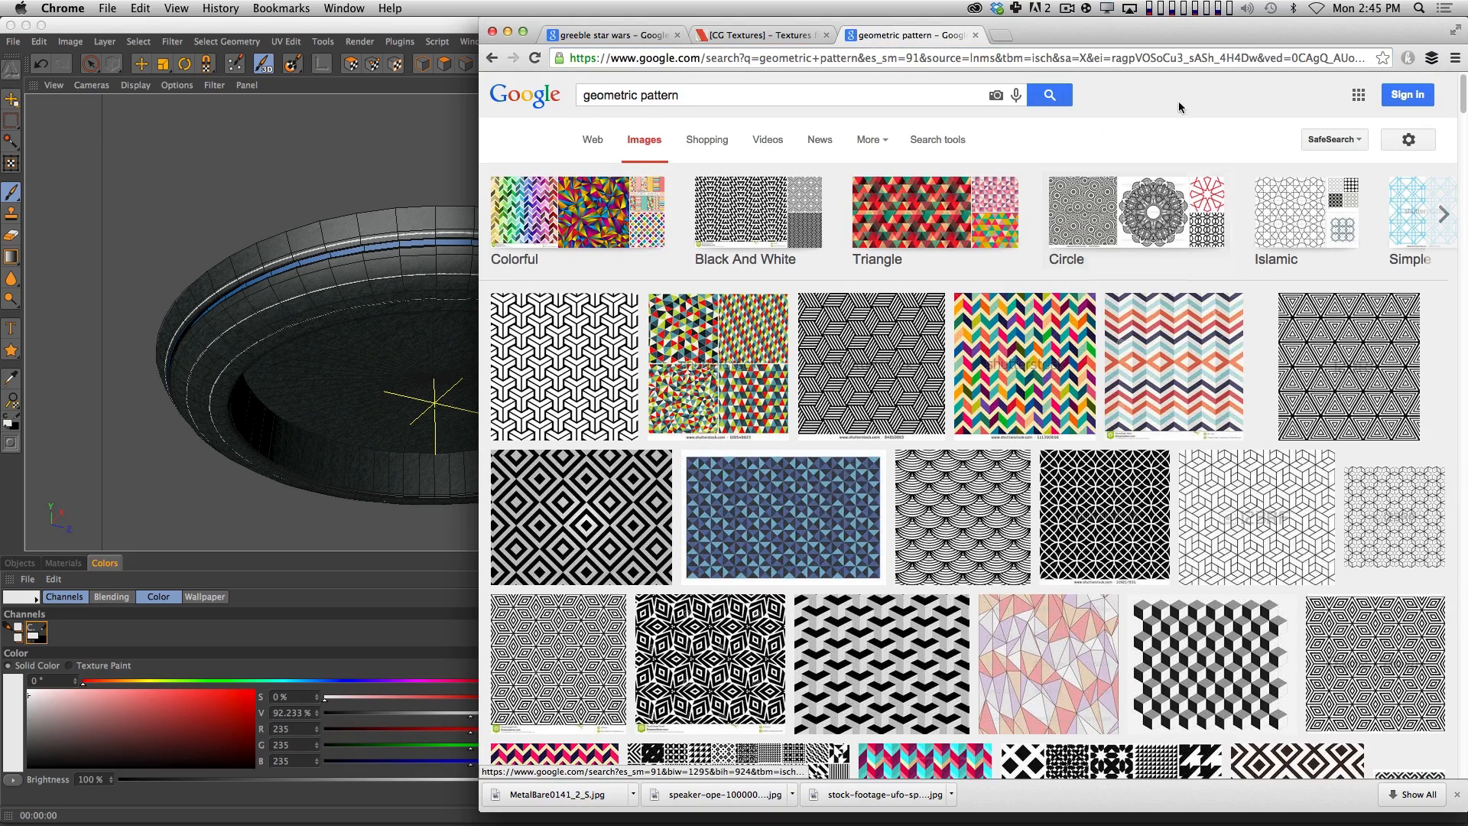
Browse the geometric pattern image results for designs to use as hull detail reference.
{"action": "left_click_drag", "start_coordinate": [1197, 31], "coordinate": [1074, 31]}
{"action": "scroll", "coordinate": [904, 383], "scroll_direction": "down", "scroll_amount": 10}
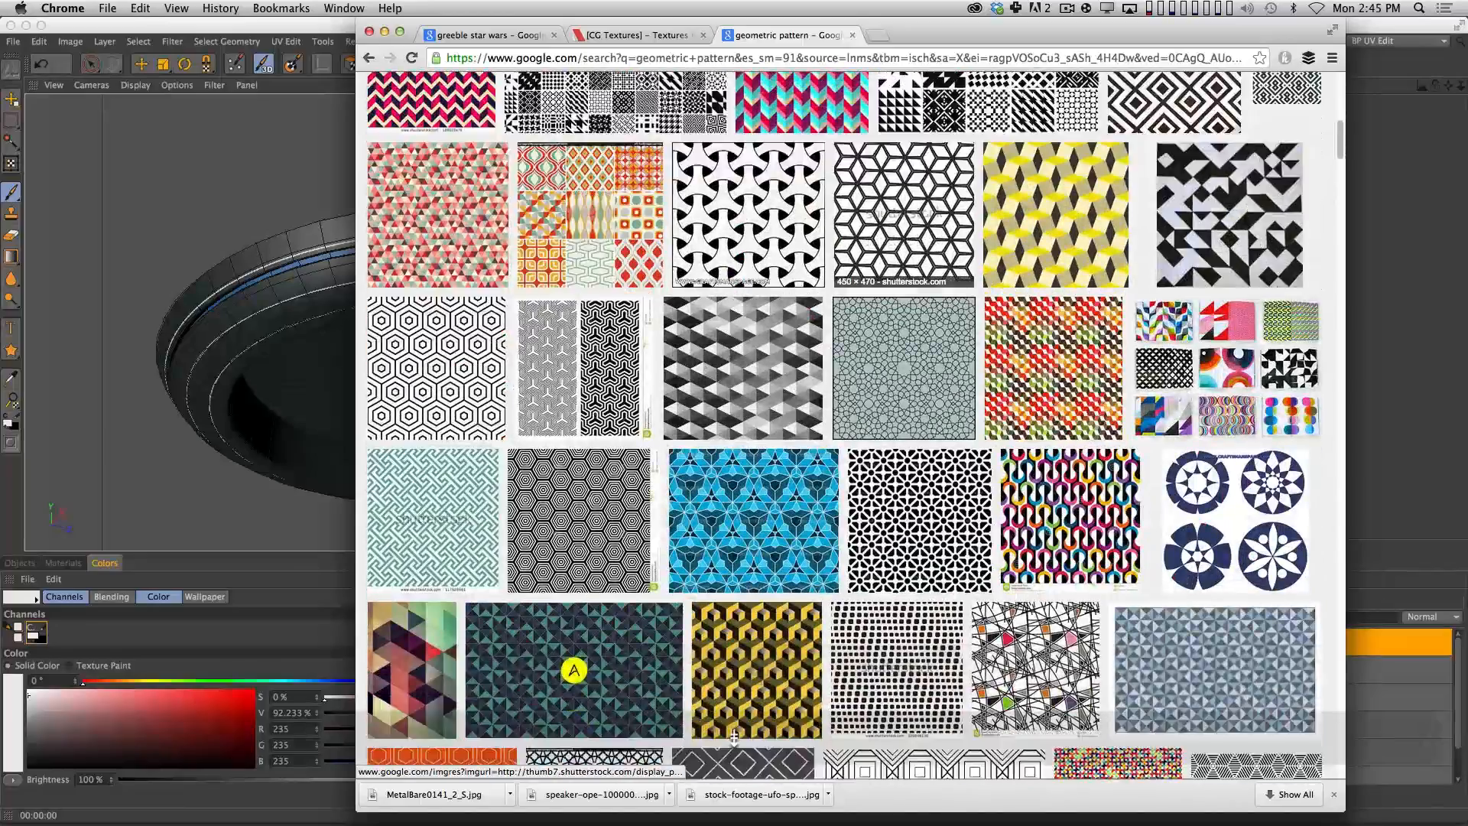
{"action": "scroll", "coordinate": [734, 737], "scroll_direction": "down", "scroll_amount": 15}
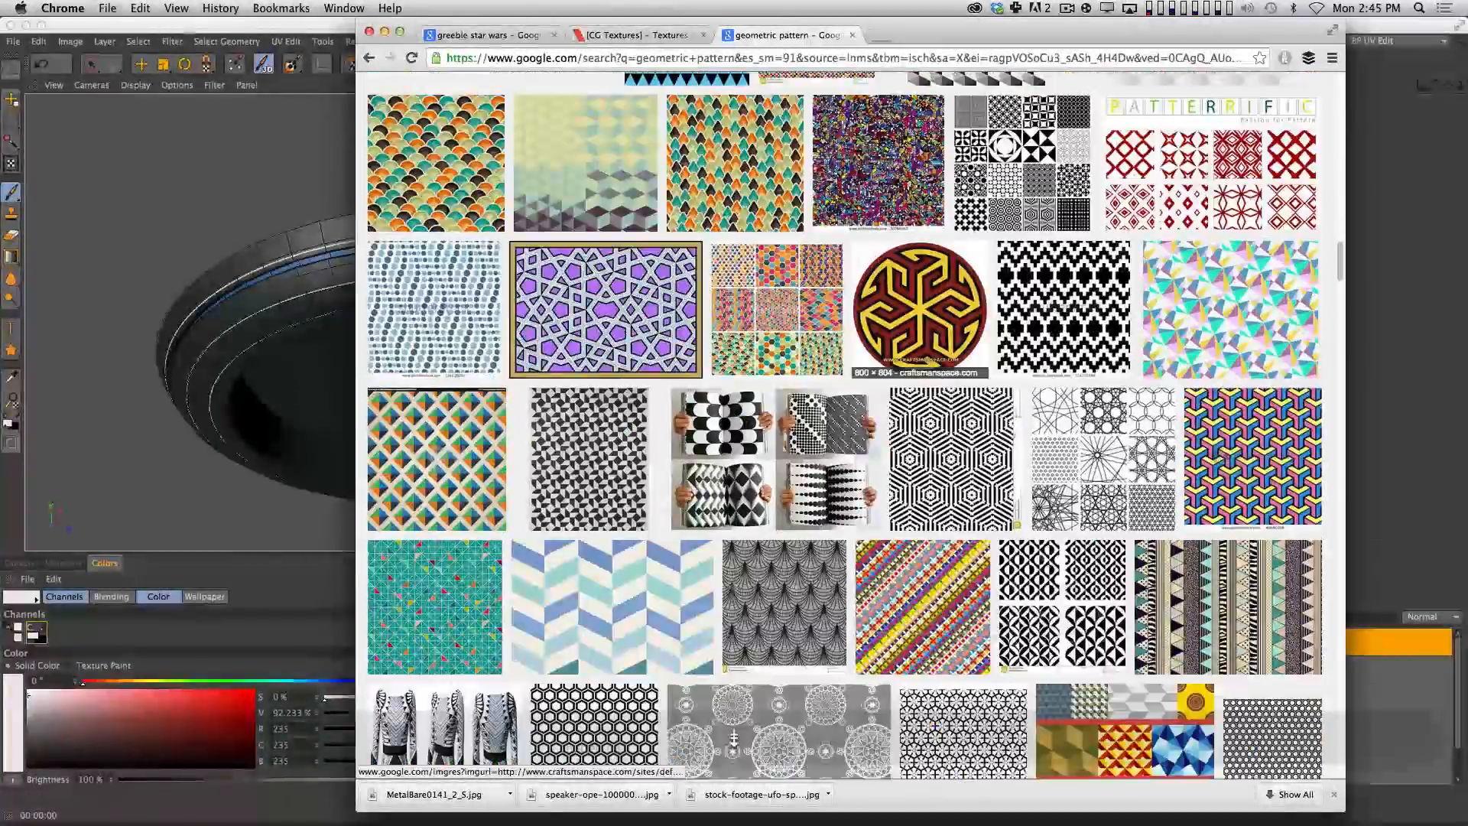
{"action": "scroll", "coordinate": [734, 736], "scroll_direction": "down", "scroll_amount": 8}
{"action": "scroll", "coordinate": [735, 737], "scroll_direction": "down", "scroll_amount": 10}
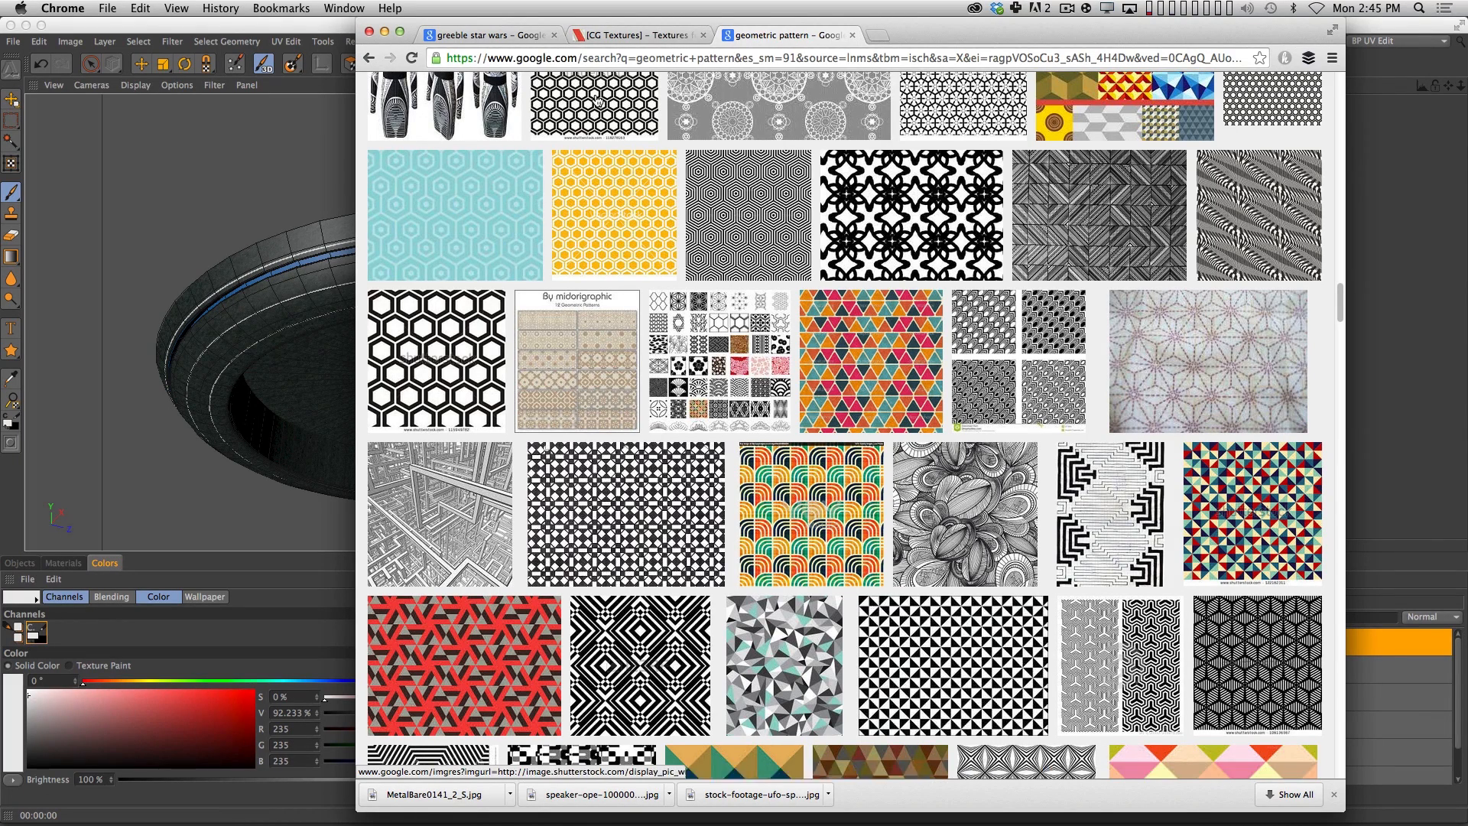
Go to Pinterest and search its pins for "geometric".
{"action": "key", "text": "super+l"}
{"action": "type", "text": "pint"}
{"action": "key", "text": "Return"}
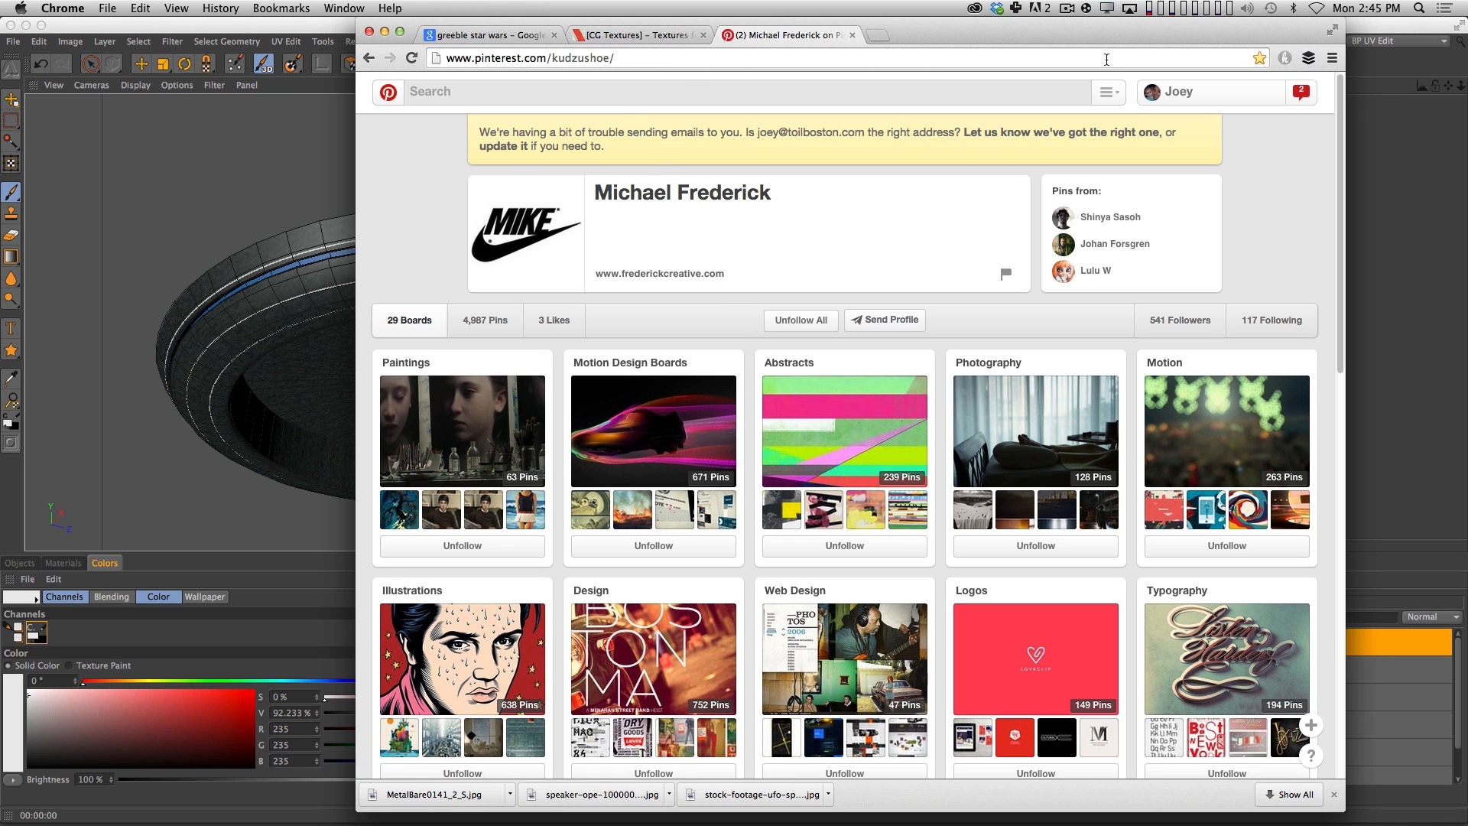
{"action": "type", "text": "ge"}
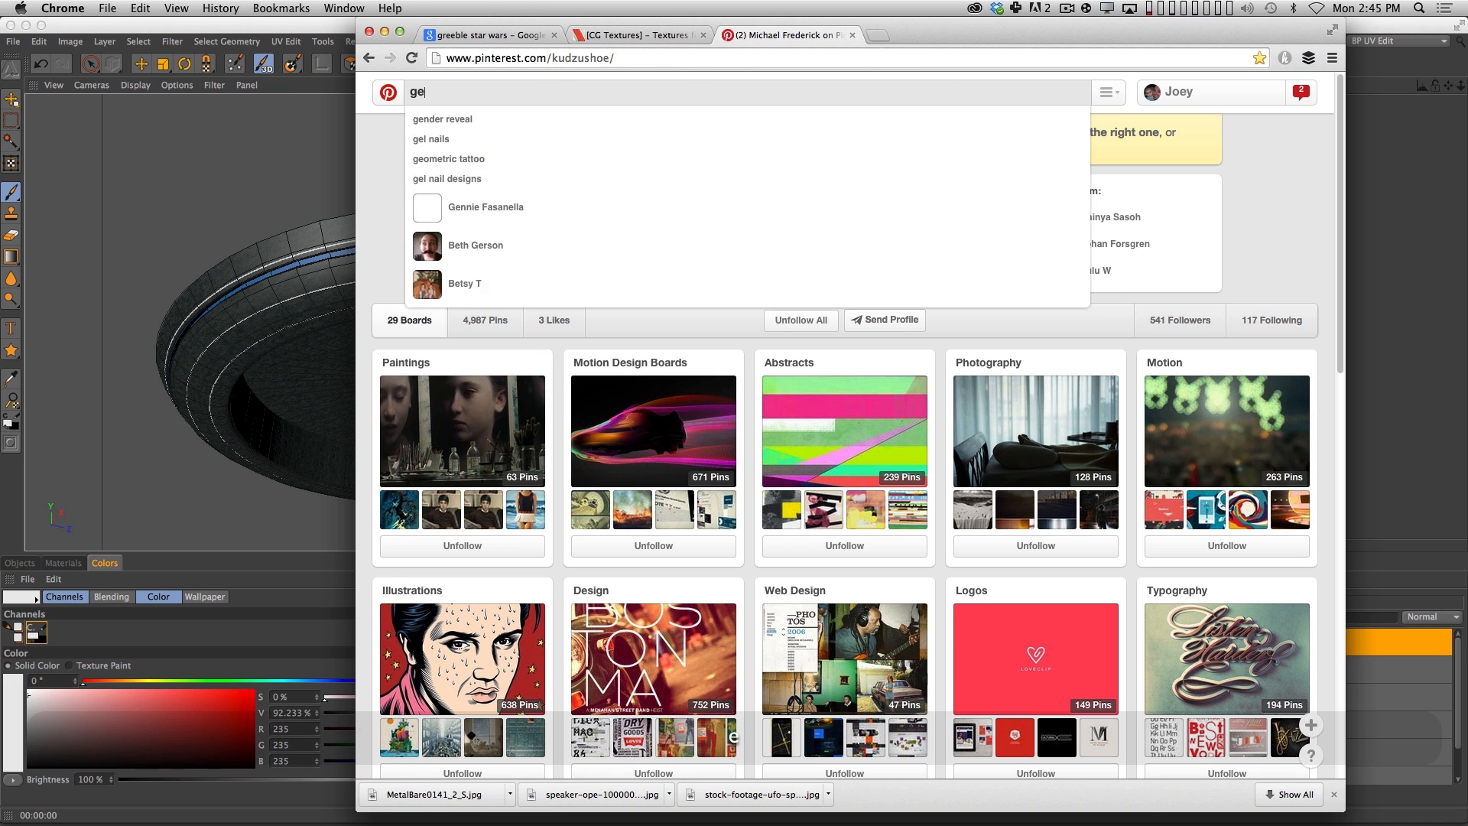
{"action": "type", "text": "ome"}
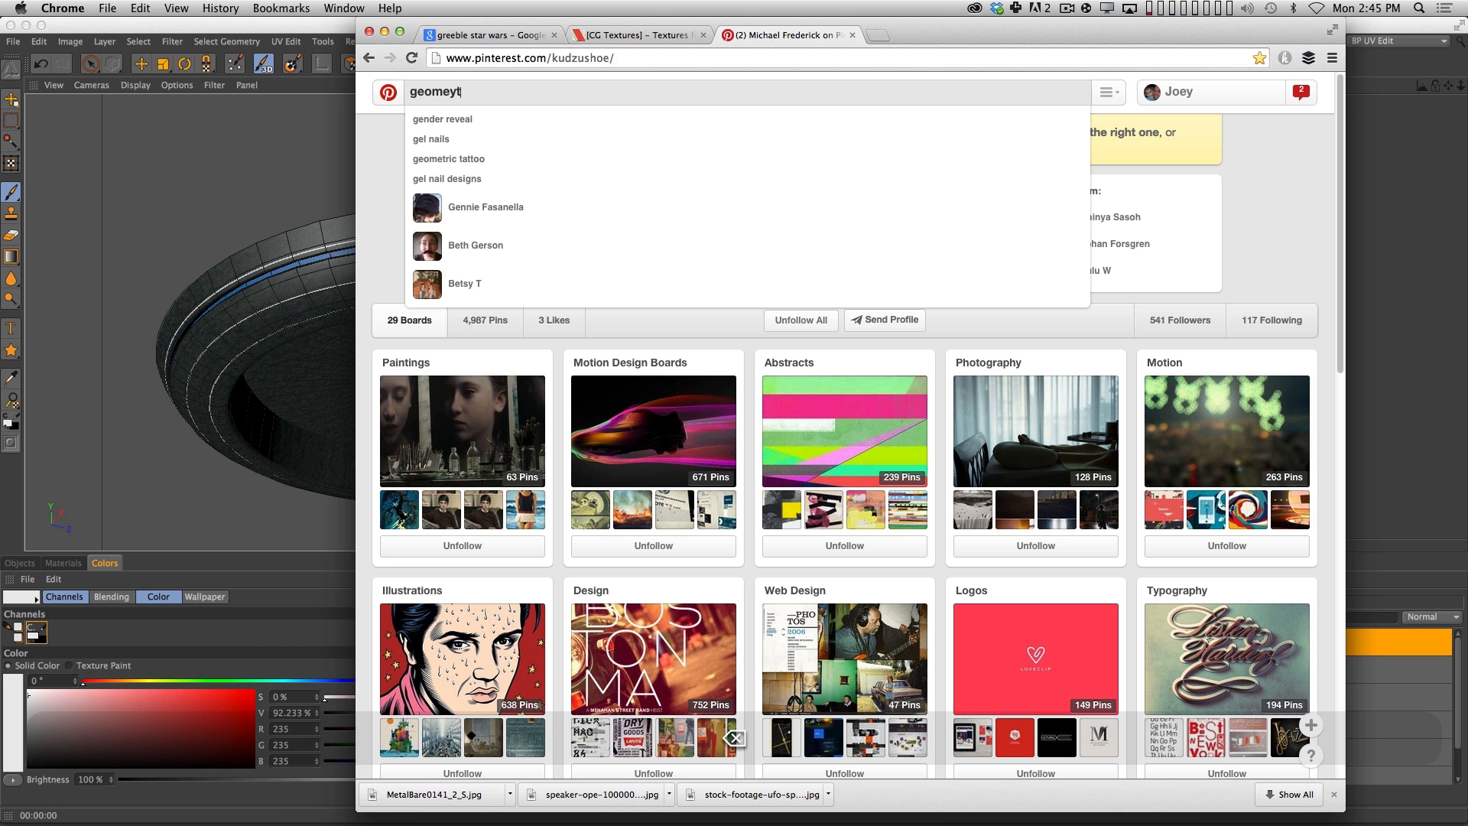
{"action": "type", "text": "tric"}
{"action": "key", "text": "Return"}
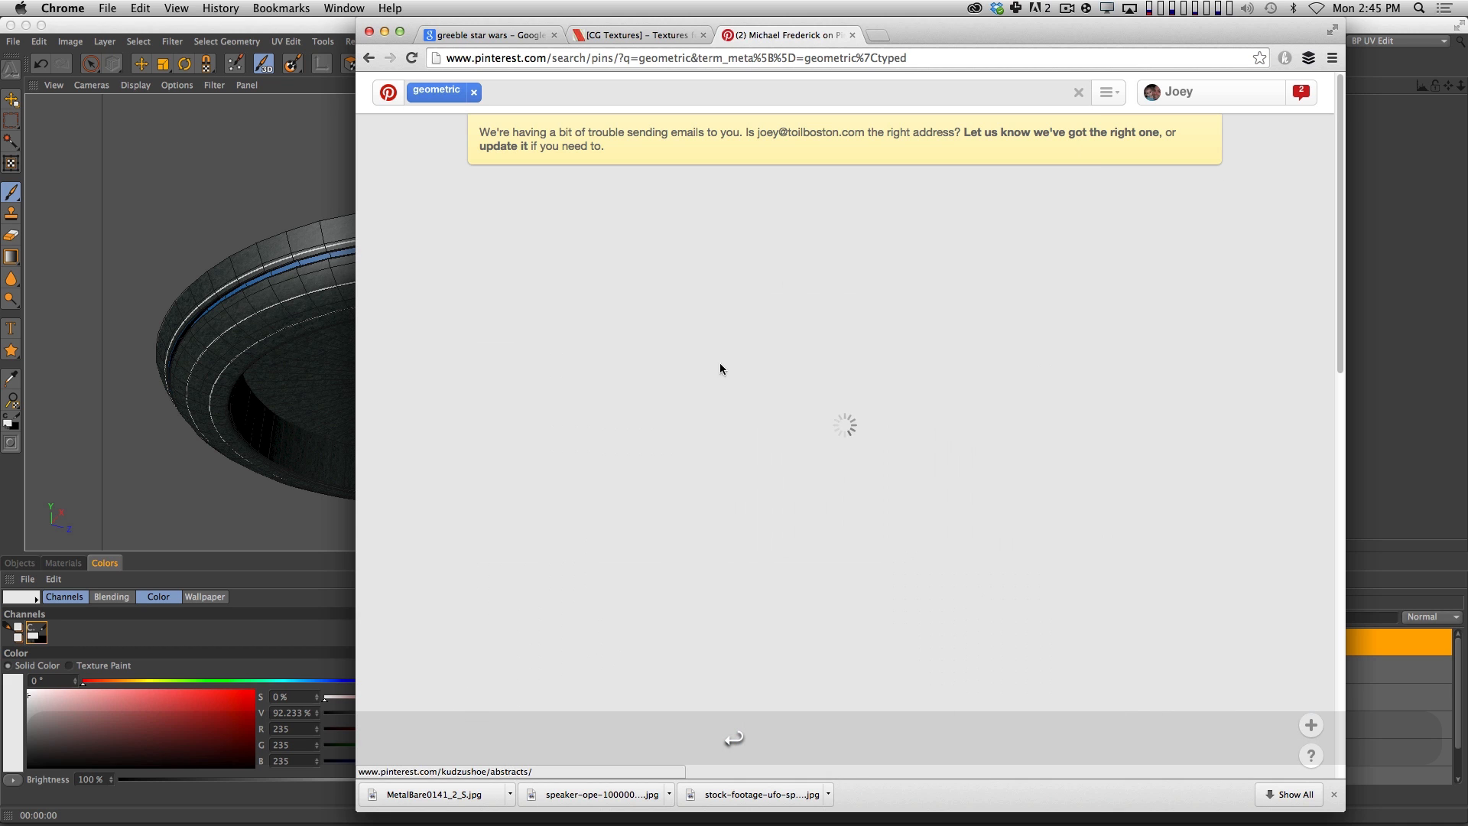
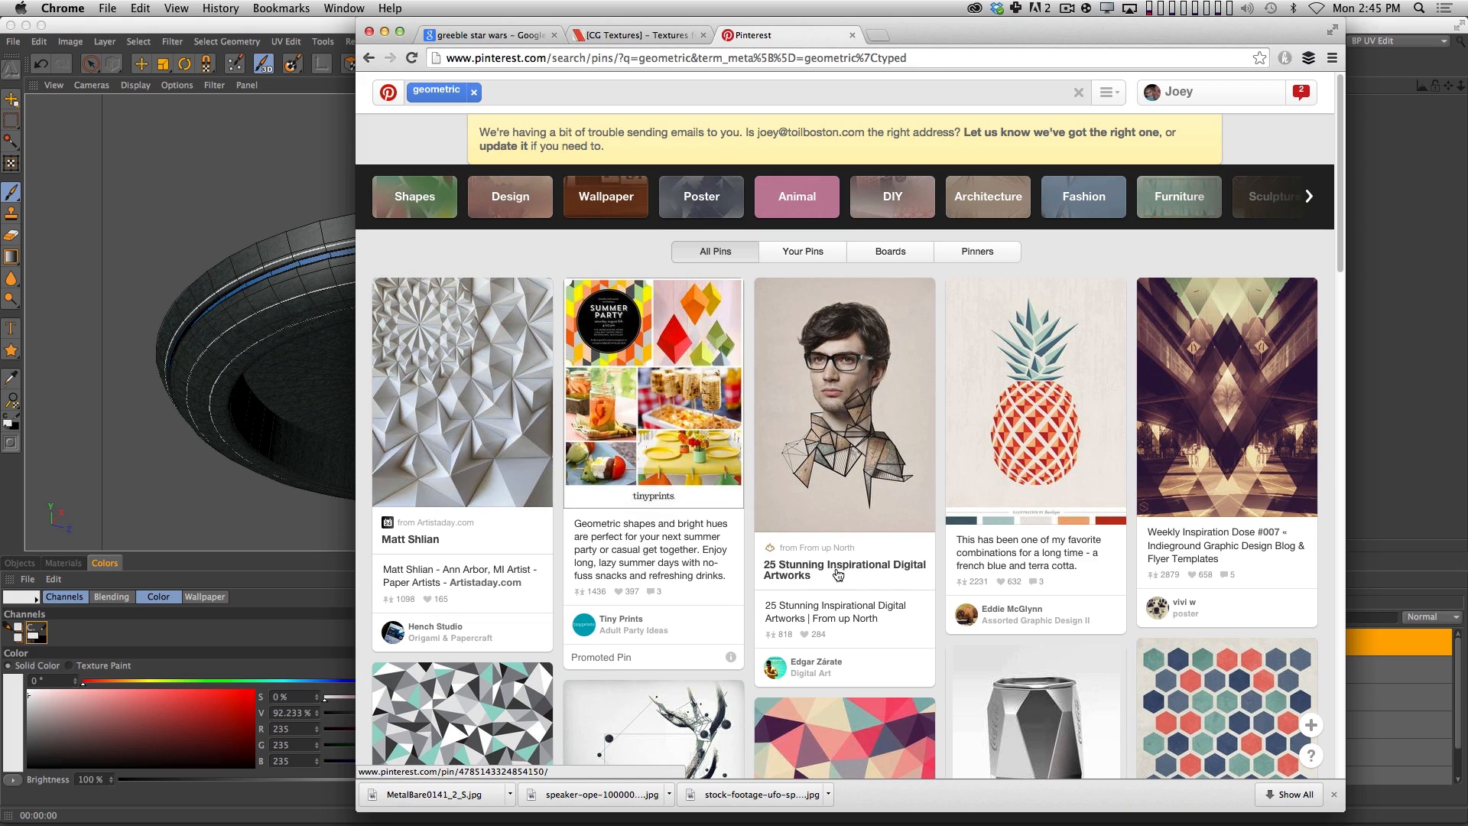
Look through the geometric pins and open the Geometric Turquoise Art Print pin.
{"action": "scroll", "coordinate": [760, 563], "scroll_direction": "down", "scroll_amount": 10}
{"action": "scroll", "coordinate": [735, 738], "scroll_direction": "down", "scroll_amount": 10}
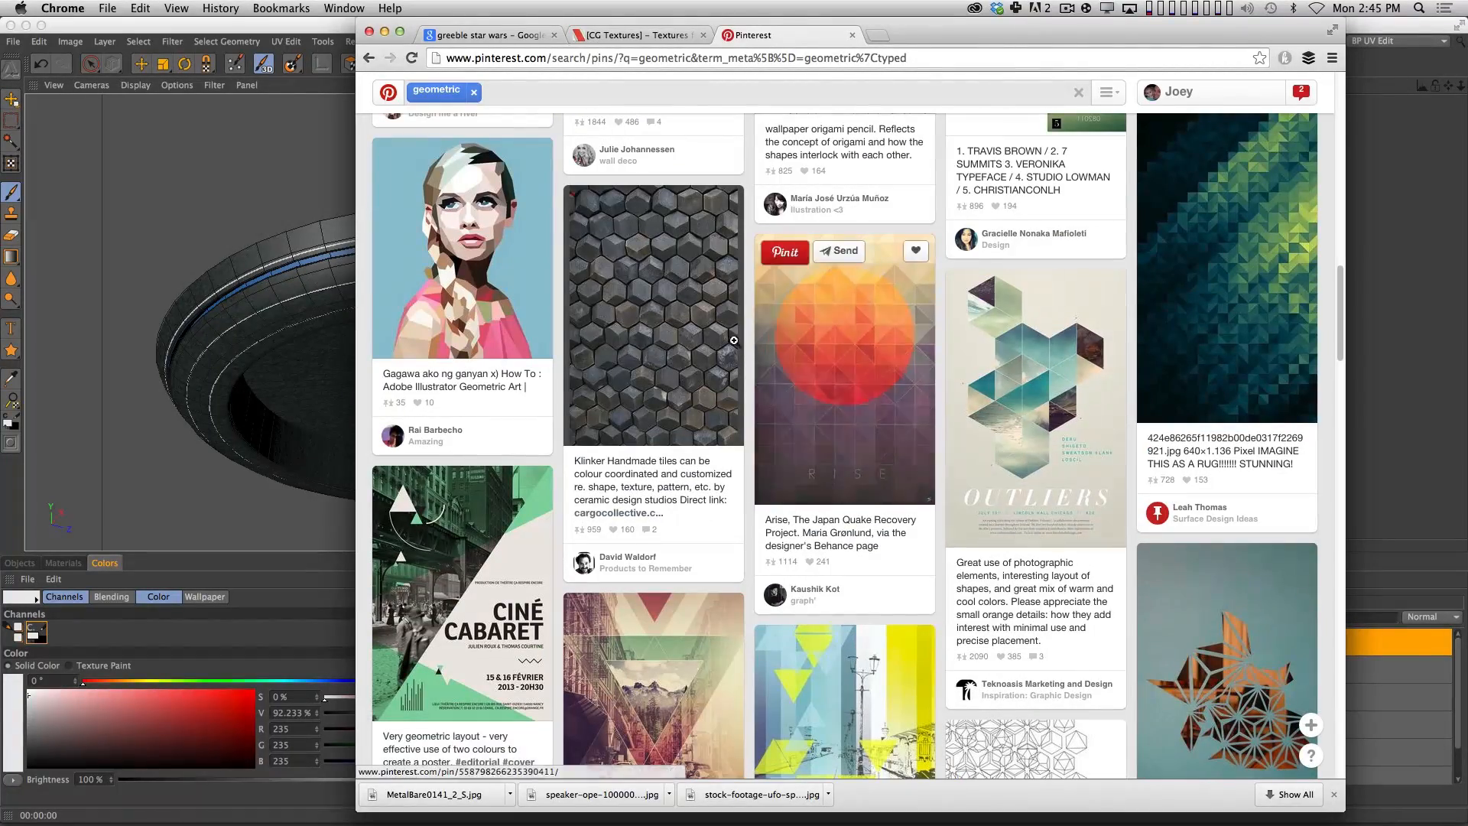
{"action": "scroll", "coordinate": [734, 739], "scroll_direction": "down", "scroll_amount": 5}
{"action": "scroll", "coordinate": [734, 739], "scroll_direction": "down", "scroll_amount": 4}
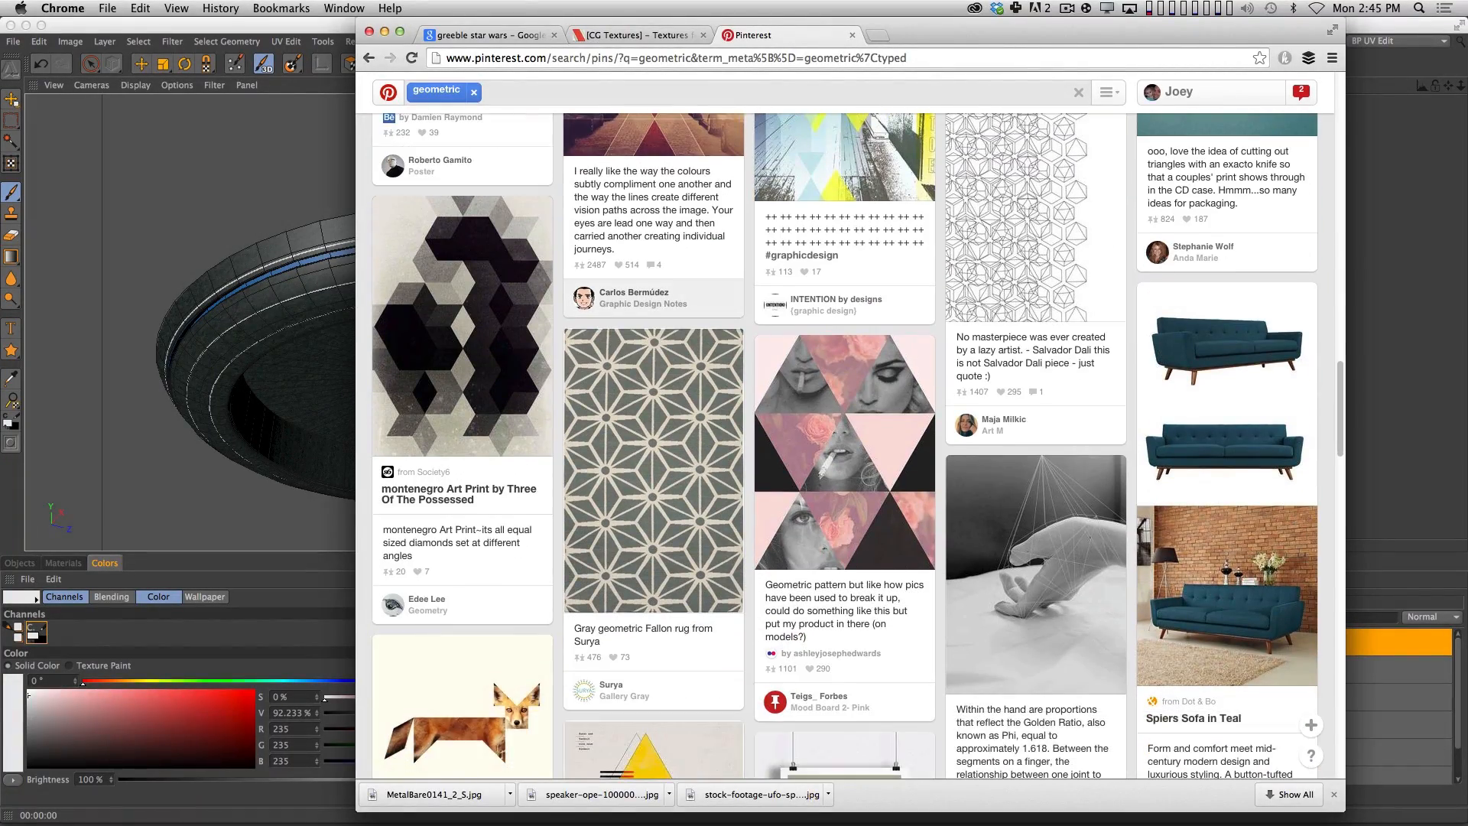
{"action": "scroll", "coordinate": [735, 738], "scroll_direction": "down", "scroll_amount": 8}
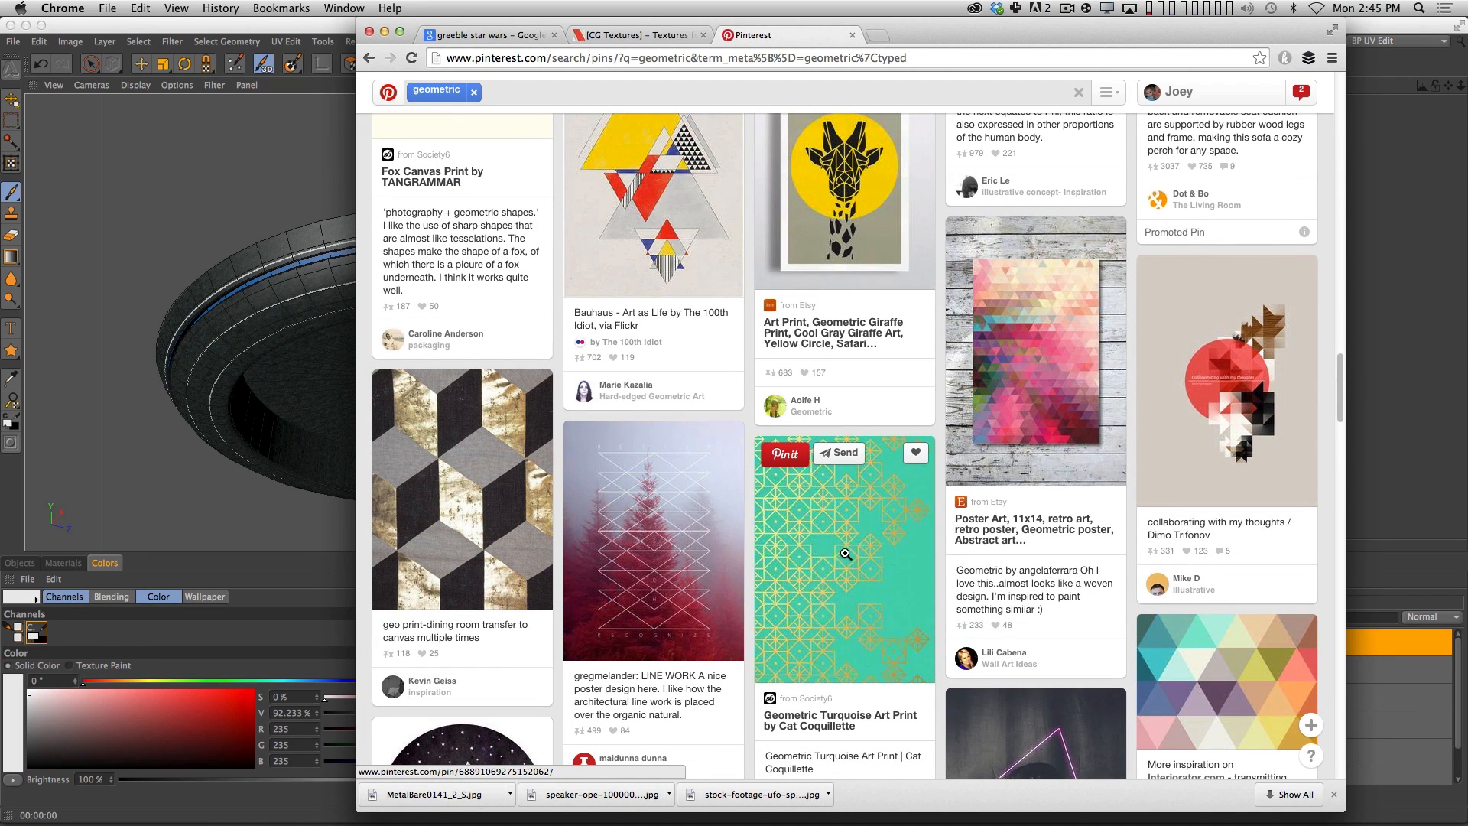
{"action": "left_click", "coordinate": [763, 498]}
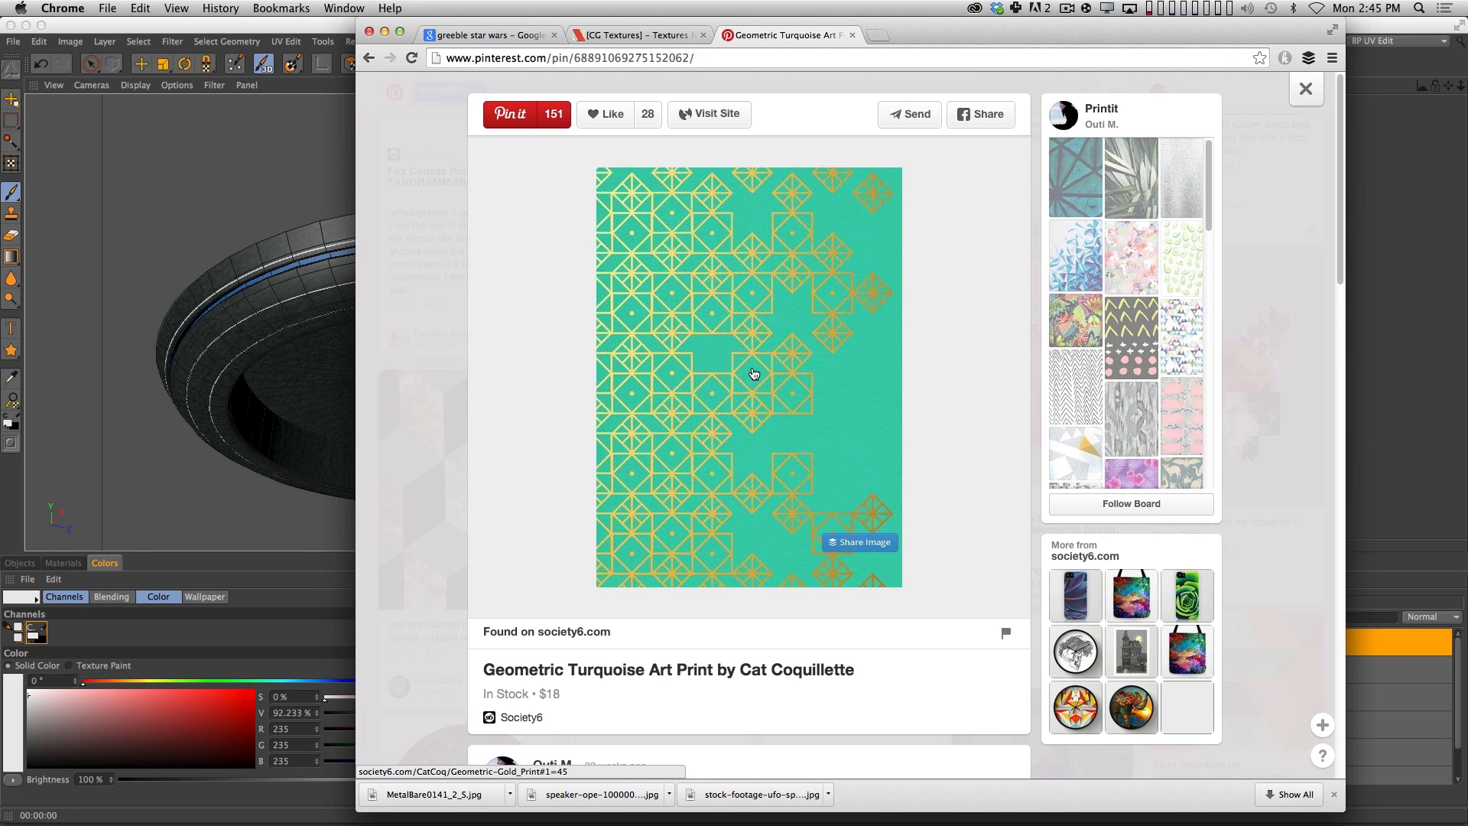
Bring the turquoise print image into UFOMainTex.psd in Photoshop as a new layer and position it over the hull's rings.
{"action": "key", "text": "Page_Down"}
{"action": "key", "text": "super"}
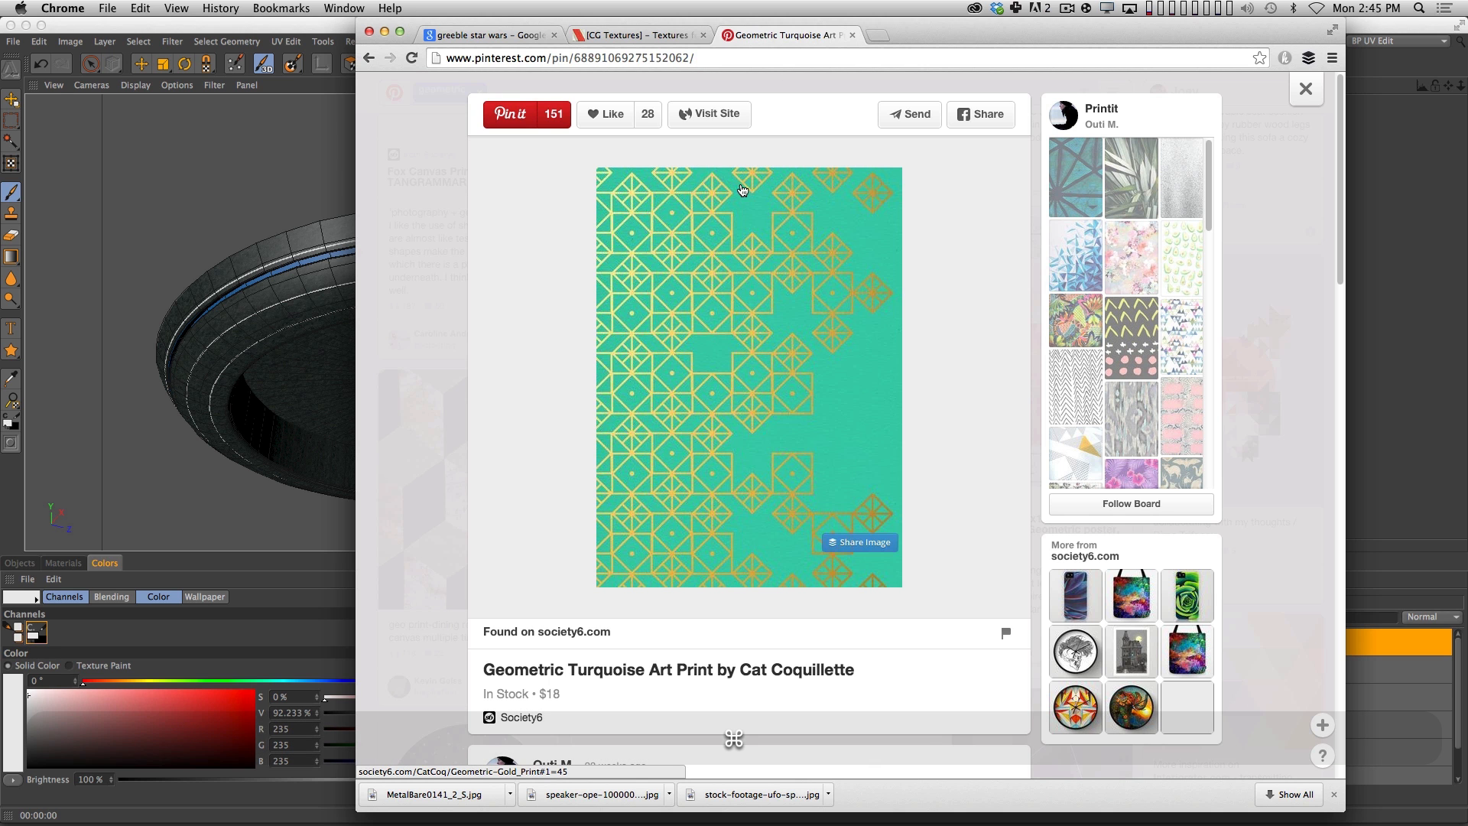
{"action": "key", "text": "super+Tab"}
{"action": "key", "text": "Tab"}
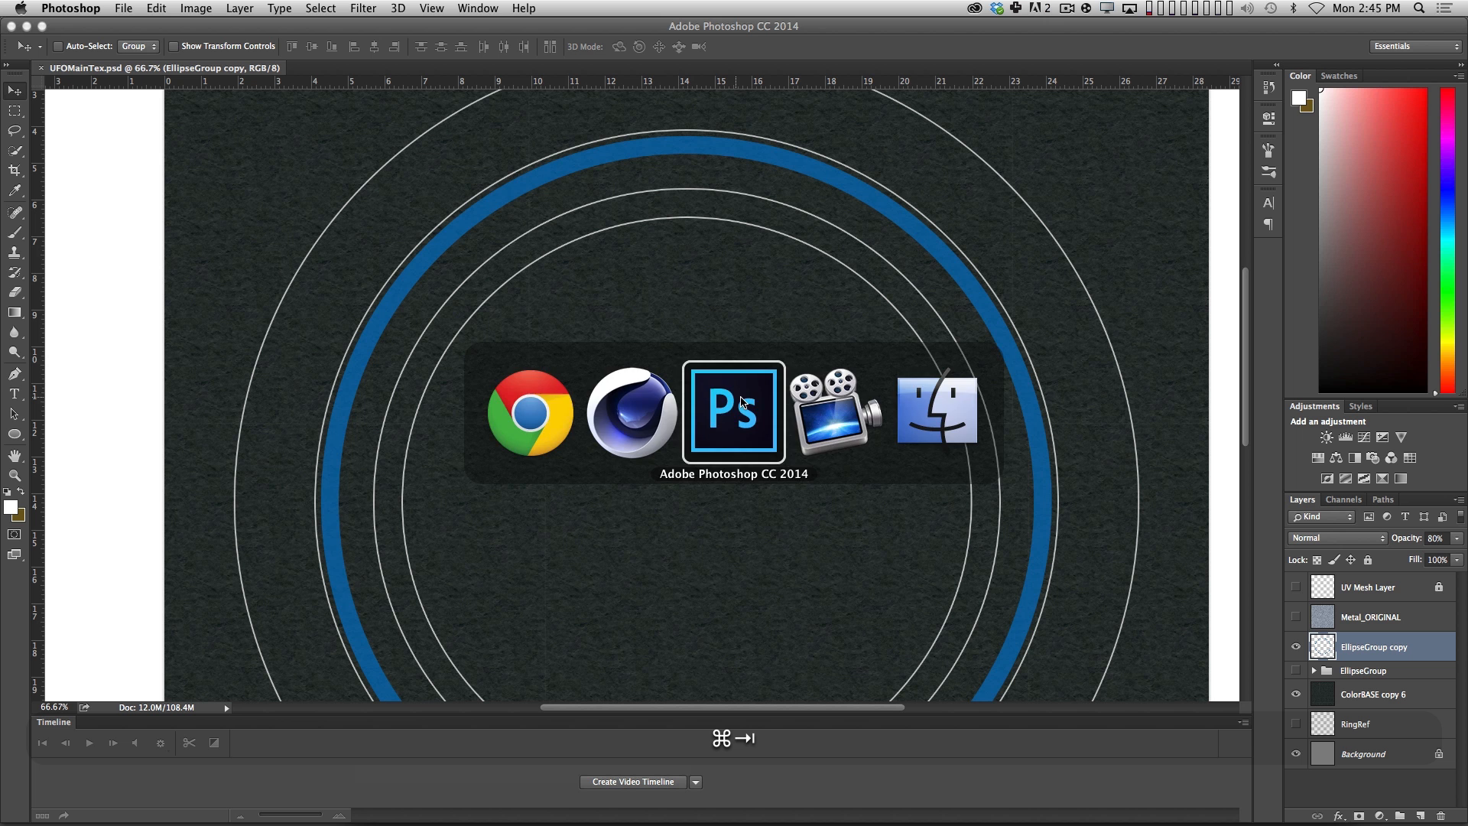
{"action": "key", "text": "super+Tab"}
{"action": "left_click_drag", "start_coordinate": [1020, 35], "coordinate": [1329, 36]}
{"action": "left_click_drag", "start_coordinate": [979, 302], "coordinate": [407, 348]}
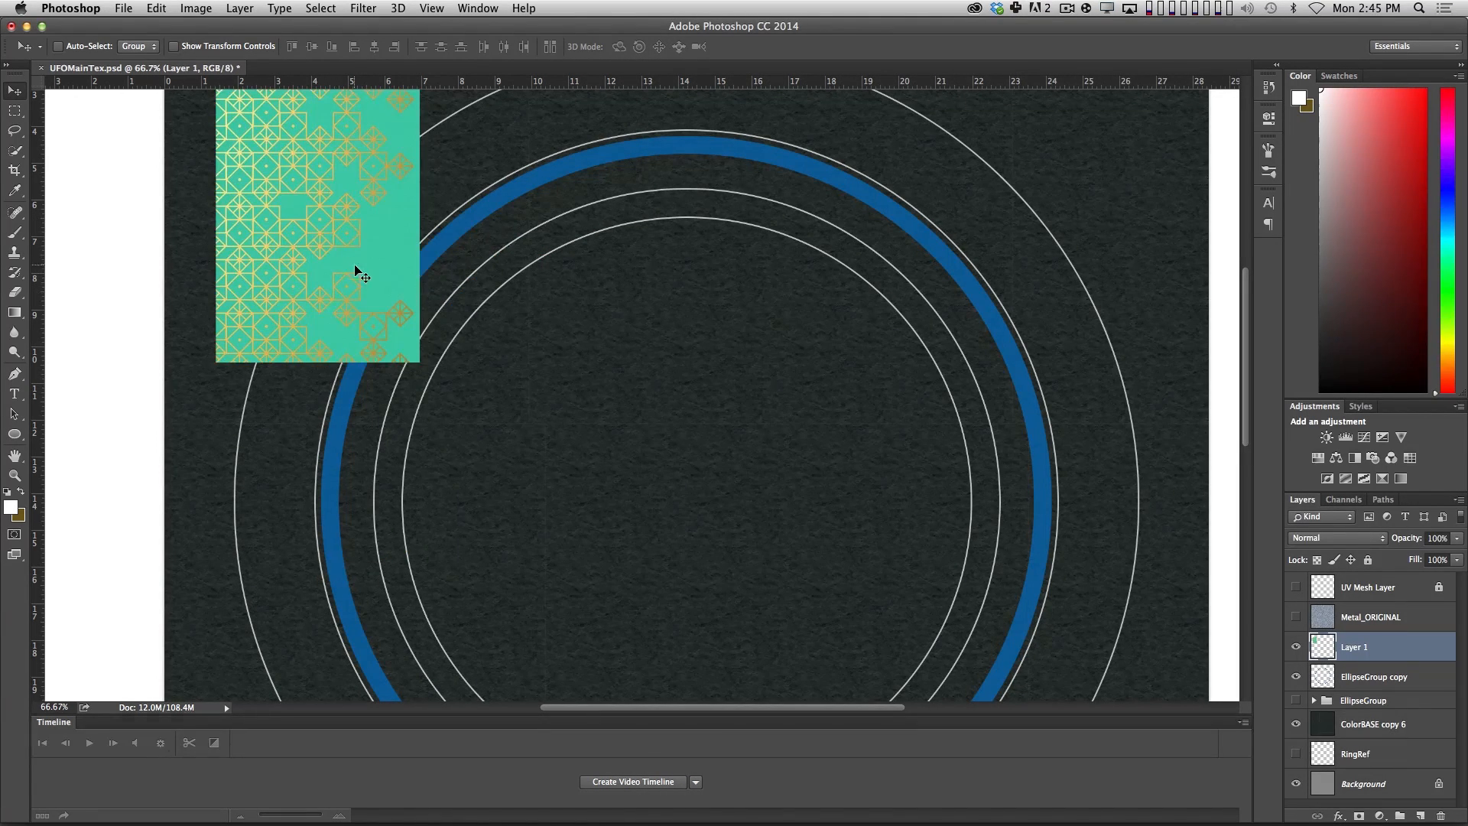
{"action": "left_click_drag", "start_coordinate": [357, 272], "coordinate": [551, 380]}
Desaturate the pattern and use Levels with a black input of about 127 and a lowered white input for white-on-black contrast.
{"action": "key", "text": "shift+super+u"}
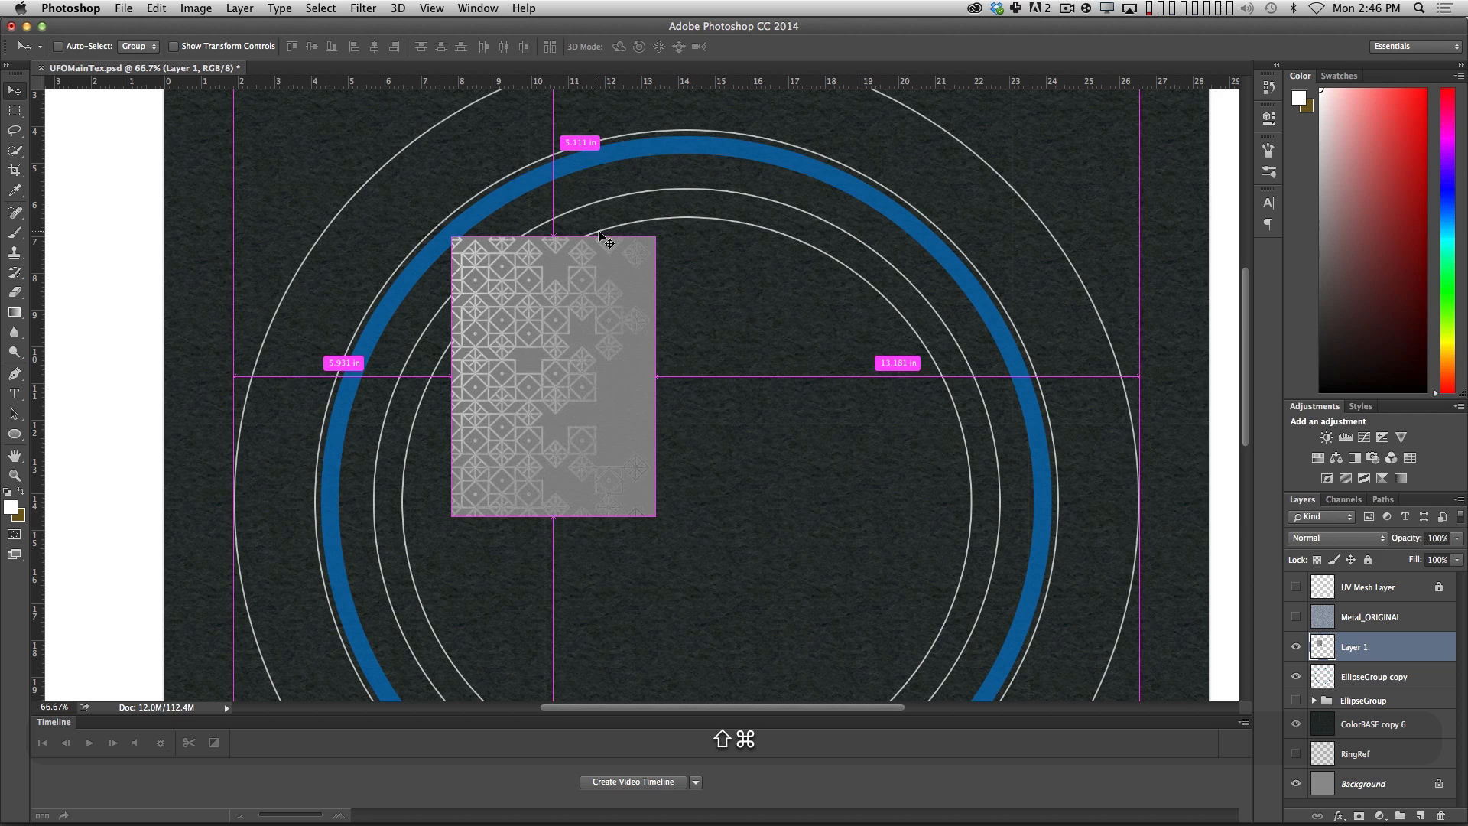
{"action": "key", "text": "super+l"}
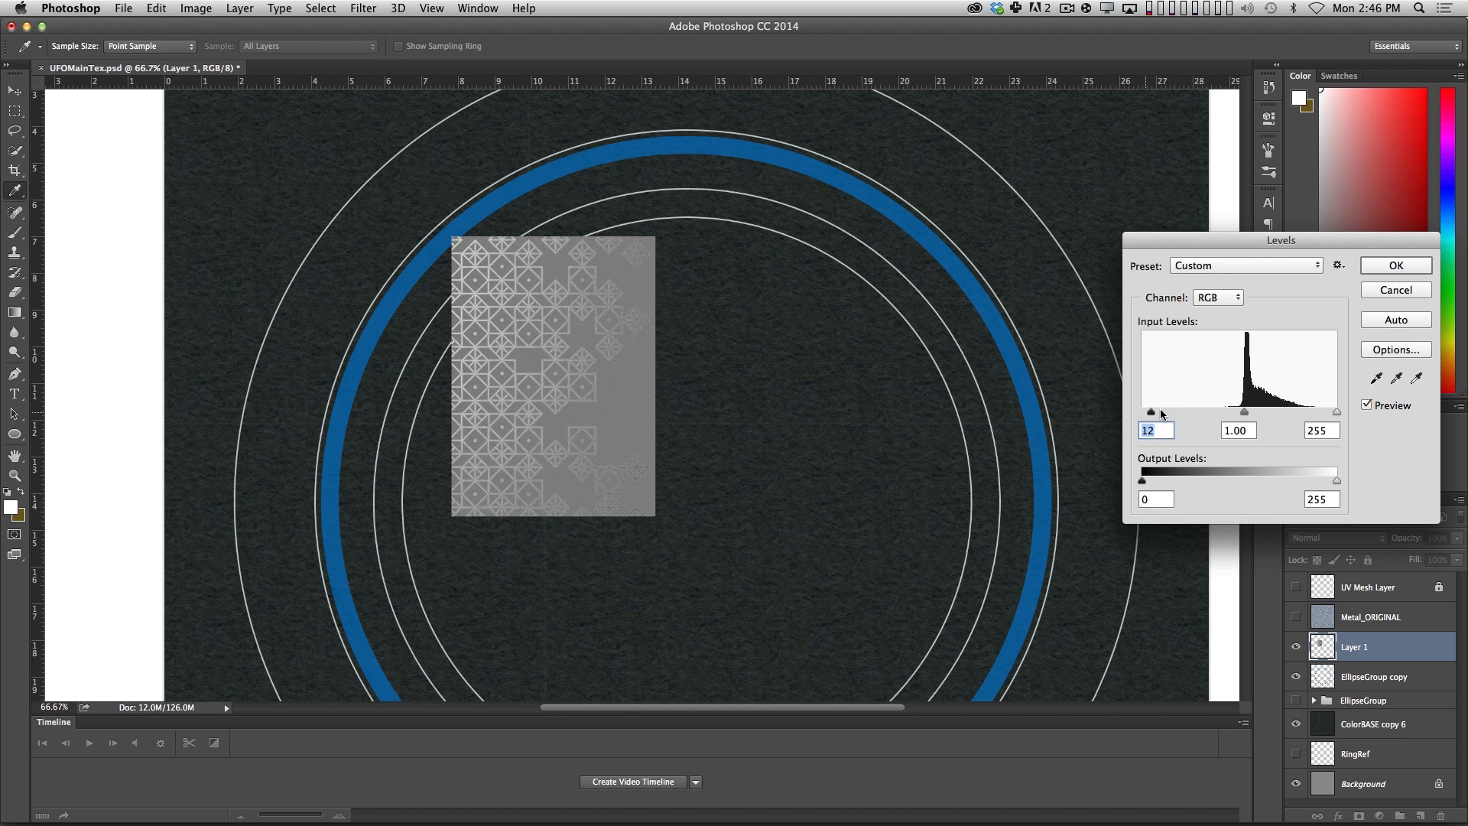
{"action": "left_click_drag", "start_coordinate": [1161, 414], "coordinate": [1240, 412]}
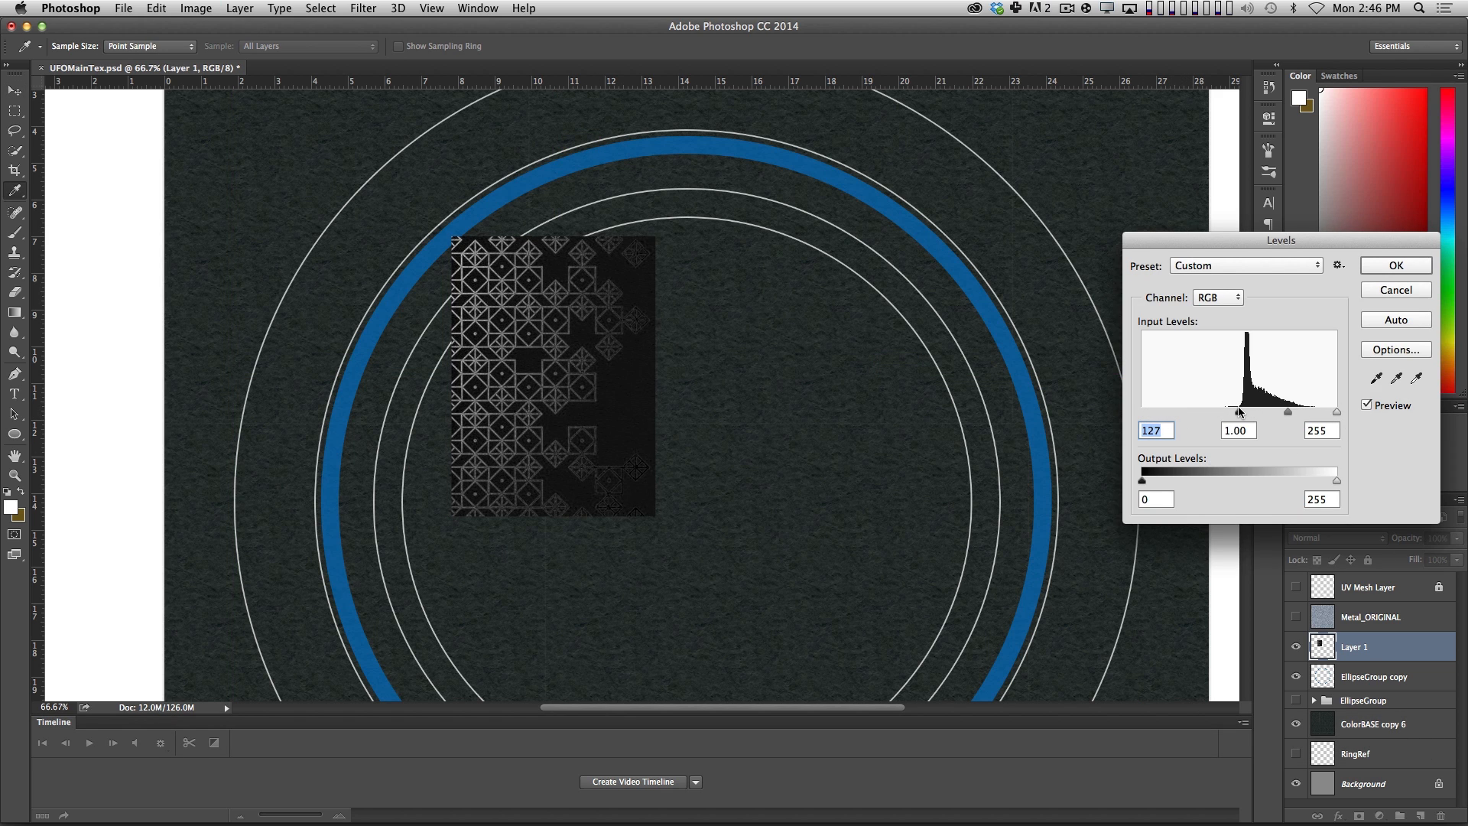
{"action": "left_click_drag", "start_coordinate": [1337, 411], "coordinate": [1249, 413]}
{"action": "key", "text": "Return"}
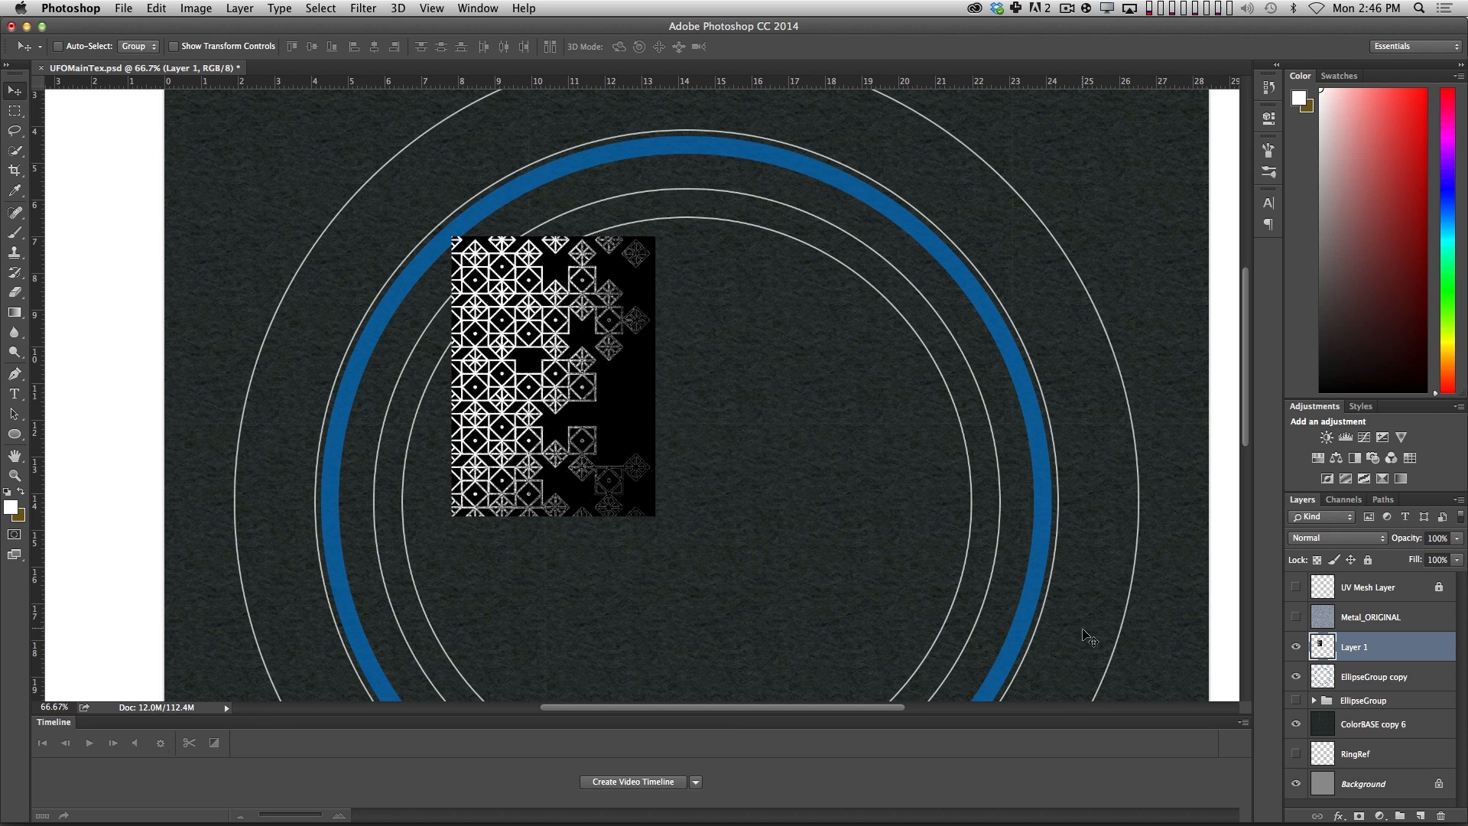
Isolate the pattern layer and back it with a black fill merged into EllipseGroup copy at 100% opacity.
{"action": "left_click", "coordinate": [1297, 649], "text": "alt"}
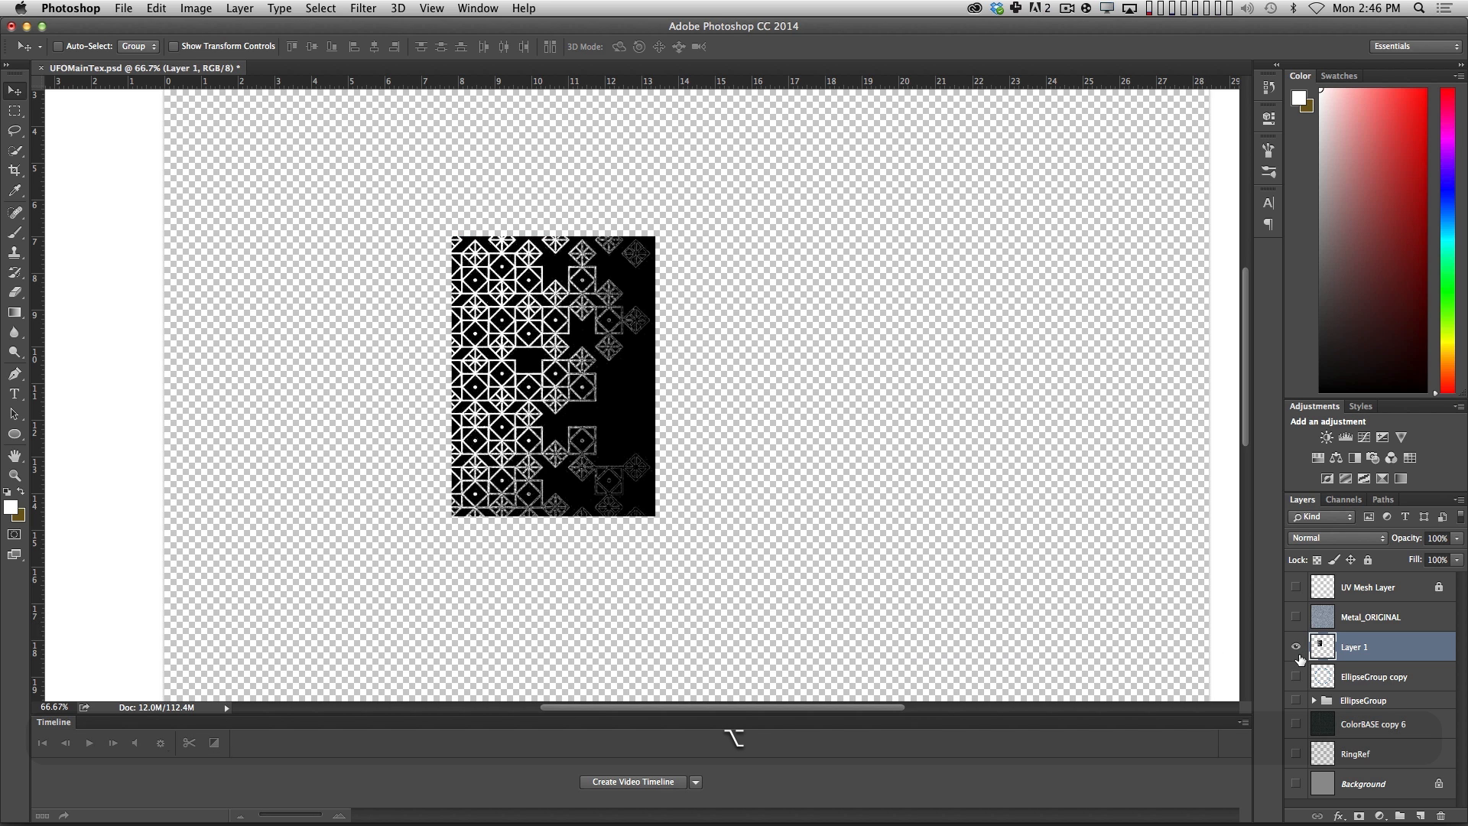
{"action": "key", "text": "super+shift+n"}
{"action": "key", "text": "Return"}
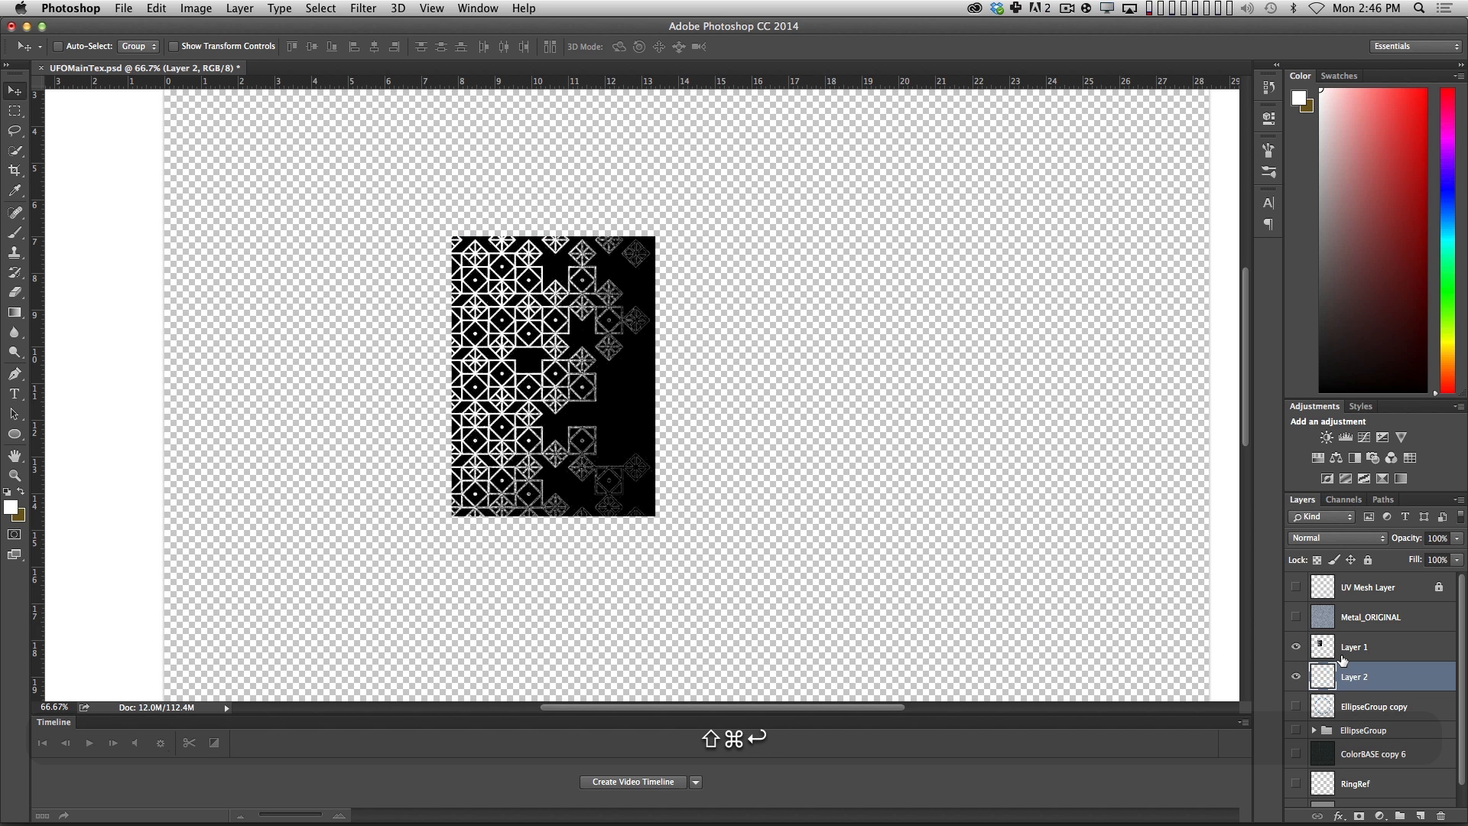
{"action": "key", "text": "alt+BackSpace"}
{"action": "key", "text": "d"}
{"action": "key", "text": "BackSpace"}
{"action": "key", "text": "alt+BackSpace"}
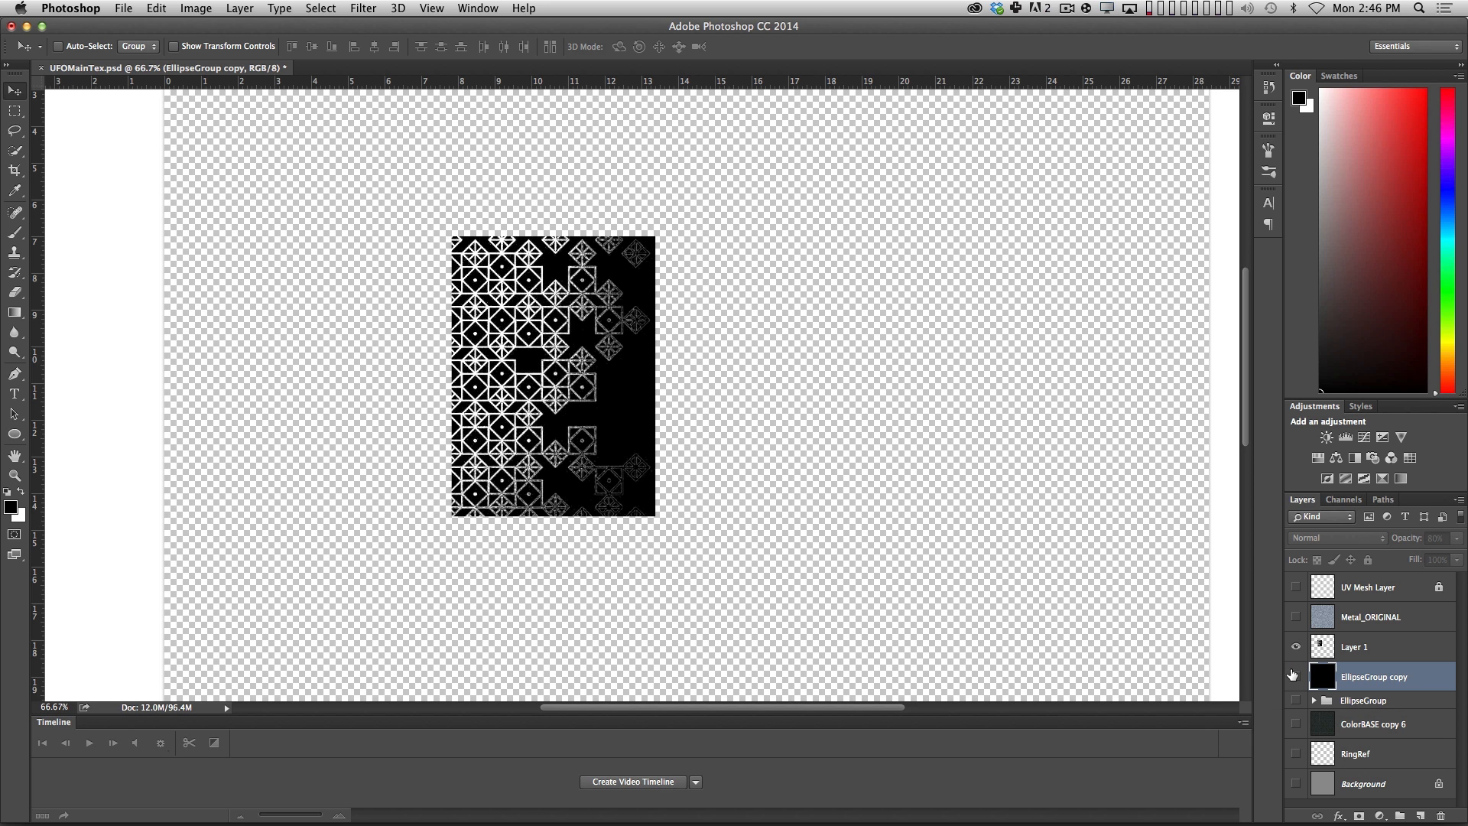
{"action": "left_click", "coordinate": [1296, 677]}
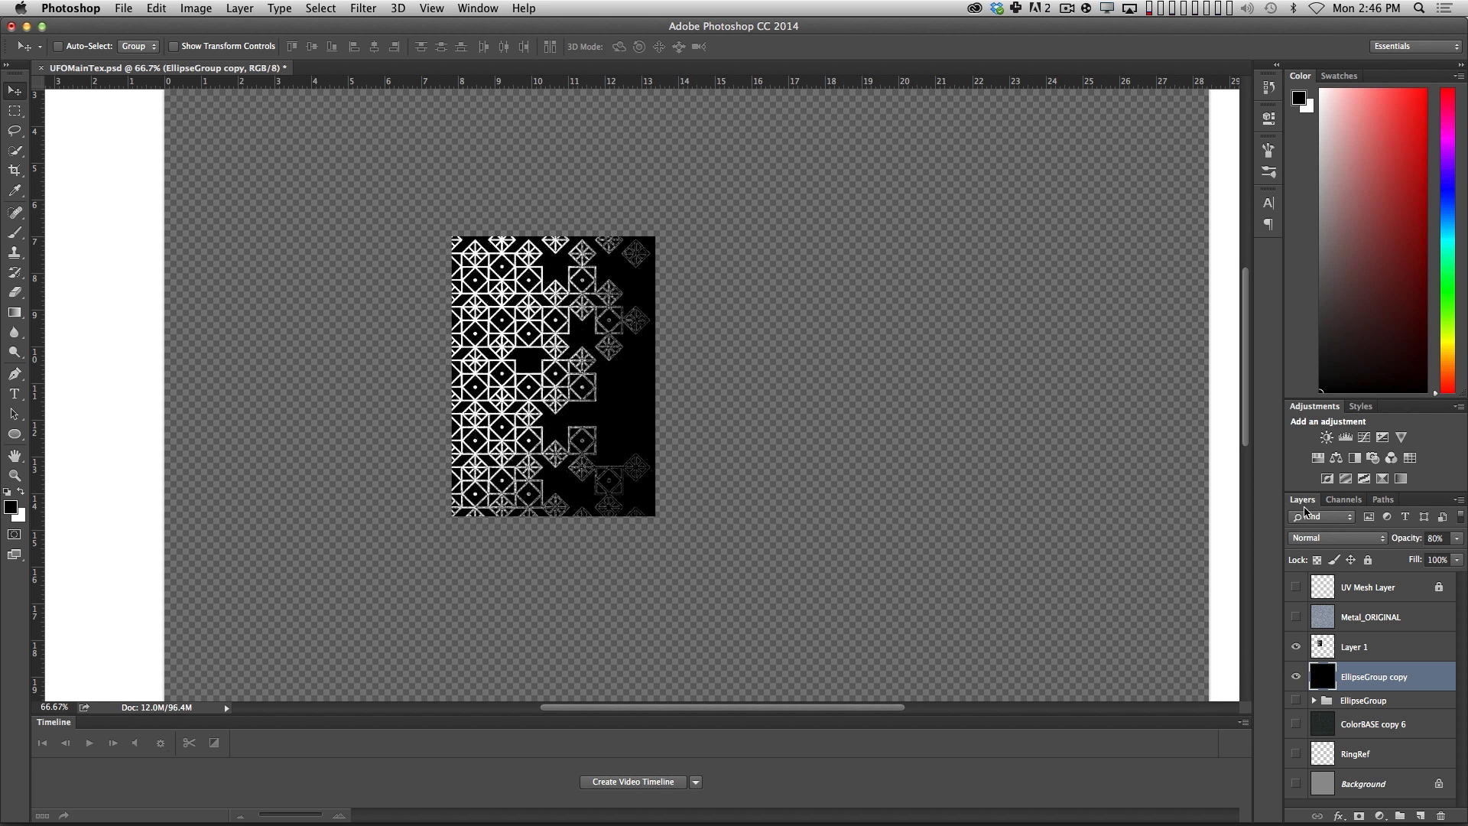
{"action": "key", "text": "0"}
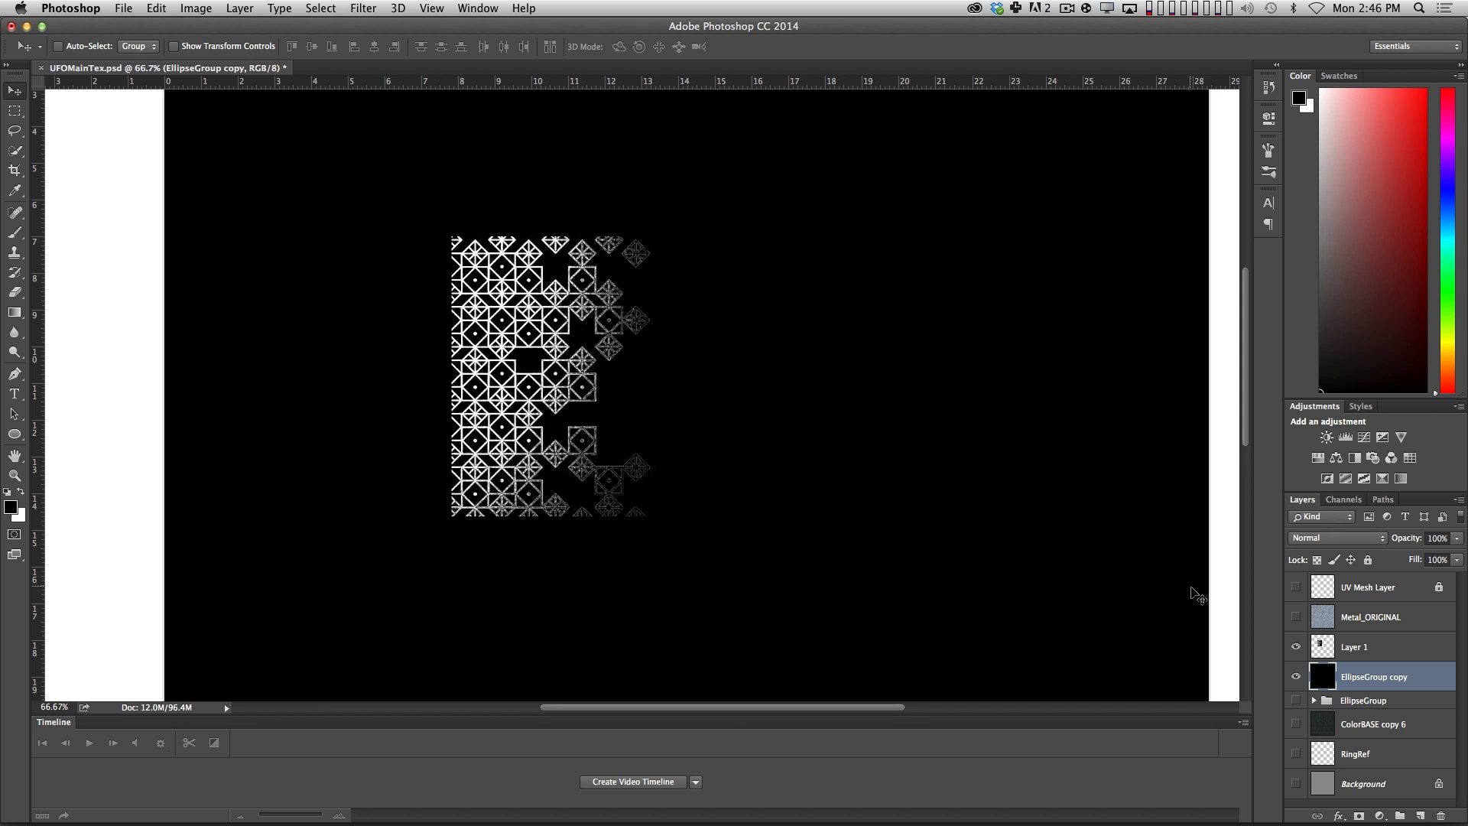
Move the pattern layer down and to the right, nearer the middle of the black canvas.
{"action": "key", "text": "z"}
{"action": "left_click", "coordinate": [792, 519], "text": "alt"}
{"action": "key", "text": "v"}
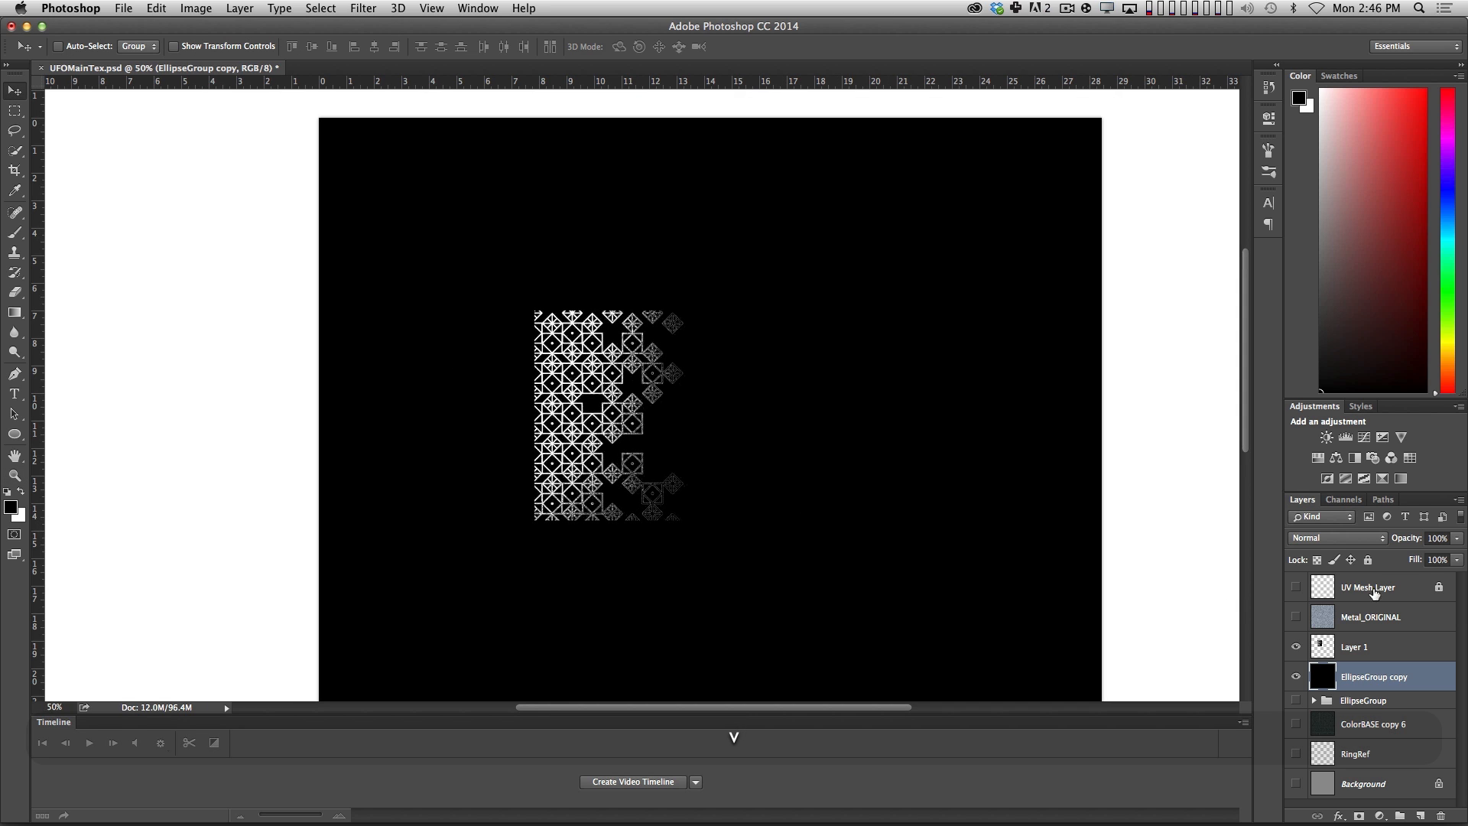
{"action": "left_click_drag", "start_coordinate": [1358, 649], "coordinate": [1359, 648]}
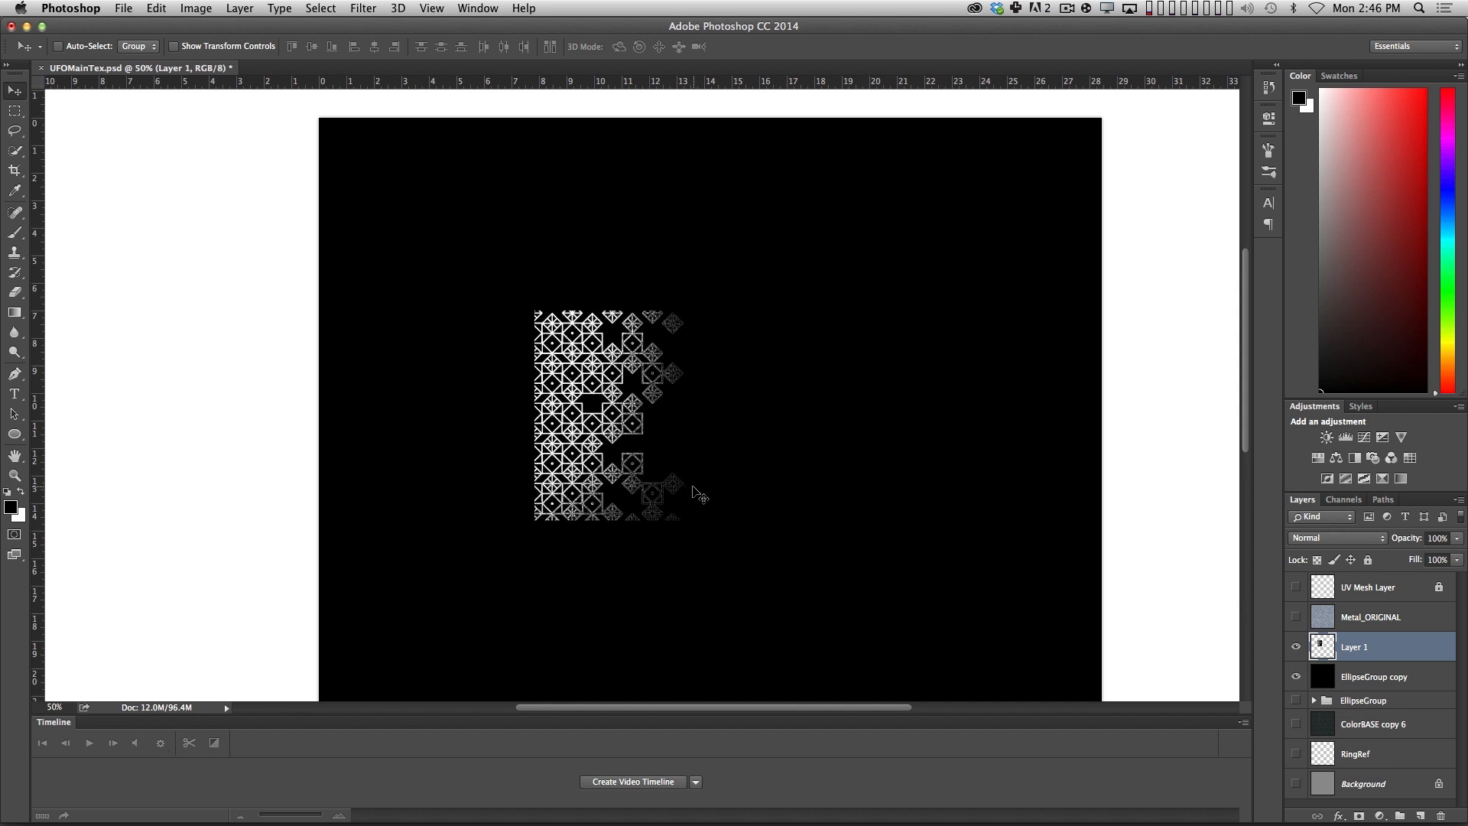
{"action": "left_click_drag", "start_coordinate": [663, 490], "coordinate": [863, 567]}
{"action": "key", "text": "super+t"}
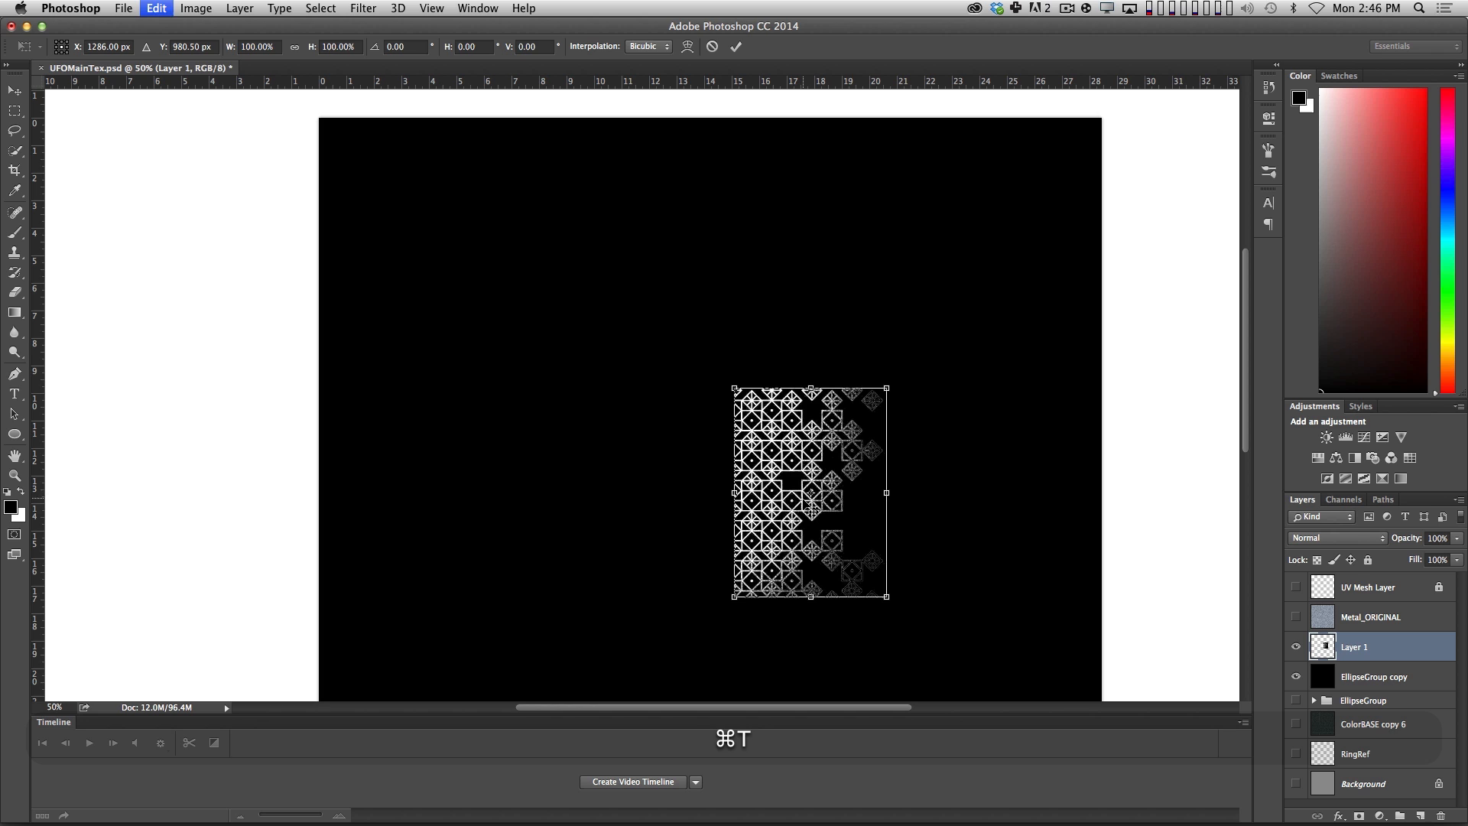
{"action": "key", "text": "Escape"}
Duplicate the pattern to the left and flip the copy horizontally so it mirrors the original.
{"action": "left_click_drag", "start_coordinate": [832, 505], "coordinate": [756, 505], "text": "alt+shift"}
{"action": "key", "text": "super+t"}
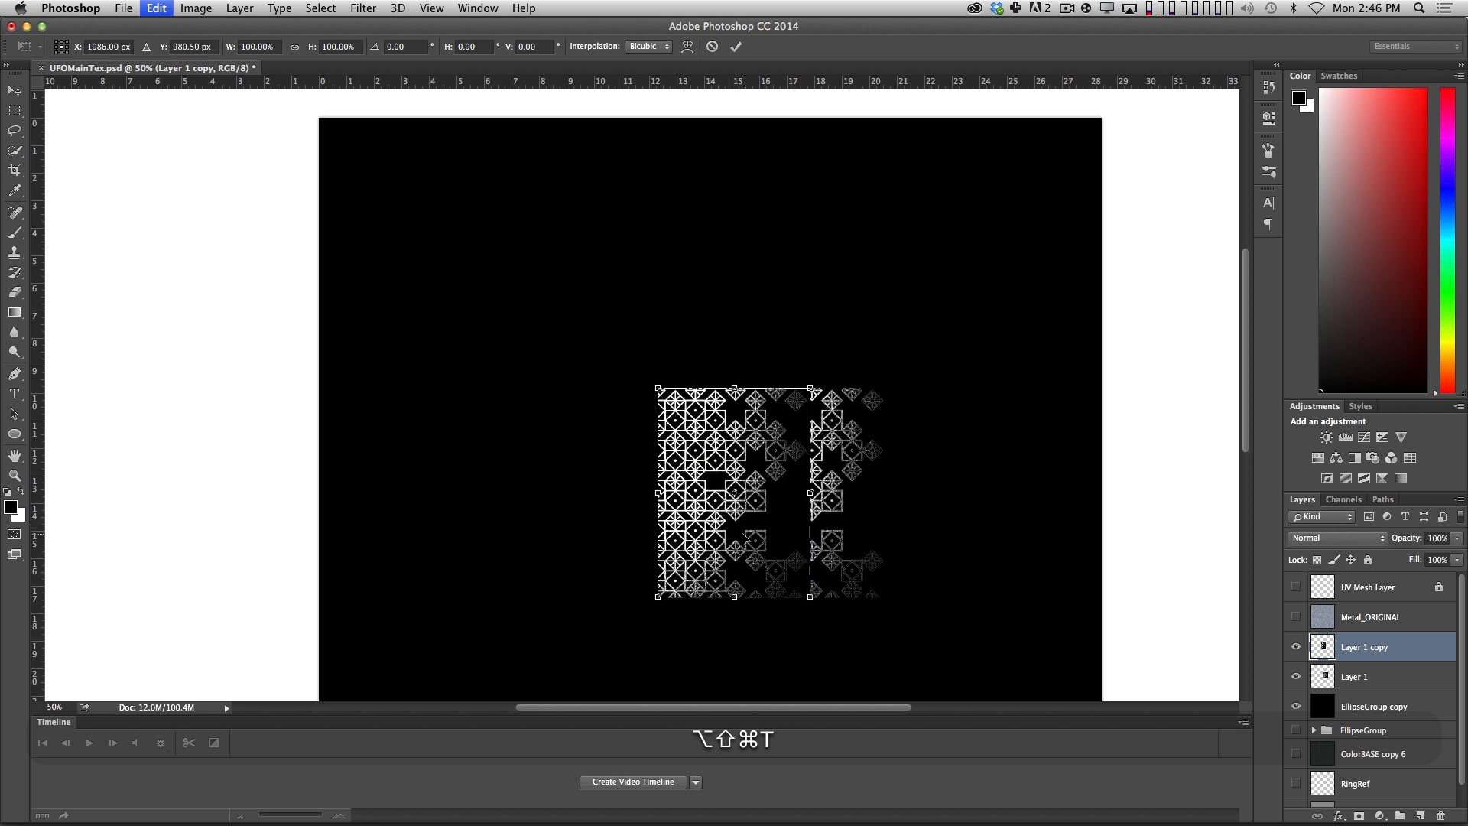
{"action": "left_click", "coordinate": [740, 517], "text": "ctrl"}
{"action": "left_click", "coordinate": [801, 712]}
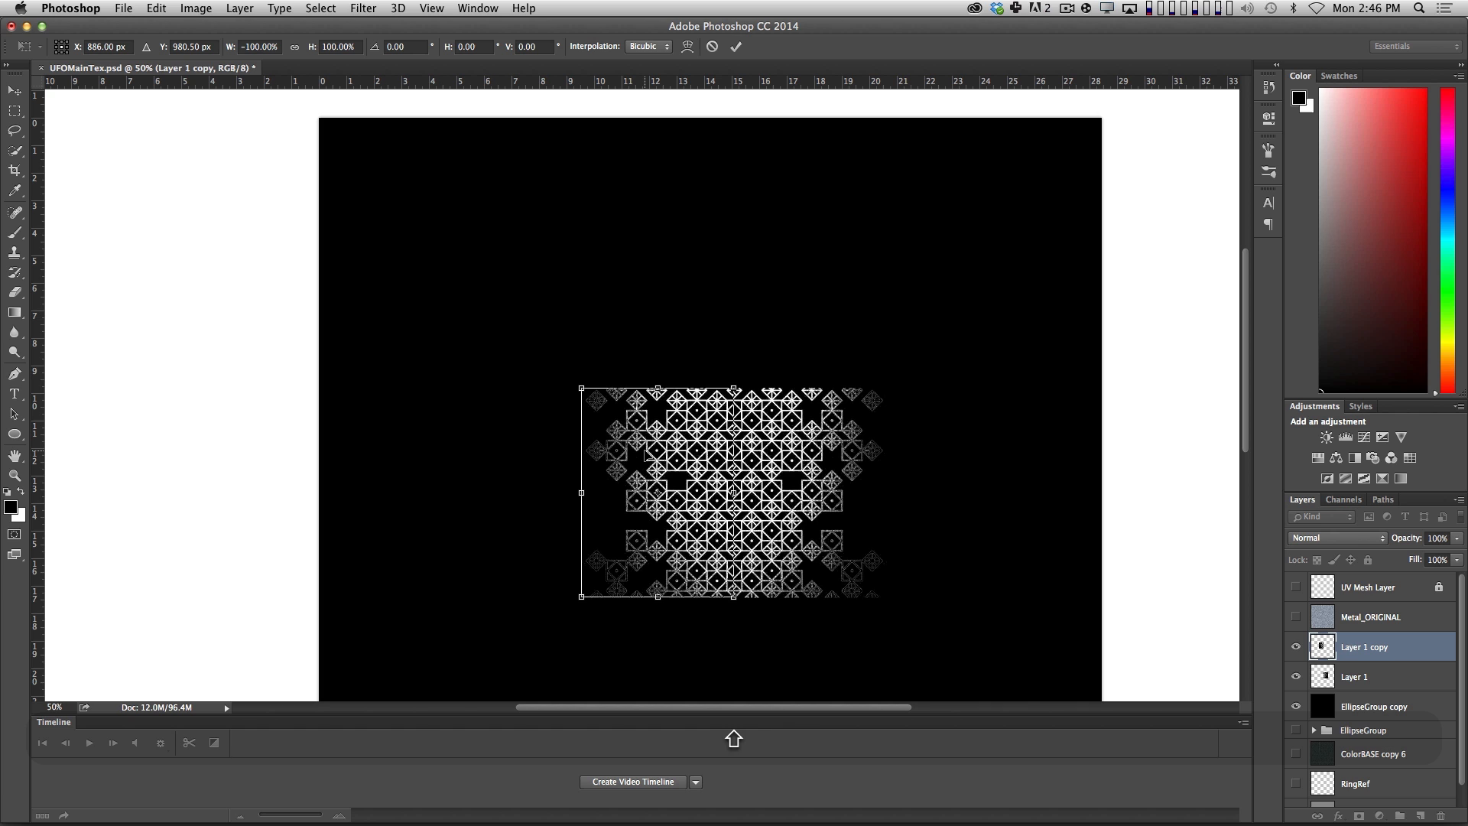
Nudge the mirrored copy horizontally until its central seam lines up with the original pattern.
{"action": "key", "text": "Right"}
{"action": "key", "text": "Right"}
{"action": "key", "text": "Right"}
{"action": "key", "text": "Right"}
{"action": "key", "text": "Right"}
{"action": "key", "text": "Right"}
{"action": "key", "text": "Right"}
{"action": "key", "text": "Right"}
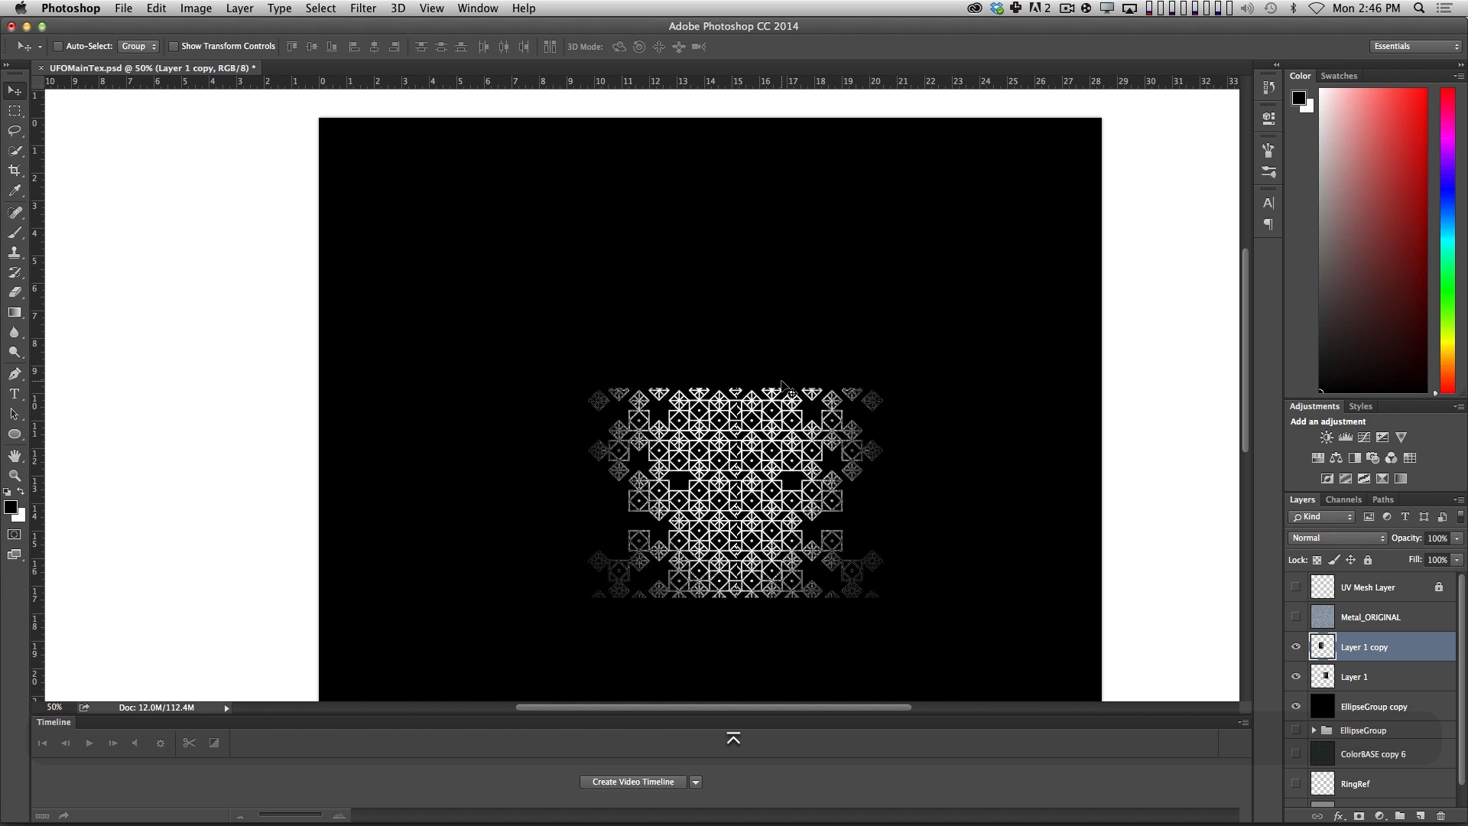
{"action": "key", "text": "z"}
{"action": "left_click", "coordinate": [812, 471]}
{"action": "left_click", "coordinate": [811, 471]}
{"action": "key", "text": "v"}
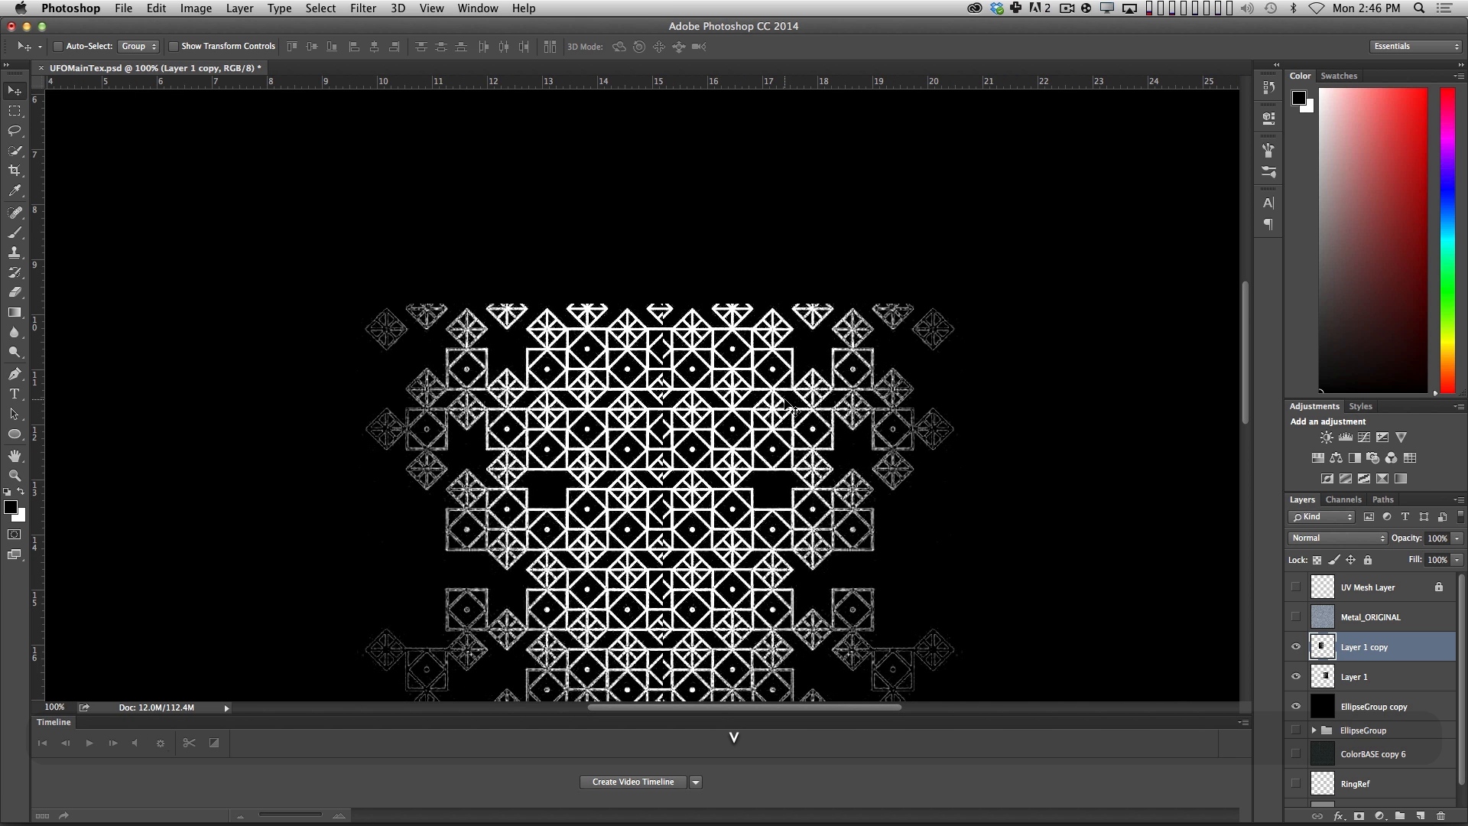
{"action": "key", "text": "shift+Right"}
{"action": "key", "text": "shift+Left"}
{"action": "key", "text": "shift+Left"}
{"action": "key", "text": "Right"}
{"action": "key", "text": "Right"}
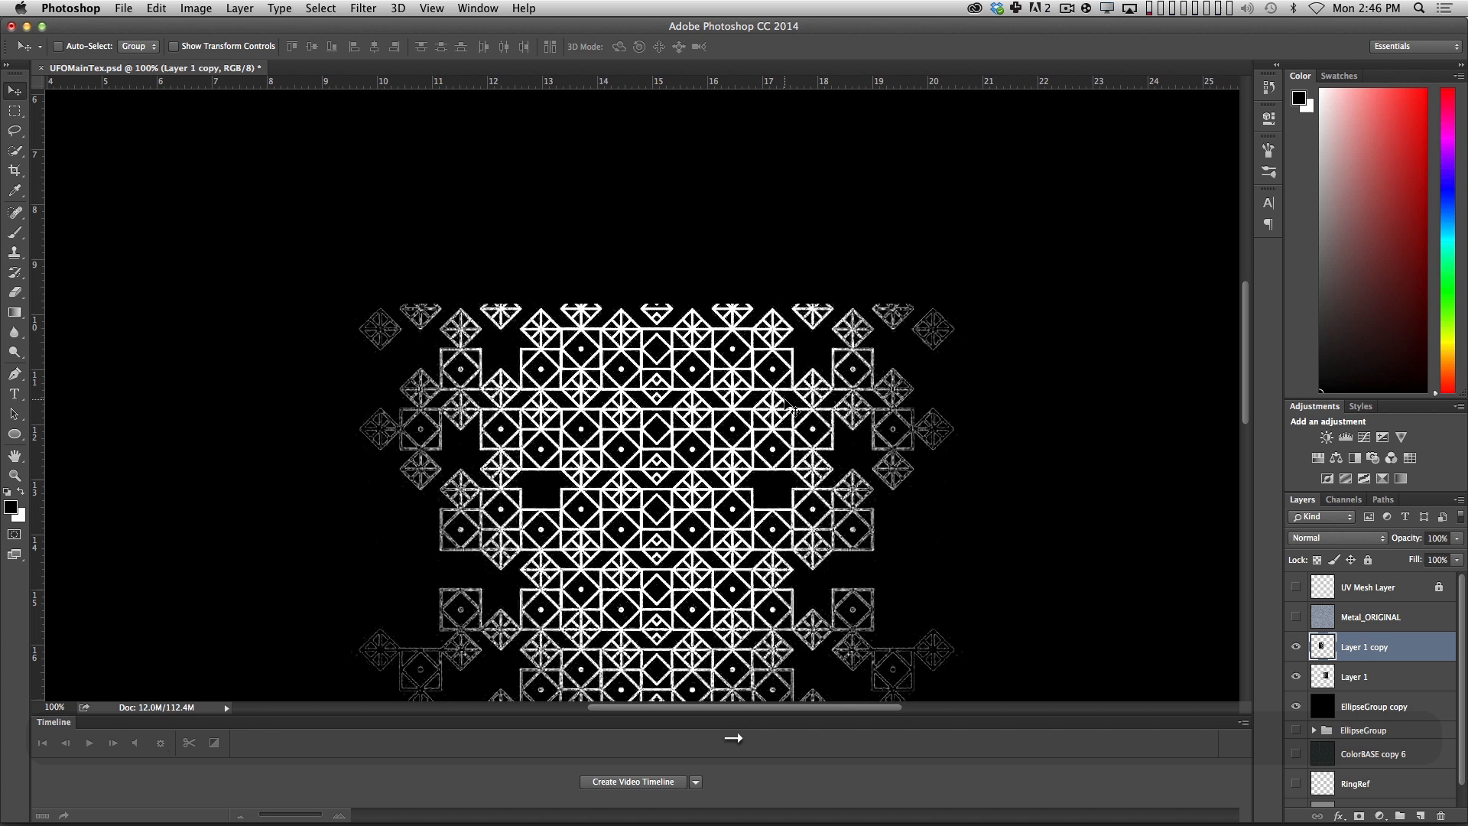
Merge the original pattern layer and its horizontally mirrored copy into one layer.
{"action": "key", "text": "z"}
{"action": "left_click", "coordinate": [781, 544], "text": "alt"}
{"action": "left_click", "coordinate": [780, 543], "text": "alt"}
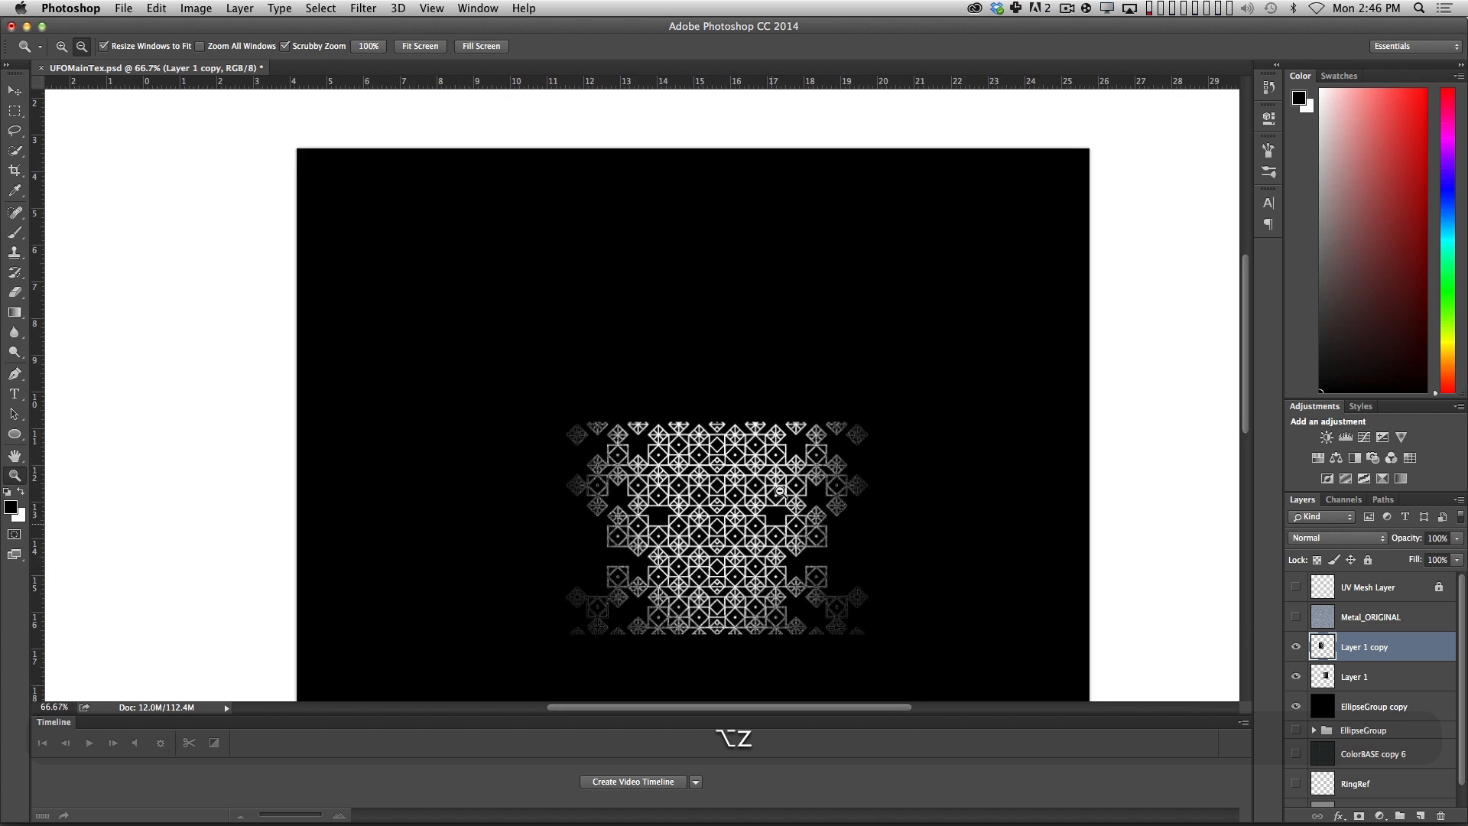
{"action": "left_click", "coordinate": [1371, 676], "text": "shift"}
{"action": "key", "text": "shift+super+e"}
{"action": "key", "text": "alt+shift+super+e"}
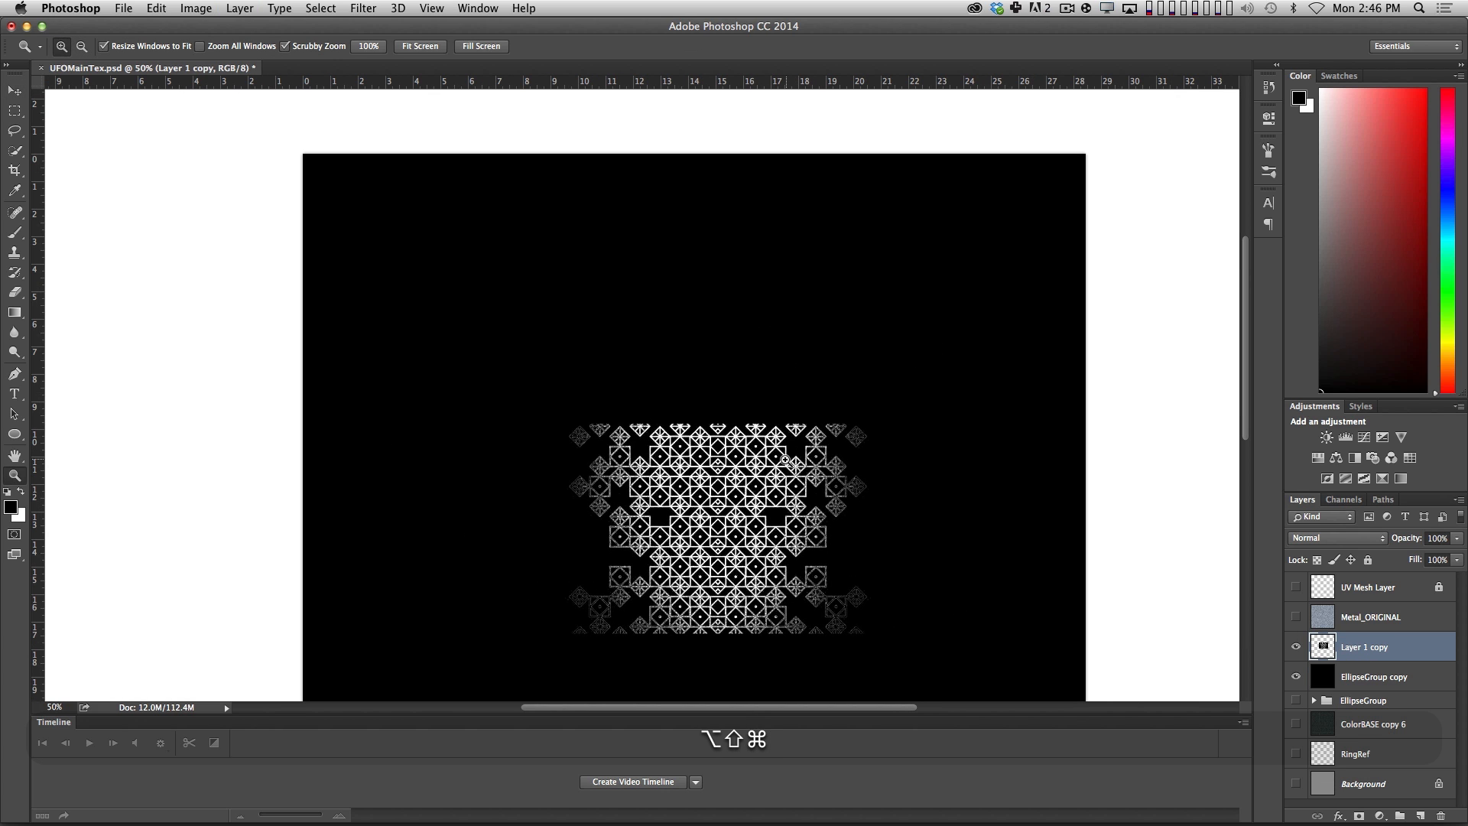
Duplicate the merged pattern upward, flip the copy vertically and place it directly above the original.
{"action": "key", "text": "z"}
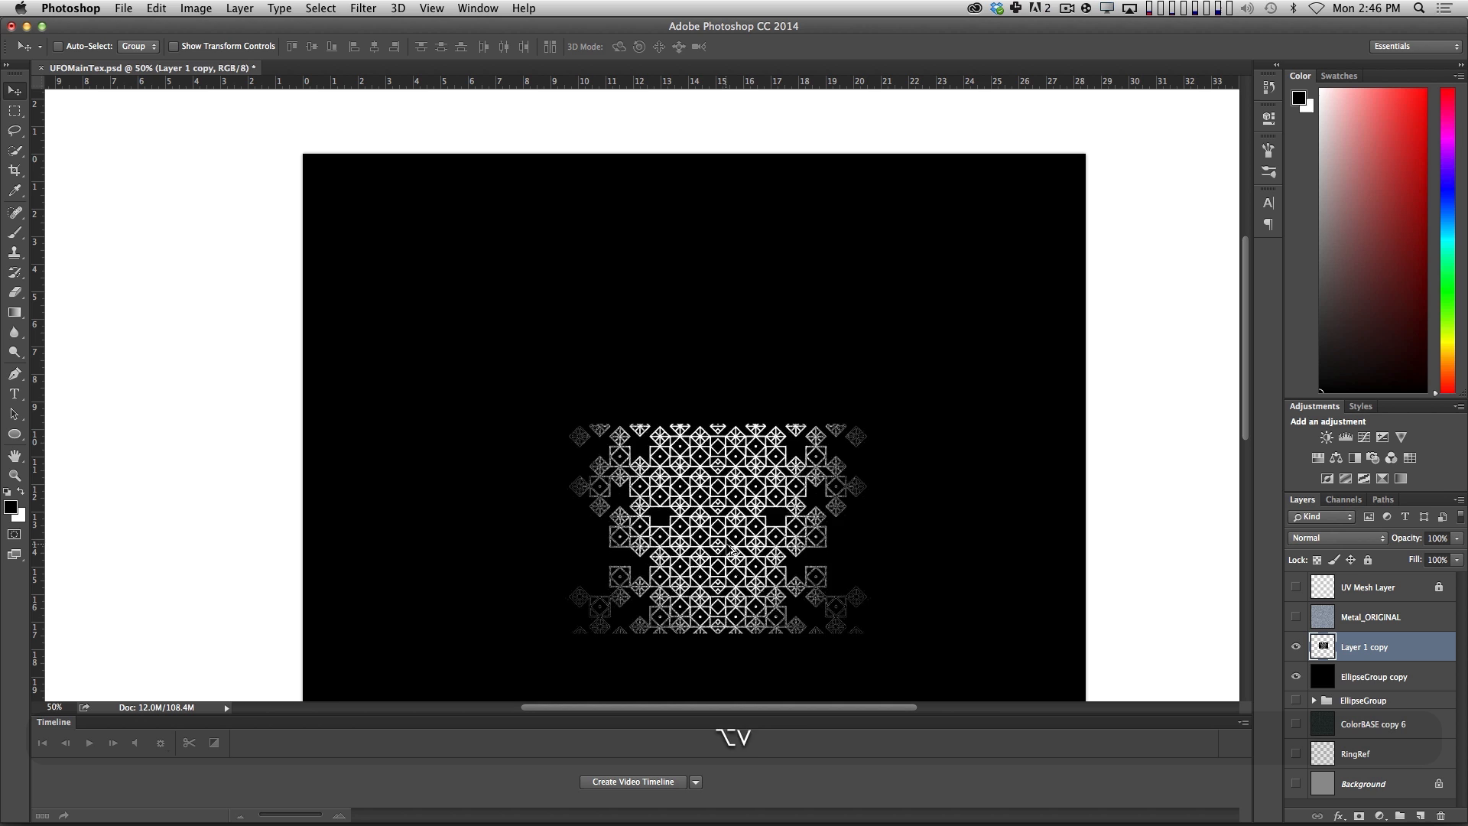
{"action": "left_click_drag", "start_coordinate": [730, 548], "coordinate": [727, 443], "text": "alt+shift"}
{"action": "key", "text": "super+t"}
{"action": "left_click", "coordinate": [764, 425], "text": "ctrl"}
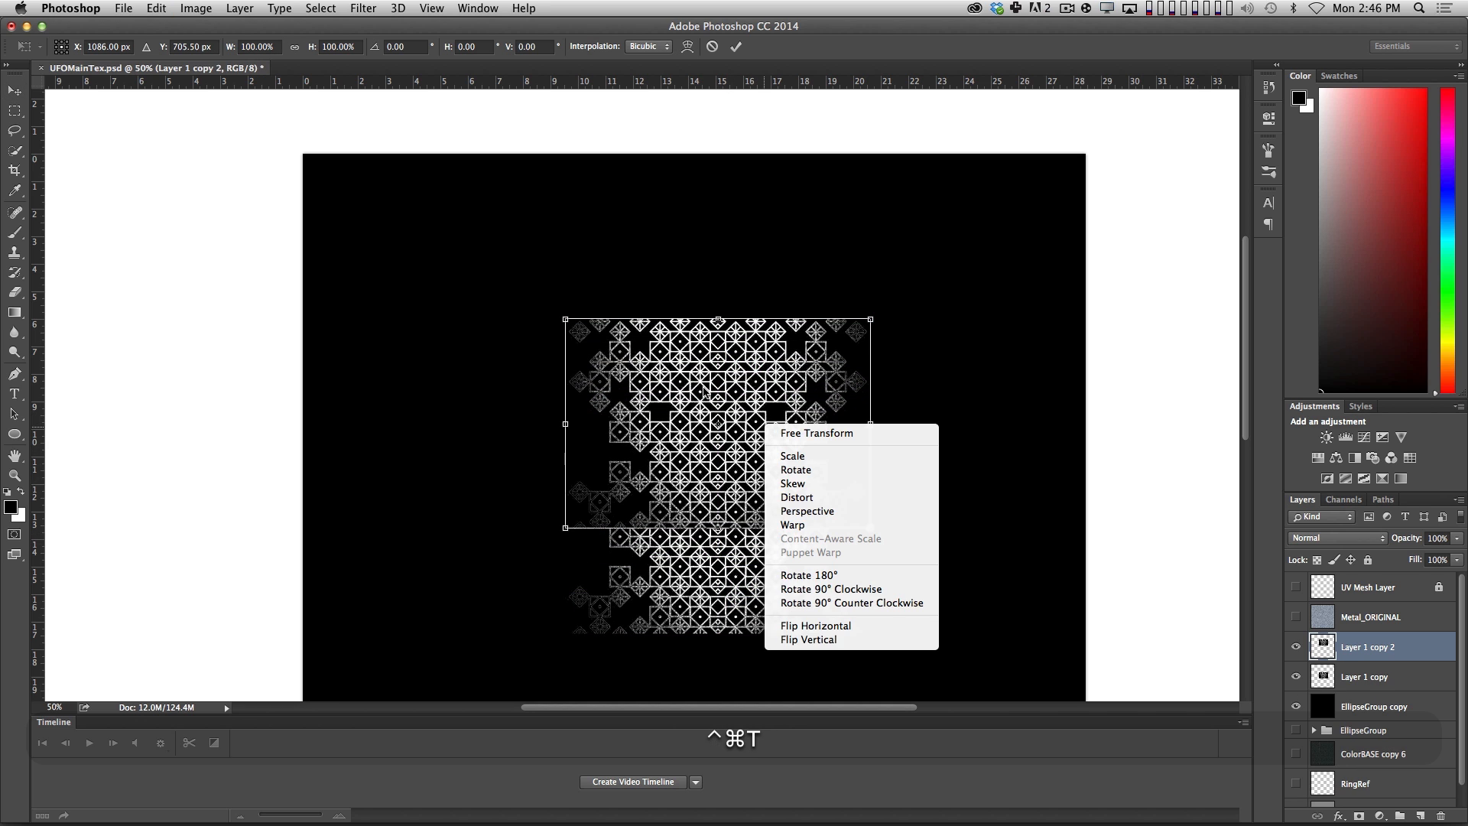
{"action": "left_click", "coordinate": [808, 639]}
{"action": "left_click_drag", "start_coordinate": [738, 474], "coordinate": [738, 369], "text": "shift"}
{"action": "key", "text": "Return"}
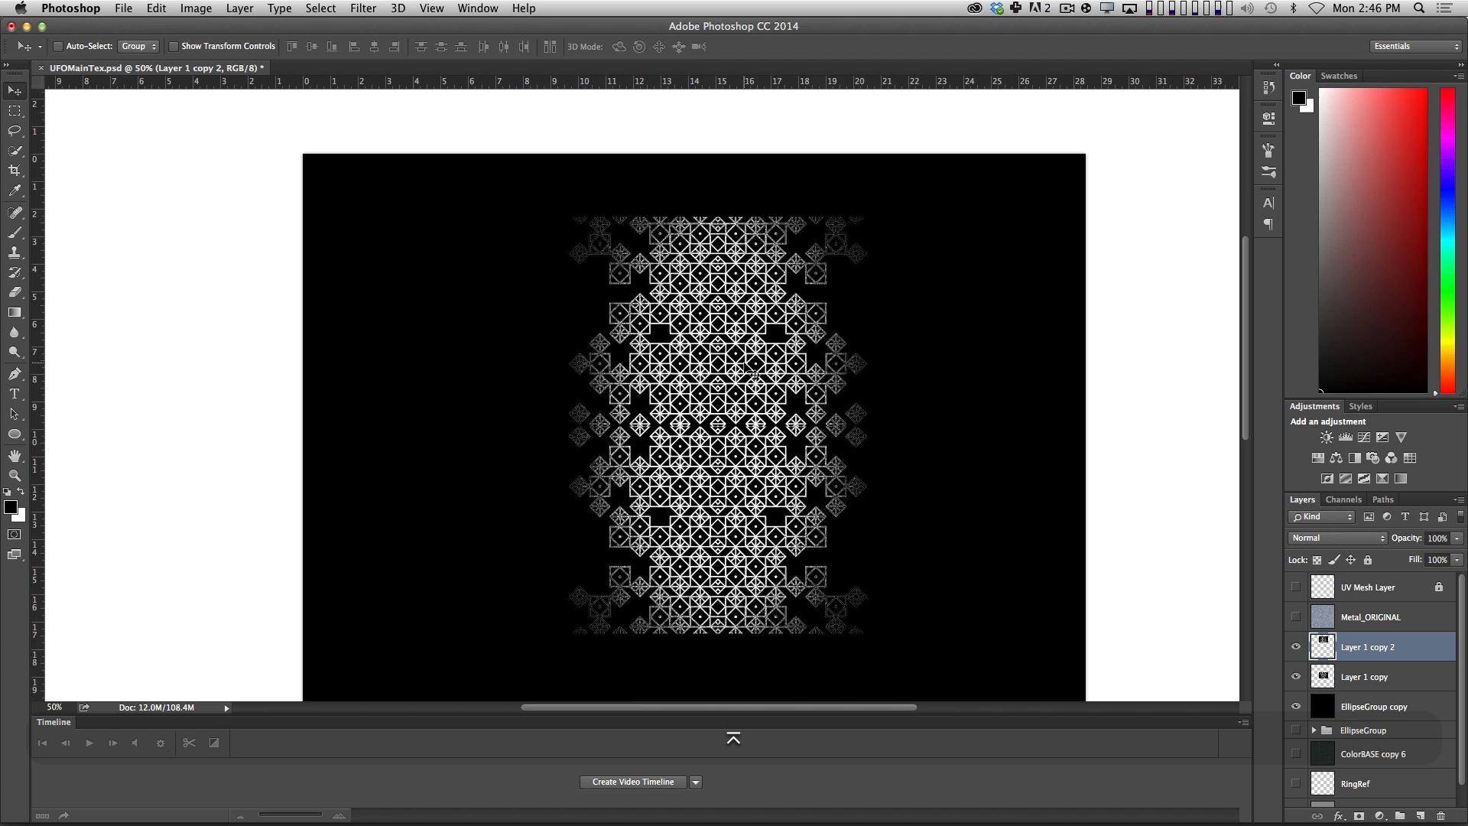
Nudge the vertically flipped copy down until its lower edge meets the pattern below.
{"action": "key", "text": "z"}
{"action": "left_click", "coordinate": [745, 382]}
{"action": "key", "text": "v"}
{"action": "key", "text": "Down"}
{"action": "key", "text": "Down"}
{"action": "key", "text": "Down"}
{"action": "key", "text": "Down"}
{"action": "key", "text": "Down"}
{"action": "key", "text": "Down"}
{"action": "key", "text": "Down"}
{"action": "key", "text": "Down"}
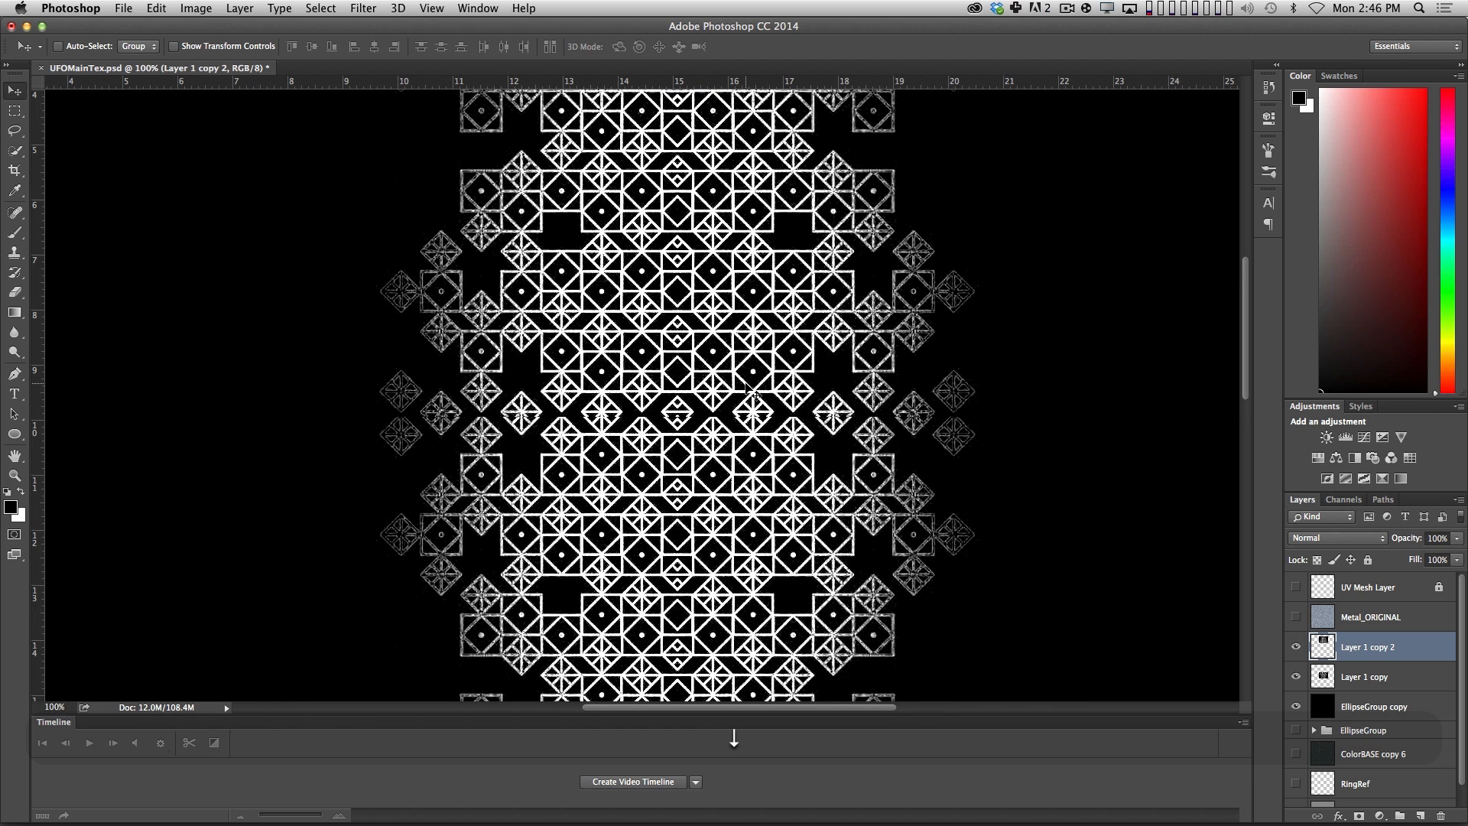
Merge the upper and lower pattern halves into a single layer.
{"action": "key", "text": "z"}
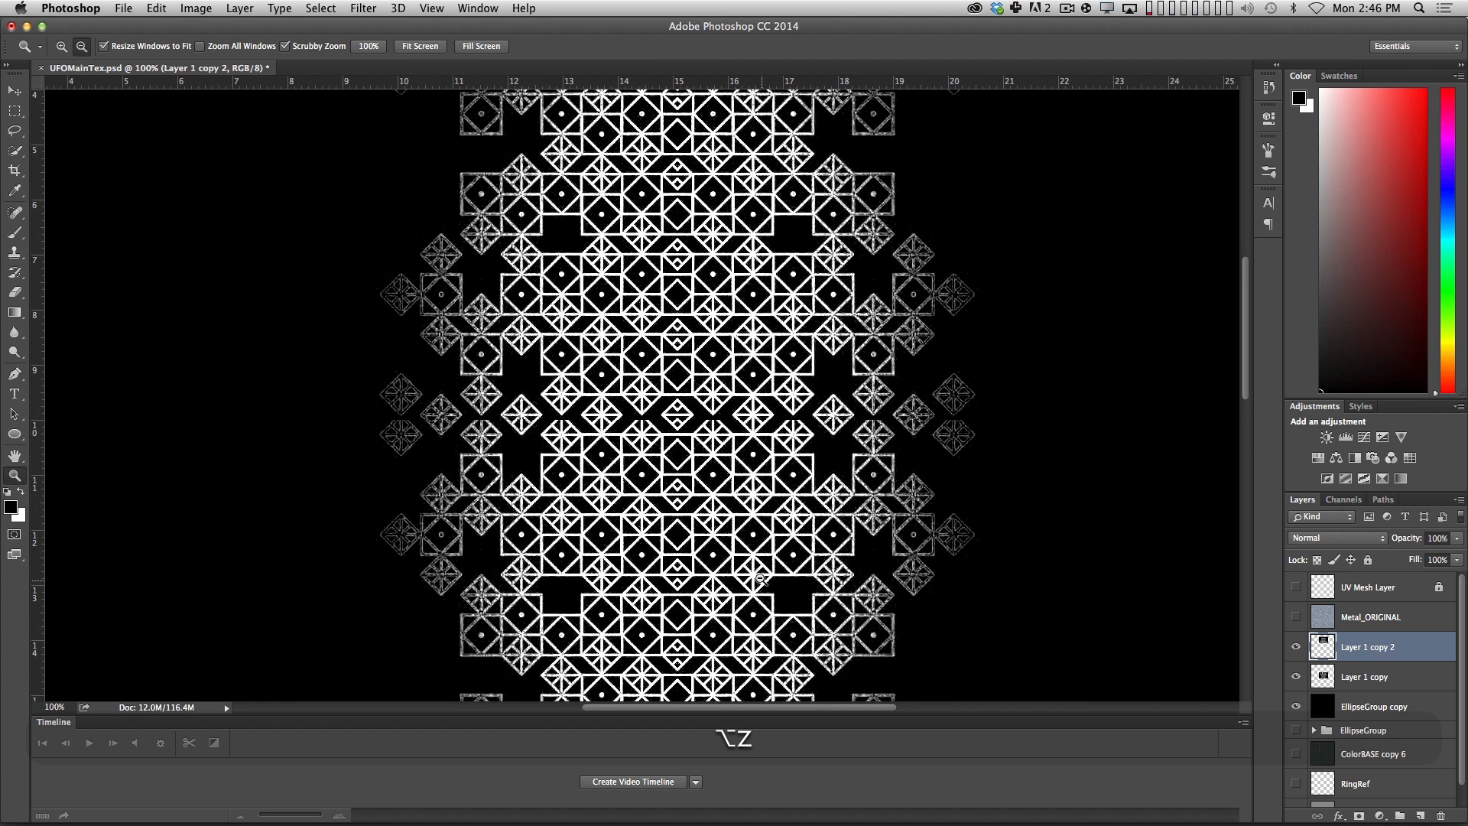
{"action": "left_click", "coordinate": [865, 544], "text": "alt"}
{"action": "left_click", "coordinate": [1358, 683], "text": "shift"}
{"action": "key", "text": "super+e"}
Move the merged pattern column up to the top edge of the black canvas.
{"action": "key", "text": "z"}
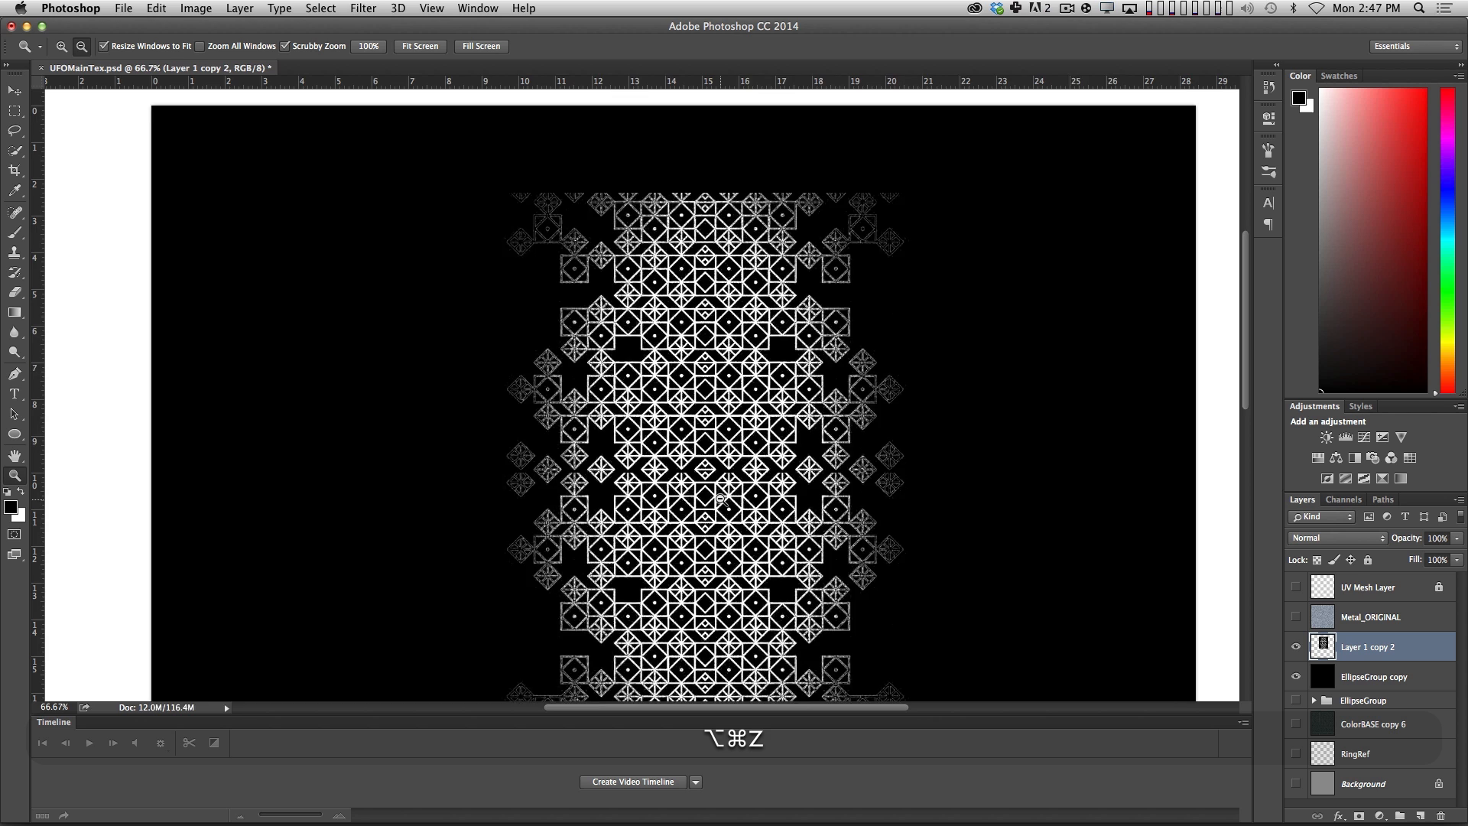
{"action": "left_click", "coordinate": [720, 497], "text": "alt"}
{"action": "left_click_drag", "start_coordinate": [768, 505], "coordinate": [734, 415]}
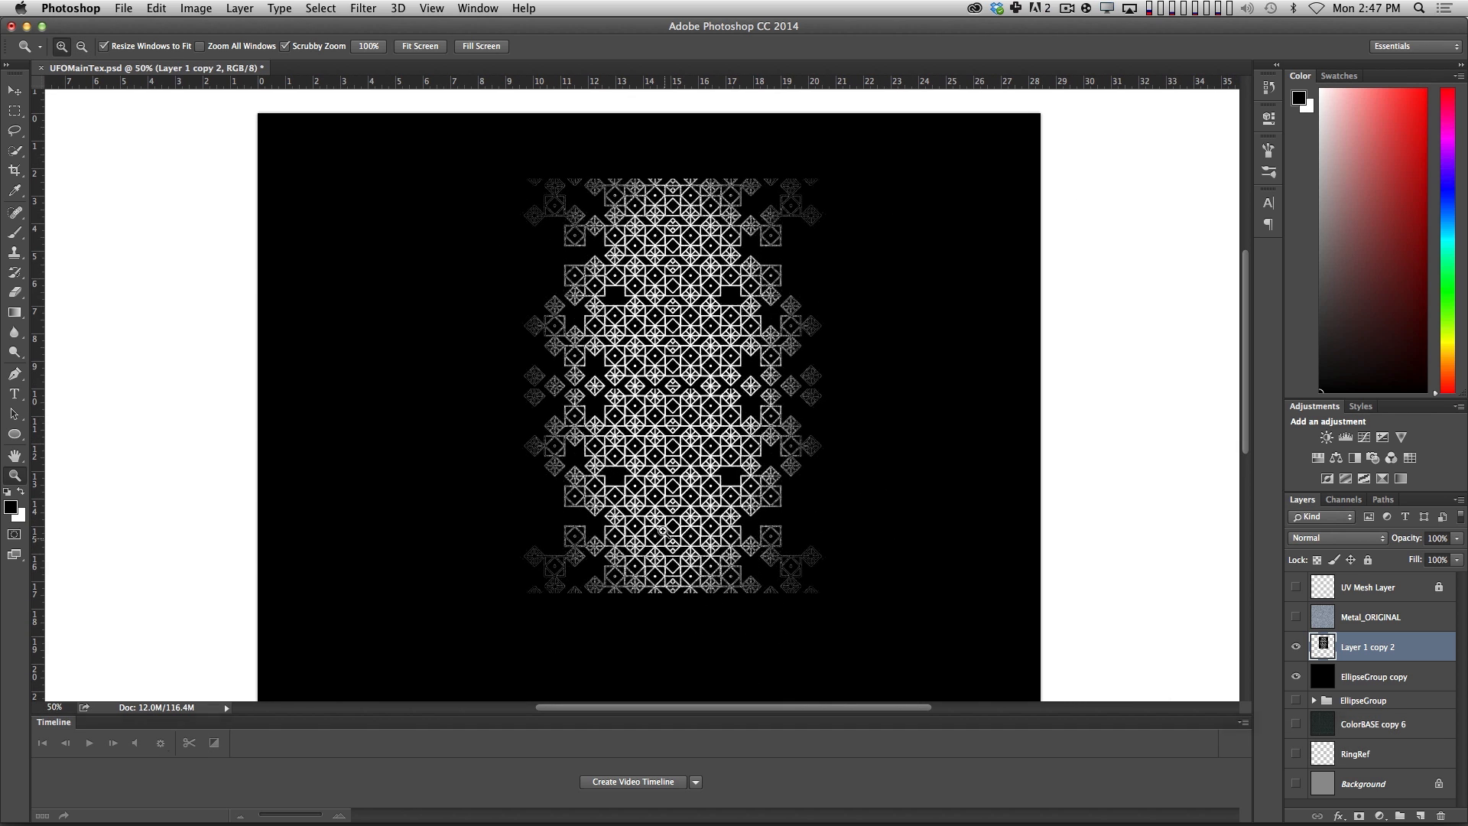
{"action": "left_click", "coordinate": [662, 530], "text": "alt"}
{"action": "key", "text": "v"}
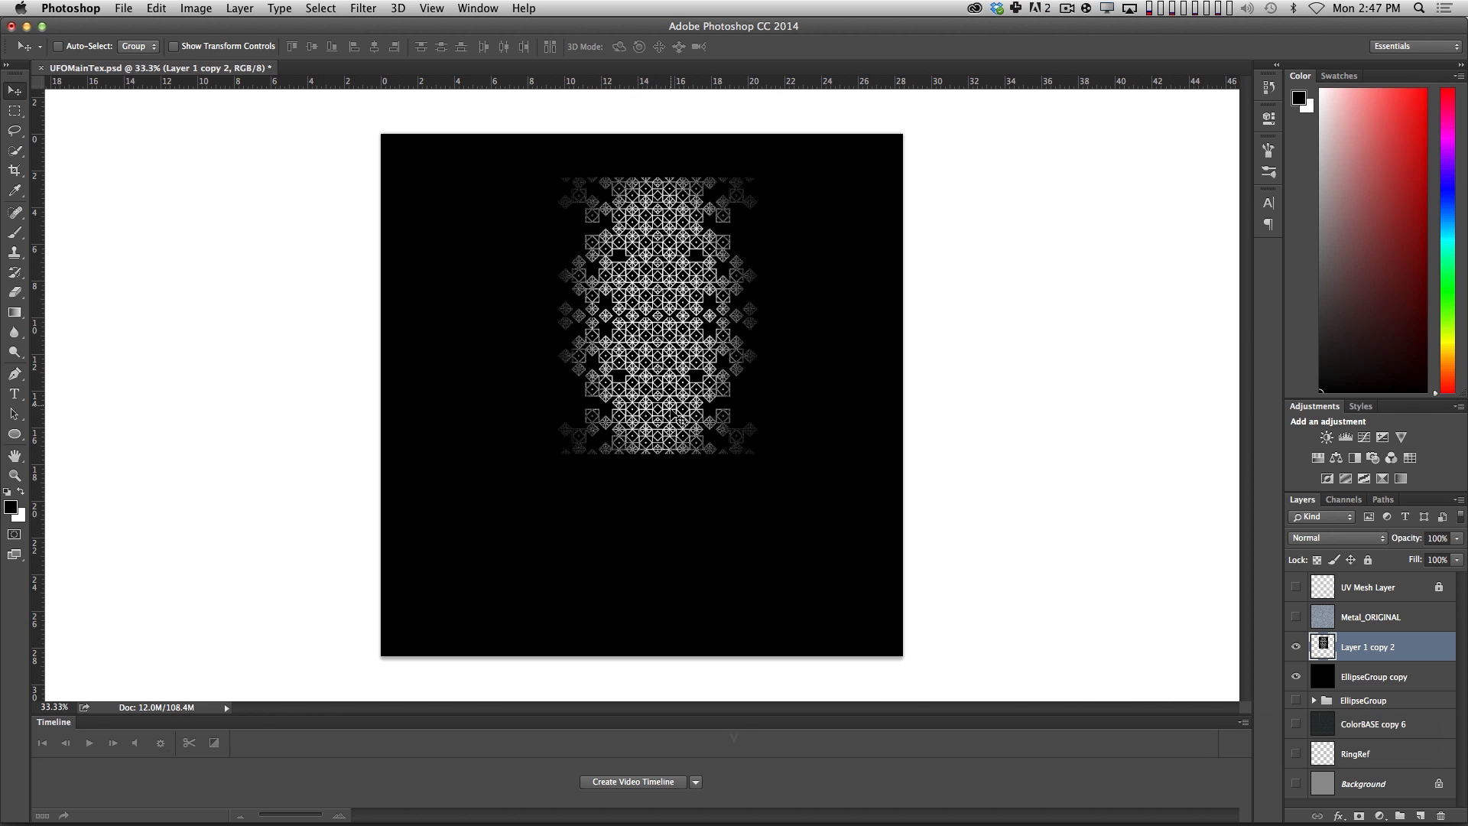
{"action": "left_click_drag", "start_coordinate": [683, 419], "coordinate": [675, 366]}
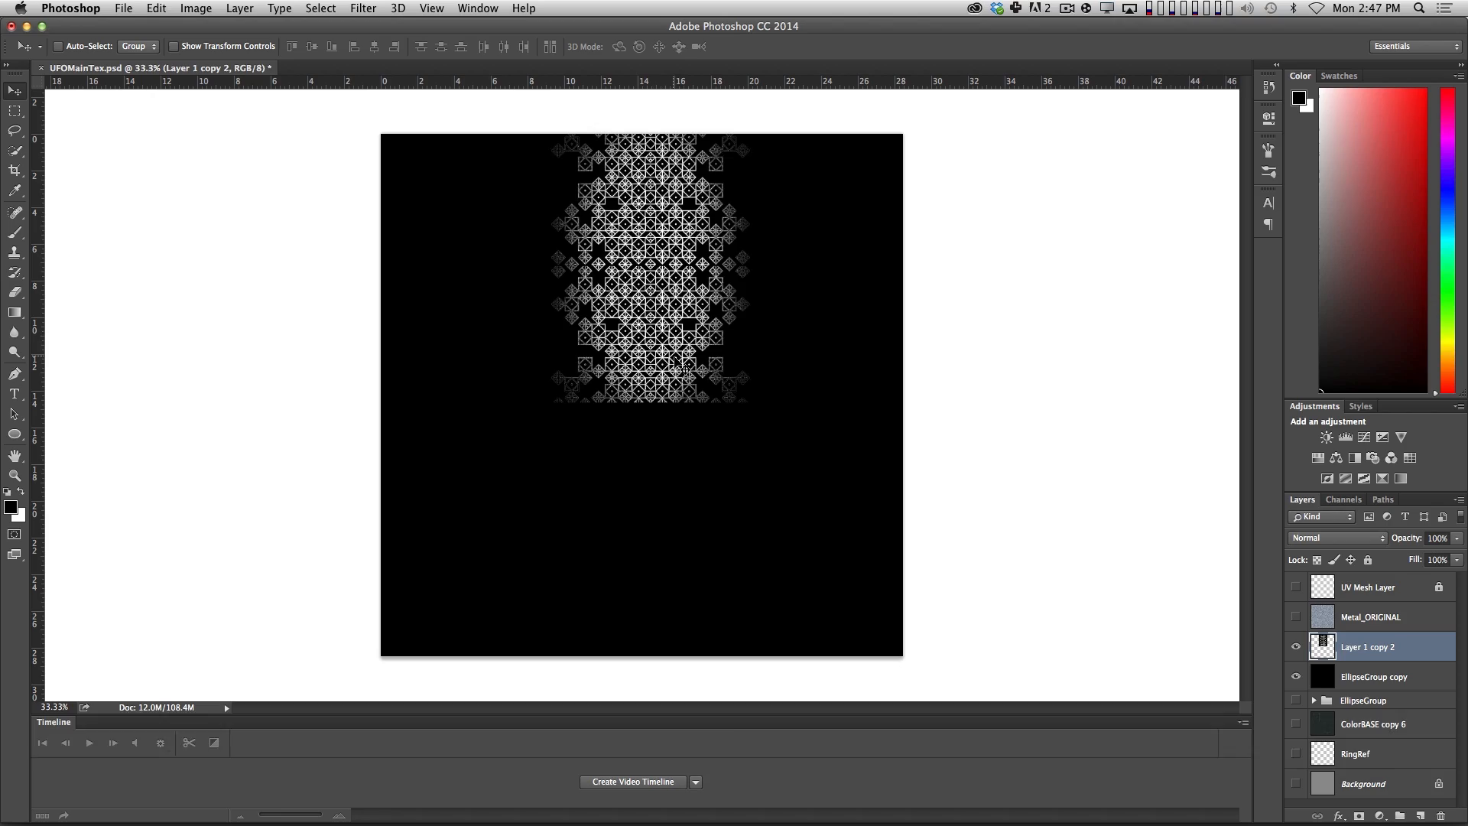
Duplicate the pattern column directly below itself to span the canvas height, check the seam, and merge both layers.
{"action": "left_click_drag", "start_coordinate": [659, 165], "coordinate": [676, 434], "text": "alt+shift"}
{"action": "key", "text": "z"}
{"action": "left_click", "coordinate": [648, 443]}
{"action": "left_click", "coordinate": [652, 442]}
{"action": "left_click", "coordinate": [653, 443]}
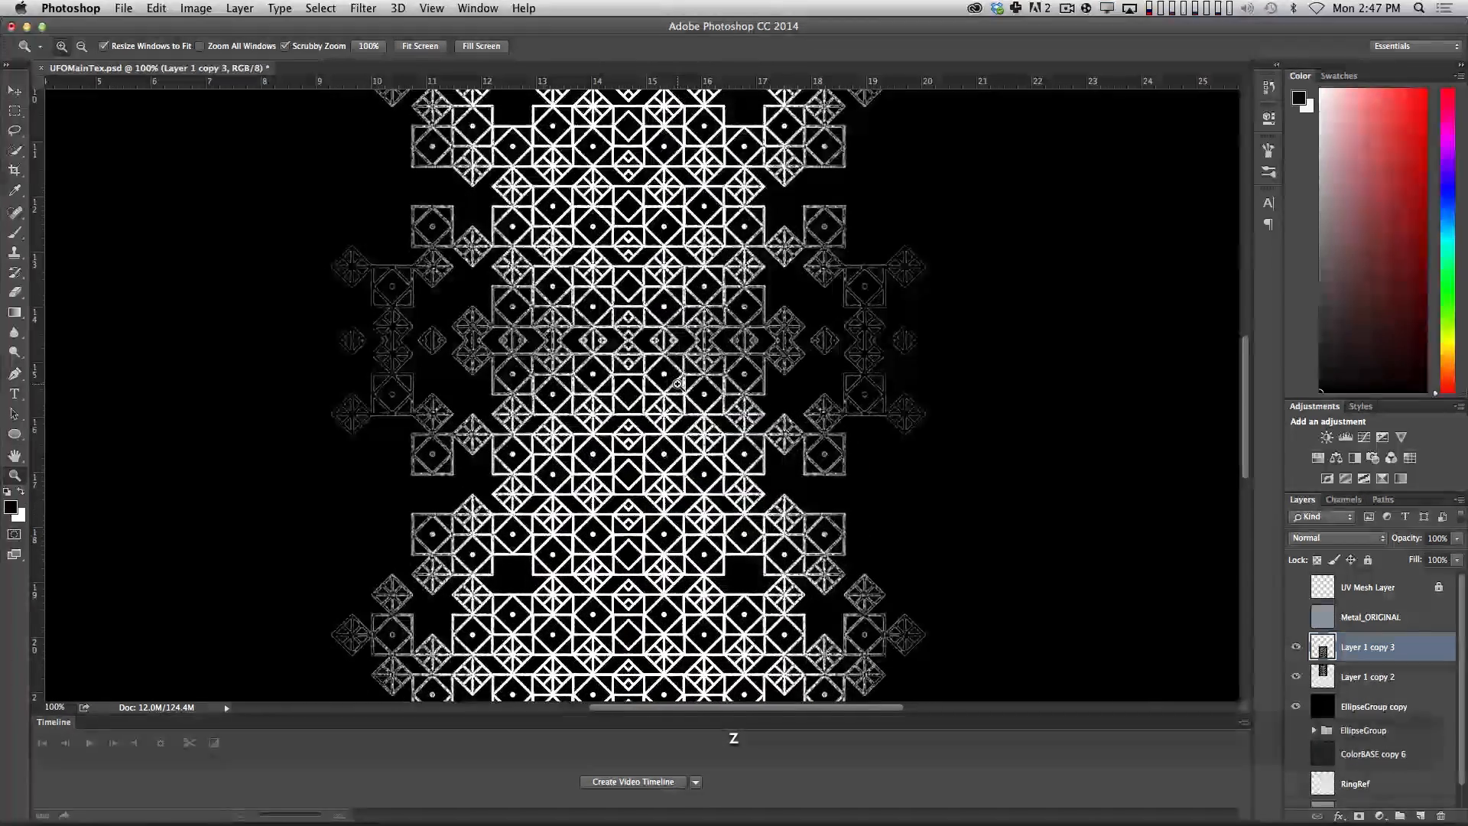
{"action": "left_click", "coordinate": [653, 443], "text": "alt"}
{"action": "left_click", "coordinate": [652, 443], "text": "alt"}
{"action": "left_click", "coordinate": [673, 453], "text": "alt"}
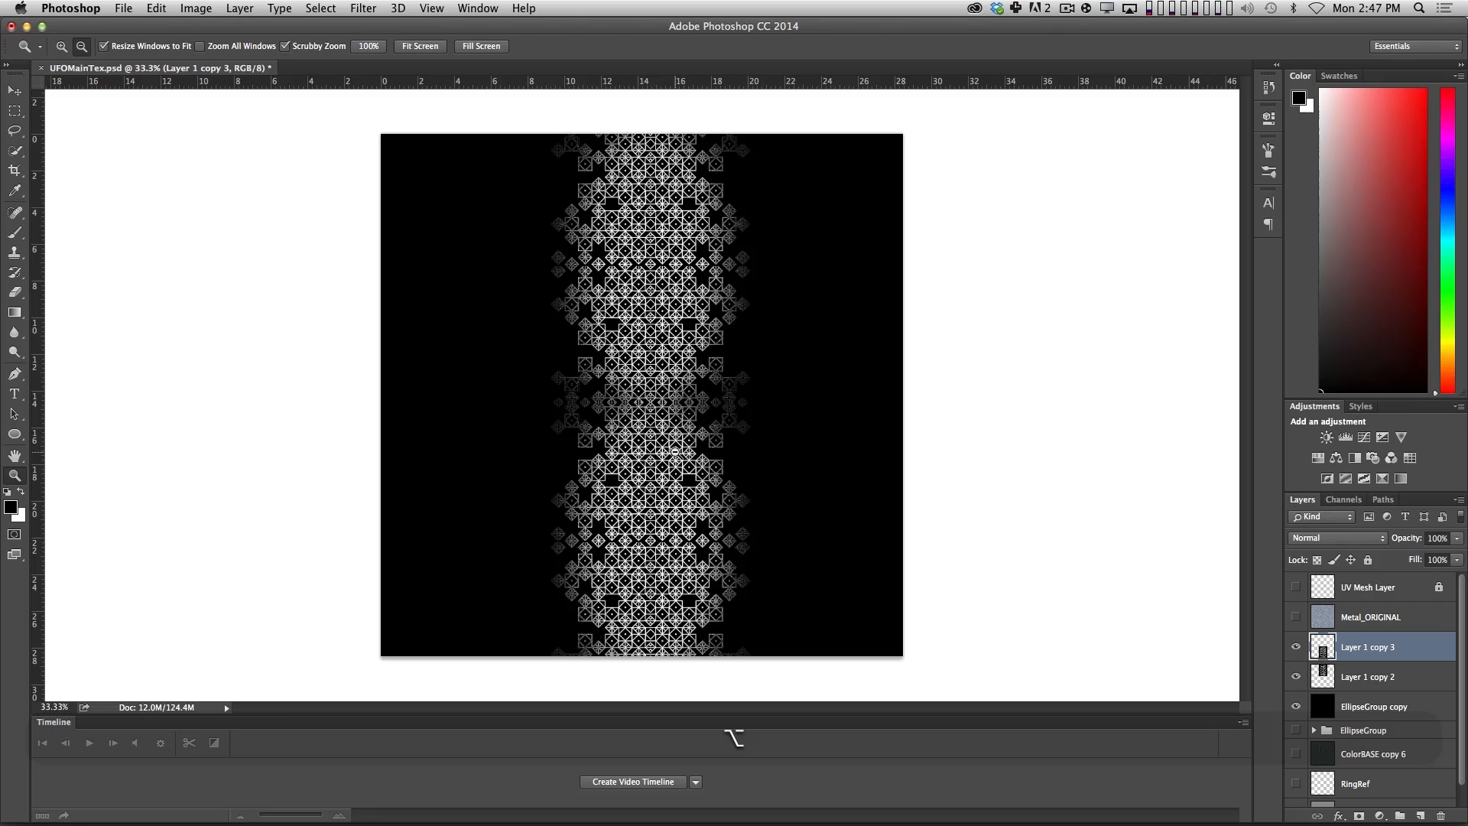
{"action": "key", "text": "v"}
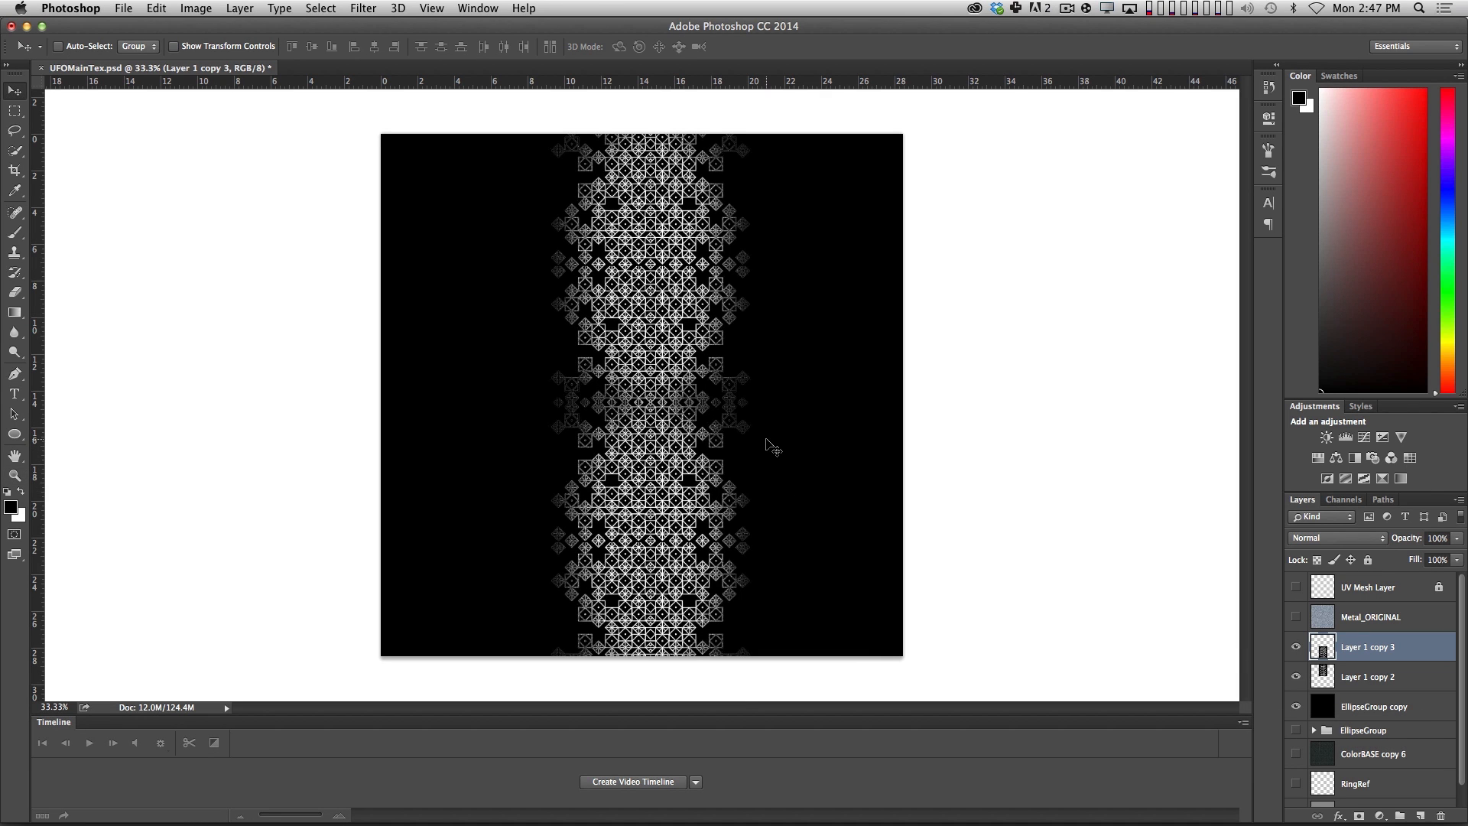
{"action": "key", "text": "shift+super+e"}
Place the full-height column at the canvas's left edge with an aligned duplicate beside it, and merge the two.
{"action": "left_click_drag", "start_coordinate": [623, 382], "coordinate": [649, 432], "text": "shift"}
{"action": "key", "text": "shift+Right"}
{"action": "key", "text": "shift+Right"}
{"action": "key", "text": "shift+Right"}
{"action": "key", "text": "shift+Right"}
{"action": "key", "text": "shift+Right"}
{"action": "key", "text": "shift+Right"}
{"action": "key", "text": "shift+Right"}
{"action": "key", "text": "shift+Right"}
{"action": "key", "text": "shift+Right"}
{"action": "key", "text": "shift+Right"}
{"action": "key", "text": "shift+Right"}
{"action": "key", "text": "shift+Right"}
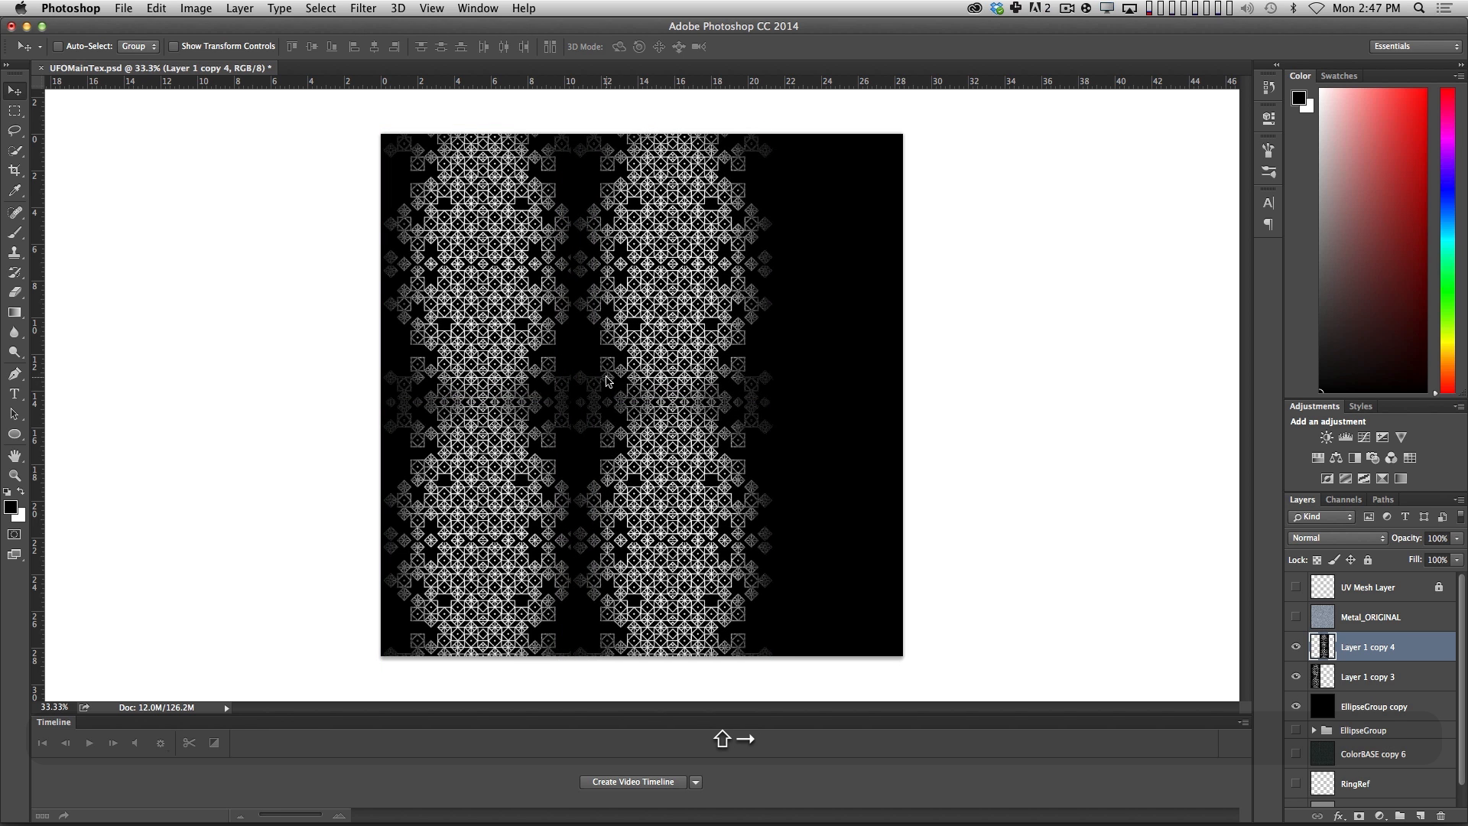
{"action": "key", "text": "shift+Left"}
{"action": "key", "text": "shift+Left"}
{"action": "key", "text": "shift+Right"}
{"action": "key", "text": "Right"}
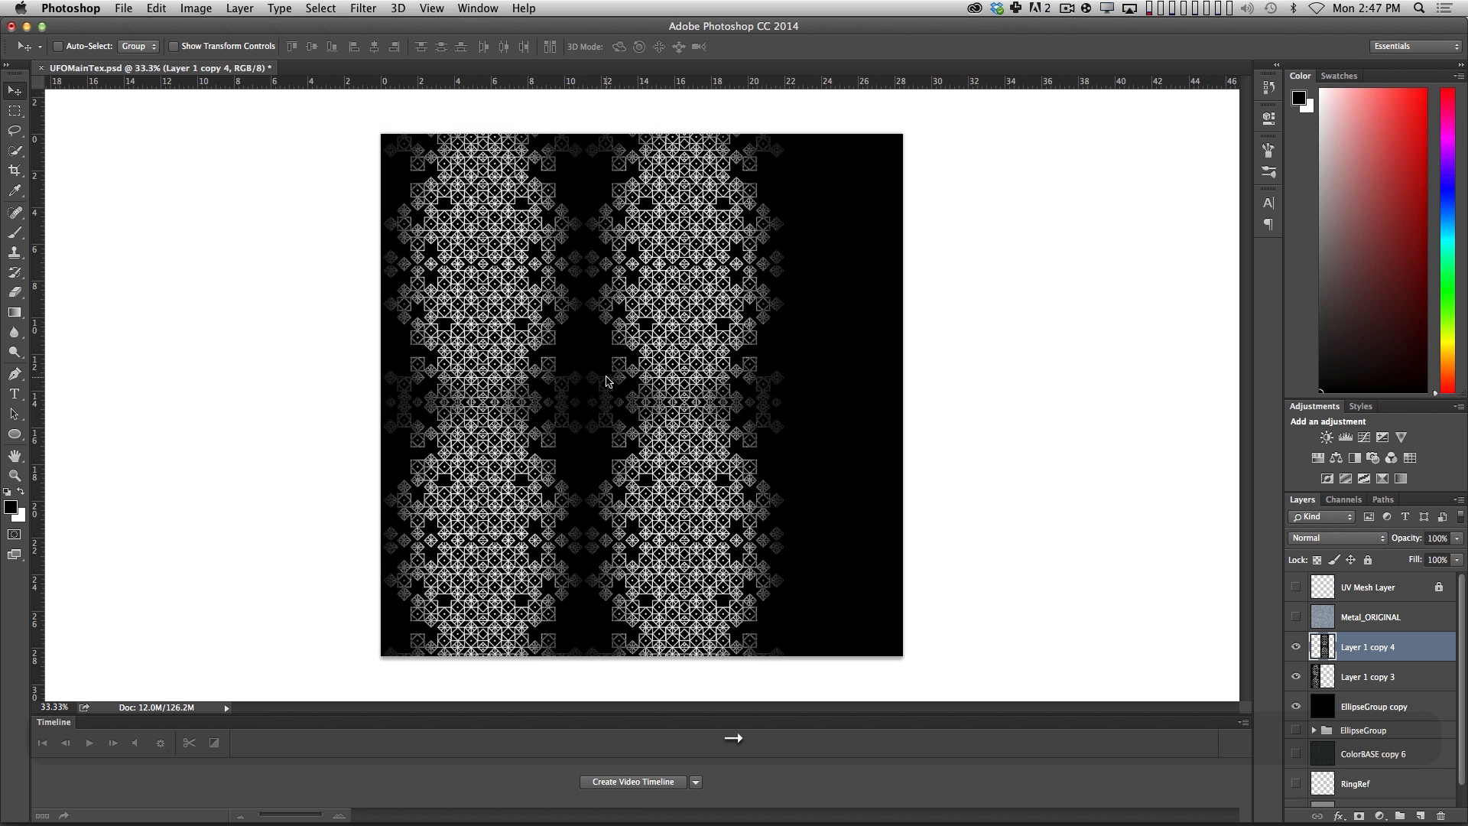
{"action": "key", "text": "Right"}
{"action": "key", "text": "Right"}
{"action": "left_click", "coordinate": [1383, 674], "text": "shift"}
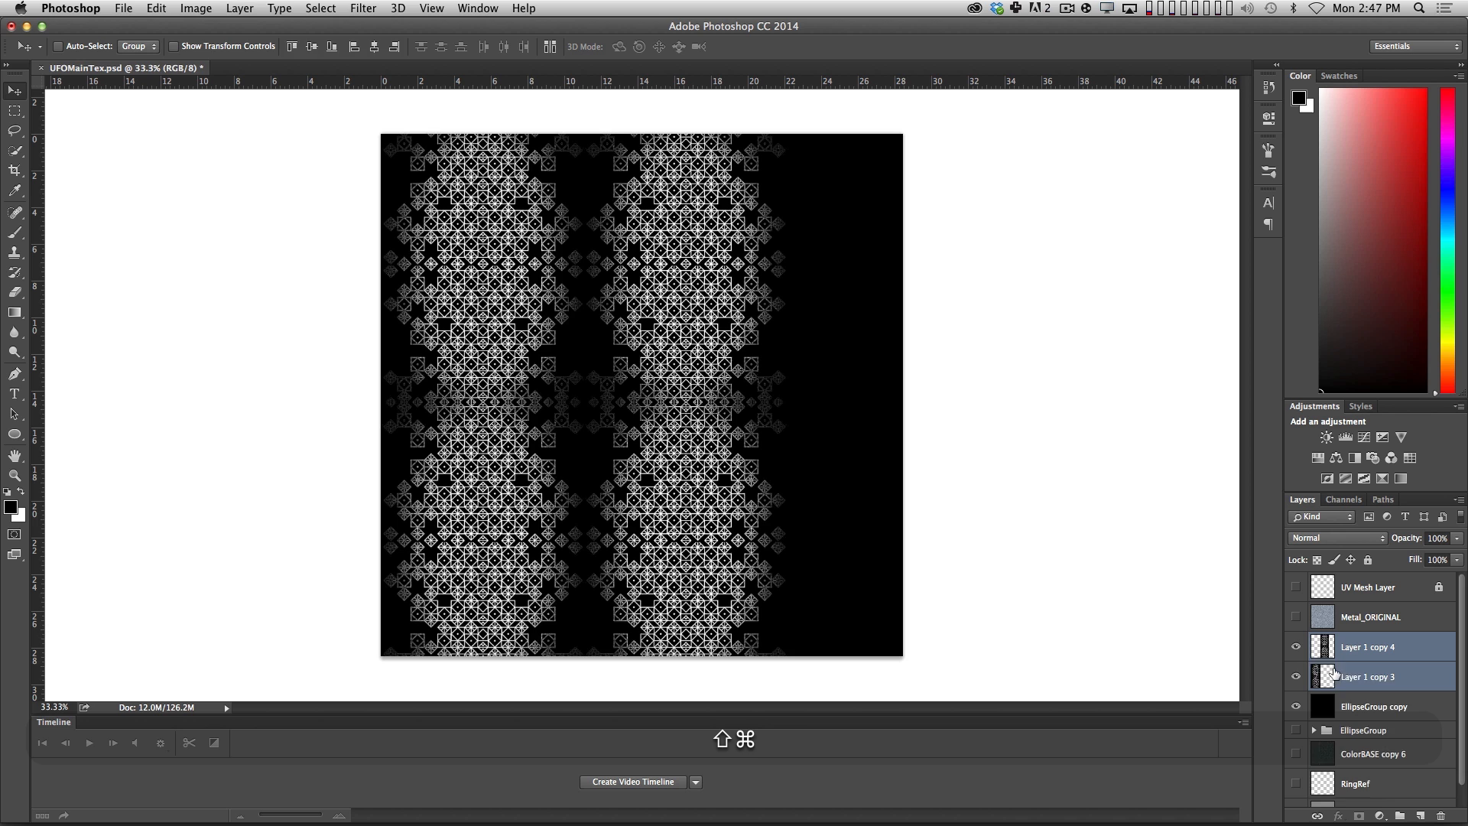
{"action": "key", "text": "super+e"}
Duplicate the merged columns to the right to fill the canvas width, close the spacing, and merge them into one layer.
{"action": "left_click_drag", "start_coordinate": [558, 474], "coordinate": [948, 413], "text": "alt+shift"}
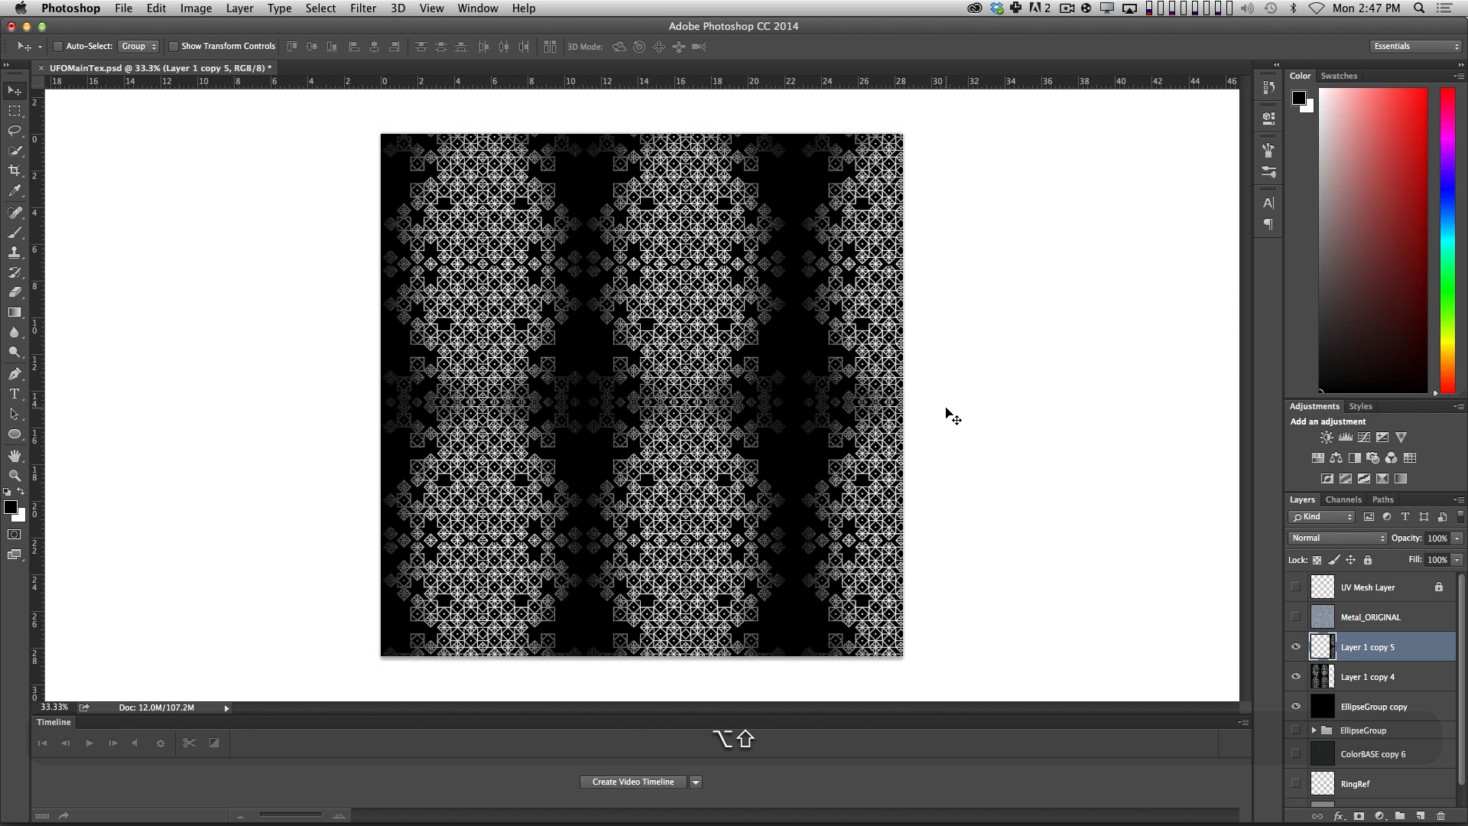
{"action": "key", "text": "shift+Left"}
{"action": "key", "text": "shift+Left"}
{"action": "key", "text": "shift+Left"}
{"action": "key", "text": "shift+Left"}
{"action": "key", "text": "shift+Left"}
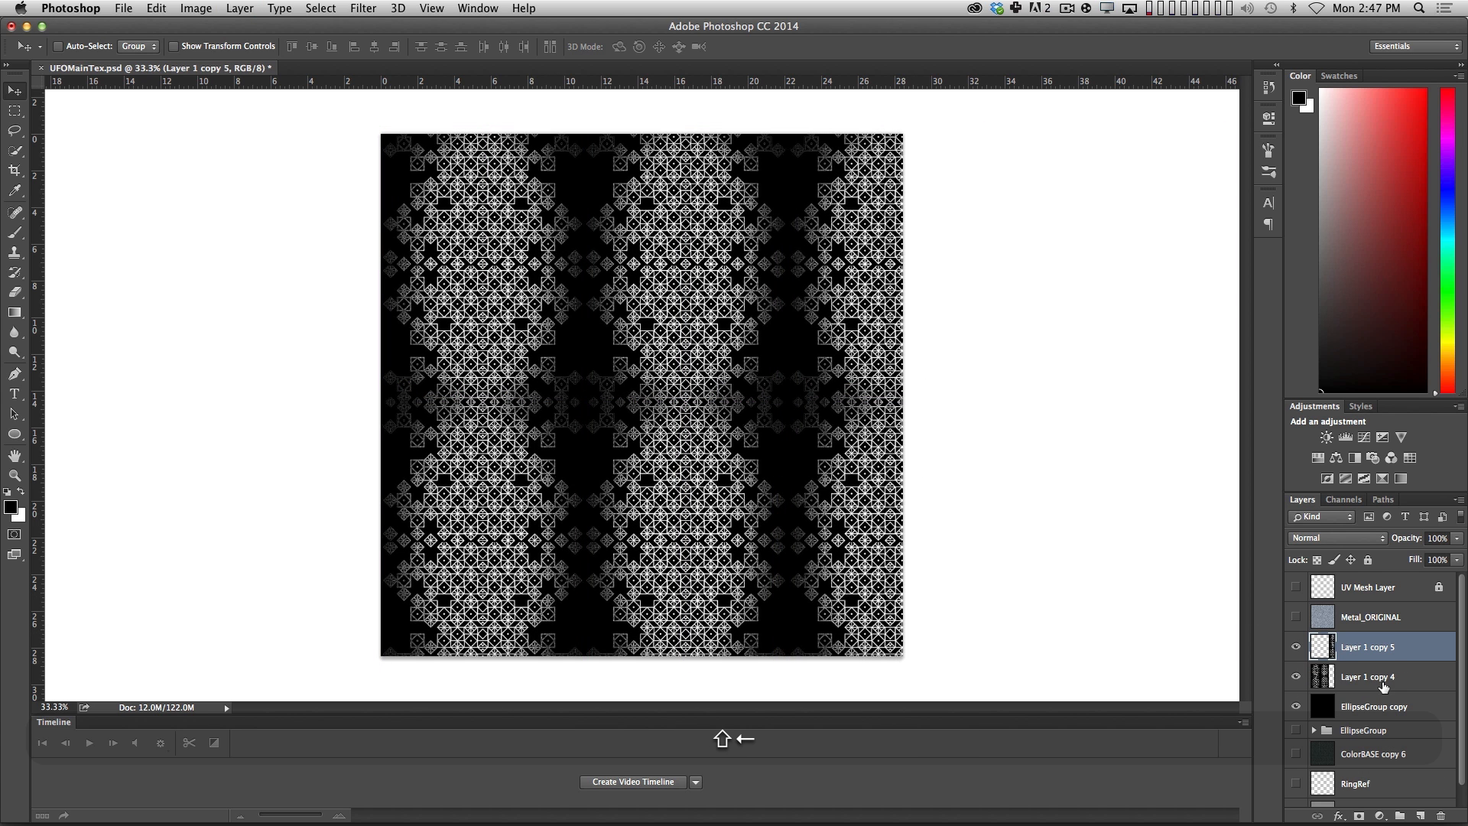
{"action": "key", "text": "shift+super+e"}
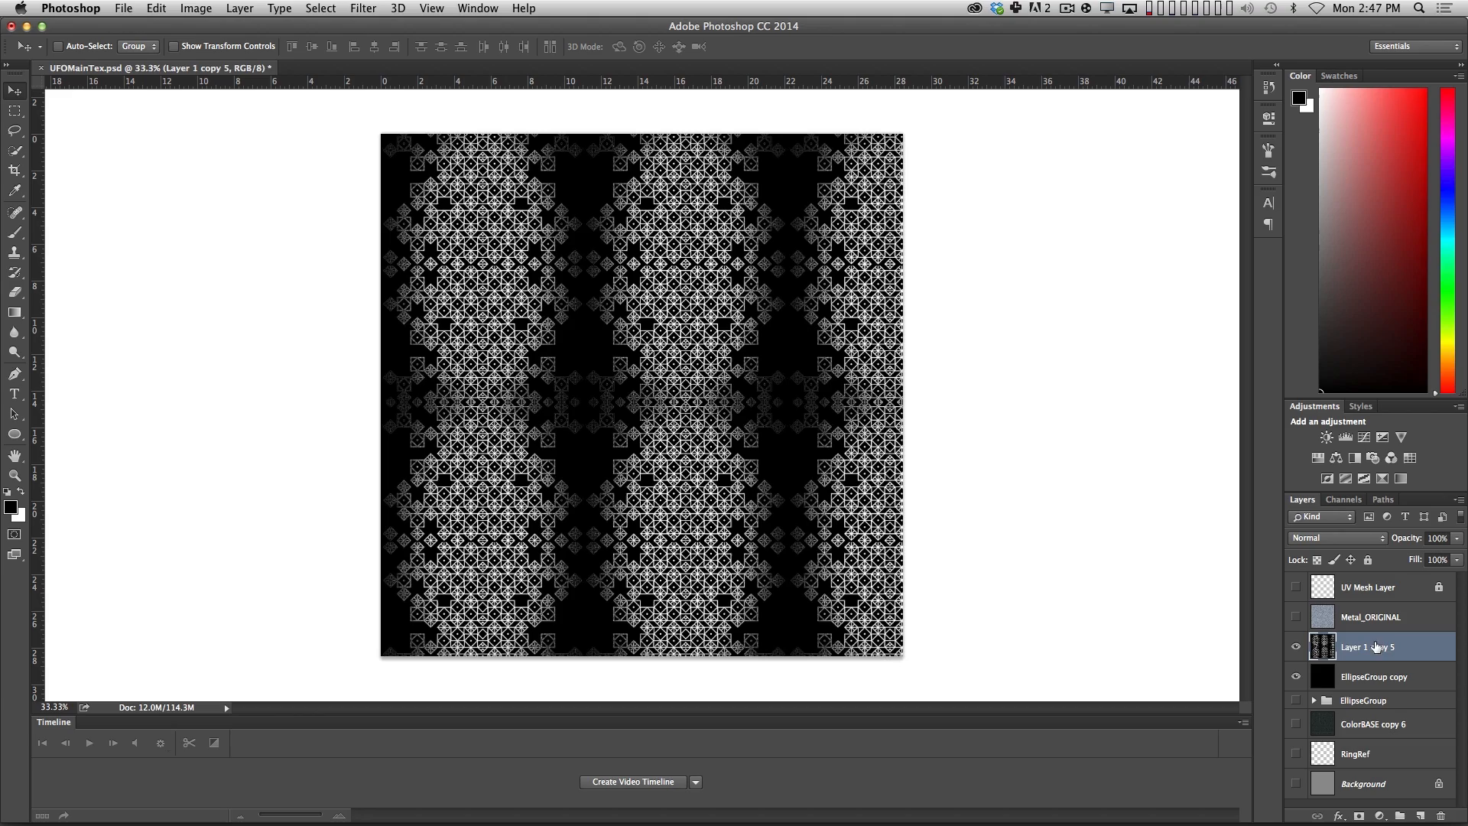
Show the centre guides and position the merged pattern so it is centred horizontally and vertically on the canvas.
{"action": "left_click_drag", "start_coordinate": [683, 489], "coordinate": [646, 474], "text": "shift"}
{"action": "key", "text": "shift+super+z"}
{"action": "key", "text": "shift+super+p"}
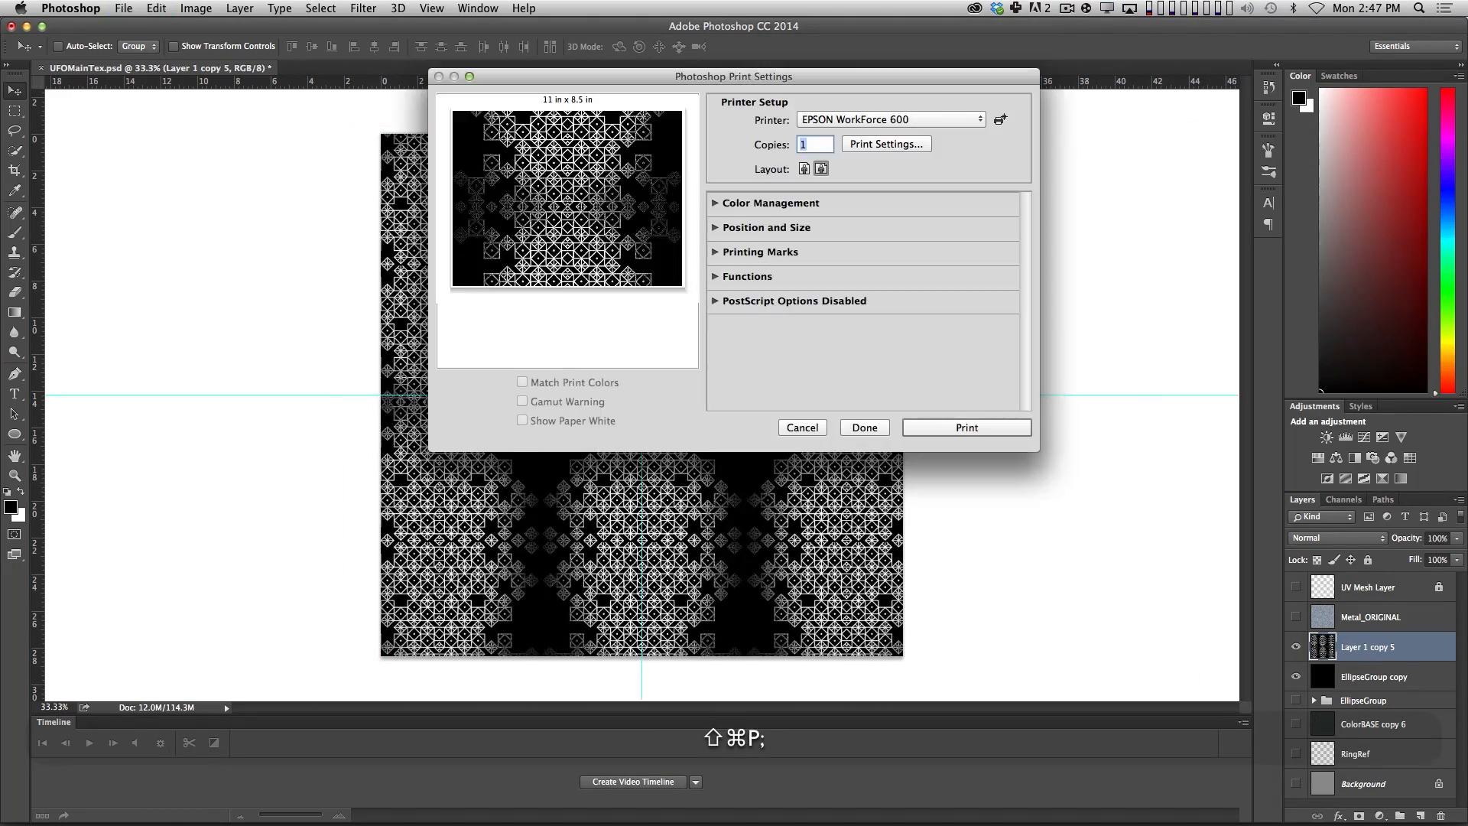
{"action": "key", "text": "Escape"}
{"action": "key", "text": "shift+Right"}
{"action": "key", "text": "shift+Left"}
{"action": "key", "text": "shift+Right"}
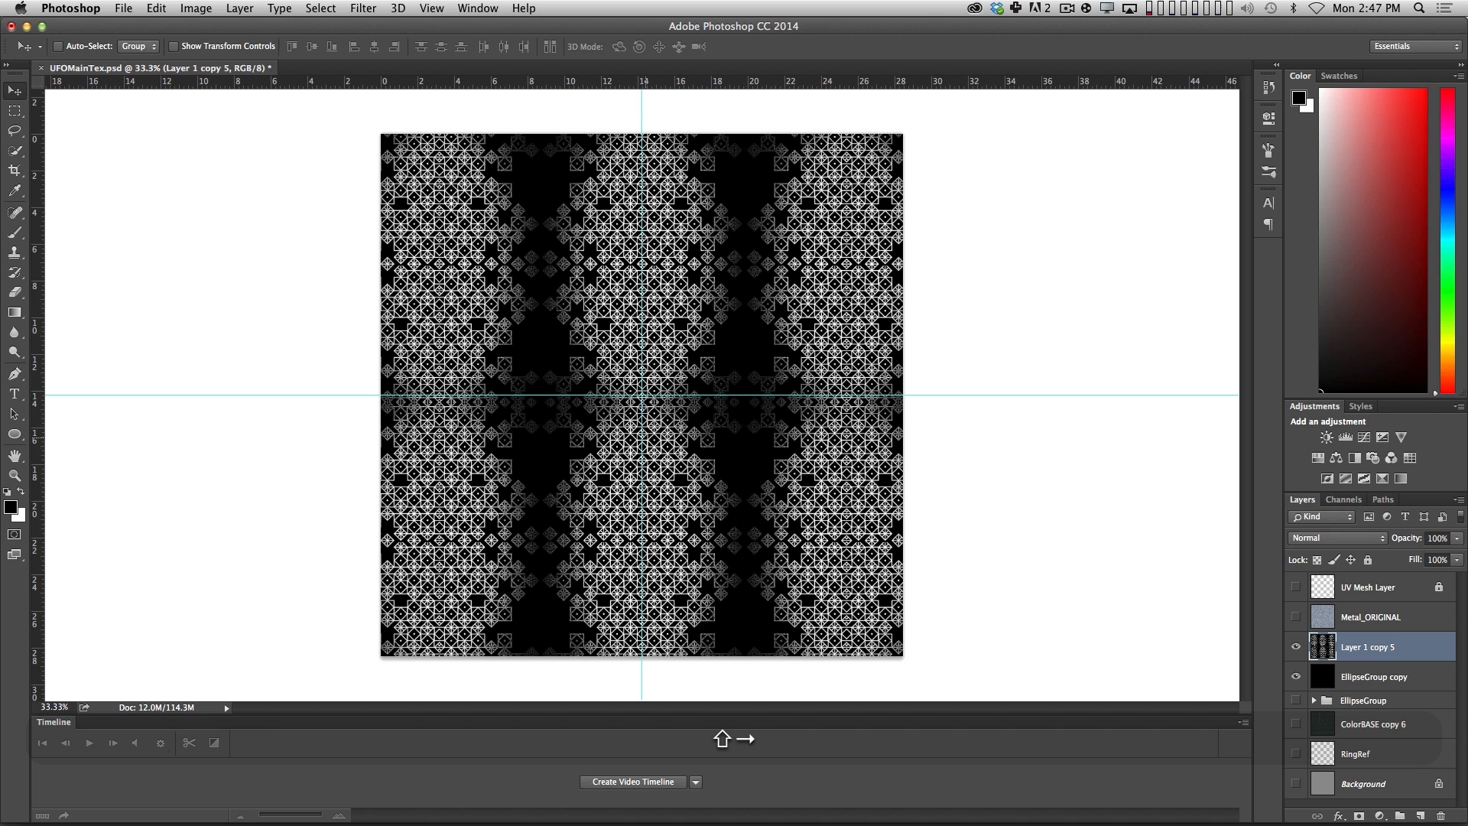
{"action": "key", "text": "shift+Up"}
{"action": "key", "text": "shift+Up"}
{"action": "key", "text": "shift+Up"}
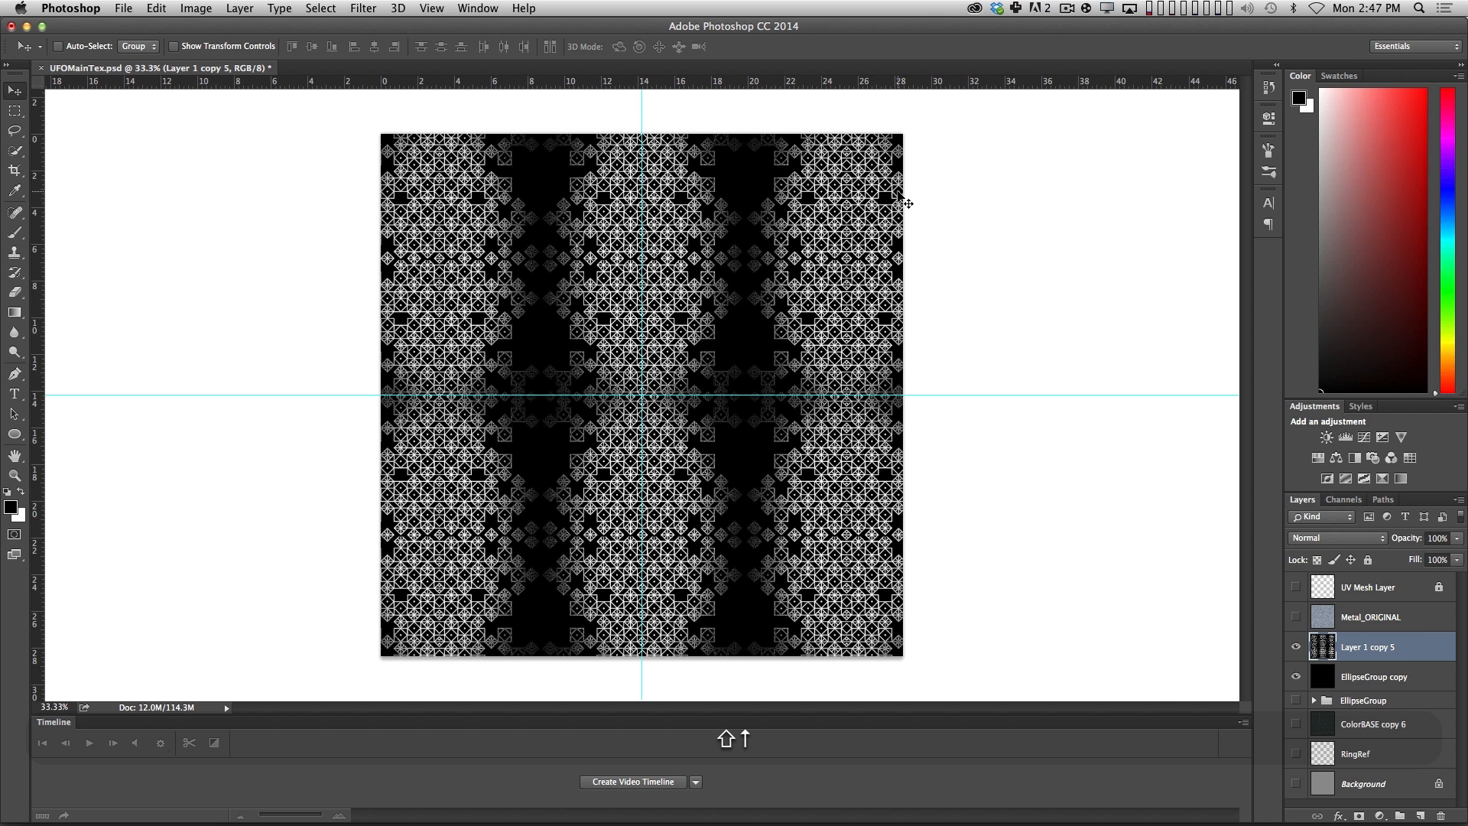
Overlay a copy of the pattern layer rotated 90° clockwise, centred on the guides, in Screen blend mode.
{"action": "left_click_drag", "start_coordinate": [1379, 656], "coordinate": [1389, 630], "text": "alt"}
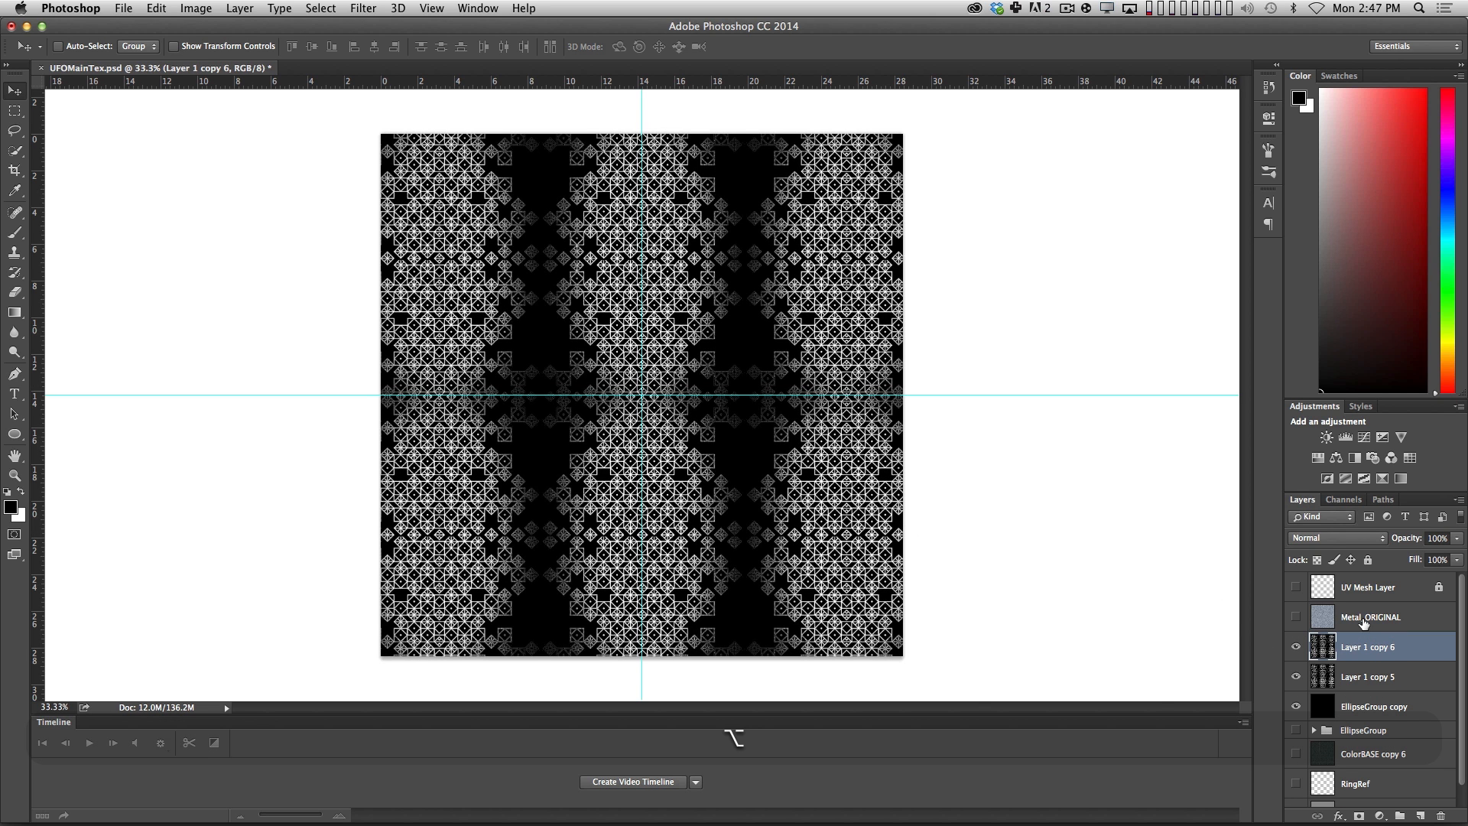
{"action": "key", "text": "alt+super+t"}
{"action": "right_click", "coordinate": [795, 540]}
{"action": "left_click", "coordinate": [929, 702]}
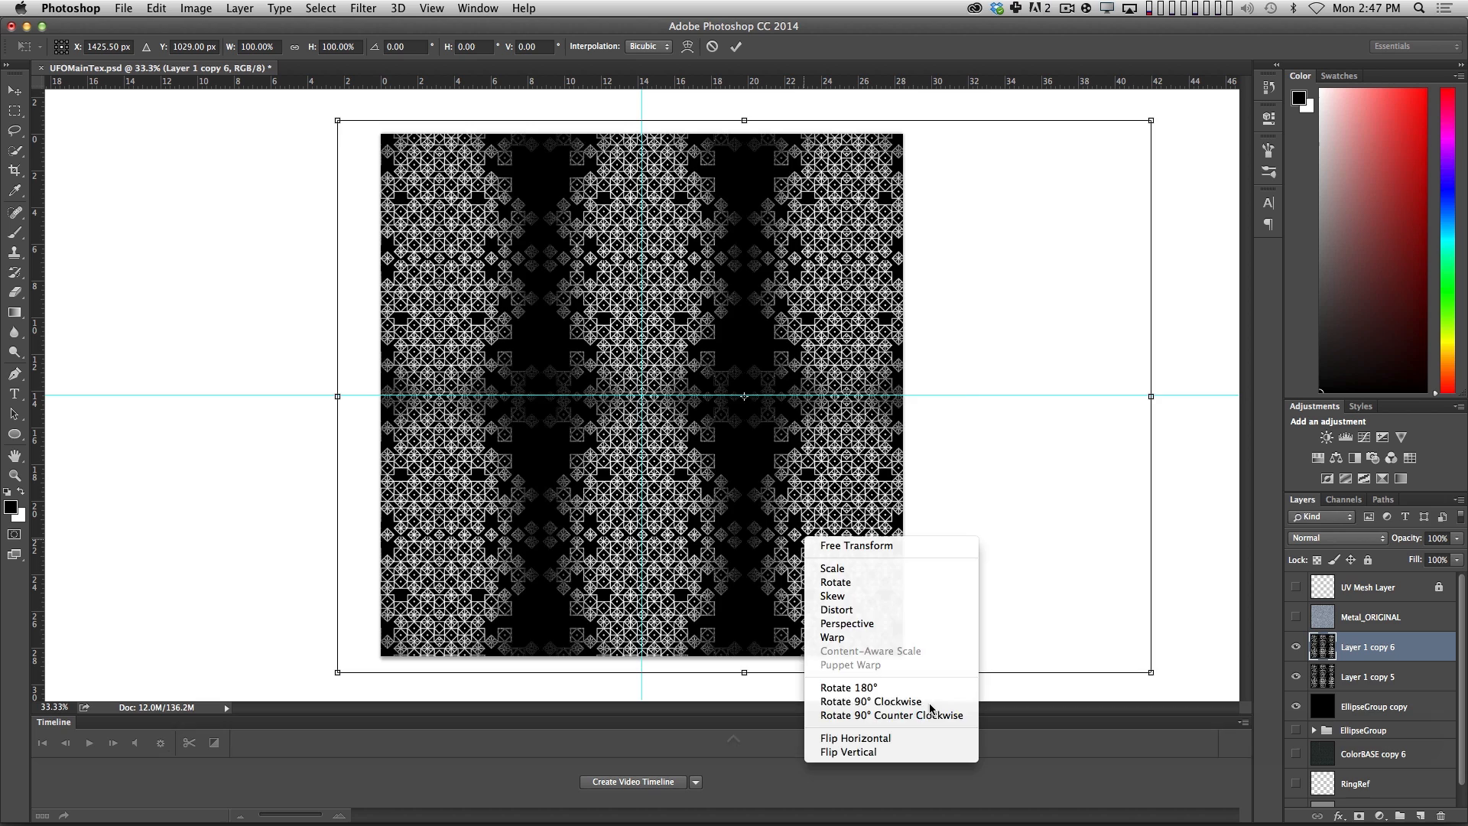
{"action": "left_click_drag", "start_coordinate": [767, 549], "coordinate": [658, 549], "text": "shift"}
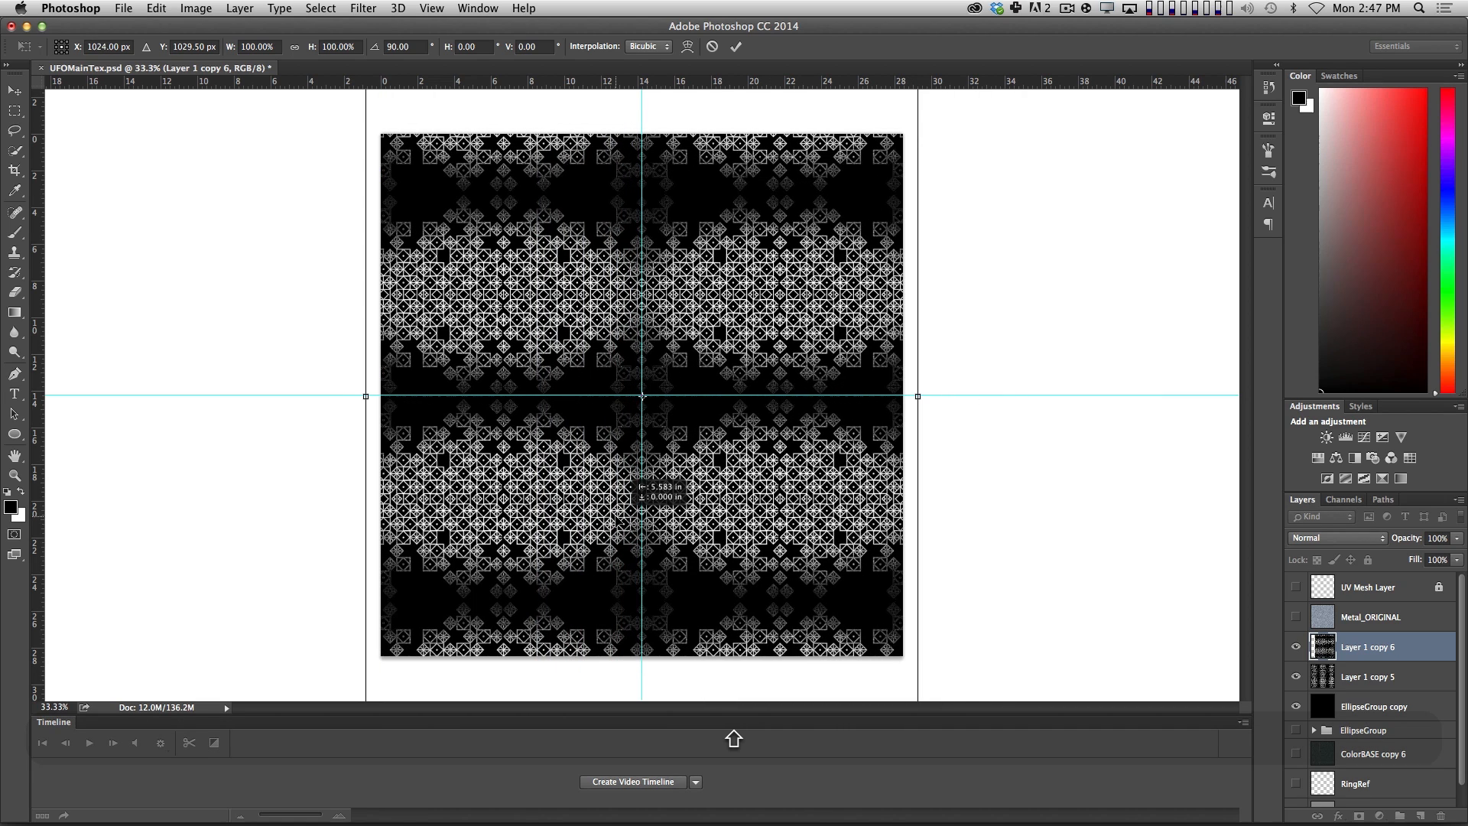
{"action": "key", "text": "Return"}
{"action": "left_click", "coordinate": [1320, 539]}
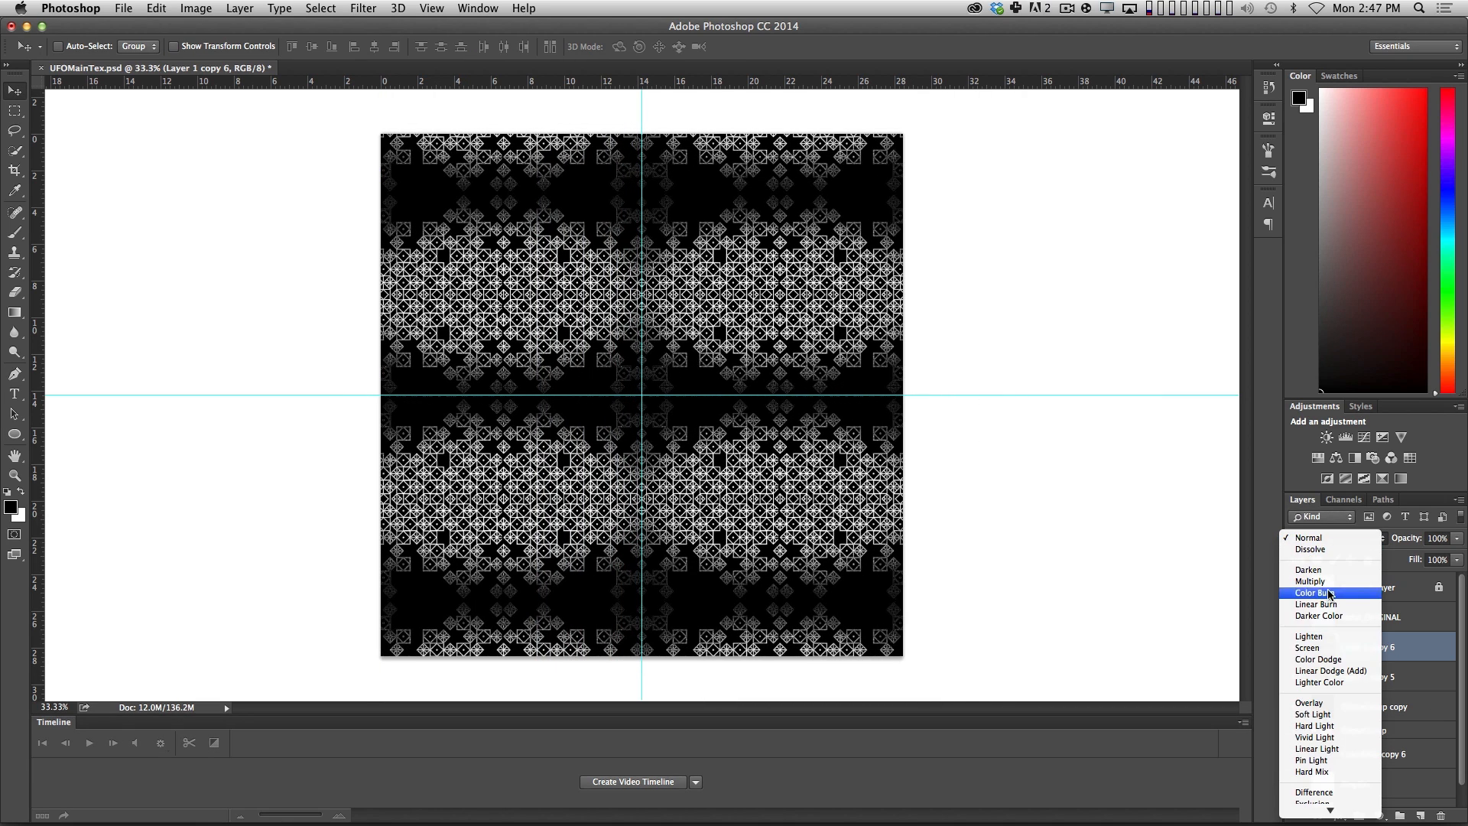
{"action": "left_click", "coordinate": [1322, 648]}
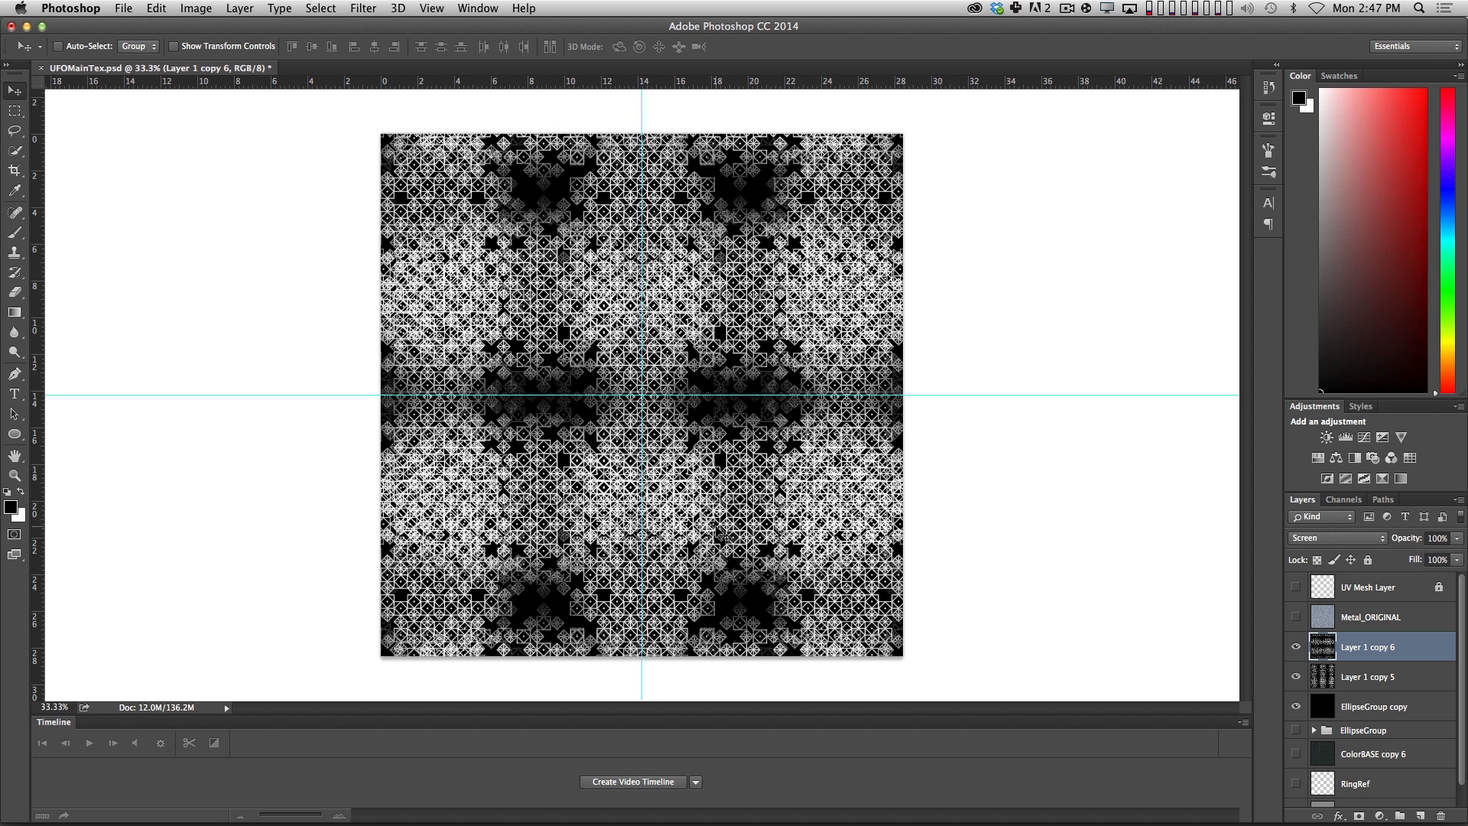
Scale the rotated pattern copy down to about half size and place it in the canvas's upper-left area.
{"action": "key", "text": "ctrl+t"}
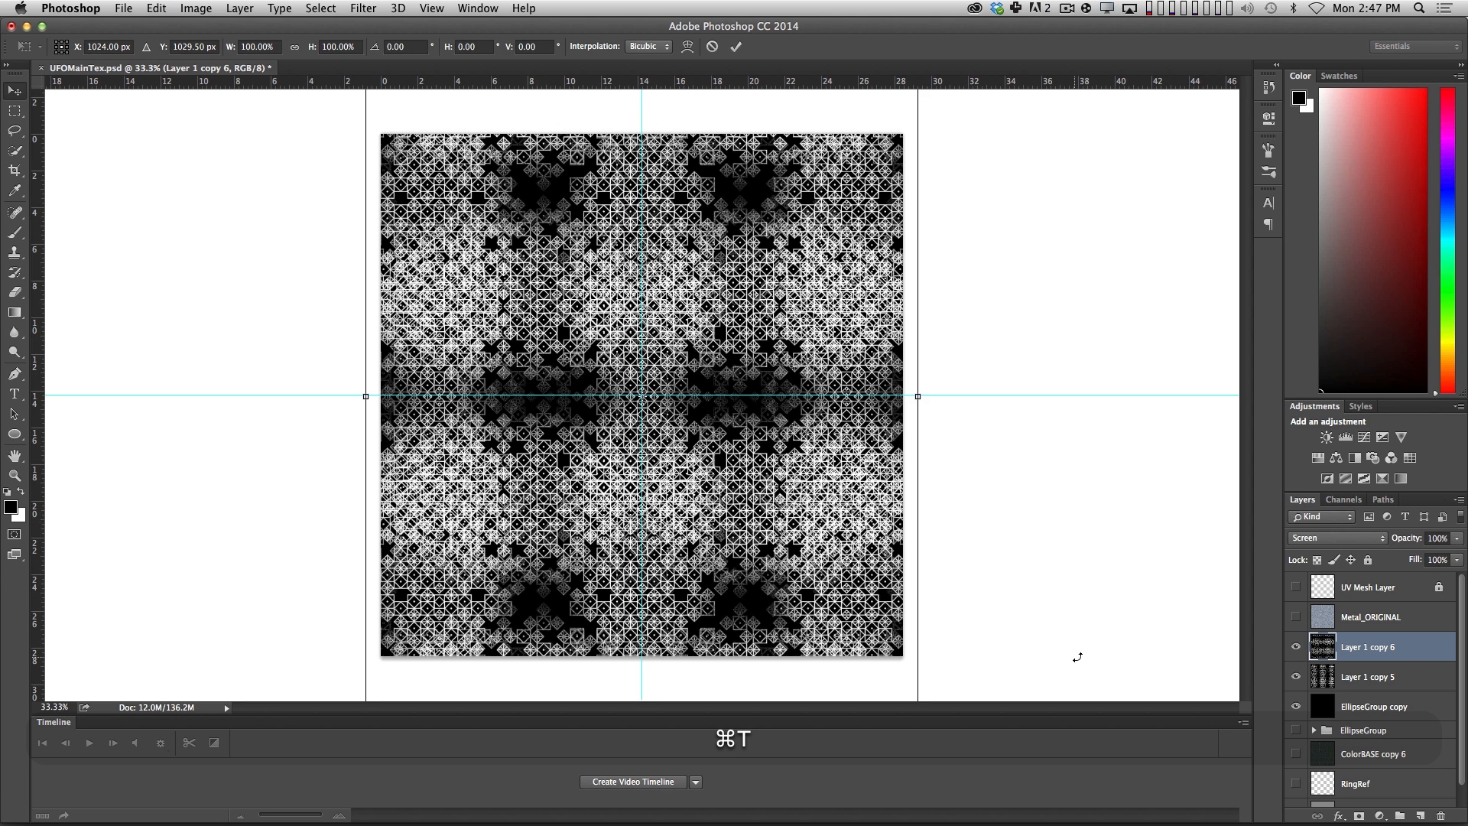
{"action": "key", "text": "Escape"}
{"action": "key", "text": "ctrl+minus"}
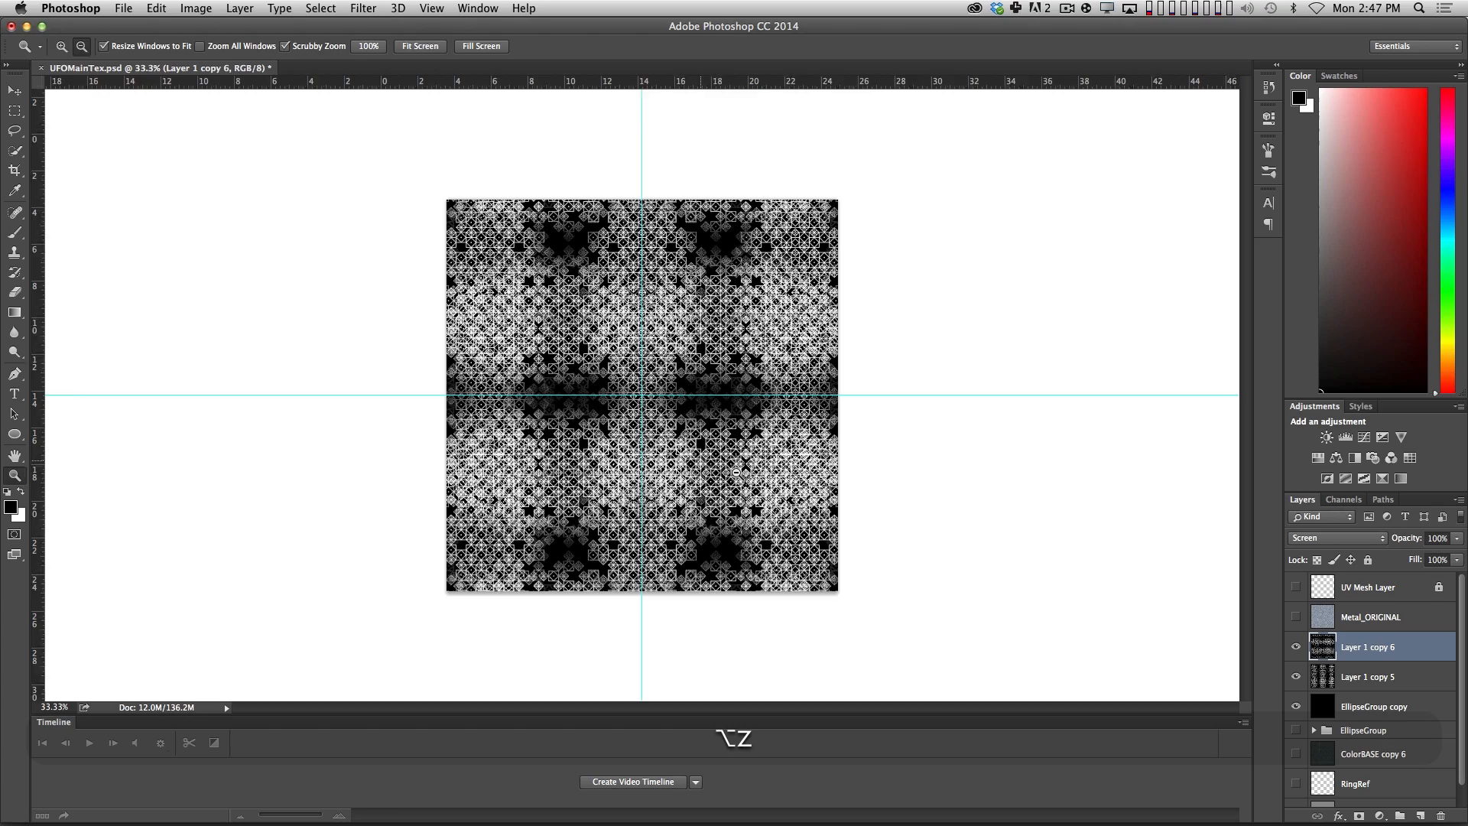
{"action": "key", "text": "ctrl+t"}
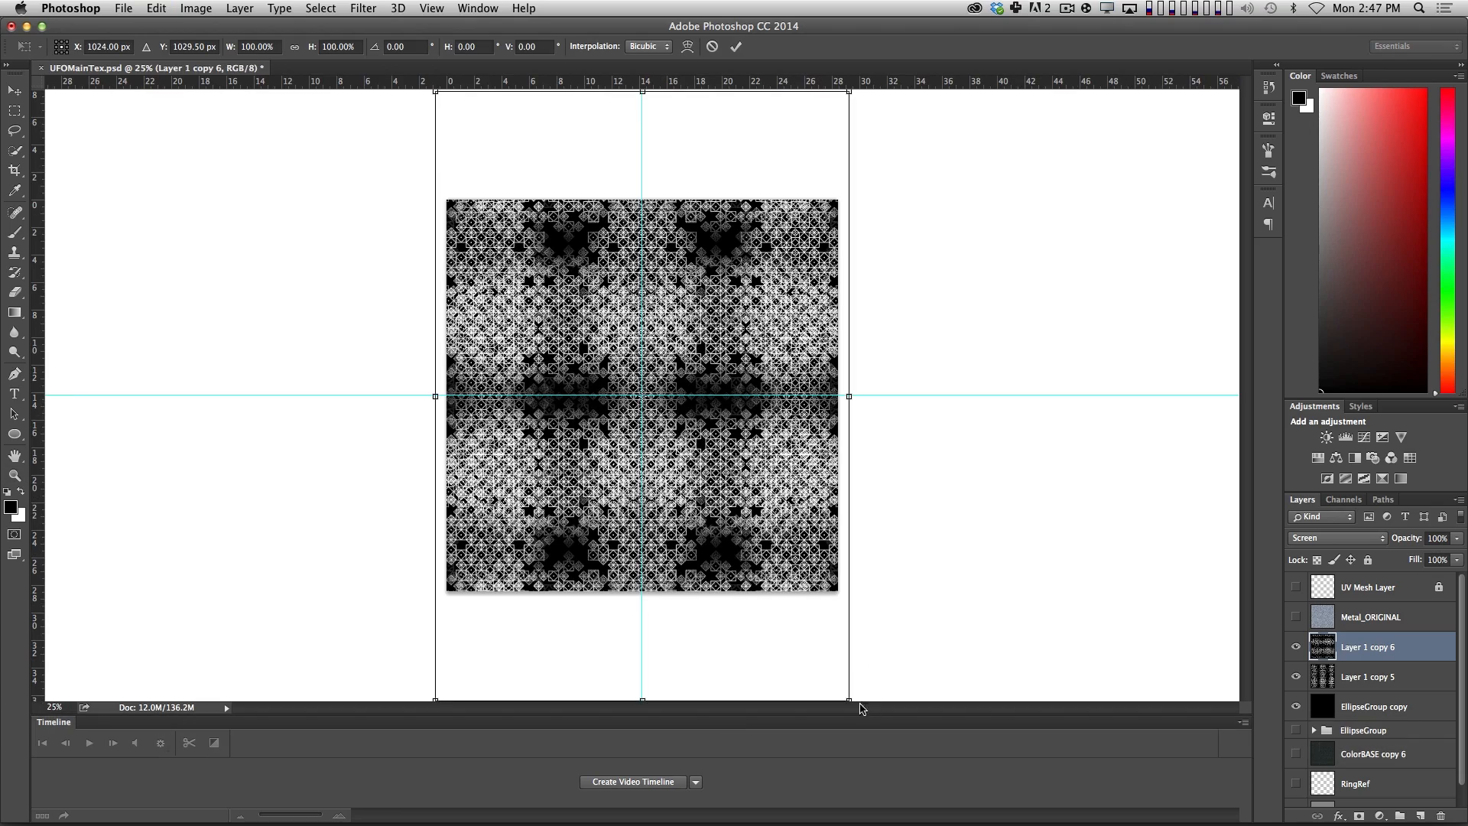
{"action": "left_click_drag", "start_coordinate": [849, 700], "coordinate": [691, 568], "text": "alt+shift"}
{"action": "left_click_drag", "start_coordinate": [692, 501], "coordinate": [584, 450]}
{"action": "key", "text": "Return"}
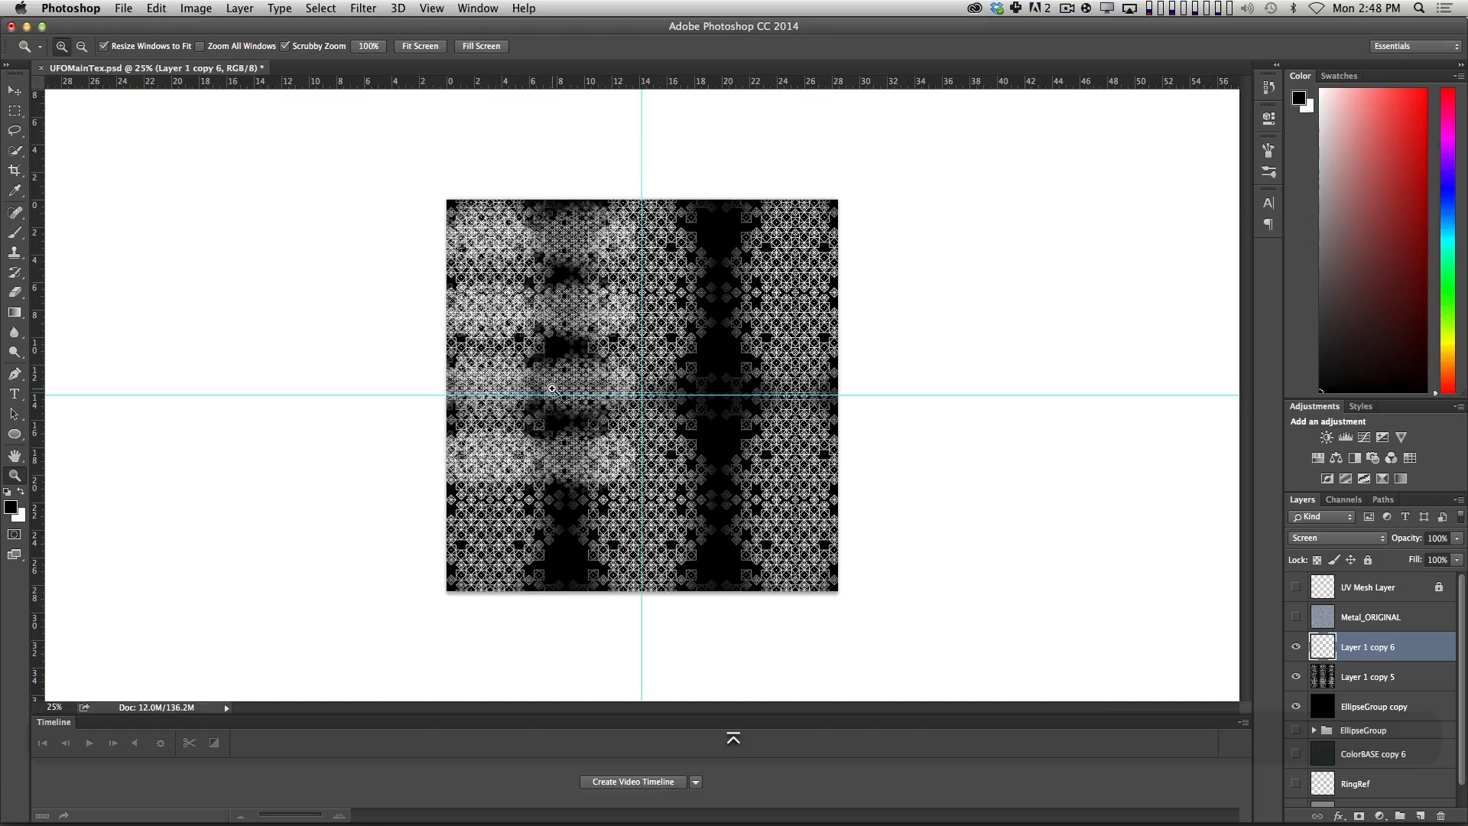
{"action": "scroll", "coordinate": [526, 279], "scroll_direction": "up", "scroll_amount": 8, "text": "alt+shift"}
{"action": "scroll", "coordinate": [526, 279], "scroll_direction": "down", "scroll_amount": 6, "text": "alt+shift"}
{"action": "scroll", "coordinate": [601, 306], "scroll_direction": "down", "scroll_amount": 4, "text": "alt+shift"}
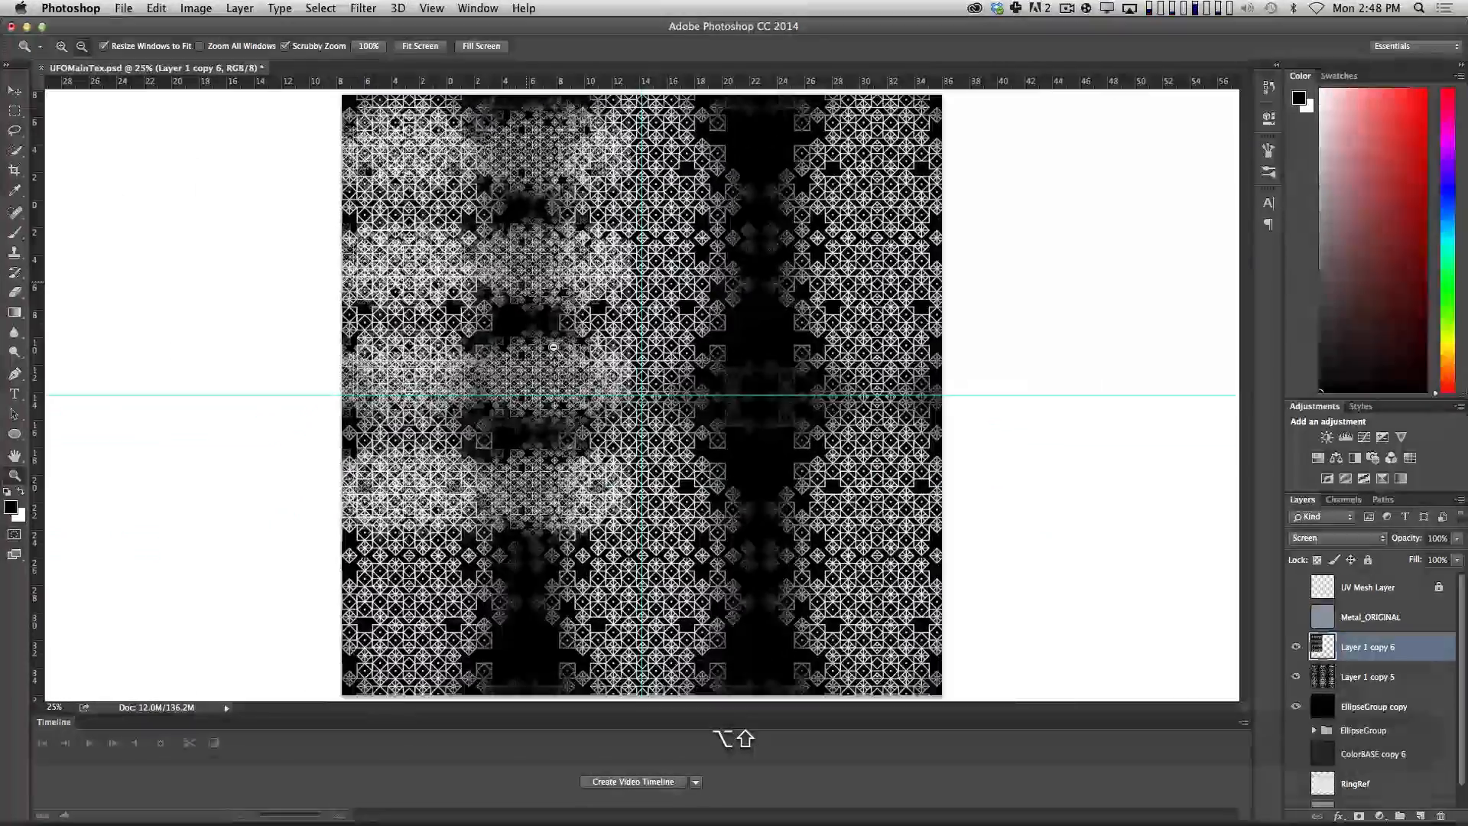
{"action": "key", "text": "v"}
{"action": "left_click_drag", "start_coordinate": [564, 293], "coordinate": [776, 294], "text": "alt"}
{"action": "key", "text": "alt+super+z"}
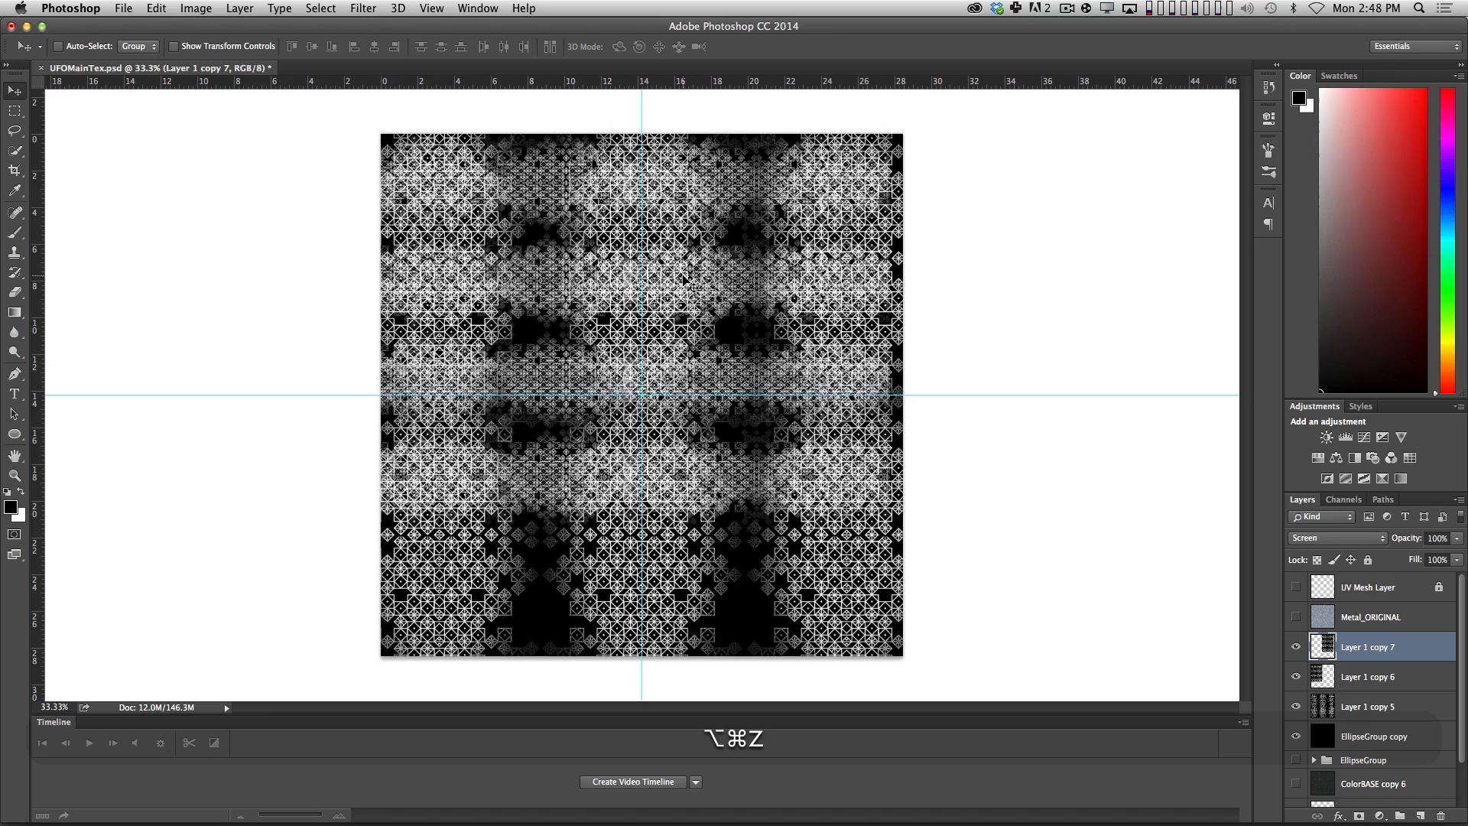
{"action": "key", "text": "alt+super+z"}
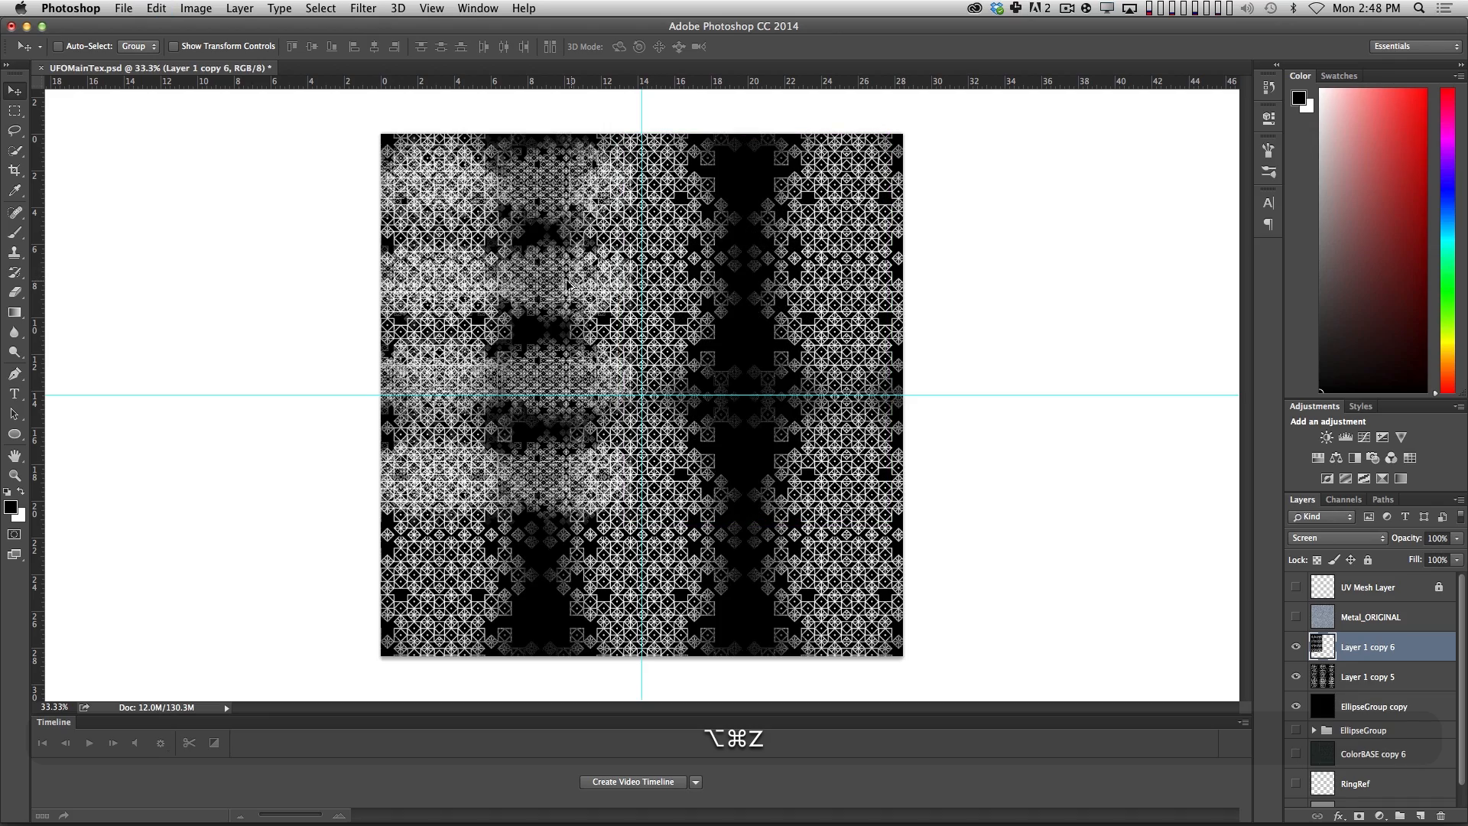
Duplicate the scaled-down pattern to the right to span the canvas width and merge it with the original.
{"action": "left_click_drag", "start_coordinate": [570, 287], "coordinate": [776, 288], "text": "alt+shift"}
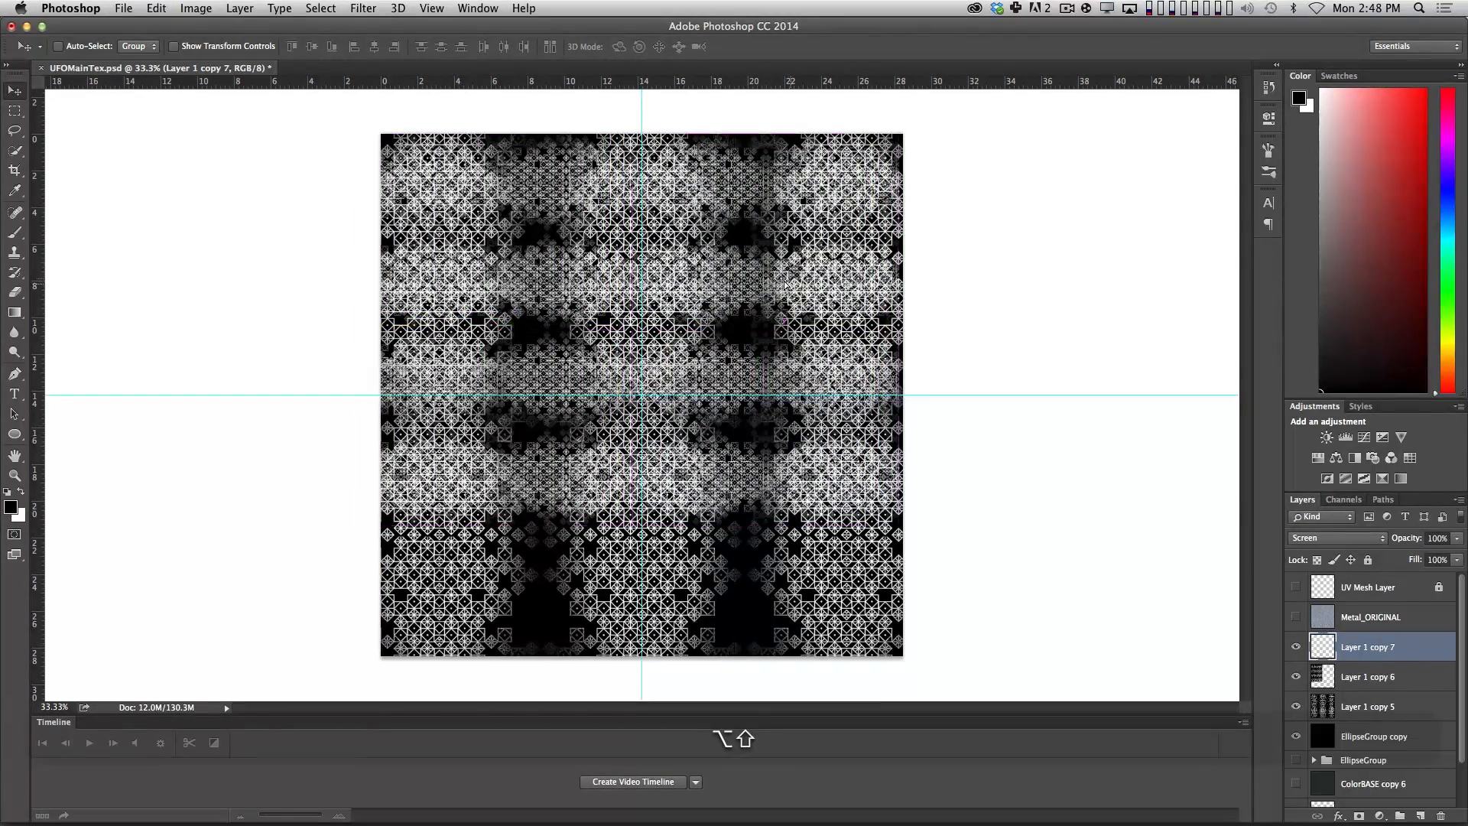
{"action": "left_click", "coordinate": [1374, 677], "text": "shift"}
{"action": "key", "text": "super+e"}
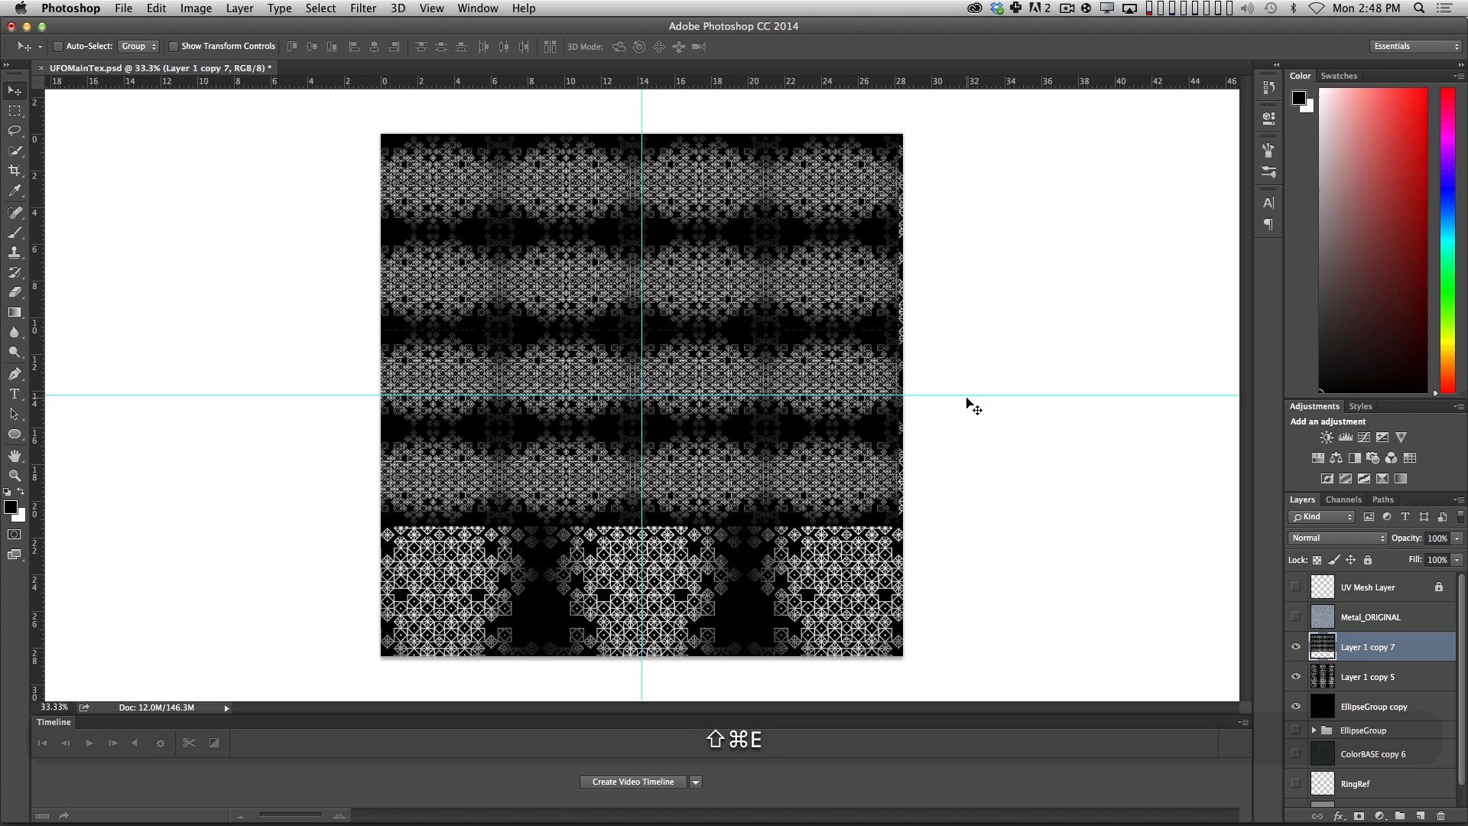
Nudge the merged small pattern right, then extend it to the canvas's bottom edge with a merged duplicate.
{"action": "key", "text": "shift+Right"}
{"action": "key", "text": "shift+Right"}
{"action": "left_click", "coordinate": [1340, 537]}
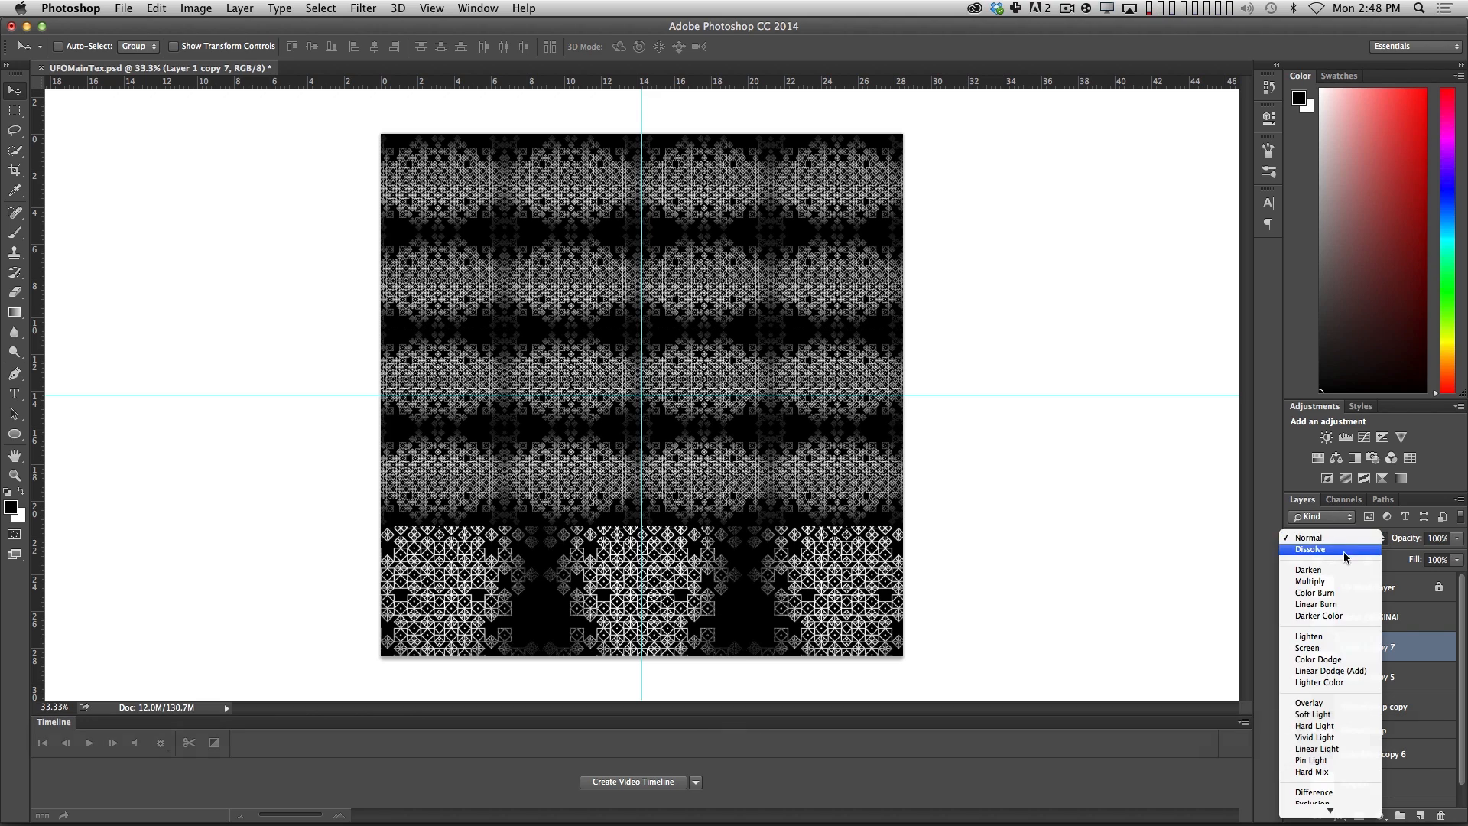
{"action": "left_click_drag", "start_coordinate": [788, 228], "coordinate": [799, 587], "text": "alt+shift"}
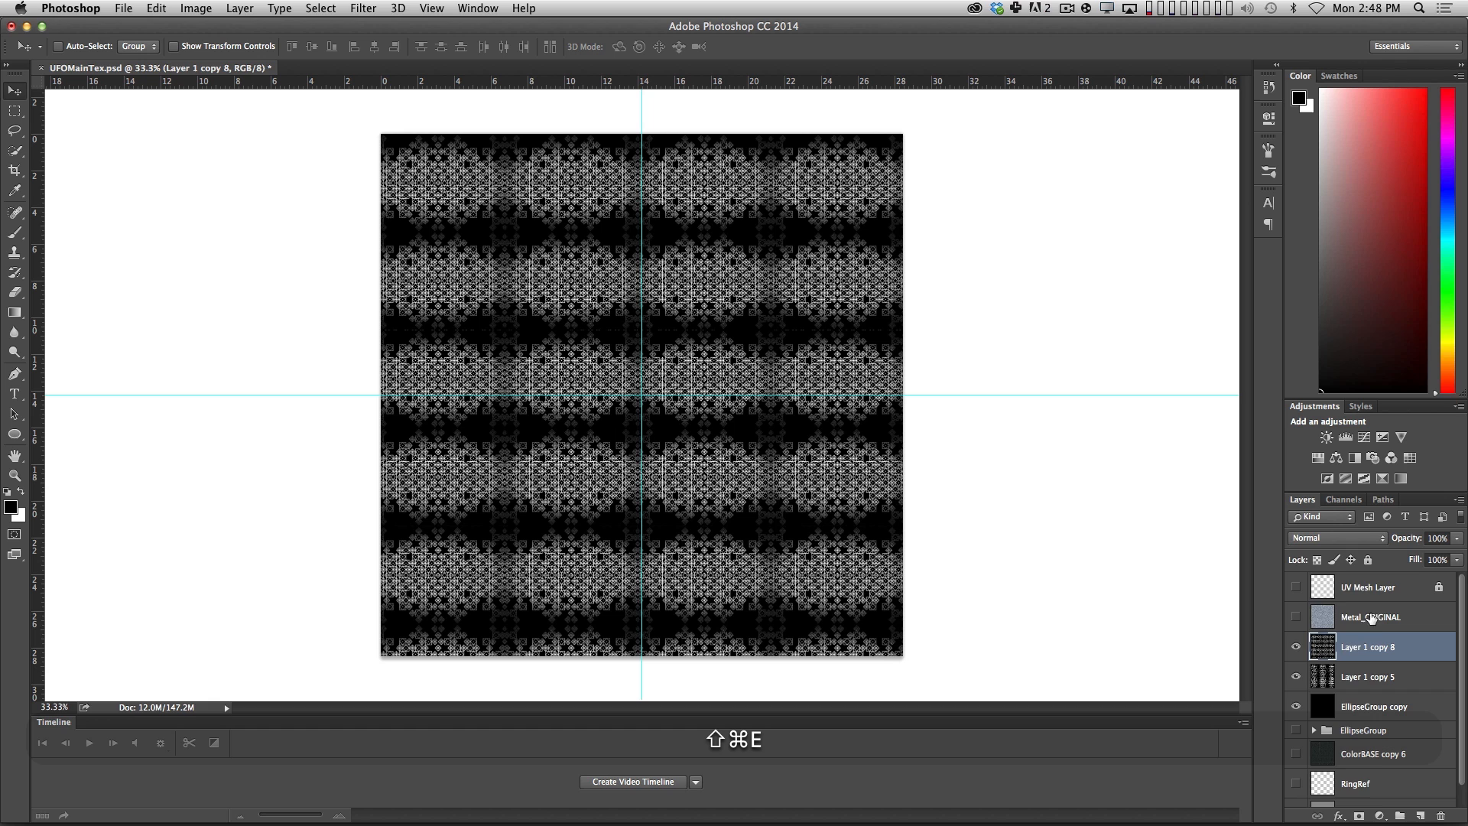
Set the small pattern layer to Screen blend mode at 50% opacity and inspect the combined pattern up close.
{"action": "left_click", "coordinate": [1337, 538]}
{"action": "left_click", "coordinate": [1320, 647]}
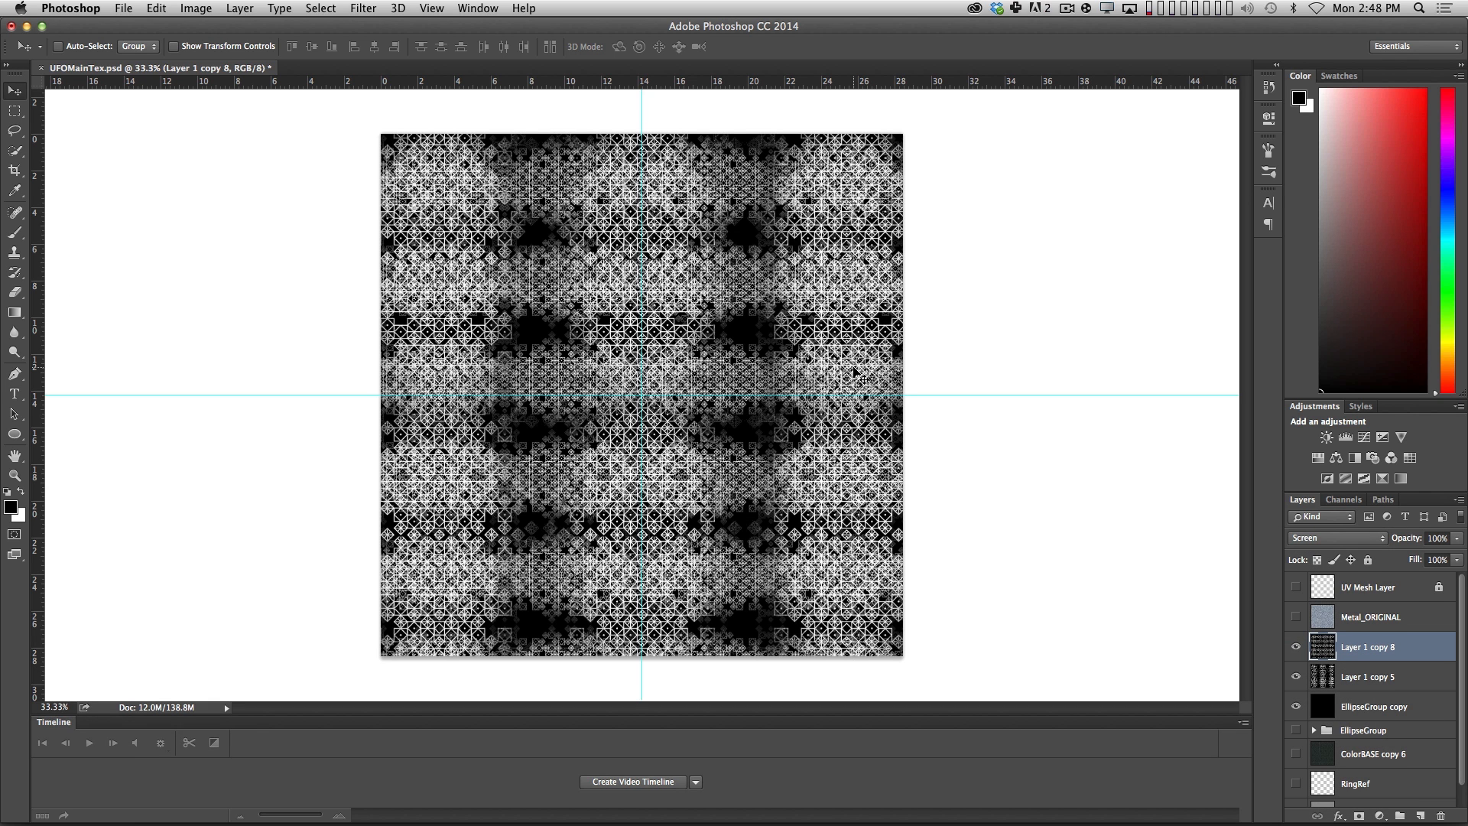
{"action": "key", "text": "5"}
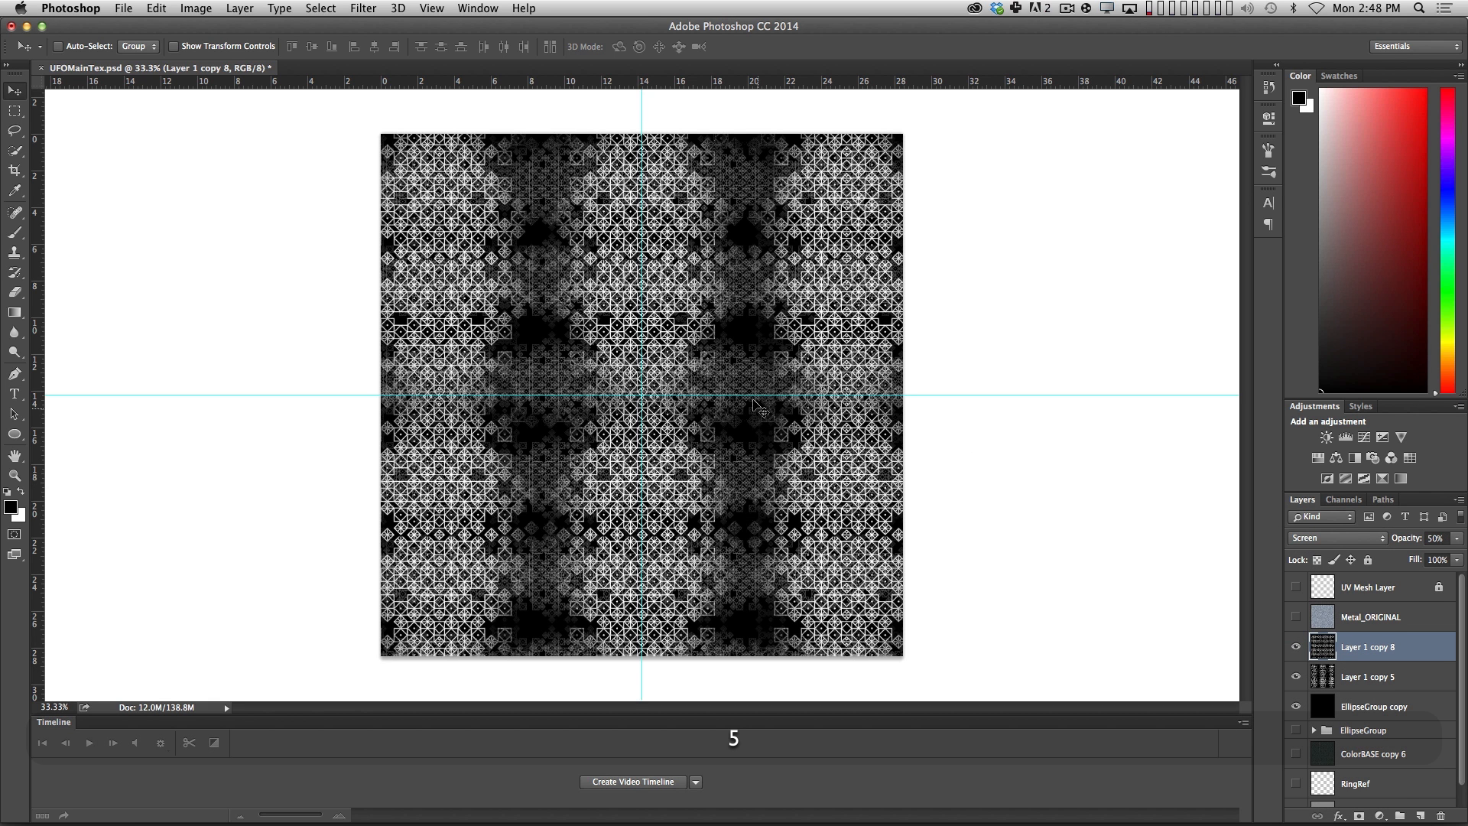
{"action": "key", "text": "z"}
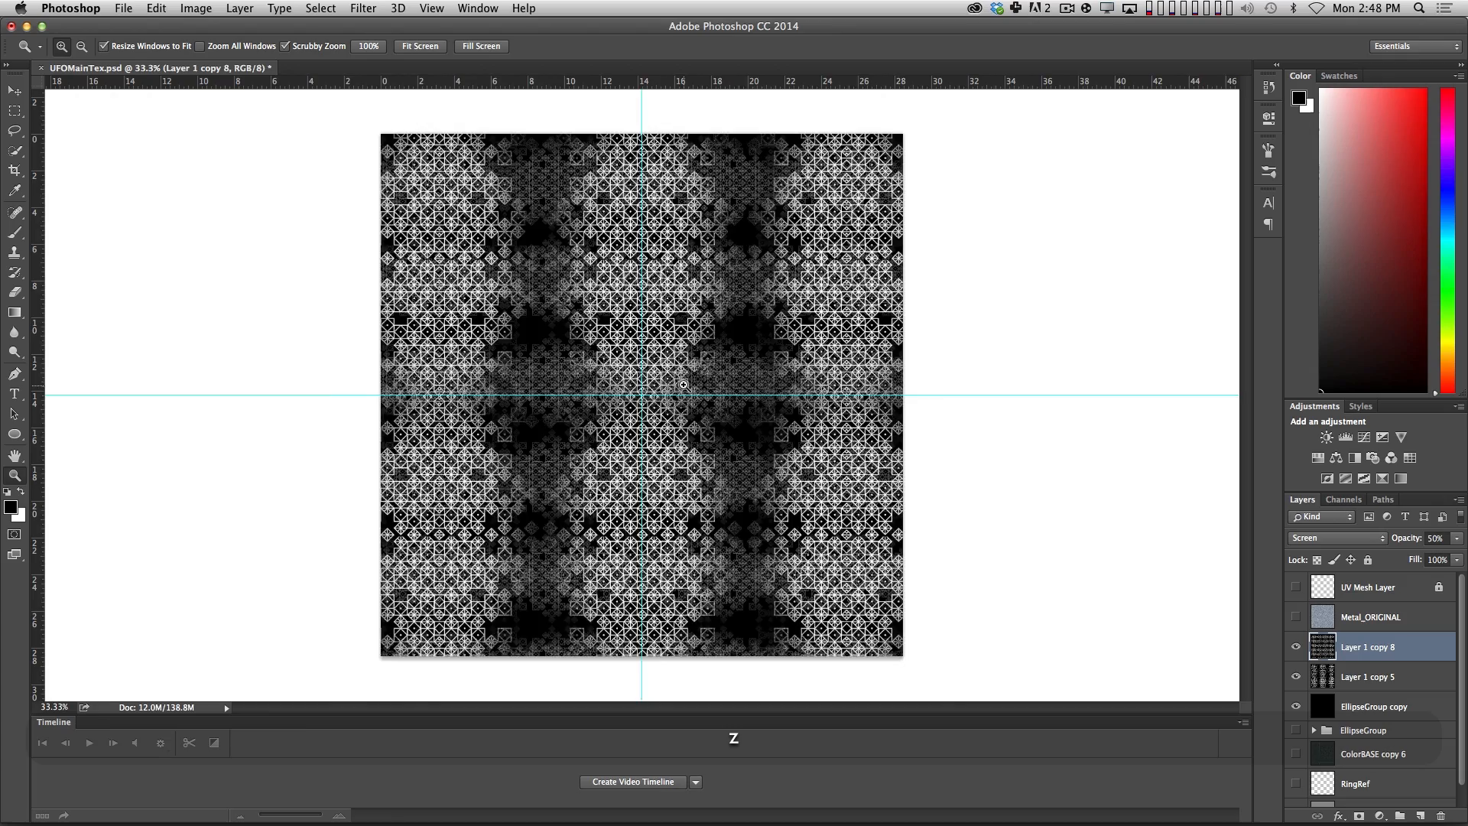
{"action": "left_click", "coordinate": [688, 386]}
{"action": "left_click", "coordinate": [621, 310], "text": "alt"}
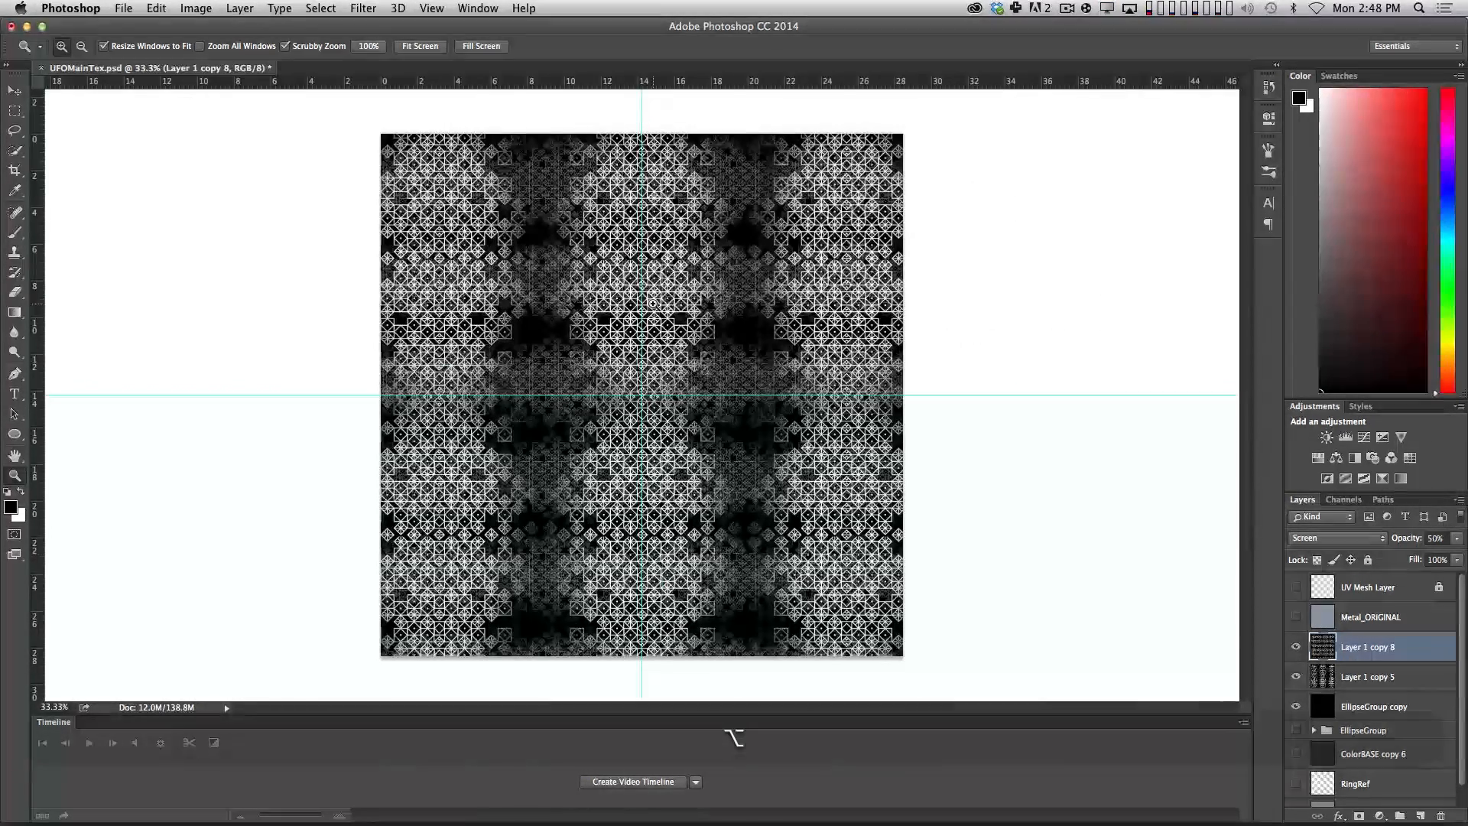
Hide both pattern layers and the black EllipseGroup copy, leaving only ColorBASE copy 6 visible.
{"action": "scroll", "coordinate": [1363, 644], "scroll_direction": "down", "scroll_amount": 1}
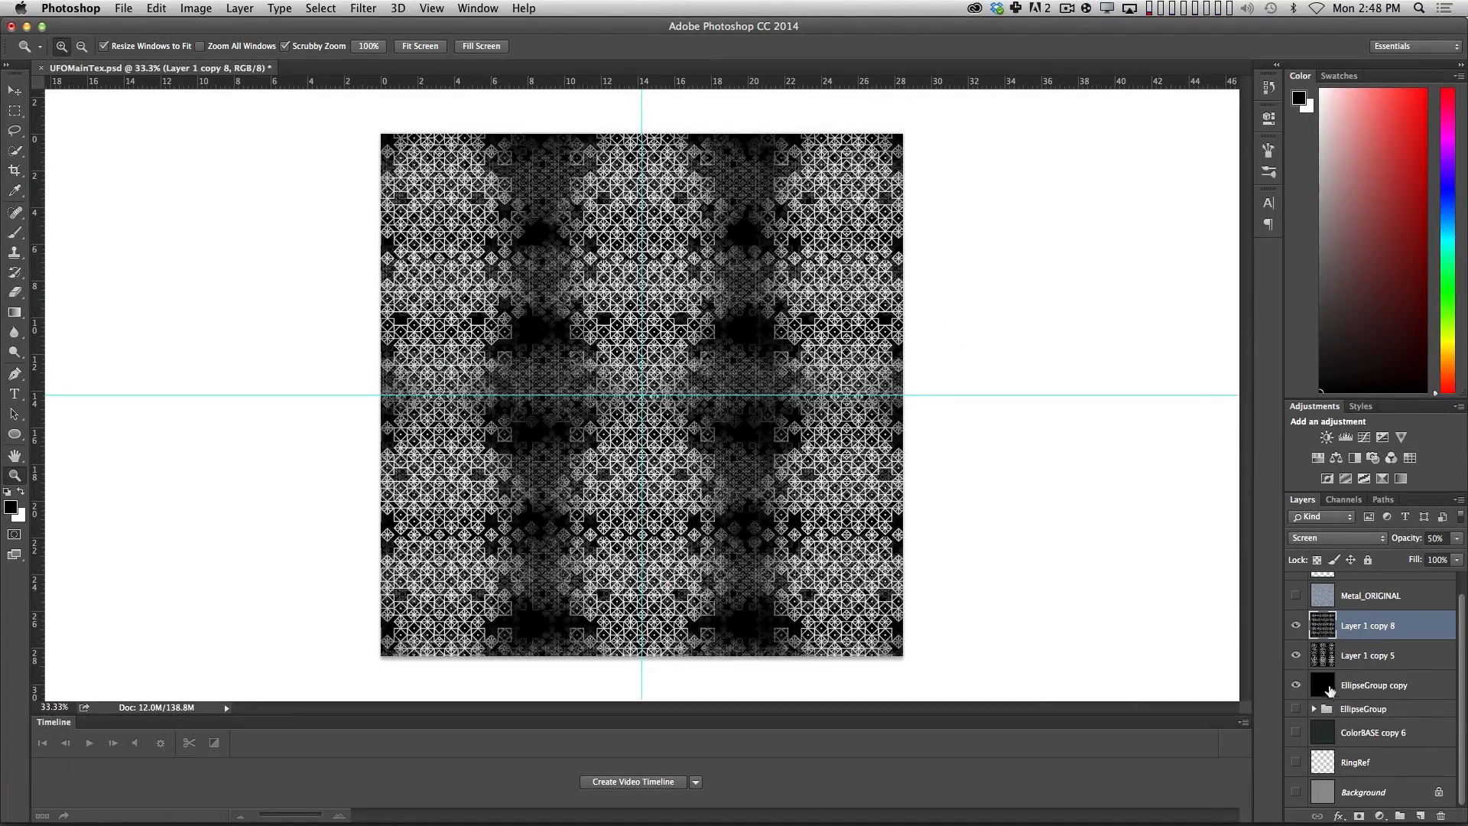
{"action": "left_click", "coordinate": [1297, 685], "text": "alt"}
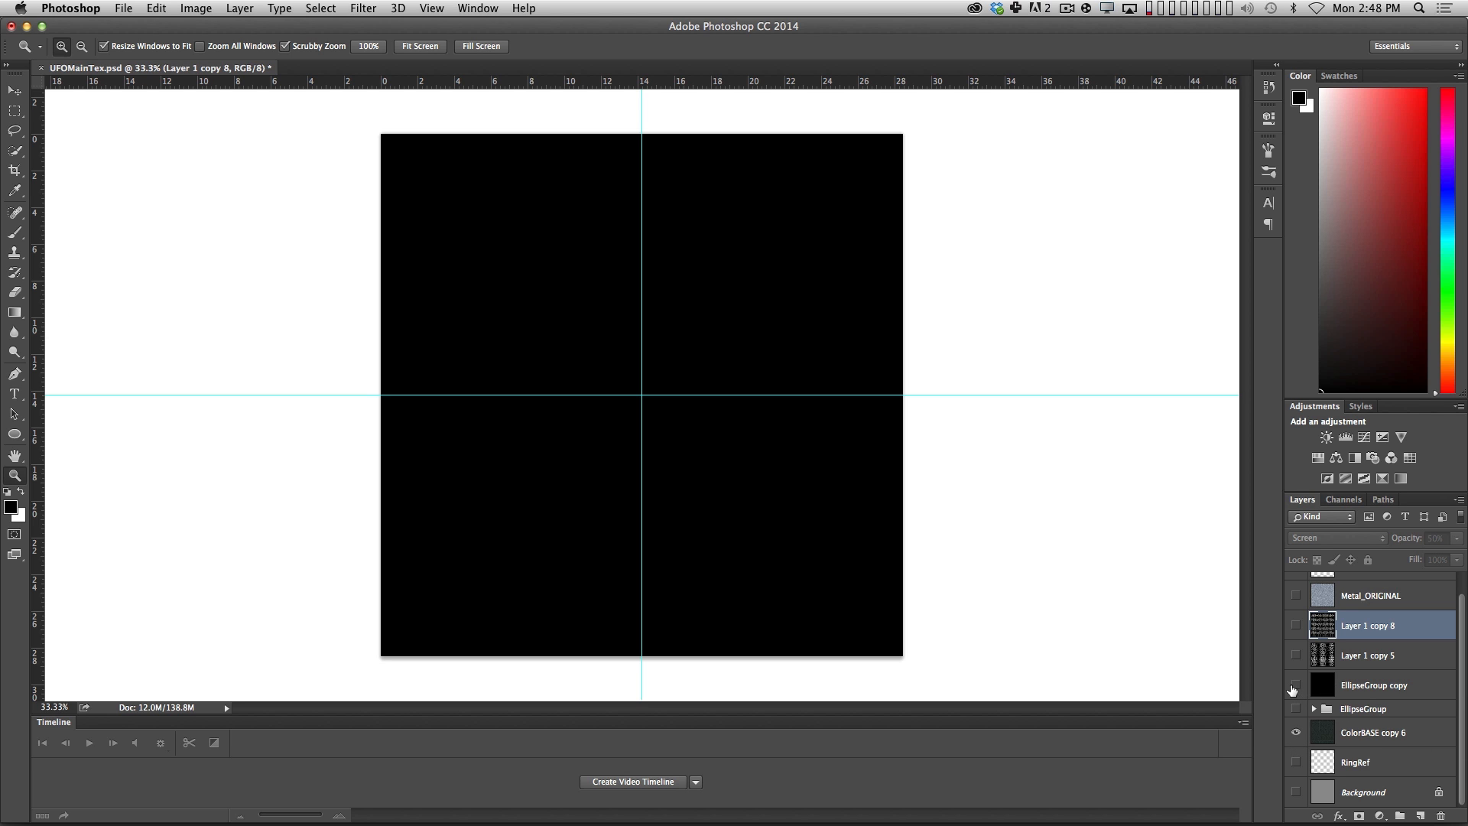
{"action": "left_click", "coordinate": [1295, 686]}
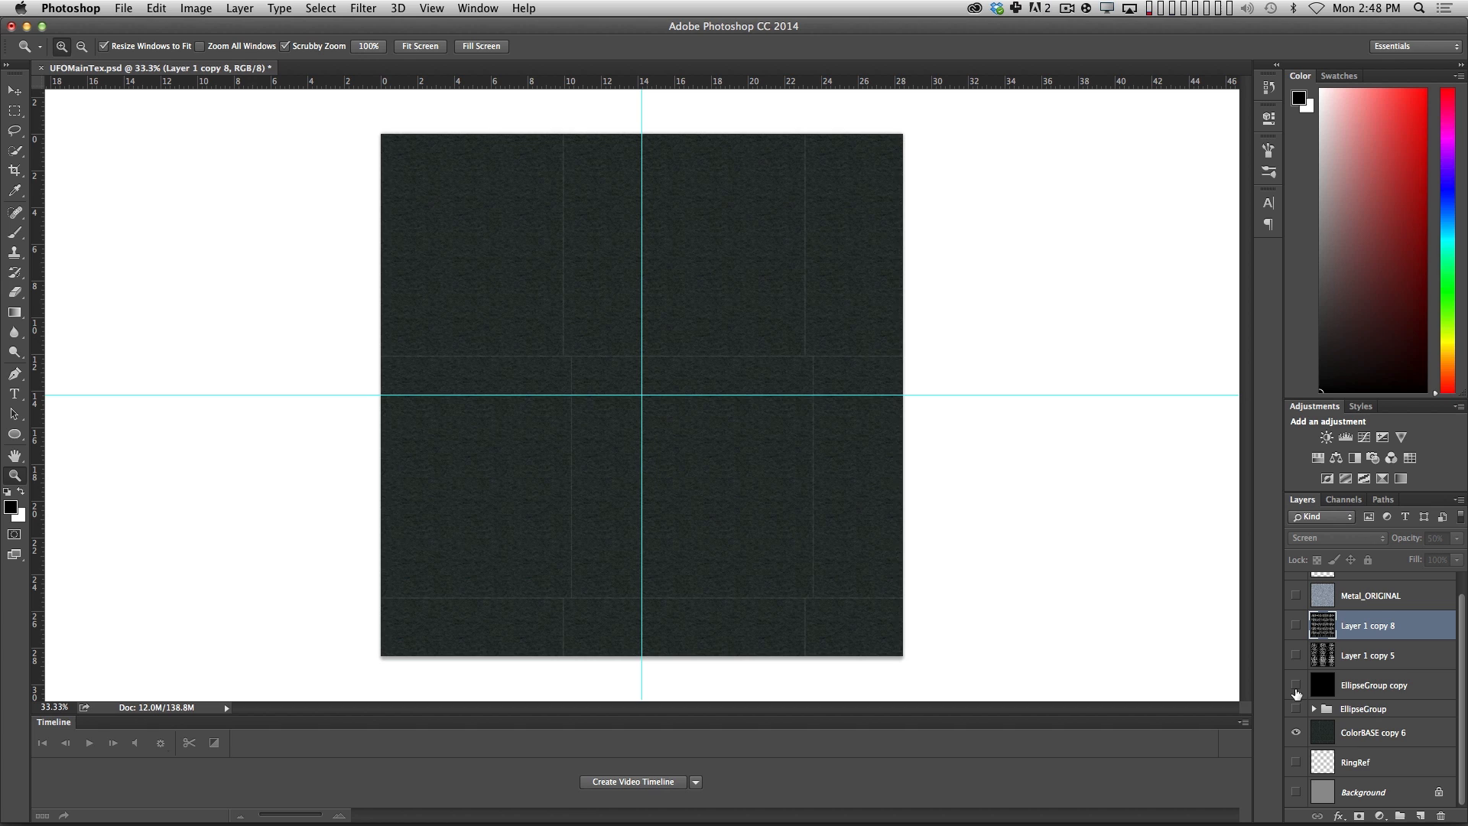
Show the black EllipseGroup copy layer again and delete it.
{"action": "left_click", "coordinate": [1295, 687]}
{"action": "left_click", "coordinate": [1367, 684]}
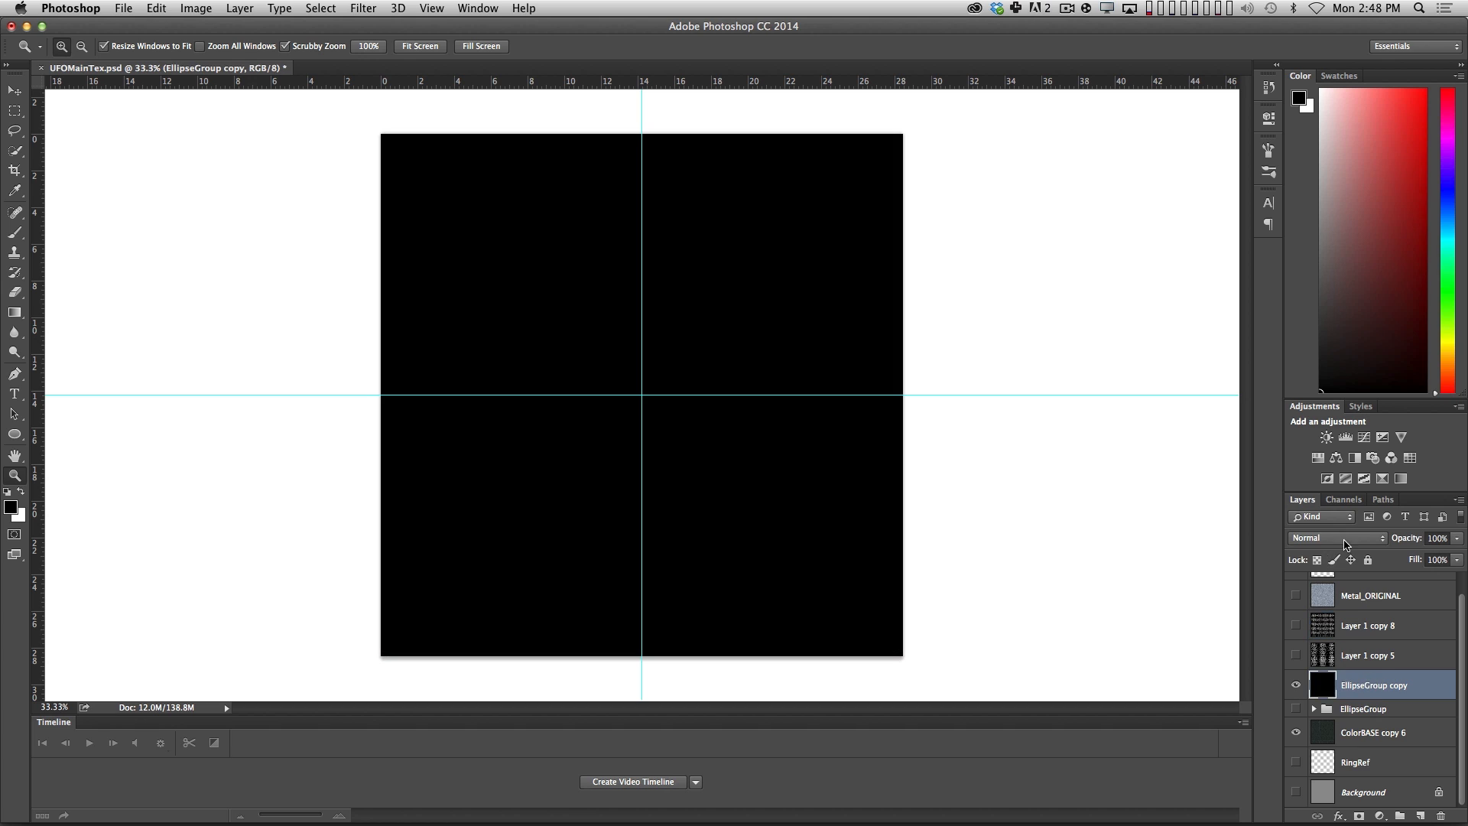
{"action": "left_click", "coordinate": [1346, 544]}
{"action": "left_click", "coordinate": [1216, 585]}
{"action": "key", "text": "BackSpace"}
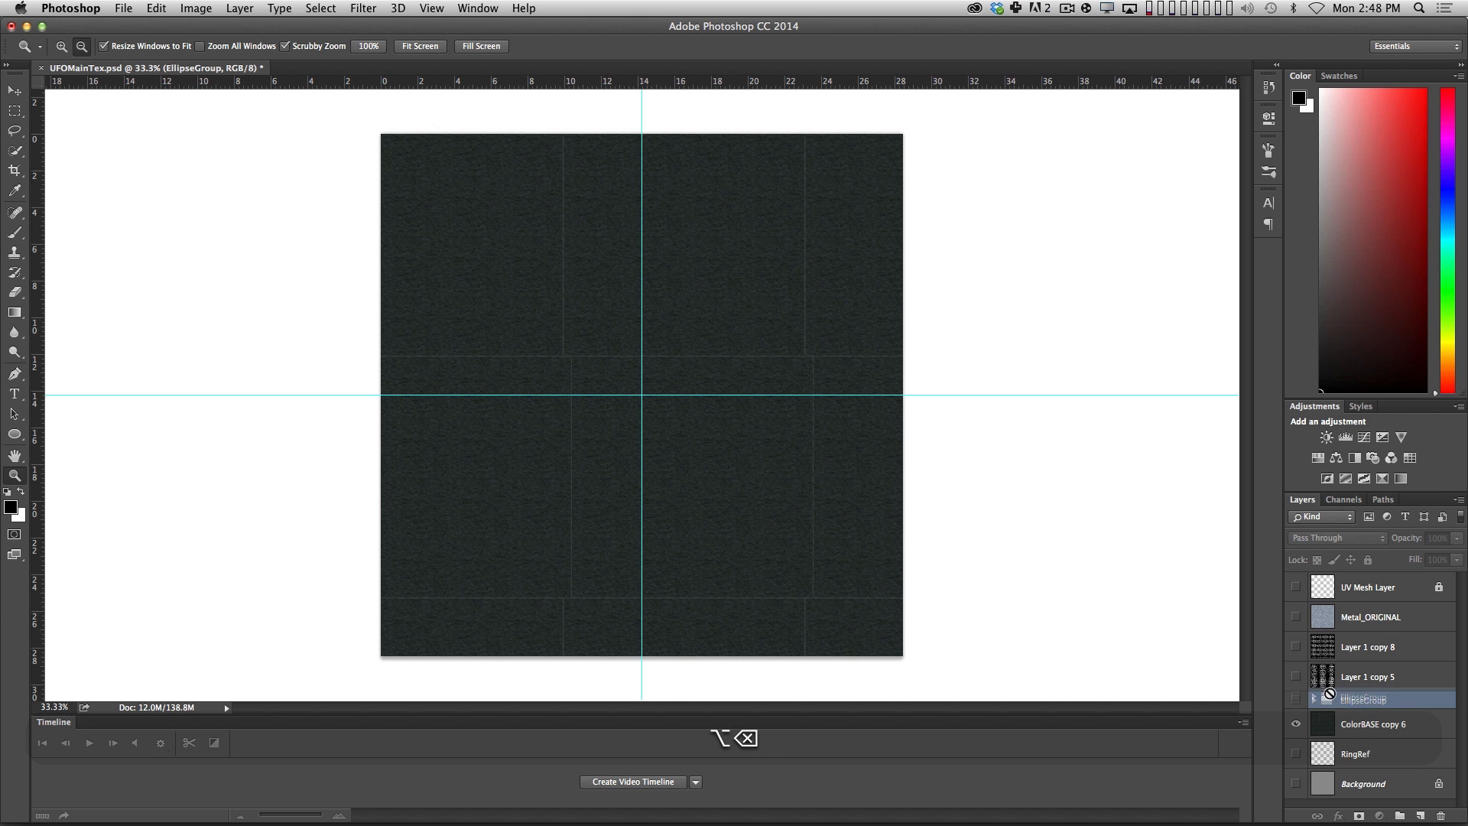
Duplicate the EllipseGroup folder, make the copy visible and merge it into a single layer.
{"action": "left_click_drag", "start_coordinate": [1330, 693], "coordinate": [1332, 688], "text": "alt"}
{"action": "left_click", "coordinate": [1296, 704]}
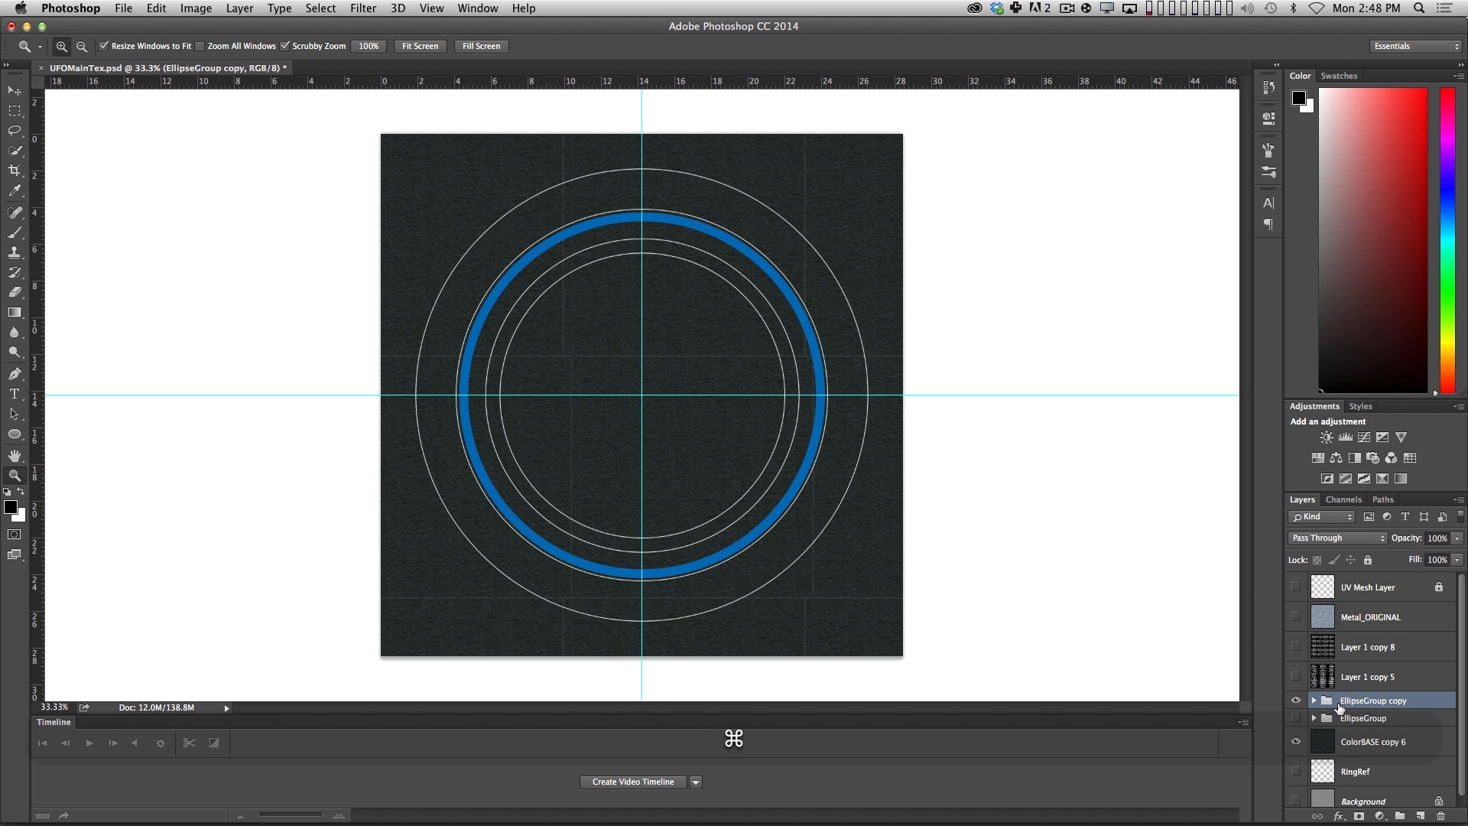
{"action": "key", "text": "super+e"}
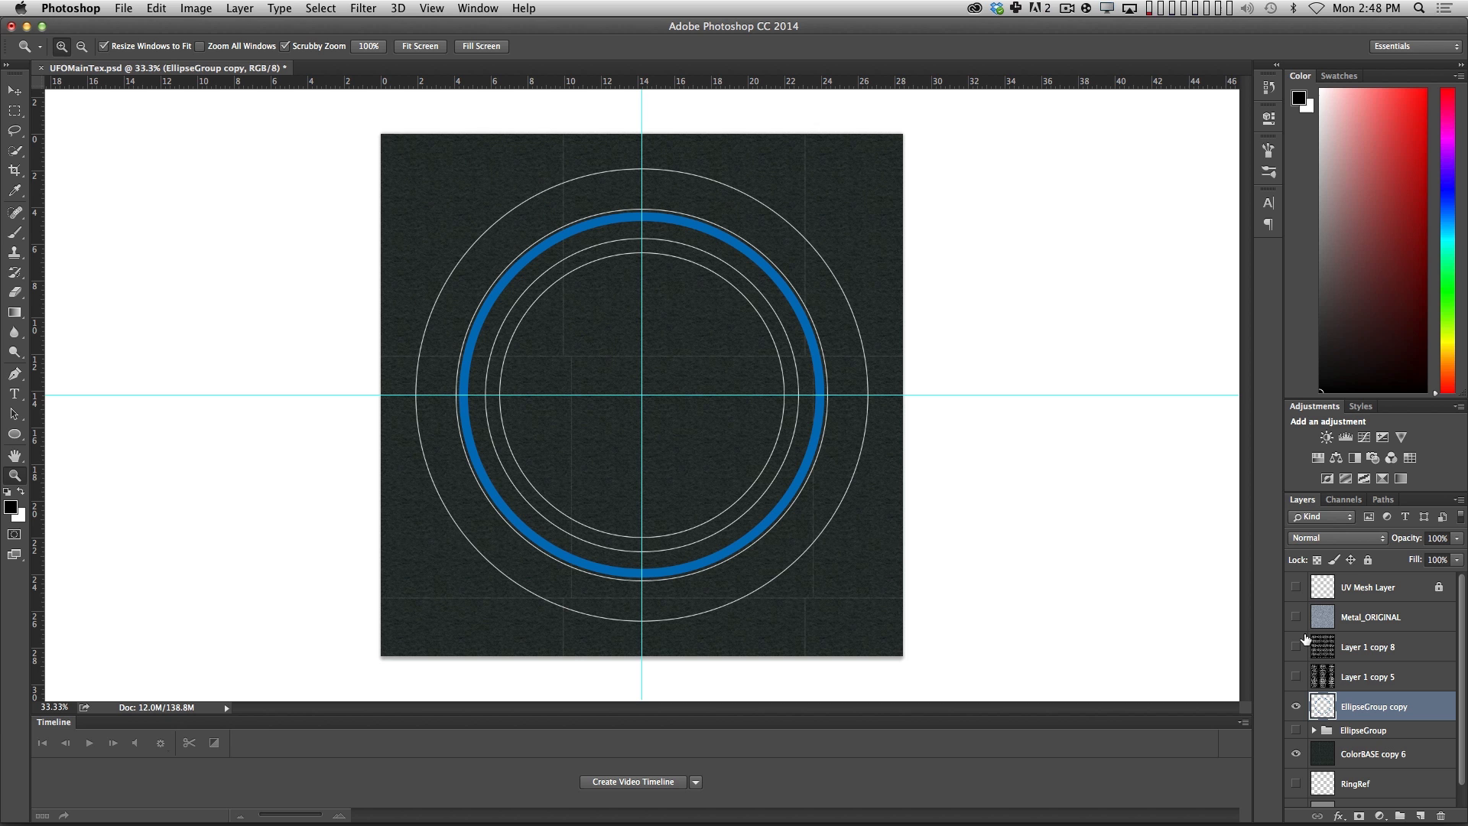
Show both pattern layers, Layer 1 copy 5 and Layer 1 copy 8, and merge them into one.
{"action": "left_click_drag", "start_coordinate": [1294, 679], "coordinate": [1298, 651]}
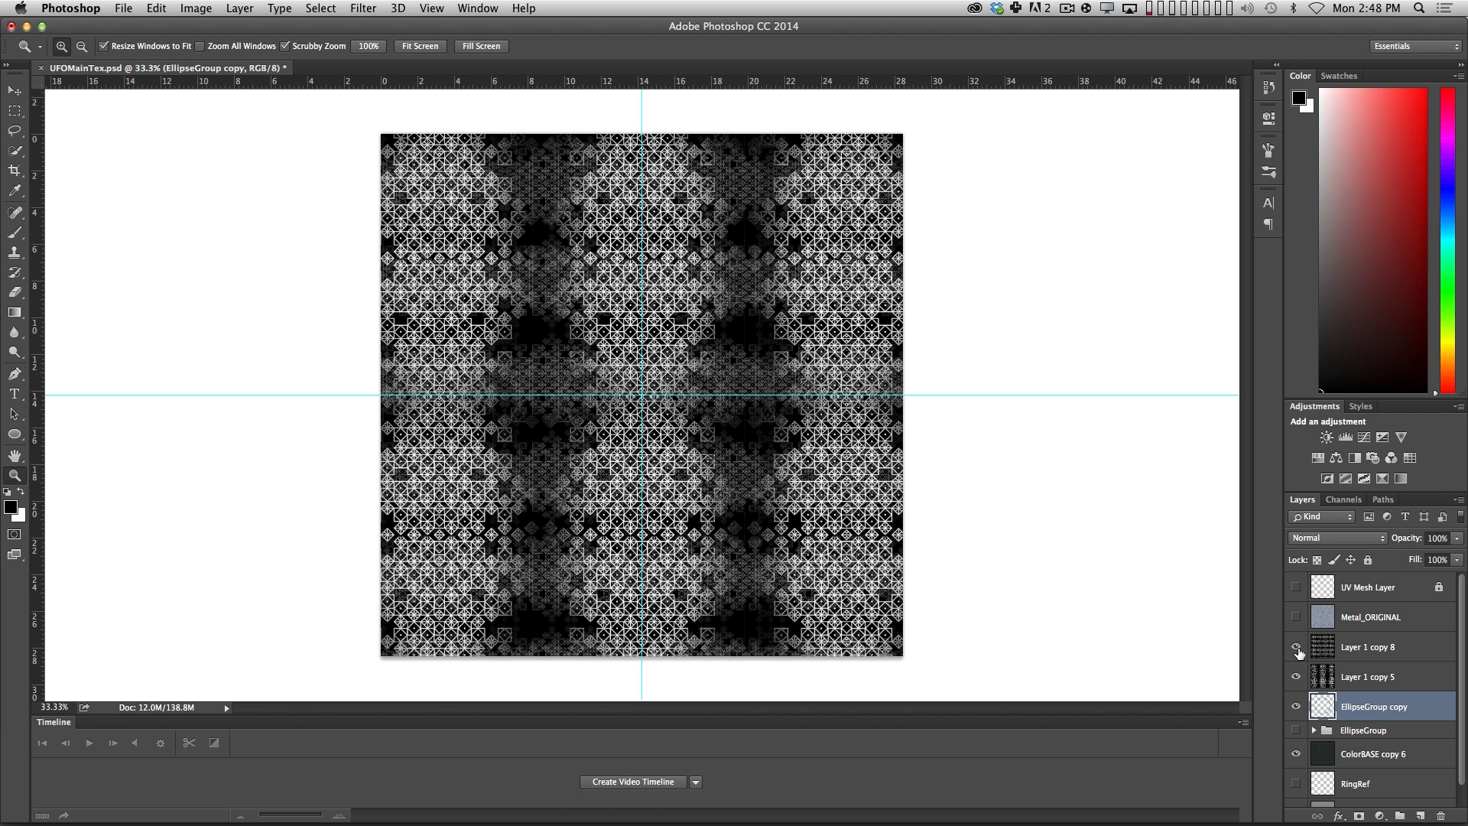
{"action": "left_click", "coordinate": [1328, 670]}
{"action": "left_click", "coordinate": [1370, 650], "text": "shift"}
{"action": "key", "text": "super+e"}
Set the merged pattern layer to Screen blend mode at 35% opacity.
{"action": "left_click", "coordinate": [1322, 538]}
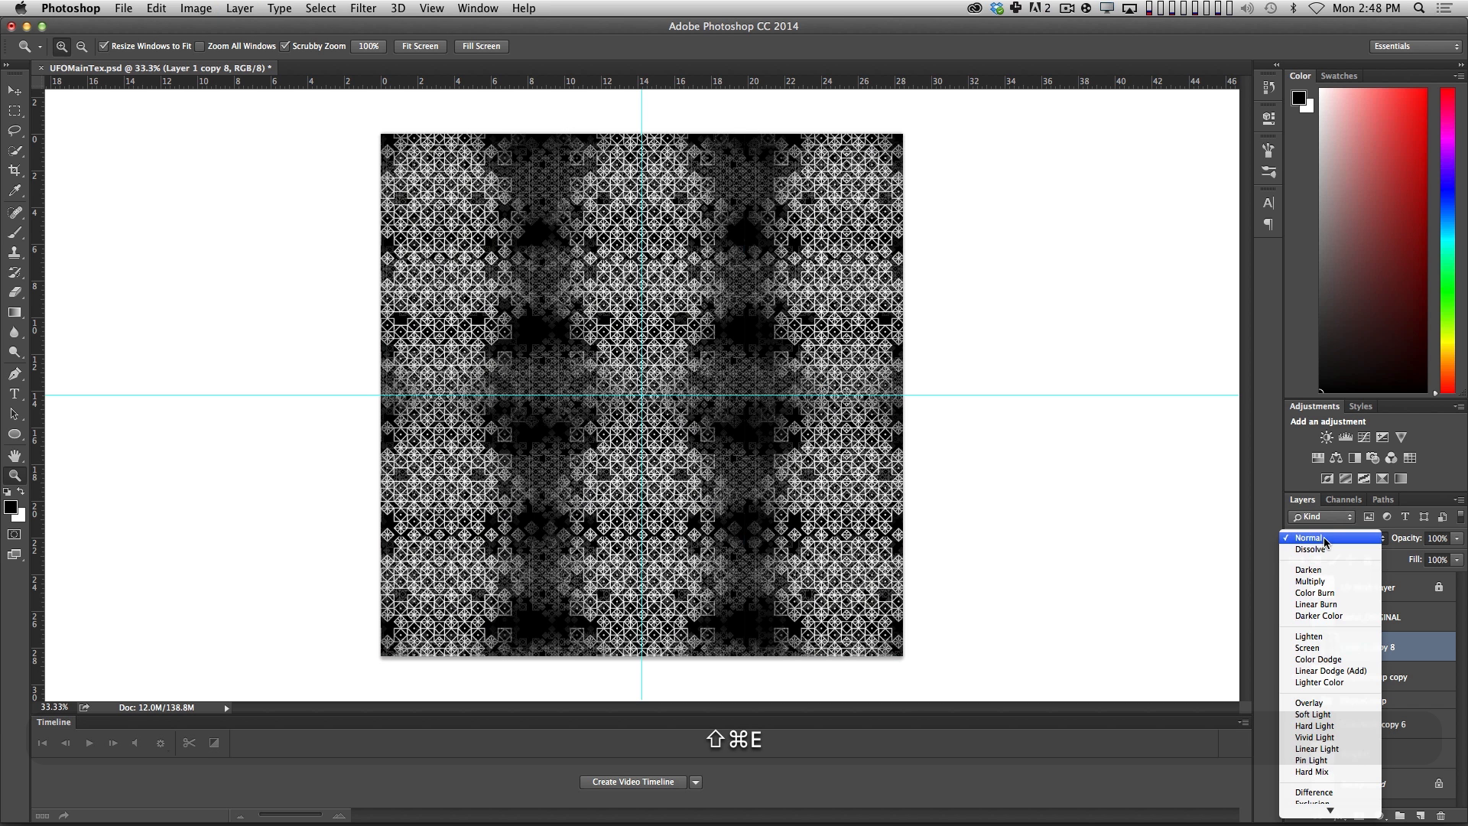
{"action": "left_click", "coordinate": [1309, 648]}
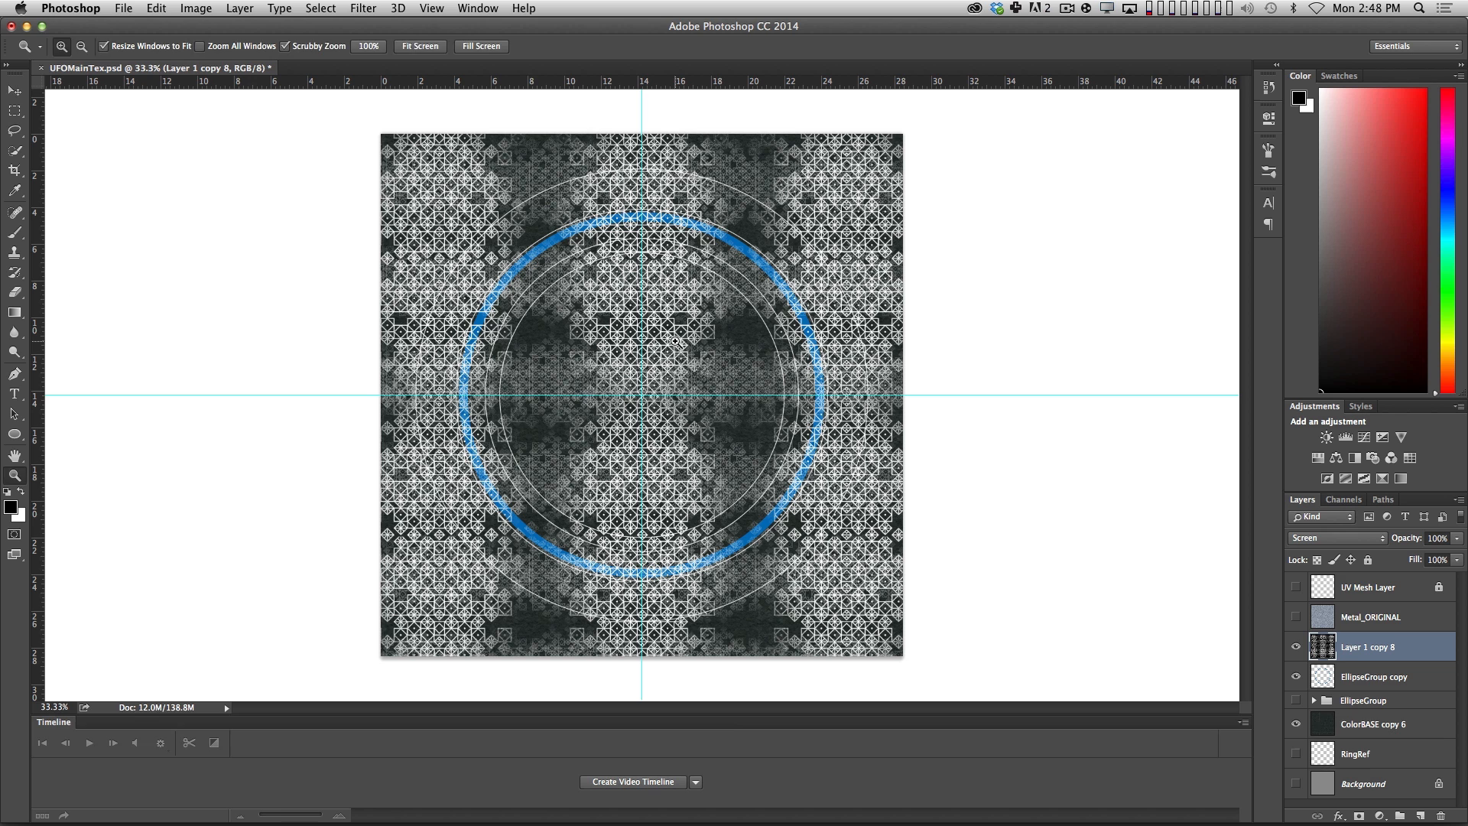
{"action": "key", "text": "v"}
{"action": "key", "text": "1"}
{"action": "key", "text": "5"}
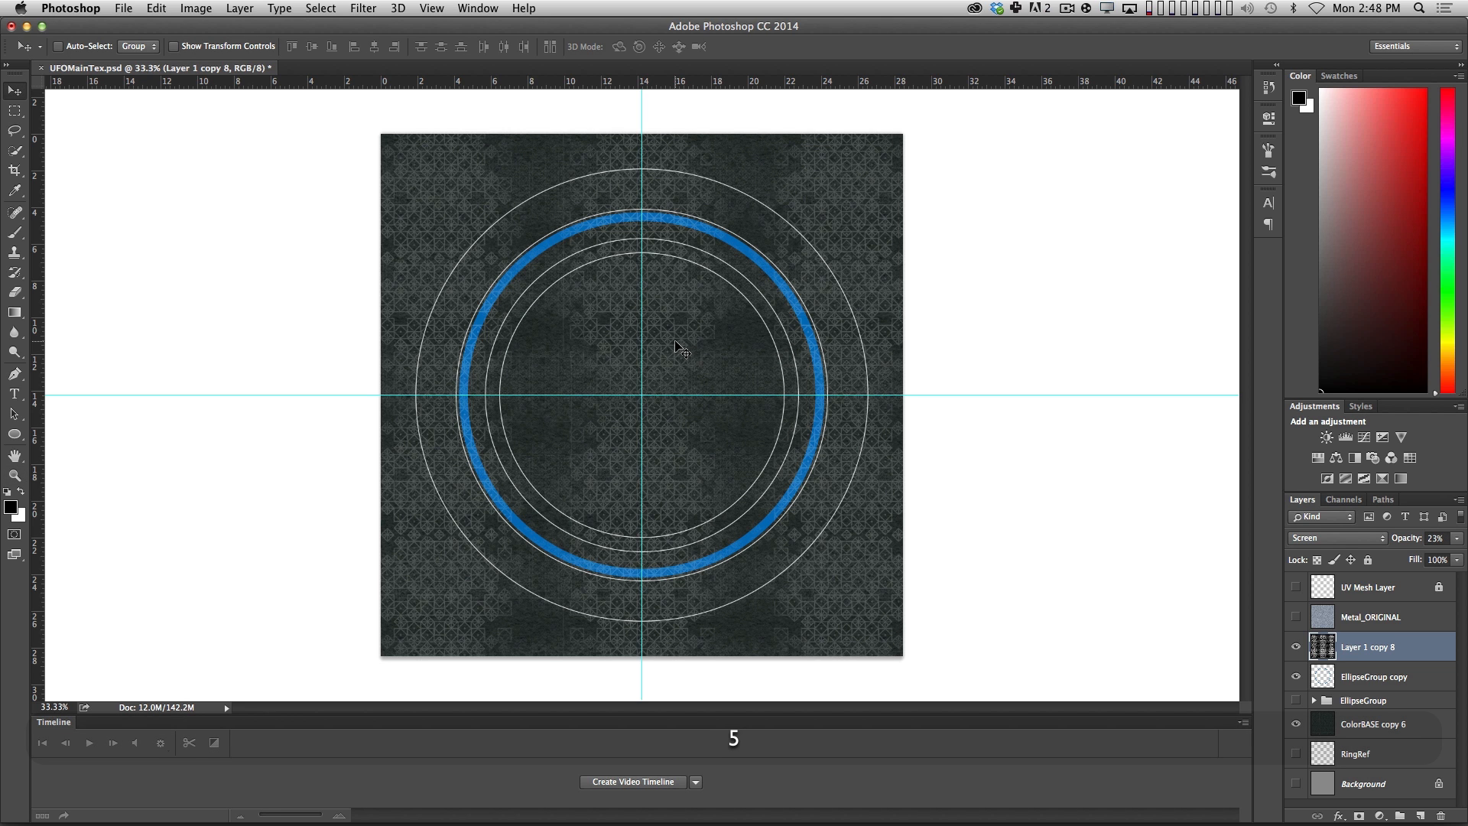
{"action": "key", "text": "1"}
{"action": "key", "text": "5"}
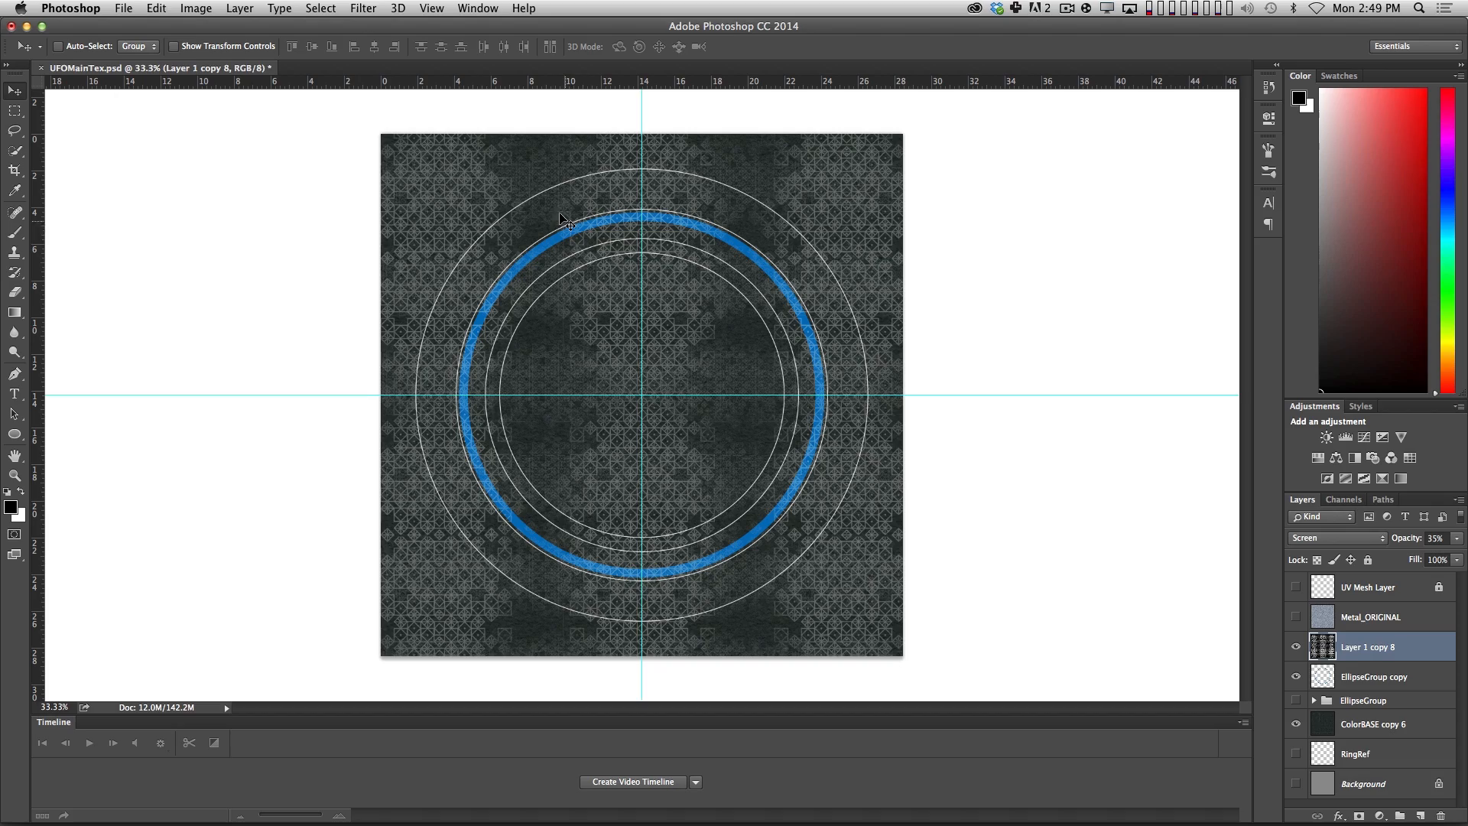
Rotate the pattern layer about -36.44° and scale it to about 86.75%, positioned diagonally over the canvas.
{"action": "key", "text": "super+t"}
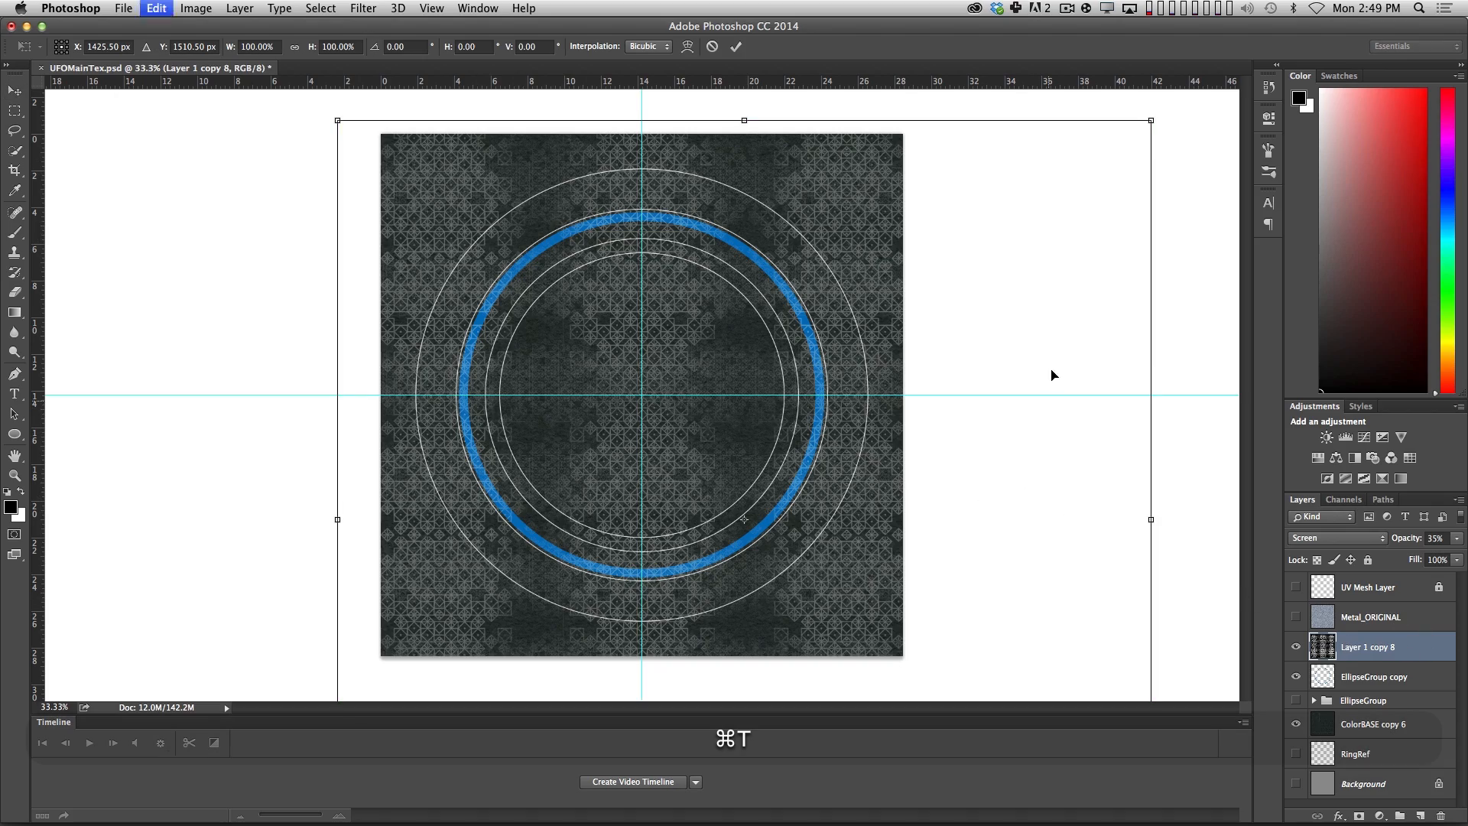
{"action": "left_click_drag", "start_coordinate": [1177, 142], "coordinate": [1023, 6]}
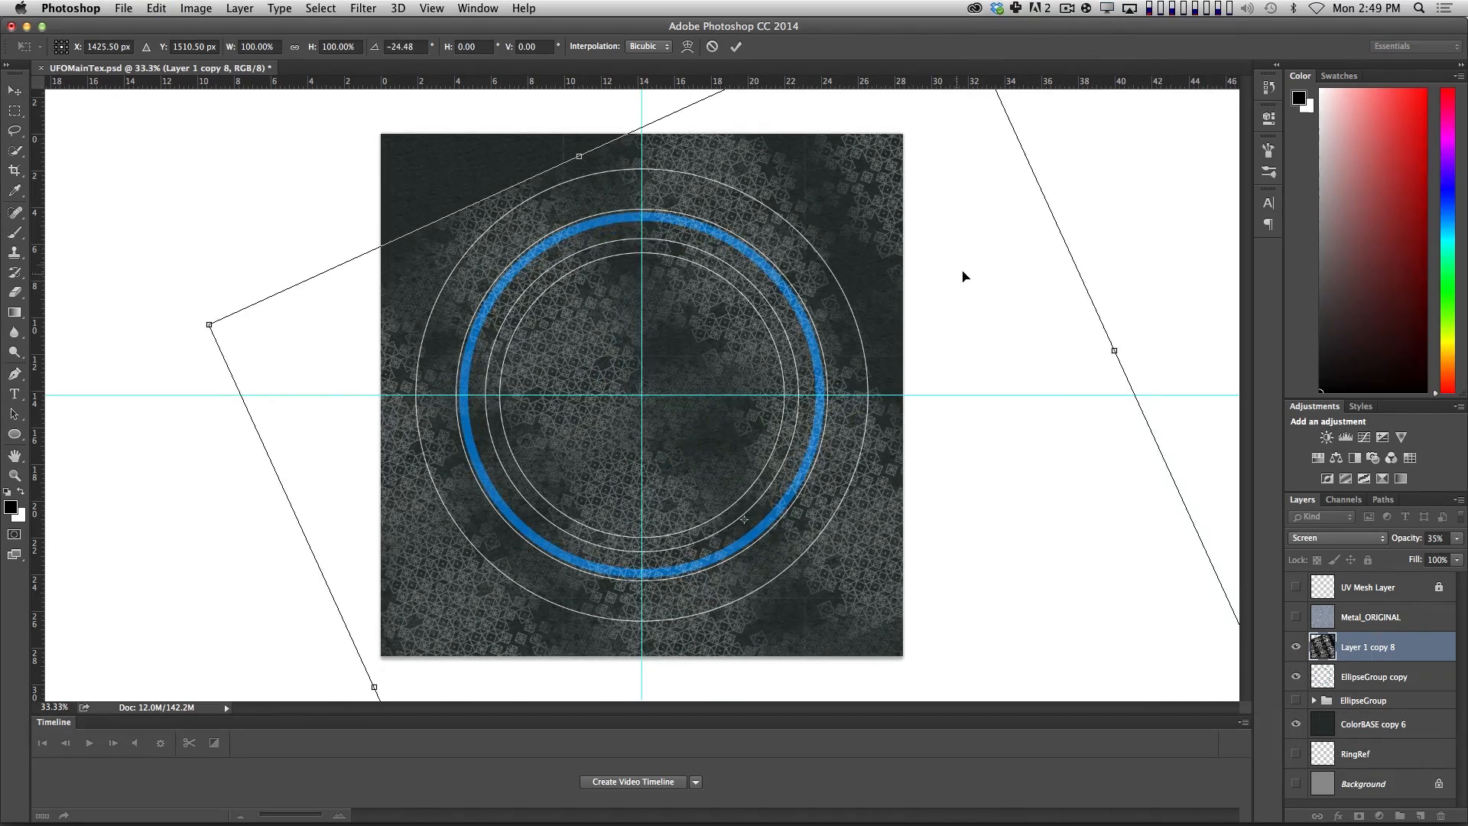
{"action": "left_click_drag", "start_coordinate": [1080, 140], "coordinate": [957, 242]}
{"action": "left_click_drag", "start_coordinate": [963, 377], "coordinate": [940, 310]}
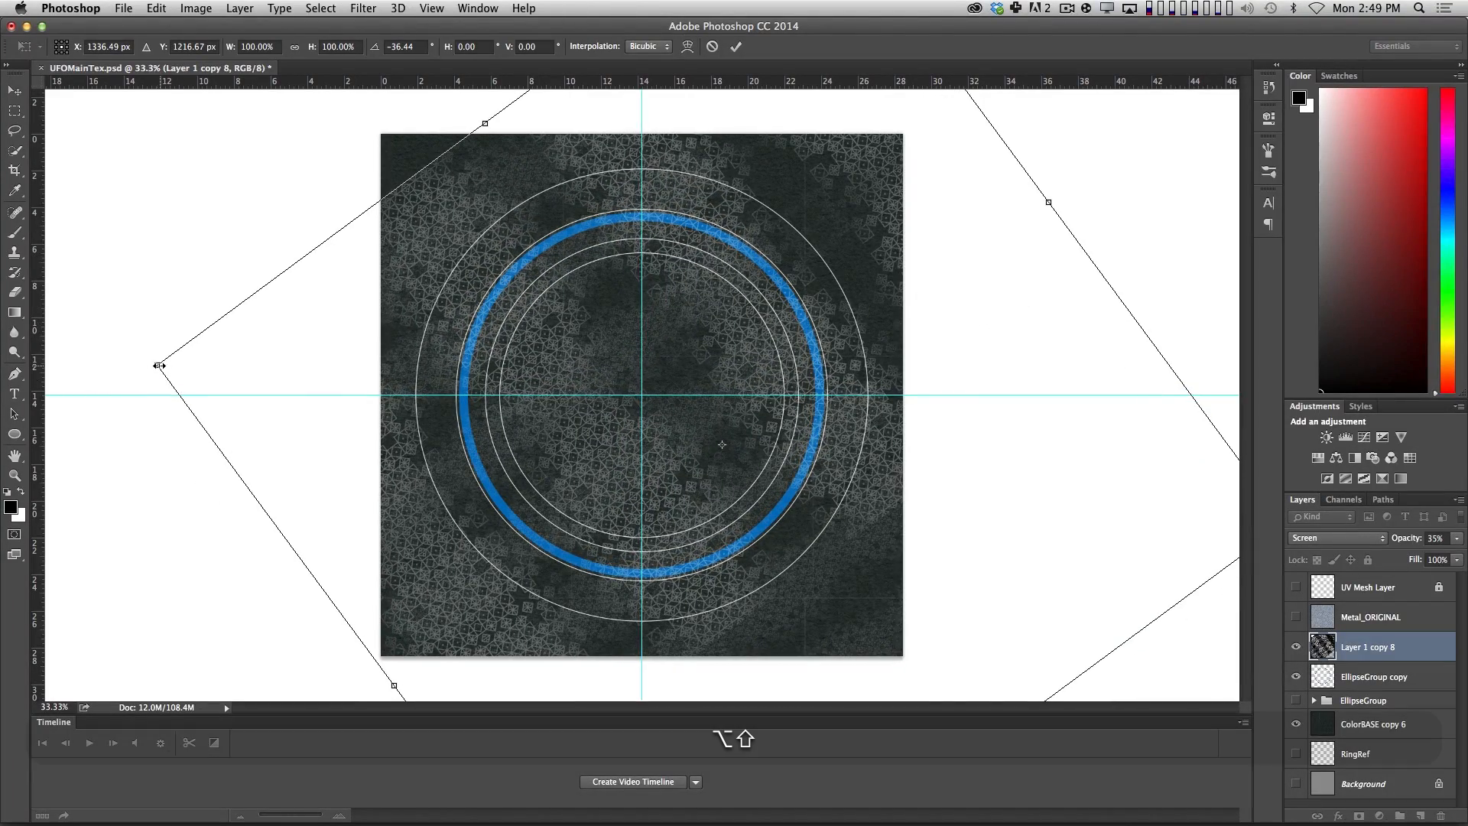
{"action": "left_click_drag", "start_coordinate": [157, 365], "coordinate": [273, 381], "text": "alt+shift"}
{"action": "left_click_drag", "start_coordinate": [1176, 515], "coordinate": [1016, 452], "text": "shift"}
{"action": "left_click_drag", "start_coordinate": [849, 493], "coordinate": [866, 468]}
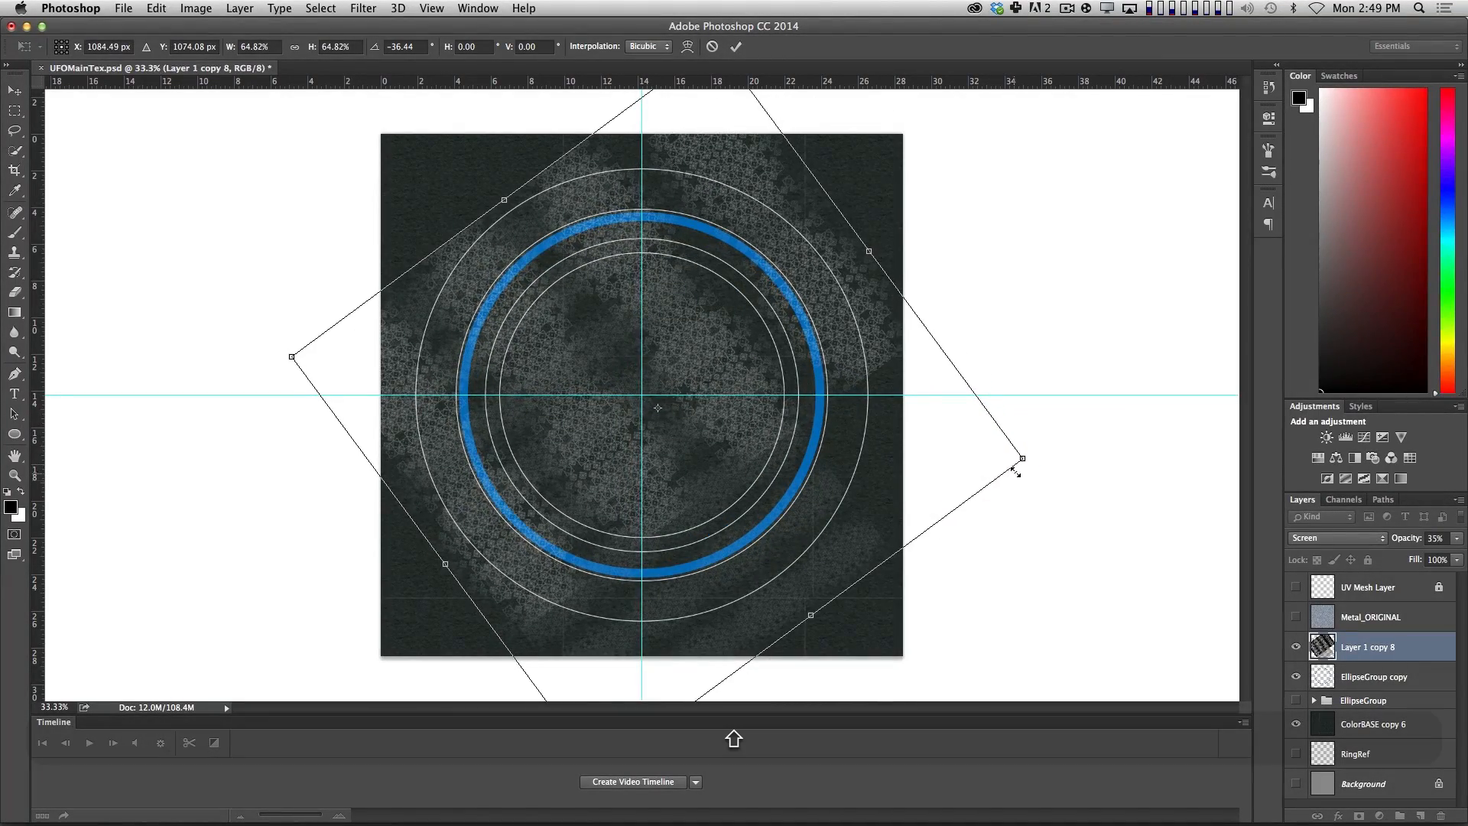
{"action": "left_click_drag", "start_coordinate": [1023, 457], "coordinate": [1272, 548], "text": "shift"}
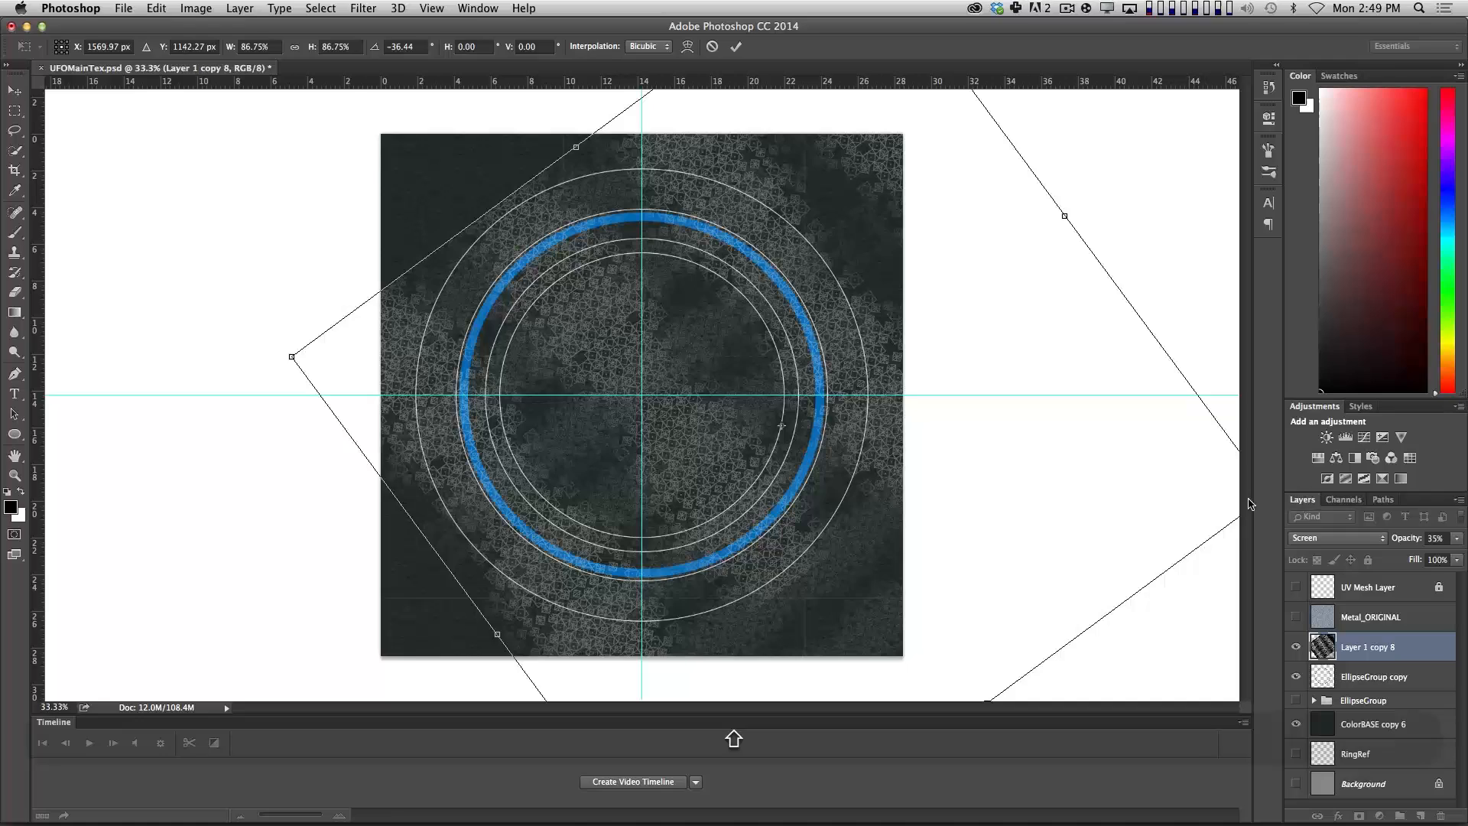
{"action": "key", "text": "Return"}
Save the texture file, switch to Cinema 4D, revert the texture to its saved version and render the UFO view.
{"action": "key", "text": "super+s"}
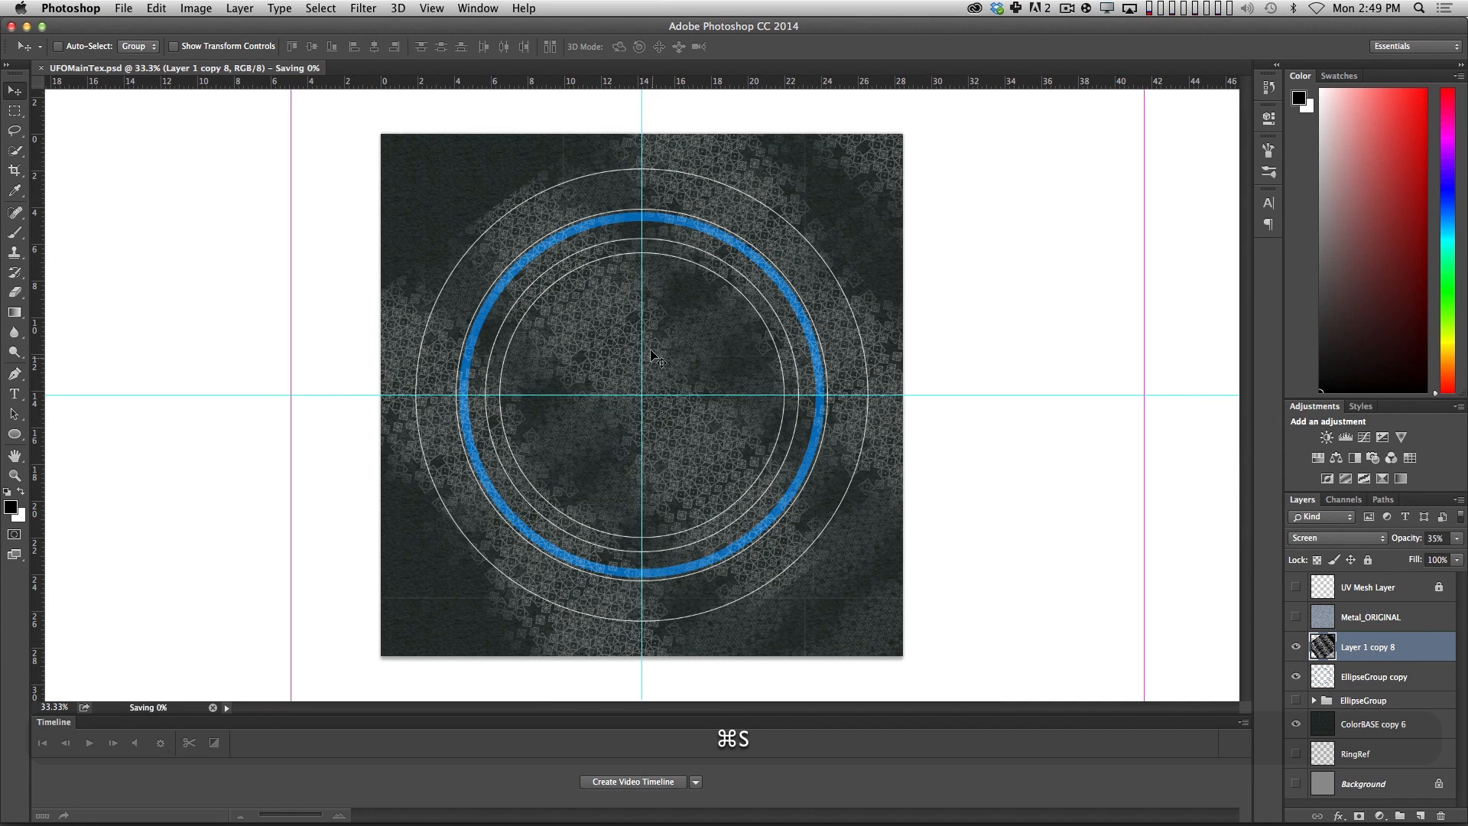
{"action": "key", "text": "super+Tab"}
{"action": "left_click", "coordinate": [817, 85]}
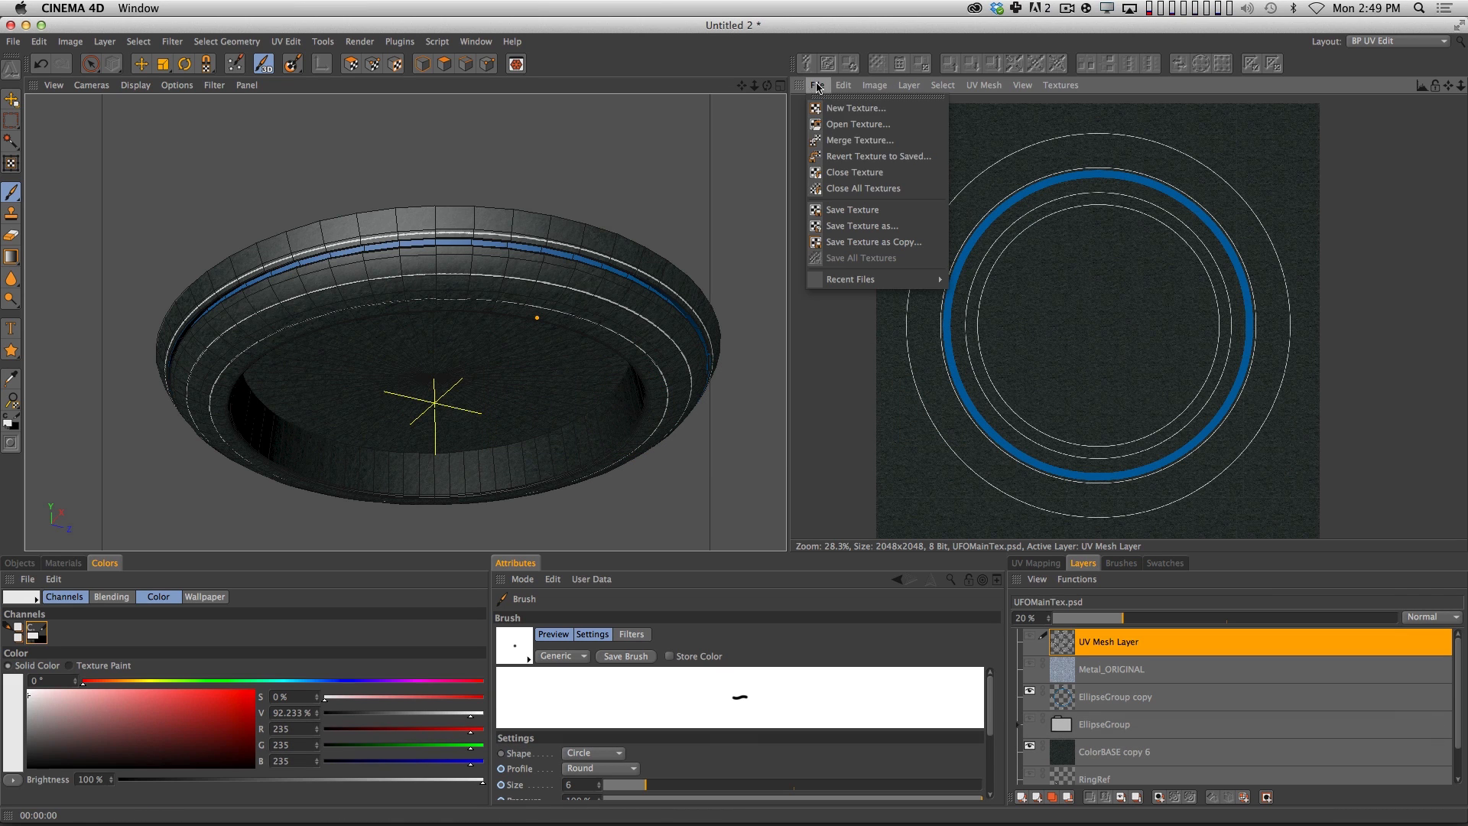
{"action": "left_click", "coordinate": [849, 161]}
{"action": "left_click", "coordinate": [827, 293]}
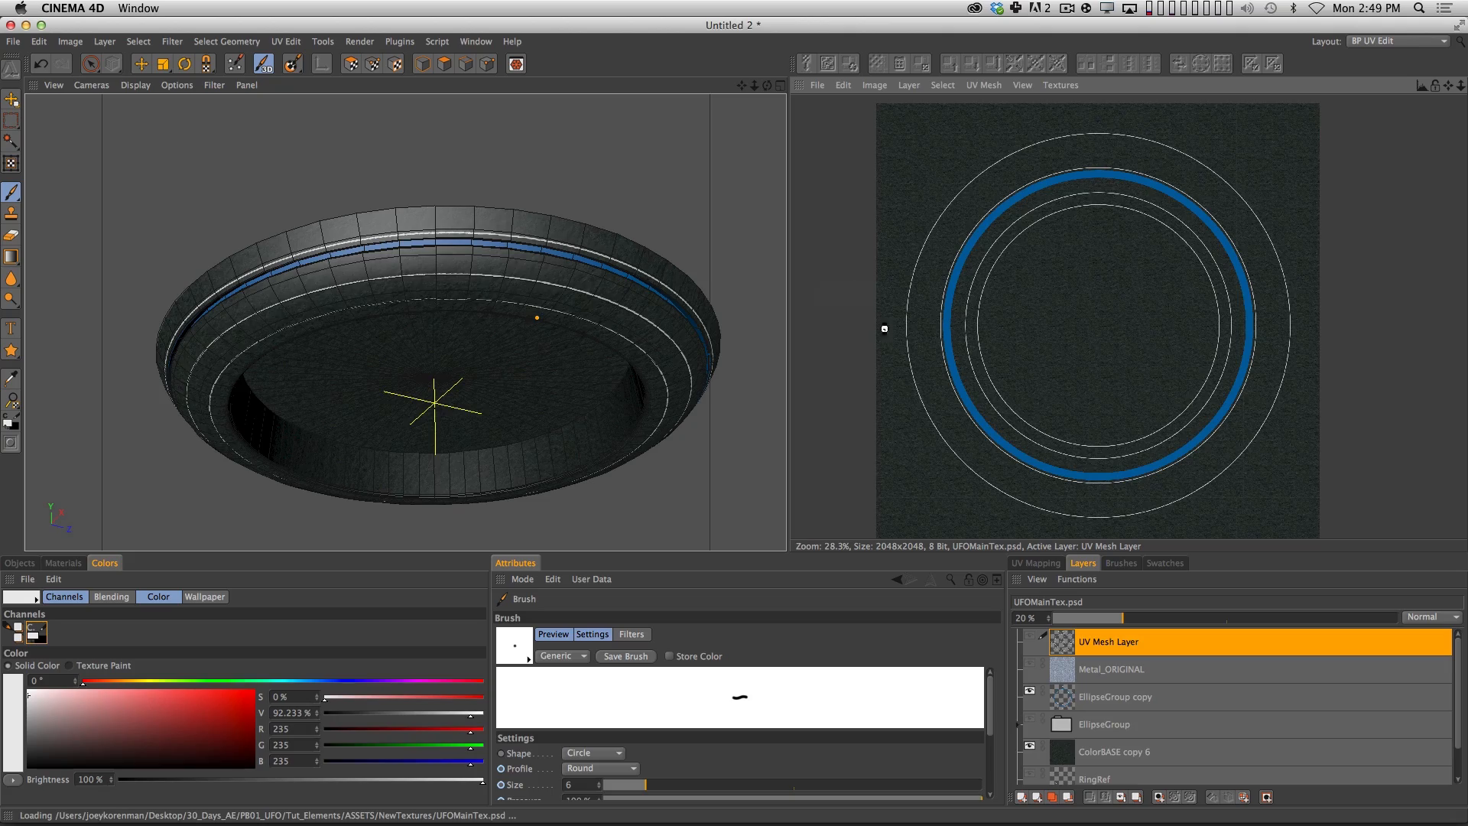
{"action": "key", "text": "super+r"}
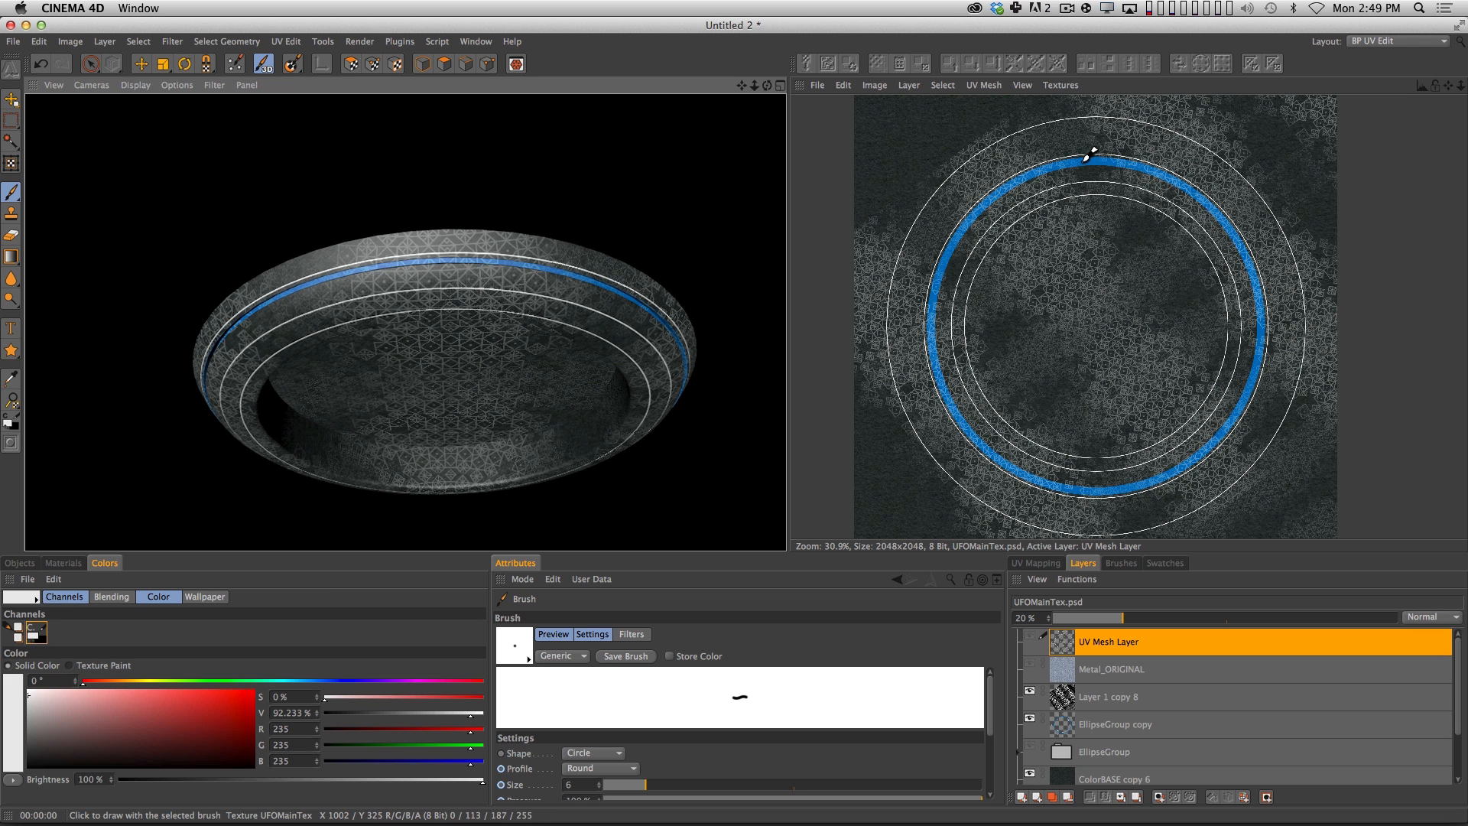
Back in Photoshop, undo the pattern's rotation, then scale a copy down and place it at the canvas's upper-left corner.
{"action": "key", "text": "super+Tab"}
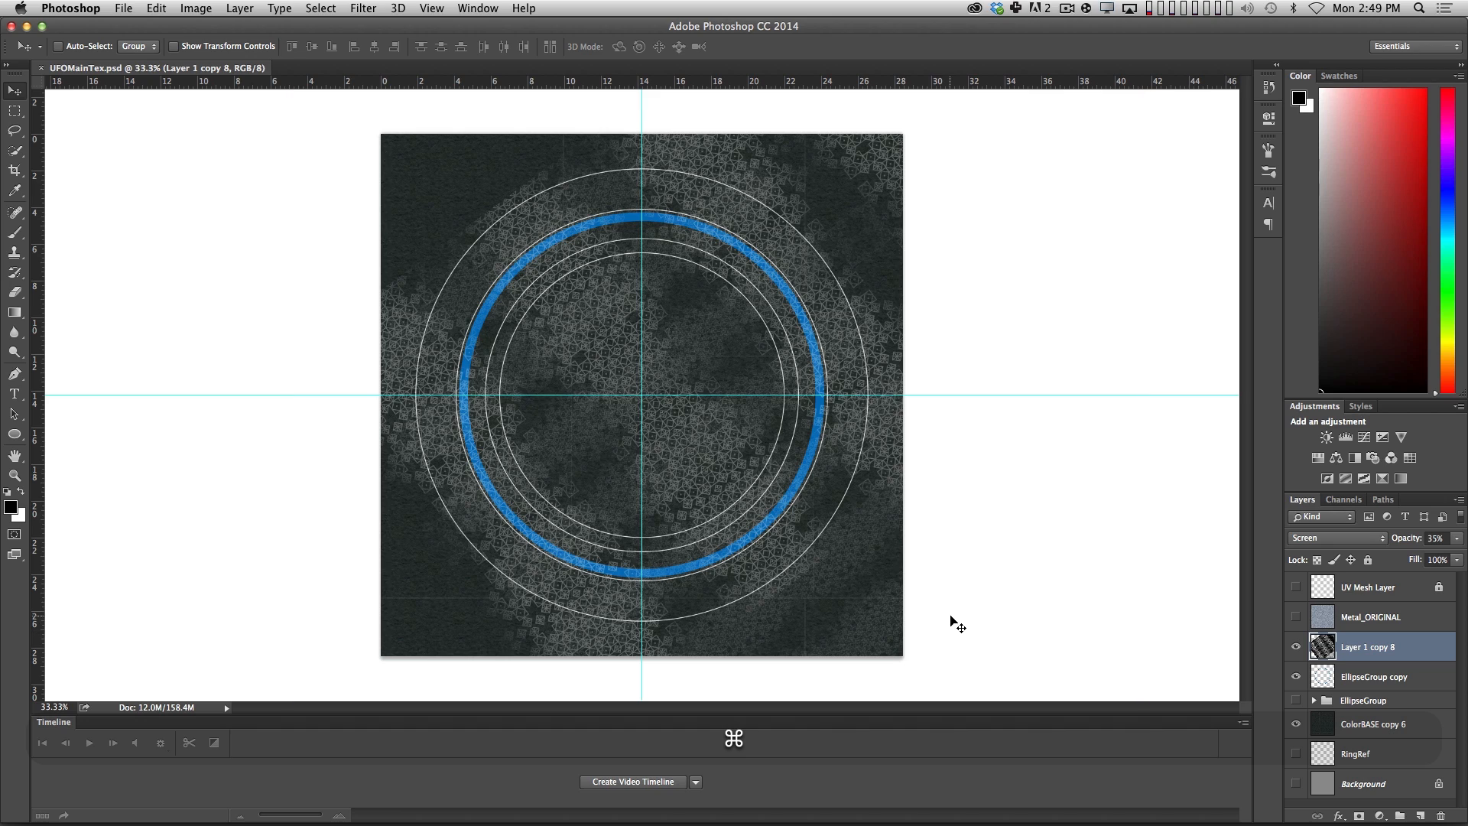
{"action": "key", "text": "alt+super+z"}
{"action": "key", "text": "alt+super+t"}
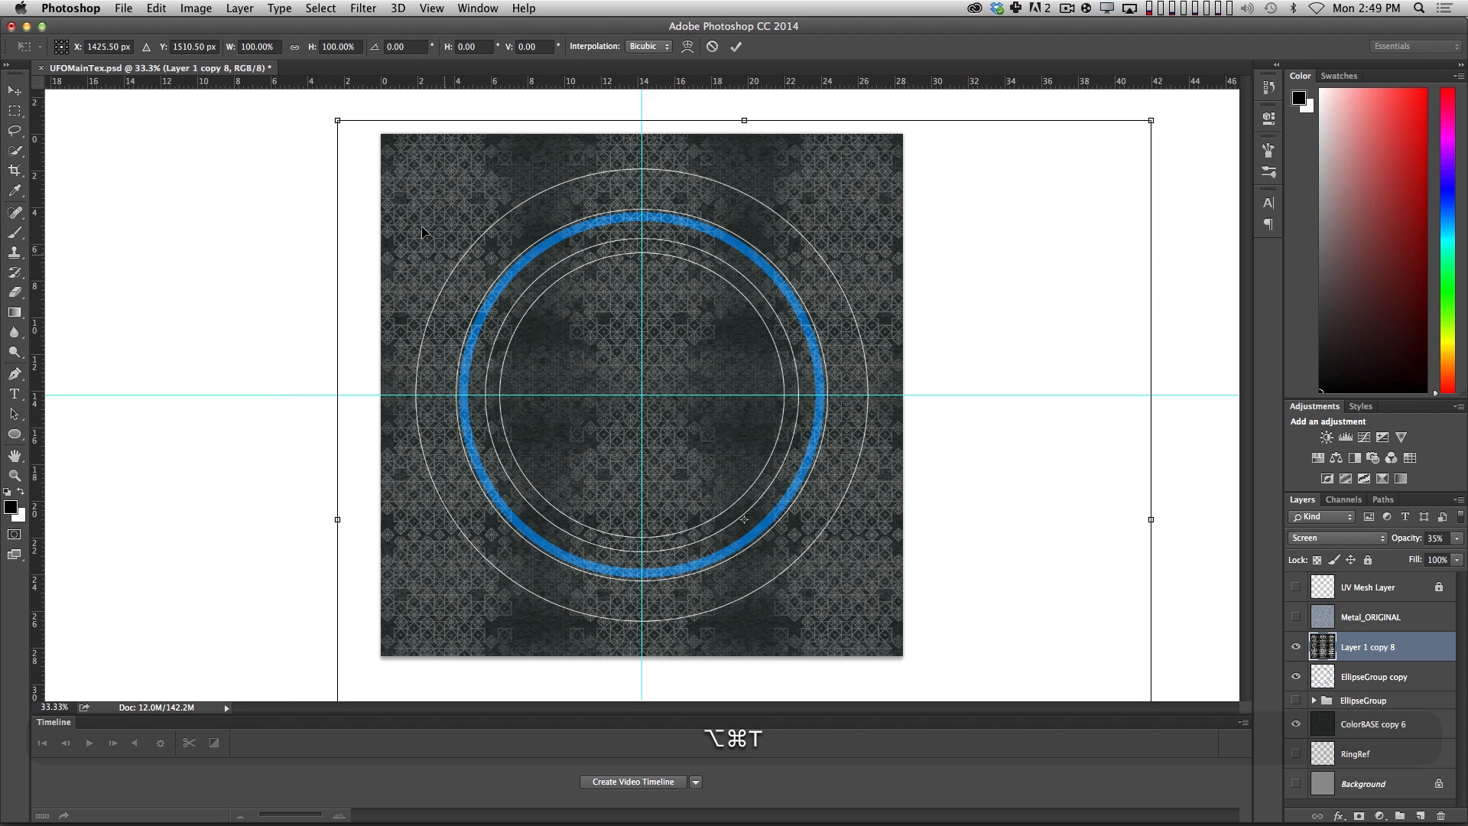
{"action": "left_click_drag", "start_coordinate": [341, 119], "coordinate": [592, 368], "text": "alt+shift"}
{"action": "left_click_drag", "start_coordinate": [717, 442], "coordinate": [495, 190]}
{"action": "key", "text": "Return"}
Duplicate the scaled-down pattern to the right across the canvas and merge it with the original.
{"action": "left_click_drag", "start_coordinate": [436, 273], "coordinate": [788, 232], "text": "alt+shift"}
{"action": "left_click", "coordinate": [1376, 678], "text": "shift"}
{"action": "key", "text": "super+e"}
Flip a duplicate of the pattern vertically to cover the lower half of the canvas and merge both layers.
{"action": "key", "text": "super+t"}
{"action": "right_click", "coordinate": [757, 342]}
{"action": "left_click", "coordinate": [788, 557]}
{"action": "key", "text": "Return"}
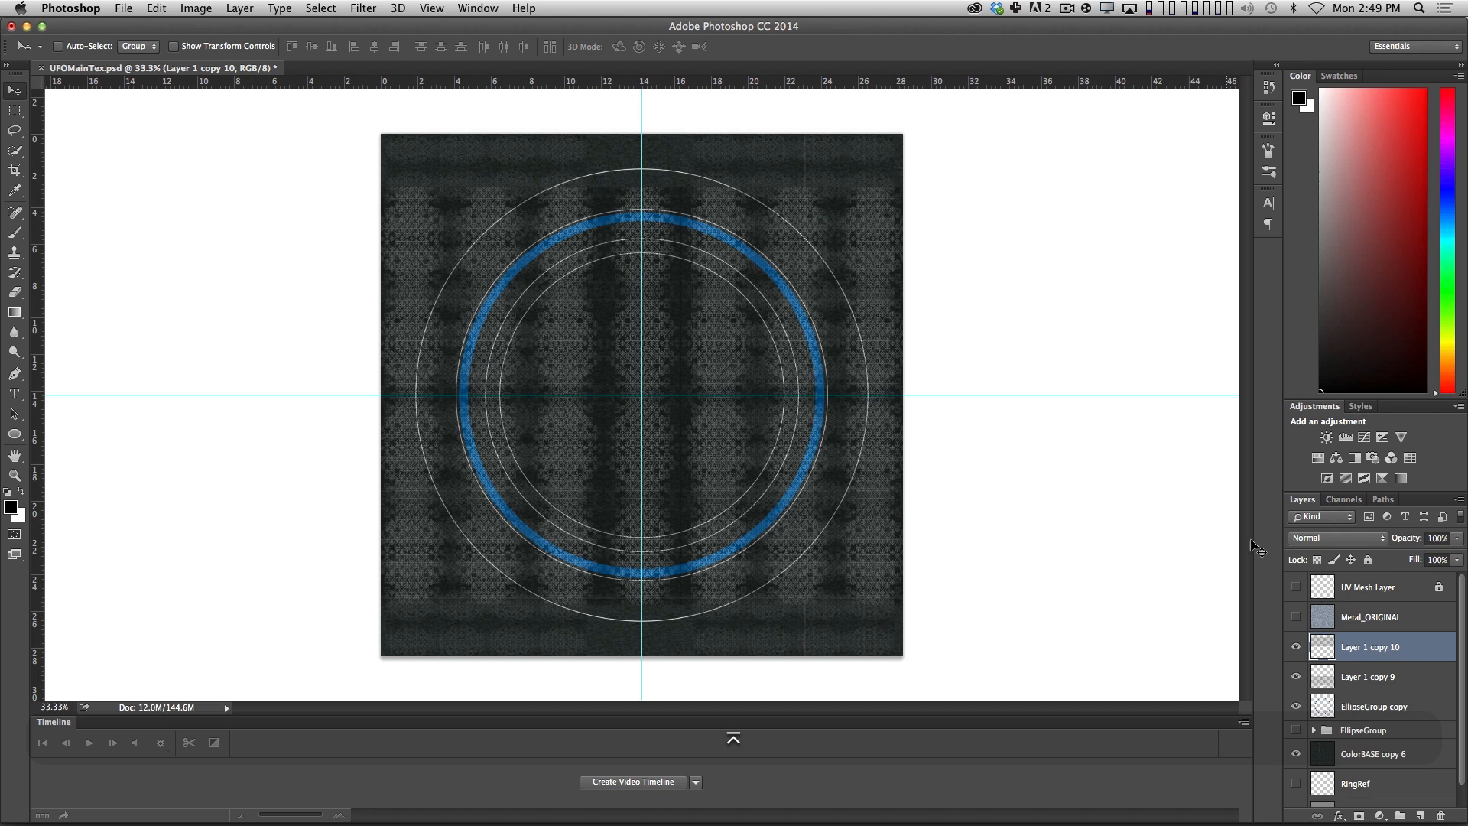
{"action": "left_click", "coordinate": [1352, 677], "text": "shift"}
{"action": "key", "text": "super+e"}
Scale the merged pattern up slightly so that it extends past the canvas edges.
{"action": "key", "text": "super+t"}
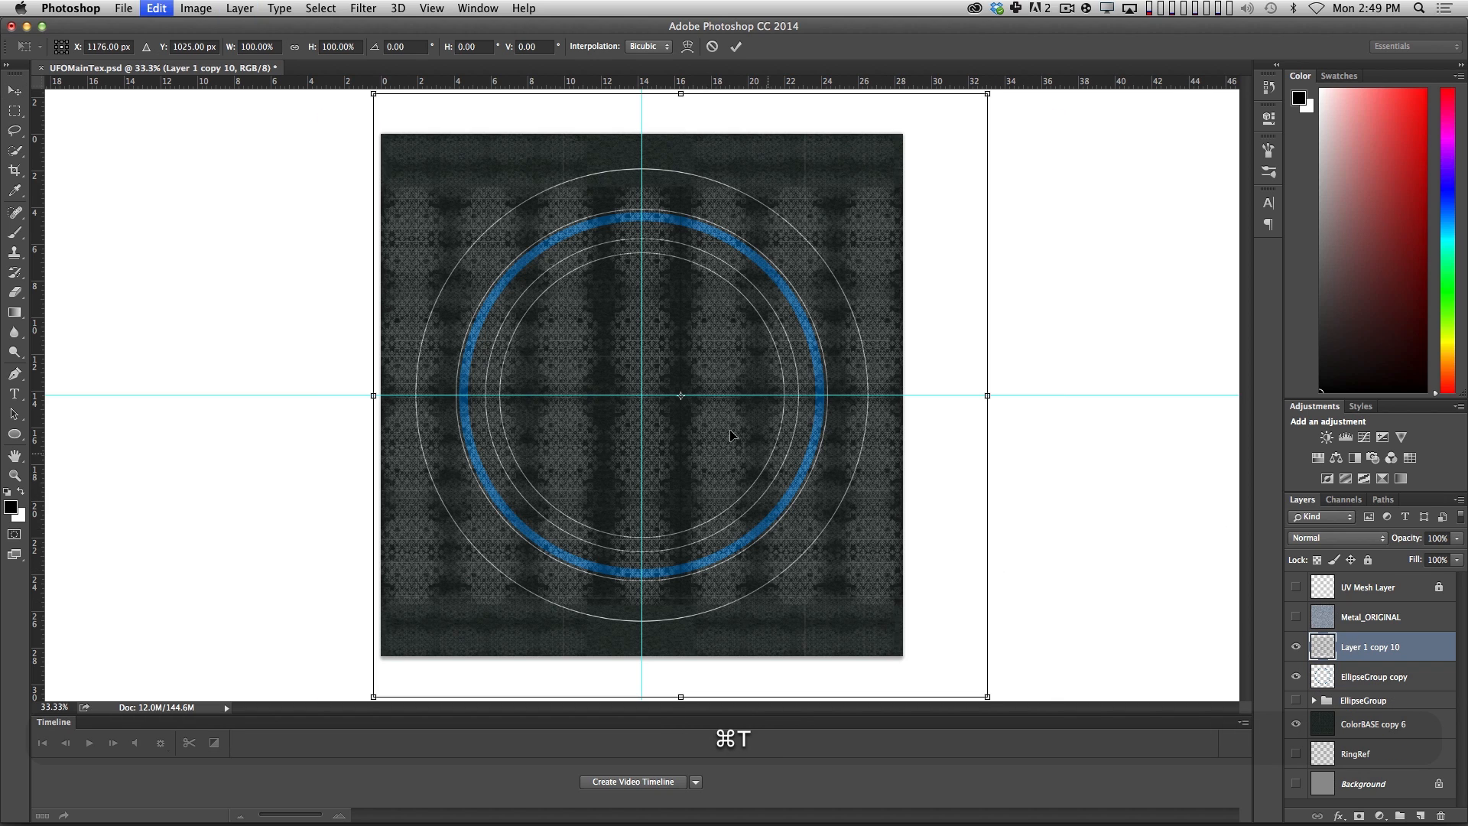
{"action": "left_click_drag", "start_coordinate": [337, 70], "coordinate": [326, 58], "text": "alt+shift"}
{"action": "key", "text": "Return"}
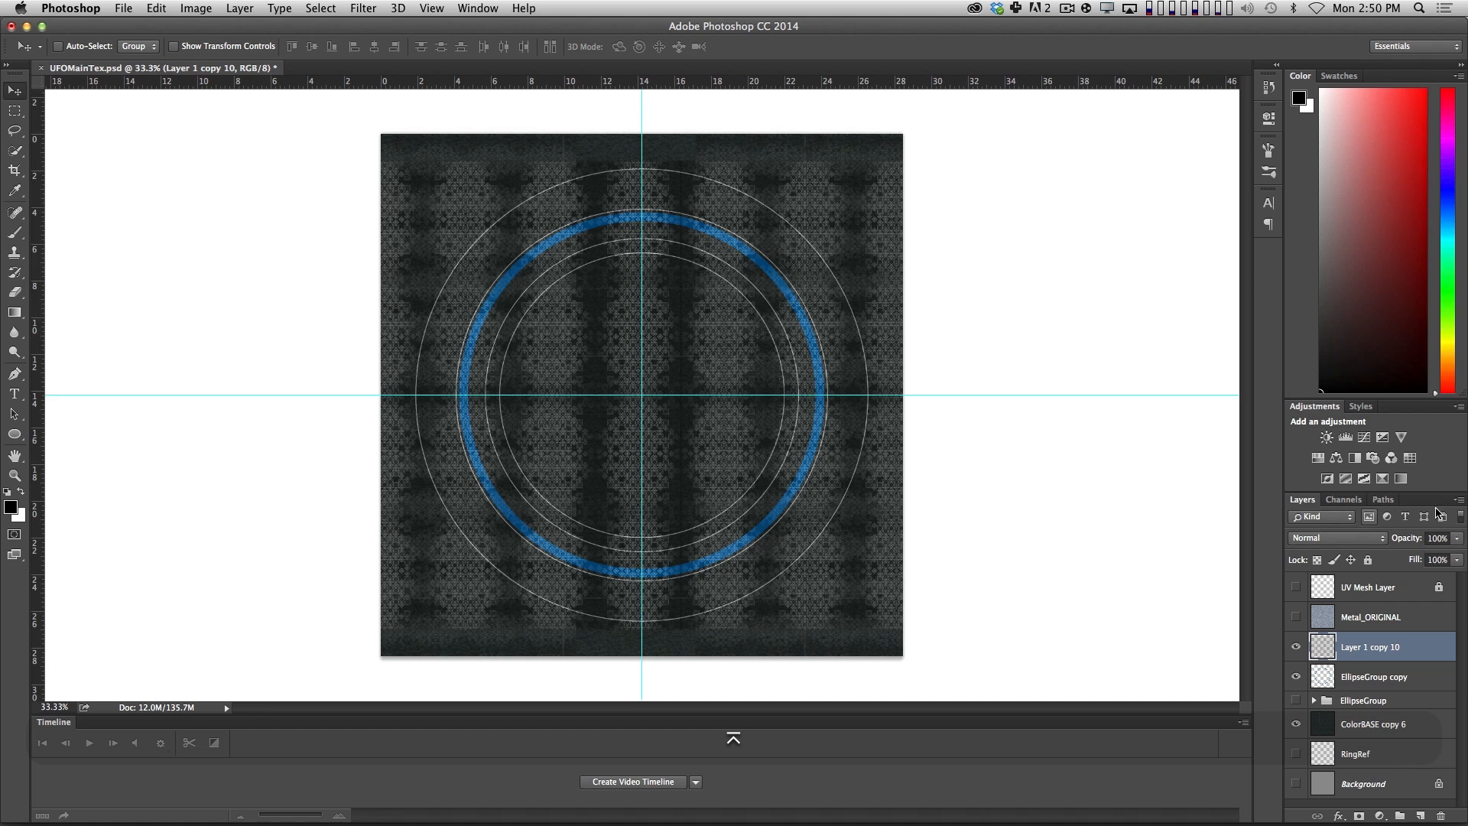
Set the merged pattern layer's blend mode to Screen and save the texture file.
{"action": "left_click", "coordinate": [1346, 539]}
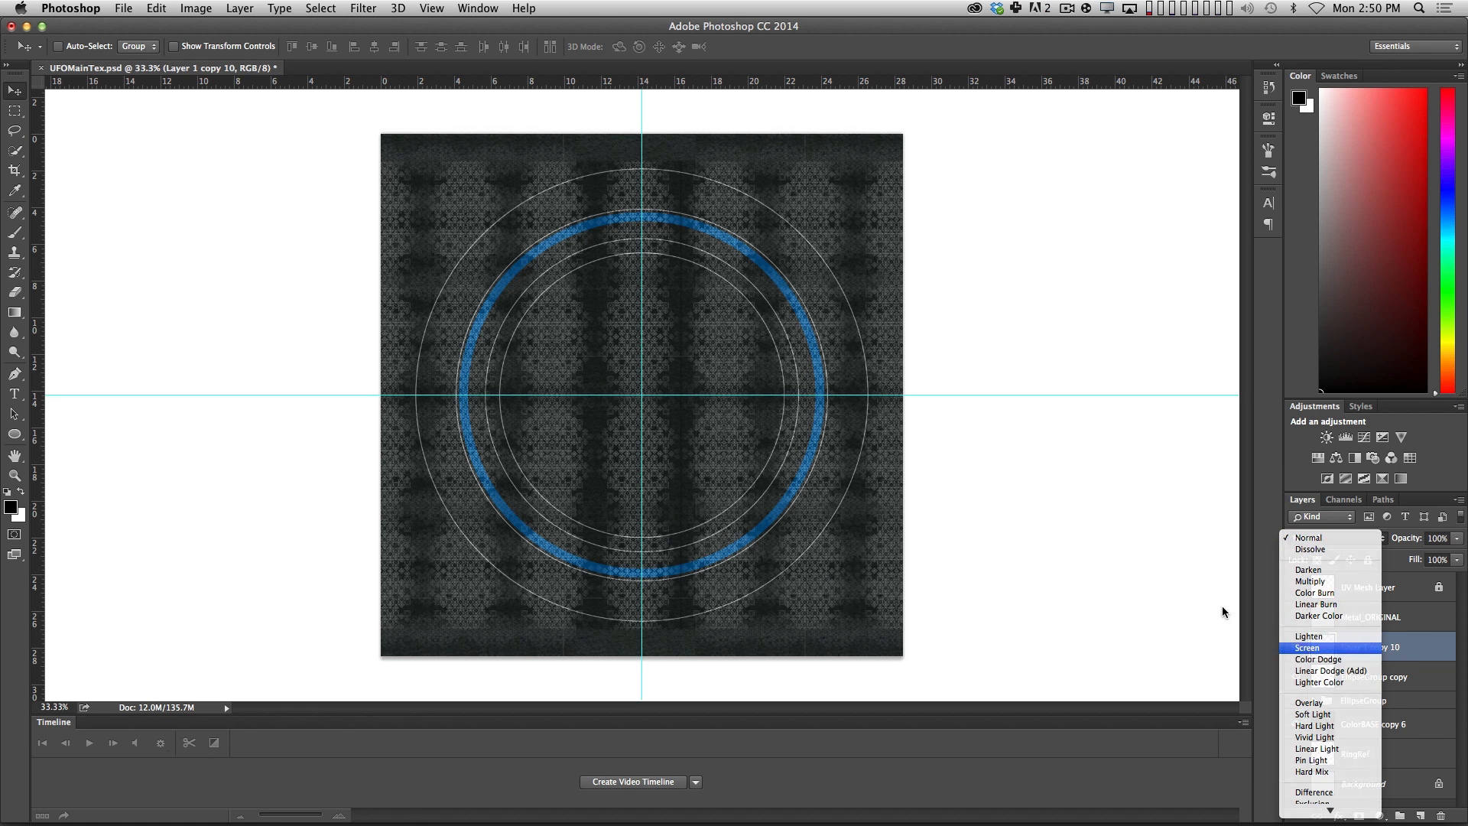
{"action": "left_click", "coordinate": [1309, 647]}
{"action": "key", "text": "super+s"}
Switch to Cinema 4D, revert UFOMainTex.psd to its saved version and render the UFO from a new angle.
{"action": "key", "text": "super+Tab"}
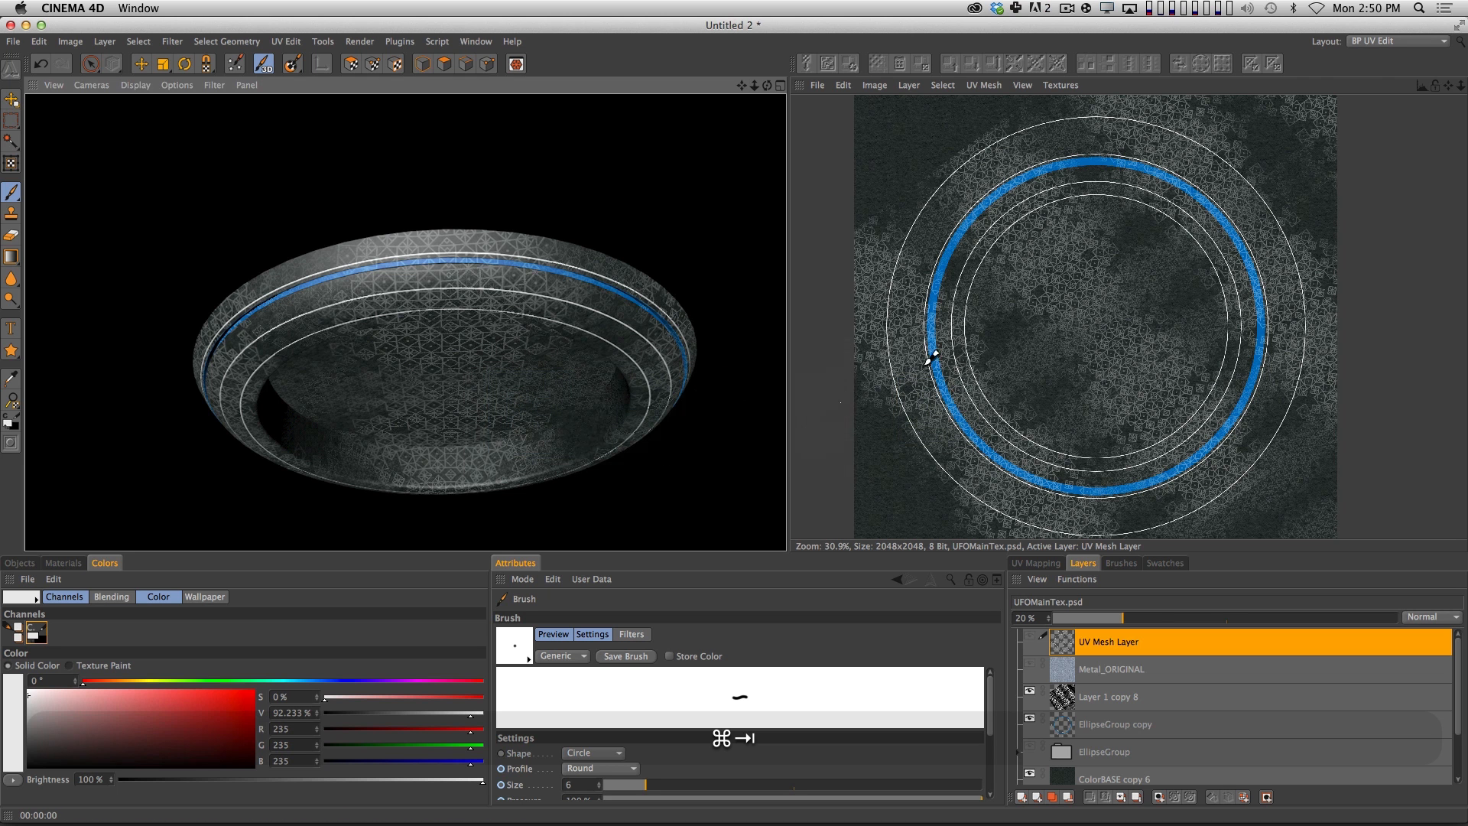
{"action": "left_click", "coordinate": [819, 85]}
{"action": "left_click", "coordinate": [847, 156]}
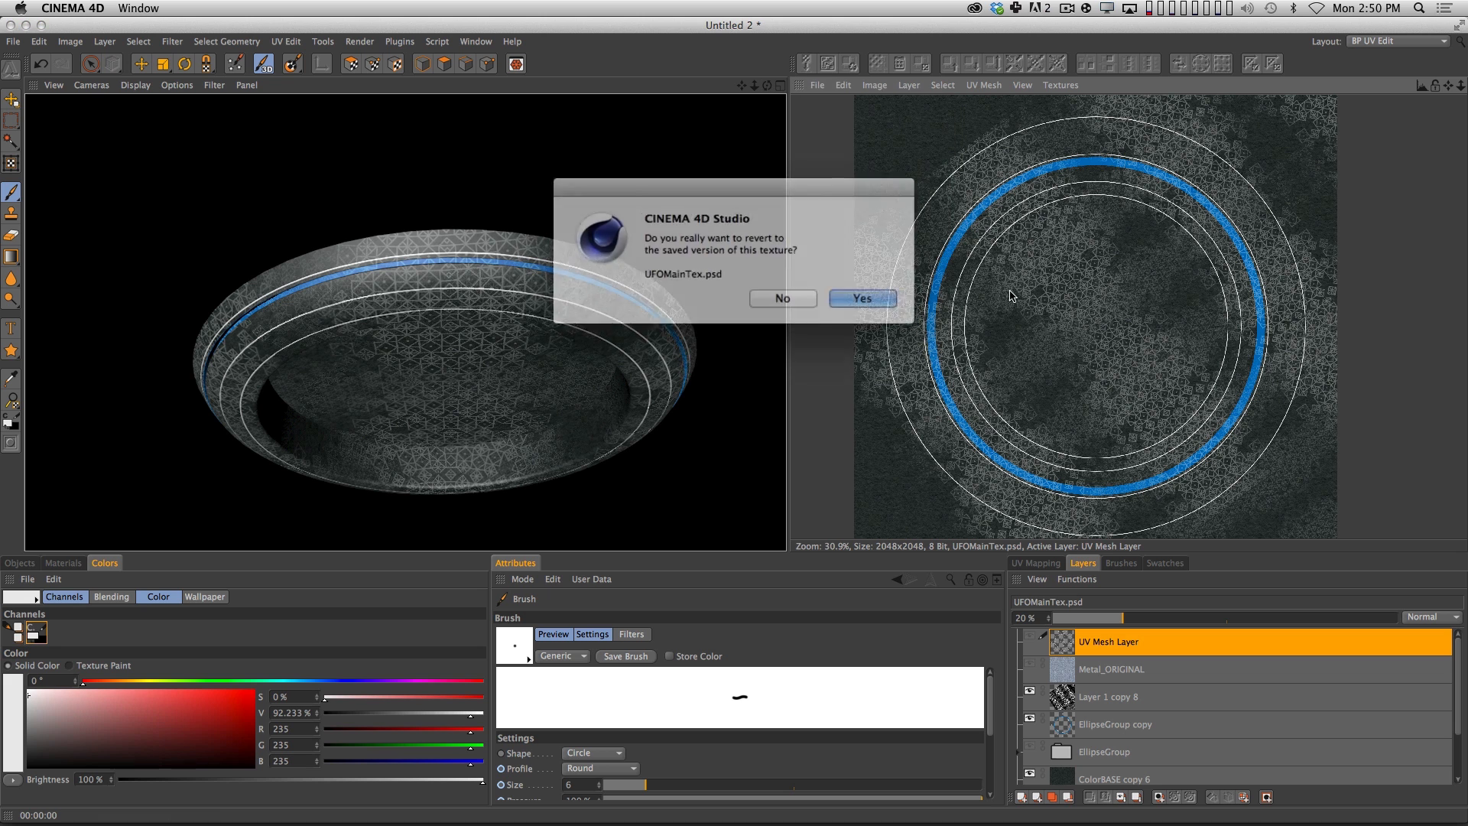
{"action": "left_click", "coordinate": [844, 299]}
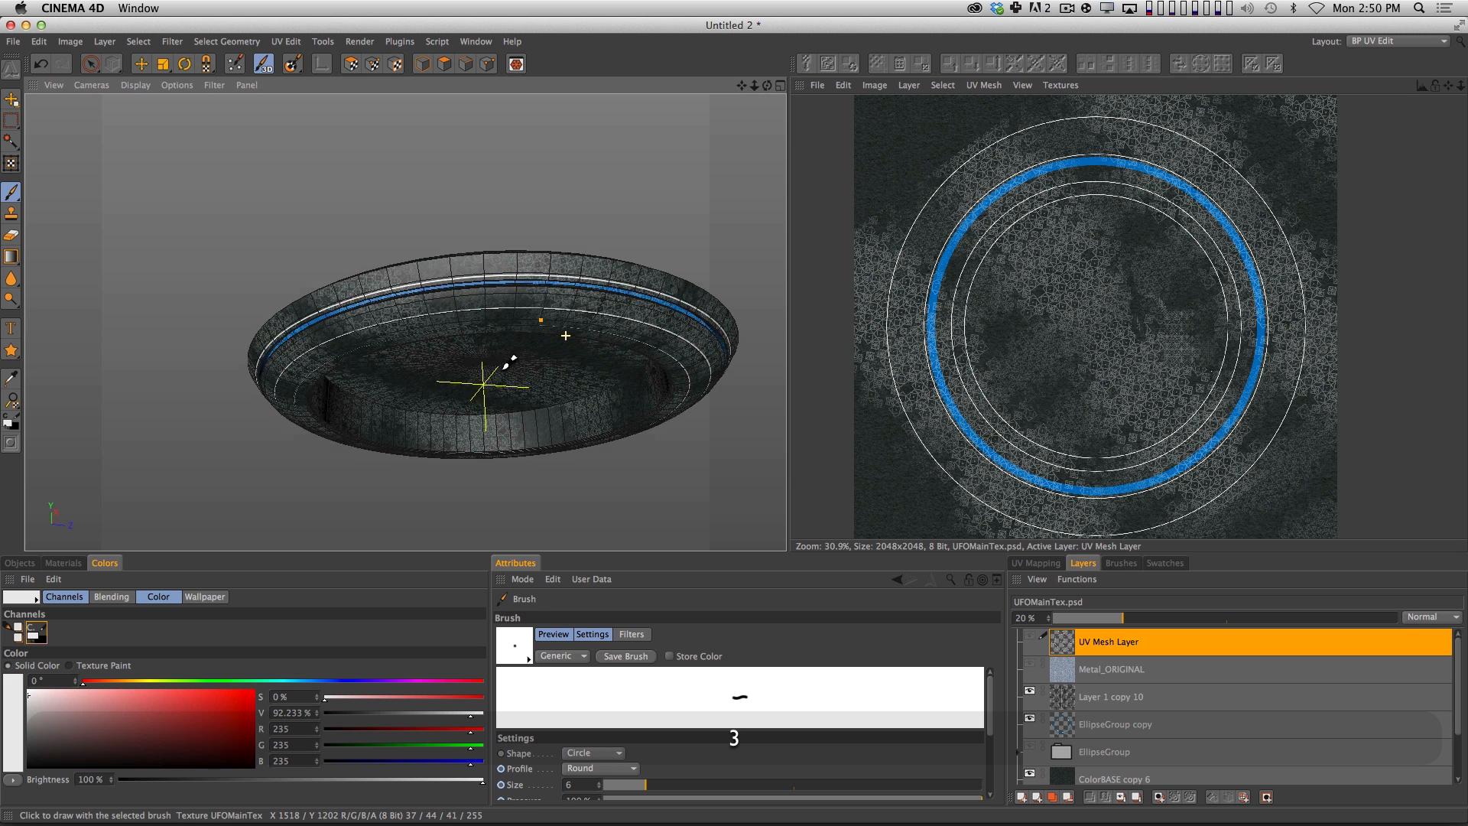
{"action": "key", "text": "super+r"}
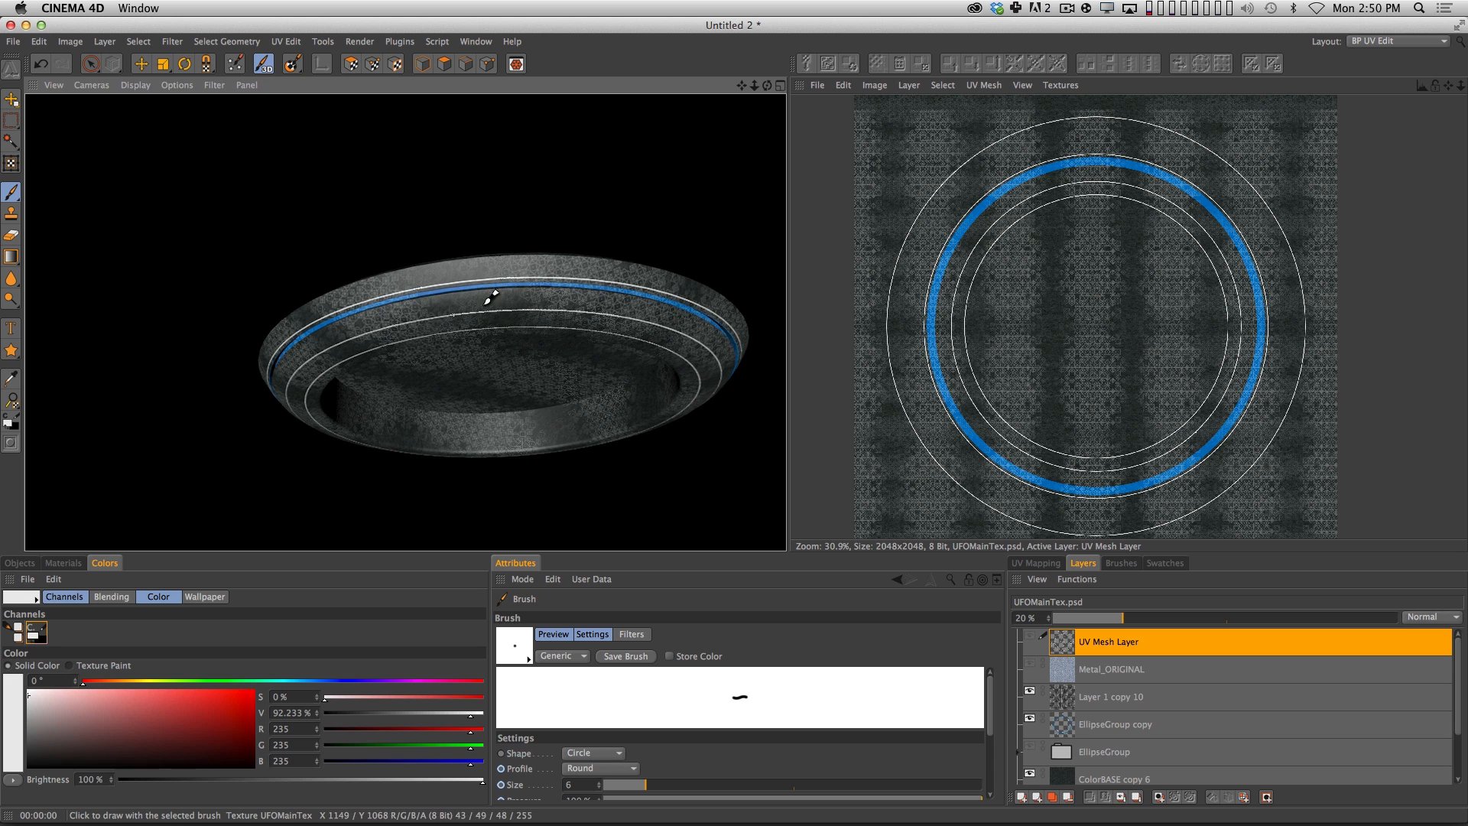
{"action": "left_click_drag", "start_coordinate": [541, 362], "coordinate": [500, 361]}
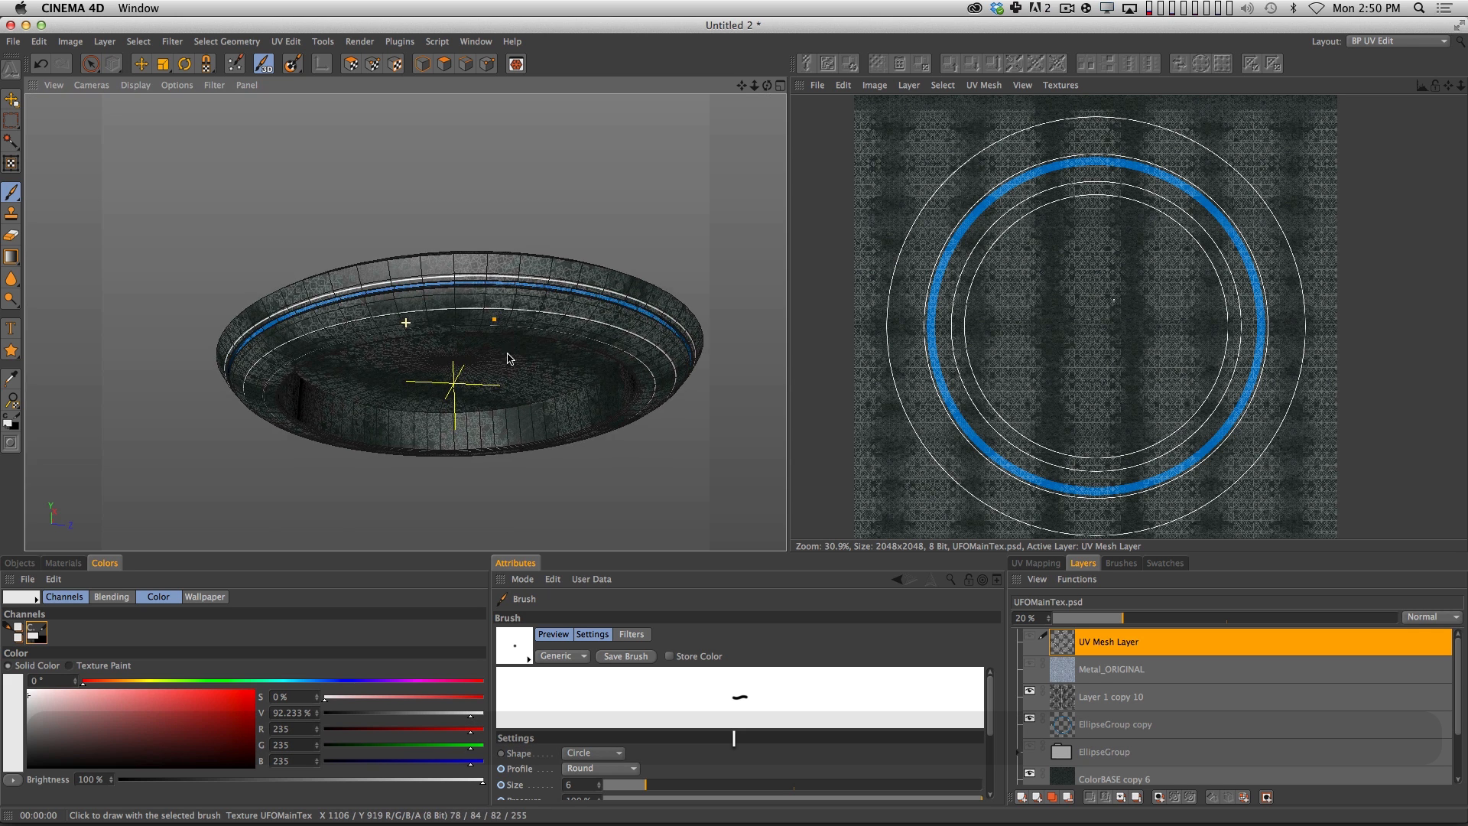
Switch to Photoshop, open the recent file UFO_01_Color_1.psd and examine its ring and panel details up close.
{"action": "key", "text": "super+Tab"}
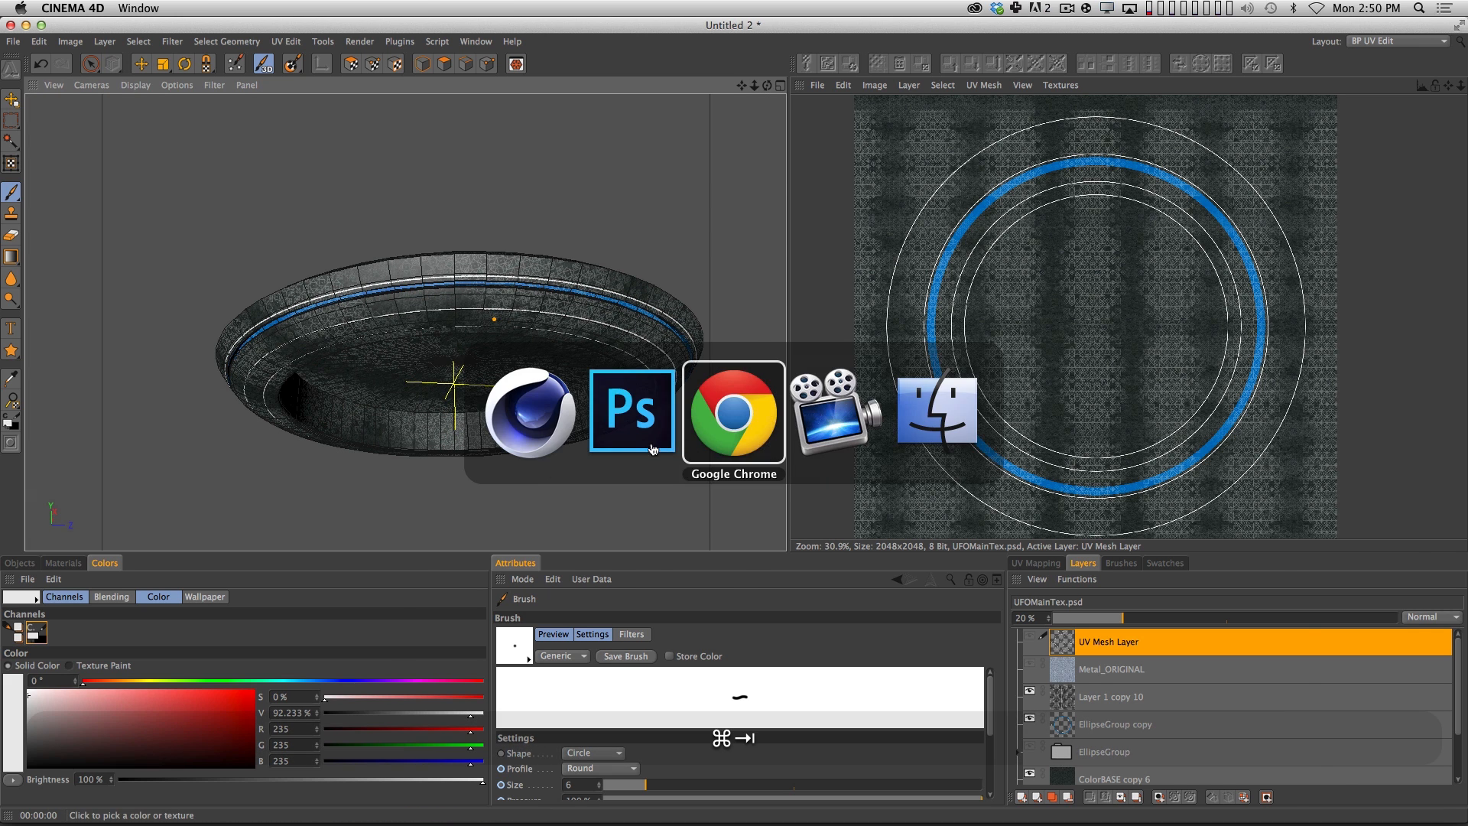
{"action": "left_click", "coordinate": [650, 449]}
{"action": "left_click", "coordinate": [124, 8]}
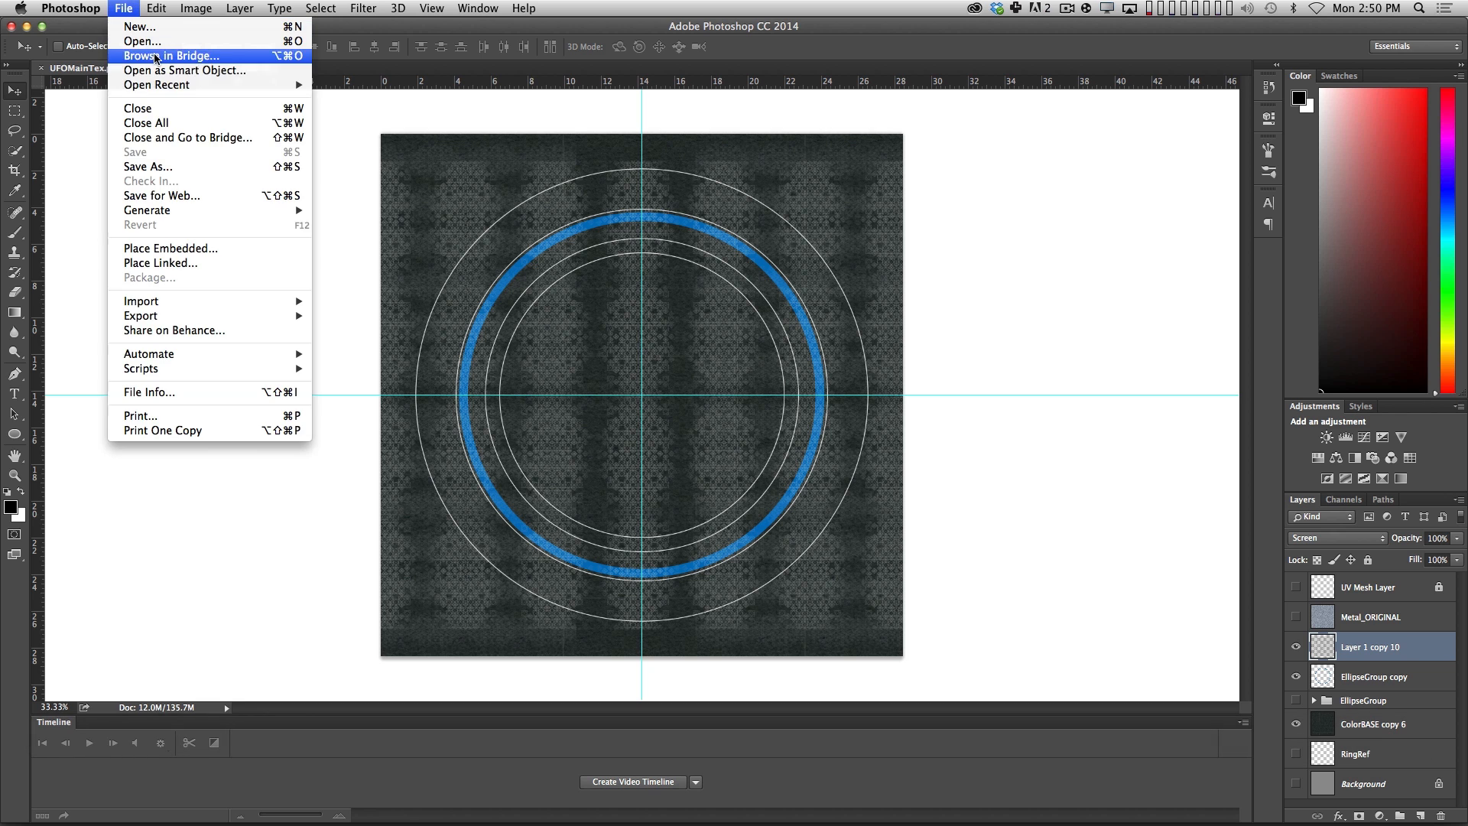
{"action": "mouse_move", "coordinate": [166, 85]}
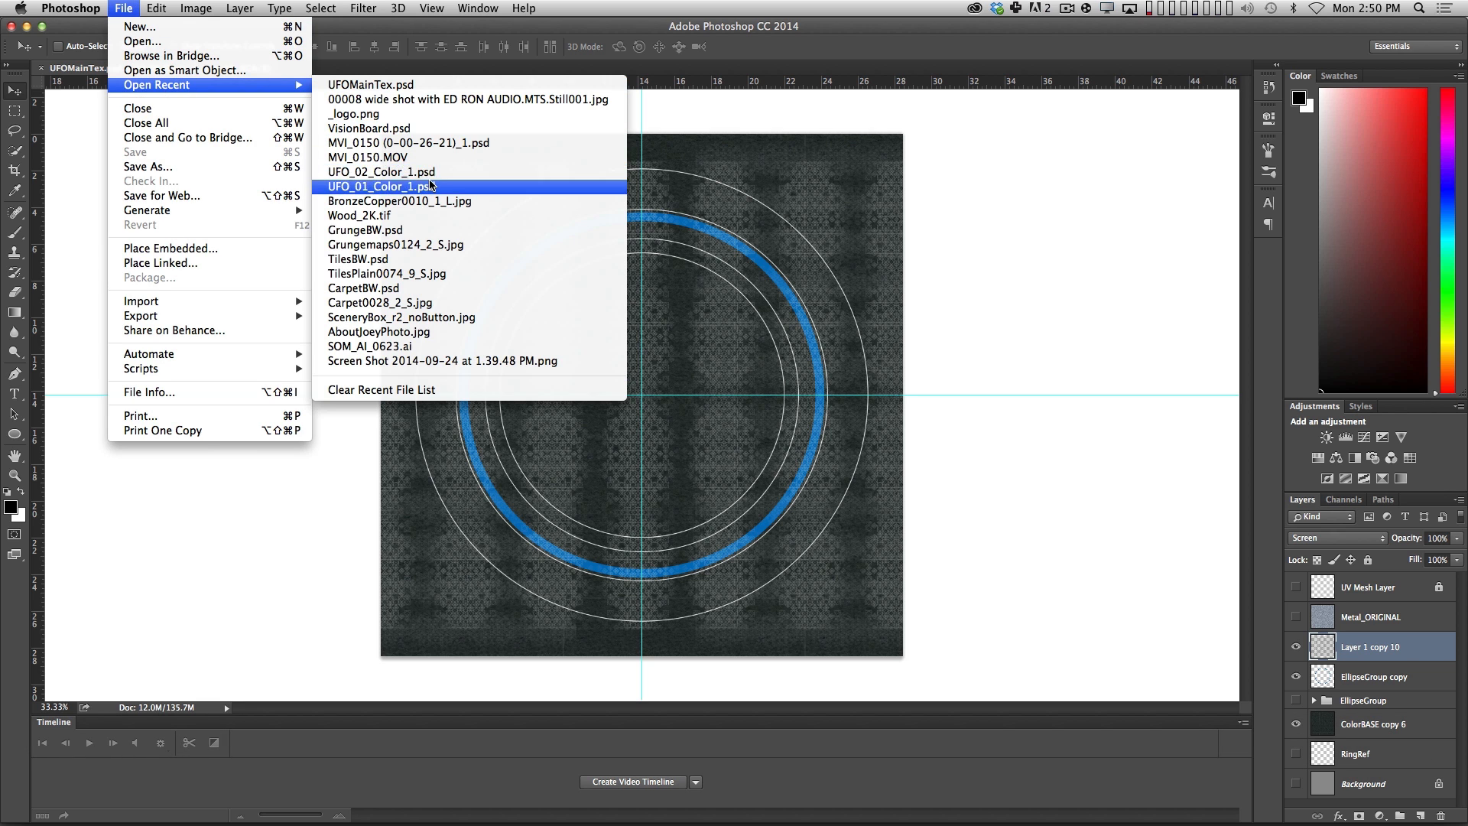
{"action": "left_click", "coordinate": [367, 186]}
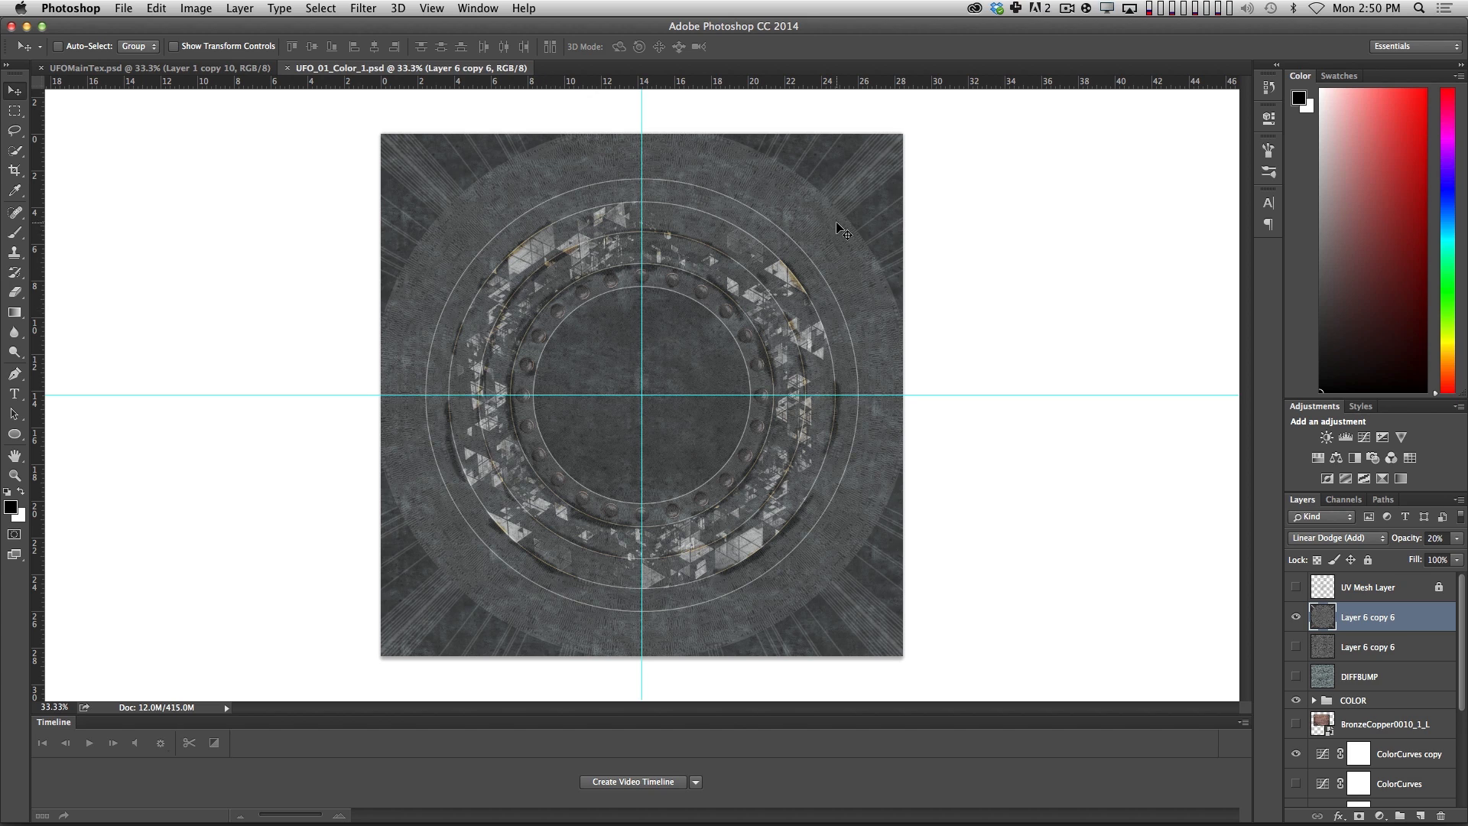
{"action": "key", "text": "z"}
{"action": "left_click_drag", "start_coordinate": [837, 223], "coordinate": [852, 256]}
{"action": "key", "text": "super+z"}
{"action": "key", "text": "z"}
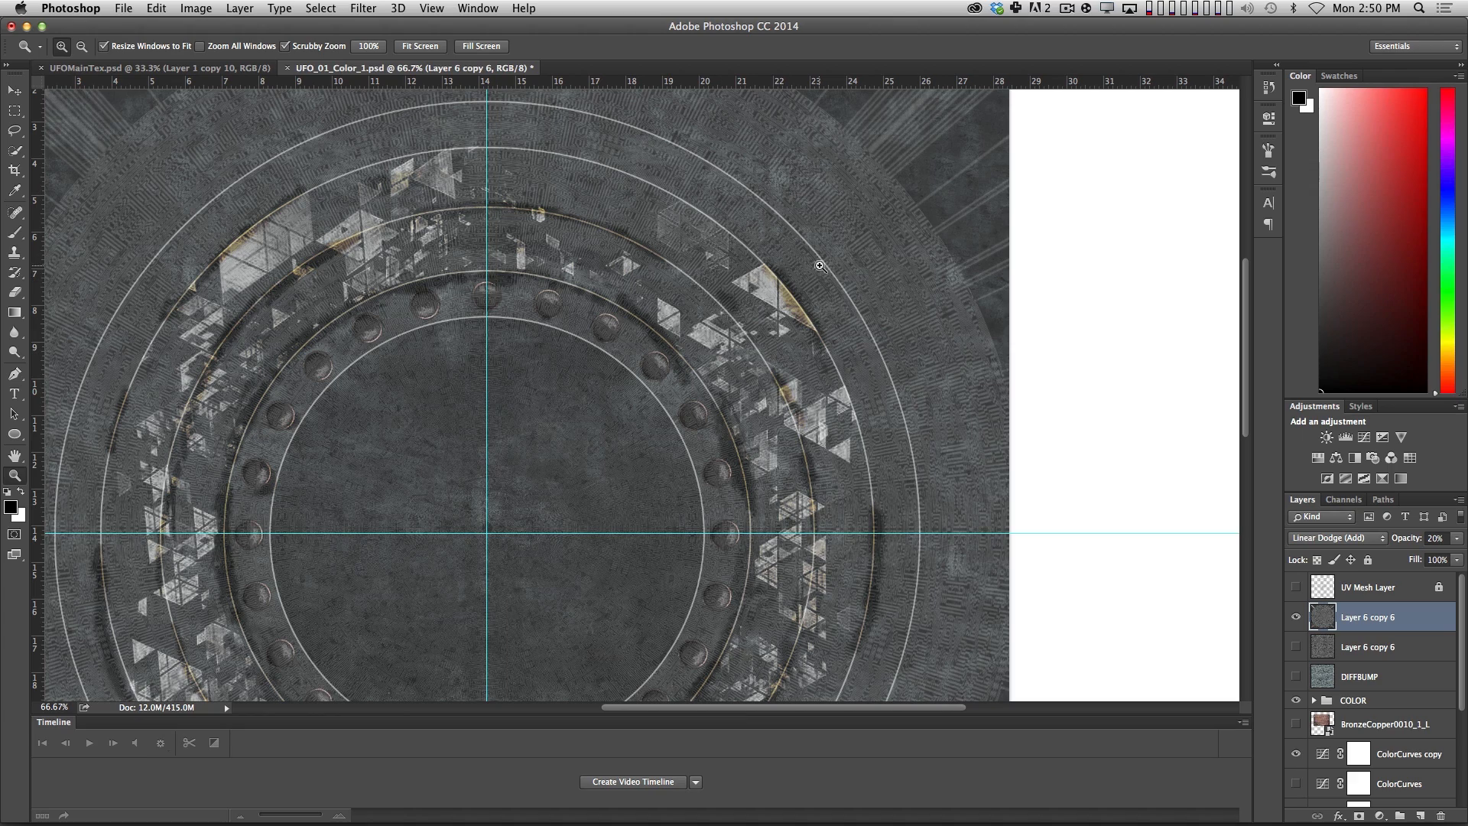
{"action": "left_click", "coordinate": [630, 307], "text": "alt"}
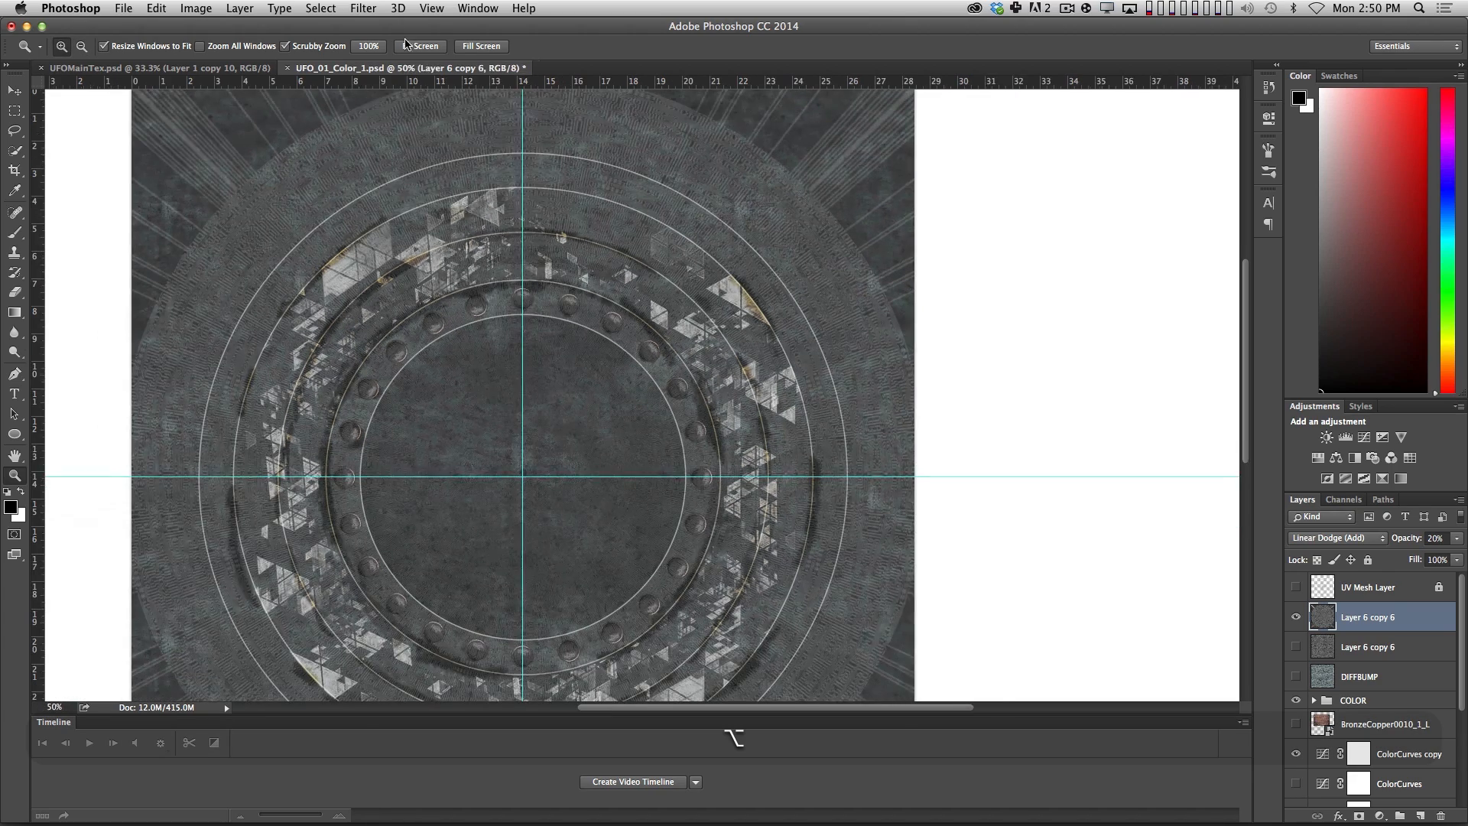
{"action": "left_click", "coordinate": [363, 7]}
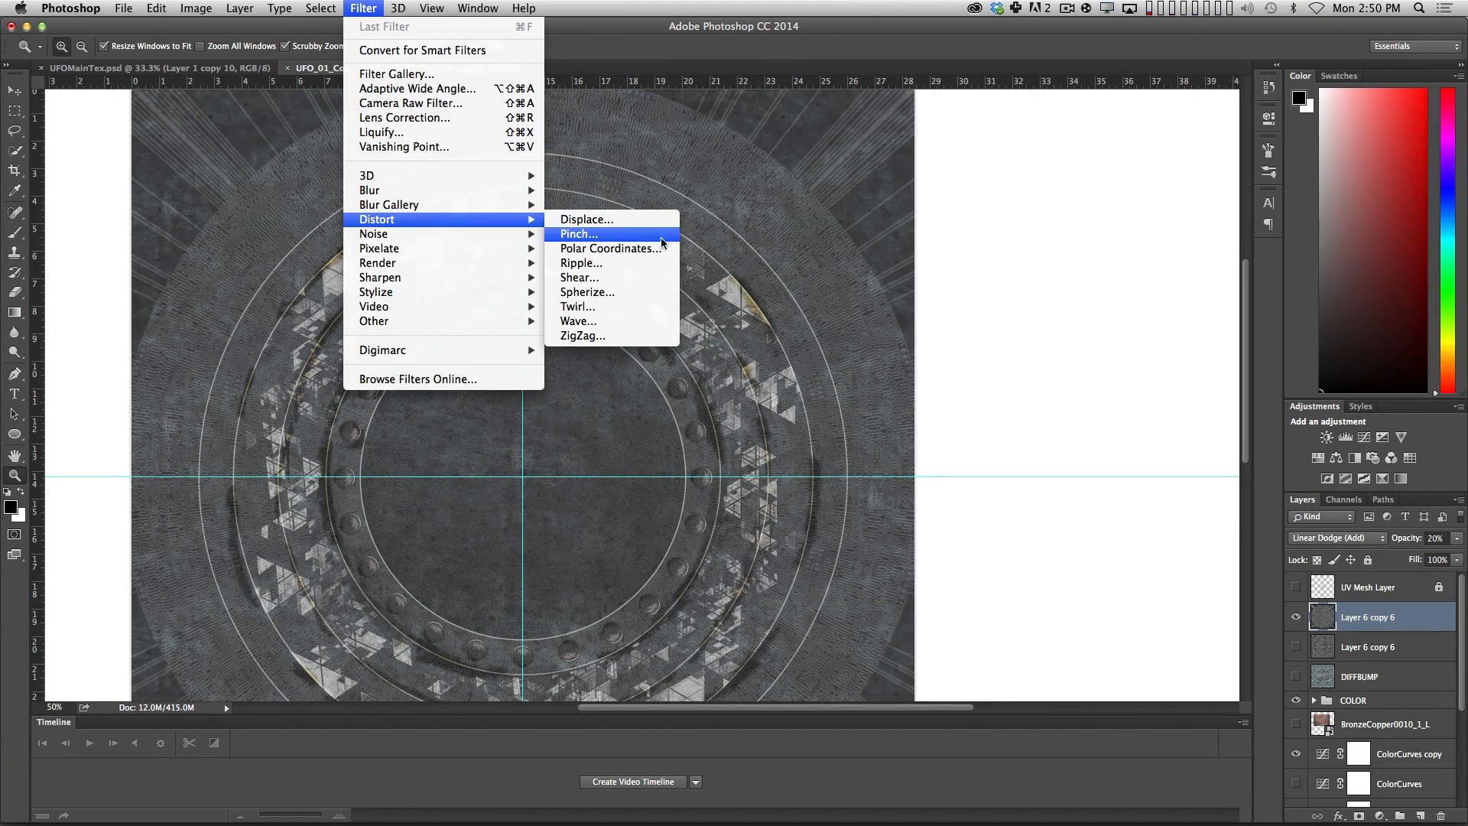
{"action": "left_click", "coordinate": [807, 239]}
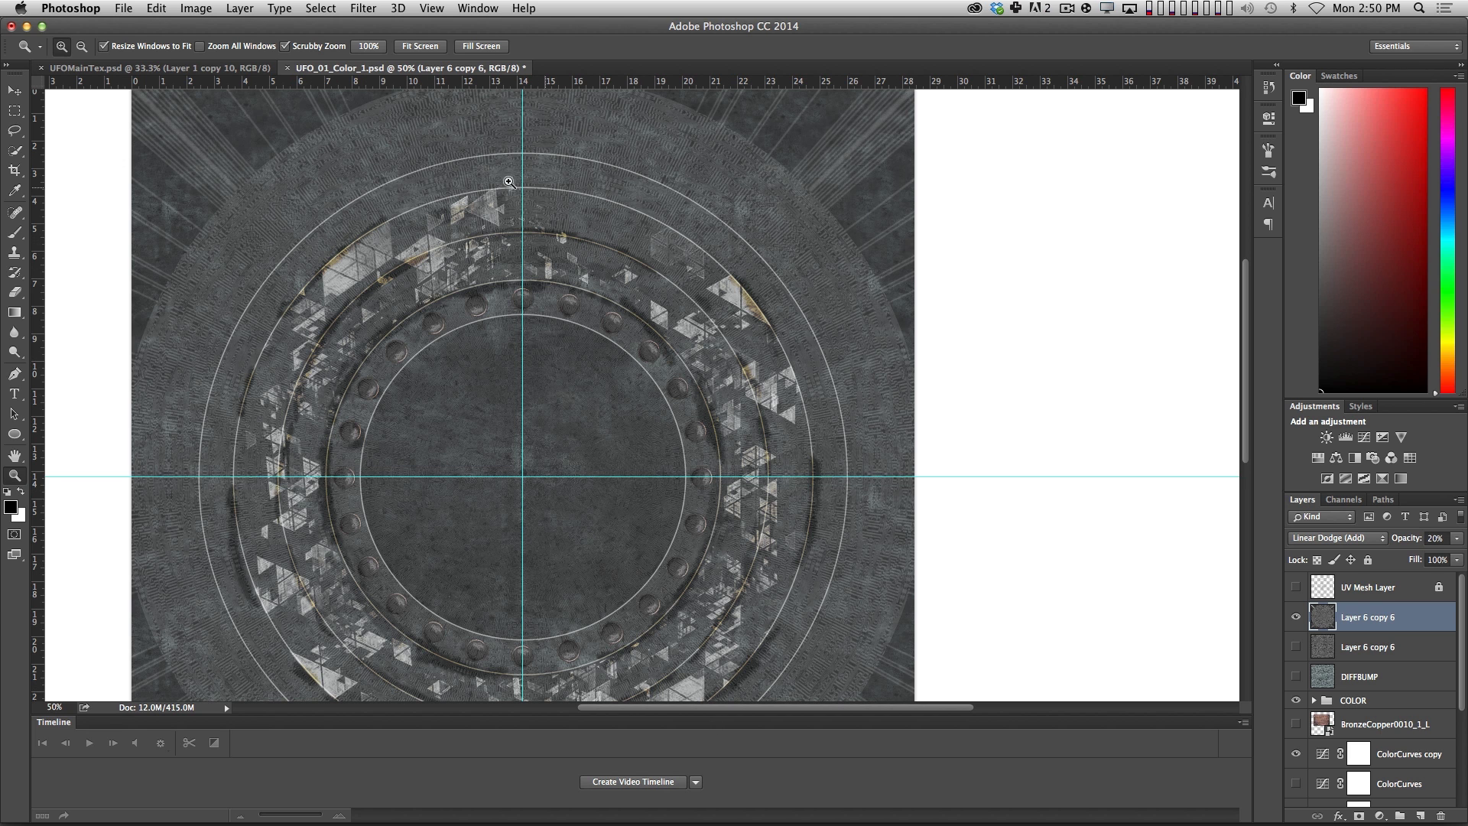
{"action": "left_click", "coordinate": [543, 198], "text": "alt"}
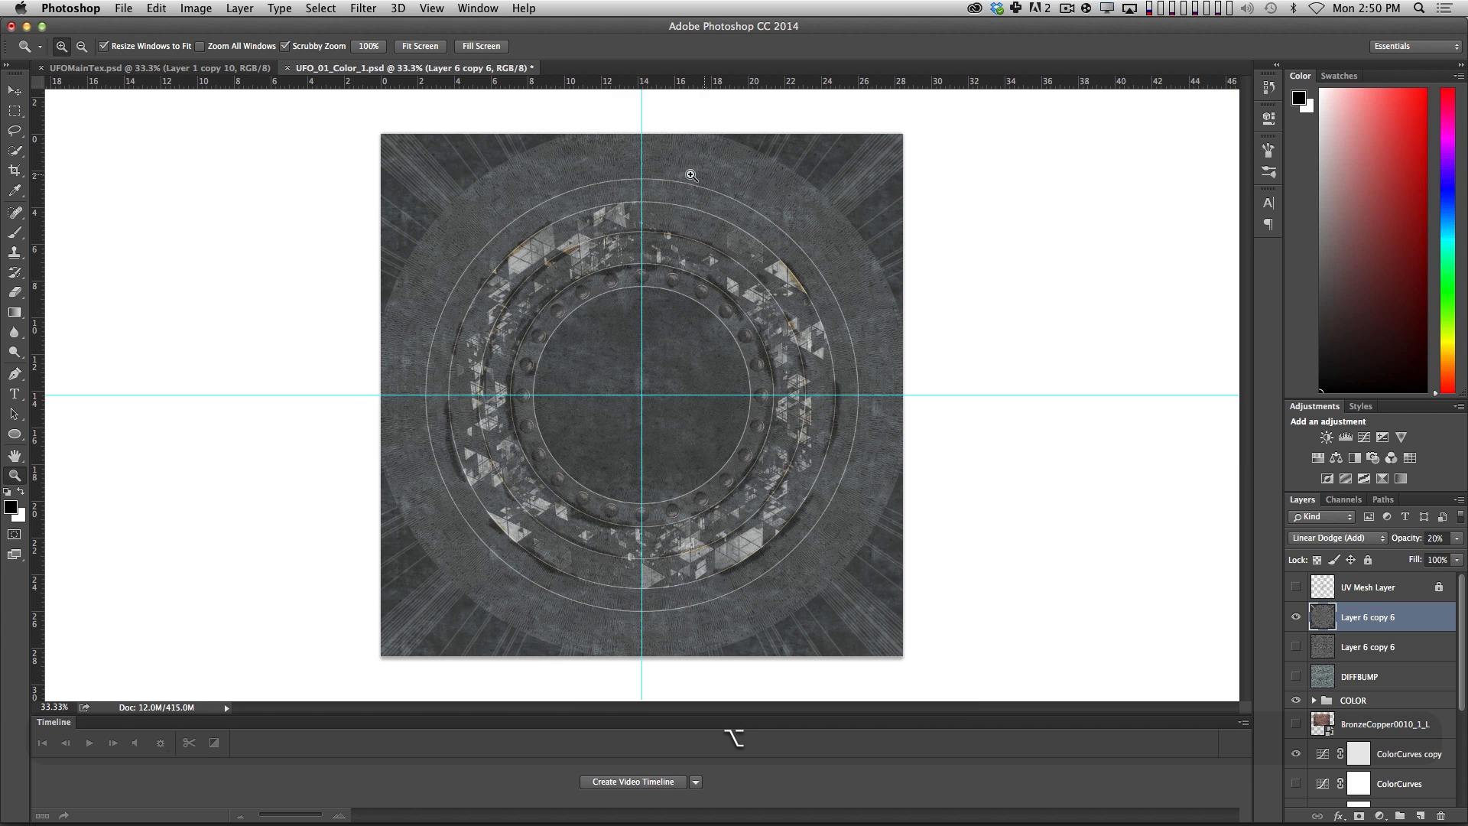
In UFOMainTex.psd, add a new layer named Rust directly above the Metal_ORIGINAL layer.
{"action": "left_click", "coordinate": [202, 70]}
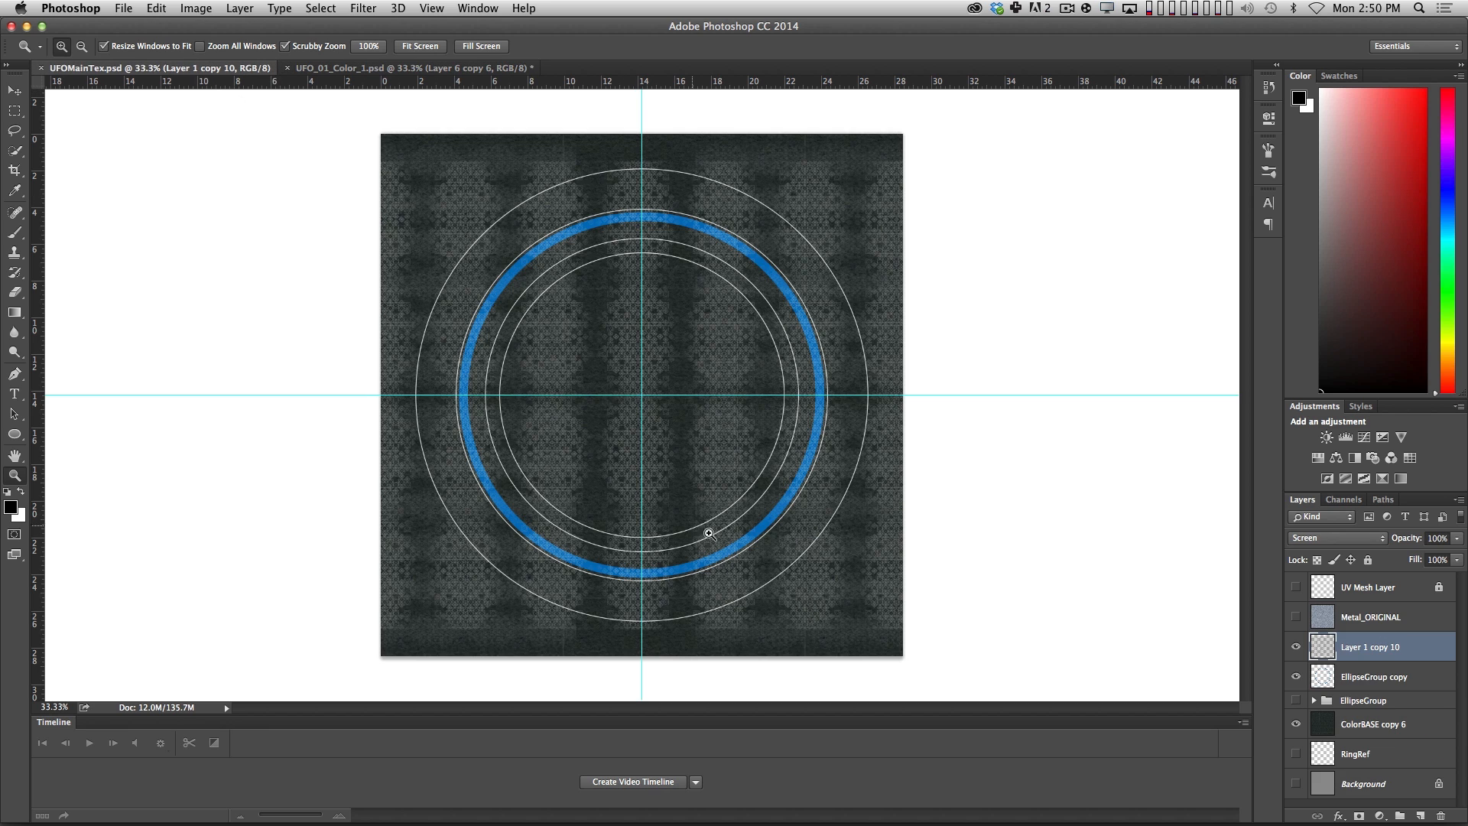
{"action": "left_click", "coordinate": [1364, 606]}
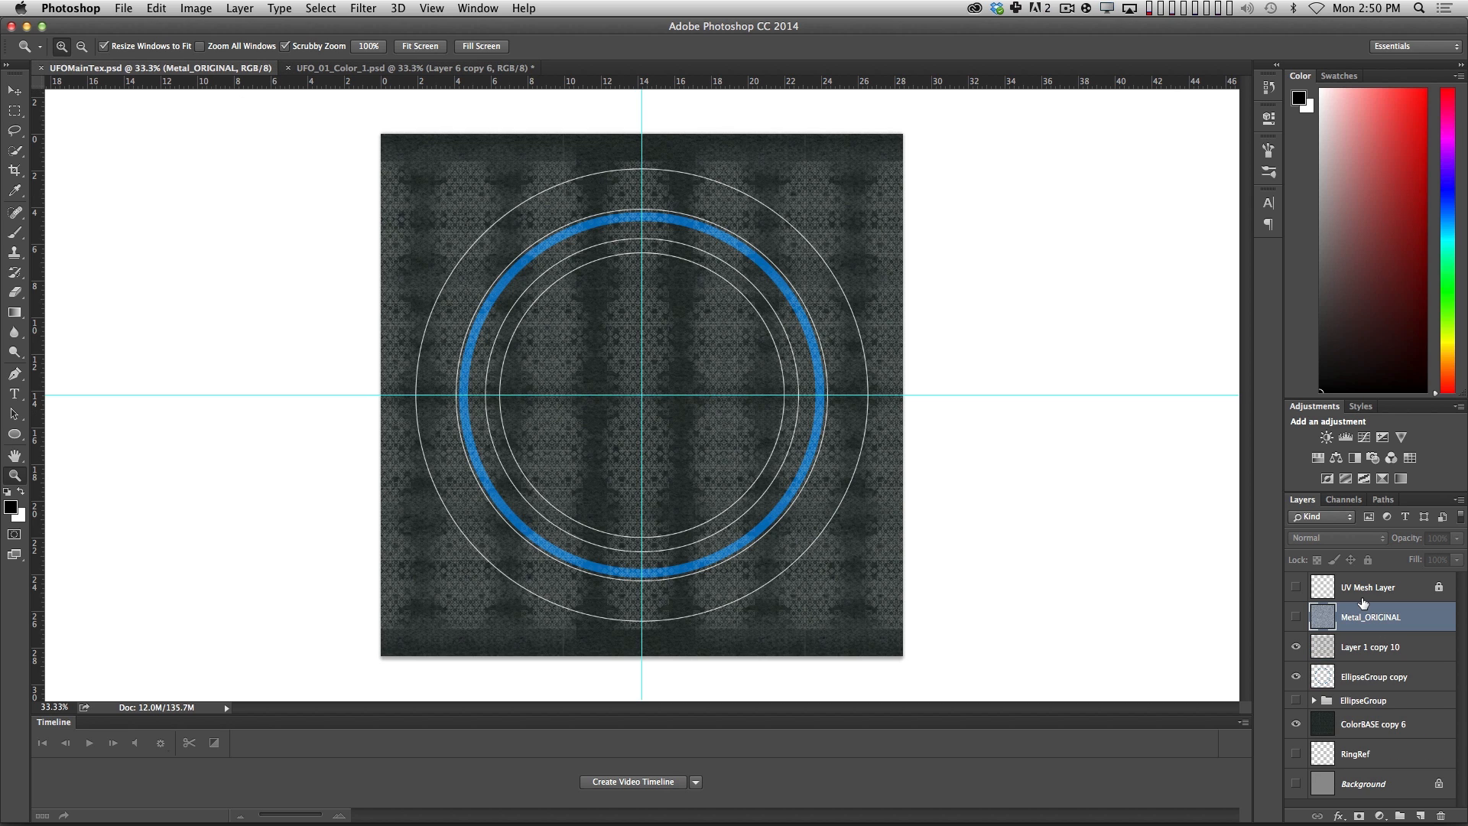
{"action": "key", "text": "shift+super+n"}
{"action": "key", "text": "Return"}
{"action": "double_click", "coordinate": [1355, 617]}
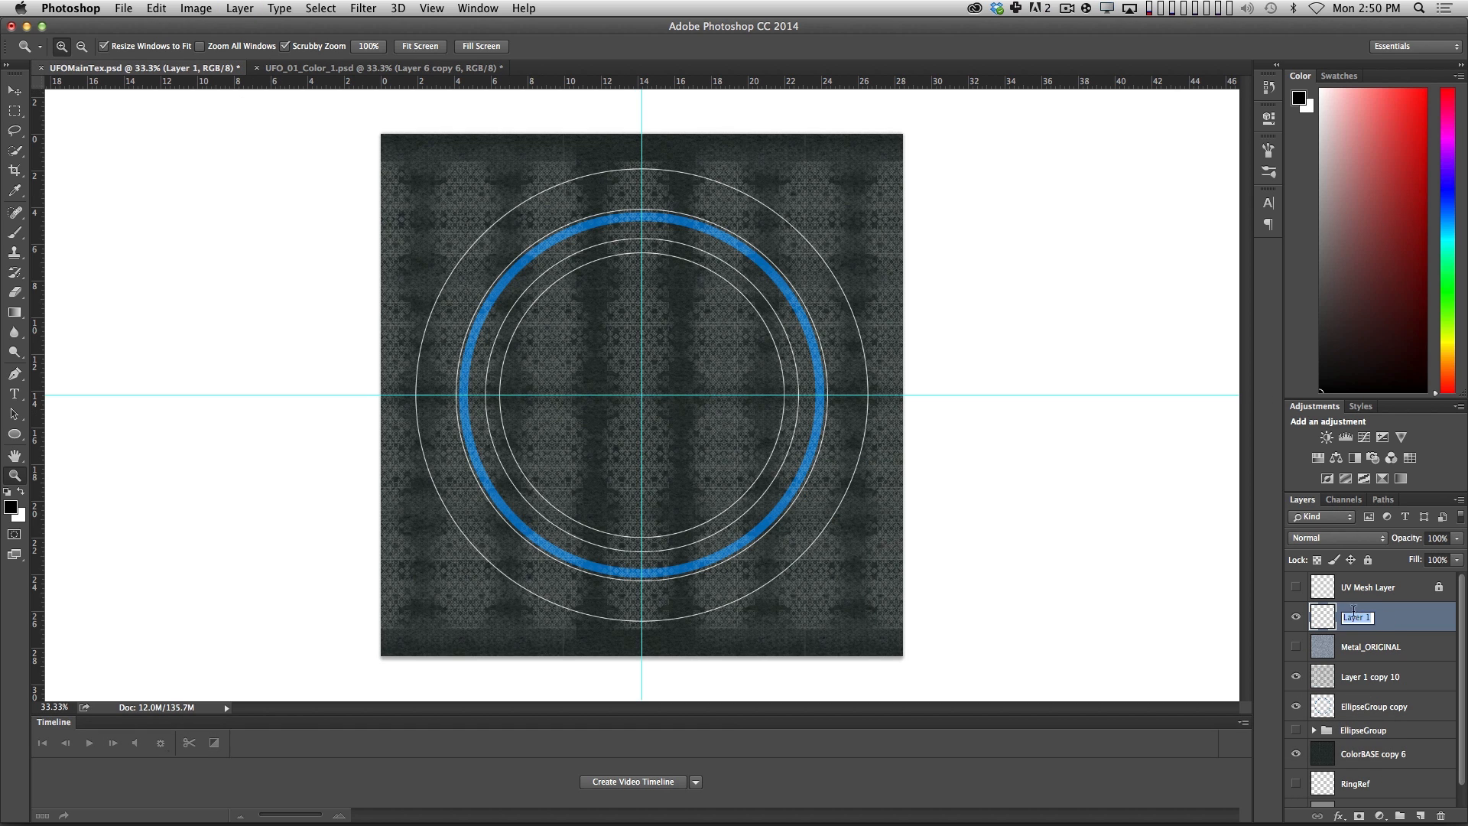
{"action": "type", "text": "Rust"}
{"action": "key", "text": "Return"}
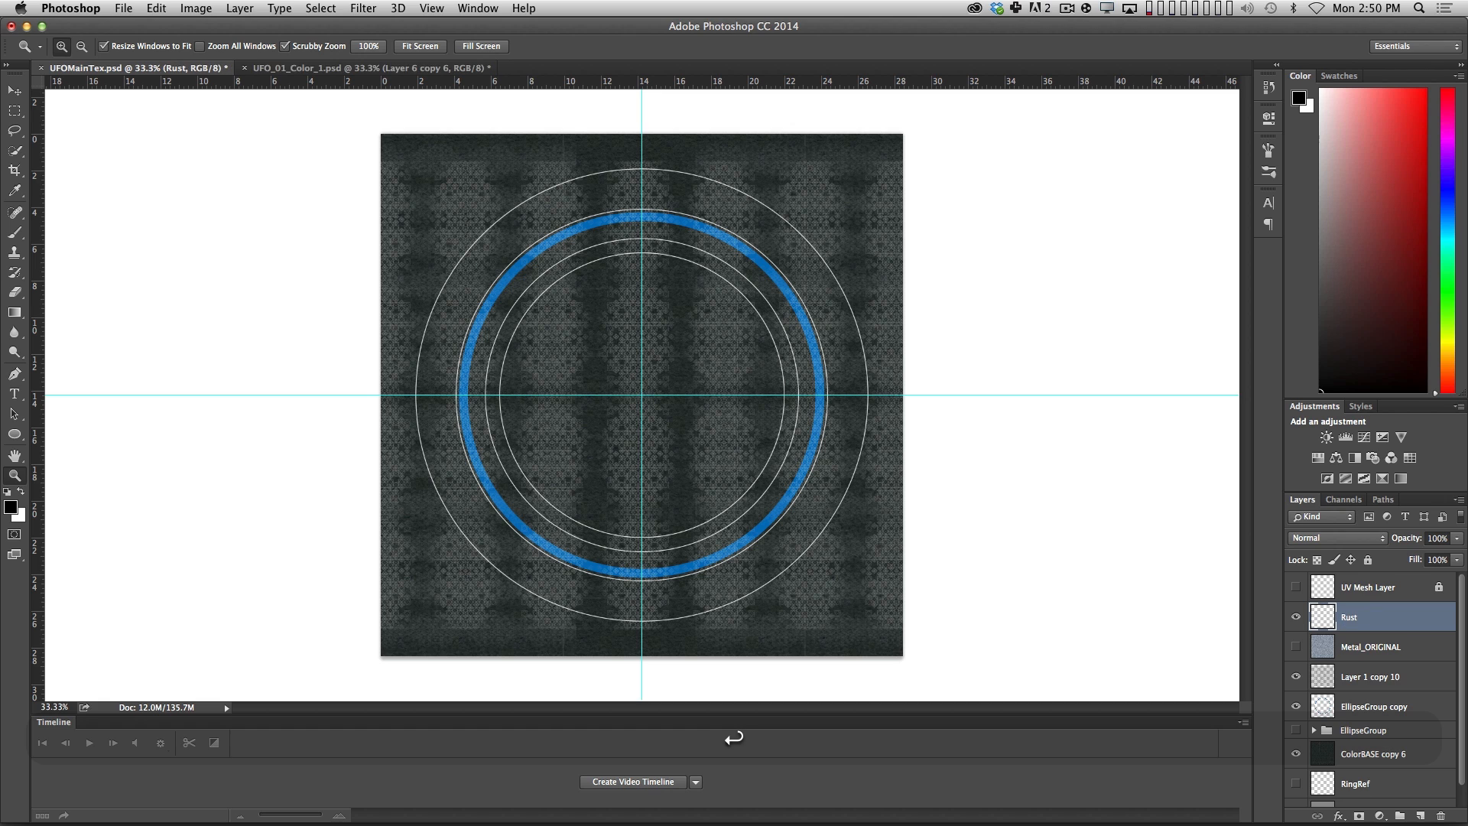
Set the Rust layer's blend mode to Color Burn and choose a dark golden-brown foreground color.
{"action": "left_click", "coordinate": [1346, 540]}
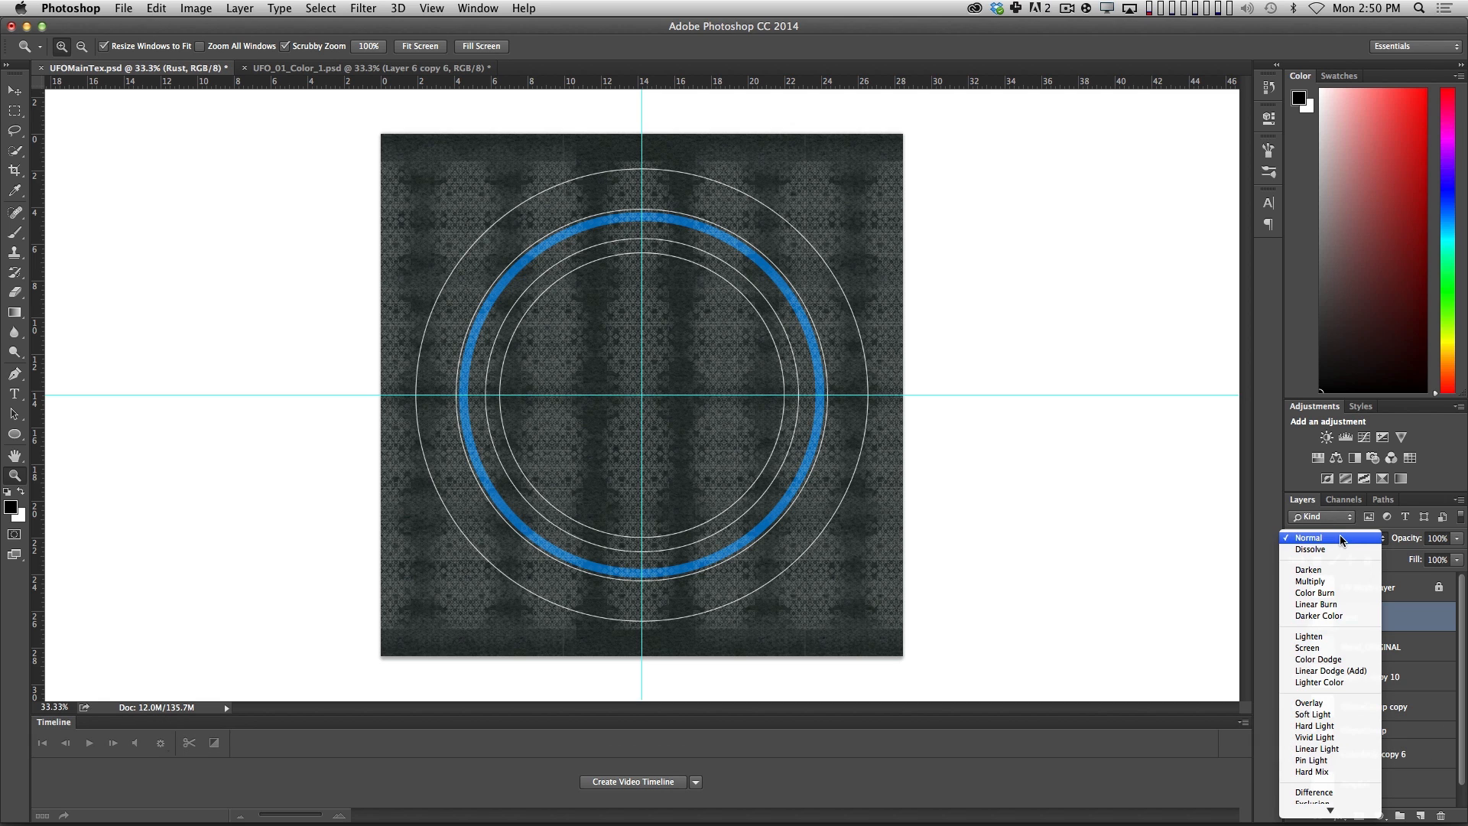
{"action": "left_click", "coordinate": [1335, 594]}
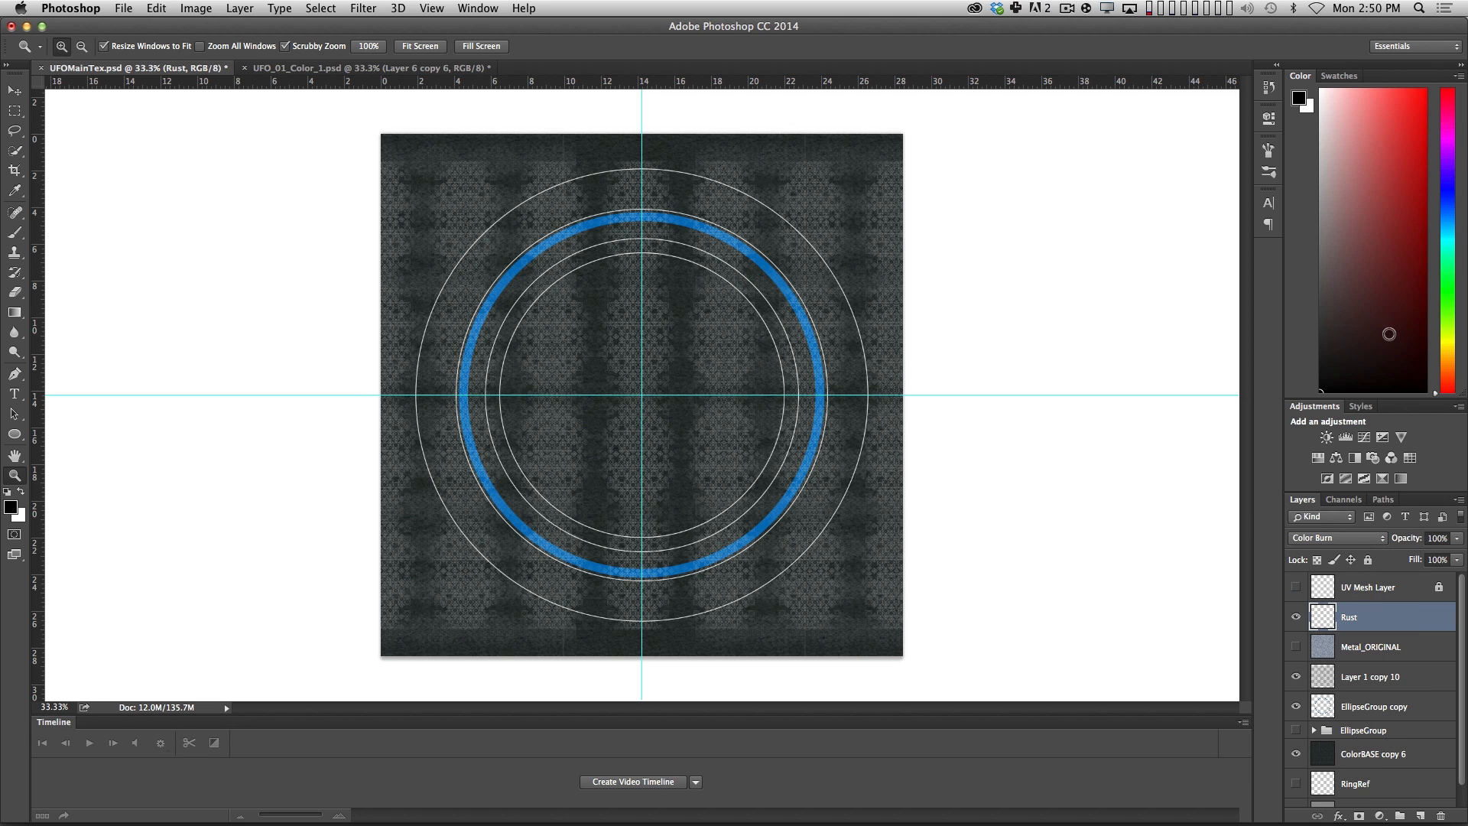
{"action": "left_click_drag", "start_coordinate": [1454, 291], "coordinate": [1447, 358]}
{"action": "left_click_drag", "start_coordinate": [1378, 228], "coordinate": [1411, 246]}
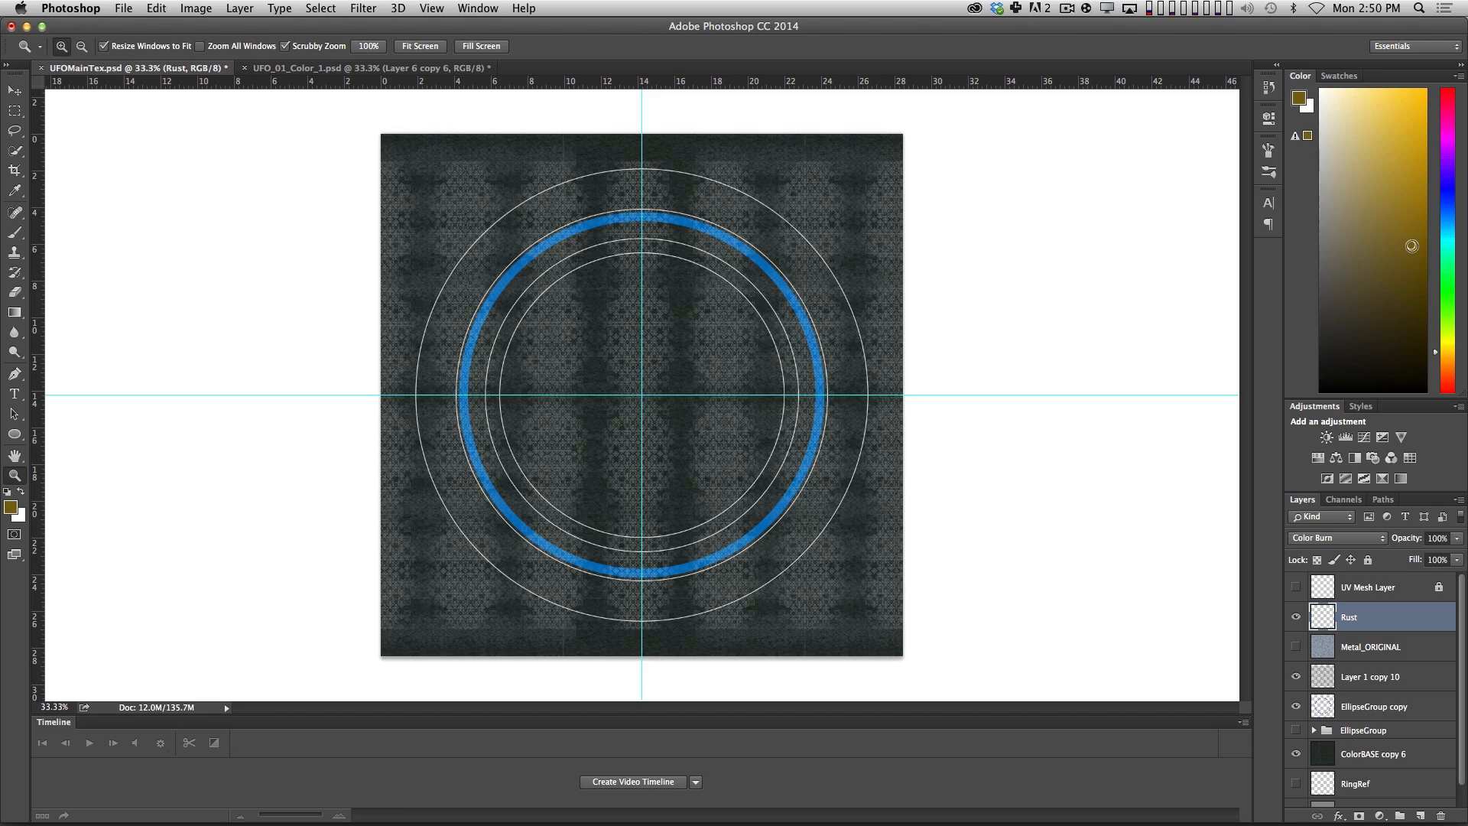
Choose the textured 45 px brush preset for painting rust on the UFO texture.
{"action": "left_click", "coordinate": [658, 367]}
{"action": "scroll", "coordinate": [665, 344], "scroll_direction": "up", "scroll_amount": 3}
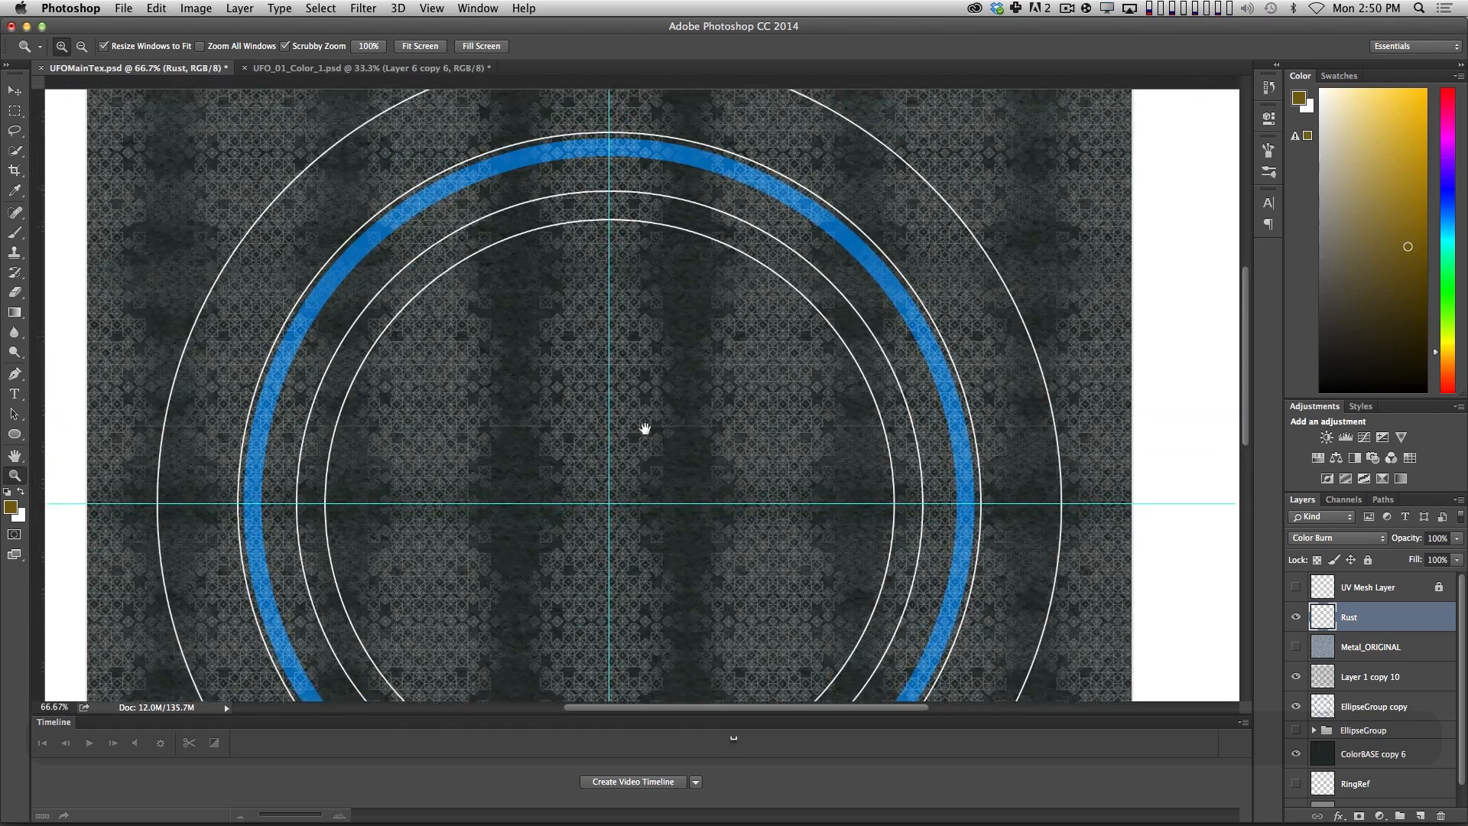
{"action": "key", "text": "b"}
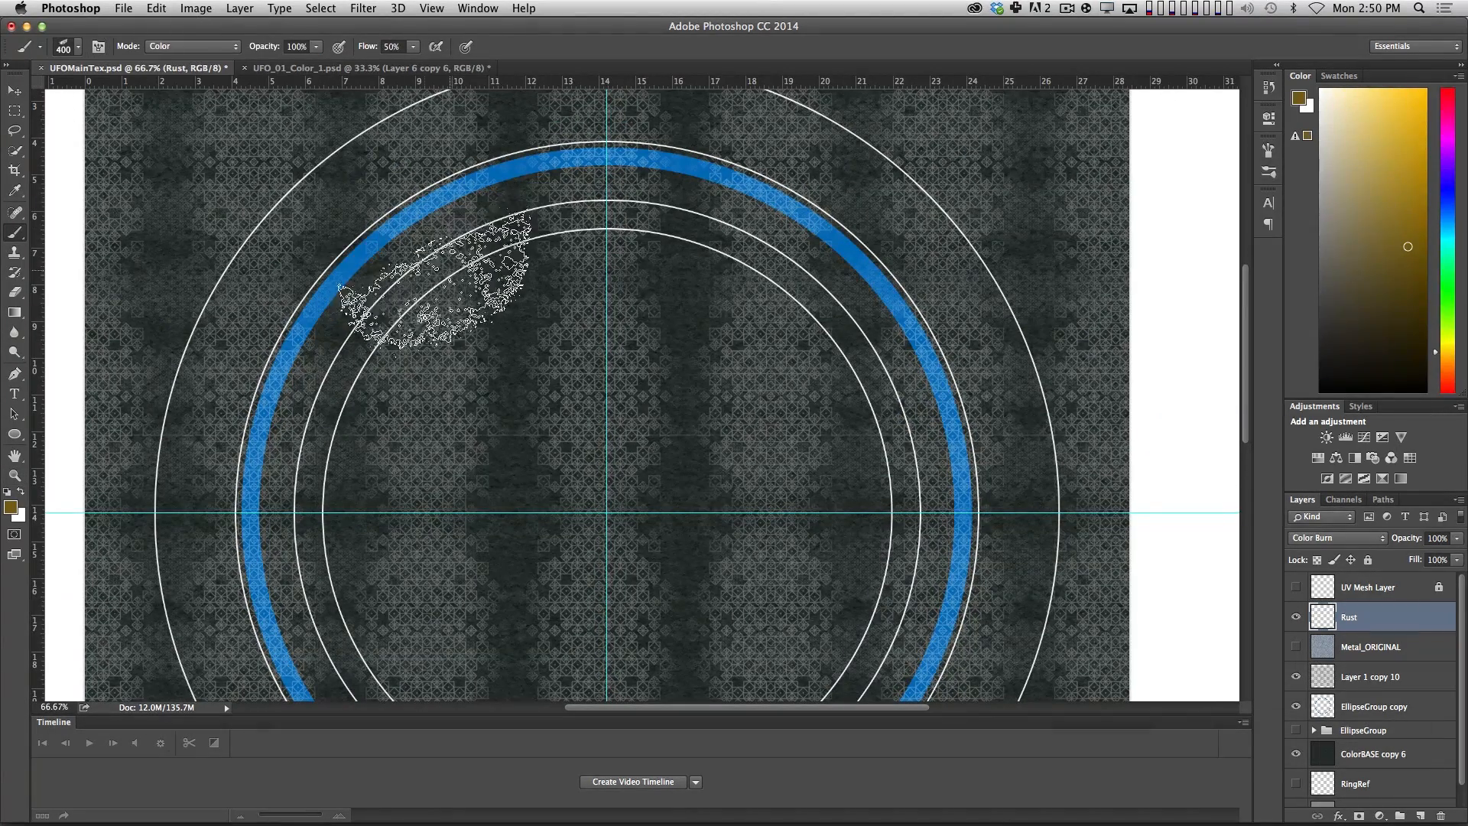
{"action": "left_click", "coordinate": [78, 48]}
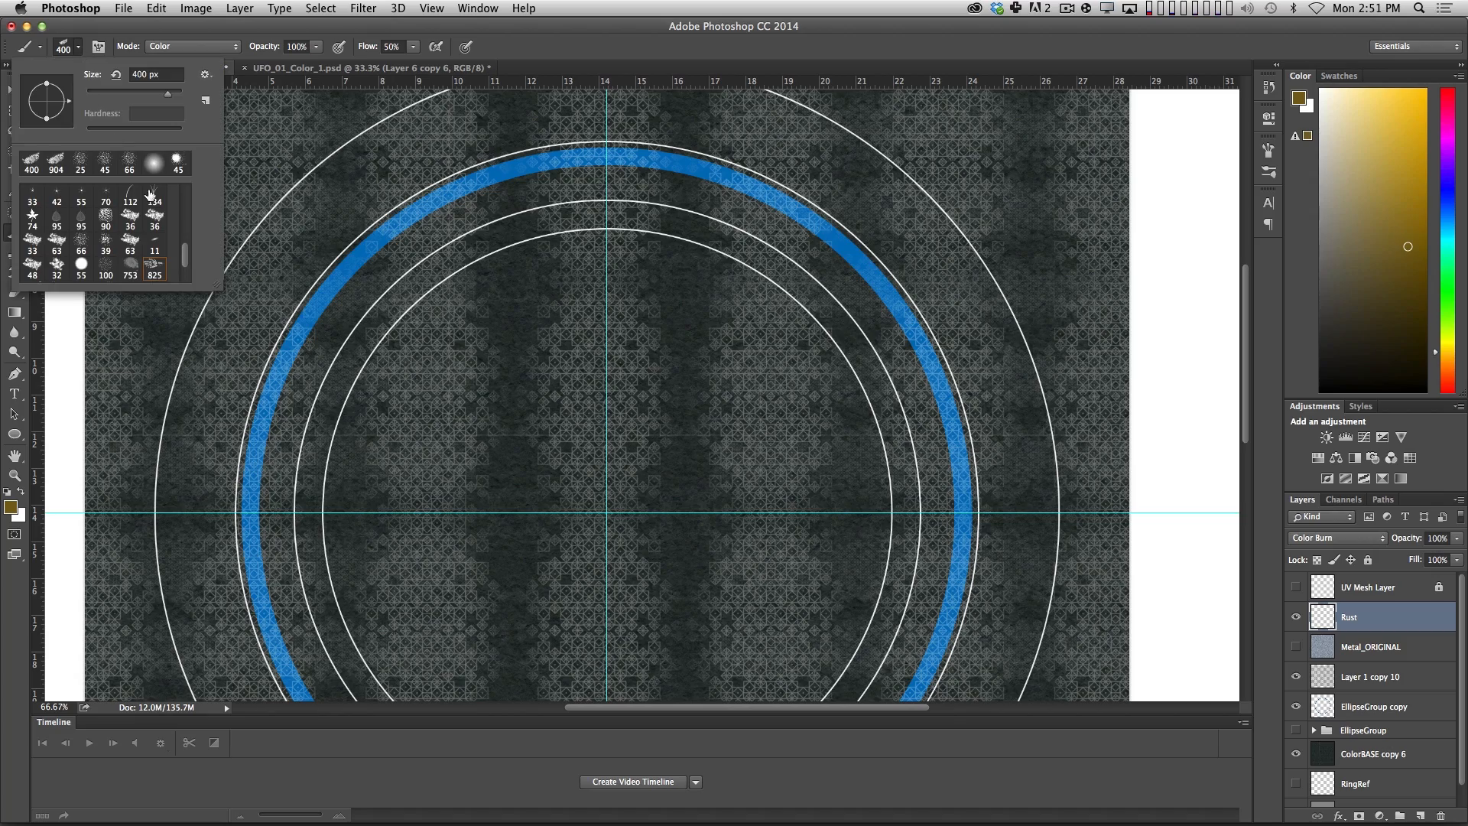
{"action": "double_click", "coordinate": [107, 167]}
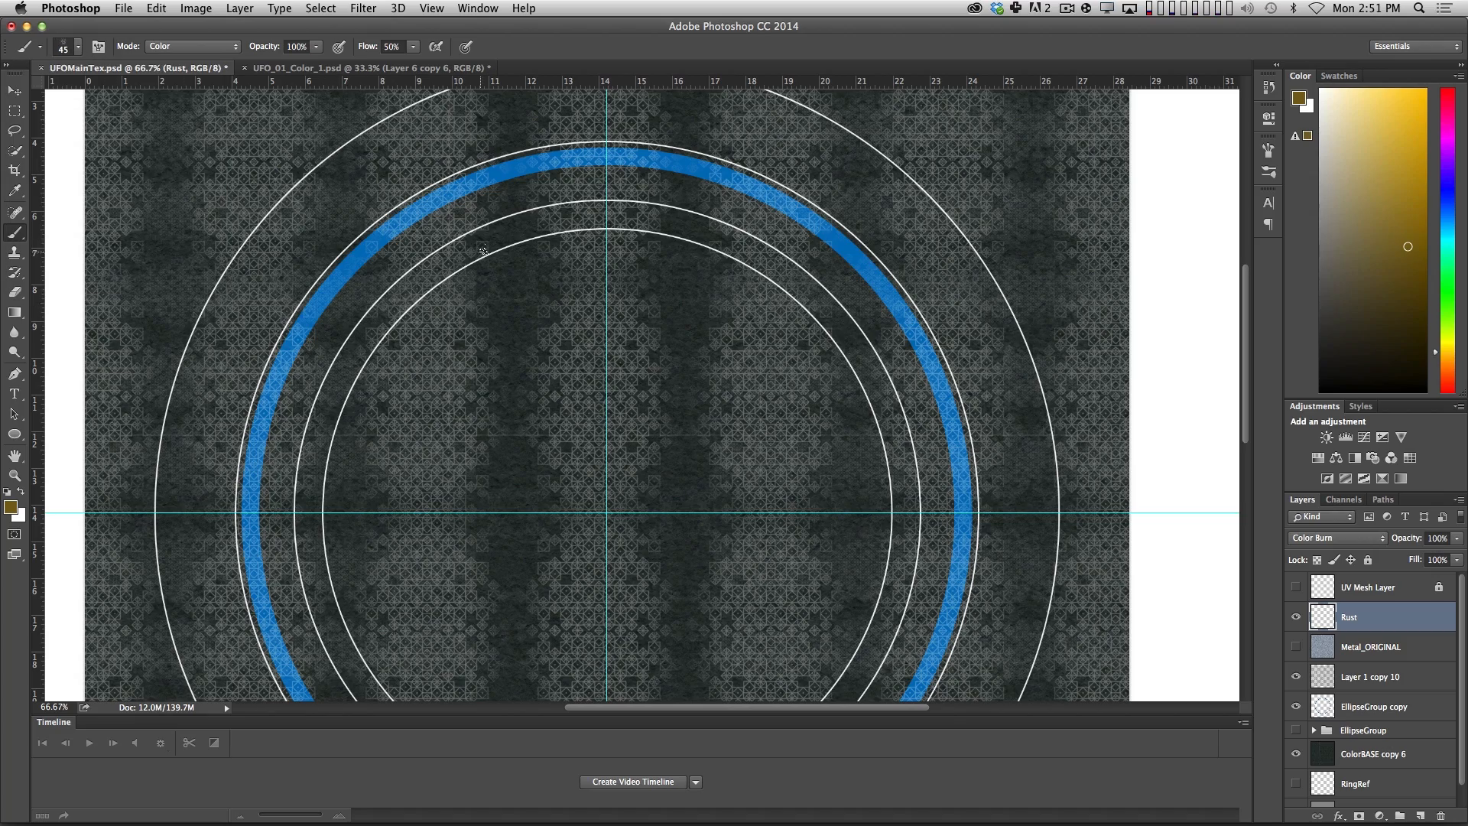
Paint a rust stroke just inside the blue ring's upper-left arc, showing the UV Mesh Layer only as a temporary guide.
{"action": "key", "text": "z"}
{"action": "left_click", "coordinate": [489, 318]}
{"action": "key", "text": "space"}
{"action": "left_click_drag", "start_coordinate": [448, 302], "coordinate": [518, 406]}
{"action": "key", "text": "b"}
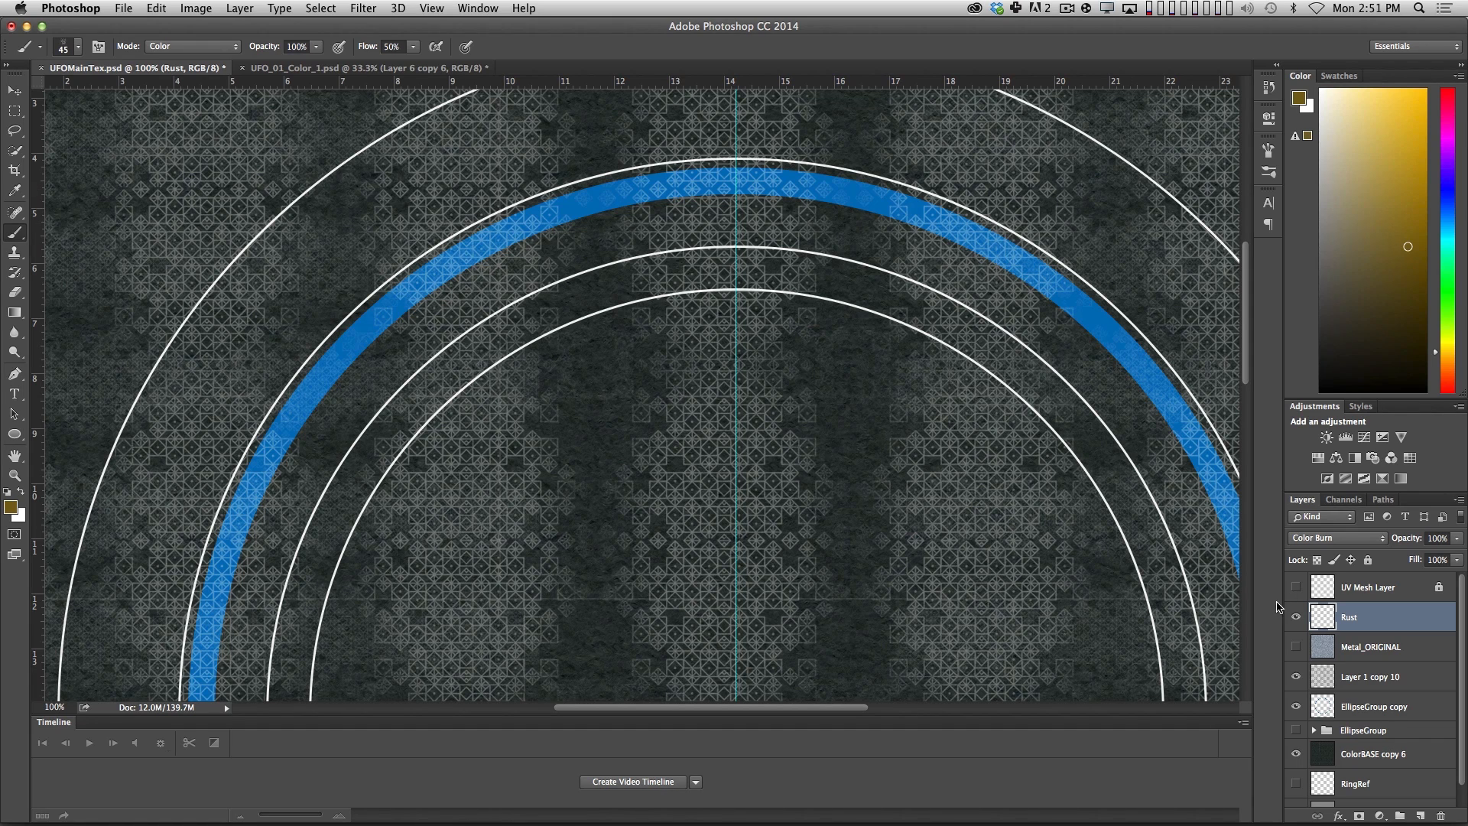
{"action": "left_click", "coordinate": [1298, 587]}
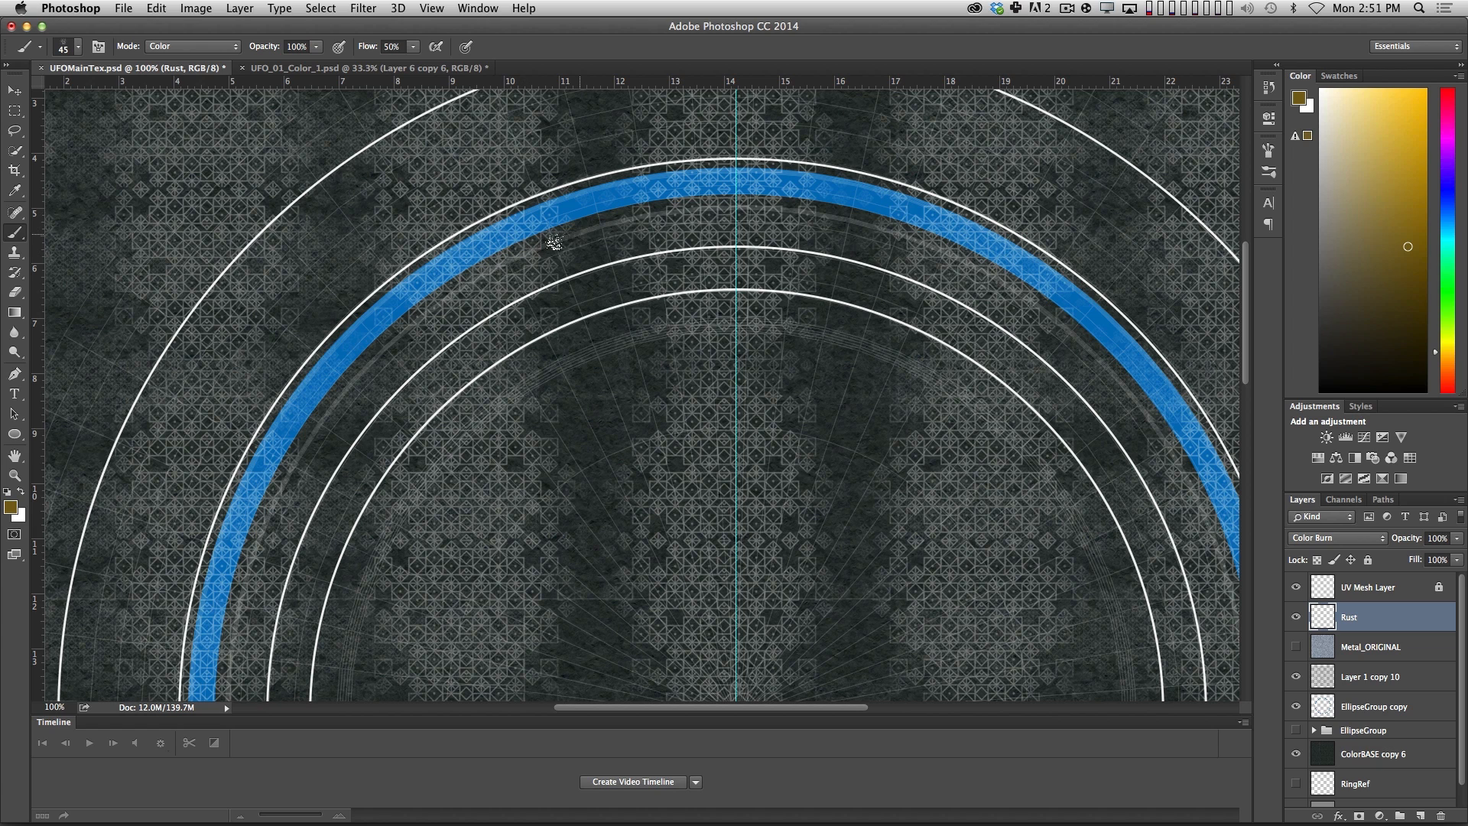
{"action": "left_click_drag", "start_coordinate": [554, 243], "coordinate": [703, 177]}
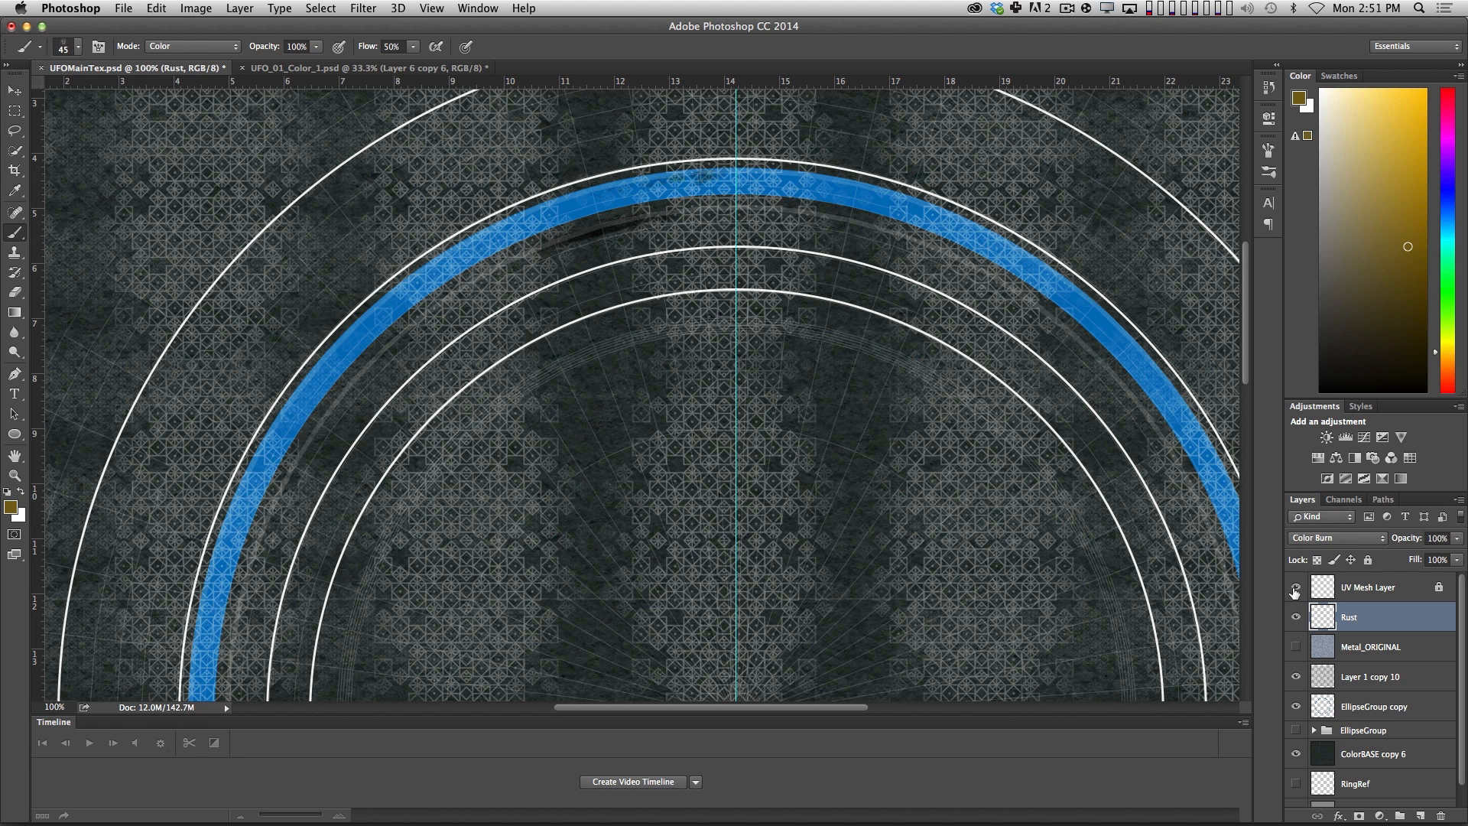
{"action": "left_click", "coordinate": [1296, 587]}
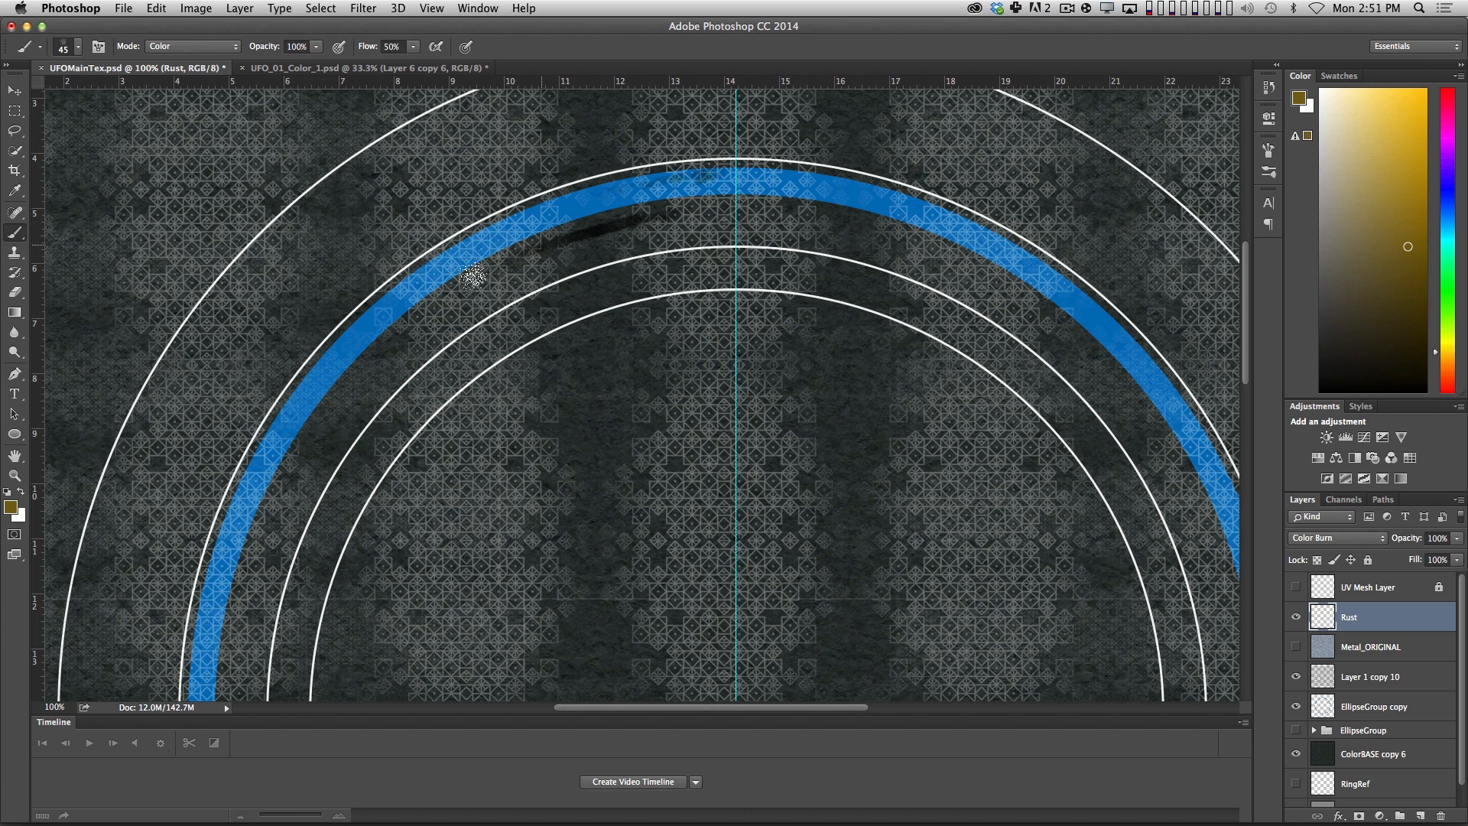
Paint rust strokes along the left arcs of the blue, outermost and innermost rings, undoing the first attempt on the outermost ring.
{"action": "mouse_move", "coordinate": [435, 304]}
{"action": "left_mouse_down"}
{"action": "mouse_move", "coordinate": [311, 443]}
{"action": "mouse_move", "coordinate": [289, 507]}
{"action": "left_mouse_up"}
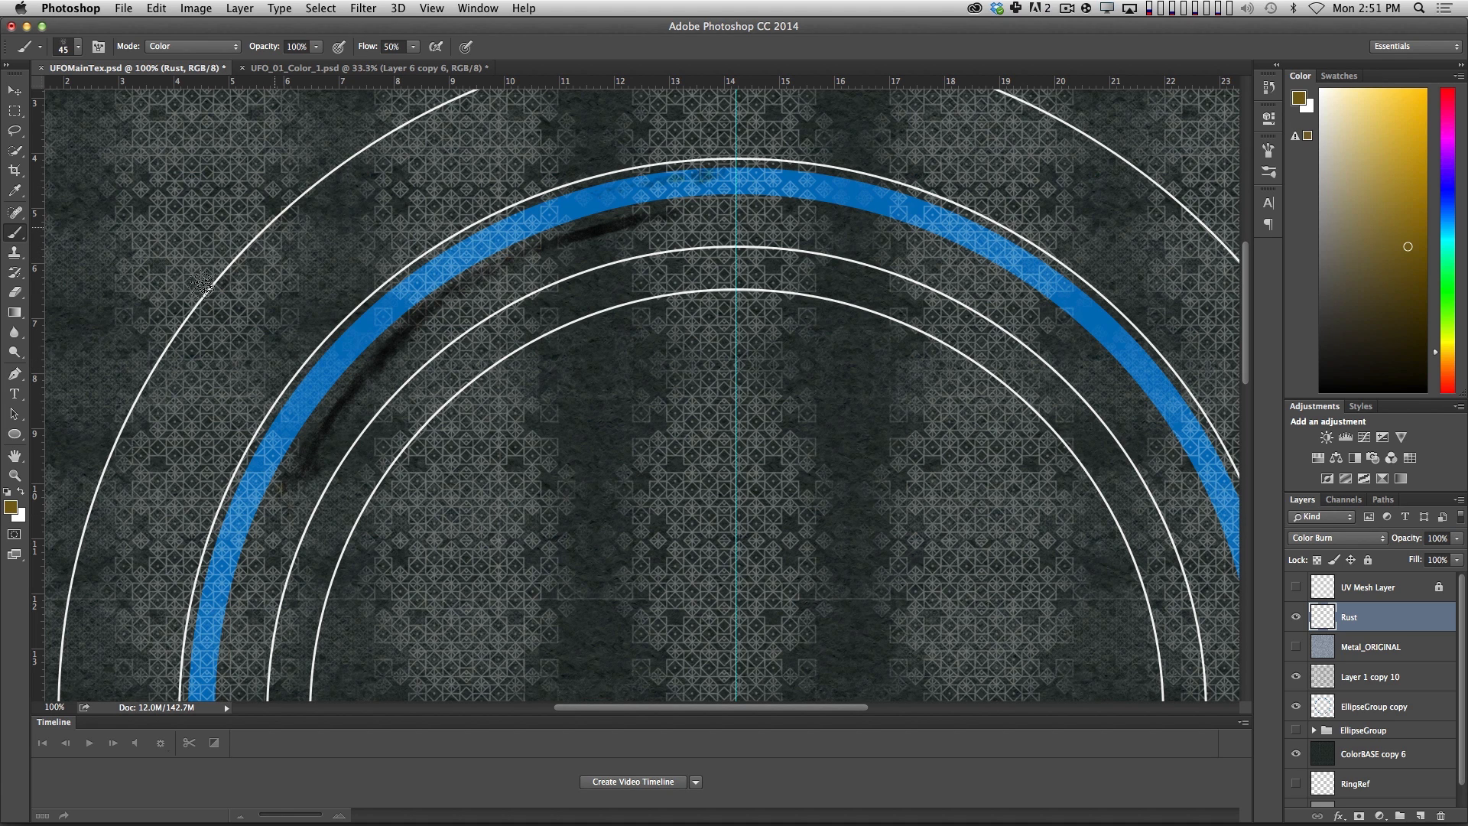
{"action": "mouse_move", "coordinate": [167, 358]}
{"action": "left_mouse_down"}
{"action": "mouse_move", "coordinate": [104, 508]}
{"action": "mouse_move", "coordinate": [96, 634]}
{"action": "left_mouse_up"}
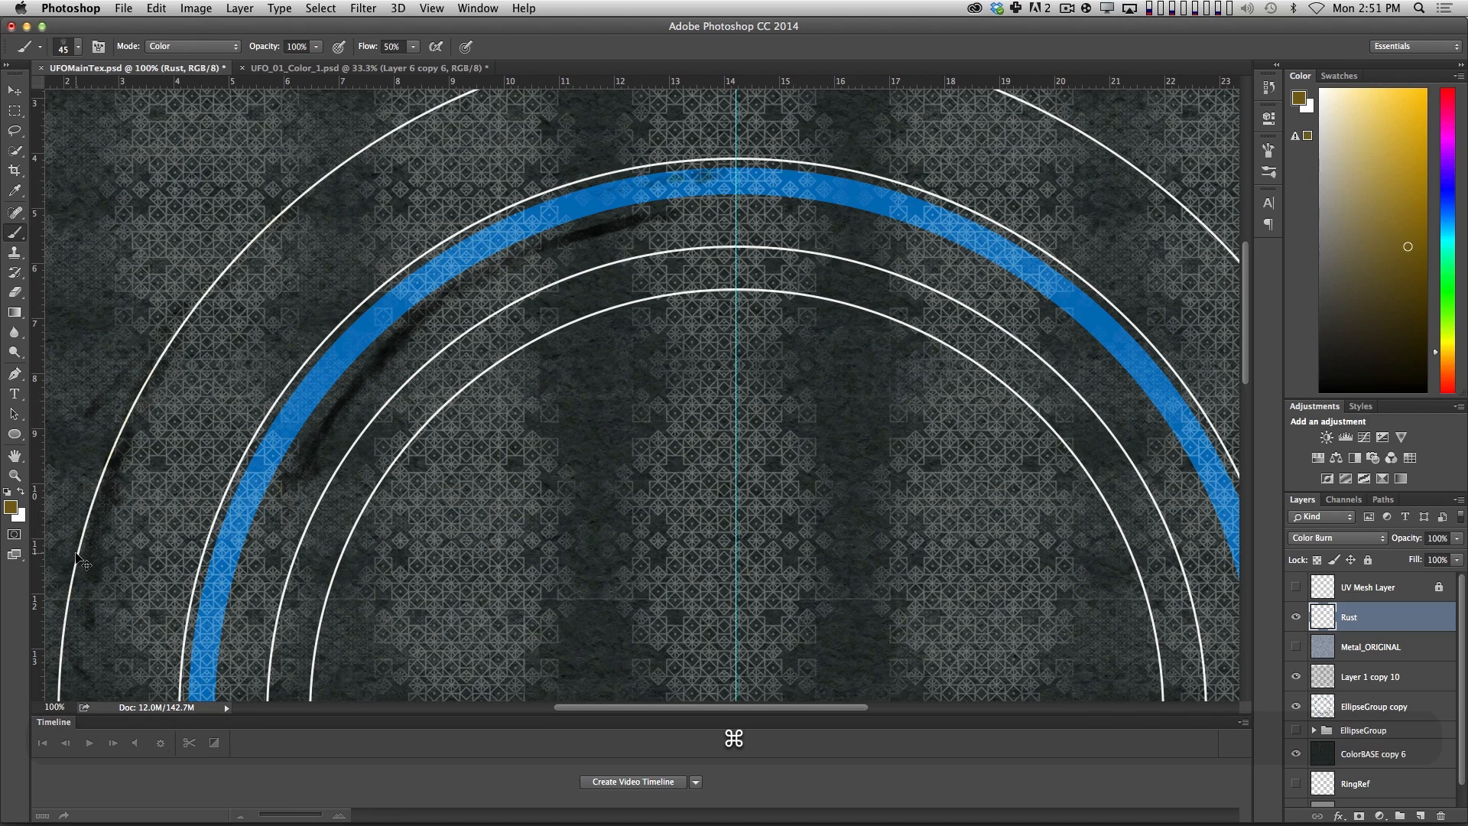
{"action": "key", "text": "alt+super+z"}
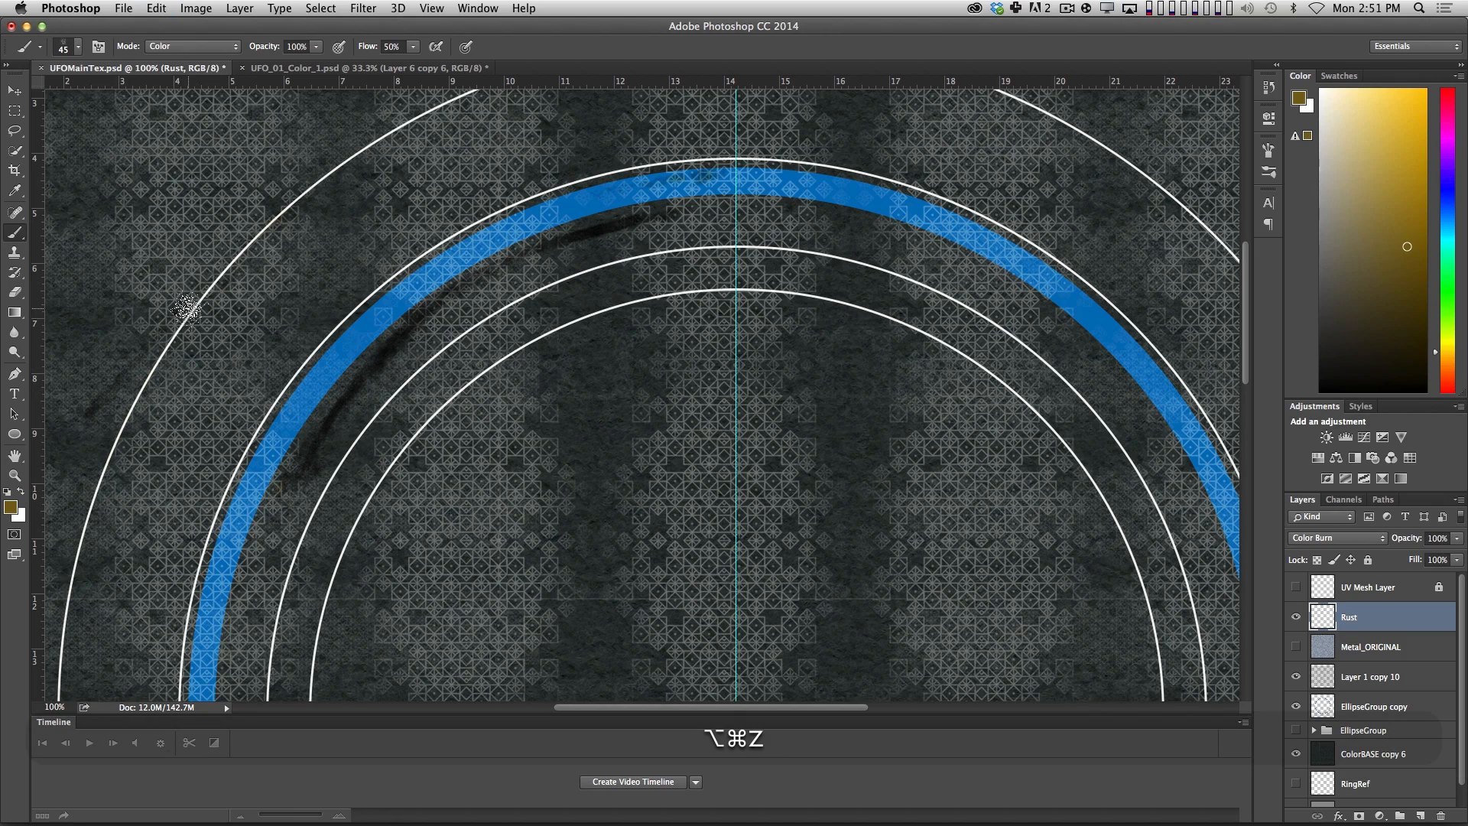
{"action": "left_click_drag", "start_coordinate": [109, 487], "coordinate": [336, 179]}
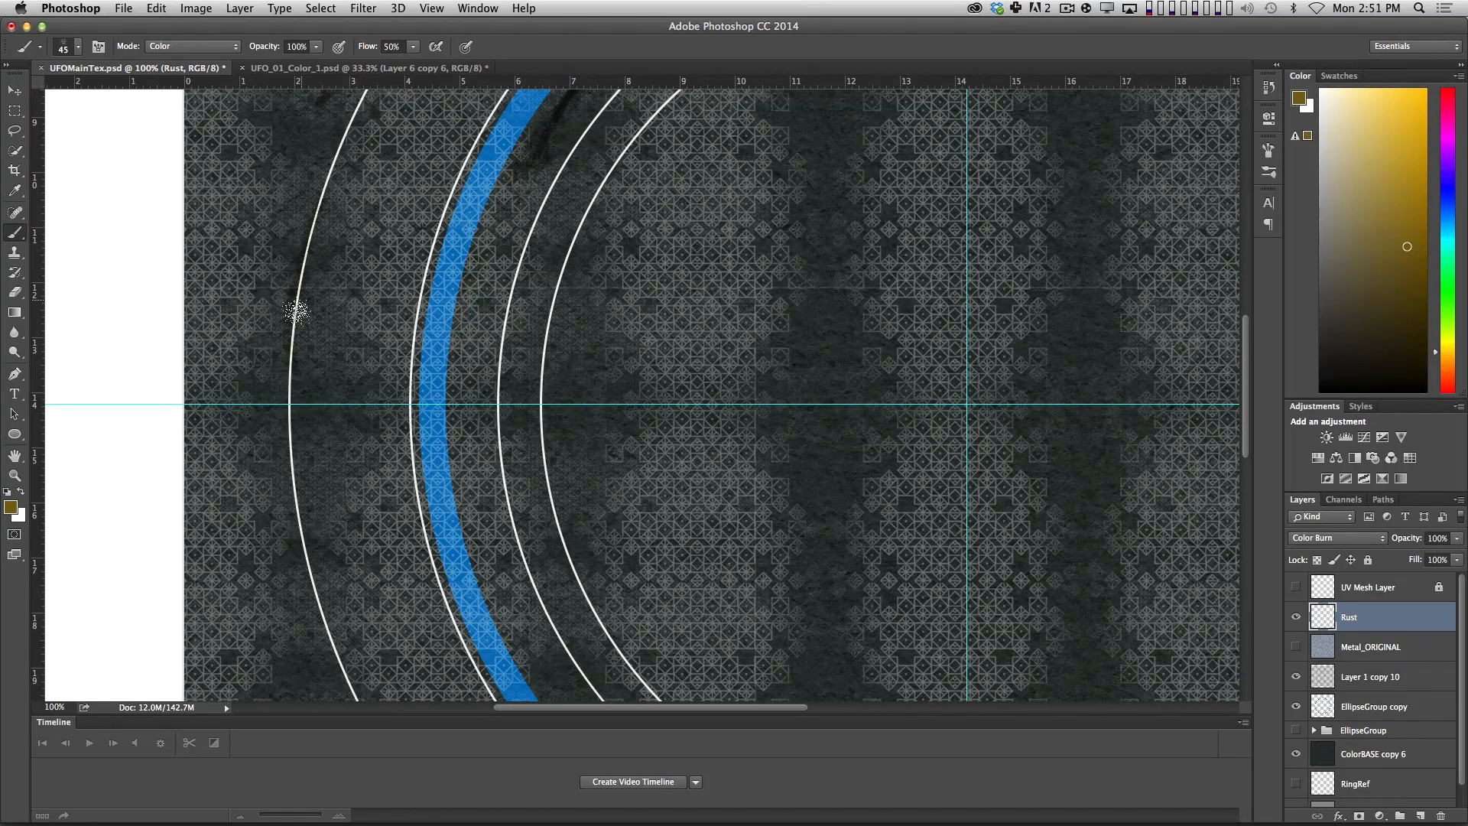
{"action": "left_click_drag", "start_coordinate": [291, 450], "coordinate": [322, 595]}
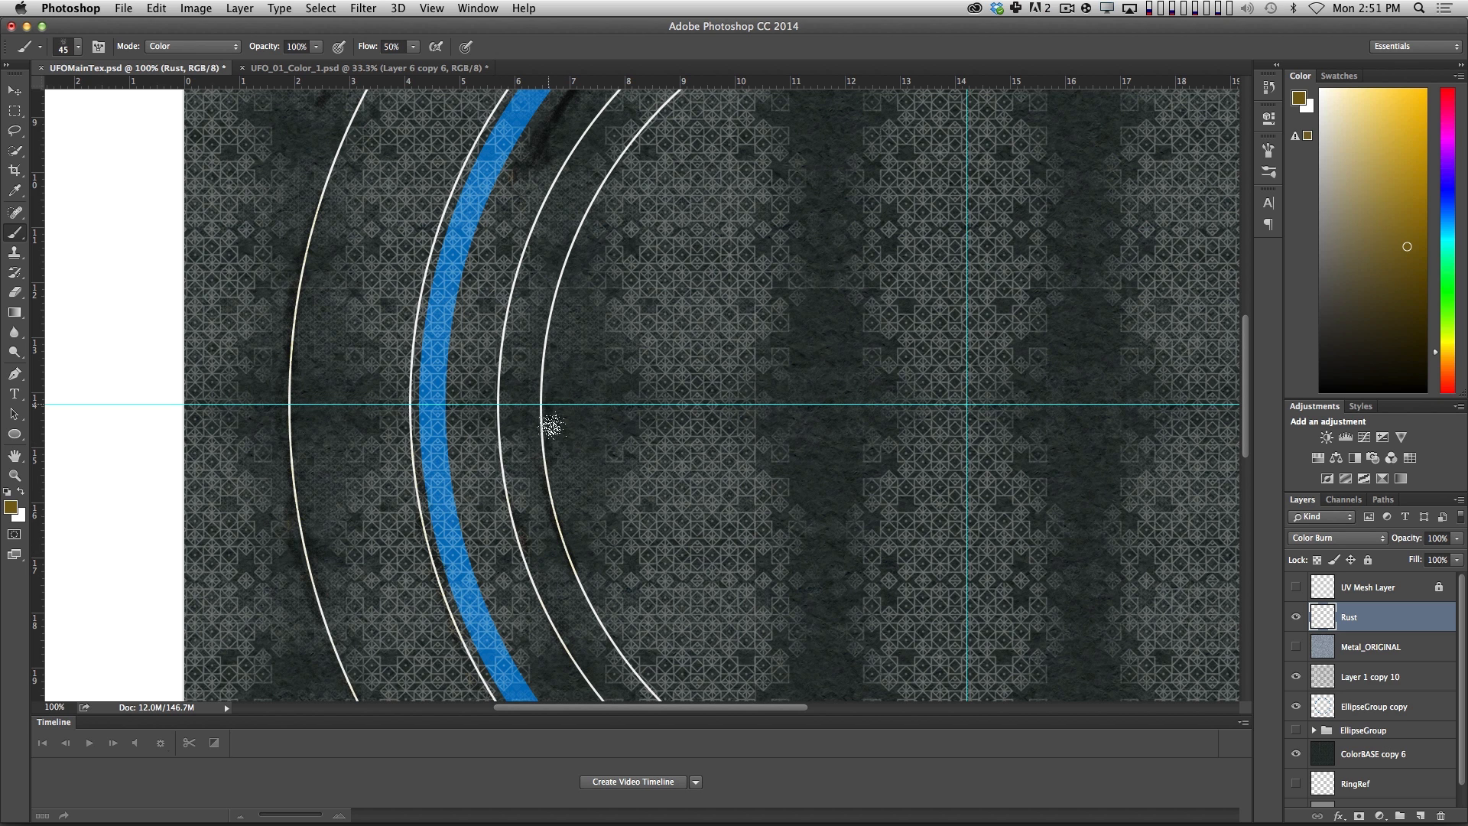
{"action": "mouse_move", "coordinate": [550, 439]}
{"action": "left_mouse_down"}
{"action": "mouse_move", "coordinate": [554, 348]}
{"action": "mouse_move", "coordinate": [589, 219]}
{"action": "mouse_move", "coordinate": [678, 75]}
{"action": "left_mouse_up"}
{"action": "left_click_drag", "start_coordinate": [715, 220], "coordinate": [525, 442]}
Set the opacity of the EllipseGroup copy layer to 20%.
{"action": "key", "text": "z"}
{"action": "left_click", "coordinate": [776, 430], "text": "alt"}
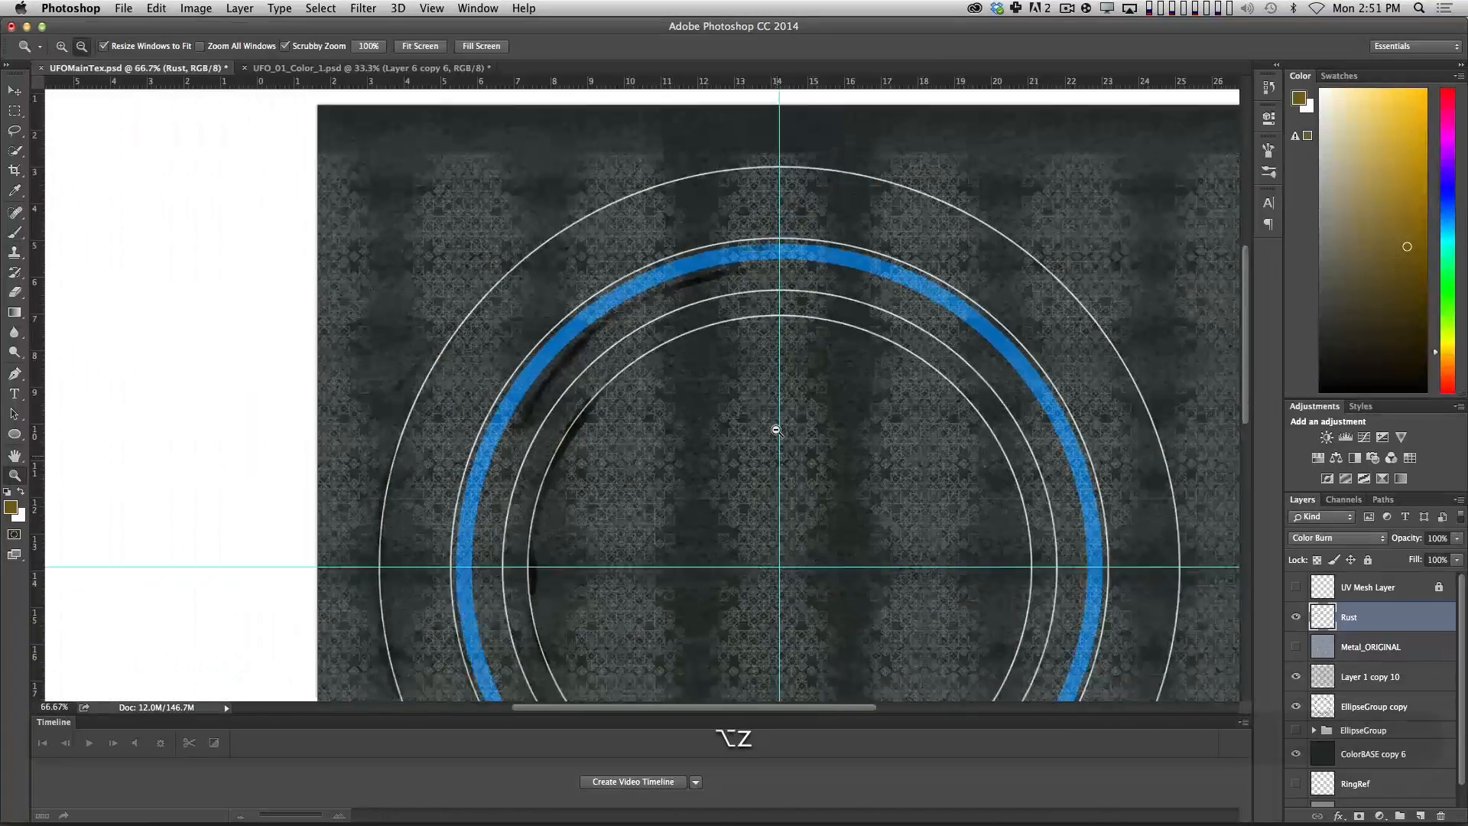
{"action": "left_click", "coordinate": [776, 430], "text": "alt"}
{"action": "left_click", "coordinate": [1400, 707]}
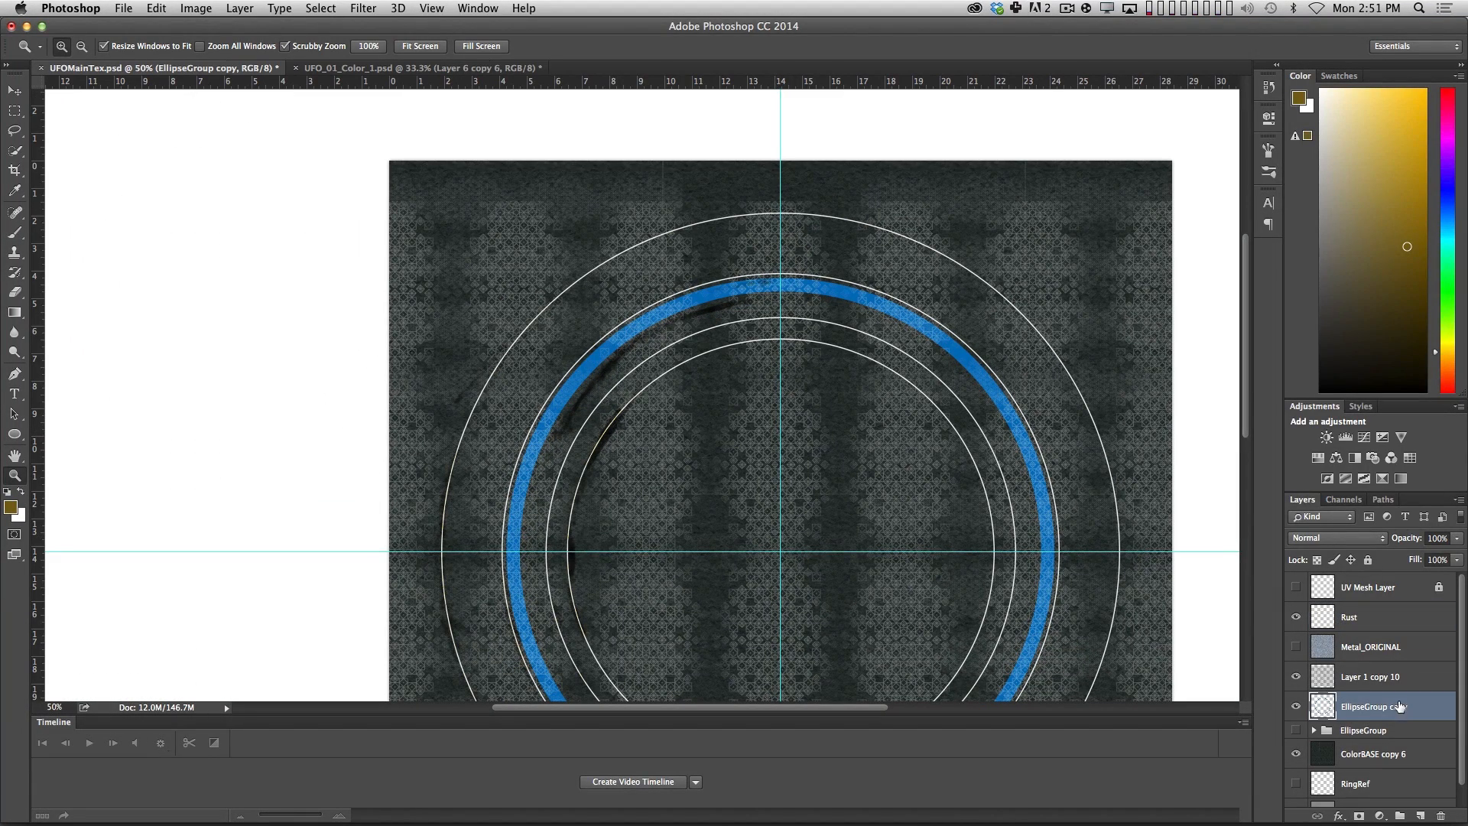
{"action": "key", "text": "v"}
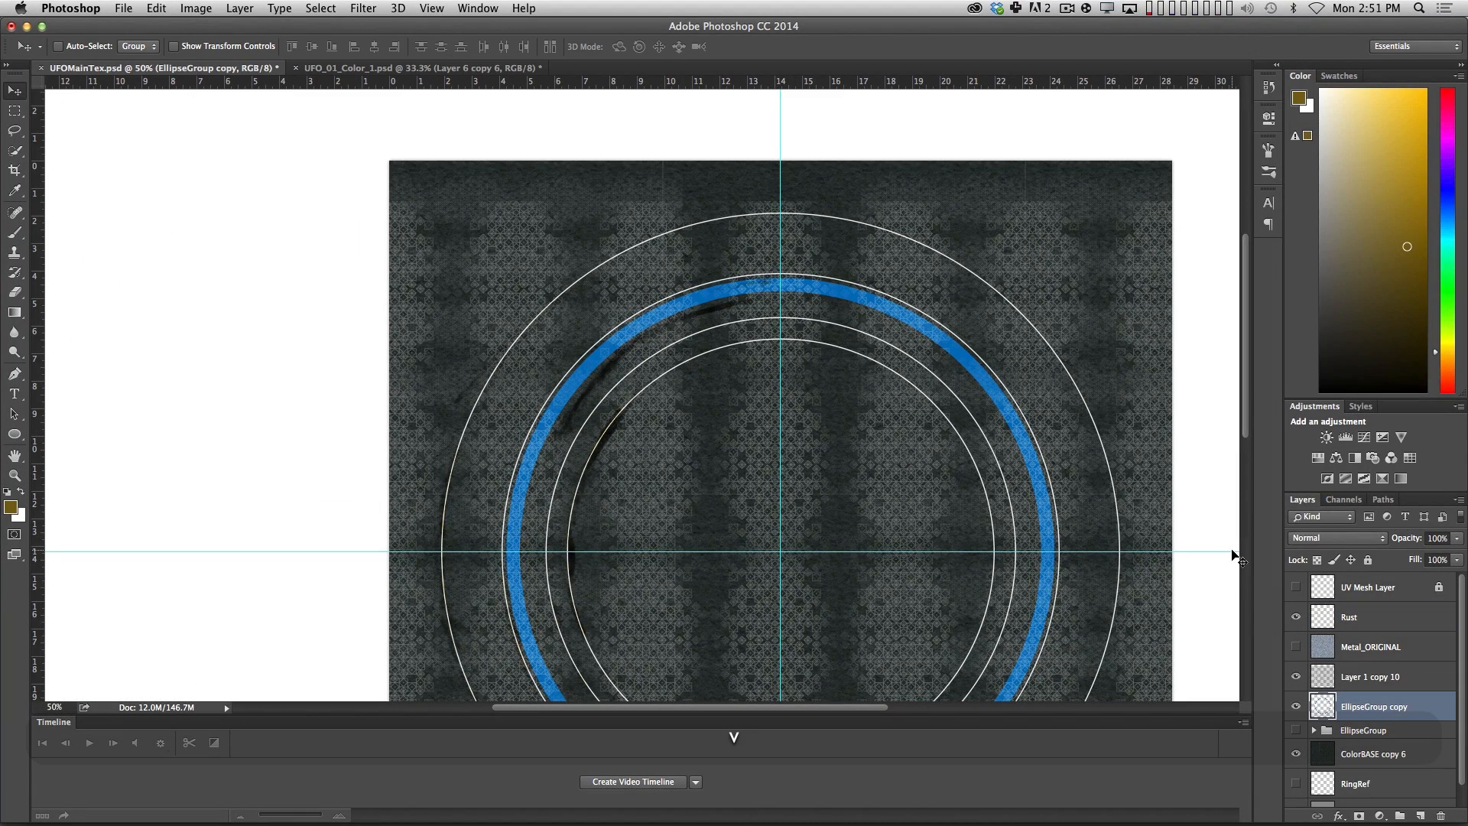
{"action": "key", "text": "2"}
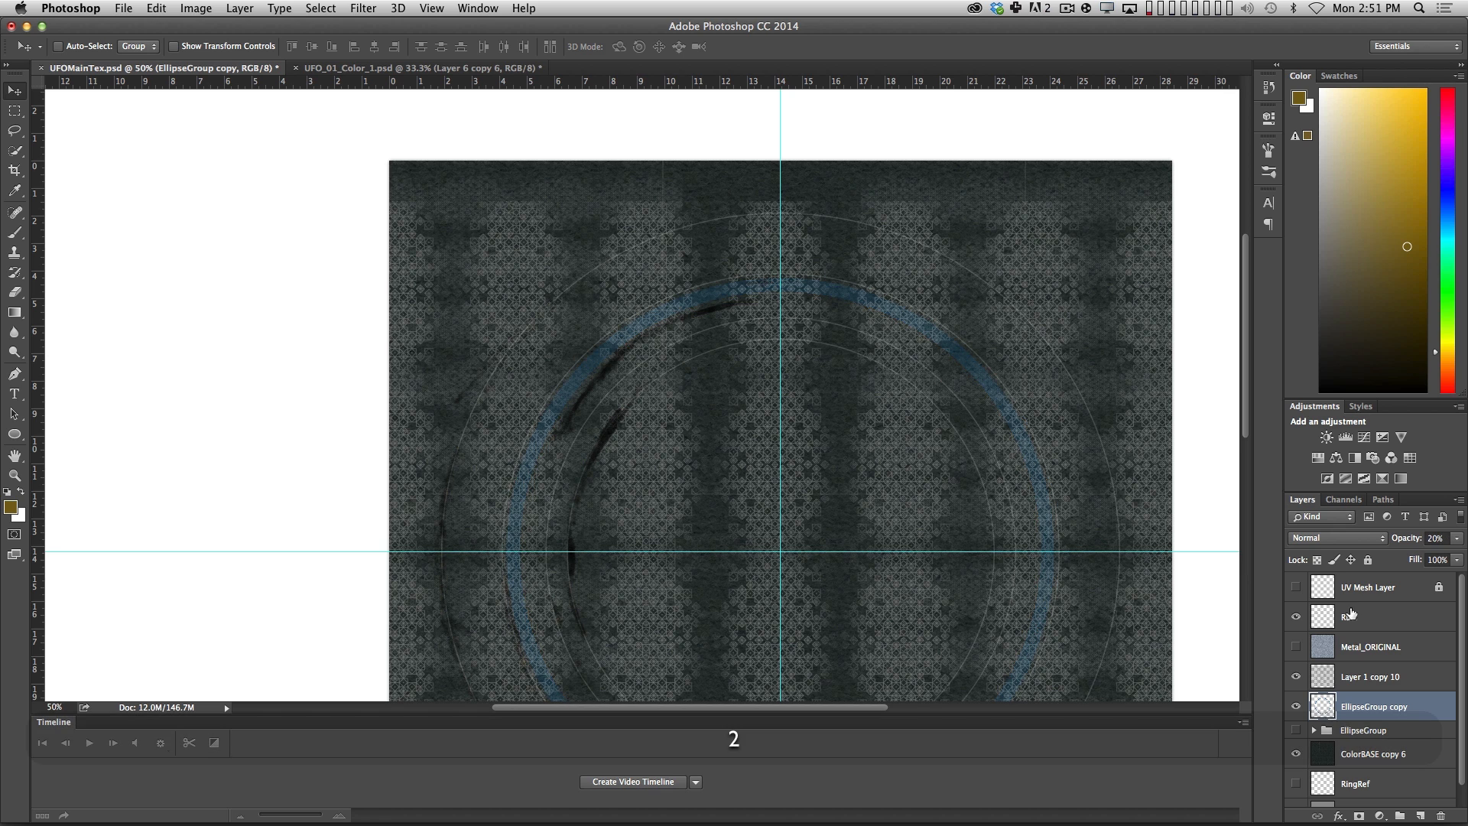
Duplicate the EllipseGroup copy layer and give the duplicate a 4.5-pixel Gaussian Blur and the Screen blend mode.
{"action": "left_click_drag", "start_coordinate": [1383, 708], "coordinate": [1371, 681], "text": "alt"}
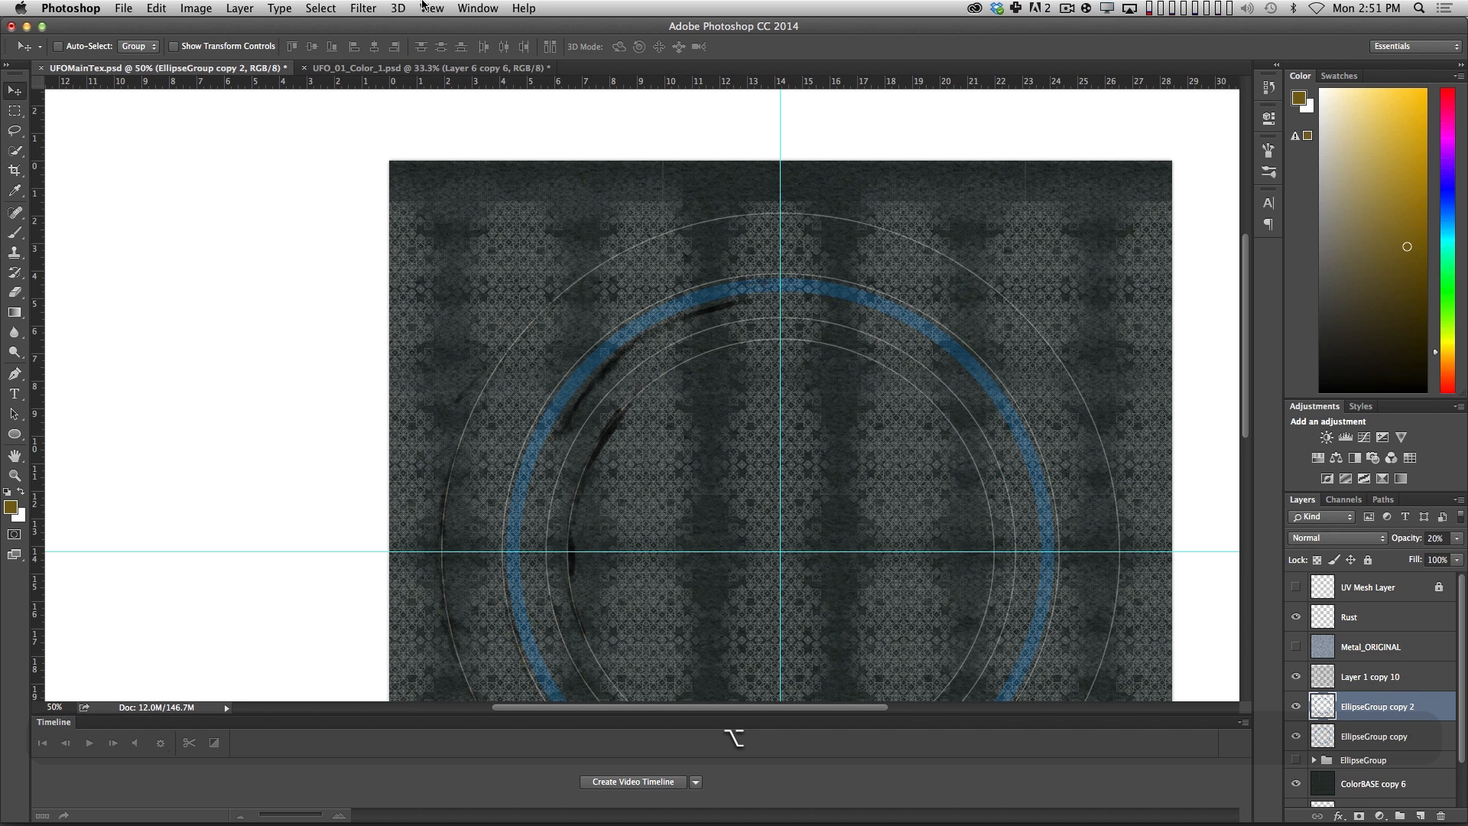
{"action": "left_click", "coordinate": [363, 7]}
{"action": "mouse_move", "coordinate": [528, 190]}
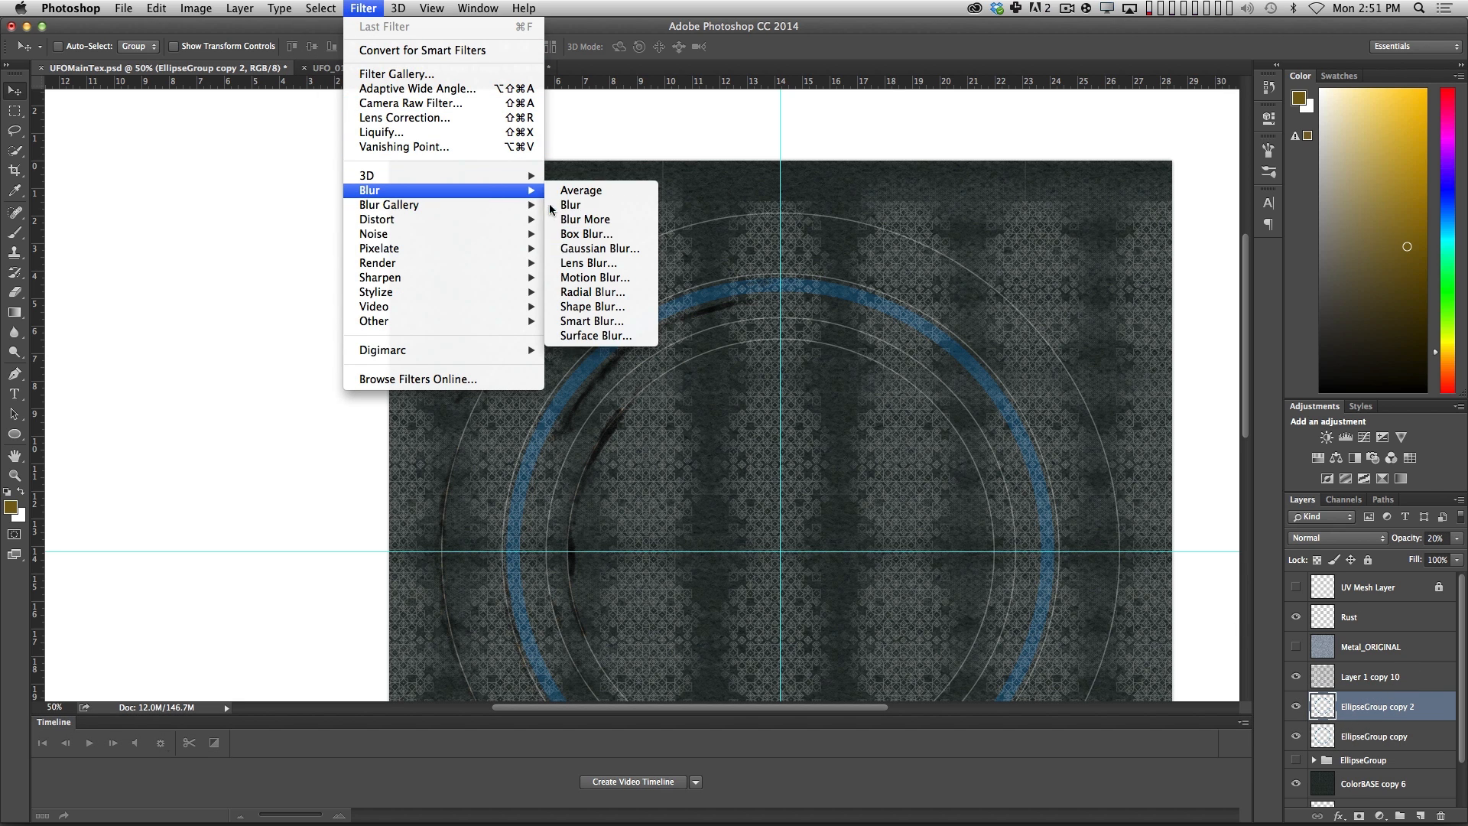
{"action": "left_click", "coordinate": [599, 248]}
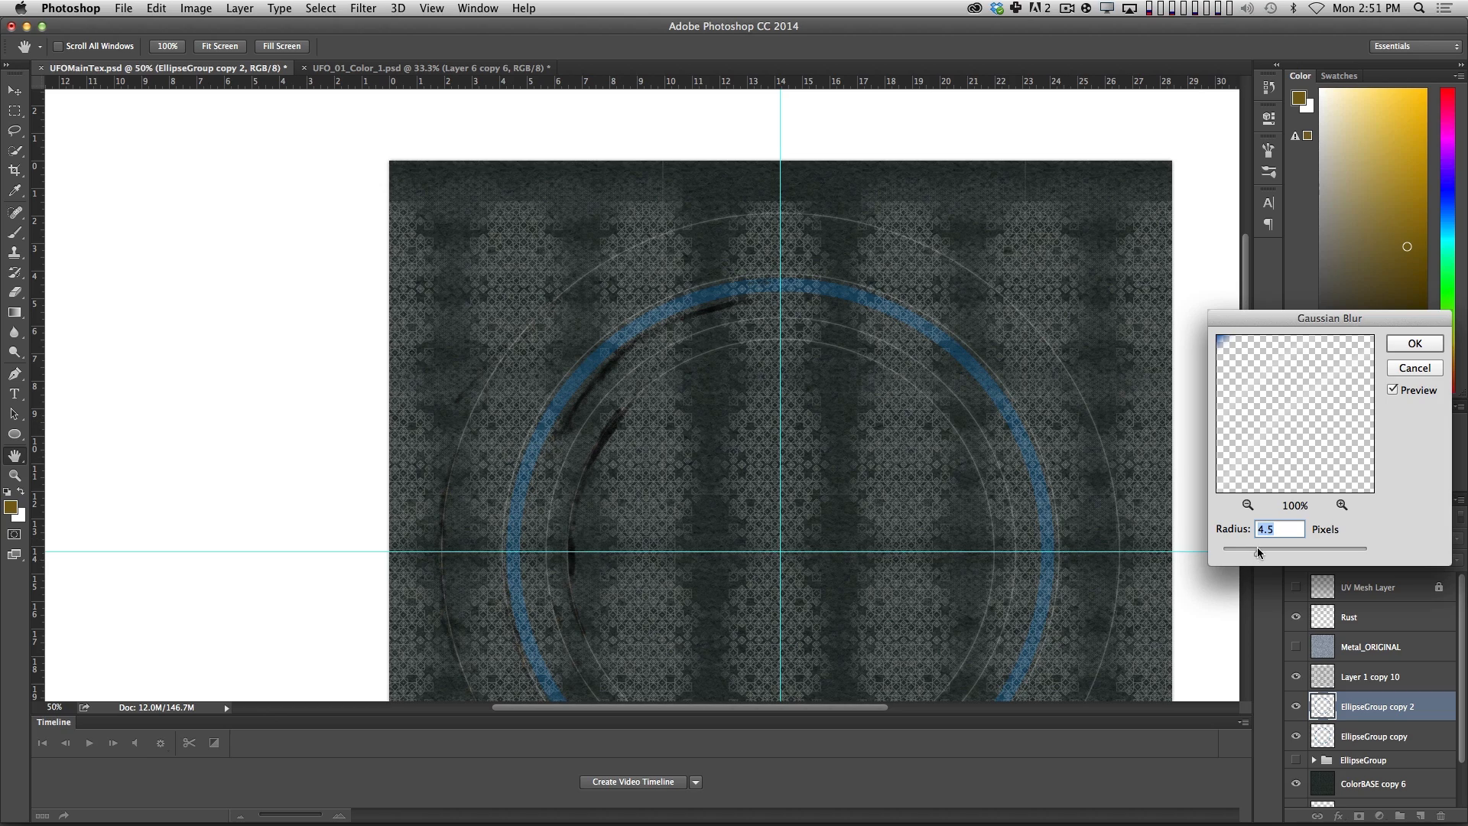
{"action": "key", "text": "Return"}
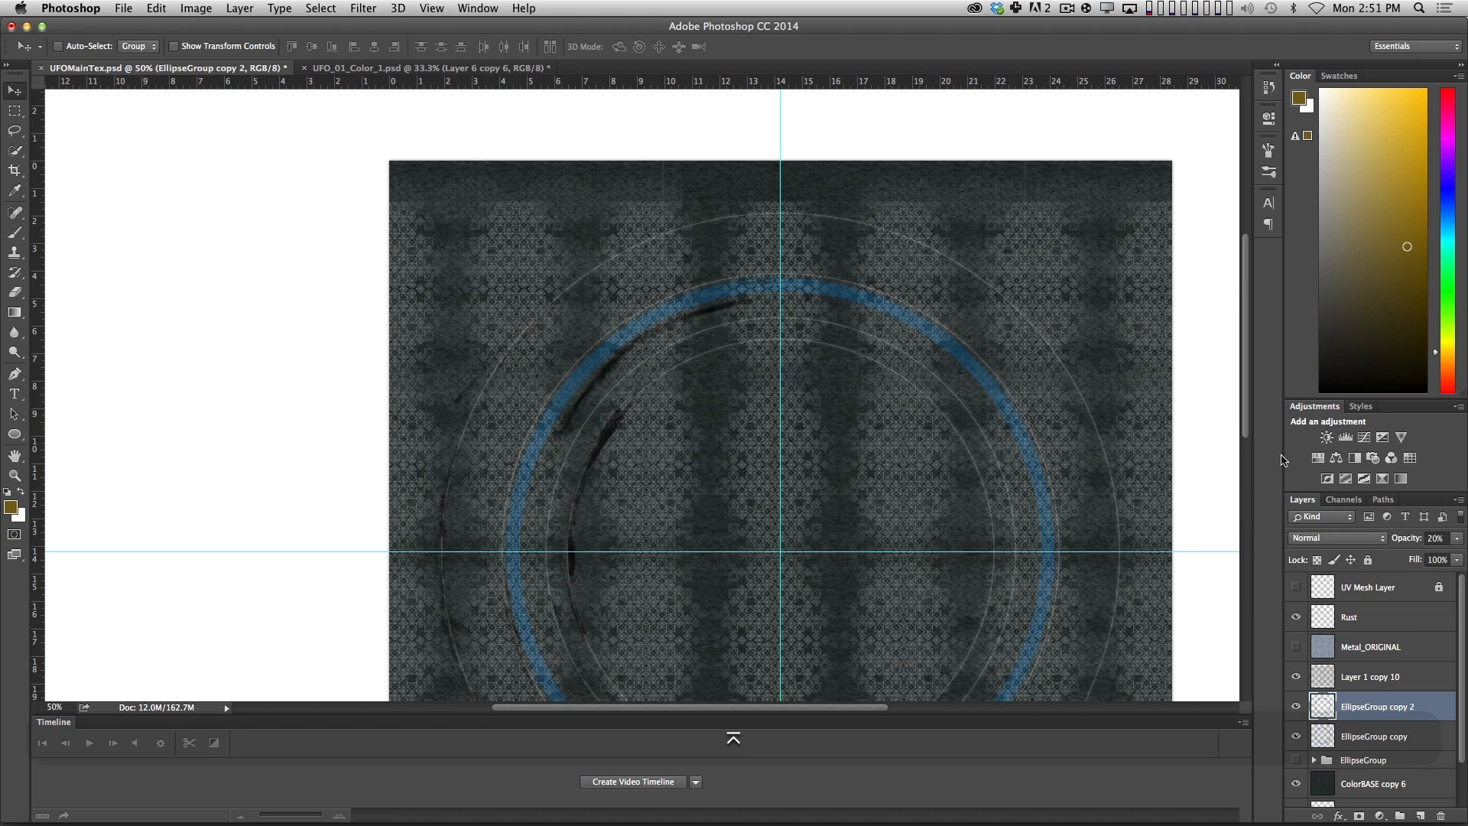
{"action": "left_click", "coordinate": [1340, 538]}
{"action": "left_click", "coordinate": [1326, 649]}
Paint rust strokes on the Rust layer along the right arcs of the thin rings inside the blue ring.
{"action": "key", "text": "z"}
{"action": "left_click", "coordinate": [984, 459]}
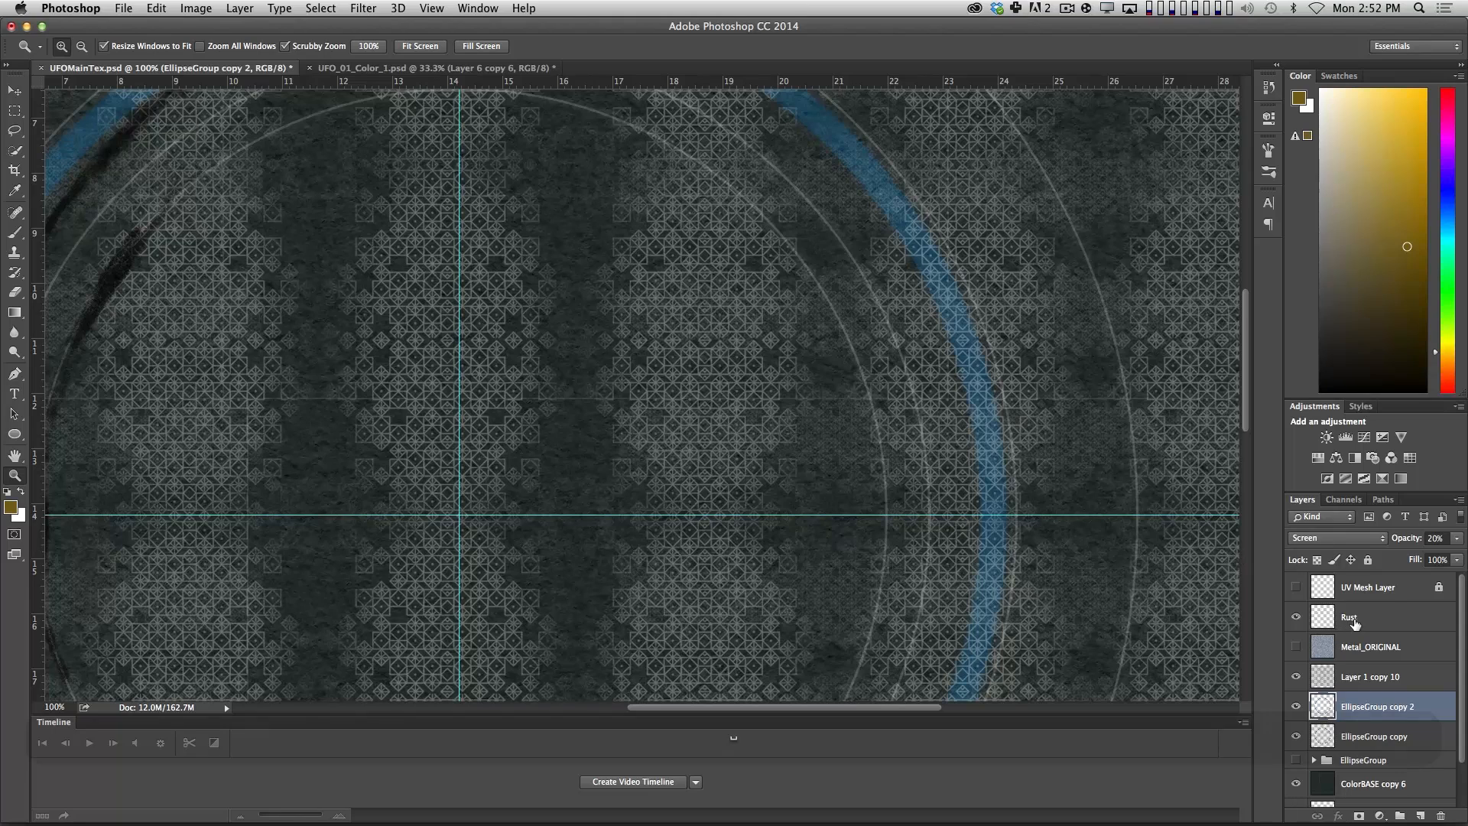
{"action": "left_click", "coordinate": [1354, 624]}
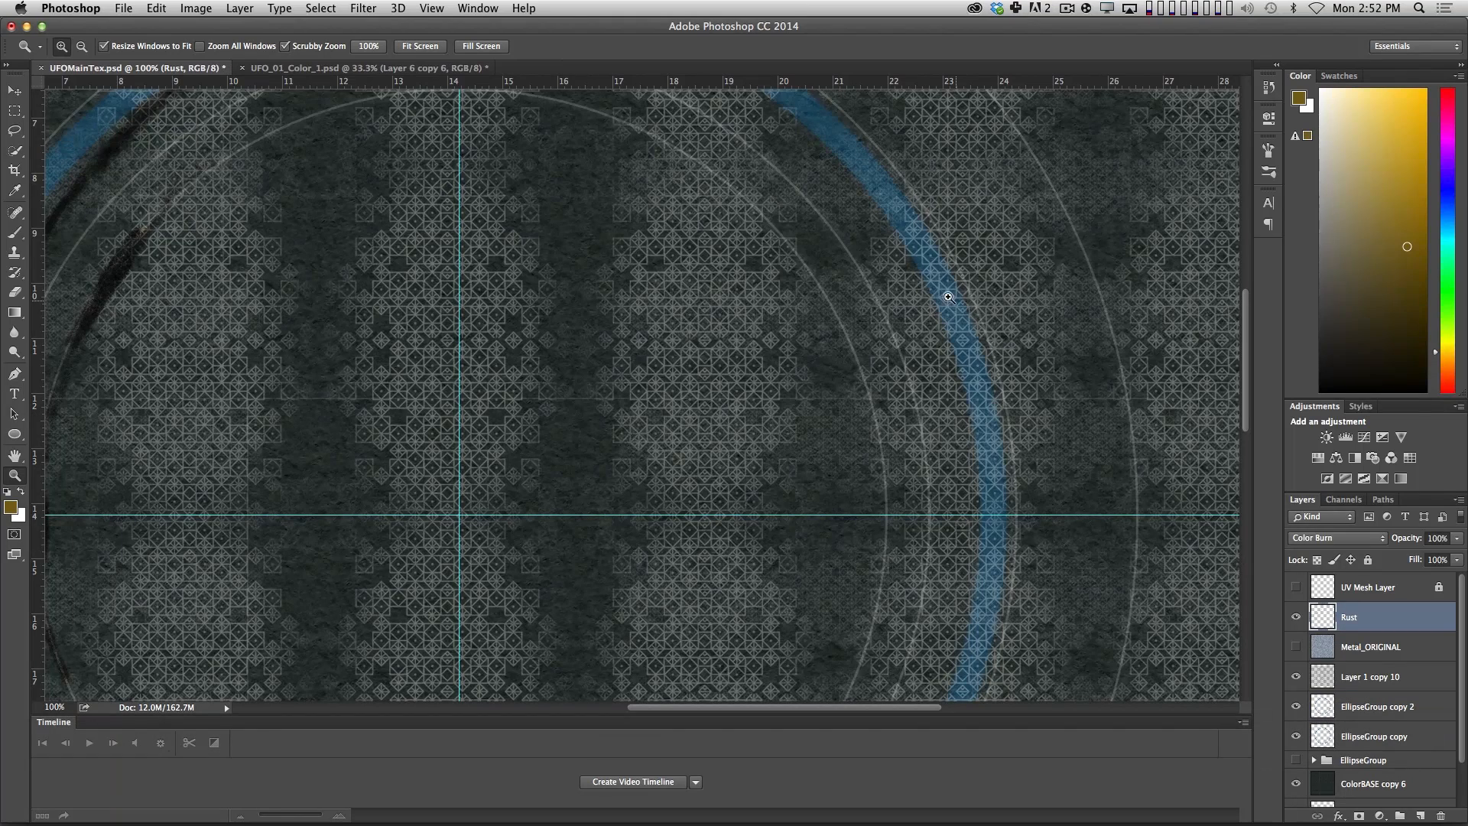
{"action": "key", "text": "b"}
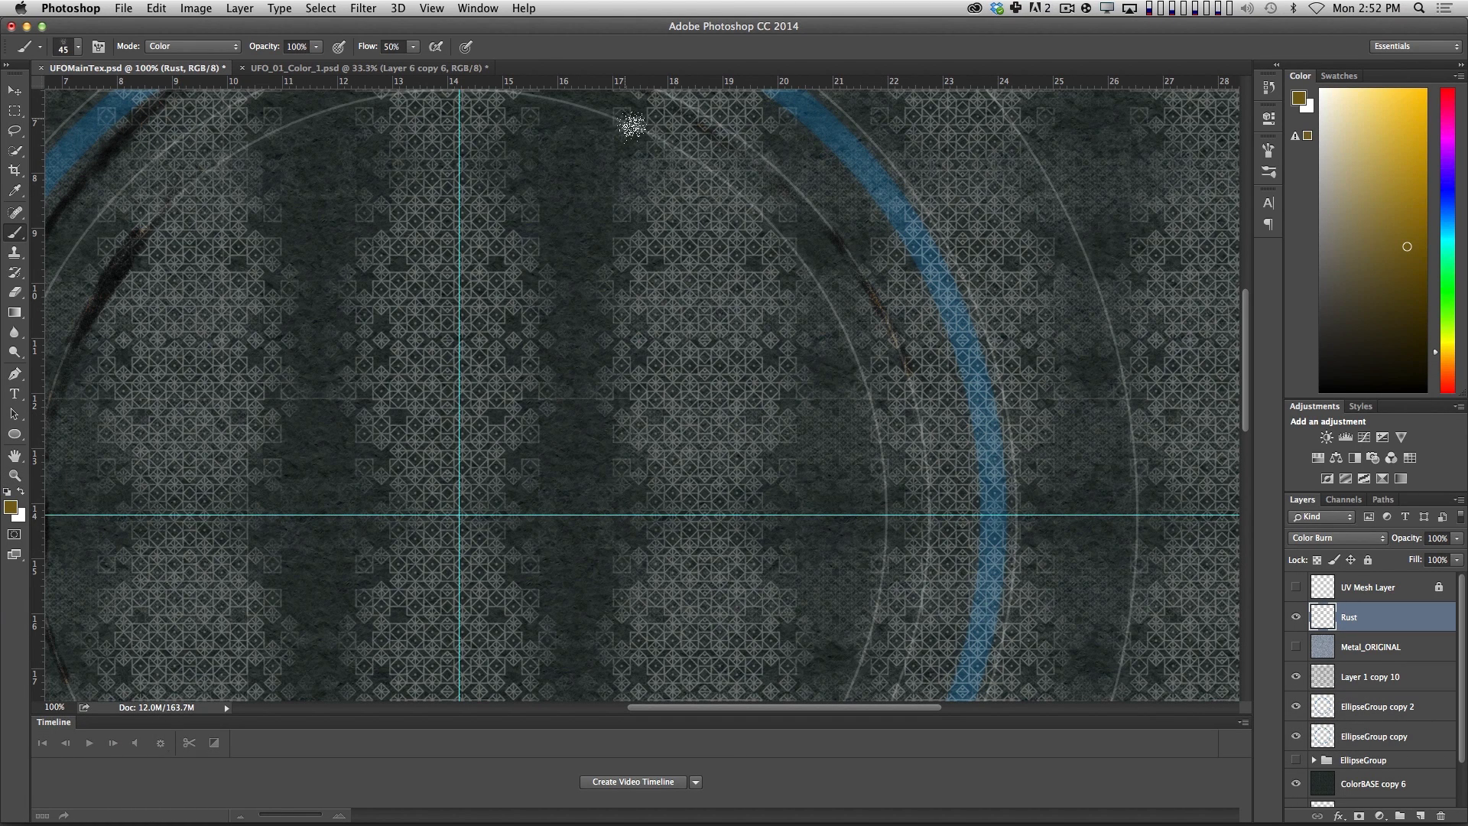
{"action": "mouse_move", "coordinate": [910, 541]}
{"action": "left_mouse_down"}
{"action": "mouse_move", "coordinate": [1045, 320]}
{"action": "mouse_move", "coordinate": [1125, 334]}
{"action": "left_mouse_up"}
Paint rust strokes along the lower-left arcs of the inner rings and the outermost ring.
{"action": "left_click_drag", "start_coordinate": [411, 643], "coordinate": [497, 698]}
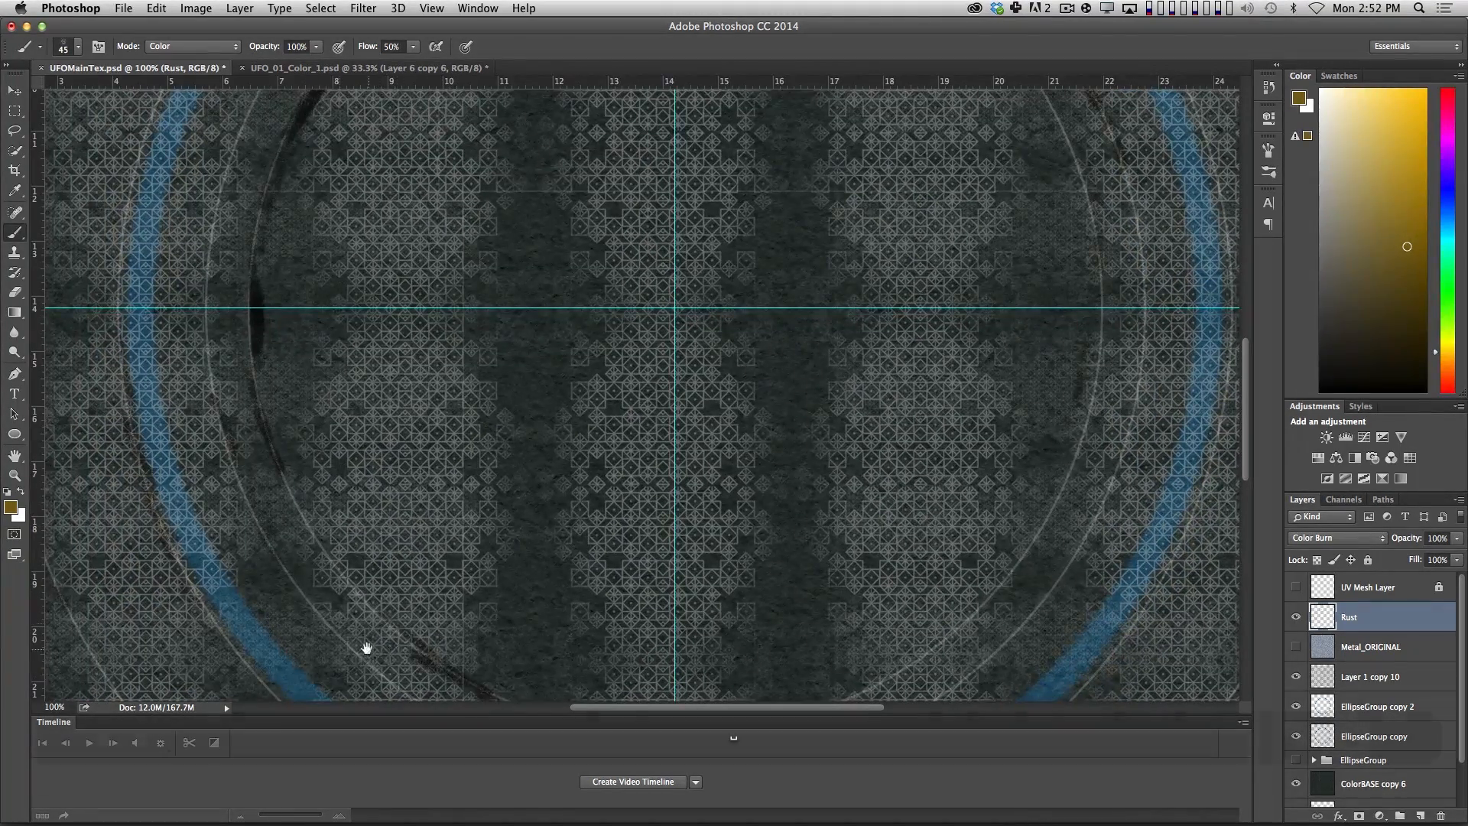
{"action": "mouse_move", "coordinate": [367, 647]}
{"action": "left_mouse_down"}
{"action": "mouse_move", "coordinate": [247, 443]}
{"action": "mouse_move", "coordinate": [295, 498]}
{"action": "mouse_move", "coordinate": [488, 595]}
{"action": "mouse_move", "coordinate": [670, 438]}
{"action": "left_mouse_up"}
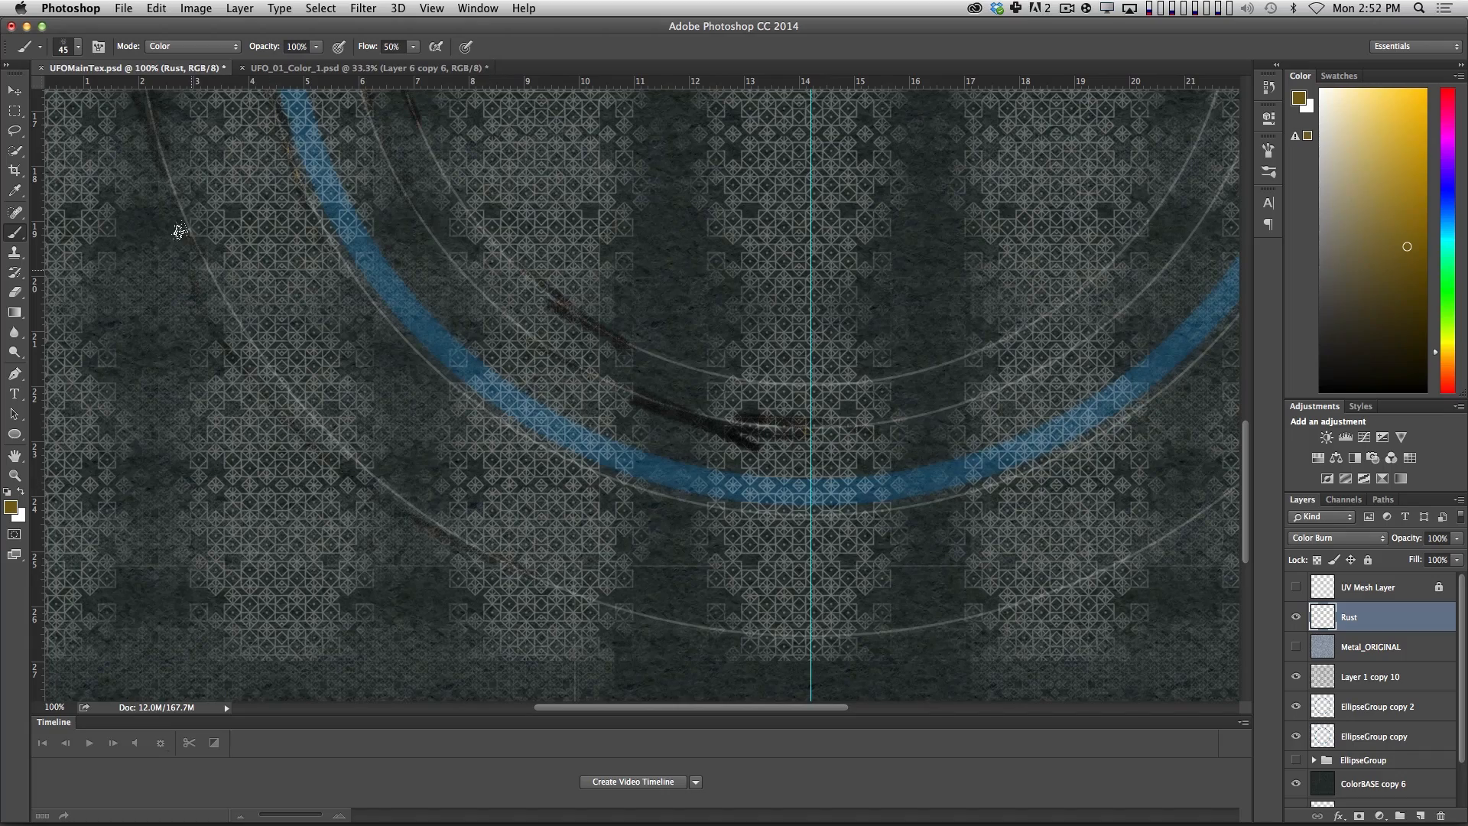
{"action": "mouse_move", "coordinate": [180, 230]}
{"action": "left_mouse_down"}
{"action": "mouse_move", "coordinate": [387, 498]}
{"action": "mouse_move", "coordinate": [536, 593]}
{"action": "left_mouse_up"}
Paint rust strokes along the upper-right arcs of the inner rings, the outermost ring and the blue ring's right edge.
{"action": "key", "text": "z"}
{"action": "left_click_drag", "start_coordinate": [892, 350], "coordinate": [717, 439], "text": "alt"}
{"action": "key", "text": "v"}
{"action": "key", "text": "b"}
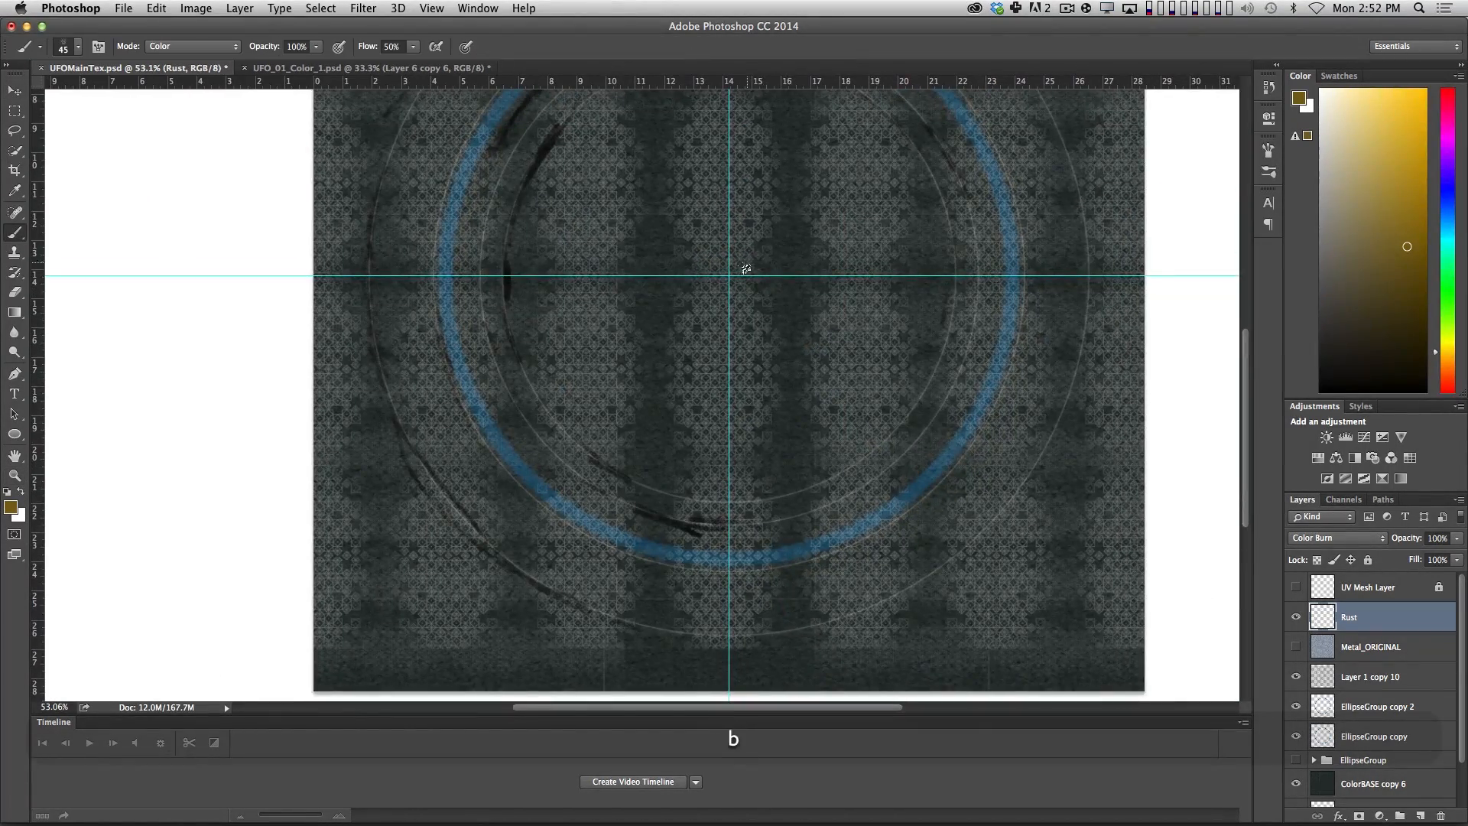
{"action": "left_click_drag", "start_coordinate": [779, 290], "coordinate": [711, 404]}
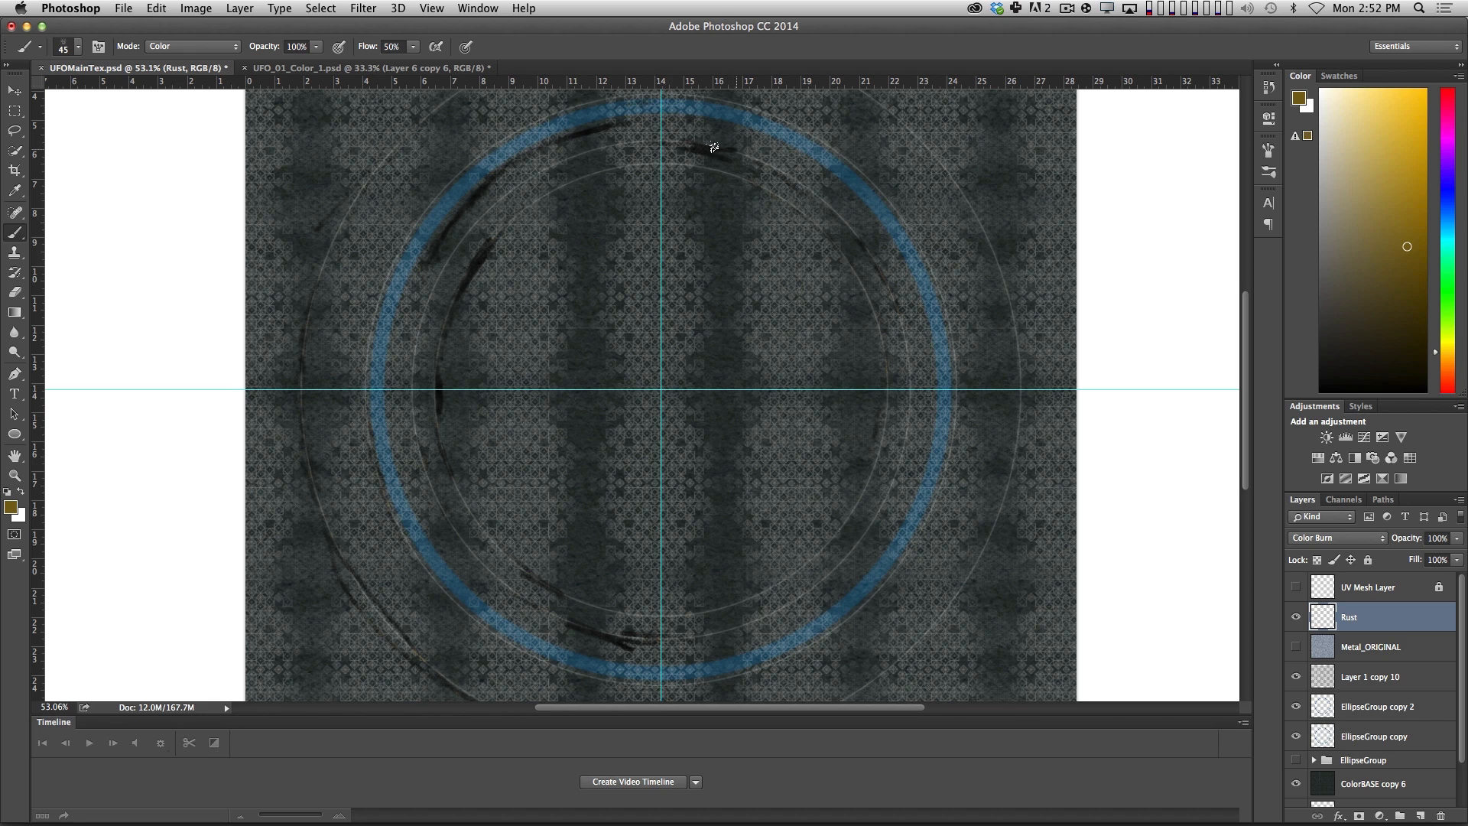
{"action": "left_click_drag", "start_coordinate": [713, 147], "coordinate": [820, 194]}
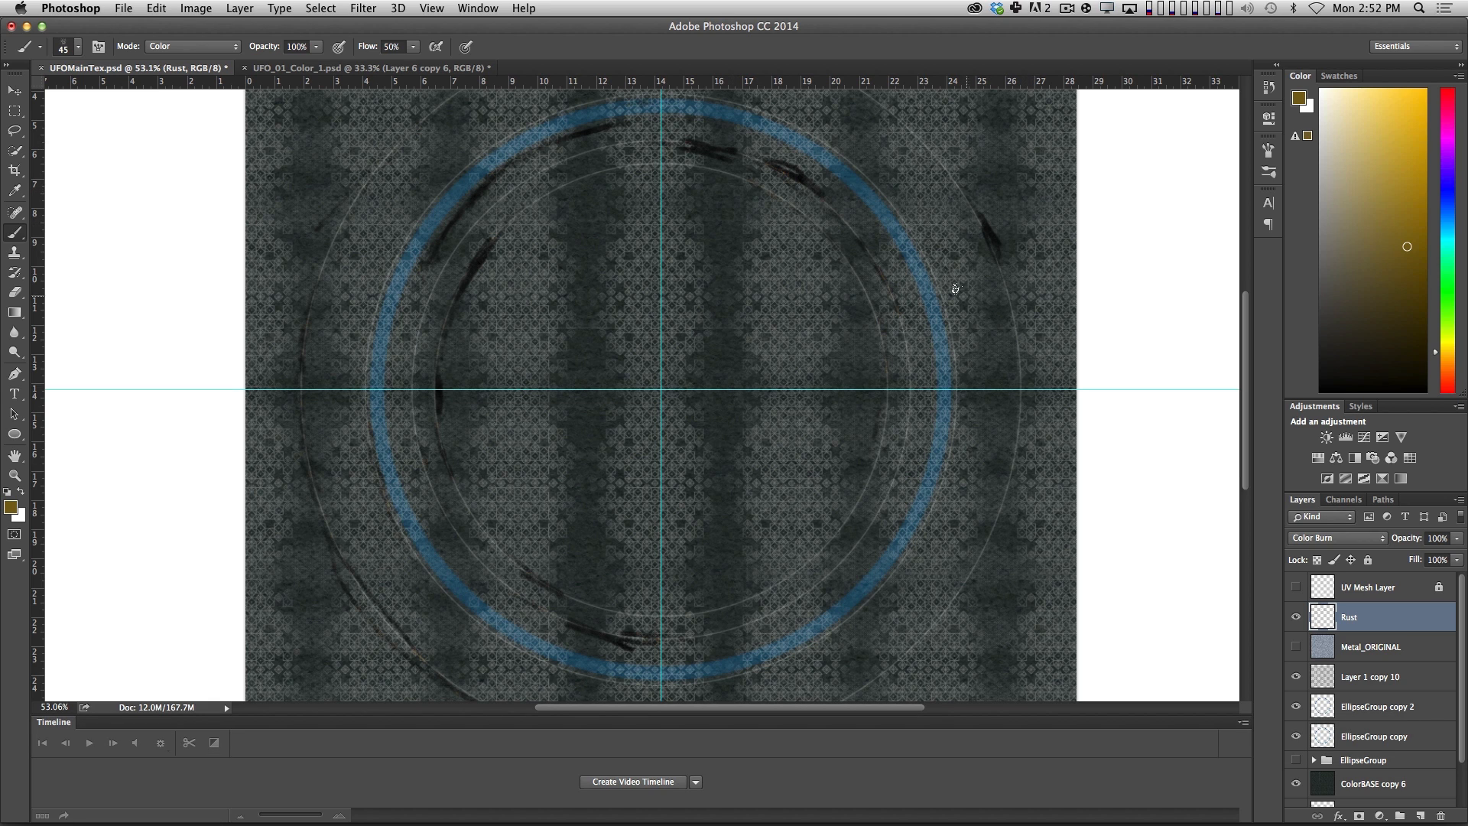
{"action": "left_click_drag", "start_coordinate": [921, 263], "coordinate": [963, 345]}
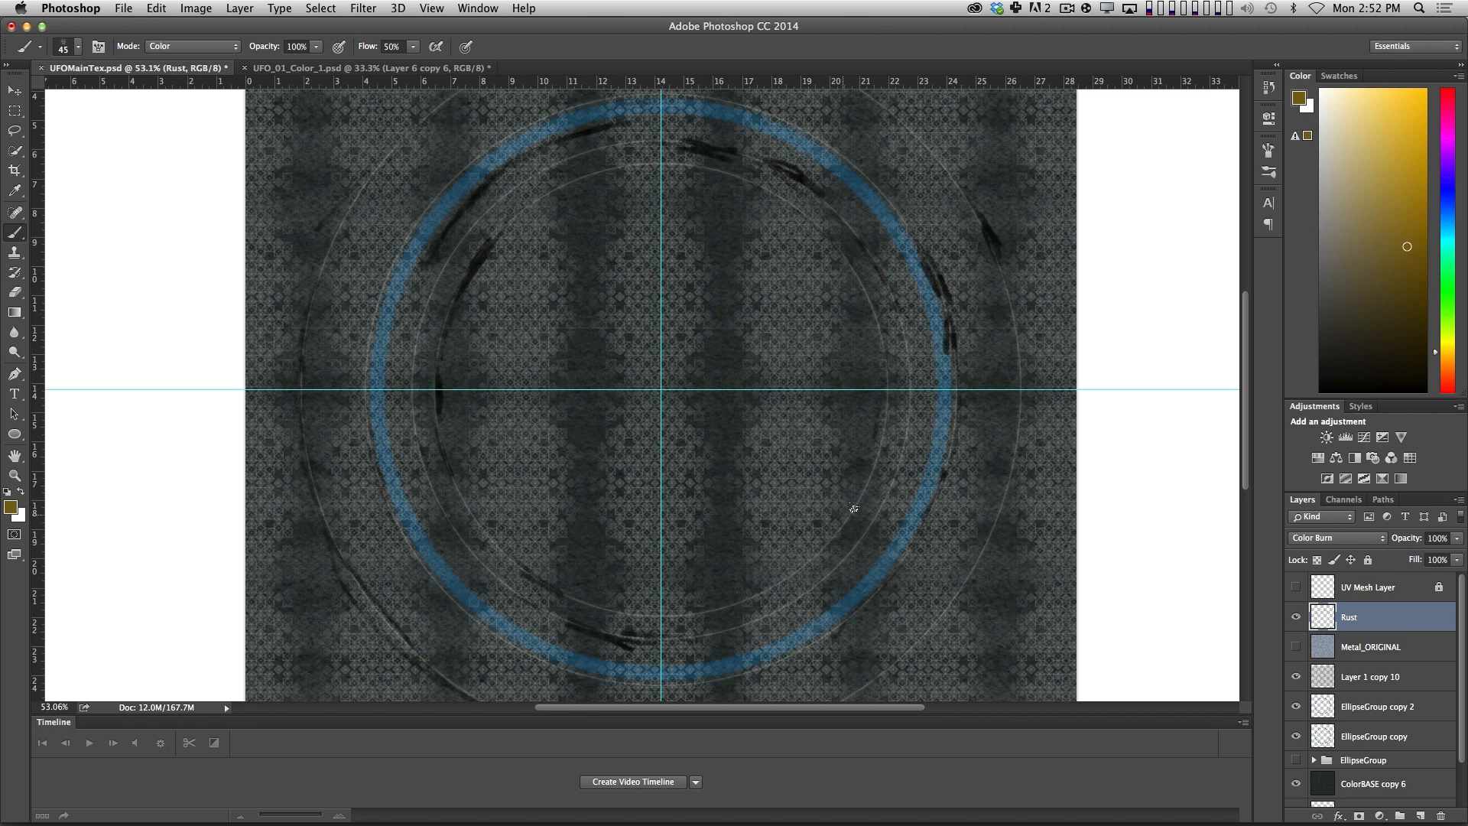
Set the opacity of the Rust layer to 78%.
{"action": "key", "text": "v"}
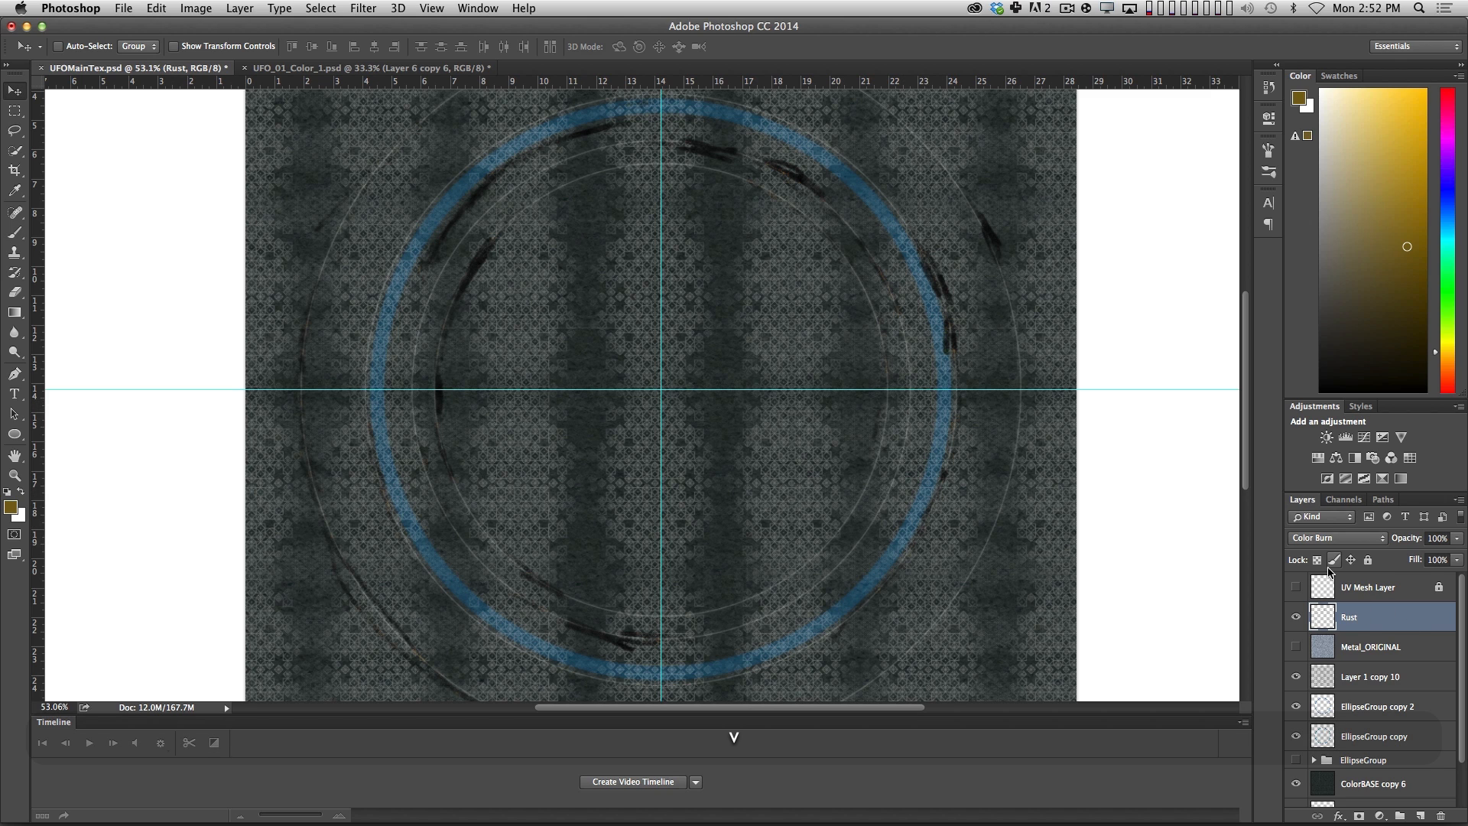
{"action": "key", "text": "5"}
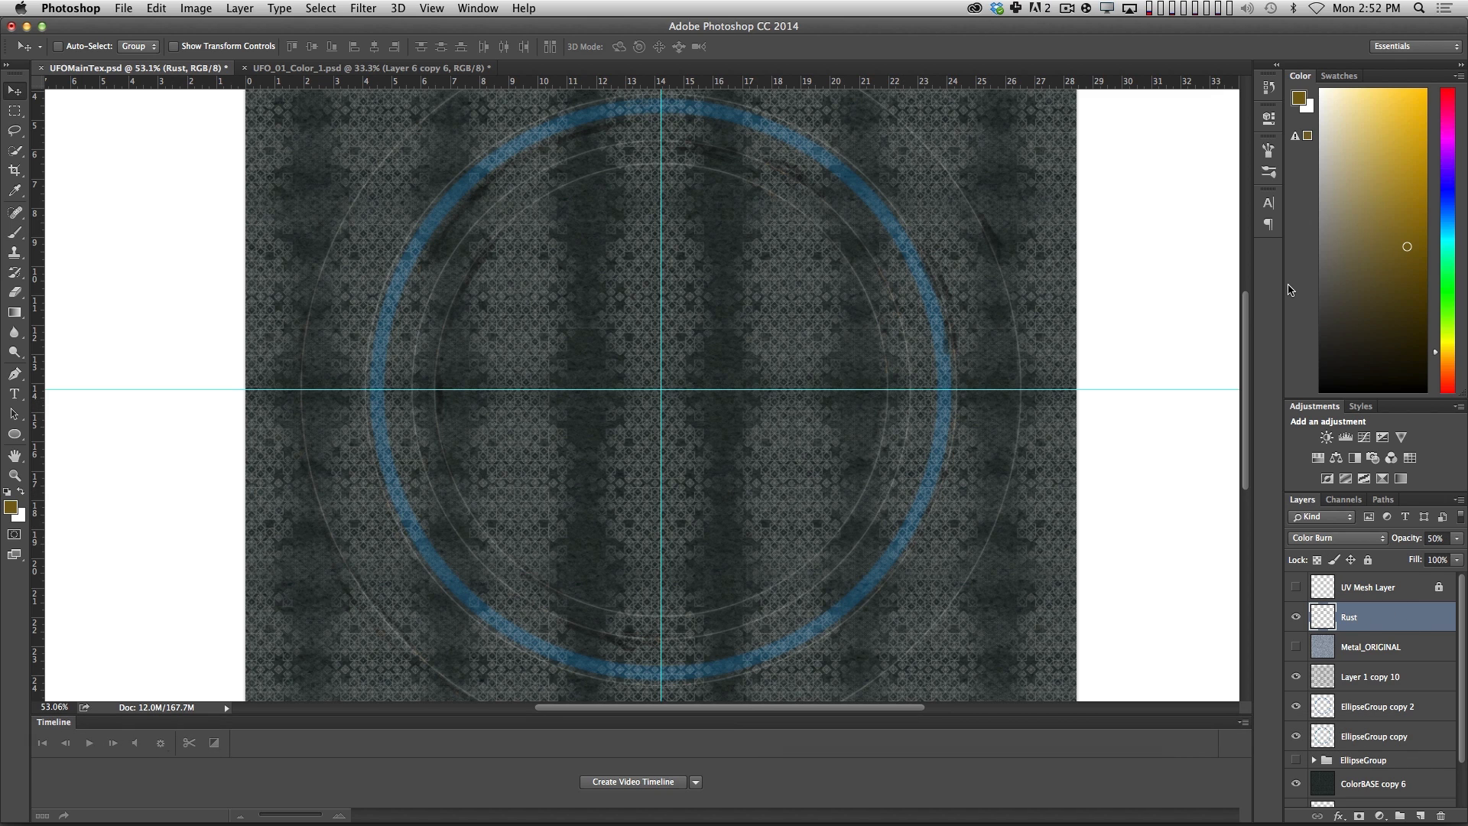
{"action": "key", "text": "8"}
{"action": "key", "text": "5"}
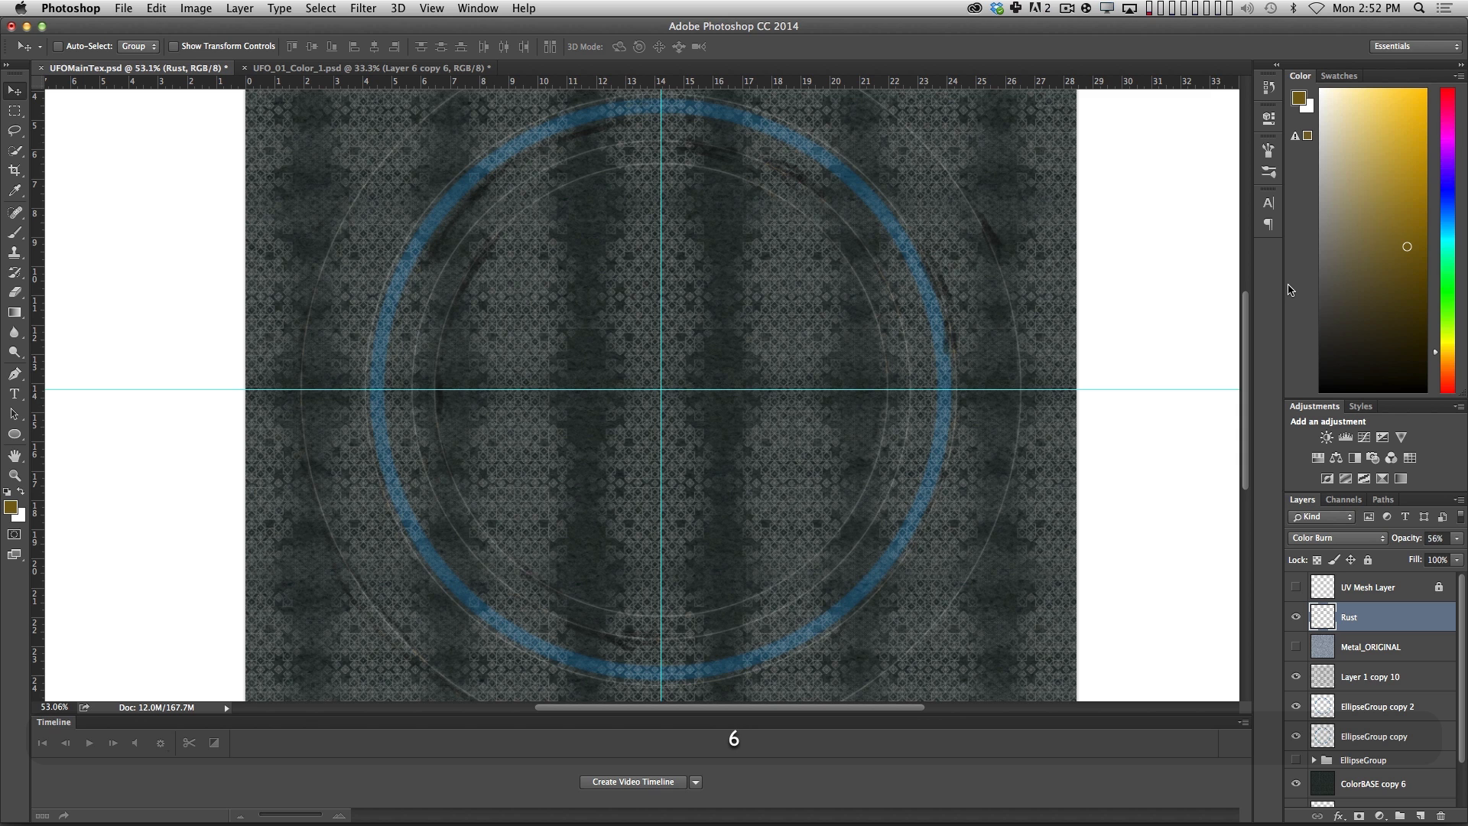
{"action": "key", "text": "7"}
{"action": "key", "text": "8"}
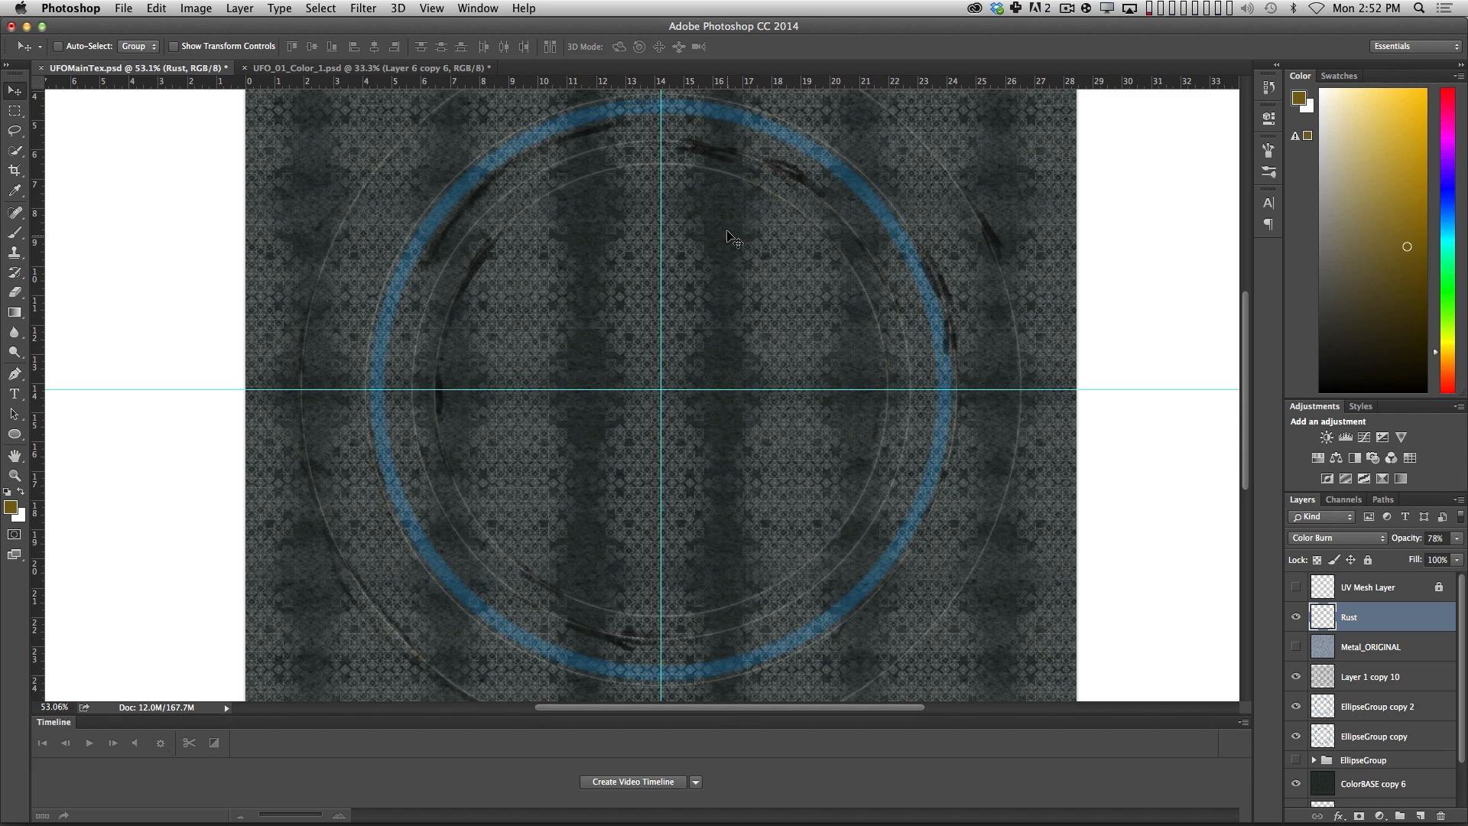
Switch to Cinema 4D and revert the UFOMainTex.psd texture to its saved version.
{"action": "key", "text": "super+Tab"}
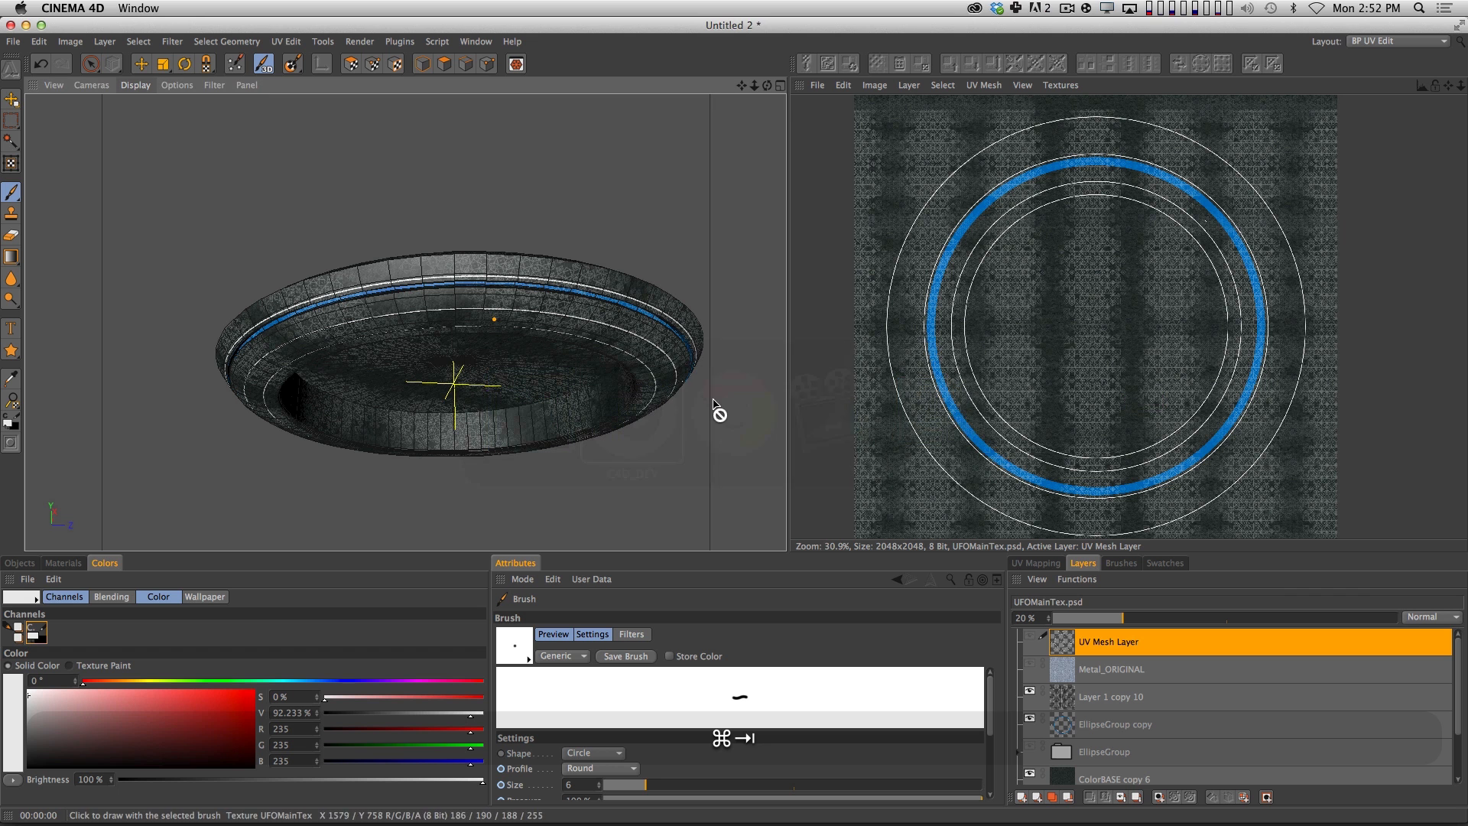
{"action": "left_click", "coordinate": [818, 85]}
{"action": "left_click", "coordinate": [838, 174]}
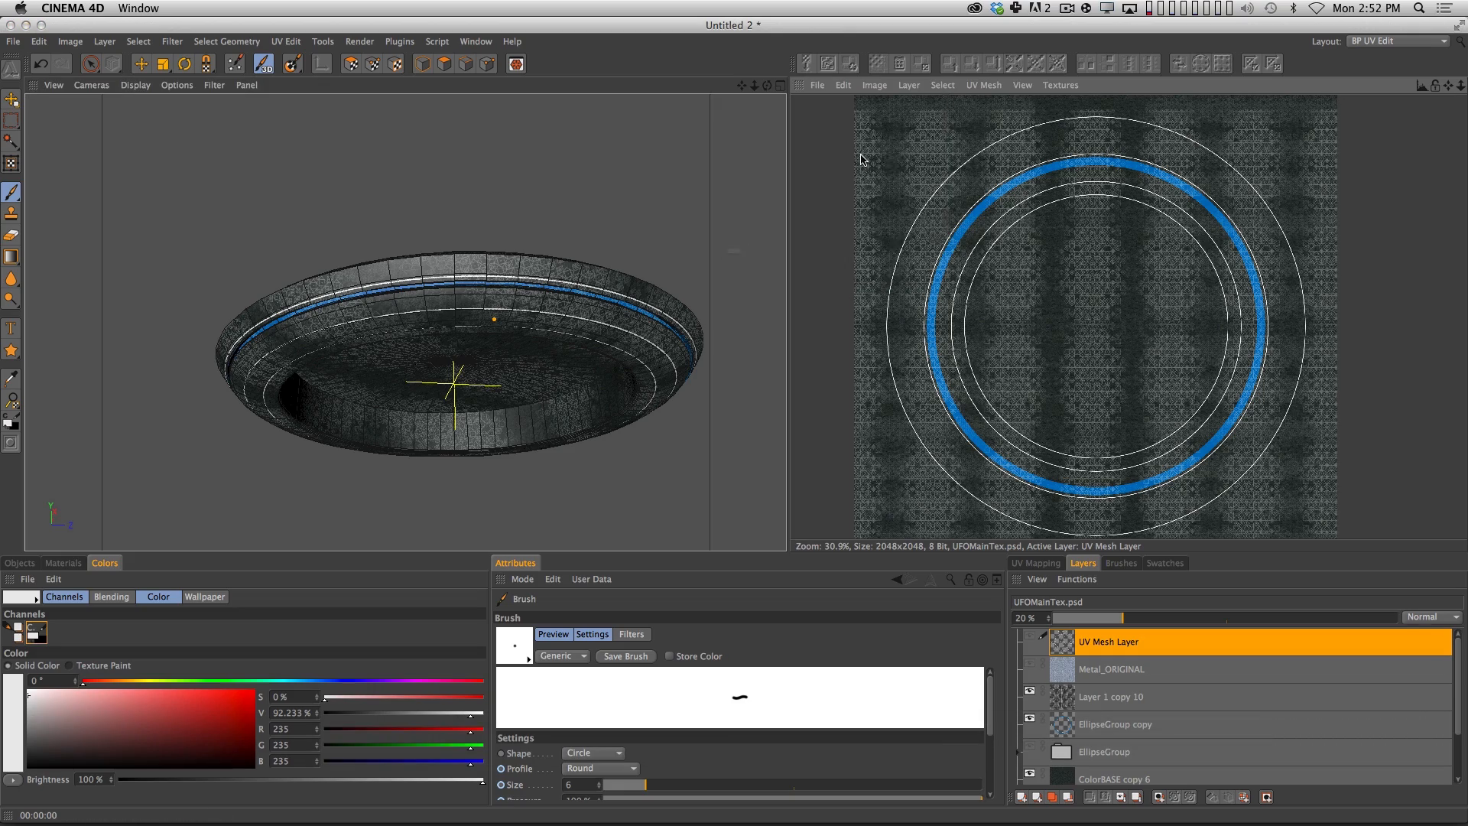
{"action": "left_click", "coordinate": [850, 296]}
Frame the UFO's underside and render the viewport to check the rust and faded rings on the hull.
{"action": "key", "text": "2"}
{"action": "mouse_move", "coordinate": [1077, 330]}
{"action": "left_mouse_down"}
{"action": "mouse_move", "coordinate": [1102, 324]}
{"action": "mouse_move", "coordinate": [1091, 330]}
{"action": "left_mouse_up"}
{"action": "key", "text": "2"}
{"action": "left_click_drag", "start_coordinate": [468, 366], "coordinate": [481, 347]}
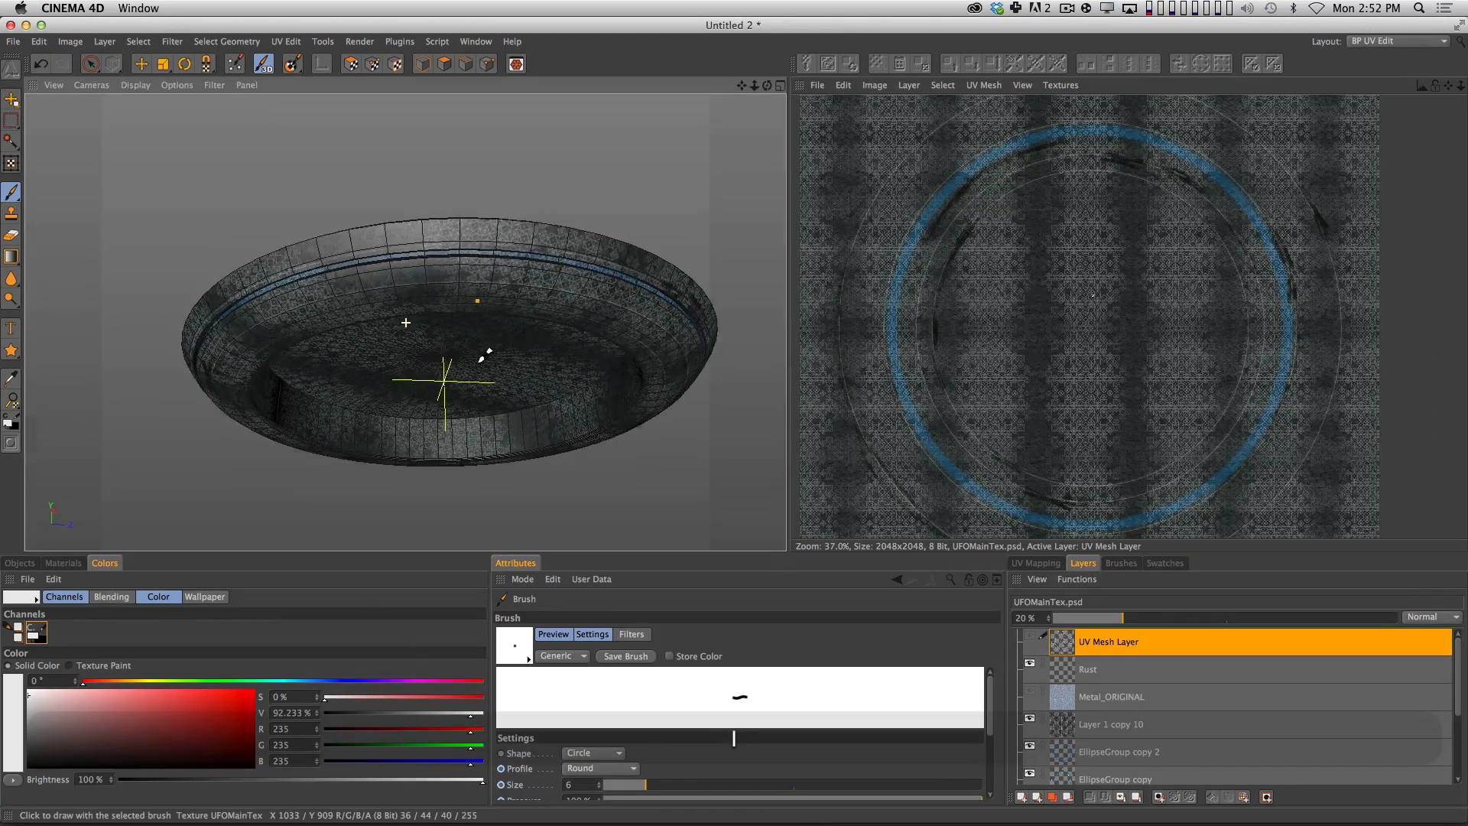
{"action": "key", "text": "super+r"}
{"action": "key", "text": "super+r"}
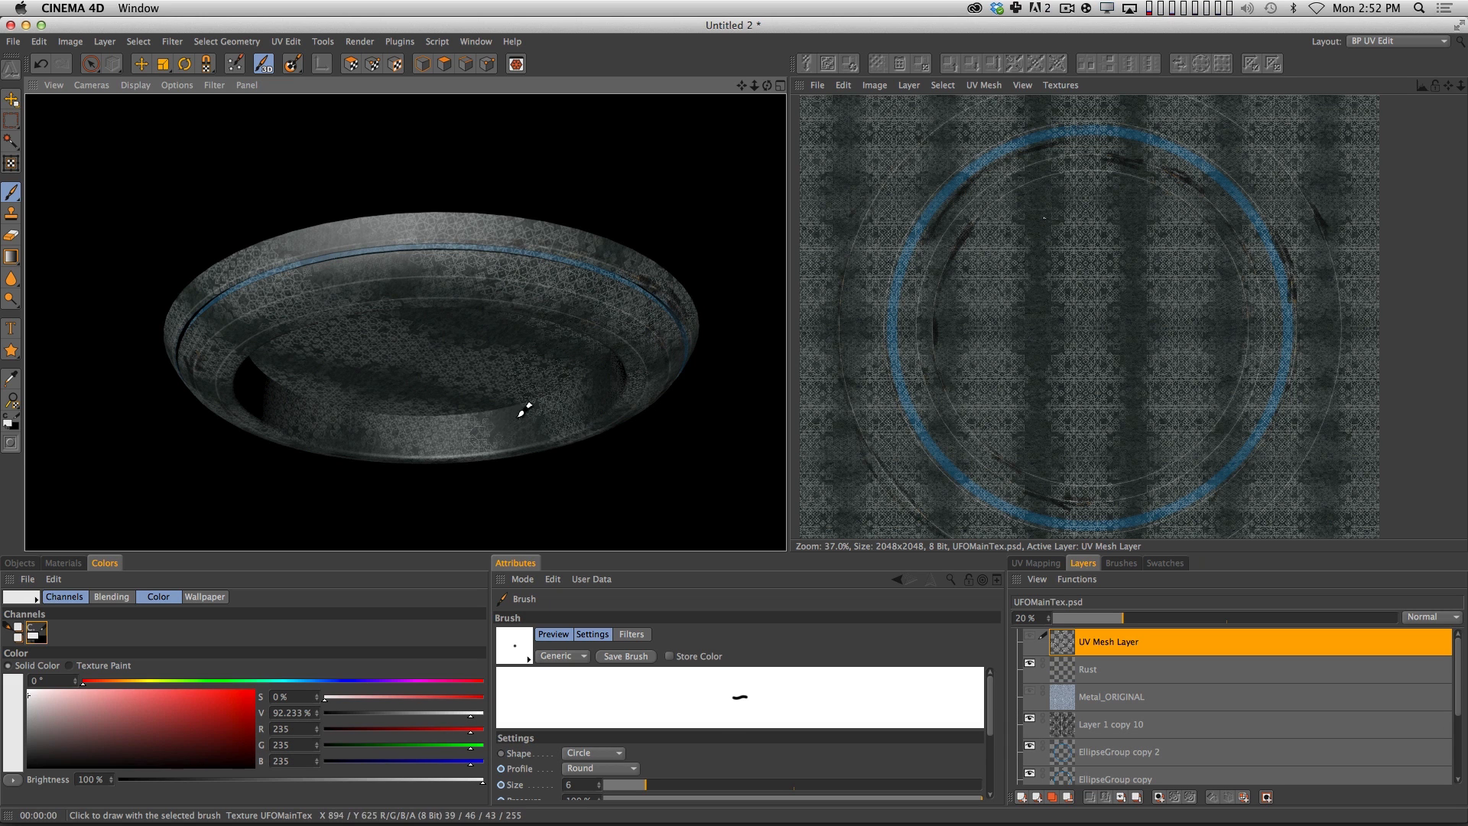
Switch to Photoshop, set the opacity of the pattern layer Layer 1 copy 10 to 54%, and save the texture.
{"action": "key", "text": "super+Tab"}
{"action": "key", "text": "super+shift+Tab"}
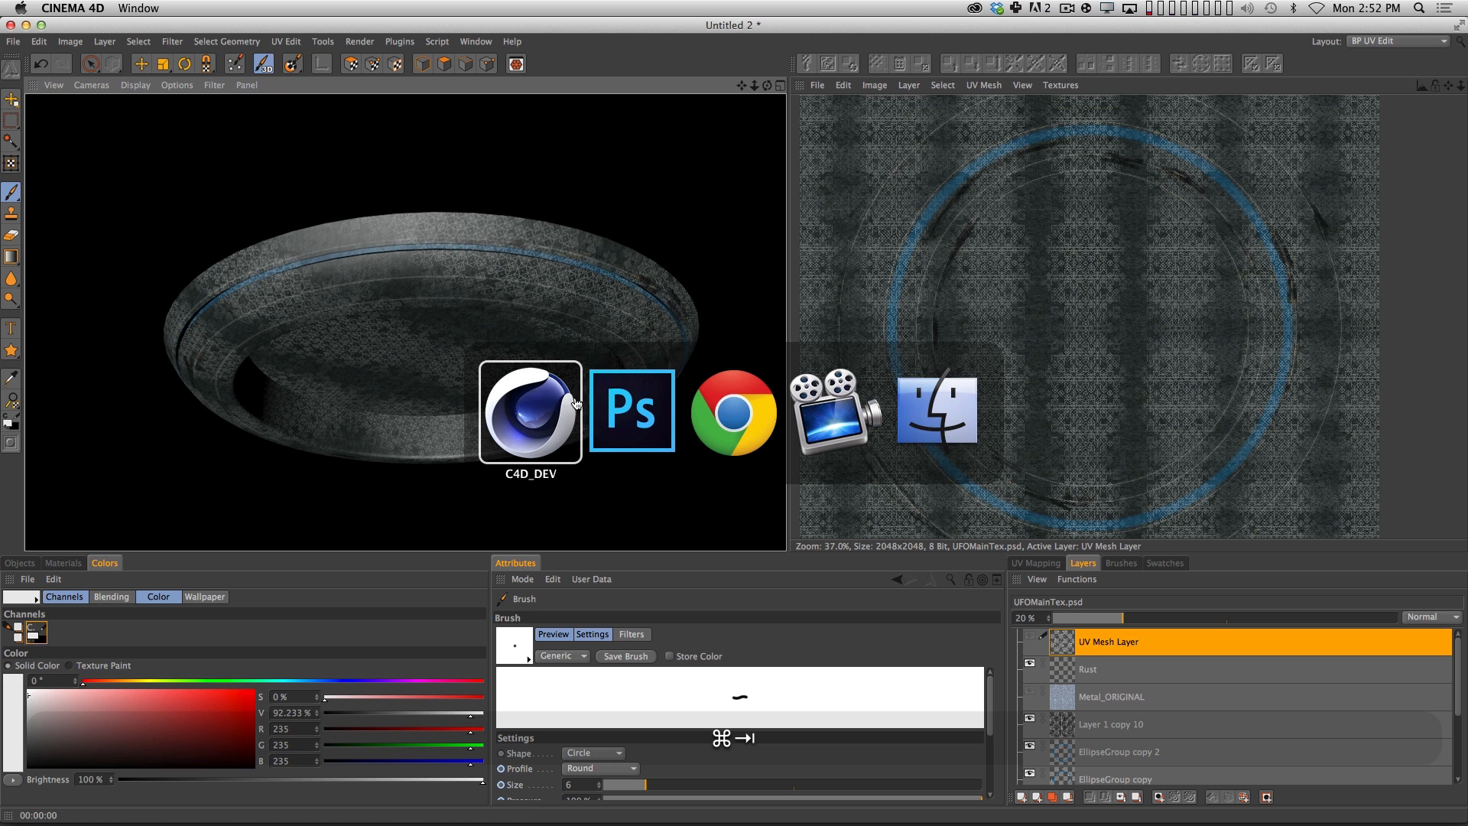
{"action": "key", "text": "super+Tab"}
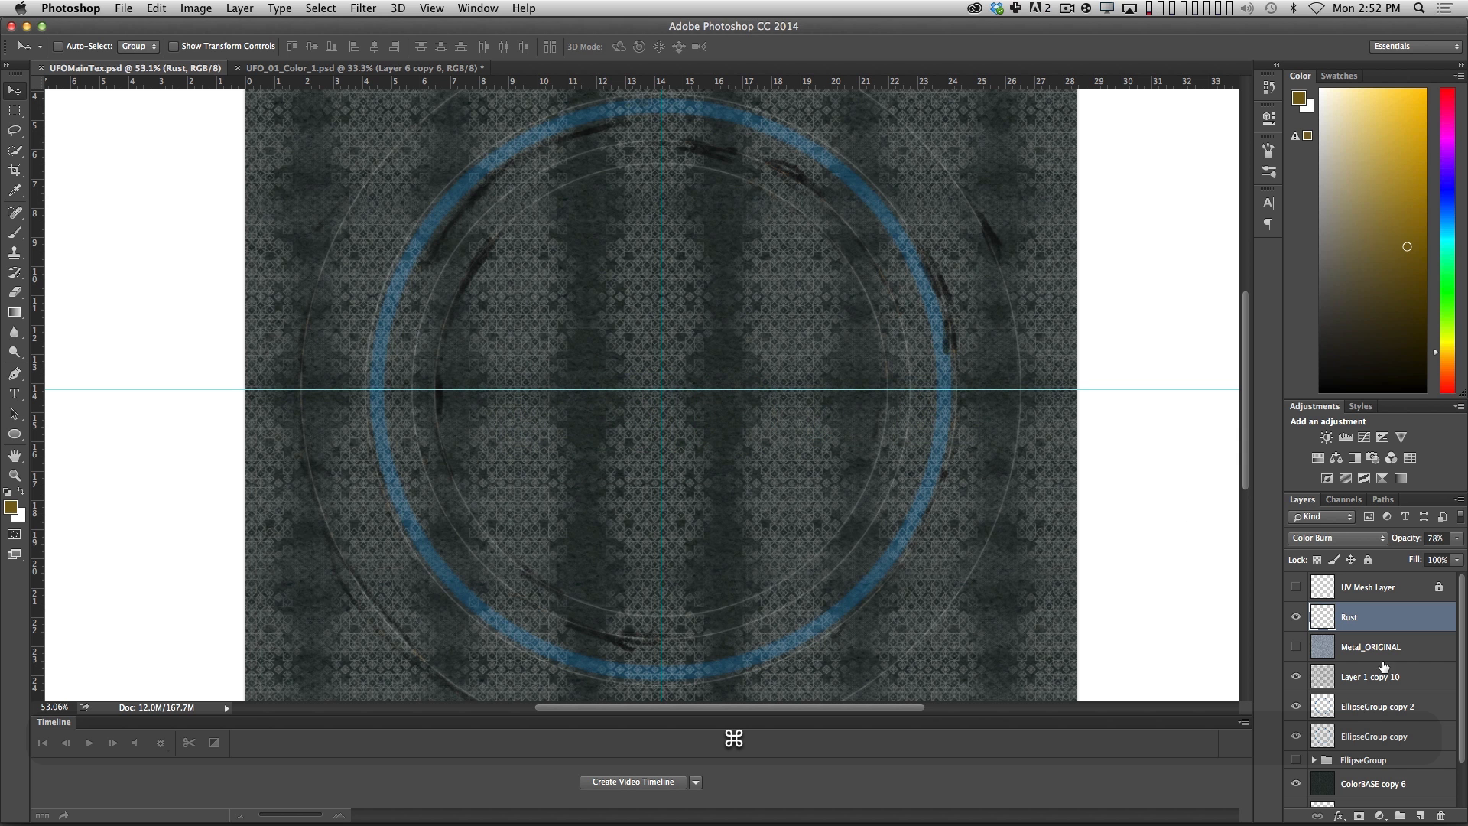
{"action": "left_click", "coordinate": [1363, 679]}
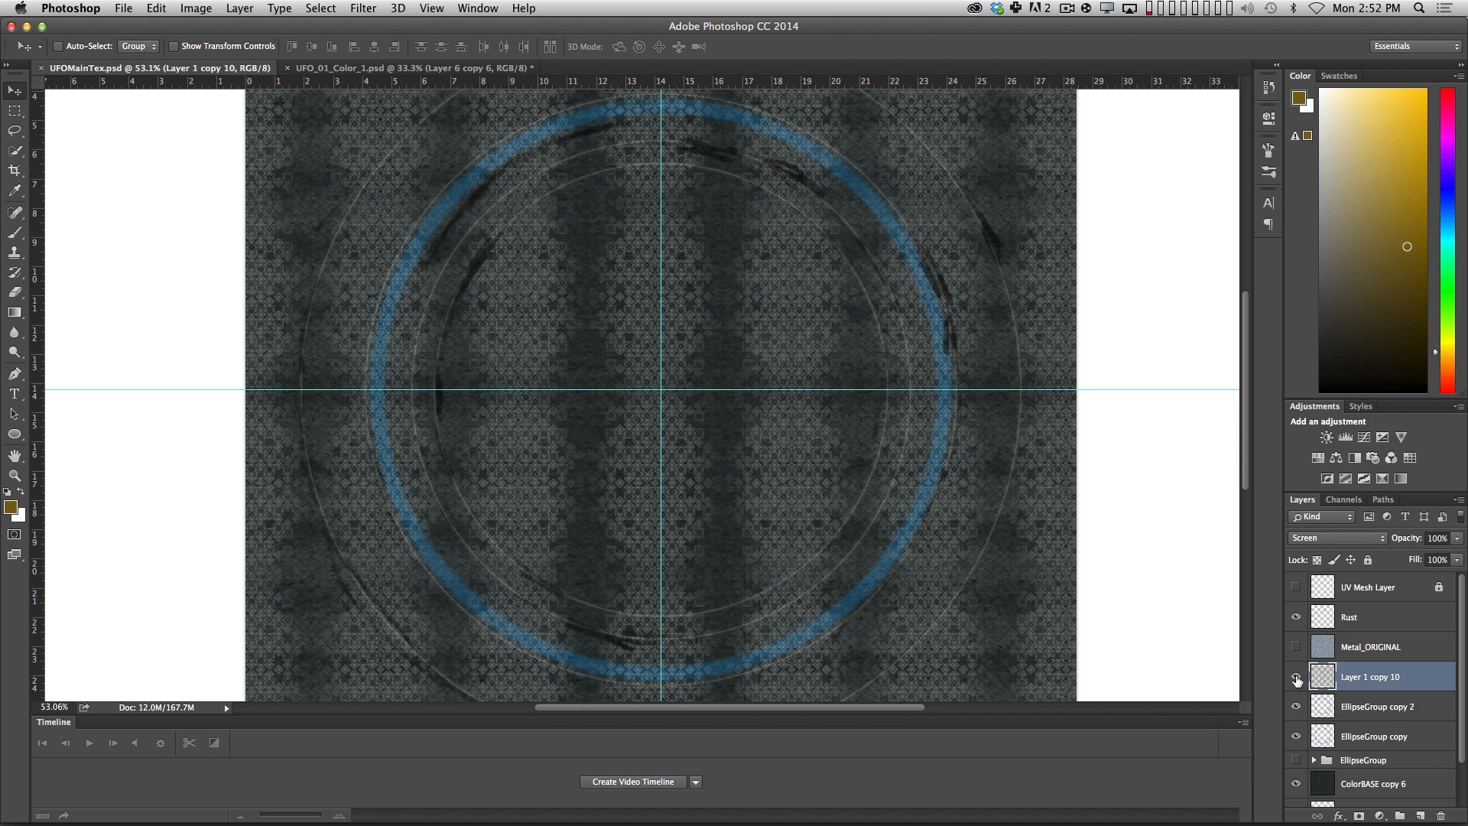
{"action": "key", "text": "v"}
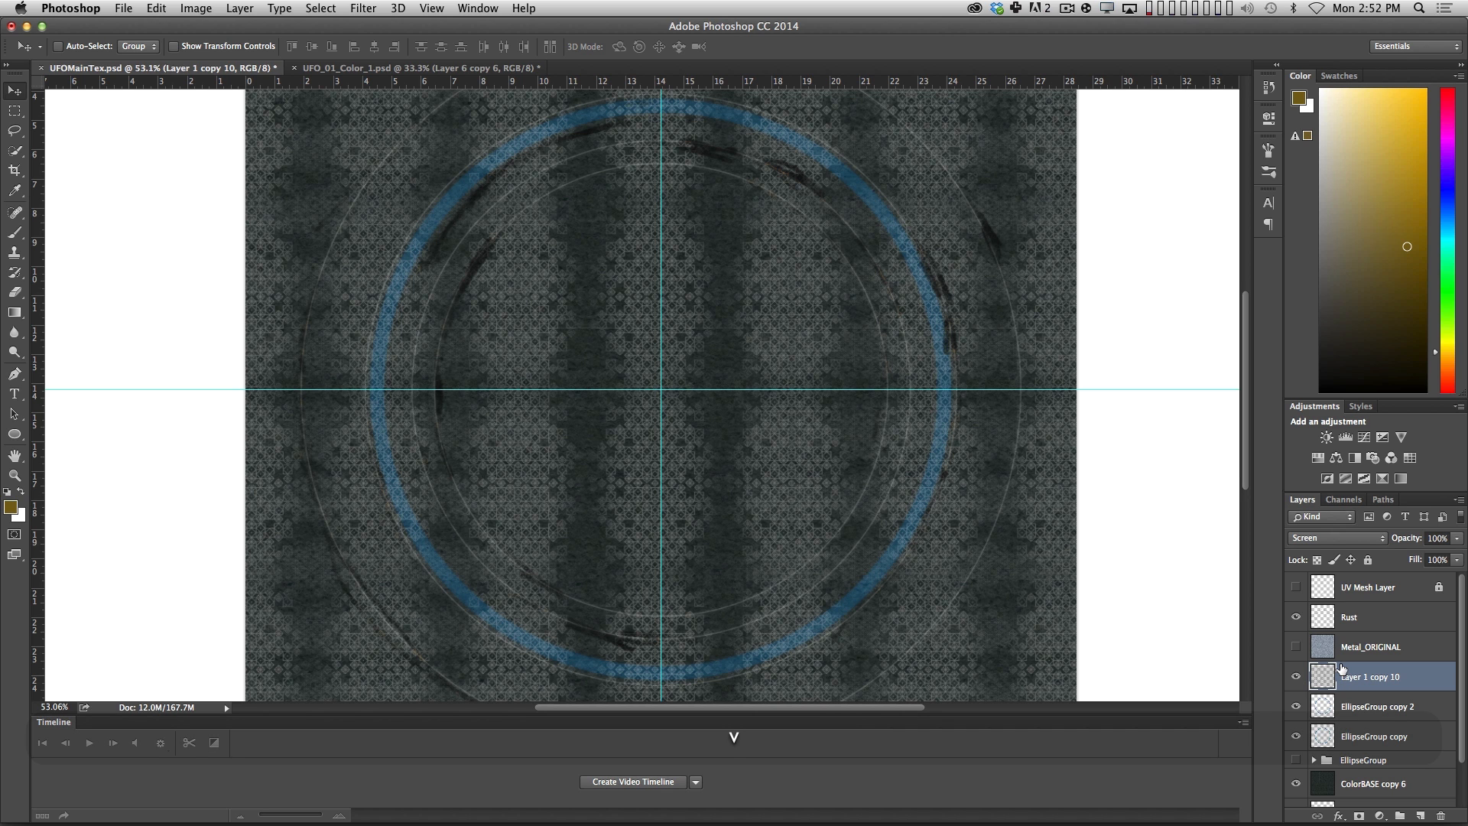
{"action": "key", "text": "1"}
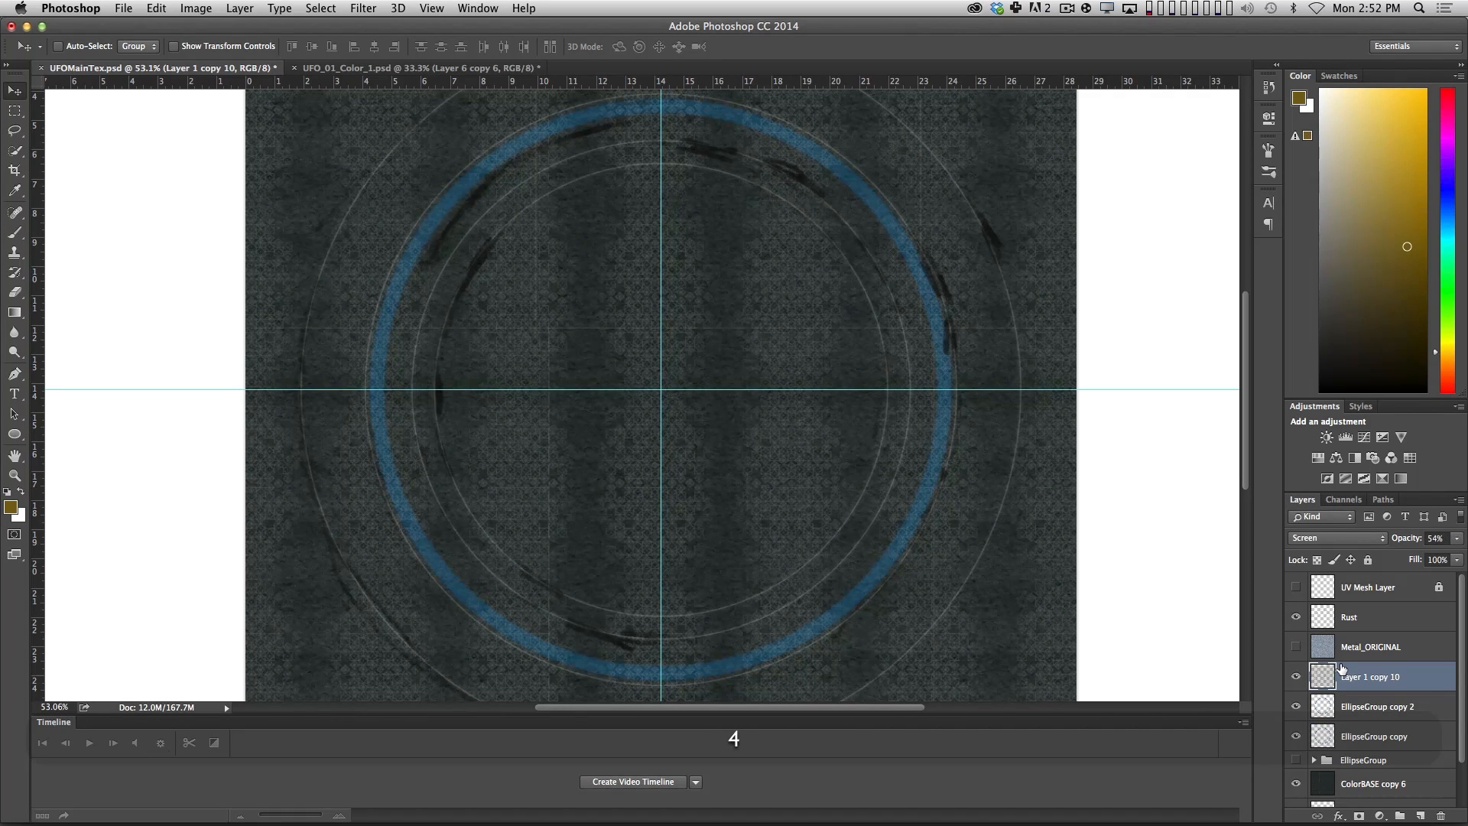
{"action": "key", "text": "super+s"}
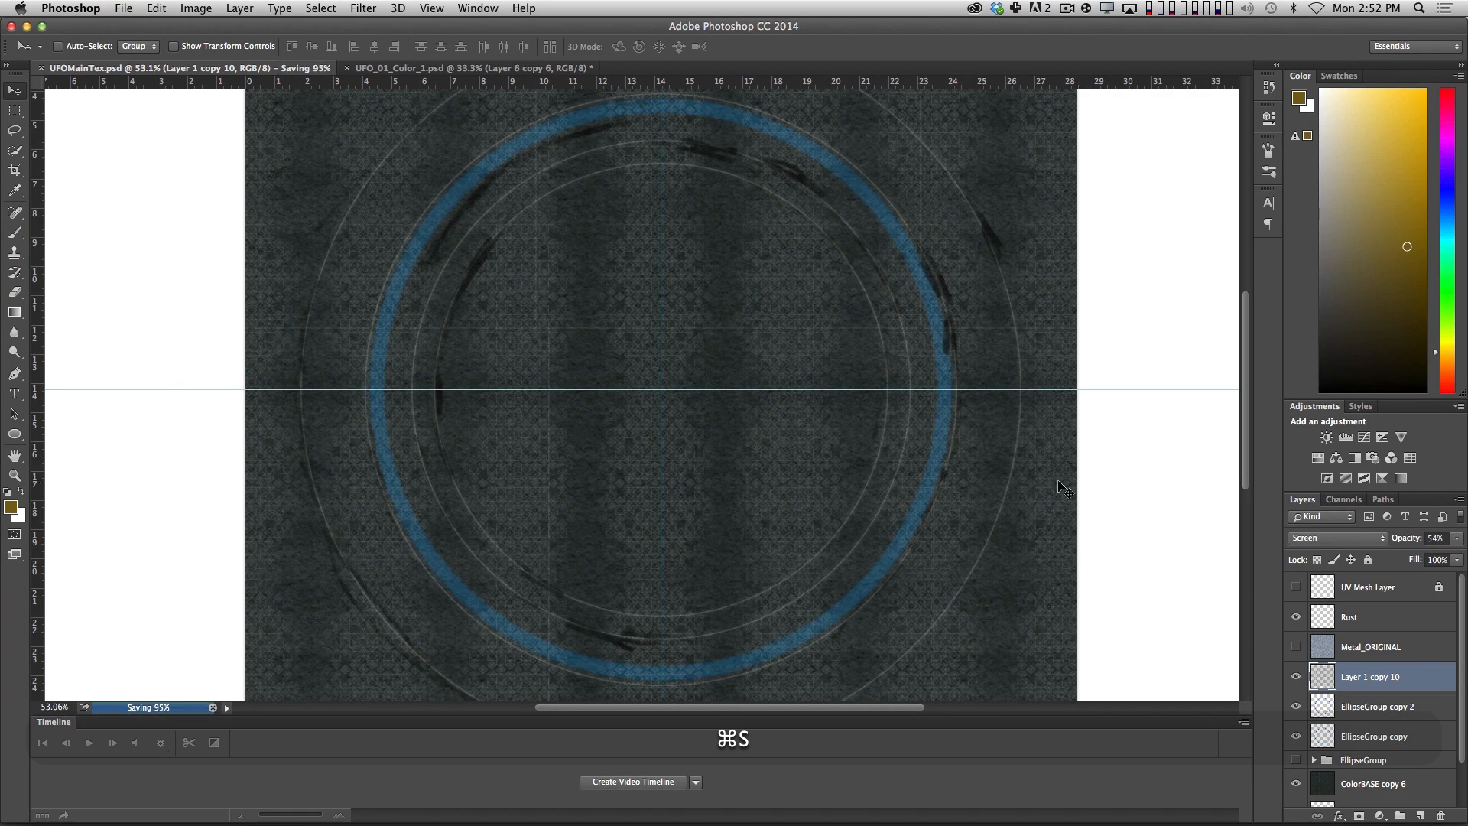
Switch to Cinema 4D, revert UFOMainTex.psd to its saved version, and render the viewport.
{"action": "key", "text": "super+Tab"}
{"action": "left_click", "coordinate": [631, 413]}
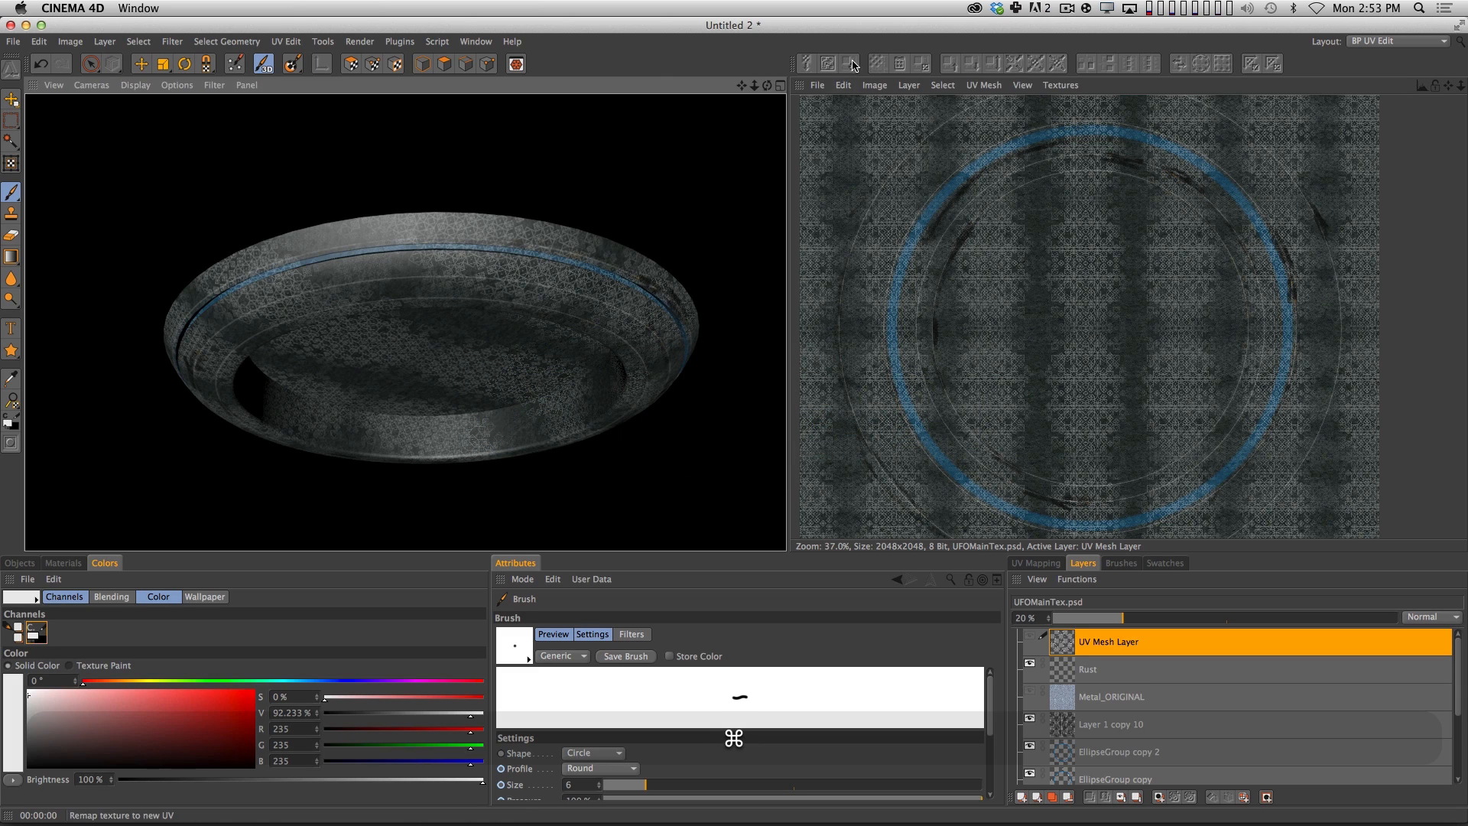
{"action": "left_click", "coordinate": [818, 85]}
{"action": "left_click", "coordinate": [849, 188]}
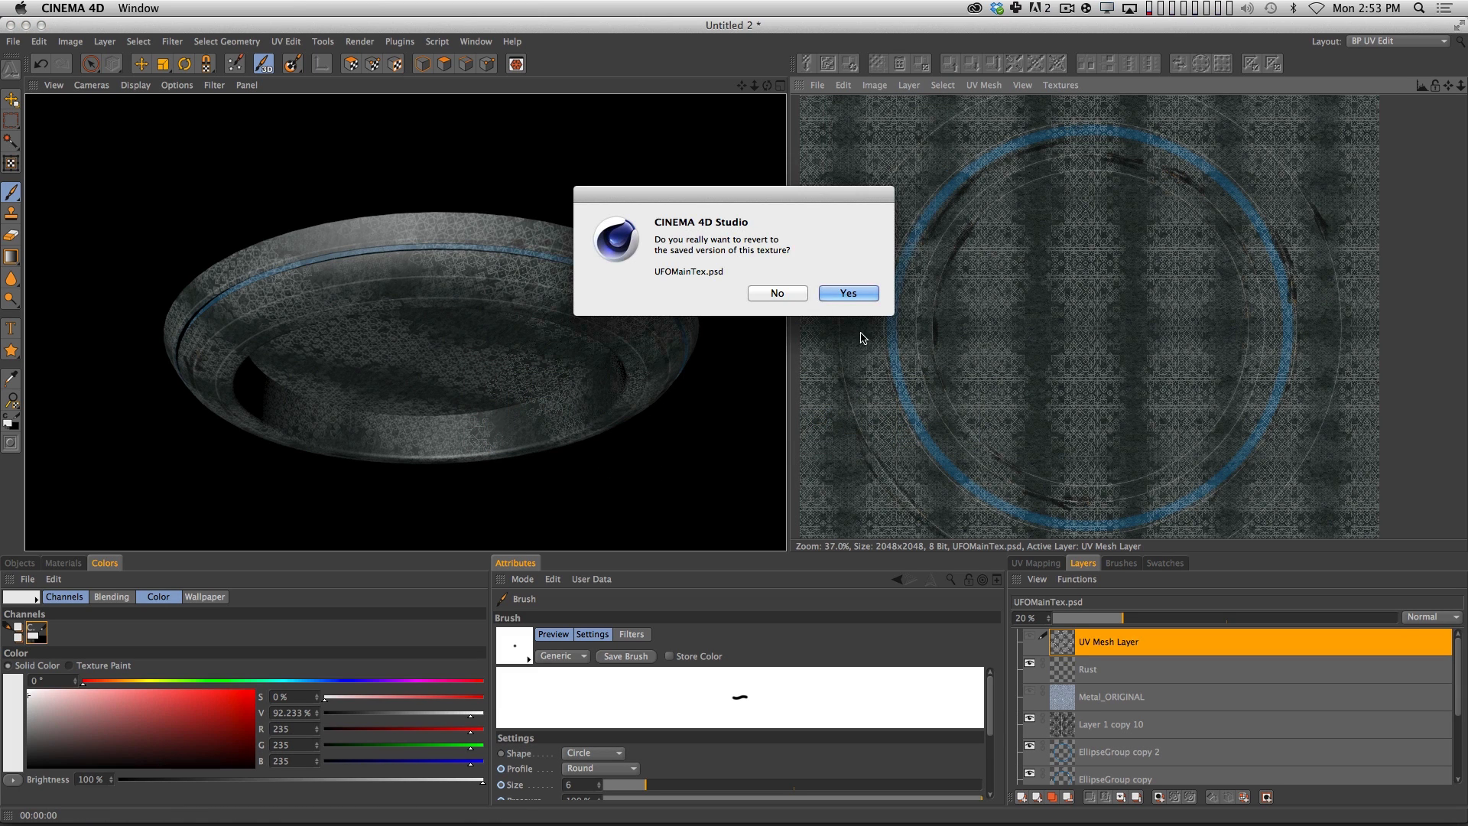
{"action": "left_click", "coordinate": [860, 298]}
{"action": "key", "text": "super+r"}
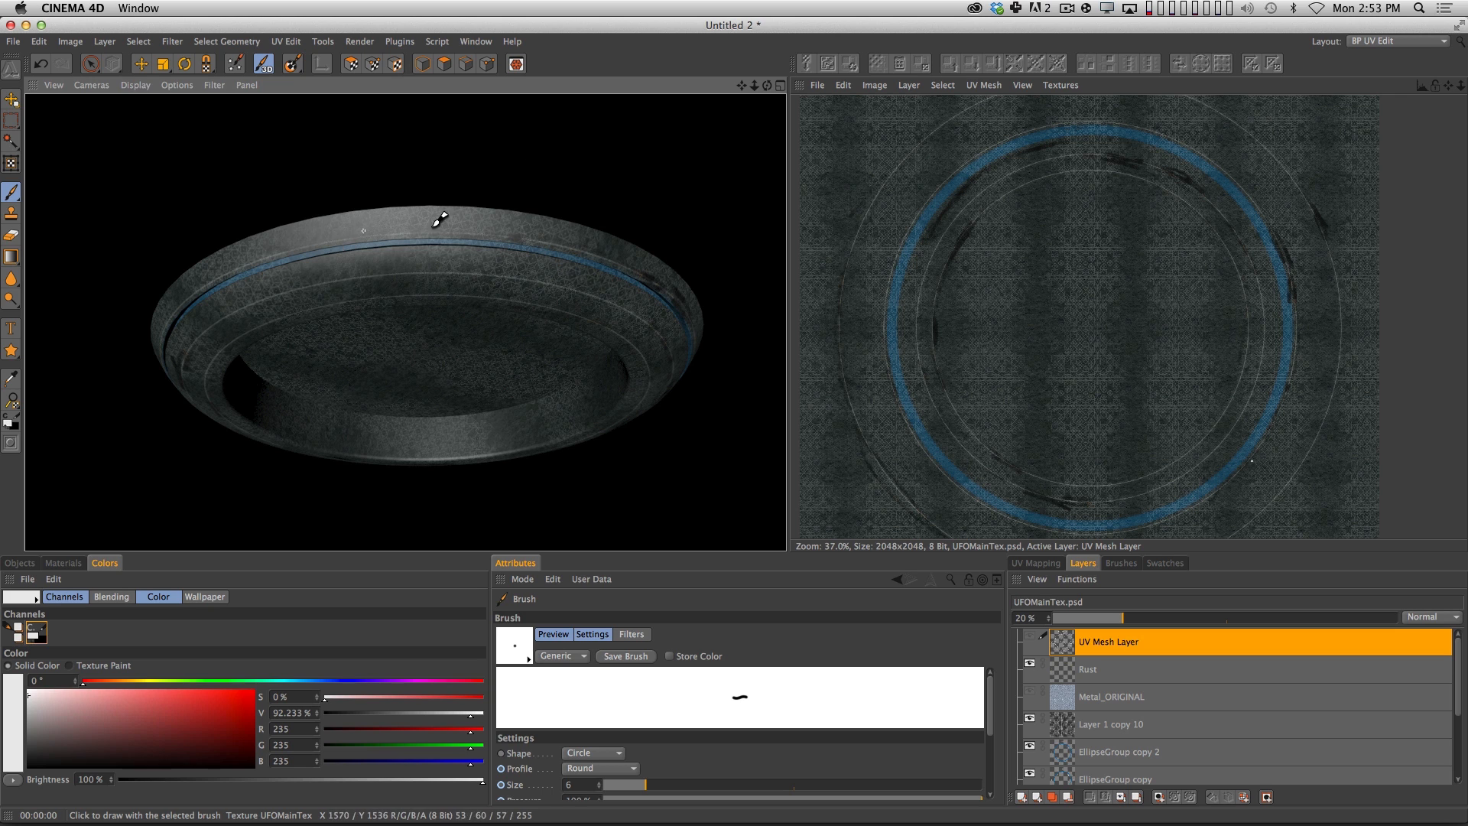
Switch to the Startup layout and add an area light to the scene.
{"action": "left_click", "coordinate": [1376, 42]}
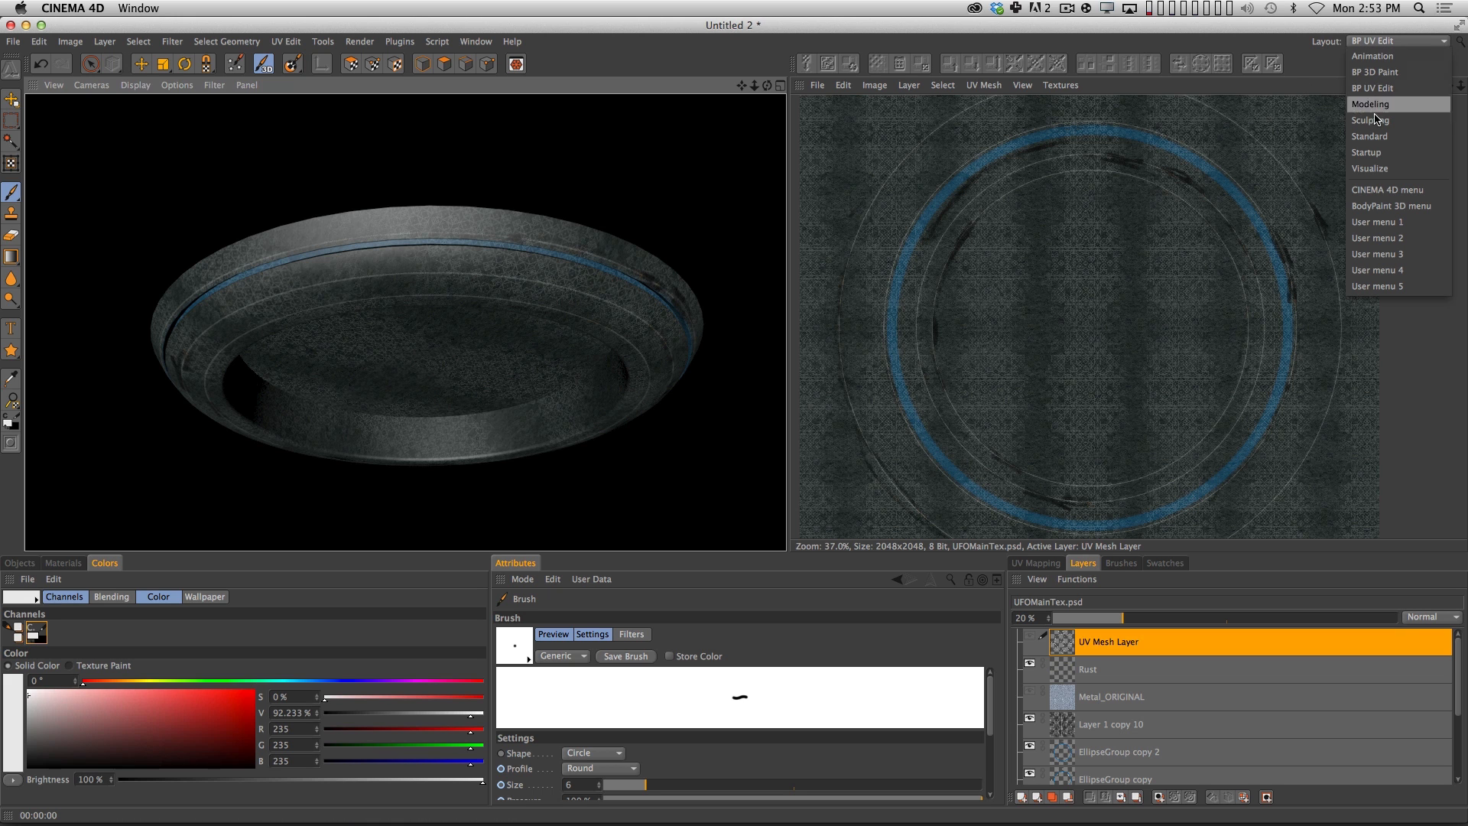
{"action": "left_click", "coordinate": [1375, 152]}
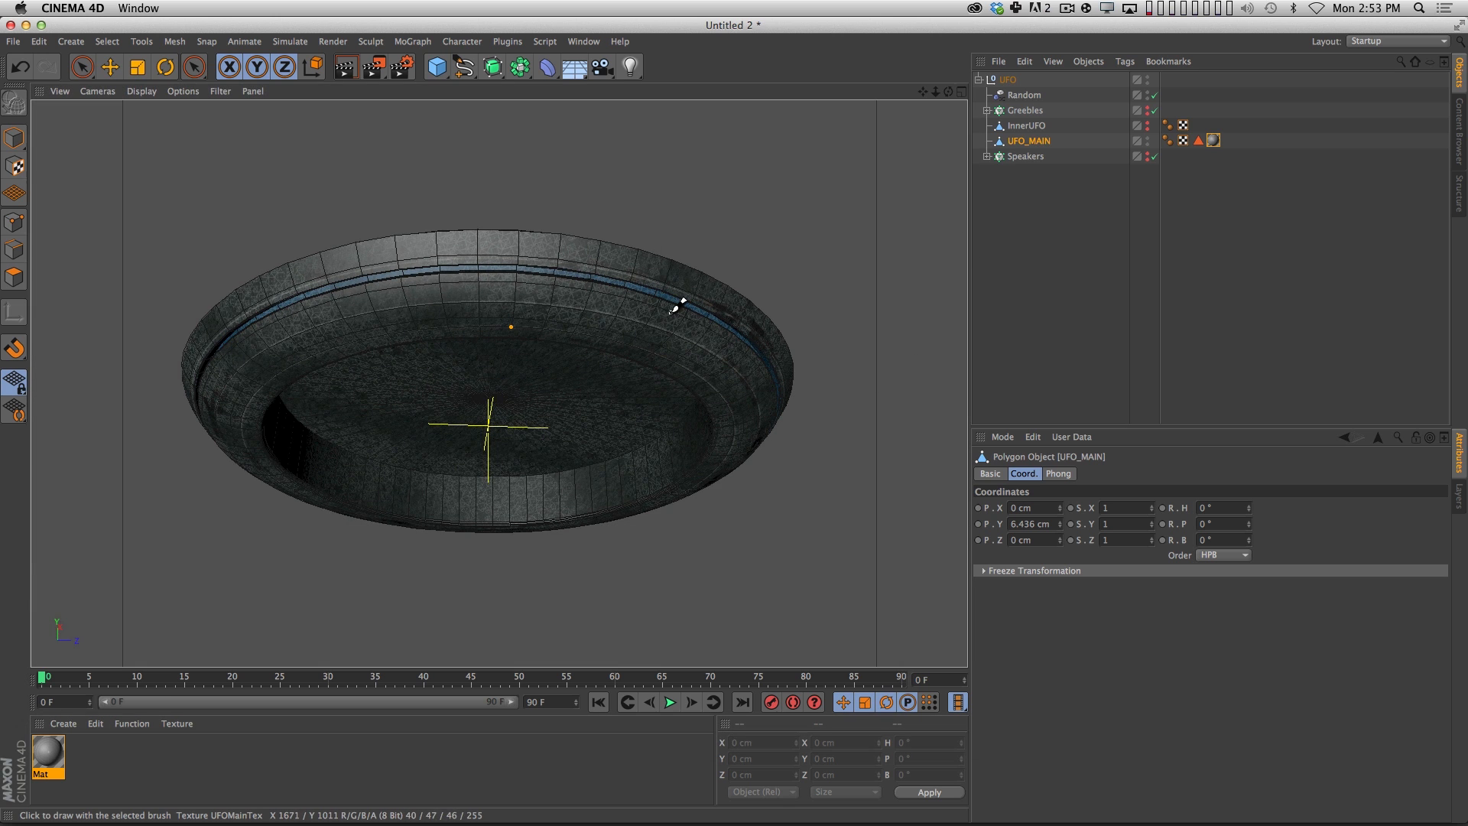
{"action": "left_click", "coordinate": [437, 66]}
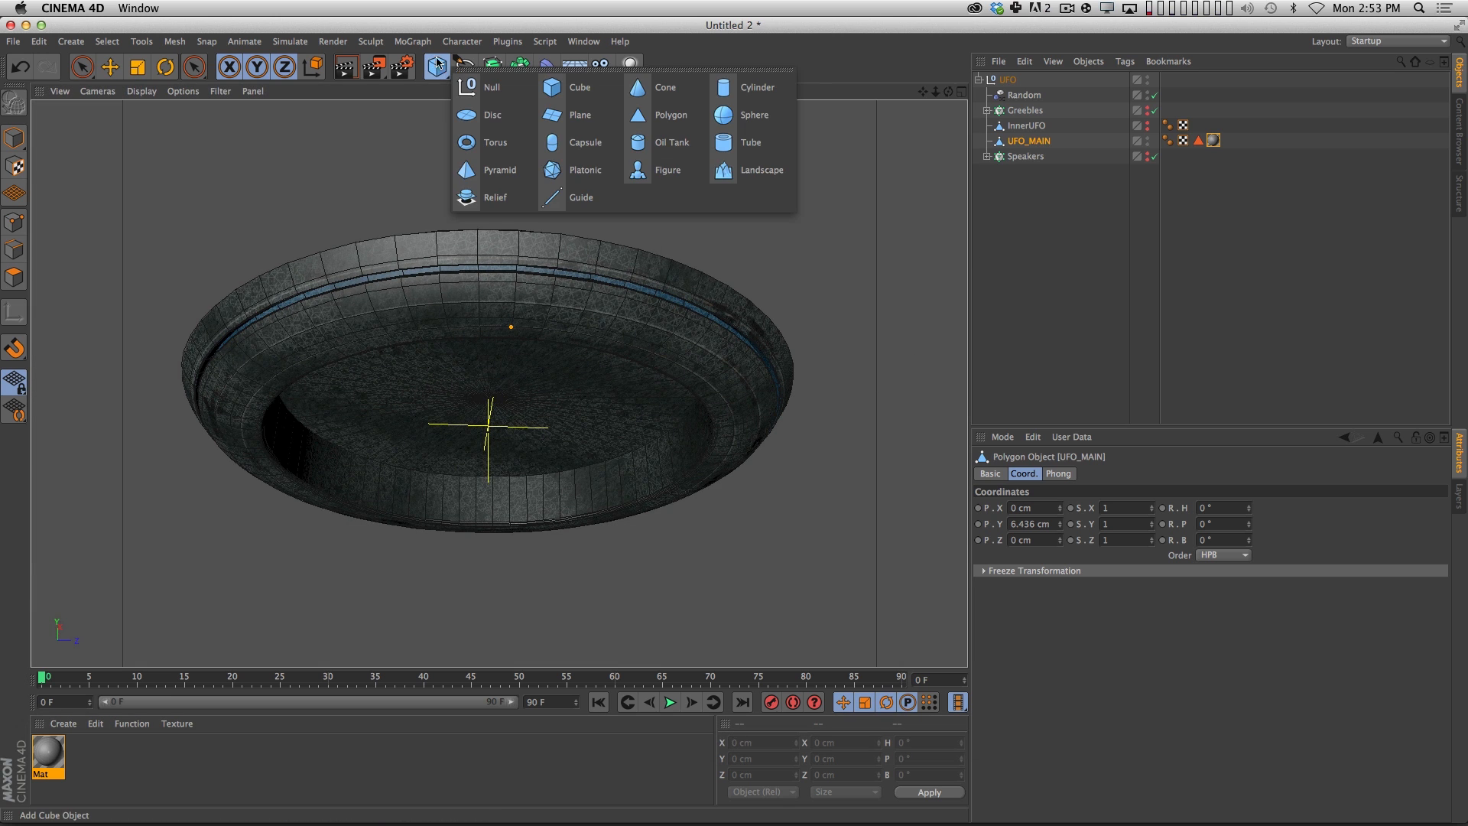
{"action": "left_click", "coordinate": [634, 62]}
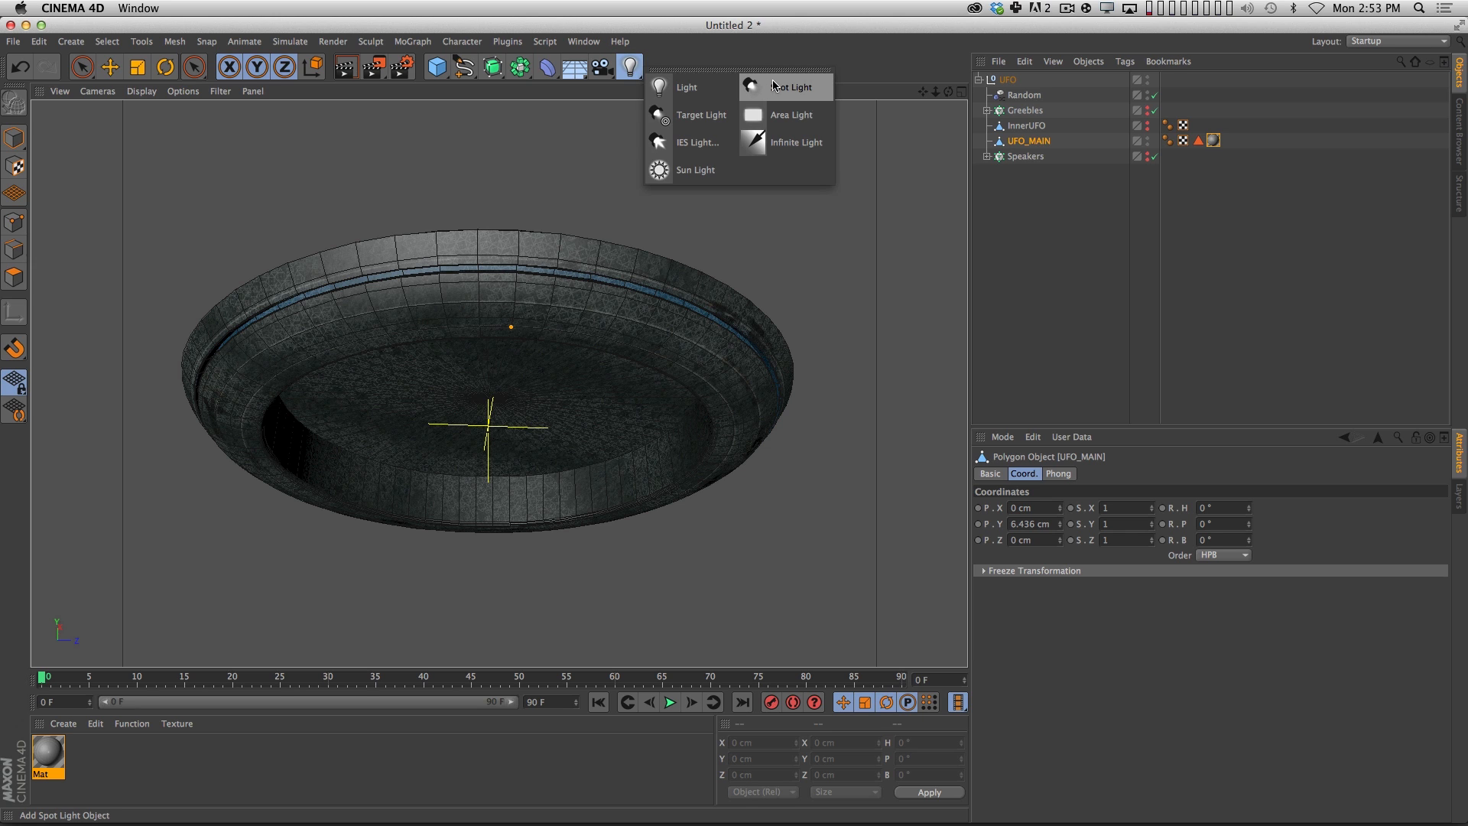
{"action": "left_click", "coordinate": [801, 125]}
{"action": "key", "text": "e"}
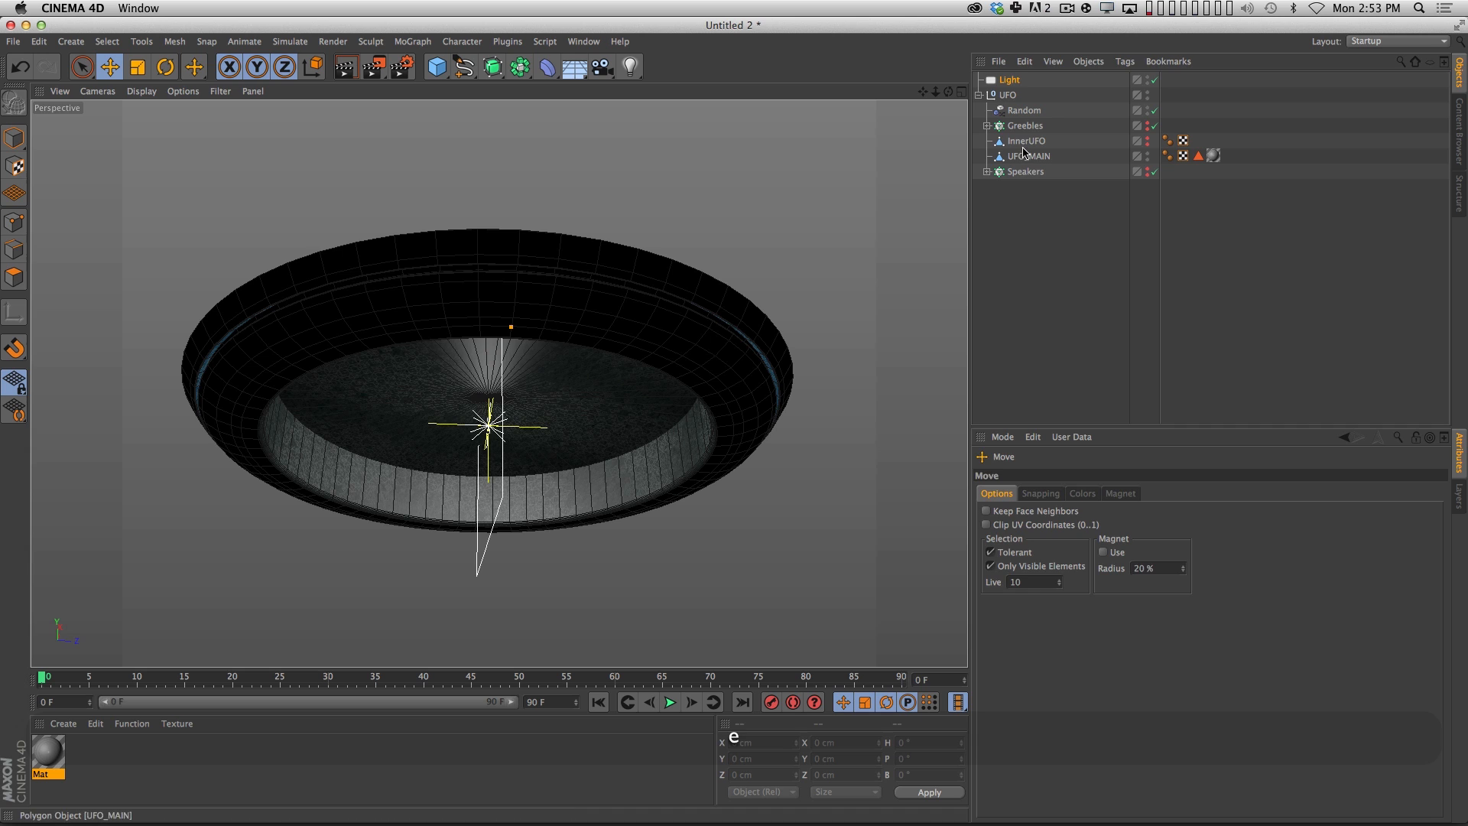
Rotate the area light to face straight down by setting its pitch rotation to -90°.
{"action": "left_click", "coordinate": [989, 84]}
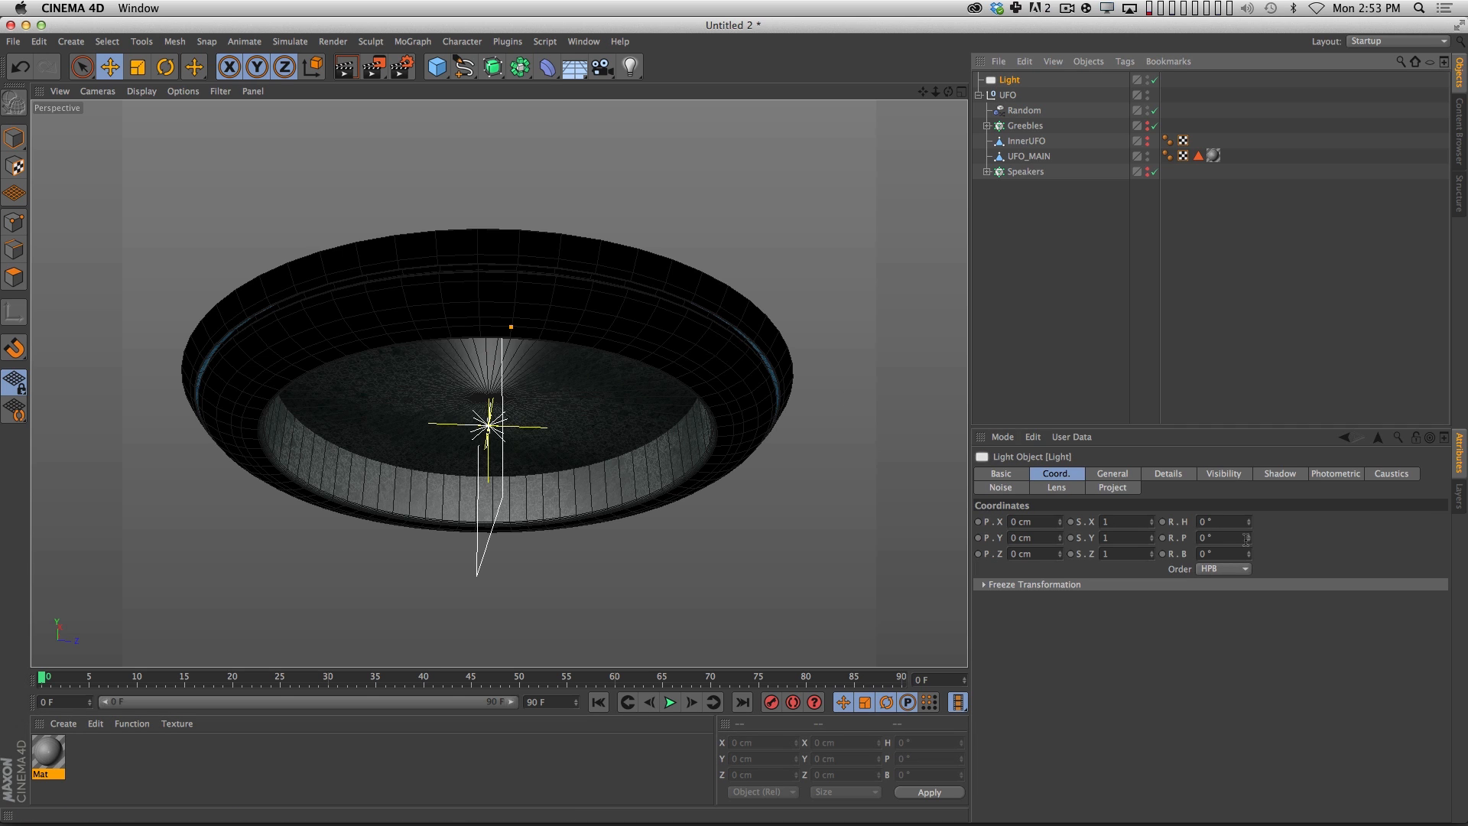
{"action": "left_click_drag", "start_coordinate": [1246, 539], "coordinate": [1108, 462]}
{"action": "key", "text": "alt"}
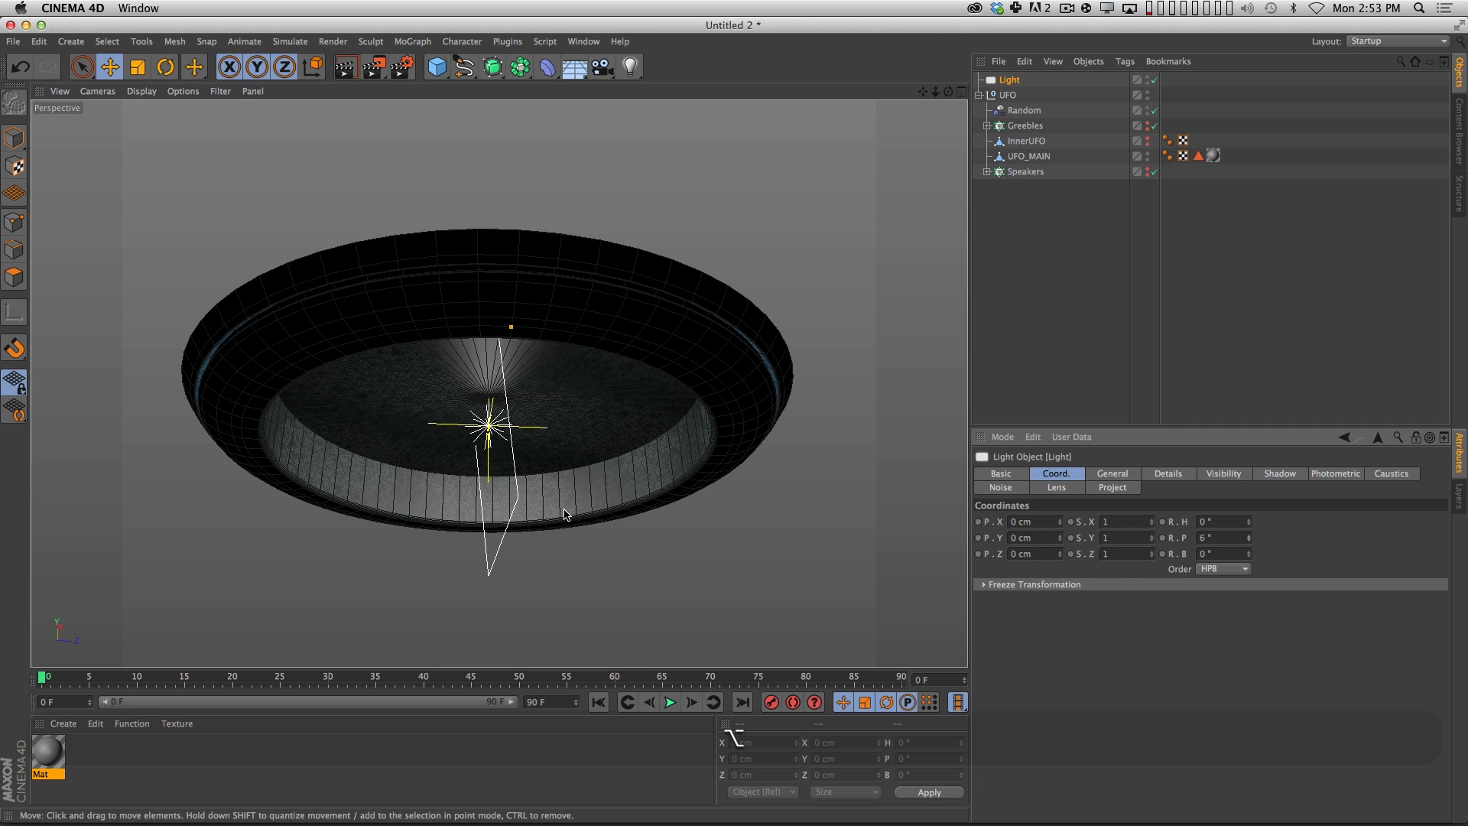
{"action": "key", "text": "alt+d"}
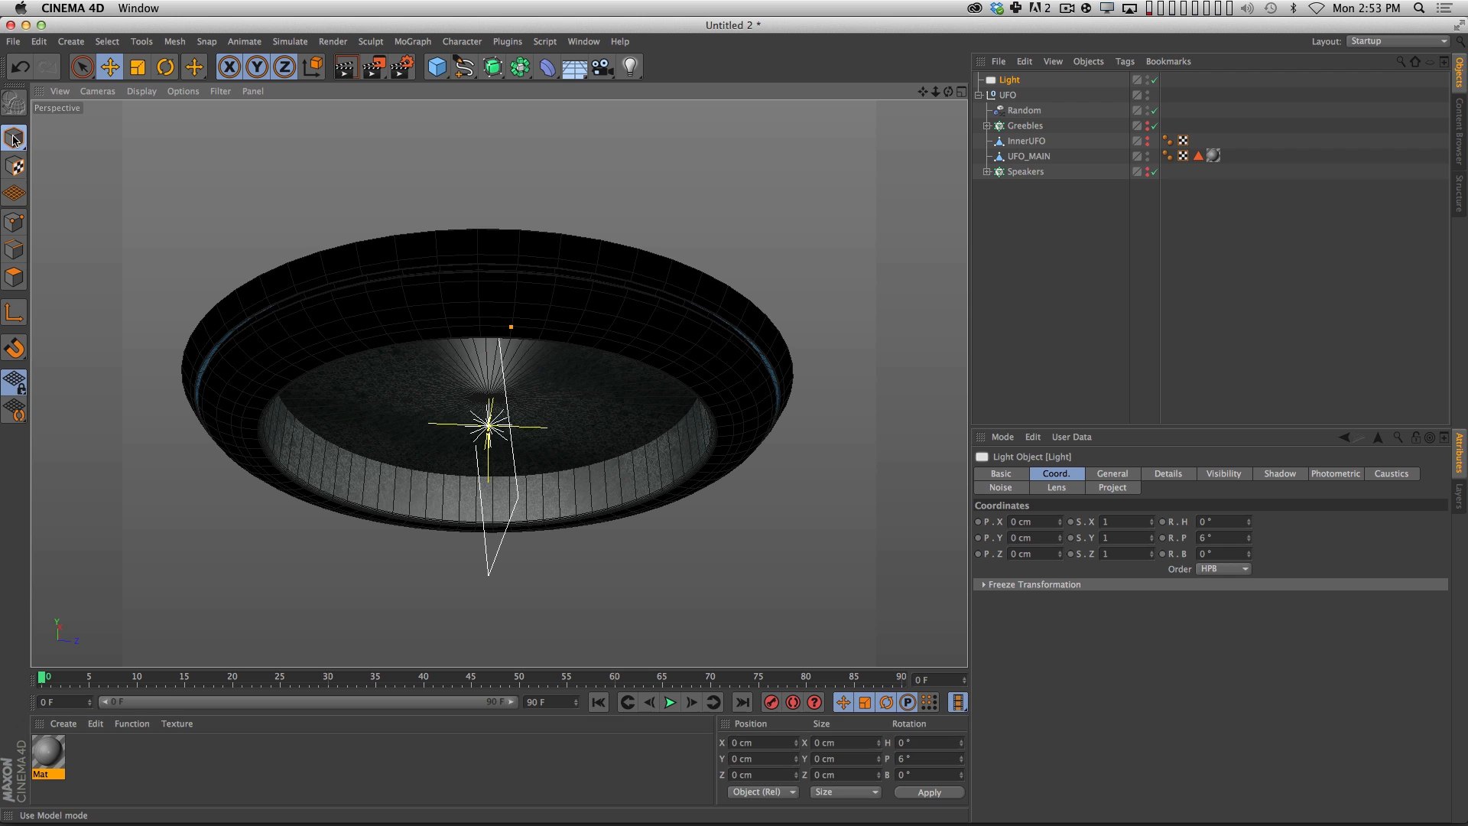
{"action": "key", "text": "alt+r"}
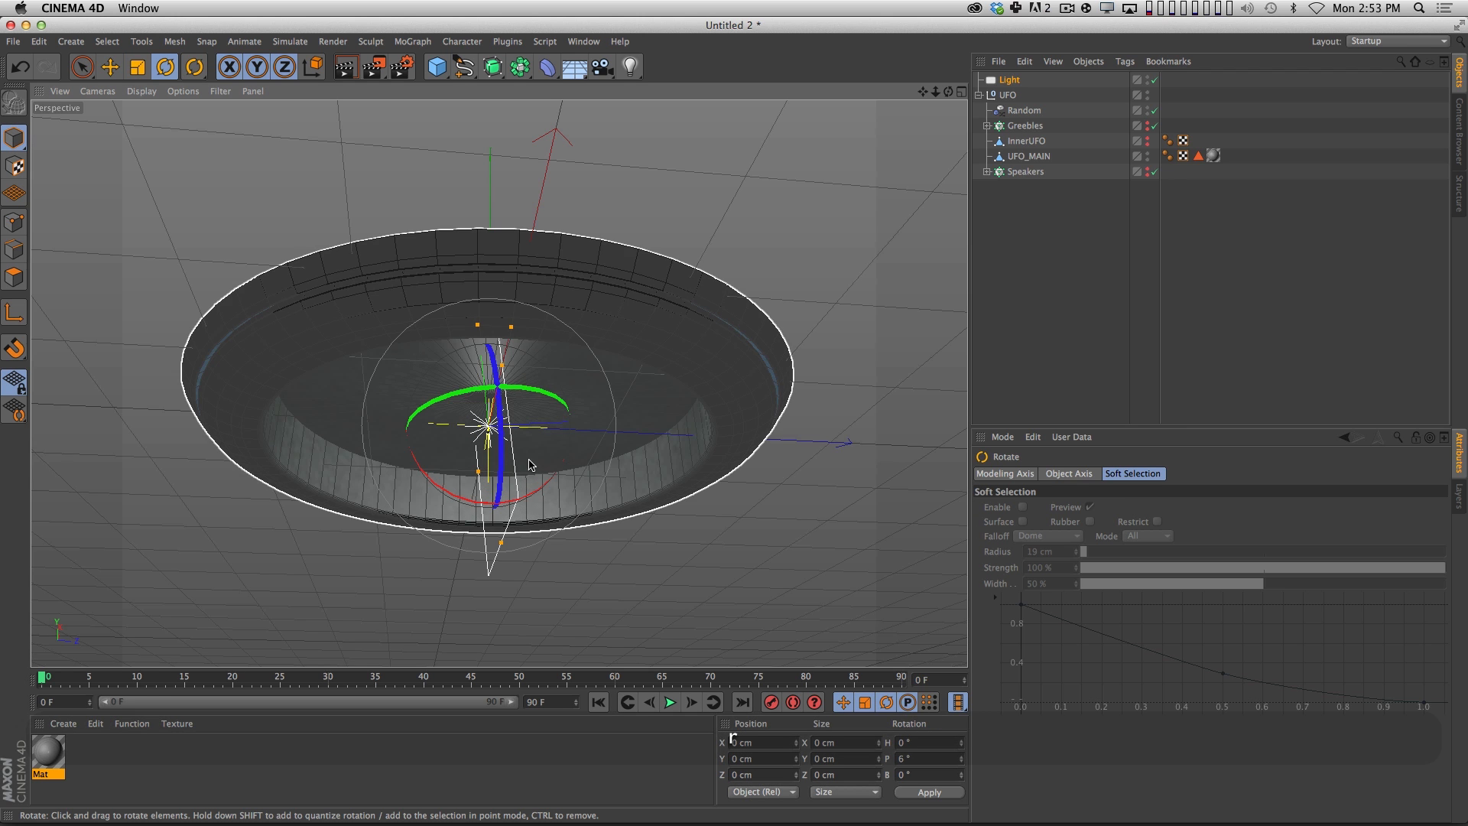
{"action": "left_click_drag", "start_coordinate": [535, 491], "coordinate": [415, 462], "text": "shift"}
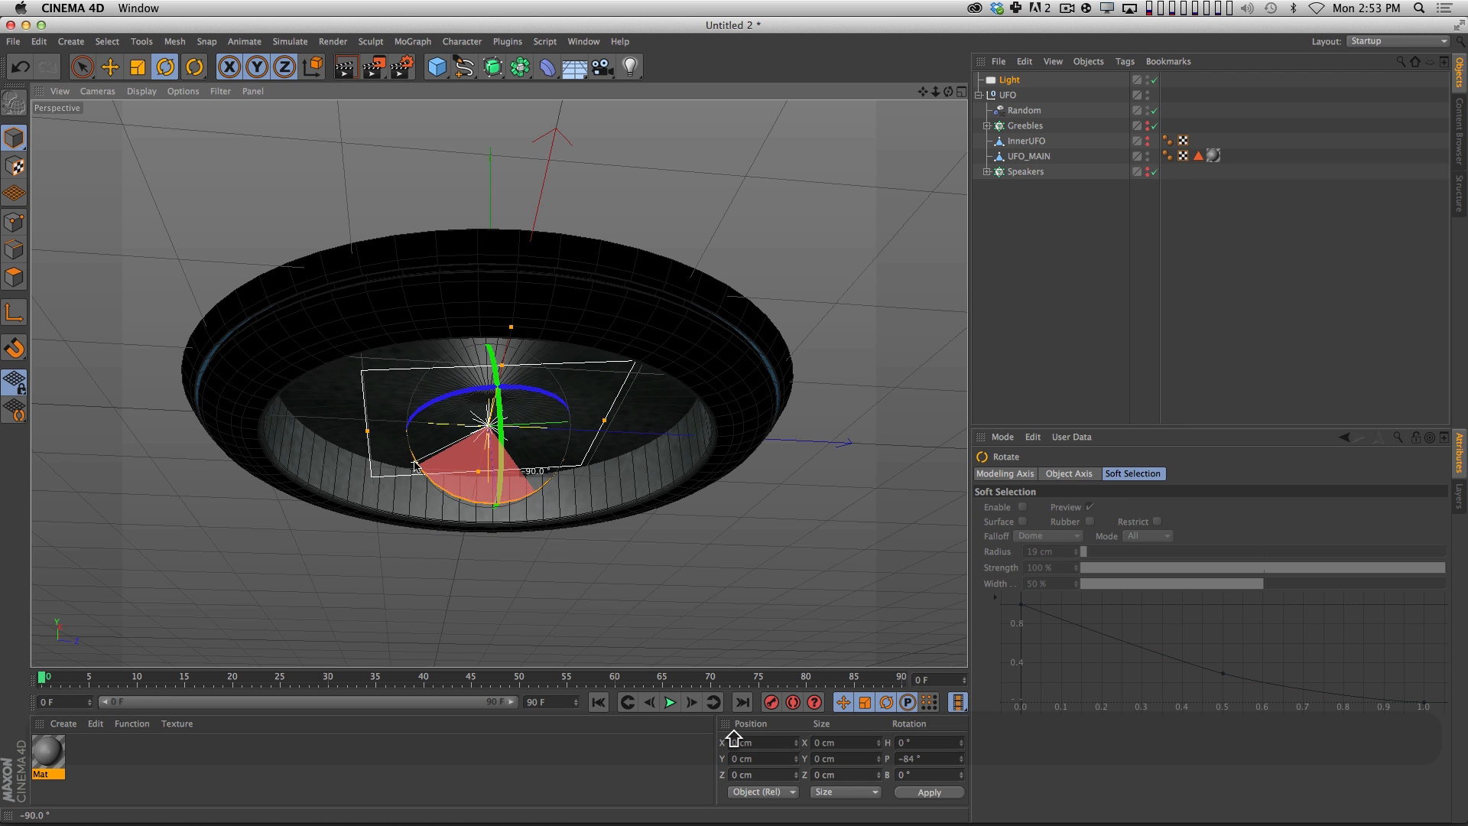
{"action": "left_click", "coordinate": [1008, 81]}
{"action": "left_click_drag", "start_coordinate": [1215, 539], "coordinate": [1136, 536]}
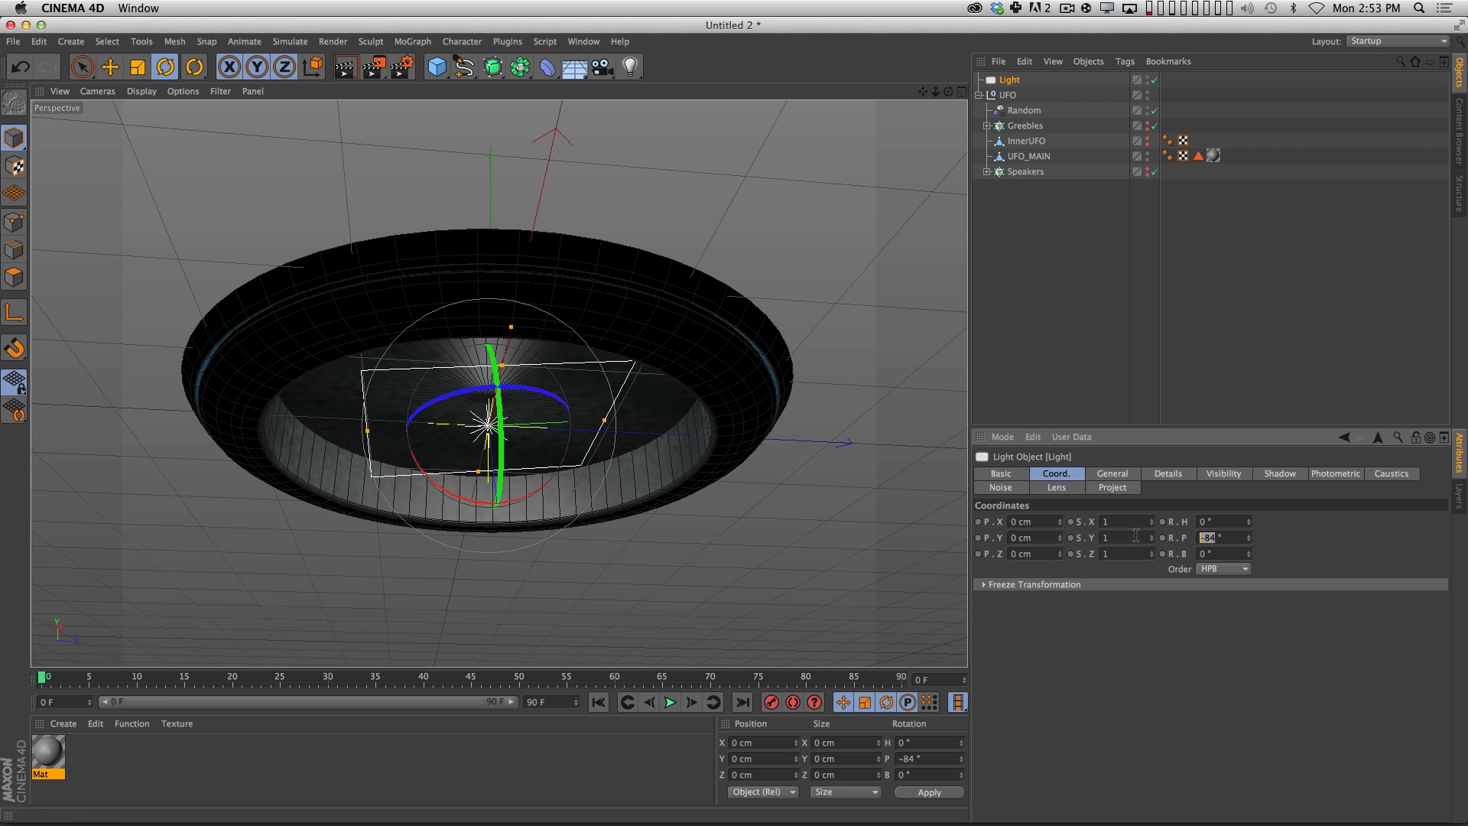
{"action": "type", "text": "-90"}
{"action": "key", "text": "Return"}
Move the area light above the UFO to about X 95, Y 172, Z -5 cm and enlarge it in both directions.
{"action": "key", "text": "e"}
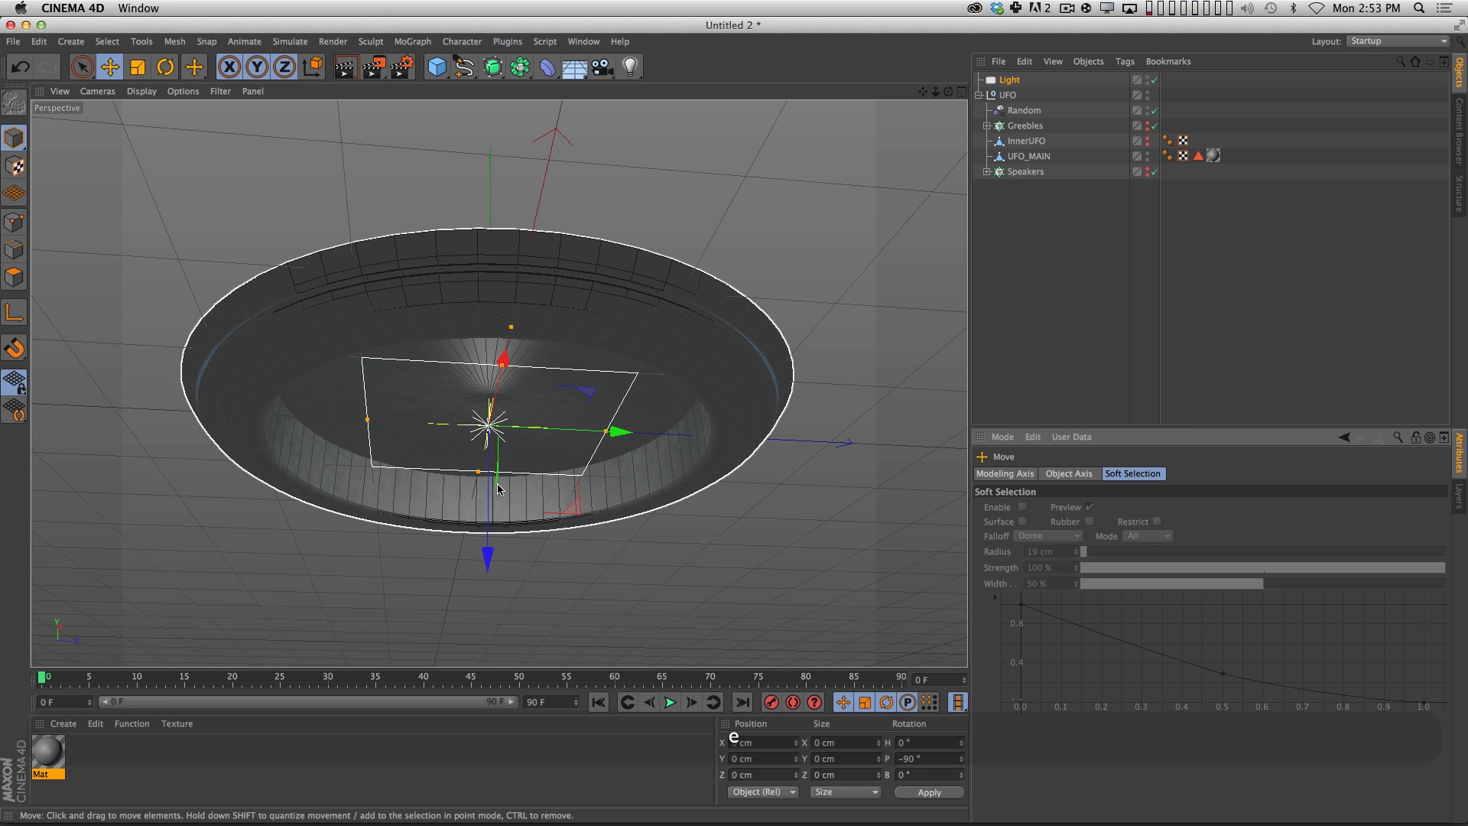
{"action": "left_click_drag", "start_coordinate": [498, 488], "coordinate": [528, 302]}
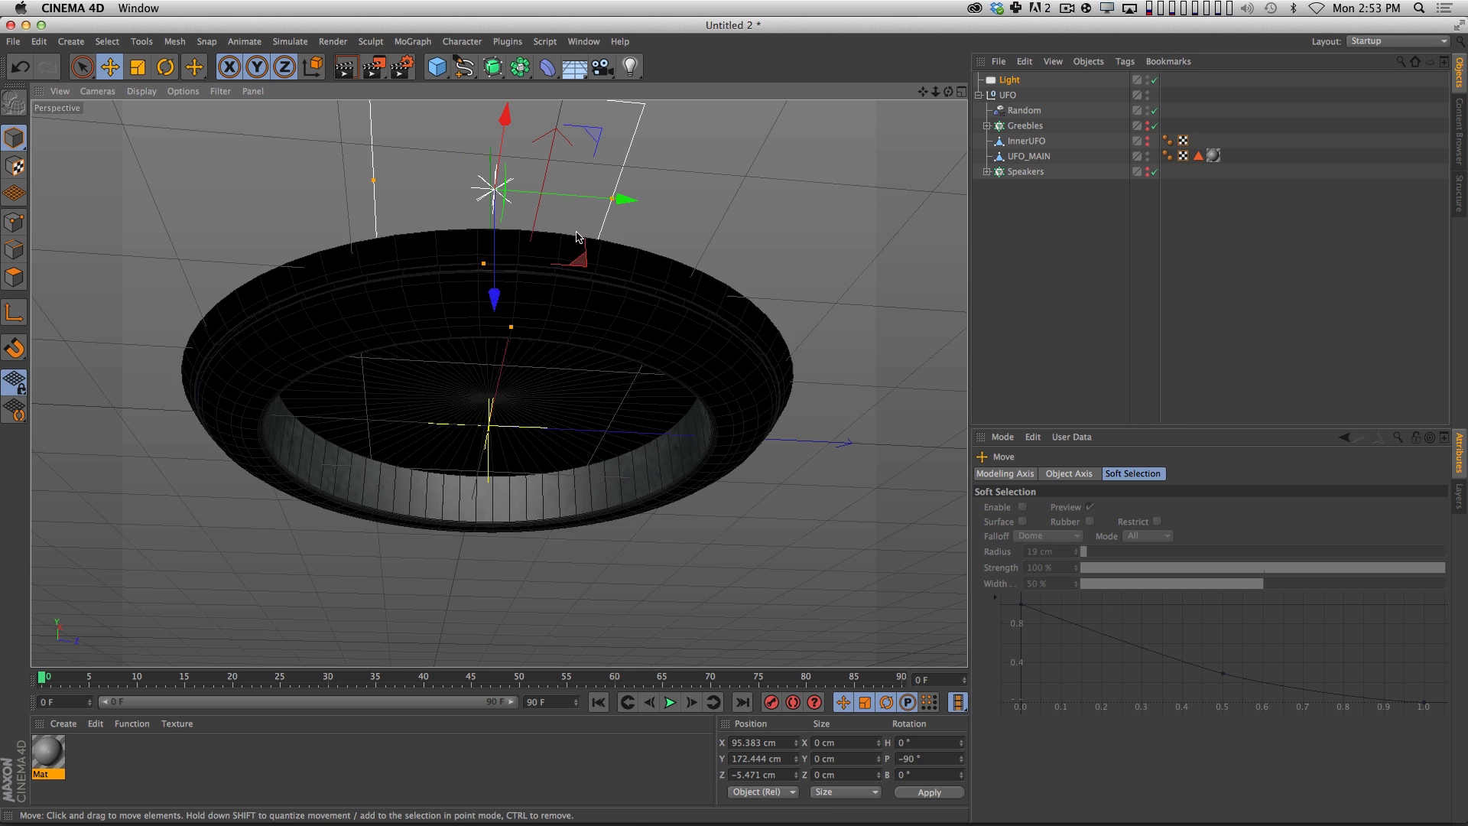
{"action": "left_click_drag", "start_coordinate": [612, 199], "coordinate": [878, 220]}
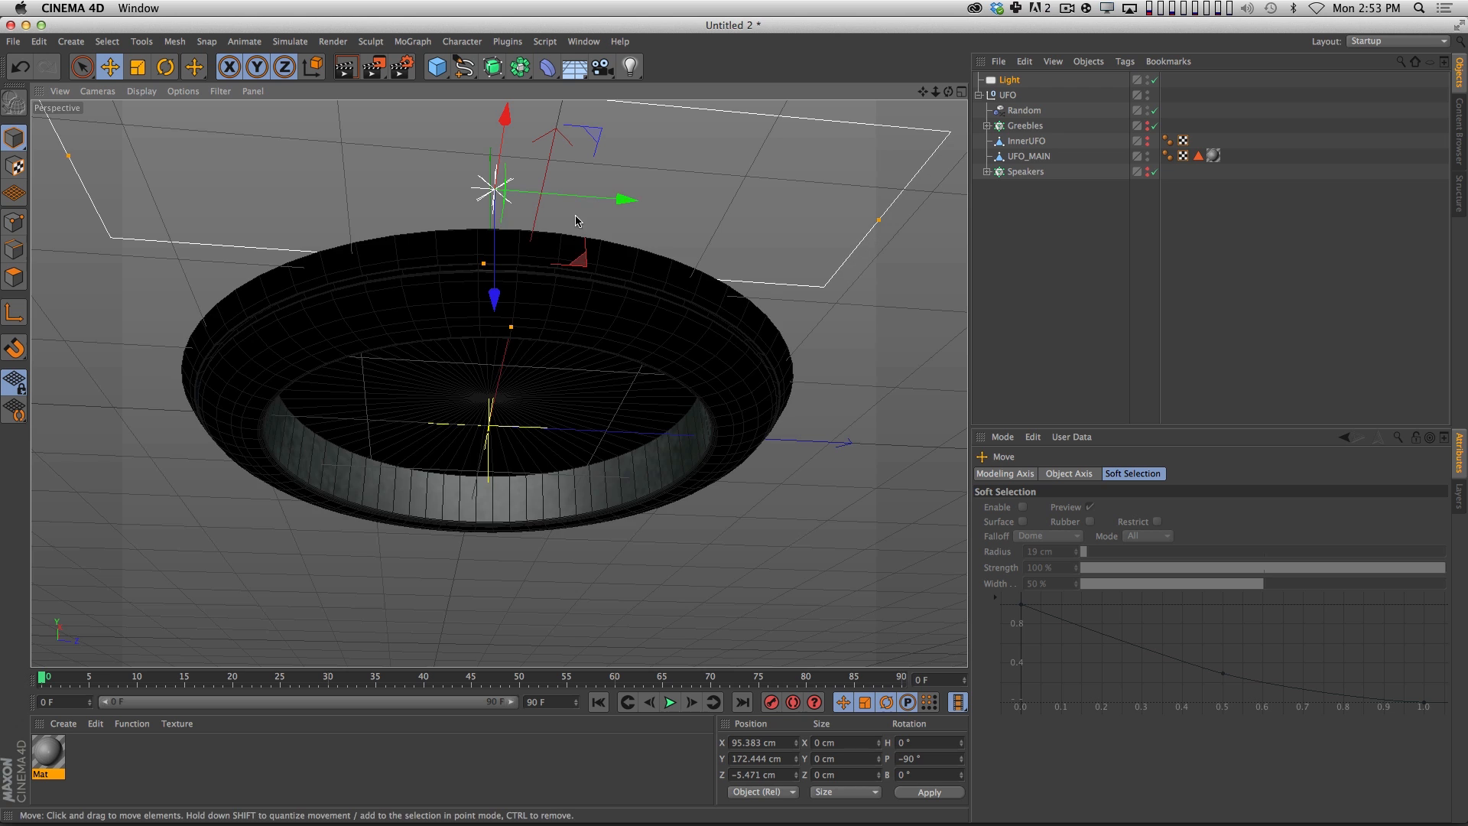
{"action": "left_click_drag", "start_coordinate": [483, 263], "coordinate": [420, 418]}
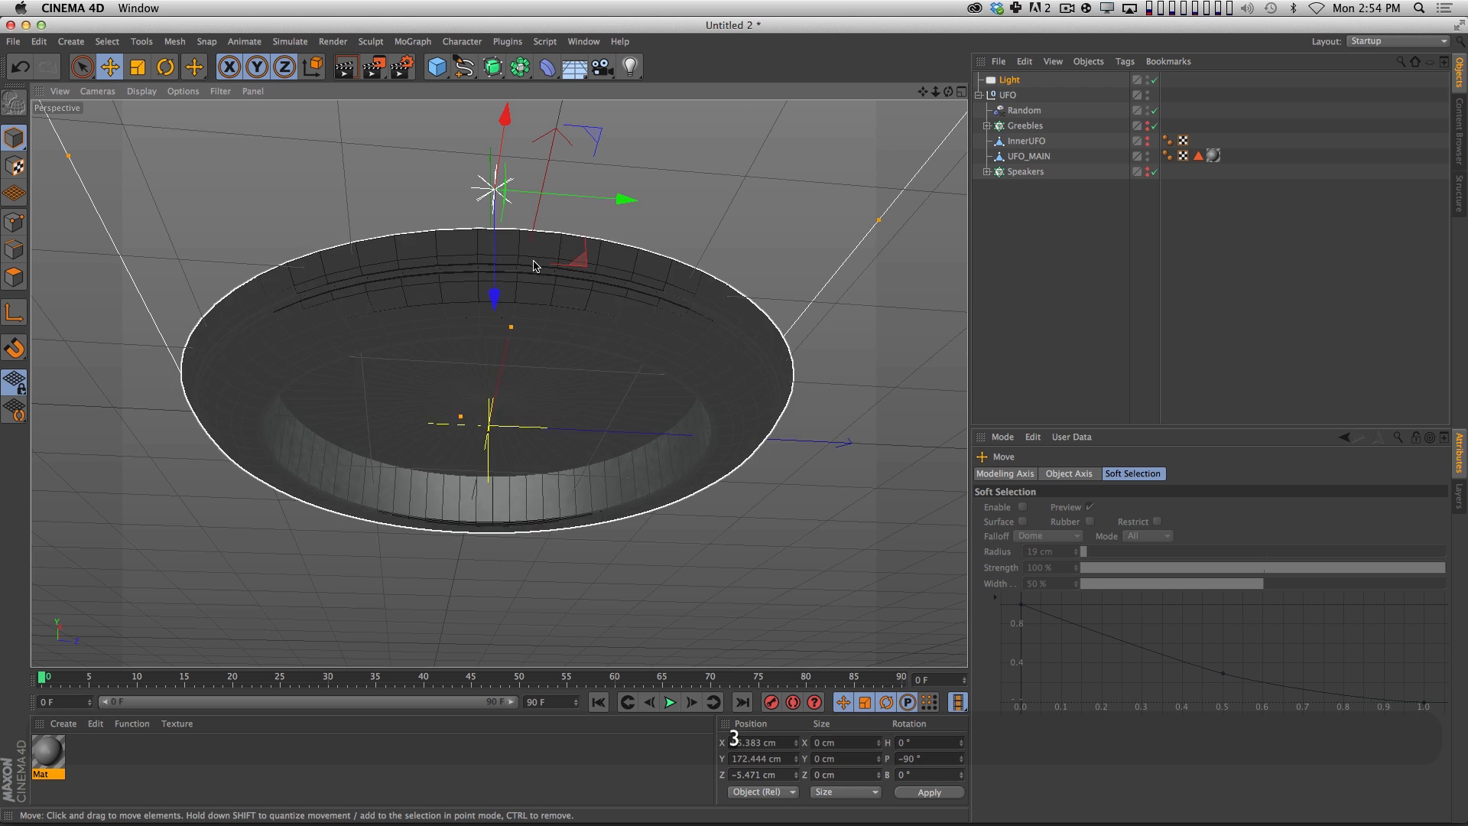
Duplicate the area light, lower the copy beneath the UFO to about Y -188 cm, and set its pitch to 90°.
{"action": "left_click_drag", "start_coordinate": [533, 266], "coordinate": [511, 317], "text": "alt"}
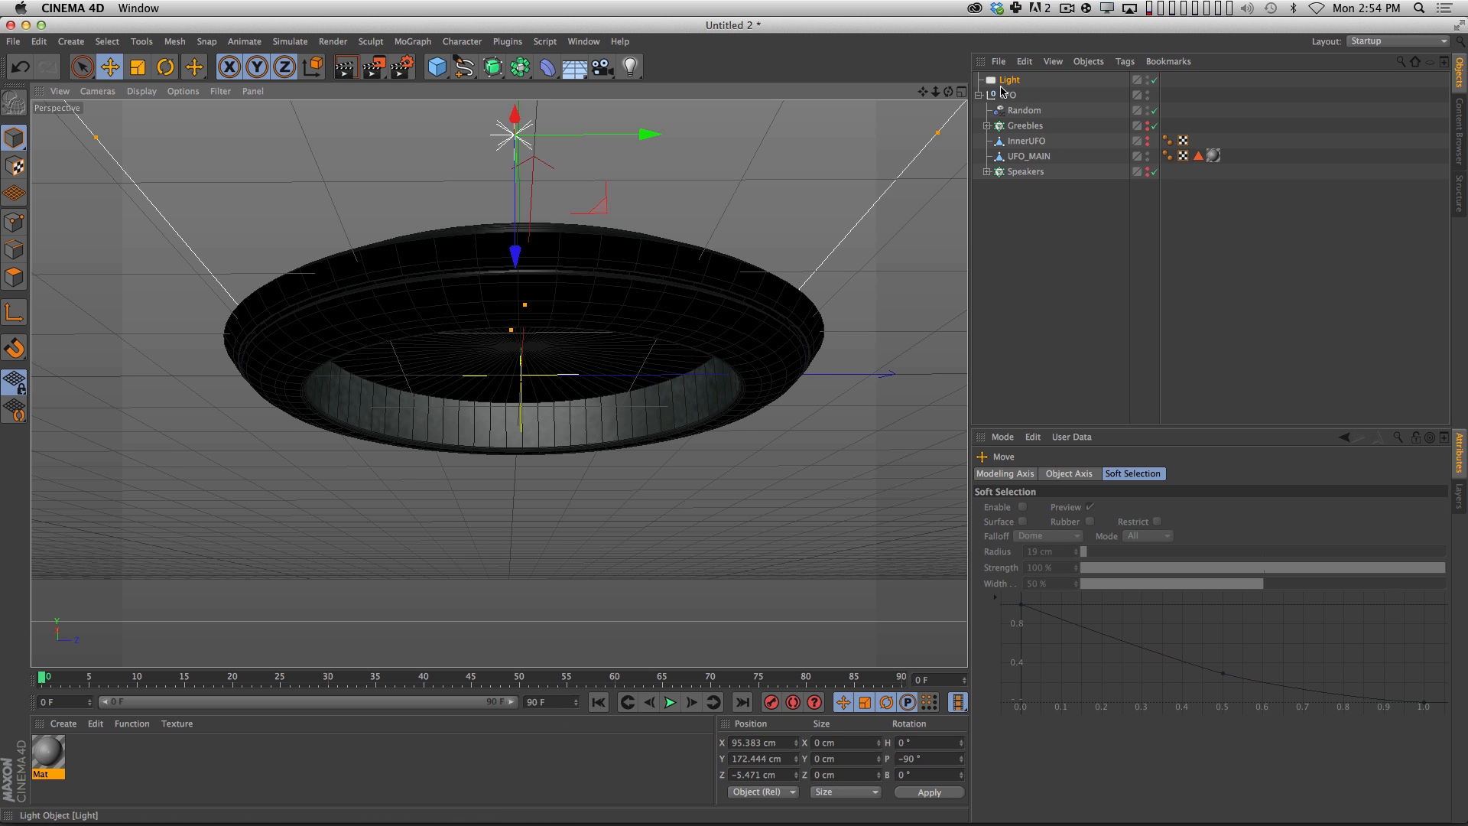
{"action": "left_click", "coordinate": [979, 95]}
{"action": "left_click_drag", "start_coordinate": [1007, 79], "coordinate": [1010, 91], "text": "super"}
{"action": "left_click_drag", "start_coordinate": [515, 256], "coordinate": [581, 707]}
{"action": "left_click_drag", "start_coordinate": [1234, 533], "coordinate": [1140, 525]}
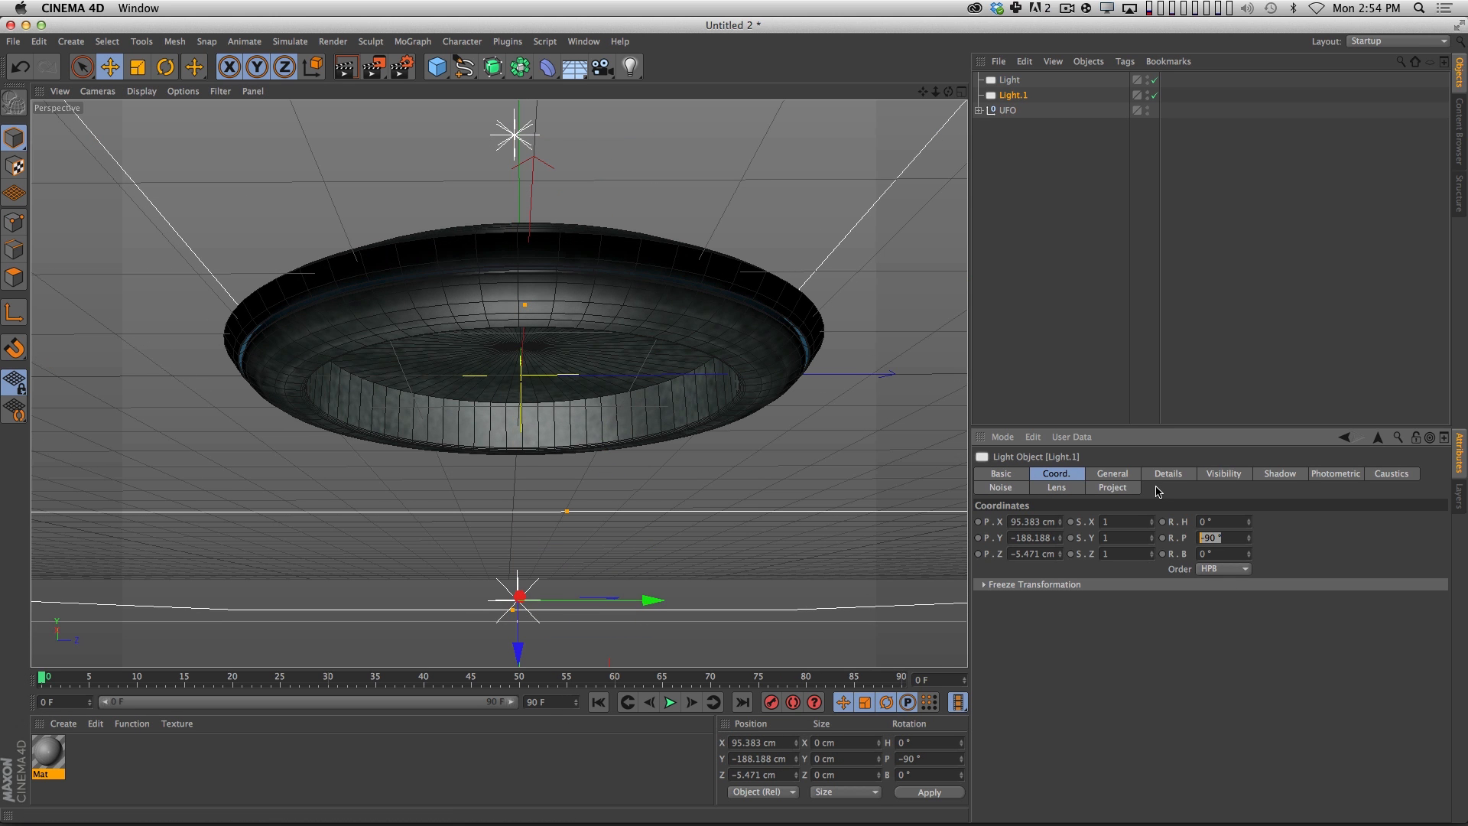
{"action": "type", "text": "90"}
{"action": "key", "text": "Return"}
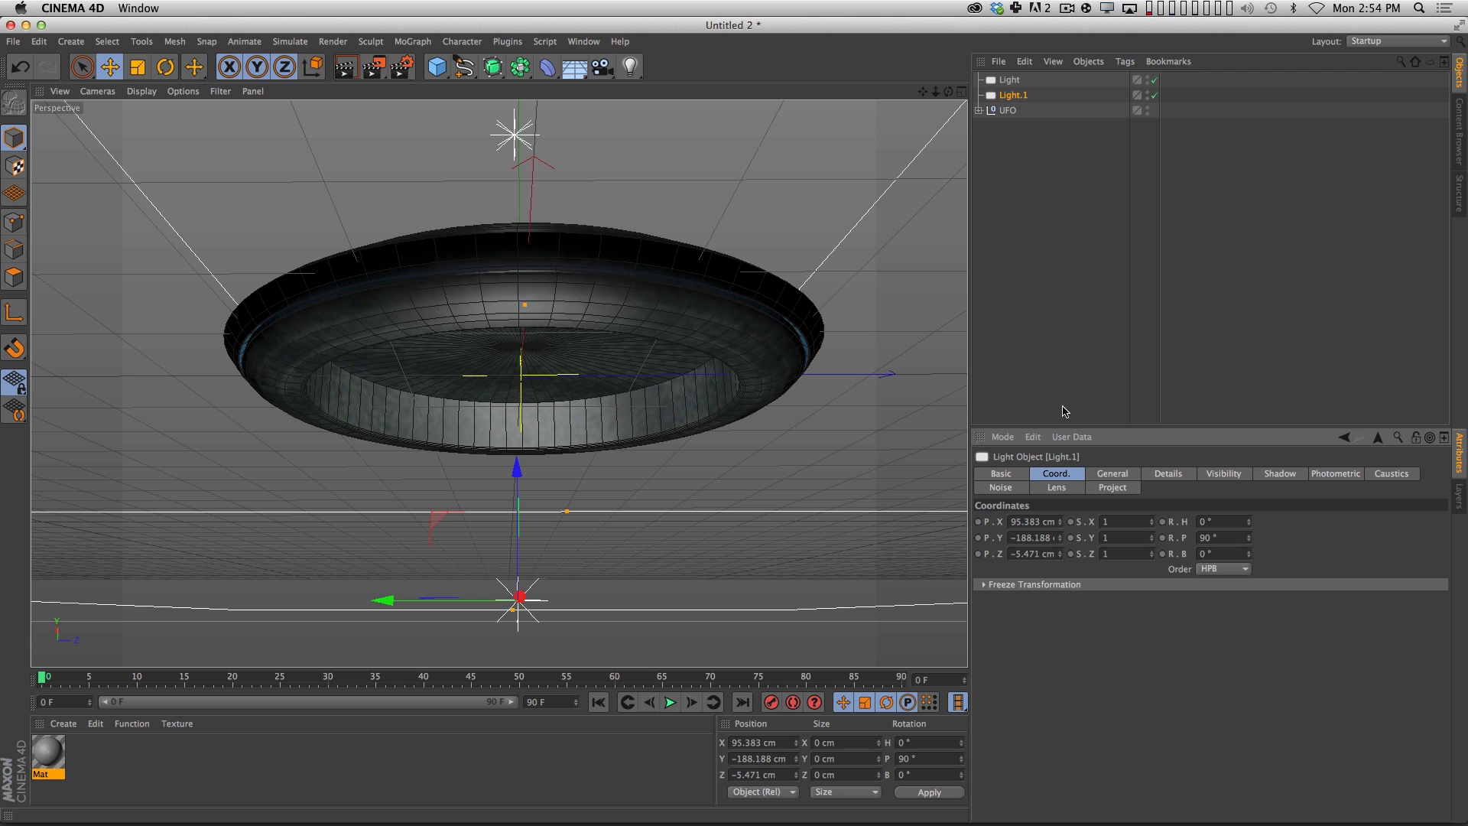
Render the viewport from two angles to check the lighting from above and below the UFO.
{"action": "key", "text": "super+r"}
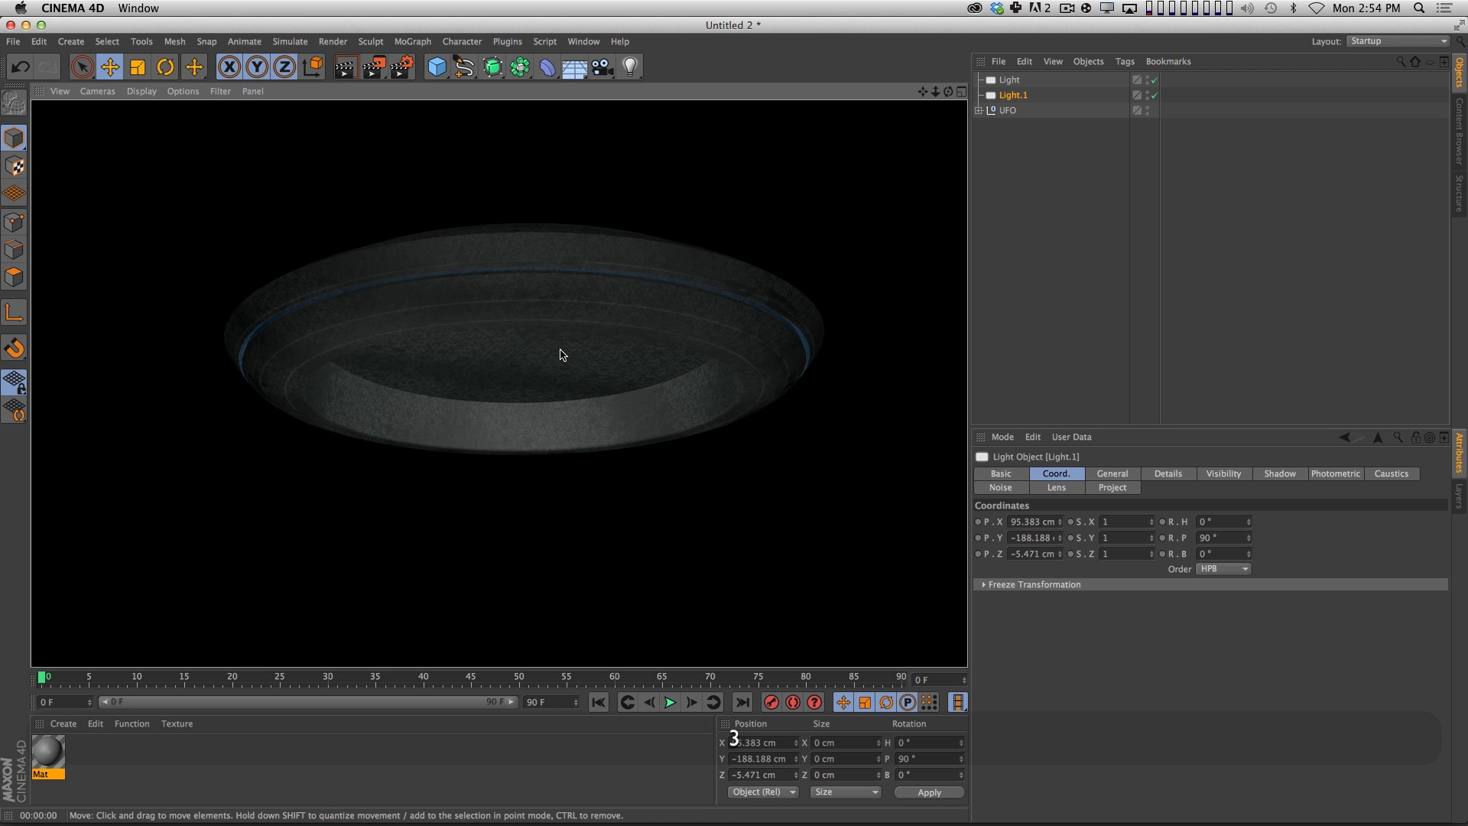
{"action": "left_click_drag", "start_coordinate": [561, 355], "coordinate": [594, 341]}
{"action": "key", "text": "super+r"}
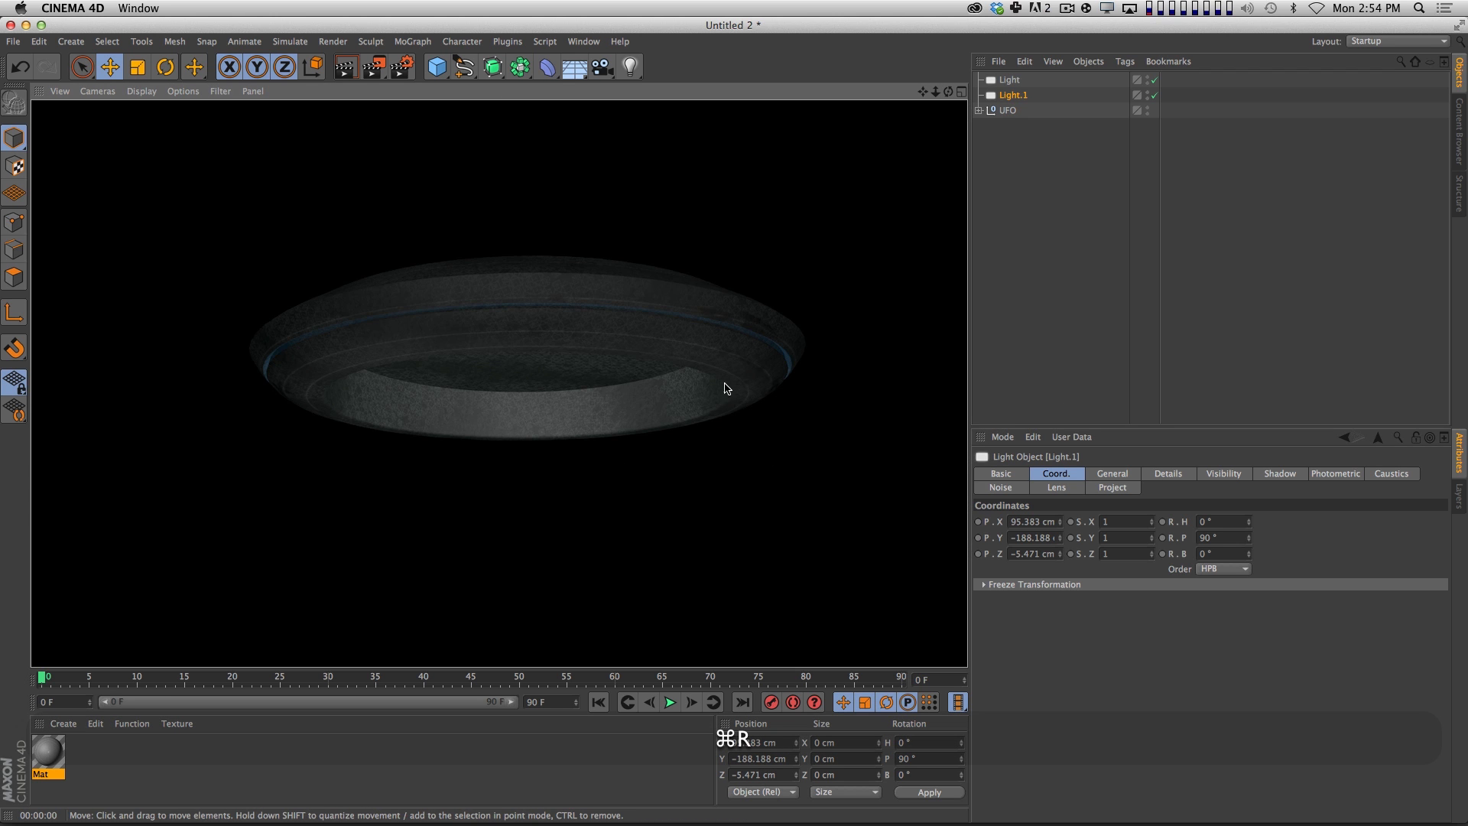
Set the upper area light's intensity to 165% and render the viewport.
{"action": "left_click", "coordinate": [1010, 80]}
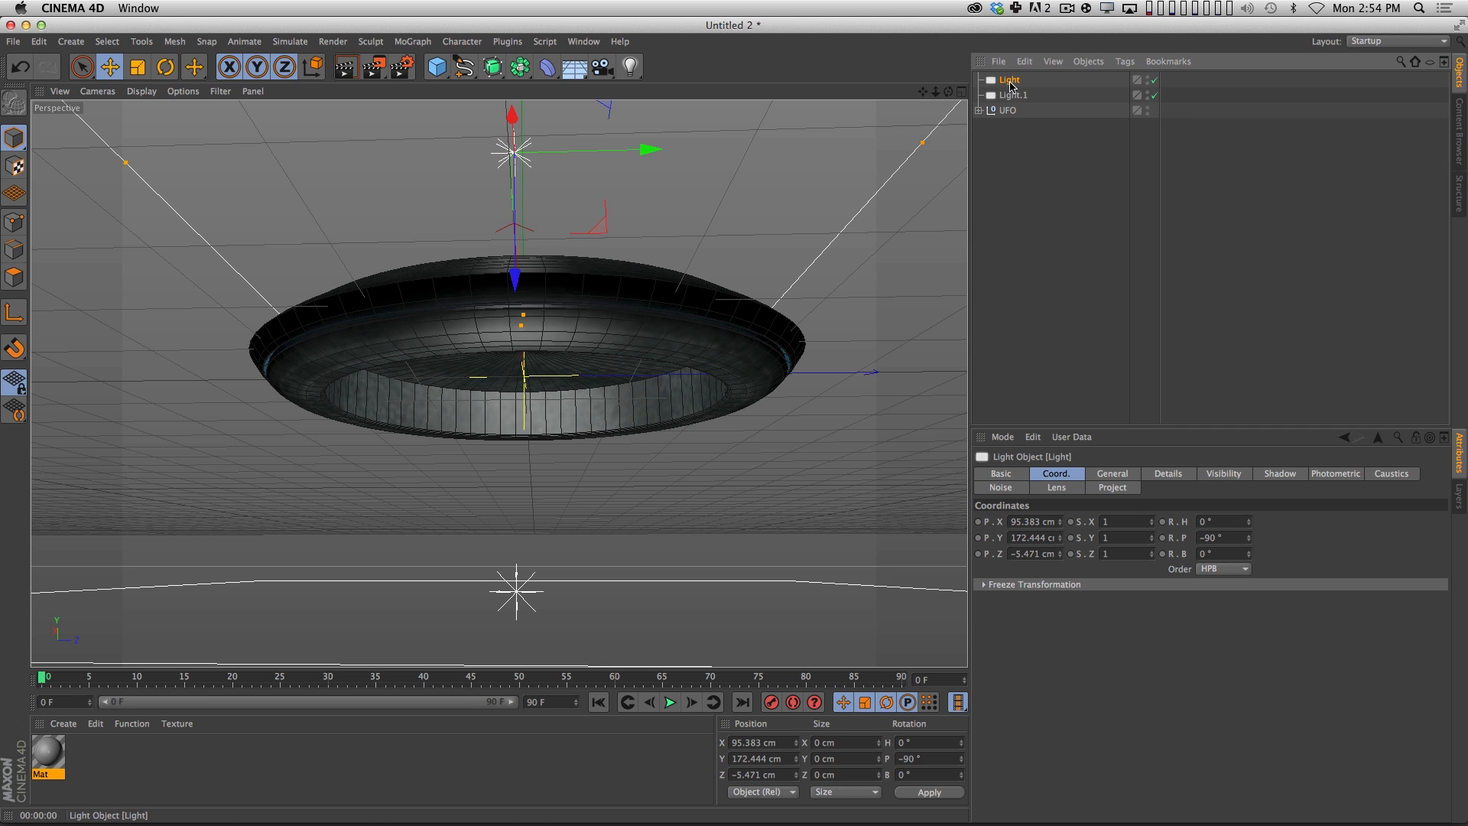
{"action": "left_click", "coordinate": [1128, 474]}
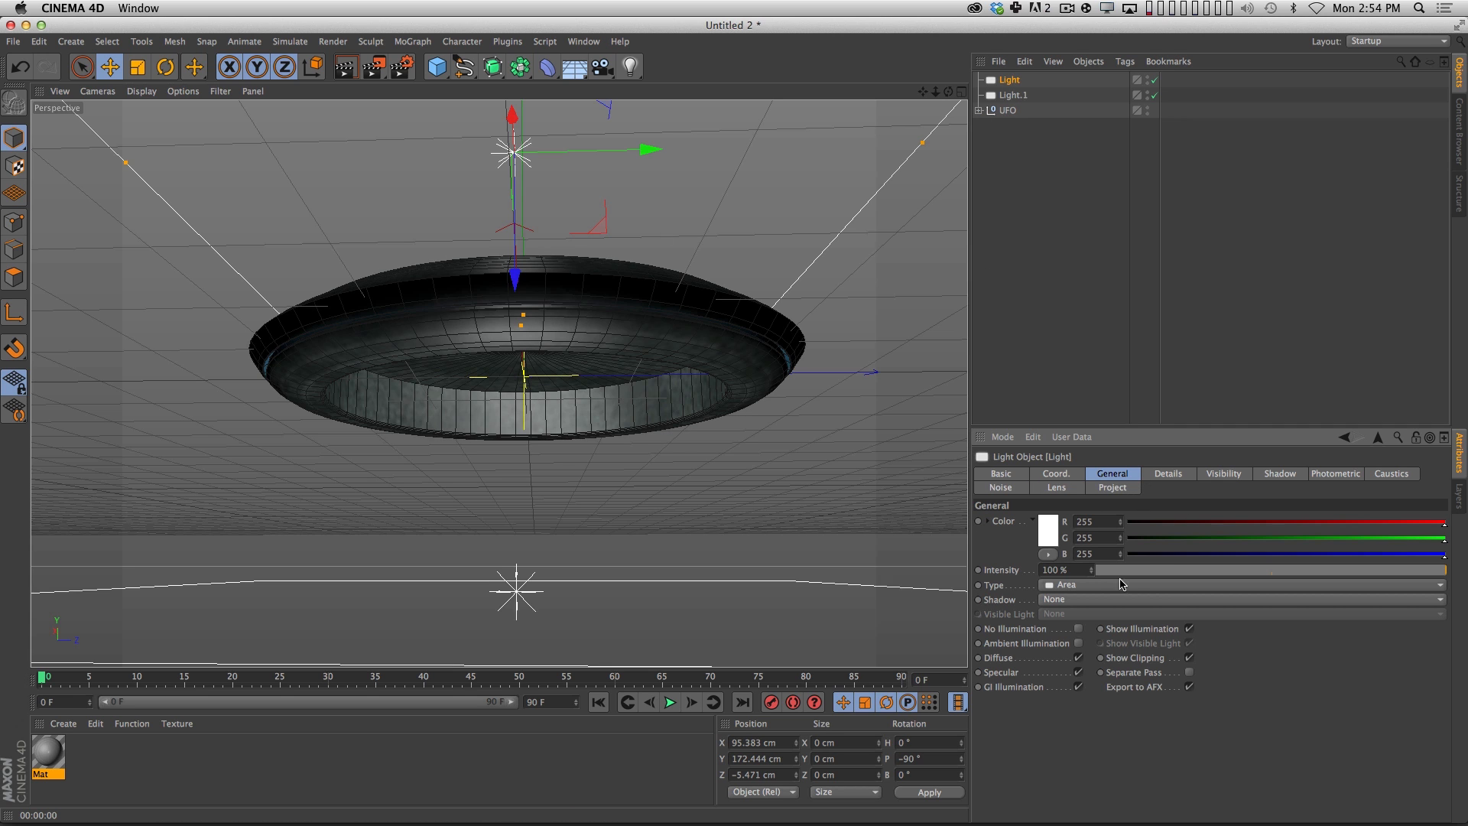
{"action": "left_click_drag", "start_coordinate": [1093, 571], "coordinate": [1092, 521]}
{"action": "right_click", "coordinate": [1092, 521]}
{"action": "key", "text": "super+r"}
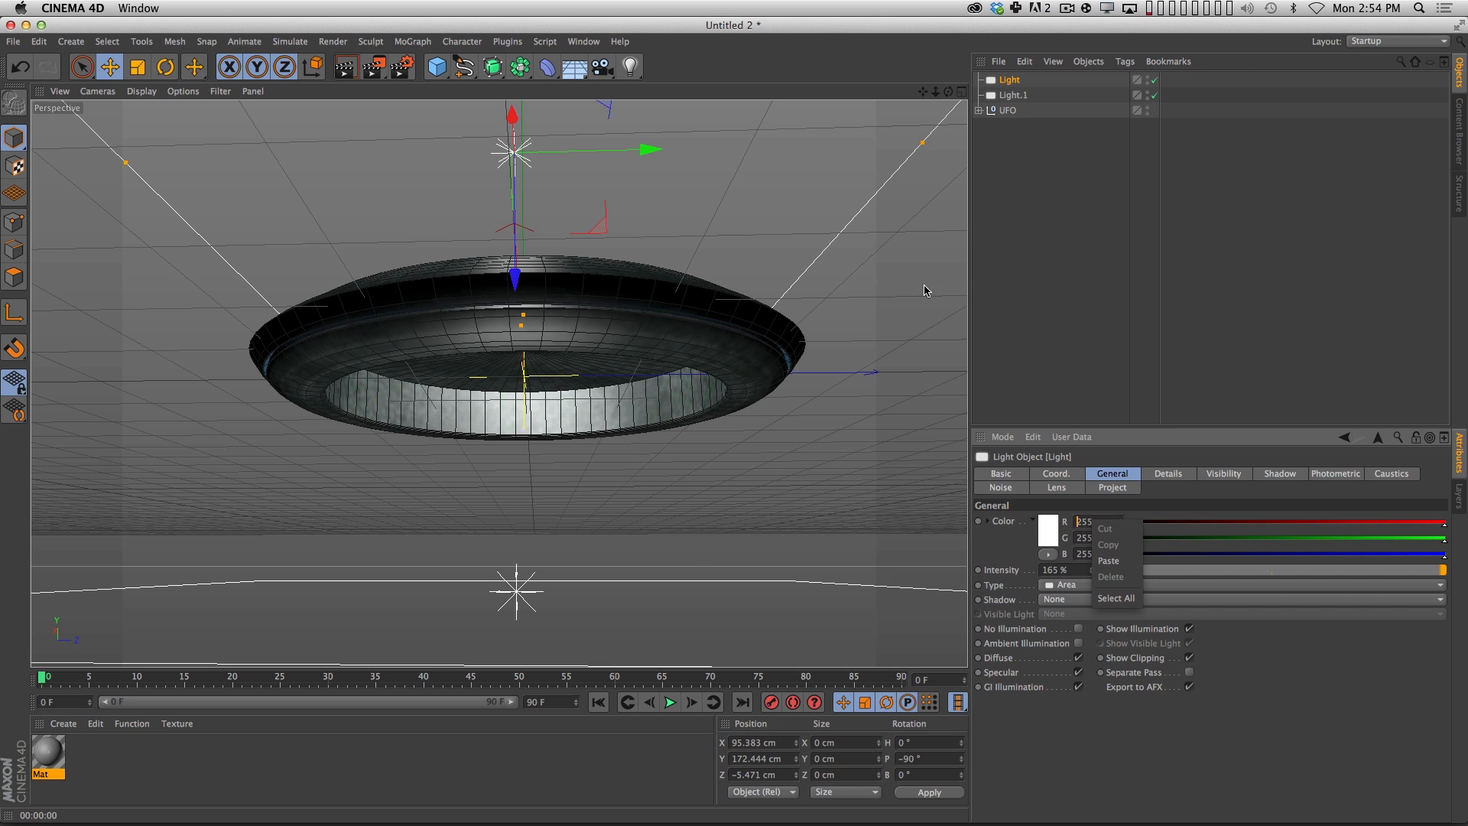
{"action": "left_click", "coordinate": [1021, 253]}
{"action": "left_click", "coordinate": [1013, 240]}
{"action": "key", "text": "super+r"}
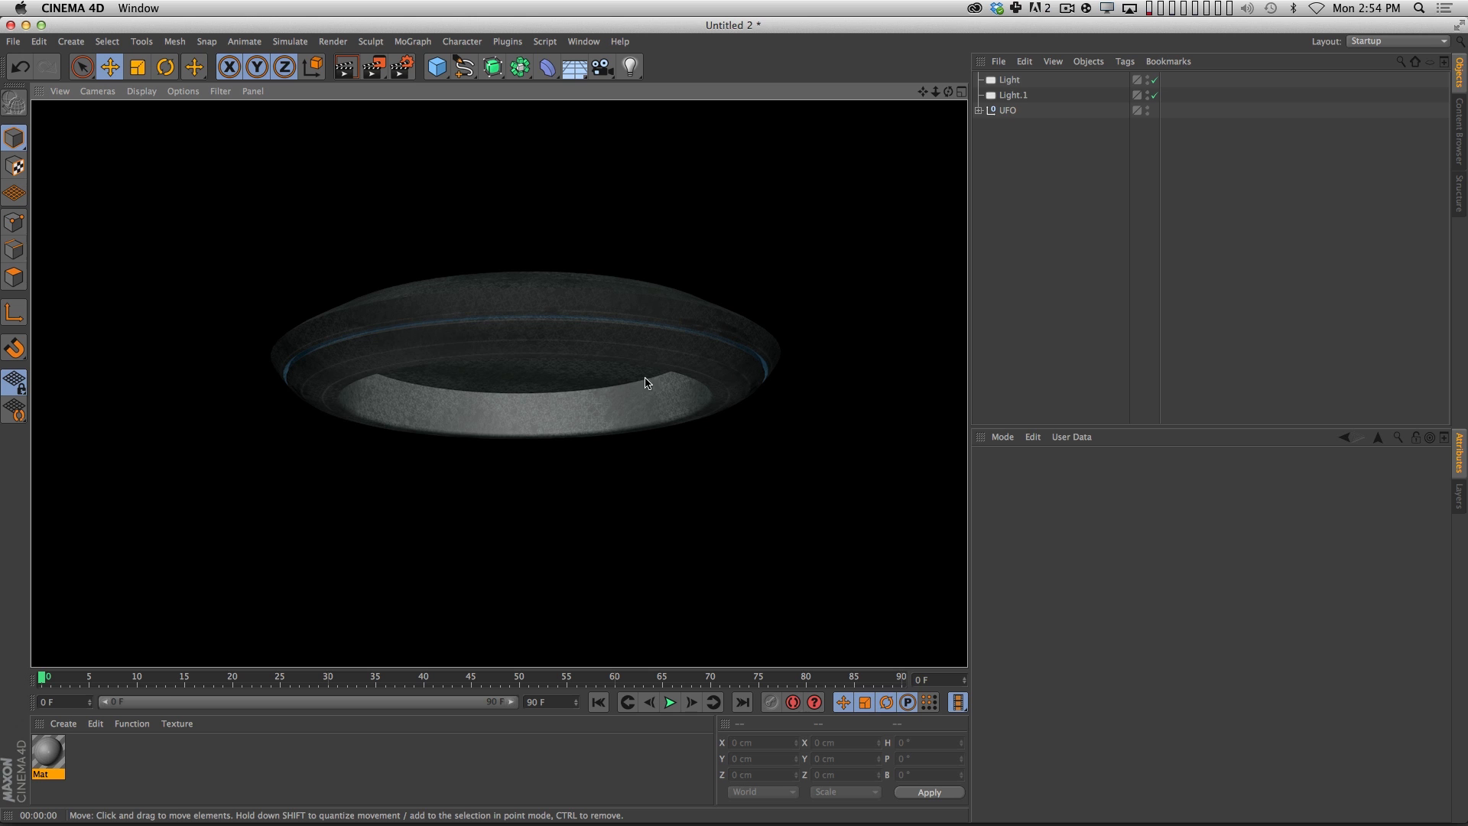
Add the Ambient Occlusion effect to the render settings and render the viewport.
{"action": "left_click", "coordinate": [403, 66]}
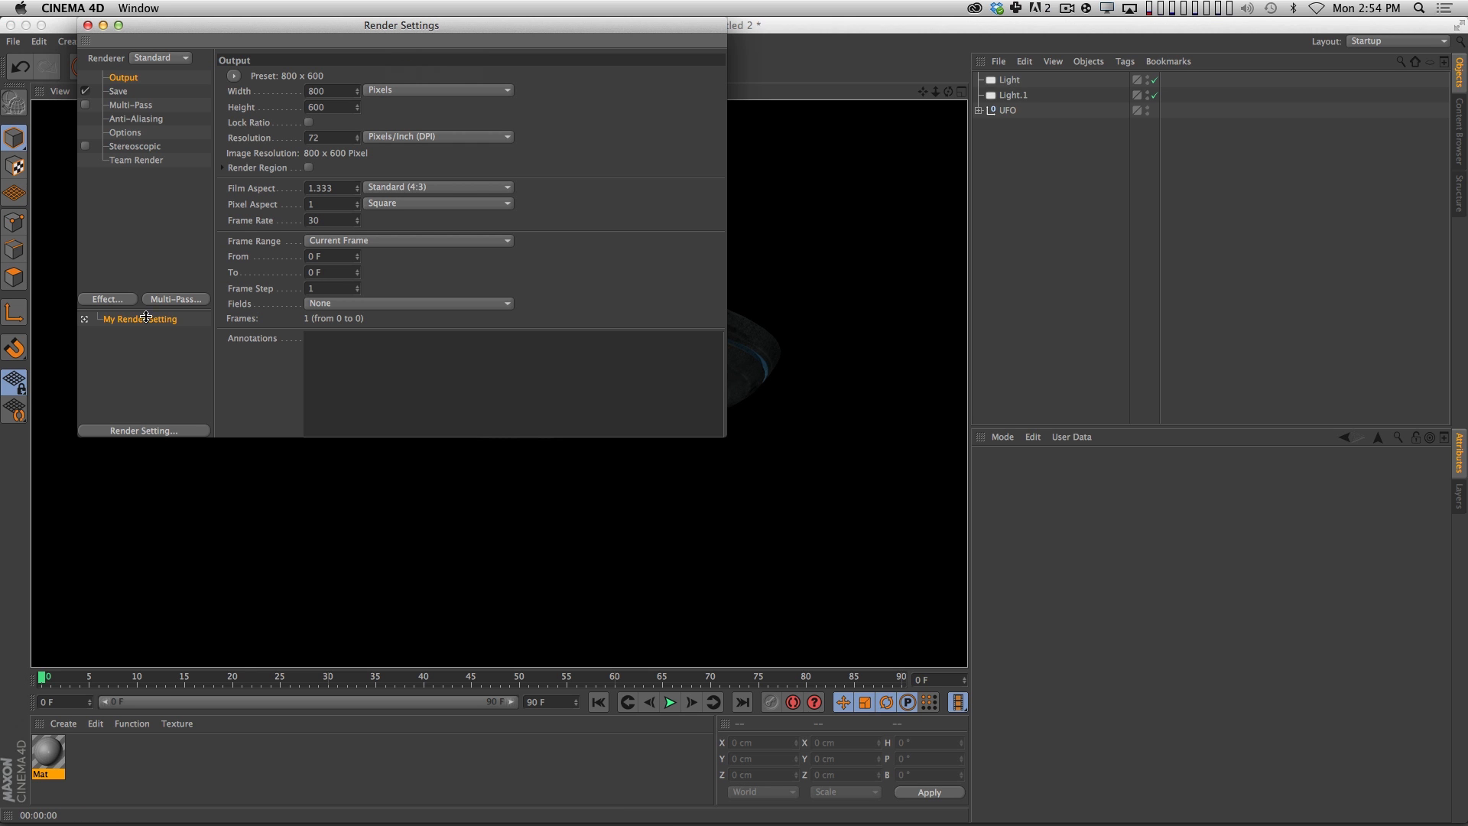
{"action": "left_click", "coordinate": [107, 299]}
{"action": "left_click", "coordinate": [177, 392]}
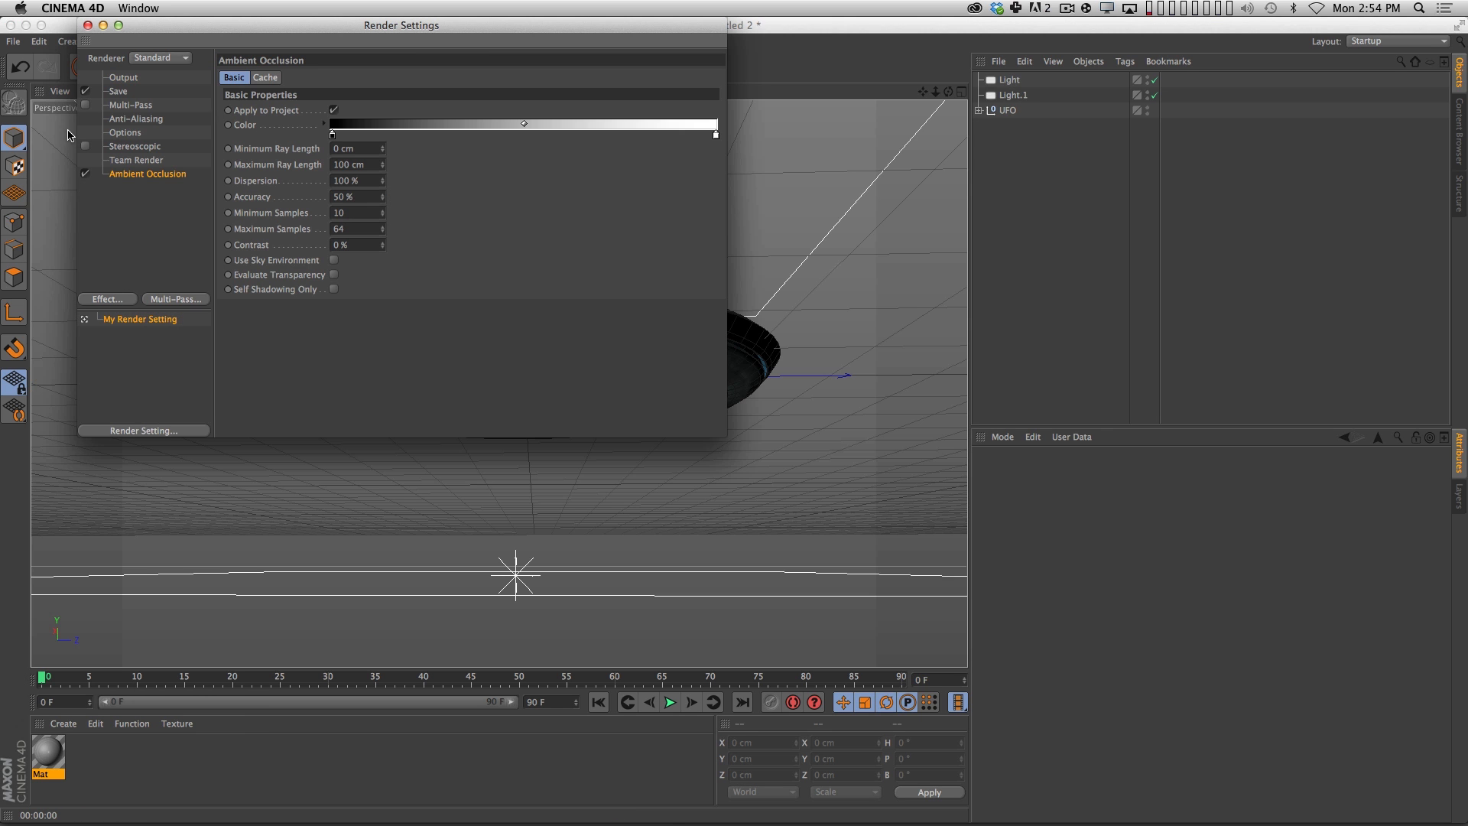
{"action": "left_click", "coordinate": [88, 25]}
{"action": "key", "text": "super+r"}
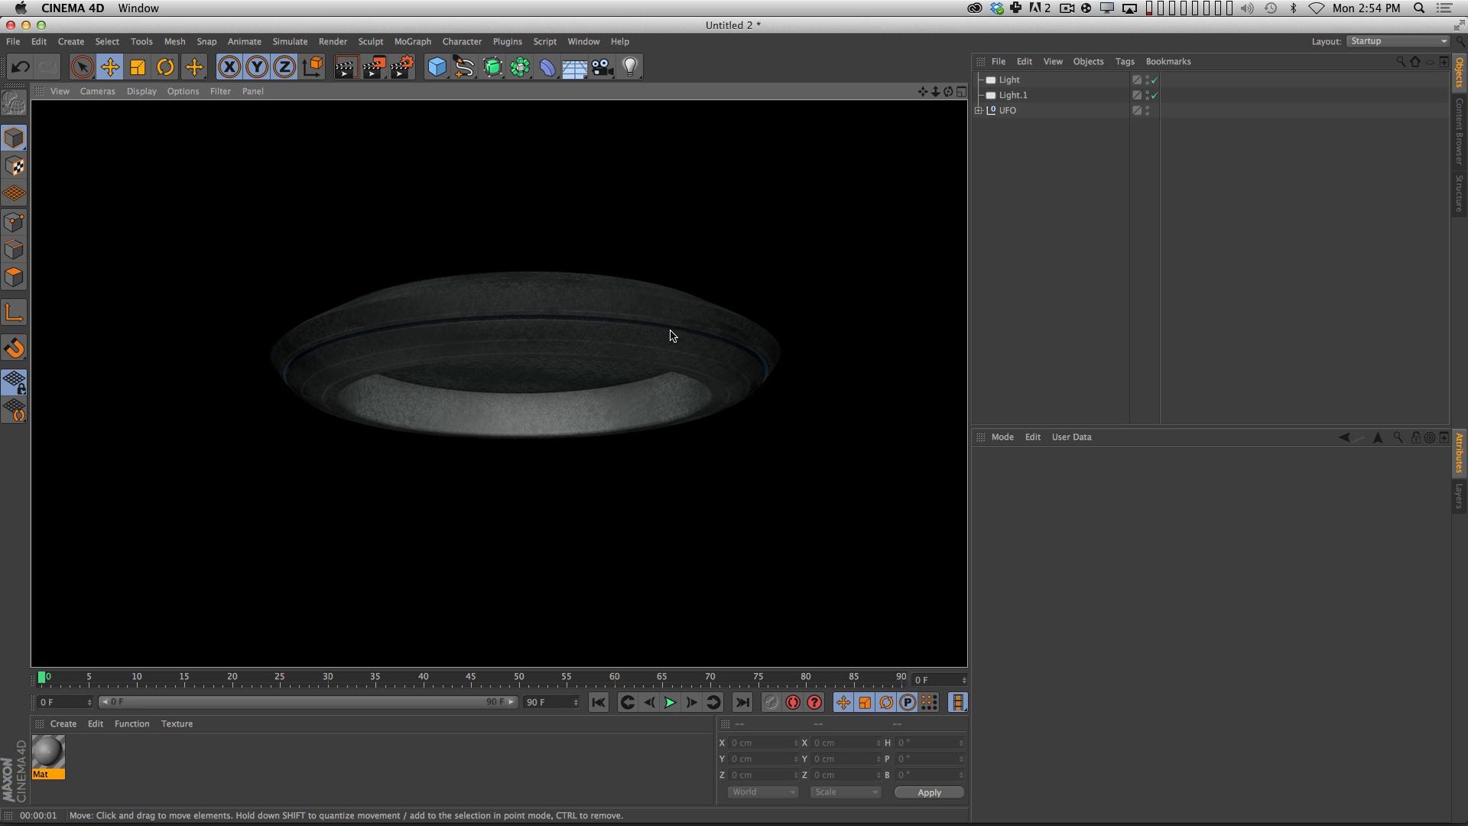
Add a Background object and apply a new material with TestBG.jpg as its color texture, without copying the image to the project.
{"action": "left_click", "coordinate": [1078, 312]}
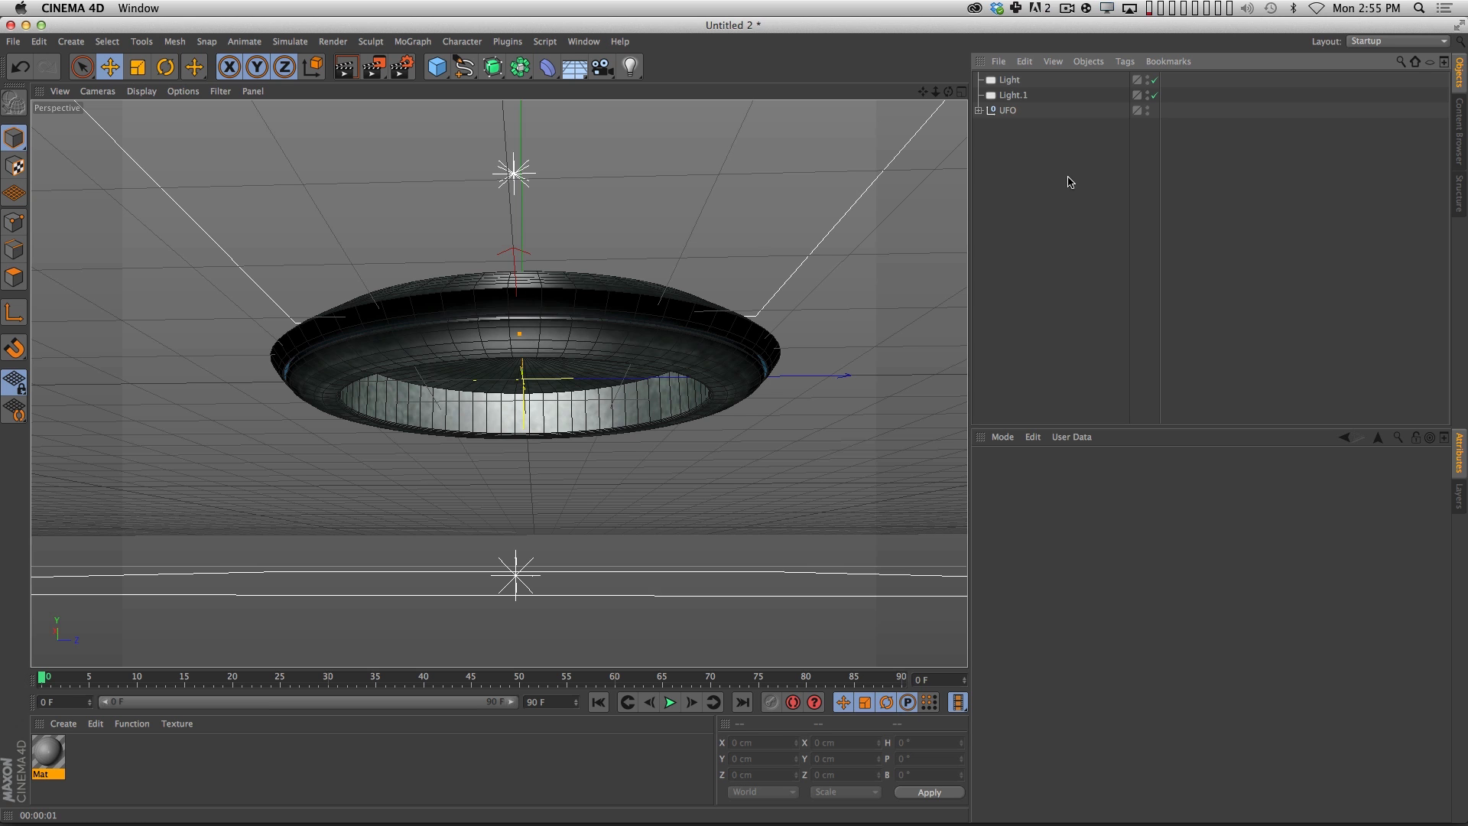
{"action": "left_click_drag", "start_coordinate": [574, 67], "coordinate": [664, 198]}
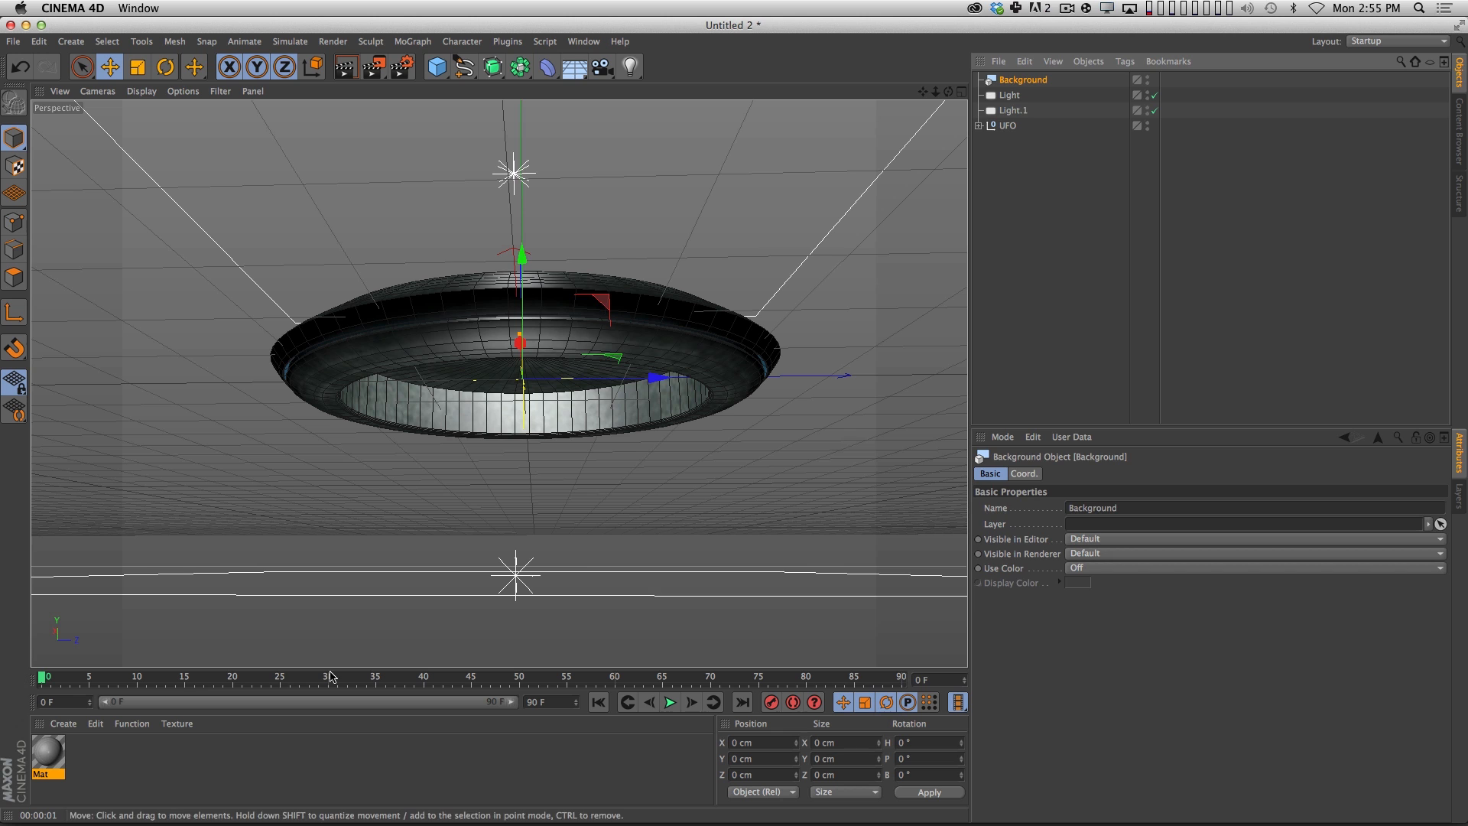
{"action": "double_click", "coordinate": [92, 761]}
{"action": "left_click", "coordinate": [1094, 671]}
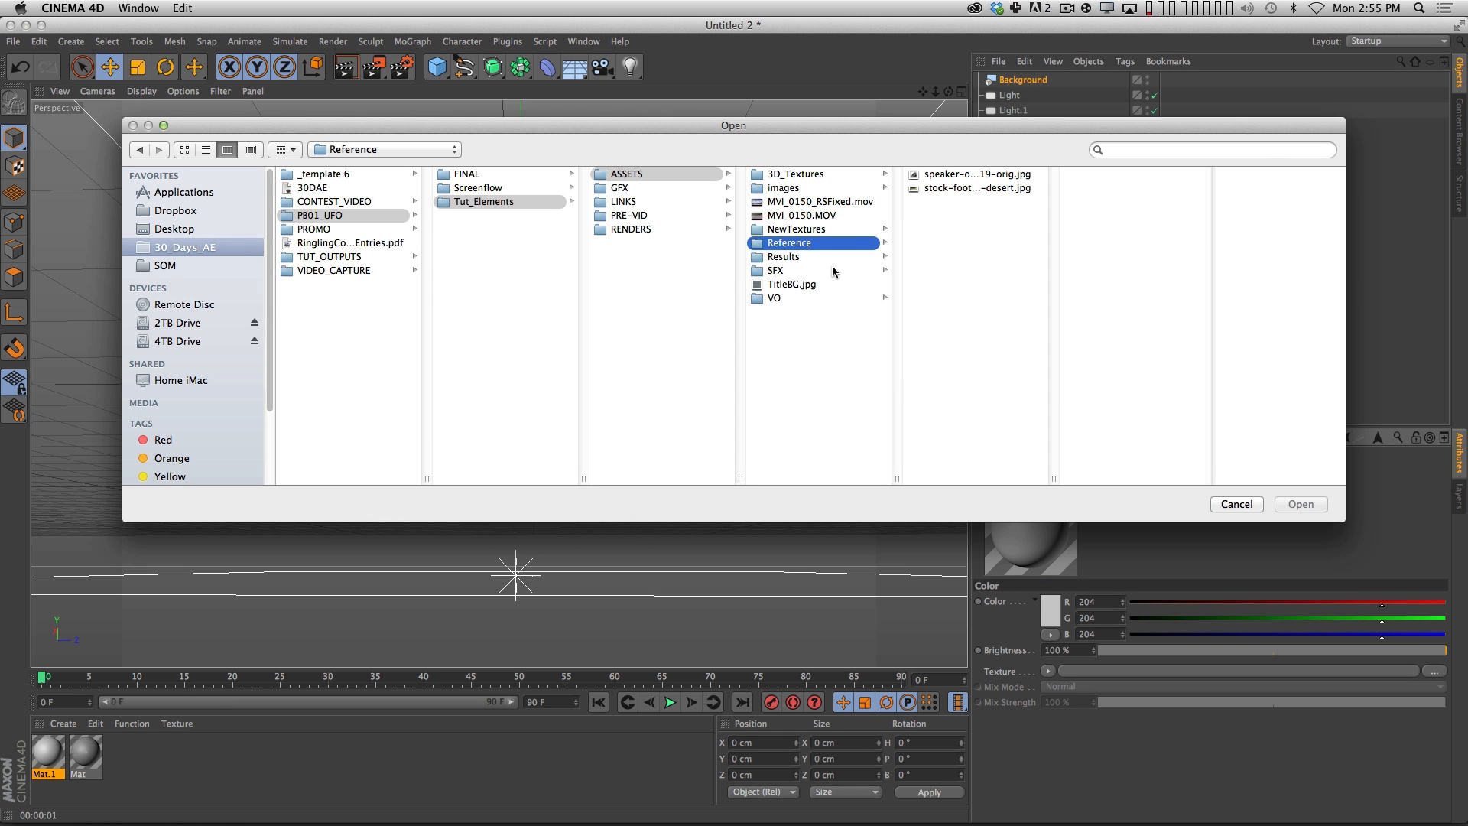
{"action": "left_click", "coordinate": [800, 174]}
{"action": "left_click", "coordinate": [948, 175]}
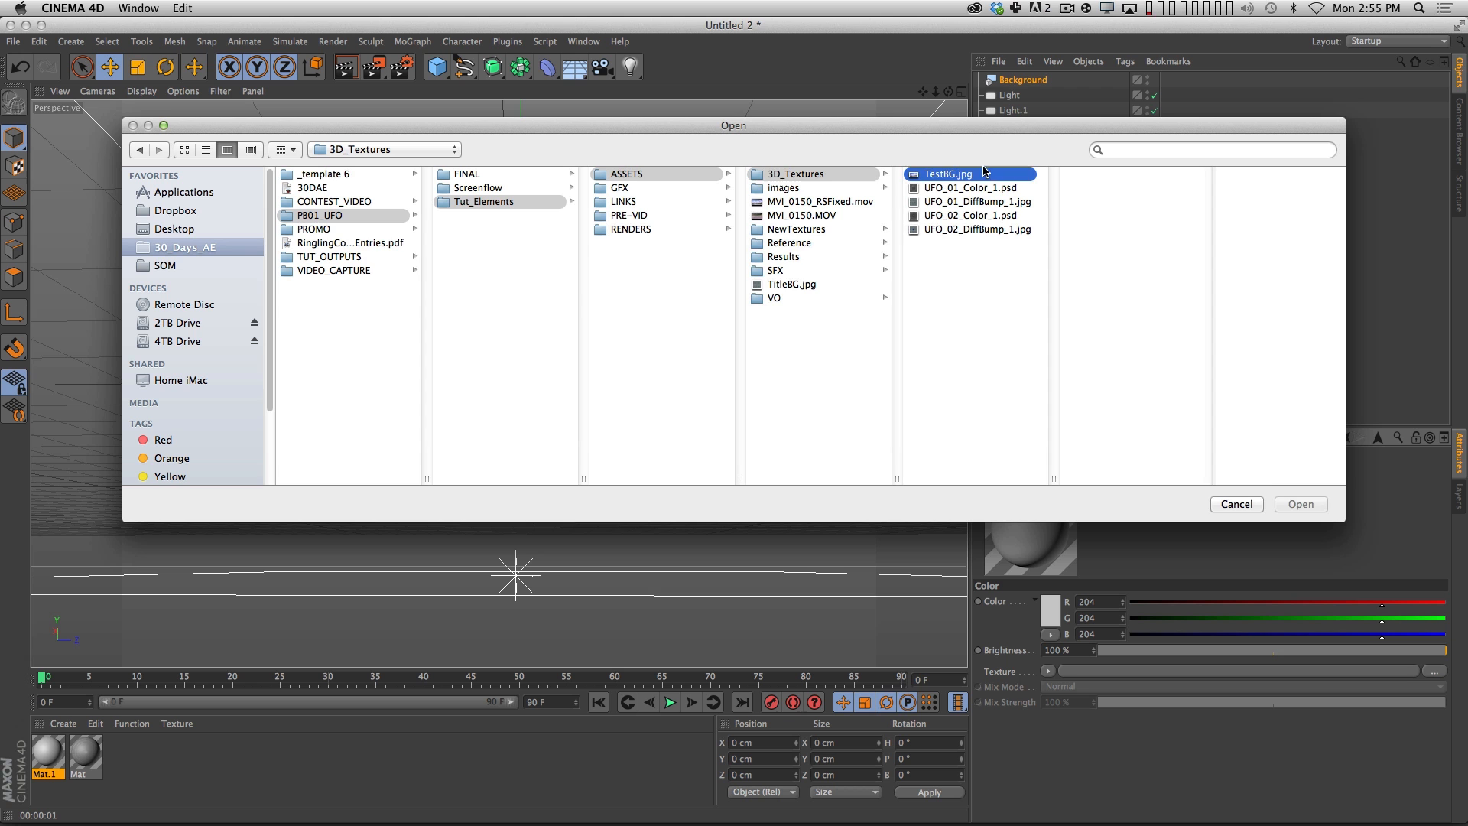
{"action": "key", "text": "Return"}
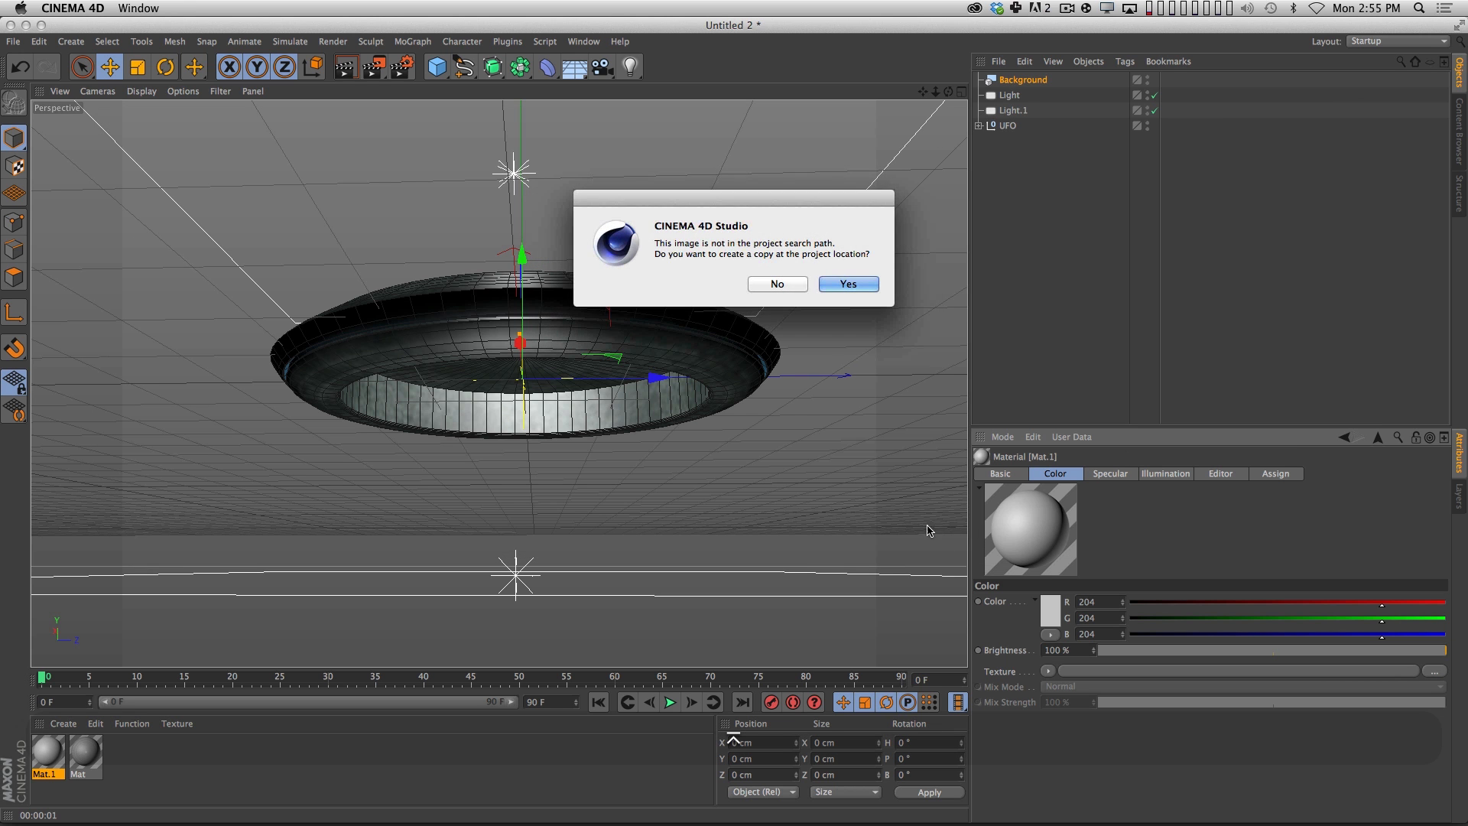
{"action": "left_click", "coordinate": [784, 284]}
{"action": "left_click_drag", "start_coordinate": [47, 753], "coordinate": [1037, 84]}
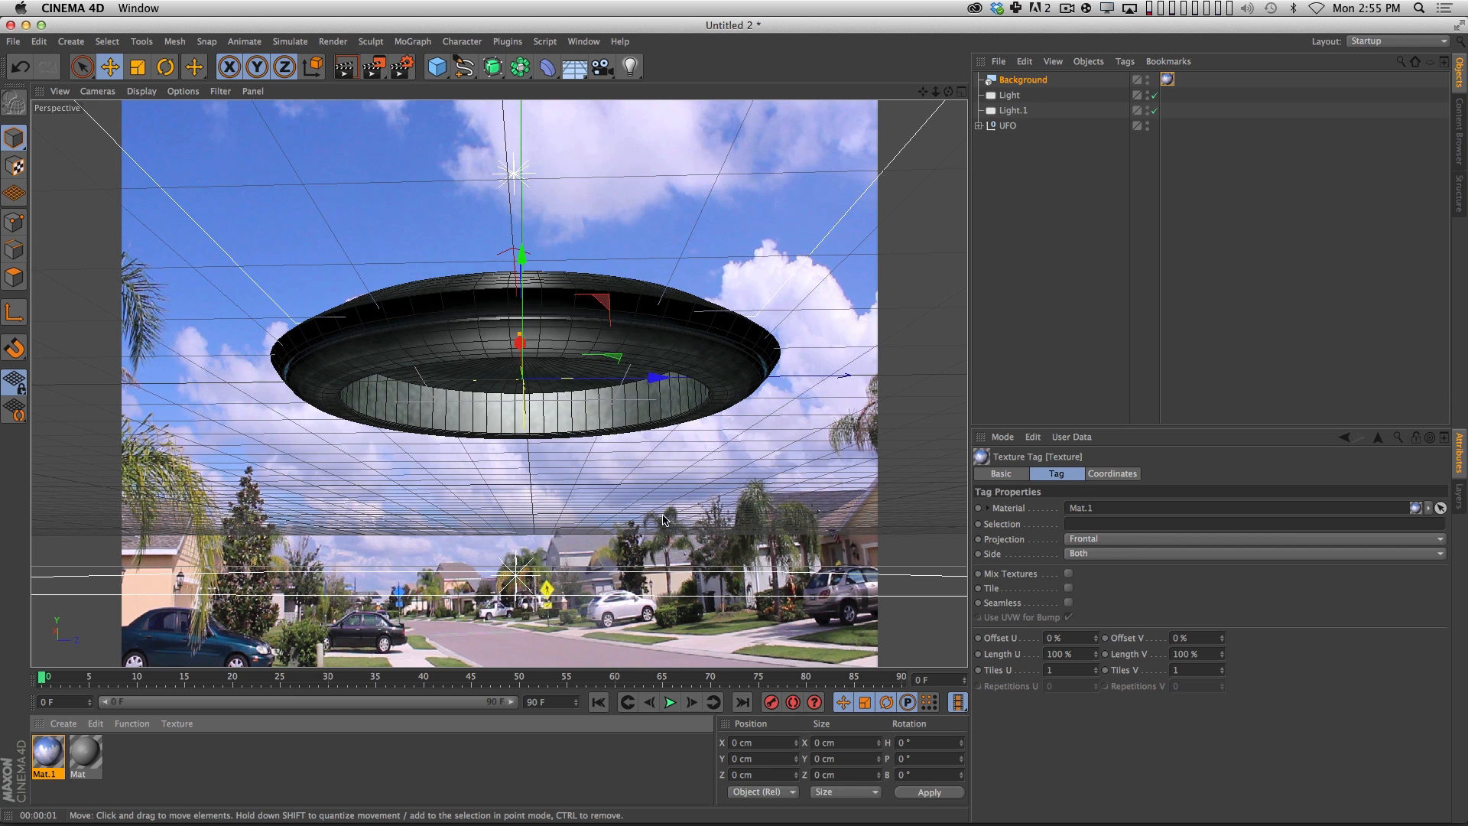
Set the render output size to 1920 x 1080 pixels.
{"action": "left_click", "coordinate": [402, 67]}
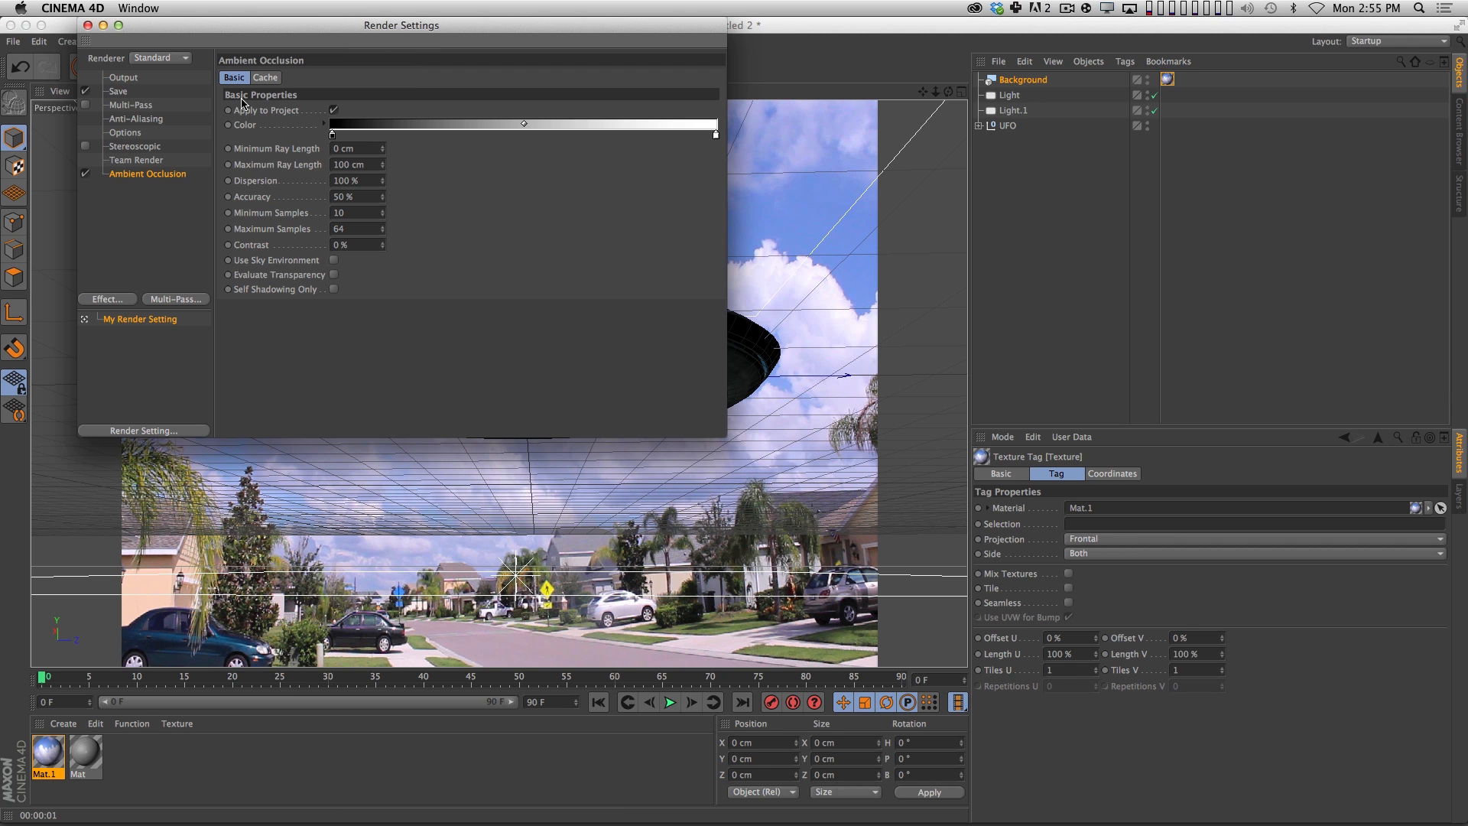
{"action": "left_click", "coordinate": [124, 78]}
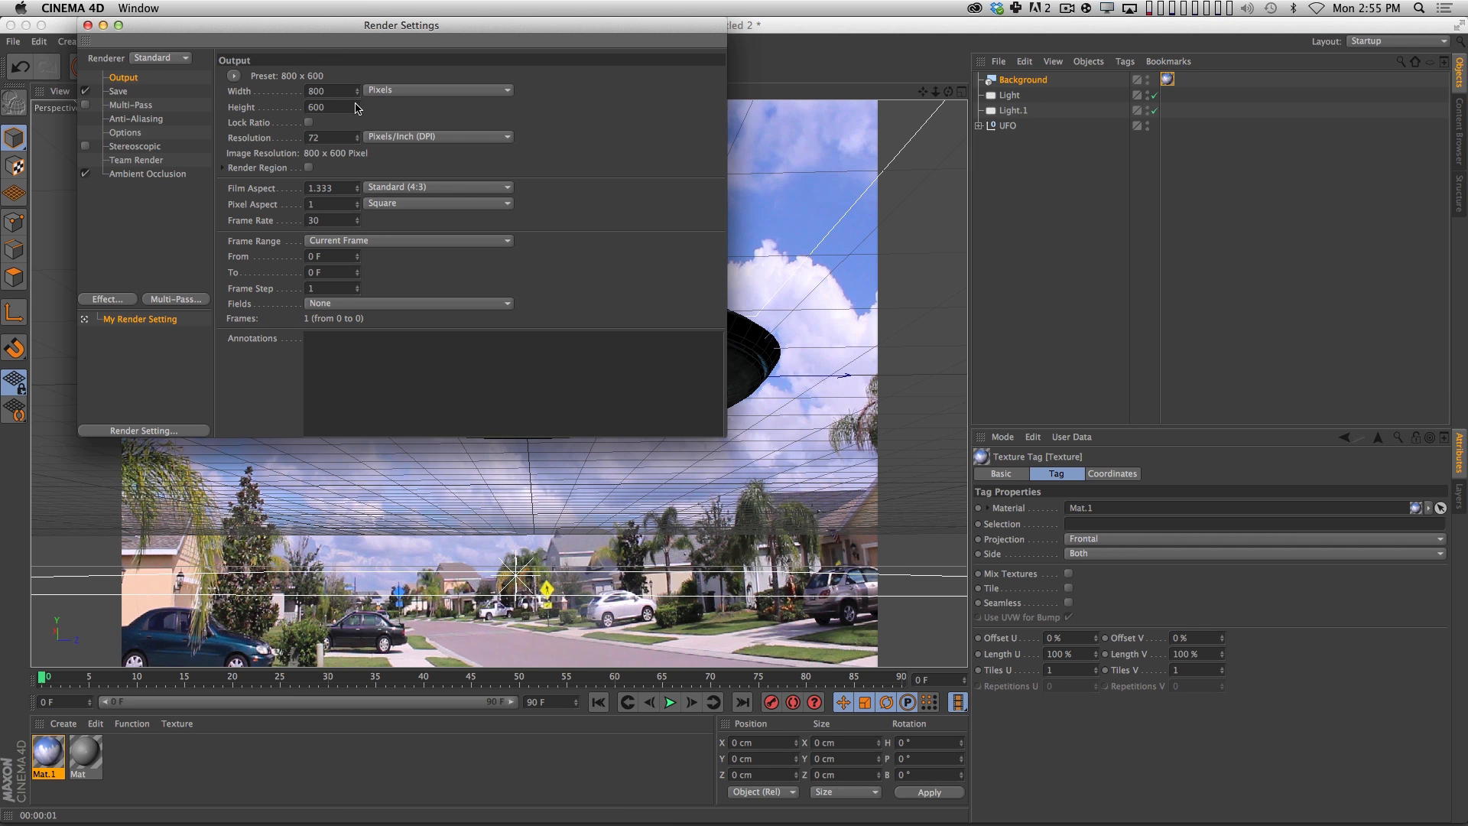
{"action": "type", "text": "1920"}
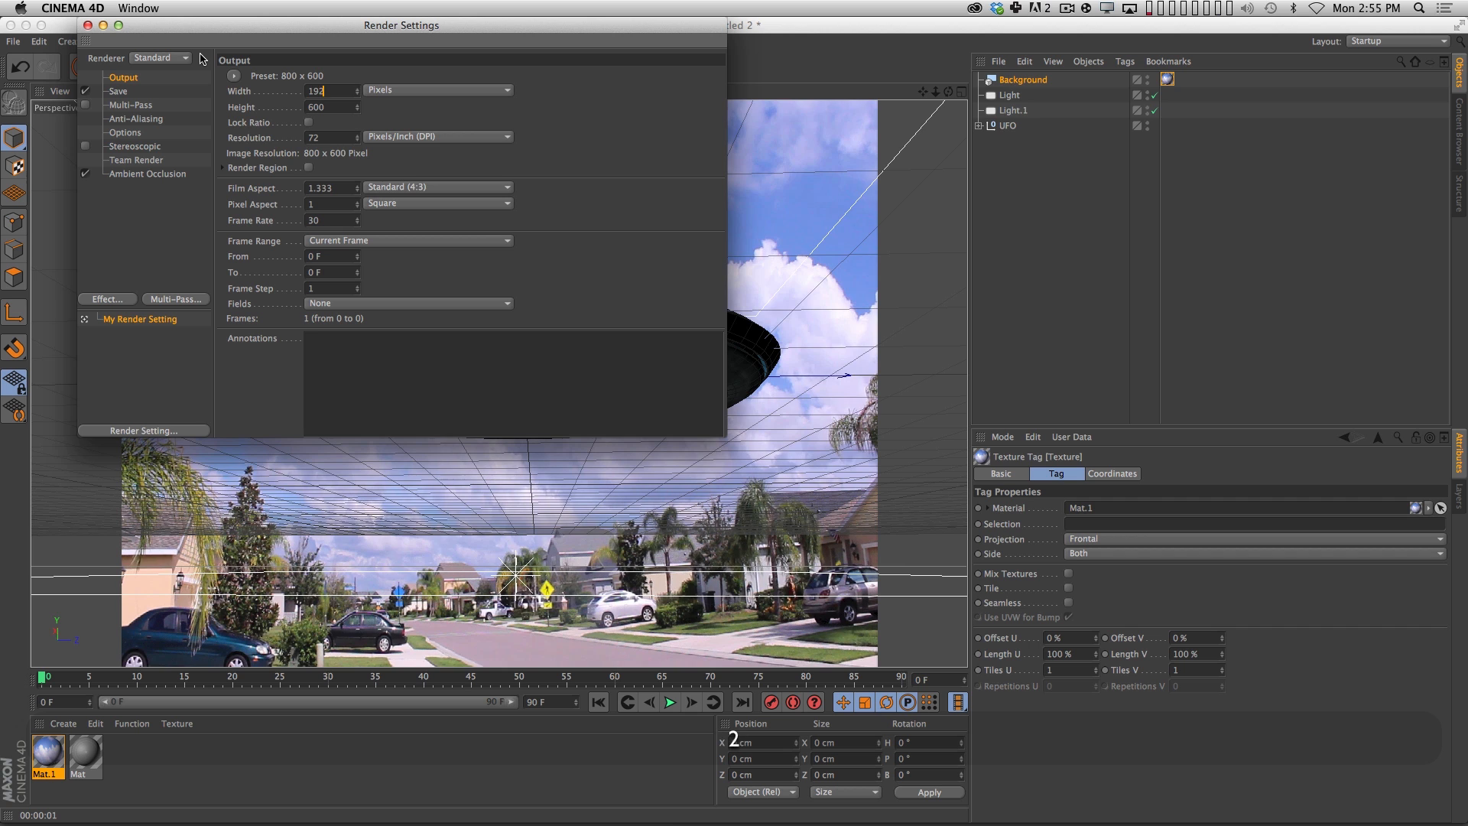
{"action": "key", "text": "Tab"}
{"action": "type", "text": "1080"}
{"action": "key", "text": "Return"}
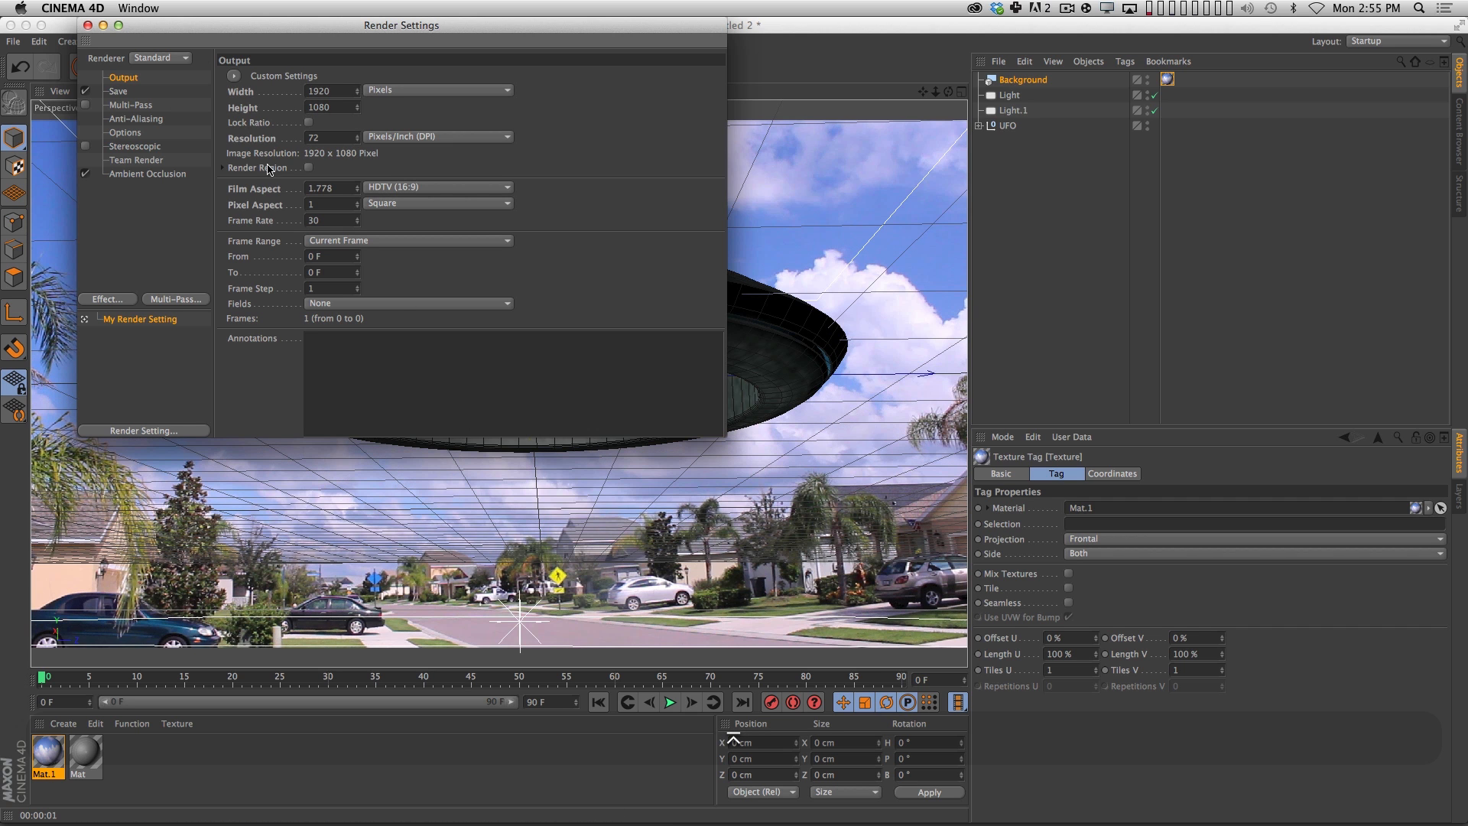
{"action": "left_click", "coordinate": [87, 25]}
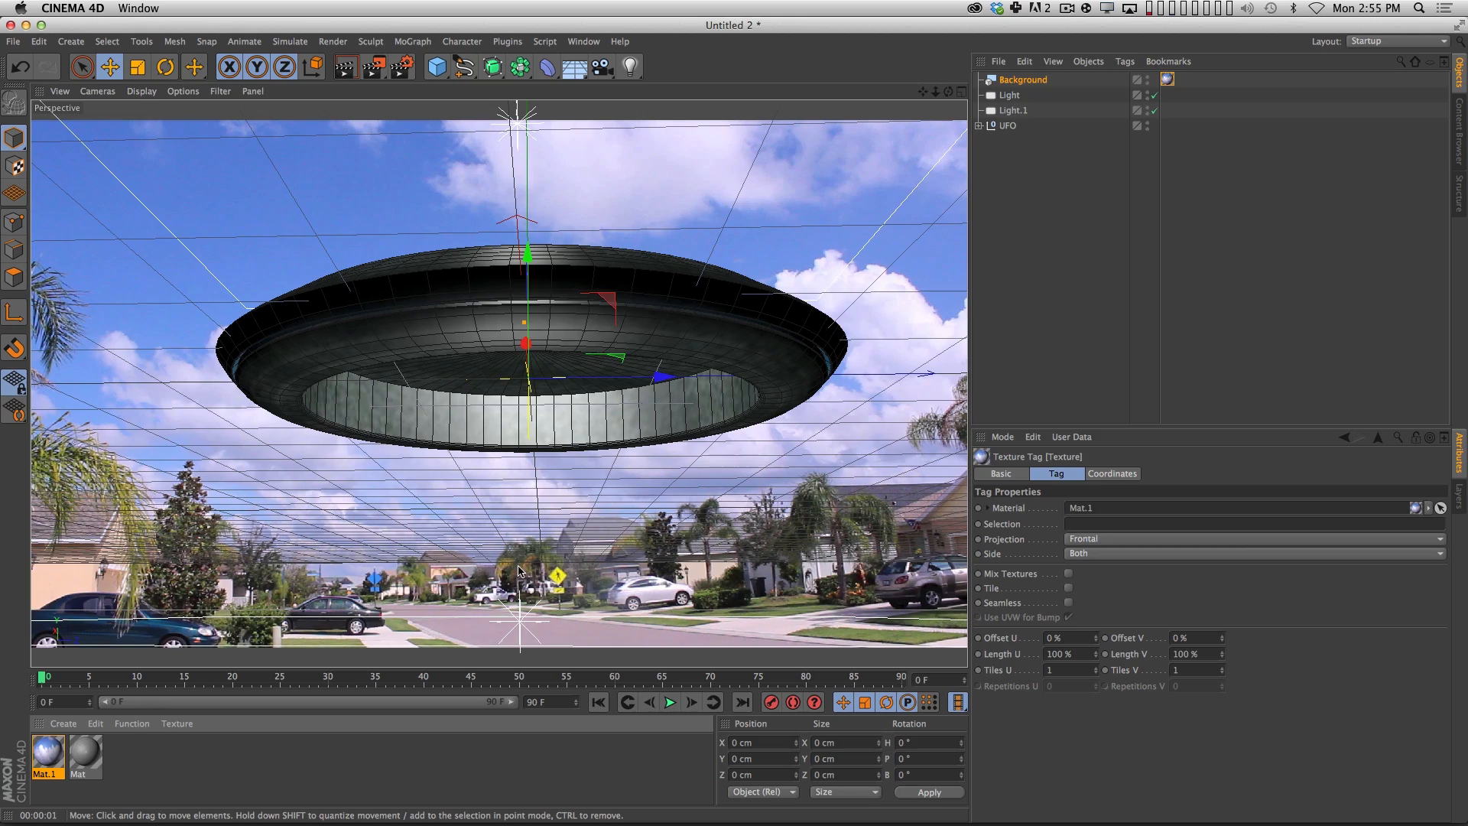
Frame the perspective view so the UFO hovers above the street in the background photo, seen slightly from below, and clear the selection.
{"action": "right_click_drag", "start_coordinate": [631, 563], "coordinate": [639, 558], "text": "alt"}
{"action": "left_click_drag", "start_coordinate": [642, 556], "coordinate": [777, 528], "text": "alt"}
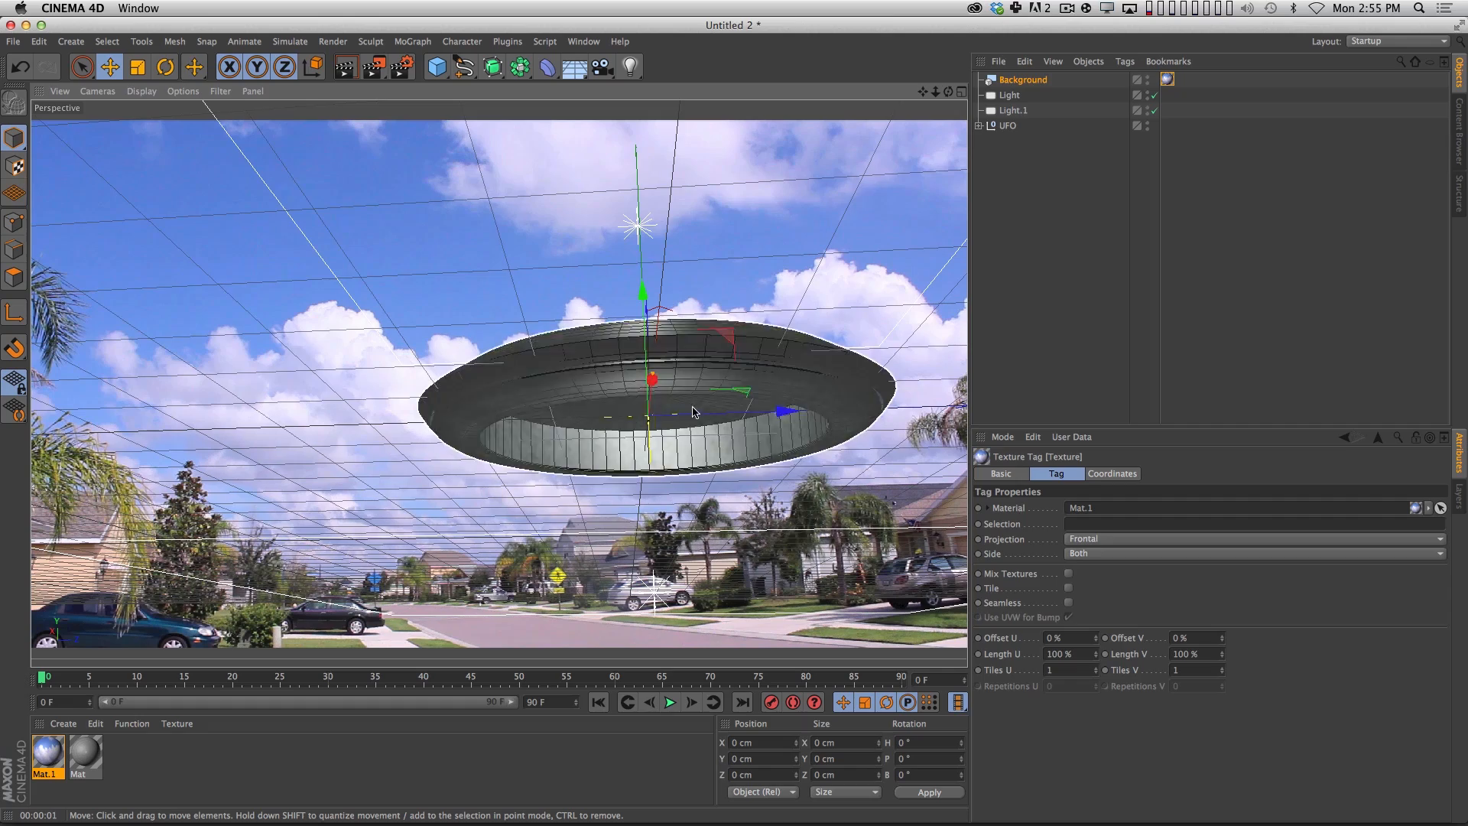
{"action": "key", "text": "1"}
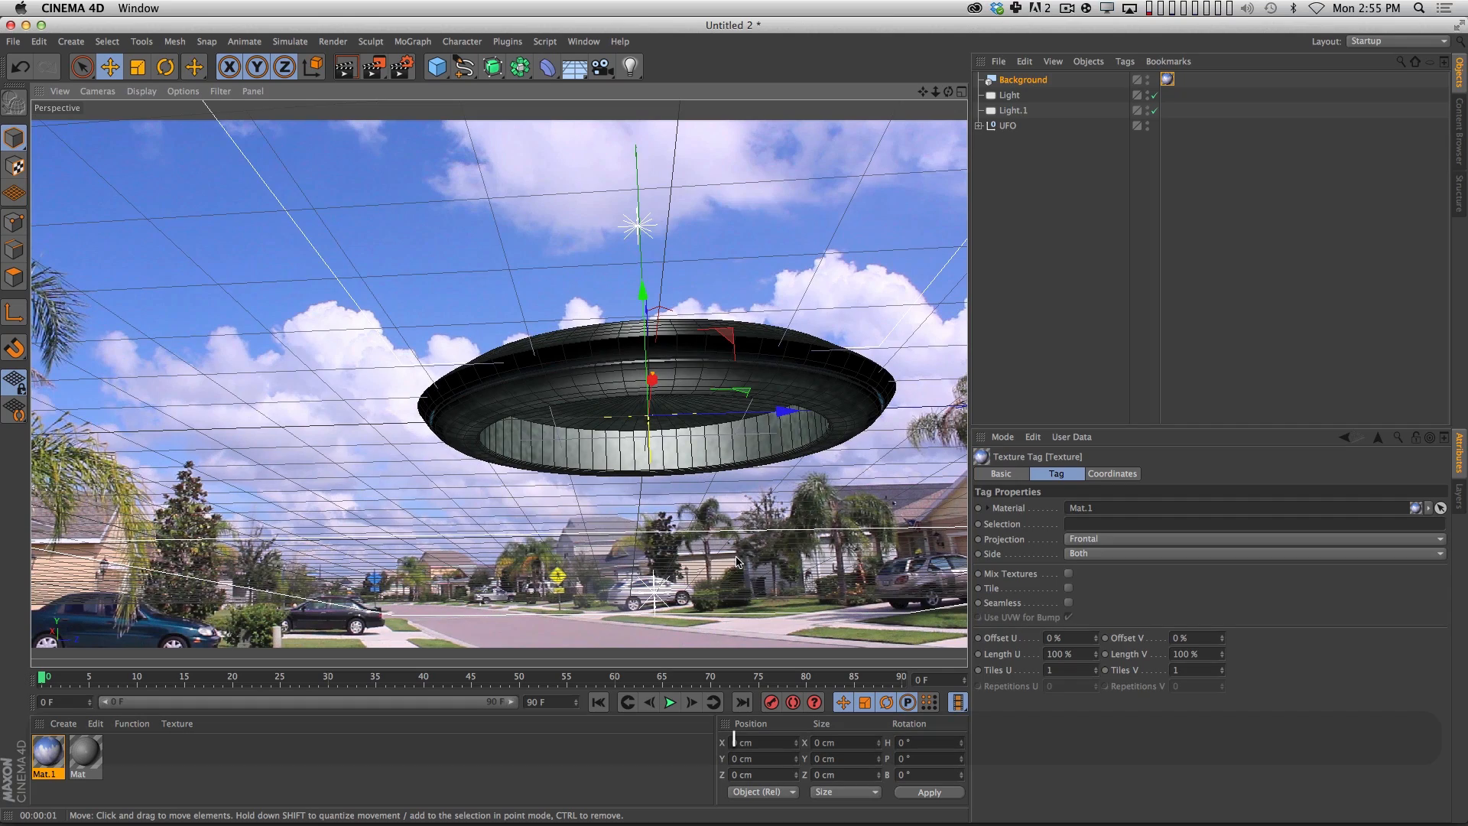
{"action": "left_click_drag", "start_coordinate": [735, 554], "coordinate": [696, 566]}
{"action": "key", "text": "1"}
{"action": "key", "text": "3"}
{"action": "key", "text": "1"}
{"action": "mouse_move", "coordinate": [711, 643]}
{"action": "left_mouse_down"}
{"action": "mouse_move", "coordinate": [703, 600]}
{"action": "mouse_move", "coordinate": [704, 618]}
{"action": "left_mouse_up"}
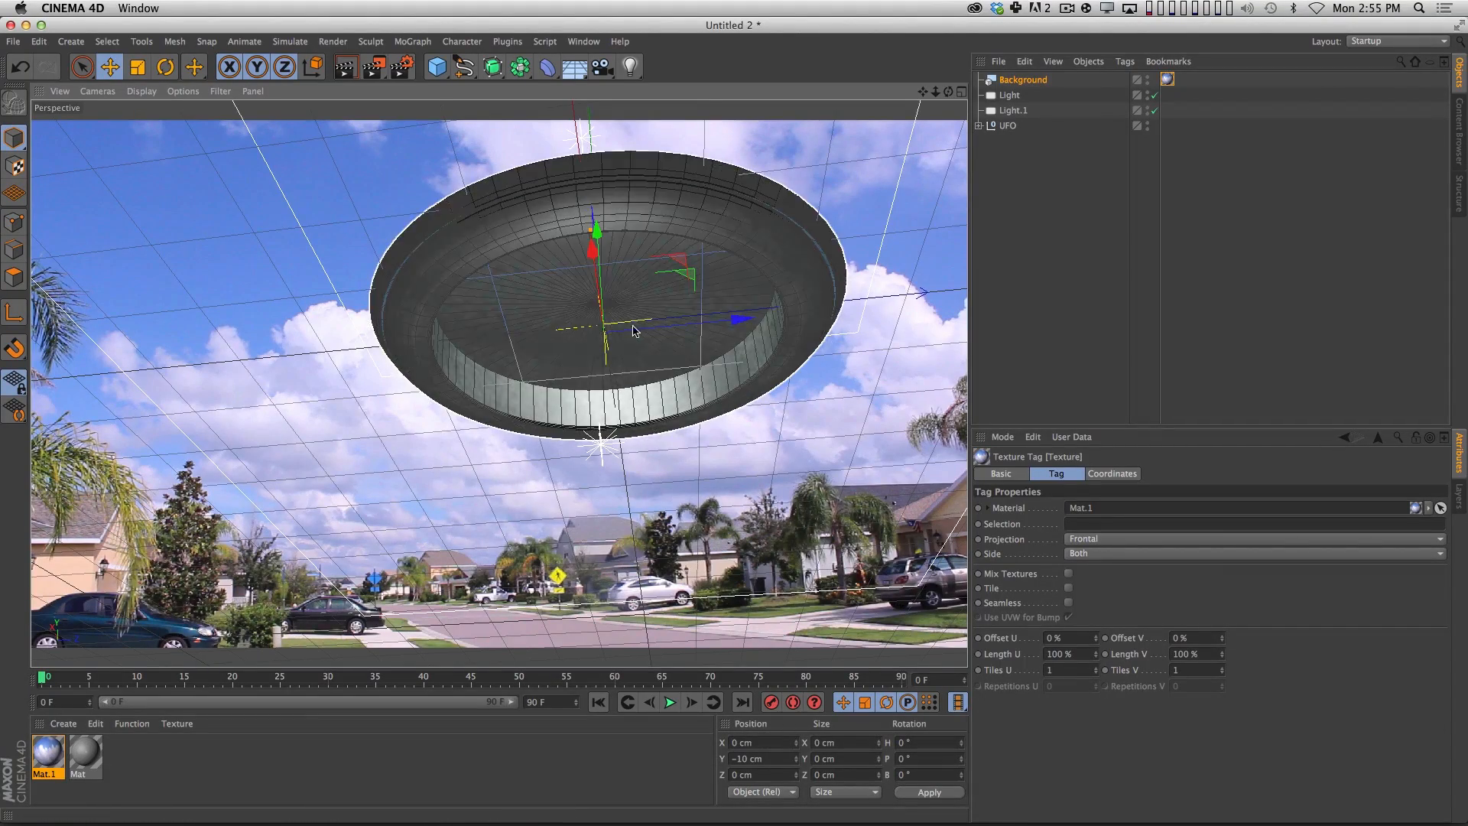
{"action": "key", "text": "3"}
{"action": "left_click_drag", "start_coordinate": [633, 330], "coordinate": [681, 492]}
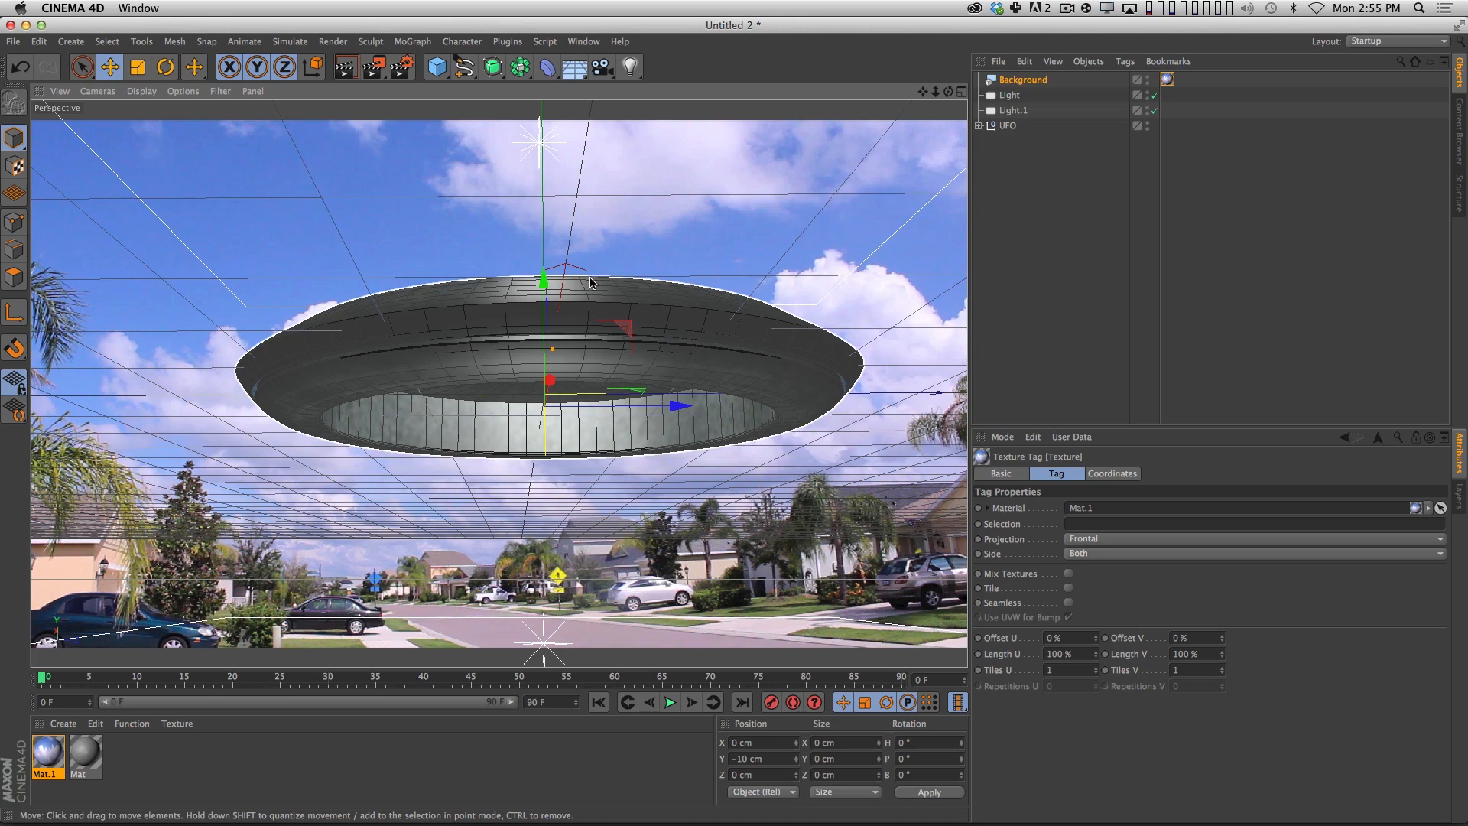
{"action": "left_click_drag", "start_coordinate": [657, 494], "coordinate": [722, 463], "text": "alt"}
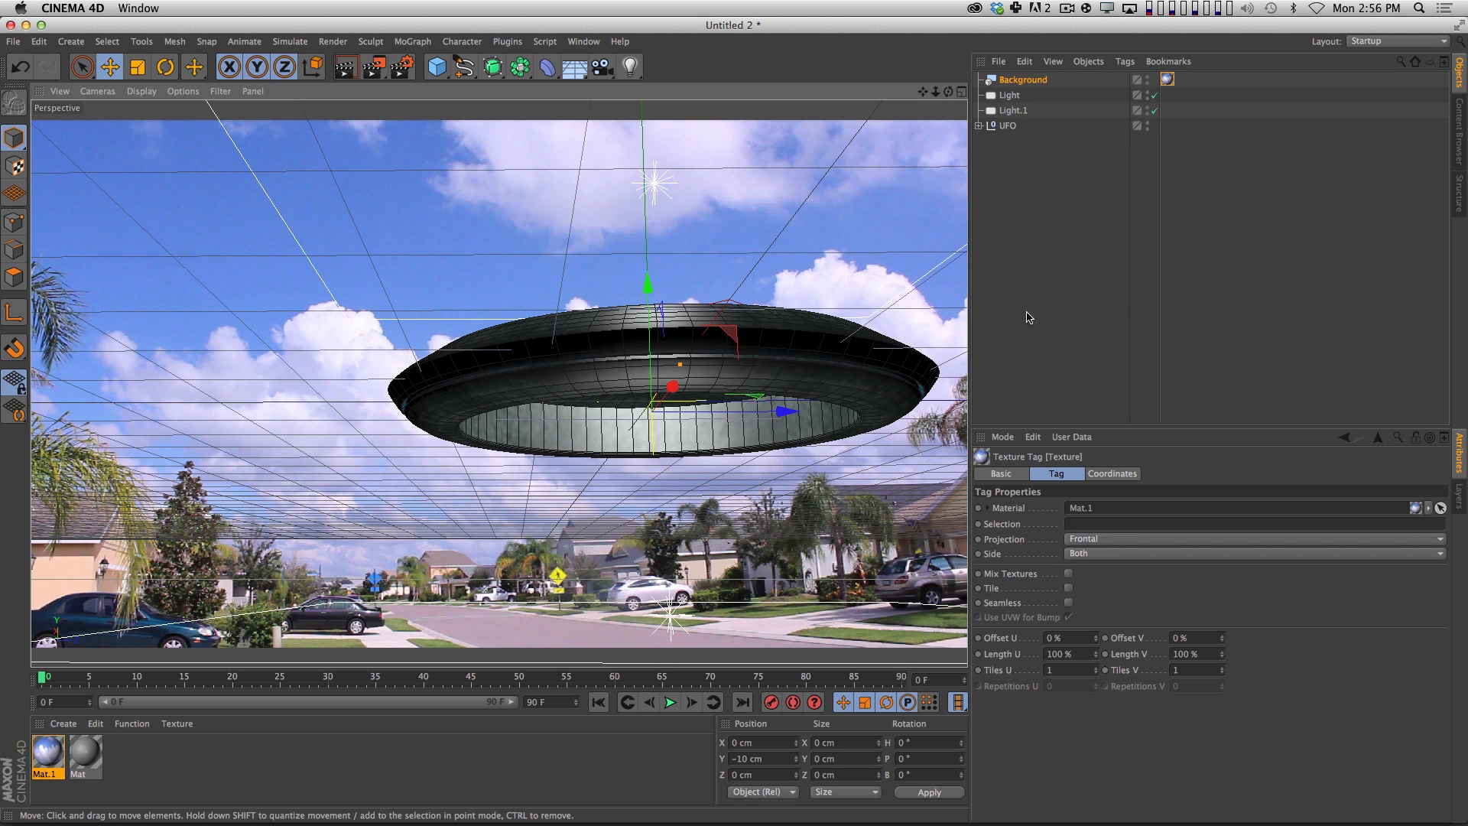
{"action": "left_click", "coordinate": [981, 290]}
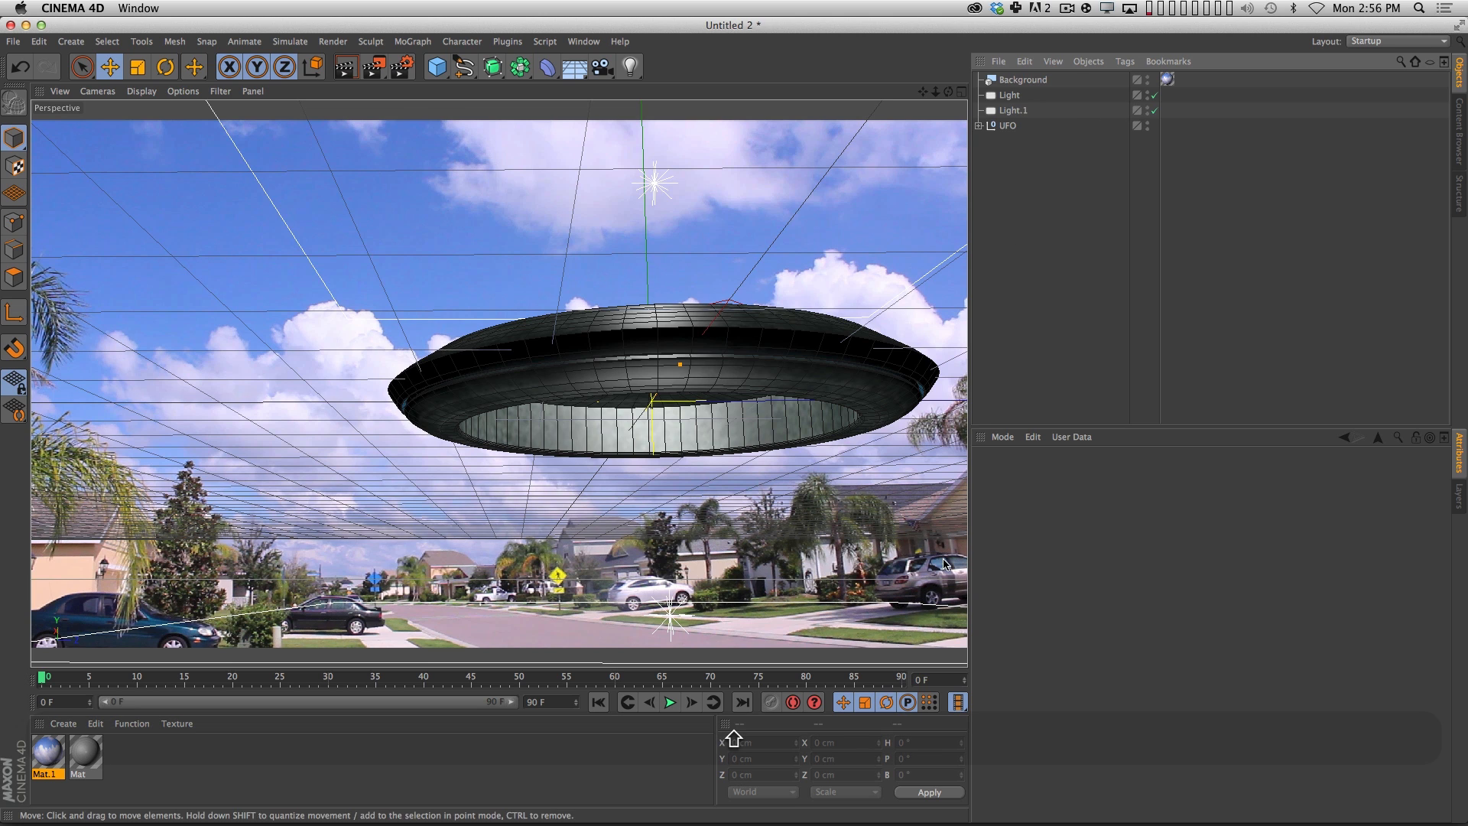
Open the Content Browser in its own window and browse to the HDRI folder of the Visualize materials.
{"action": "left_click", "coordinate": [1455, 132]}
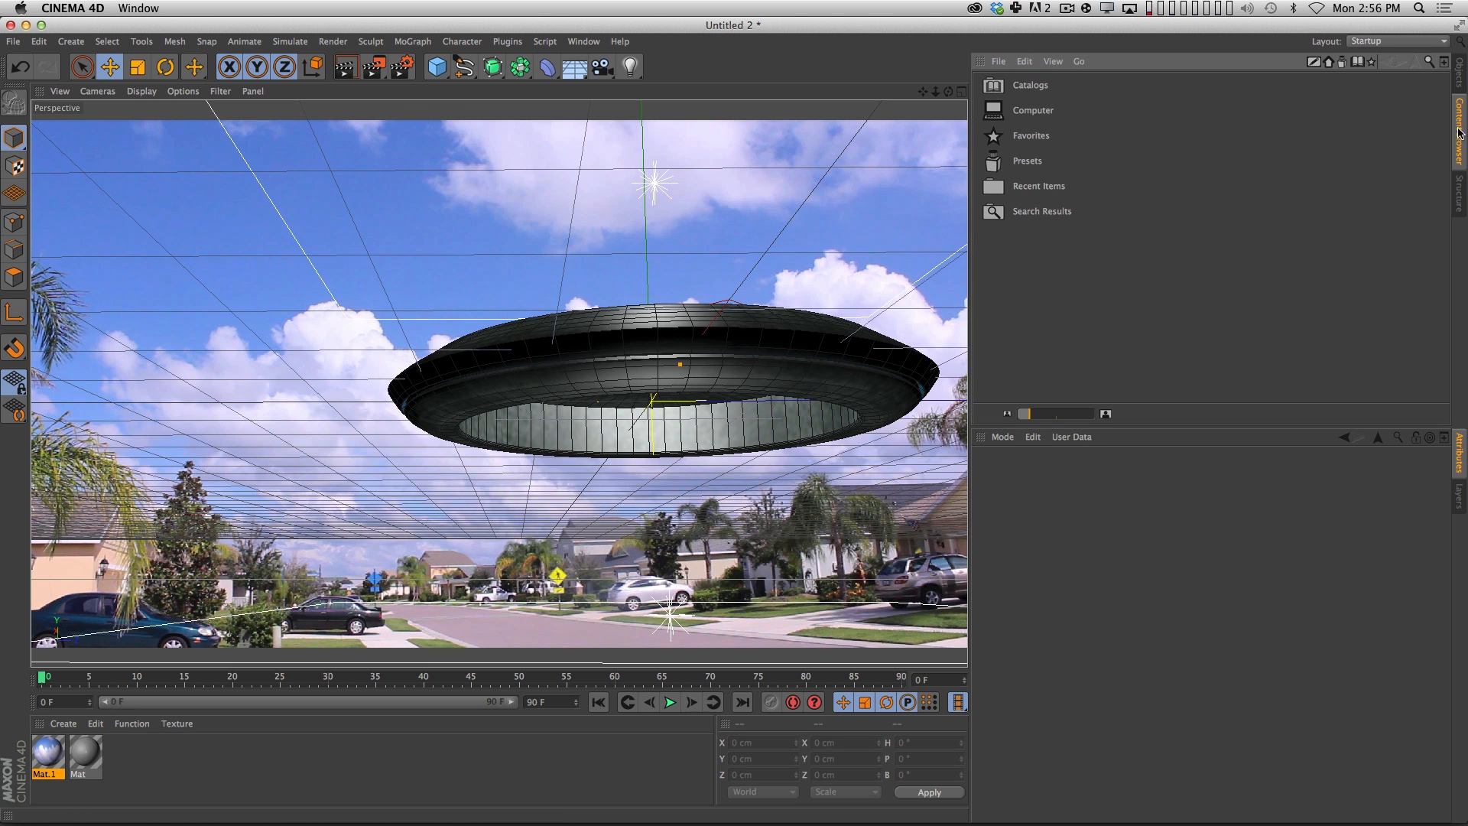
{"action": "key", "text": "shift+F8"}
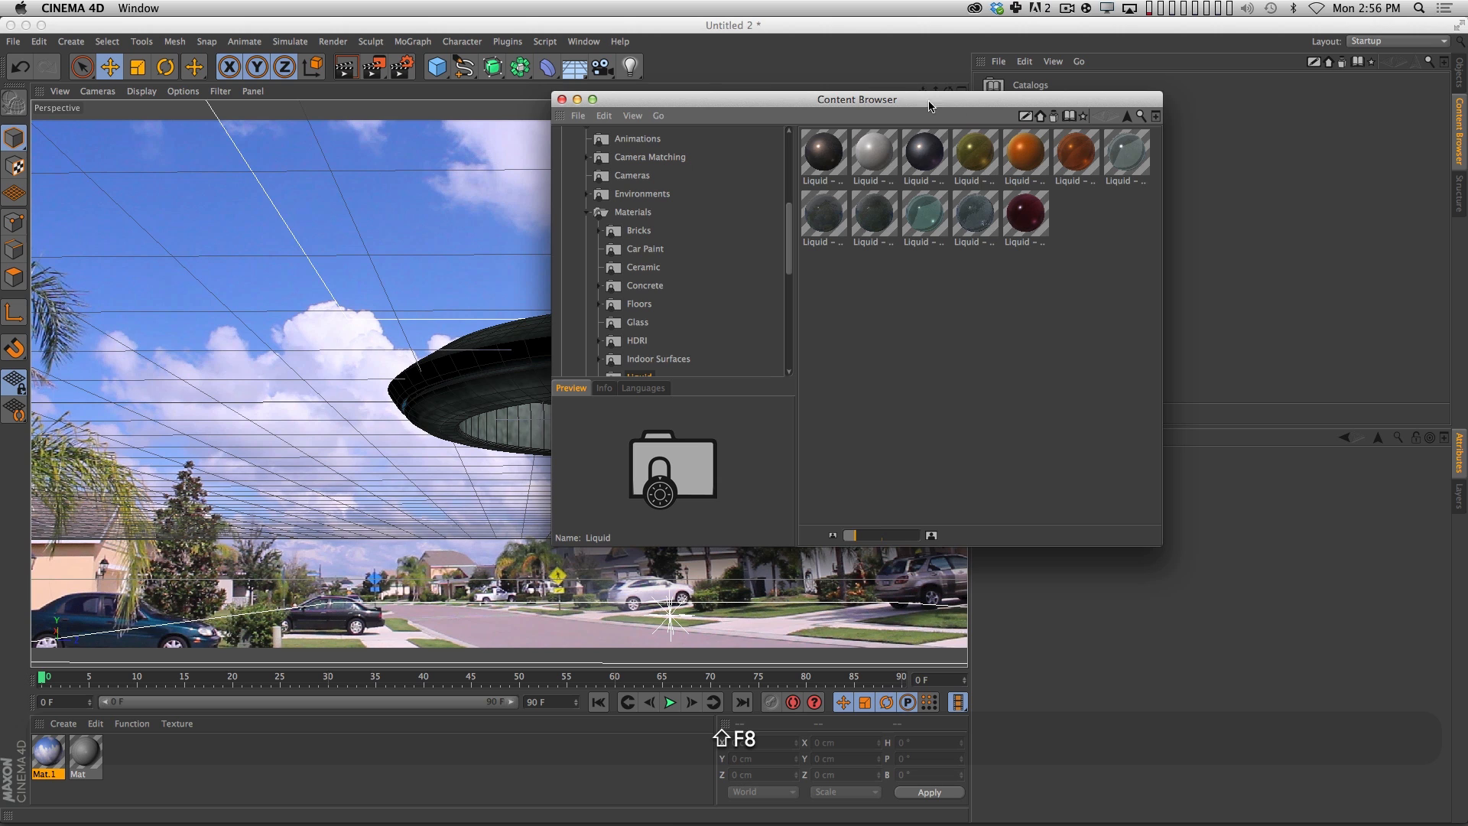
{"action": "left_click_drag", "start_coordinate": [929, 105], "coordinate": [923, 107]}
{"action": "left_click", "coordinate": [582, 214]}
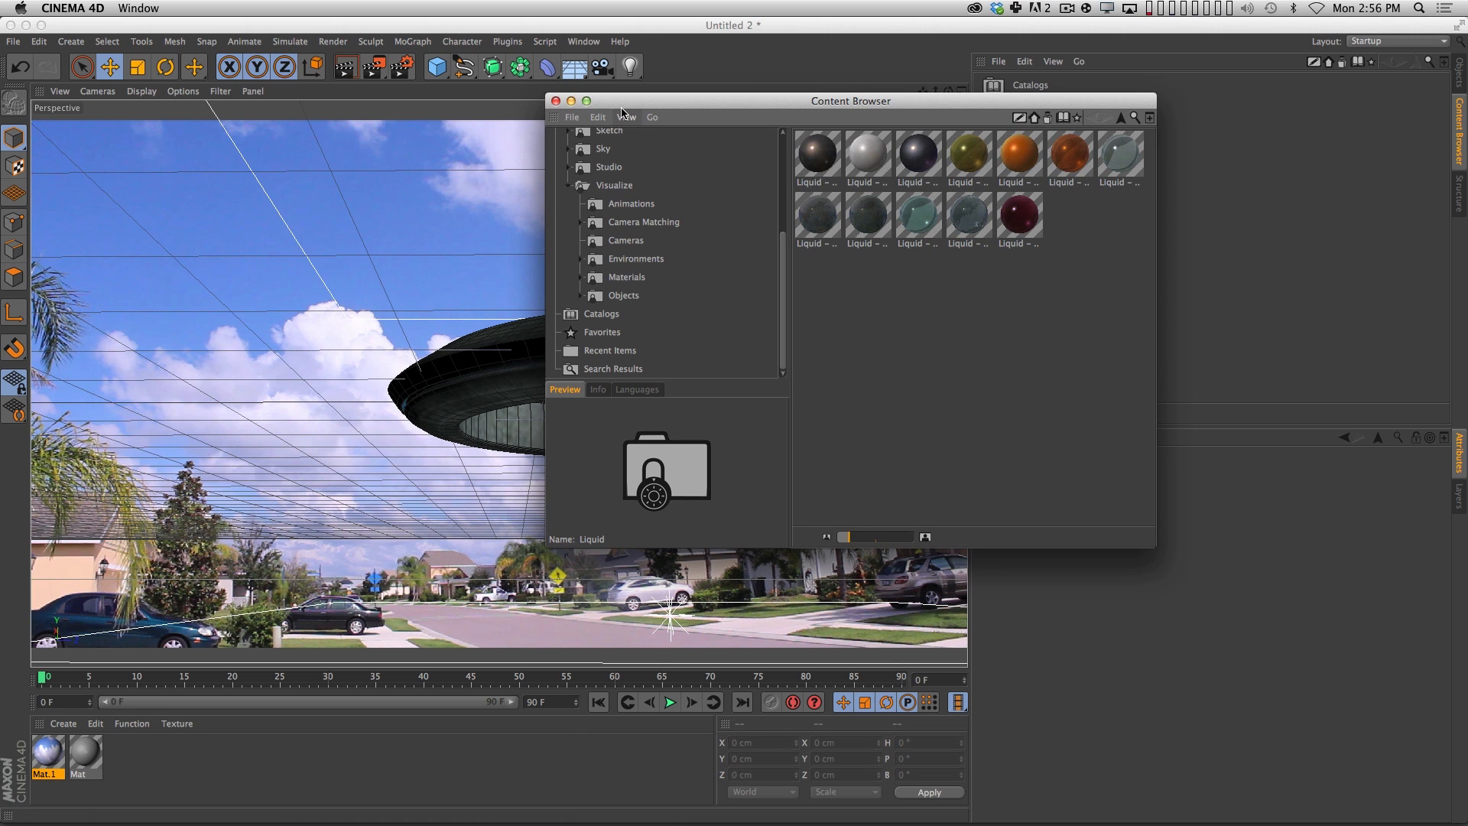
{"action": "left_click", "coordinate": [564, 185]}
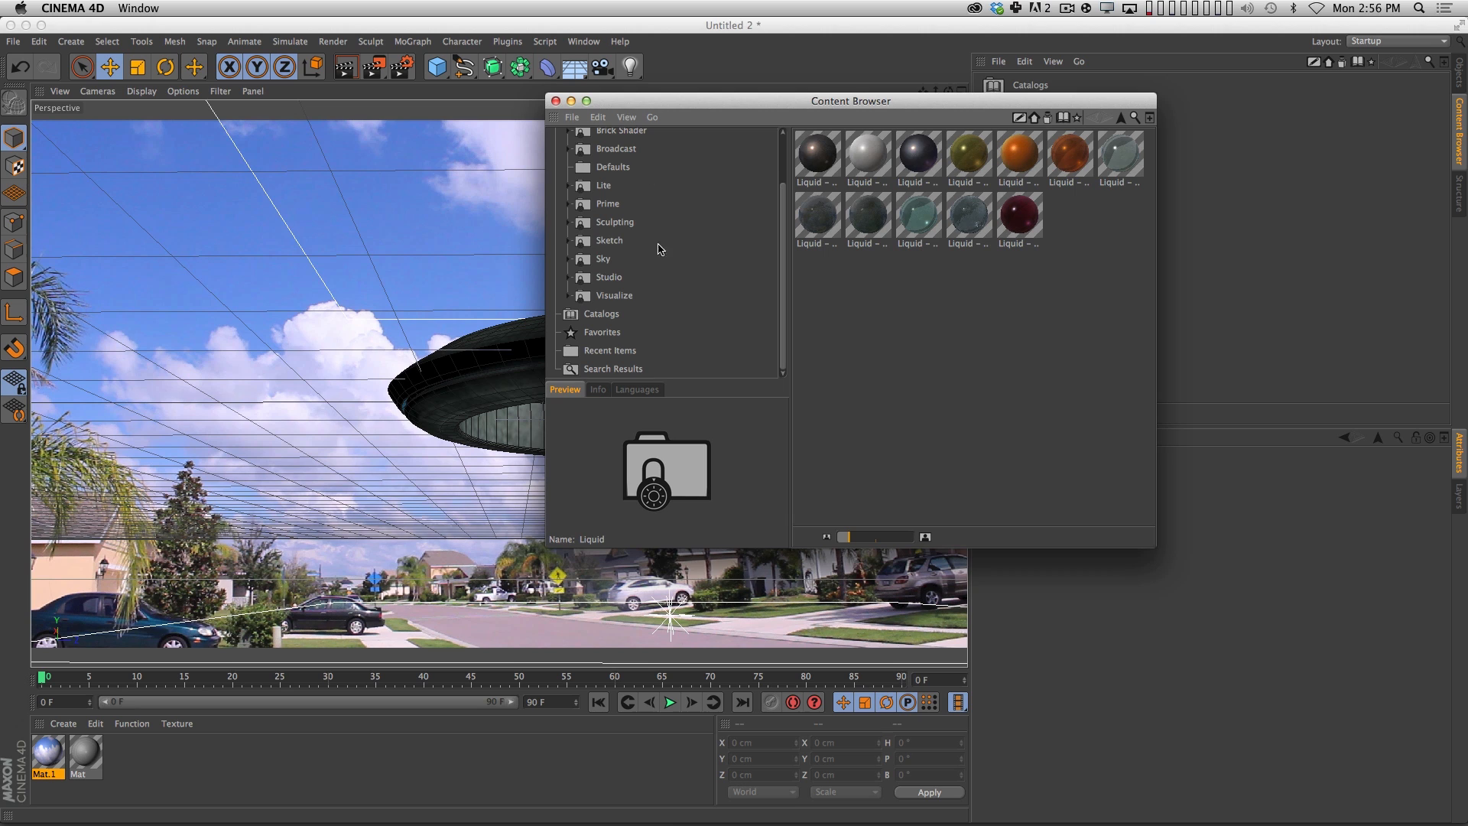
{"action": "scroll", "coordinate": [780, 257], "scroll_direction": "up", "scroll_amount": 1}
{"action": "left_click", "coordinate": [615, 312]}
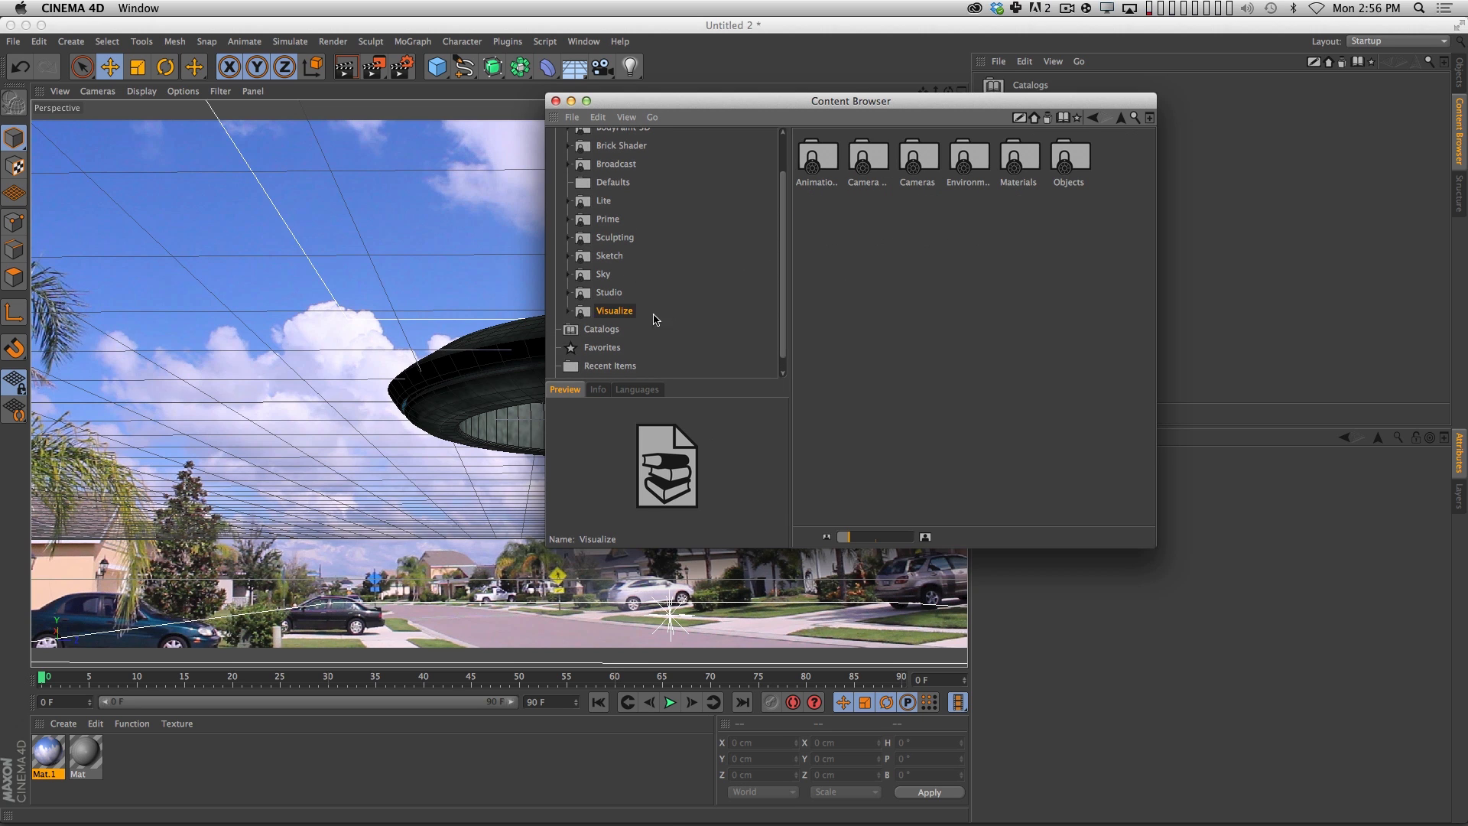
{"action": "double_click", "coordinate": [1008, 177]}
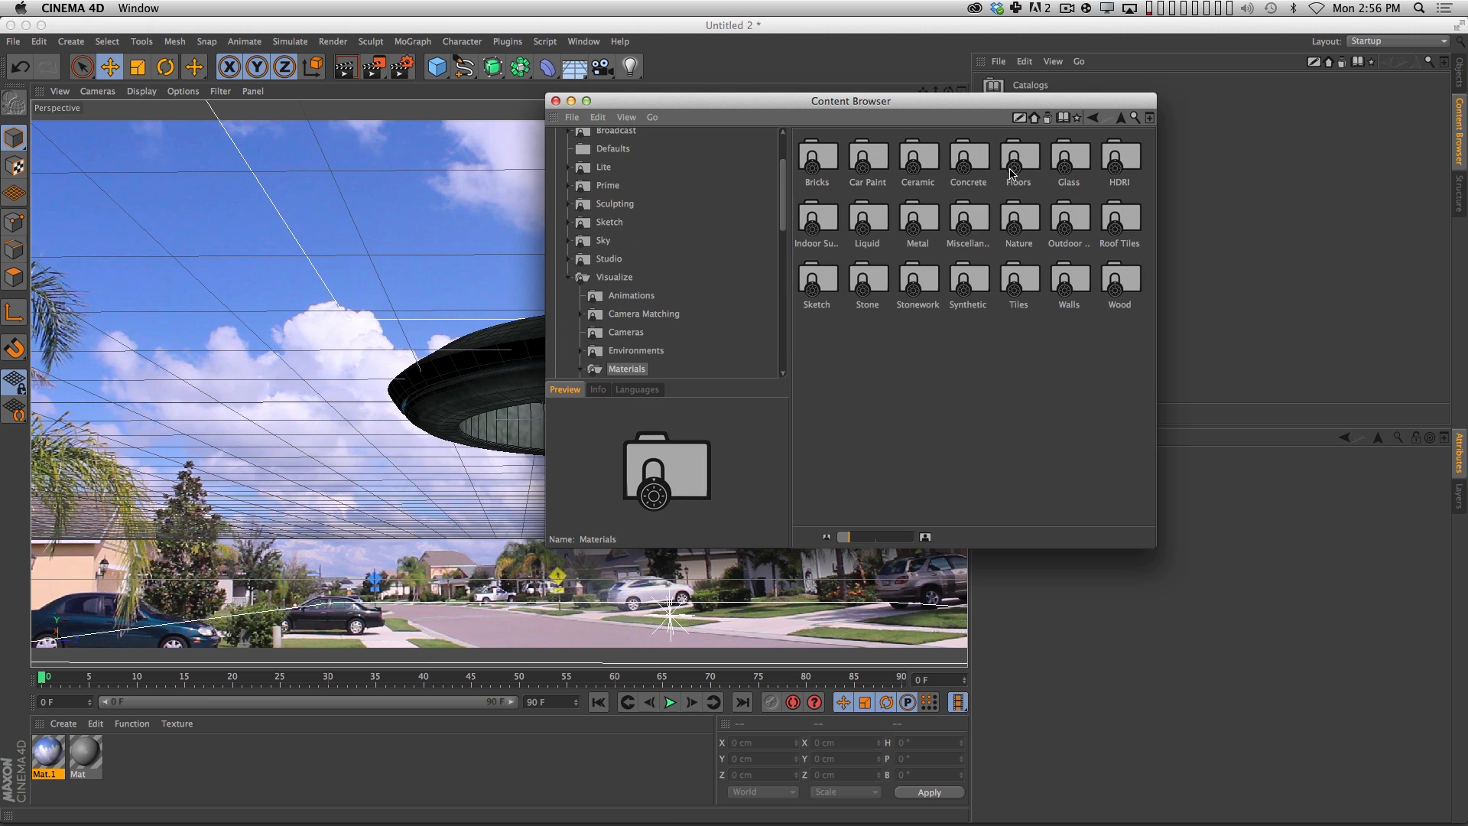
{"action": "double_click", "coordinate": [1122, 159]}
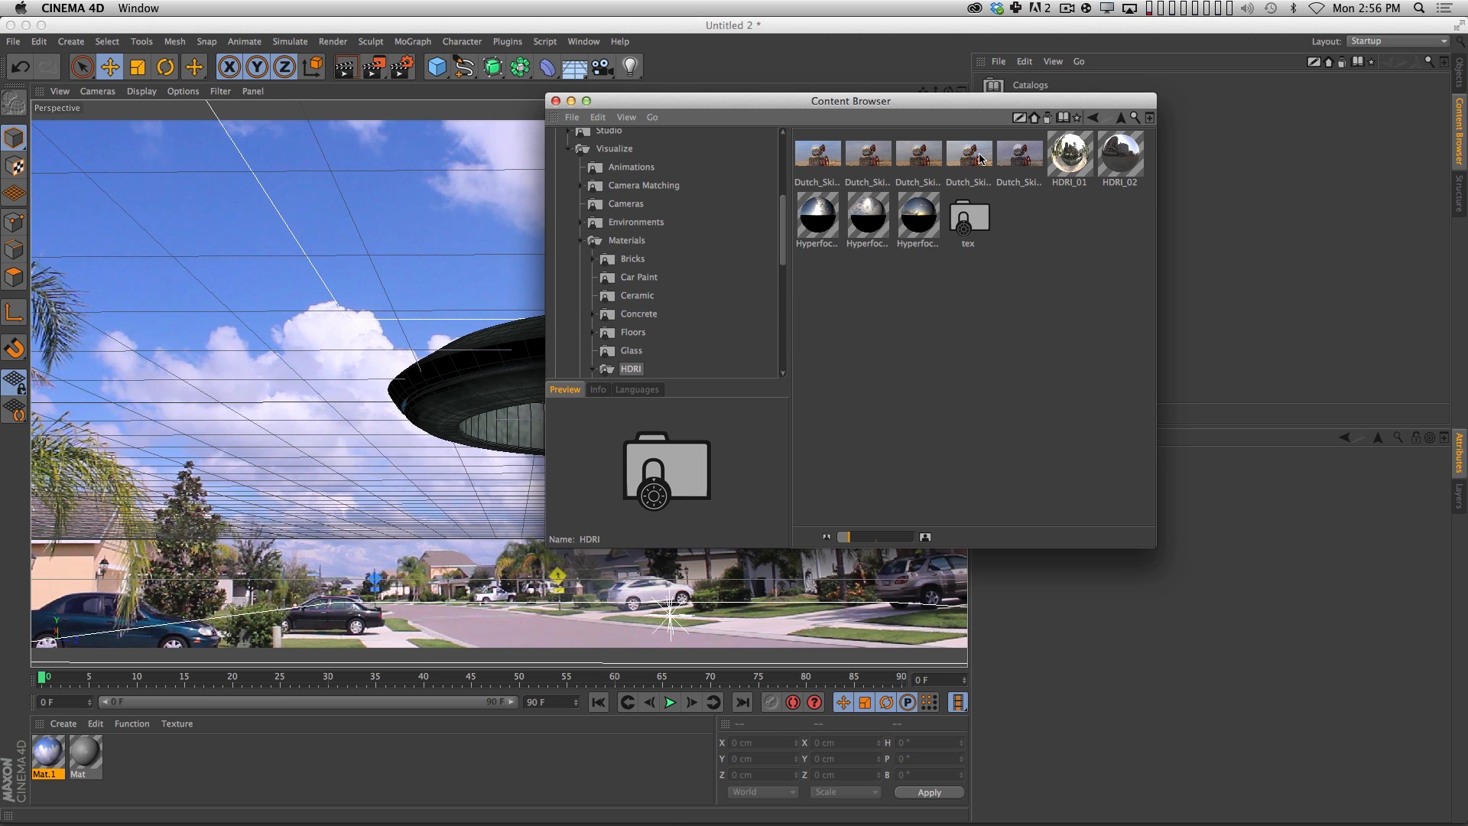
Collapse the Visualize library and open the HDRI folder in the Prime library's materials.
{"action": "left_click", "coordinate": [581, 241]}
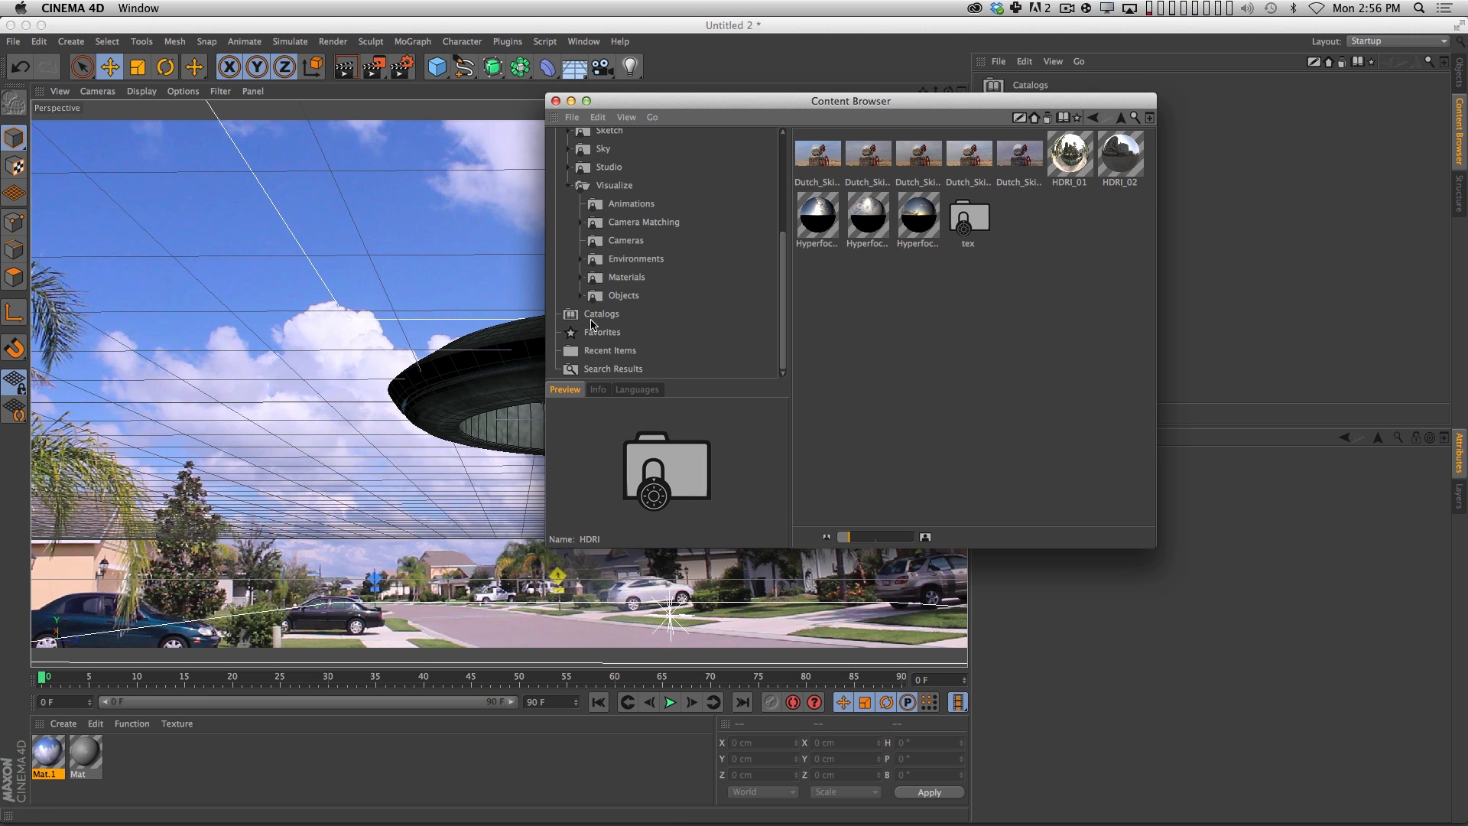
{"action": "left_click", "coordinate": [570, 185]}
{"action": "left_click", "coordinate": [608, 204]}
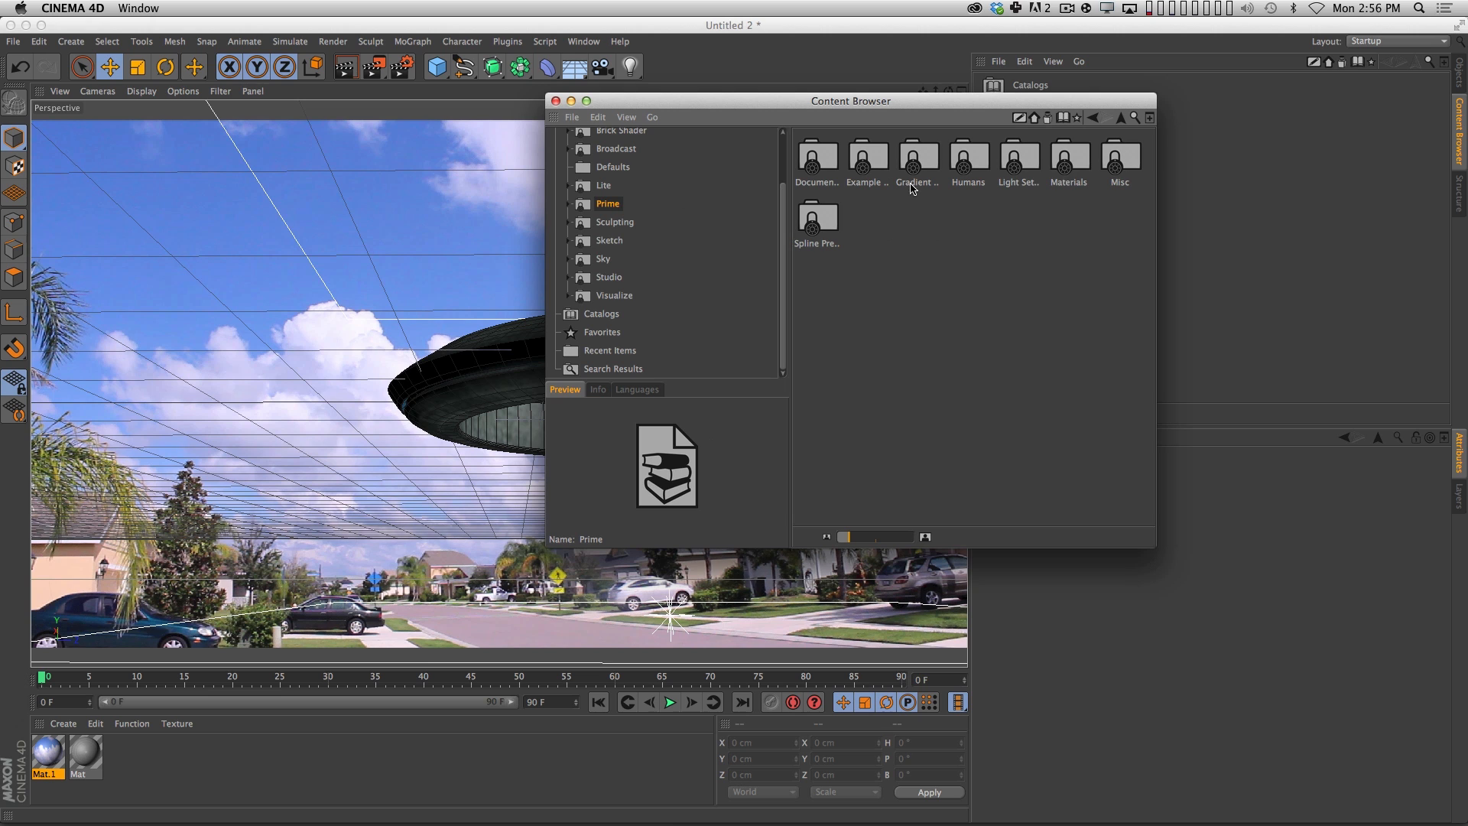
{"action": "double_click", "coordinate": [1068, 175]}
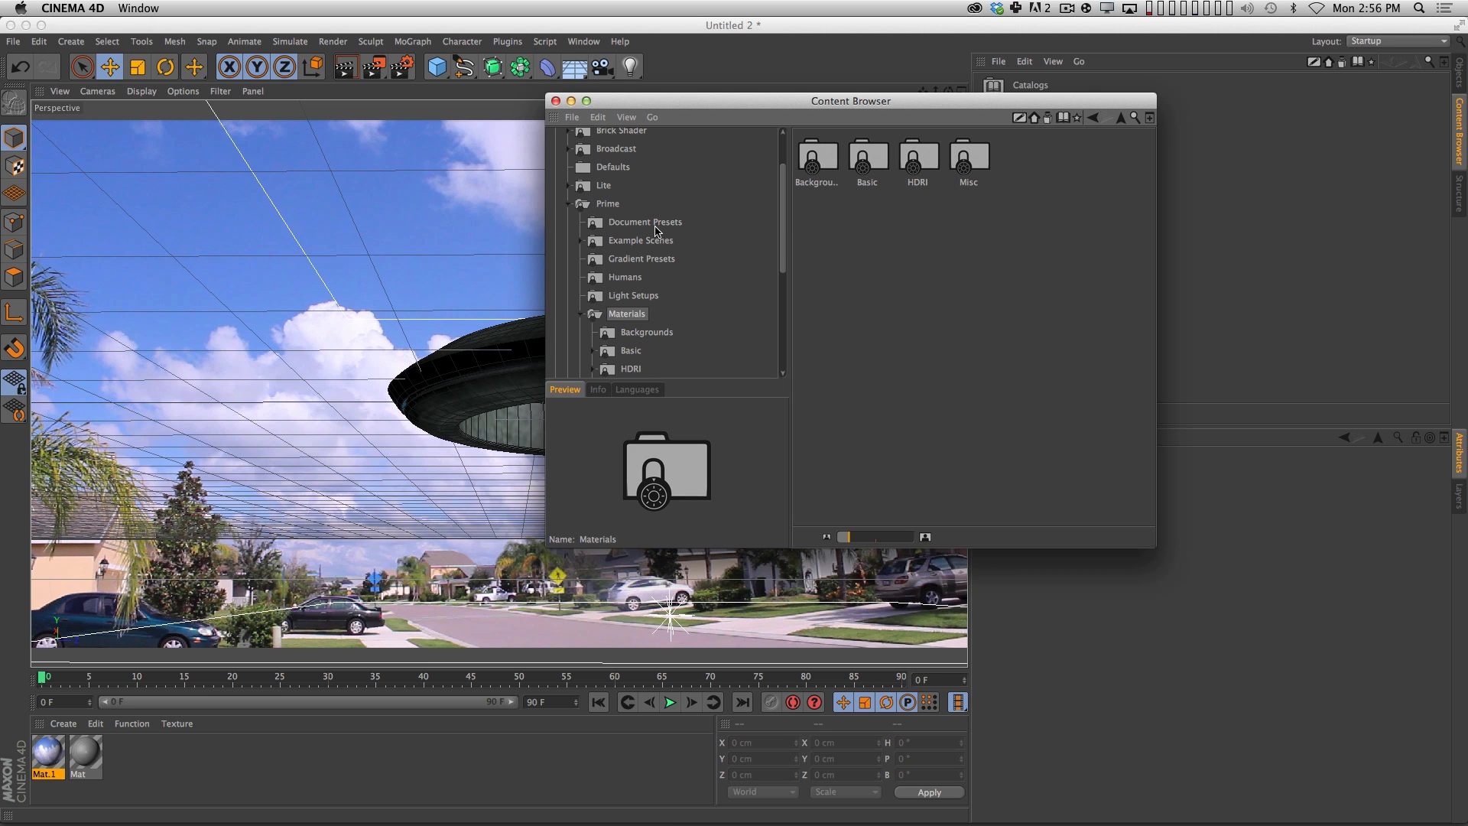
{"action": "double_click", "coordinate": [917, 176]}
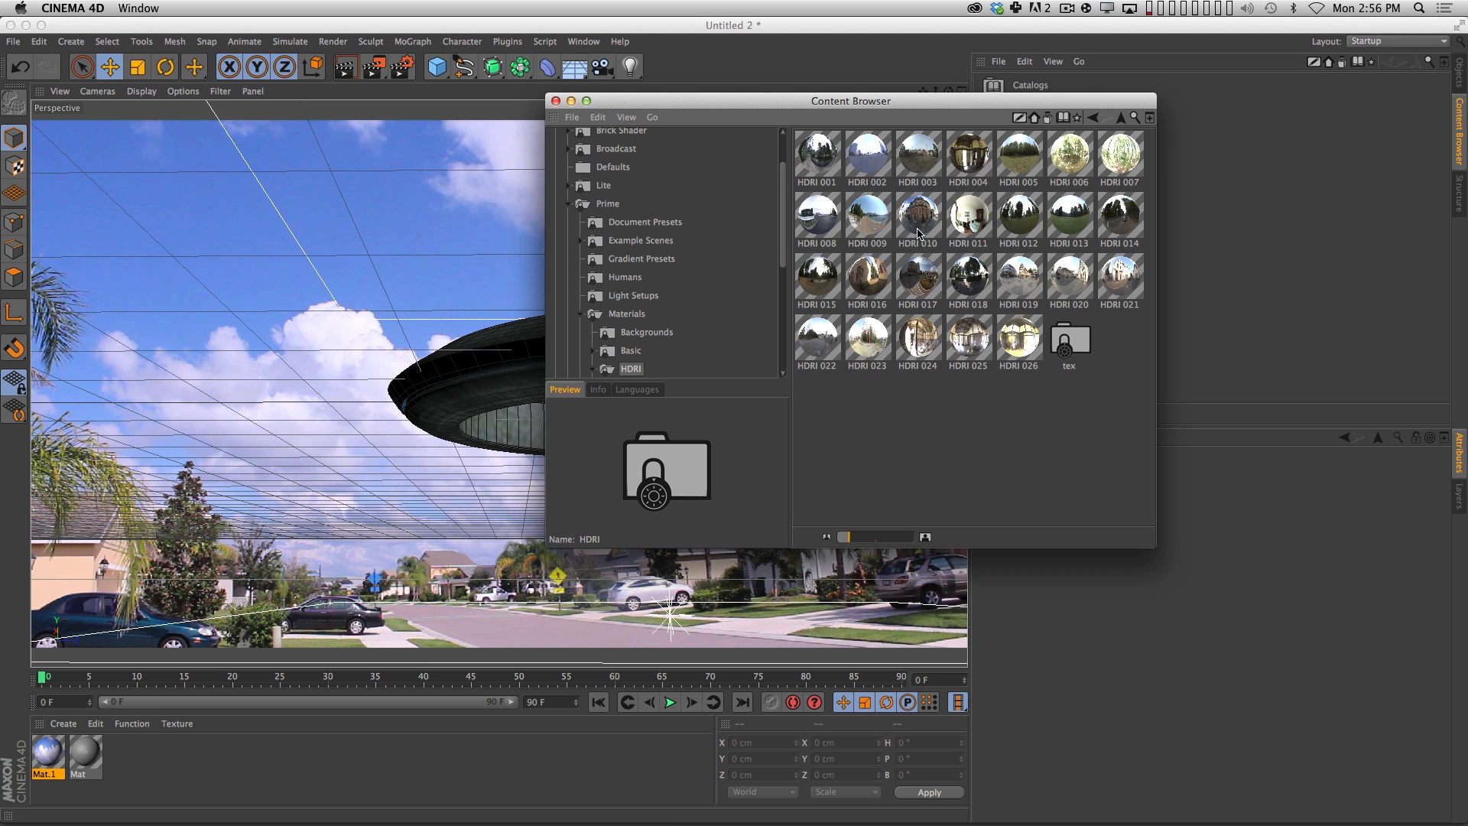
Preview several HDRI materials, including HDRI 009, HDRI 018 and HDRI 017, to compare their environments.
{"action": "left_click", "coordinate": [862, 219]}
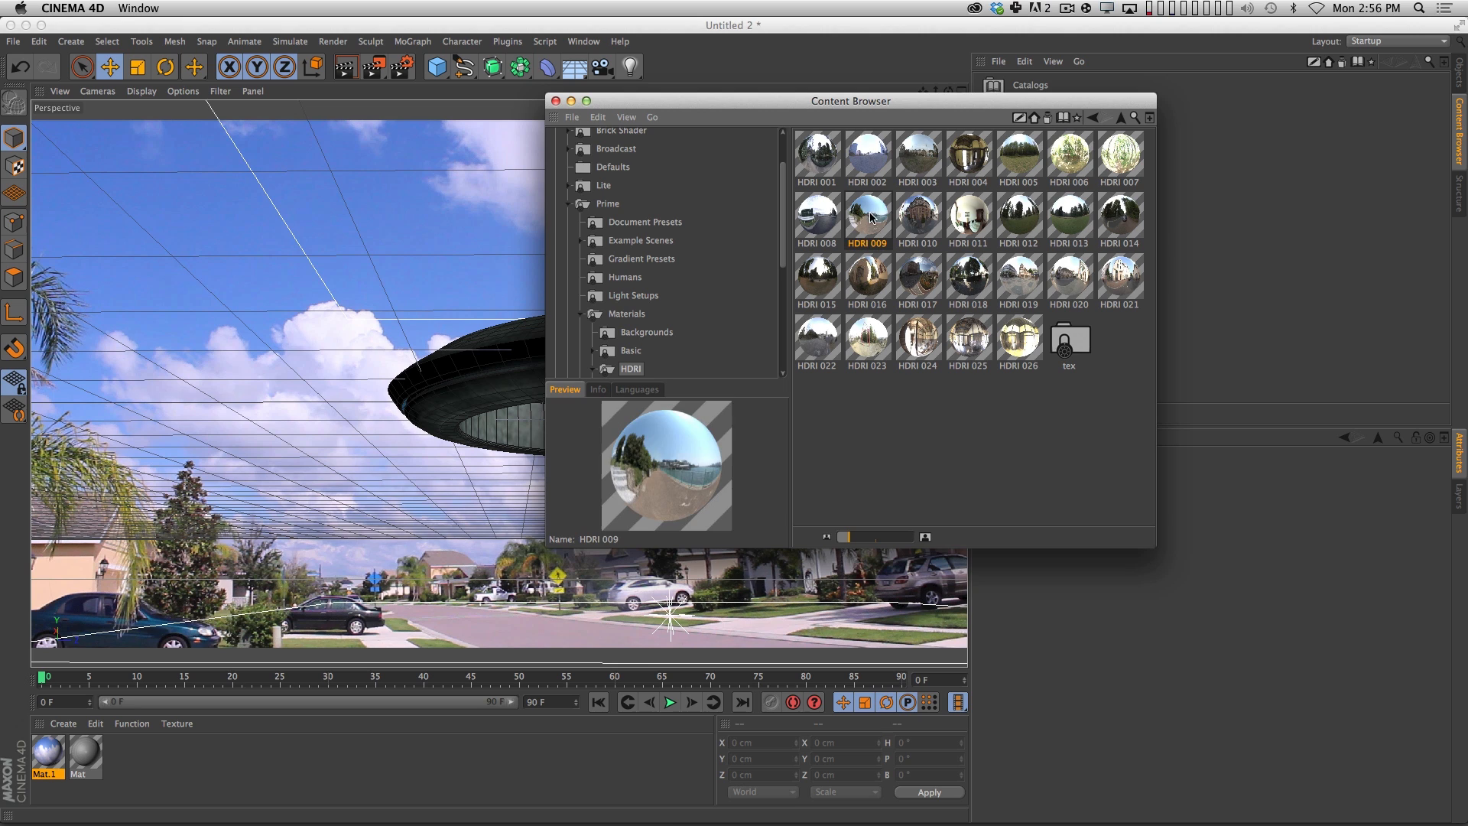
{"action": "left_click", "coordinate": [919, 283]}
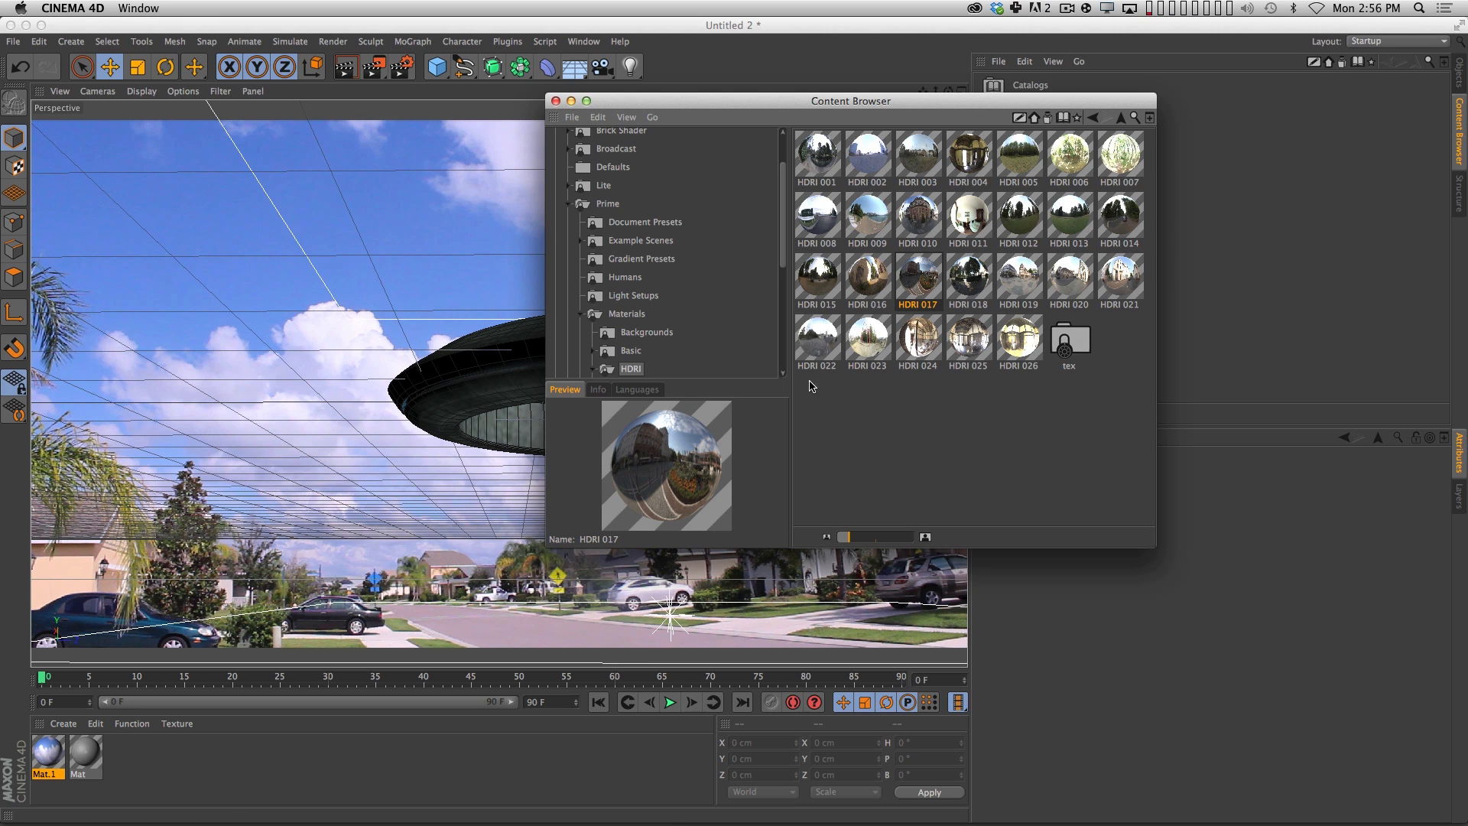
{"action": "left_click", "coordinate": [978, 281]}
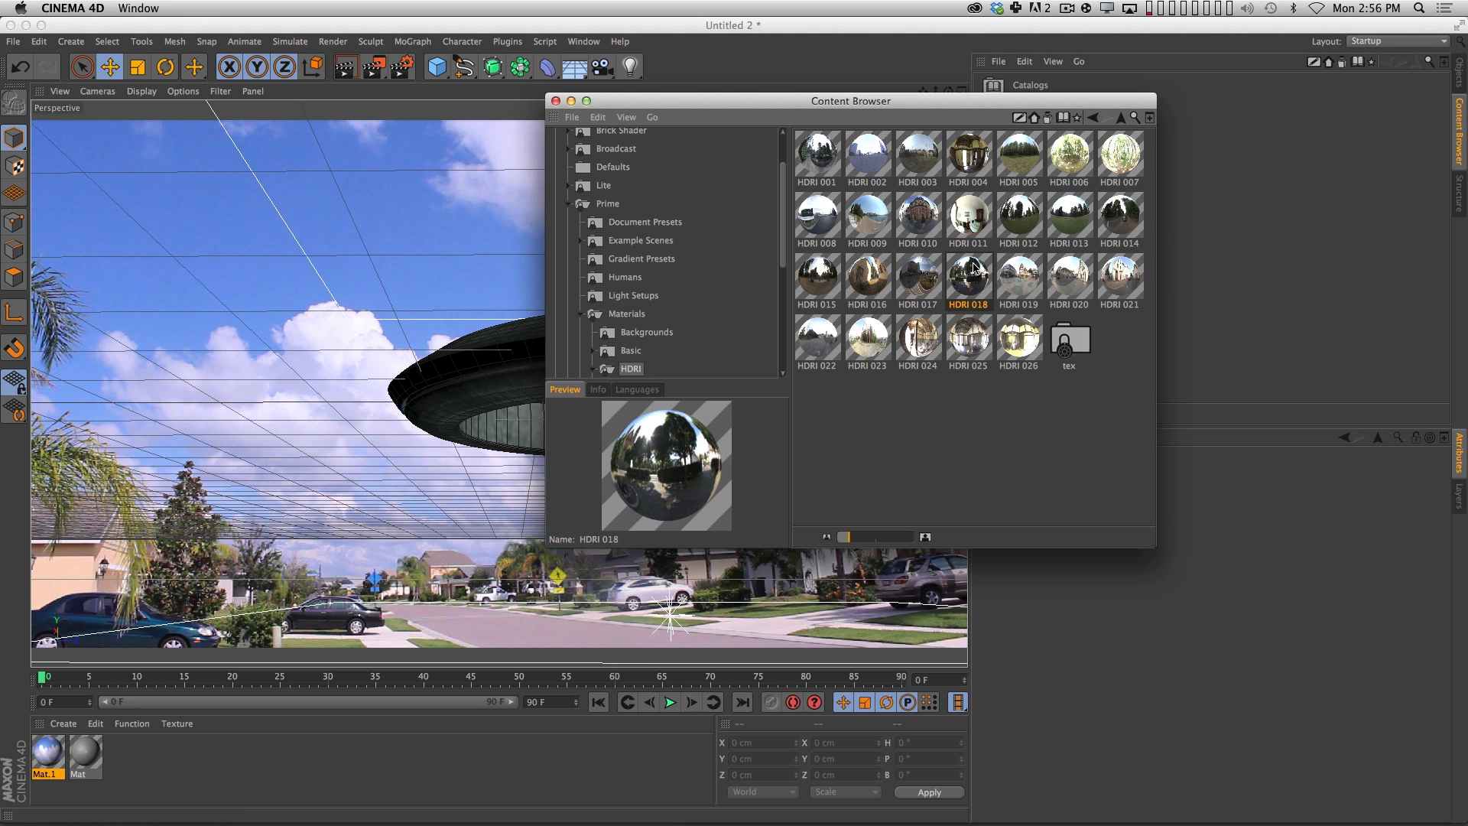
{"action": "left_click", "coordinate": [974, 232]}
{"action": "left_click", "coordinate": [920, 283]}
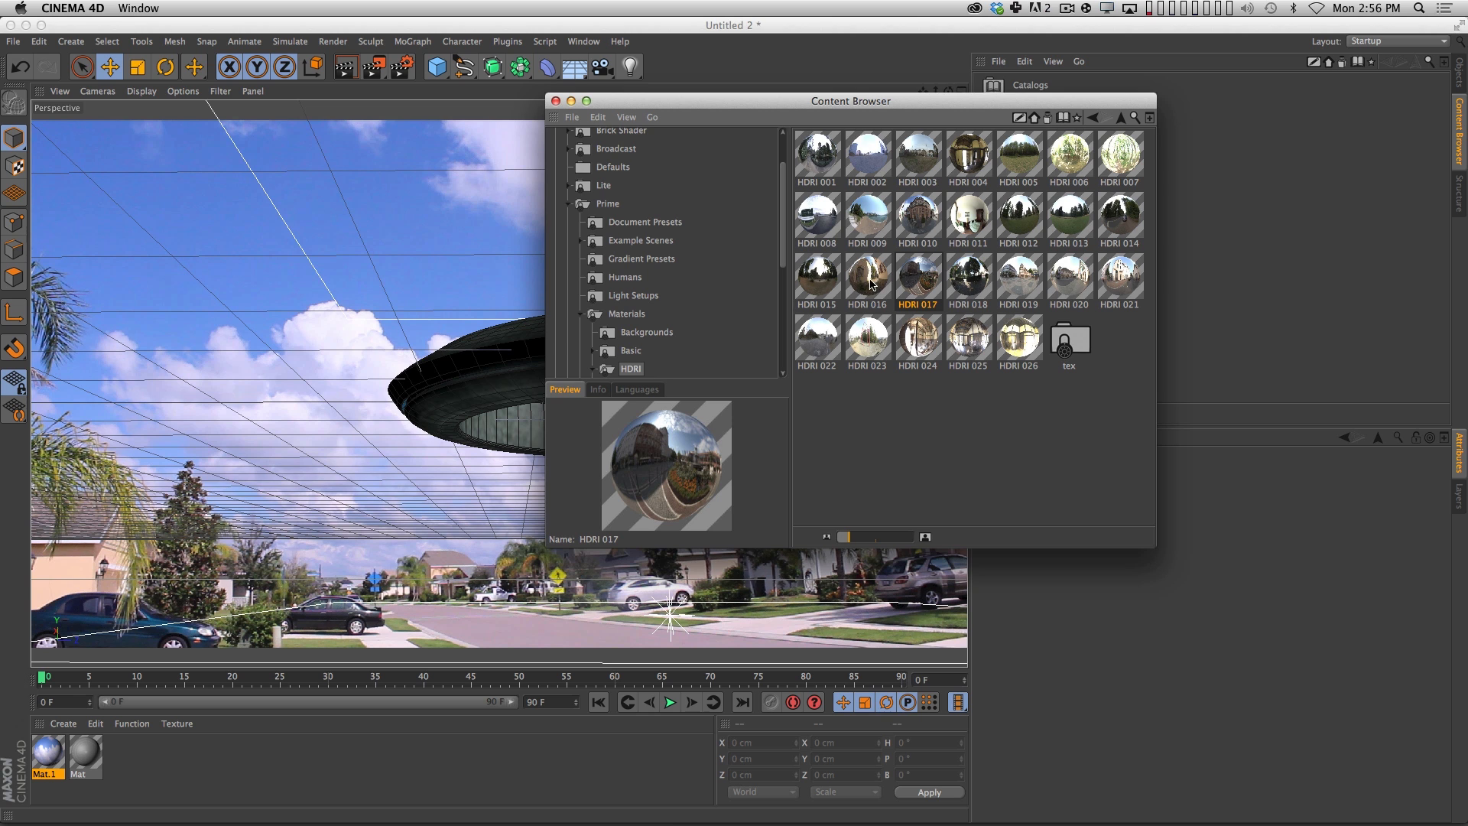
Load the HDRI 017 material into the scene's materials and close the Content Browser window.
{"action": "left_click_drag", "start_coordinate": [937, 116], "coordinate": [1194, 62]}
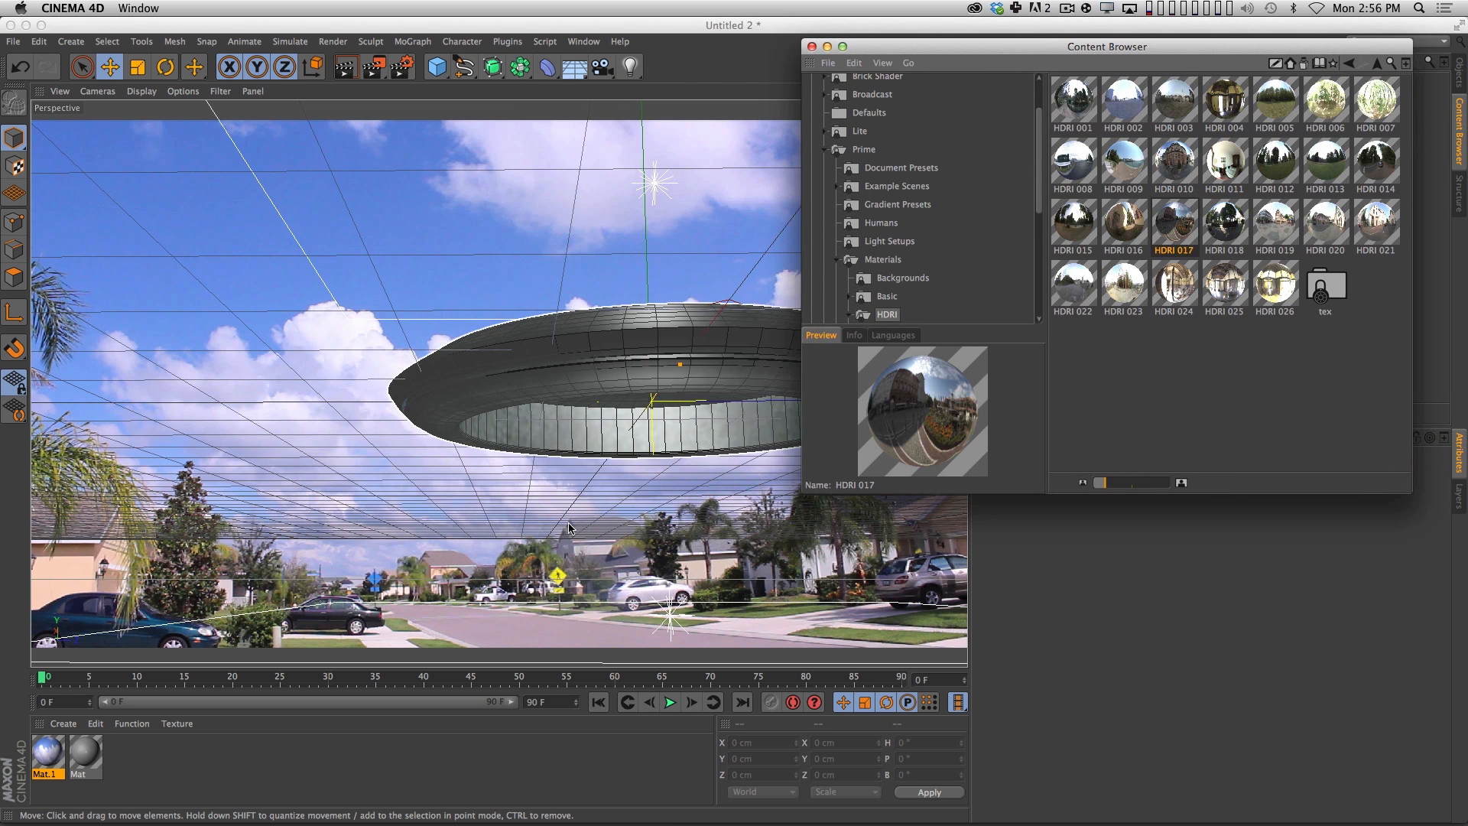
{"action": "left_click", "coordinate": [679, 453]}
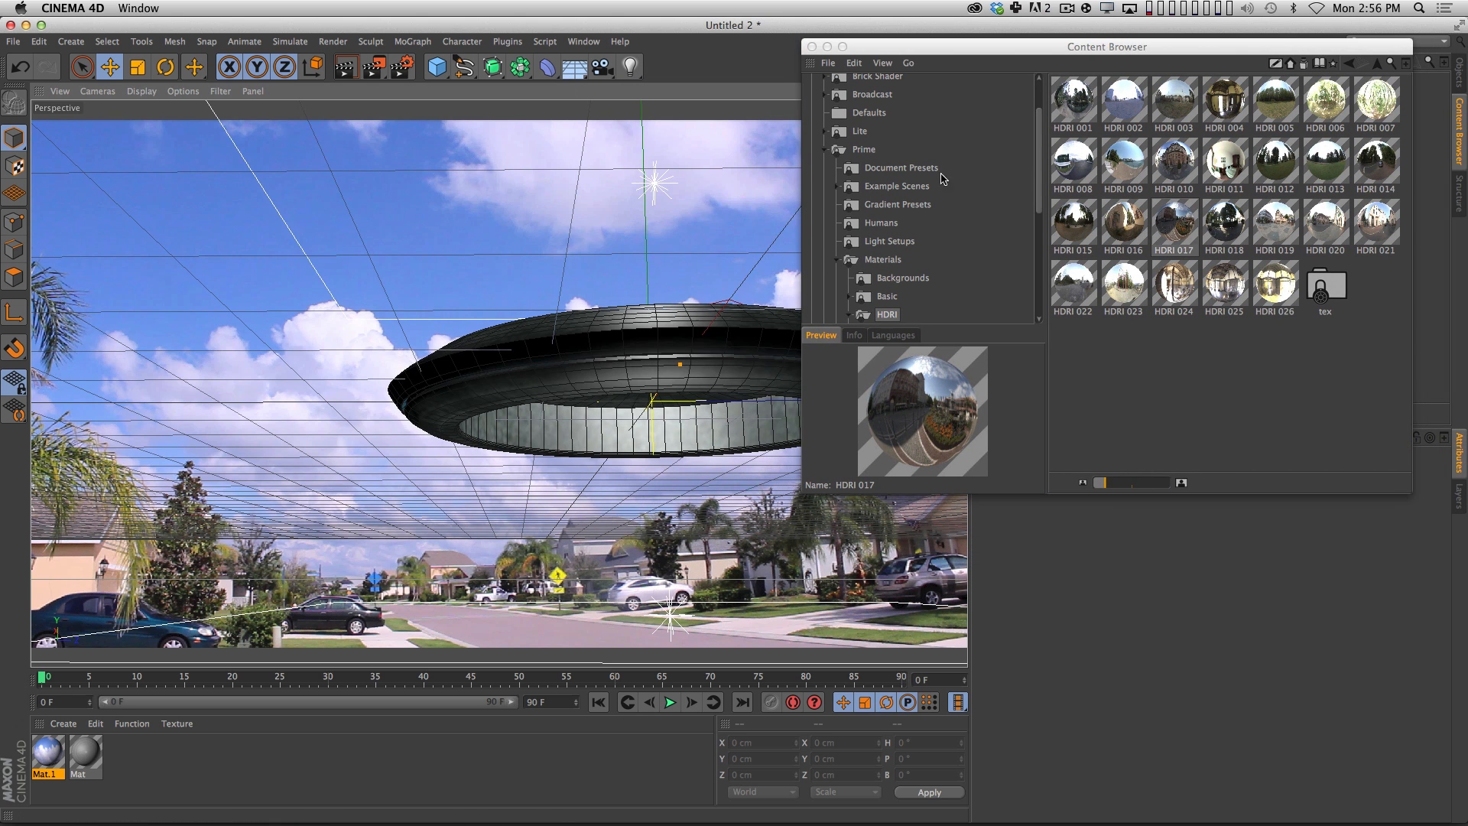
{"action": "left_click_drag", "start_coordinate": [1276, 50], "coordinate": [1058, 73]}
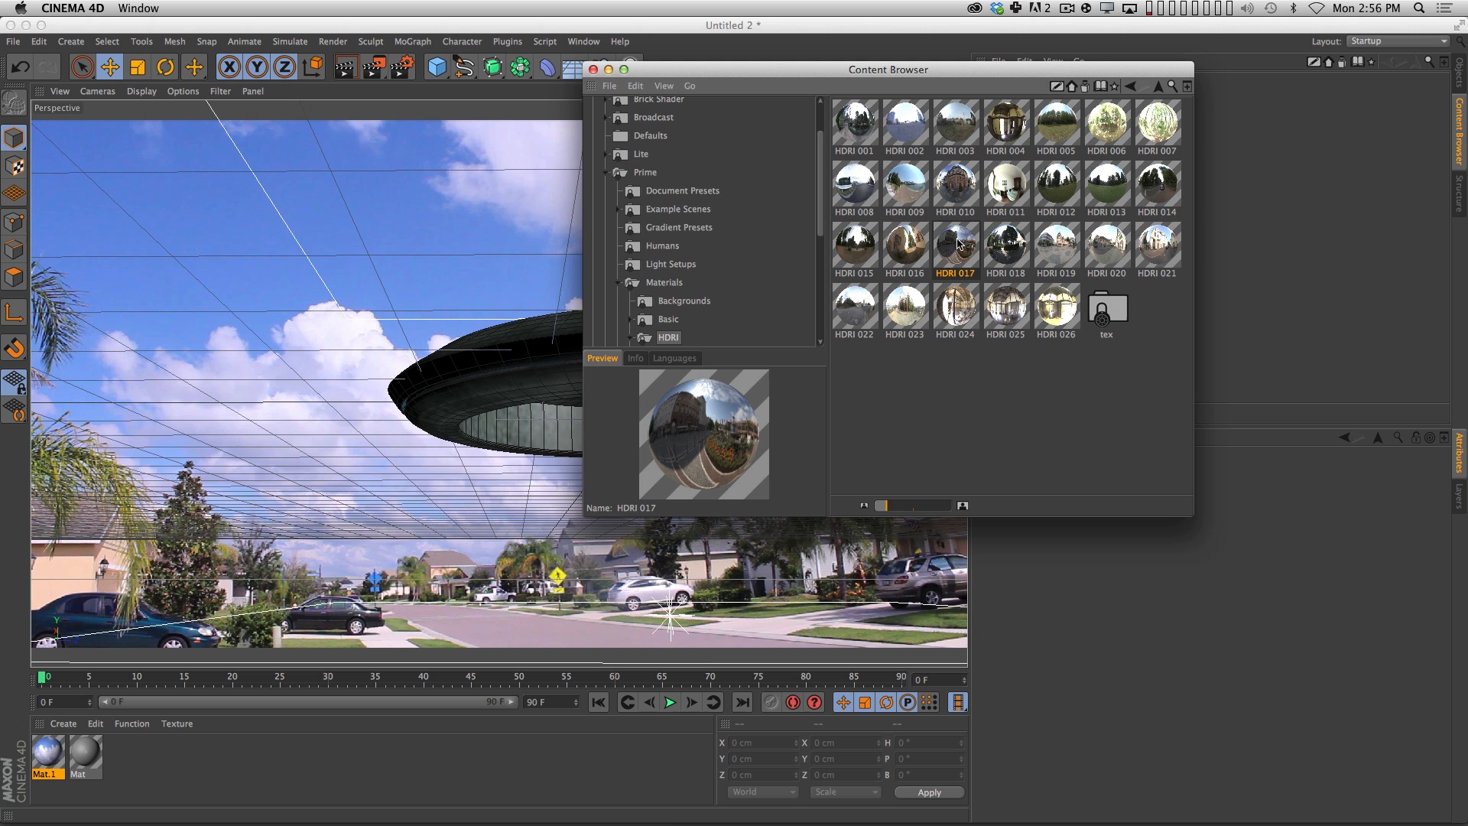
{"action": "left_click_drag", "start_coordinate": [997, 76], "coordinate": [847, 93]}
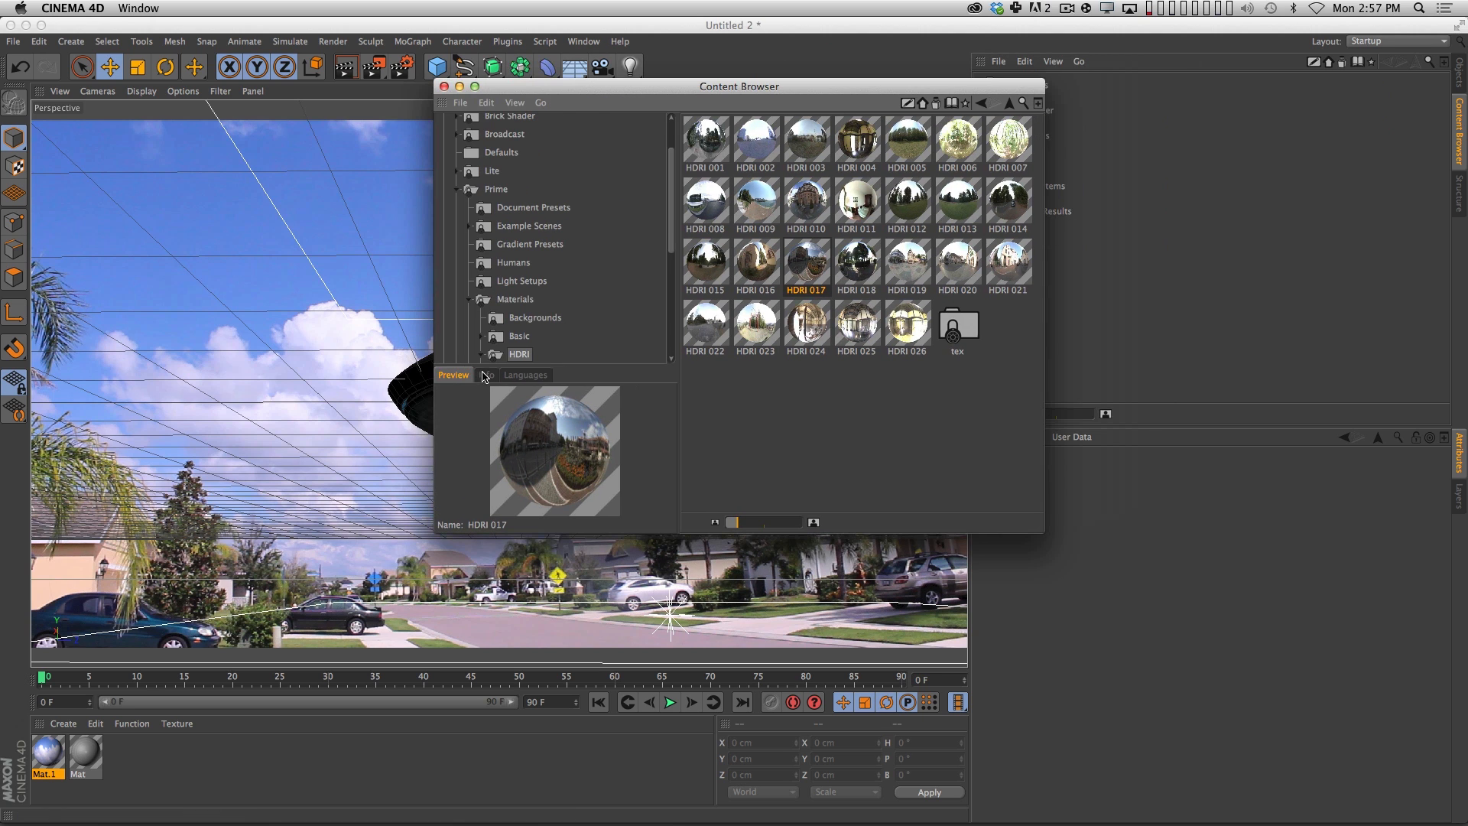
{"action": "left_click_drag", "start_coordinate": [554, 90], "coordinate": [539, 100]}
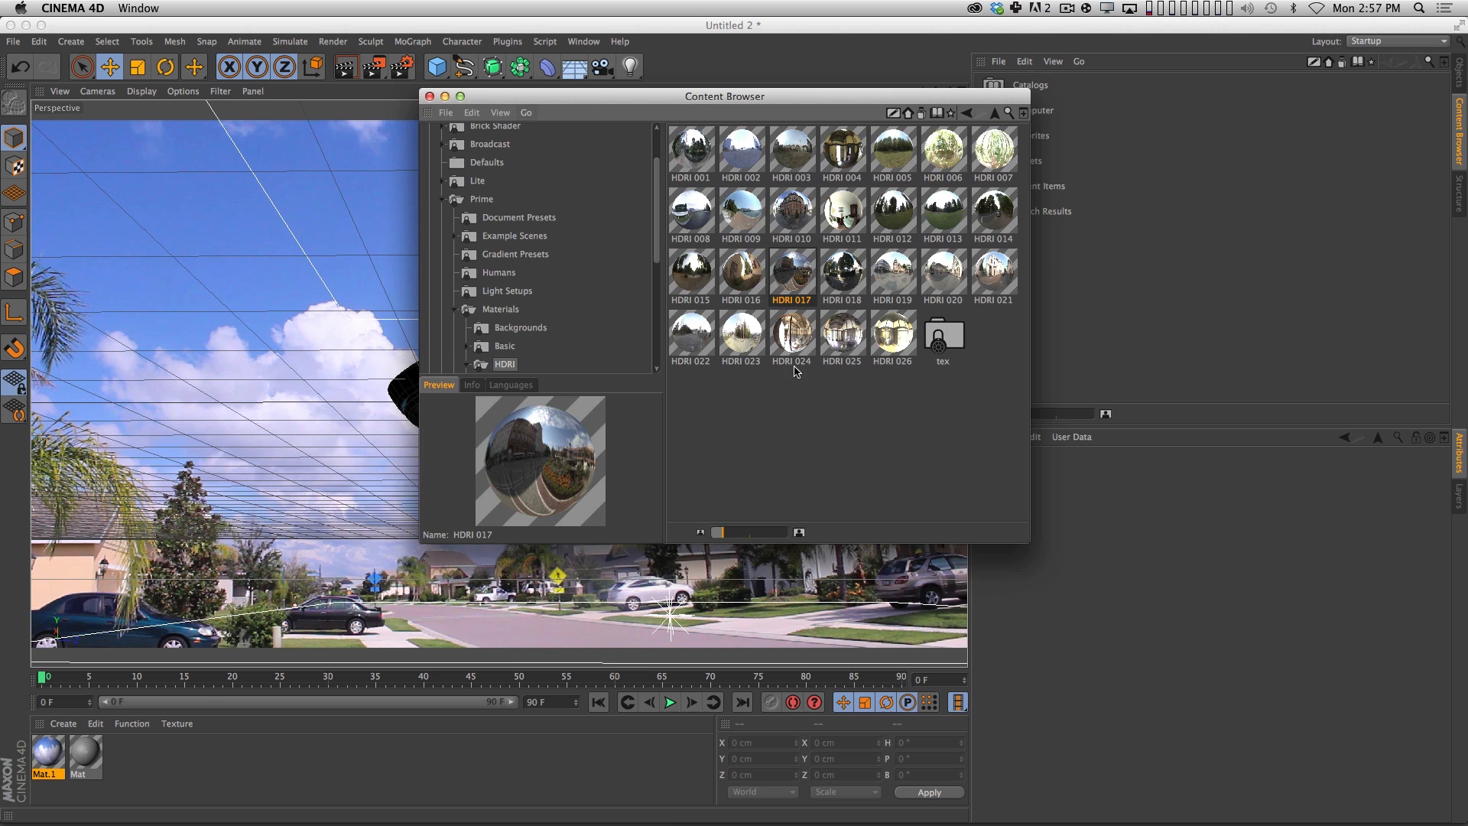
{"action": "left_click_drag", "start_coordinate": [797, 276], "coordinate": [145, 774]}
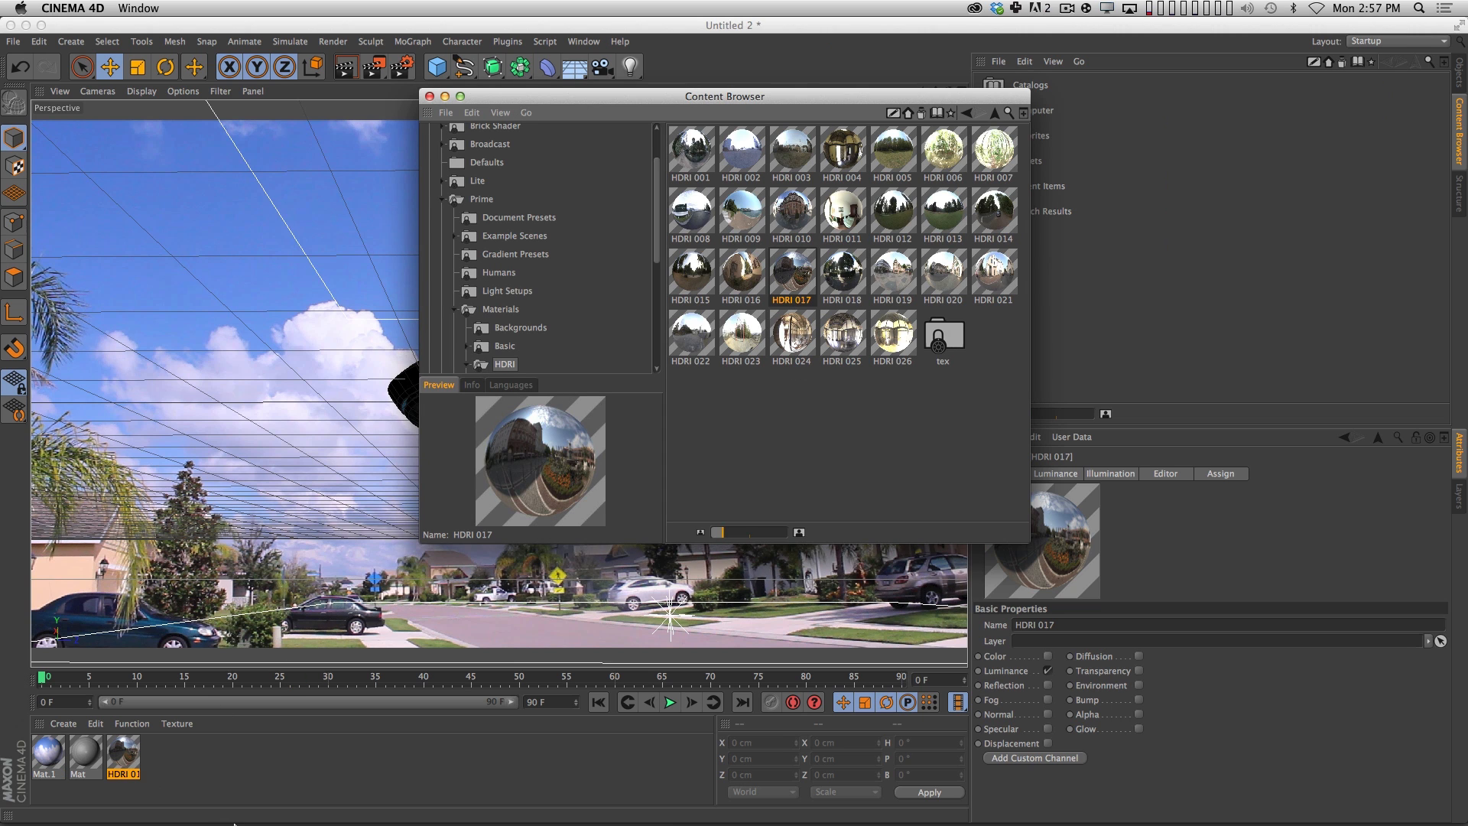
{"action": "left_click", "coordinate": [429, 95]}
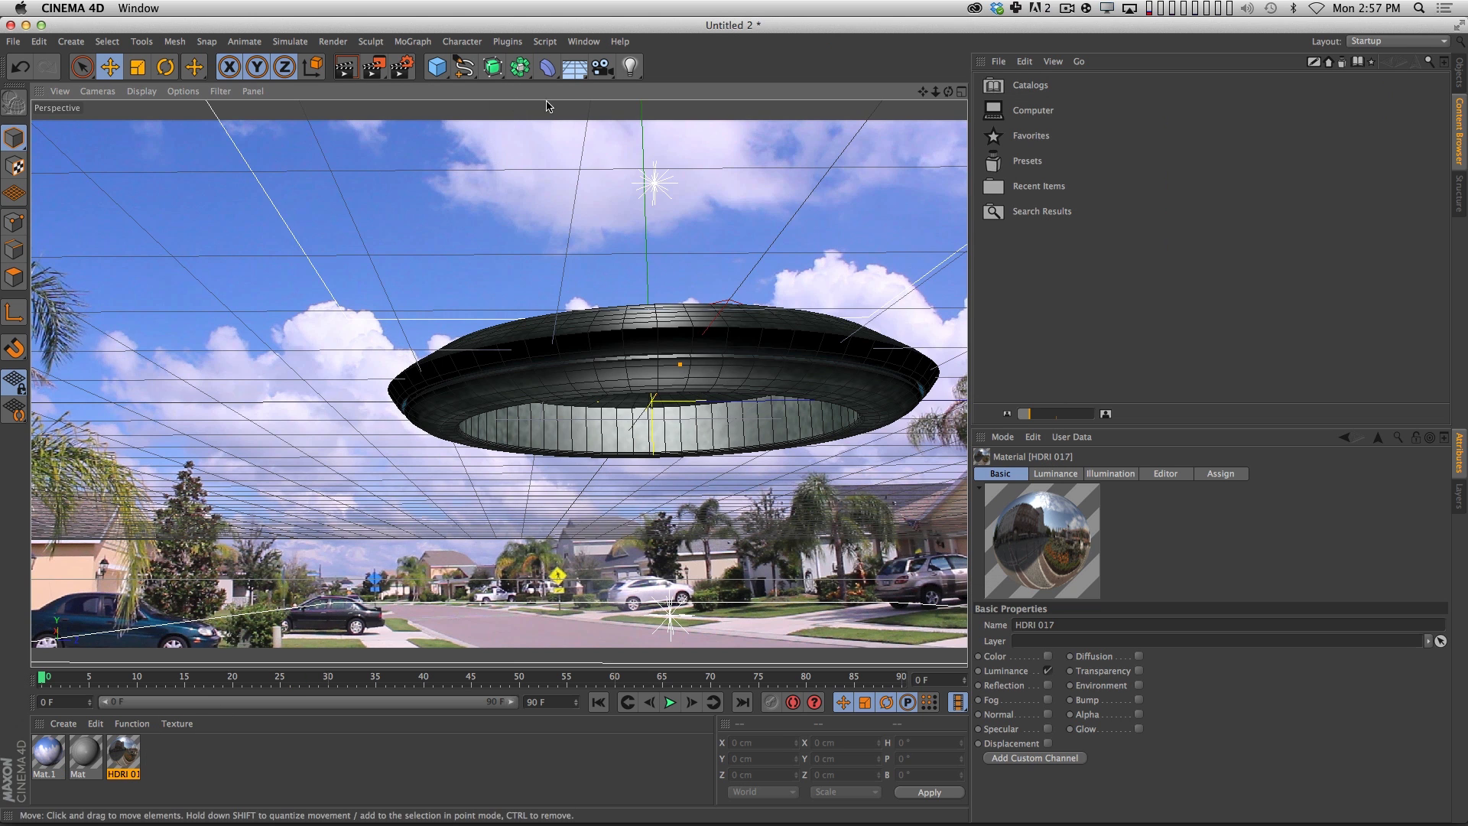
Add a Sky object with the HDRI 017 material applied and render the viewport.
{"action": "left_click_drag", "start_coordinate": [576, 71], "coordinate": [618, 119]}
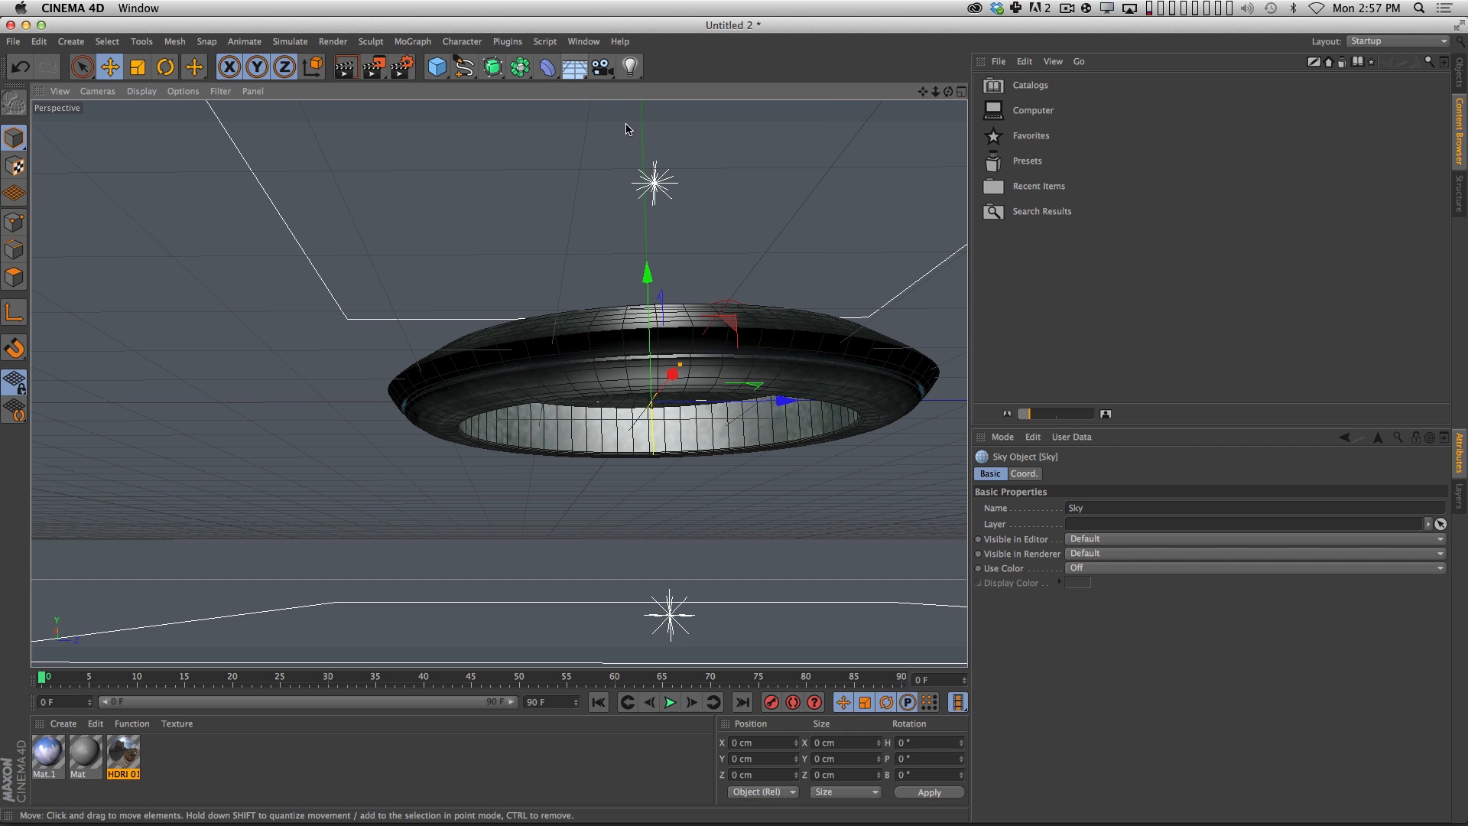
{"action": "left_click", "coordinate": [1460, 71]}
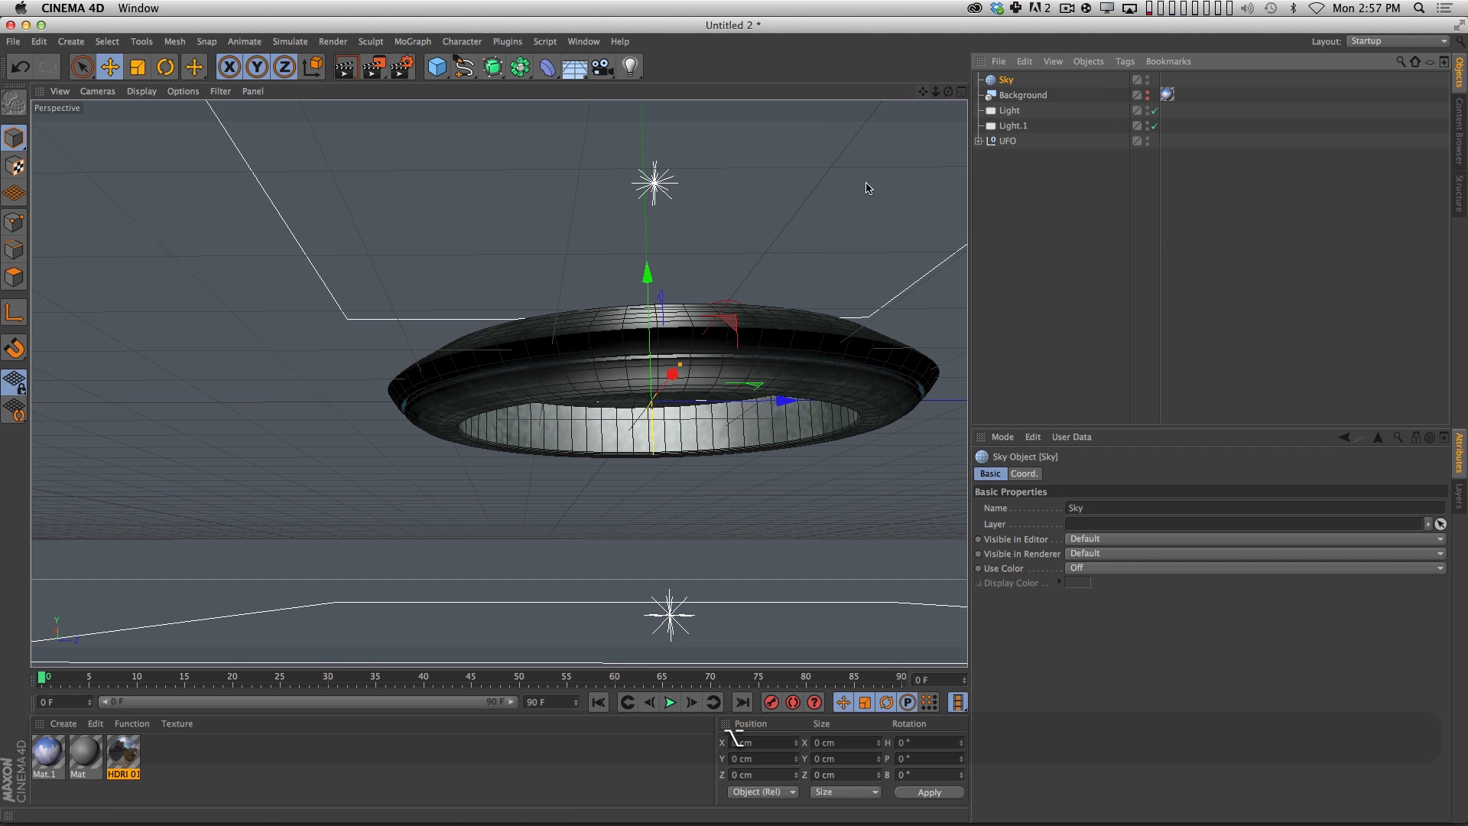
{"action": "left_click_drag", "start_coordinate": [125, 757], "coordinate": [1002, 81]}
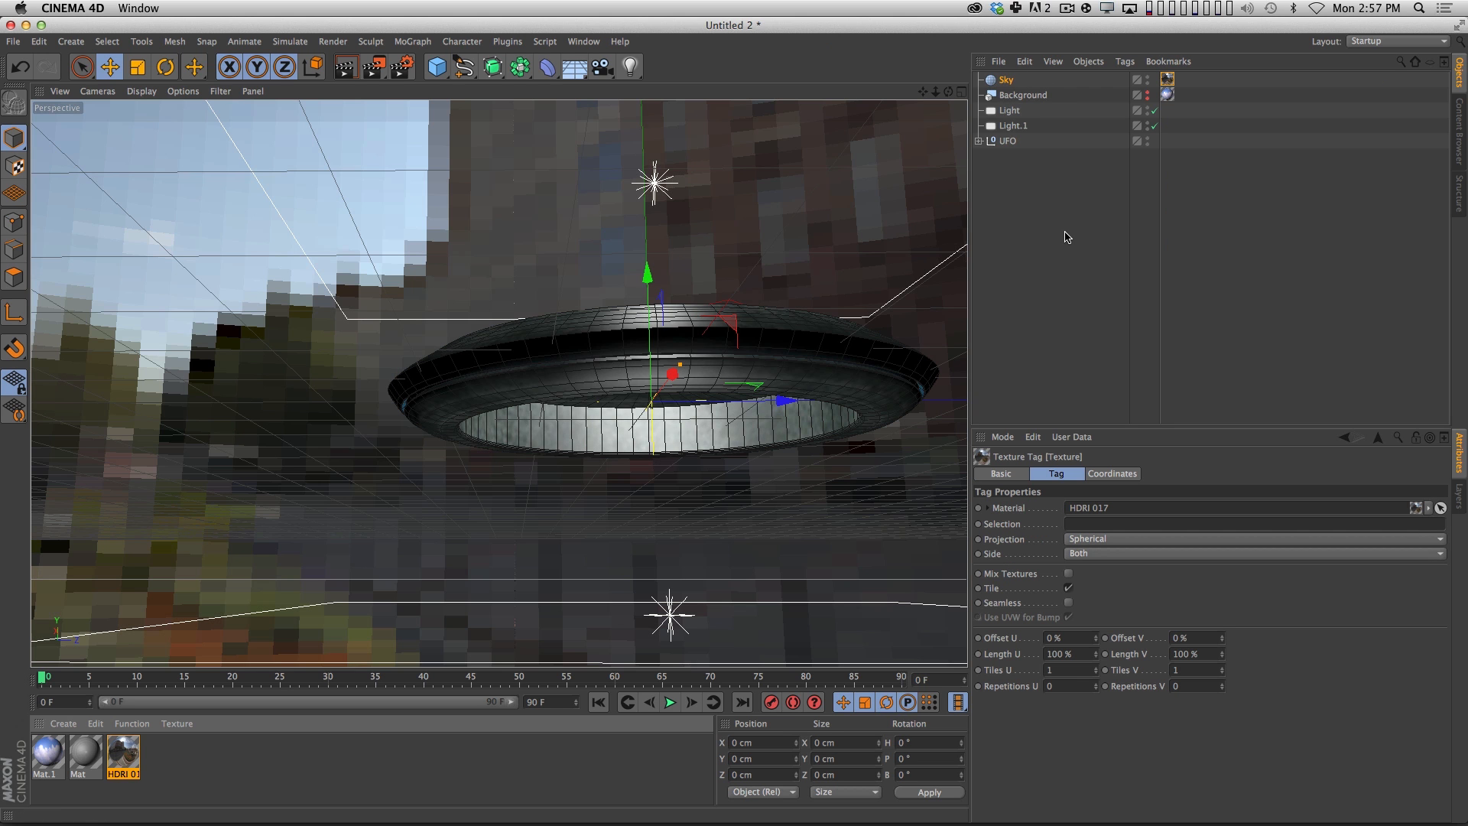
{"action": "key", "text": "super+r"}
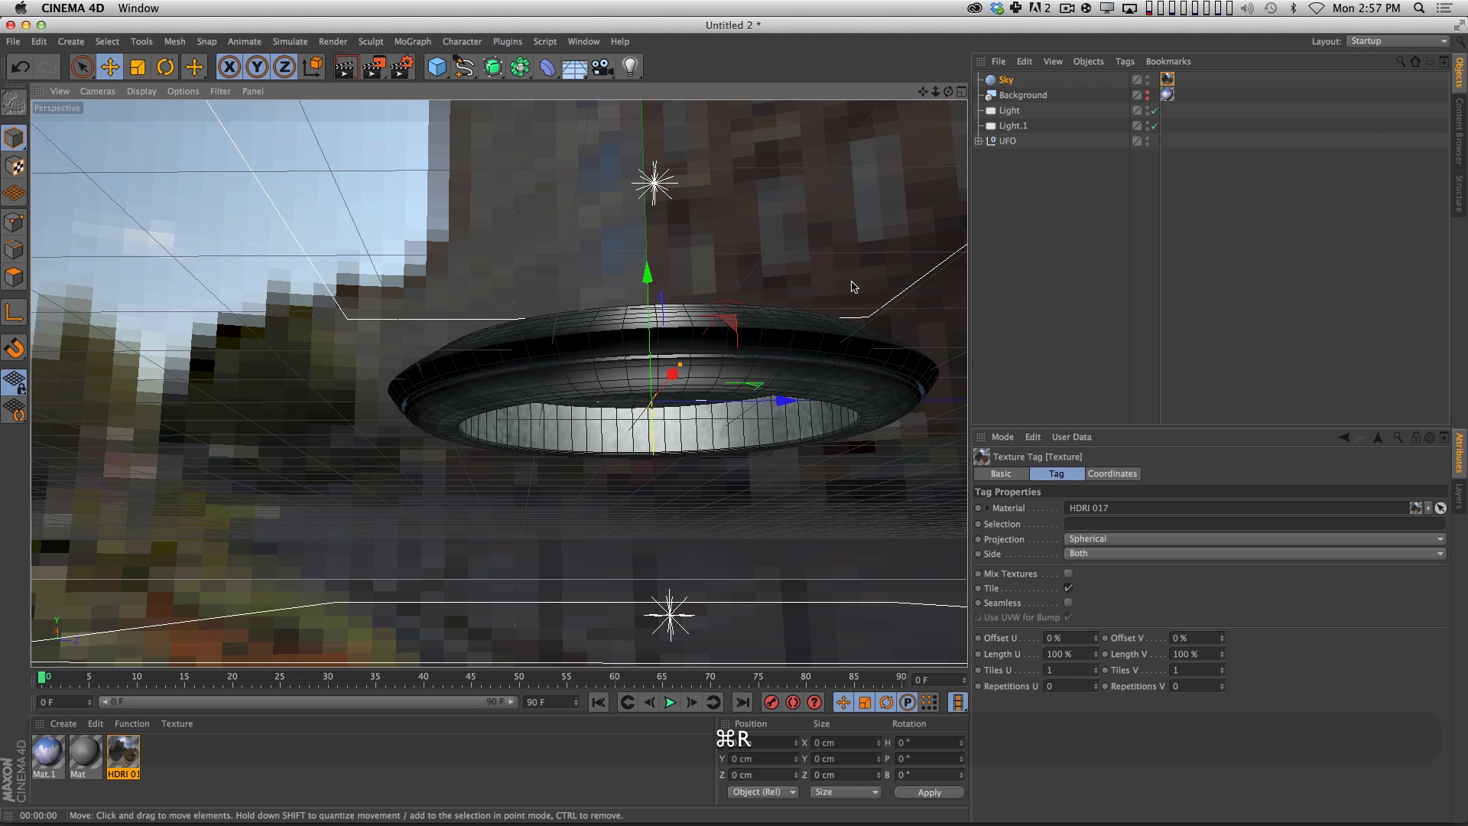
{"action": "key", "text": "super+r"}
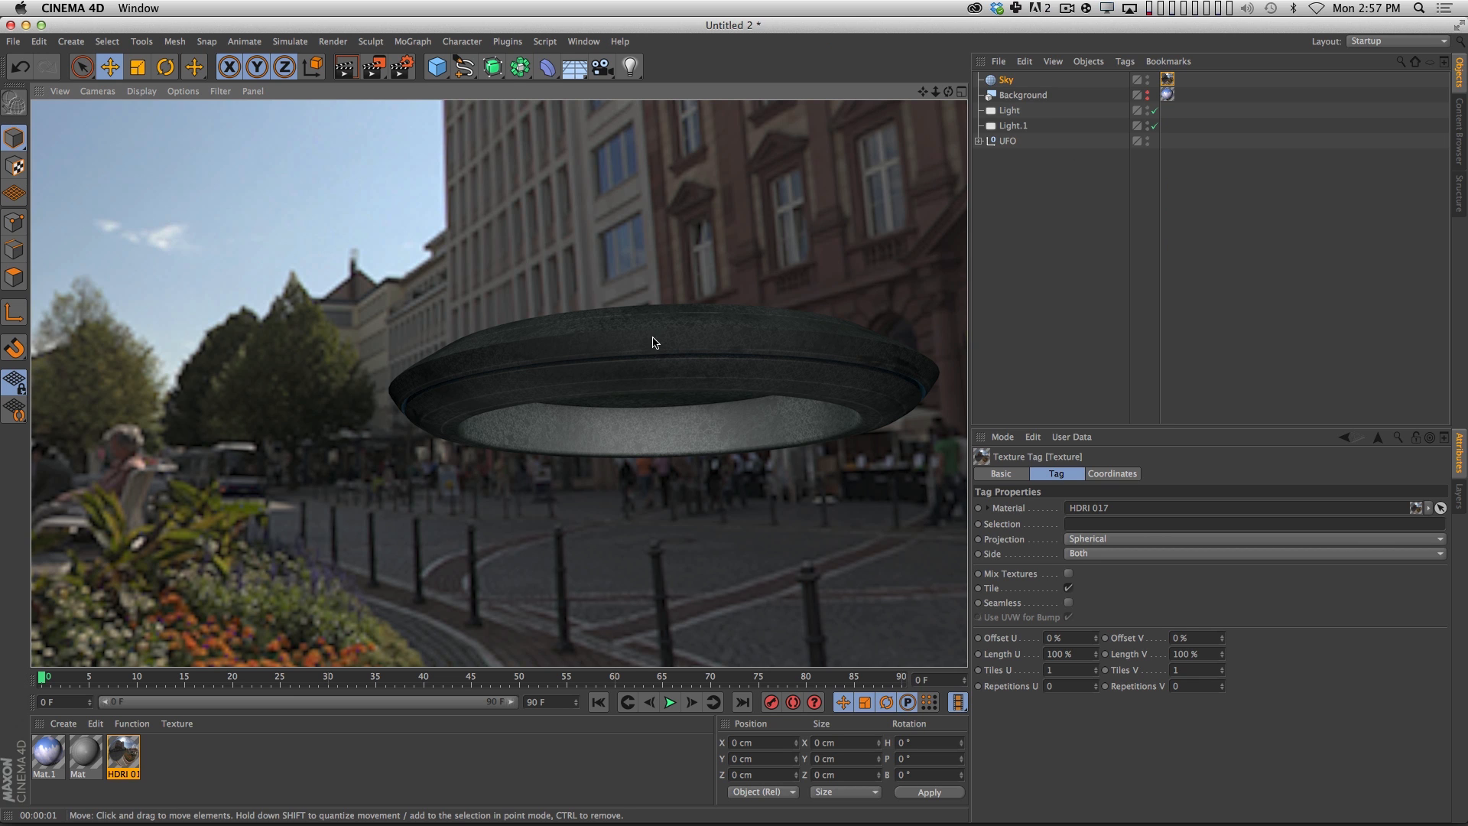
Add the Global Illumination effect to the render settings and render the viewport.
{"action": "left_click", "coordinate": [402, 67]}
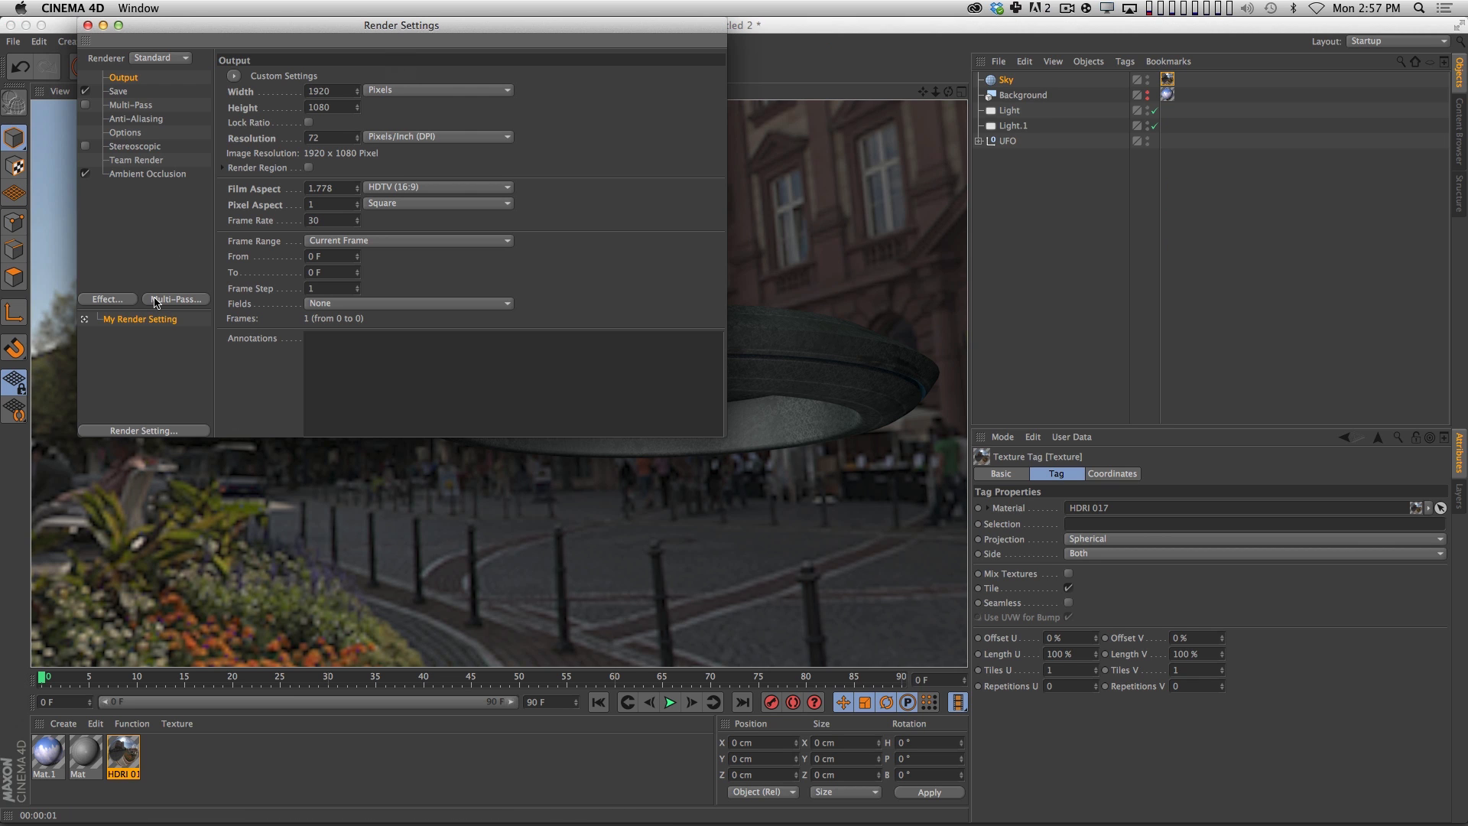
{"action": "left_click", "coordinate": [119, 304]}
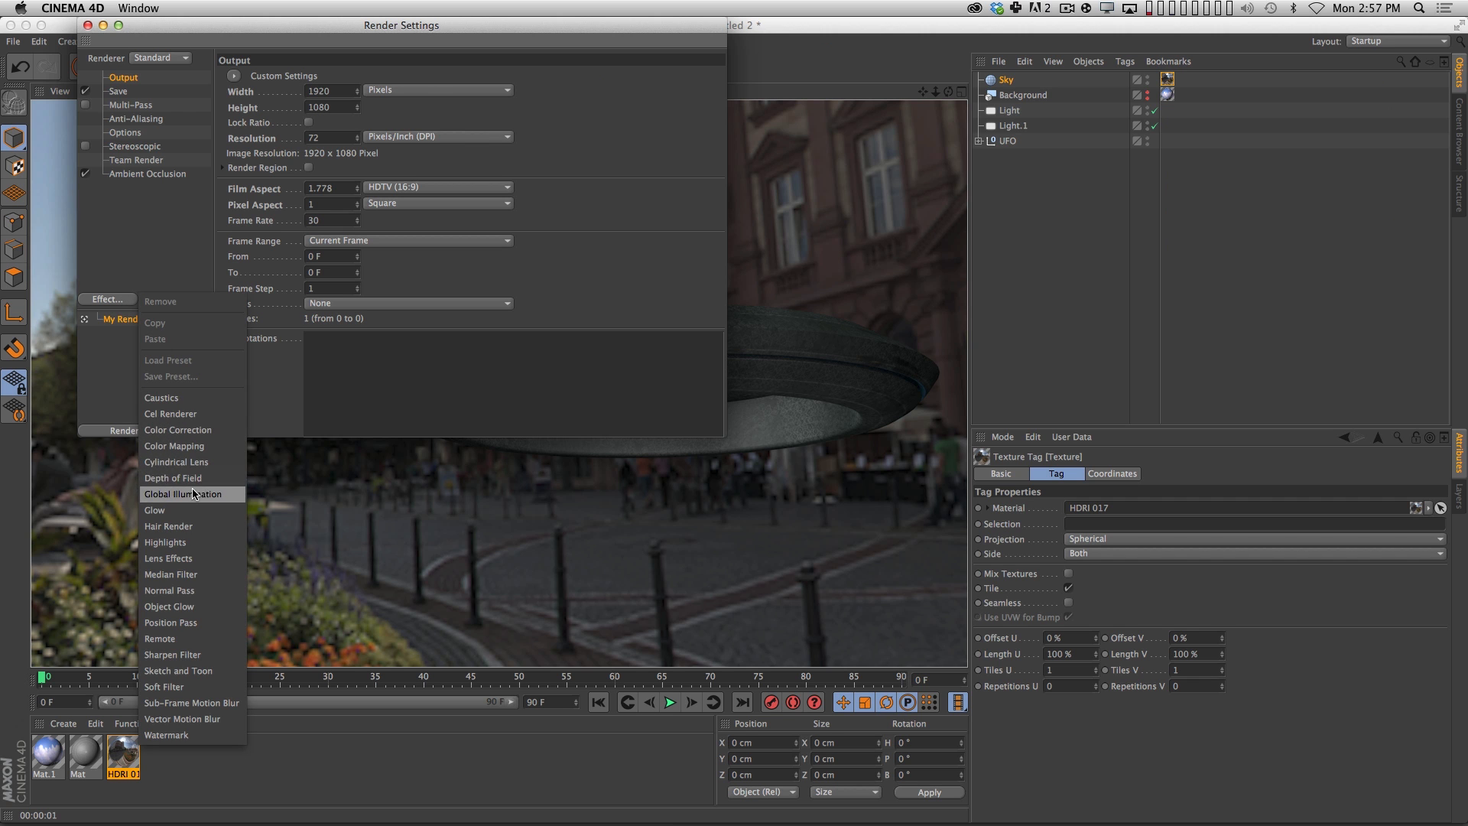
{"action": "left_click", "coordinate": [195, 494]}
{"action": "left_click", "coordinate": [87, 25]}
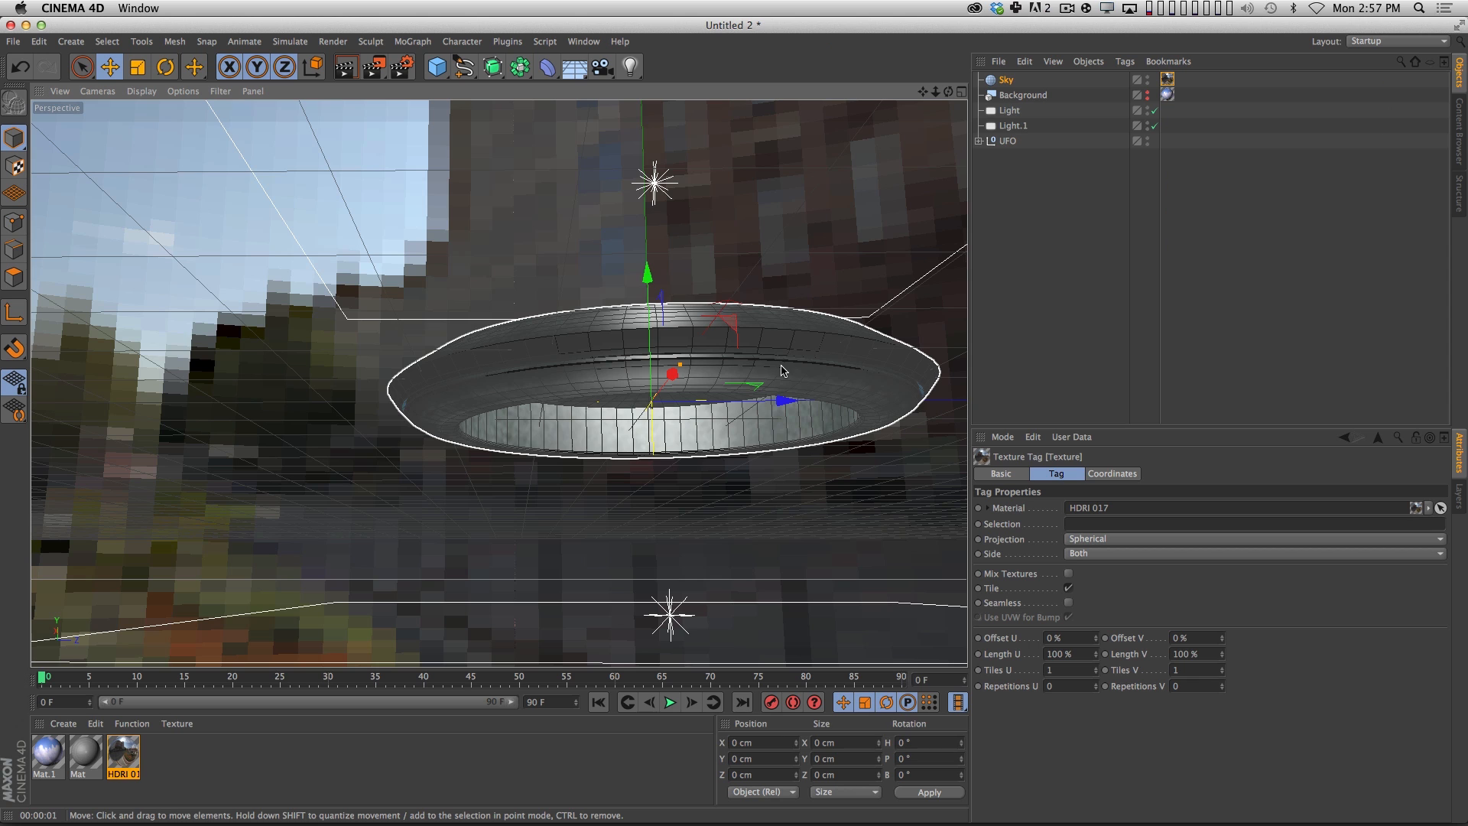
{"action": "key", "text": "super+r"}
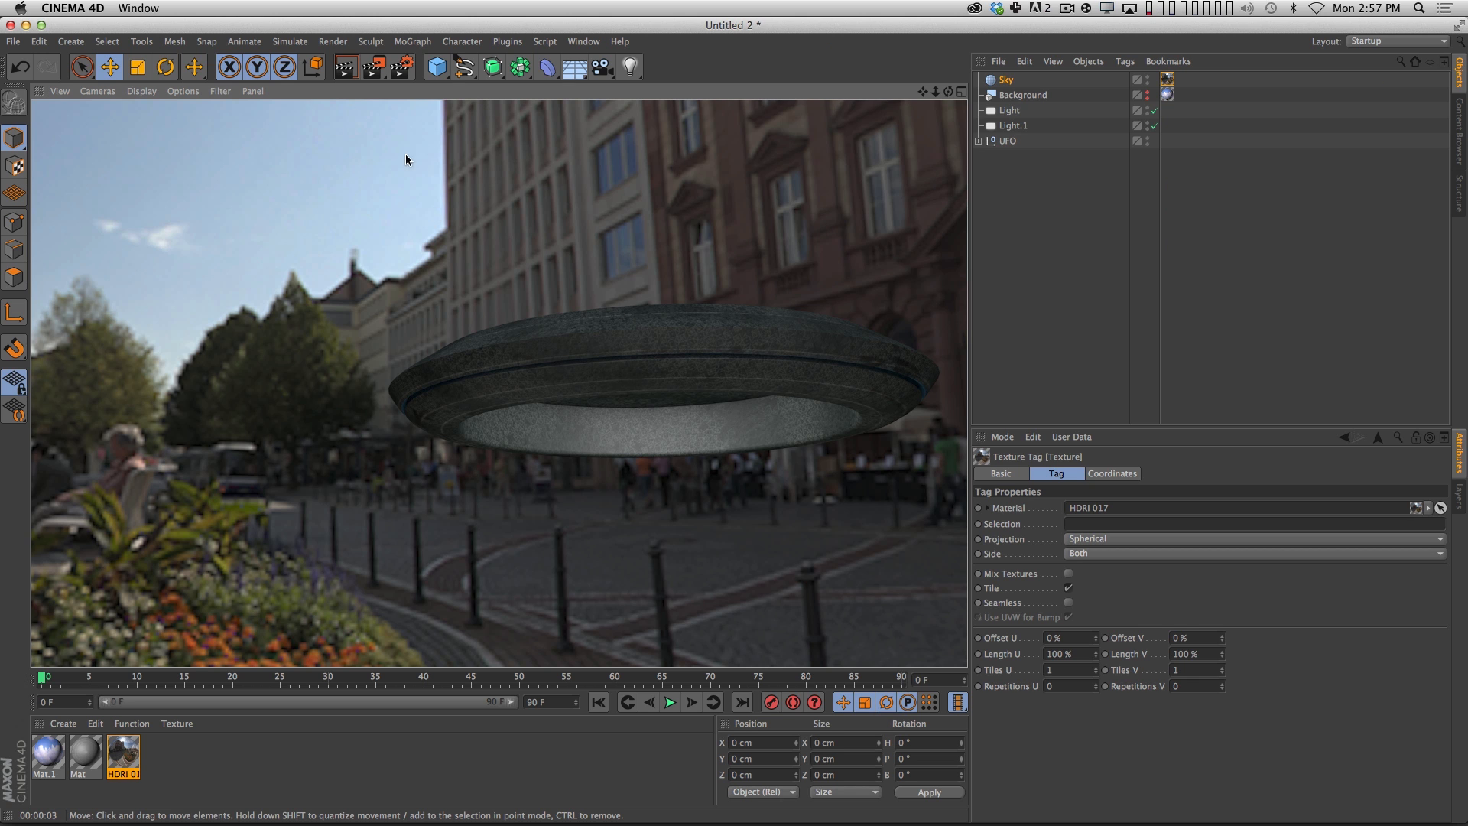
Disable both area lights, Light and Light.1, and render the viewport with only the HDRI sky lighting the UFO.
{"action": "left_click", "coordinate": [1070, 180]}
{"action": "left_click_drag", "start_coordinate": [1155, 127], "coordinate": [1156, 98]}
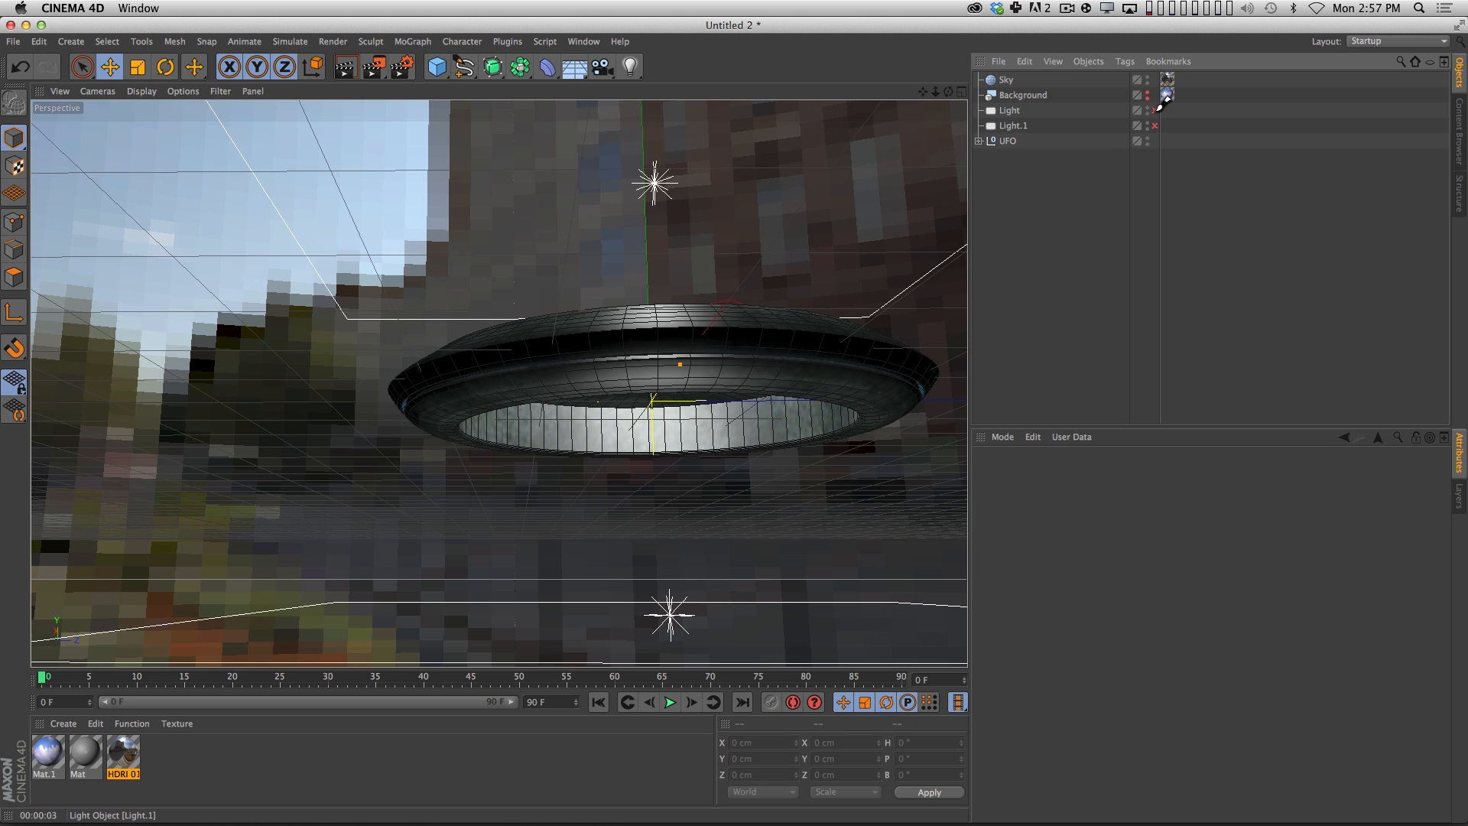
{"action": "key", "text": "super+r"}
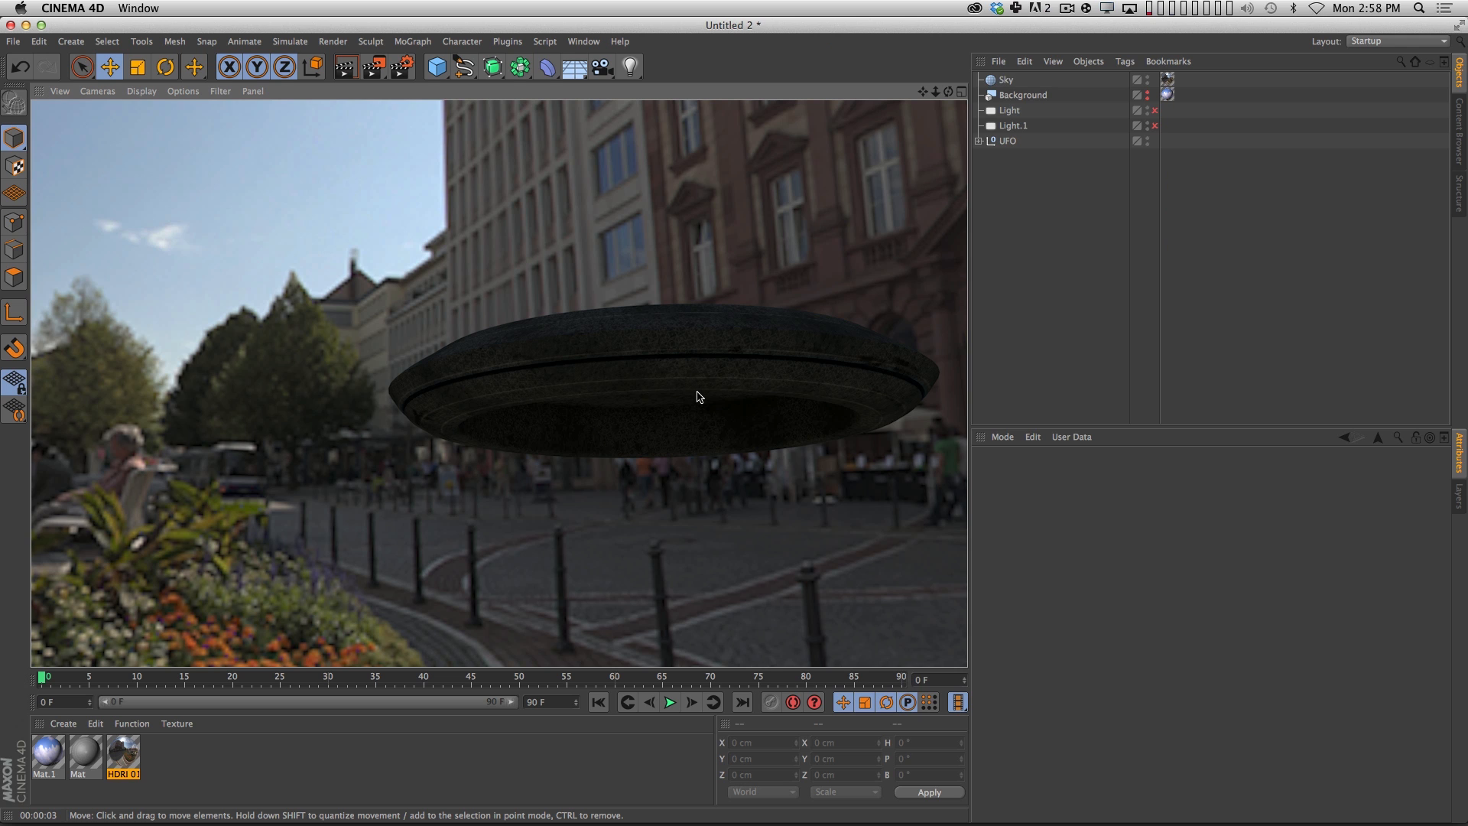
Set the Global Illumination gamma to 2.2 in the render settings and render the viewport.
{"action": "left_click", "coordinate": [402, 67]}
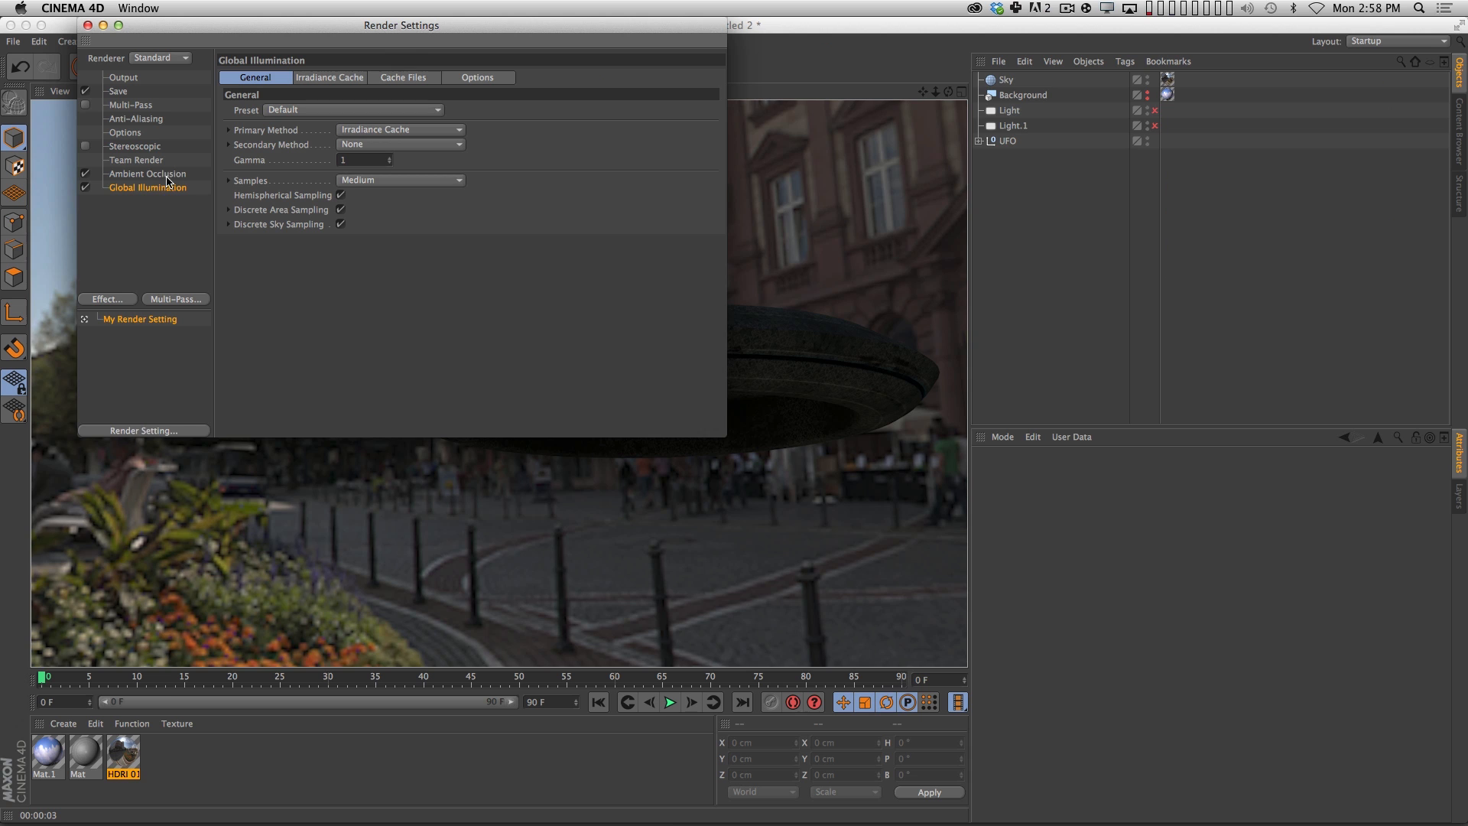
{"action": "double_click", "coordinate": [360, 160]}
{"action": "type", "text": "2.2"}
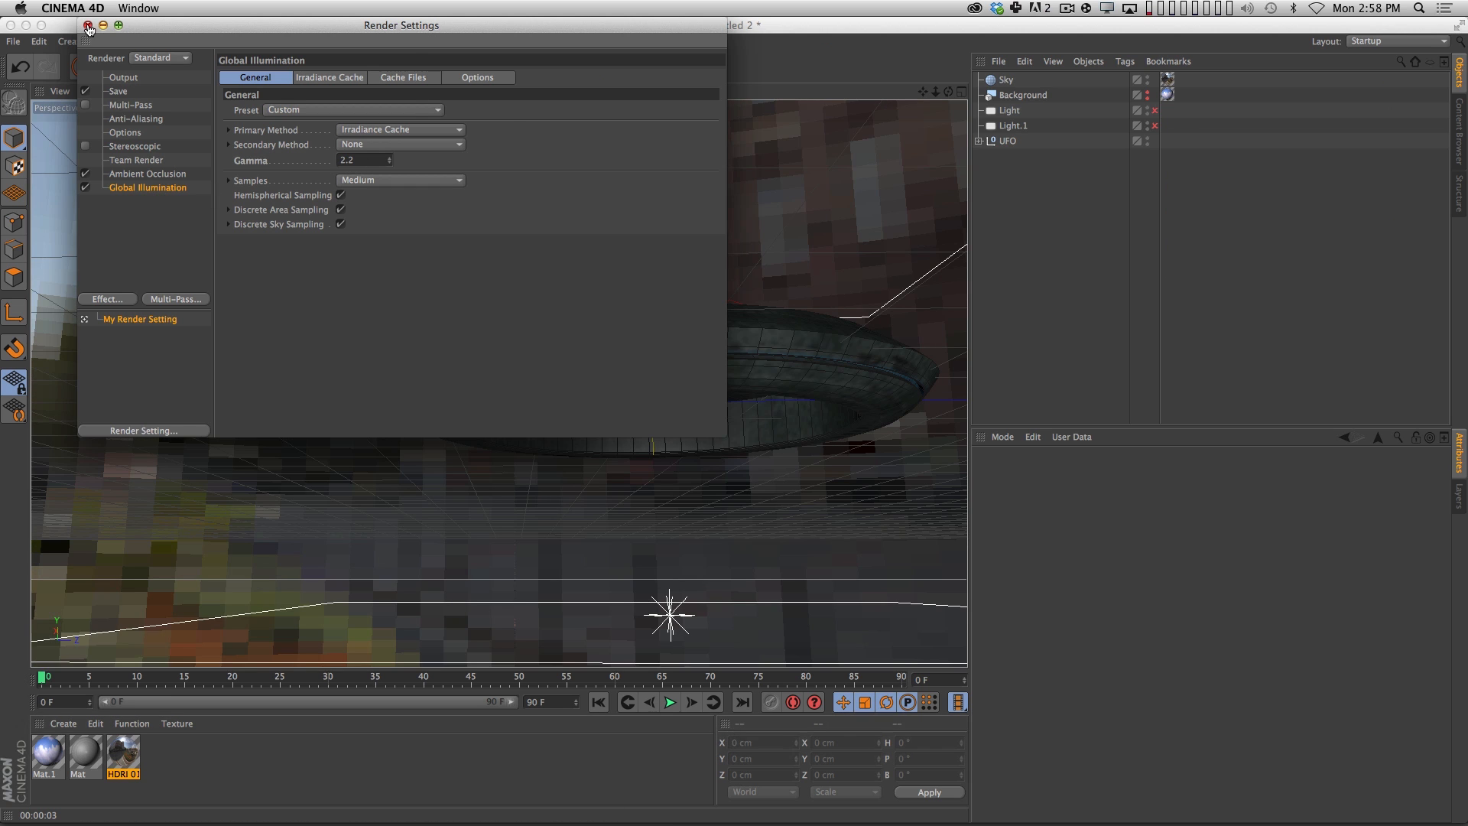
{"action": "key", "text": "super+r"}
{"action": "key", "text": "super+r"}
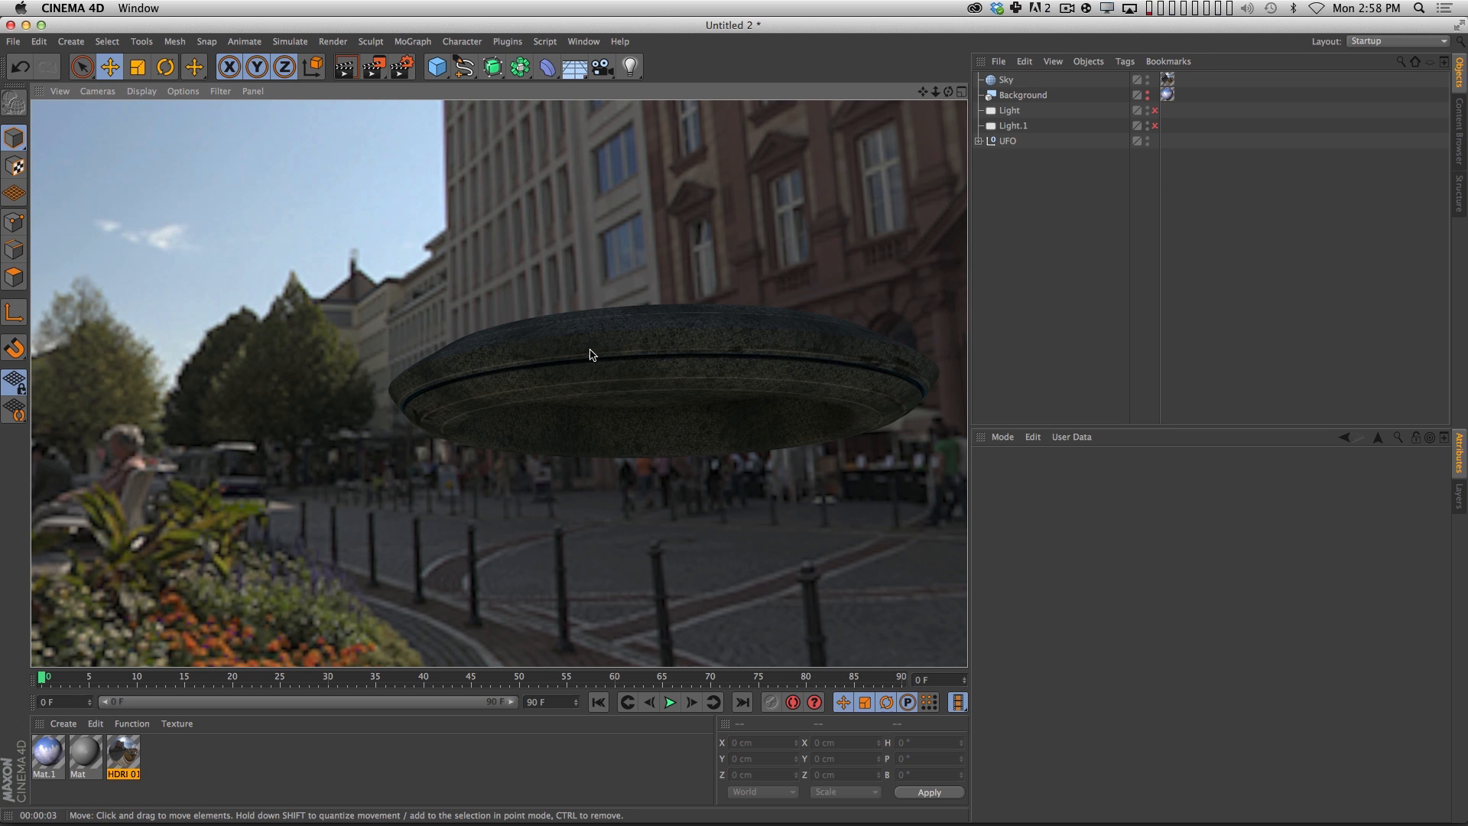
Add a Compositing tag to the Sky object, turn off Seen by Camera, and render the viewport.
{"action": "left_click", "coordinate": [1006, 80]}
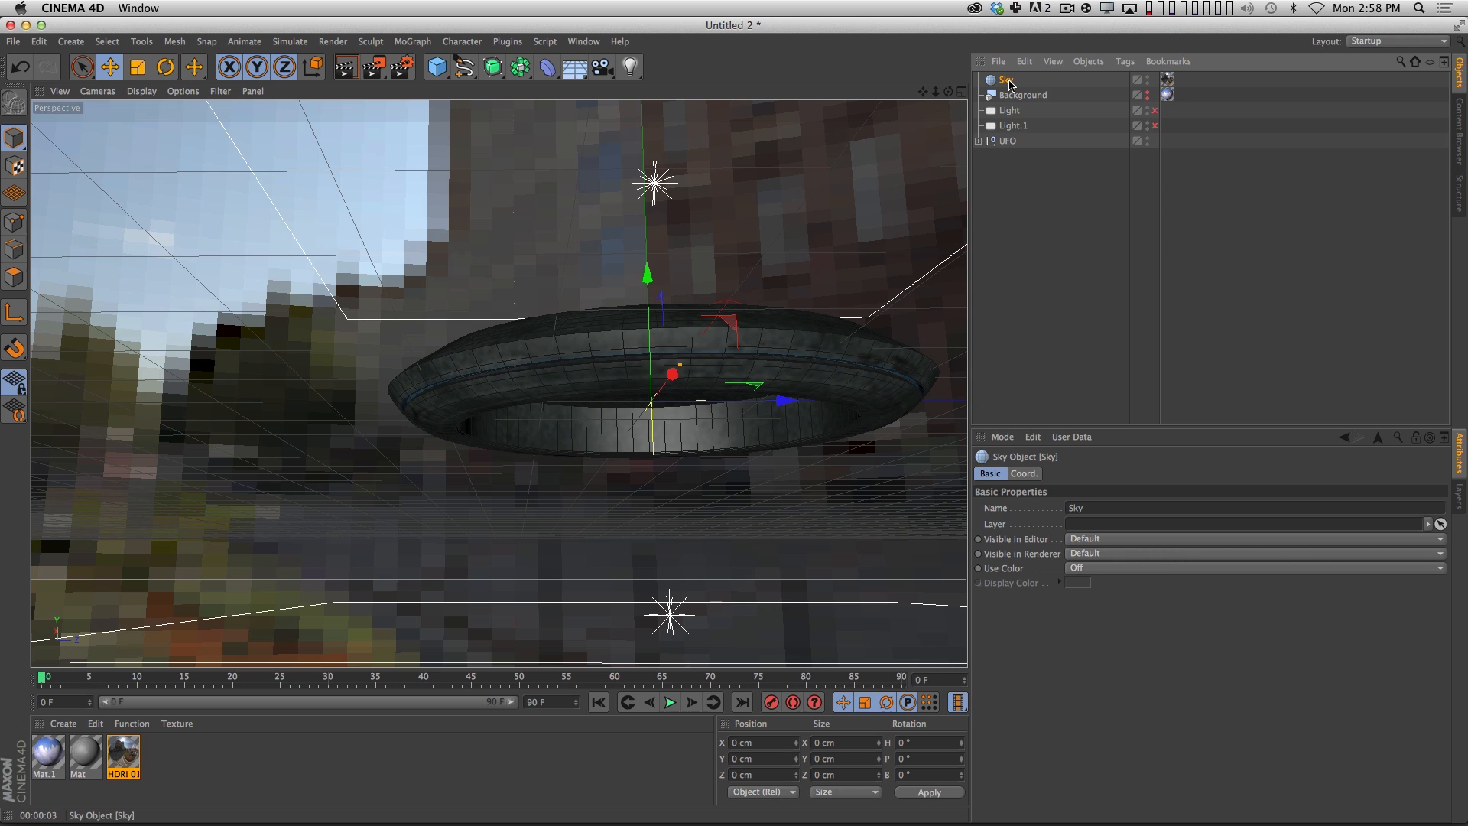
{"action": "right_click", "coordinate": [1004, 81]}
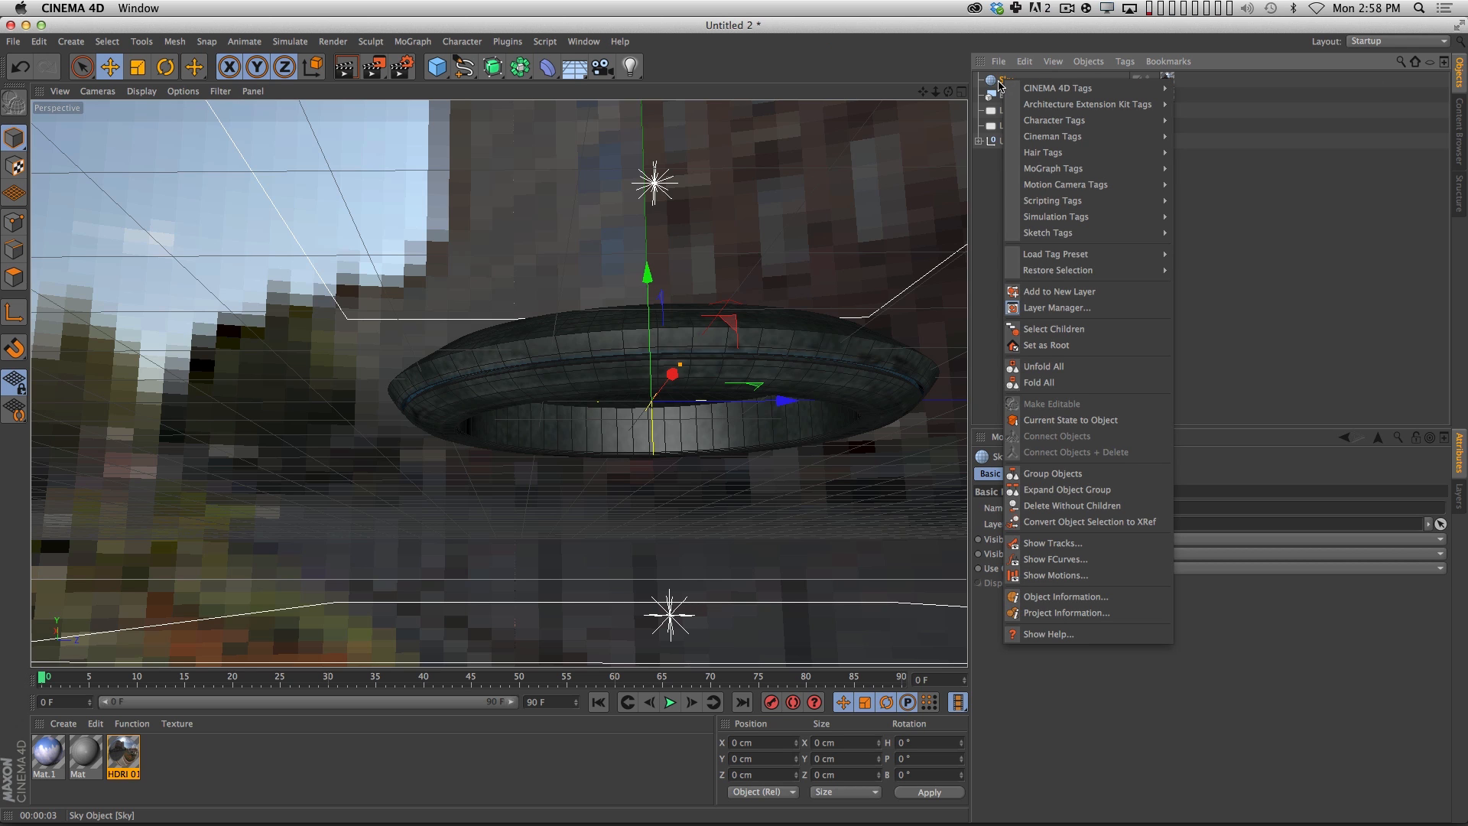
{"action": "mouse_move", "coordinate": [1060, 91]}
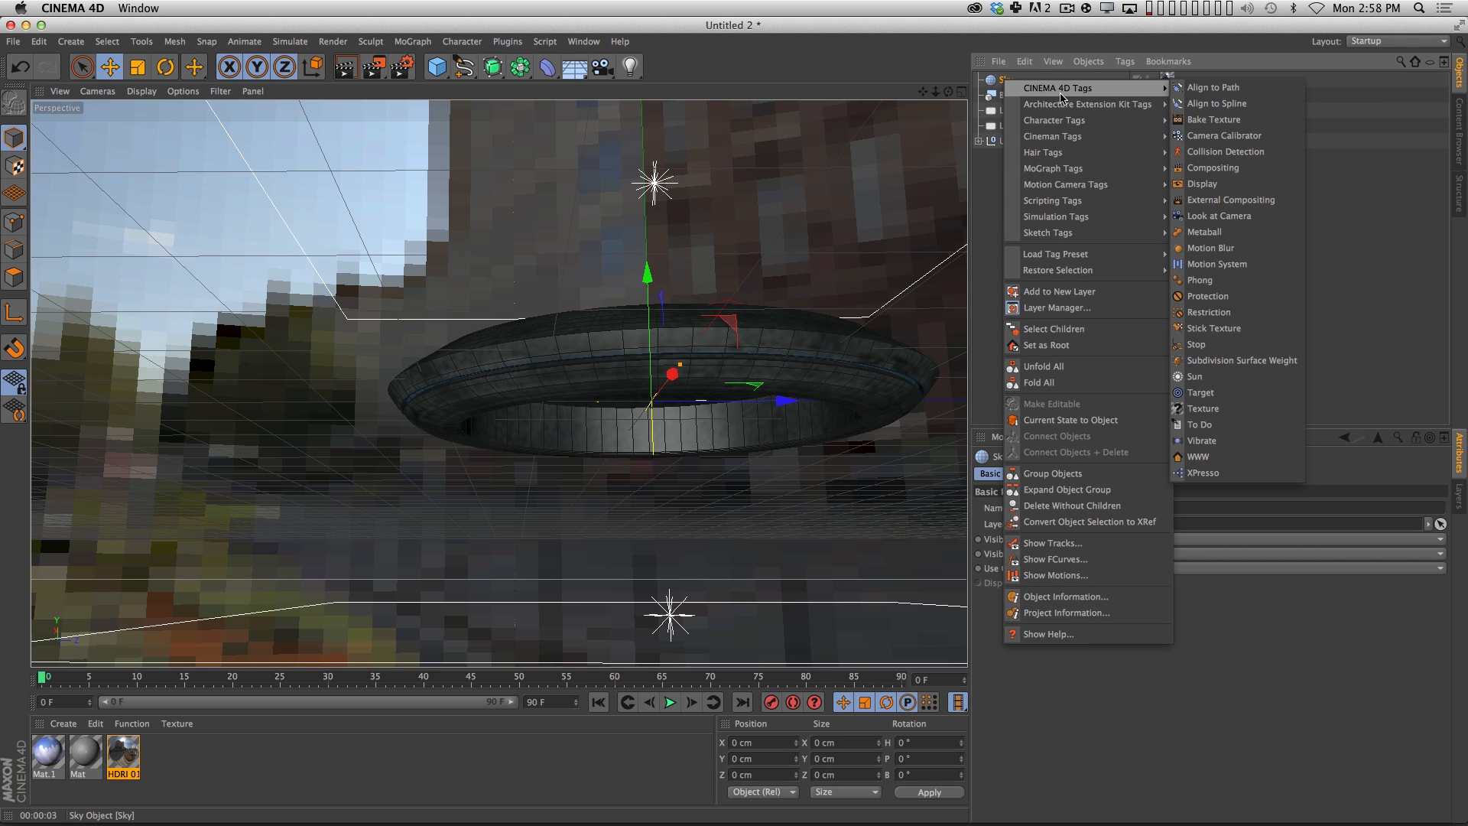
{"action": "left_click", "coordinate": [1235, 169]}
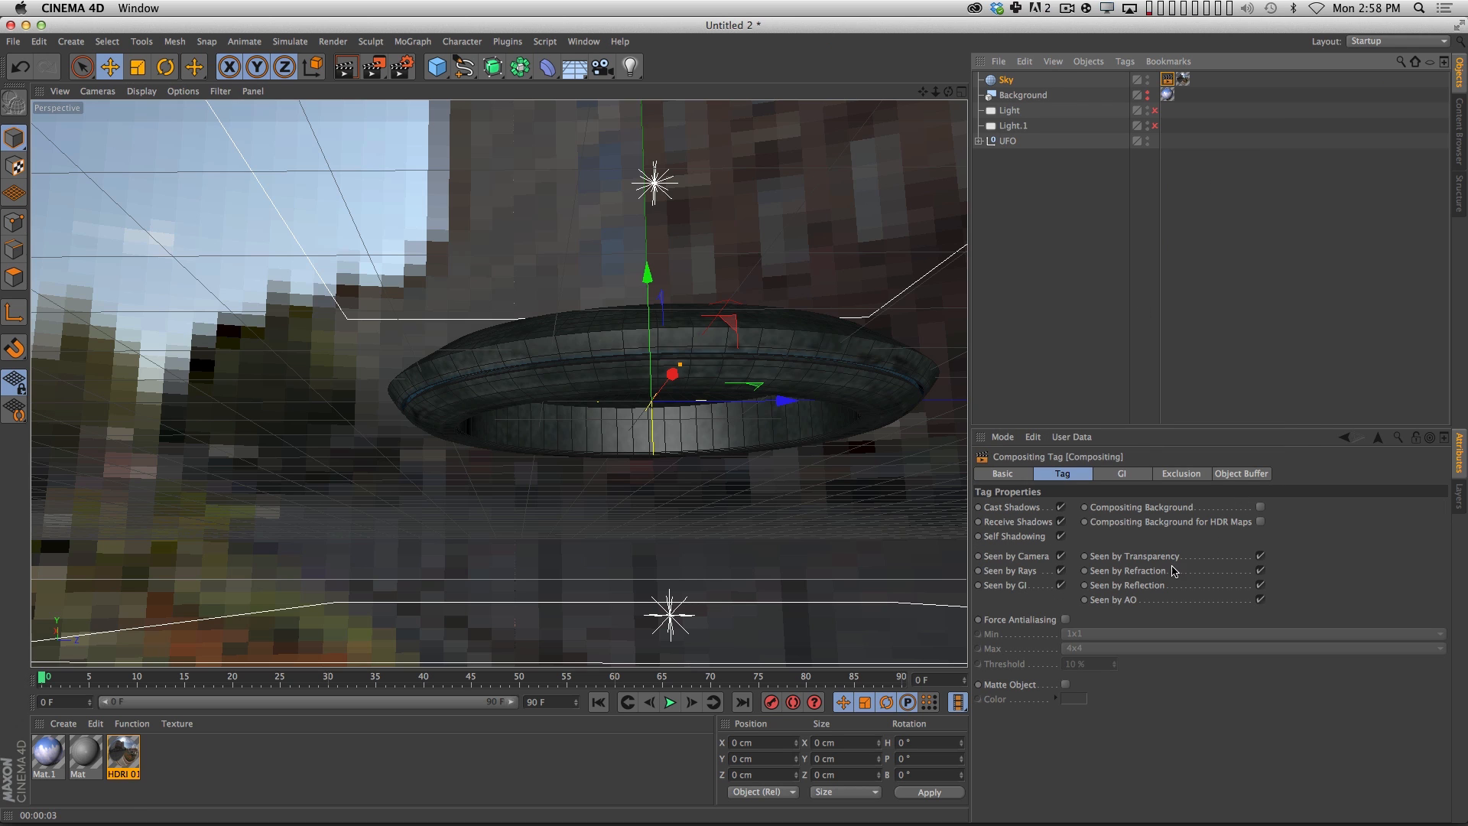
{"action": "left_click", "coordinate": [1061, 557]}
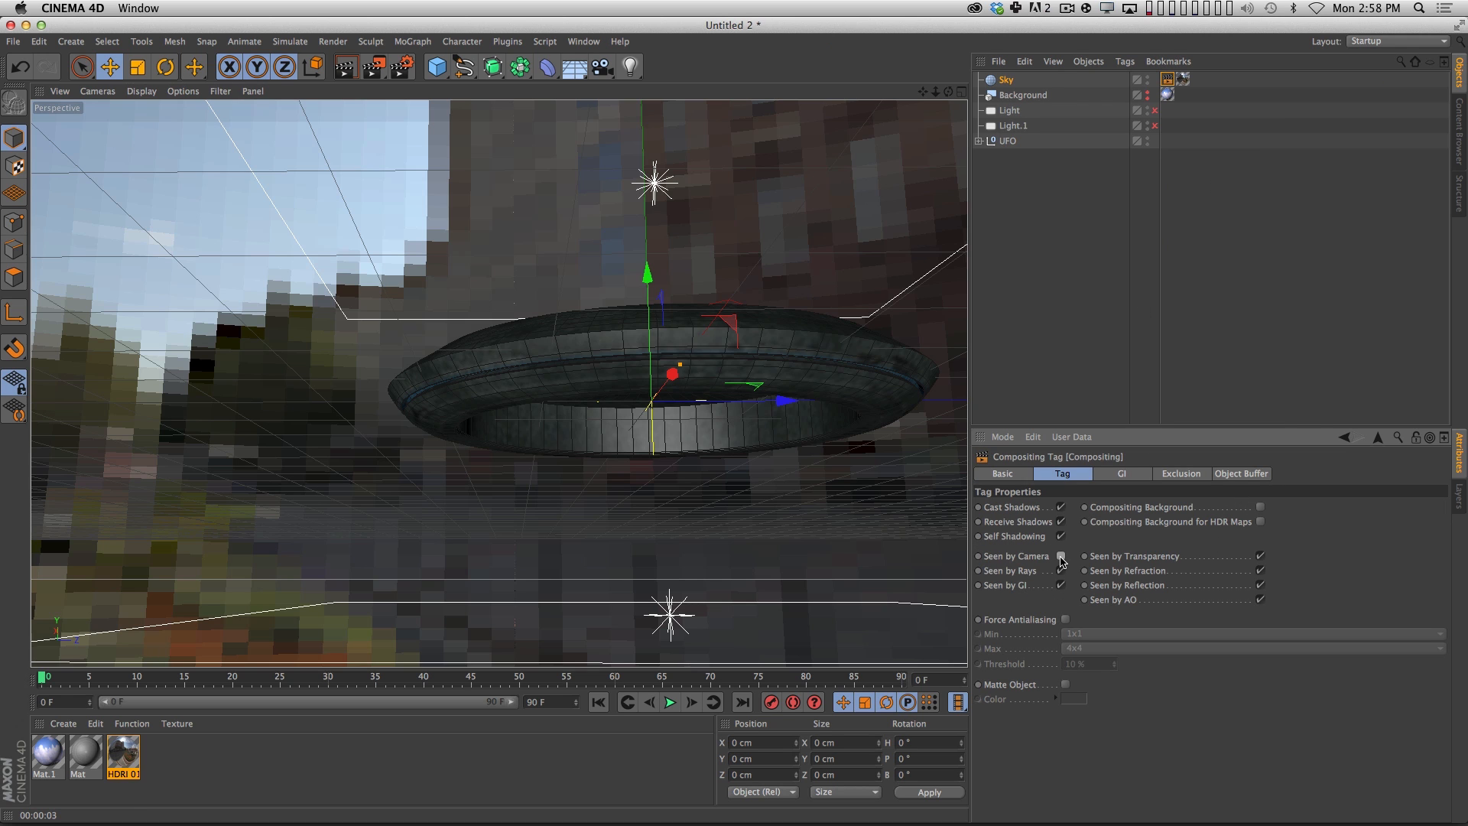
{"action": "left_click", "coordinate": [1042, 339]}
{"action": "key", "text": "super+r"}
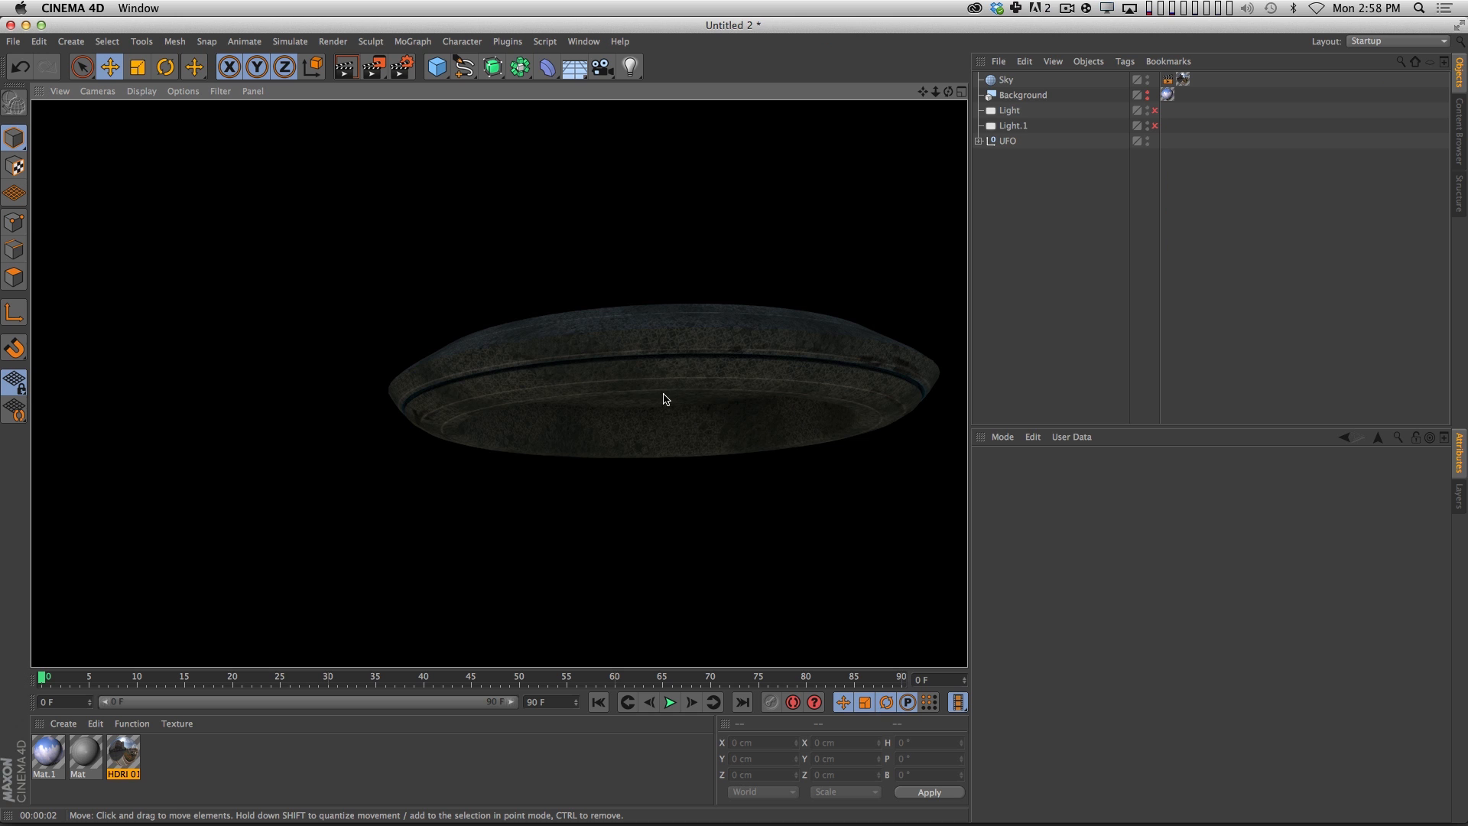
Copy the Mat texture tag from UFO_MAIN onto the Greebles cloner in the UFO group and render the viewport.
{"action": "left_click", "coordinate": [1049, 247]}
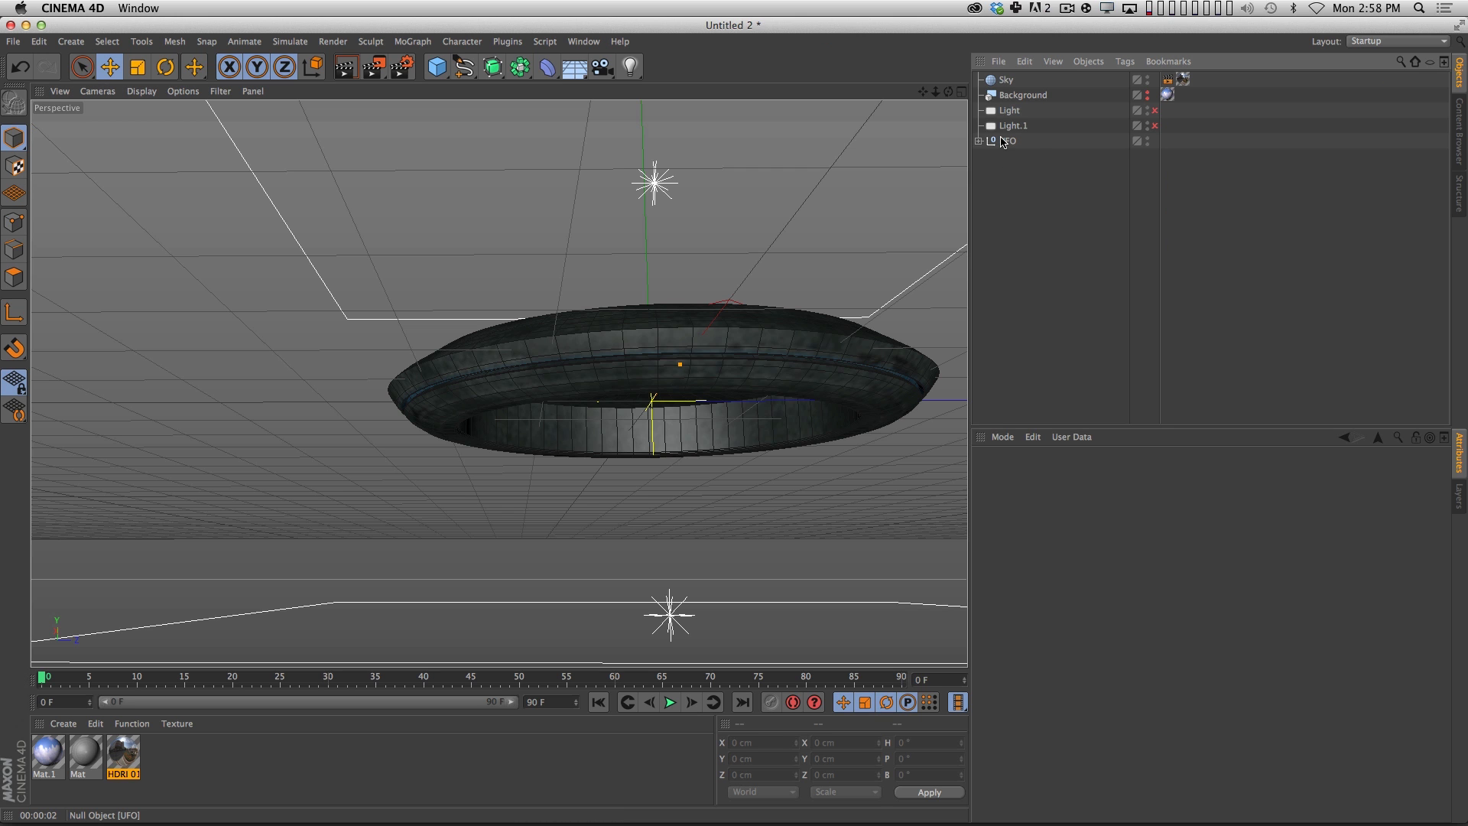
{"action": "left_click", "coordinate": [978, 140]}
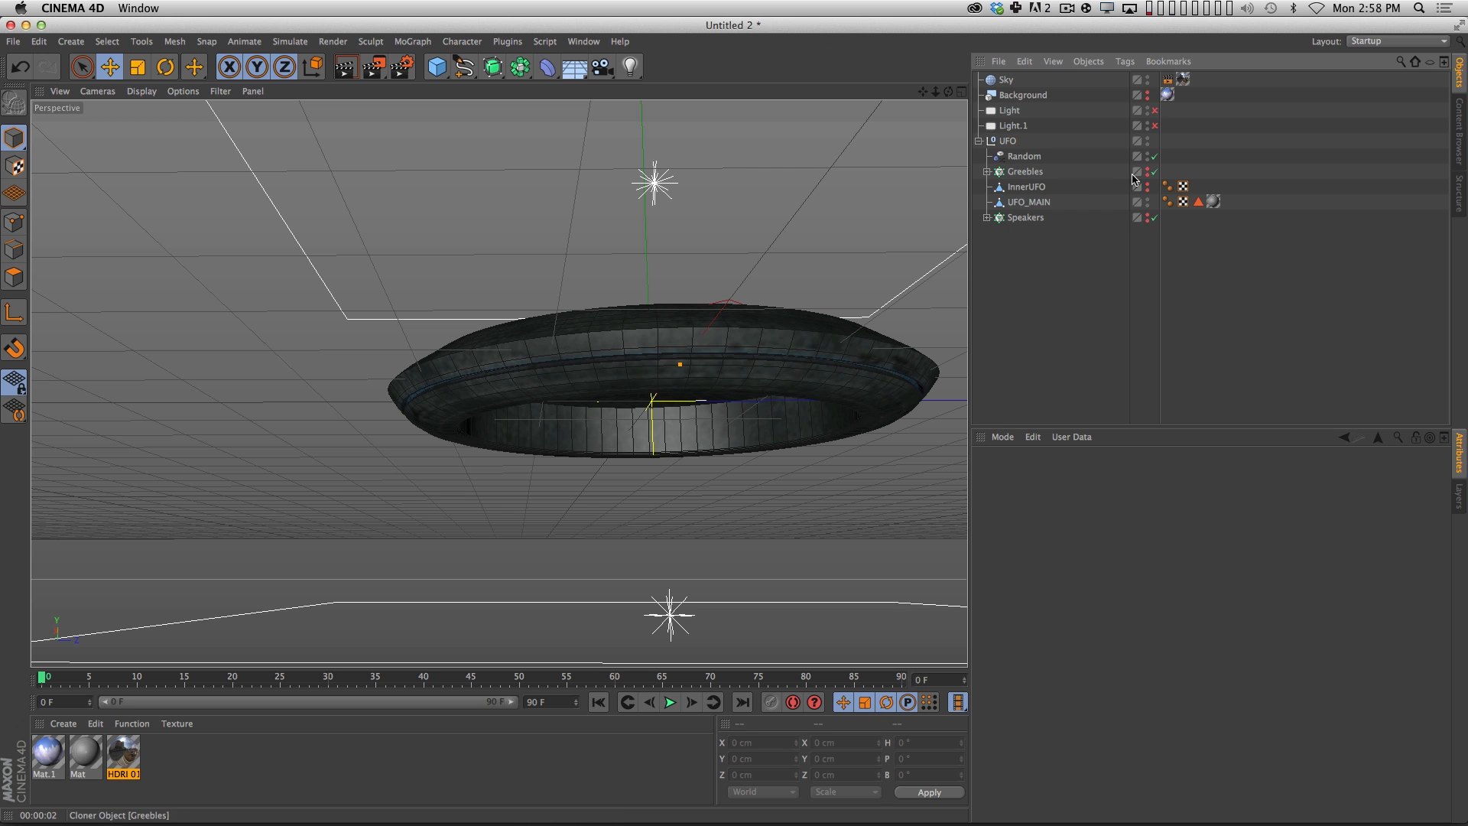
{"action": "left_click", "coordinate": [987, 171]}
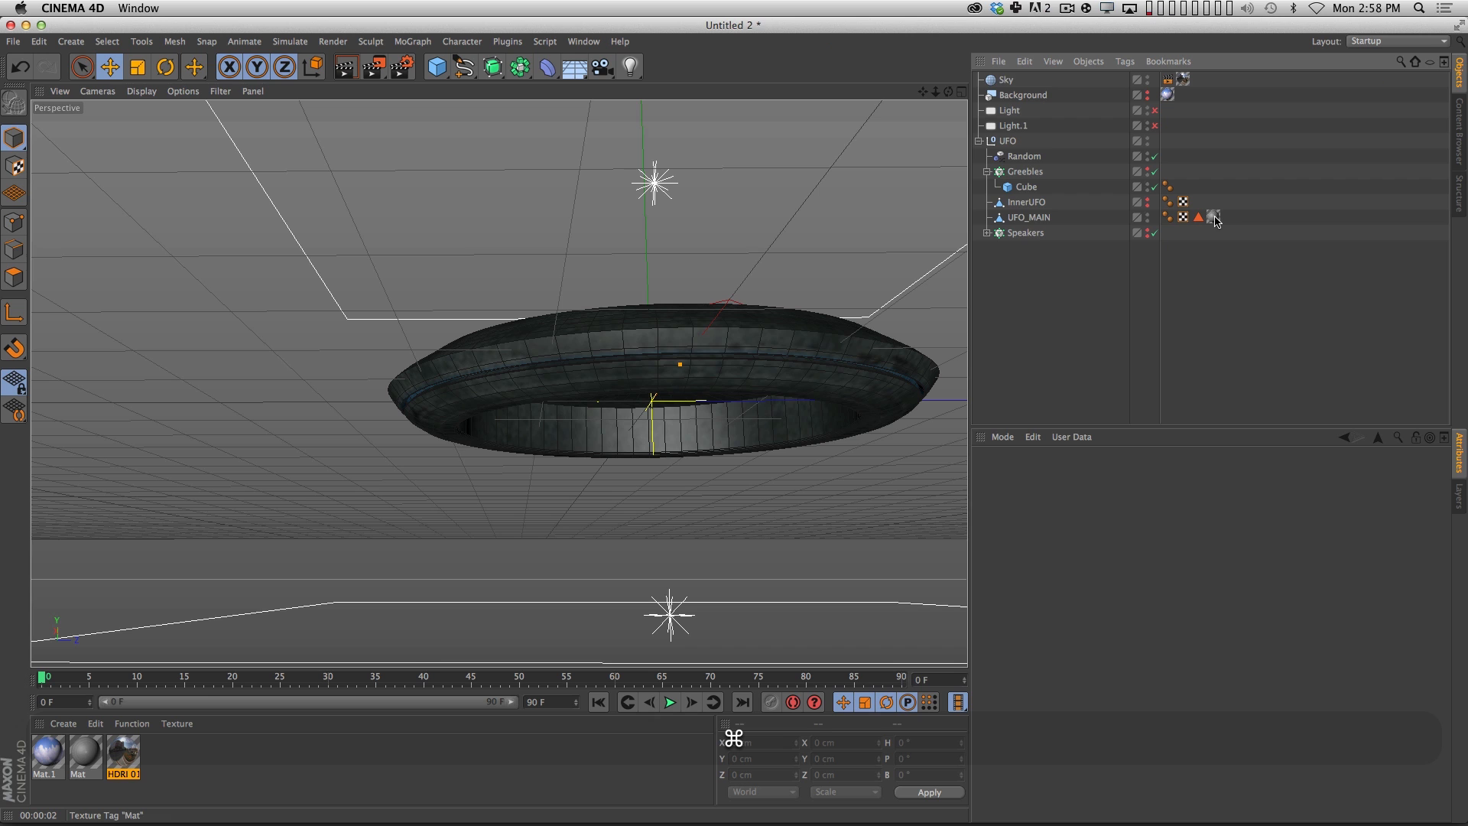
{"action": "left_click_drag", "start_coordinate": [1214, 217], "coordinate": [1178, 173], "text": "super"}
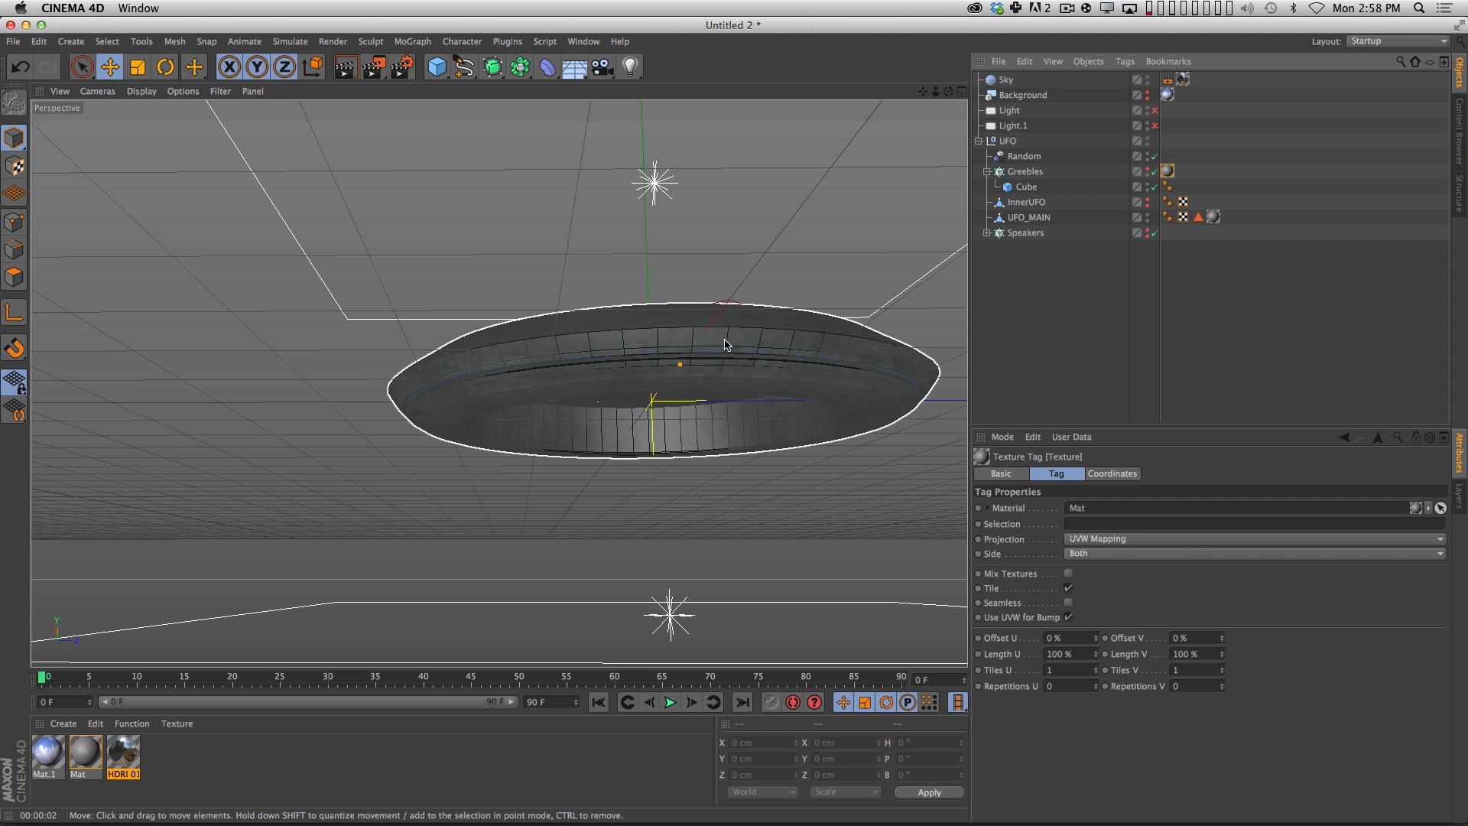
{"action": "key", "text": "super"}
{"action": "key", "text": "super+r"}
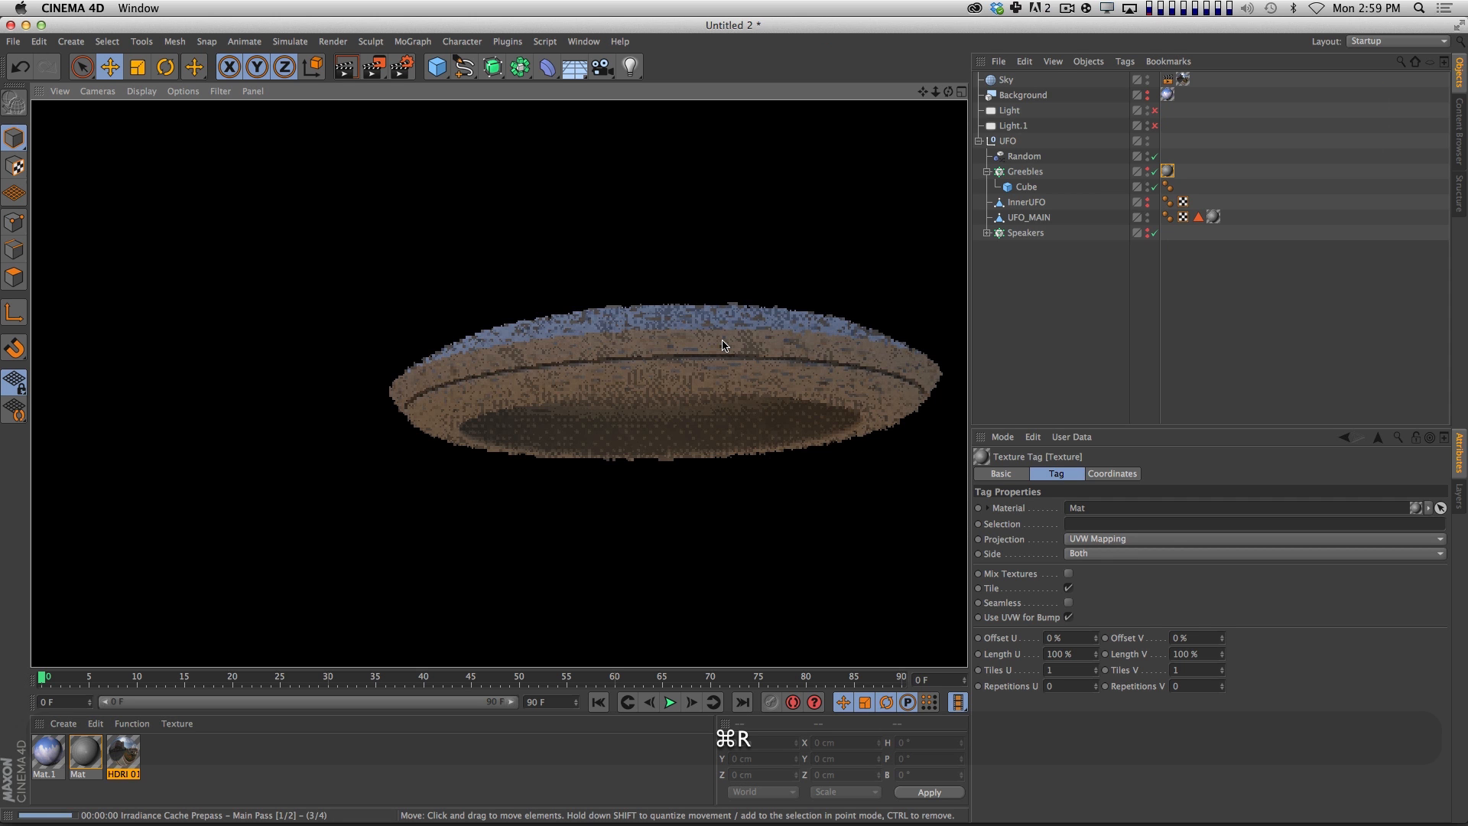
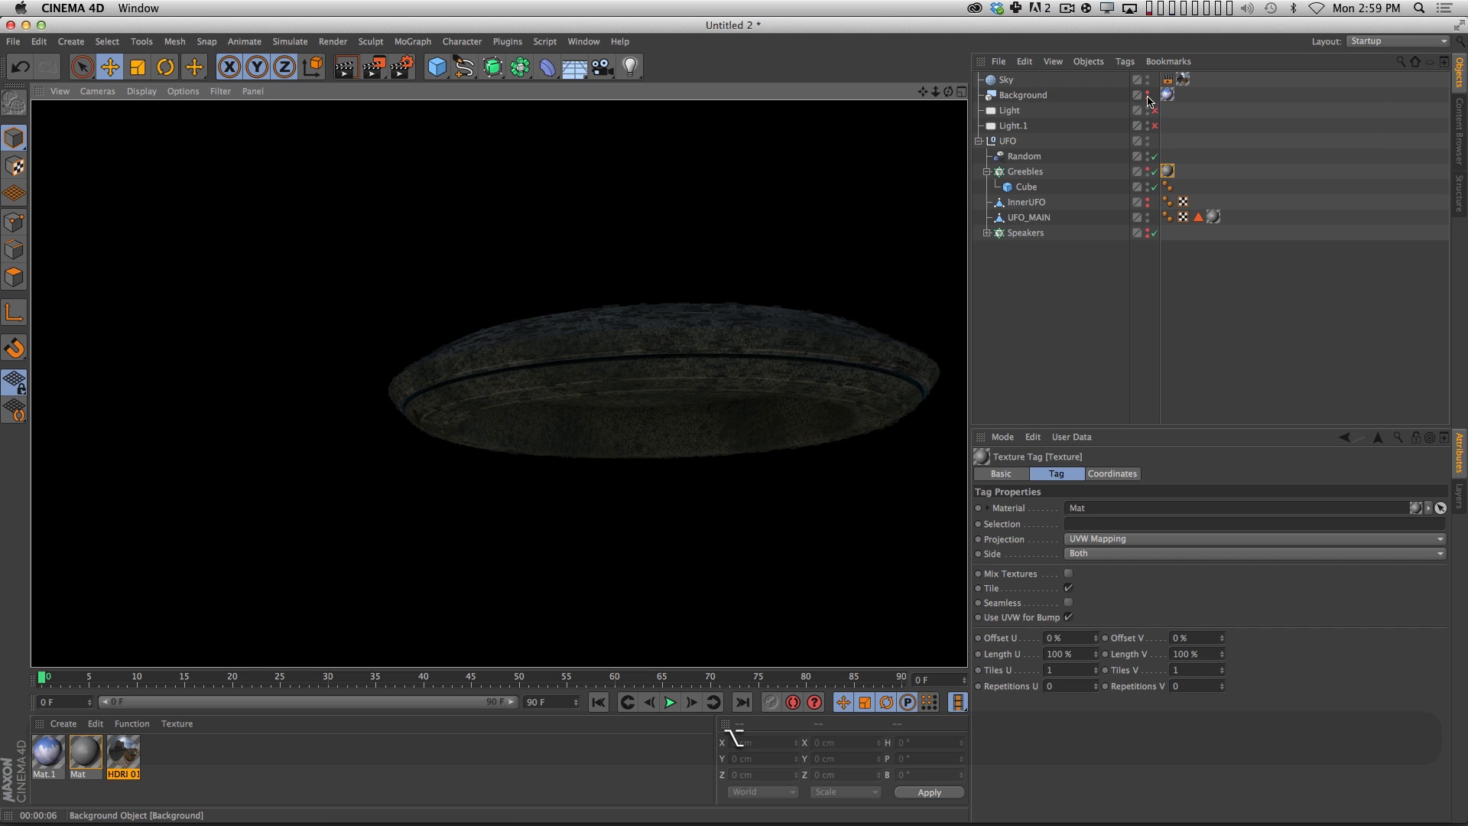
Make the Background object visible, render the perspective view with the UFO in it, and clear the selection.
{"action": "key", "text": "alt+super+r"}
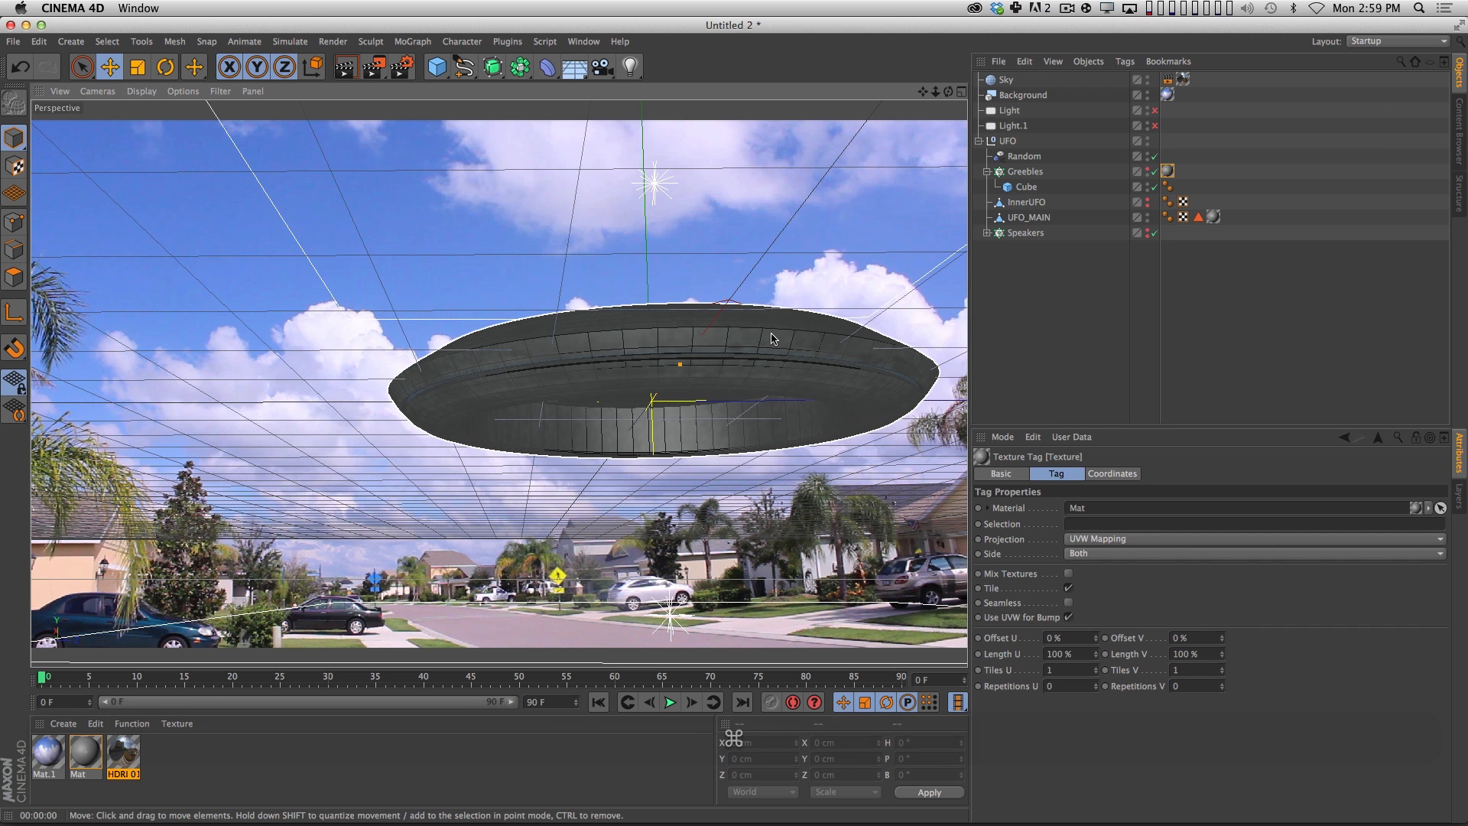
{"action": "key", "text": "super+r"}
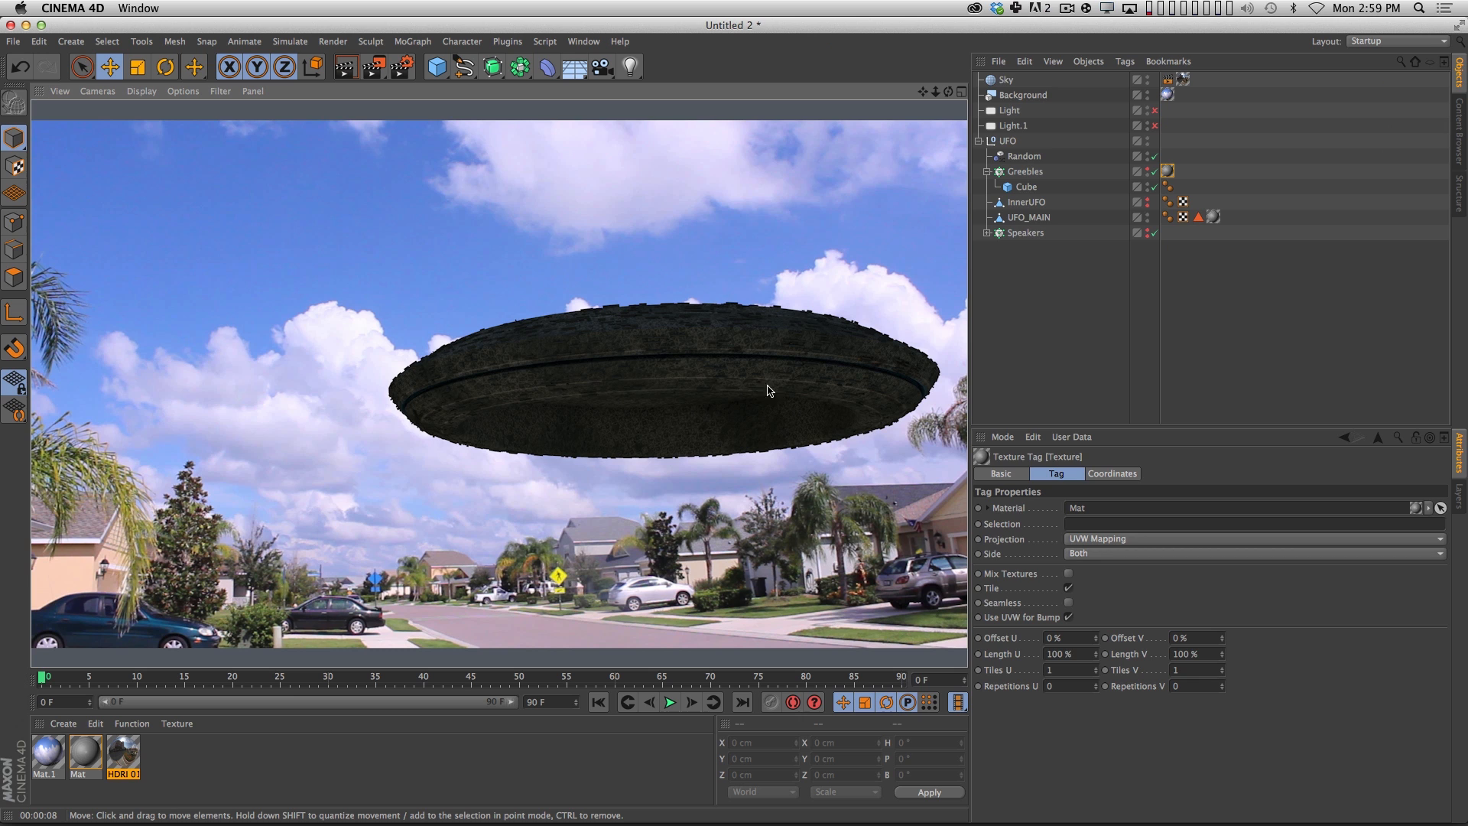
{"action": "left_click", "coordinate": [1032, 310]}
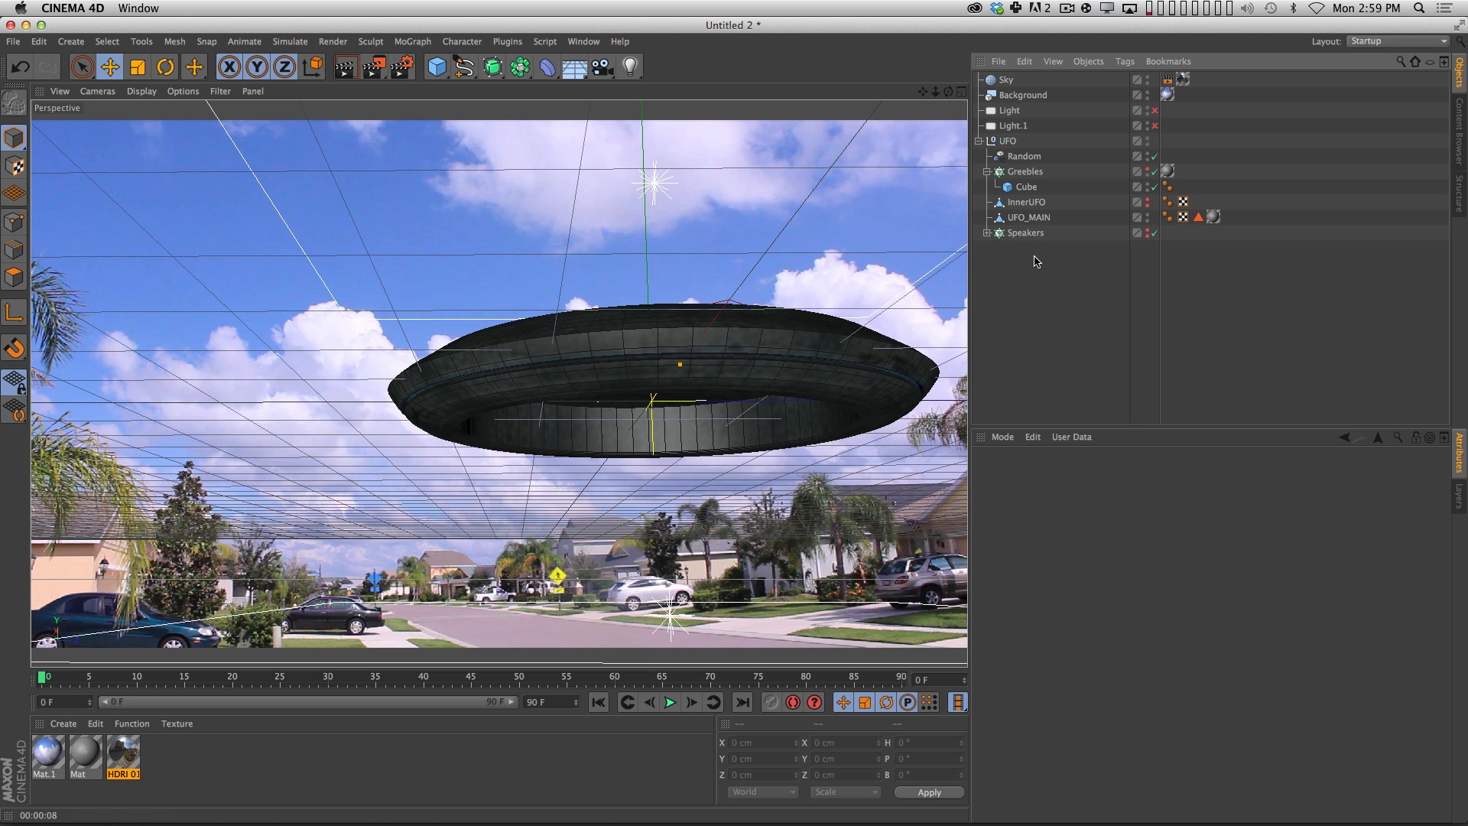
Collapse the Greebles hierarchy and make the InnerUFO object visible.
{"action": "left_click", "coordinate": [987, 171]}
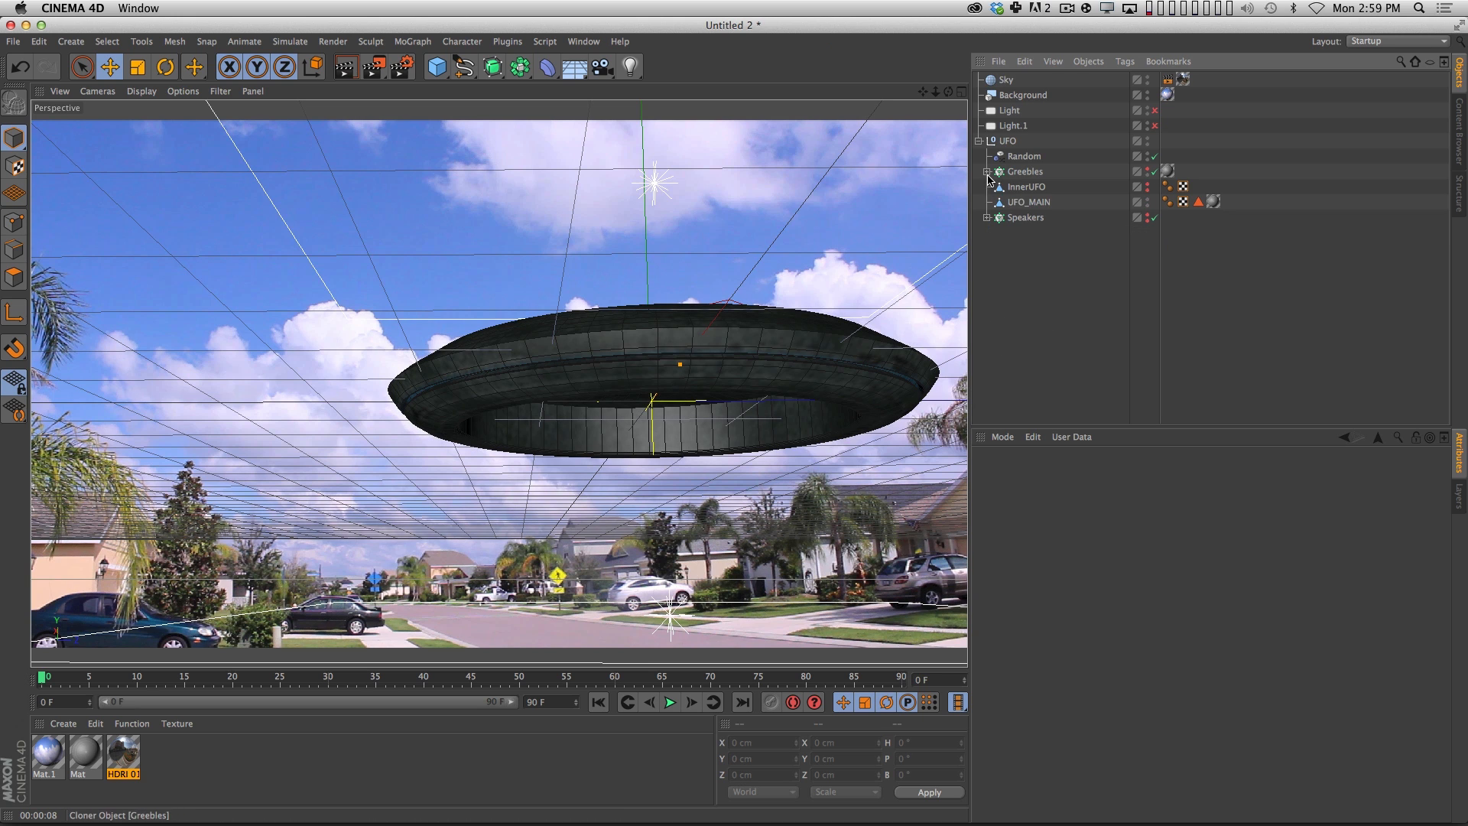
{"action": "left_click", "coordinate": [1148, 189], "text": "alt"}
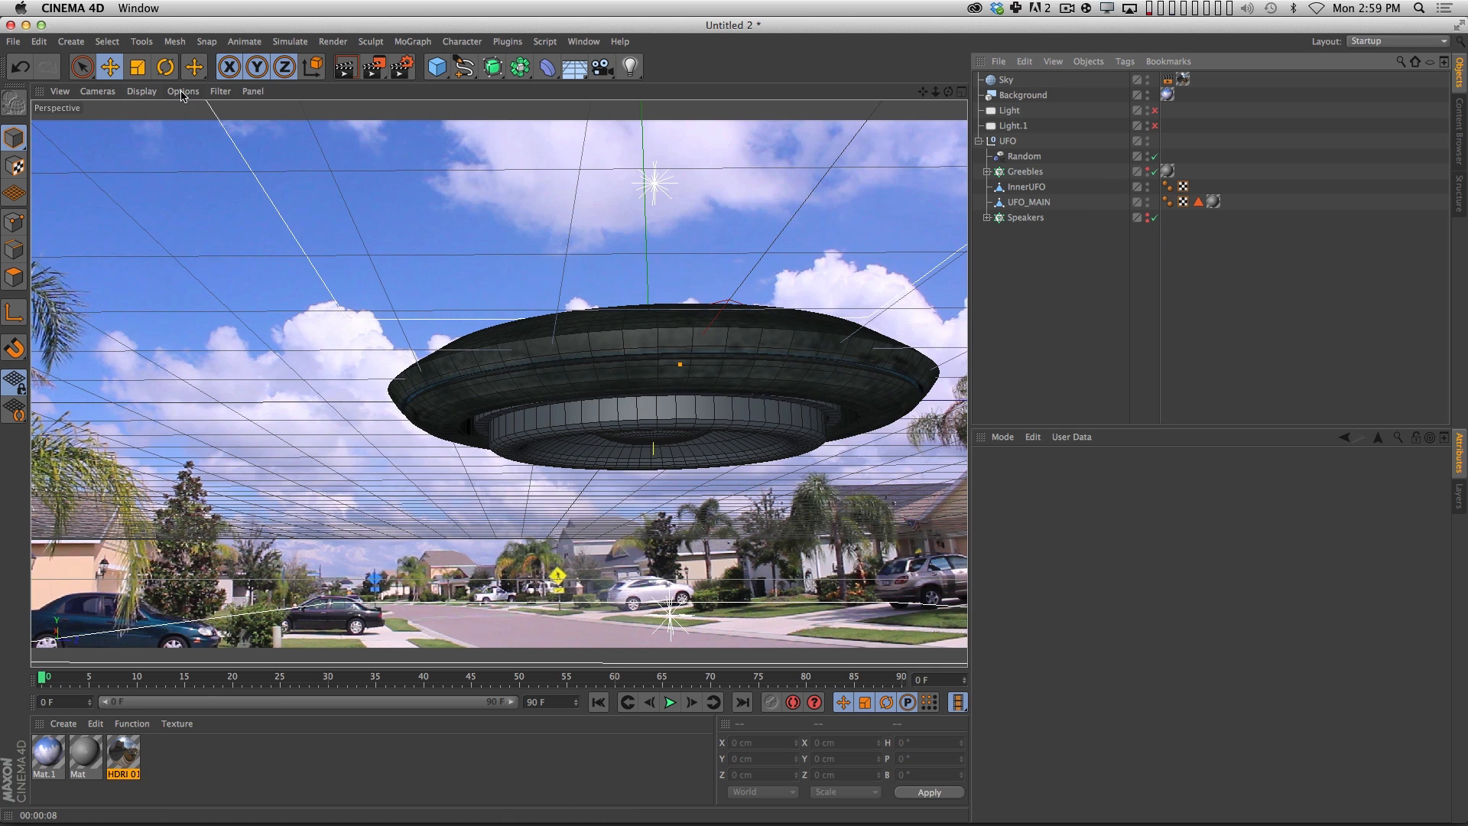
Switch to the UFO_FINAL.c4d project and inspect the Sky's HDRI texture tag and the UFO_Greebles cloner settings.
{"action": "left_click", "coordinate": [584, 41]}
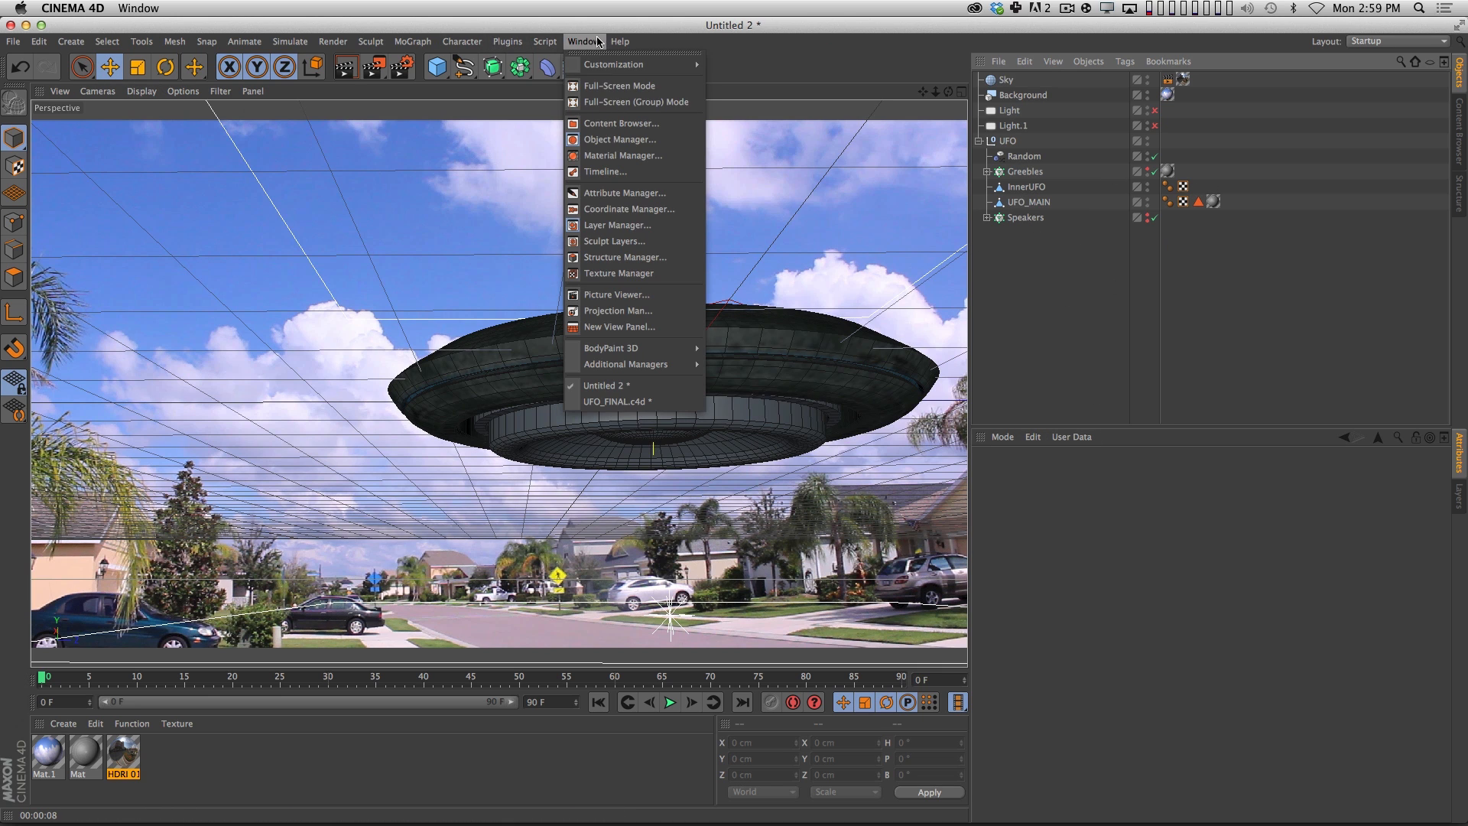
{"action": "left_click", "coordinate": [654, 403]}
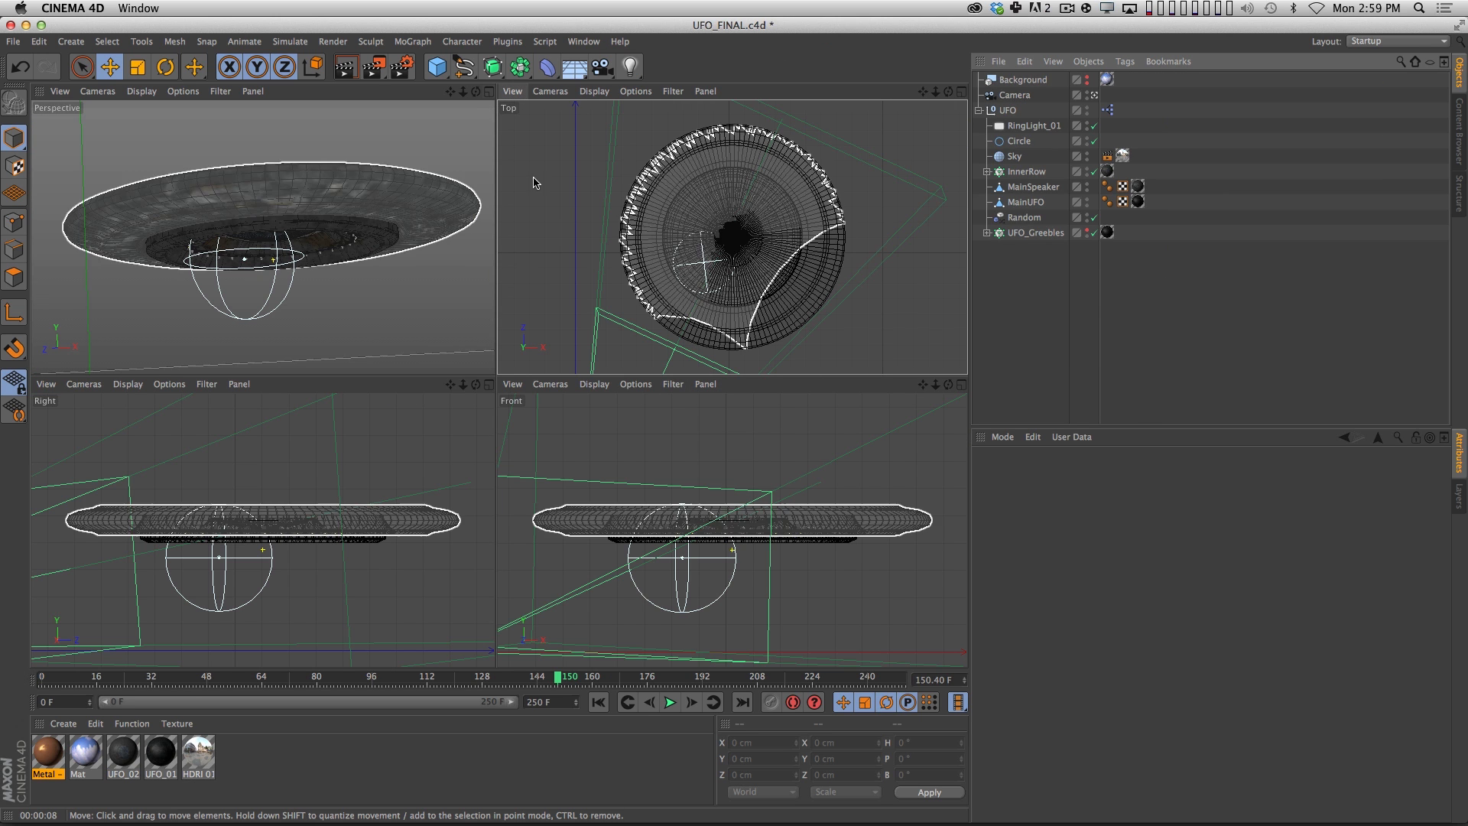
{"action": "left_click", "coordinate": [259, 153]}
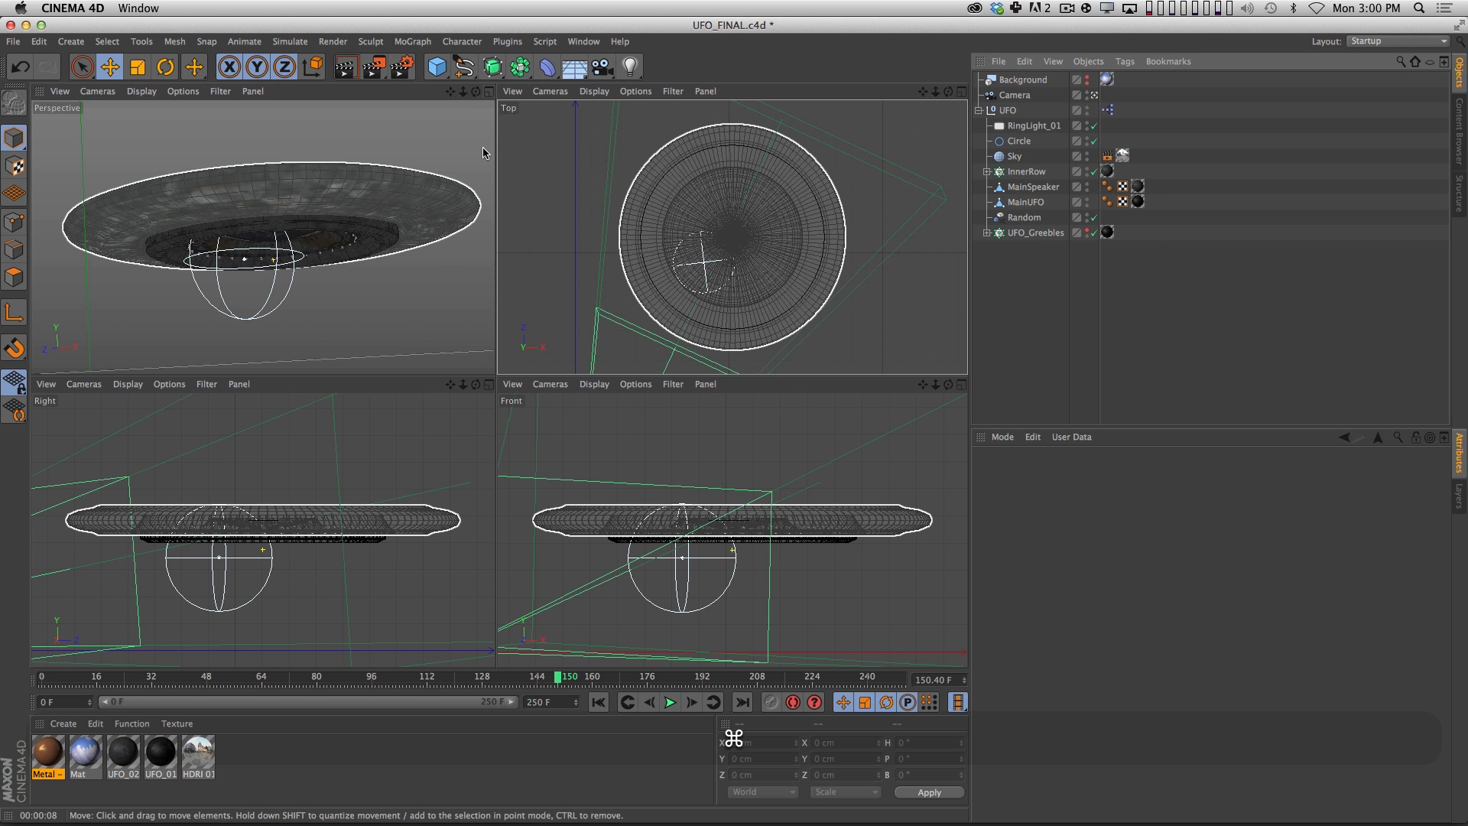
{"action": "left_click", "coordinate": [1016, 158]}
{"action": "left_click", "coordinate": [1123, 156]}
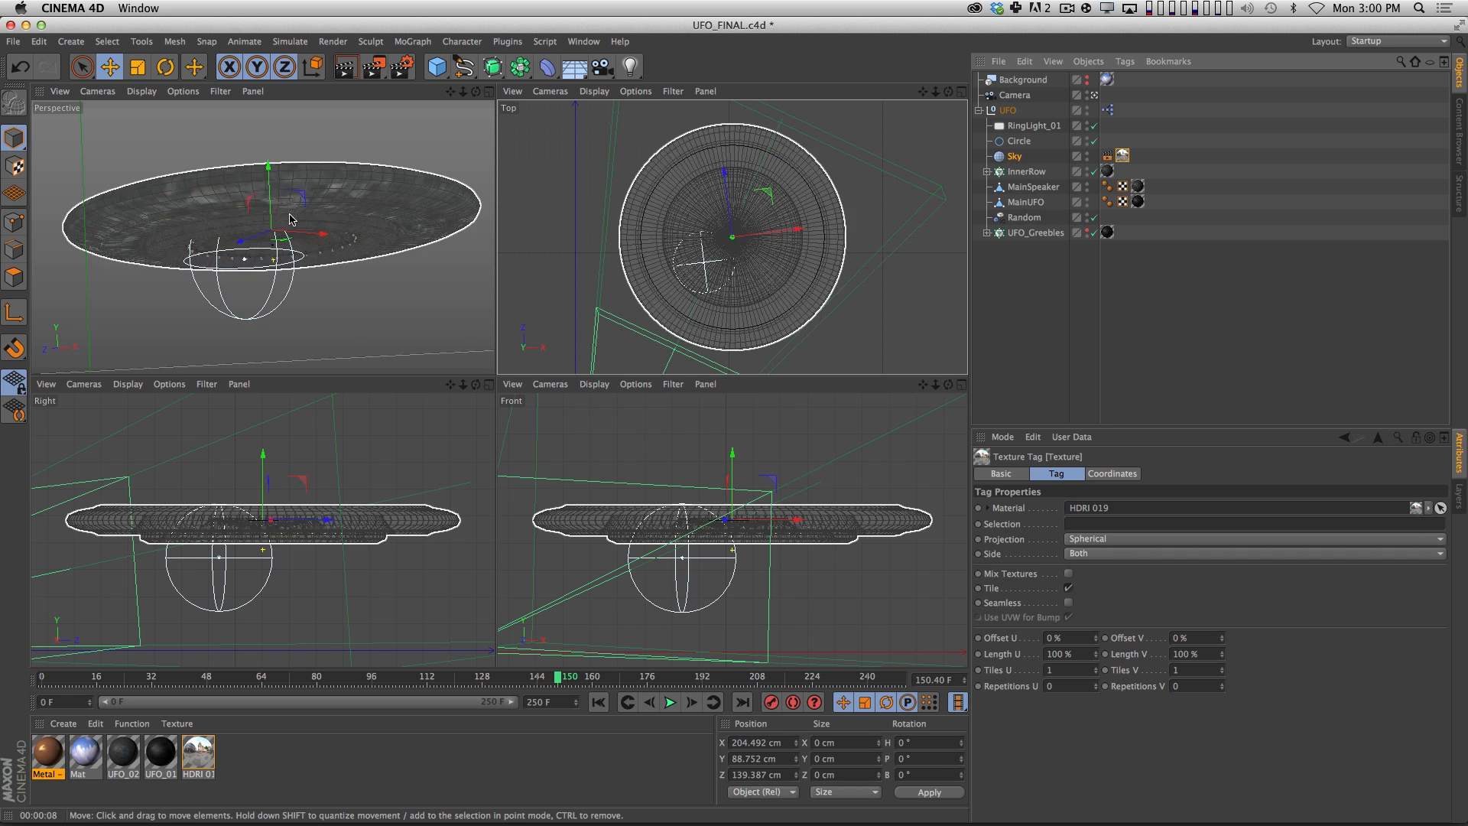
{"action": "left_click", "coordinate": [1036, 233]}
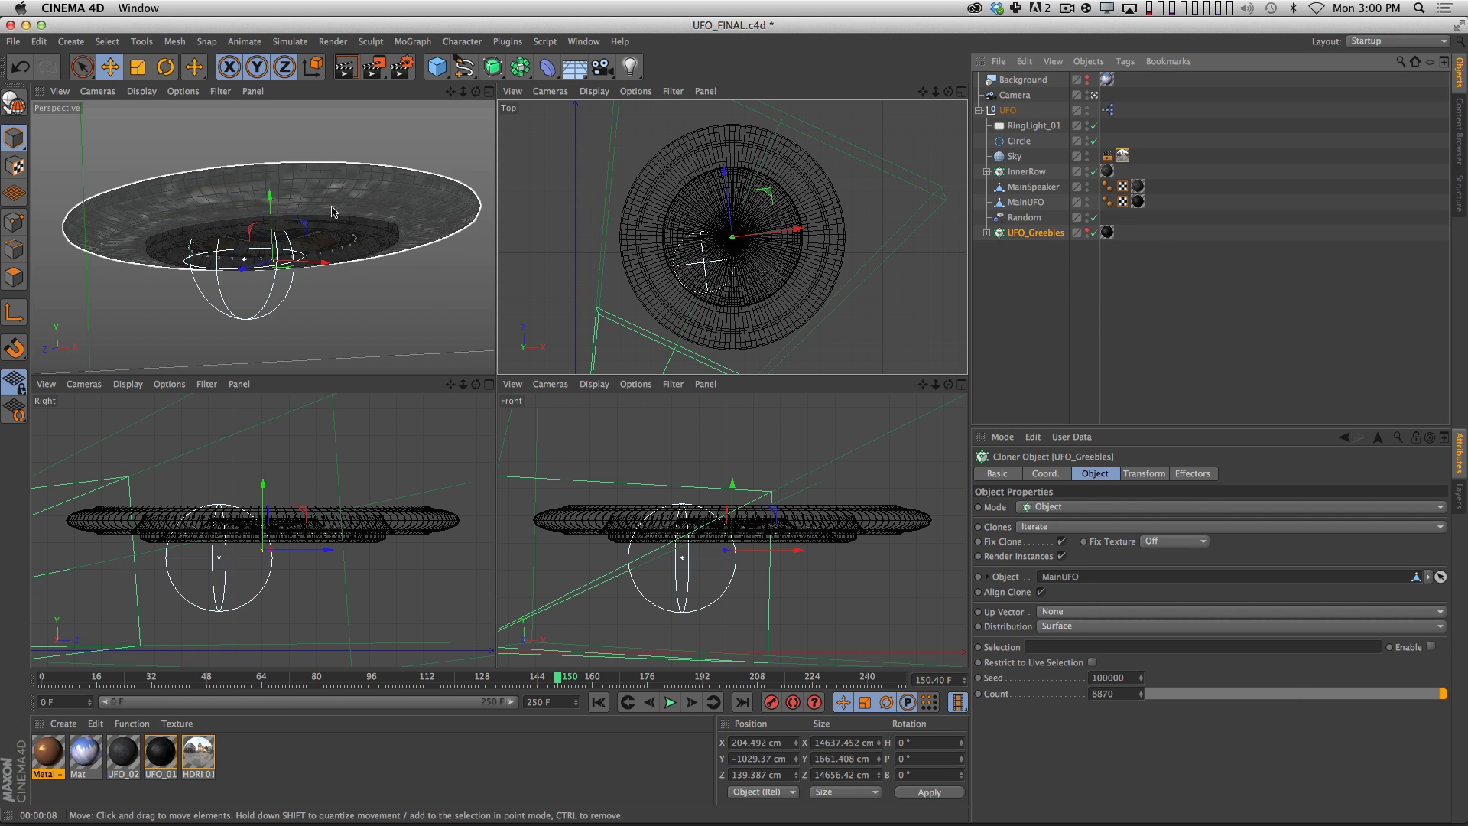
Open the UFO_01 material assigned to MainUFO and review its Color, Diffusion, Reflection and Bump channels.
{"action": "left_click", "coordinate": [1138, 202]}
{"action": "double_click", "coordinate": [1139, 203]}
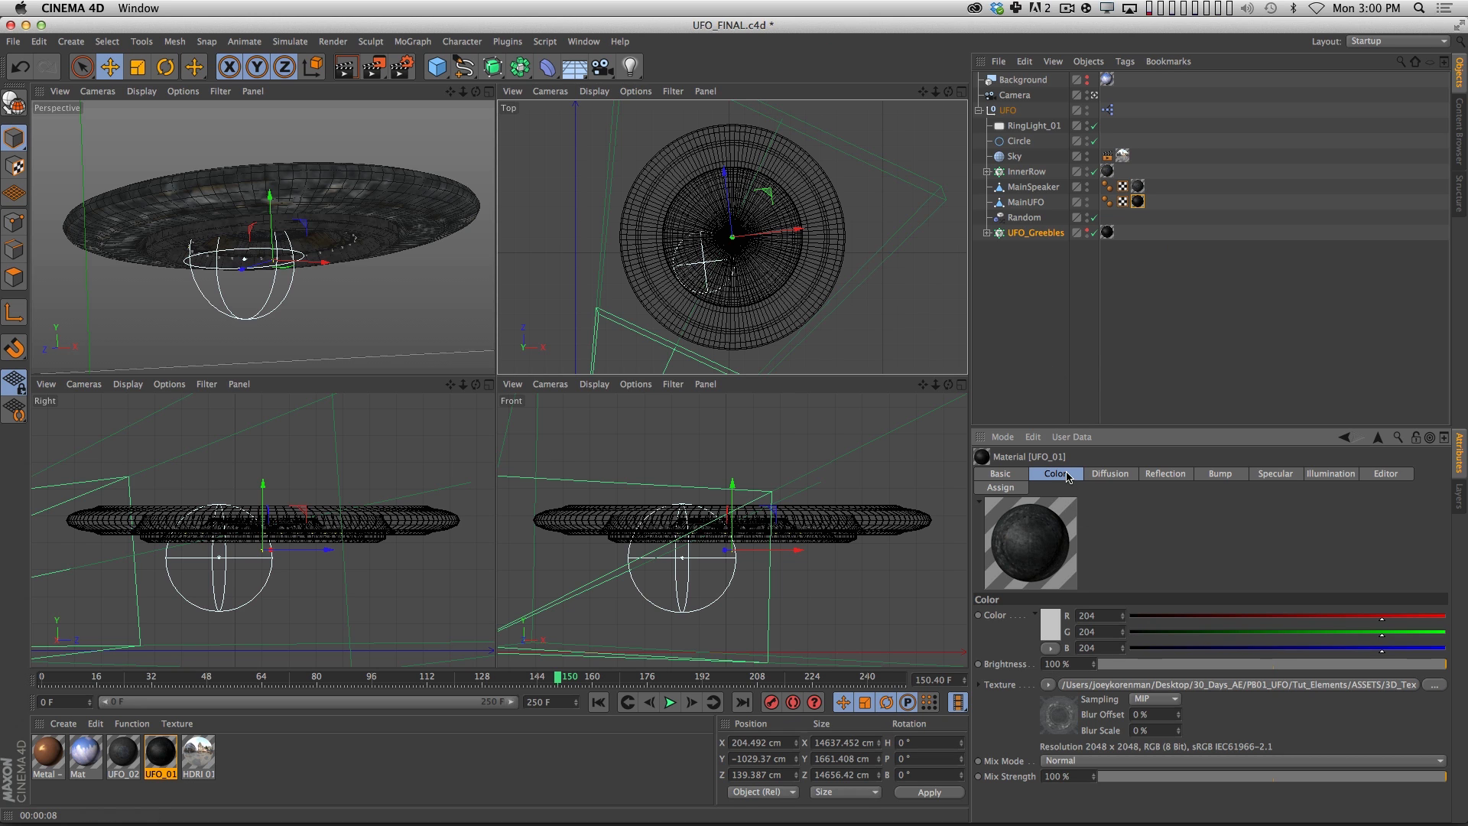
{"action": "left_click", "coordinate": [1108, 475]}
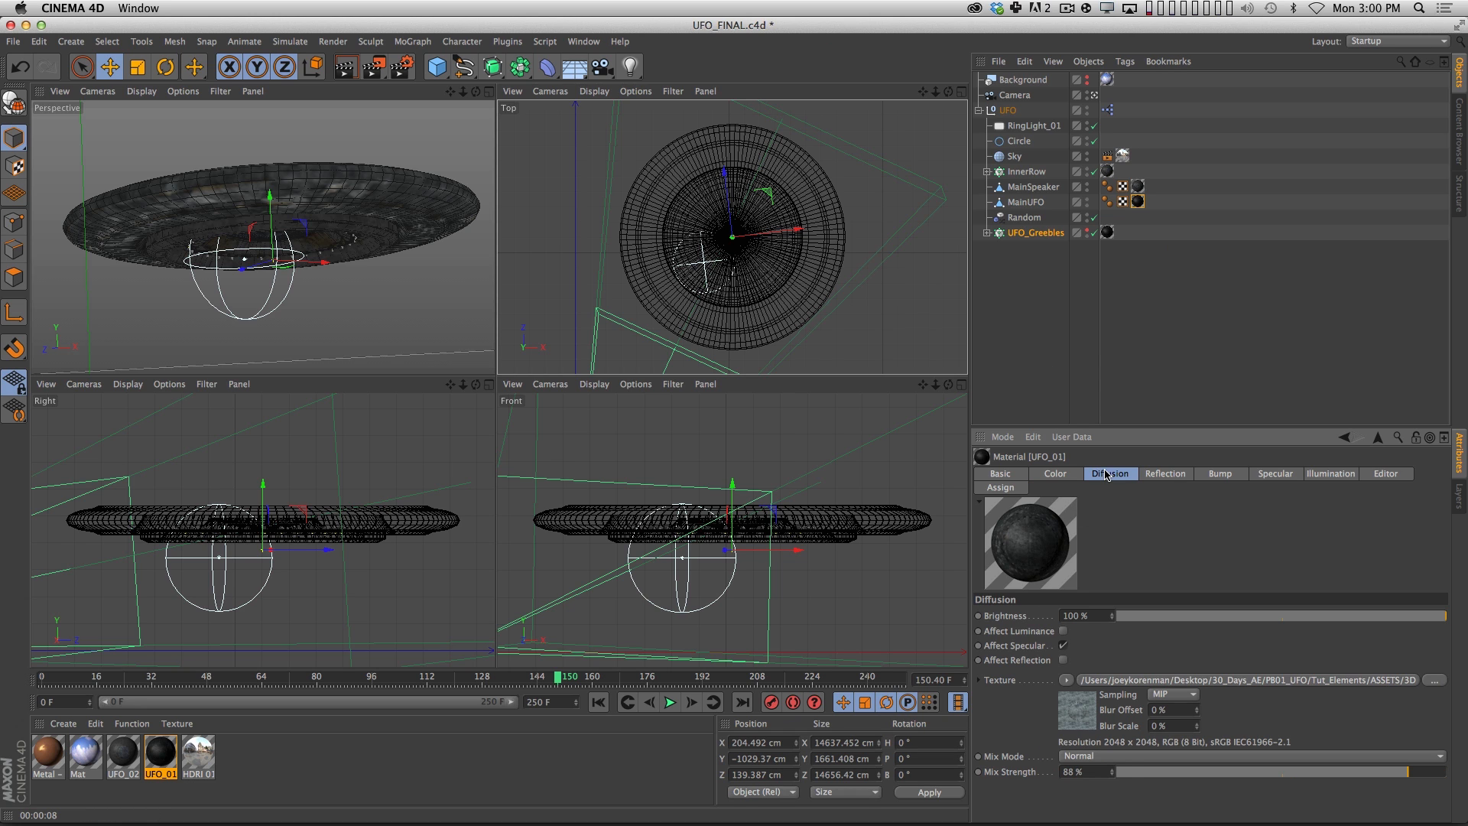
{"action": "left_click", "coordinate": [1175, 477]}
{"action": "left_click", "coordinate": [1235, 478]}
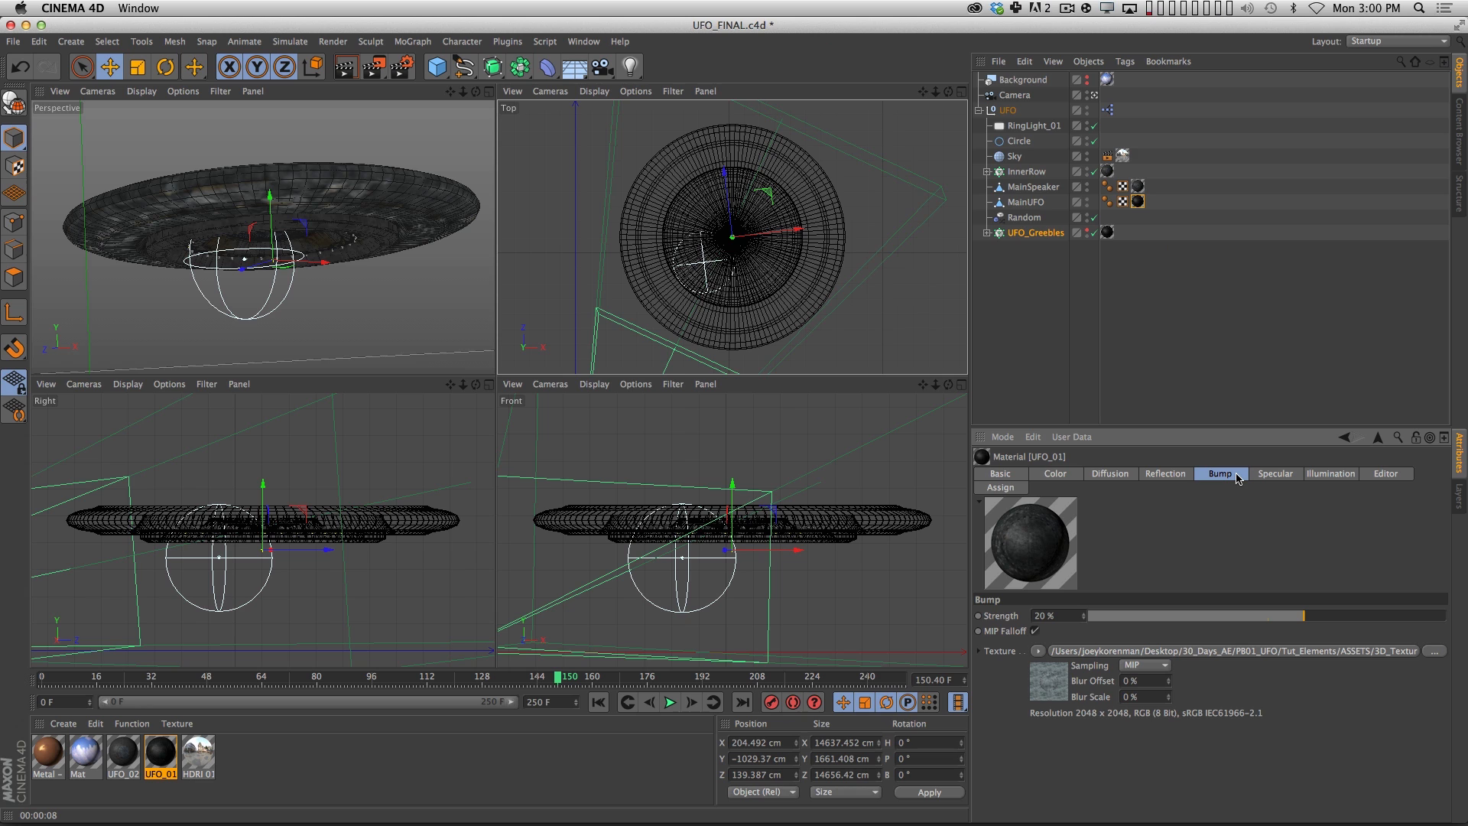
Disable the Reflection, Bump and Diffusion channels of the UFO_01 material.
{"action": "left_click", "coordinate": [1029, 473]}
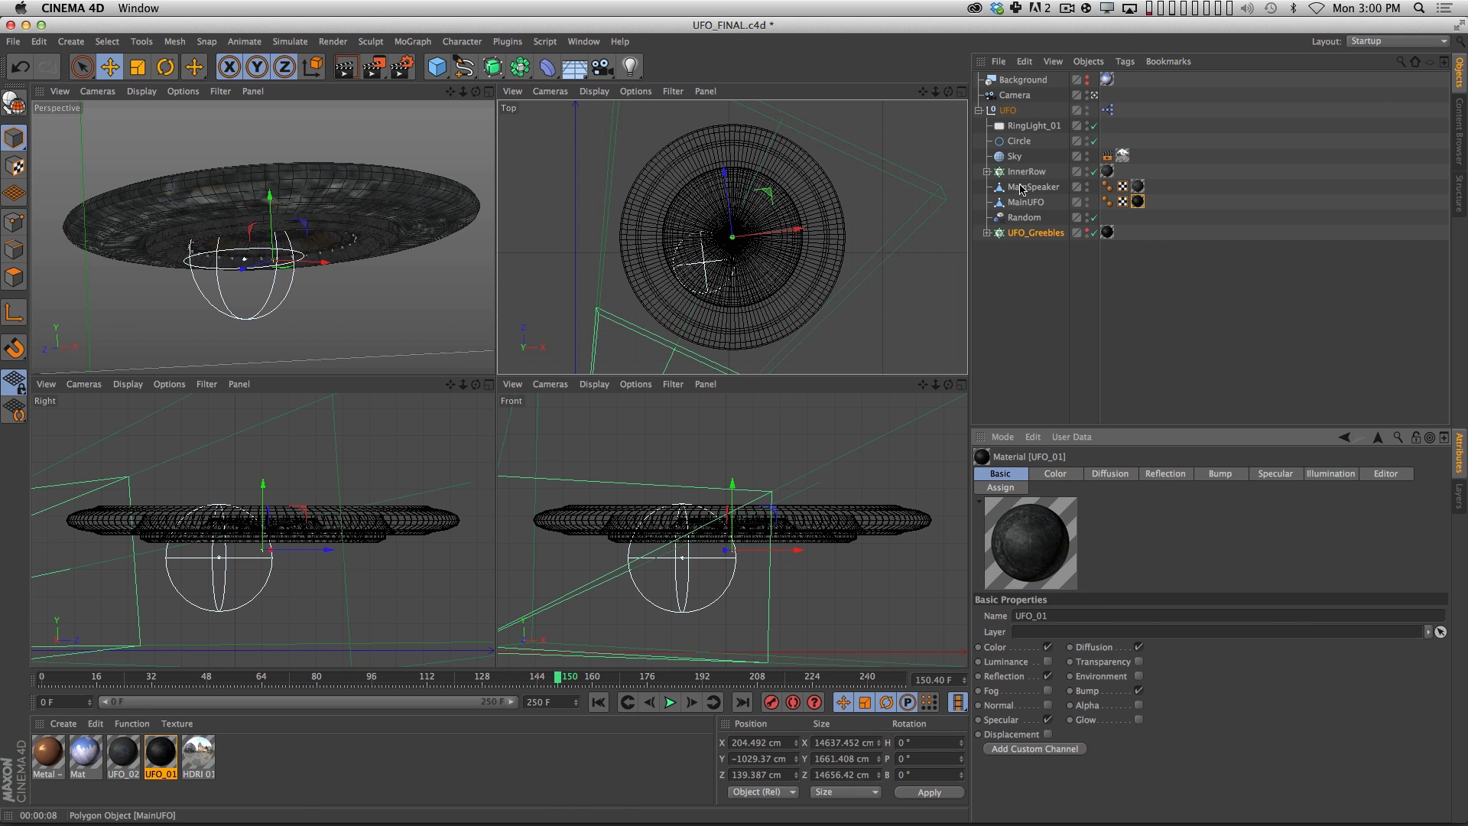
{"action": "left_click", "coordinate": [1049, 677]}
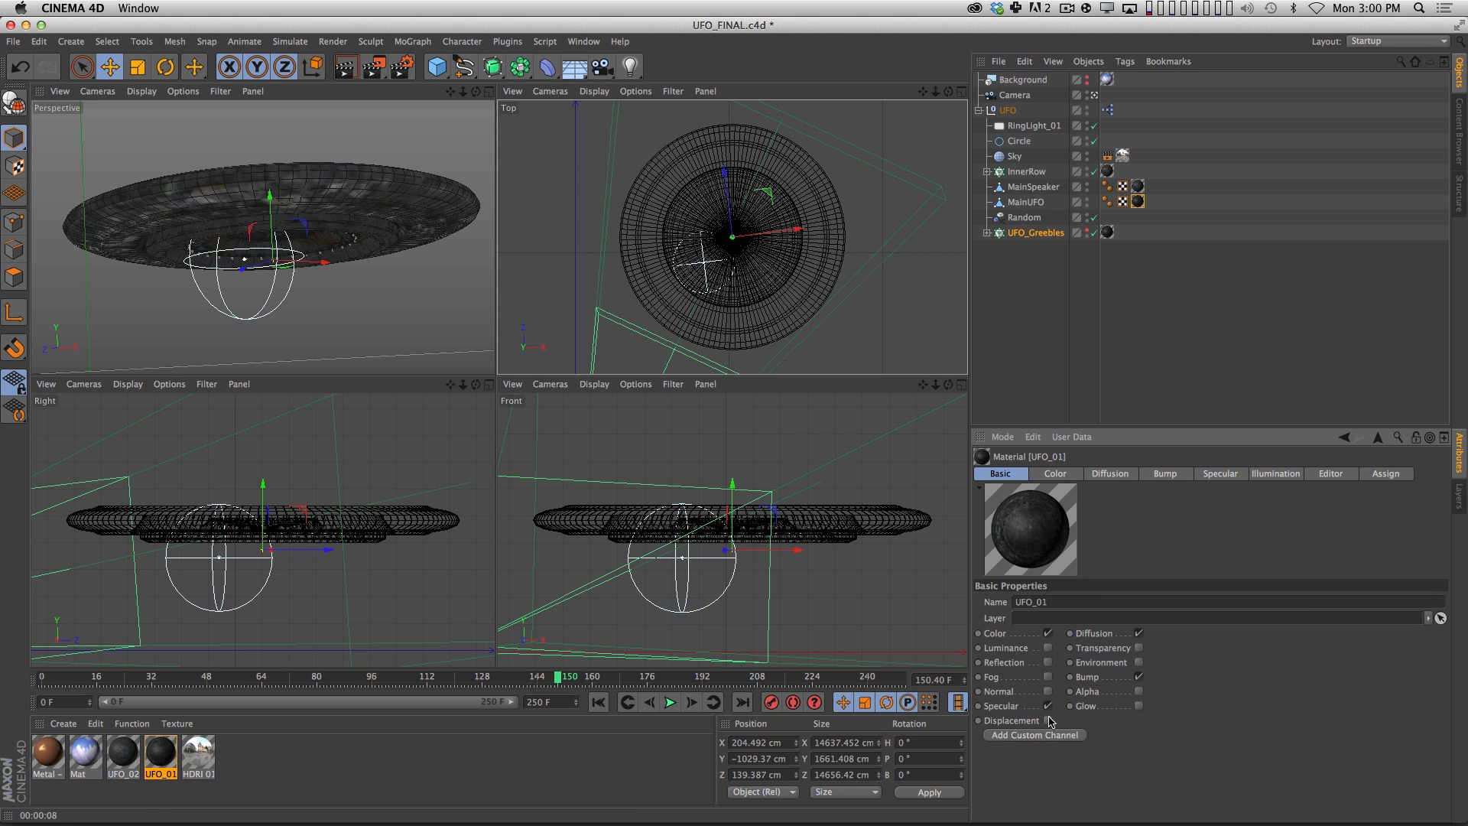
{"action": "left_click", "coordinate": [1139, 677]}
{"action": "left_click", "coordinate": [1139, 634]}
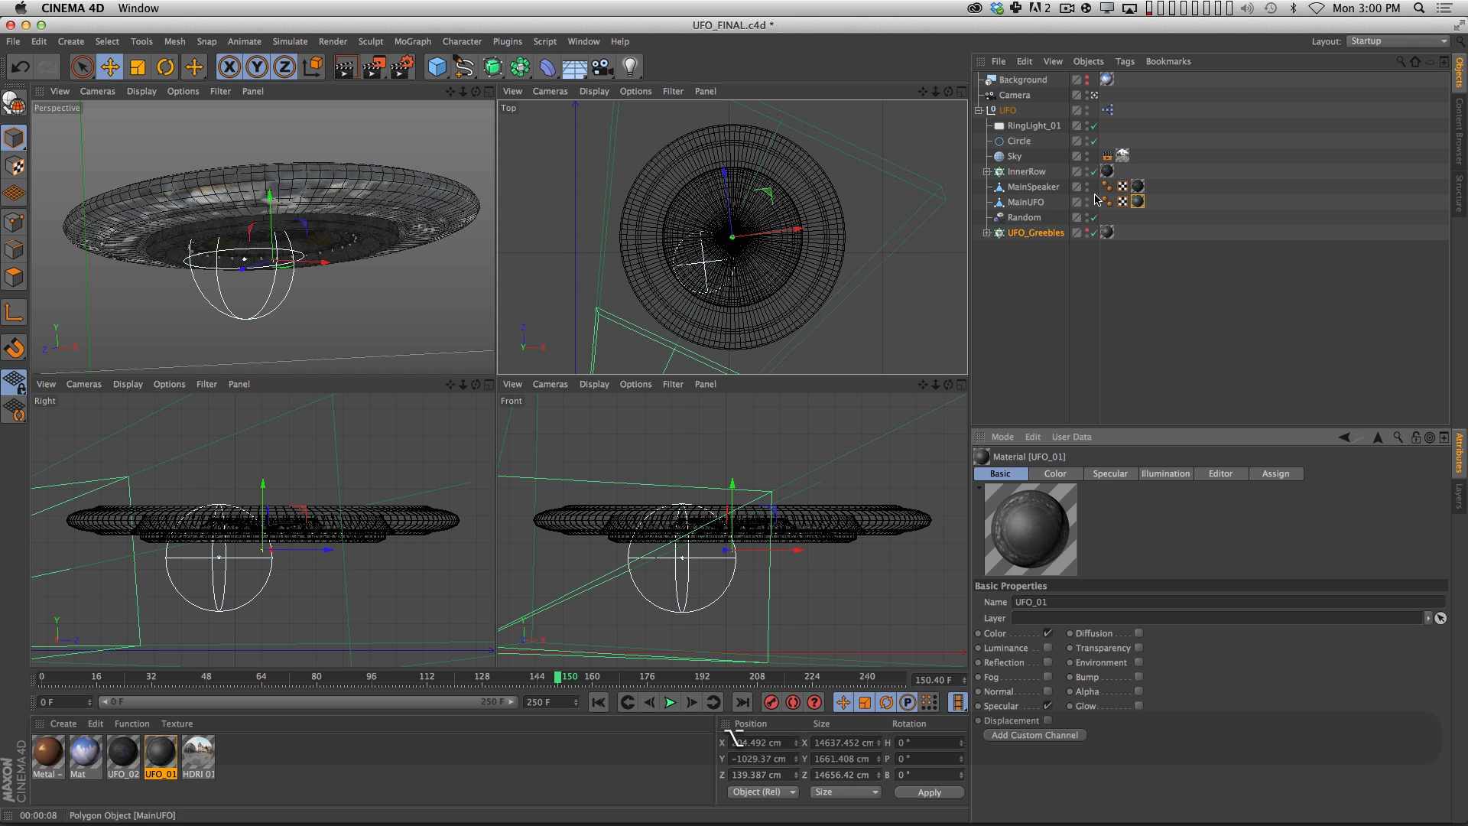
Hide the MainSpeaker and InnerRow objects so only the main UFO body remains.
{"action": "left_click", "coordinate": [1094, 217]}
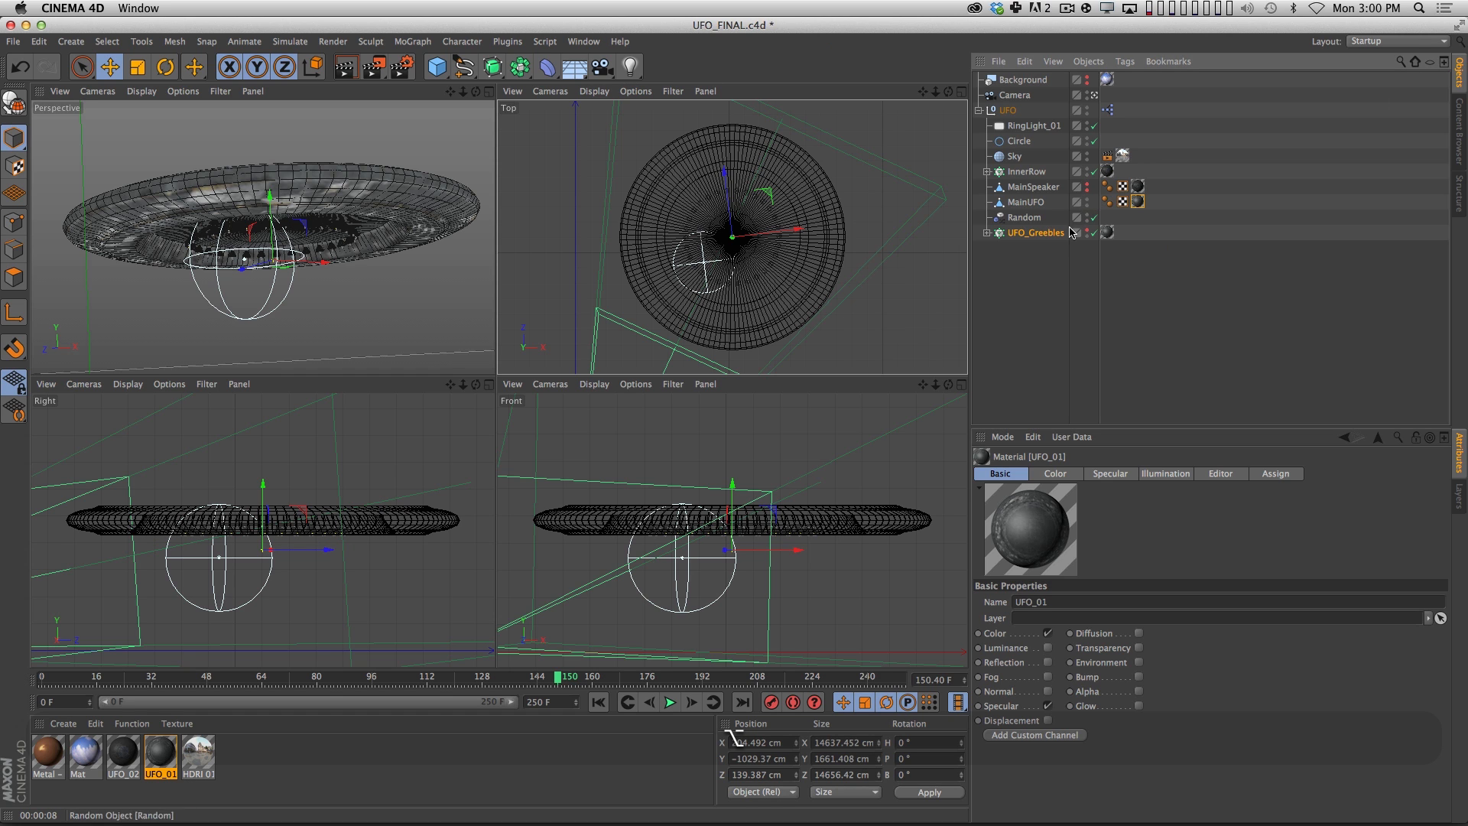
{"action": "left_click", "coordinate": [1086, 172], "text": "alt"}
{"action": "left_click", "coordinate": [1087, 172], "text": "alt"}
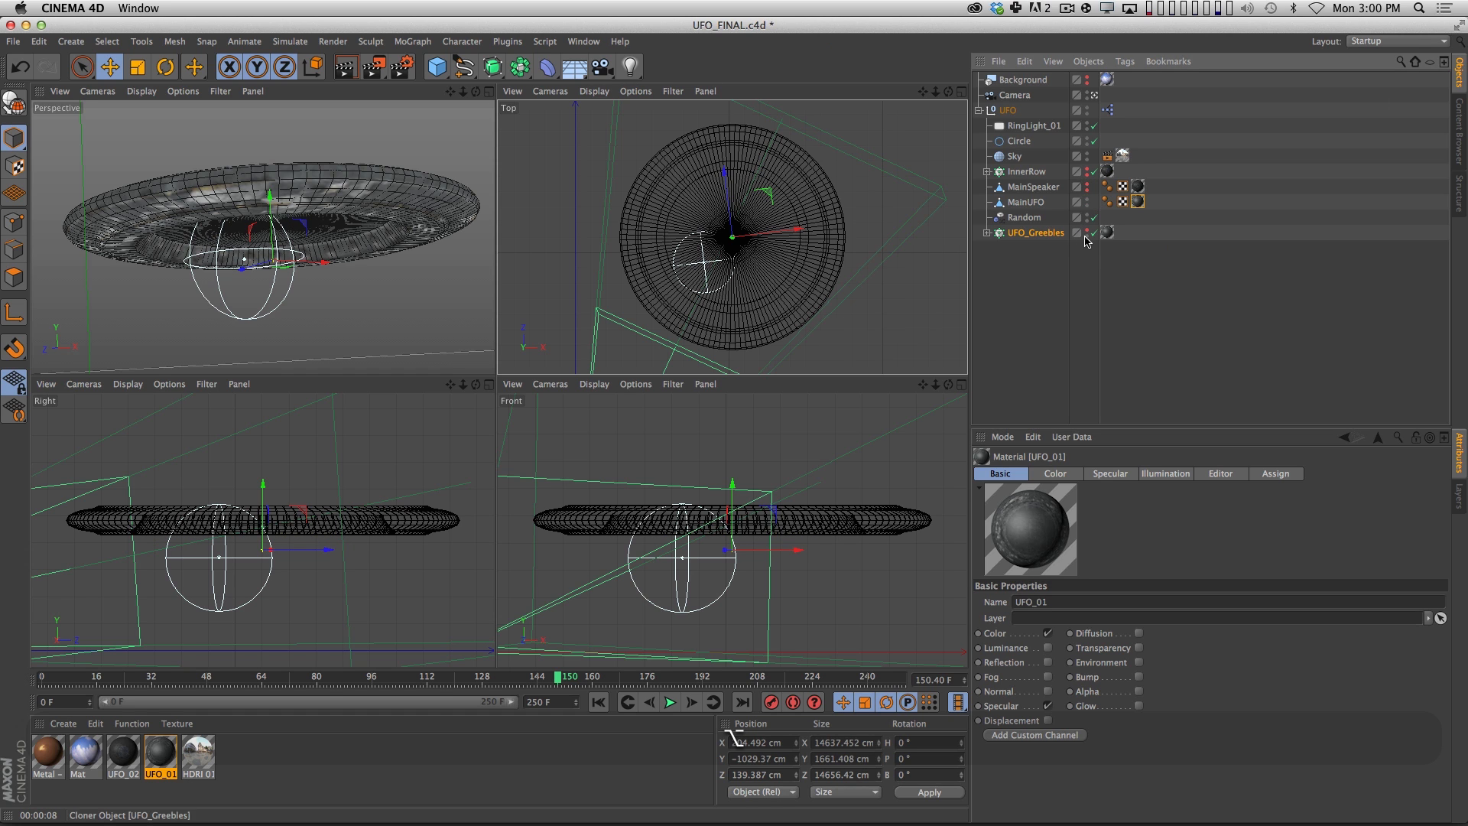
Render the perspective view, maximize it and render it again at the larger size.
{"action": "key", "text": "super+r"}
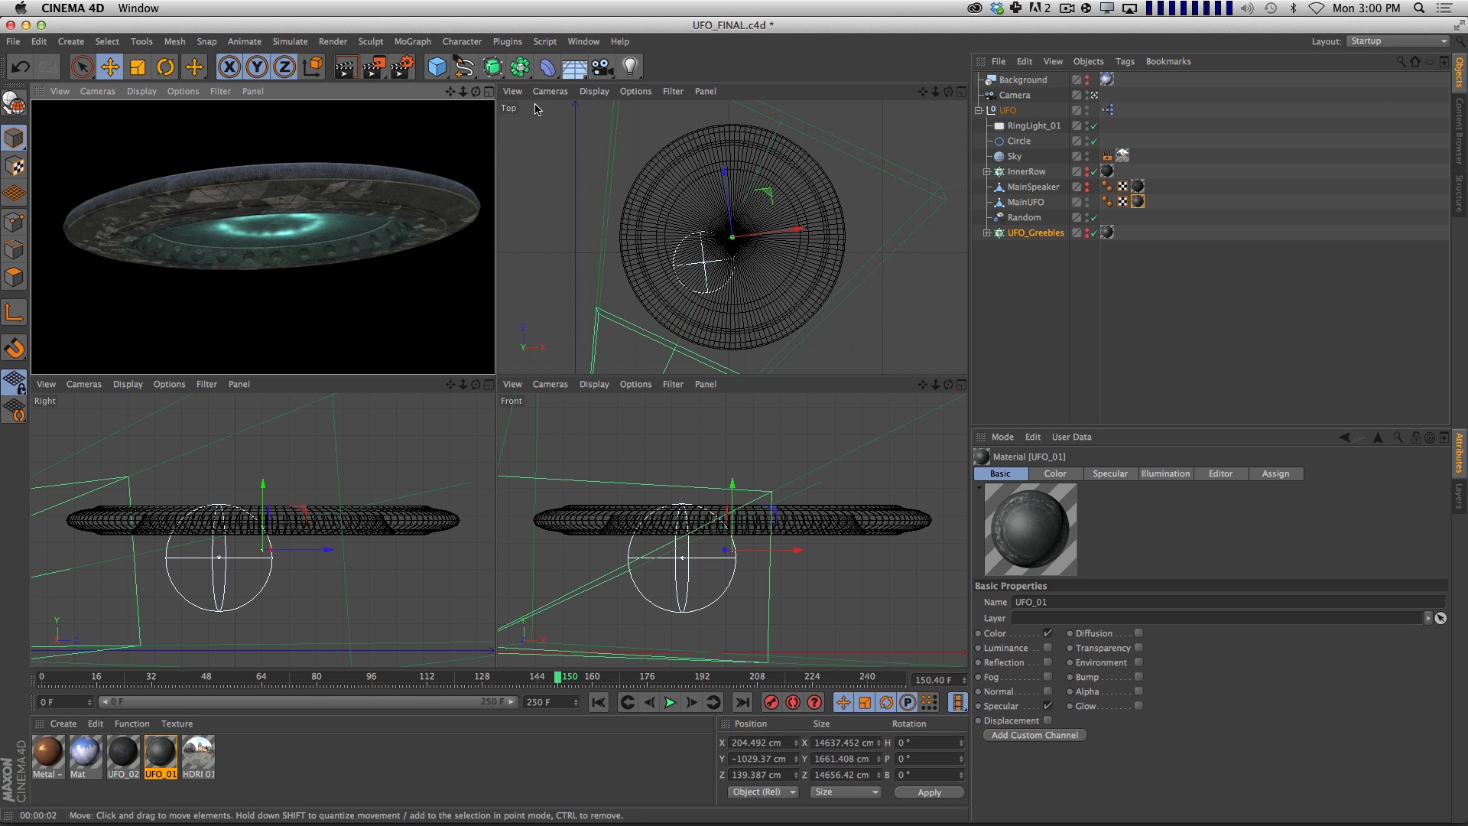
{"action": "left_click", "coordinate": [490, 91]}
{"action": "key", "text": "super+r"}
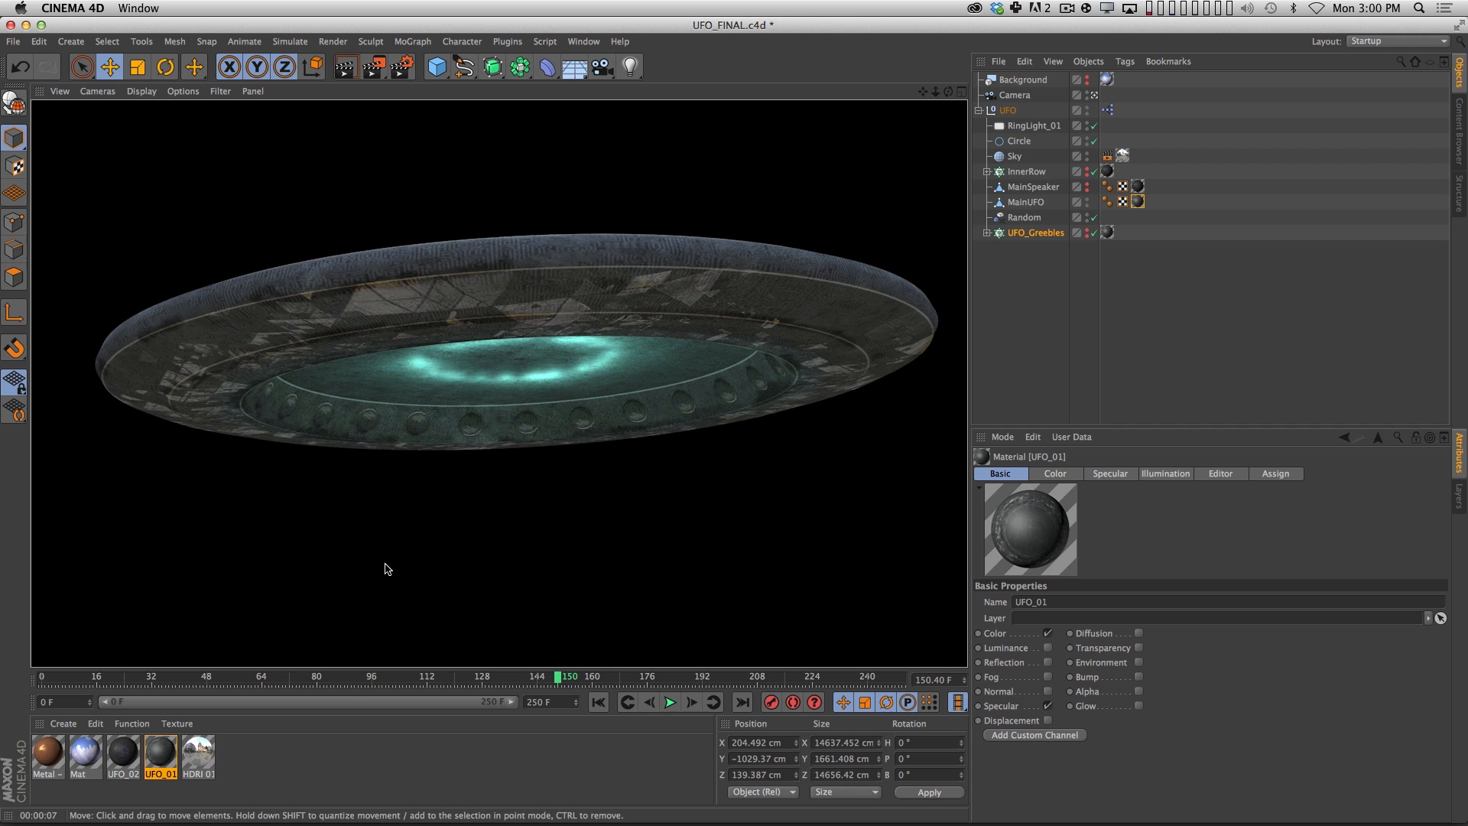
Enable the Bump channel on the UFO_01 material and compare its texture with the Color channel's texture.
{"action": "left_click", "coordinate": [162, 754]}
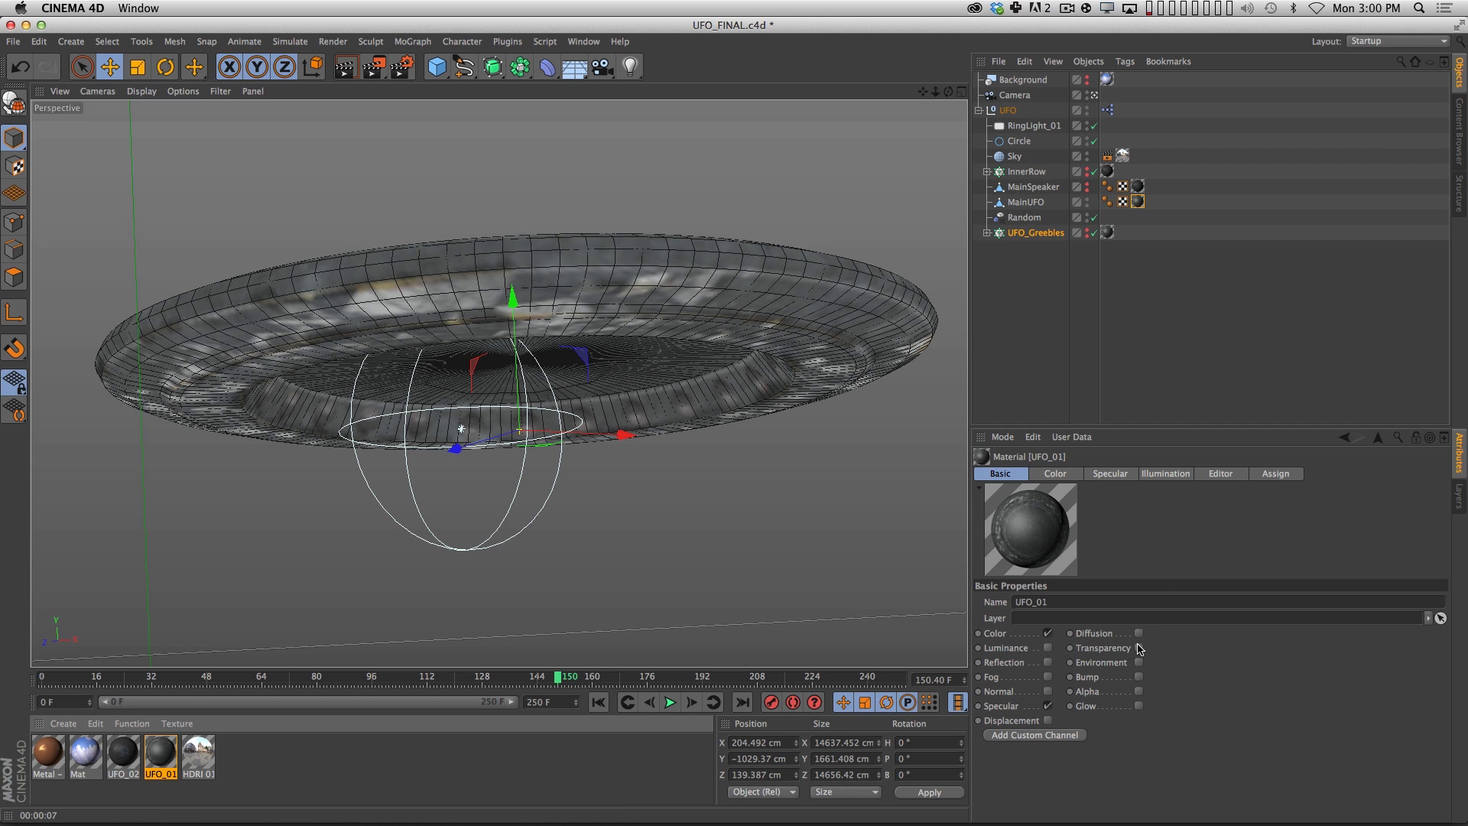
{"action": "left_click", "coordinate": [1138, 677]}
{"action": "left_click", "coordinate": [1112, 474]}
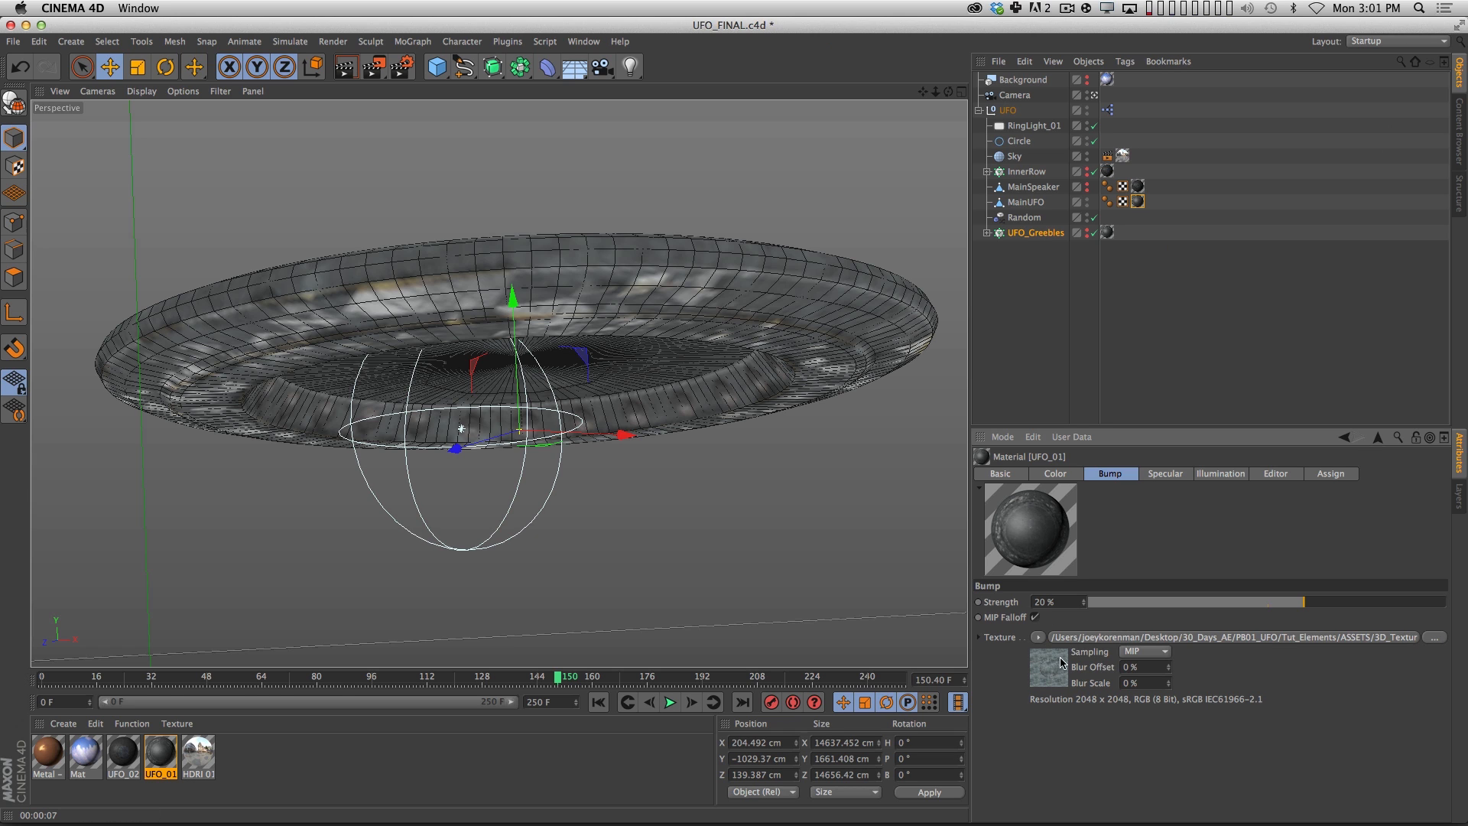
{"action": "left_click", "coordinate": [1055, 474]}
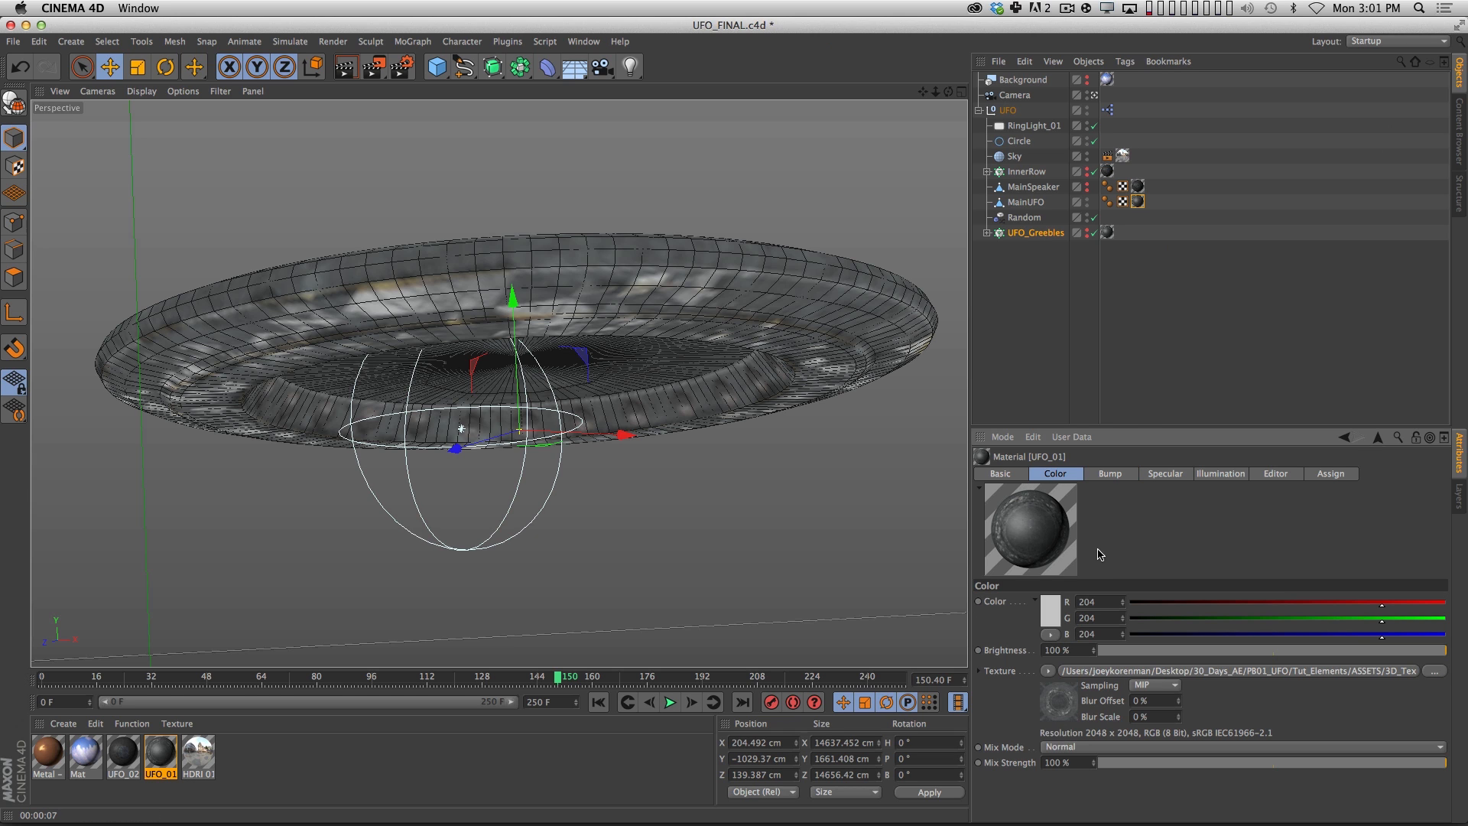
Try enabling the Displacement channel on the UFO_01 material and compare its settings with the Bump channel.
{"action": "left_click", "coordinate": [999, 475]}
{"action": "left_click", "coordinate": [1048, 720]}
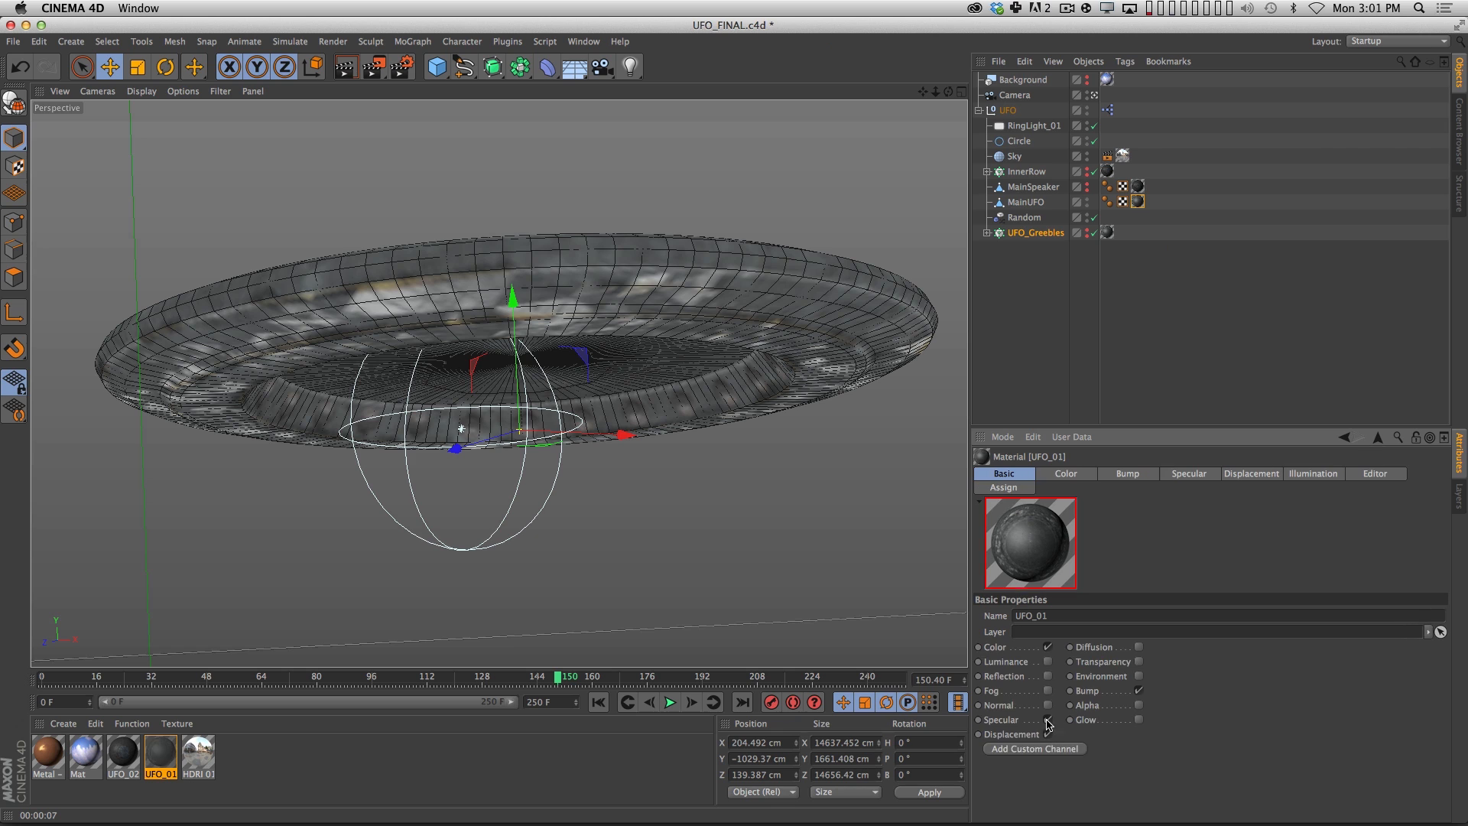
{"action": "left_click", "coordinate": [1258, 477]}
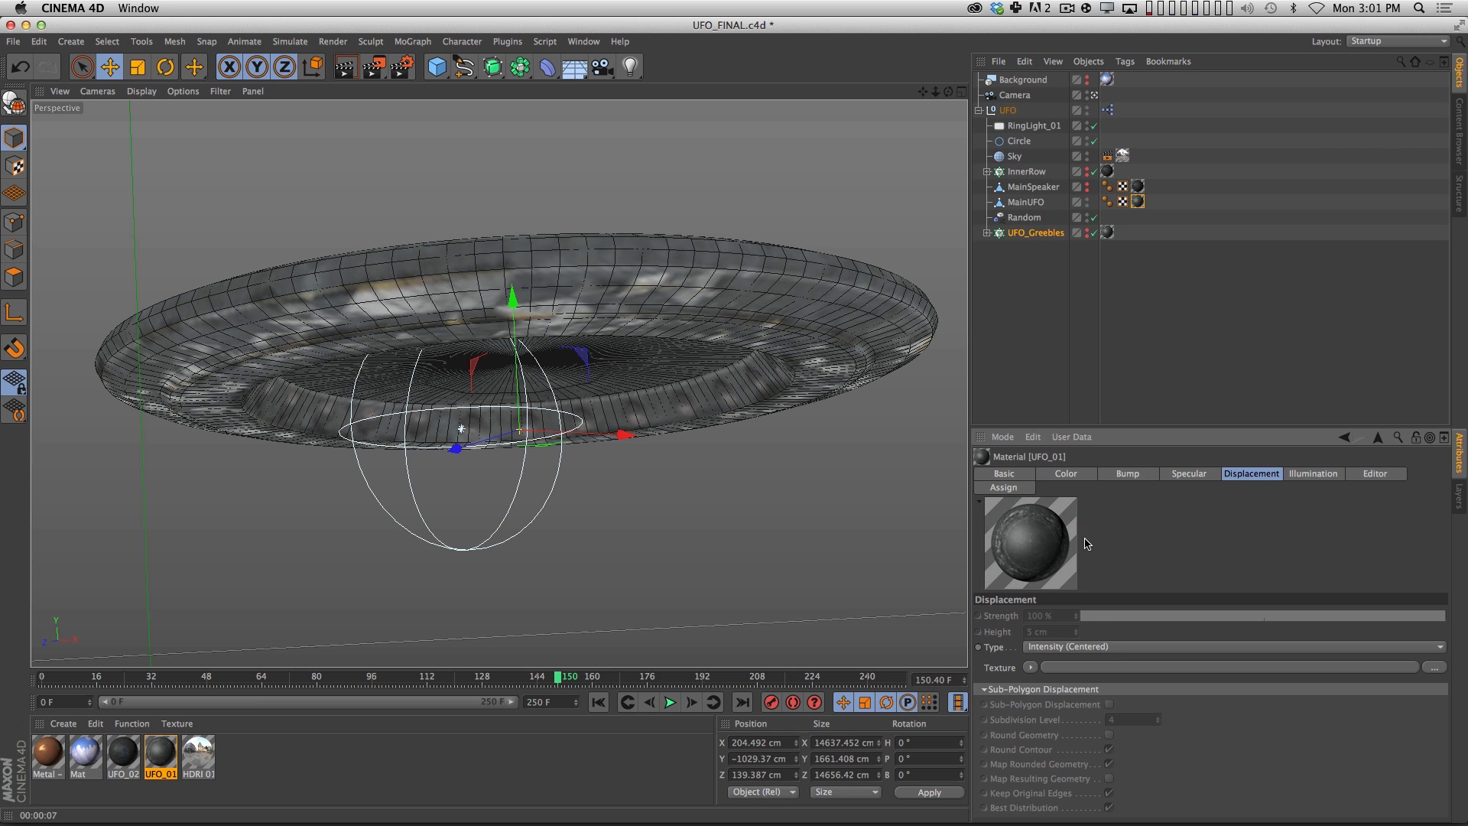
{"action": "left_click", "coordinate": [1140, 475]}
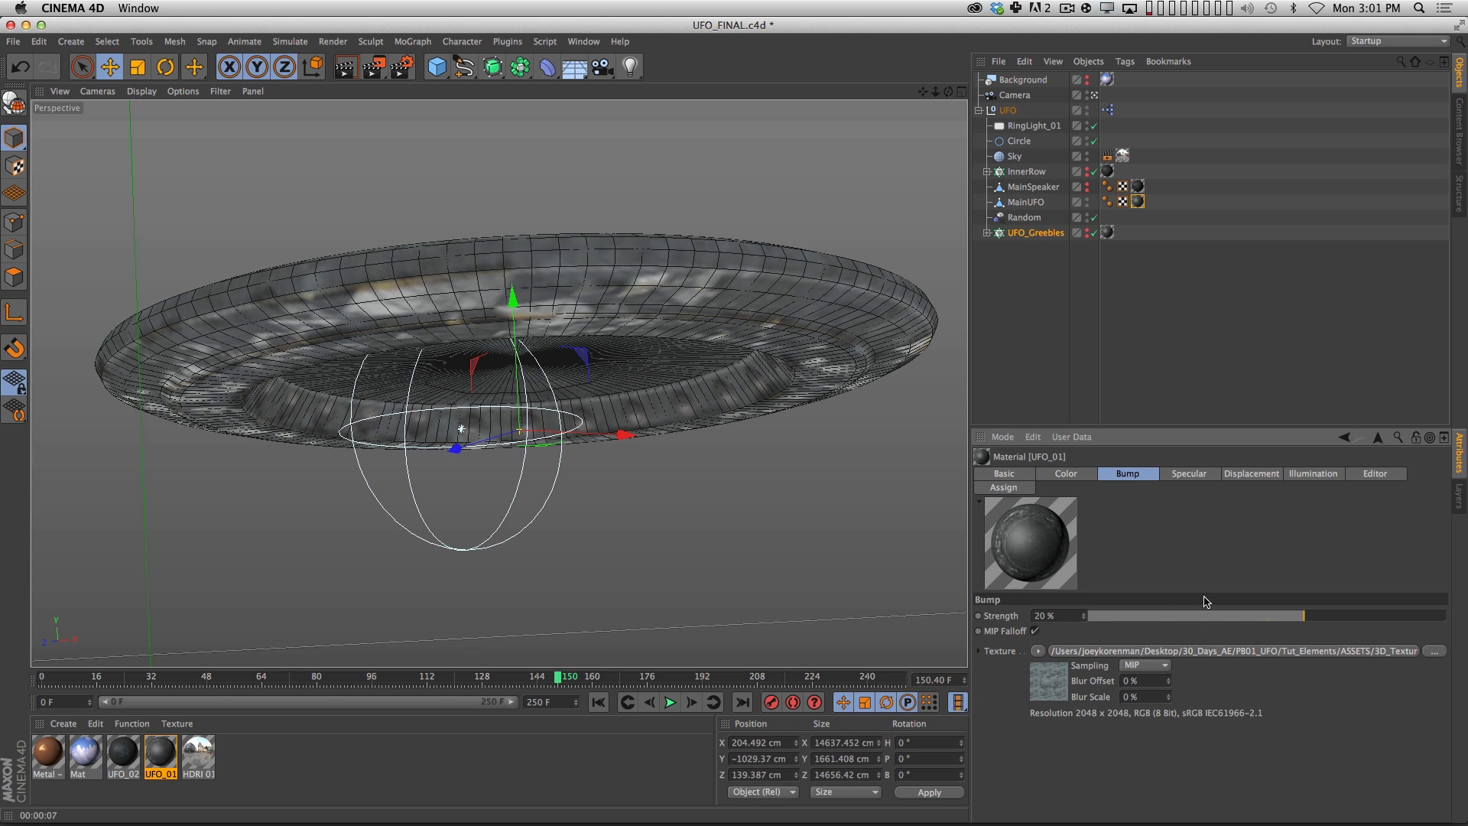
{"action": "left_click", "coordinate": [1029, 473]}
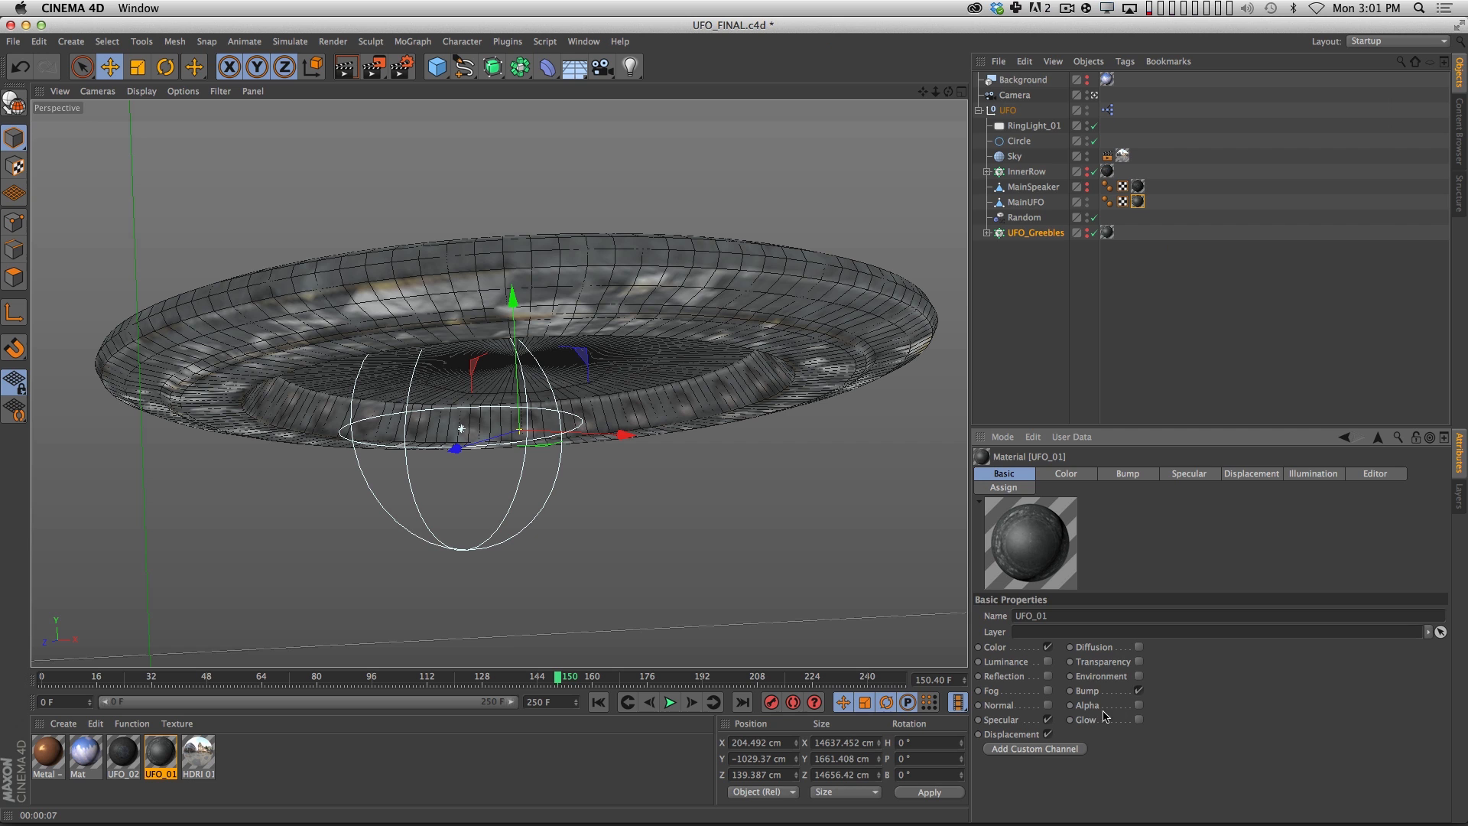
{"action": "left_click", "coordinate": [1048, 735]}
Enable the Diffusion channel on UFO_01, review its texture beside the Color channel's, and render the view.
{"action": "left_click", "coordinate": [1139, 633]}
{"action": "left_click", "coordinate": [1112, 474]}
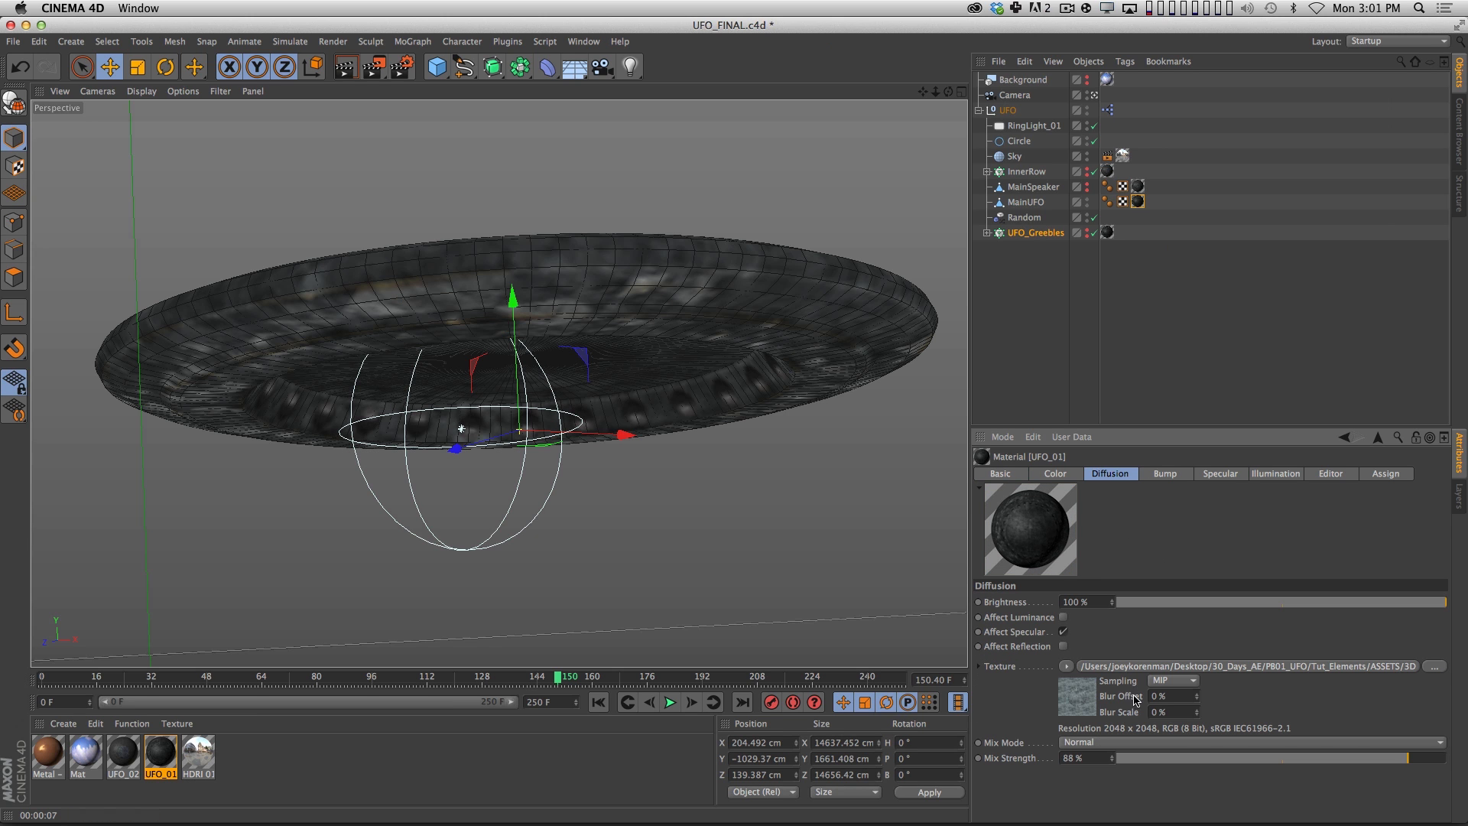
{"action": "left_click", "coordinate": [1055, 474]}
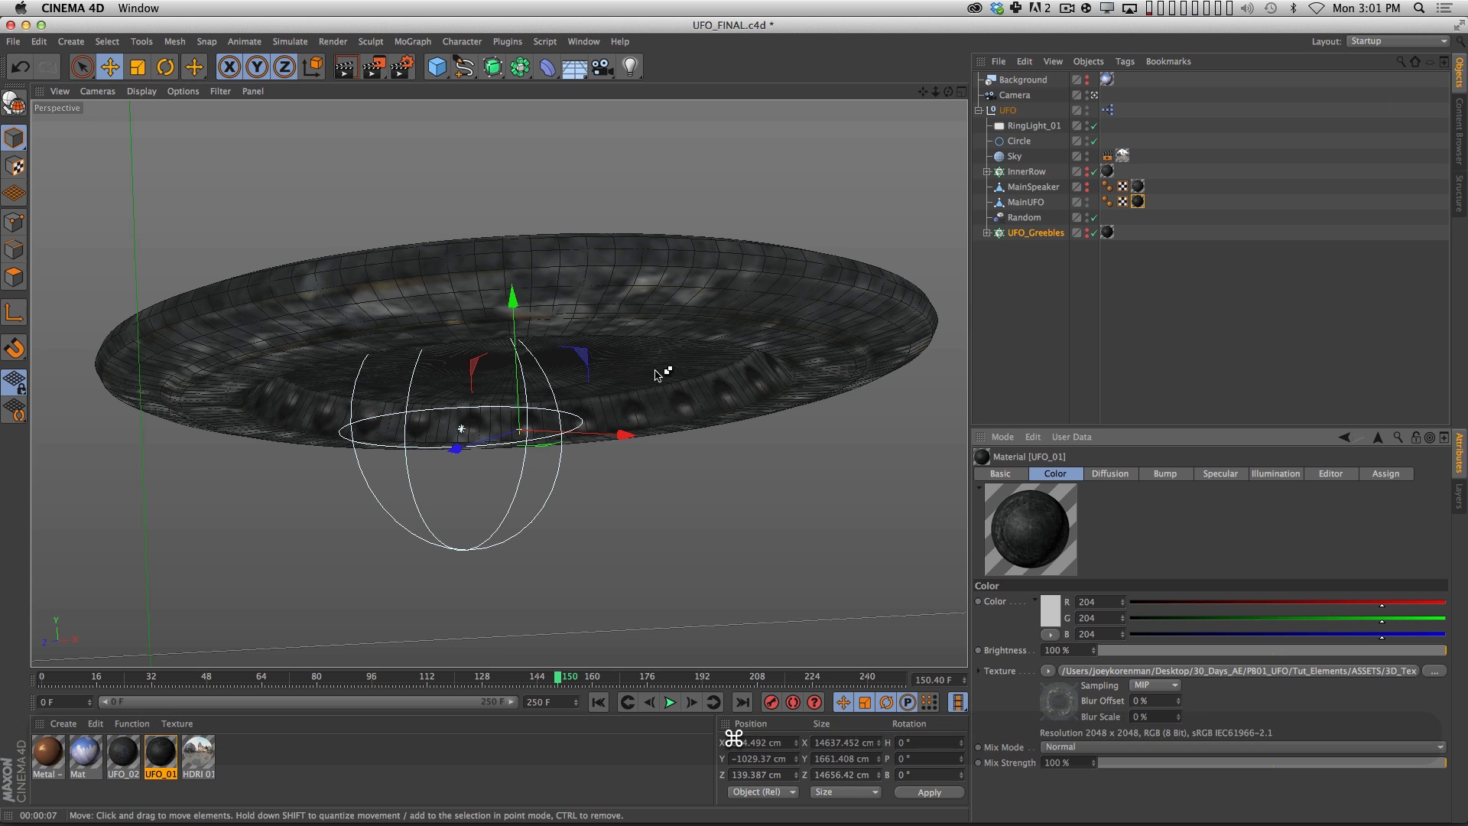
{"action": "key", "text": "super+r"}
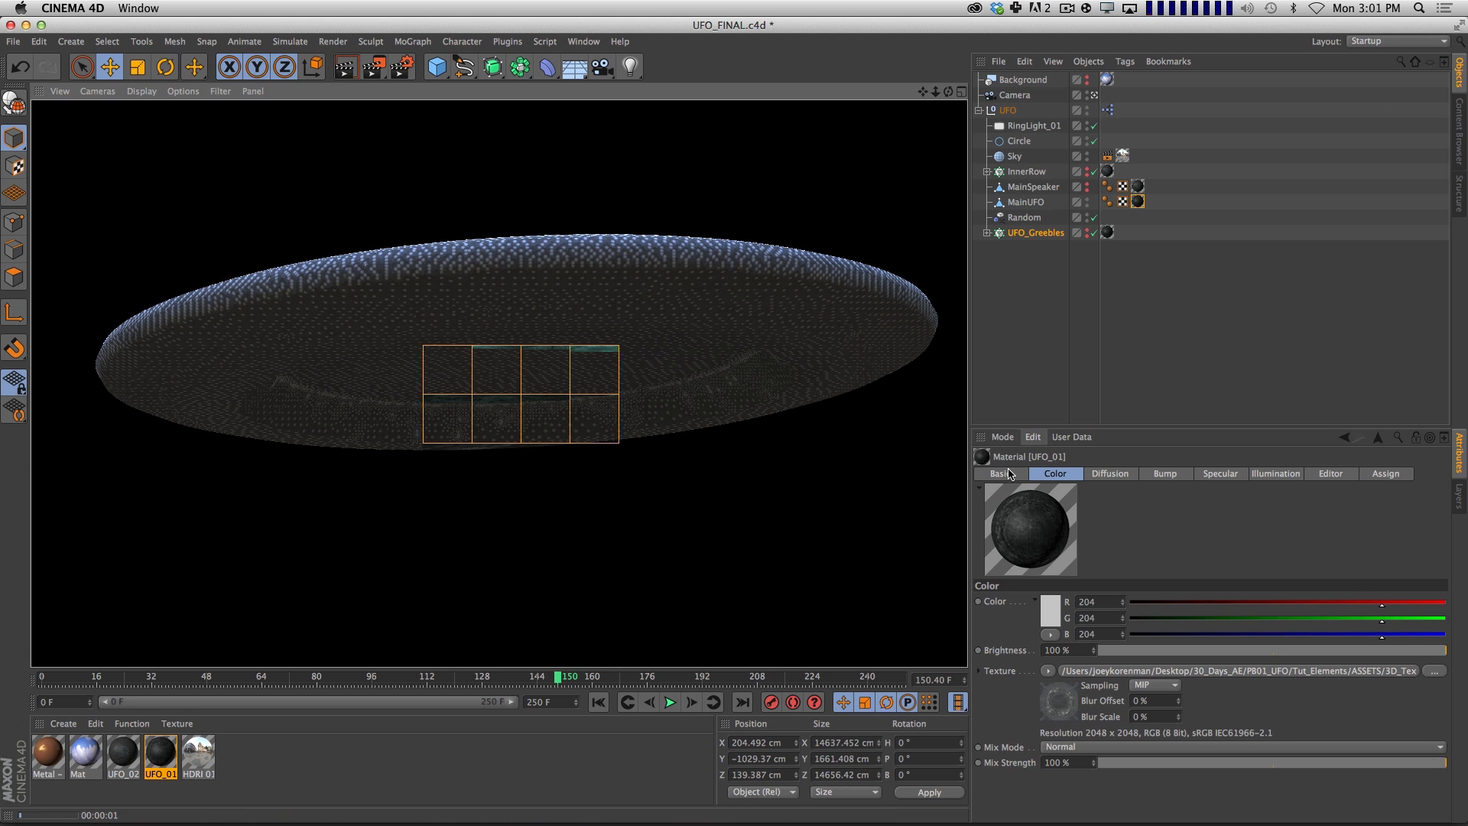
Enable the Reflection channel on the UFO_01 material, review its Fresnel reflection settings, and render the view.
{"action": "left_click", "coordinate": [1000, 473]}
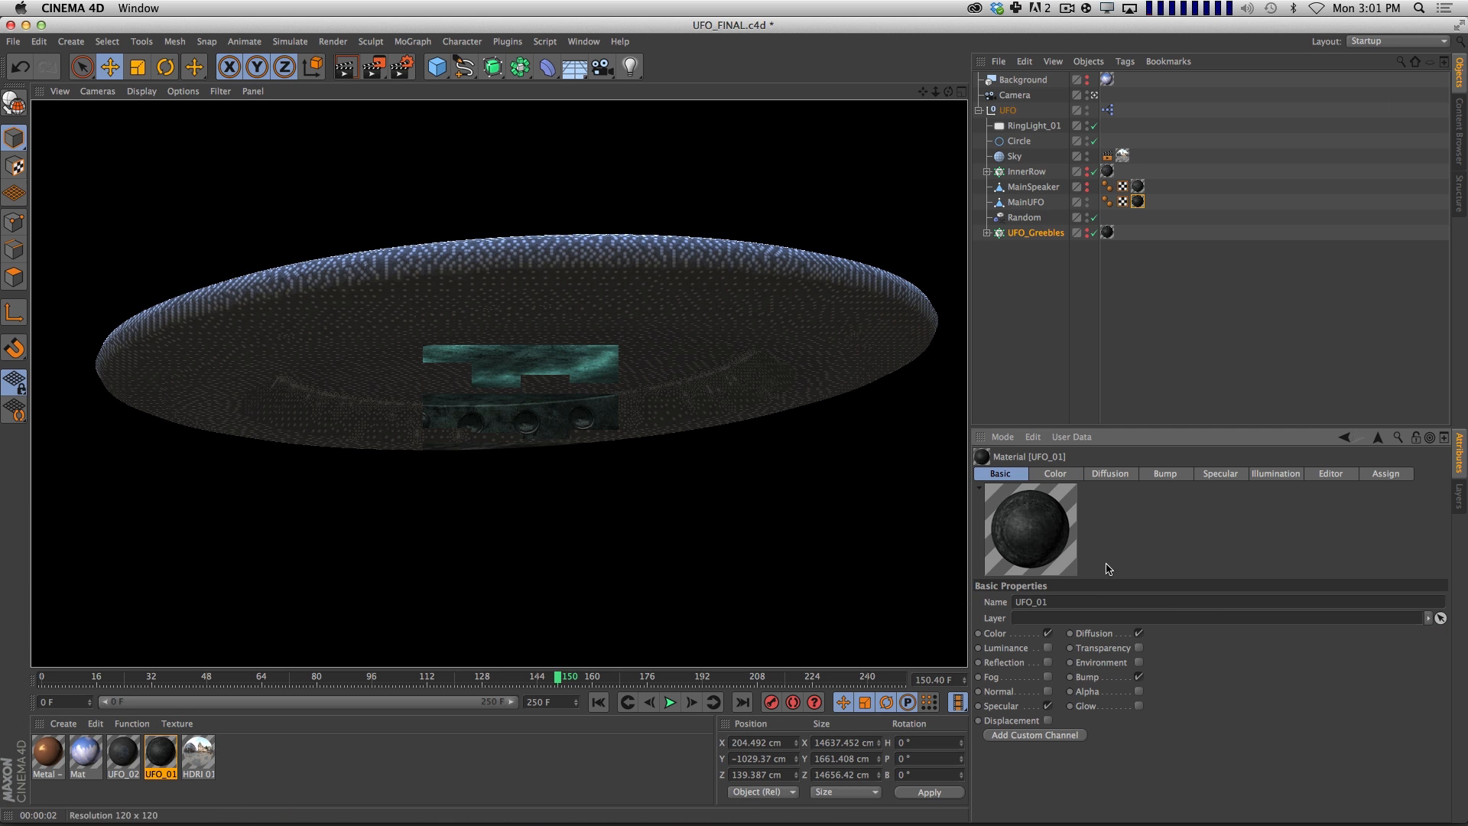
{"action": "left_click", "coordinate": [1049, 662]}
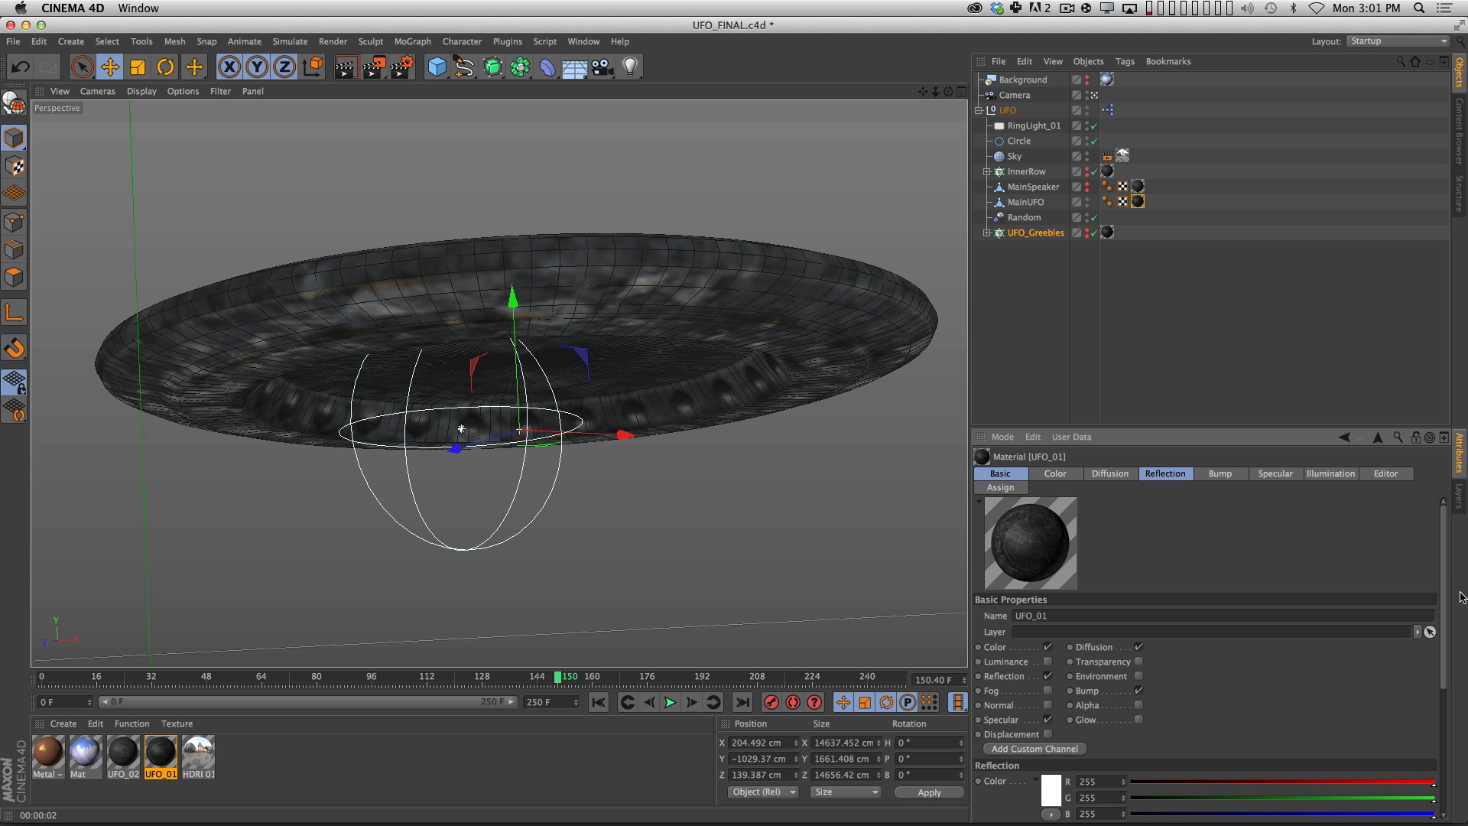
{"action": "scroll", "coordinate": [1164, 711], "scroll_direction": "down", "scroll_amount": 5}
{"action": "key", "text": "super+r"}
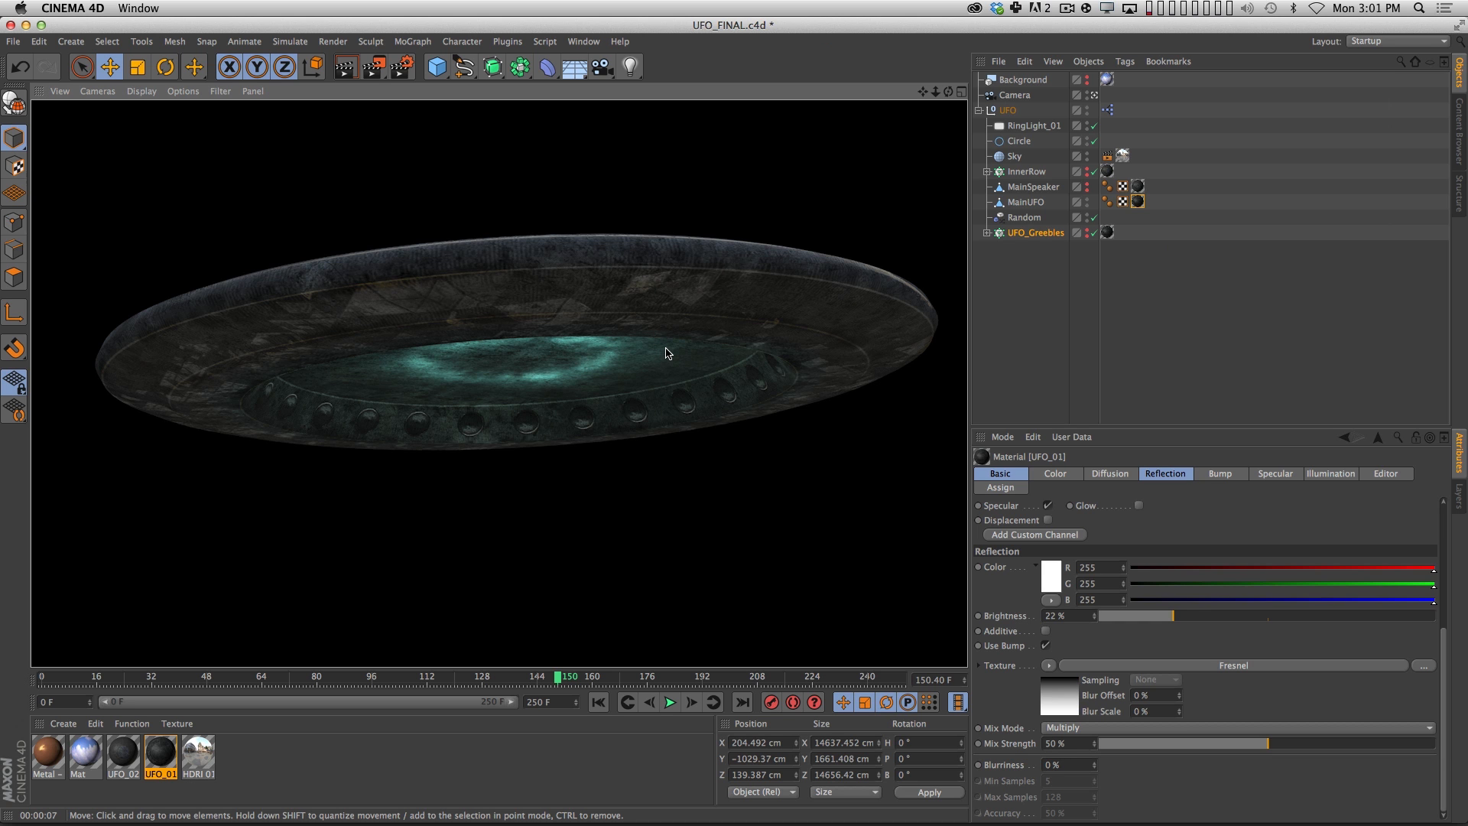
Switch back to the Untitled 2 project.
{"action": "left_click", "coordinate": [583, 41]}
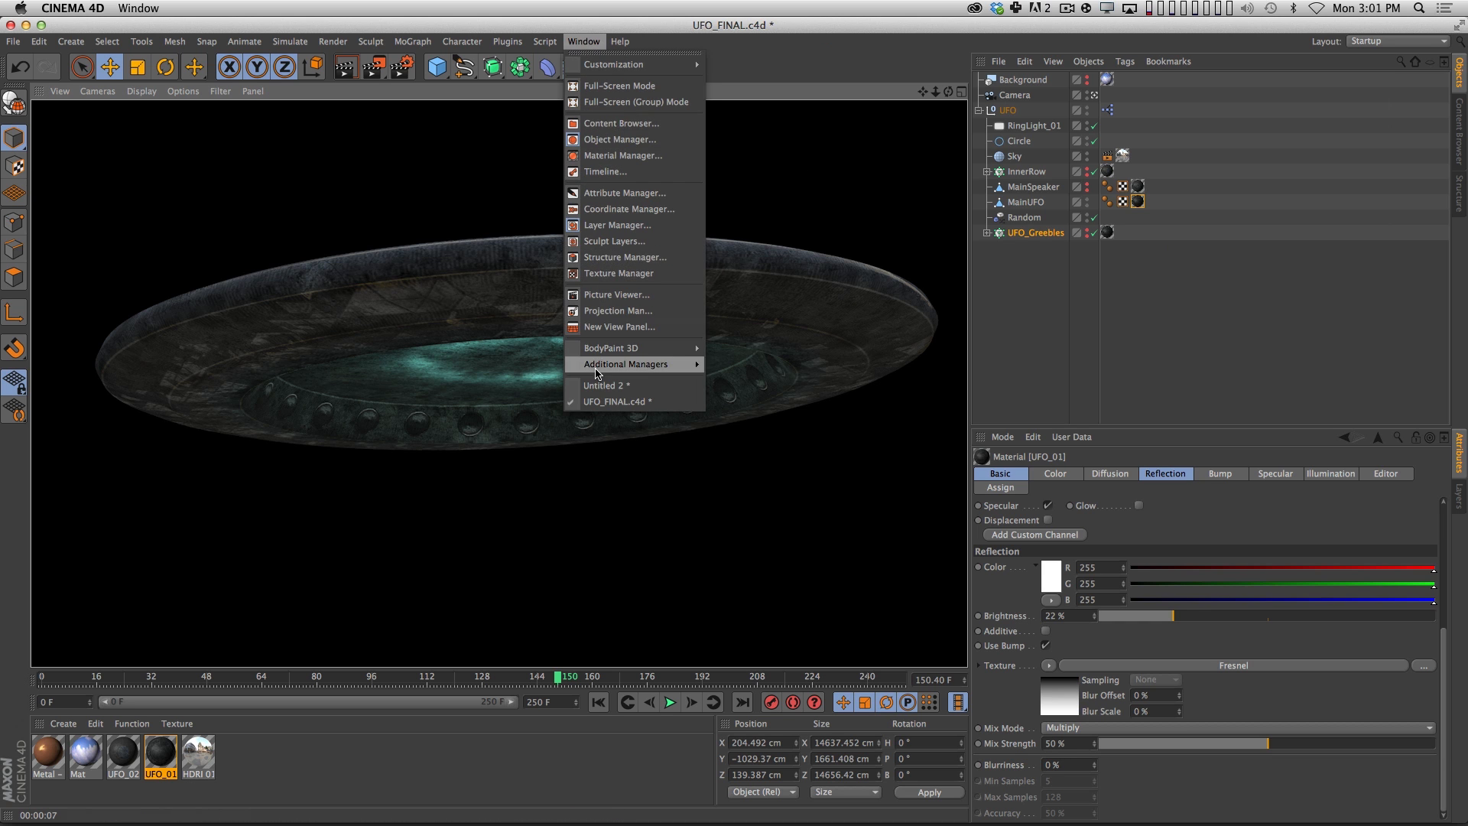
{"action": "left_click", "coordinate": [655, 401]}
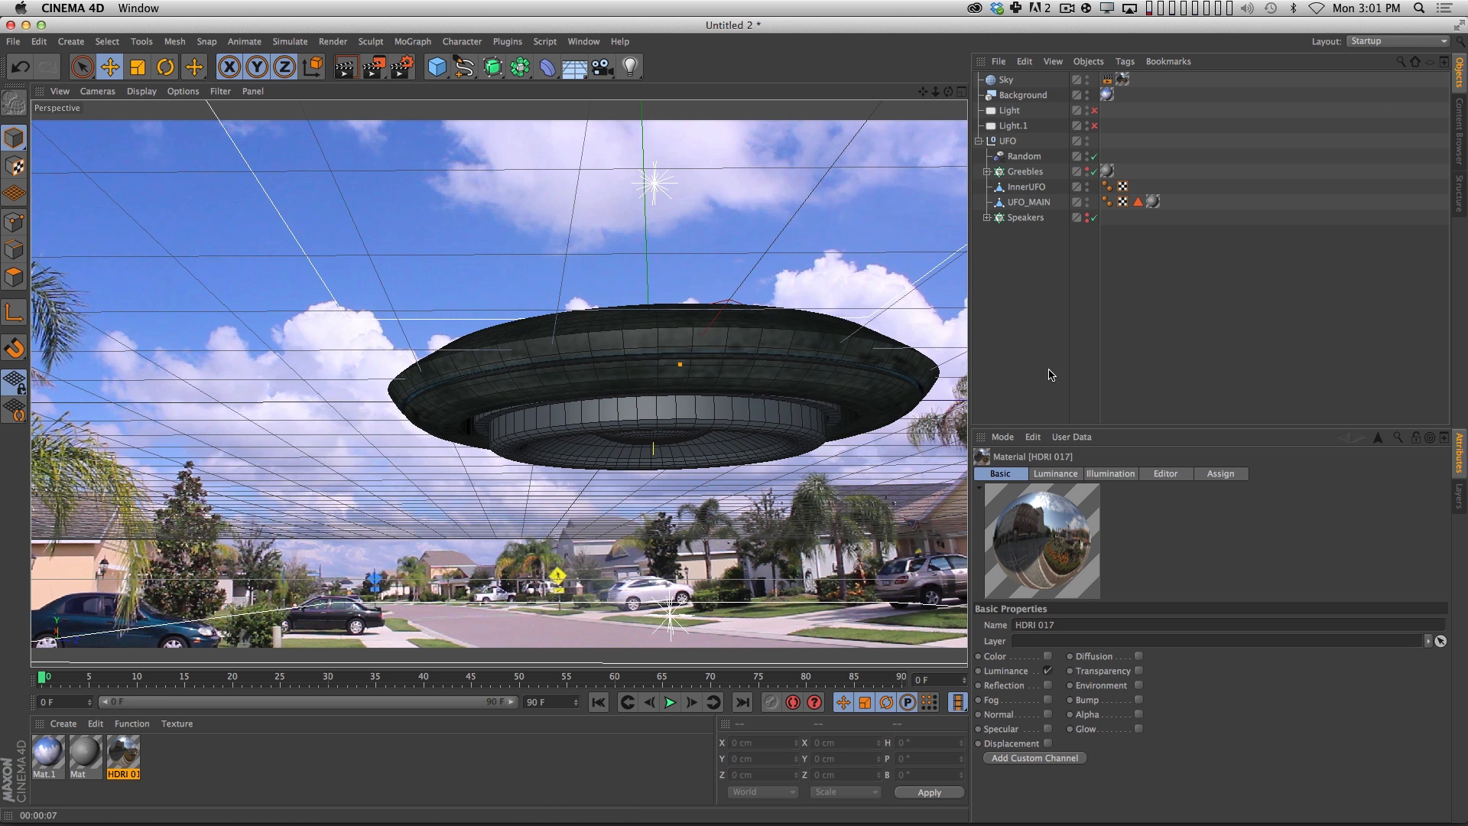
Switch to Photoshop and duplicate the ColorBASE copy 6 layer of UFOMainTex.psd to the top of the layer stack.
{"action": "key", "text": "super+Tab"}
{"action": "left_click", "coordinate": [647, 414]}
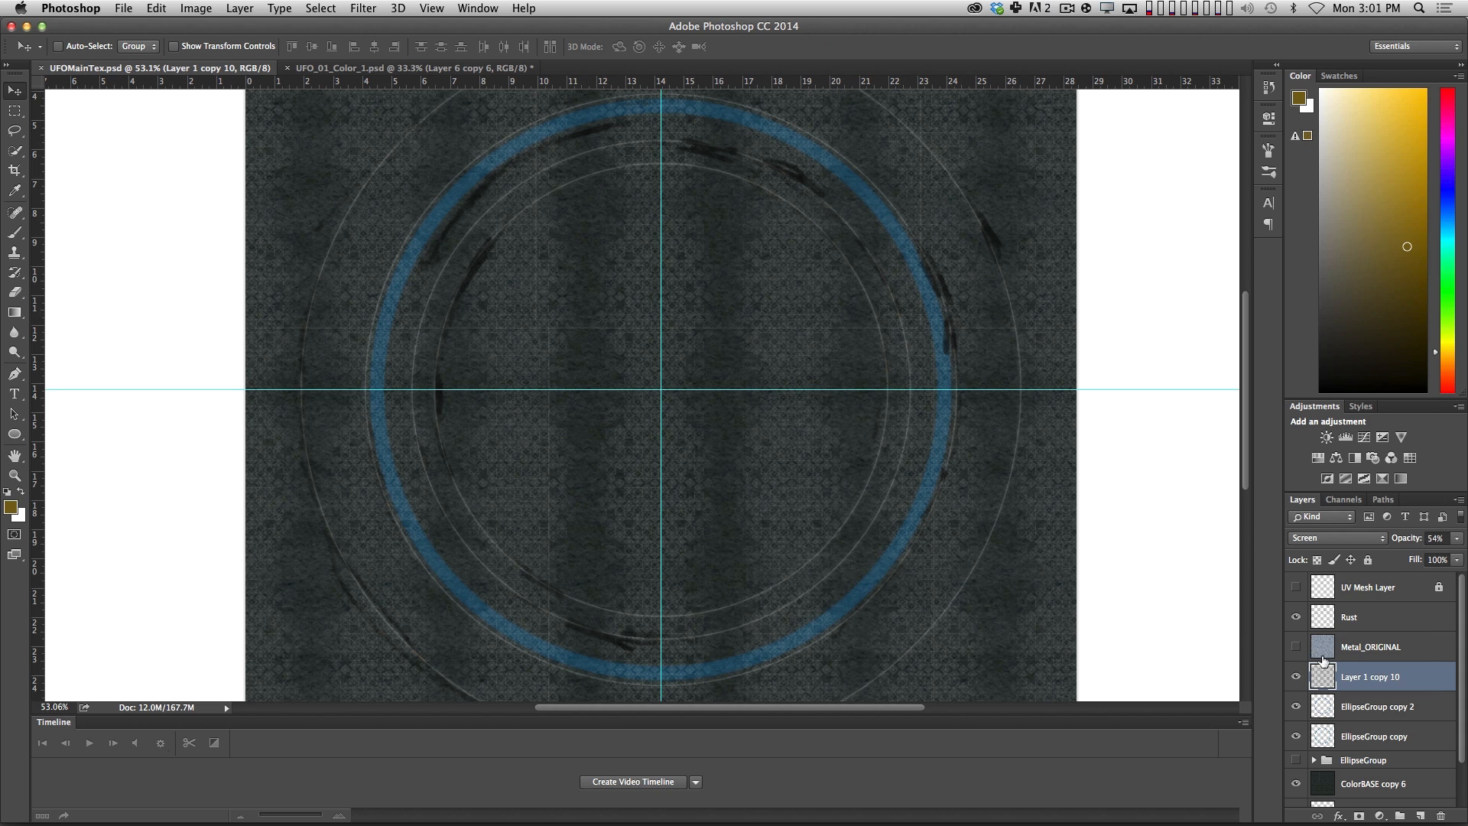
{"action": "scroll", "coordinate": [1457, 757], "scroll_direction": "down", "scroll_amount": 2}
{"action": "left_click_drag", "start_coordinate": [1373, 736], "coordinate": [1367, 580], "text": "alt"}
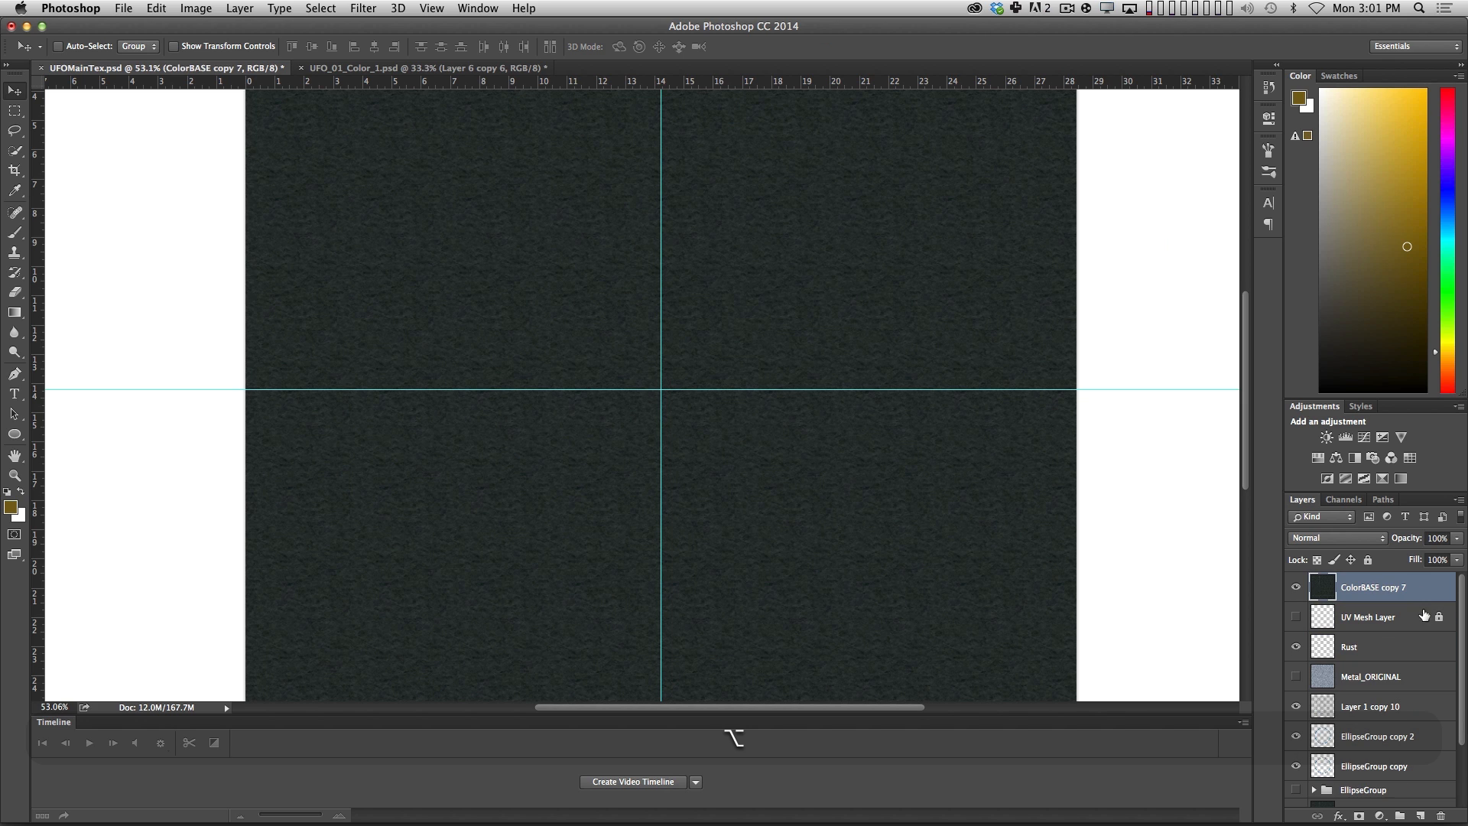
Apply Levels with input black 29 and white 63 to the duplicated ColorBASE layer, and desaturate it.
{"action": "key", "text": "super+l"}
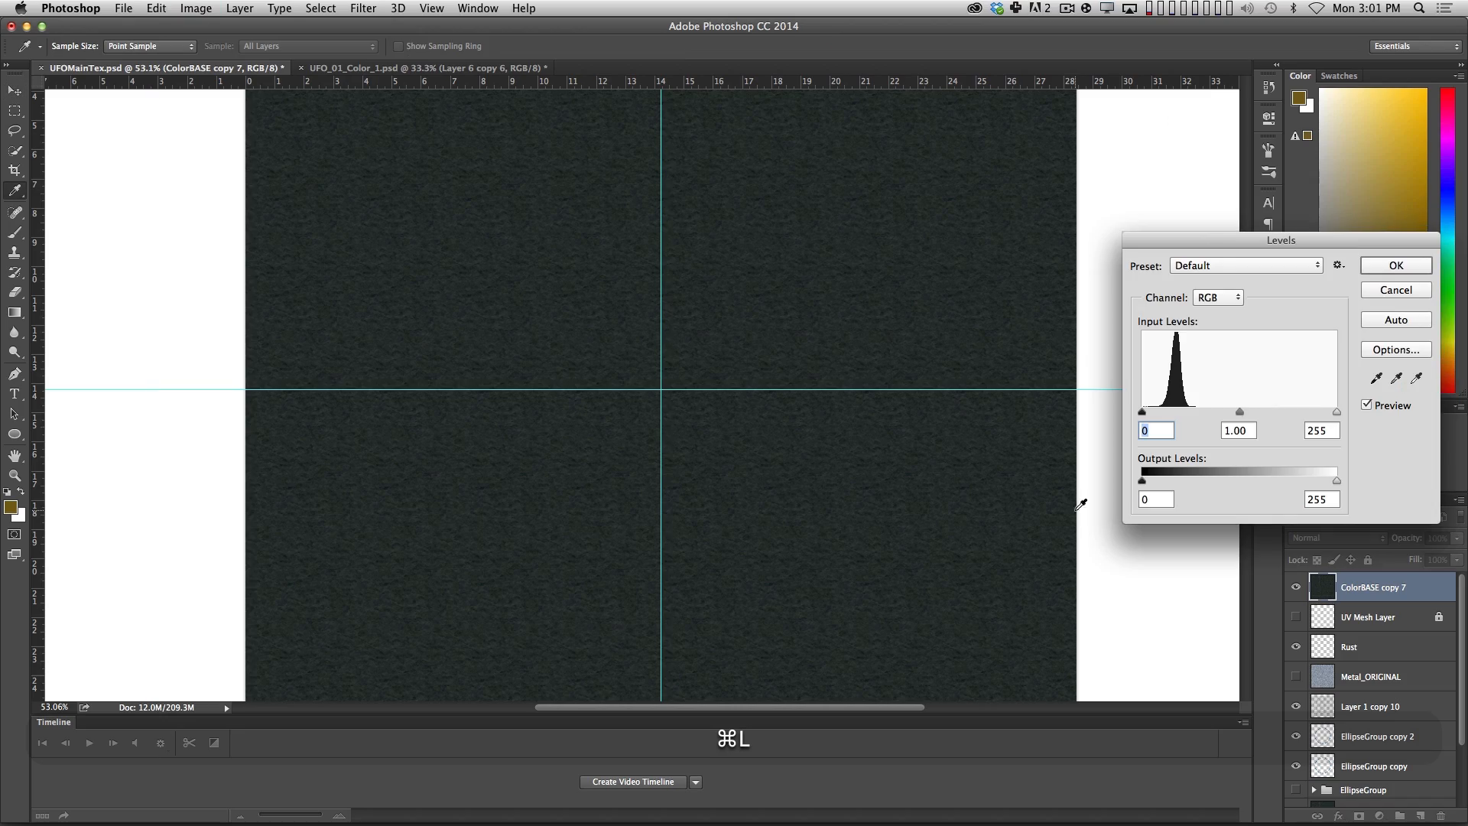
{"action": "left_click_drag", "start_coordinate": [1337, 412], "coordinate": [1165, 414]}
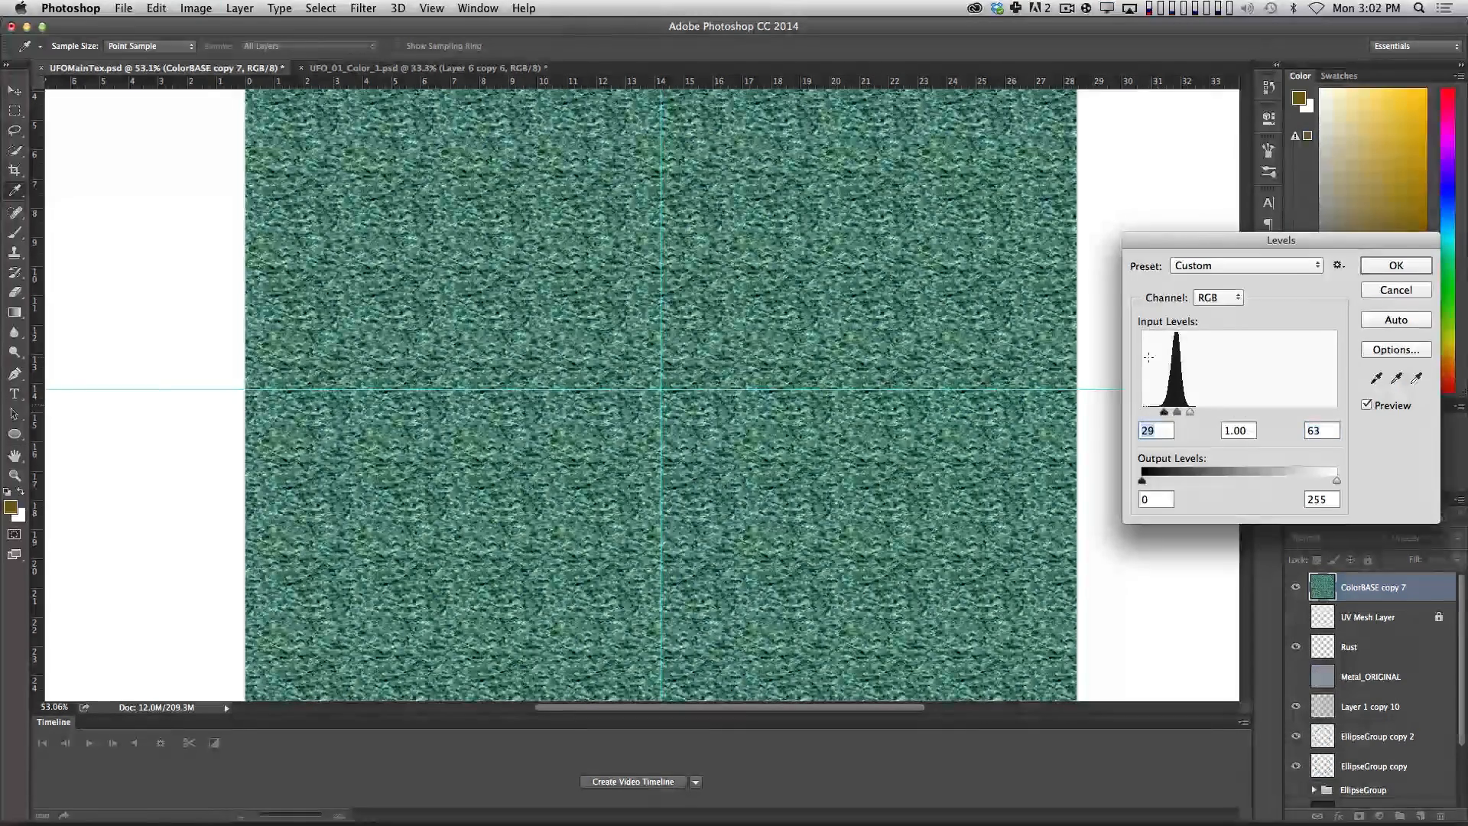
{"action": "key", "text": "Return"}
{"action": "key", "text": "shift+super+u"}
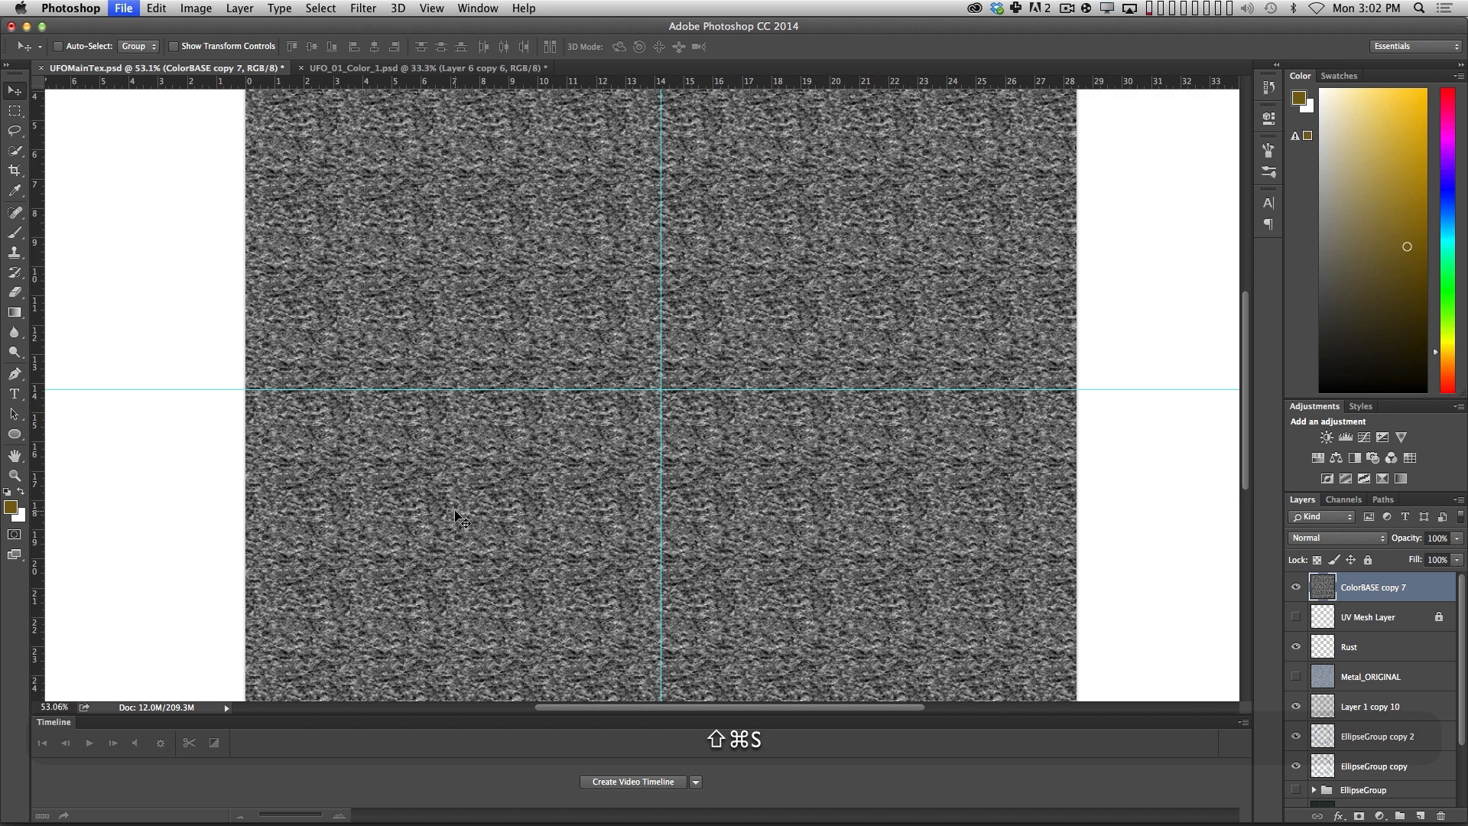
Save a copy without layers as UFOBump.psd in the NewTextures folder.
{"action": "key", "text": "shift+super+s"}
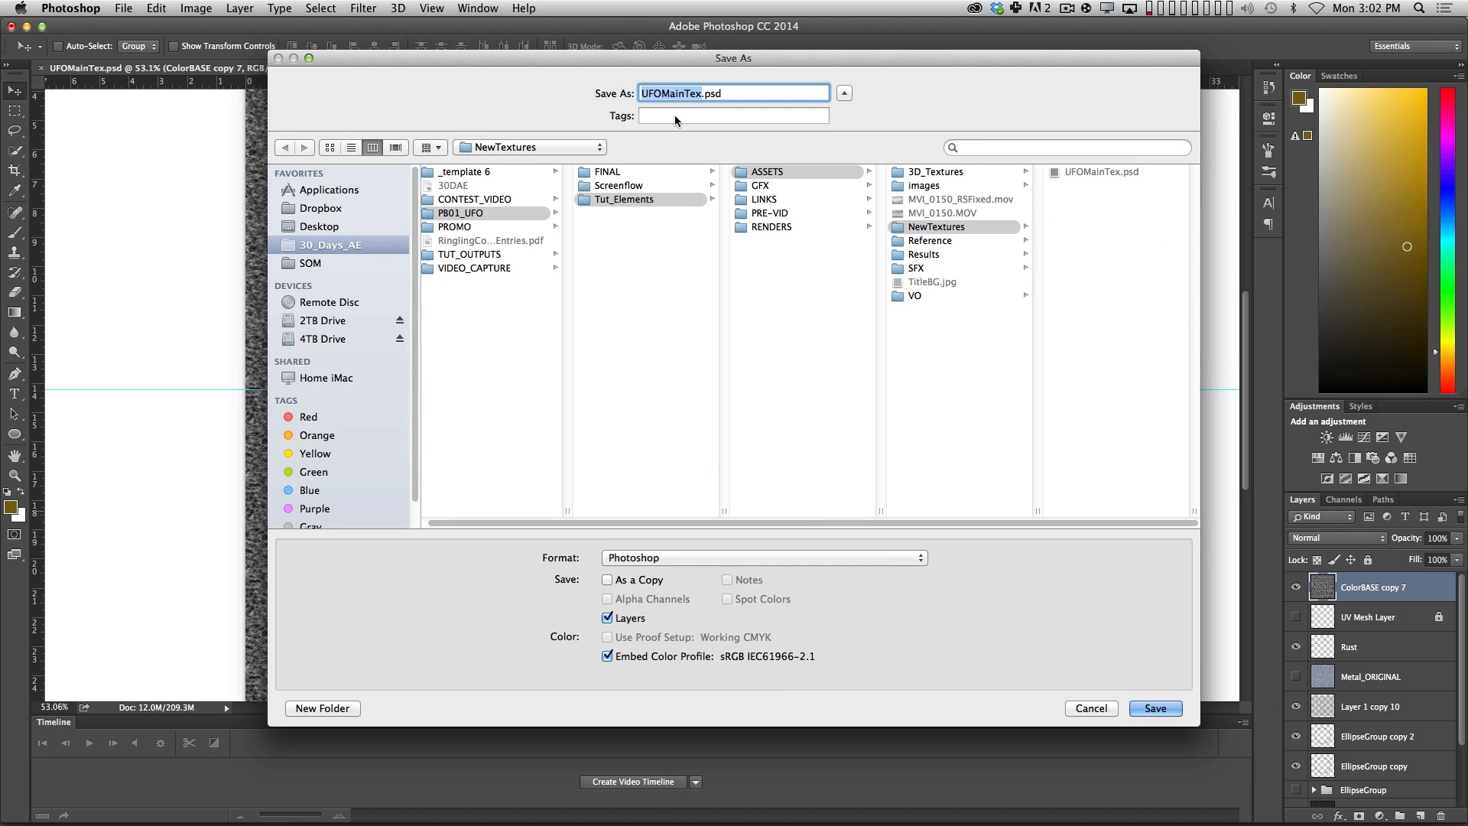
{"action": "left_click_drag", "start_coordinate": [663, 94], "coordinate": [702, 93]}
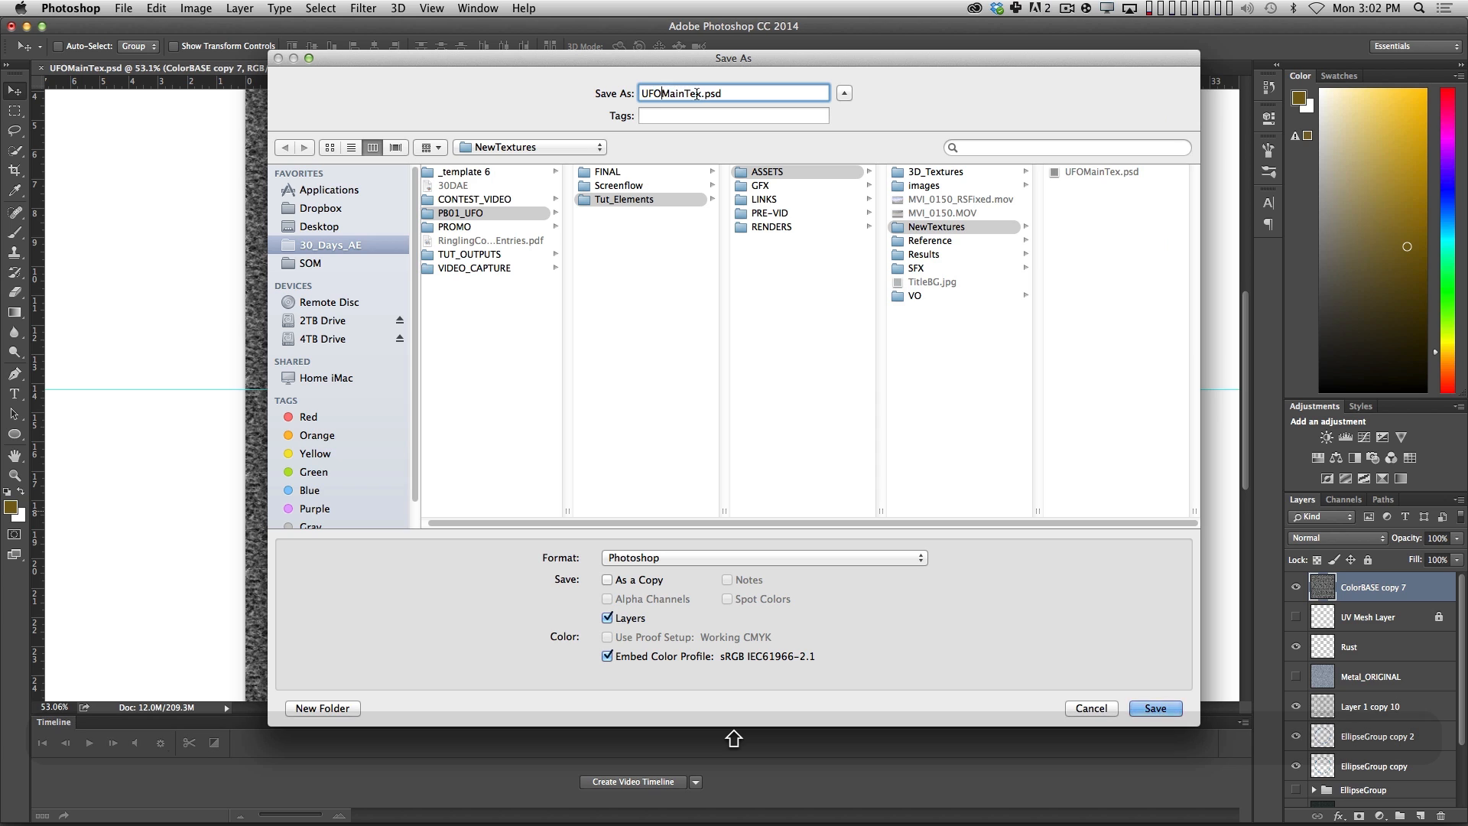
{"action": "key", "text": "BackSpace"}
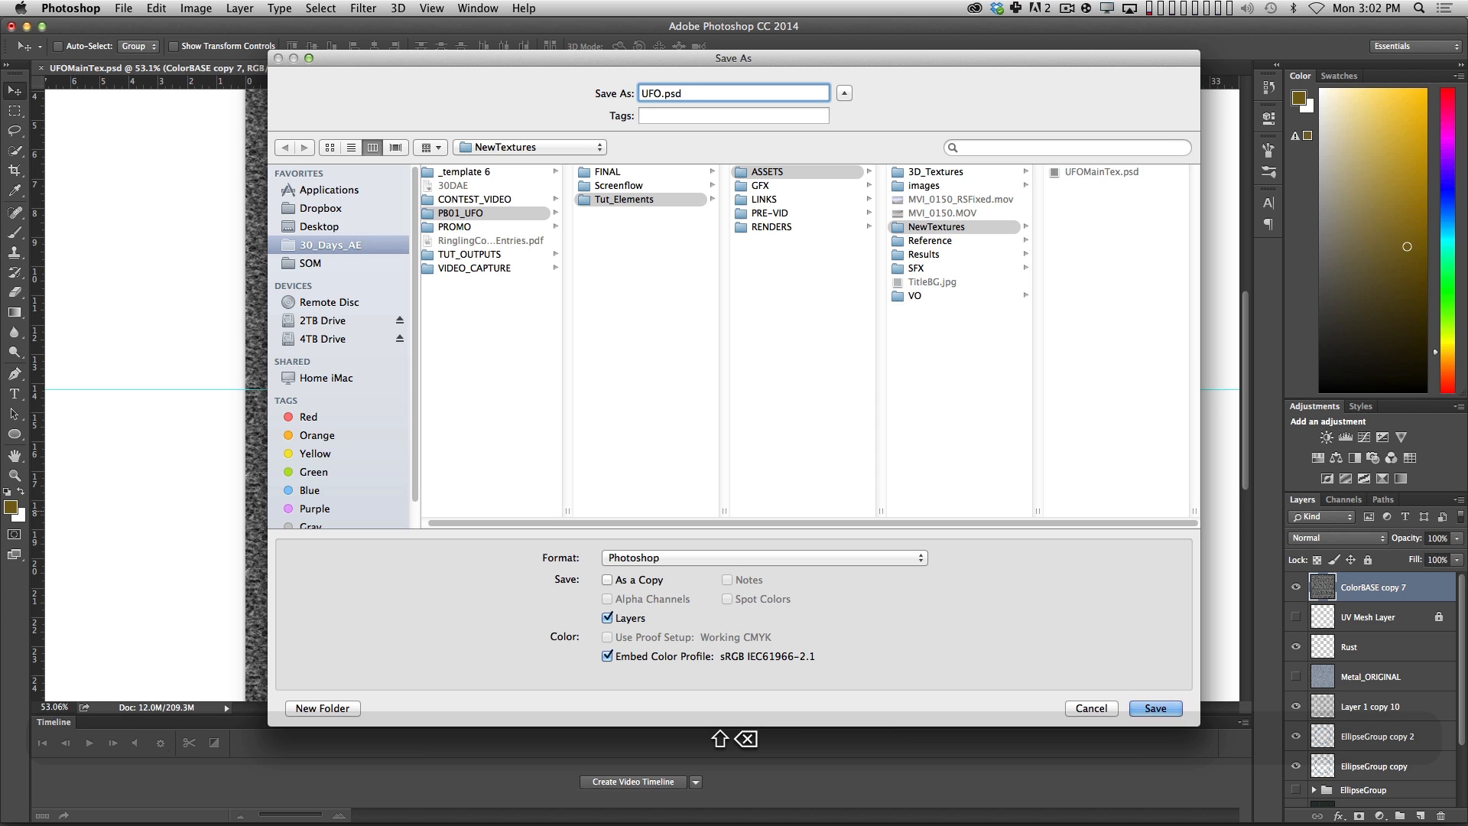
{"action": "type", "text": "Bump"}
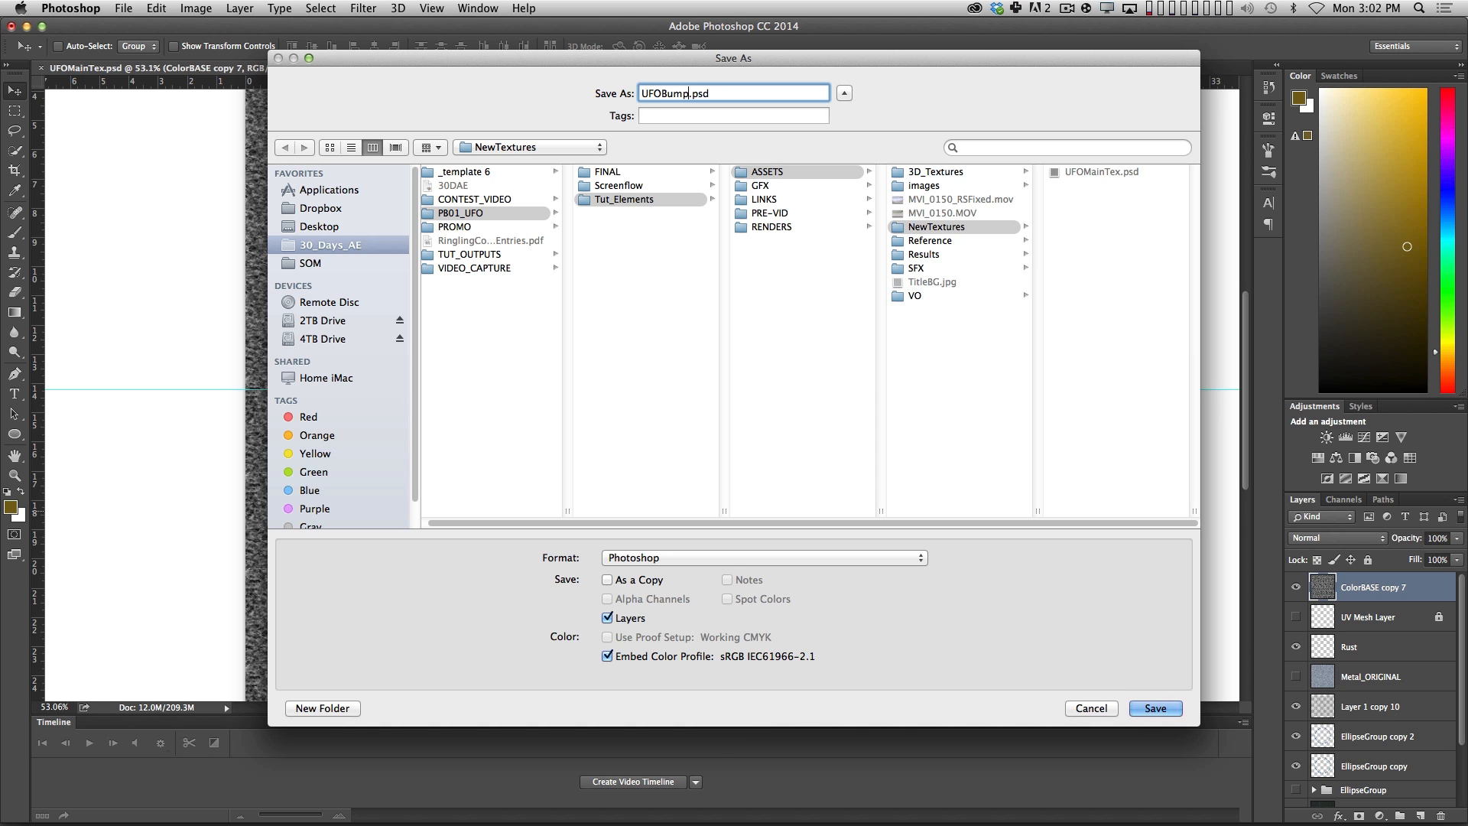
{"action": "left_click", "coordinate": [607, 618]}
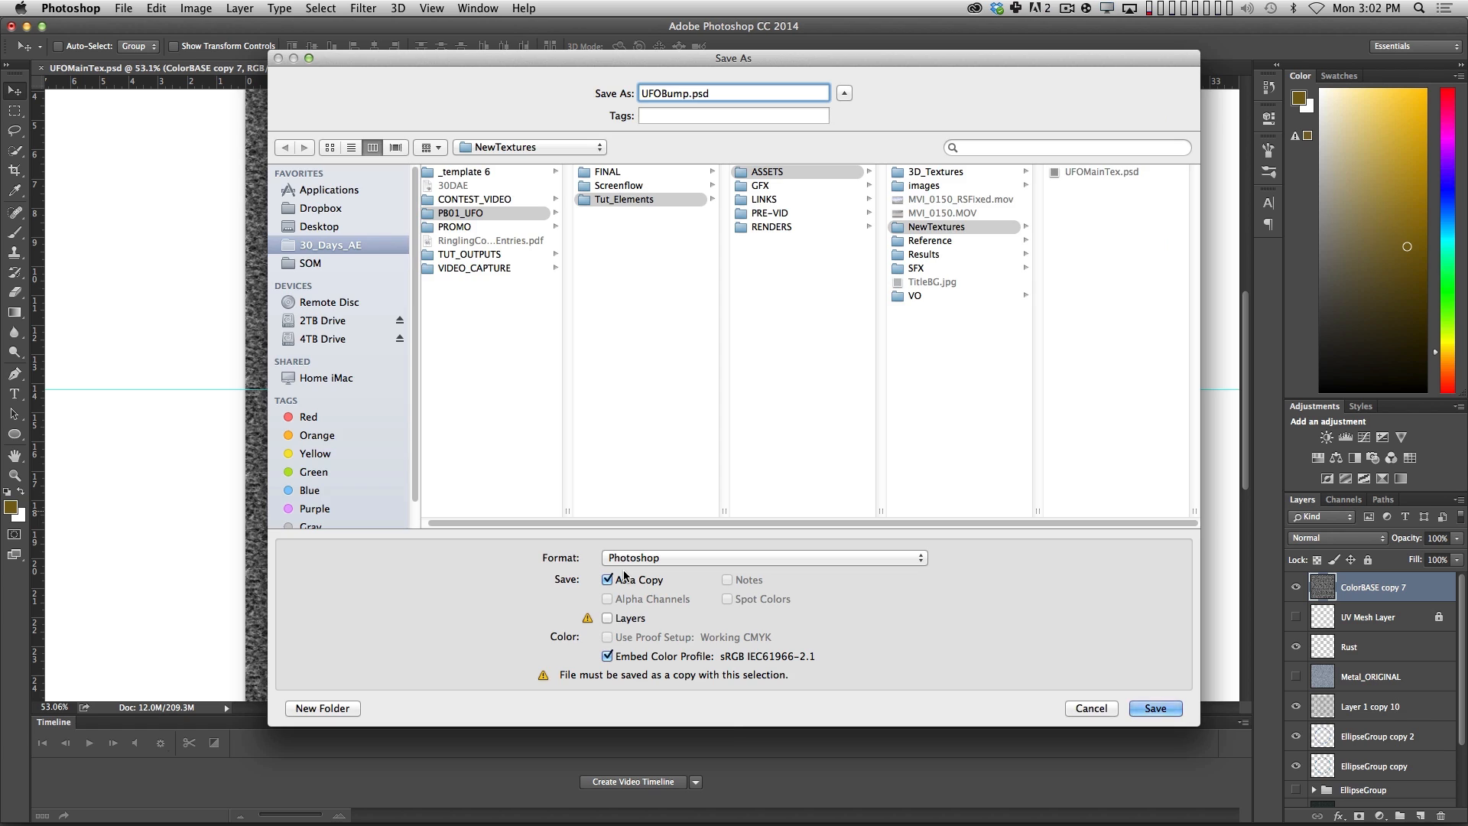
{"action": "key", "text": "Return"}
{"action": "left_click", "coordinate": [1141, 492]}
Hide the grayscale ColorBASE copy 7 layer in Photoshop and return to Cinema 4D.
{"action": "key", "text": "super+Tab"}
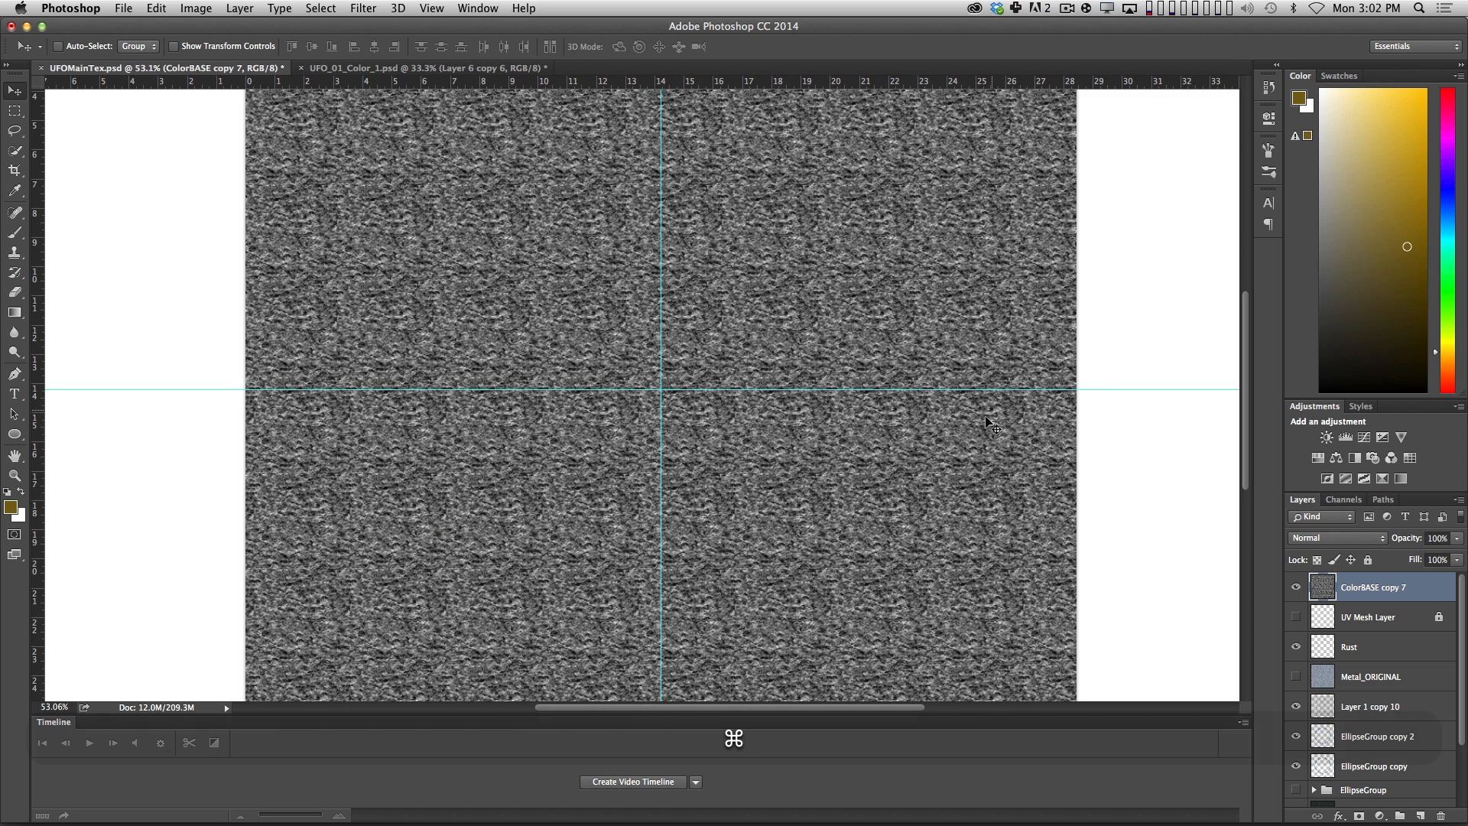
{"action": "left_click", "coordinate": [654, 430]}
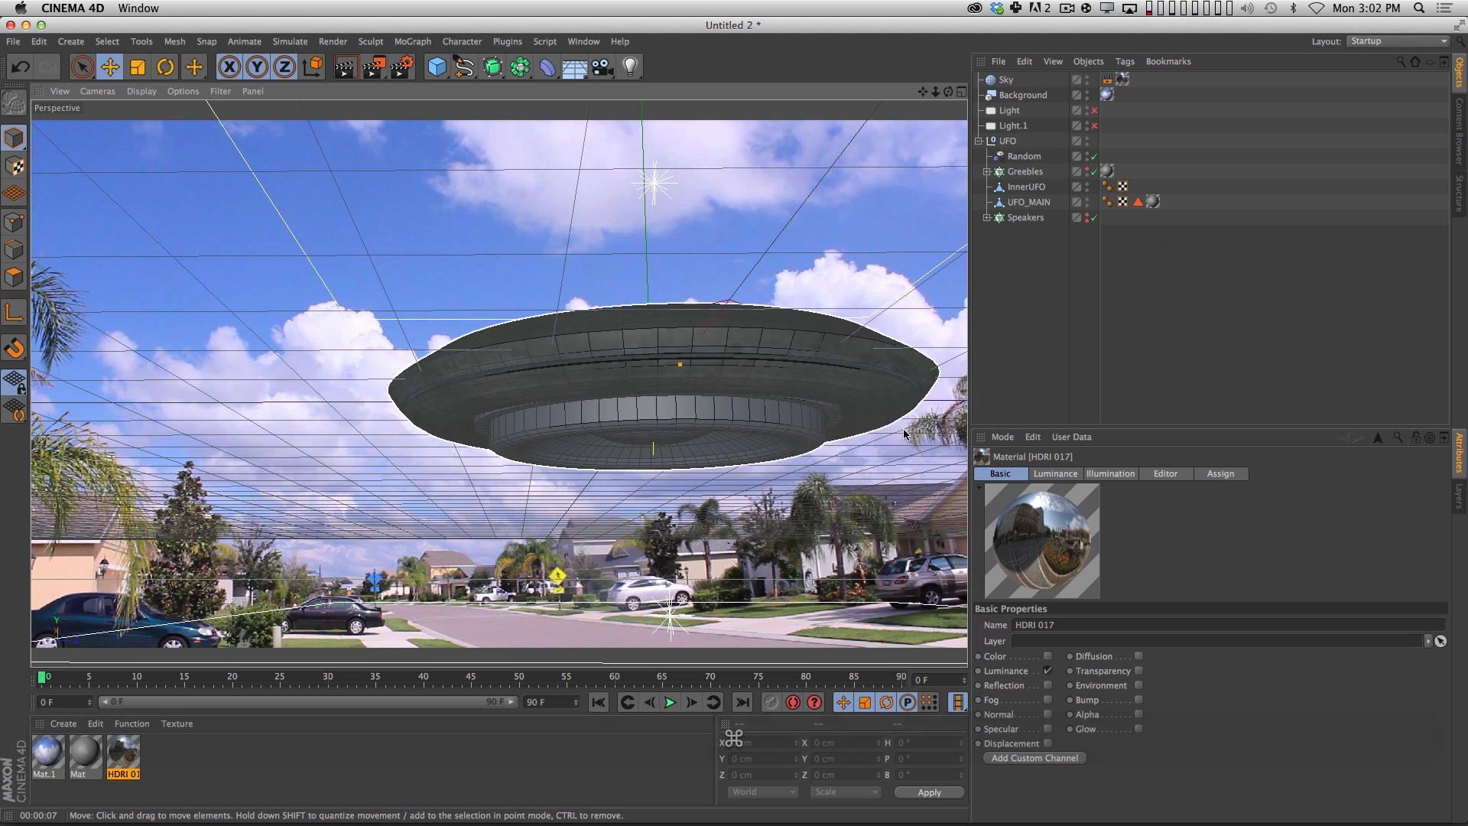
{"action": "key", "text": "super+Tab"}
{"action": "left_click", "coordinate": [633, 433]}
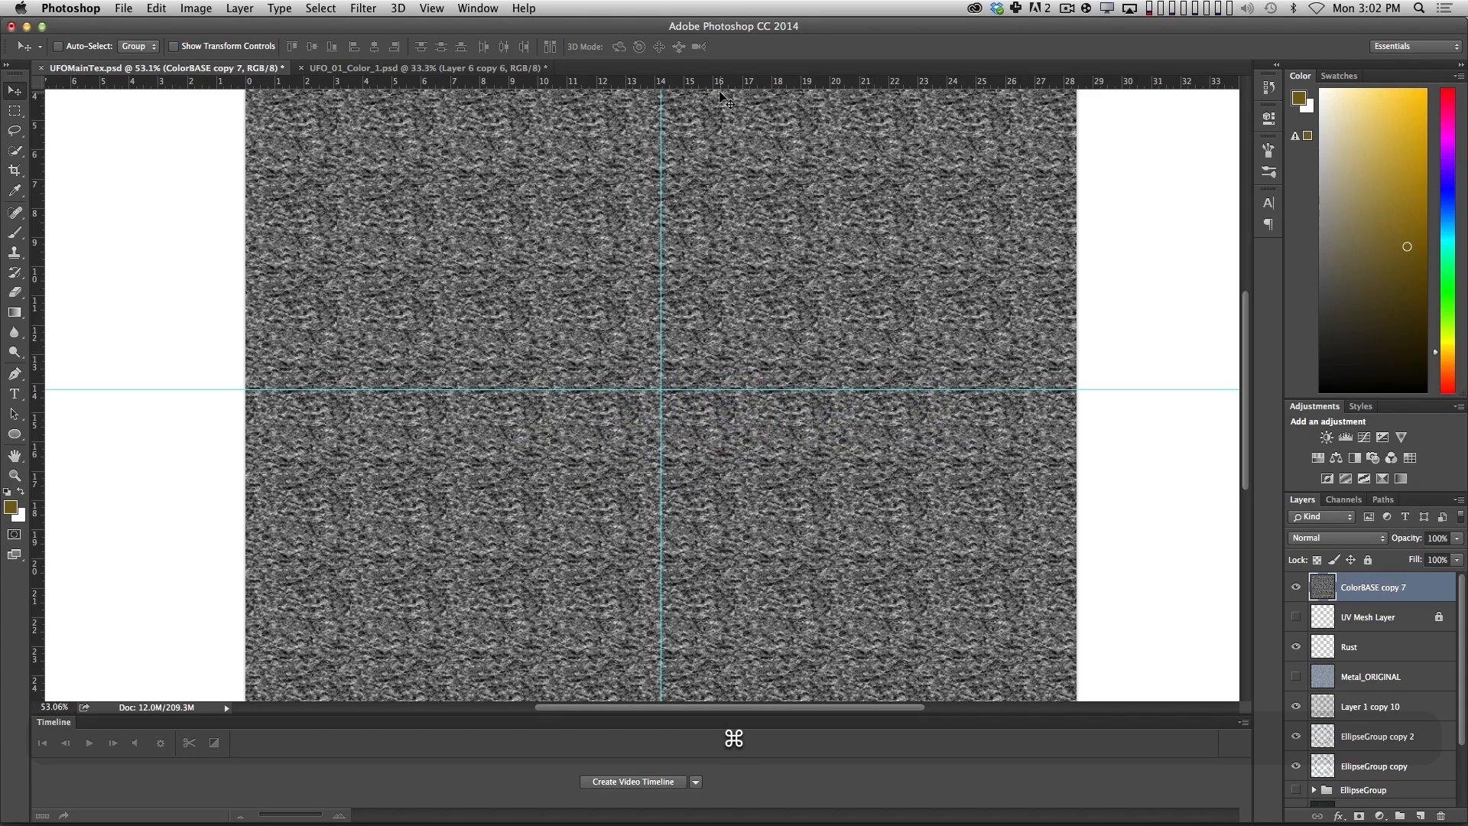
{"action": "left_click", "coordinate": [1296, 588]}
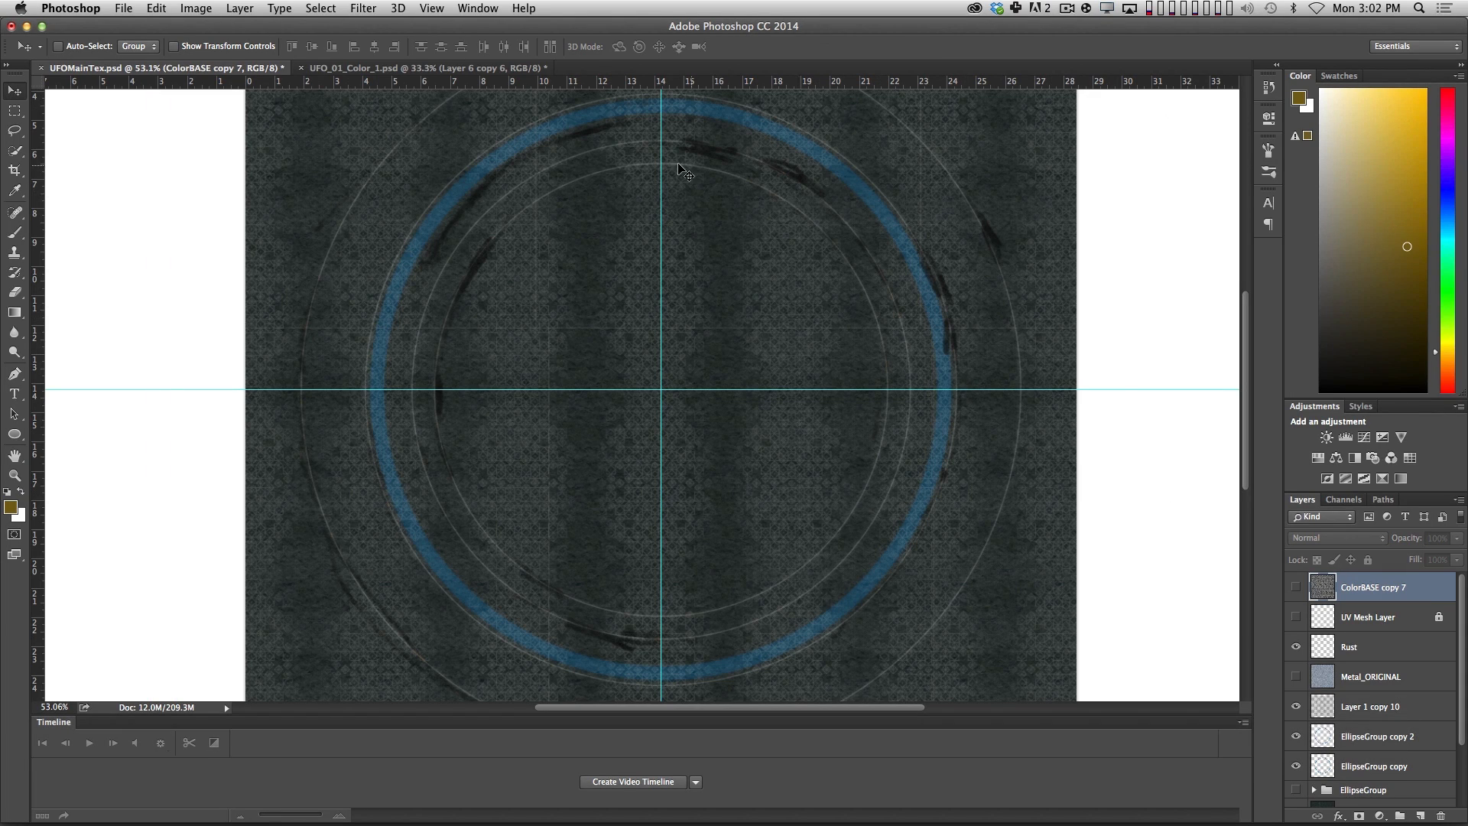
{"action": "key", "text": "super+Tab"}
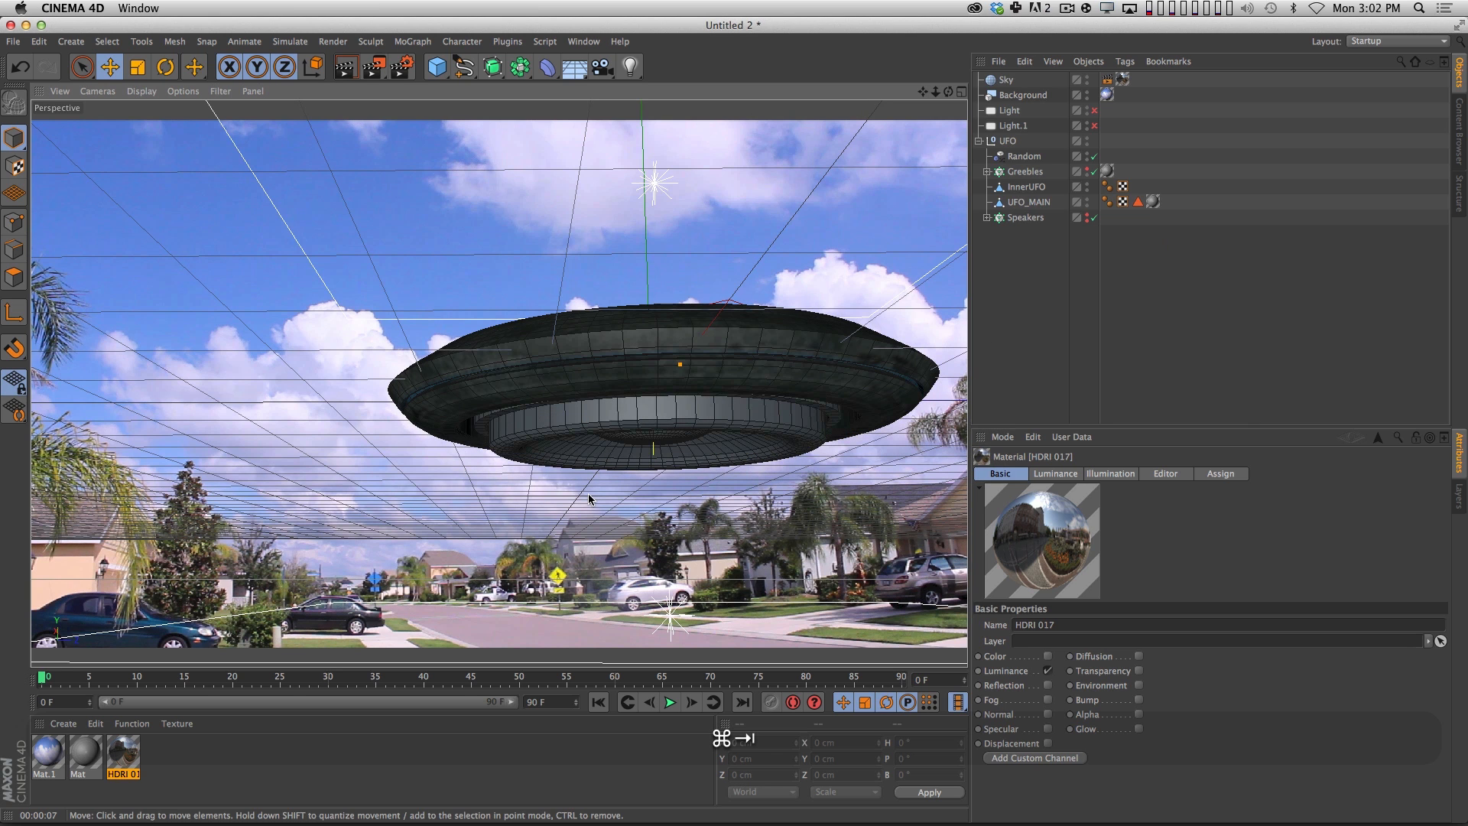
Rename the UFO's Mat material as UFO_01.
{"action": "left_click", "coordinate": [47, 754]}
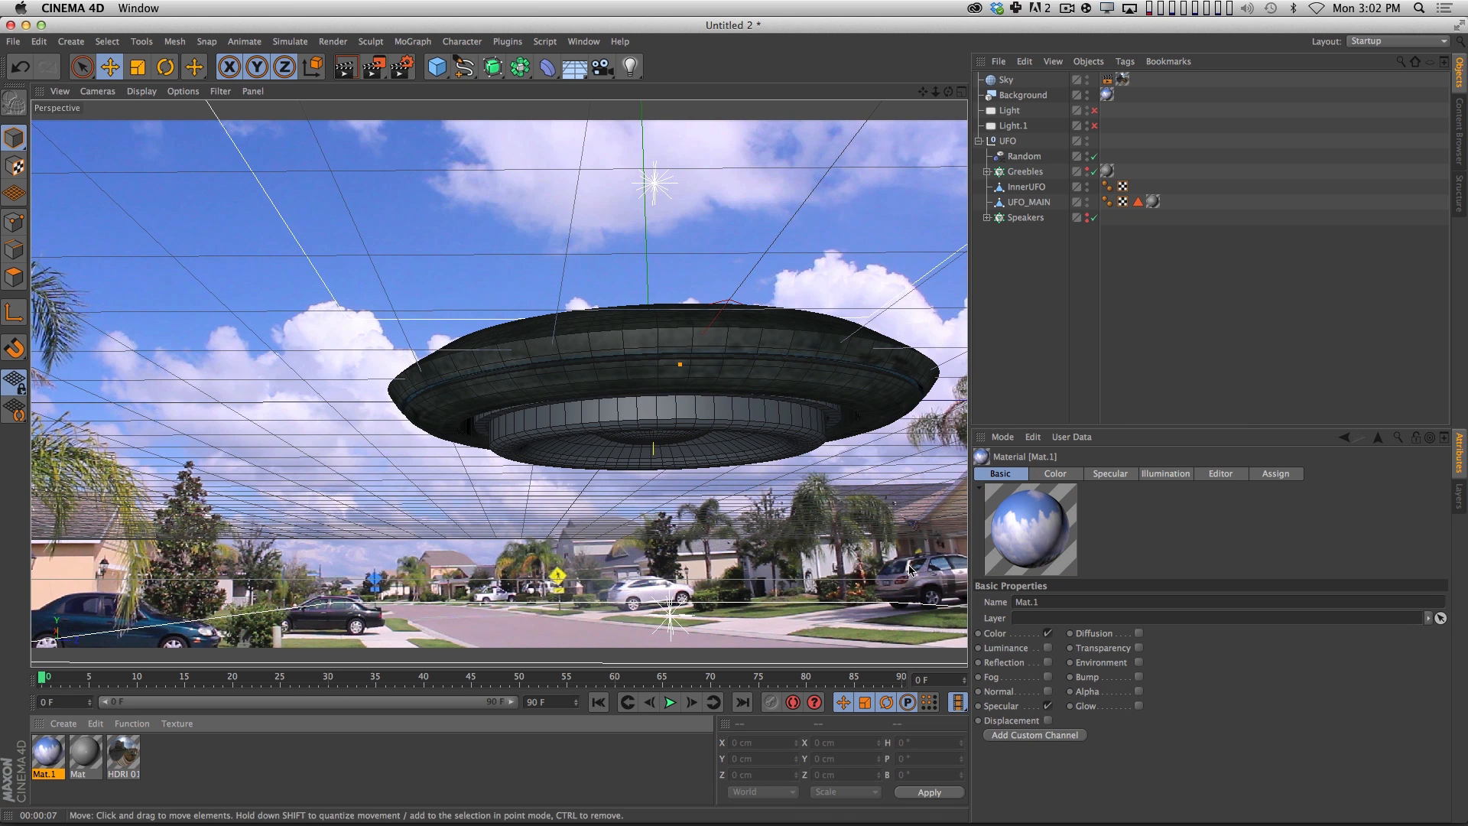
{"action": "left_click", "coordinate": [85, 751]}
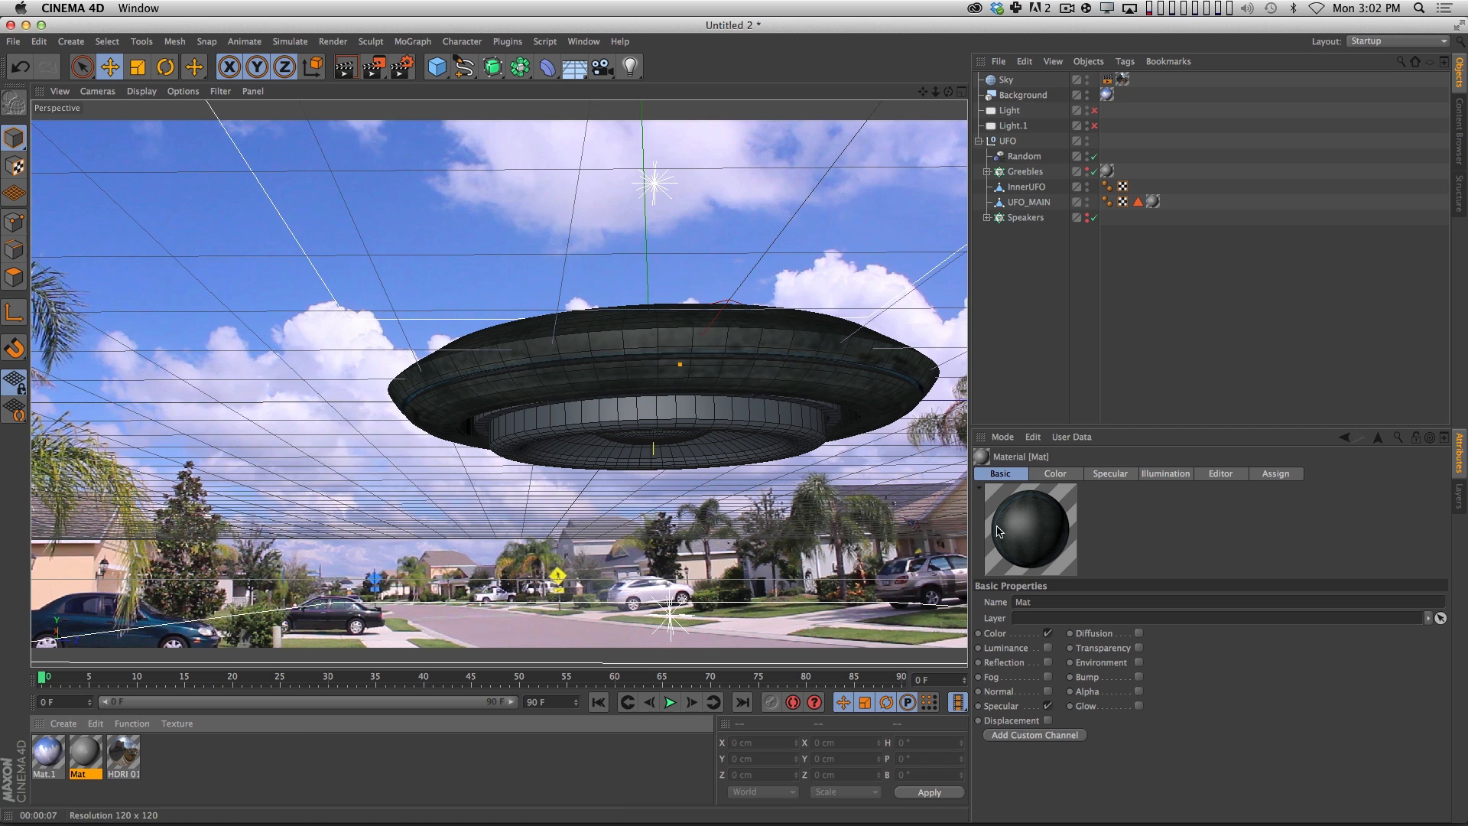
{"action": "left_click", "coordinate": [1044, 602]}
{"action": "type", "text": "UF"}
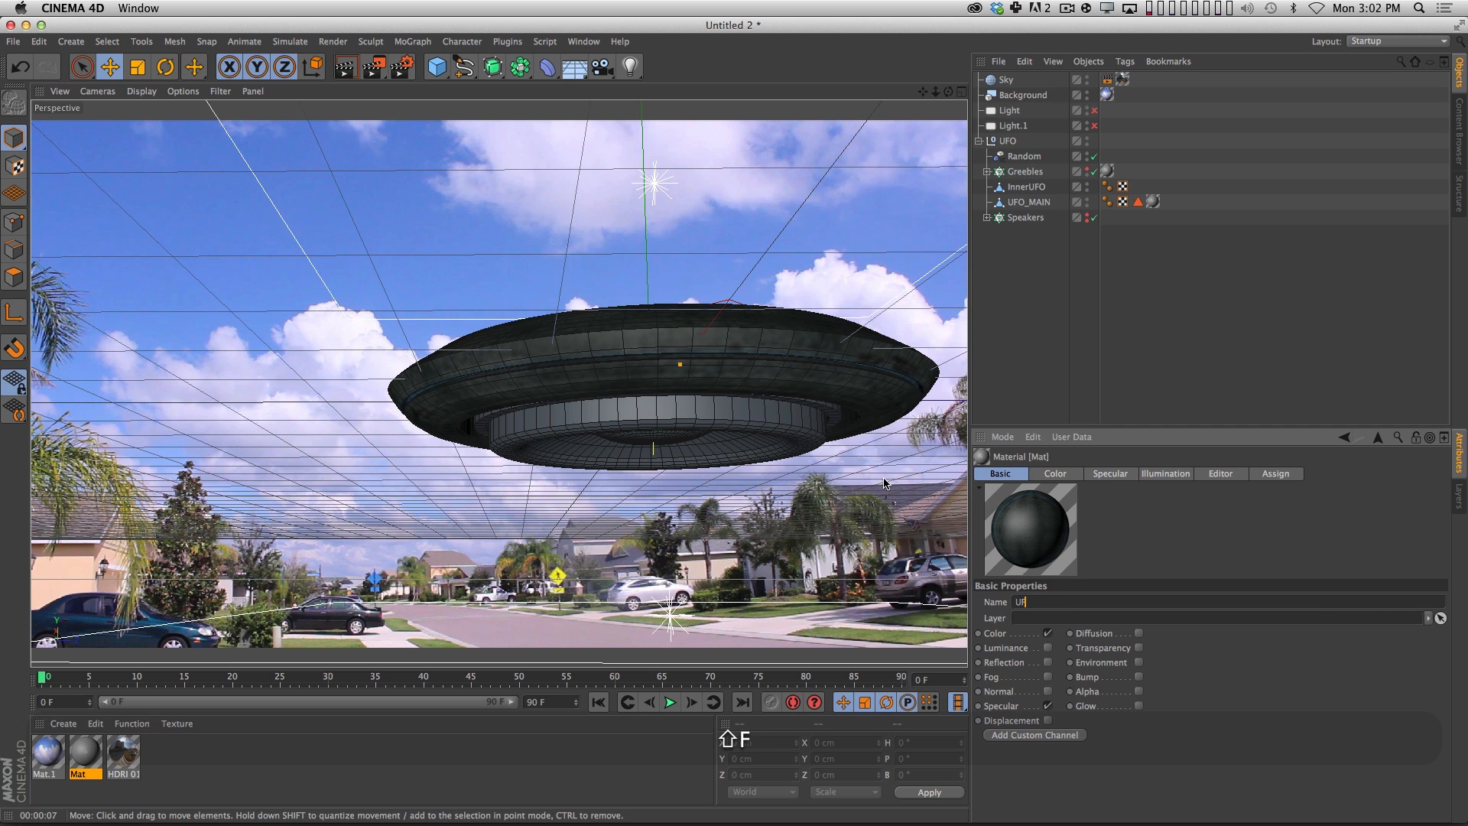
{"action": "type", "text": "O_01"}
{"action": "key", "text": "Return"}
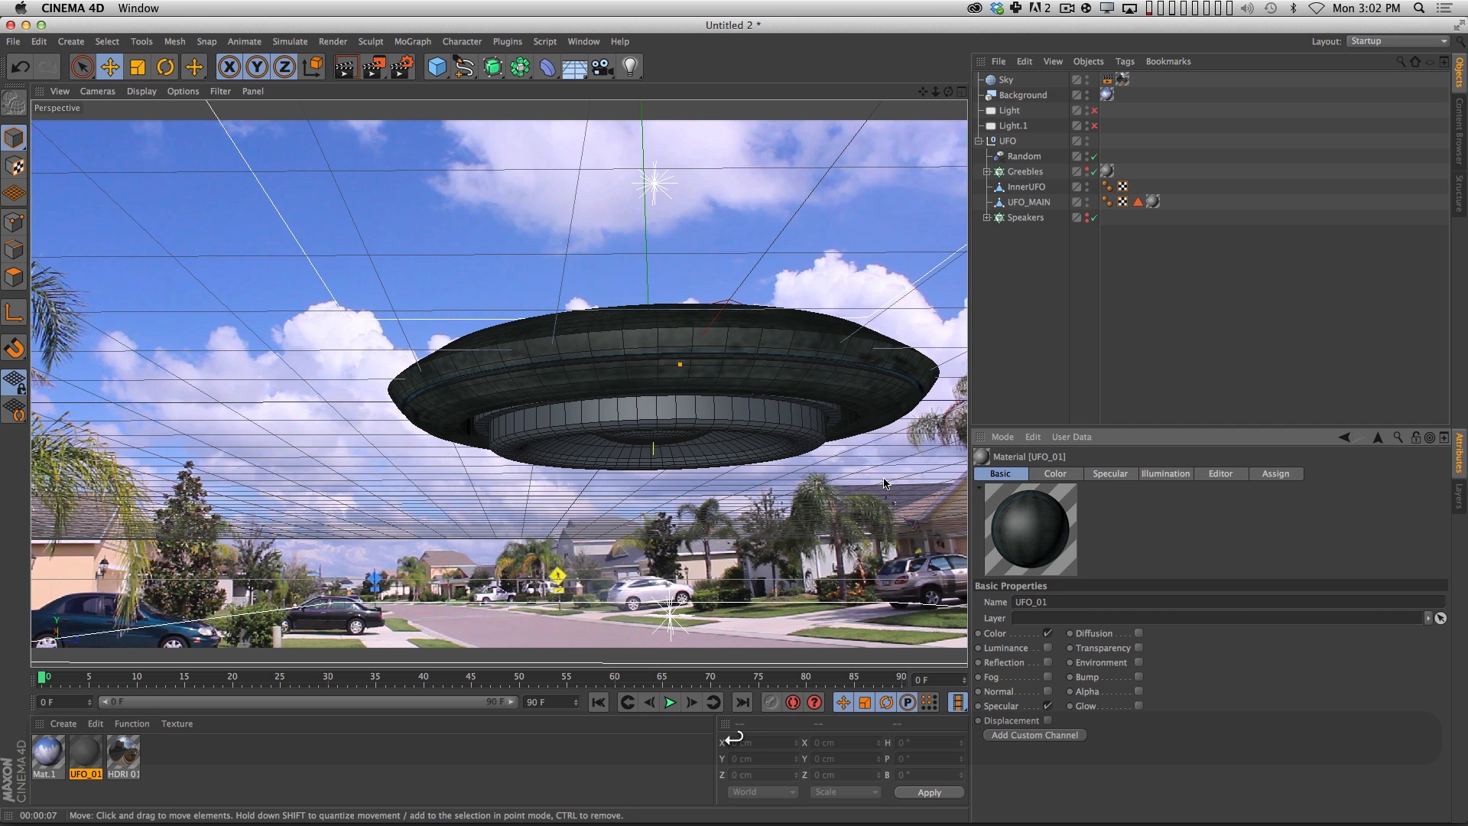
Enable the Bump, Diffusion and Reflection channels on the UFO_01 material.
{"action": "left_click", "coordinate": [1139, 677]}
{"action": "left_click", "coordinate": [1139, 633]}
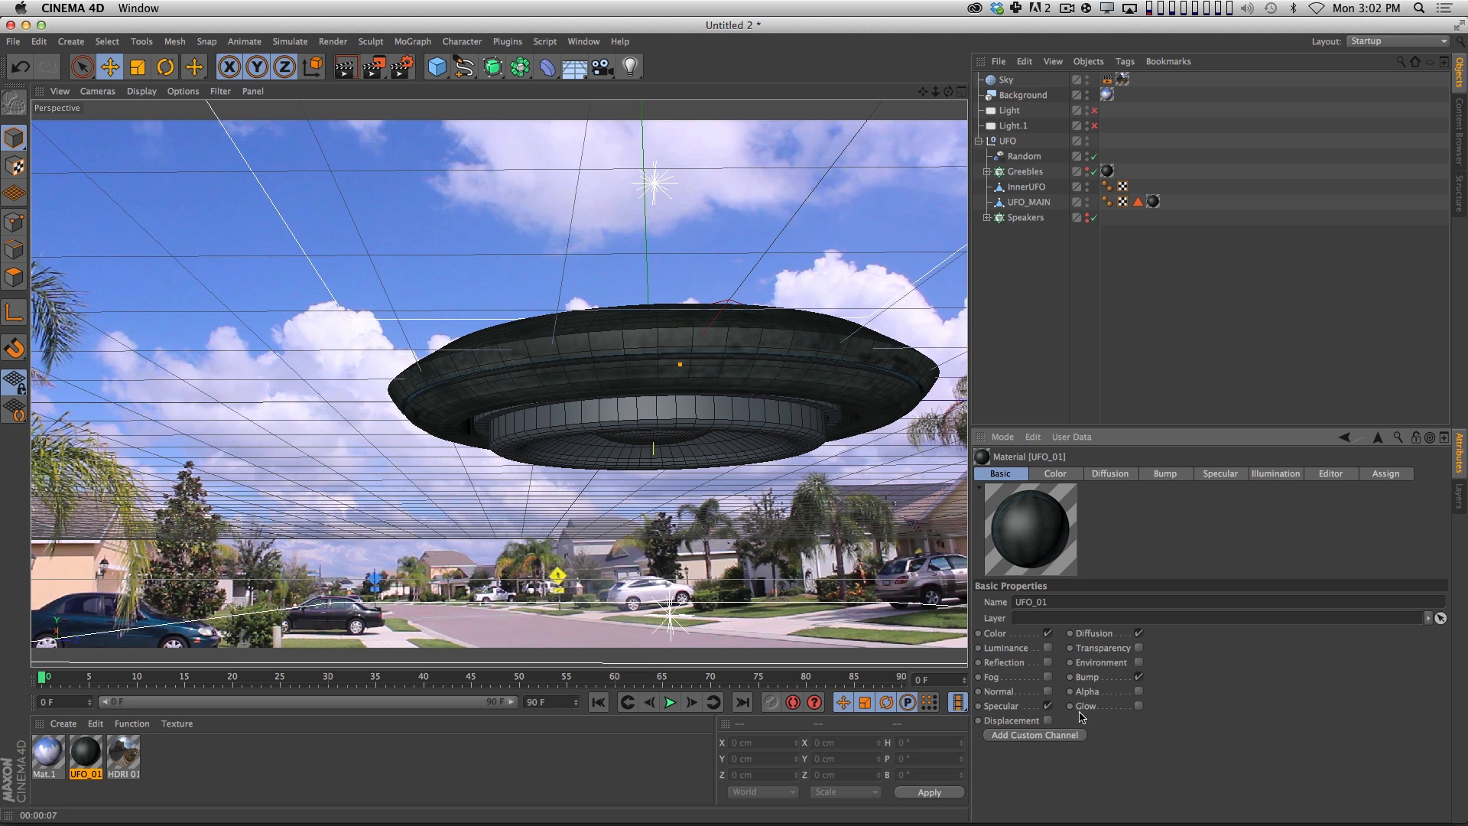
{"action": "left_click", "coordinate": [1048, 662]}
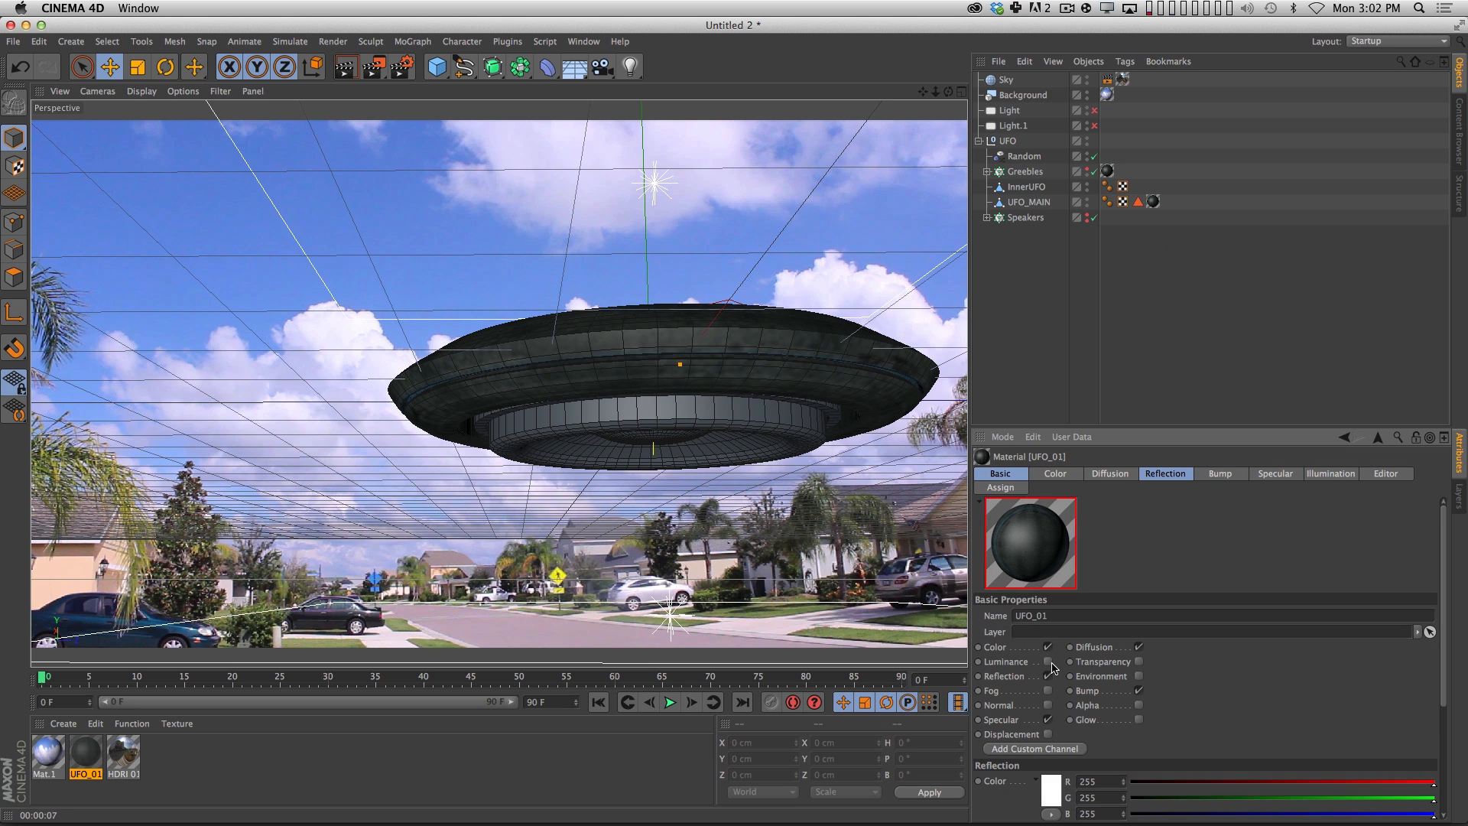
Load UFOBump.psd from the NewTextures folder as the Diffusion texture, without copying it to the project location.
{"action": "left_click", "coordinate": [1118, 474]}
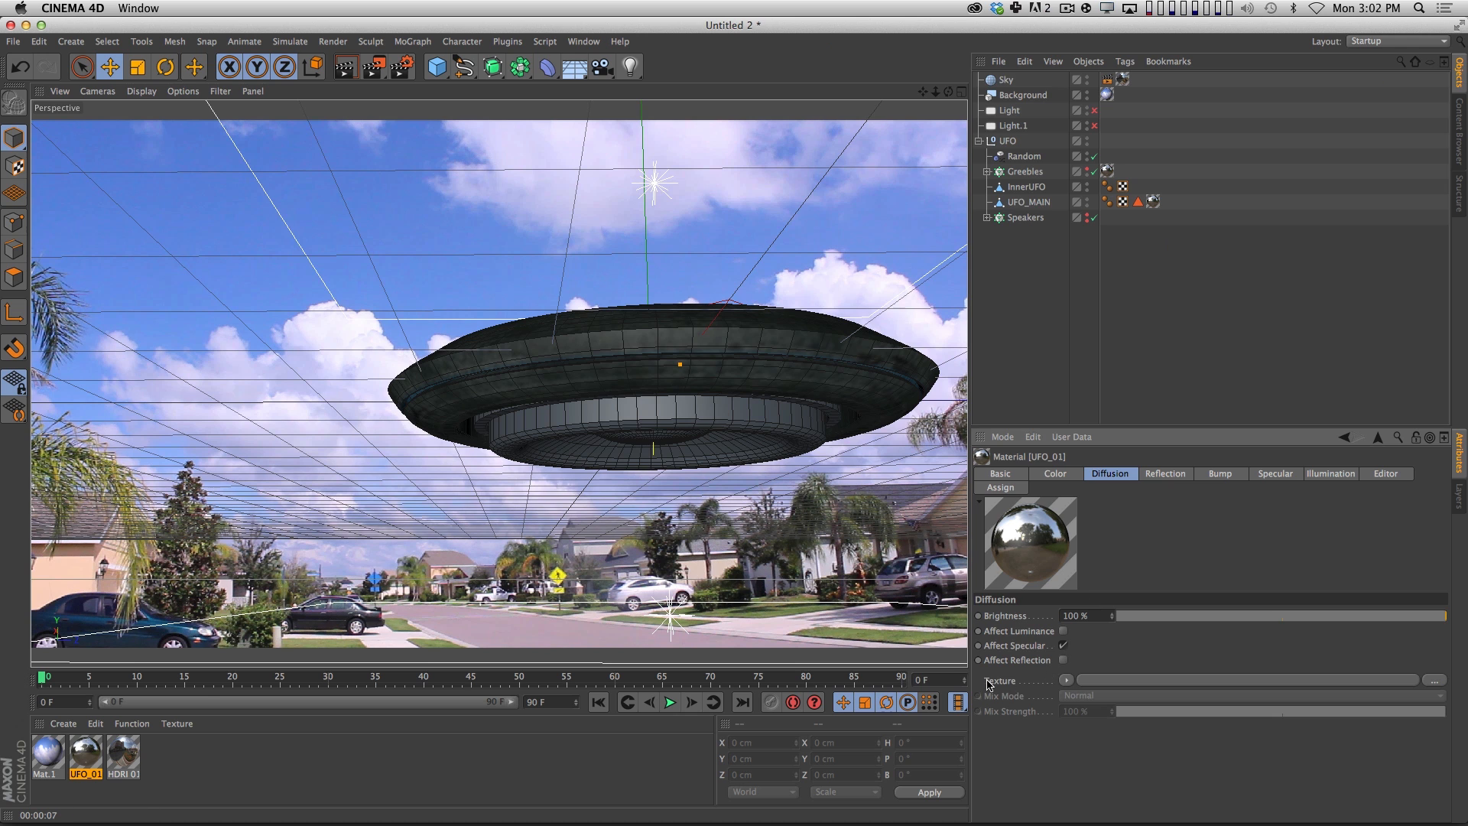
{"action": "left_click", "coordinate": [1088, 681]}
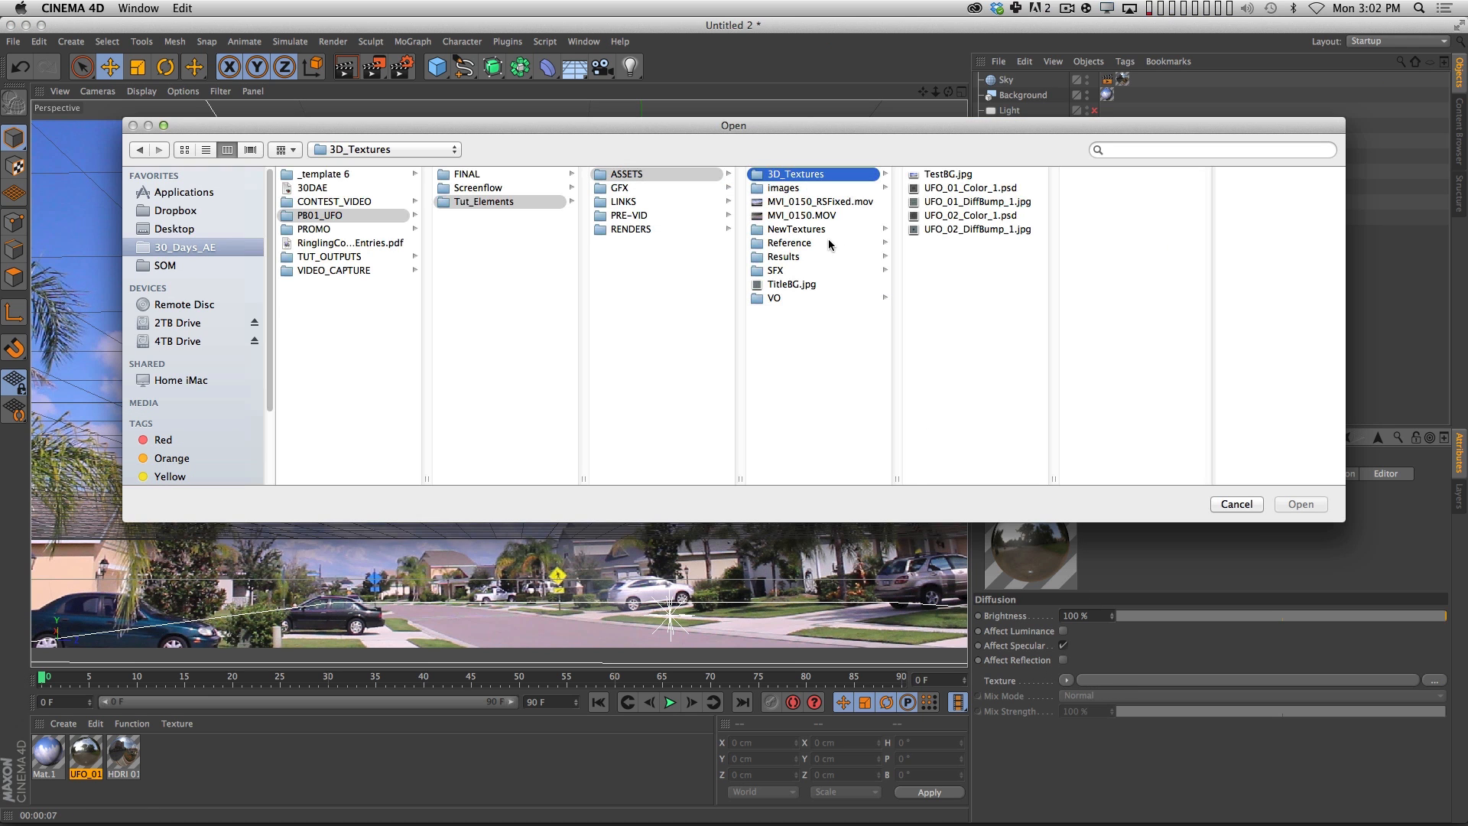
{"action": "left_click", "coordinate": [828, 231]}
{"action": "left_click", "coordinate": [956, 175]}
{"action": "key", "text": "Return"}
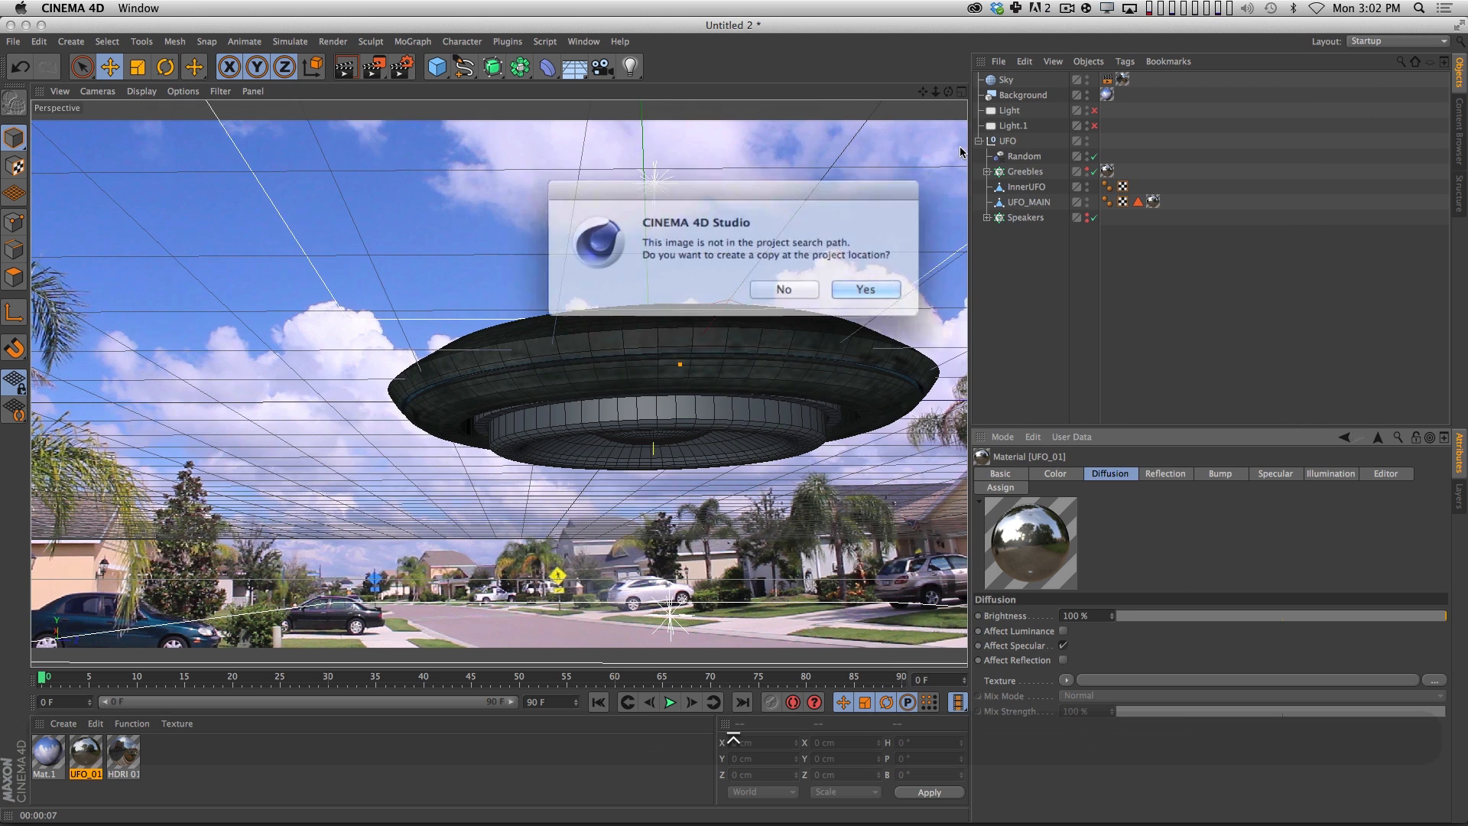
{"action": "left_click", "coordinate": [773, 288]}
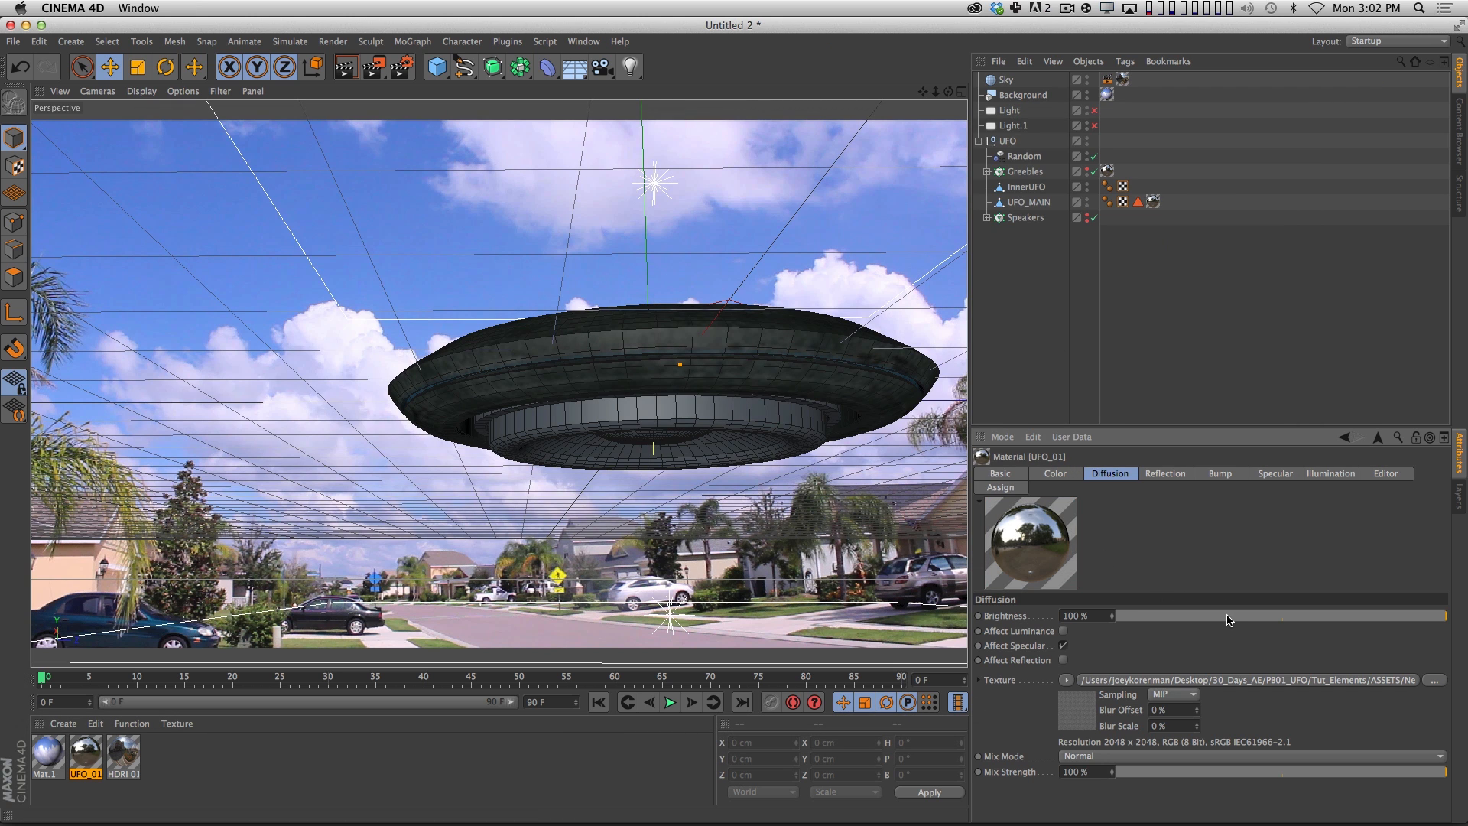
Copy the Diffusion channel's texture and paste it into the Bump channel.
{"action": "left_click", "coordinate": [1066, 680]}
{"action": "left_click", "coordinate": [1120, 351]}
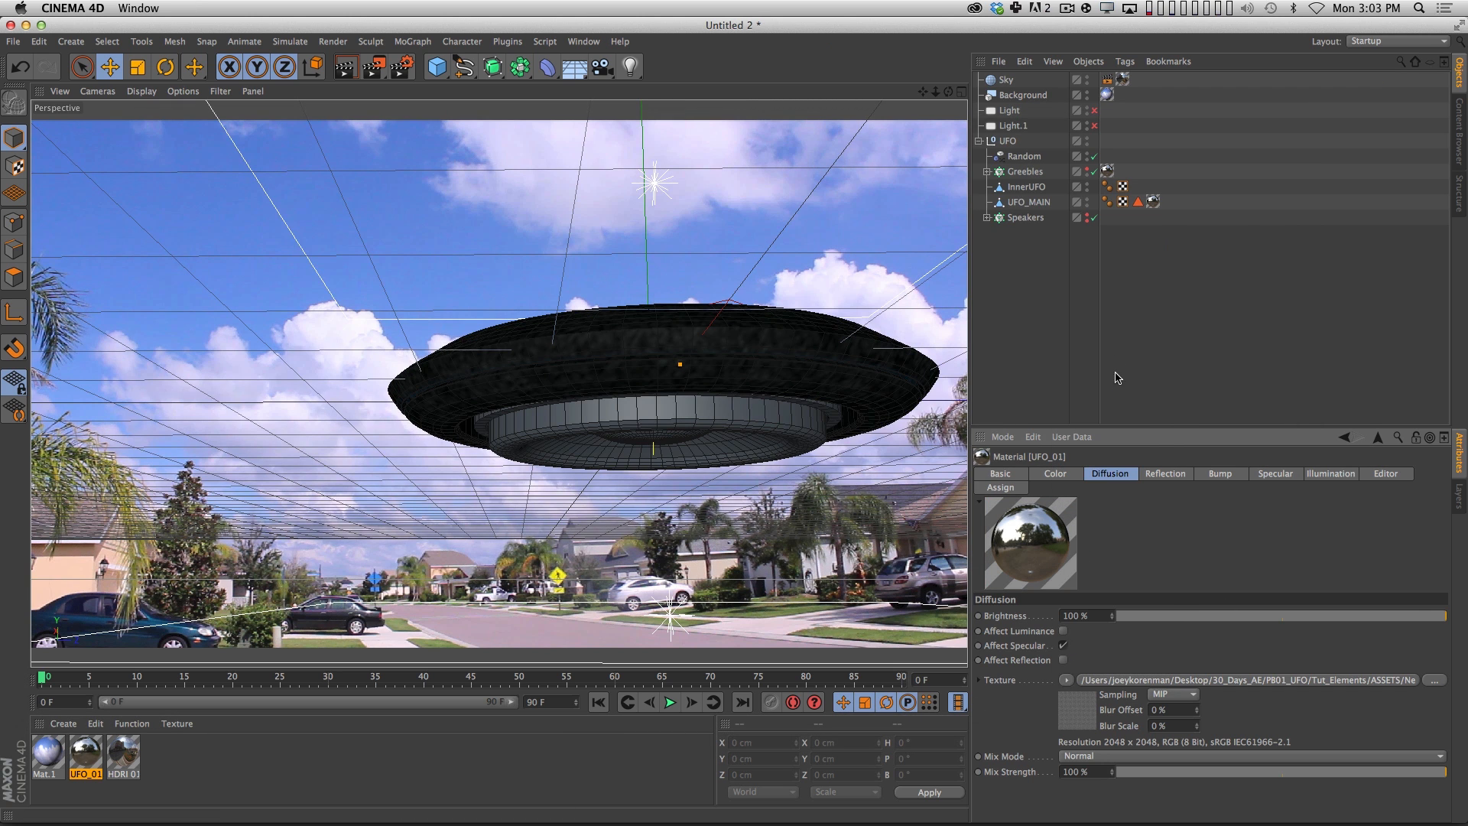
{"action": "left_click", "coordinate": [1218, 472]}
{"action": "left_click", "coordinate": [1037, 651]}
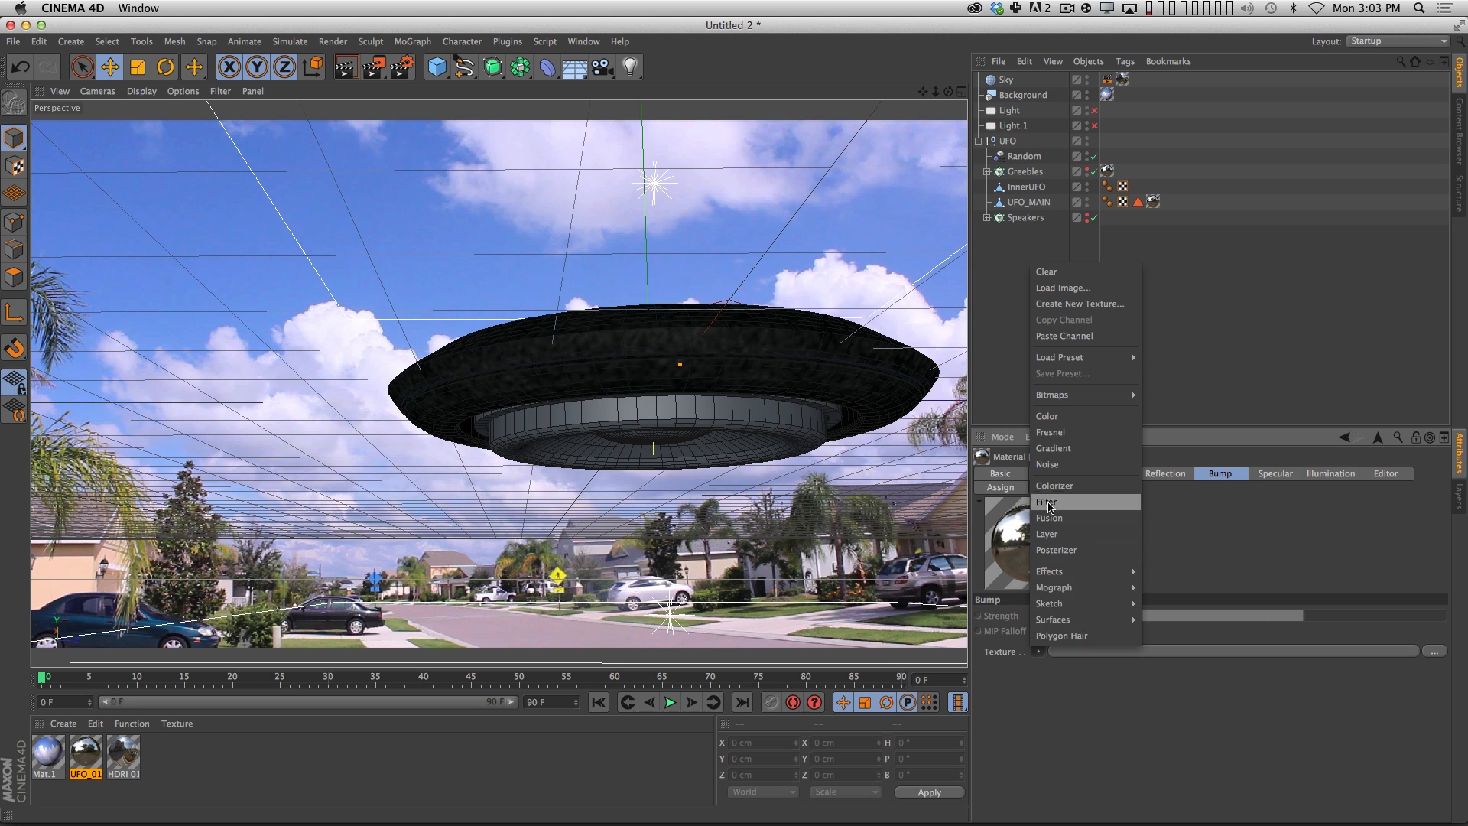
{"action": "left_click", "coordinate": [1074, 339]}
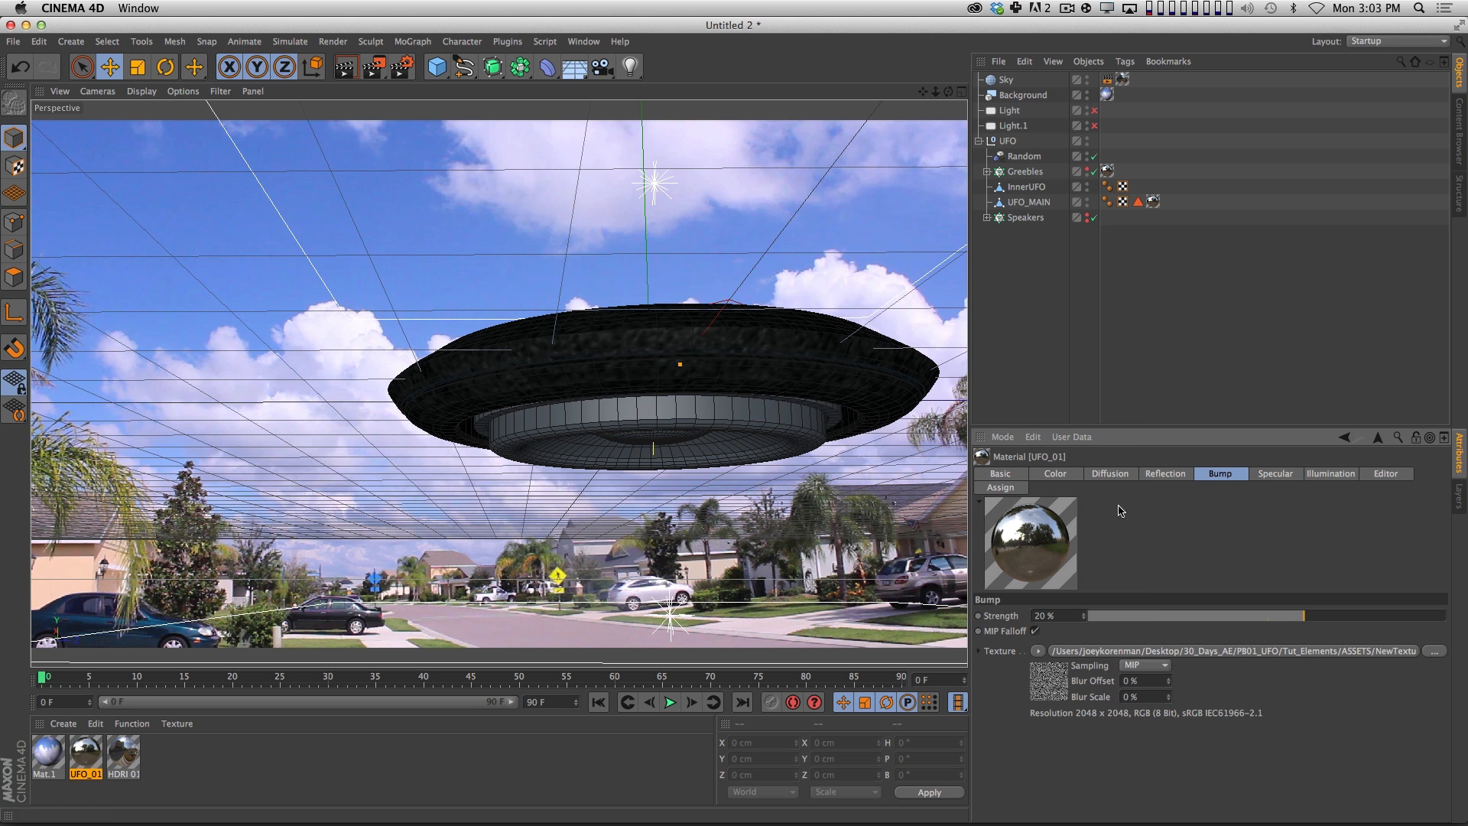
Add a Fresnel shader to the Reflection channel's texture and set its mix mode to Multiply.
{"action": "left_click", "coordinate": [1179, 476]}
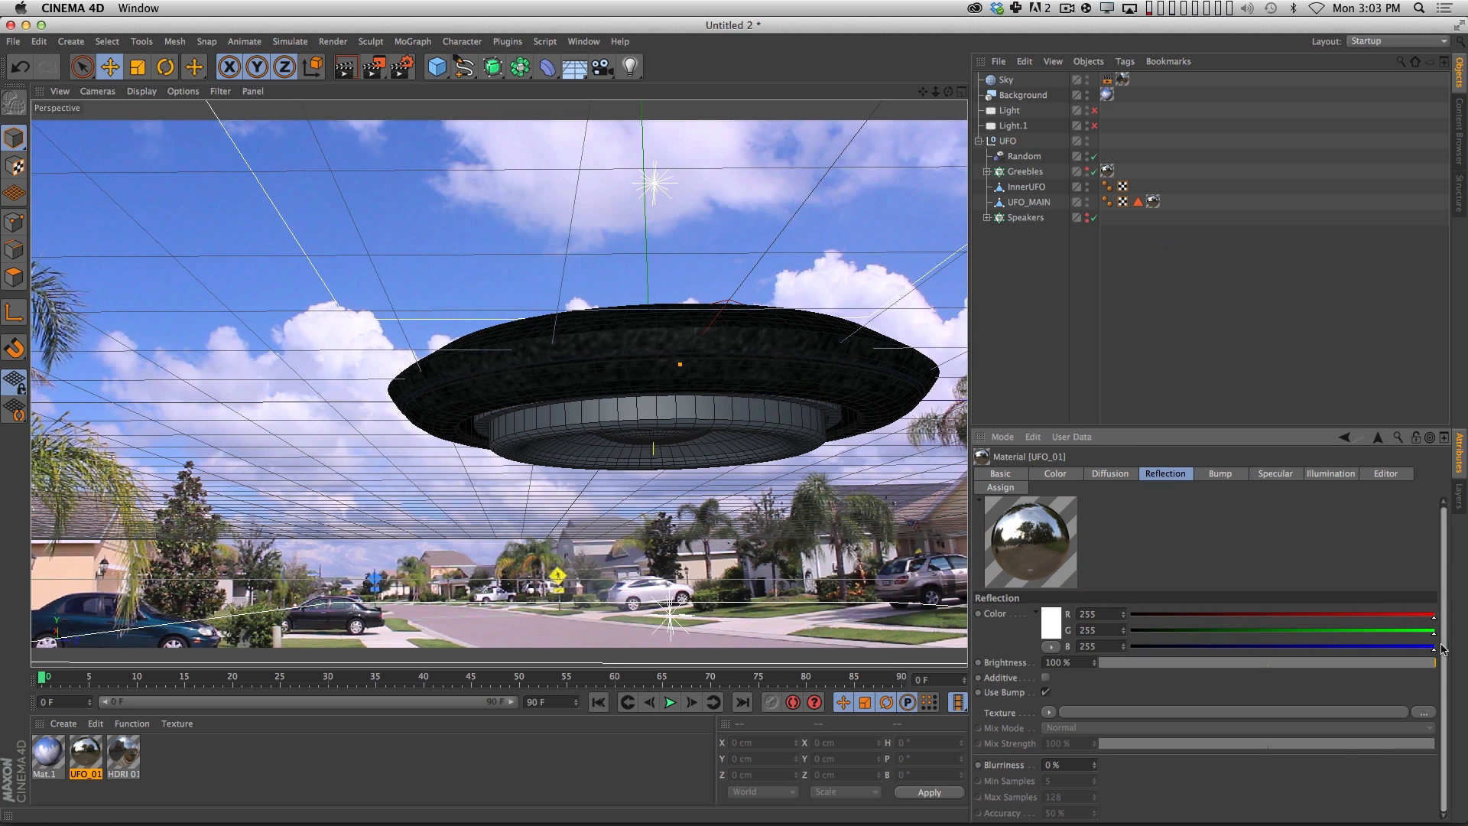
{"action": "left_click", "coordinate": [1049, 714]}
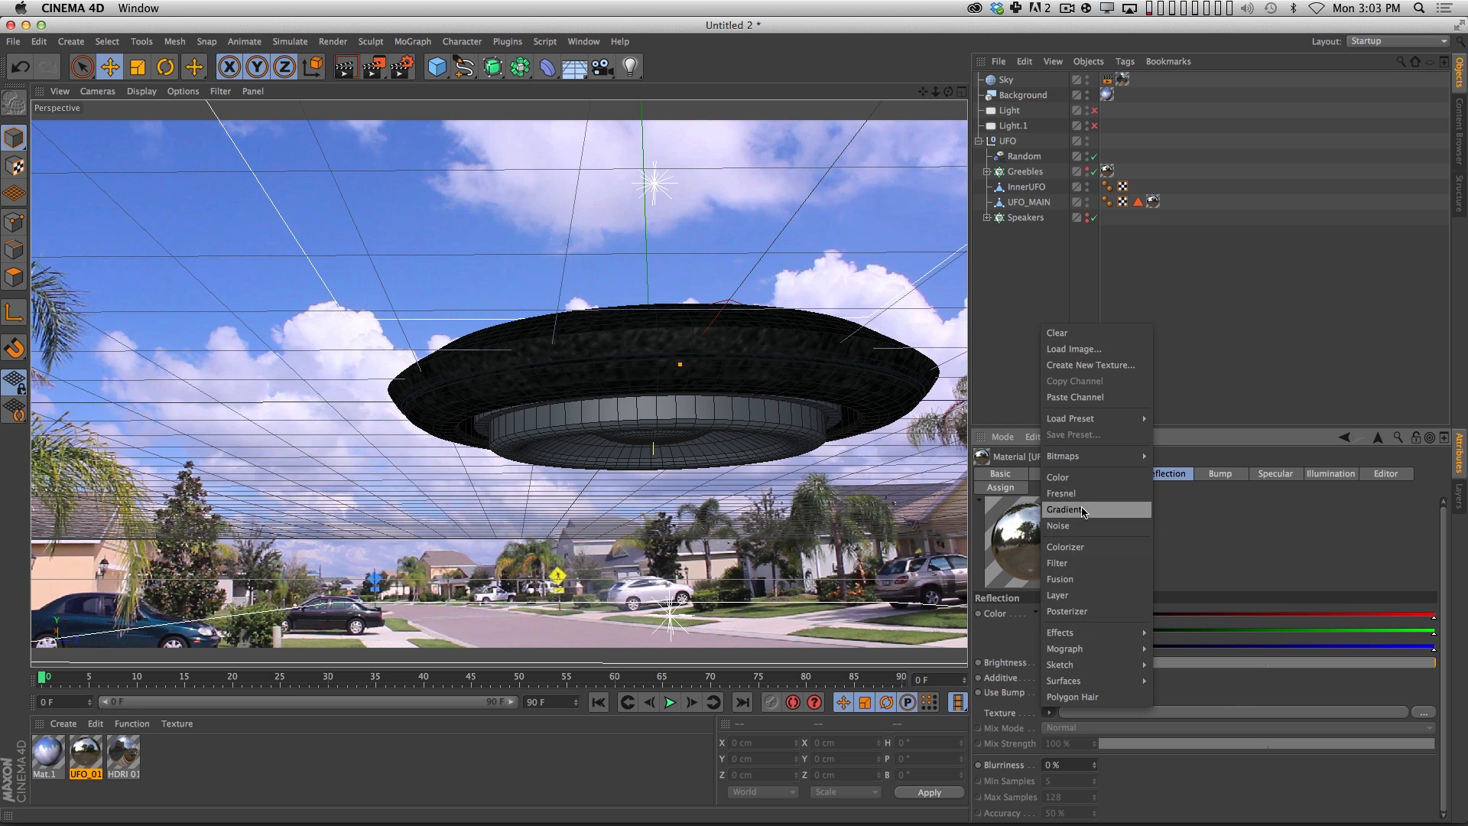
{"action": "left_click", "coordinate": [1063, 493]}
{"action": "left_click", "coordinate": [1086, 774]}
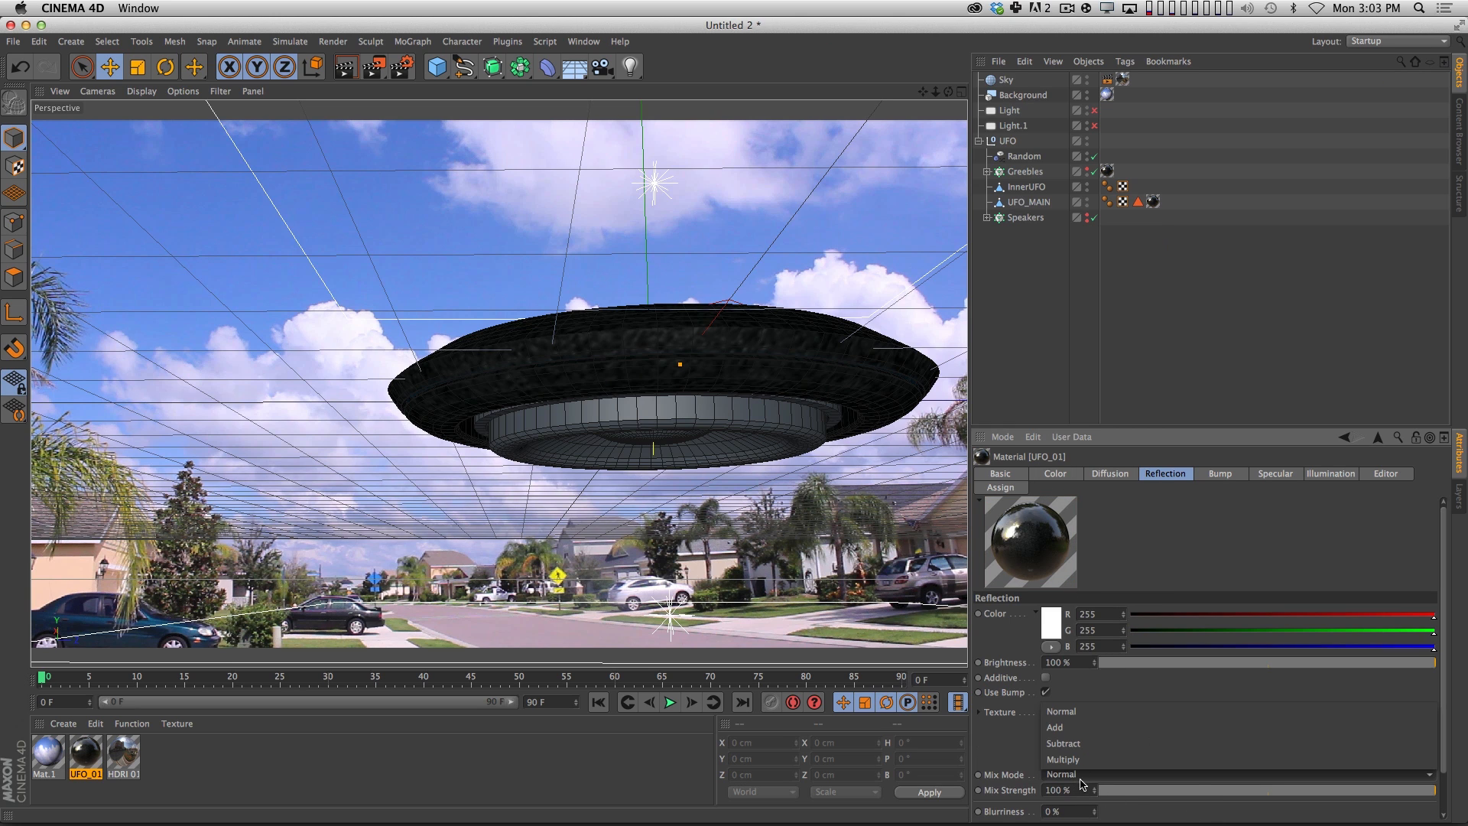
{"action": "left_click", "coordinate": [1067, 764]}
Set the Reflection channel's brightness to 51% and the Fresnel mix strength to 45%.
{"action": "left_click", "coordinate": [1272, 791]}
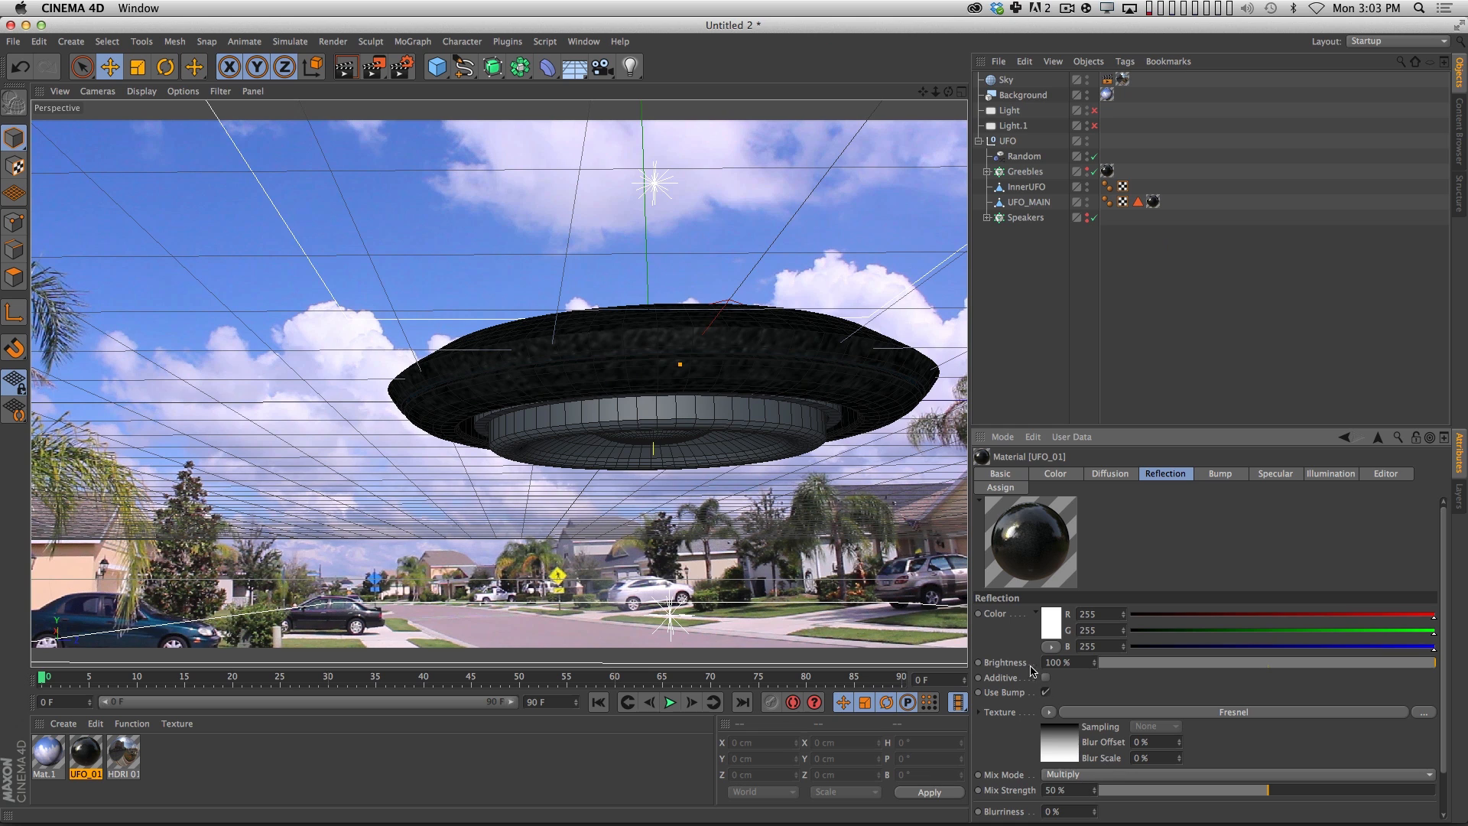
{"action": "left_click", "coordinate": [1272, 663]}
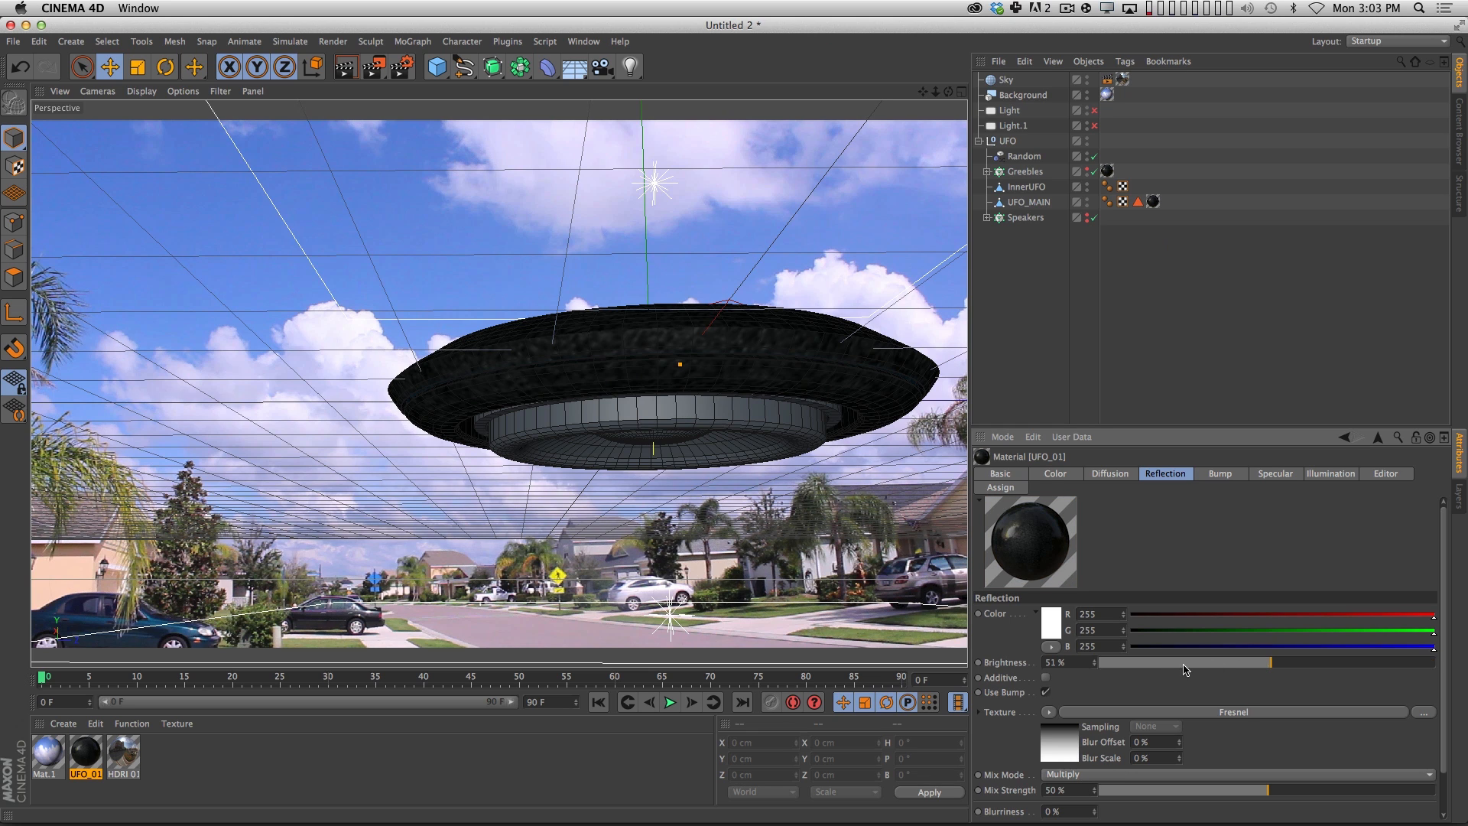
{"action": "left_click_drag", "start_coordinate": [1151, 796], "coordinate": [1249, 785]}
Render a preview of the view, and reduce the UFO_01 material's Diffusion mix strength to 36%.
{"action": "key", "text": "super+r"}
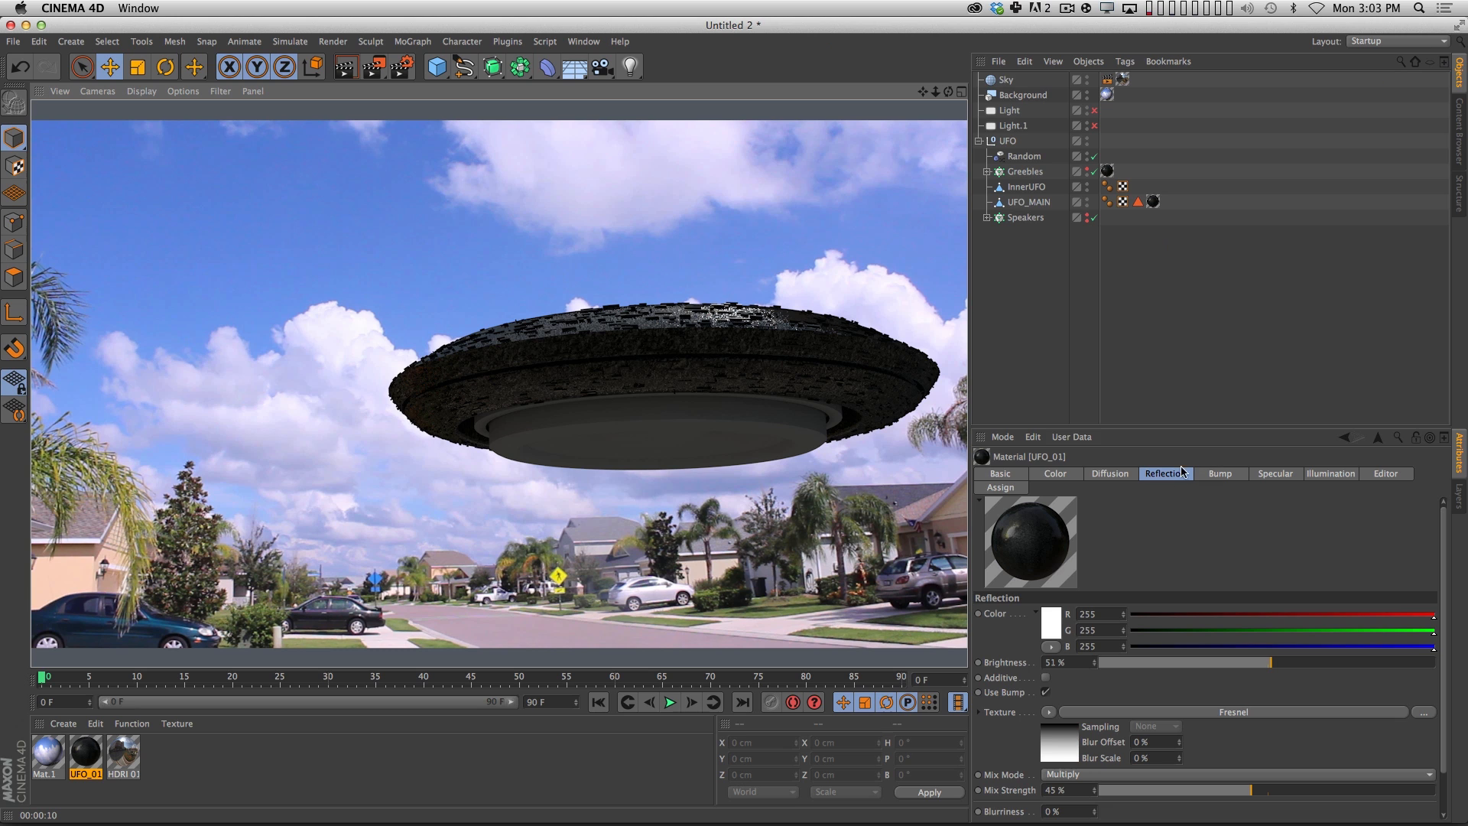
{"action": "left_click", "coordinate": [1112, 475]}
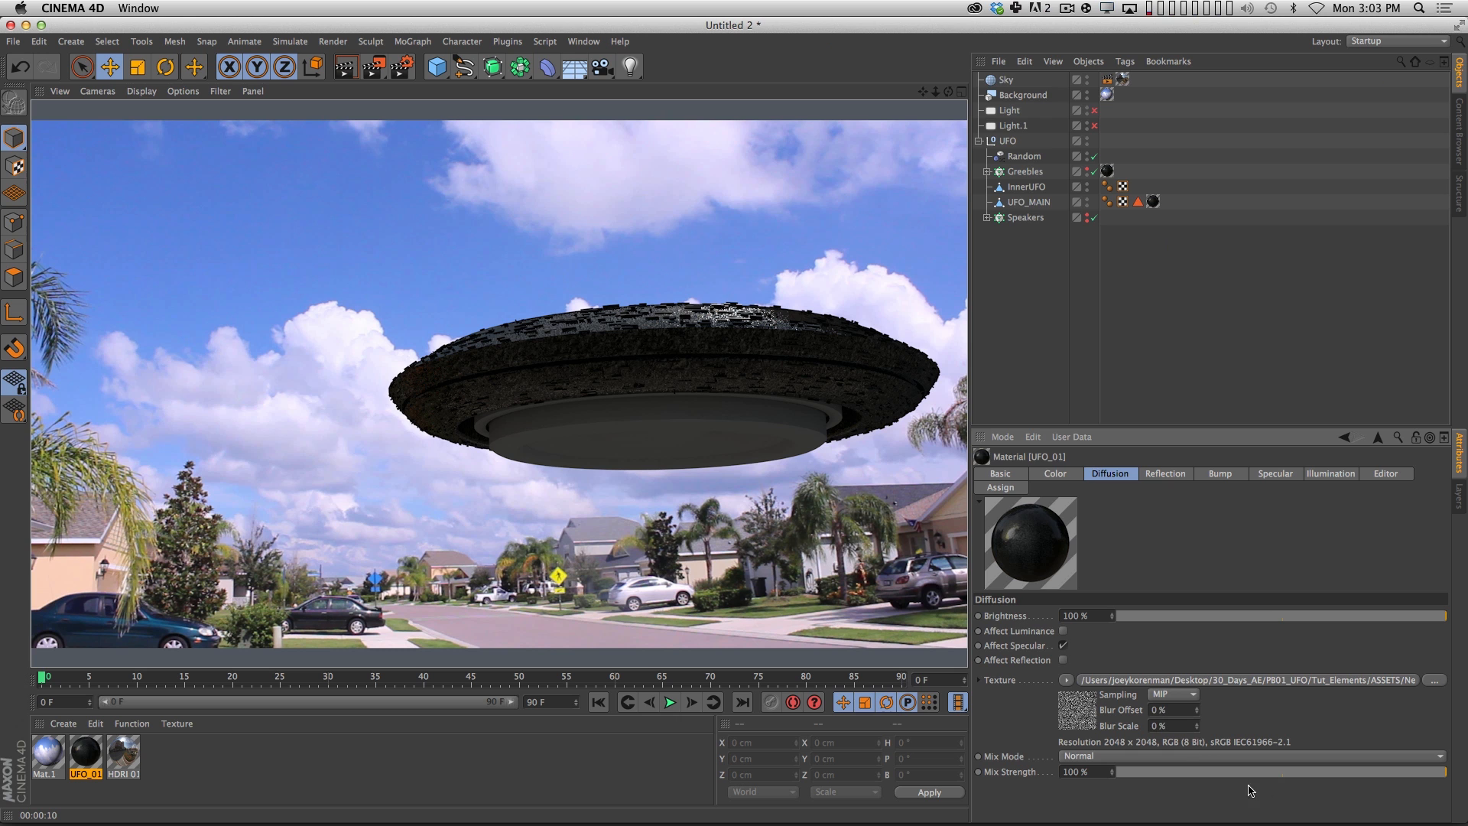
{"action": "left_click", "coordinate": [1283, 772]}
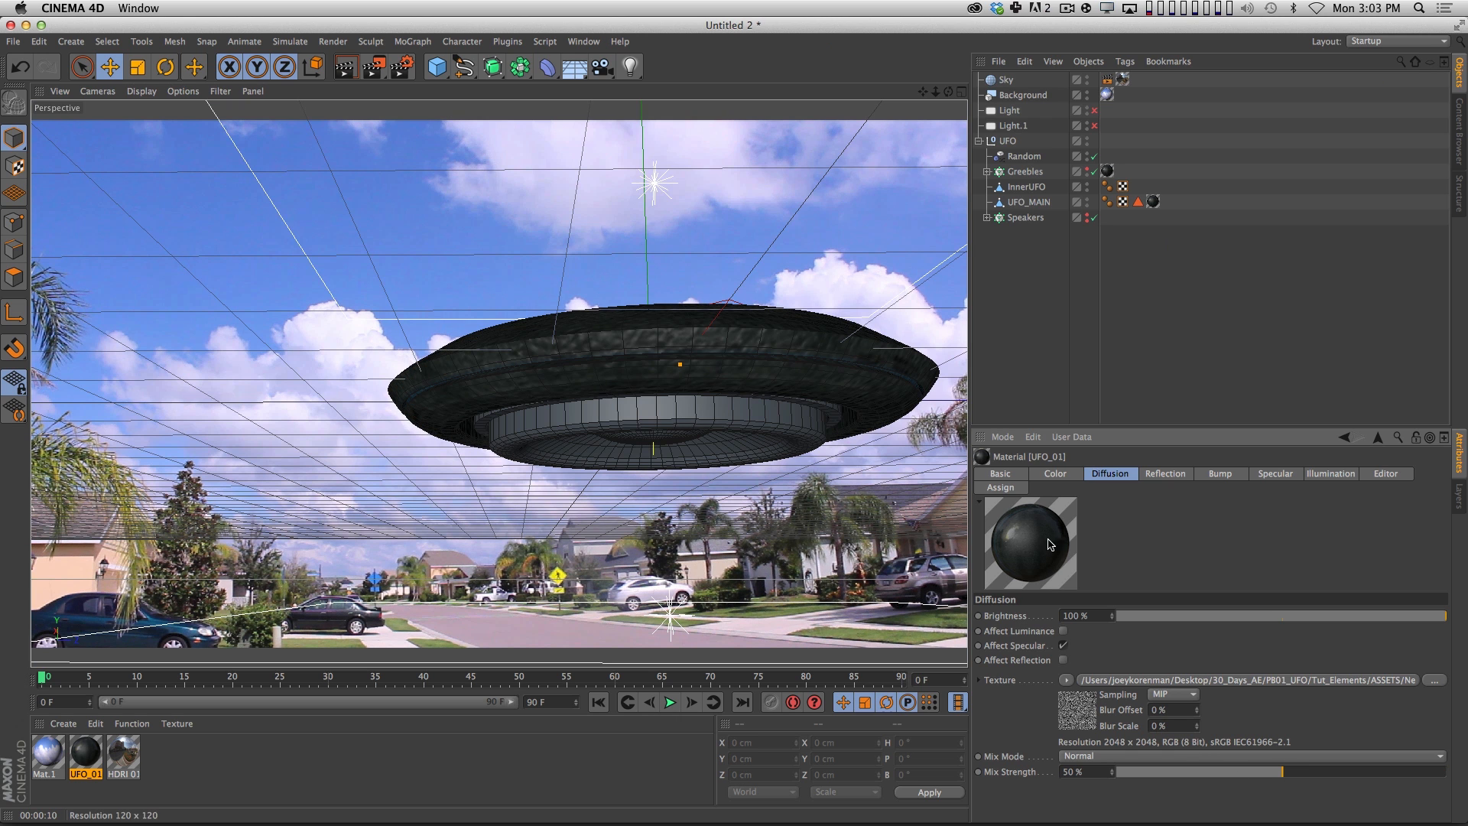
{"action": "left_click_drag", "start_coordinate": [1181, 774], "coordinate": [1244, 774]}
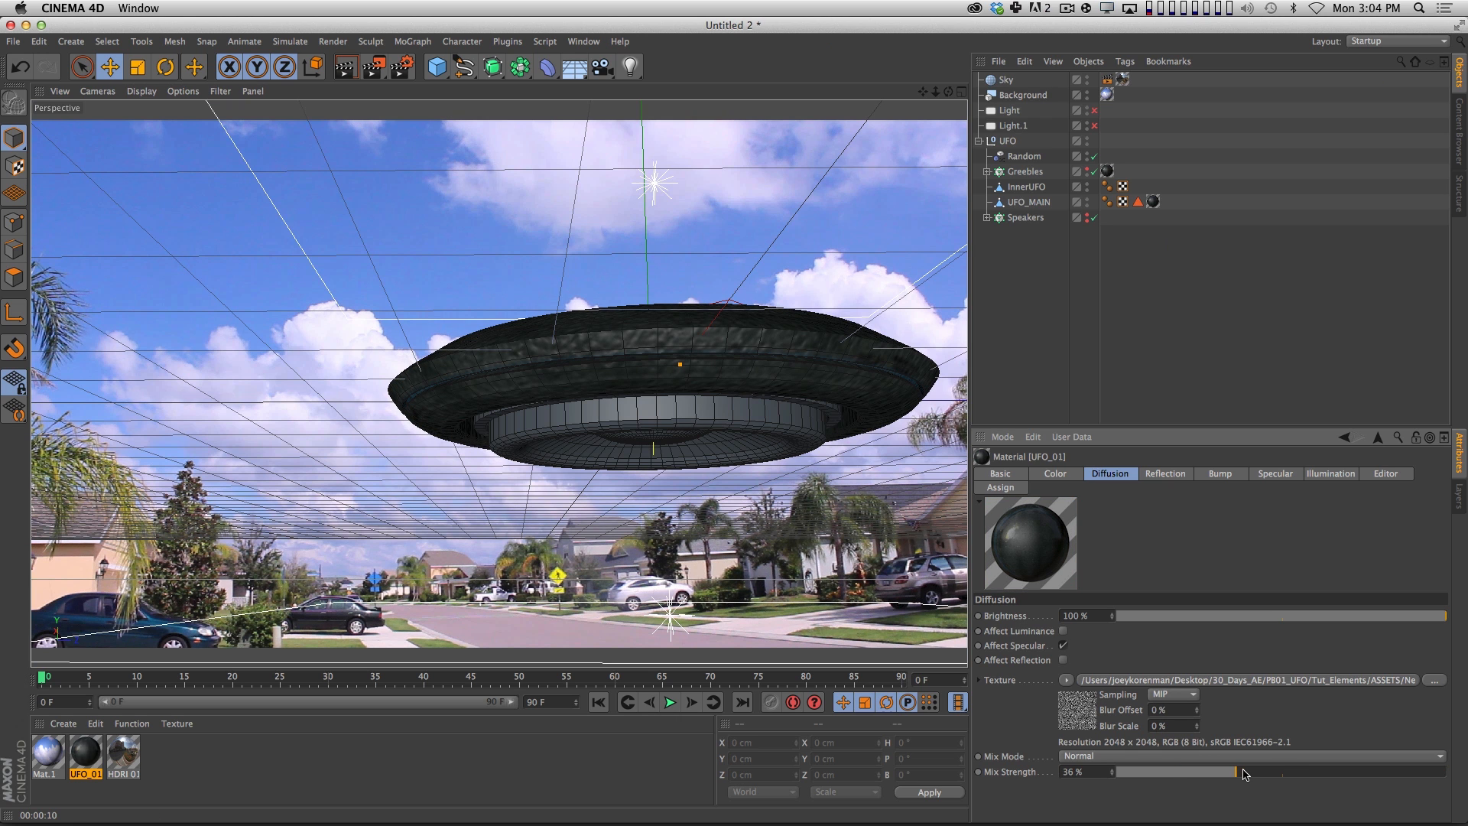
Set the UFO_01 material's Reflection brightness to 21% and render another preview of the view.
{"action": "left_click", "coordinate": [1222, 473]}
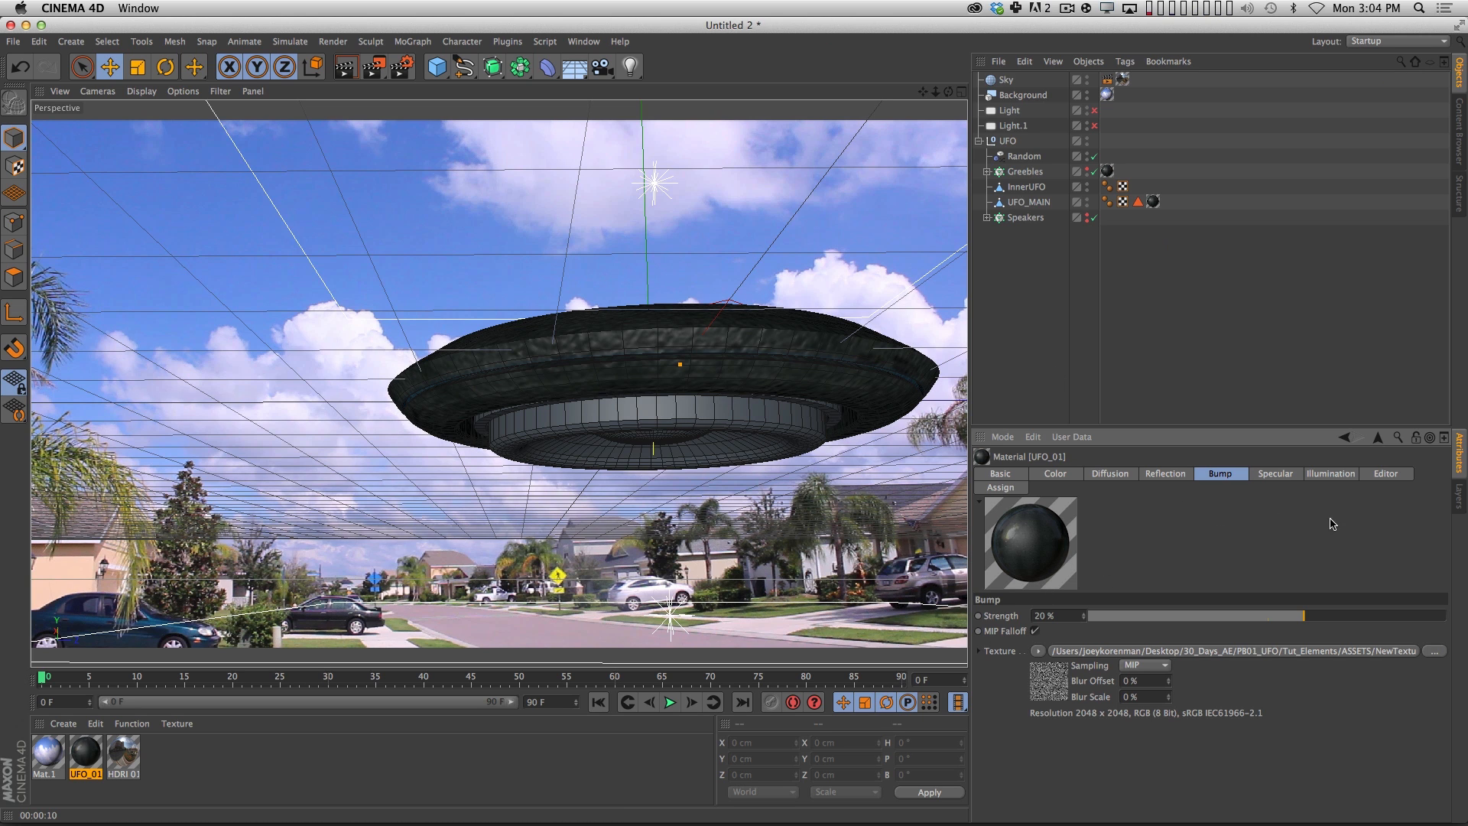
{"action": "left_click", "coordinate": [1162, 477]}
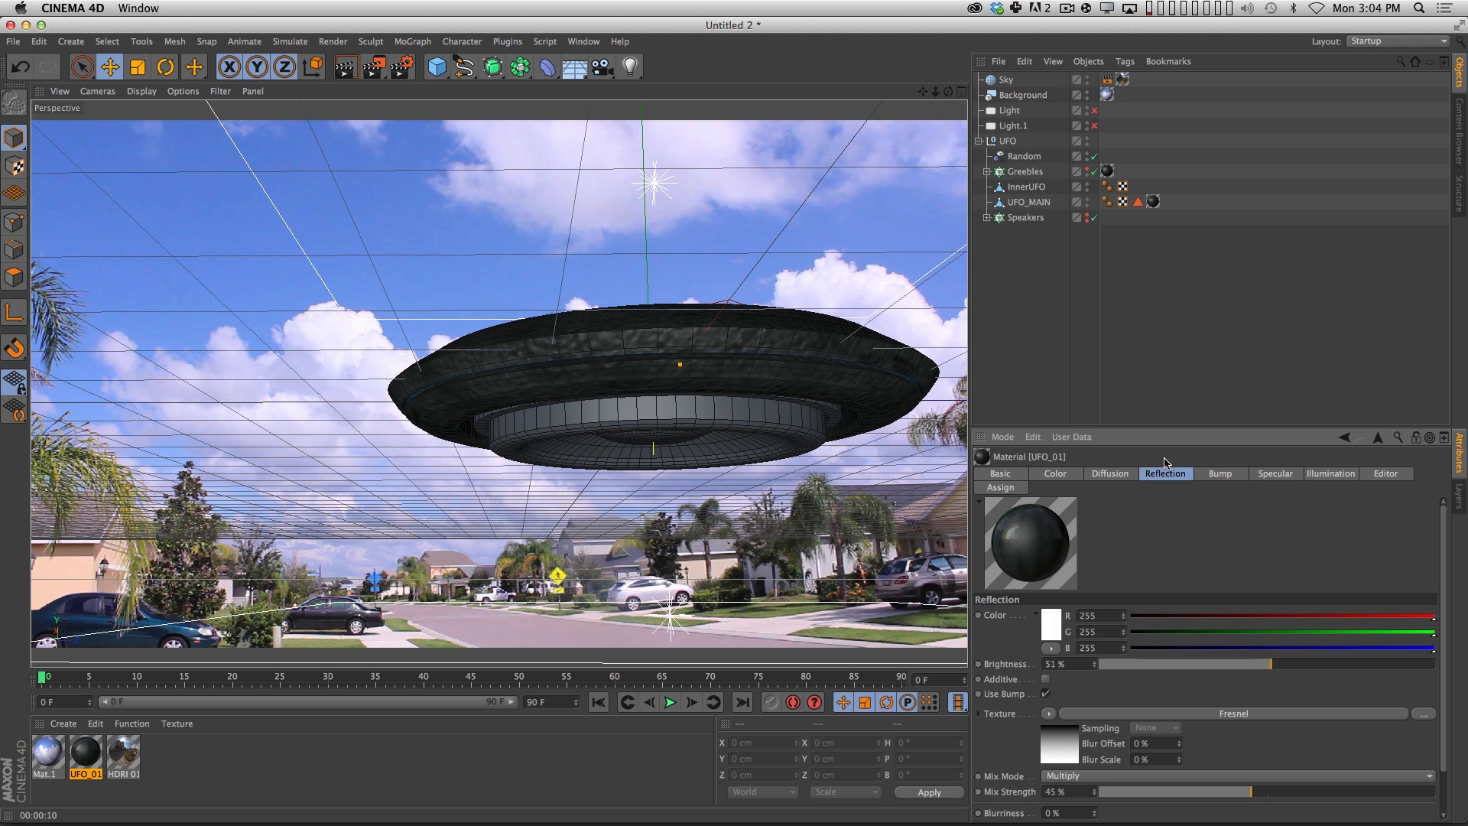
{"action": "left_click_drag", "start_coordinate": [1103, 666], "coordinate": [1170, 665]}
{"action": "key", "text": "super+r"}
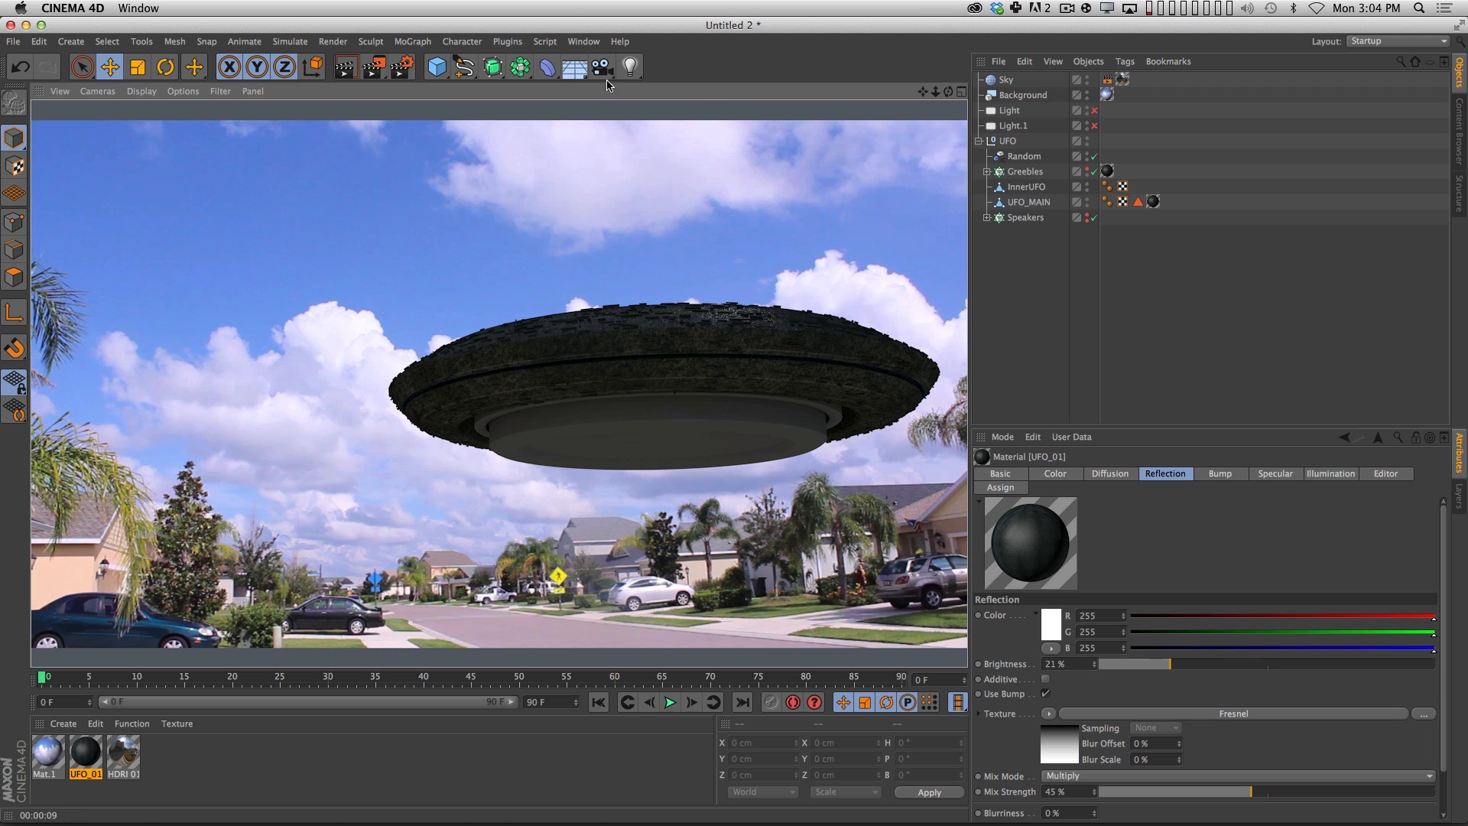
Switch to the UFO_FINAL.c4d project, toggle the MainSpeaker object's visibility, and render a preview of the view.
{"action": "left_click", "coordinate": [583, 41]}
{"action": "left_click", "coordinate": [615, 402]}
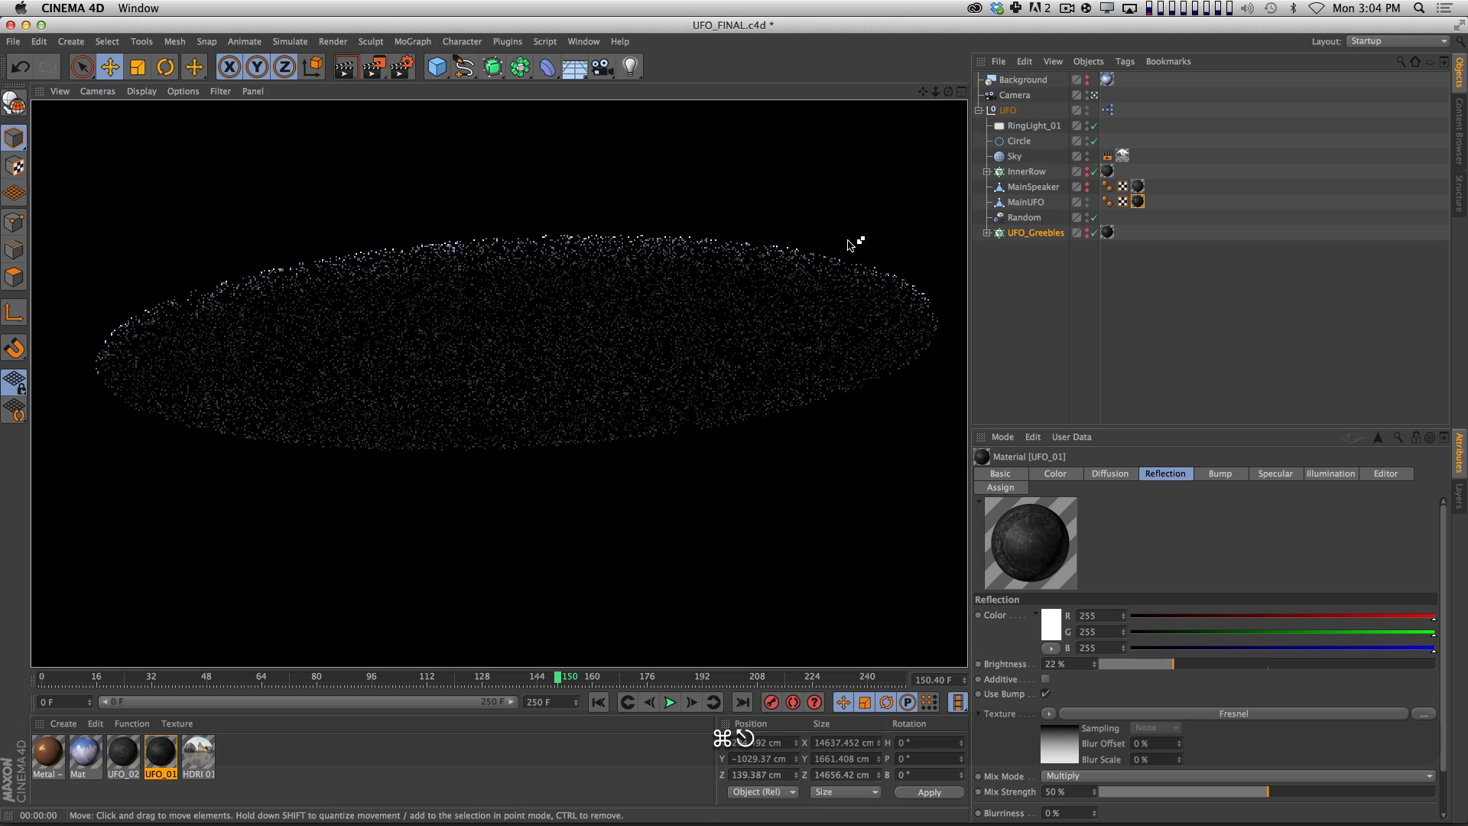
{"action": "left_click", "coordinate": [1062, 271]}
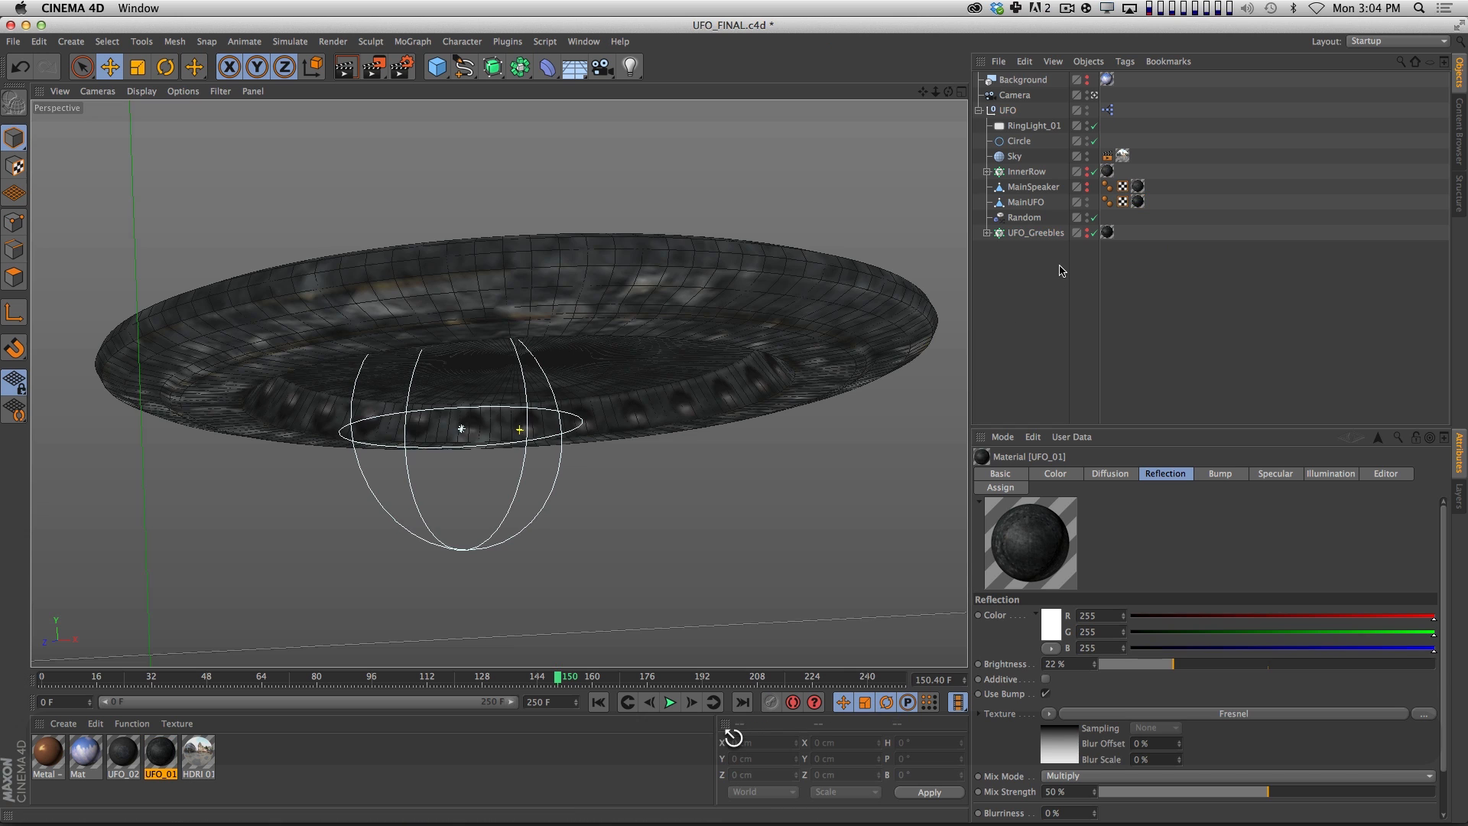
{"action": "left_click", "coordinate": [1087, 185]}
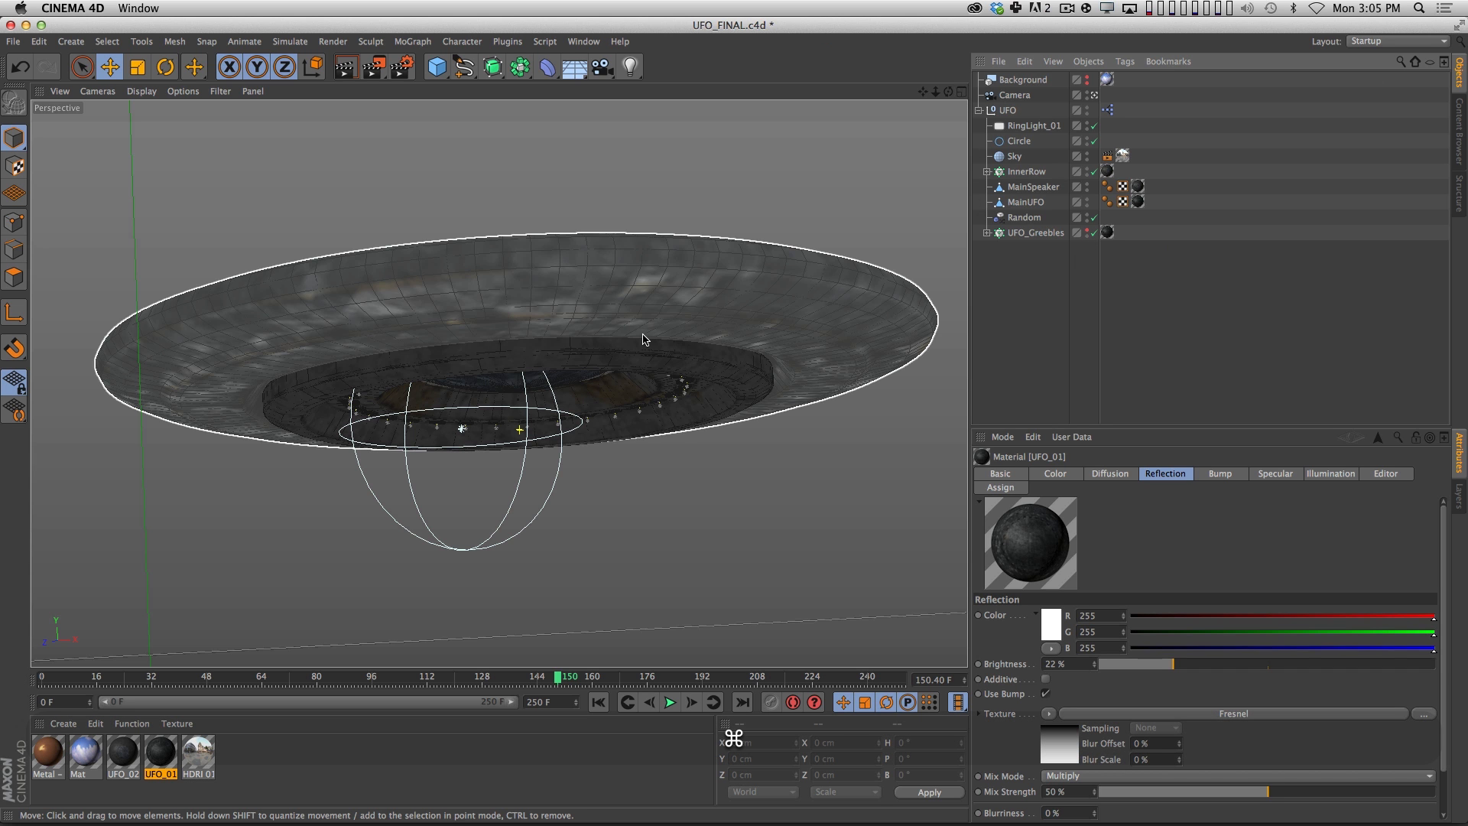
{"action": "key", "text": "super+r"}
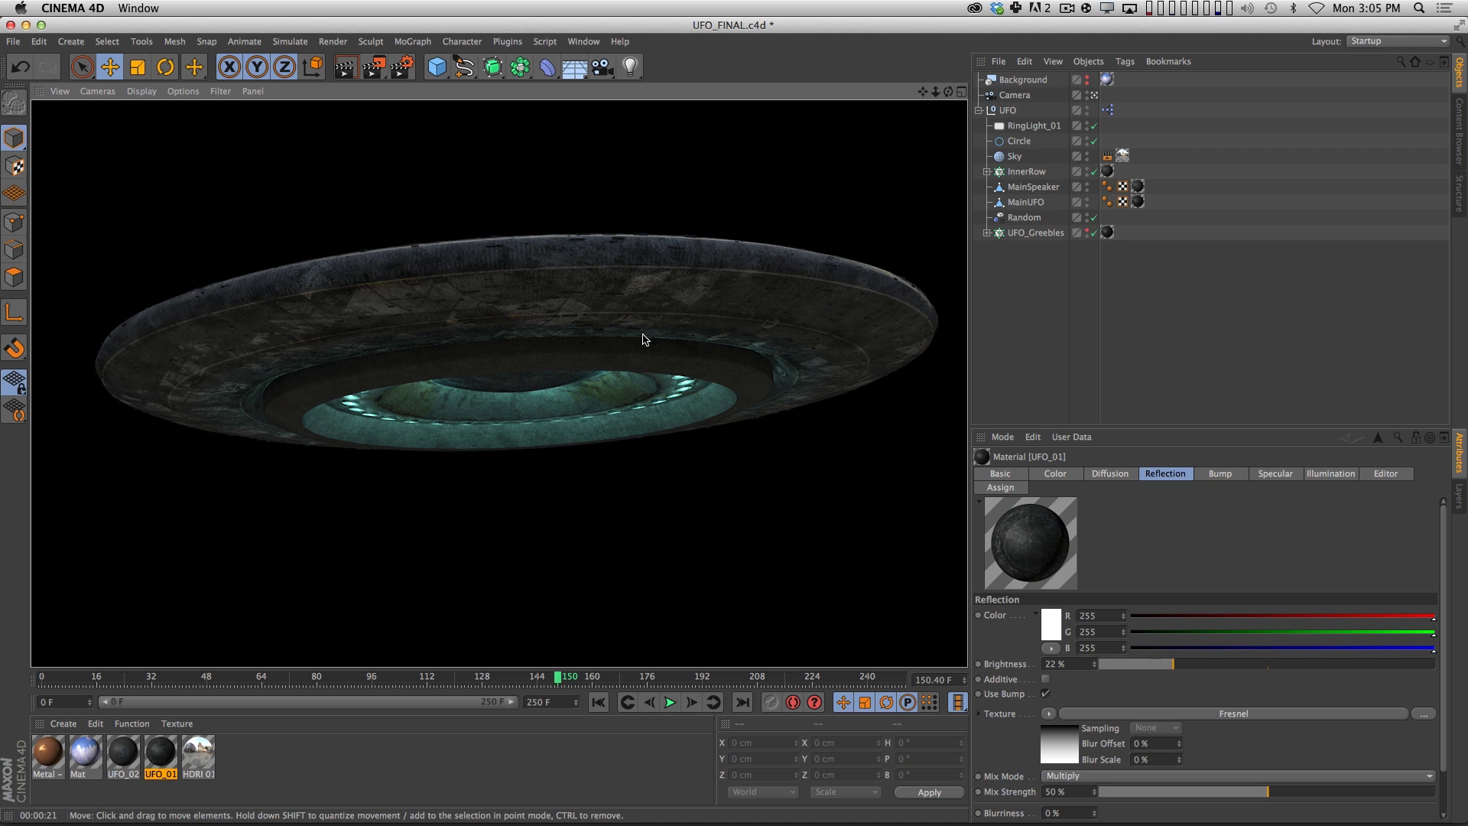
{"action": "left_click", "coordinate": [1060, 353]}
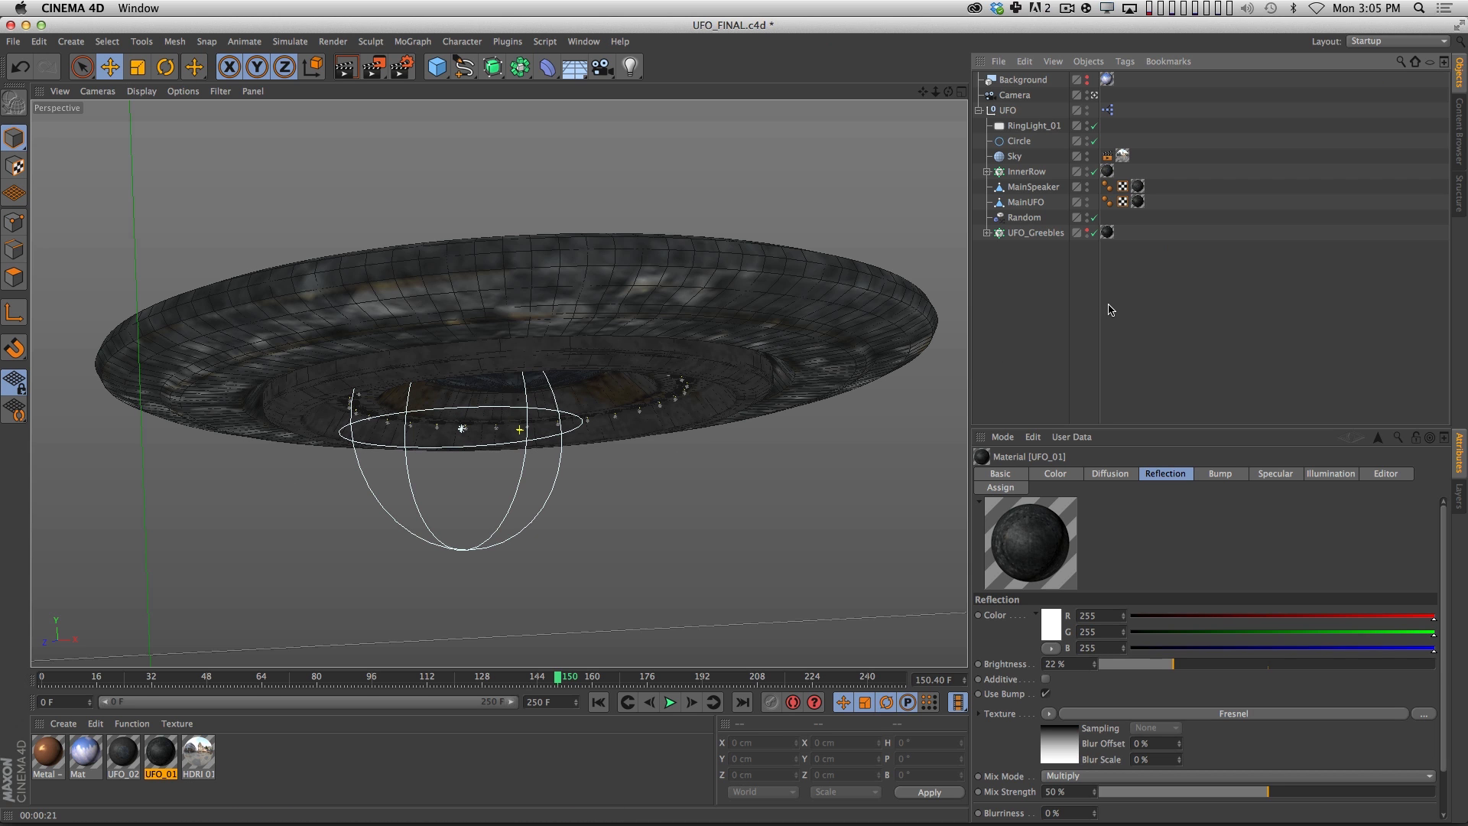
Set the Camera's DOF Map Rear Blur end to about 15903 cm, so its cone reaches just past the UFO's far edge in the top view.
{"action": "left_click", "coordinate": [1014, 95]}
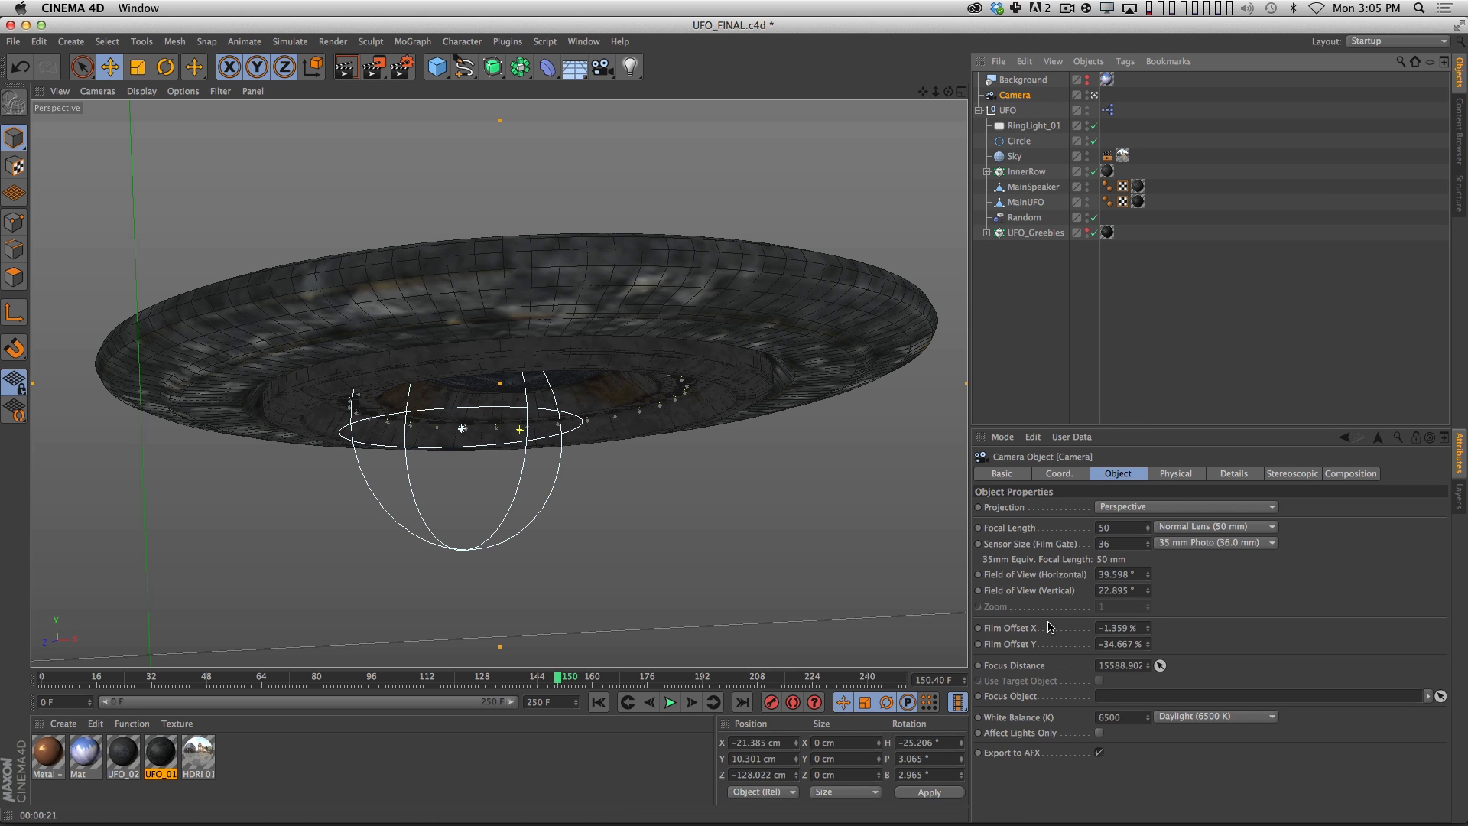
{"action": "left_click", "coordinate": [962, 92]}
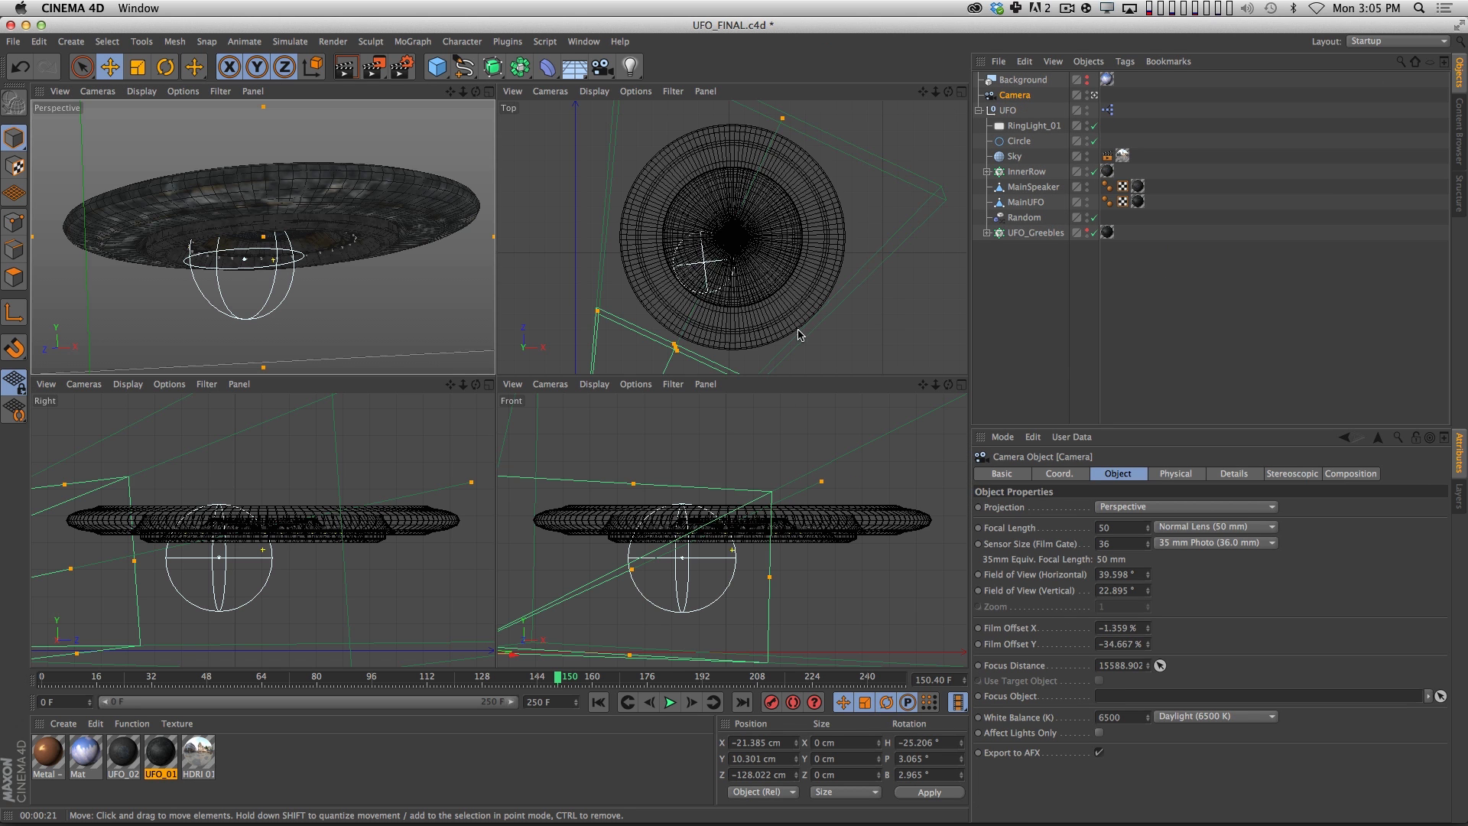
{"action": "key", "text": "2"}
{"action": "left_click_drag", "start_coordinate": [745, 292], "coordinate": [735, 214]}
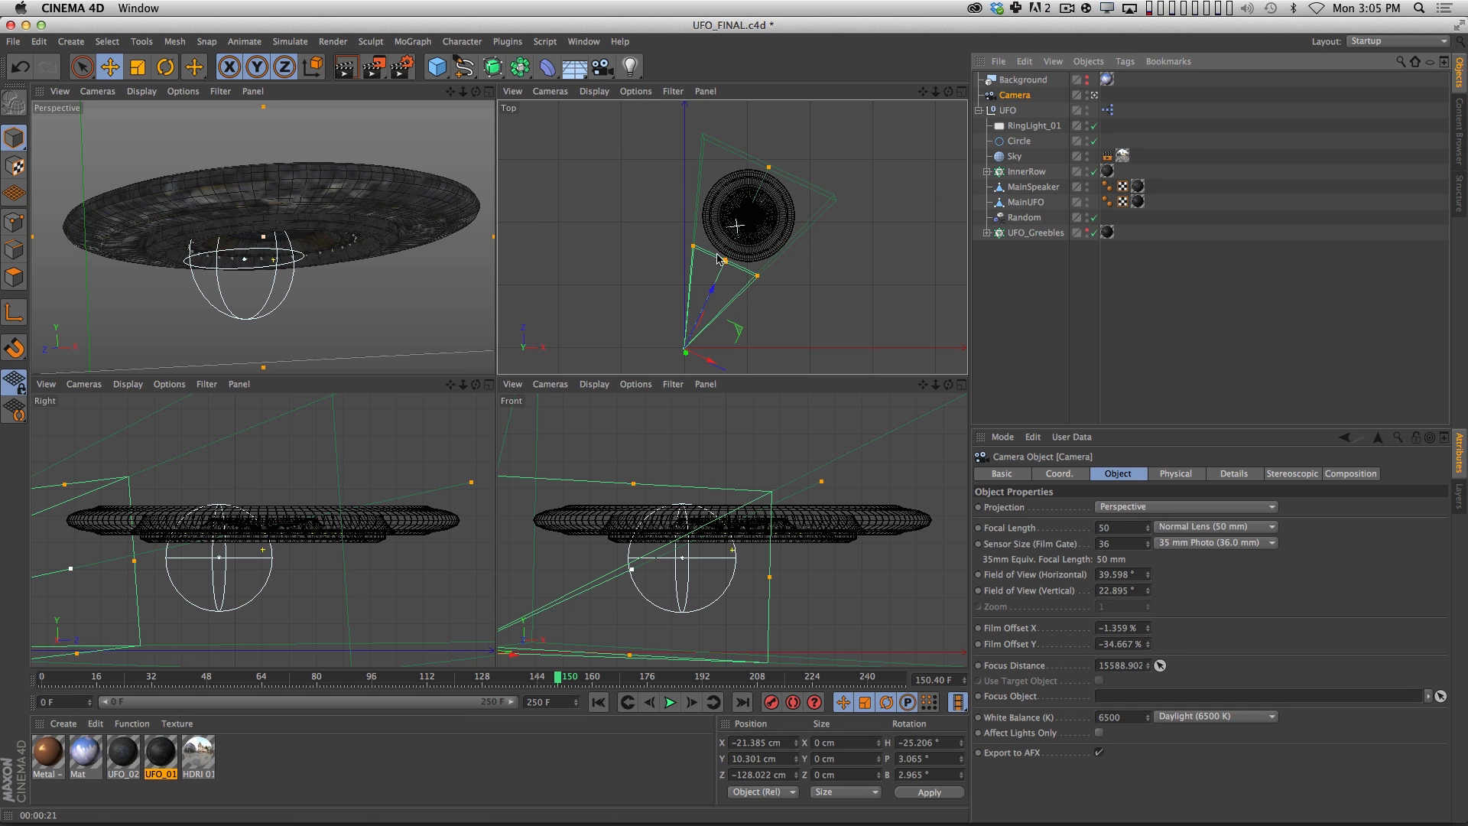
{"action": "scroll", "coordinate": [718, 262], "scroll_direction": "up", "scroll_amount": 5}
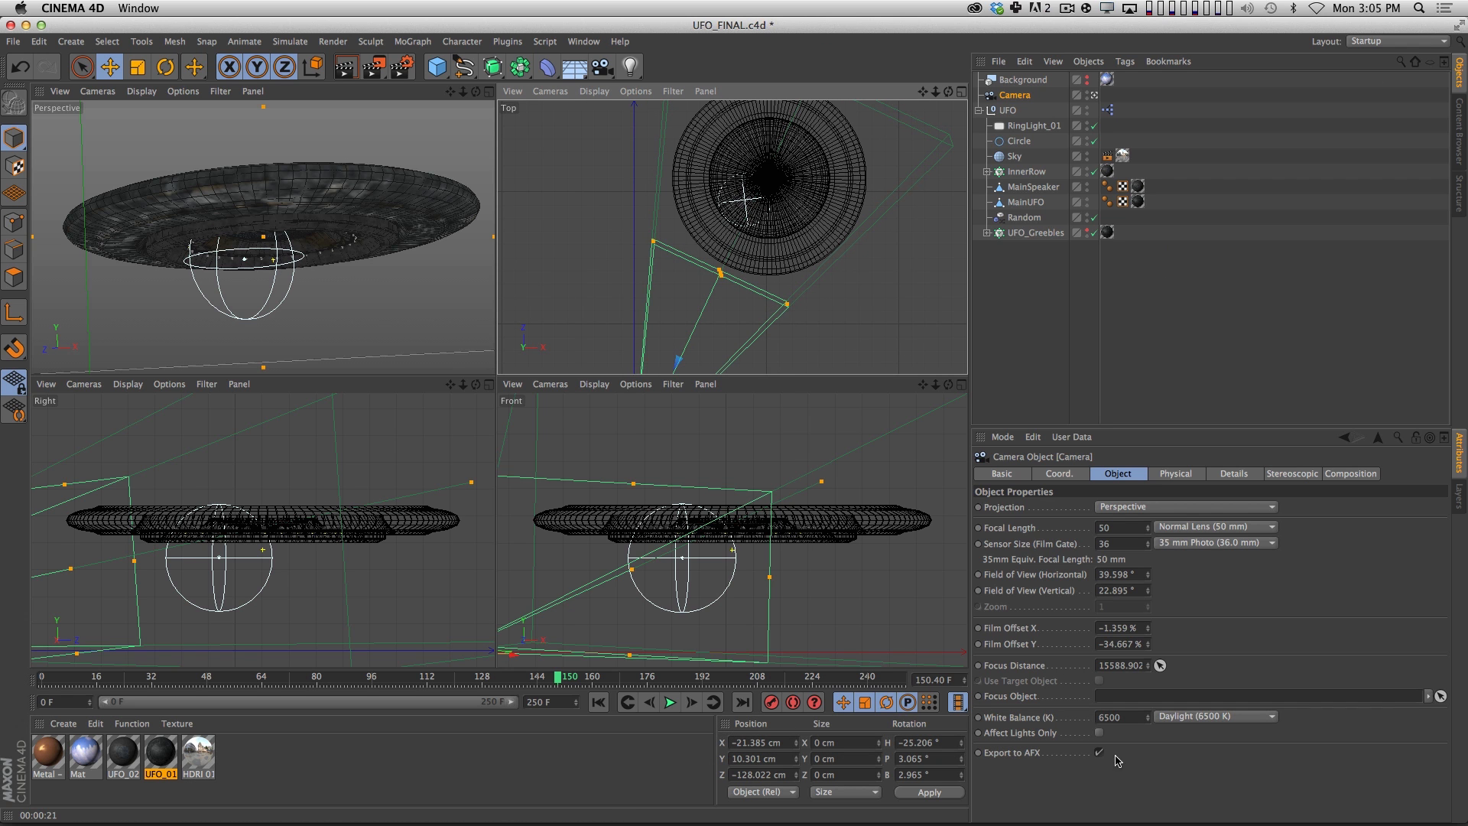
{"action": "left_click", "coordinate": [1232, 475]}
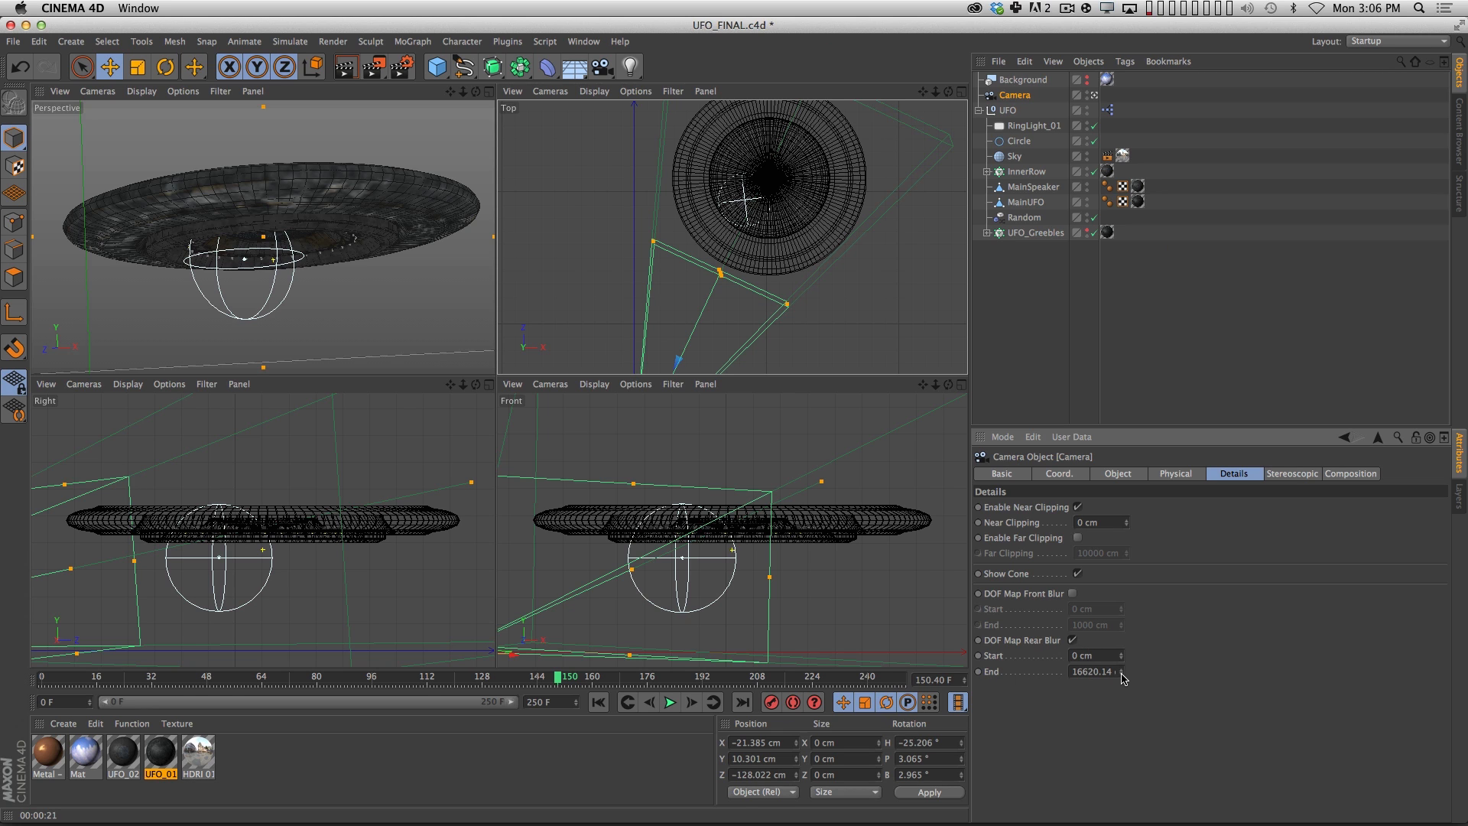
{"action": "left_click_drag", "start_coordinate": [1122, 672], "coordinate": [1079, 824]}
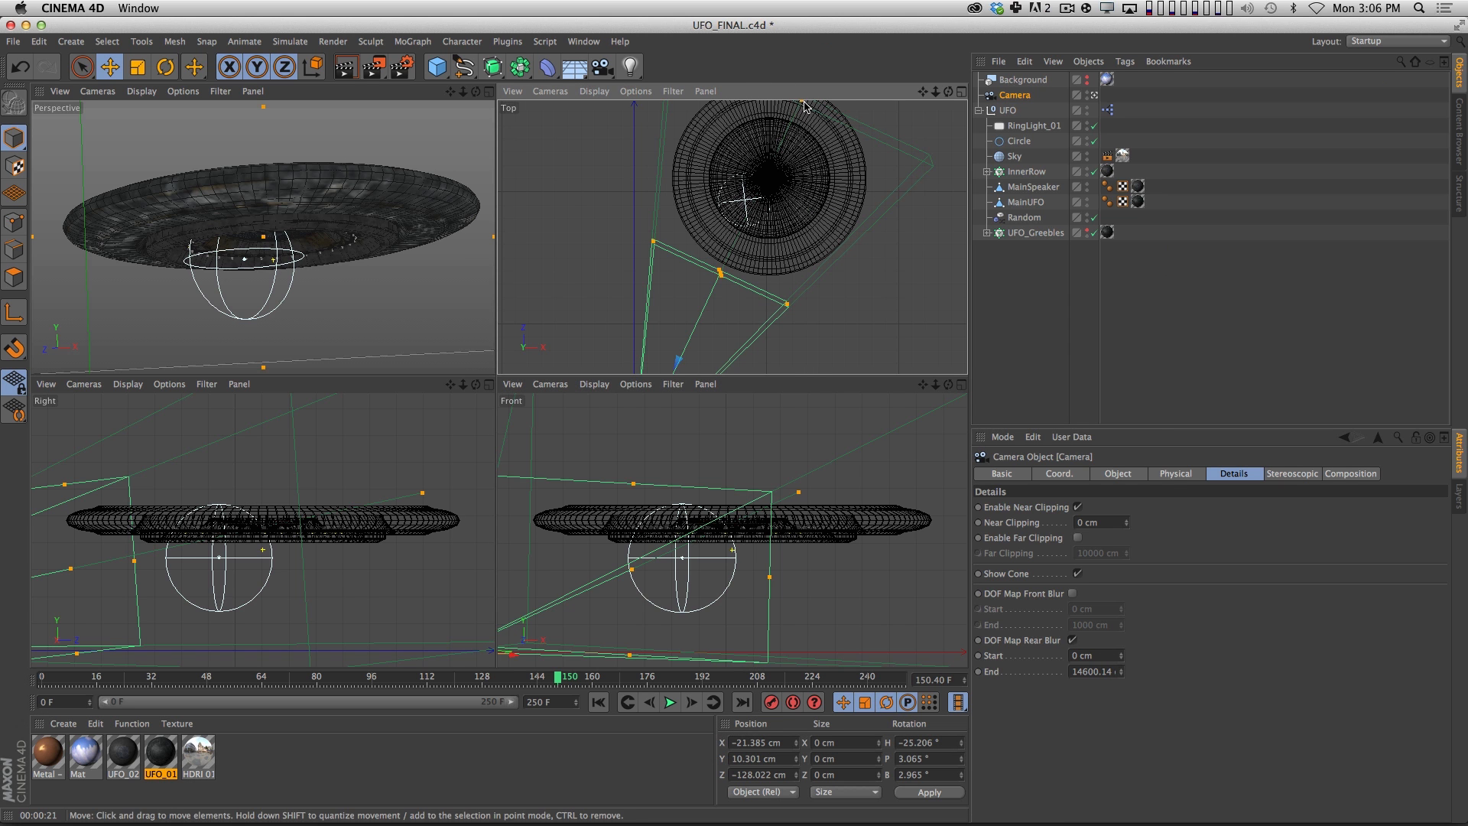
{"action": "left_click_drag", "start_coordinate": [803, 102], "coordinate": [828, 157]}
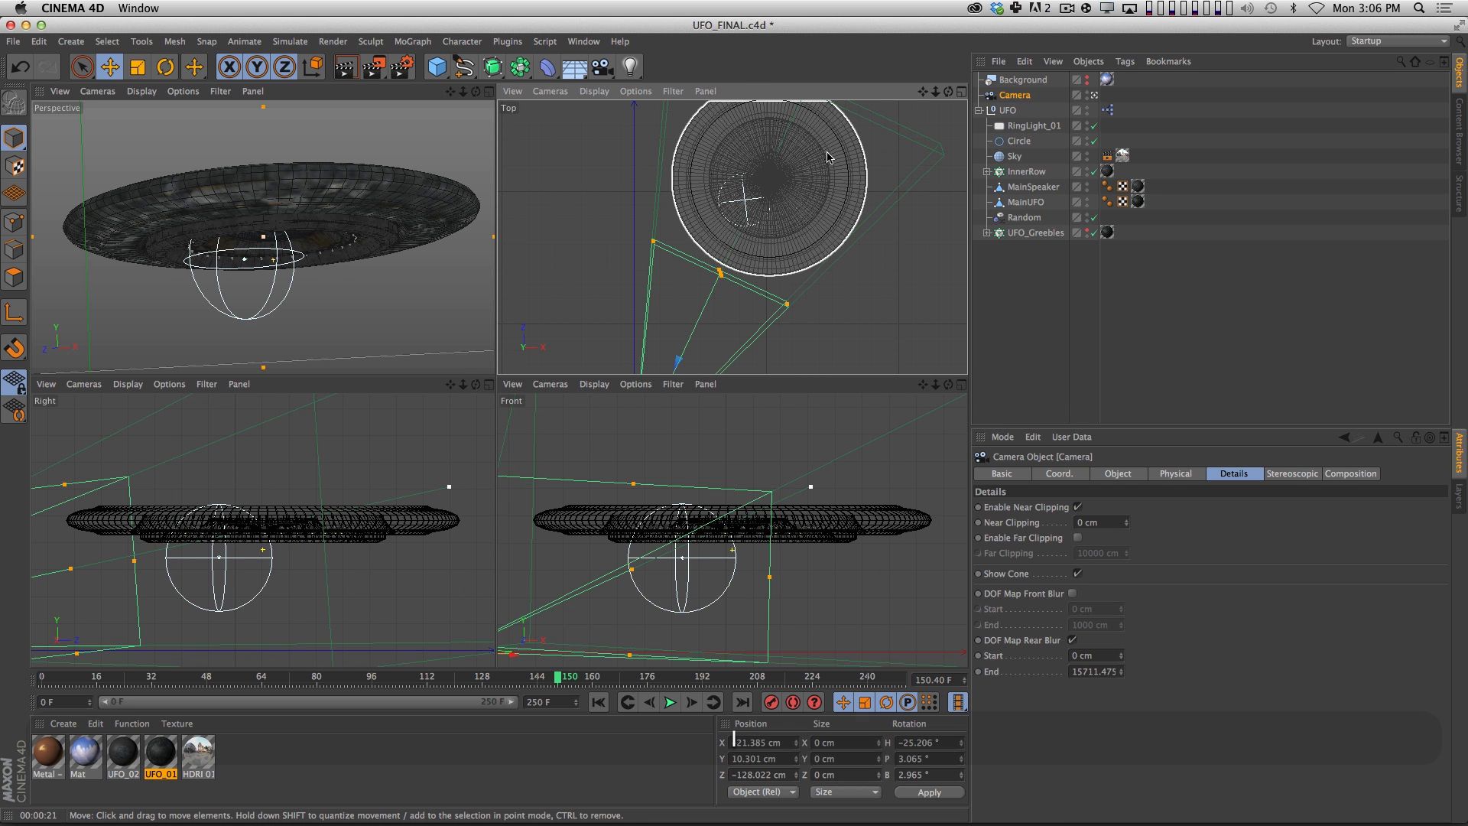
{"action": "middle_click_drag", "start_coordinate": [828, 158], "coordinate": [771, 230], "text": "alt"}
{"action": "left_click_drag", "start_coordinate": [752, 162], "coordinate": [755, 162]}
{"action": "scroll", "coordinate": [749, 235], "scroll_direction": "down", "scroll_amount": 5}
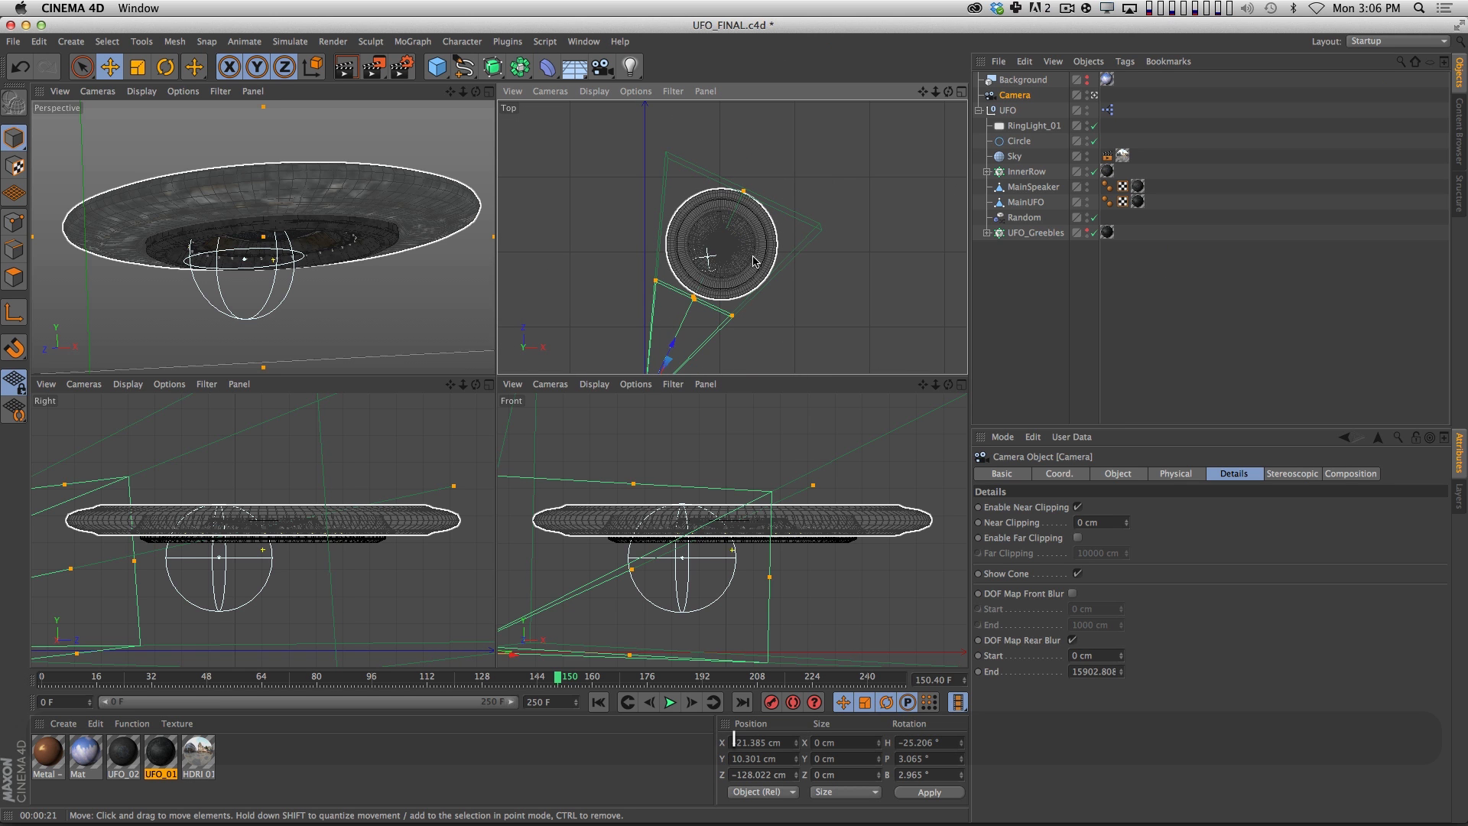
Turn off saving in the render settings, and check the available multi-passes and the existing Depth pass.
{"action": "left_click", "coordinate": [401, 67]}
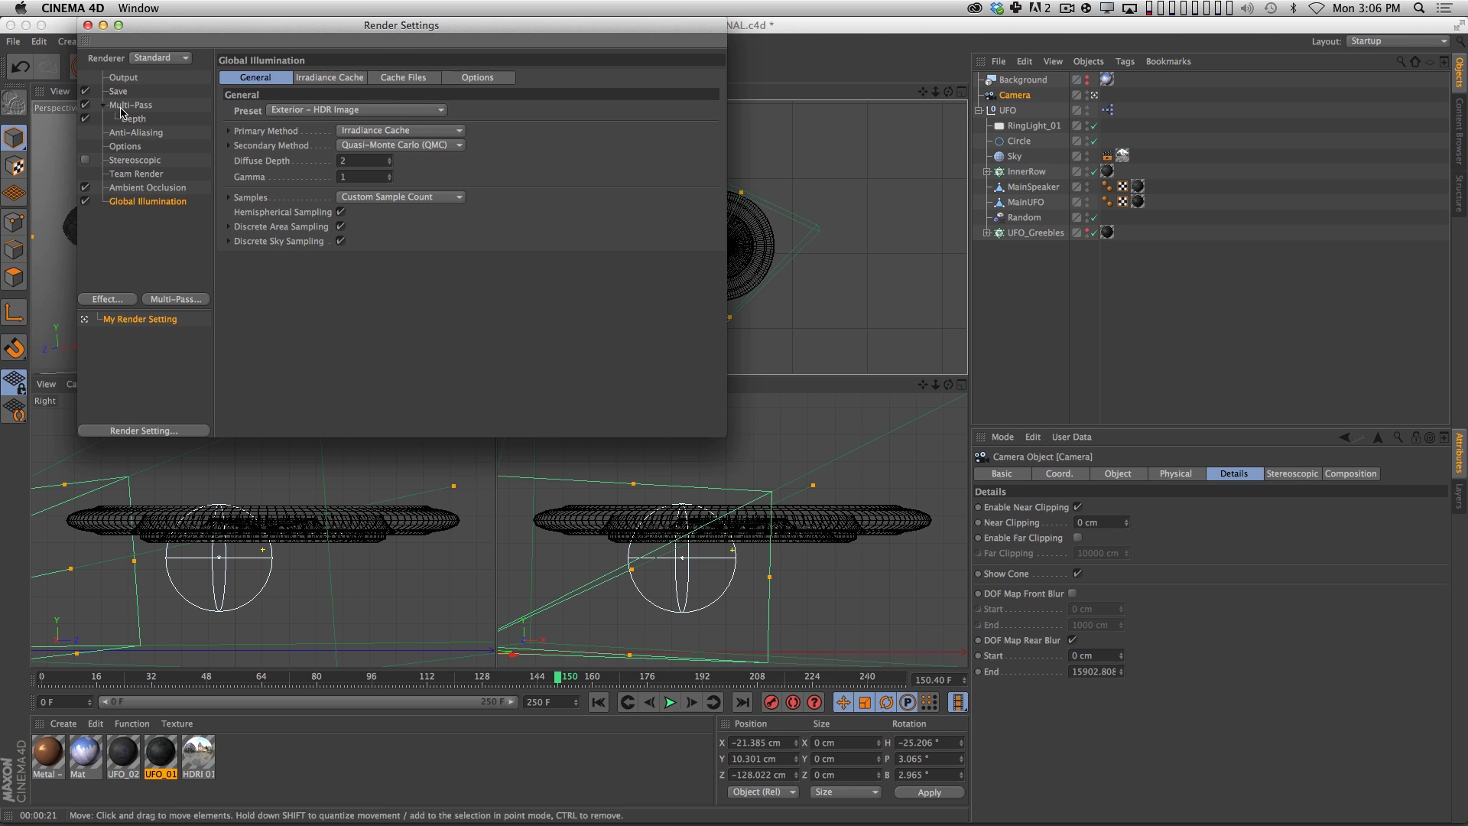
{"action": "left_click", "coordinate": [86, 92]}
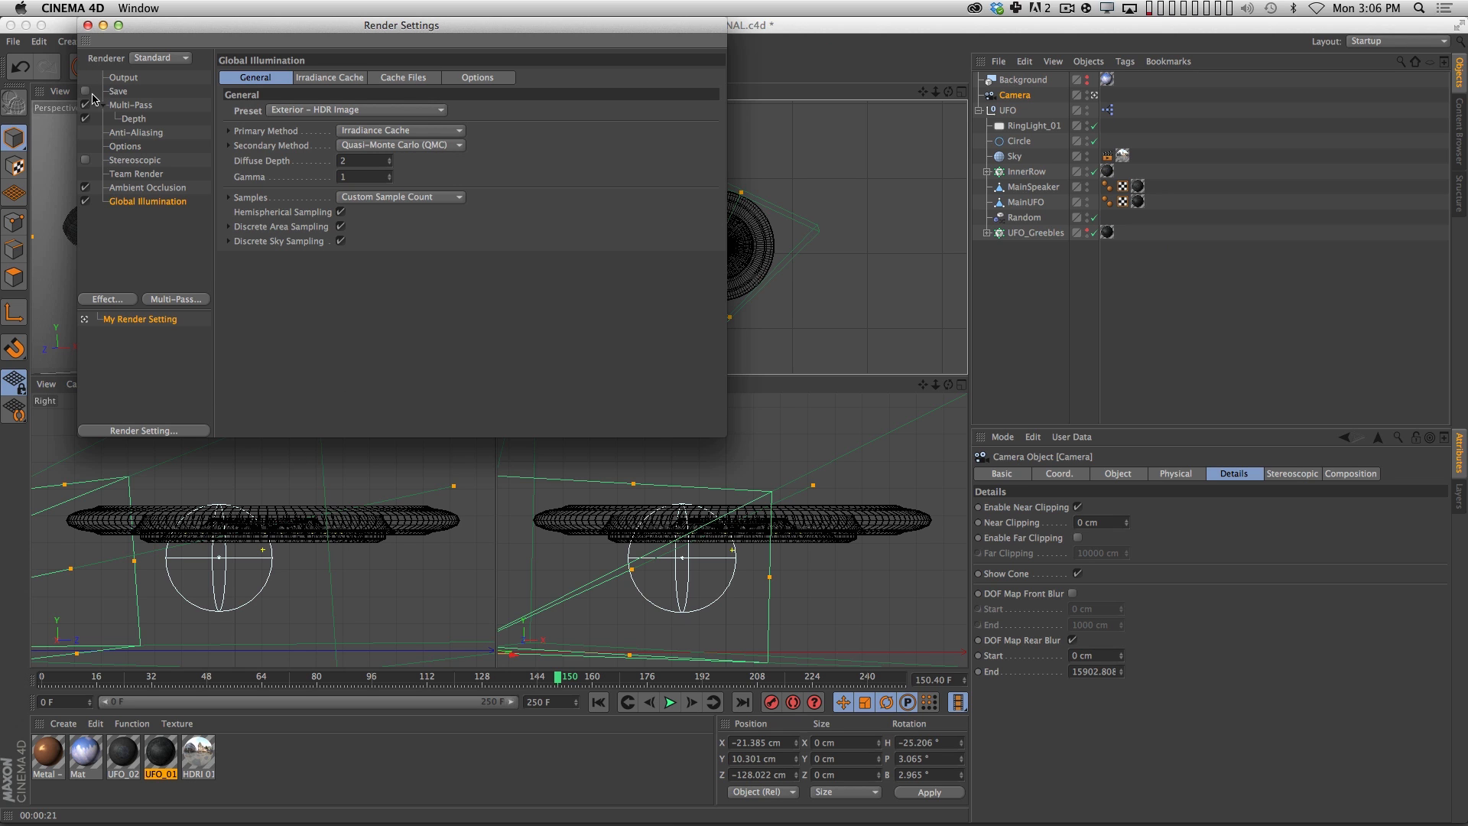
{"action": "left_click", "coordinate": [176, 300]}
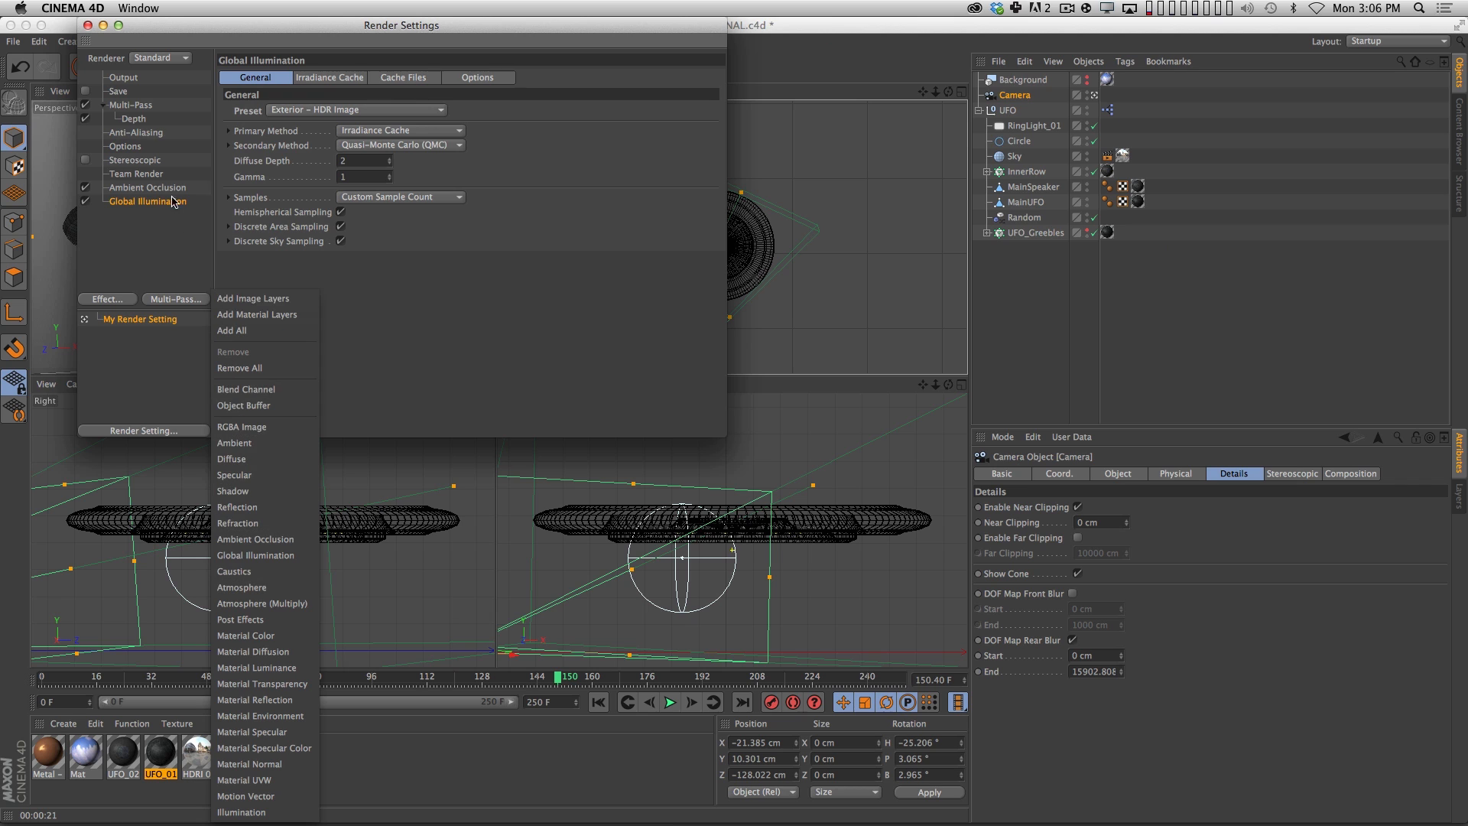
{"action": "left_click", "coordinate": [193, 382]}
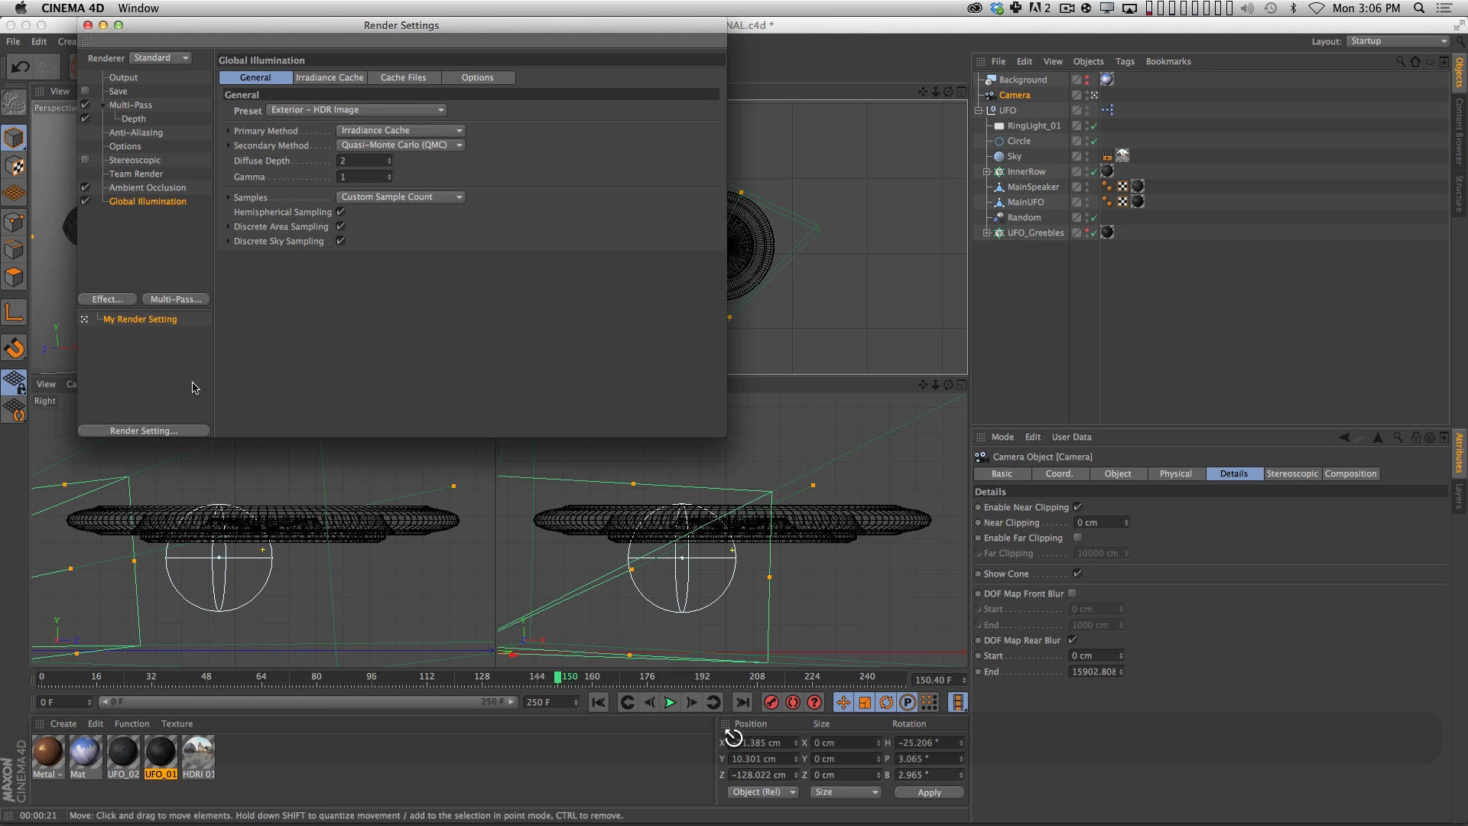
{"action": "left_click", "coordinate": [145, 122]}
{"action": "left_click", "coordinate": [136, 105]}
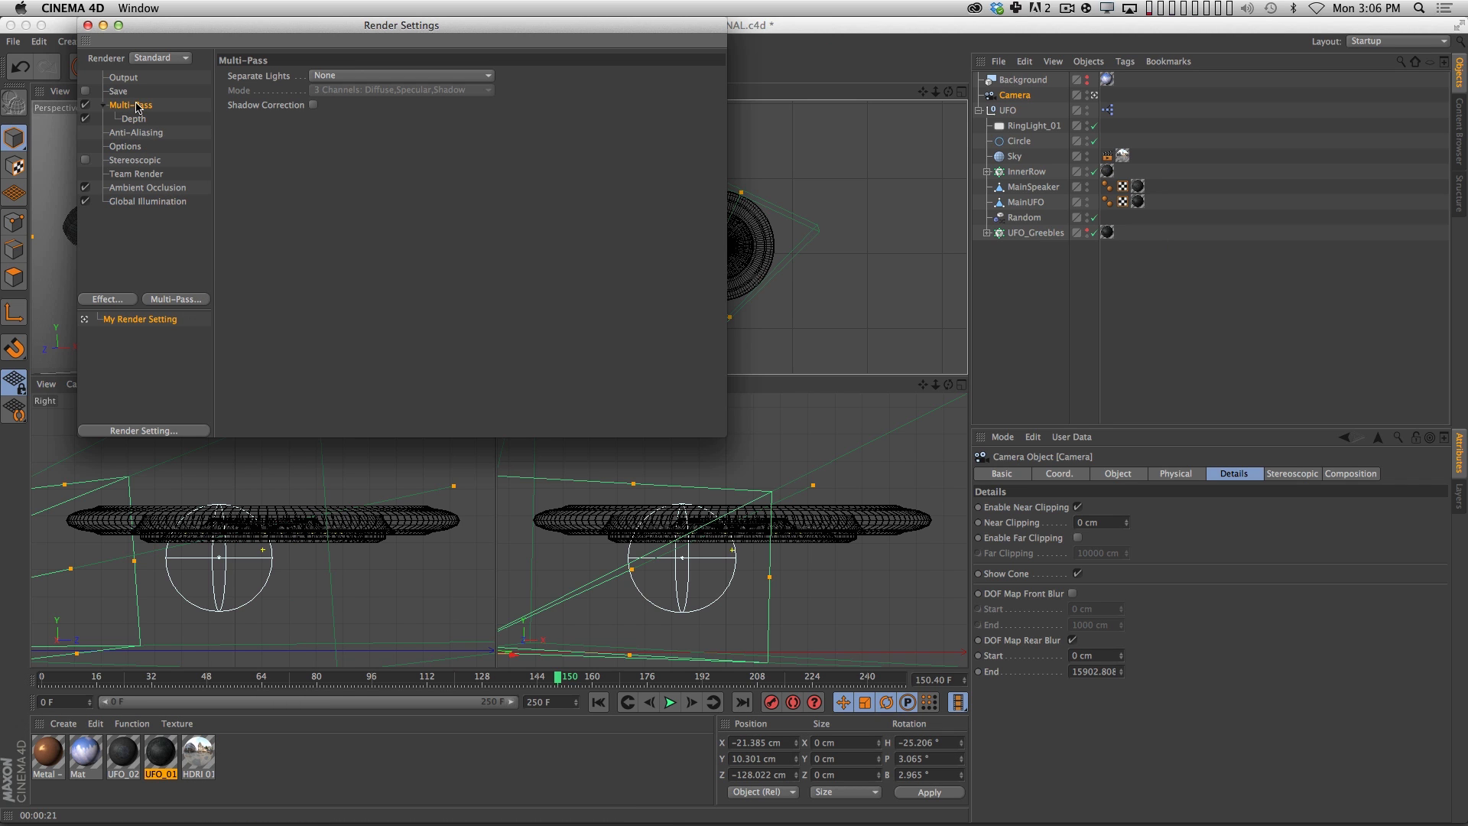
Set the render output to the current frame only, at 960 by 540 pixels.
{"action": "left_click", "coordinate": [130, 79]}
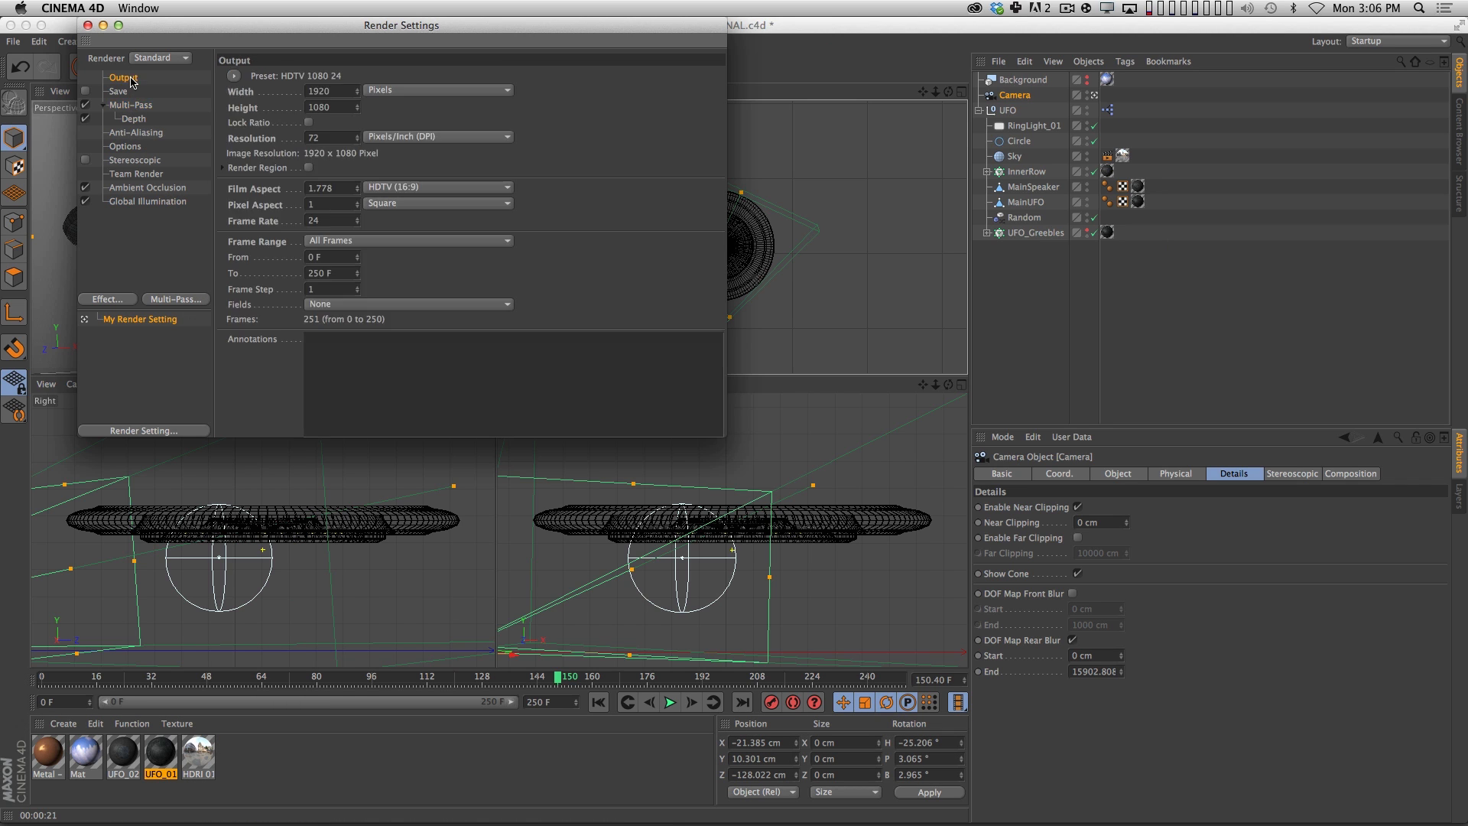
{"action": "left_click", "coordinate": [348, 240]}
{"action": "left_click", "coordinate": [344, 271]}
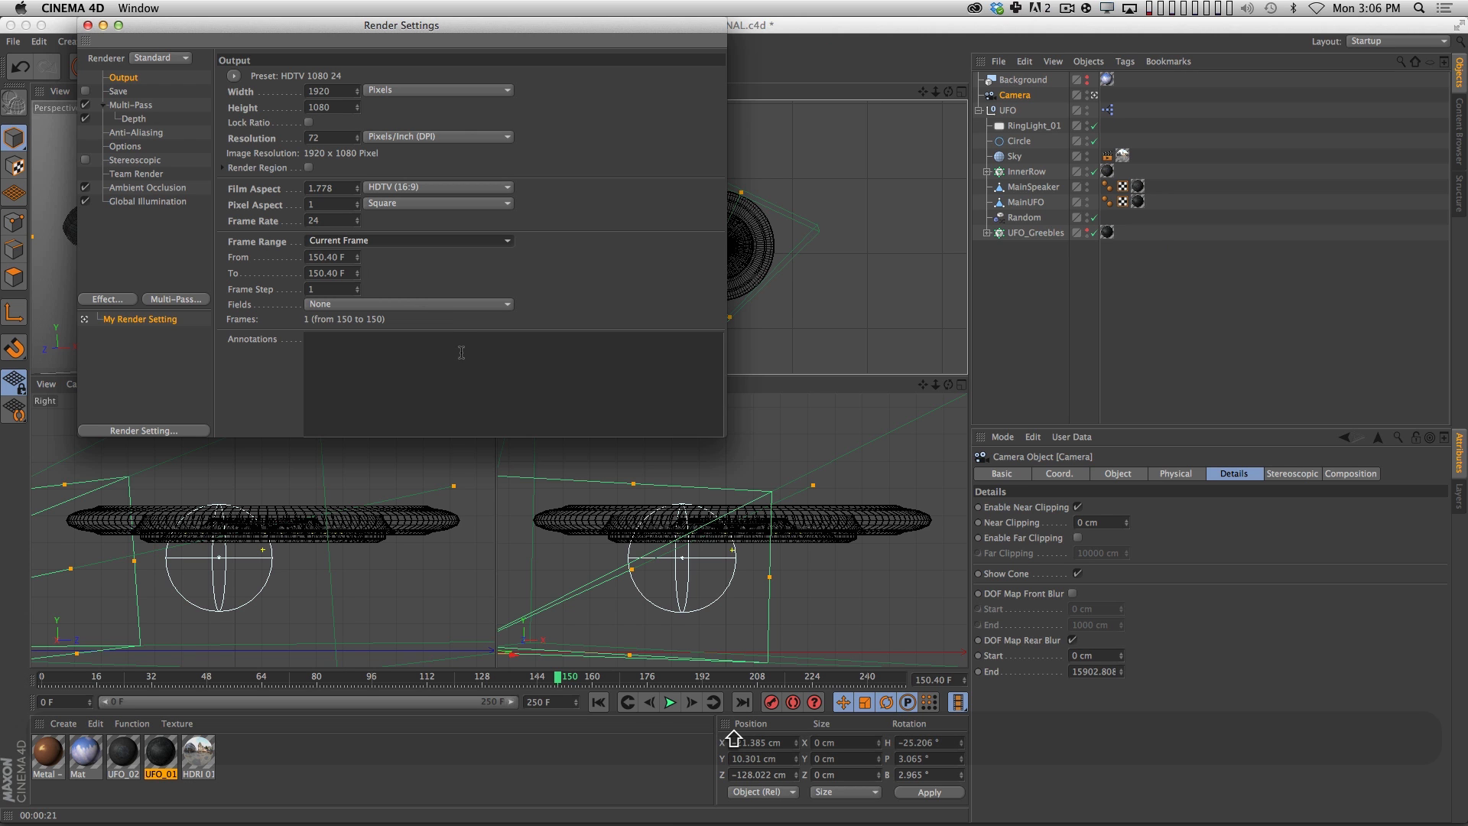
{"action": "double_click", "coordinate": [334, 86]}
{"action": "type", "text": "960"}
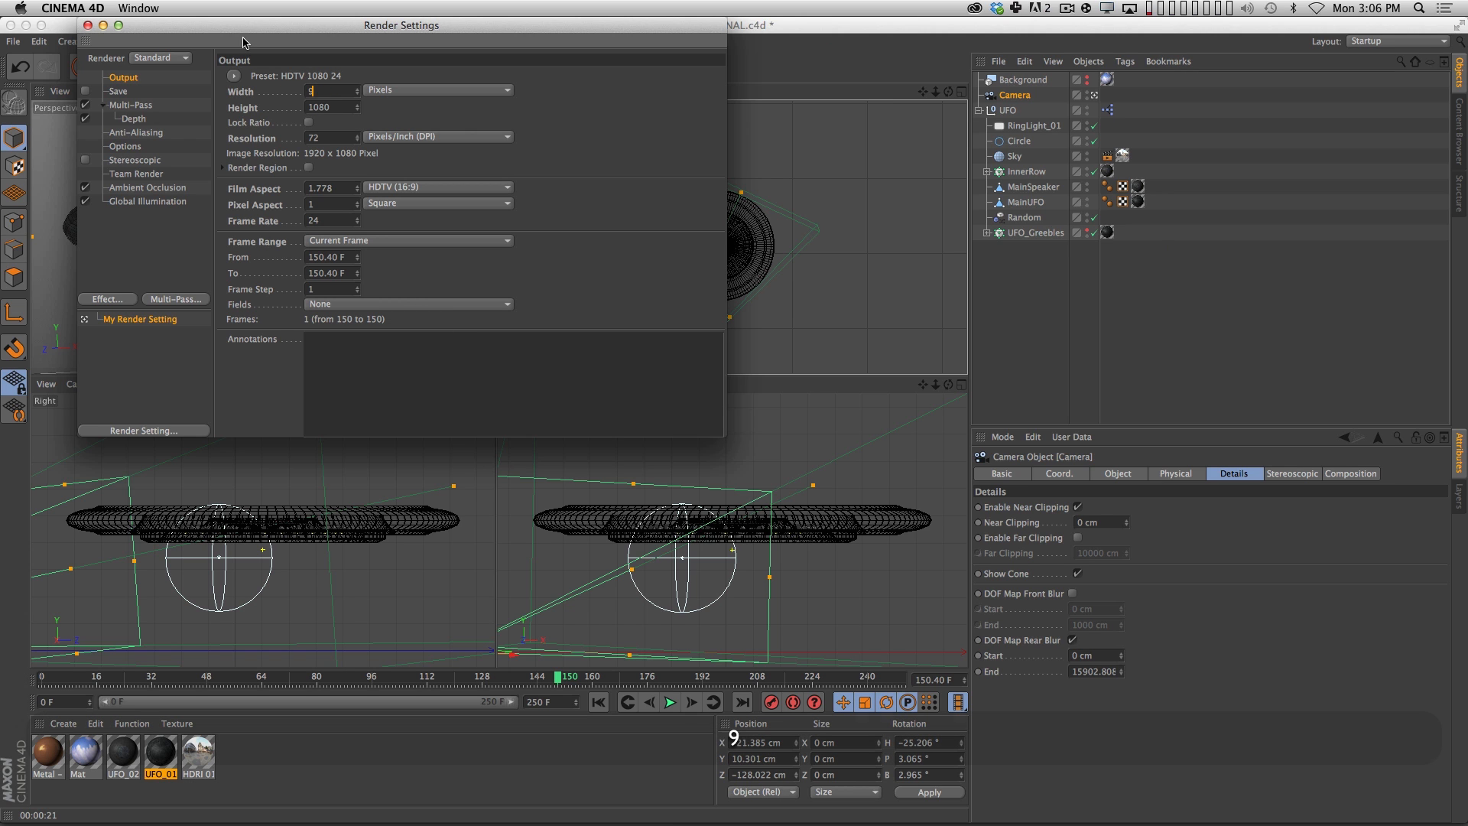
{"action": "key", "text": "Tab"}
{"action": "type", "text": "540"}
{"action": "key", "text": "Return"}
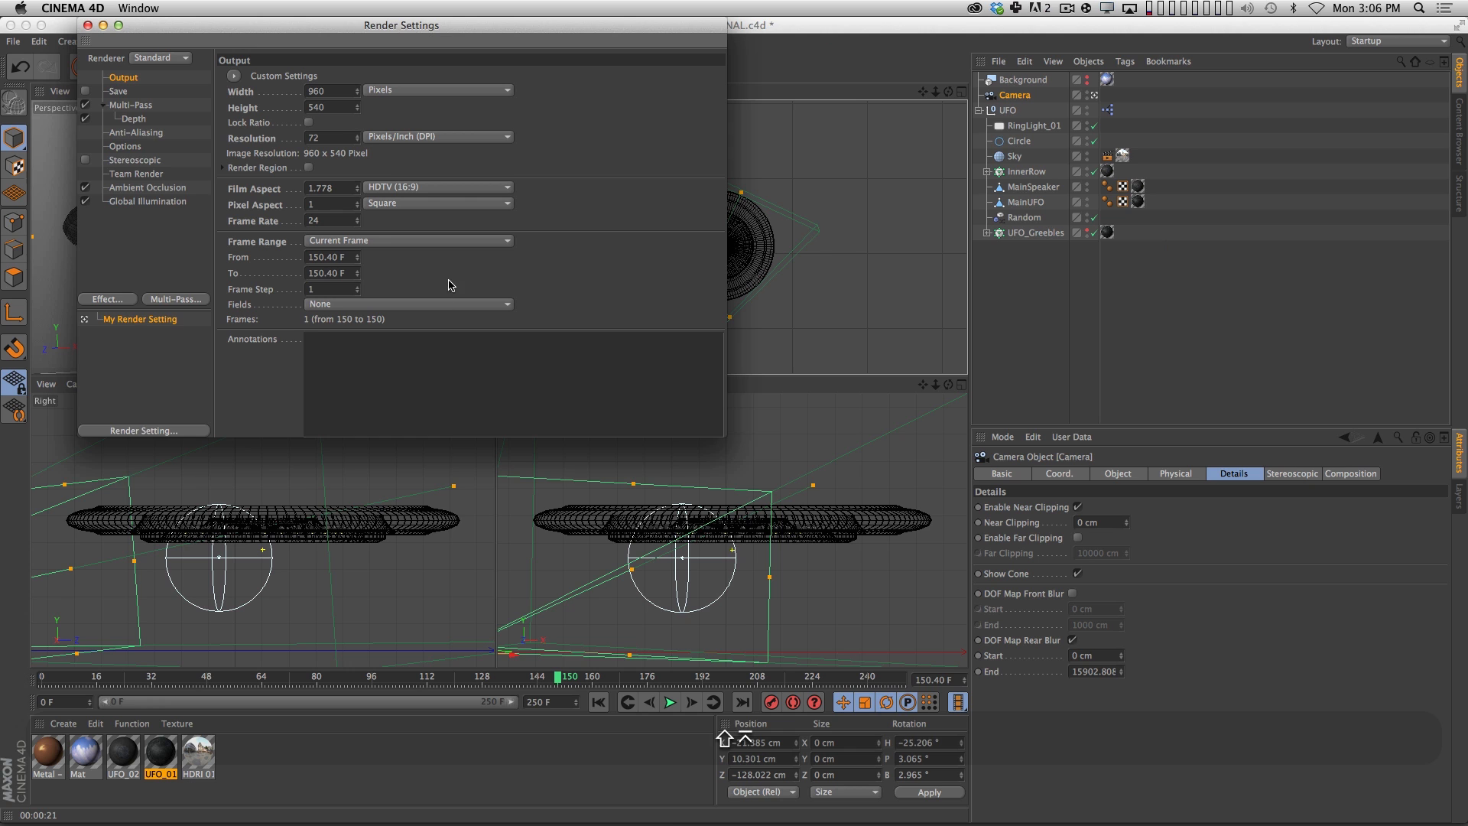
Render the frame to the Picture Viewer and display its Depth layer in Single-Pass mode.
{"action": "key", "text": "shift+r"}
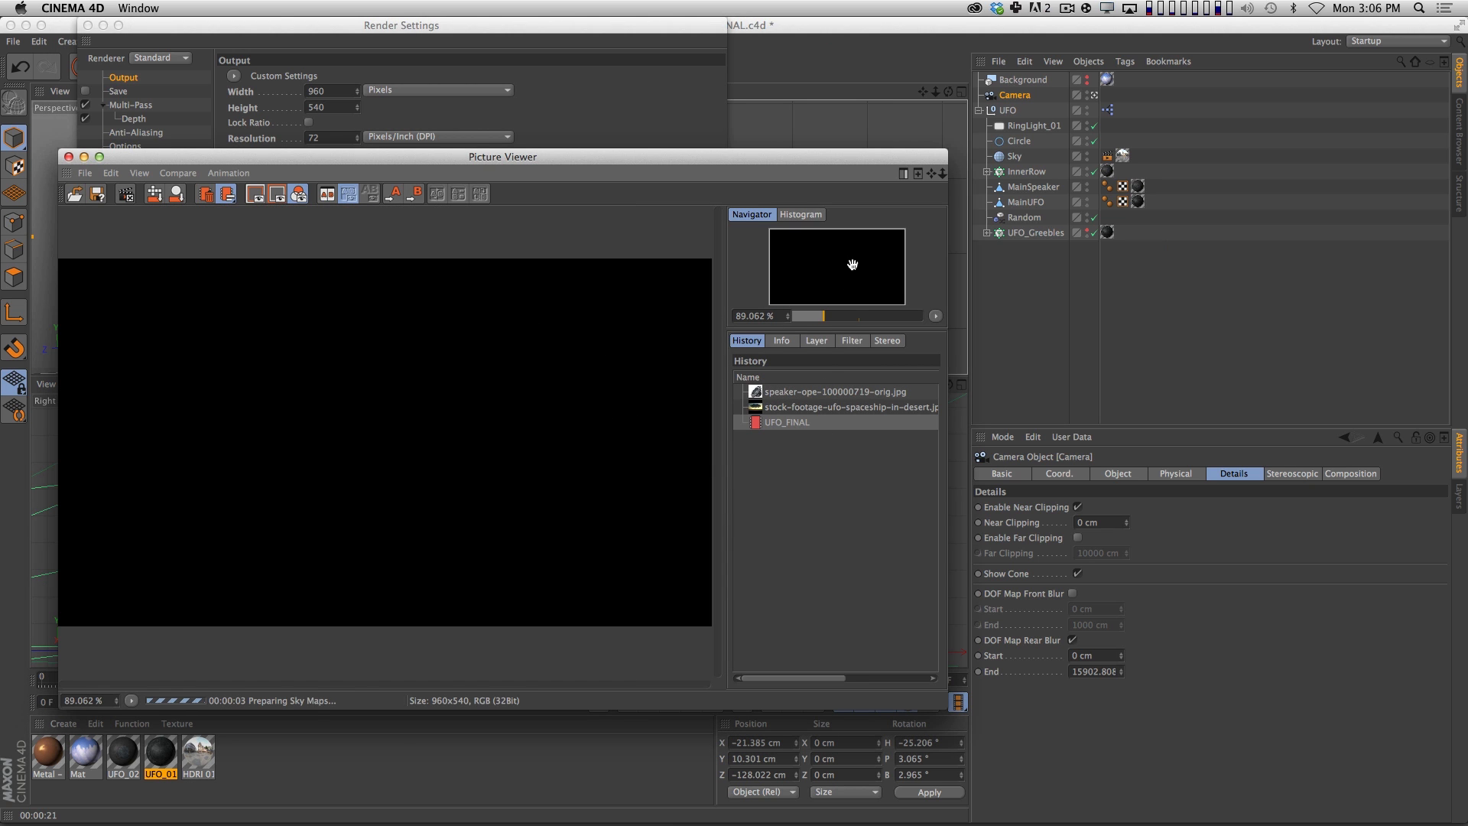
{"action": "left_click", "coordinate": [816, 341]}
{"action": "left_click", "coordinate": [819, 462]}
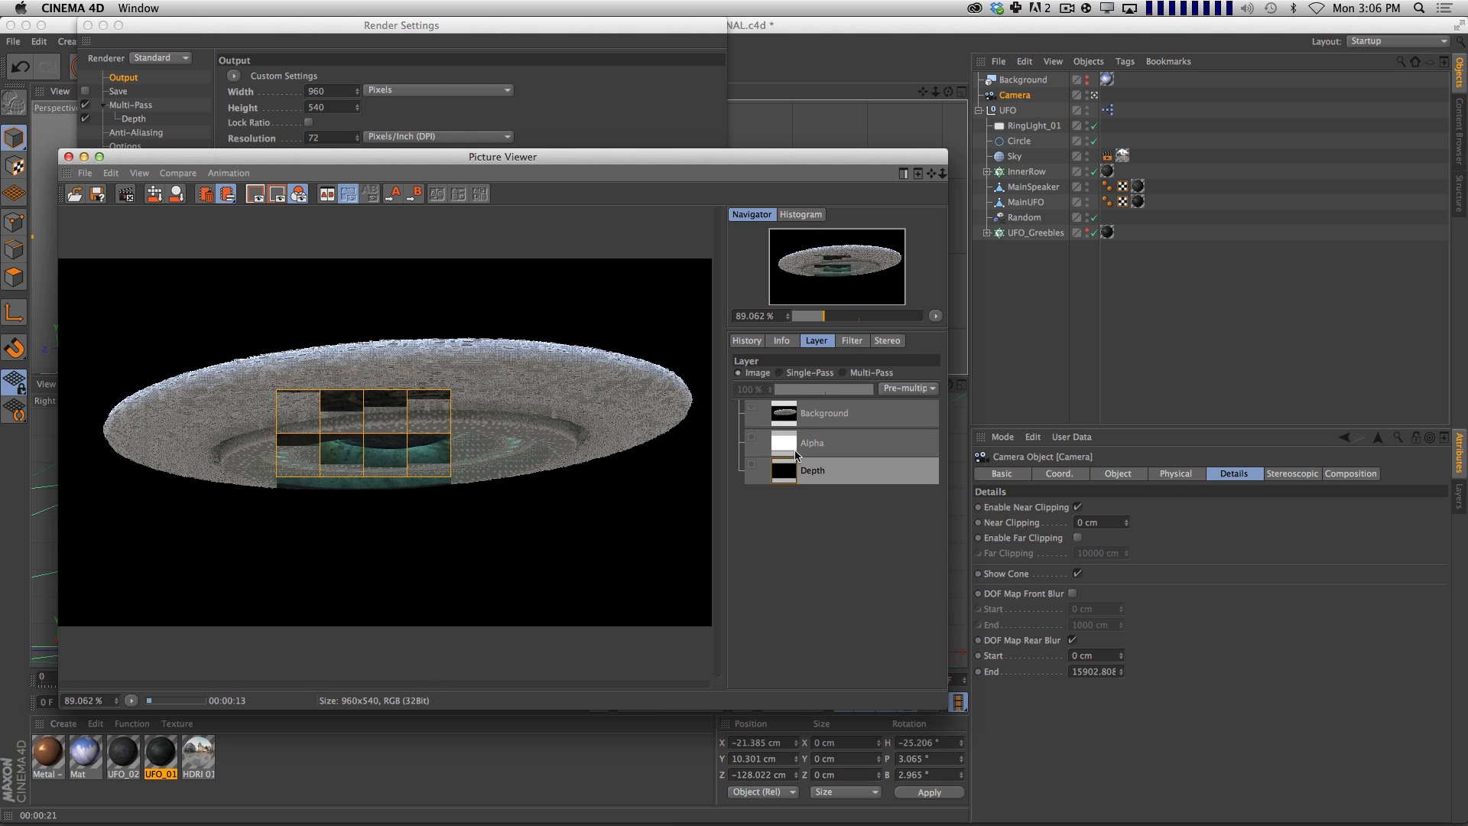
{"action": "left_click", "coordinate": [805, 372]}
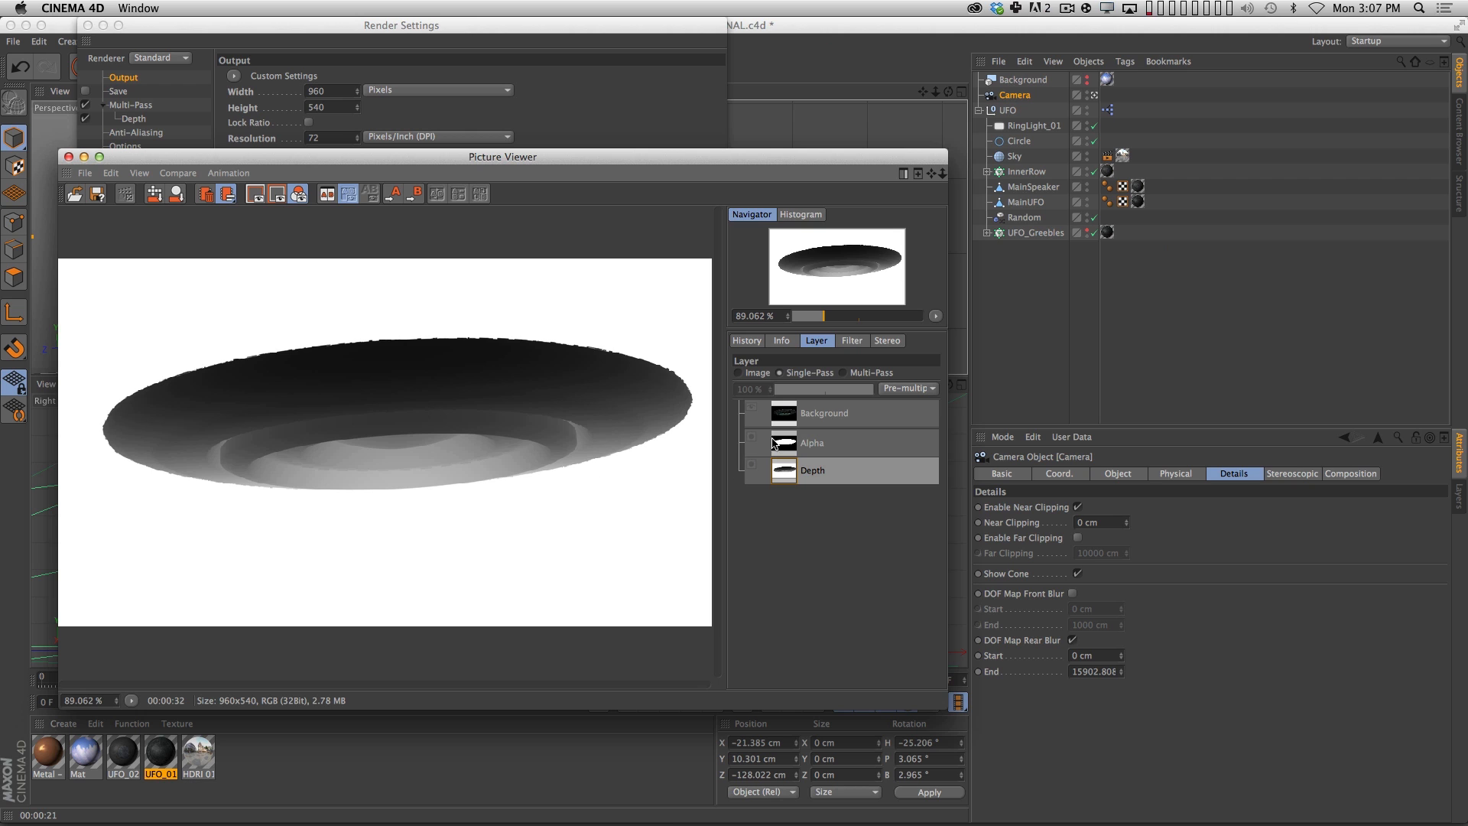
Compare the render's Background image with its Depth and Alpha passes in the Picture Viewer.
{"action": "left_click", "coordinate": [819, 415]}
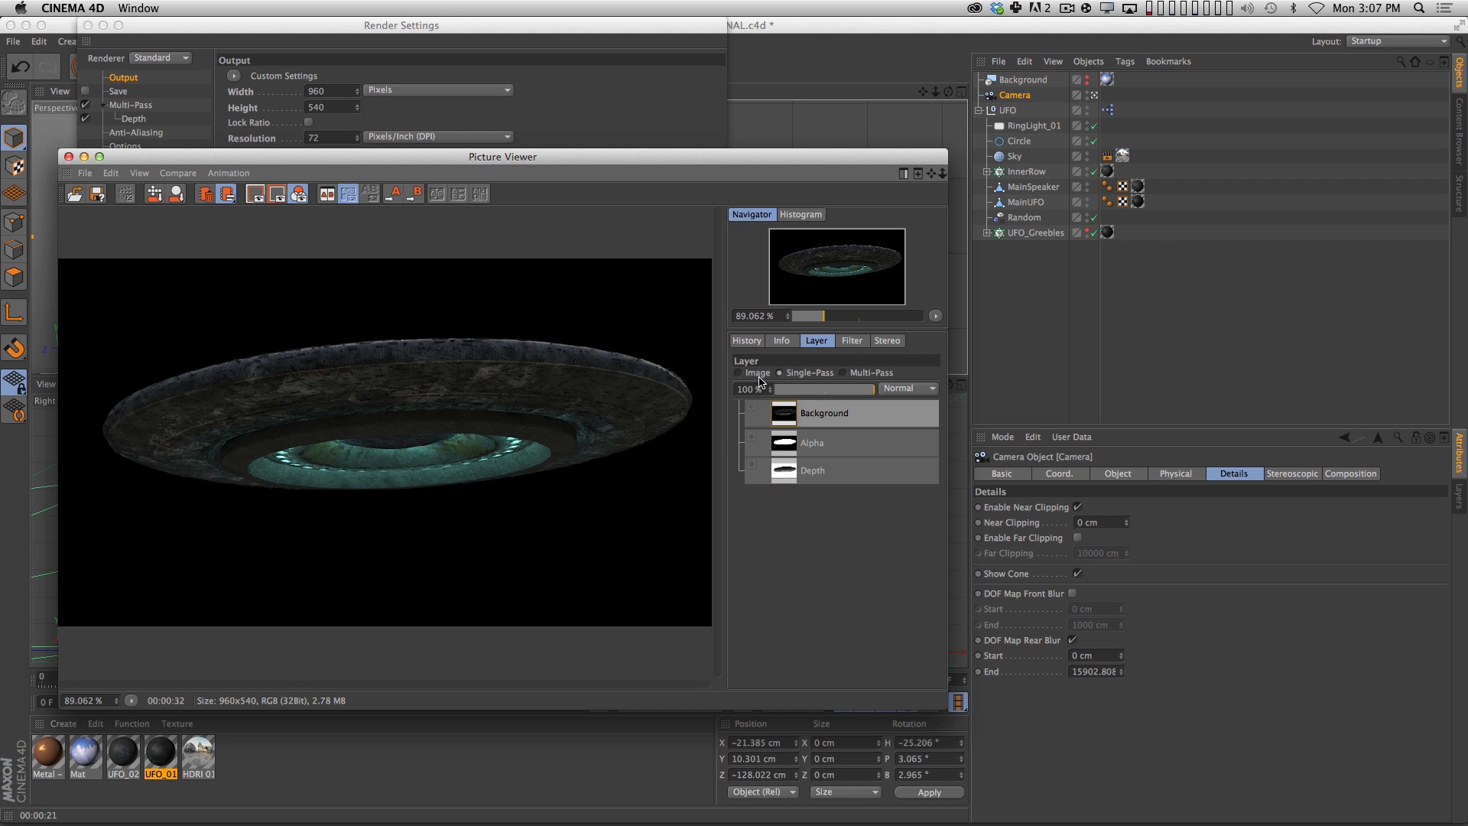
{"action": "left_click", "coordinate": [819, 473]}
{"action": "left_click", "coordinate": [780, 372]}
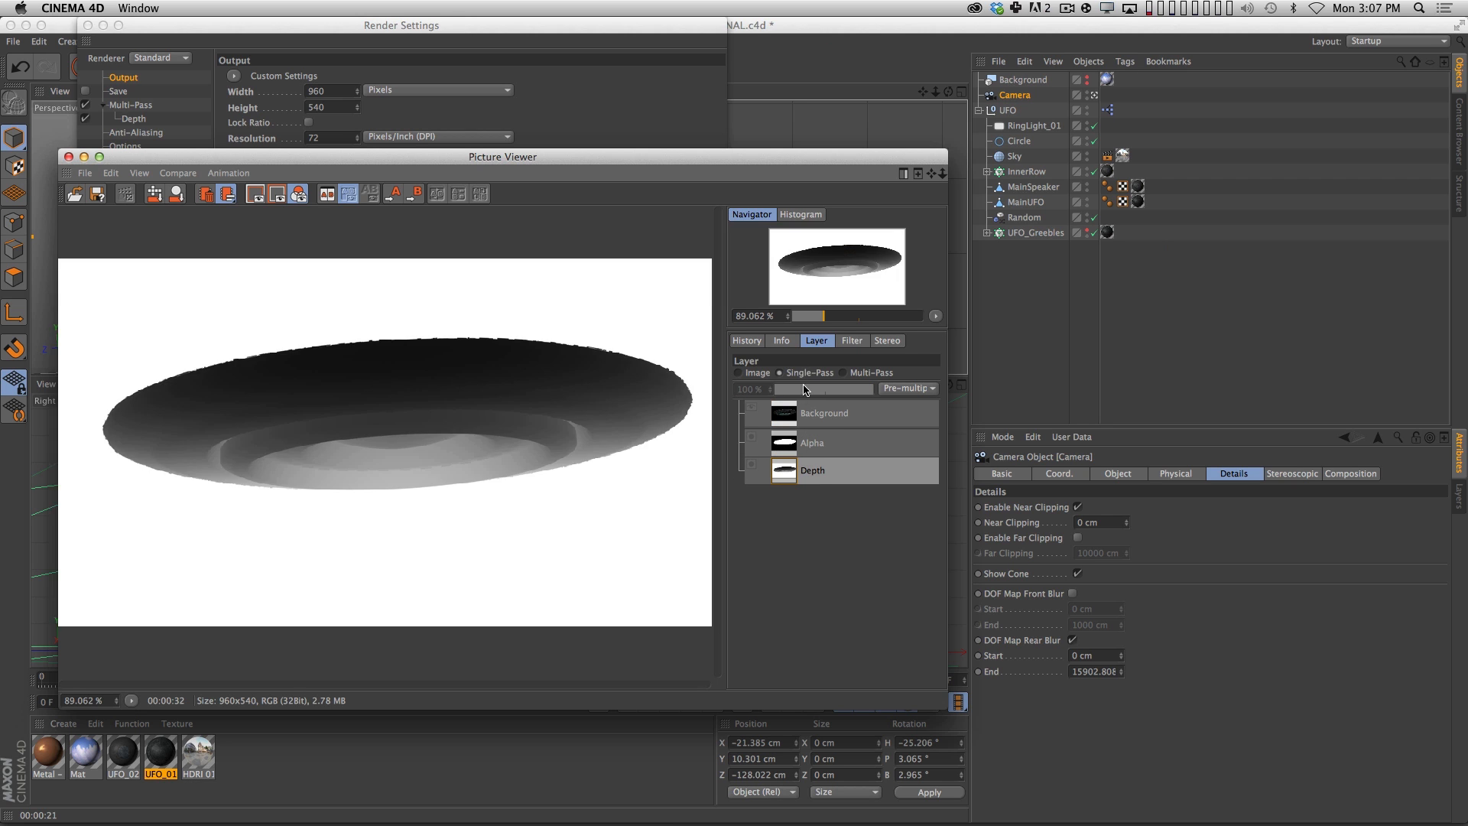
{"action": "left_click", "coordinate": [820, 448]}
{"action": "left_click", "coordinate": [787, 414]}
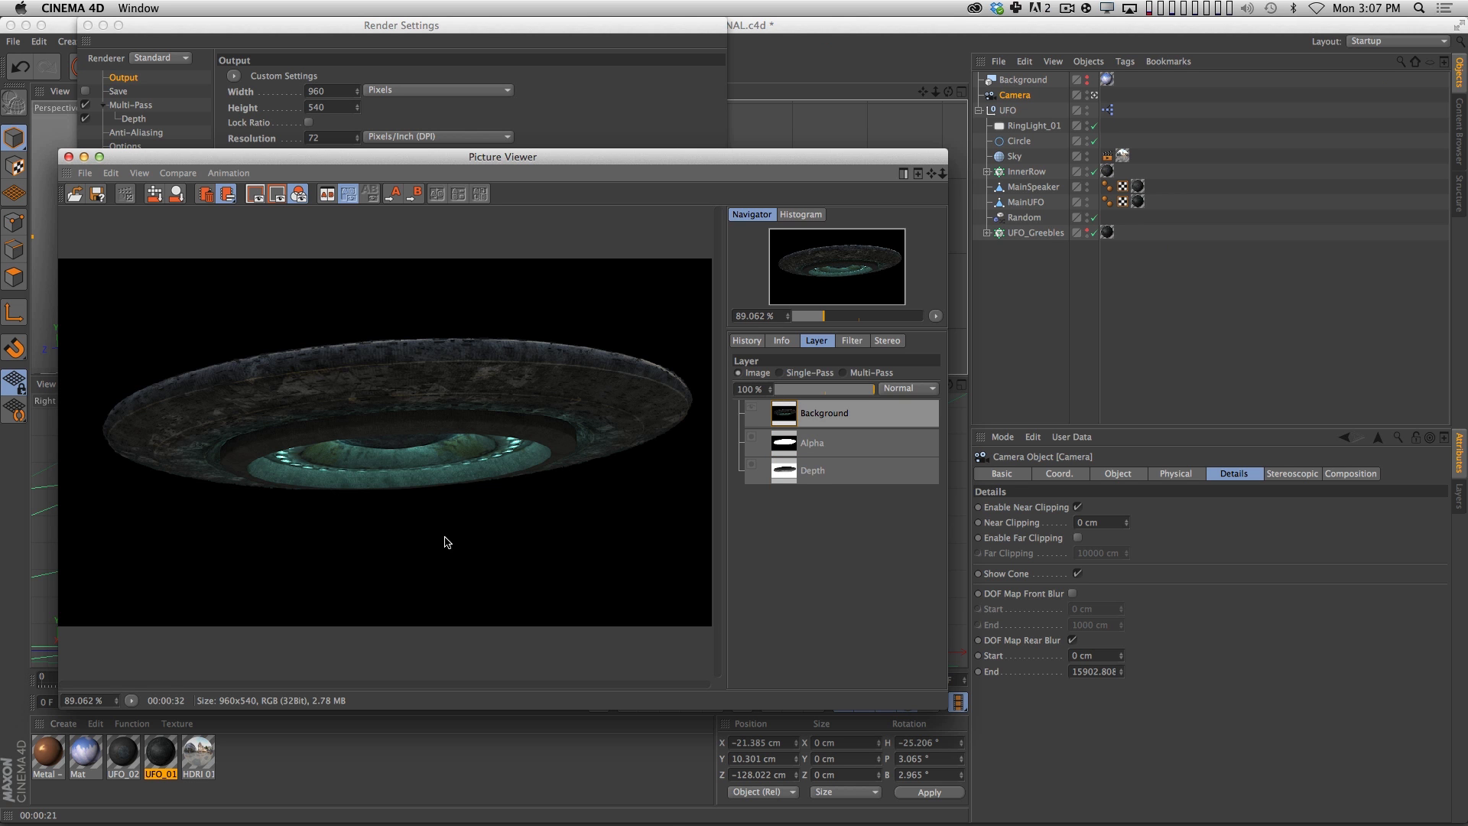
Close the Picture Viewer and render settings, and move the UFO_FINAL.c4d timeline to frame 16.
{"action": "left_click", "coordinate": [68, 156]}
{"action": "left_click", "coordinate": [88, 26]}
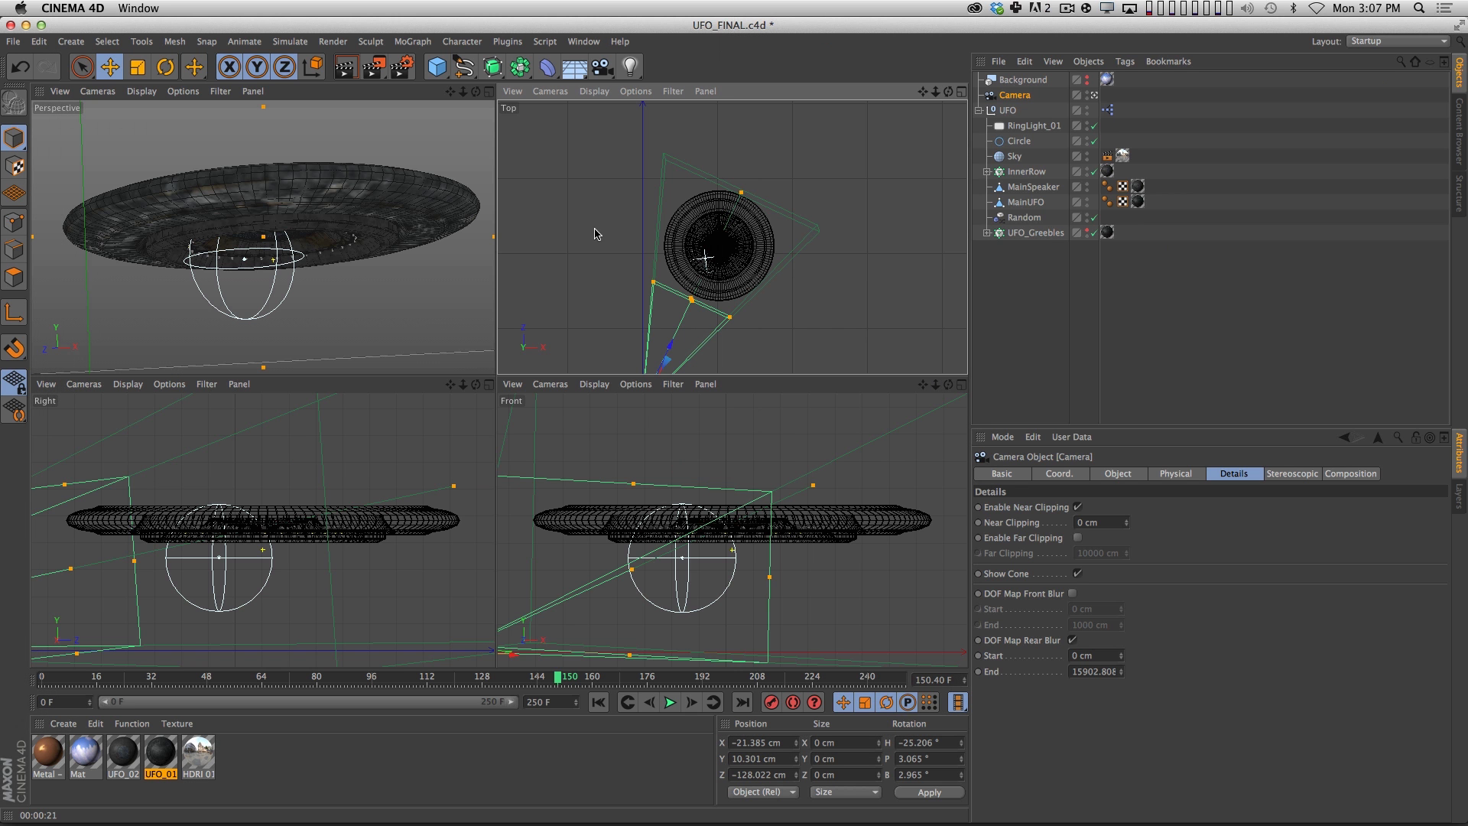
{"action": "left_click", "coordinate": [1007, 110]}
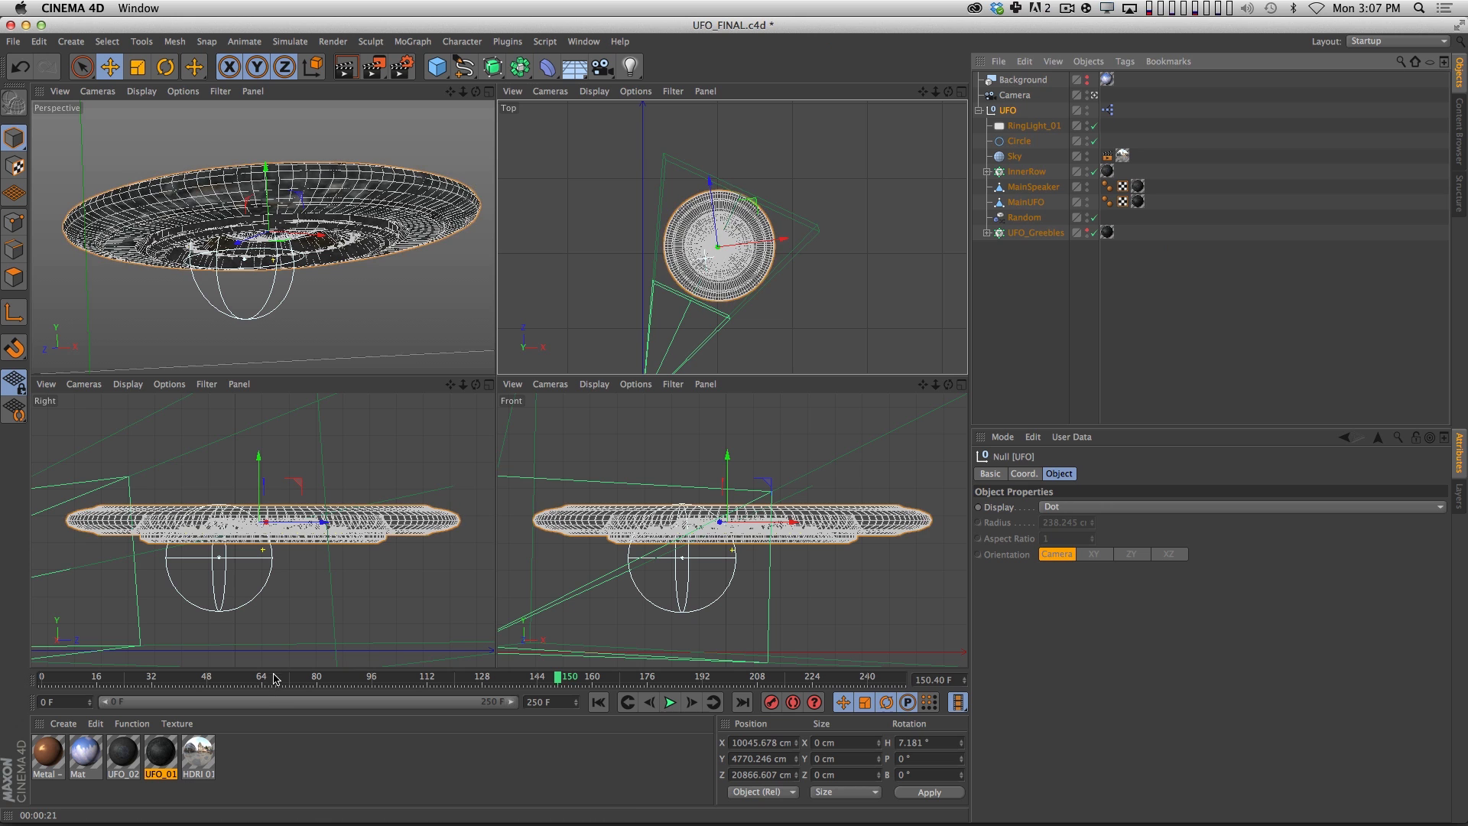
{"action": "left_click", "coordinate": [96, 677]}
{"action": "left_click", "coordinate": [1113, 292]}
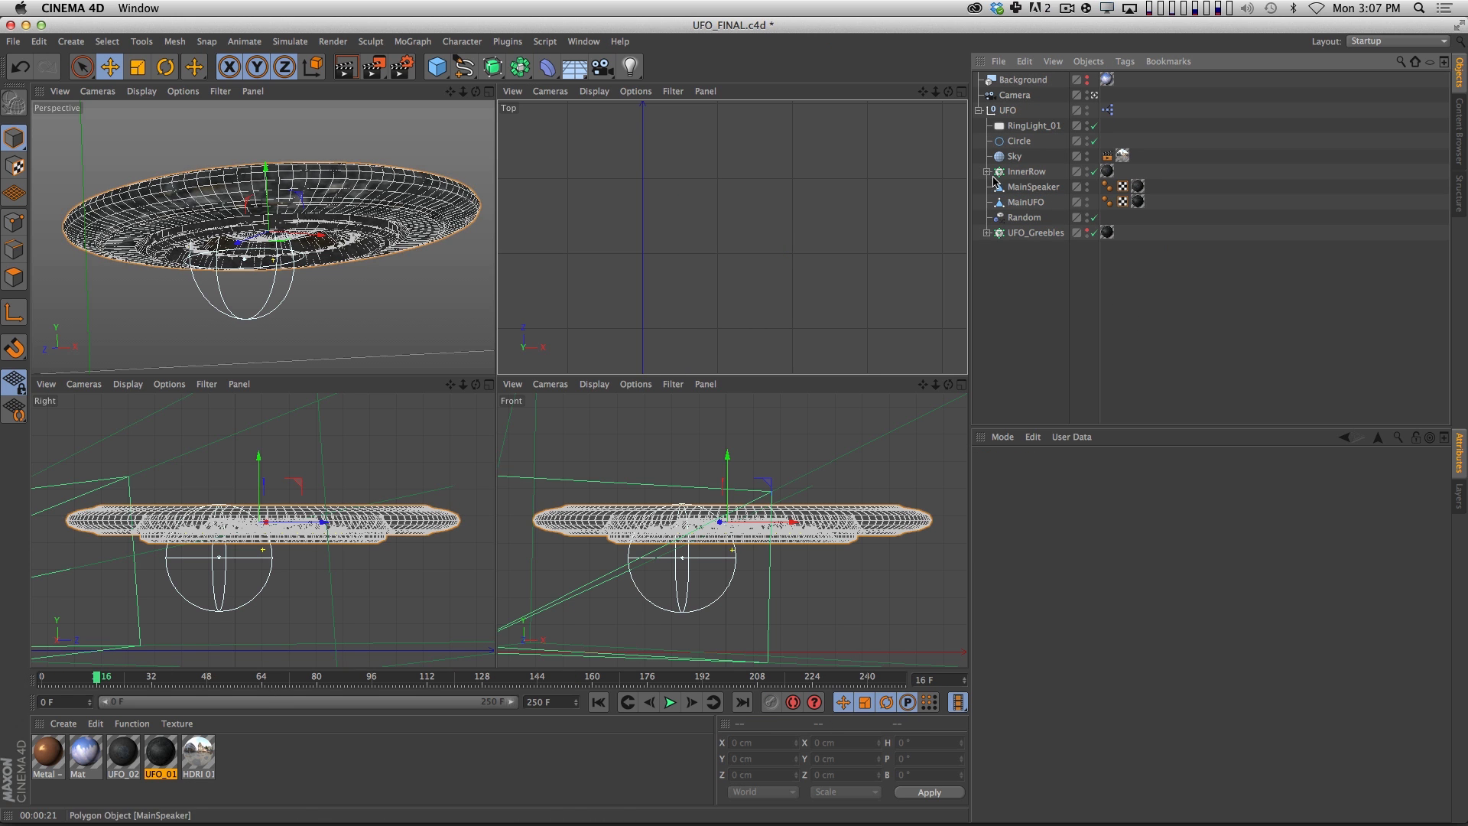
Hide MainUFO and InnerRow in the enlarged Perspective view and scrub the animation to frame 119.
{"action": "left_click", "coordinate": [490, 92]}
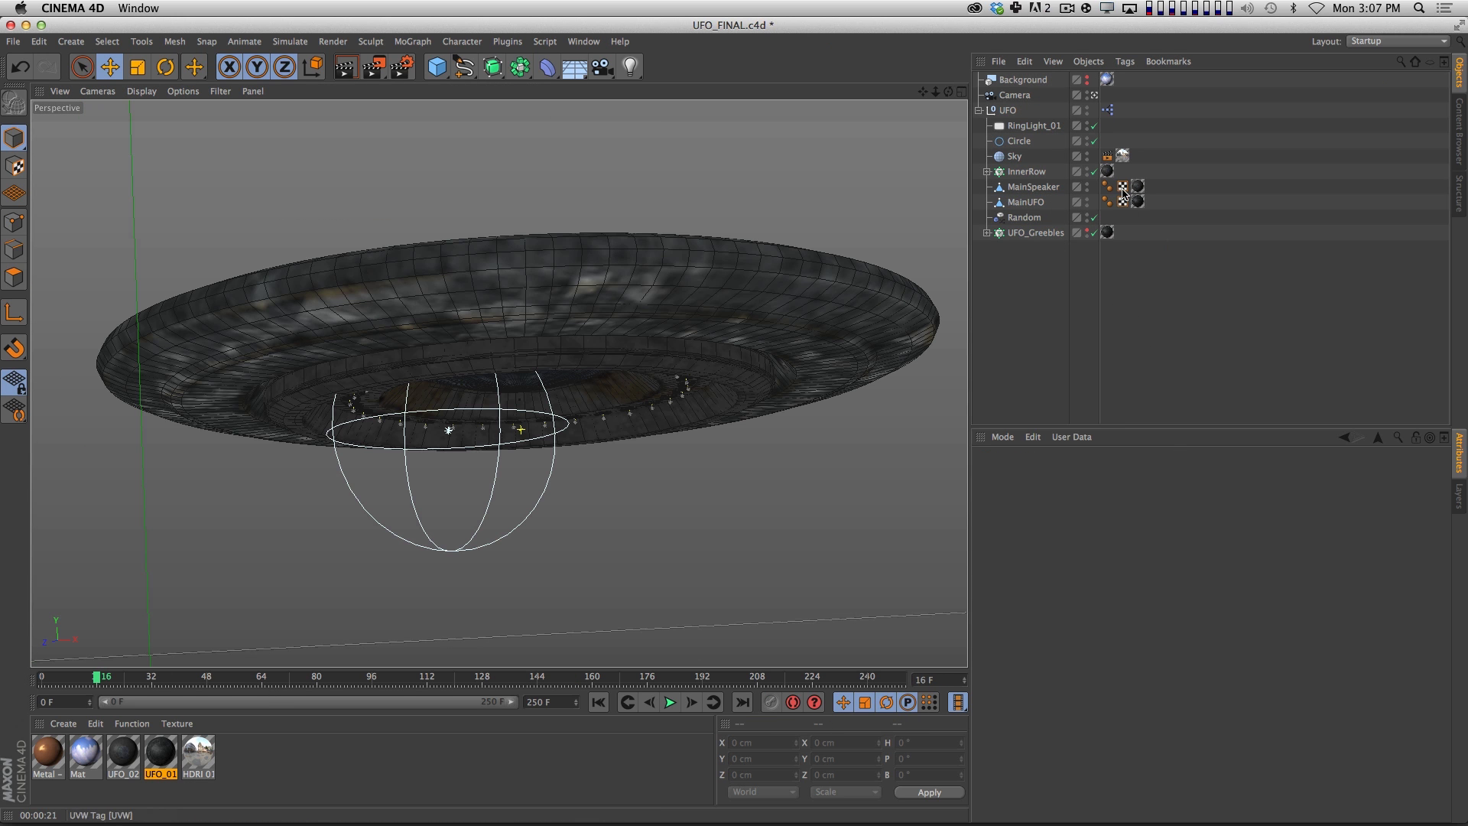
{"action": "double_click", "coordinate": [1086, 200]}
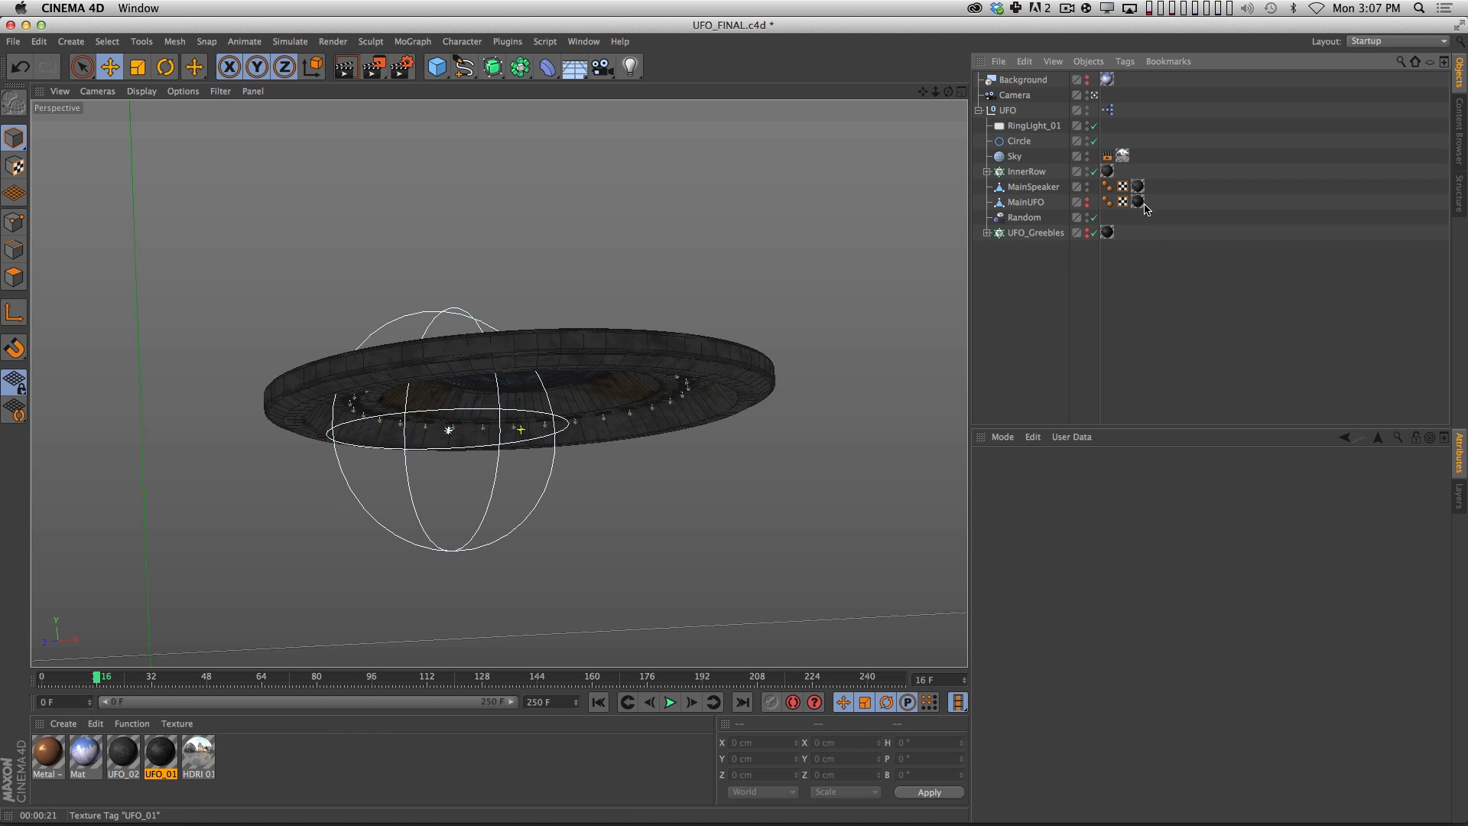
{"action": "double_click", "coordinate": [1087, 173], "text": "alt"}
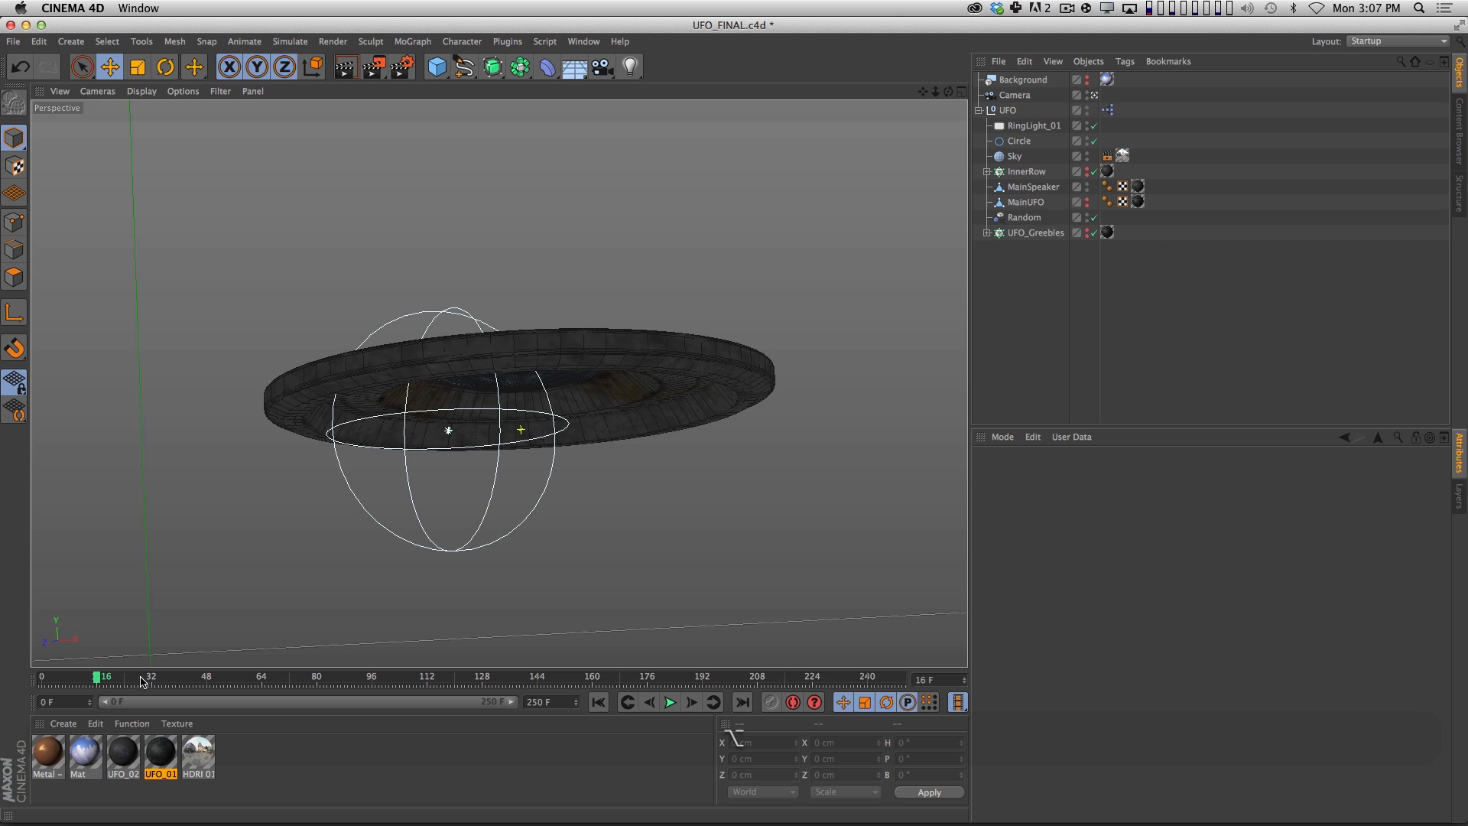
{"action": "left_click_drag", "start_coordinate": [95, 678], "coordinate": [271, 676]}
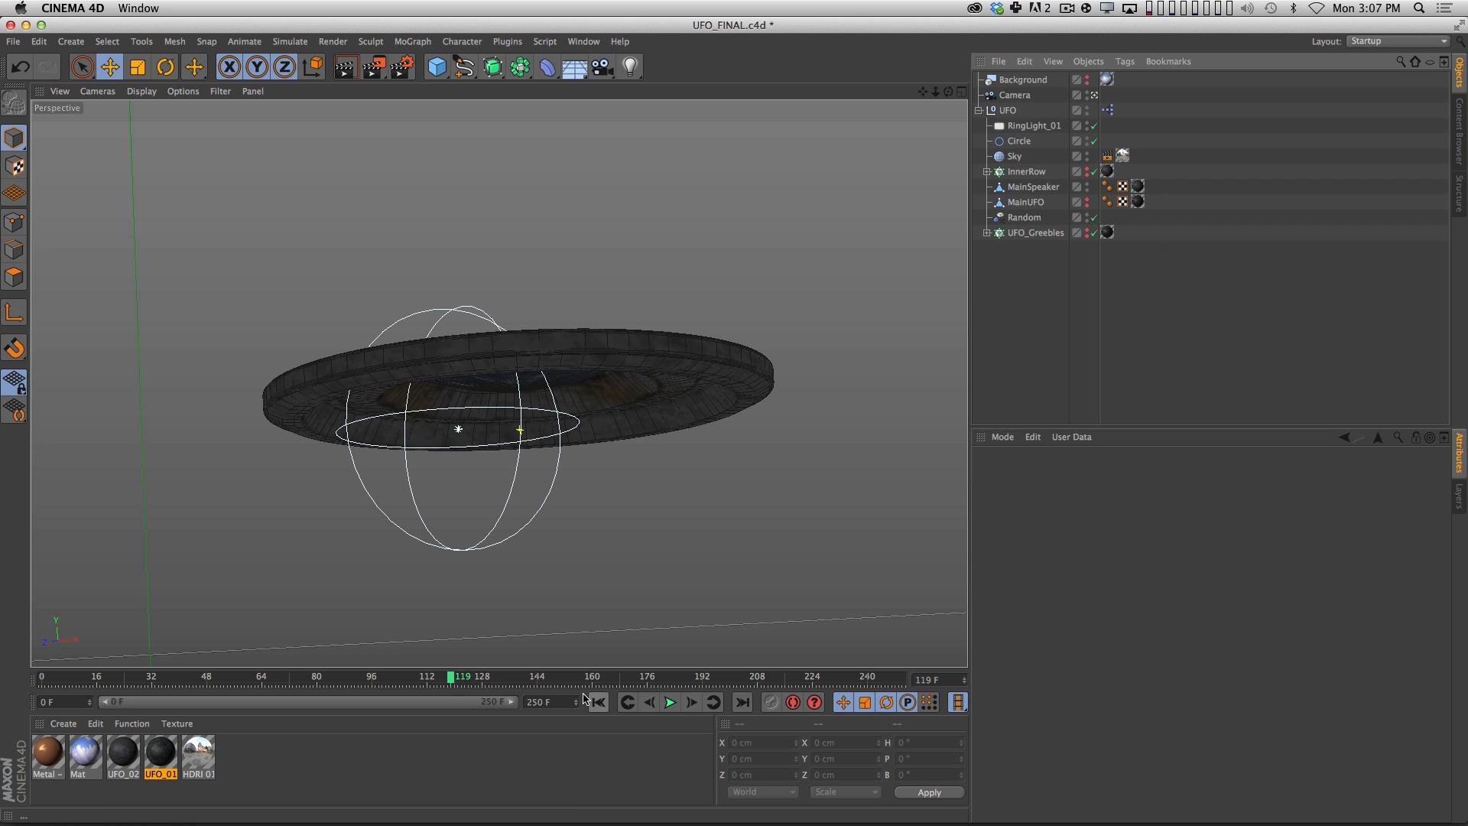
Switch to the Untitled 2 scene and open the coordinate settings of the UFO null.
{"action": "left_click", "coordinate": [584, 41]}
{"action": "left_click", "coordinate": [597, 386]}
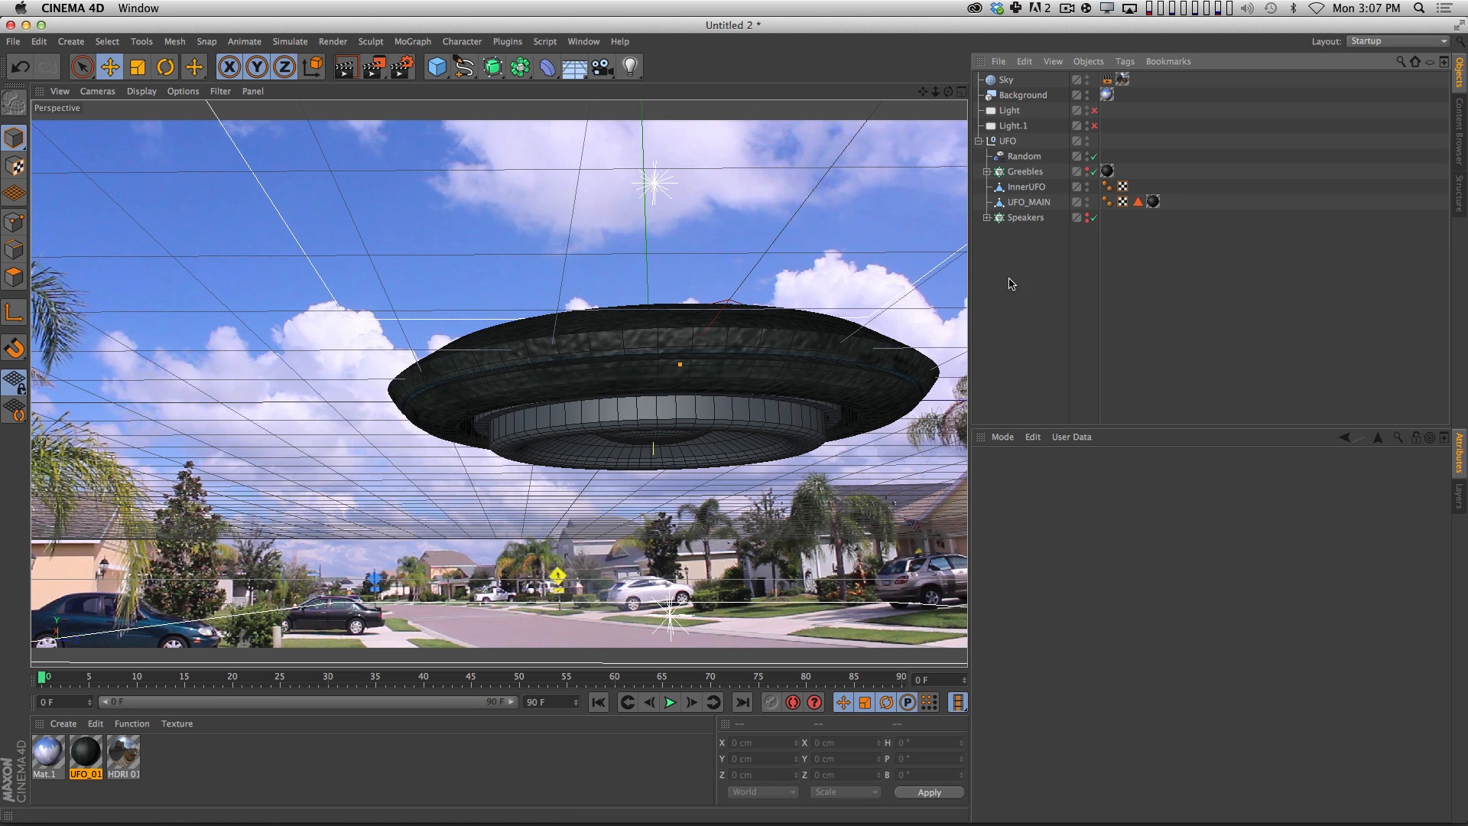
{"action": "left_click", "coordinate": [1008, 140]}
{"action": "left_click", "coordinate": [1025, 474]}
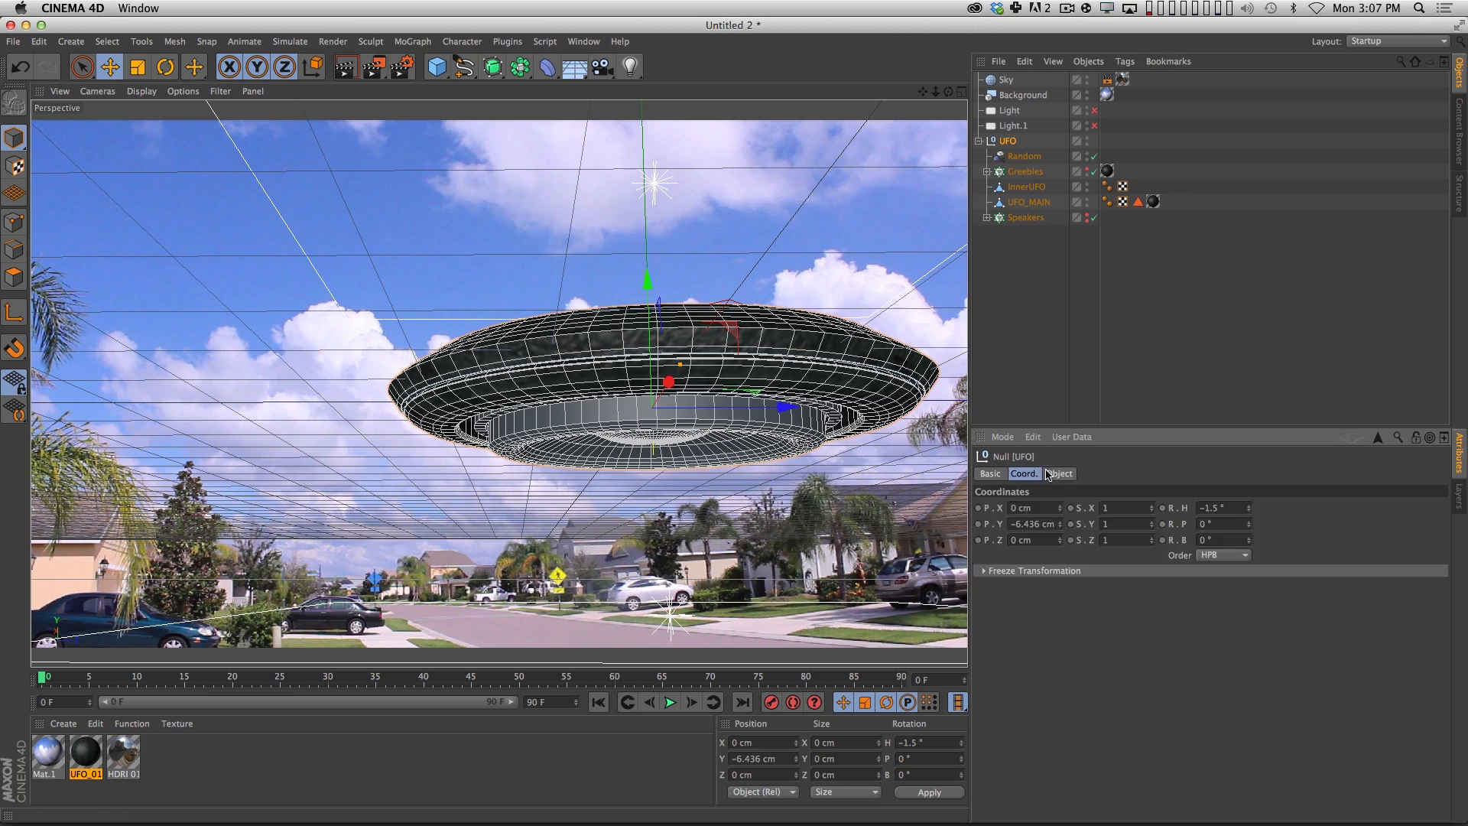
{"action": "left_click", "coordinate": [1066, 475]}
{"action": "left_click", "coordinate": [1025, 474]}
Try rotating the UFO null's heading, undo each change, and deselect the null.
{"action": "left_click_drag", "start_coordinate": [1252, 512], "coordinate": [1240, 327]}
{"action": "key", "text": "super+z"}
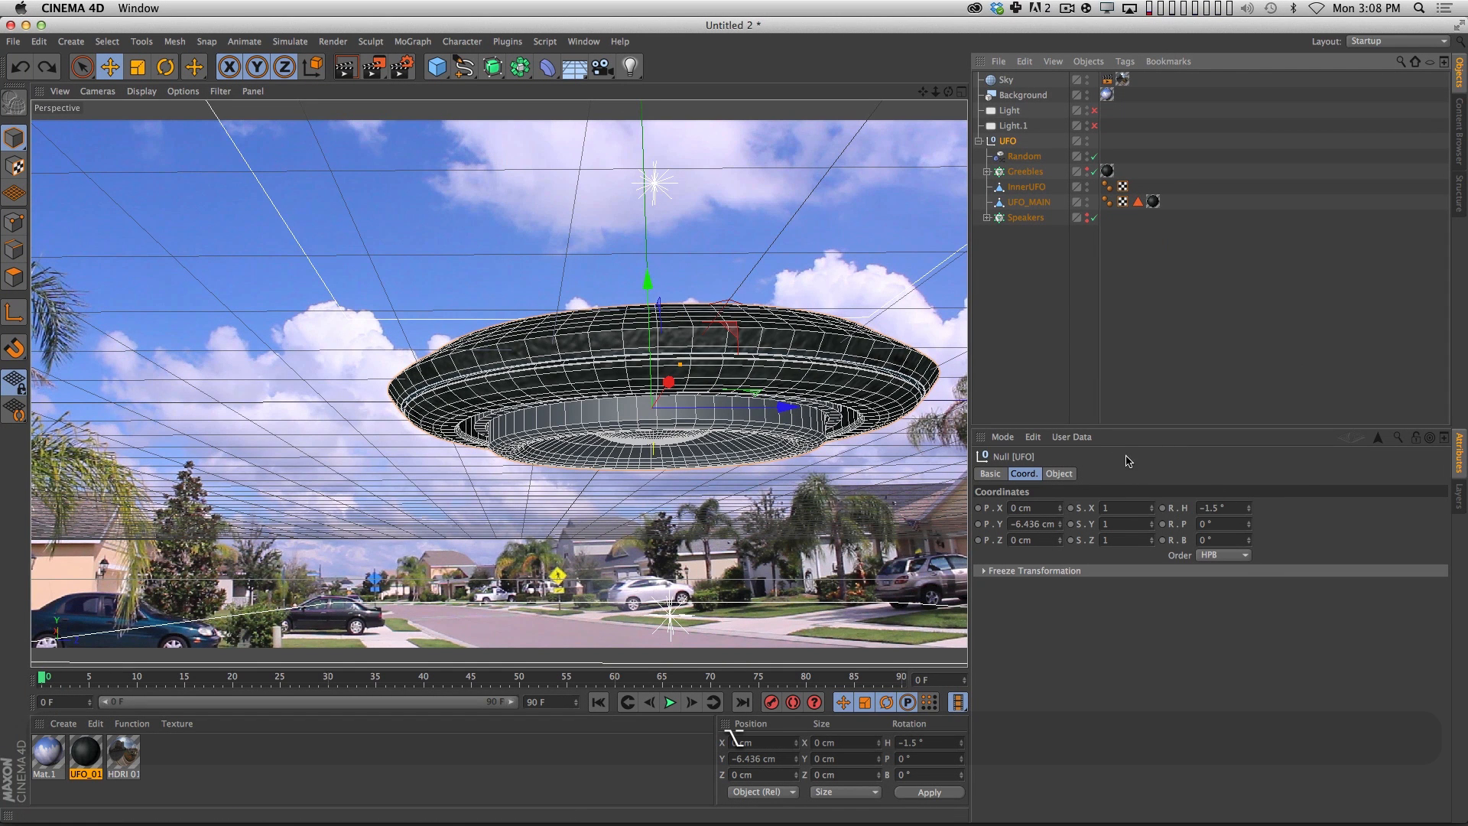
{"action": "left_click", "coordinate": [1251, 511]}
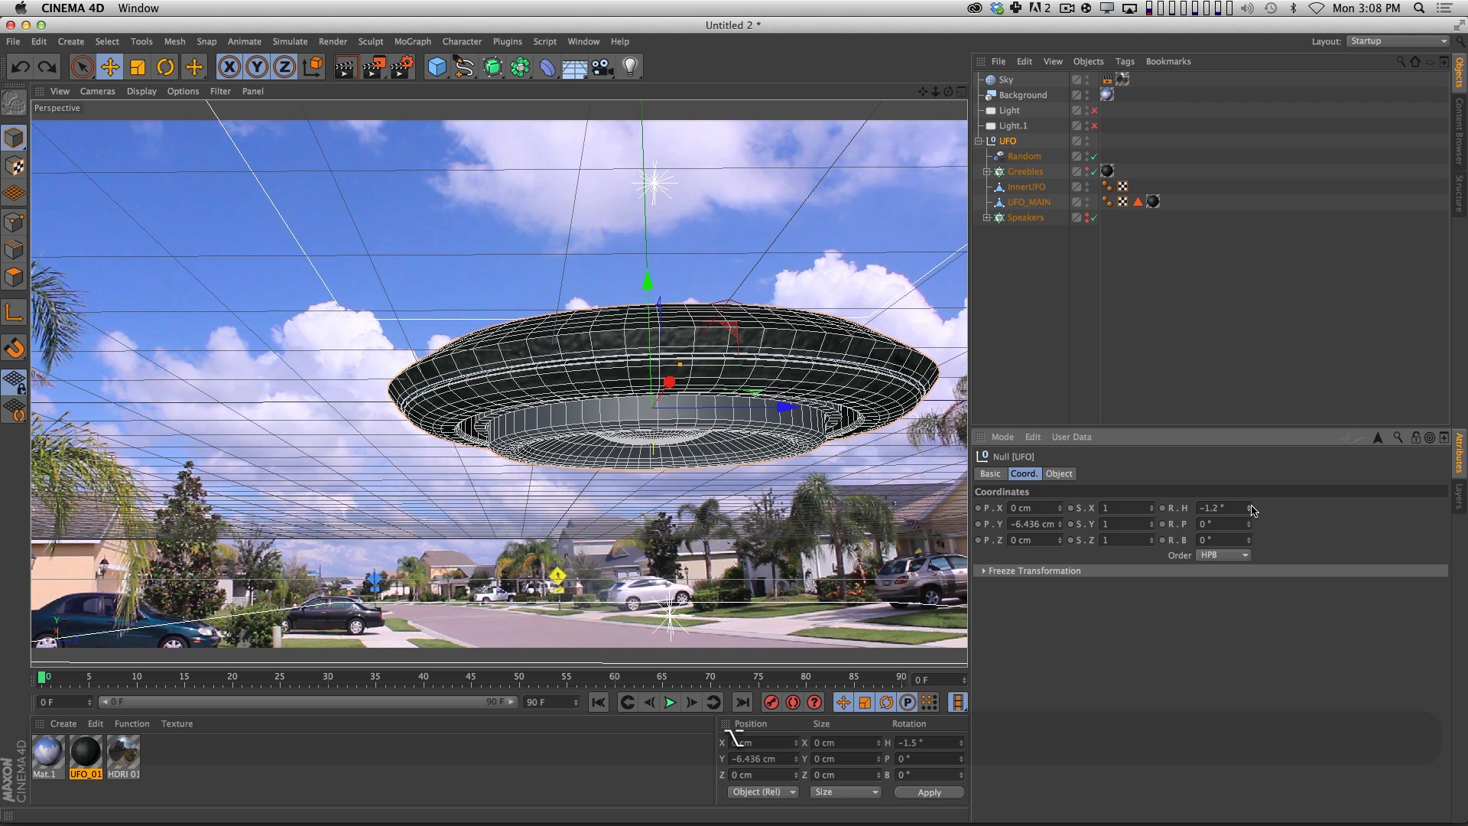
{"action": "left_click_drag", "start_coordinate": [1253, 512], "coordinate": [1251, 501]}
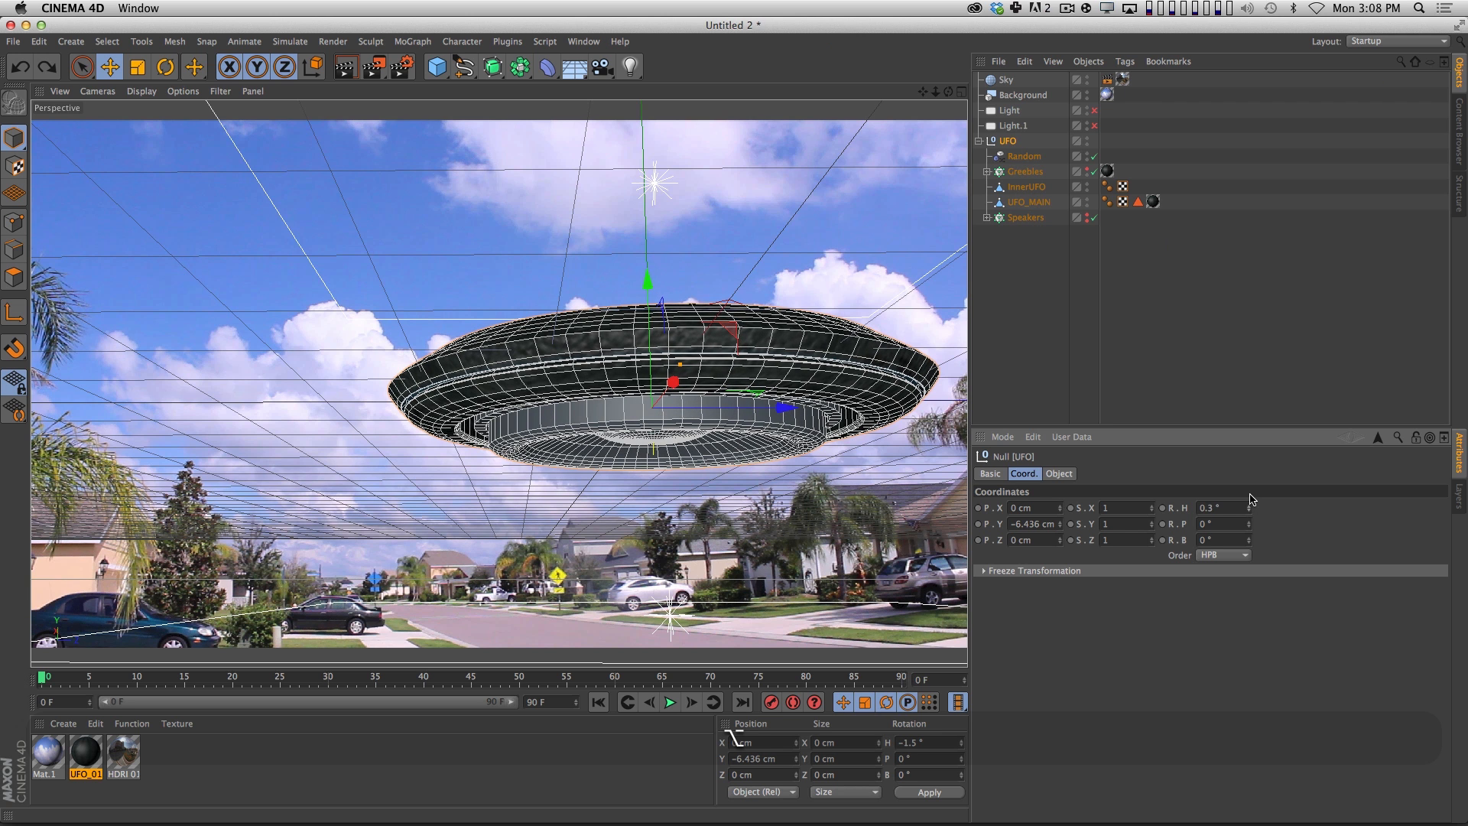
{"action": "key", "text": "super+z"}
{"action": "left_click", "coordinate": [1140, 375]}
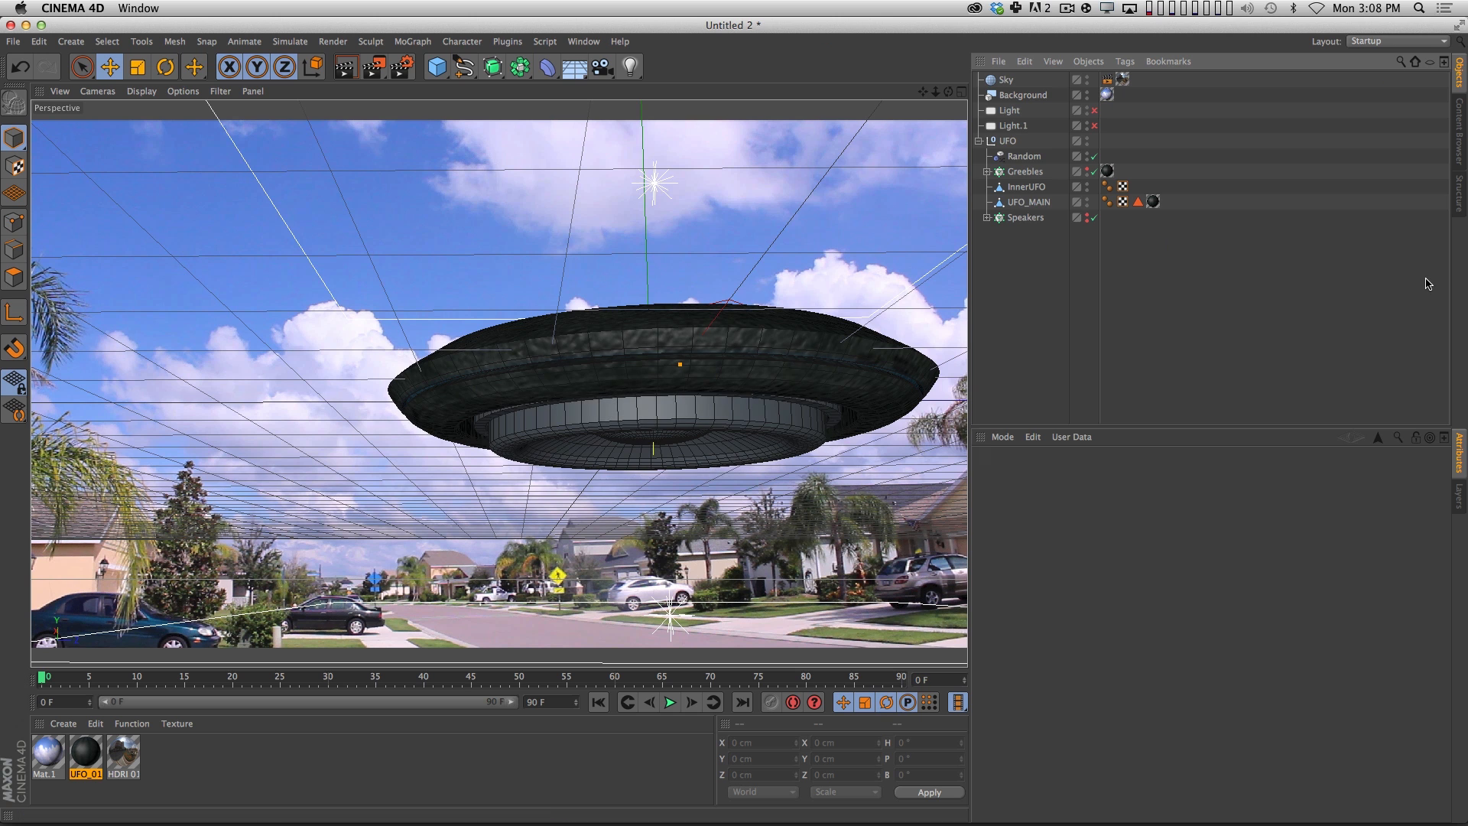
Switch to the UFO_FINAL.c4d scene and open its finished render in the Picture Viewer.
{"action": "left_click", "coordinate": [583, 42]}
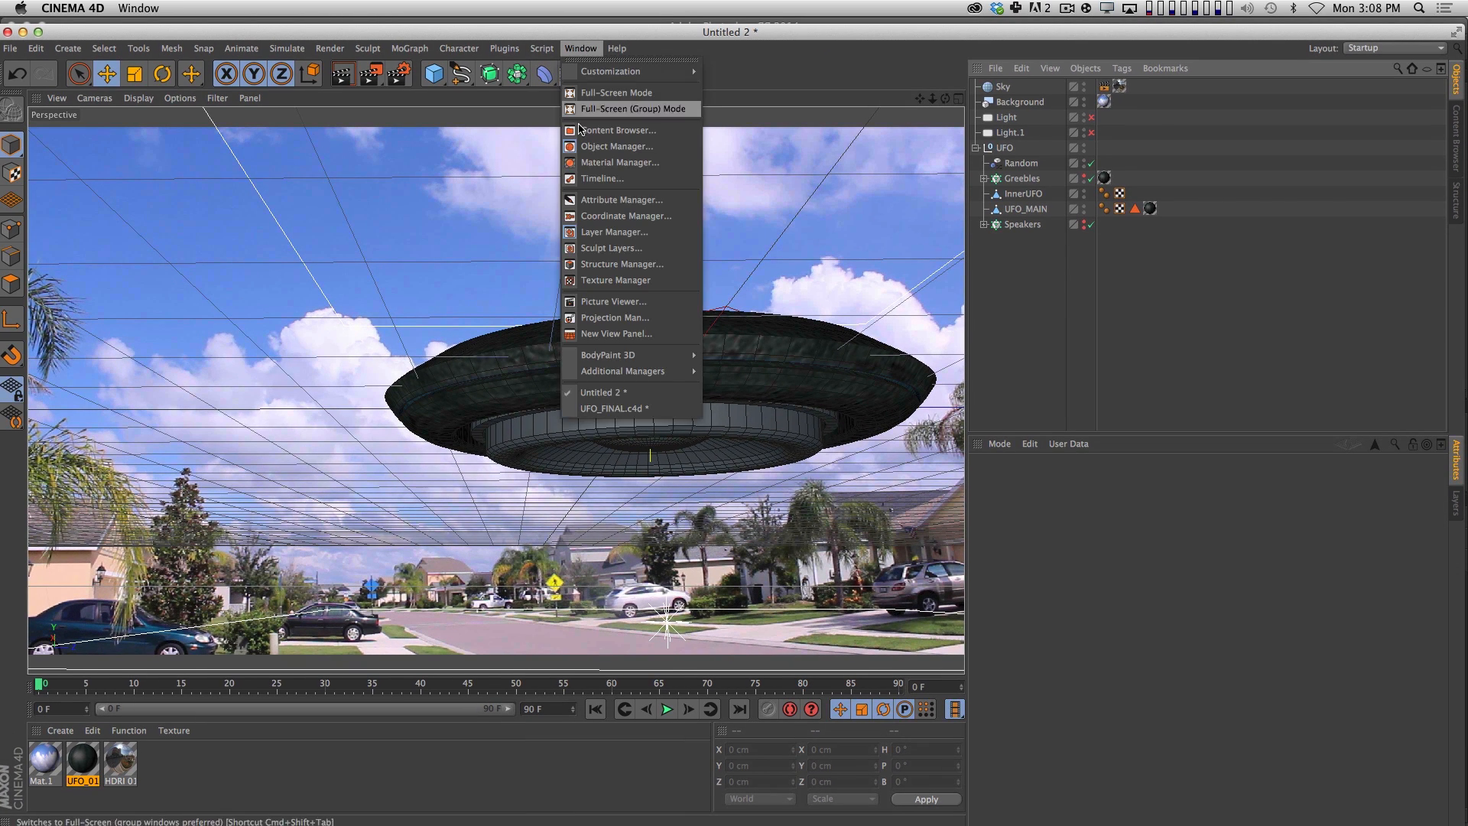
{"action": "left_click", "coordinate": [720, 144]}
{"action": "left_click_drag", "start_coordinate": [818, 33], "coordinate": [819, 26]}
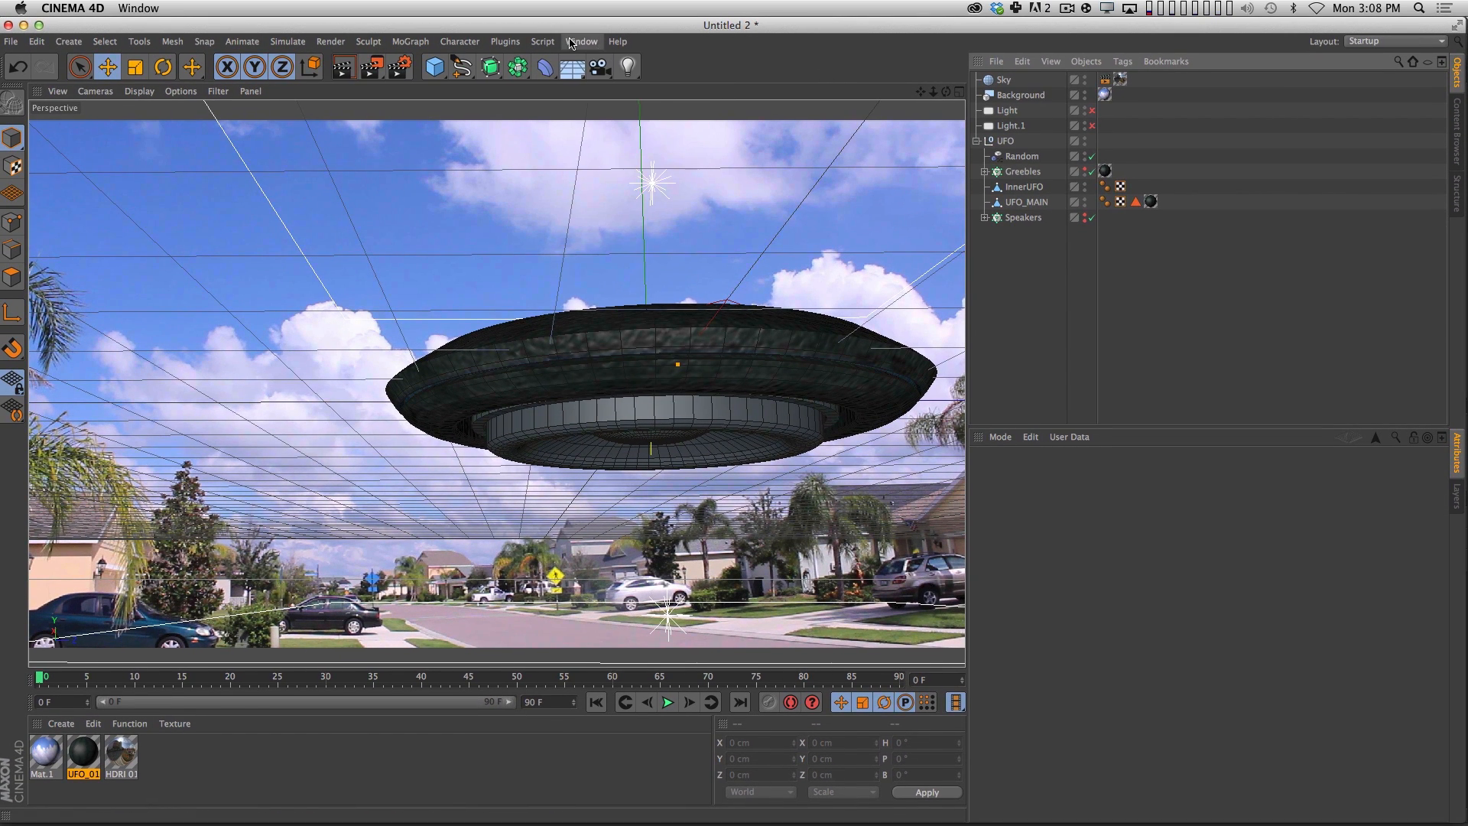
{"action": "left_click", "coordinate": [582, 42]}
{"action": "left_click", "coordinate": [612, 401]}
{"action": "left_click", "coordinate": [581, 42]}
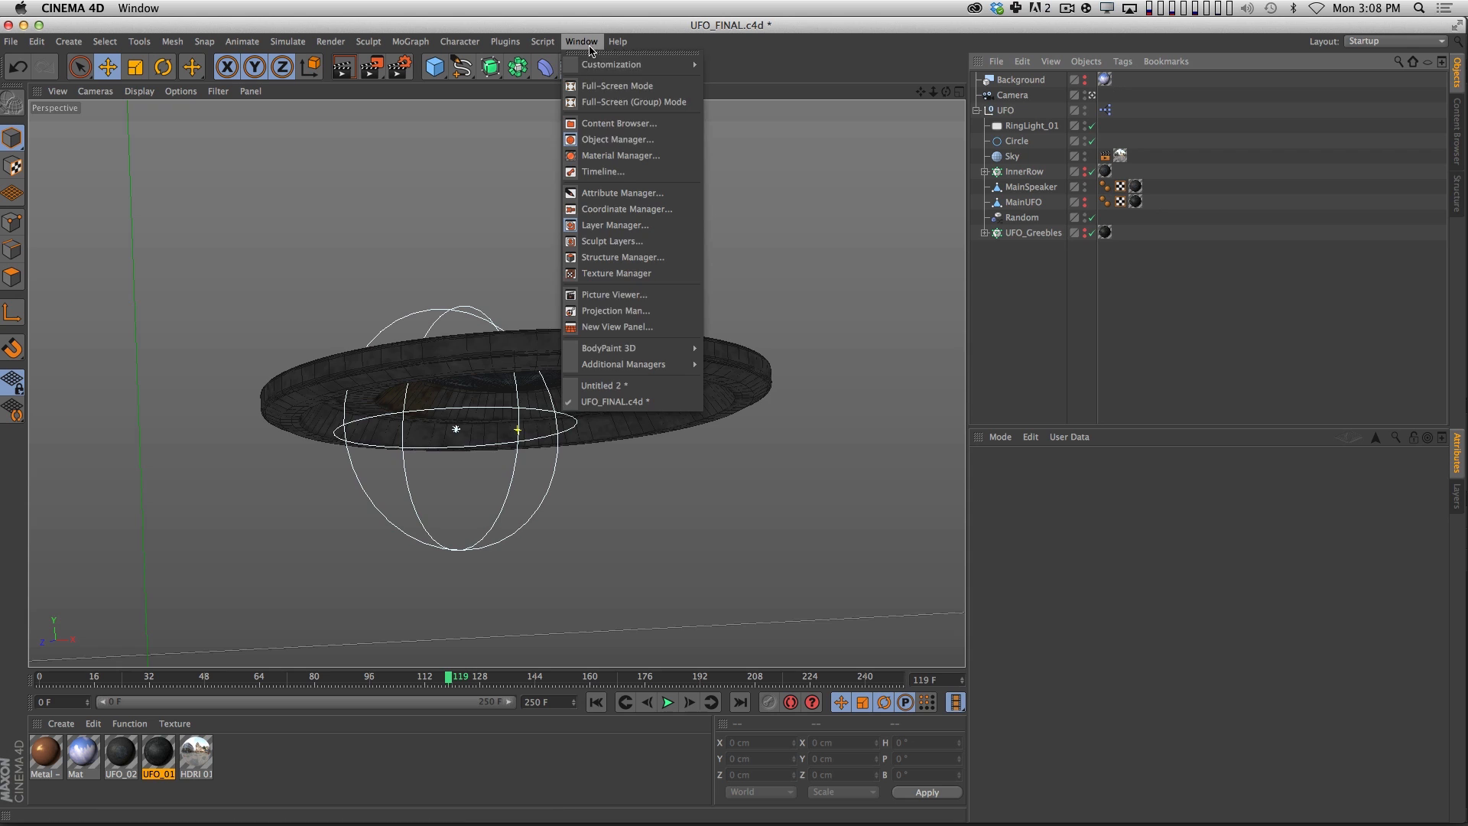
{"action": "left_click", "coordinate": [604, 295]}
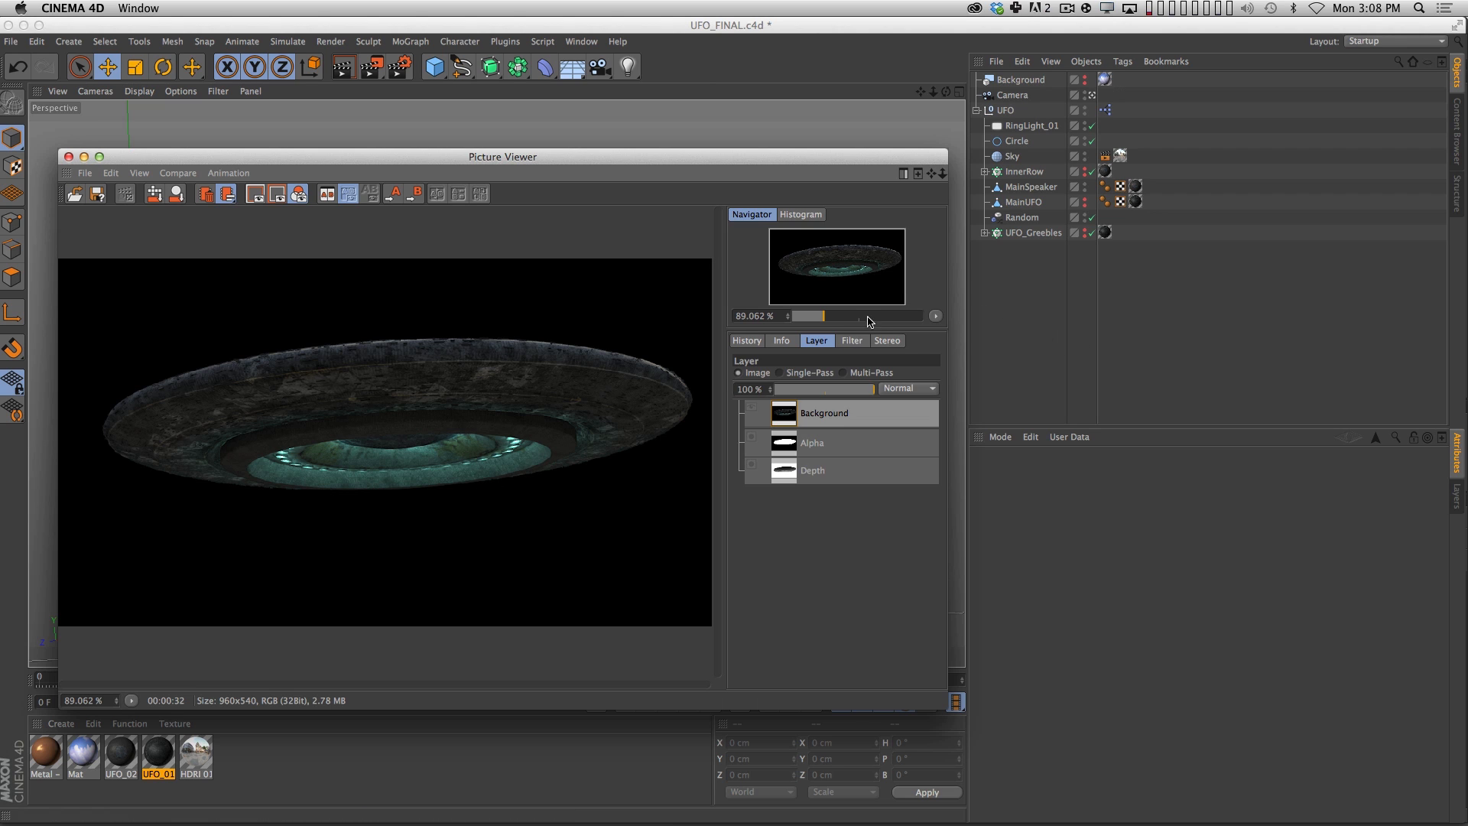
Expand the InnerRow cloner and examine the settings of the Light inside Speaker01.
{"action": "left_click", "coordinate": [1038, 284]}
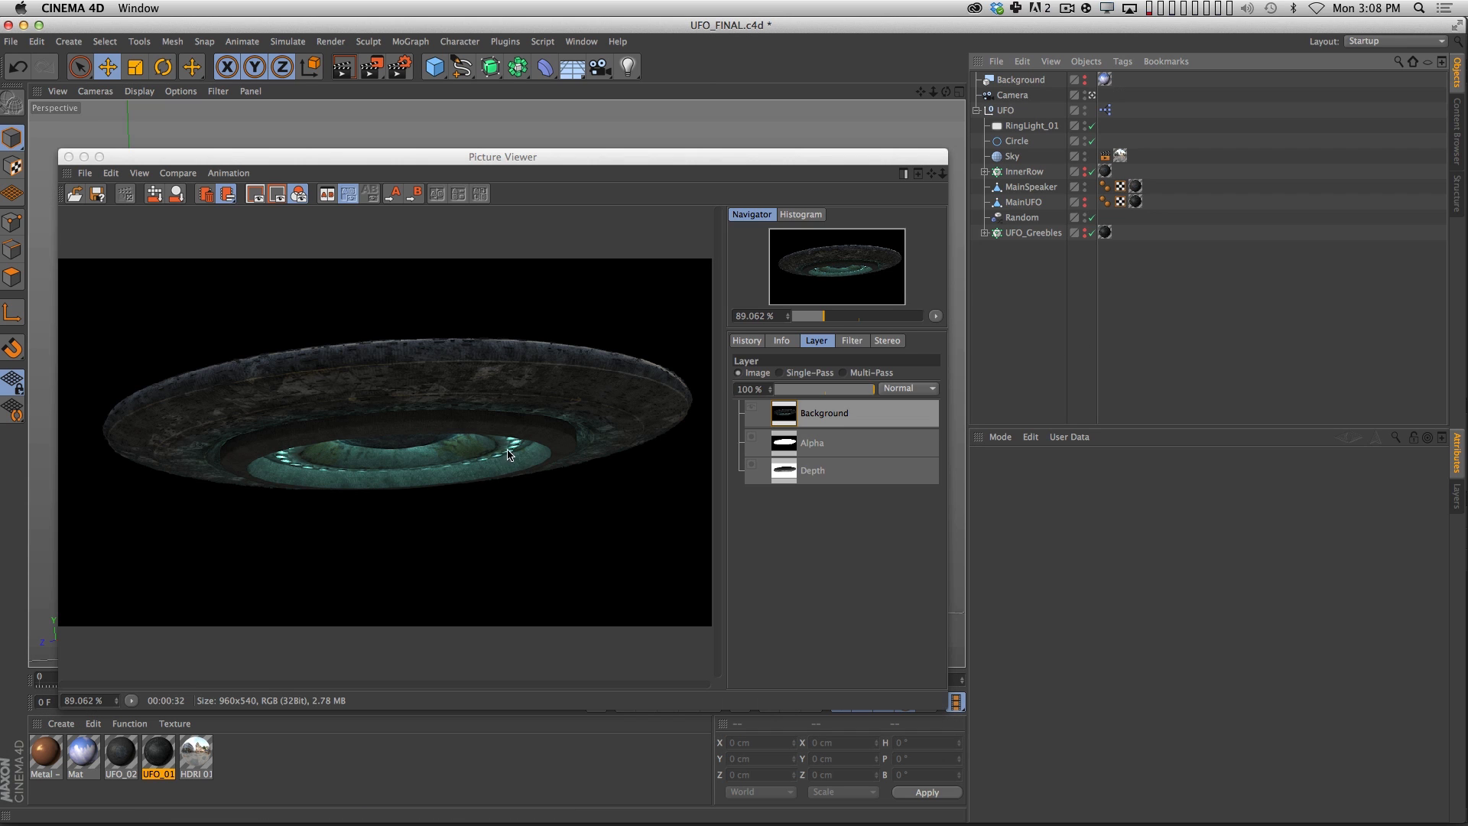
{"action": "left_click", "coordinate": [985, 172]}
{"action": "left_click", "coordinate": [1033, 205]}
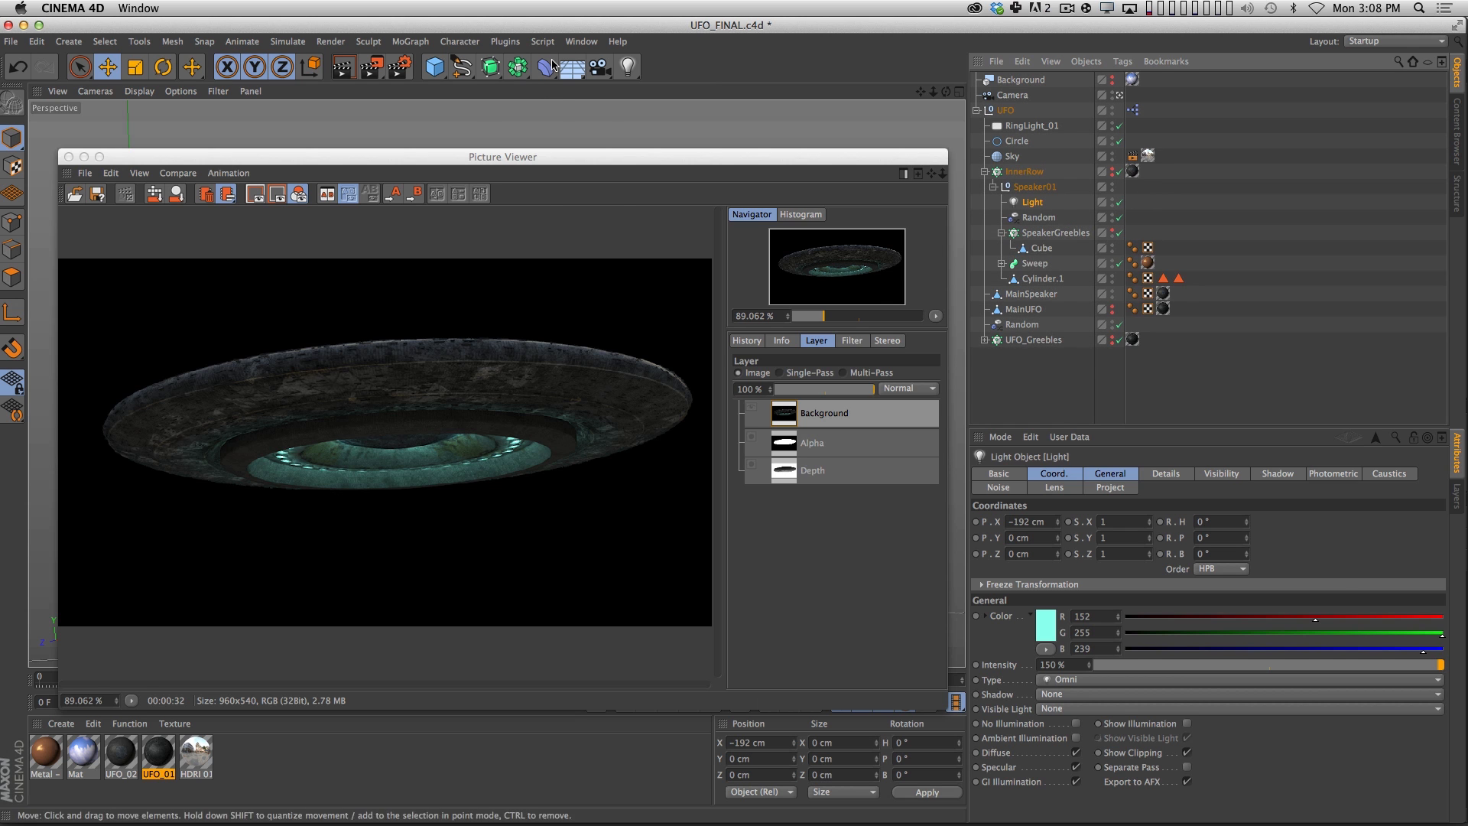
Return to the Untitled 2 scene and close the Picture Viewer.
{"action": "left_click", "coordinate": [545, 67]}
{"action": "left_click", "coordinate": [581, 42]}
{"action": "left_click", "coordinate": [604, 385]}
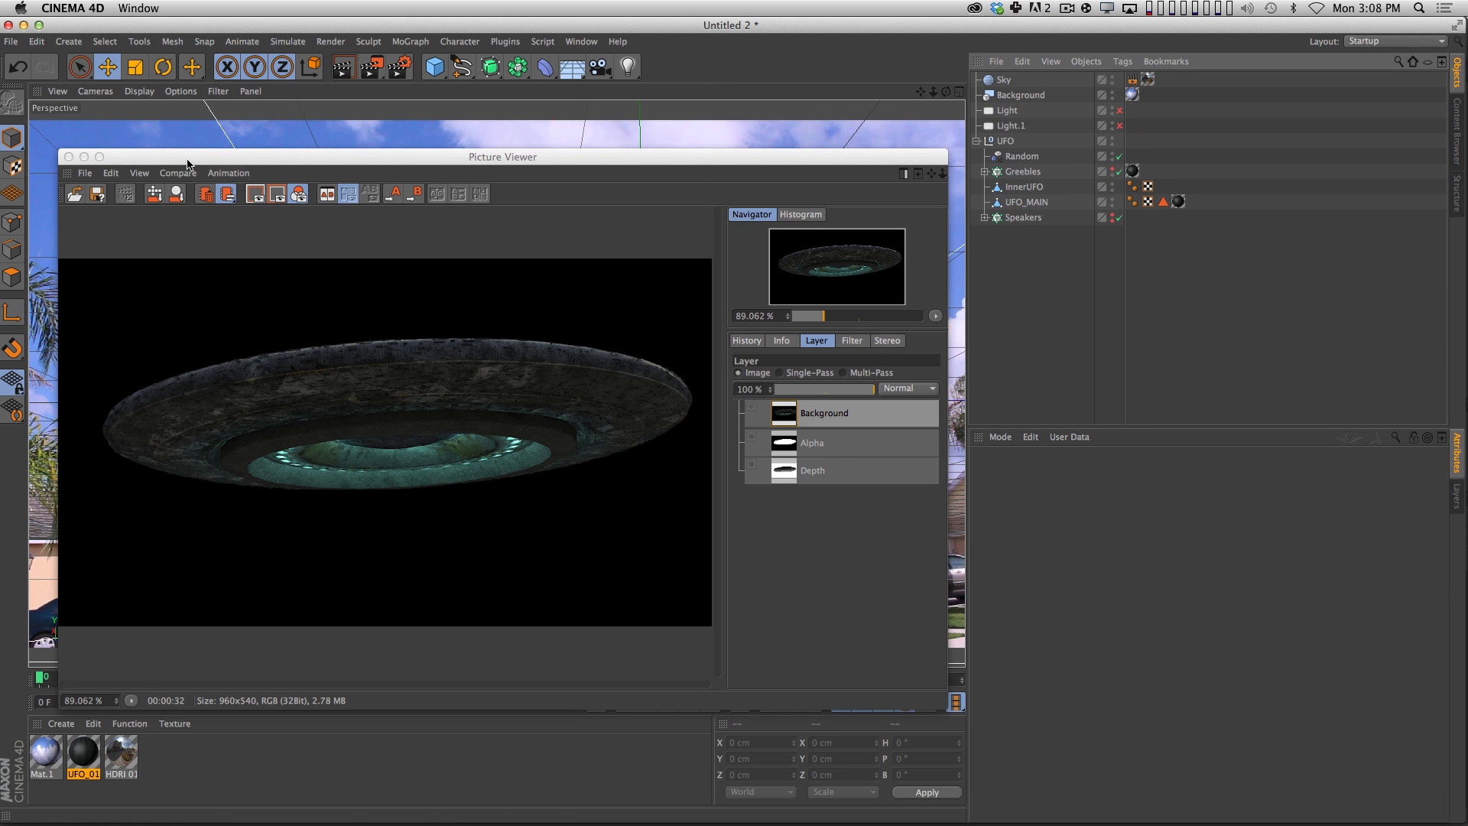
{"action": "left_click", "coordinate": [68, 157]}
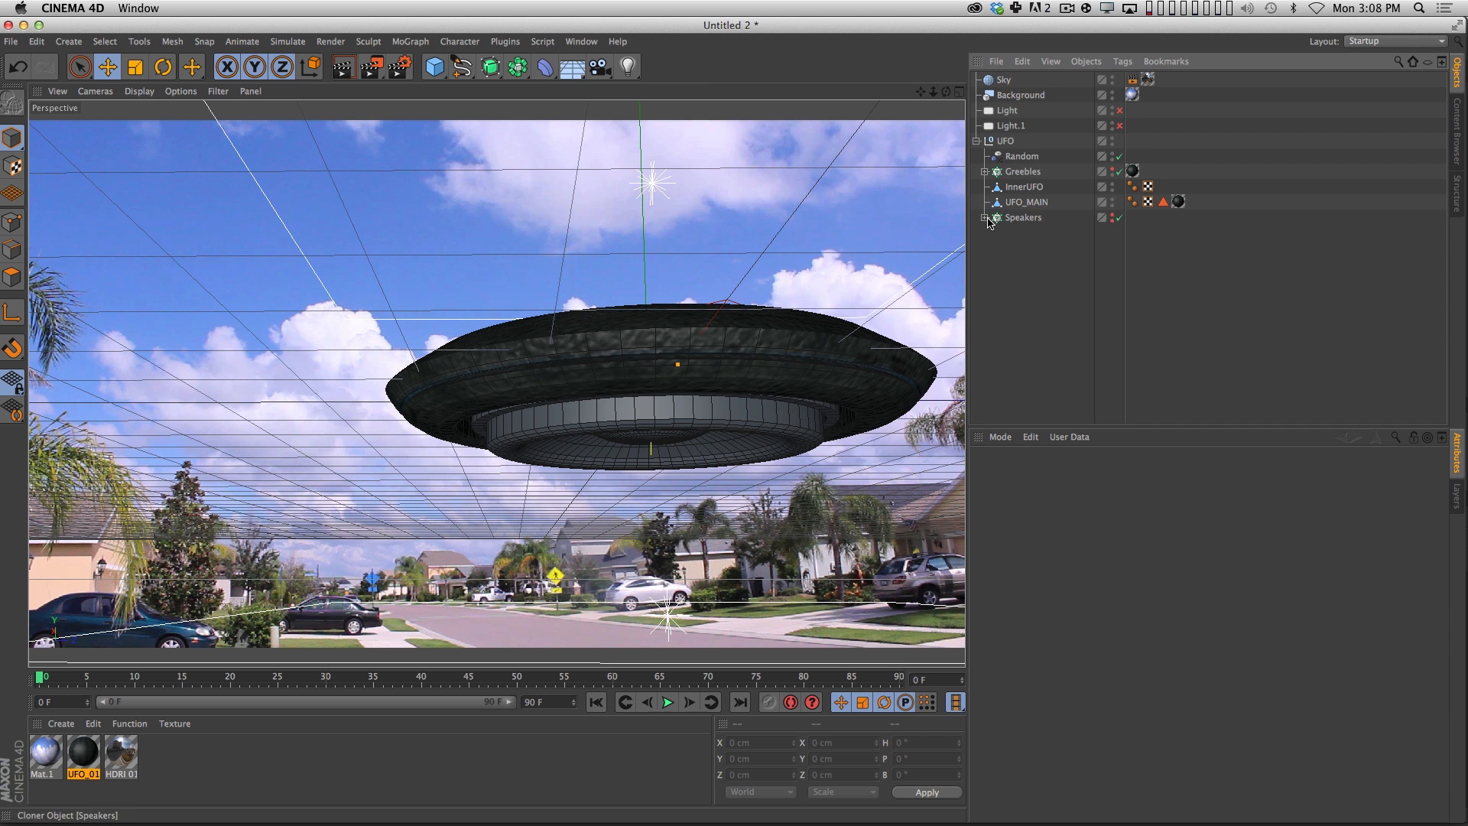
Expand the Speakers cloner, select SmallSpeaker, and make the cloned speakers visible in a closer view.
{"action": "left_click", "coordinate": [1025, 218]}
{"action": "left_click", "coordinate": [985, 217]}
{"action": "left_click", "coordinate": [1038, 232]}
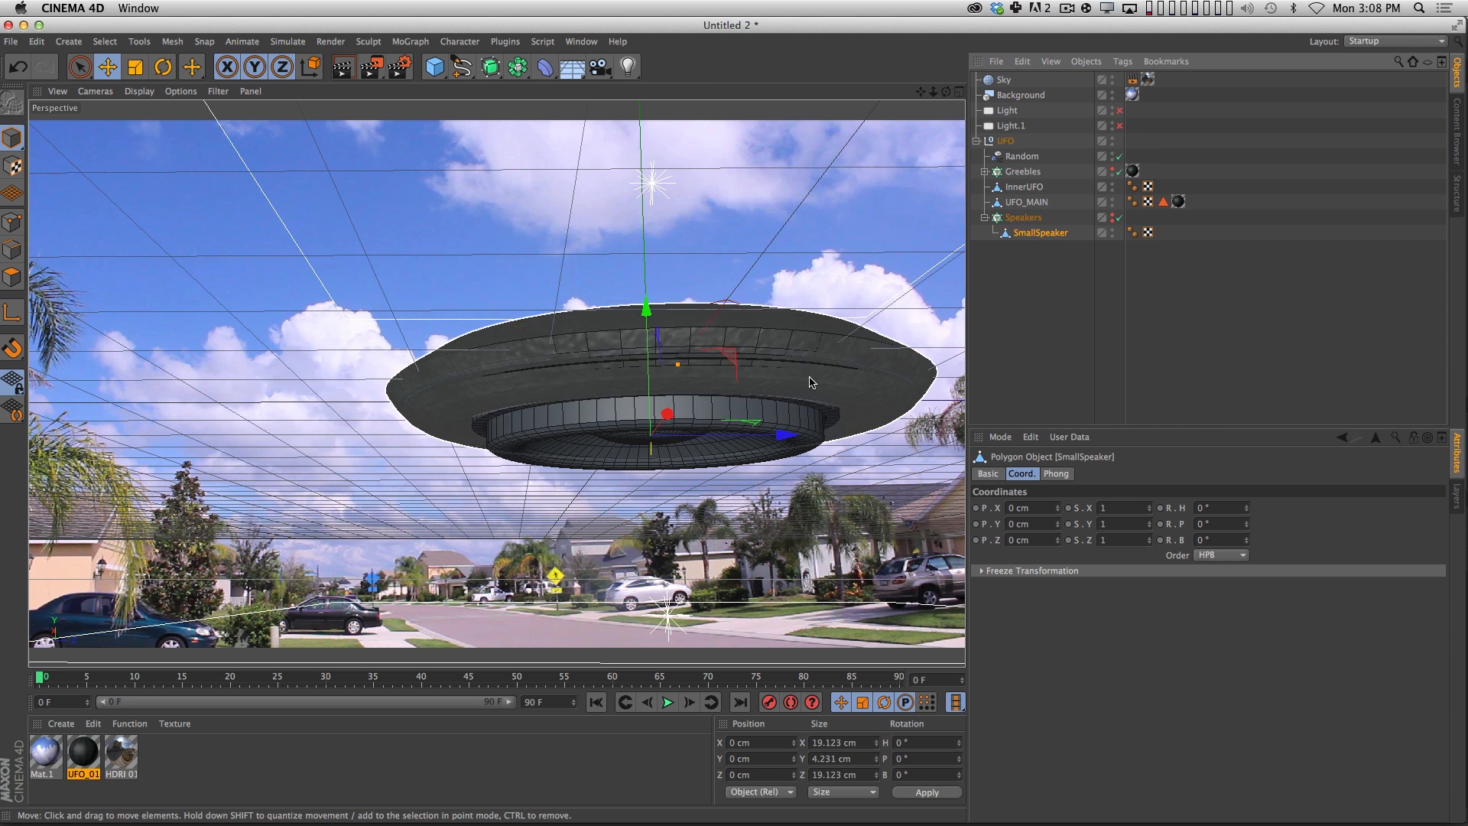
{"action": "right_click_drag", "start_coordinate": [690, 440], "coordinate": [707, 431], "text": "alt"}
{"action": "left_click", "coordinate": [1119, 218]}
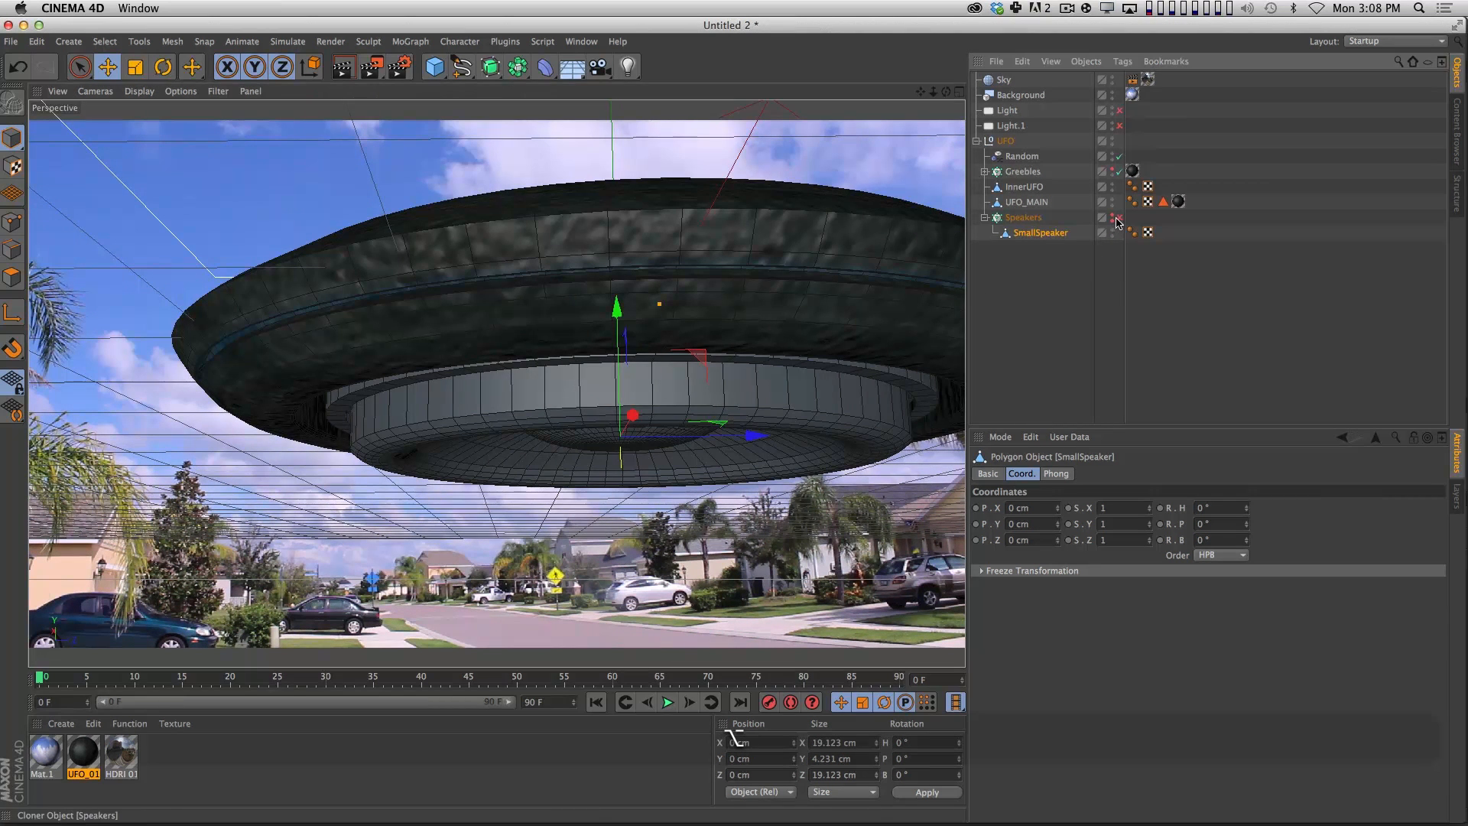
{"action": "left_click", "coordinate": [1120, 218]}
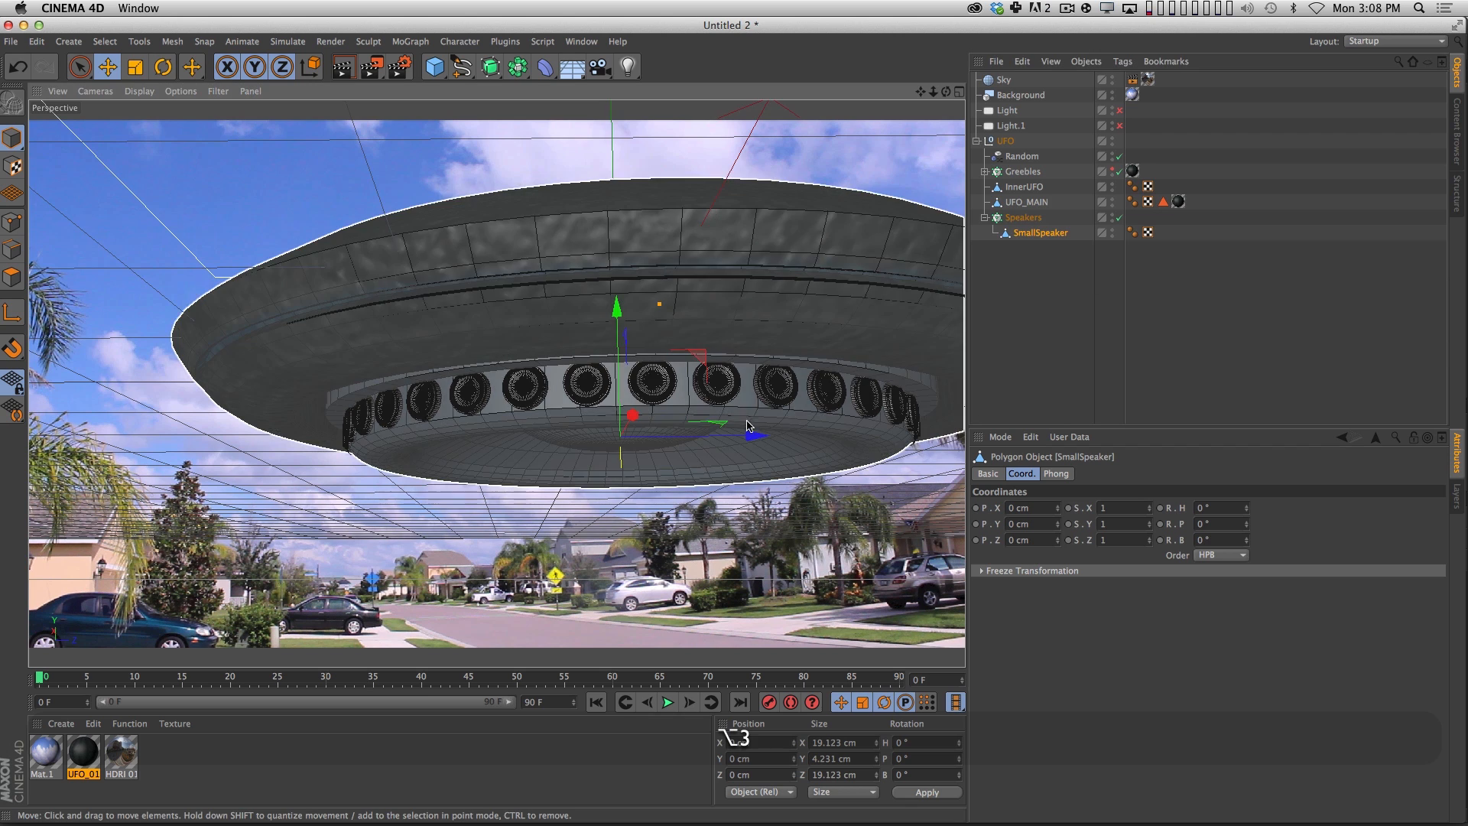
{"action": "key", "text": "3"}
{"action": "key", "text": "2"}
{"action": "left_click_drag", "start_coordinate": [651, 395], "coordinate": [719, 386]}
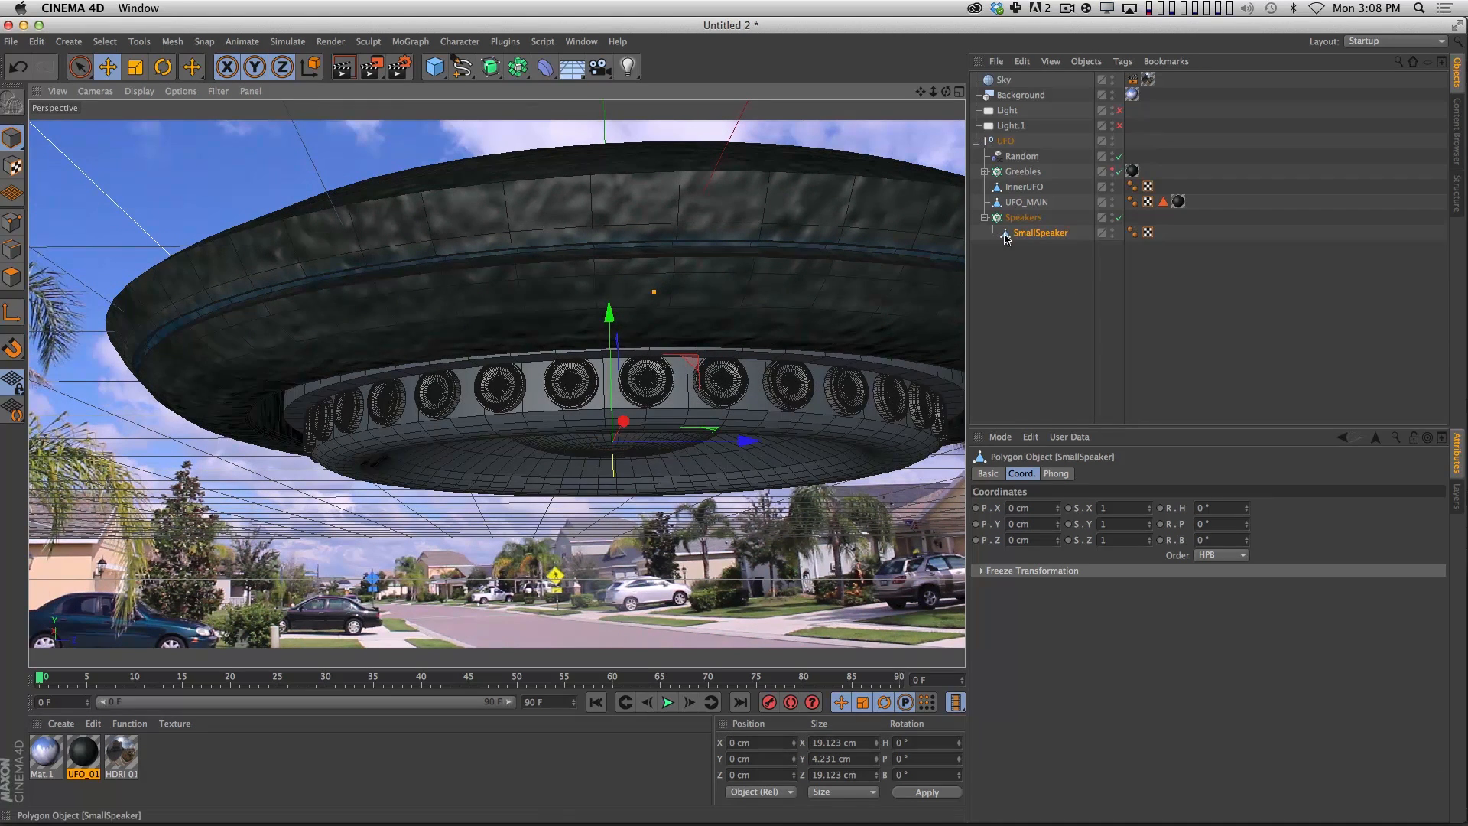
Add a light as a child of SmallSpeaker and reset its Y position to 0 cm.
{"action": "left_click", "coordinate": [625, 67]}
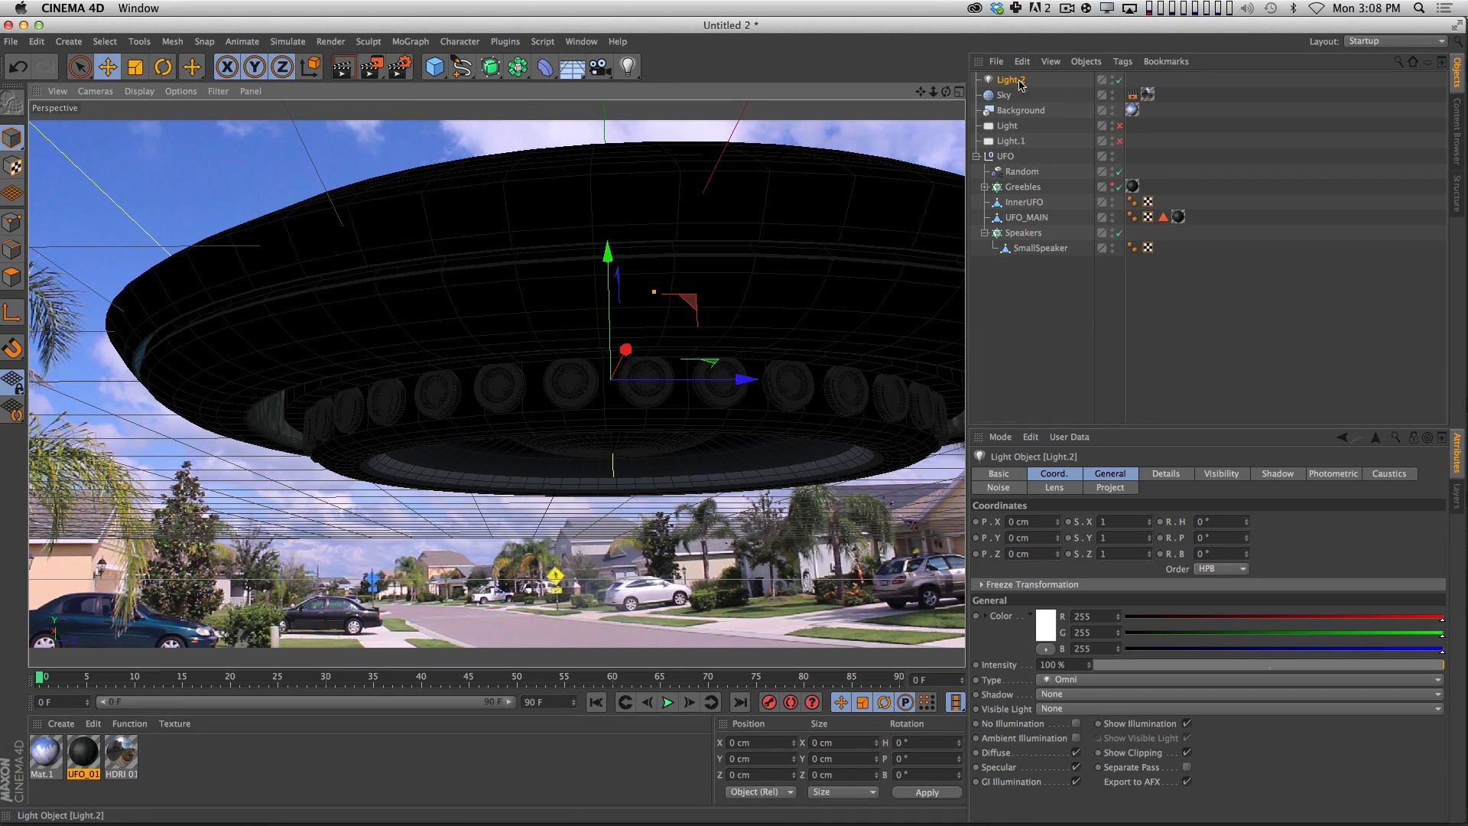
{"action": "left_click_drag", "start_coordinate": [1019, 85], "coordinate": [1029, 249]}
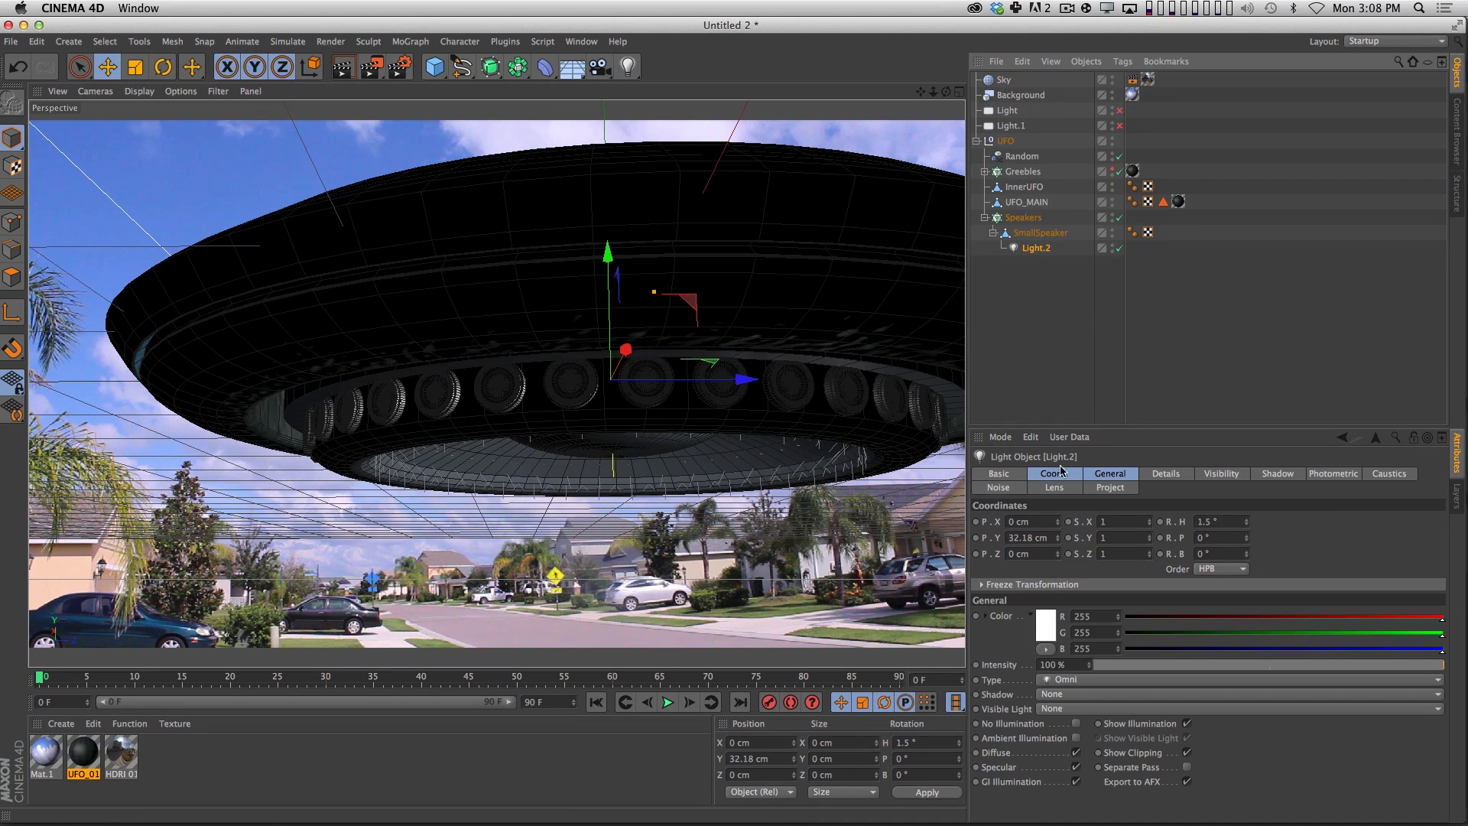
{"action": "double_click", "coordinate": [1031, 536]}
{"action": "type", "text": "0"}
{"action": "key", "text": "Return"}
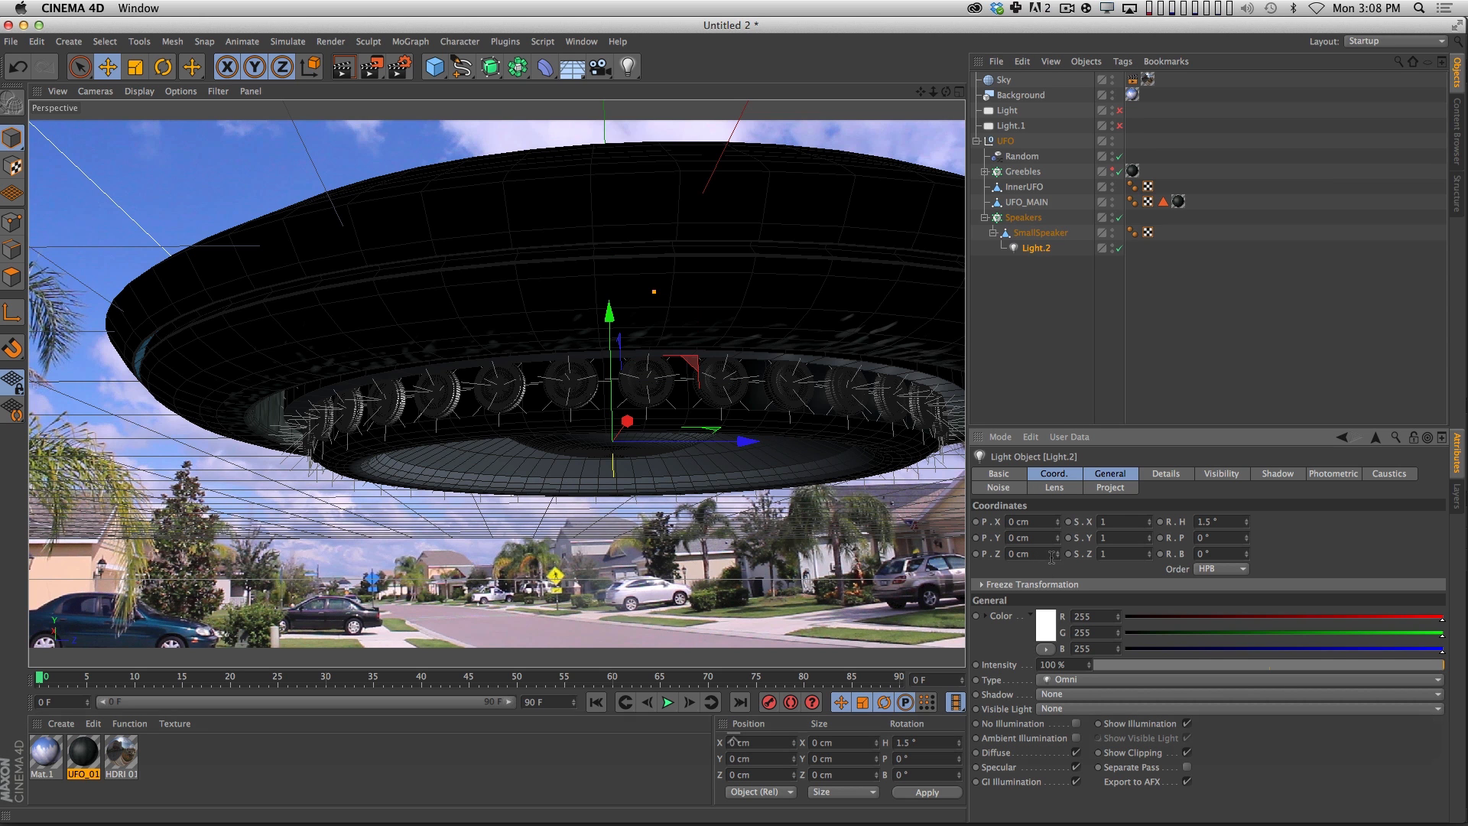
Offset the cloned light from the speaker by setting its Y position to -11 cm.
{"action": "key", "text": "super+z"}
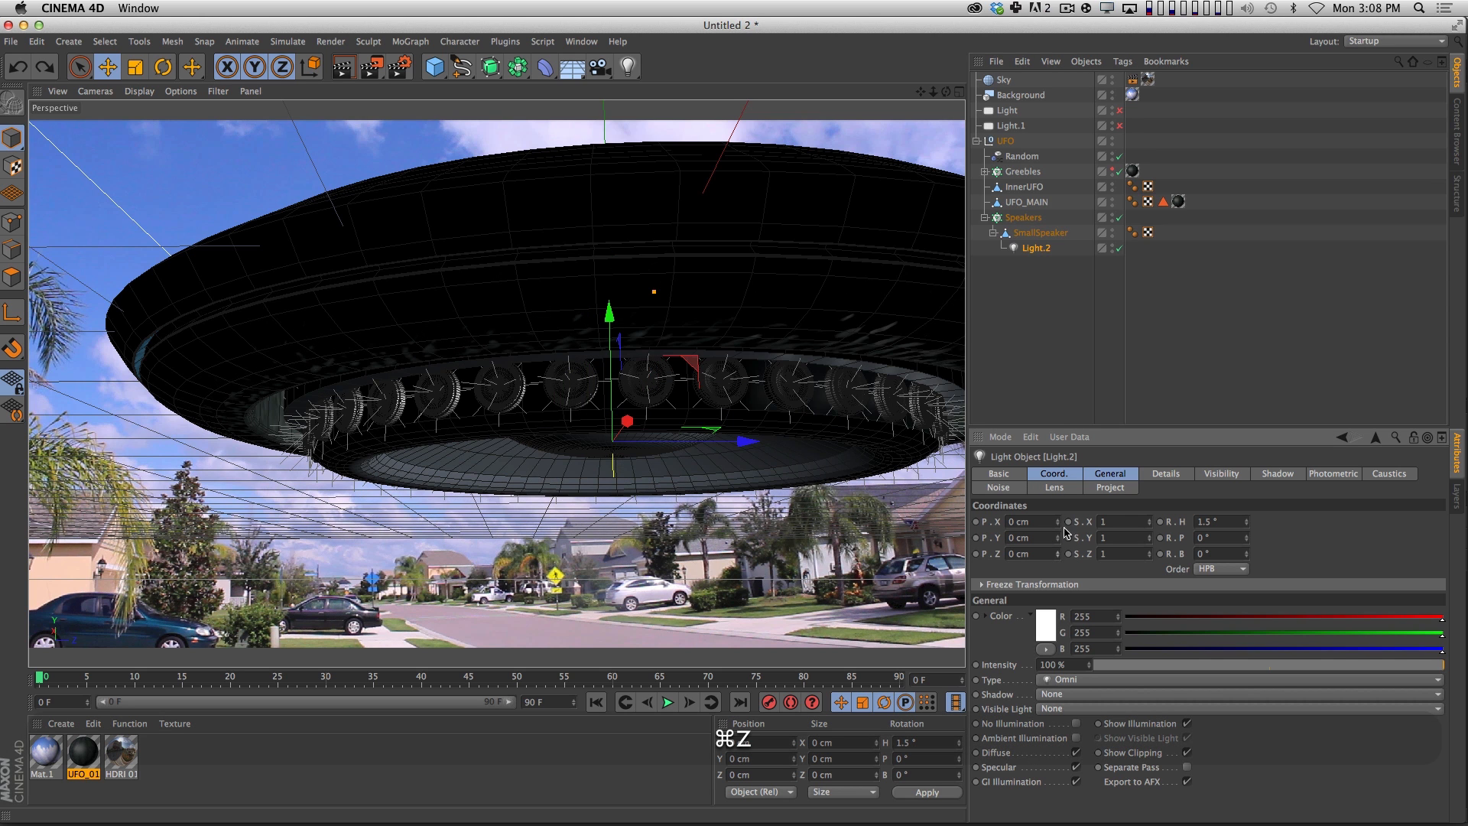
{"action": "left_click_drag", "start_coordinate": [1057, 522], "coordinate": [1058, 546]}
{"action": "key", "text": "super+z"}
Set the light's falloff to Inverse Square (Physically Accurate) with a Radius/Decay of 20 cm.
{"action": "left_click", "coordinate": [1167, 474]}
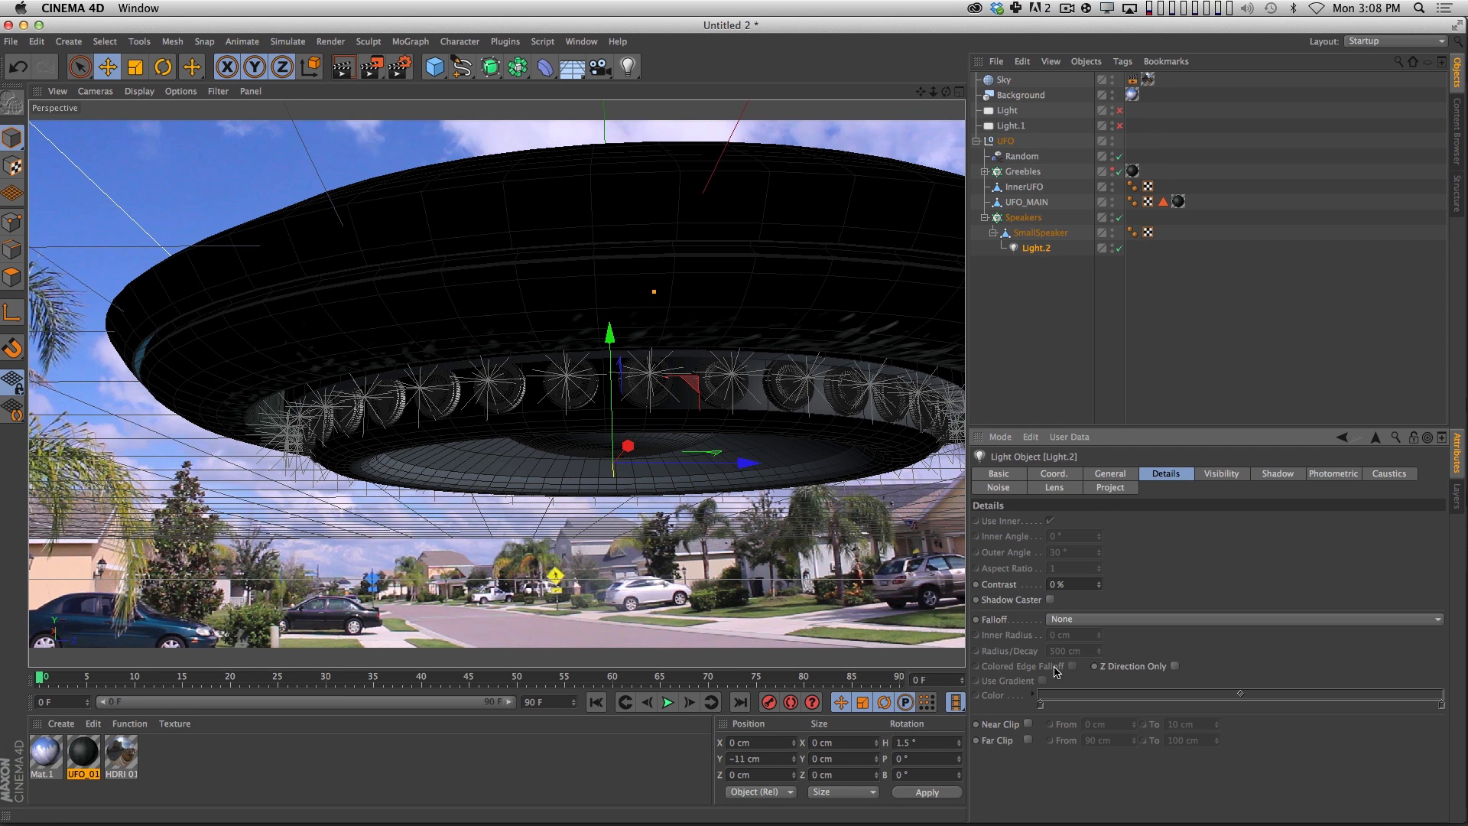
{"action": "left_click", "coordinate": [1081, 618]}
{"action": "left_click", "coordinate": [1083, 647]}
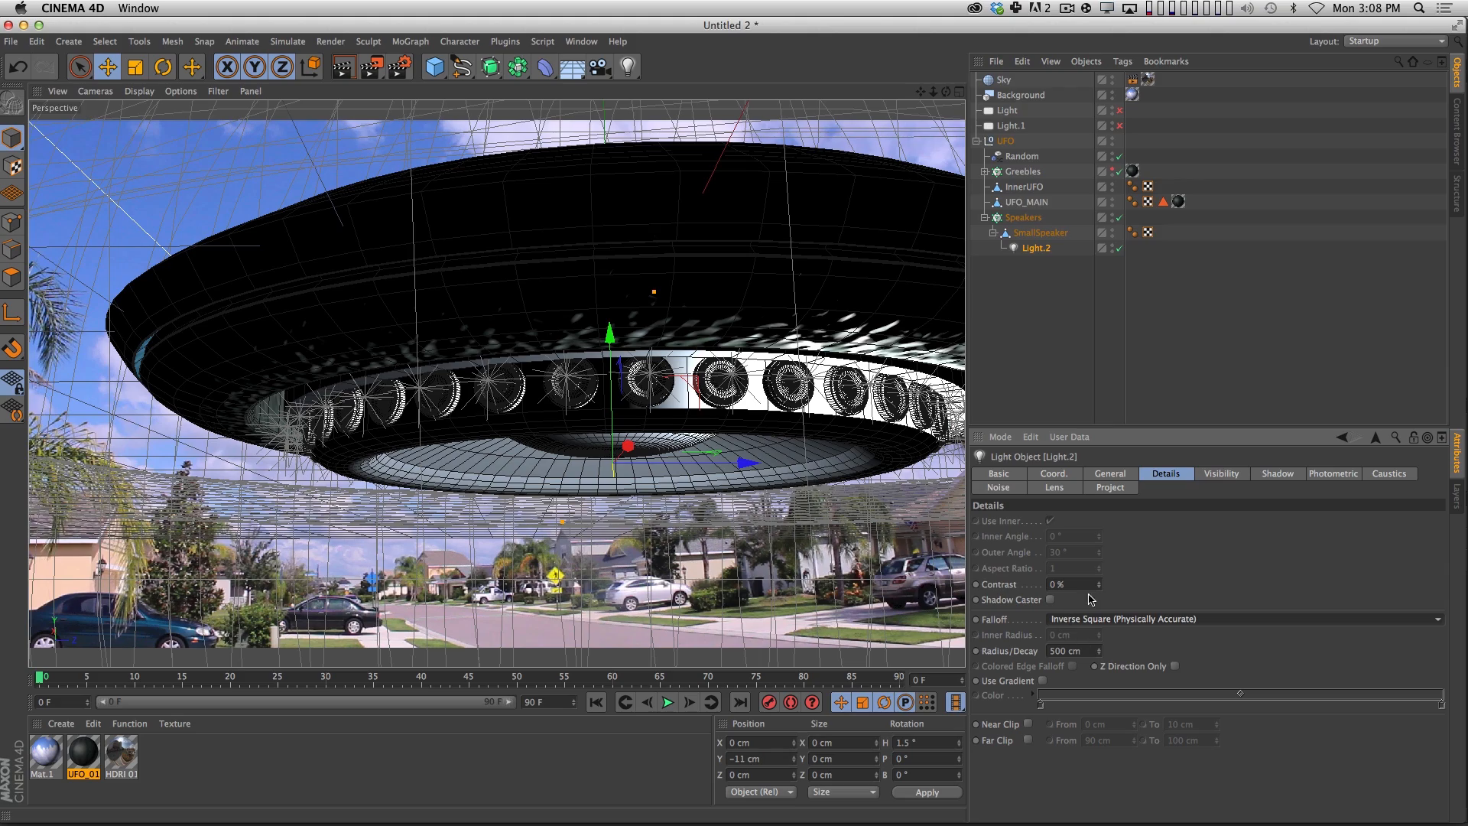
{"action": "left_click", "coordinate": [1089, 653]}
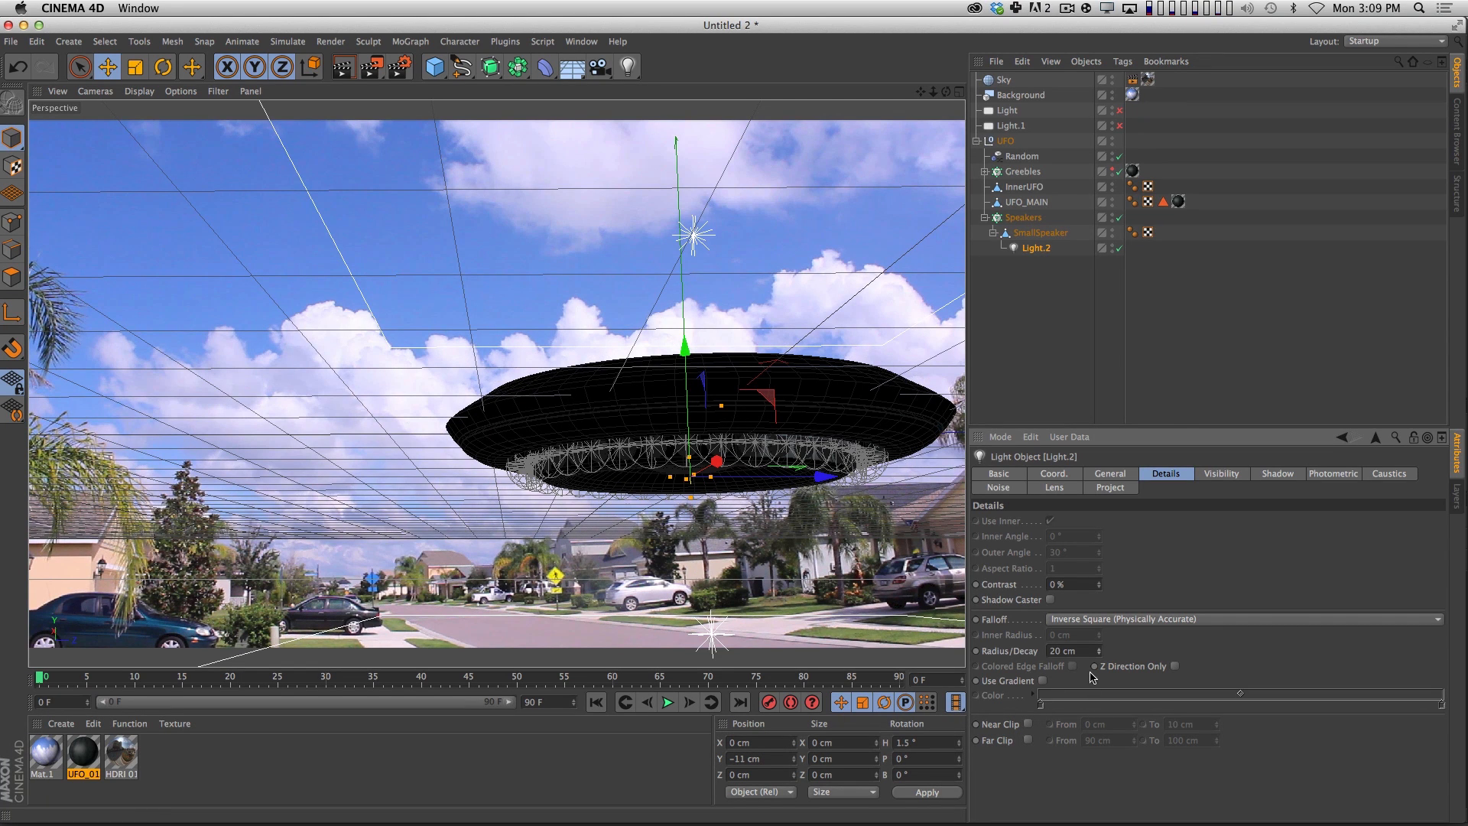
Change the light's colour to teal, RGB 75, 188, 186.
{"action": "left_click", "coordinate": [1120, 472]}
{"action": "left_click", "coordinate": [1045, 528]}
{"action": "left_click", "coordinate": [1080, 476]}
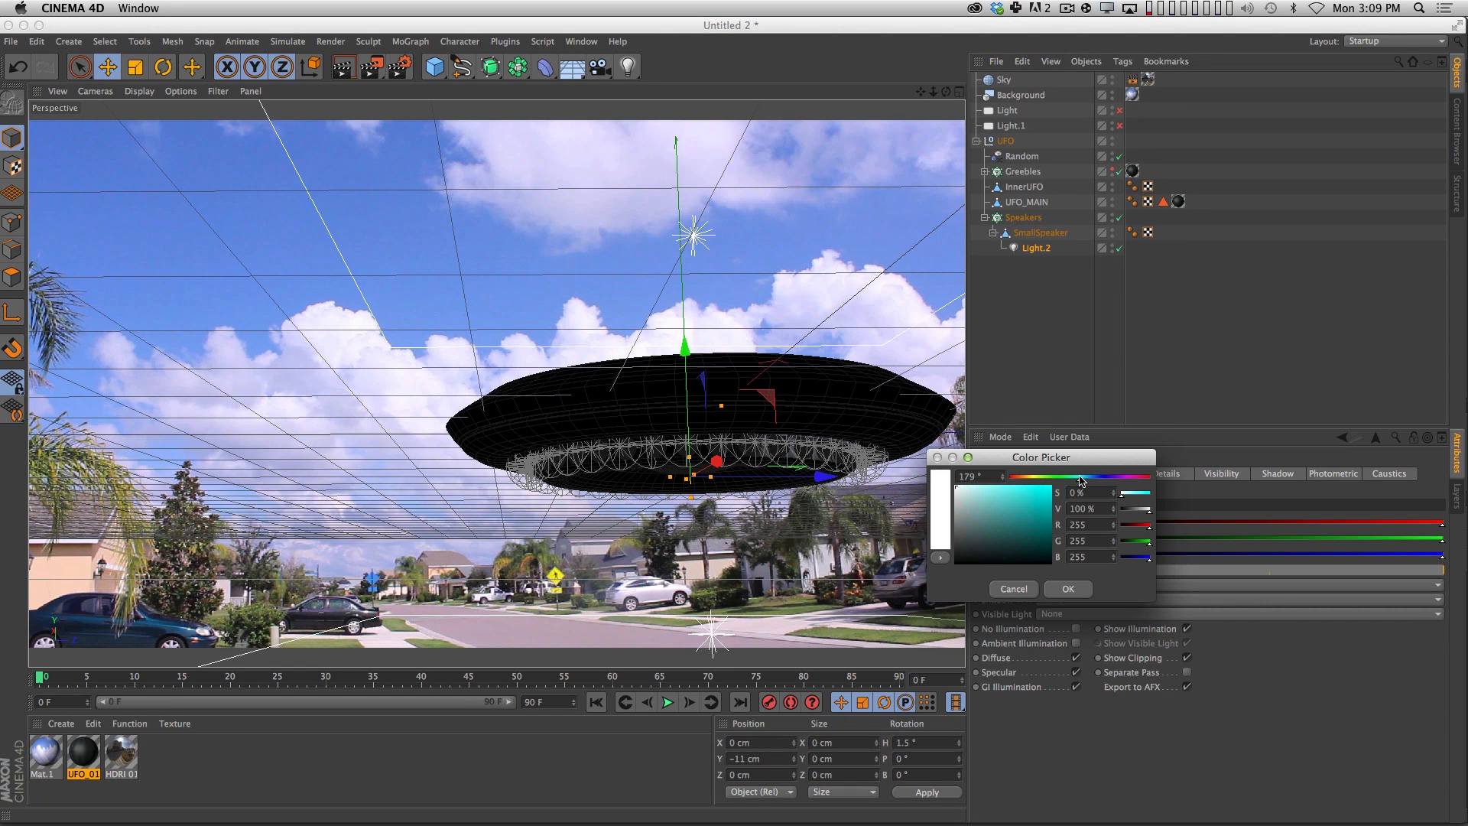
{"action": "left_click", "coordinate": [1000, 494]}
{"action": "left_click_drag", "start_coordinate": [999, 497], "coordinate": [1013, 506]}
{"action": "left_click", "coordinate": [1068, 589]}
Render the view to check the teal speaker lights and raise their light's intensity.
{"action": "key", "text": "ctrl+r"}
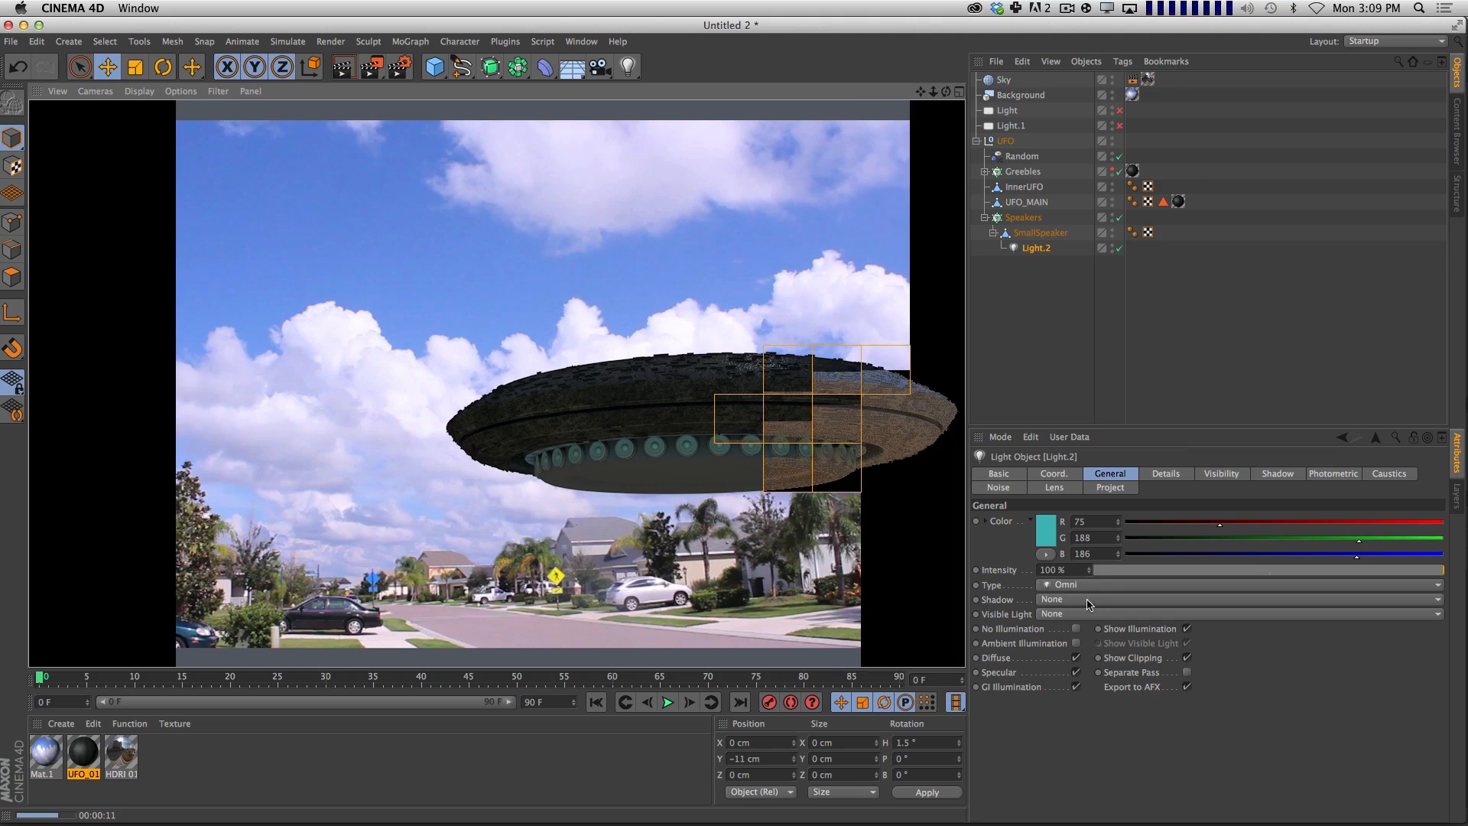
{"action": "type", "text": "200"}
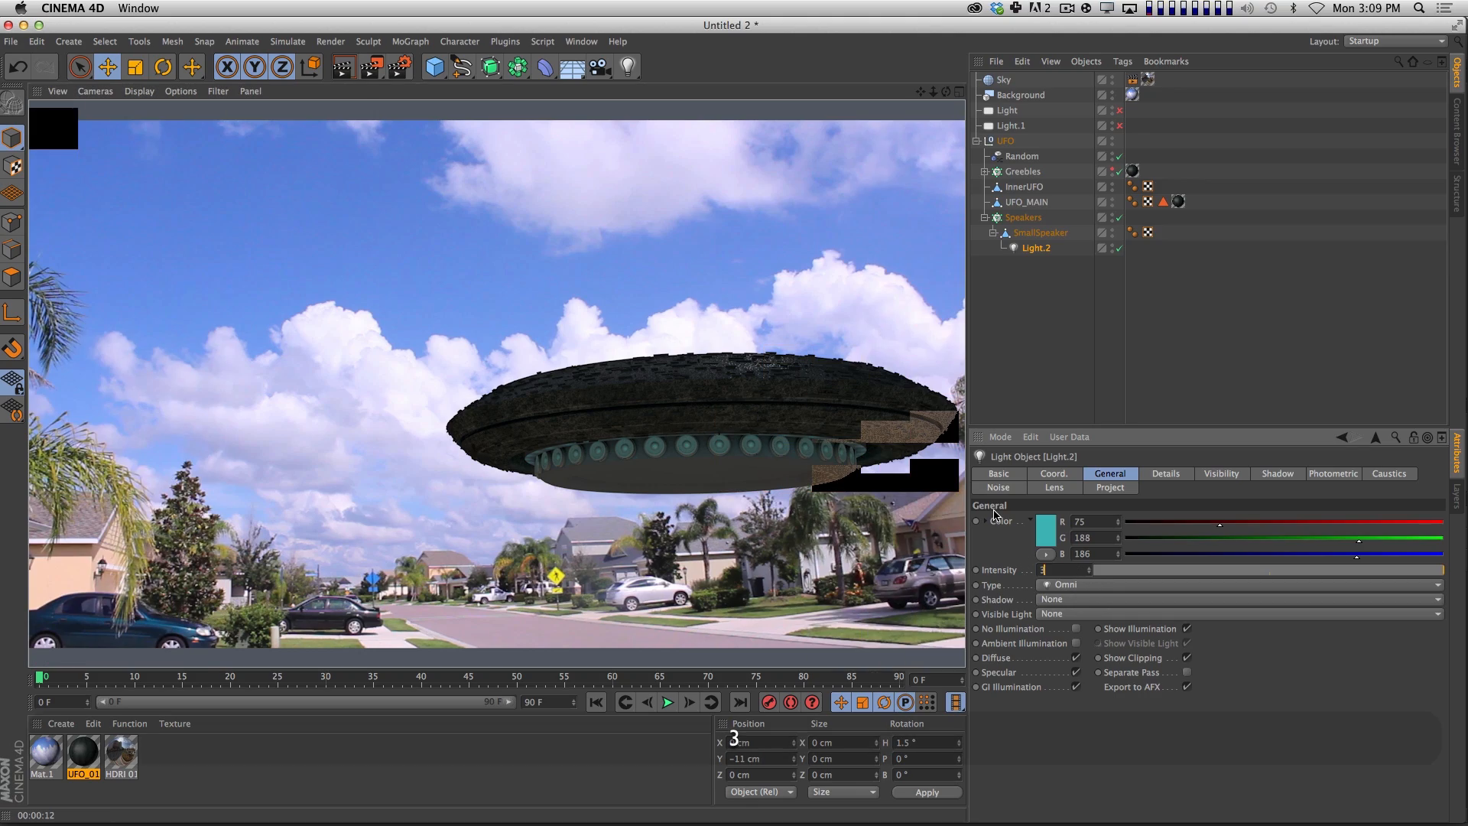
{"action": "key", "text": "Return"}
{"action": "left_click", "coordinate": [1055, 351]}
Add a Circle spline to the scene and set its plane to XZ.
{"action": "key", "text": "2"}
{"action": "left_click_drag", "start_coordinate": [729, 469], "coordinate": [737, 239]}
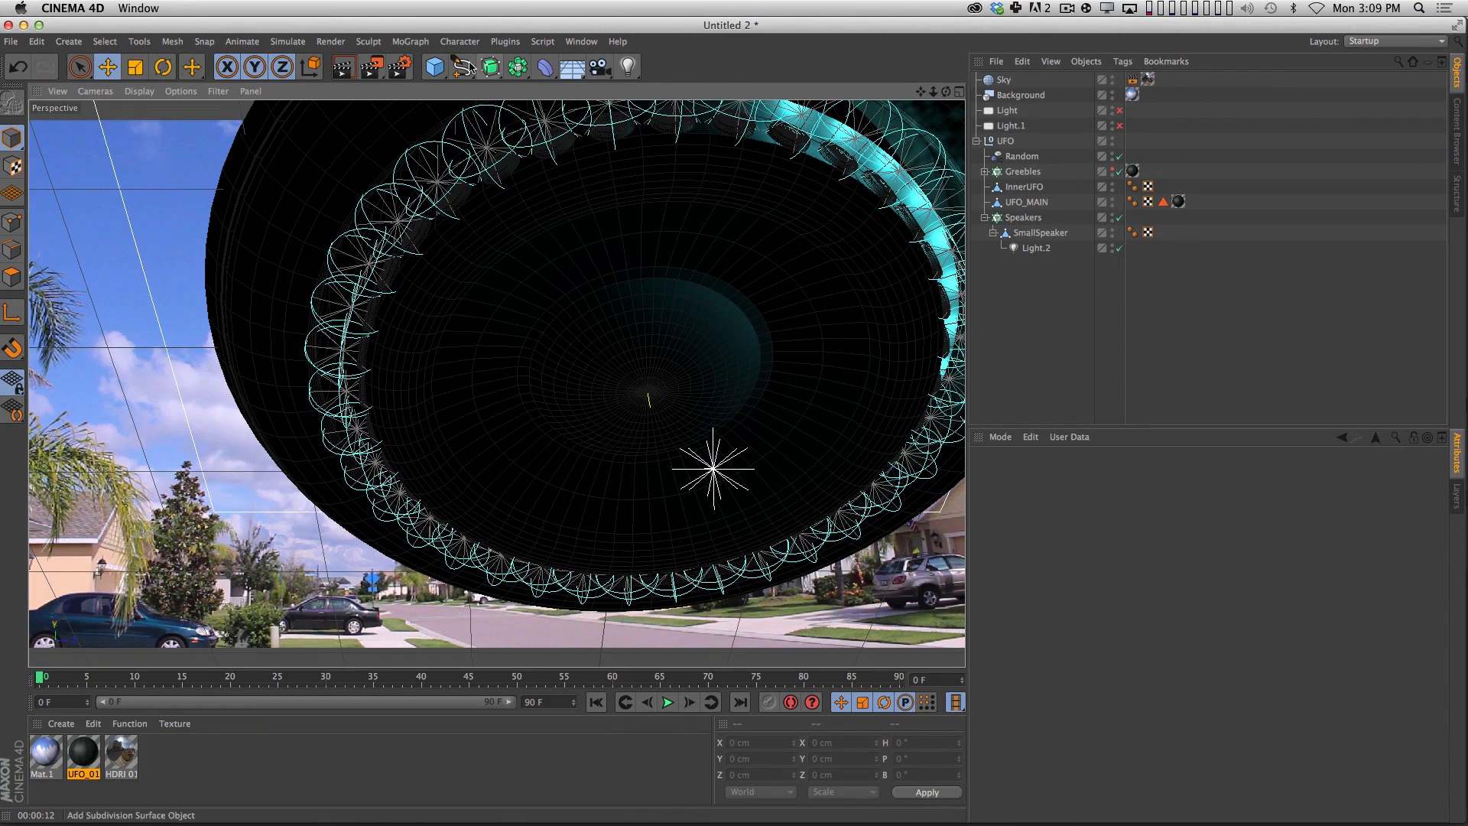
{"action": "mouse_move", "coordinate": [462, 66]}
{"action": "left_mouse_down"}
{"action": "mouse_move", "coordinate": [511, 70]}
{"action": "mouse_move", "coordinate": [592, 143]}
{"action": "left_mouse_up"}
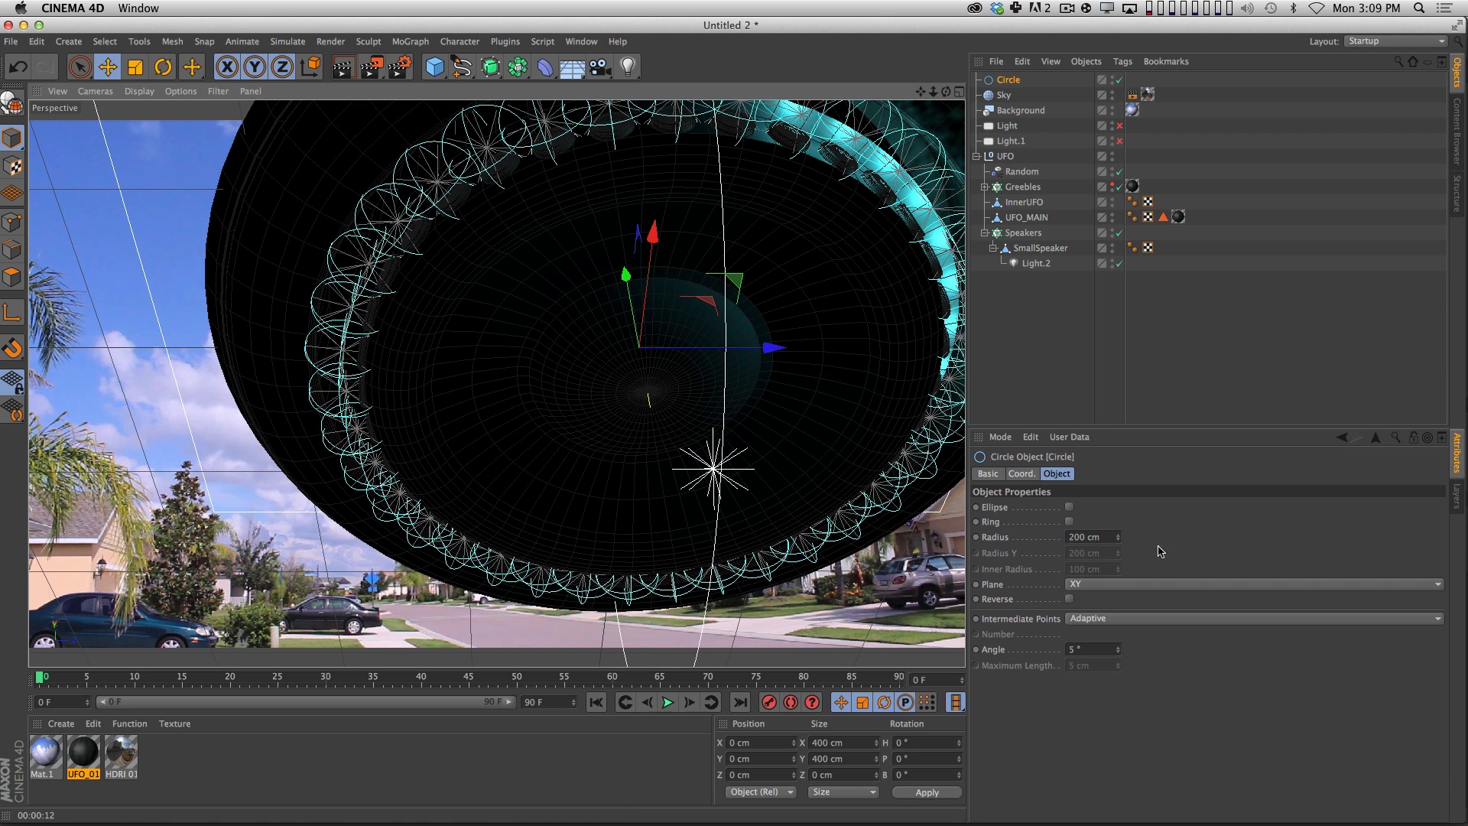
{"action": "left_click", "coordinate": [1112, 586]}
{"action": "left_click", "coordinate": [1112, 622]}
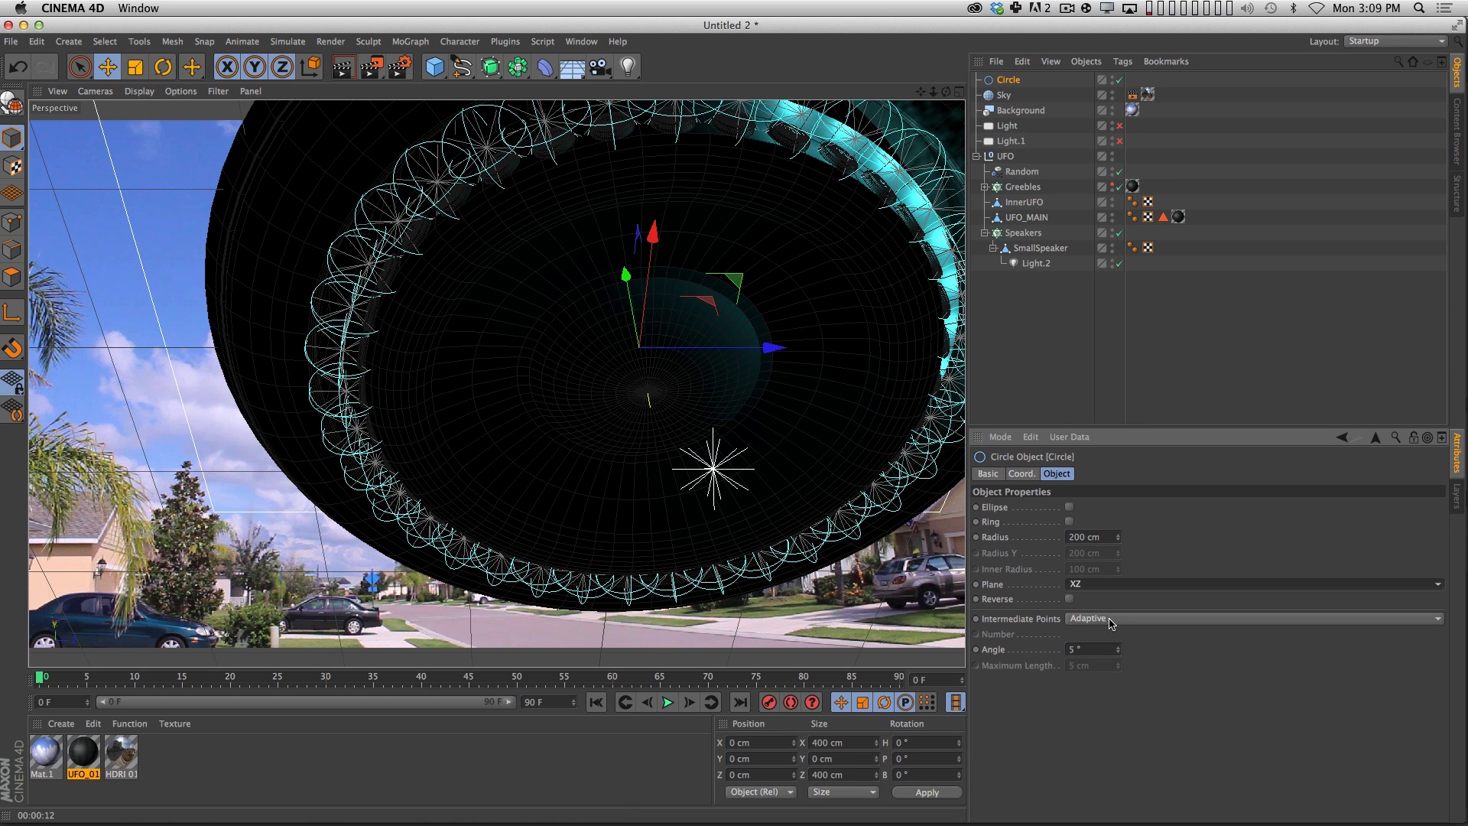
Set the circle's radius to 82 cm and position it in the UFO's underside at about Y -31.5 cm.
{"action": "left_click", "coordinate": [1021, 475]}
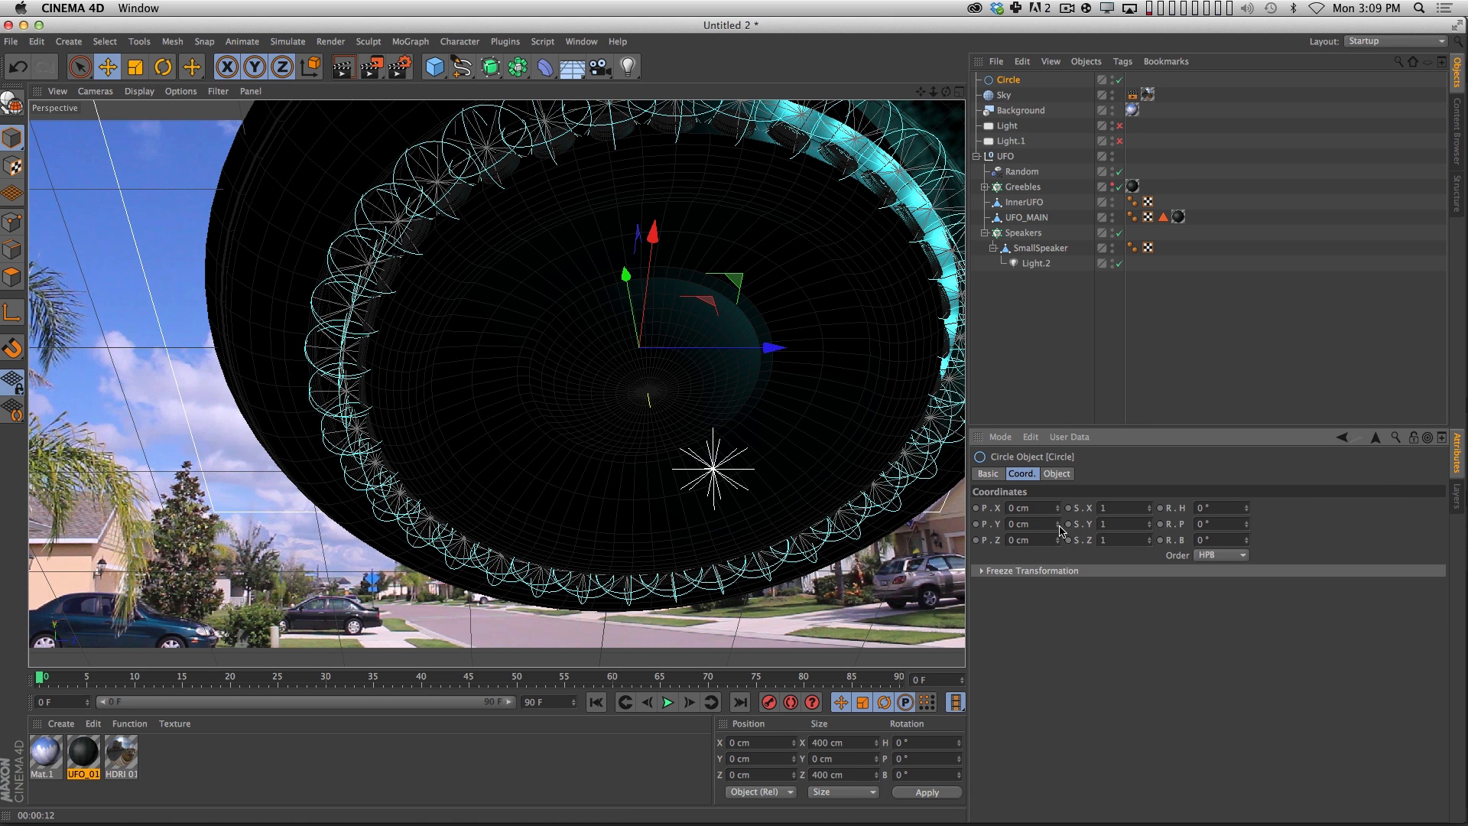
{"action": "left_click_drag", "start_coordinate": [1057, 523], "coordinate": [1057, 532], "text": "shift"}
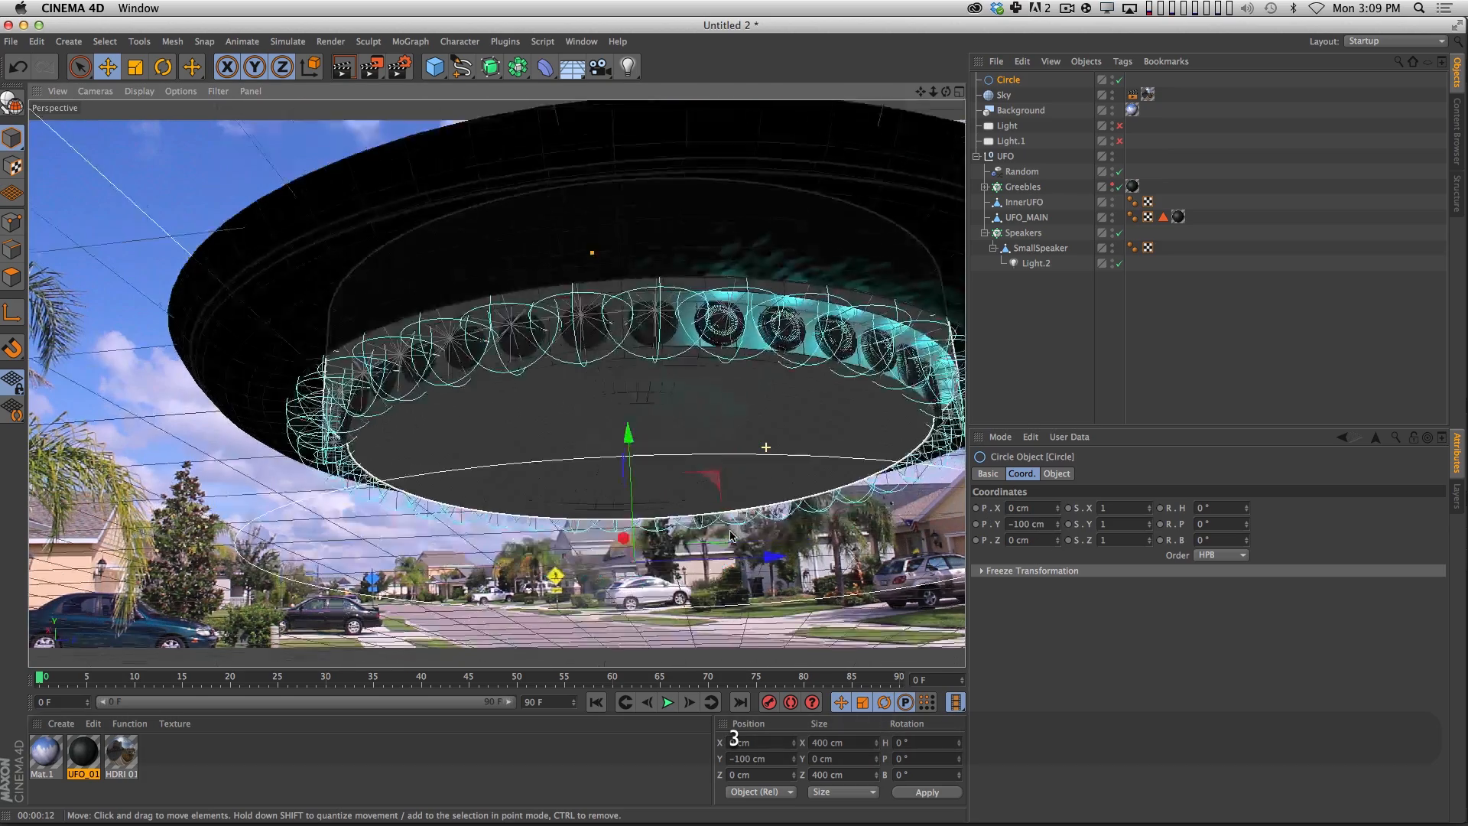
{"action": "left_click", "coordinate": [1056, 474]}
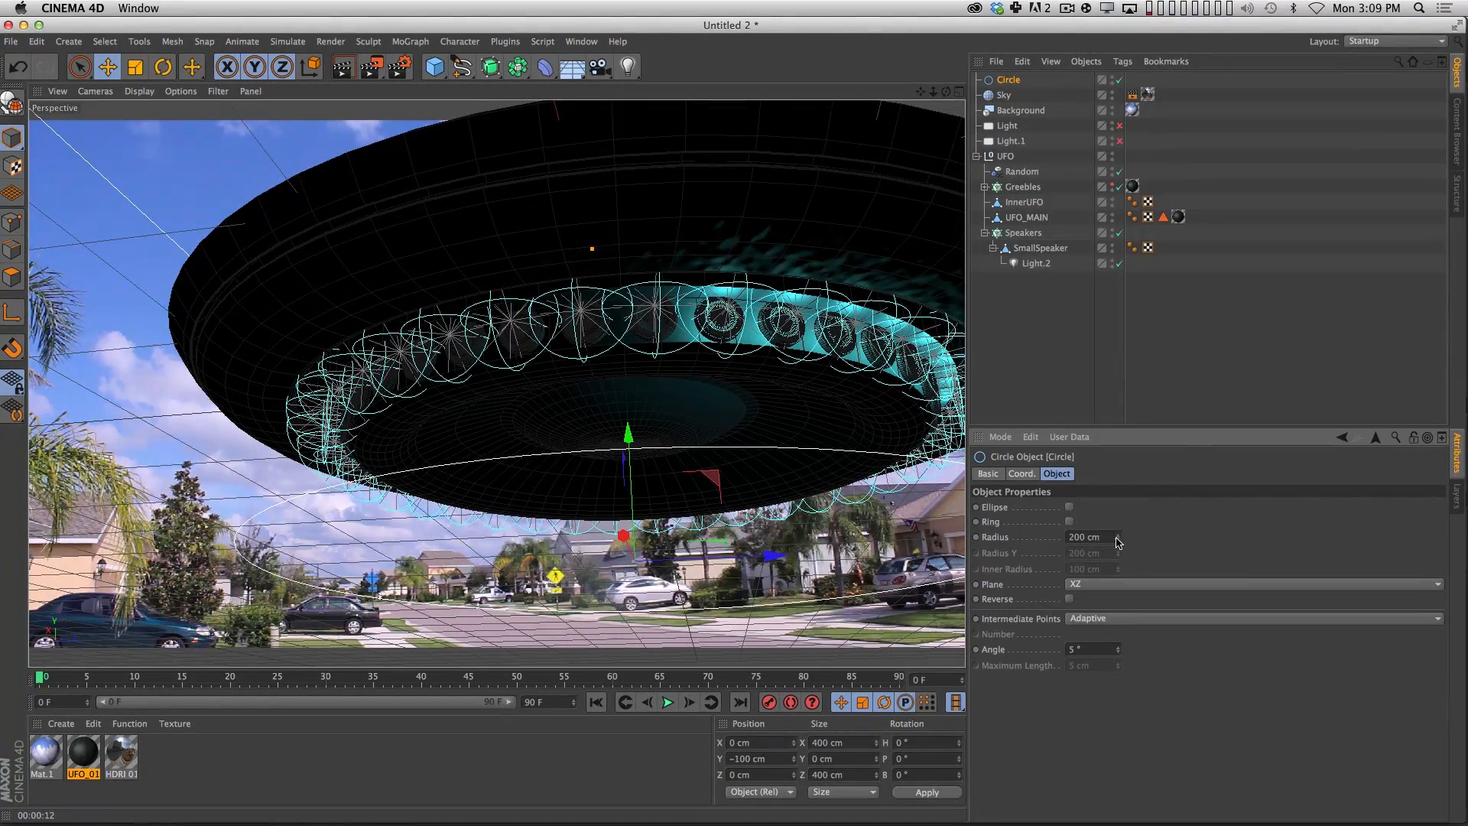
{"action": "left_click_drag", "start_coordinate": [1119, 542], "coordinate": [1017, 550]}
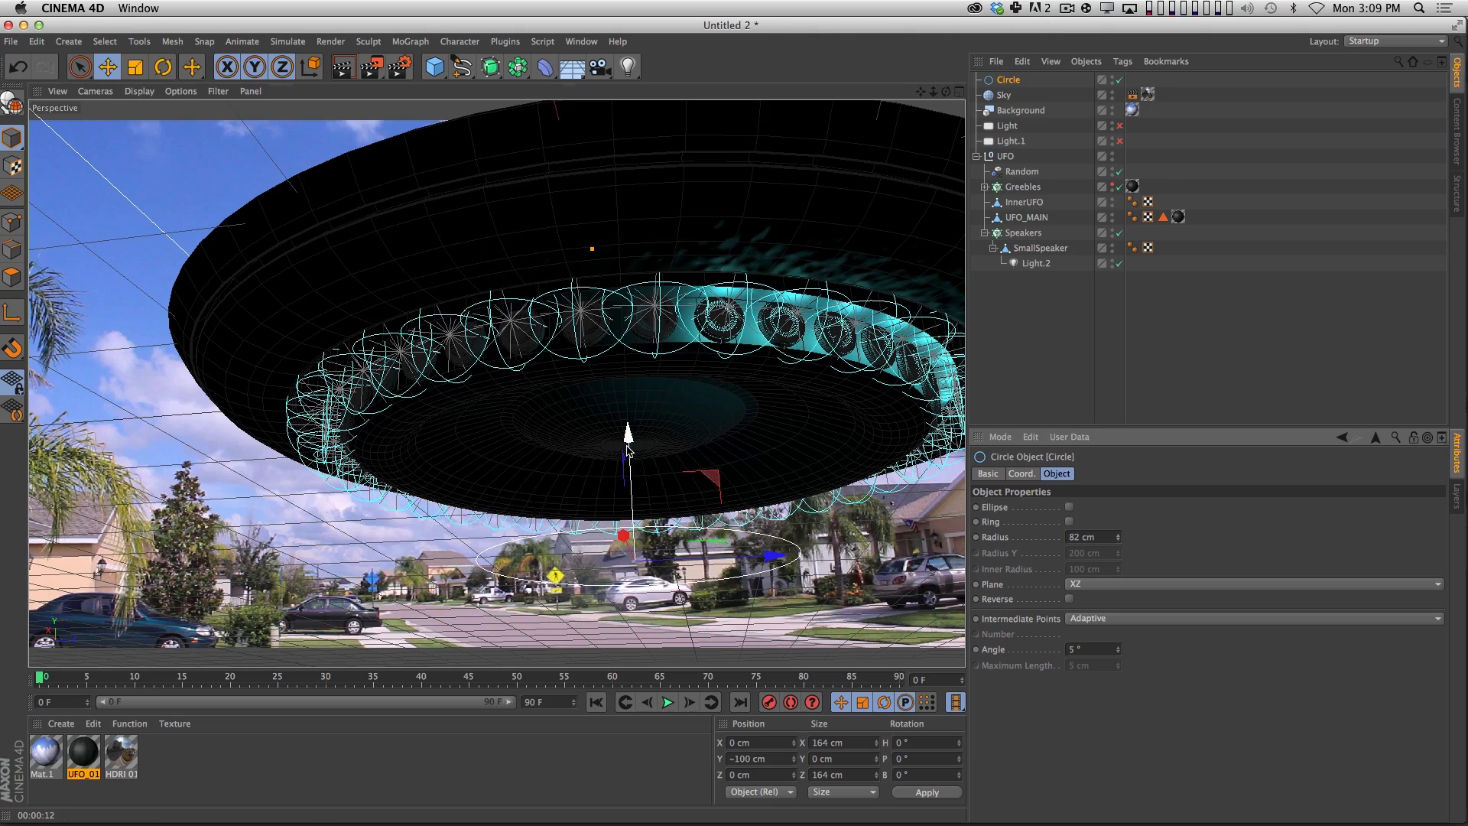
{"action": "left_click_drag", "start_coordinate": [627, 449], "coordinate": [633, 330]}
{"action": "key", "text": "3"}
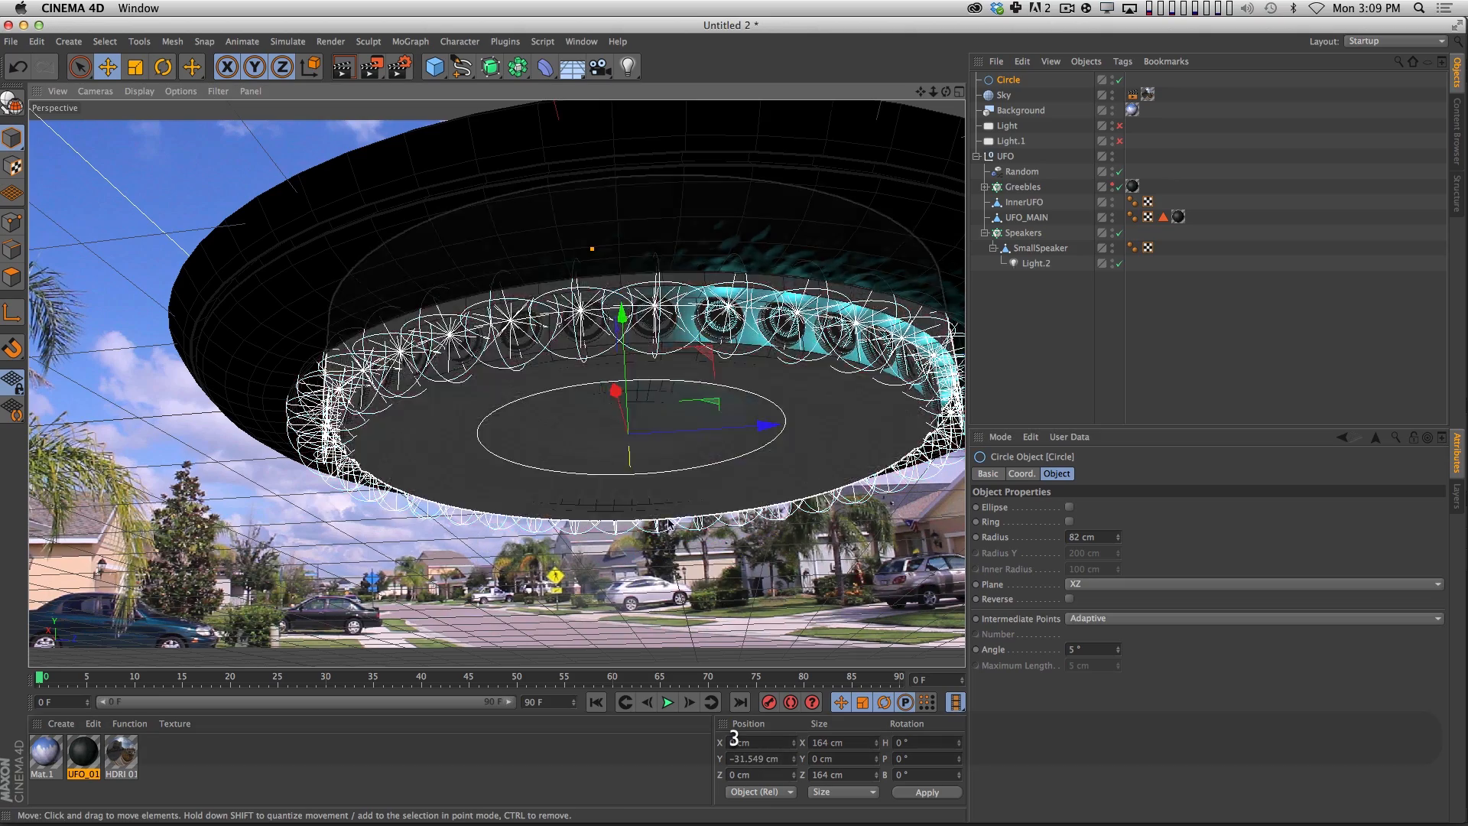
Add an area light and rename it CircleLight.
{"action": "left_click_drag", "start_coordinate": [712, 501], "coordinate": [653, 445]}
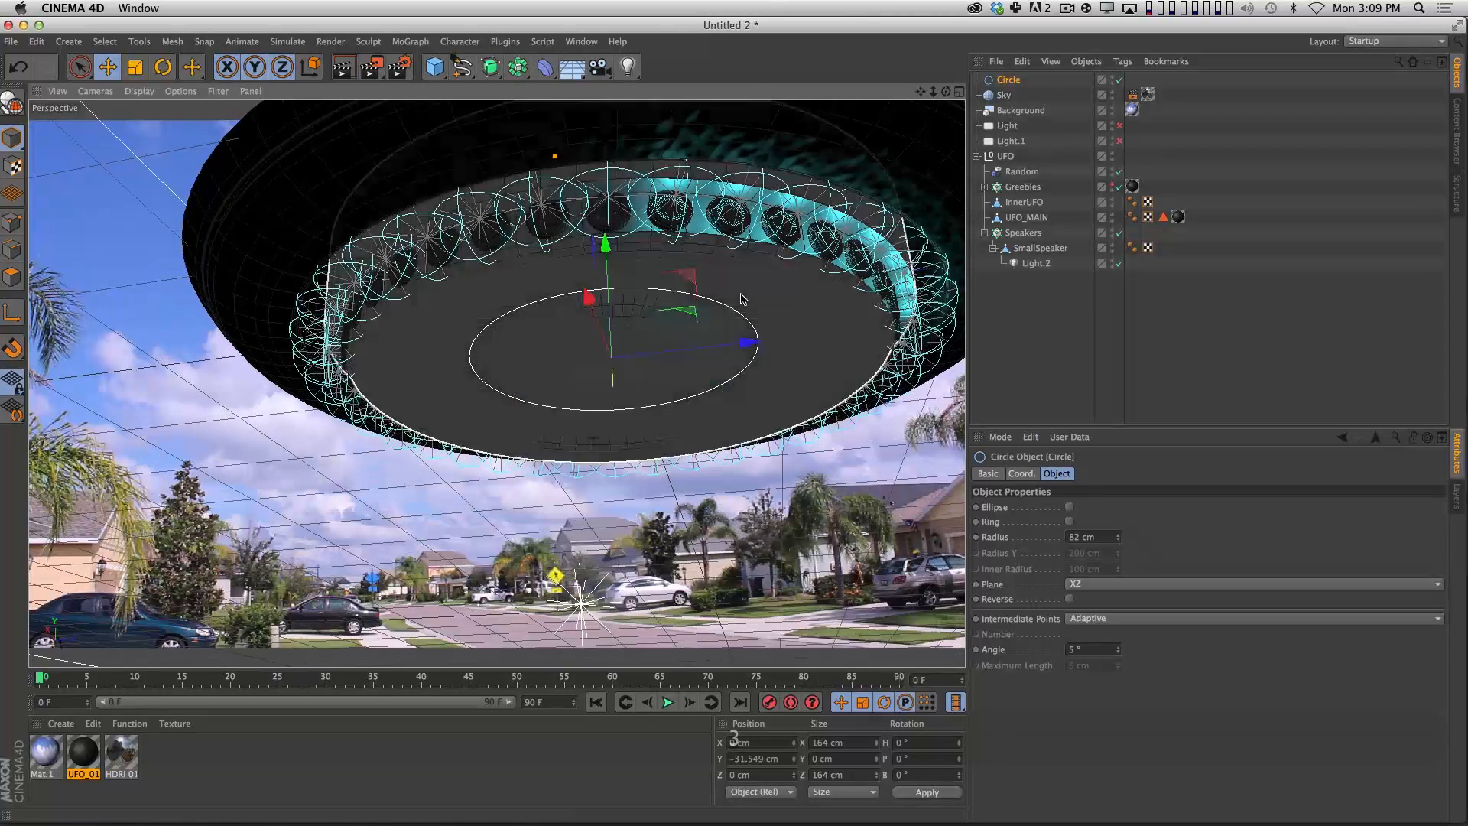
{"action": "left_click_drag", "start_coordinate": [628, 66], "coordinate": [864, 115]}
{"action": "double_click", "coordinate": [1011, 79]}
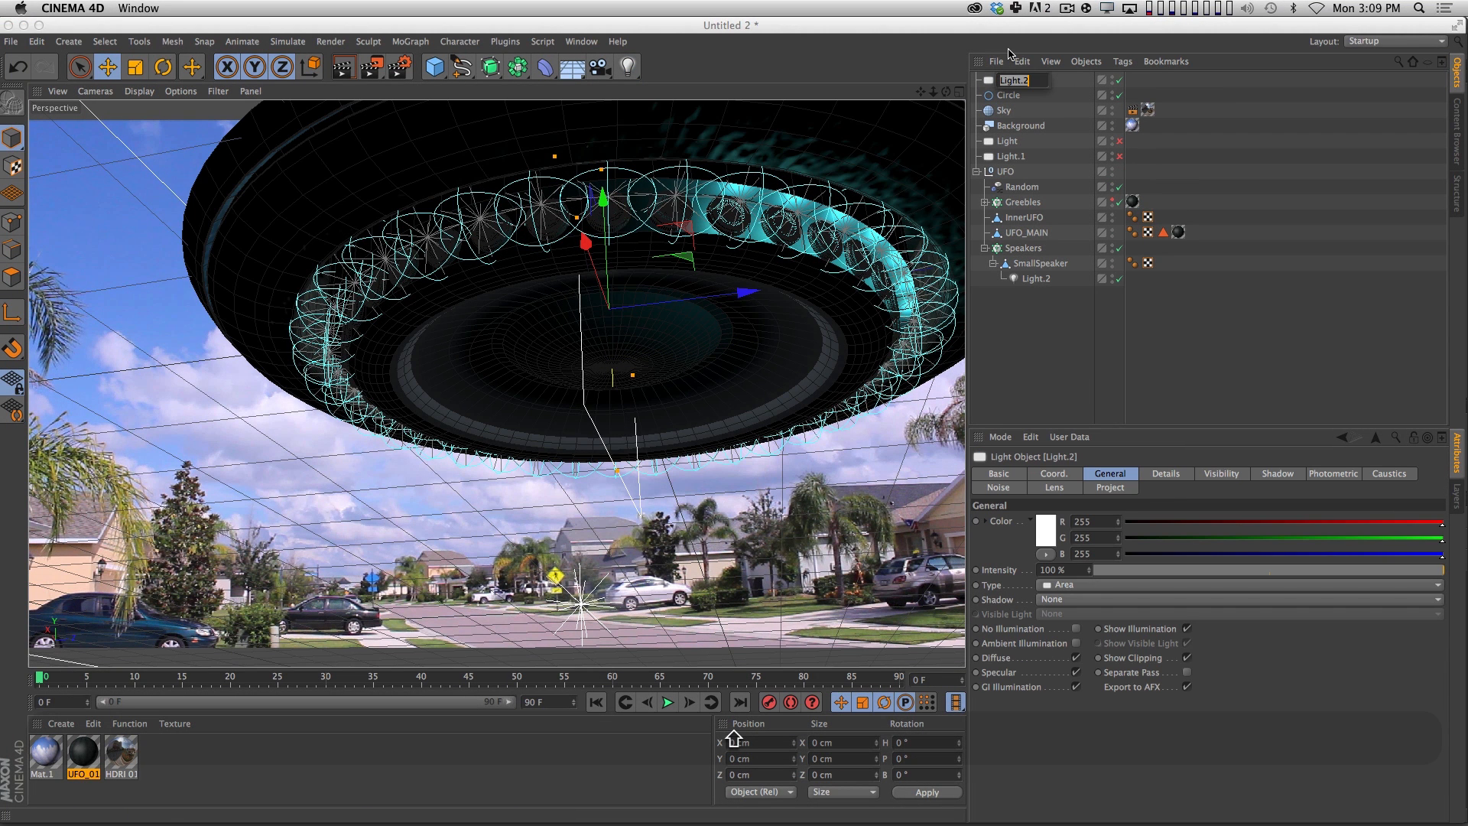
{"action": "type", "text": "CircleLight"}
{"action": "key", "text": "Return"}
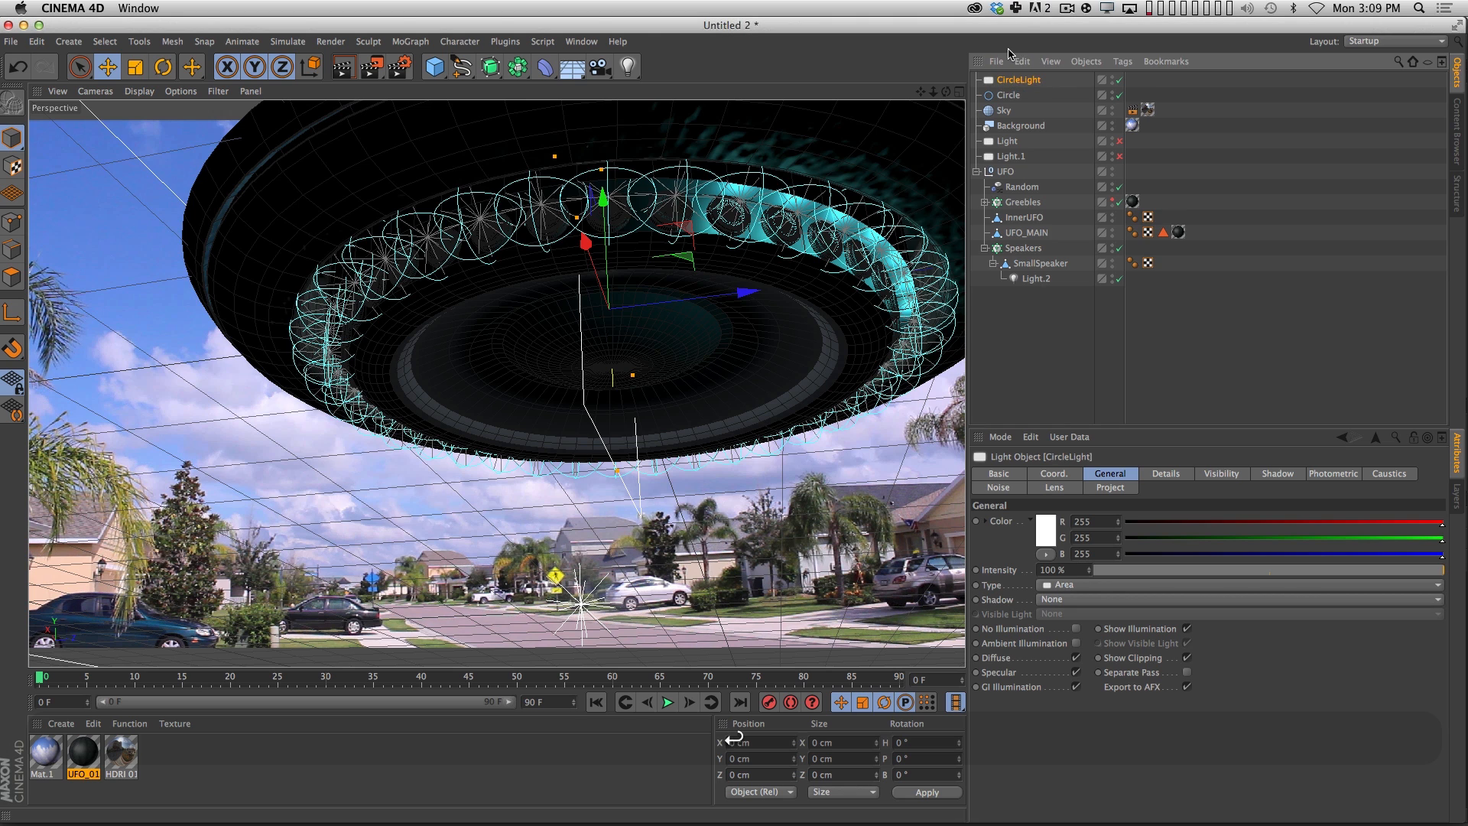
Set CircleLight's area shape to Object / Spline and assign the Circle spline as its object.
{"action": "left_click", "coordinate": [1177, 476]}
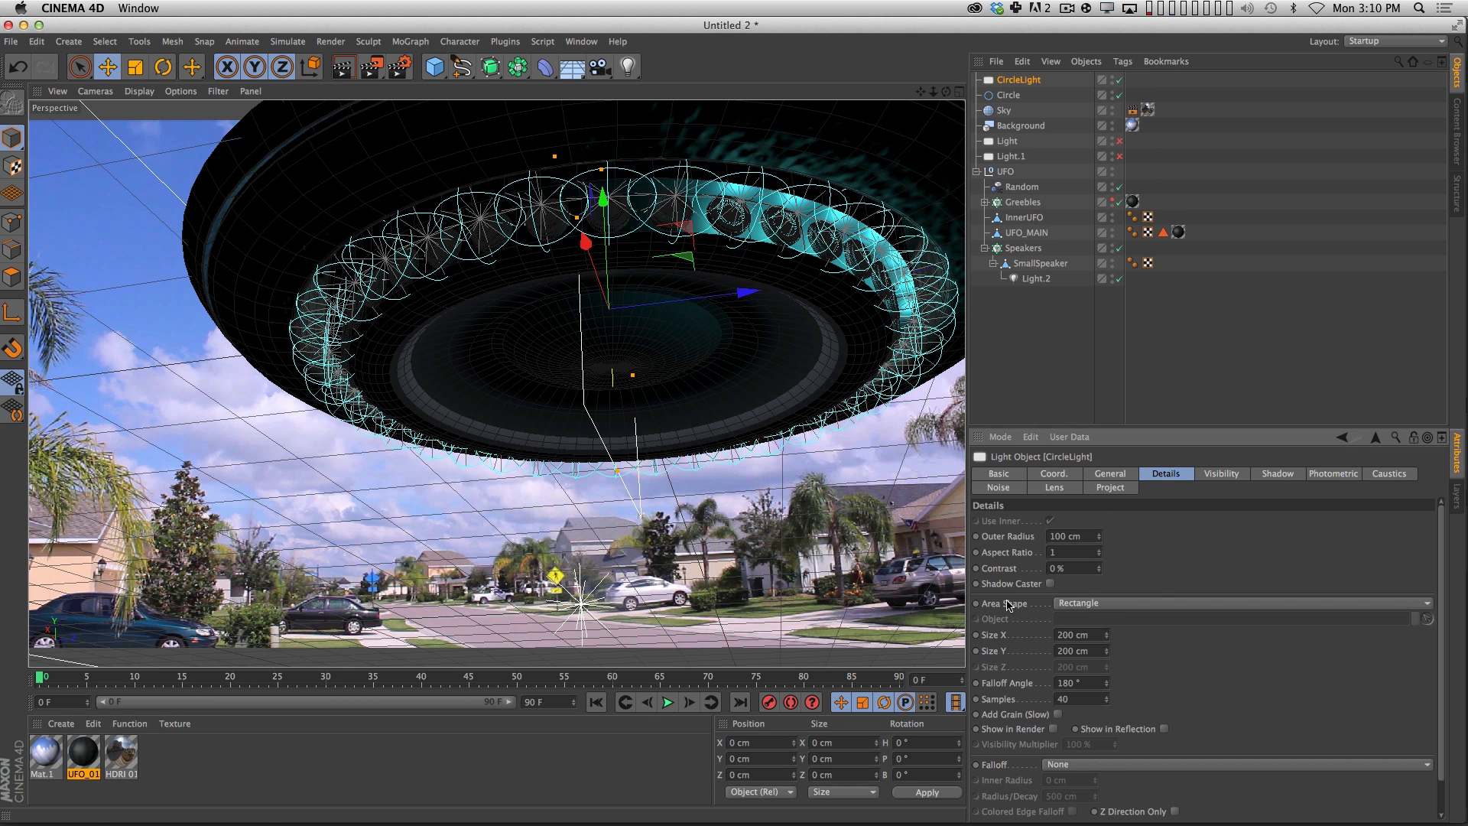
{"action": "left_click", "coordinate": [1114, 609]}
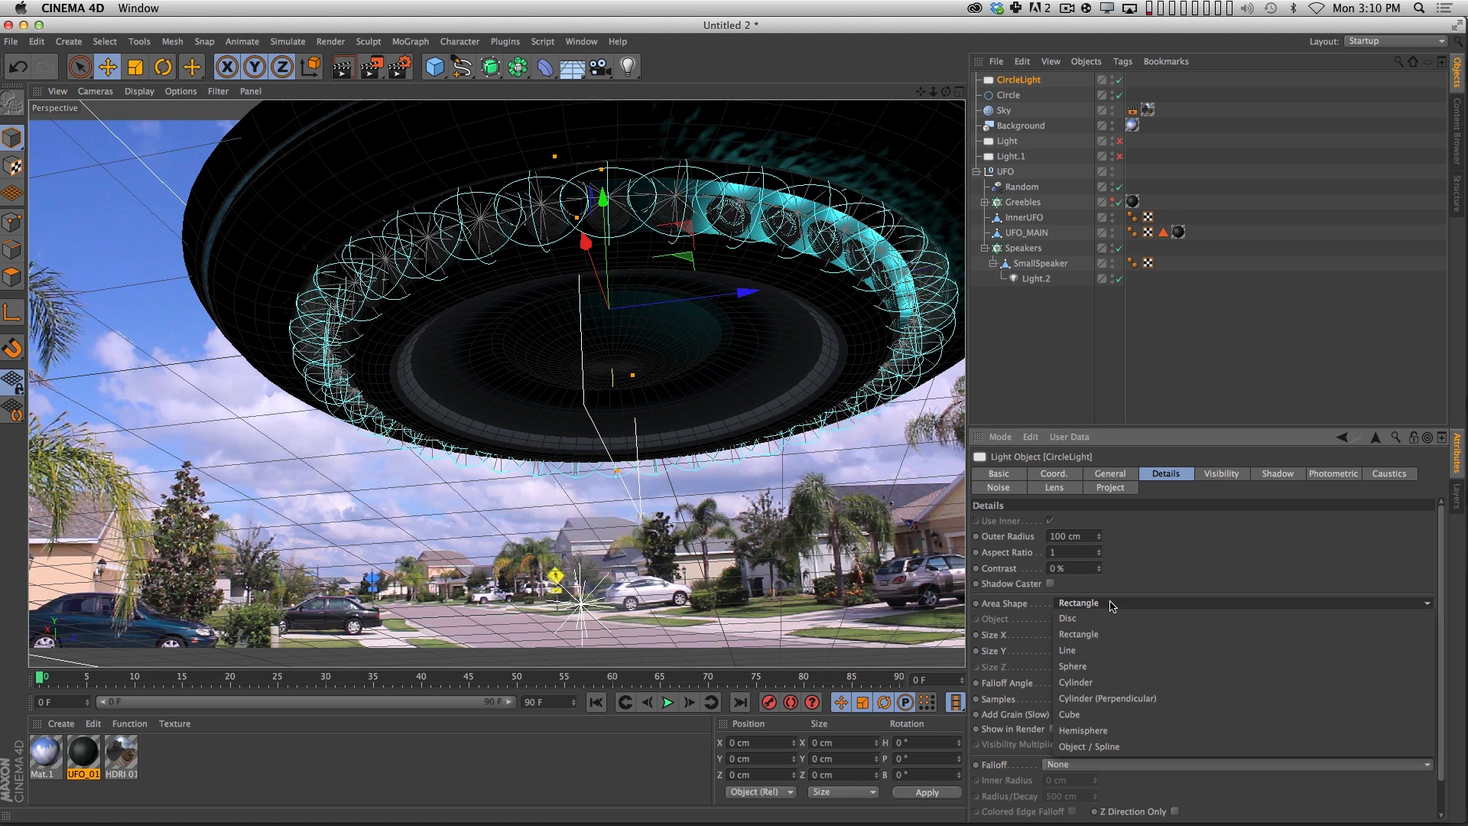
{"action": "left_click", "coordinate": [1113, 747]}
{"action": "left_click_drag", "start_coordinate": [1008, 98], "coordinate": [1074, 619]}
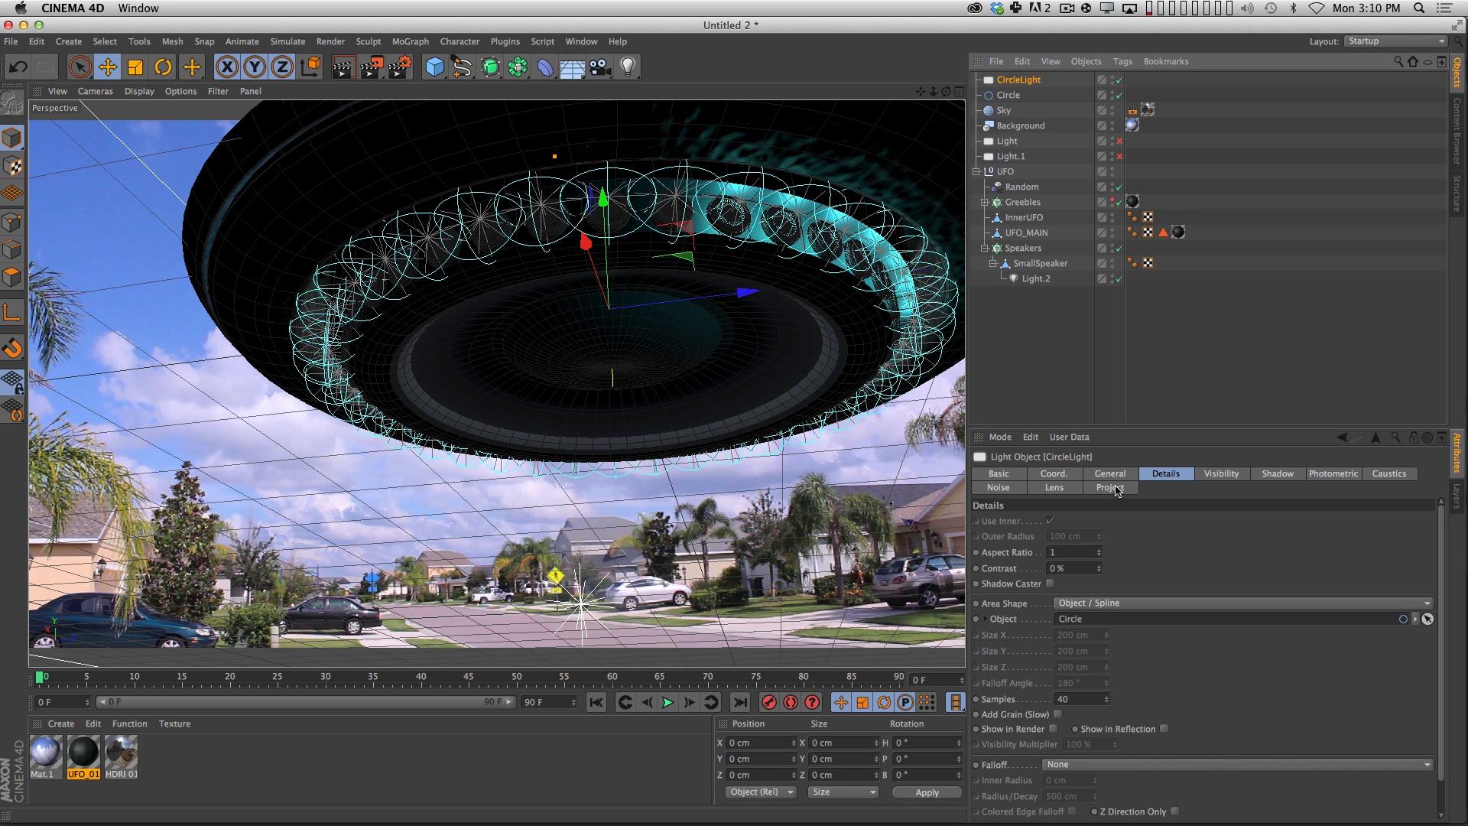
Set CircleLight's colour to light teal, RGB 132, 237, 218, and its intensity to 200%.
{"action": "left_click", "coordinate": [1109, 474]}
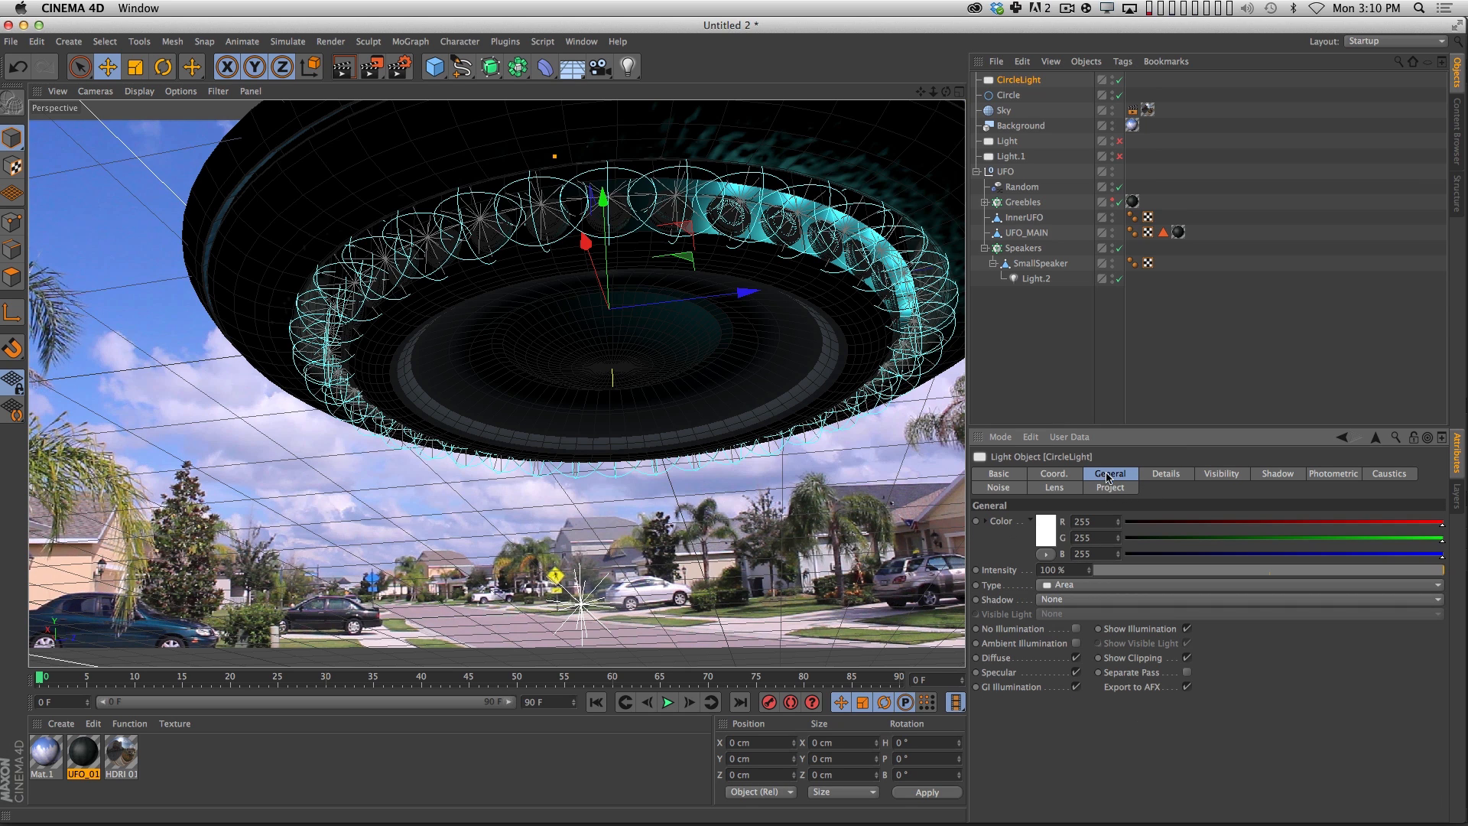
{"action": "left_click", "coordinate": [1045, 535]}
{"action": "left_click_drag", "start_coordinate": [1038, 492], "coordinate": [1073, 492]}
{"action": "left_click_drag", "start_coordinate": [984, 514], "coordinate": [995, 504]}
{"action": "left_click", "coordinate": [1067, 603]}
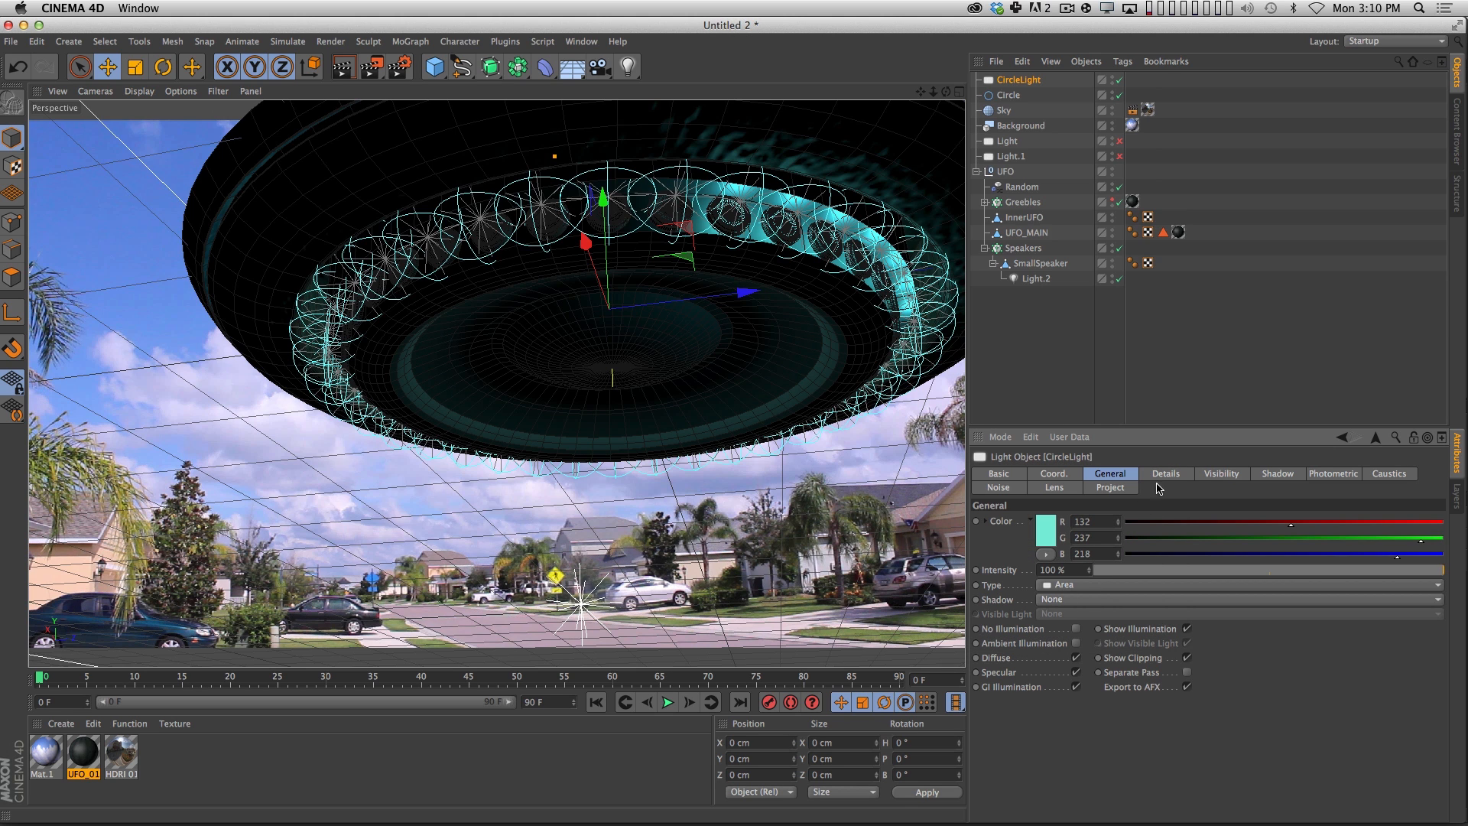
{"action": "left_click_drag", "start_coordinate": [1068, 570], "coordinate": [992, 559]}
{"action": "type", "text": "200"}
{"action": "key", "text": "Return"}
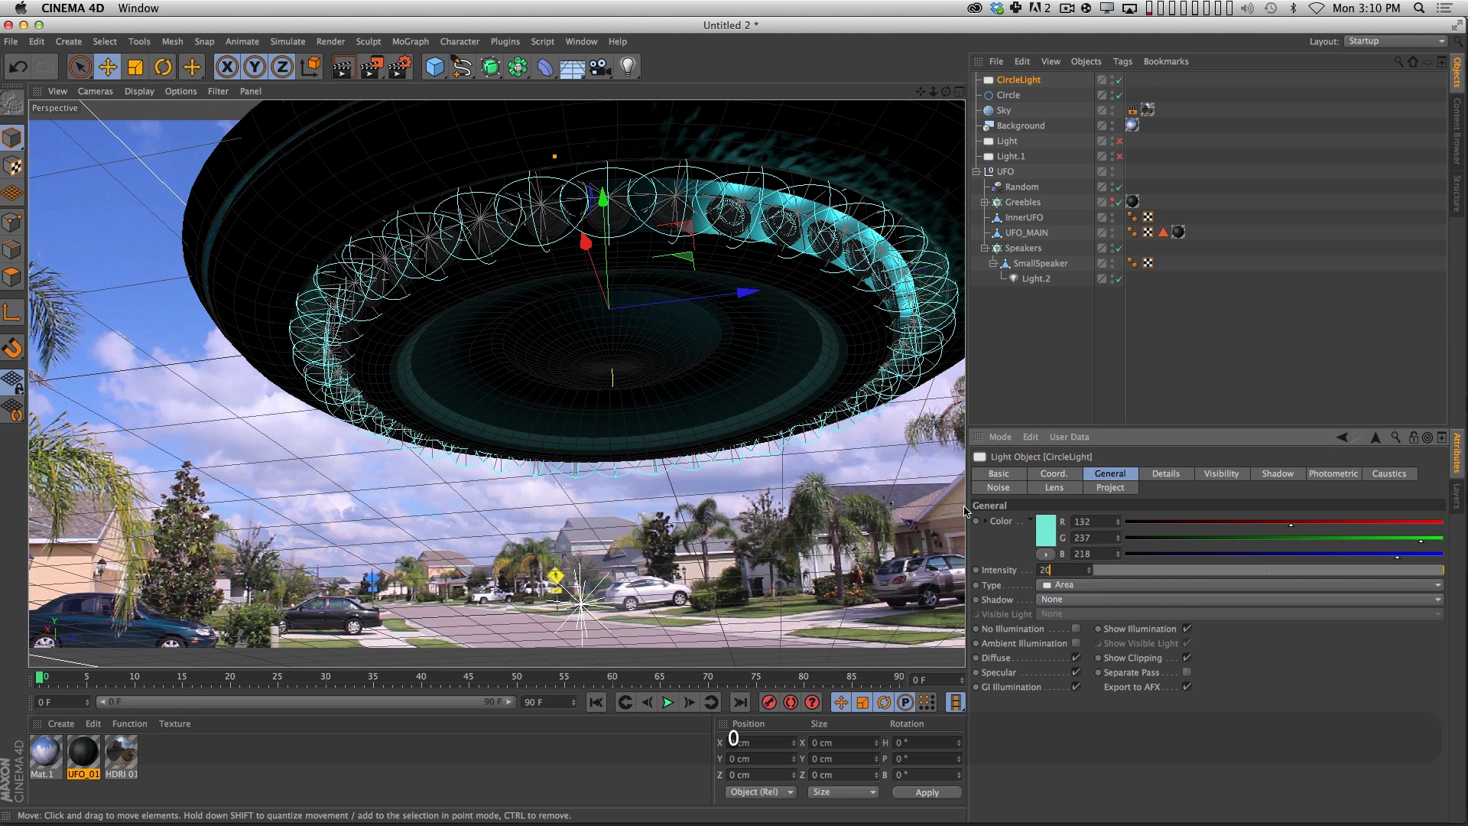
Set CircleLight's falloff to Inverse Square Clamped with a Radius/Decay of 50 cm.
{"action": "left_click", "coordinate": [1166, 475]}
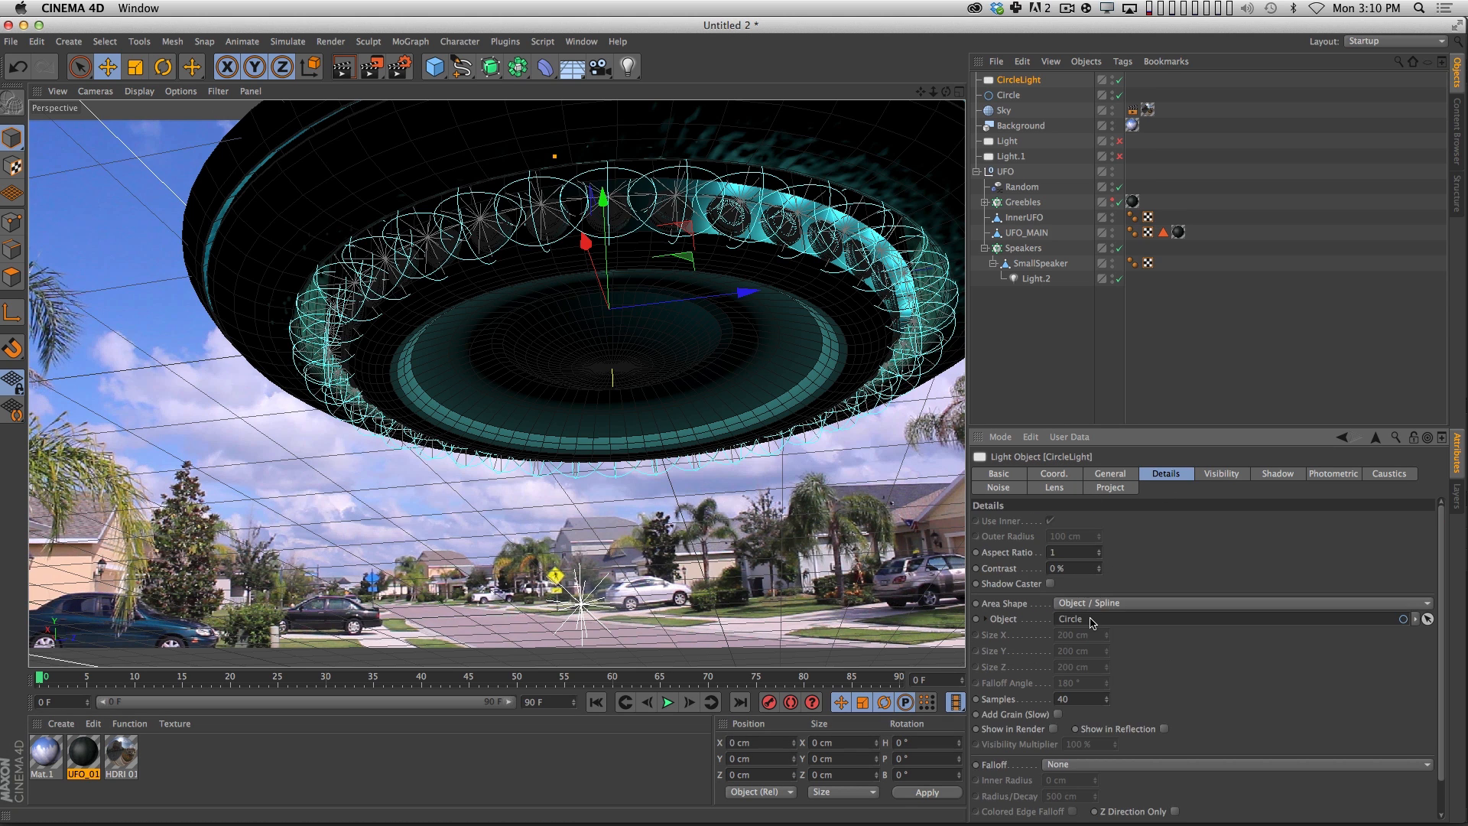
{"action": "left_click", "coordinate": [1046, 765]}
{"action": "left_click", "coordinate": [1086, 748]}
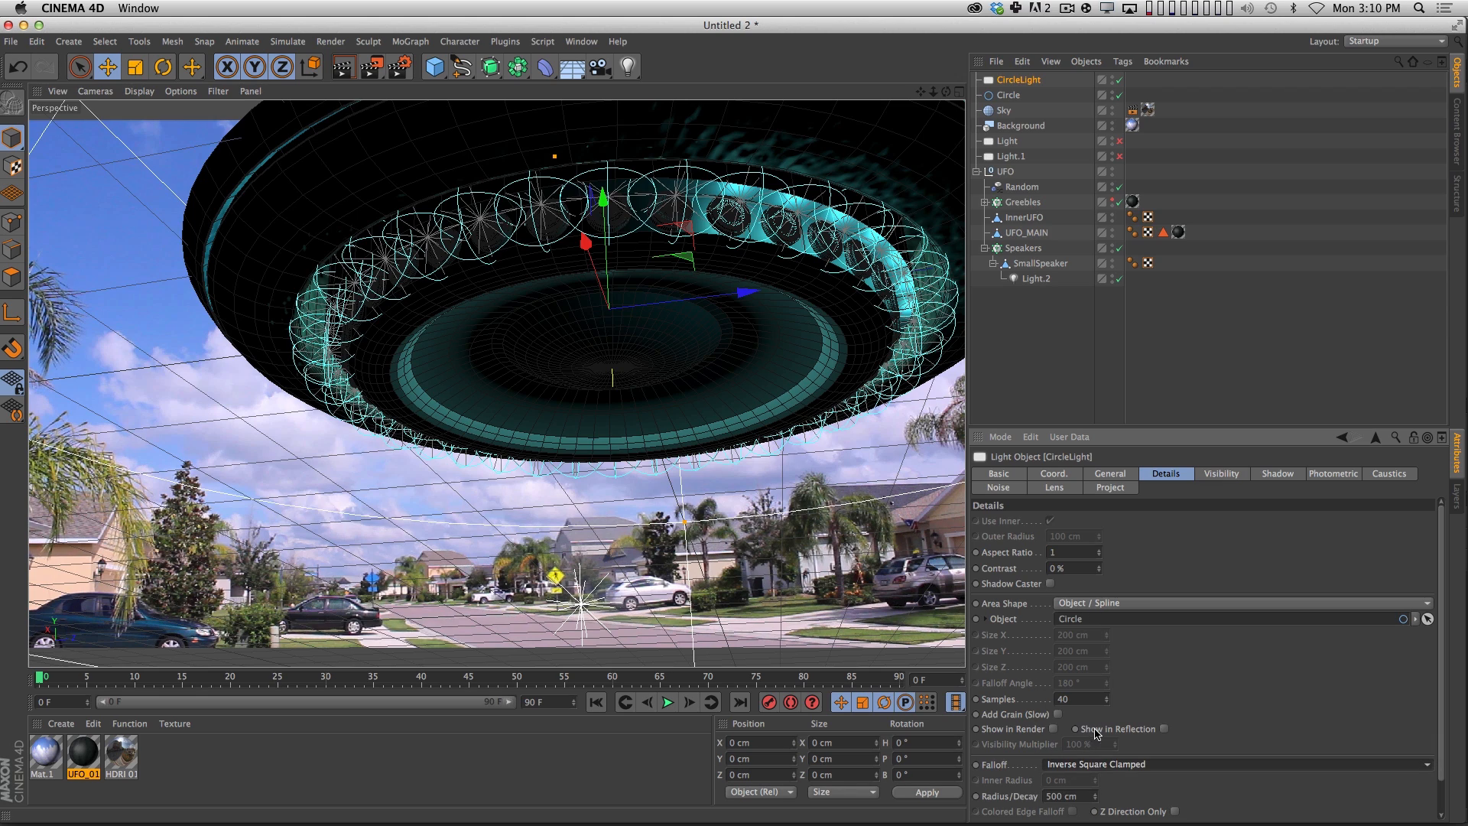
{"action": "double_click", "coordinate": [1063, 797]}
{"action": "type", "text": "50"}
{"action": "key", "text": "Return"}
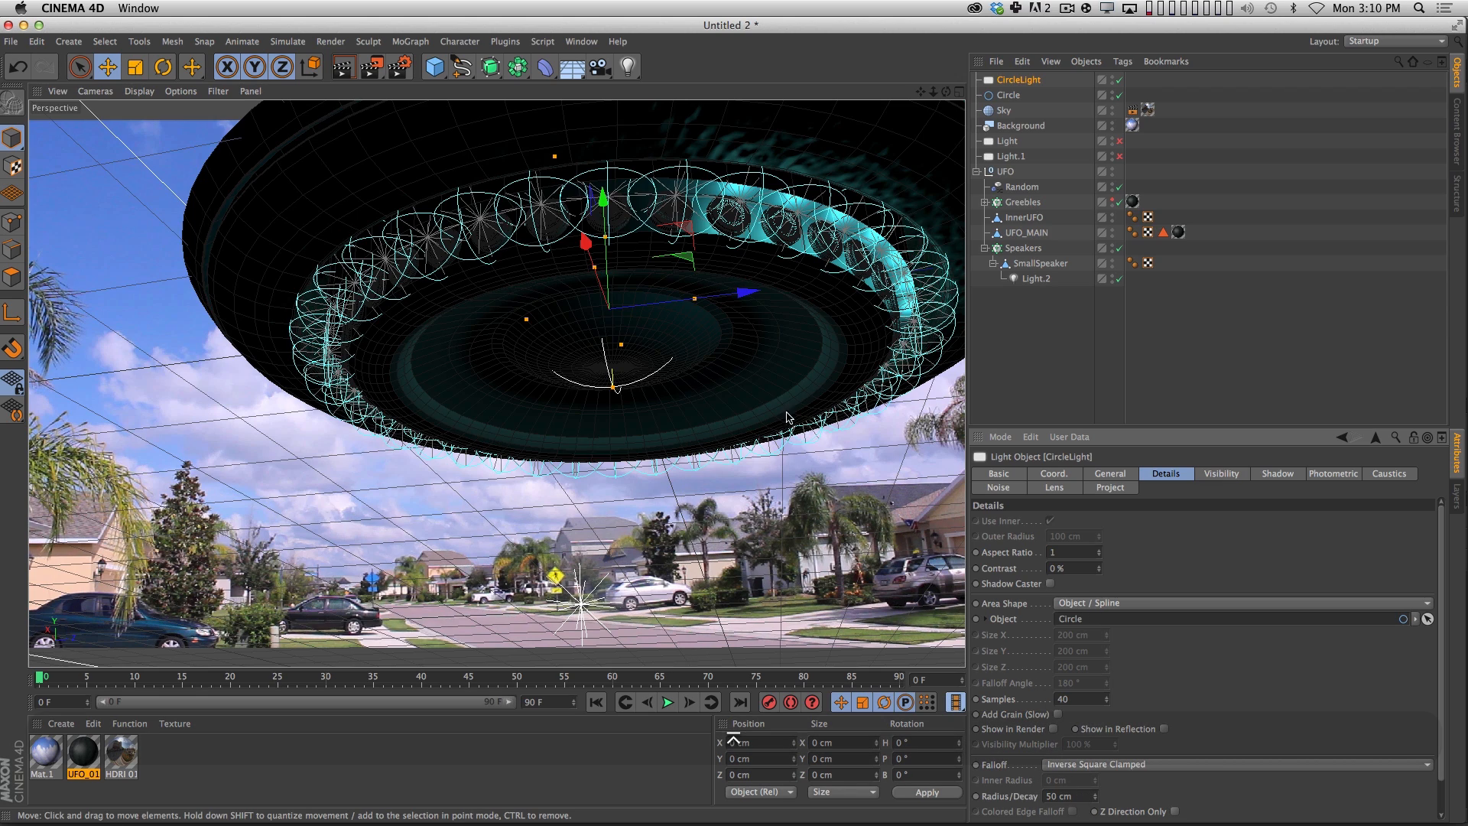
Render the UFO's lit underside and set CircleLight's samples to 64.
{"action": "left_click_drag", "start_coordinate": [714, 323], "coordinate": [711, 359], "text": "alt"}
{"action": "key", "text": "super+r"}
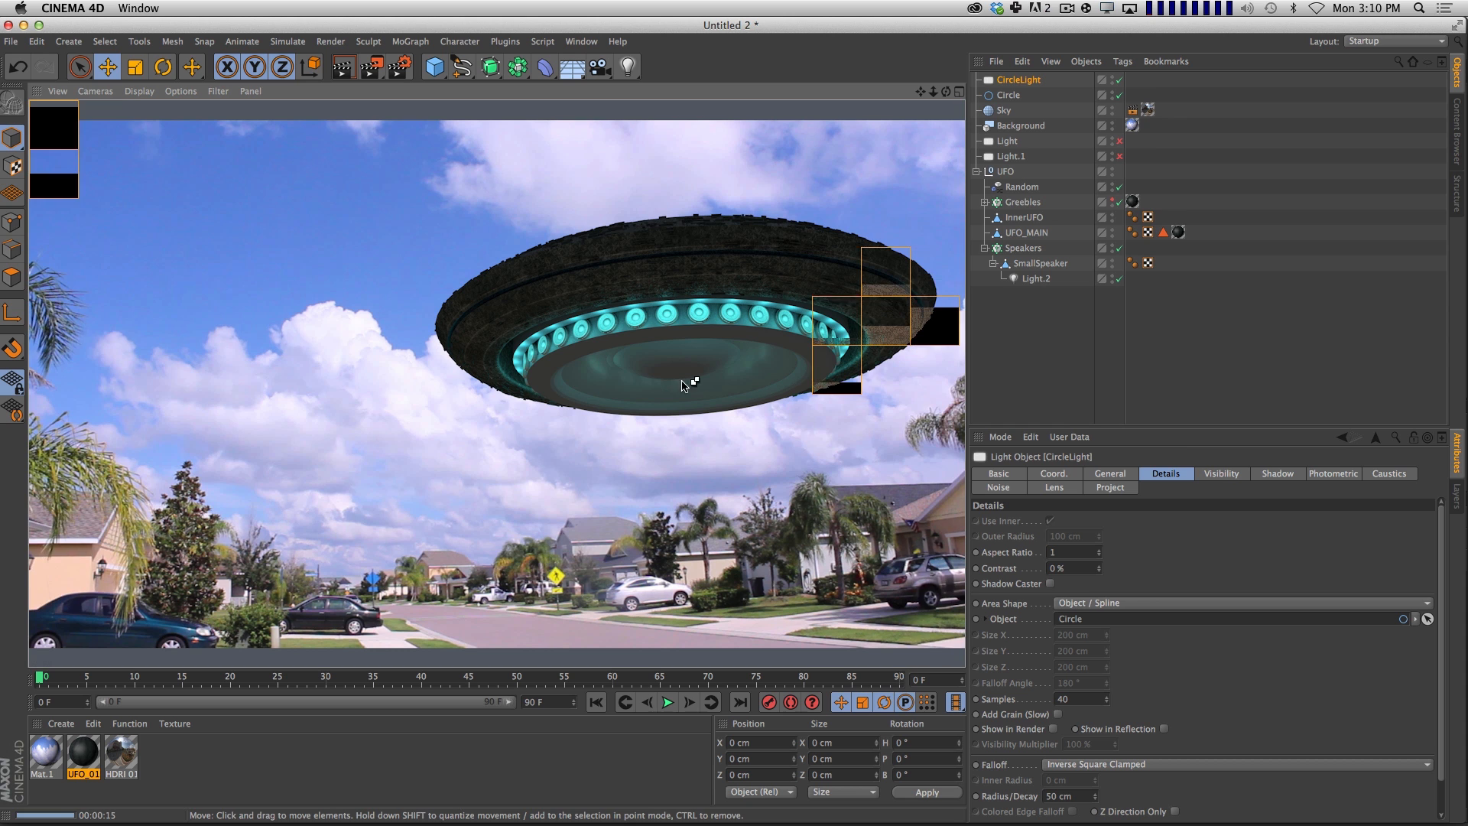
{"action": "left_click_drag", "start_coordinate": [1084, 700], "coordinate": [997, 635]}
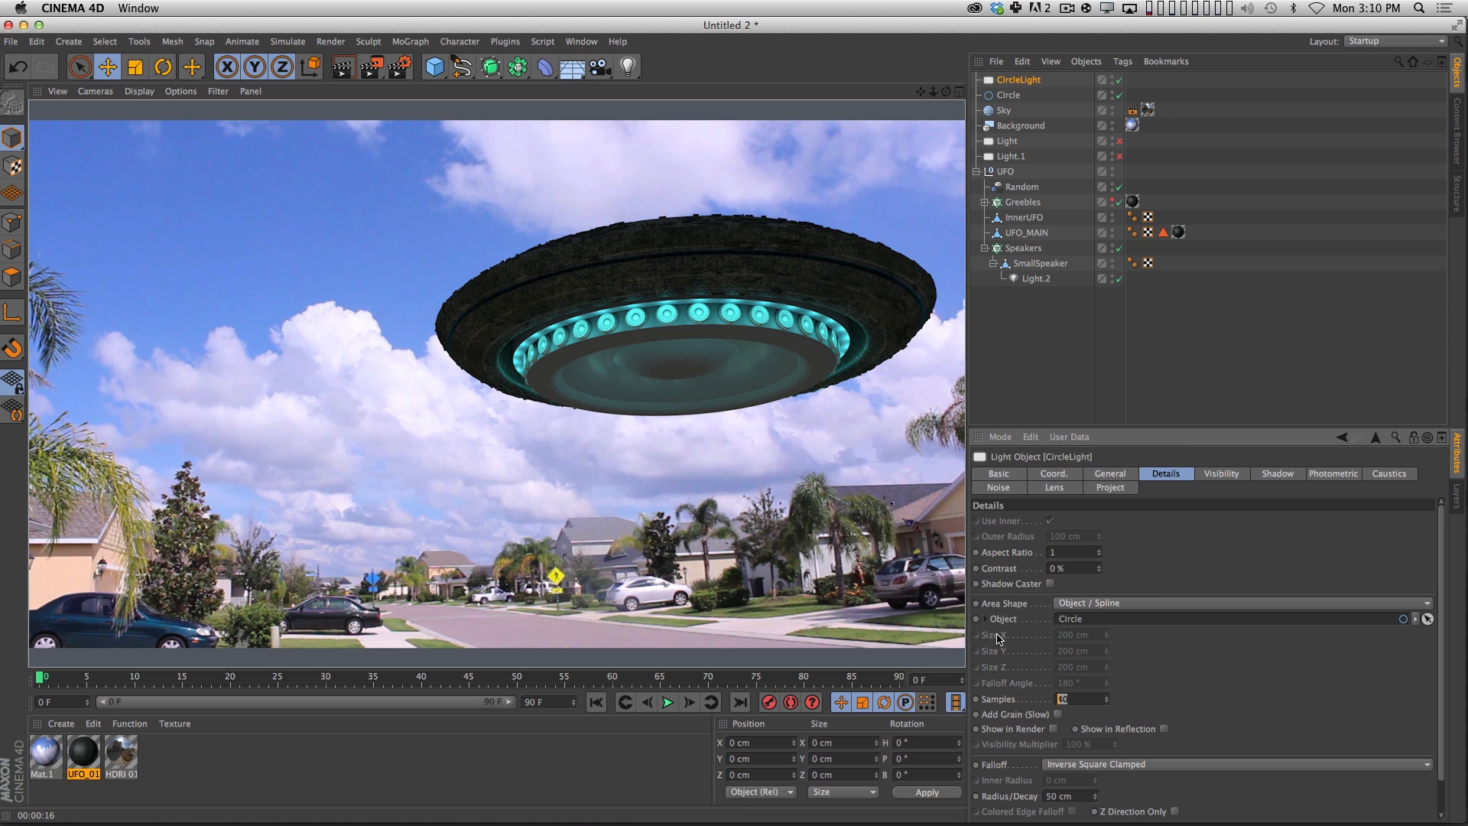
{"action": "type", "text": "64"}
{"action": "key", "text": "Return"}
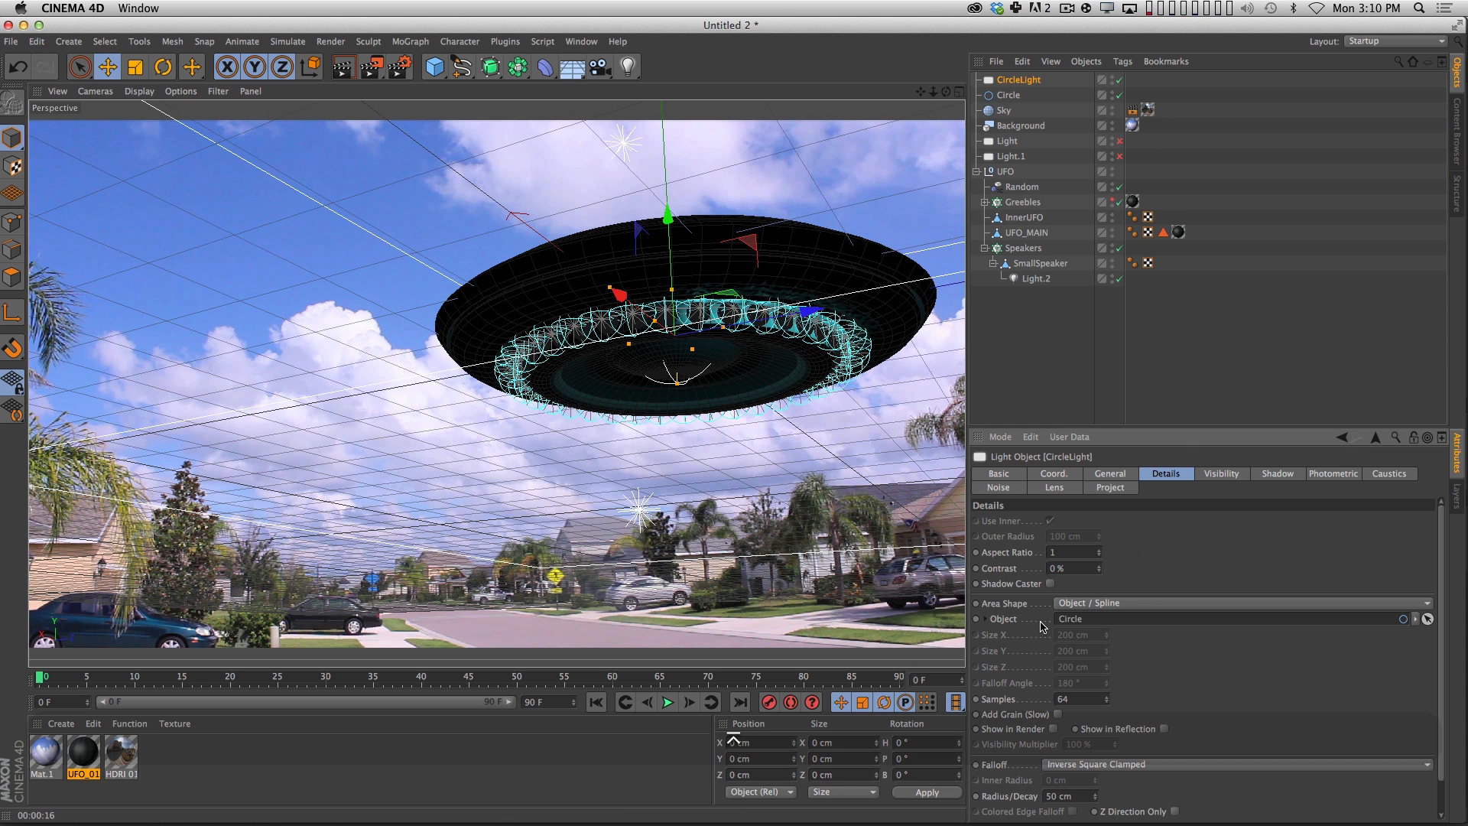
Raise CircleLight's intensity to 350% and render the view again.
{"action": "left_click", "coordinate": [1109, 474]}
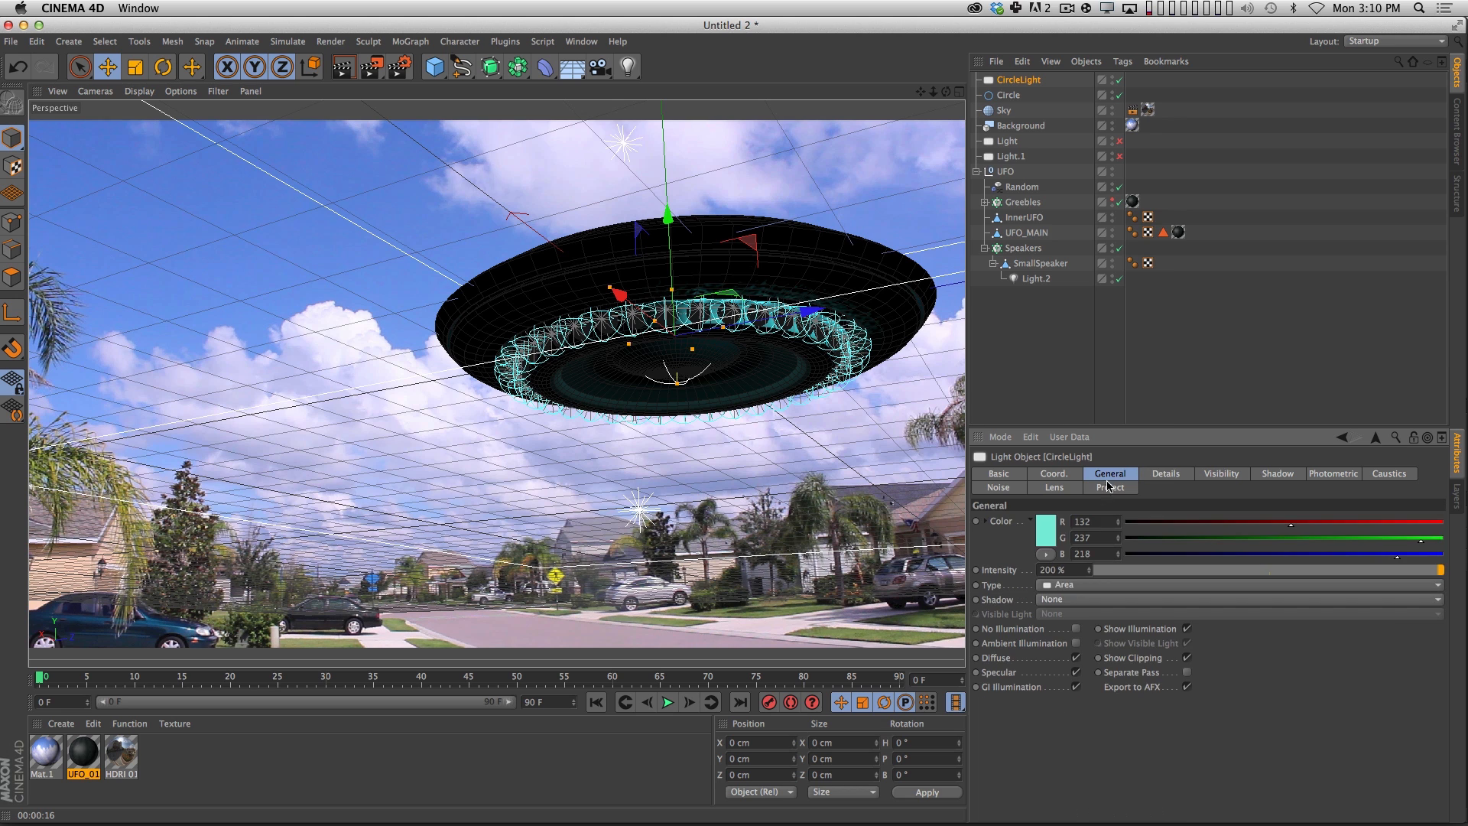
{"action": "left_click_drag", "start_coordinate": [1060, 569], "coordinate": [1003, 504]}
{"action": "type", "text": "350"}
{"action": "key", "text": "Return"}
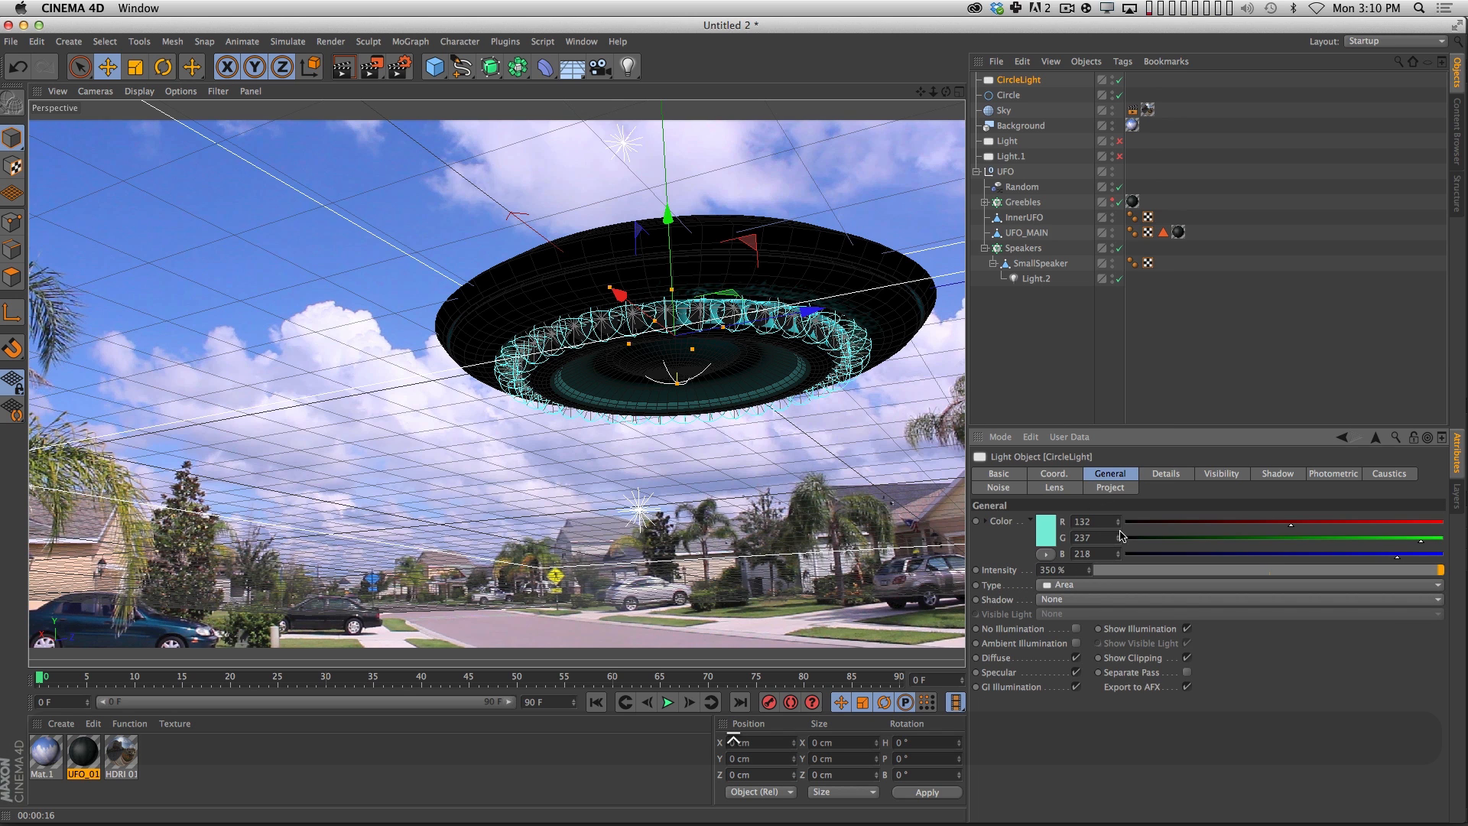
{"action": "key", "text": "super+r"}
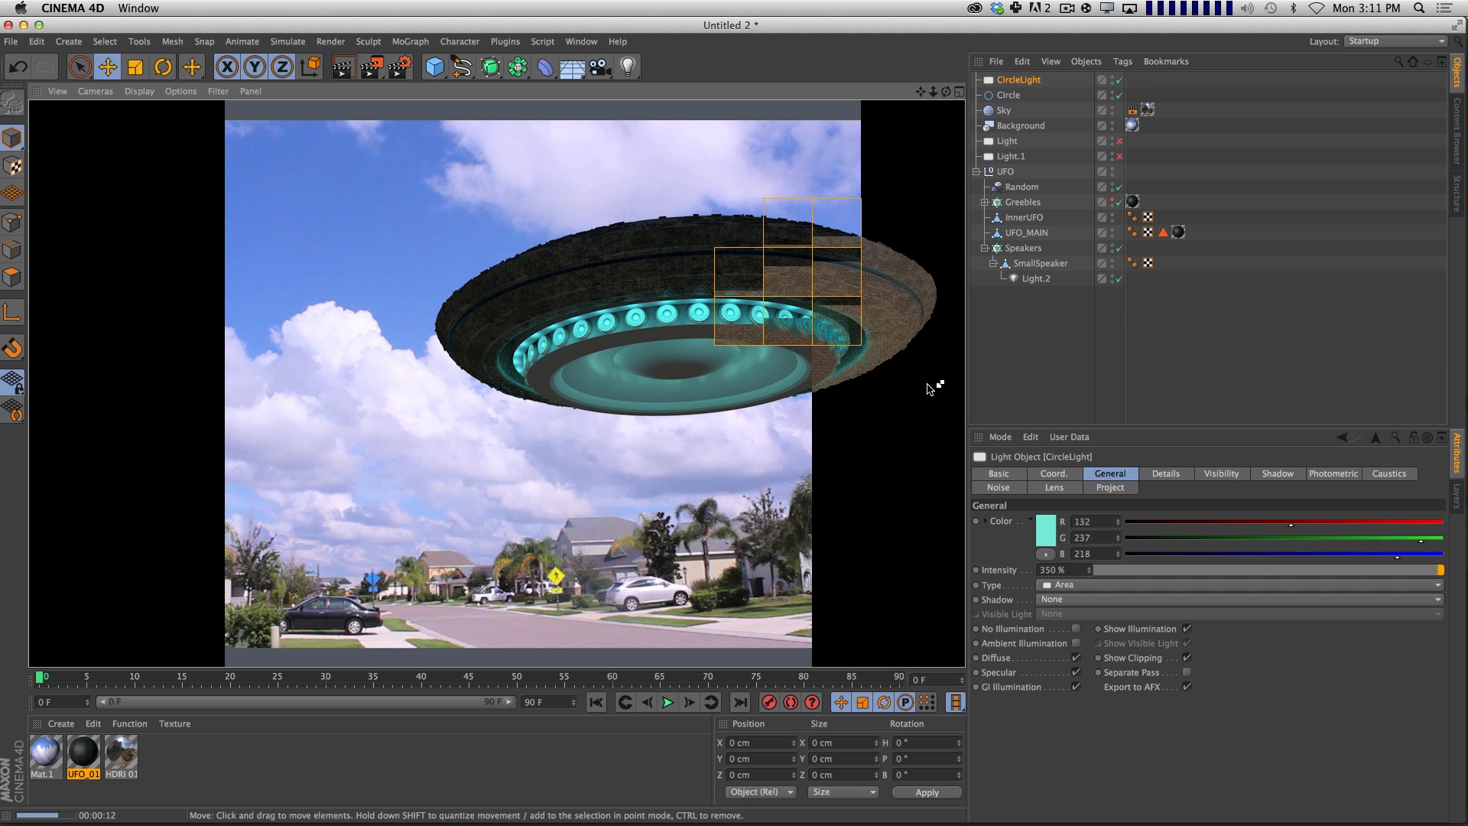
Duplicate CircleLight together with its Circle spline.
{"action": "left_click", "coordinate": [1213, 321]}
{"action": "left_click", "coordinate": [1016, 82]}
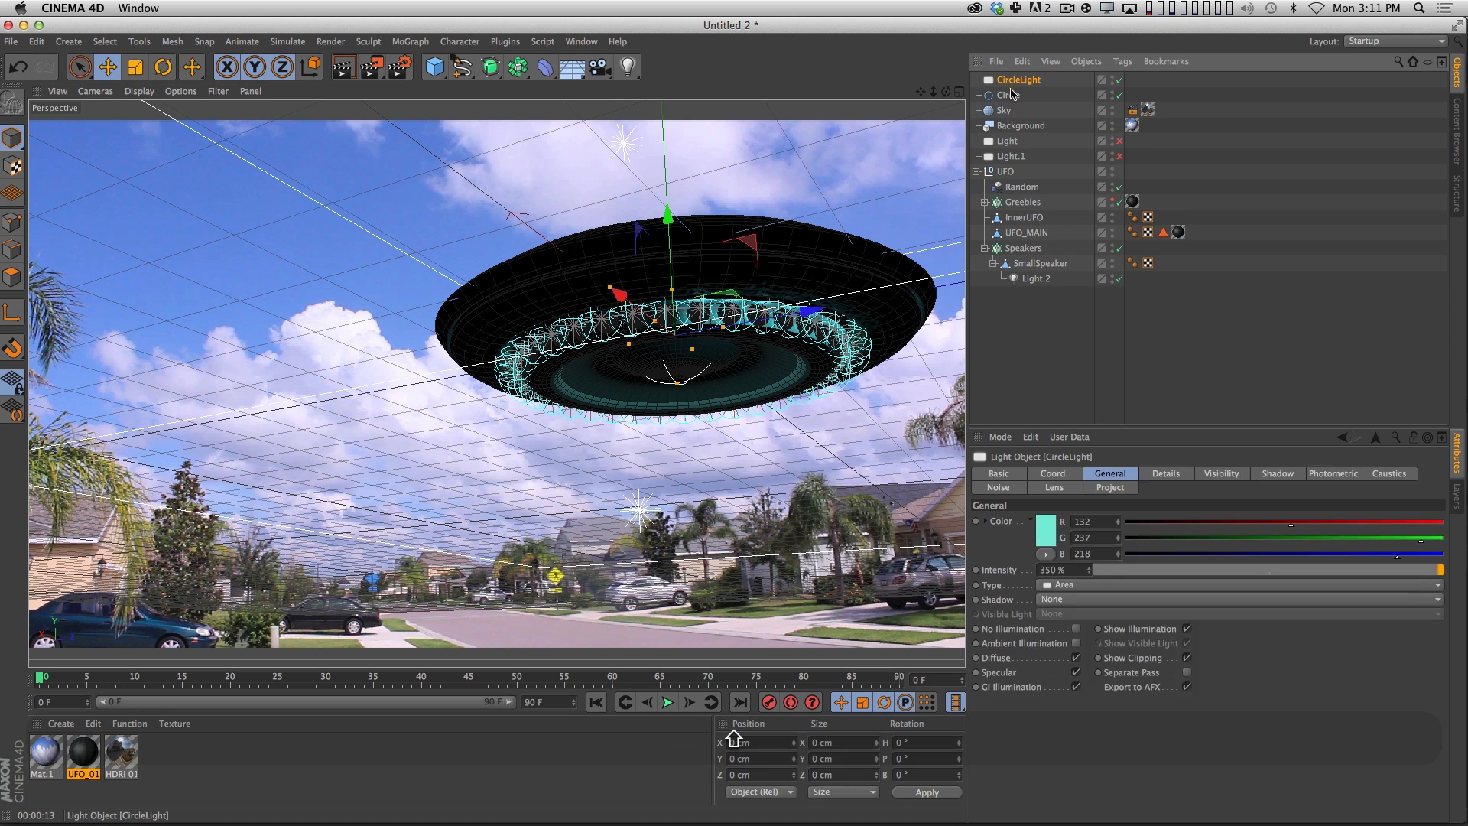
{"action": "left_click", "coordinate": [1011, 95], "text": "shift"}
{"action": "key", "text": "super+c"}
{"action": "key", "text": "super+v"}
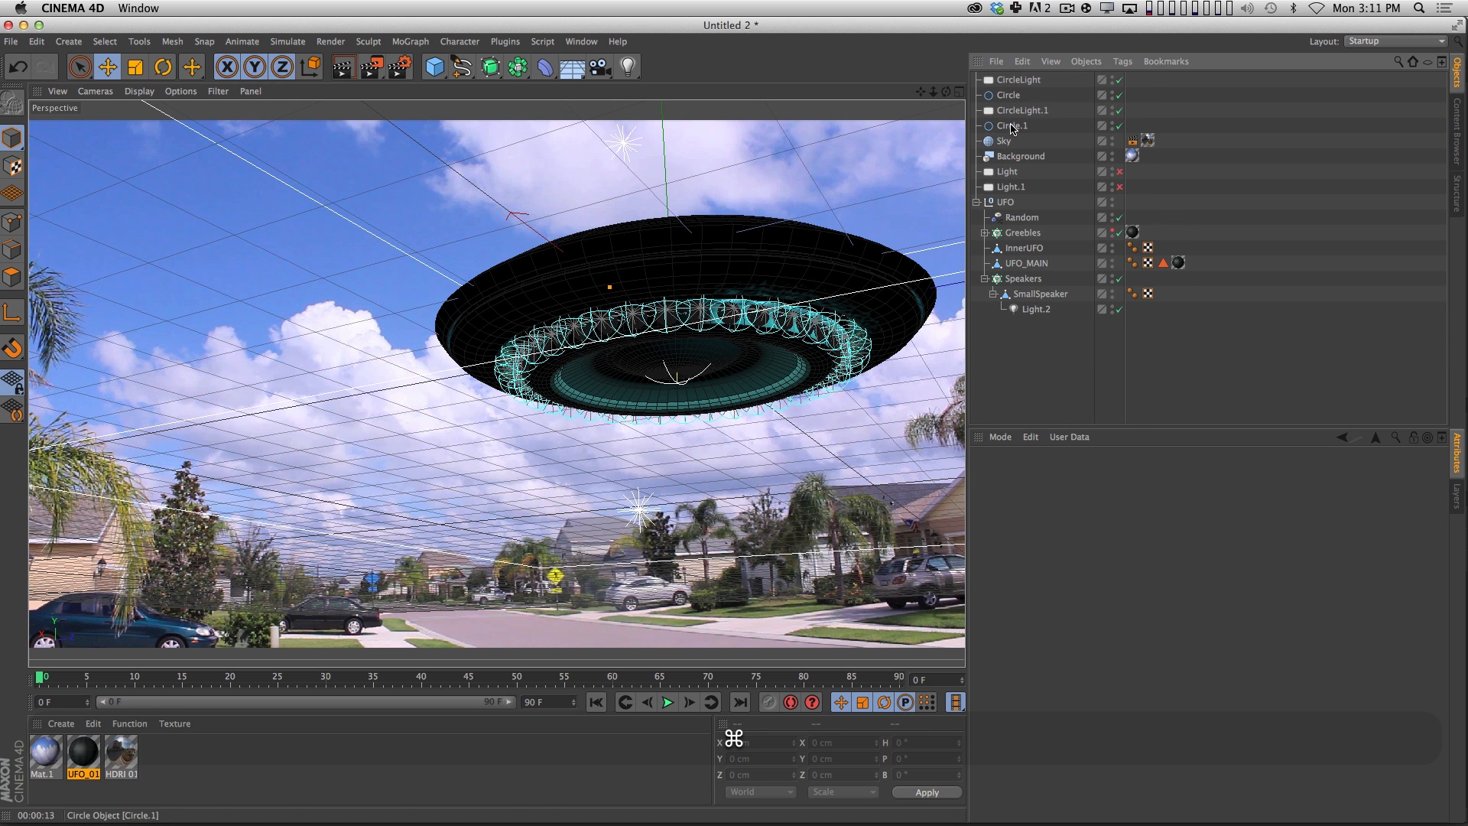
Enlarge the duplicated circle to a radius of 216 cm so it surrounds the speaker ring.
{"action": "left_click", "coordinate": [1012, 127]}
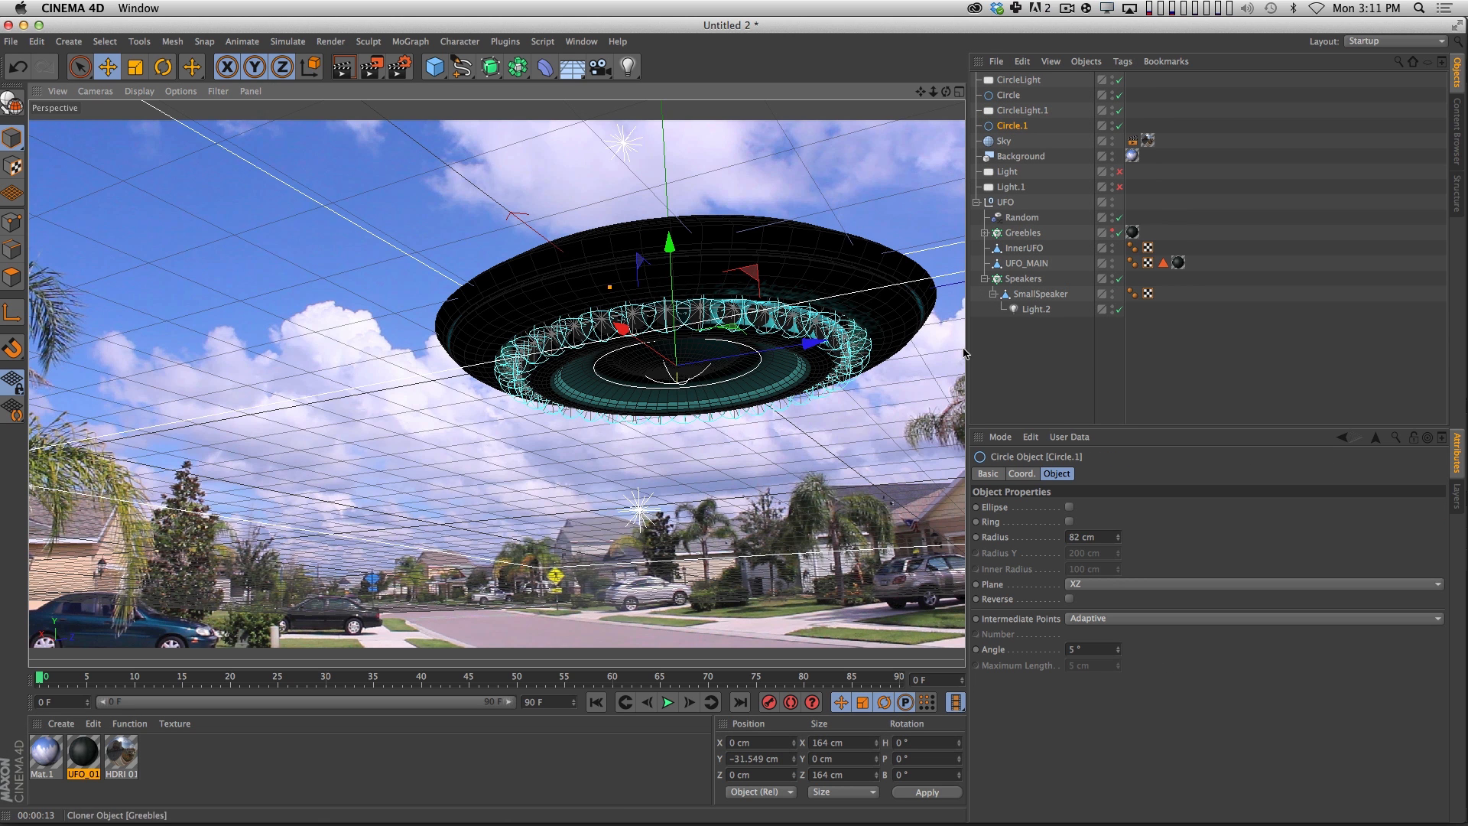
{"action": "left_click_drag", "start_coordinate": [1119, 541], "coordinate": [1119, 443]}
{"action": "right_click_drag", "start_coordinate": [643, 383], "coordinate": [688, 371], "text": "alt"}
{"action": "left_click_drag", "start_coordinate": [612, 371], "coordinate": [535, 527], "text": "alt"}
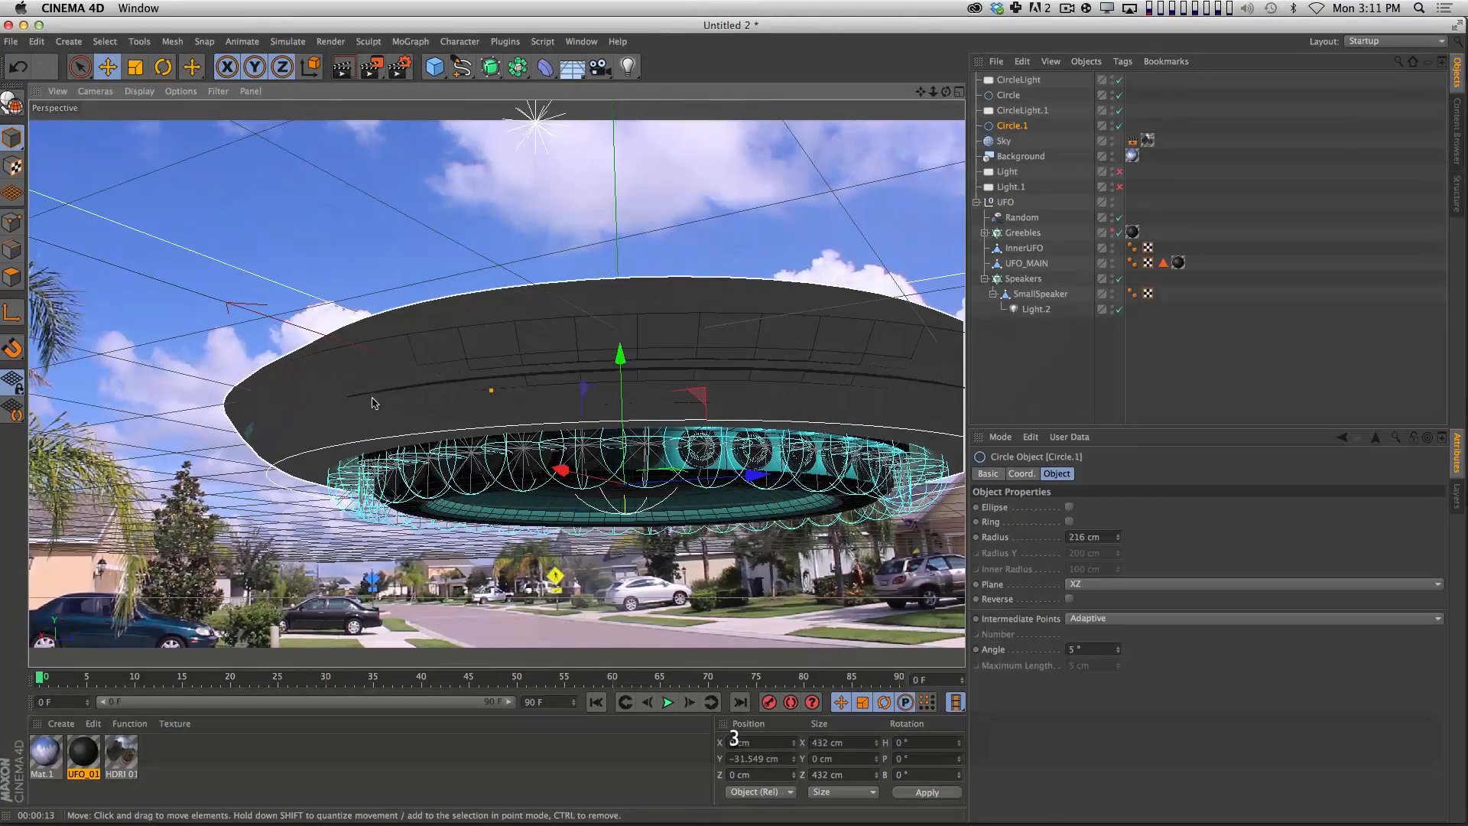
Switch the perspective view to Quick Shading and frame the UFO's hull above the speaker ring.
{"action": "left_click", "coordinate": [137, 91]}
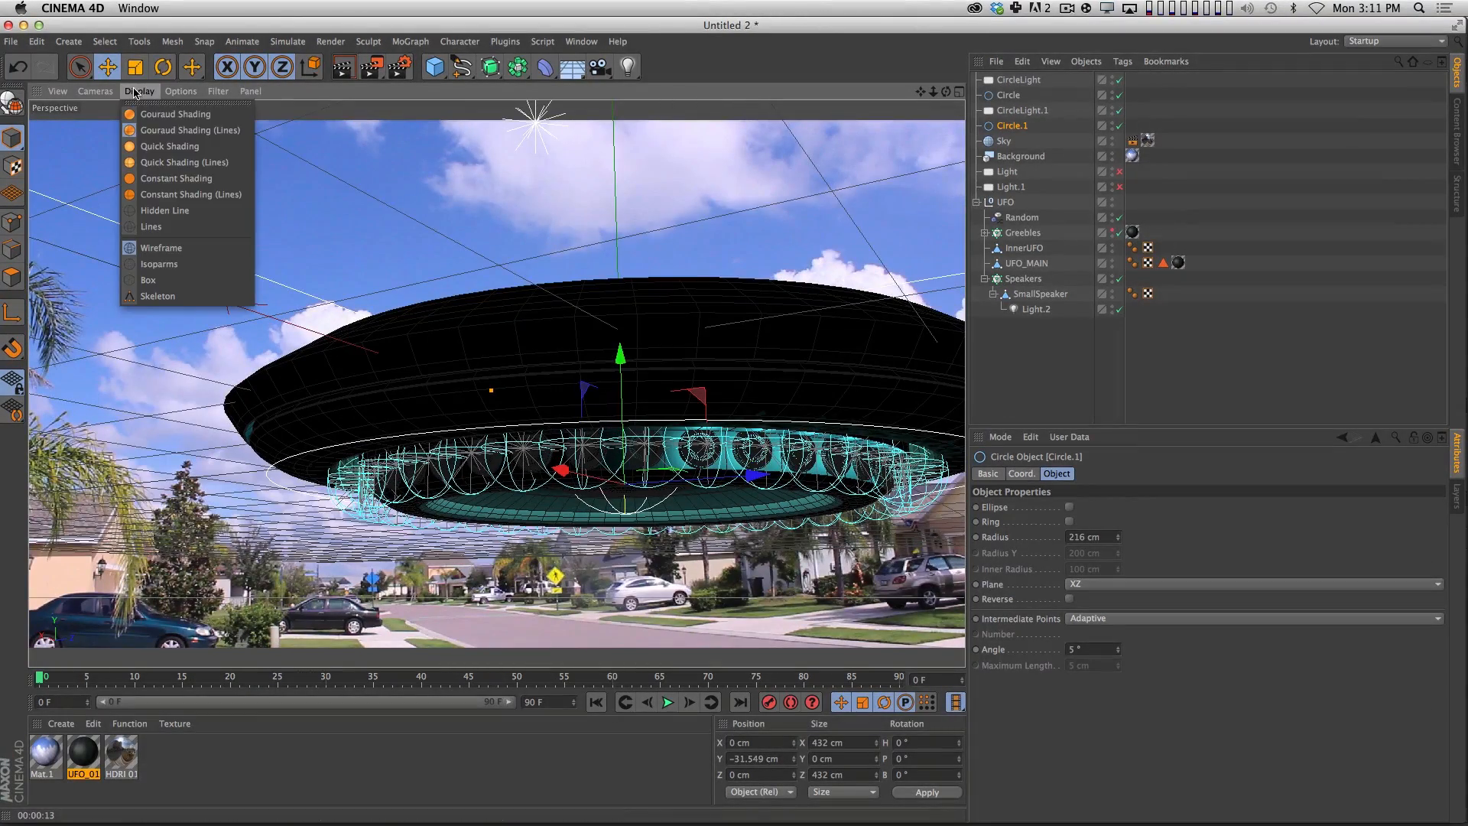
{"action": "left_click", "coordinate": [165, 146]}
{"action": "right_click_drag", "start_coordinate": [467, 481], "coordinate": [564, 485], "text": "alt"}
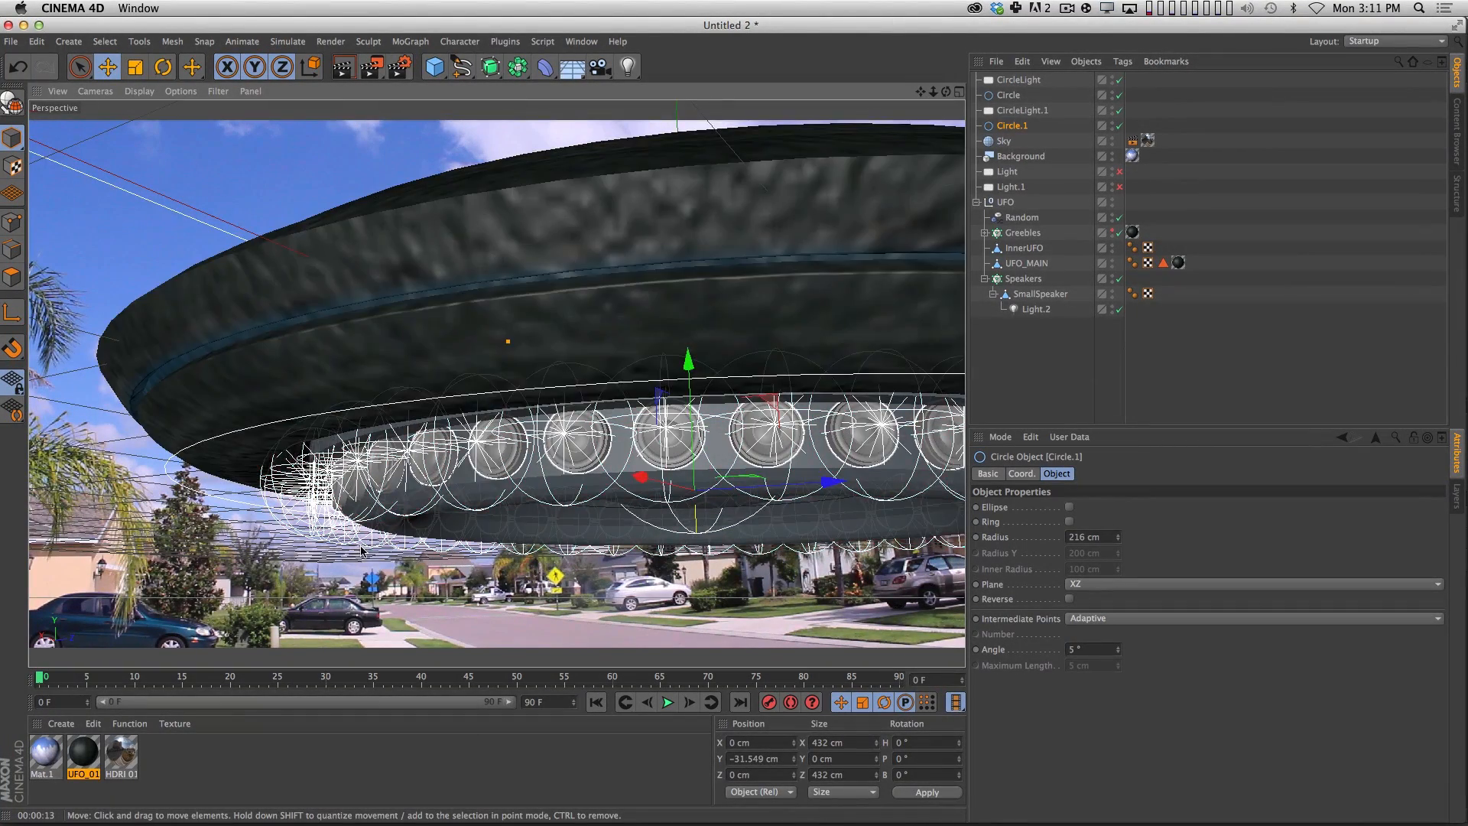
Raise Circle.1 to about Y -8 cm and set its radius to about 224 cm so it follows the groove around the hull.
{"action": "left_click", "coordinate": [1021, 474]}
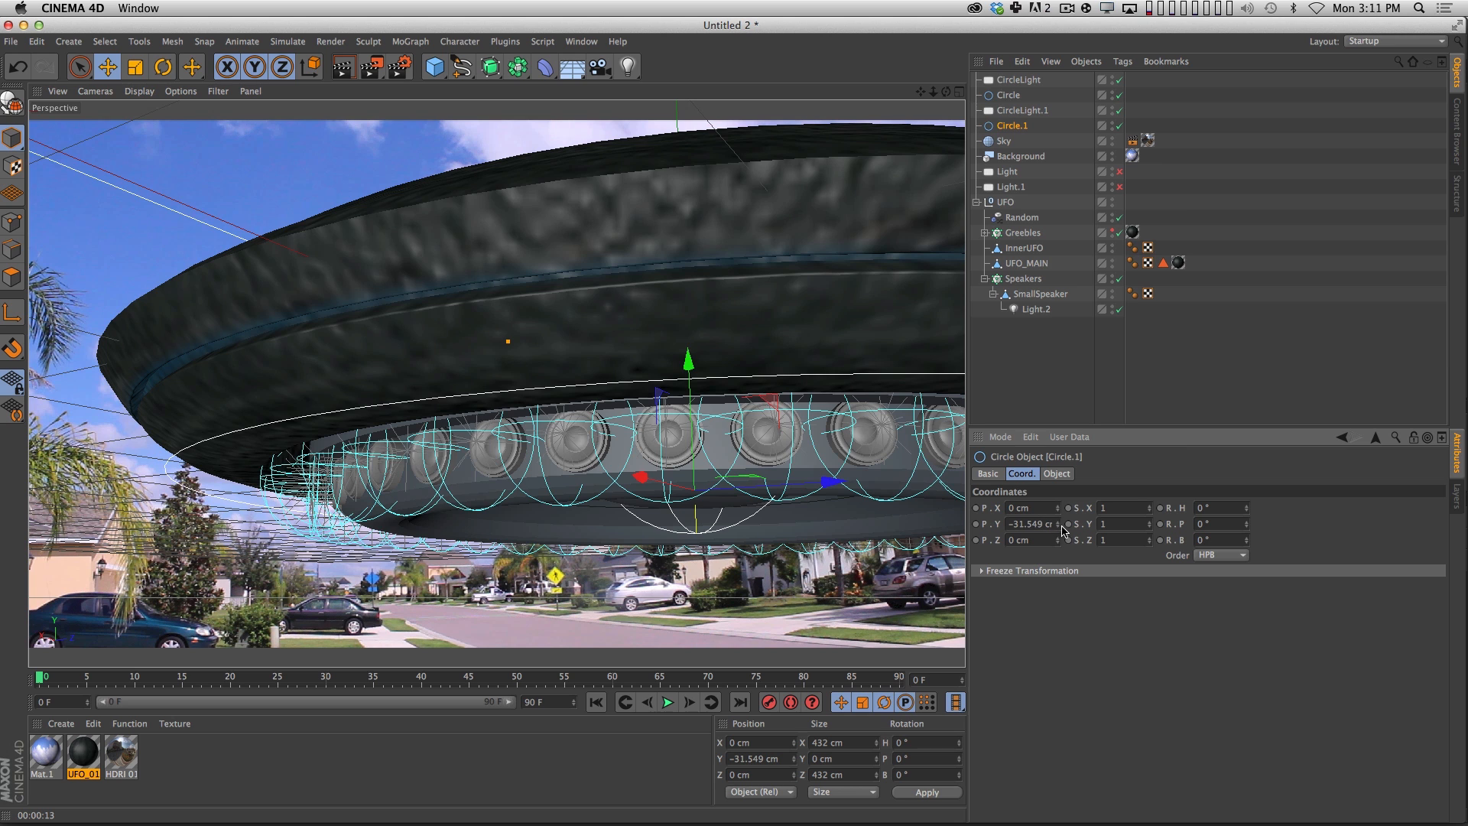
{"action": "left_click_drag", "start_coordinate": [1060, 525], "coordinate": [1119, 535]}
{"action": "left_click", "coordinate": [1059, 474]}
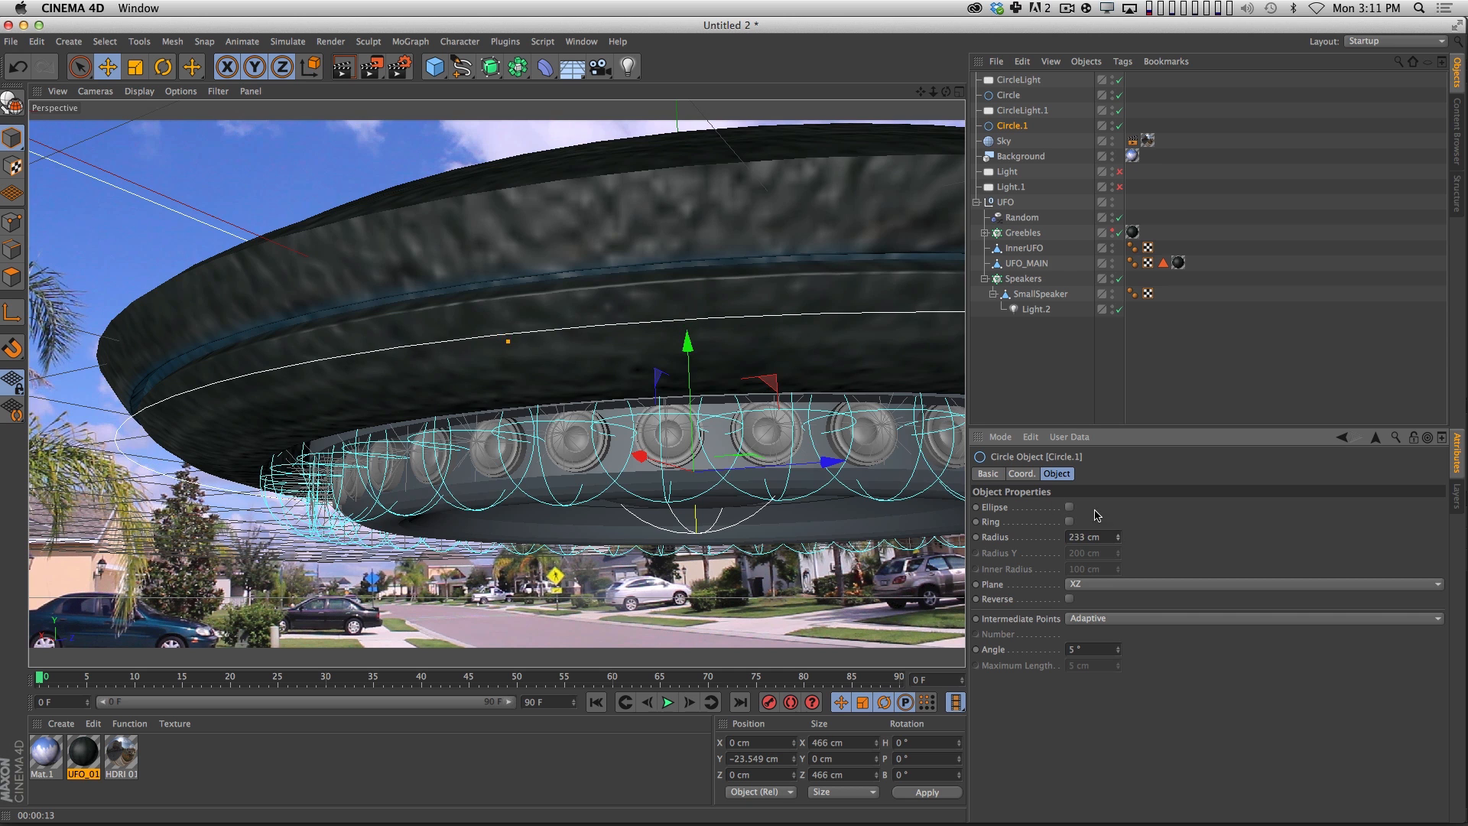
{"action": "left_click_drag", "start_coordinate": [688, 348], "coordinate": [687, 322]}
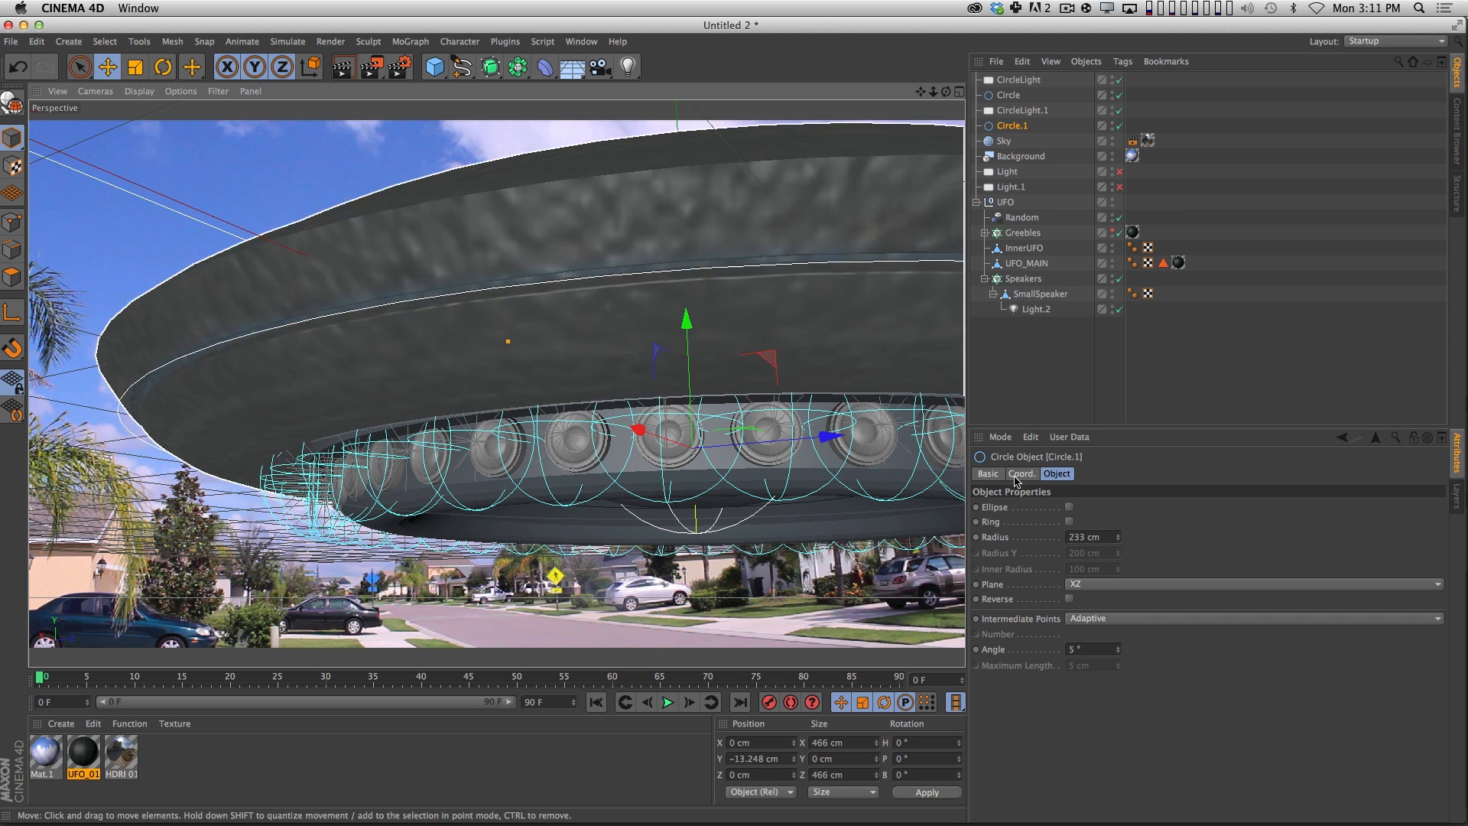
{"action": "left_click_drag", "start_coordinate": [1119, 539], "coordinate": [1127, 597]}
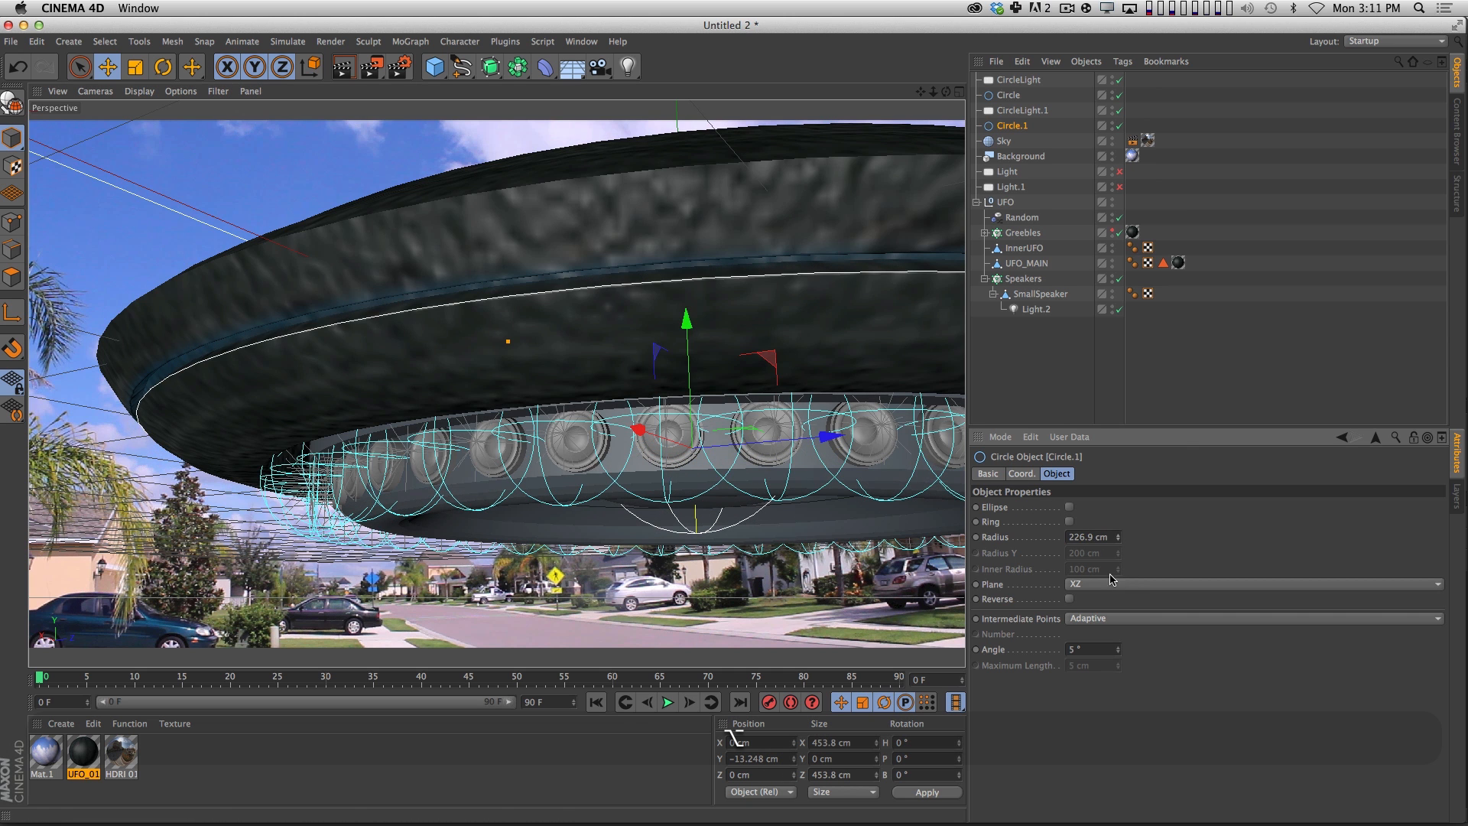
{"action": "left_click_drag", "start_coordinate": [692, 361], "coordinate": [691, 351]}
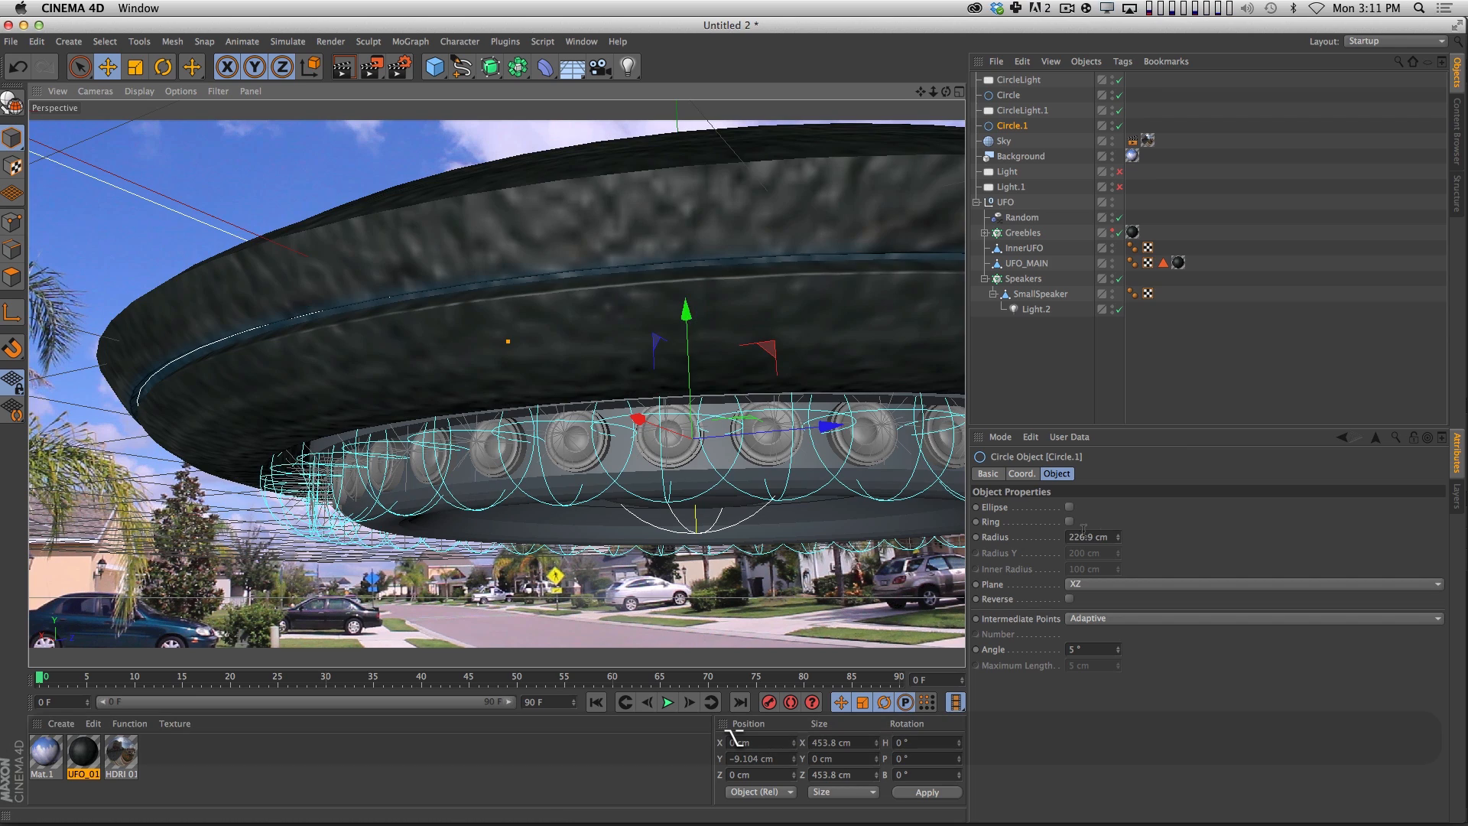
{"action": "left_click_drag", "start_coordinate": [1122, 540], "coordinate": [1122, 566]}
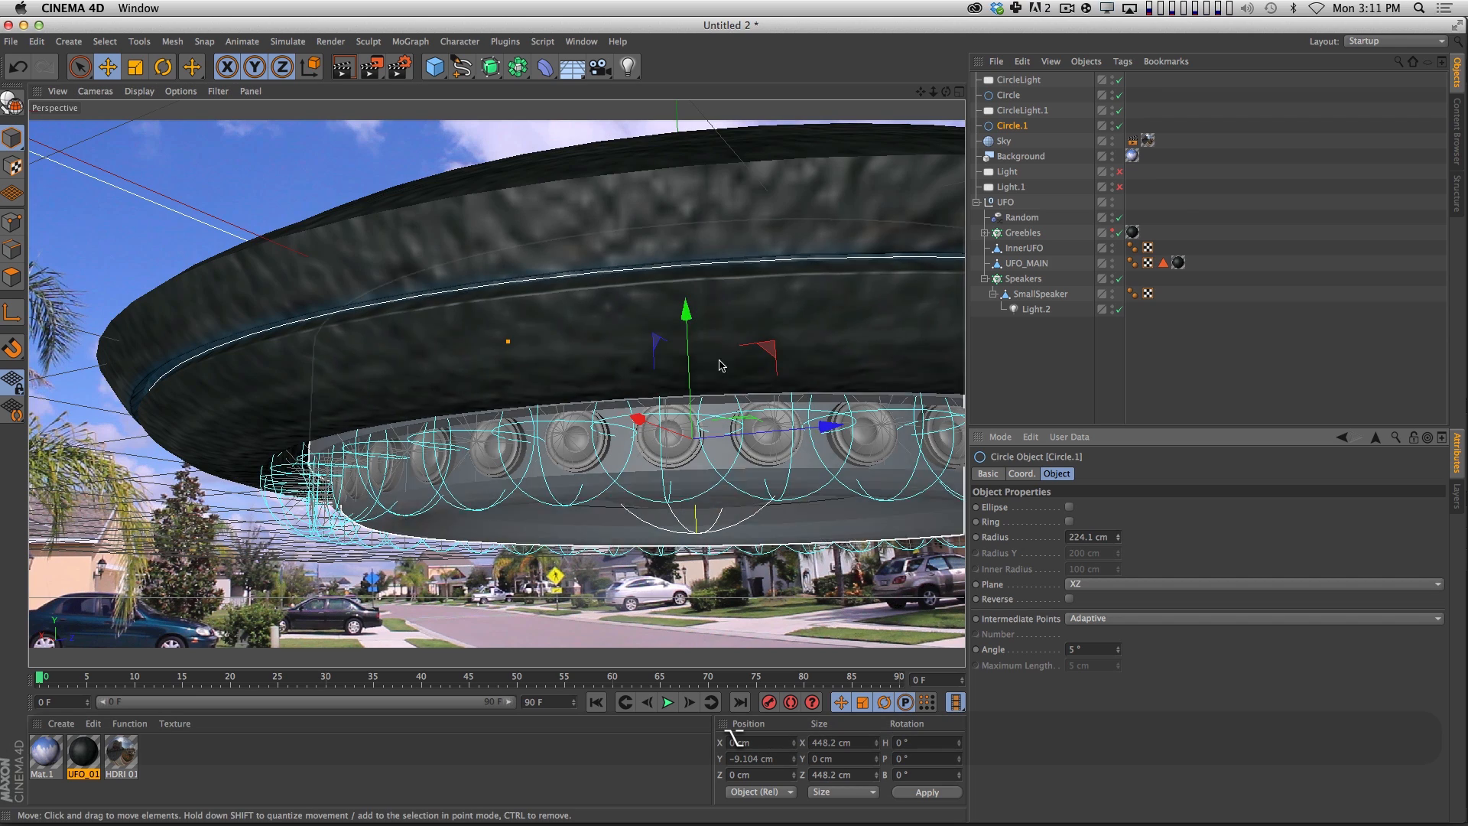
{"action": "left_click_drag", "start_coordinate": [687, 366], "coordinate": [653, 407]}
{"action": "key", "text": "2"}
{"action": "key", "text": "1"}
{"action": "left_click_drag", "start_coordinate": [652, 406], "coordinate": [561, 429]}
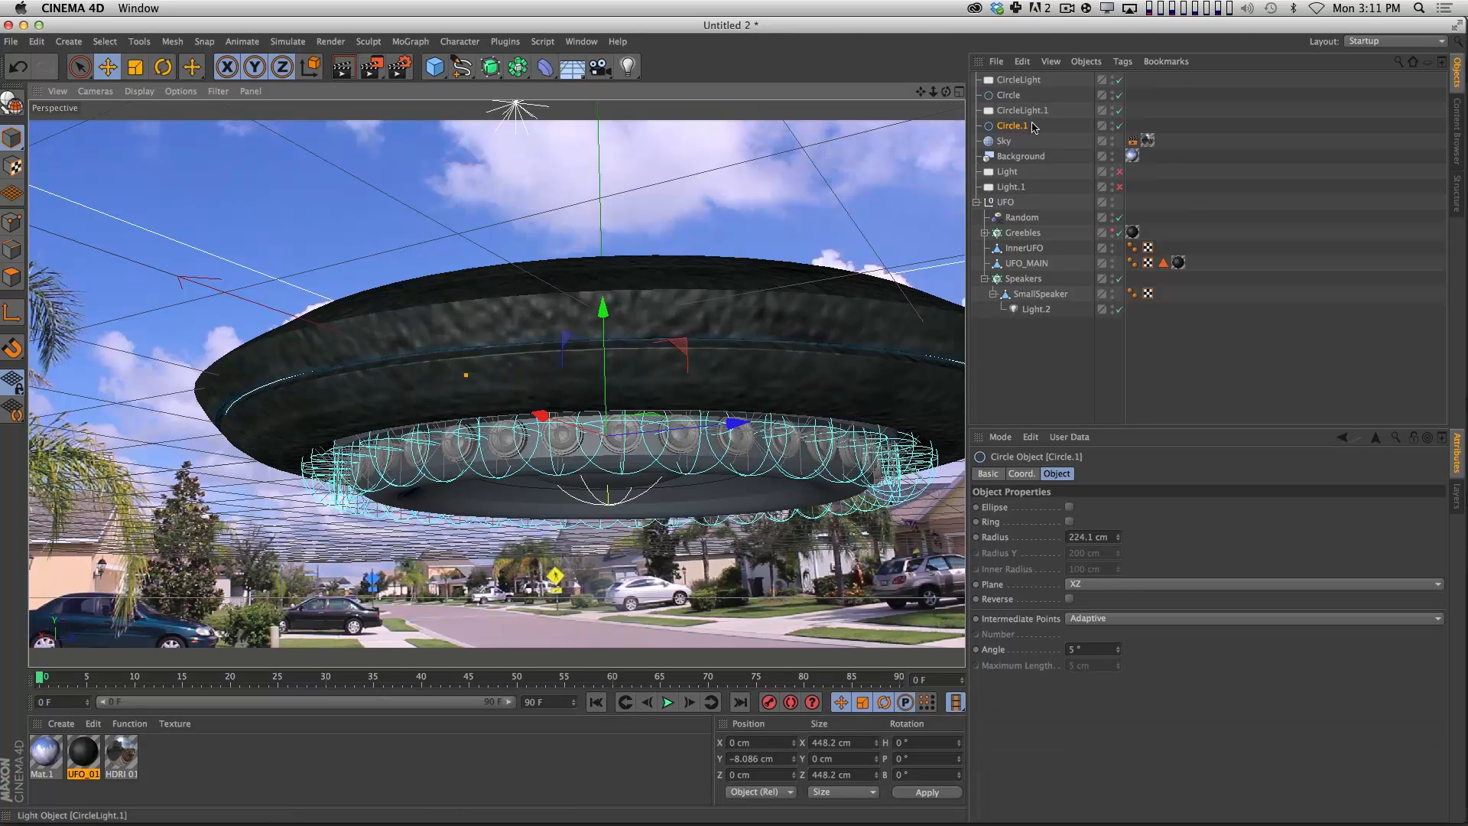
Rename the CircleLight.1 light as InnerLight.
{"action": "left_click", "coordinate": [1023, 112]}
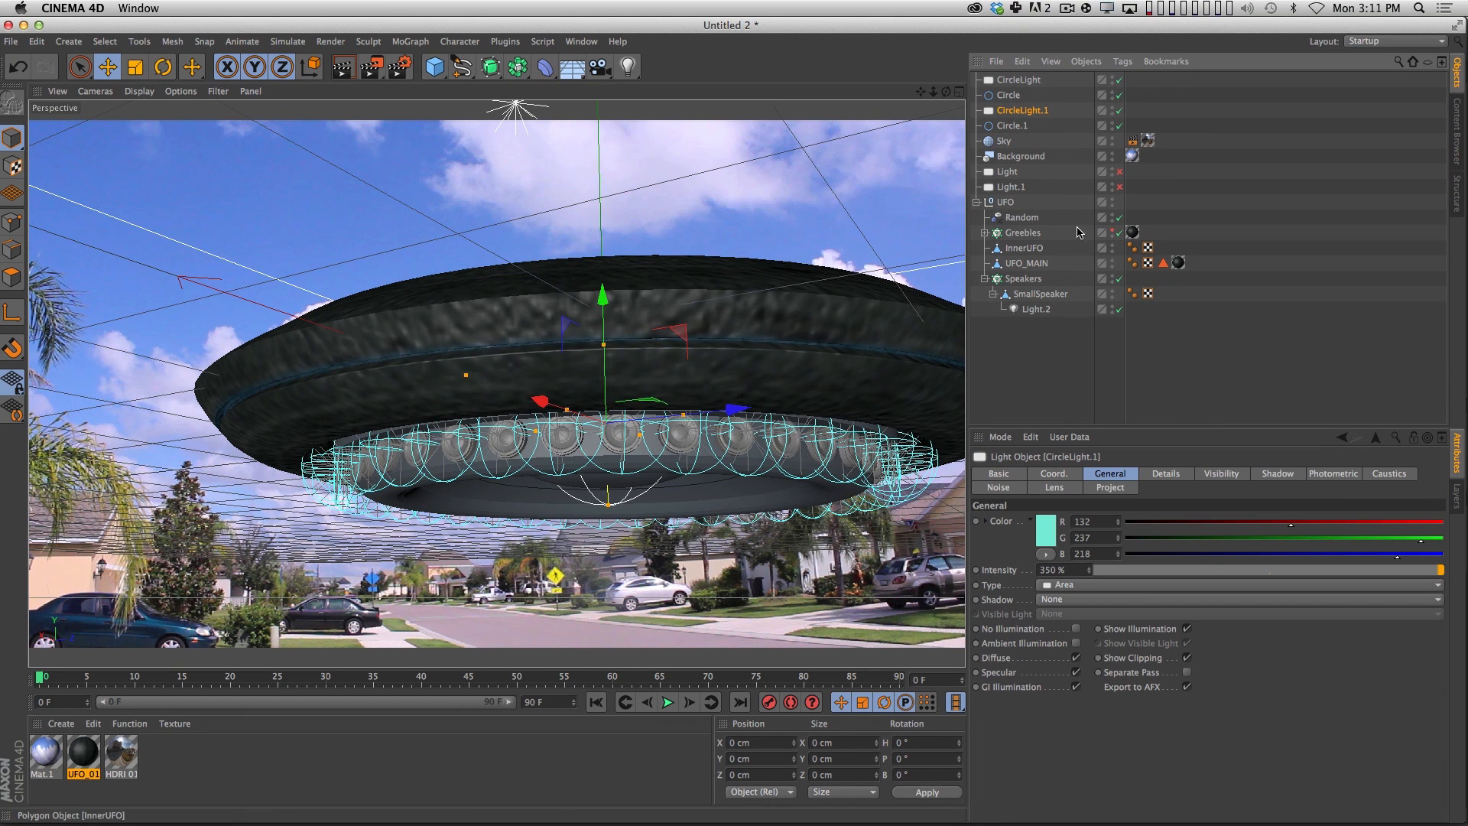
{"action": "double_click", "coordinate": [1024, 111]}
{"action": "type", "text": "InnerLig"}
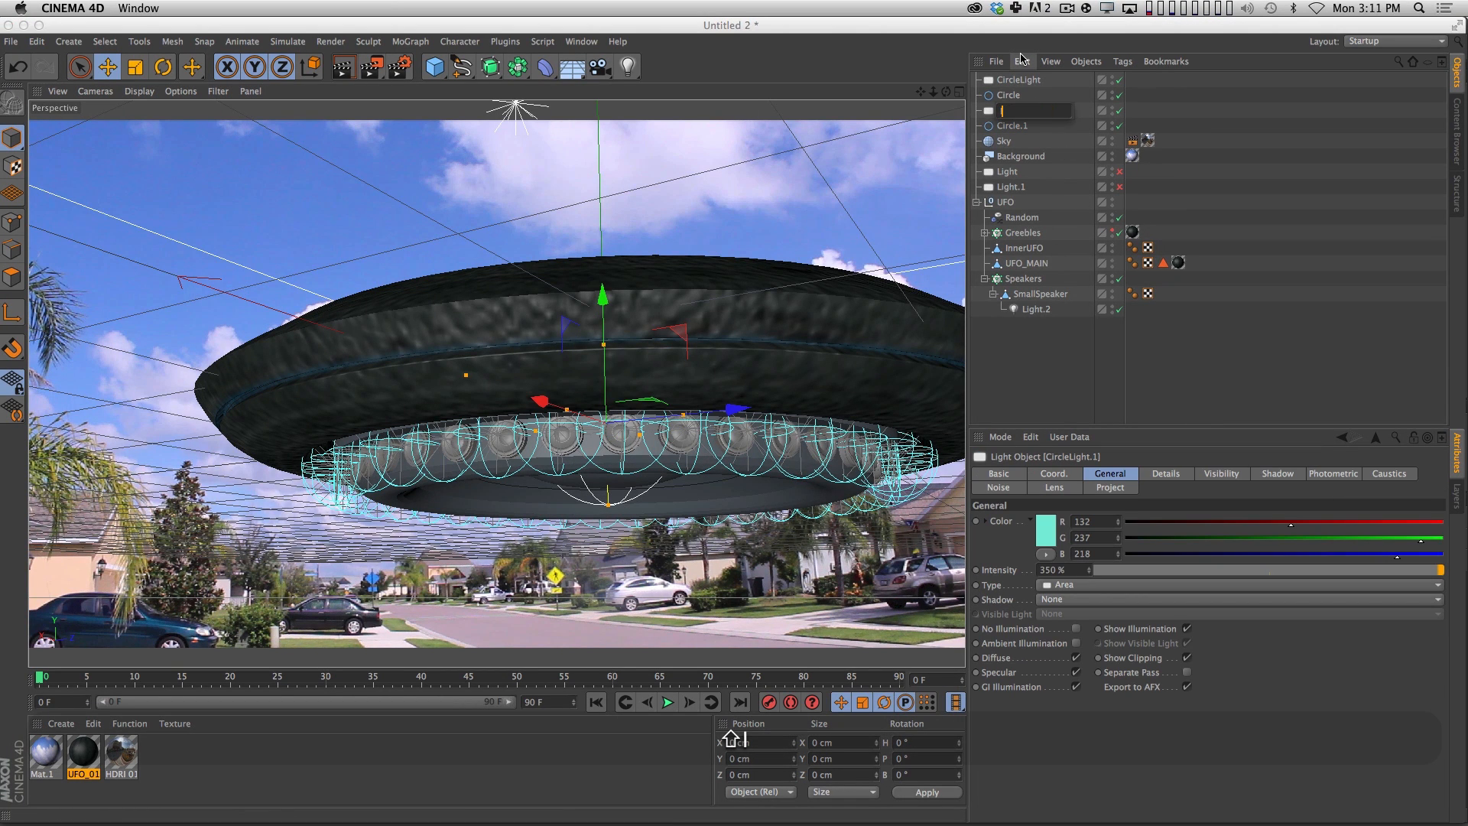
{"action": "type", "text": "ht"}
{"action": "key", "text": "Return"}
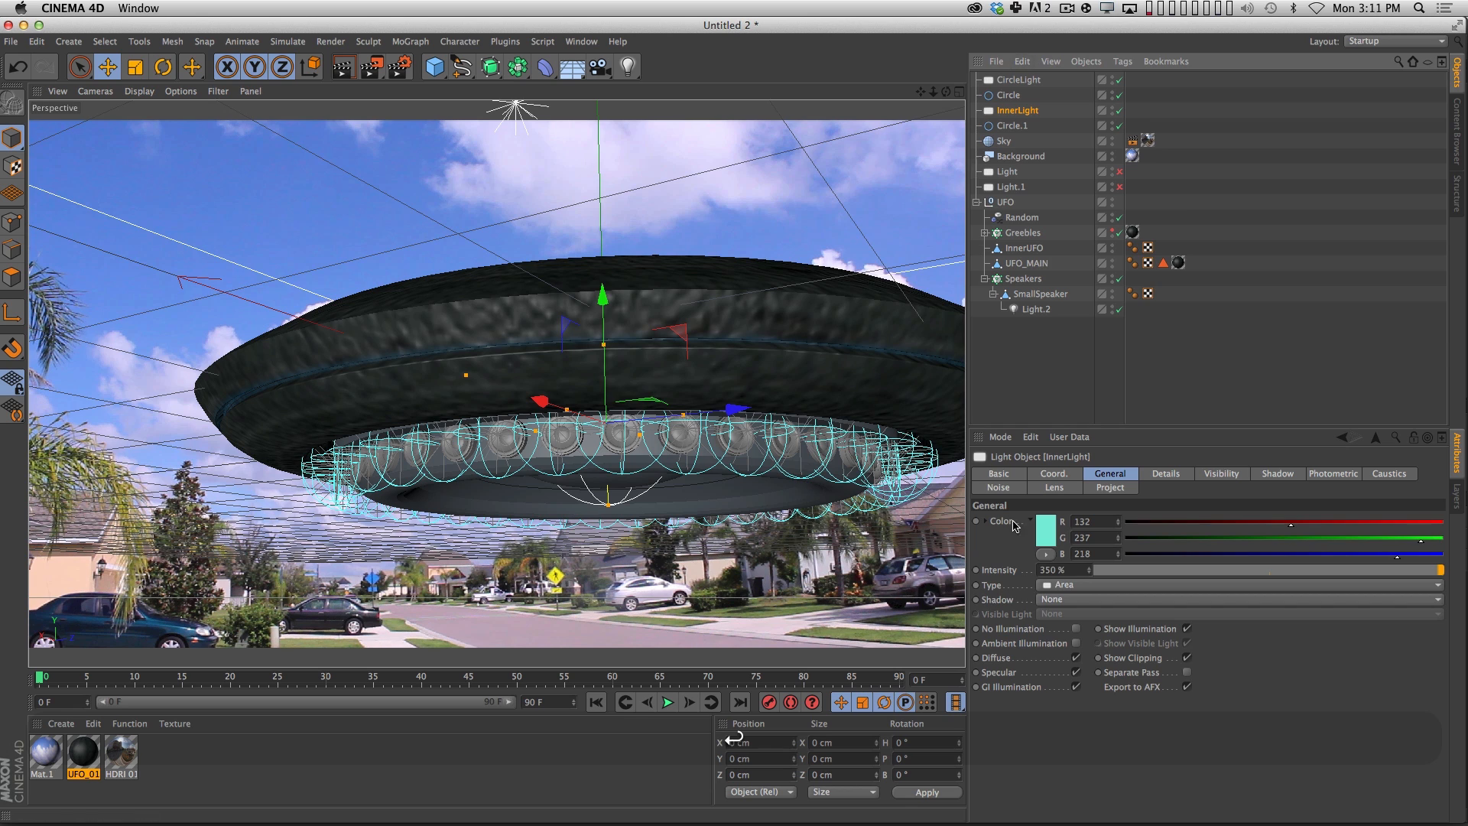
Assign Circle.1 as InnerLight's area shape object and set the light's falloff to None.
{"action": "left_click", "coordinate": [1166, 474]}
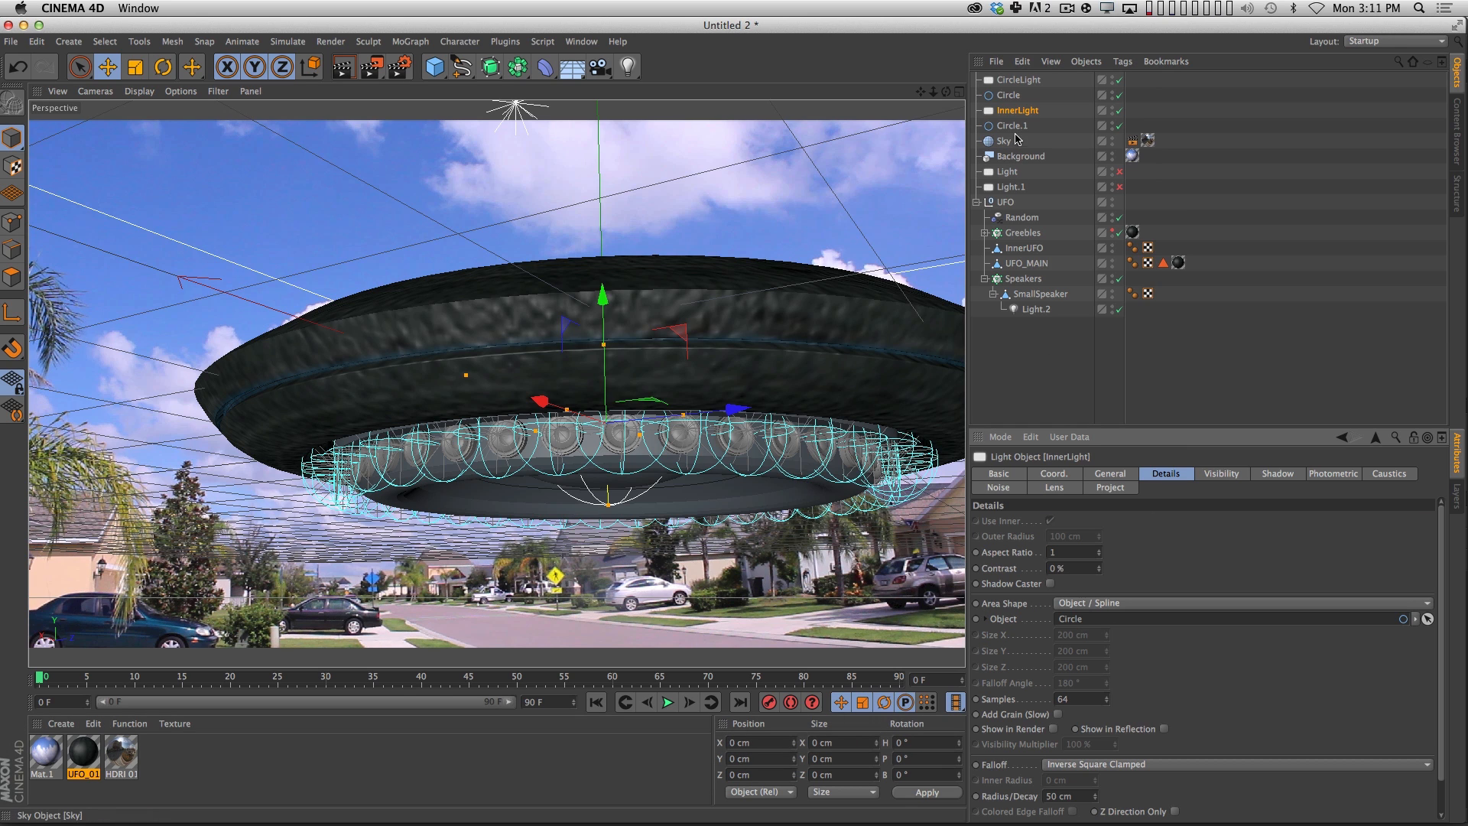
{"action": "left_click_drag", "start_coordinate": [1011, 125], "coordinate": [1078, 618]}
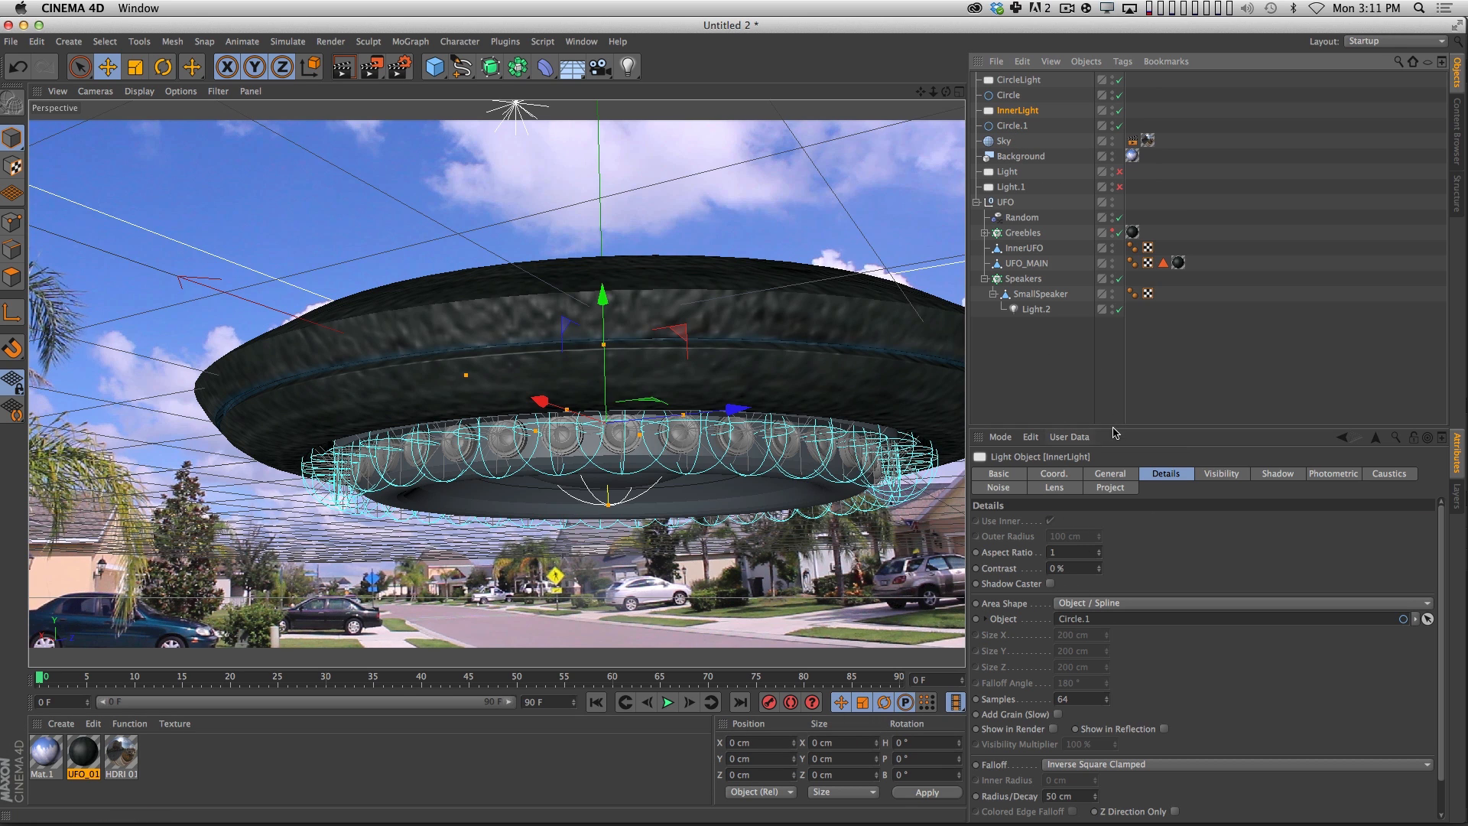
{"action": "left_click", "coordinate": [1081, 765]}
{"action": "left_click", "coordinate": [1122, 679]}
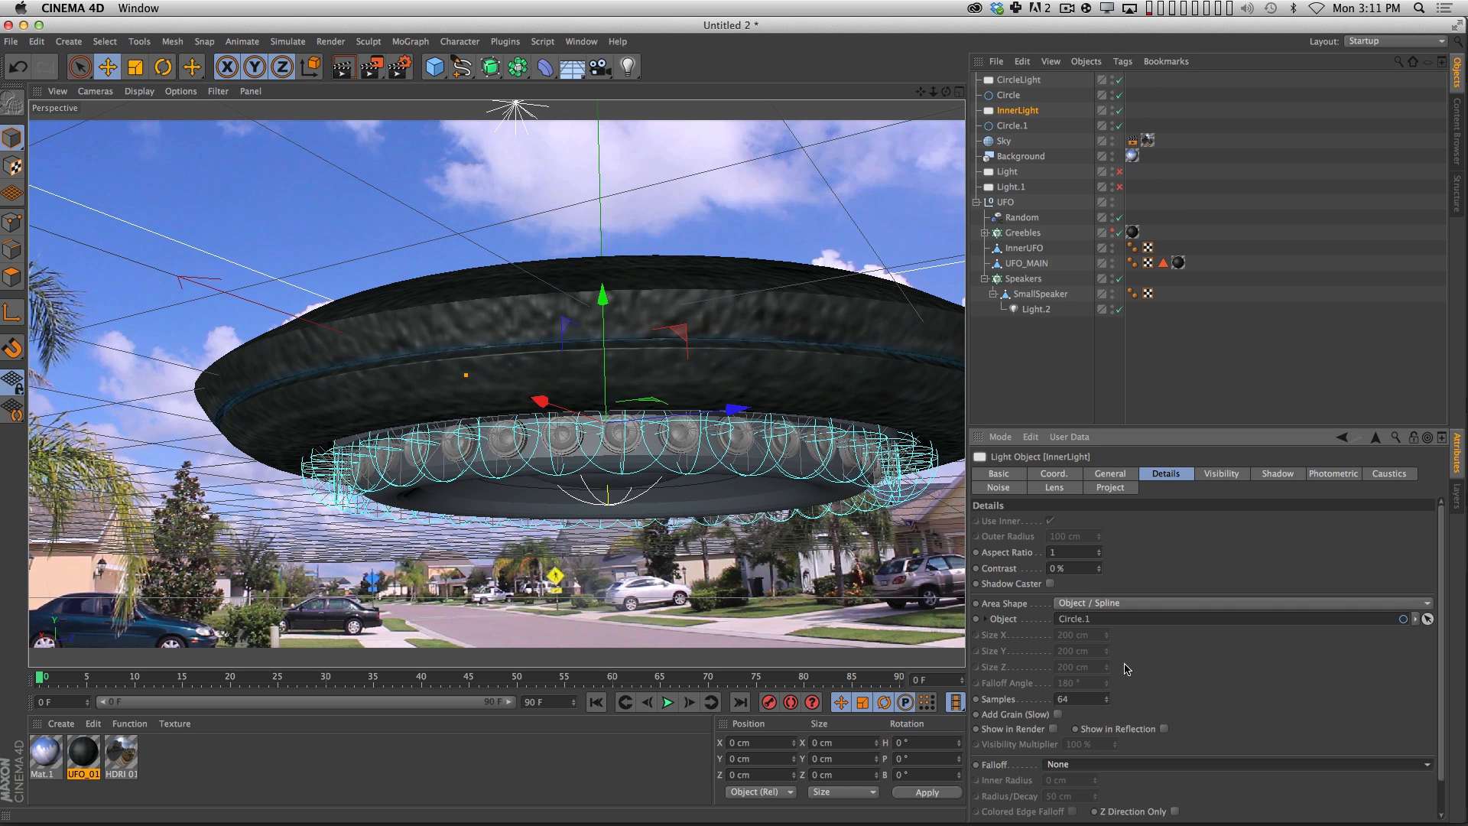
Render the view to check InnerLight's effect on the hull and view the whole UFO from farther away.
{"action": "left_click", "coordinate": [1109, 474]}
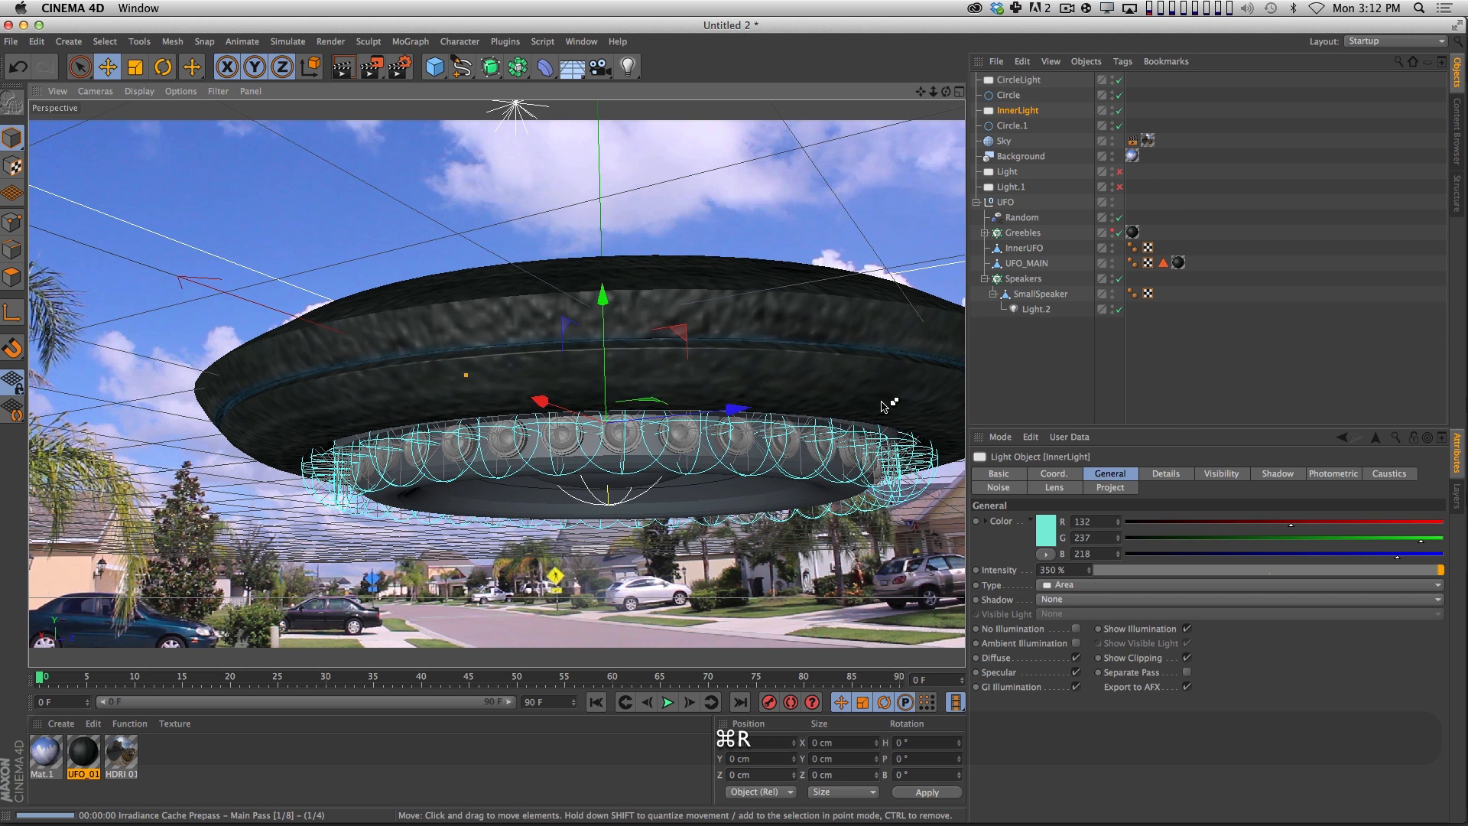
{"action": "key", "text": "super+r"}
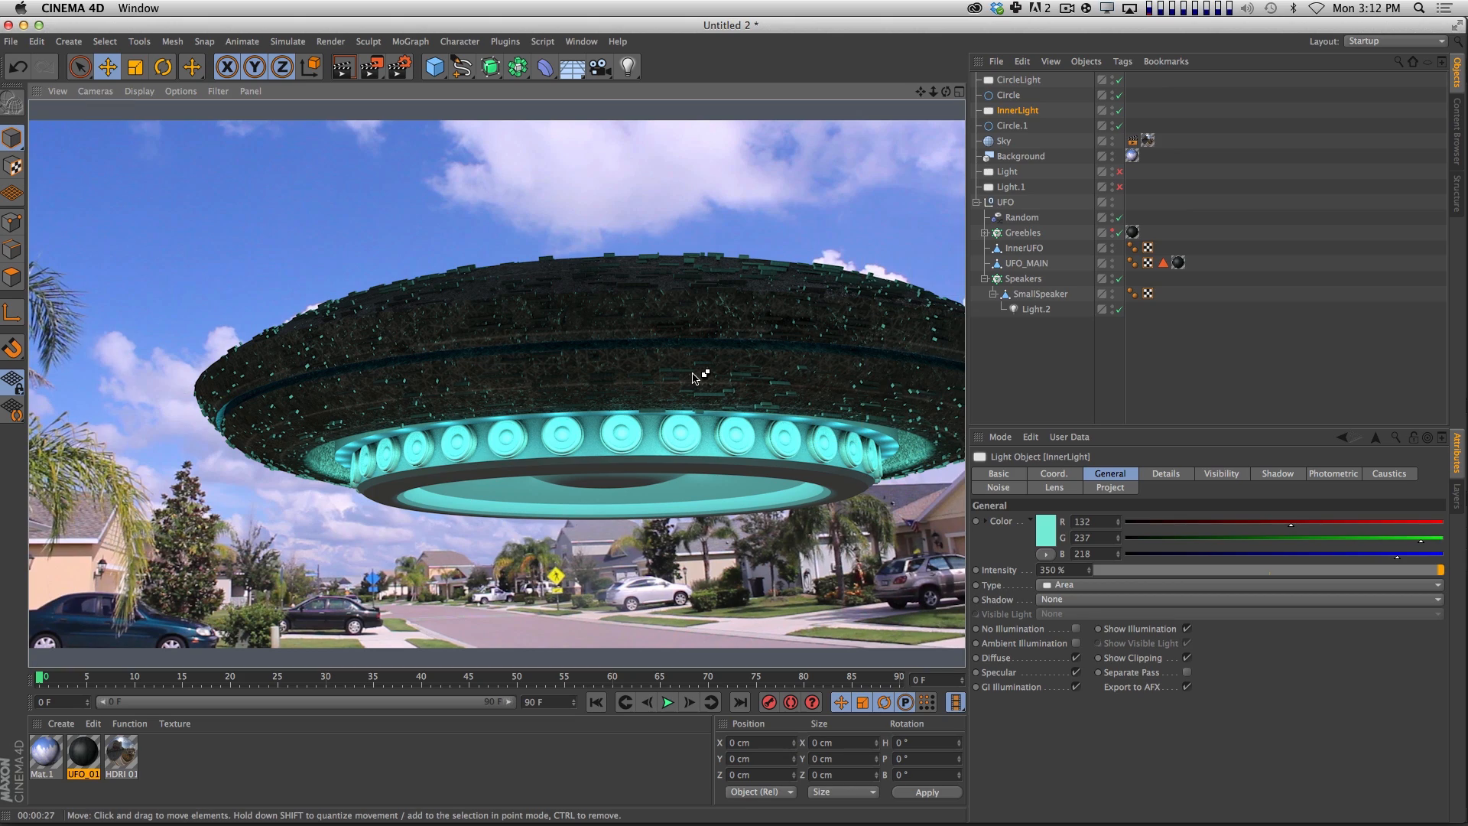
{"action": "key", "text": "2"}
{"action": "left_click_drag", "start_coordinate": [732, 447], "coordinate": [686, 484]}
{"action": "key", "text": "3"}
{"action": "key", "text": "1"}
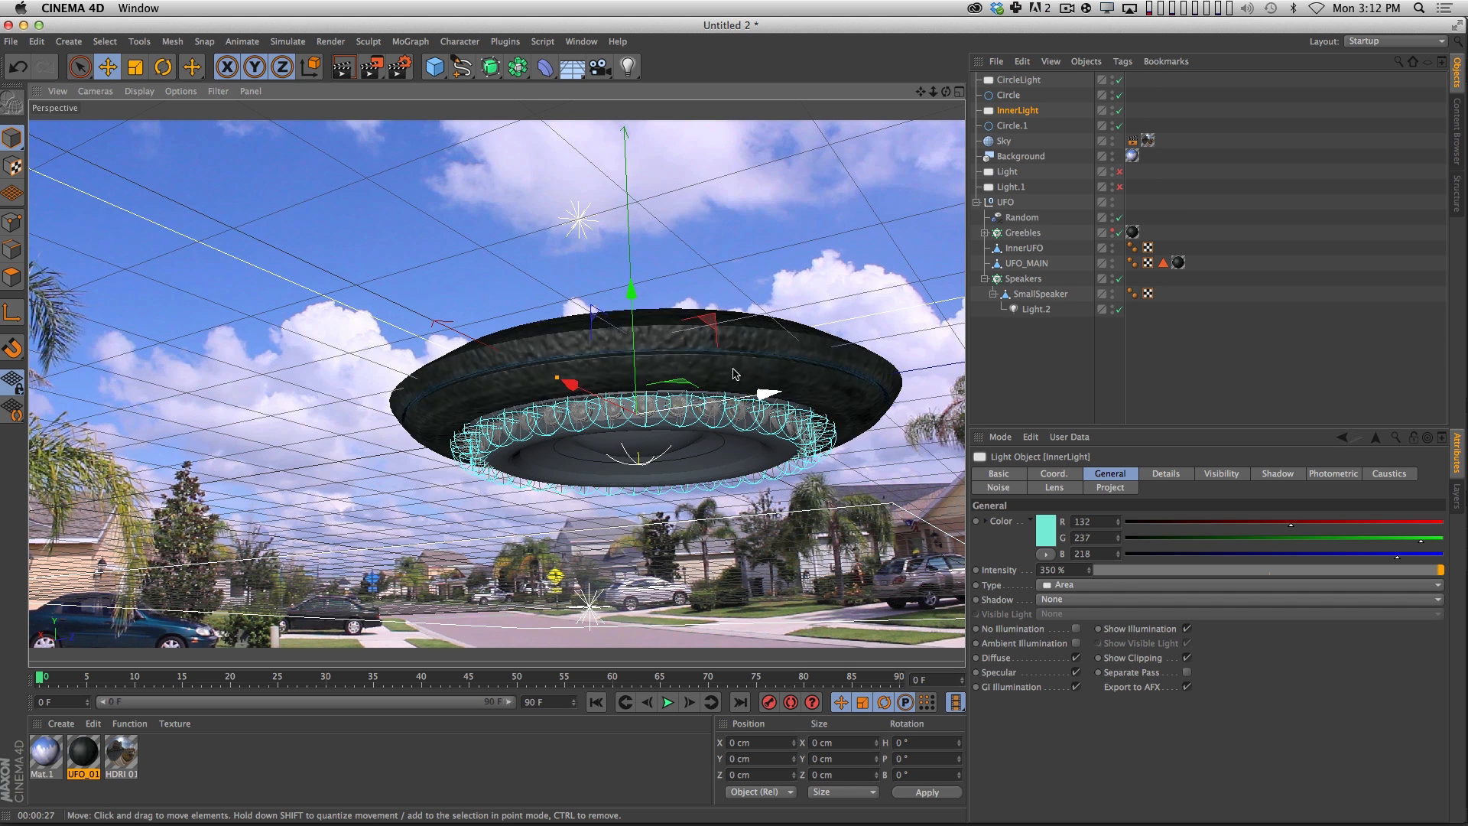
Check this scene's render output settings and switch to the UFO_FINAL.c4d project.
{"action": "left_click", "coordinate": [399, 67]}
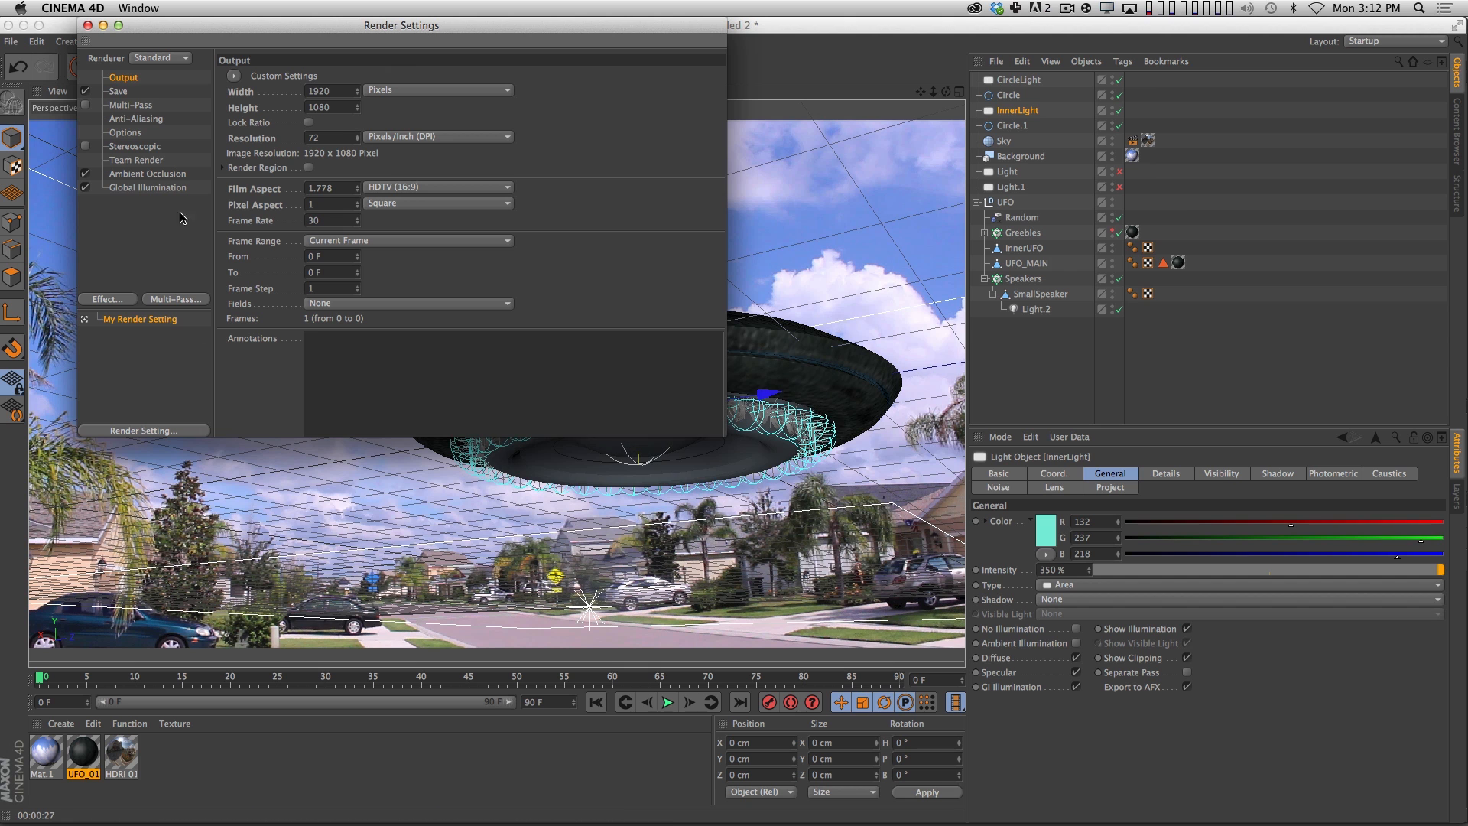
{"action": "left_click_drag", "start_coordinate": [361, 30], "coordinate": [240, 93]}
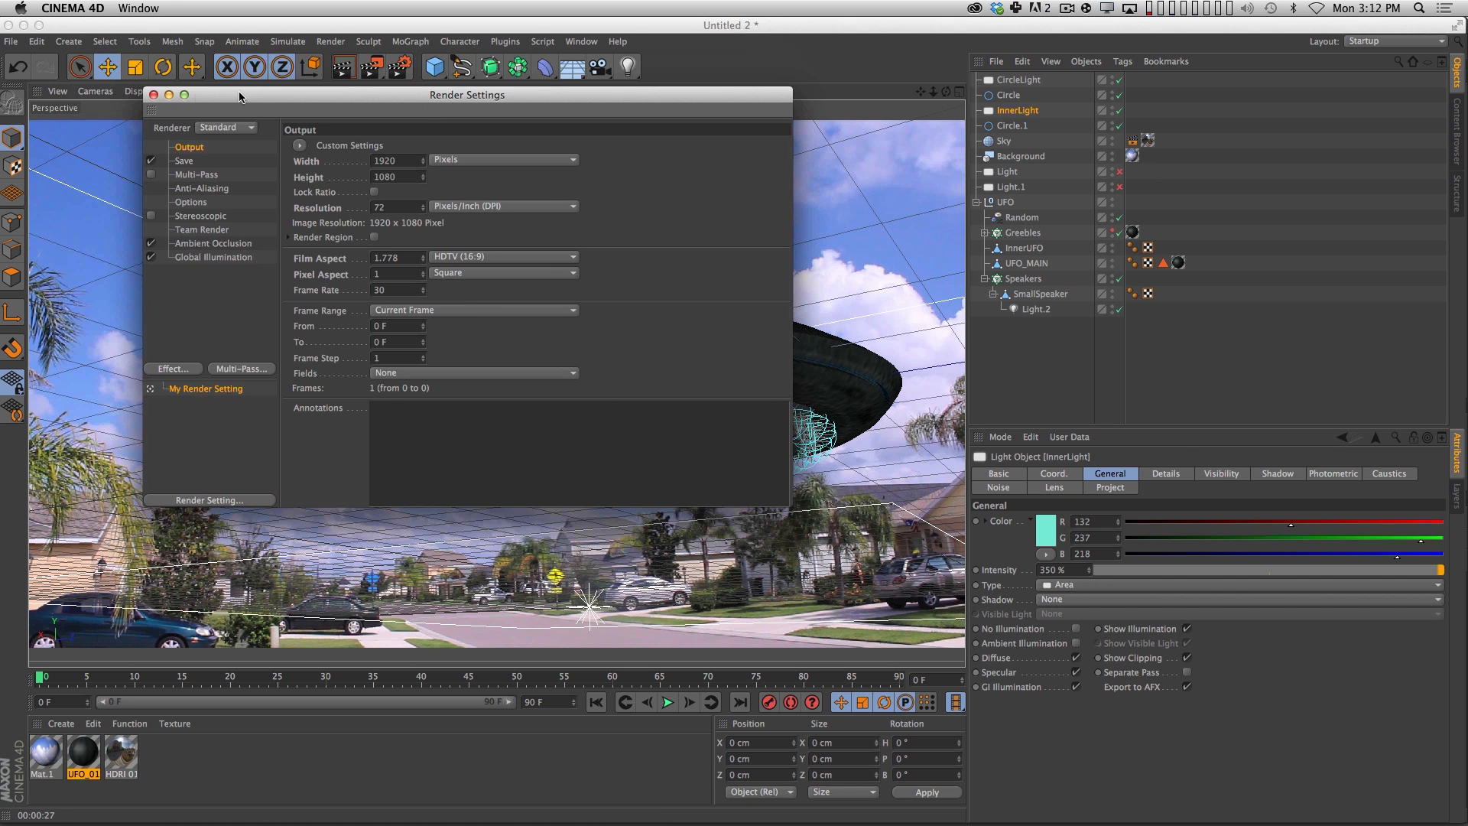
{"action": "left_click", "coordinate": [155, 96]}
{"action": "left_click", "coordinate": [581, 41]}
{"action": "left_click", "coordinate": [577, 383]}
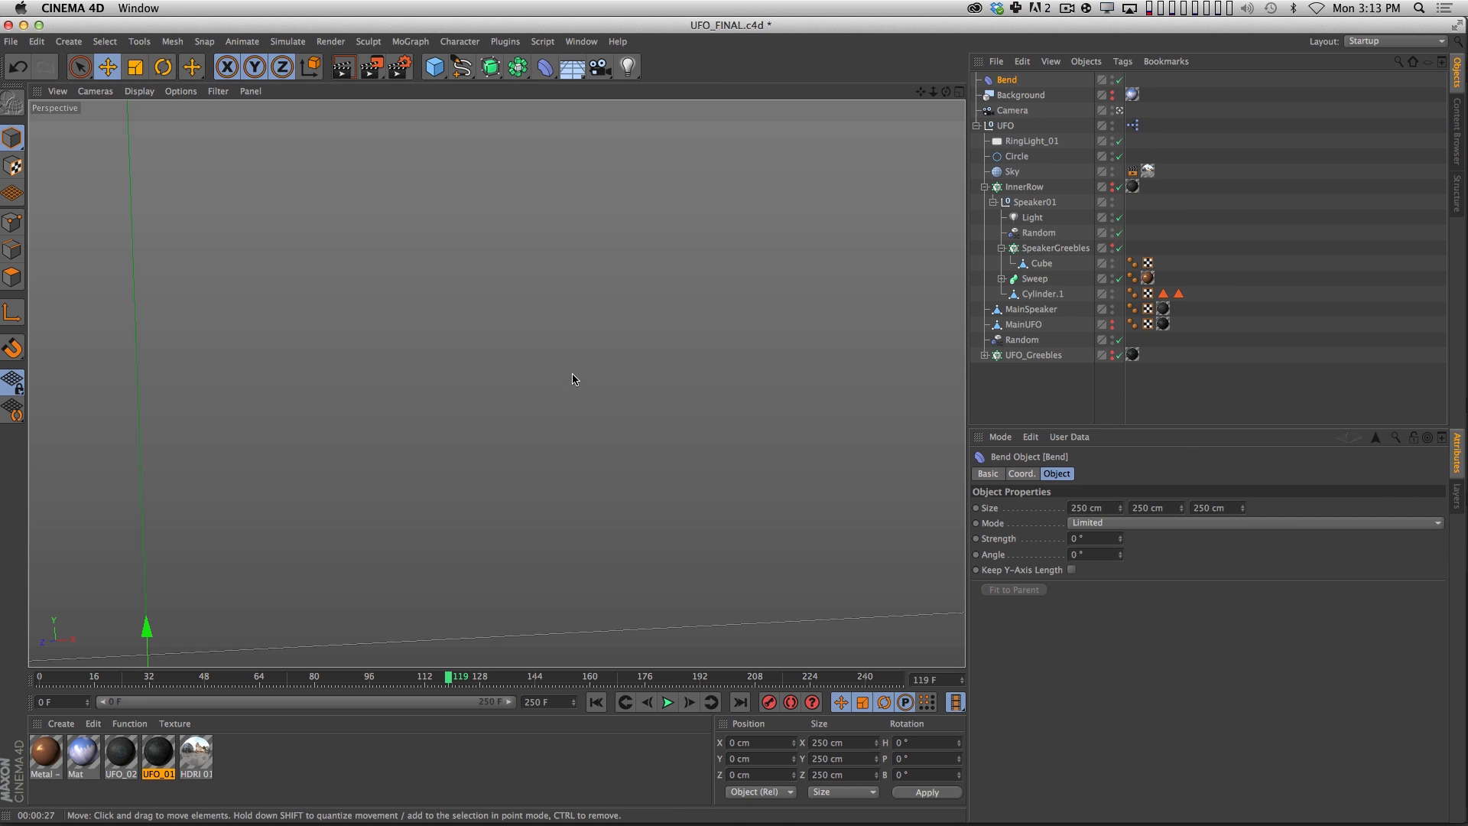
Set the UFO_FINAL.c4d render output size to 1920 x 1080 pixels.
{"action": "left_click", "coordinate": [402, 67]}
{"action": "left_click_drag", "start_coordinate": [396, 161], "coordinate": [293, 135]}
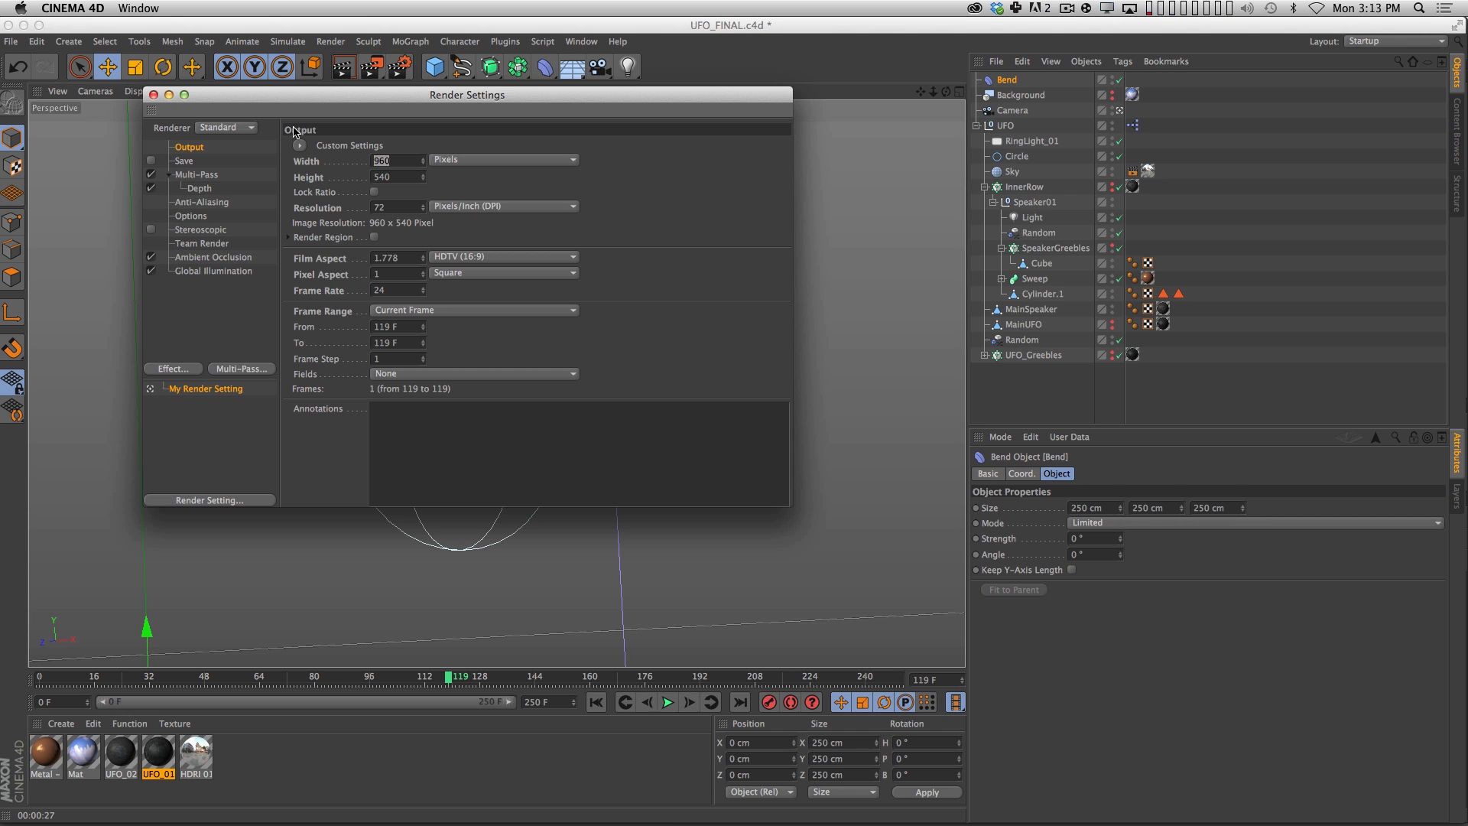
{"action": "type", "text": "192"}
{"action": "key", "text": "Tab"}
{"action": "left_click", "coordinate": [408, 161]}
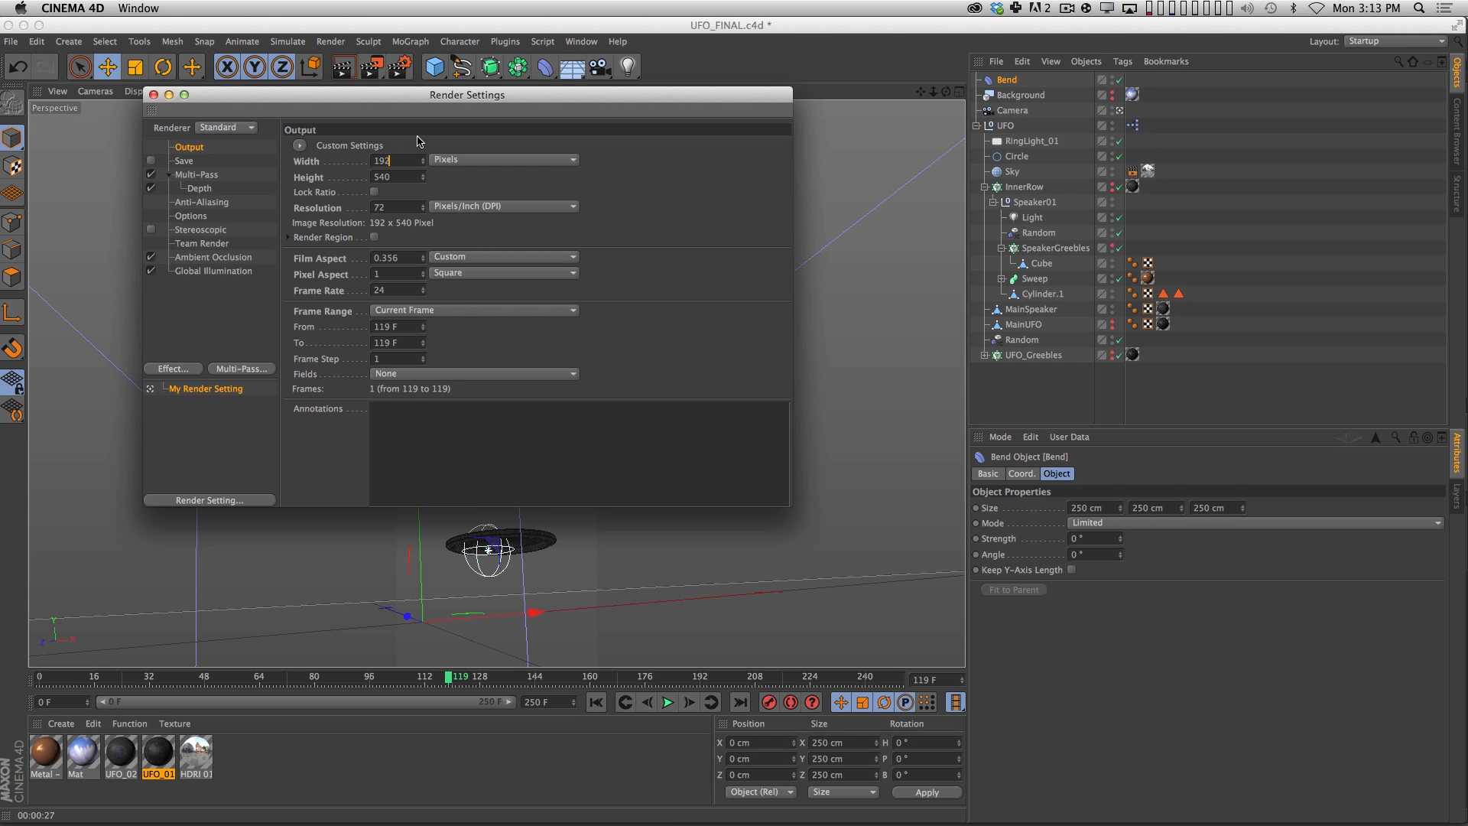
{"action": "type", "text": "0"}
{"action": "key", "text": "Tab"}
{"action": "key", "text": "Tab"}
{"action": "type", "text": "180"}
{"action": "key", "text": "Return"}
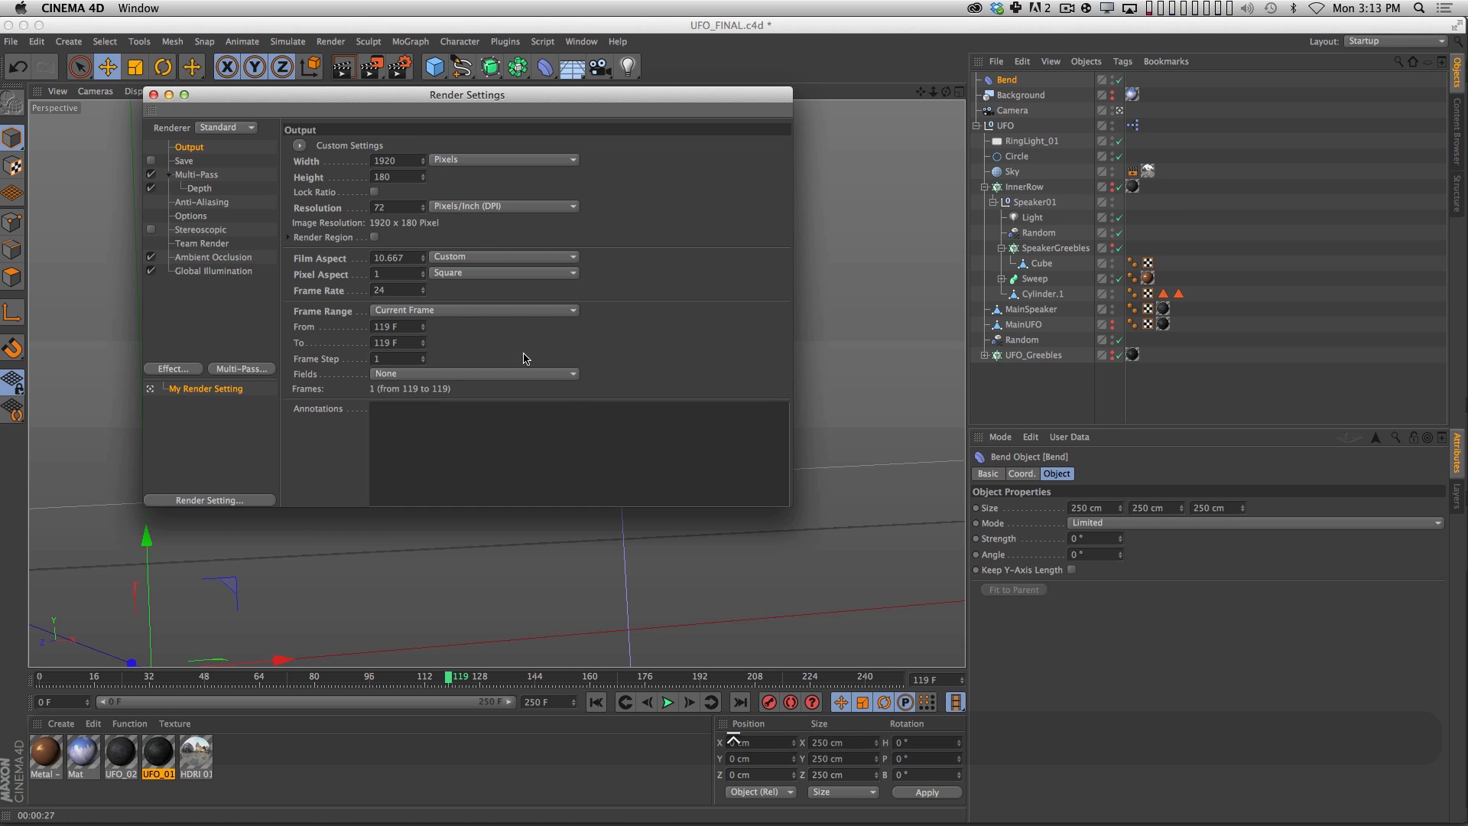
{"action": "type", "text": "1080"}
{"action": "key", "text": "Return"}
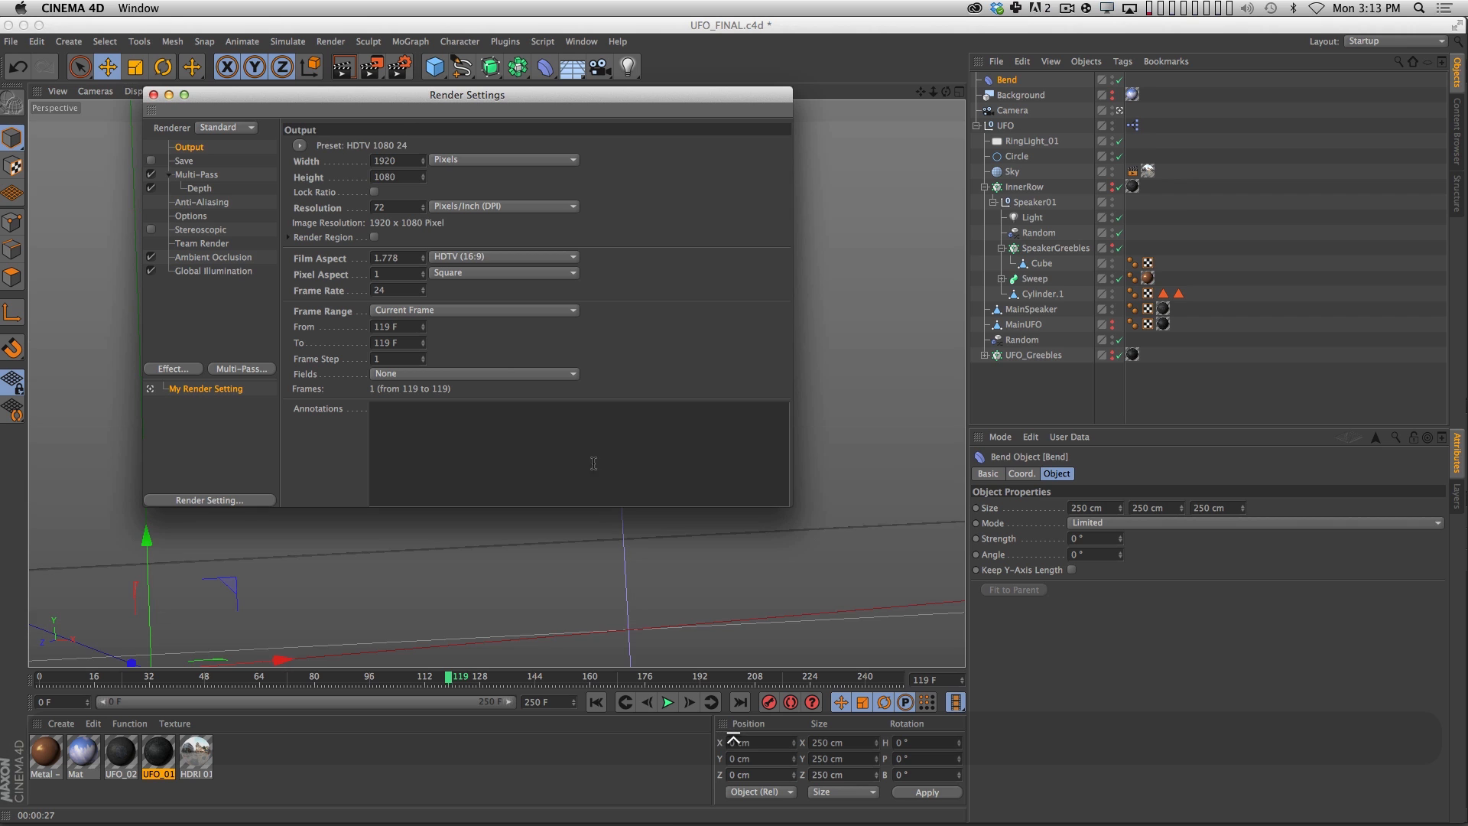
Enable saving of the render output and review the Multi-Pass, Depth and Anti-Aliasing settings.
{"action": "left_click", "coordinate": [183, 161]}
{"action": "left_click", "coordinate": [151, 161]}
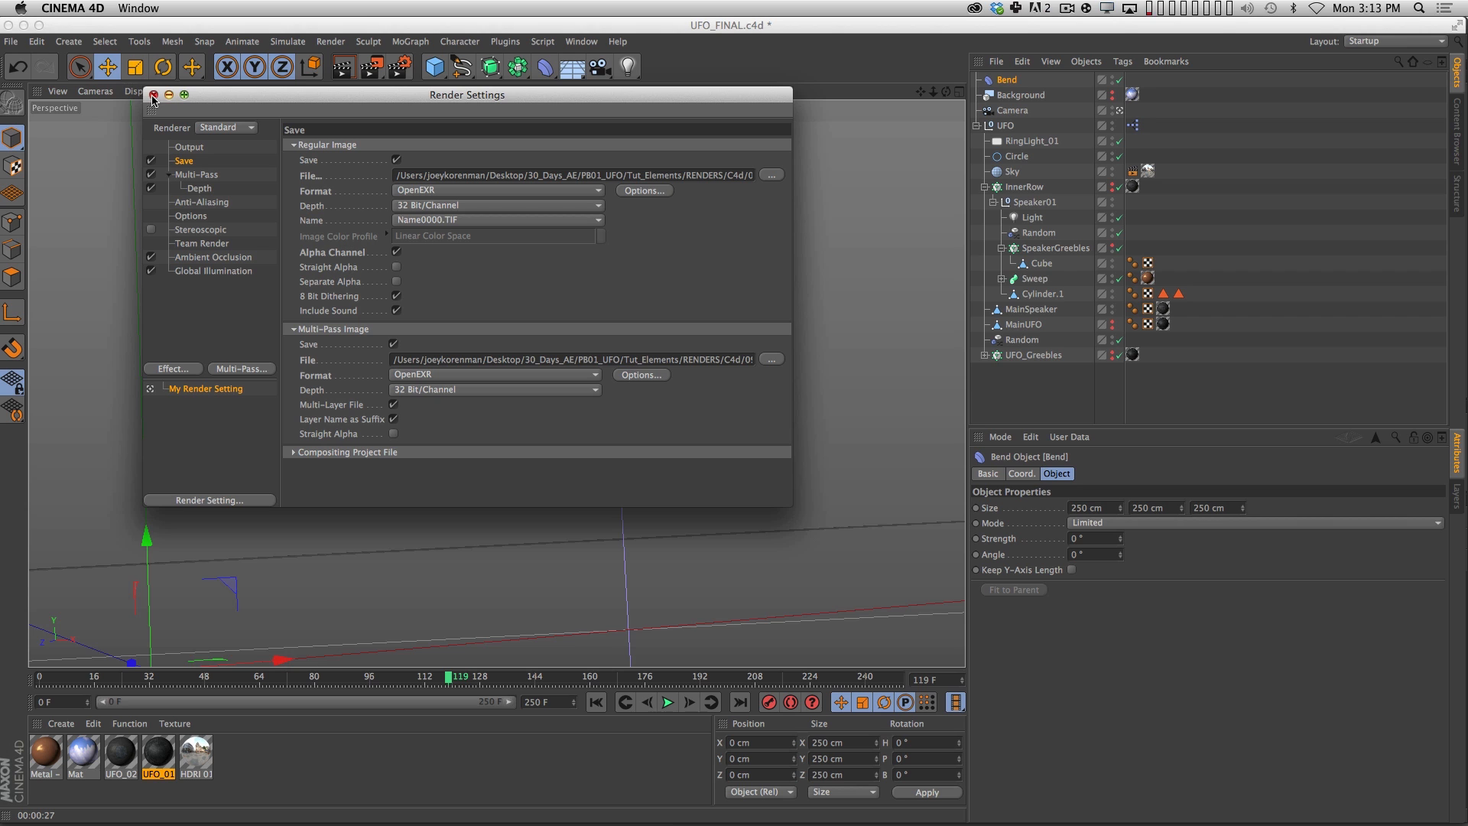
{"action": "left_click", "coordinate": [196, 174]}
{"action": "left_click", "coordinate": [199, 188]}
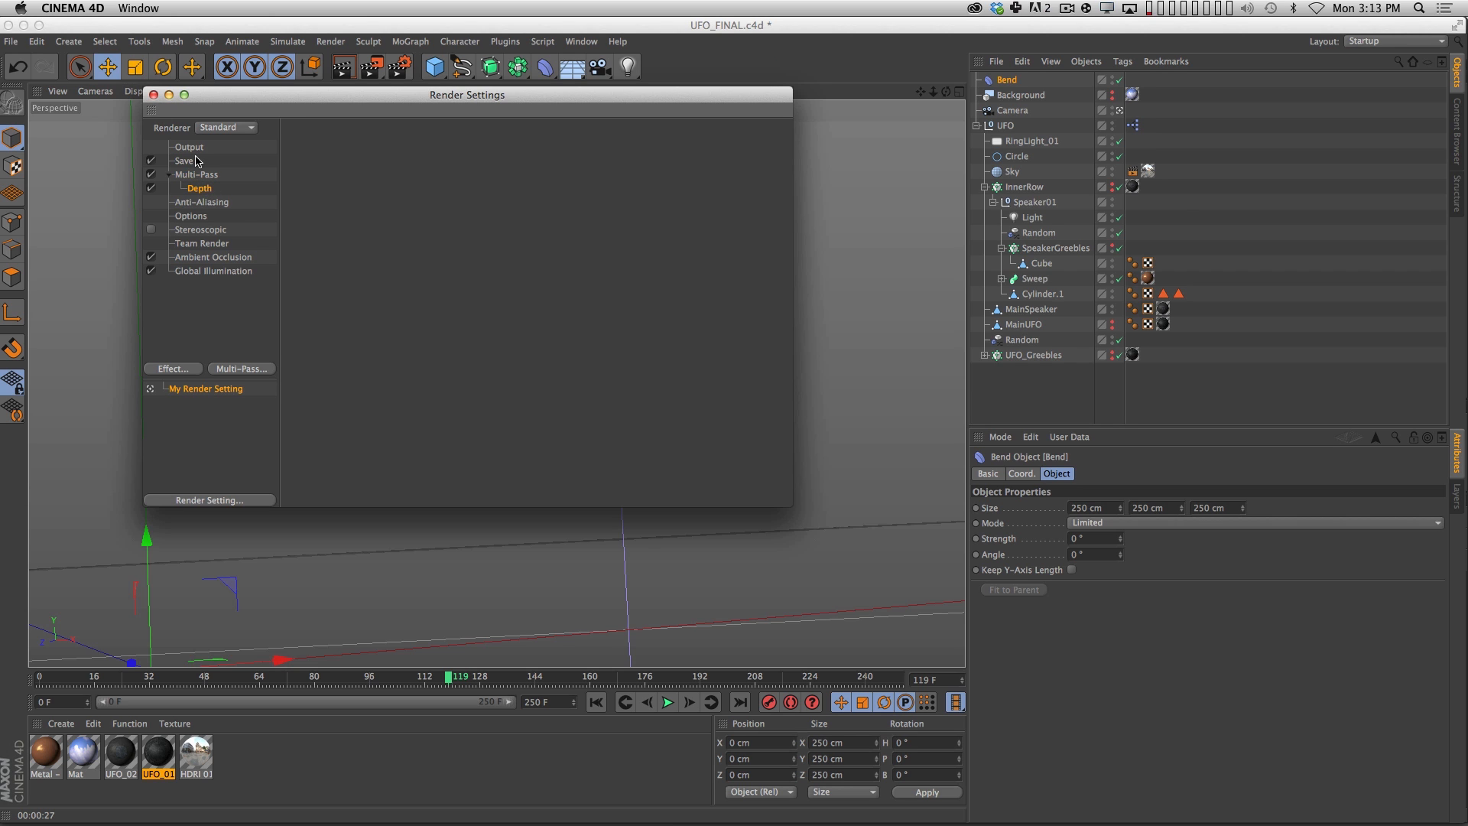
{"action": "left_click", "coordinate": [219, 203]}
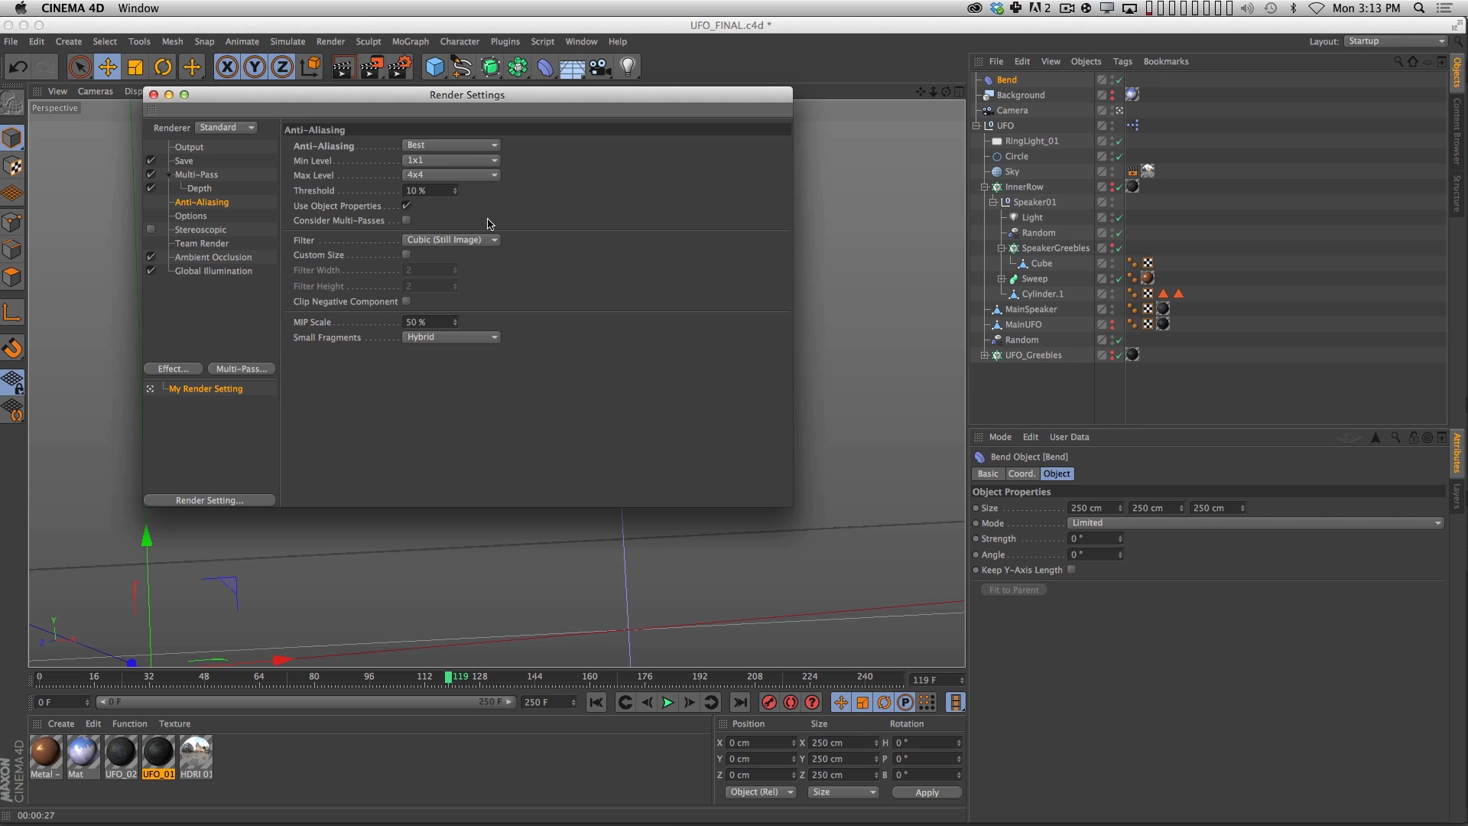
{"action": "left_click", "coordinate": [153, 94]}
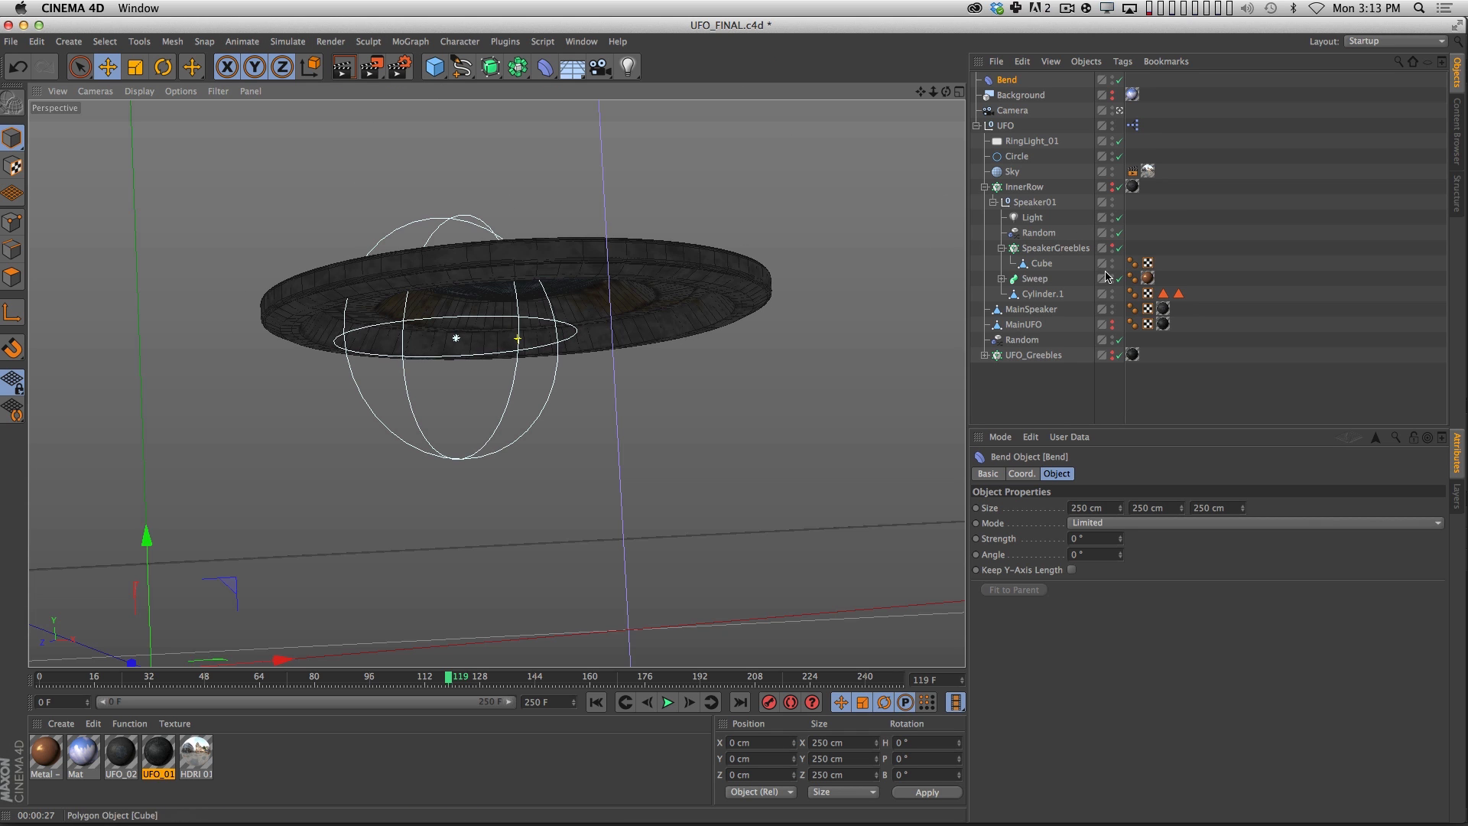
Make the MainUFO hull visible in the viewport and render the view.
{"action": "left_click", "coordinate": [1113, 357], "text": "alt"}
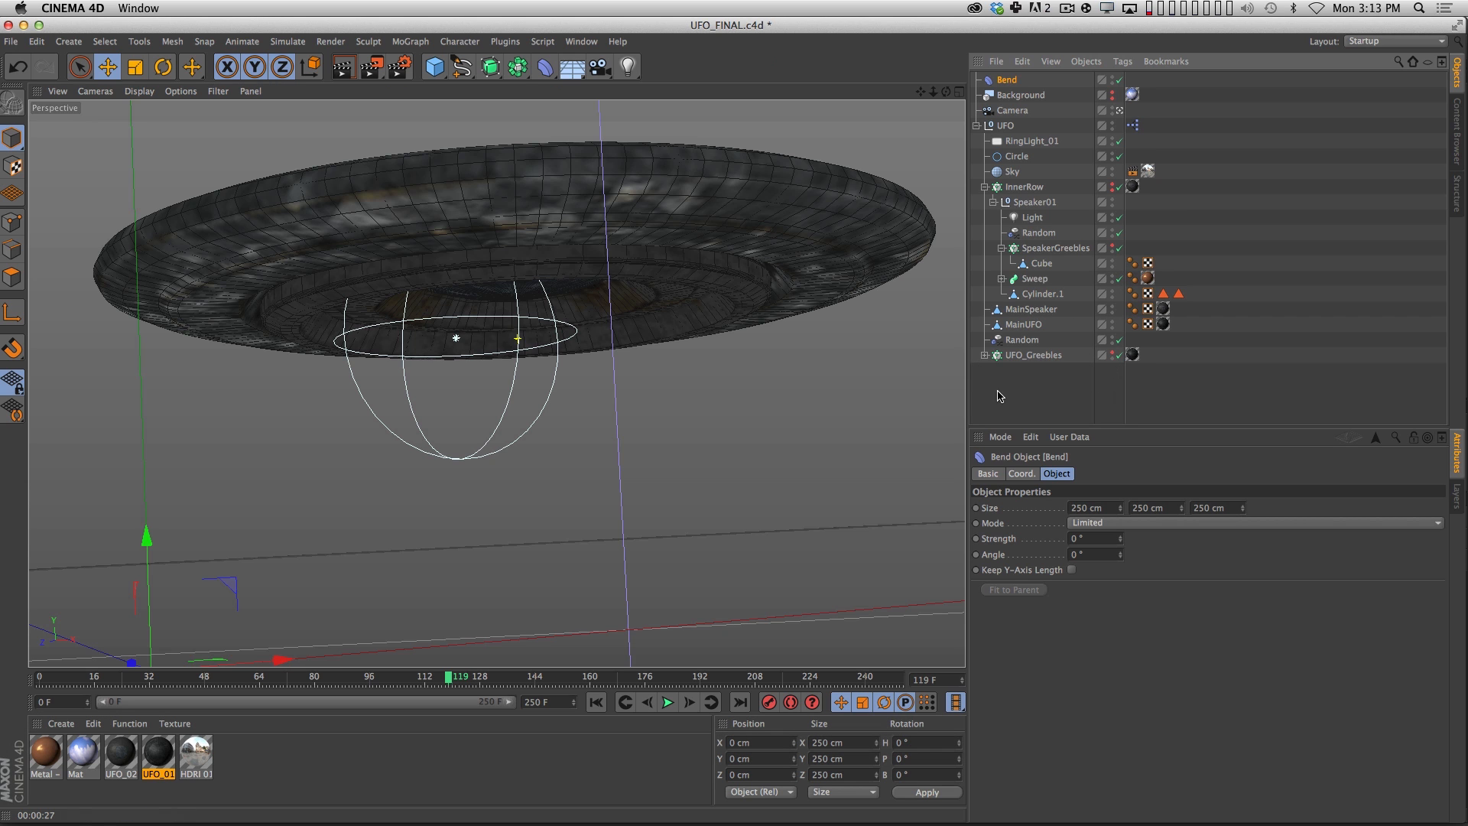
{"action": "key", "text": "super+r"}
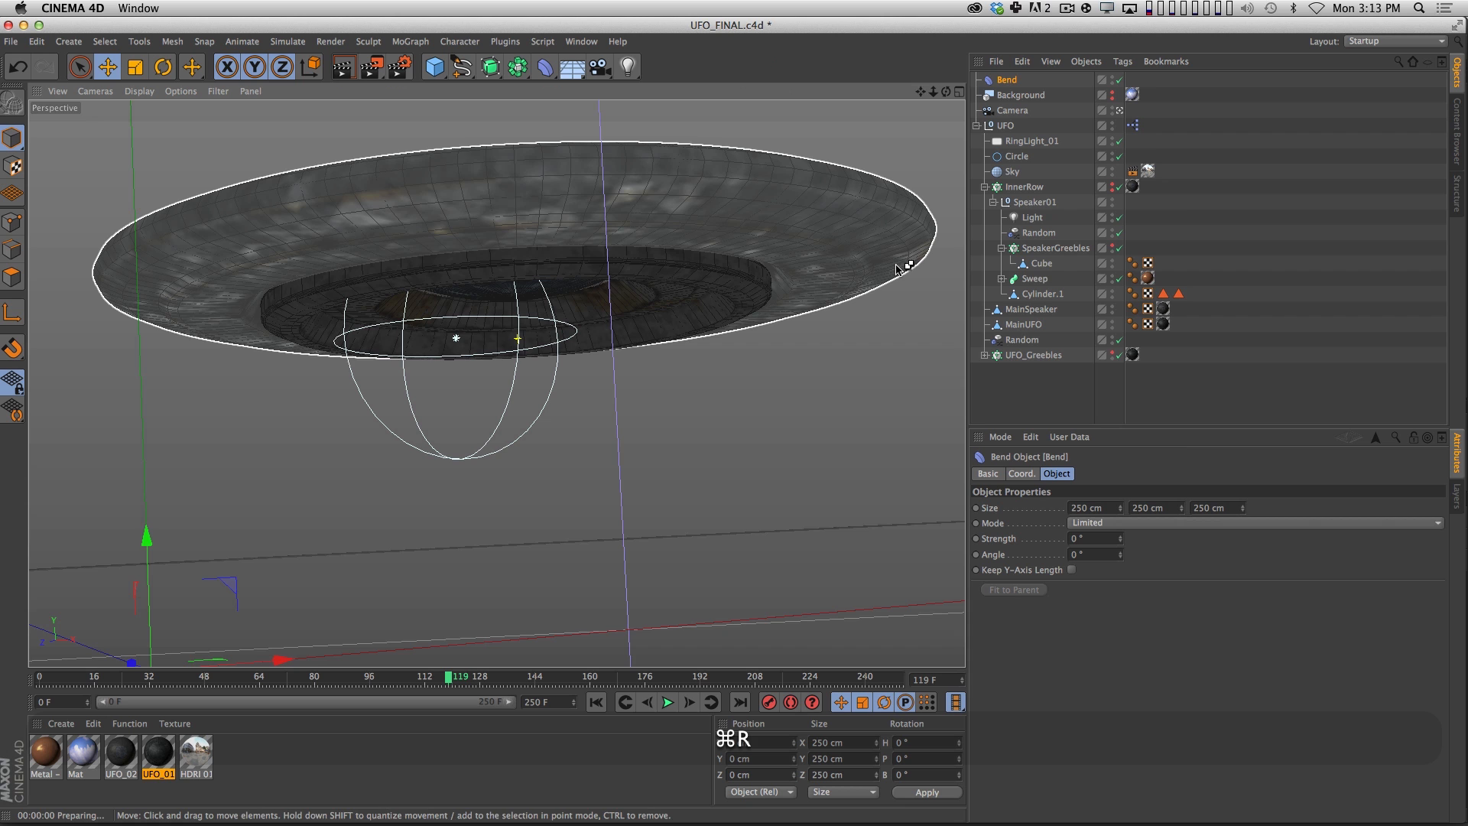